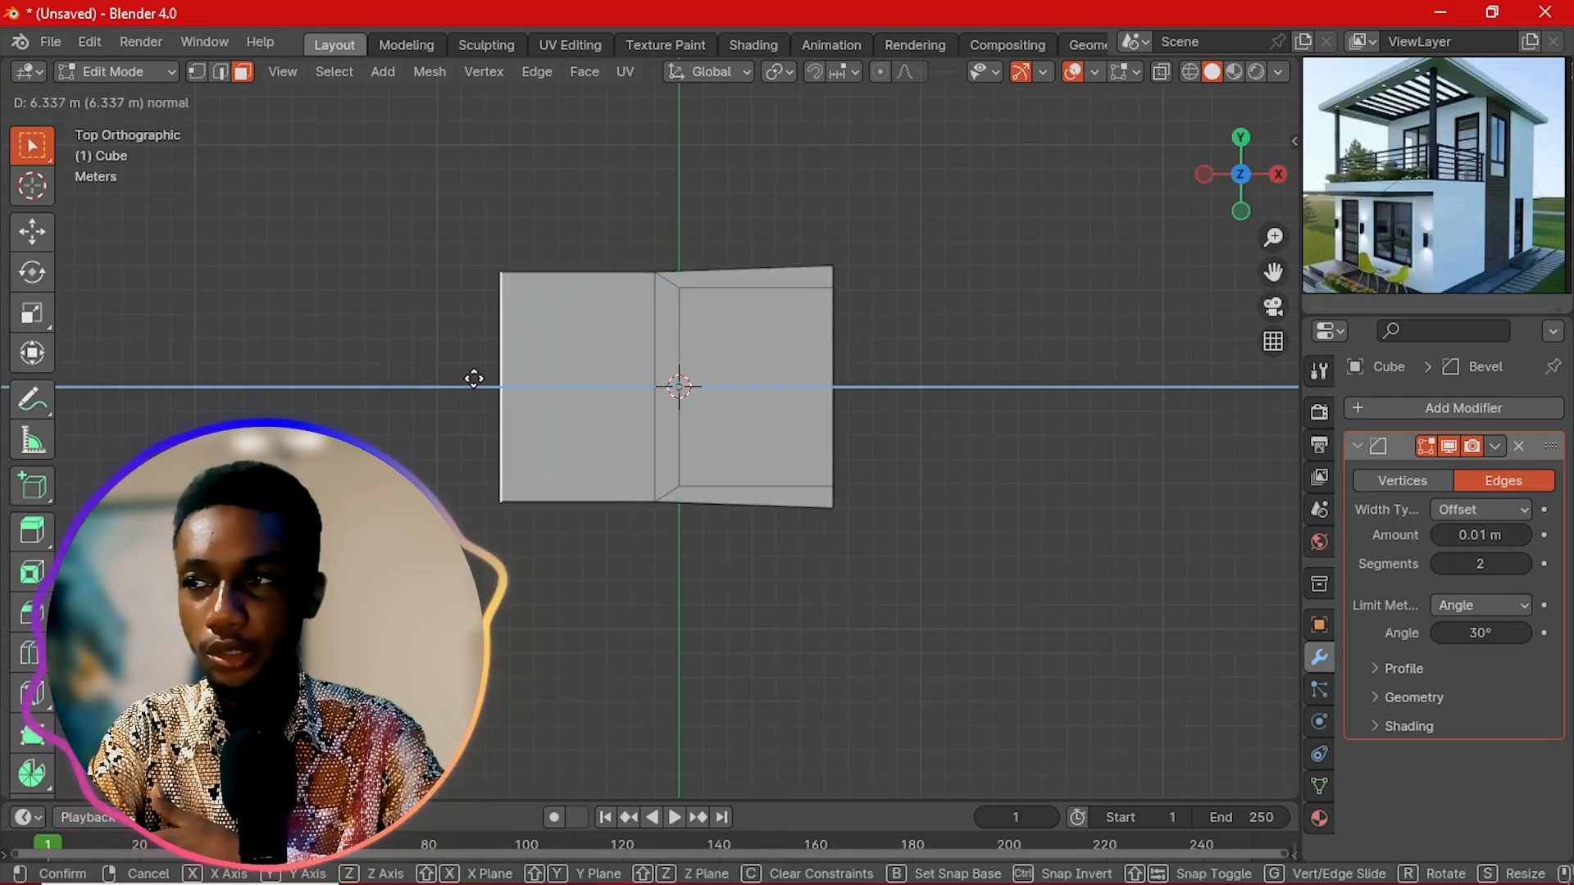
# Step: Extrude the roof slab's side face outward about 6.3 m and scale the new end along Y
pyautogui.click(475, 376)
pyautogui.press('s')
pyautogui.press('y')
pyautogui.click(801, 502)
# Step: Add an edge loop across the extended roof slab
pyautogui.hotkey('ctrl', 'r')
pyautogui.click(737, 493)
pyautogui.click(737, 493)
pyautogui.moveTo(737, 492); pyautogui.dragTo(650, 193, button='middle')
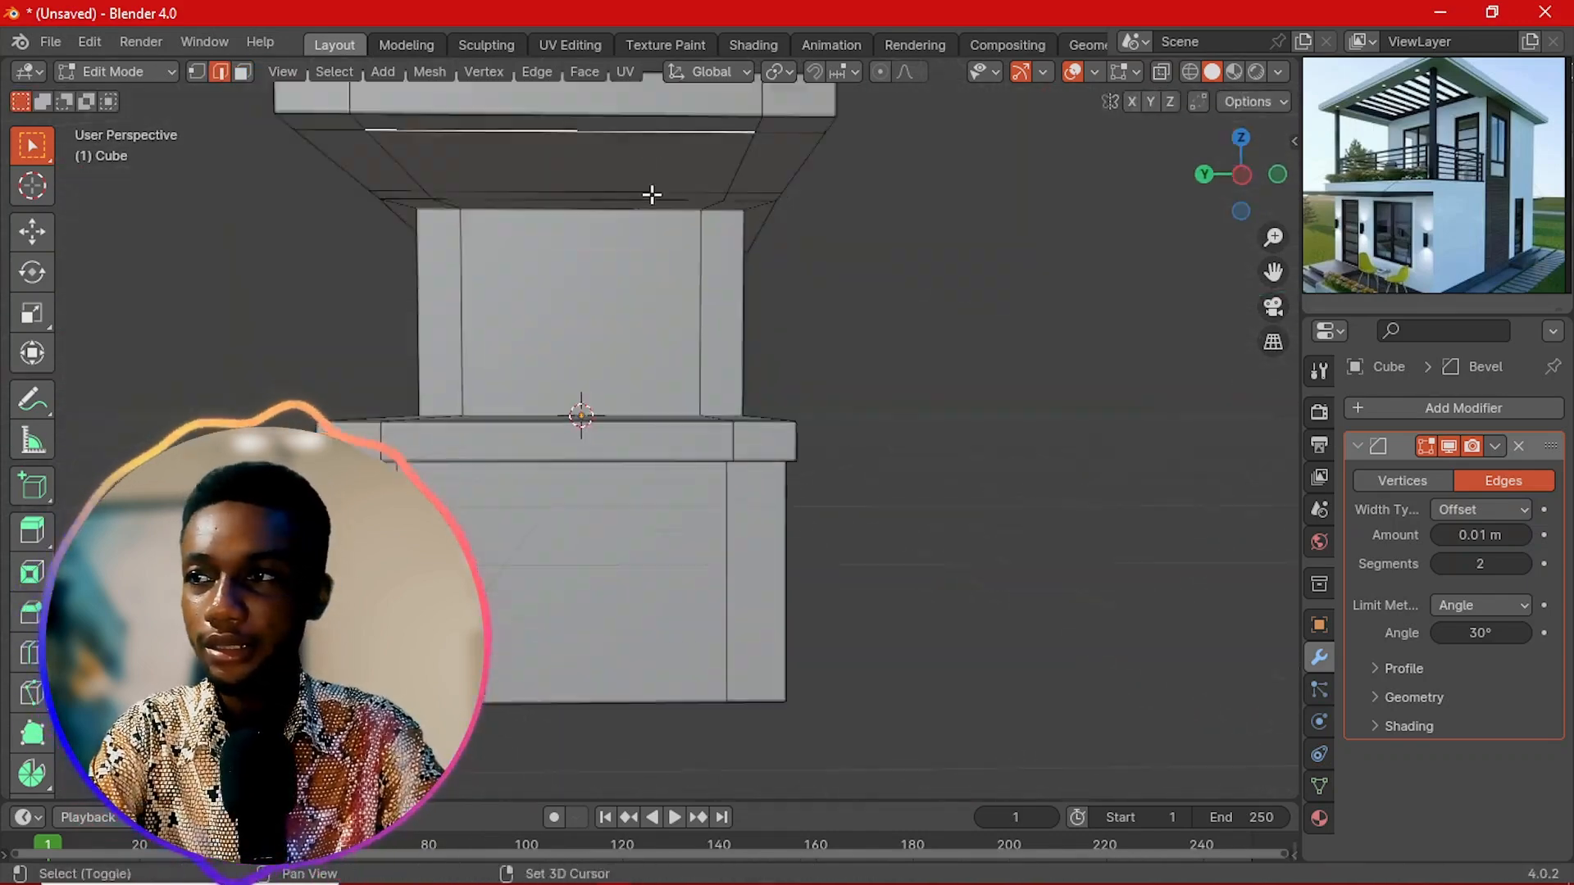
# Step: Select the matching faces on the roof extension and open up the gaps between its pergola slats
pyautogui.press('3')
pyautogui.click(767, 389)
pyautogui.moveTo(767, 389); pyautogui.dragTo(853, 415, button='middle')
pyautogui.press('3')
pyautogui.click(750, 394)
pyautogui.keyDown('shift'); pyautogui.click(492, 394); pyautogui.keyUp('shift')
pyautogui.press('2')
pyautogui.click(744, 380)
# Step: Fill the open sides of the first pergola slats with faces built from their corner vertices
pyautogui.press('1')
pyautogui.click(619, 411)
pyautogui.press('f')
pyautogui.click(595, 260)
pyautogui.keyDown('shift'); pyautogui.click(650, 289); pyautogui.keyUp('shift')
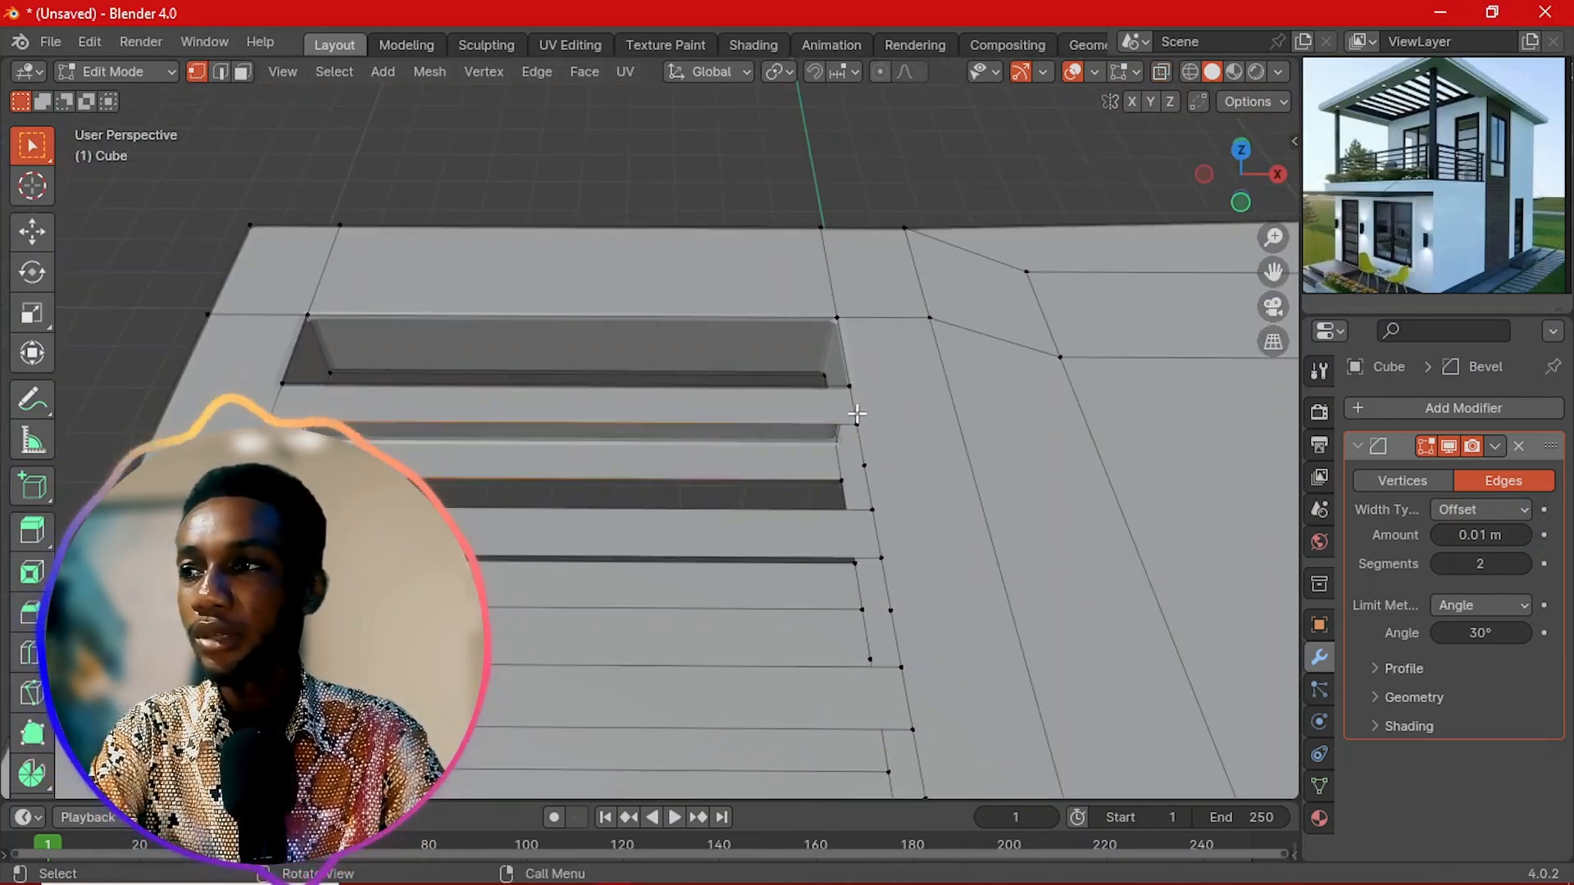
pyautogui.click(844, 457)
pyautogui.press('f')
# Step: Fill the remaining open slat sides inside the roof's pergola opening
pyautogui.moveTo(861, 496); pyautogui.dragTo(464, 473, button='middle')
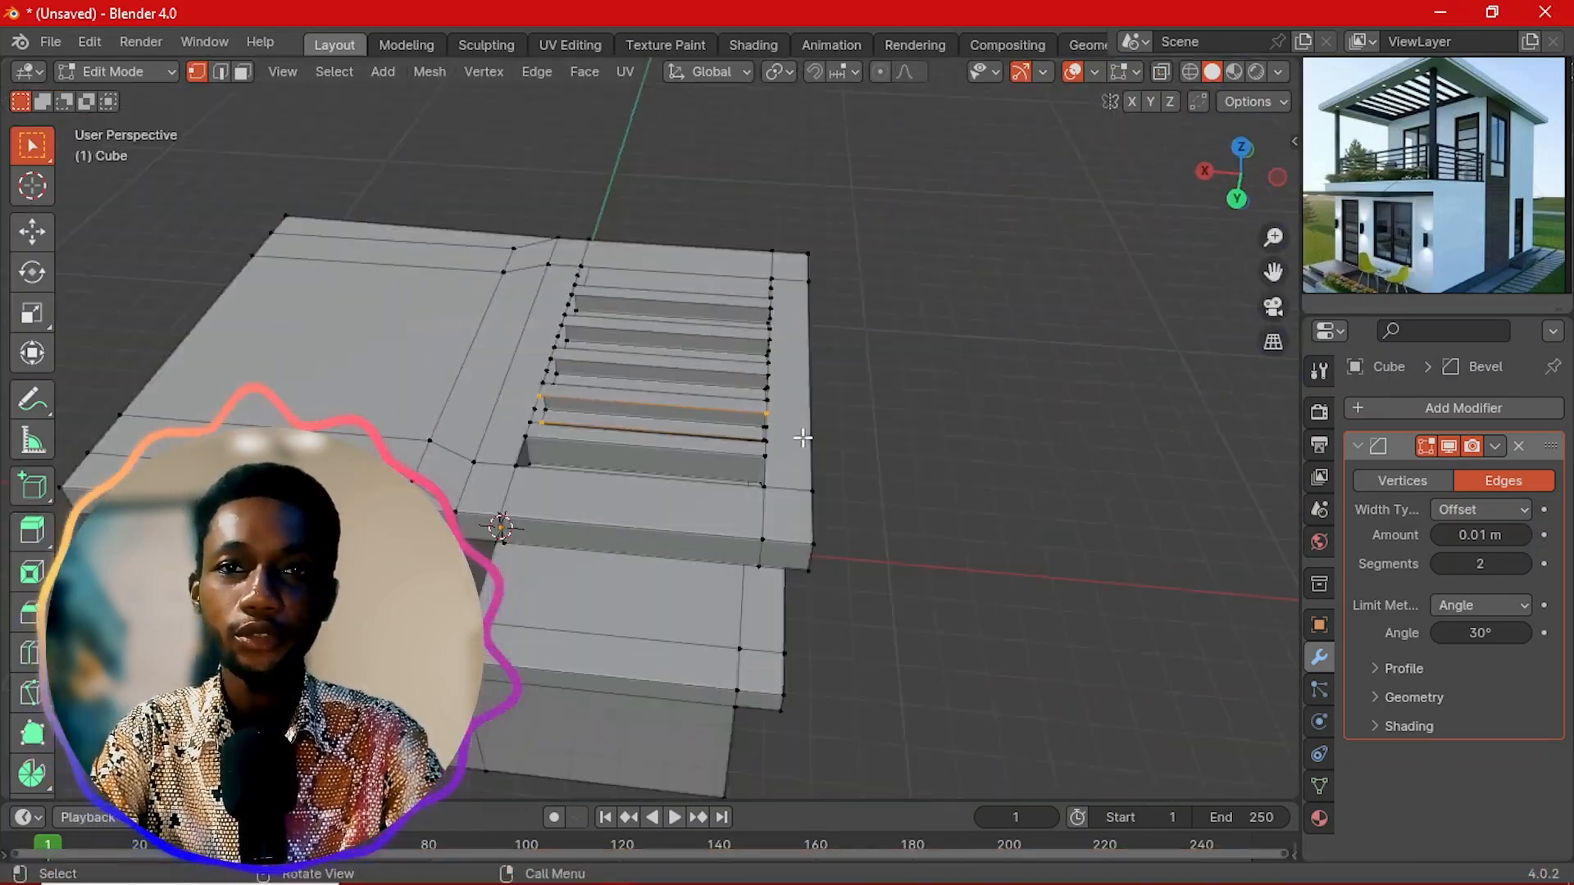
pyautogui.click(464, 473)
pyautogui.keyDown('shift'); pyautogui.click(450, 408); pyautogui.keyUp('shift')
pyautogui.keyDown('shift'); pyautogui.click(1037, 419); pyautogui.keyUp('shift')
pyautogui.keyDown('shift'); pyautogui.click(1016, 483); pyautogui.keyUp('shift')
pyautogui.press('f')
pyautogui.moveTo(1018, 483); pyautogui.dragTo(707, 418, button='middle')
pyautogui.press('f')
pyautogui.click(460, 267)
pyautogui.press('f')
pyautogui.press('Tab')
pyautogui.press('Tab')
# Step: Select the underside faces of the frame around the pergola opening and extrude them
pyautogui.press('Tab')
pyautogui.press('Tab')
pyautogui.press('3')
pyautogui.keyDown('shift'); pyautogui.click(555, 623); pyautogui.keyUp('shift')
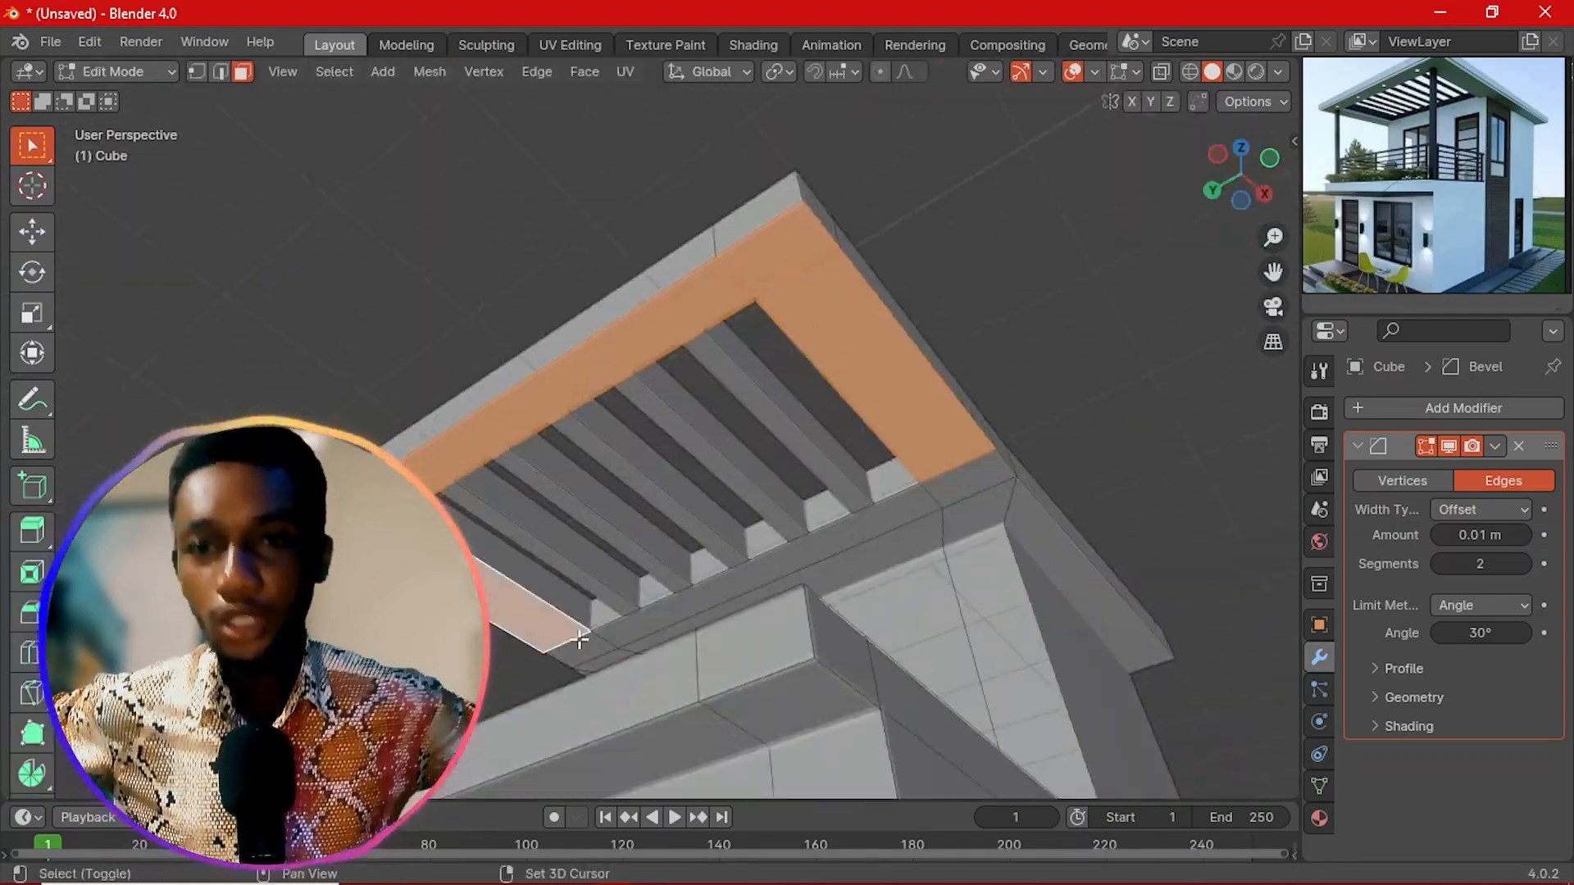
pyautogui.press('e')
pyautogui.moveTo(555, 623); pyautogui.dragTo(785, 531, button='middle')
pyautogui.click(611, 492)
# Step: Inset the roof's underside border by about 0.015 m and extrude it to form a trim
pyautogui.press('i')
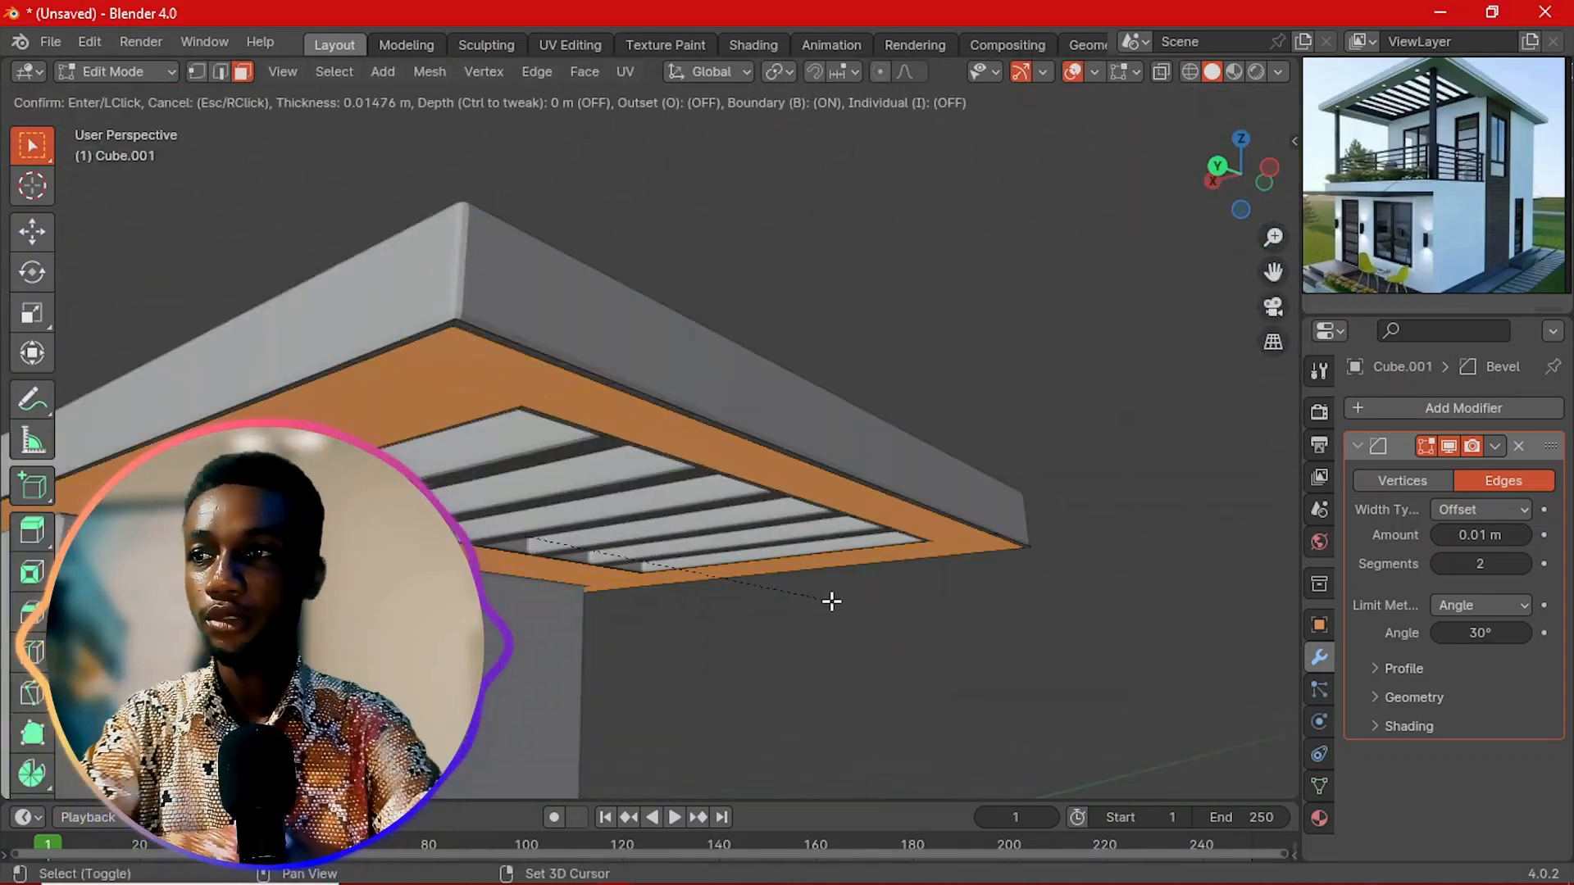
pyautogui.press('e')
pyautogui.moveTo(833, 600); pyautogui.dragTo(697, 459, button='middle')
pyautogui.press('Tab')
pyautogui.press('Tab')
pyautogui.press('ctrl+KP_3')
pyautogui.click(771, 586)
pyautogui.press('g')
pyautogui.press('Tab')
pyautogui.press('Tab')
pyautogui.press('k')
pyautogui.click(710, 396)
pyautogui.press('ctrl+KP_3')
pyautogui.click(695, 309)
pyautogui.moveTo(695, 310); pyautogui.dragTo(706, 245, button='middle')
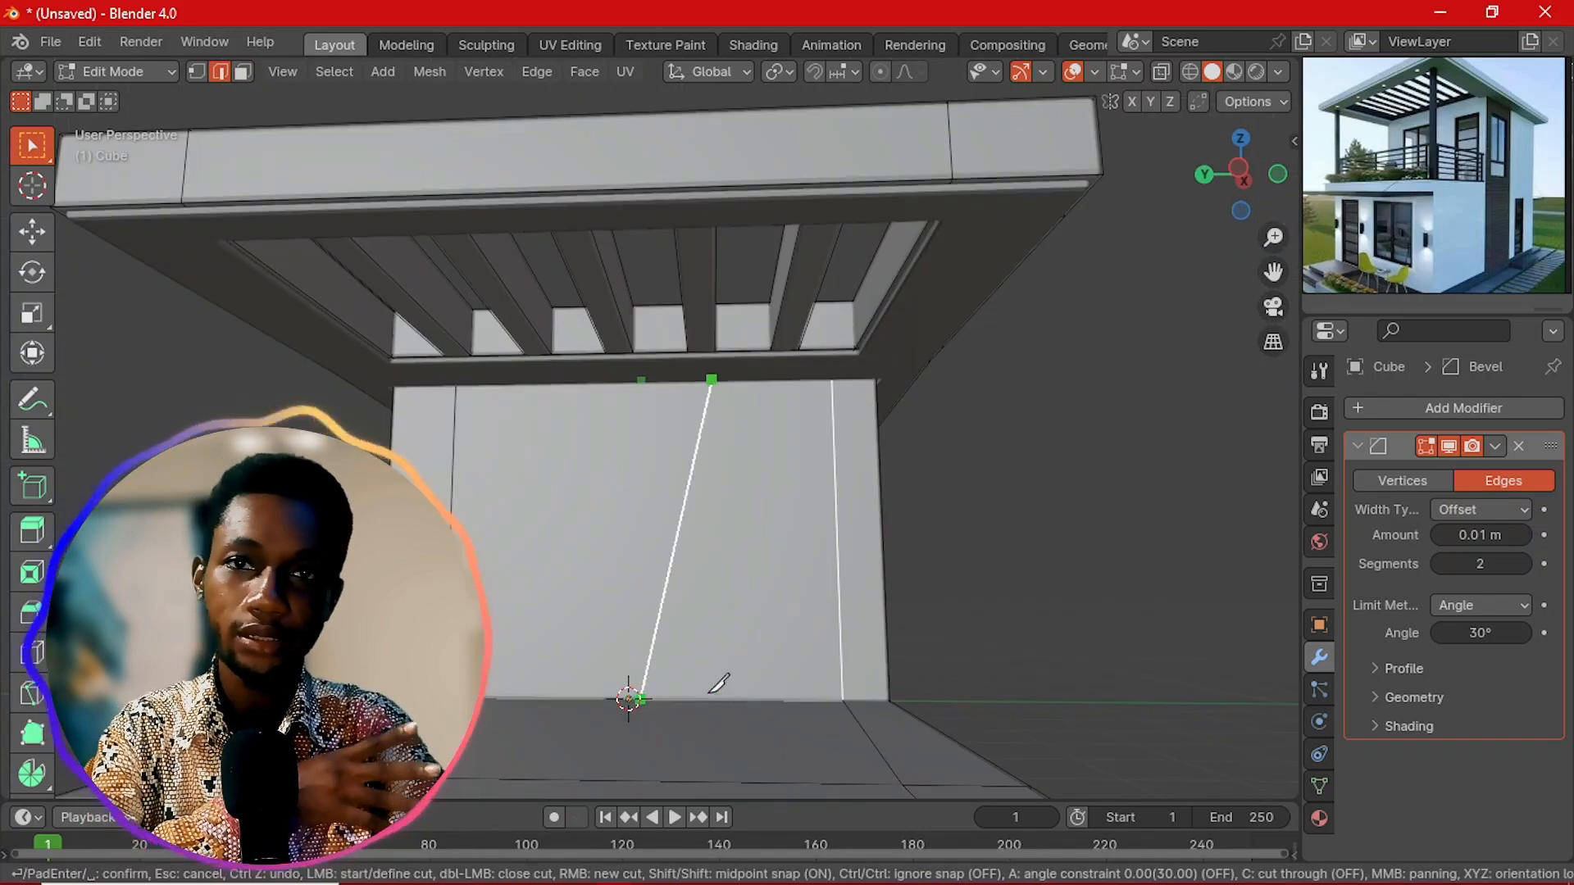
pyautogui.press('Escape')
# Step: Add a vertical edge loop and an upper horizontal edge loop to the upper-floor balcony wall
pyautogui.hotkey('ctrl', 'r')
pyautogui.click(641, 548)
pyautogui.click(715, 547)
pyautogui.hotkey('ctrl', 'r')
pyautogui.click(659, 500)
pyautogui.click(657, 443)
# Step: Add further vertical and lower horizontal cuts to outline the balcony wall's openings, flattening the selected edges to 0 along Z
pyautogui.hotkey('ctrl', 'r')
pyautogui.click(626, 593)
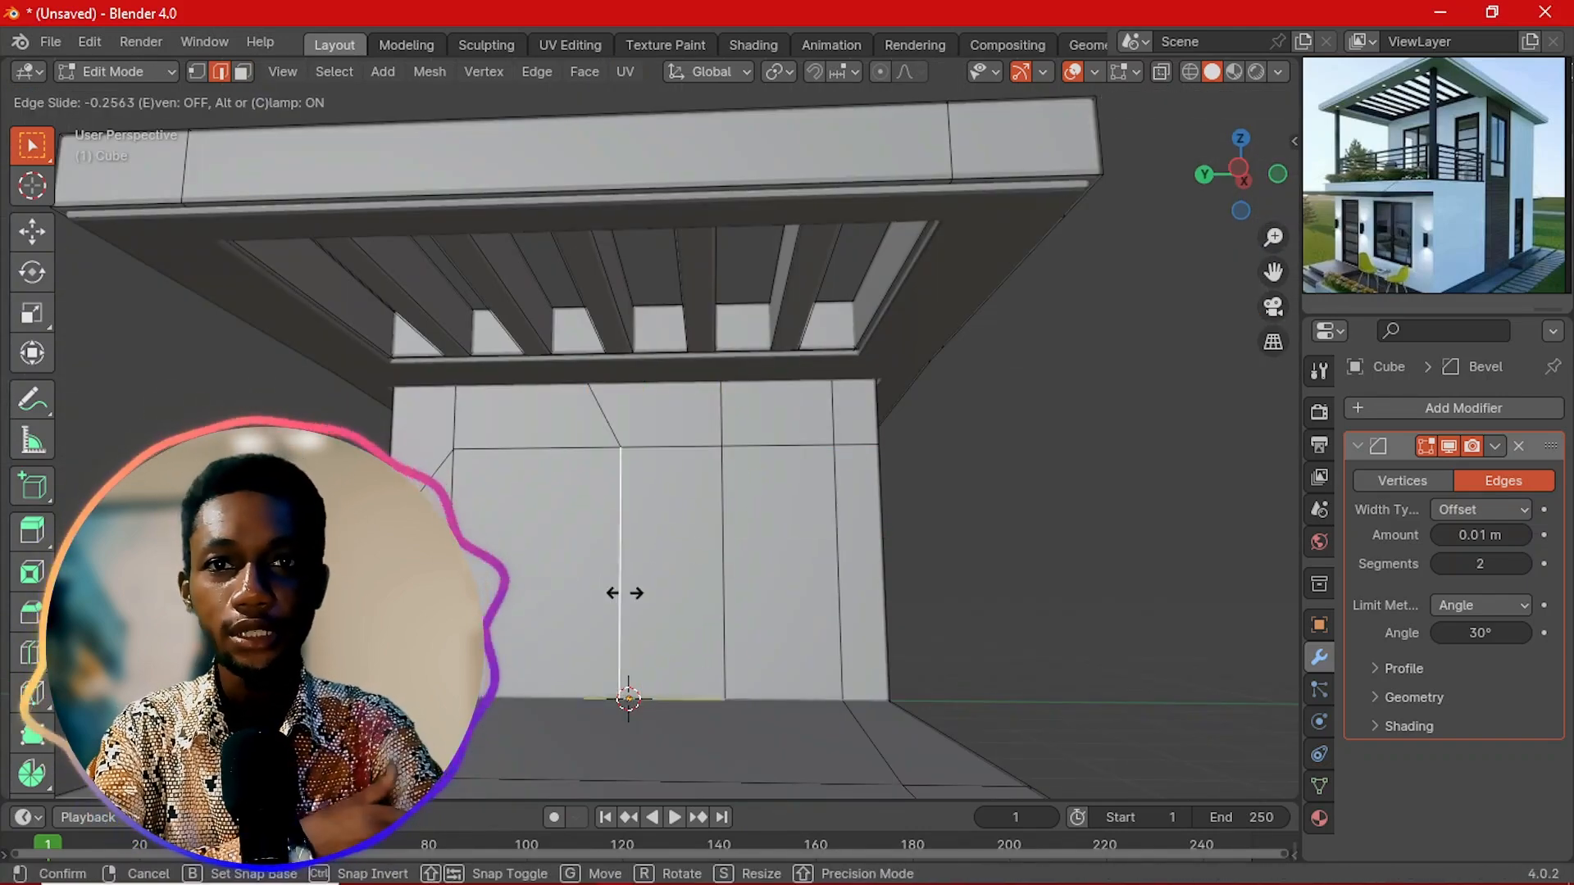
pyautogui.click(626, 594)
pyautogui.press('k')
pyautogui.press('Return')
pyautogui.press('s')
pyautogui.press('z')
pyautogui.press('0')
pyautogui.click(753, 596)
# Step: Select the single panel and the two adjoining panels on the balcony wall and inset them individually
pyautogui.press('3')
pyautogui.click(770, 573)
pyautogui.press('i')
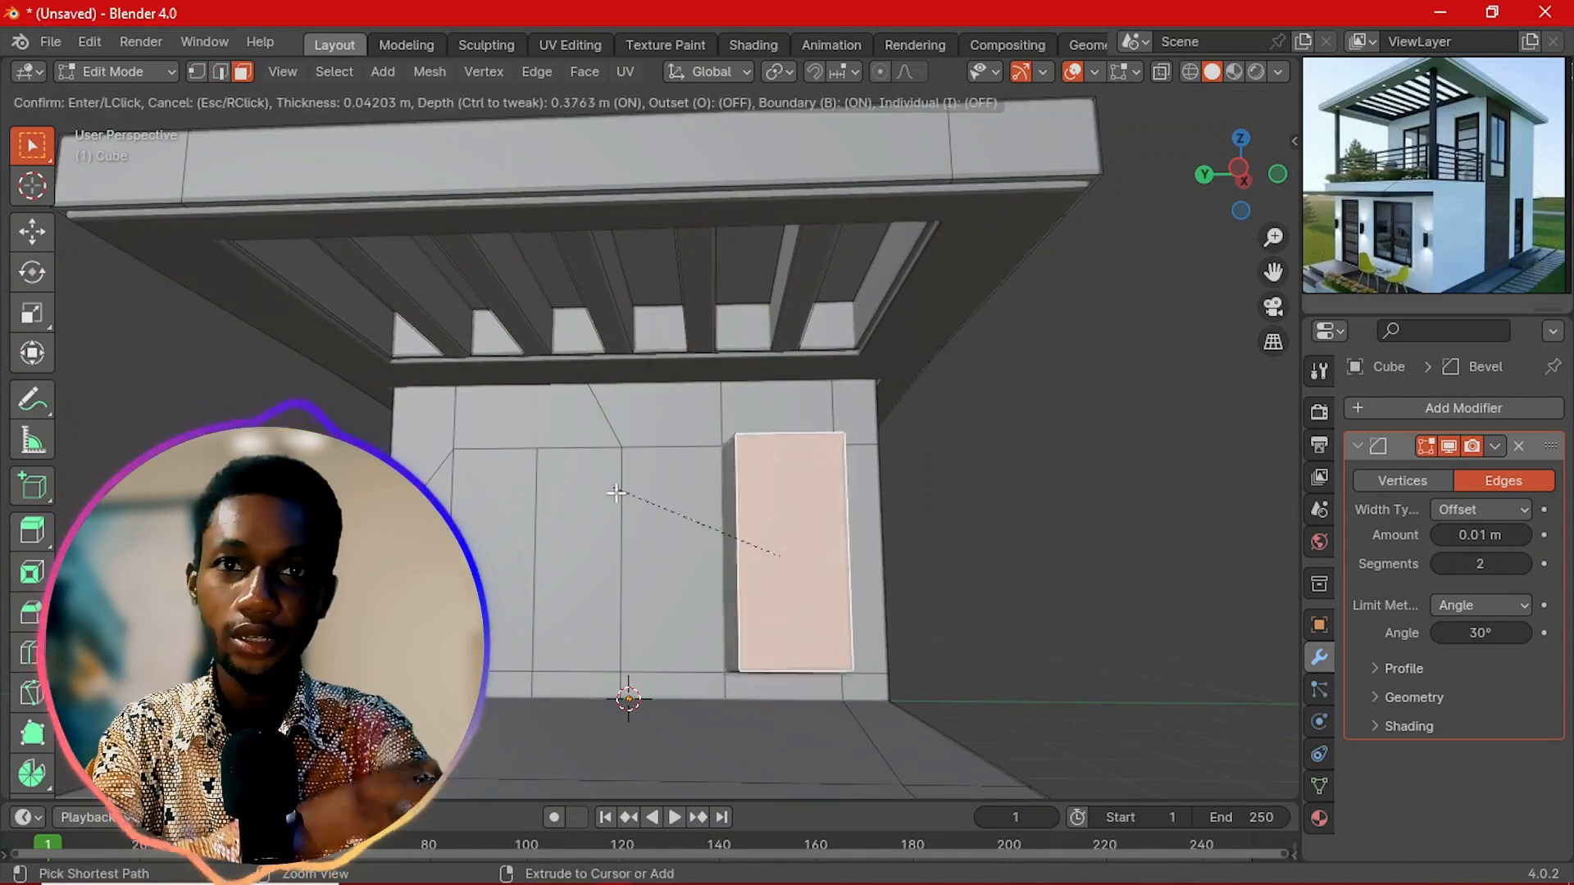
pyautogui.press('Escape')
pyautogui.press('i')
pyautogui.press('Escape')
pyautogui.keyDown('shift'); pyautogui.click(580, 565); pyautogui.keyUp('shift')
pyautogui.keyDown('shift'); pyautogui.click(506, 566); pyautogui.keyUp('shift')
pyautogui.press('i')
pyautogui.press('i')
pyautogui.click(883, 653)
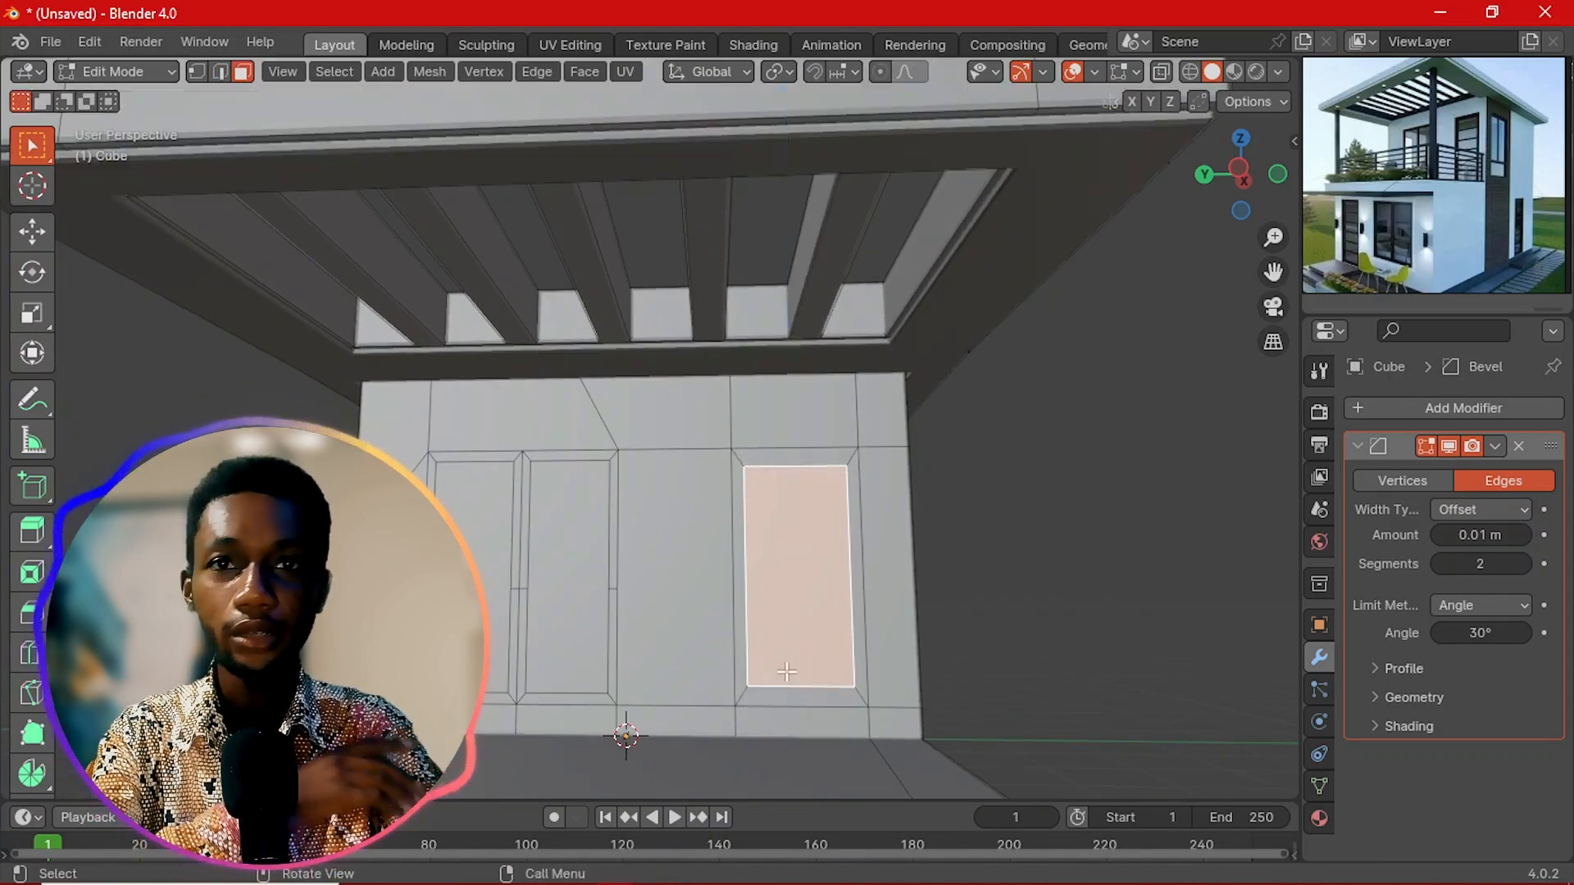
# Step: Extrude the inset panel faces of the balcony wall's openings
pyautogui.moveTo(883, 653); pyautogui.dragTo(700, 604, button='middle')
pyautogui.press('e')
pyautogui.click(560, 625)
pyautogui.moveTo(560, 625); pyautogui.dragTo(705, 606, button='middle')
pyautogui.click(473, 370)
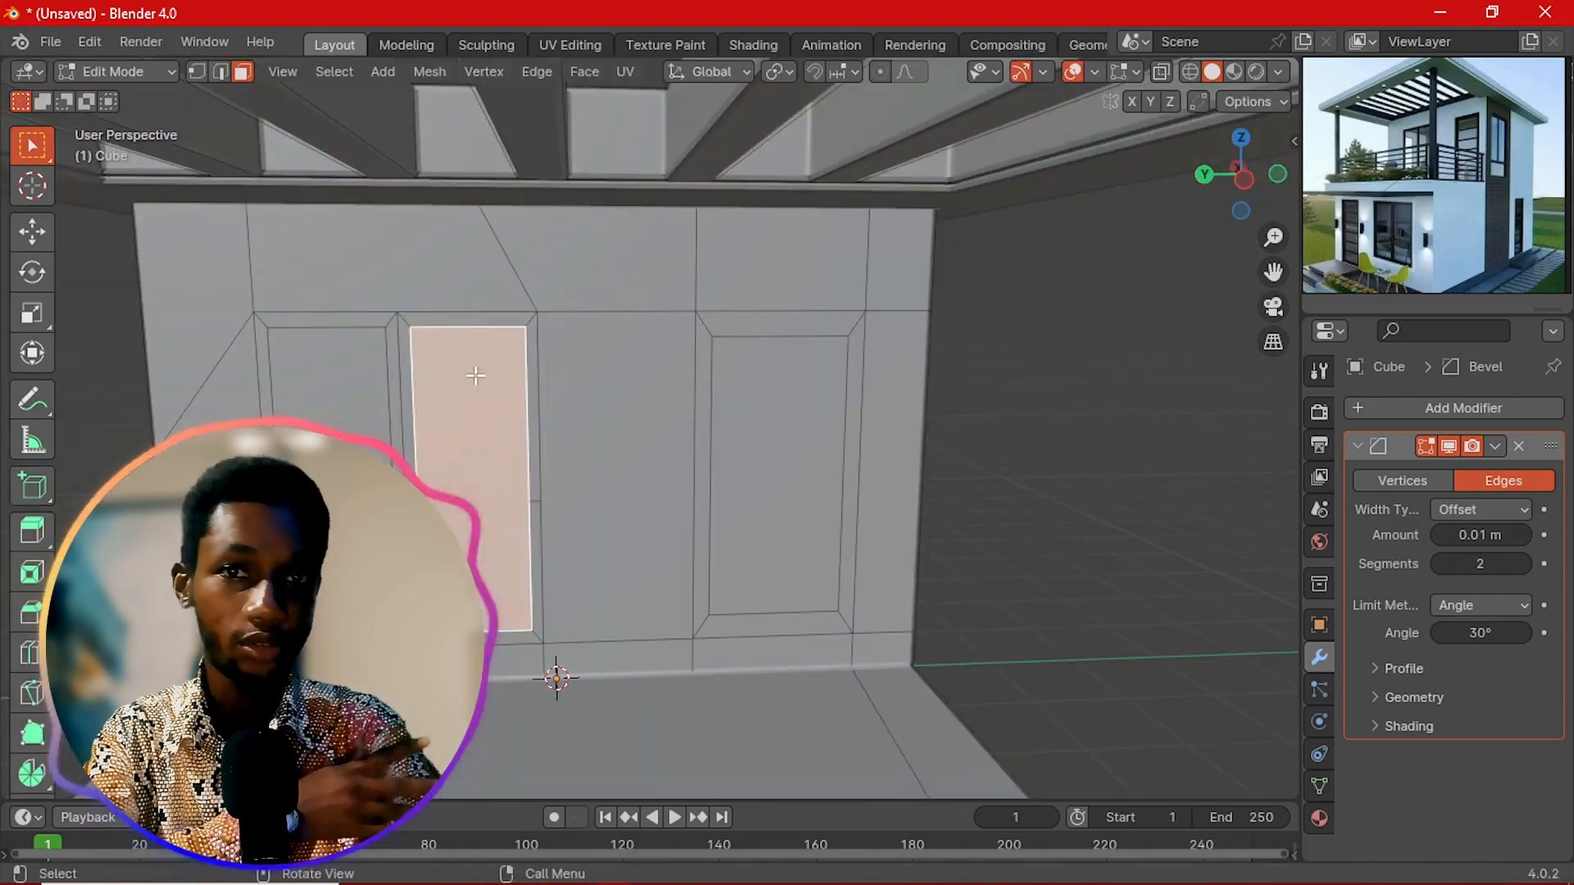
pyautogui.moveTo(705, 541); pyautogui.dragTo(580, 551, button='middle')
pyautogui.press('e')
pyautogui.click(580, 551)
pyautogui.moveTo(737, 459); pyautogui.dragTo(664, 407, button='middle')
pyautogui.moveTo(697, 574); pyautogui.dragTo(729, 608, button='middle')
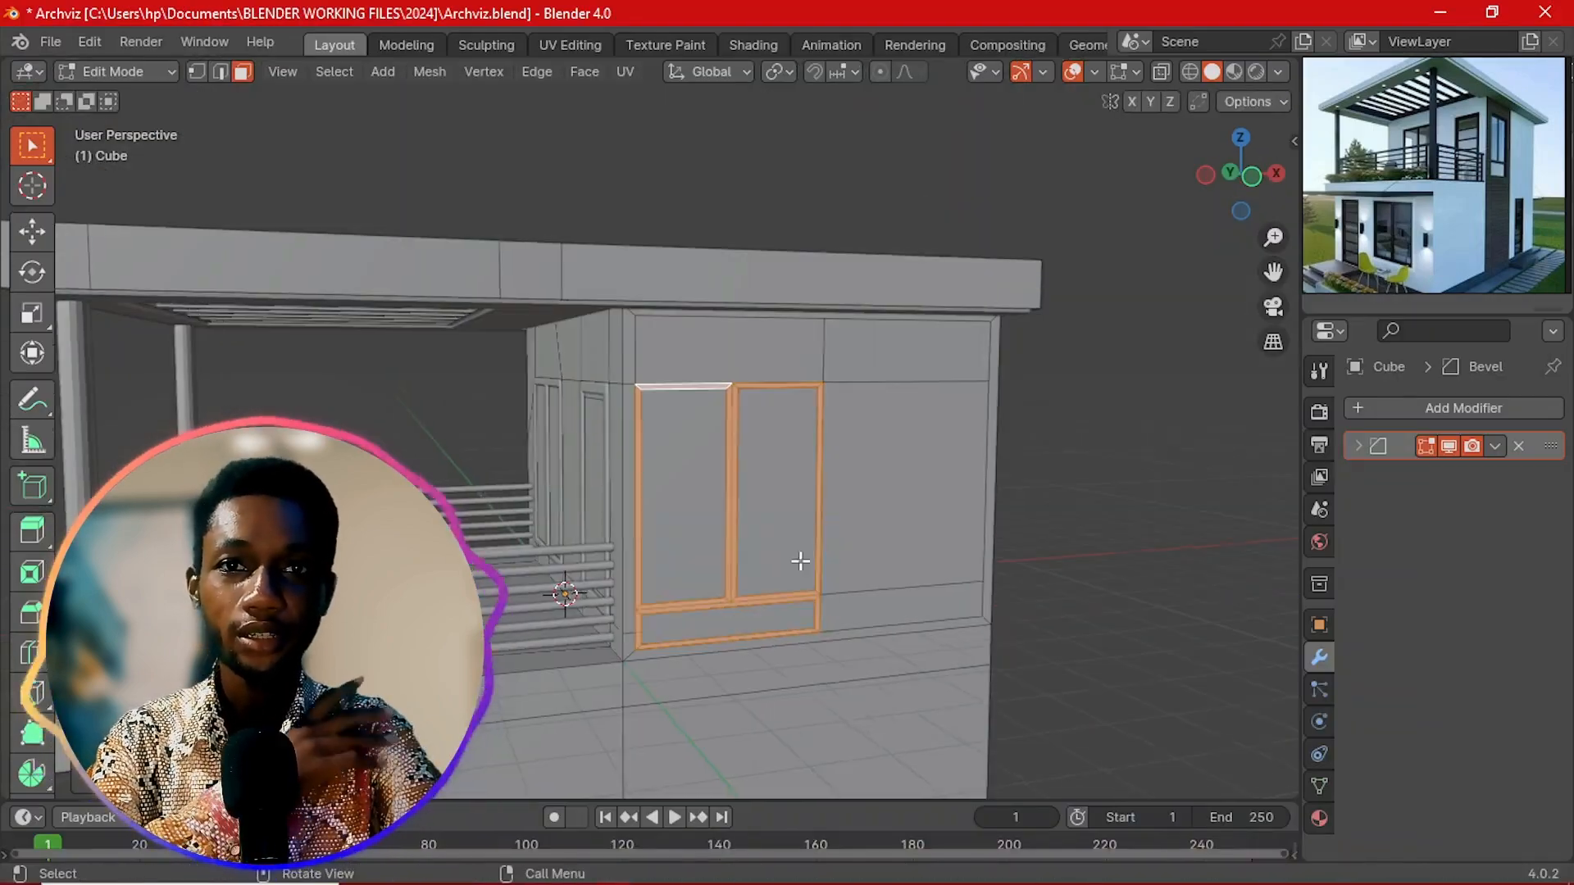
# Step: Cut the ground-floor front wall vertically down its middle with the Knife tool
pyautogui.scroll(-2, 800, 560)
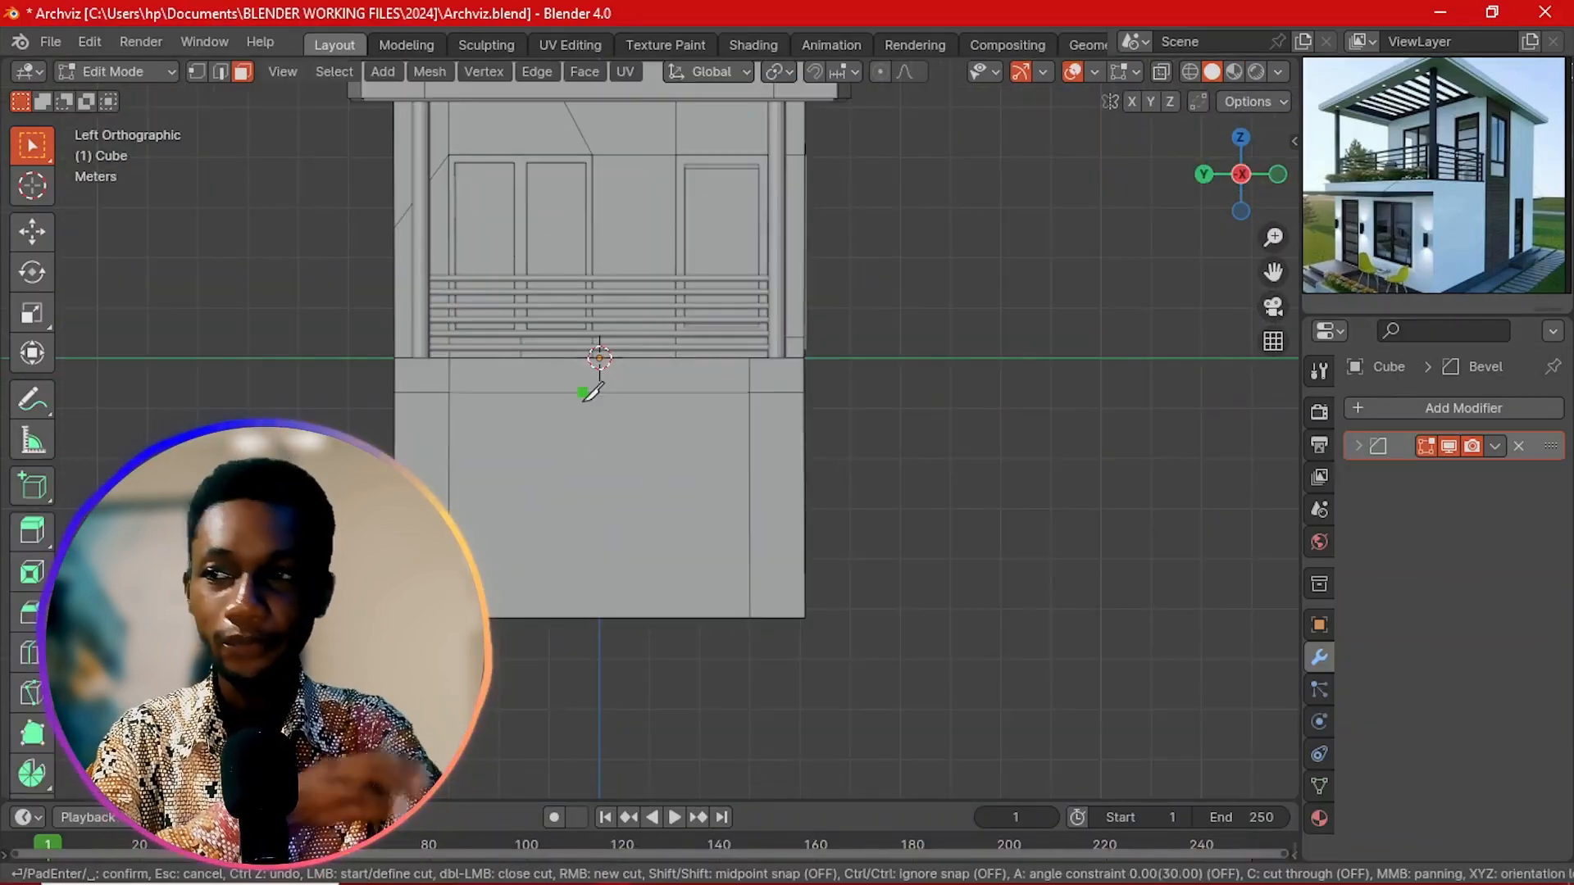
pyautogui.click(605, 627)
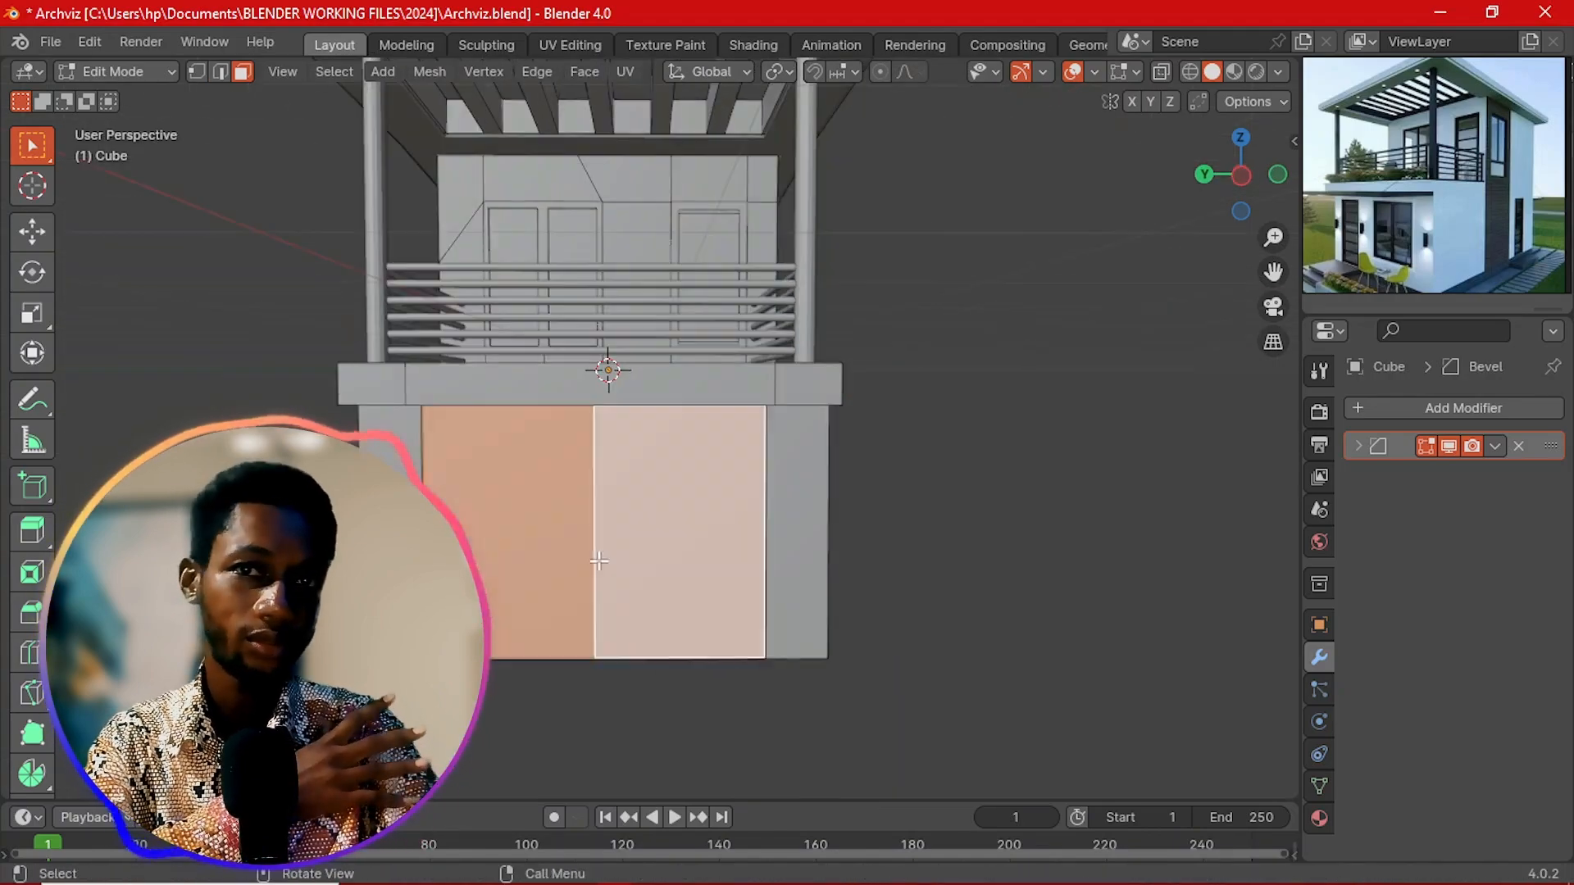
pyautogui.click(764, 465)
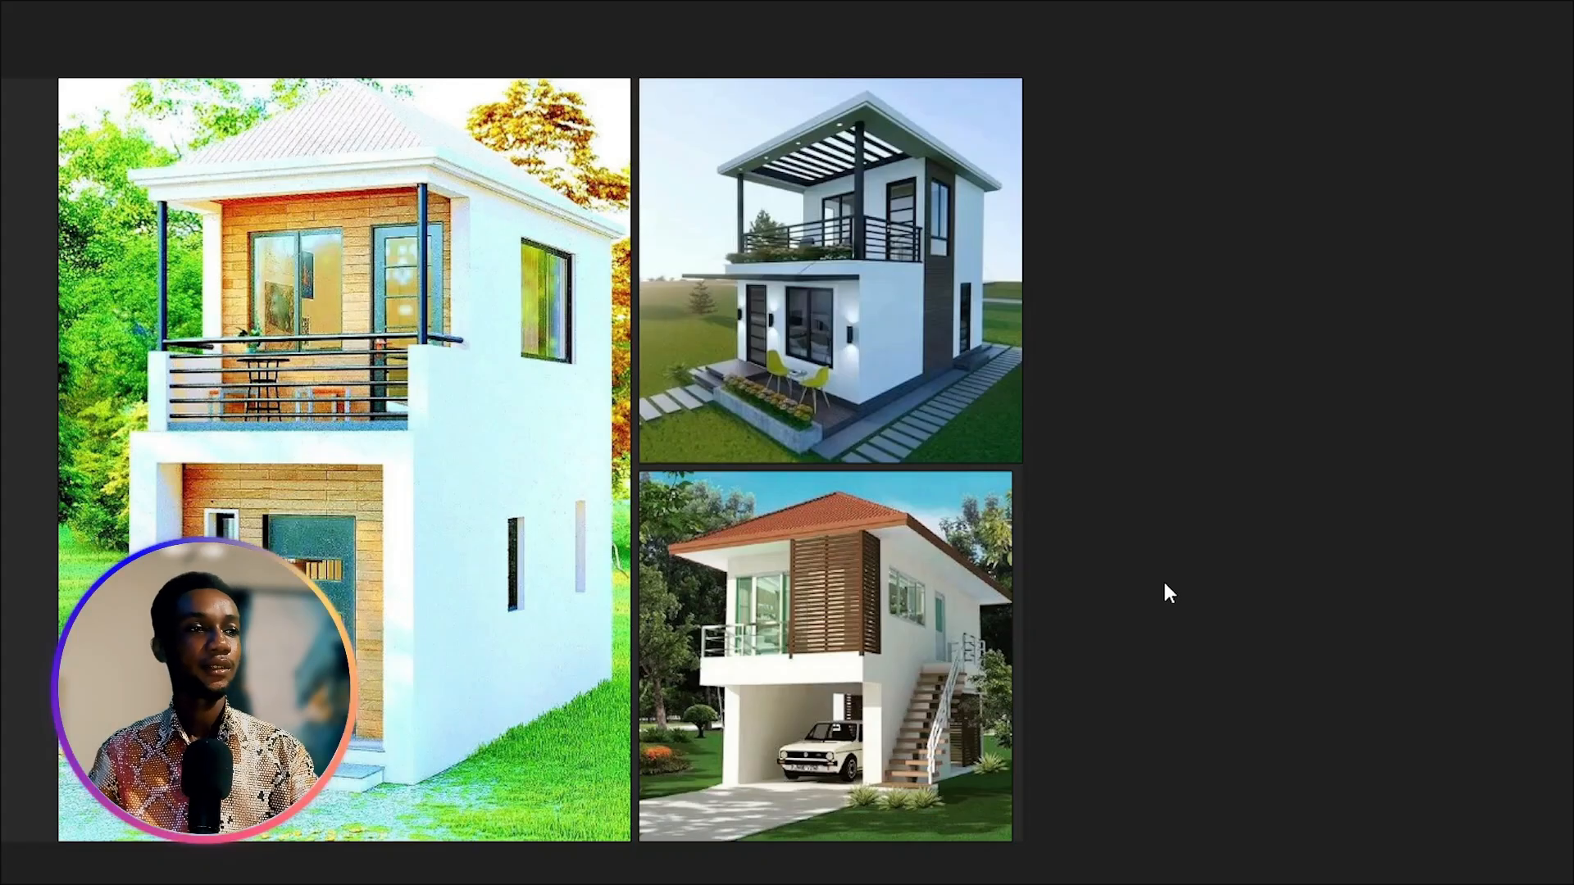
# Step: Look over the three house reference images on the PureRef board
pyautogui.click(906, 637)
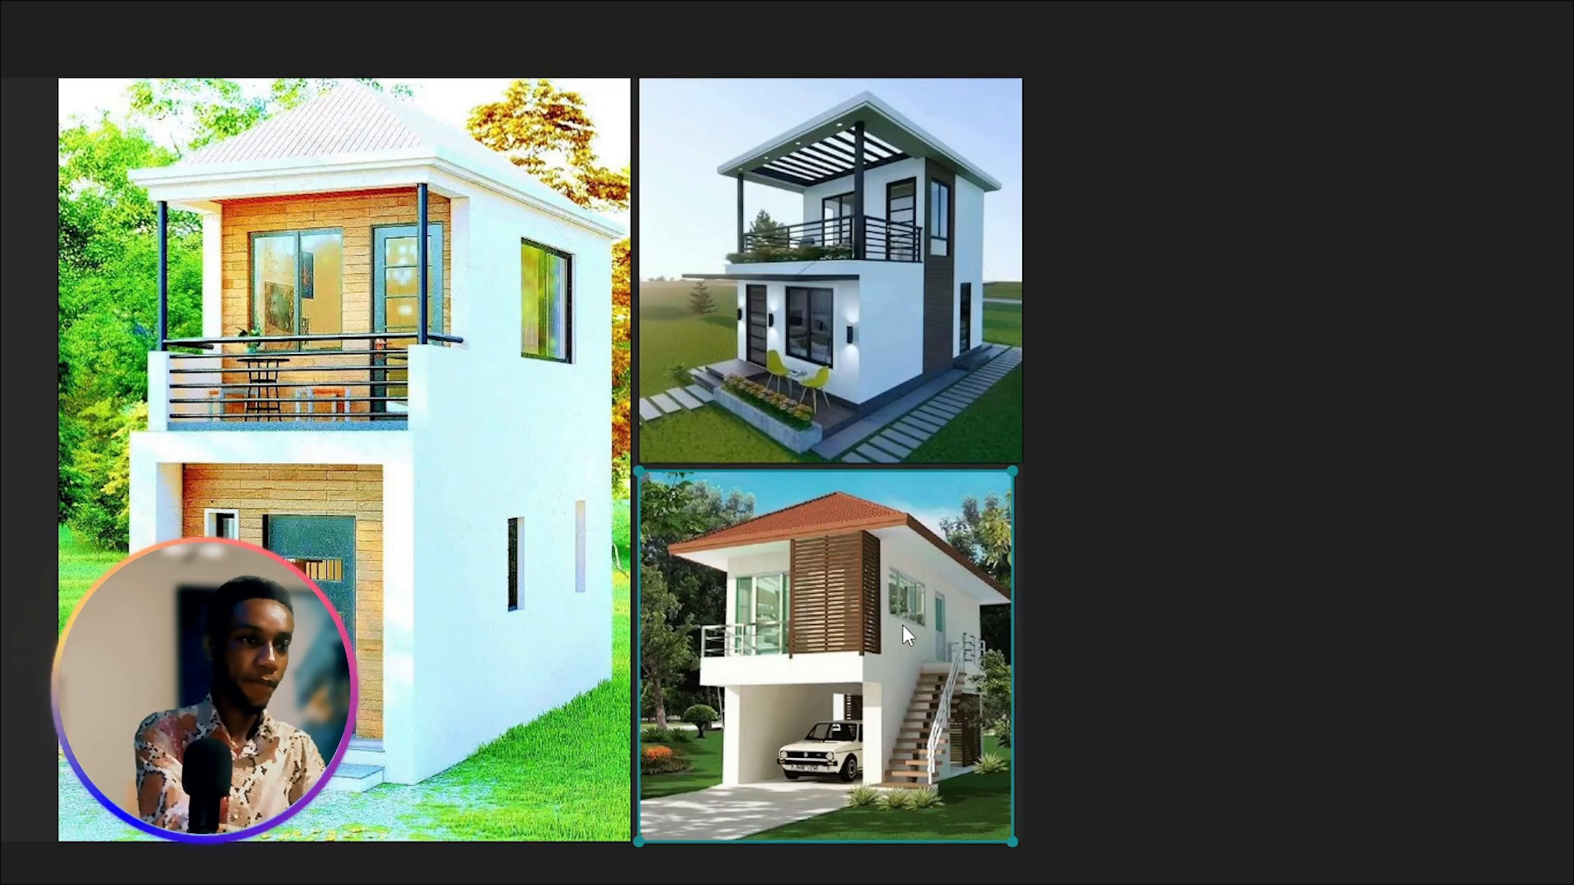
pyautogui.press('super+d')
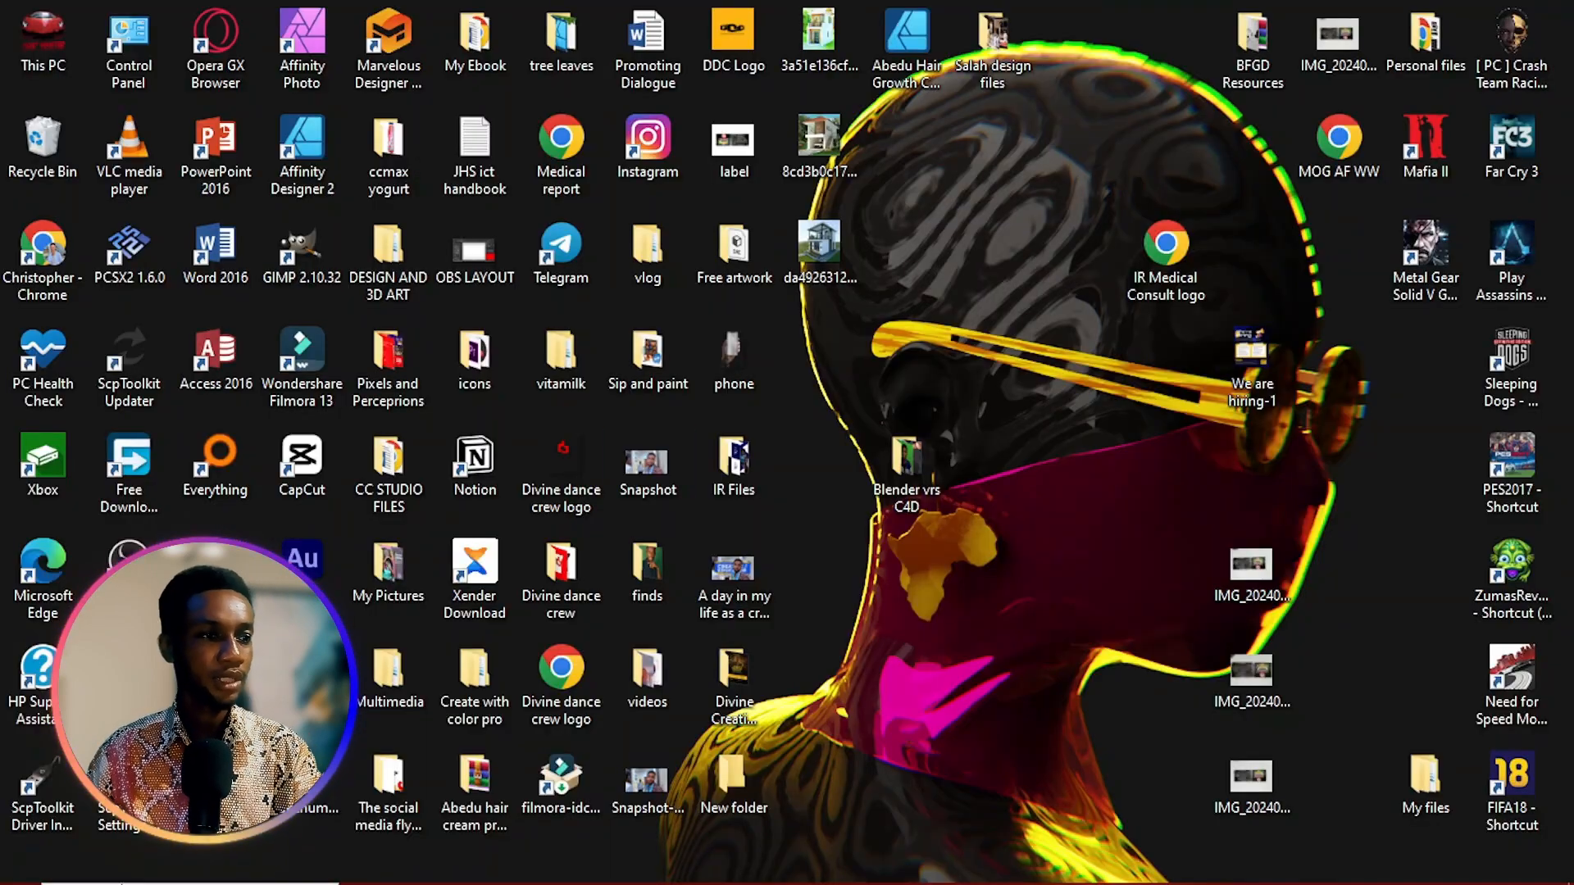
pyautogui.moveTo(459, 881)
pyautogui.click(578, 869)
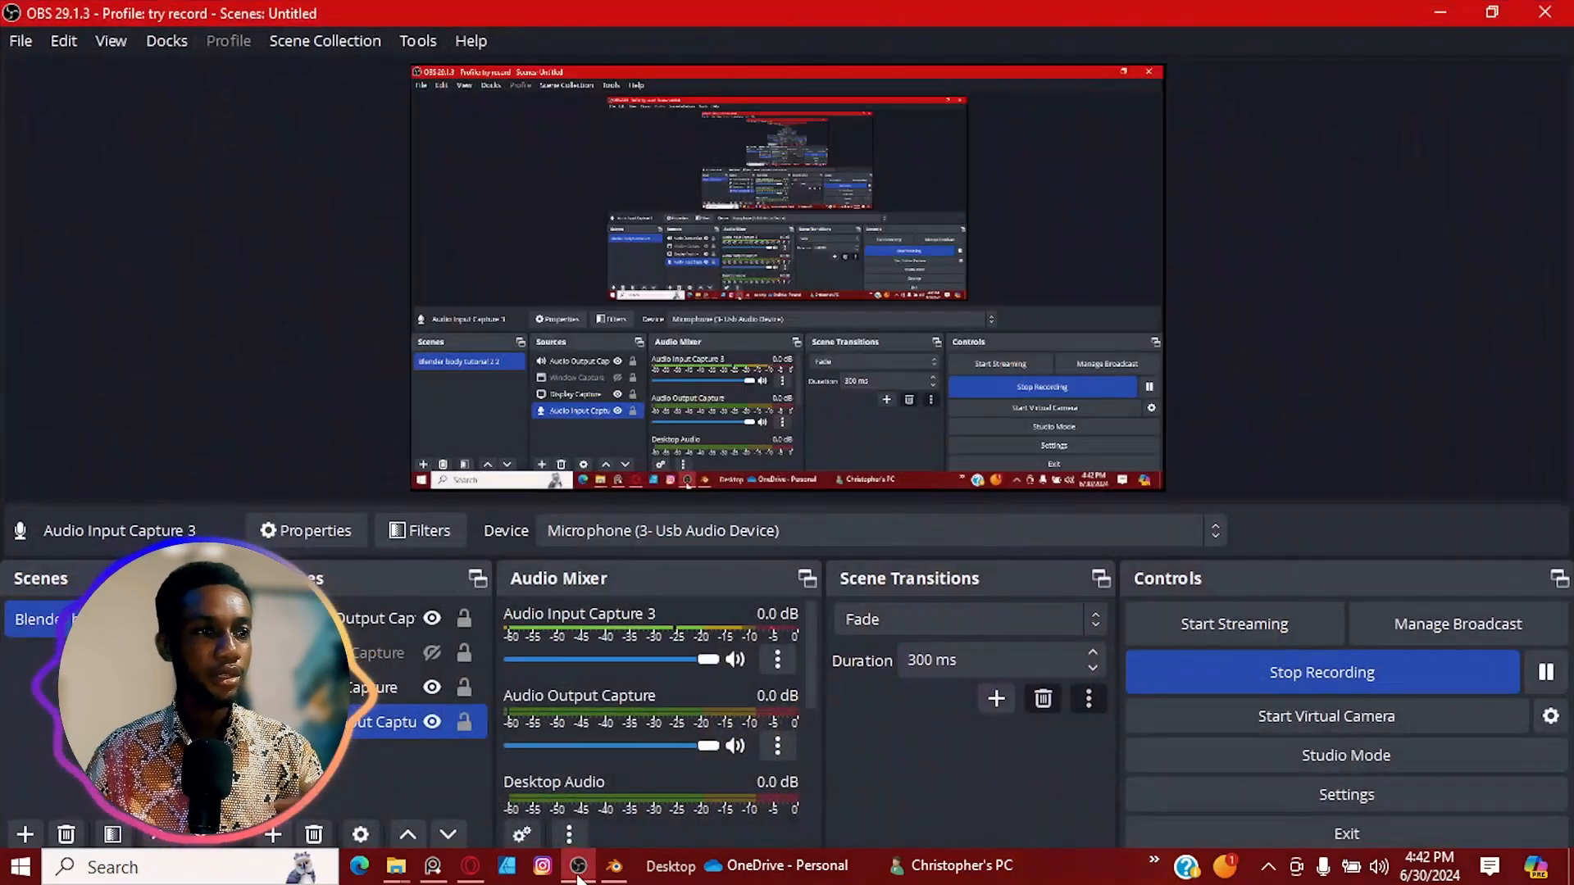
pyautogui.click(432, 868)
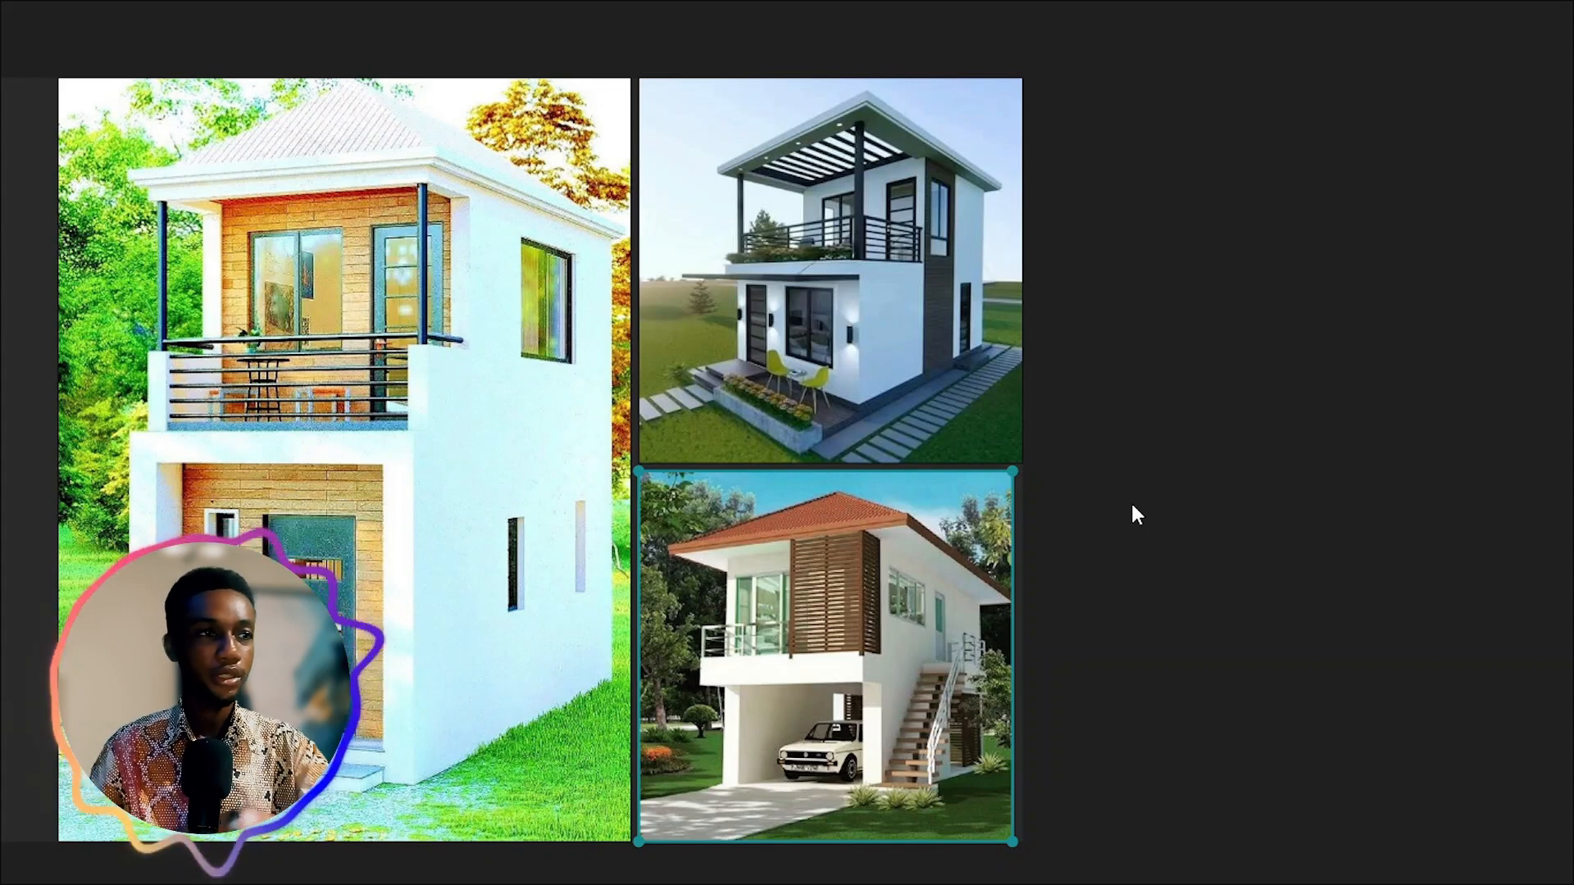
pyautogui.click(1148, 312)
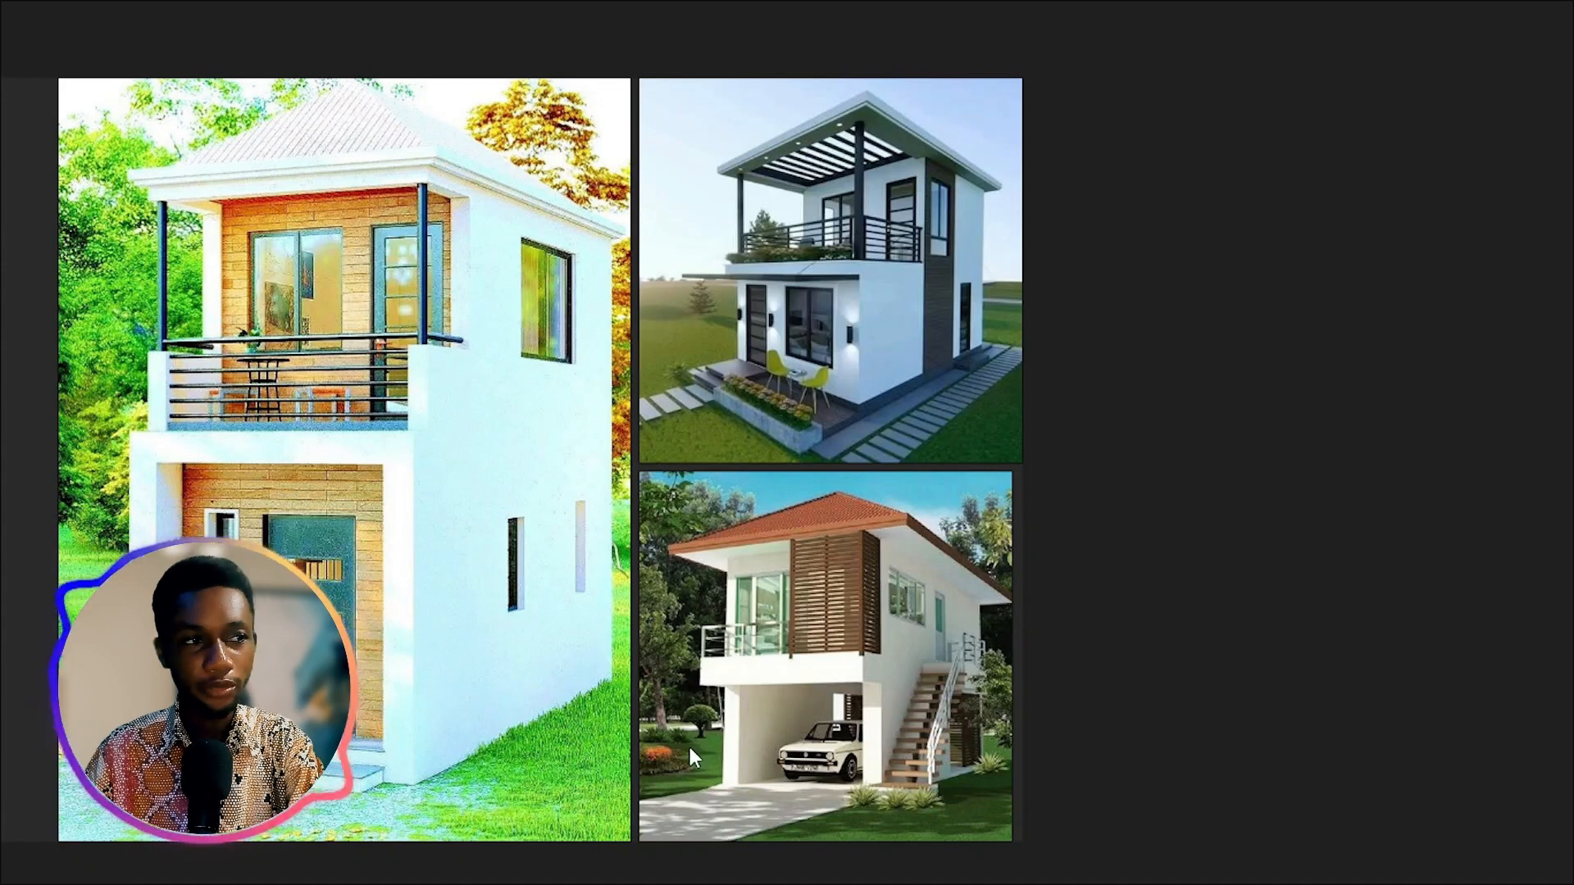
pyautogui.click(726, 706)
pyautogui.click(1062, 372)
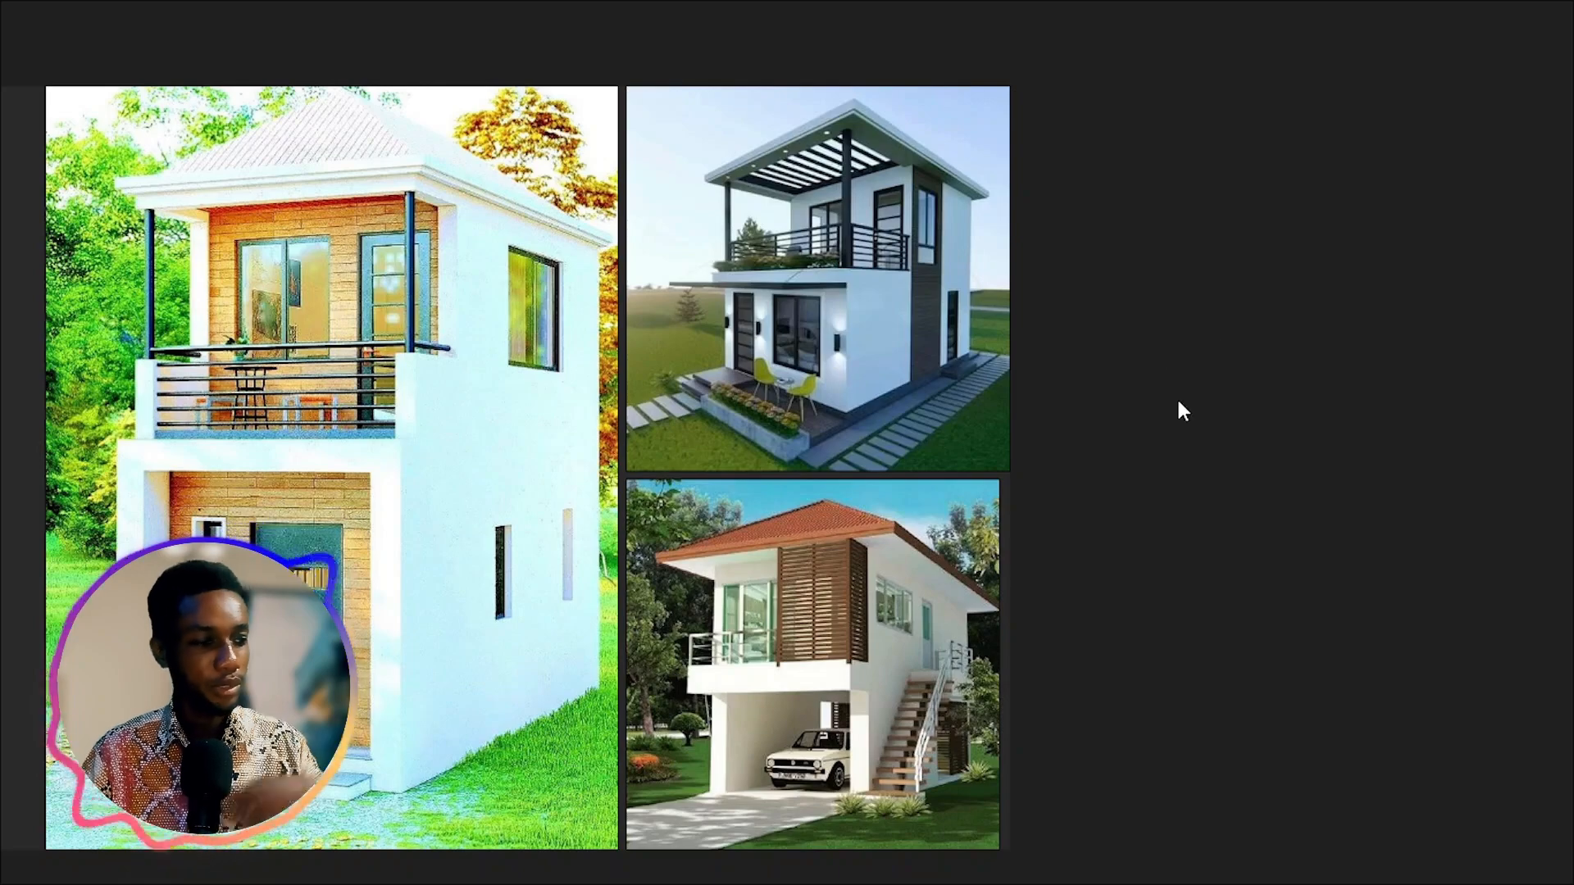
# Step: Switch to Blender and delete the default camera, cube and light
pyautogui.hotkey('alt', 'Tab')
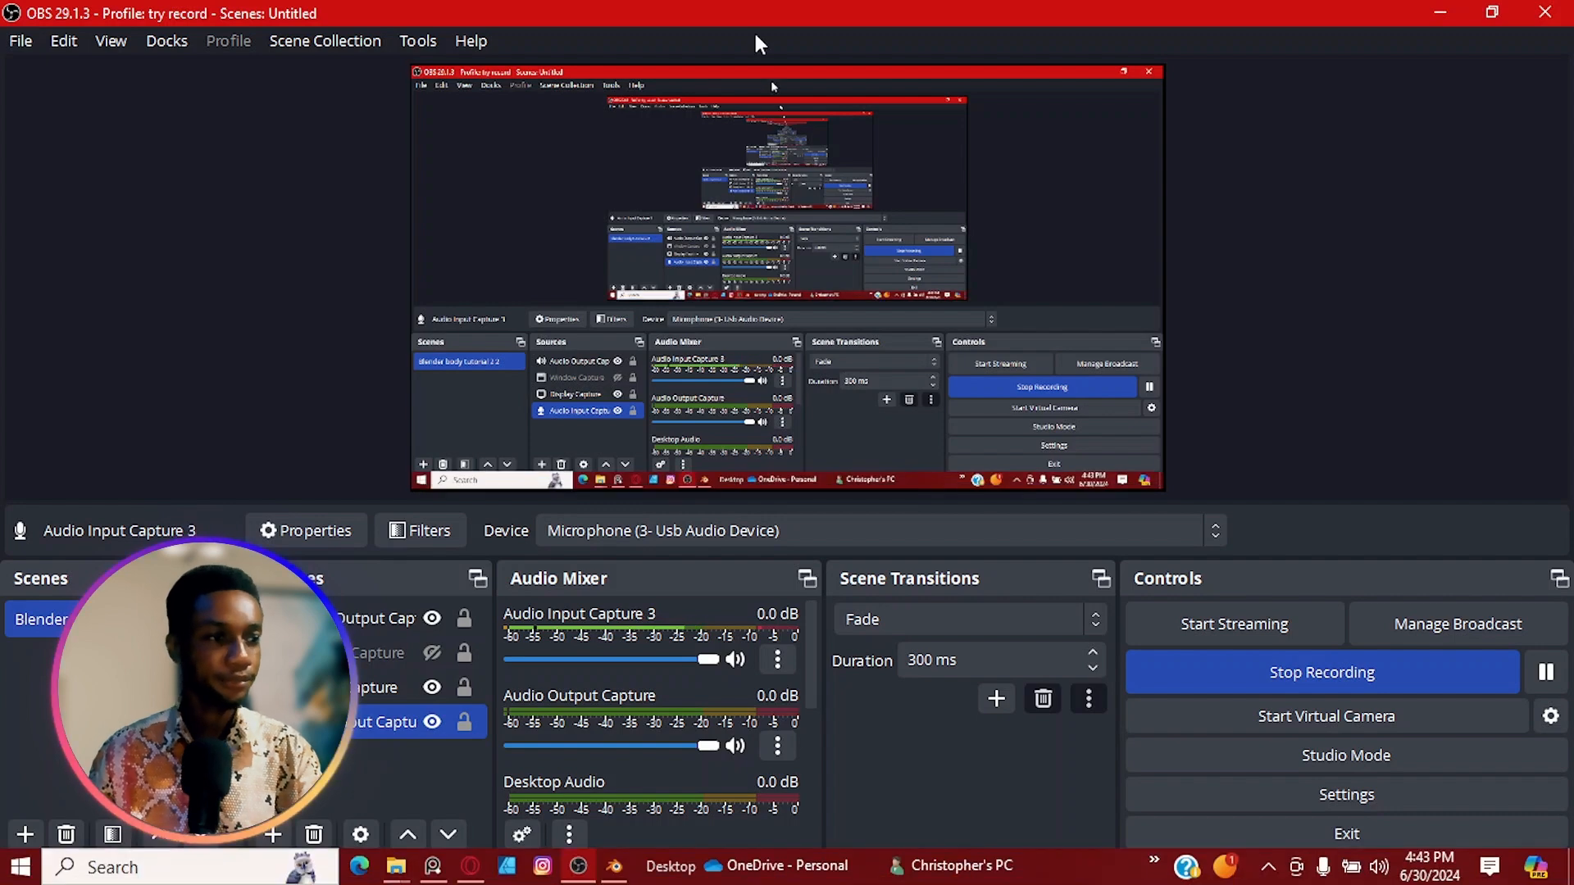
pyautogui.click(605, 870)
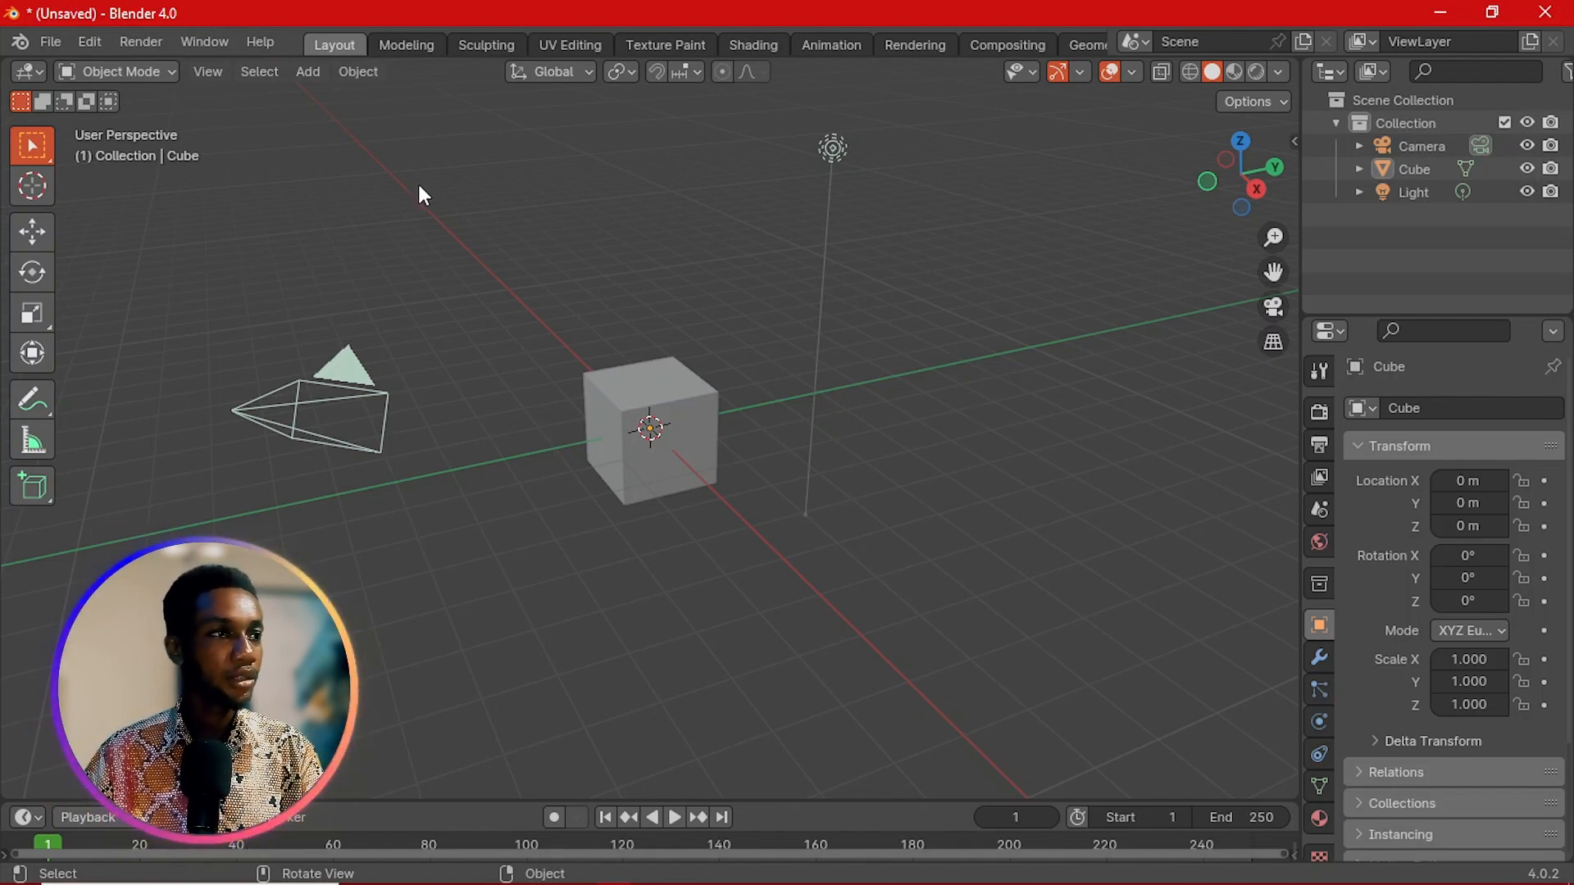
pyautogui.moveTo(282, 186); pyautogui.dragTo(961, 607)
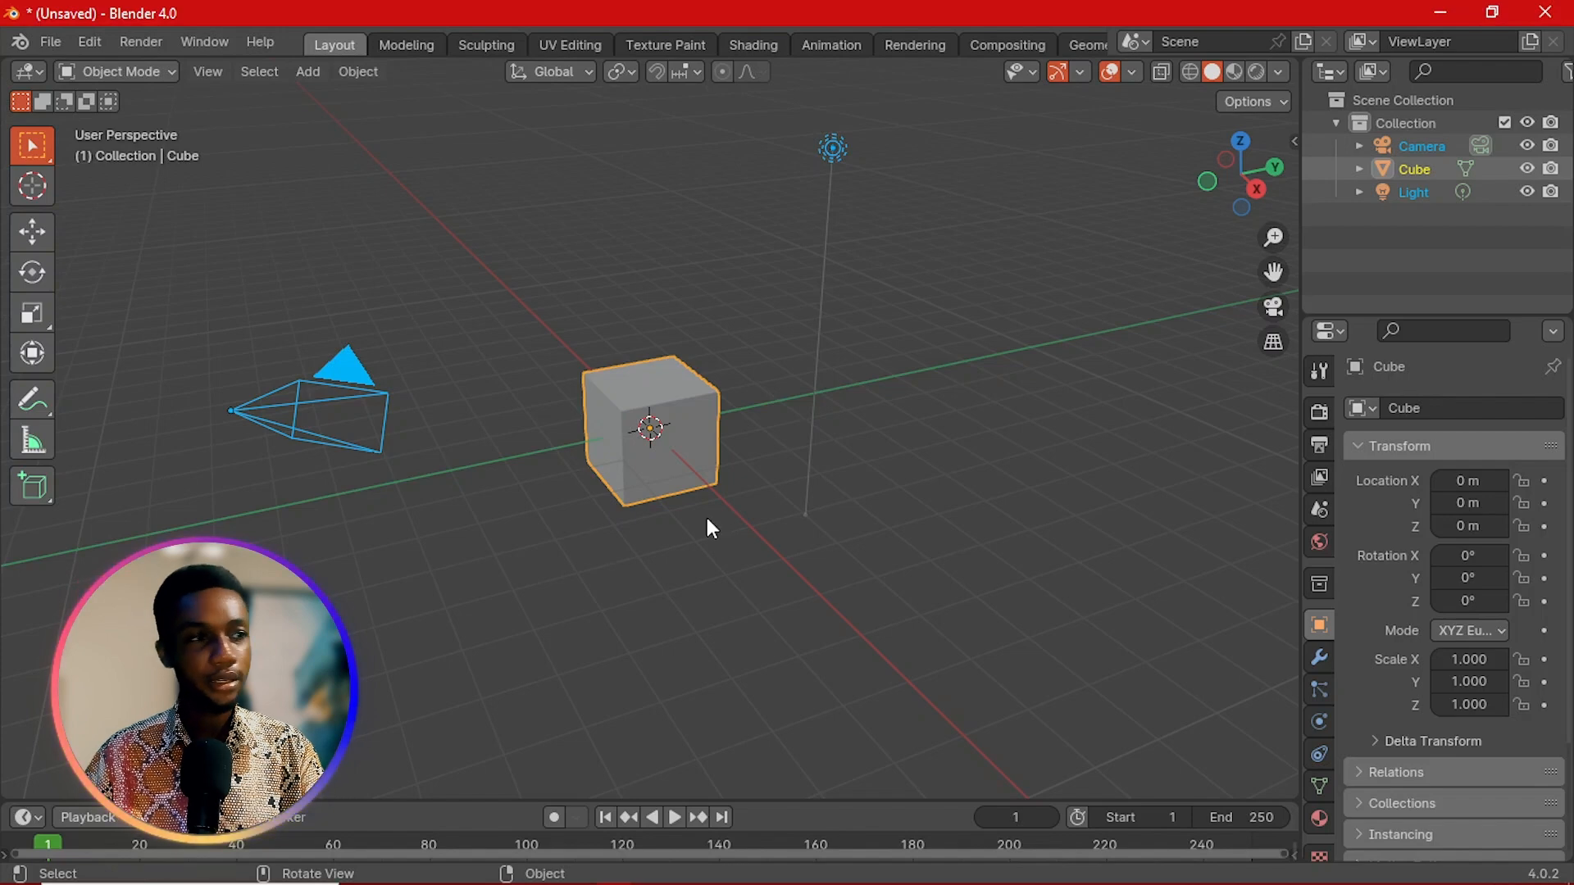
pyautogui.press('x')
pyautogui.click(361, 423)
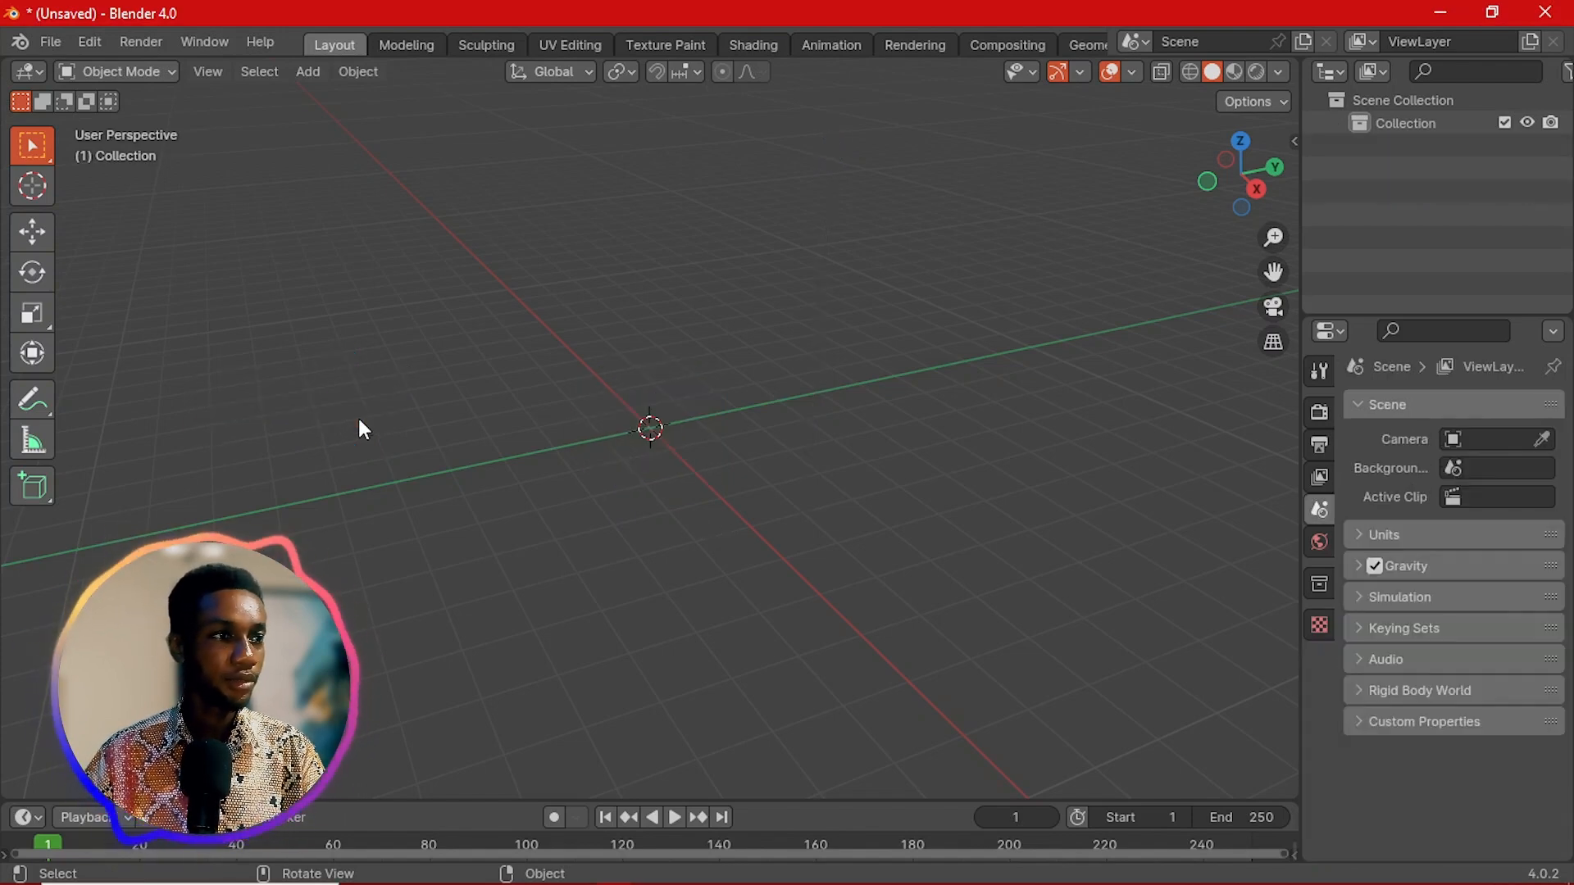
# Step: Show the empty scene in front orthographic view
pyautogui.press('`')
pyautogui.click(440, 336)
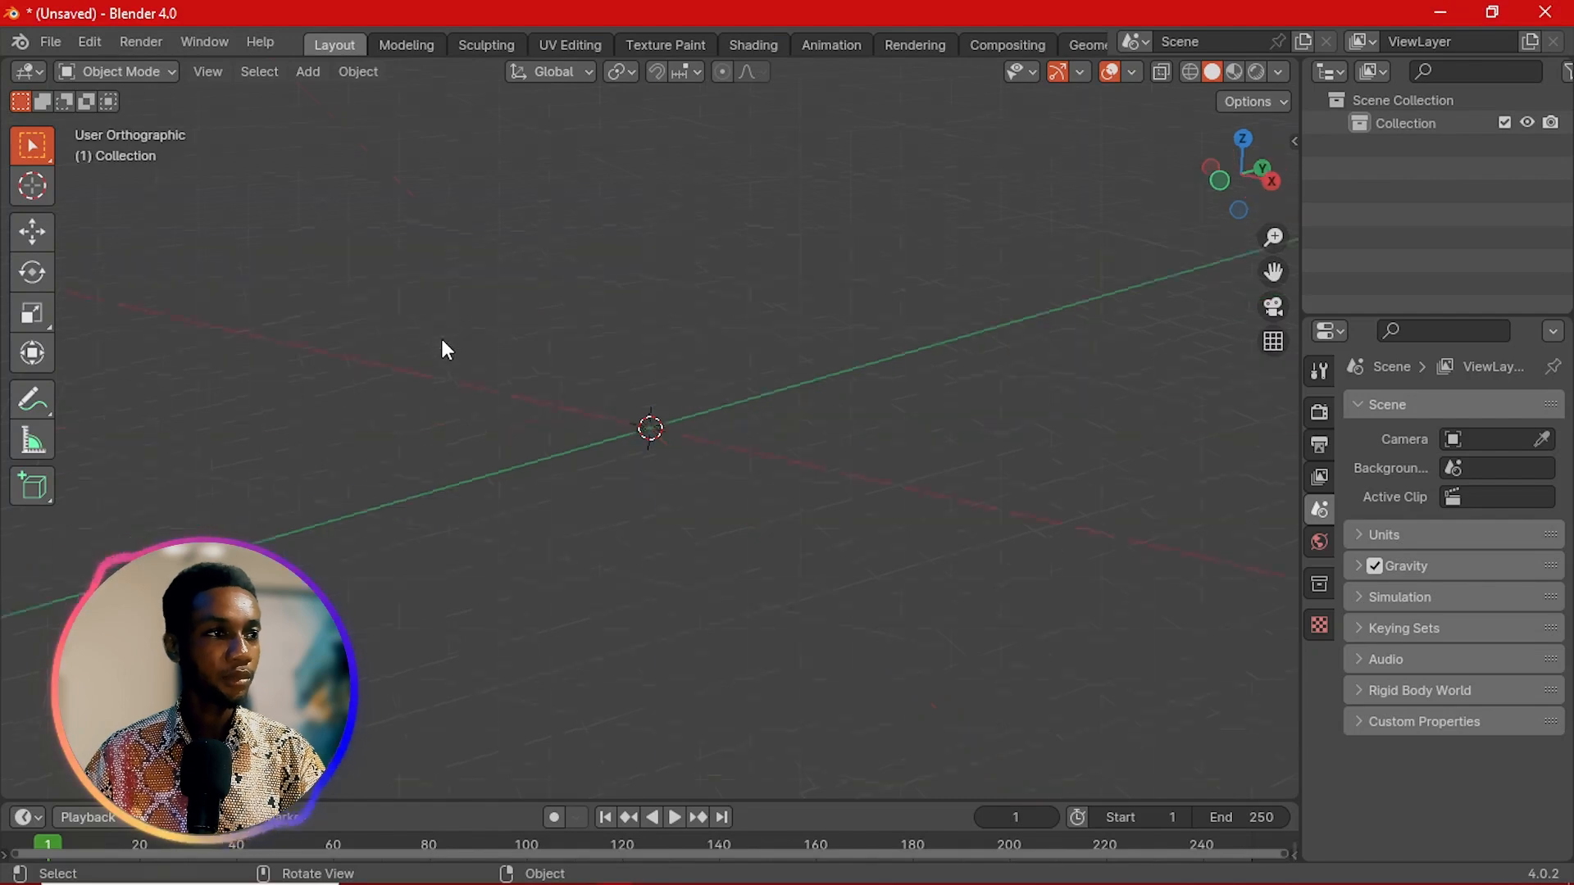
pyautogui.keyDown('shift'); pyautogui.moveTo(702, 385); pyautogui.dragTo(663, 432, button='middle'); pyautogui.keyUp('shift')
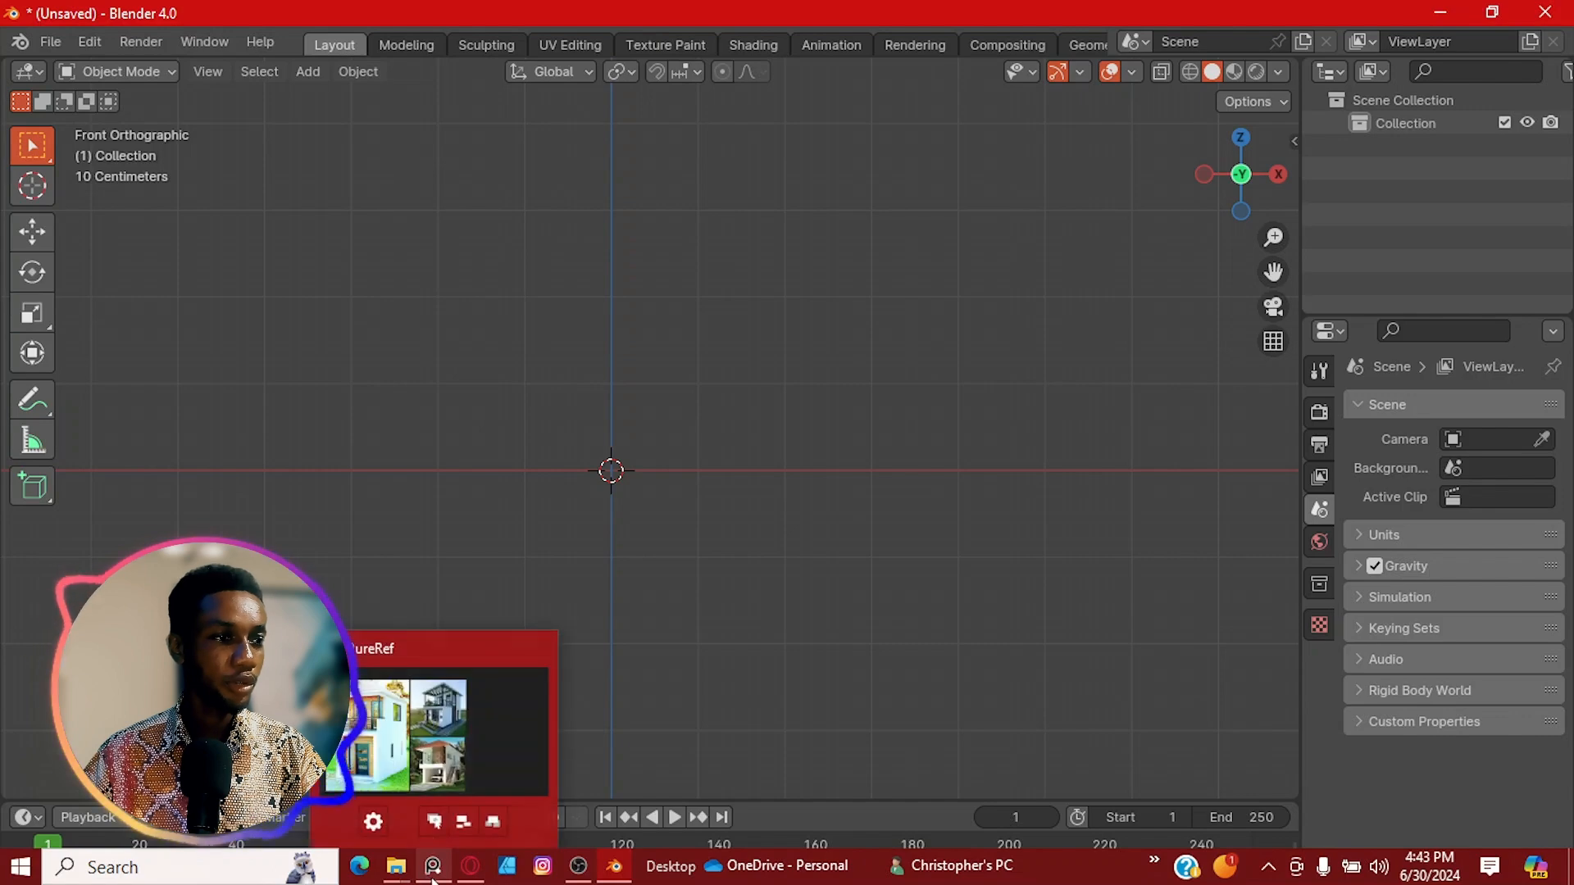
# Step: Switch to PureRef and resize its window to the reference image of the two-storey house with the pergola roof
pyautogui.click(433, 867)
pyautogui.rightClick(527, 421)
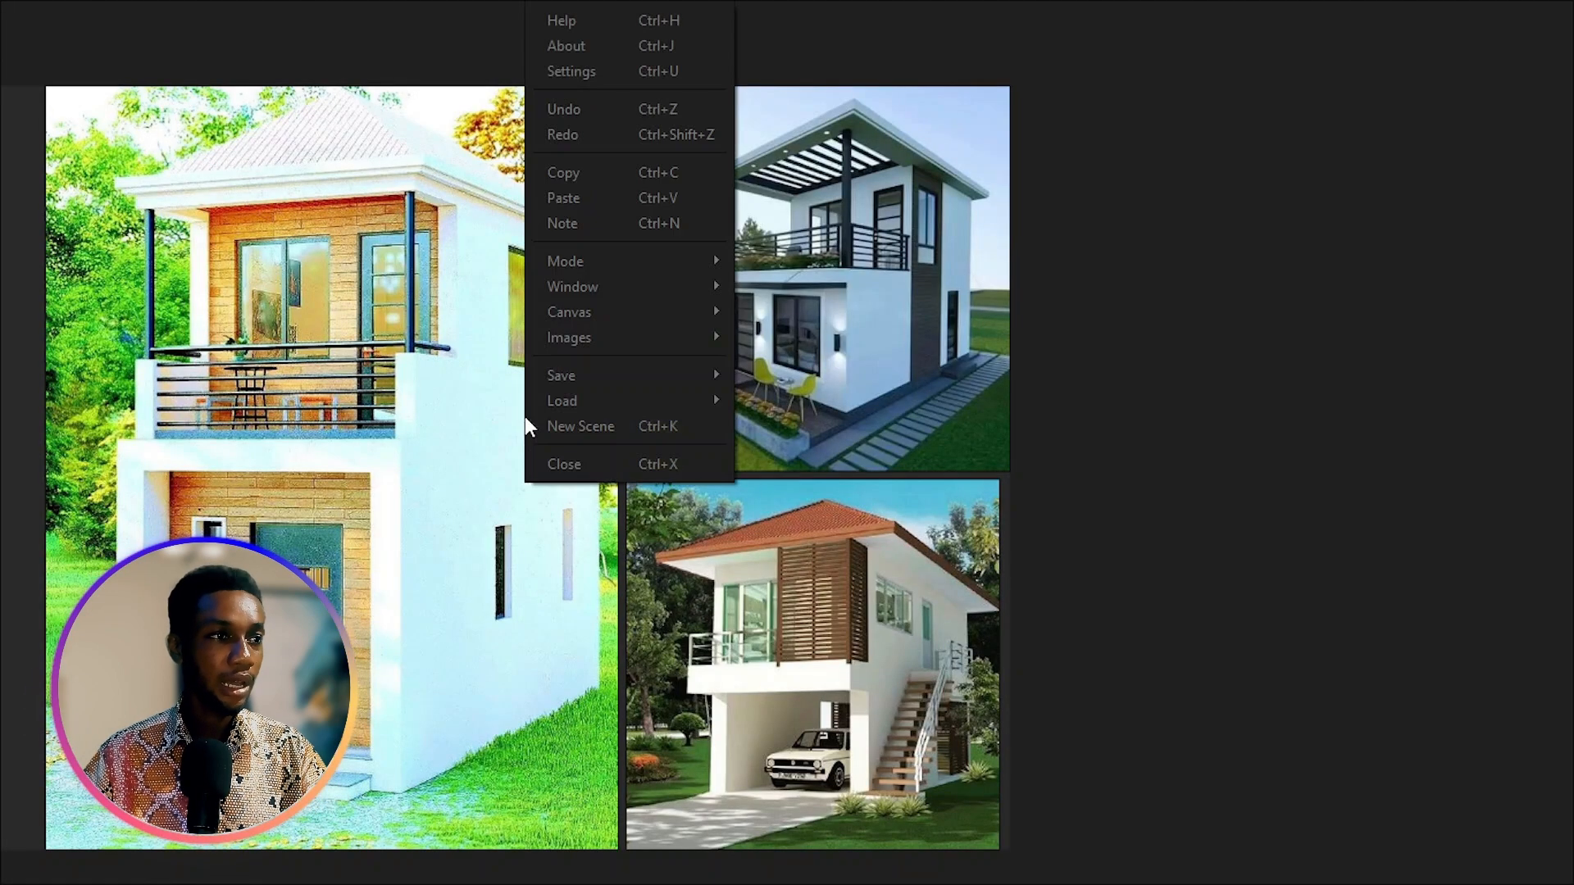
pyautogui.moveTo(657, 288)
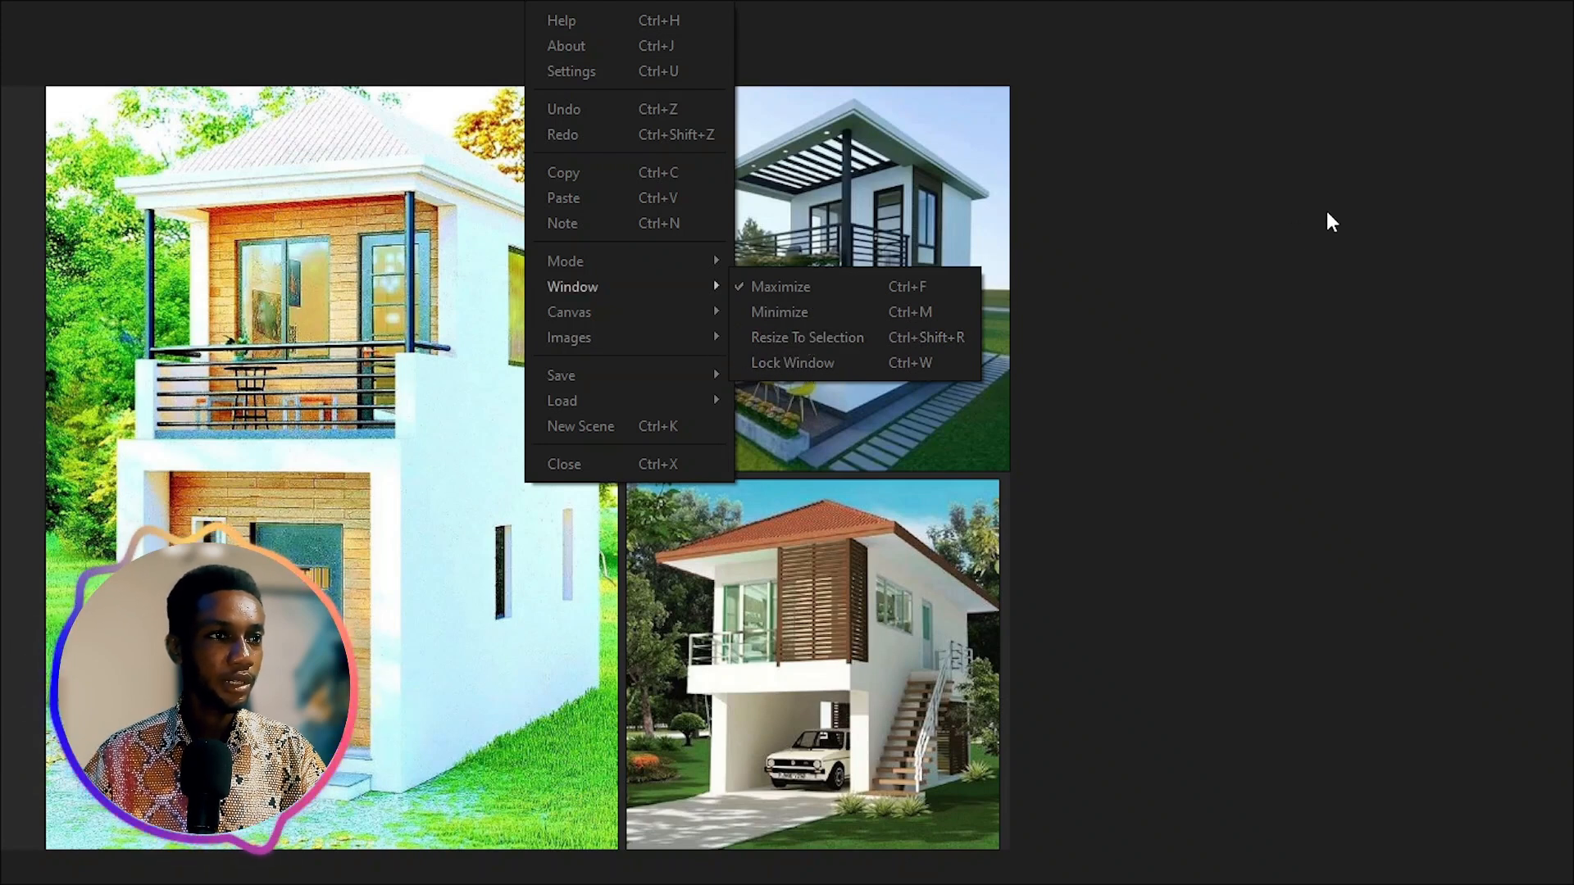
pyautogui.click(916, 254)
pyautogui.rightClick(785, 283)
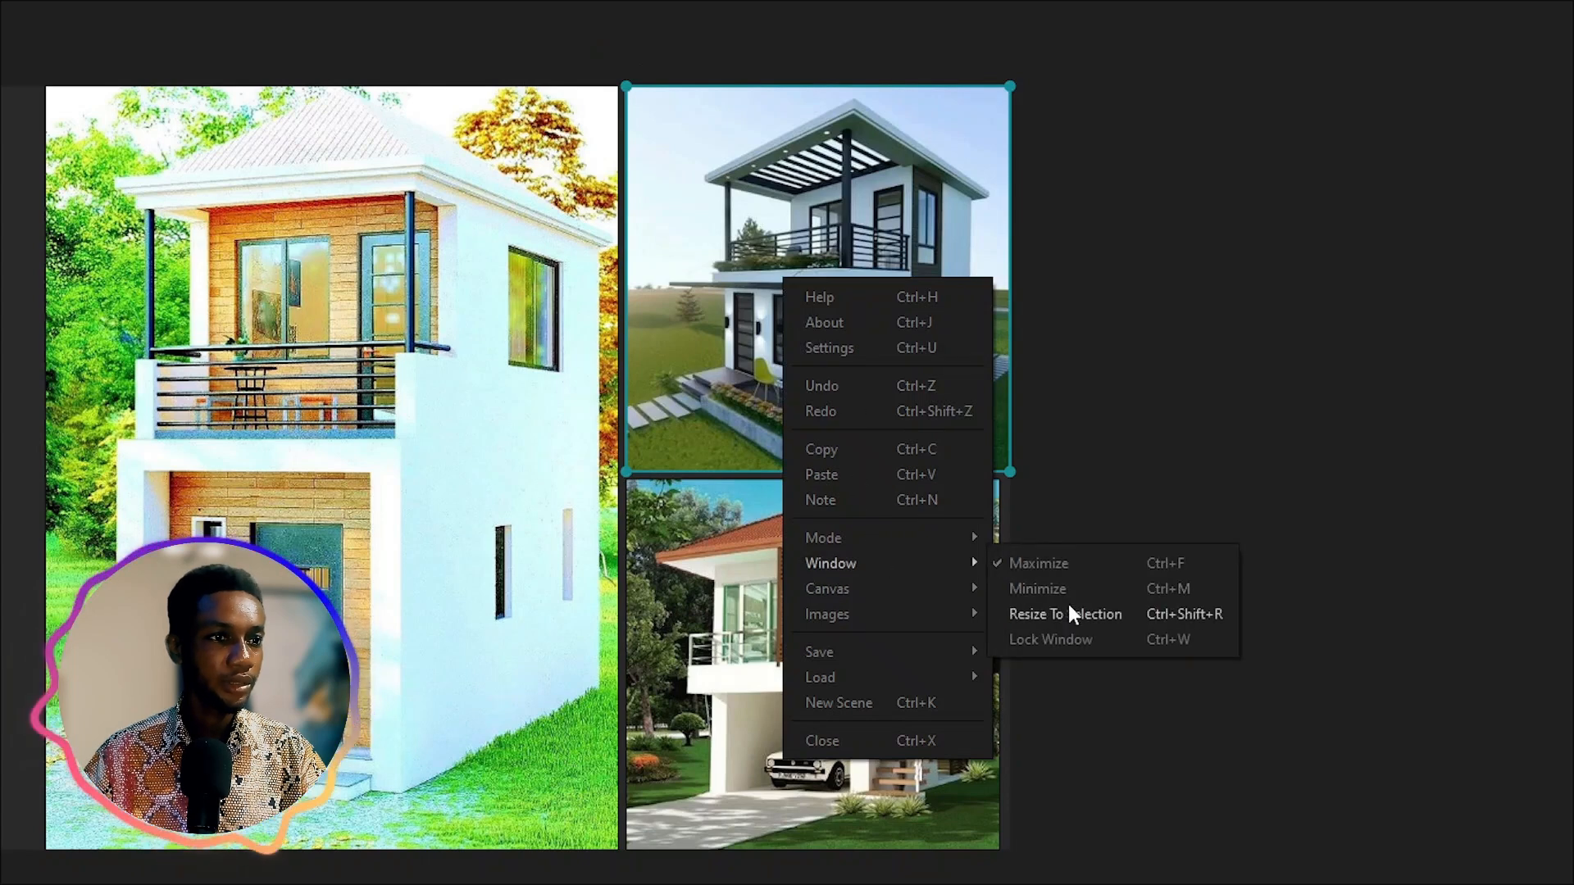
pyautogui.click(1066, 614)
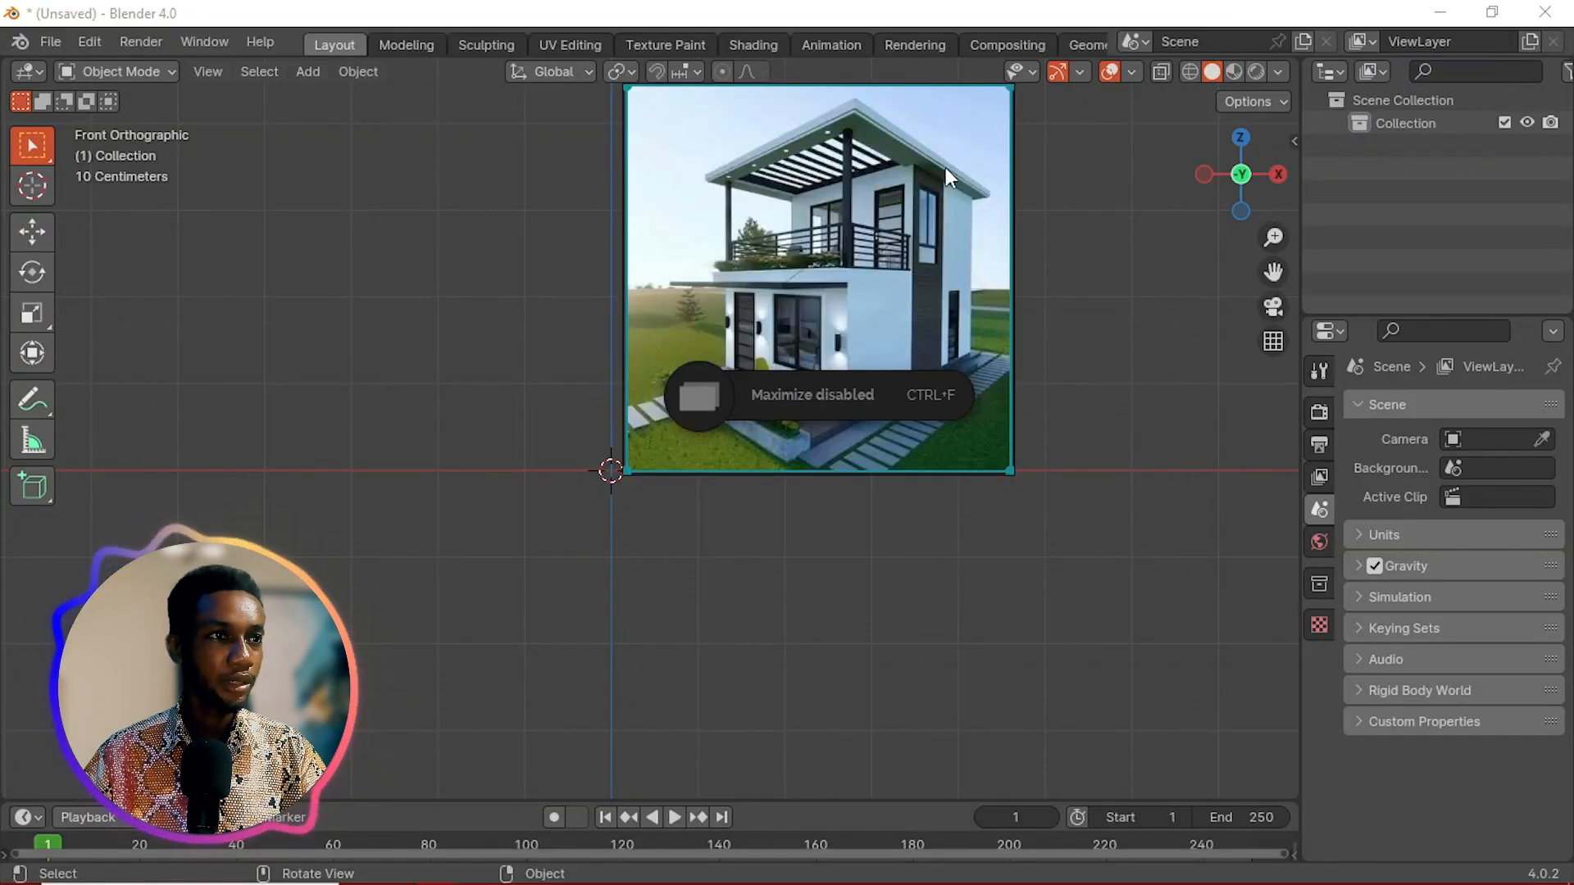
# Step: Resize and position the PureRef window so it covers only Blender's Outliner area
pyautogui.moveTo(1017, 170); pyautogui.dragTo(1563, 193)
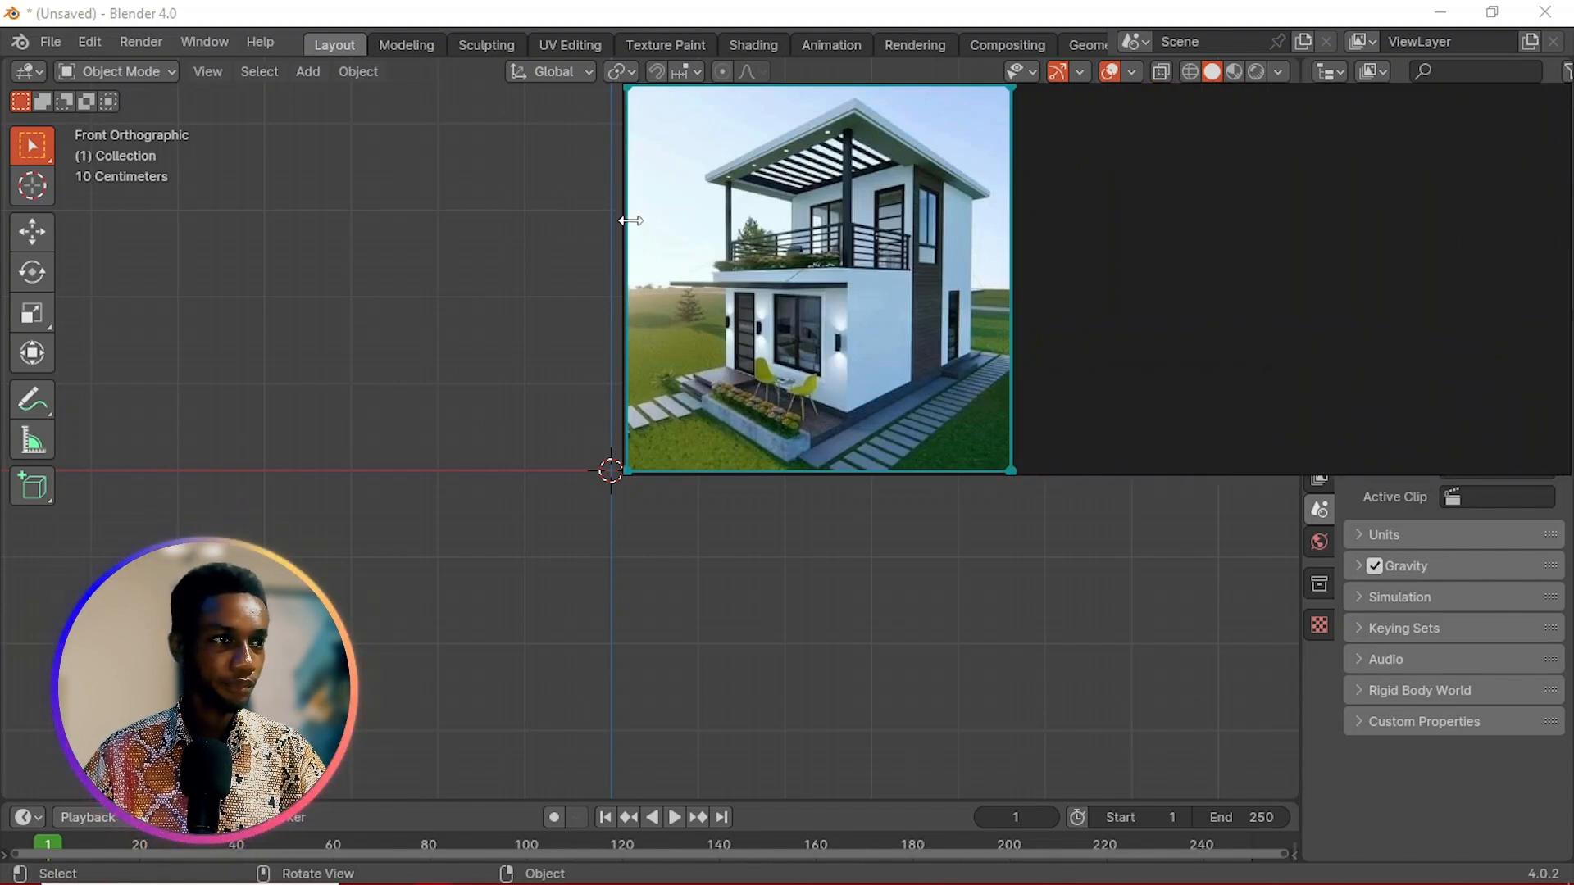
pyautogui.moveTo(630, 221); pyautogui.dragTo(1306, 250)
pyautogui.moveTo(1395, 93); pyautogui.dragTo(1395, 56)
pyautogui.moveTo(1457, 474); pyautogui.dragTo(1461, 292)
# Step: Zoom and pan the pergola house image so the whole building fits inside the small reference window
pyautogui.scroll(-4, 1440, 203)
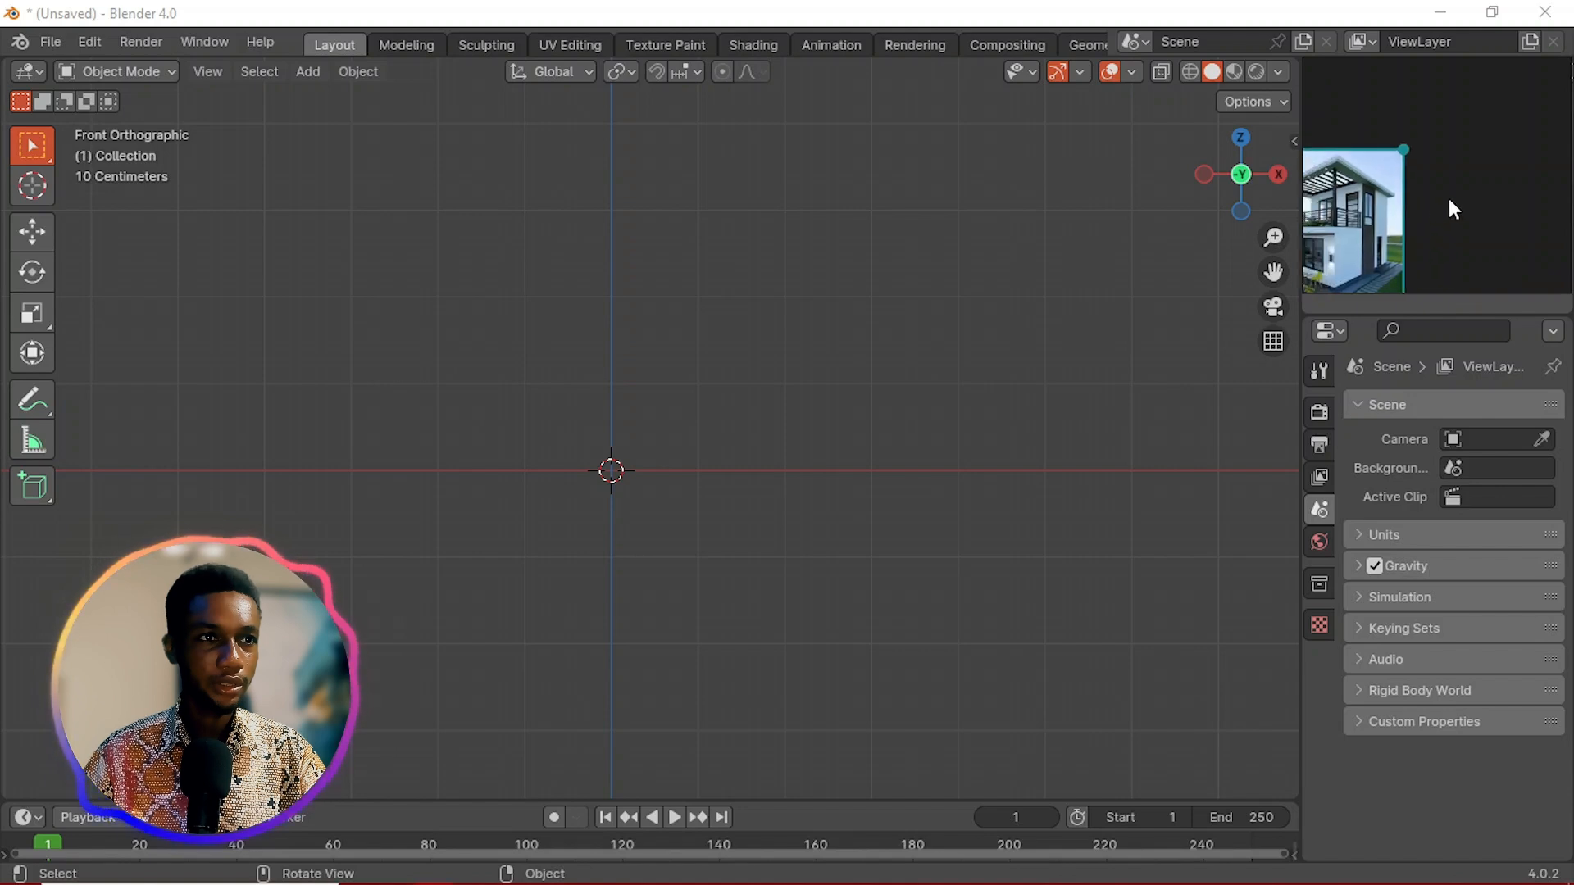
pyautogui.scroll(3, 1354, 219)
pyautogui.moveTo(1348, 219); pyautogui.dragTo(1439, 187, button='middle')
pyautogui.scroll(-3, 1447, 204)
pyautogui.scroll(2, 1447, 186)
pyautogui.scroll(-2, 1434, 197)
pyautogui.scroll(2, 1447, 180)
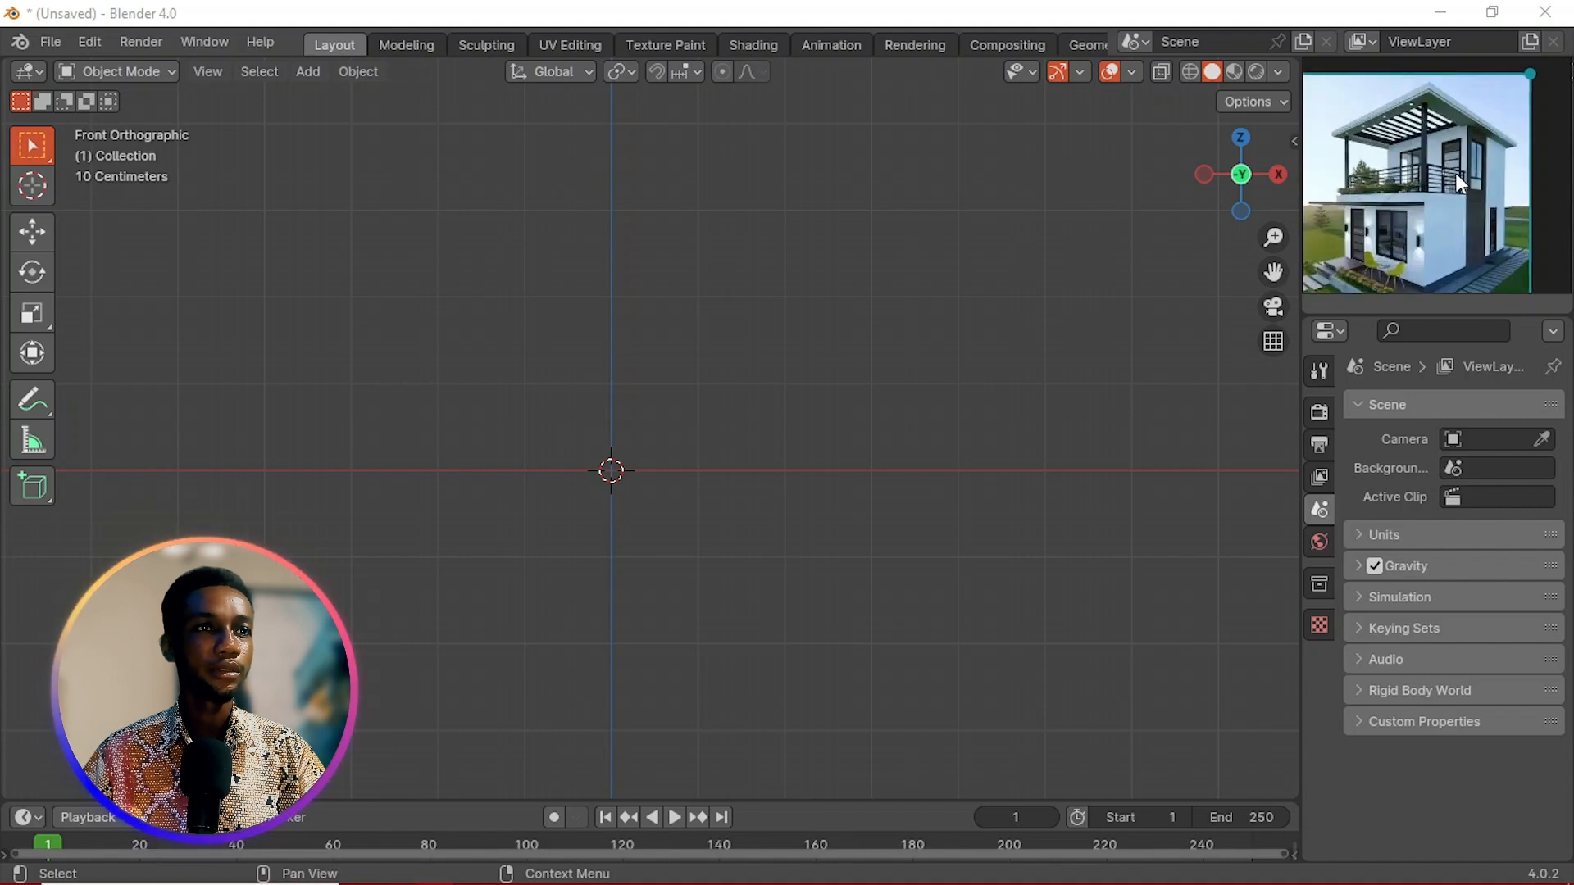
pyautogui.click(887, 317)
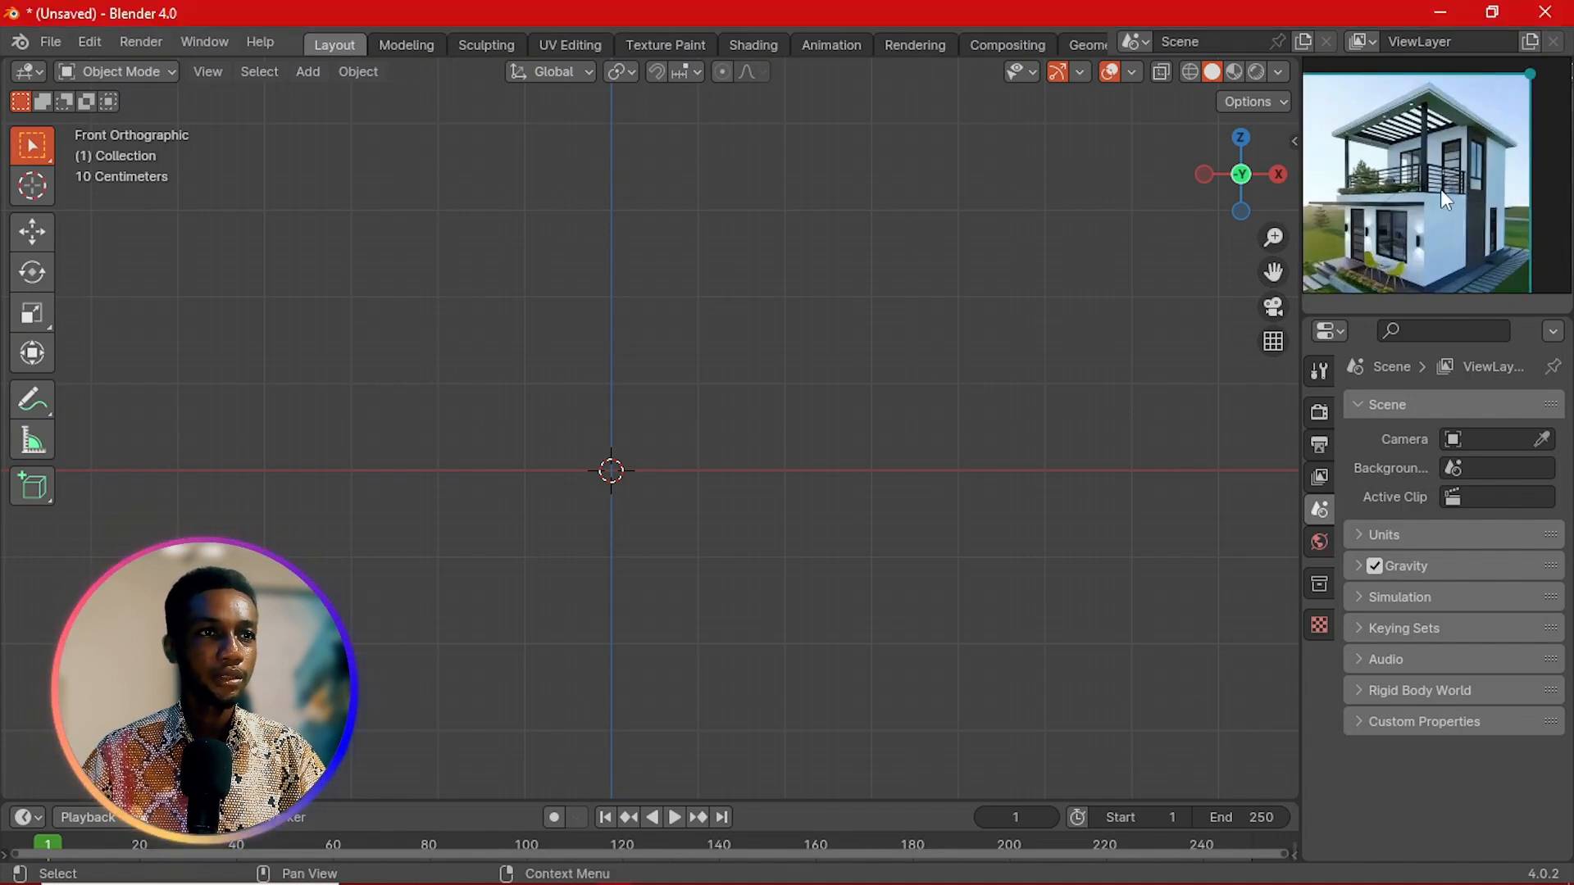
pyautogui.moveTo(1440, 190); pyautogui.dragTo(1492, 167, button='middle')
pyautogui.scroll(1, 1491, 167)
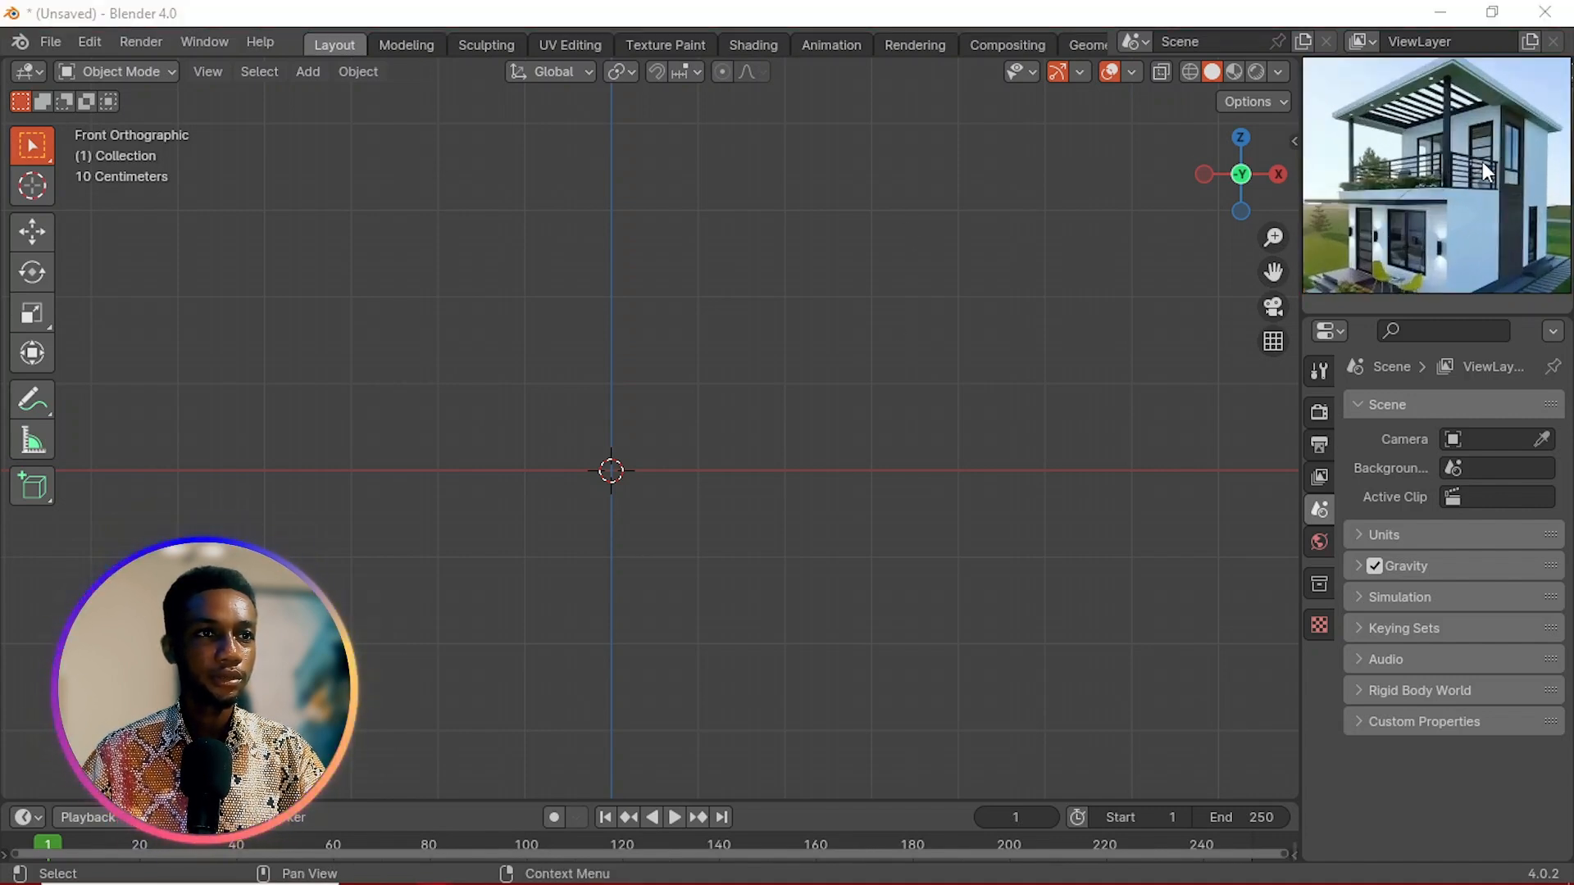
# Step: Add a cube mesh at the scene centre and scale it uniformly to about 4.1
pyautogui.click(834, 377)
pyautogui.scroll(-4, 616, 450)
pyautogui.scroll(4, 656, 452)
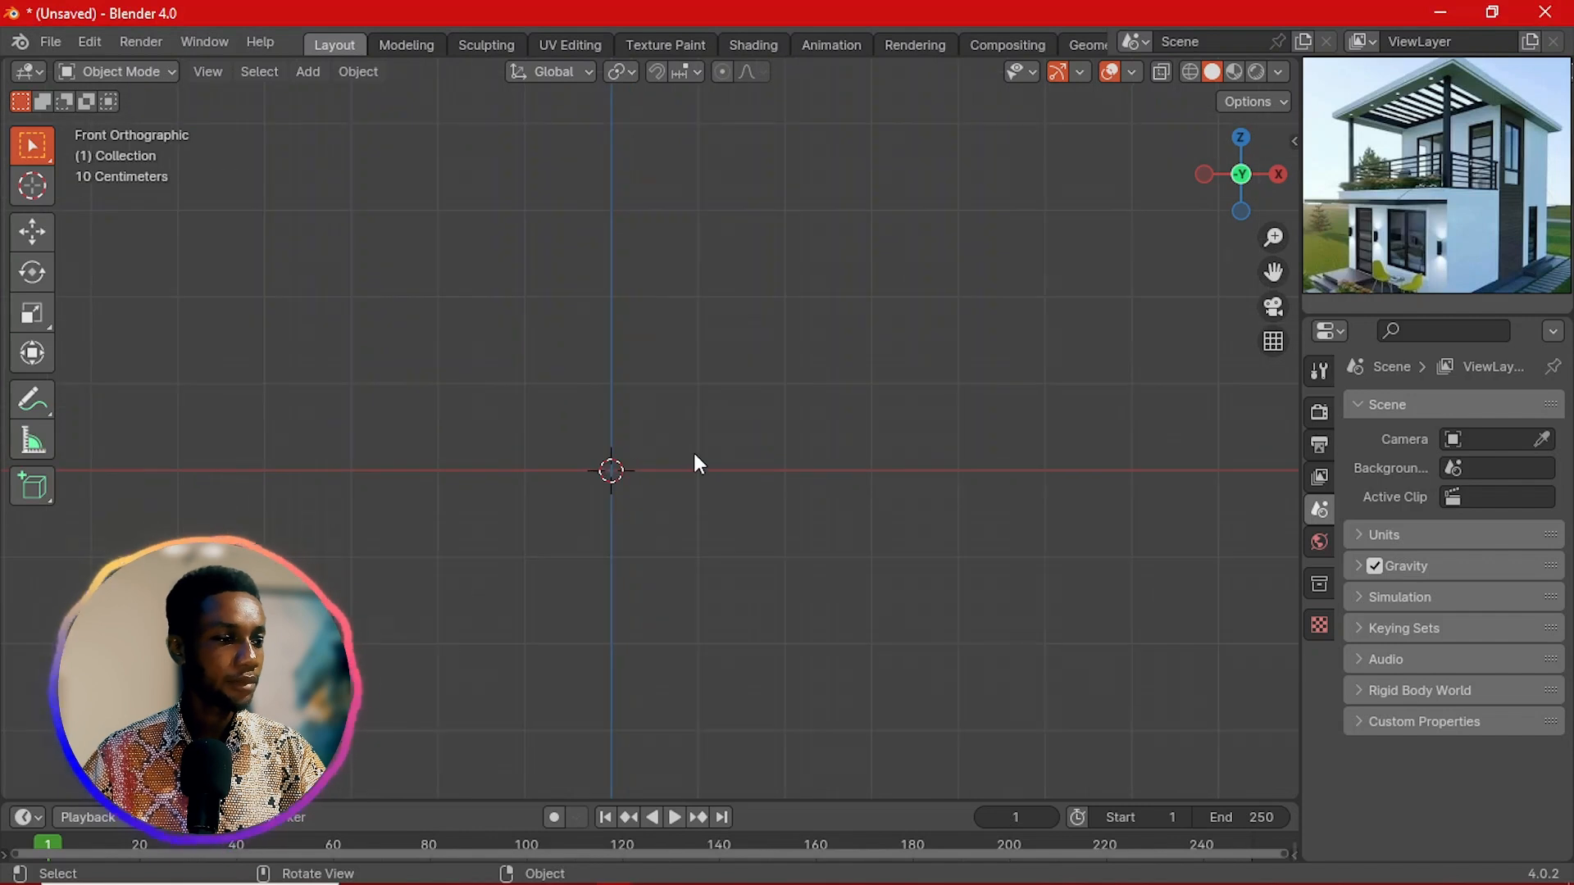
pyautogui.hotkey('shift', 'a')
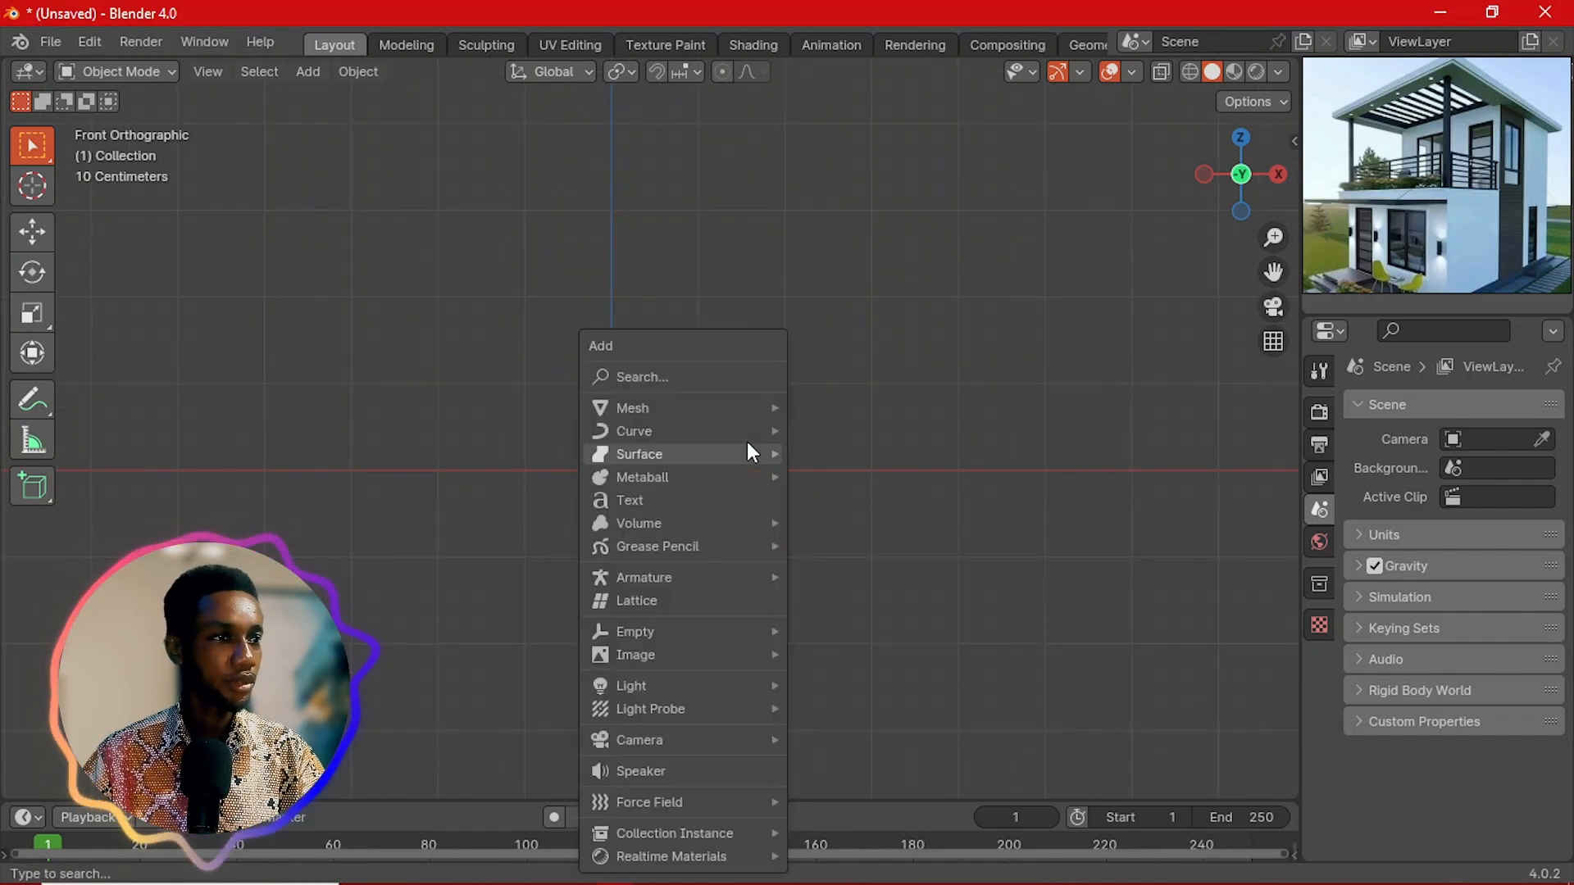
pyautogui.moveTo(656, 408)
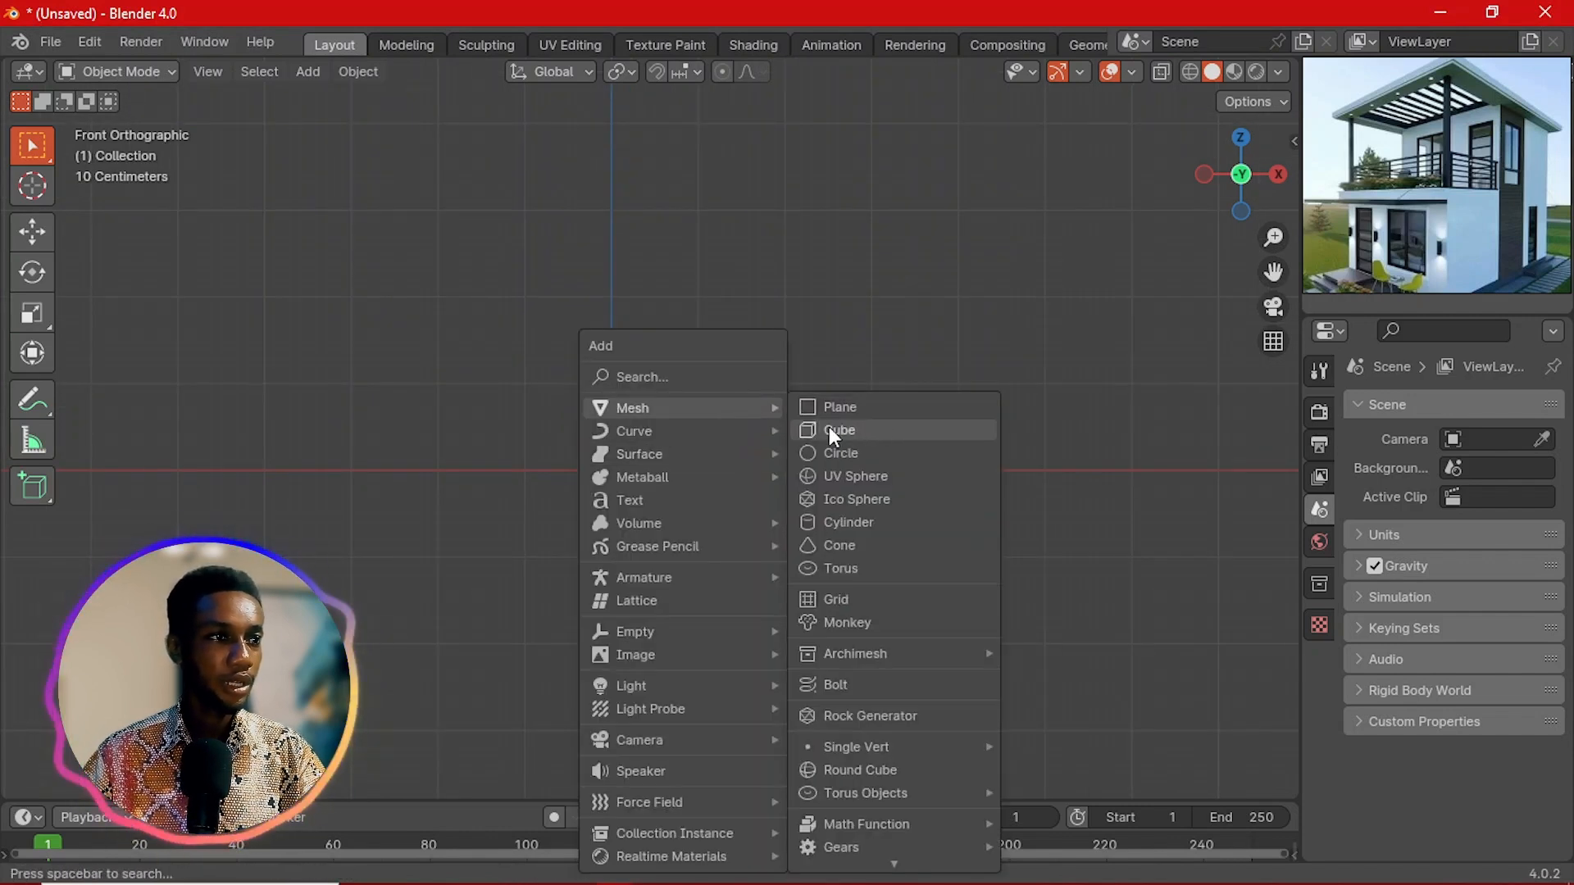
pyautogui.click(828, 427)
pyautogui.press('s')
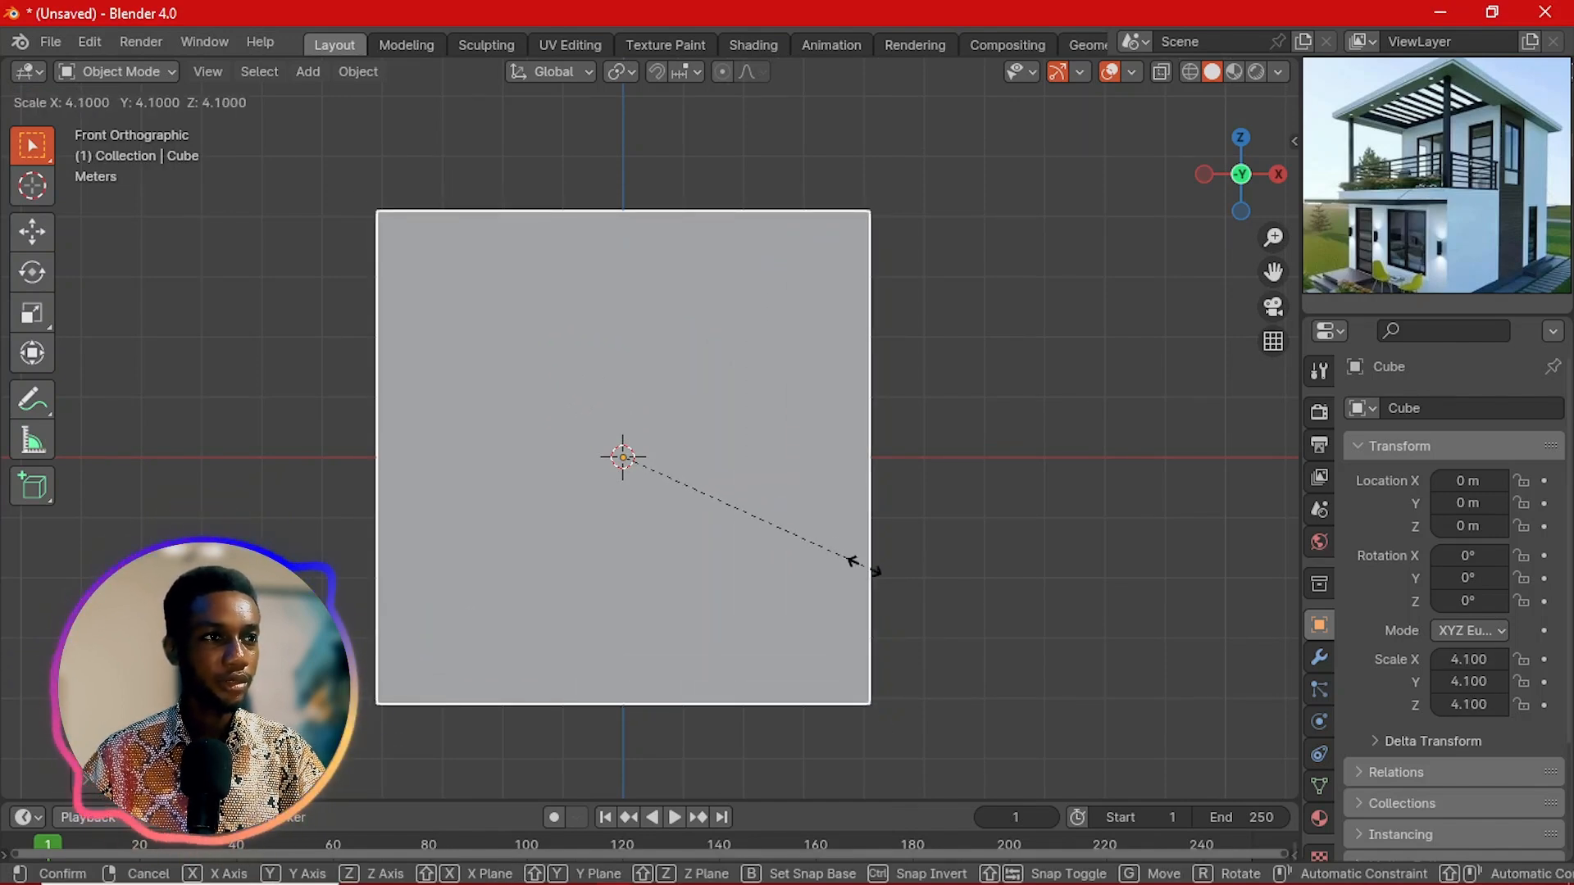
pyautogui.click(865, 565)
pyautogui.moveTo(770, 474); pyautogui.dragTo(552, 492, button='middle')
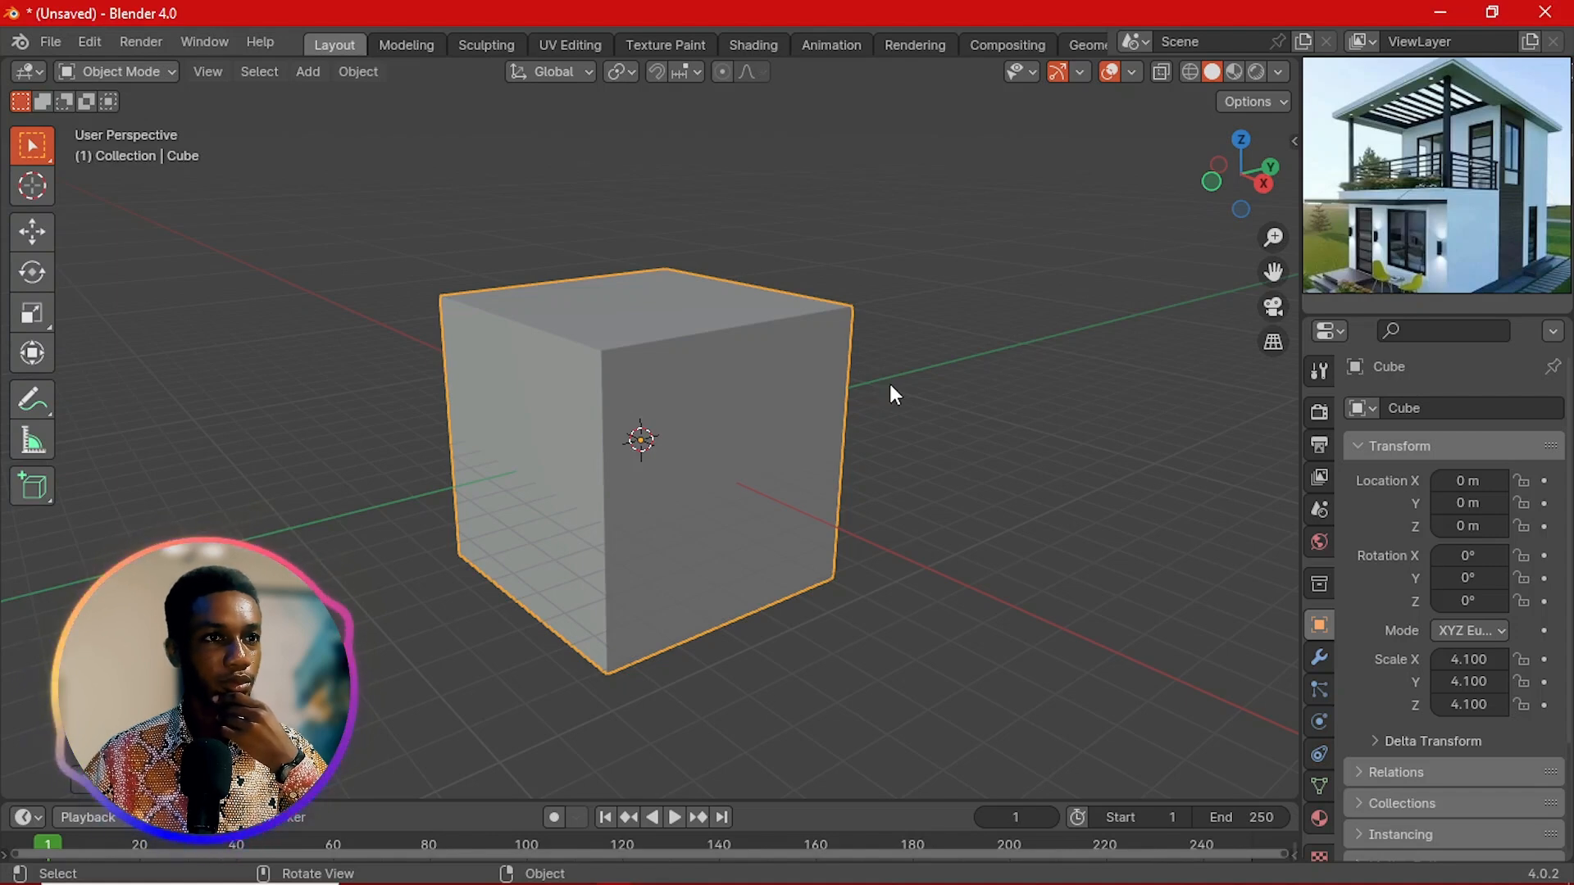
pyautogui.moveTo(836, 439); pyautogui.dragTo(783, 492, button='middle')
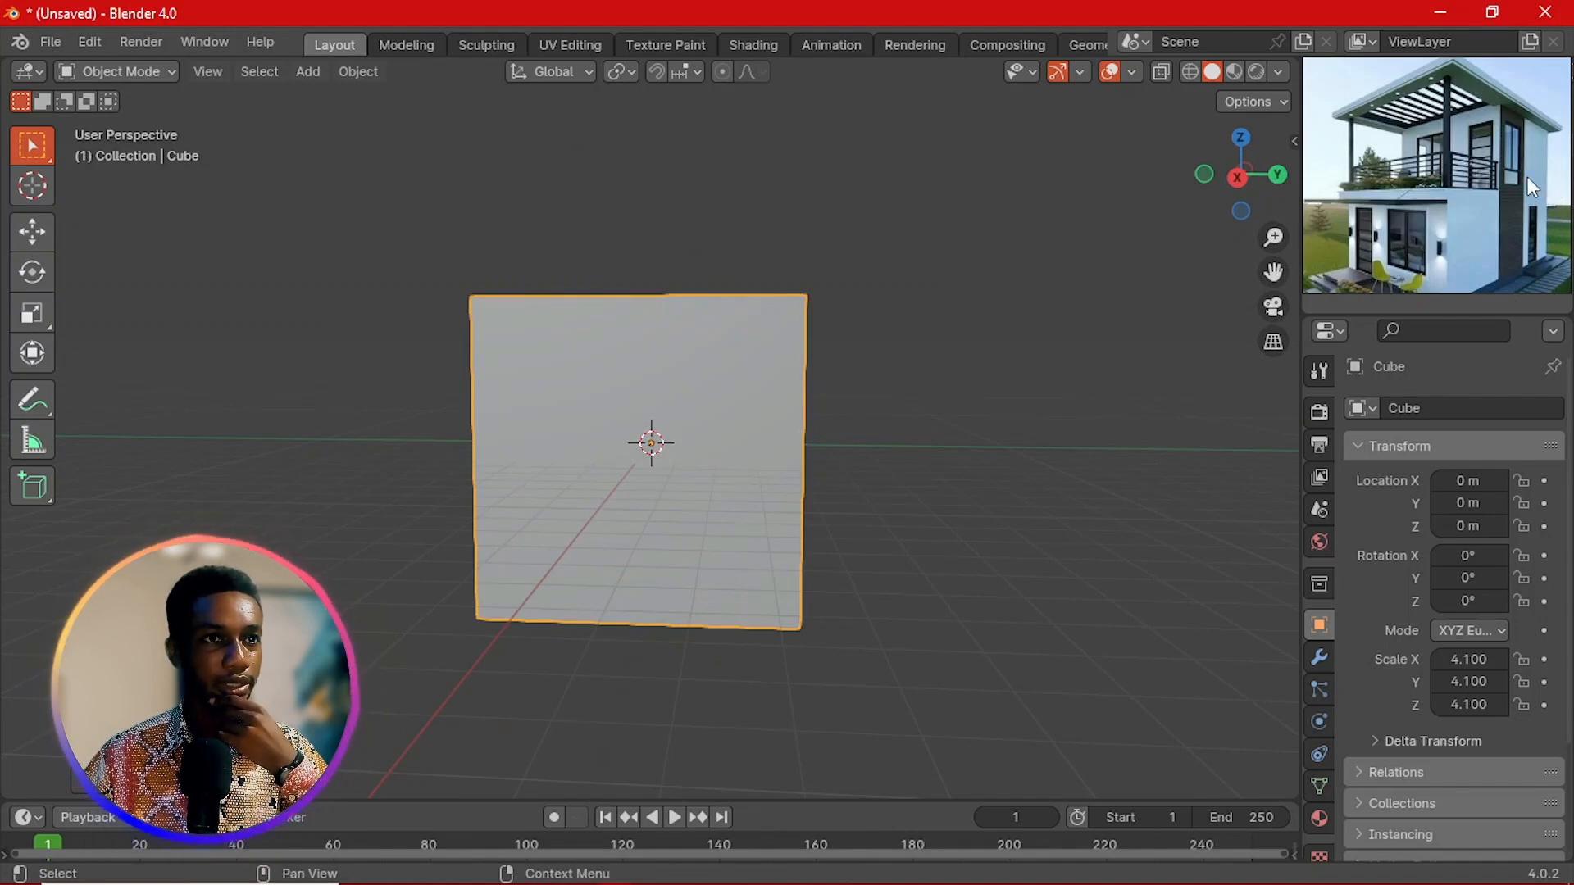
pyautogui.press('s')
pyautogui.press('x')
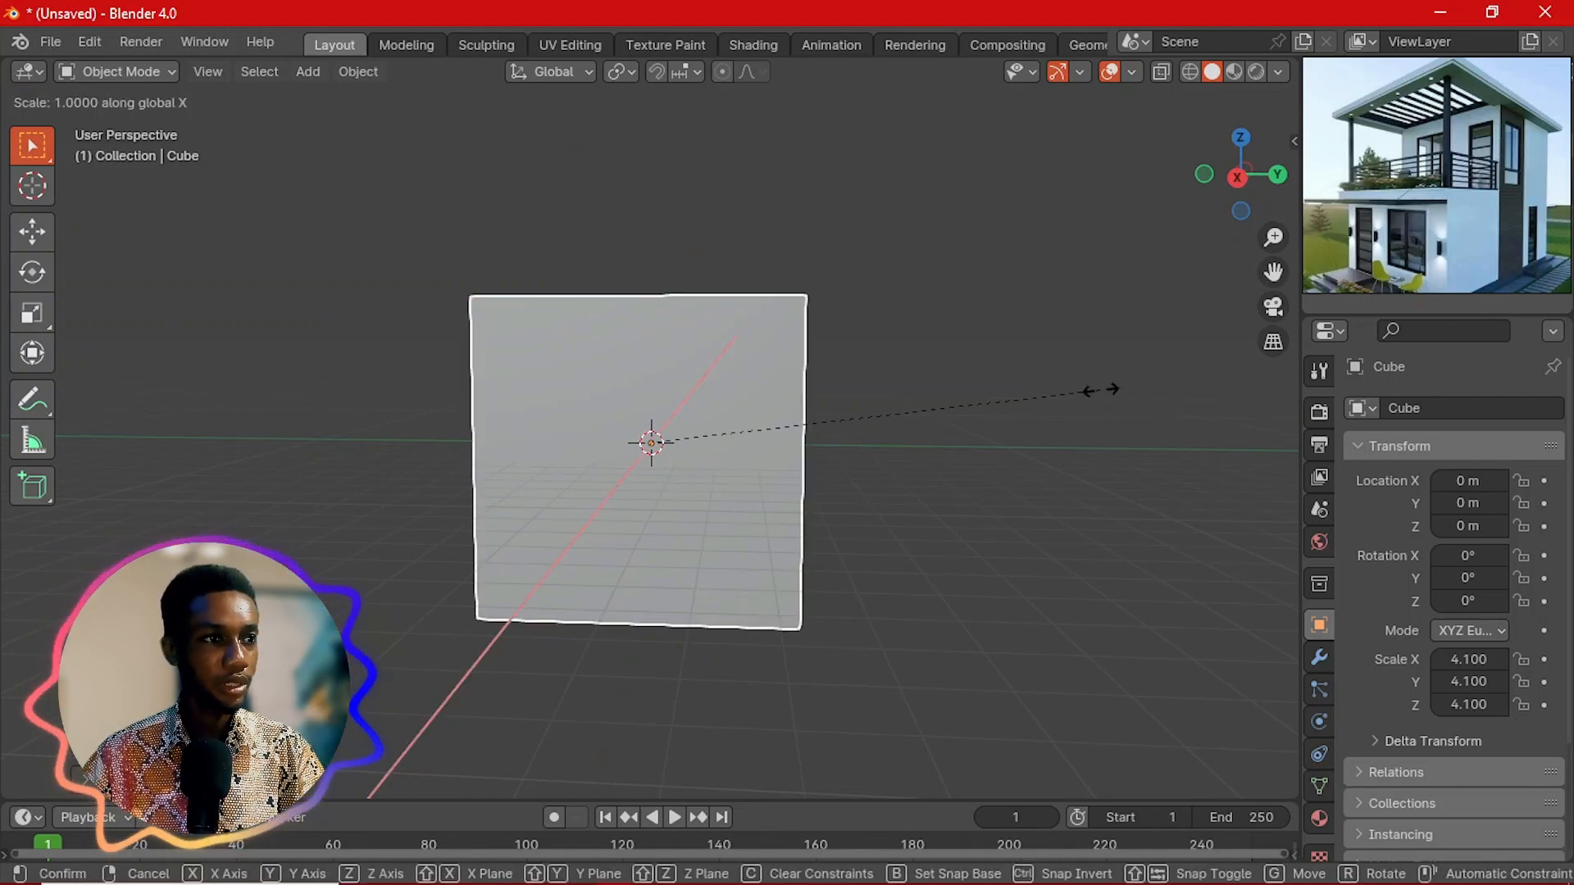
pyautogui.press('Escape')
# Step: Stretch the cube along the X axis to a scale of about 6.38
pyautogui.moveTo(1049, 437); pyautogui.dragTo(921, 474, button='middle')
pyautogui.press('s')
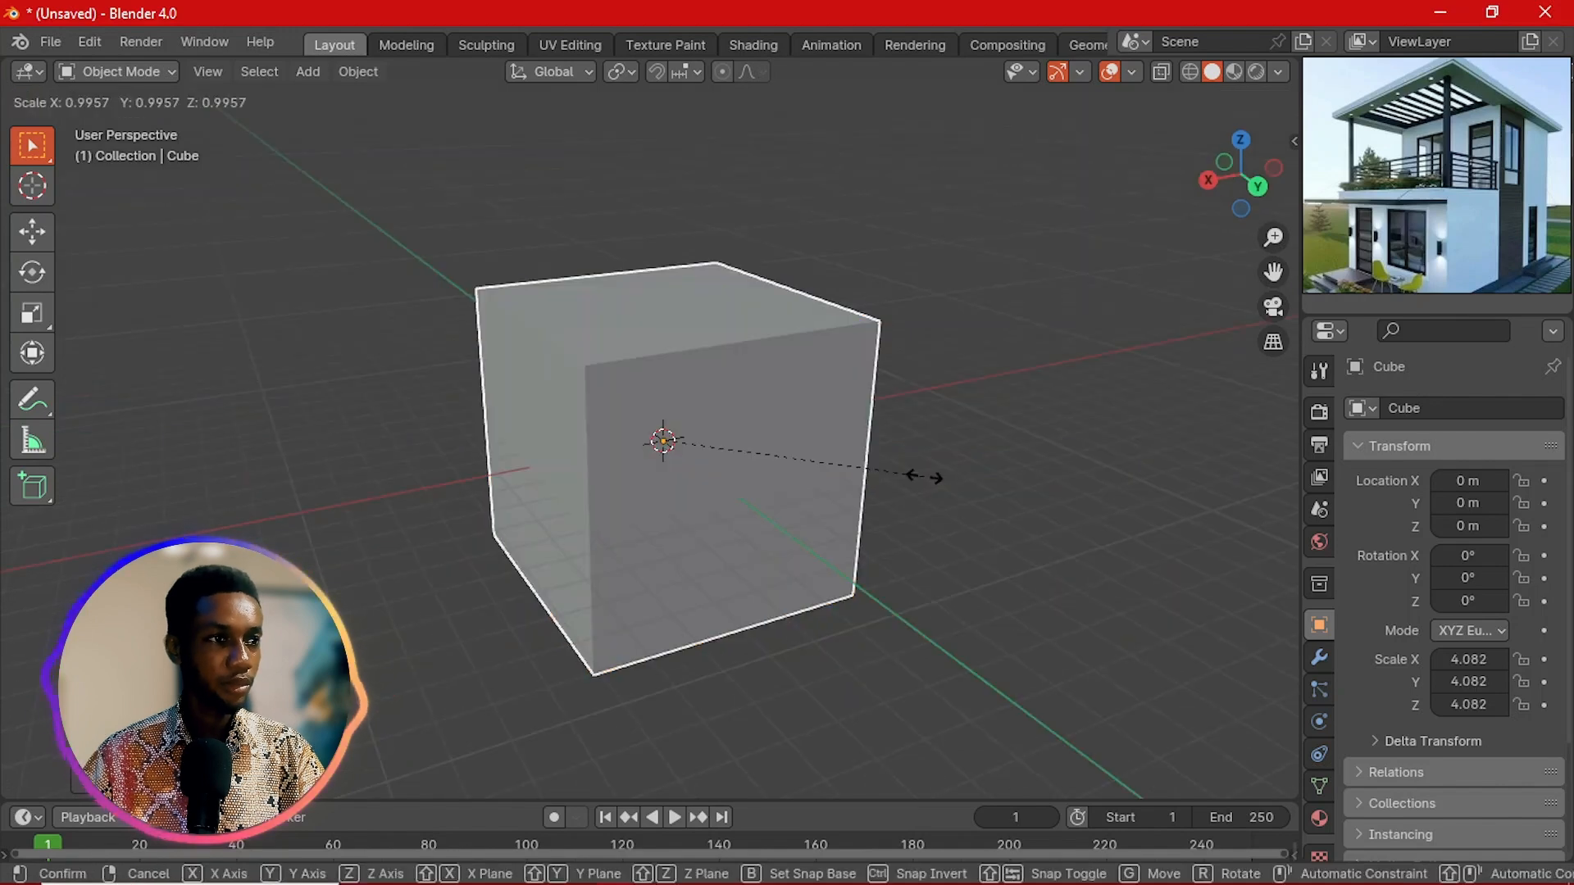
pyautogui.press('x')
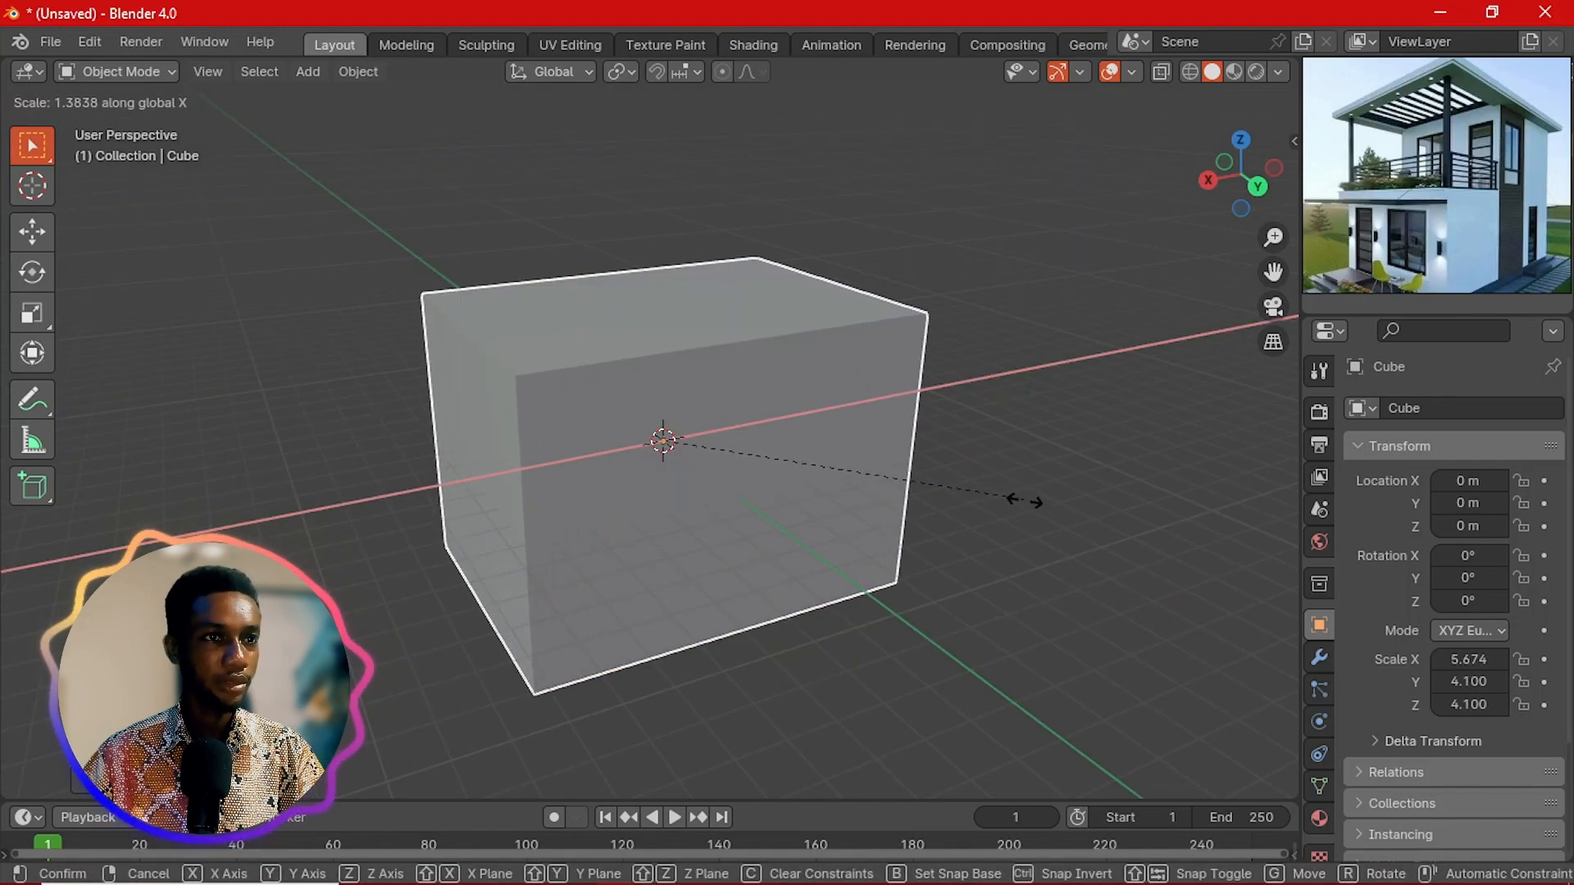
pyautogui.click(1070, 515)
# Step: In Edit Mode, add one vertical loop cut centred across the long sides of the block
pyautogui.scroll(-3, 957, 466)
pyautogui.moveTo(957, 466); pyautogui.dragTo(912, 466, button='middle')
pyautogui.scroll(2, 911, 472)
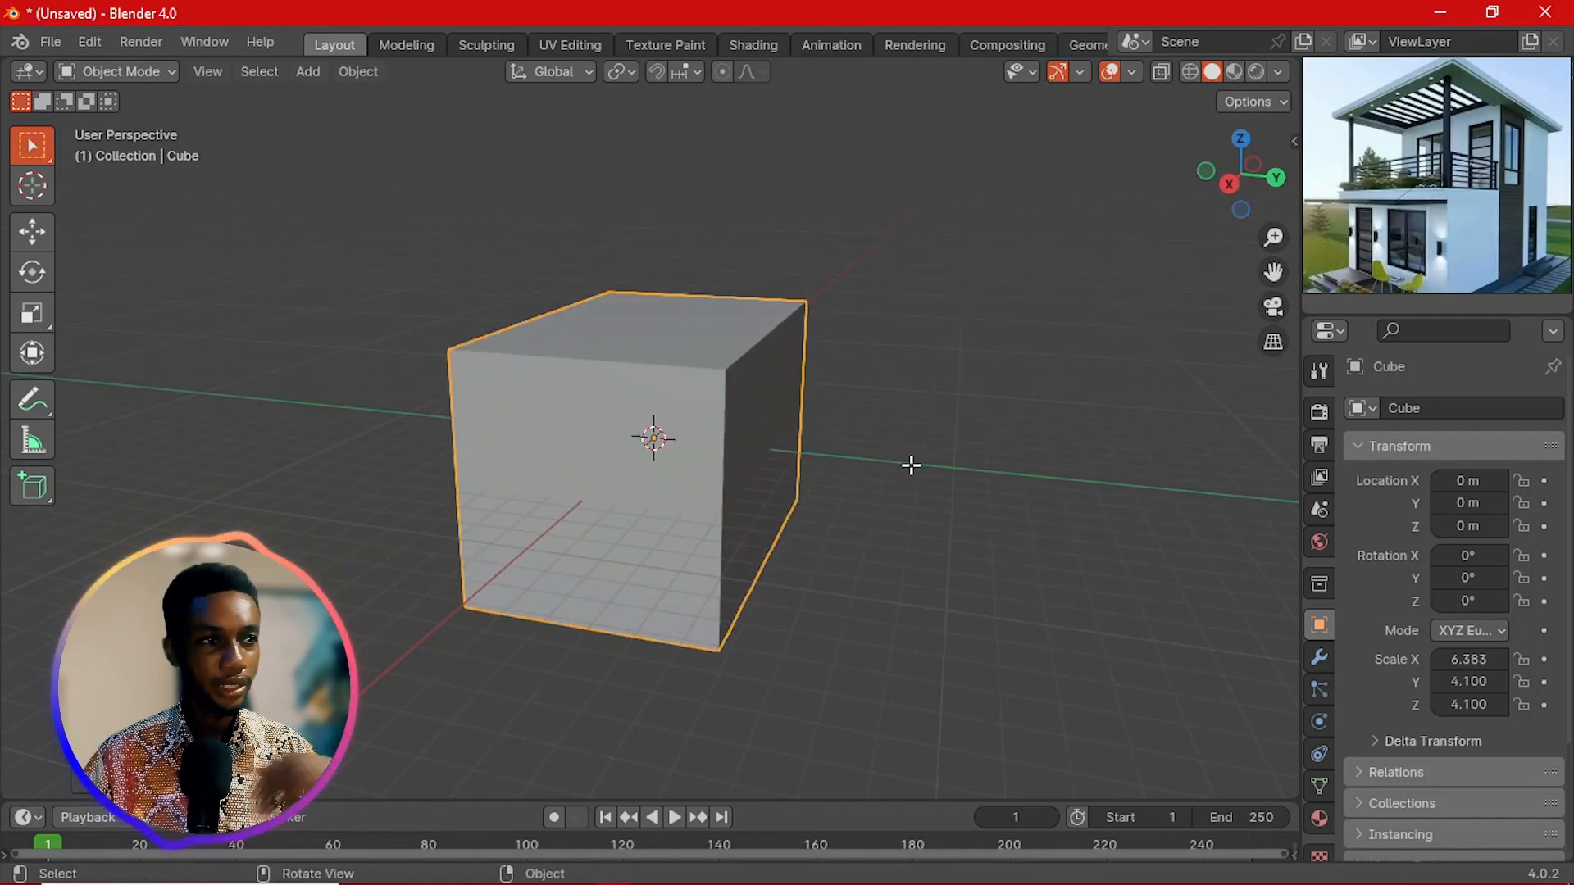
pyautogui.press('Tab')
pyautogui.moveTo(761, 473); pyautogui.dragTo(671, 481, button='middle')
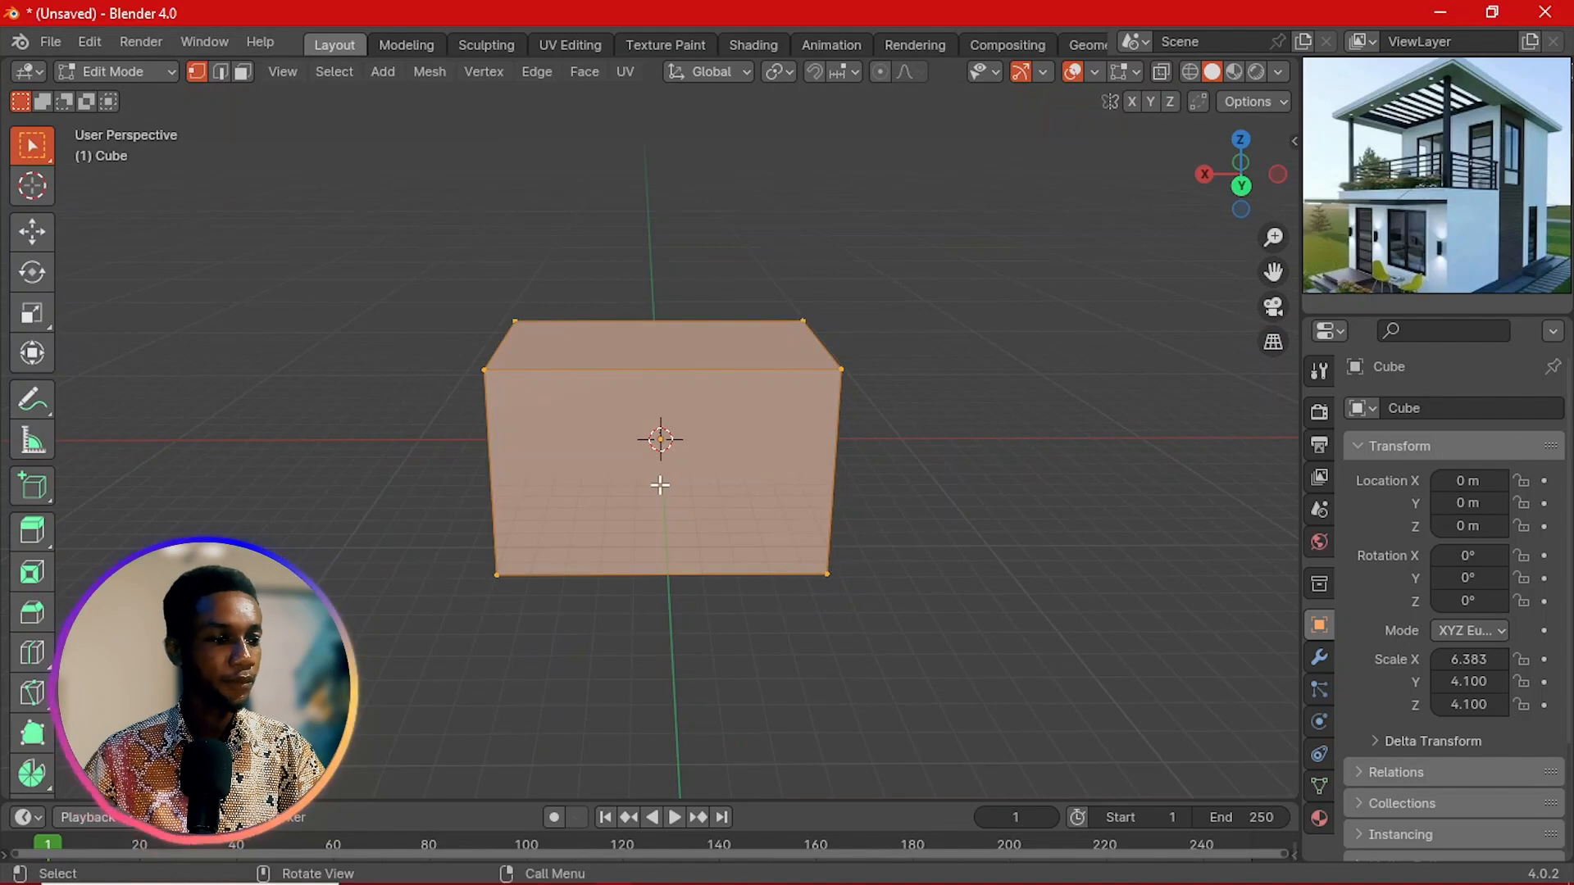
pyautogui.hotkey('ctrl', 'r')
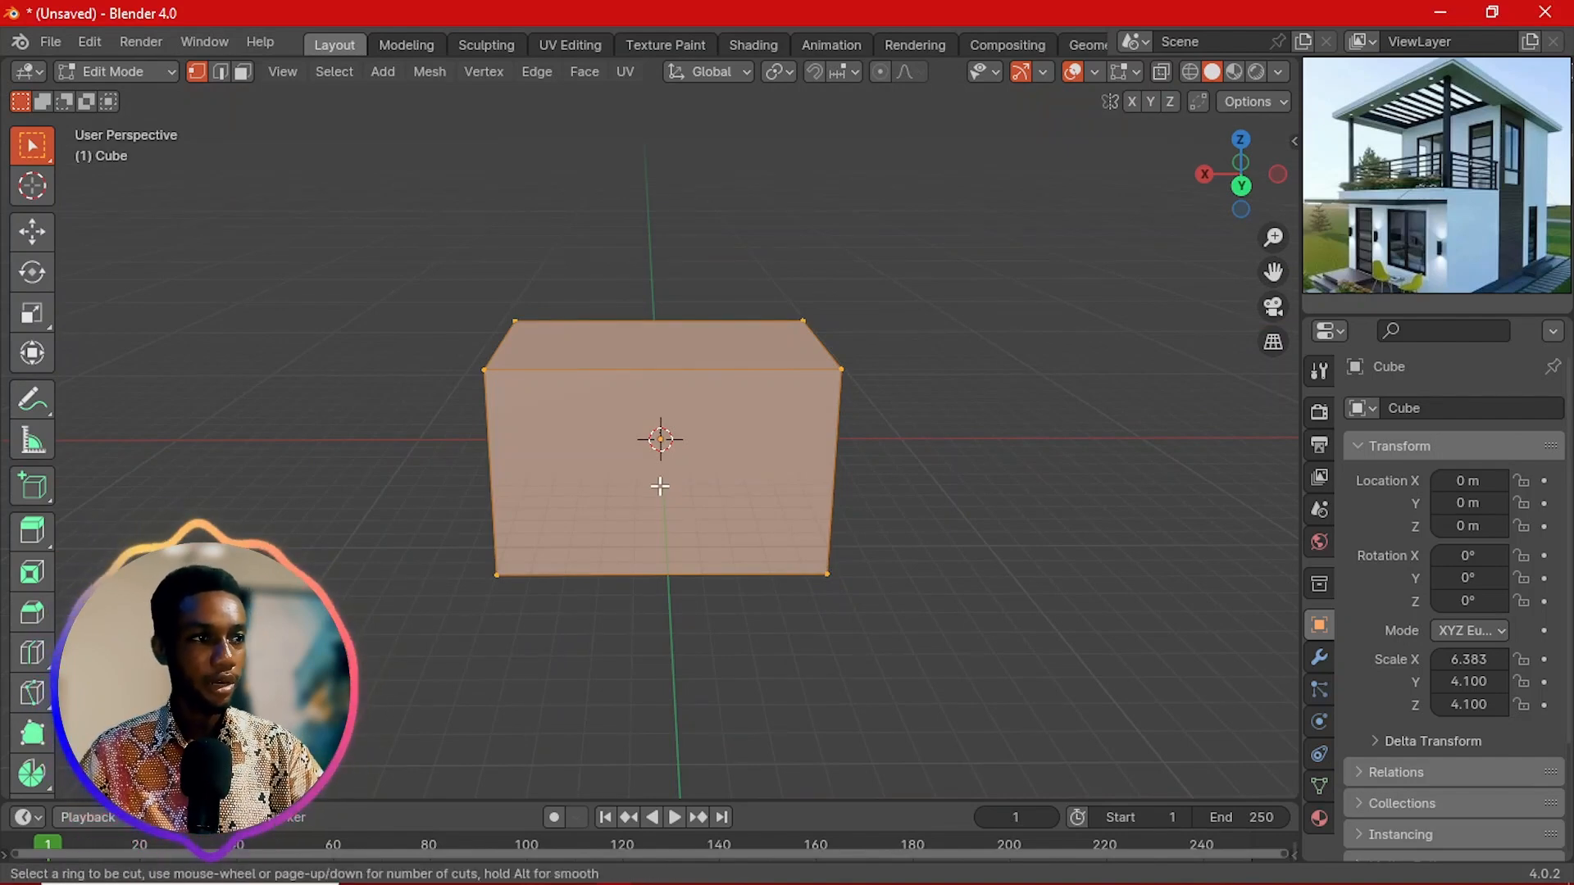
pyautogui.click(658, 374)
pyautogui.rightClick(660, 376)
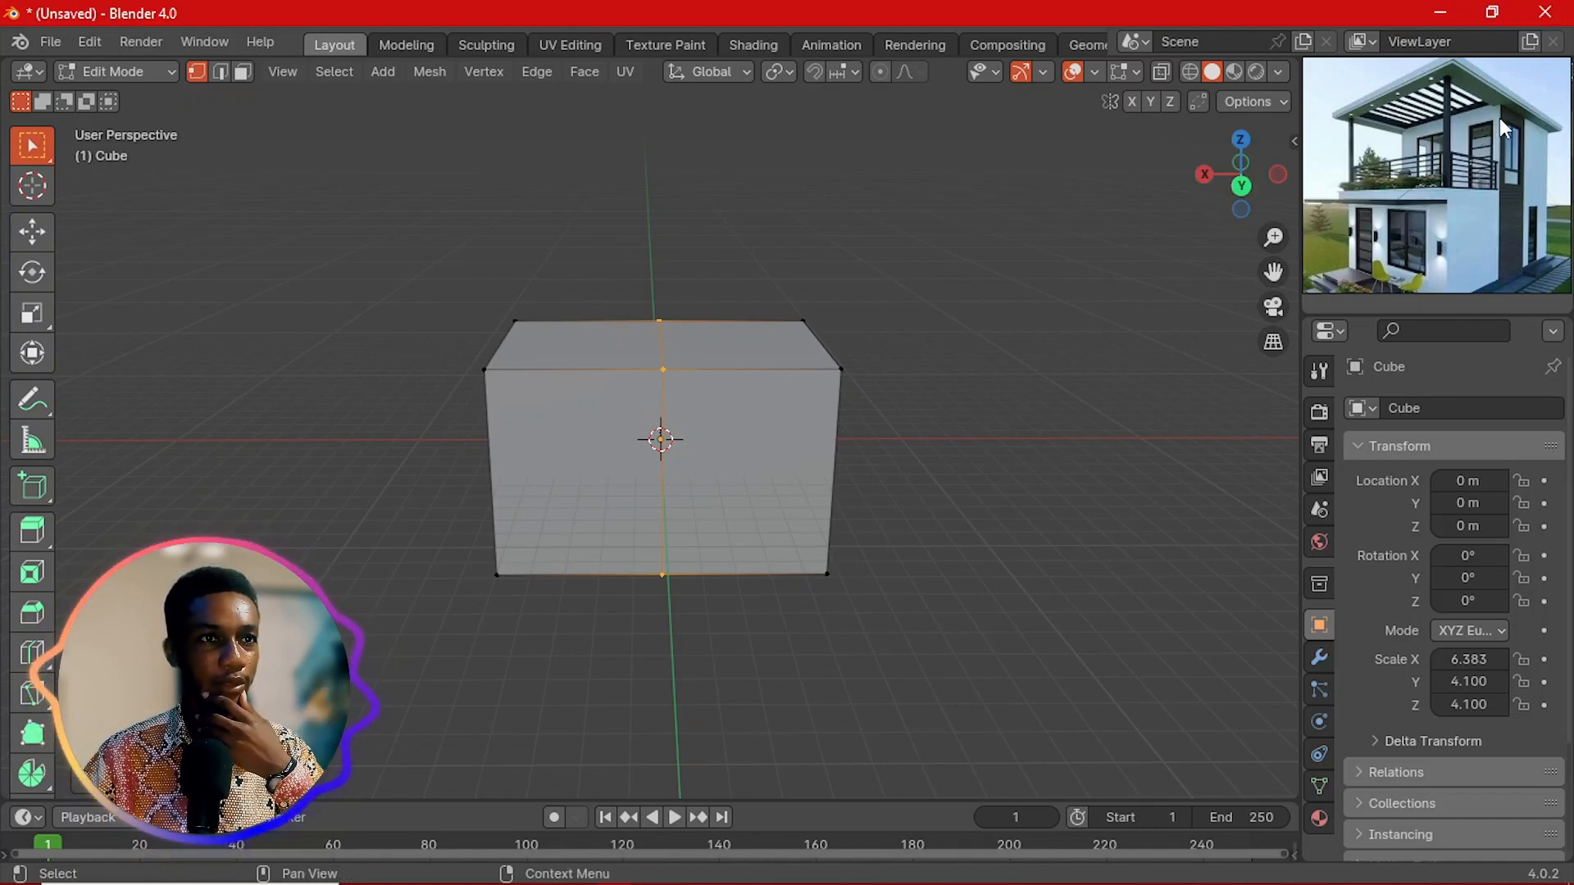
# Step: Examine the upper floor of the house in the PureRef image and reframe the whole building in its window
pyautogui.click(1479, 136)
pyautogui.scroll(3, 1491, 145)
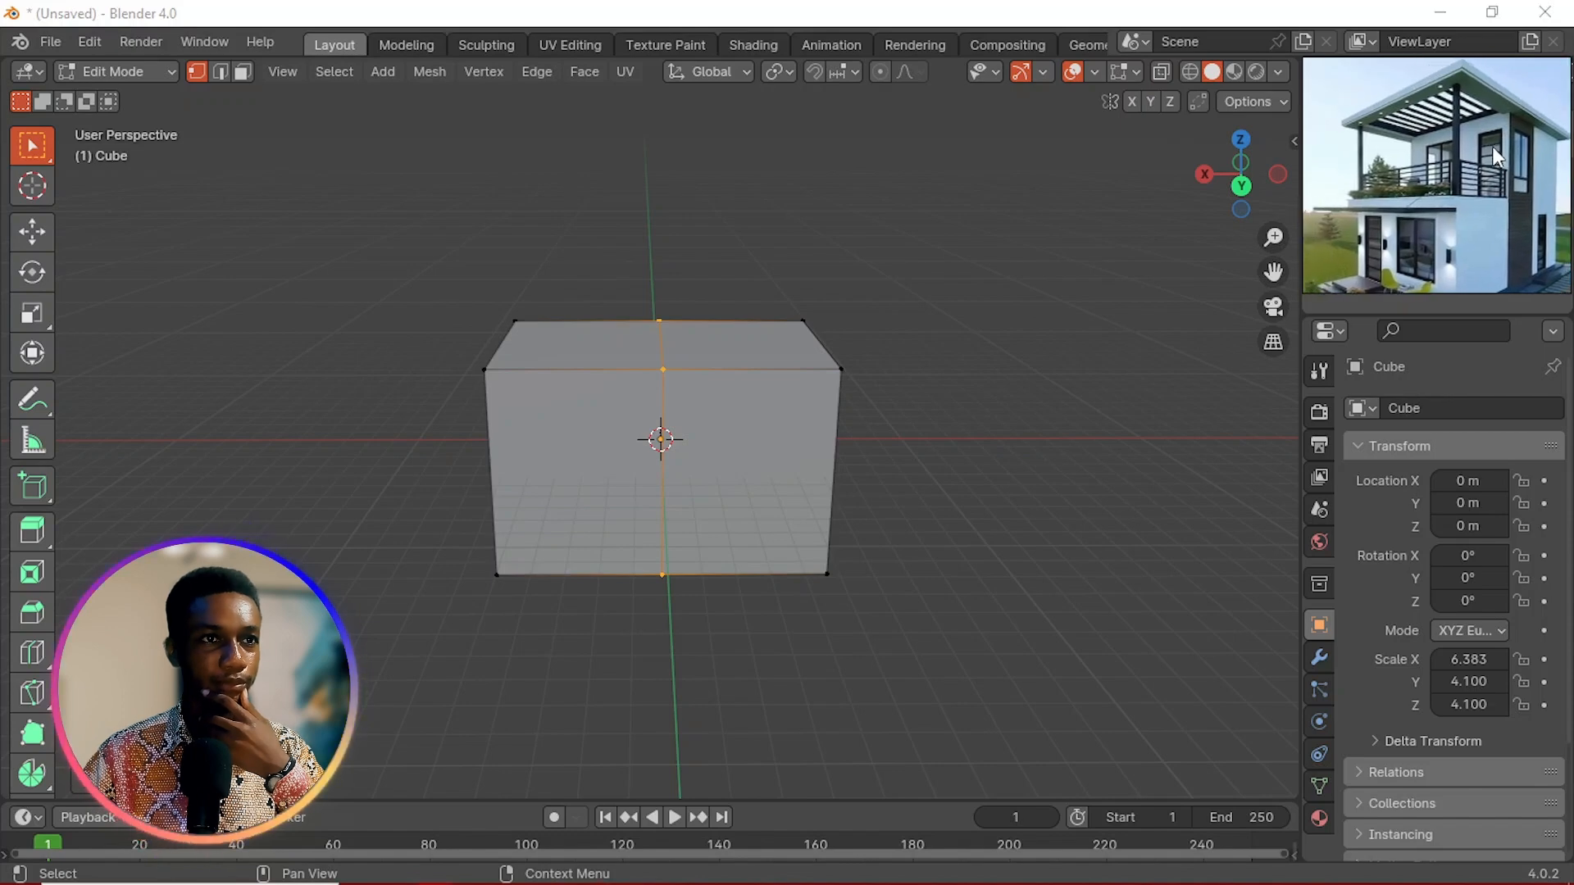
pyautogui.scroll(-2, 1382, 185)
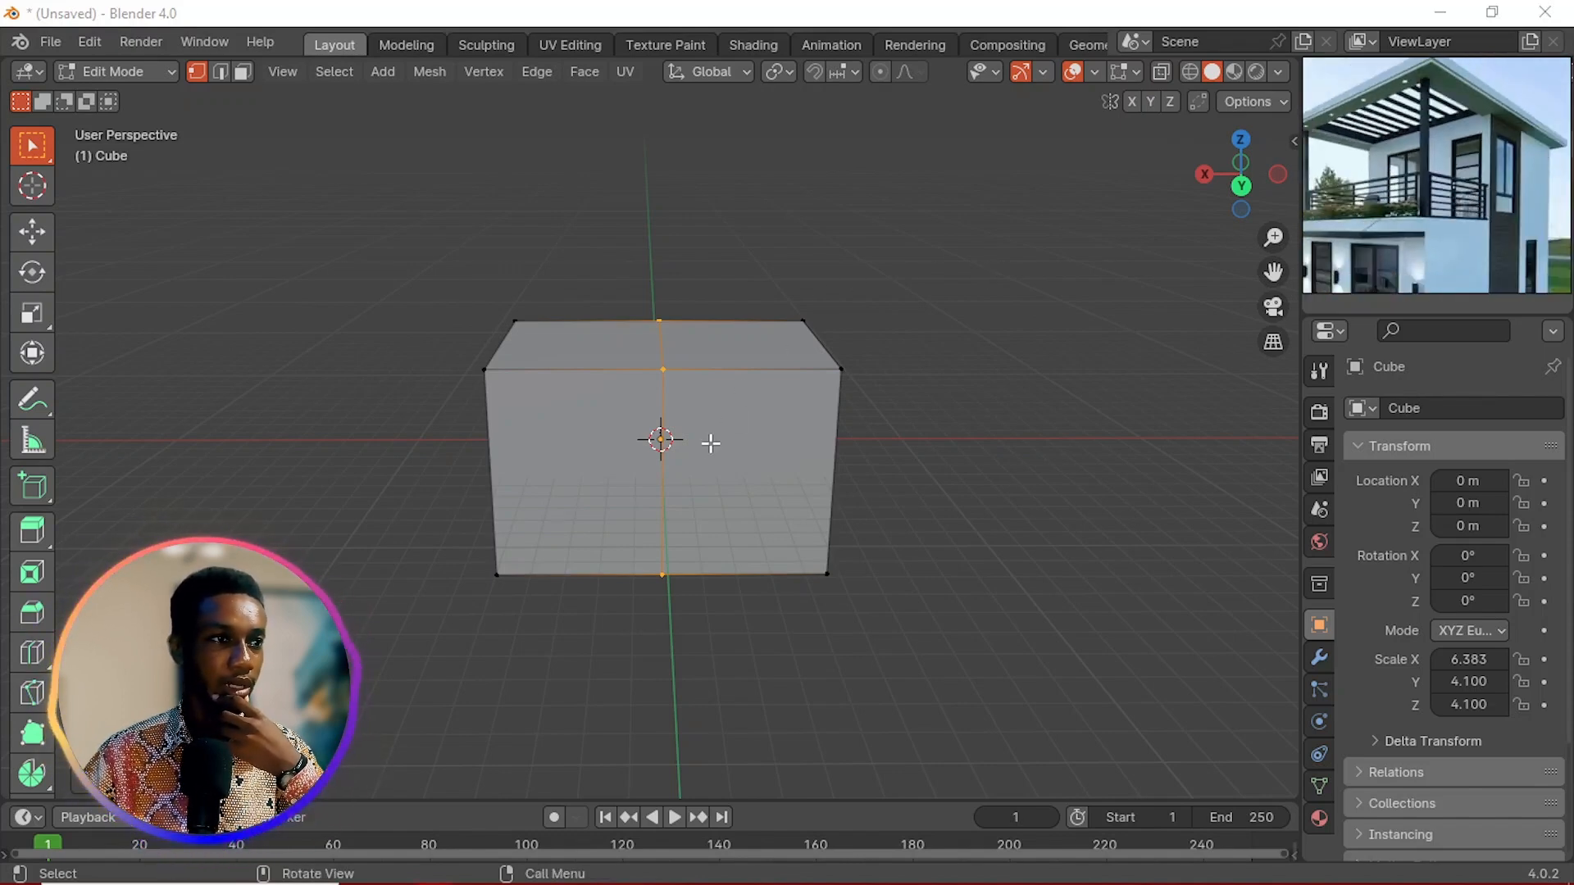
pyautogui.click(601, 323)
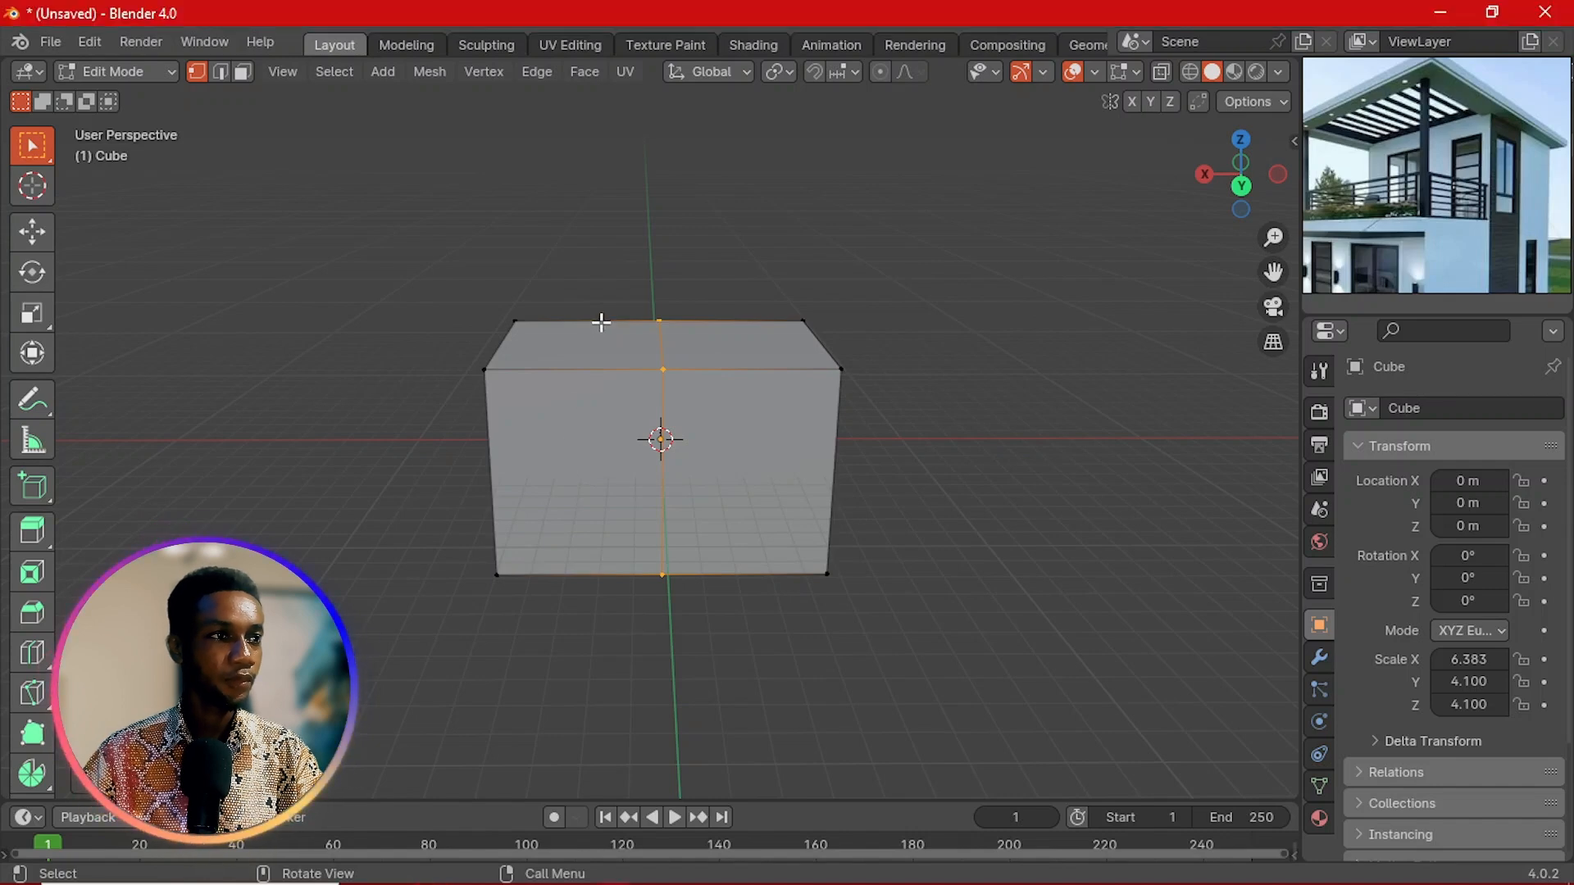
pyautogui.scroll(-2, 1482, 171)
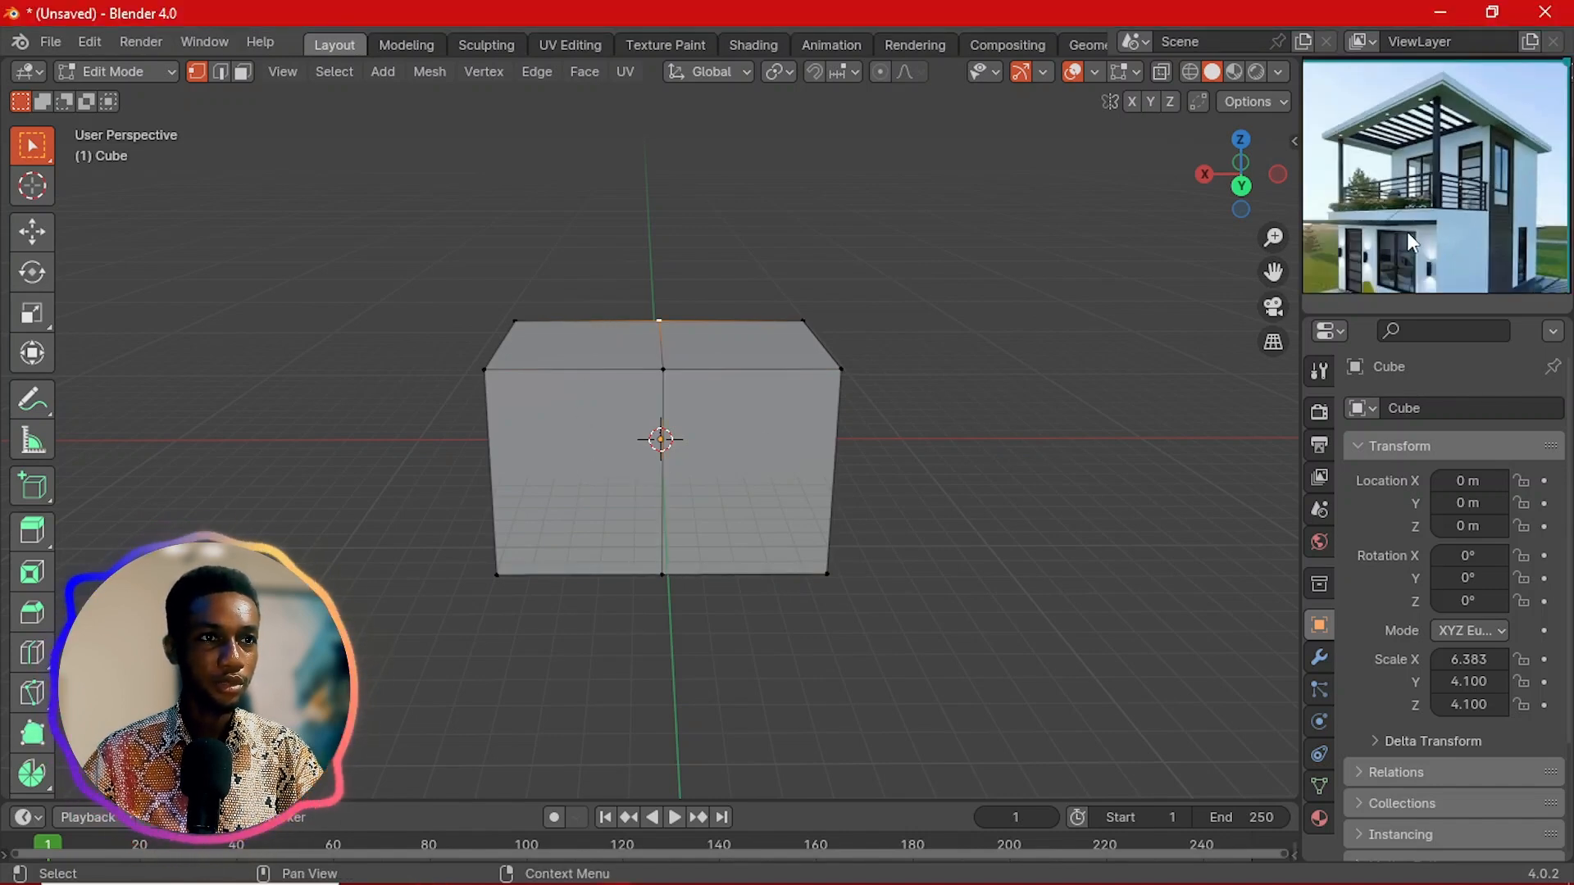
pyautogui.moveTo(1408, 233); pyautogui.dragTo(1405, 202)
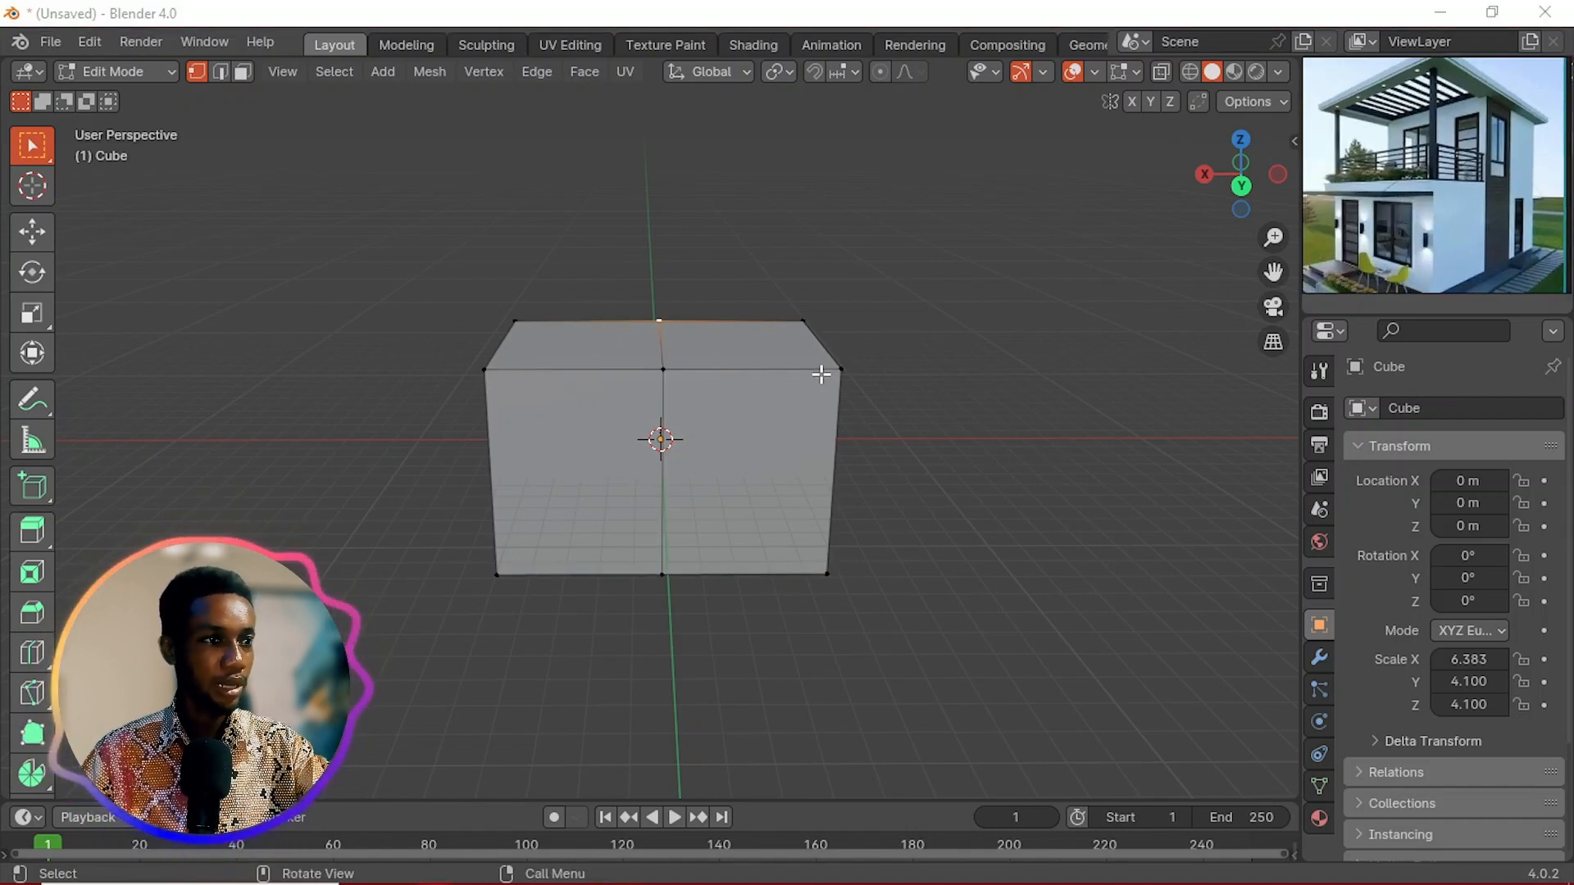
# Step: Try to add a centred horizontal loop cut around the block
pyautogui.hotkey('ctrl', 'r')
pyautogui.click(728, 441)
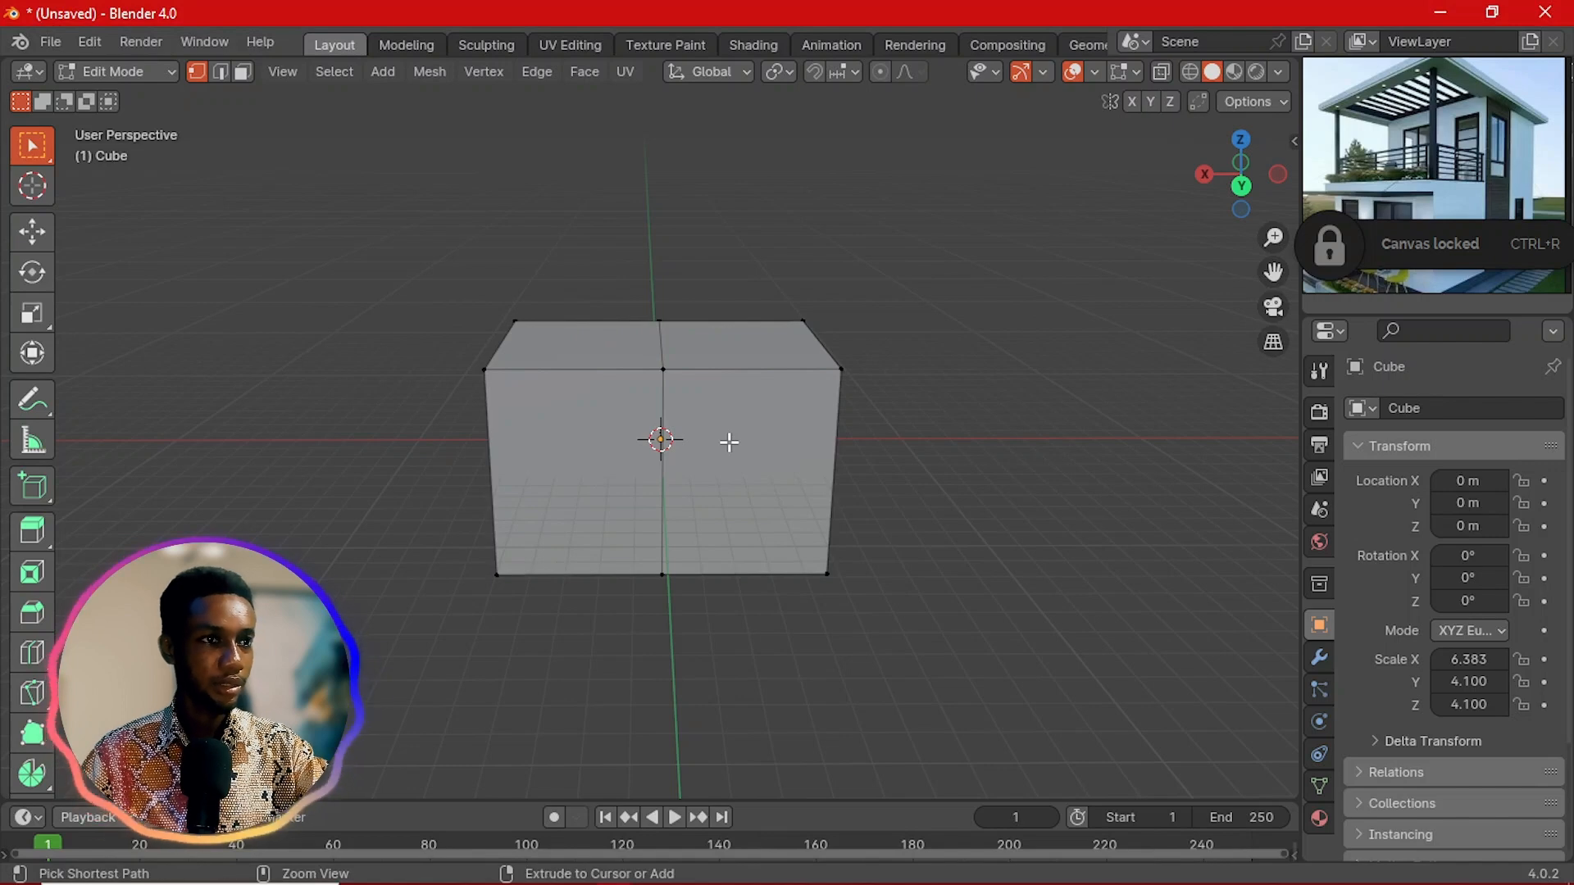
pyautogui.hotkey('ctrl', 'r')
pyautogui.click(845, 441)
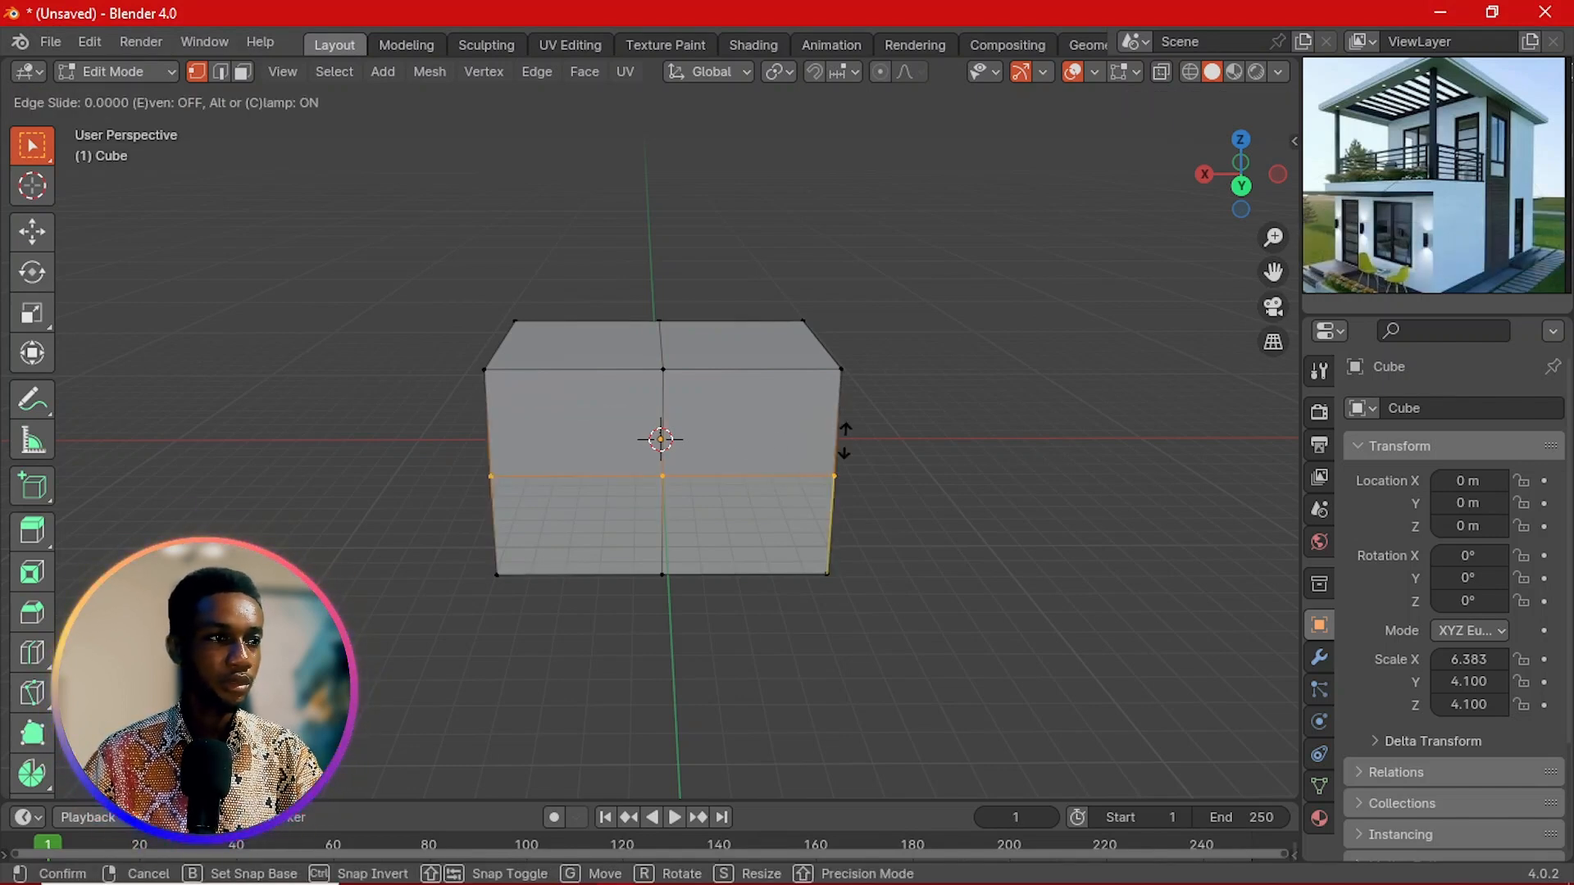
pyautogui.click(845, 441)
pyautogui.scroll(-2, 735, 485)
pyautogui.moveTo(734, 484); pyautogui.dragTo(902, 443, button='middle')
pyautogui.moveTo(735, 468); pyautogui.dragTo(647, 527, button='middle')
pyautogui.scroll(1, 653, 524)
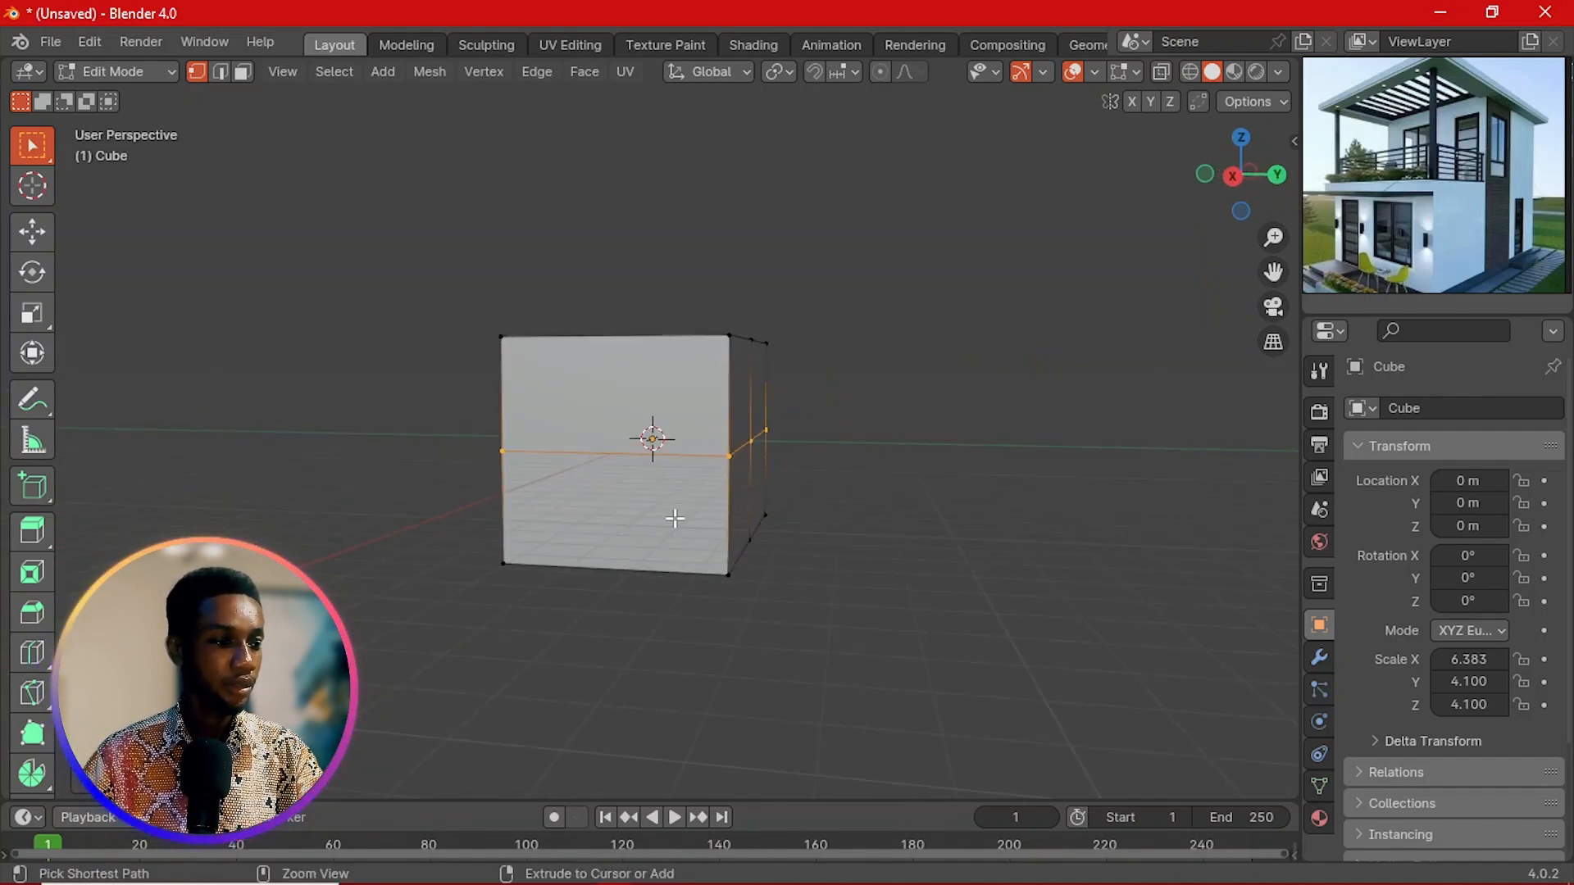
pyautogui.hotkey('alt', 'a')
# Step: Scale the whole block along Z to about 5.18 in Object Mode and return to Edit Mode
pyautogui.press('Tab')
pyautogui.press('s')
pyautogui.press('z')
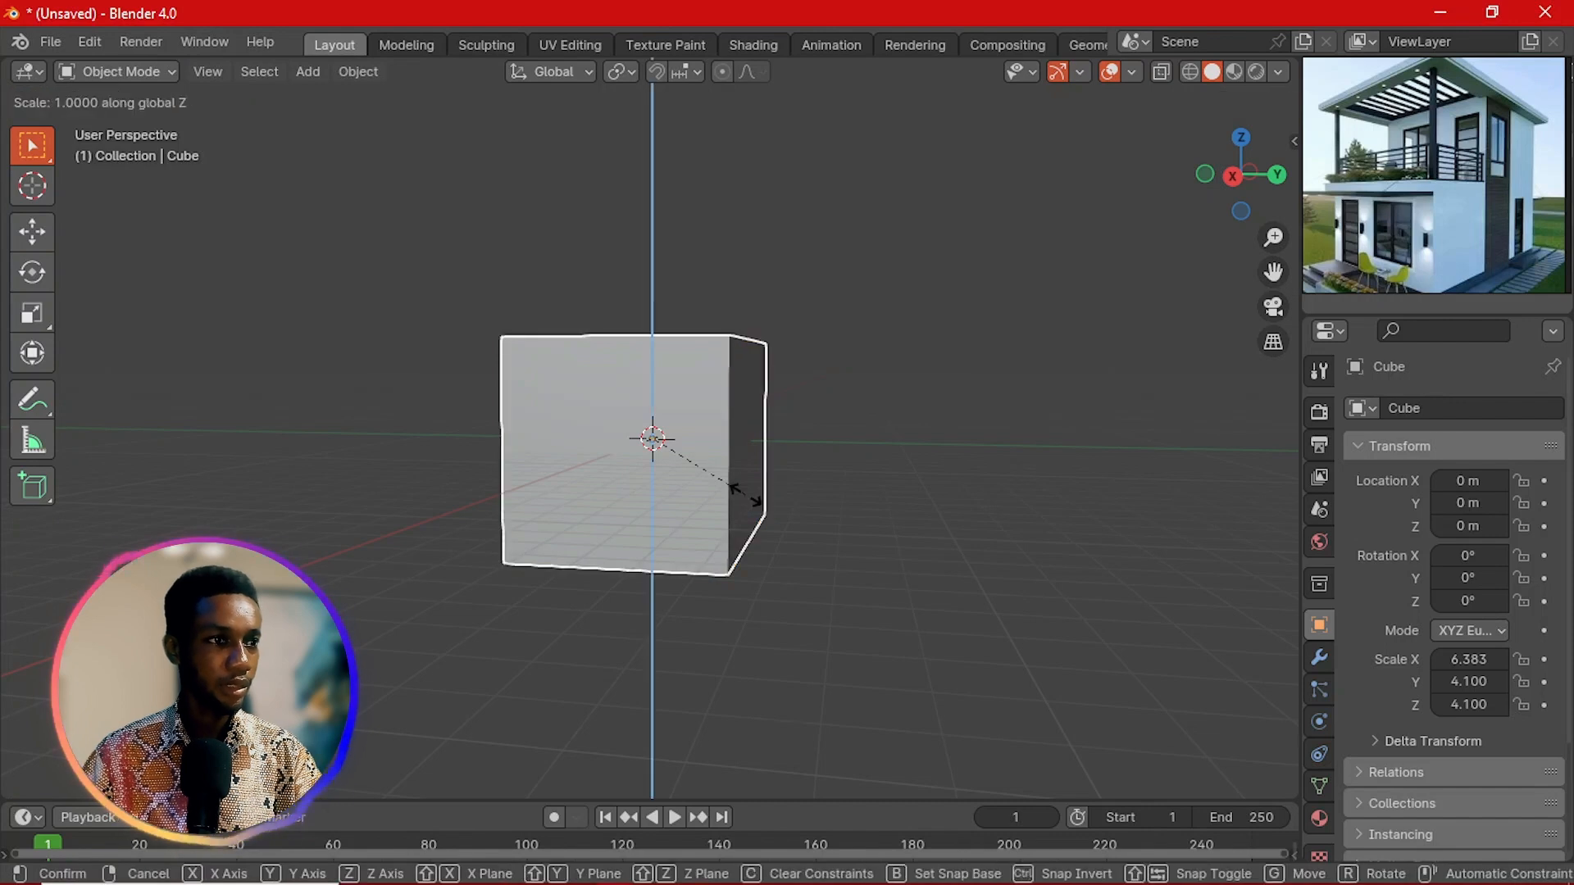
pyautogui.click(771, 518)
pyautogui.press('Tab')
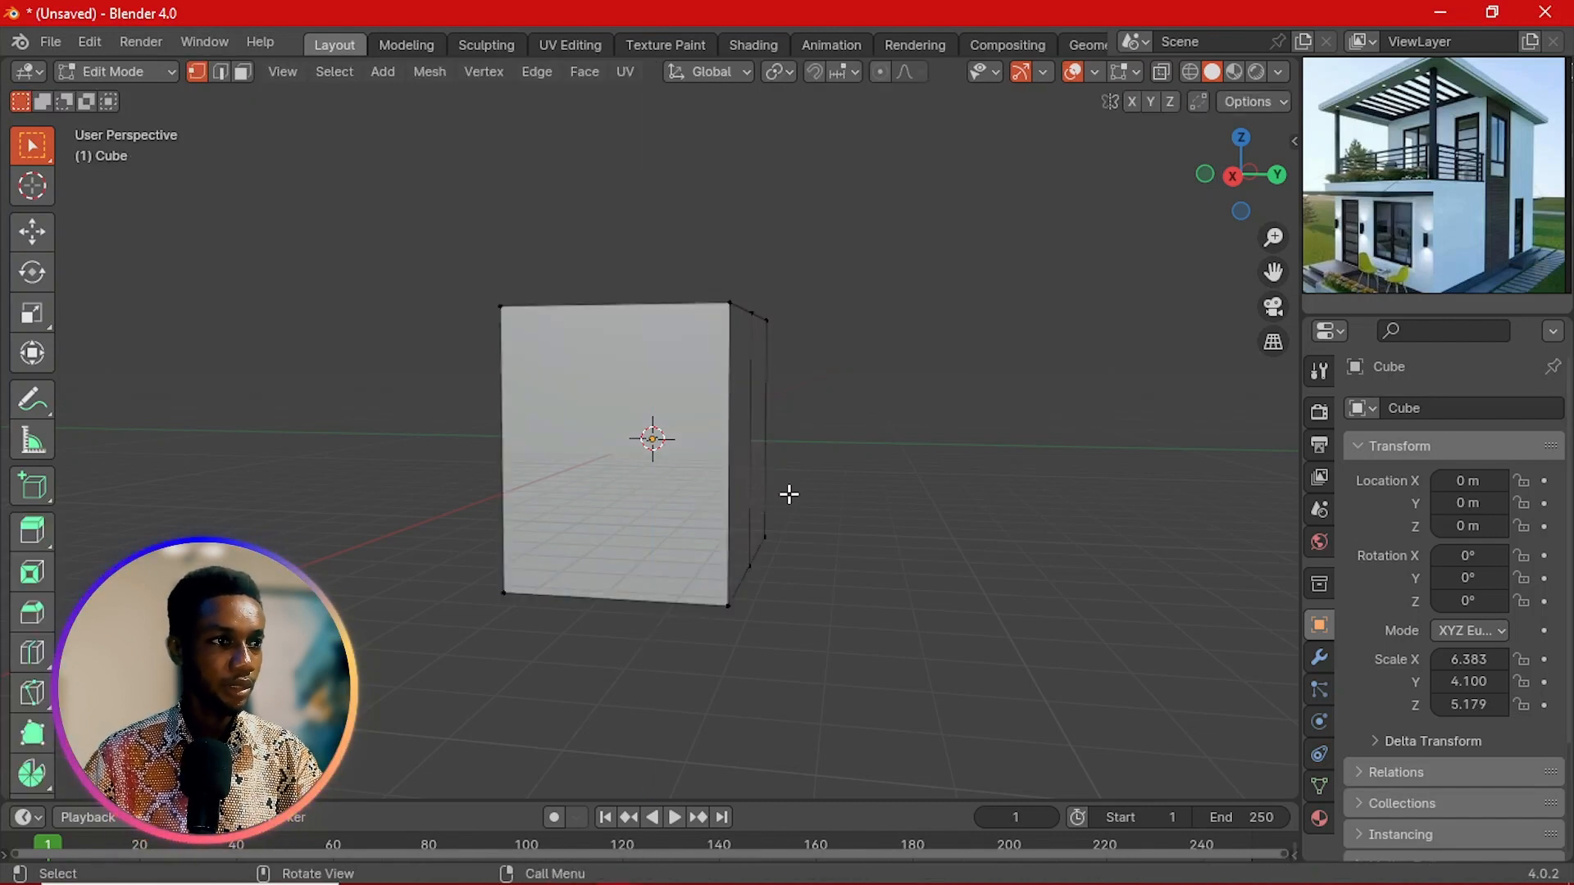
# Step: Try a horizontal loop cut at mid-height on the taller block and check it in left orthographic view
pyautogui.scroll(-2, 687, 479)
pyautogui.moveTo(818, 463); pyautogui.dragTo(712, 459, button='middle')
pyautogui.scroll(2, 692, 450)
pyautogui.hotkey('ctrl', 'r')
pyautogui.click(691, 455)
pyautogui.click(691, 456)
pyautogui.scroll(-3, 662, 465)
pyautogui.scroll(1, 614, 487)
pyautogui.press('`')
pyautogui.click(596, 465)
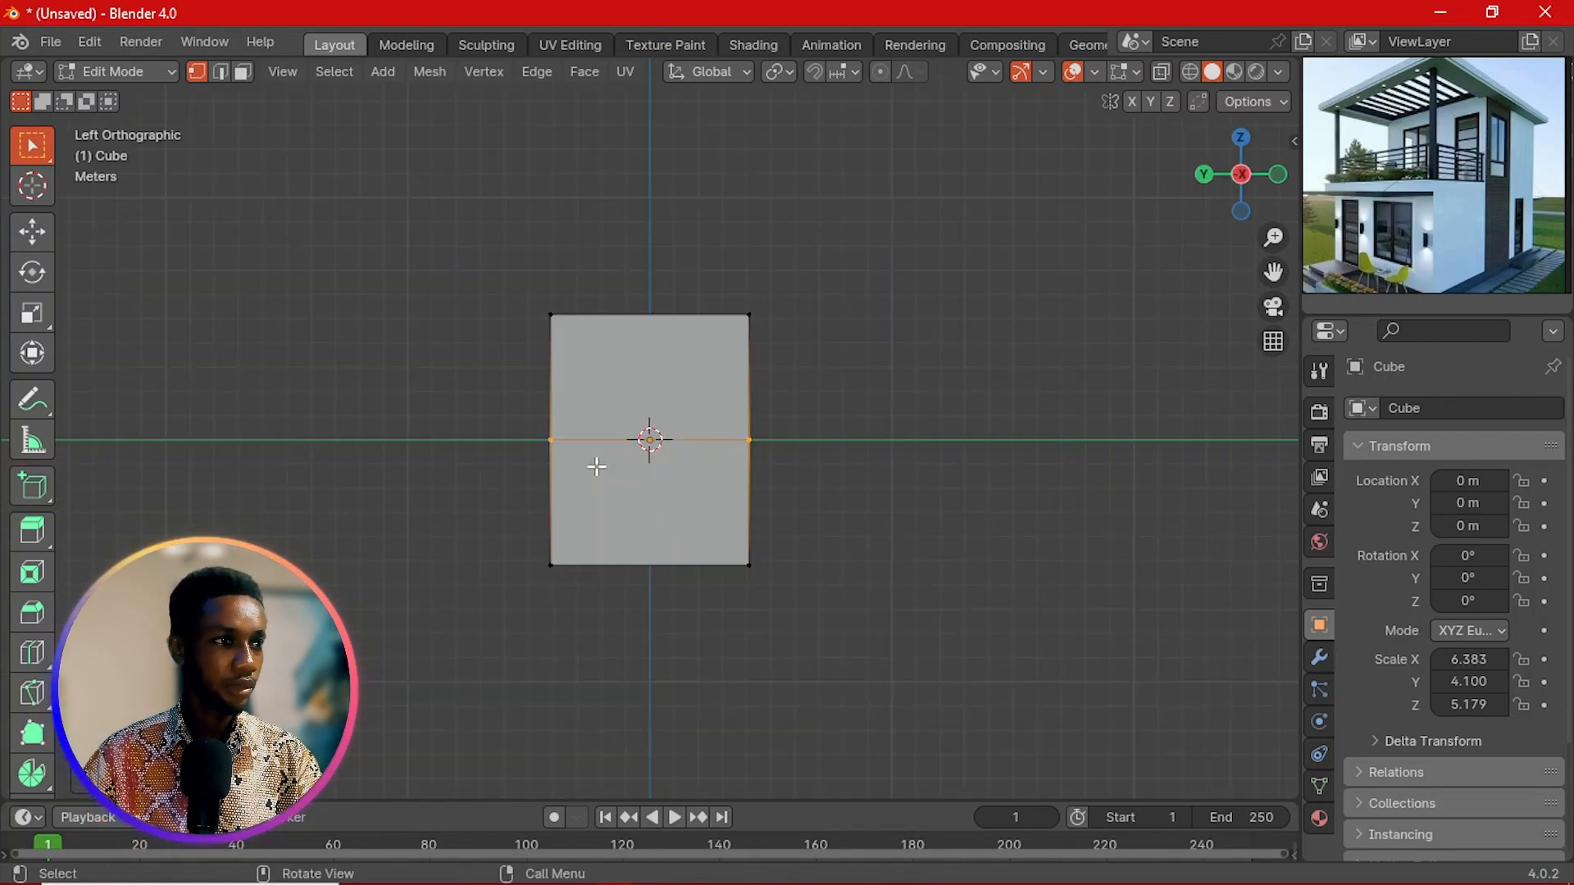
pyautogui.scroll(4, 614, 464)
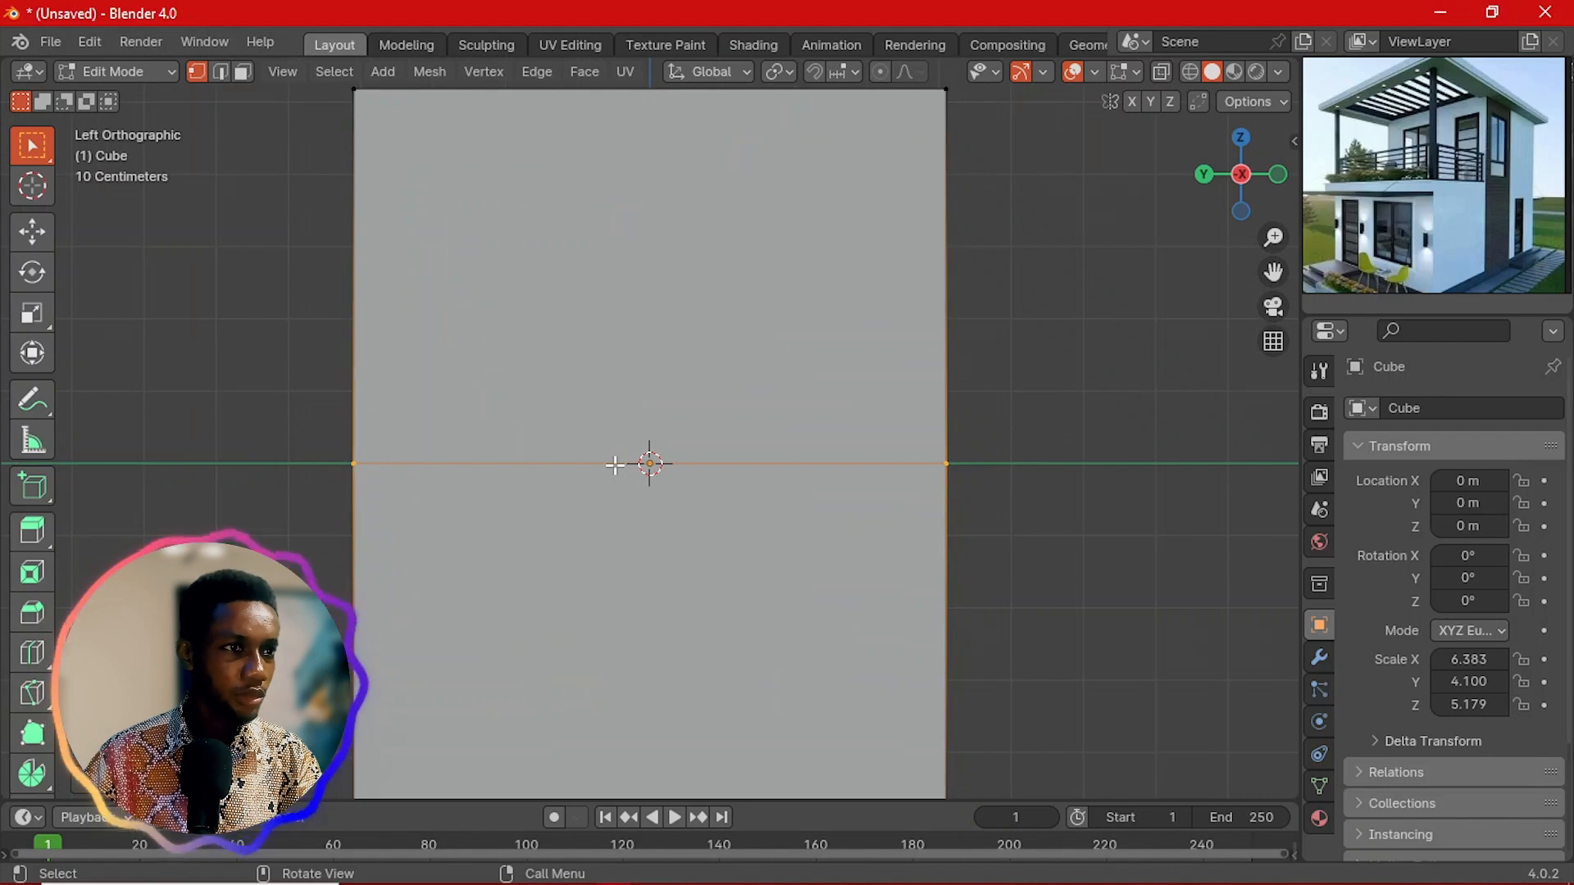
pyautogui.scroll(-2, 975, 377)
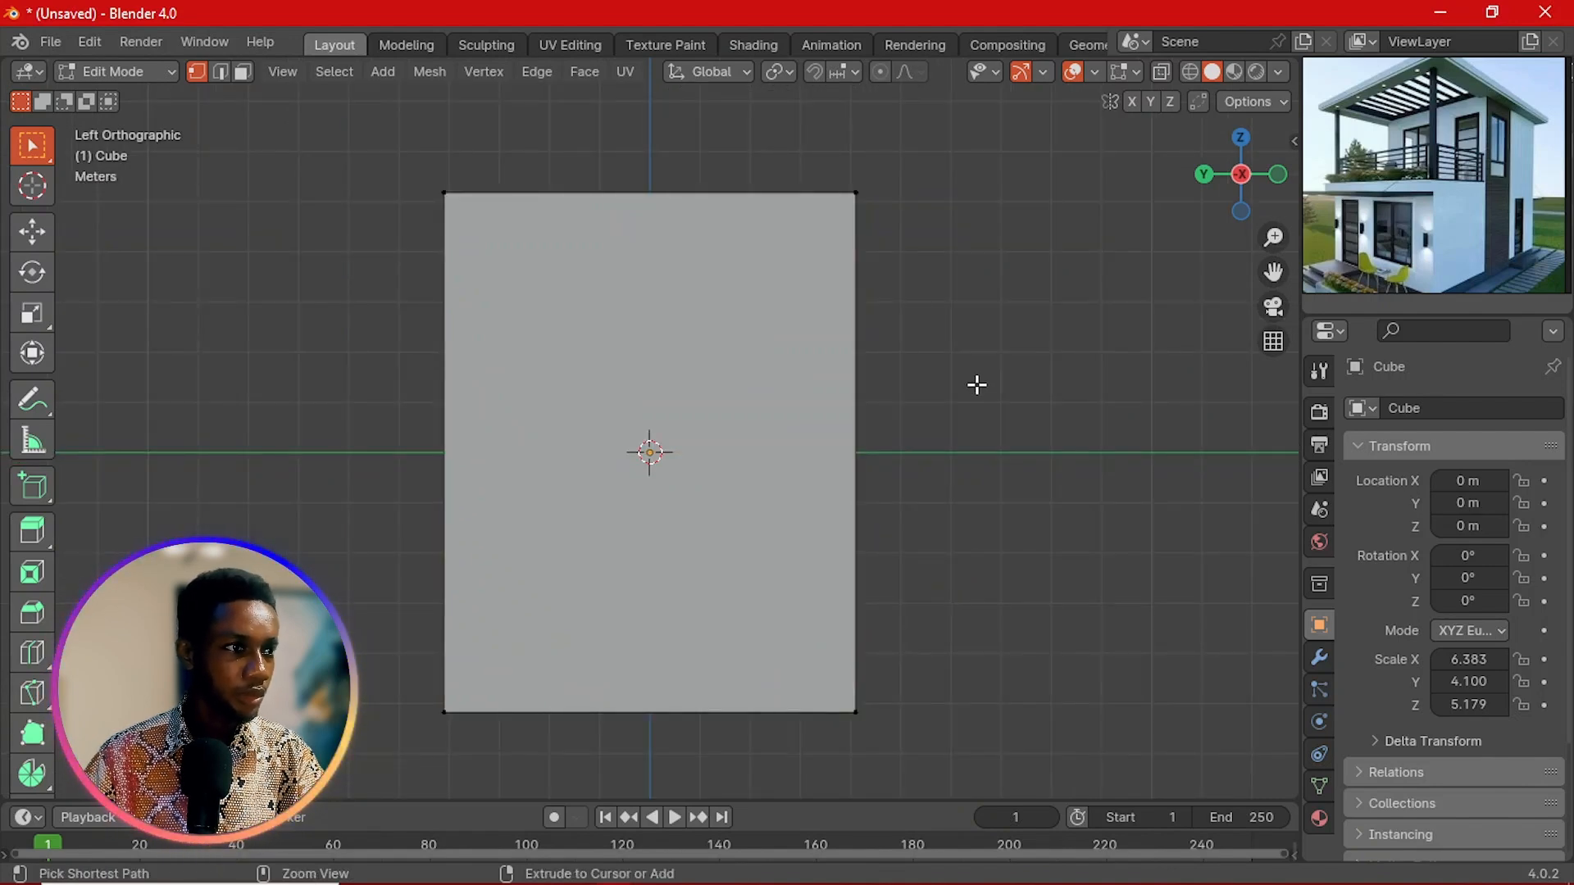
# Step: Add one horizontal loop cut around the block at exactly mid-height, working in left orthographic view
pyautogui.scroll(3, 713, 457)
pyautogui.moveTo(545, 495); pyautogui.dragTo(691, 493, button='middle')
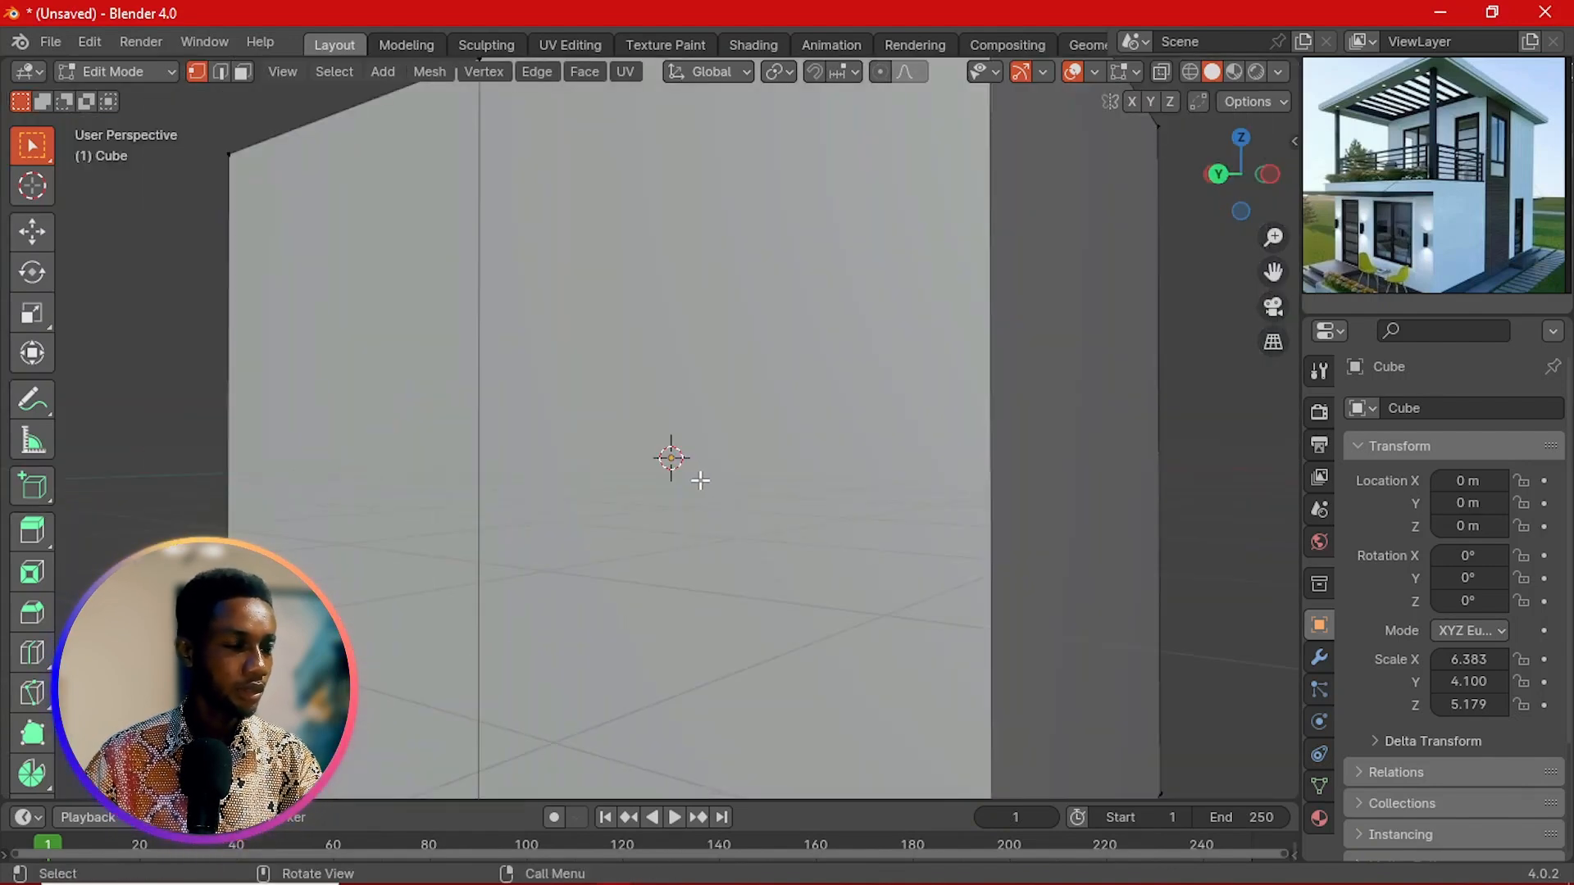
pyautogui.press('`')
pyautogui.click(544, 428)
pyautogui.scroll(-2, 450, 454)
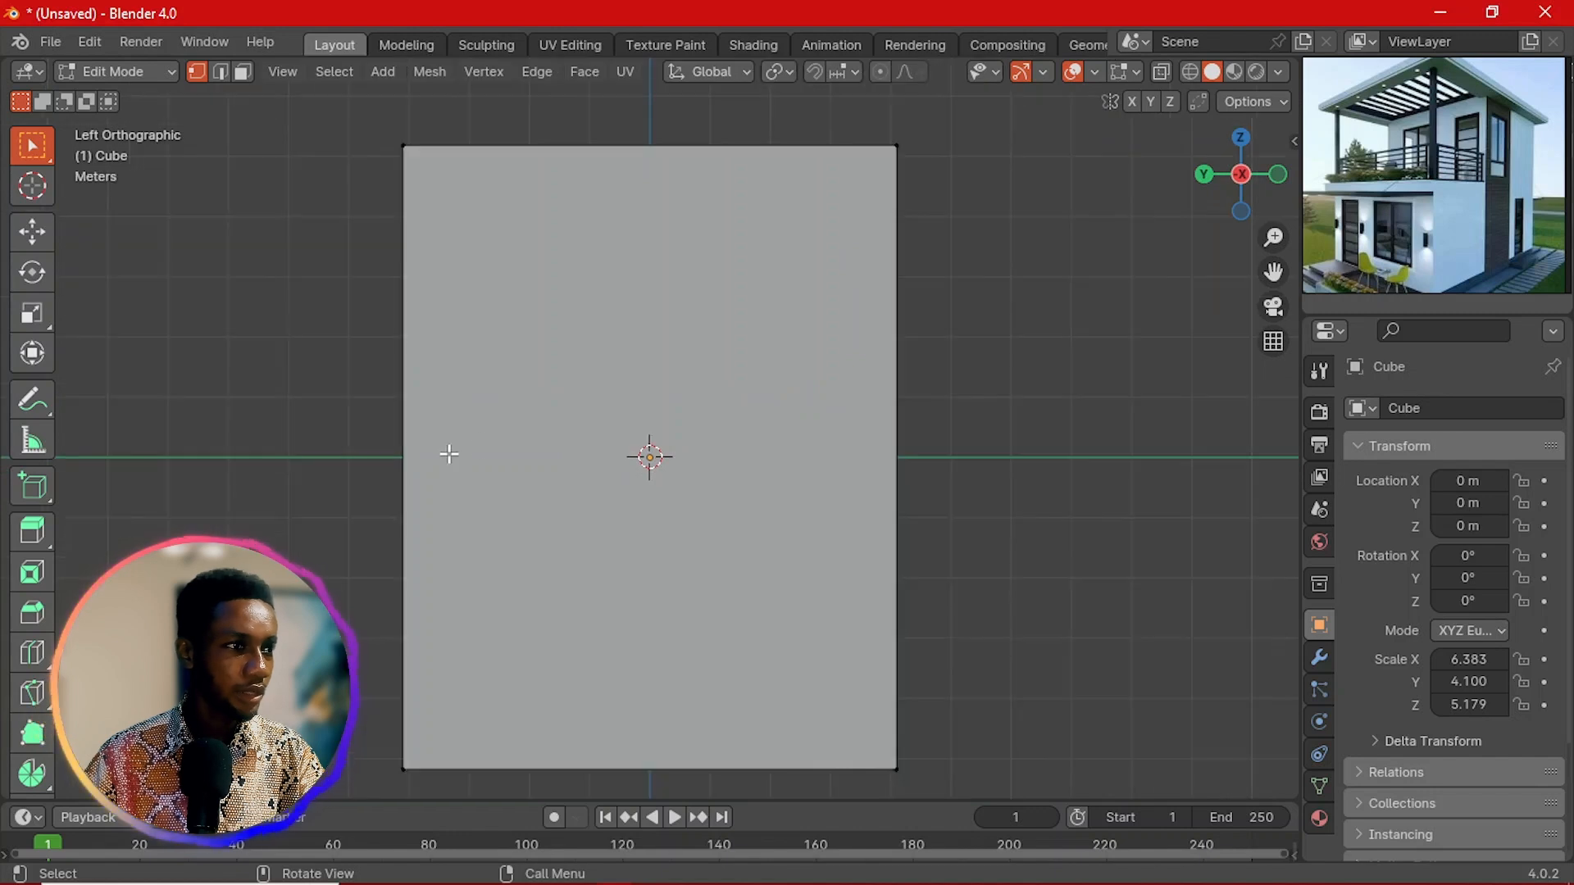
pyautogui.hotkey('ctrl', 'r')
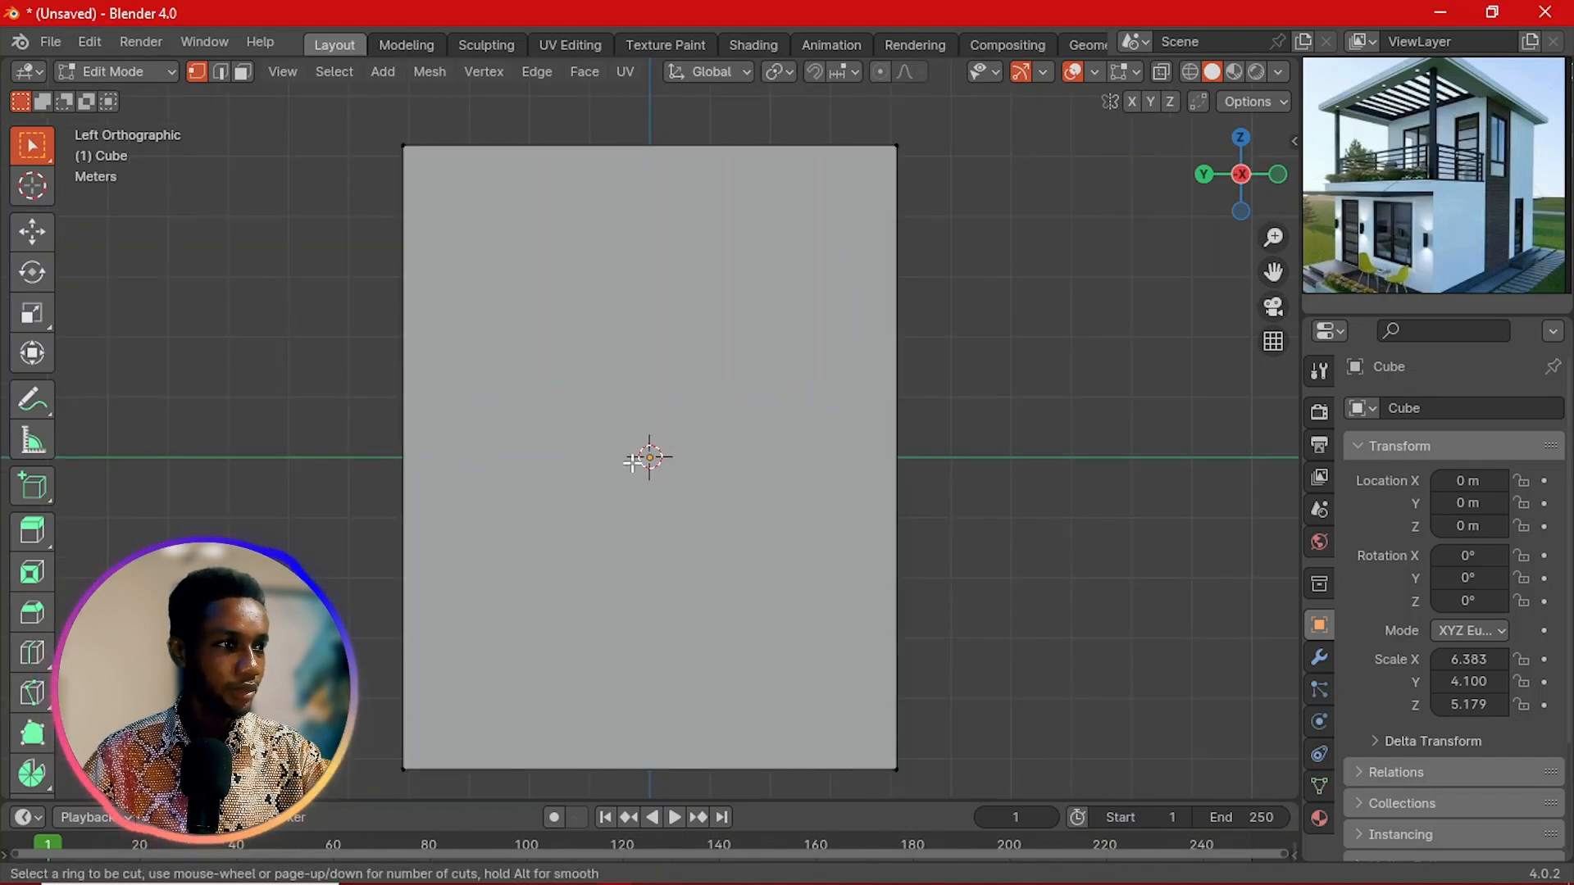
pyautogui.click(878, 484)
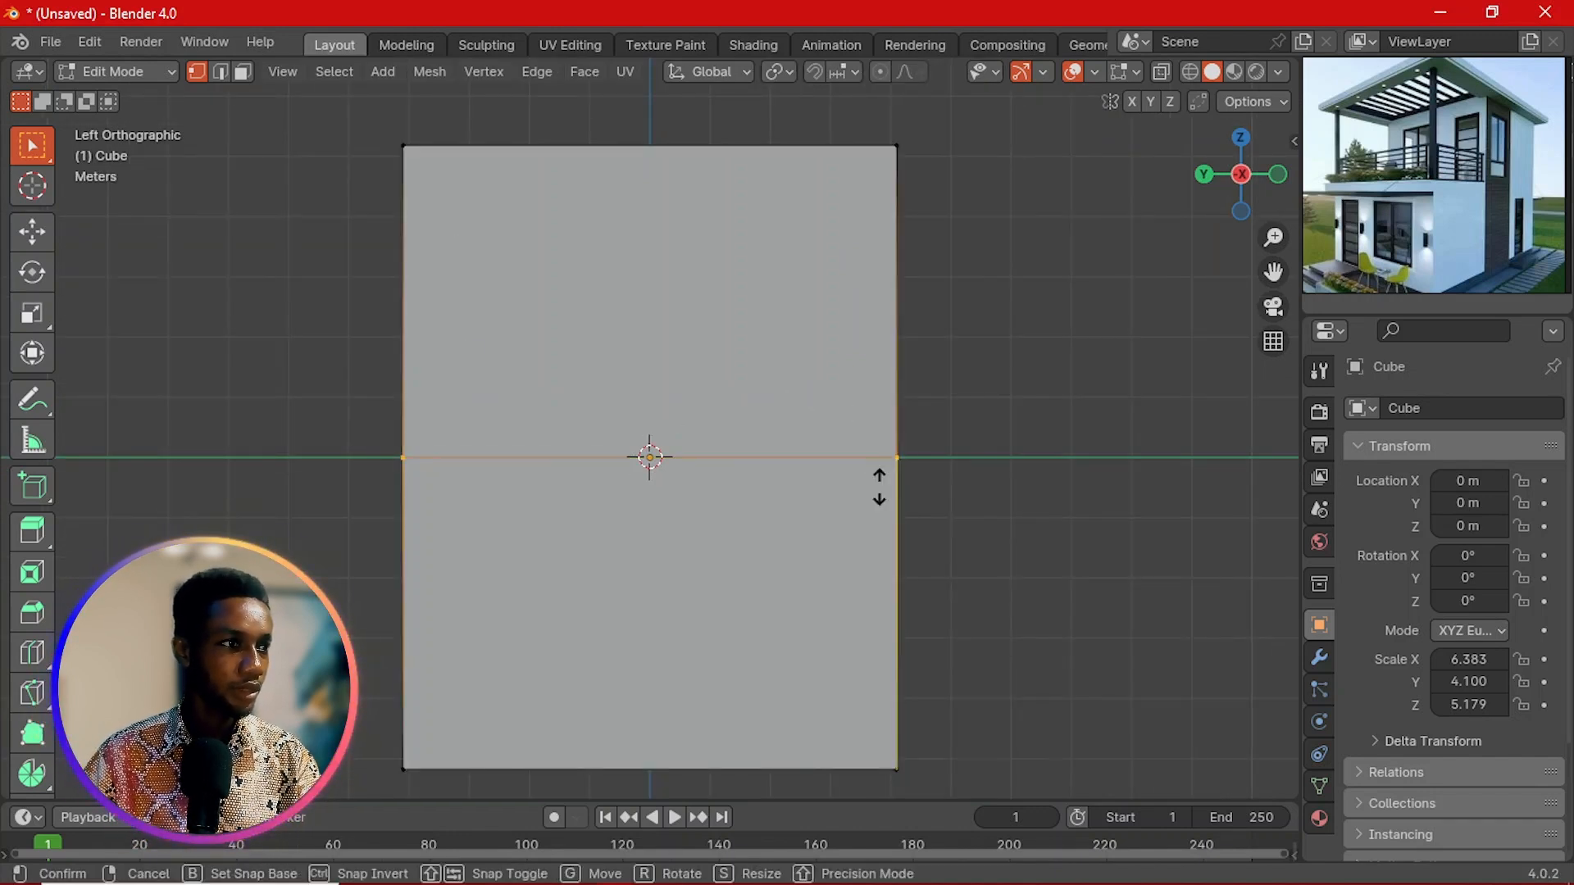
pyautogui.rightClick(920, 498)
# Step: Scale the mid-height edge loop along the Y axis to about 0.99
pyautogui.press('s')
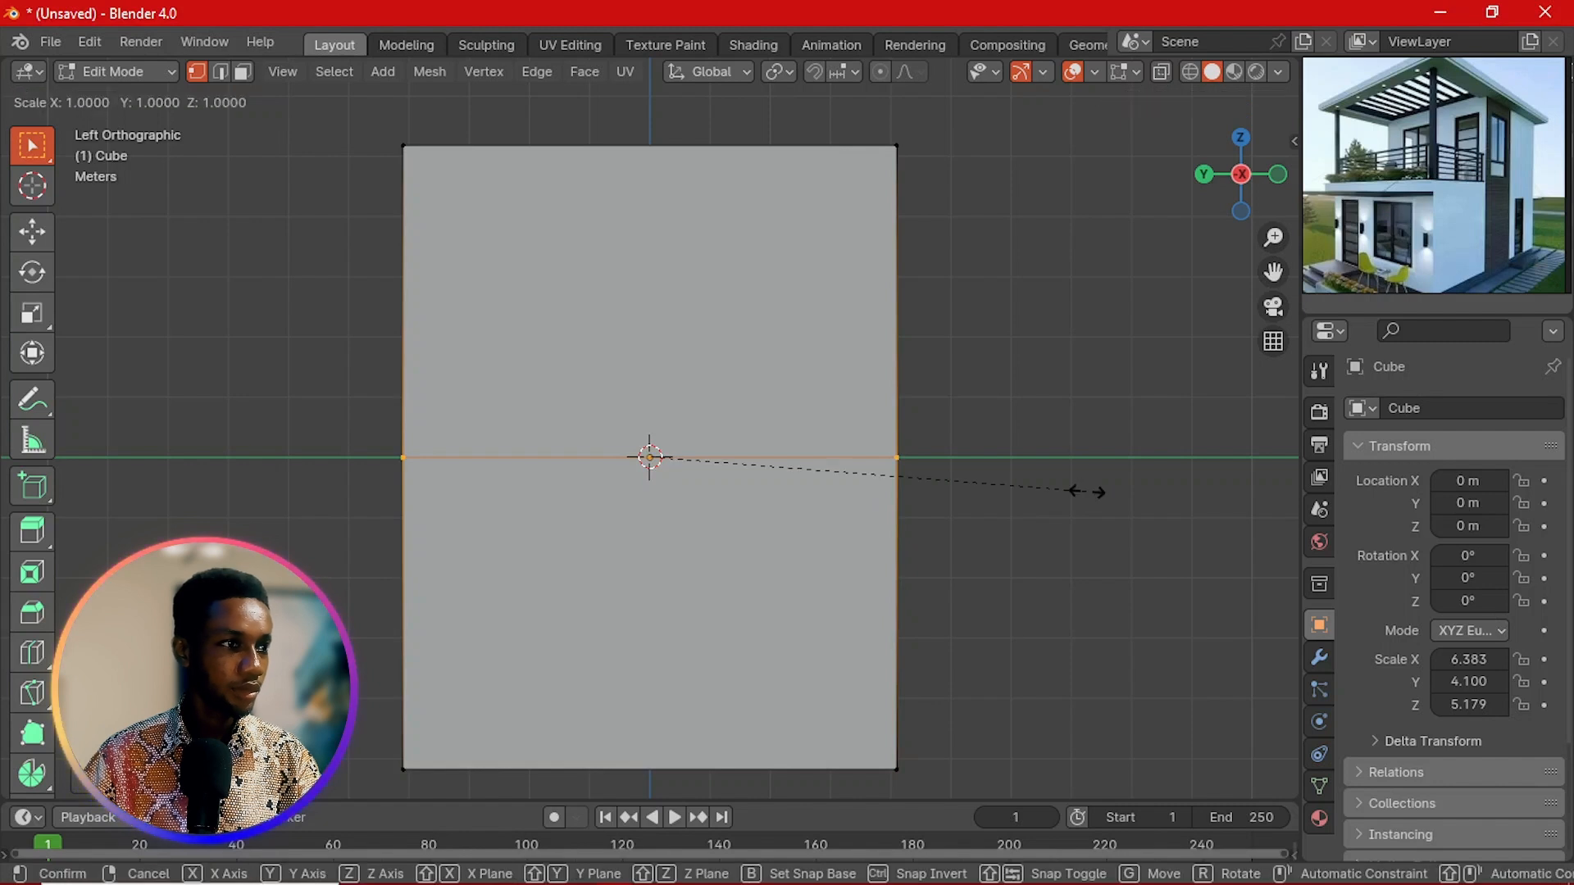
pyautogui.press('z')
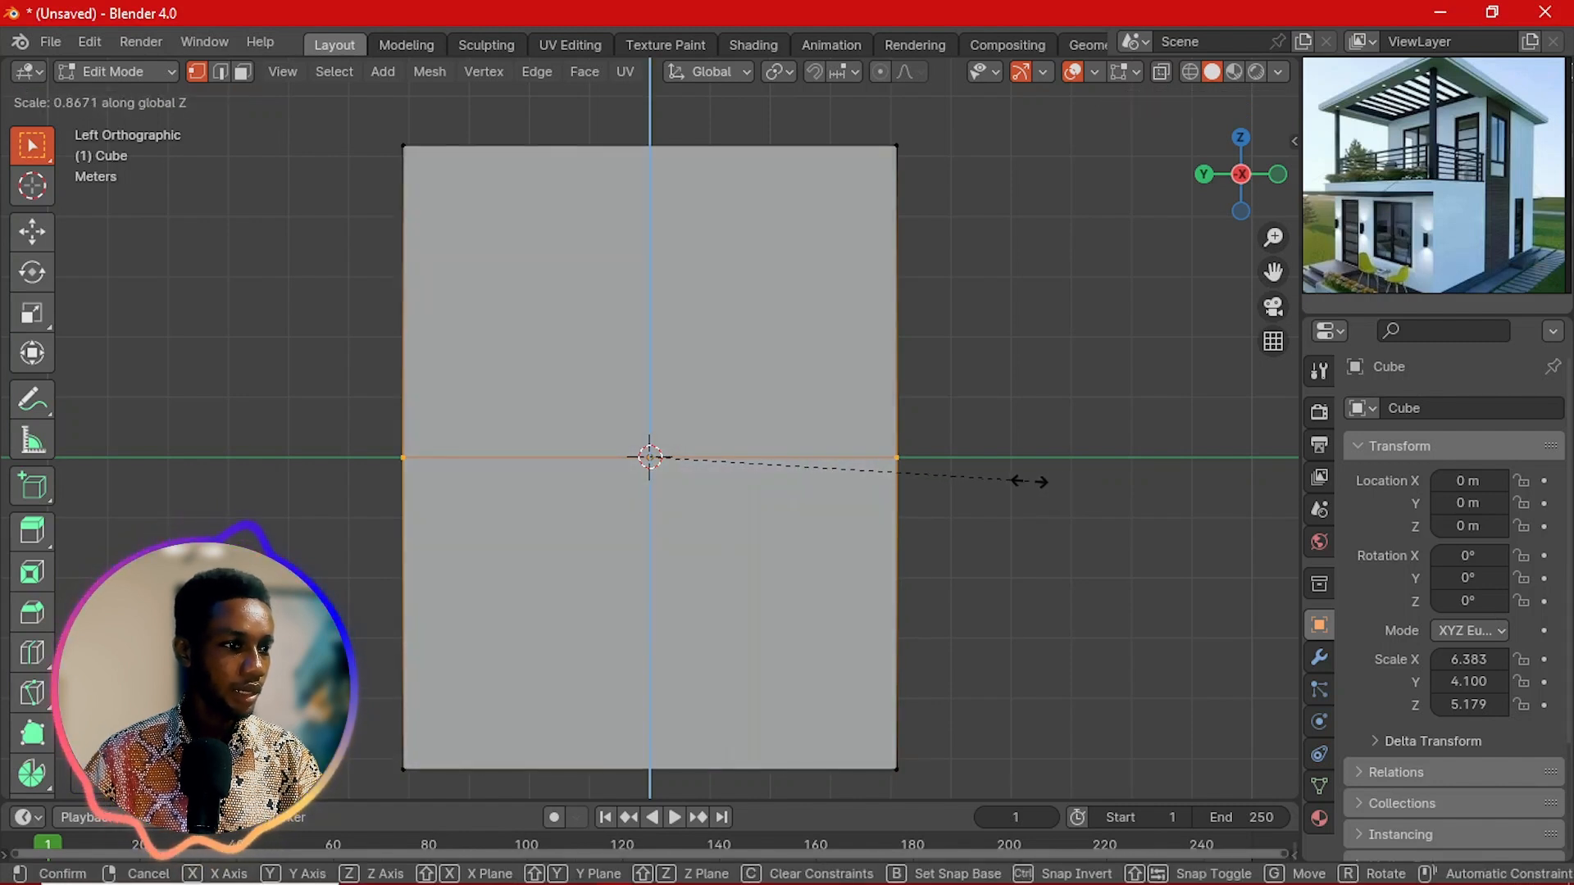
pyautogui.press('y')
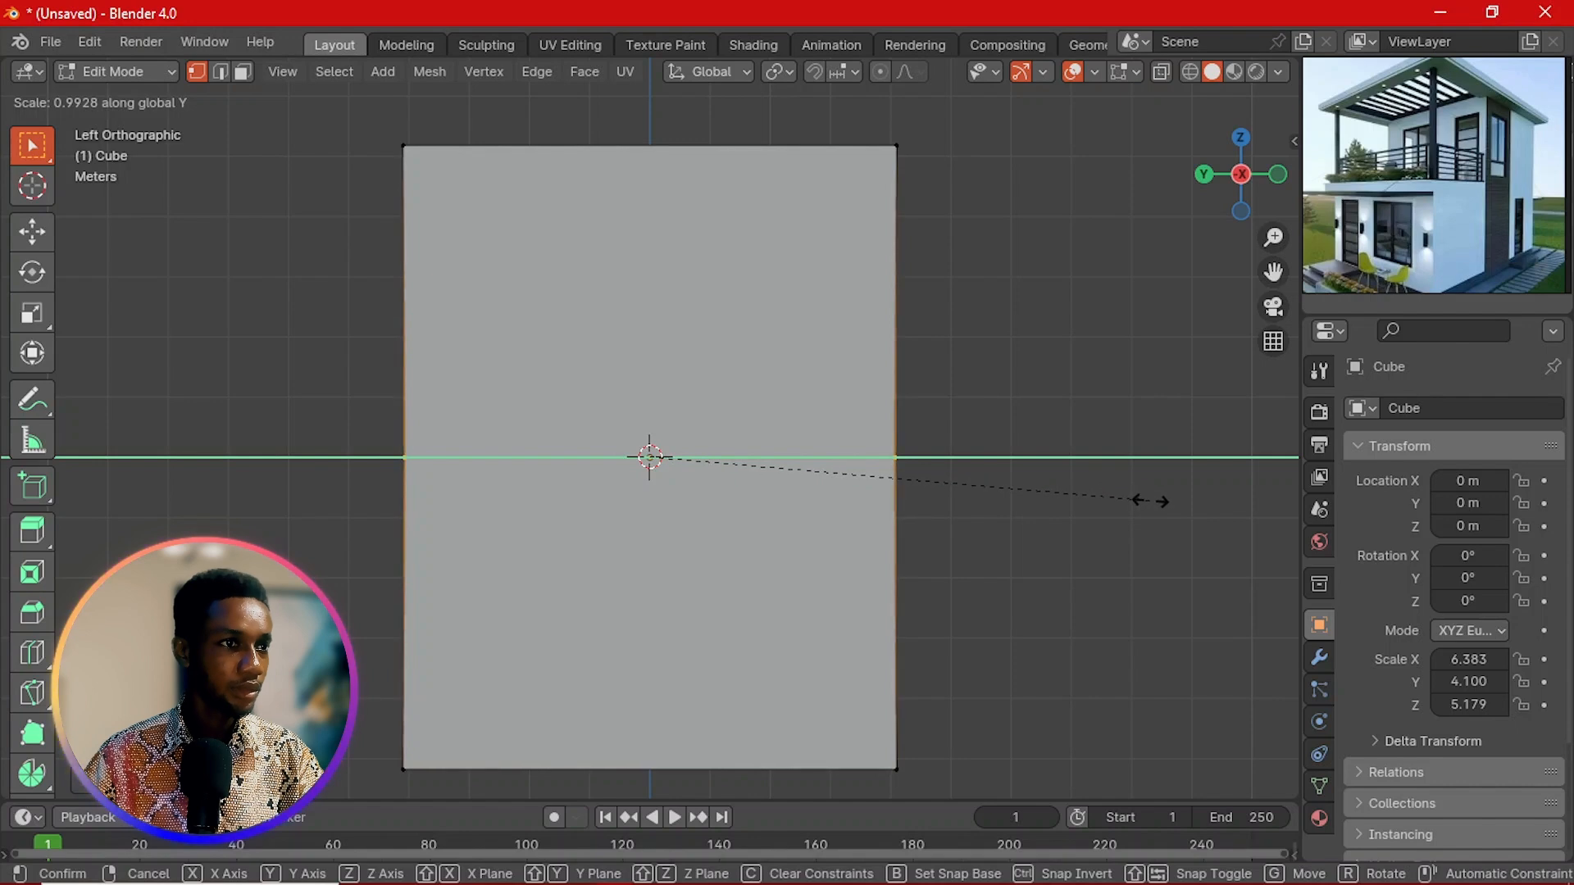
pyautogui.click(1147, 498)
# Step: Select the mid-height edge loop of the block in left orthographic view with X-ray shading turned on
pyautogui.scroll(-3, 846, 523)
pyautogui.moveTo(847, 523); pyautogui.dragTo(773, 527, button='middle')
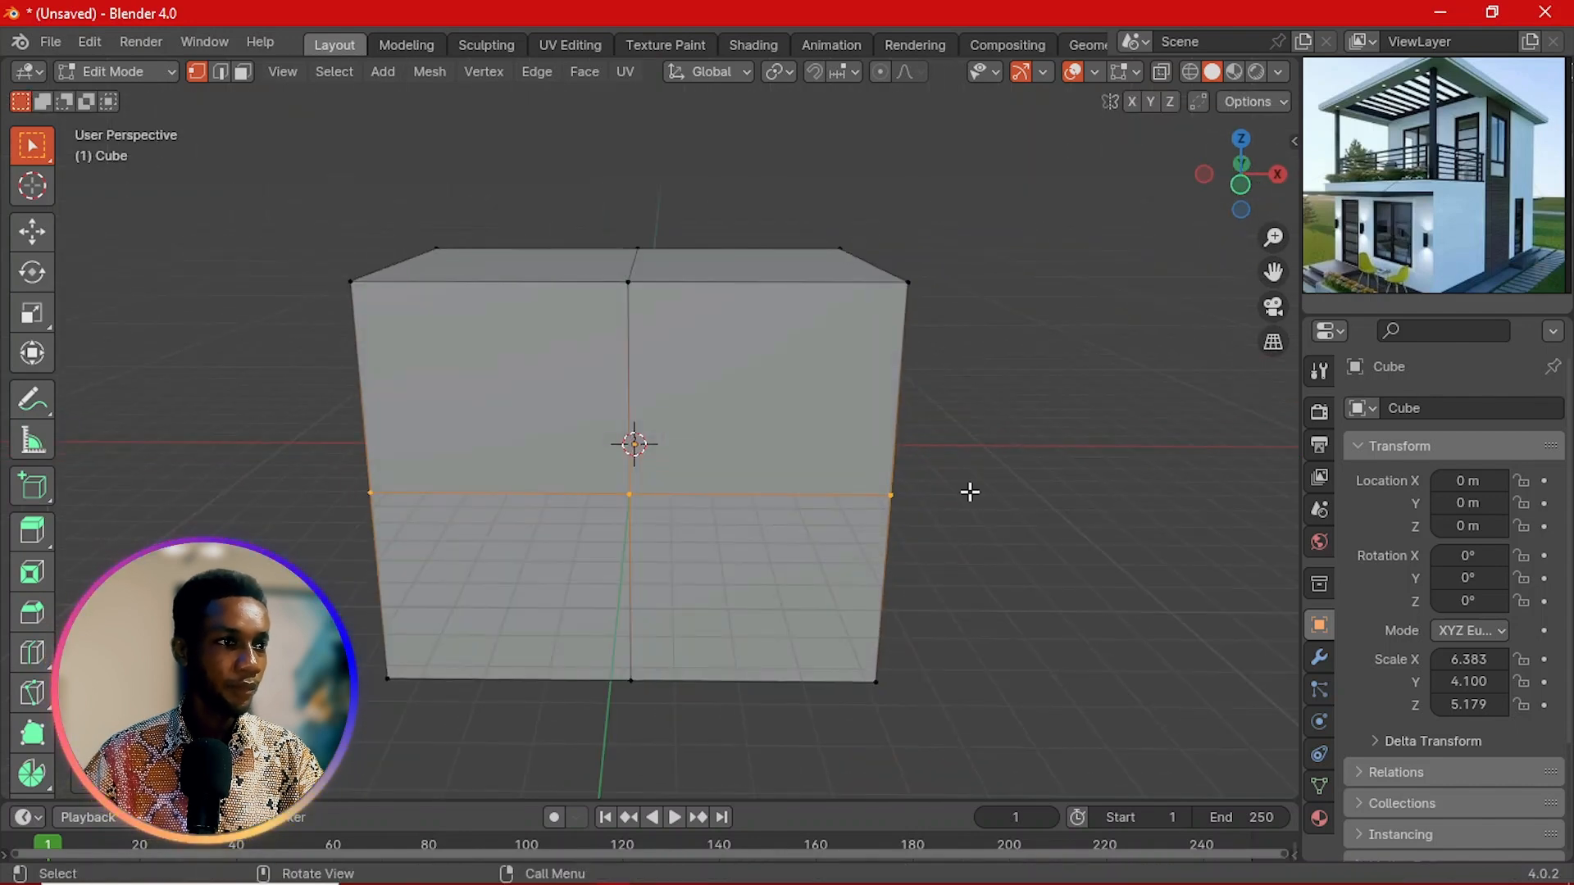
pyautogui.moveTo(959, 485); pyautogui.dragTo(980, 446, button='middle')
pyautogui.press('`')
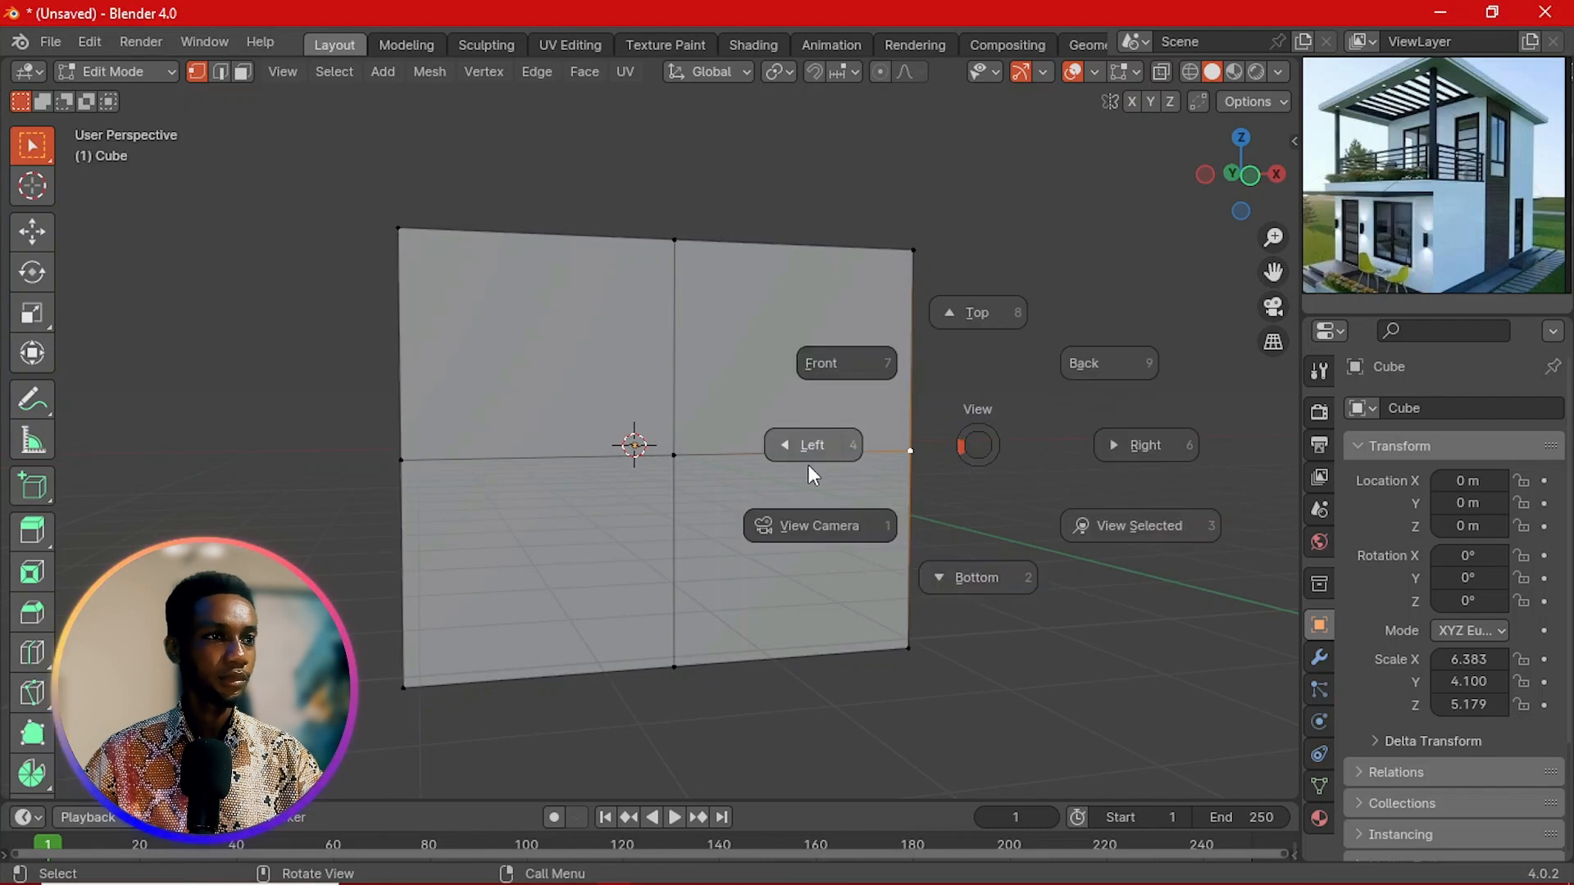
pyautogui.click(808, 459)
pyautogui.scroll(2, 691, 487)
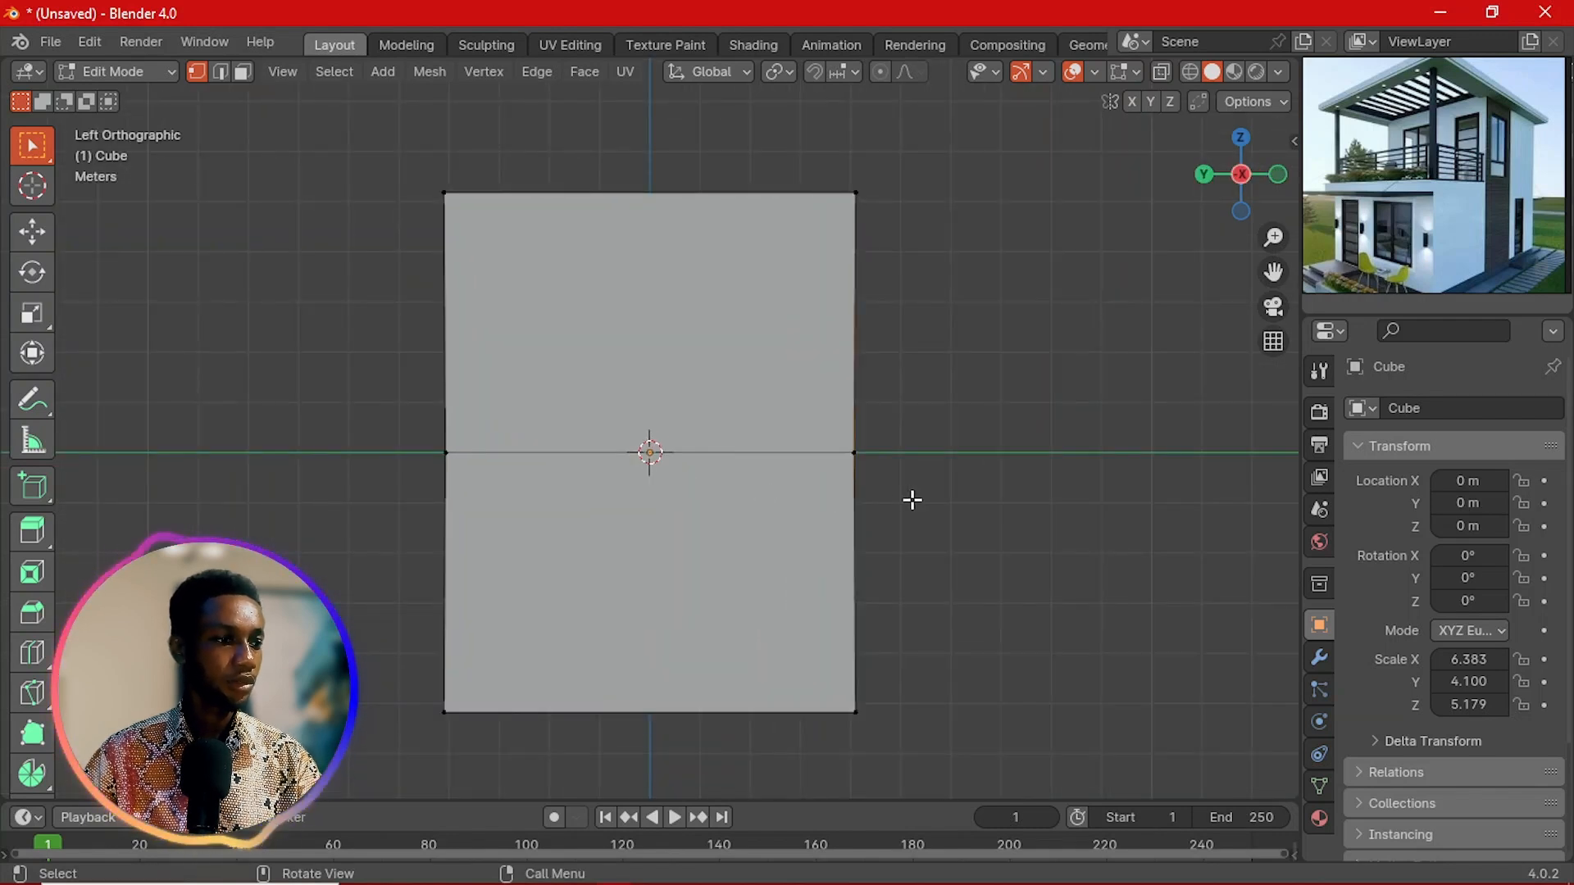
pyautogui.hotkey('alt', 'z')
pyautogui.moveTo(361, 415); pyautogui.dragTo(1003, 467)
pyautogui.scroll(5, 998, 468)
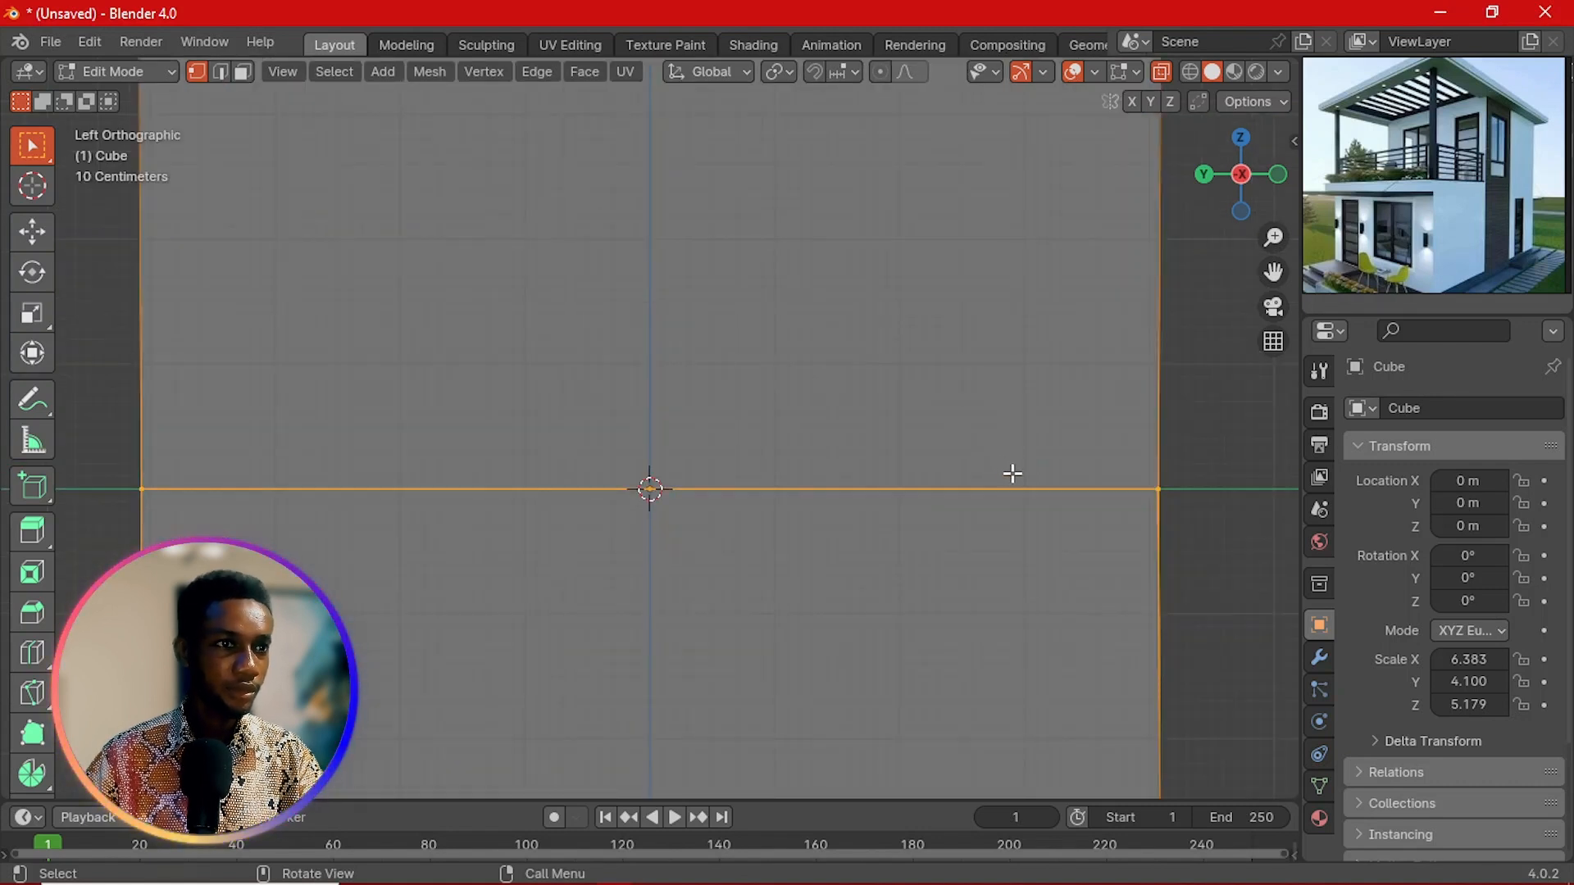
pyautogui.scroll(-5, 1013, 472)
# Step: Return to Object Mode, turn off X-ray shading and examine the block's left-side outline for tapering at mid-height
pyautogui.press('Tab')
pyautogui.scroll(2, 1011, 477)
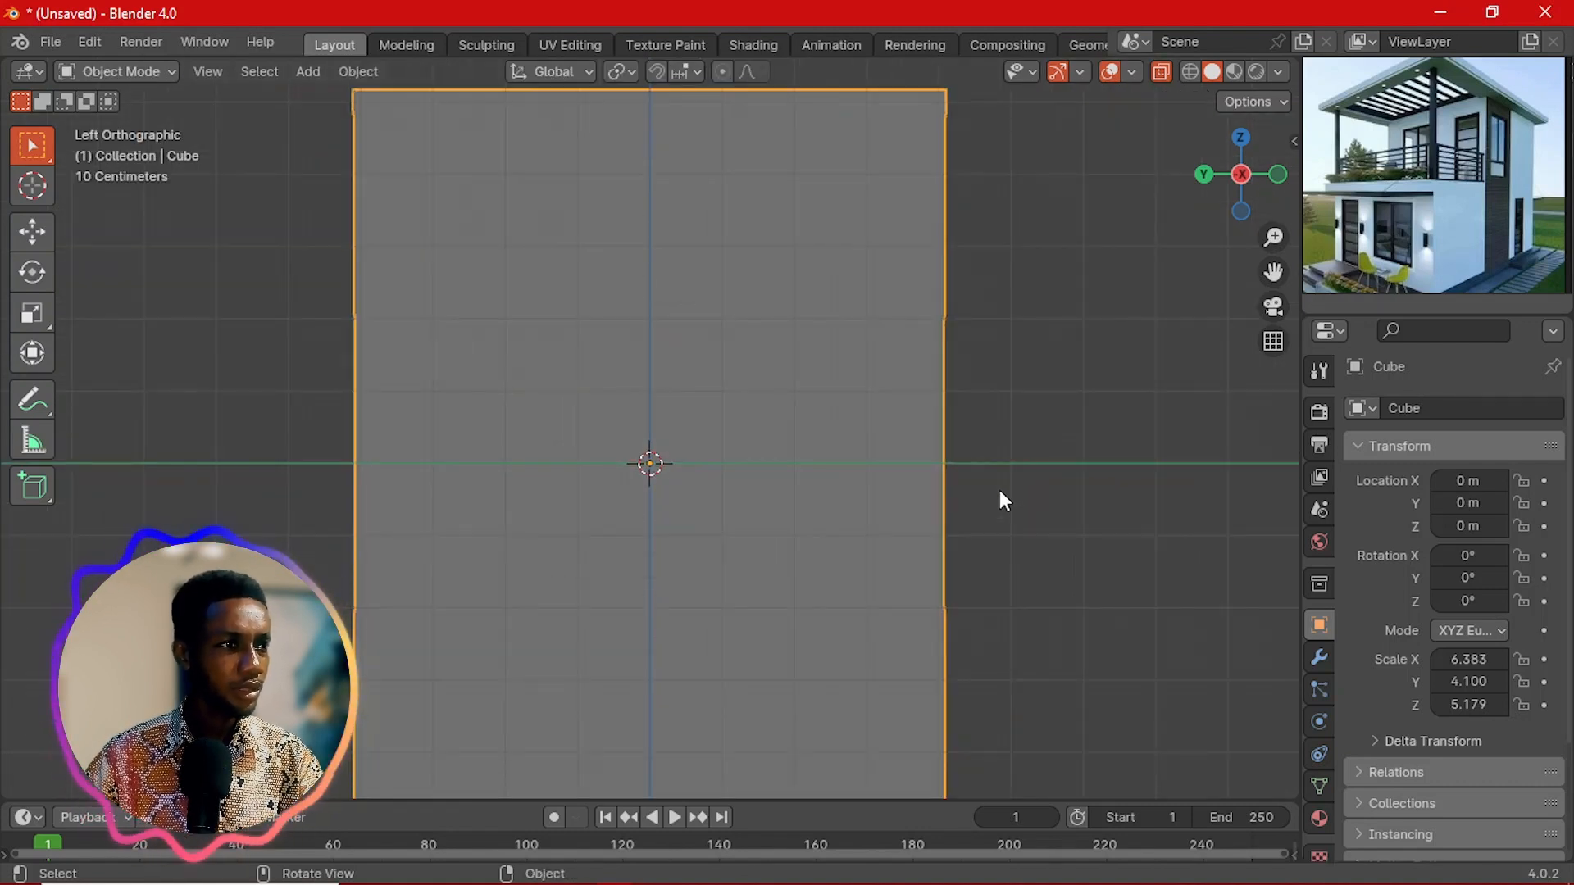
pyautogui.scroll(-2, 1003, 500)
pyautogui.hotkey('alt', 'z')
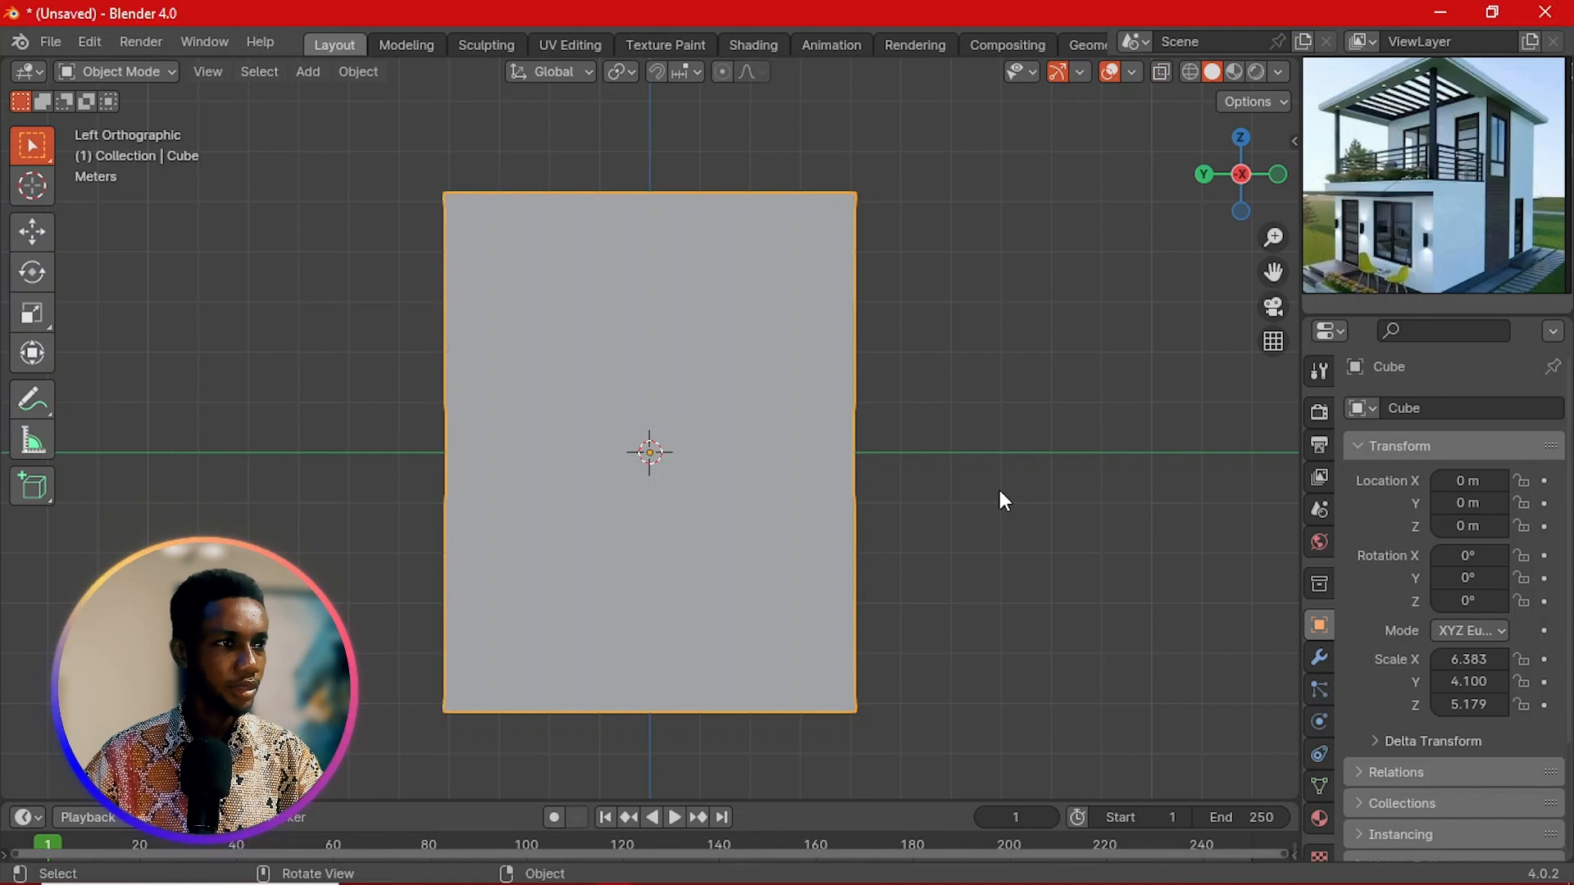
pyautogui.click(1002, 498)
pyautogui.scroll(-3, 1000, 492)
pyautogui.scroll(2, 1000, 492)
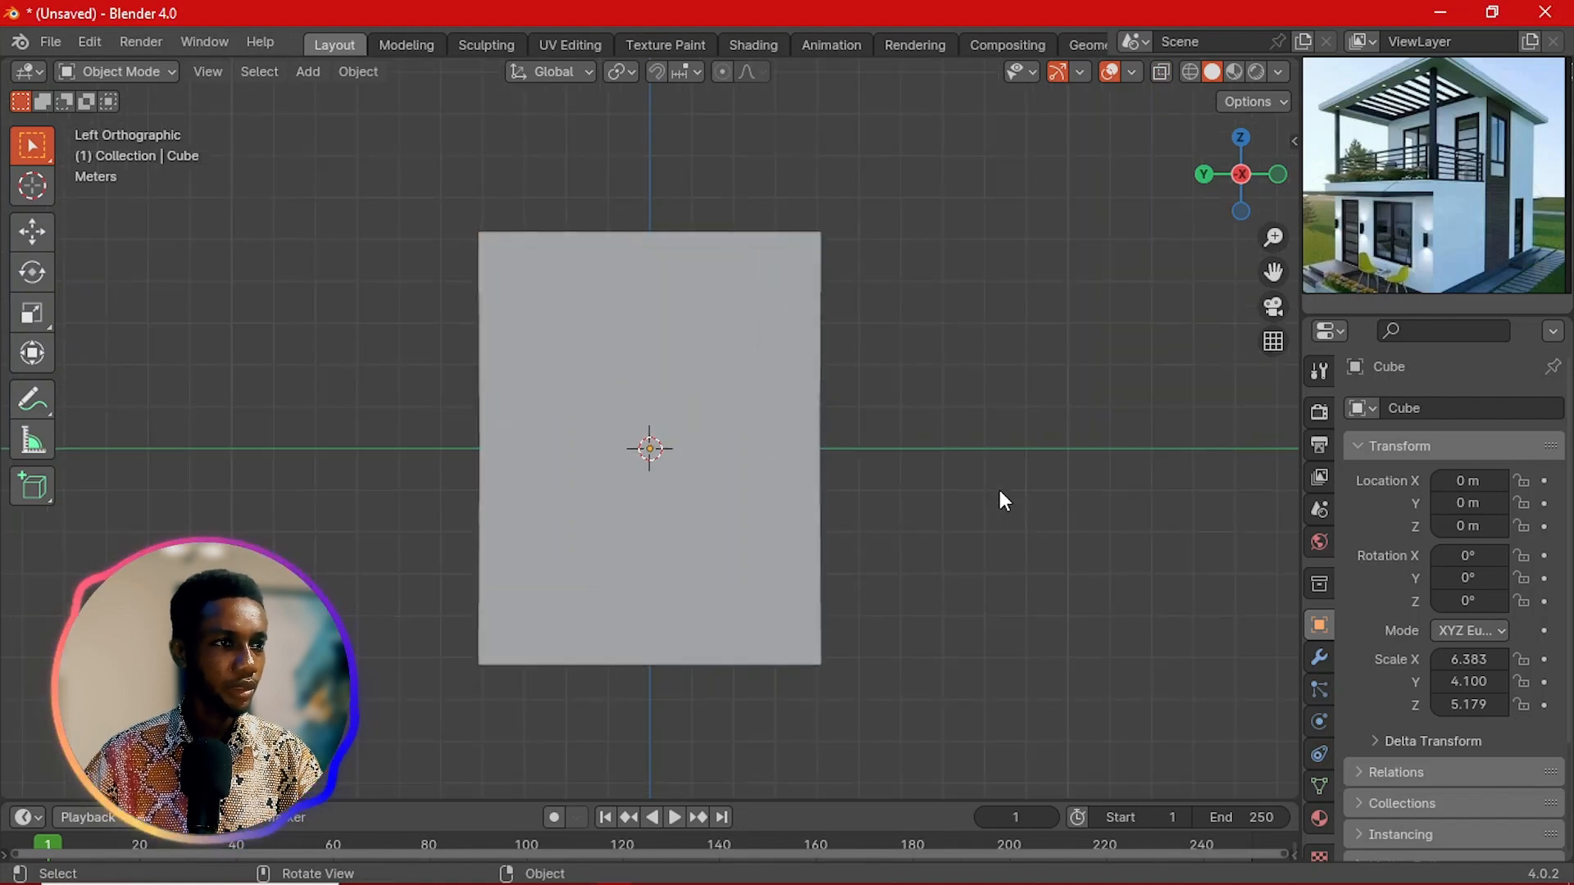
# Step: Try a small rescale of the mid-height edge loop along the Y axis in Edit Mode and clear the selection
pyautogui.click(746, 485)
pyautogui.press('Tab')
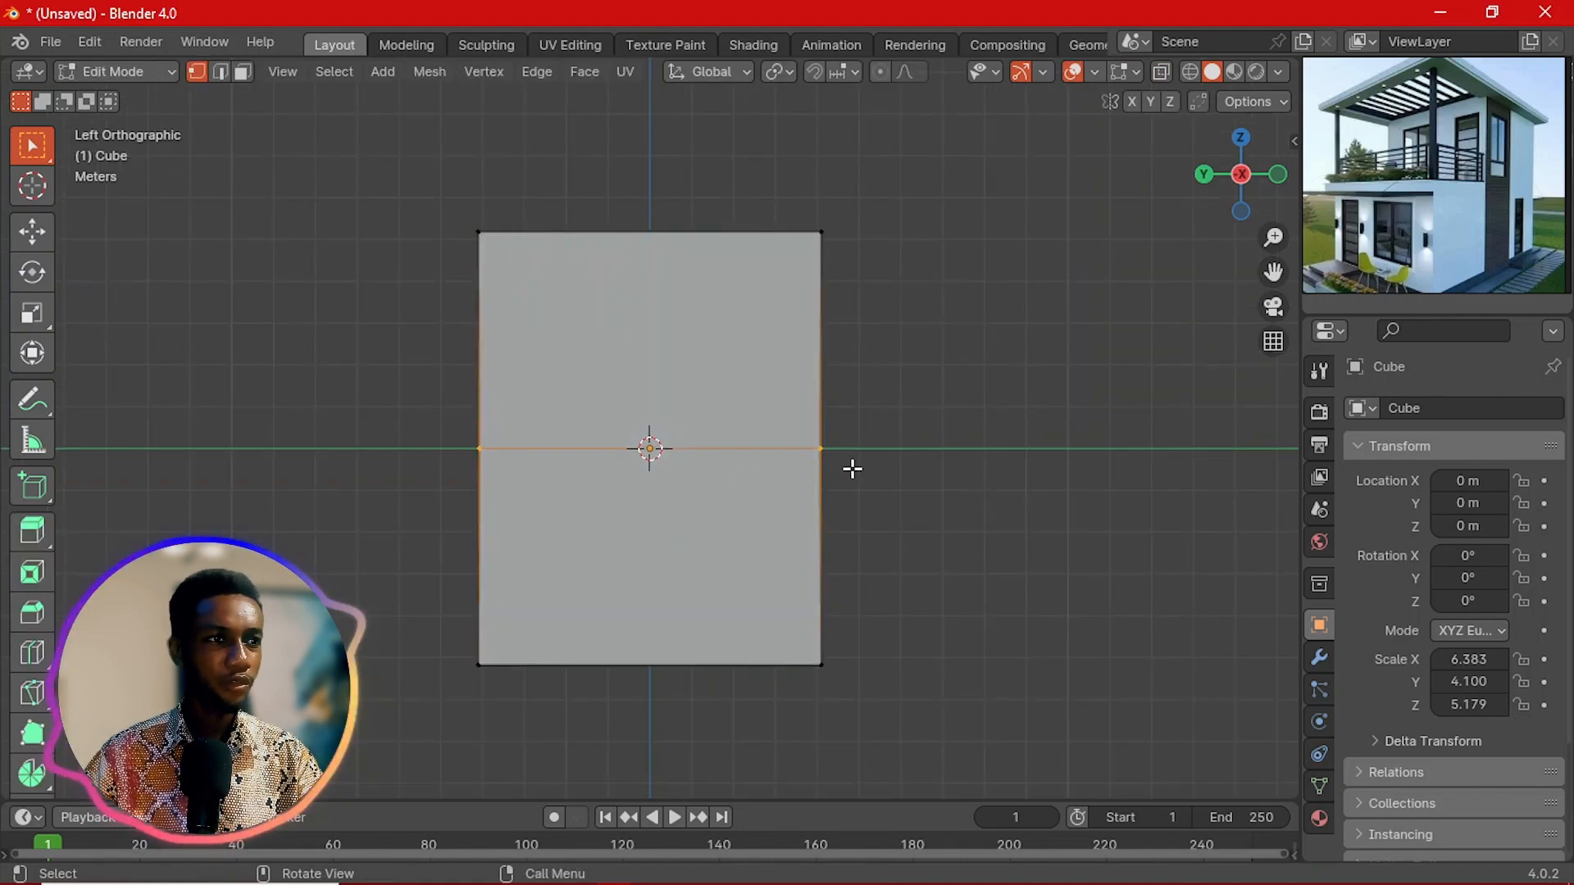
pyautogui.press('s')
pyautogui.press('y')
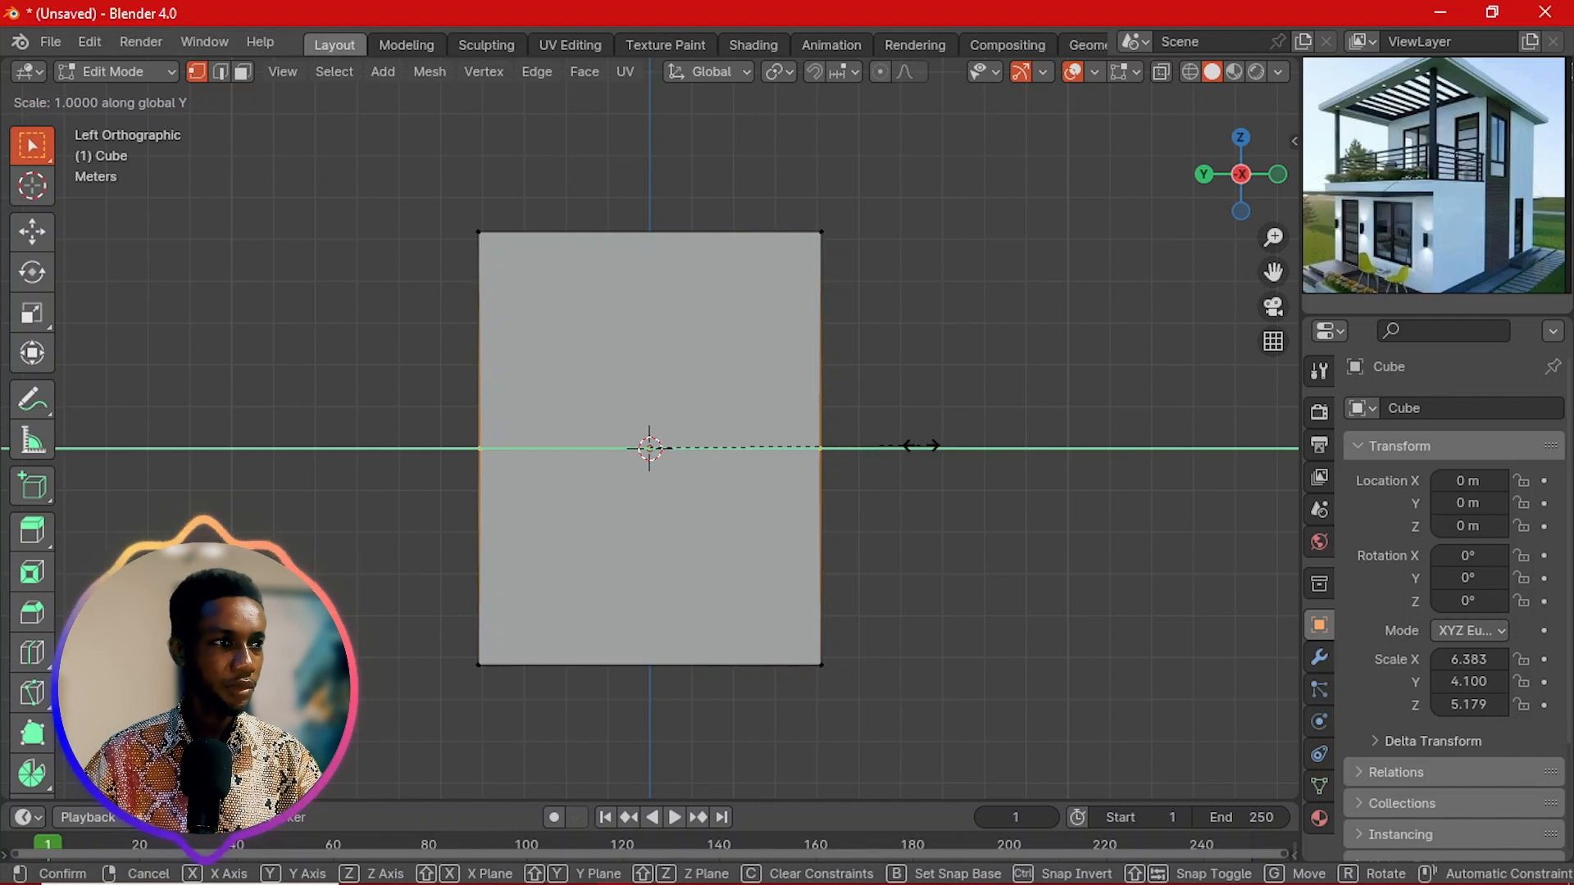
pyautogui.click(927, 452)
pyautogui.click(927, 499)
pyautogui.scroll(-1, 919, 499)
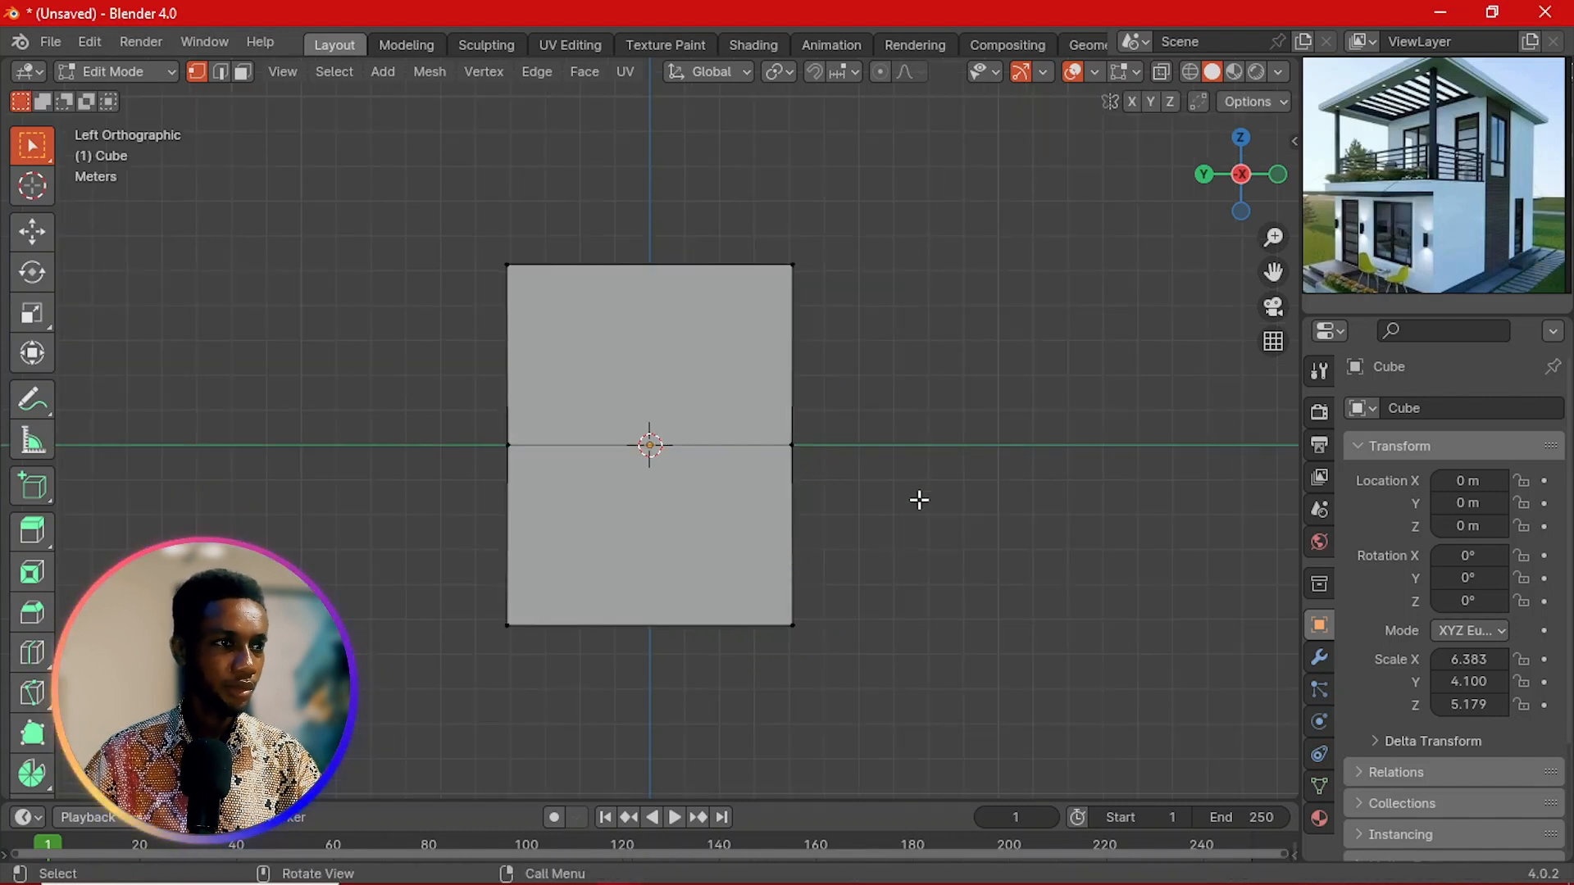
# Step: Add a second horizontal loop cut around the block and slide it to just below the mid-height loop
pyautogui.press('Tab')
pyautogui.moveTo(887, 494); pyautogui.dragTo(681, 523, button='middle')
pyautogui.press('Tab')
pyautogui.scroll(-3, 661, 527)
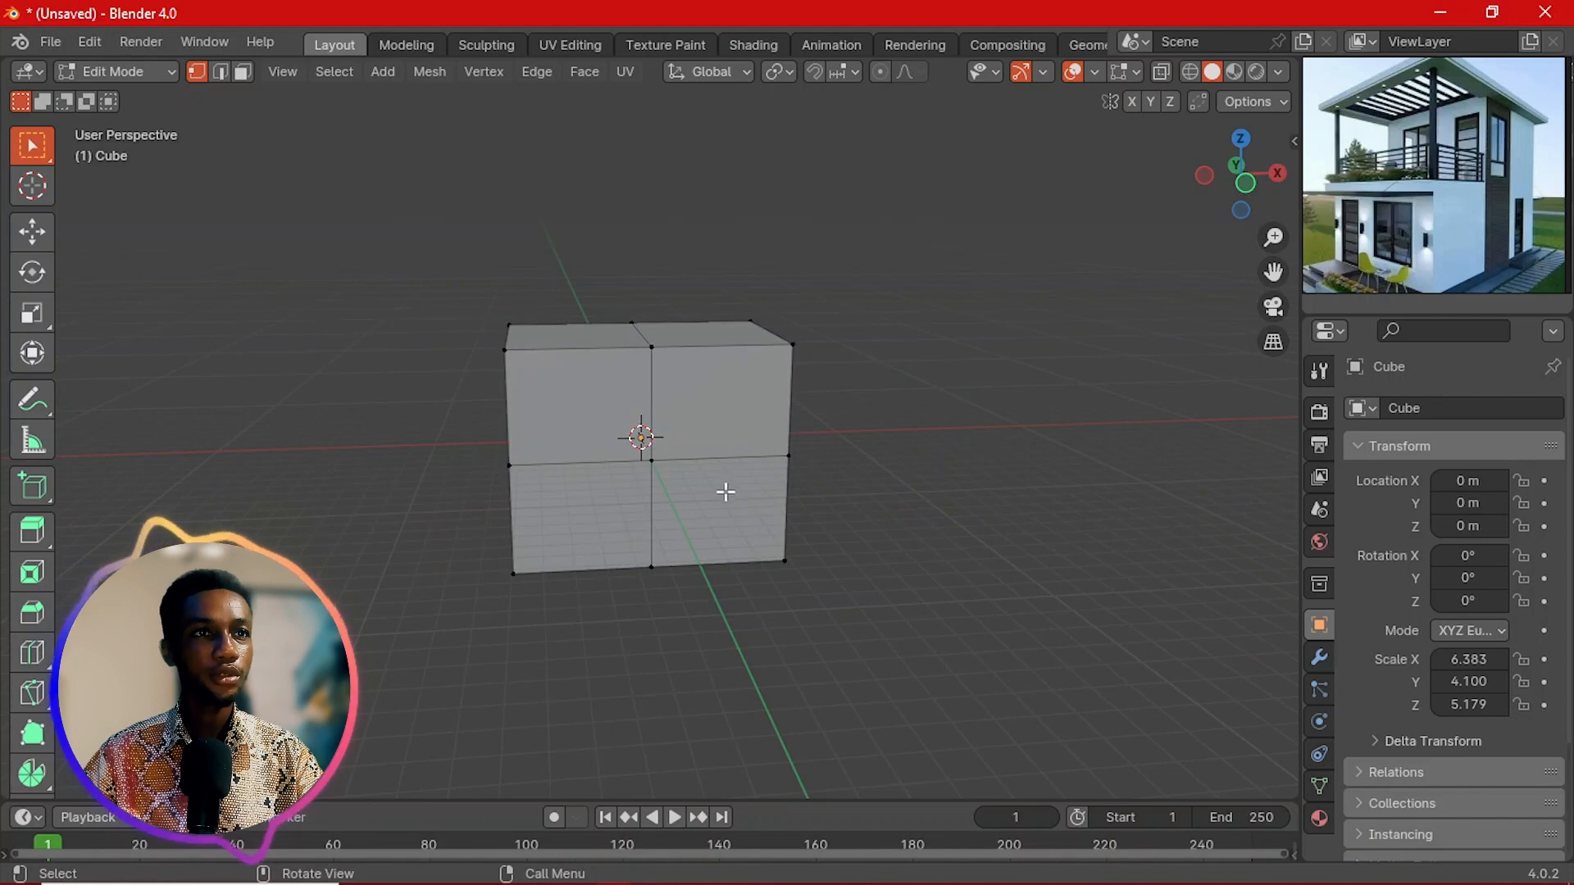
pyautogui.moveTo(688, 459)
pyautogui.mouseDown(button='middle')
pyautogui.moveTo(632, 481)
pyautogui.moveTo(675, 463)
pyautogui.mouseUp(button='middle')
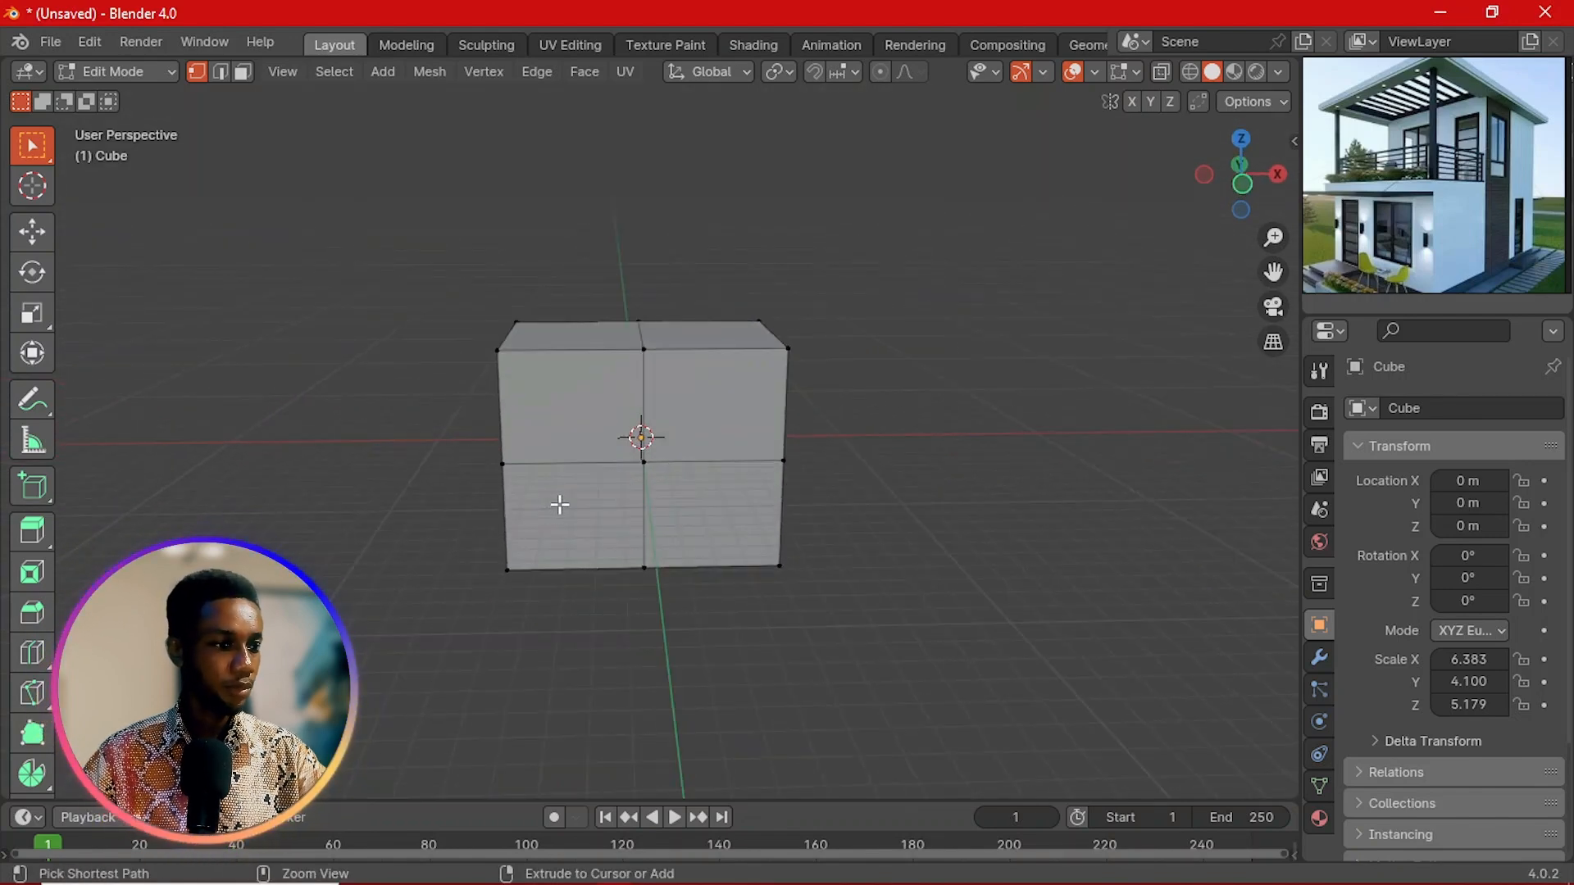
pyautogui.hotkey('ctrl', 'r')
pyautogui.click(523, 497)
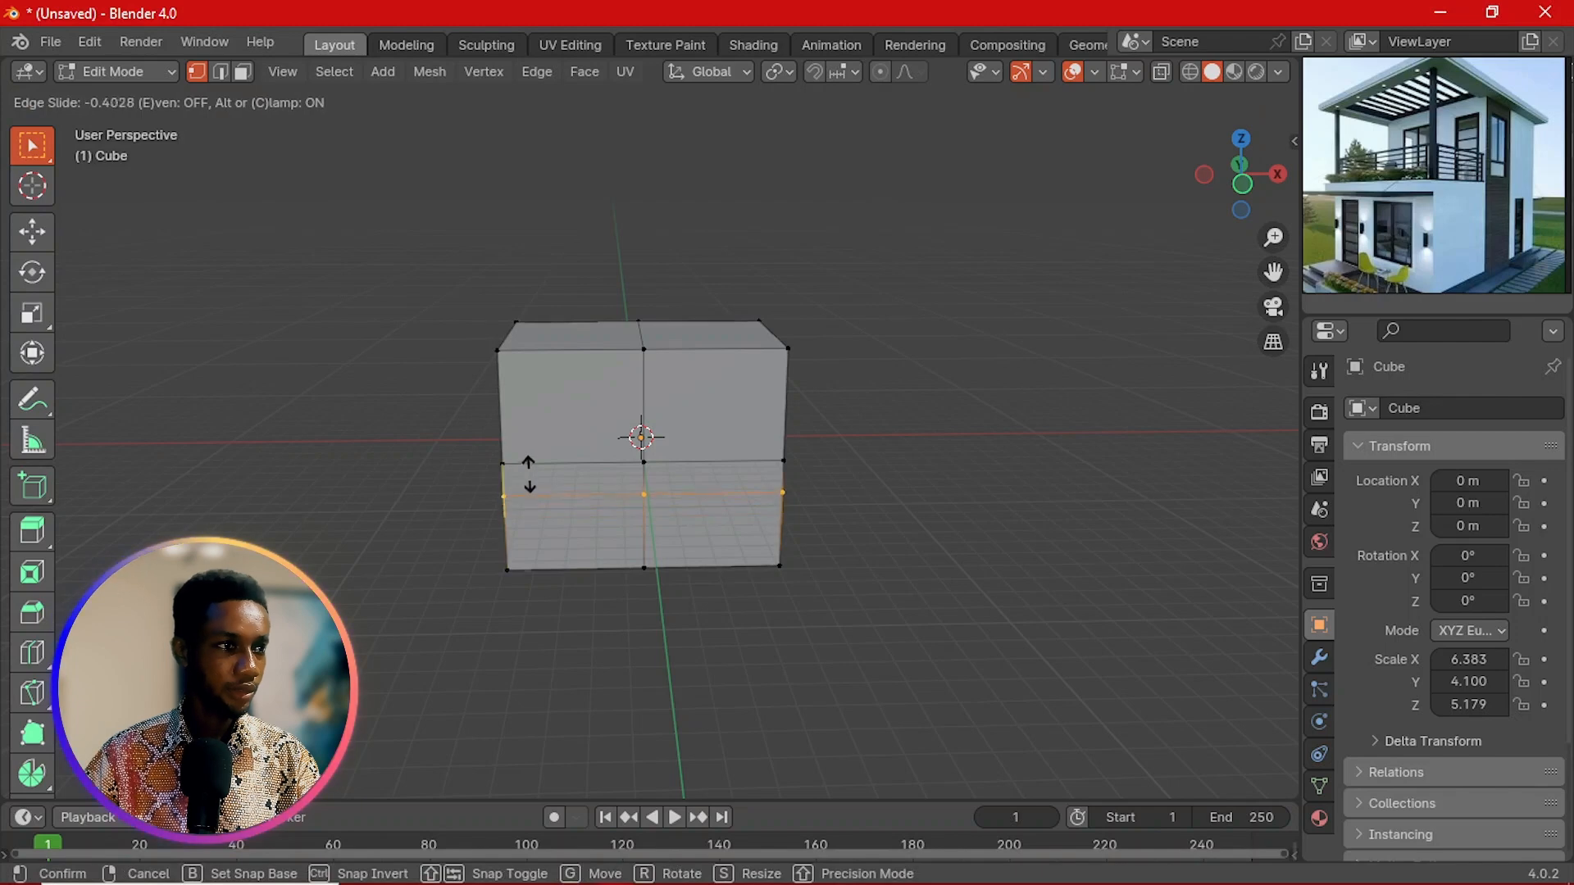
pyautogui.click(538, 449)
pyautogui.moveTo(509, 498); pyautogui.dragTo(552, 454, button='middle')
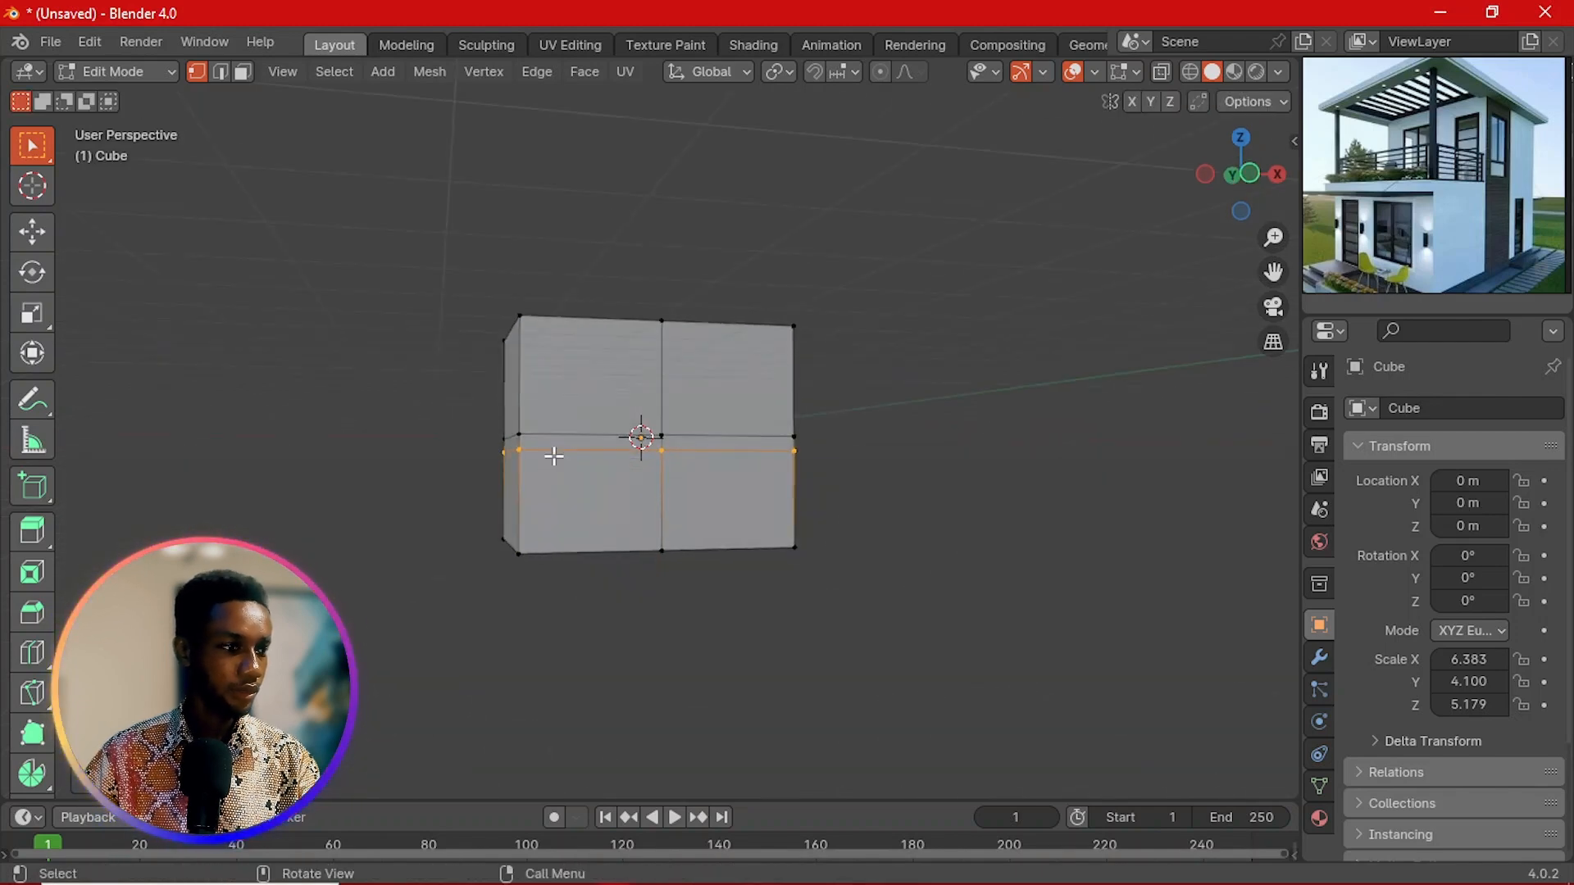
# Step: Examine the wall edge between the two horizontal loops up close in left orthographic view
pyautogui.press('`')
pyautogui.click(464, 446)
pyautogui.scroll(7, 533, 492)
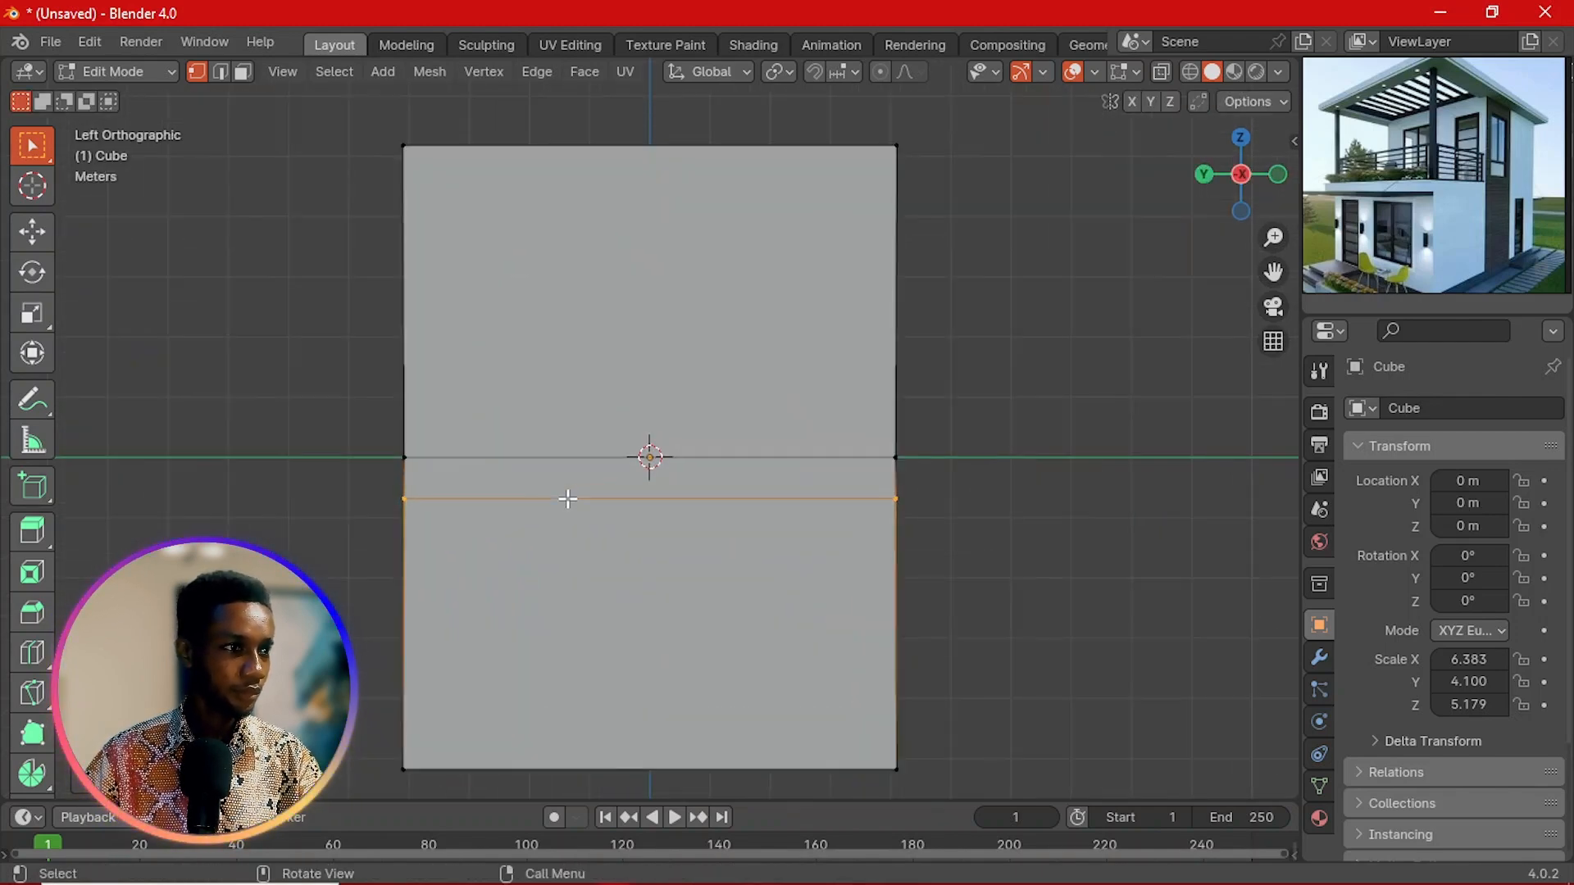
pyautogui.scroll(2, 272, 517)
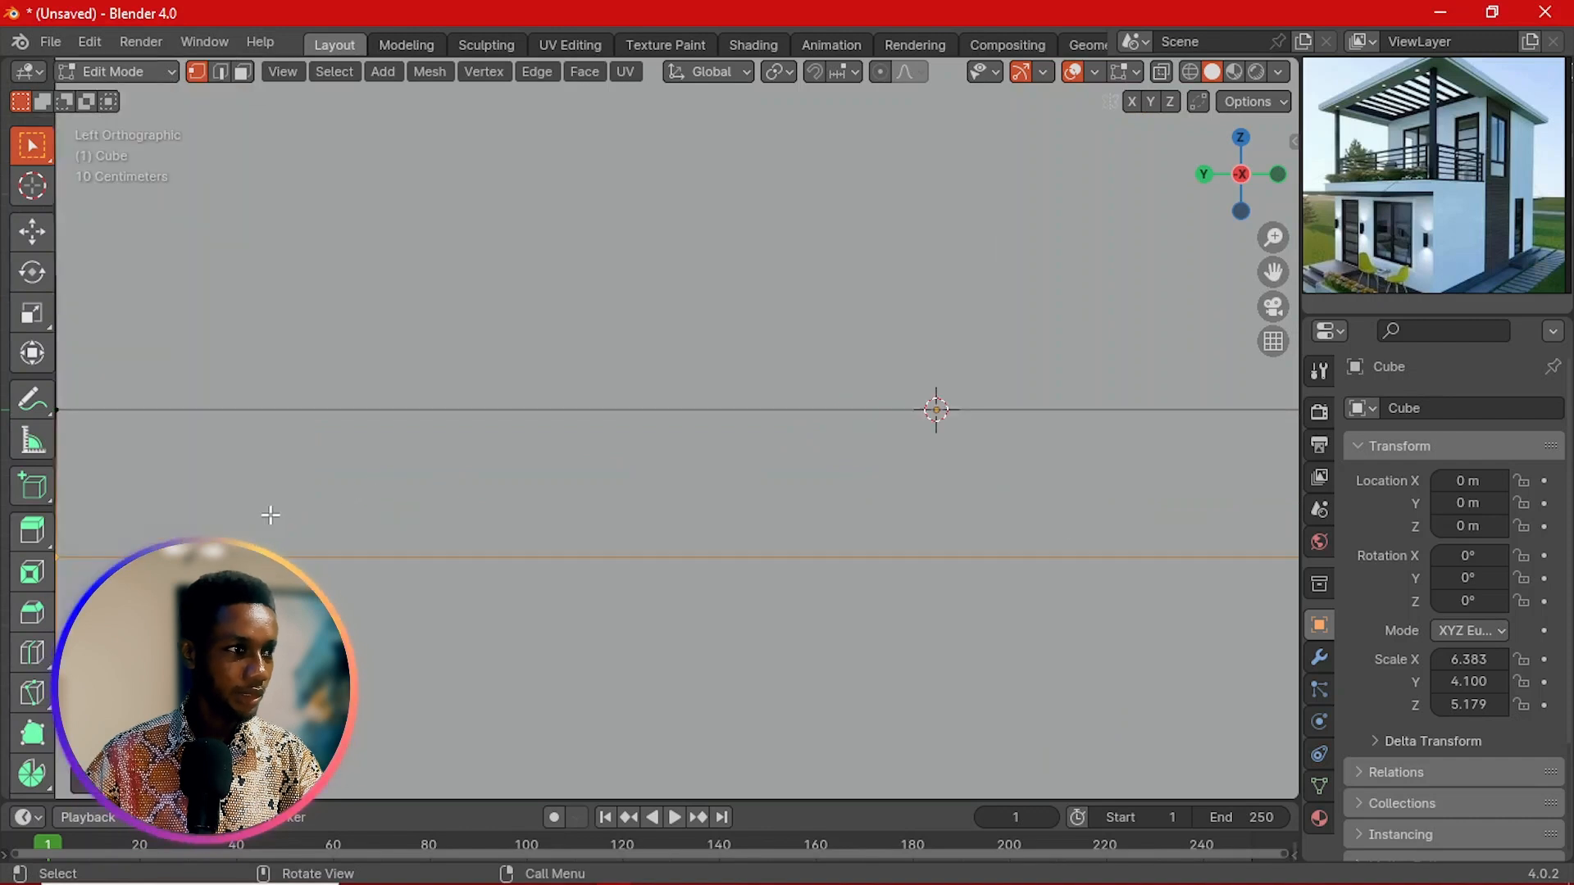
pyautogui.keyDown('shift'); pyautogui.moveTo(323, 539); pyautogui.dragTo(963, 459, button='middle'); pyautogui.keyUp('shift')
pyautogui.scroll(4, 801, 468)
pyautogui.scroll(2, 808, 475)
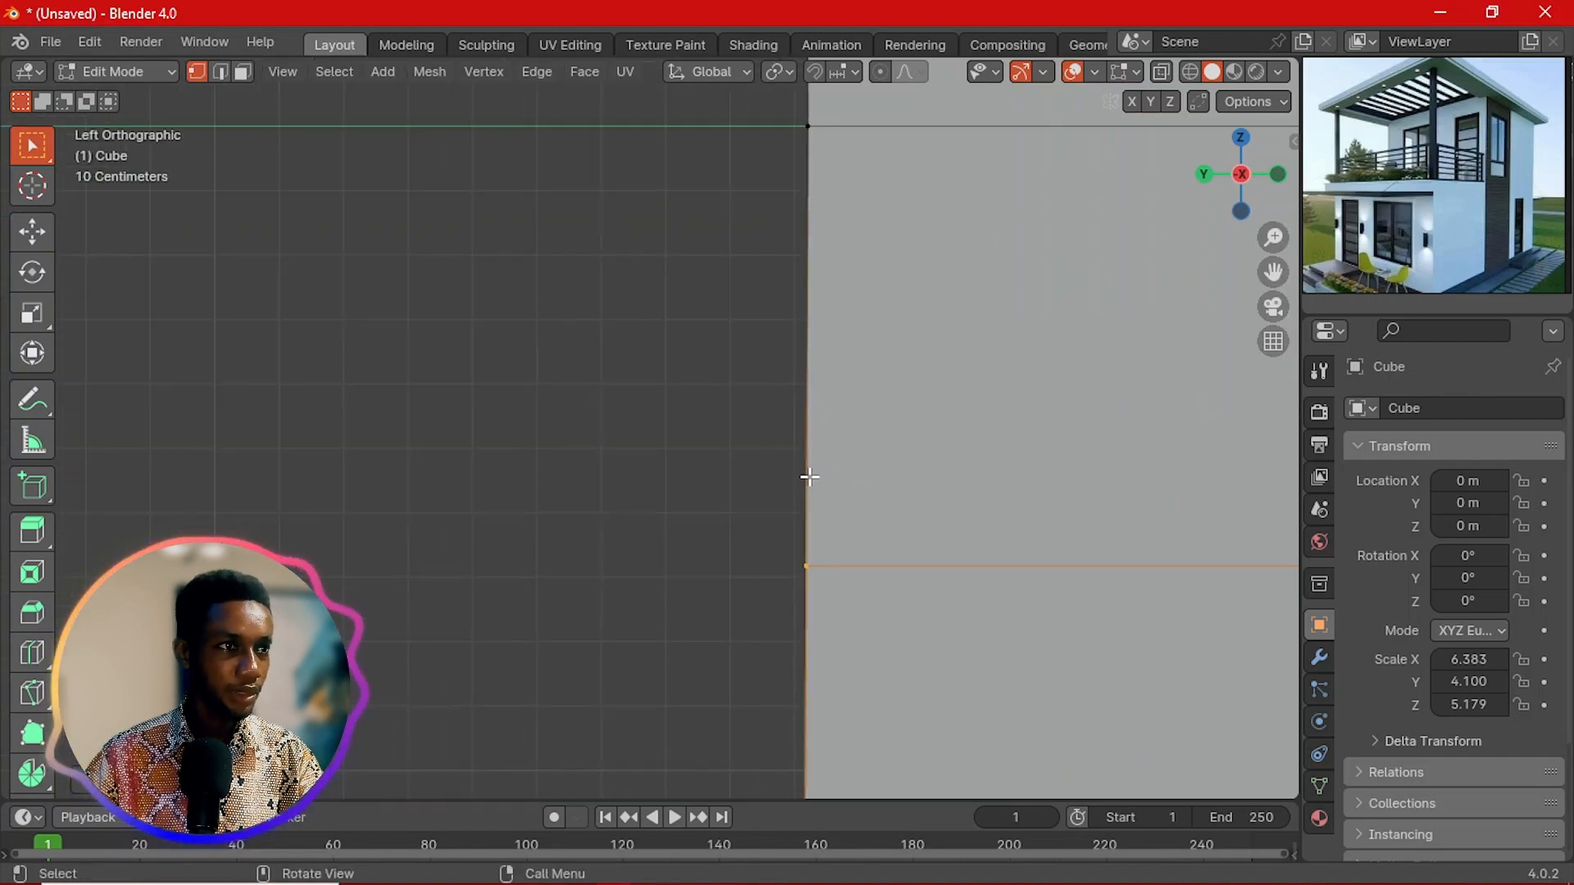
pyautogui.scroll(3, 869, 508)
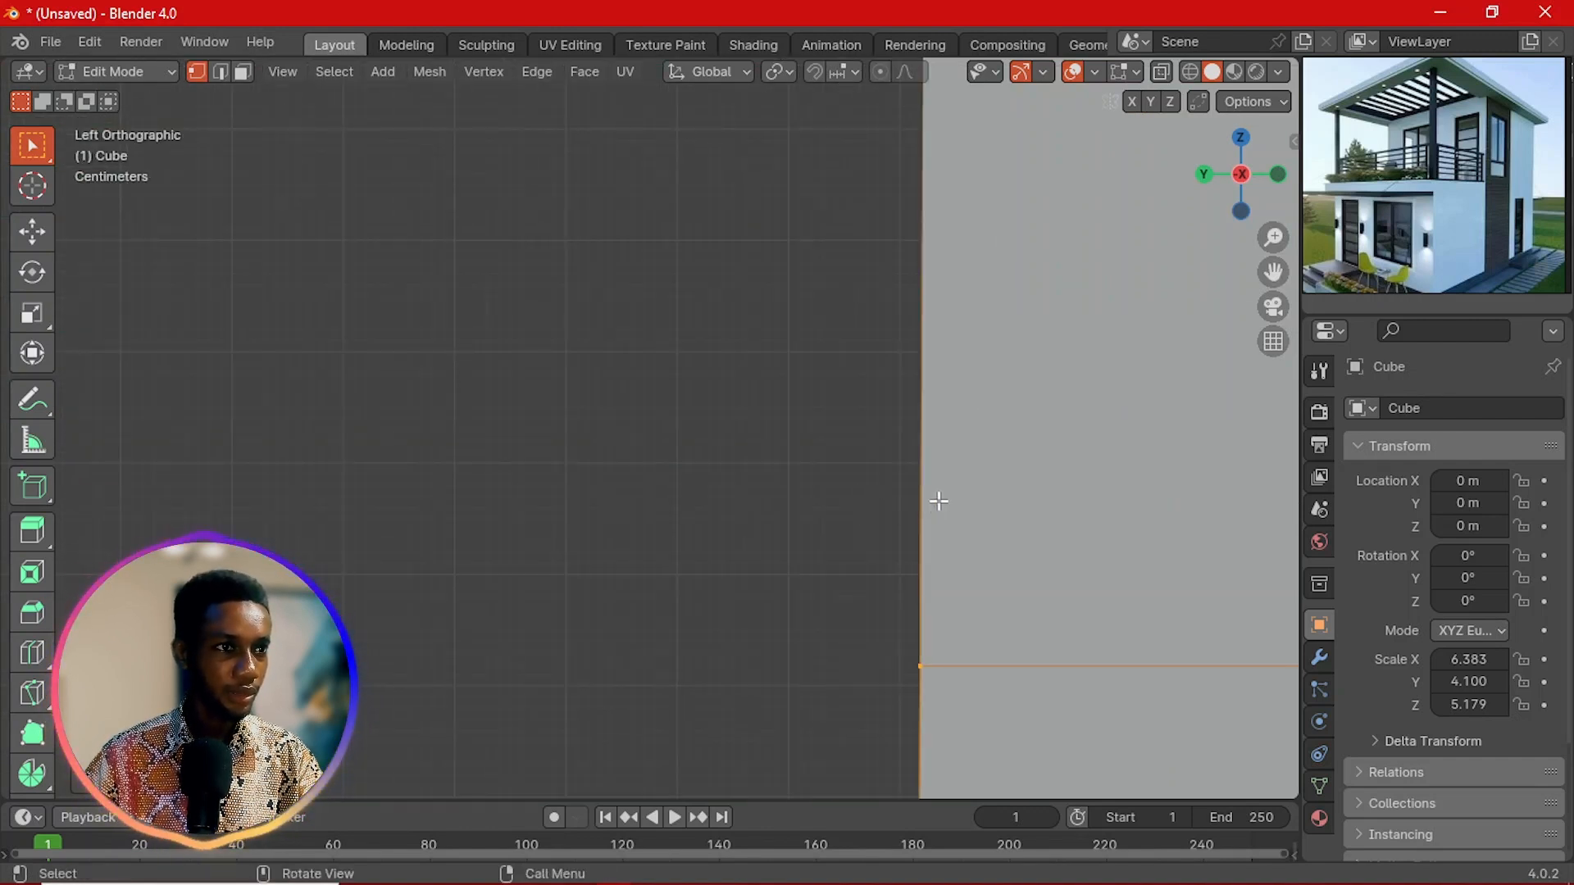
pyautogui.scroll(-4, 938, 501)
pyautogui.scroll(2, 837, 504)
pyautogui.scroll(5, 883, 523)
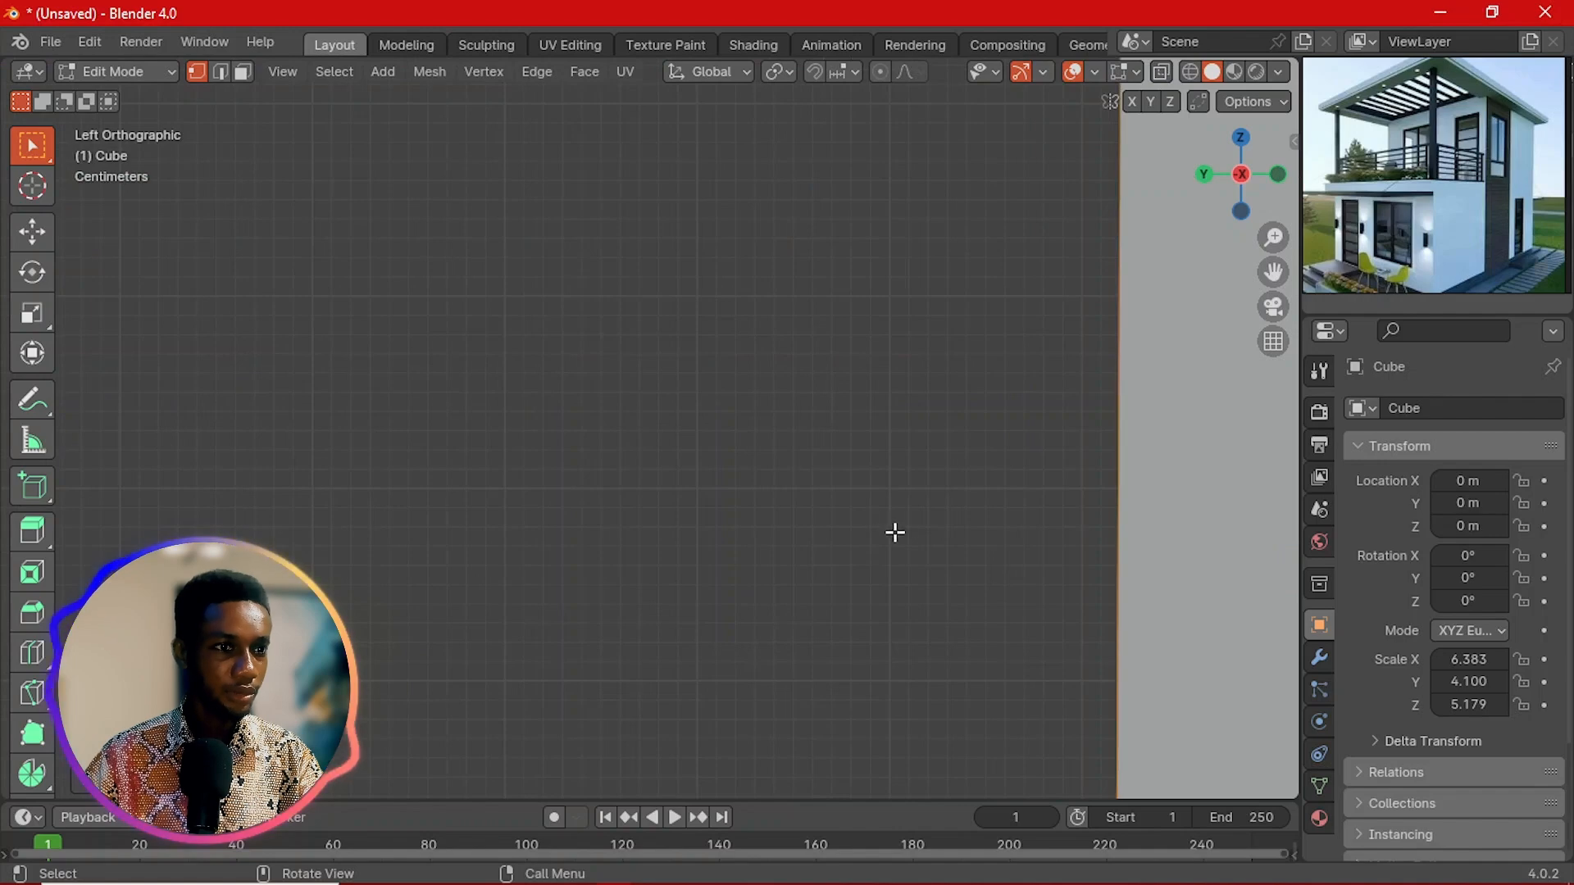
pyautogui.scroll(-6, 1003, 520)
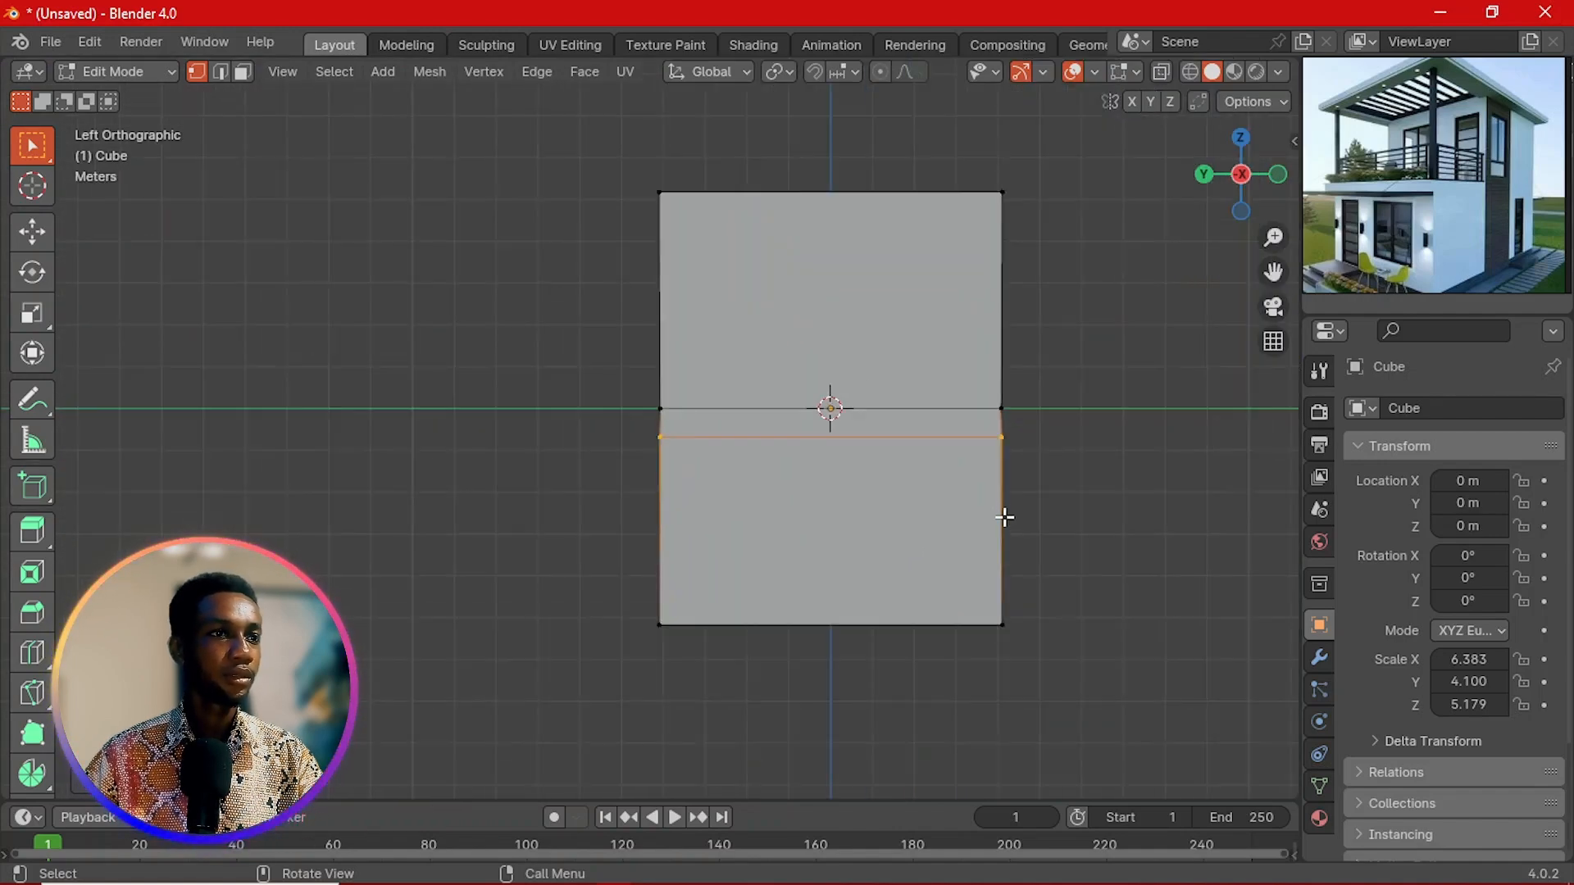
# Step: Deselect the lower edge loop and review the spacing of both horizontal loops on the block
pyautogui.moveTo(1003, 515); pyautogui.dragTo(942, 520, button='middle')
pyautogui.press('`')
pyautogui.click(836, 520)
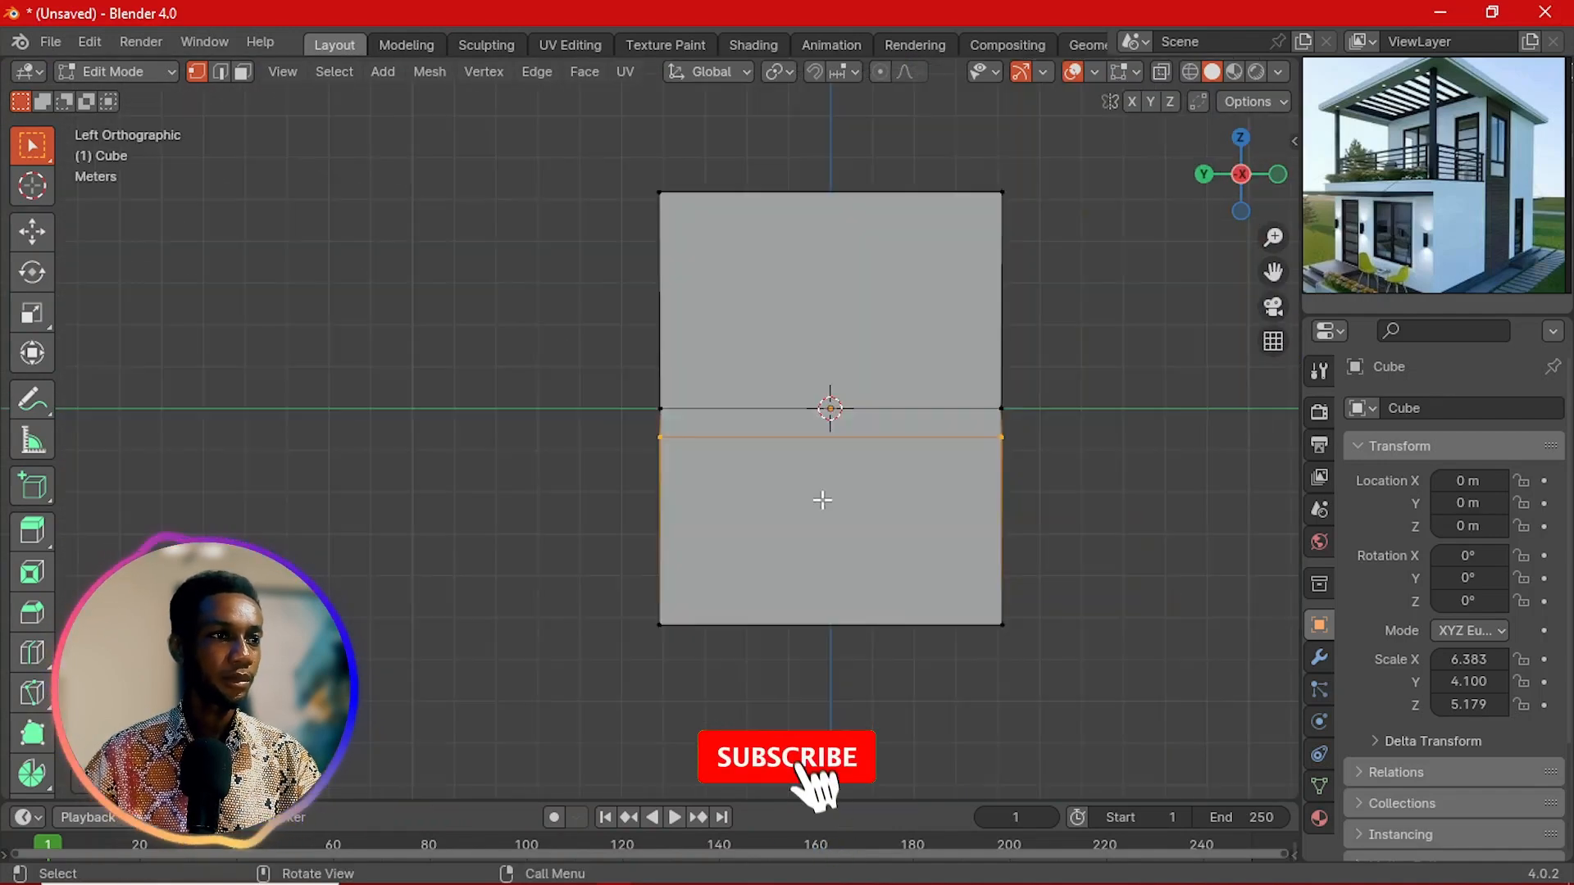
pyautogui.click(1057, 486)
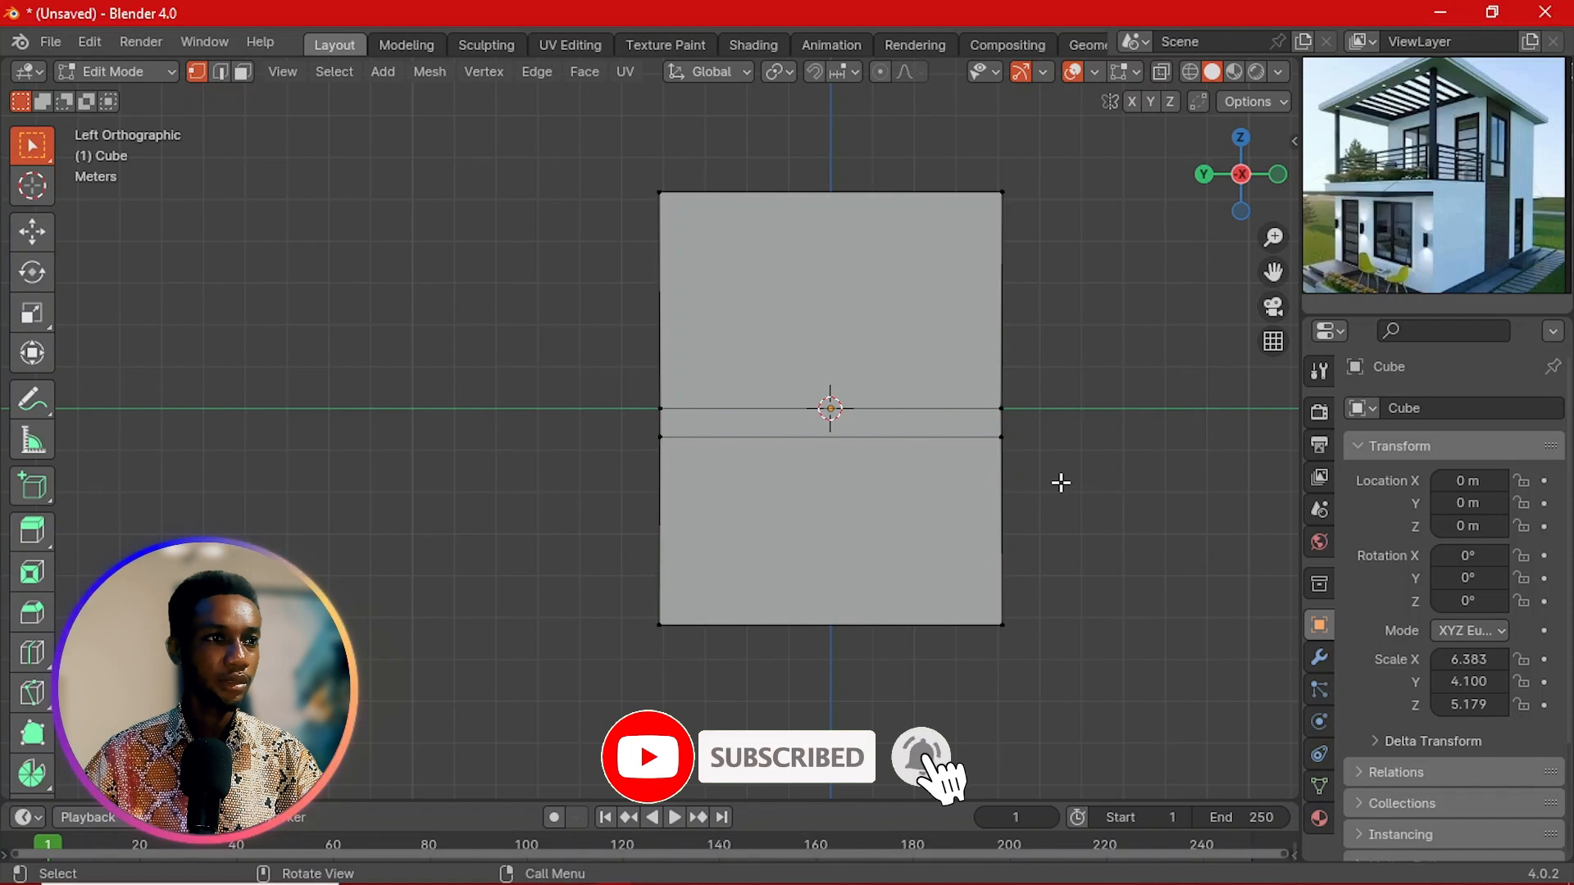
pyautogui.scroll(1, 1059, 480)
pyautogui.scroll(1, 1060, 481)
pyautogui.keyDown('shift'); pyautogui.moveTo(1054, 478); pyautogui.dragTo(892, 483, button='middle'); pyautogui.keyUp('shift')
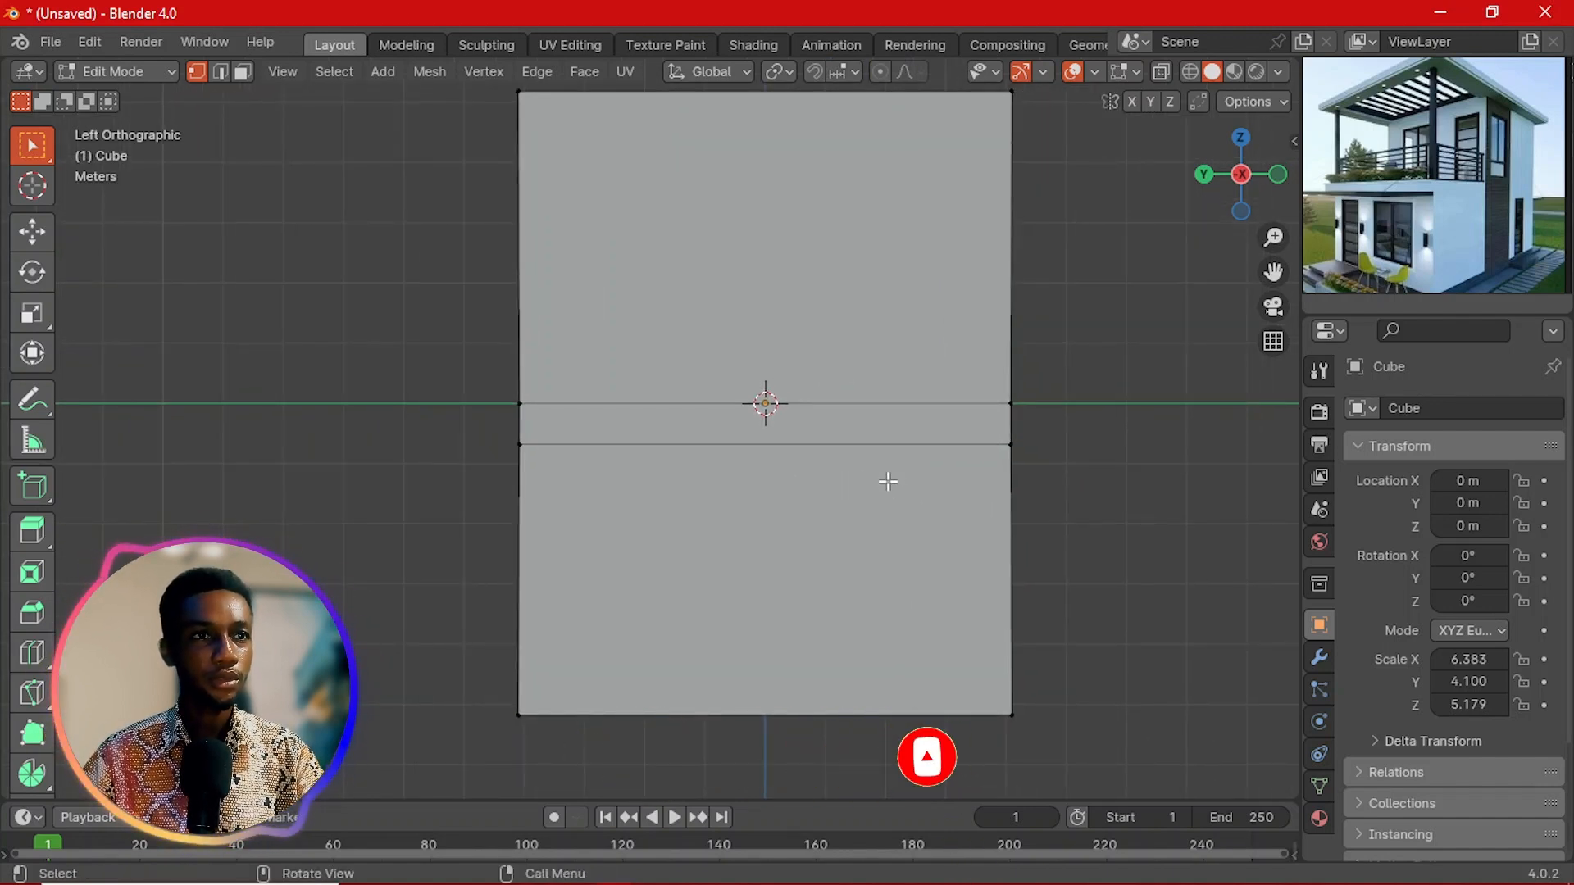
pyautogui.scroll(-3, 885, 482)
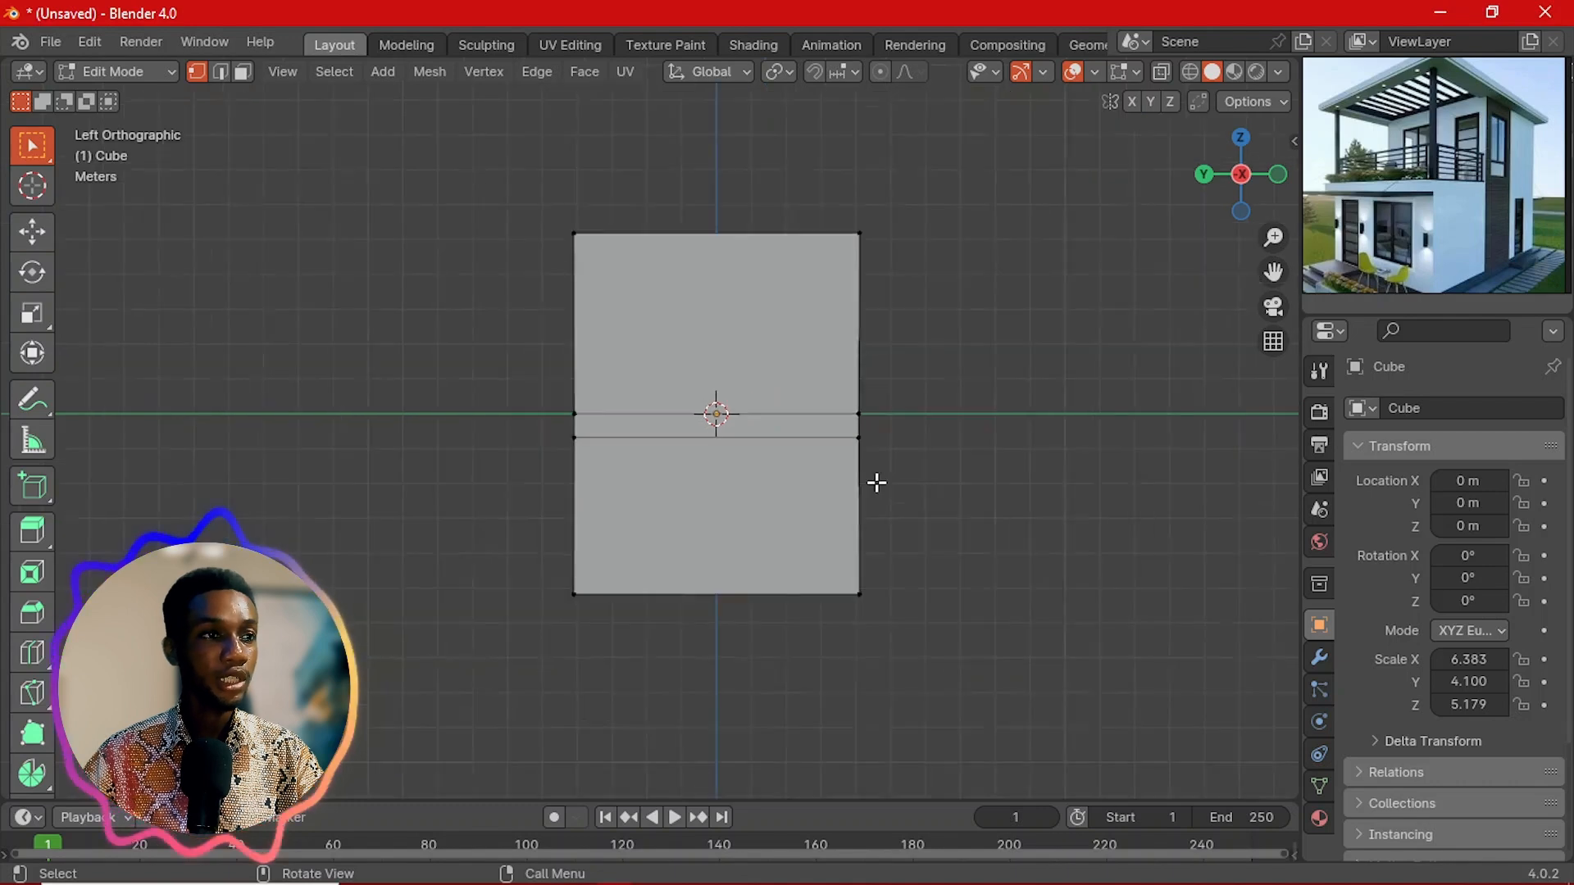
pyautogui.moveTo(875, 481); pyautogui.dragTo(653, 495, button='middle')
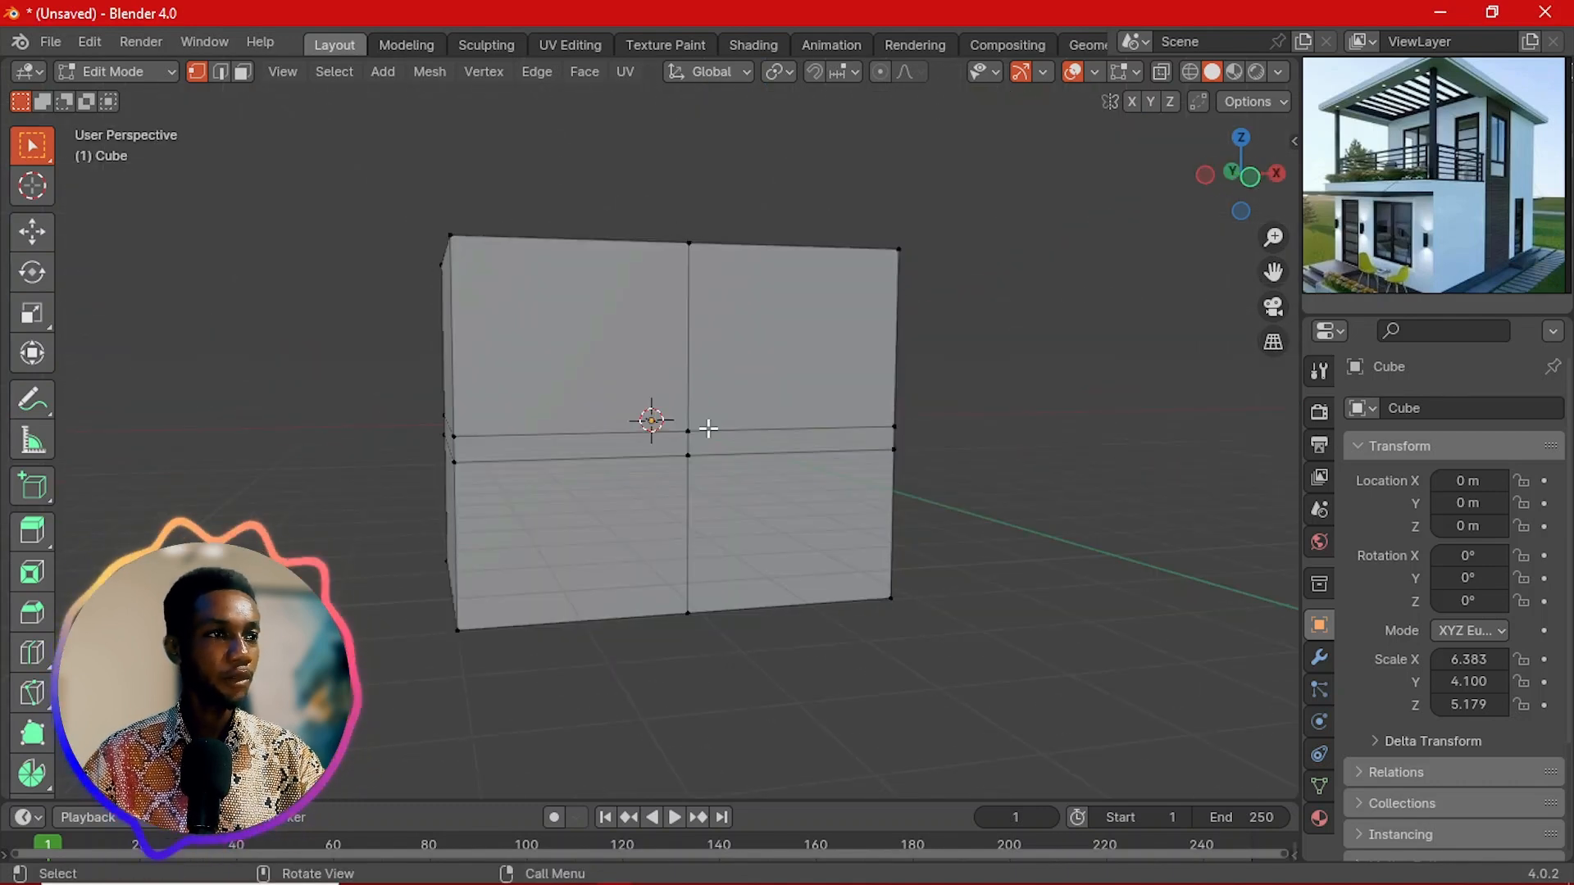
# Step: Delete the side and top faces of the upper storey on the block's −X half to clear the terrace area
pyautogui.press('3')
pyautogui.moveTo(708, 428); pyautogui.dragTo(672, 434, button='middle')
pyautogui.click(646, 386)
pyautogui.keyDown('shift'); pyautogui.click(537, 387); pyautogui.keyUp('shift')
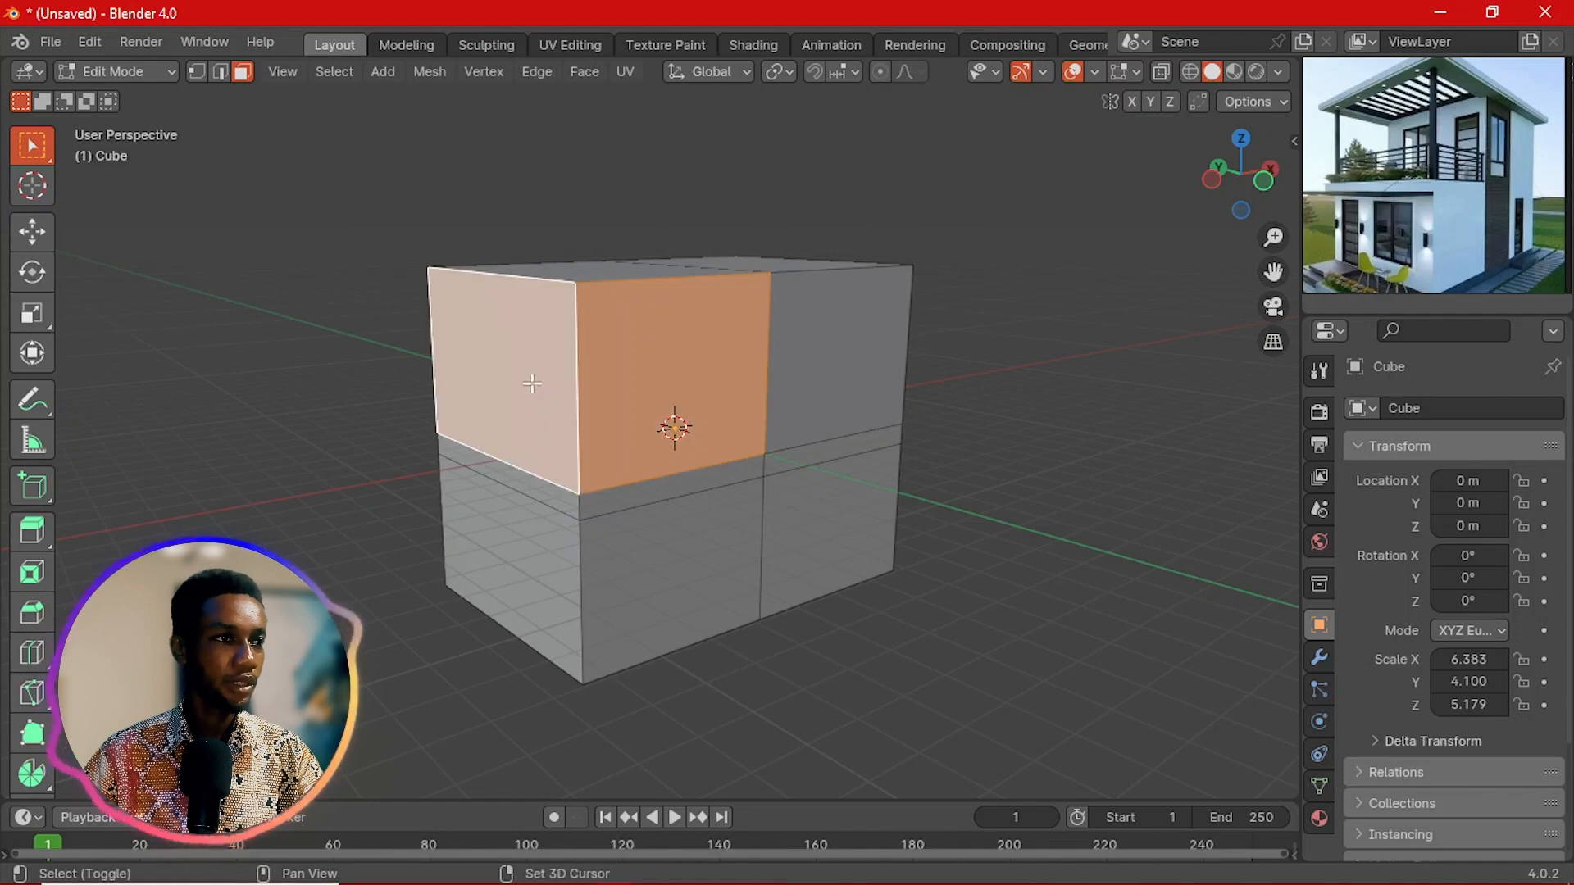
pyautogui.moveTo(527, 379); pyautogui.dragTo(786, 438, button='middle')
pyautogui.keyDown('shift'); pyautogui.click(797, 370); pyautogui.keyUp('shift')
pyautogui.keyDown('shift'); pyautogui.click(706, 392); pyautogui.keyUp('shift')
pyautogui.press('x')
pyautogui.click(752, 392)
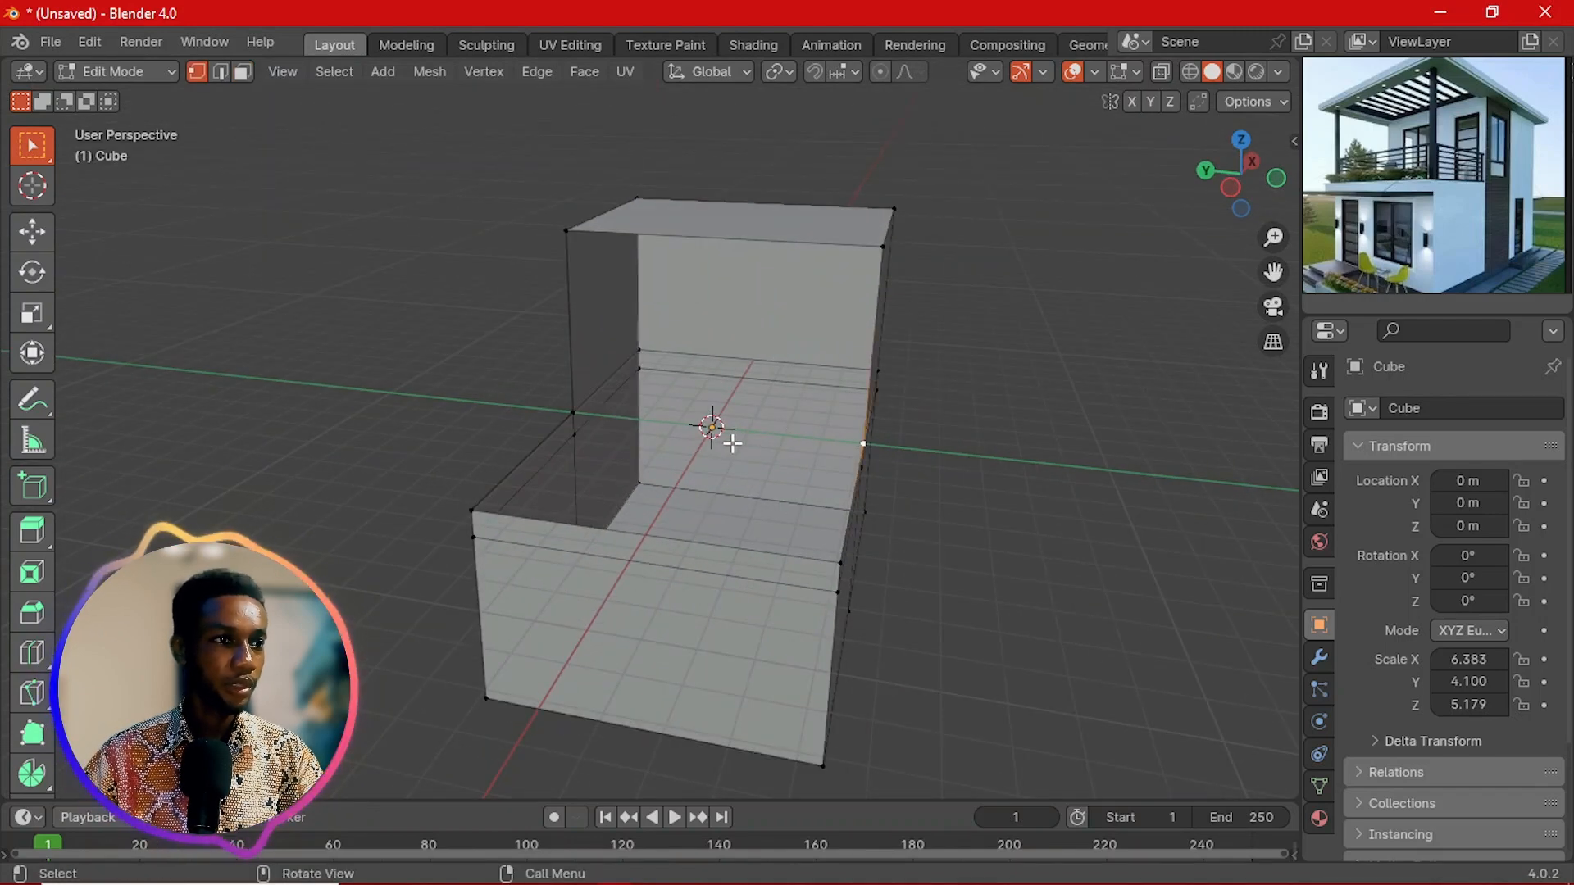
# Step: Fill the open side of the remaining upper storey with a wall face between its four corner vertices
pyautogui.keyDown('shift'); pyautogui.click(578, 414); pyautogui.keyUp('shift')
pyautogui.moveTo(629, 460); pyautogui.dragTo(718, 476, button='middle')
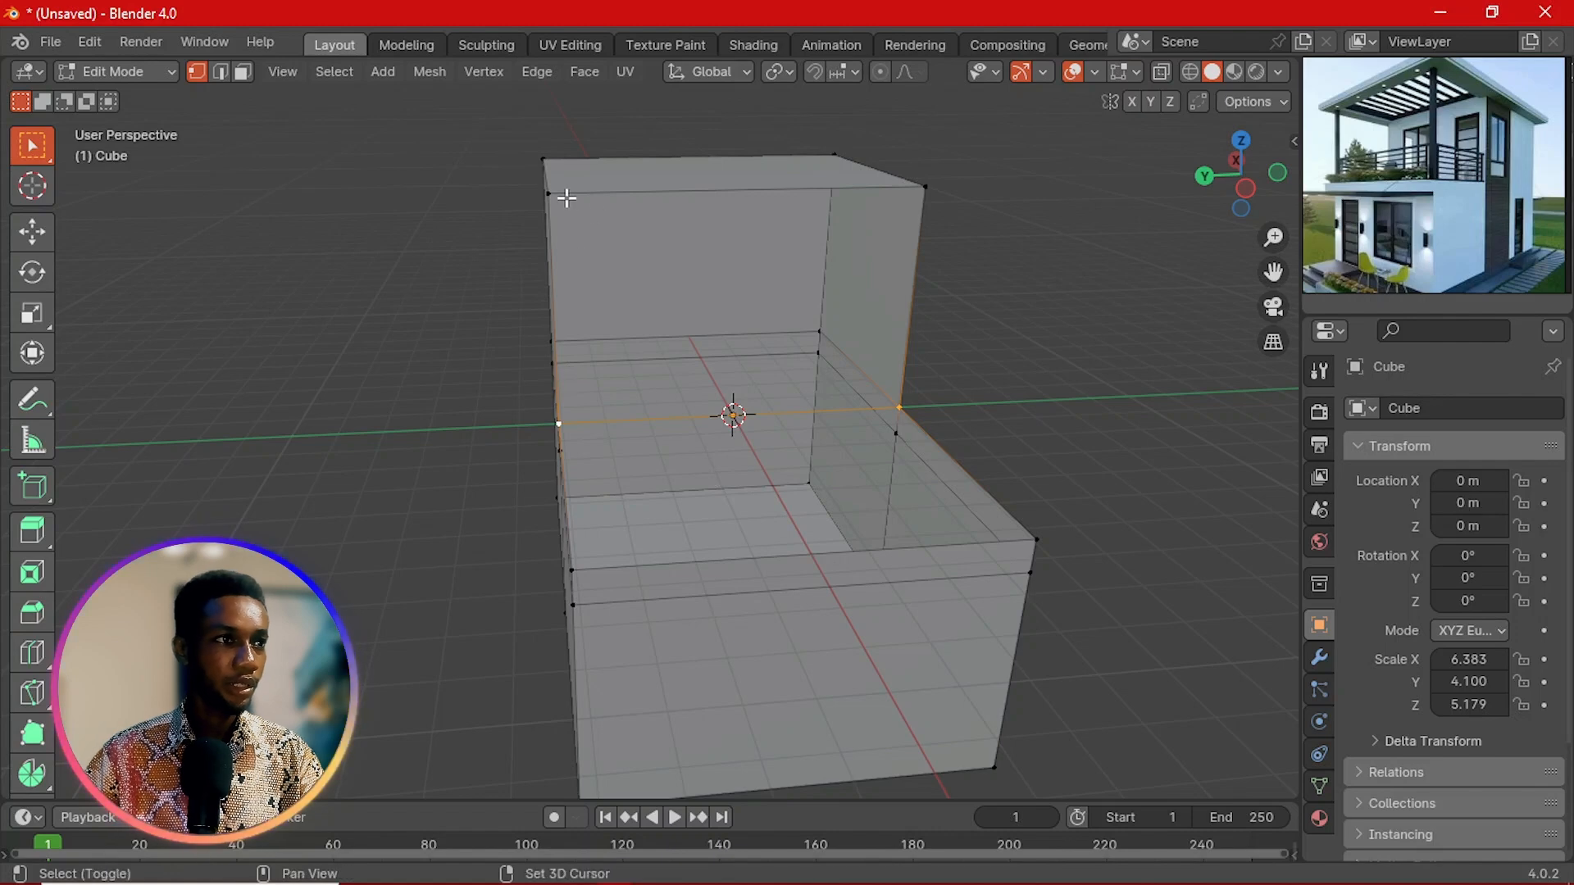
pyautogui.keyDown('shift'); pyautogui.click(907, 192); pyautogui.keyUp('shift')
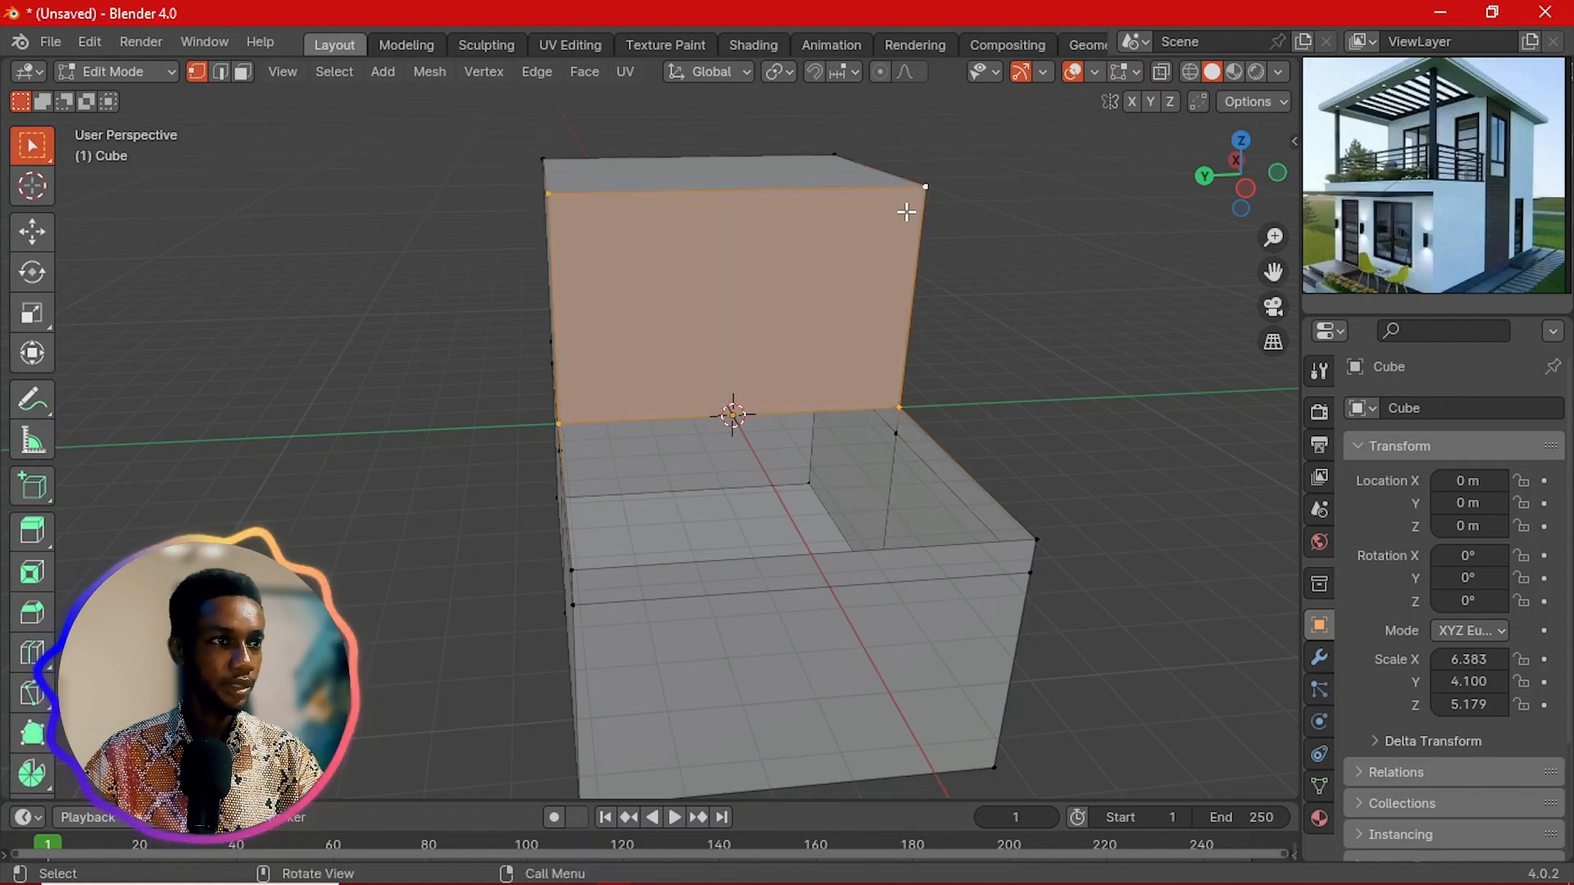
# Step: Fill the open top of the lower storey with a terrace floor face between its four corner vertices
pyautogui.click(908, 375)
pyautogui.keyDown('shift'); pyautogui.click(1035, 538); pyautogui.keyUp('shift')
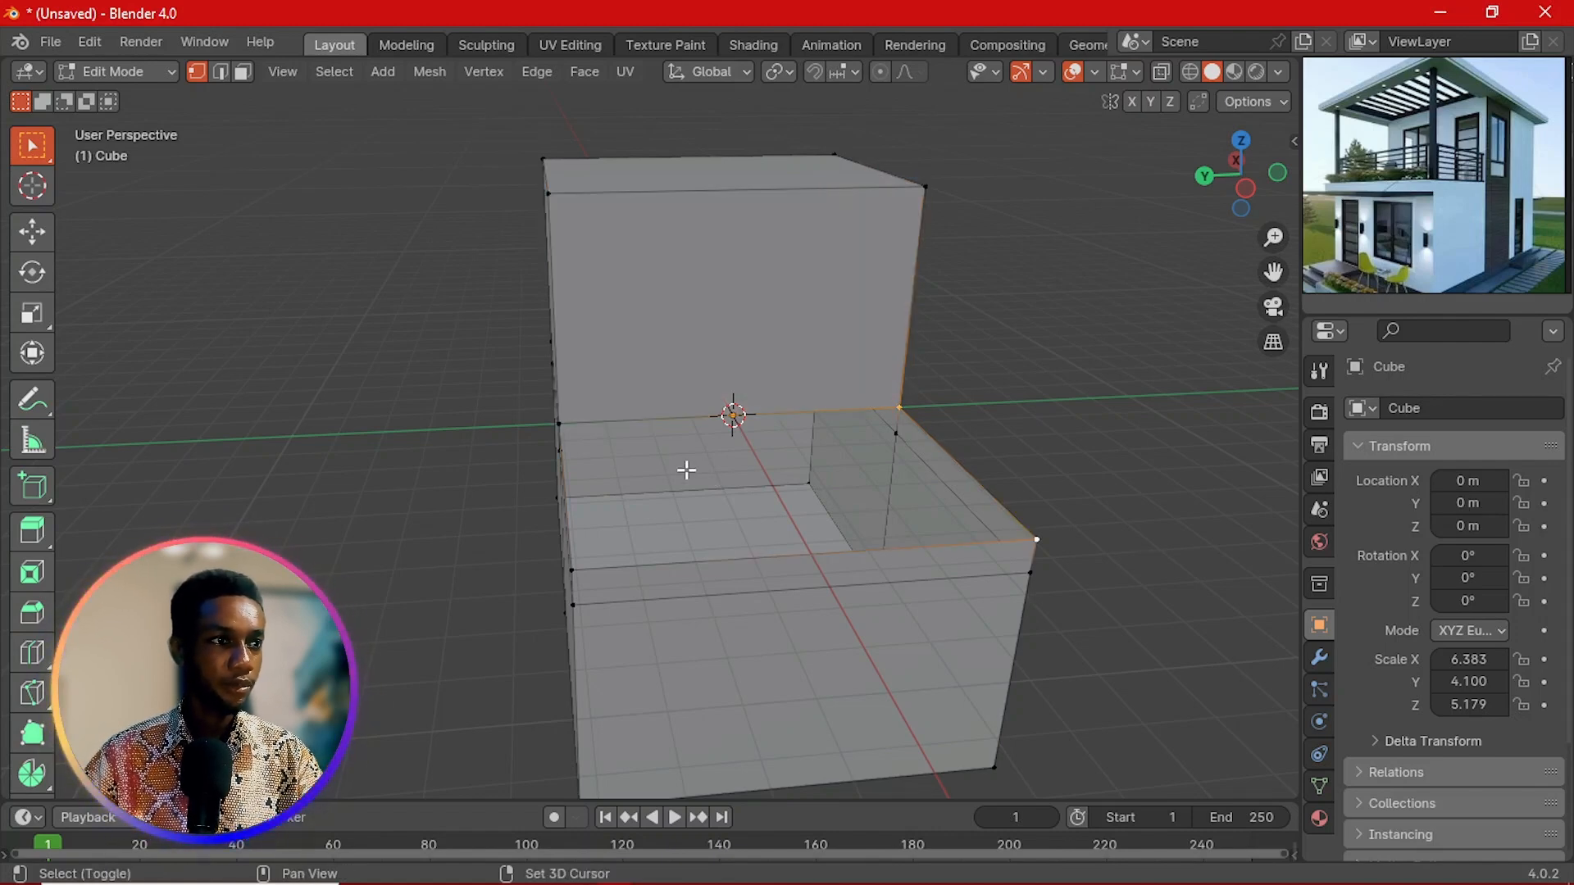
pyautogui.keyDown('shift'); pyautogui.click(582, 578); pyautogui.keyUp('shift')
pyautogui.moveTo(579, 579); pyautogui.dragTo(782, 554, button='middle')
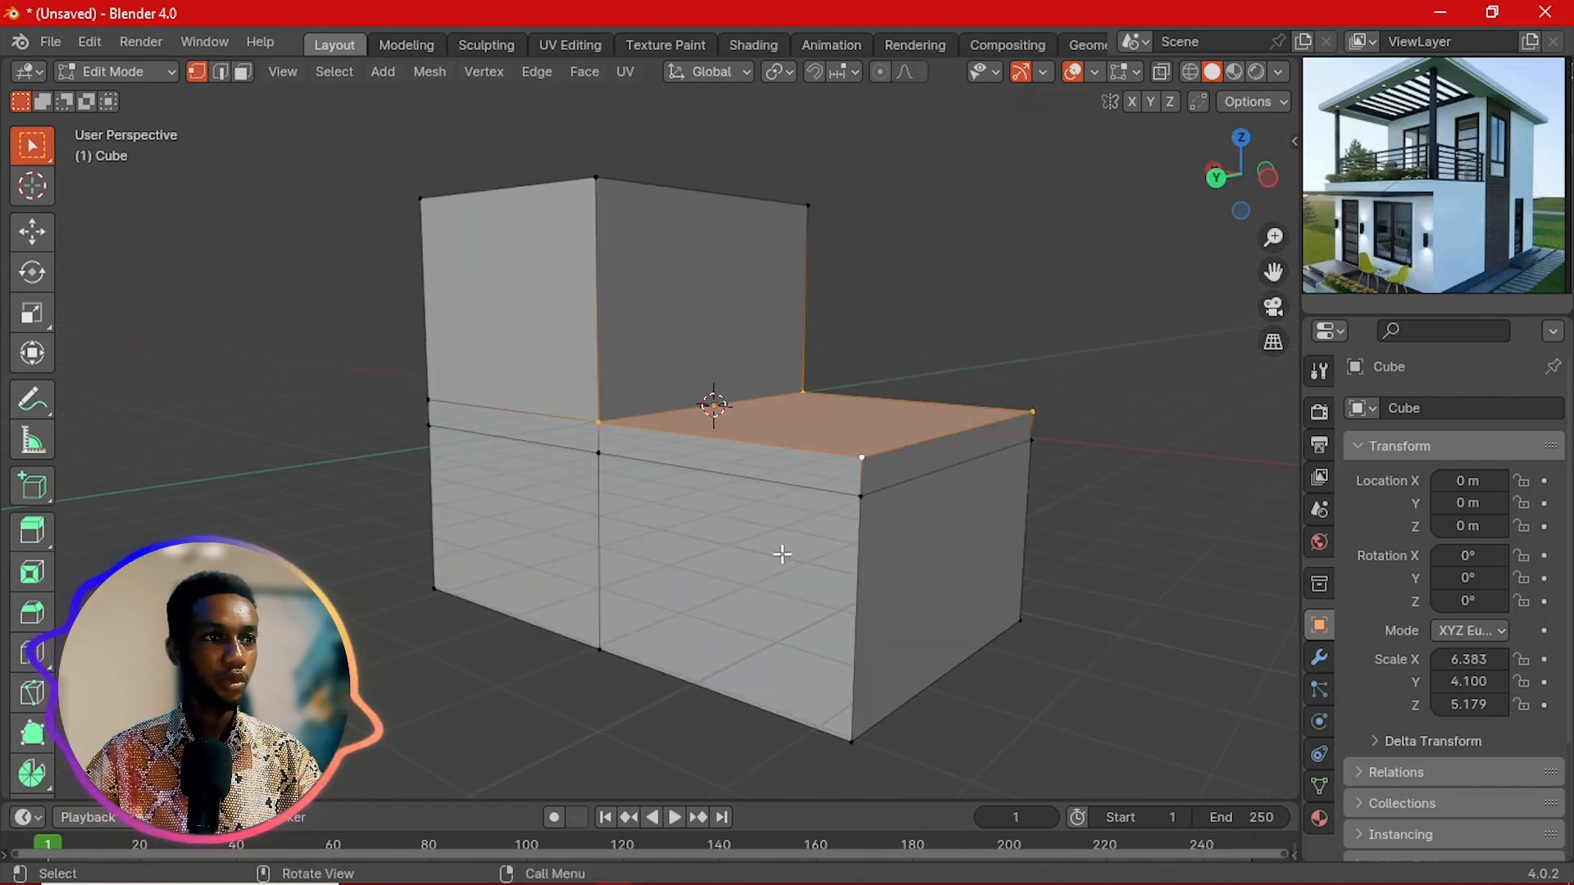
pyautogui.click(1095, 566)
# Step: Extrude the narrow band face at the terrace's −X end outward about 1.03 m as a floor overhang and return to Object Mode
pyautogui.scroll(-2, 1105, 557)
pyautogui.moveTo(1029, 549); pyautogui.dragTo(661, 555, button='middle')
pyautogui.moveTo(840, 557); pyautogui.dragTo(767, 522, button='middle')
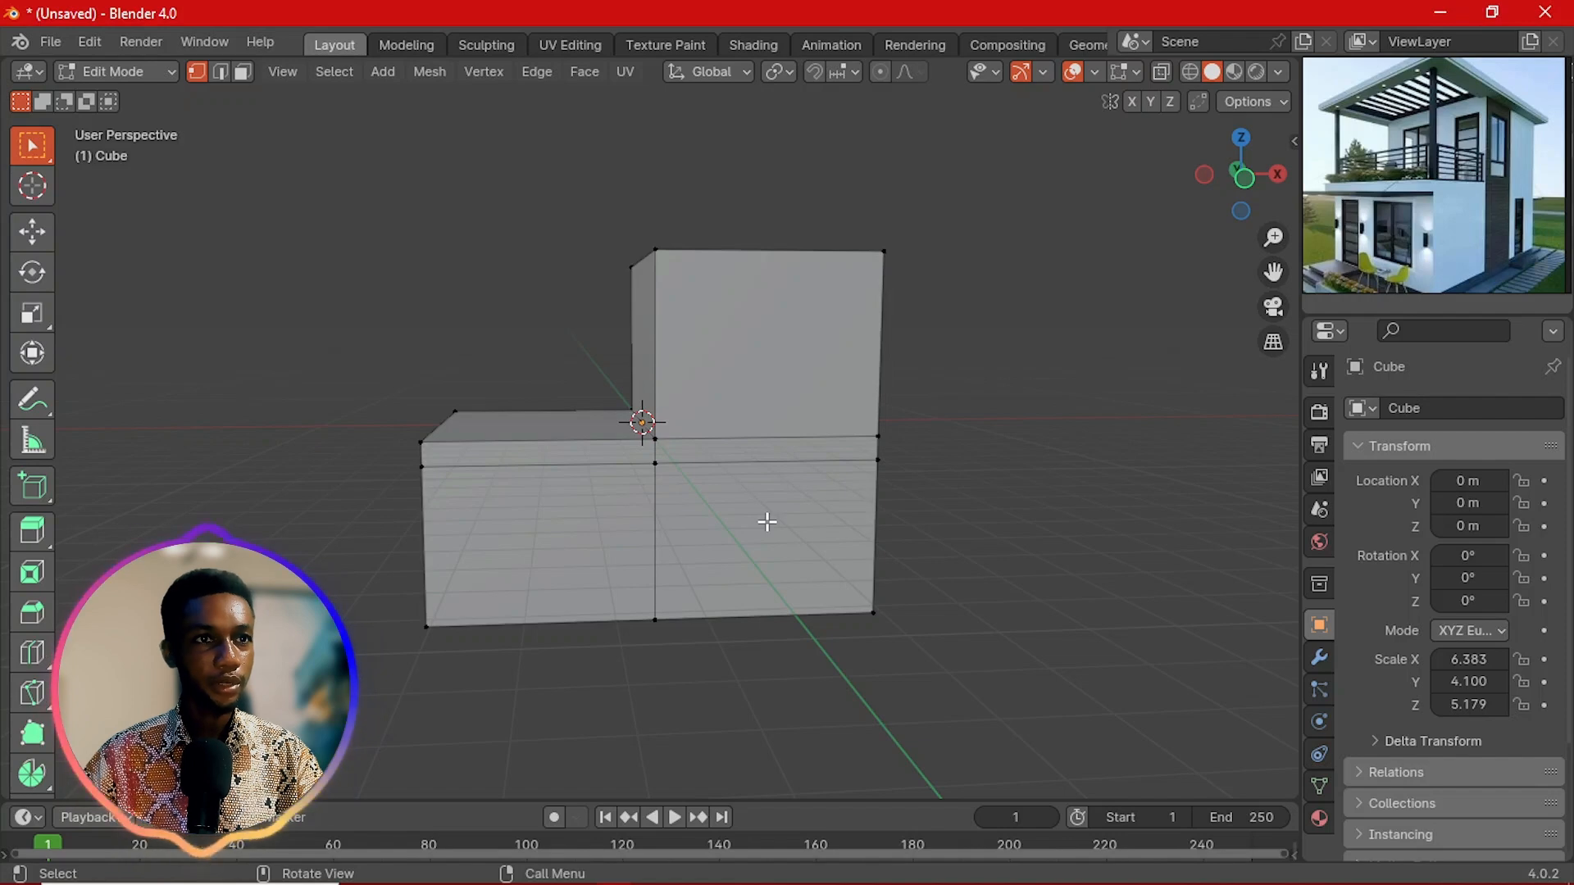
pyautogui.keyDown('shift'); pyautogui.moveTo(573, 538); pyautogui.dragTo(745, 485, button='middle'); pyautogui.keyUp('shift')
pyautogui.scroll(4, 746, 485)
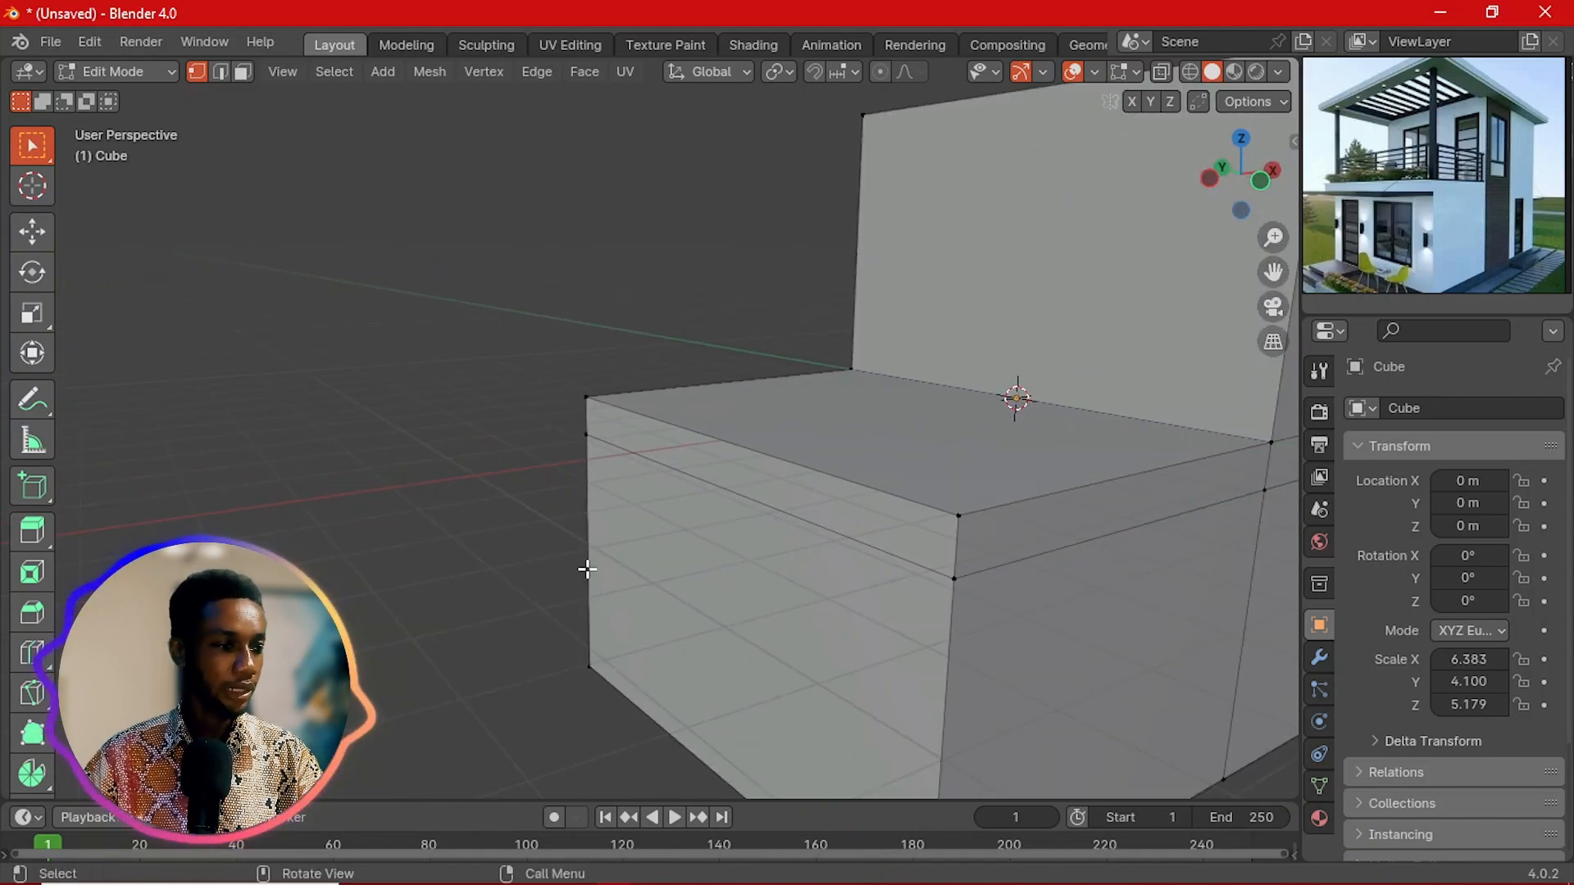
pyautogui.press('3')
pyautogui.click(746, 465)
pyautogui.scroll(-3, 758, 484)
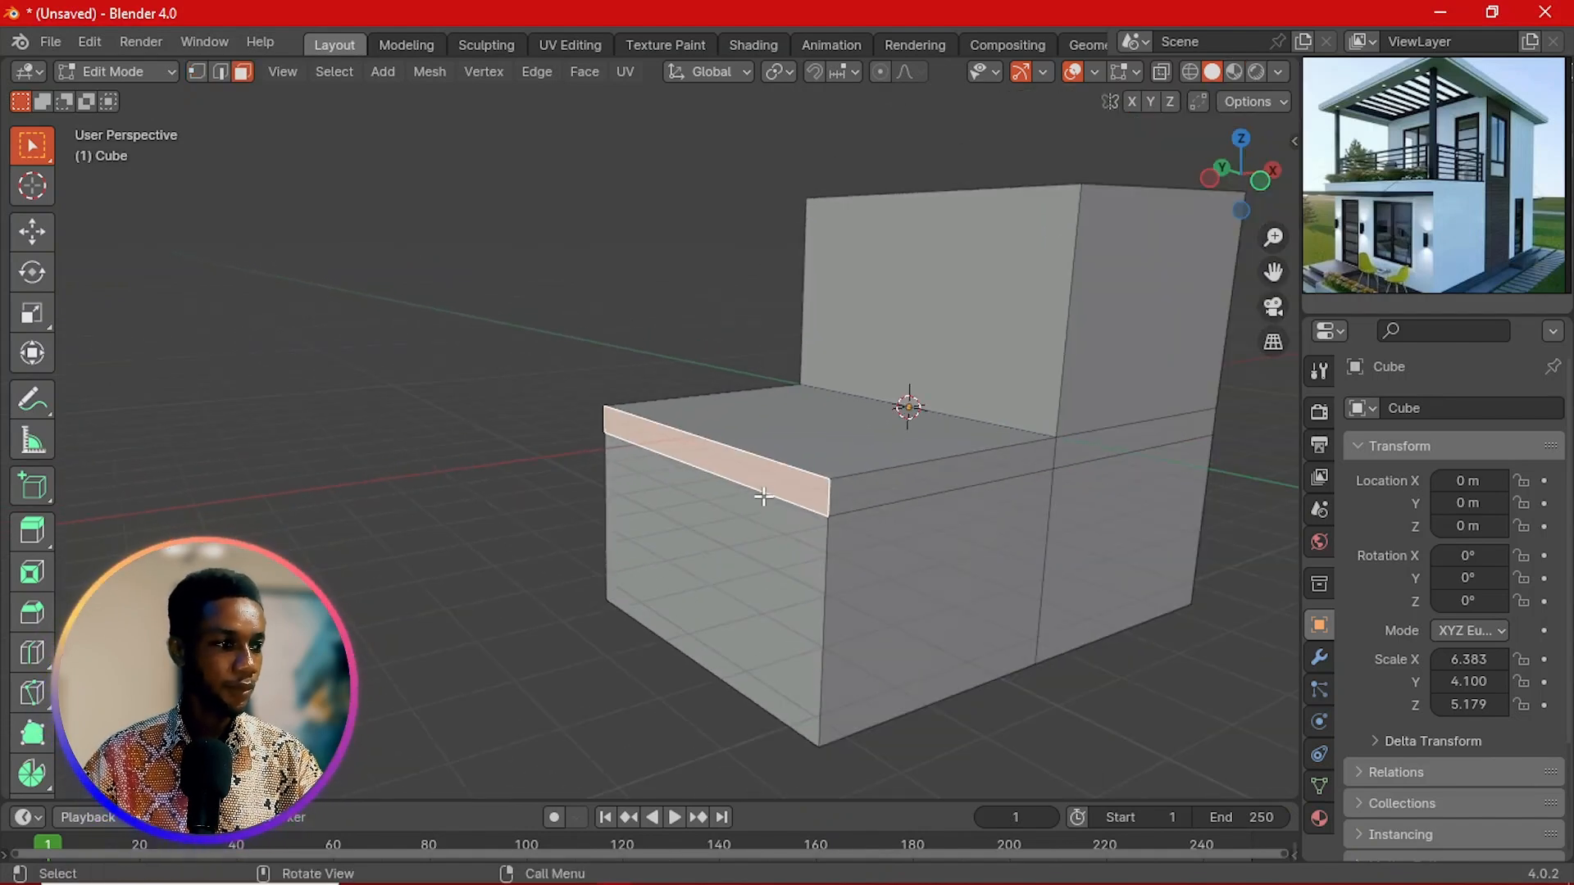
pyautogui.press('`')
pyautogui.click(703, 494)
pyautogui.press('`')
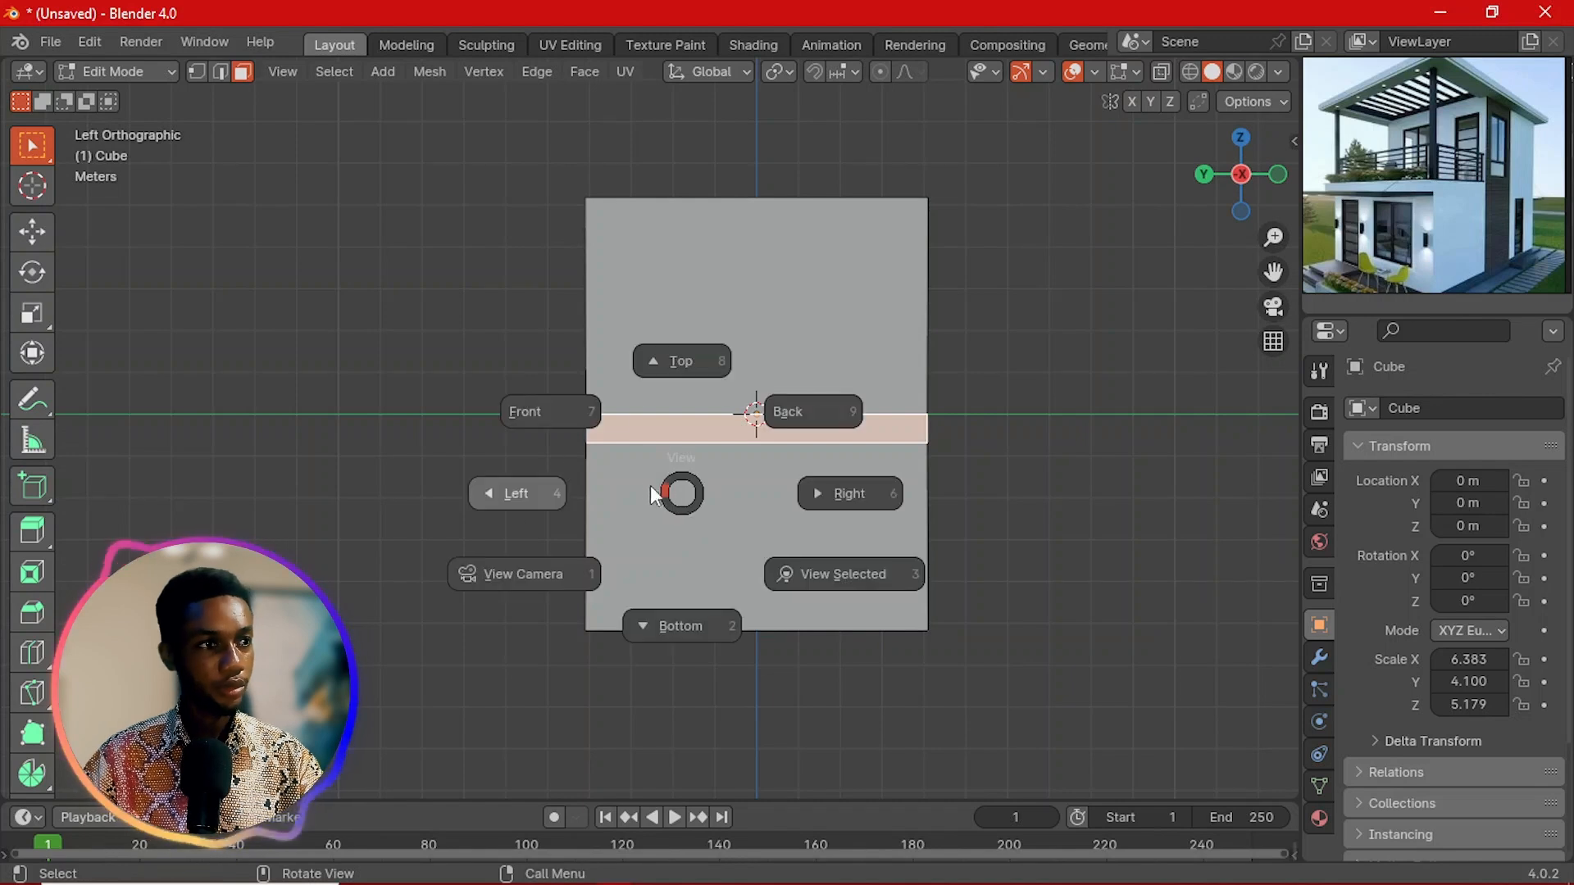
pyautogui.click(579, 427)
pyautogui.scroll(2, 710, 450)
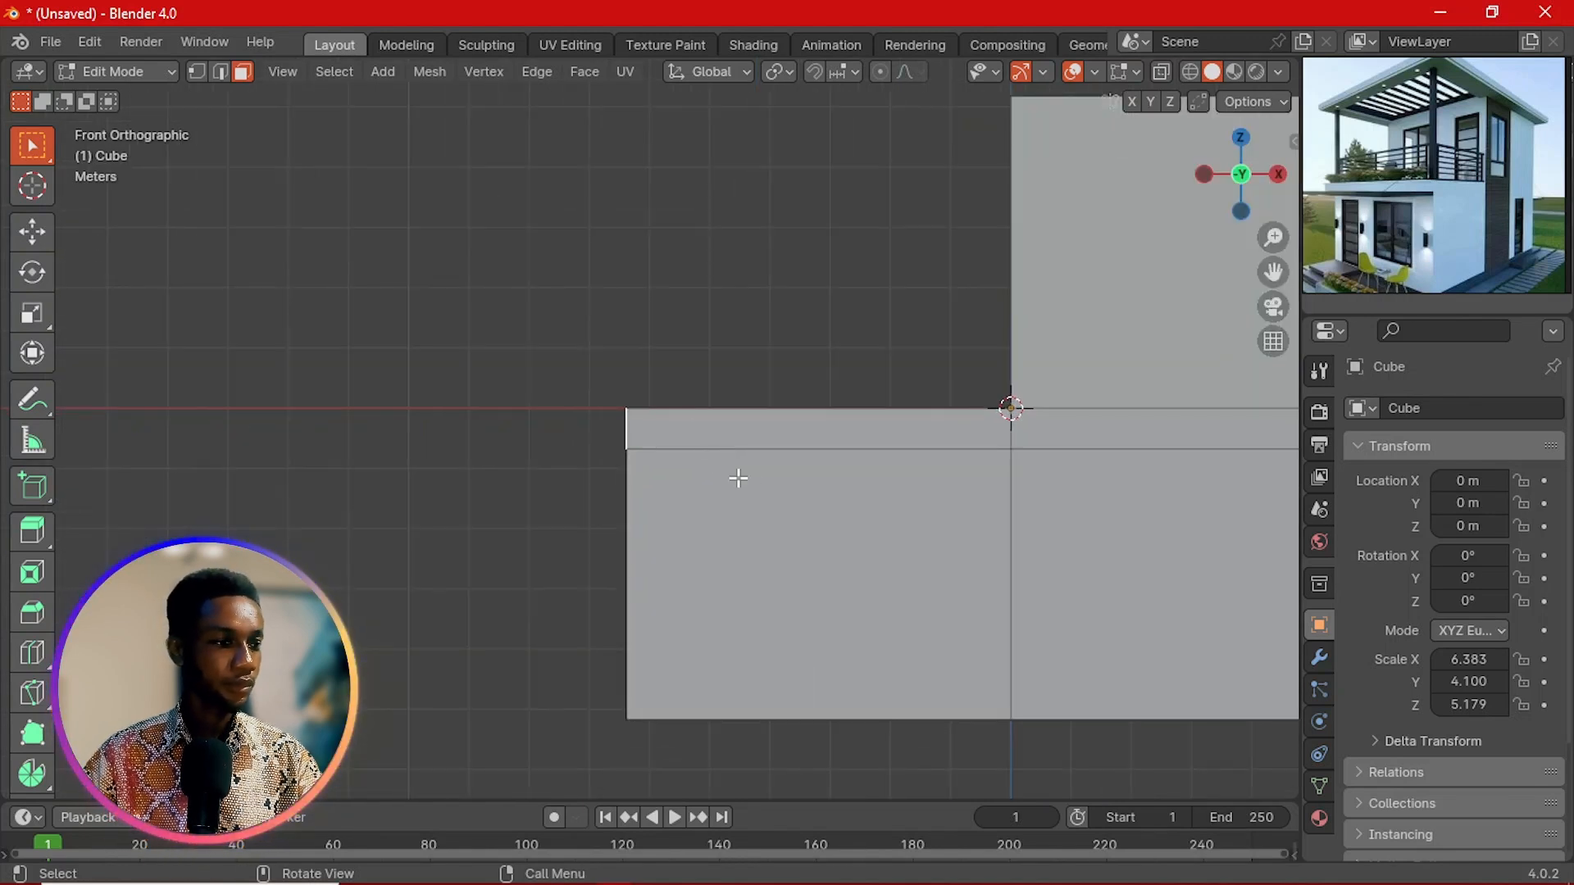
pyautogui.press('e')
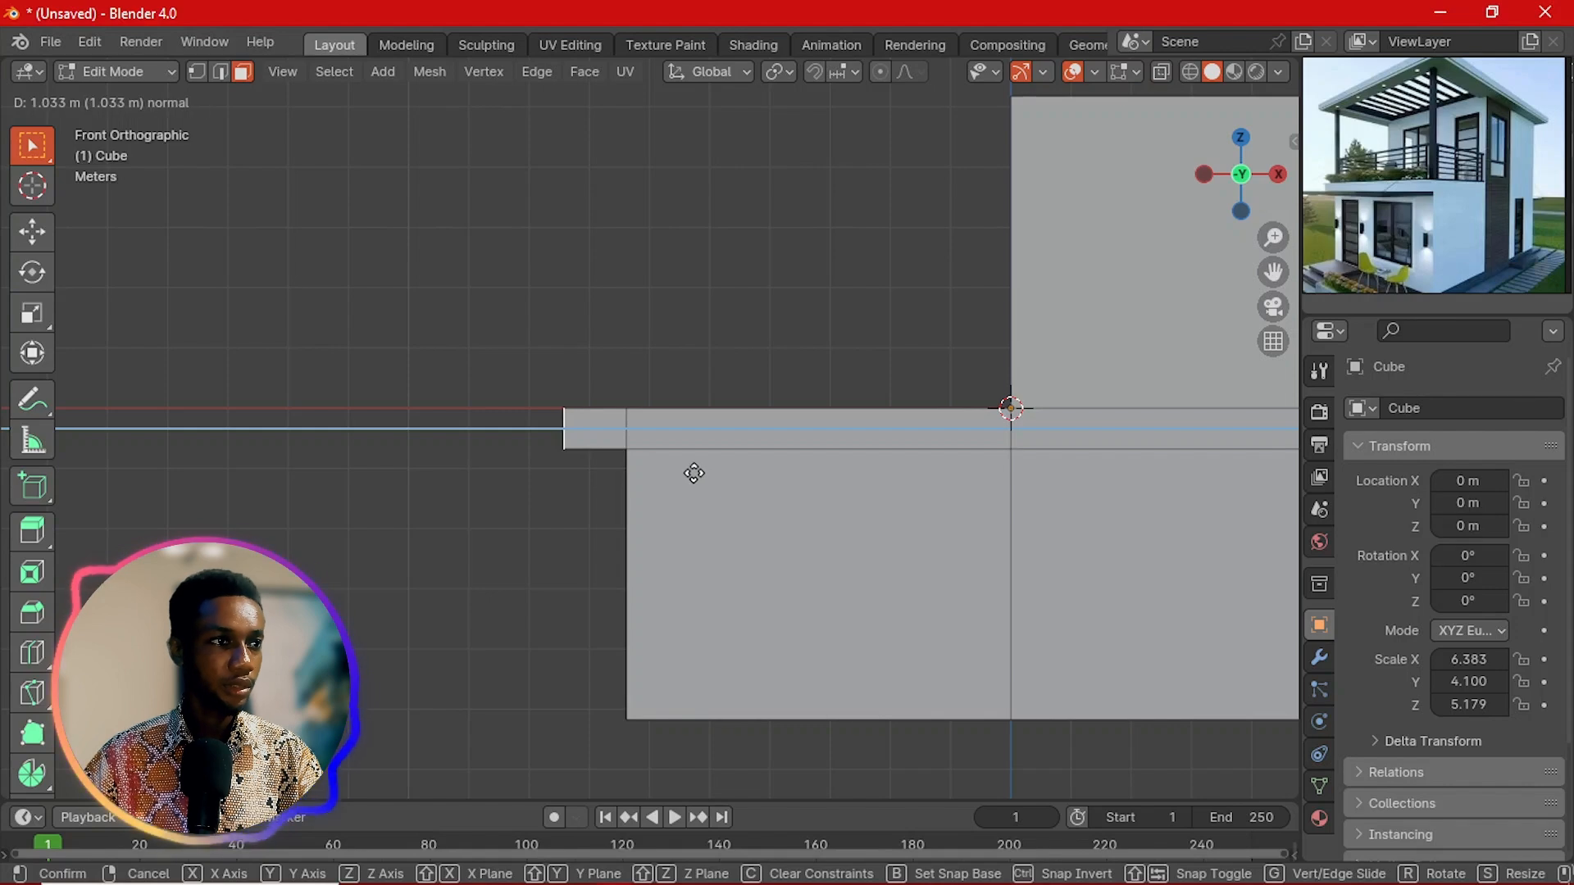
pyautogui.click(694, 473)
pyautogui.press('Tab')
# Step: Examine the terrace overhang and the overall house block from several sides against the reference image
pyautogui.moveTo(618, 481); pyautogui.dragTo(613, 401, button='middle')
pyautogui.scroll(3, 604, 454)
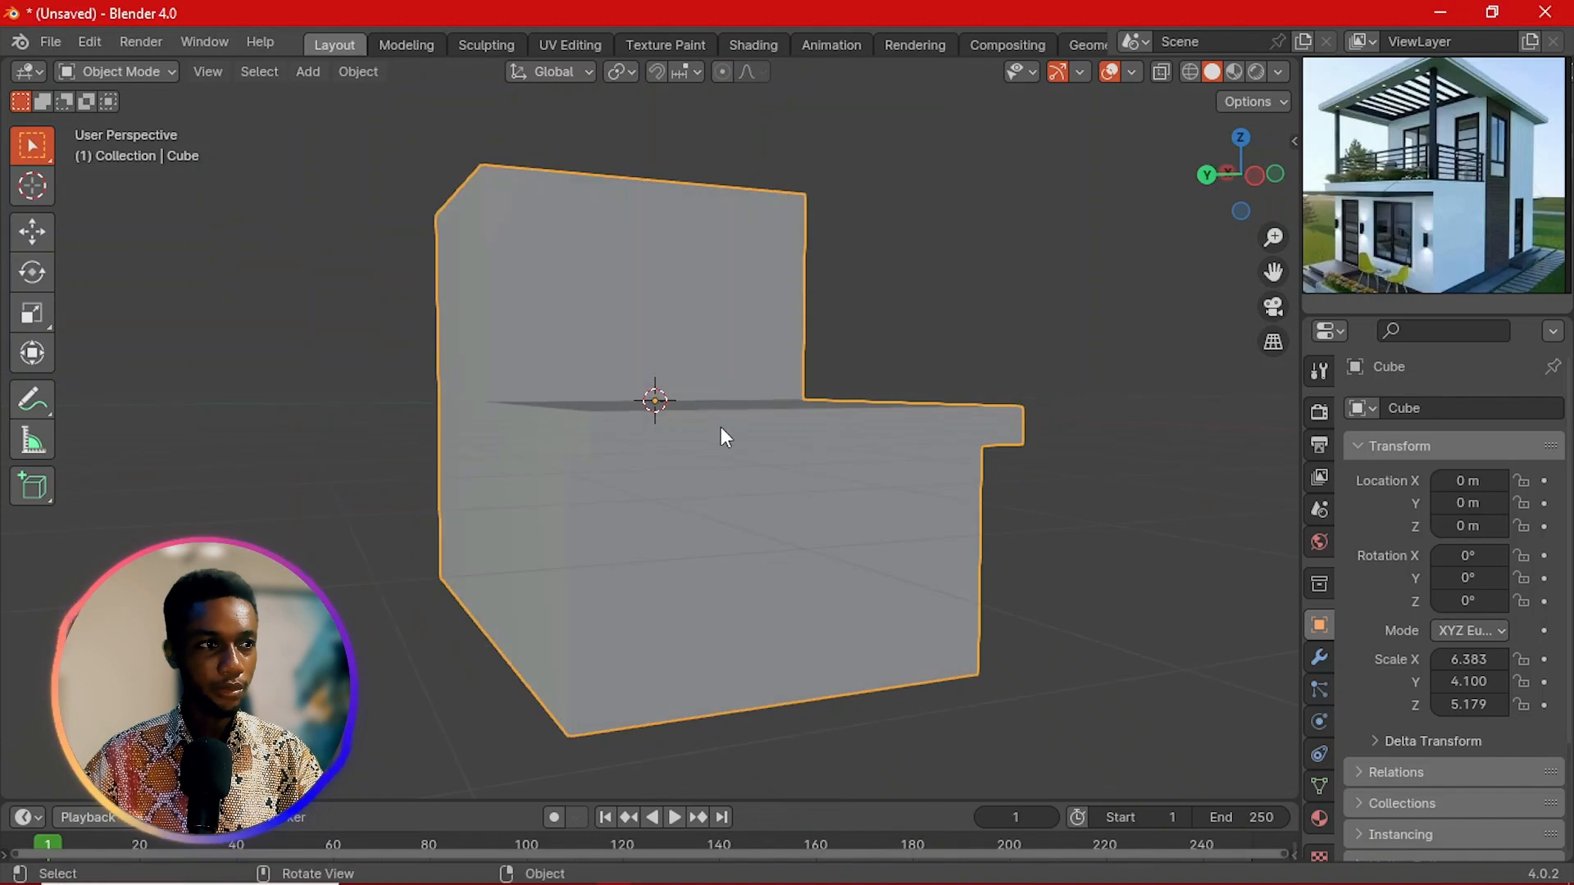
pyautogui.scroll(-3, 720, 441)
pyautogui.moveTo(725, 453); pyautogui.dragTo(849, 550, button='middle')
pyautogui.scroll(-2, 954, 461)
pyautogui.scroll(3, 974, 456)
pyautogui.scroll(-3, 821, 484)
pyautogui.scroll(3, 877, 502)
pyautogui.scroll(-4, 909, 502)
pyautogui.scroll(2, 811, 473)
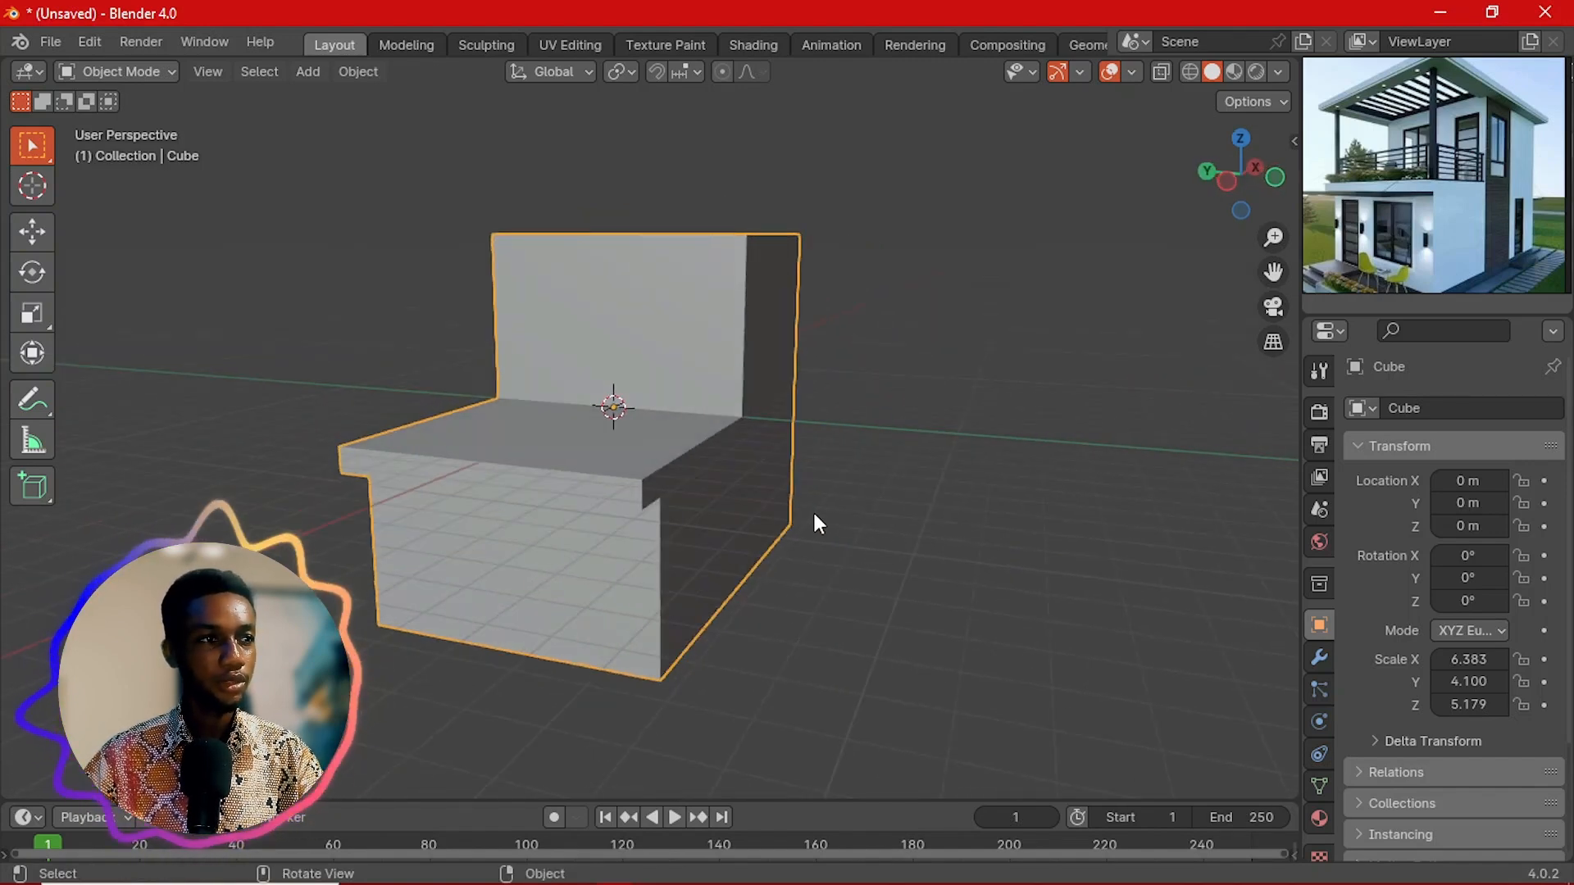
pyautogui.scroll(-3, 814, 516)
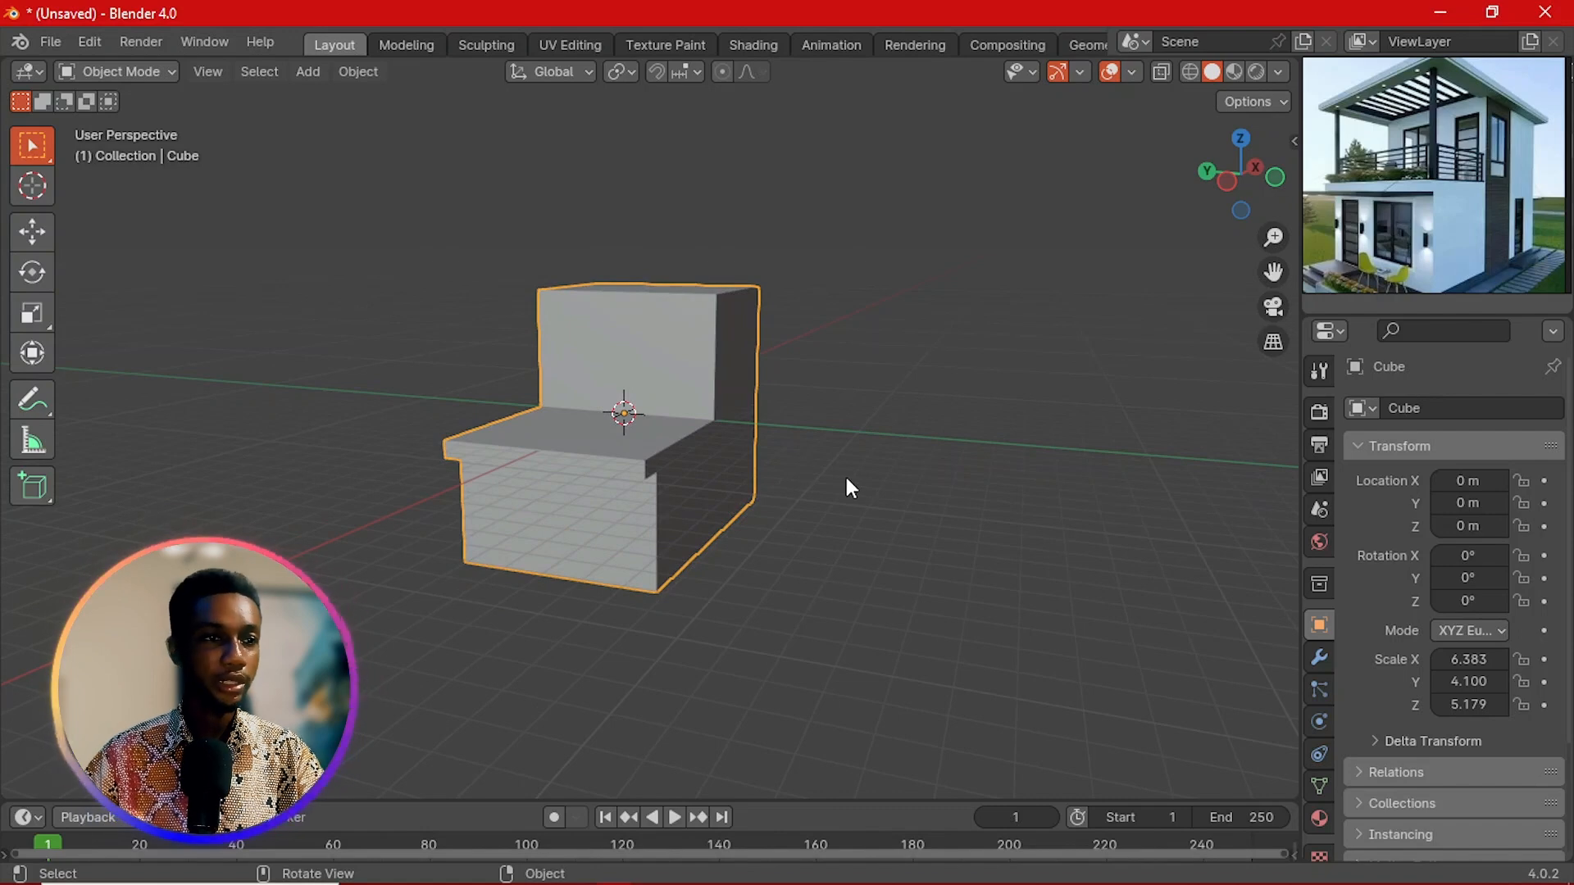
# Step: Add a Bevel modifier to the house block
pyautogui.click(1320, 659)
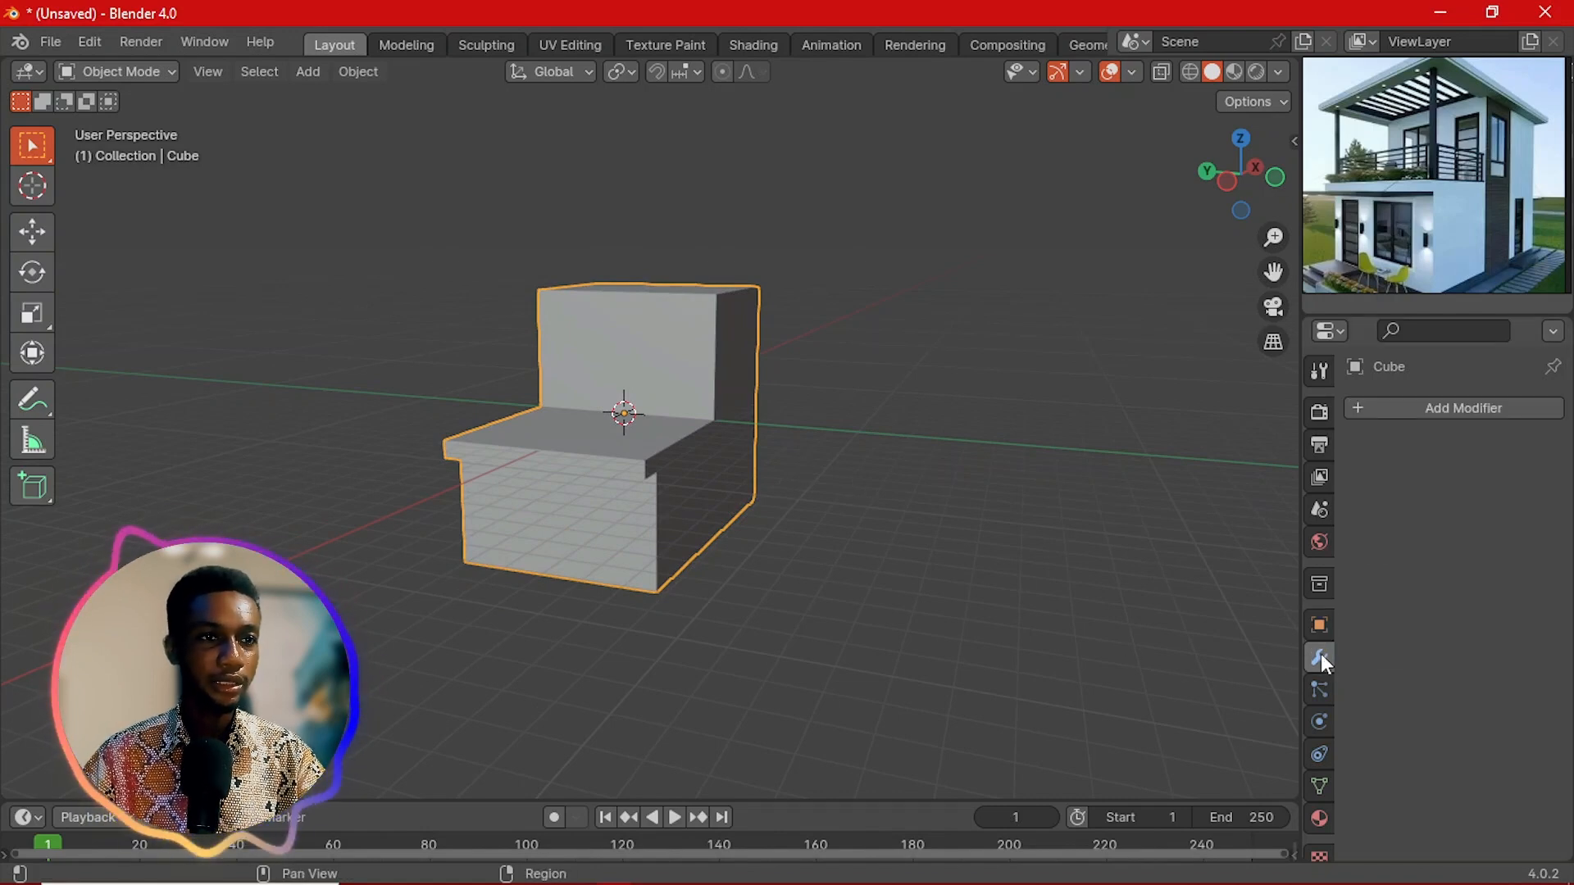
pyautogui.click(1511, 412)
pyautogui.moveTo(1439, 505)
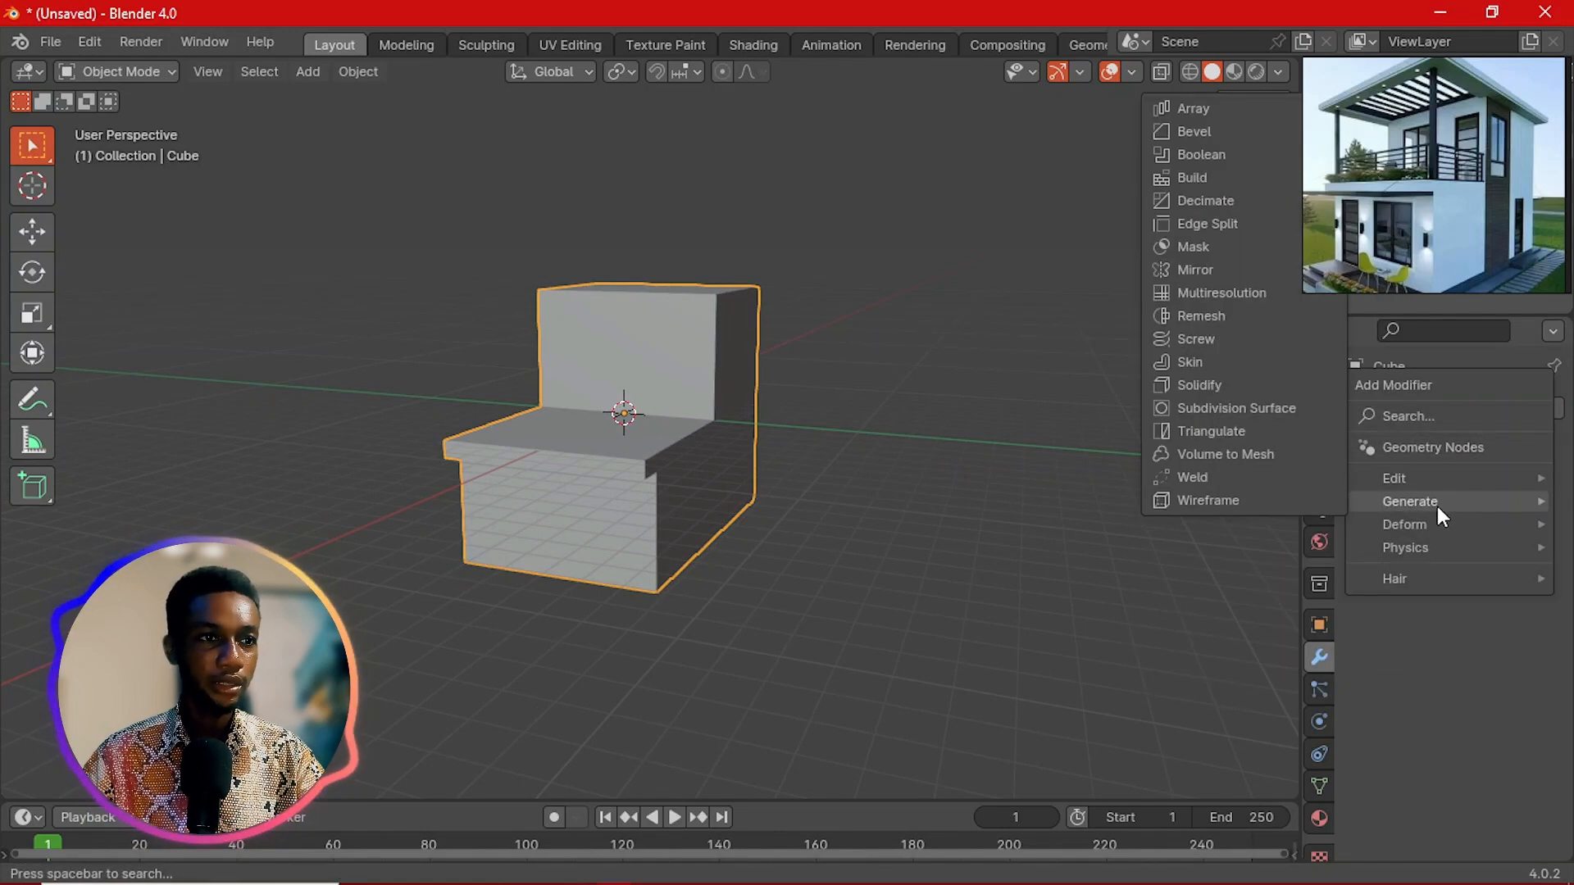
pyautogui.click(1238, 134)
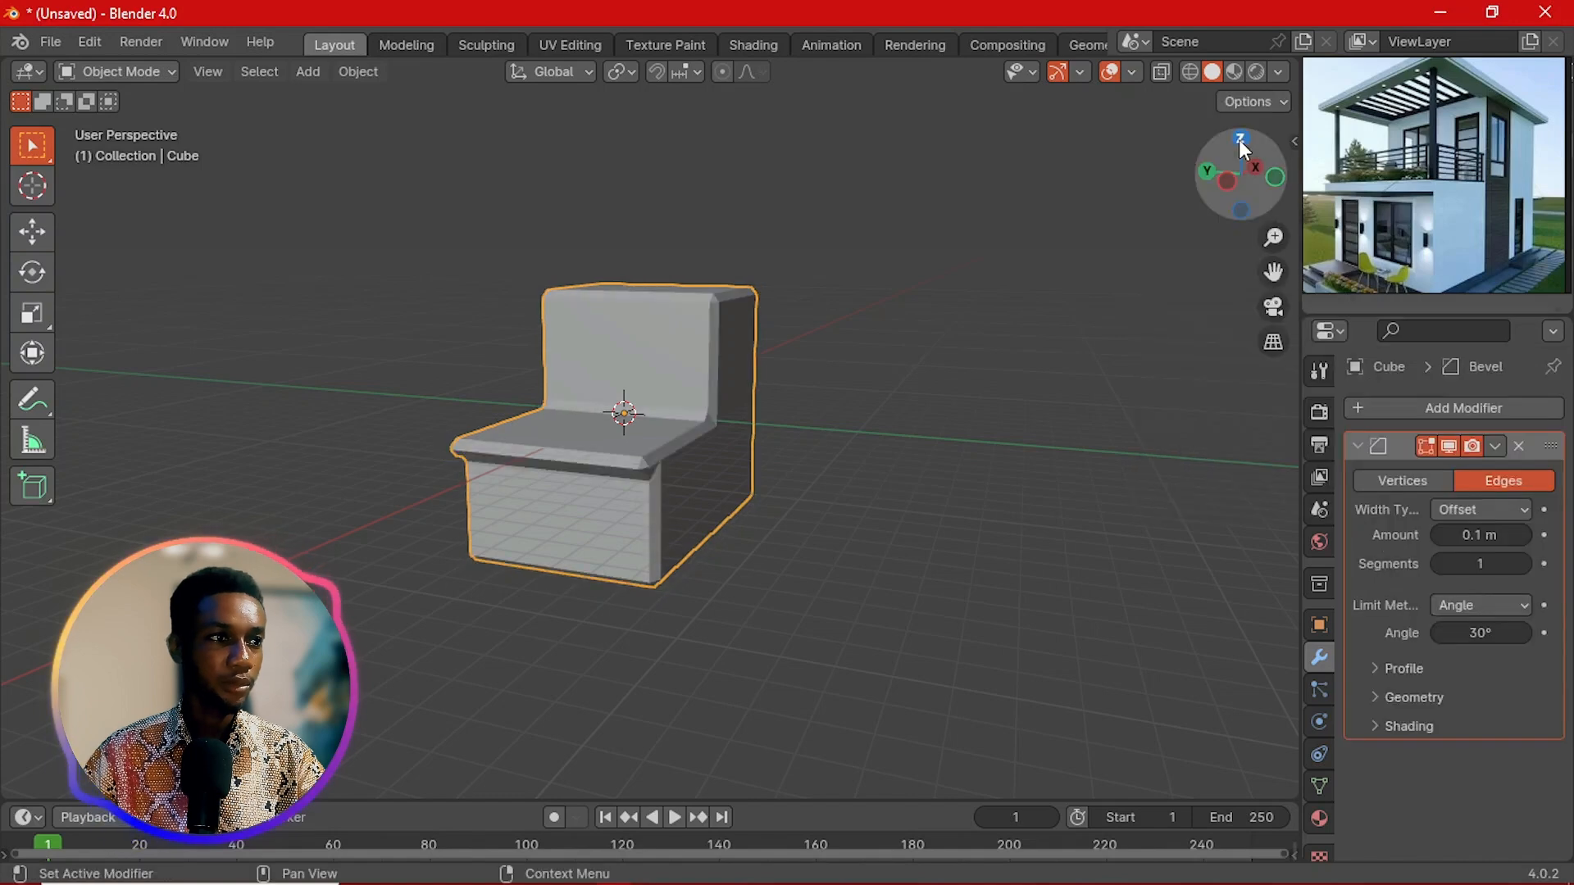
pyautogui.scroll(1, 703, 447)
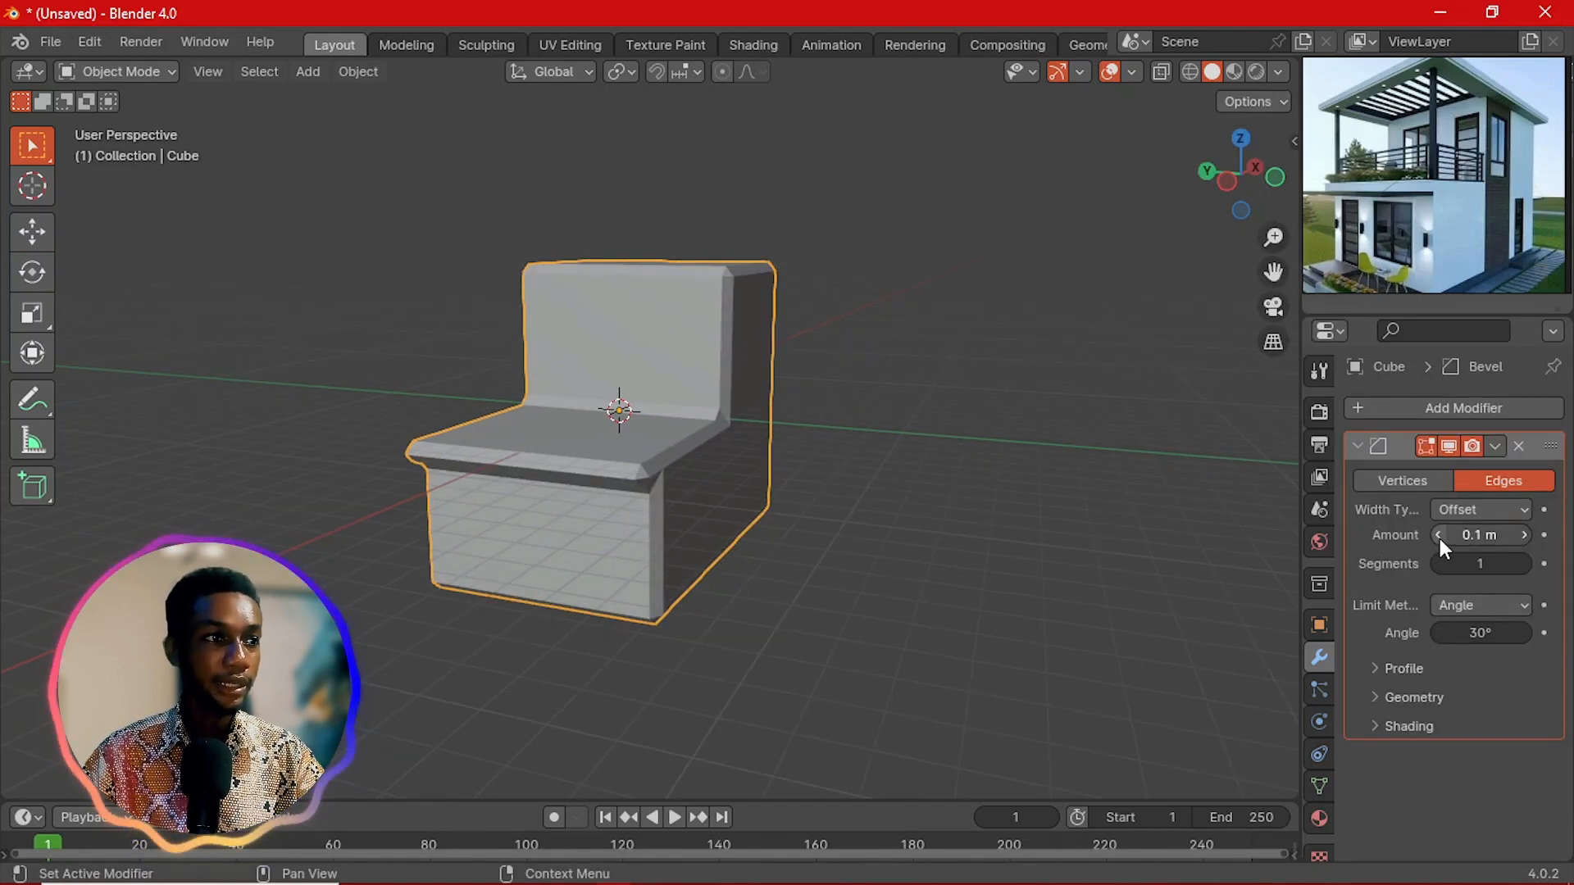
# Step: Set the Bevel modifier to an amount of 0.01 m with 2 segments and check the edges up close
pyautogui.moveTo(1439, 539); pyautogui.dragTo(1424, 538)
pyautogui.click(1524, 564)
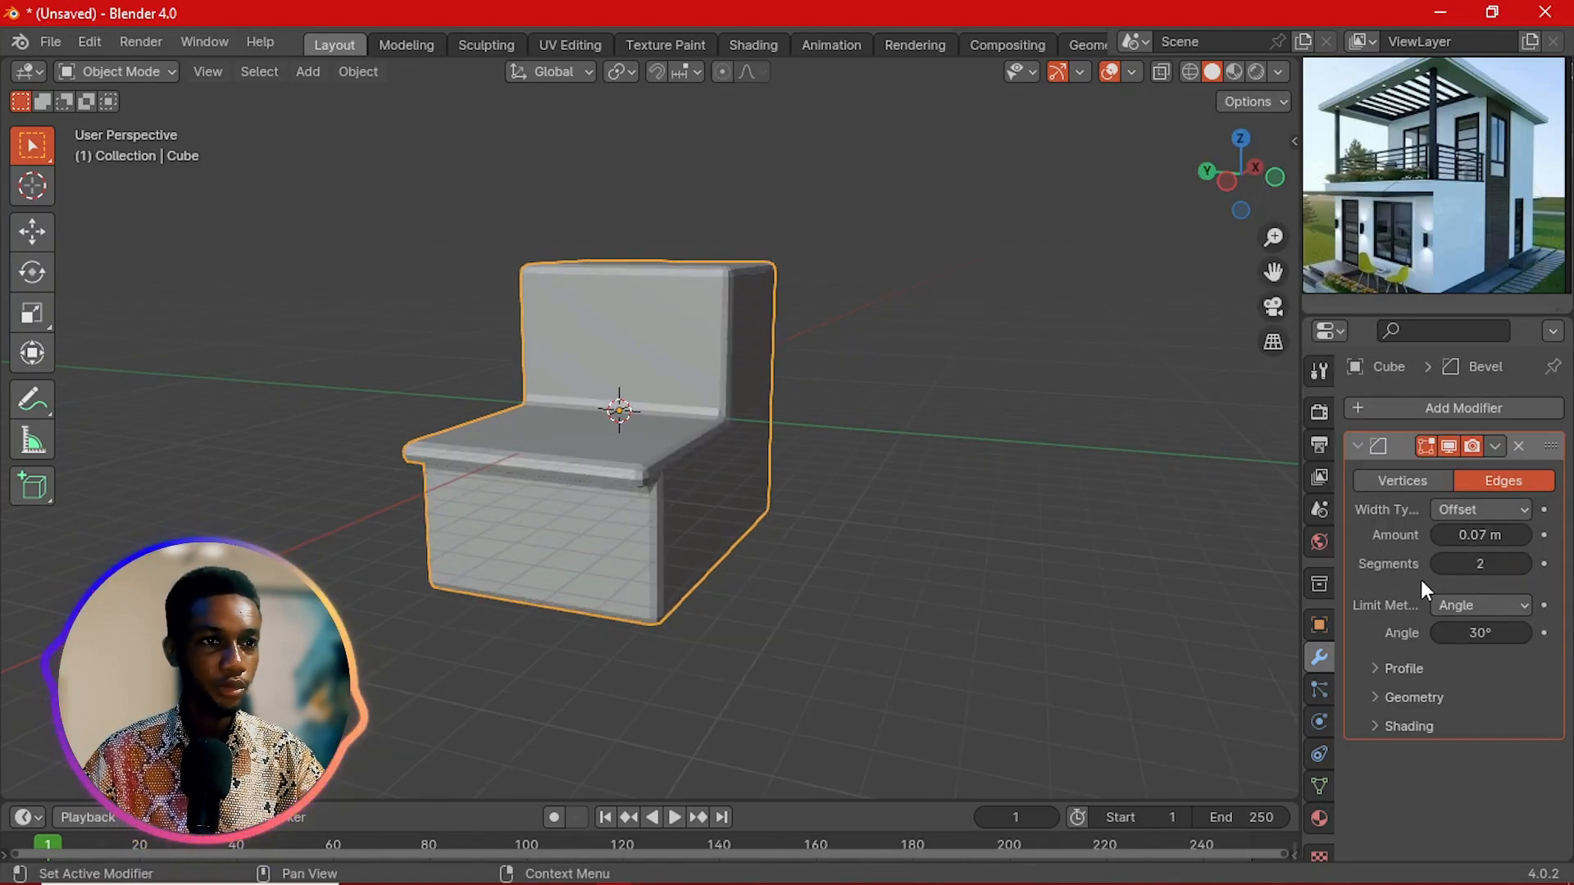
pyautogui.click(1440, 534)
pyautogui.click(1440, 534)
pyautogui.click(1440, 535)
pyautogui.click(1440, 534)
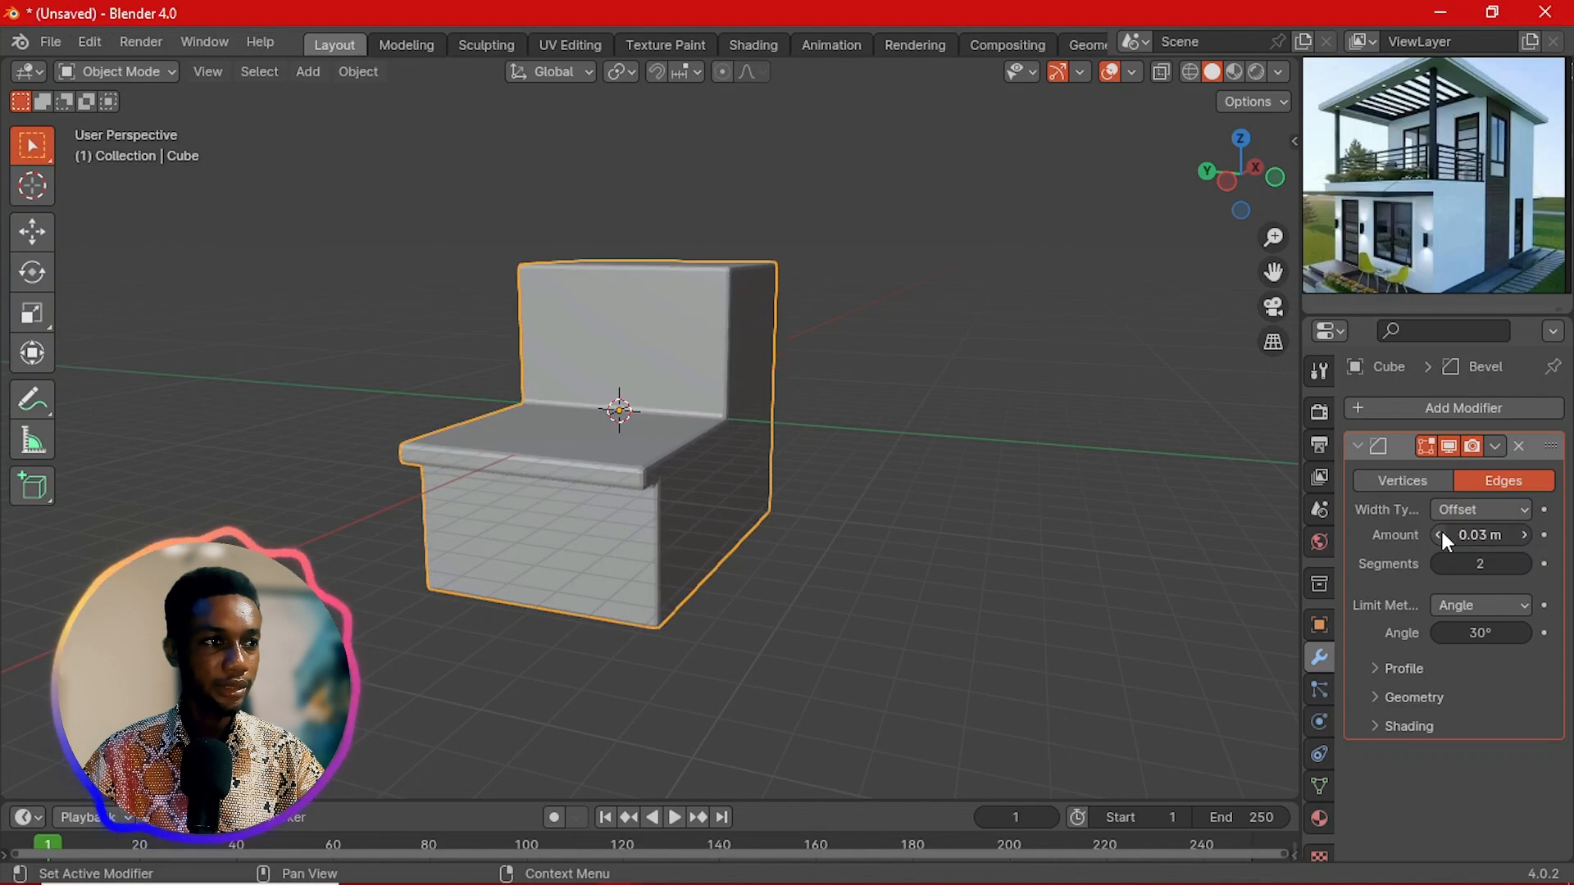
pyautogui.click(1440, 534)
pyautogui.click(1440, 534)
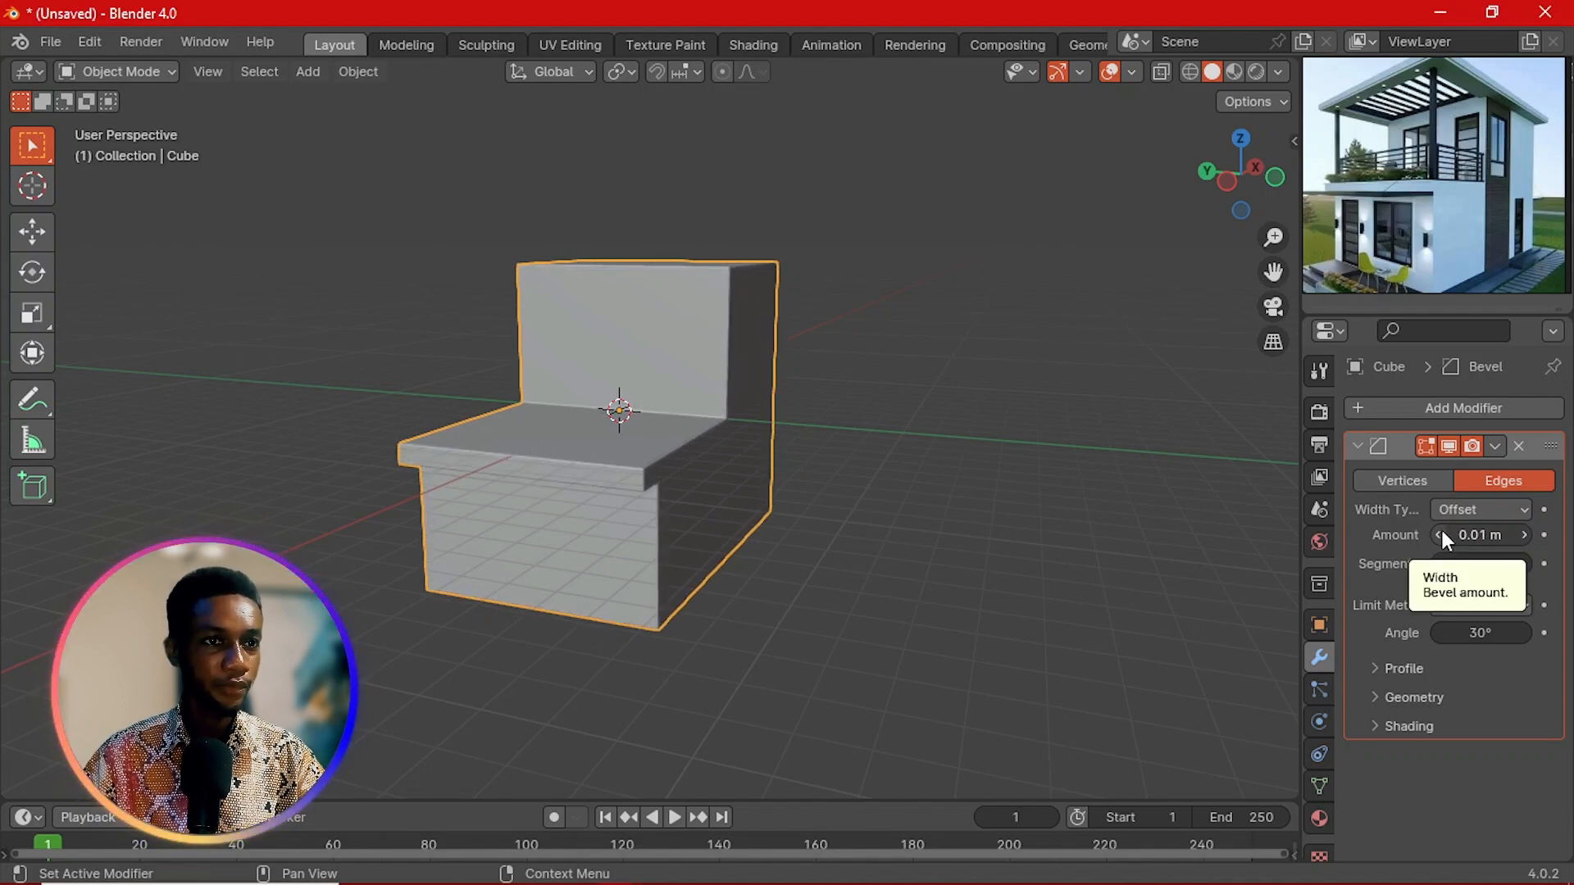
pyautogui.click(1440, 534)
pyautogui.click(1476, 537)
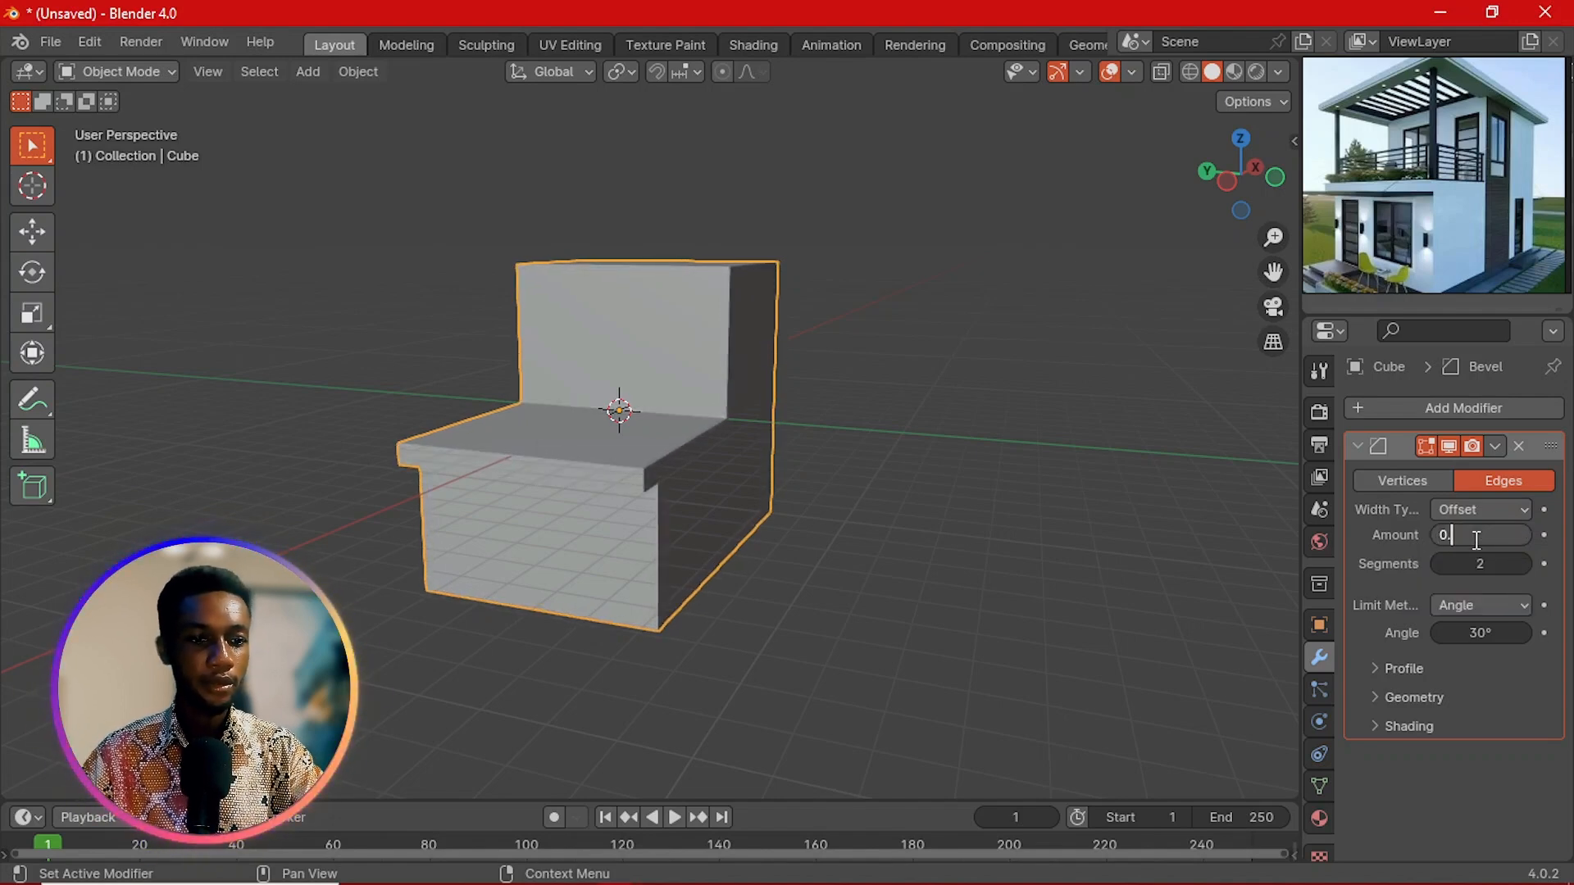
pyautogui.write('0.01')
pyautogui.press('Return')
pyautogui.click(1045, 539)
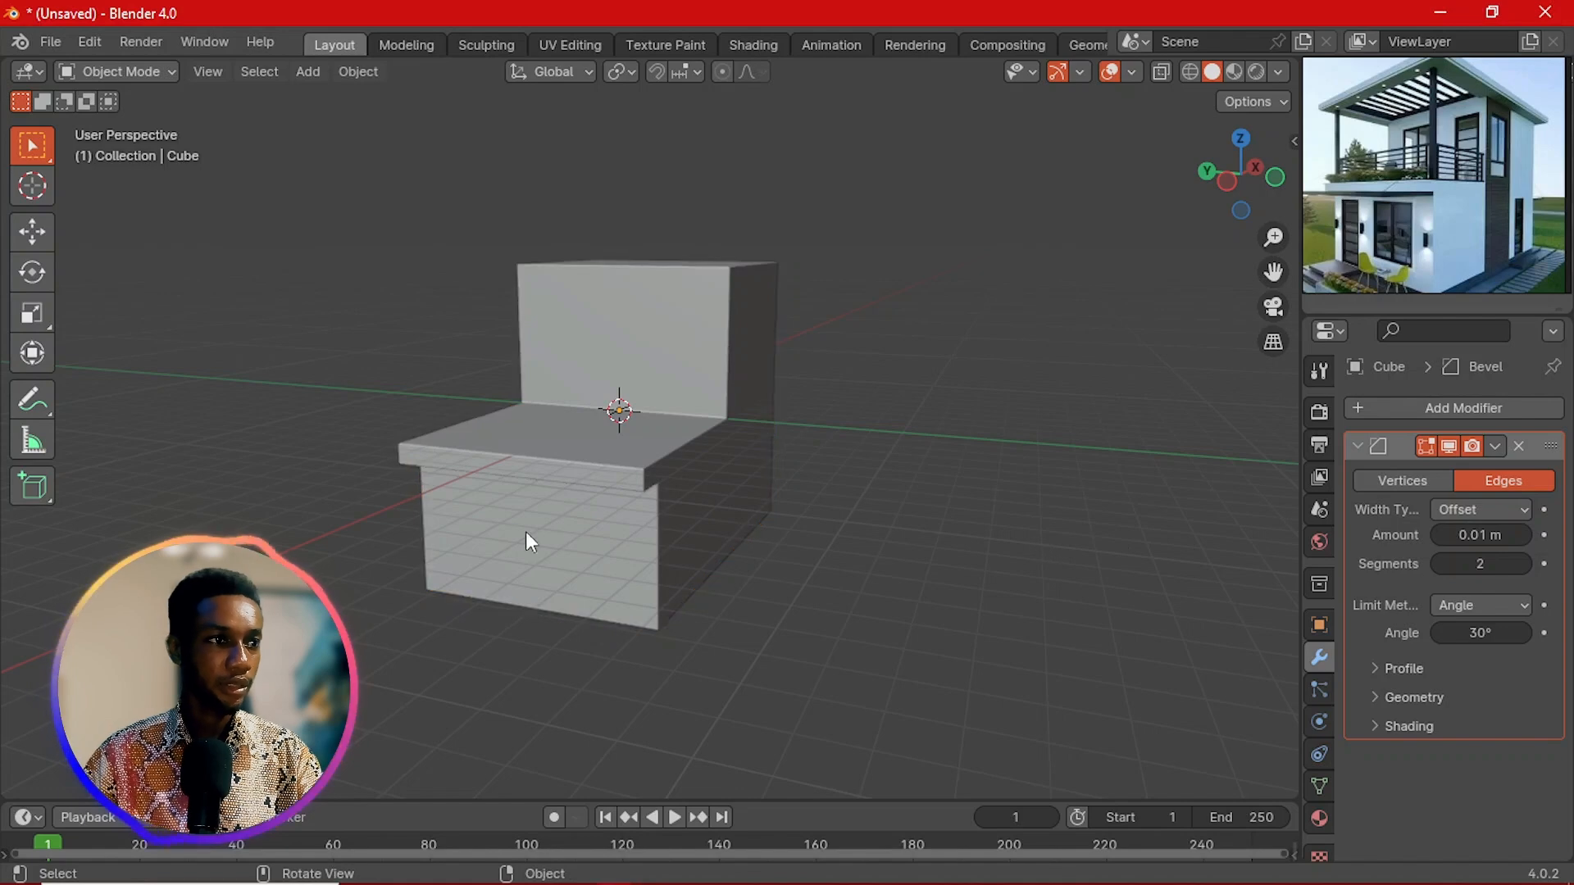
pyautogui.scroll(5, 525, 531)
pyautogui.moveTo(515, 523)
pyautogui.mouseDown(button='middle')
pyautogui.moveTo(562, 545)
pyautogui.moveTo(494, 537)
pyautogui.mouseUp(button='middle')
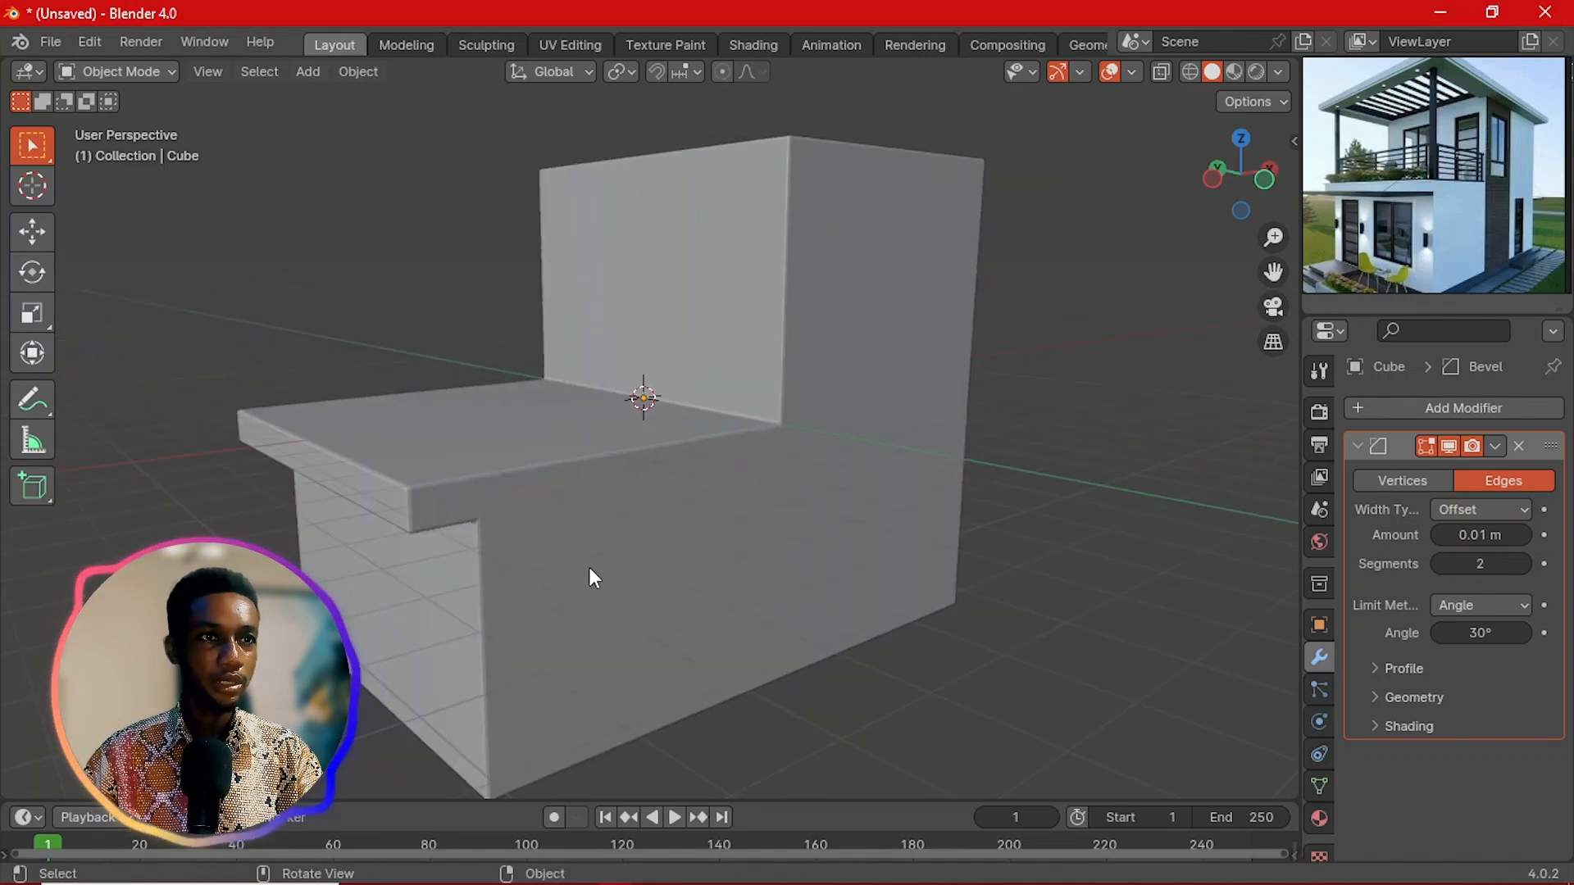
pyautogui.moveTo(593, 578); pyautogui.dragTo(625, 561, button='middle')
# Step: Extrude the upper storey's top face upward along Z about 0.76 m to form a roof slab
pyautogui.click(621, 496)
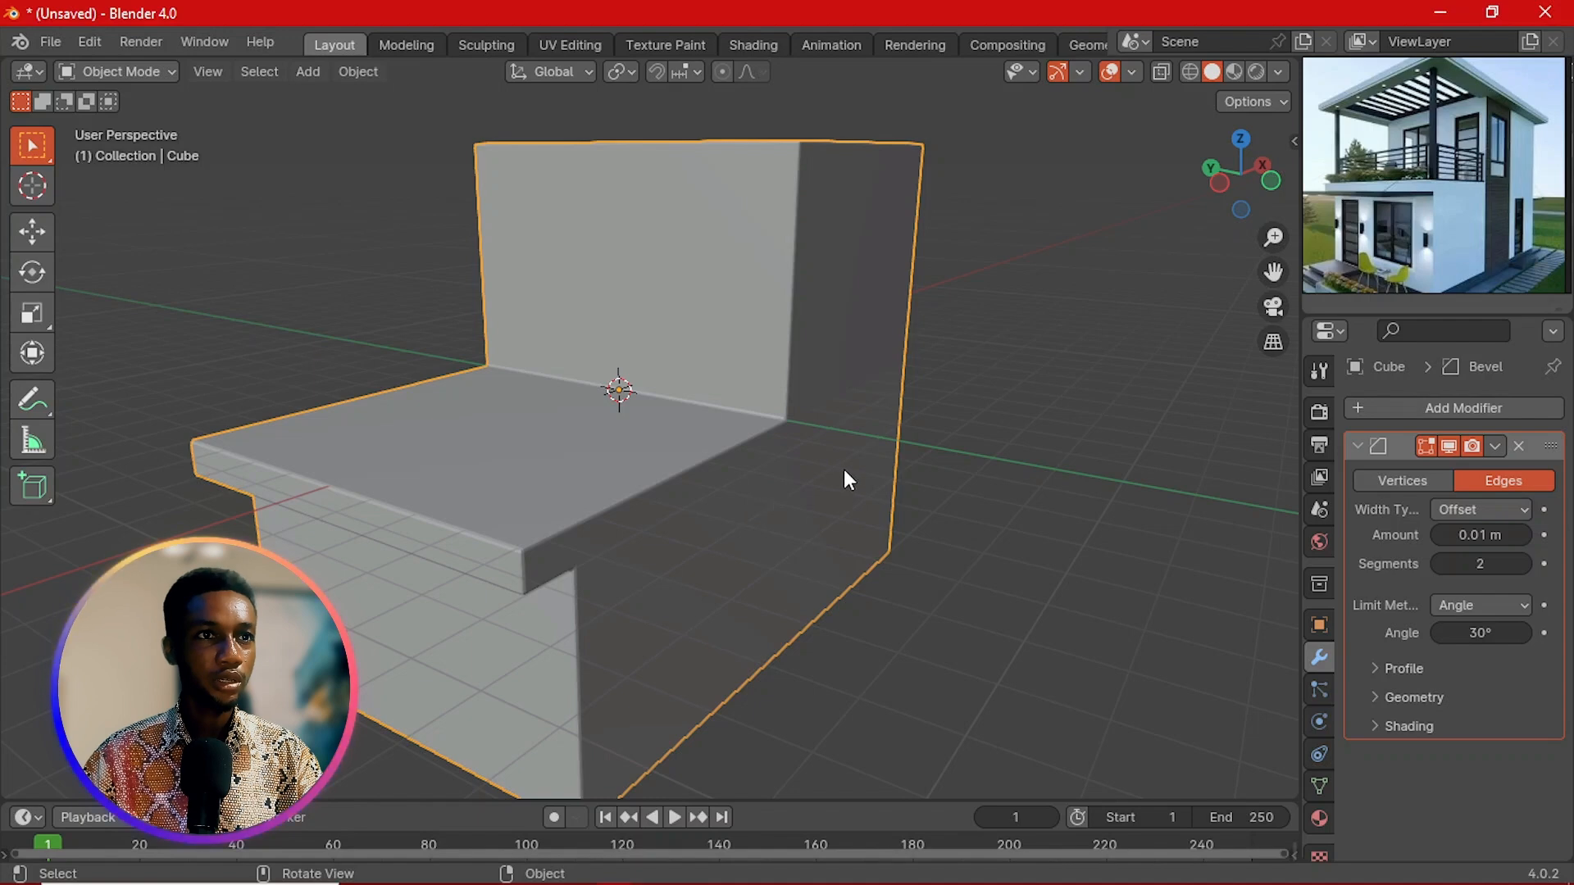
pyautogui.scroll(-4, 843, 469)
pyautogui.moveTo(843, 469); pyautogui.dragTo(655, 439, button='middle')
pyautogui.press('Tab')
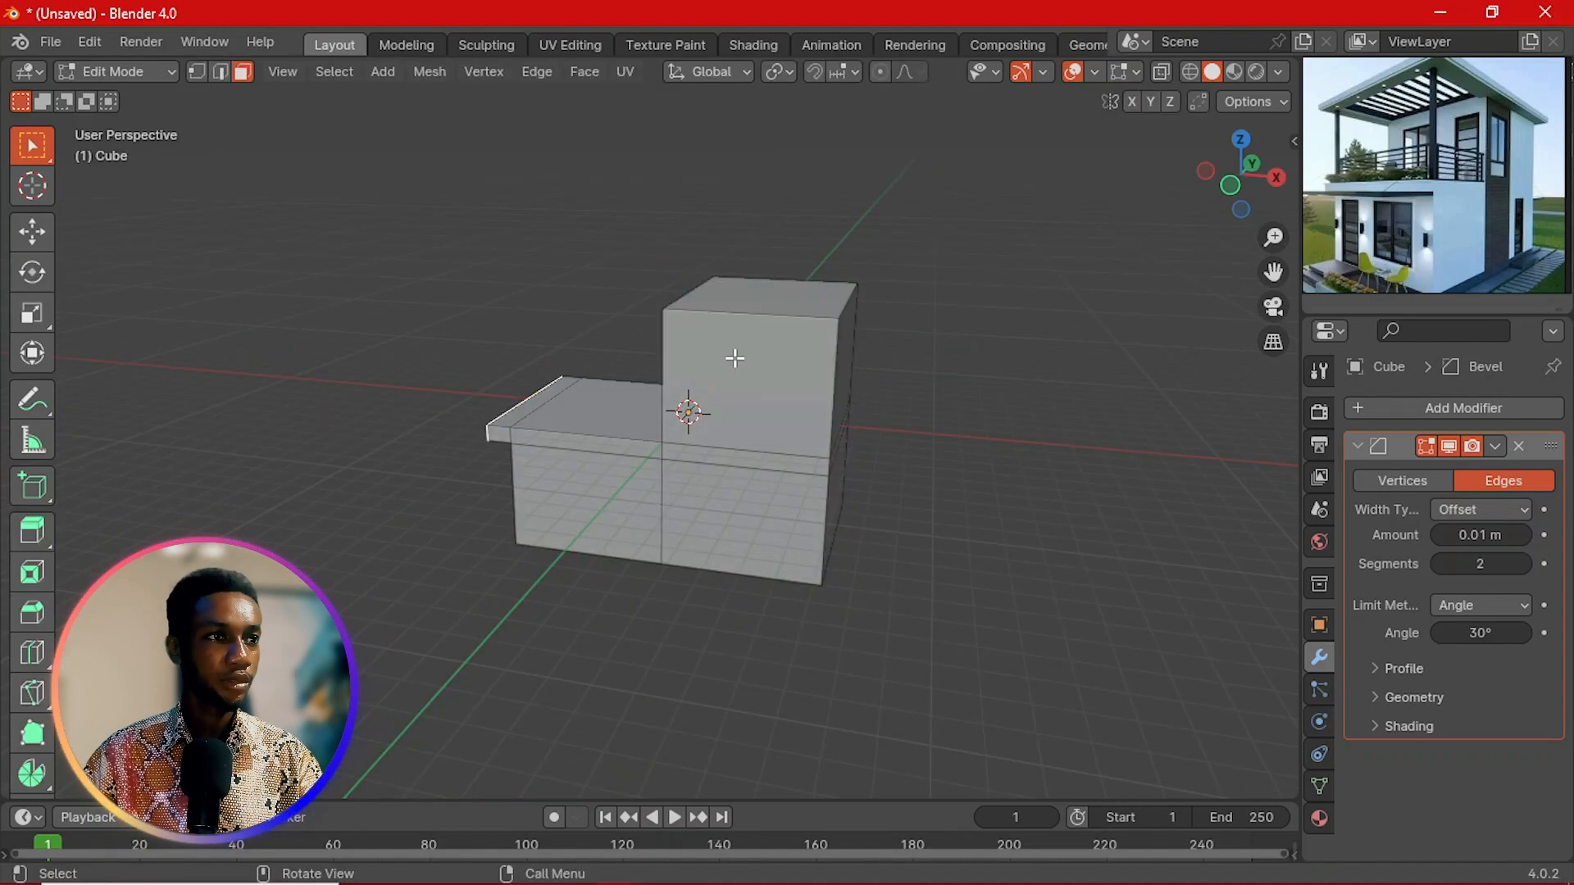
pyautogui.click(798, 300)
pyautogui.press('`')
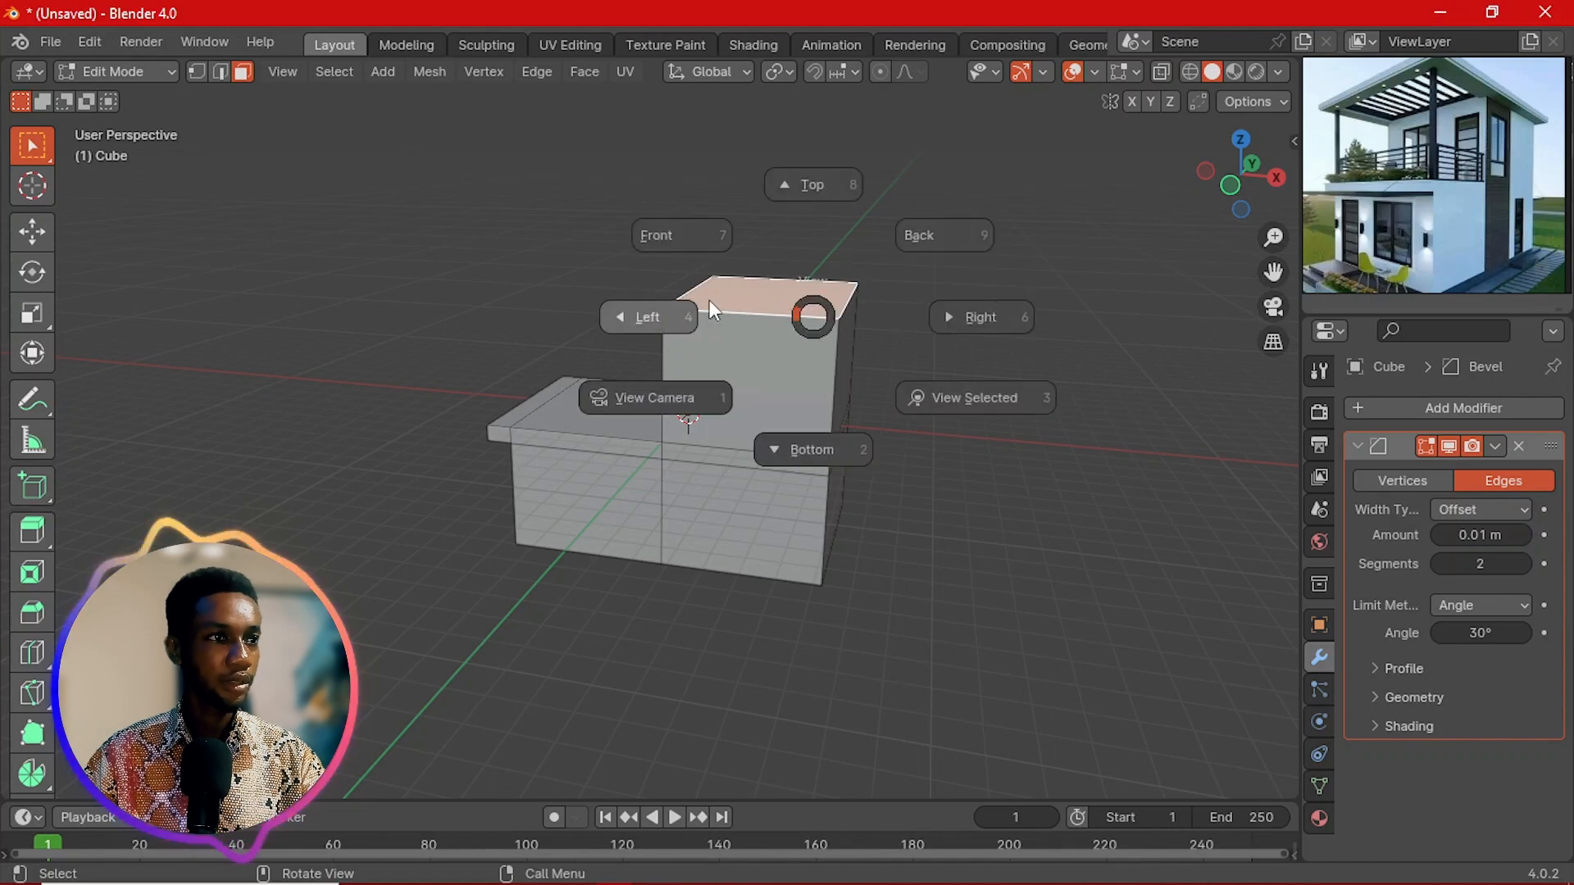
pyautogui.click(708, 297)
pyautogui.press('g')
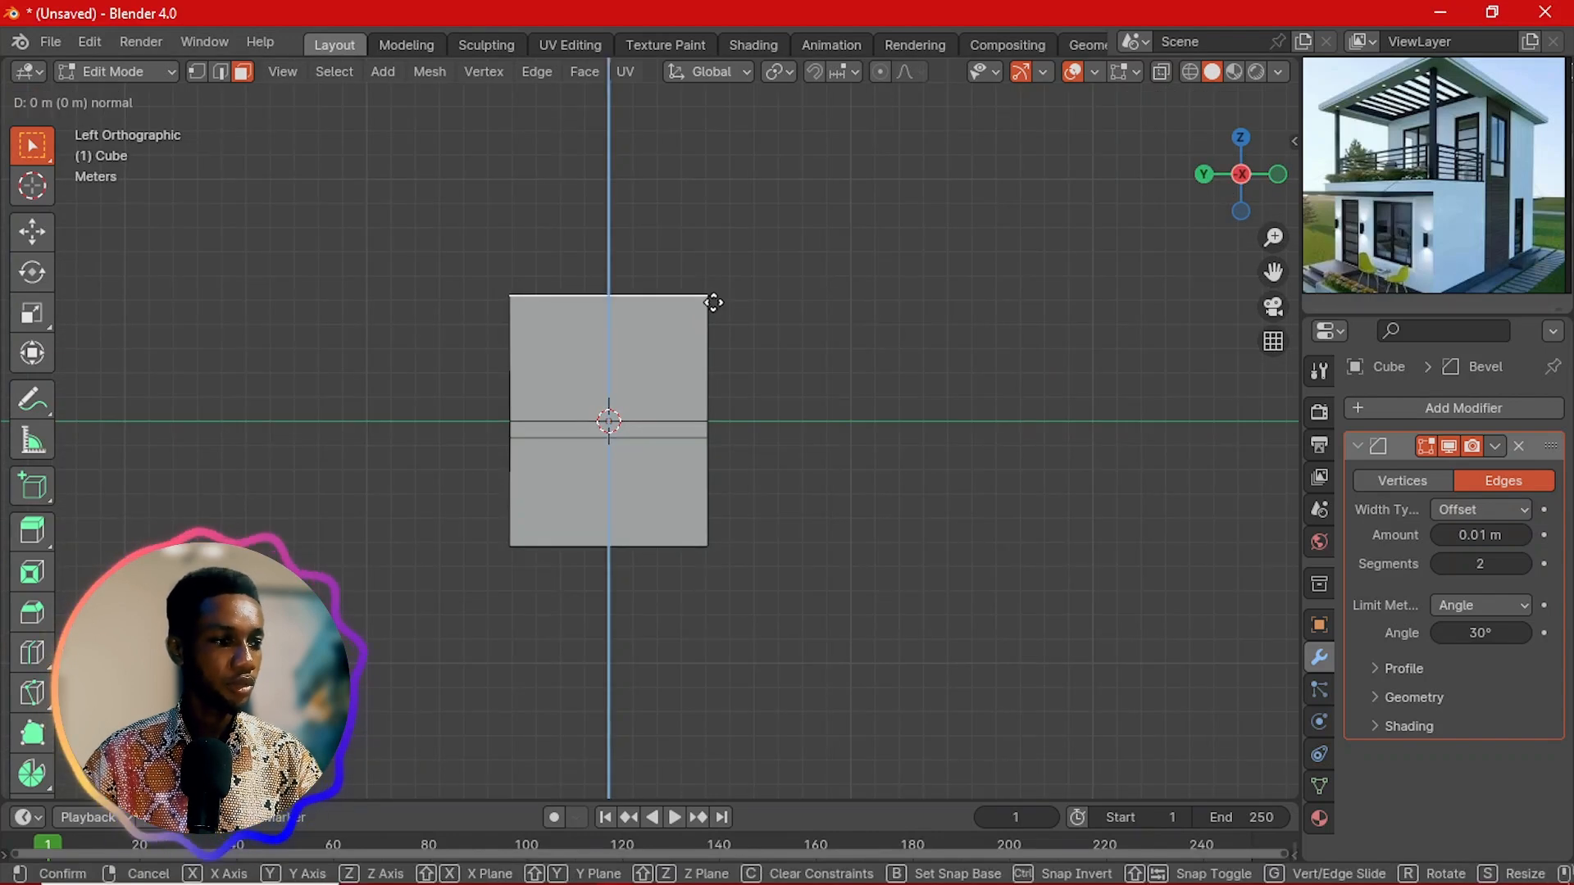
pyautogui.press('z')
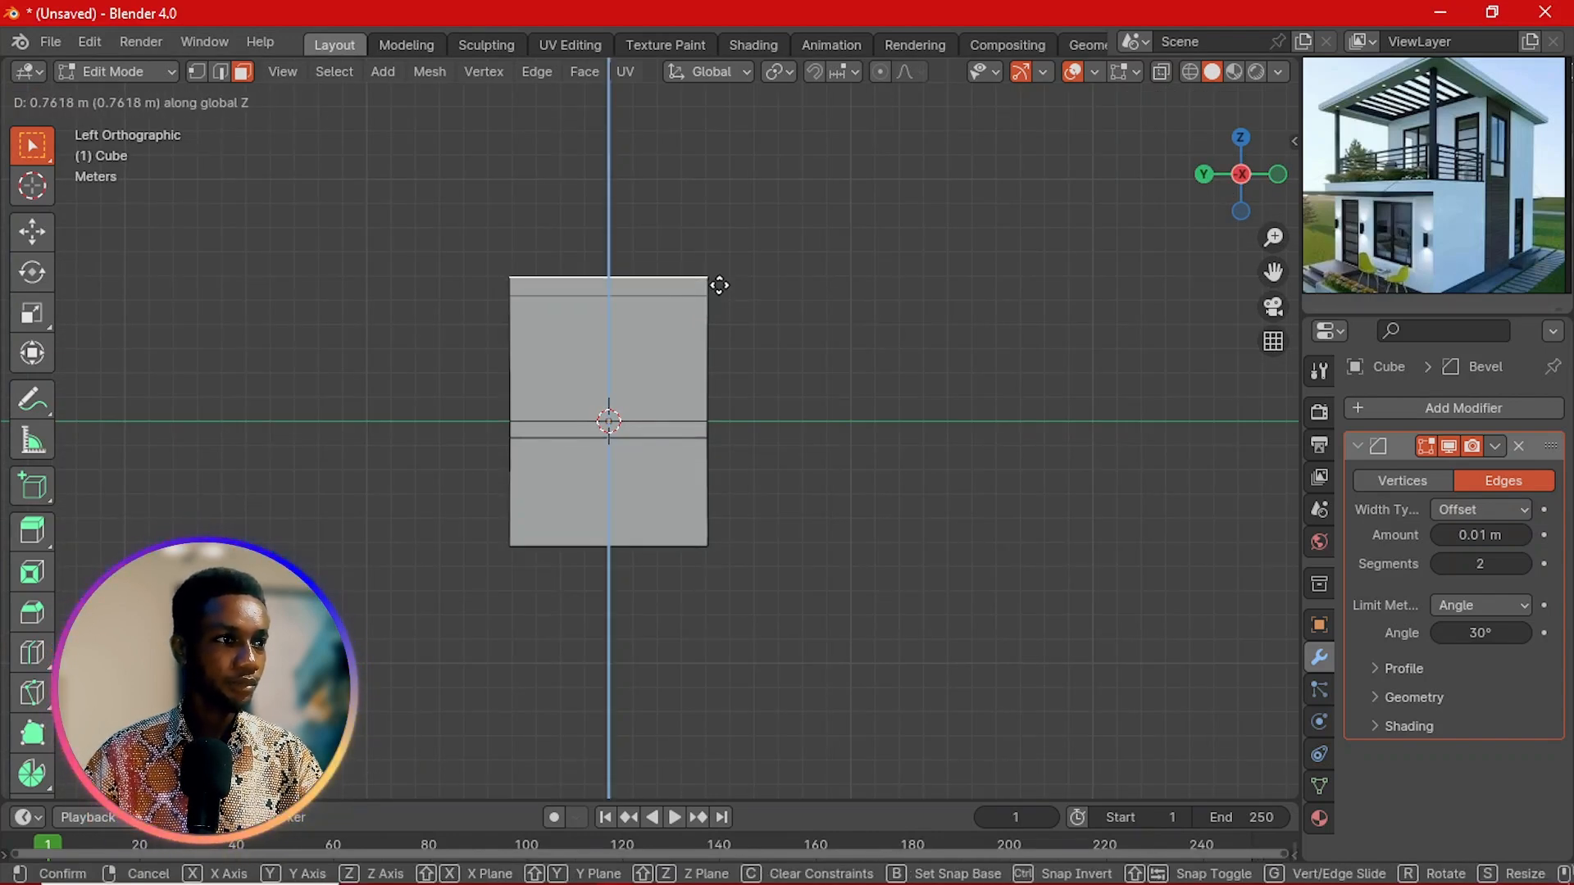
pyautogui.click(721, 289)
# Step: Extrude the roof slab's −Y, −X and +Y side faces along their normals by about 0.22 m as eaves
pyautogui.moveTo(730, 287); pyautogui.dragTo(541, 386, button='middle')
pyautogui.scroll(-1, 569, 408)
pyautogui.scroll(4, 748, 352)
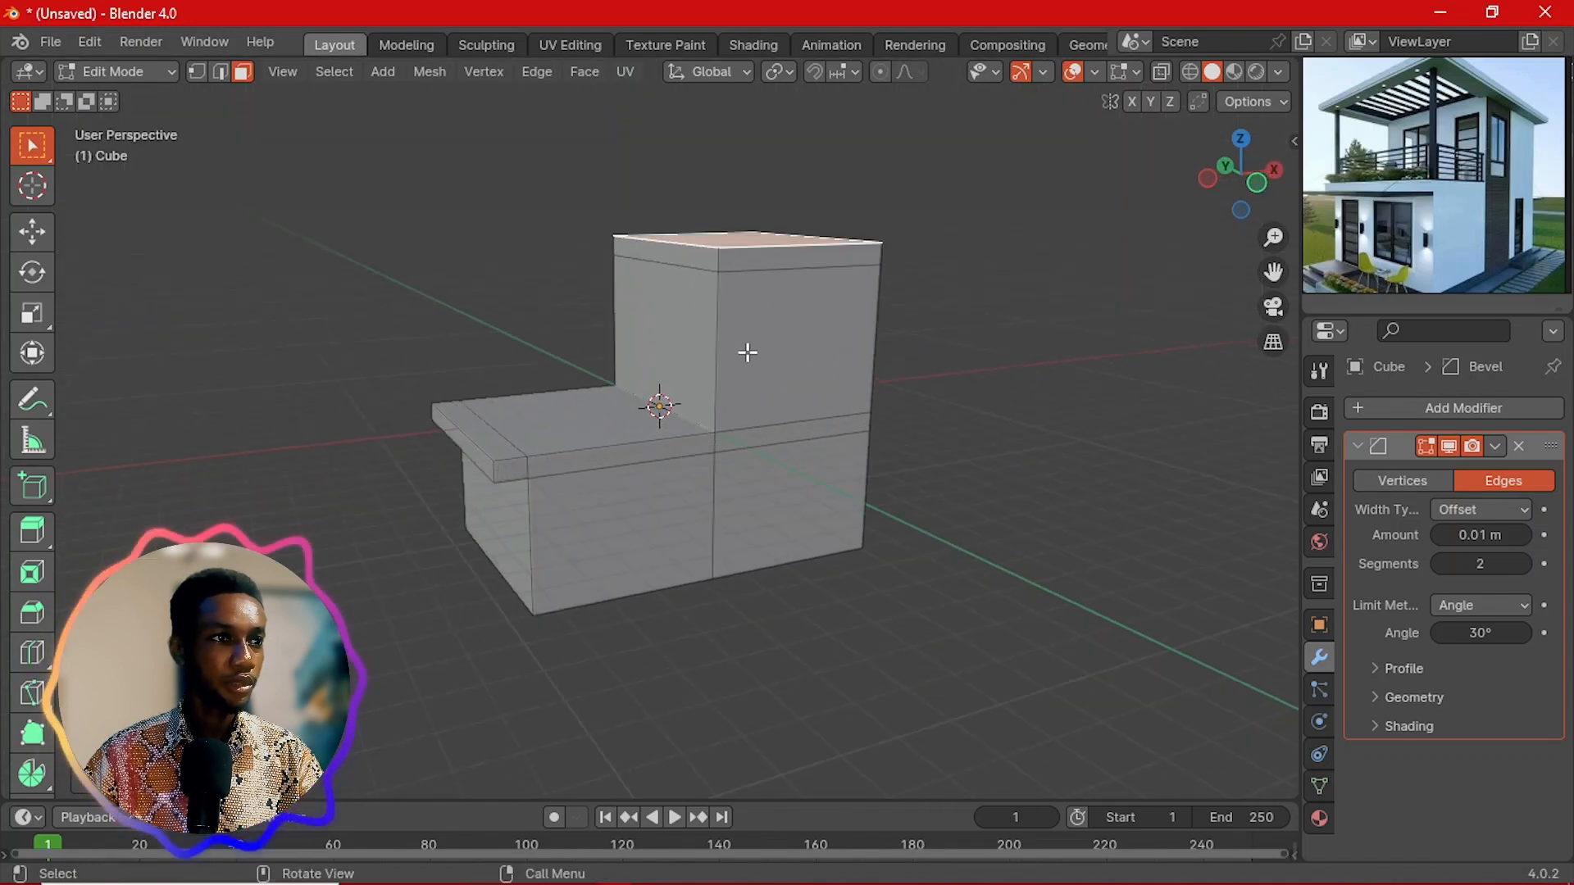
pyautogui.keyDown('shift'); pyautogui.click(794, 261); pyautogui.keyUp('shift')
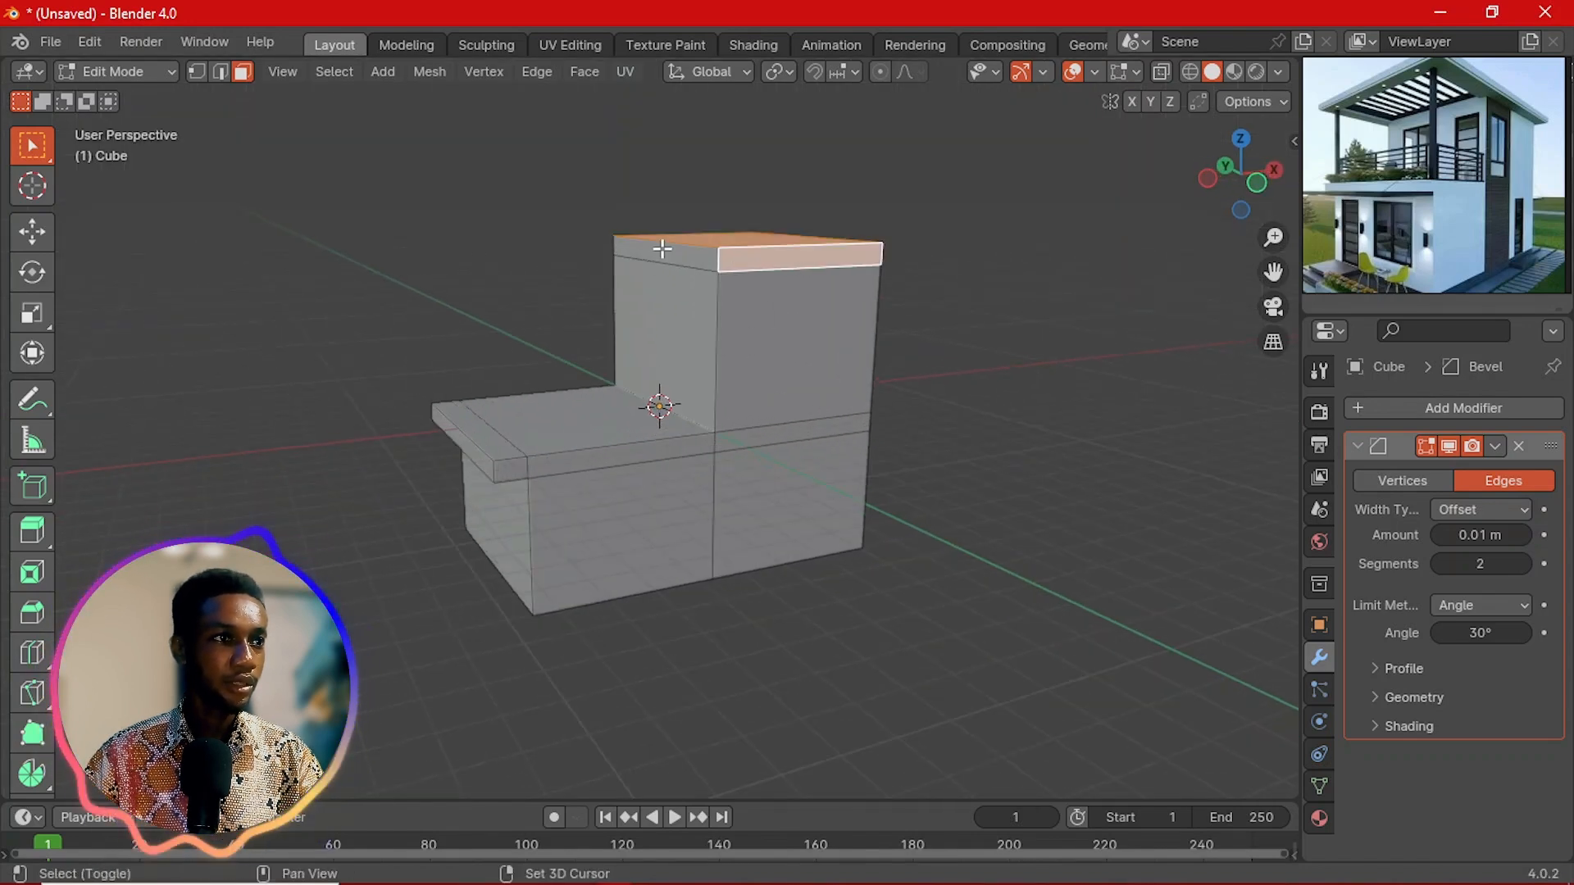
pyautogui.moveTo(662, 248); pyautogui.dragTo(497, 322, button='middle')
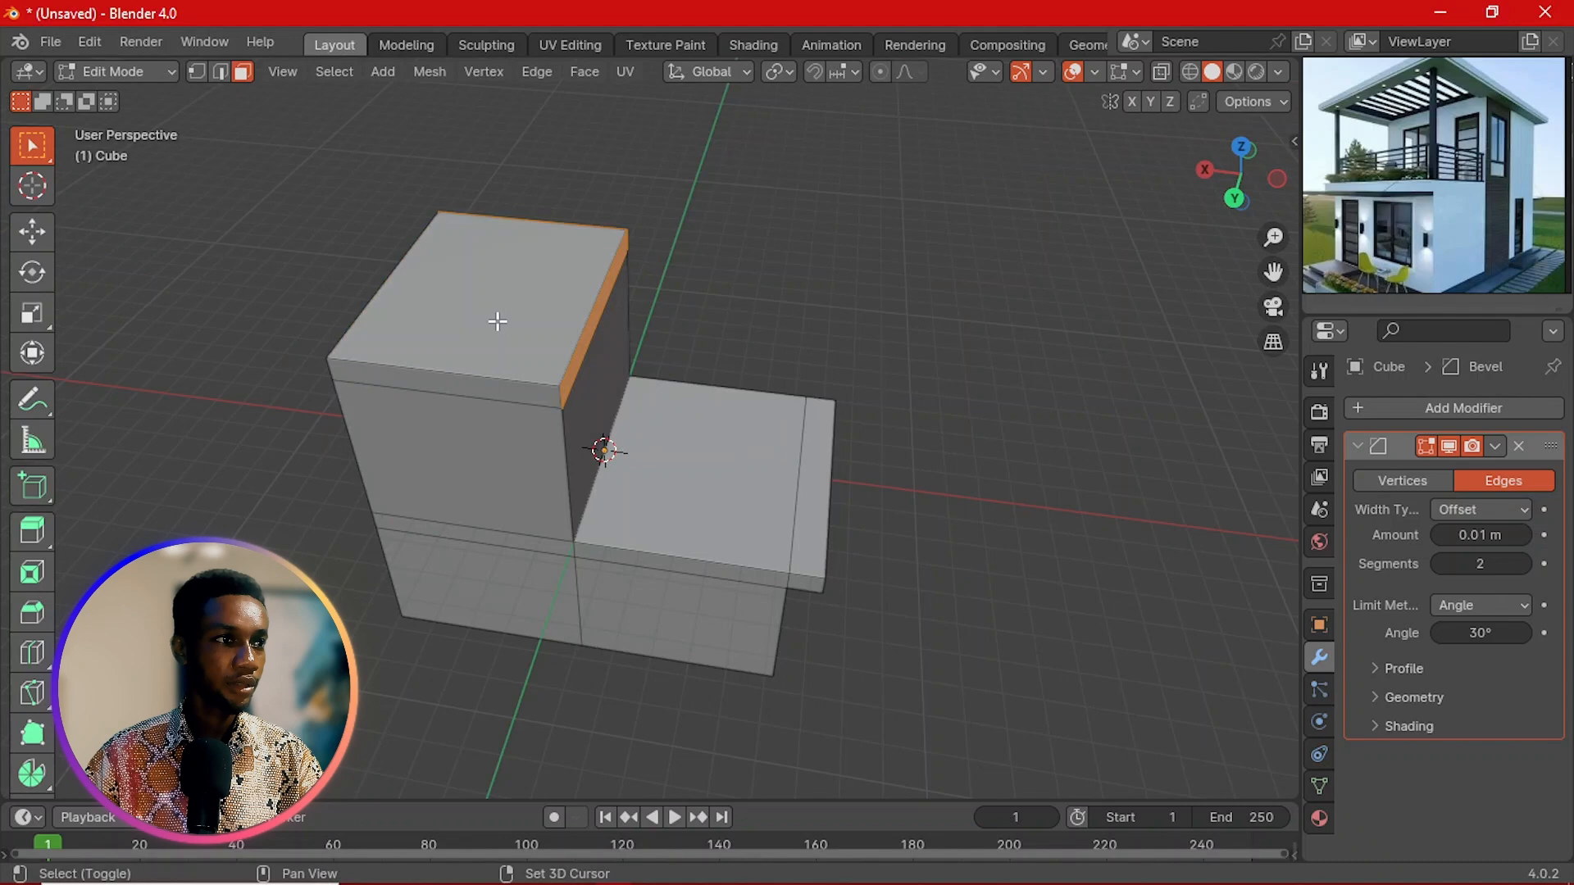
pyautogui.keyDown('shift'); pyautogui.click(485, 389); pyautogui.keyUp('shift')
pyautogui.scroll(-1, 574, 406)
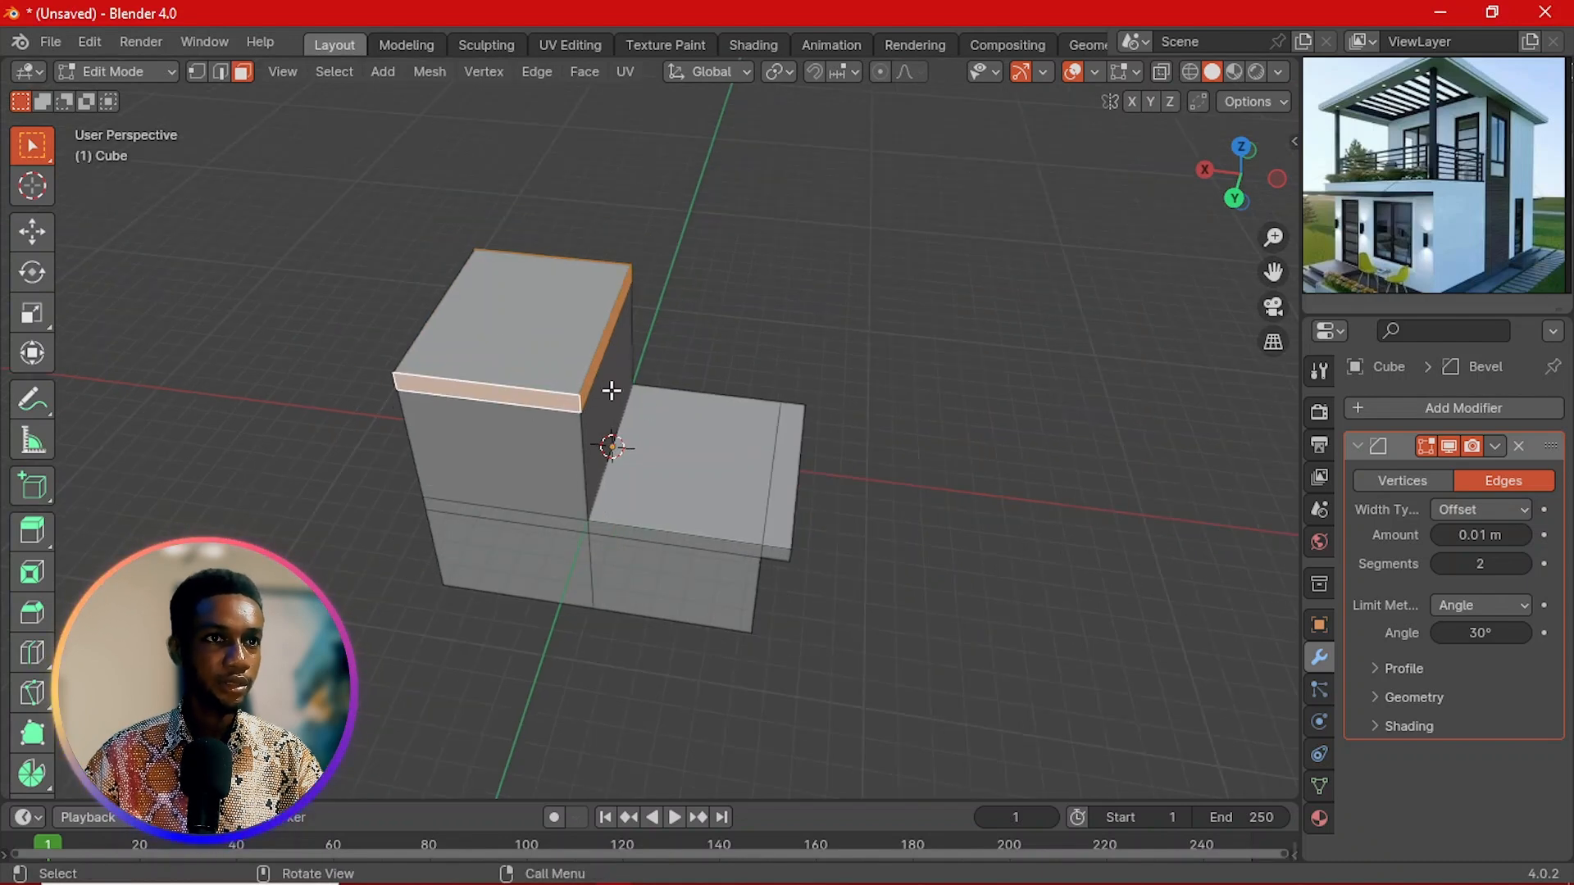
pyautogui.moveTo(677, 401); pyautogui.dragTo(555, 372, button='middle')
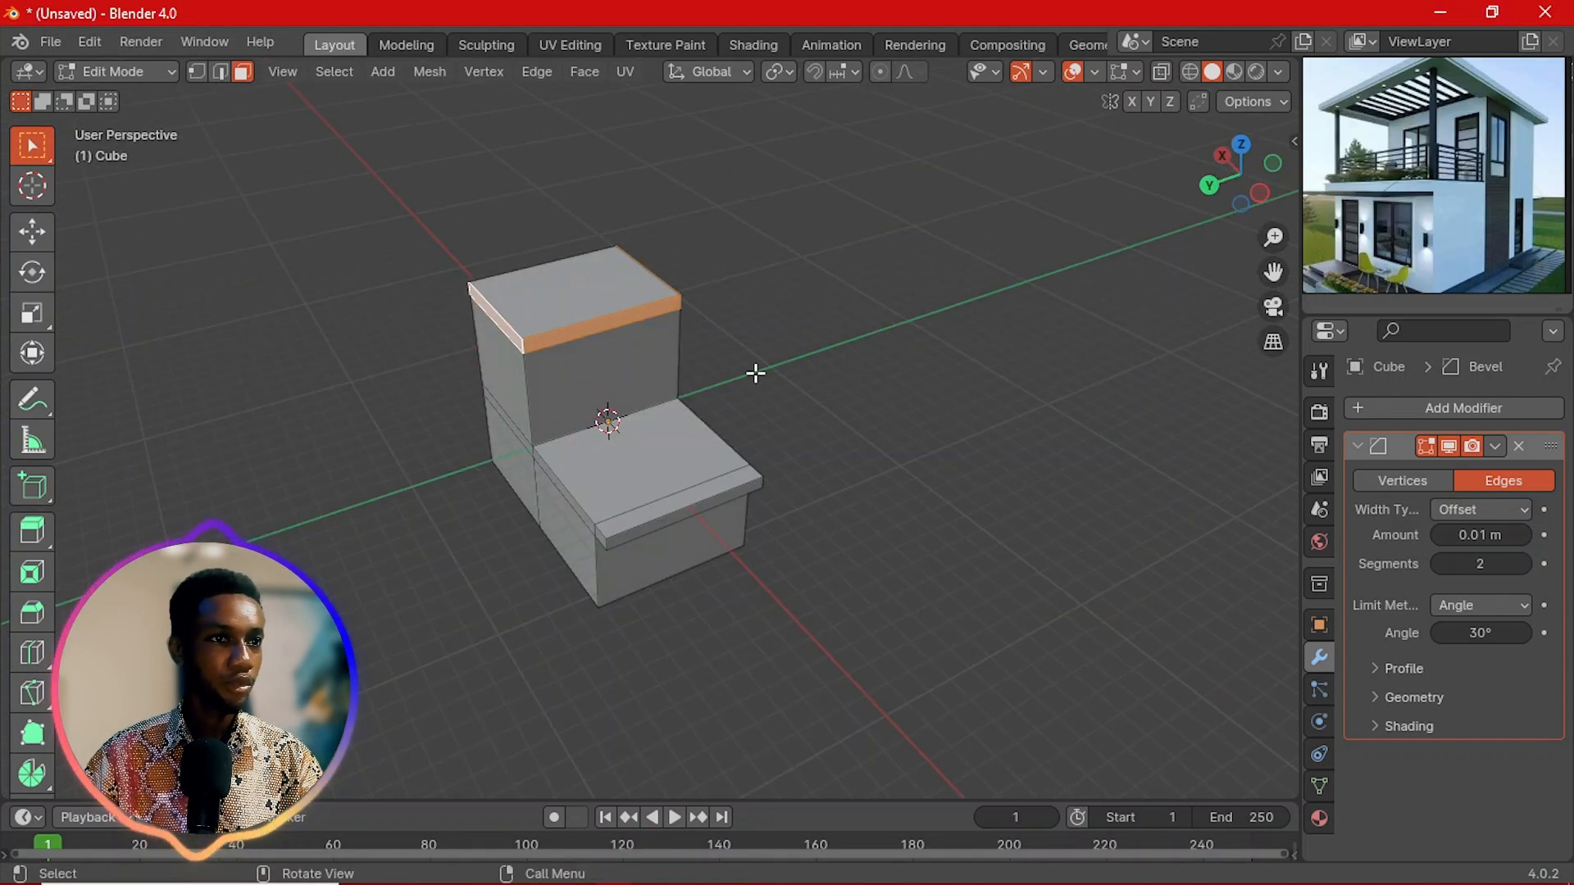
pyautogui.hotkey('alt', 'e')
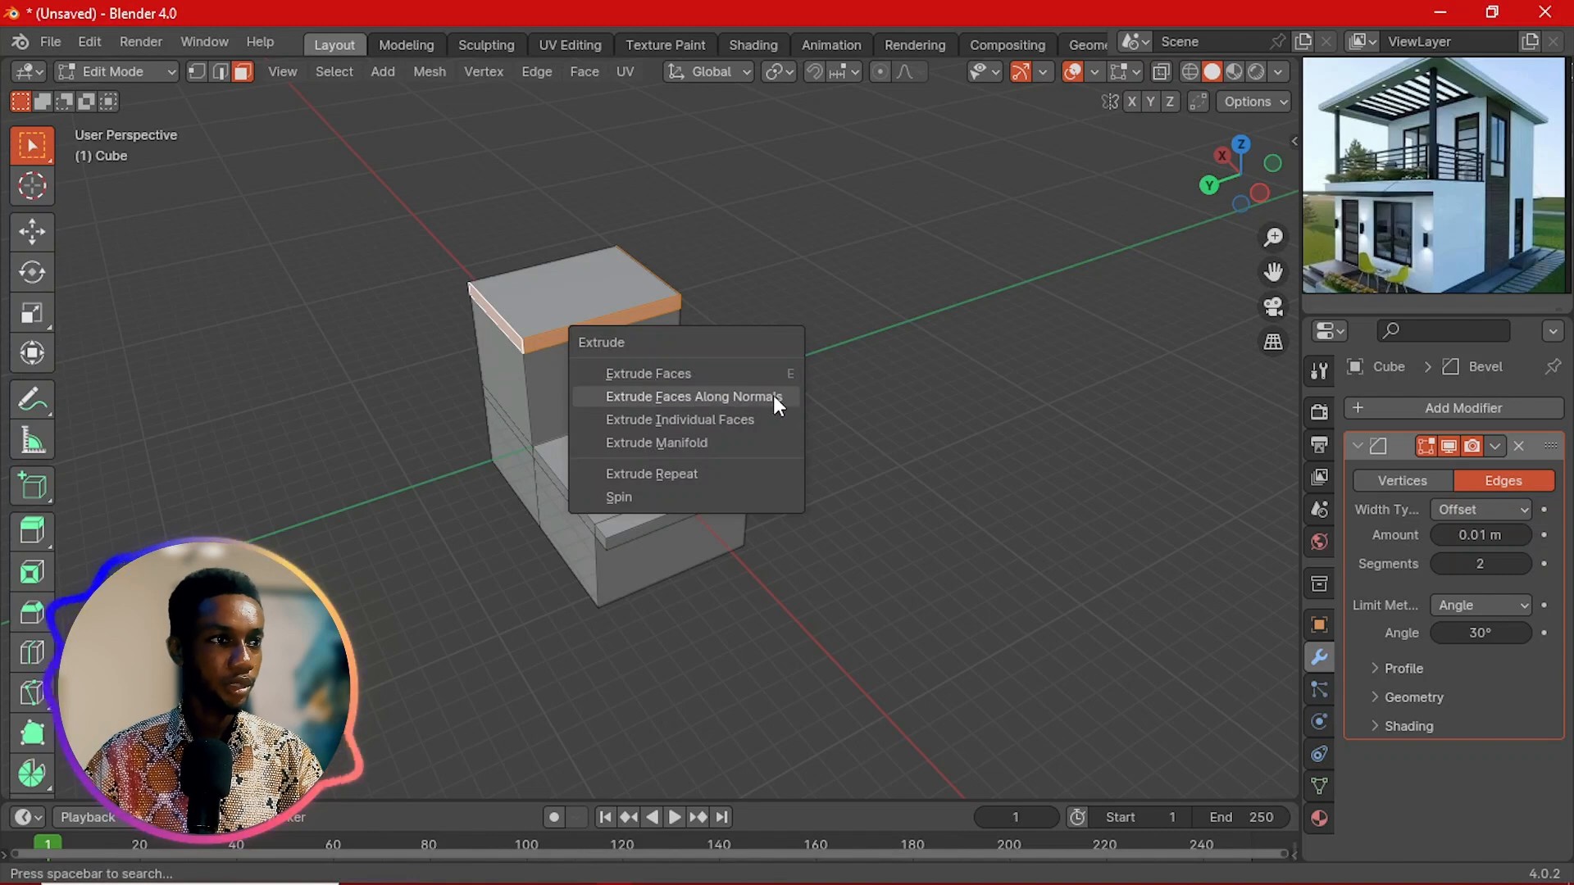
pyautogui.click(770, 396)
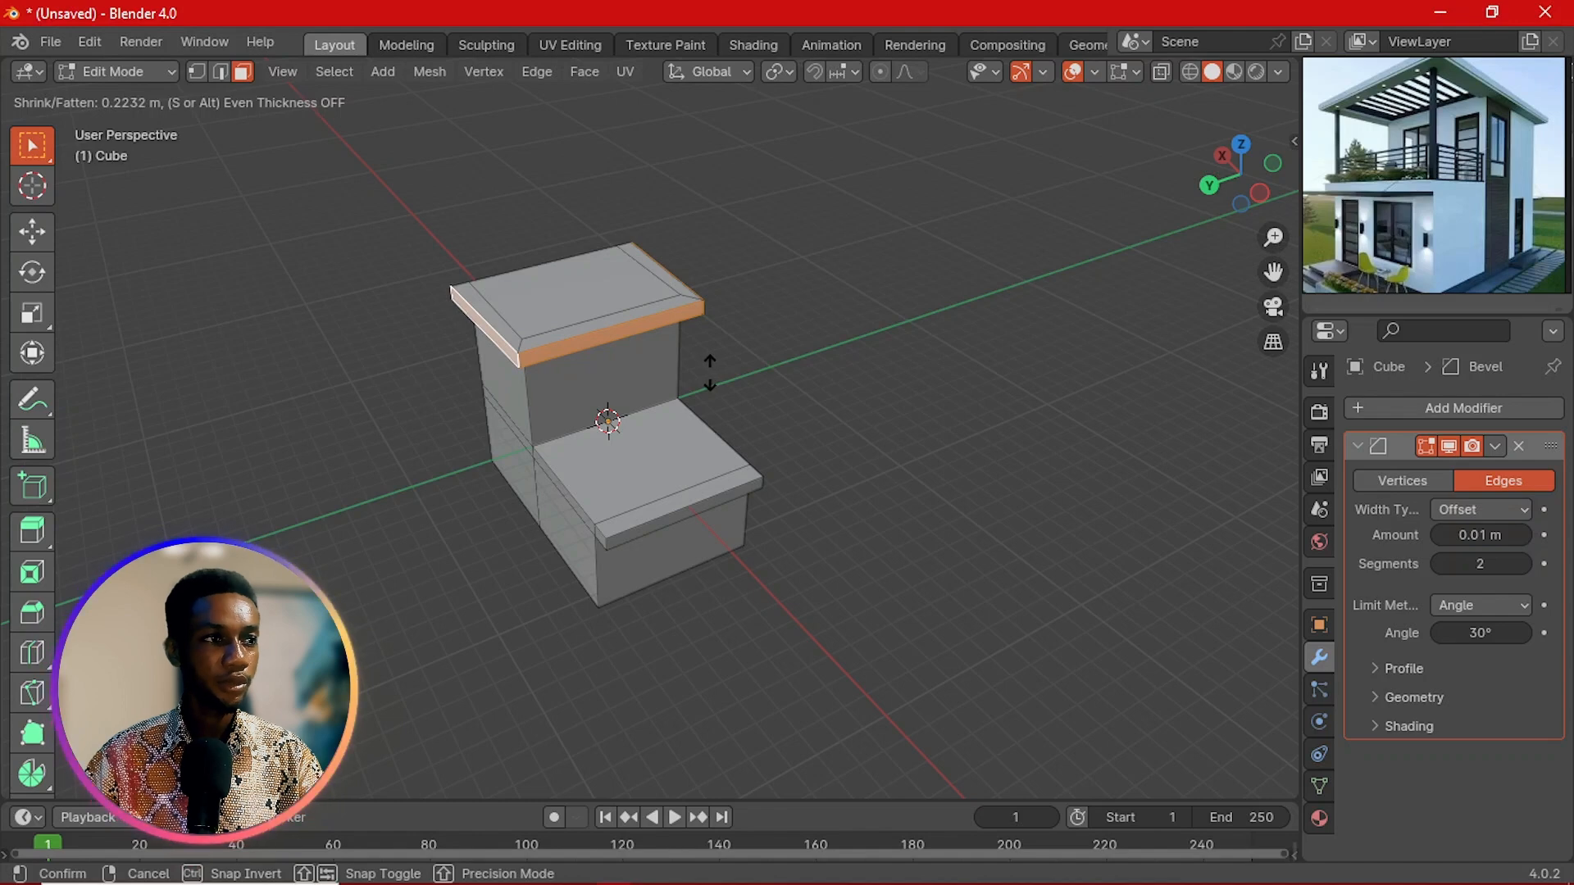
pyautogui.click(710, 373)
# Step: Extrude the roof slab's −X end face outward across the terrace until it reaches past the terrace's outer edge
pyautogui.moveTo(590, 339); pyautogui.dragTo(702, 343, button='middle')
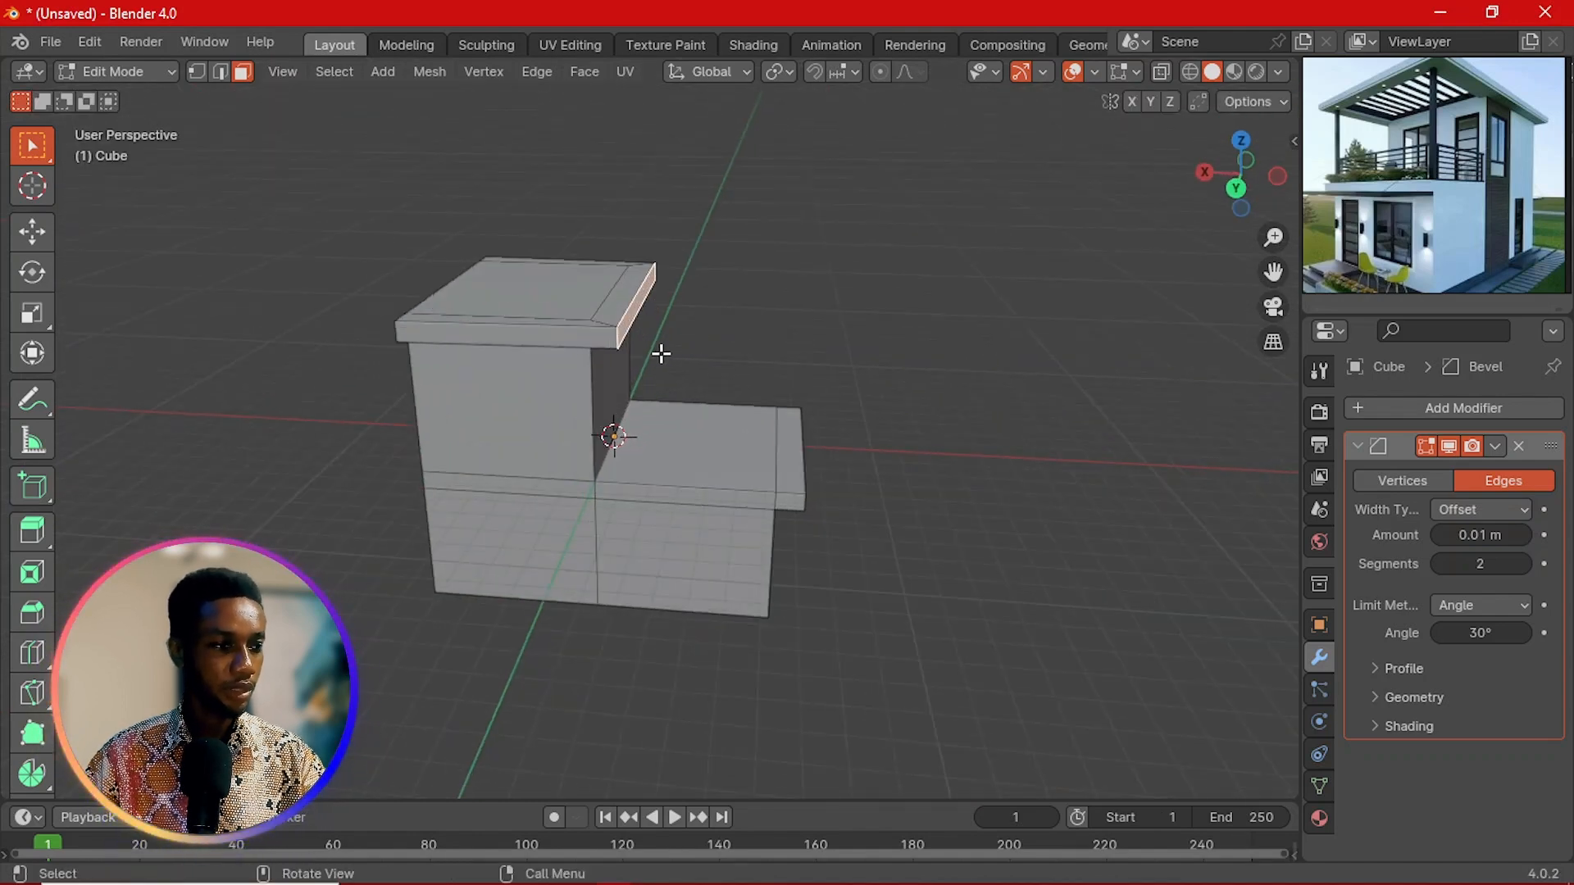
pyautogui.press('`')
pyautogui.click(664, 318)
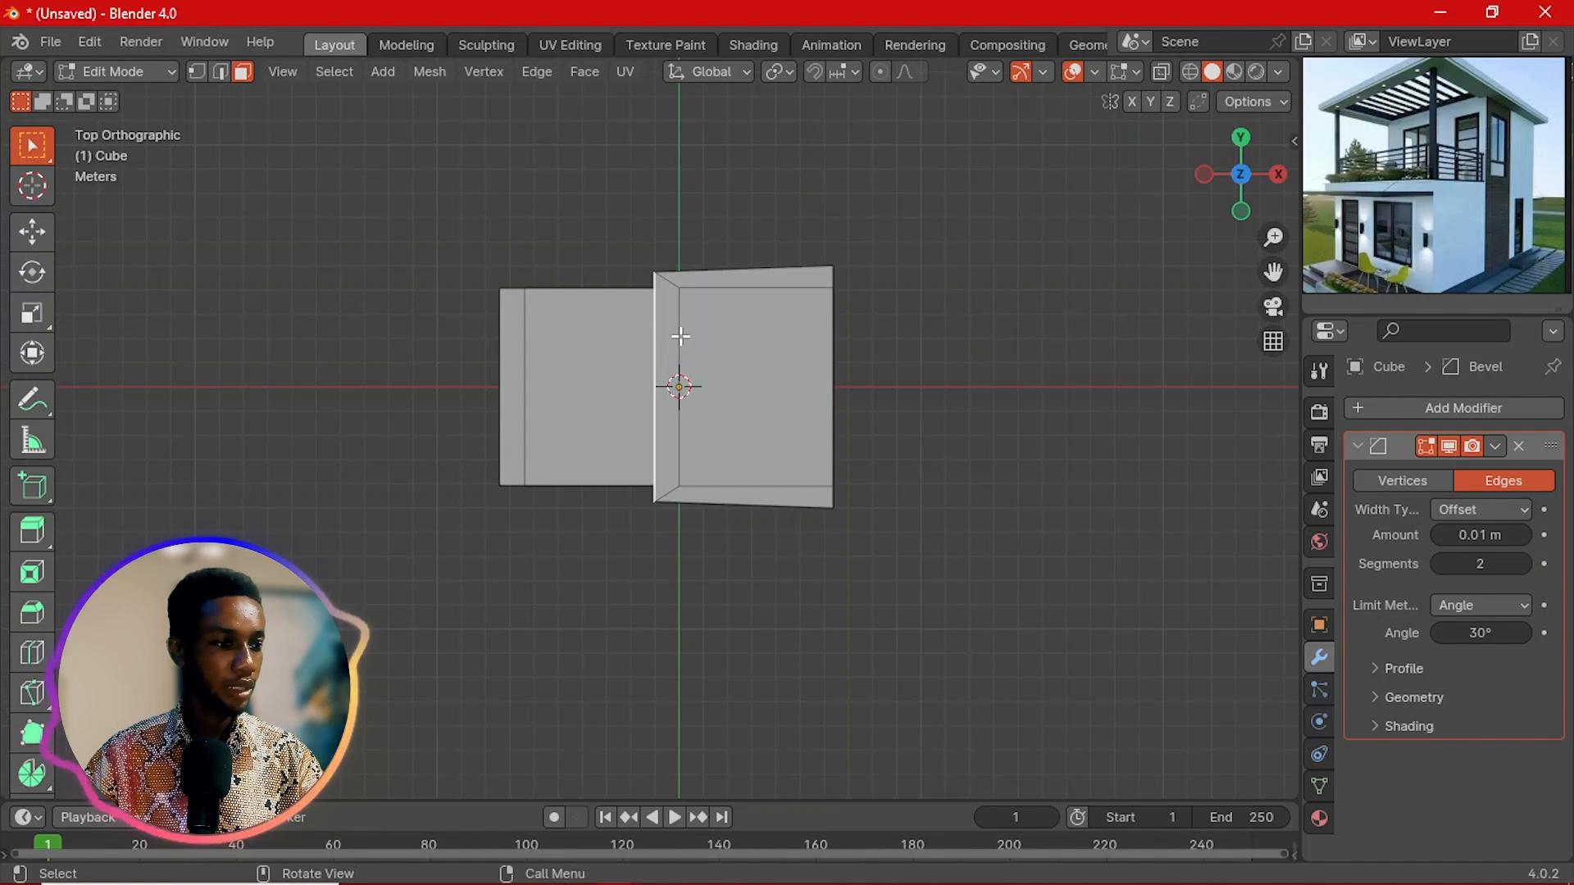
pyautogui.press('e')
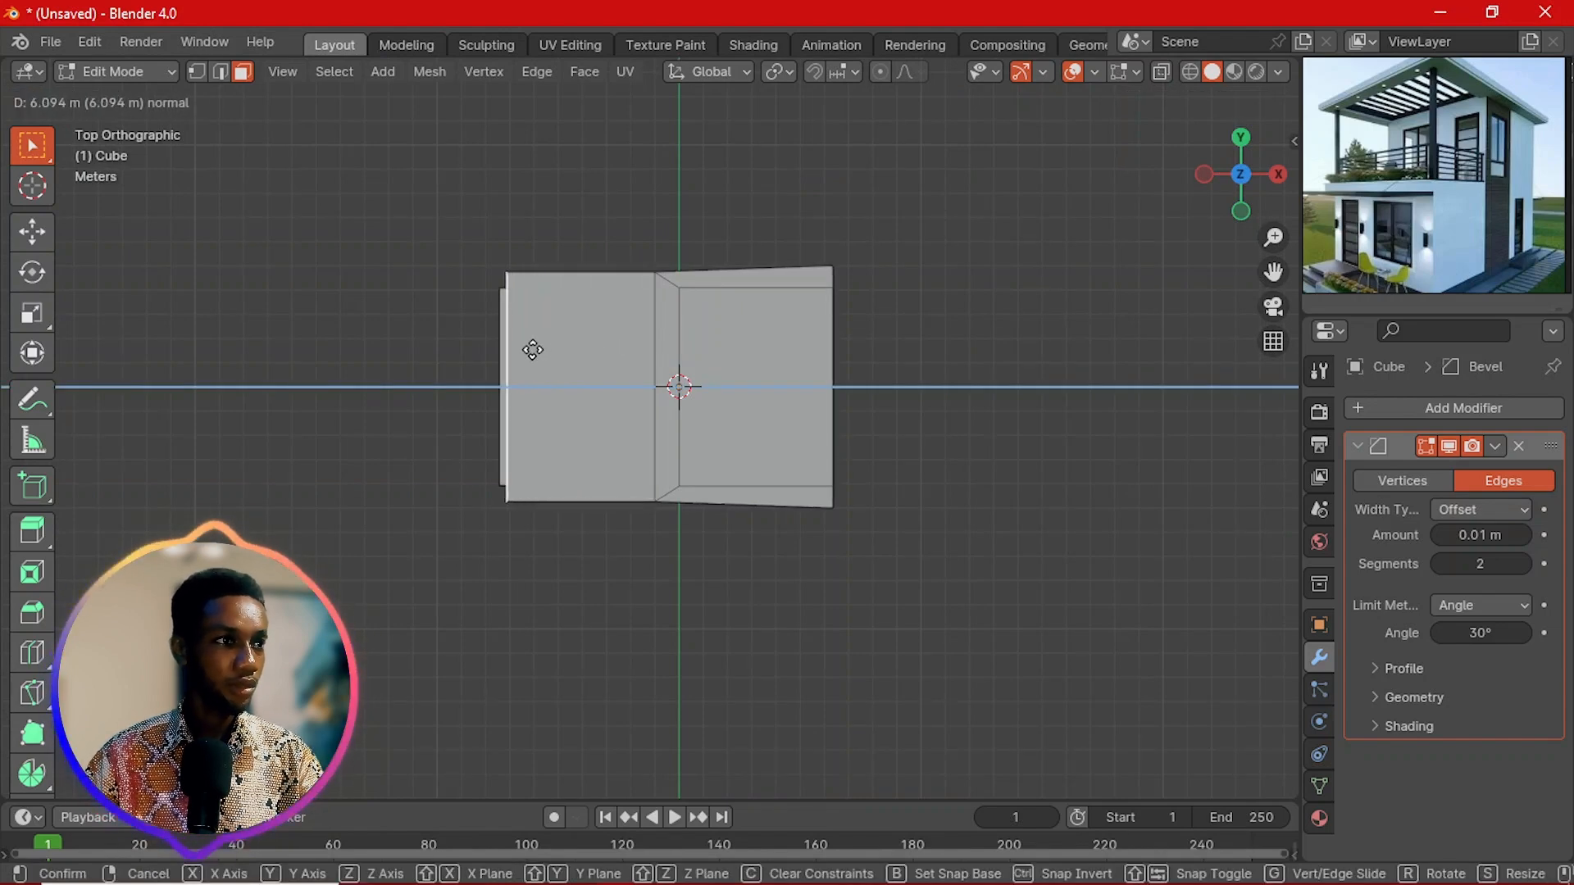
pyautogui.click(474, 379)
pyautogui.moveTo(606, 317); pyautogui.dragTo(757, 395, button='middle')
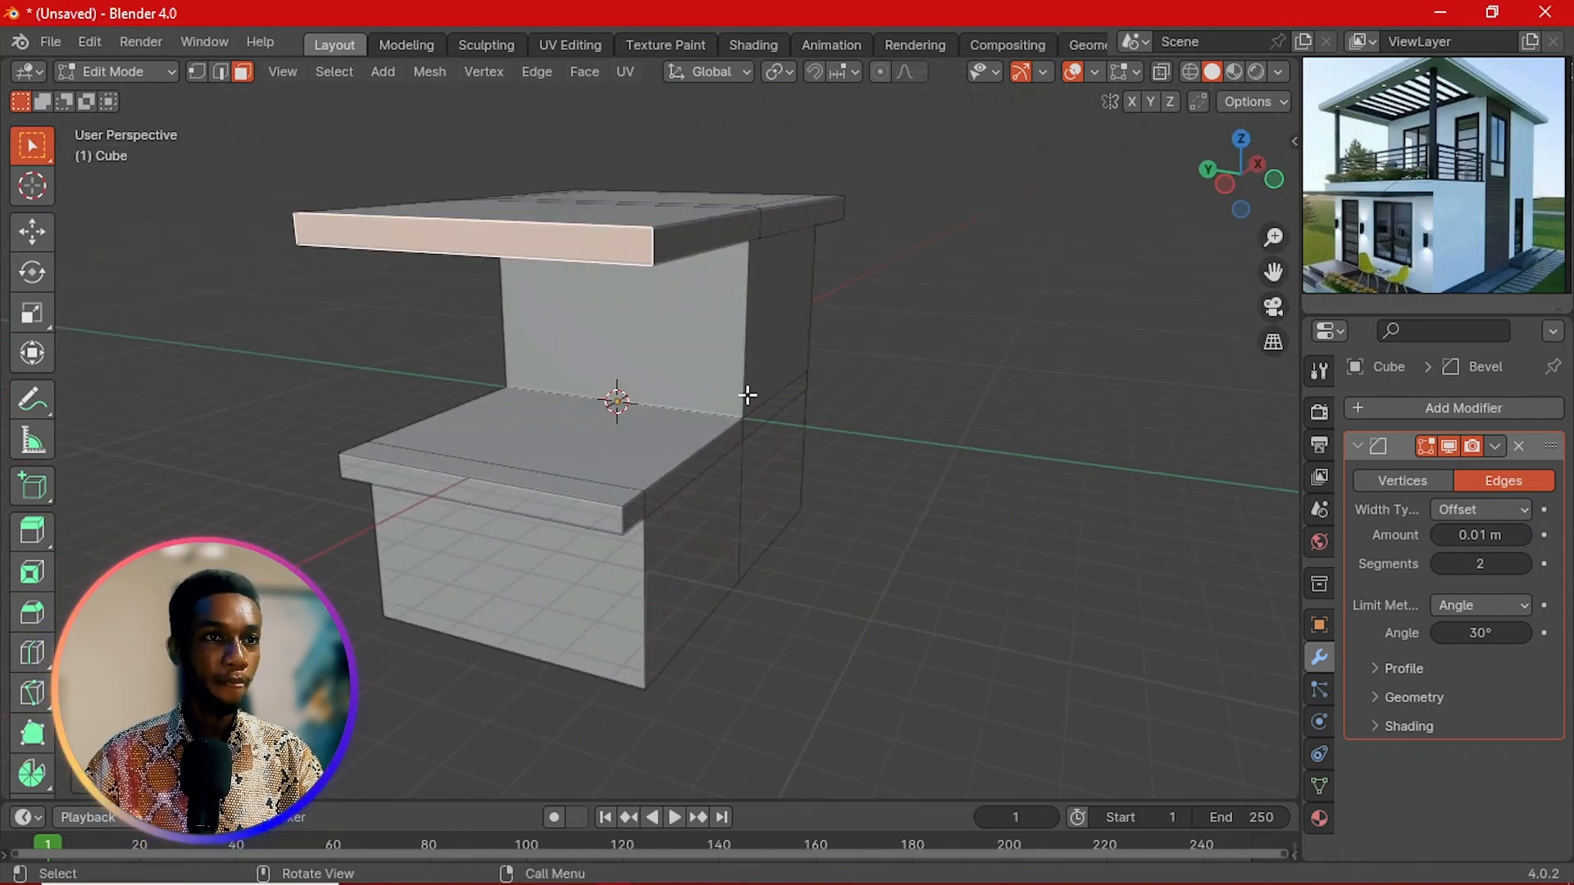
# Step: Add two evenly spaced loop cuts running lengthwise along X through the roof slab and the house body
pyautogui.click(947, 419)
pyautogui.press('Tab')
pyautogui.moveTo(941, 418); pyautogui.dragTo(656, 421, button='middle')
pyautogui.press('Tab')
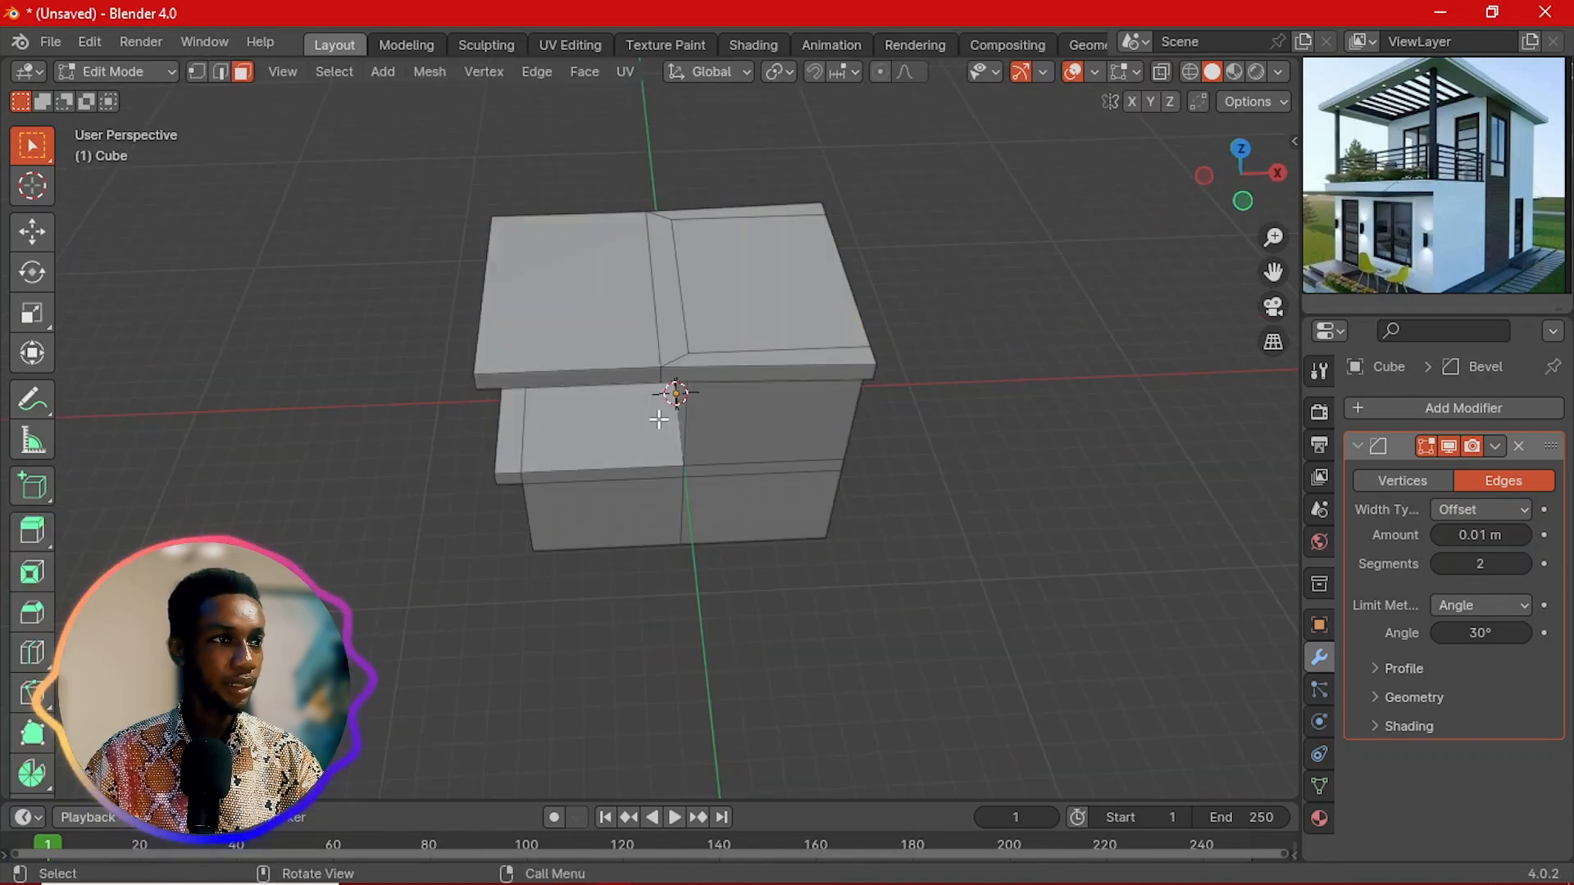
pyautogui.moveTo(622, 354); pyautogui.dragTo(748, 386, button='middle')
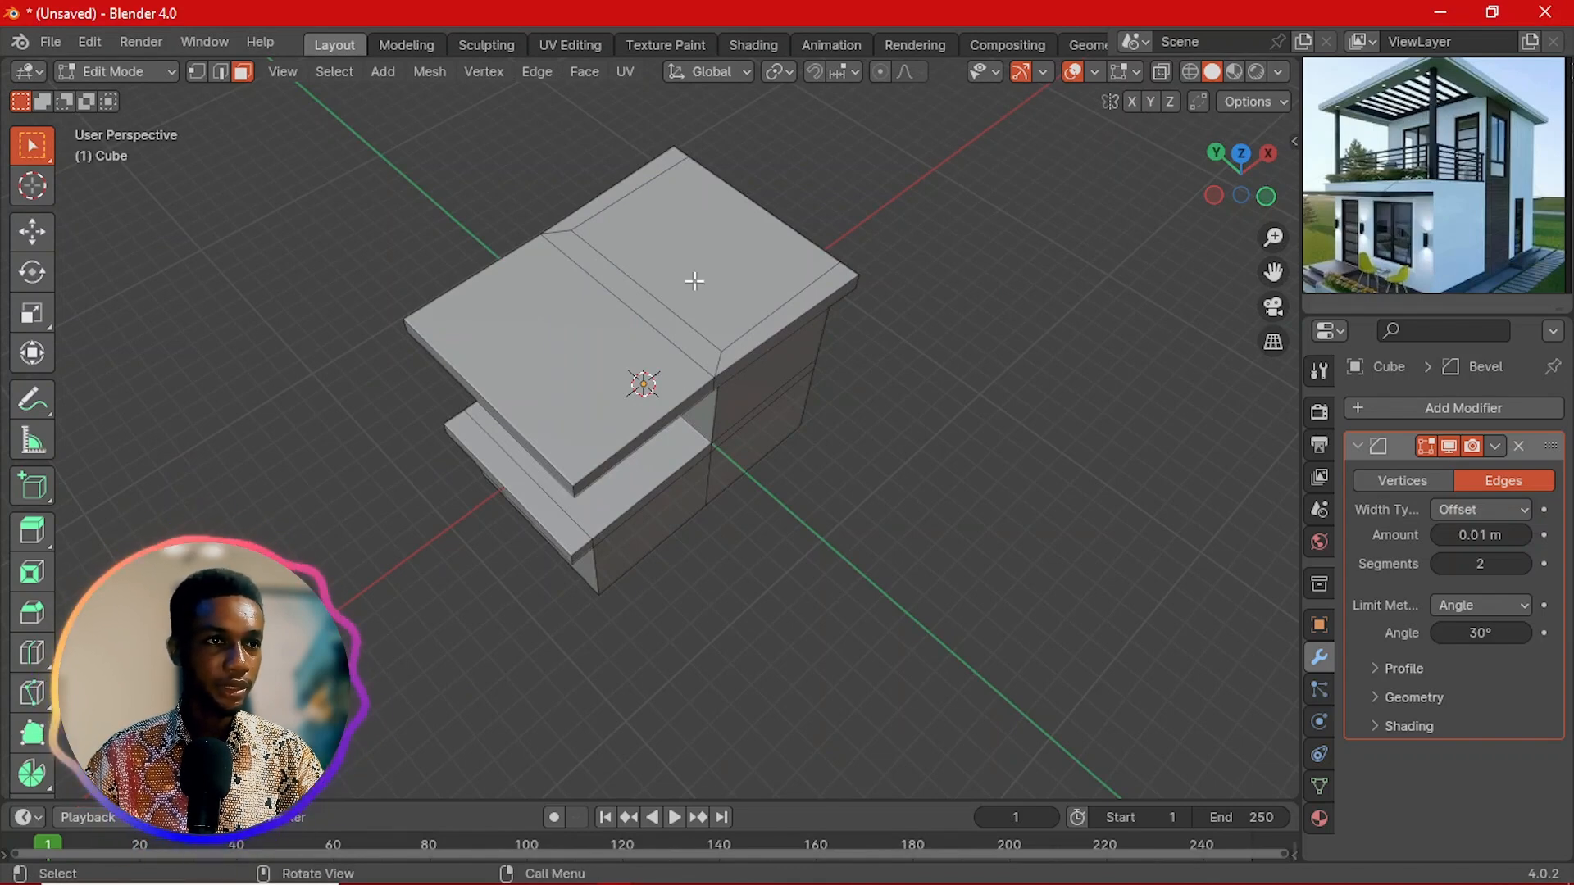
pyautogui.moveTo(643, 337); pyautogui.dragTo(702, 380, button='middle')
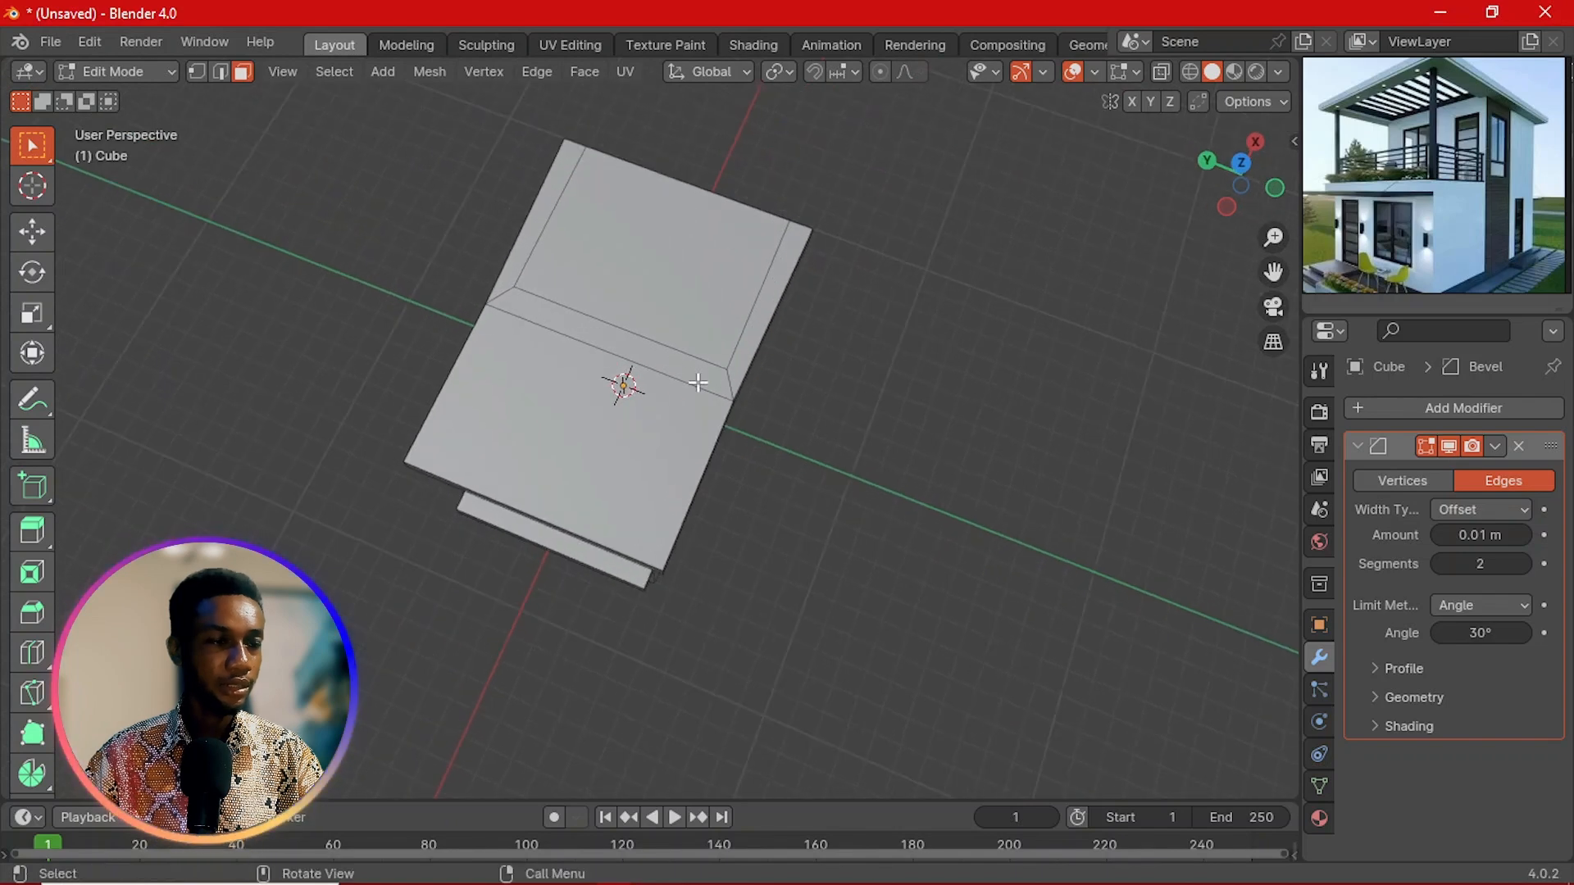
pyautogui.hotkey('ctrl', 'r')
pyautogui.click(693, 386)
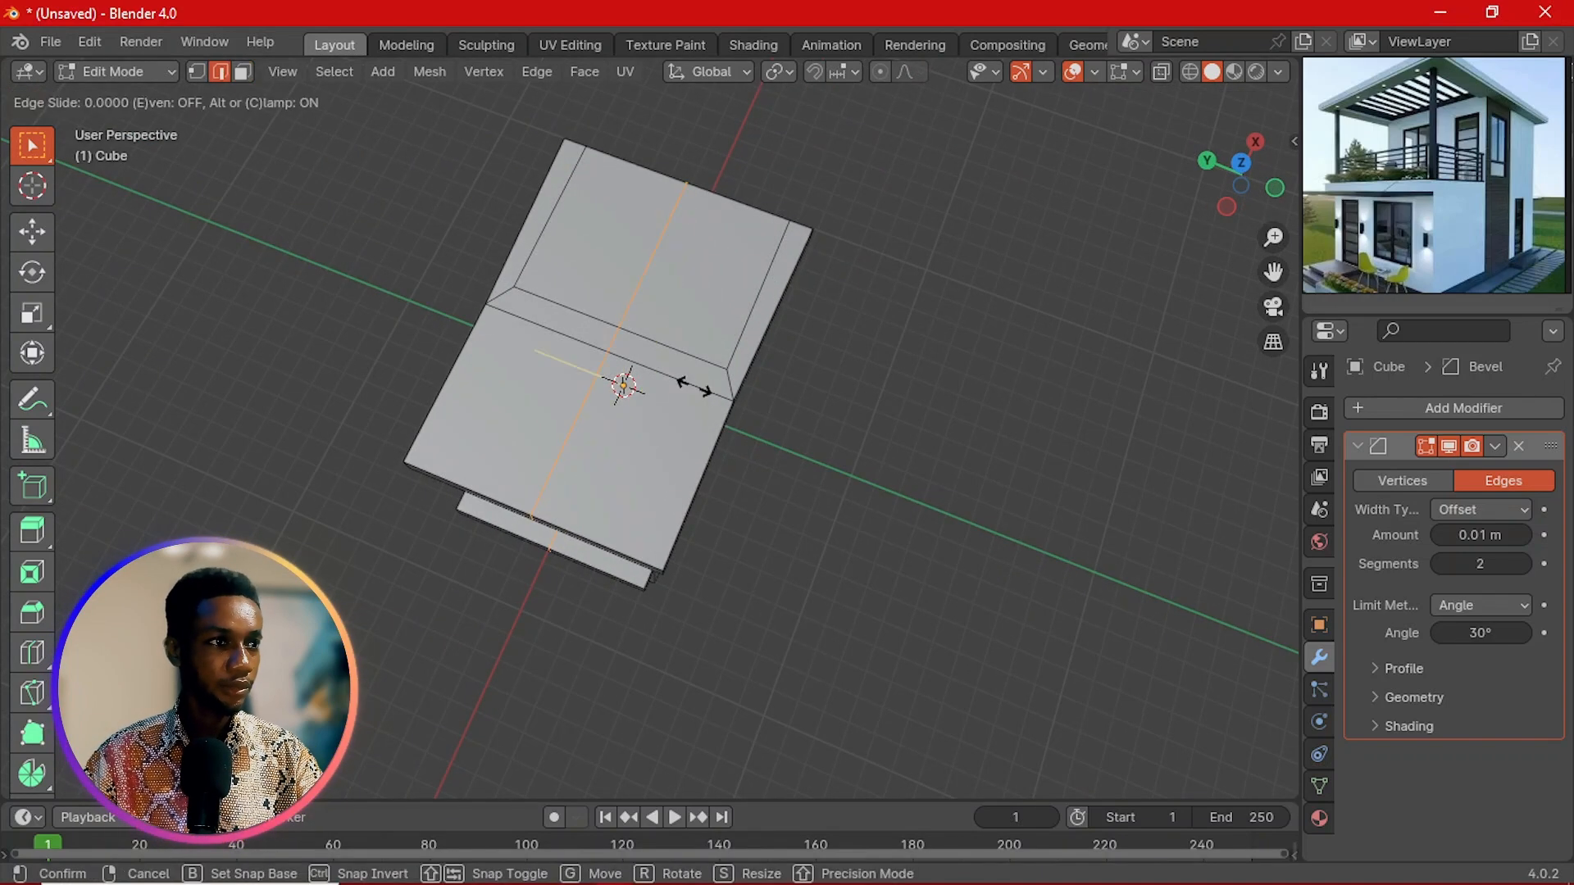
pyautogui.rightClick(685, 385)
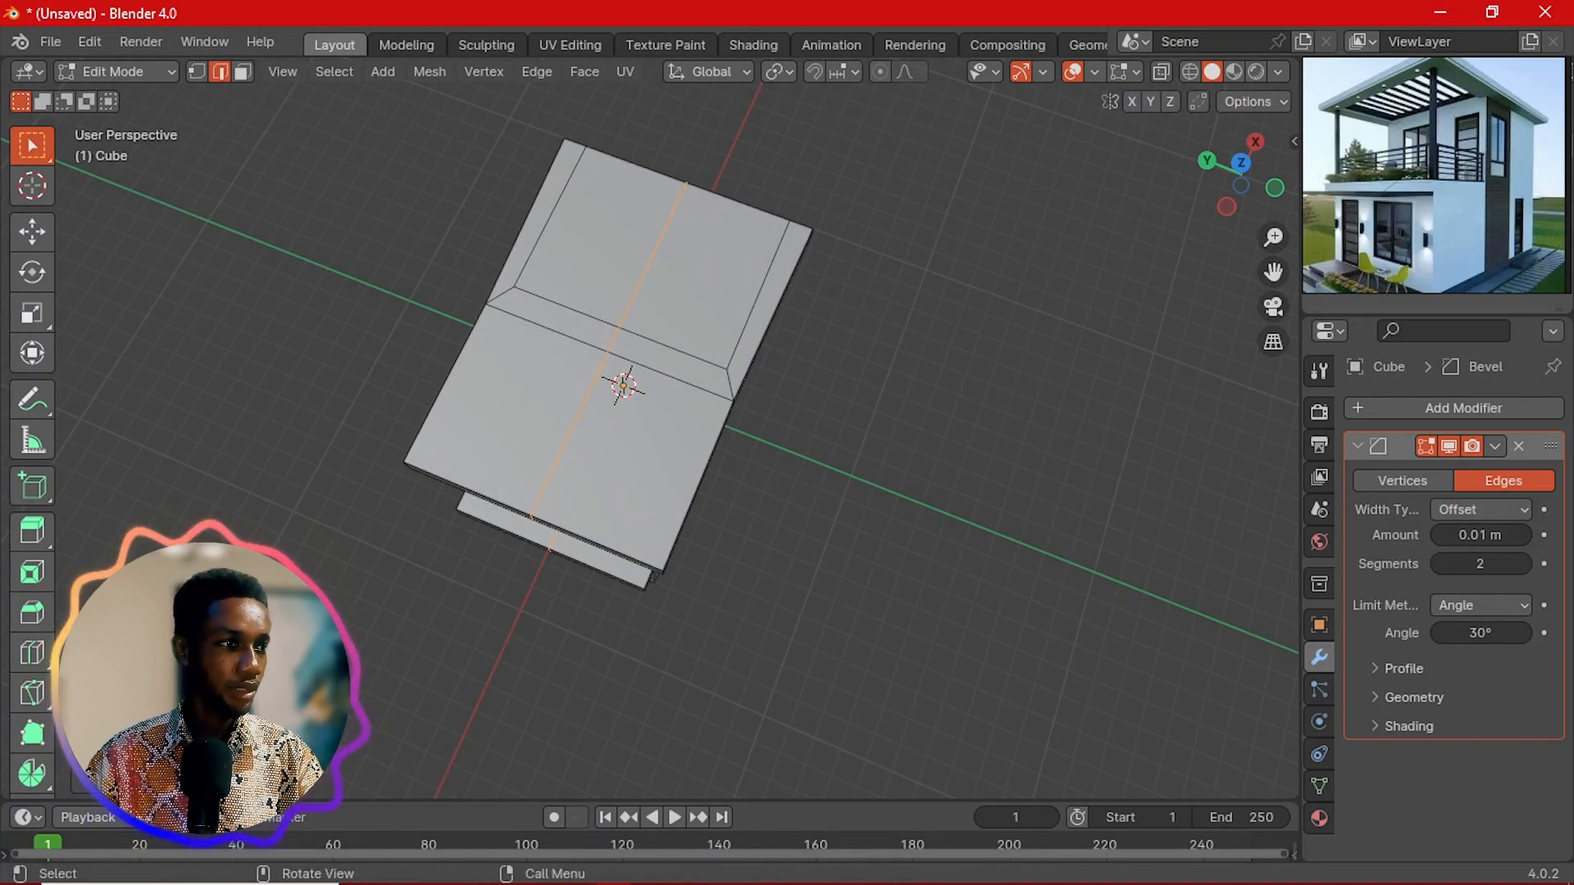
pyautogui.click(147, 779)
pyautogui.click(377, 575)
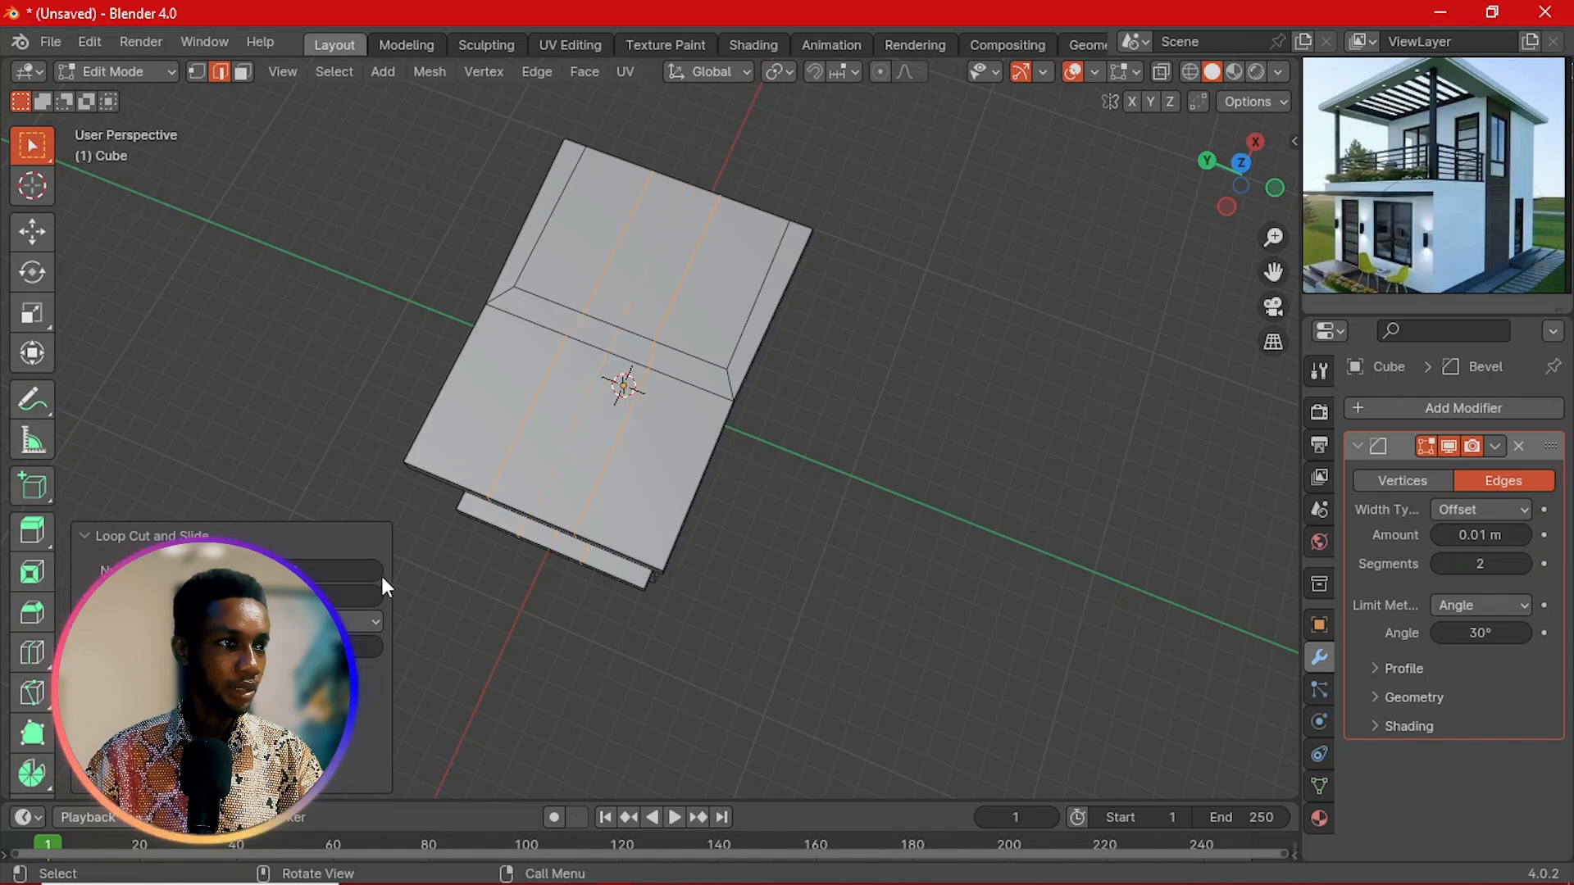
pyautogui.press('s')
pyautogui.press('x')
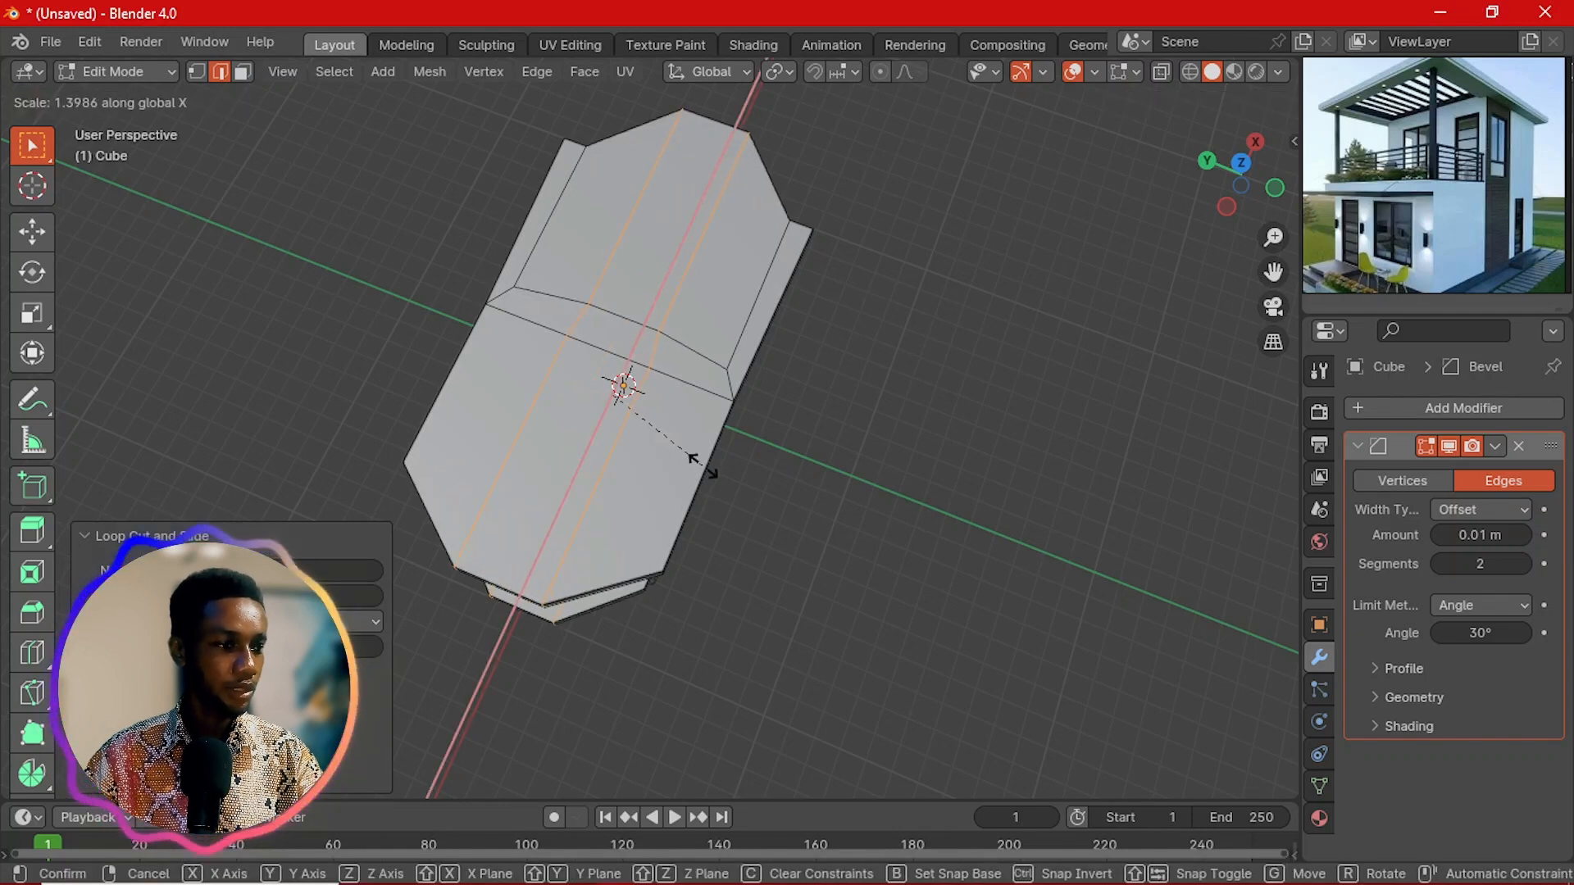
pyautogui.rightClick(703, 466)
# Step: Scale the two lengthwise loops apart along Y by a factor of about 2.2, towards the roof's side edges
pyautogui.press('s')
pyautogui.press('z')
pyautogui.press('y')
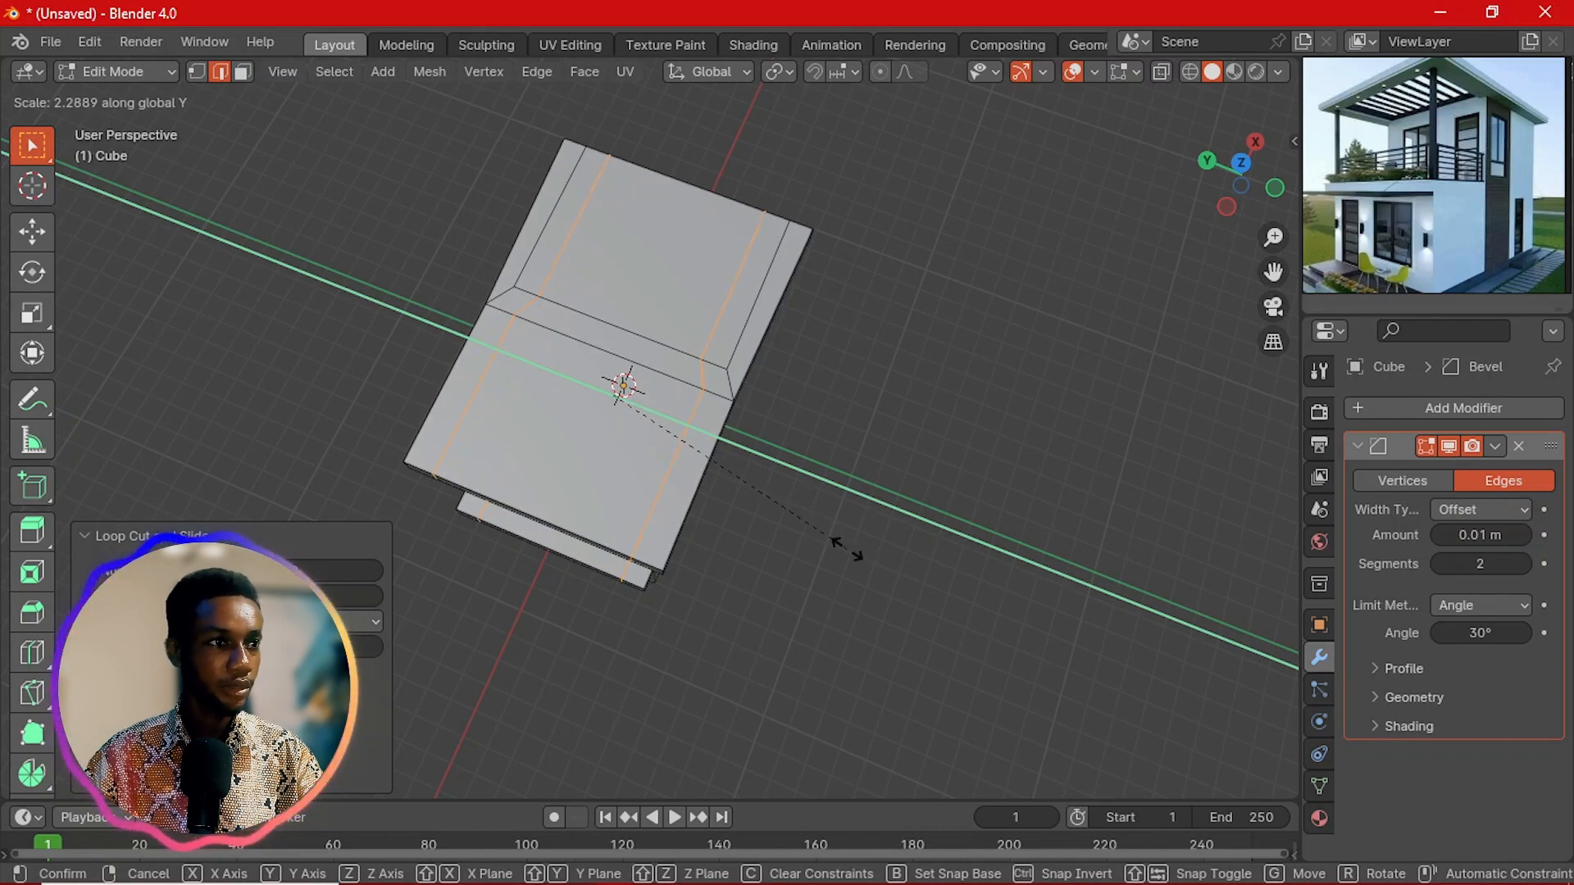
pyautogui.click(748, 507)
# Step: Add two crosswise loop cuts to the roof's terrace part, one slid close to the upper storey, the other close to the outer end
pyautogui.hotkey('ctrl', 'r')
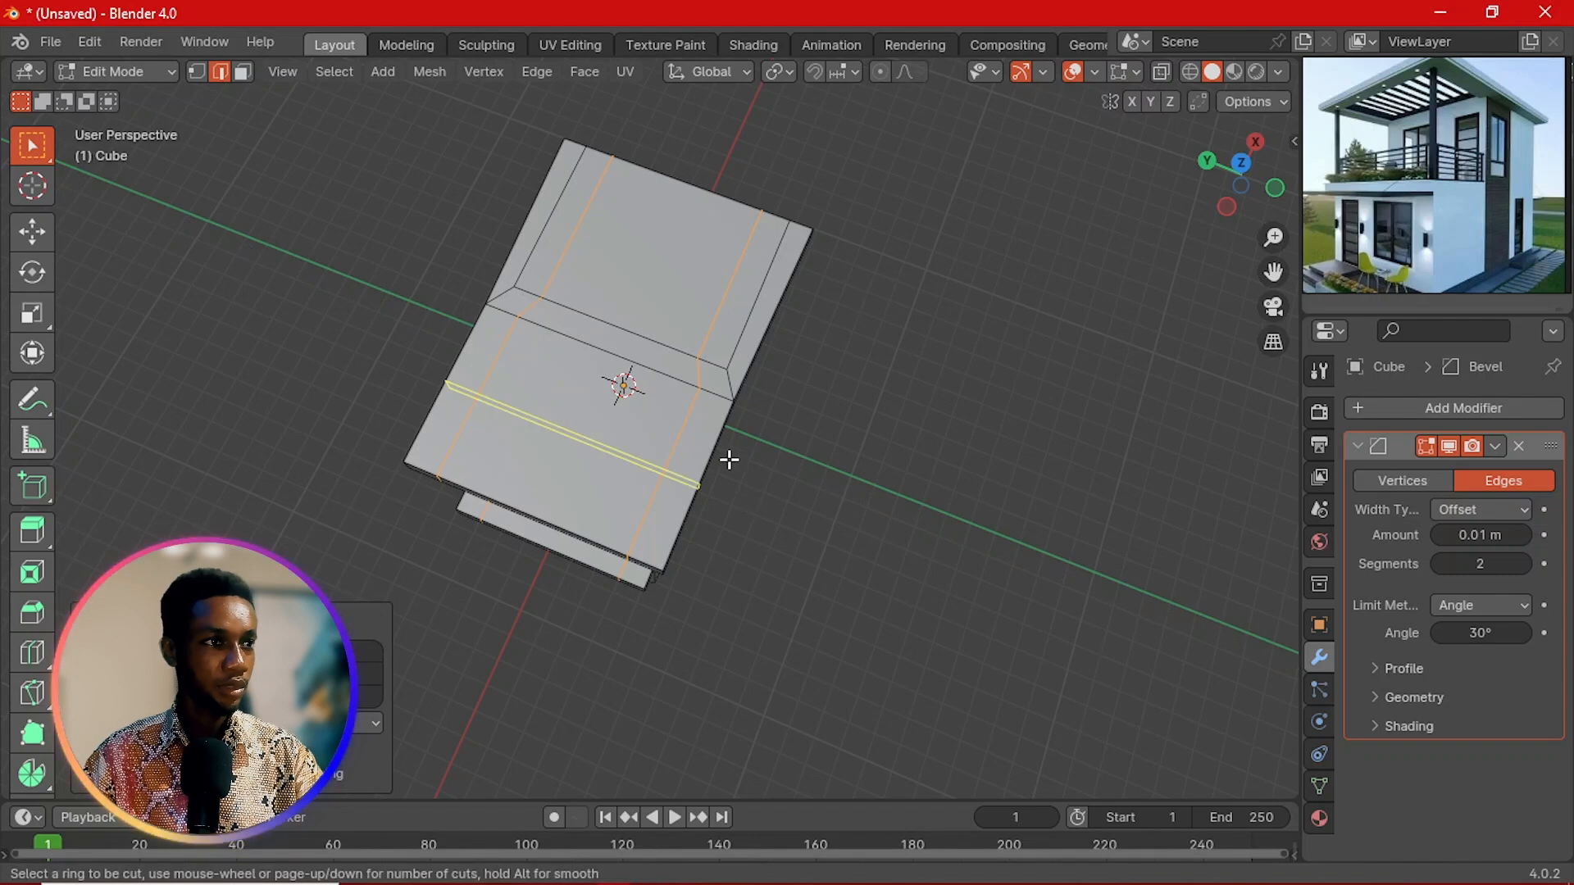
pyautogui.click(728, 453)
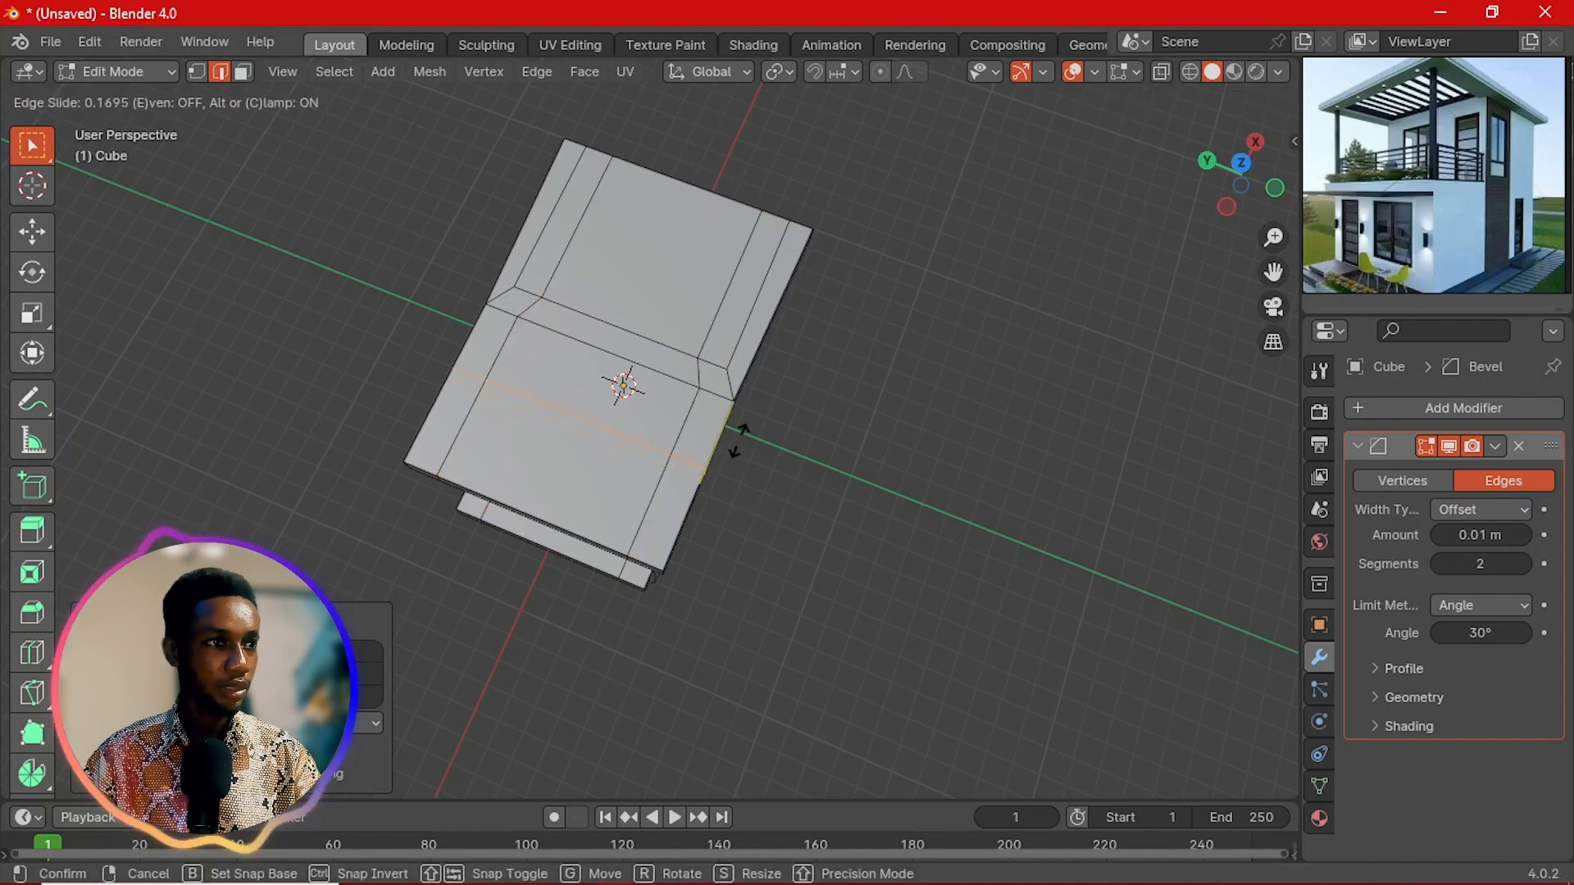
pyautogui.click(765, 400)
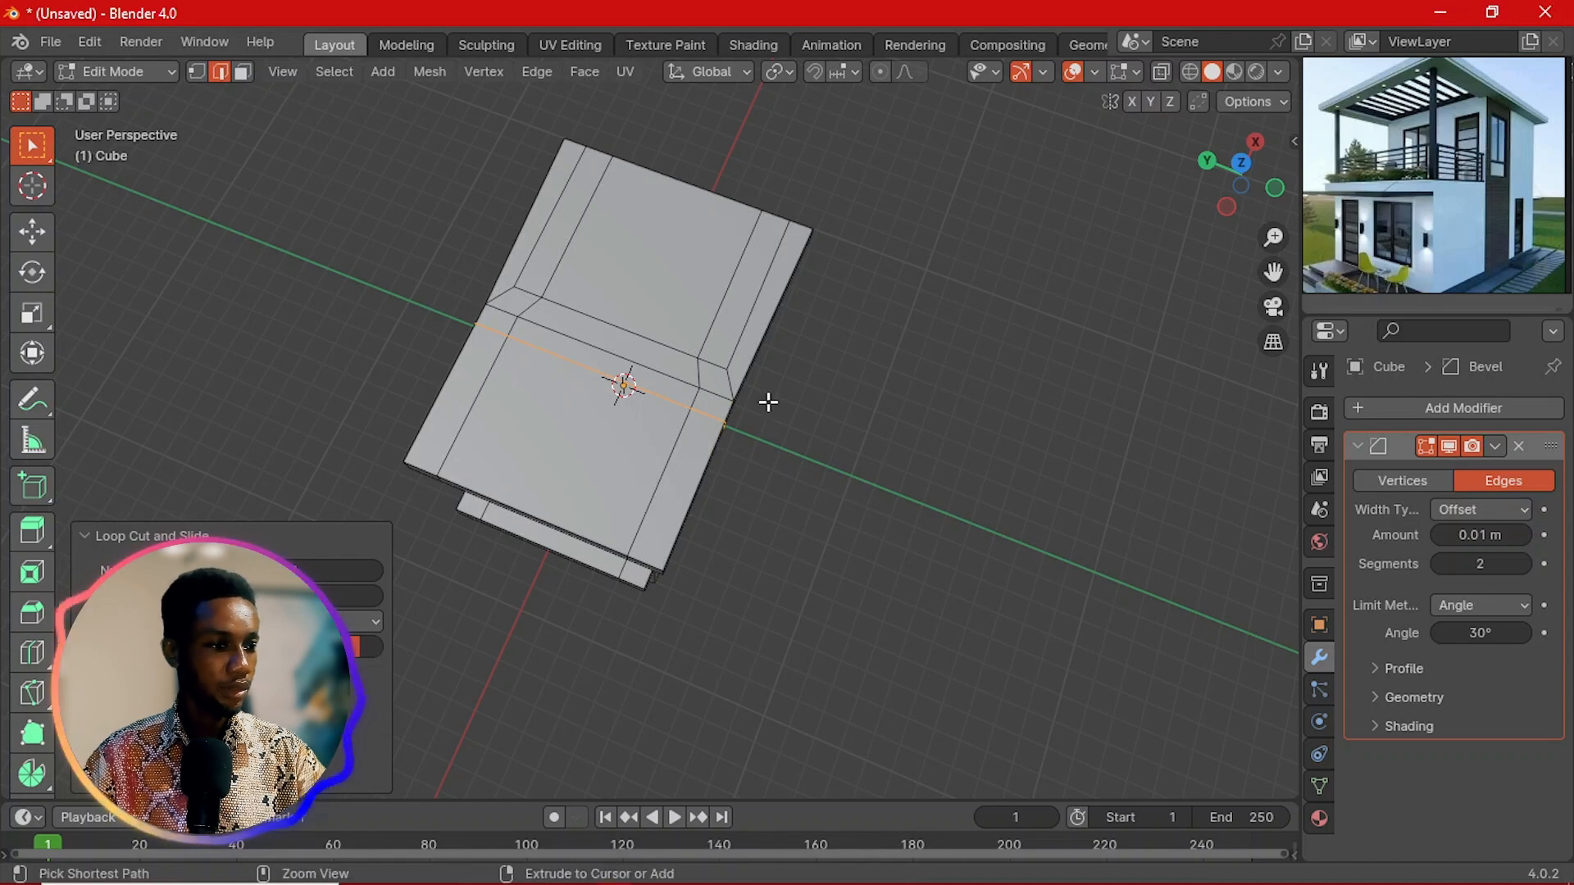
pyautogui.hotkey('ctrl', 'r')
pyautogui.click(738, 490)
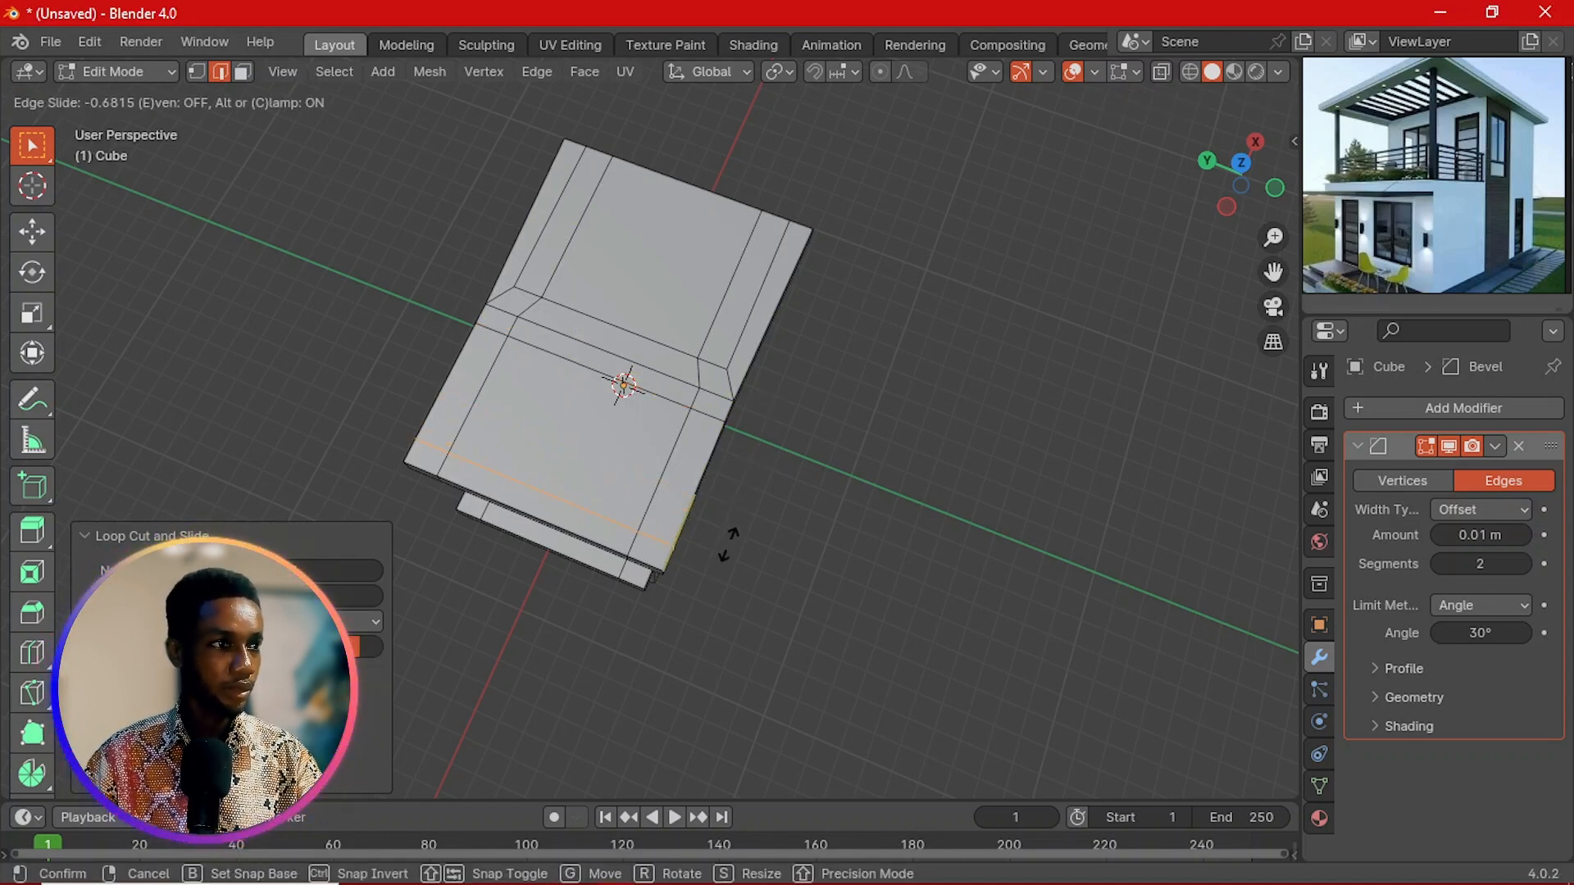
pyautogui.click(728, 544)
# Step: Select the four Y-running edges bounding the terrace roof's central panel, two on the top and two on the underside
pyautogui.moveTo(611, 579); pyautogui.dragTo(853, 413, button='middle')
pyautogui.scroll(-1, 805, 474)
pyautogui.scroll(-1, 853, 413)
pyautogui.scroll(3, 620, 403)
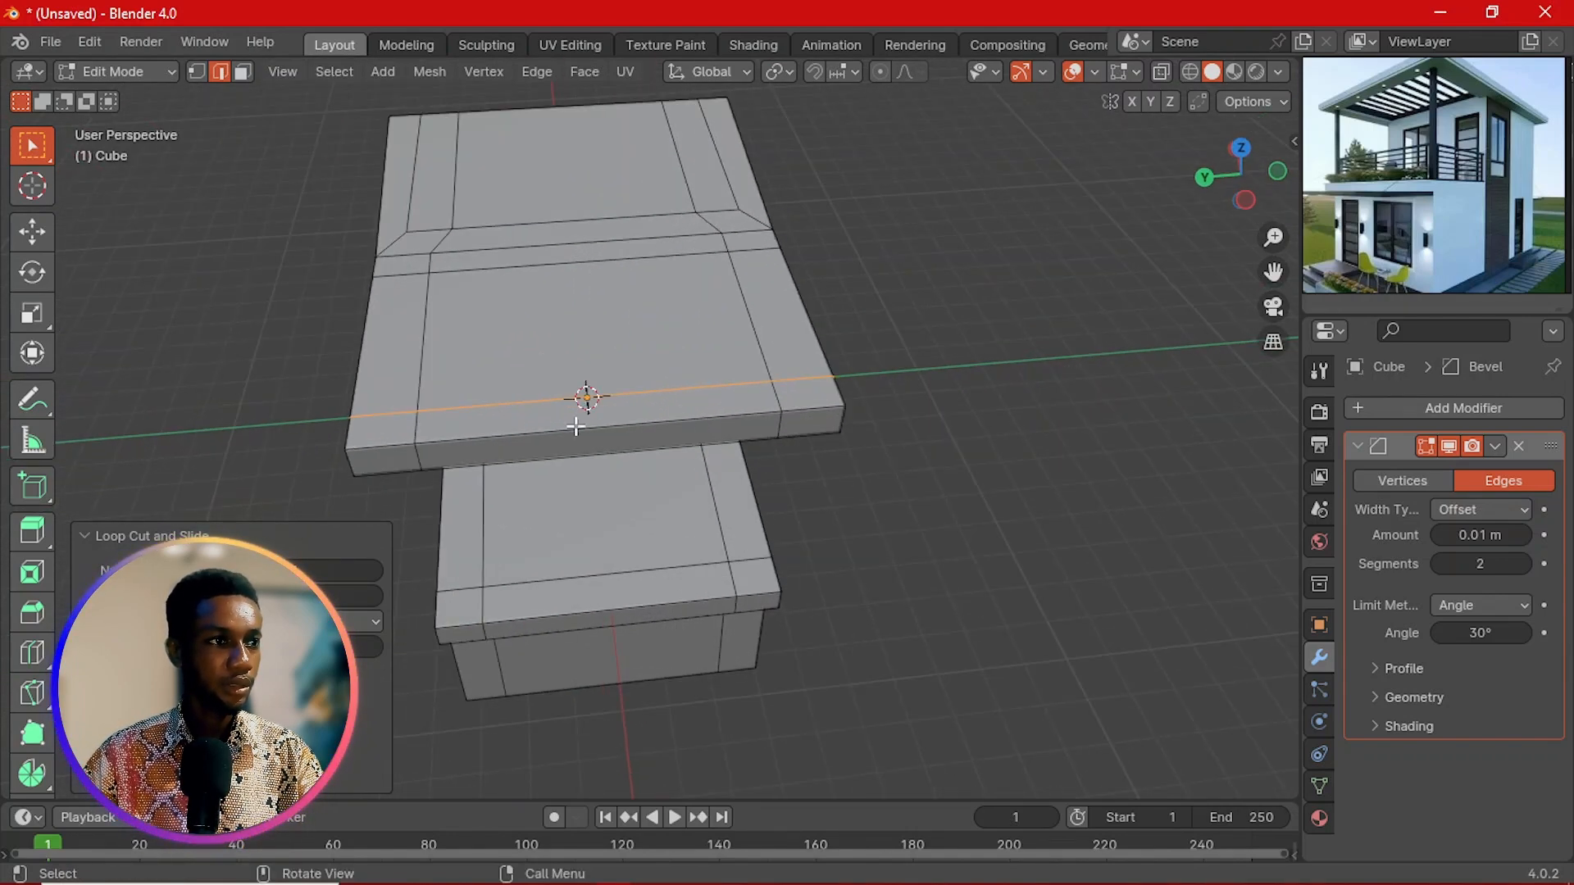
pyautogui.moveTo(576, 426); pyautogui.dragTo(590, 437, button='middle')
pyautogui.moveTo(659, 414); pyautogui.dragTo(621, 420)
pyautogui.keyDown('alt'); pyautogui.click(622, 271); pyautogui.keyUp('alt')
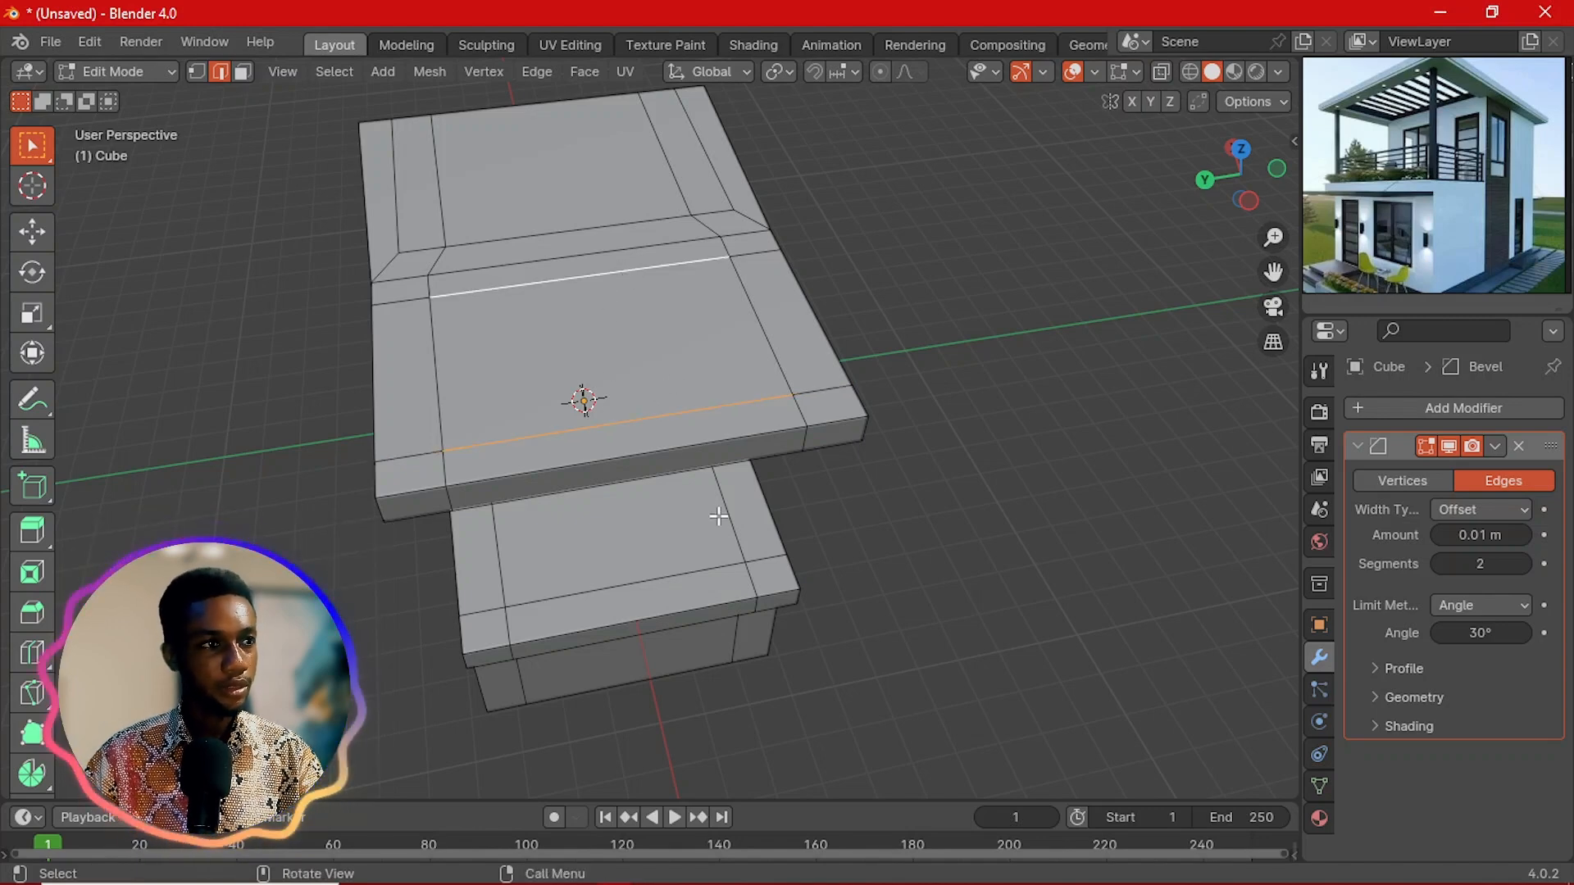
pyautogui.moveTo(721, 516); pyautogui.dragTo(670, 376, button='middle')
pyautogui.scroll(1, 660, 309)
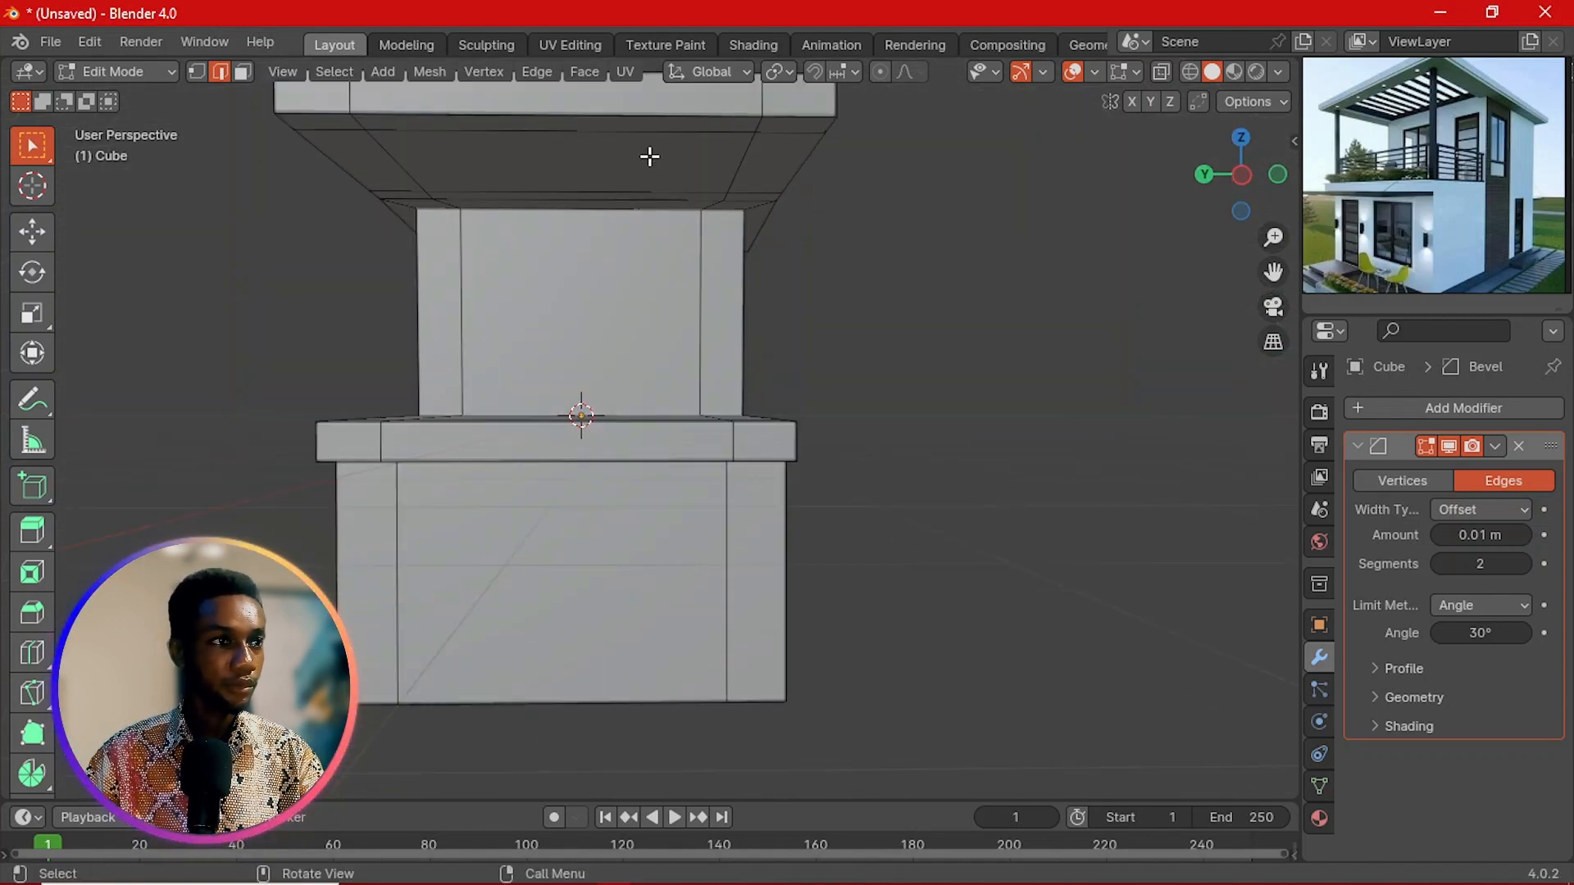
pyautogui.keyDown('alt'); pyautogui.keyDown('shift'); pyautogui.click(649, 191); pyautogui.keyUp('shift'); pyautogui.keyUp('alt')
pyautogui.scroll(-2, 636, 229)
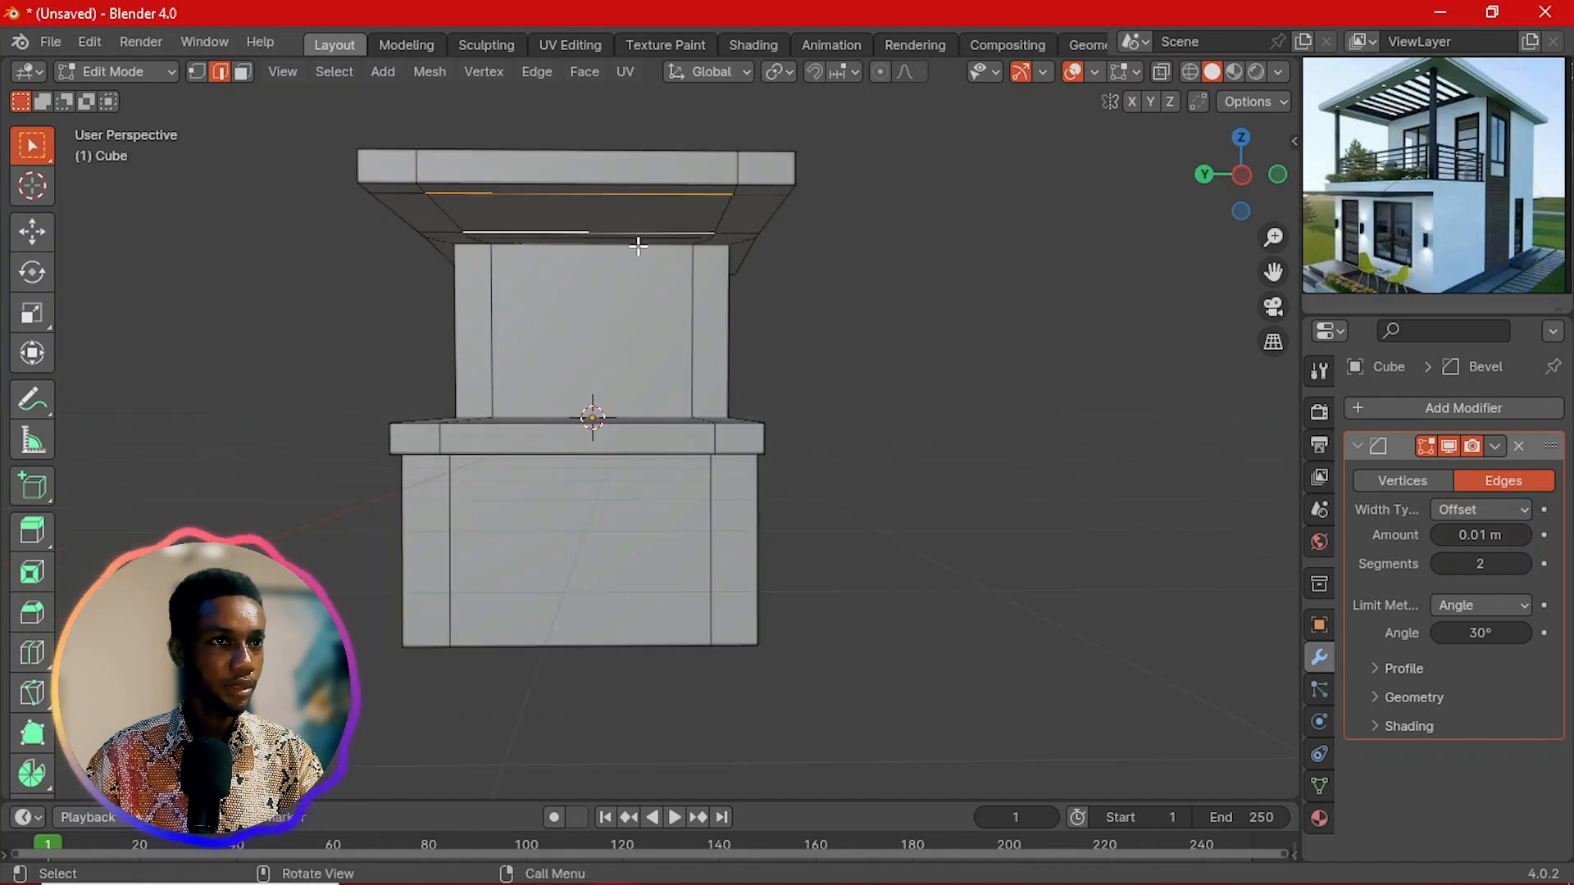
pyautogui.moveTo(734, 407); pyautogui.dragTo(766, 552, button='middle')
pyautogui.scroll(2, 653, 394)
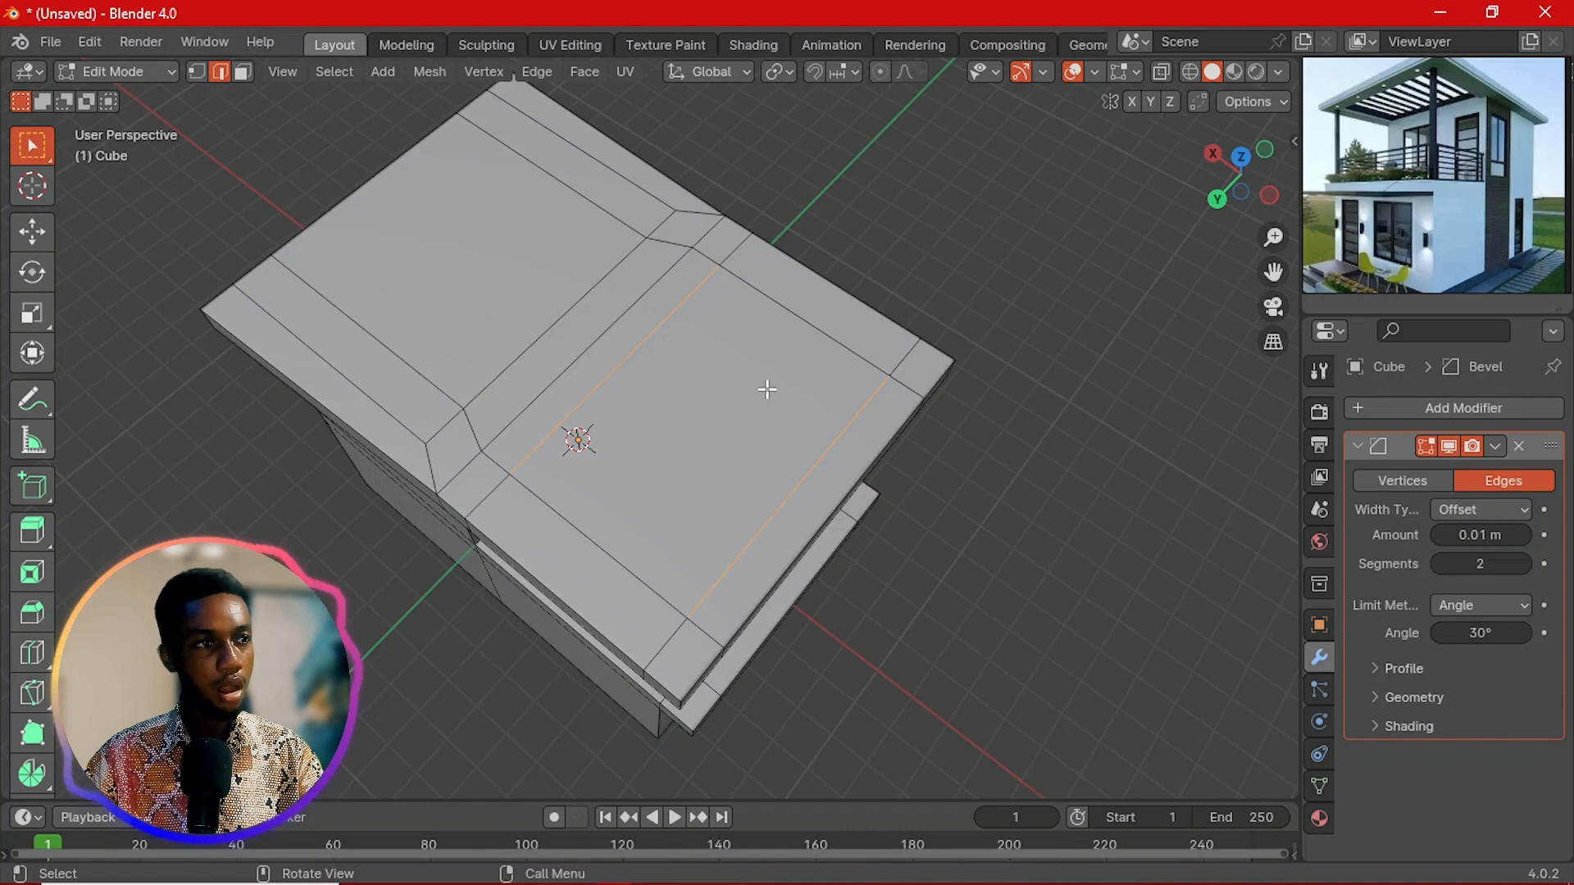
# Step: Subdivide the selected panel edges and raise the number of cuts to divide the panel into narrower strips
pyautogui.hotkey('ctrl', 'e')
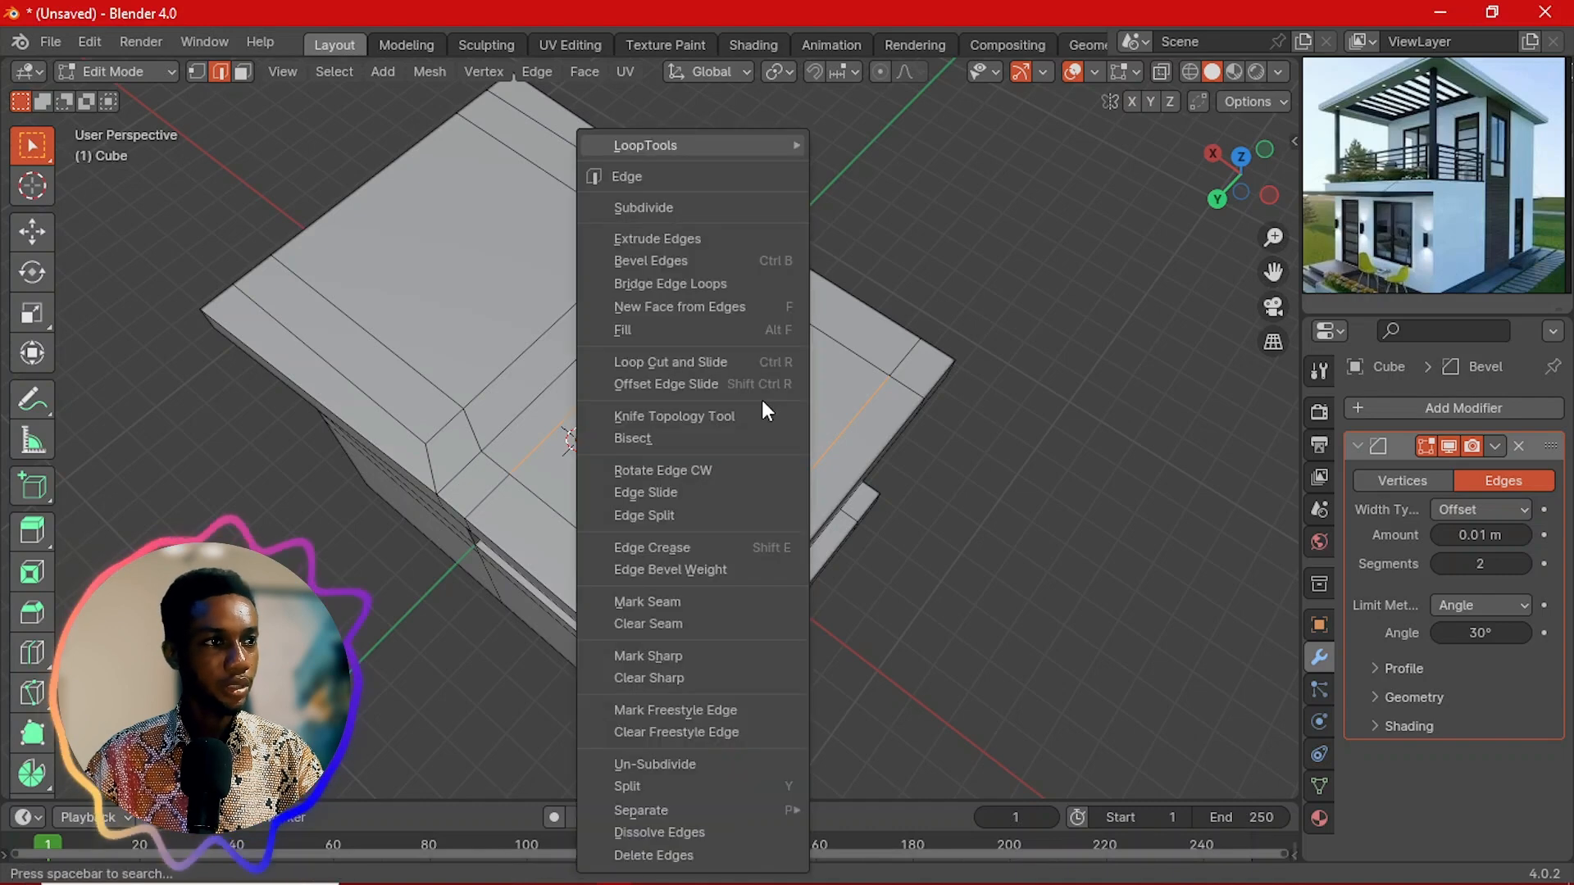
pyautogui.click(702, 206)
pyautogui.click(374, 628)
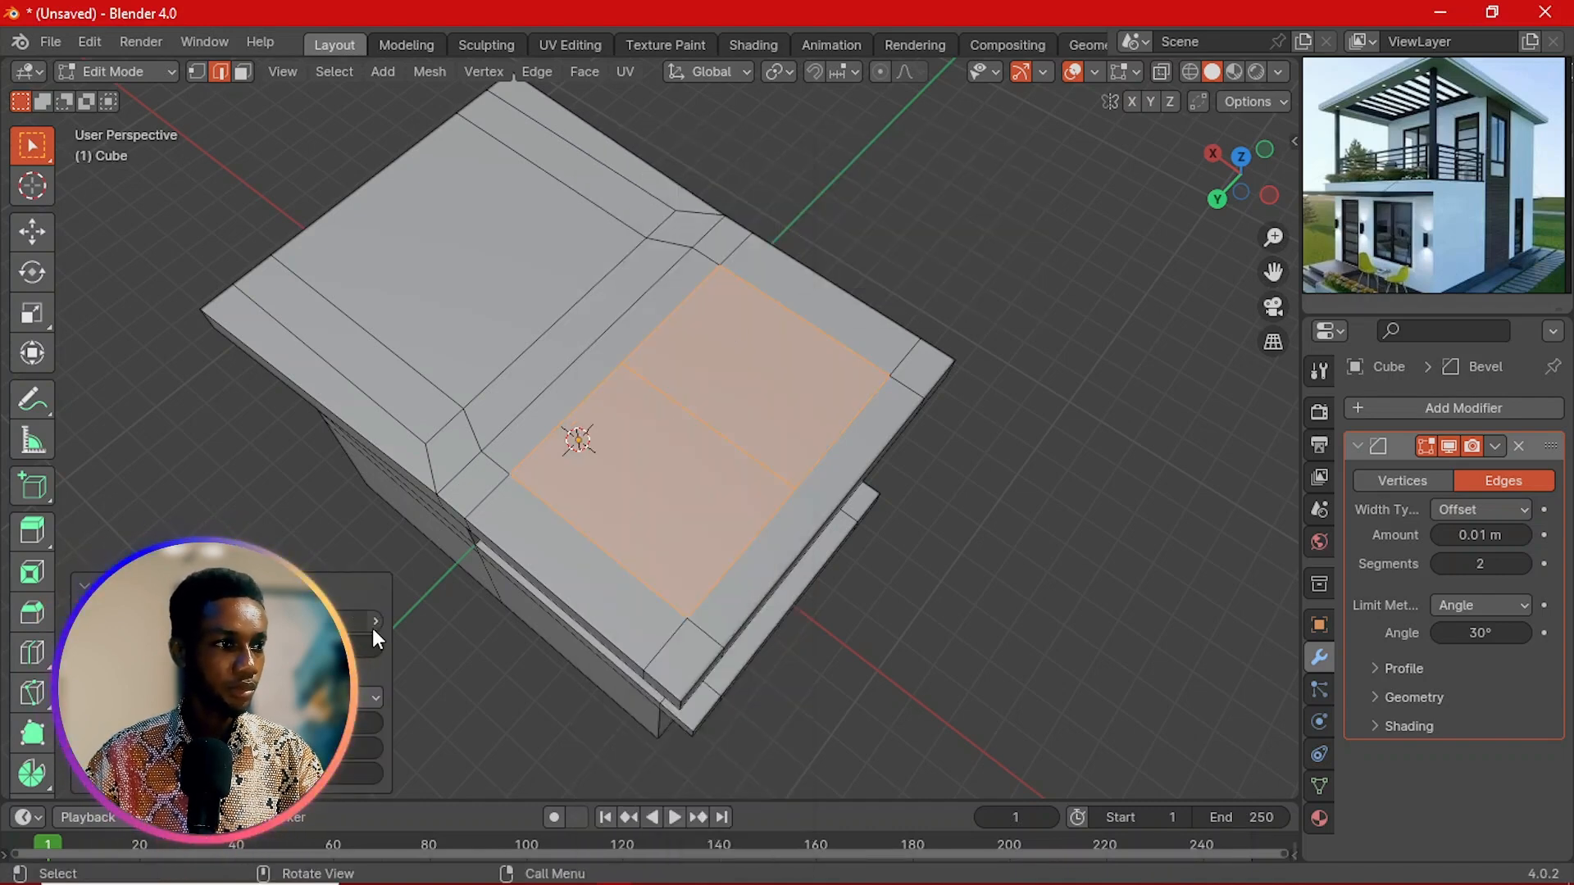
pyautogui.click(374, 628)
pyautogui.click(374, 628)
pyautogui.click(374, 627)
pyautogui.click(374, 628)
pyautogui.click(373, 628)
pyautogui.click(374, 627)
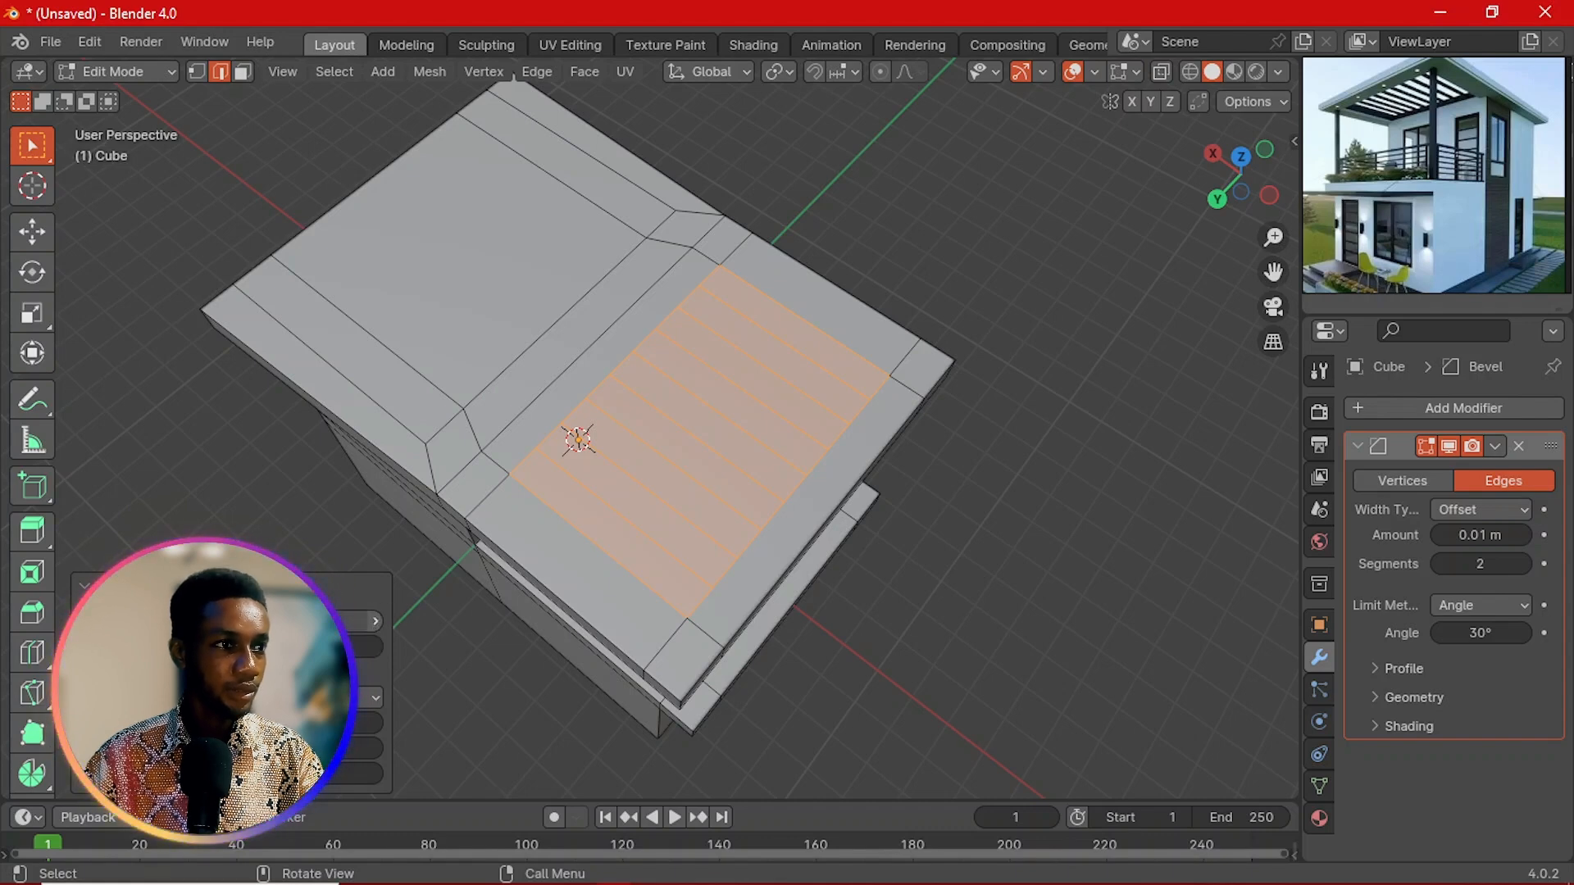
# Step: Set the subdivision of the terrace roof panel to 15 cuts
pyautogui.scroll(-4, 801, 404)
pyautogui.moveTo(801, 404); pyautogui.dragTo(668, 421, button='middle')
pyautogui.scroll(5, 668, 418)
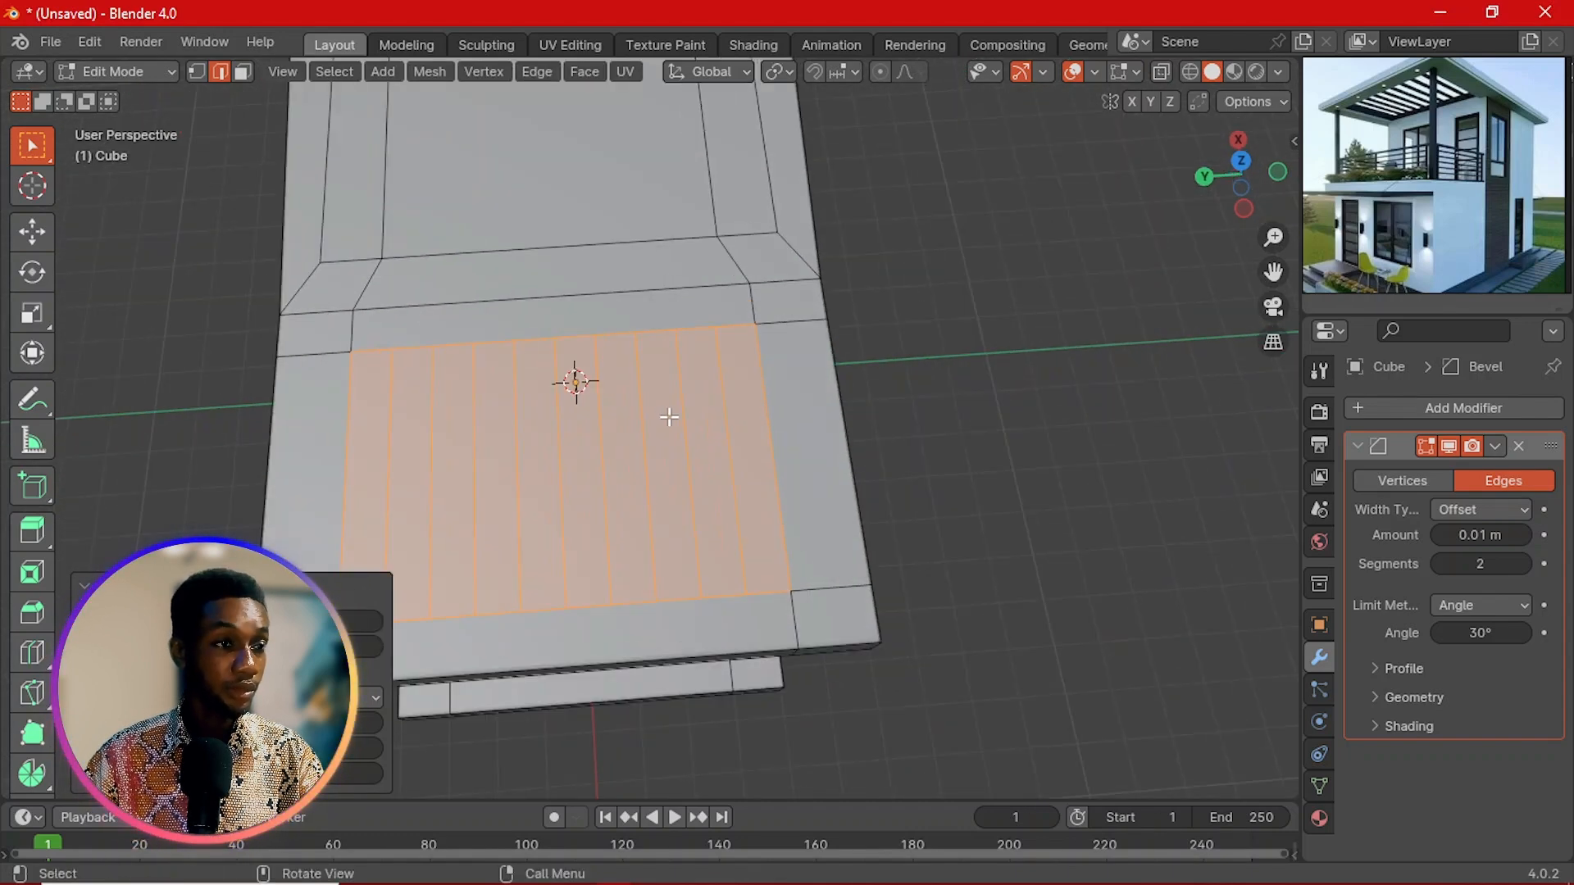
pyautogui.click(375, 620)
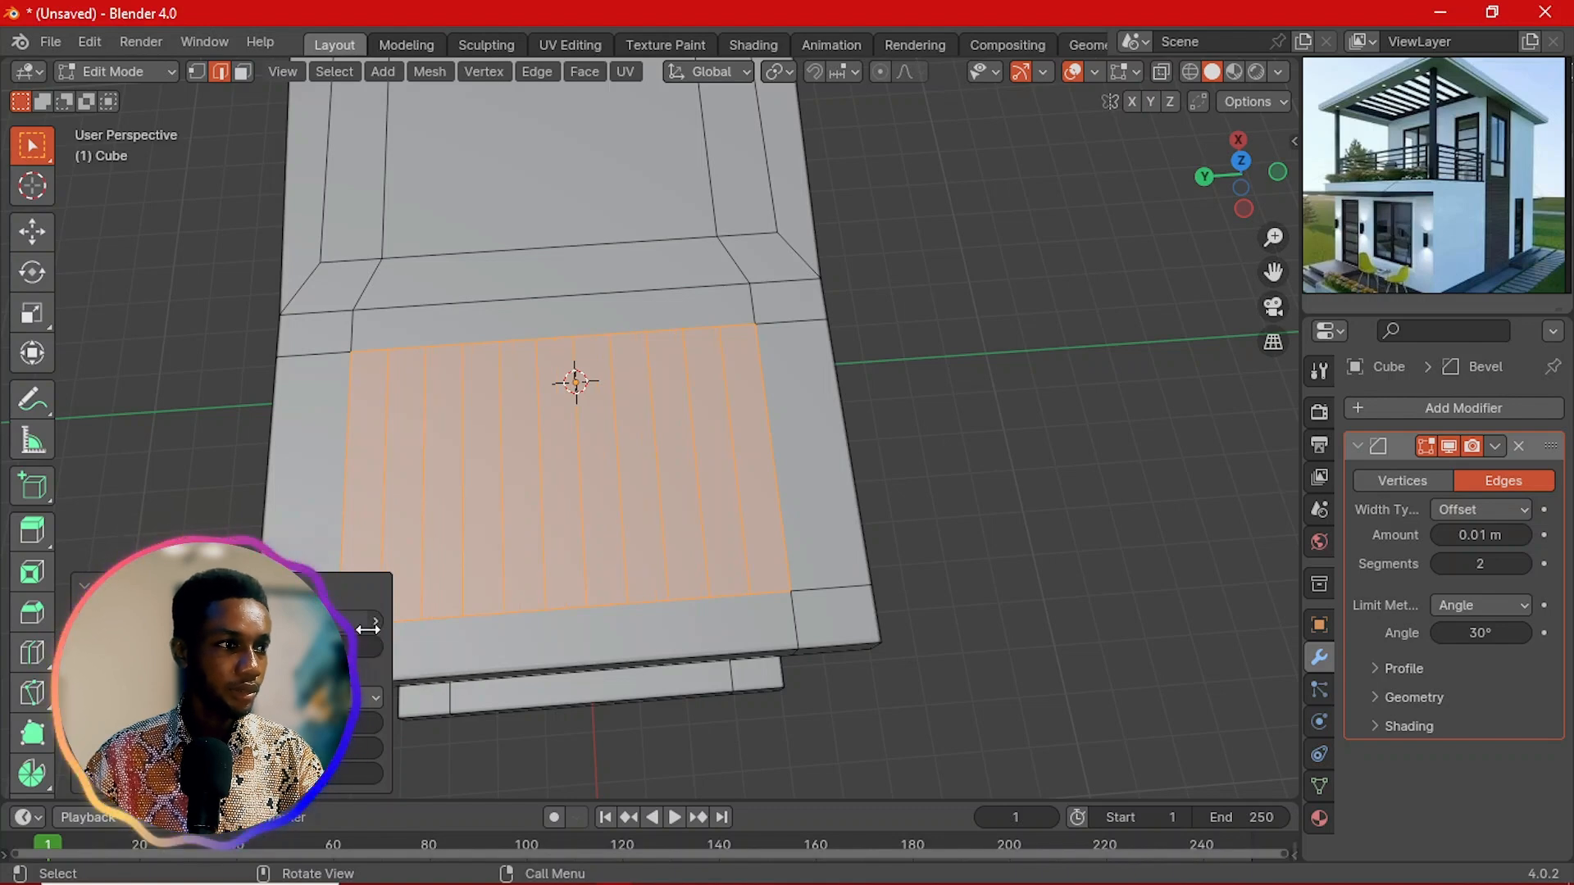
pyautogui.doubleClick(356, 626)
pyautogui.write('15')
pyautogui.press('Return')
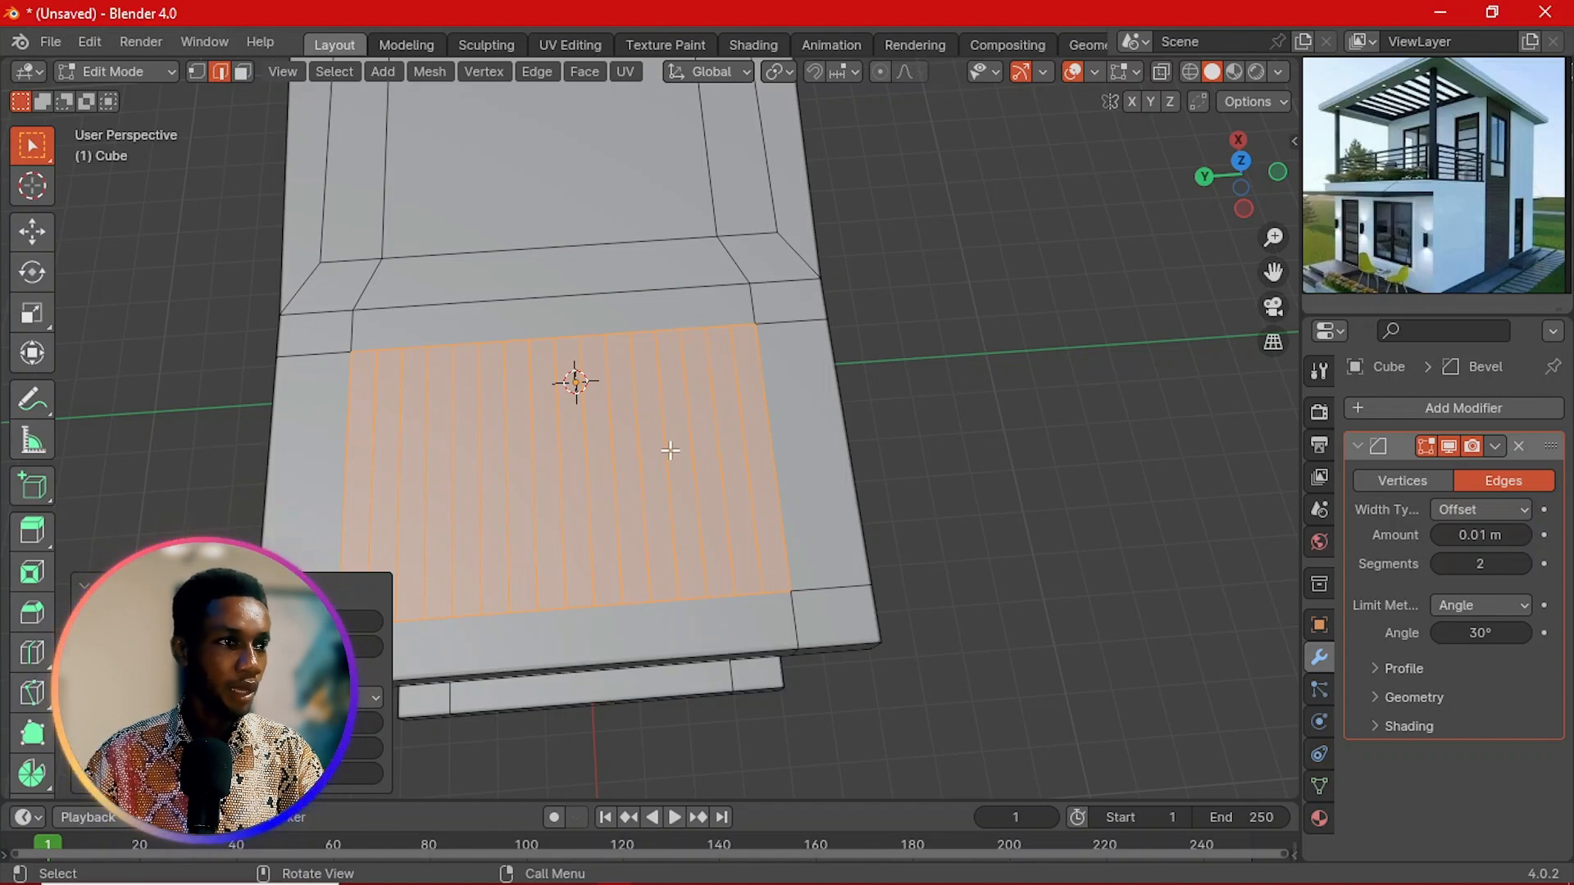
# Step: Select the panel's strip faces in pairs from the −Y side, leaving one strip unselected between pairs
pyautogui.press('3')
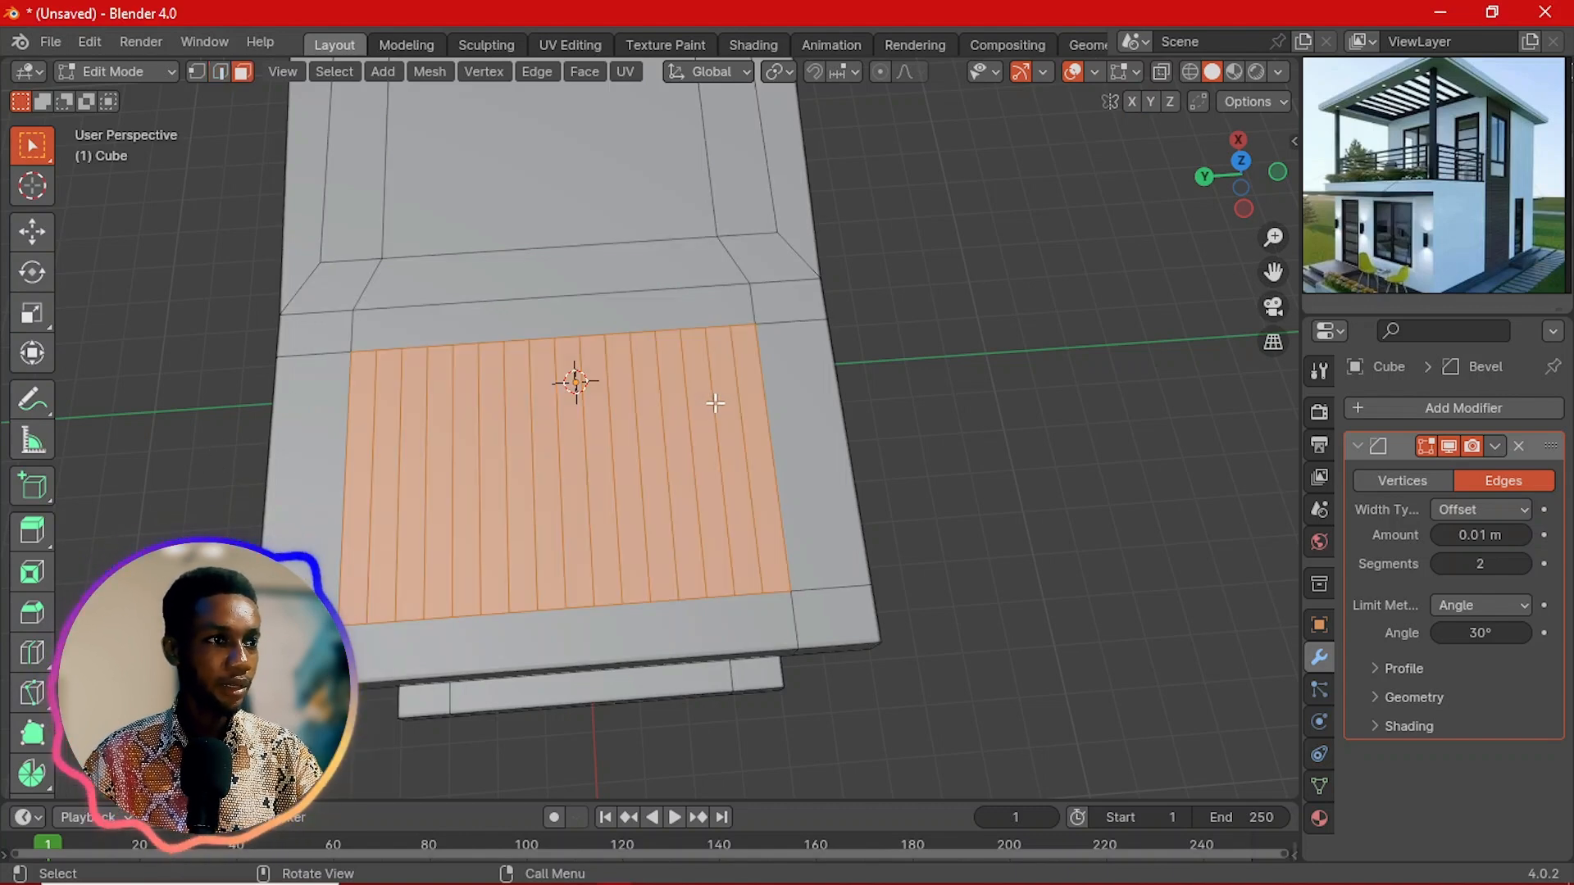
pyautogui.click(726, 402)
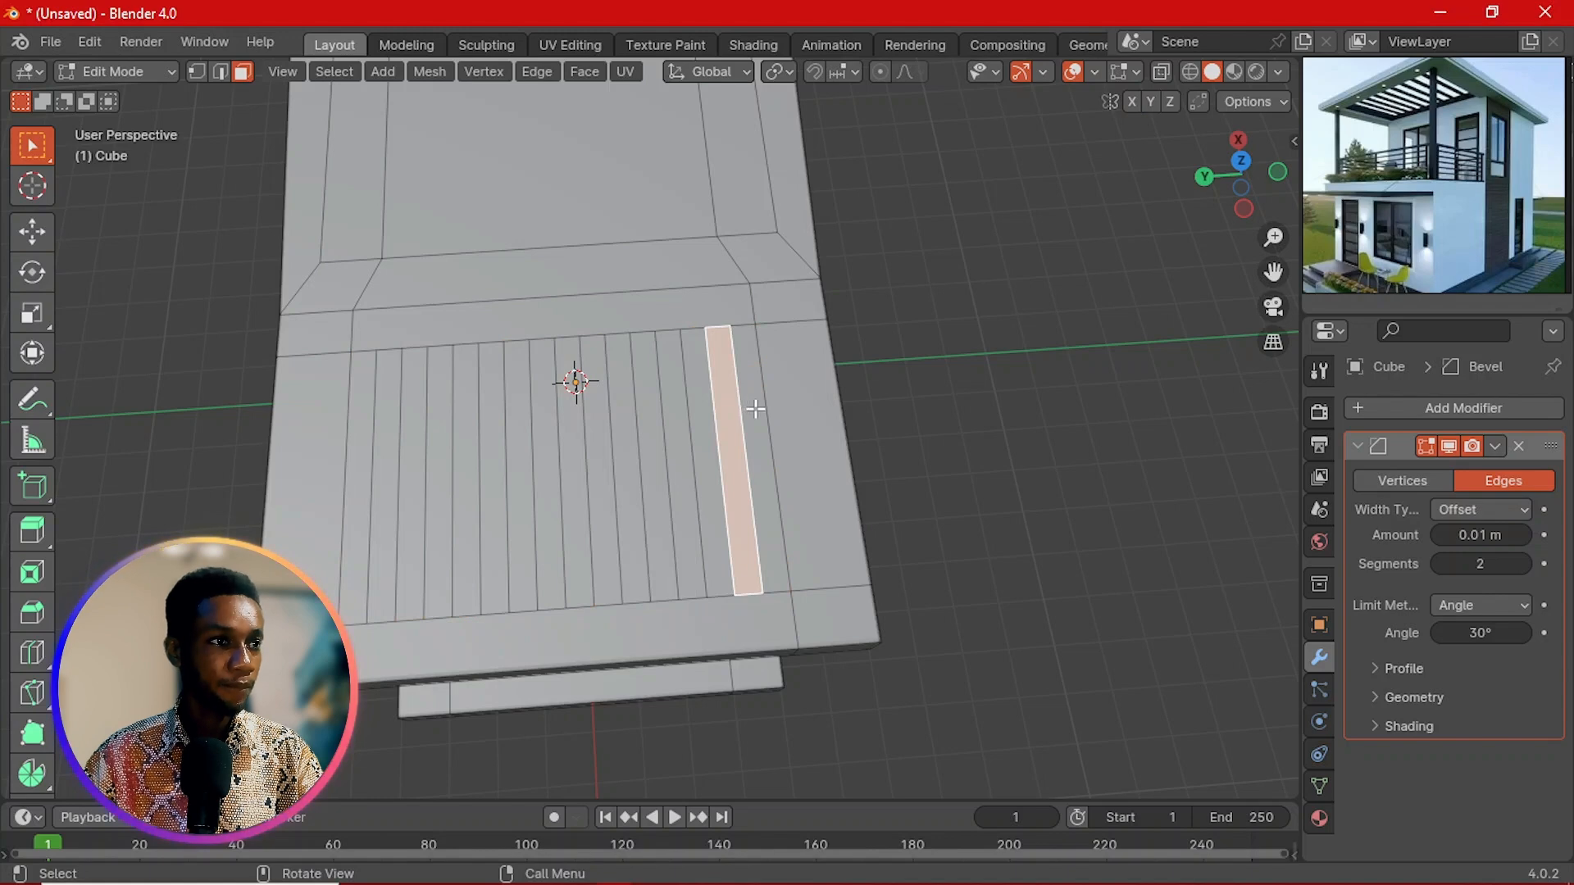
pyautogui.keyDown('shift'); pyautogui.click(754, 408); pyautogui.keyUp('shift')
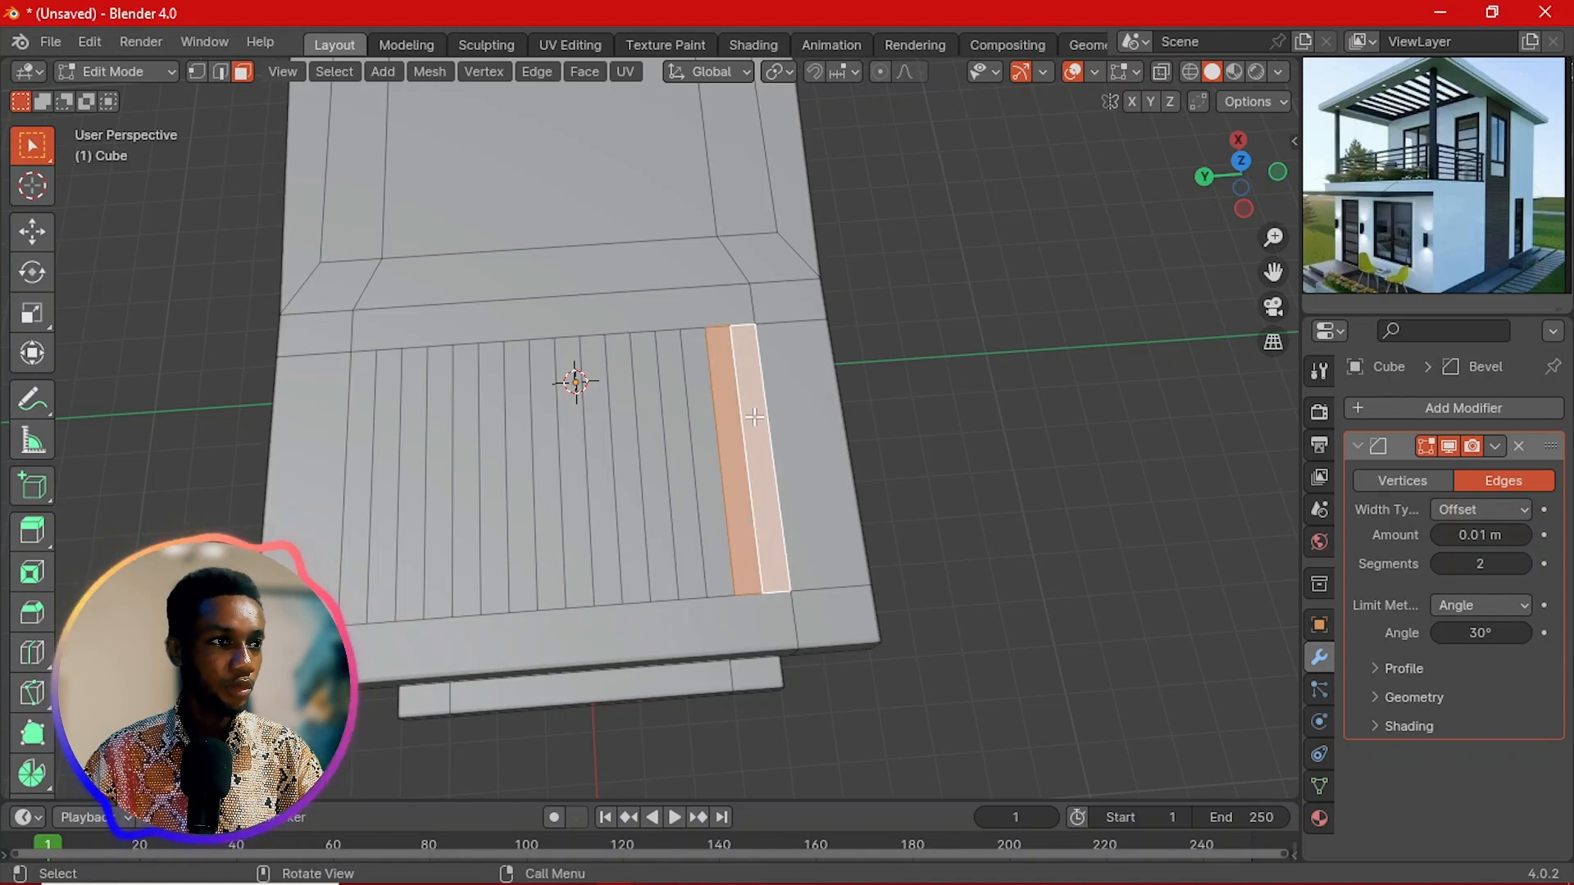
pyautogui.keyDown('shift'); pyautogui.click(676, 395); pyautogui.keyUp('shift')
pyautogui.keyDown('shift'); pyautogui.click(648, 401); pyautogui.keyUp('shift')
pyautogui.keyDown('shift'); pyautogui.click(591, 391); pyautogui.keyUp('shift')
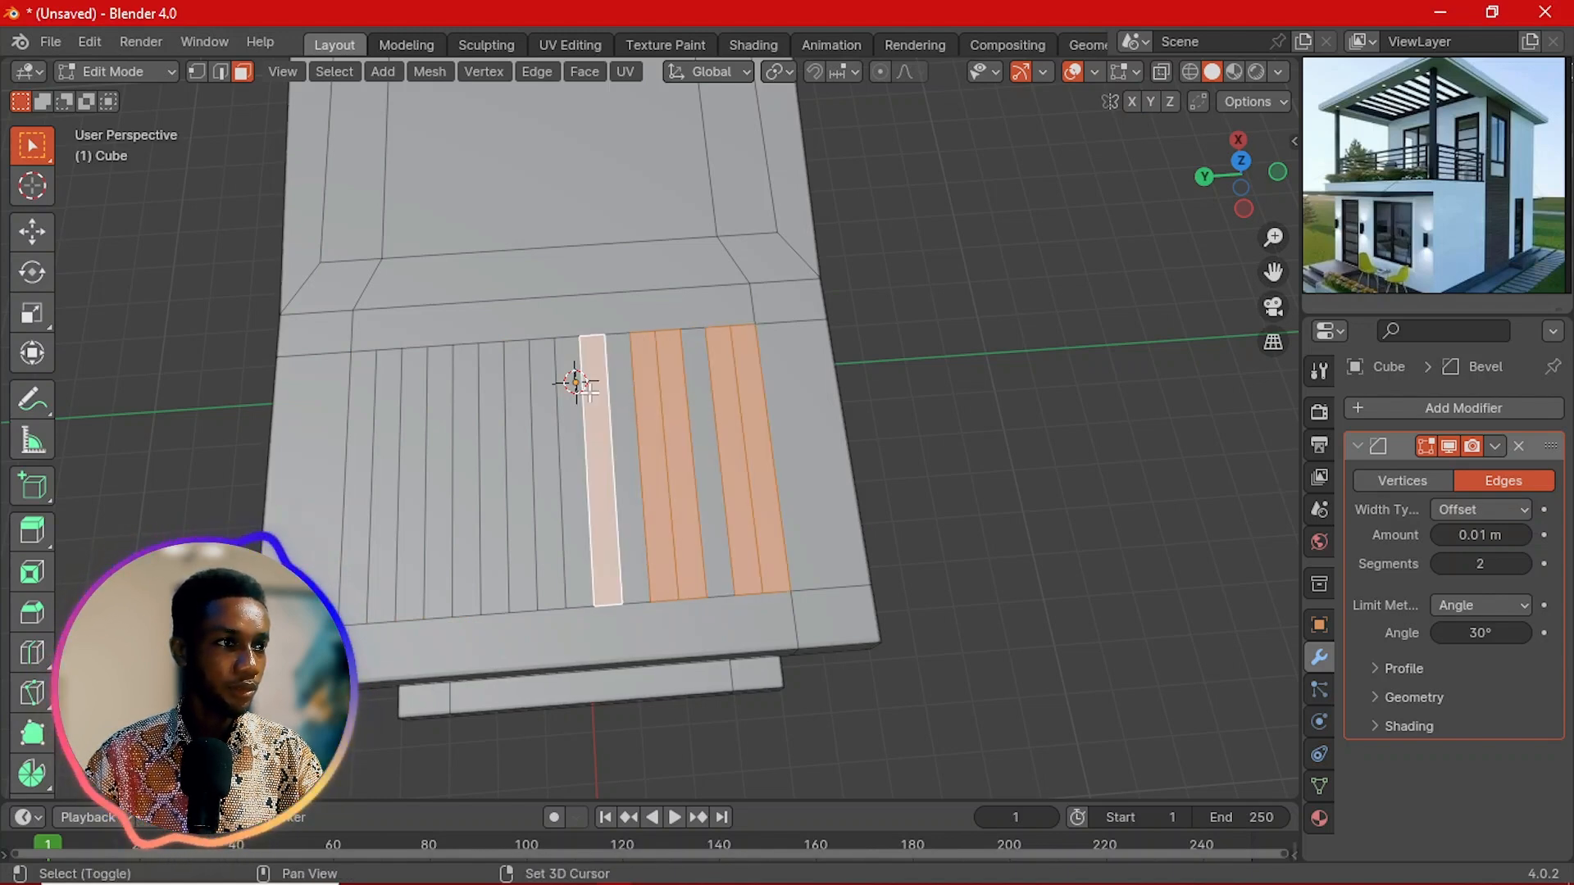
pyautogui.keyDown('shift'); pyautogui.click(571, 382); pyautogui.keyUp('shift')
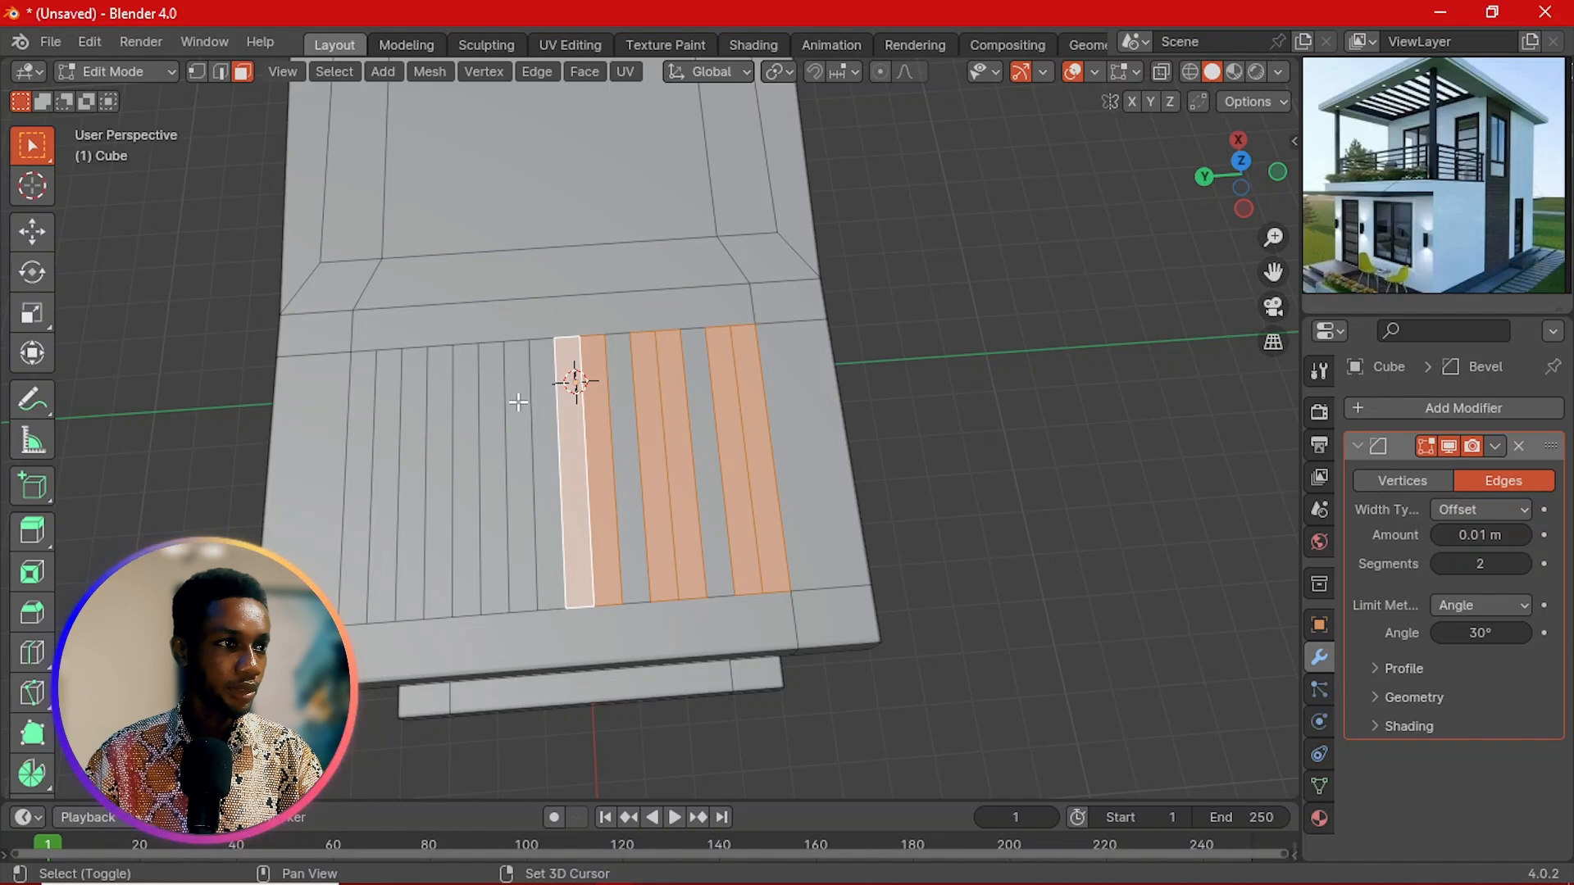
pyautogui.keyDown('shift'); pyautogui.click(517, 400); pyautogui.keyUp('shift')
pyautogui.keyDown('shift'); pyautogui.click(493, 400); pyautogui.keyUp('shift')
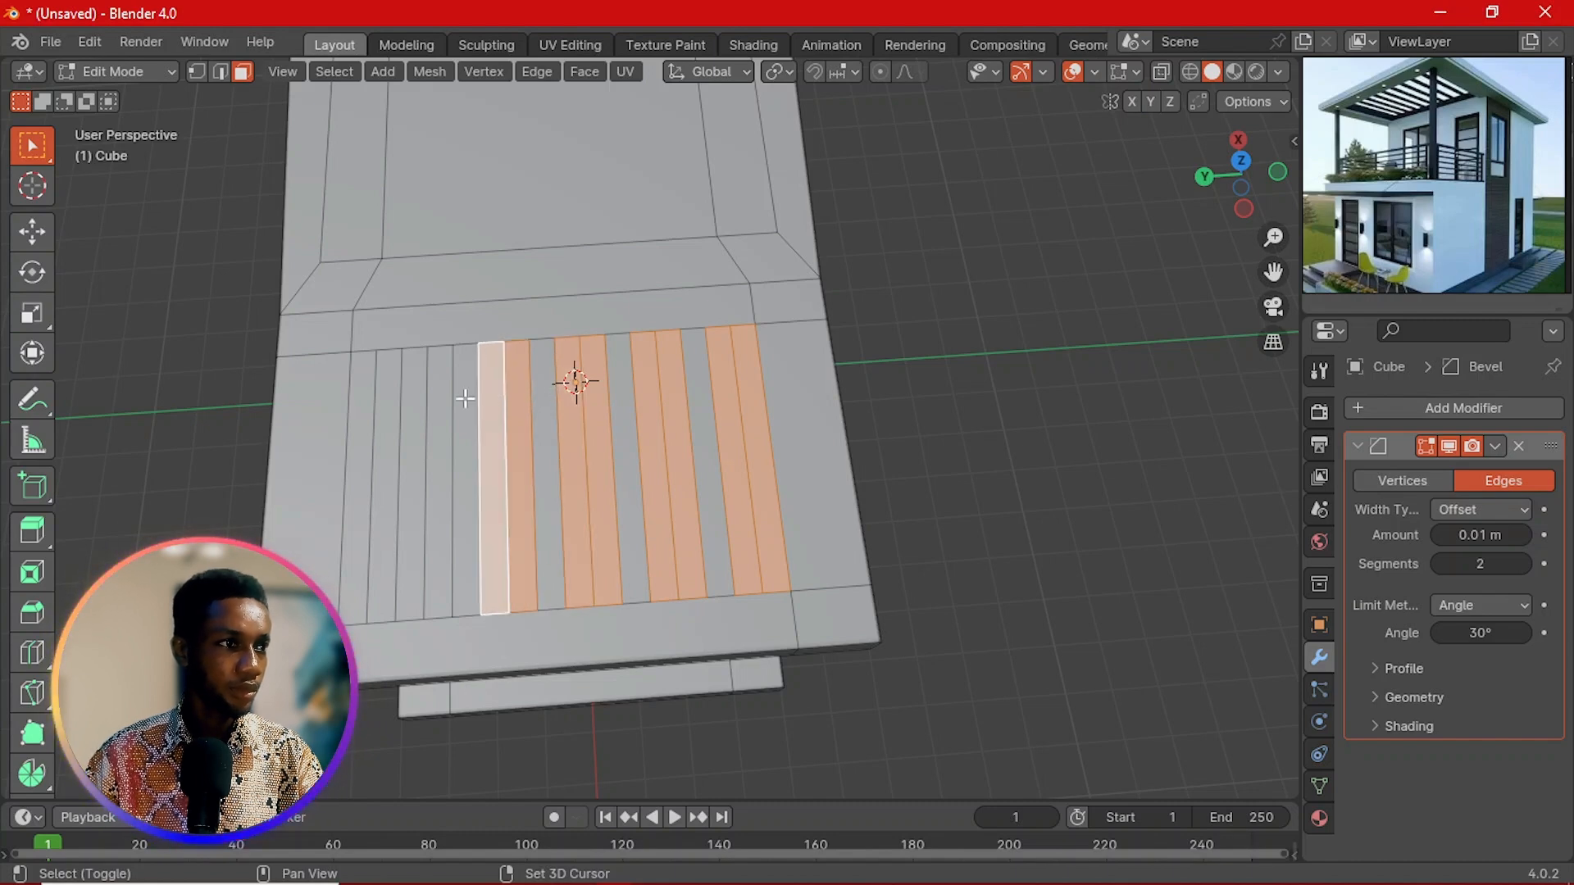
pyautogui.keyDown('shift'); pyautogui.click(440, 399); pyautogui.keyUp('shift')
pyautogui.keyDown('shift'); pyautogui.click(410, 405); pyautogui.keyUp('shift')
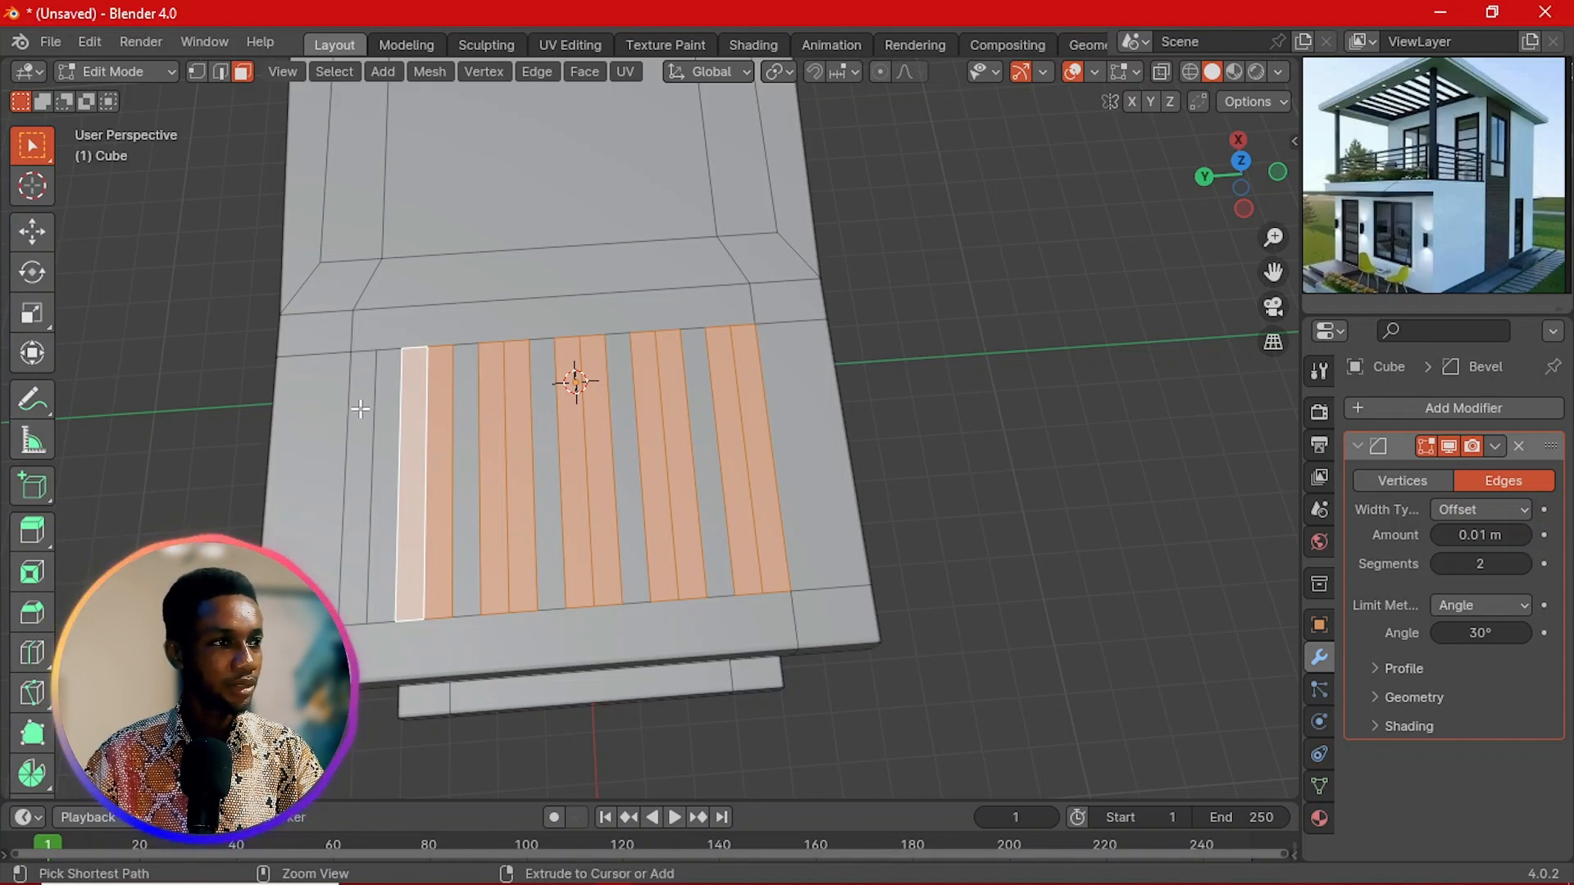
# Step: Undo the strip face selection and the 15-cut subdivision, back to the selected panel edges
pyautogui.hotkey('ctrl', 'z')
pyautogui.hotkey('ctrl', 'z')
pyautogui.hotkey('ctrl', 'z')
pyautogui.hotkey('ctrl', 'z')
pyautogui.hotkey('ctrl', 'z')
pyautogui.hotkey('ctrl', 'z')
pyautogui.hotkey('ctrl', 'z')
pyautogui.hotkey('ctrl', 'z')
pyautogui.hotkey('ctrl', 'z')
pyautogui.hotkey('ctrl', 'z')
pyautogui.hotkey('ctrl', 'z')
pyautogui.hotkey('ctrl', 'z')
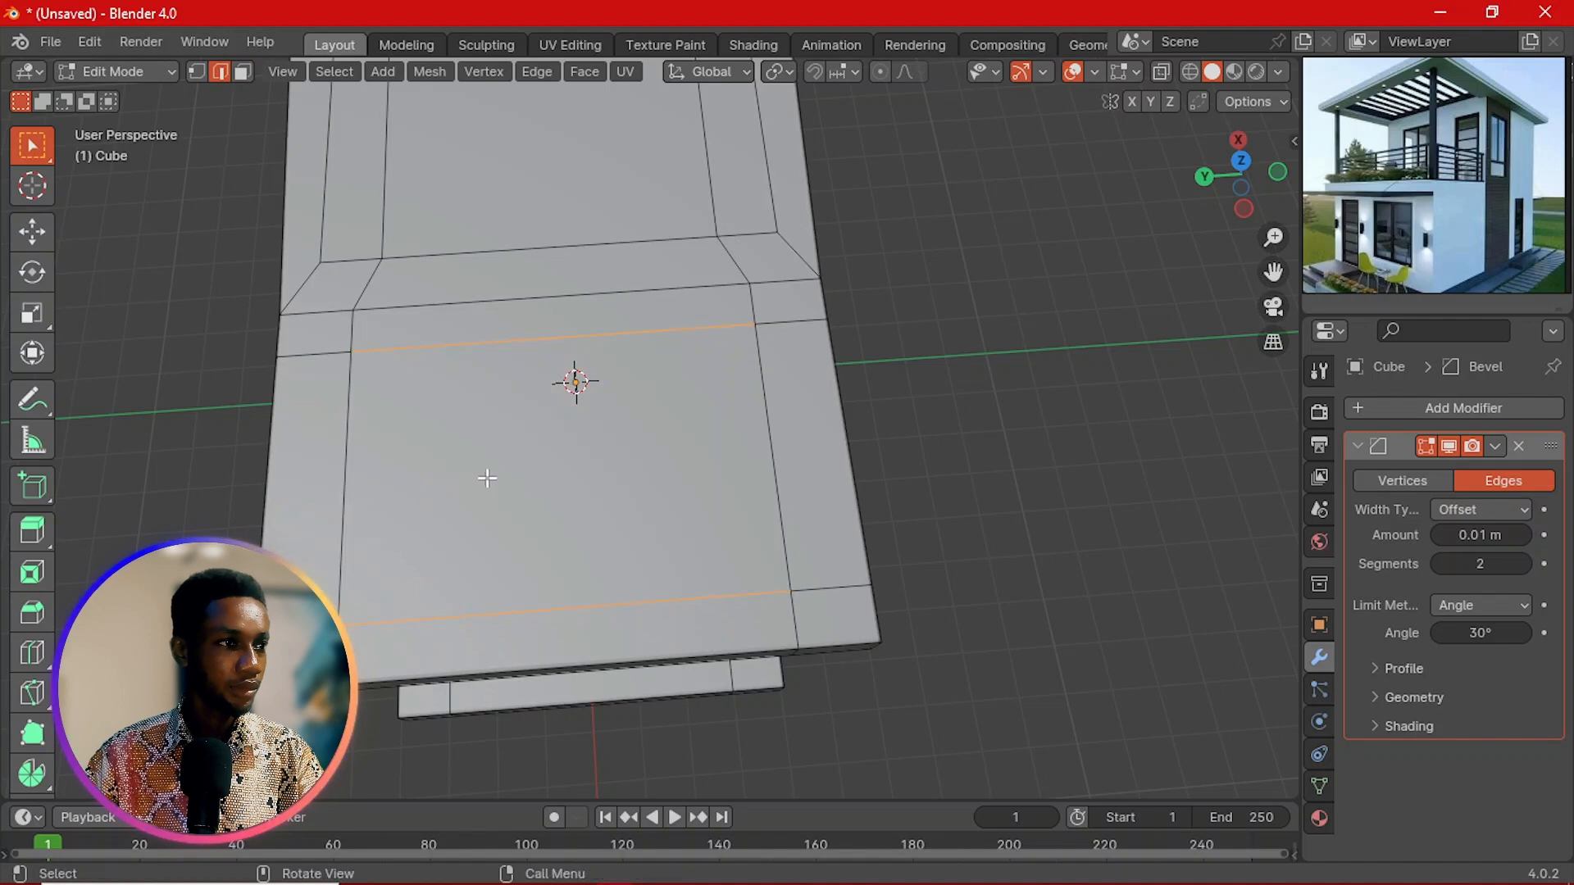
# Step: Subdivide the selected panel edges again, this time with 16 cuts
pyautogui.rightClick(571, 471)
pyautogui.click(554, 205)
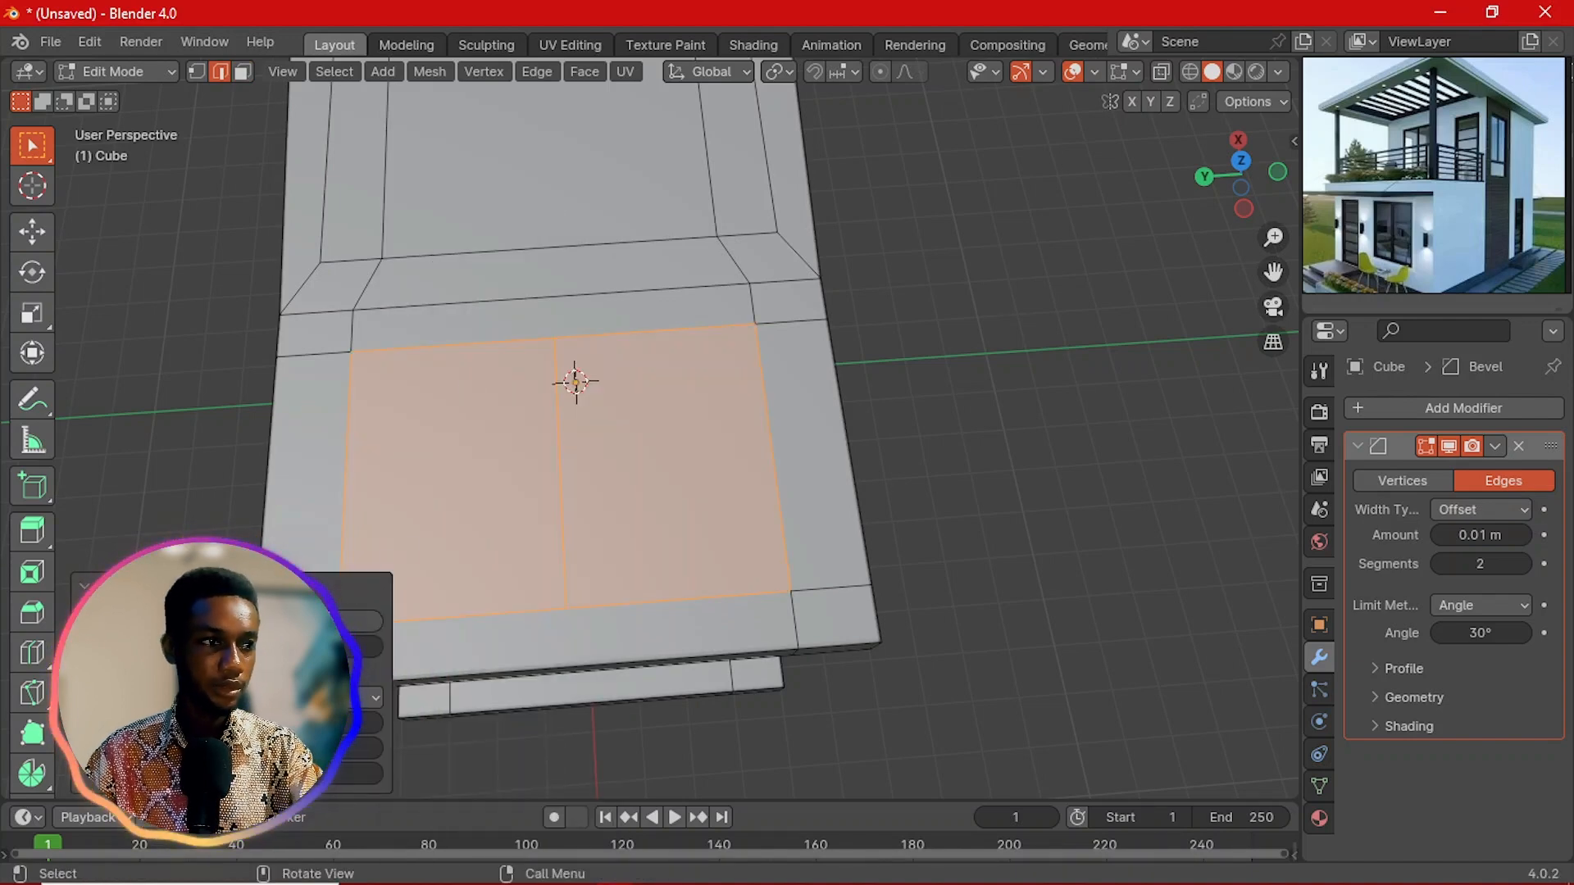
pyautogui.click(737, 378)
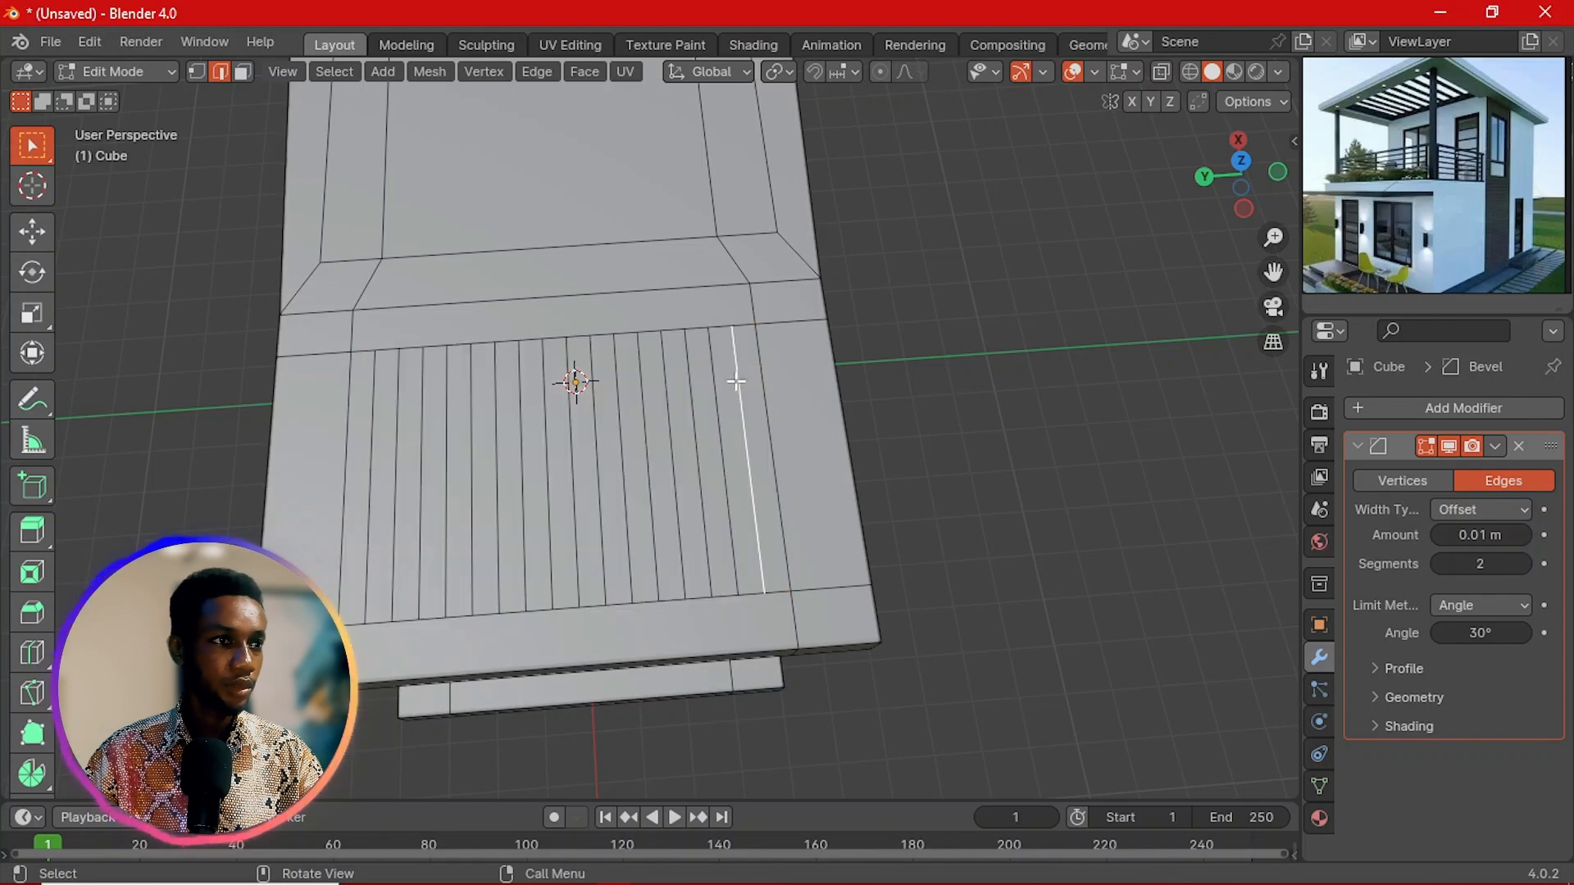
# Step: Select six pairs of strip faces on top of the terrace roof panel, leaving one strip unselected between pairs
pyautogui.press('3')
pyautogui.click(743, 354)
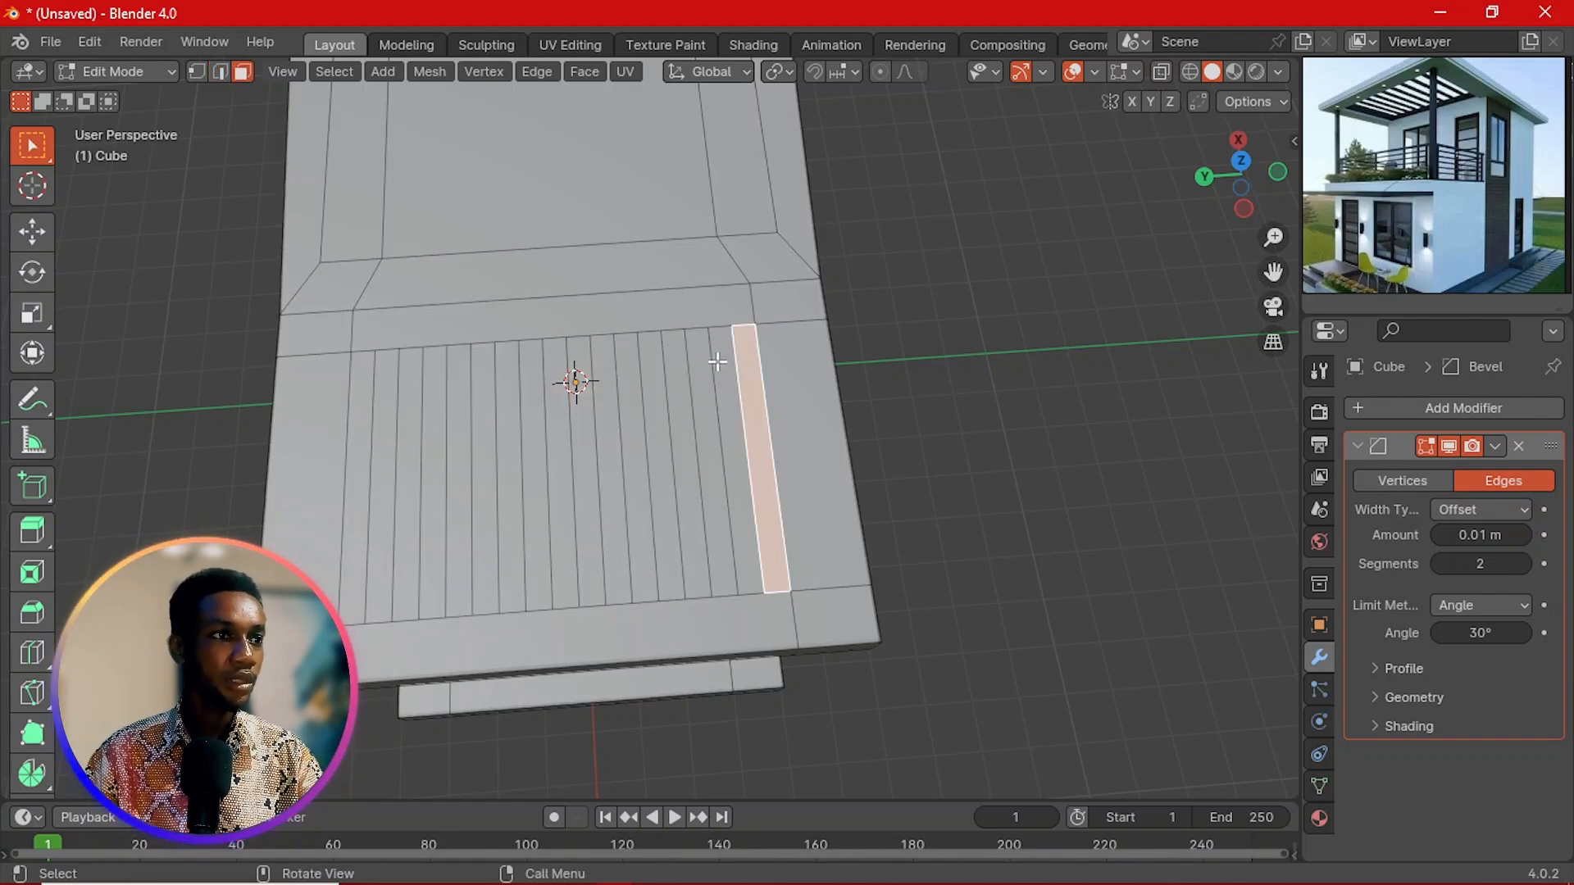
pyautogui.keyDown('shift'); pyautogui.click(720, 365); pyautogui.keyUp('shift')
pyautogui.keyDown('shift'); pyautogui.click(665, 378); pyautogui.keyUp('shift')
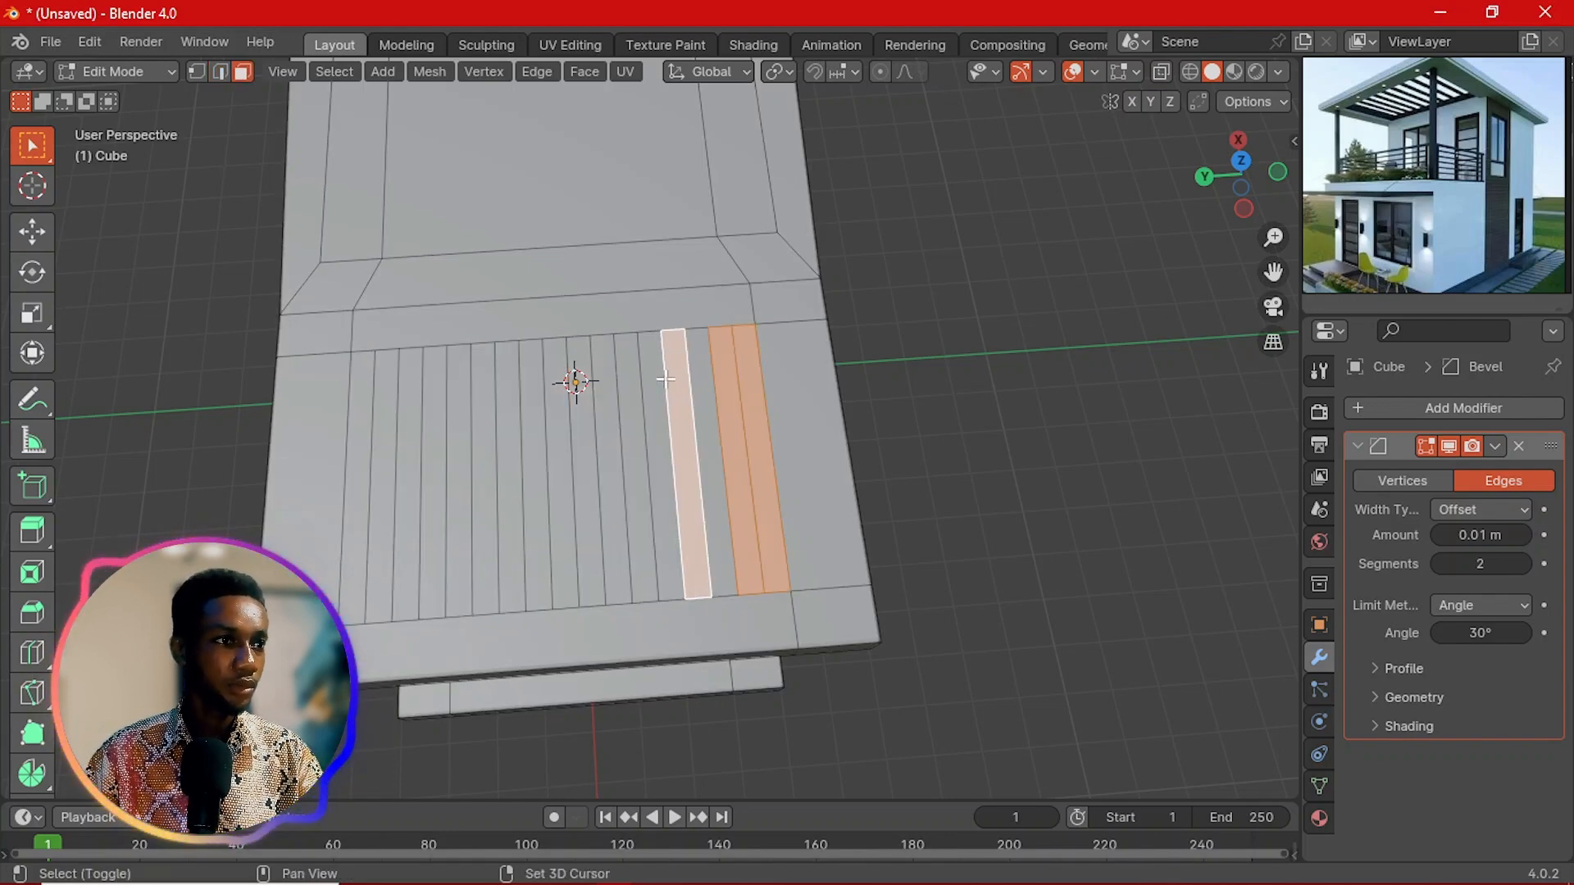
pyautogui.keyDown('shift'); pyautogui.click(635, 375); pyautogui.keyUp('shift')
pyautogui.keyDown('shift'); pyautogui.click(593, 377); pyautogui.keyUp('shift')
pyautogui.keyDown('shift'); pyautogui.click(577, 381); pyautogui.keyUp('shift')
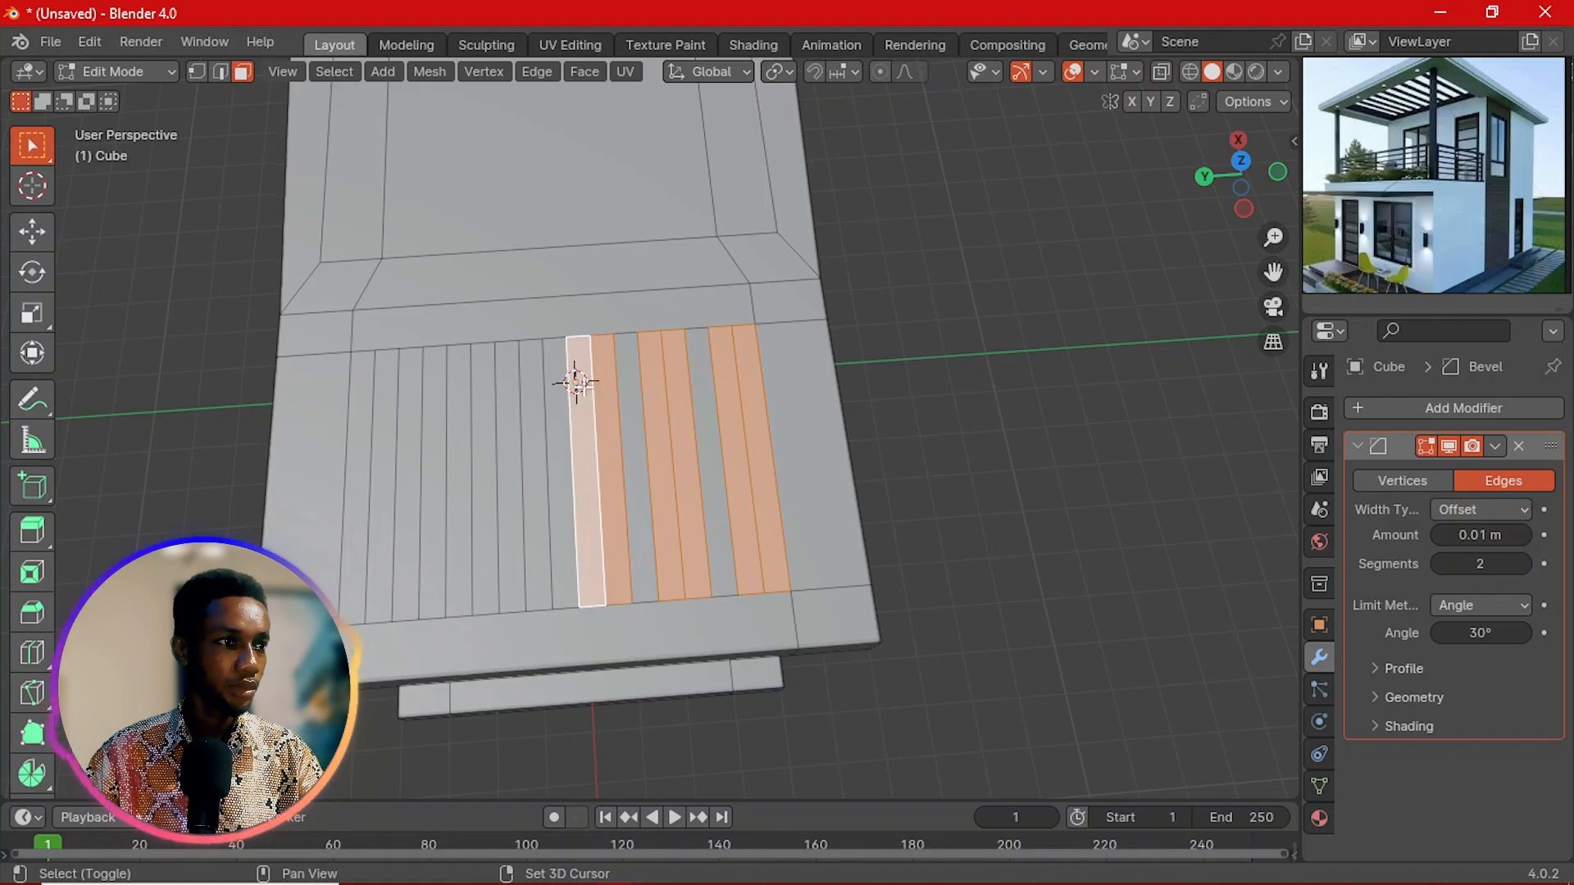
pyautogui.keyDown('shift'); pyautogui.click(537, 413); pyautogui.keyUp('shift')
pyautogui.keyDown('shift'); pyautogui.click(504, 398); pyautogui.keyUp('shift')
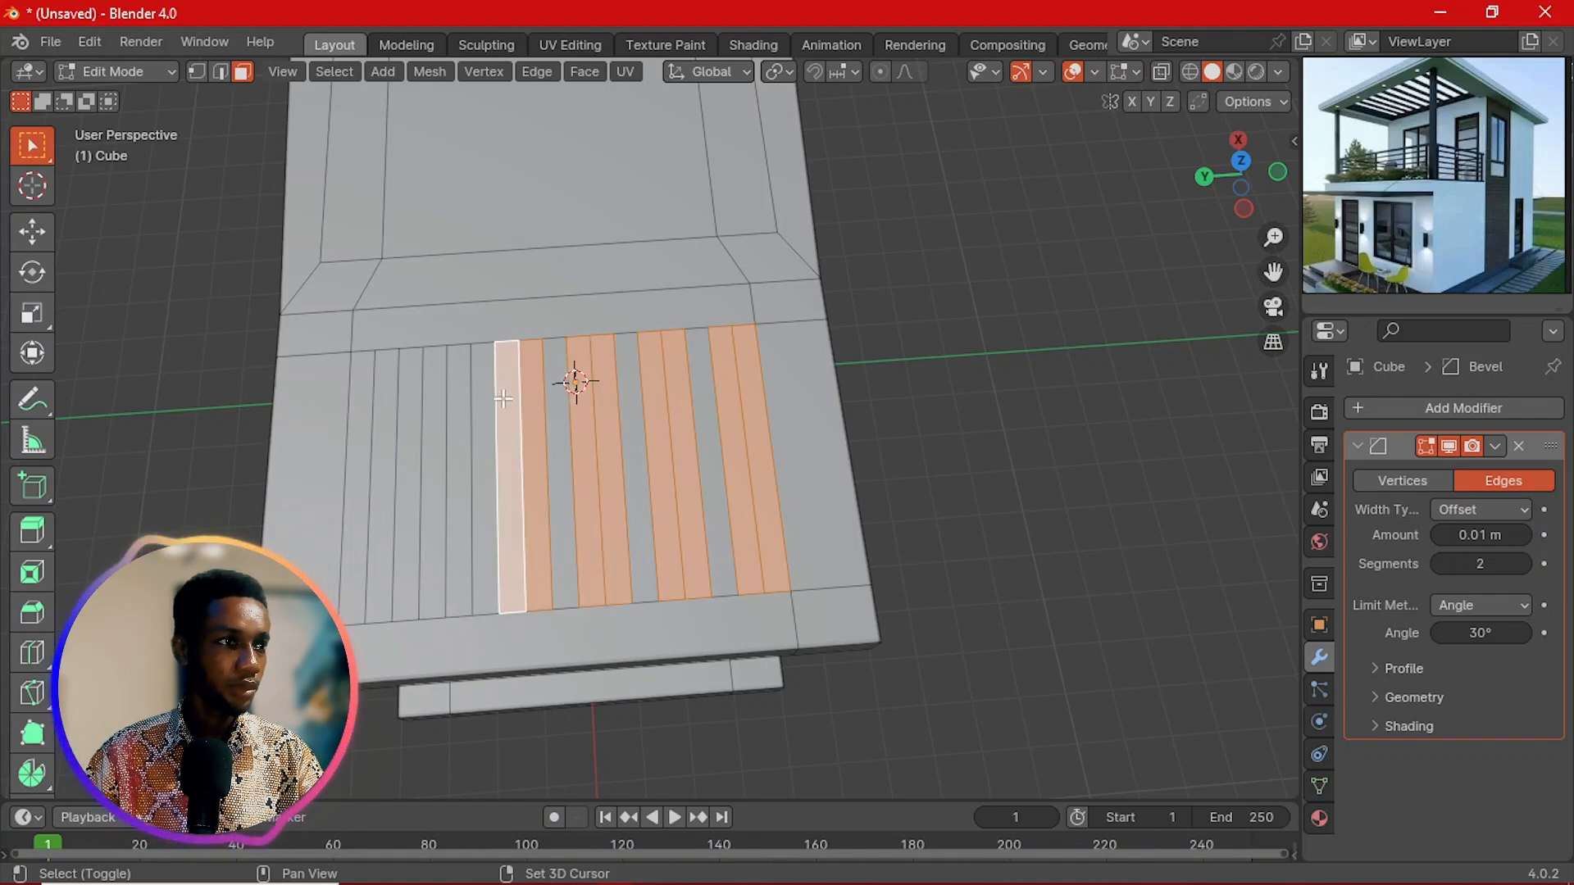
pyautogui.keyDown('shift'); pyautogui.click(461, 384); pyautogui.keyUp('shift')
pyautogui.keyDown('shift'); pyautogui.click(436, 381); pyautogui.keyUp('shift')
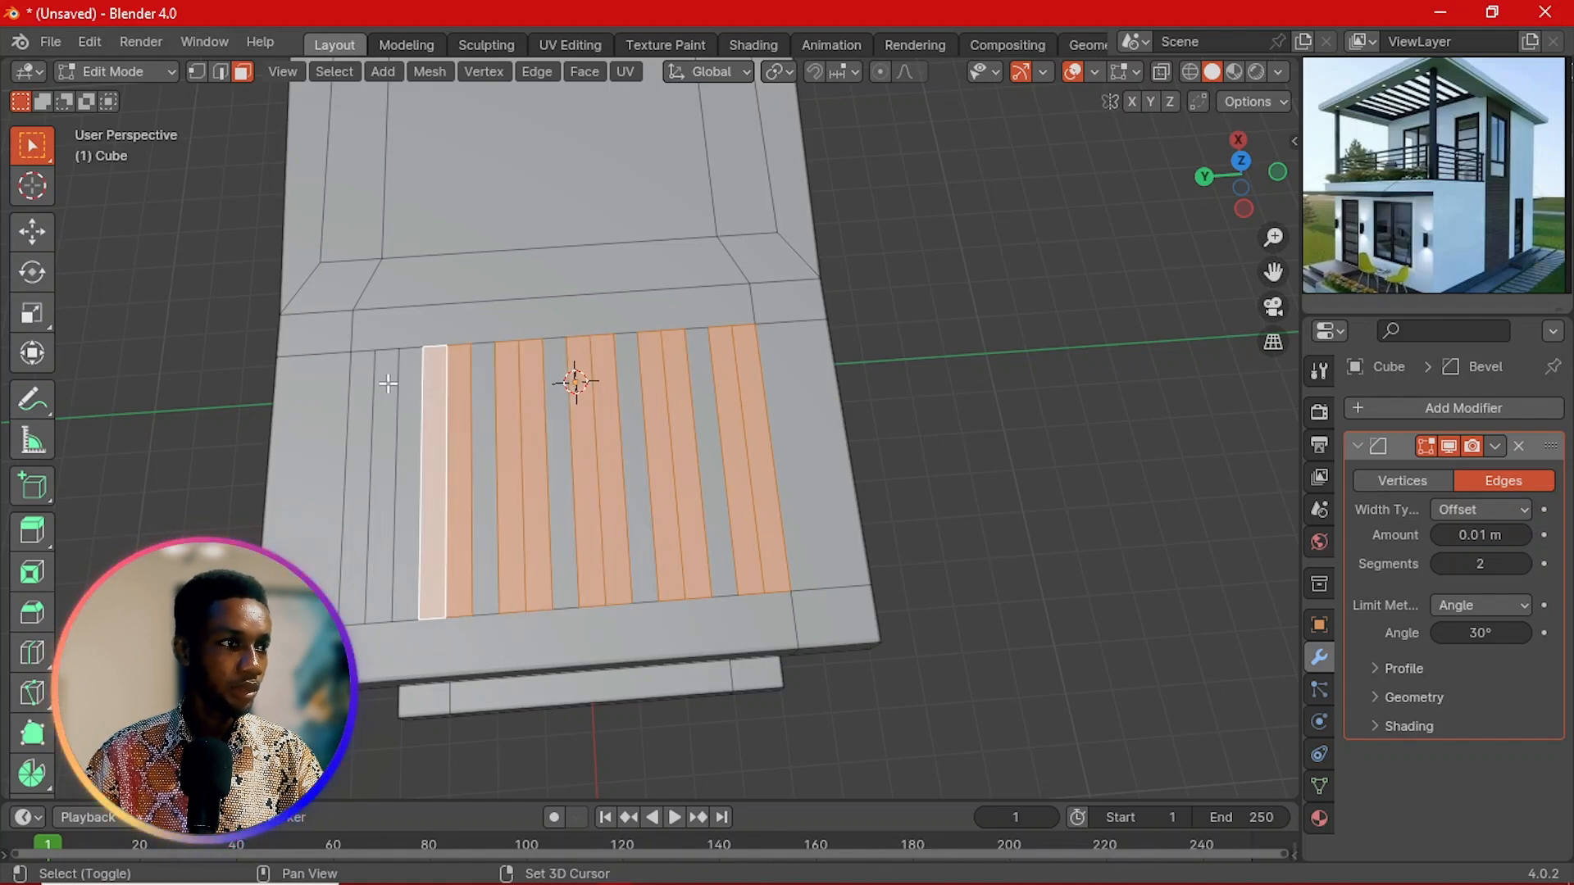
pyautogui.keyDown('shift'); pyautogui.click(388, 382); pyautogui.keyUp('shift')
pyautogui.keyDown('shift'); pyautogui.click(354, 385); pyautogui.keyUp('shift')
pyautogui.scroll(2, 513, 515)
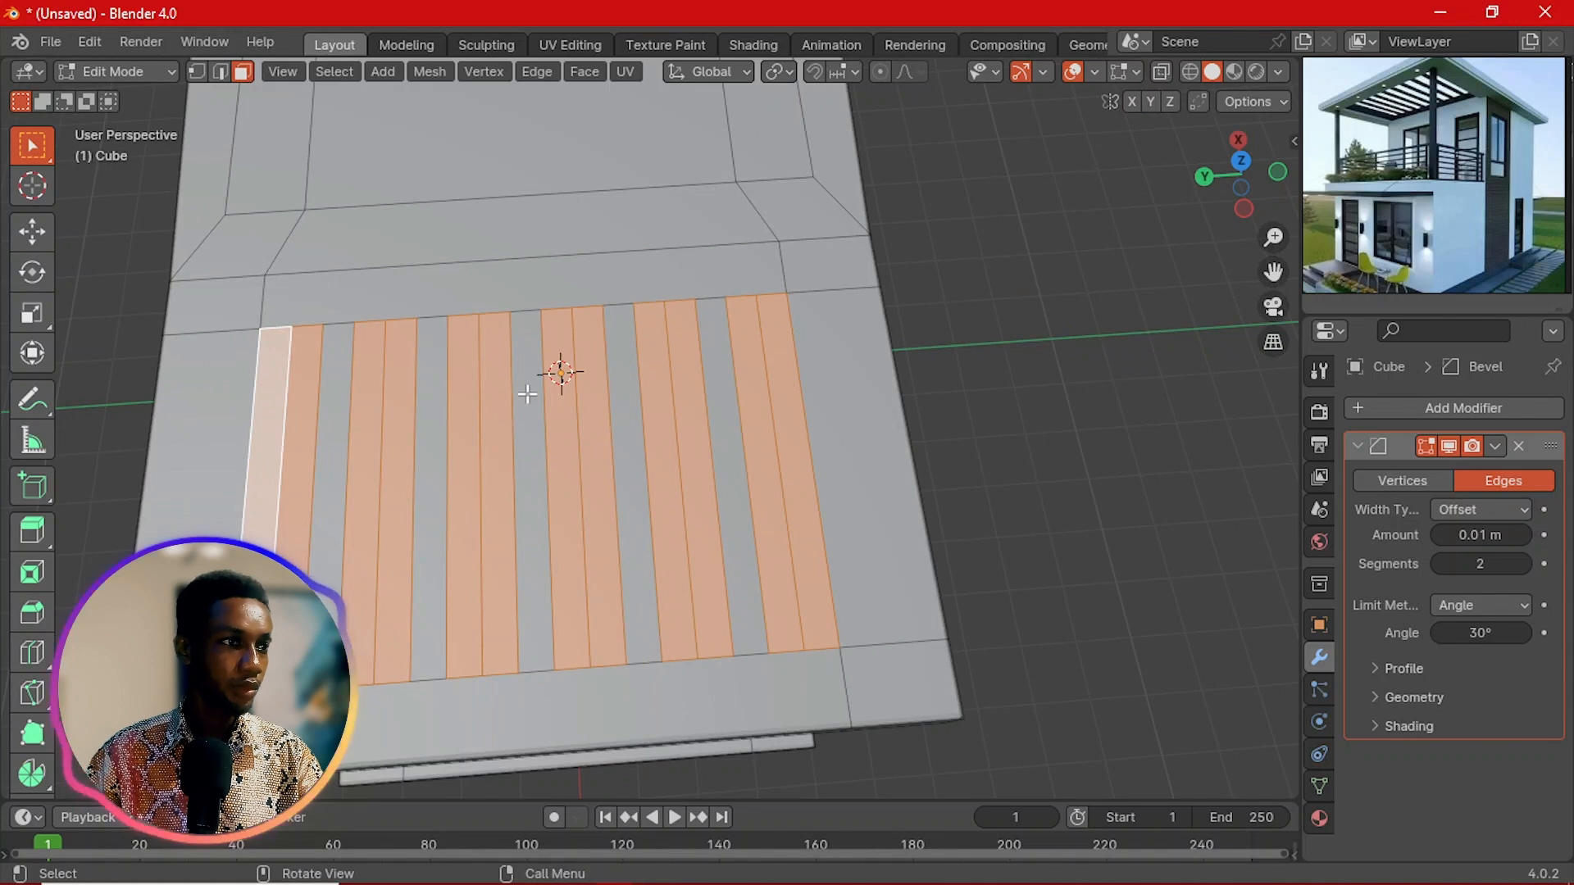
# Step: Add the matching six pairs of strip faces on the underside of the terrace roof to the selection
pyautogui.scroll(-3, 527, 394)
pyautogui.moveTo(524, 340); pyautogui.dragTo(597, 382, button='middle')
pyautogui.keyDown('shift'); pyautogui.click(456, 232); pyautogui.keyUp('shift')
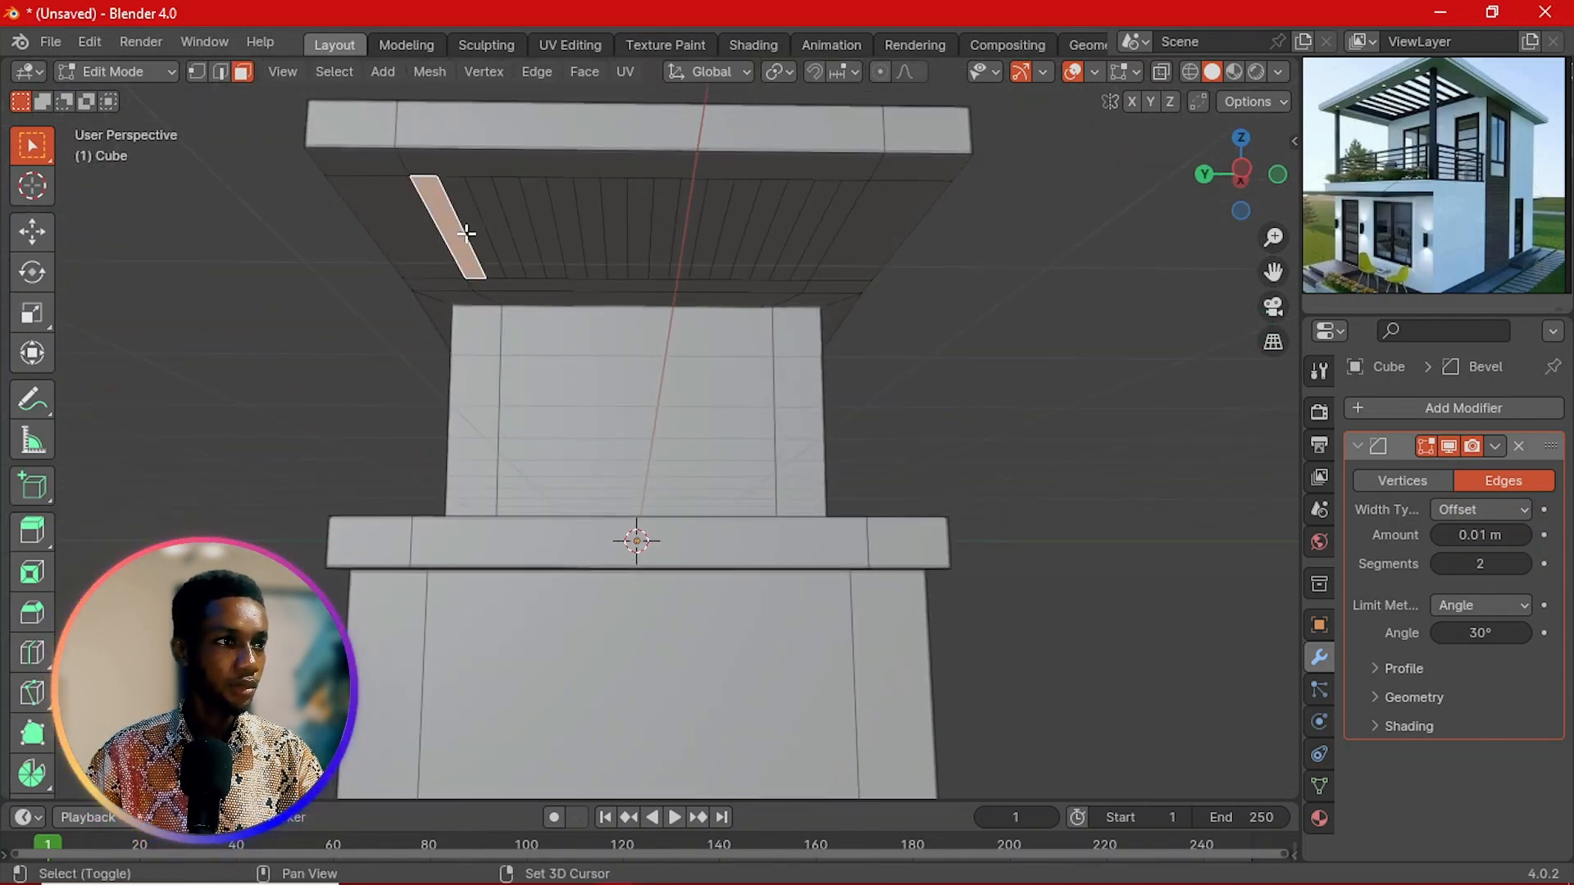
pyautogui.keyDown('shift'); pyautogui.click(491, 227); pyautogui.keyUp('shift')
pyautogui.keyDown('shift'); pyautogui.click(538, 224); pyautogui.keyUp('shift')
pyautogui.keyDown('shift'); pyautogui.click(571, 210); pyautogui.keyUp('shift')
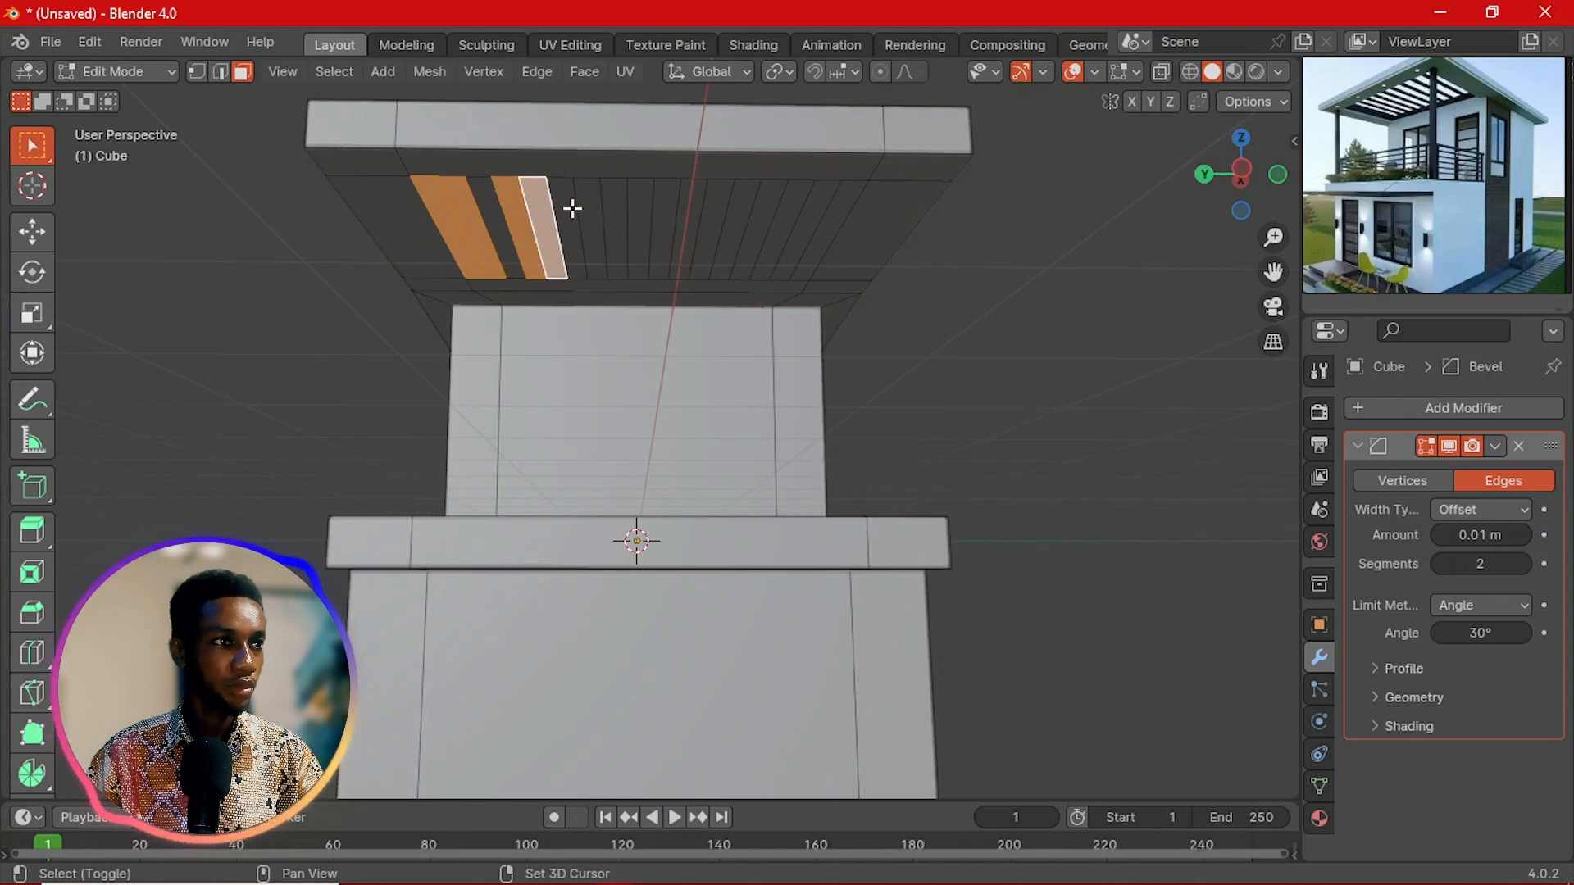
pyautogui.keyDown('shift'); pyautogui.click(600, 222); pyautogui.keyUp('shift')
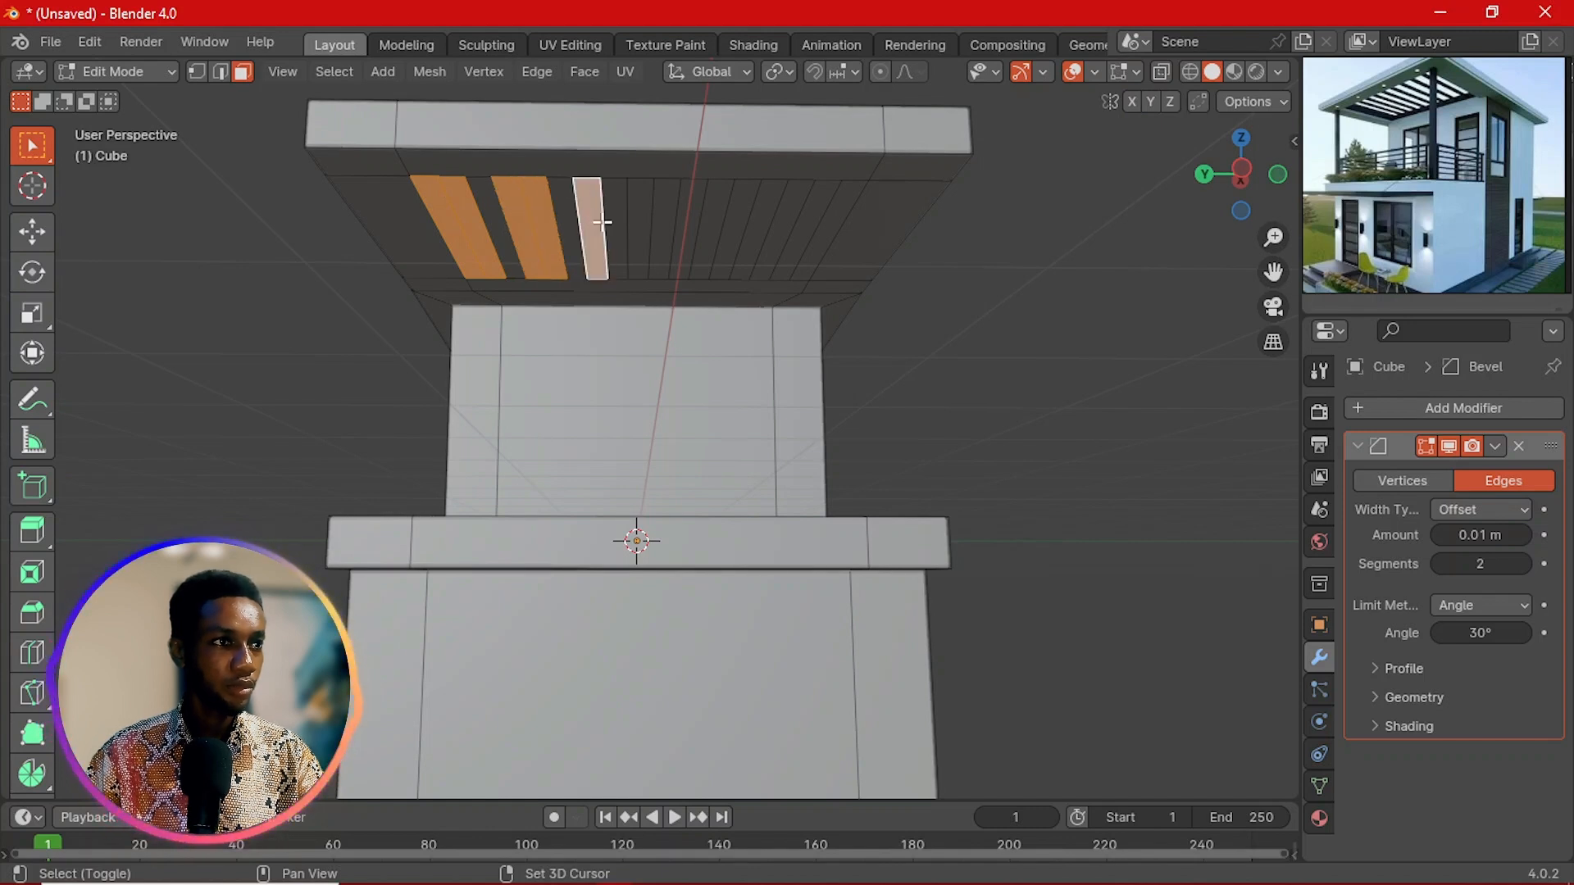
pyautogui.keyDown('shift'); pyautogui.click(670, 205); pyautogui.keyUp('shift')
pyautogui.keyDown('shift'); pyautogui.click(693, 217); pyautogui.keyUp('shift')
pyautogui.keyDown('shift'); pyautogui.click(750, 223); pyautogui.keyUp('shift')
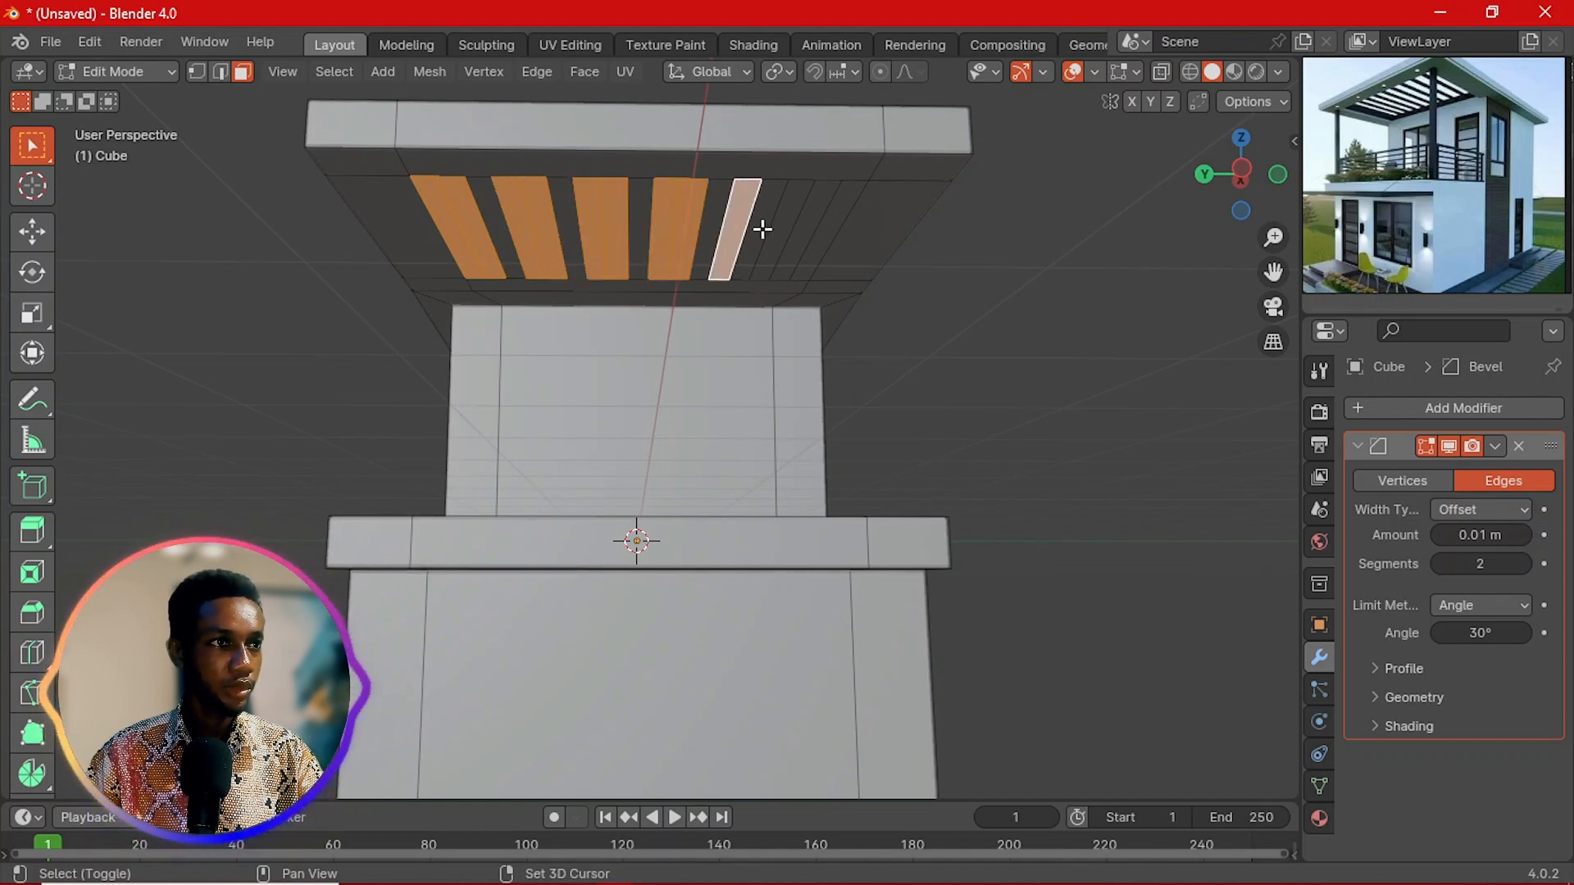
pyautogui.keyDown('shift'); pyautogui.click(778, 230); pyautogui.keyUp('shift')
pyautogui.keyDown('shift'); pyautogui.click(810, 233); pyautogui.keyUp('shift')
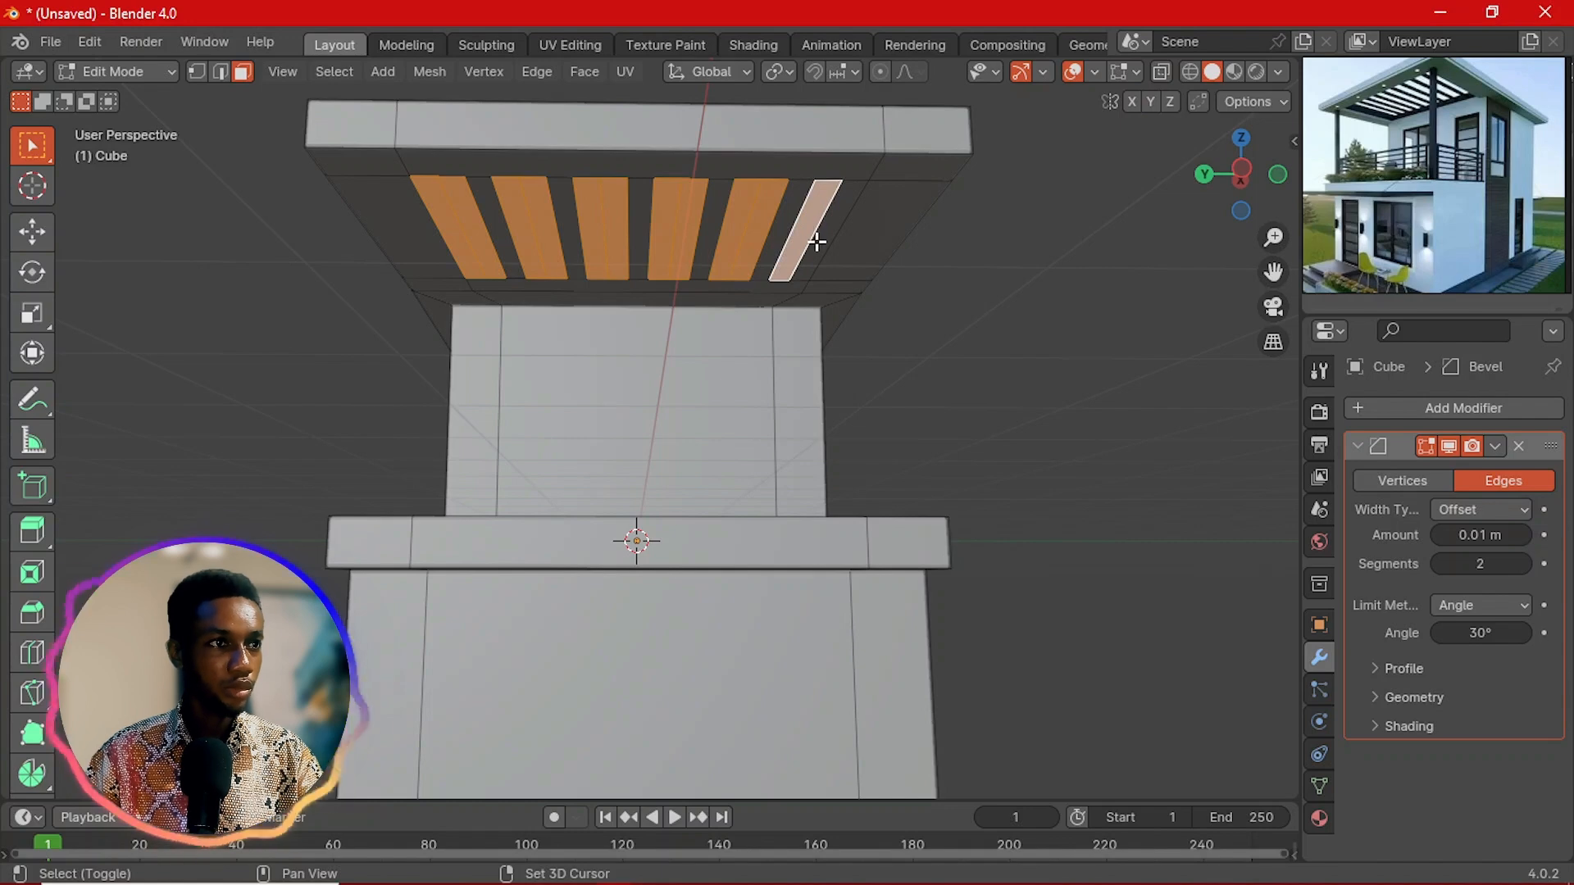
# Step: Delete the selected top and underside strip faces to cut six openings through the terrace roof
pyautogui.moveTo(801, 351); pyautogui.dragTo(762, 628, button='middle')
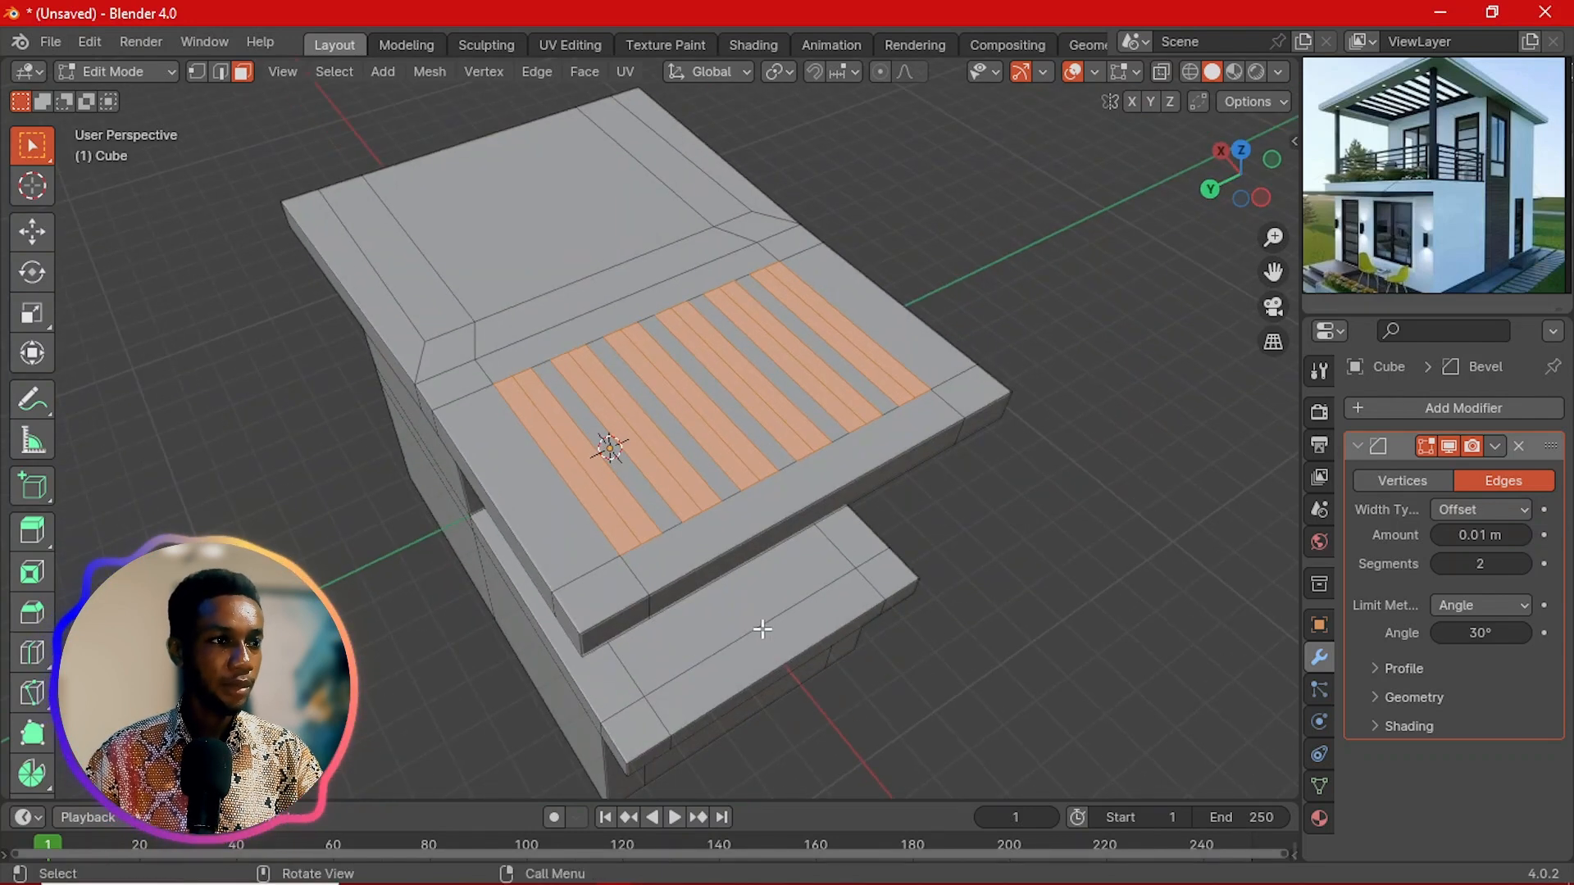
pyautogui.scroll(3, 762, 629)
pyautogui.press('x')
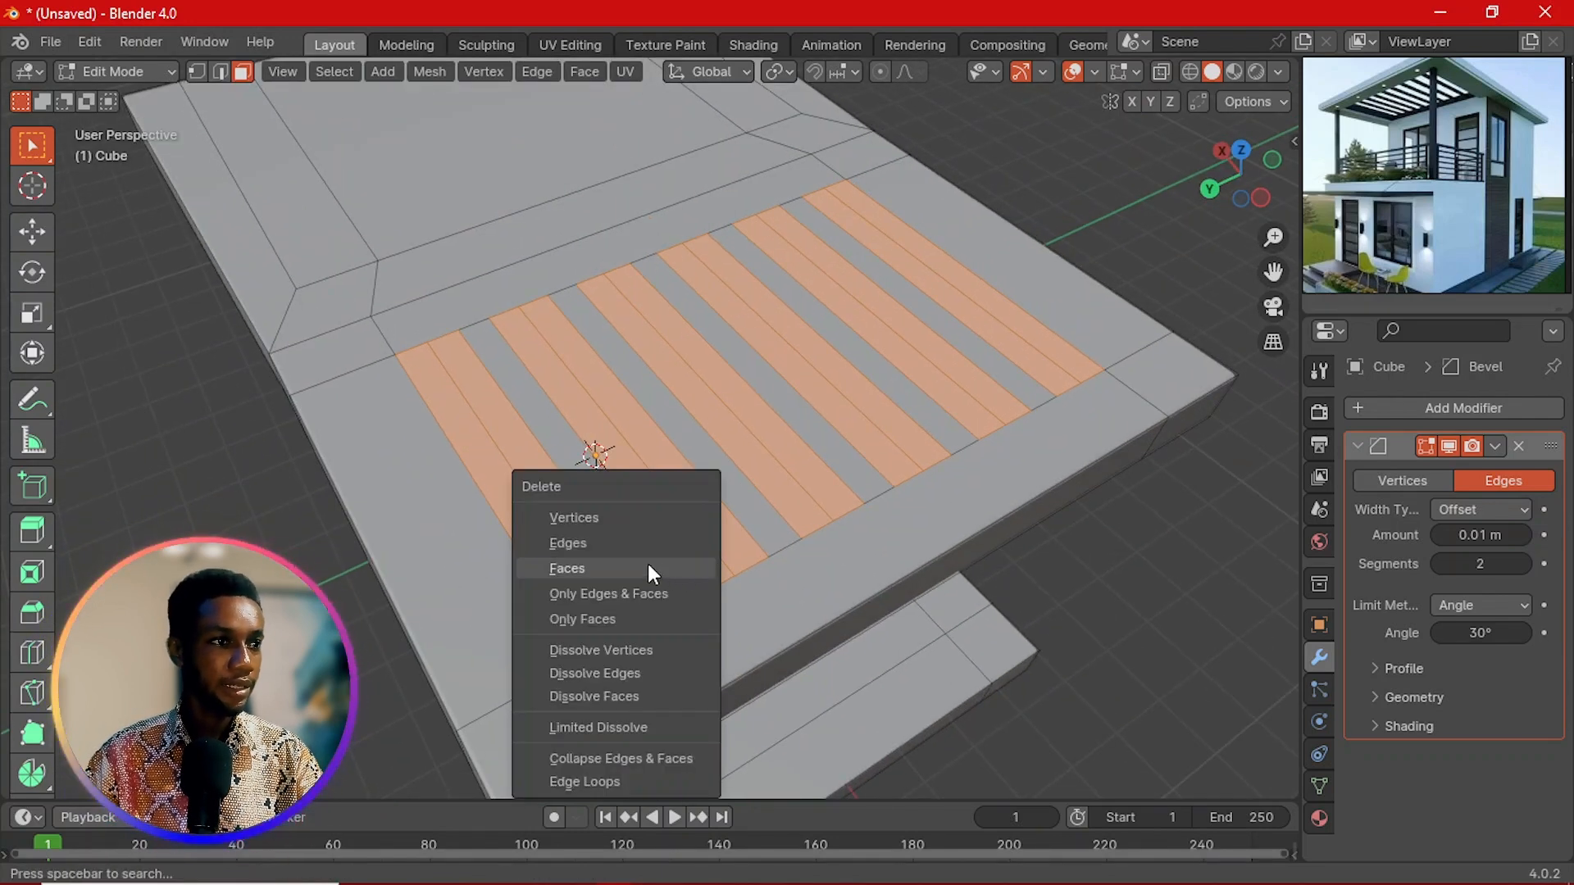
pyautogui.click(620, 567)
pyautogui.moveTo(773, 513); pyautogui.dragTo(754, 419, button='middle')
pyautogui.scroll(5, 745, 306)
pyautogui.scroll(-5, 748, 425)
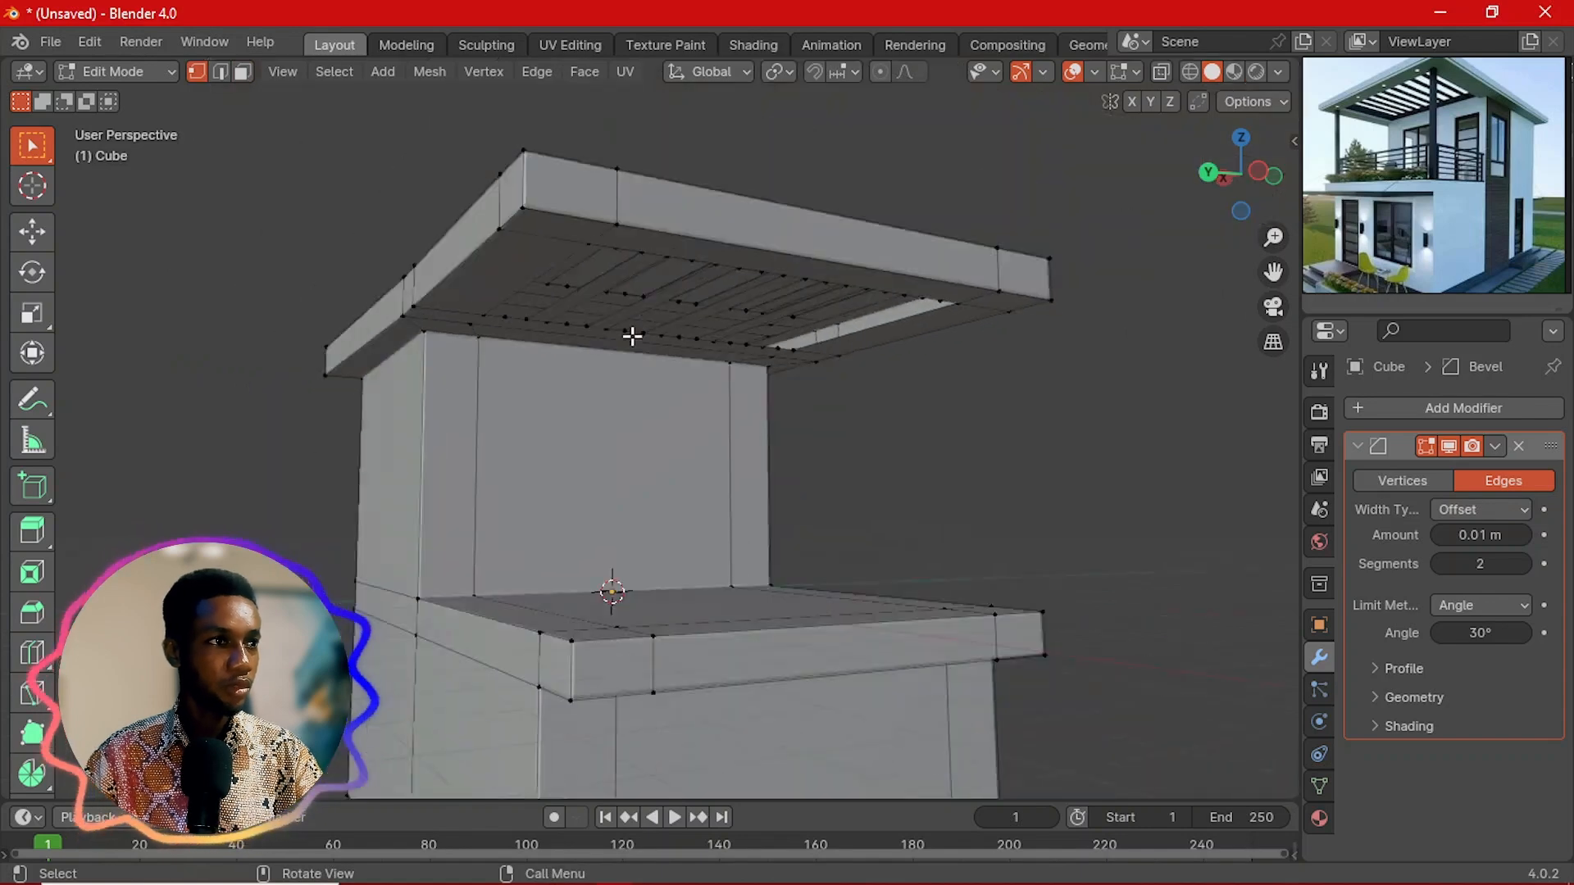
# Step: Select the upper and lower corner vertices along the +Y side of the +Y-most roof opening and fill a face between them
pyautogui.moveTo(632, 333); pyautogui.dragTo(523, 341, button='middle')
pyautogui.scroll(3, 510, 296)
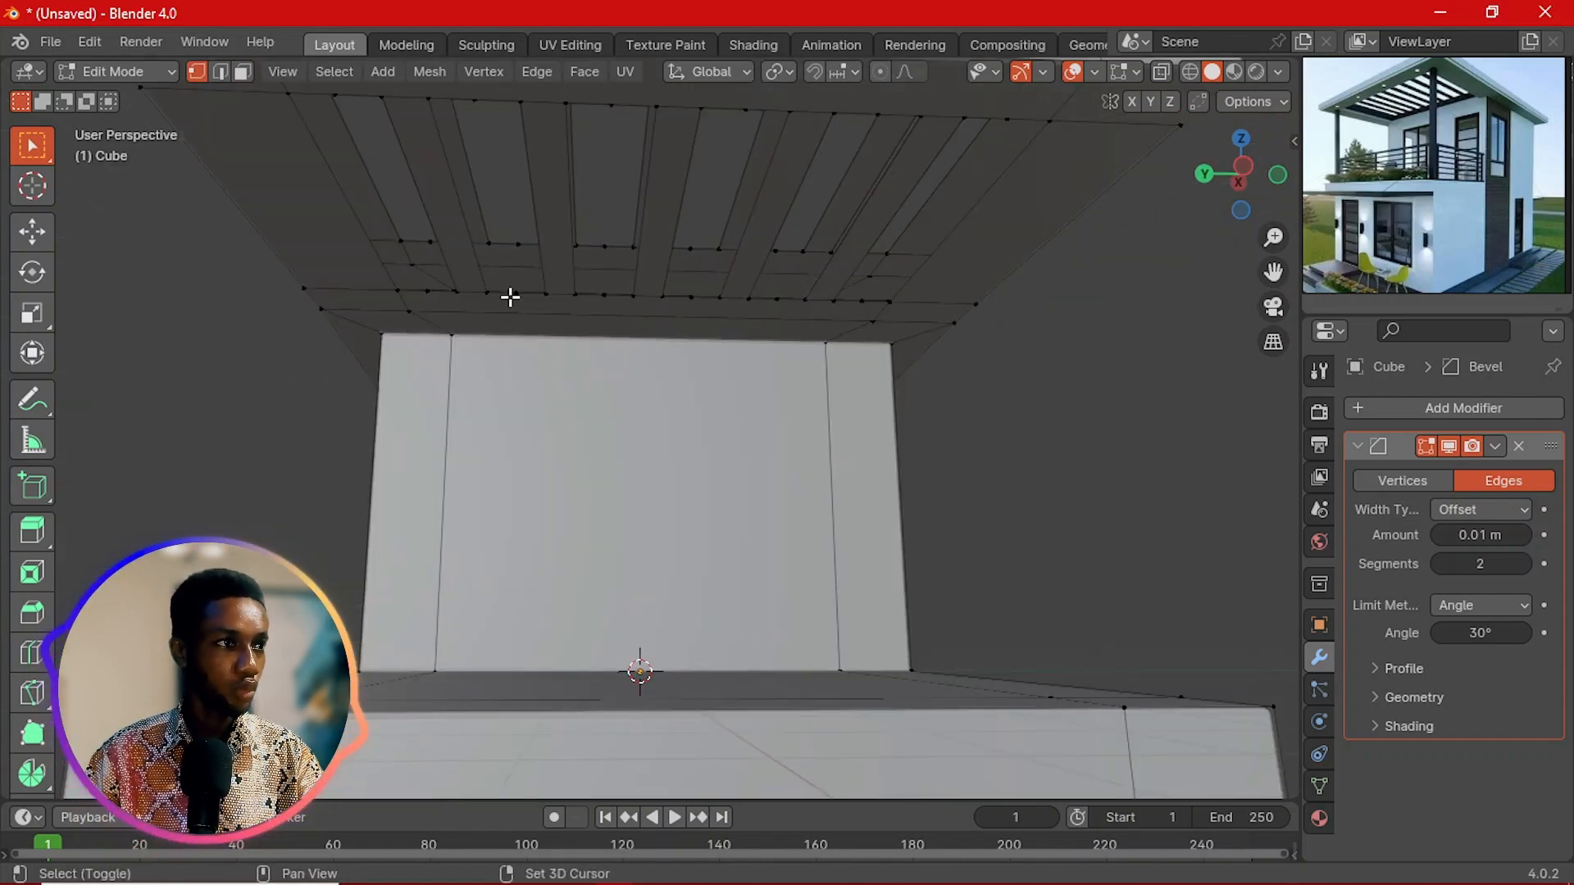
pyautogui.keyDown('shift'); pyautogui.moveTo(618, 380); pyautogui.dragTo(783, 498, button='middle'); pyautogui.keyUp('shift')
pyautogui.scroll(2, 521, 329)
pyautogui.moveTo(672, 363); pyautogui.dragTo(589, 402, button='middle')
pyautogui.click(561, 334)
pyautogui.click(596, 405)
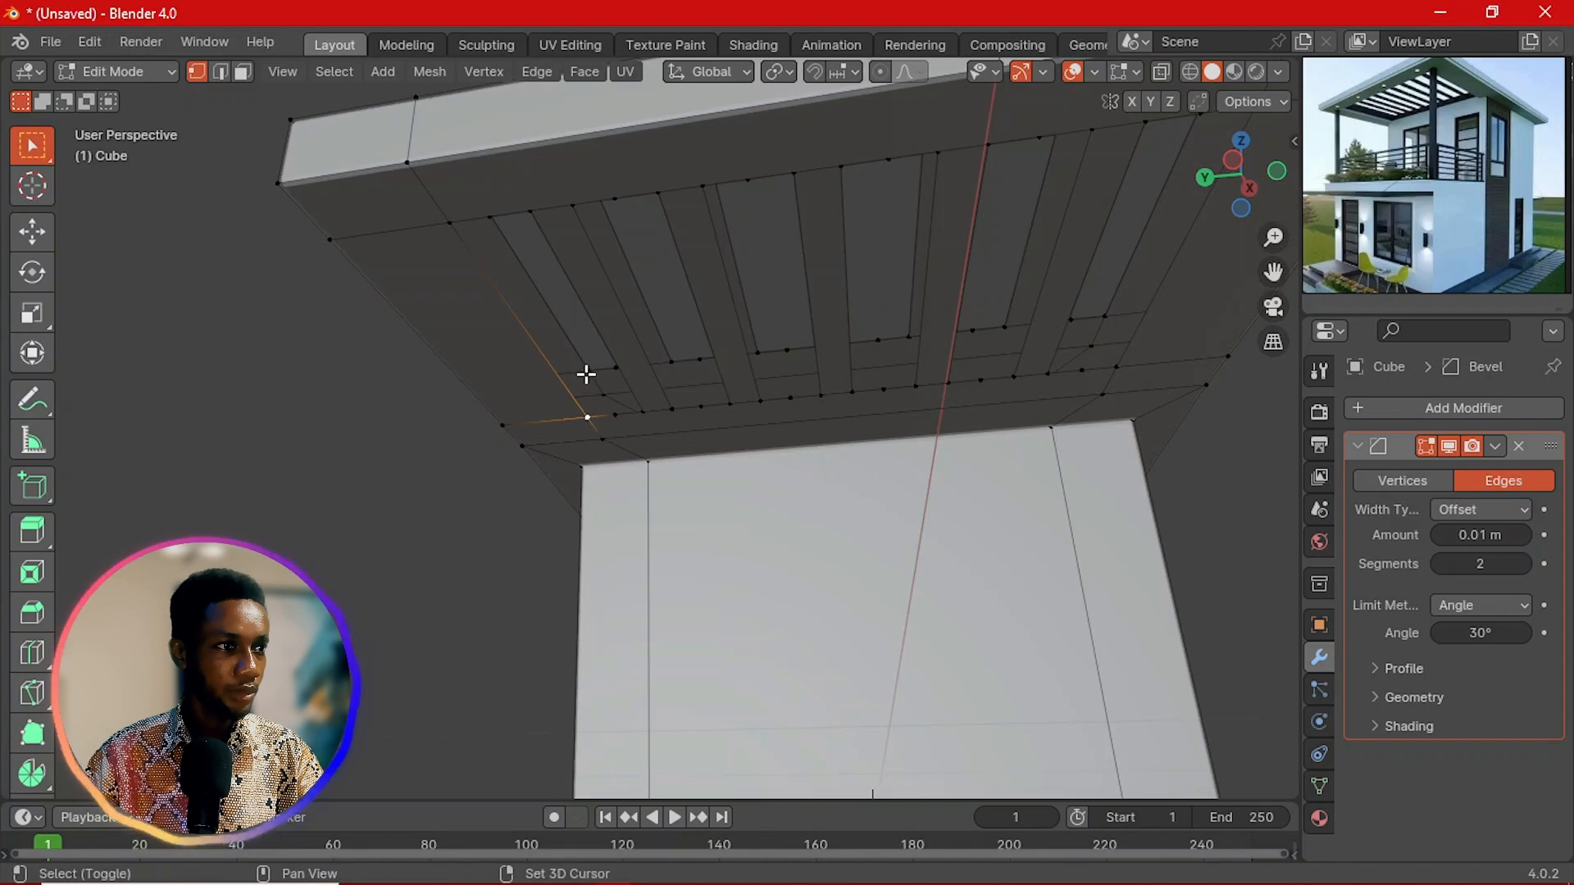
pyautogui.moveTo(503, 263); pyautogui.dragTo(421, 322, button='middle')
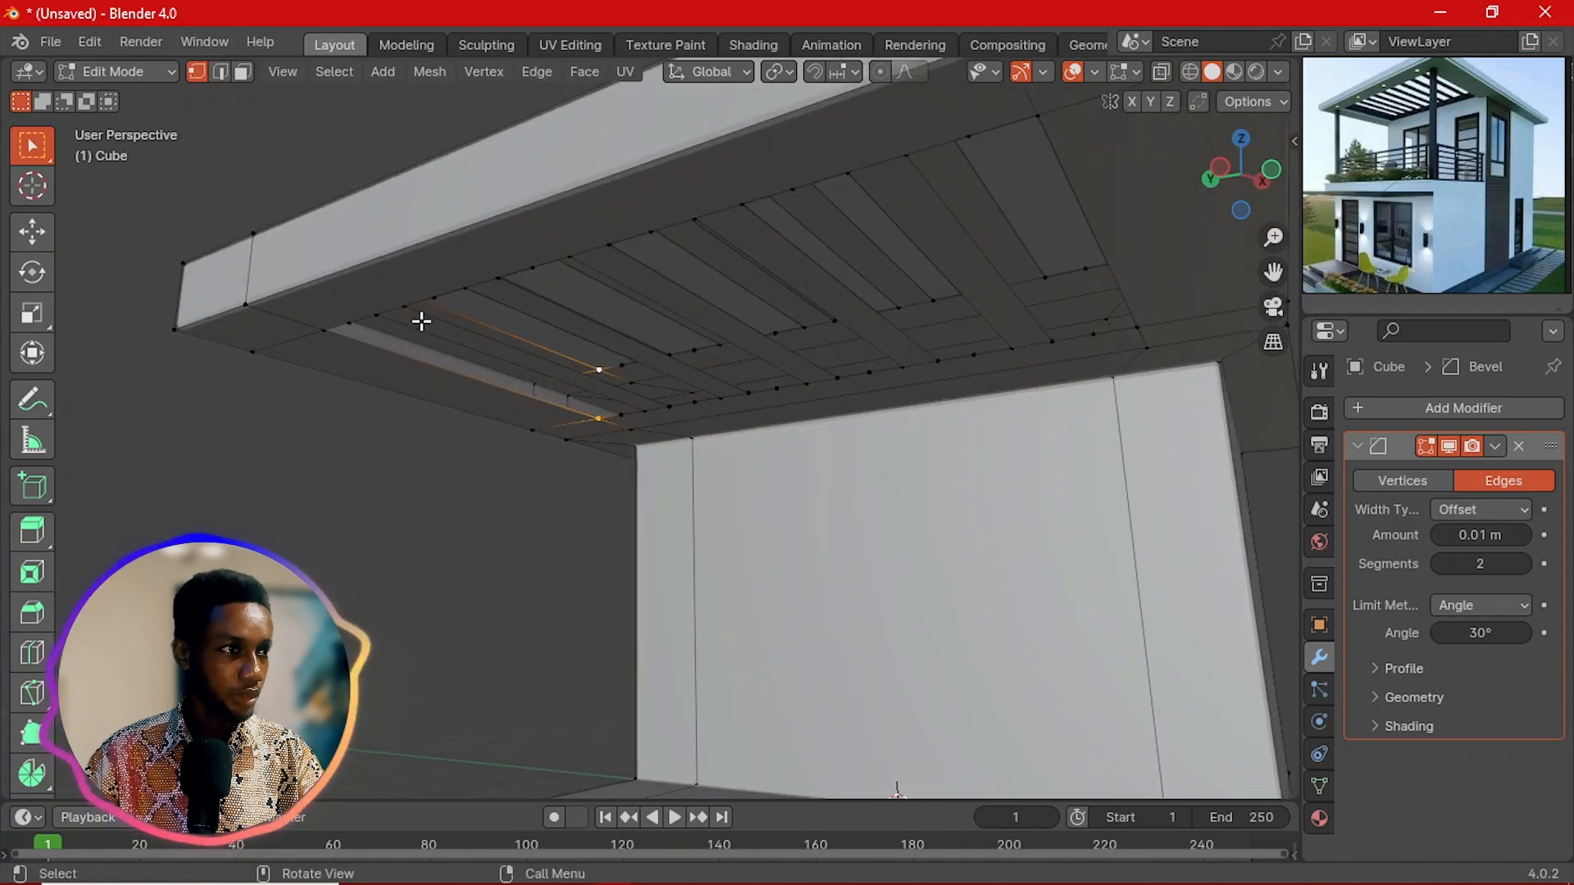
pyautogui.moveTo(447, 523); pyautogui.dragTo(369, 414, button='middle')
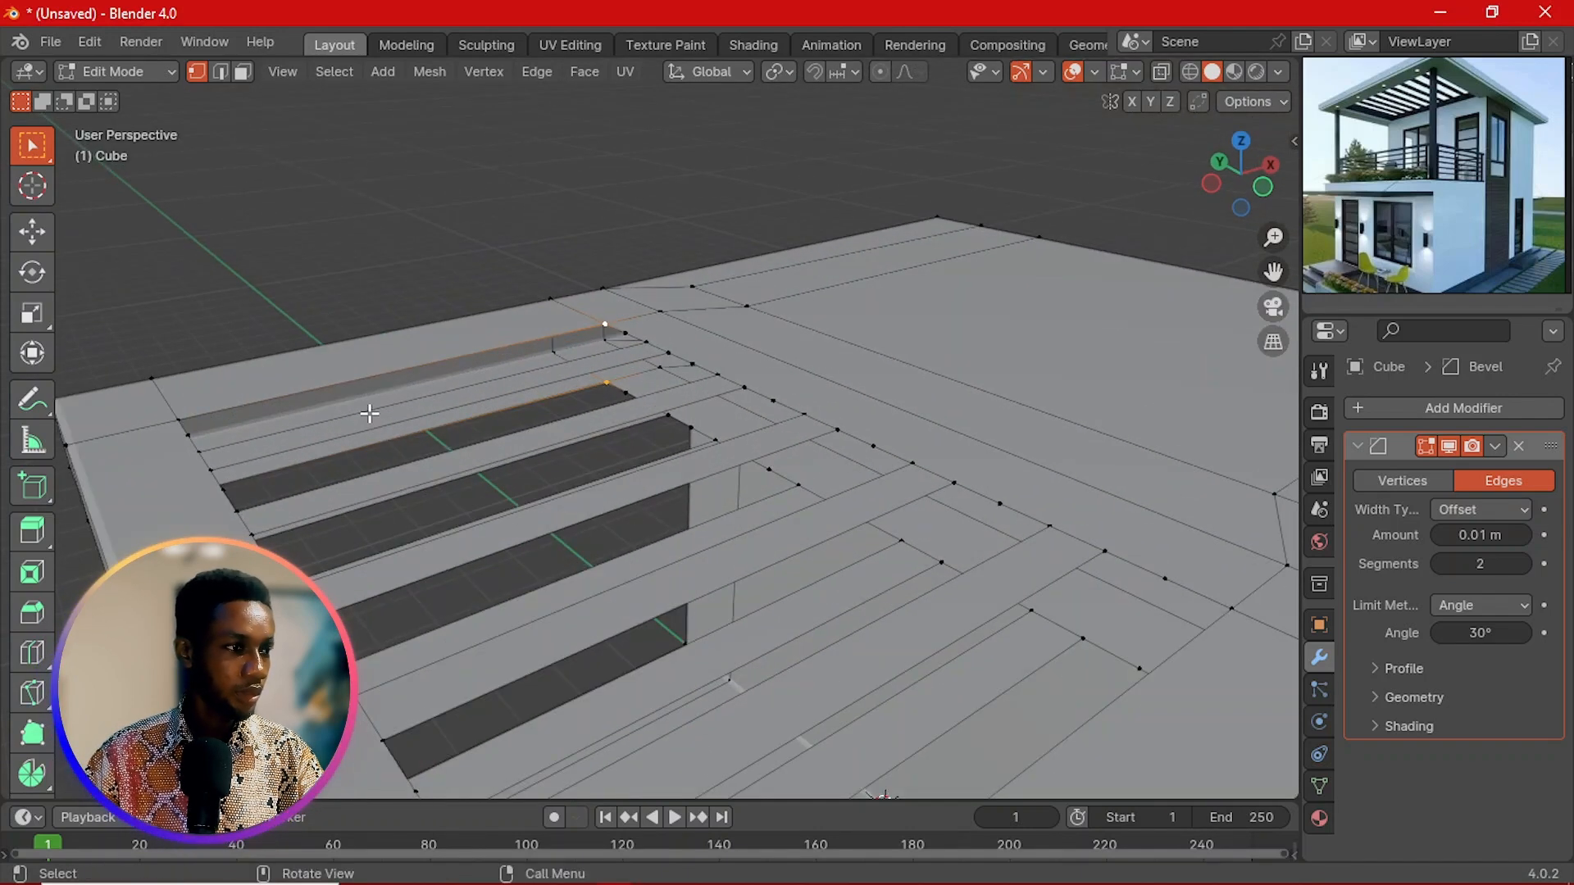
pyautogui.press('`')
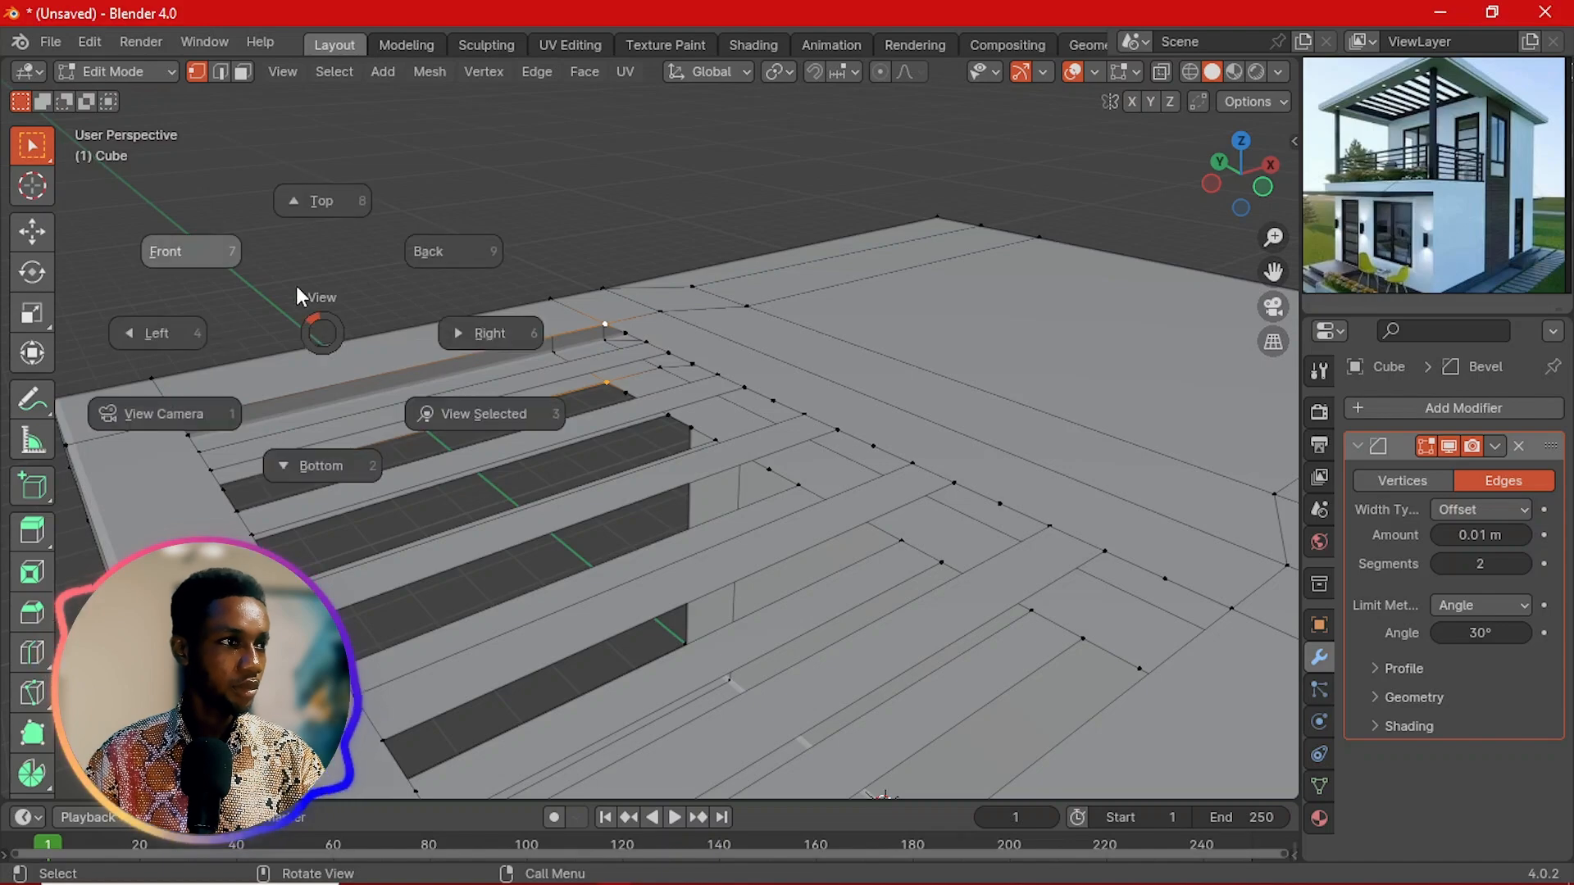
pyautogui.click(316, 237)
pyautogui.hotkey('alt', 'z')
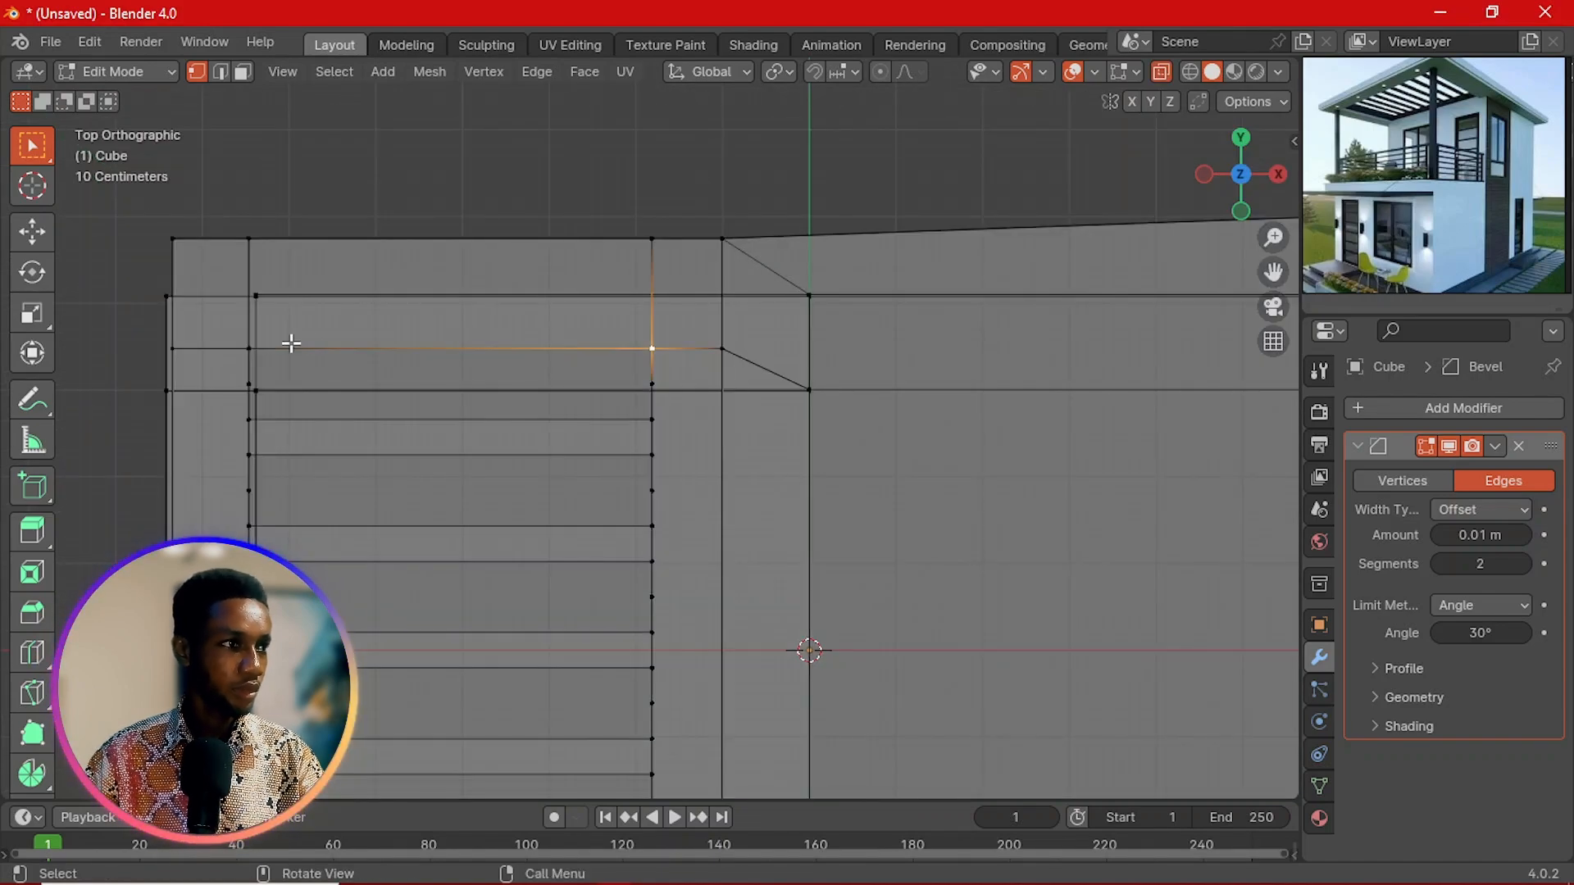
pyautogui.moveTo(314, 387); pyautogui.dragTo(565, 337, button='middle')
pyautogui.moveTo(564, 393); pyautogui.dragTo(604, 341, button='middle')
pyautogui.hotkey('alt', 'z')
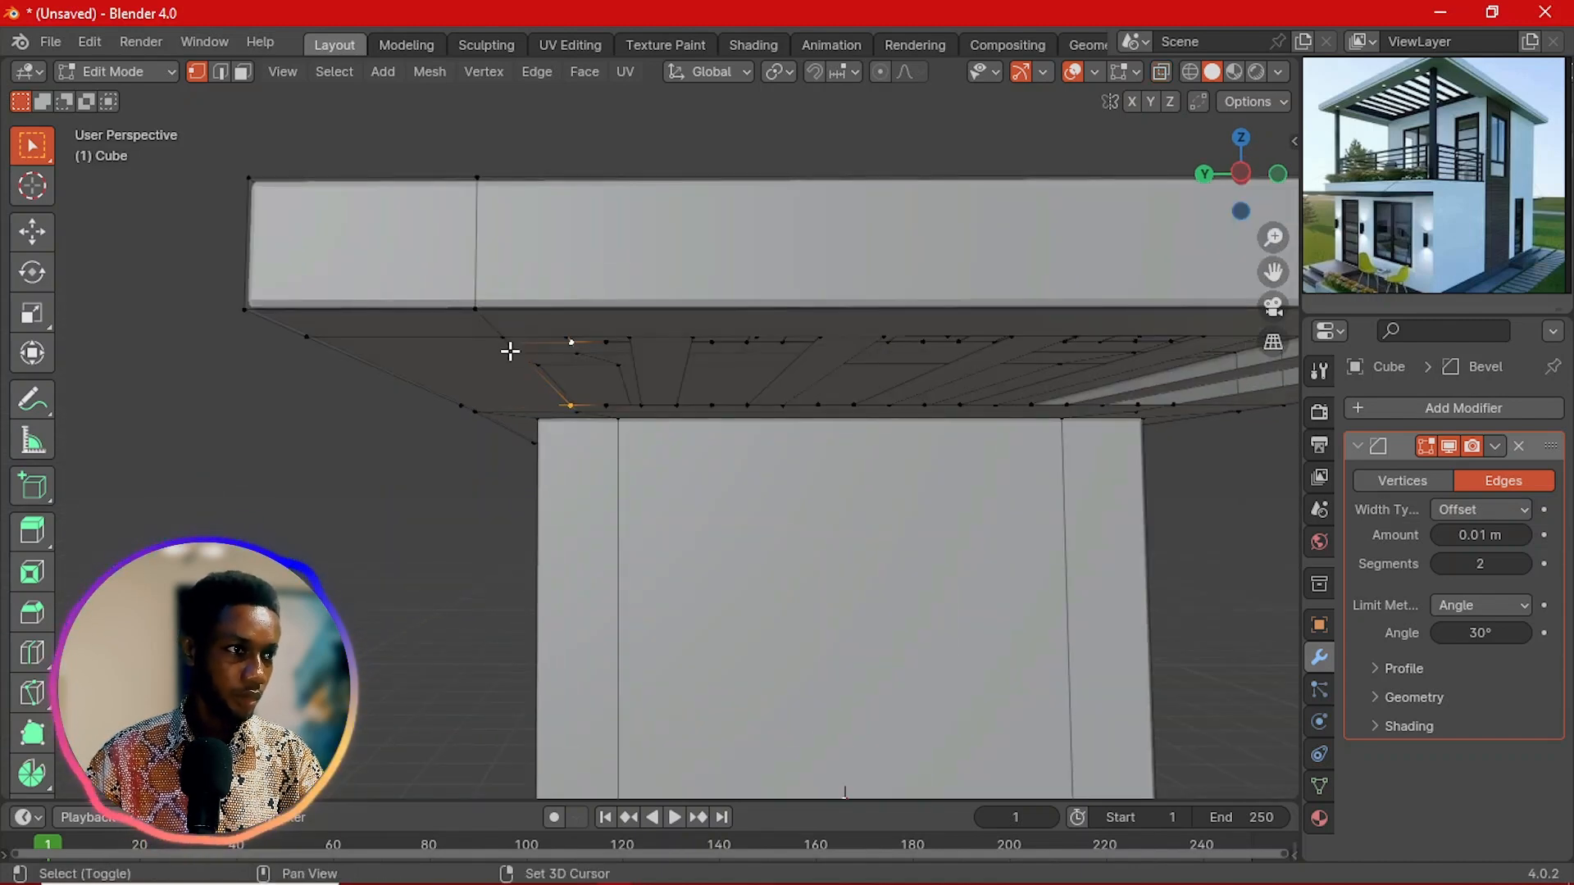
pyautogui.moveTo(503, 341); pyautogui.dragTo(613, 480, button='middle')
pyautogui.keyDown('shift'); pyautogui.click(579, 709); pyautogui.keyUp('shift')
pyautogui.scroll(3, 631, 389)
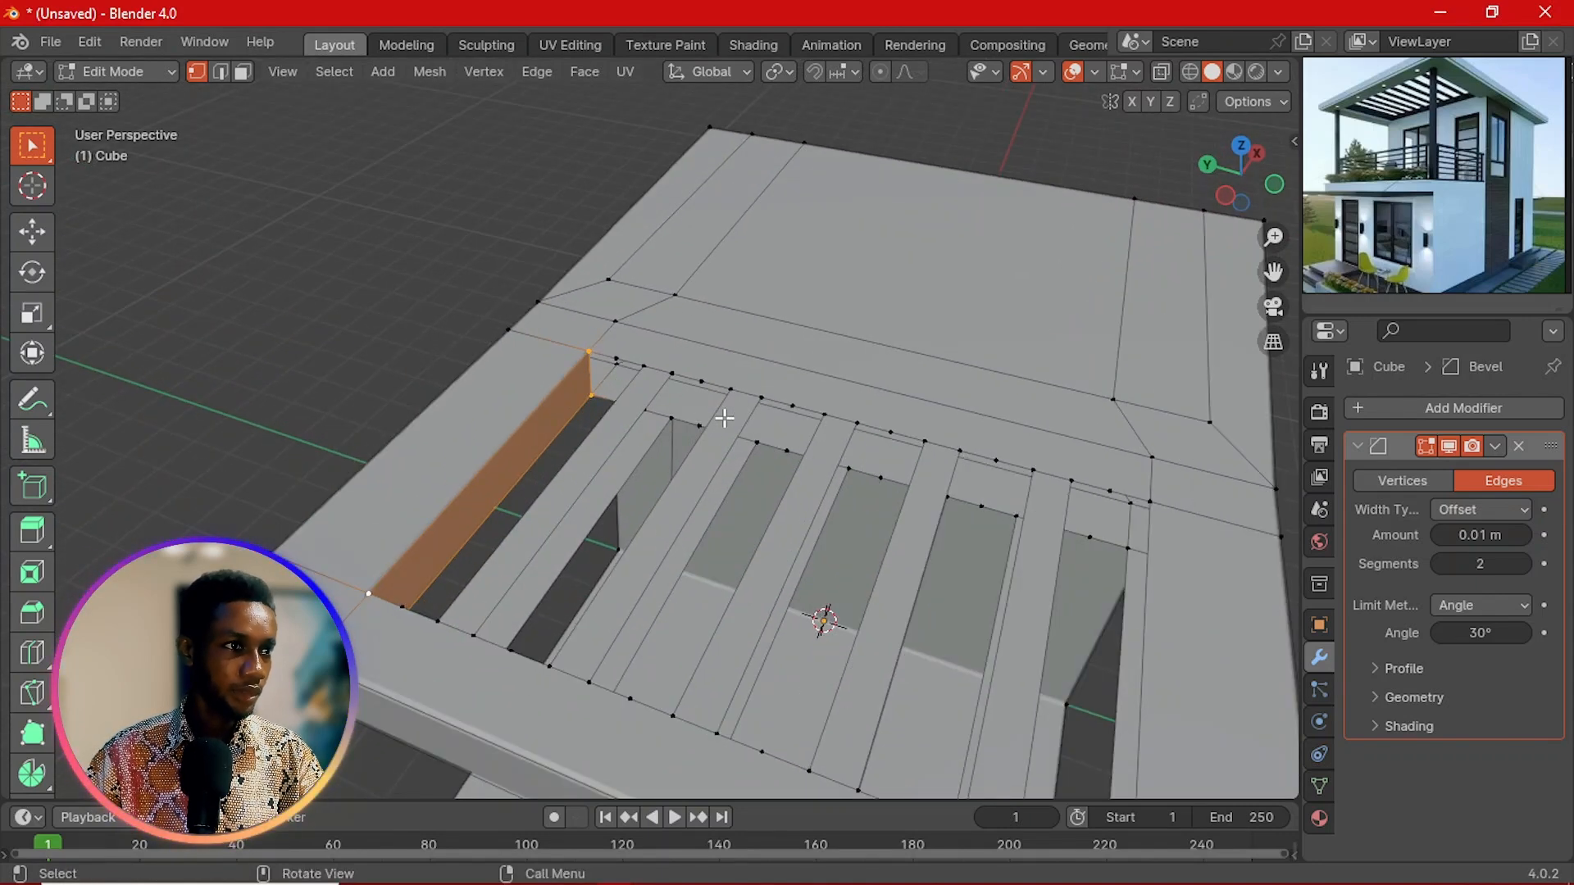
# Step: Dissolve the middle vertices at the house-side end of the +Y-most opening and fill that end with a face from its four corners
pyautogui.scroll(-4, 724, 418)
pyautogui.moveTo(724, 418); pyautogui.dragTo(776, 435, button='middle')
pyautogui.scroll(4, 633, 415)
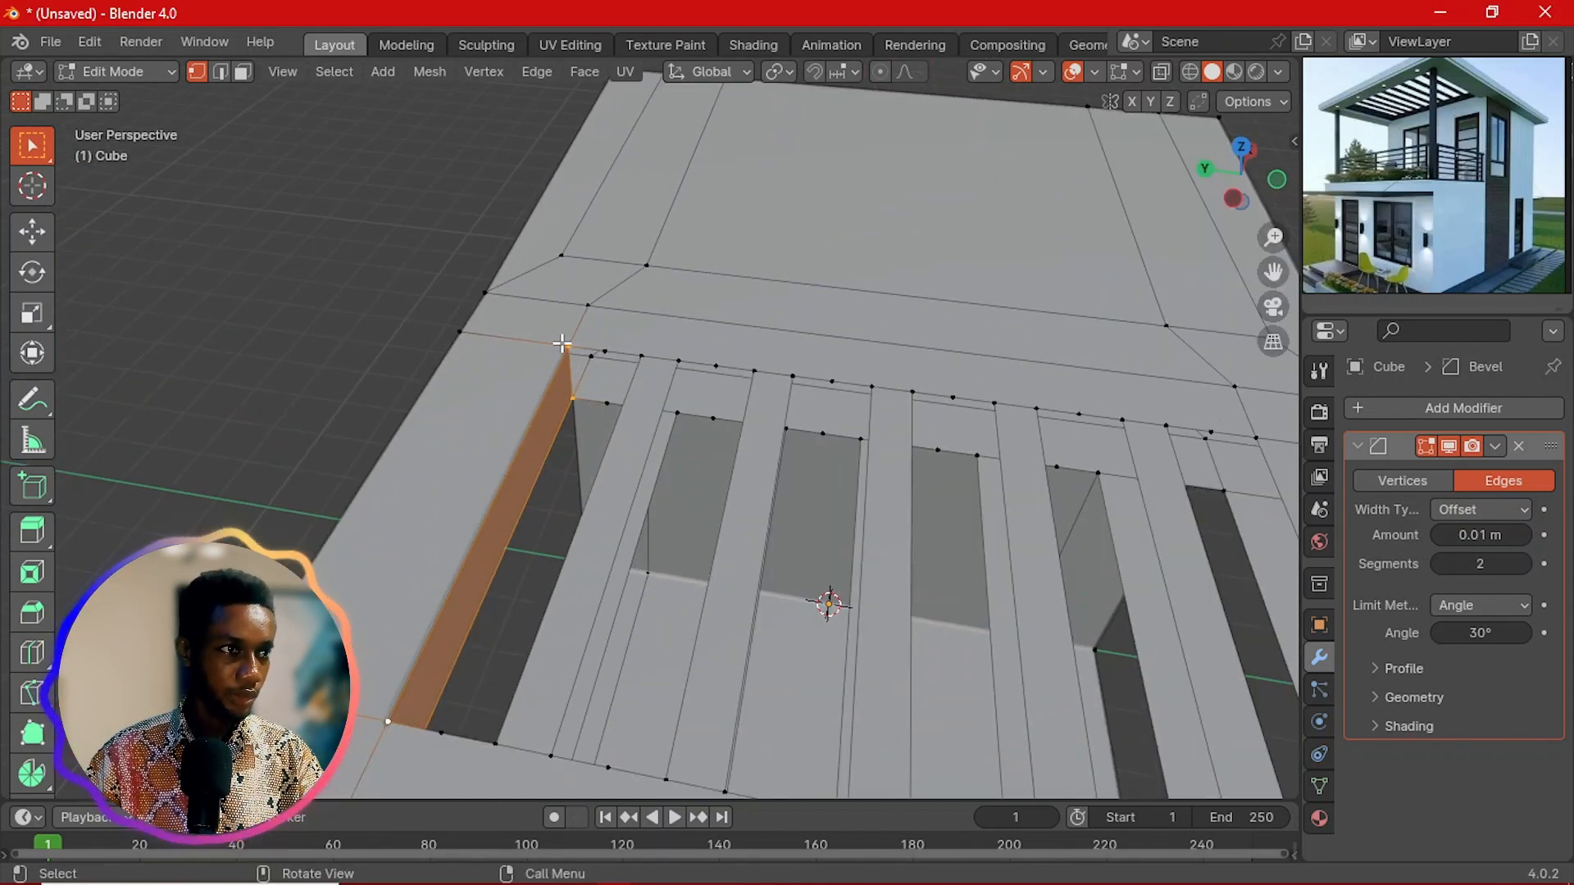
pyautogui.keyDown('shift'); pyautogui.click(573, 400); pyautogui.keyUp('shift')
pyautogui.moveTo(622, 403)
pyautogui.mouseDown(button='middle')
pyautogui.moveTo(639, 421)
pyautogui.moveTo(686, 415)
pyautogui.moveTo(609, 422)
pyautogui.mouseUp(button='middle')
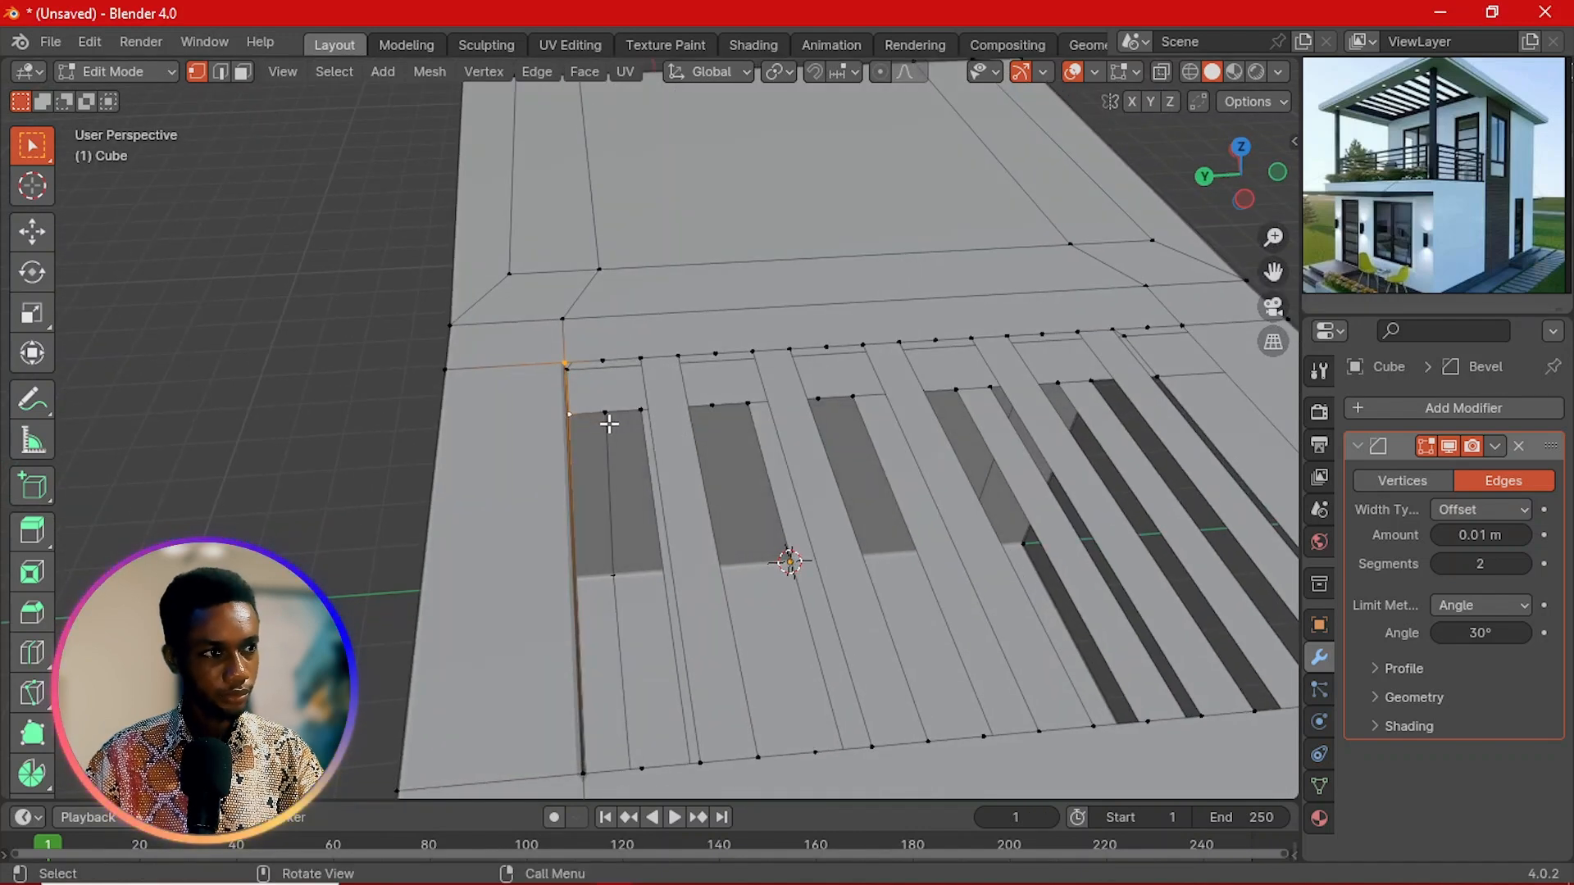
pyautogui.click(604, 411)
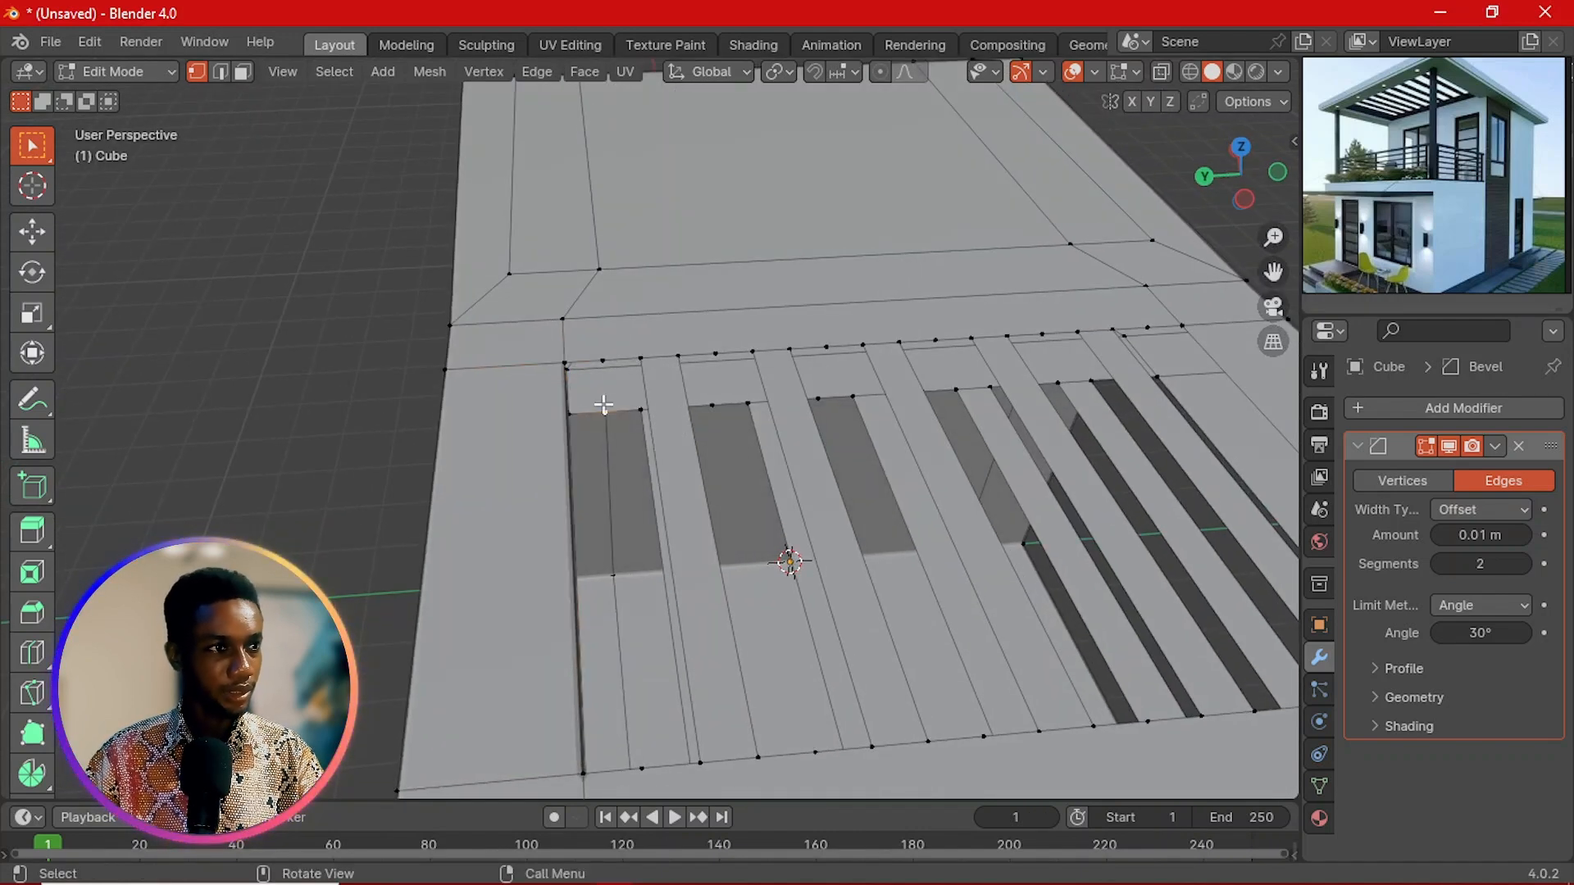
pyautogui.hotkey('ctrl', 'x')
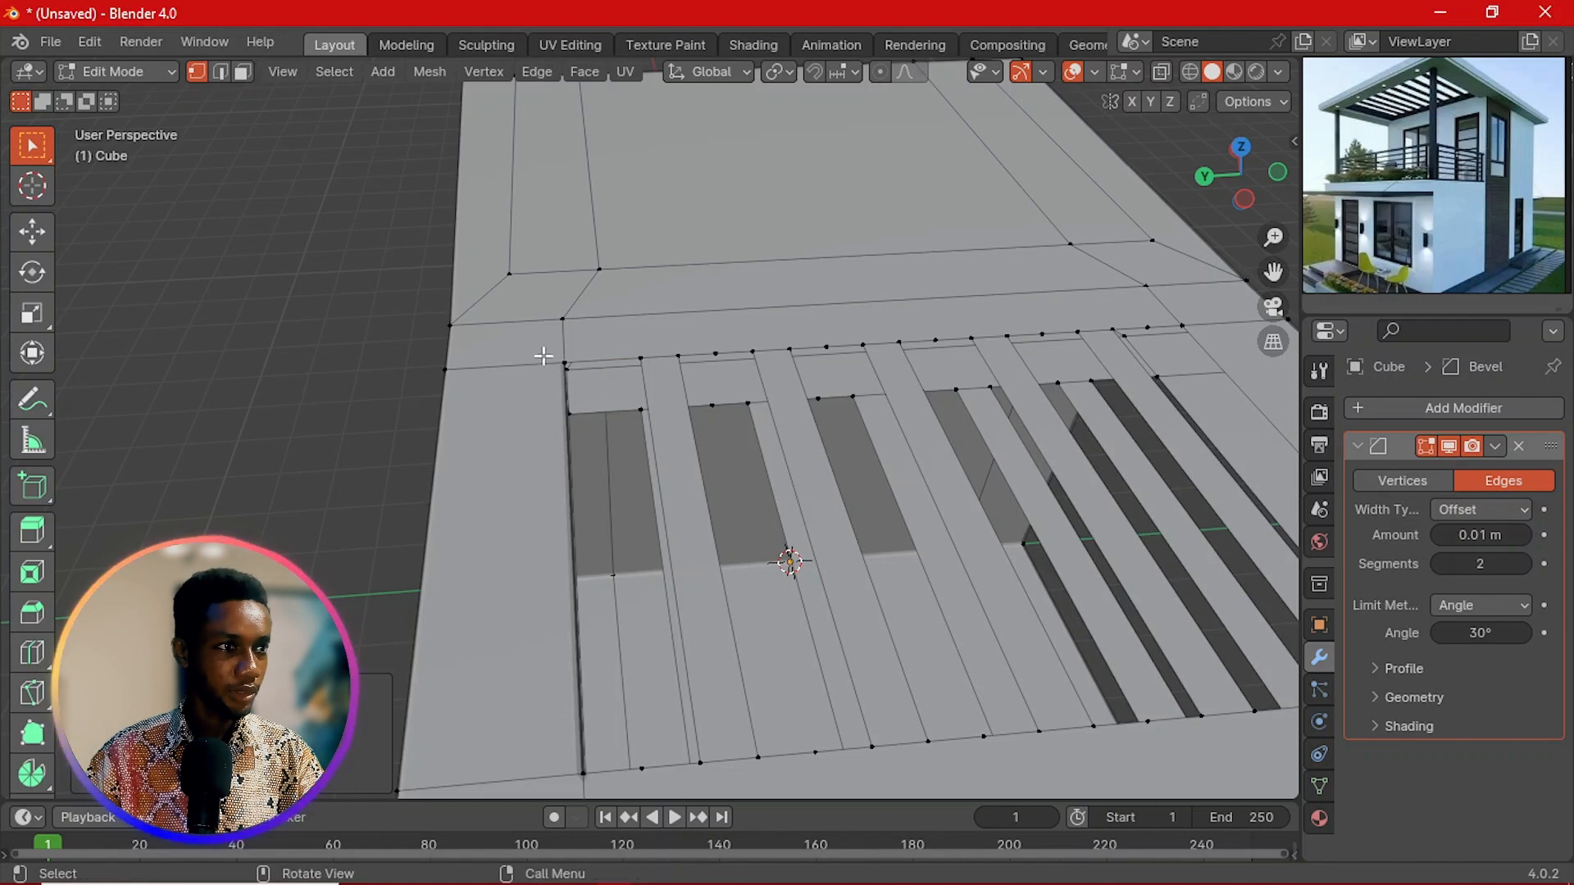
pyautogui.click(561, 365)
pyautogui.moveTo(573, 404); pyautogui.dragTo(687, 449, button='middle')
pyautogui.press('f')
pyautogui.scroll(-1, 636, 412)
# Step: Fill a face between the four corner vertices along the −Y side of the +Y-most opening
pyautogui.click(641, 376)
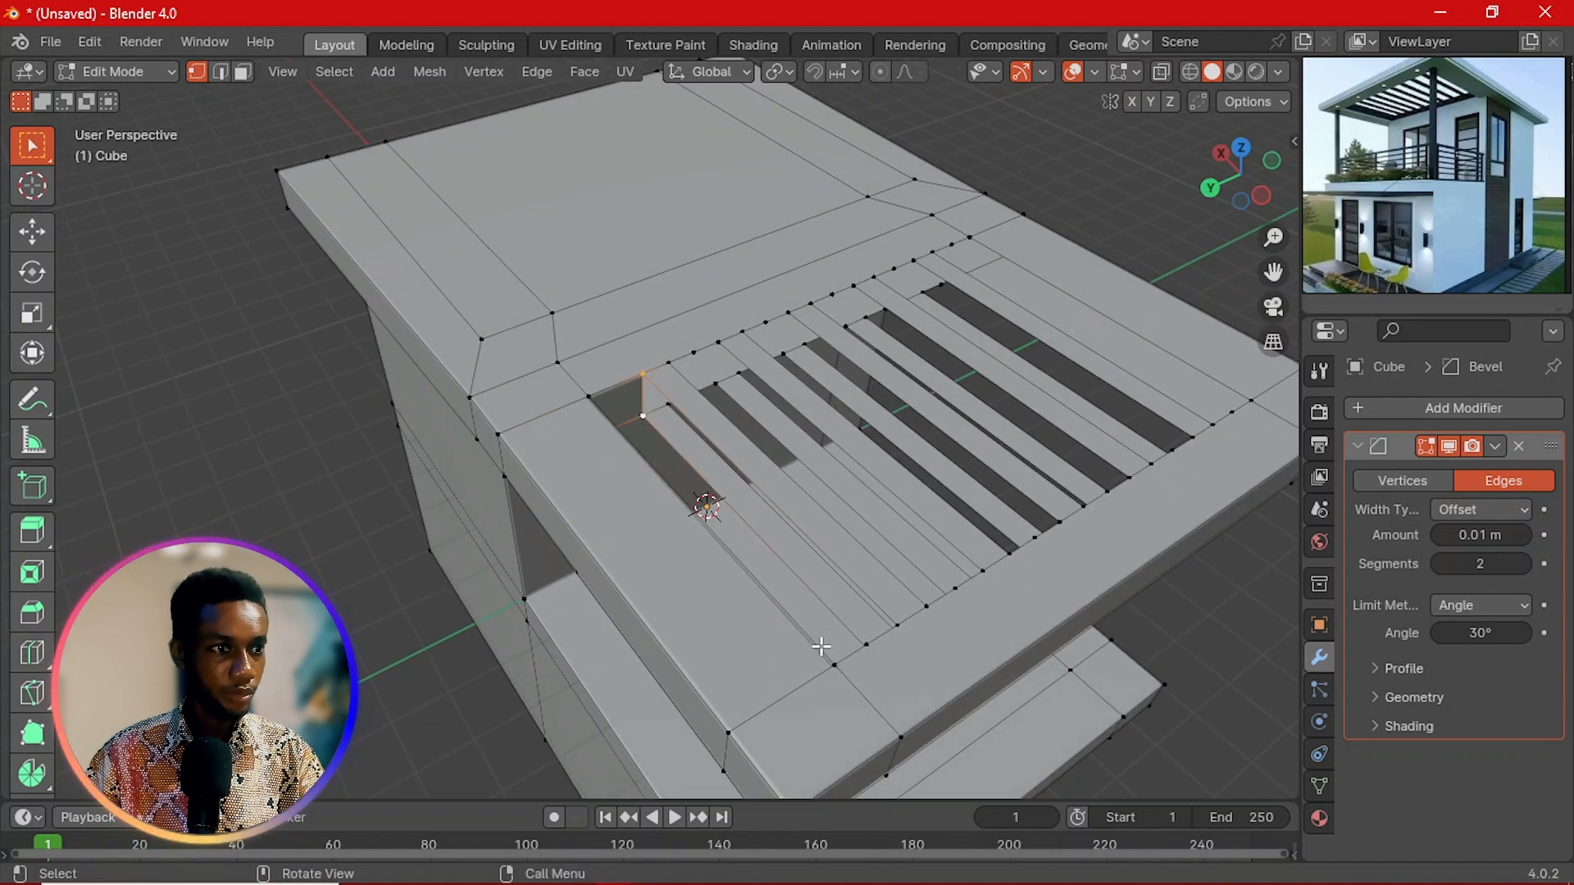
pyautogui.moveTo(808, 535); pyautogui.dragTo(984, 642, button='middle')
pyautogui.moveTo(975, 407); pyautogui.dragTo(959, 334, button='middle')
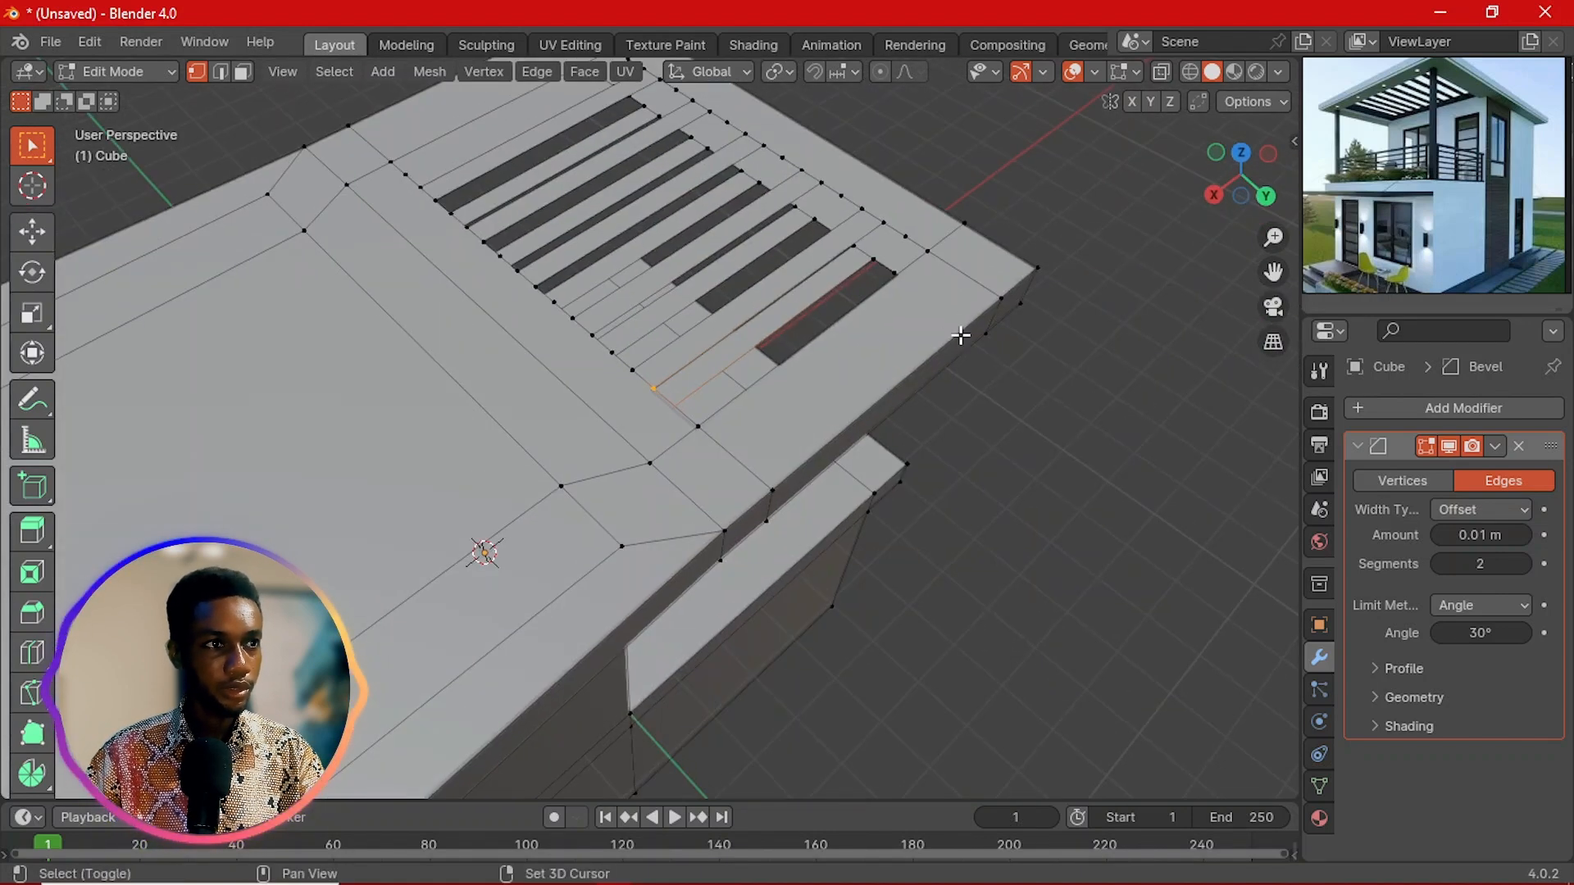
pyautogui.scroll(2, 905, 328)
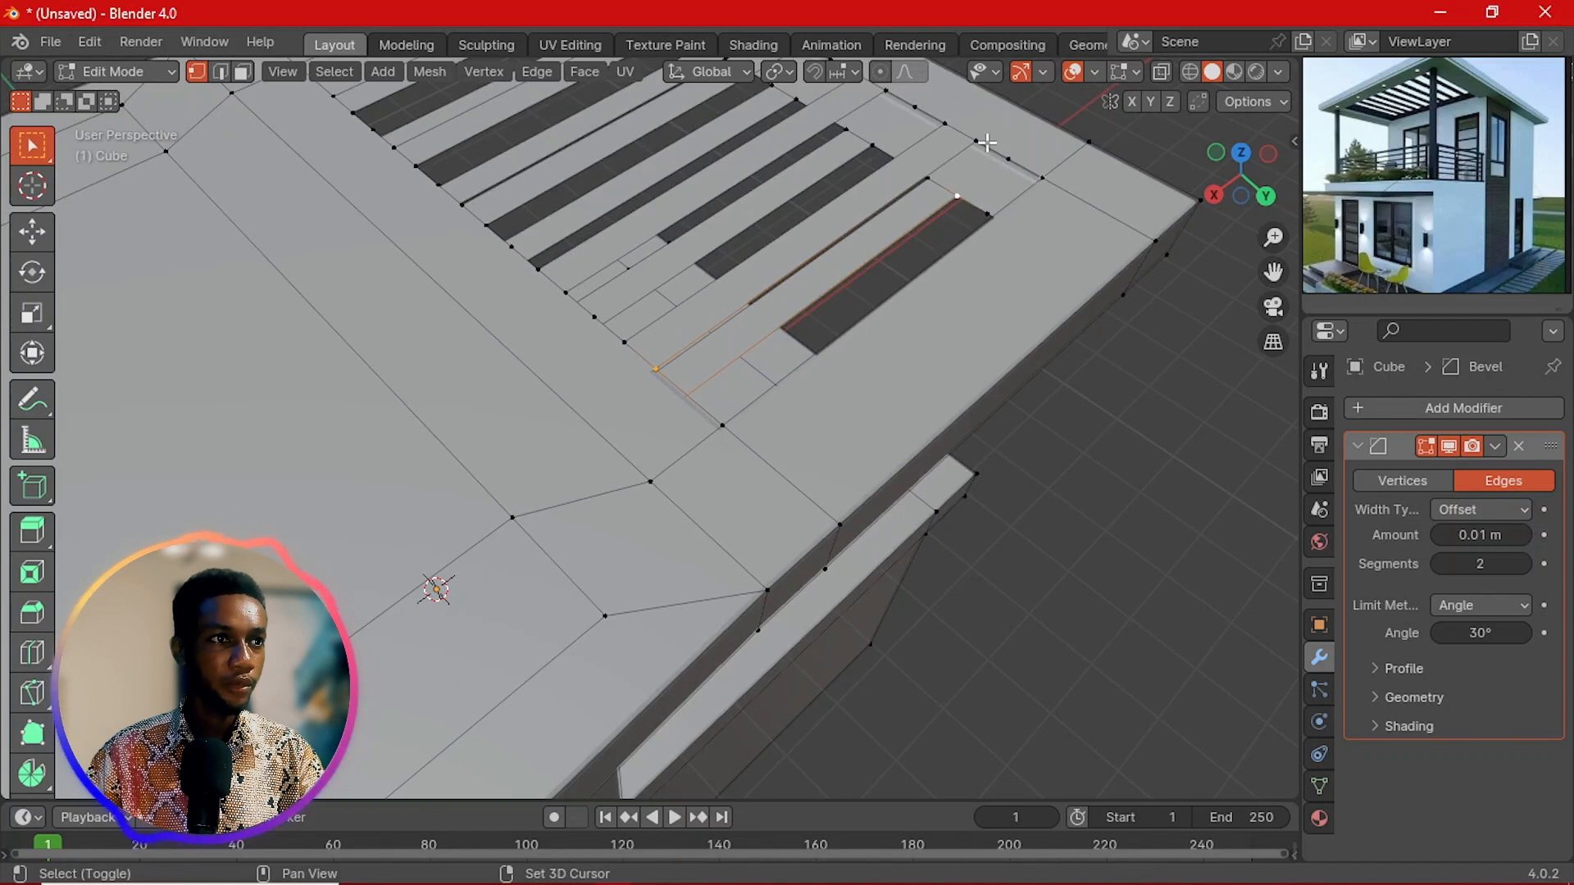
pyautogui.press('f')
pyautogui.scroll(-3, 958, 154)
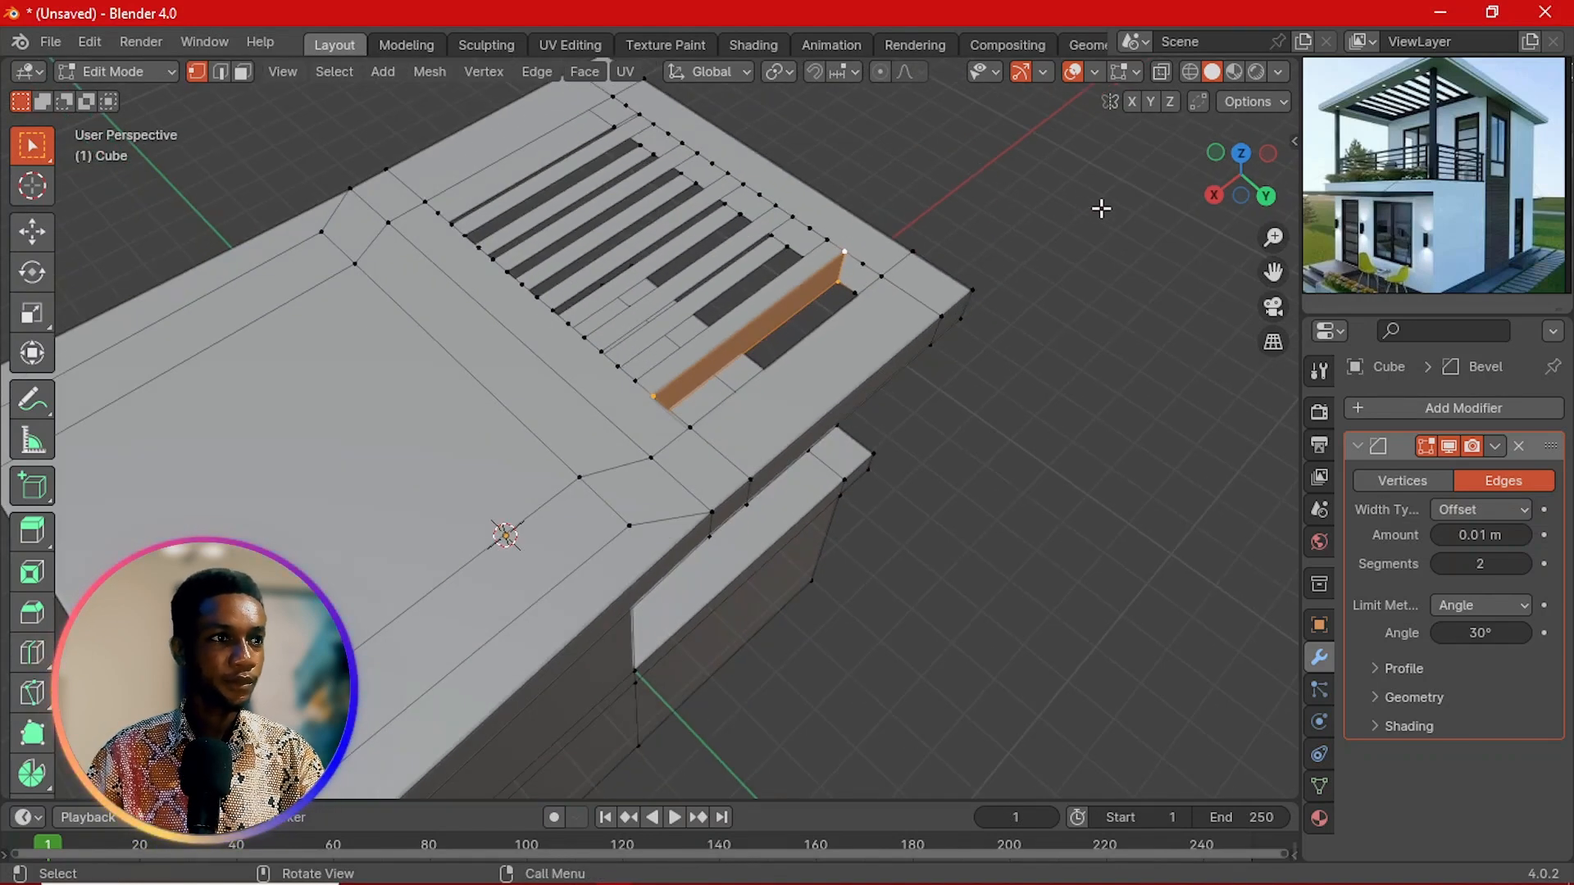
# Step: Try to dissolve the middle vertices at the outer end of the +Y-most opening, and undo the dissolve
pyautogui.scroll(3, 984, 287)
pyautogui.keyDown('shift'); pyautogui.moveTo(844, 383); pyautogui.dragTo(718, 578, button='middle'); pyautogui.keyUp('shift')
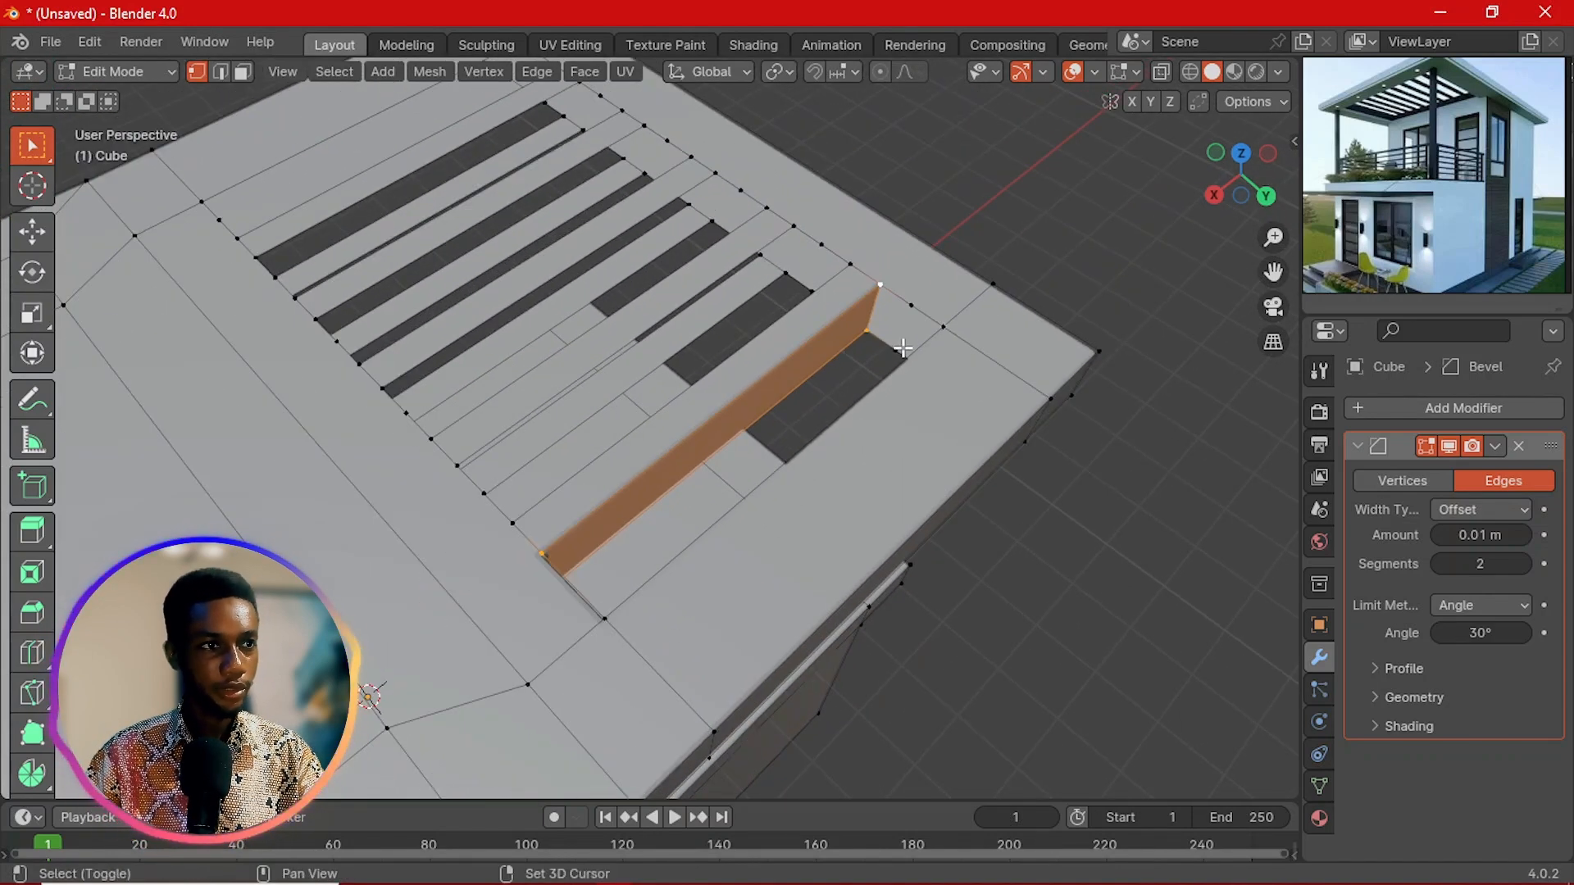
pyautogui.keyDown('shift'); pyautogui.click(905, 303); pyautogui.keyUp('shift')
pyautogui.hotkey('ctrl', 'x')
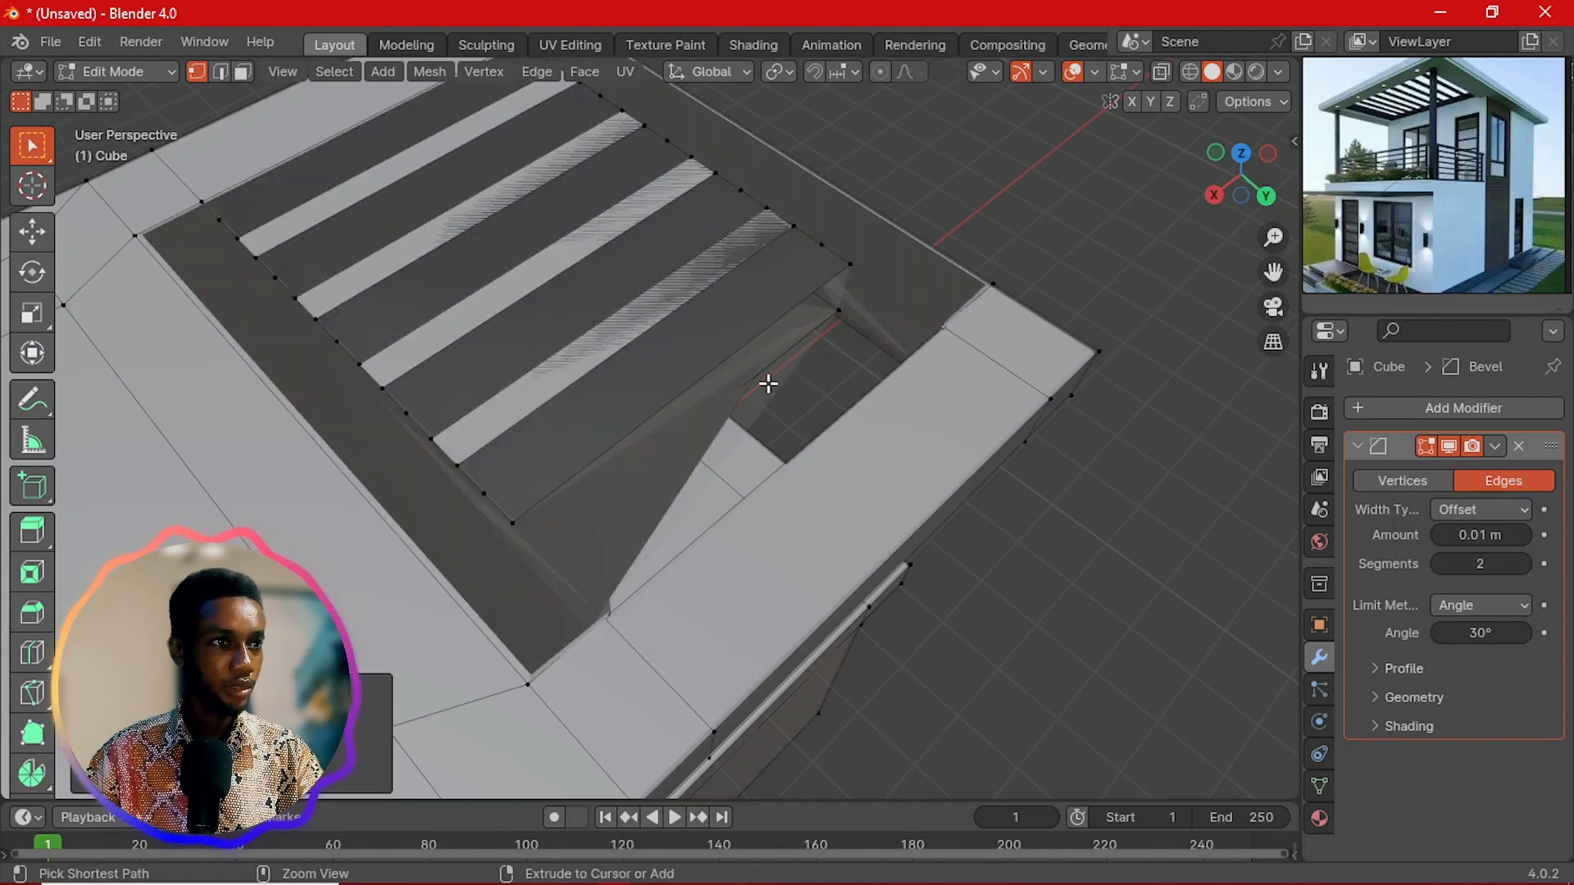
pyautogui.hotkey('ctrl', 'z')
# Step: Clear the selection and dissolve only the upper and lower middle vertices at the outer end of the +Y-most opening
pyautogui.moveTo(768, 384); pyautogui.dragTo(830, 397, button='middle')
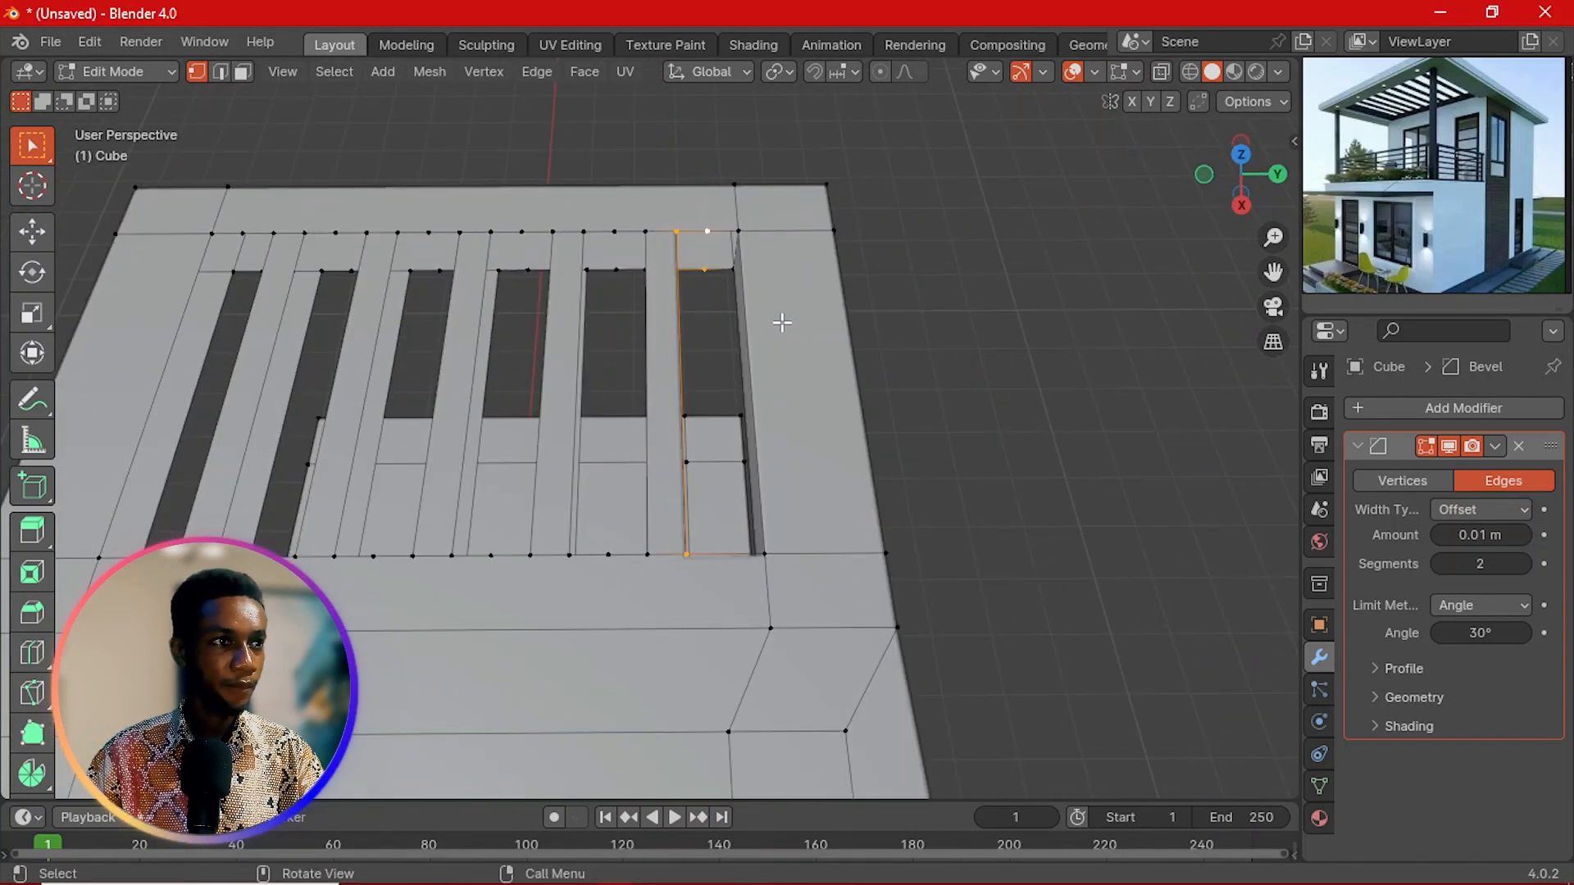
pyautogui.hotkey('alt', 'a')
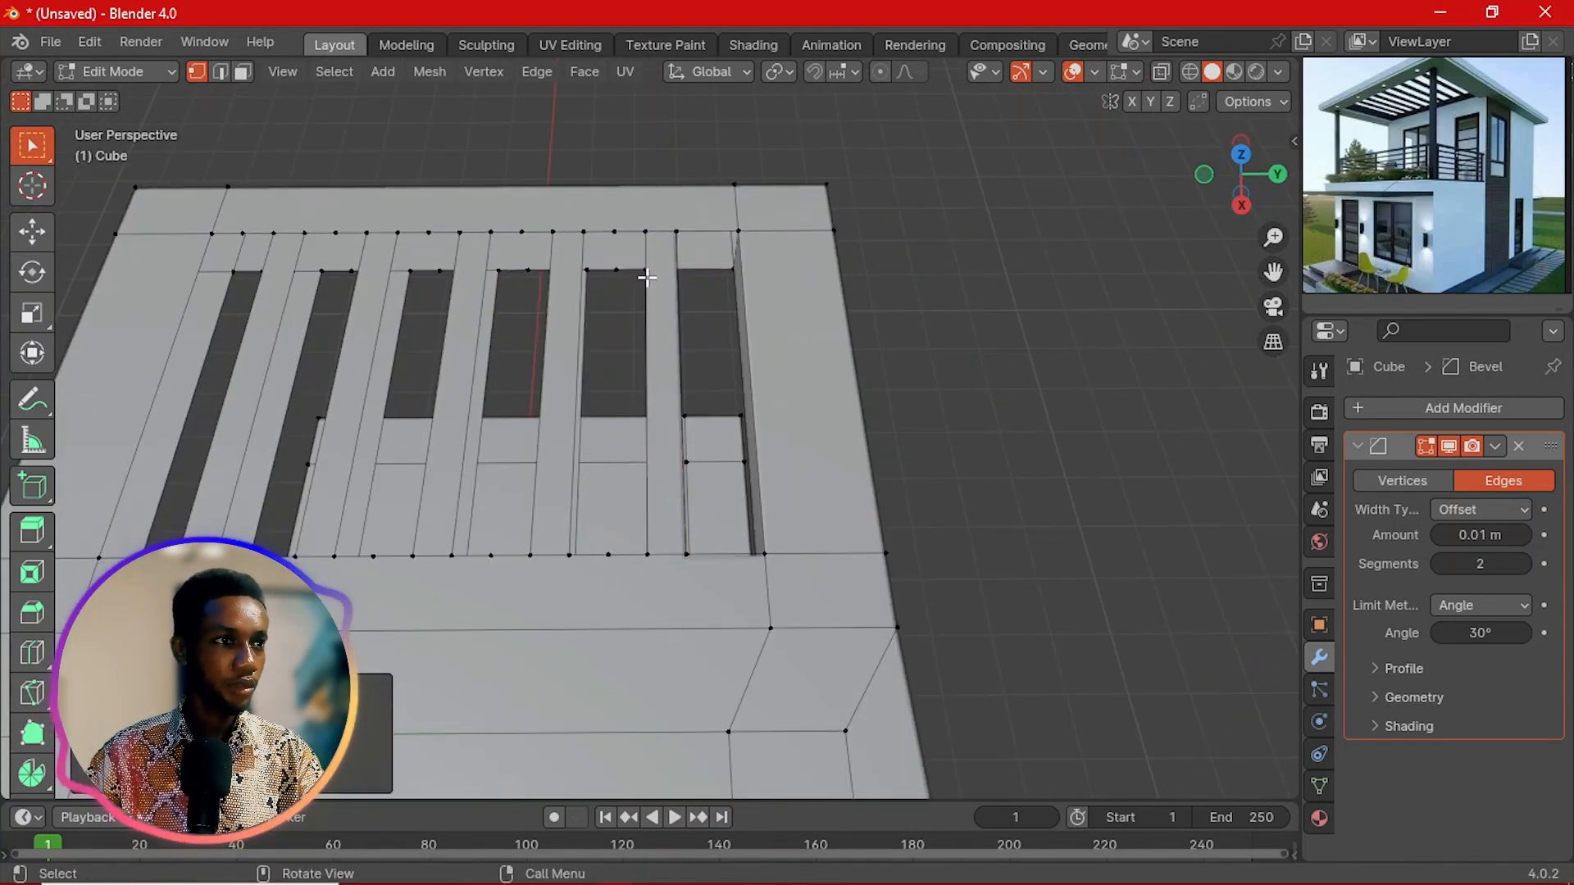
pyautogui.moveTo(676, 302); pyautogui.dragTo(639, 281, button='middle')
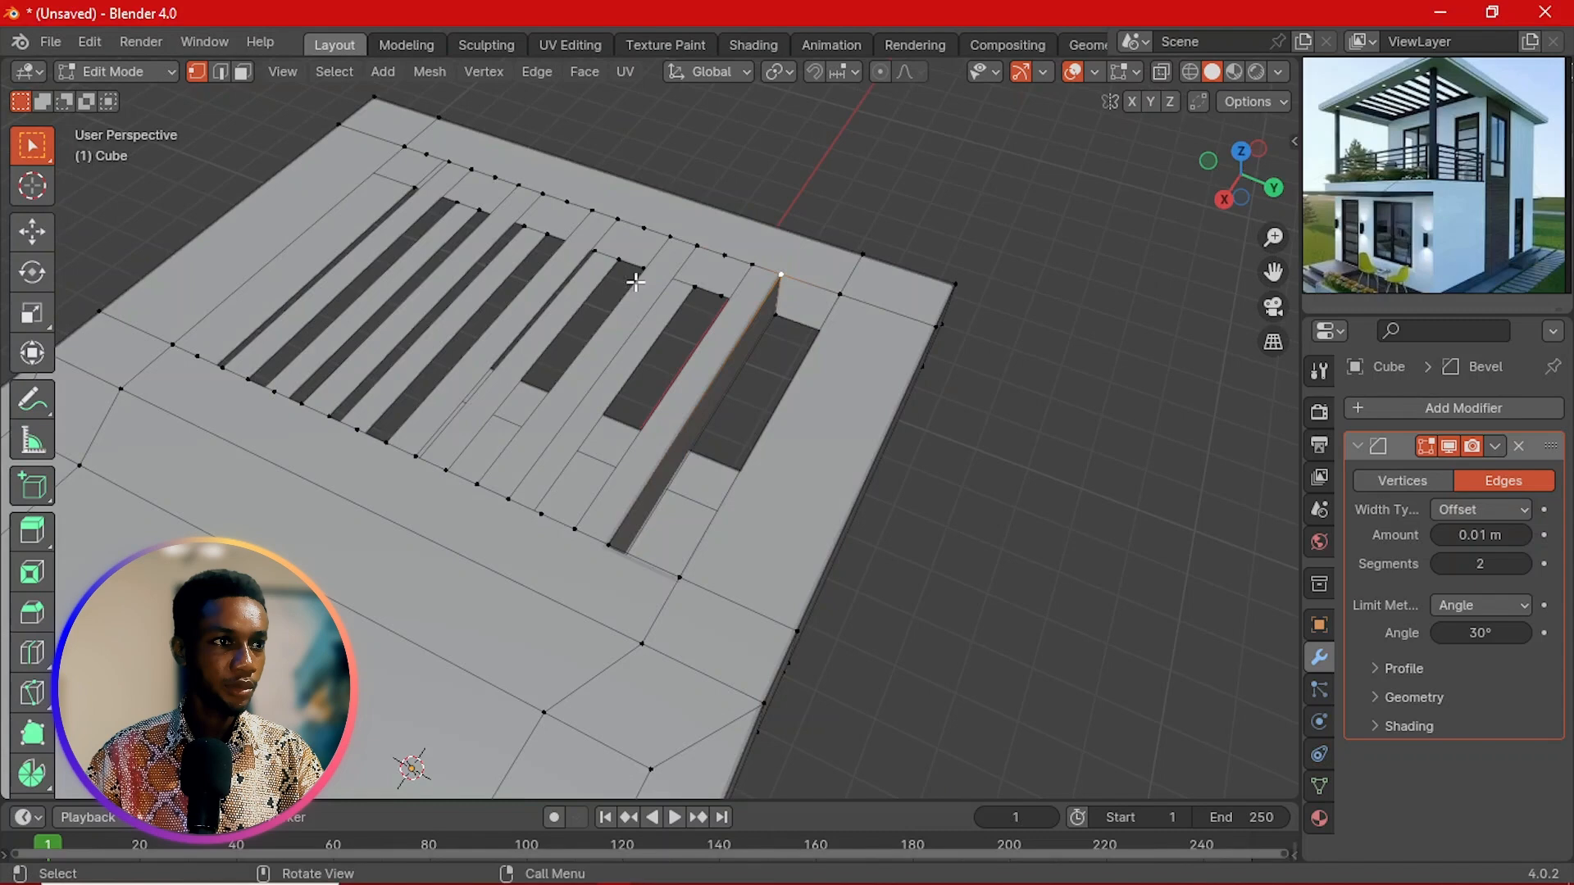
# Step: Fill a face between the four corner vertices at the outer end of the +Y-most opening
pyautogui.keyDown('shift'); pyautogui.click(779, 319); pyautogui.keyUp('shift')
pyautogui.moveTo(821, 349); pyautogui.dragTo(876, 355, button='middle')
pyautogui.scroll(1, 664, 352)
pyautogui.scroll(-3, 680, 361)
pyautogui.moveTo(754, 400); pyautogui.dragTo(801, 352, button='middle')
pyautogui.scroll(2, 743, 322)
pyautogui.moveTo(558, 395); pyautogui.dragTo(625, 317, button='middle')
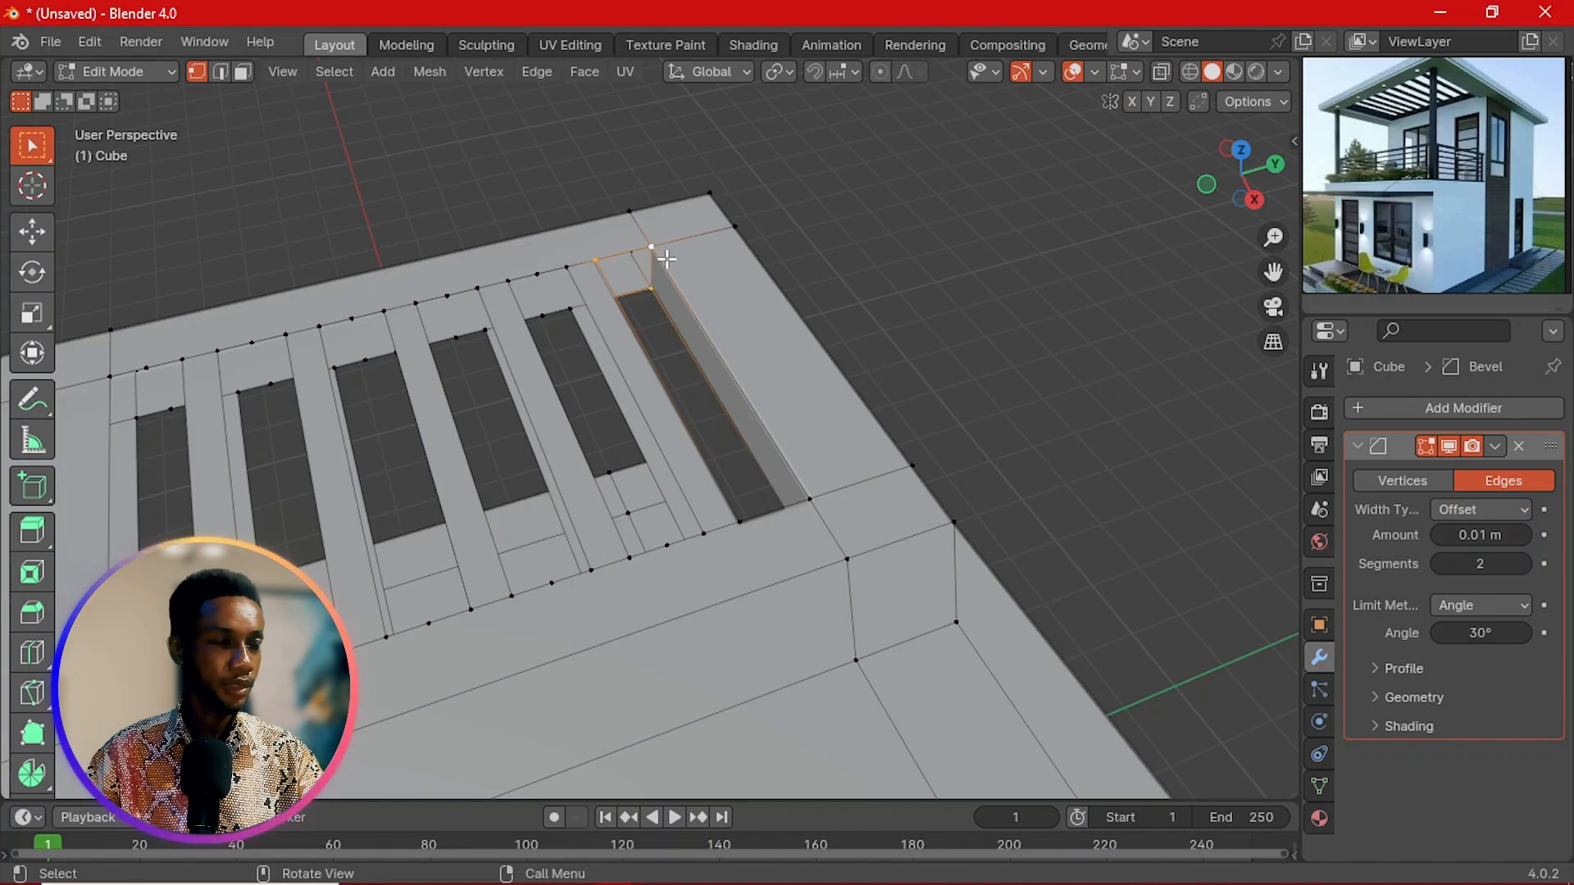
pyautogui.press('f')
# Step: Fill a face between the four corner vertices along the +Y side of the second opening from the +Y edge
pyautogui.scroll(-3, 667, 321)
pyautogui.moveTo(623, 323); pyautogui.dragTo(414, 327, button='middle')
pyautogui.scroll(4, 752, 374)
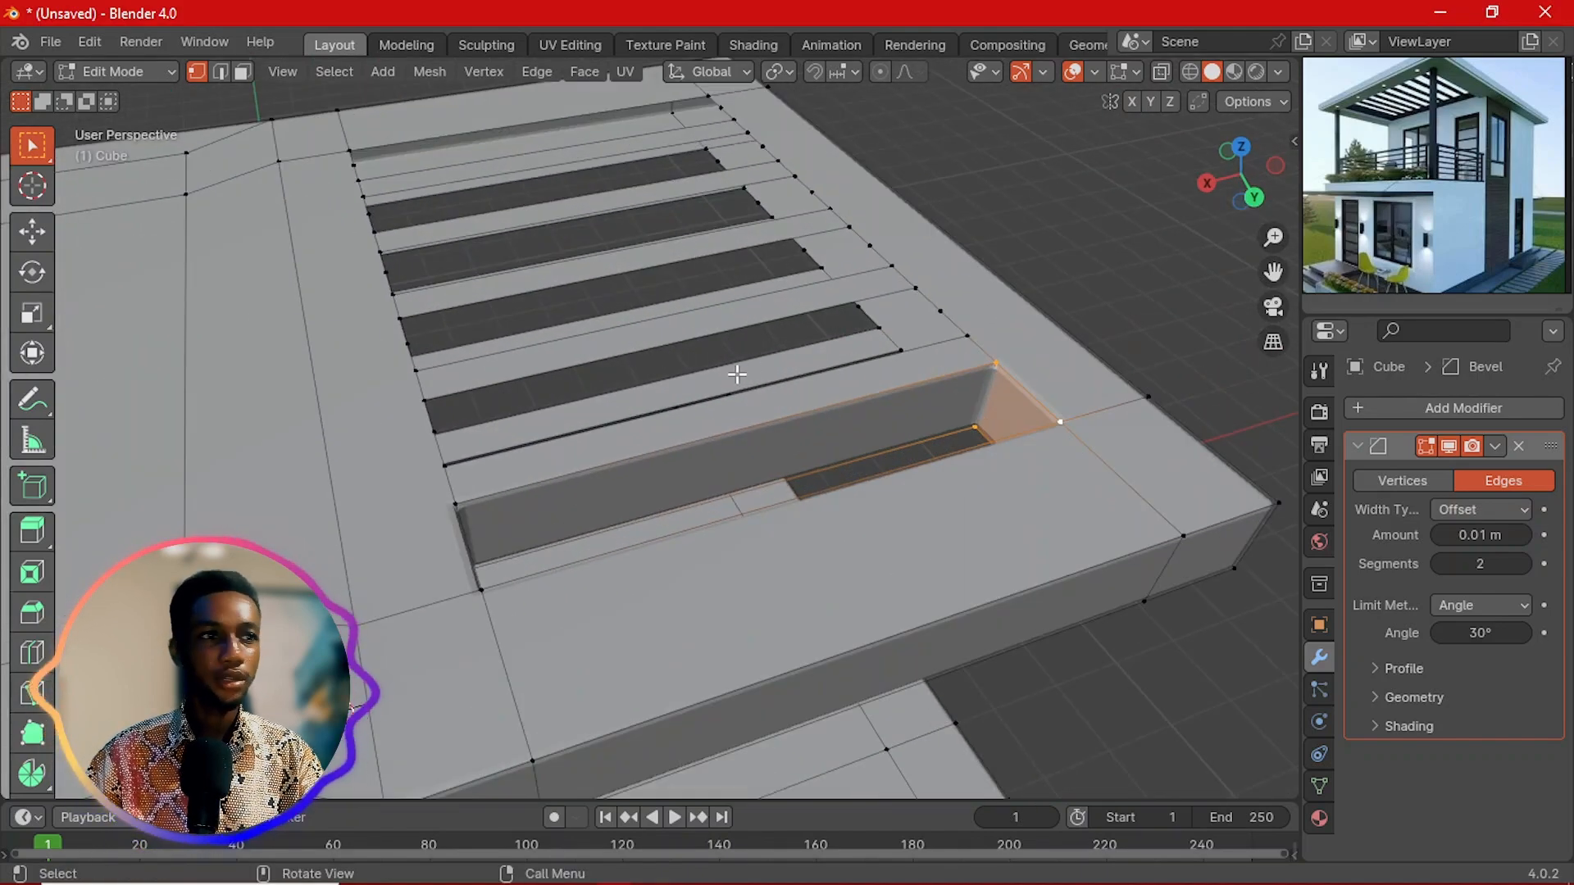
pyautogui.scroll(-3, 865, 462)
pyautogui.moveTo(828, 484); pyautogui.dragTo(767, 517, button='middle')
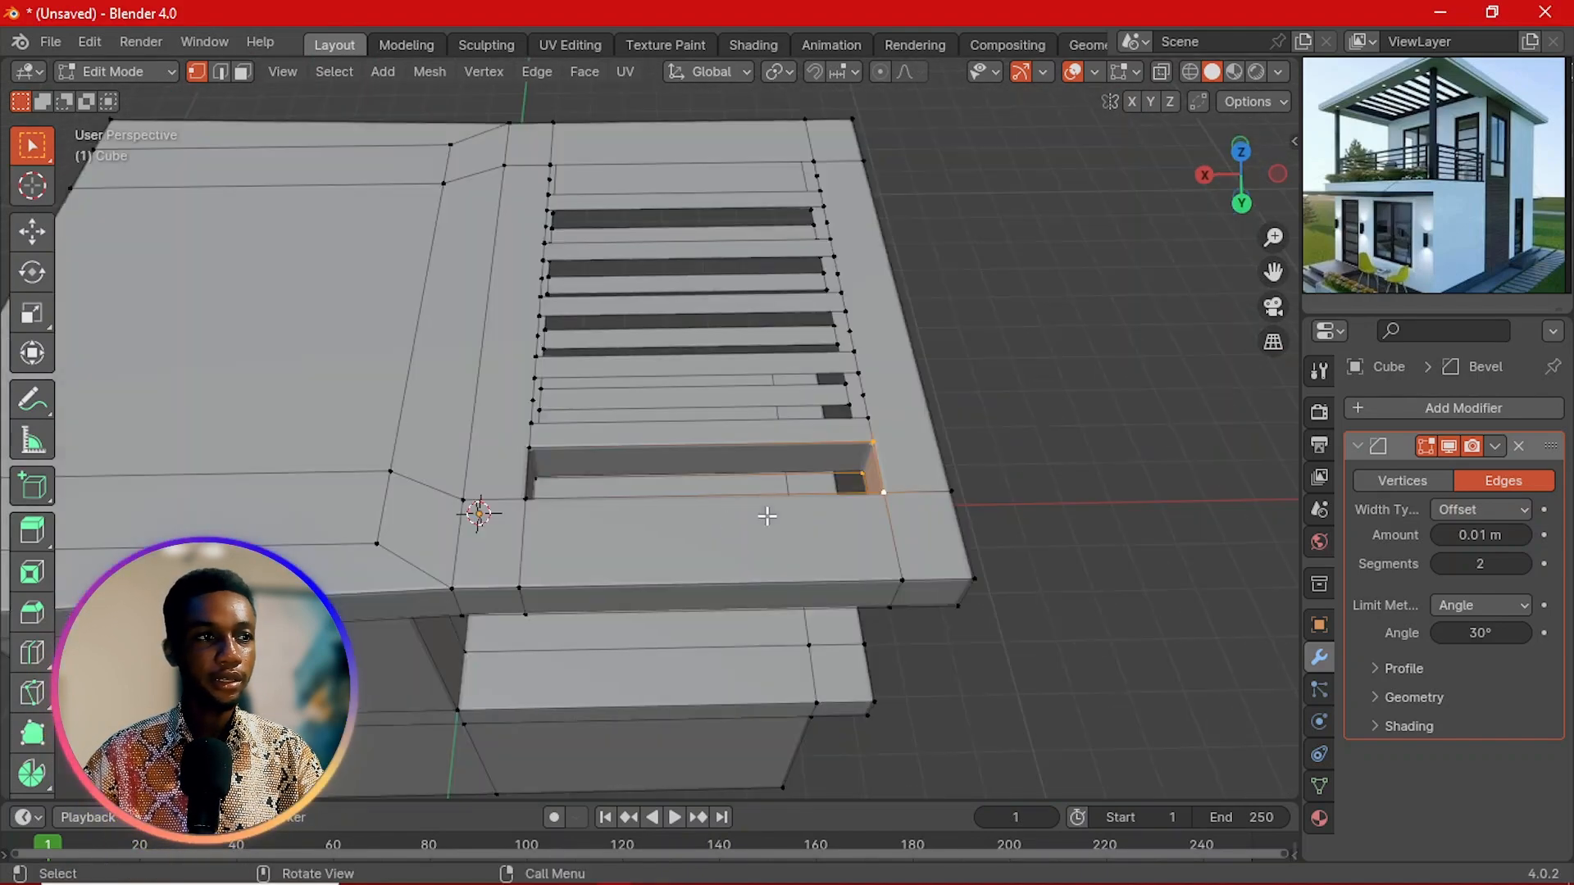
pyautogui.moveTo(488, 497); pyautogui.dragTo(445, 508, button='middle')
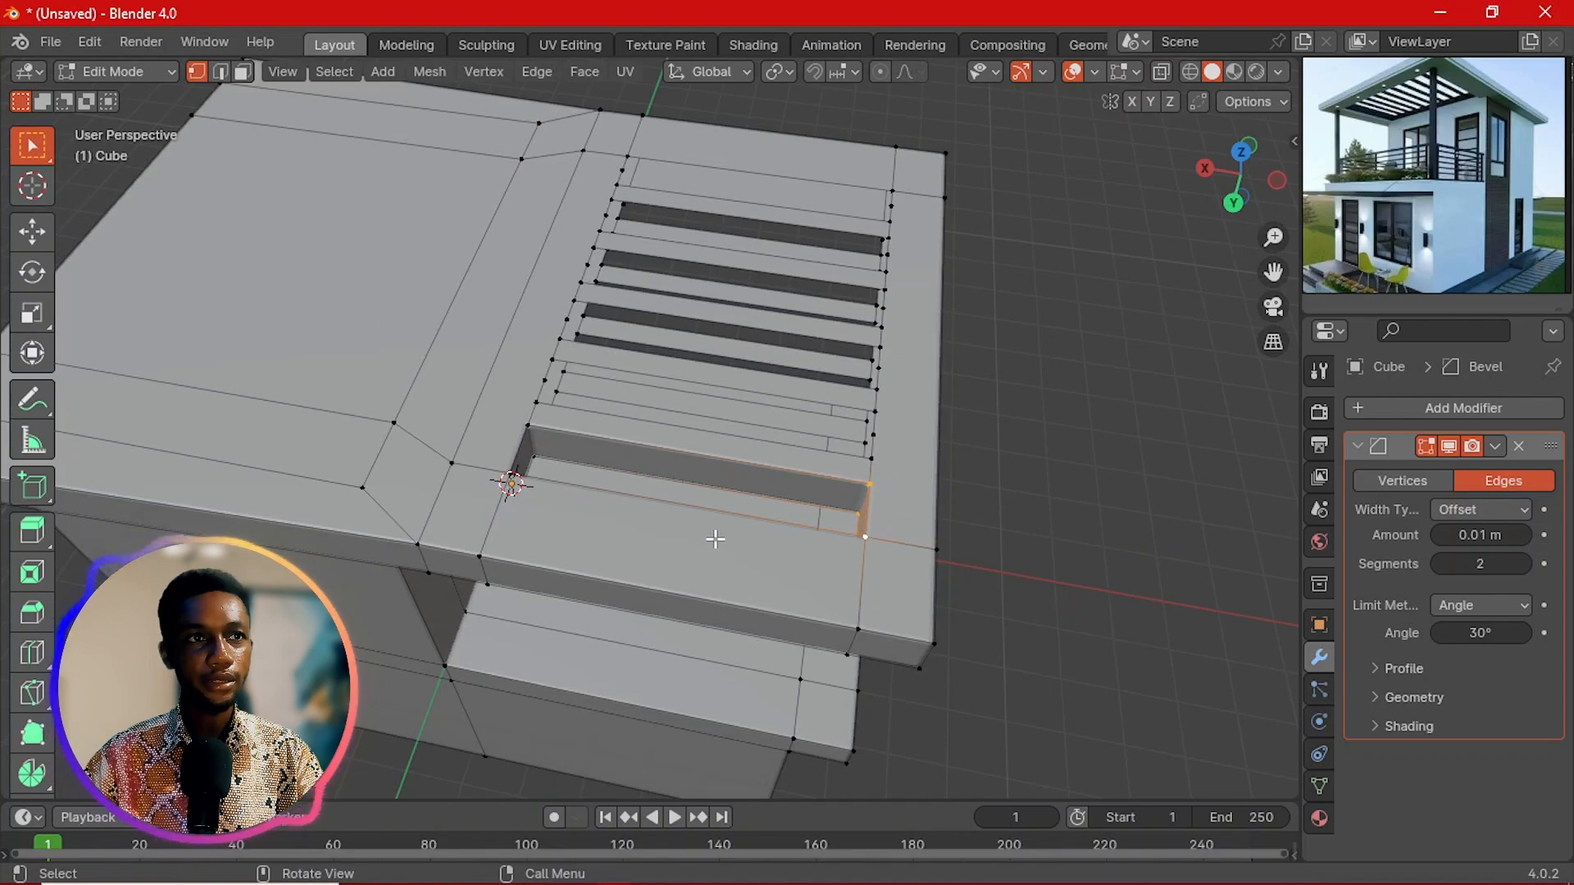
pyautogui.scroll(-3, 715, 539)
pyautogui.moveTo(738, 534); pyautogui.dragTo(450, 467, button='middle')
pyautogui.scroll(5, 845, 393)
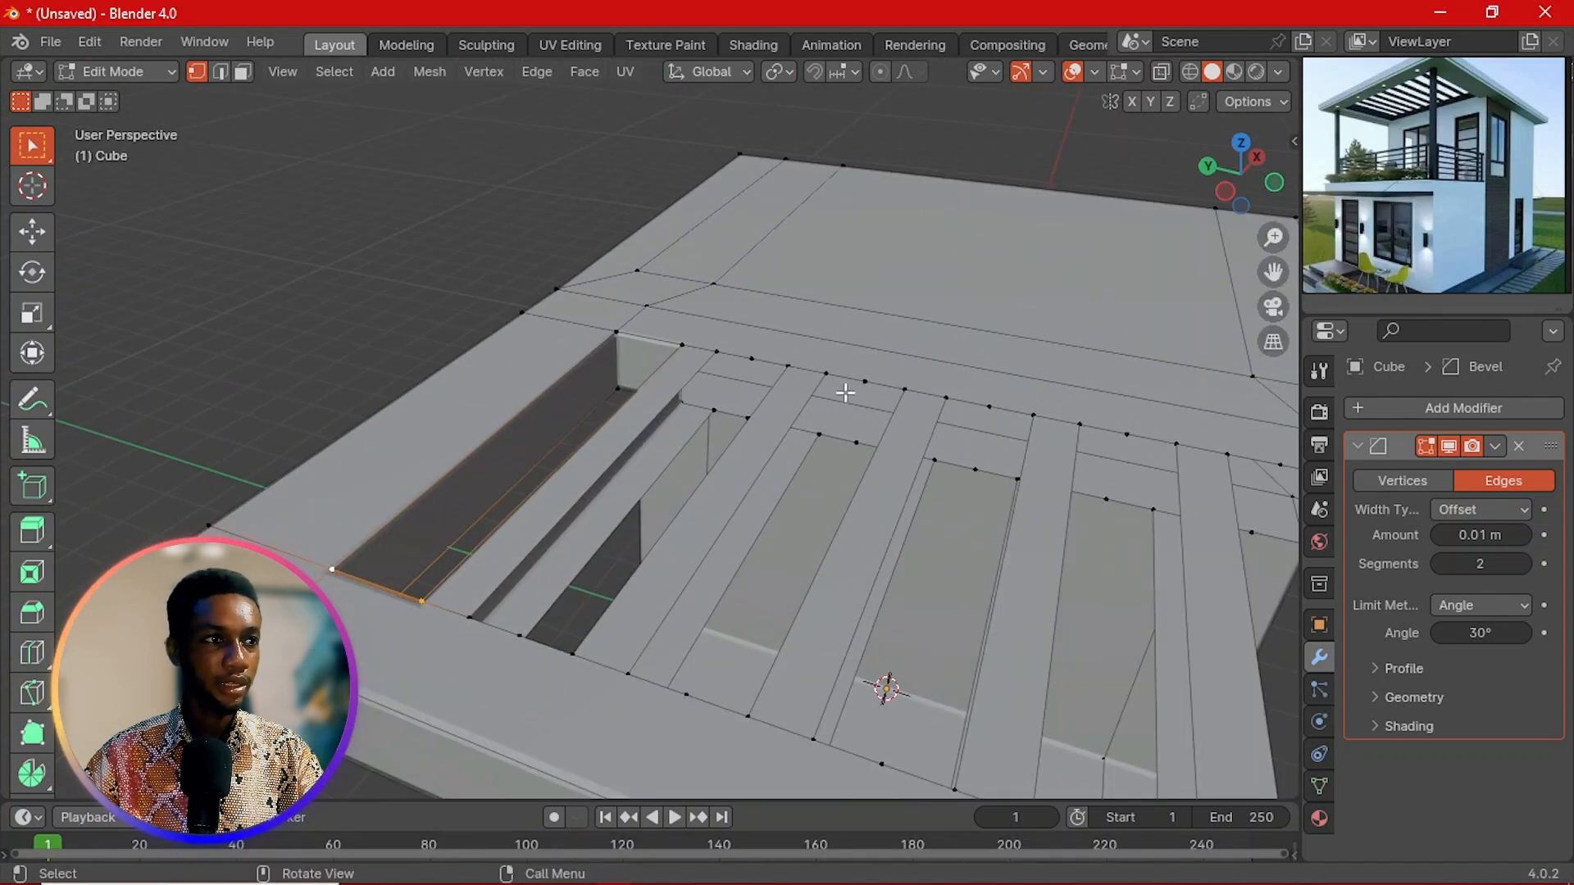
pyautogui.click(715, 355)
pyautogui.scroll(-3, 712, 427)
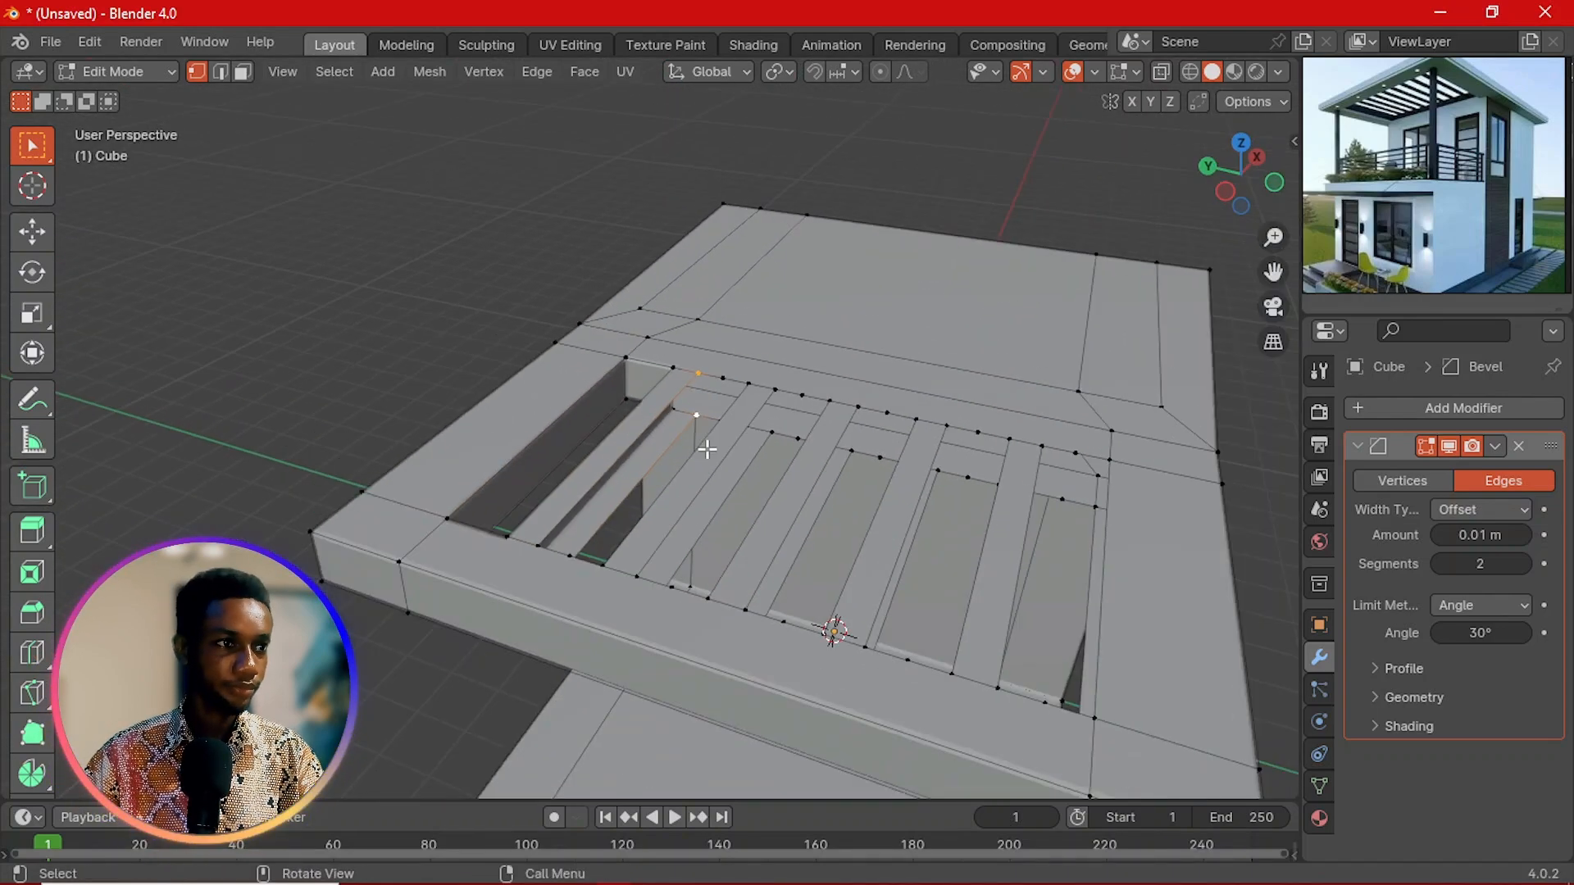
pyautogui.moveTo(702, 446); pyautogui.dragTo(362, 508, button='middle')
pyautogui.scroll(3, 427, 328)
pyautogui.keyDown('shift'); pyautogui.click(358, 312); pyautogui.keyUp('shift')
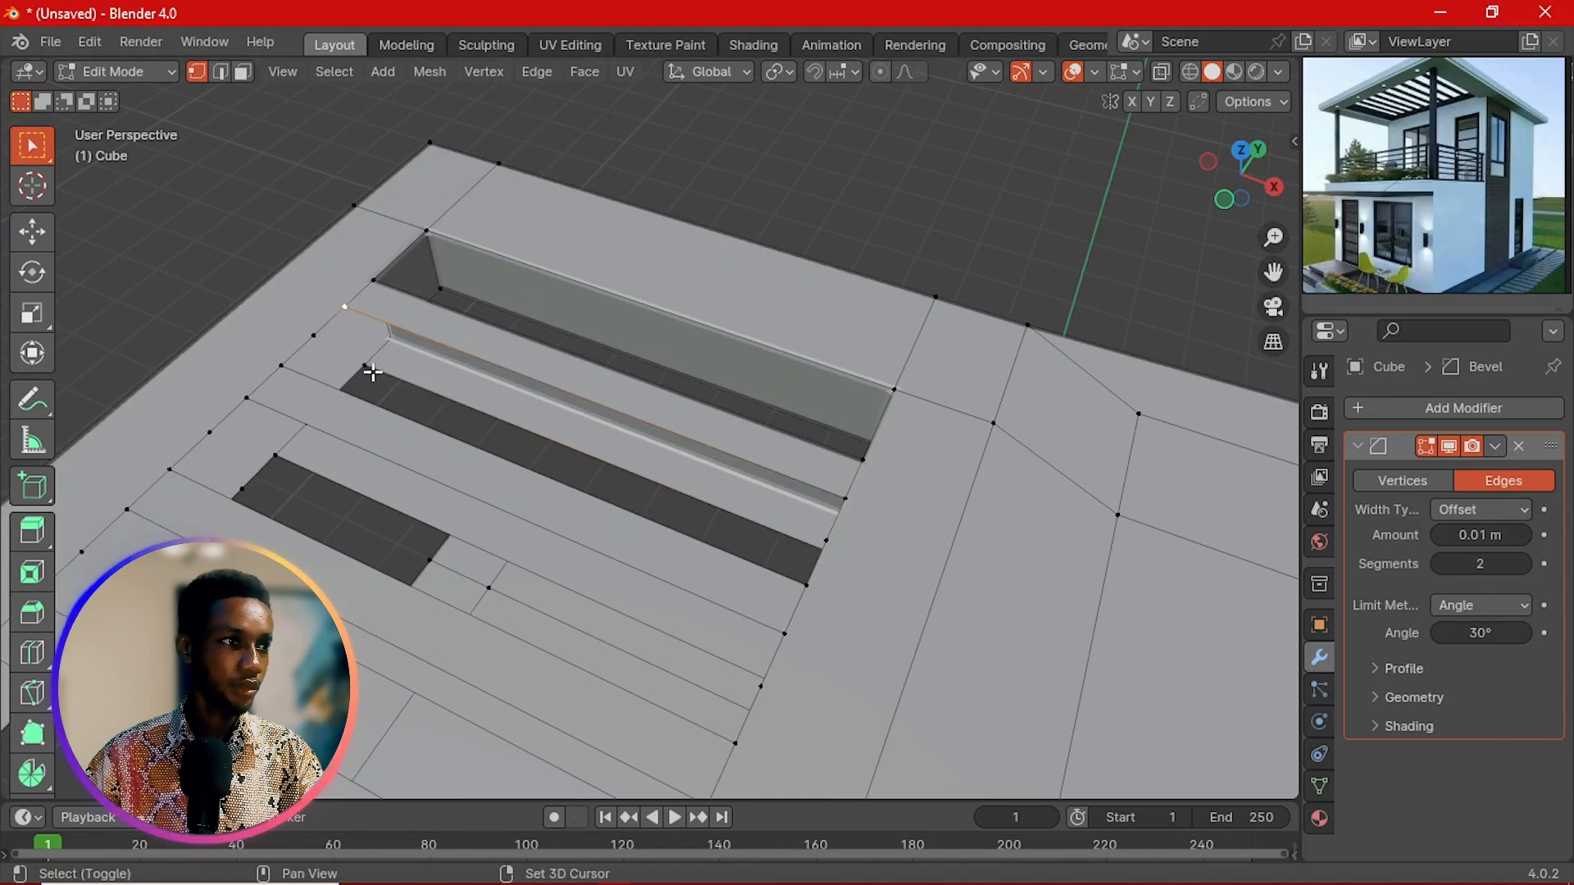
pyautogui.moveTo(551, 416); pyautogui.dragTo(858, 414, button='middle')
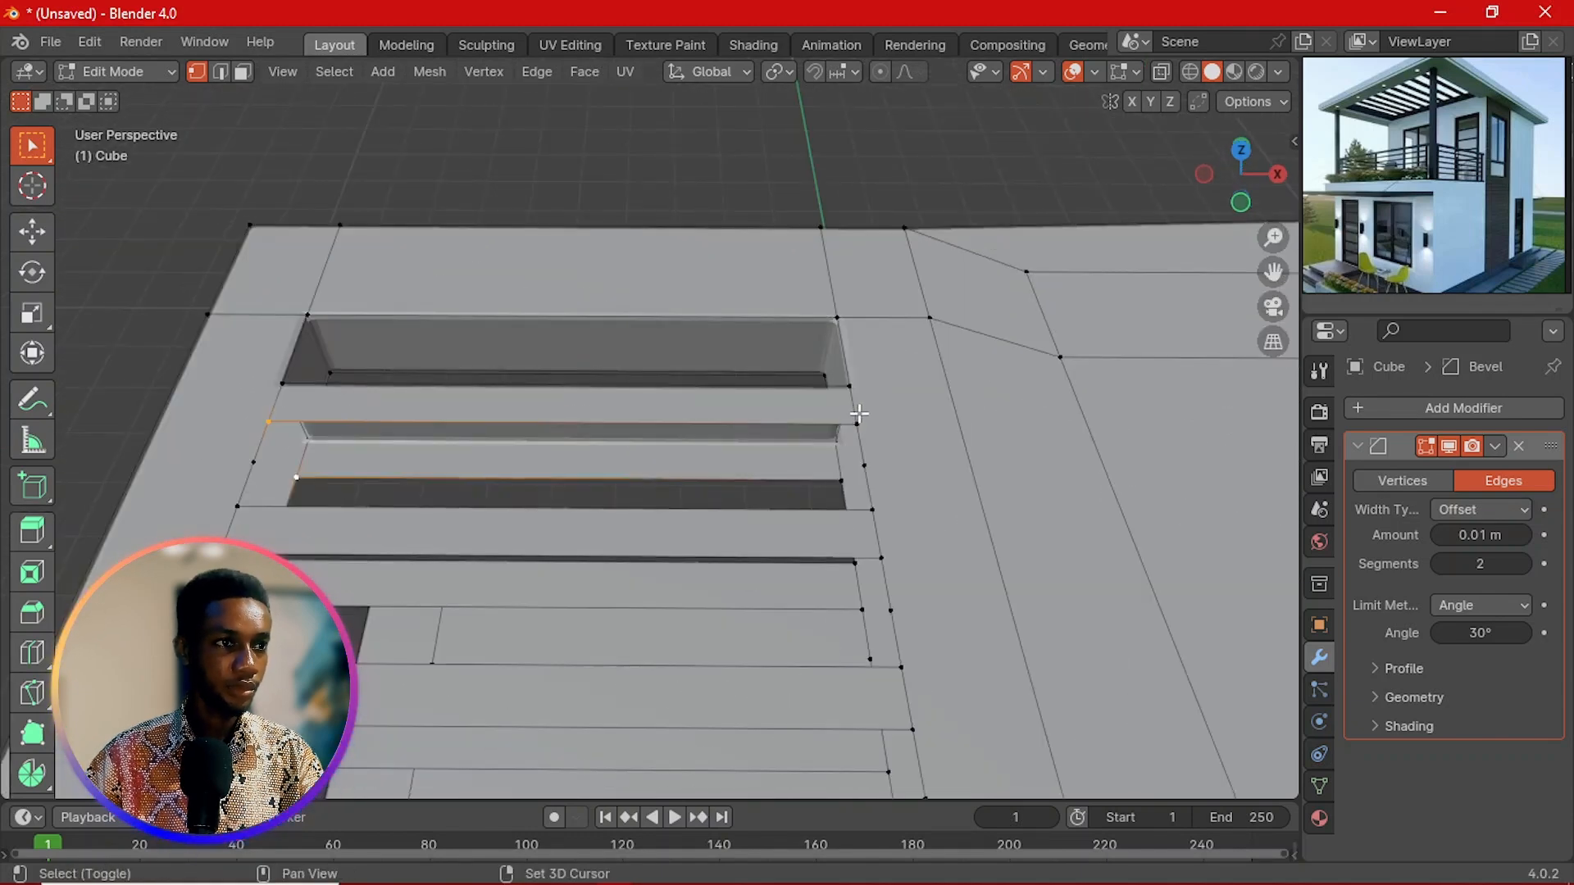
pyautogui.keyDown('shift'); pyautogui.click(844, 482); pyautogui.keyUp('shift')
pyautogui.press('f')
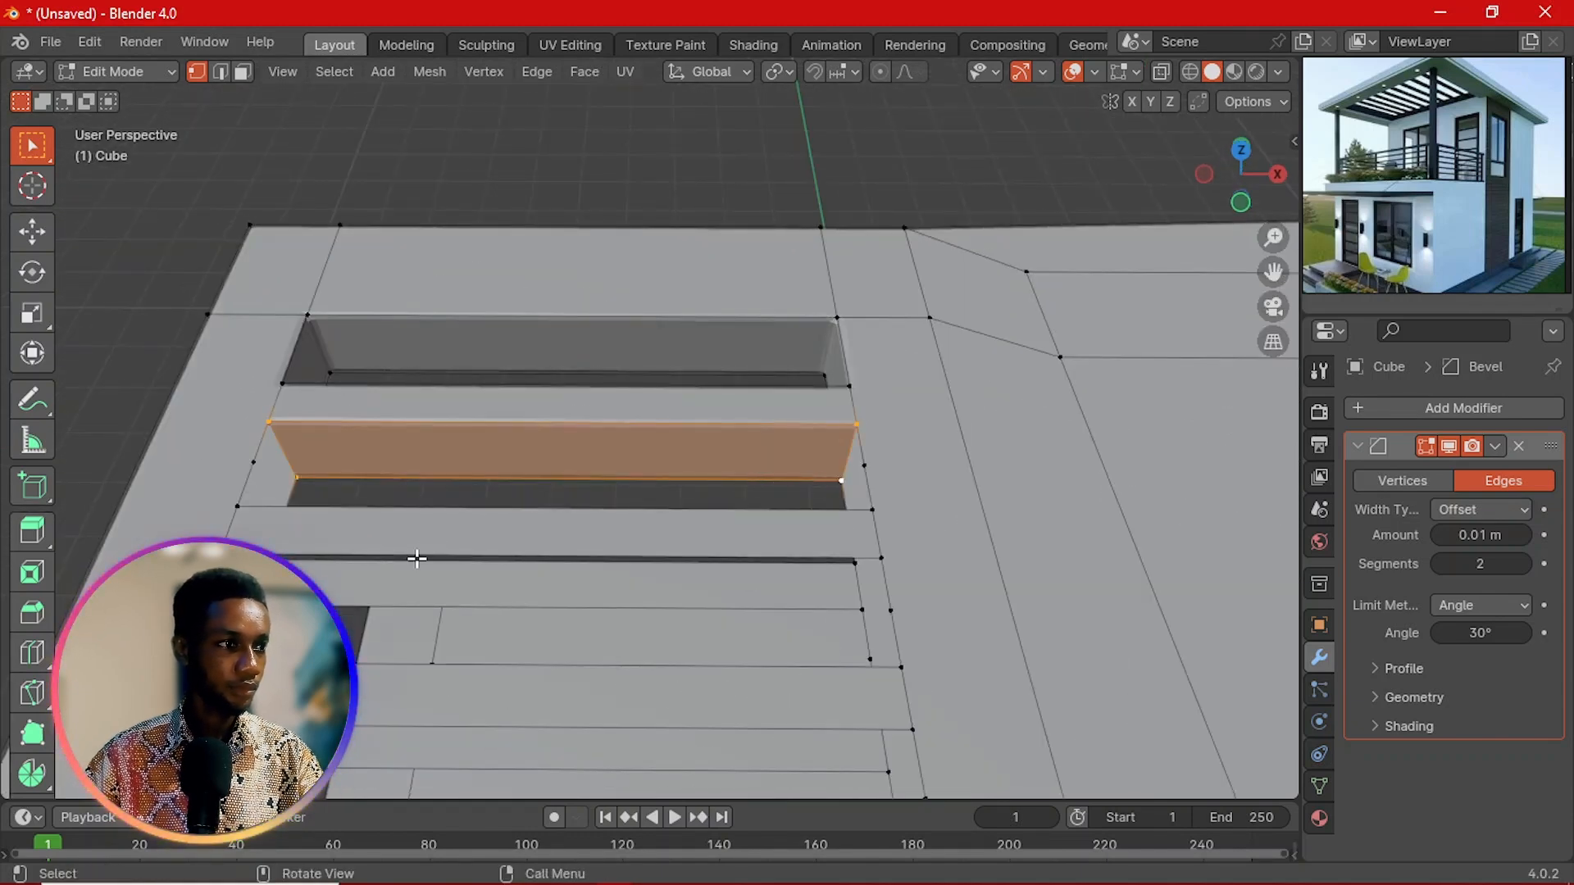
# Step: Fill a face along the +Y side of both the third and fourth openings from their corner vertices, counting from the +Y edge
pyautogui.click(219, 555)
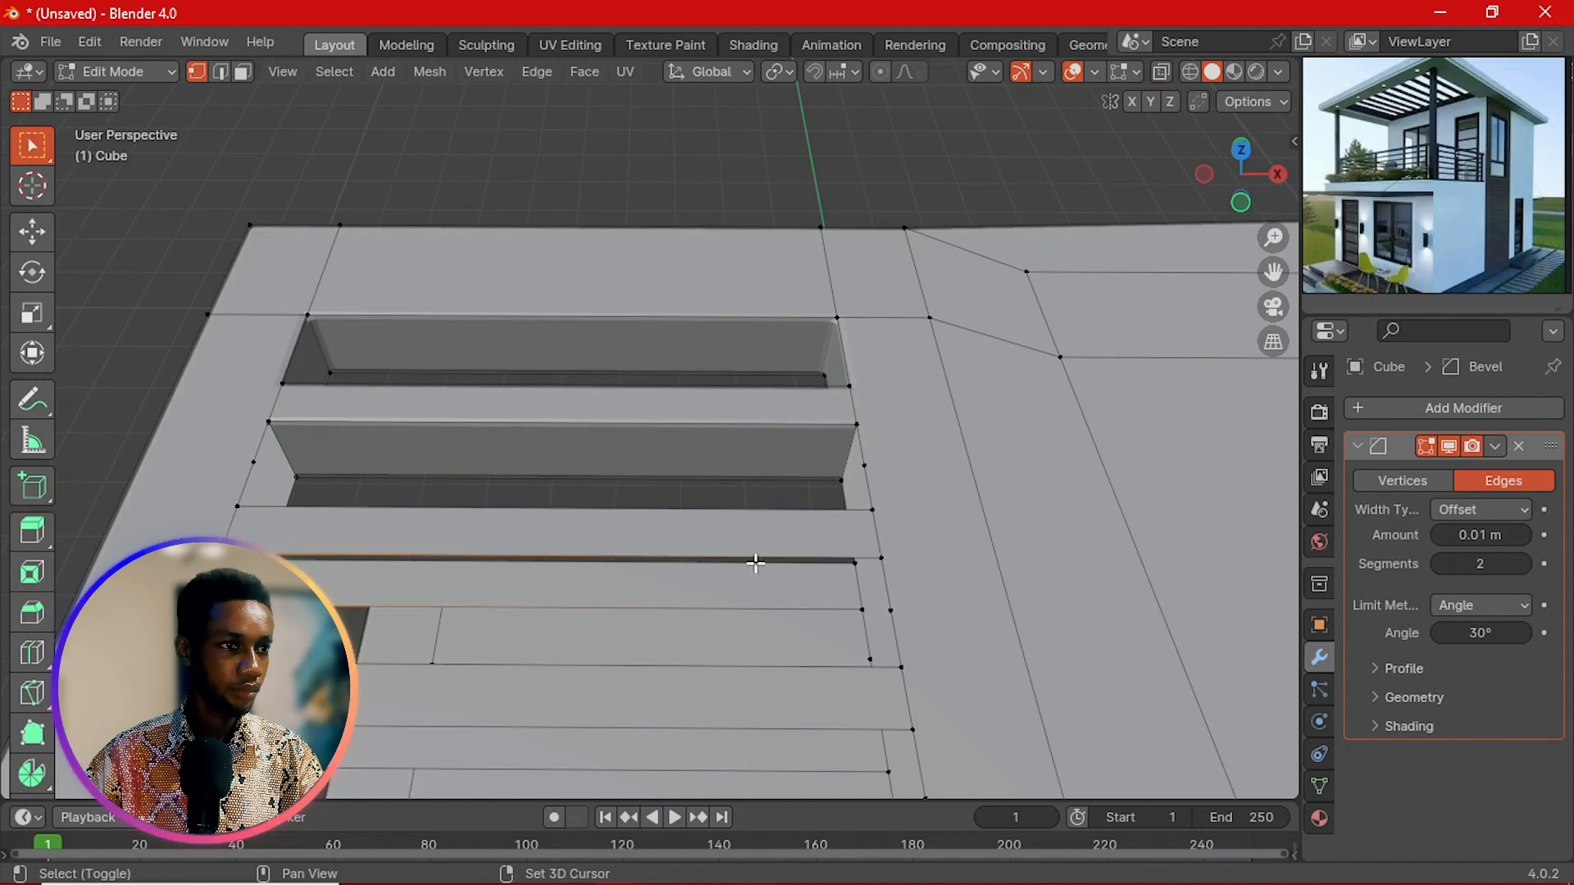
pyautogui.keyDown('shift'); pyautogui.click(890, 547); pyautogui.keyUp('shift')
pyautogui.press('f')
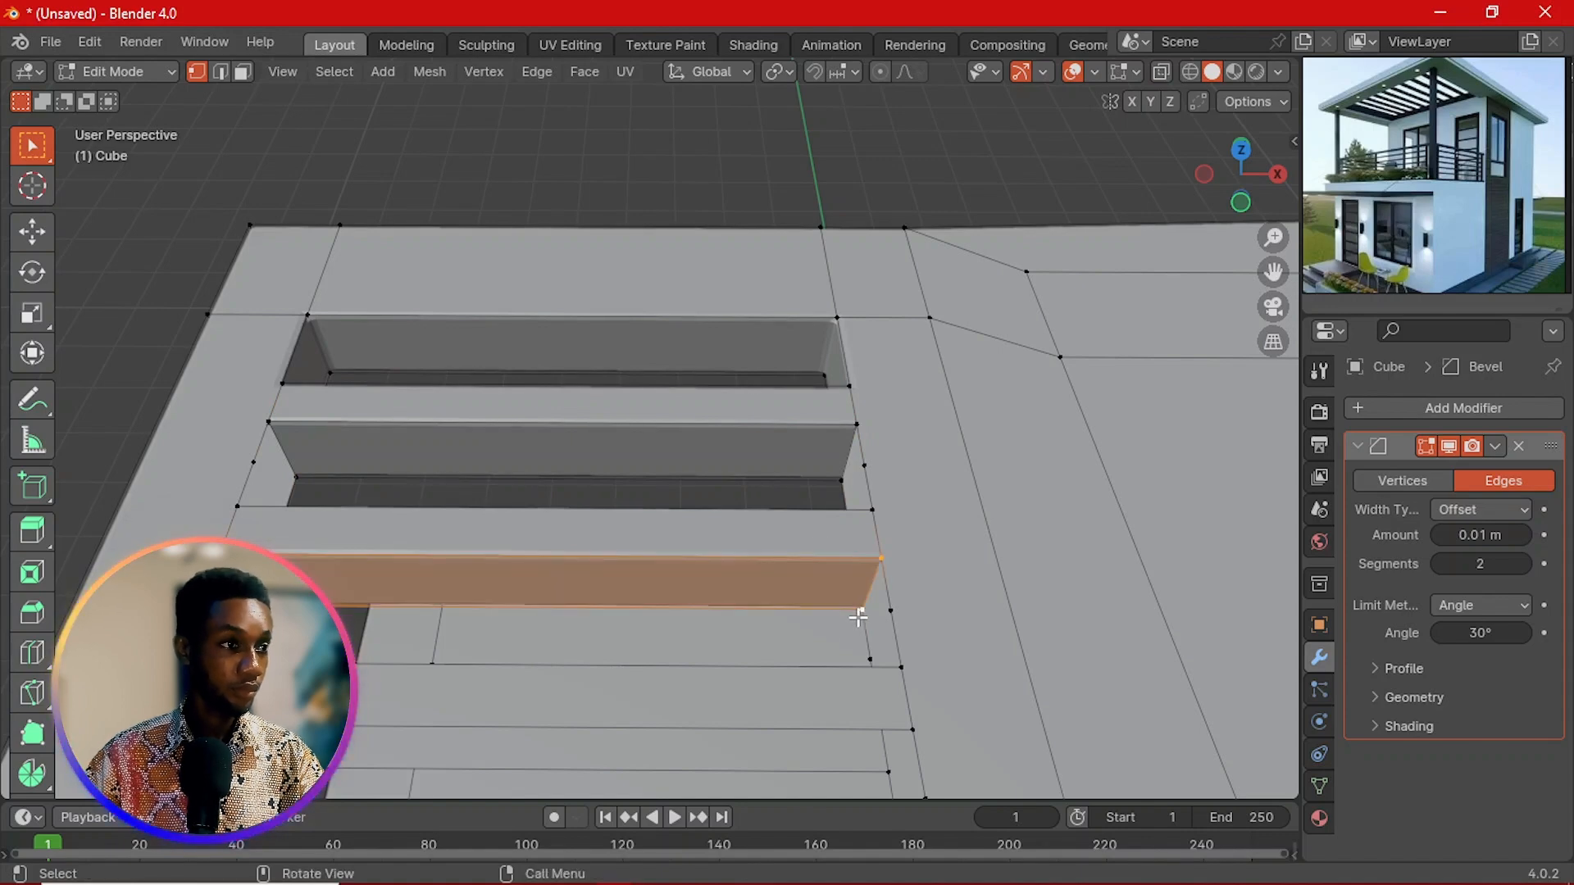
pyautogui.moveTo(860, 616); pyautogui.dragTo(674, 632, button='middle')
pyautogui.moveTo(691, 488); pyautogui.dragTo(637, 521, button='middle')
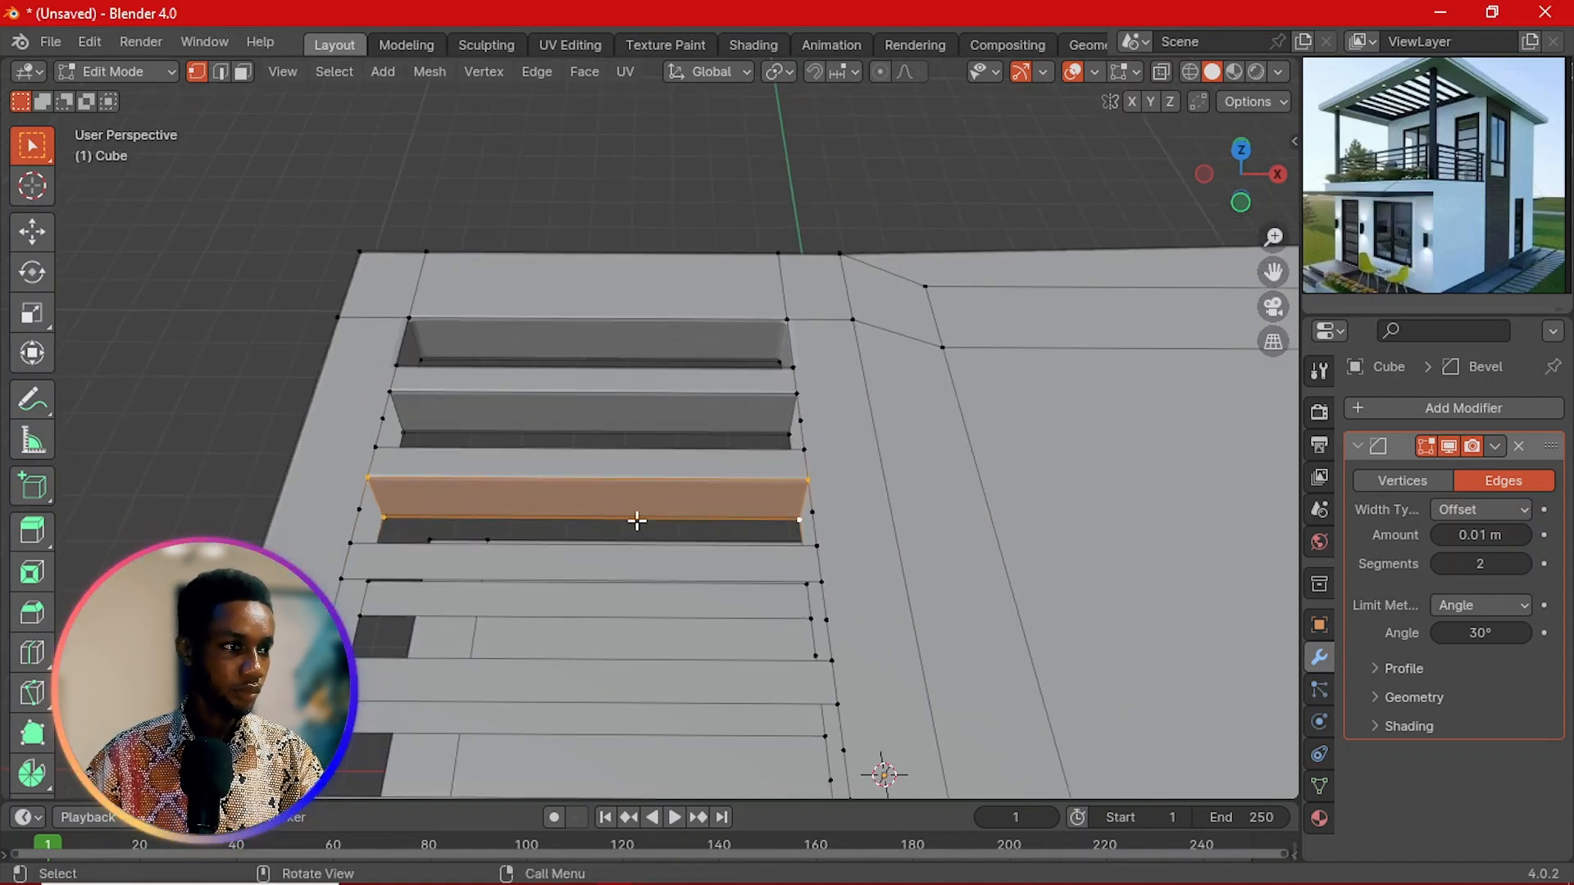
pyautogui.click(346, 611)
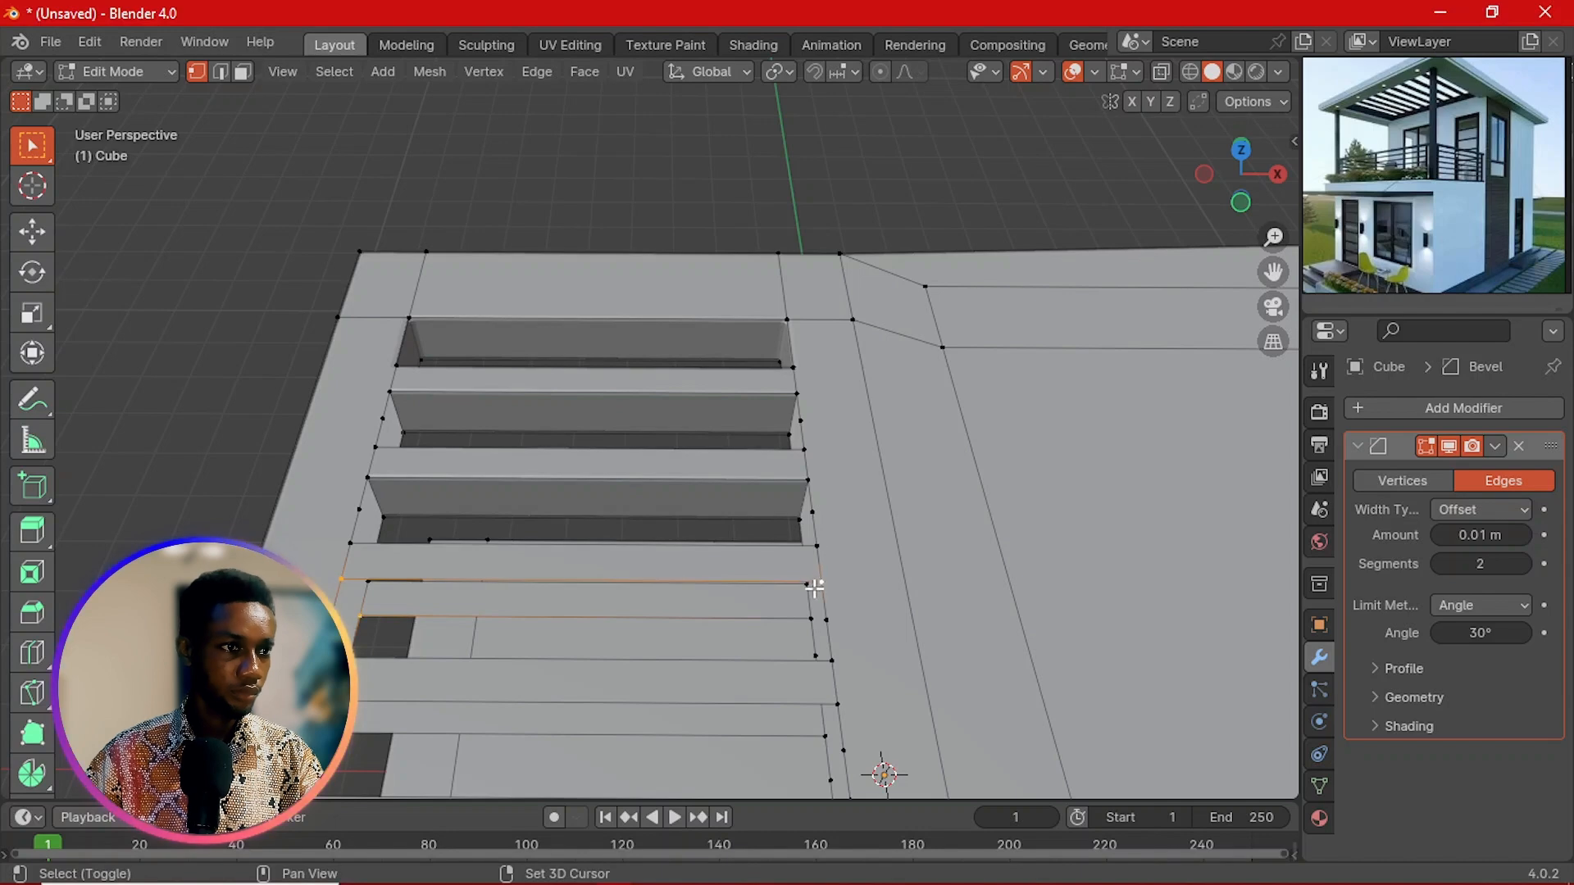
pyautogui.press('f')
# Step: Fill a face along the +Y side of each of the two −Y-most openings, using their corner vertices
pyautogui.keyDown('shift'); pyautogui.moveTo(657, 624); pyautogui.dragTo(654, 439, button='middle'); pyautogui.keyUp('shift')
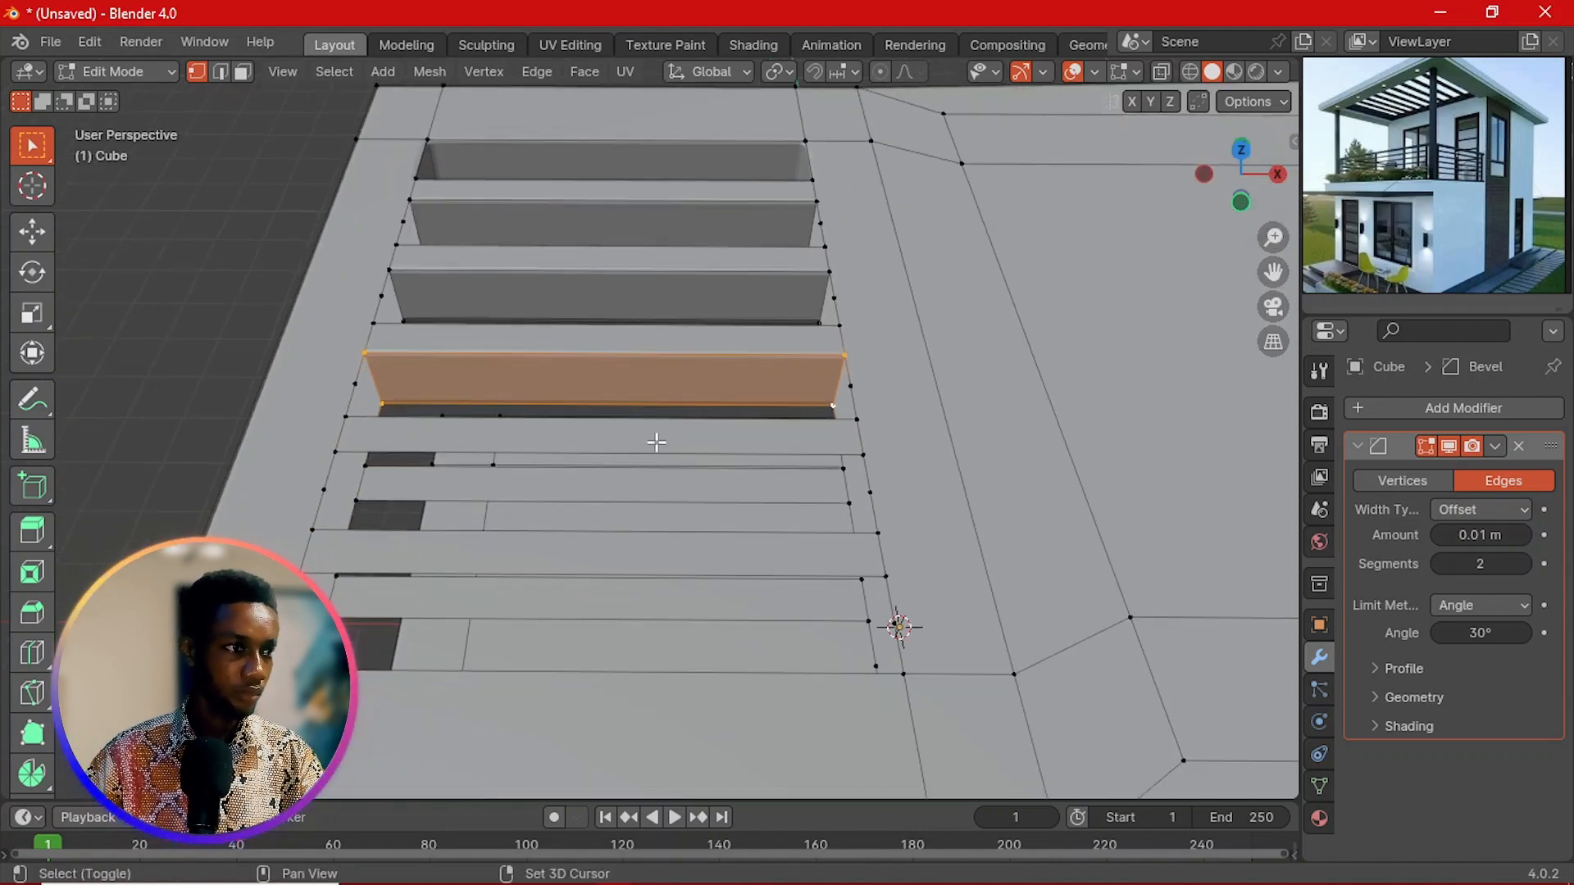
pyautogui.click(335, 452)
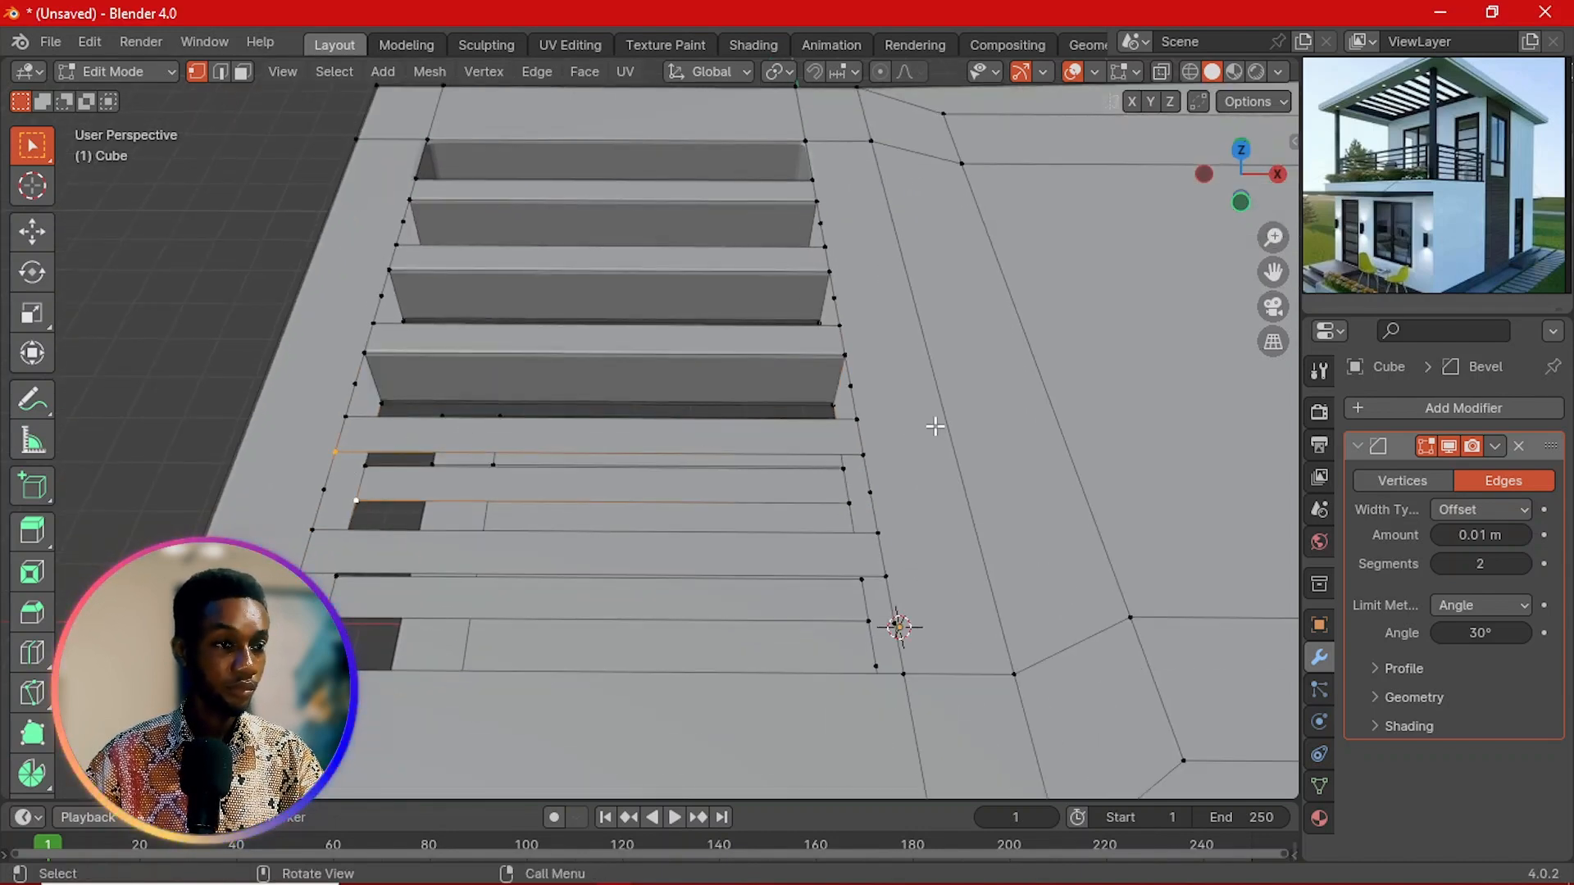
pyautogui.keyDown('shift'); pyautogui.click(863, 454); pyautogui.keyUp('shift')
pyautogui.keyDown('shift'); pyautogui.click(849, 504); pyautogui.keyUp('shift')
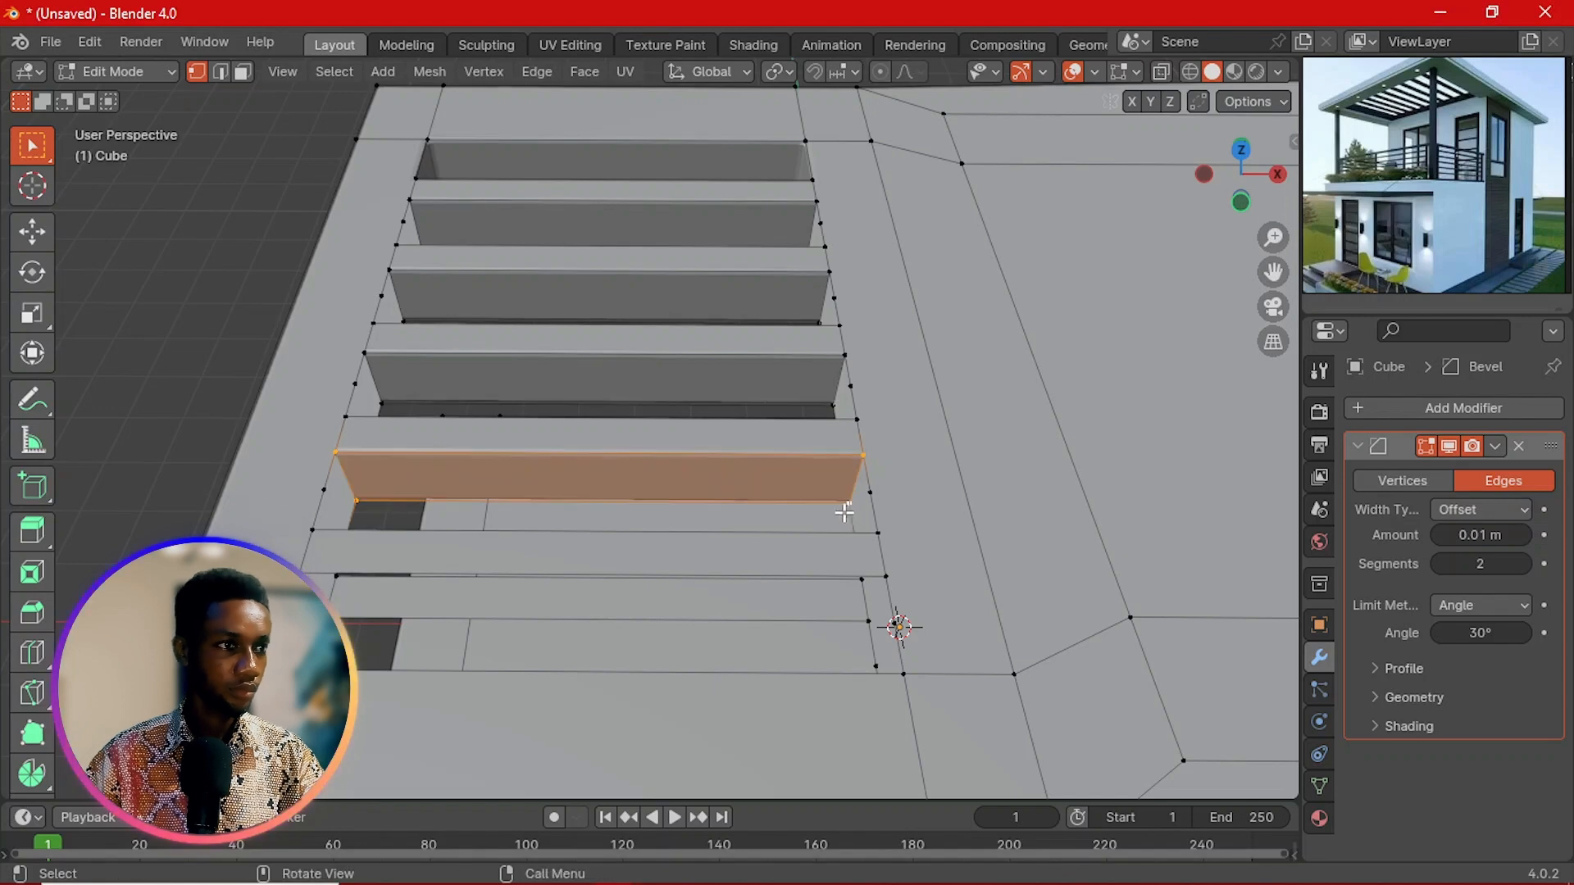
pyautogui.keyDown('shift'); pyautogui.moveTo(843, 502); pyautogui.dragTo(779, 331, button='middle'); pyautogui.keyUp('shift')
pyautogui.click(336, 425)
pyautogui.keyDown('shift'); pyautogui.click(344, 465); pyautogui.keyUp('shift')
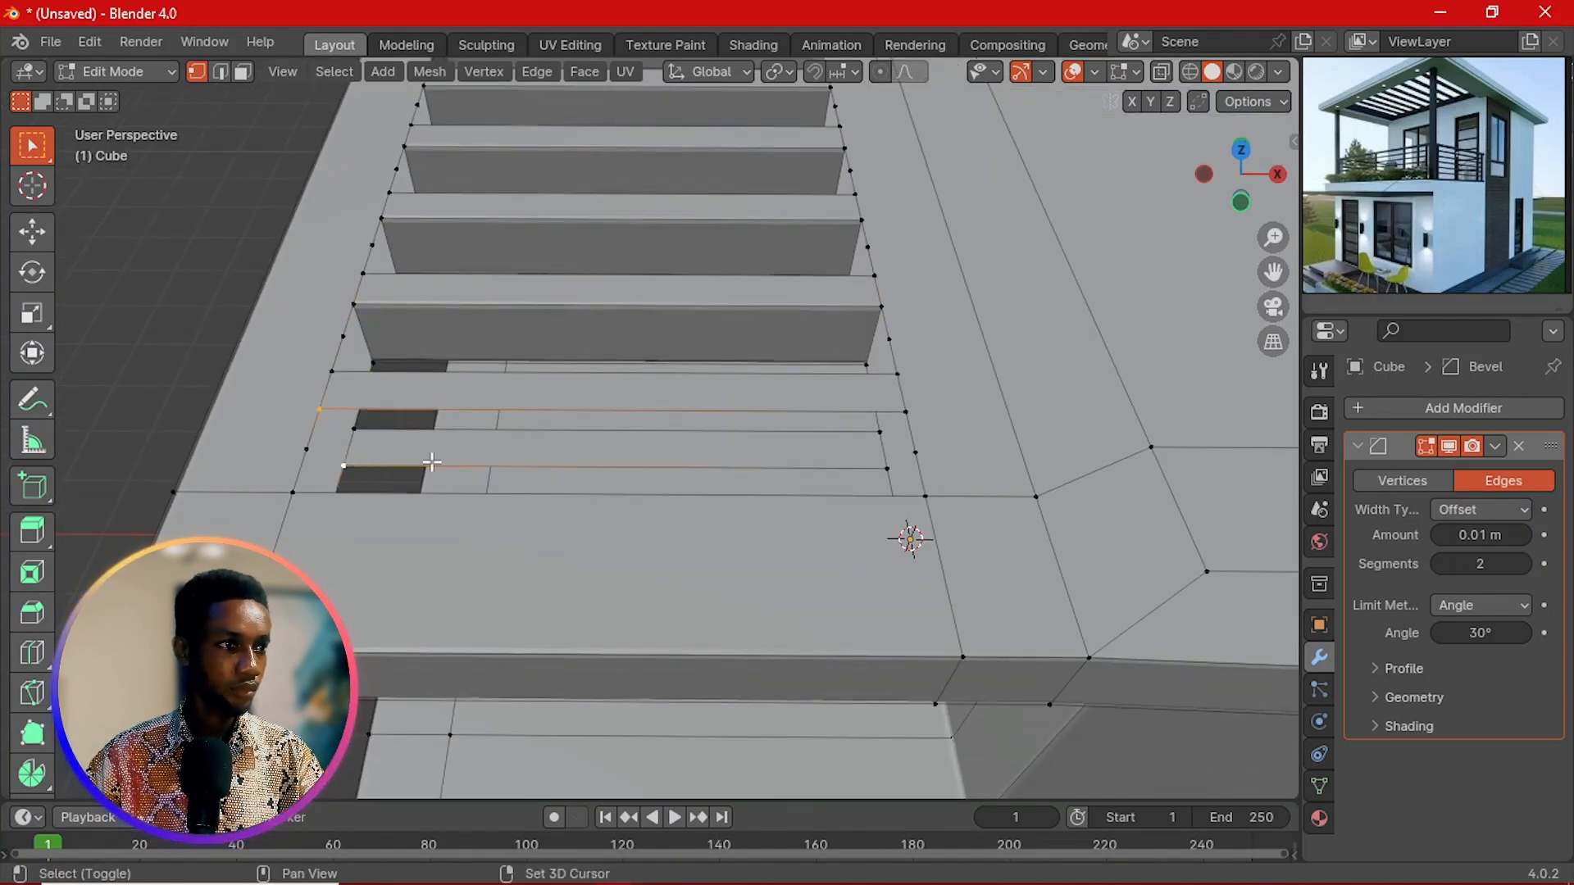
pyautogui.keyDown('shift'); pyautogui.click(892, 468); pyautogui.keyUp('shift')
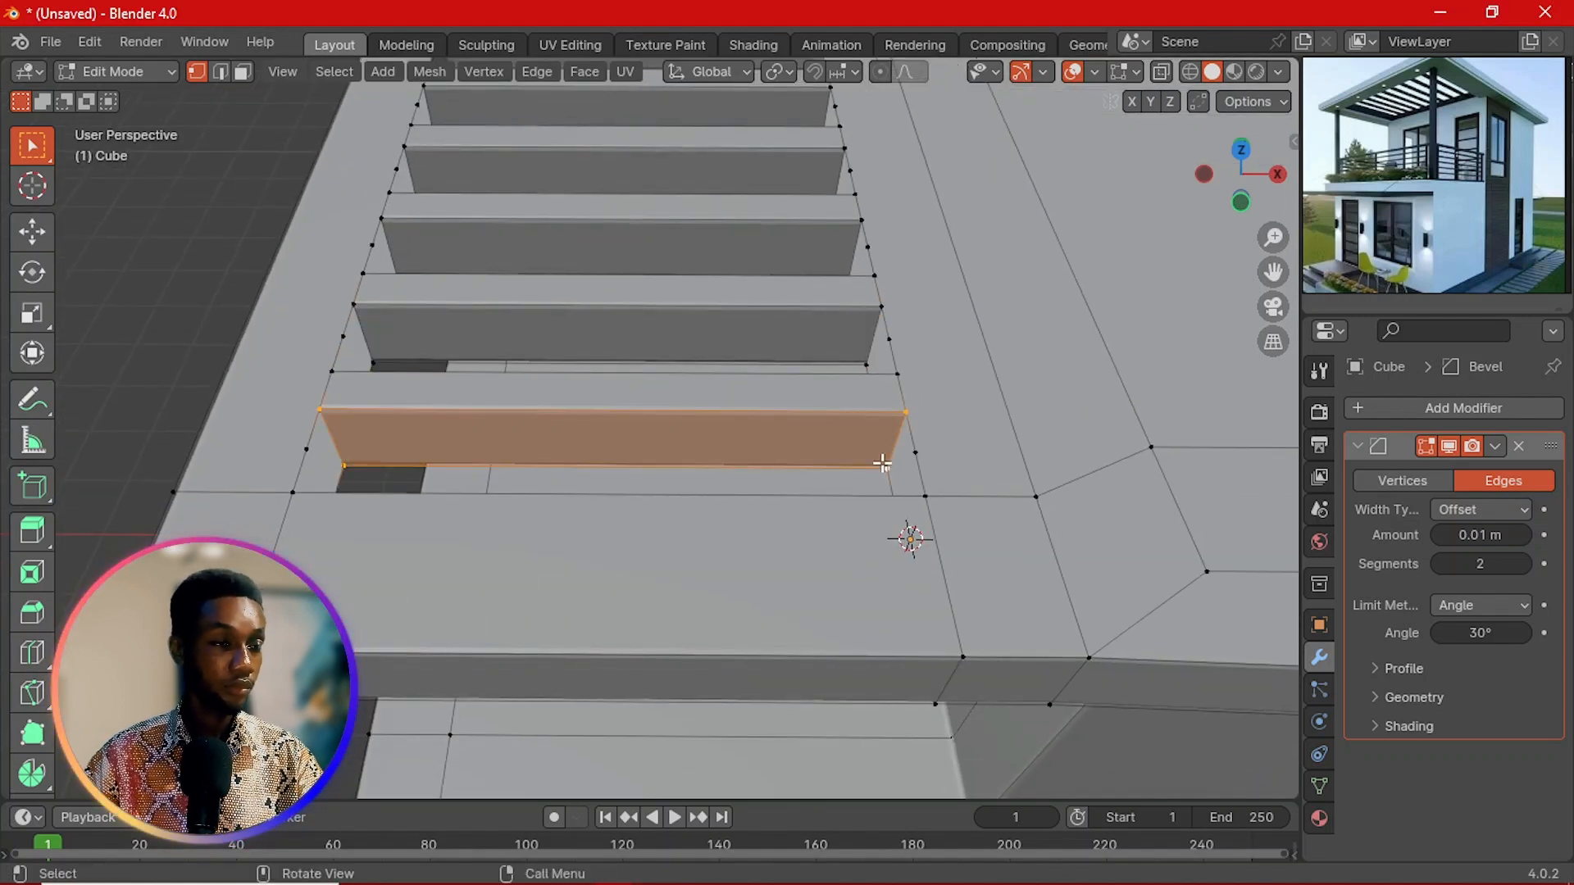
pyautogui.click(578, 867)
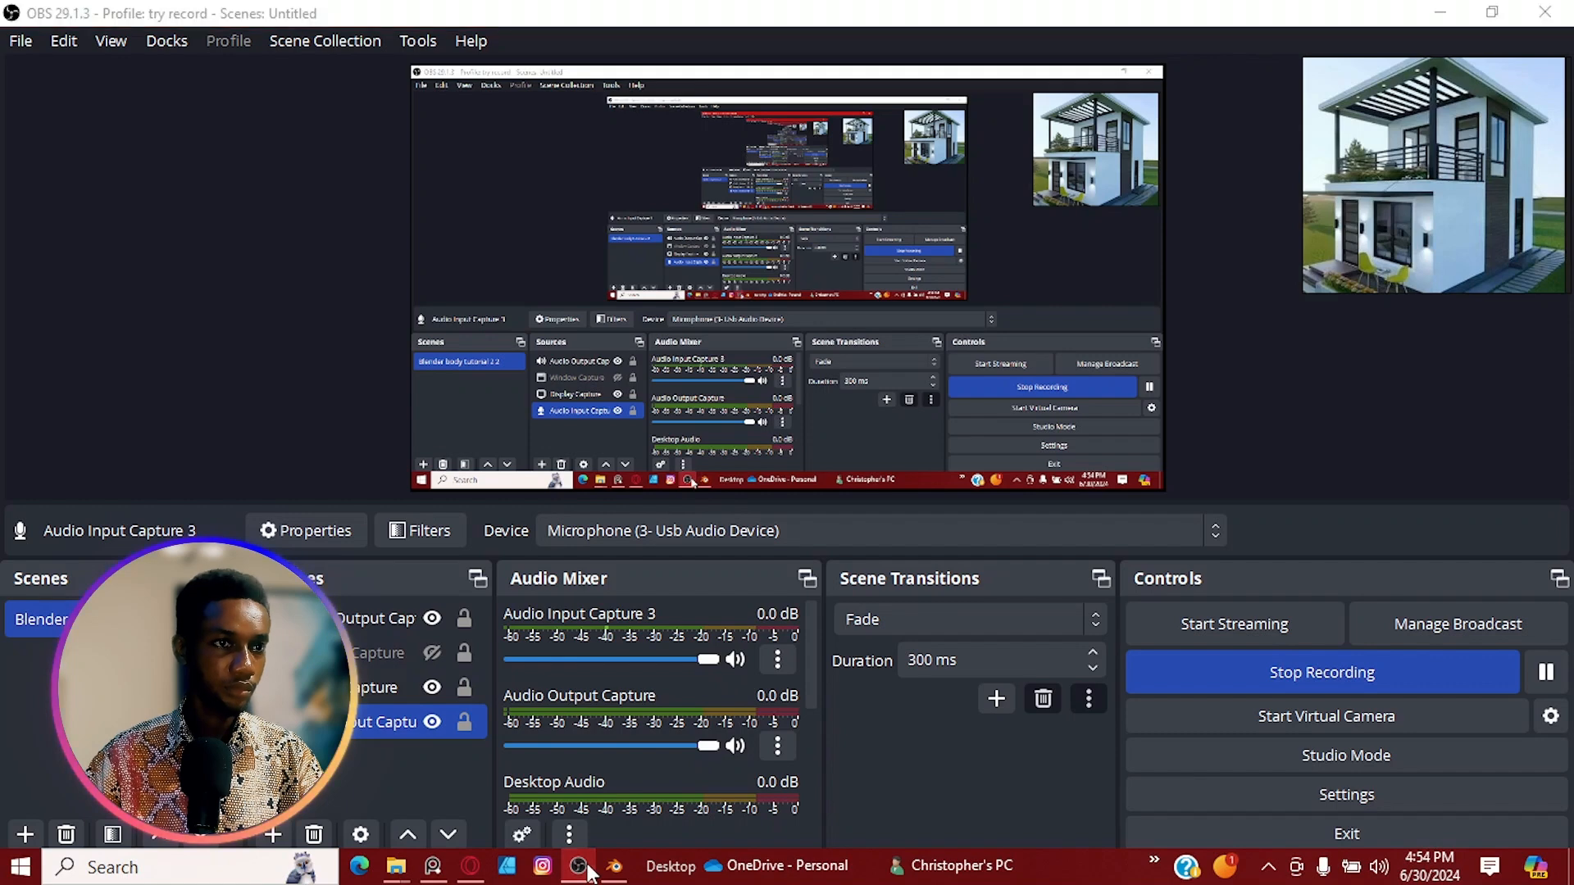
pyautogui.click(614, 867)
# Step: Fill a face between the four corner vertices along the −Y side of the second opening from the +Y edge
pyautogui.moveTo(418, 464); pyautogui.dragTo(353, 485, button='middle')
pyautogui.scroll(-2, 455, 467)
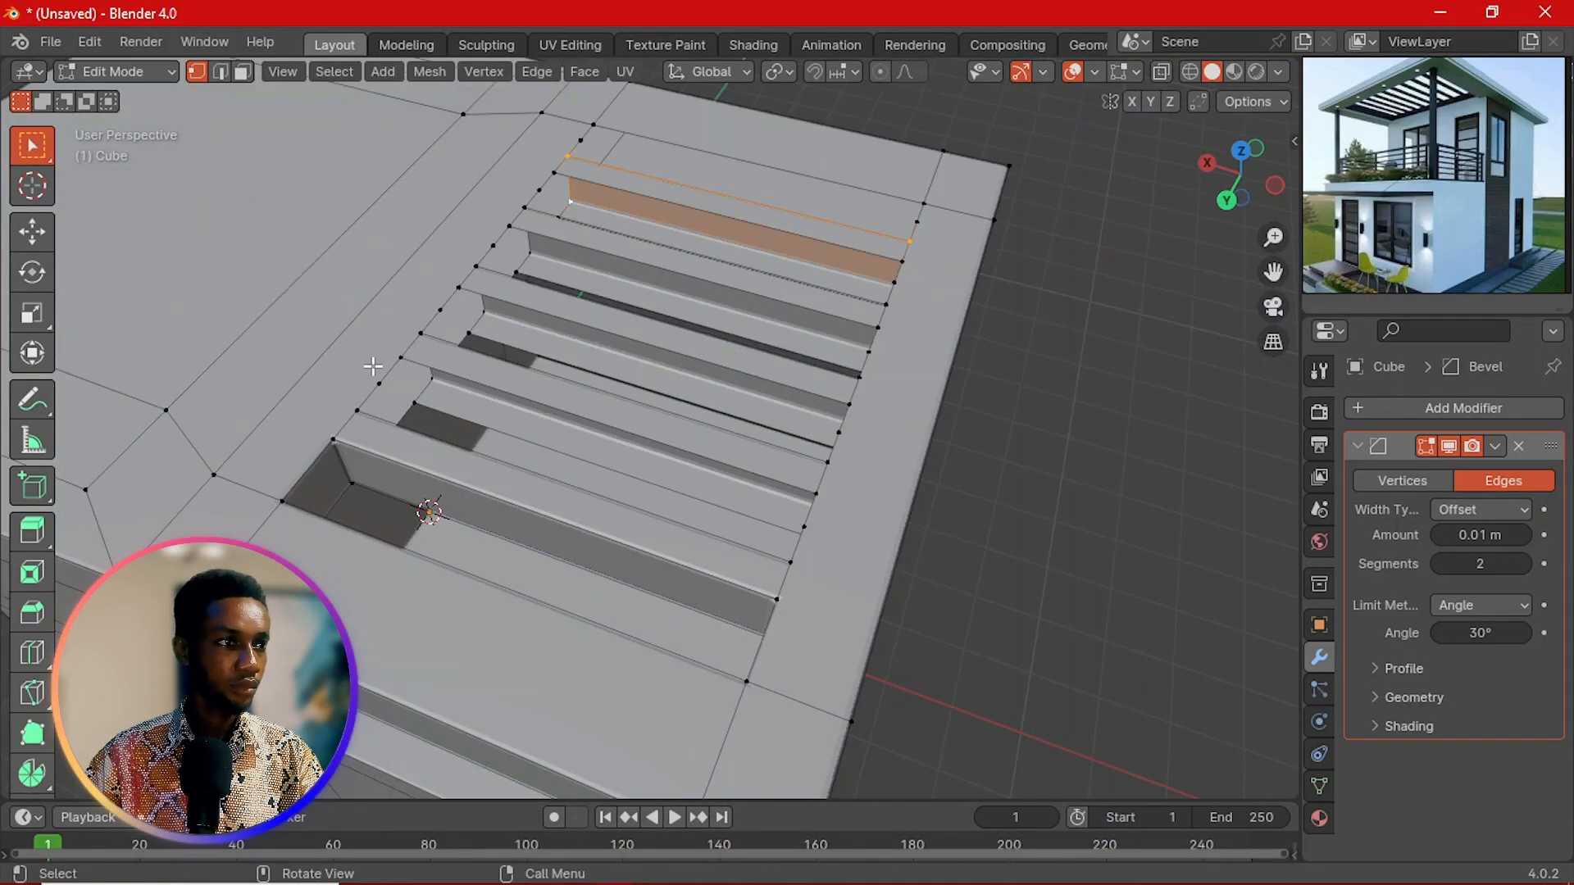
pyautogui.click(400, 357)
pyautogui.keyDown('shift'); pyautogui.click(415, 407); pyautogui.keyUp('shift')
pyautogui.moveTo(740, 512); pyautogui.dragTo(865, 482, button='middle')
pyautogui.keyDown('shift'); pyautogui.click(864, 452); pyautogui.keyUp('shift')
pyautogui.scroll(-3, 821, 451)
pyautogui.scroll(2, 692, 450)
pyautogui.keyDown('shift'); pyautogui.moveTo(692, 450); pyautogui.dragTo(720, 534, button='middle'); pyautogui.keyUp('shift')
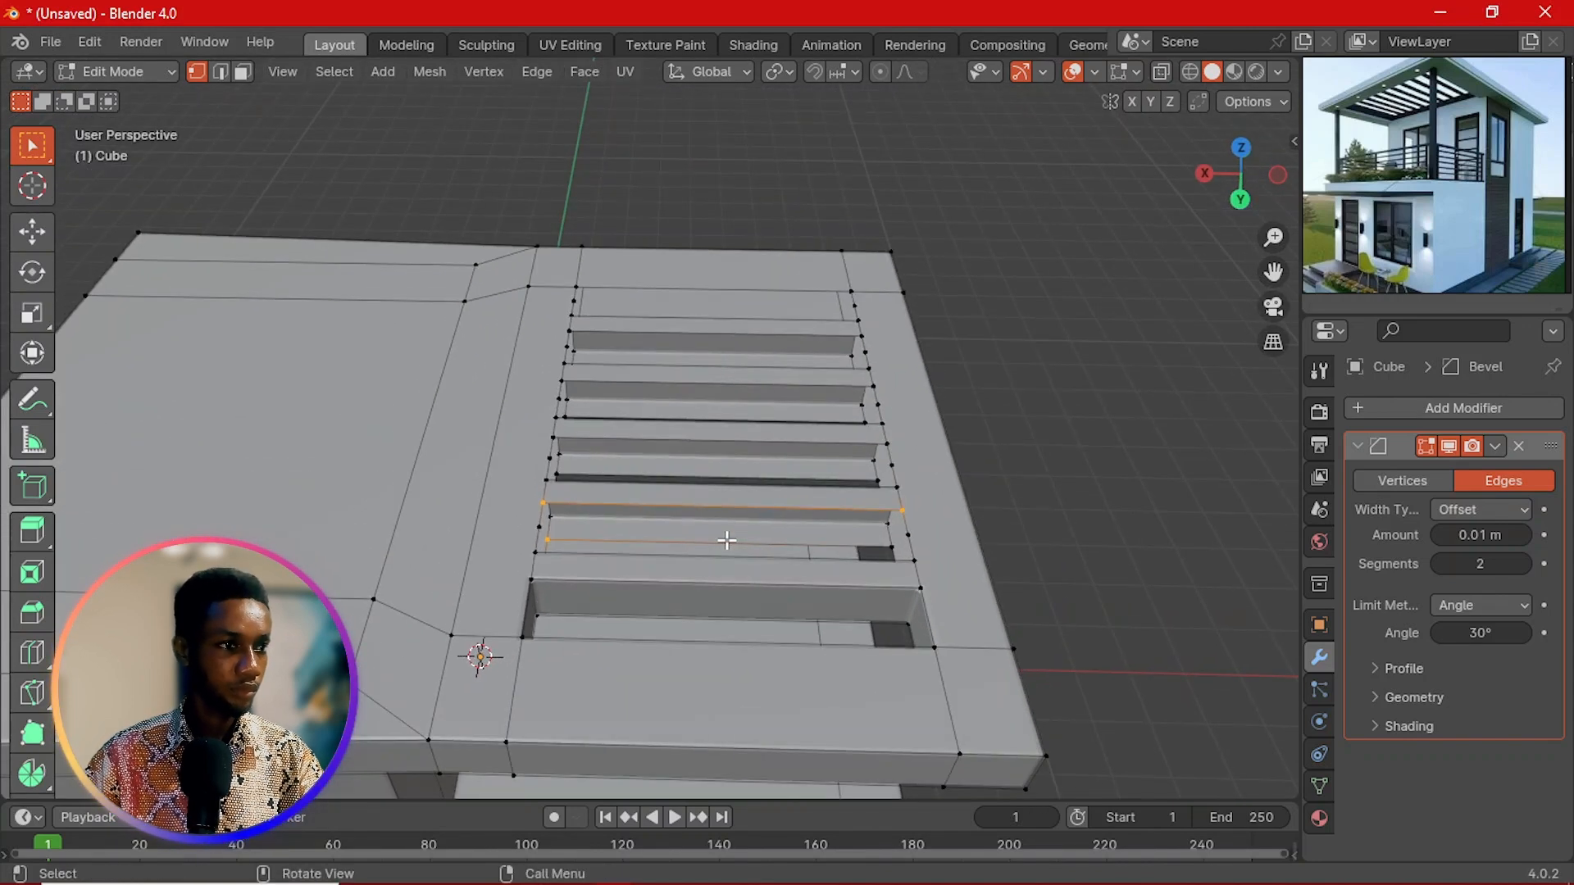
pyautogui.hotkey('ctrl', 'z')
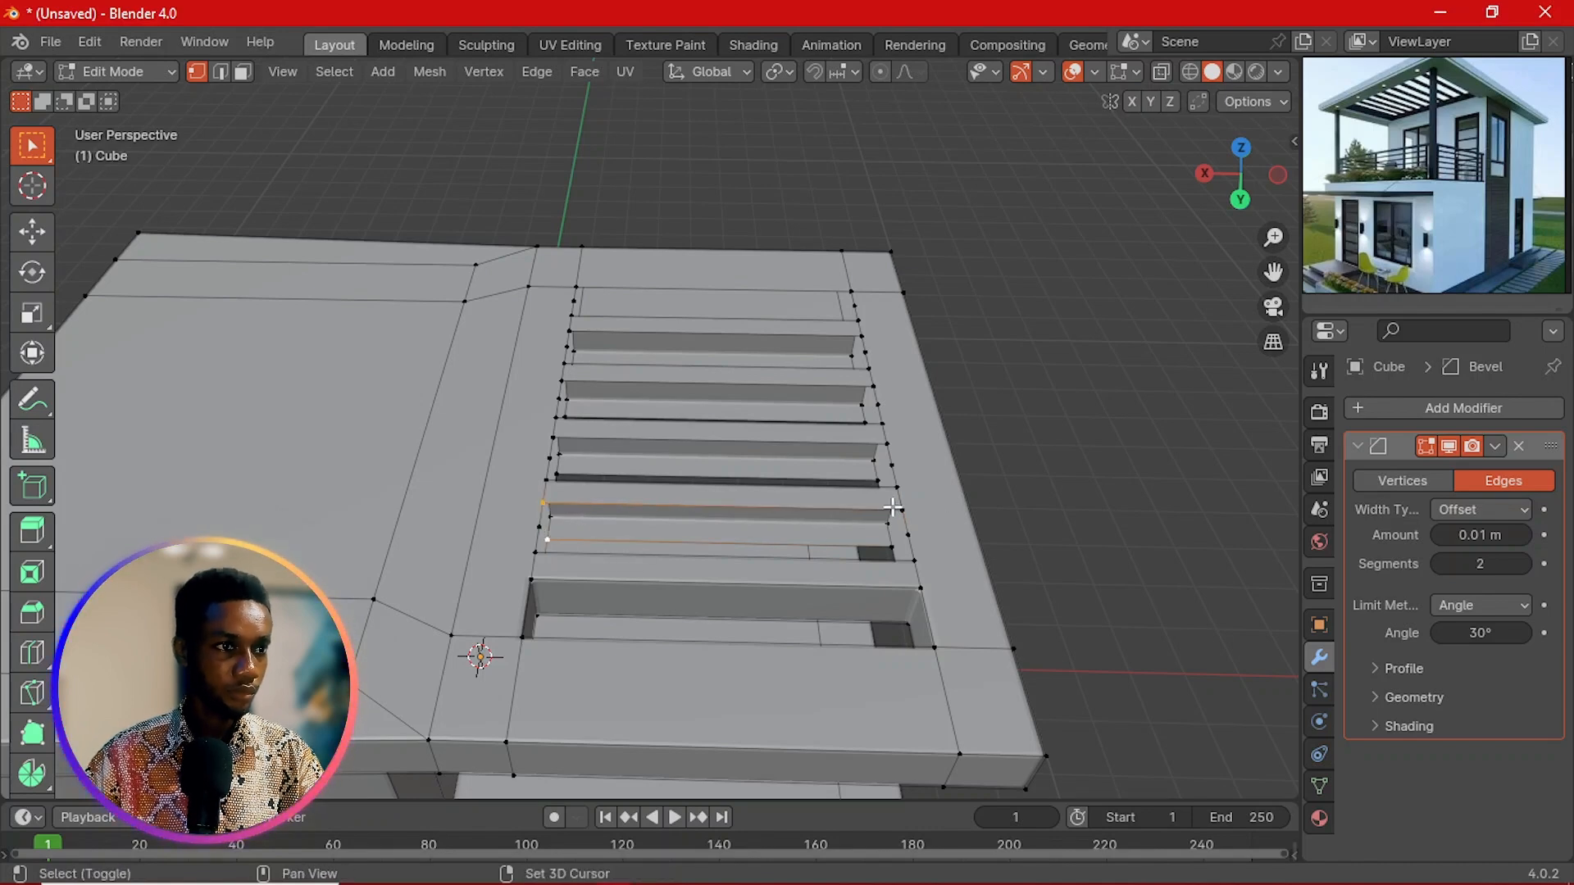
pyautogui.press('f')
pyautogui.scroll(1, 856, 532)
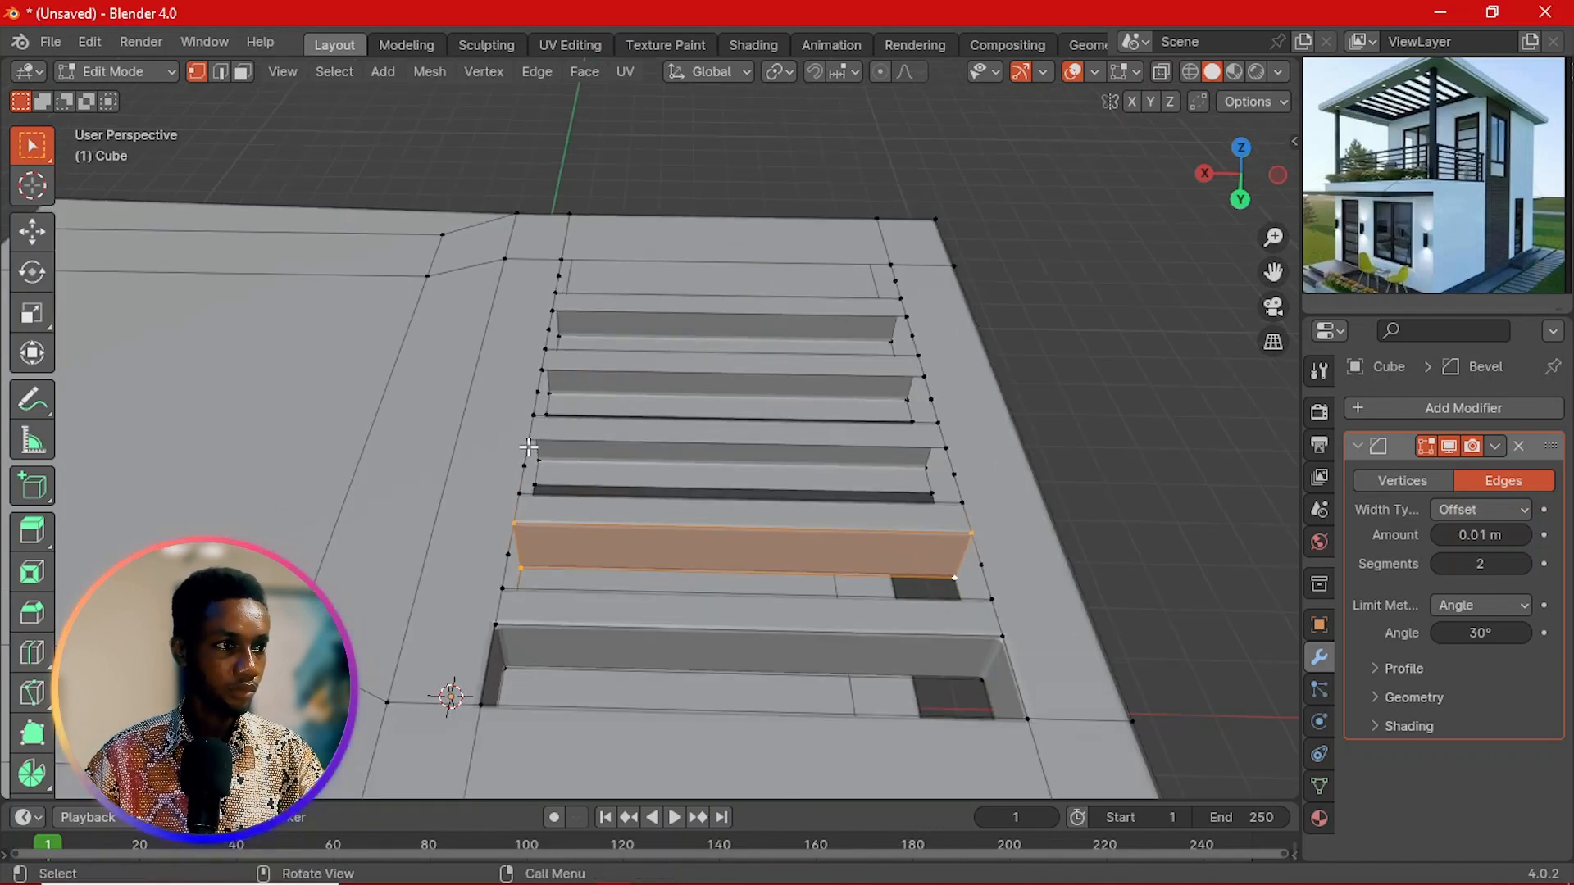
# Step: Fill a face along the −Y side of both the third and fourth openings from their corner vertices, counting from the +Y edge
pyautogui.click(518, 437)
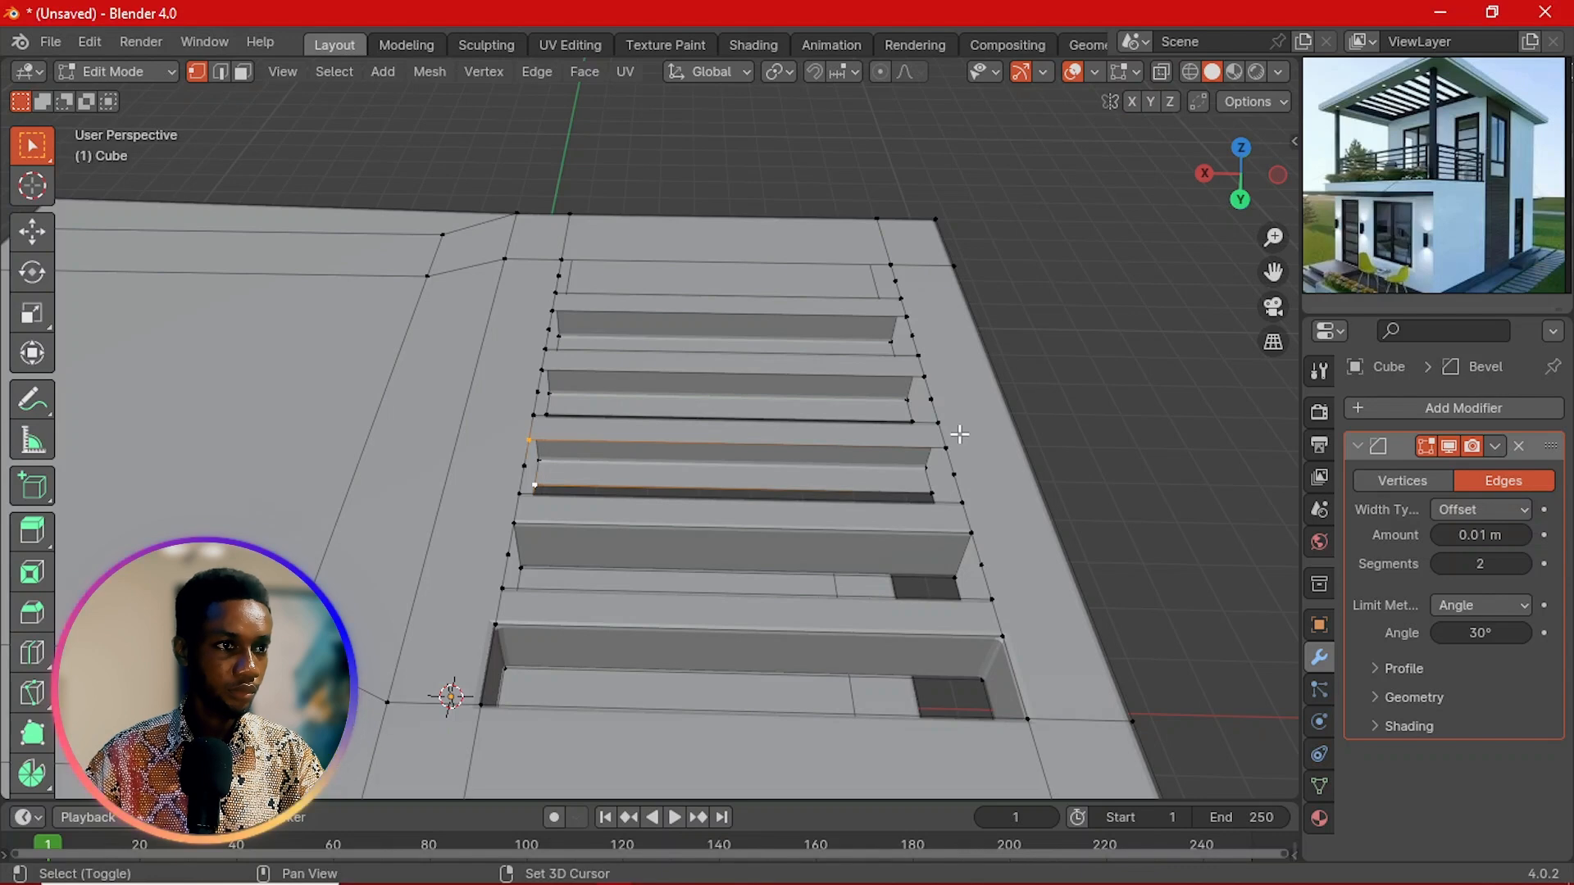
pyautogui.press('f')
pyautogui.scroll(3, 811, 447)
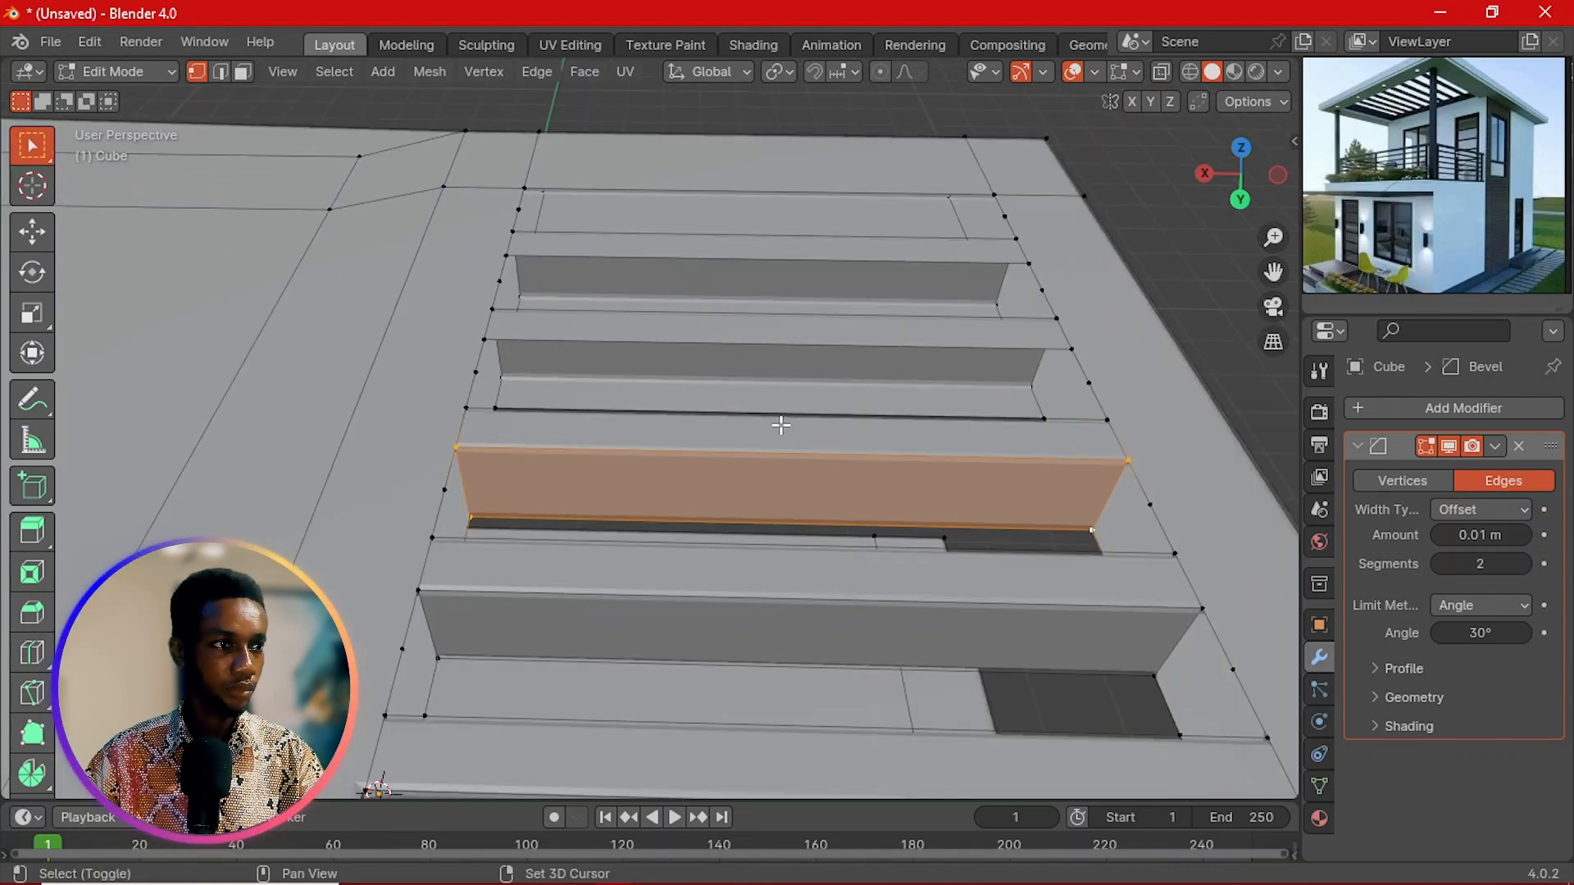
pyautogui.keyDown('shift'); pyautogui.moveTo(780, 425); pyautogui.dragTo(651, 534, button='middle'); pyautogui.keyUp('shift')
pyautogui.click(451, 408)
pyautogui.keyDown('shift'); pyautogui.click(465, 474); pyautogui.keyUp('shift')
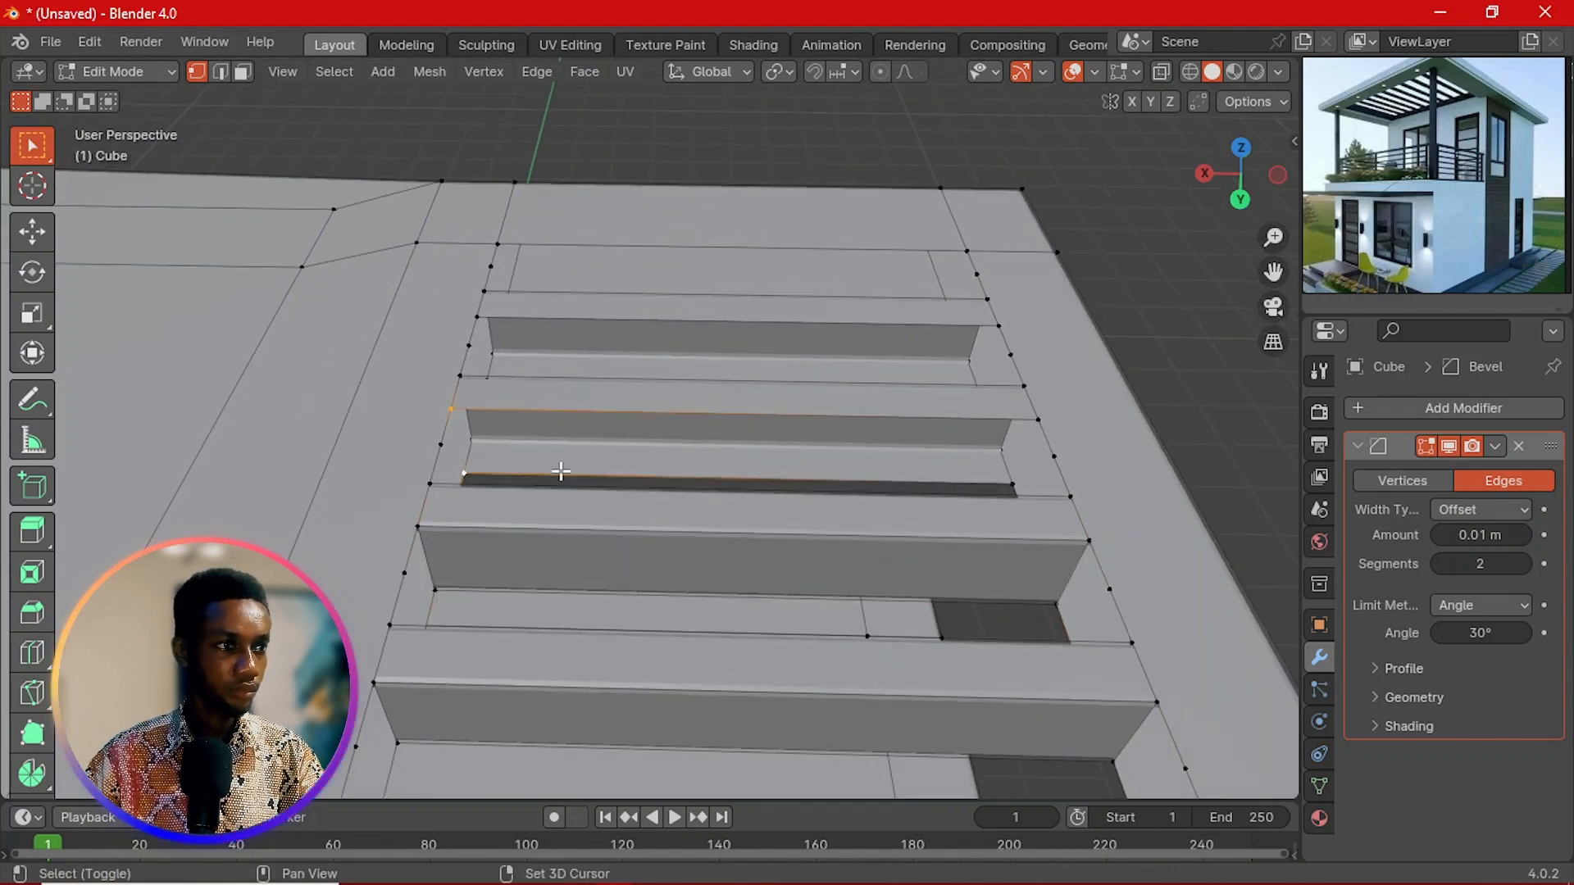
pyautogui.keyDown('shift'); pyautogui.click(1017, 488); pyautogui.keyUp('shift')
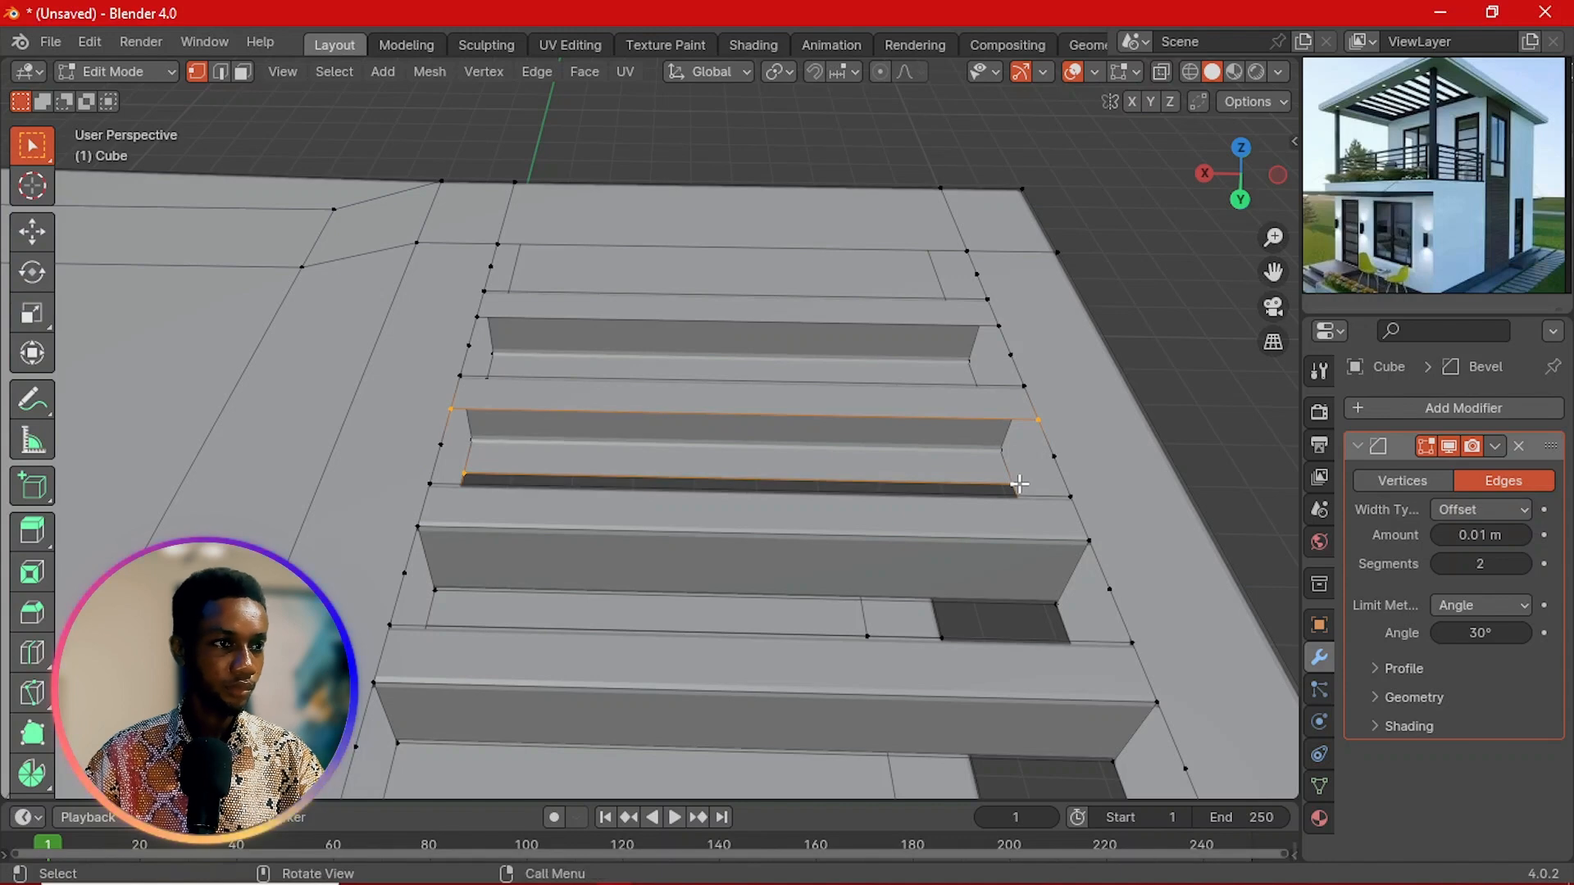
pyautogui.press('f')
# Step: Fill a face along the −Y side of each of the two −Y-most openings, using their corner vertices
pyautogui.scroll(-1, 499, 331)
pyautogui.moveTo(499, 331); pyautogui.dragTo(495, 357, button='middle')
pyautogui.scroll(2, 495, 357)
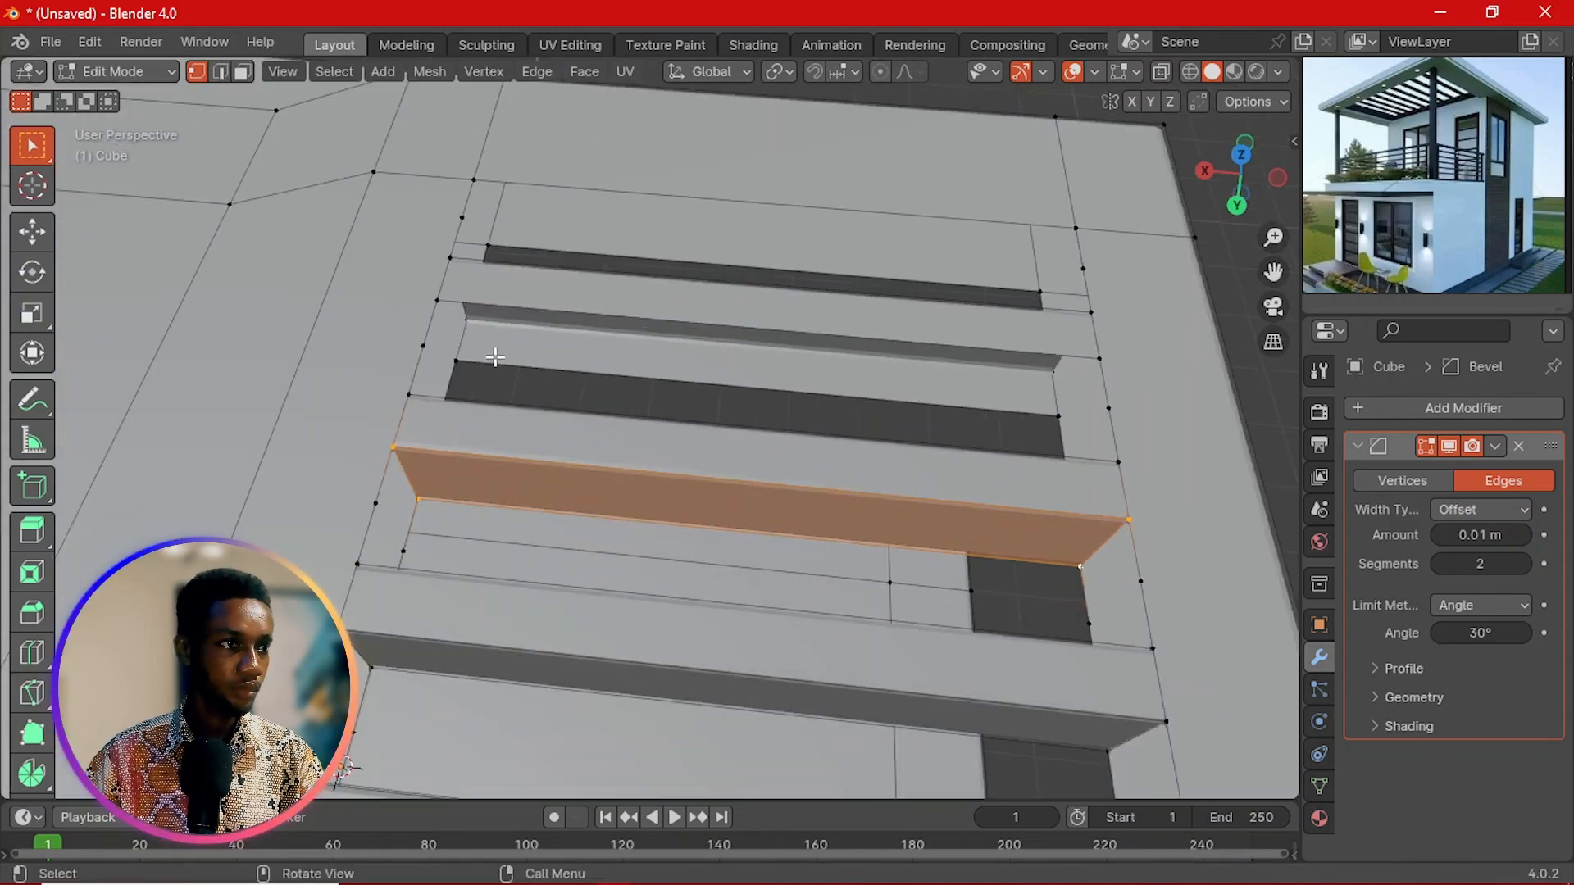
pyautogui.click(442, 298)
pyautogui.keyDown('shift'); pyautogui.click(459, 363); pyautogui.keyUp('shift')
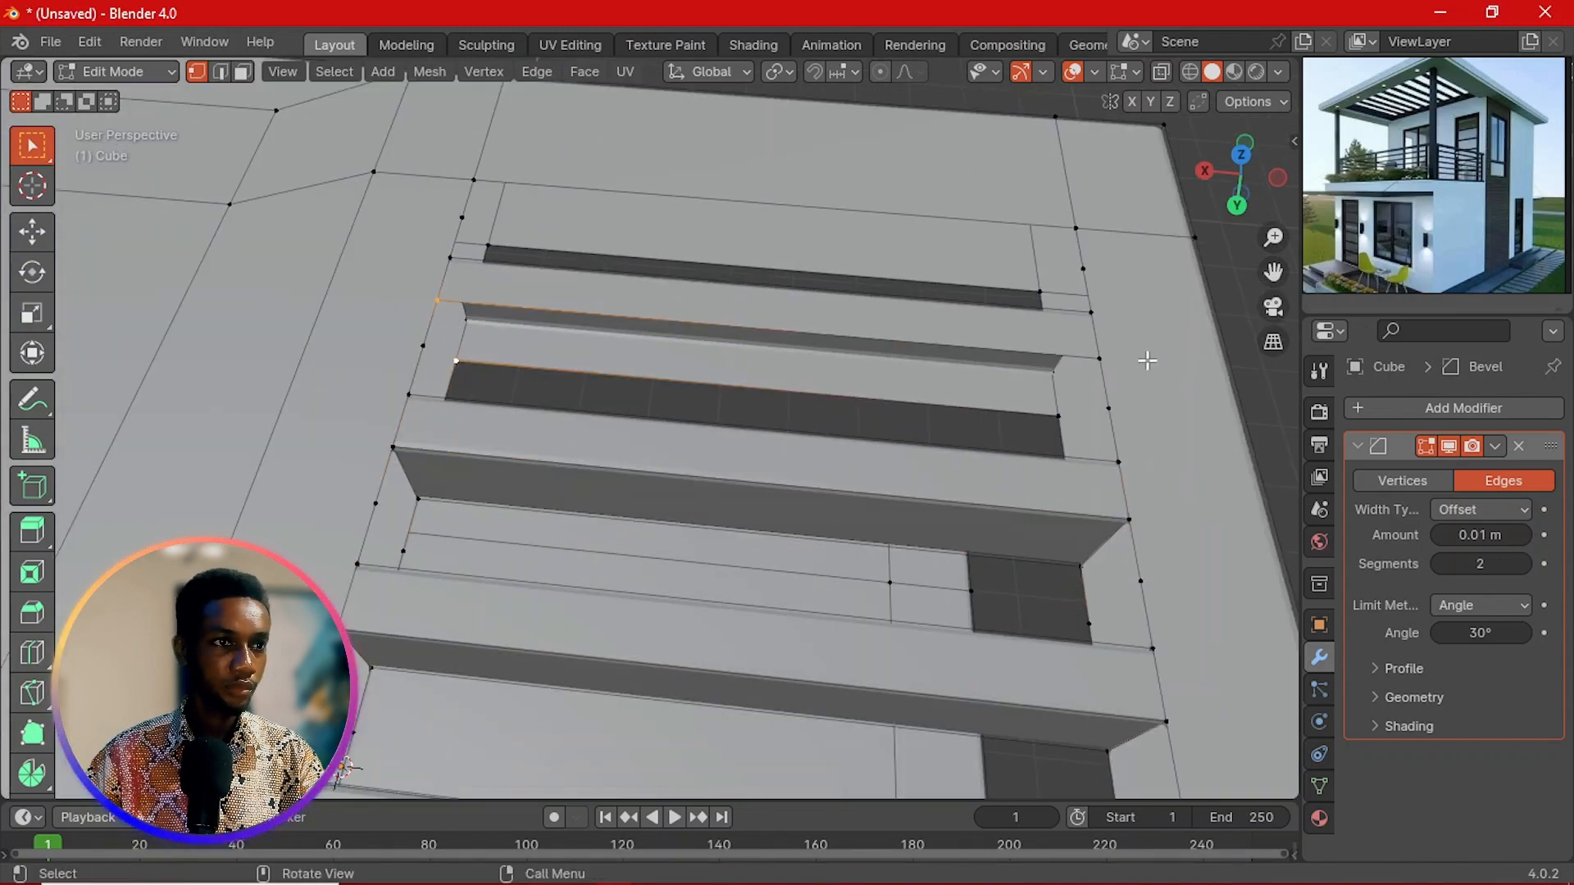
pyautogui.keyDown('shift'); pyautogui.click(1100, 358); pyautogui.keyUp('shift')
pyautogui.keyDown('shift'); pyautogui.click(1061, 416); pyautogui.keyUp('shift')
pyautogui.press('f')
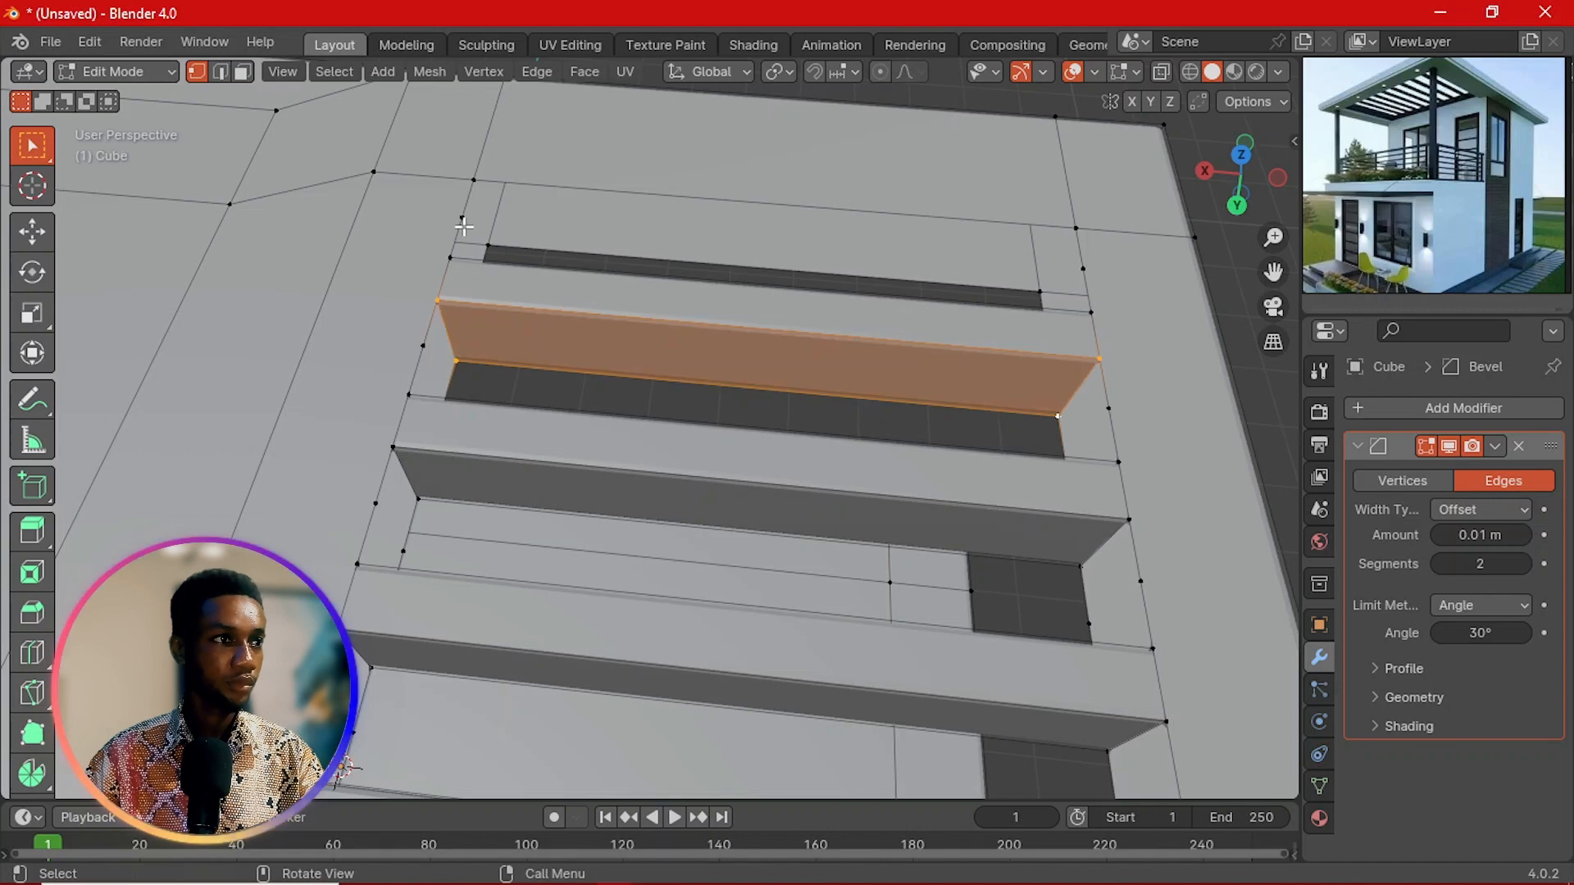
pyautogui.click(472, 181)
pyautogui.keyDown('shift'); pyautogui.click(488, 245); pyautogui.keyUp('shift')
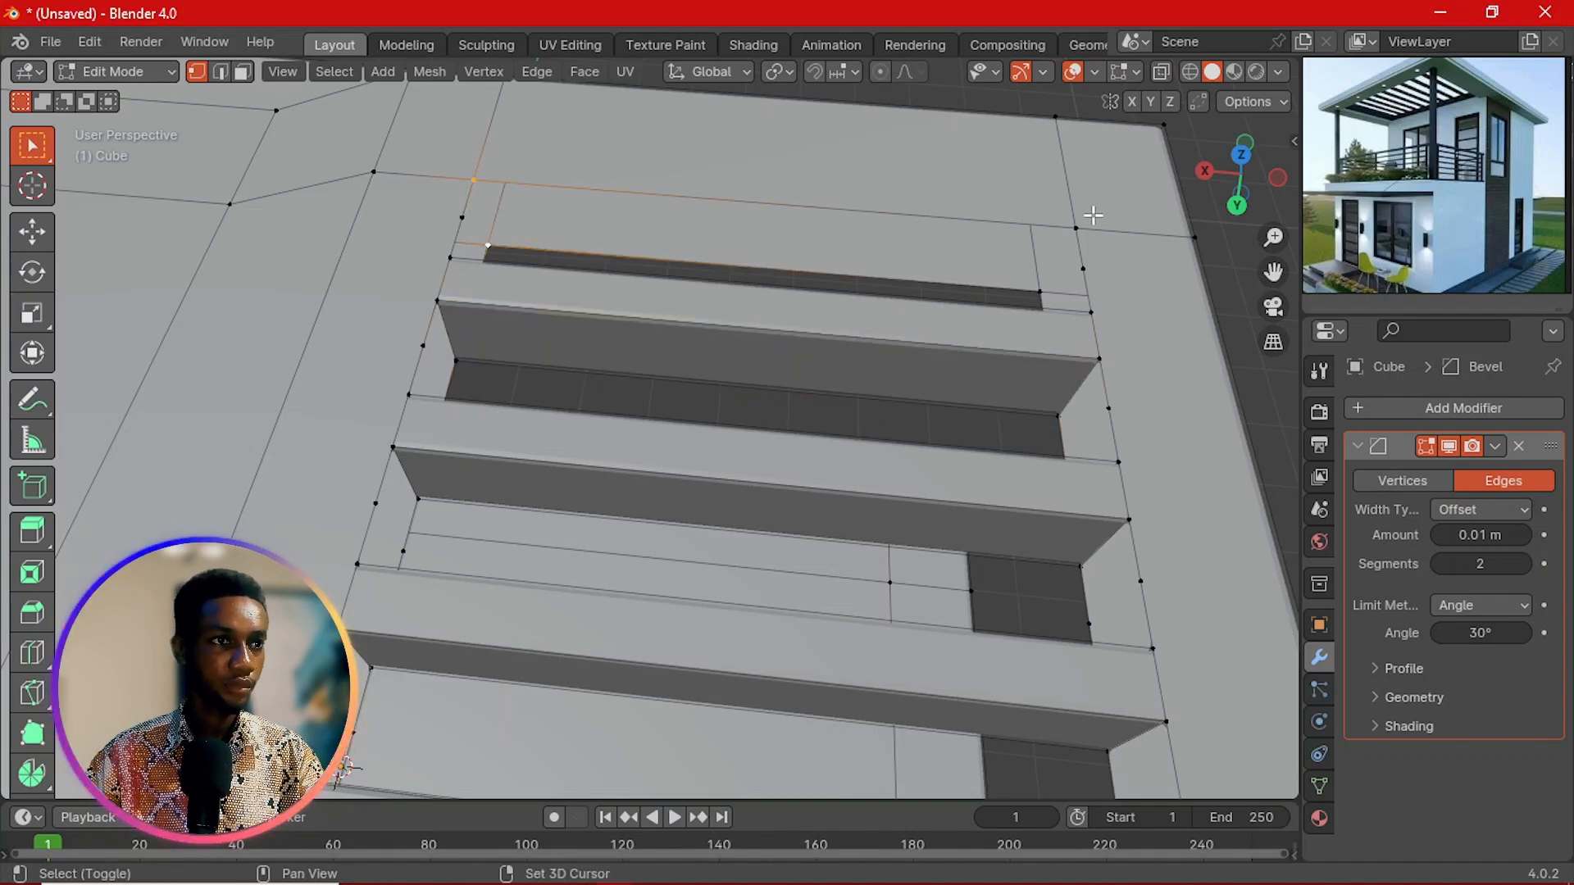
pyautogui.press('f')
# Step: Delete the middle vertices on the +X and −X end walls of the five −Y-most pergola openings
pyautogui.scroll(-4, 996, 283)
pyautogui.moveTo(943, 281); pyautogui.dragTo(1053, 283, button='middle')
pyautogui.scroll(2, 893, 288)
pyautogui.click(795, 201)
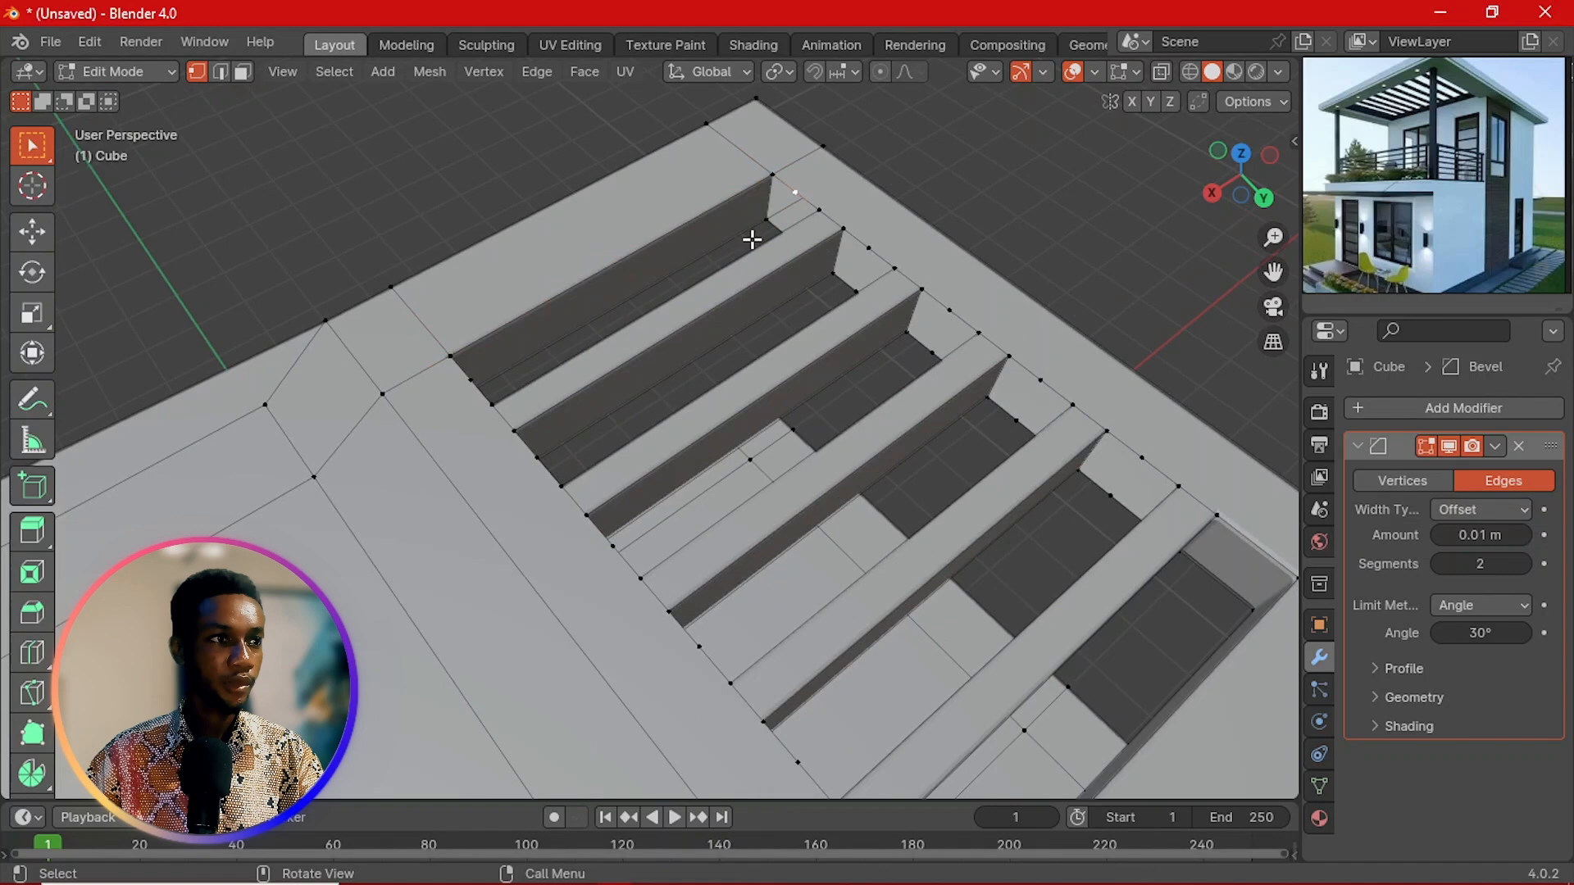
pyautogui.keyDown('shift'); pyautogui.click(469, 377); pyautogui.keyUp('shift')
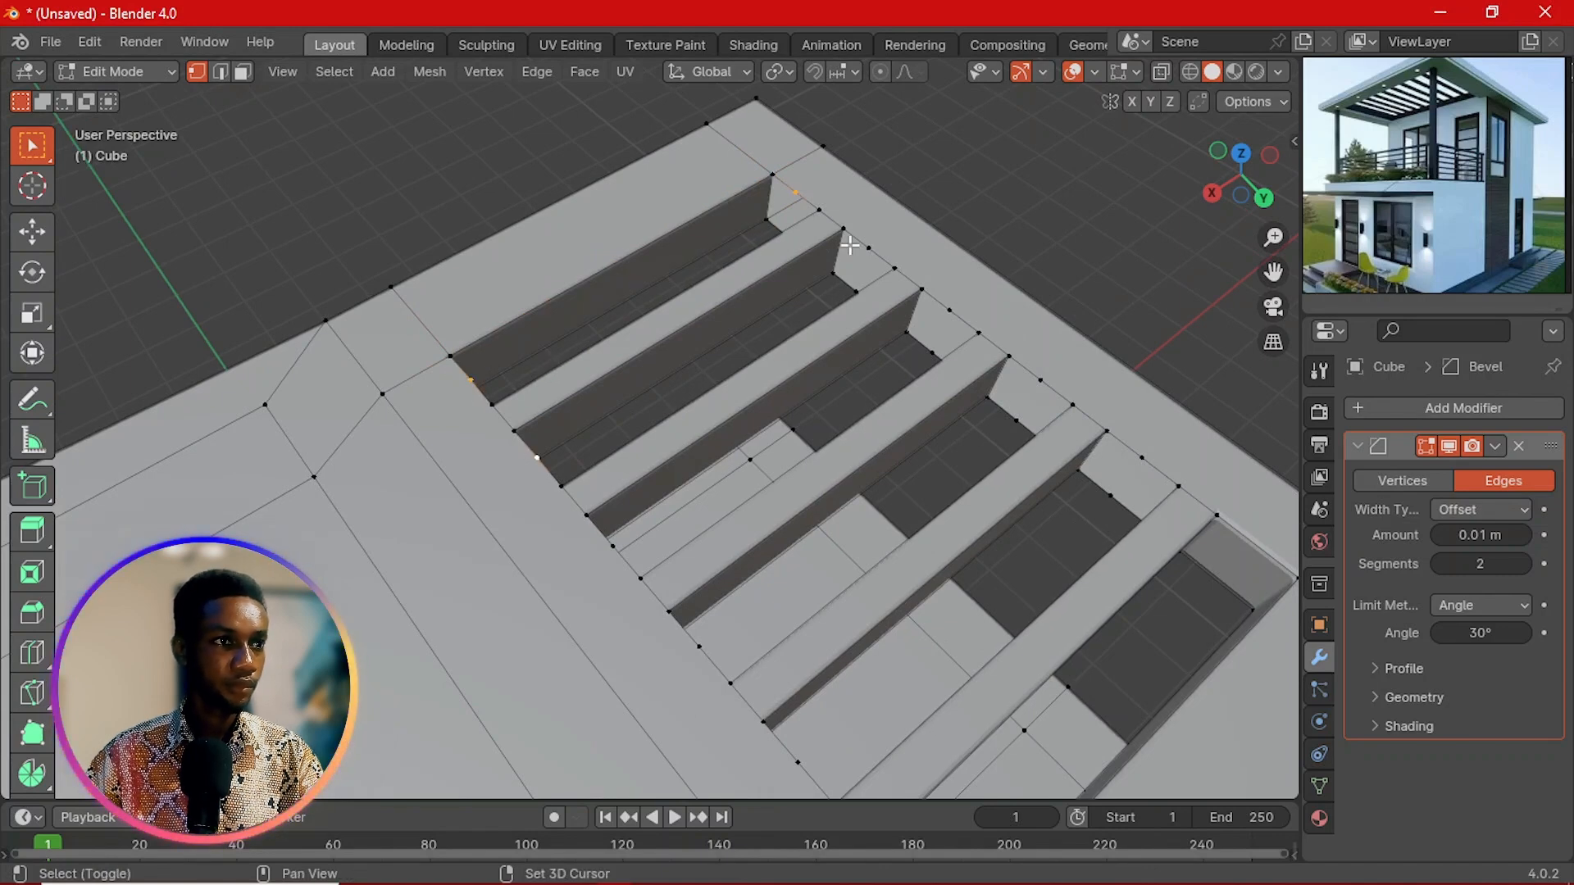
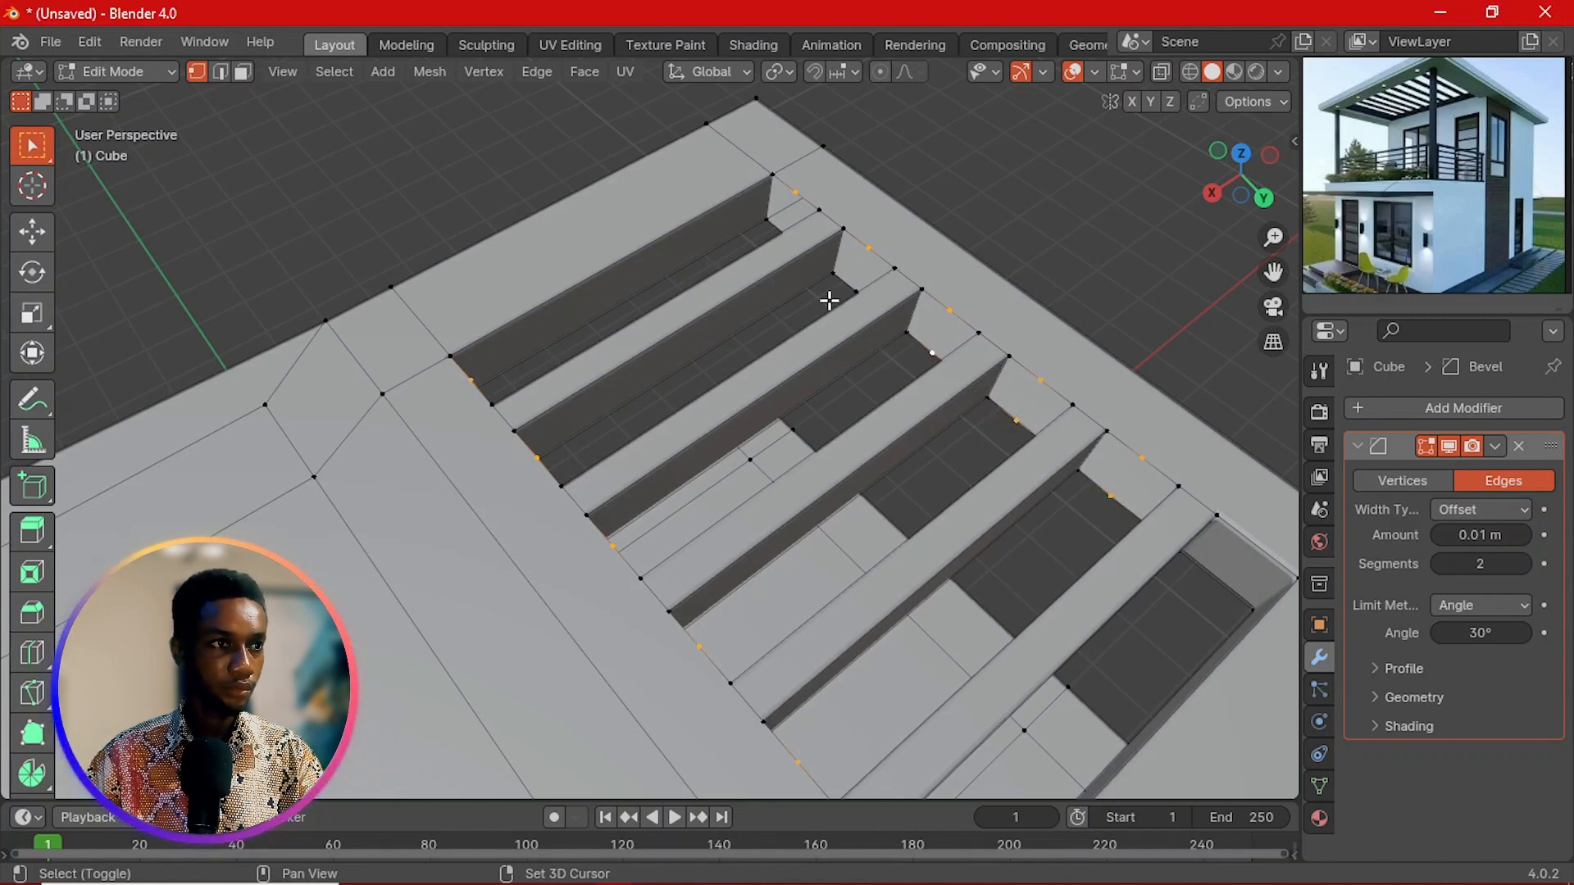
pyautogui.moveTo(821, 303); pyautogui.dragTo(734, 238, button='middle')
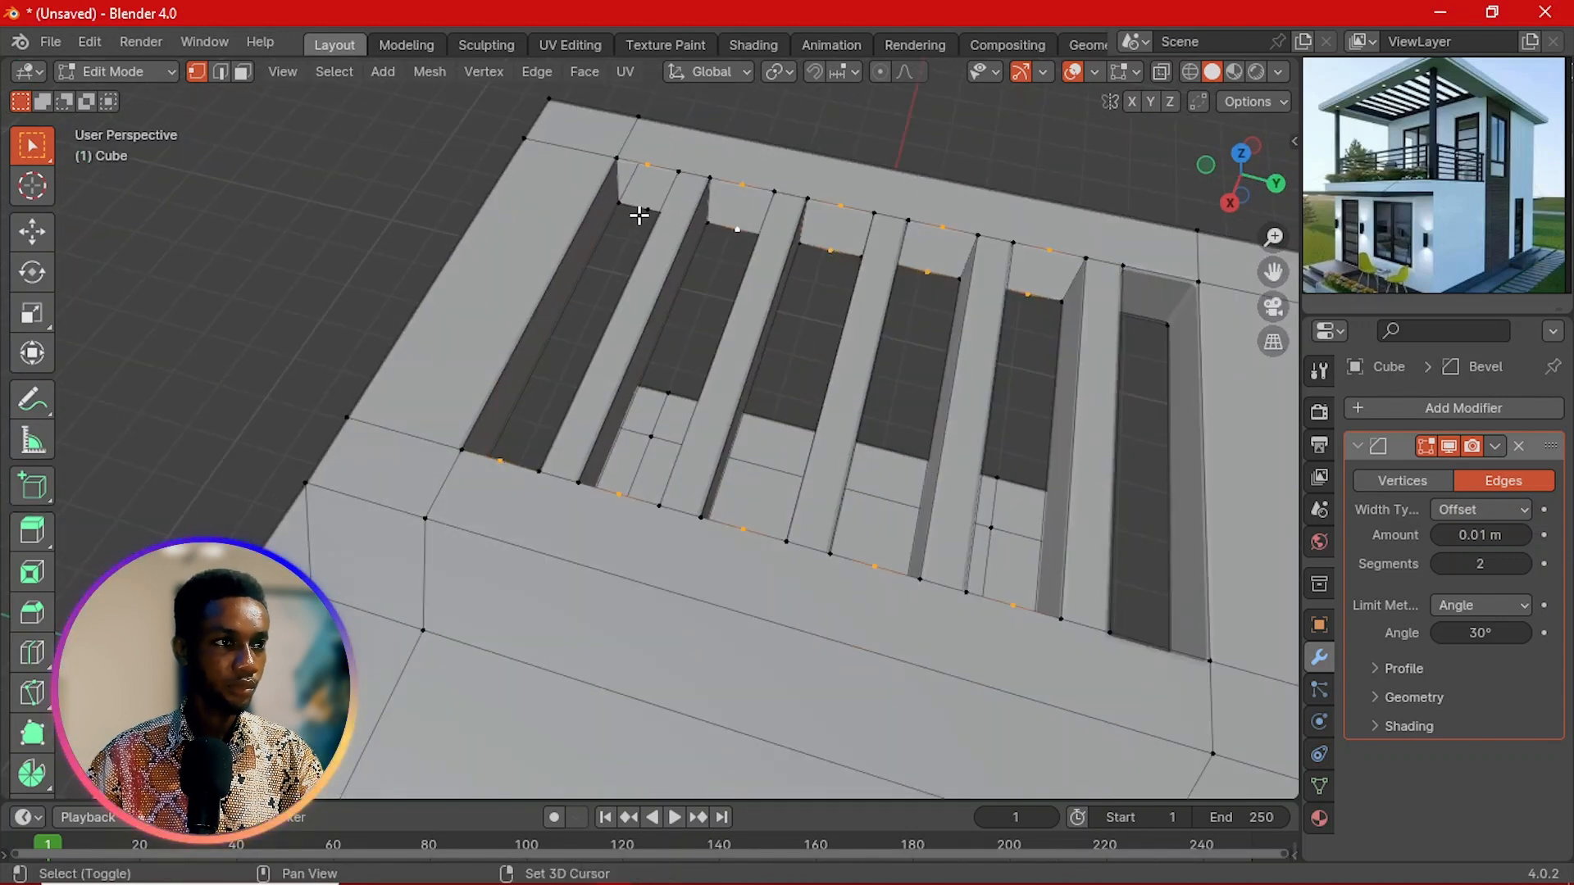
pyautogui.moveTo(1141, 337); pyautogui.dragTo(659, 317, button='middle')
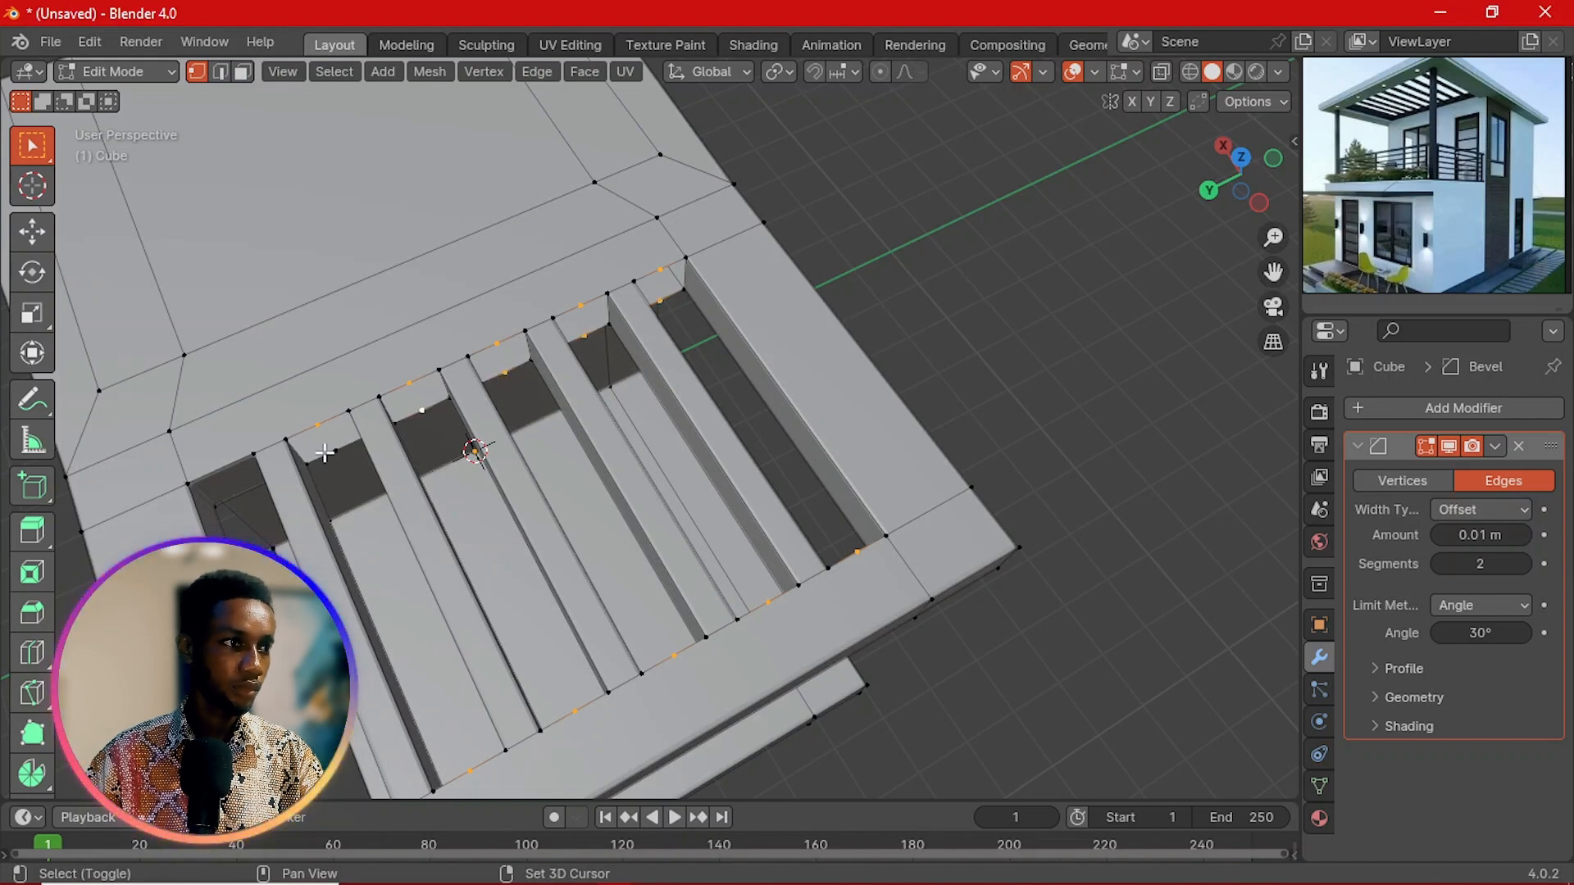
# Step: Fill a face along the +X end of the second and third openings from the +Y edge, using their corner vertices
pyautogui.moveTo(324, 453)
pyautogui.mouseDown(button='middle')
pyautogui.moveTo(492, 455)
pyautogui.moveTo(414, 372)
pyautogui.moveTo(484, 464)
pyautogui.moveTo(347, 451)
pyautogui.mouseUp(button='middle')
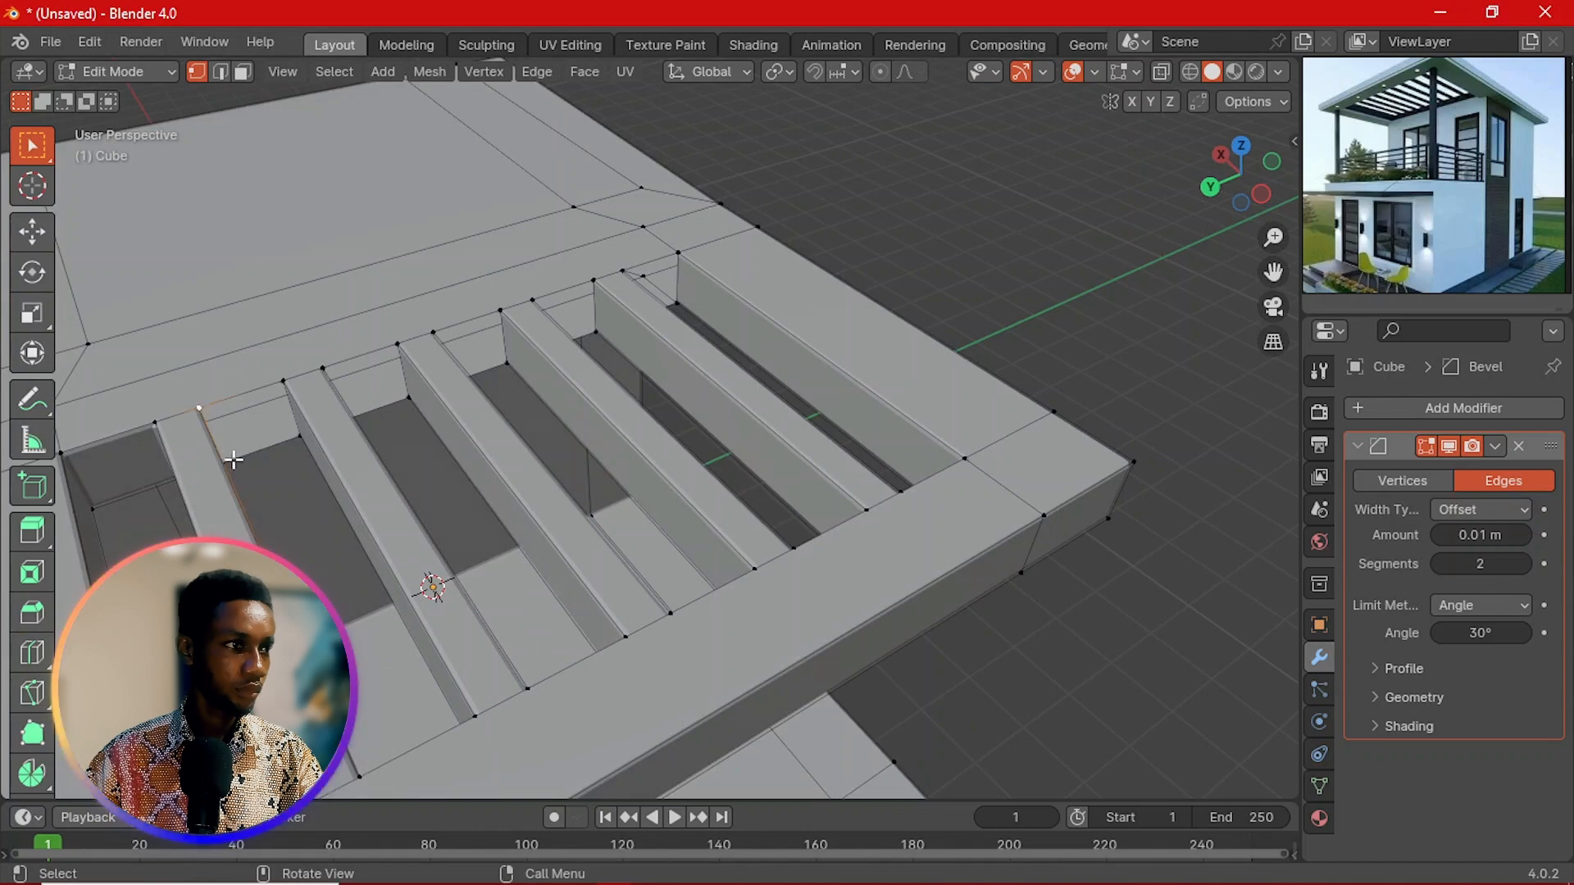
pyautogui.moveTo(234, 461); pyautogui.dragTo(192, 465, button='middle')
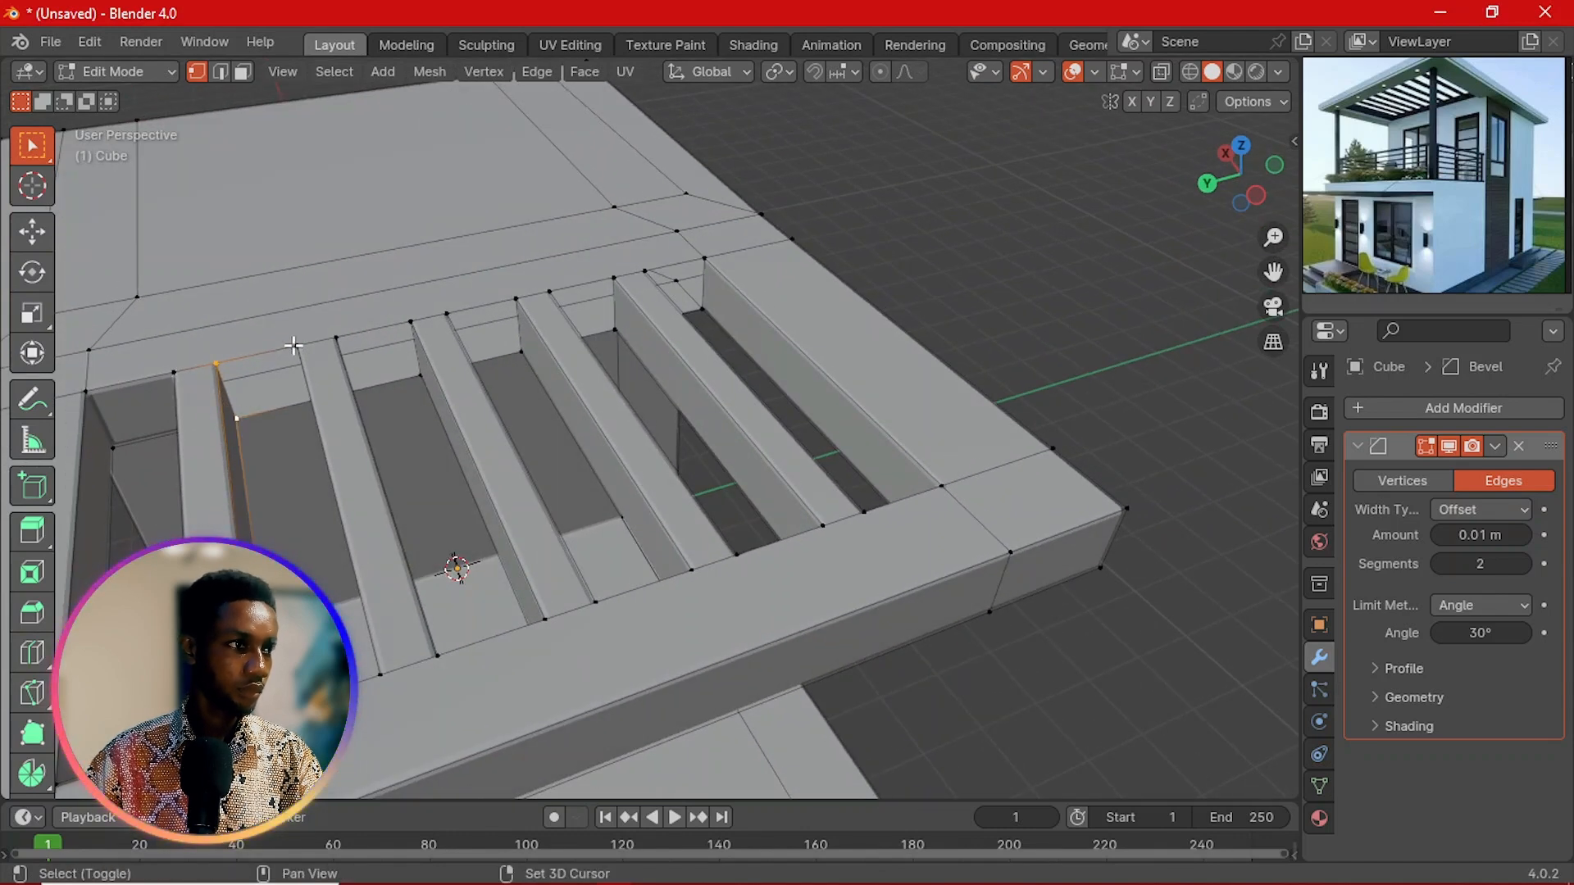
pyautogui.moveTo(293, 345); pyautogui.dragTo(315, 446, button='middle')
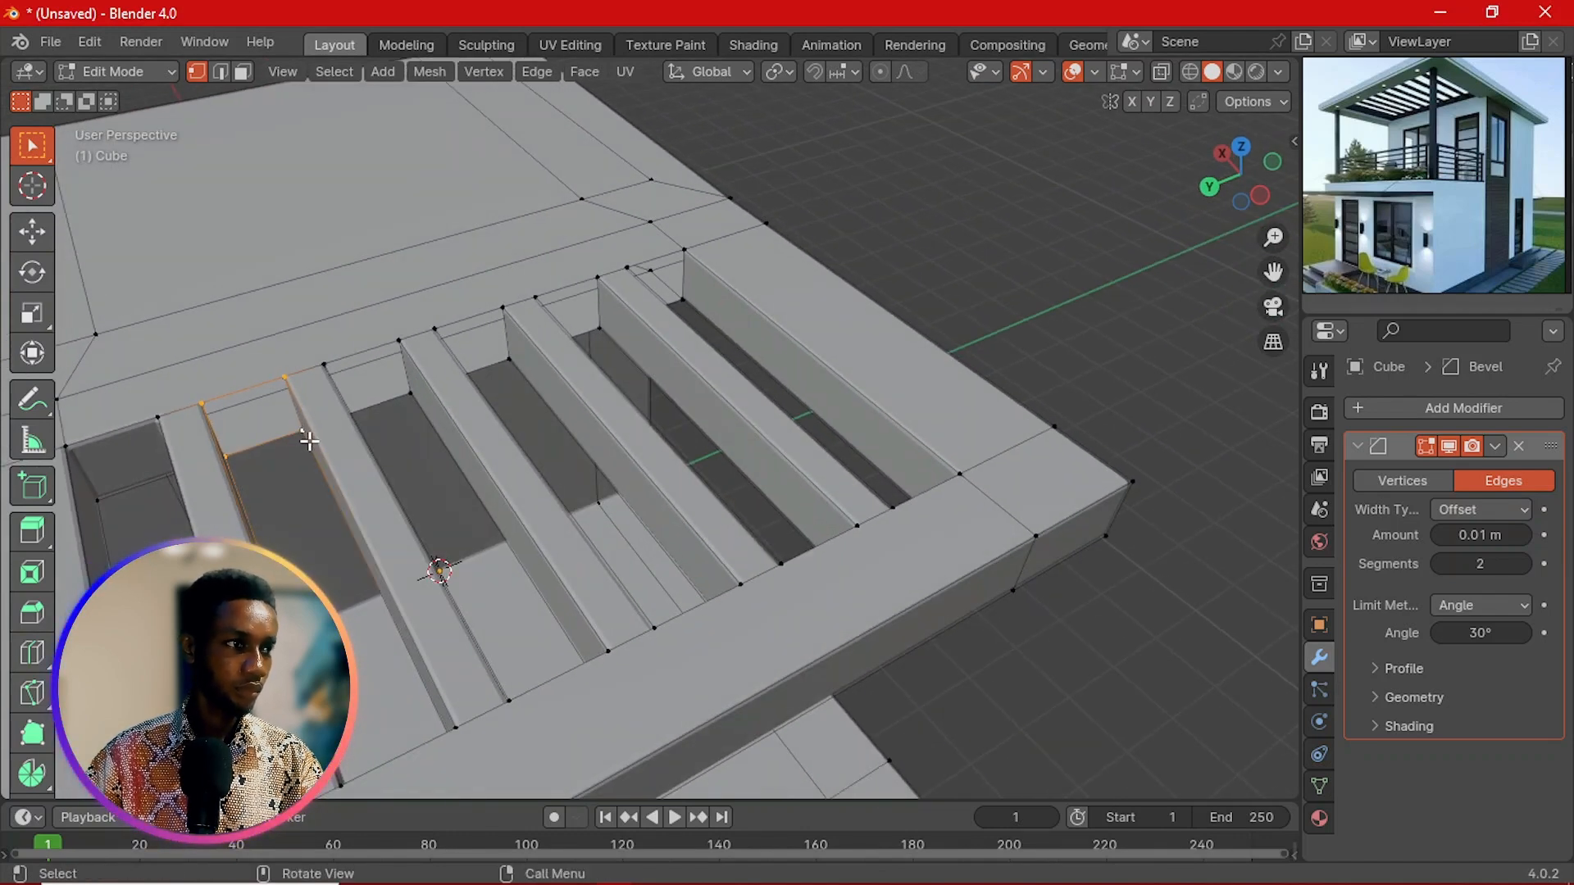
pyautogui.press('f')
pyautogui.click(393, 338)
pyautogui.keyDown('shift'); pyautogui.click(400, 385); pyautogui.keyUp('shift')
pyautogui.scroll(-1, 419, 414)
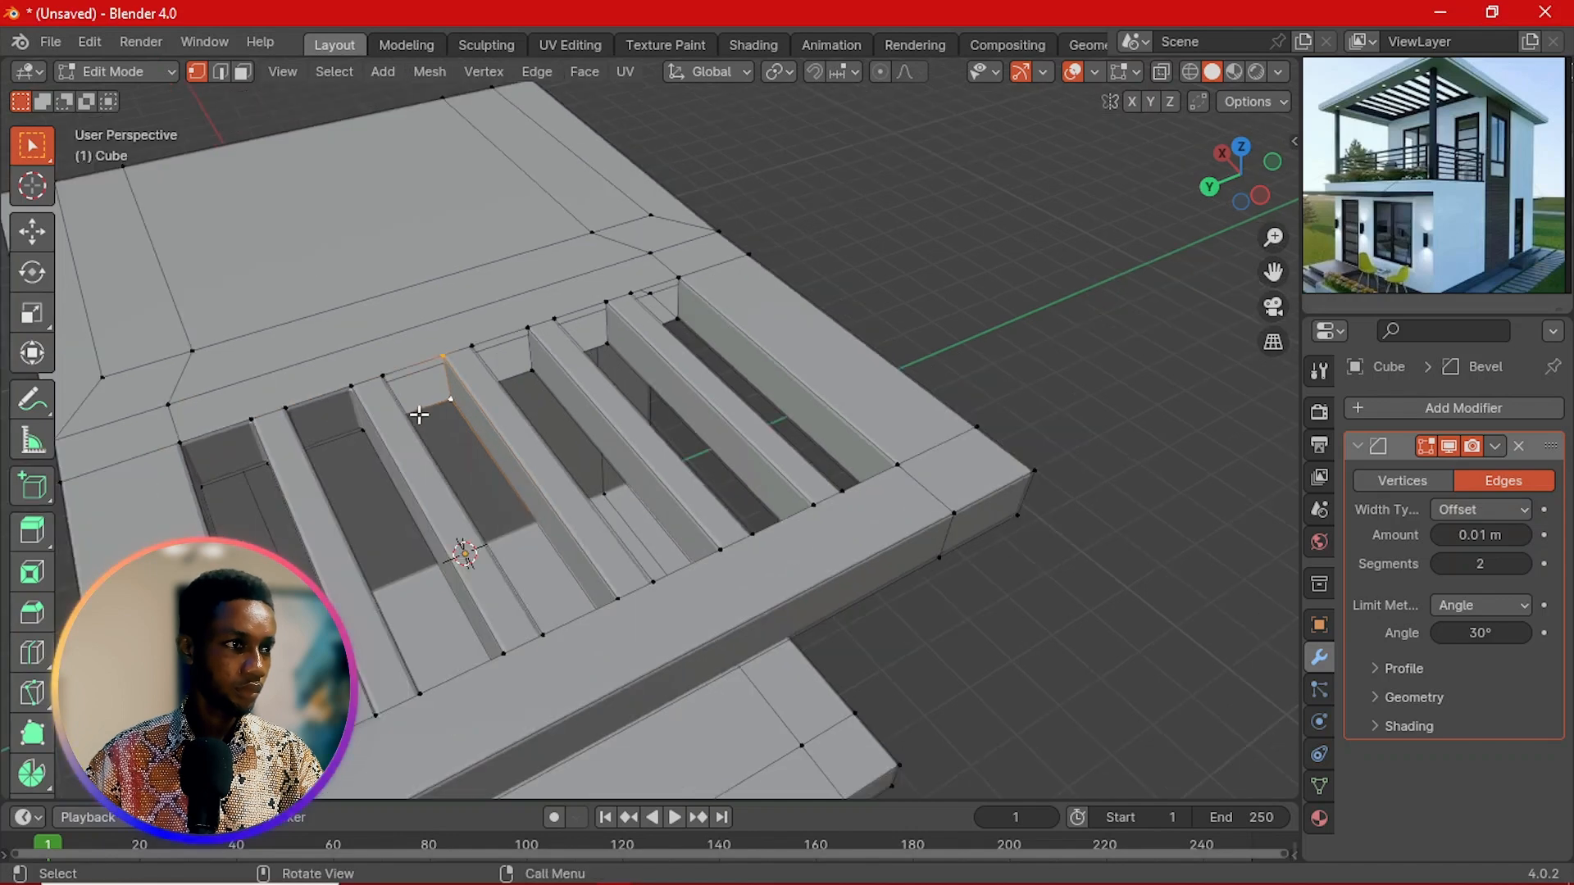
pyautogui.moveTo(418, 415); pyautogui.dragTo(386, 347, button='middle')
pyautogui.keyDown('shift'); pyautogui.click(402, 339); pyautogui.keyUp('shift')
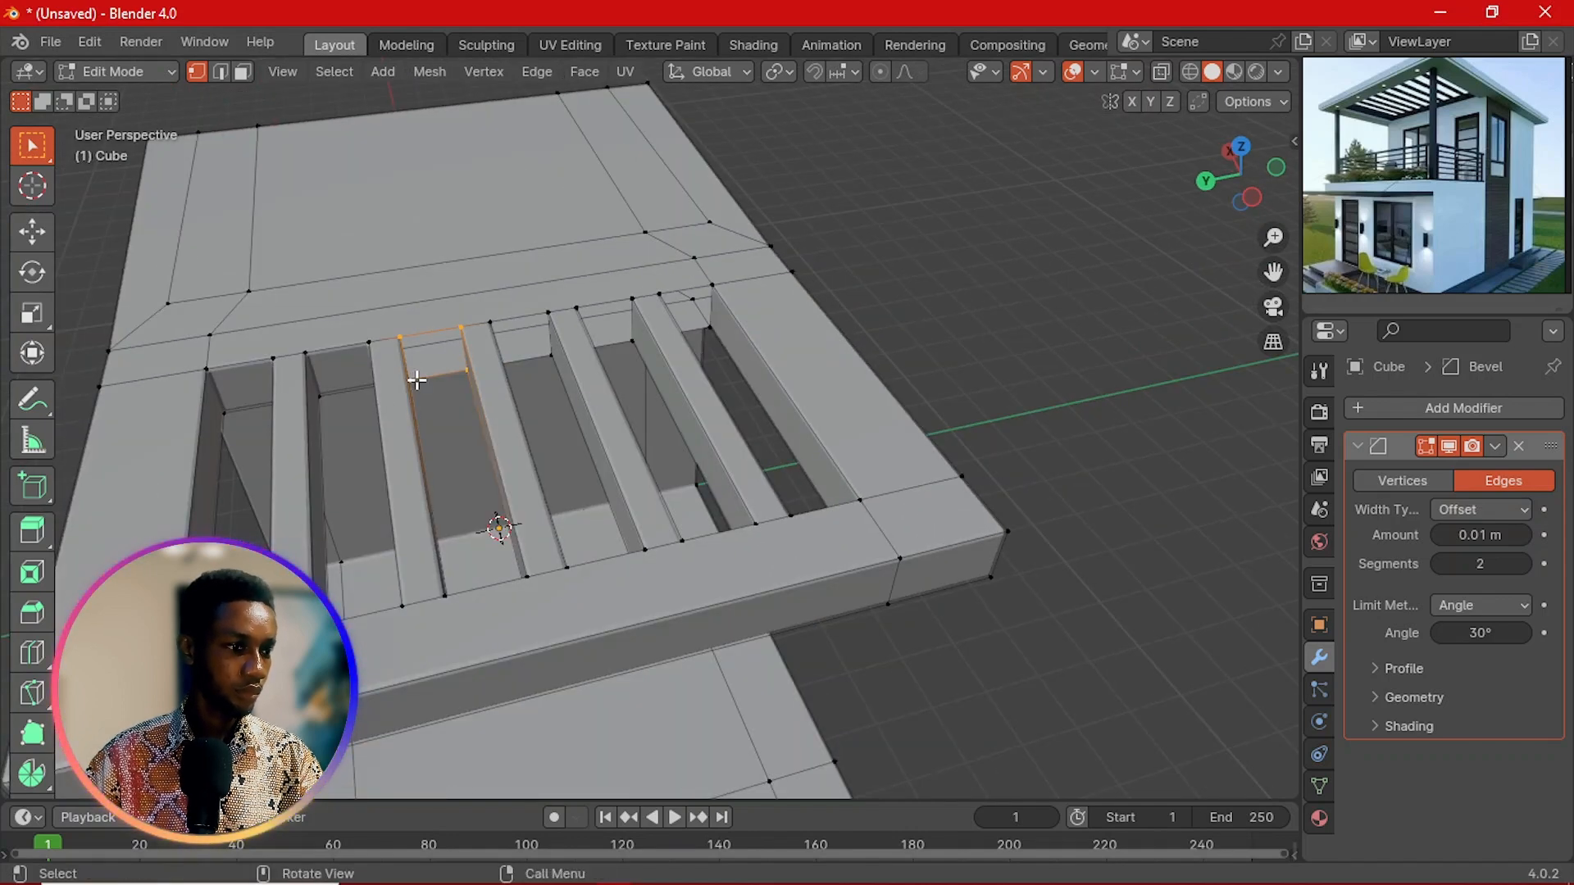
pyautogui.press('f')
# Step: Fill a face along the +X end of each of the three −Y-most openings, using their four corner vertices
pyautogui.scroll(2, 426, 344)
pyautogui.click(422, 277)
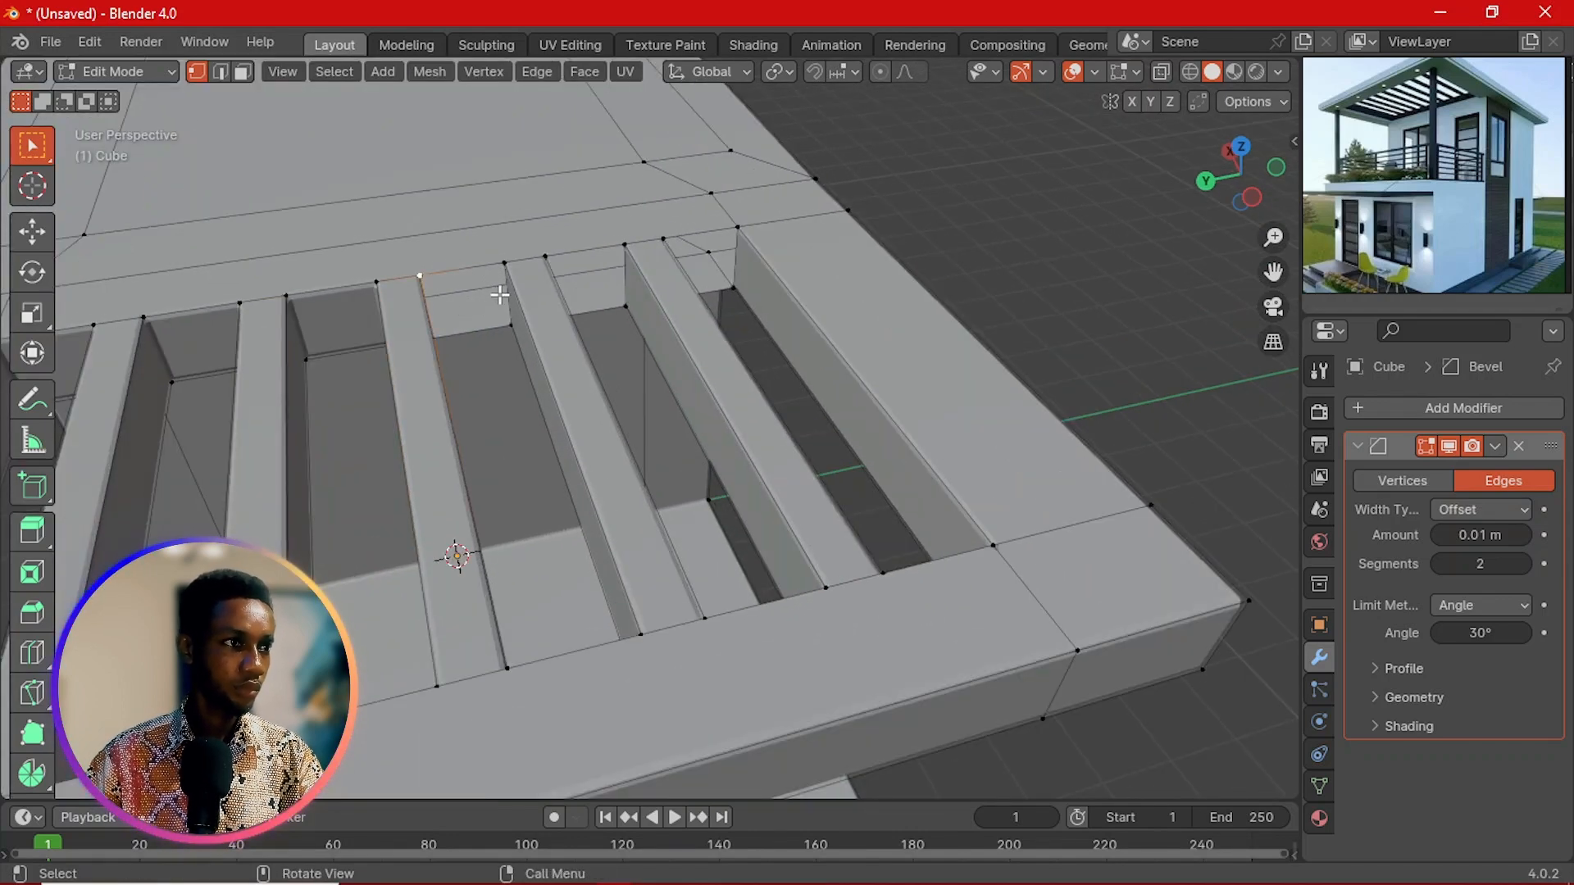
pyautogui.moveTo(507, 341); pyautogui.dragTo(460, 323, button='middle')
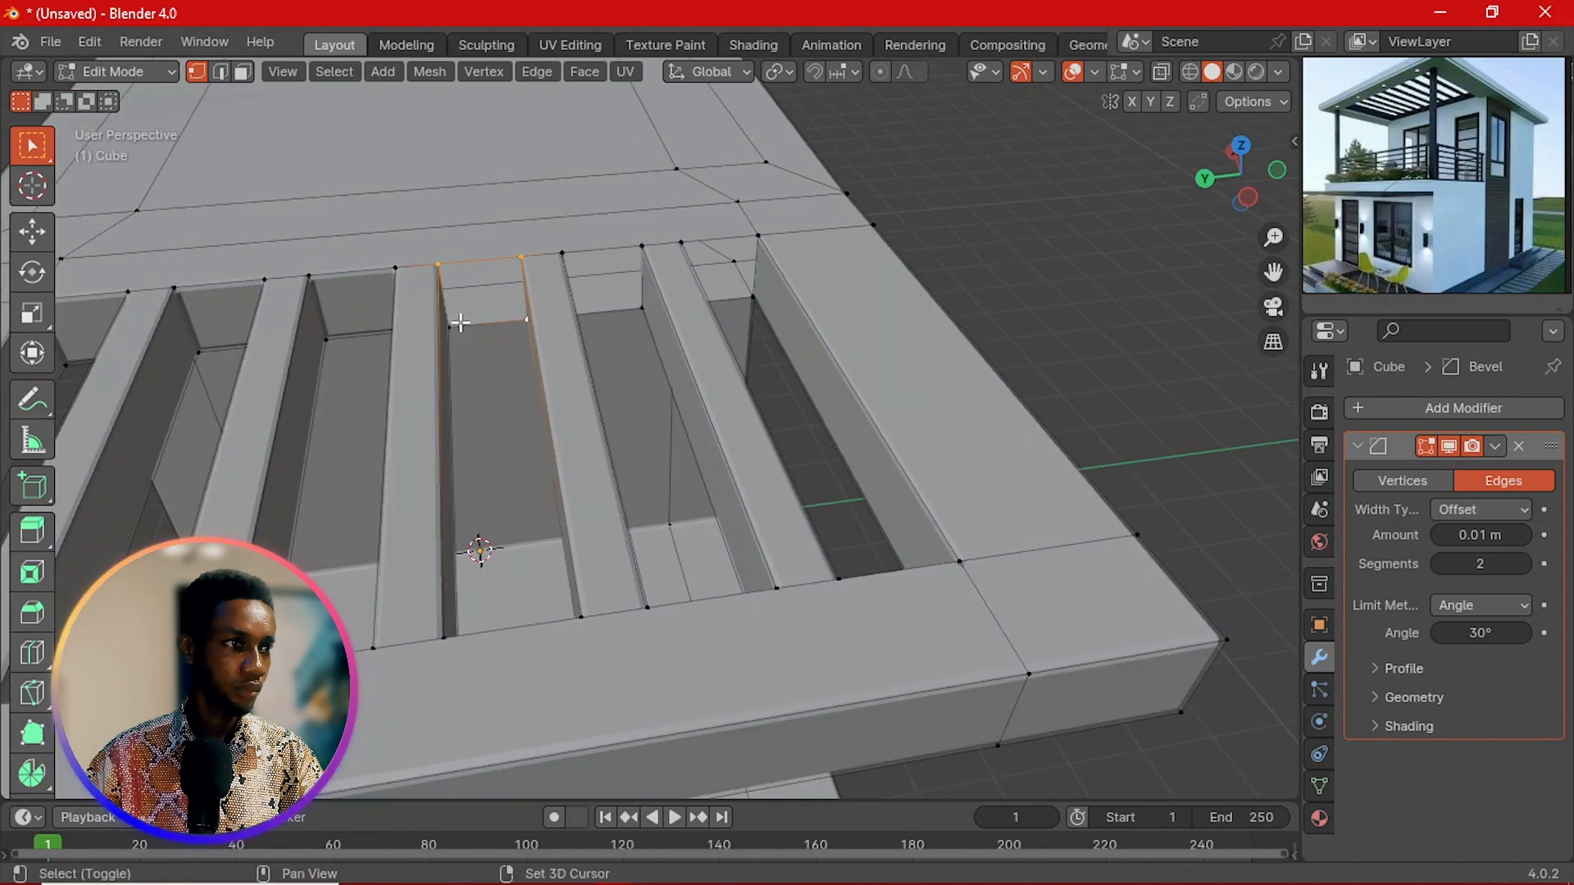
pyautogui.press('f')
pyautogui.click(561, 258)
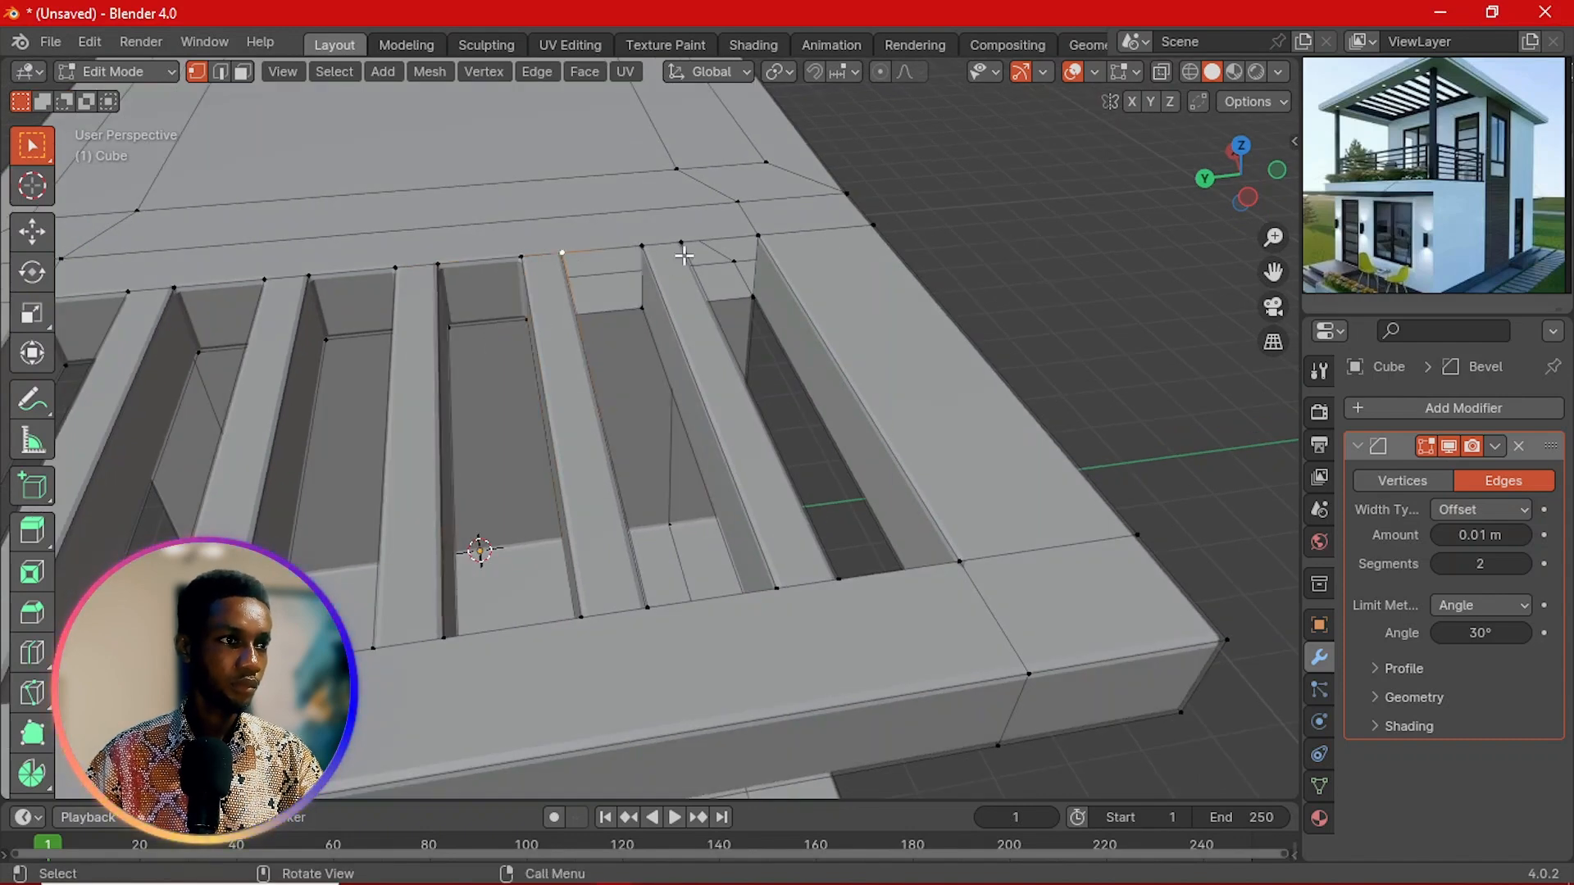
pyautogui.moveTo(654, 341); pyautogui.dragTo(689, 254, button='middle')
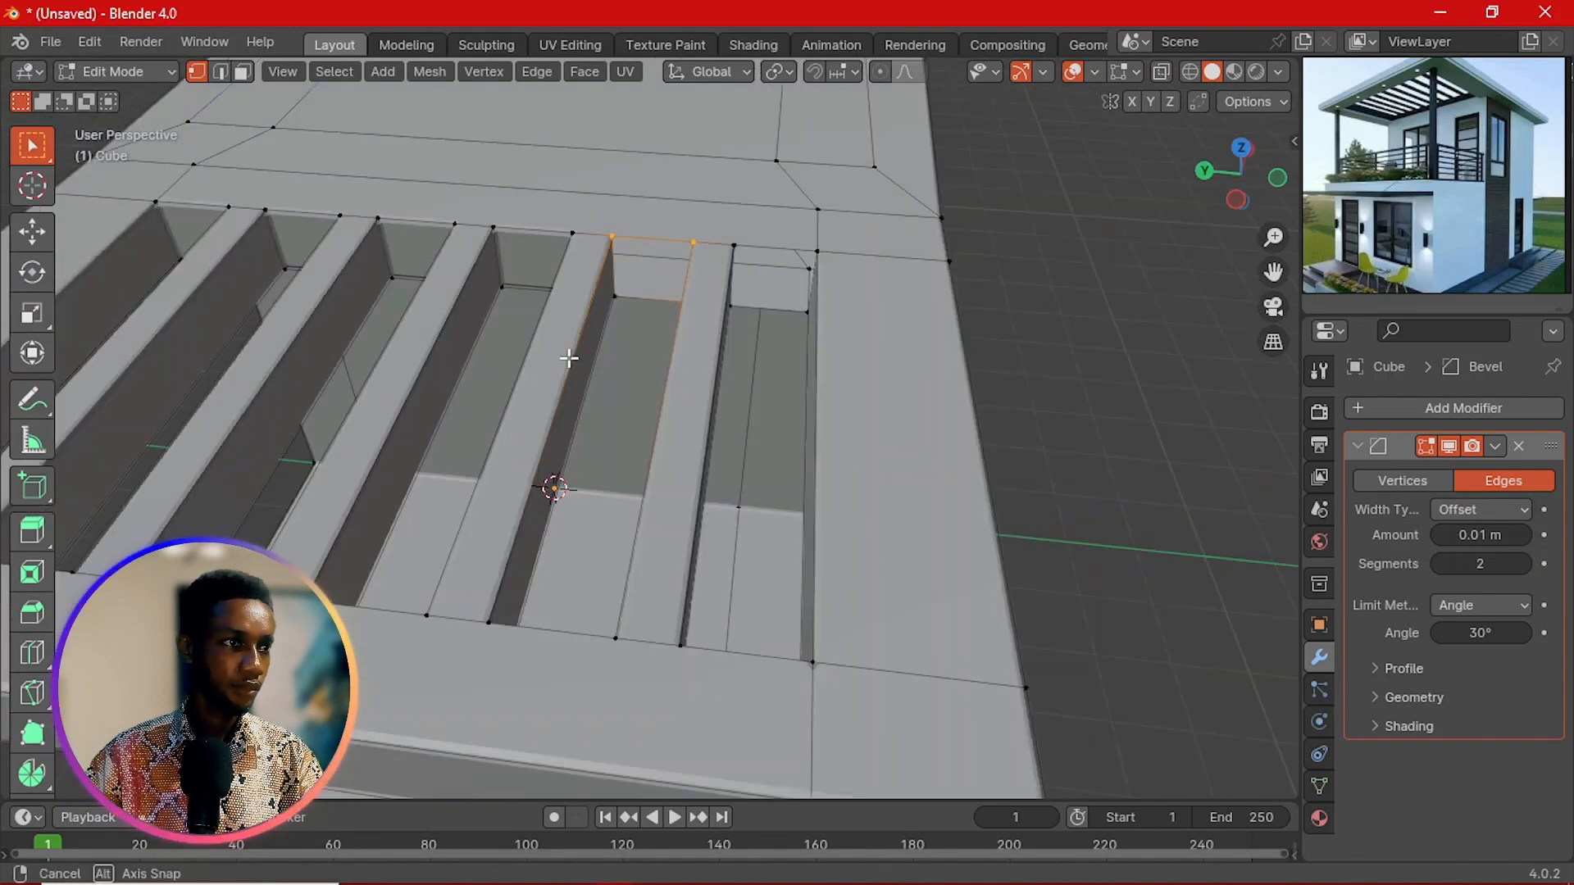
pyautogui.press('f')
pyautogui.scroll(2, 842, 198)
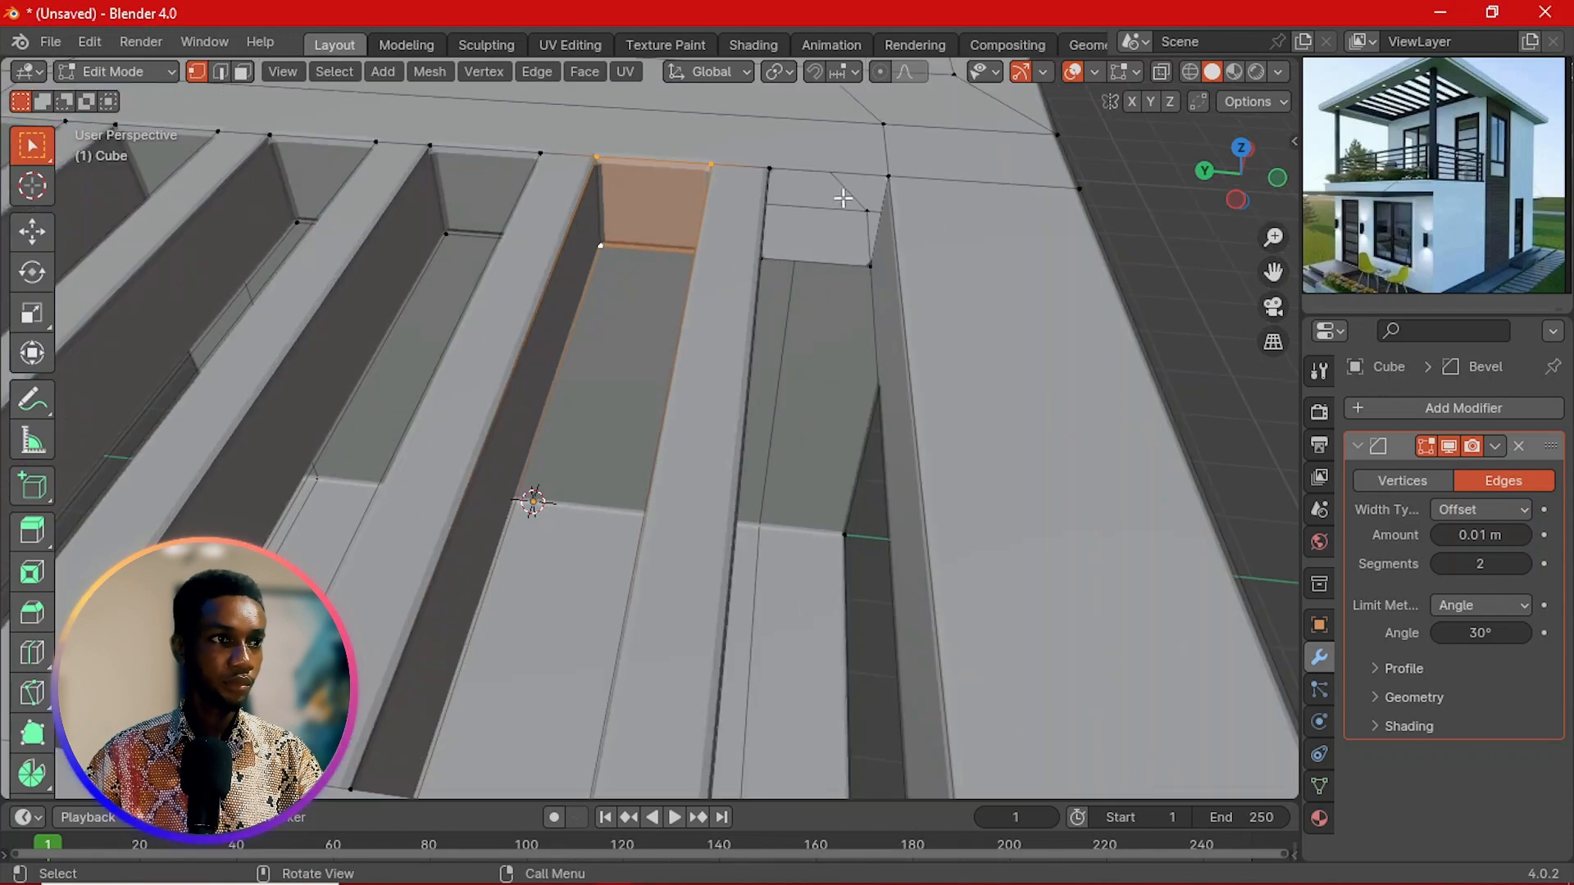
pyautogui.click(771, 169)
pyautogui.keyDown('shift'); pyautogui.click(870, 259); pyautogui.keyUp('shift')
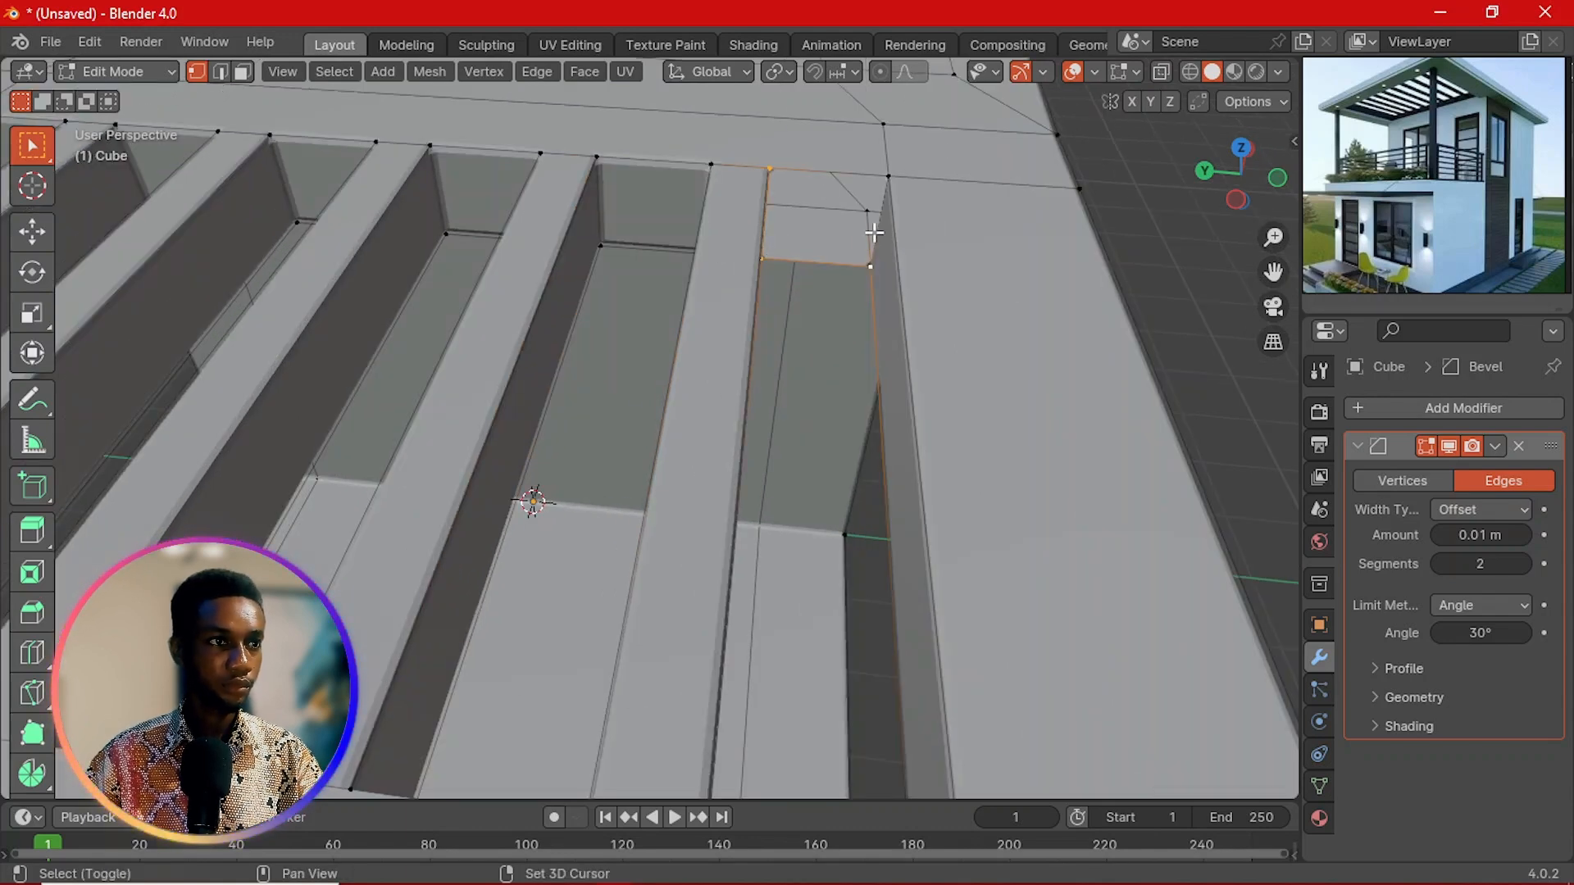
# Step: Fill a face along the −X end of each of the two −Y-most openings from their corner vertices
pyautogui.scroll(-5, 861, 200)
pyautogui.moveTo(713, 267); pyautogui.dragTo(869, 305, button='middle')
pyautogui.moveTo(720, 274); pyautogui.dragTo(927, 327, button='middle')
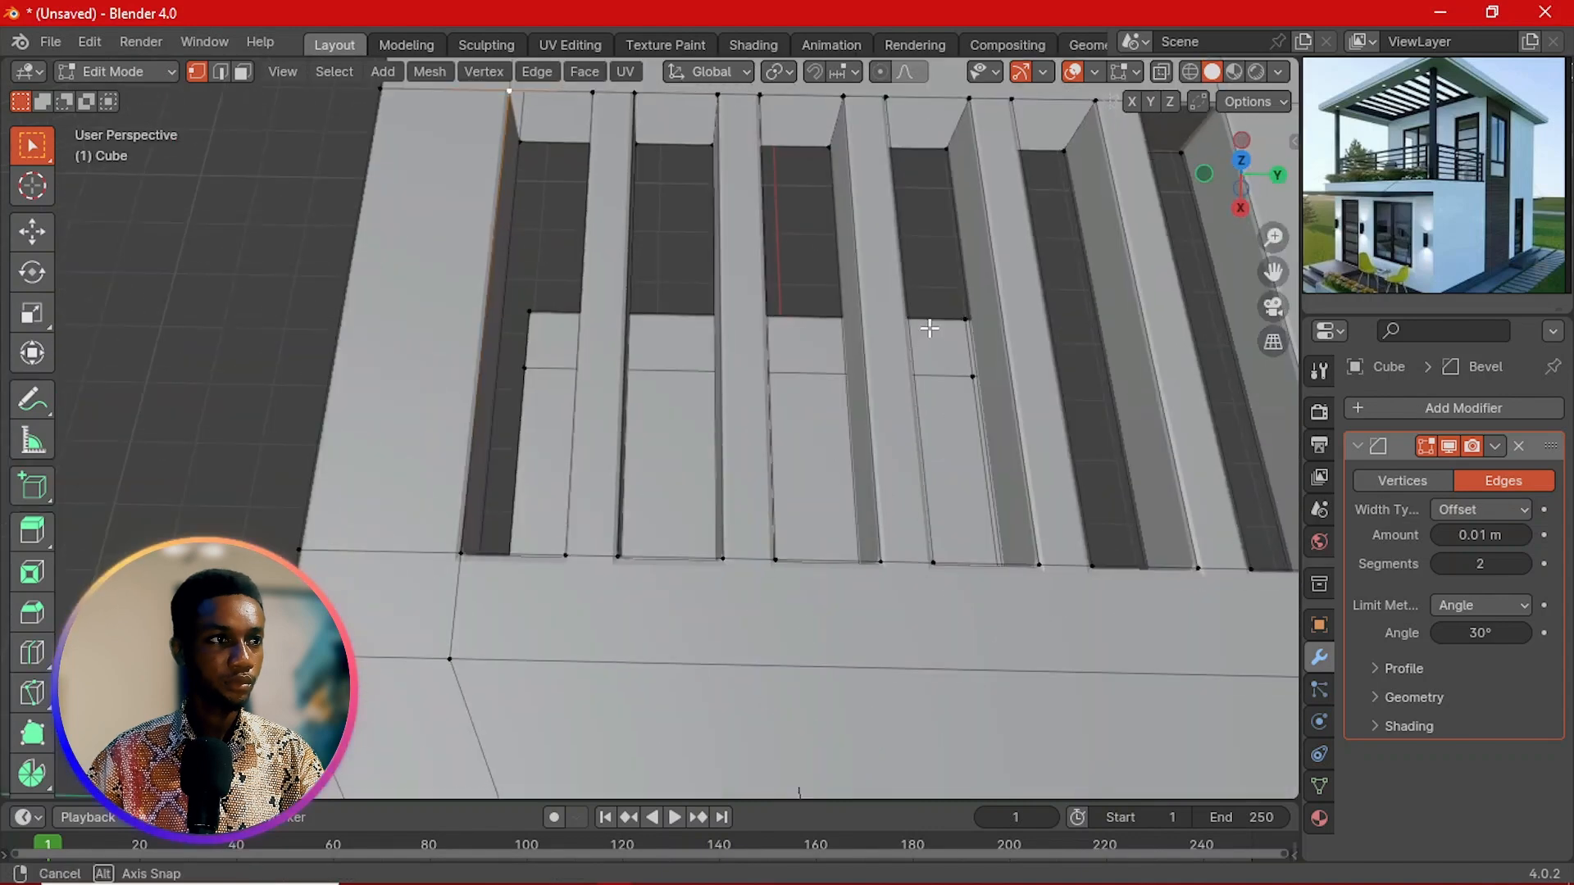
pyautogui.moveTo(531, 172); pyautogui.dragTo(464, 354, button='middle')
pyautogui.keyDown('shift'); pyautogui.click(485, 304); pyautogui.keyUp('shift')
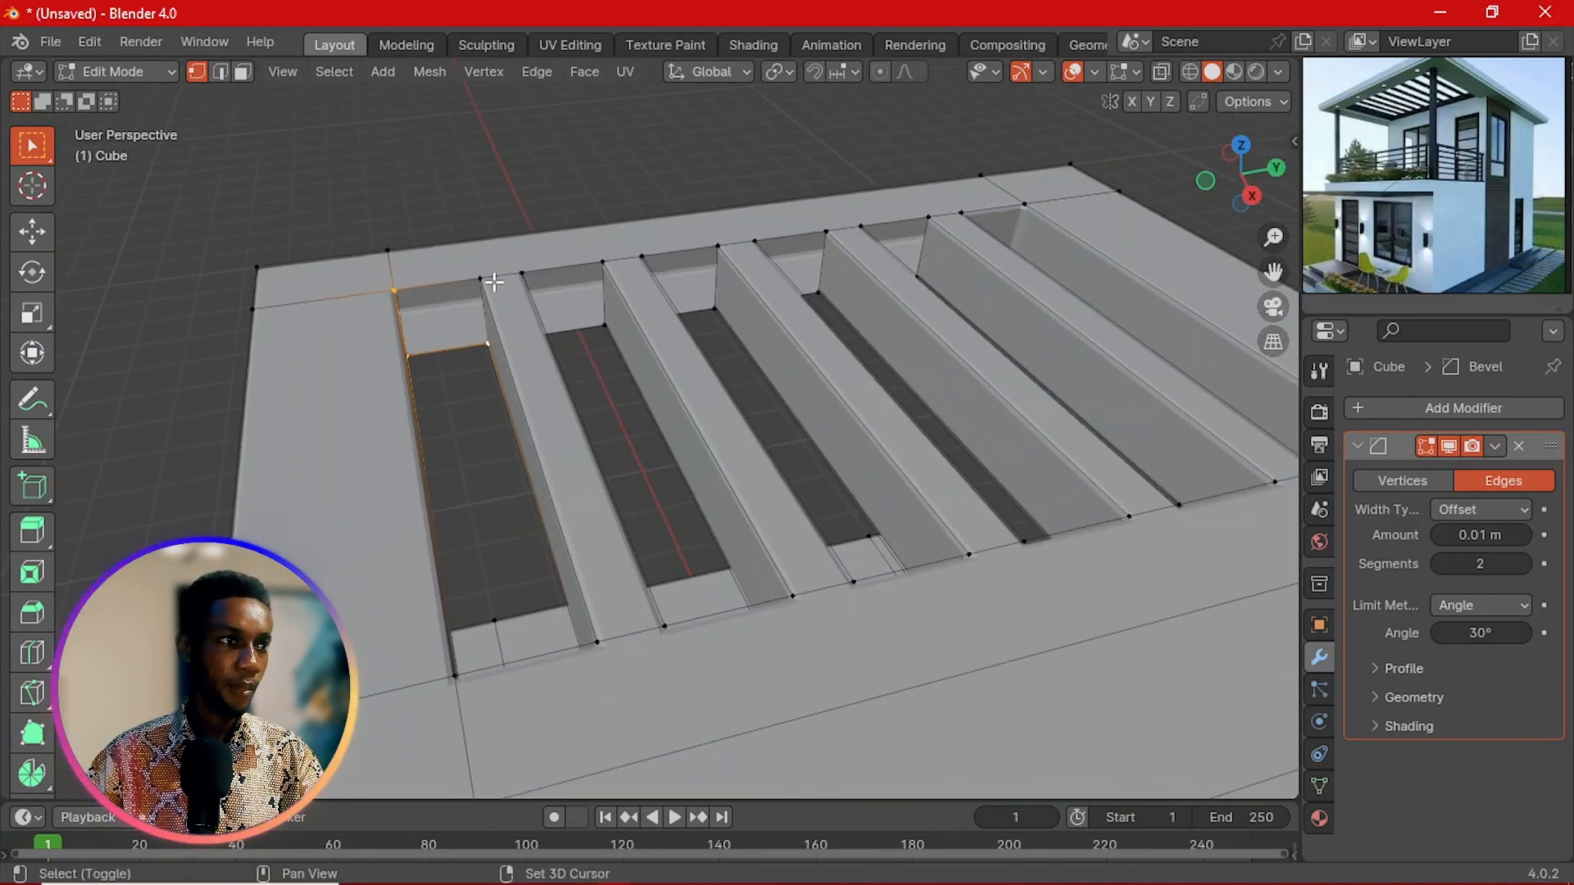
pyautogui.press('f')
pyautogui.click(542, 264)
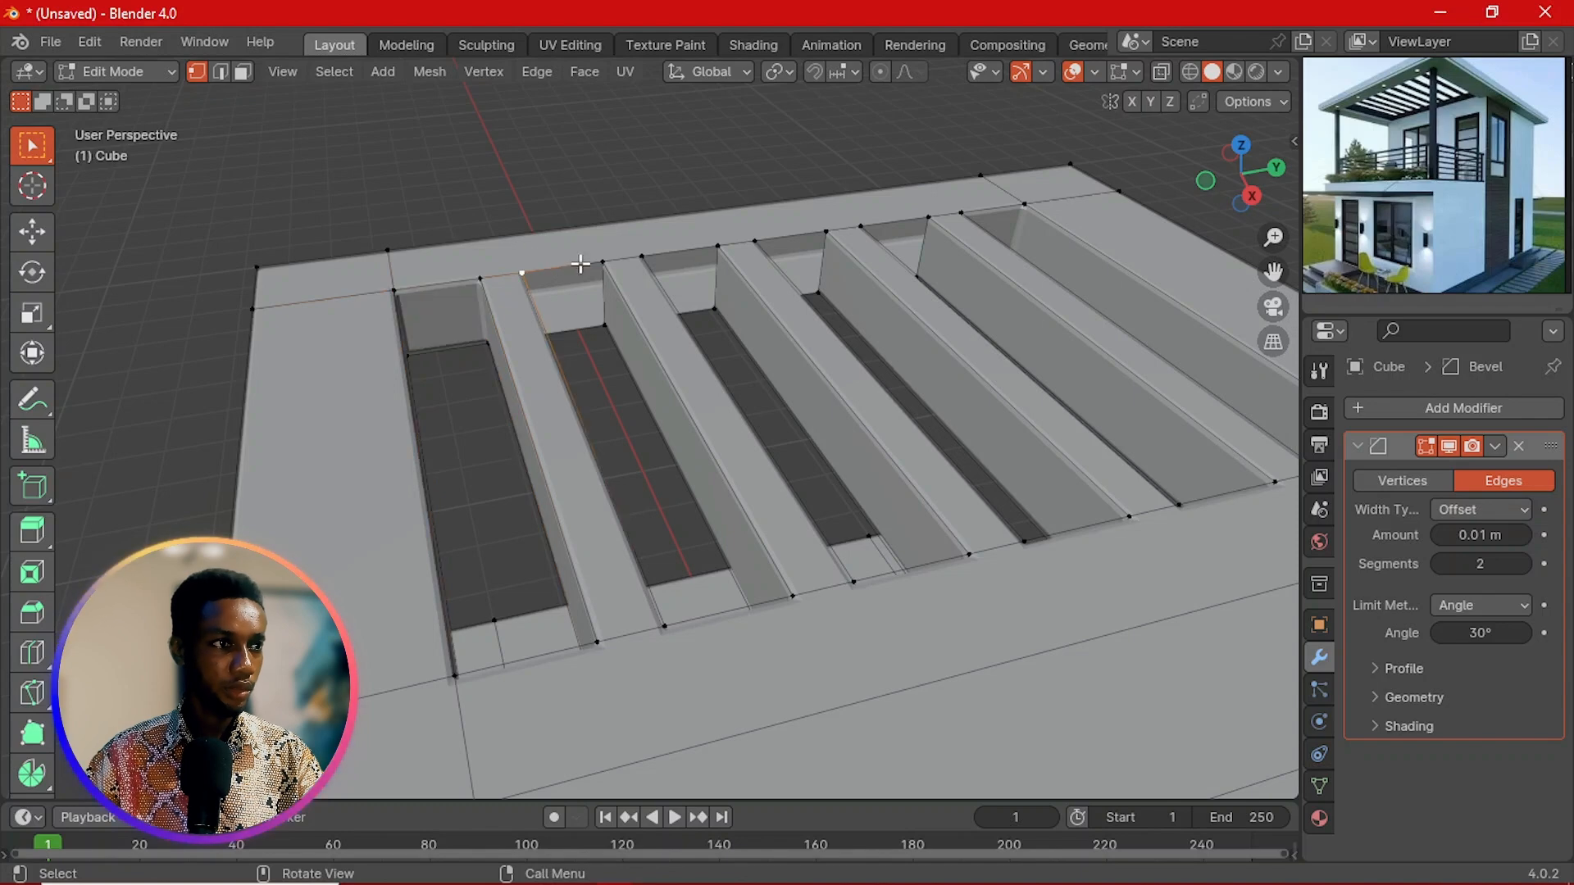
pyautogui.moveTo(606, 324); pyautogui.dragTo(725, 300, button='middle')
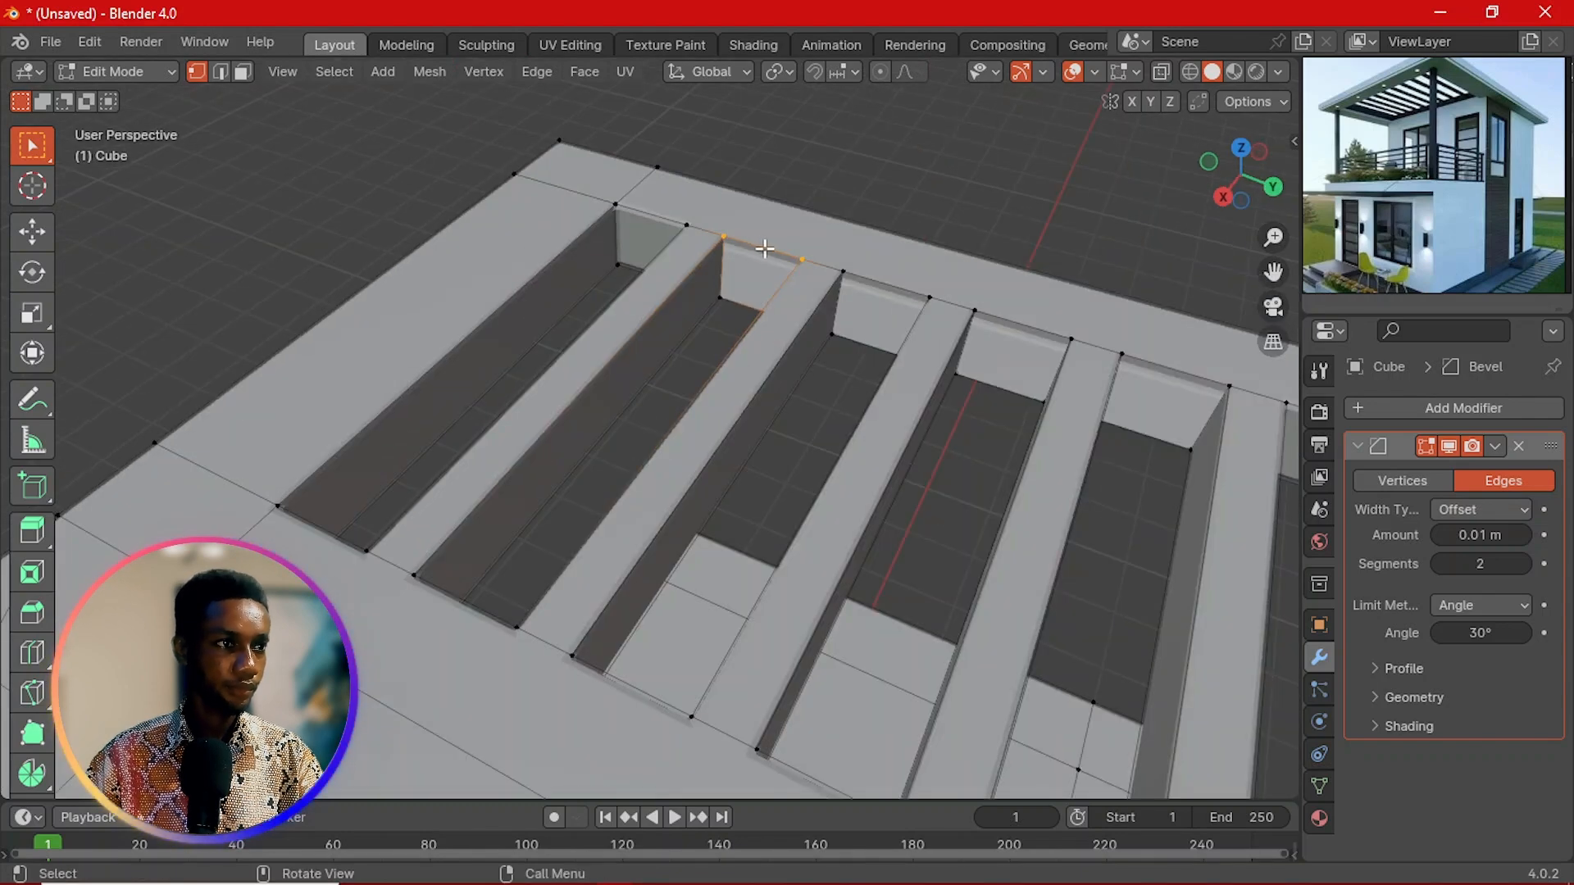
pyautogui.press('f')
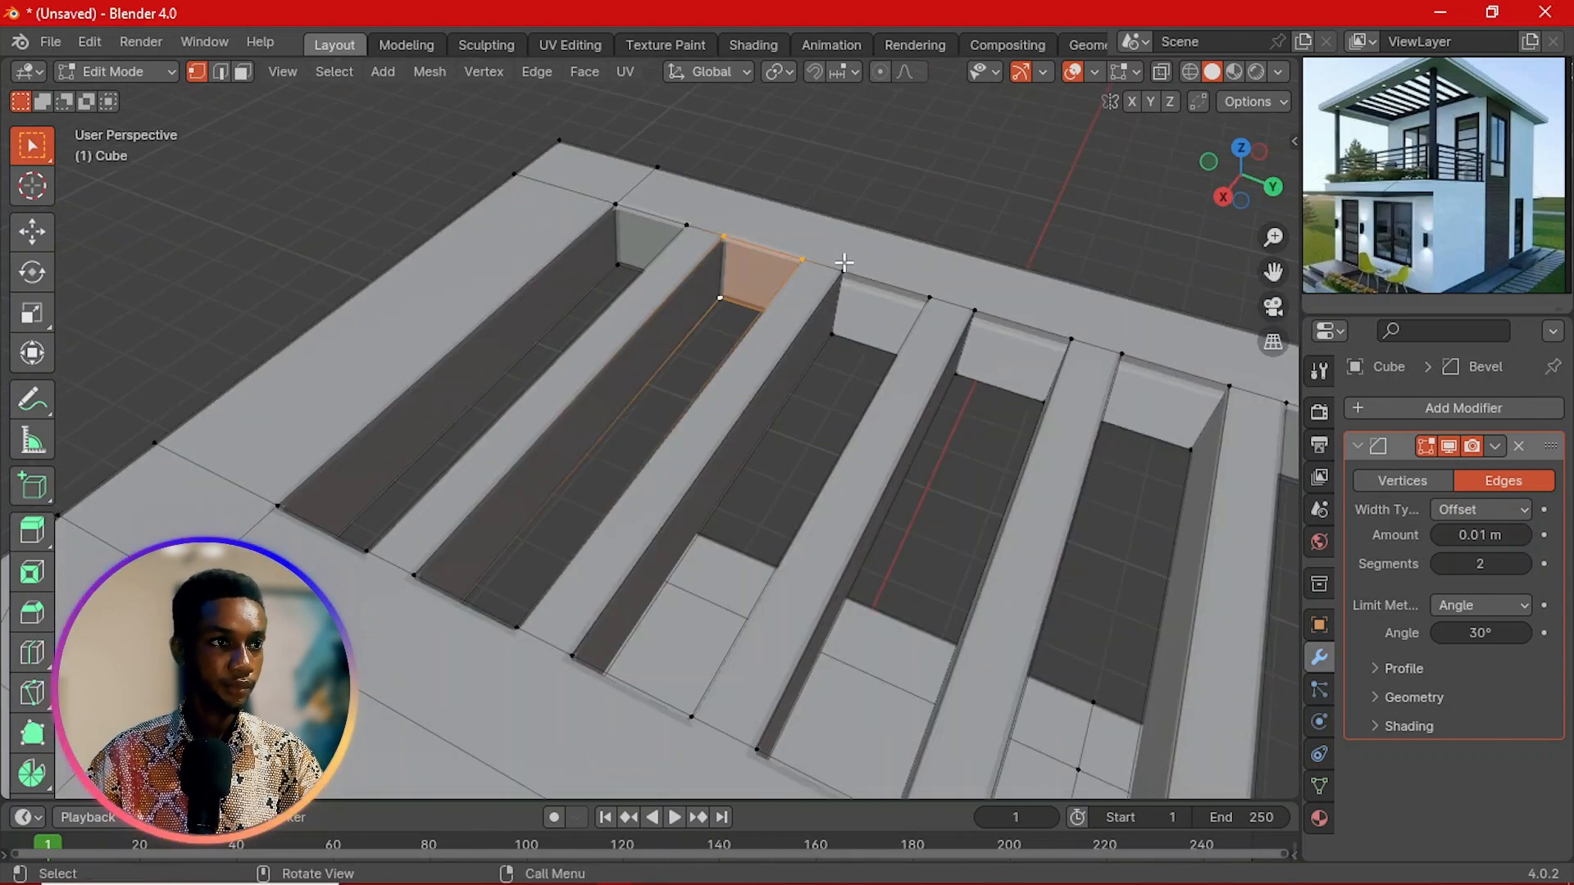
# Step: Fill a face along the −X end of the third and fourth openings, counting from the −Y edge
pyautogui.click(844, 263)
pyautogui.keyDown('shift'); pyautogui.click(842, 325); pyautogui.keyUp('shift')
pyautogui.moveTo(891, 390); pyautogui.dragTo(1047, 376, button='middle')
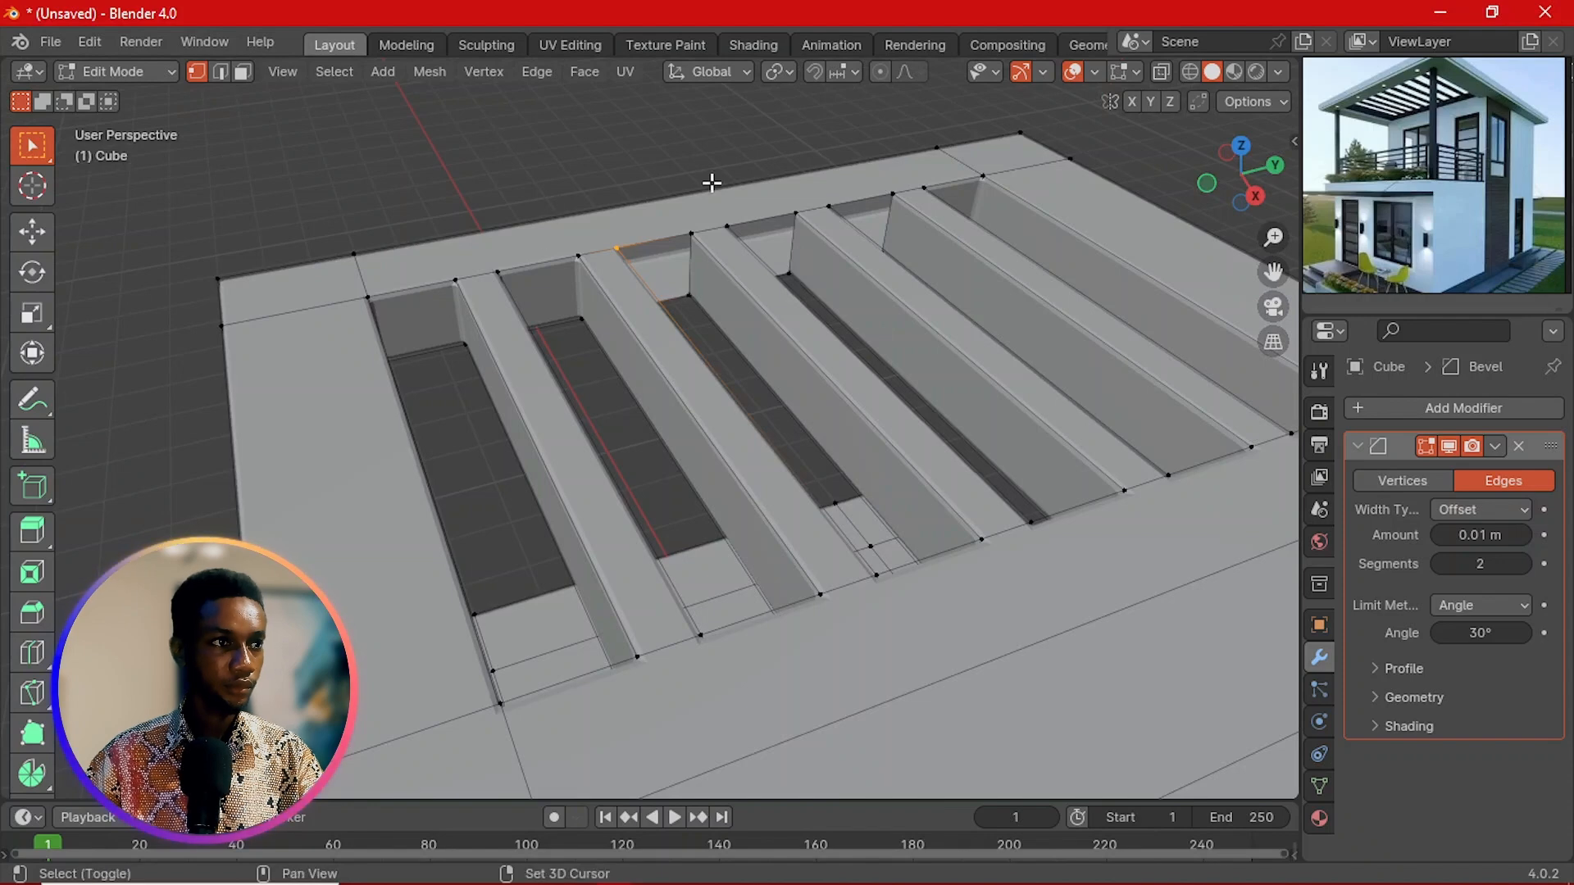
pyautogui.press('f')
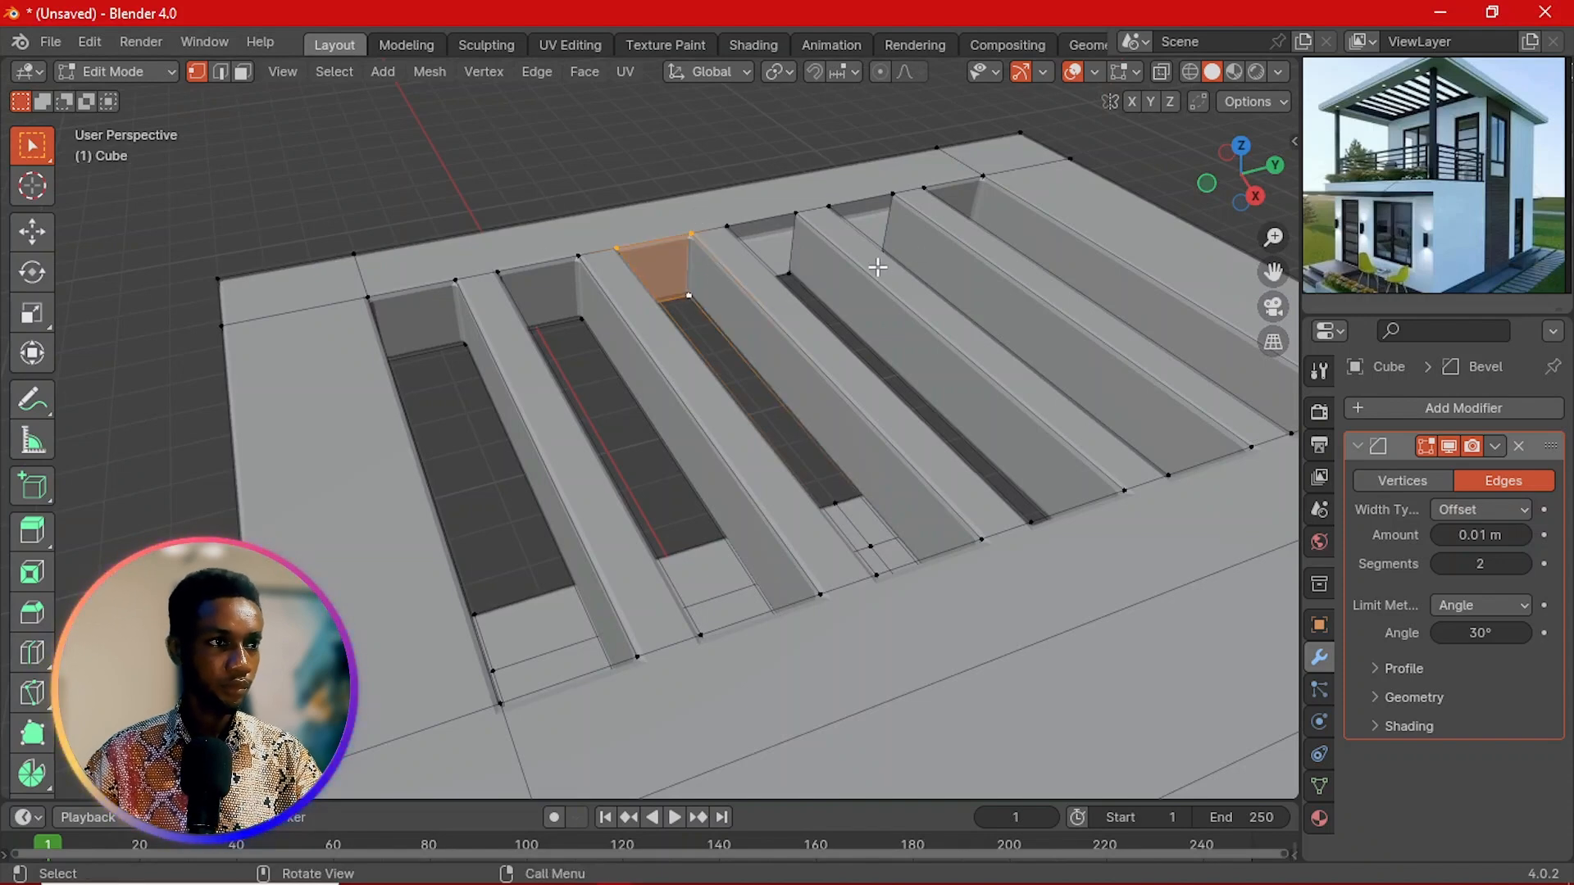
pyautogui.moveTo(689, 298); pyautogui.dragTo(665, 369, button='middle')
pyautogui.click(708, 330)
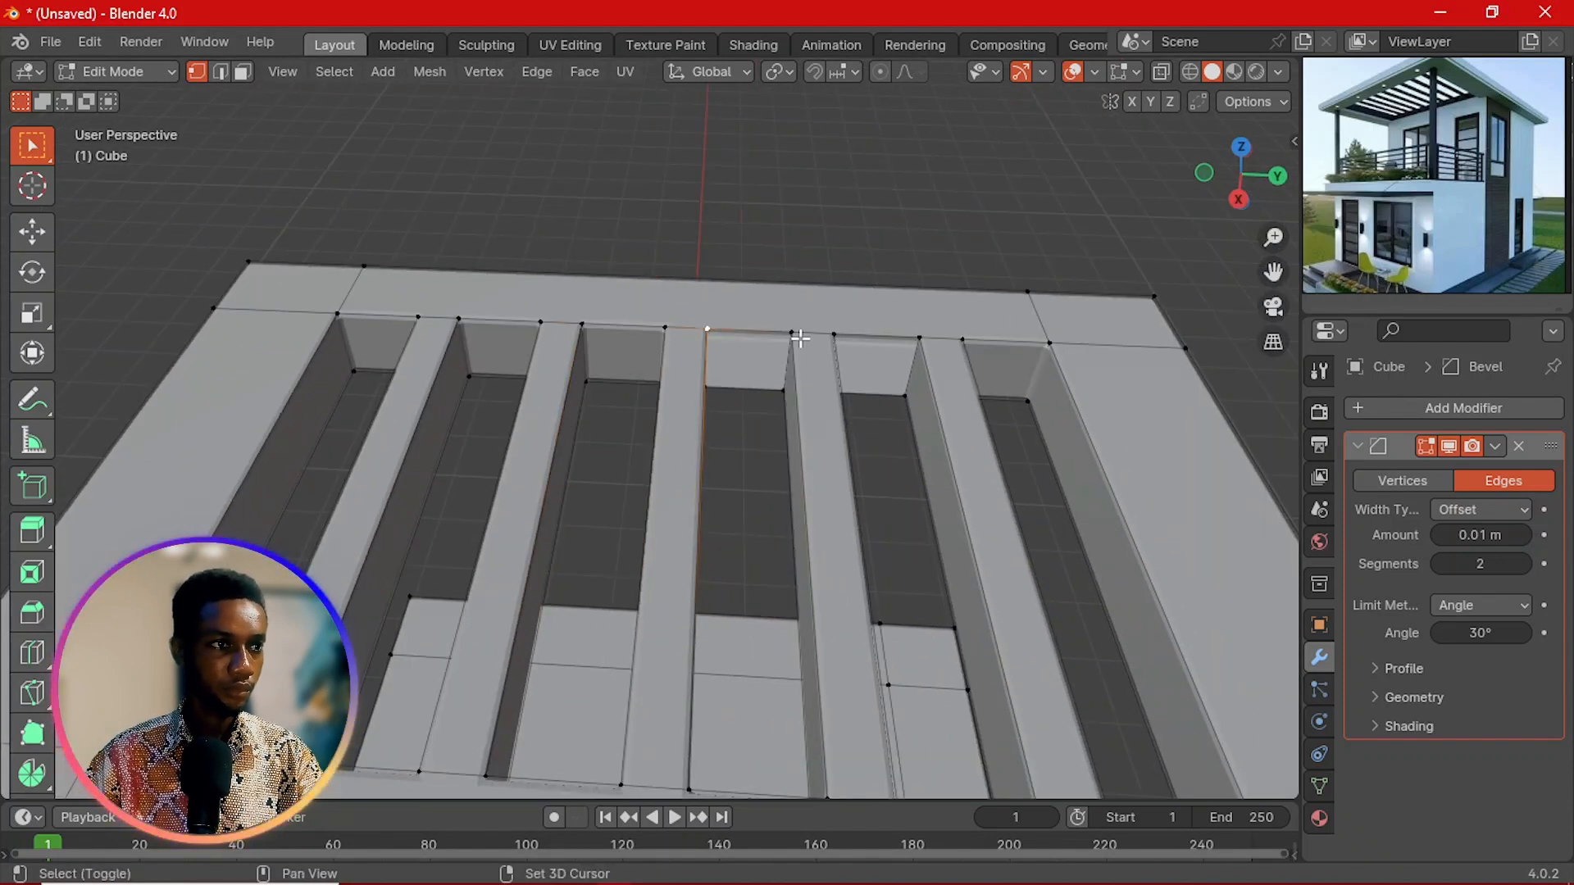
pyautogui.moveTo(784, 383); pyautogui.dragTo(718, 414, button='middle')
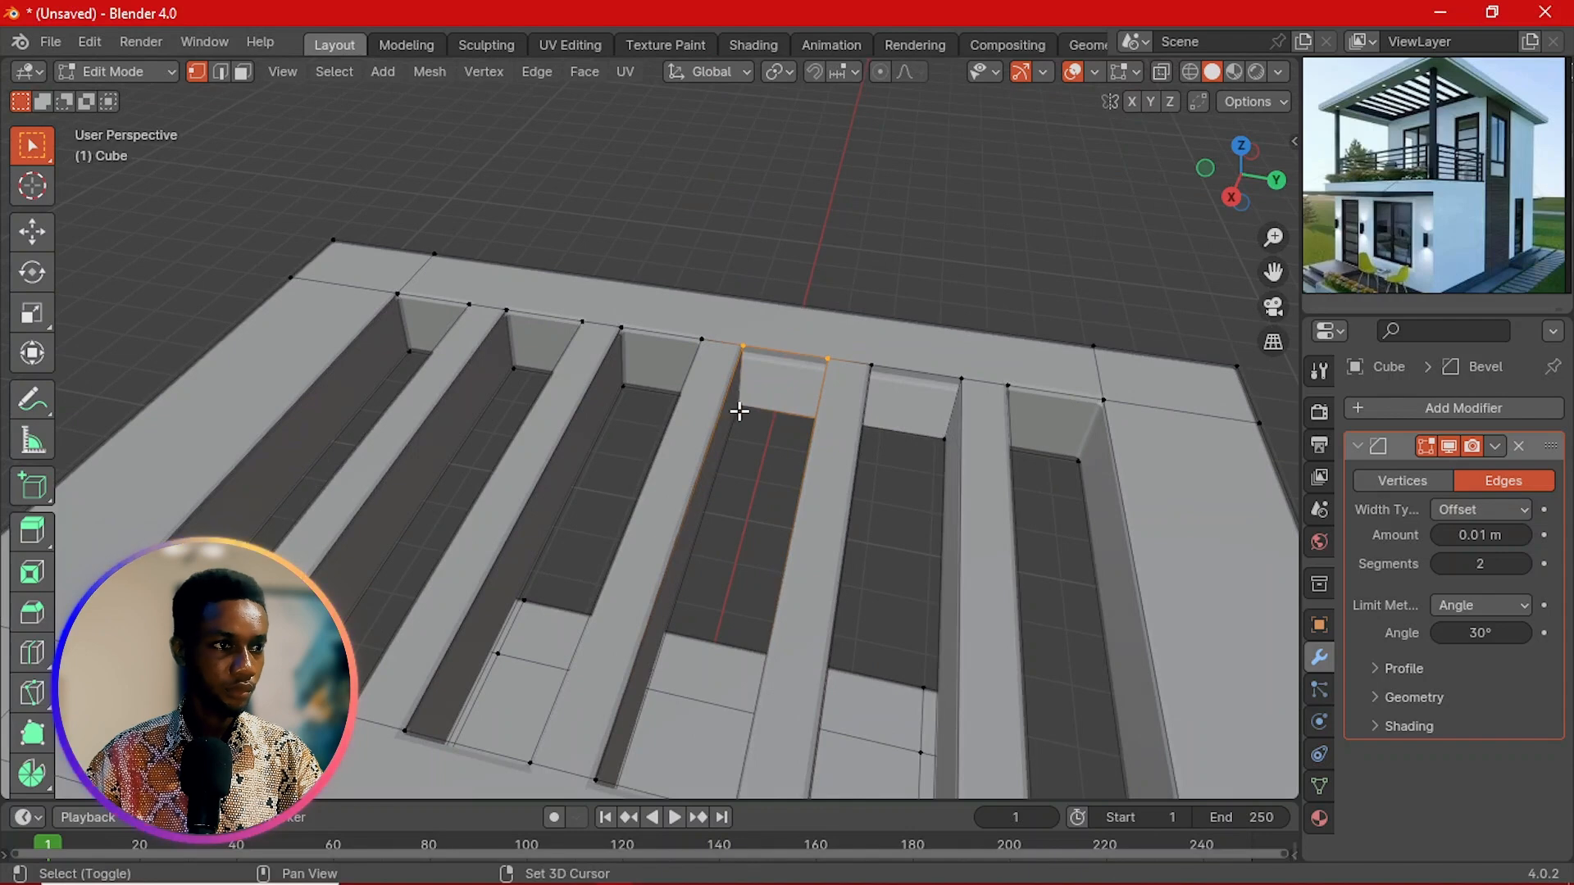
pyautogui.keyDown('shift'); pyautogui.click(739, 411); pyautogui.keyUp('shift')
pyautogui.press('f')
# Step: Fill a face between the four corner vertices at the −X end of the fifth opening from the −Y edge
pyautogui.click(877, 369)
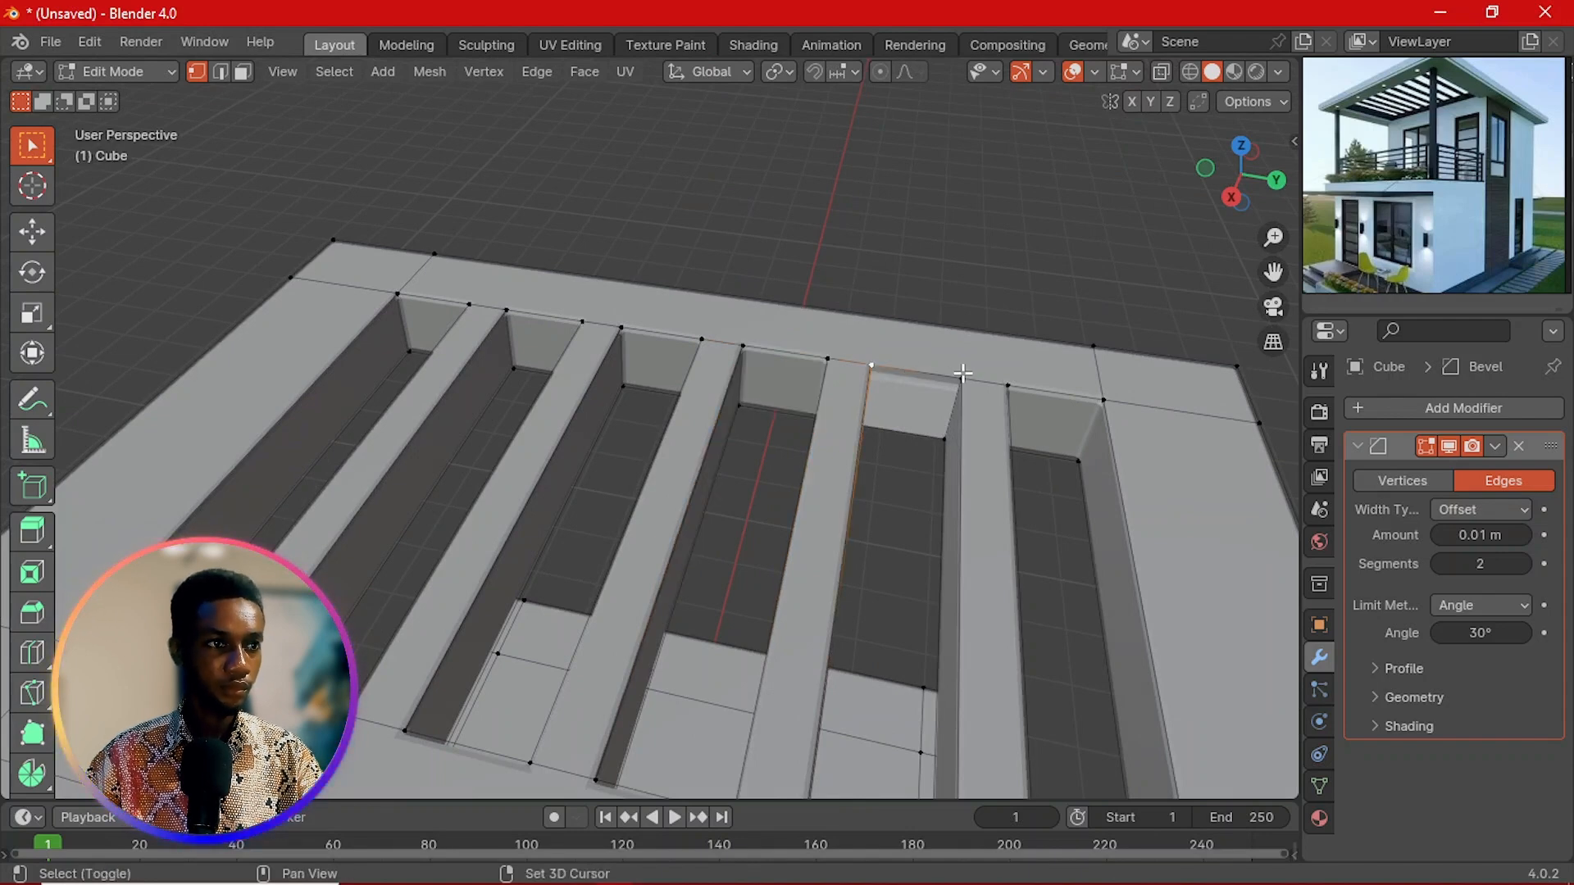
pyautogui.moveTo(934, 441); pyautogui.dragTo(810, 454, button='middle')
pyautogui.scroll(1, 811, 456)
pyautogui.keyDown('shift'); pyautogui.click(908, 501); pyautogui.keyUp('shift')
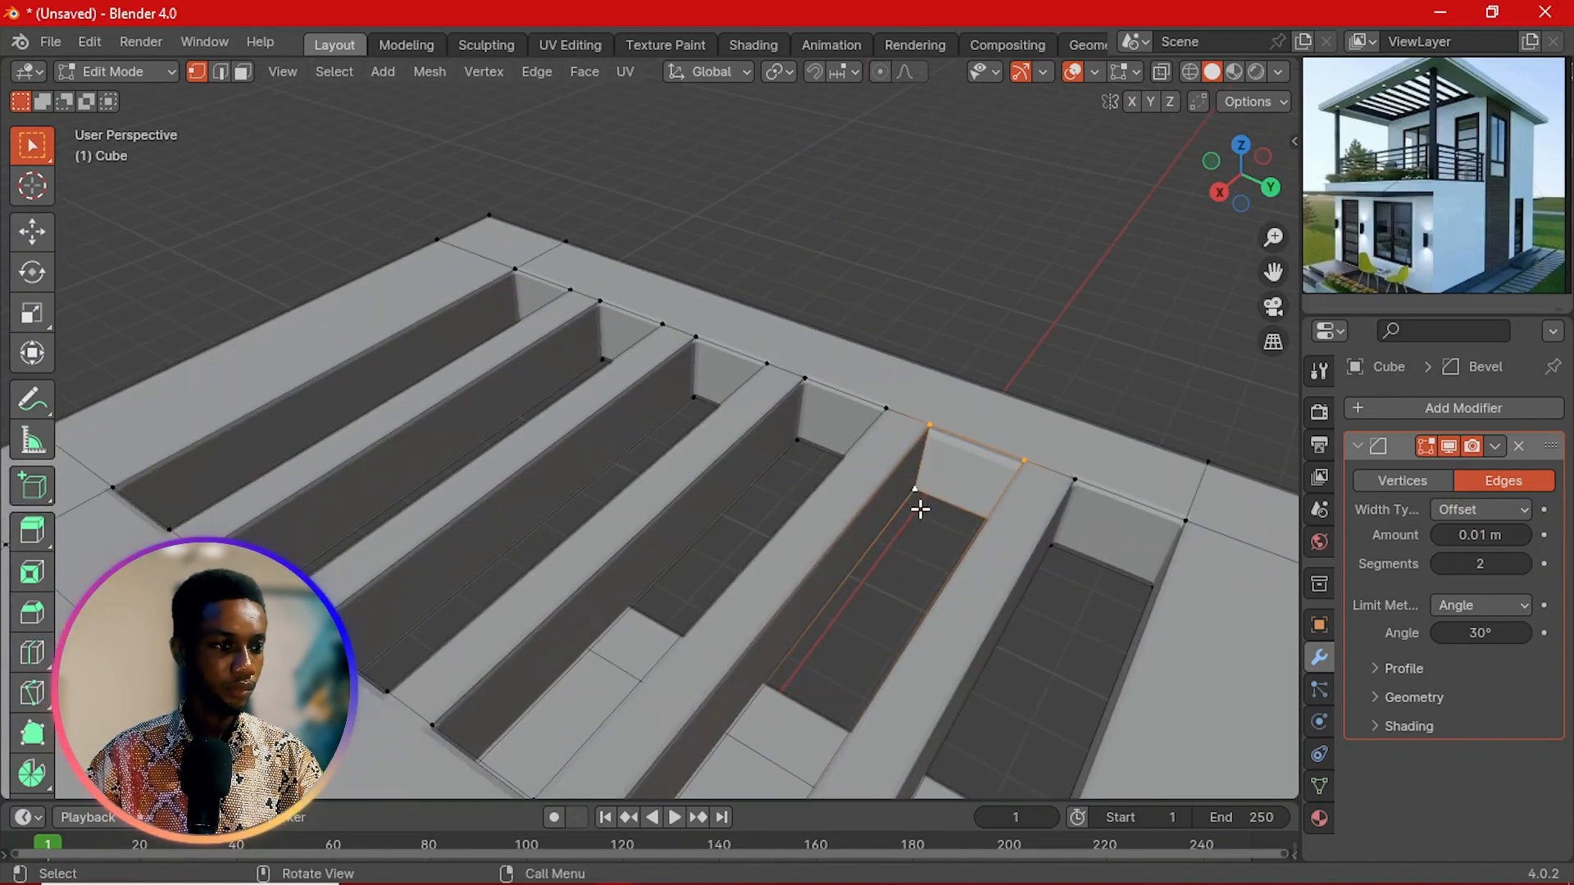
pyautogui.press('f')
# Step: Examine the closed walls of the pergola openings in Object Mode and Edit Mode
pyautogui.scroll(-2, 855, 528)
pyautogui.moveTo(854, 529); pyautogui.dragTo(950, 440, button='middle')
pyautogui.click(1004, 474)
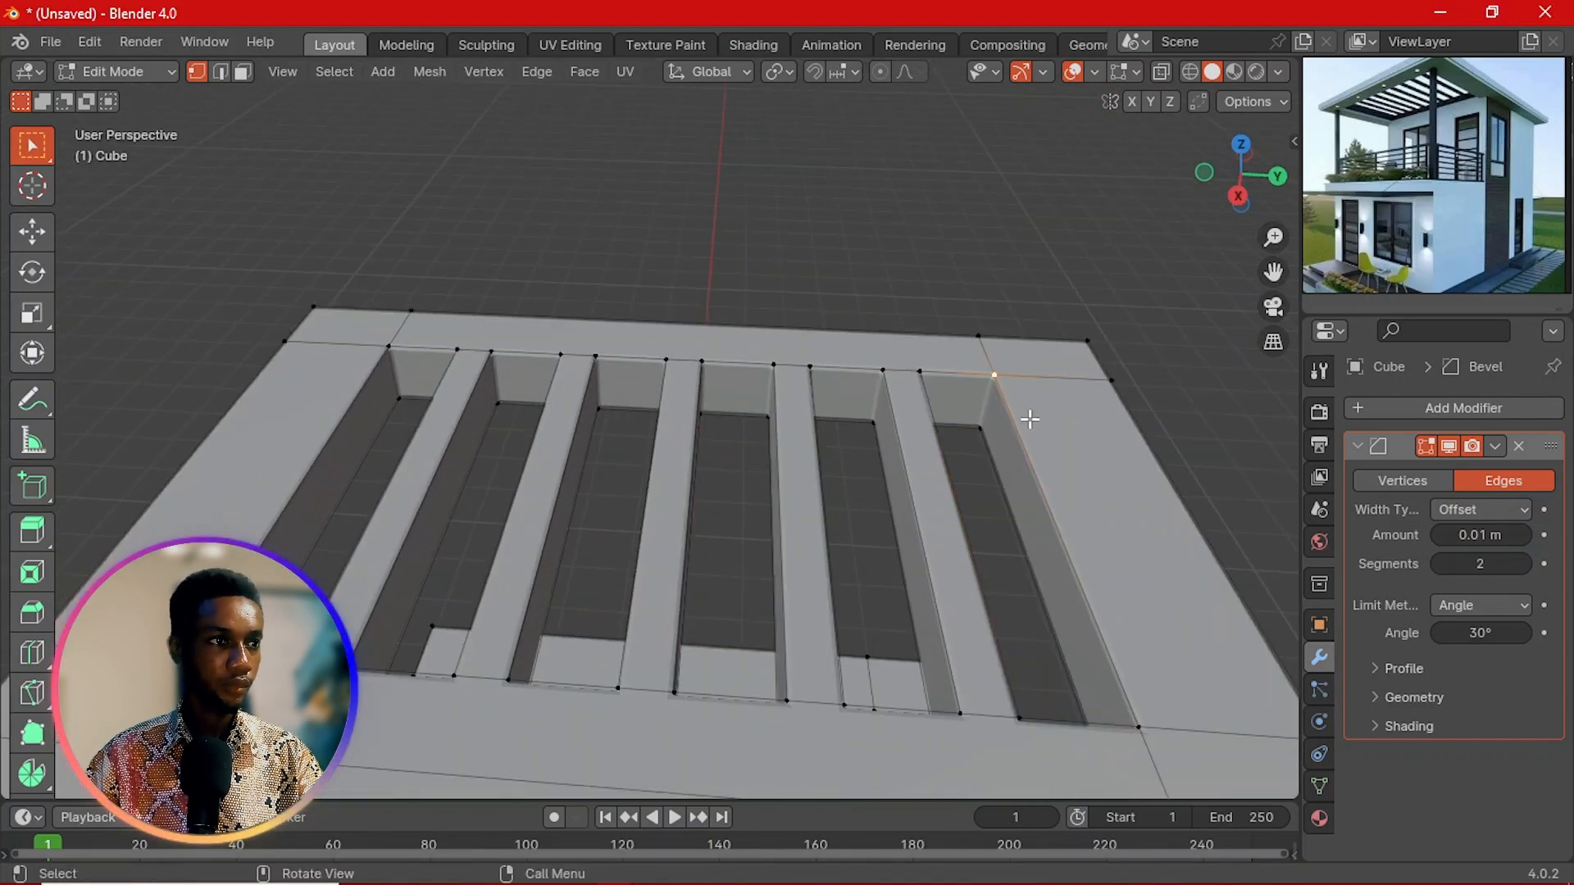
pyautogui.press('Tab')
pyautogui.scroll(-3, 1029, 419)
pyautogui.moveTo(899, 509); pyautogui.dragTo(682, 489, button='middle')
pyautogui.press('Tab')
pyautogui.press('Tab')
pyautogui.press('Tab')
pyautogui.scroll(4, 680, 455)
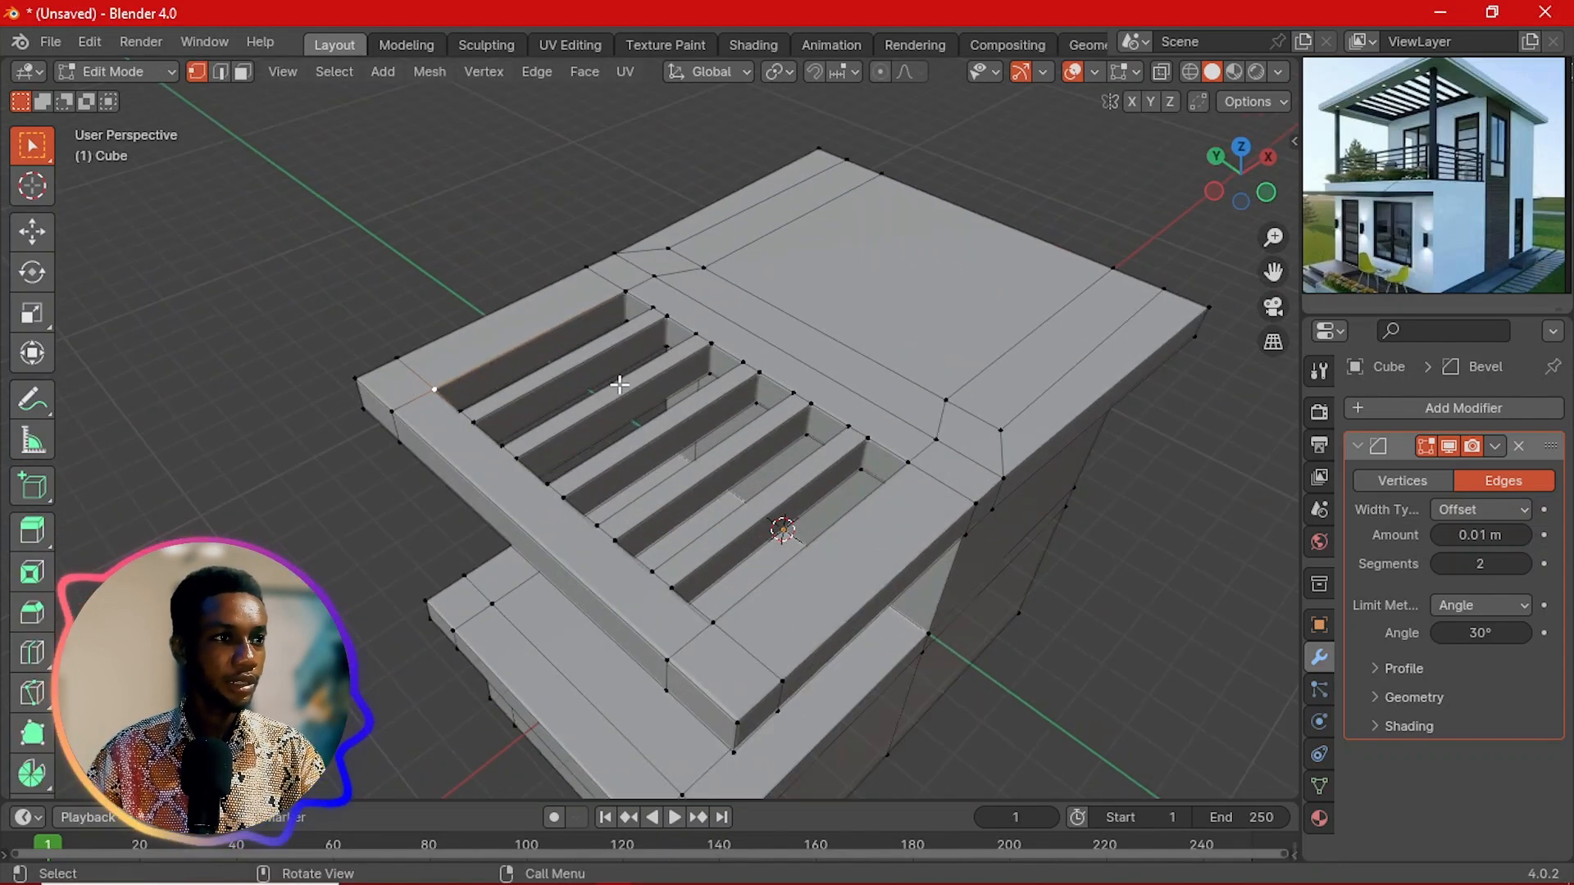
pyautogui.moveTo(620, 384); pyautogui.dragTo(692, 401, button='middle')
pyautogui.press('3')
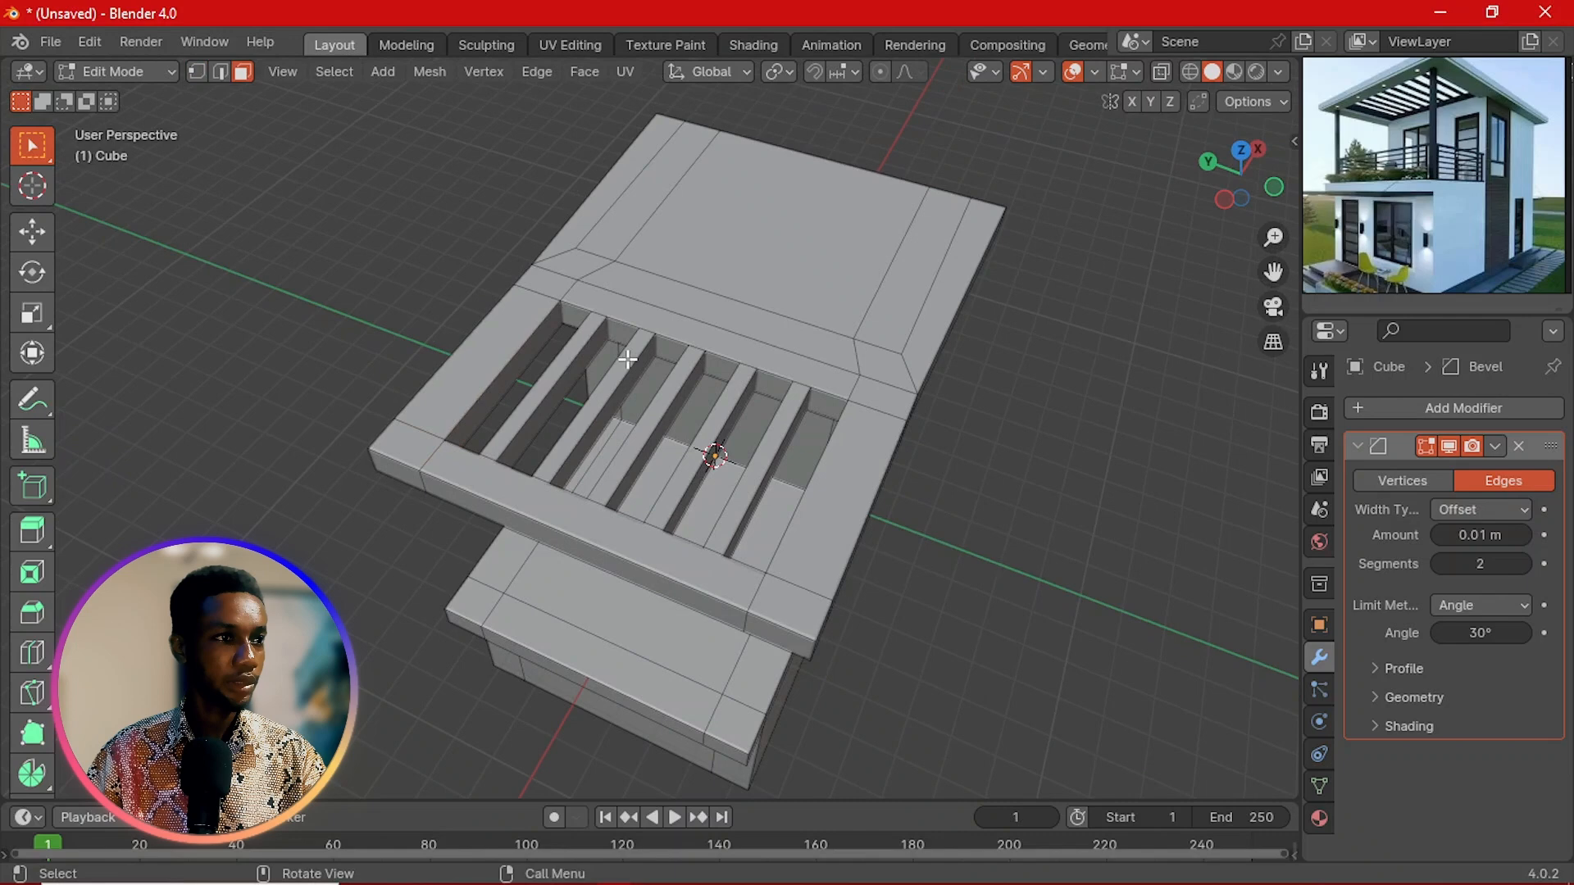
pyautogui.click(566, 355)
pyautogui.keyDown('shift'); pyautogui.click(603, 405); pyautogui.keyUp('shift')
pyautogui.keyDown('shift'); pyautogui.click(644, 435); pyautogui.keyUp('shift')
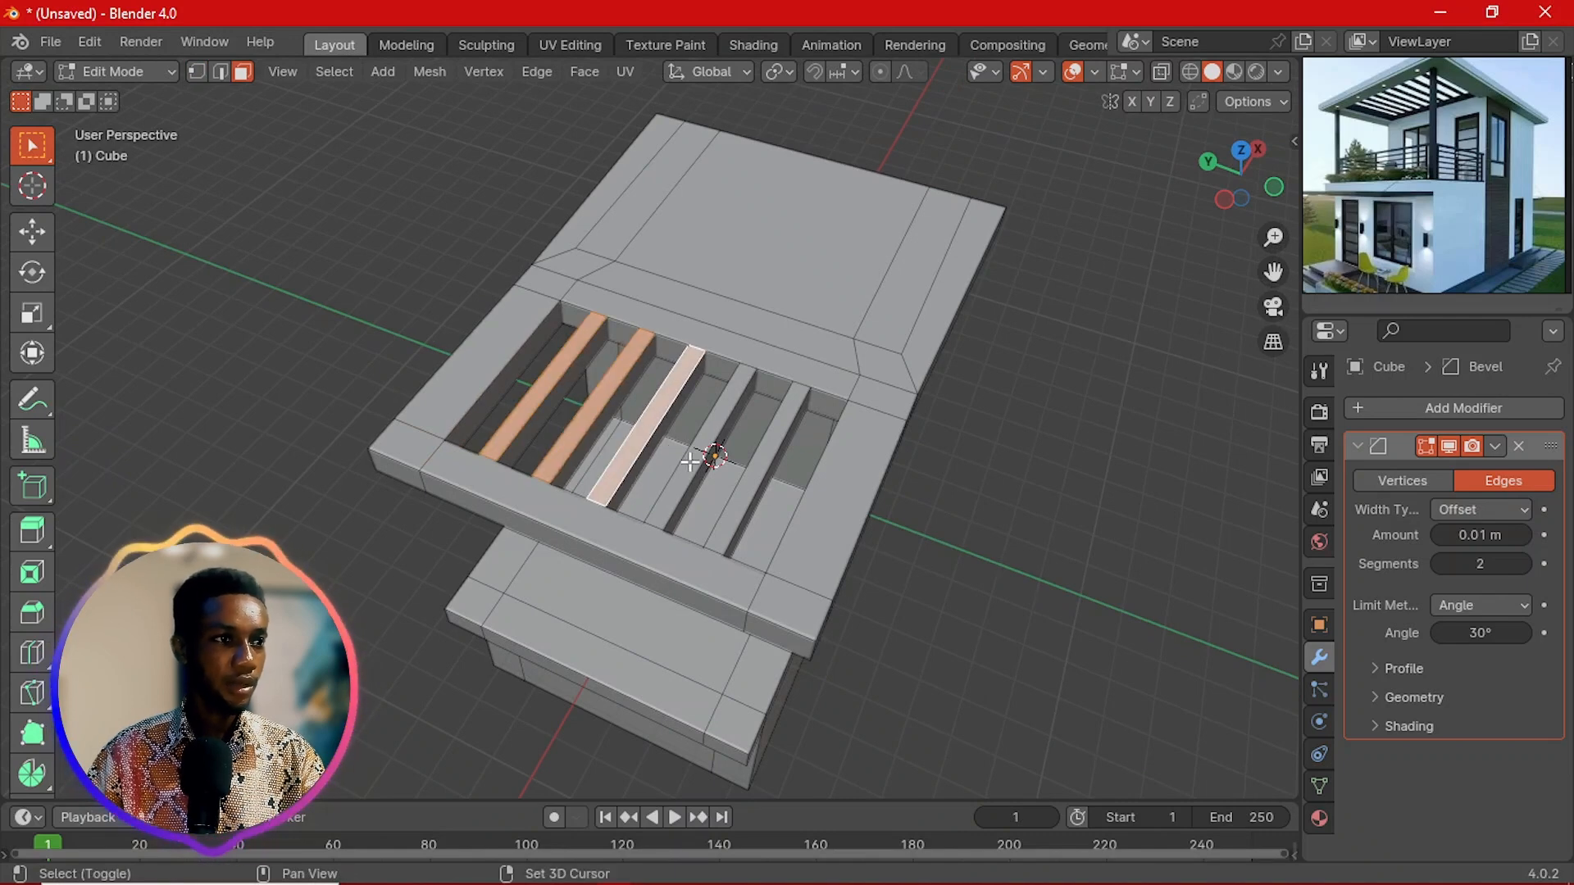
pyautogui.keyDown('shift'); pyautogui.click(701, 469); pyautogui.keyUp('shift')
pyautogui.keyDown('shift'); pyautogui.click(754, 491); pyautogui.keyUp('shift')
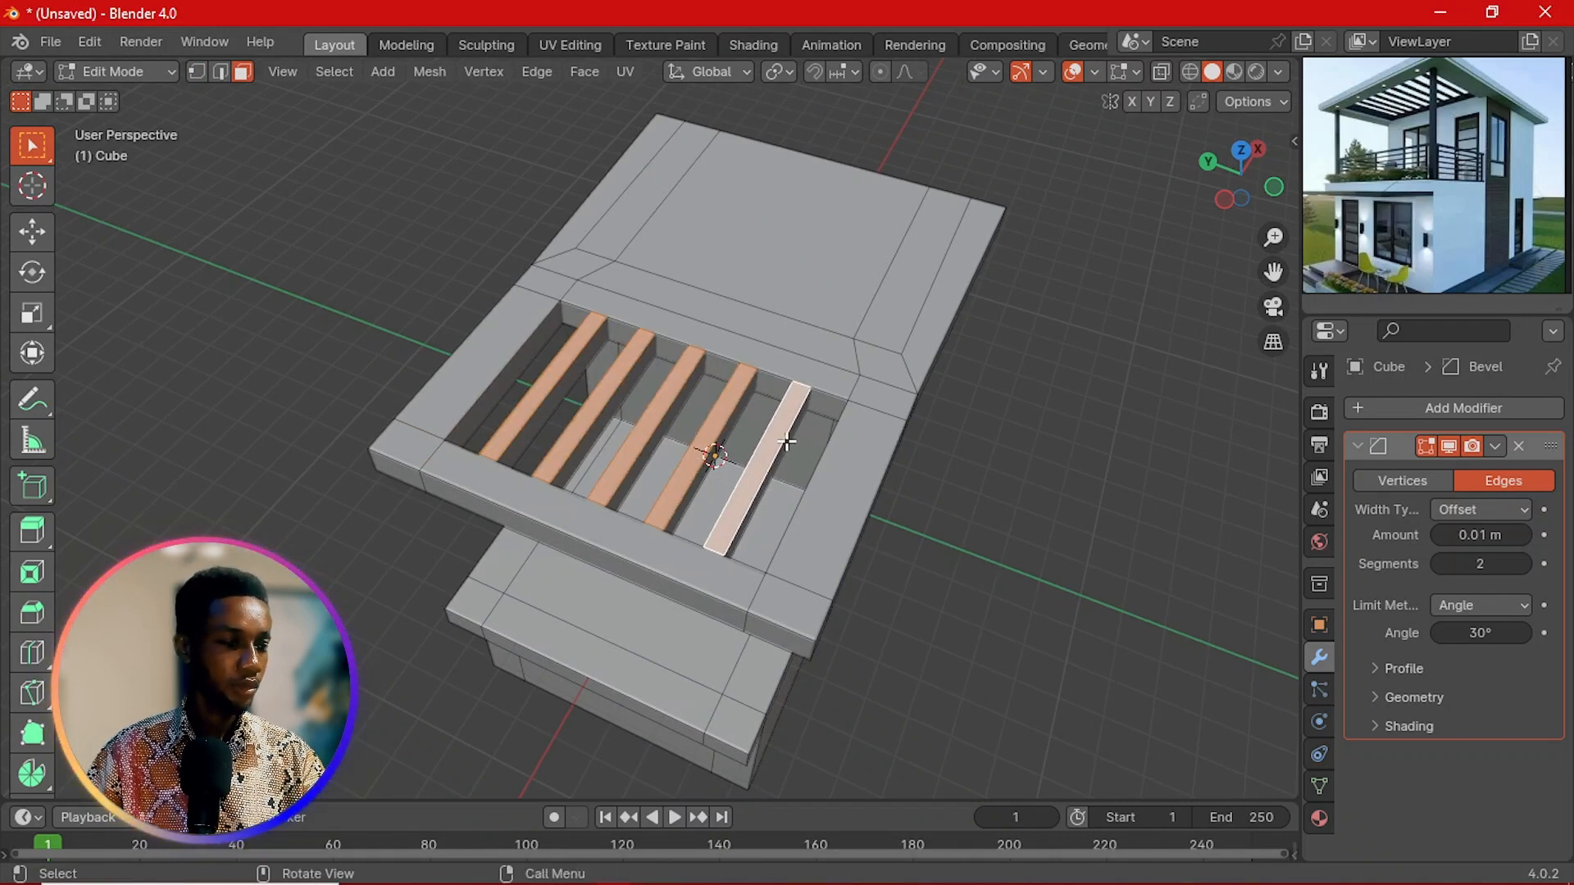
pyautogui.press('g')
pyautogui.press('z')
pyautogui.rightClick(795, 470)
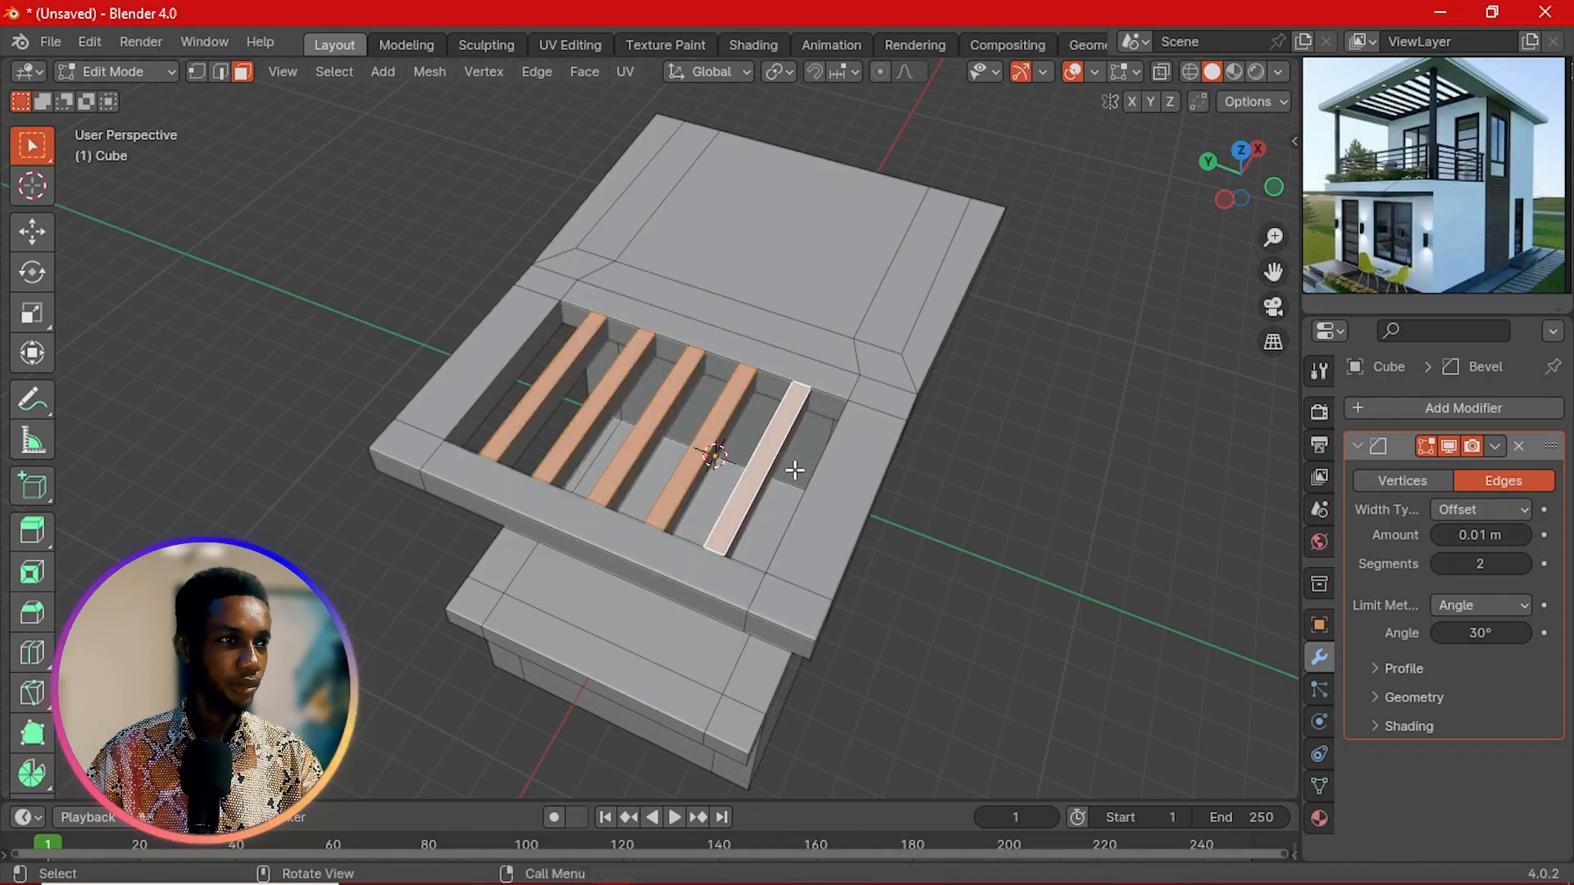
# Step: Return to Object Mode and inspect the pergola slats from beneath the terrace roof
pyautogui.moveTo(795, 470); pyautogui.dragTo(714, 429, button='middle')
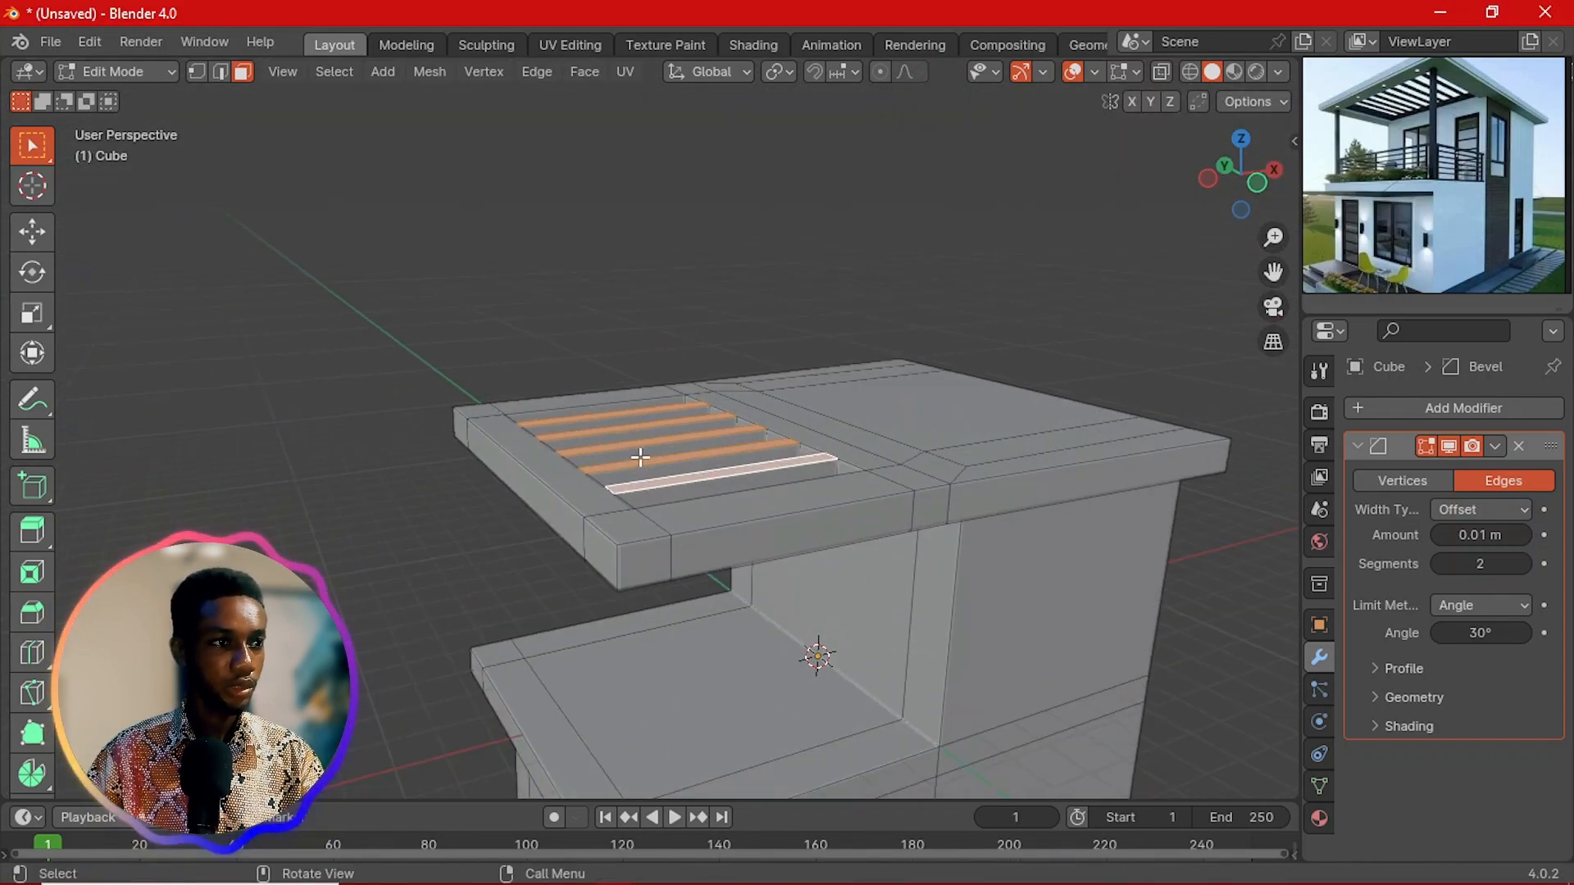
pyautogui.moveTo(720, 513); pyautogui.dragTo(705, 415, button='middle')
pyautogui.press('Tab')
pyautogui.scroll(3, 721, 442)
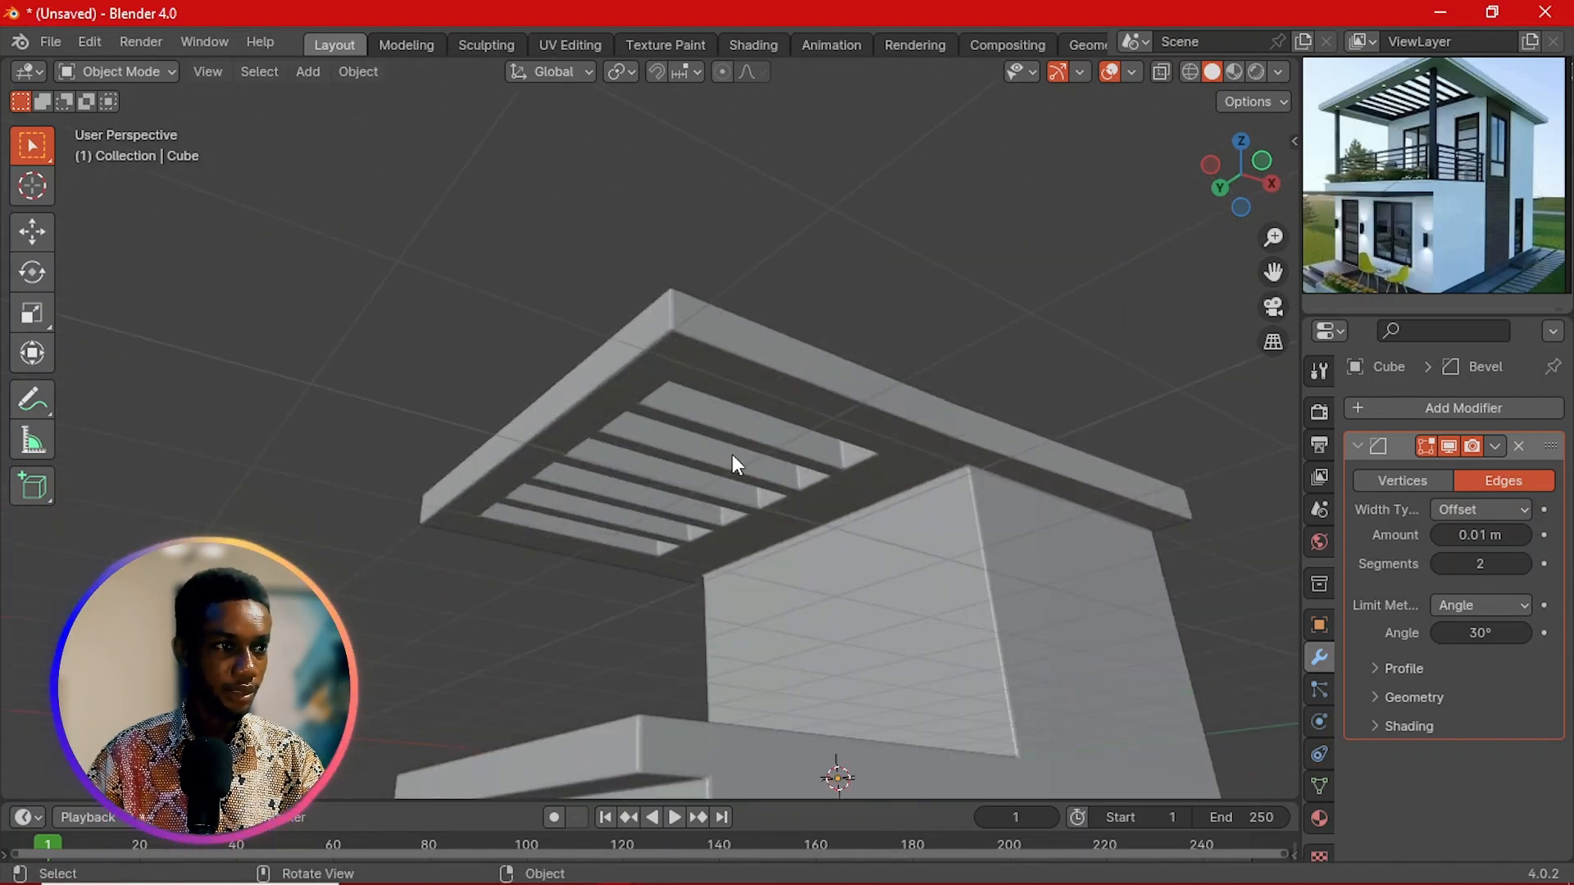
# Step: In Edit Mode on the house, select the terrace roof's underside faces along its −Y, −X and +Y edges around the slats
pyautogui.scroll(-3, 759, 490)
pyautogui.moveTo(759, 490); pyautogui.dragTo(730, 562, button='middle')
pyautogui.scroll(3, 837, 518)
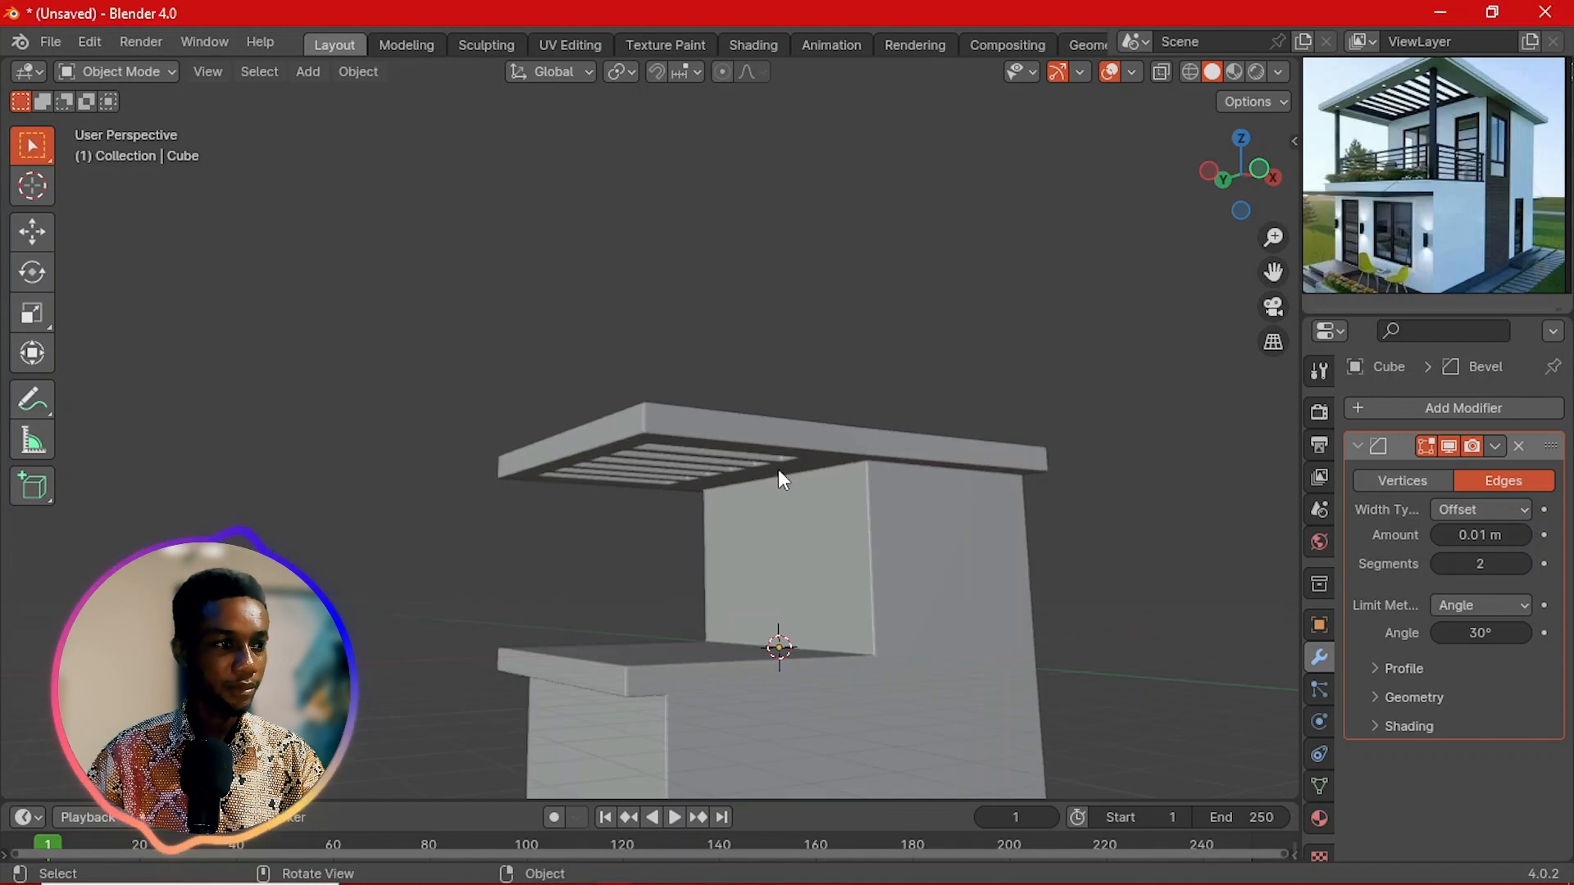
pyautogui.click(750, 427)
pyautogui.press('Tab')
pyautogui.scroll(2, 734, 455)
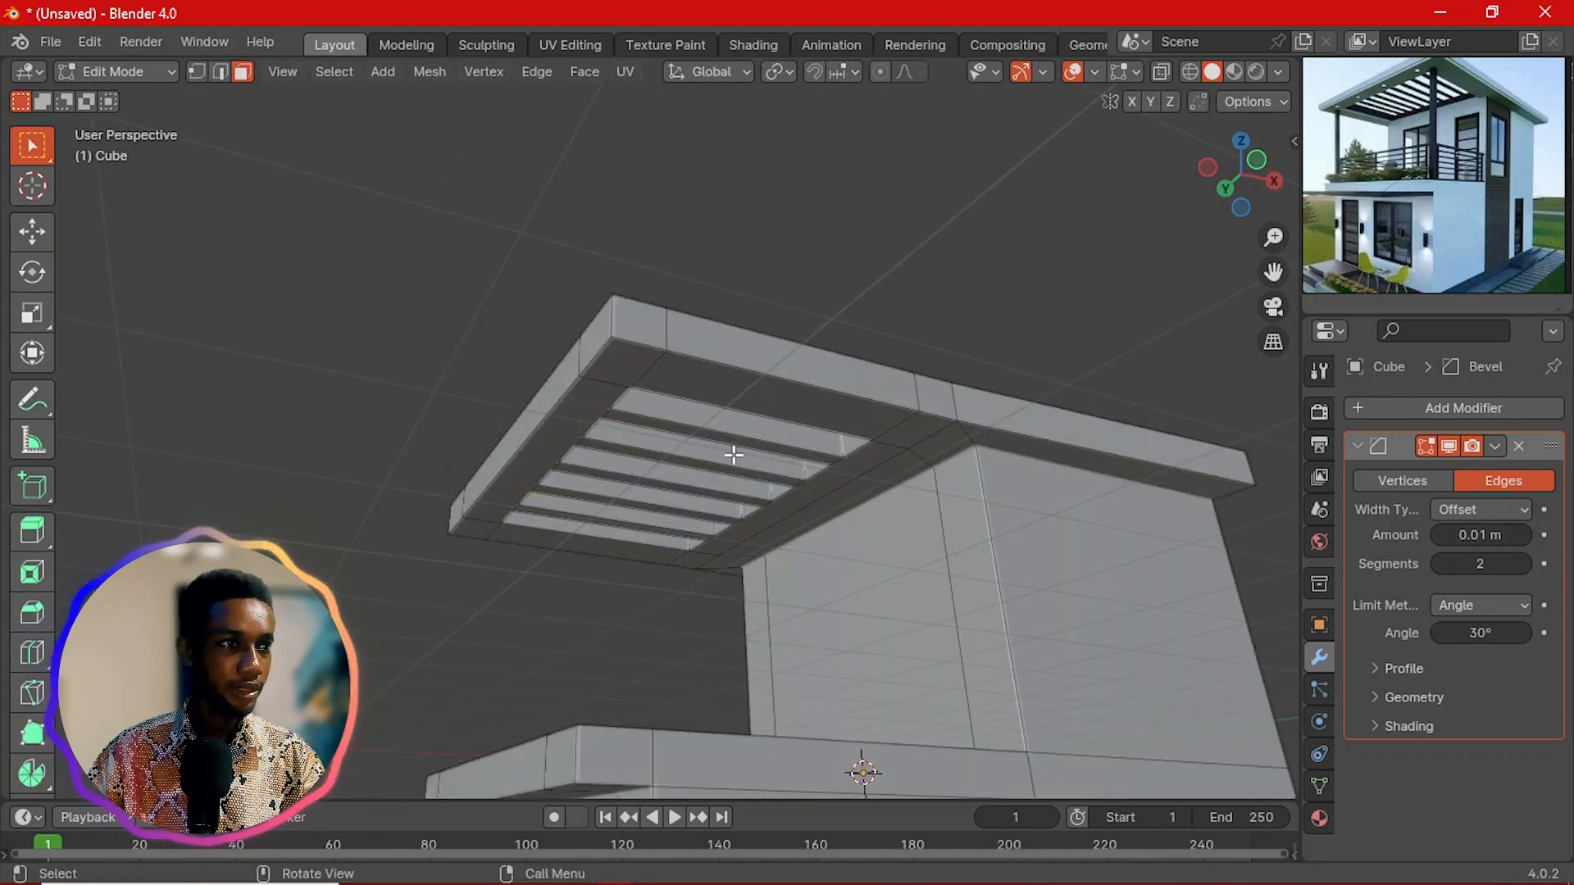
pyautogui.keyDown('shift'); pyautogui.click(757, 391); pyautogui.keyUp('shift')
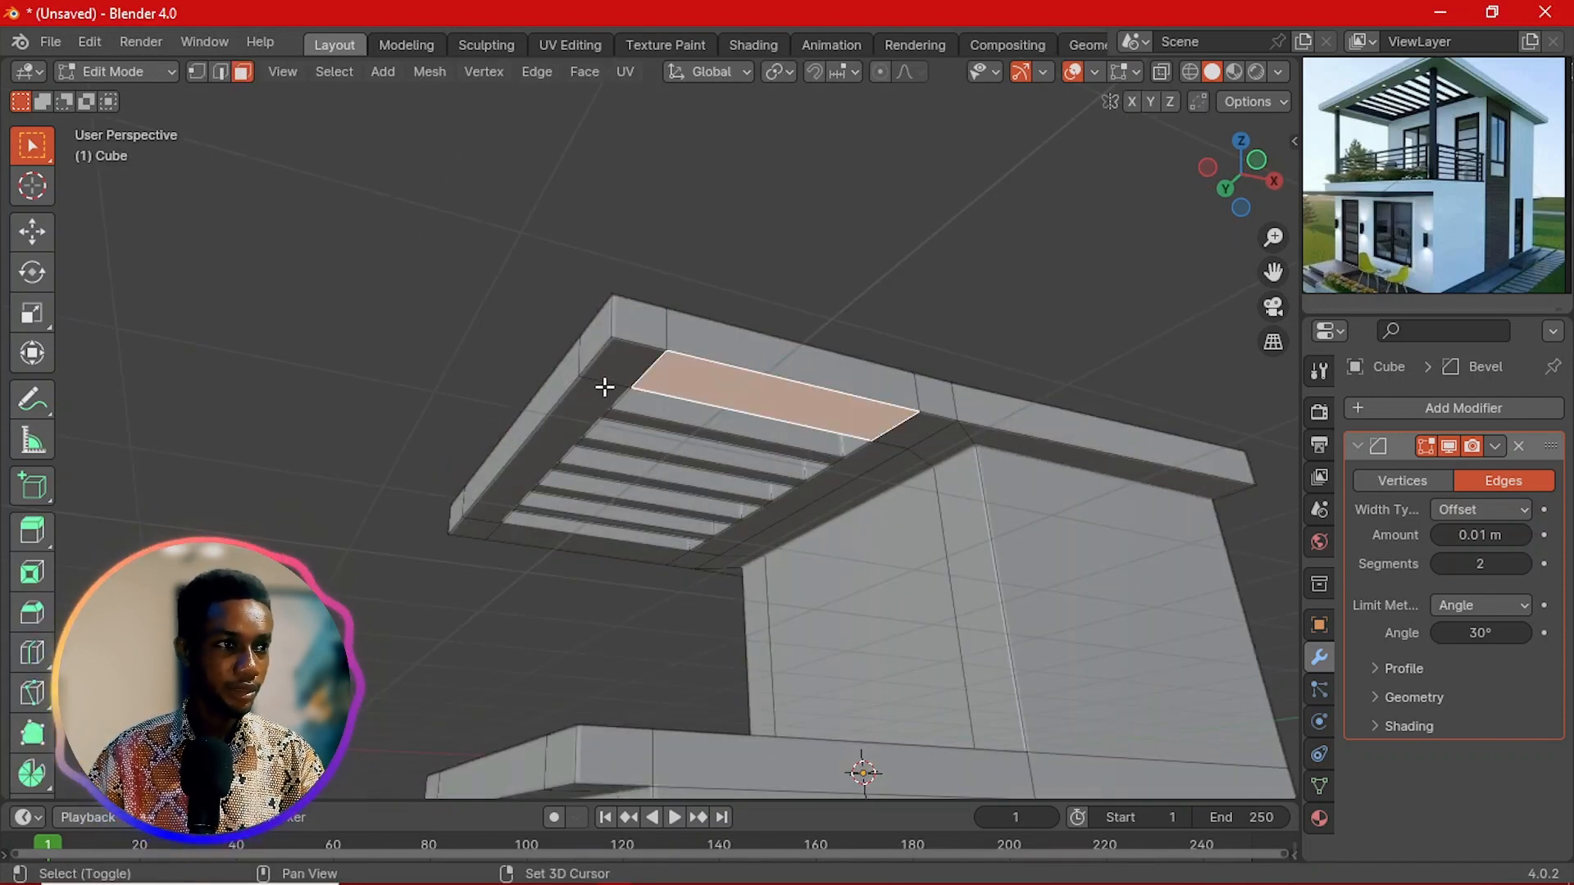
pyautogui.keyDown('shift'); pyautogui.click(588, 402); pyautogui.keyUp('shift')
pyautogui.keyDown('shift'); pyautogui.click(549, 439); pyautogui.keyUp('shift')
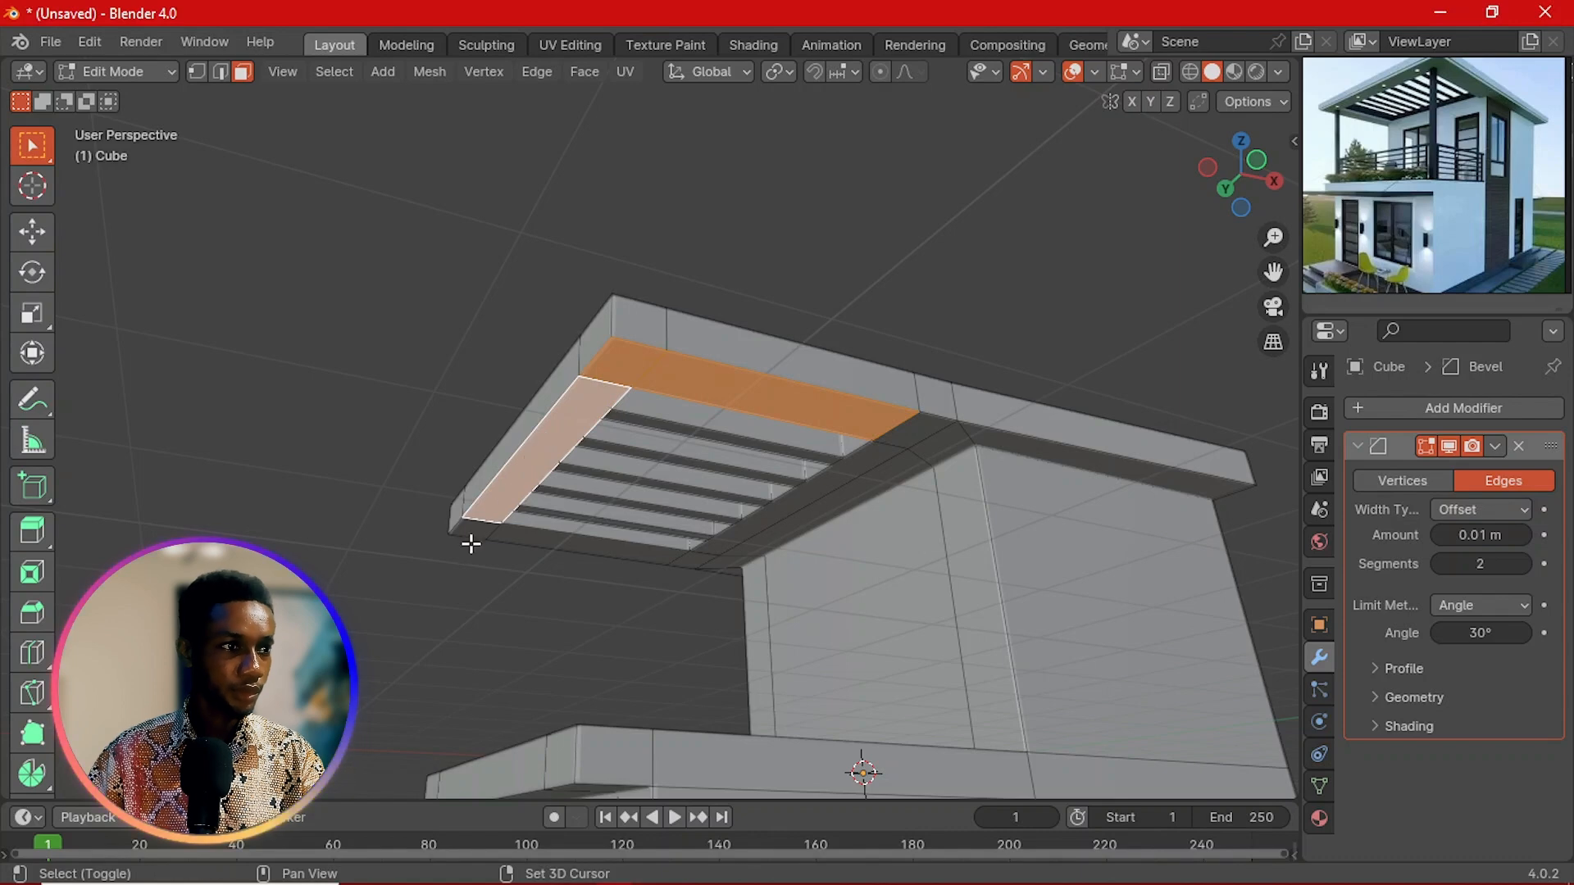
pyautogui.keyDown('shift'); pyautogui.click(503, 534); pyautogui.keyUp('shift')
pyautogui.moveTo(705, 571); pyautogui.dragTo(598, 516, button='middle')
pyautogui.keyDown('shift'); pyautogui.click(543, 616); pyautogui.keyUp('shift')
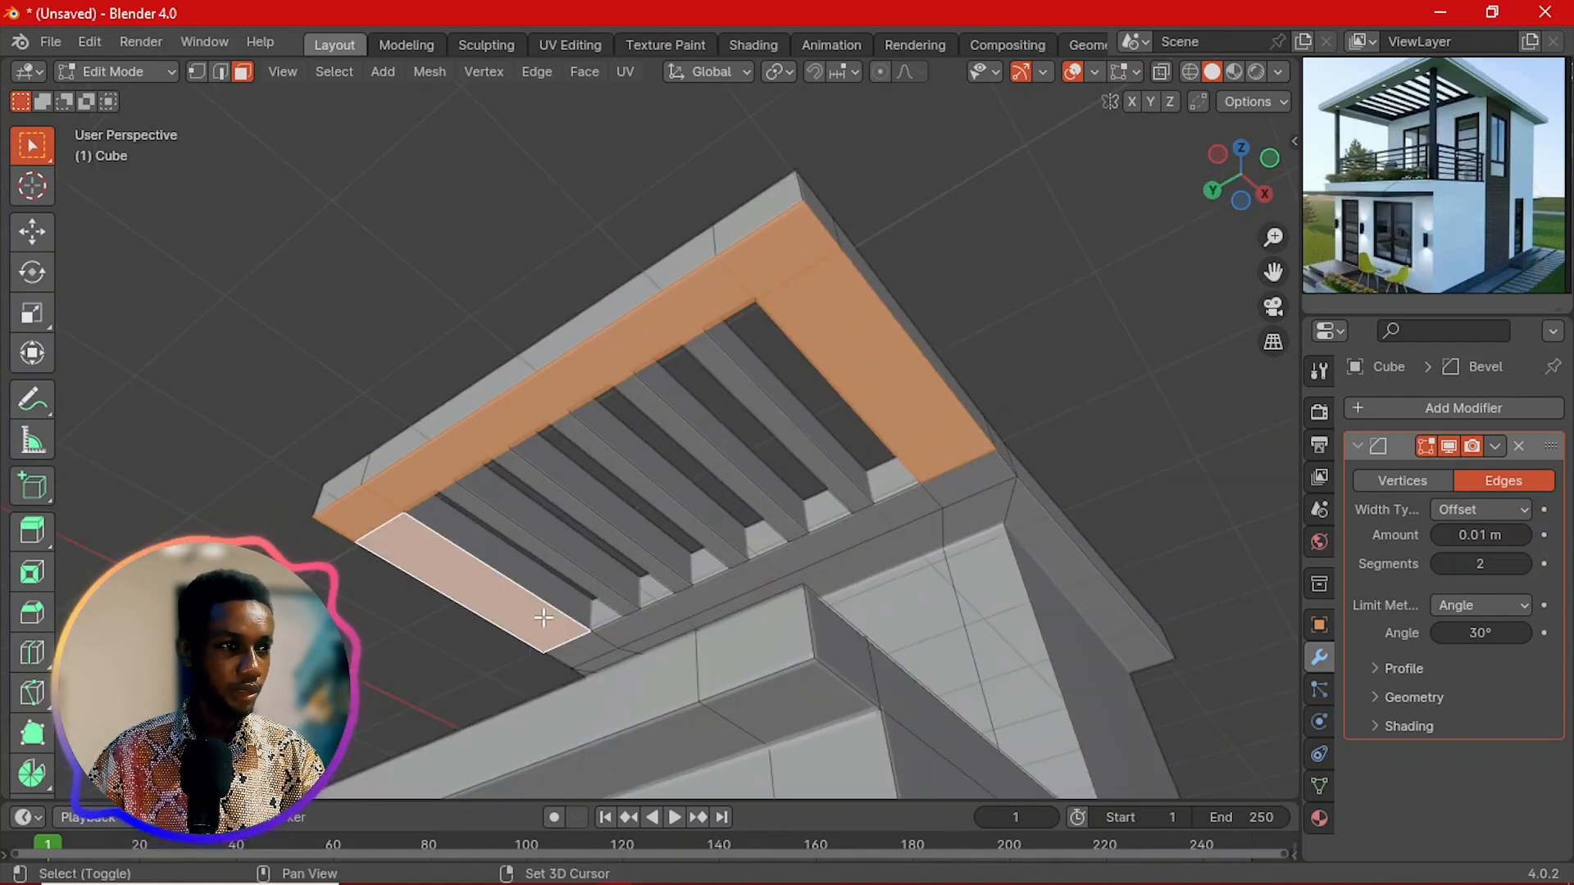
# Step: Add the terrace roof's underside faces beside the house wall and the adjoining overhang strips to the selection
pyautogui.moveTo(588, 654); pyautogui.dragTo(770, 663, button='middle')
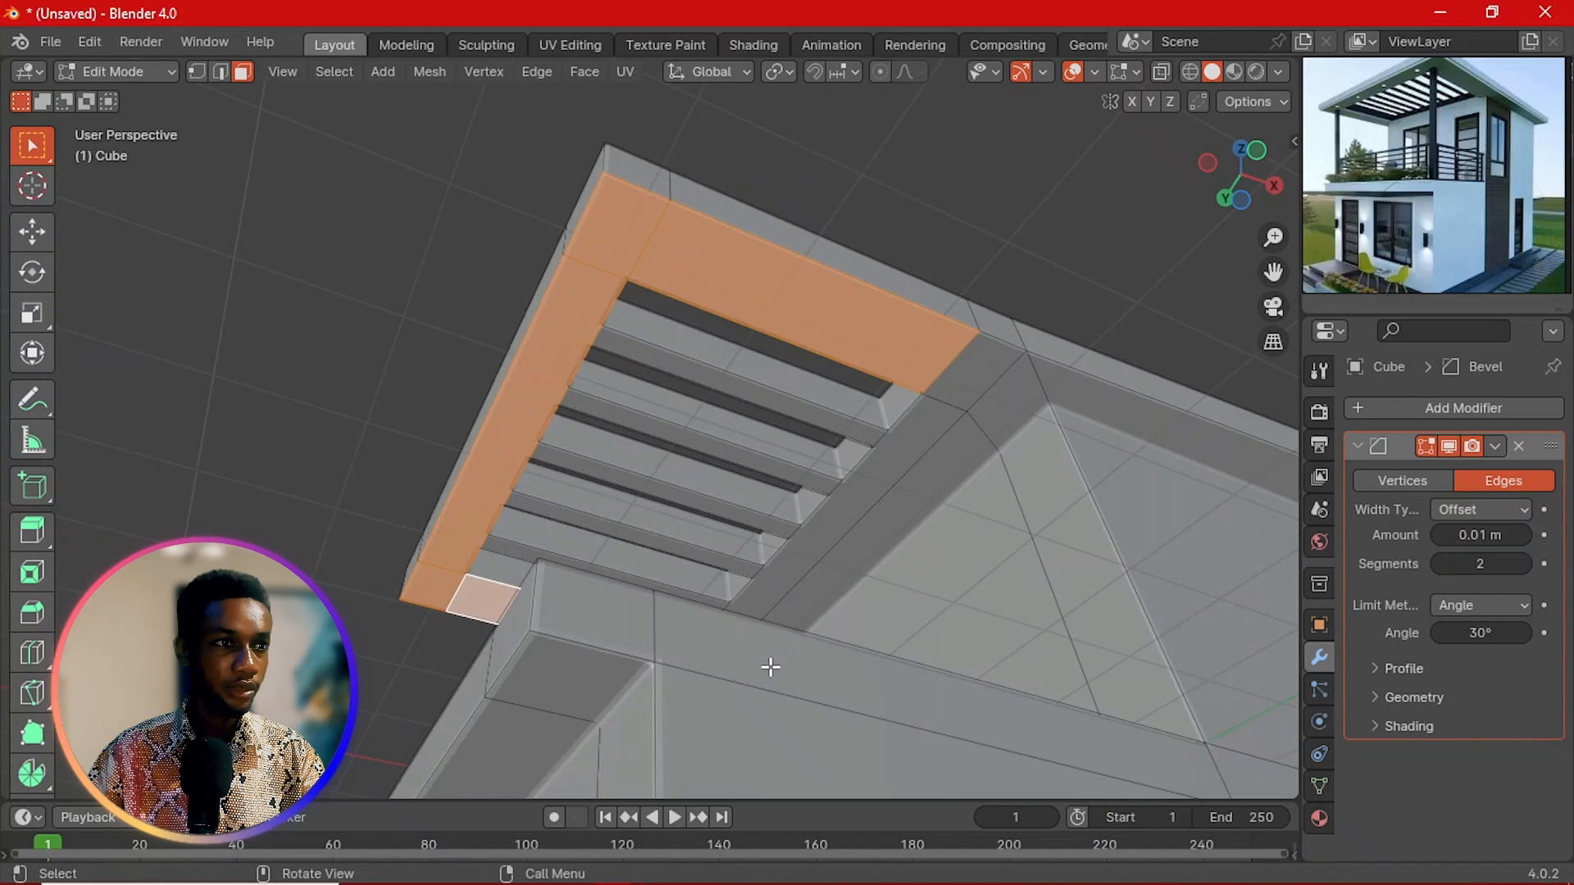
pyautogui.keyDown('shift'); pyautogui.click(809, 583); pyautogui.keyUp('shift')
pyautogui.moveTo(810, 583); pyautogui.dragTo(730, 639, button='middle')
pyautogui.keyDown('shift'); pyautogui.click(947, 373); pyautogui.keyUp('shift')
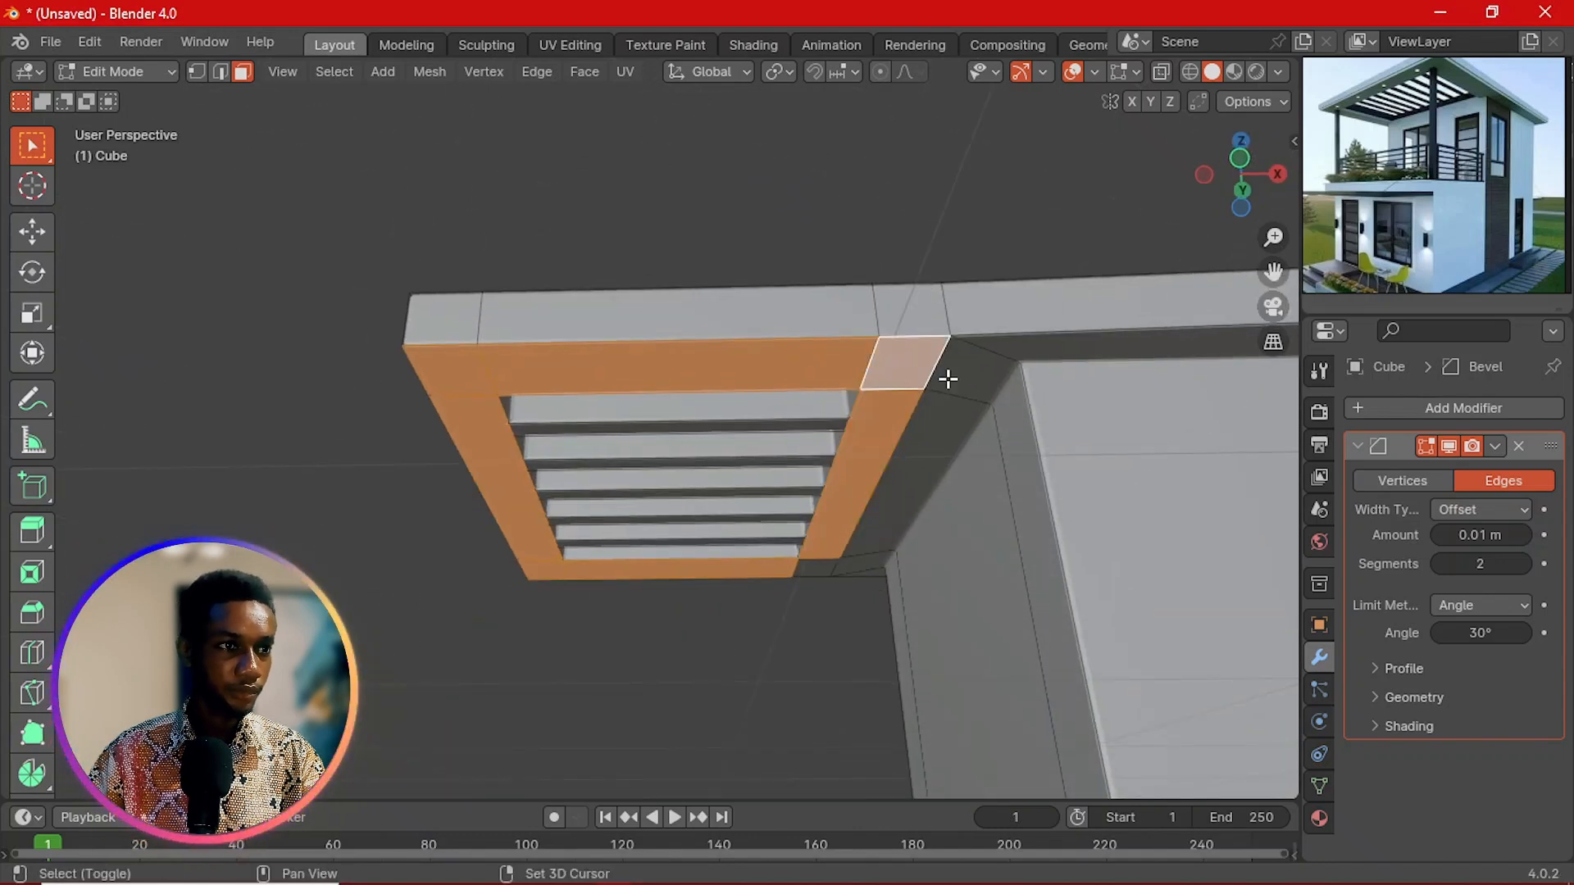
pyautogui.keyDown('shift'); pyautogui.click(847, 558); pyautogui.keyUp('shift')
pyautogui.keyDown('shift'); pyautogui.click(831, 567); pyautogui.keyUp('shift')
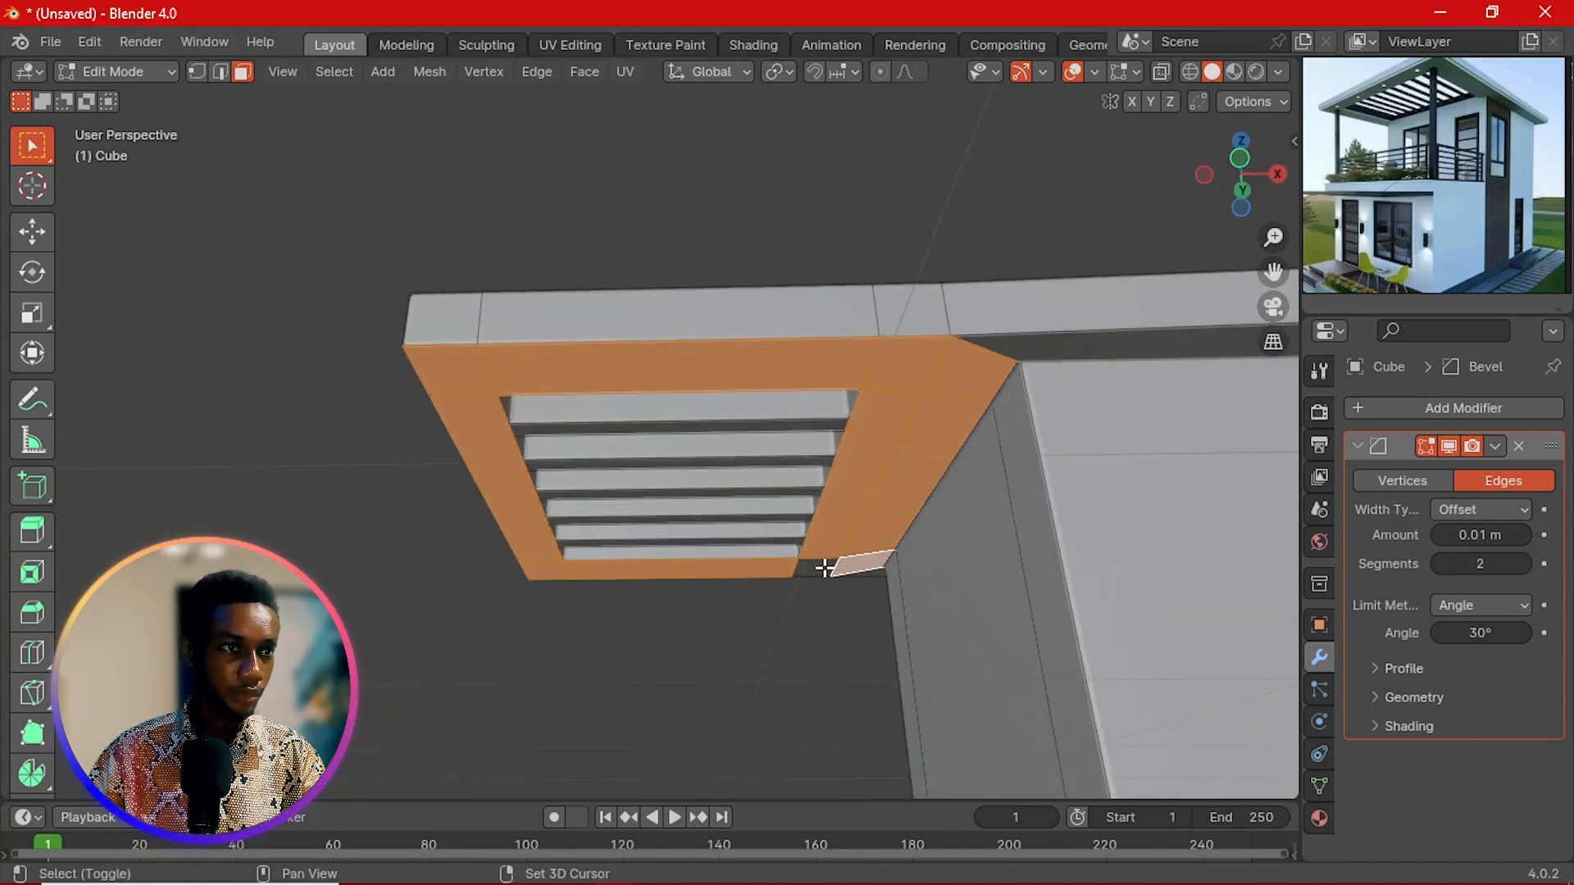
pyautogui.moveTo(833, 564); pyautogui.dragTo(1097, 488, button='middle')
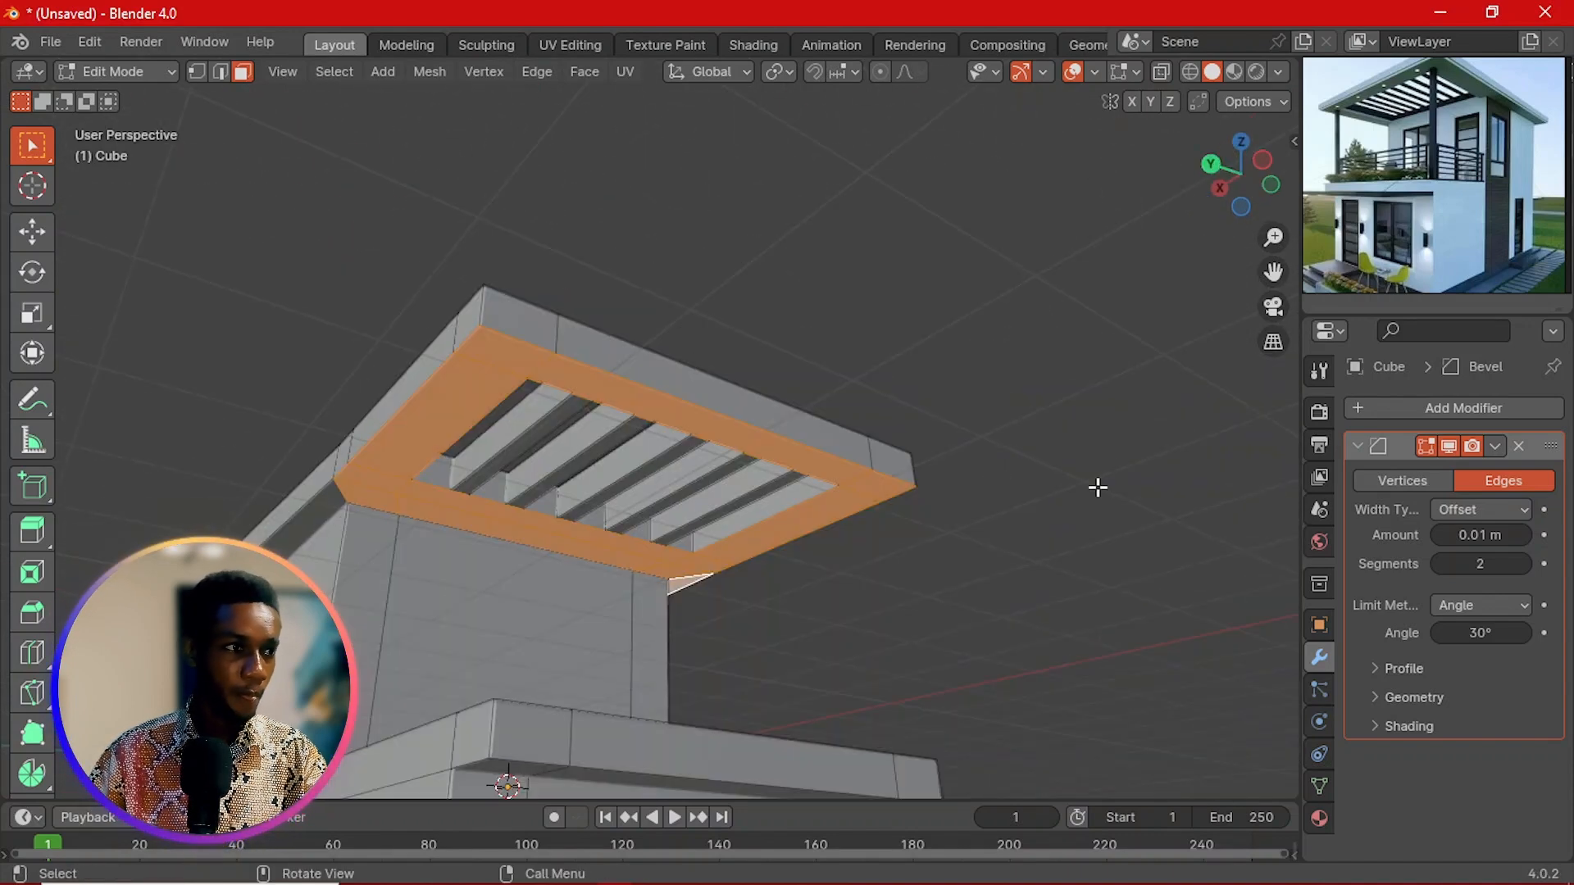
pyautogui.keyDown('shift'); pyautogui.click(313, 531); pyautogui.keyUp('shift')
# Step: Try insetting the selected underside faces about 0.013 m and extruding them downward about 0.13 m
pyautogui.press('e')
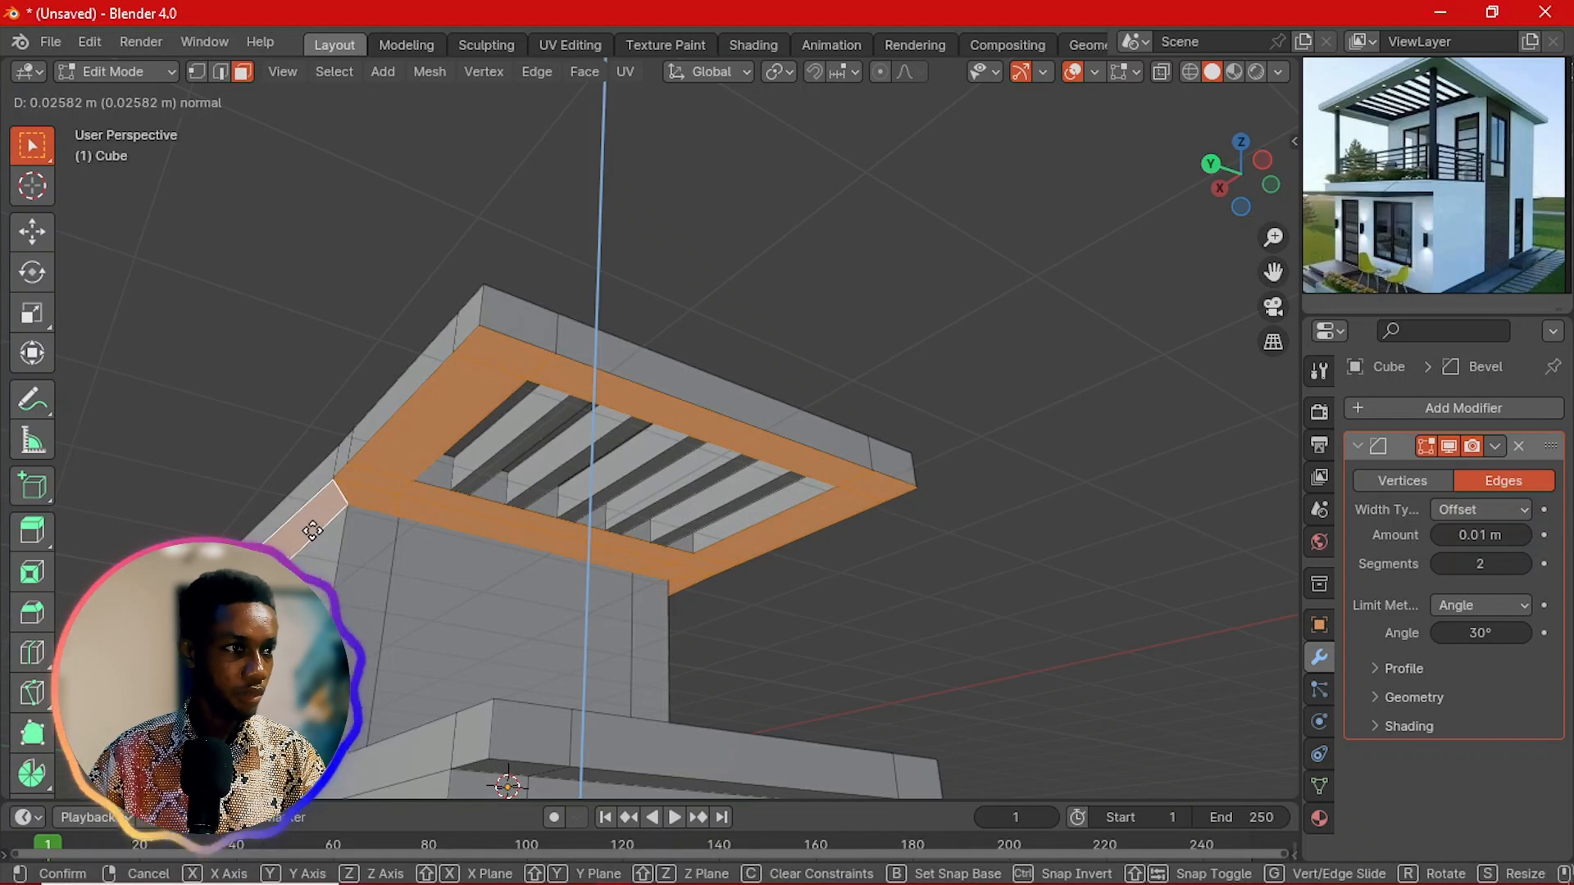
pyautogui.click(328, 571)
pyautogui.scroll(1, 649, 570)
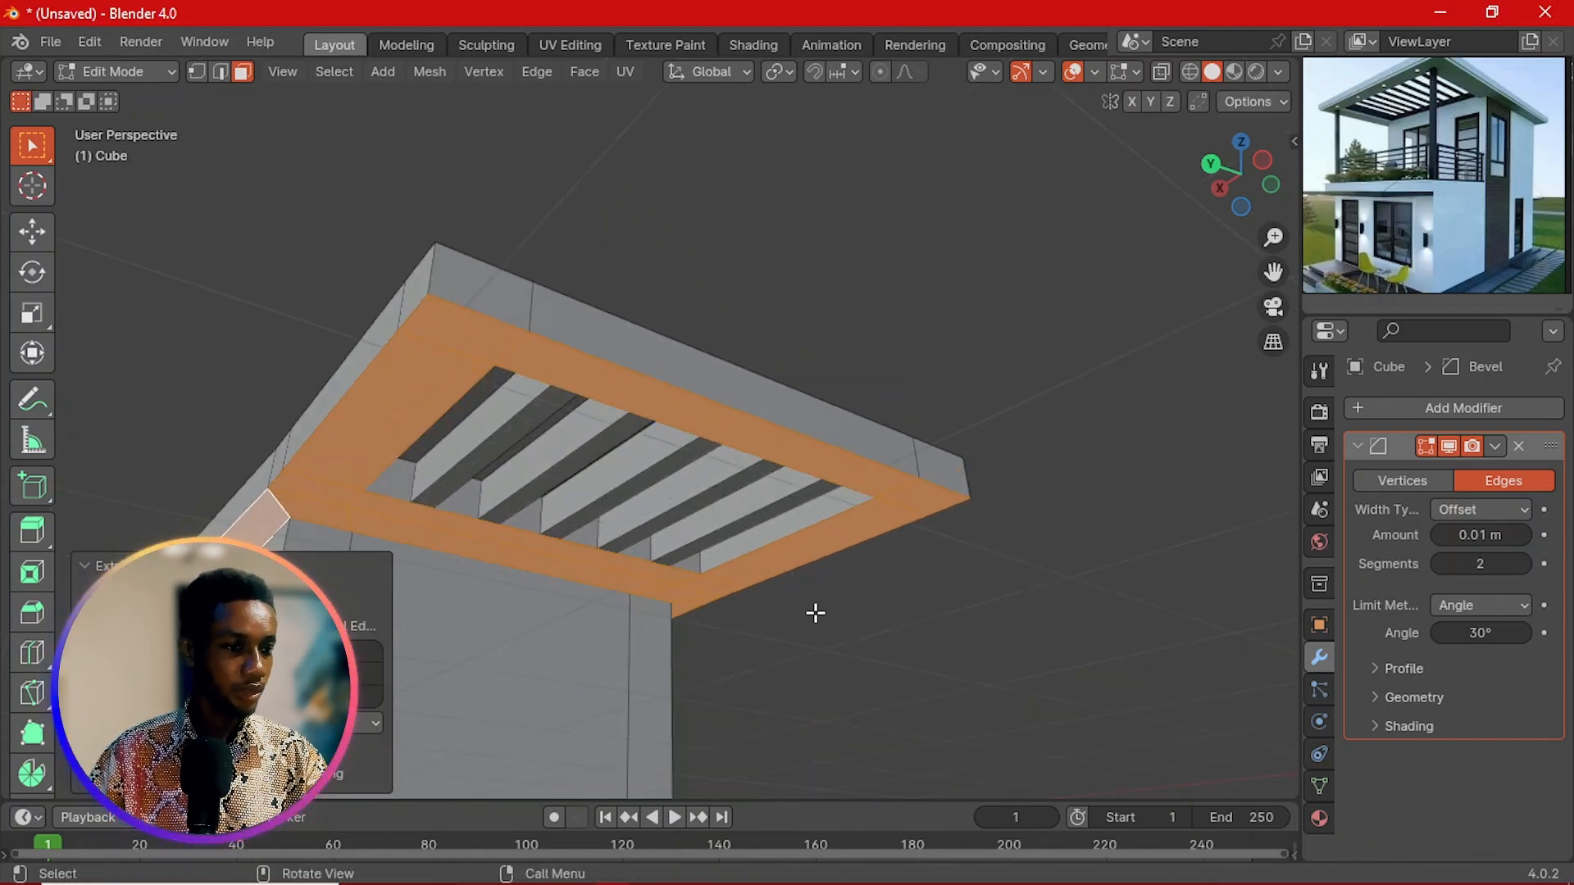
pyautogui.press('i')
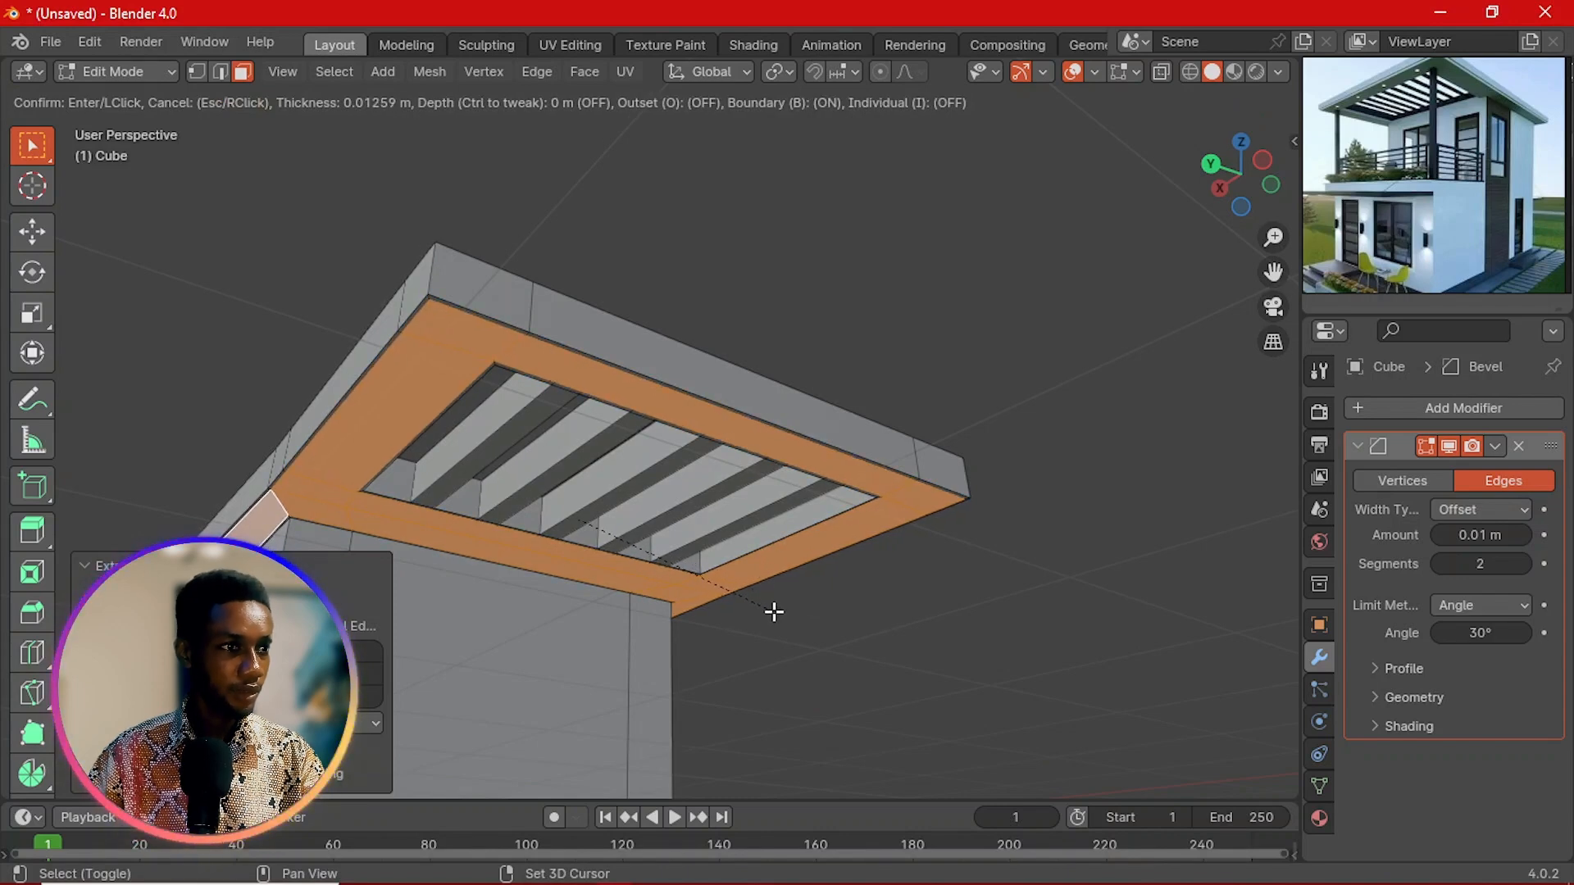
pyautogui.click(774, 611)
pyautogui.press('e')
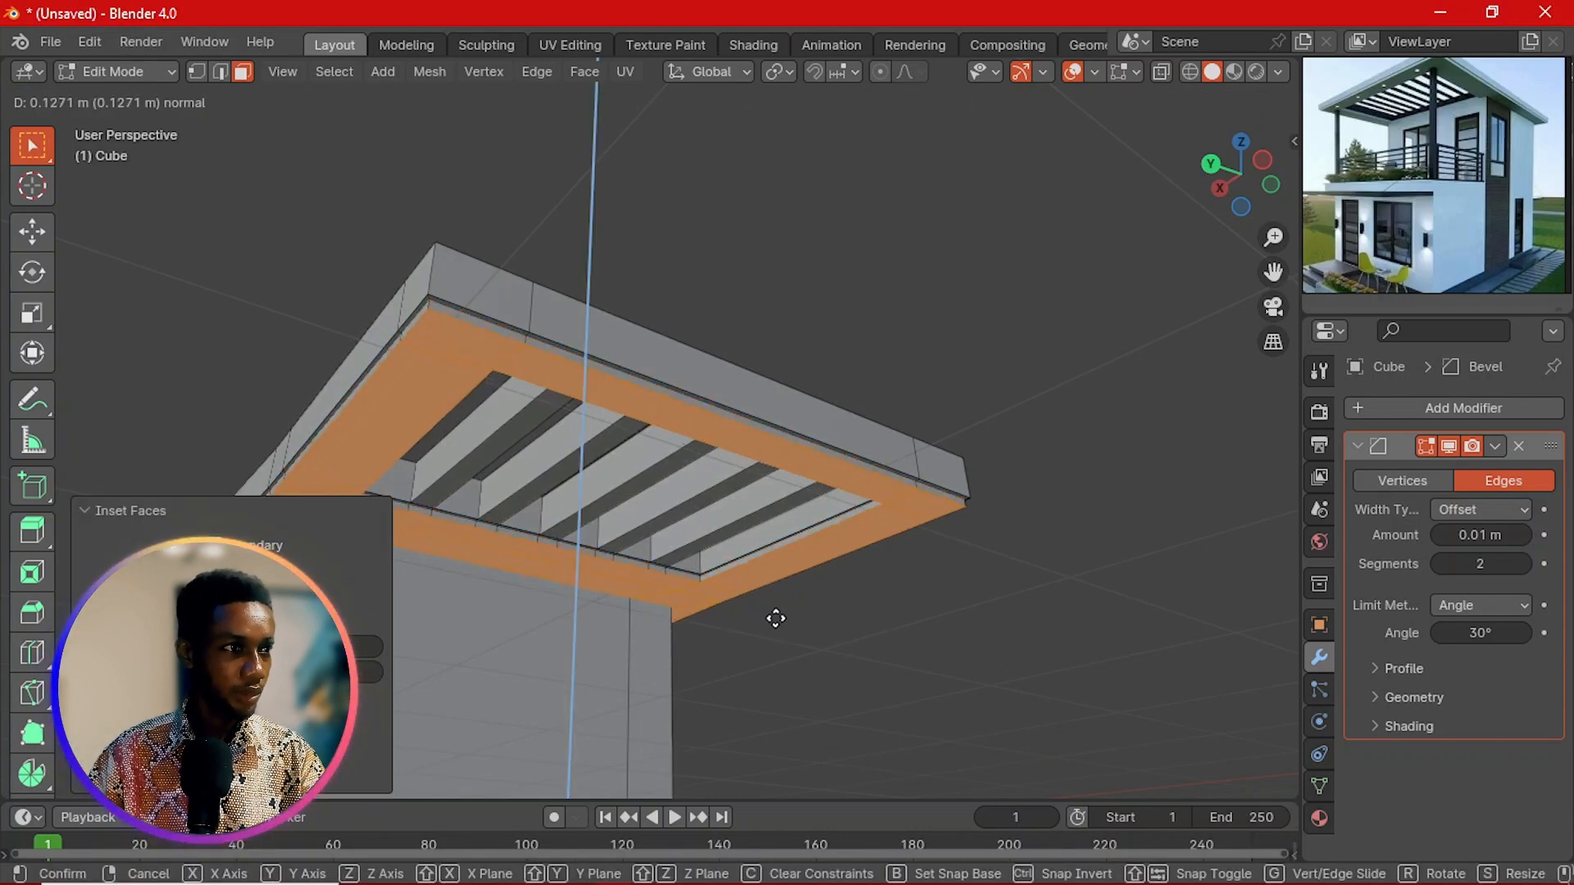
pyautogui.click(766, 619)
# Step: Check the extruded underside in Object Mode and undo the inset and extrusion
pyautogui.moveTo(755, 618); pyautogui.dragTo(549, 508, button='middle')
pyautogui.press('Tab')
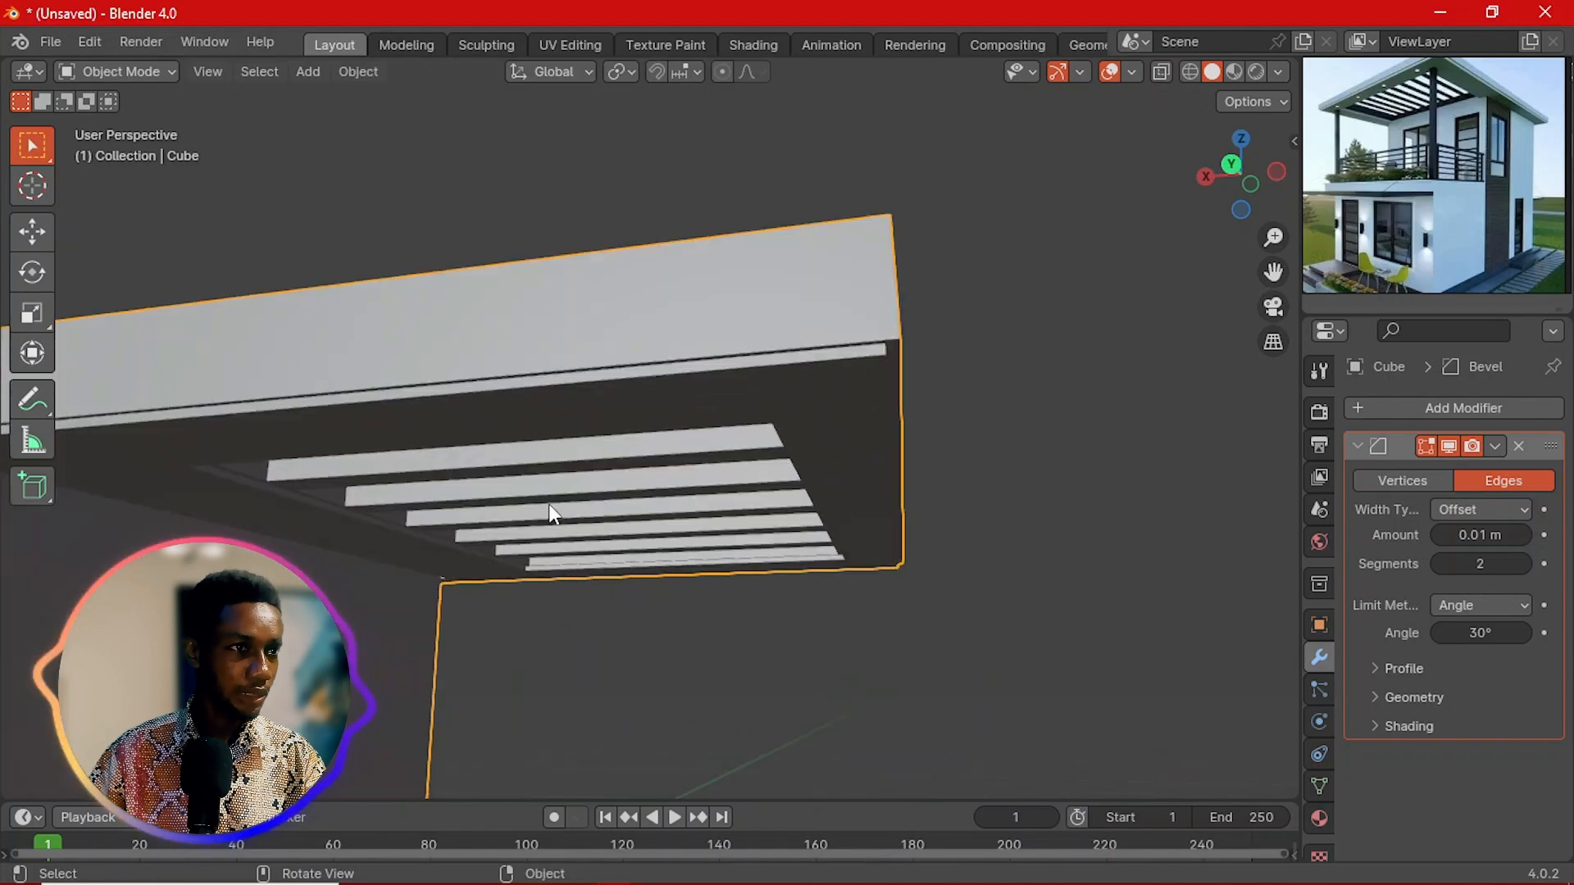
pyautogui.press('Tab')
pyautogui.press('Tab')
pyautogui.press('Tab')
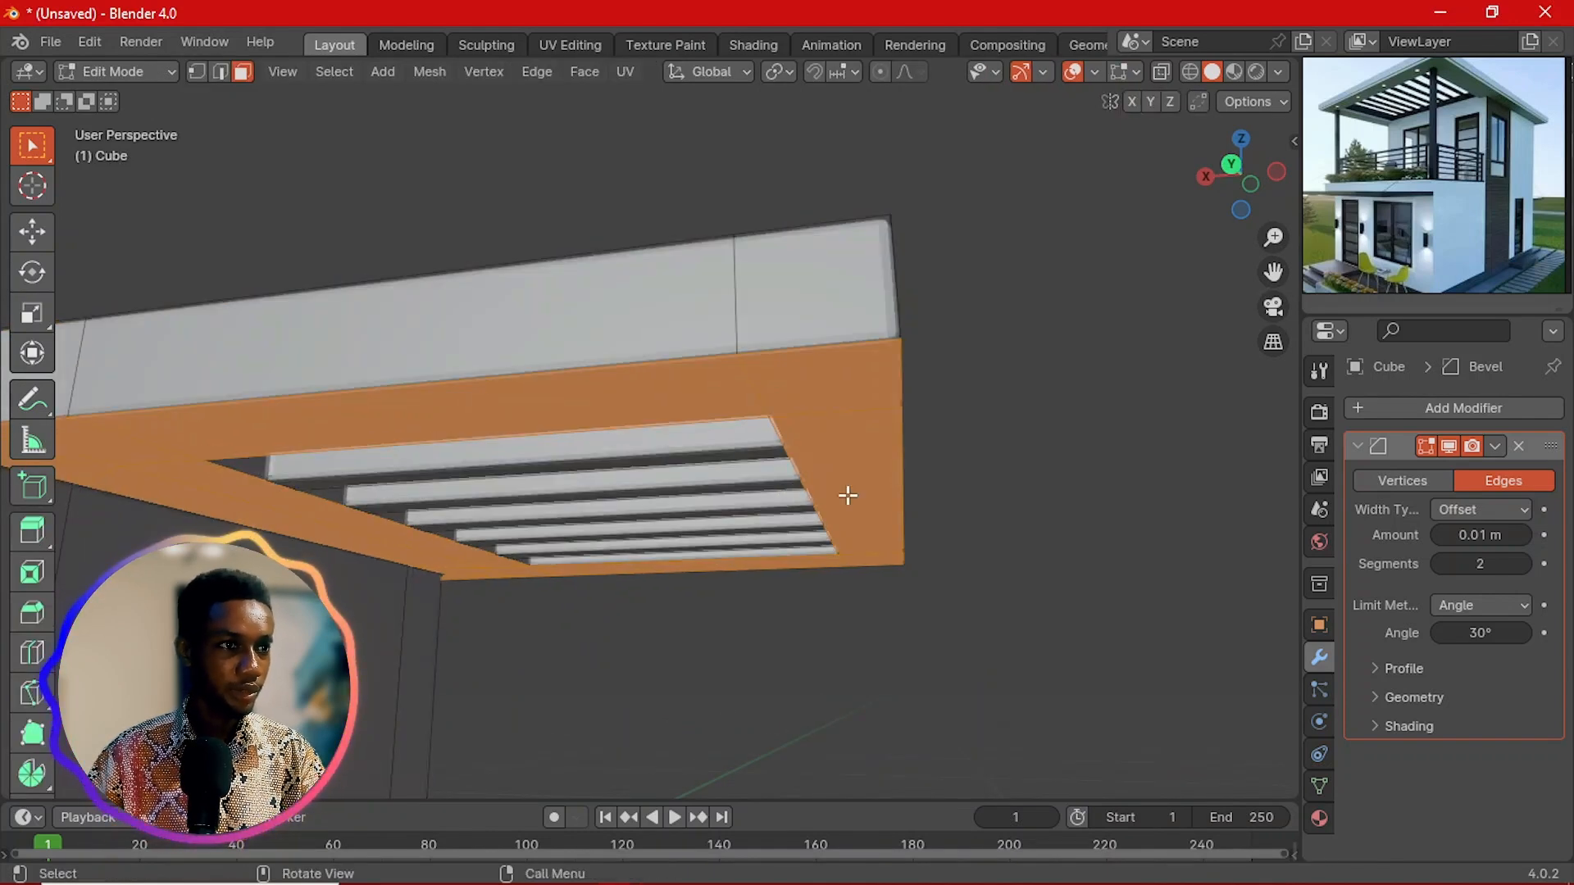
pyautogui.moveTo(843, 491); pyautogui.dragTo(794, 484, button='middle')
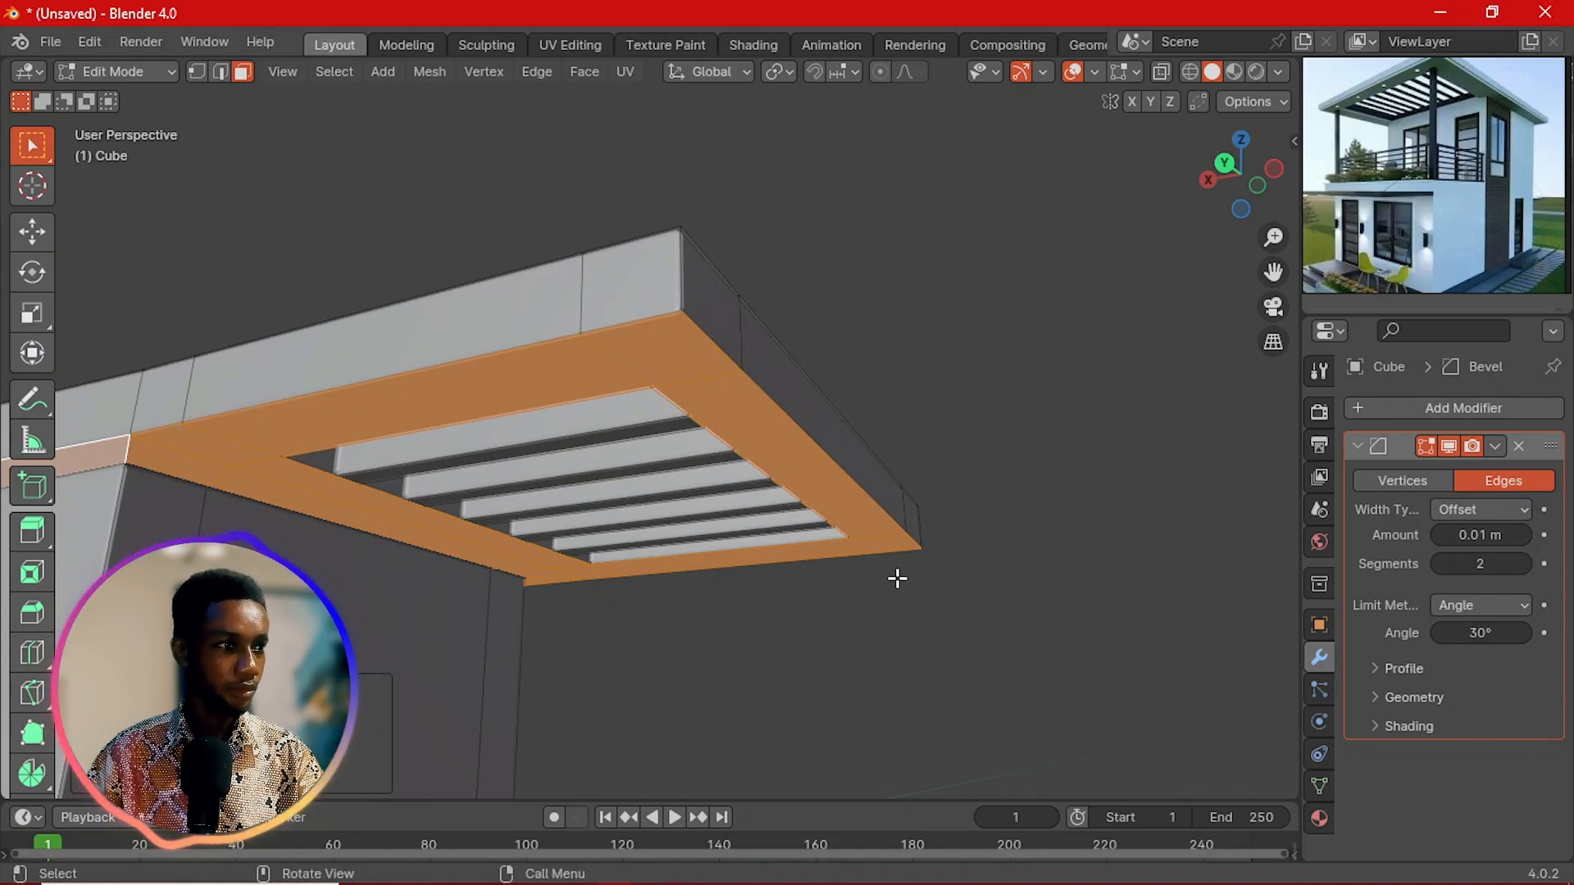
pyautogui.moveTo(821, 596); pyautogui.dragTo(842, 569, button='middle')
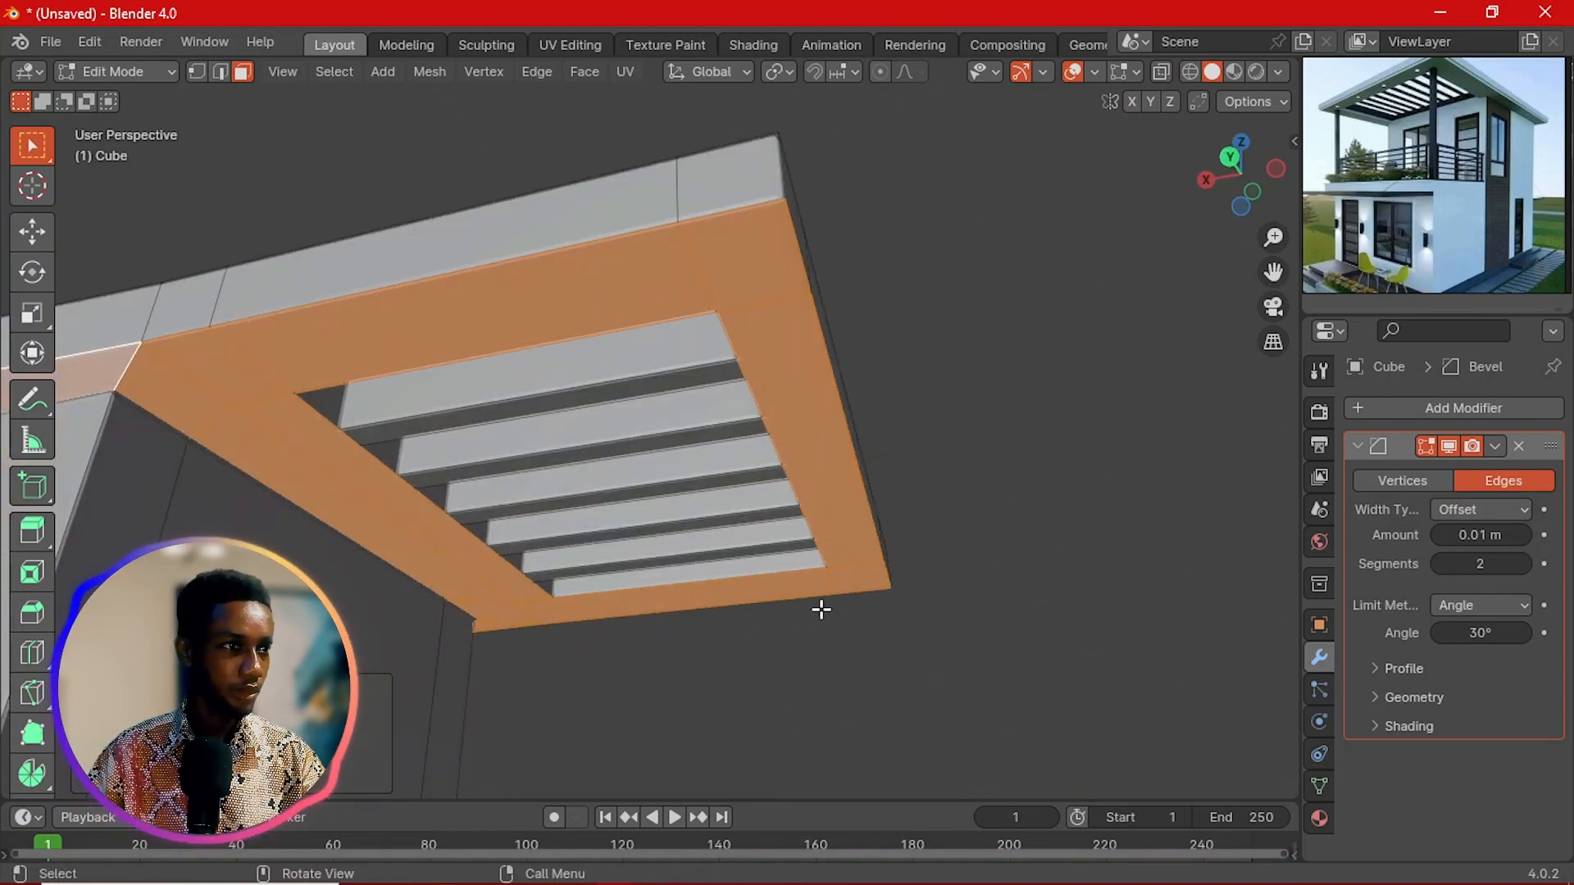
# Step: Try another extrusion and inset on the selected underside faces, and undo it
pyautogui.press('e')
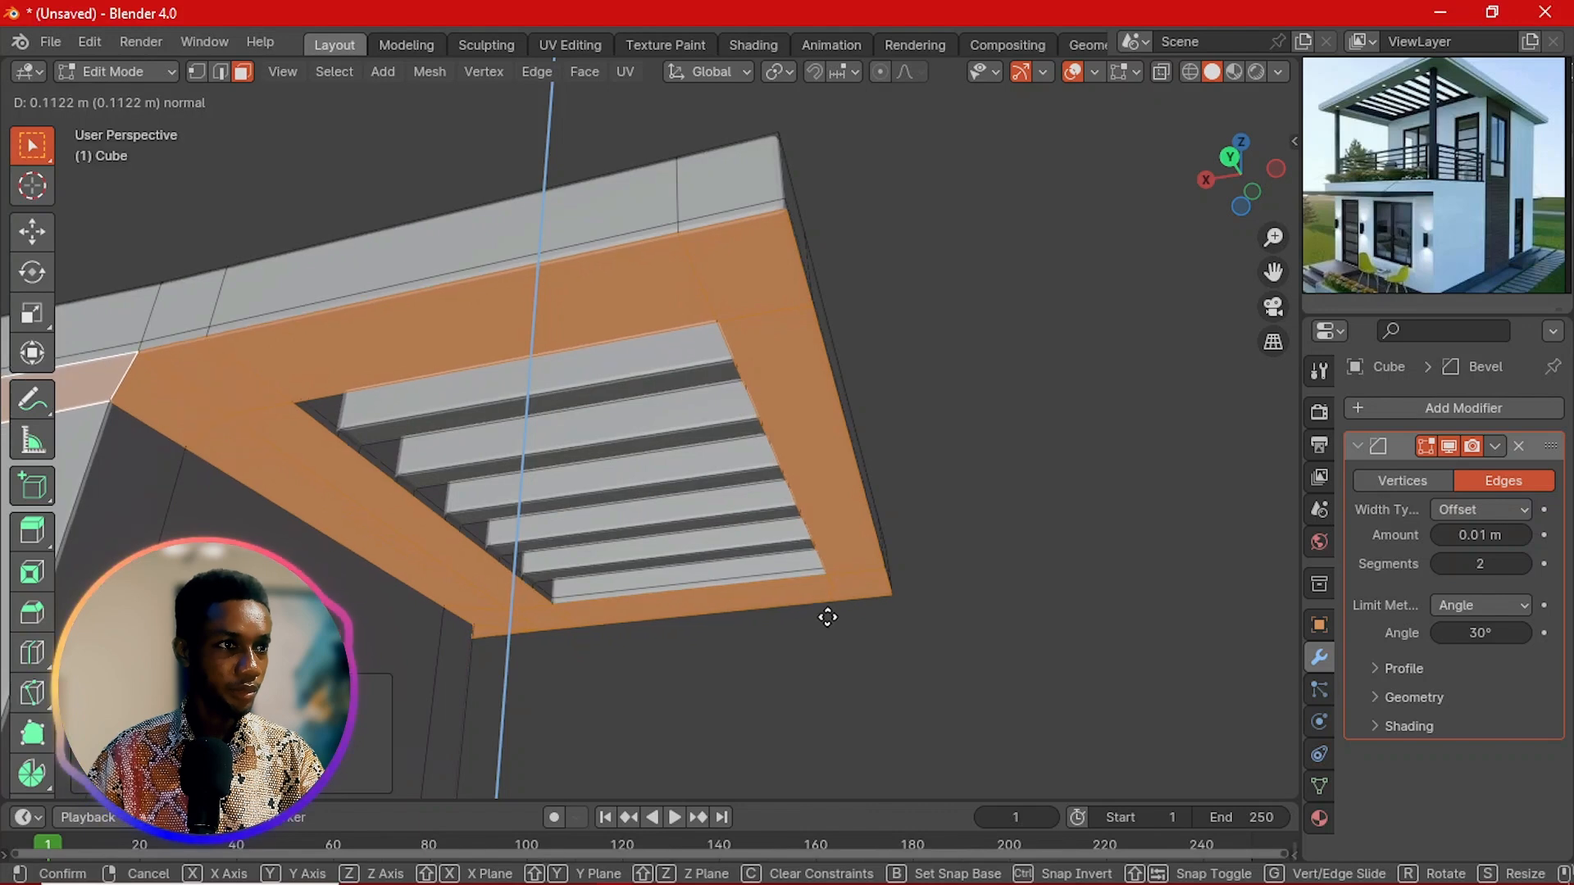
pyautogui.click(828, 617)
pyautogui.press('i')
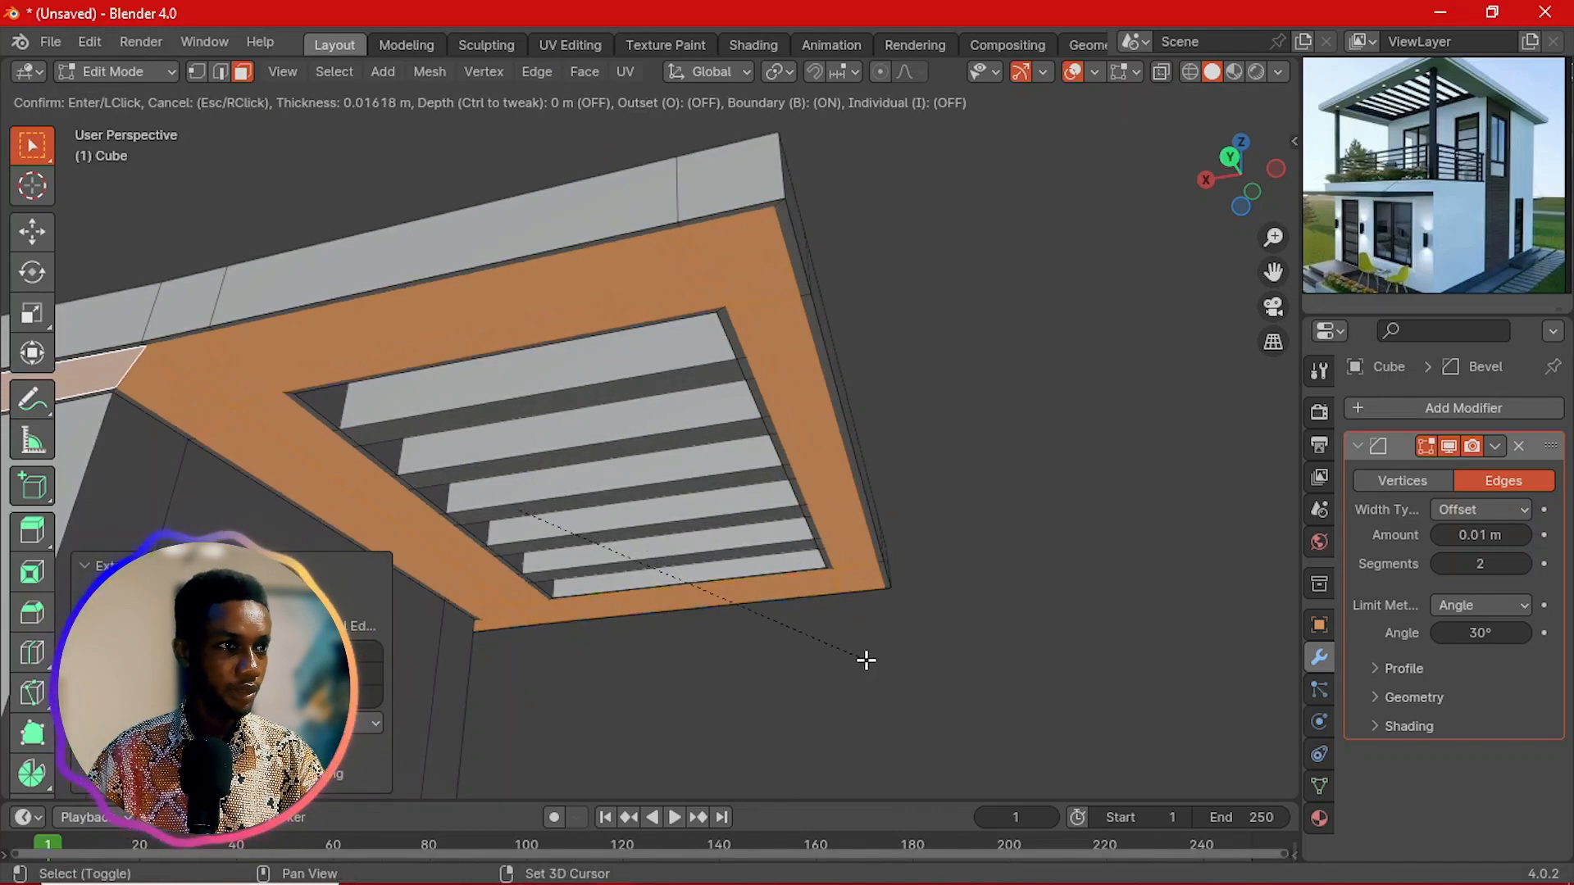
pyautogui.rightClick(908, 675)
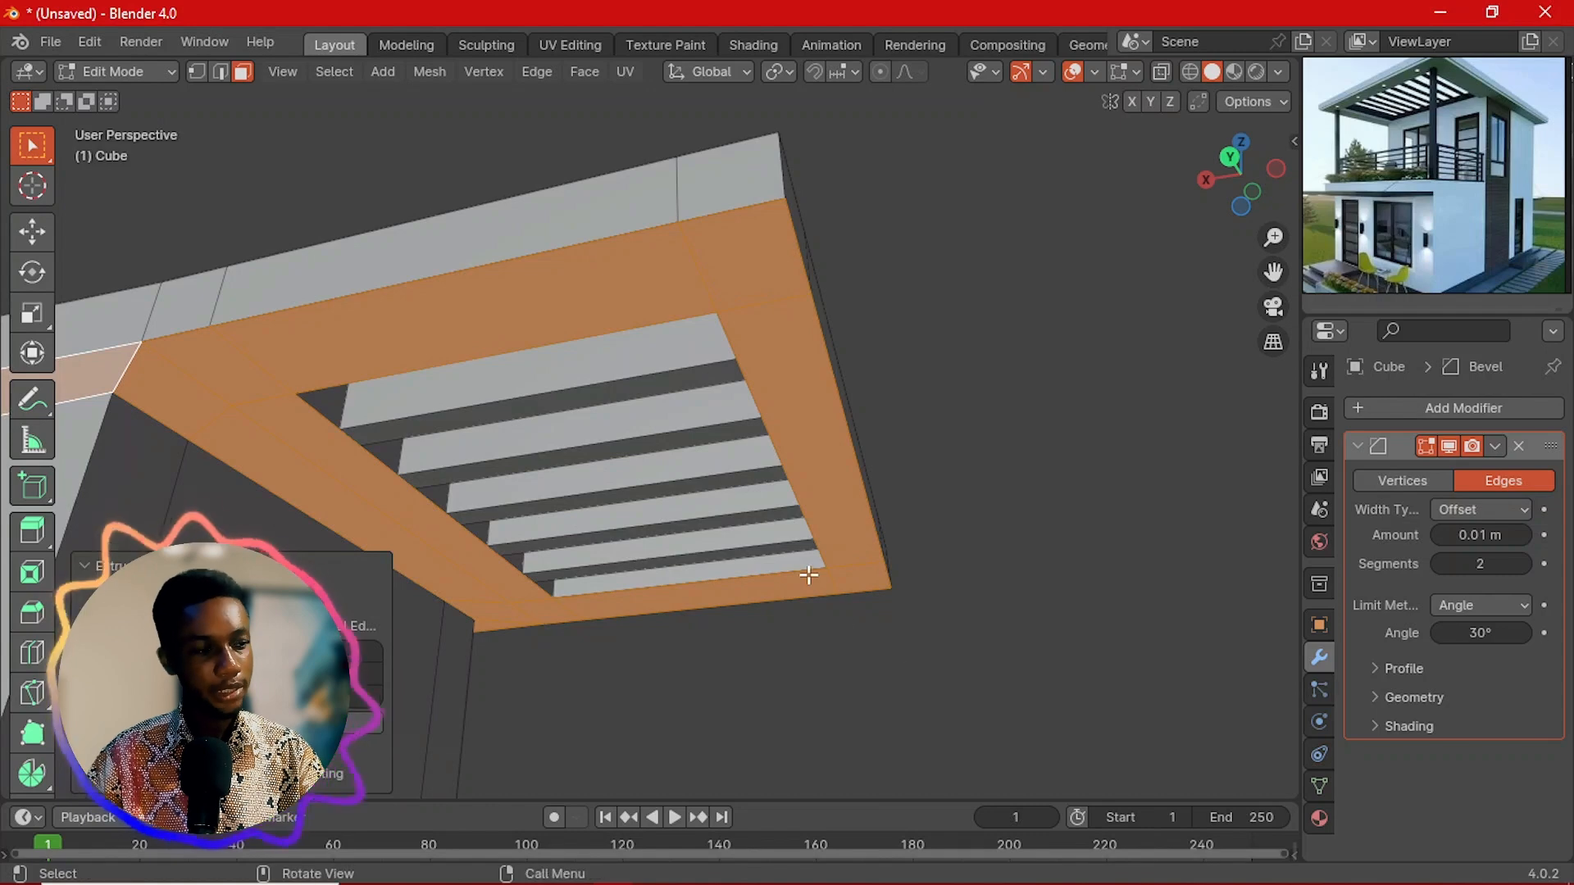
pyautogui.hotkey('ctrl', 'z')
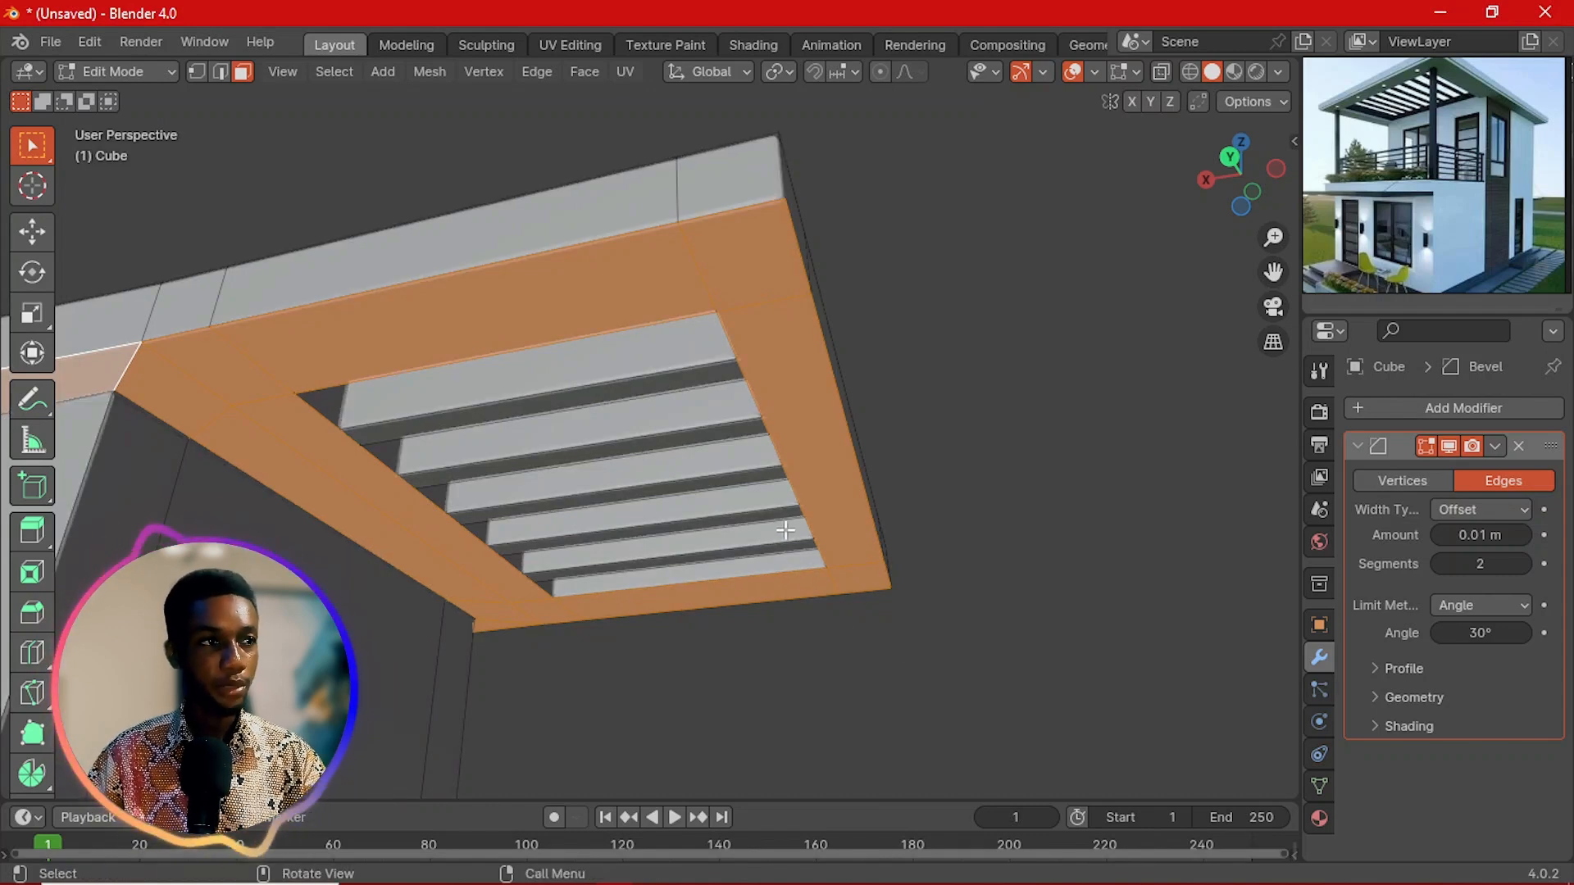
# Step: Duplicate the selected underside faces in place and separate the copy into its own object
pyautogui.scroll(-3, 785, 530)
pyautogui.moveTo(668, 509); pyautogui.dragTo(847, 563, button='middle')
pyautogui.scroll(3, 896, 508)
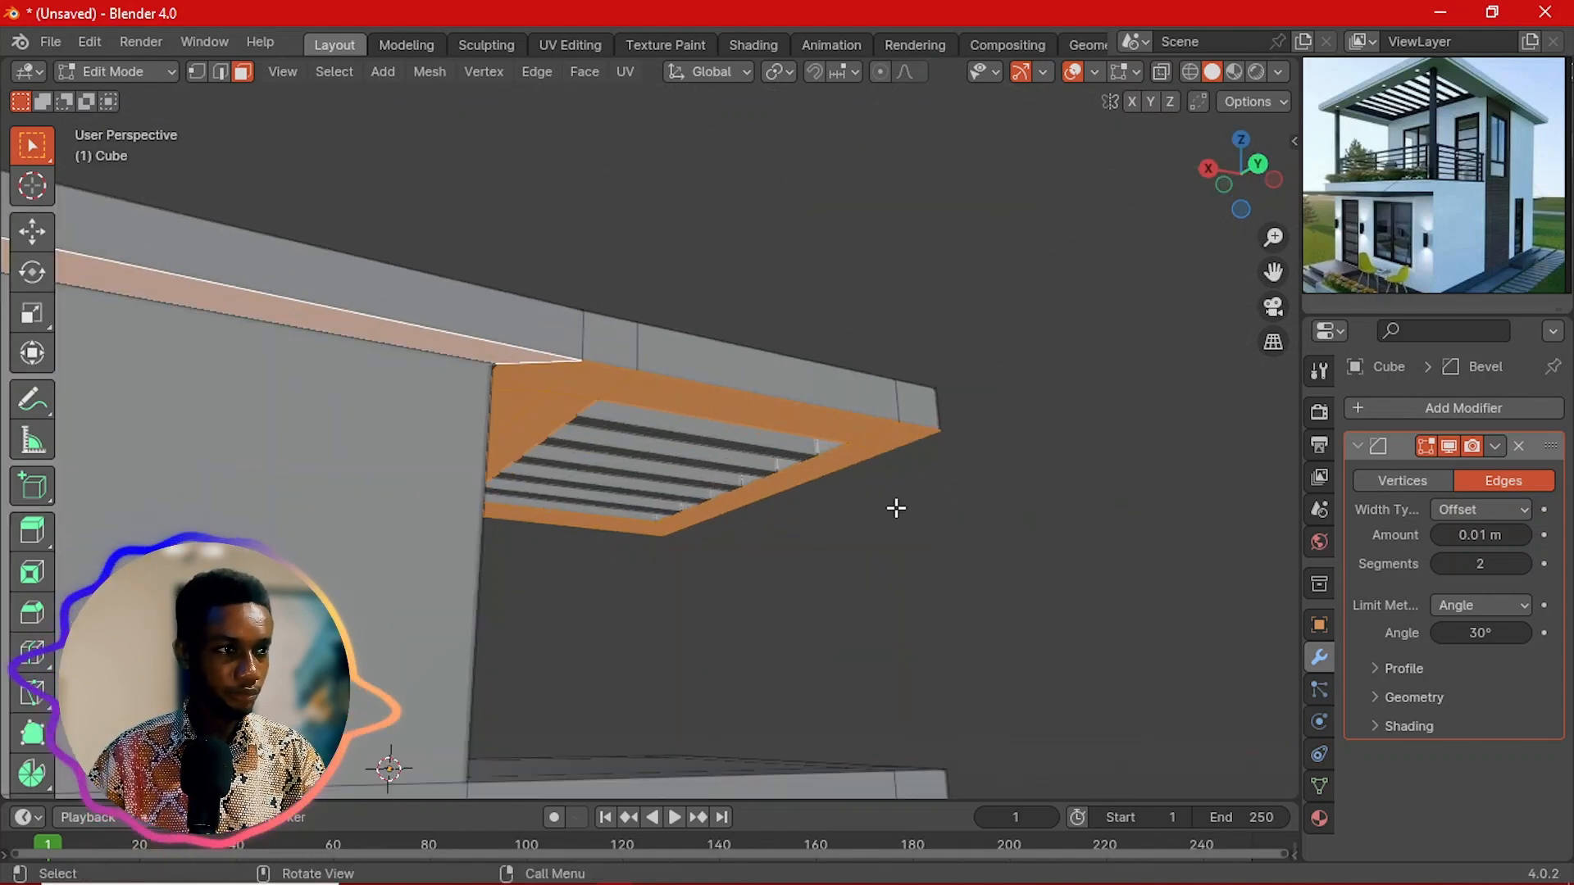
pyautogui.moveTo(896, 508); pyautogui.dragTo(620, 535, button='middle')
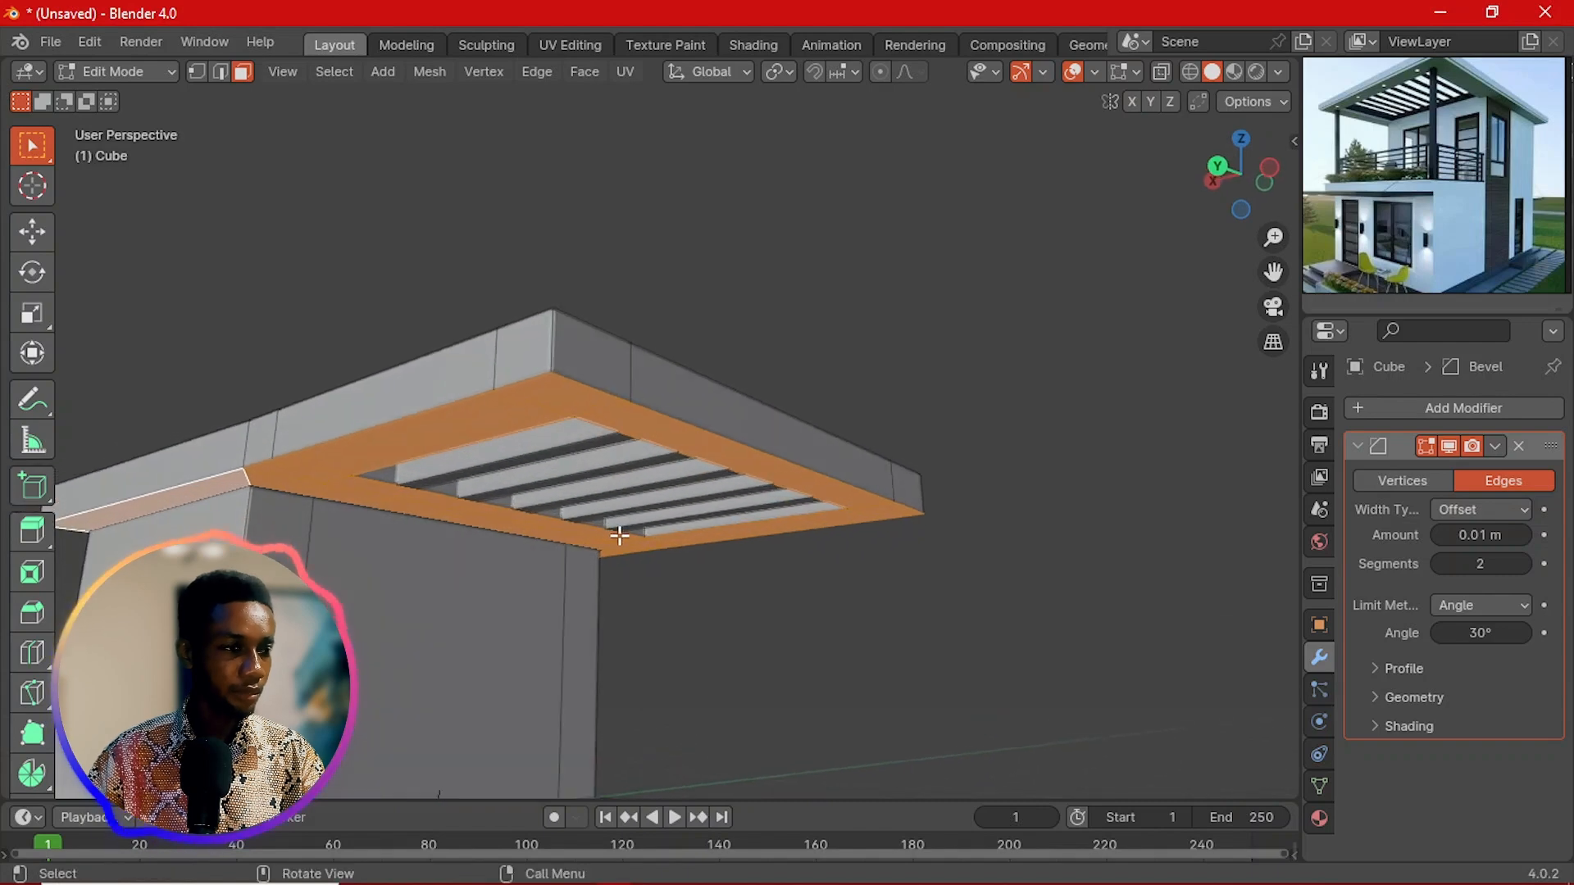
pyautogui.hotkey('shift', 'd')
pyautogui.rightClick(624, 541)
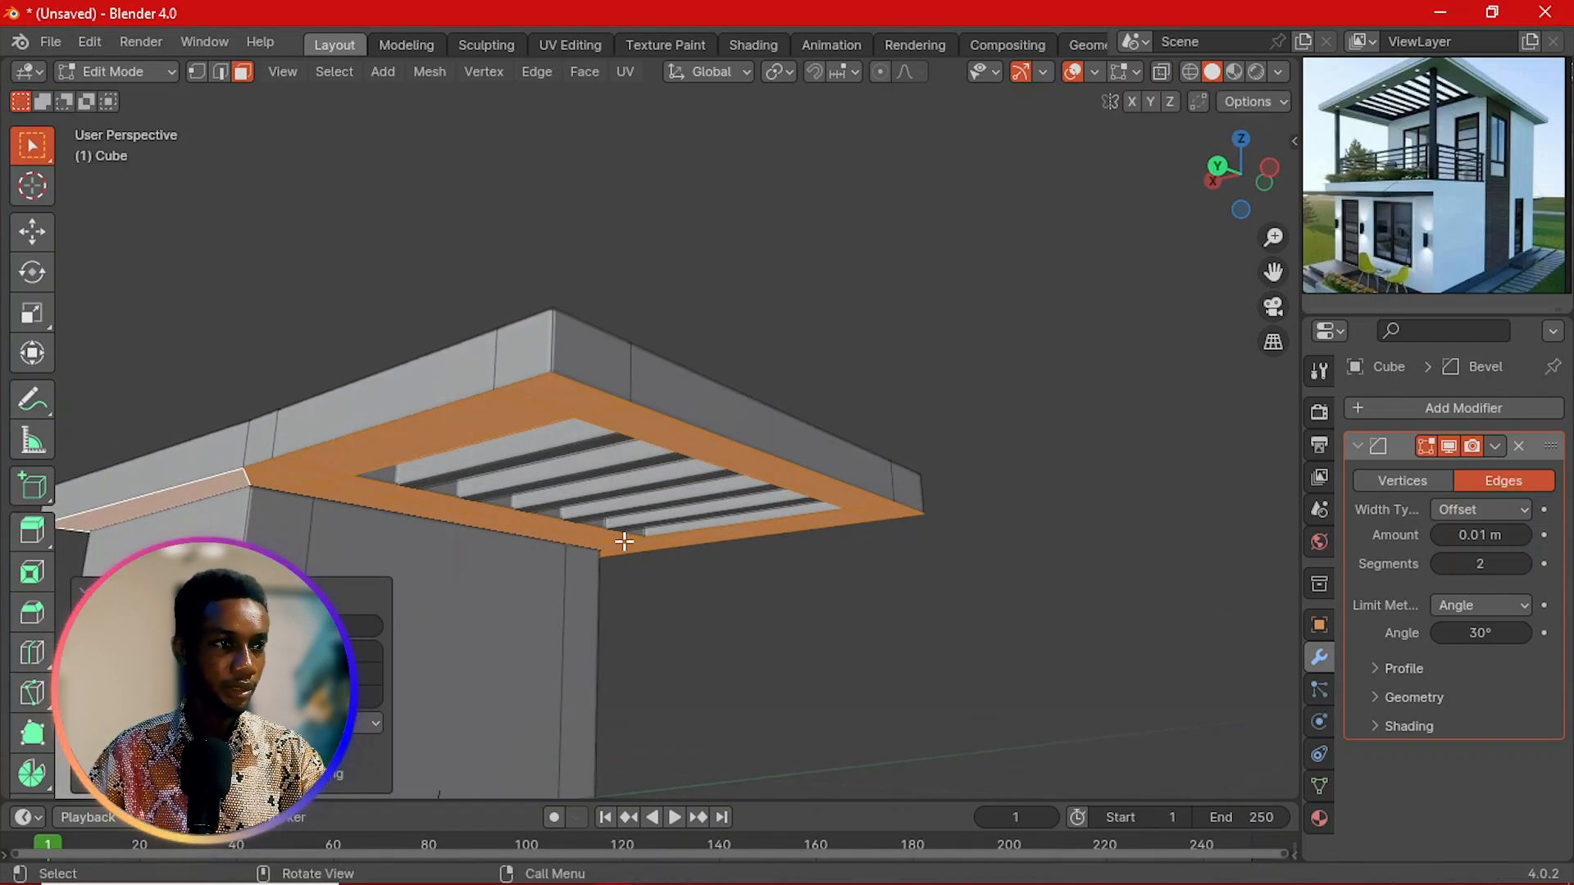
pyautogui.press('p')
pyautogui.click(623, 538)
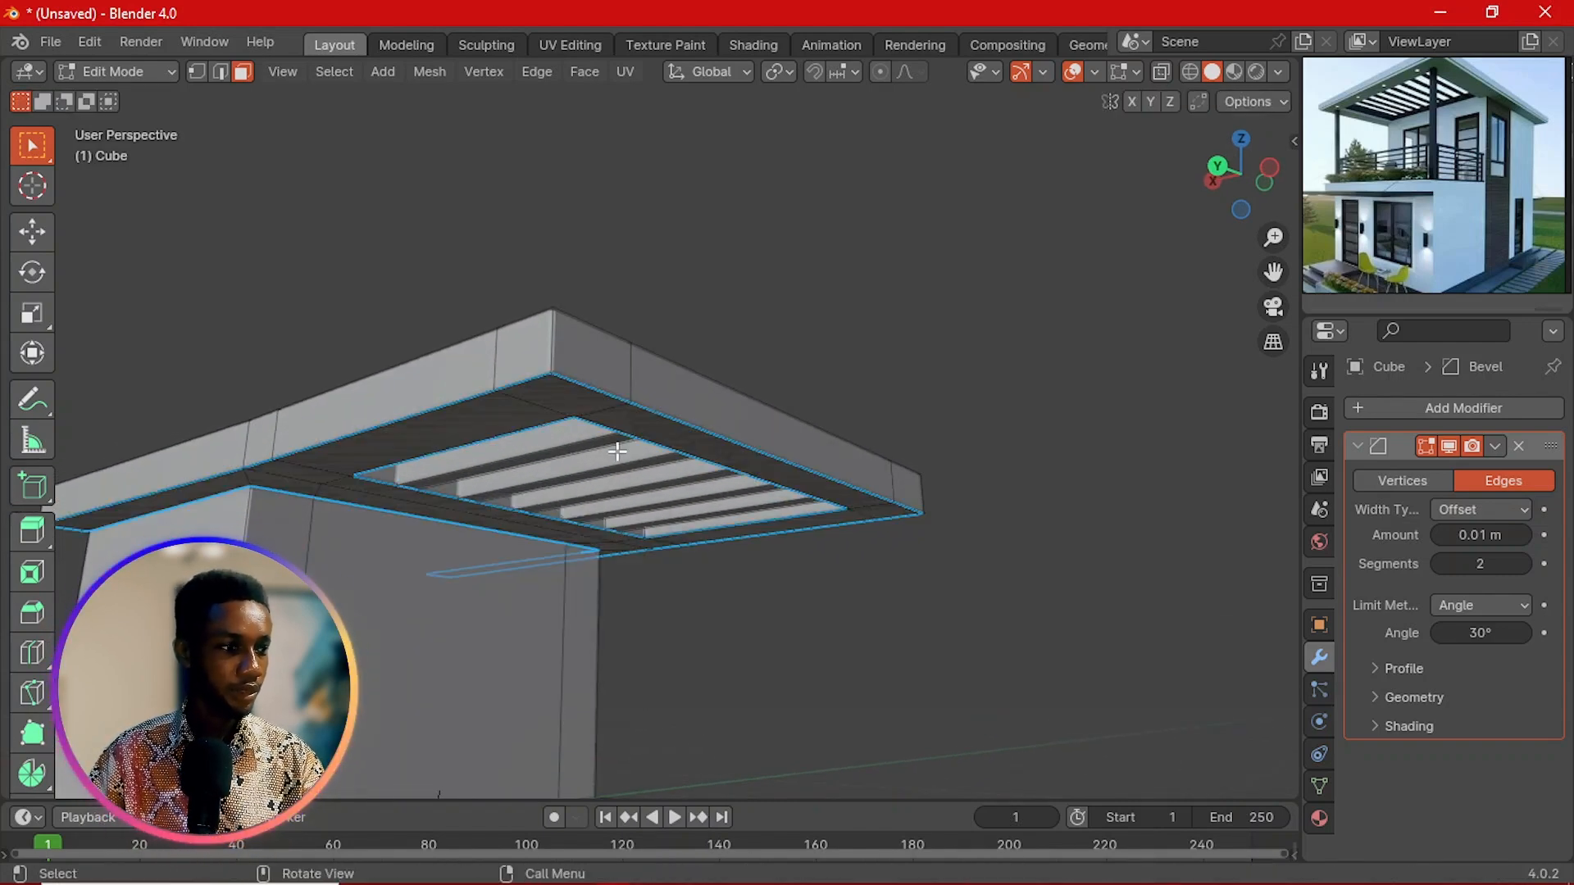
# Step: Open the separated underside frame in Edit Mode, select all its faces and inset them about 0.01 m
pyautogui.press('Tab')
pyautogui.click(613, 415)
pyautogui.press('Tab')
pyautogui.scroll(2, 551, 495)
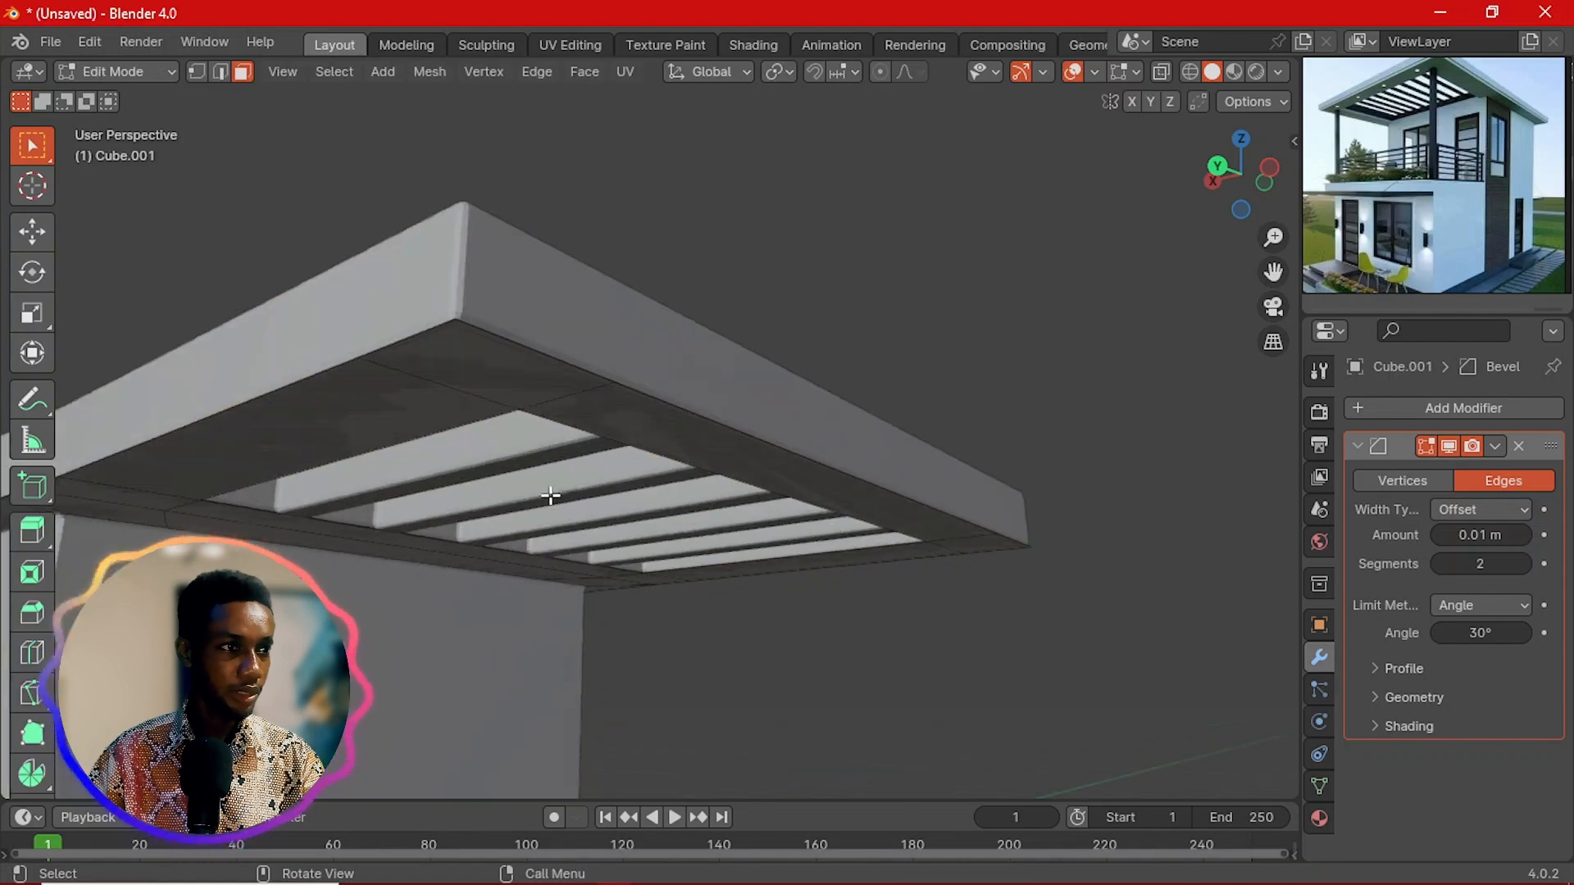
pyautogui.keyDown('alt'); pyautogui.click(739, 570); pyautogui.keyUp('alt')
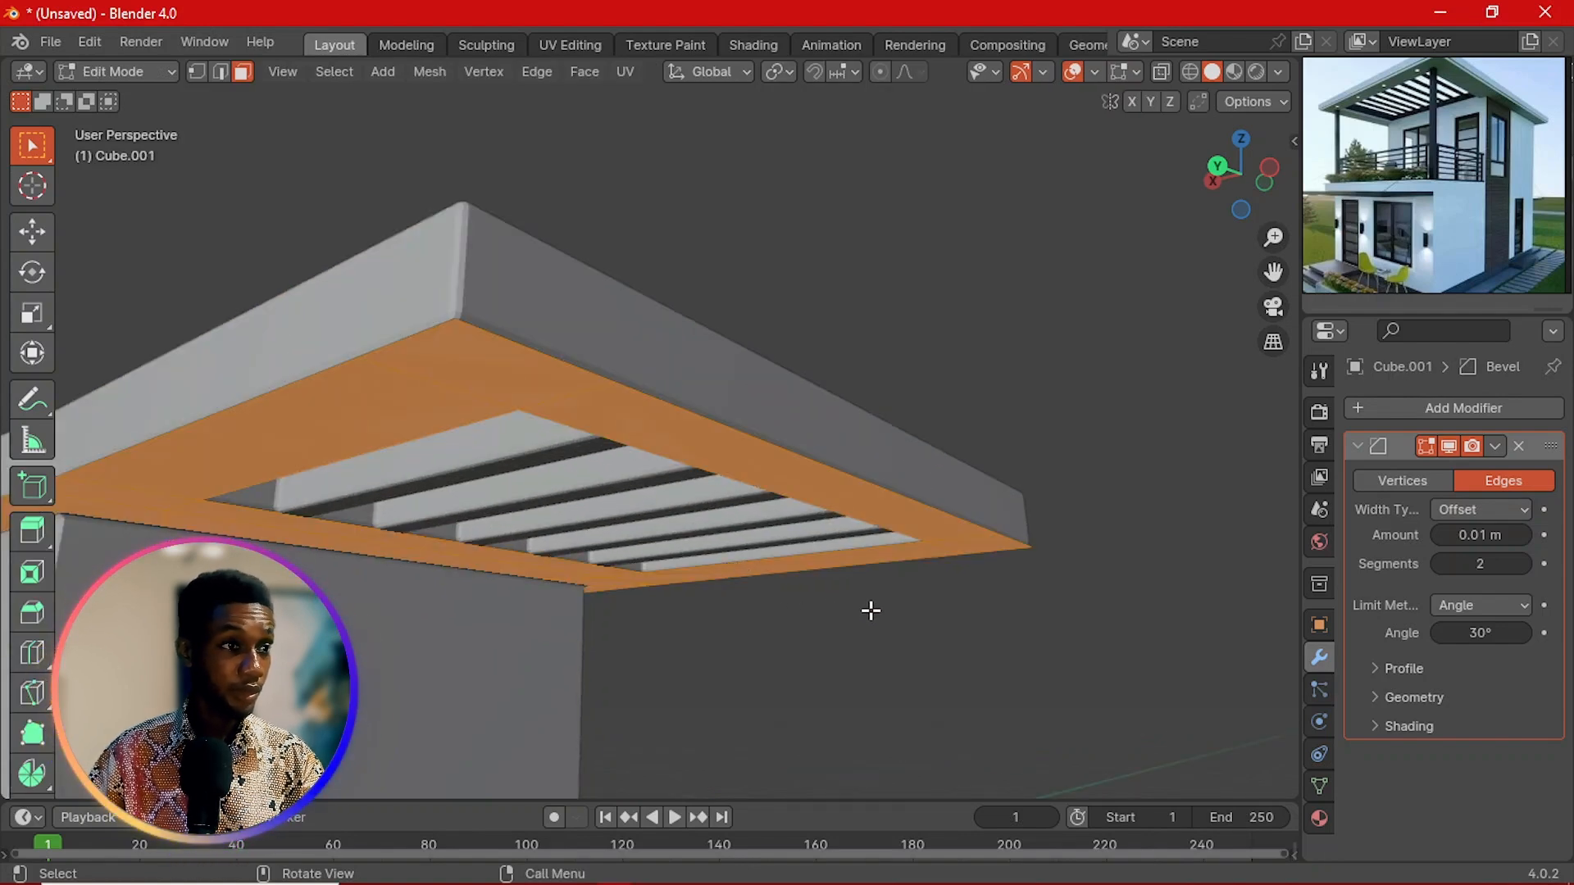
pyautogui.press('i')
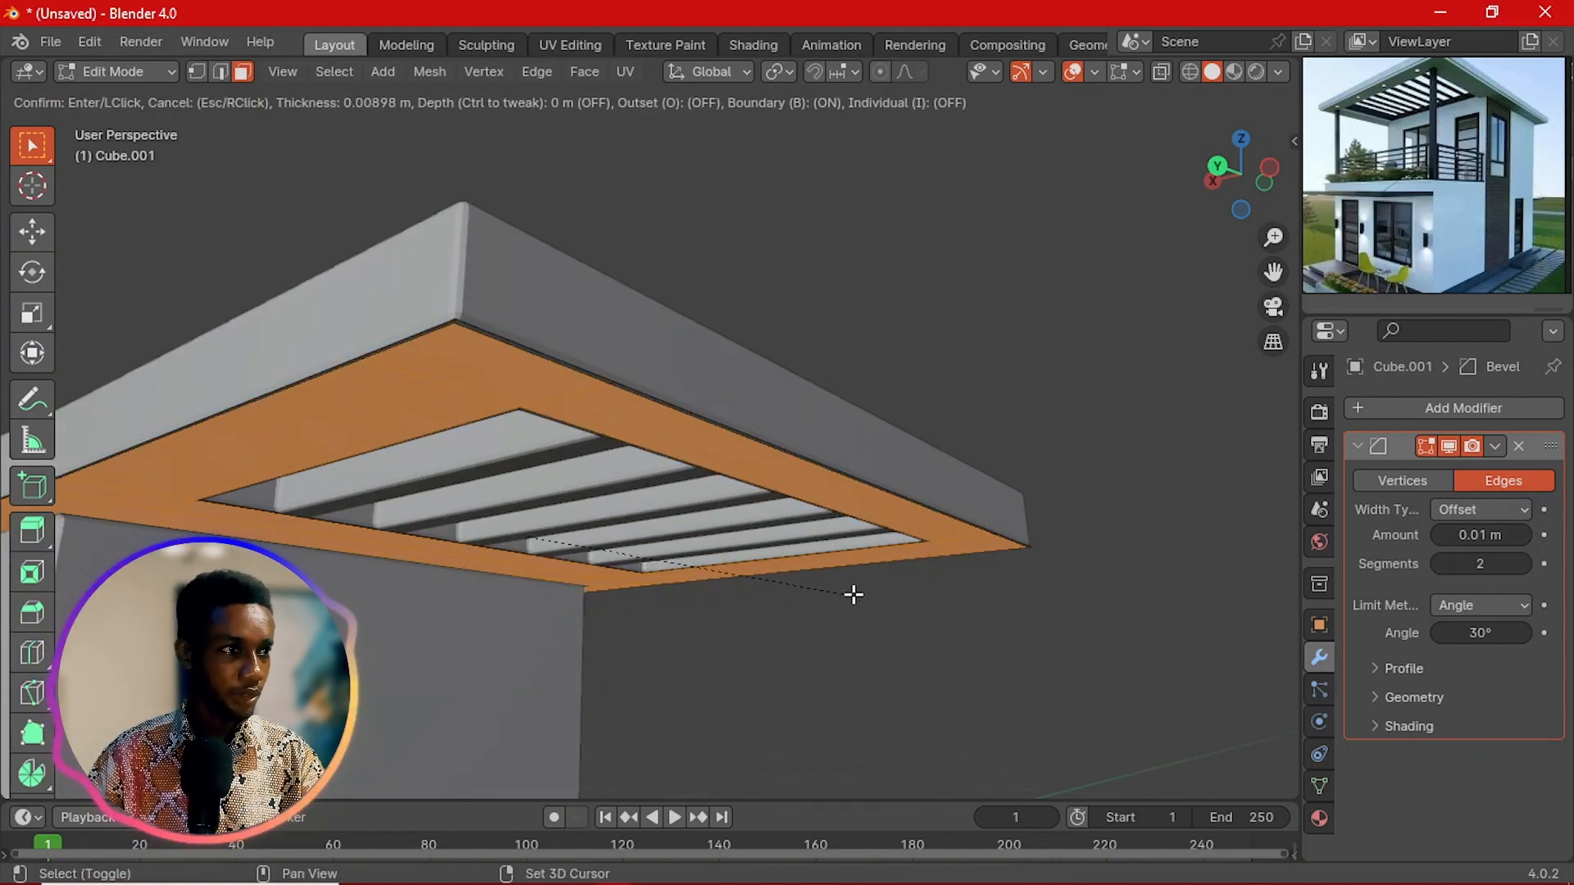
pyautogui.click(830, 601)
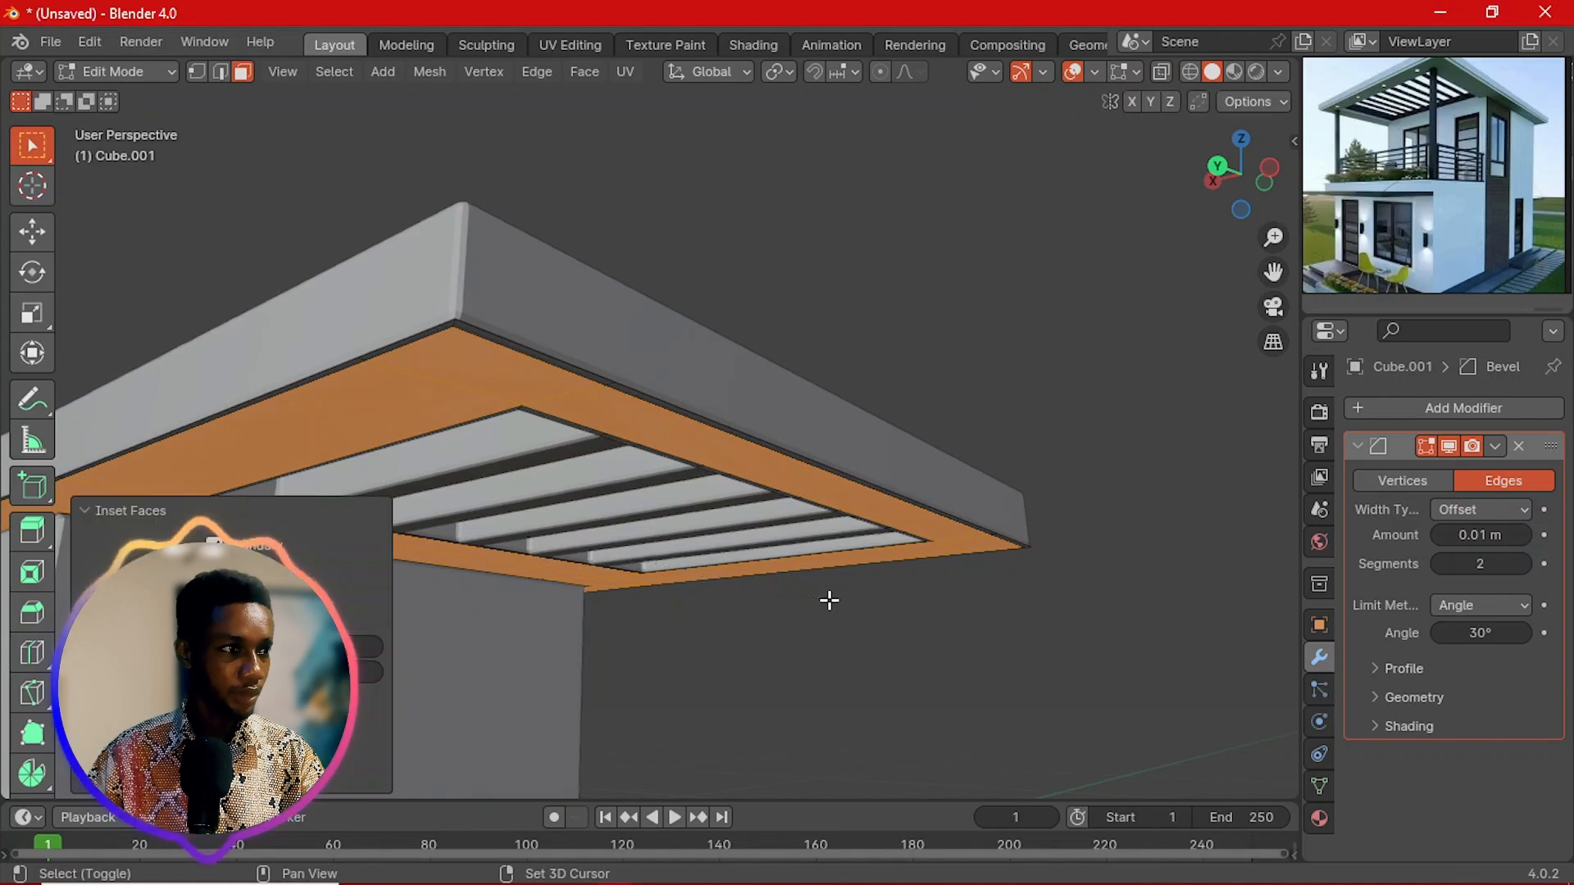
# Step: Try deleting the thin inset border of the underside frame by inverting the selection, and undo the deletion
pyautogui.hotkey('ctrl', 'i')
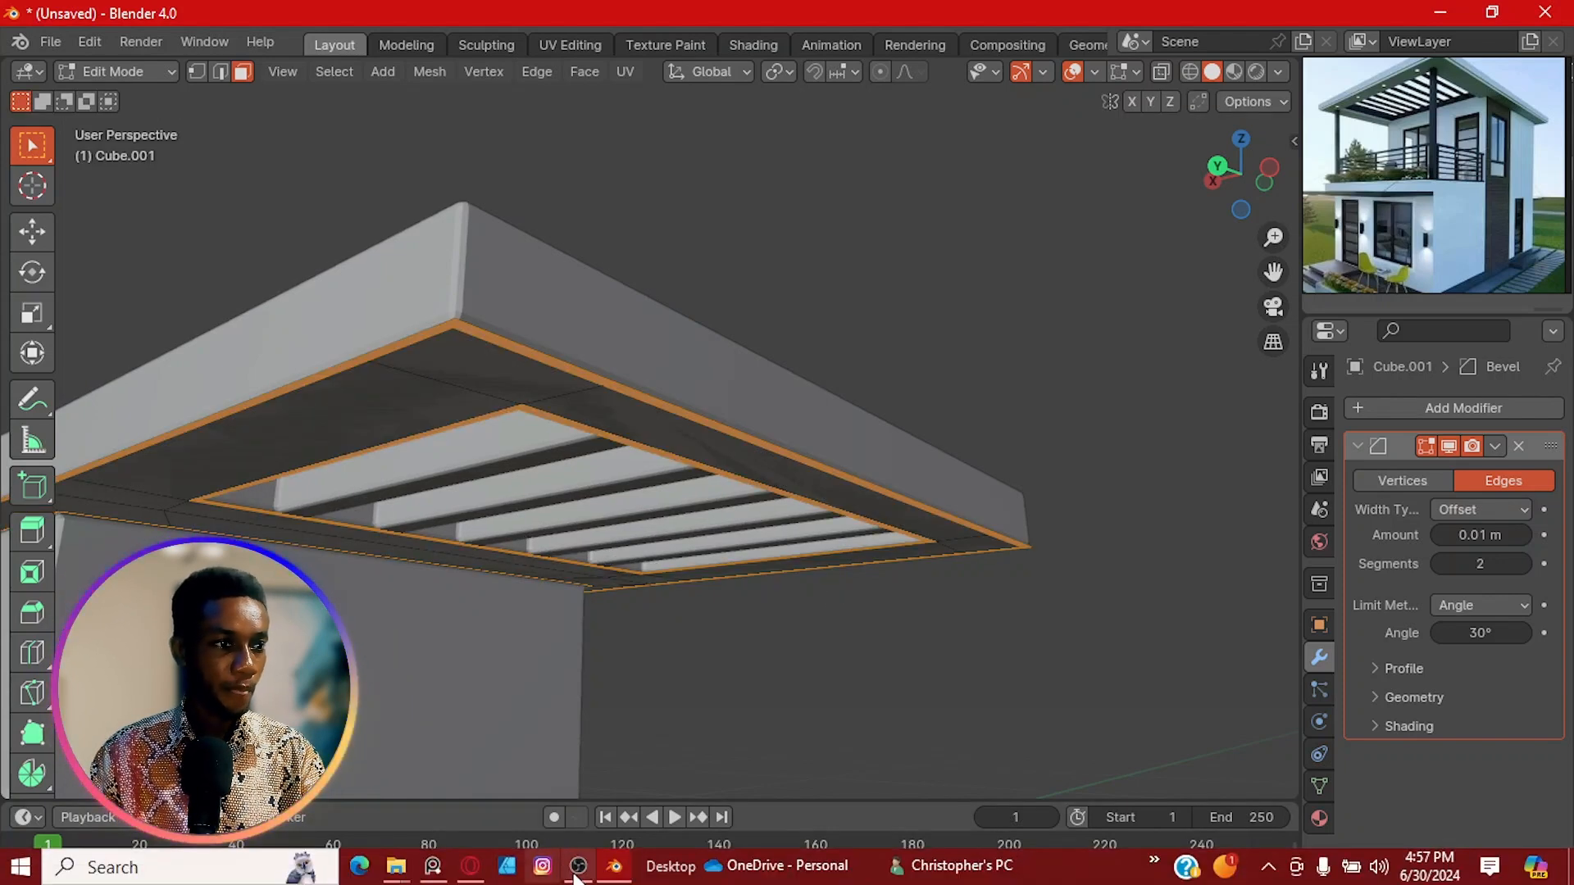
pyautogui.click(578, 867)
pyautogui.click(578, 868)
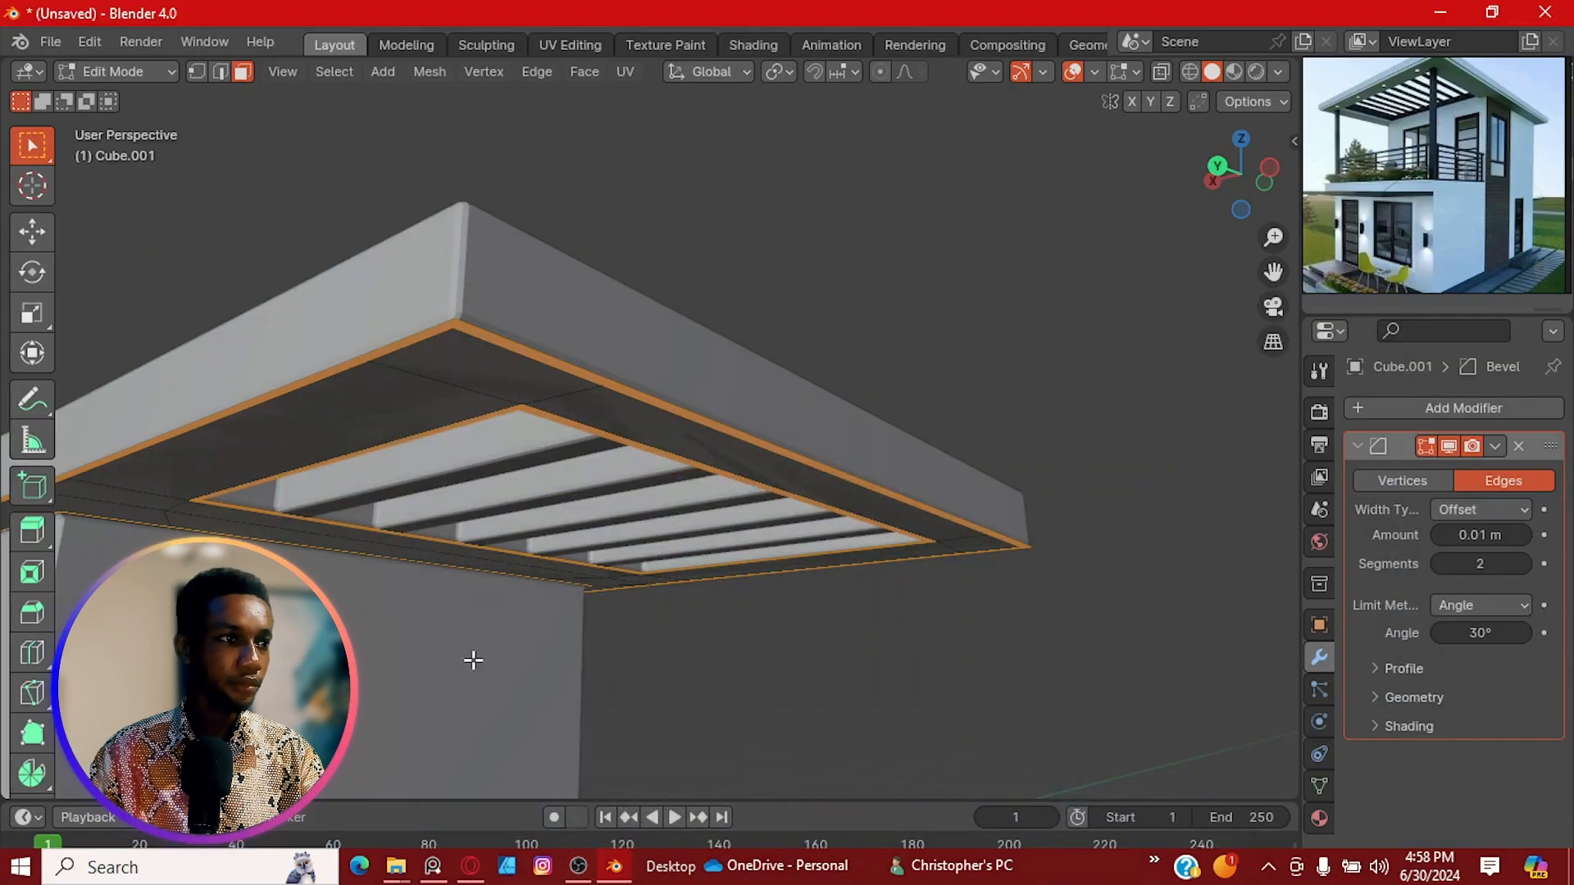
pyautogui.scroll(4, 628, 358)
pyautogui.scroll(-3, 653, 368)
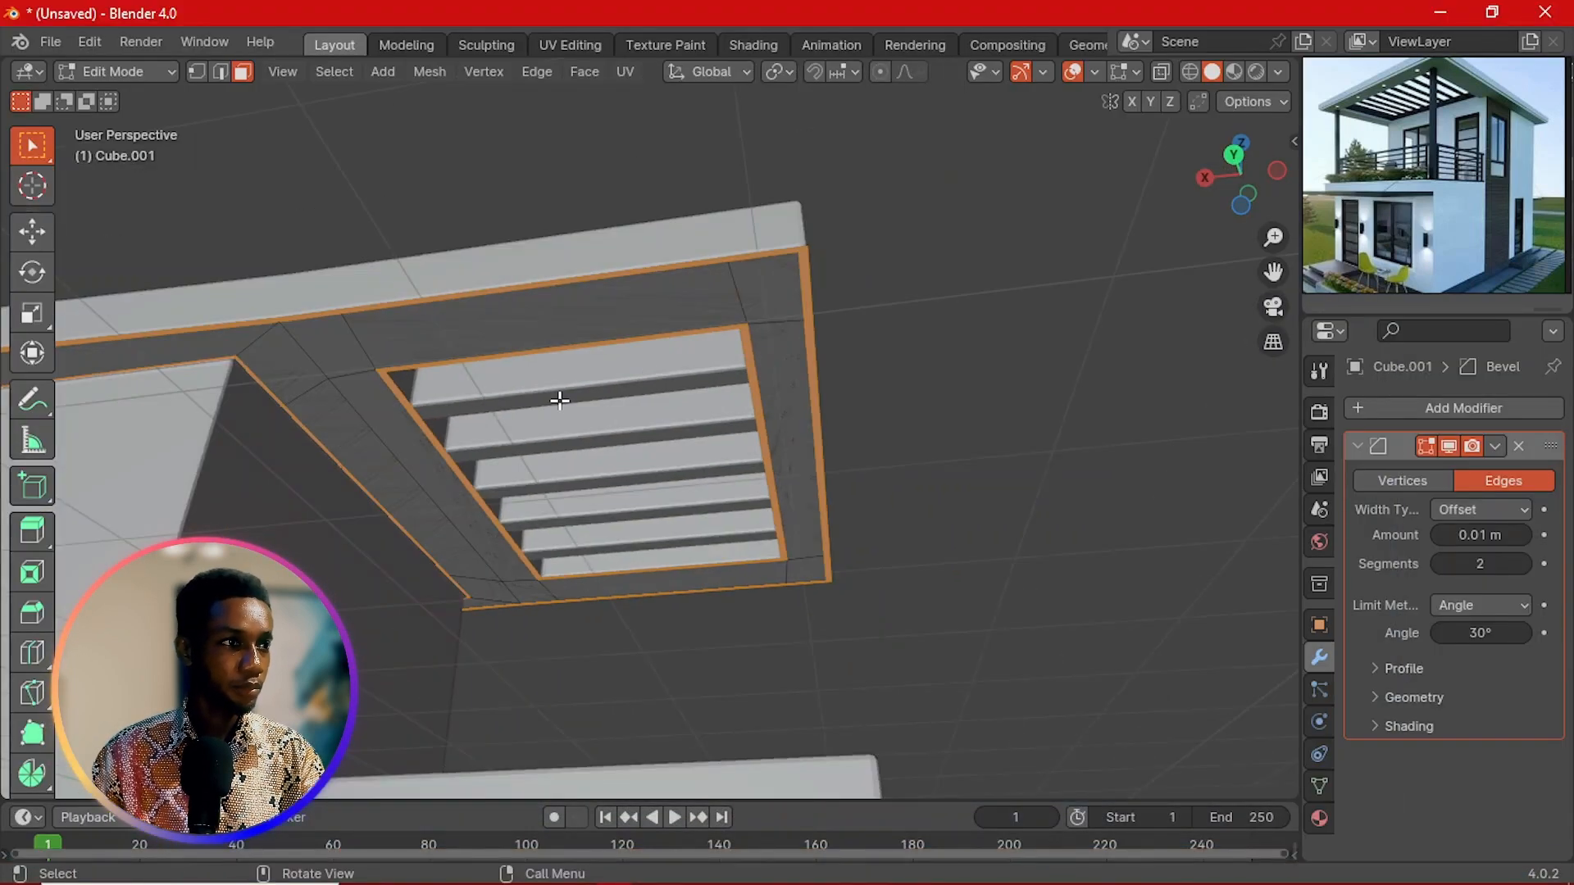
pyautogui.moveTo(561, 400)
pyautogui.mouseDown(button='middle')
pyautogui.moveTo(658, 442)
pyautogui.moveTo(562, 431)
pyautogui.mouseUp(button='middle')
pyautogui.press('x')
pyautogui.click(563, 438)
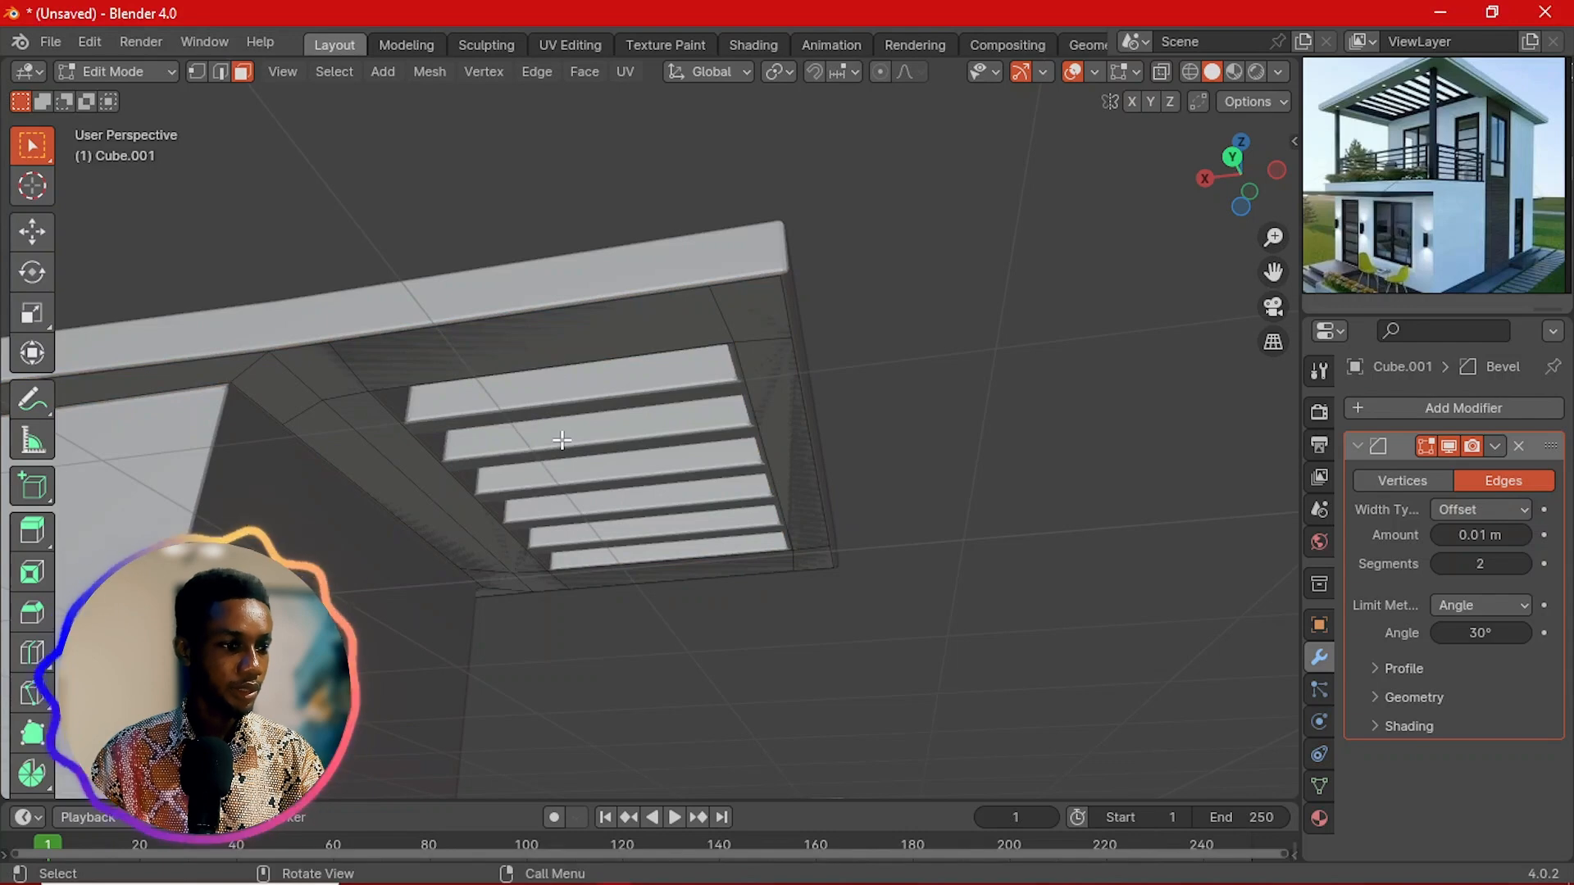
pyautogui.hotkey('ctrl', 'z')
# Step: Extrude the inner faces of the underside frame downward about 0.11 m and return to Object Mode
pyautogui.press('e')
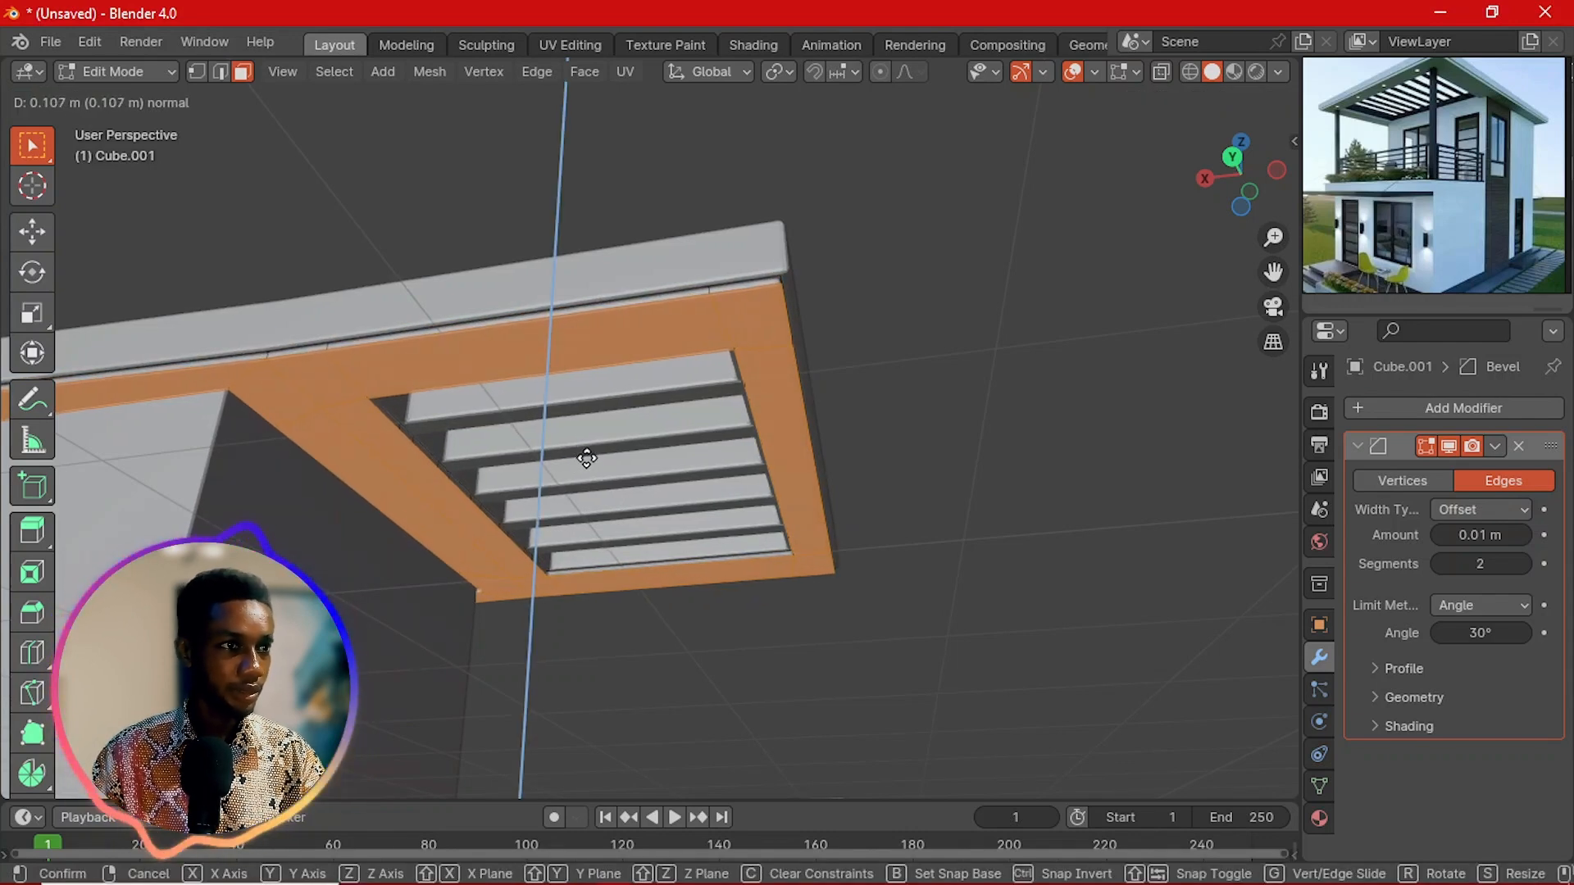
pyautogui.click(587, 459)
pyautogui.moveTo(770, 456); pyautogui.dragTo(715, 496, button='middle')
pyautogui.press('Tab')
pyautogui.scroll(2, 984, 537)
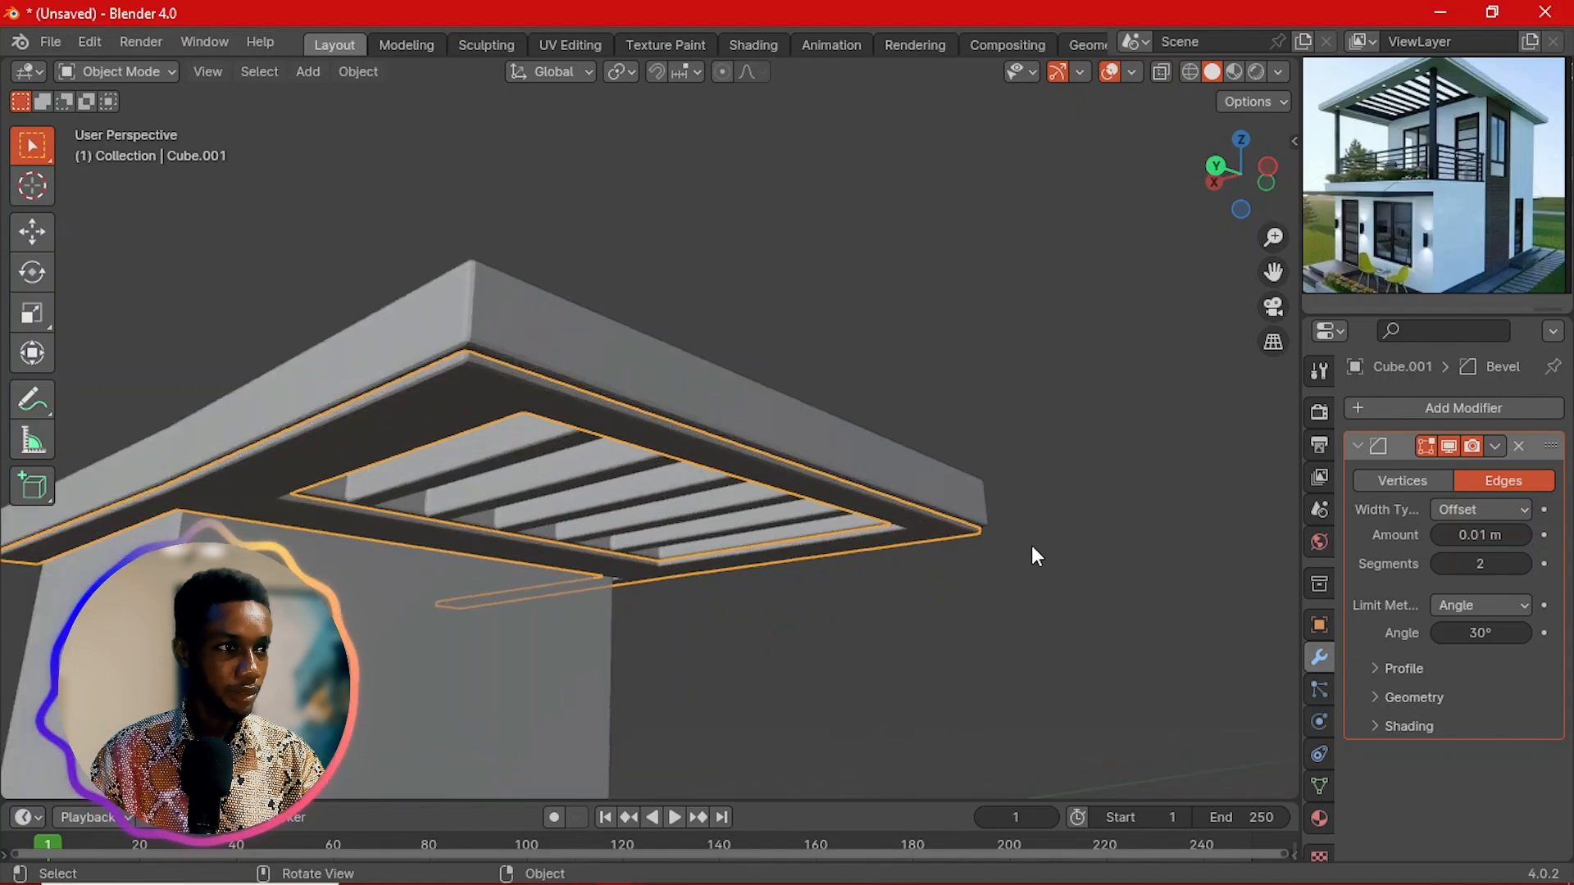
# Step: Move the separate underside trim frame slightly upward along the Z axis, closer to the roof slab
pyautogui.scroll(2, 506, 460)
pyautogui.press('g')
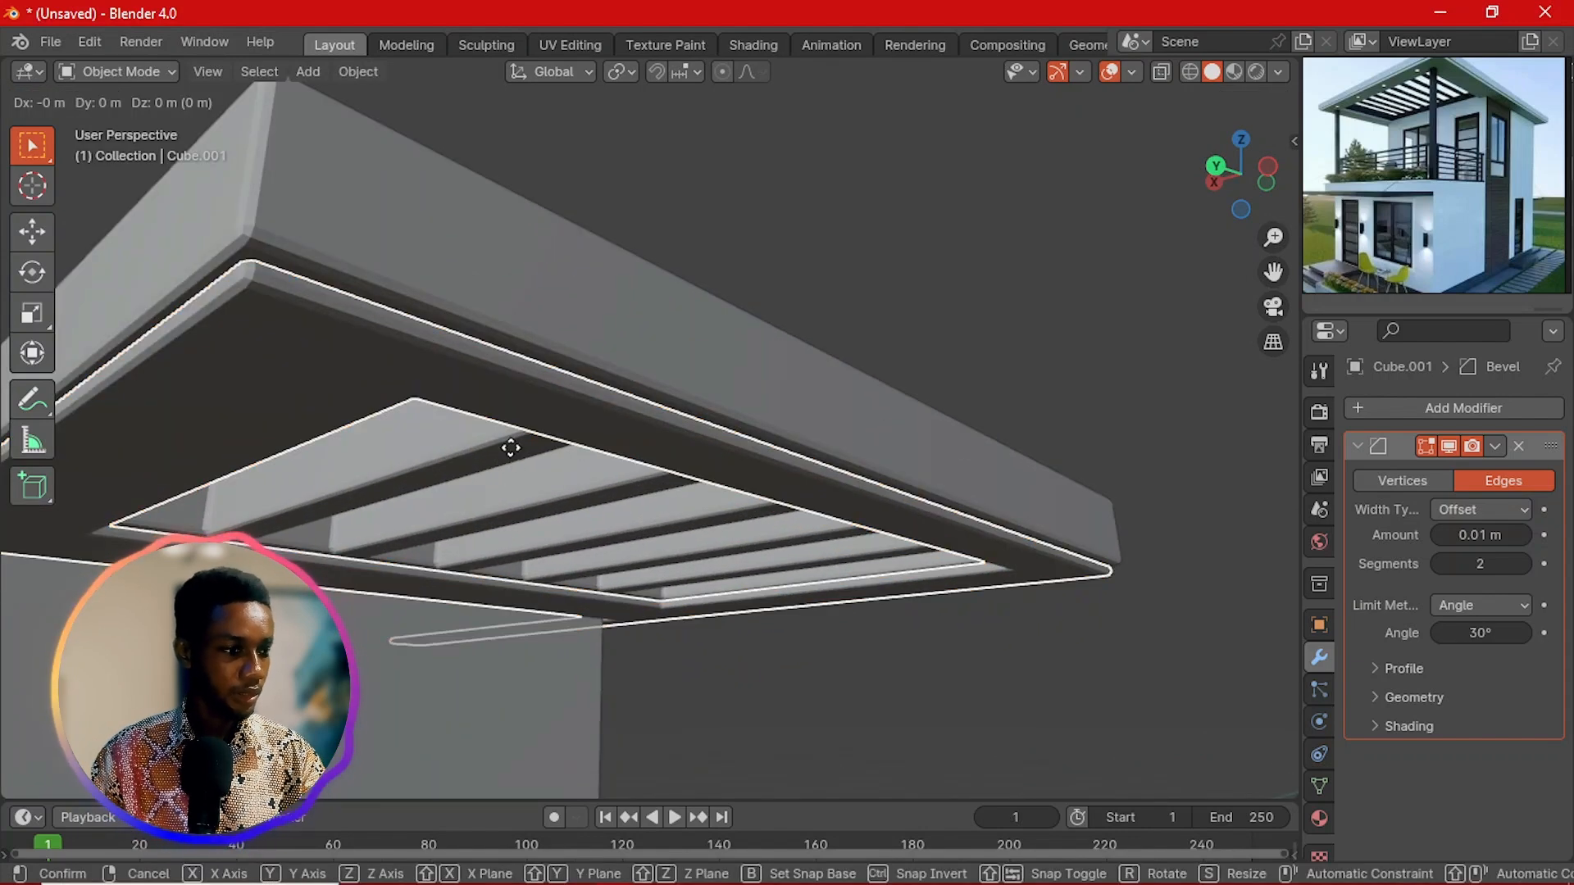
pyautogui.press('z')
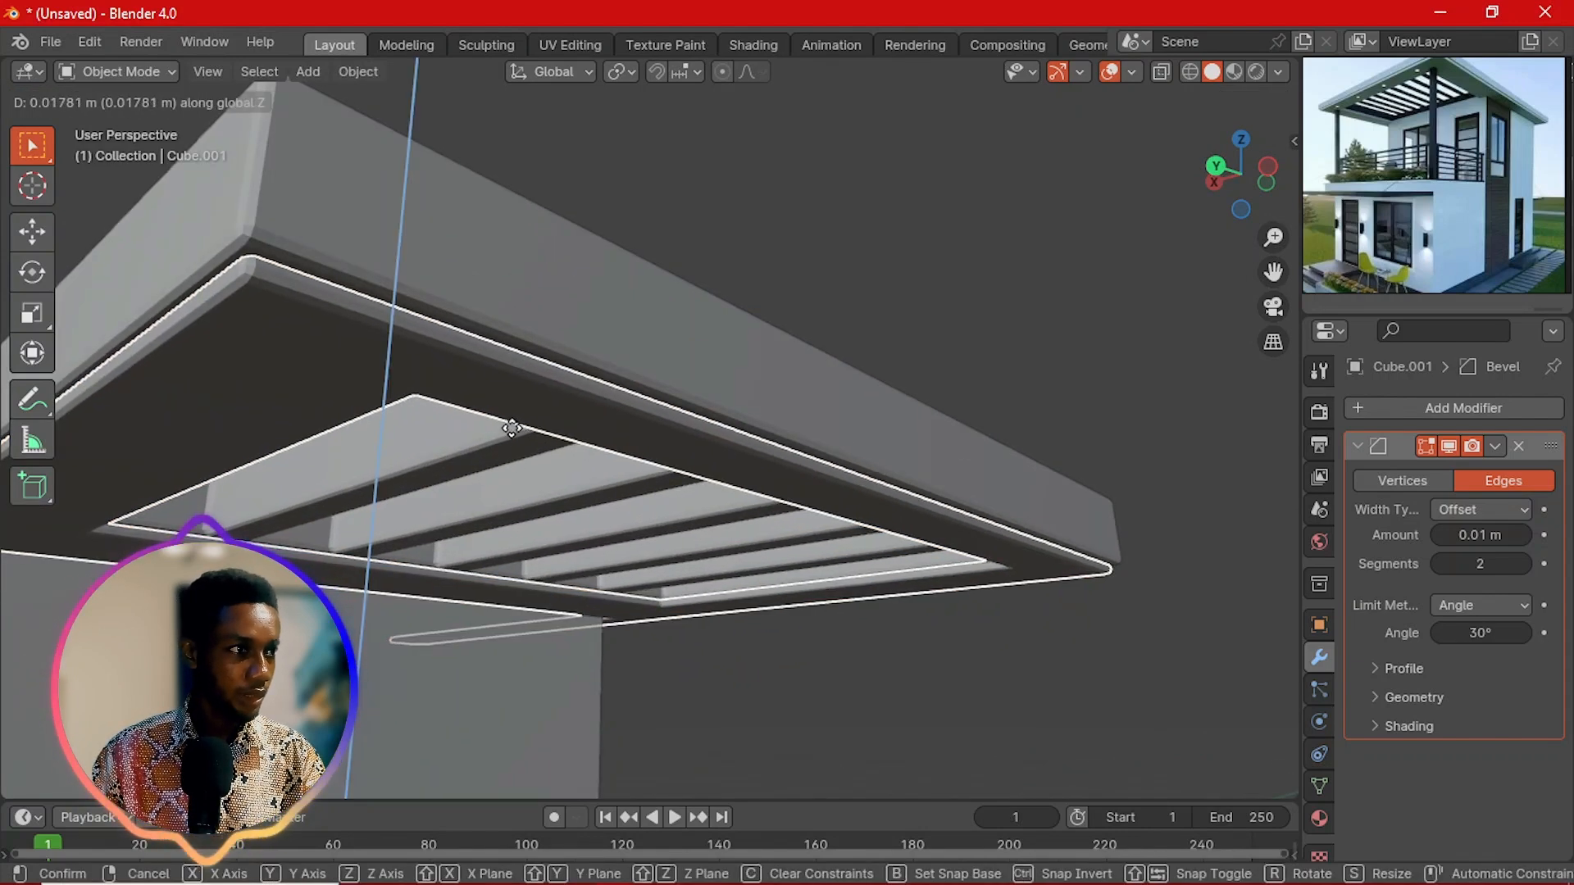
pyautogui.click(527, 404)
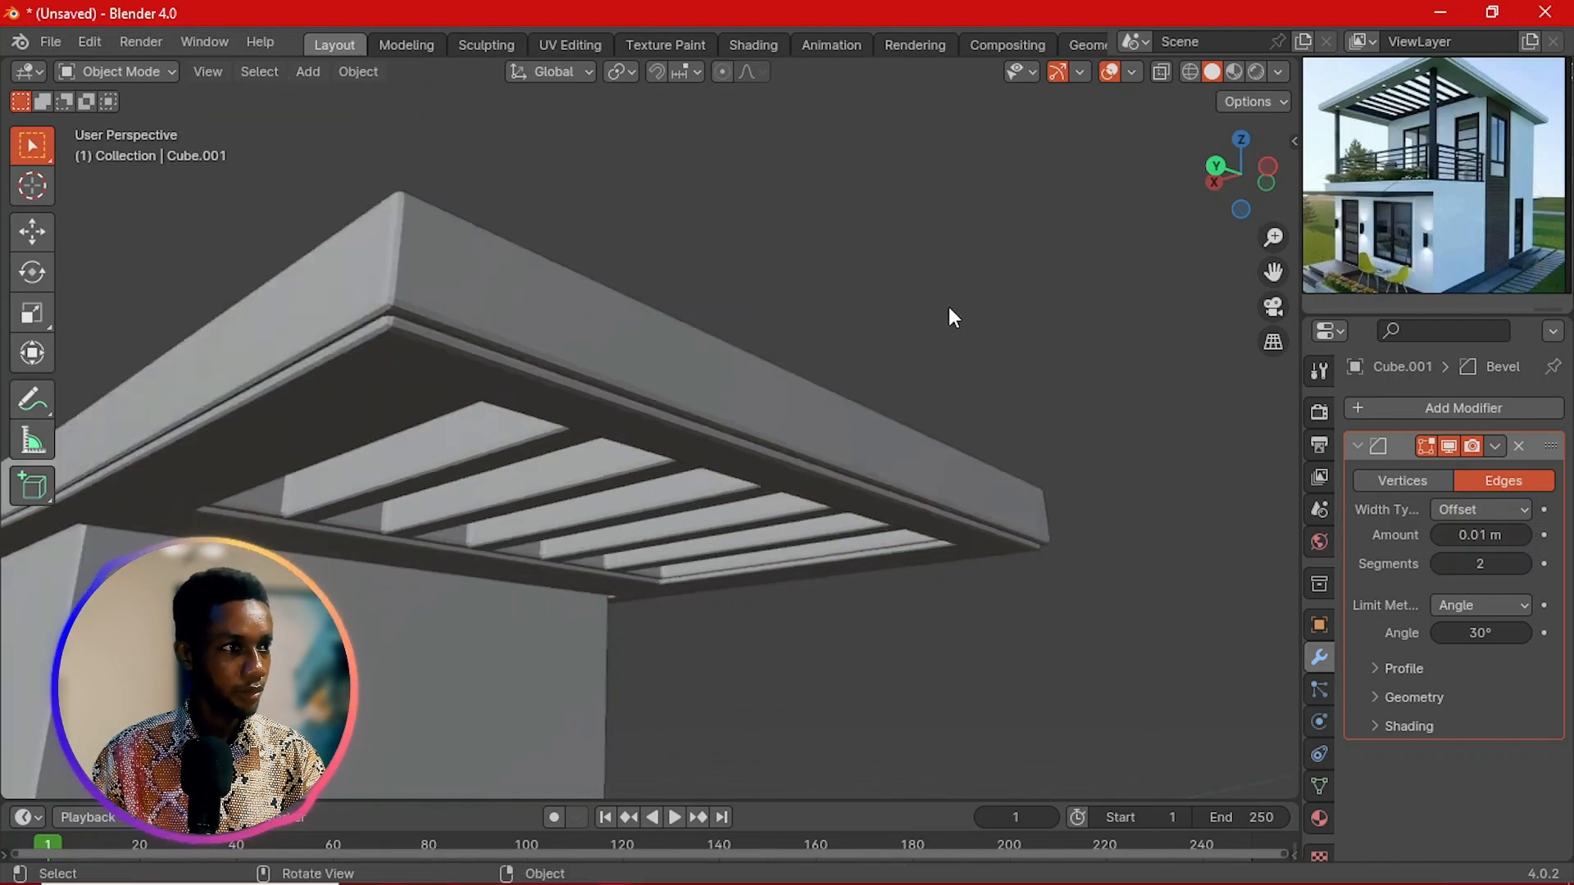
# Step: Select the main house body and open it in Edit Mode
pyautogui.moveTo(951, 315); pyautogui.dragTo(781, 439, button='middle')
pyautogui.moveTo(653, 512); pyautogui.dragTo(660, 513, button='middle')
pyautogui.scroll(5, 798, 539)
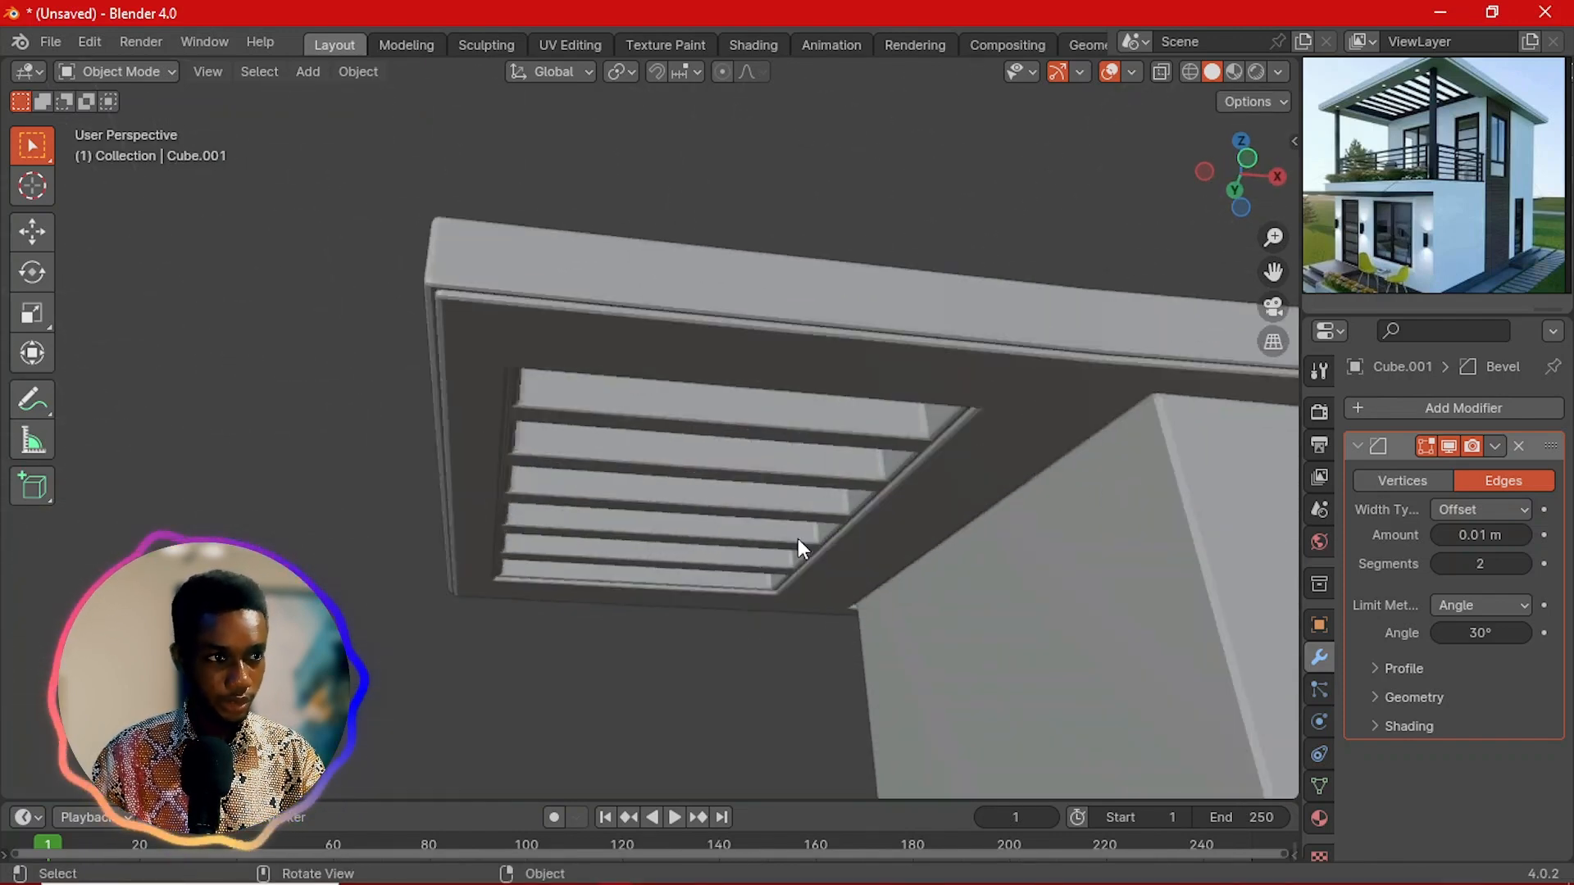
pyautogui.scroll(-5, 710, 553)
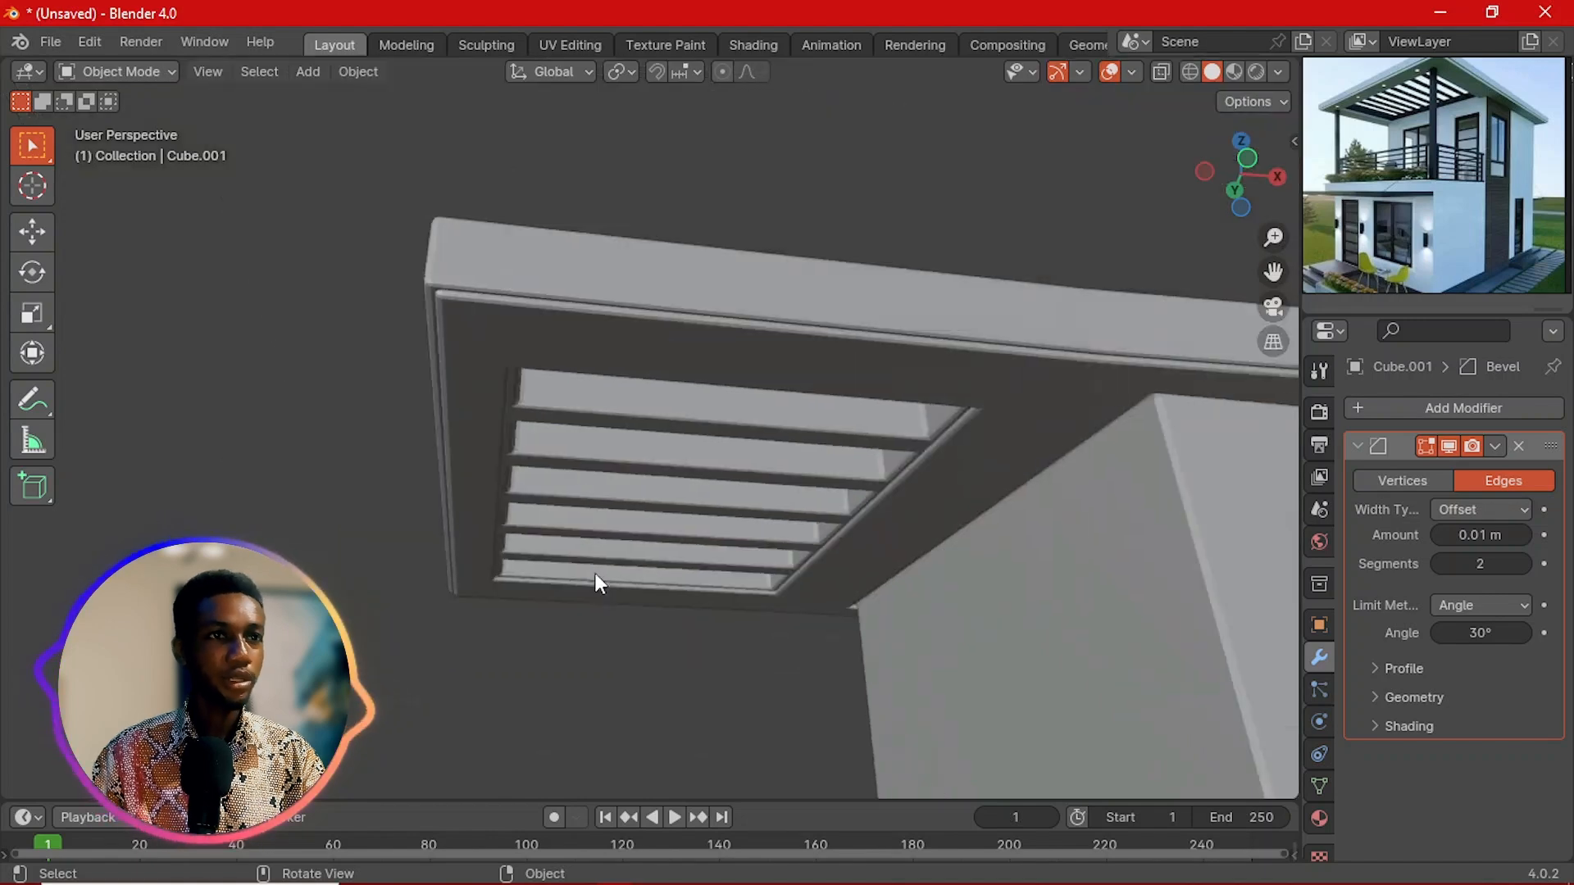
pyautogui.moveTo(595, 573); pyautogui.dragTo(707, 652, button='middle')
pyautogui.click(682, 573)
pyautogui.press('Tab')
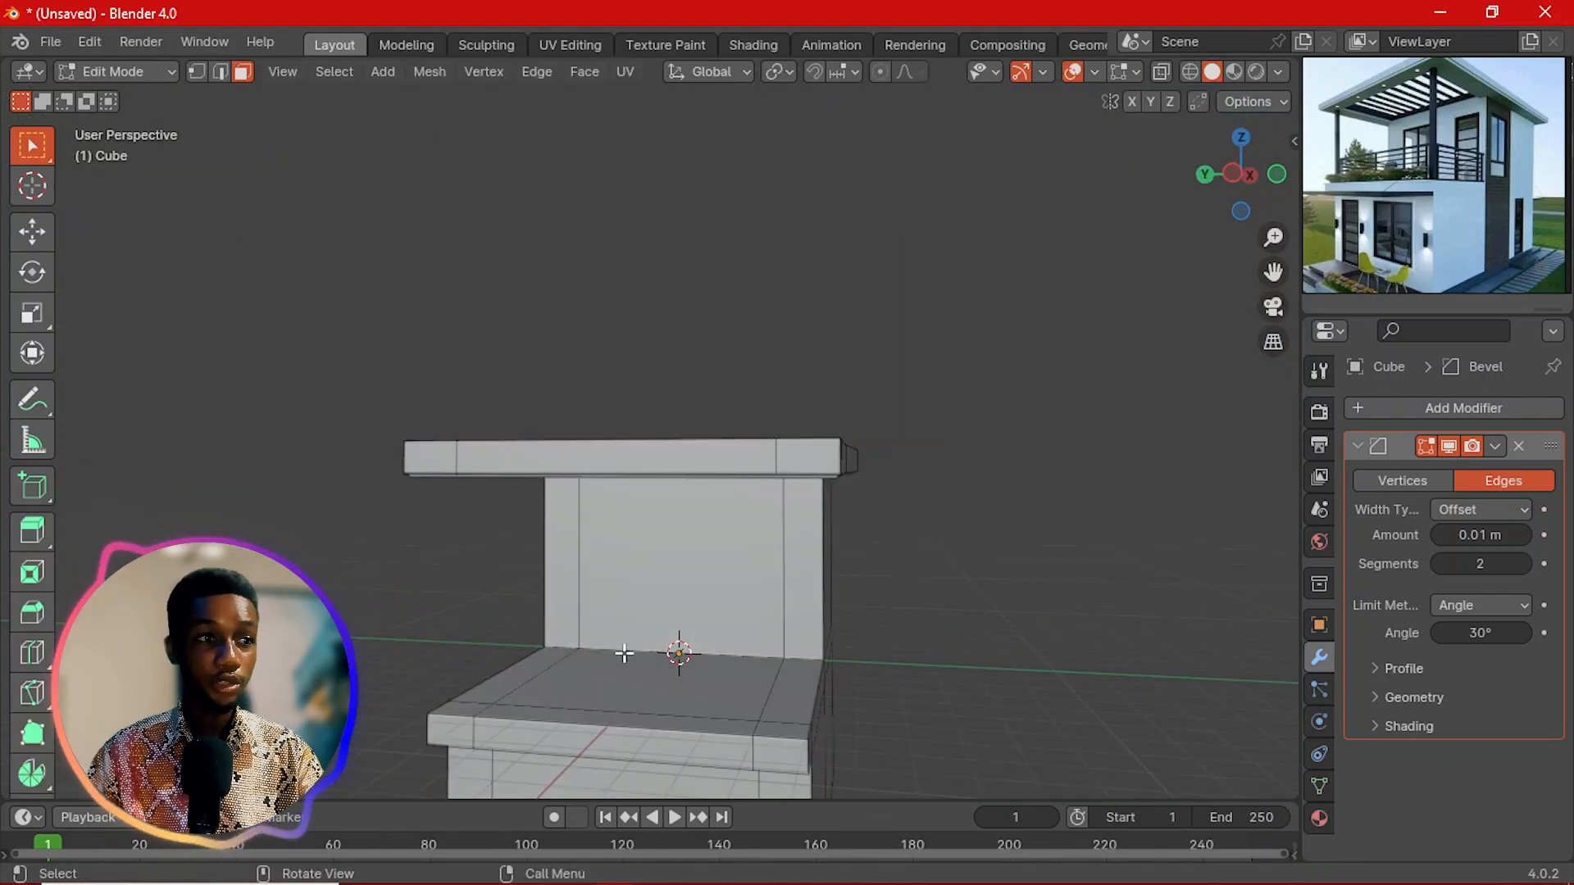
# Step: Slide the vertical edge near the front corner of the upper-floor balcony wall closer to that corner
pyautogui.press('`')
pyautogui.click(657, 604)
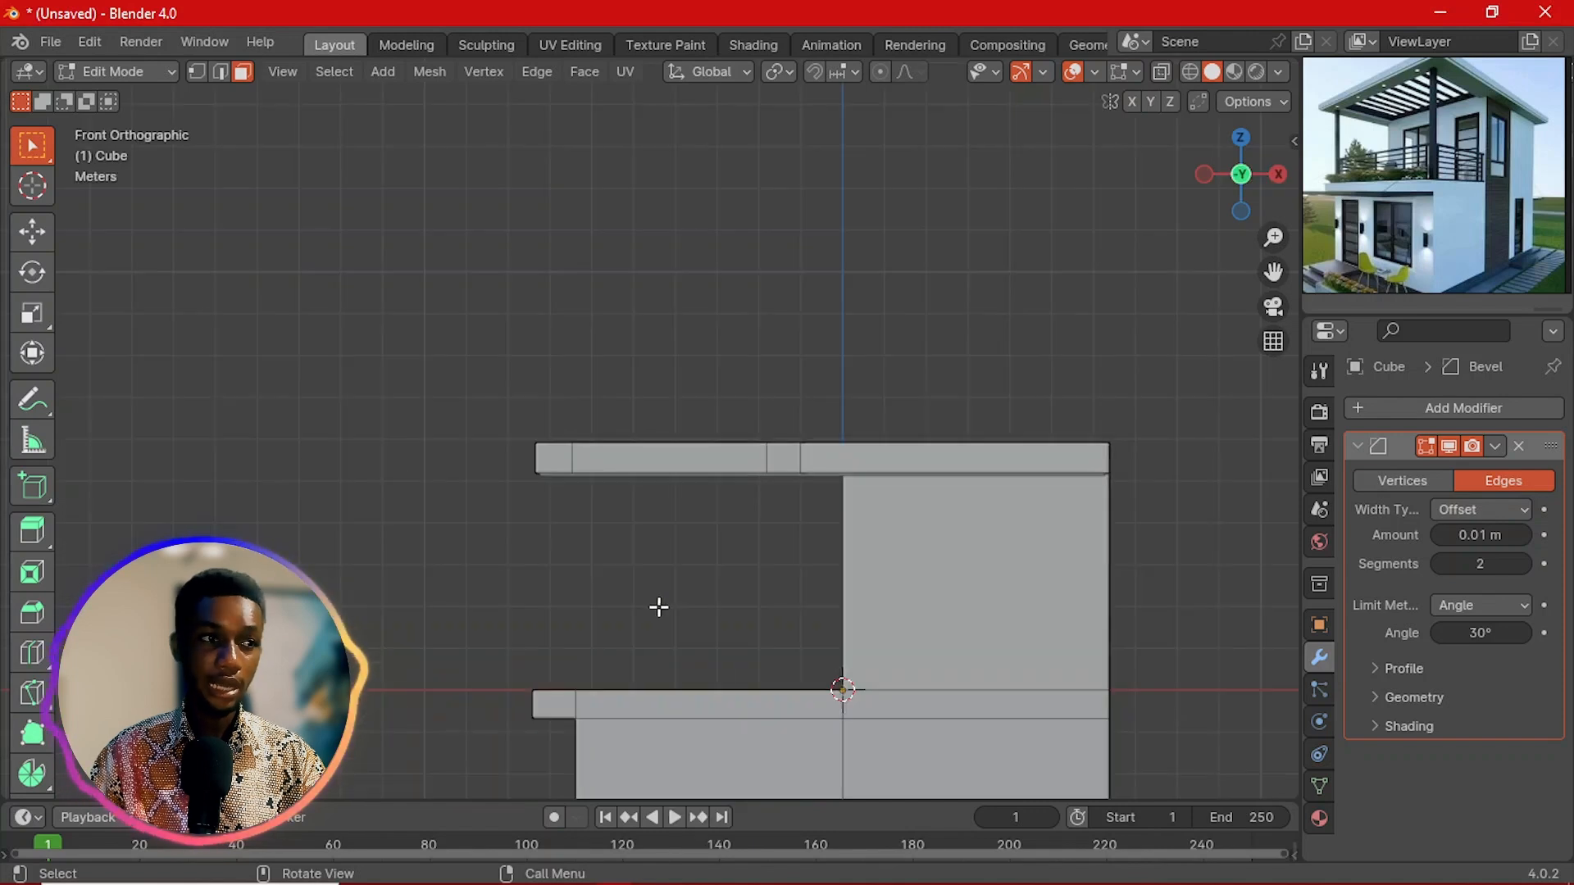
pyautogui.press('`')
pyautogui.click(554, 608)
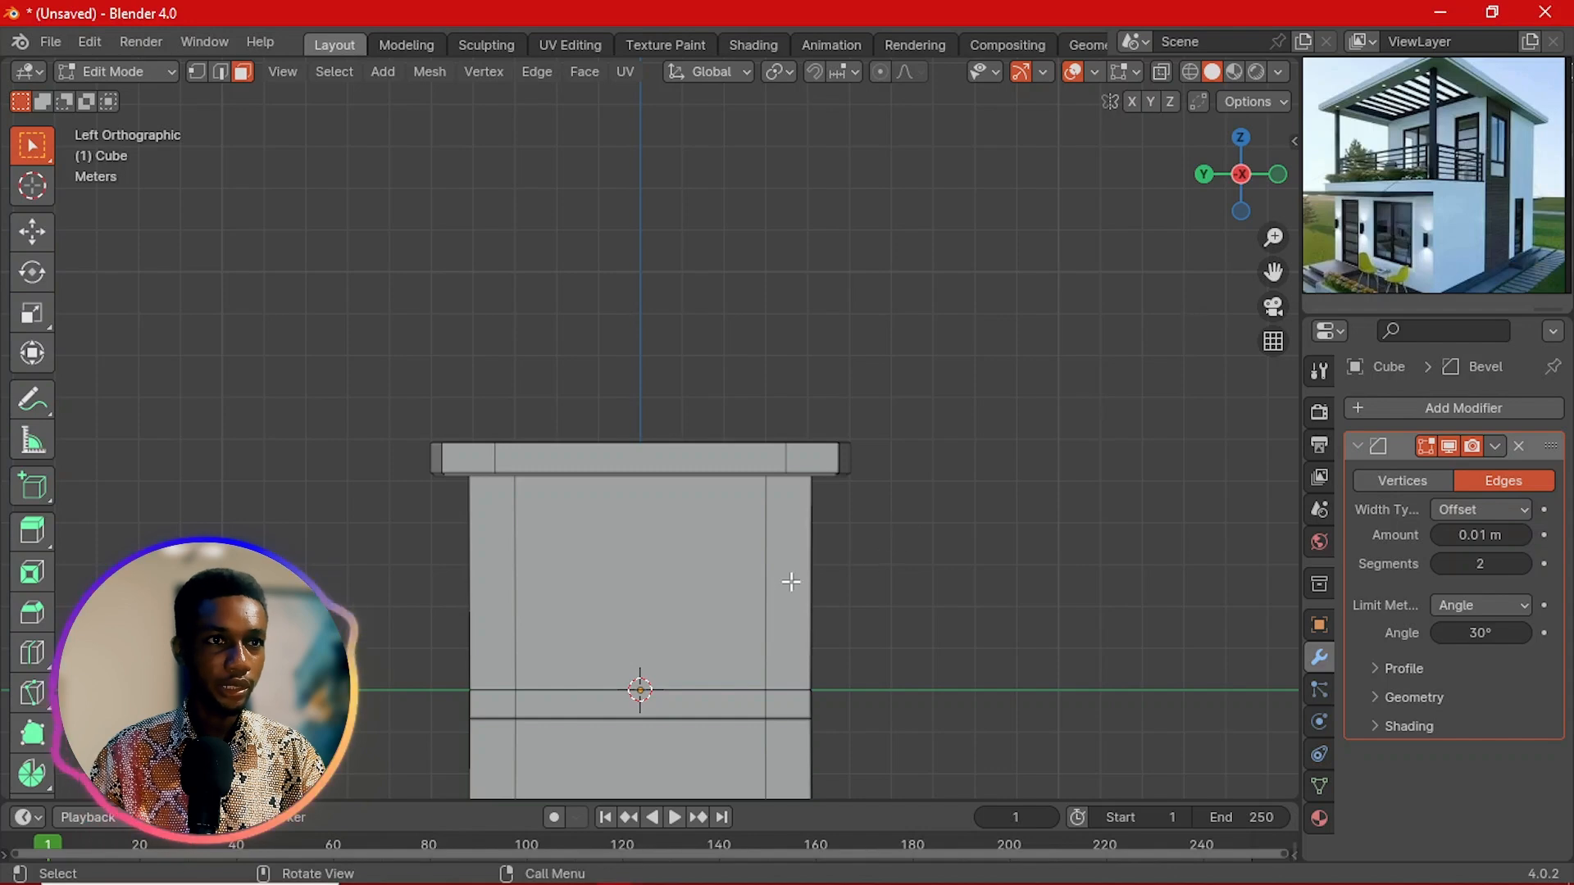
pyautogui.press('2')
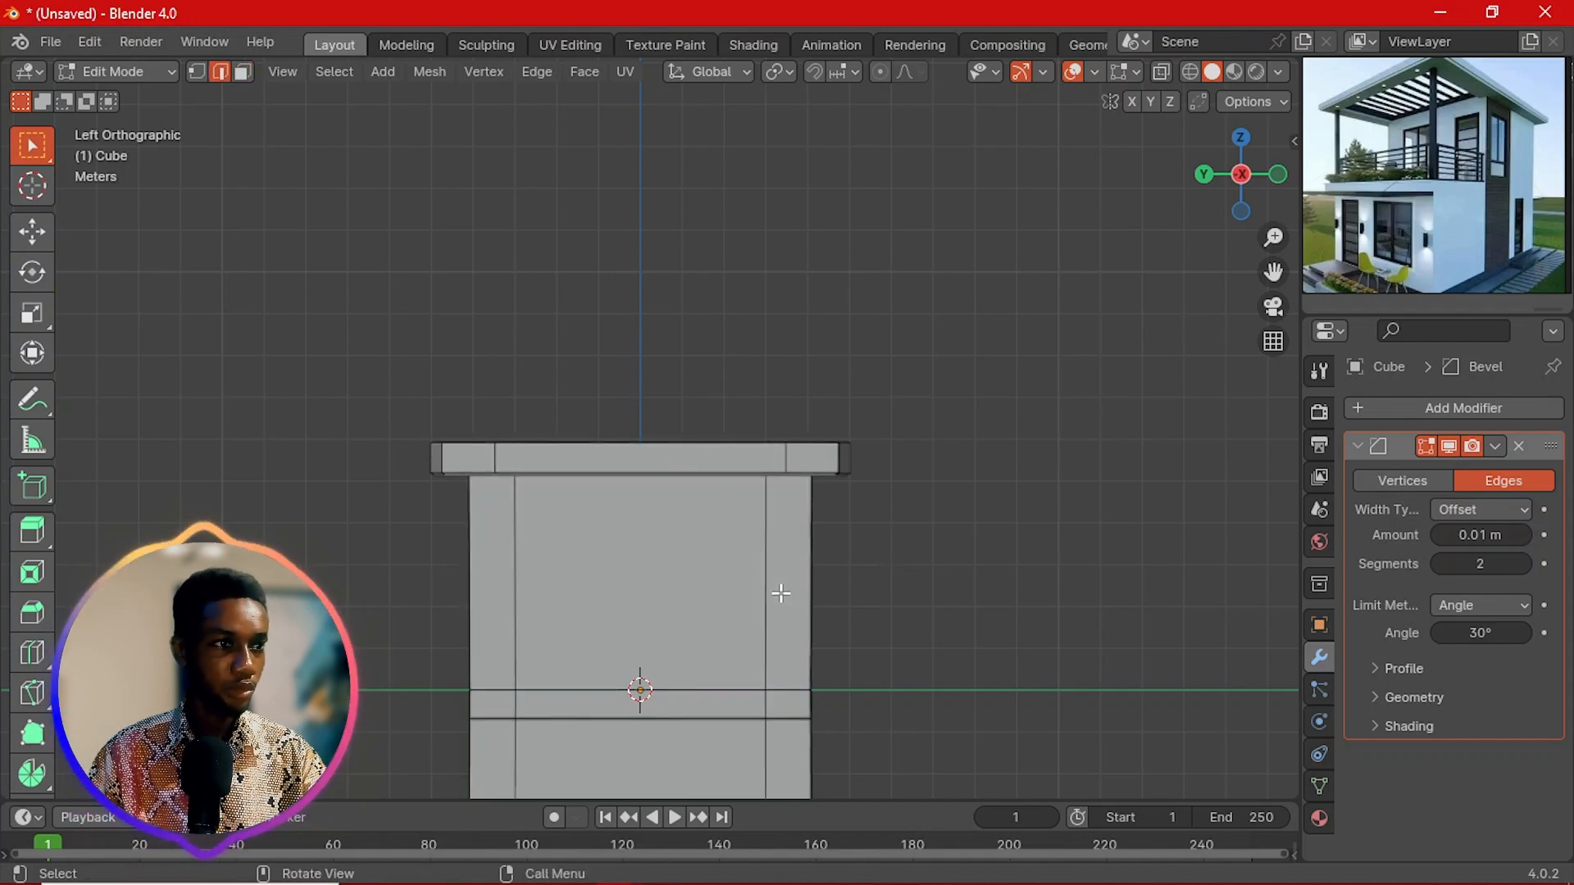
pyautogui.click(771, 596)
pyautogui.moveTo(773, 607); pyautogui.dragTo(815, 503, button='middle')
pyautogui.scroll(5, 801, 565)
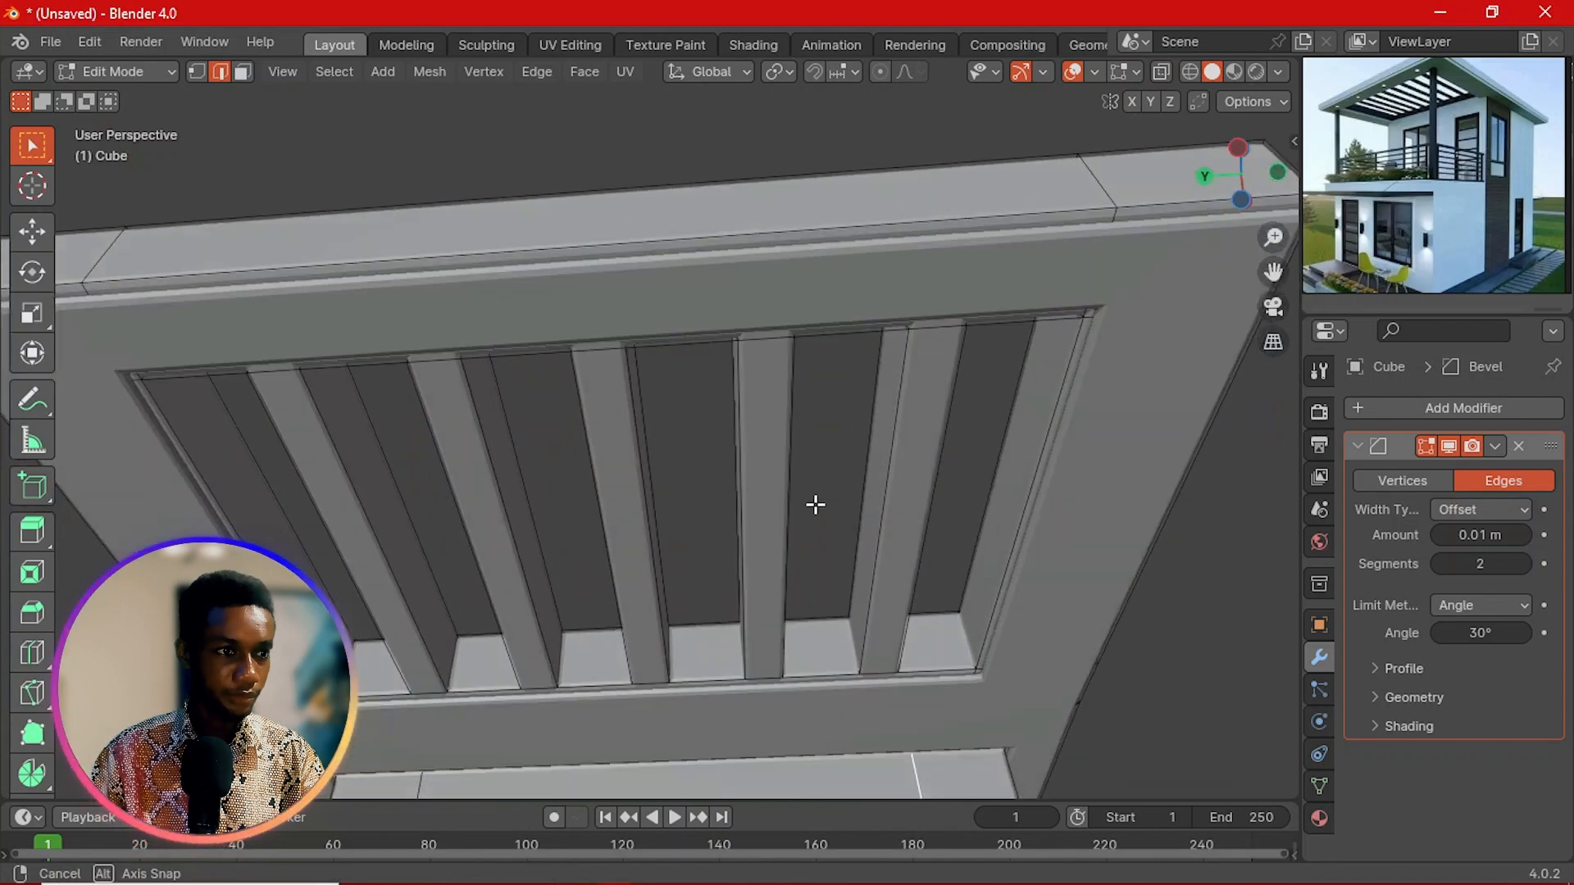
pyautogui.press('`')
pyautogui.click(716, 531)
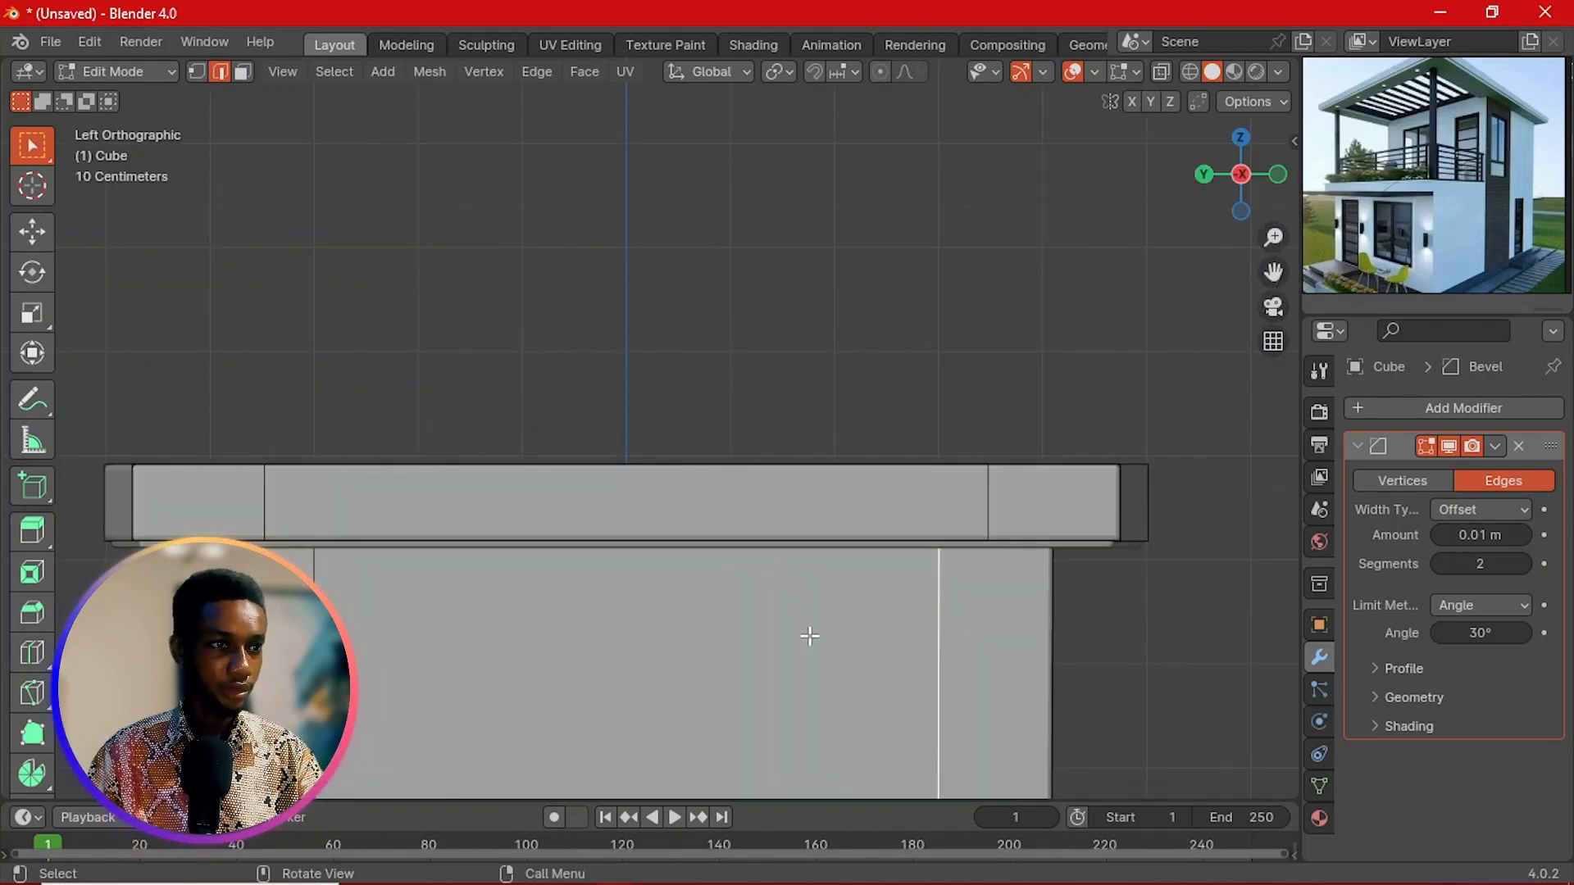
pyautogui.scroll(-3, 872, 639)
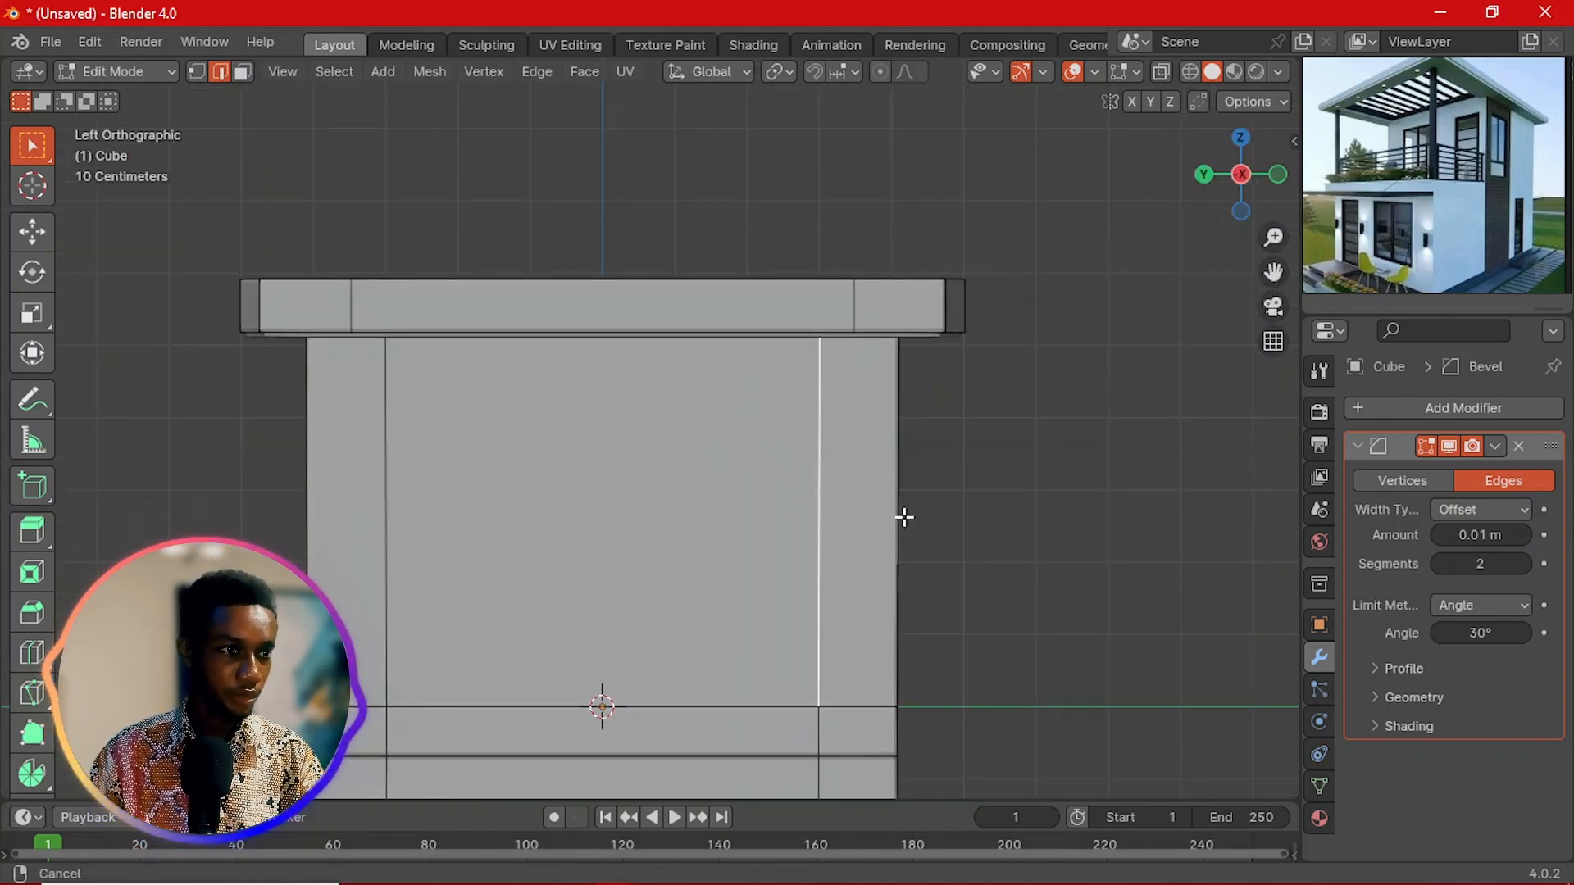
pyautogui.press('g')
pyautogui.press('g')
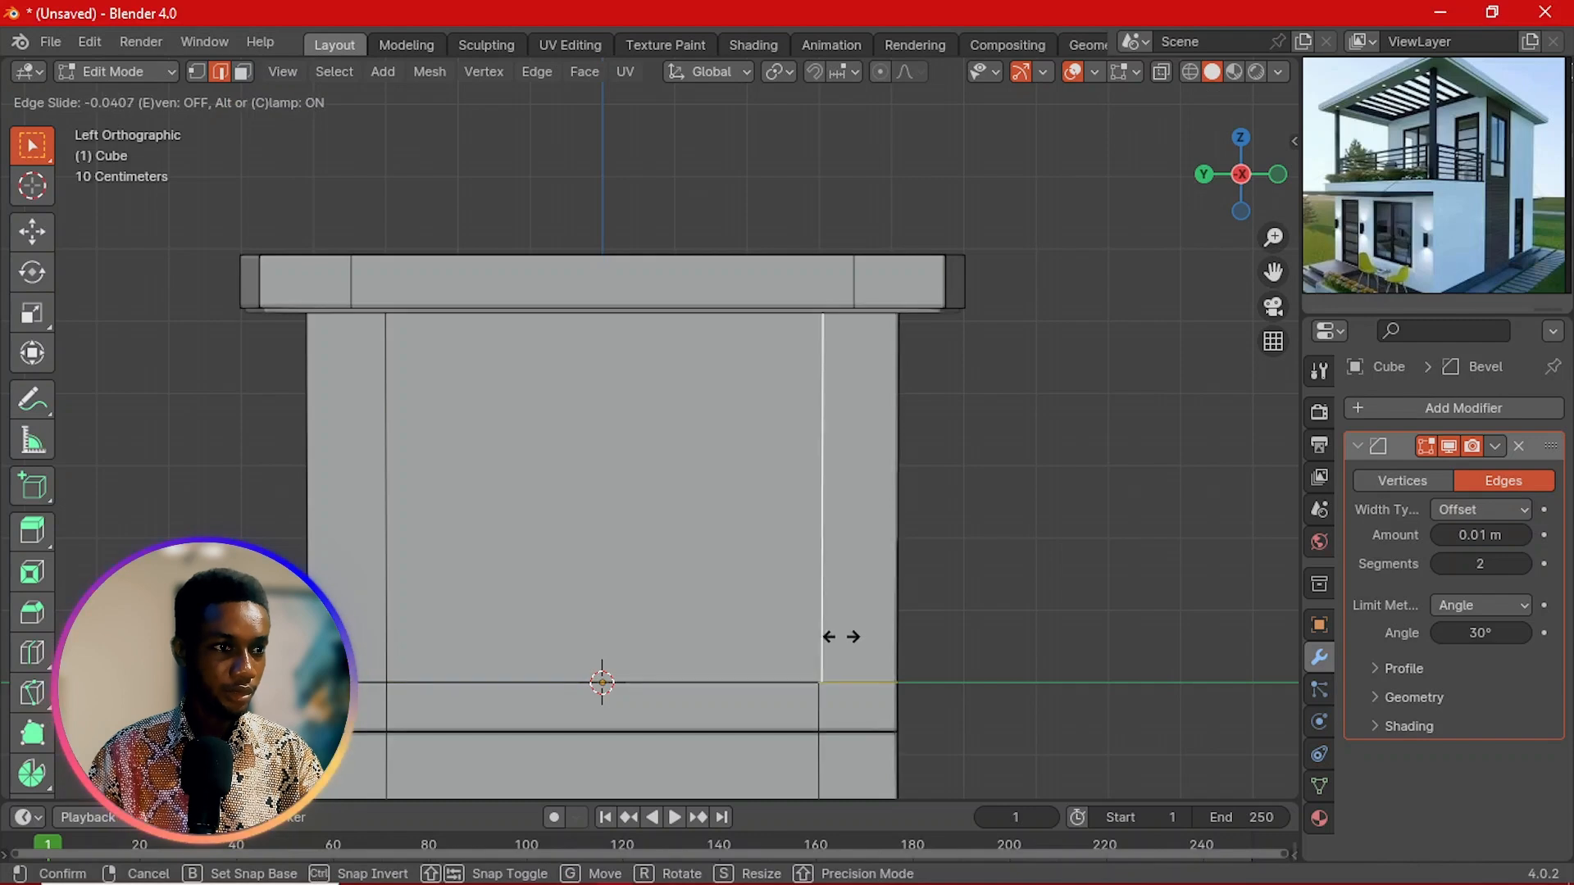
pyautogui.click(914, 640)
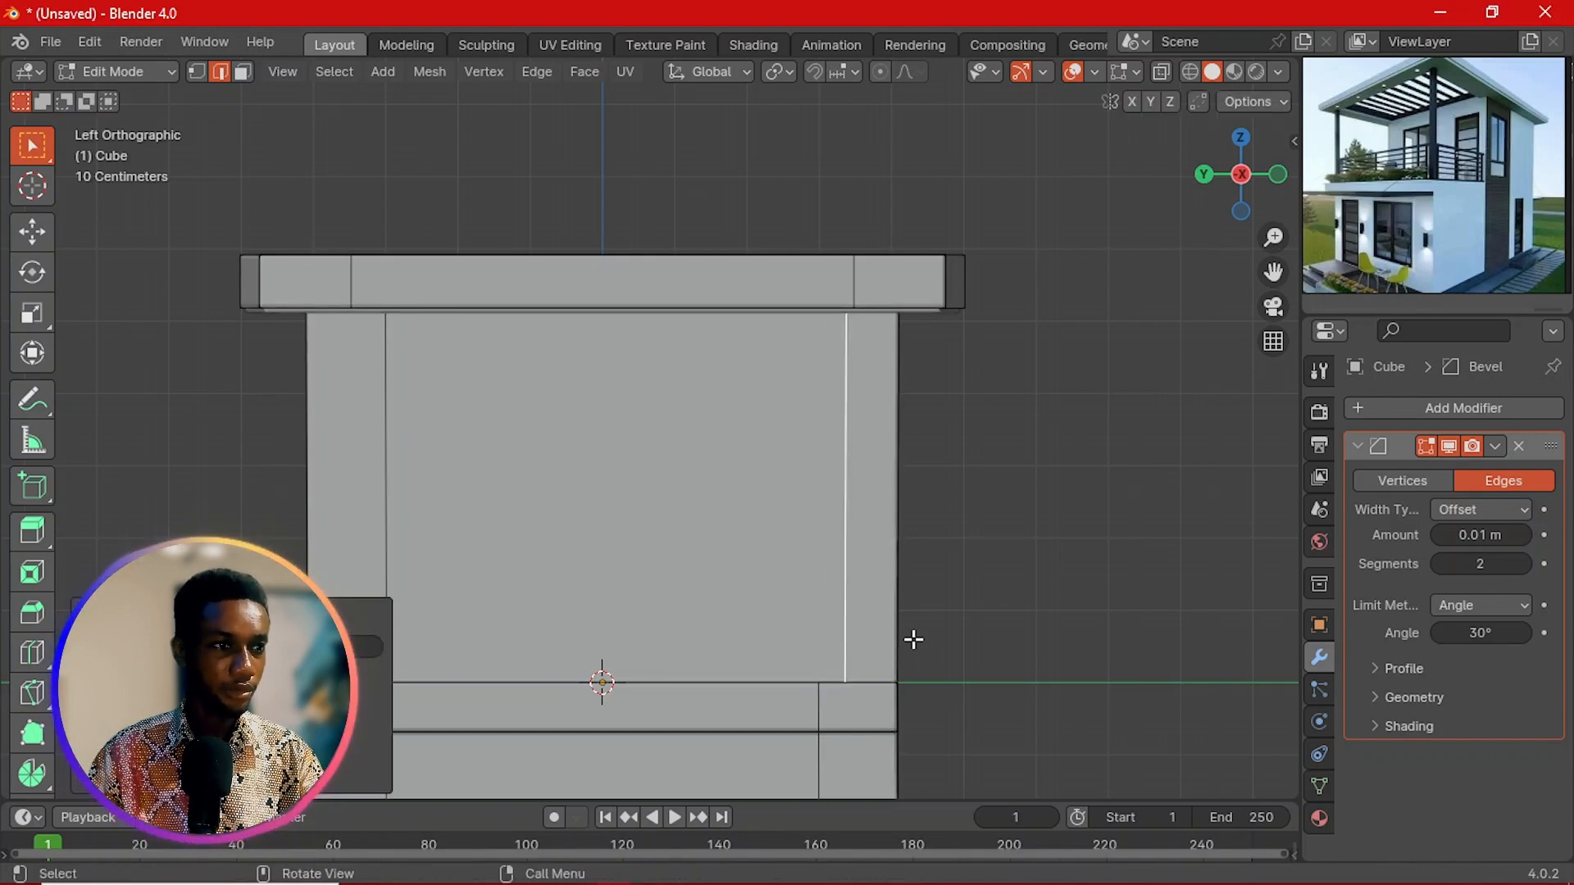
pyautogui.scroll(-1, 945, 615)
pyautogui.moveTo(945, 615); pyautogui.dragTo(691, 665, button='middle')
pyautogui.press('Tab')
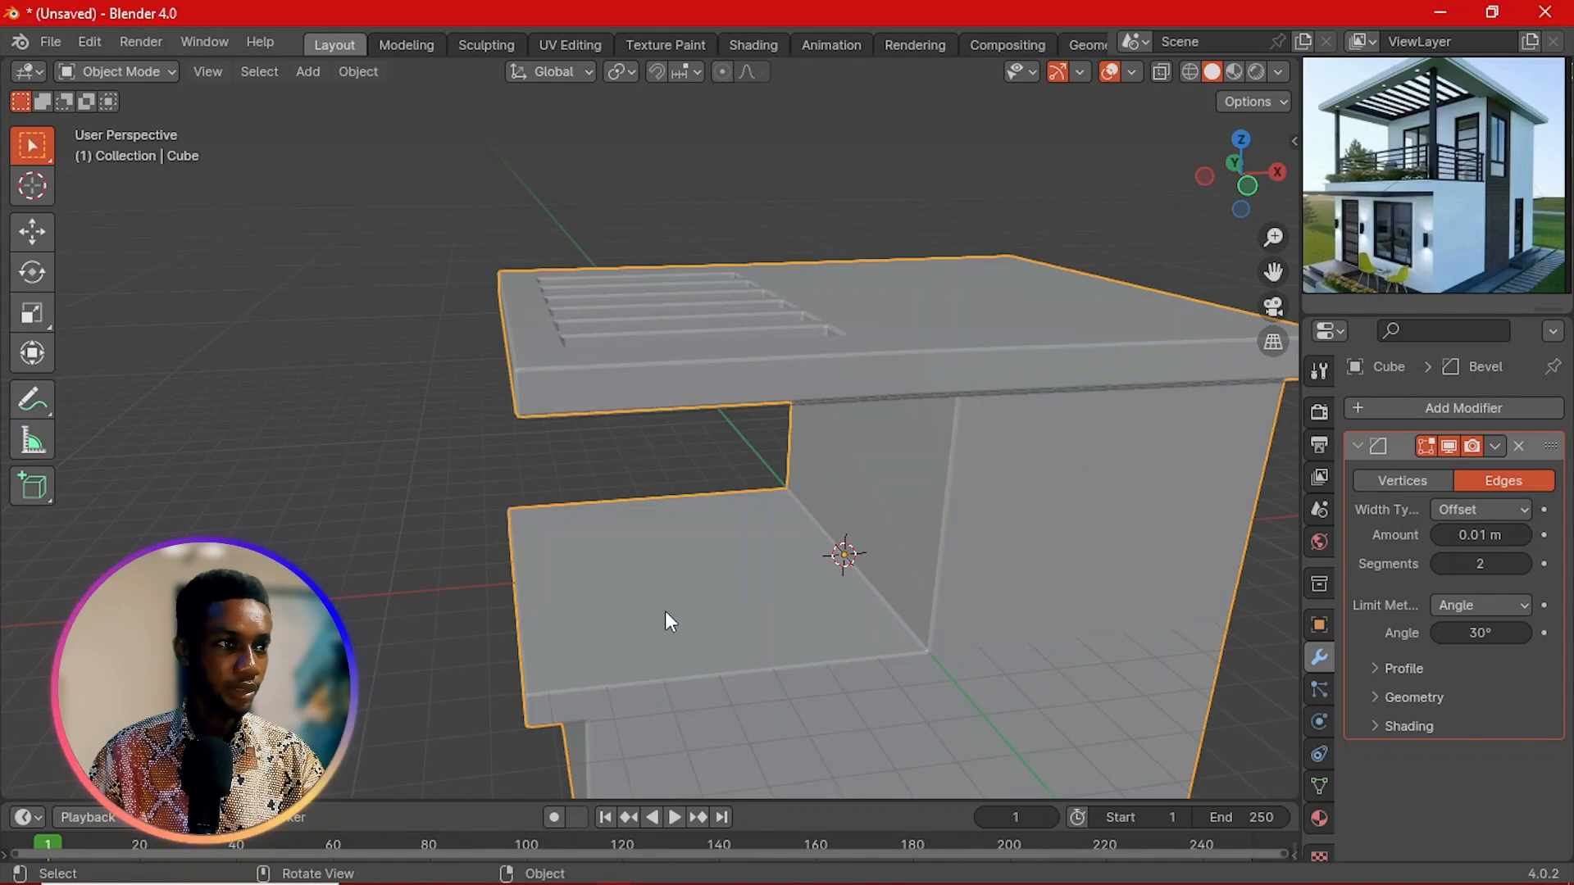
pyautogui.press('Tab')
pyautogui.press('`')
pyautogui.click(586, 606)
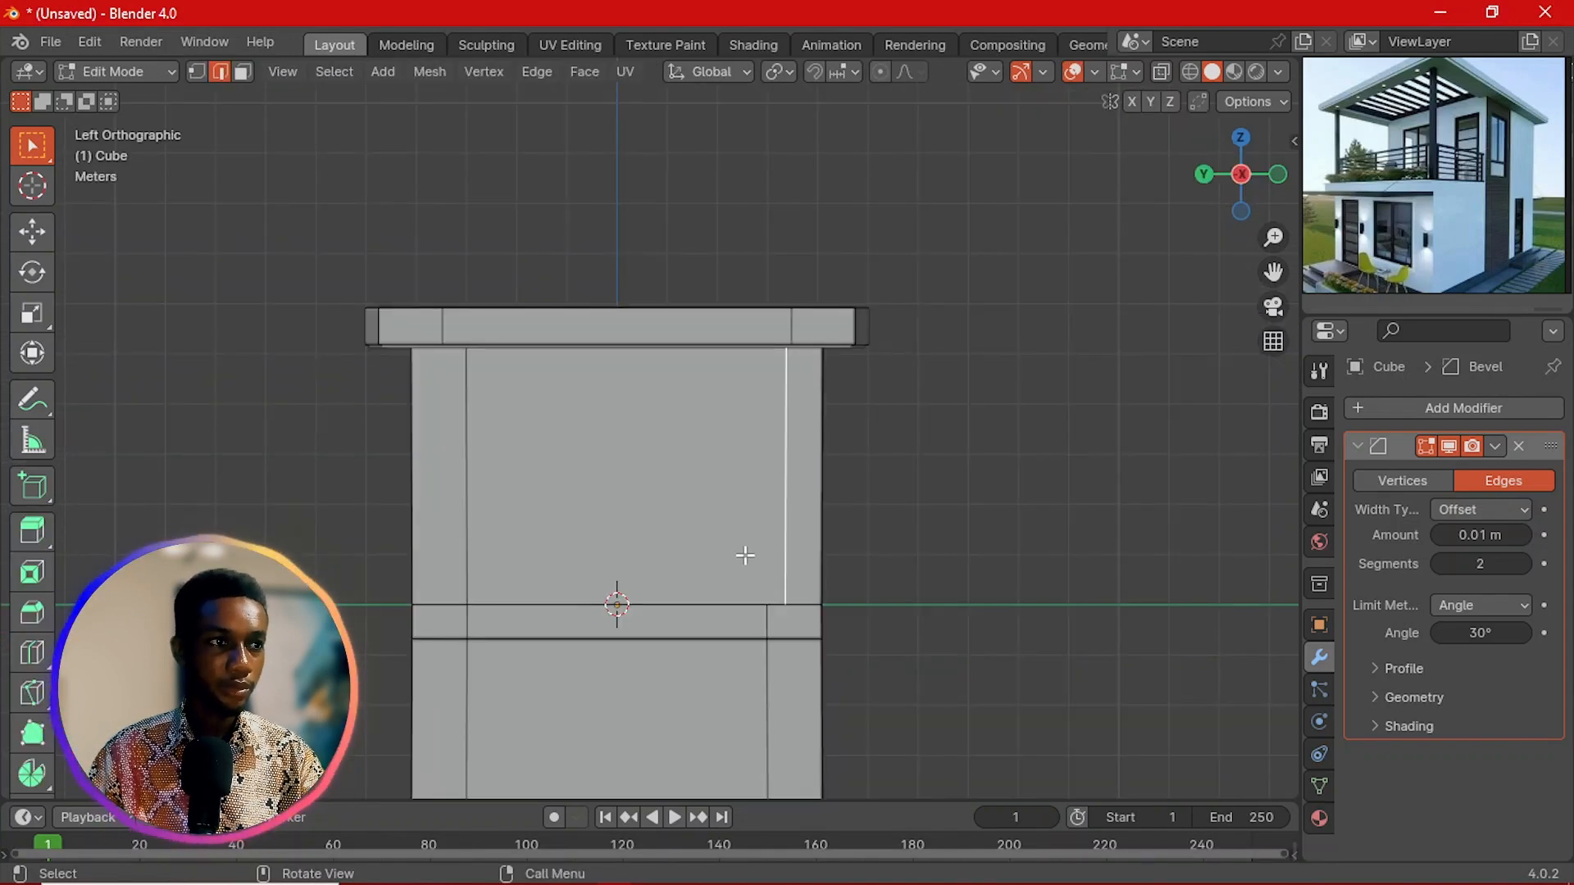
pyautogui.scroll(1, 745, 555)
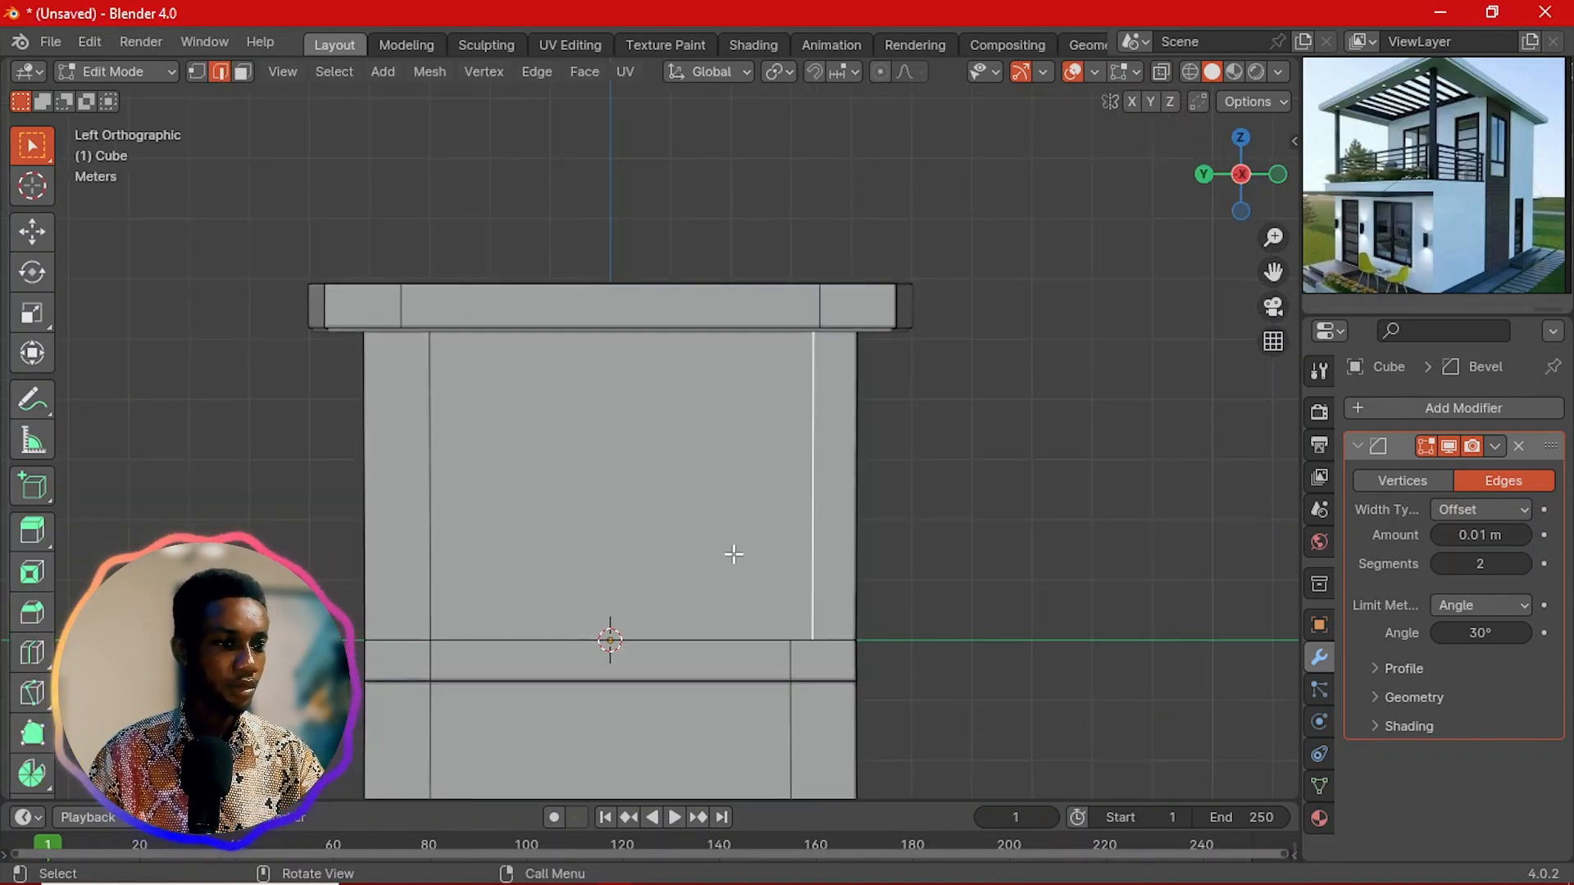
pyautogui.press('k')
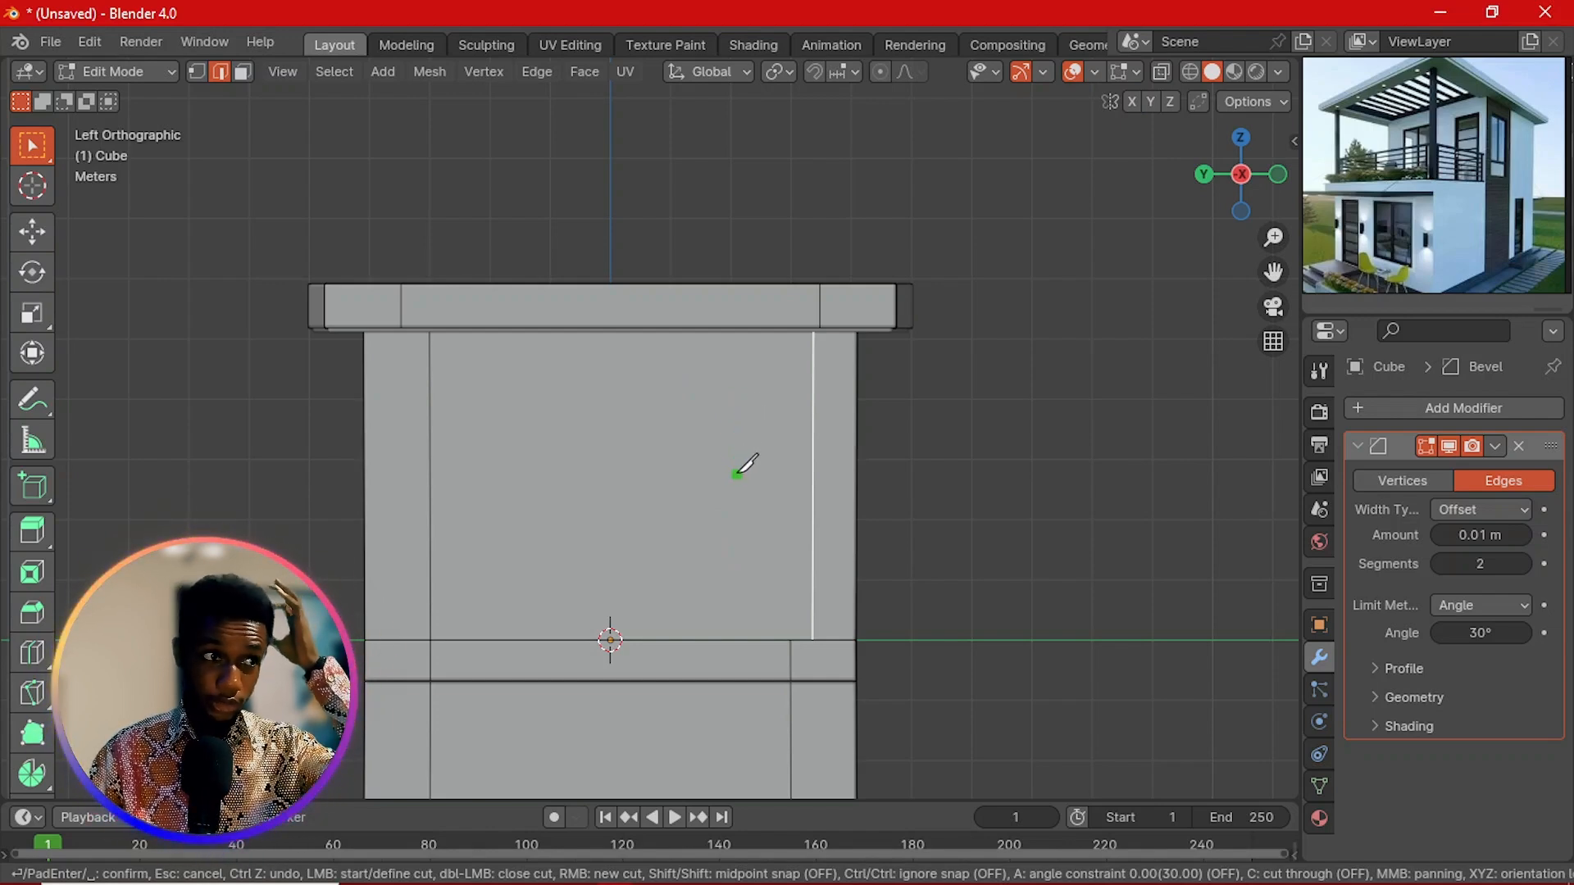
pyautogui.moveTo(737, 472); pyautogui.dragTo(761, 391, button='middle')
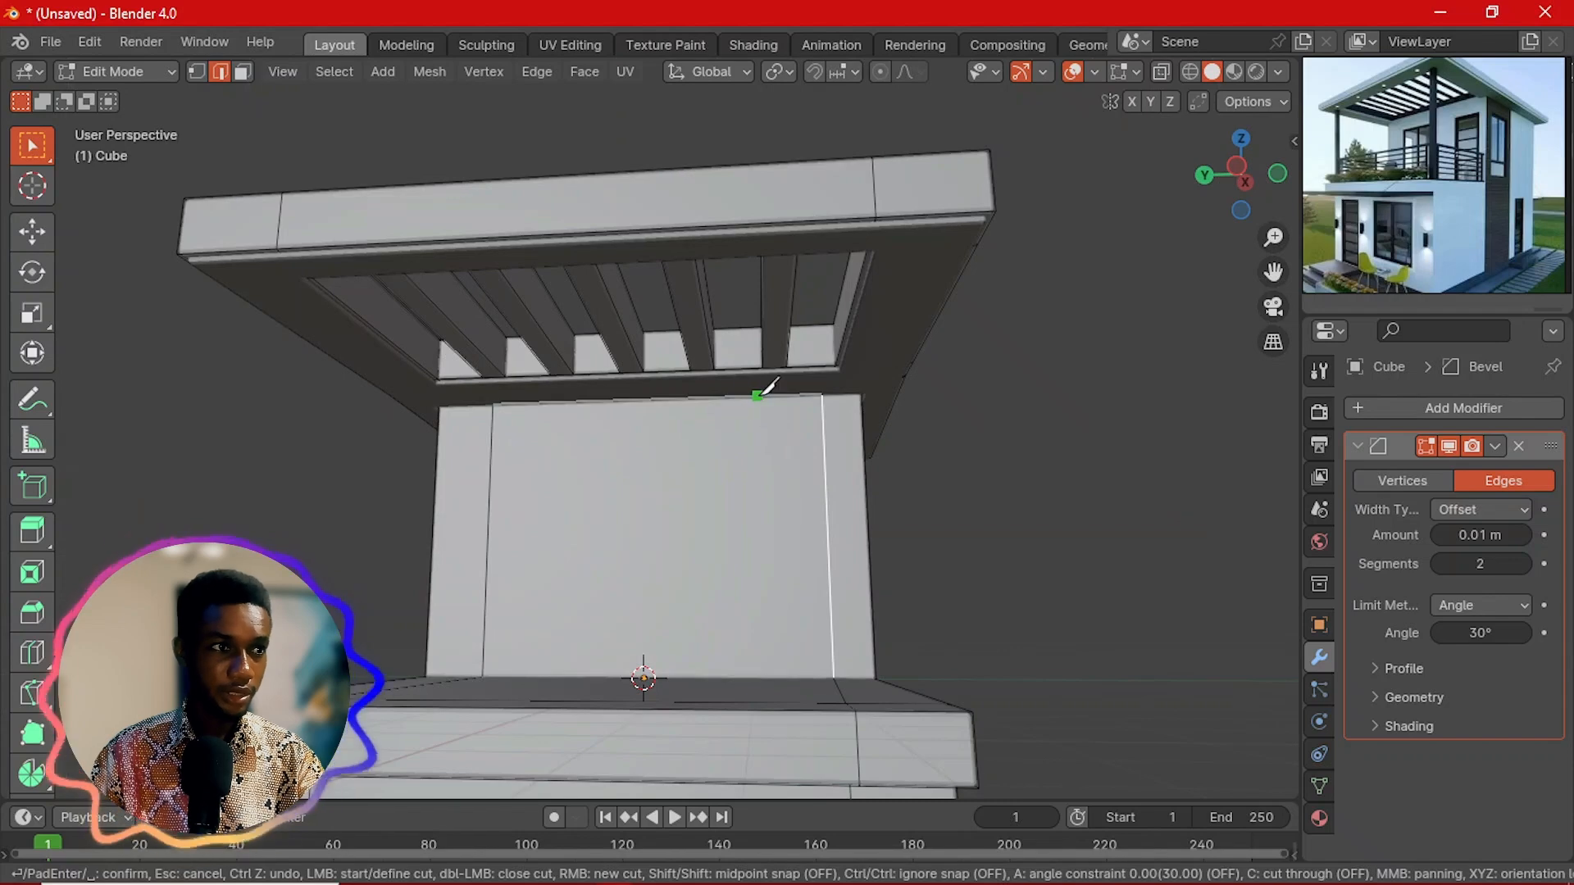
pyautogui.click(711, 396)
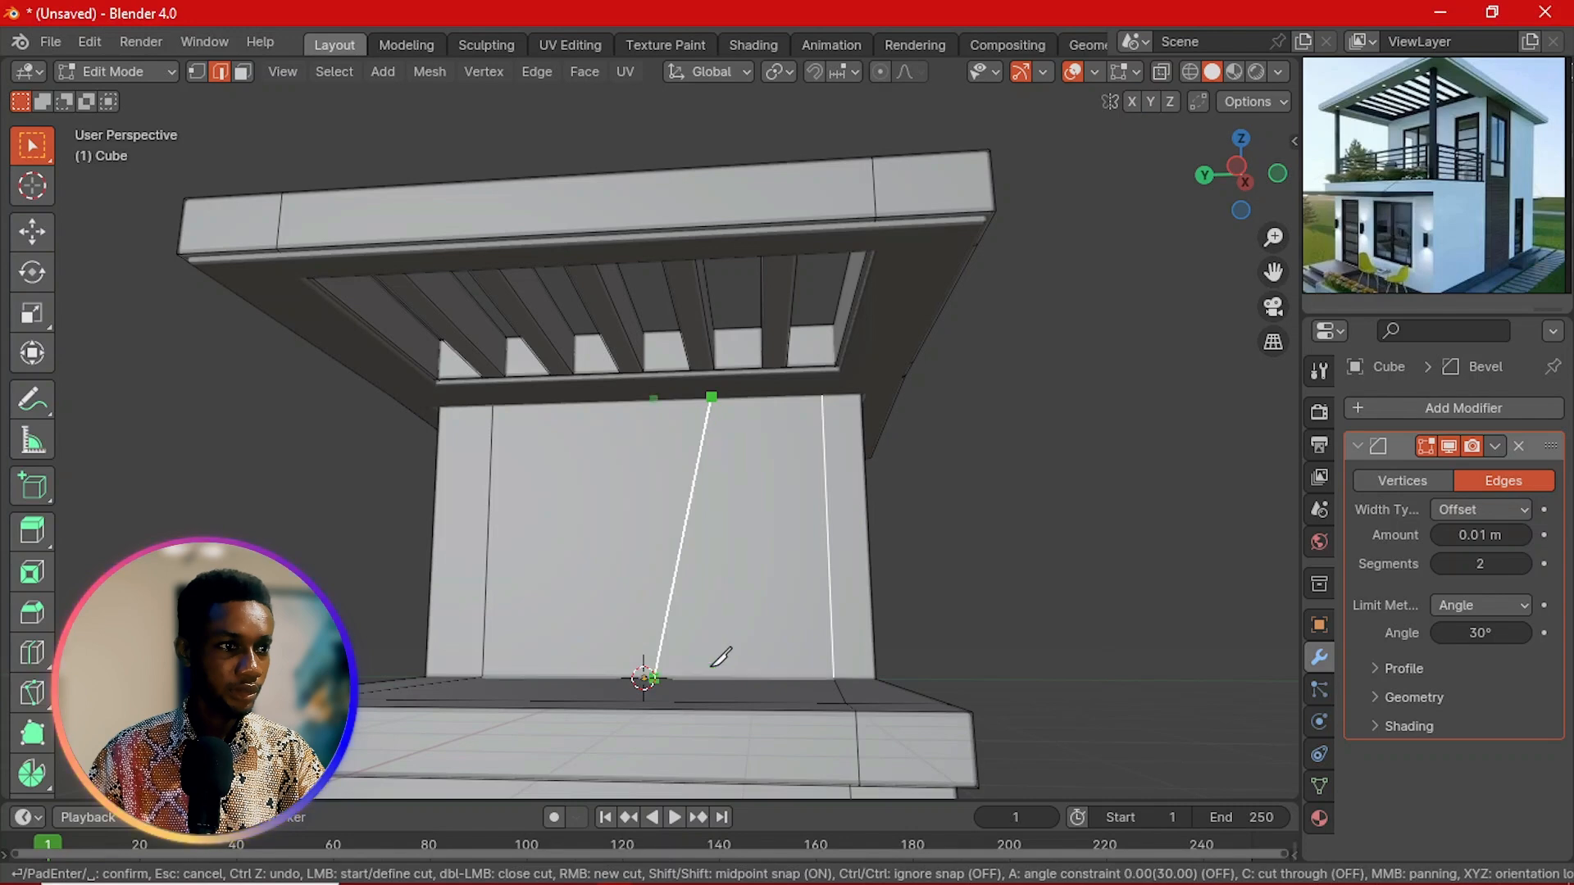
pyautogui.press('ctrl')
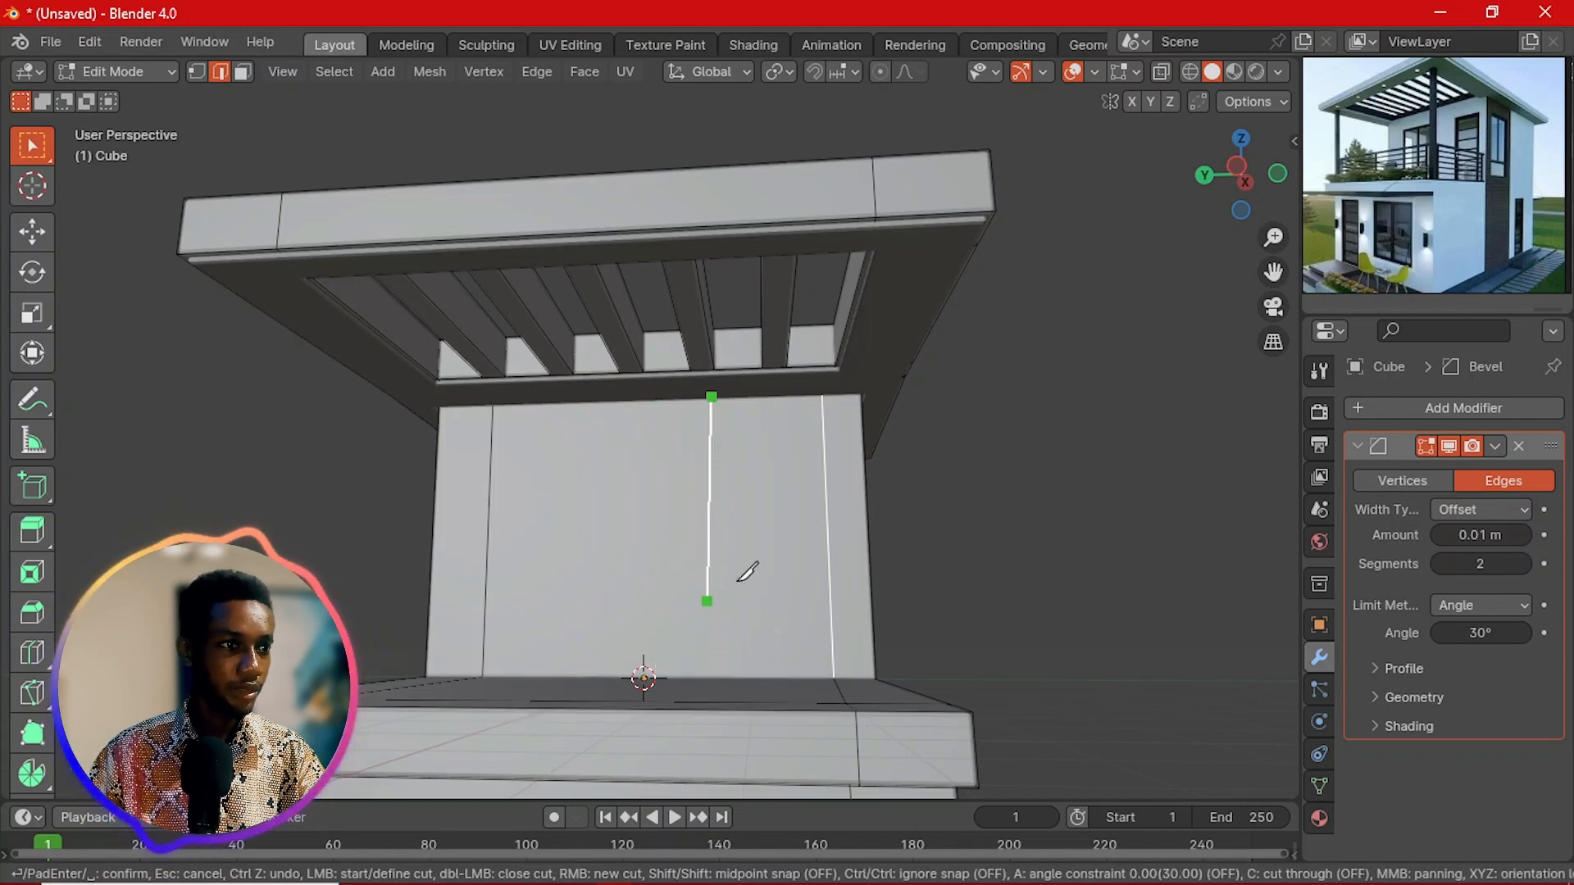
pyautogui.press('ctrl')
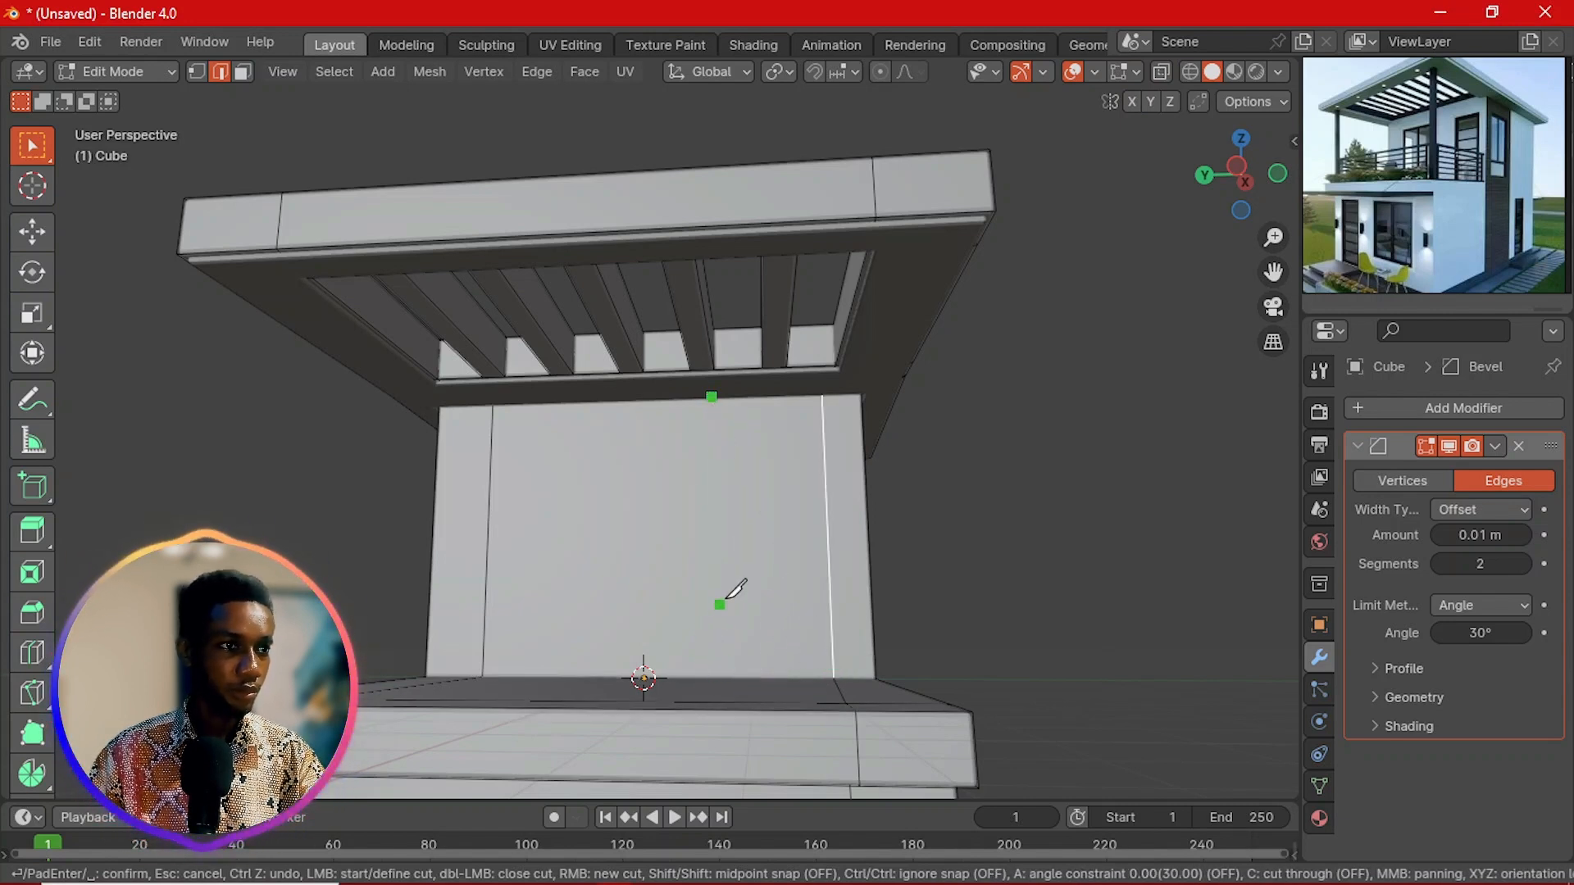
pyautogui.press('Escape')
pyautogui.press('k')
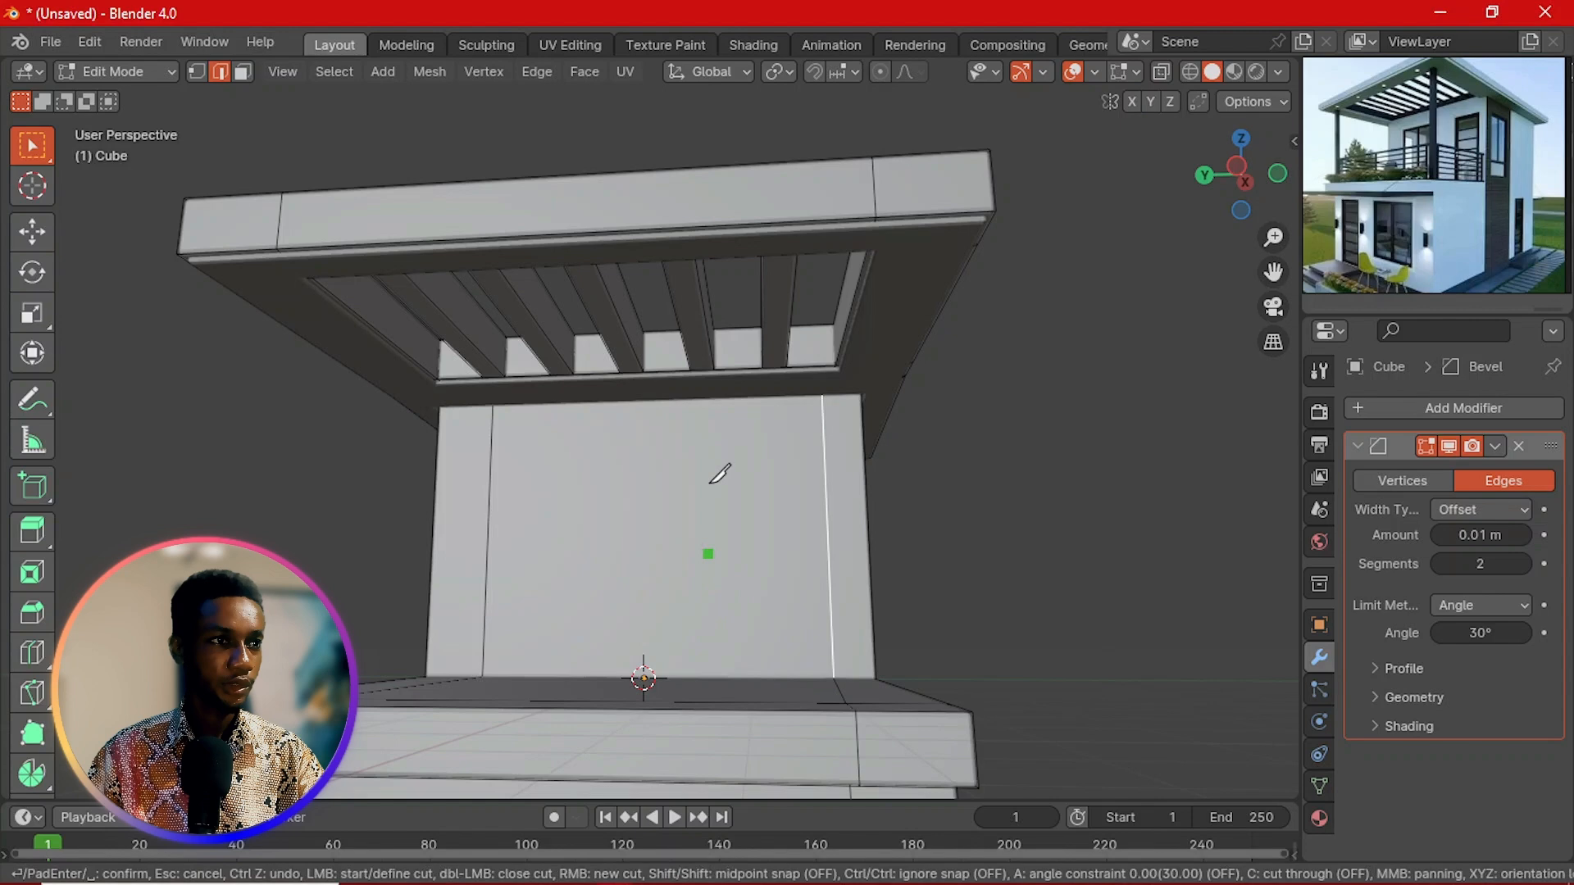
pyautogui.click(717, 399)
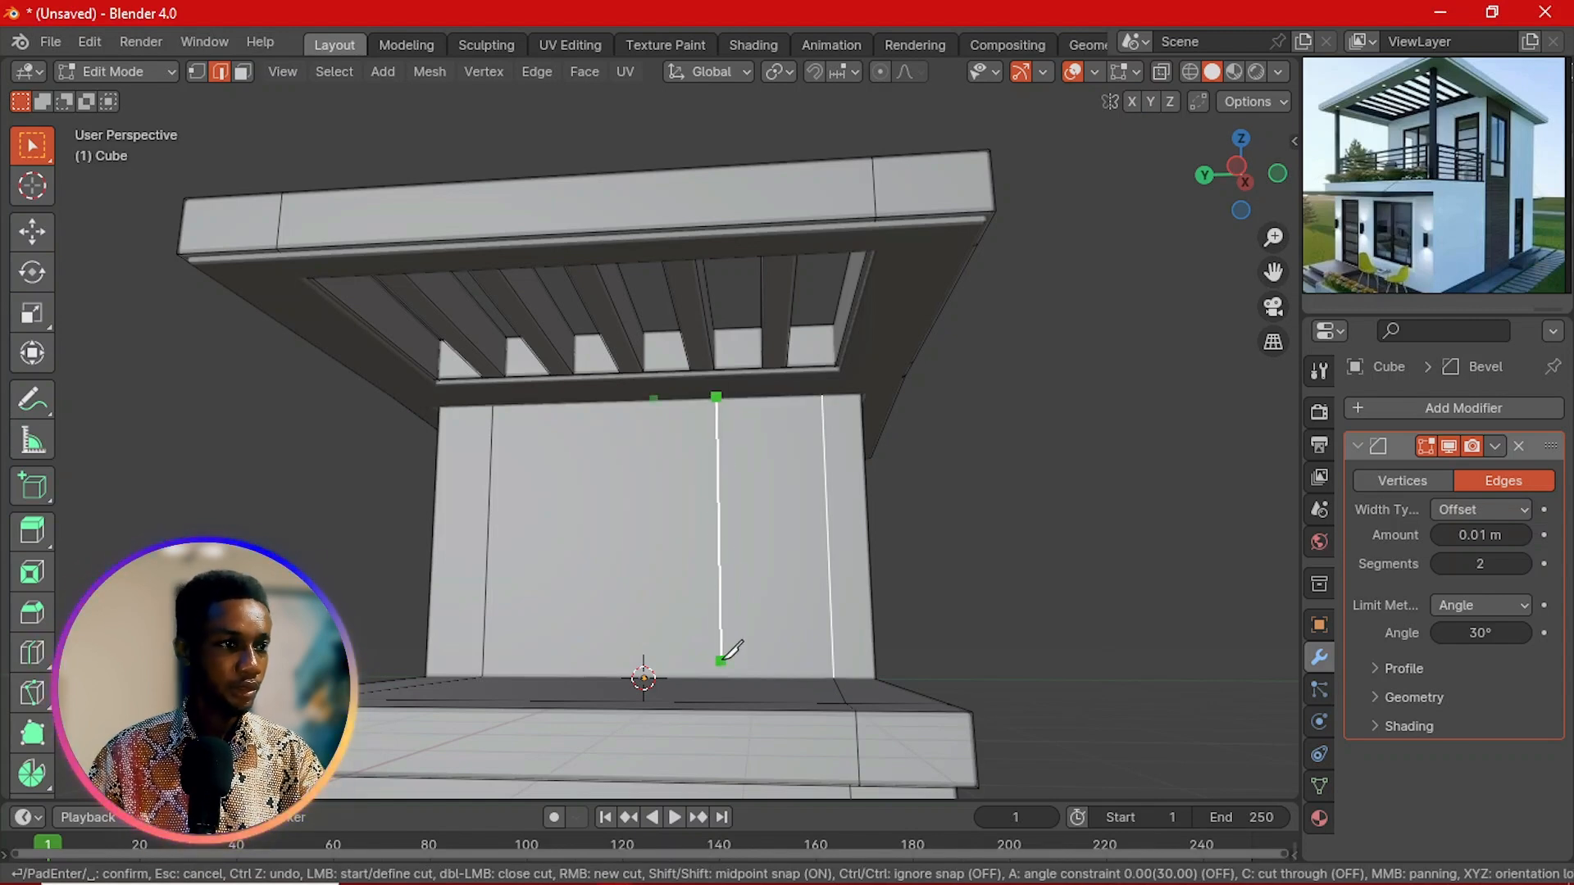
pyautogui.moveTo(720, 677); pyautogui.dragTo(730, 686, button='middle')
pyautogui.press('Escape')
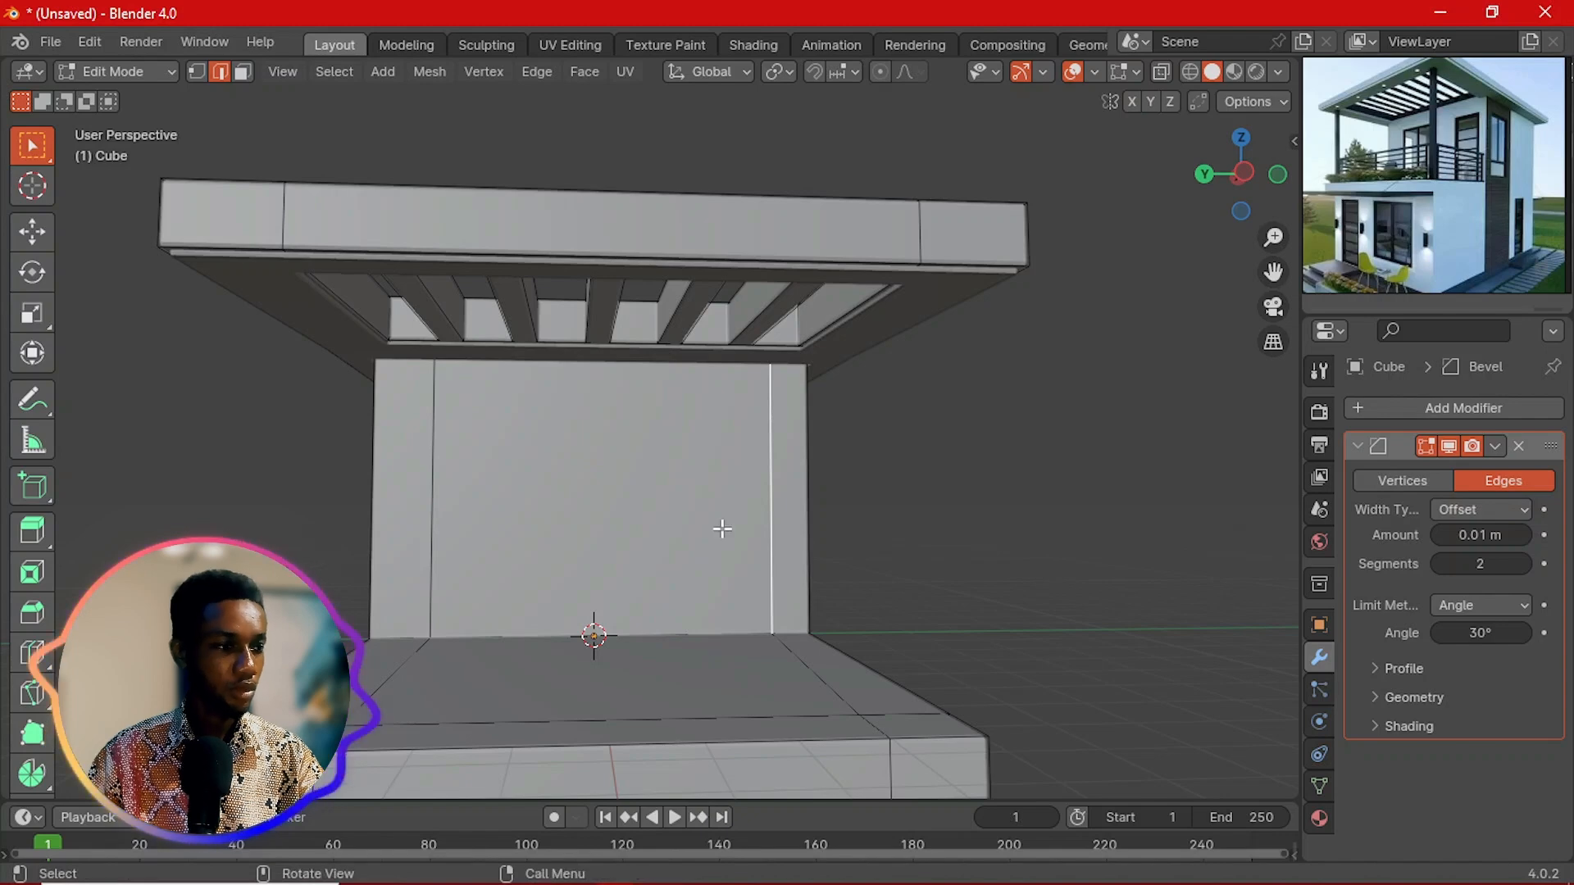
# Step: Knife-cut a vertical edge between the top and bottom midpoints of the balcony wall's central panel
pyautogui.press('`')
pyautogui.click(690, 475)
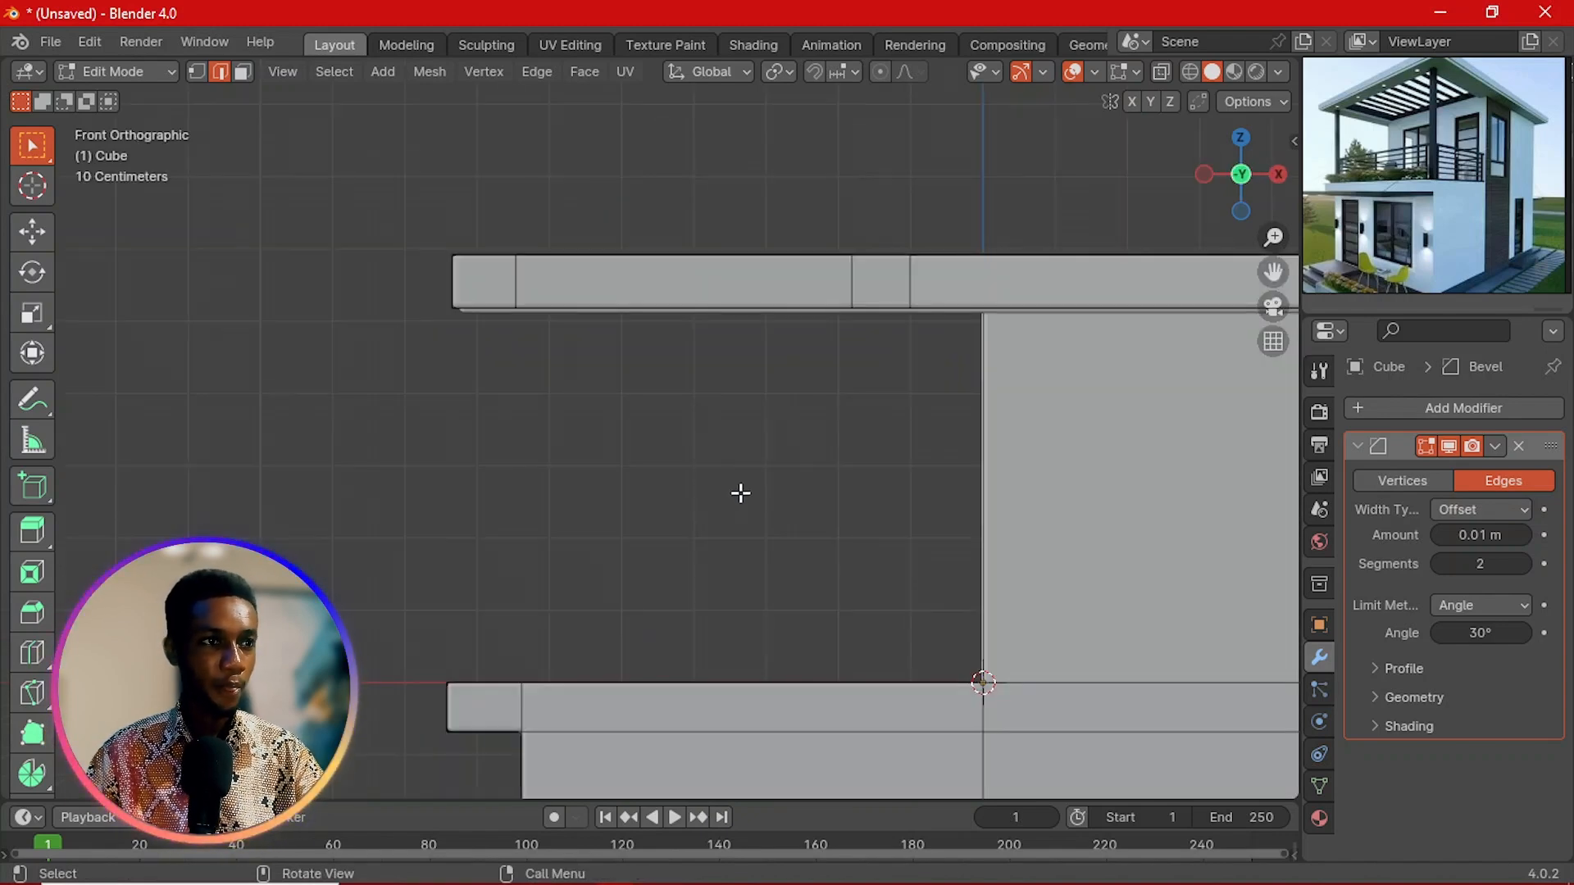
pyautogui.press('`')
pyautogui.click(659, 488)
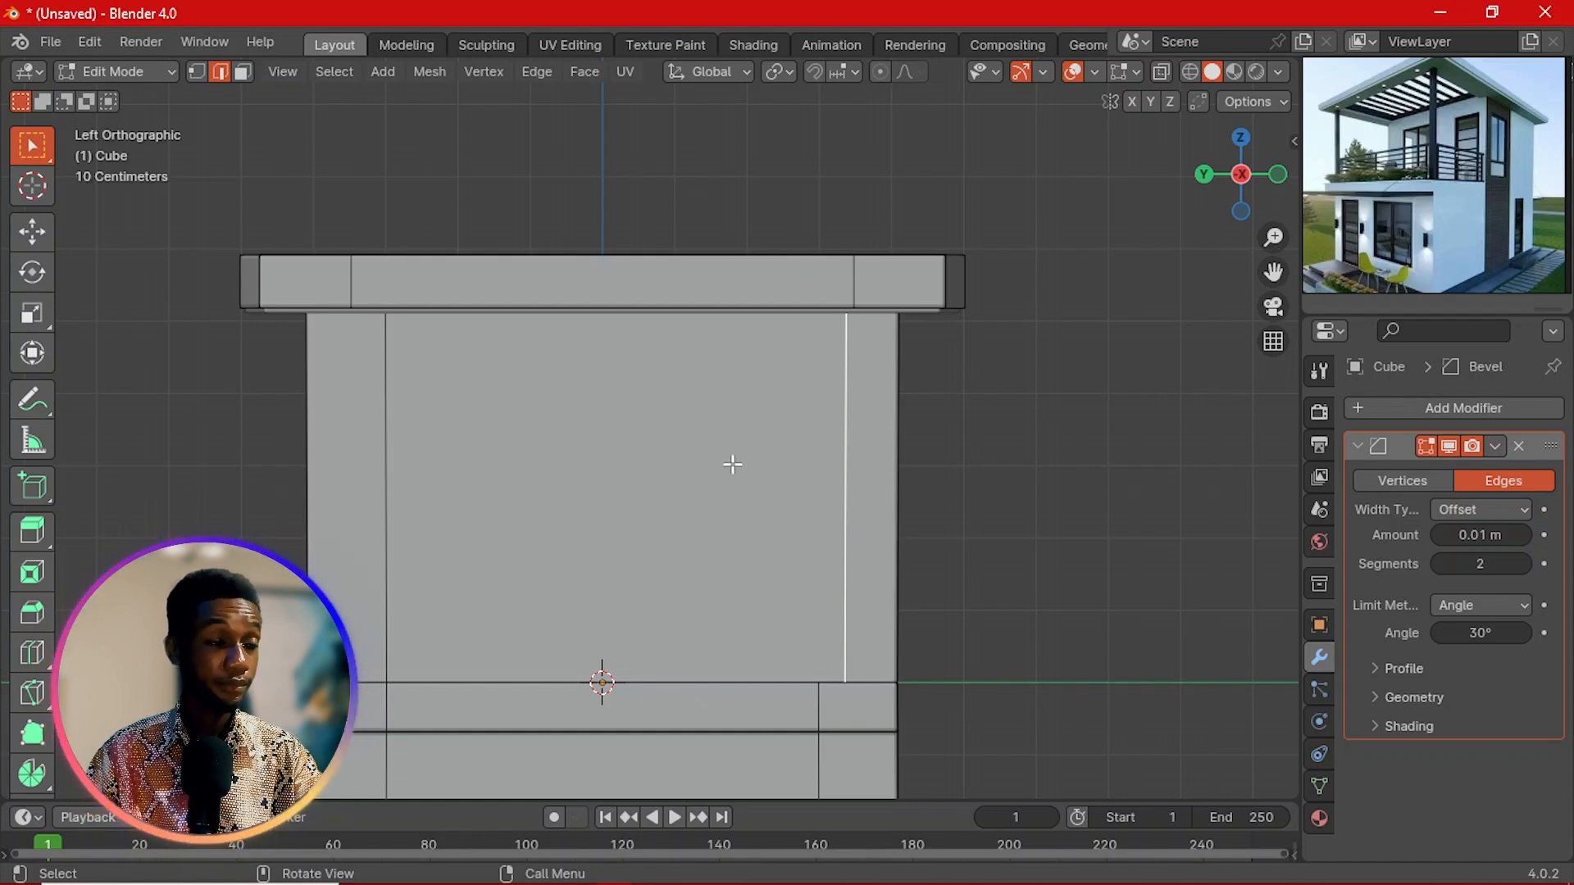
pyautogui.press('k')
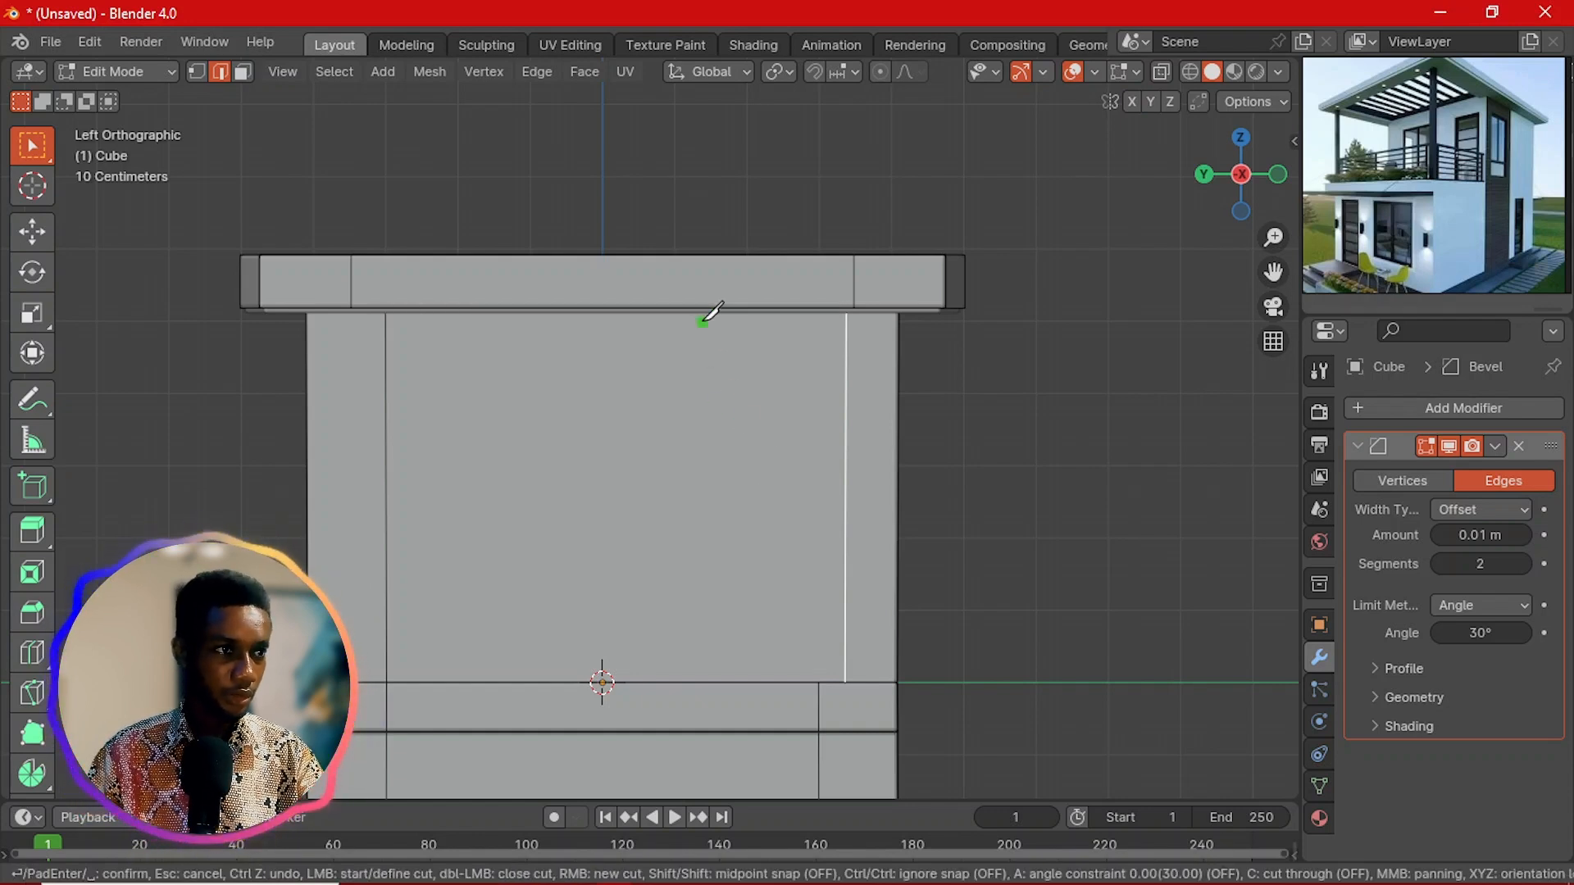
pyautogui.scroll(2, 704, 332)
pyautogui.moveTo(732, 322); pyautogui.dragTo(721, 309, button='middle')
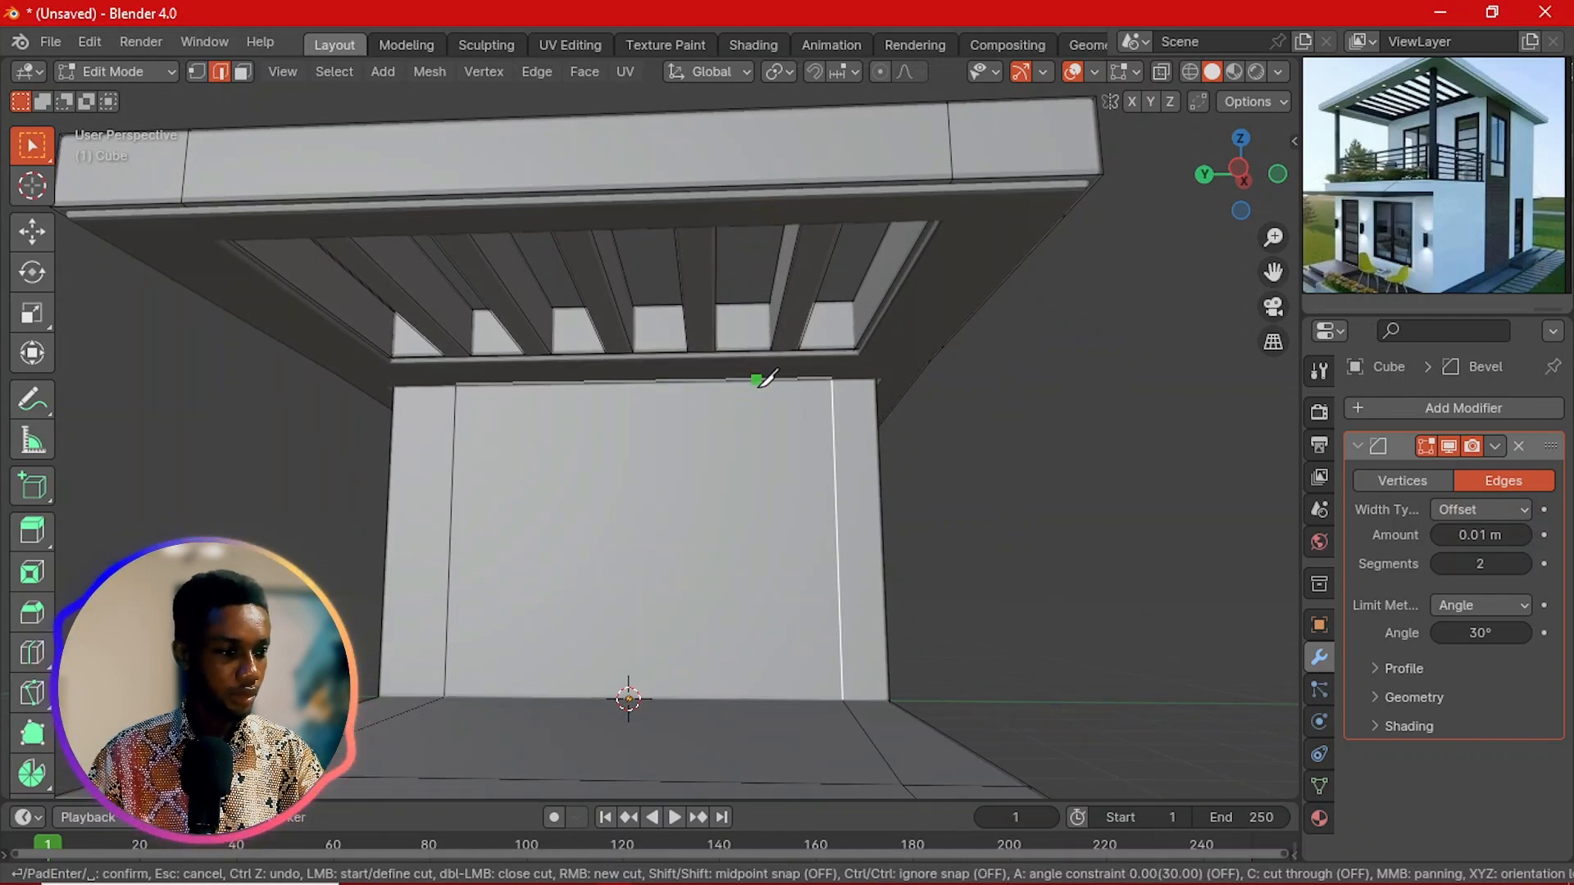
pyautogui.click(711, 378)
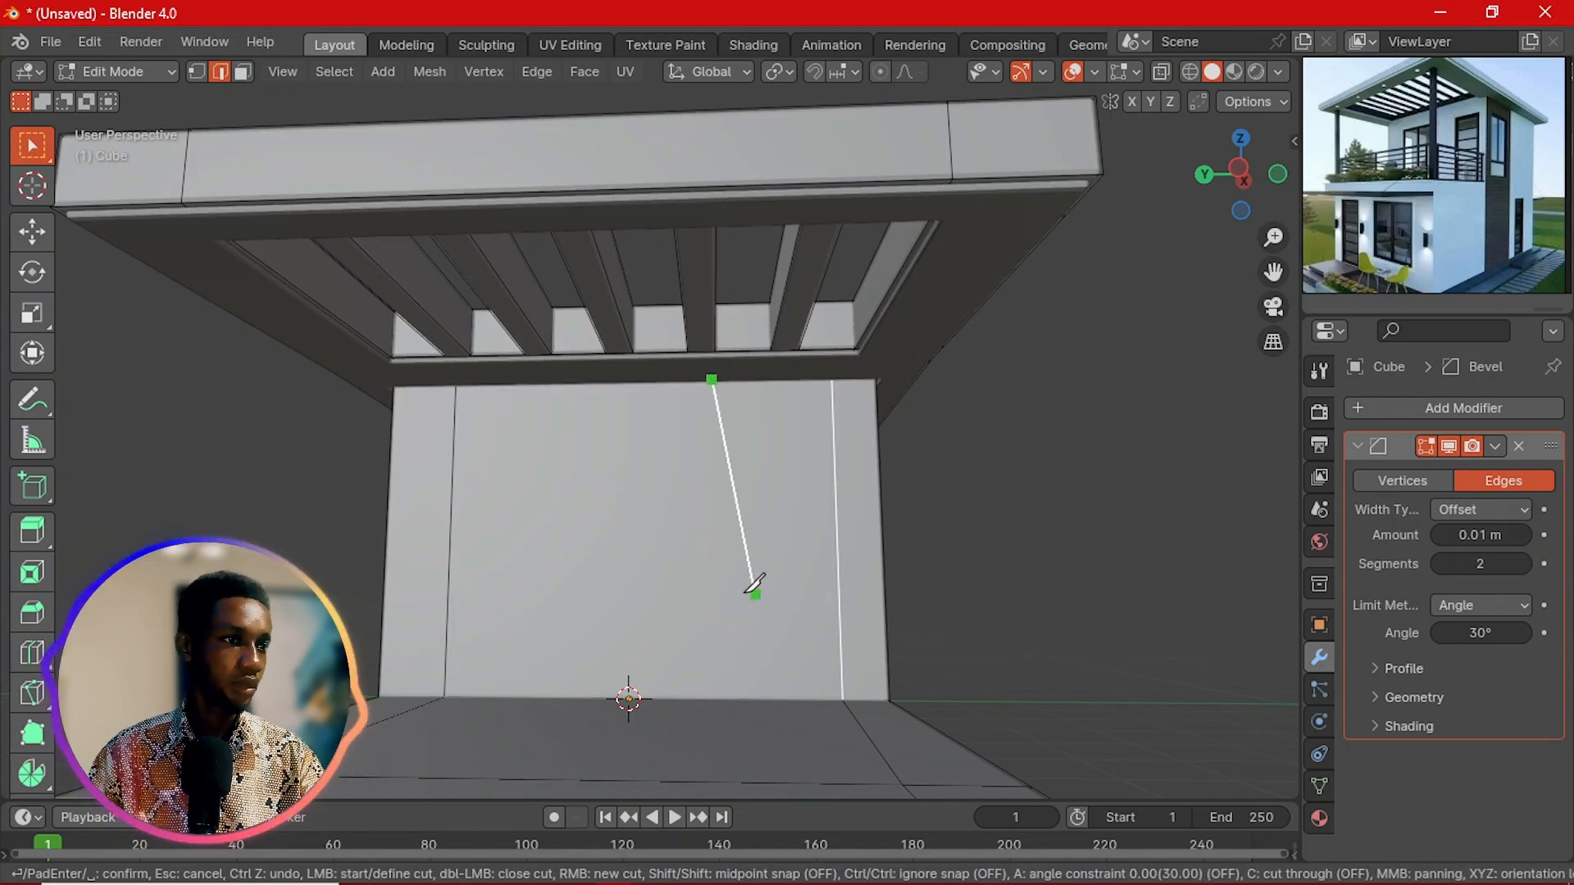
pyautogui.press('shift')
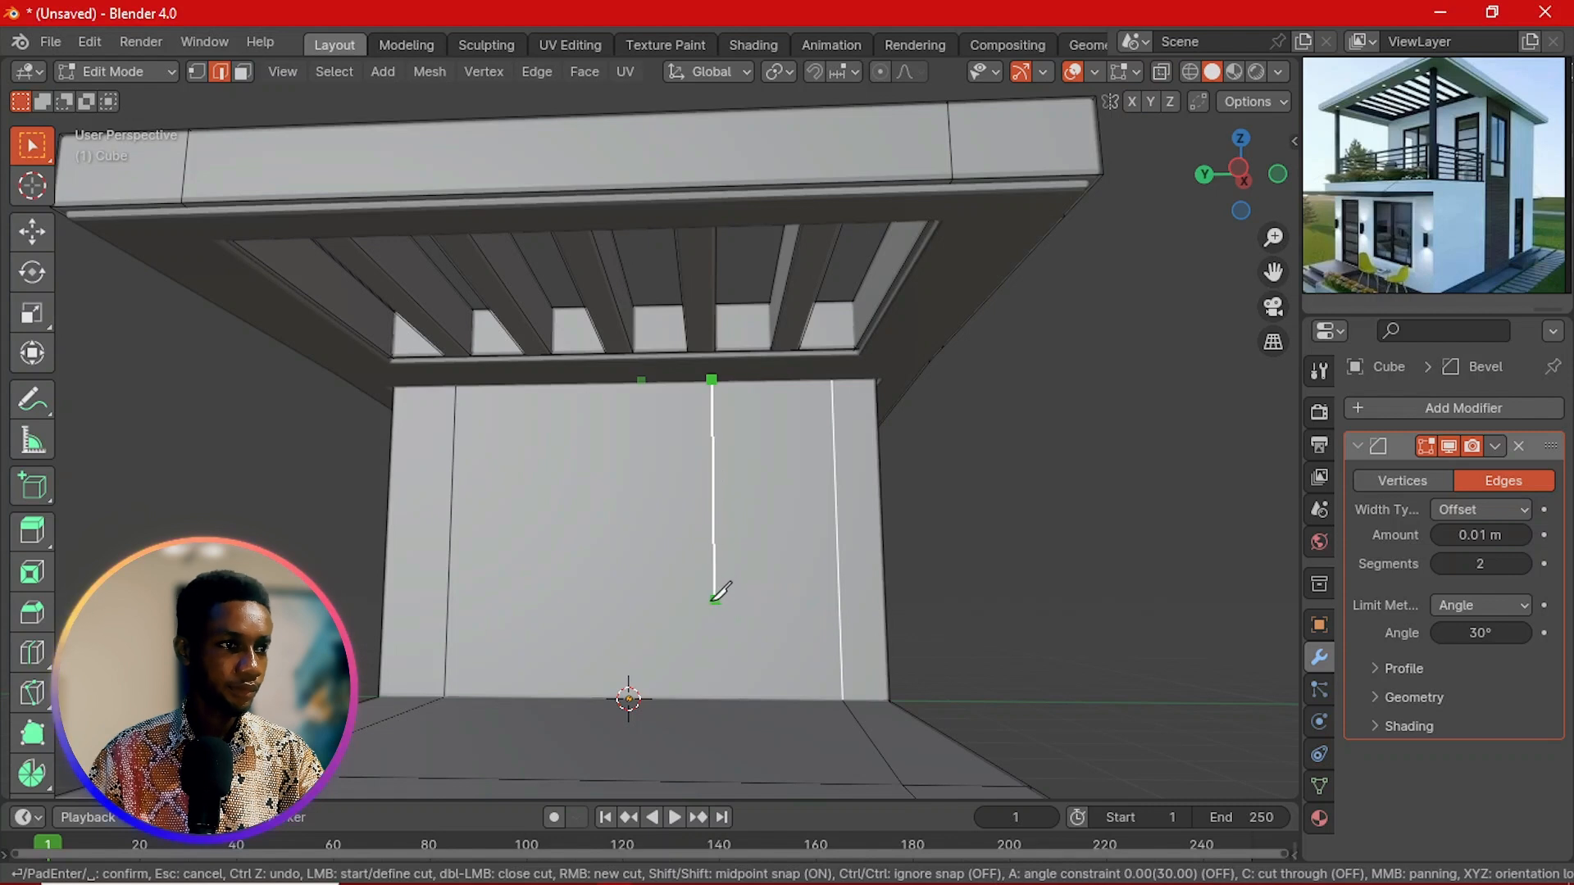
pyautogui.click(740, 689)
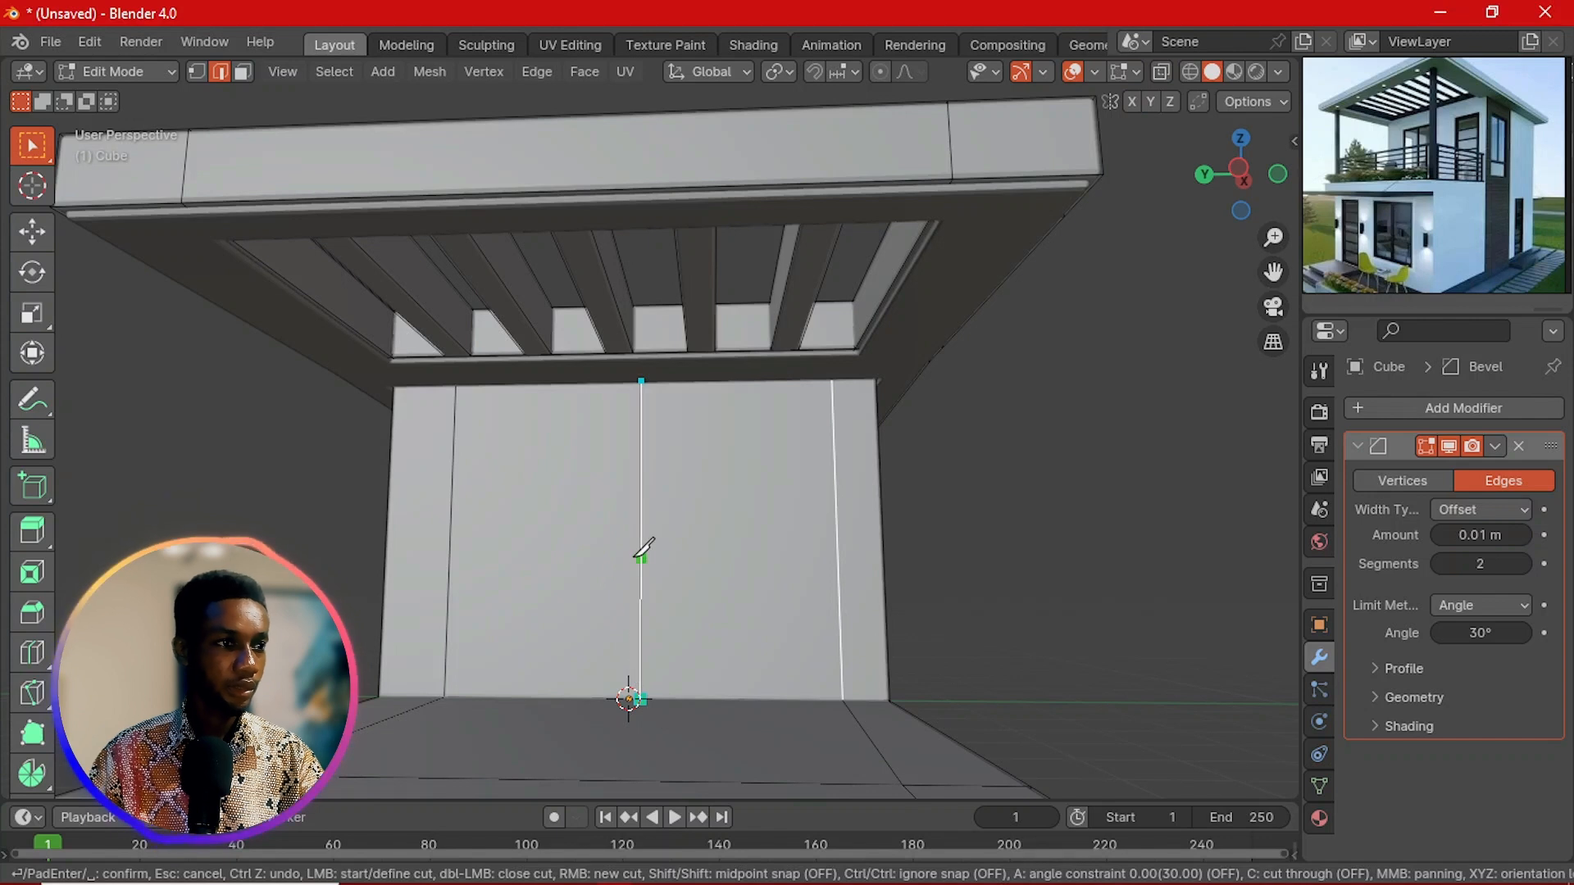
pyautogui.press('Return')
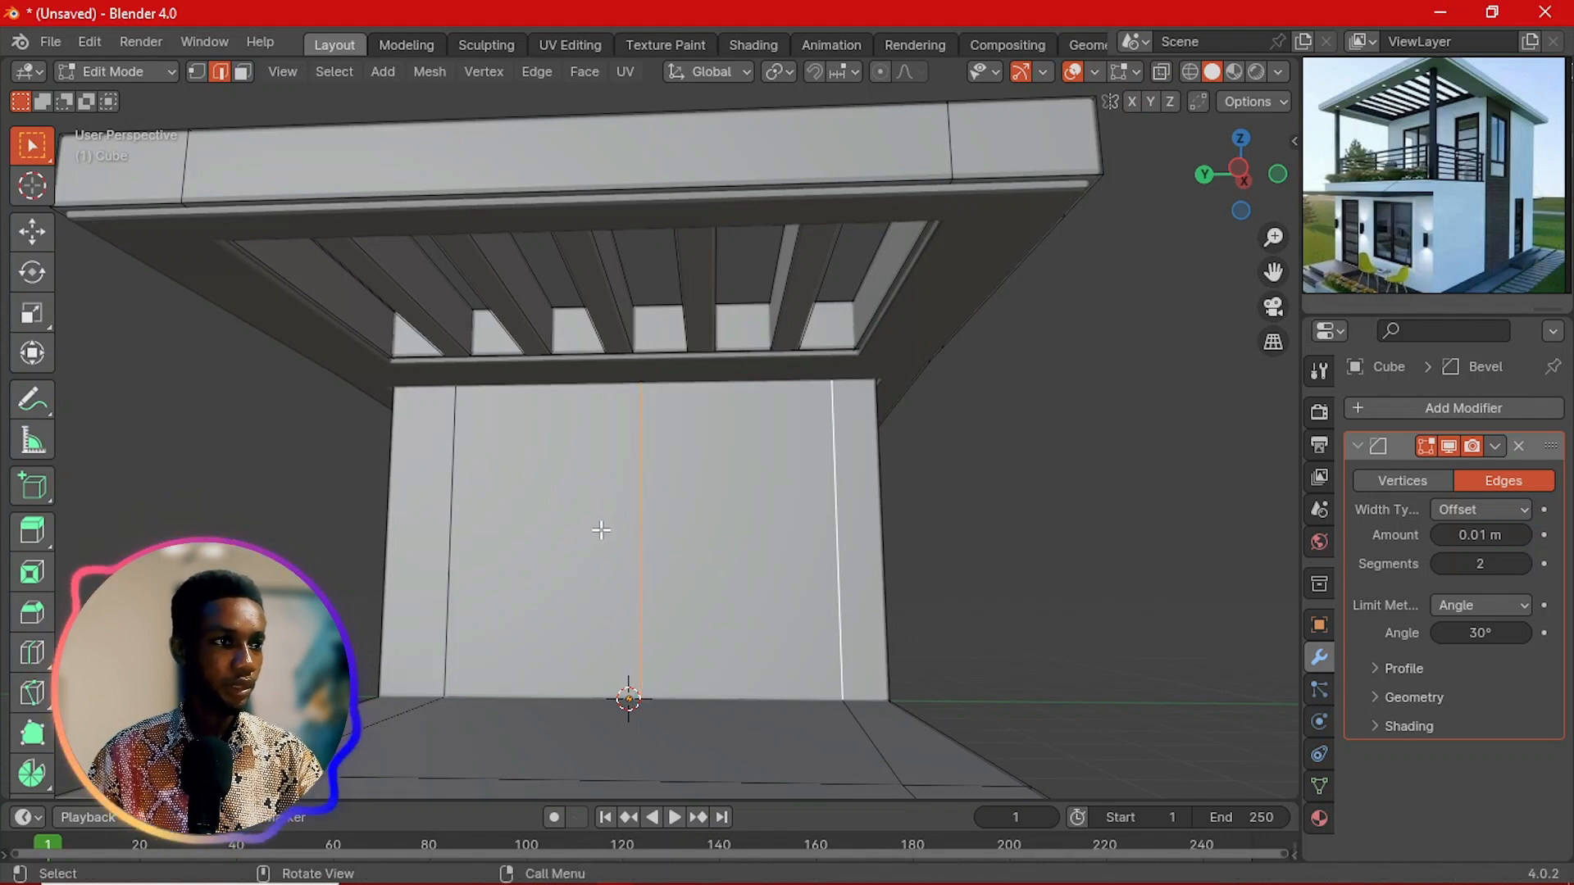
# Step: Slide the new vertical edge toward the wall's front corner by a factor of about 0.42
pyautogui.press('g')
pyautogui.press('g')
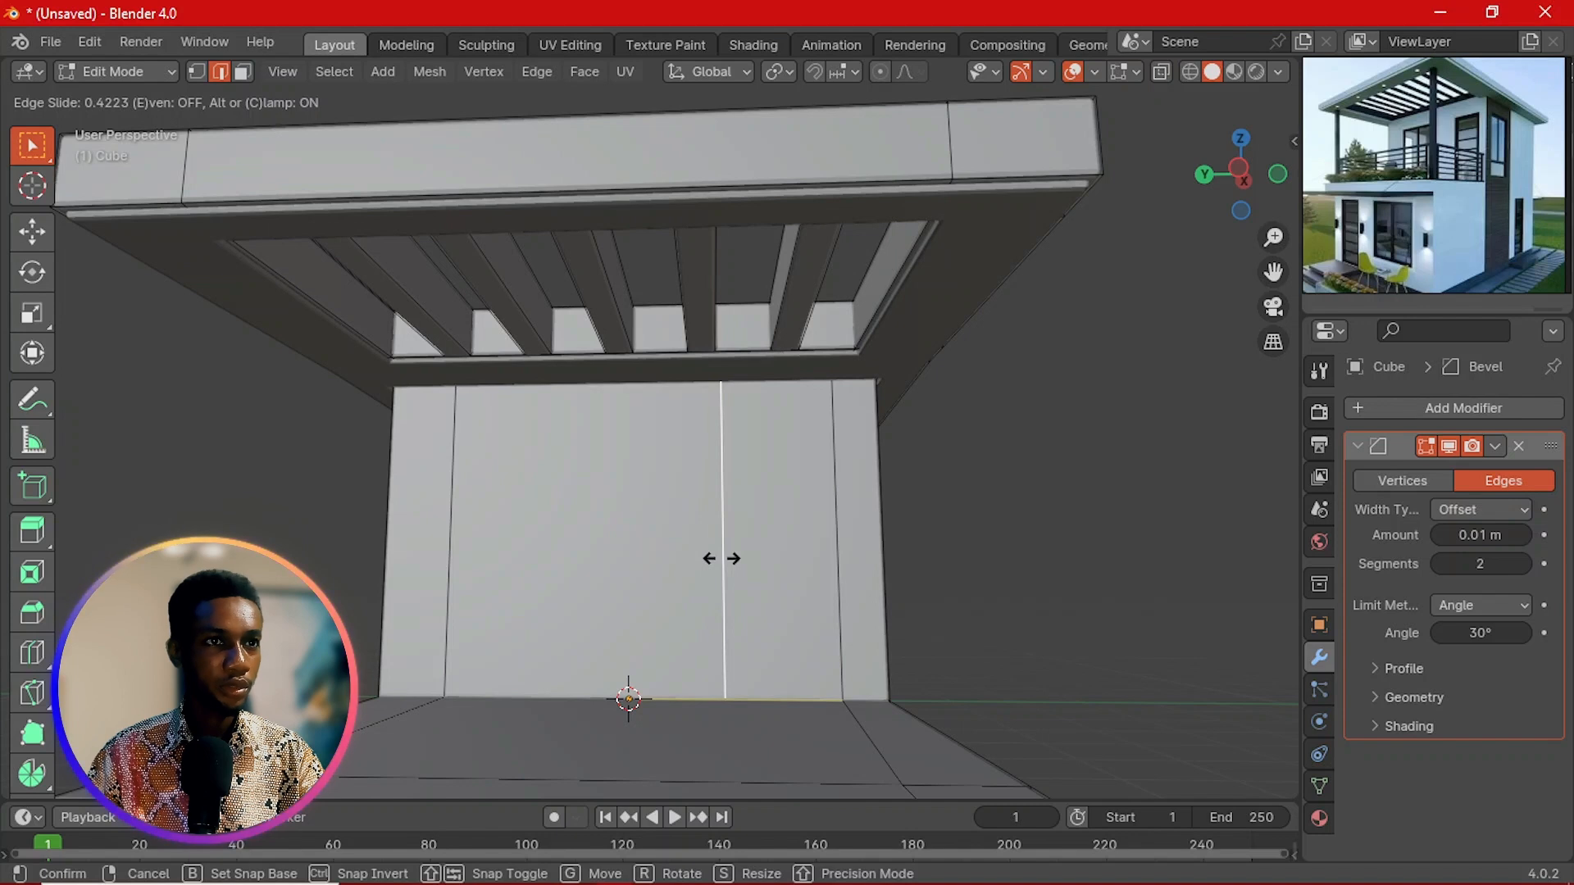
pyautogui.click(721, 558)
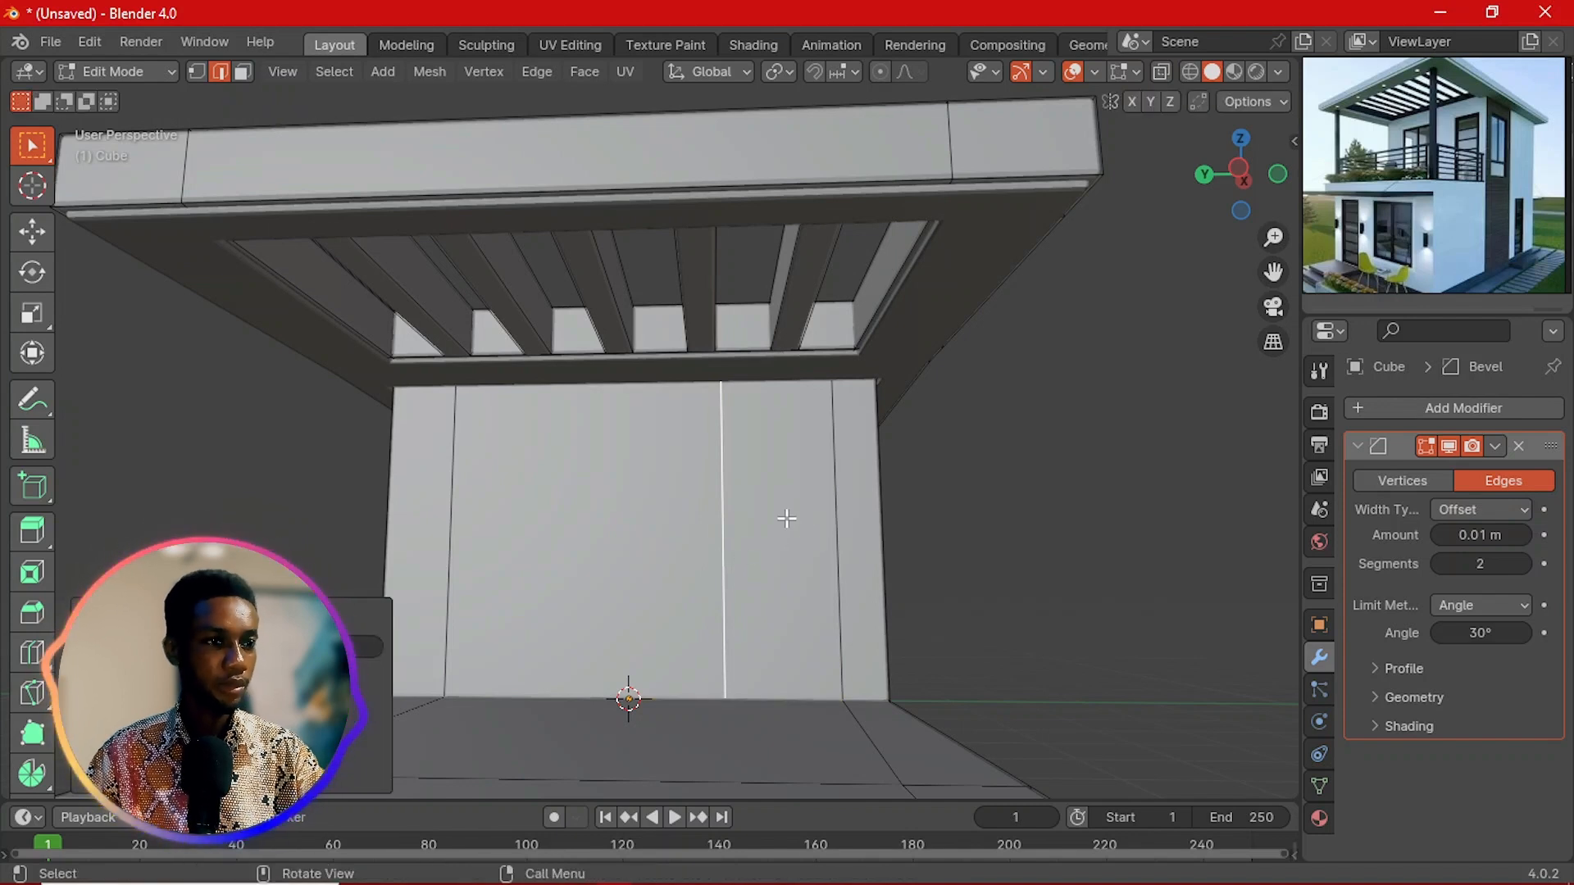
# Step: Knife-cut a horizontal edge across the full width of the balcony wall, snapped to the midpoints of its side edges
pyautogui.press('k')
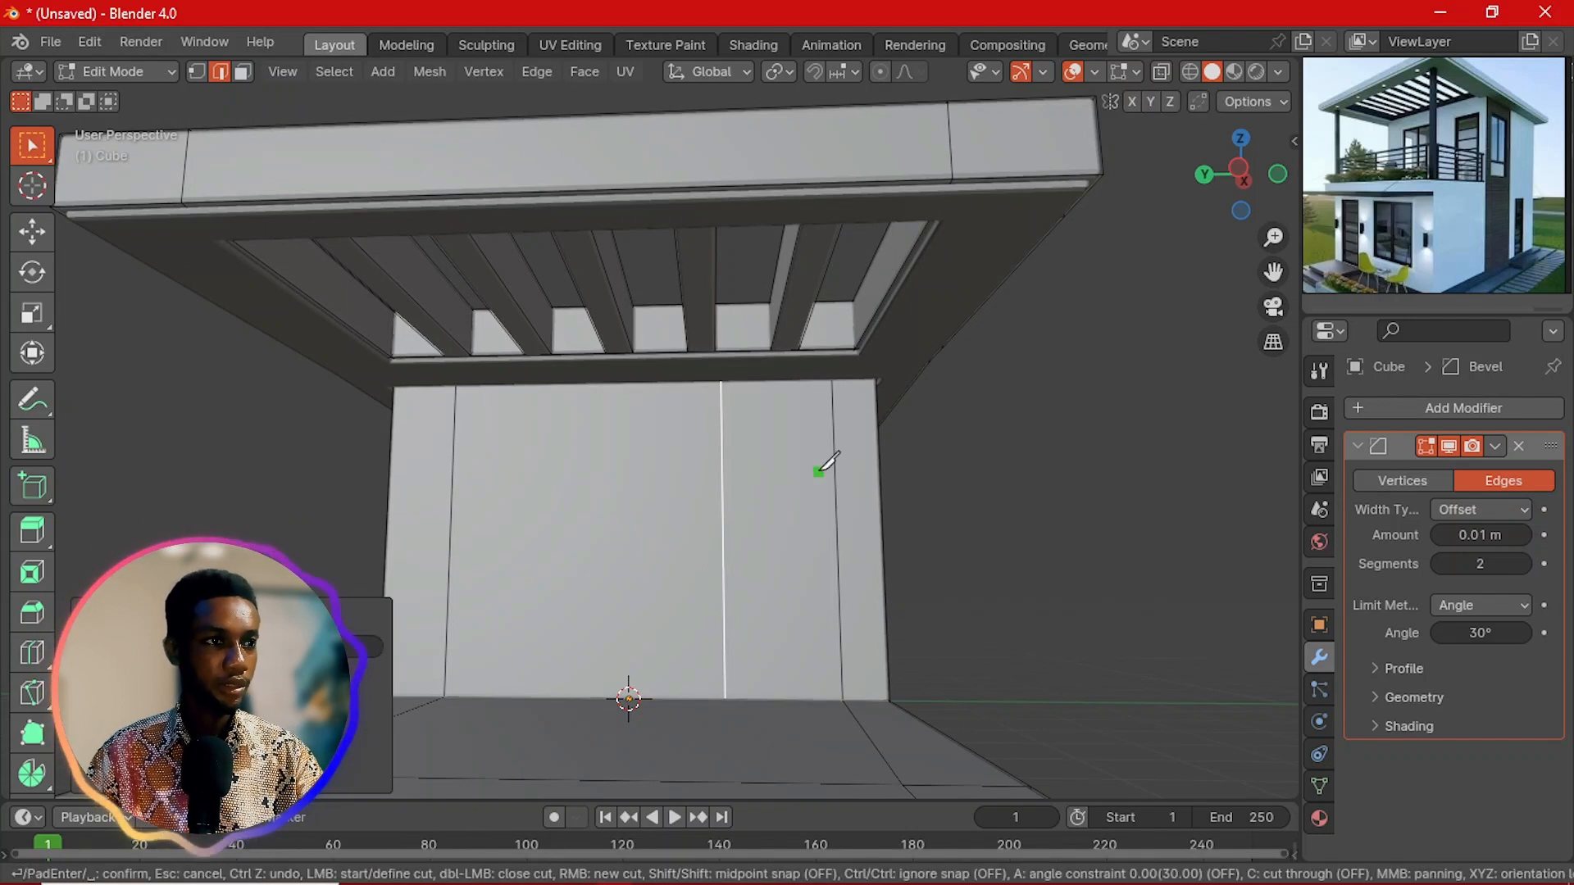
pyautogui.click(878, 444)
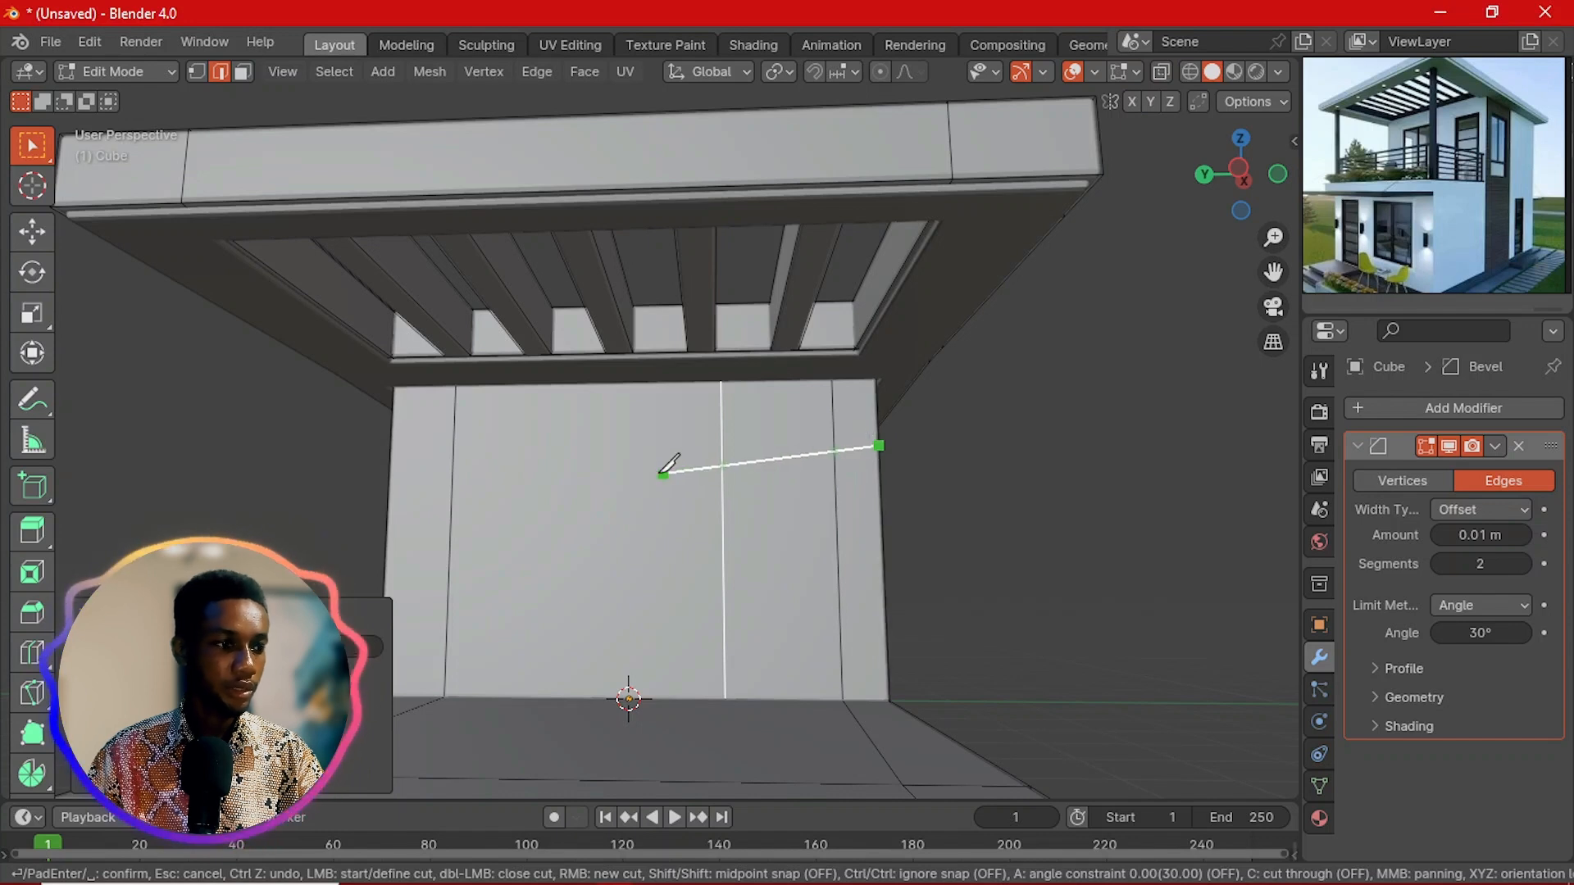
pyautogui.click(405, 483)
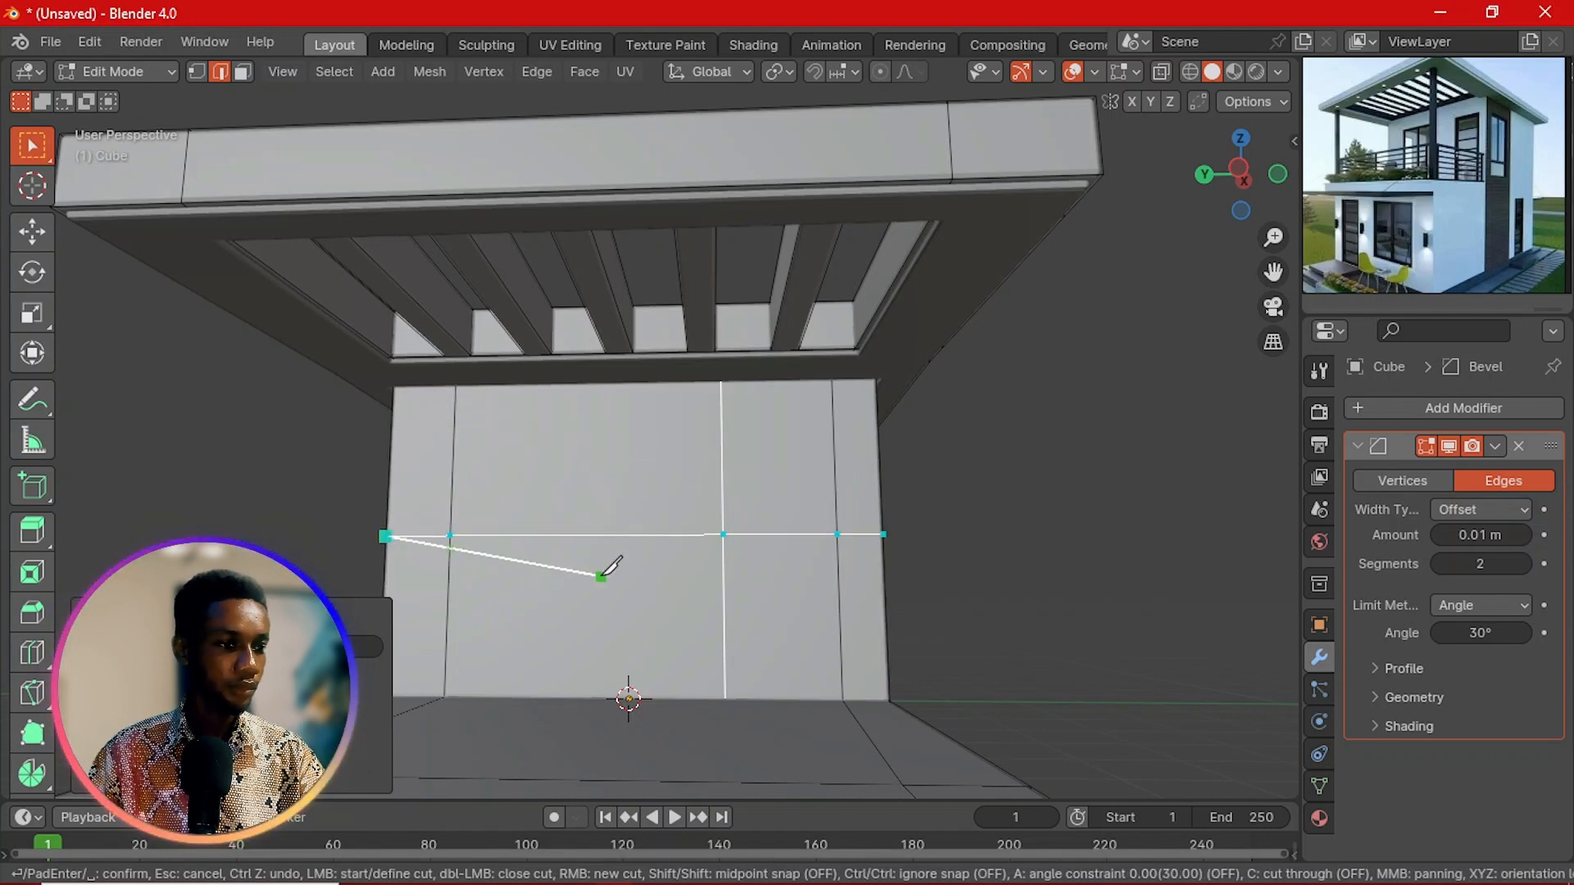
pyautogui.press('Return')
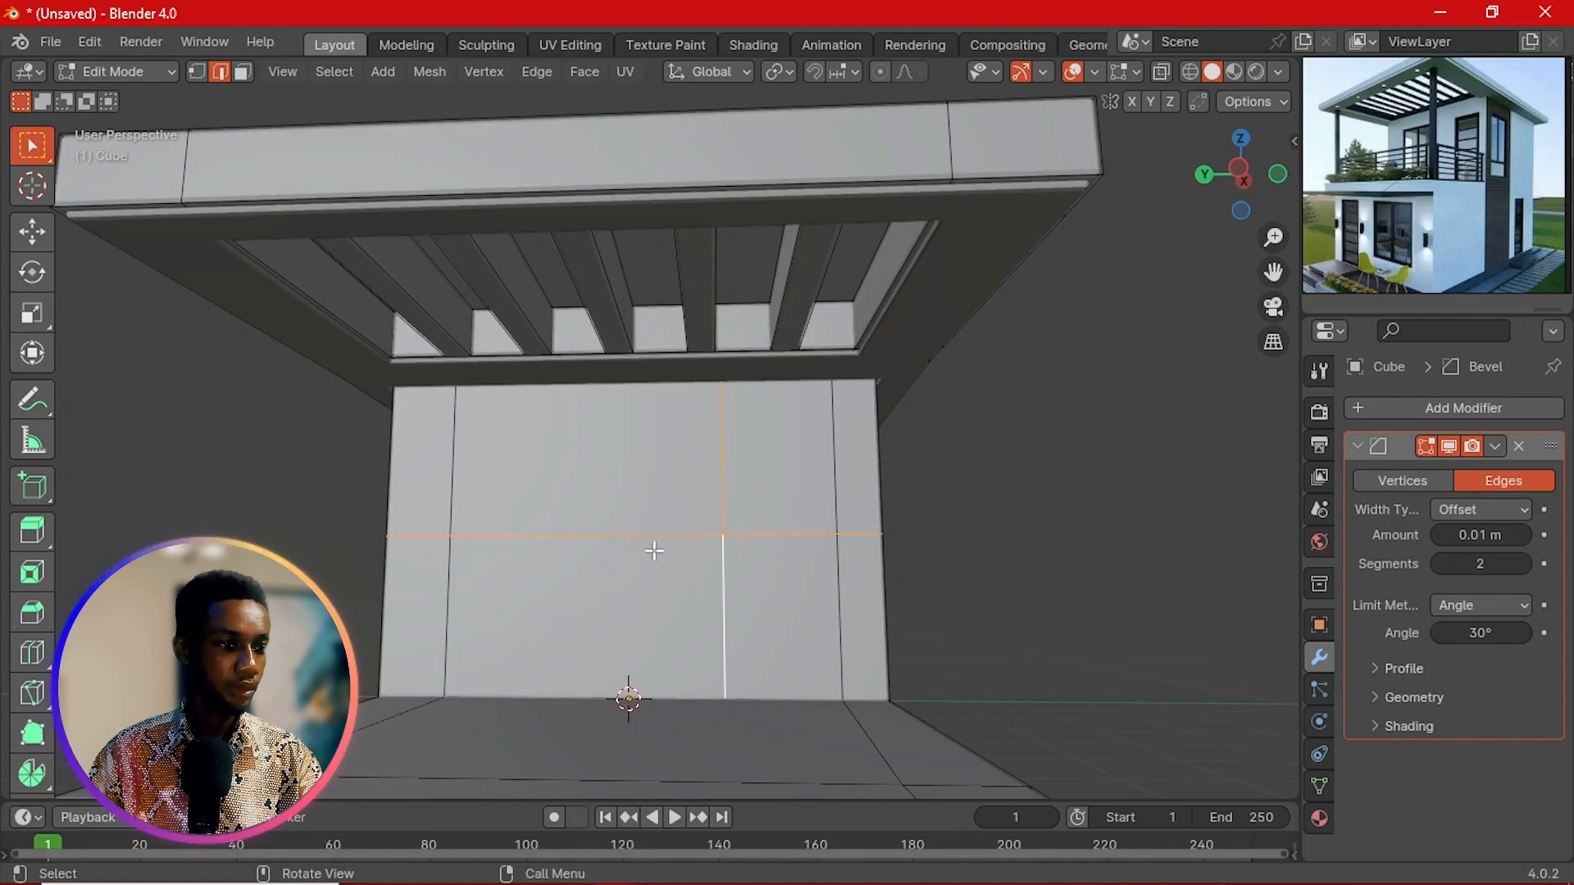
pyautogui.press('g')
pyautogui.press('g')
pyautogui.rightClick(657, 484)
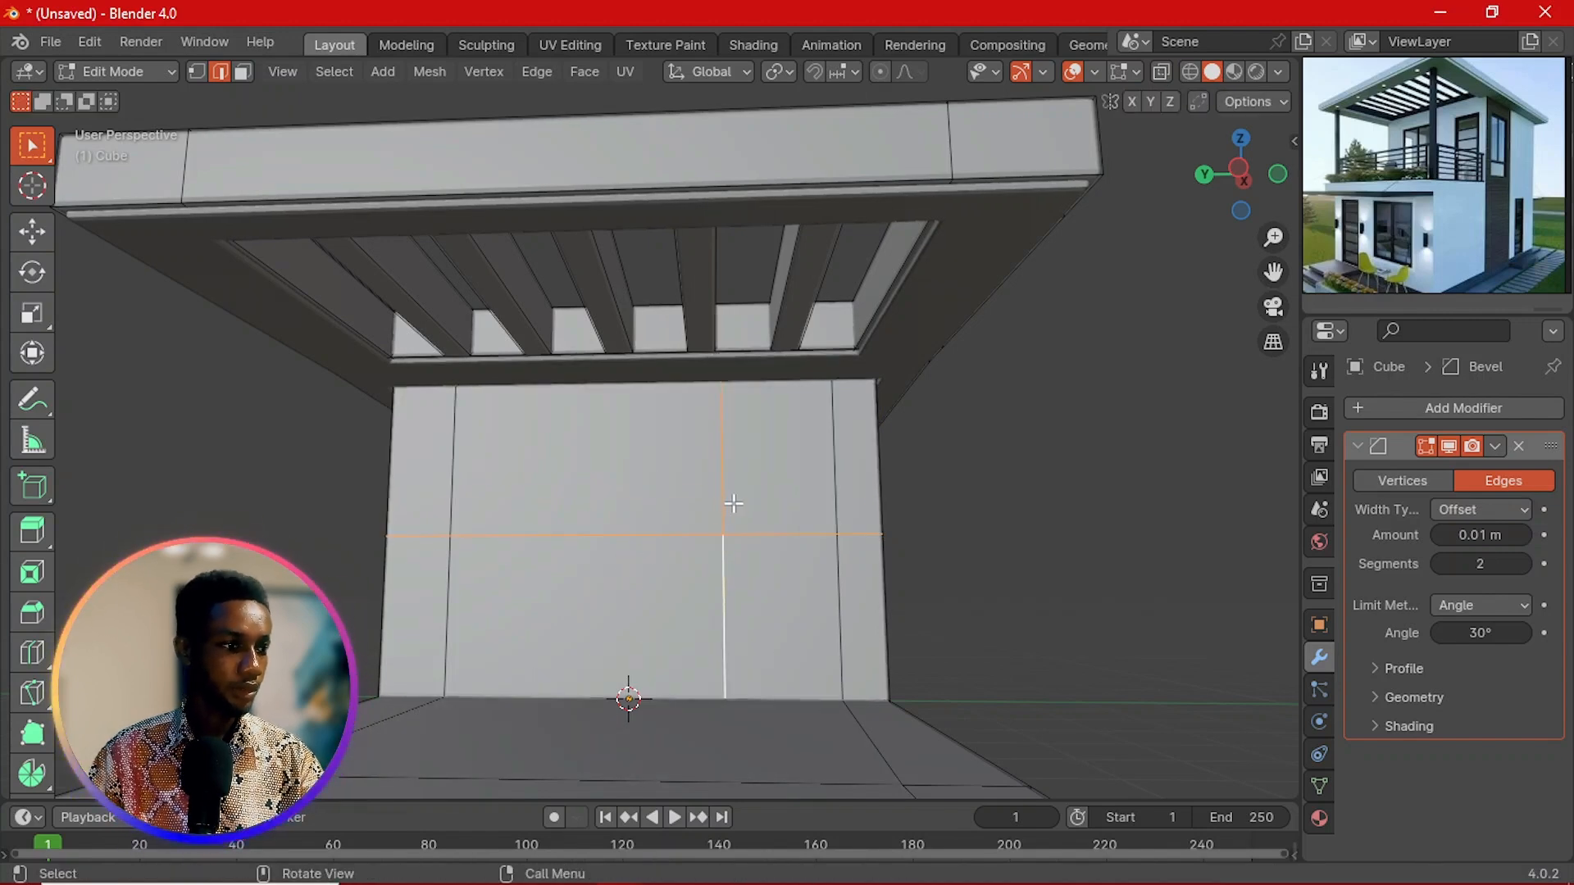
# Step: Slide the balcony wall's horizontal edges, except the segment in the rear strip, up toward the wall's top
pyautogui.click(812, 534)
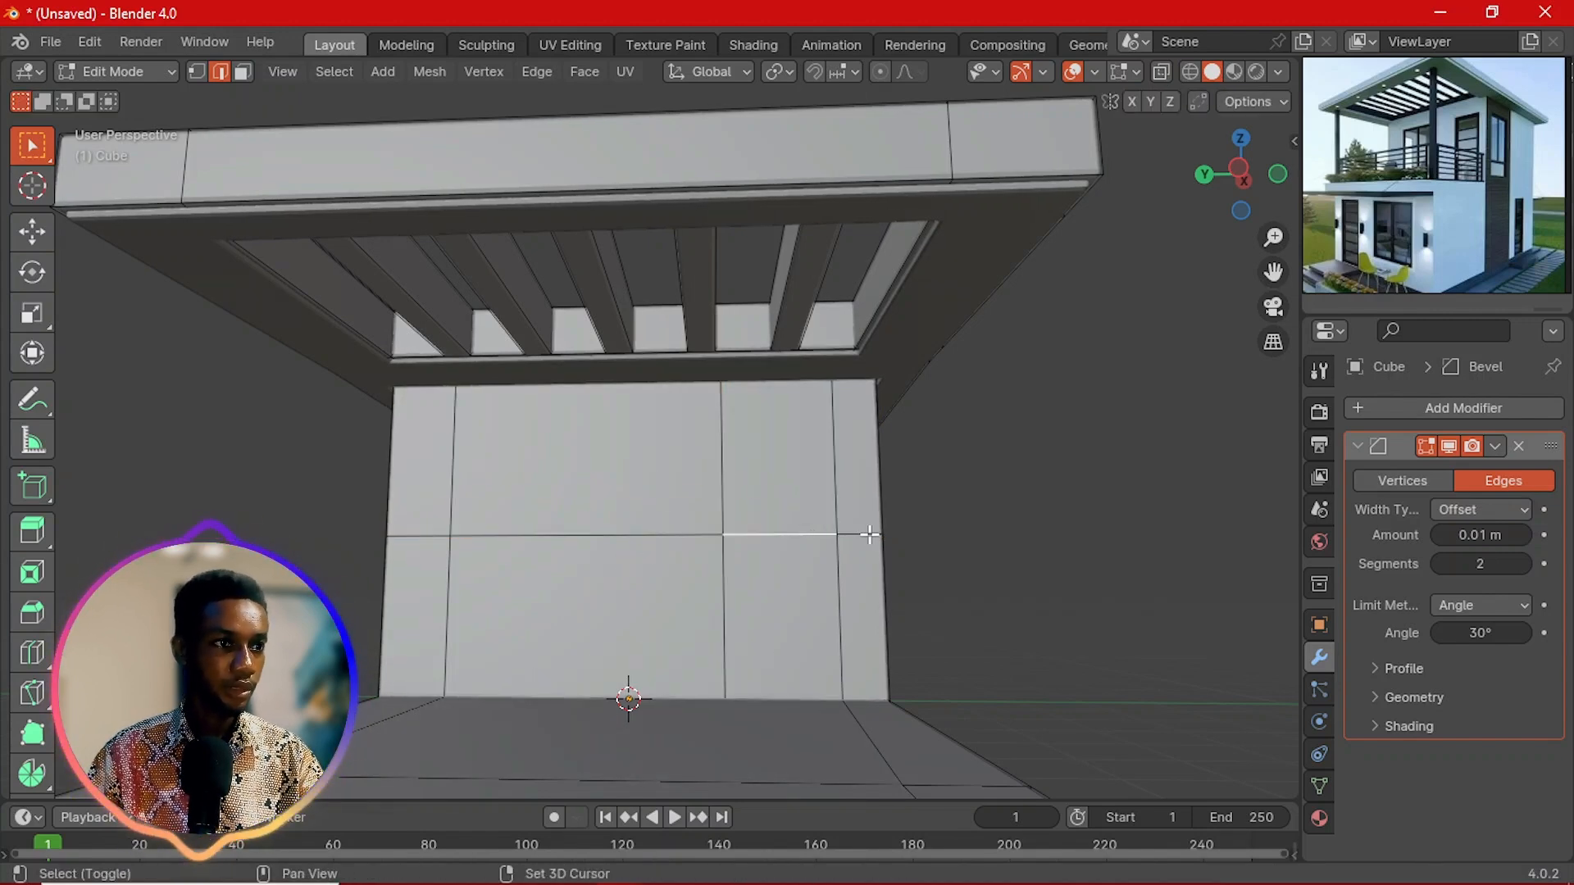
pyautogui.keyDown('shift'); pyautogui.click(870, 535); pyautogui.keyUp('shift')
pyautogui.keyDown('shift'); pyautogui.click(626, 537); pyautogui.keyUp('shift')
pyautogui.press('g')
pyautogui.press('g')
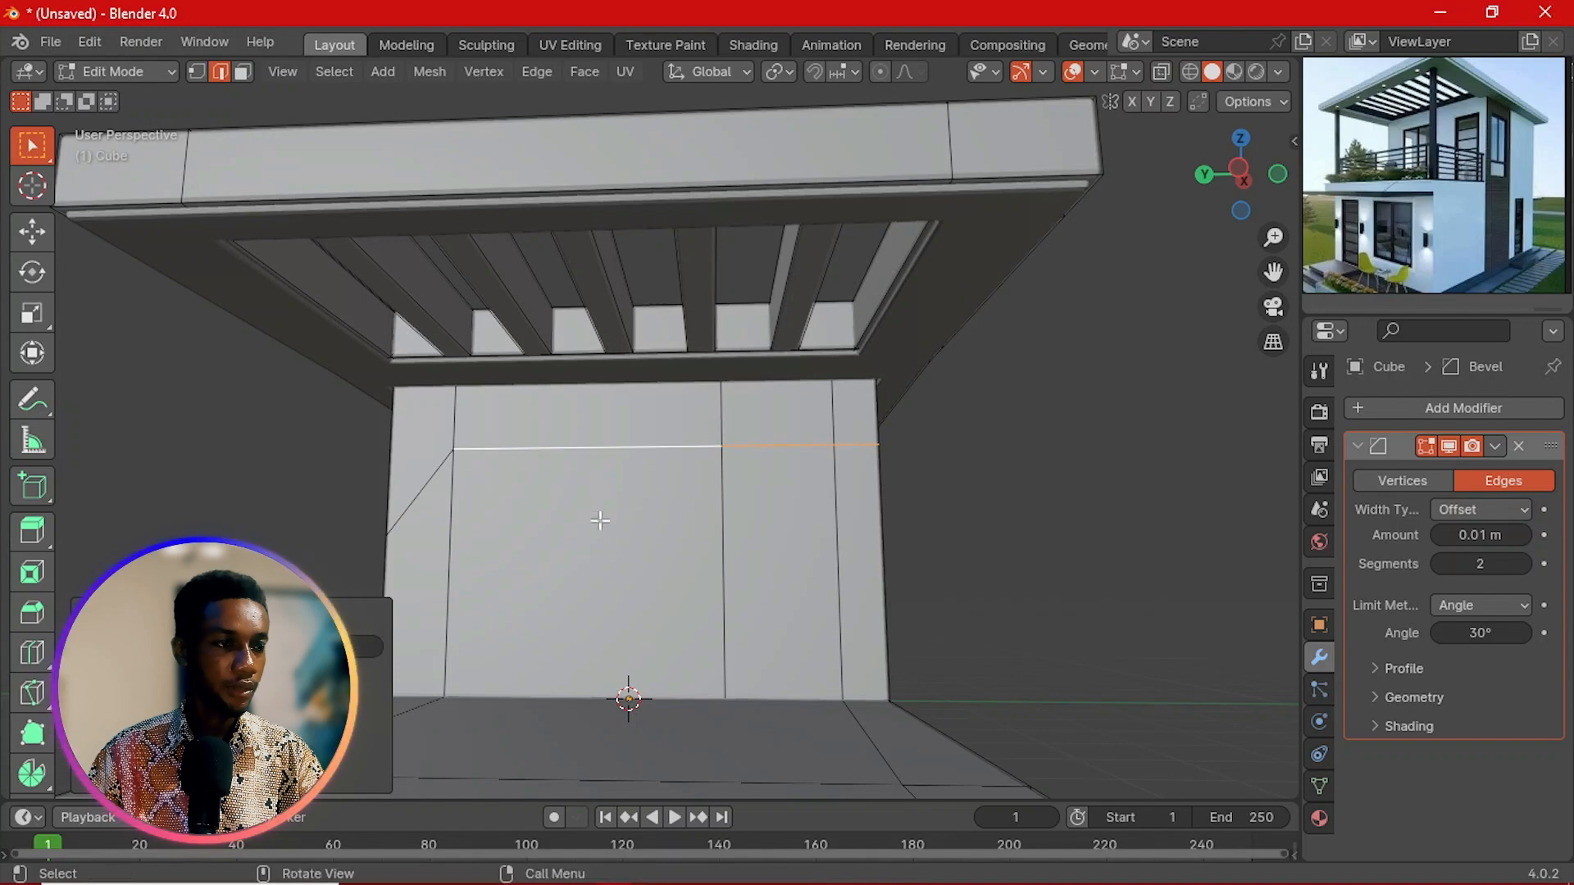
# Step: Knife-cut a vertical edge between the top and bottom midpoints of the balcony wall's wide central panel
pyautogui.press('k')
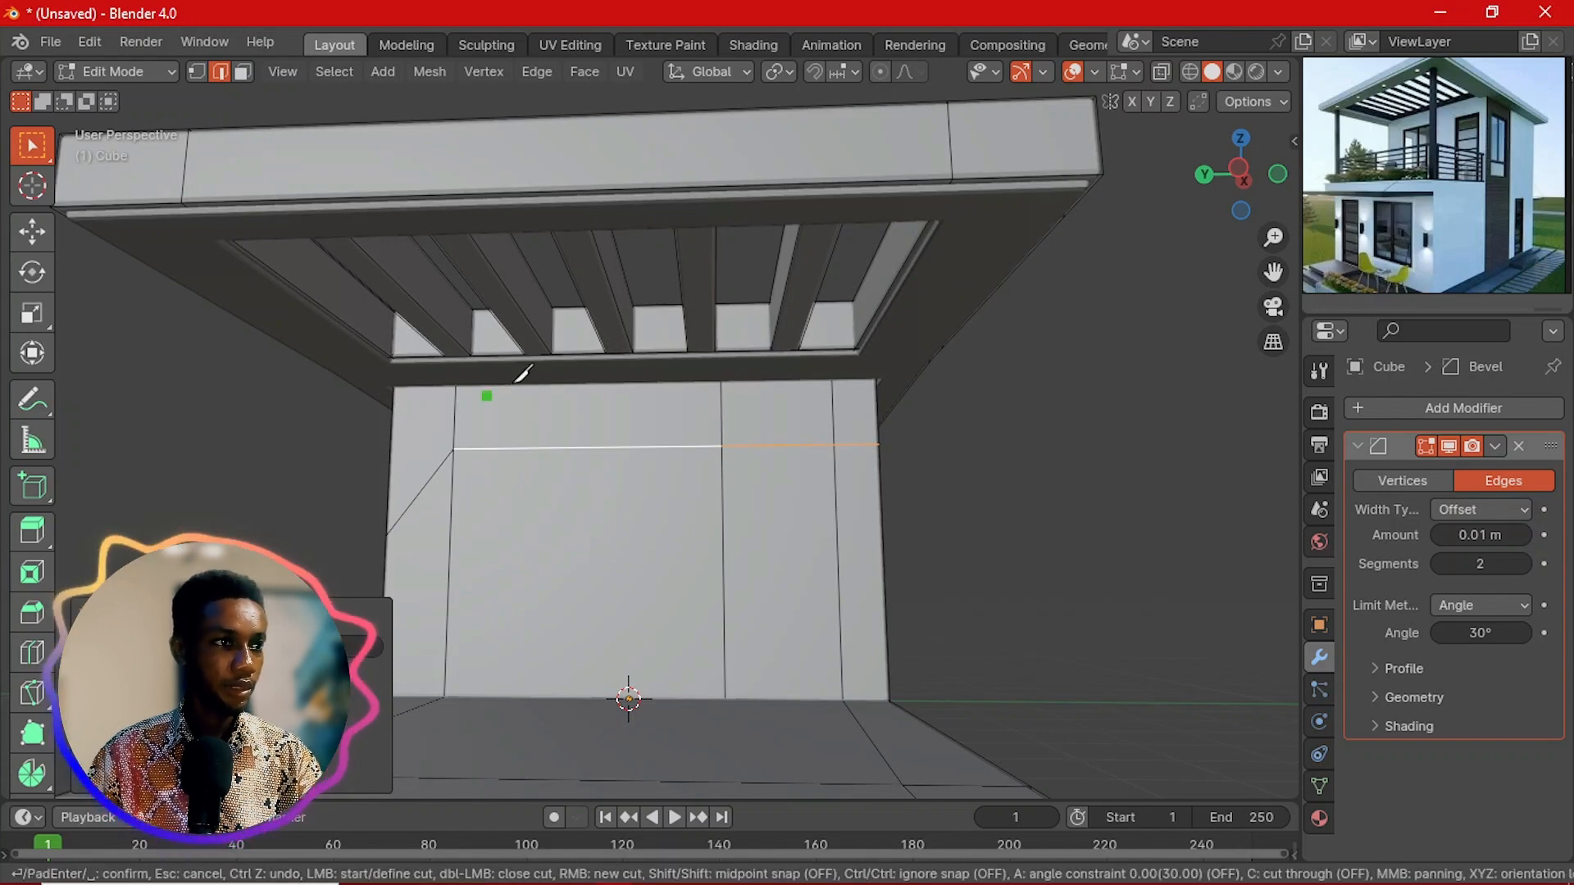
pyautogui.click(596, 382)
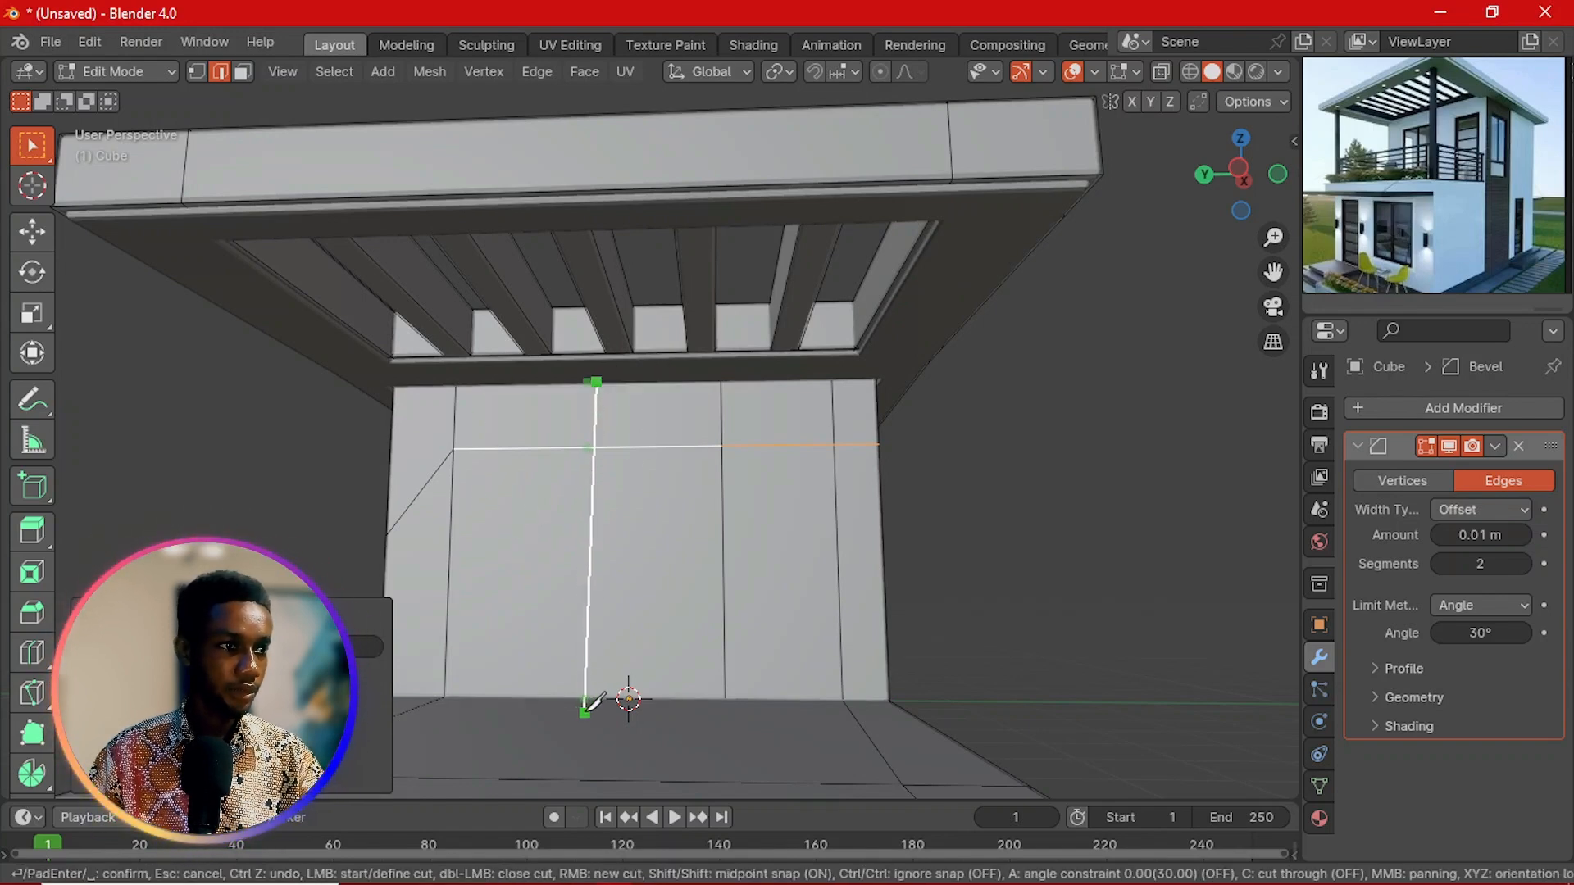
pyautogui.click(583, 699)
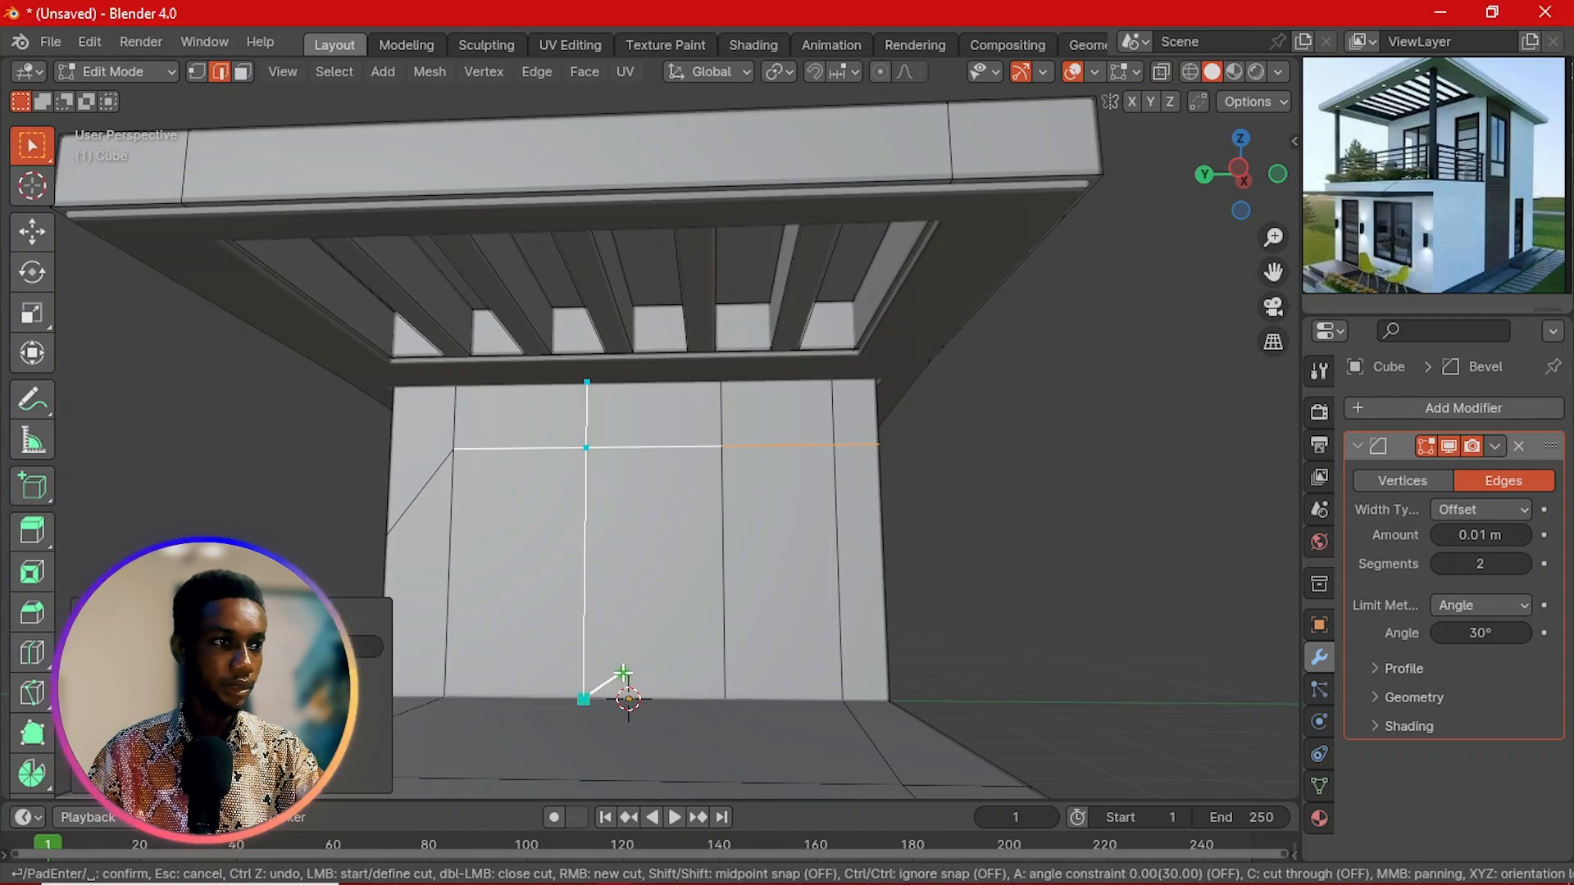
pyautogui.press('Return')
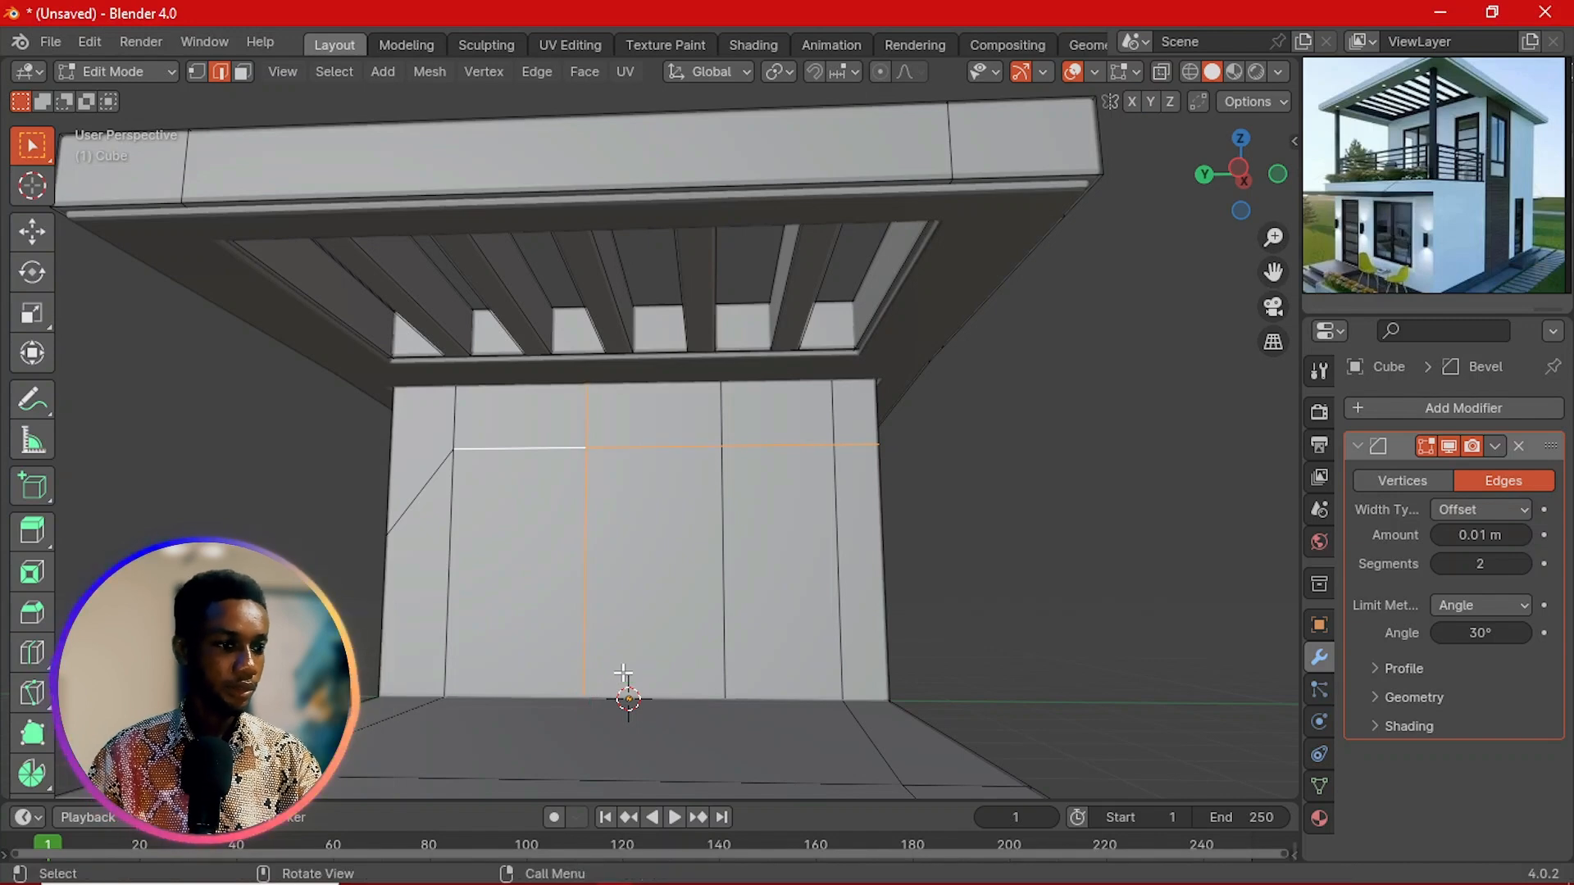
# Step: Slide the lower part of the new vertical edge toward the wall's front corner by a factor of about 0.26
pyautogui.click(582, 587)
pyautogui.press('g')
pyautogui.press('g')
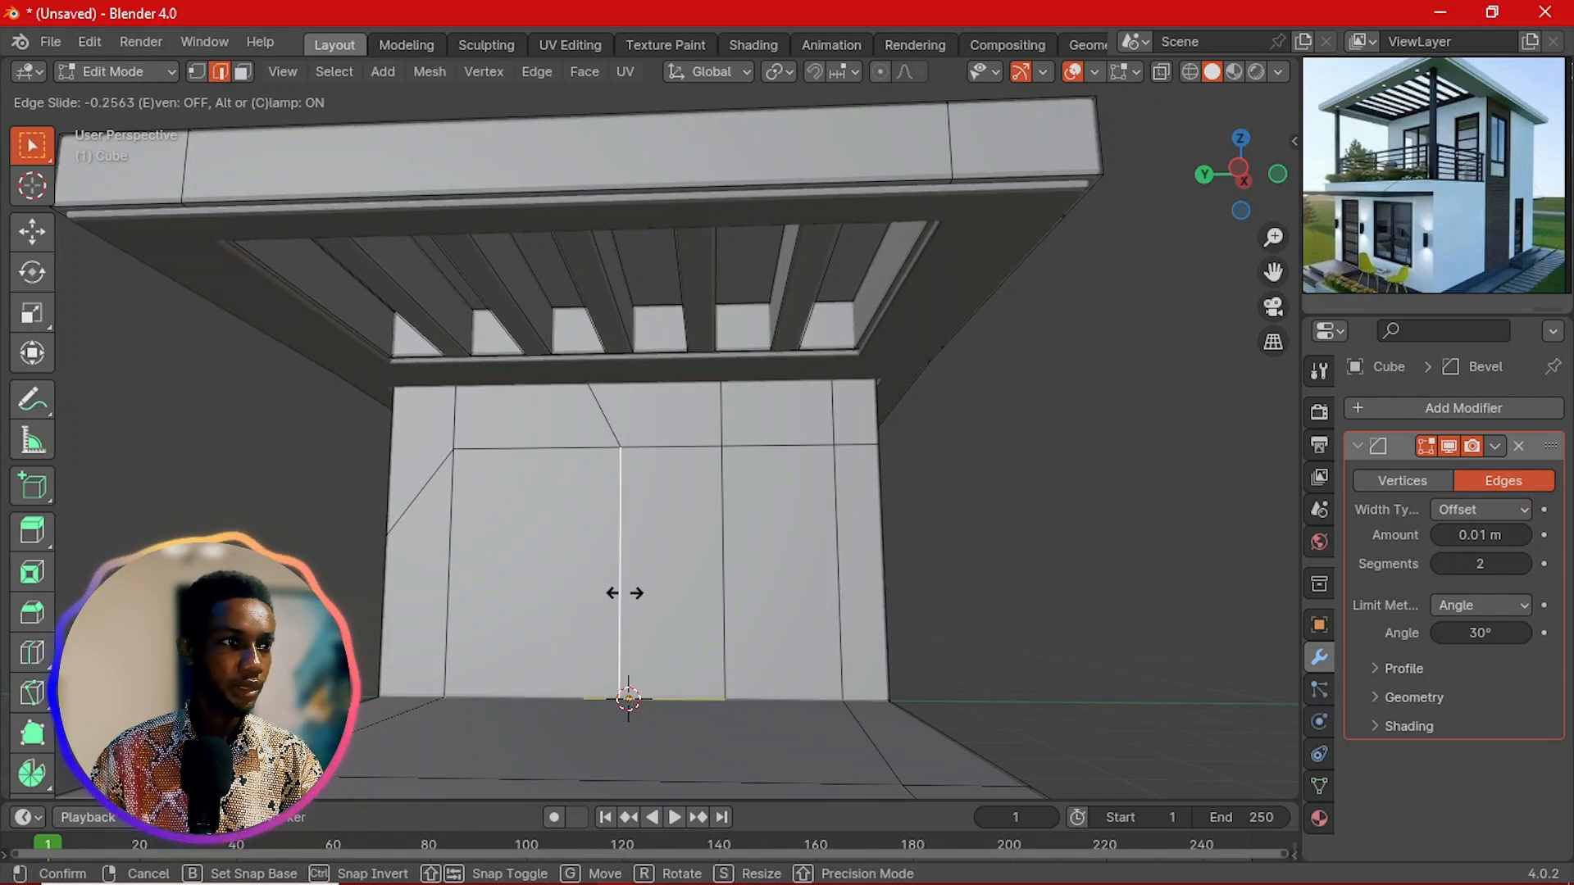
pyautogui.click(625, 592)
# Step: Subdivide the tall panel face behind the shifted vertical edge into four faces
pyautogui.press('3')
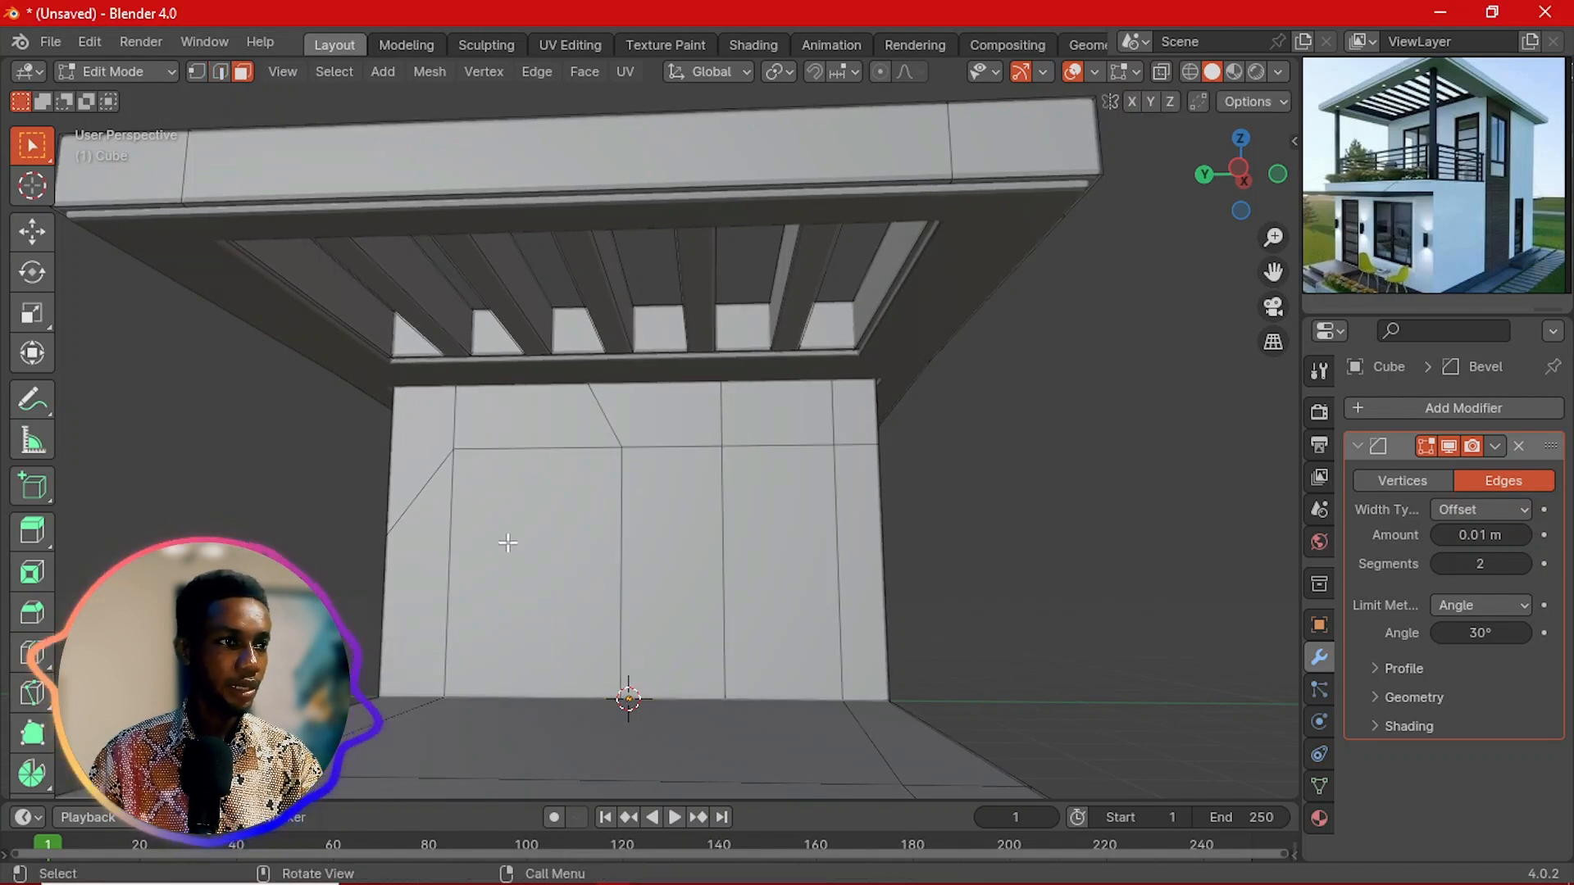
pyautogui.click(507, 541)
pyautogui.rightClick(508, 542)
pyautogui.click(485, 469)
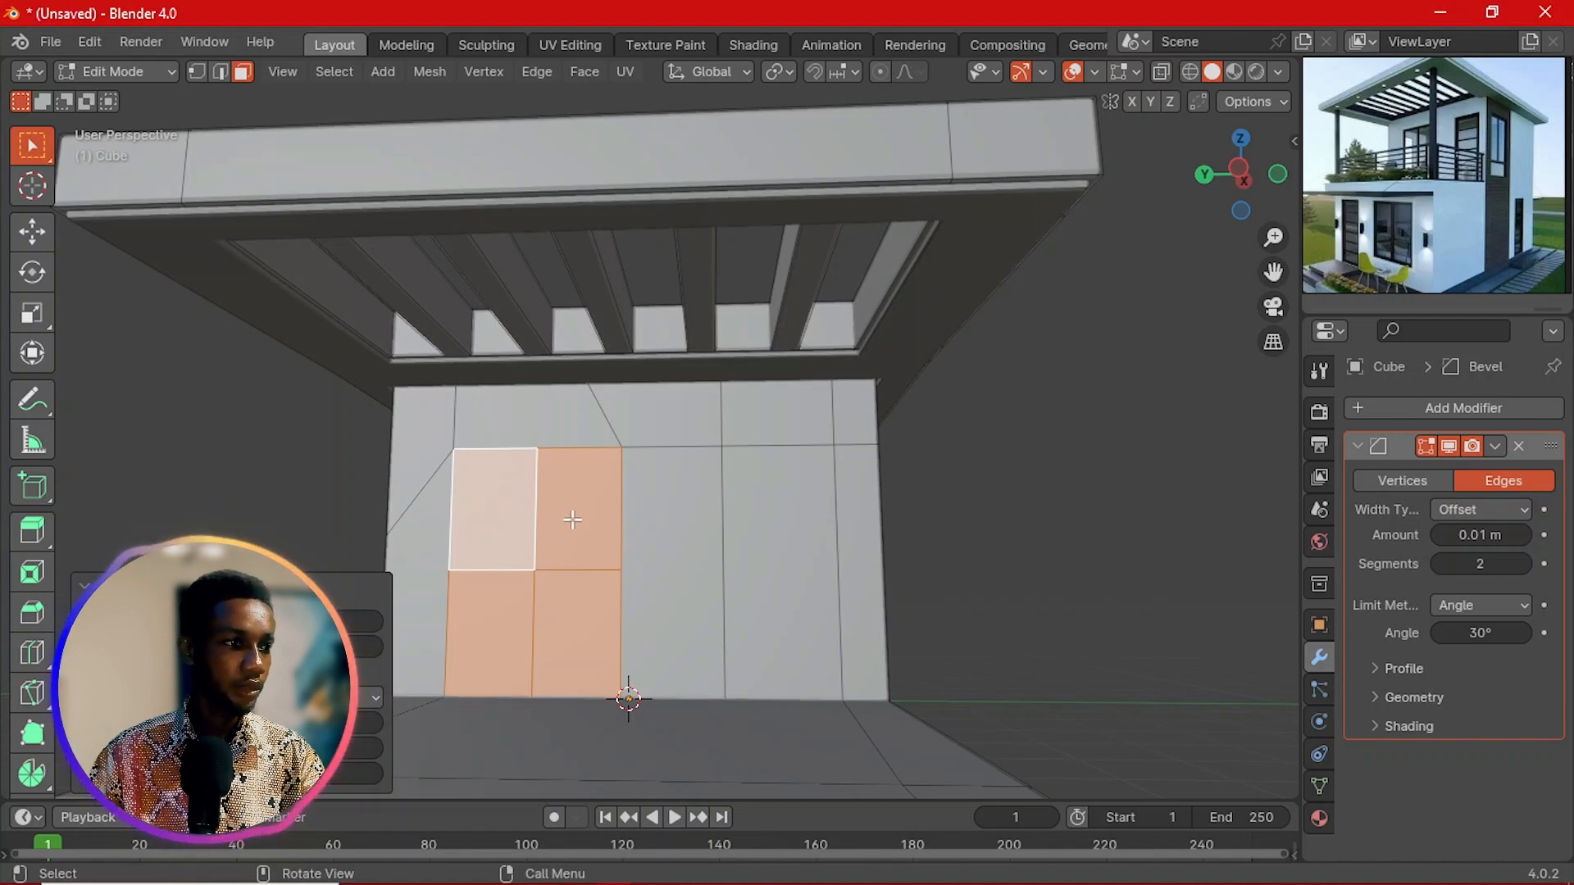
# Step: Merge the upper and lower faces in each column of the subdivided panel, leaving two tall side-by-side faces
pyautogui.click(499, 504)
pyautogui.click(586, 516)
pyautogui.keyDown('ctrl'); pyautogui.click(590, 635); pyautogui.keyUp('ctrl')
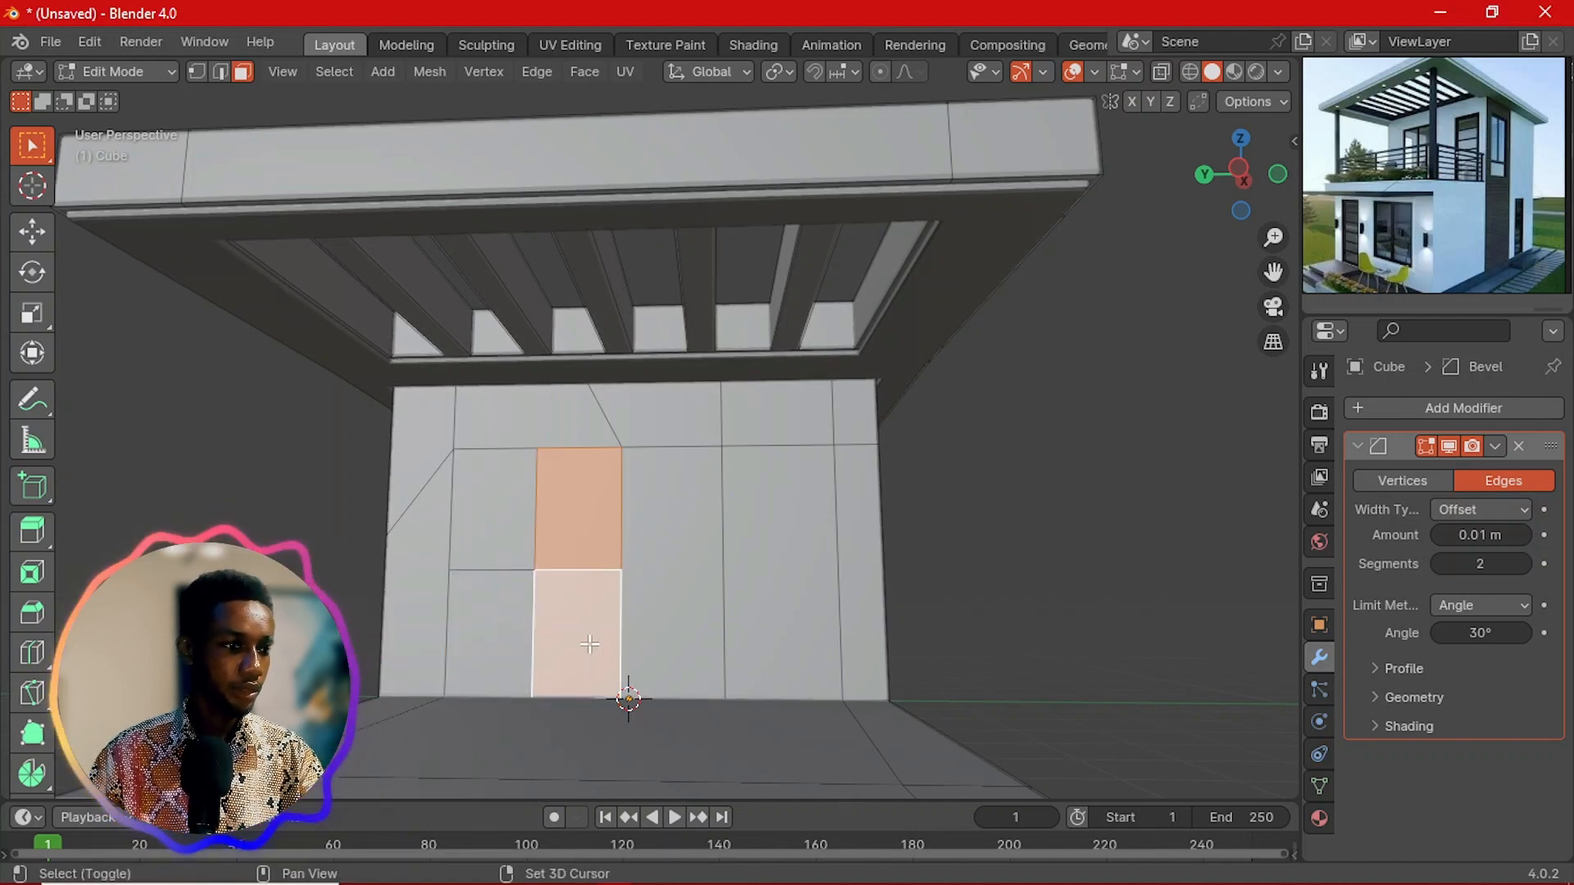
pyautogui.hotkey('ctrl', 'z')
pyautogui.hotkey('ctrl', 'z')
pyautogui.hotkey('ctrl', 'z')
pyautogui.hotkey('ctrl', 'z')
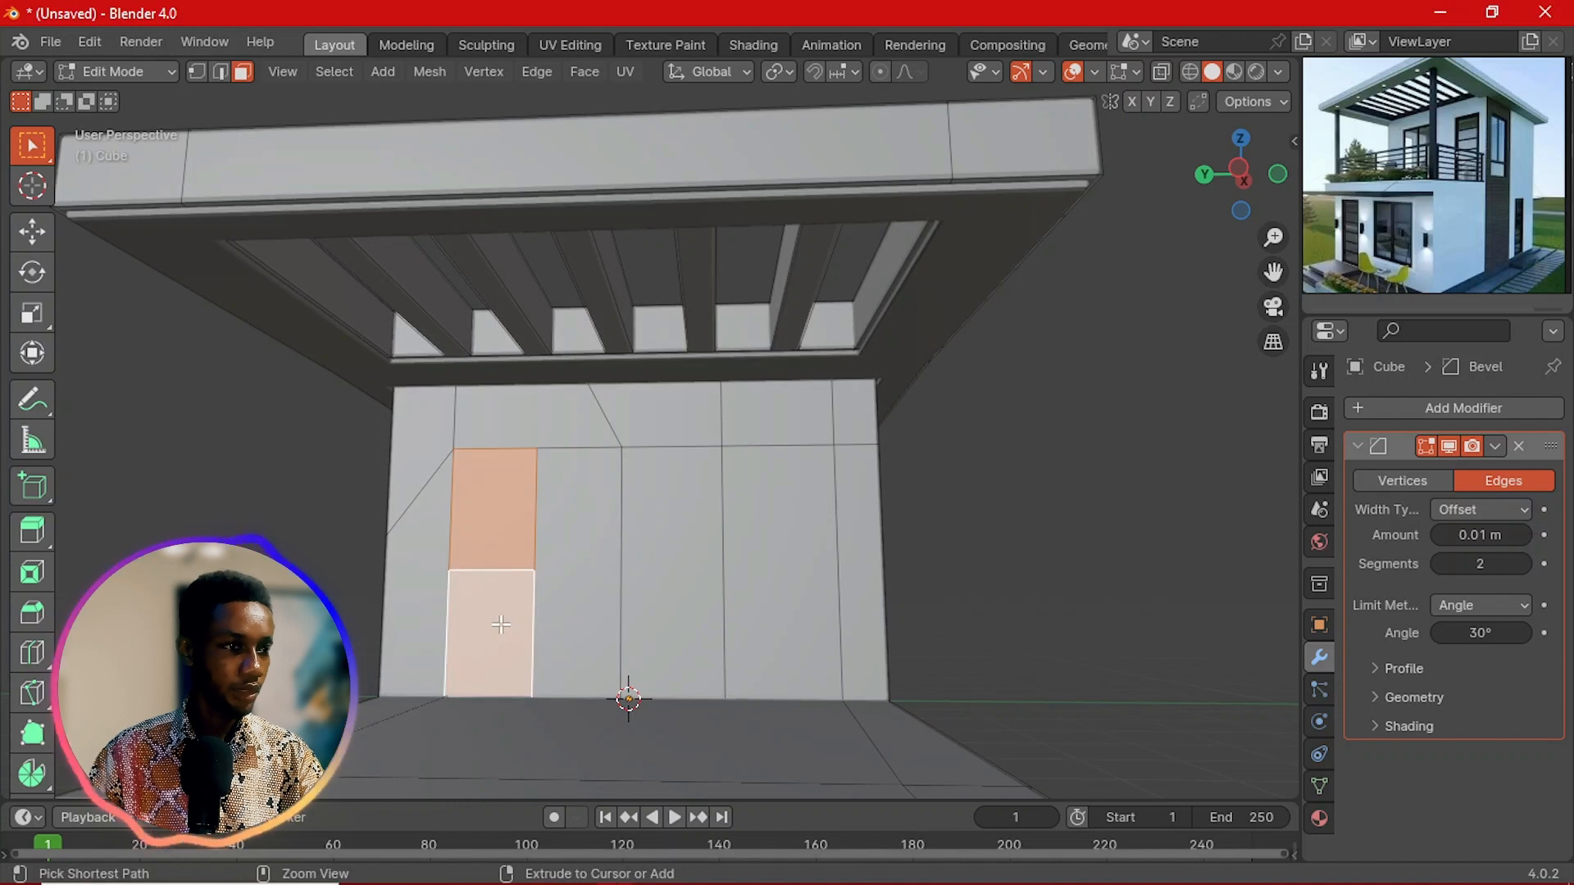
pyautogui.click(671, 544)
pyautogui.click(566, 549)
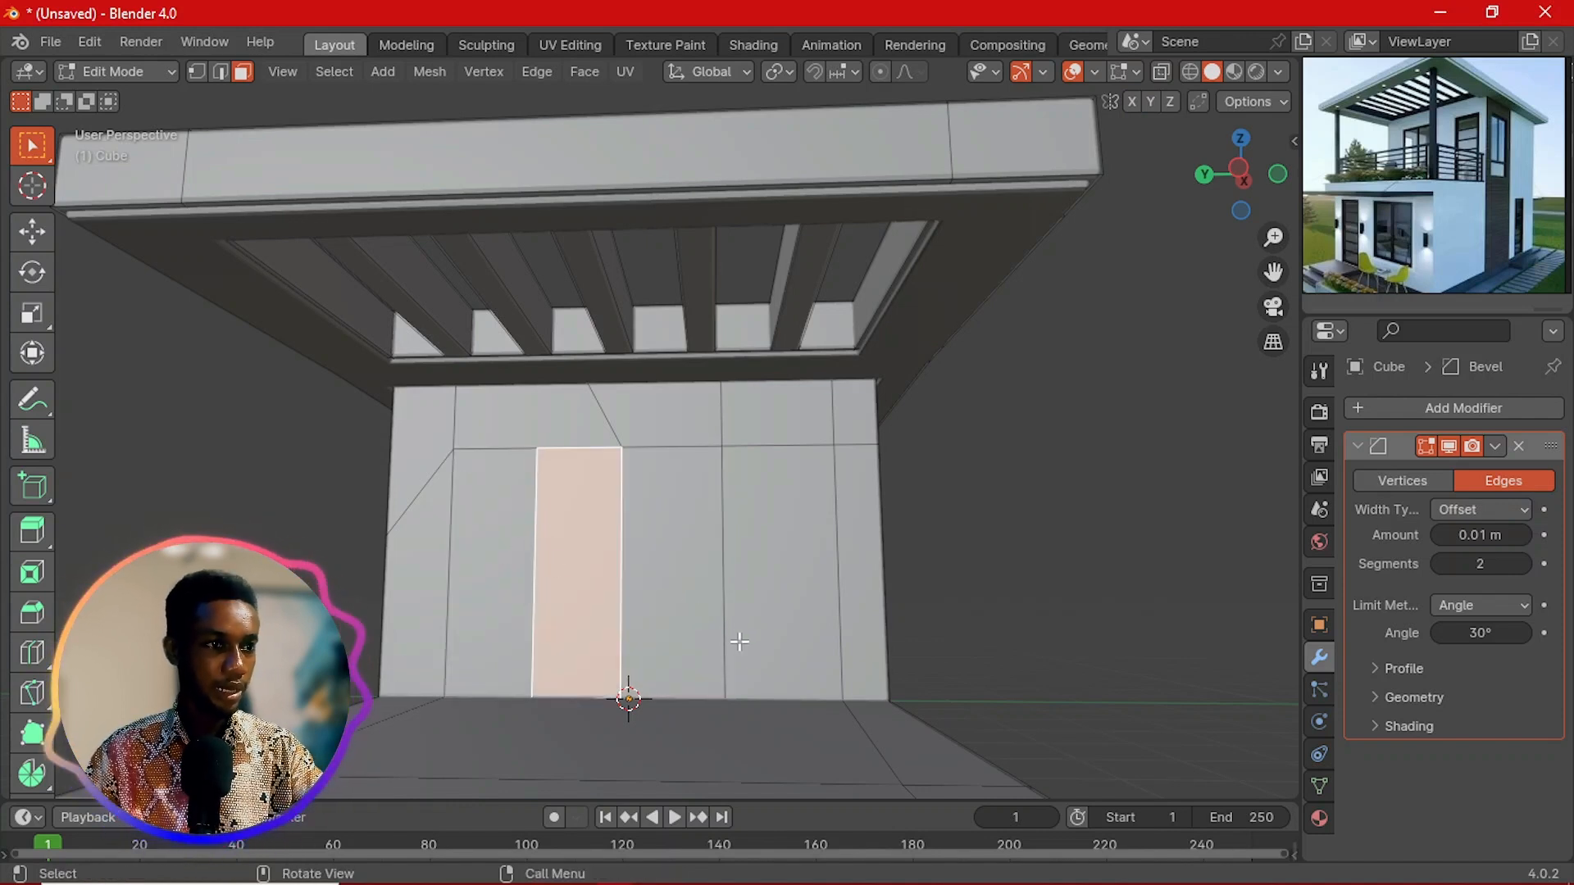
# Step: Knife-cut across the lower wall from its front side edge to the far edge of the two tall panels, snapped to edge midpoints
pyautogui.press('k')
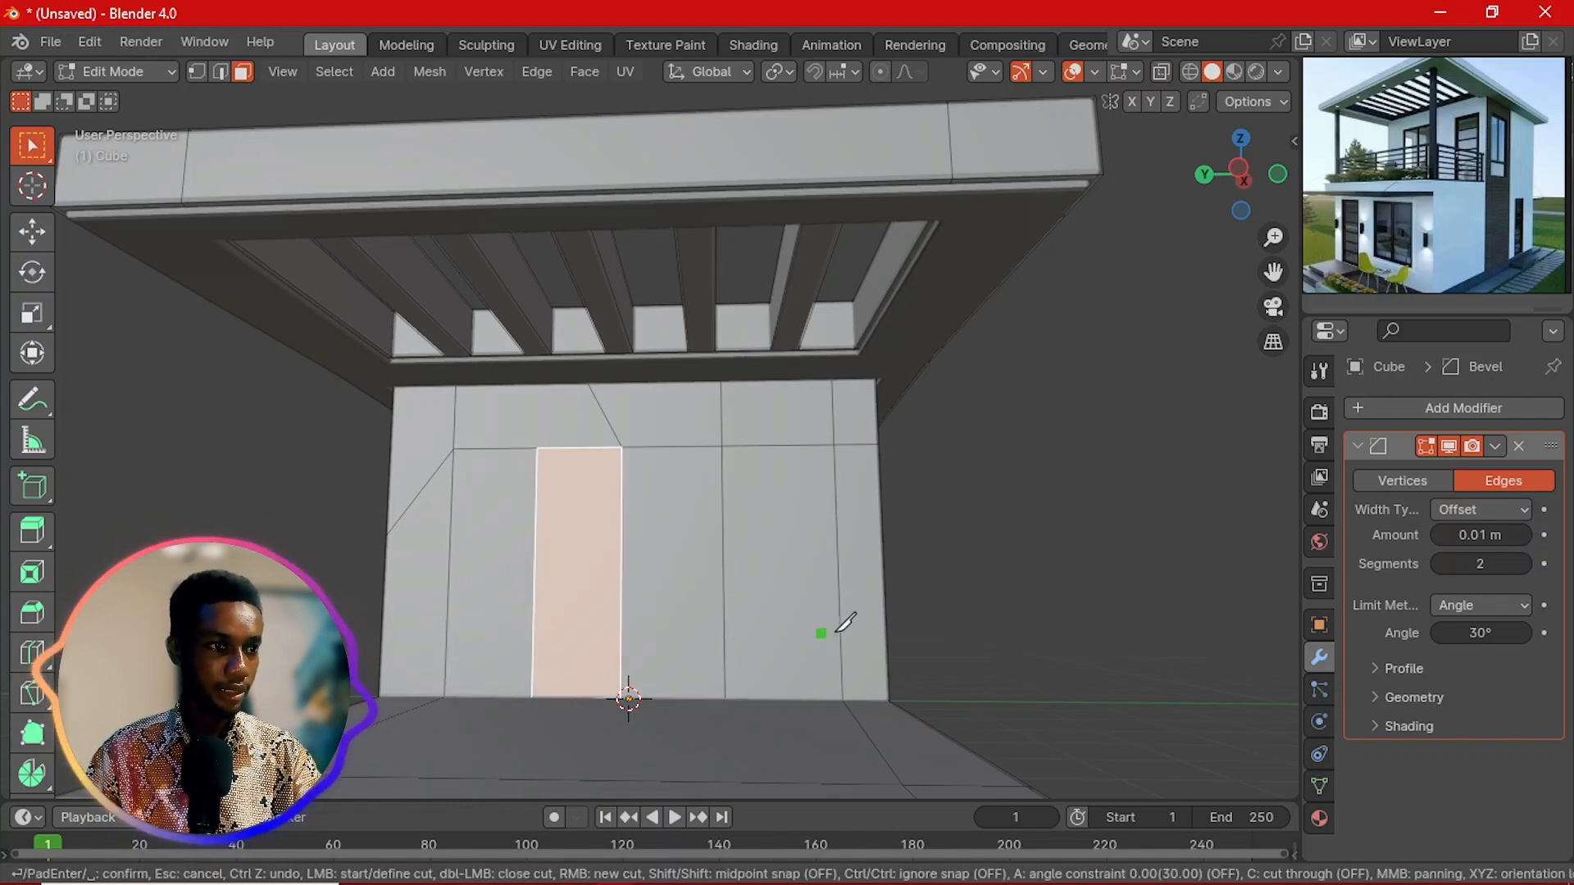
pyautogui.click(889, 668)
pyautogui.press('shift')
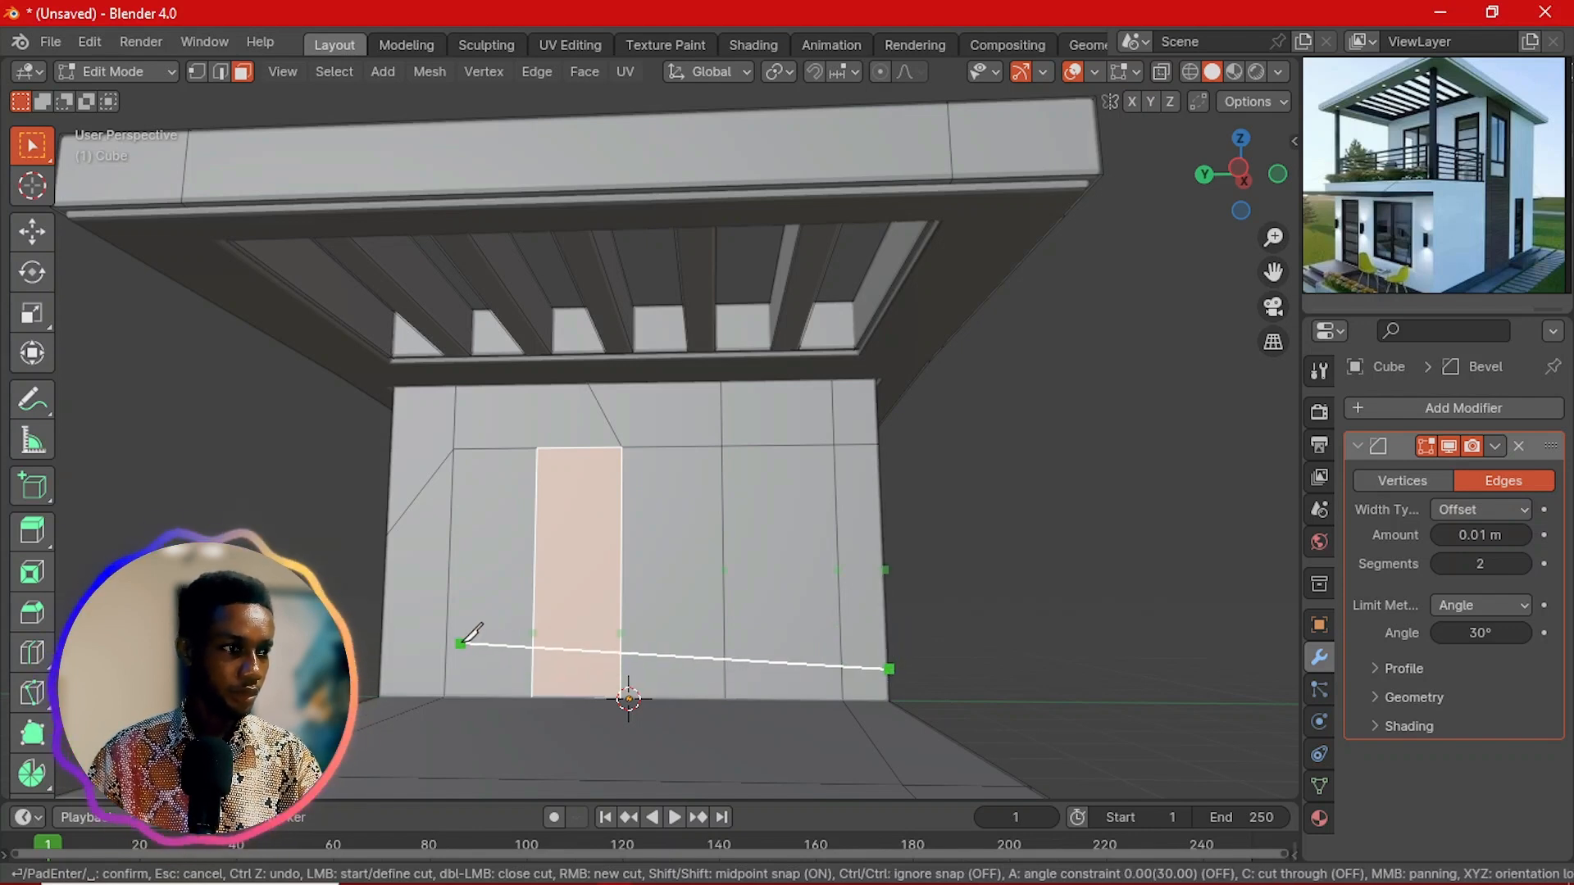
pyautogui.click(446, 634)
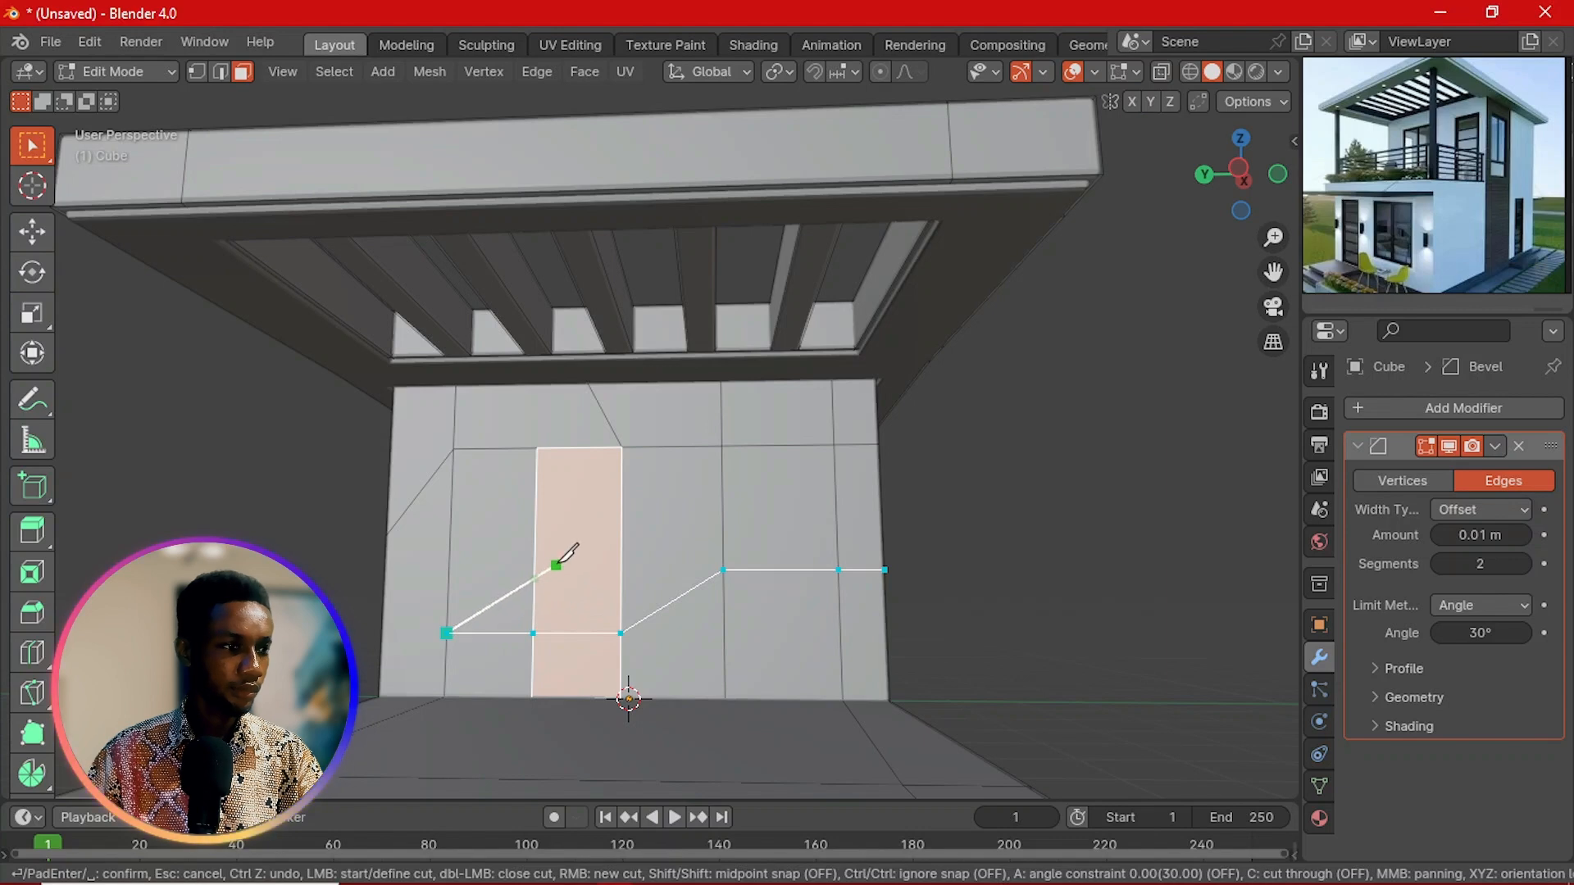
pyautogui.press('Return')
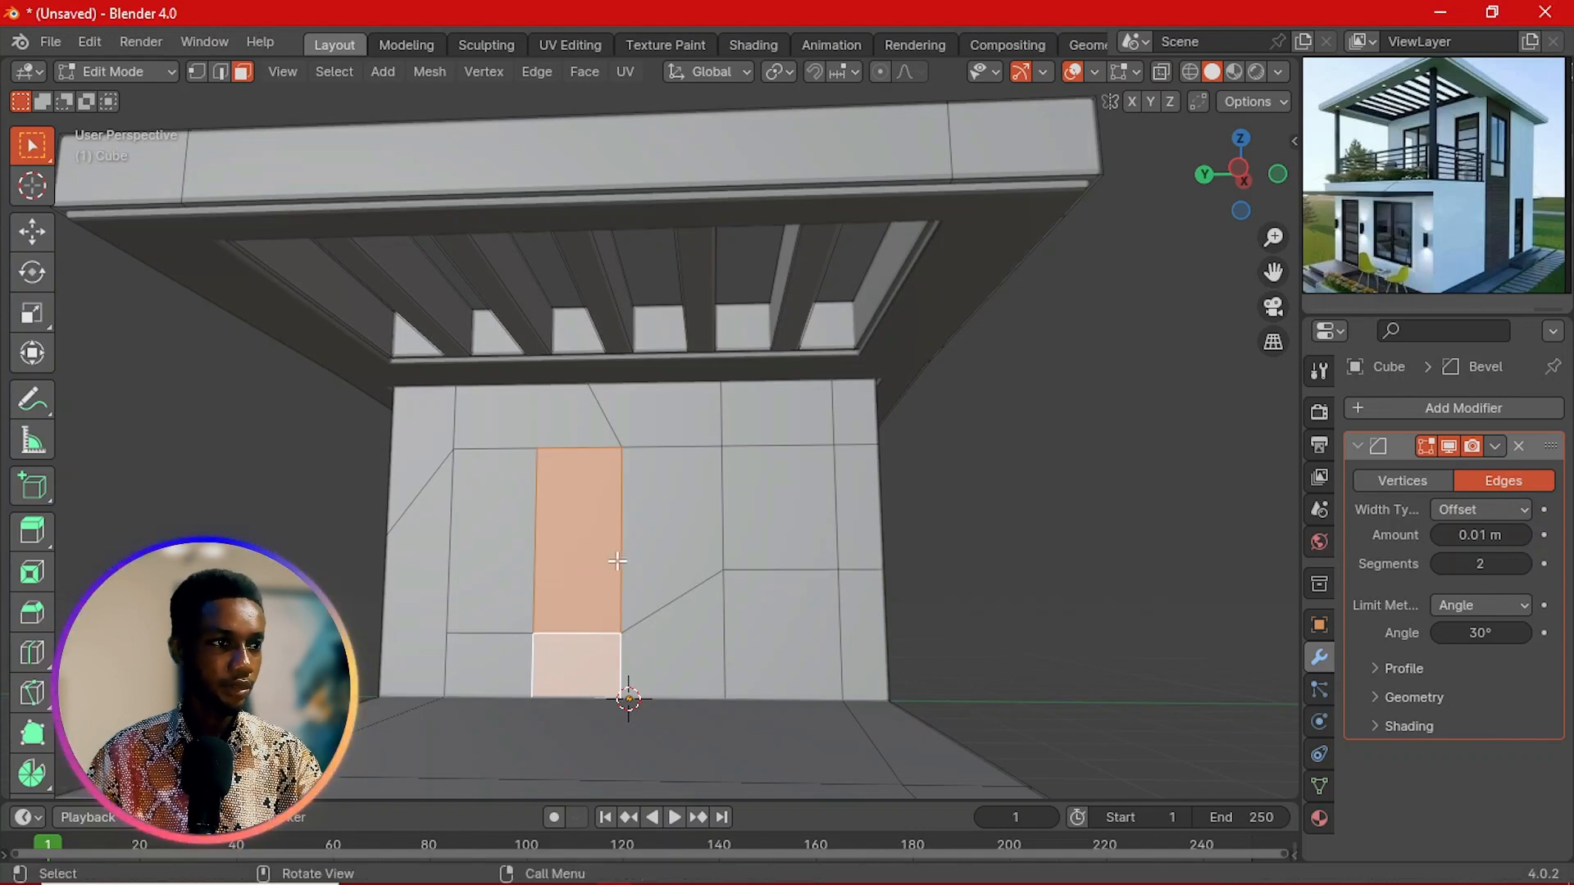
# Step: Straighten the new cross-wall edges by scaling them along global Z to a factor of about 0.1
pyautogui.press('2')
pyautogui.click(665, 596)
pyautogui.keyDown('shift'); pyautogui.click(516, 635); pyautogui.keyUp('shift')
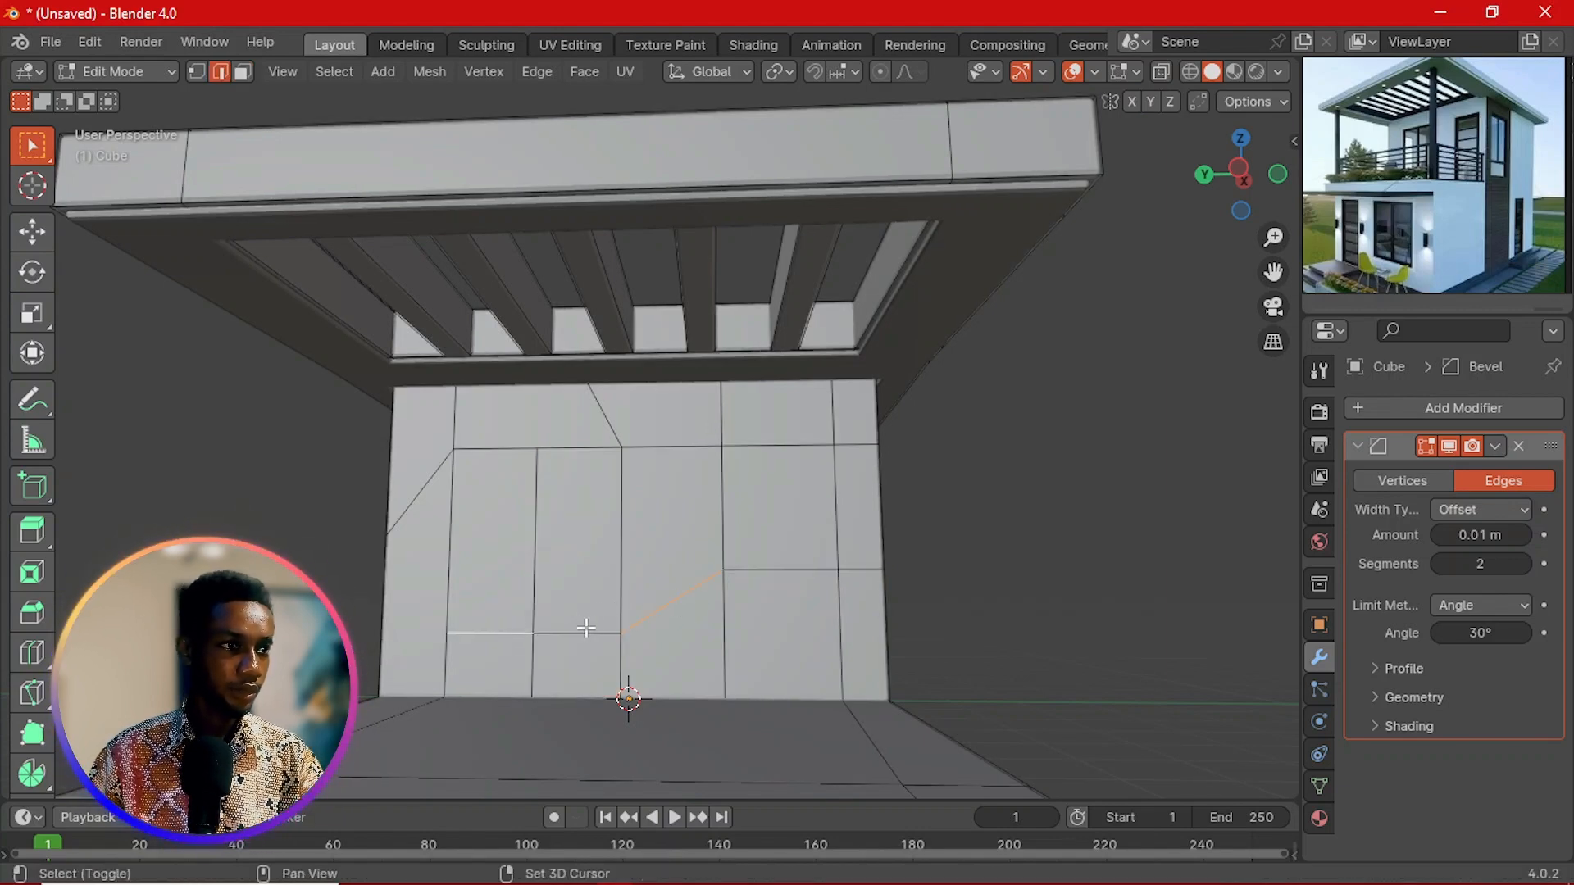
pyautogui.keyDown('shift'); pyautogui.click(780, 566); pyautogui.keyUp('shift')
pyautogui.keyDown('shift'); pyautogui.click(853, 572); pyautogui.keyUp('shift')
pyautogui.press('s')
pyautogui.press('z')
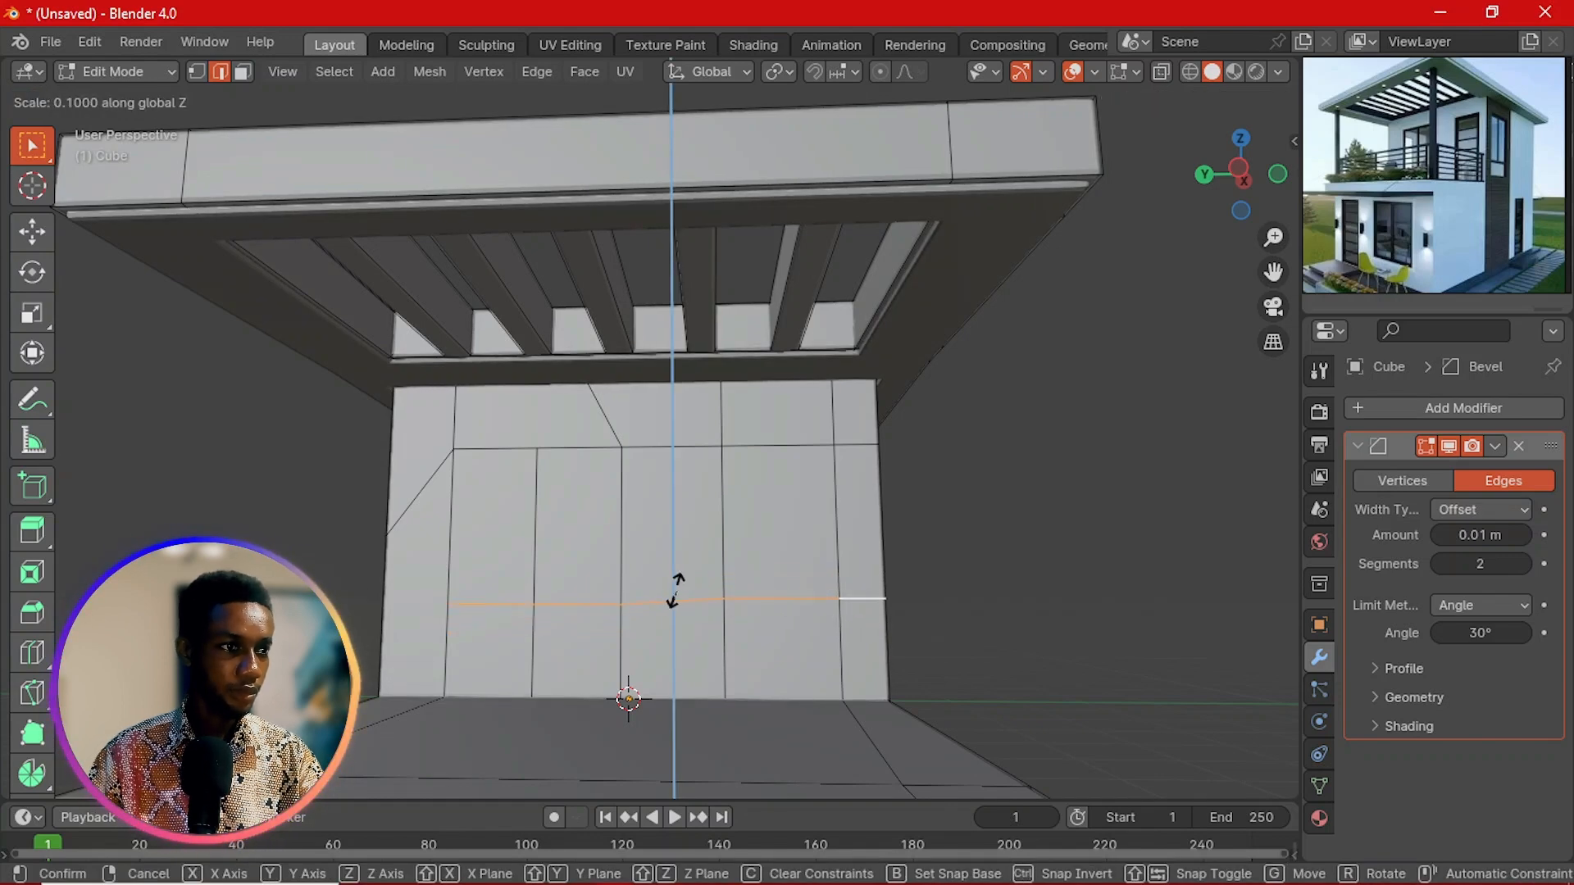
pyautogui.click(672, 596)
# Step: Slide the straightened horizontal edges down to just above the balcony floor
pyautogui.scroll(4, 661, 639)
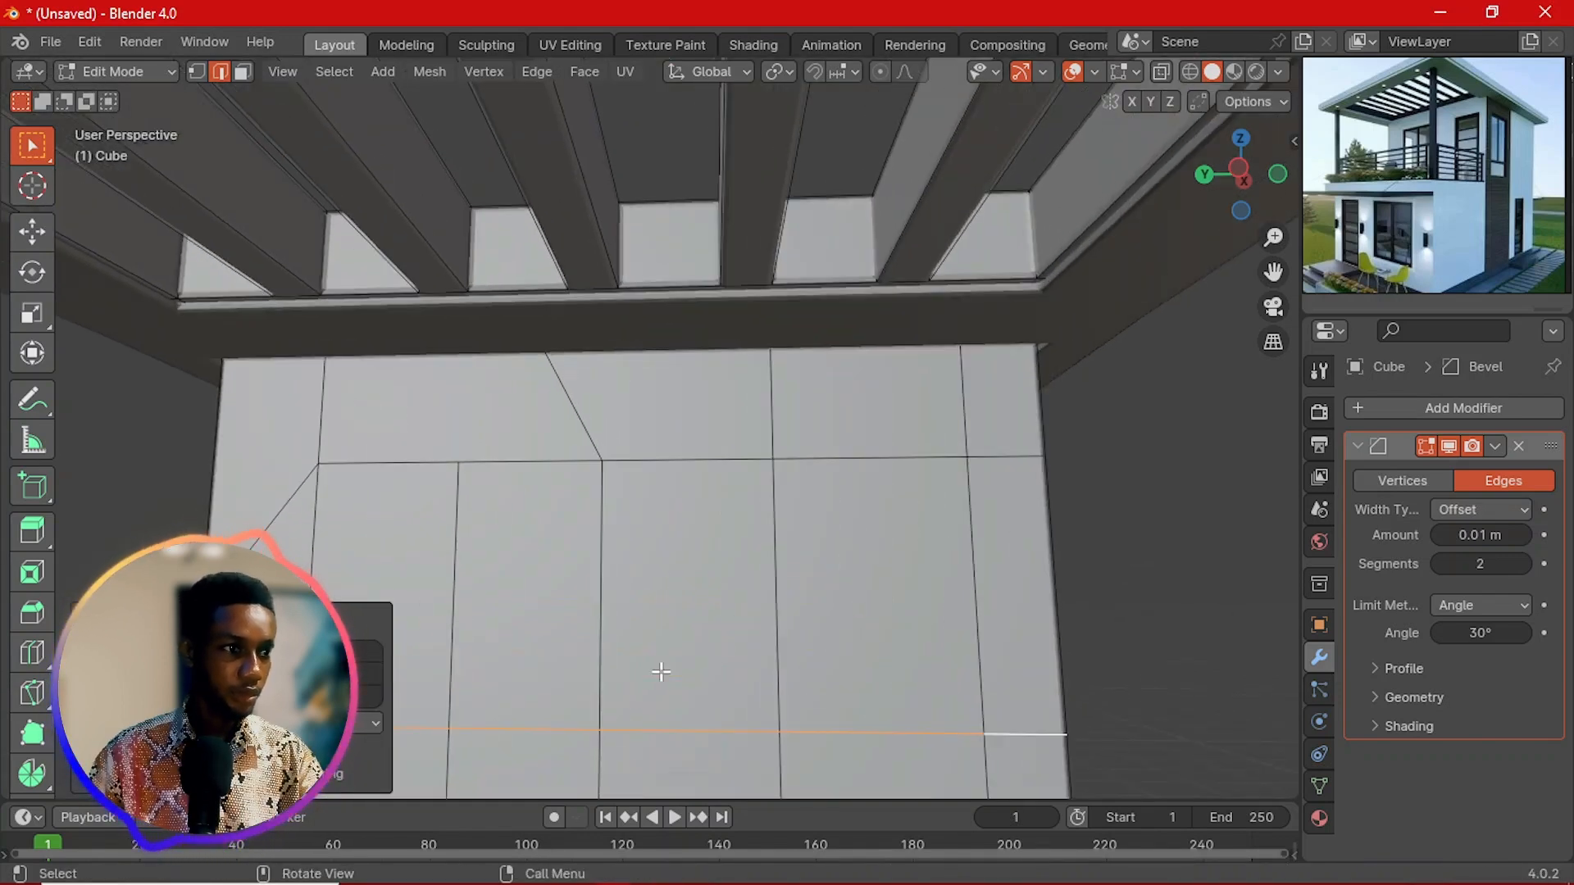
pyautogui.scroll(-4, 660, 672)
pyautogui.press('g')
pyautogui.press('g')
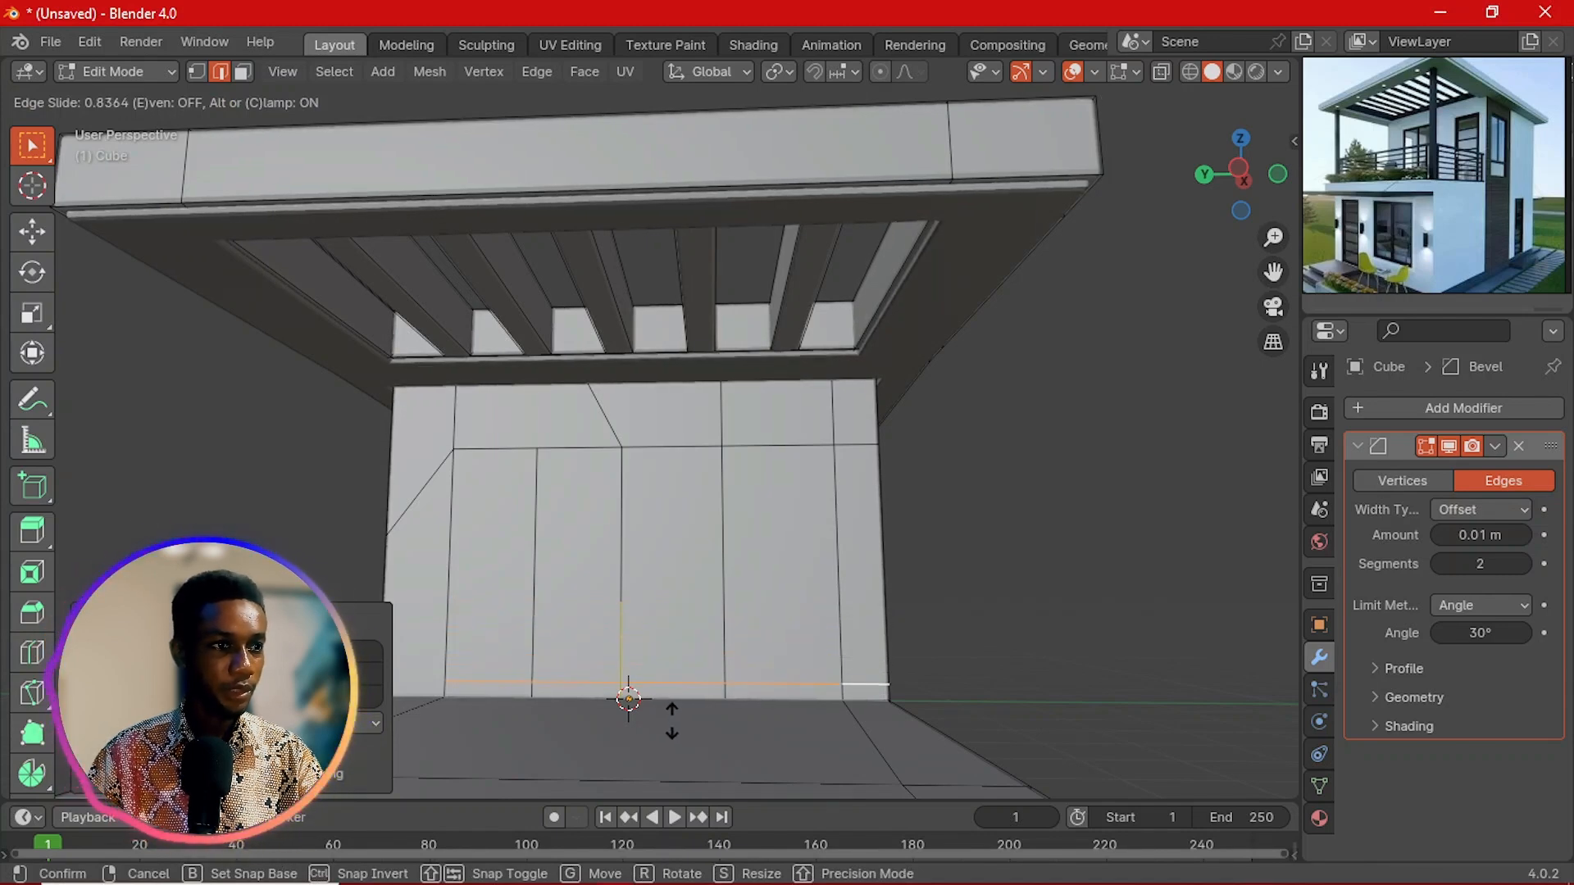
pyautogui.click(670, 715)
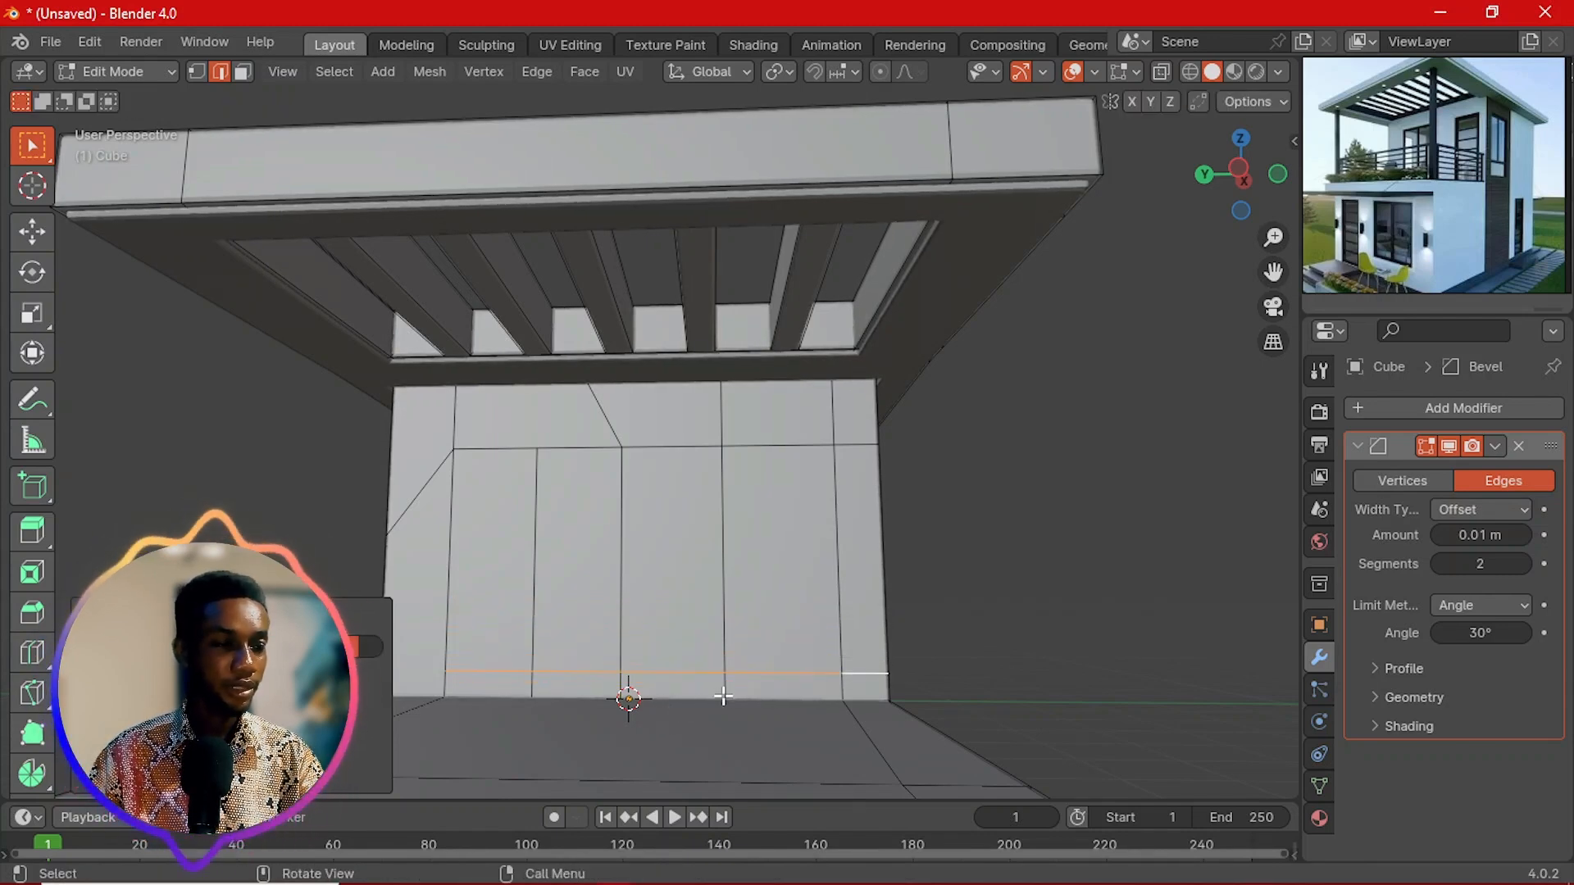
pyautogui.press('s')
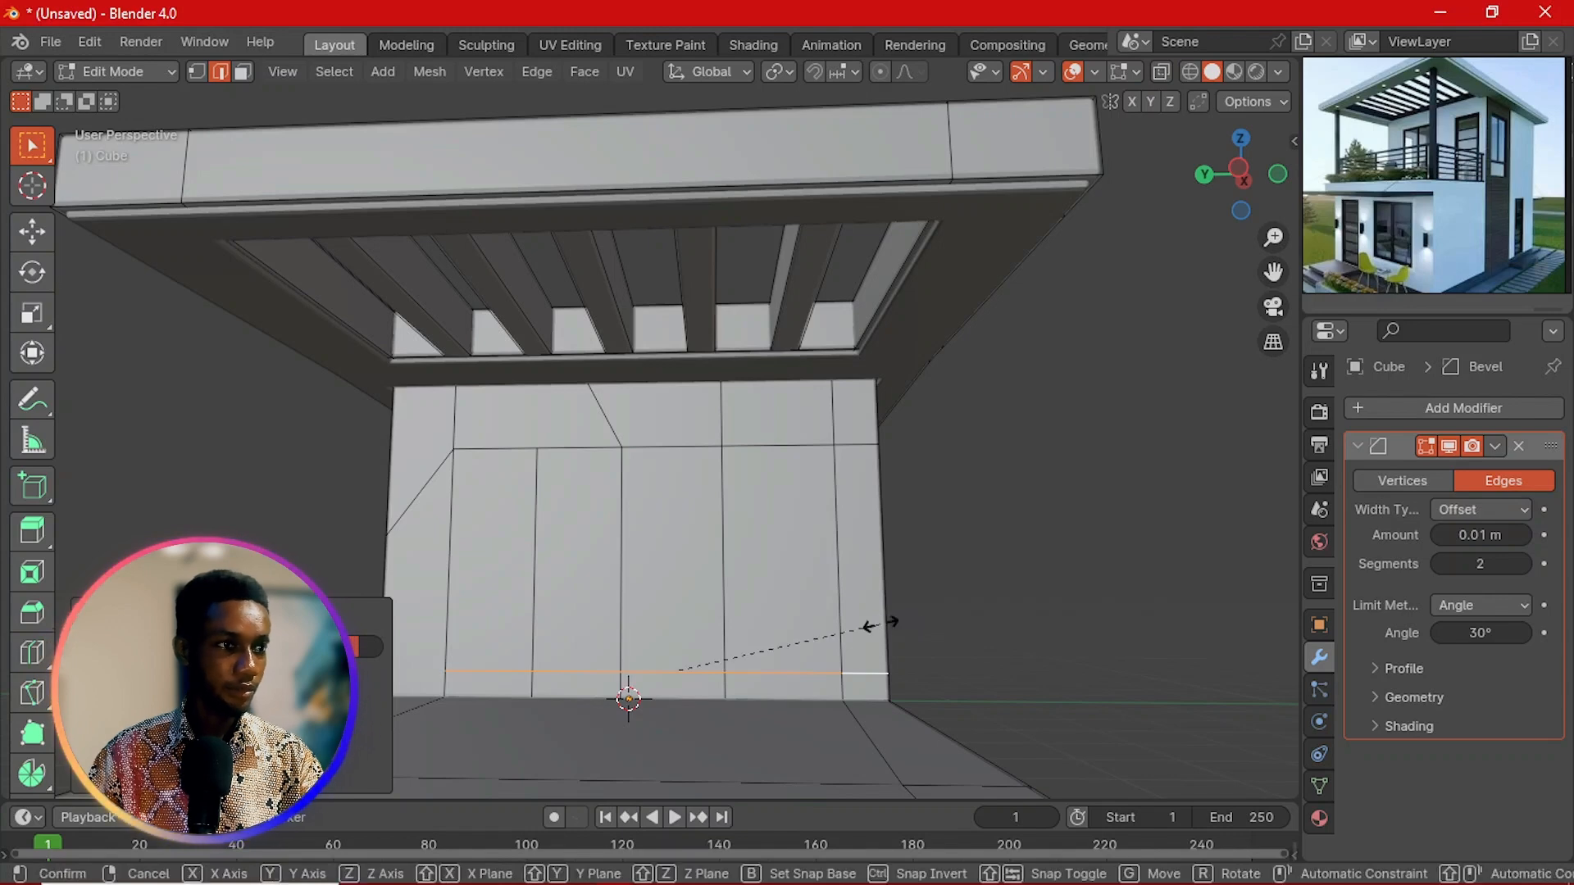
pyautogui.press('x')
pyautogui.rightClick(879, 624)
pyautogui.press('z')
pyautogui.rightClick(815, 605)
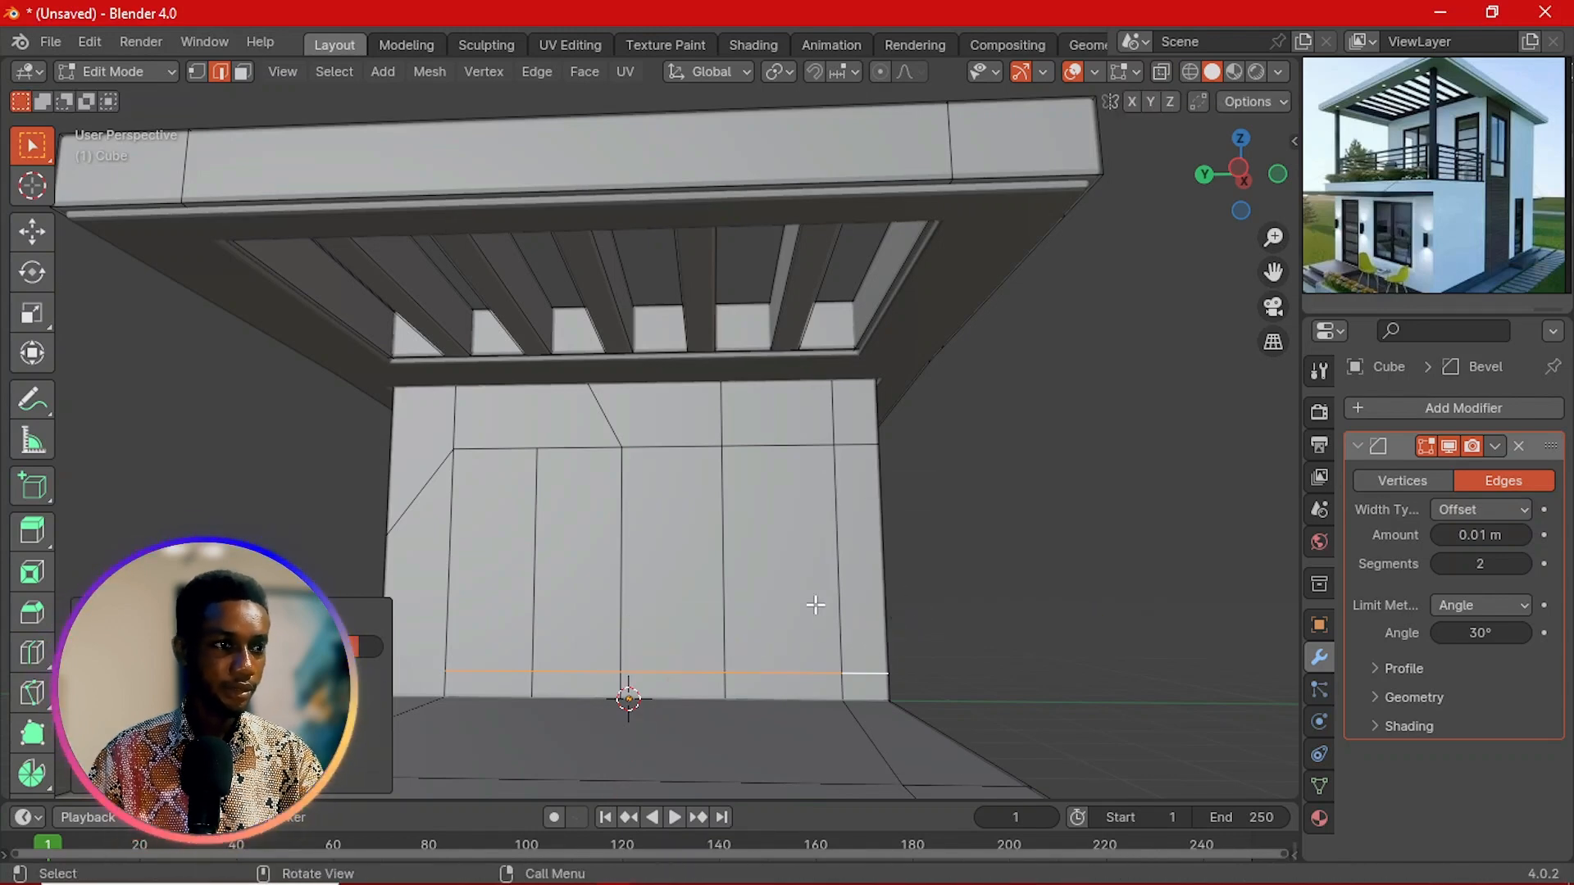
pyautogui.scroll(1, 815, 605)
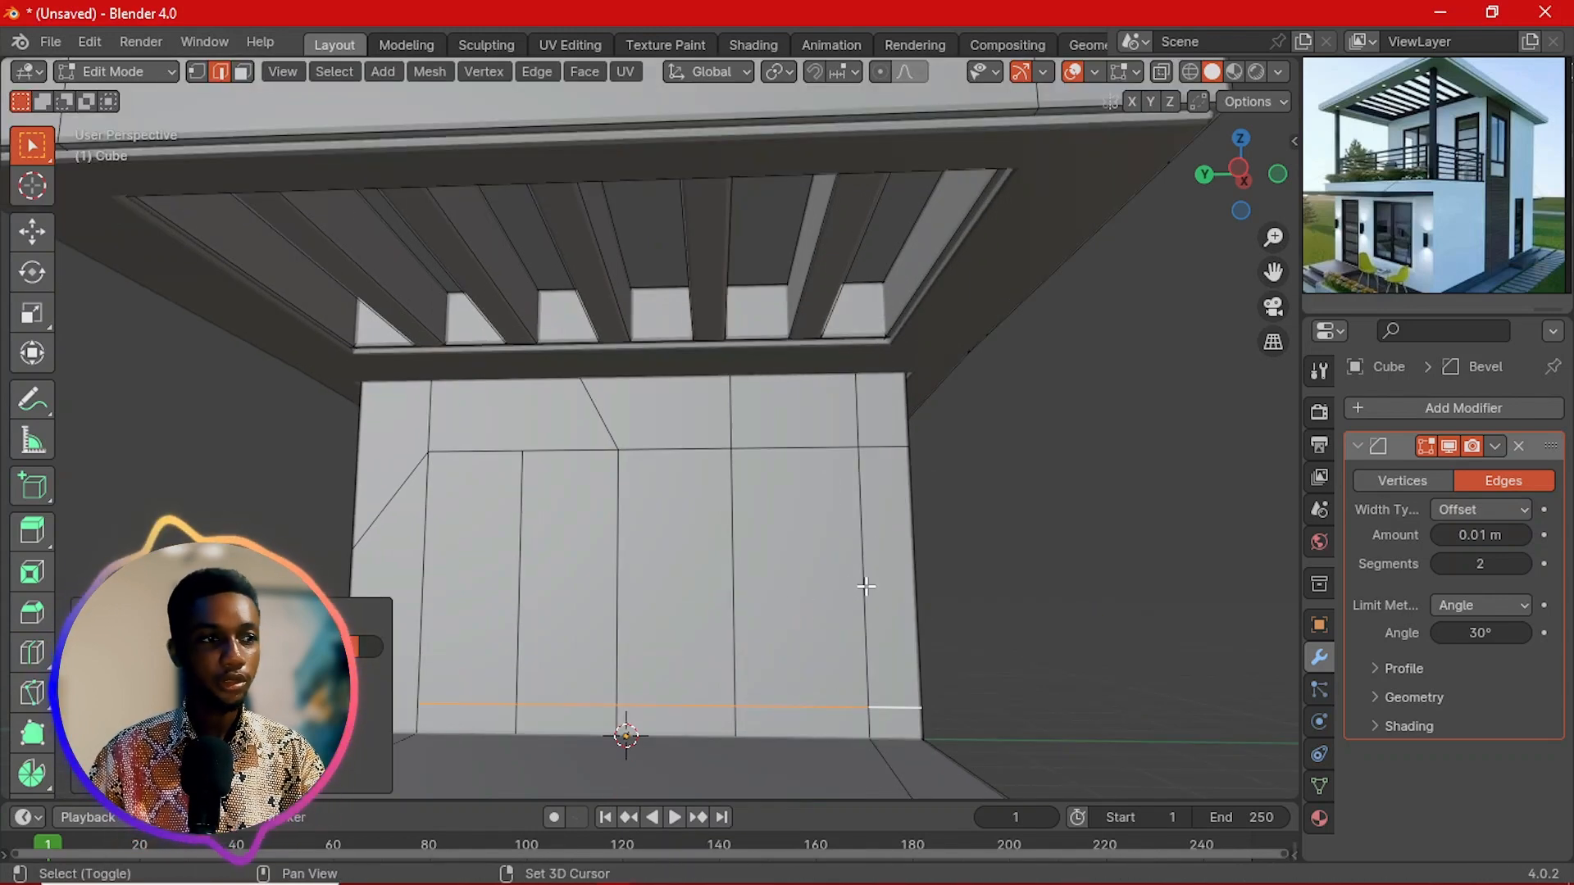
pyautogui.scroll(-1, 754, 596)
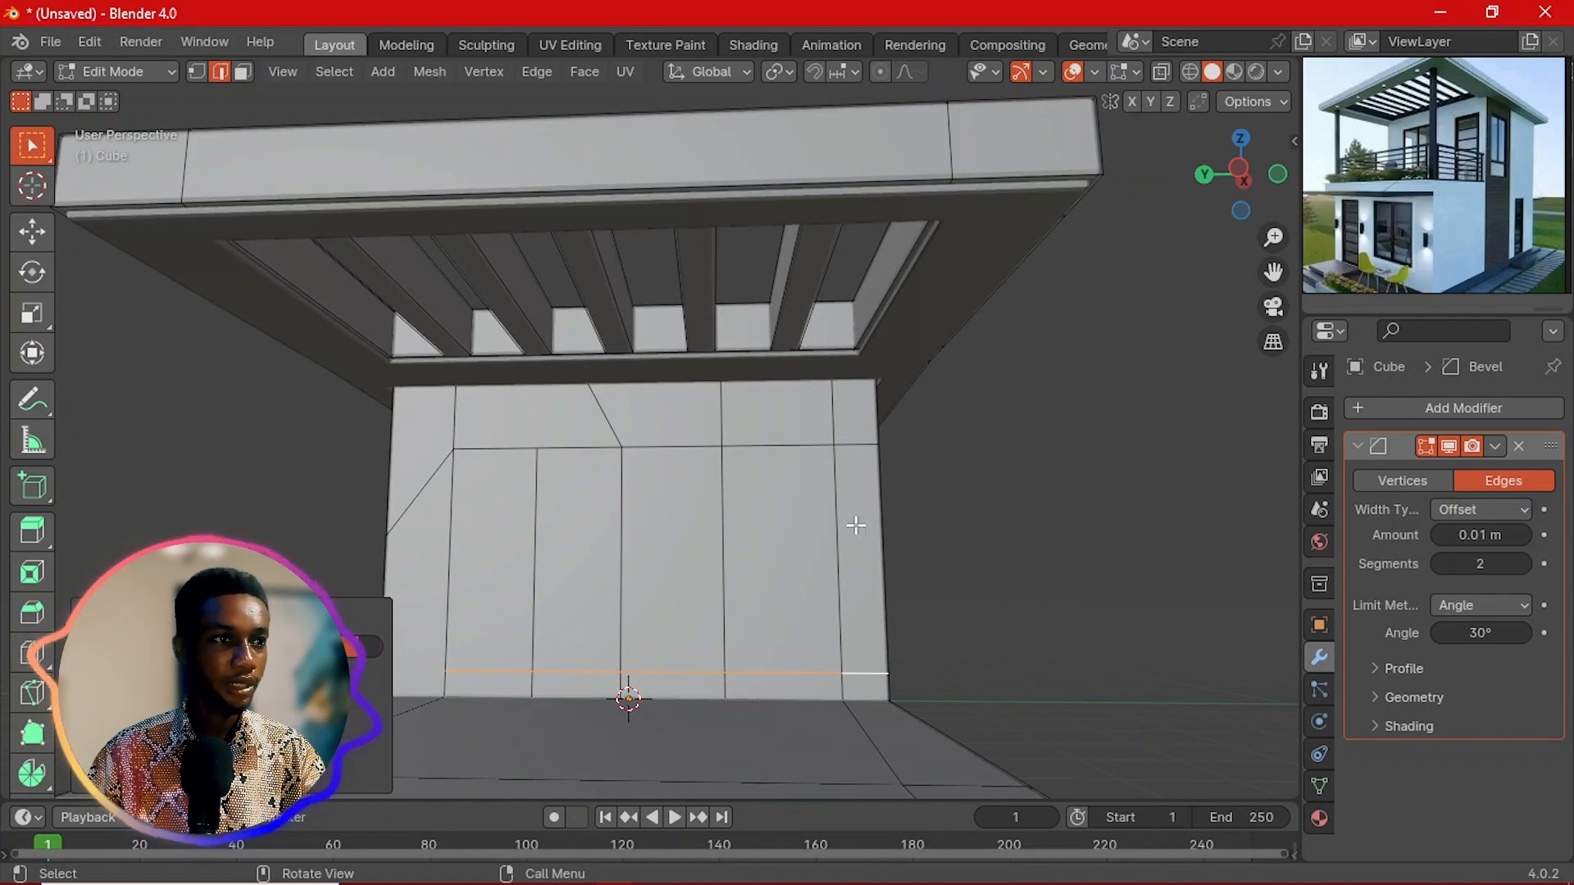
# Step: Select the tall panel face beside the wall's front strip and try an inset with outward depth
pyautogui.press('3')
pyautogui.click(776, 496)
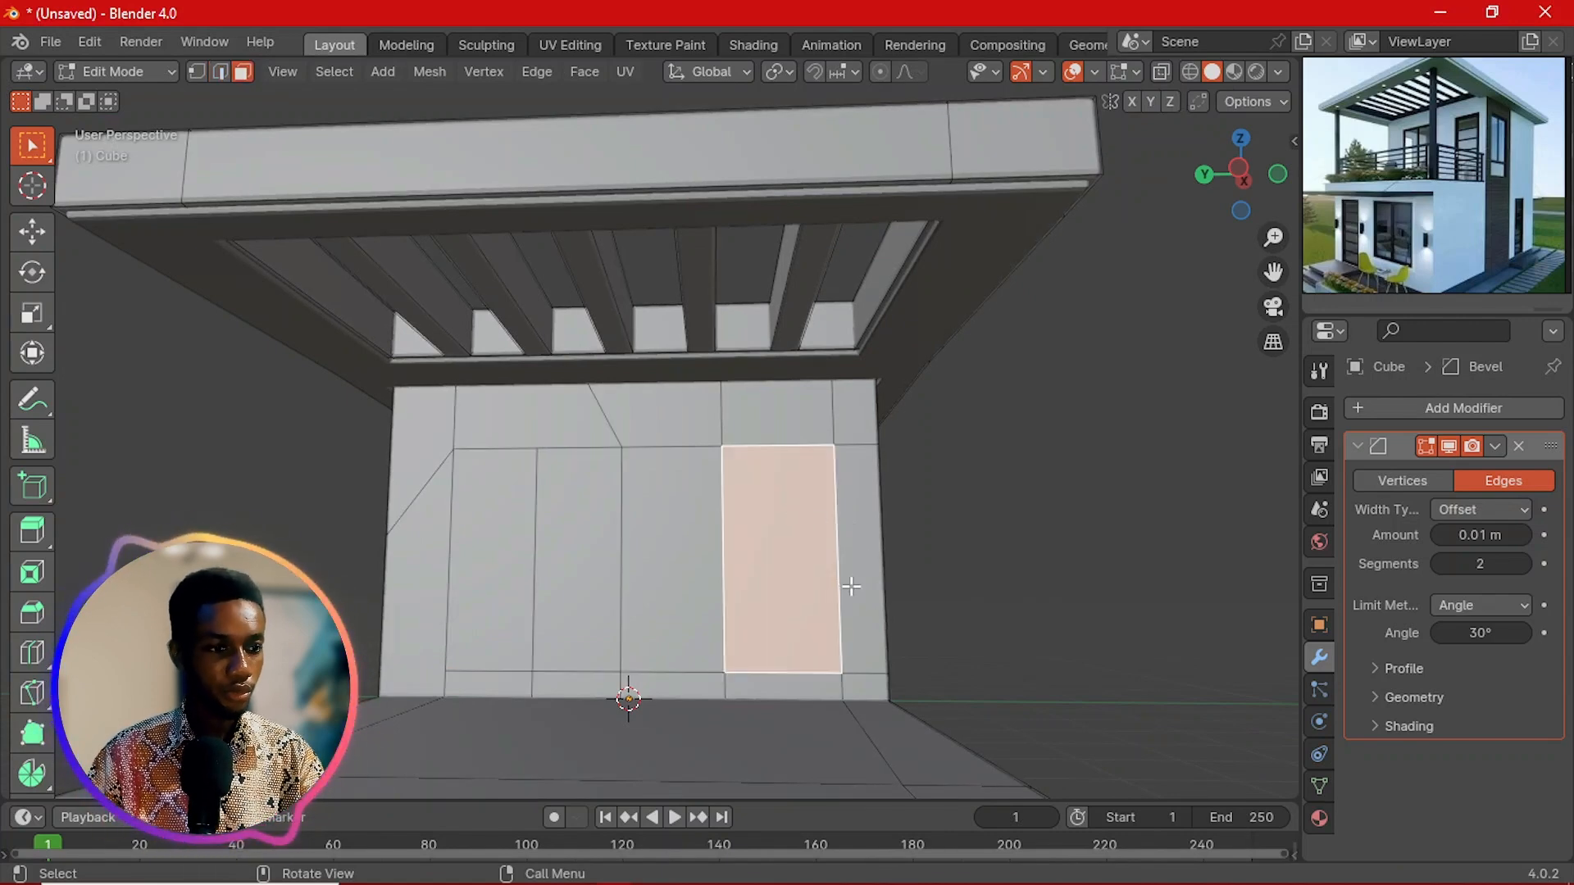
pyautogui.press('i')
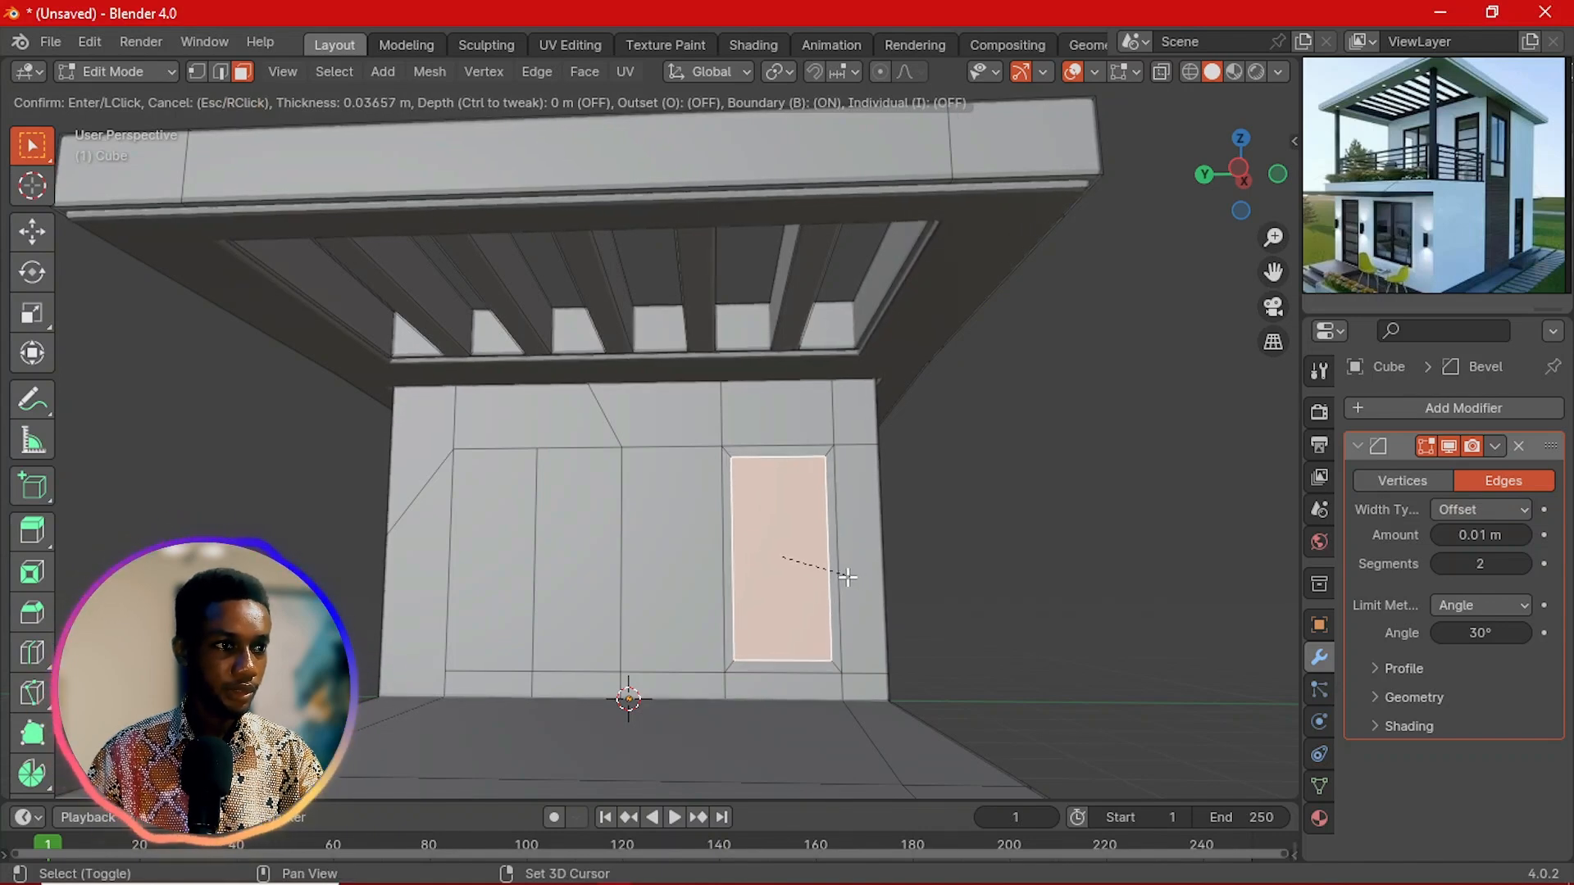
pyautogui.press('ctrl')
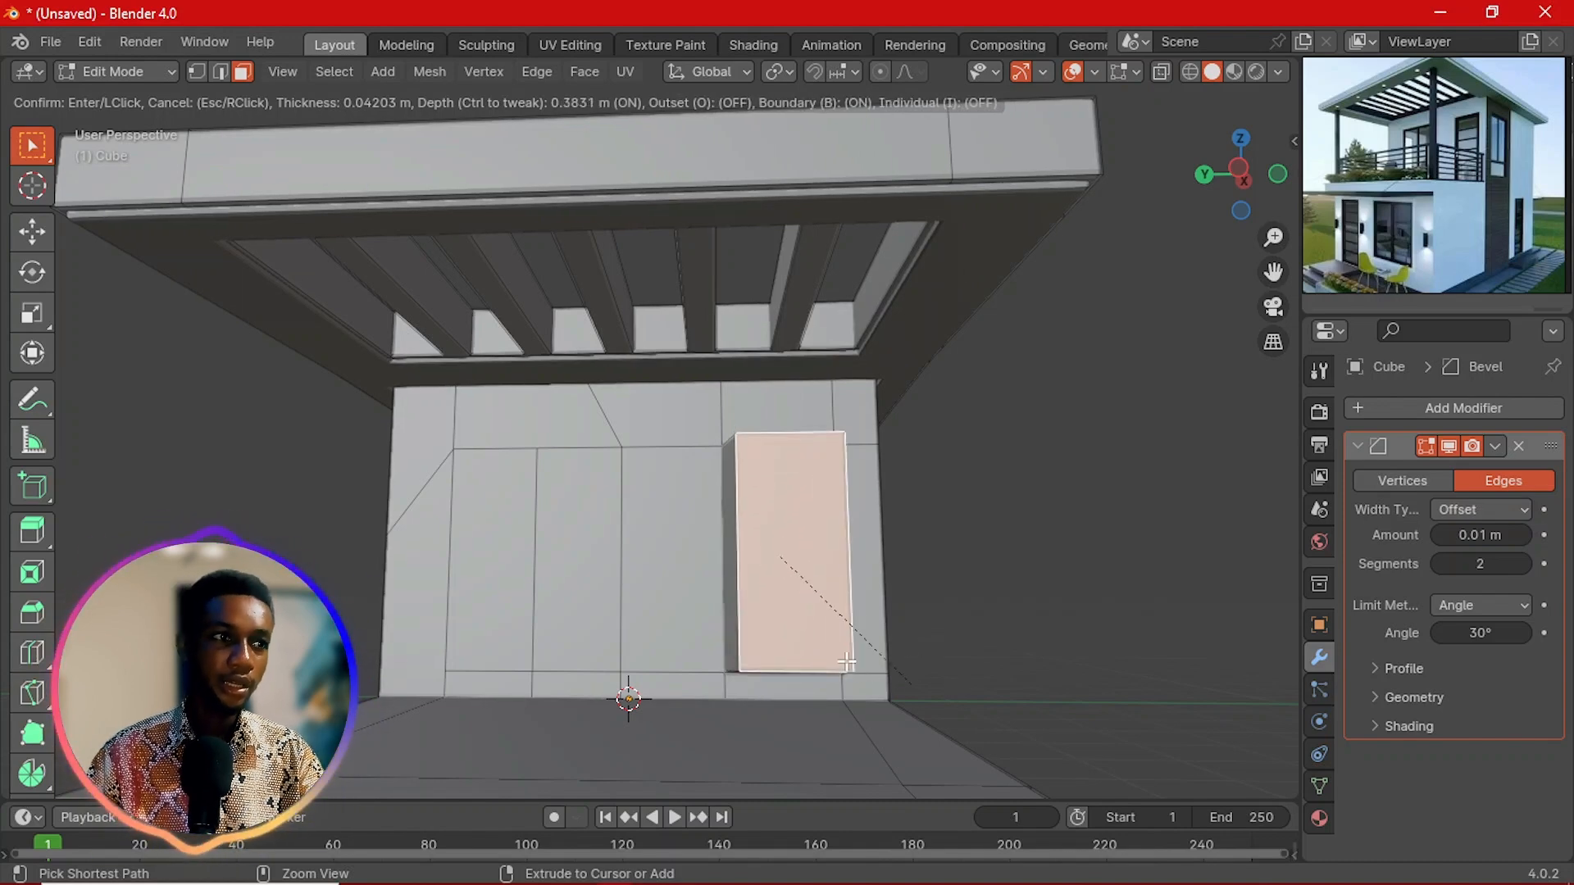
pyautogui.keyDown('ctrl'); pyautogui.rightClick(628, 512); pyautogui.keyUp('ctrl')
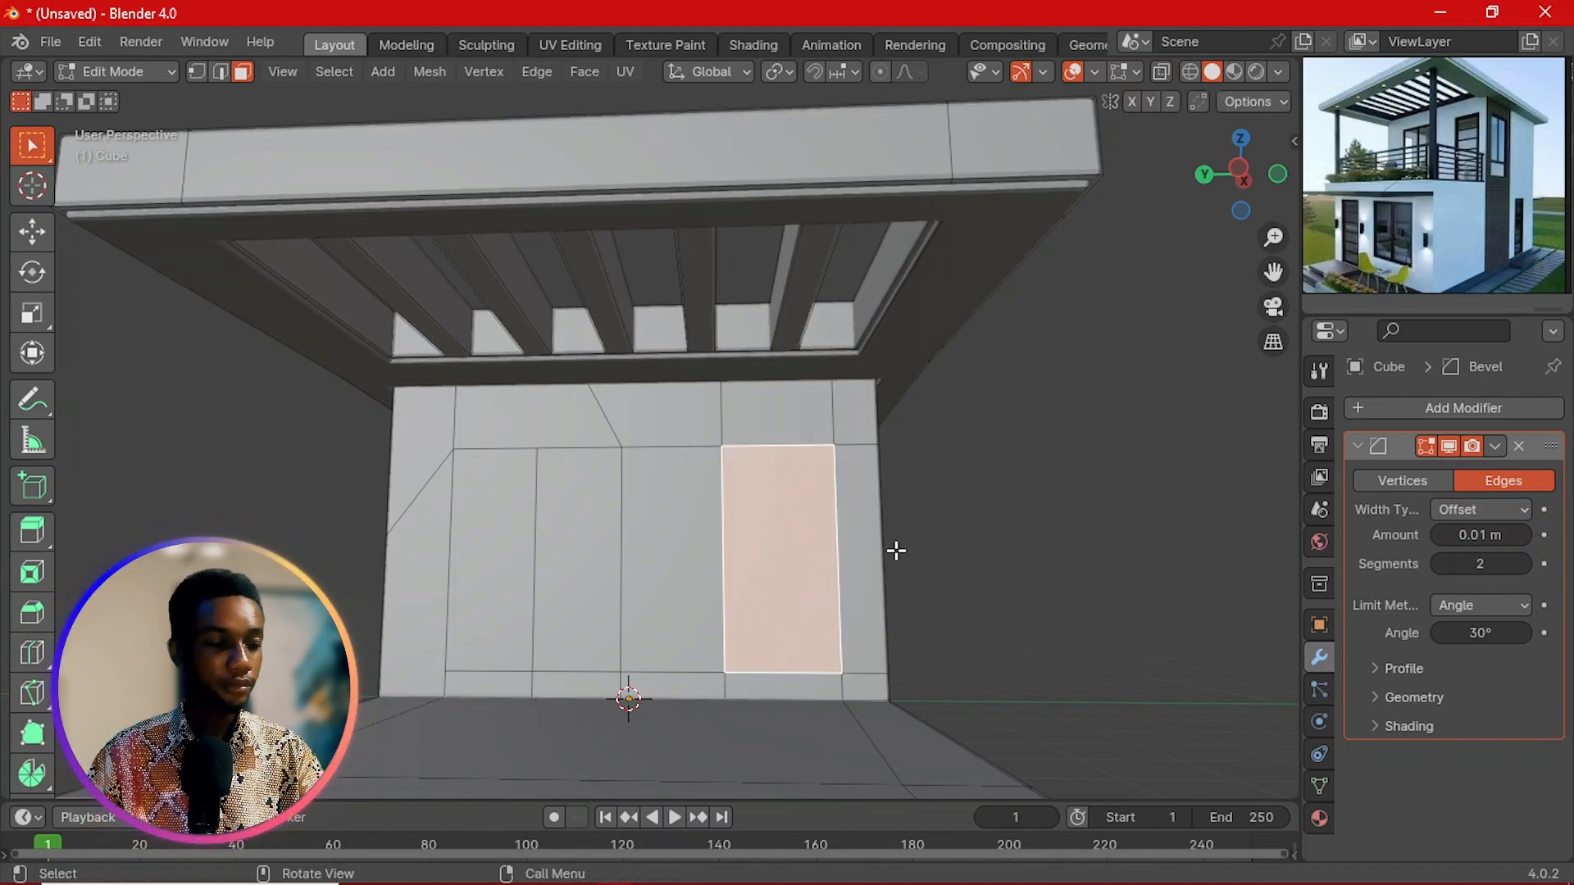
# Step: Try to recess the same panel face with an inset of zero thickness and a depth of about -0.04 m
pyautogui.press('i')
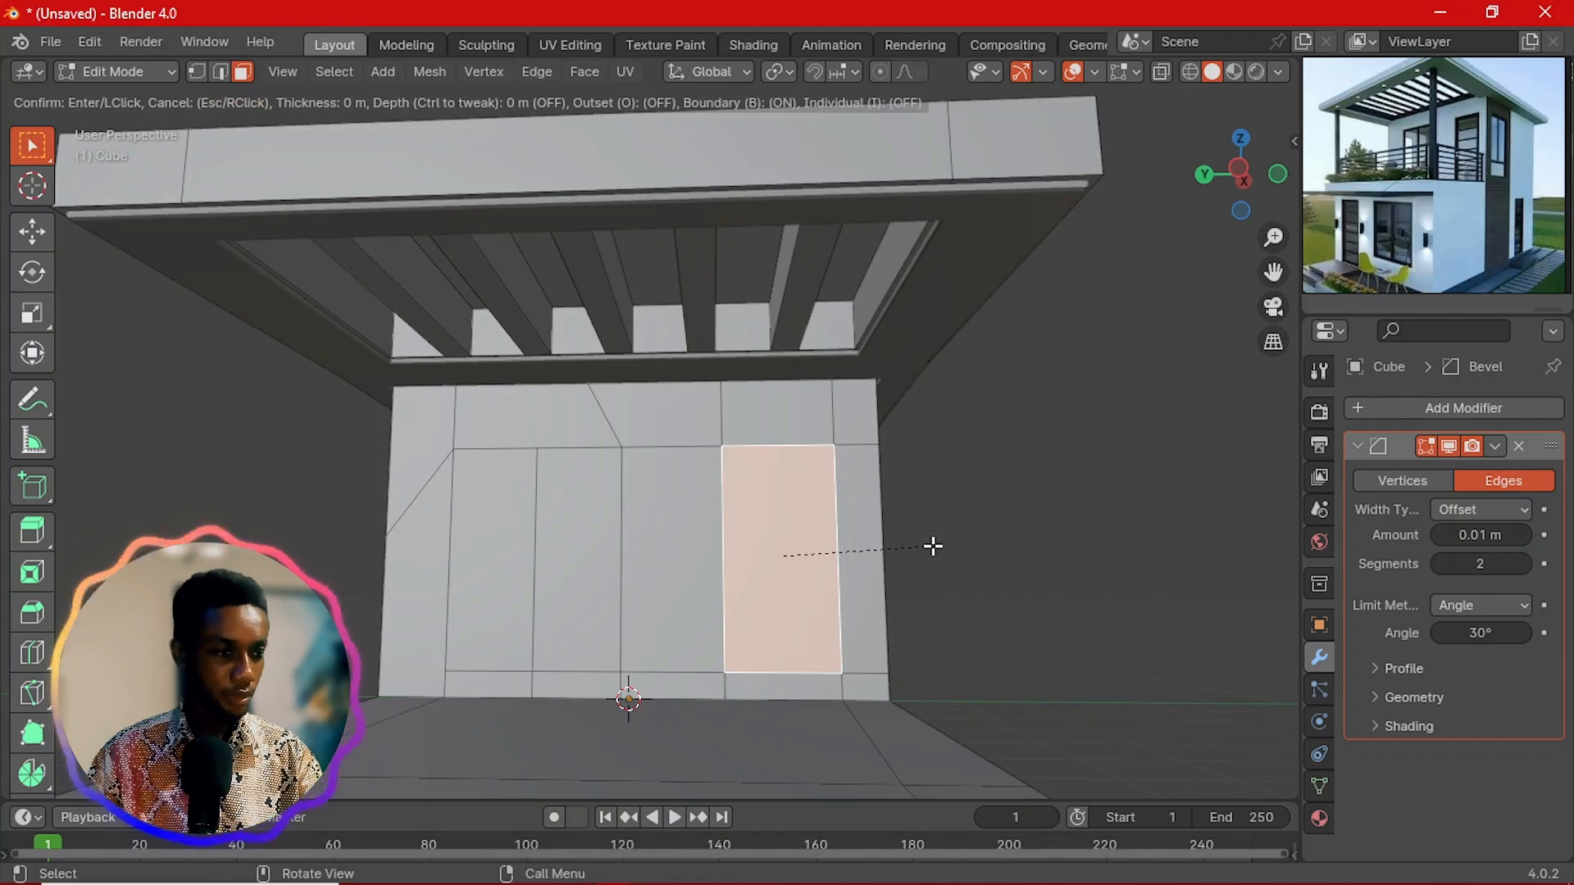
pyautogui.keyDown('ctrl'); pyautogui.rightClick(841, 560); pyautogui.keyUp('ctrl')
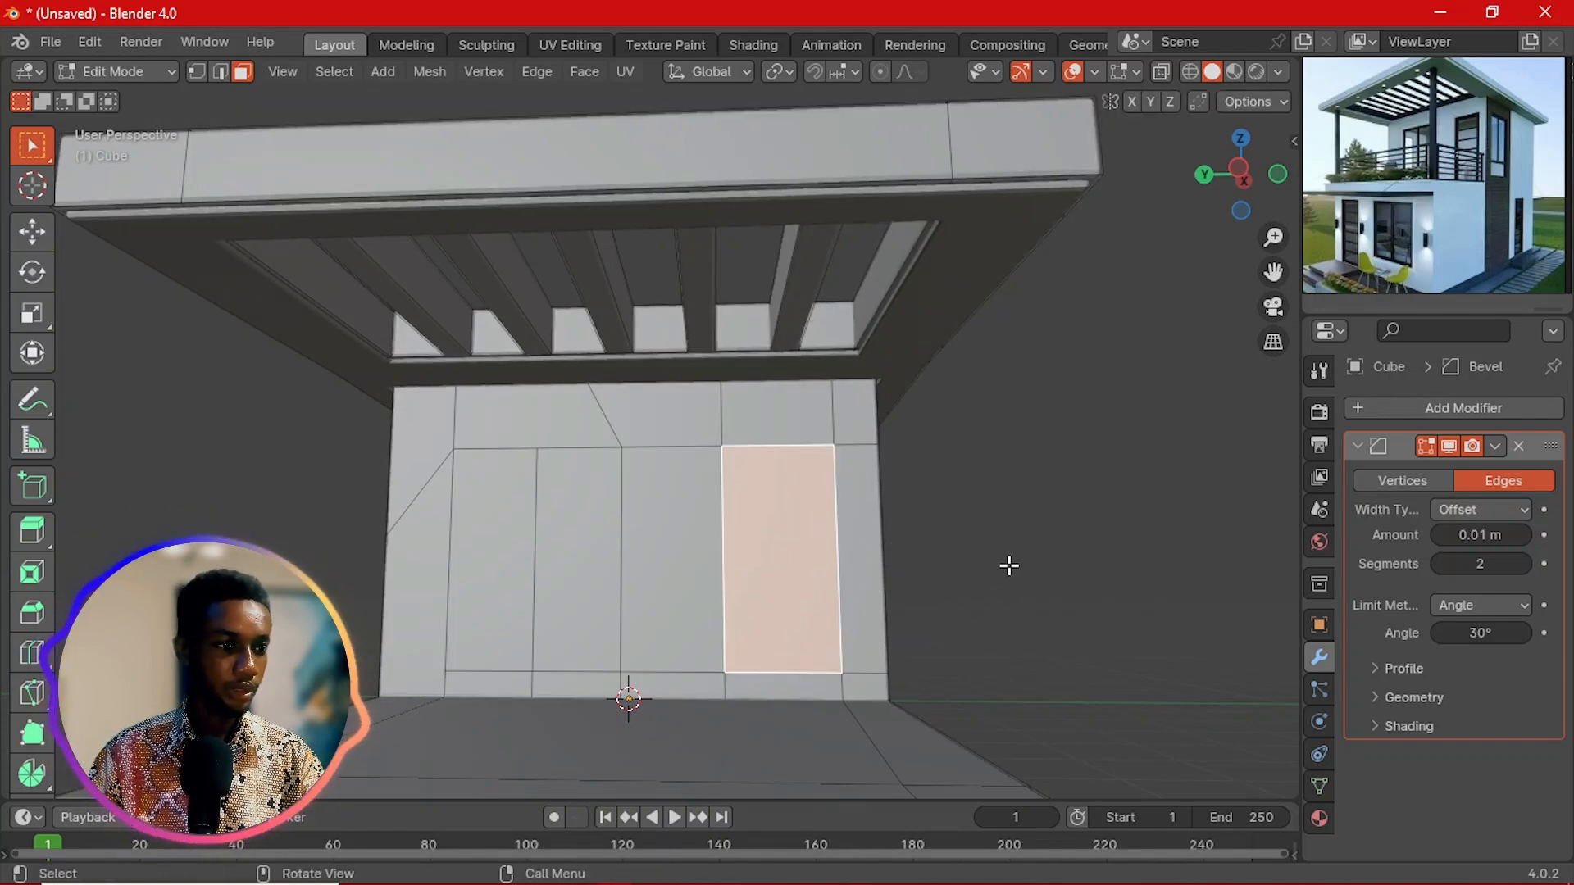
pyautogui.press('i')
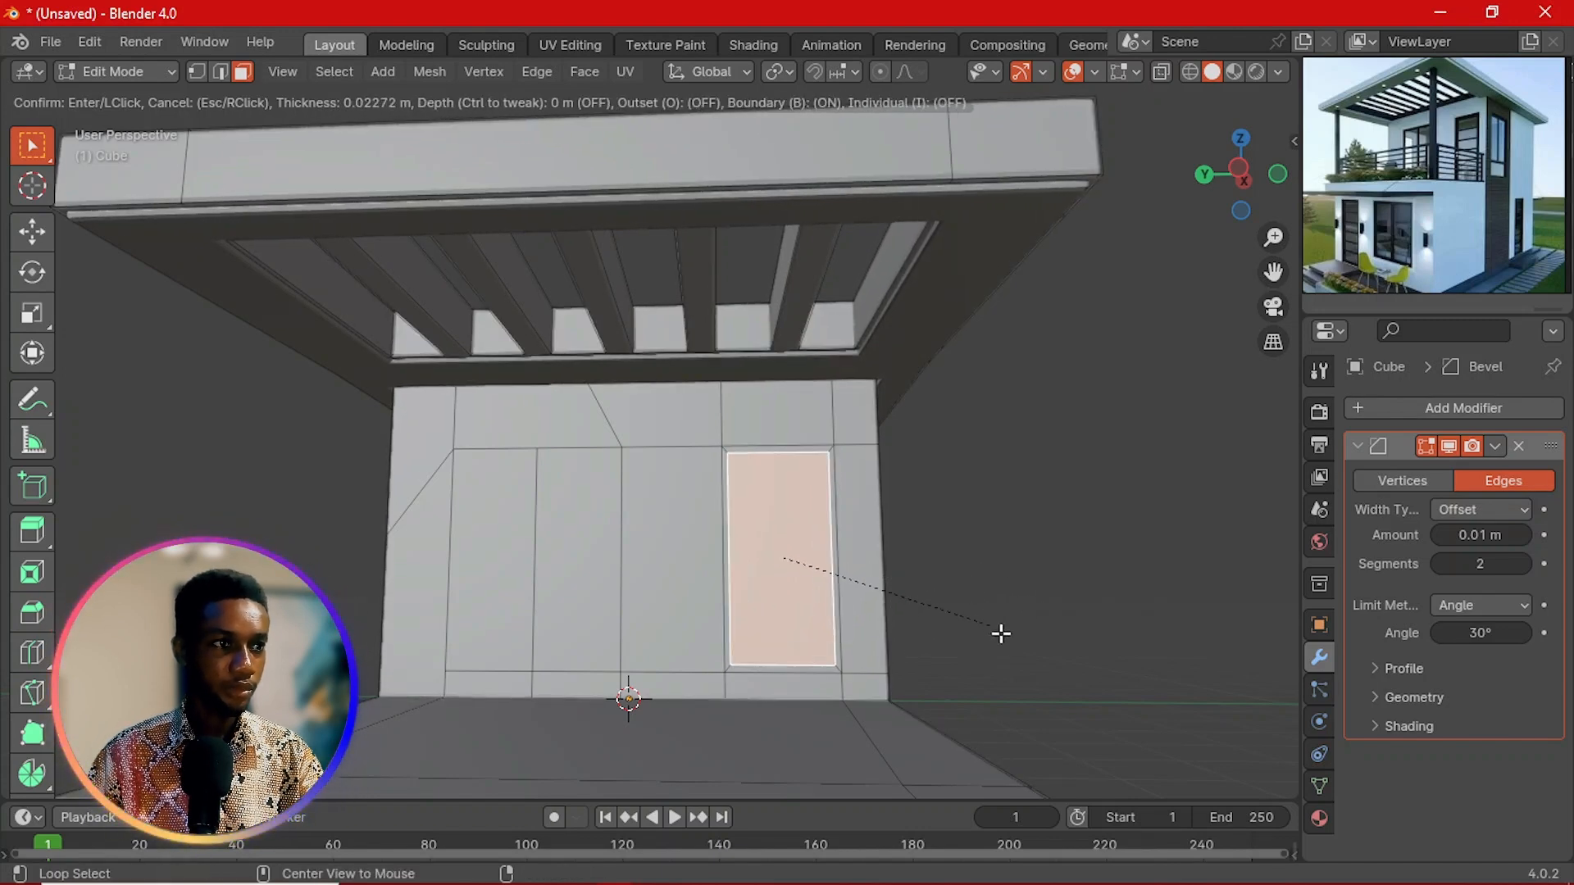
pyautogui.press('ctrl')
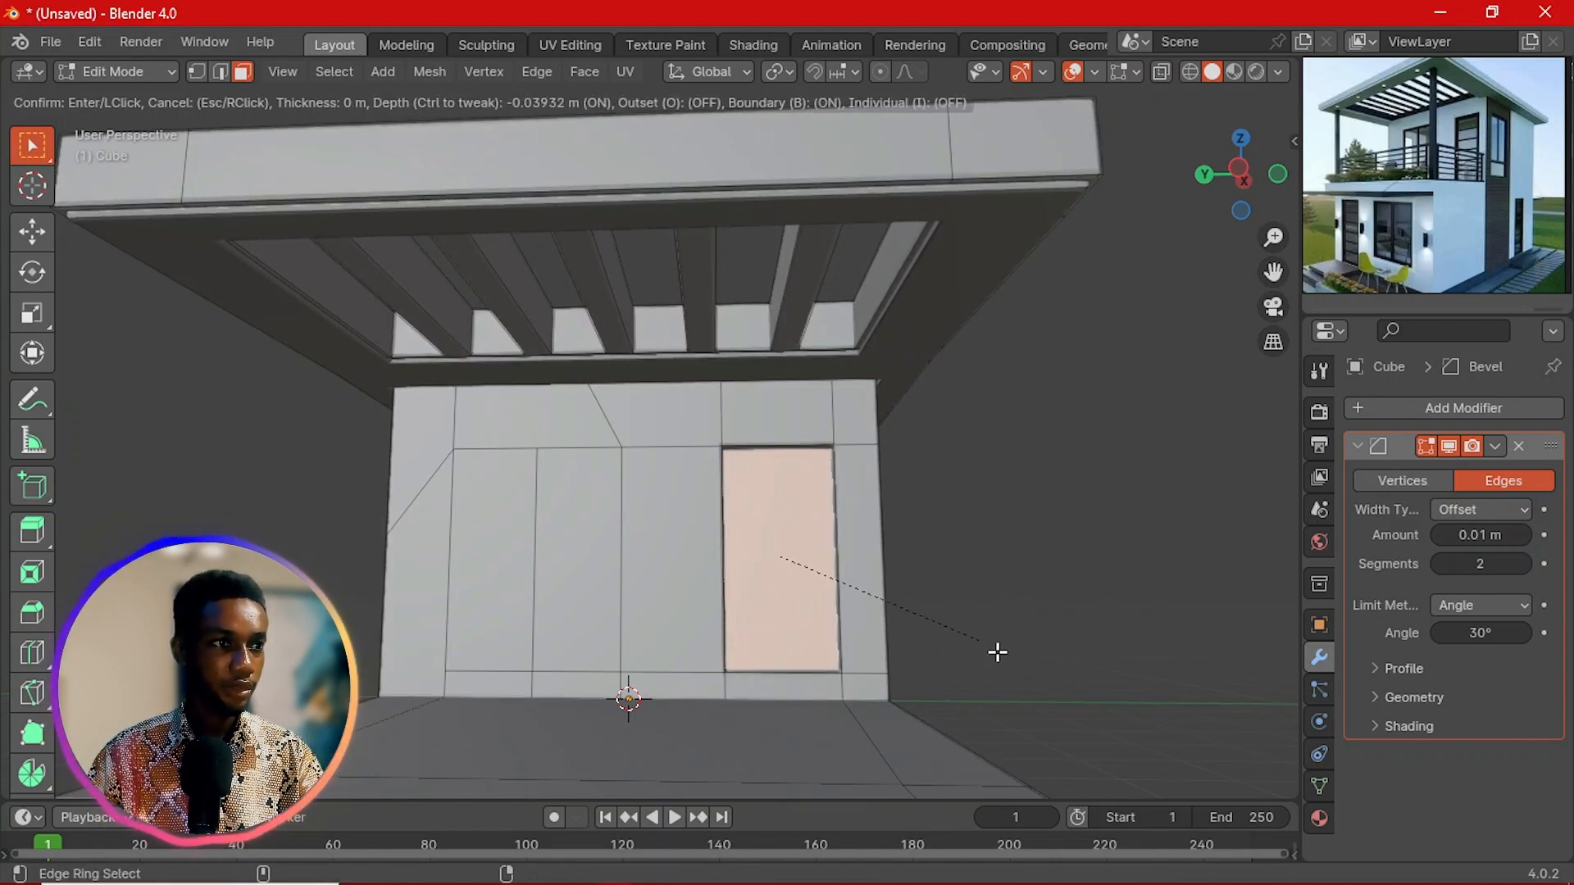
pyautogui.click(930, 573)
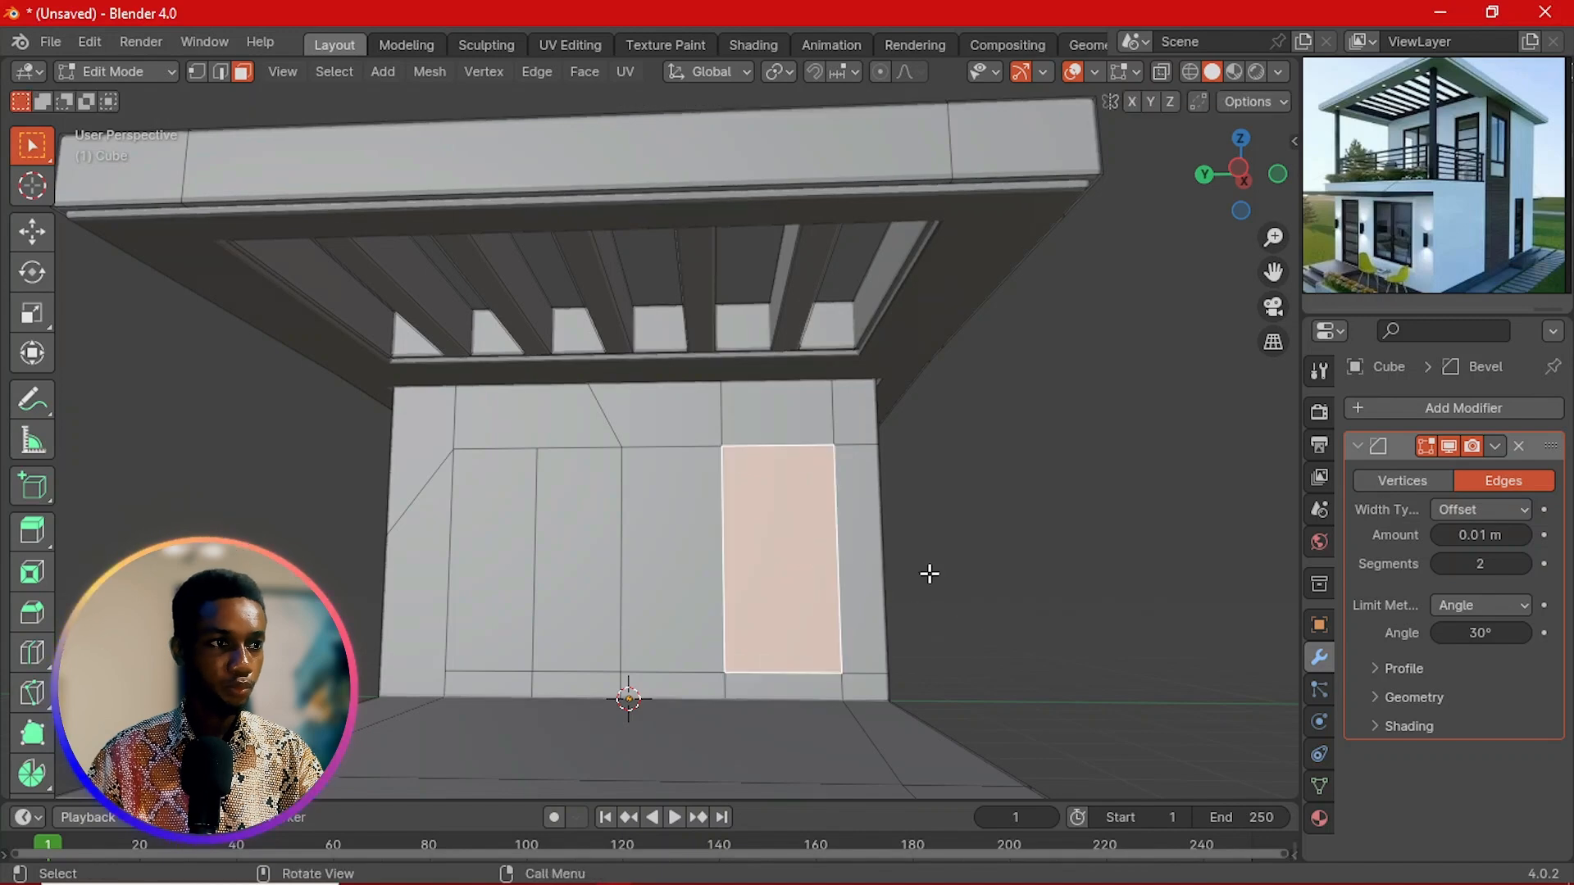
# Step: Select the single panel face and the two adjoining narrow panel faces on the balcony wall, and inset them individually
pyautogui.hotkey('ctrl', 'z')
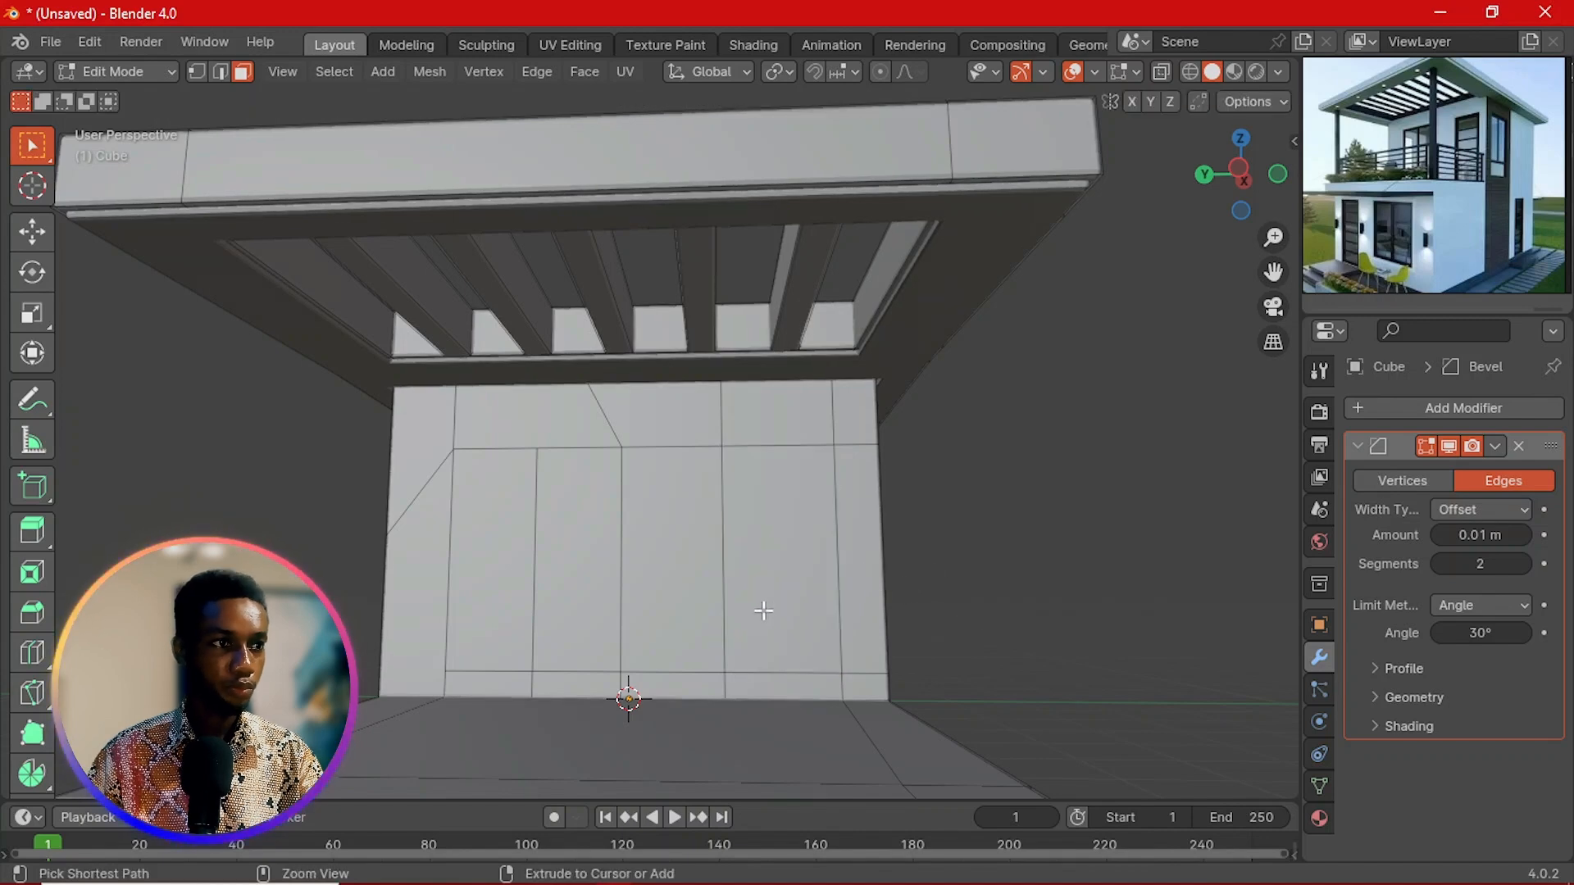
pyautogui.click(830, 576)
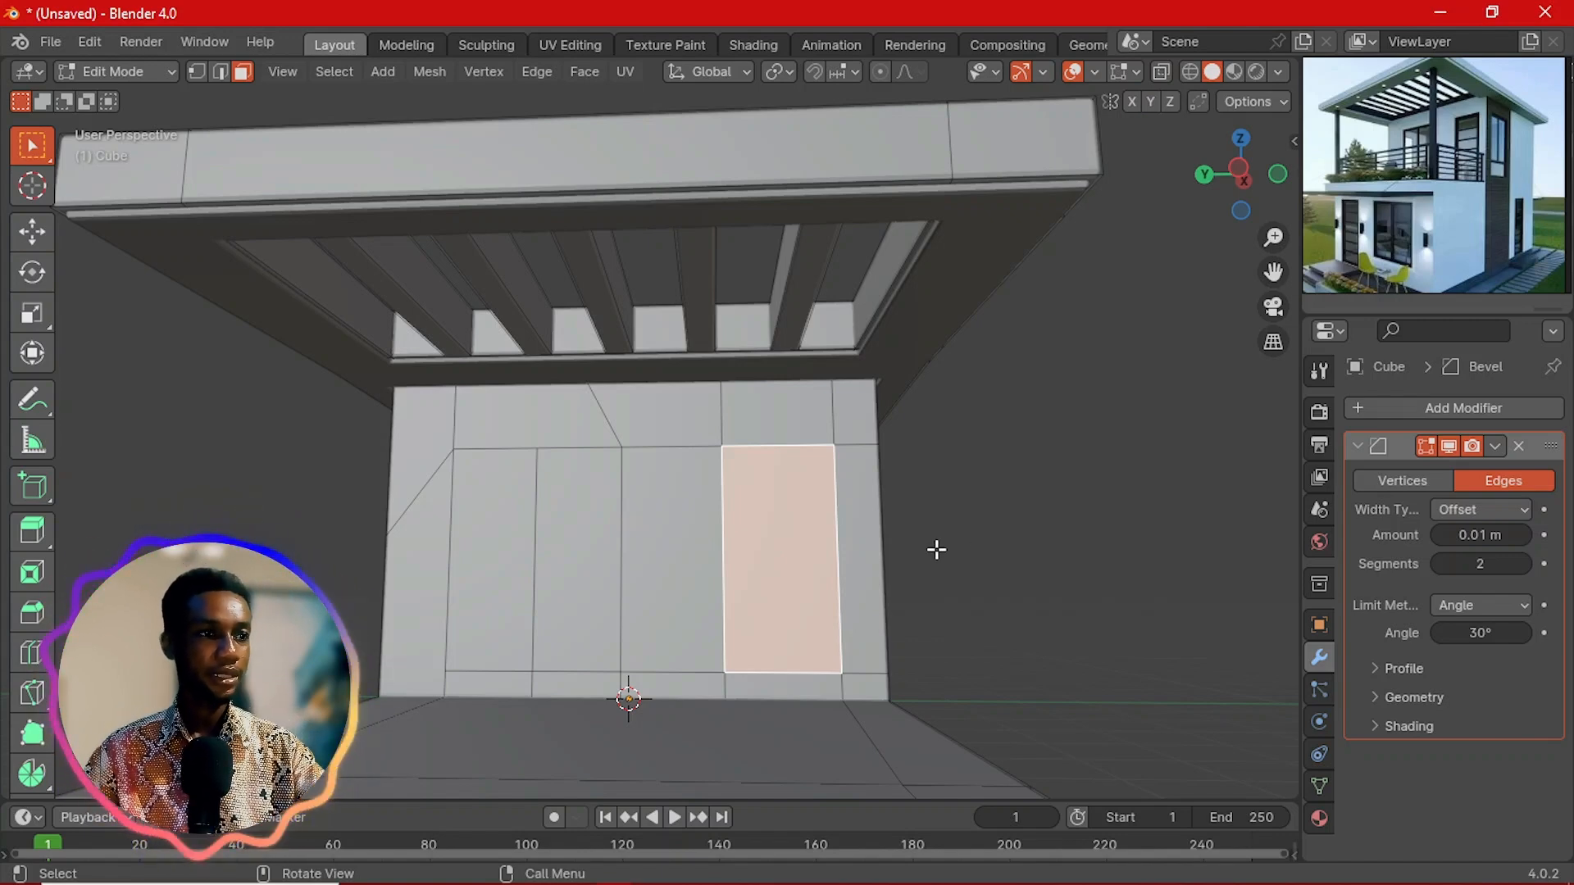
pyautogui.press('i')
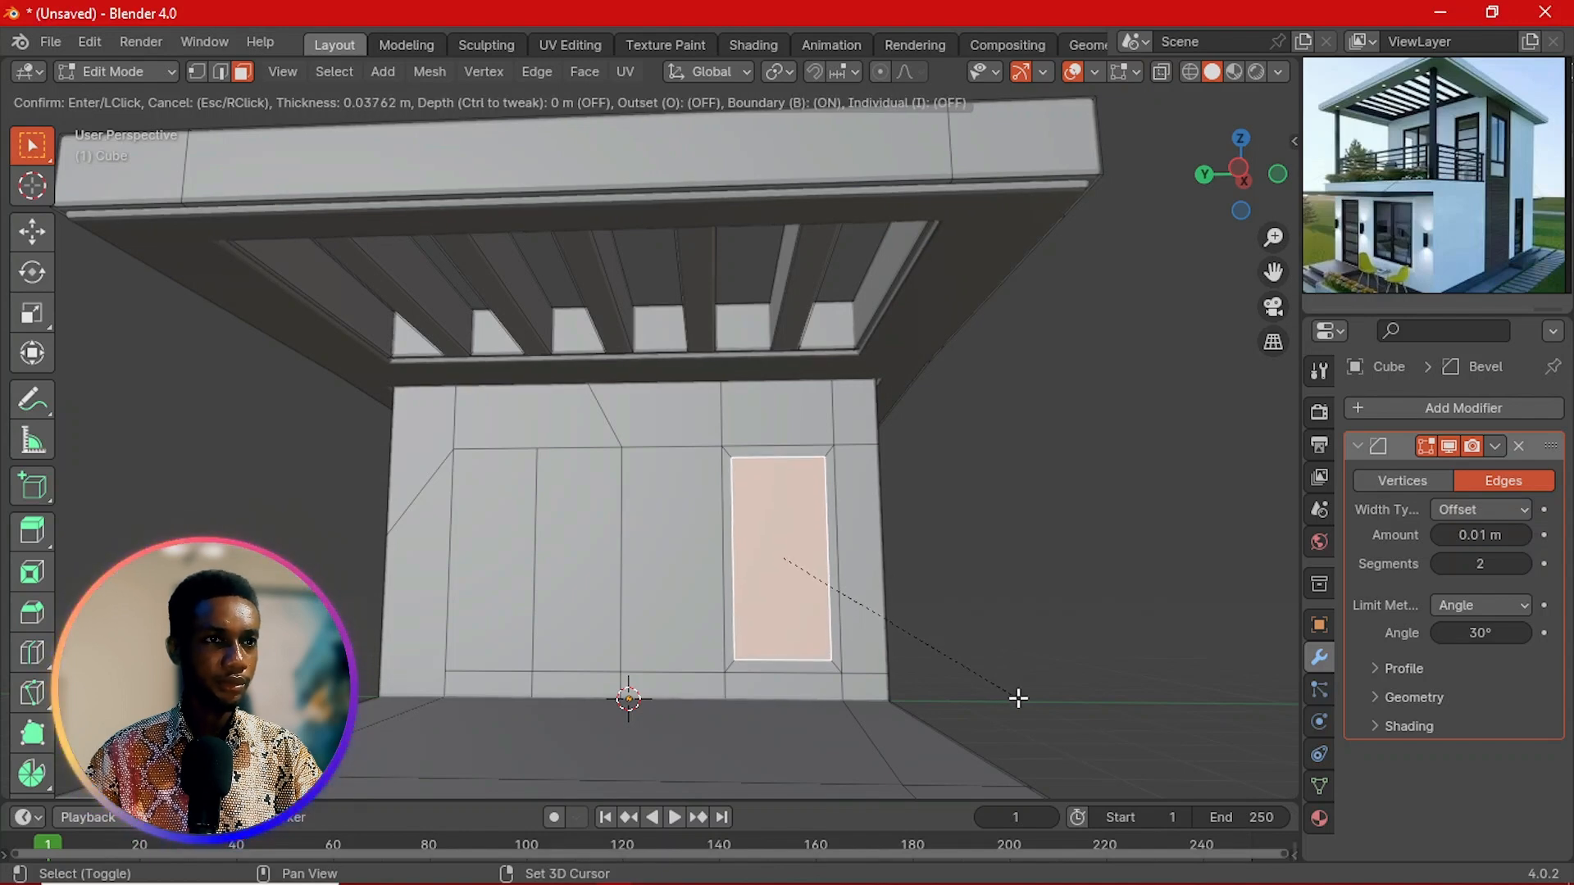
pyautogui.press('Escape')
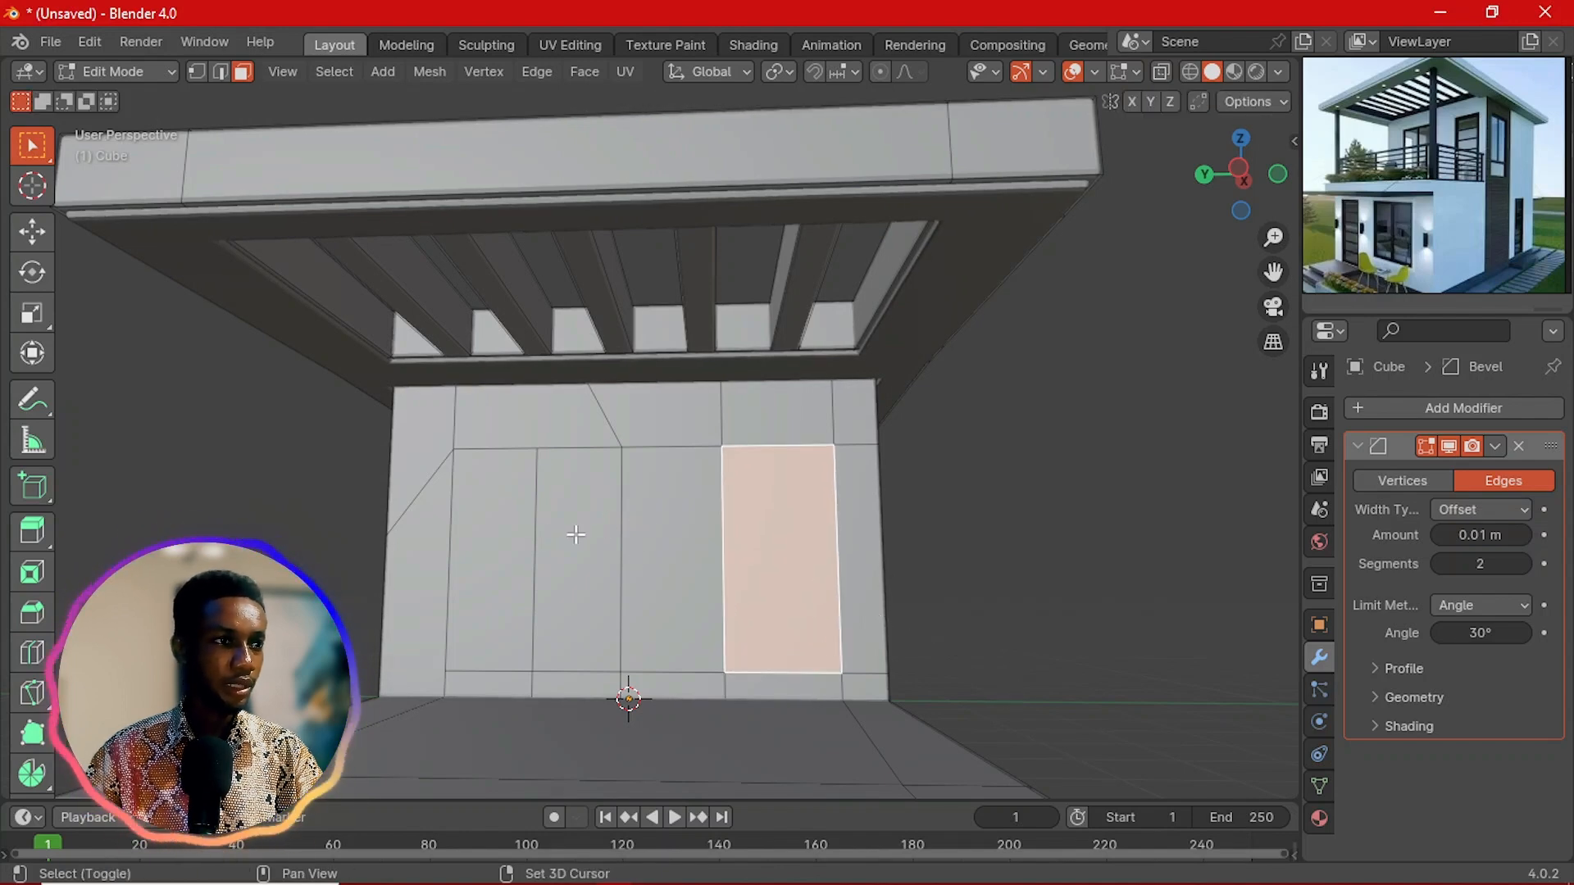
pyautogui.keyDown('shift'); pyautogui.click(537, 523); pyautogui.keyUp('shift')
pyautogui.keyDown('shift'); pyautogui.click(509, 511); pyautogui.keyUp('shift')
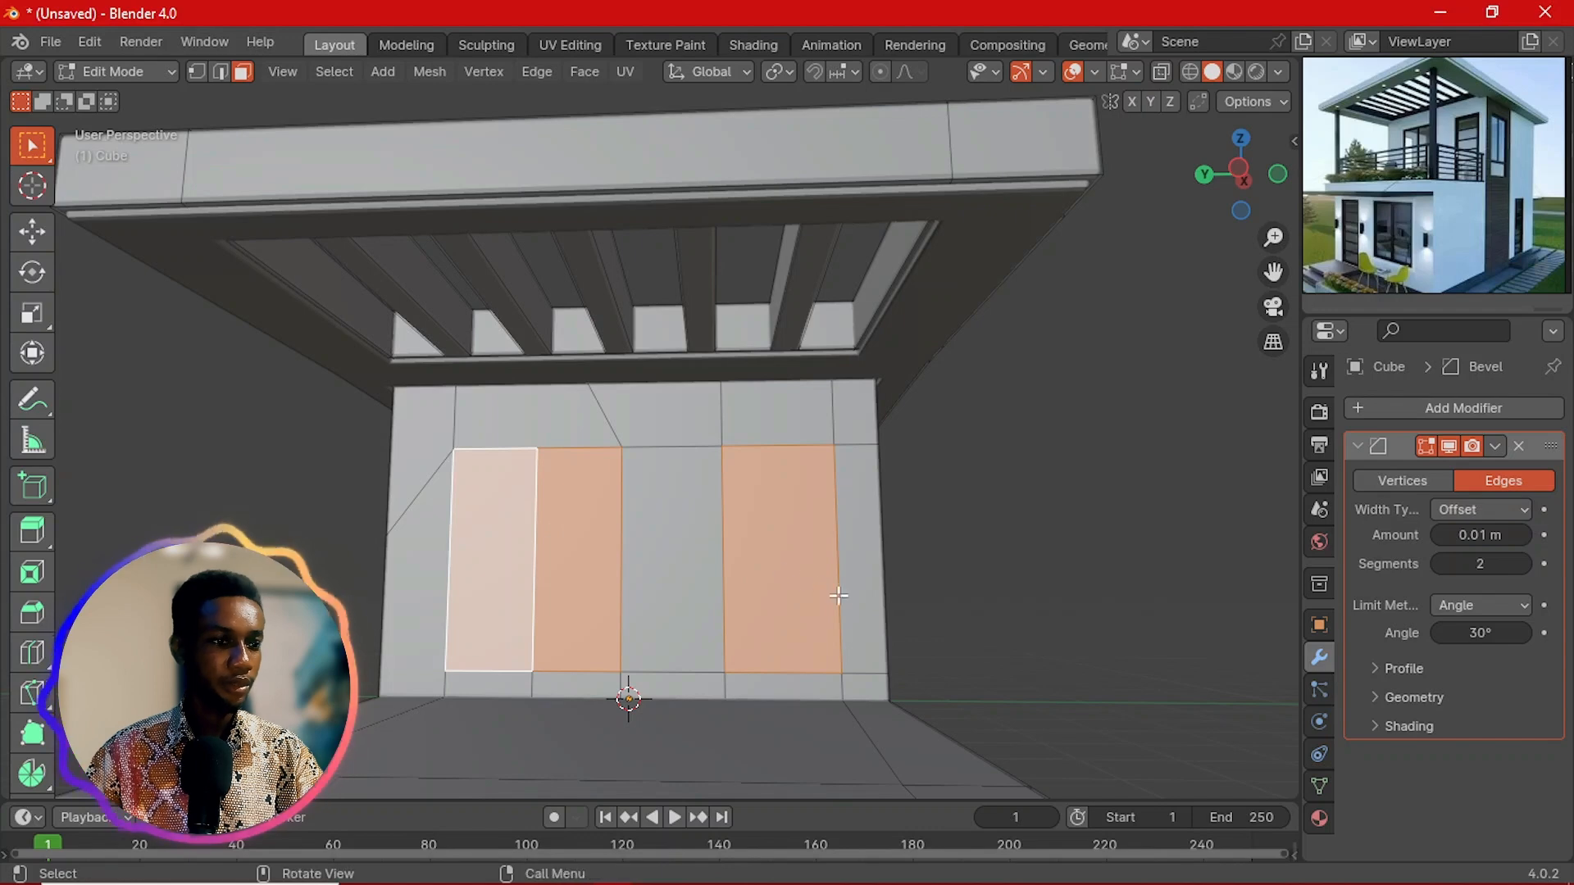
pyautogui.press('i')
pyautogui.press('Escape')
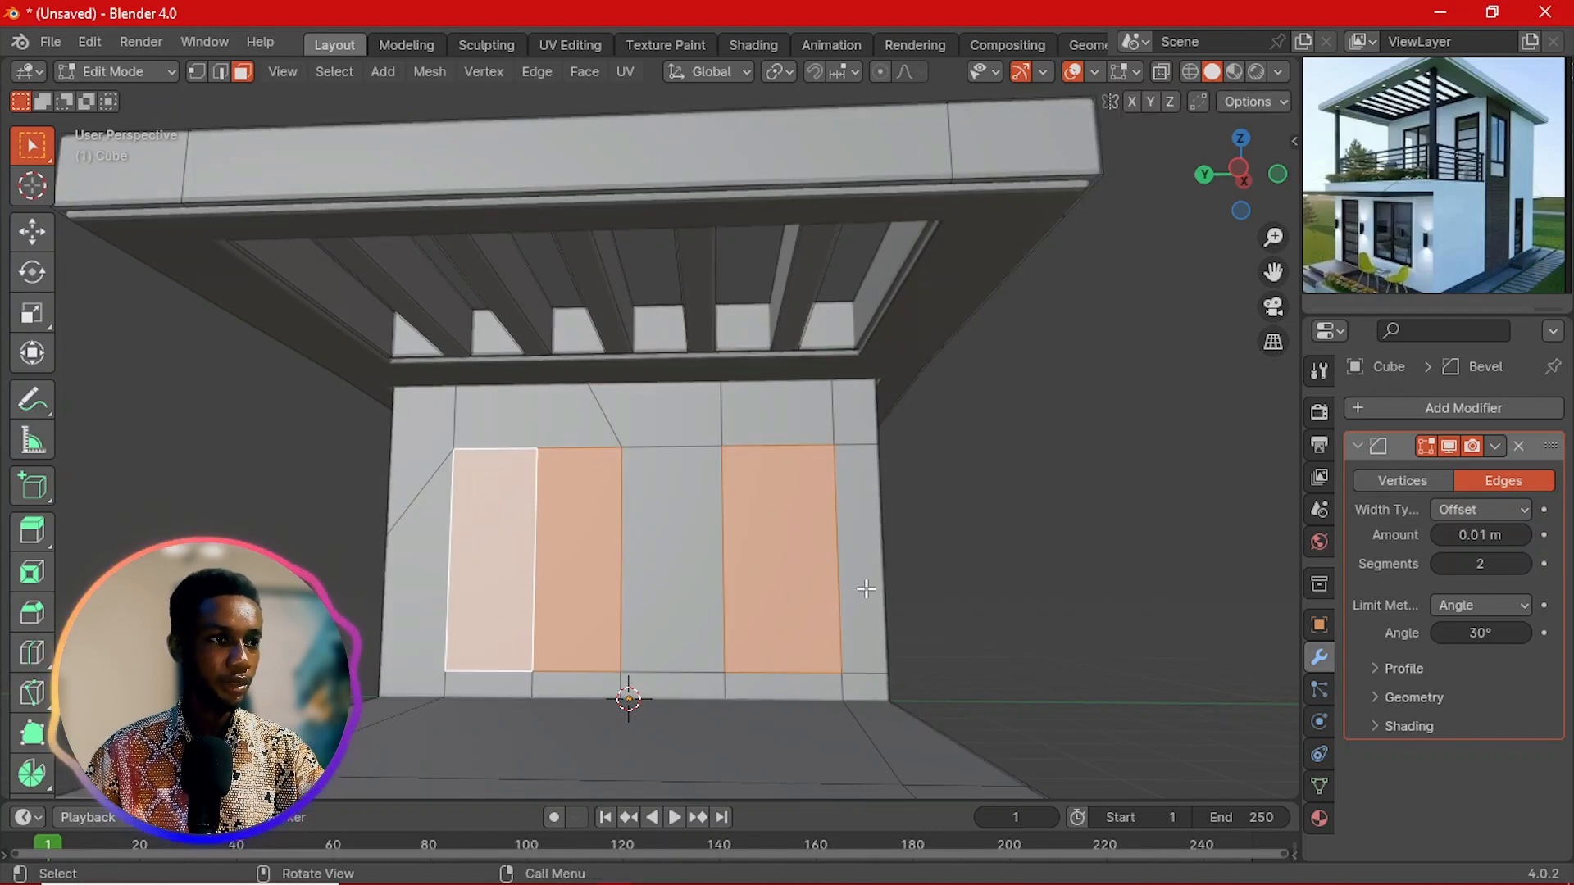
pyautogui.press('i')
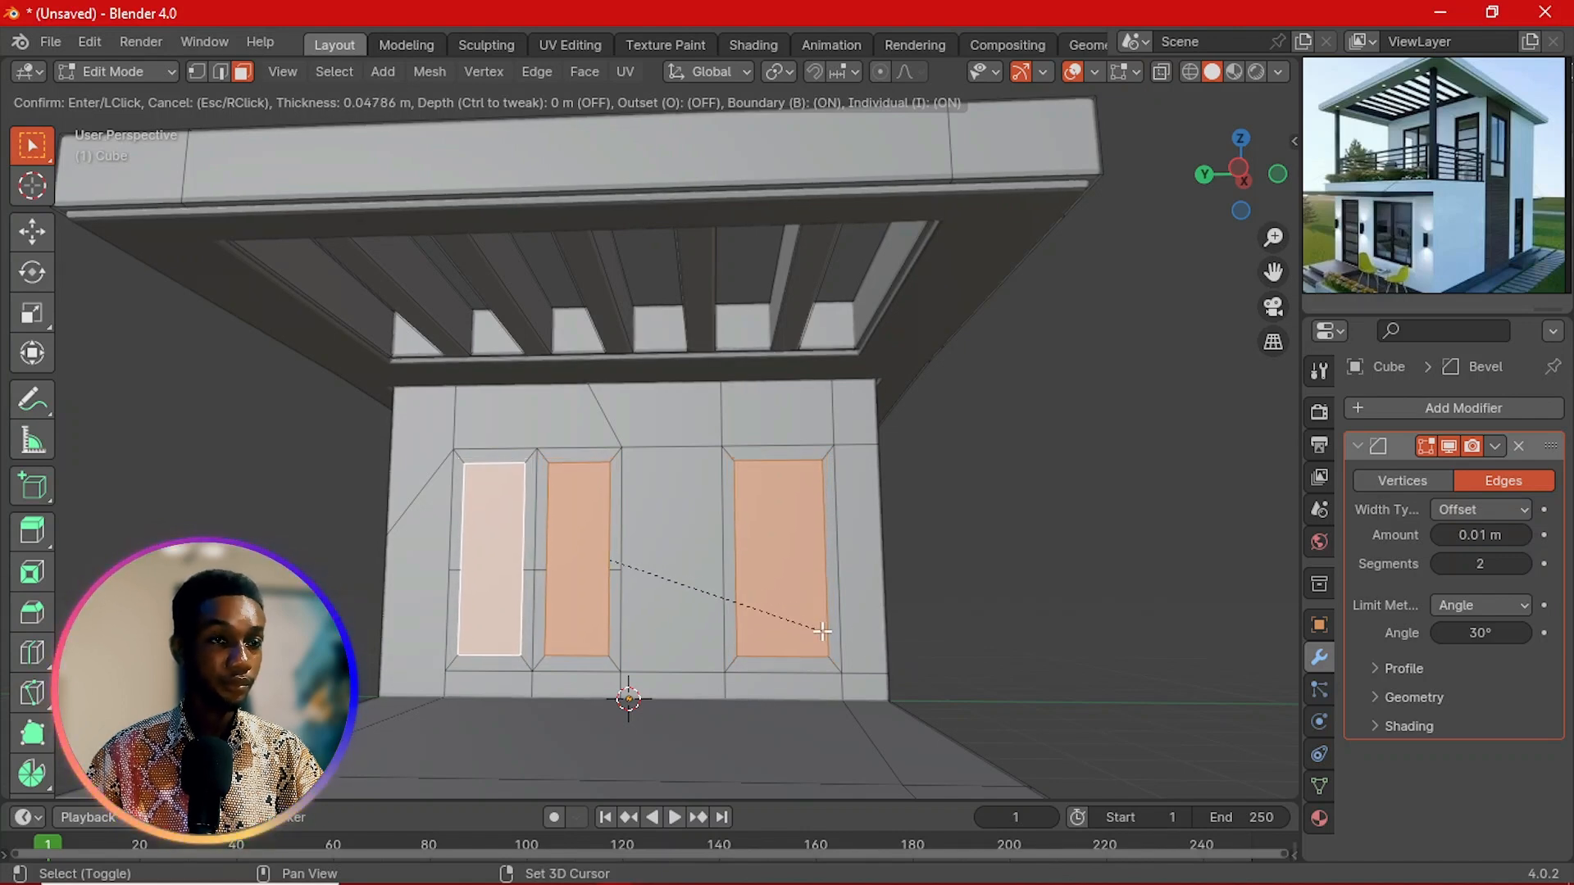
pyautogui.click(859, 687)
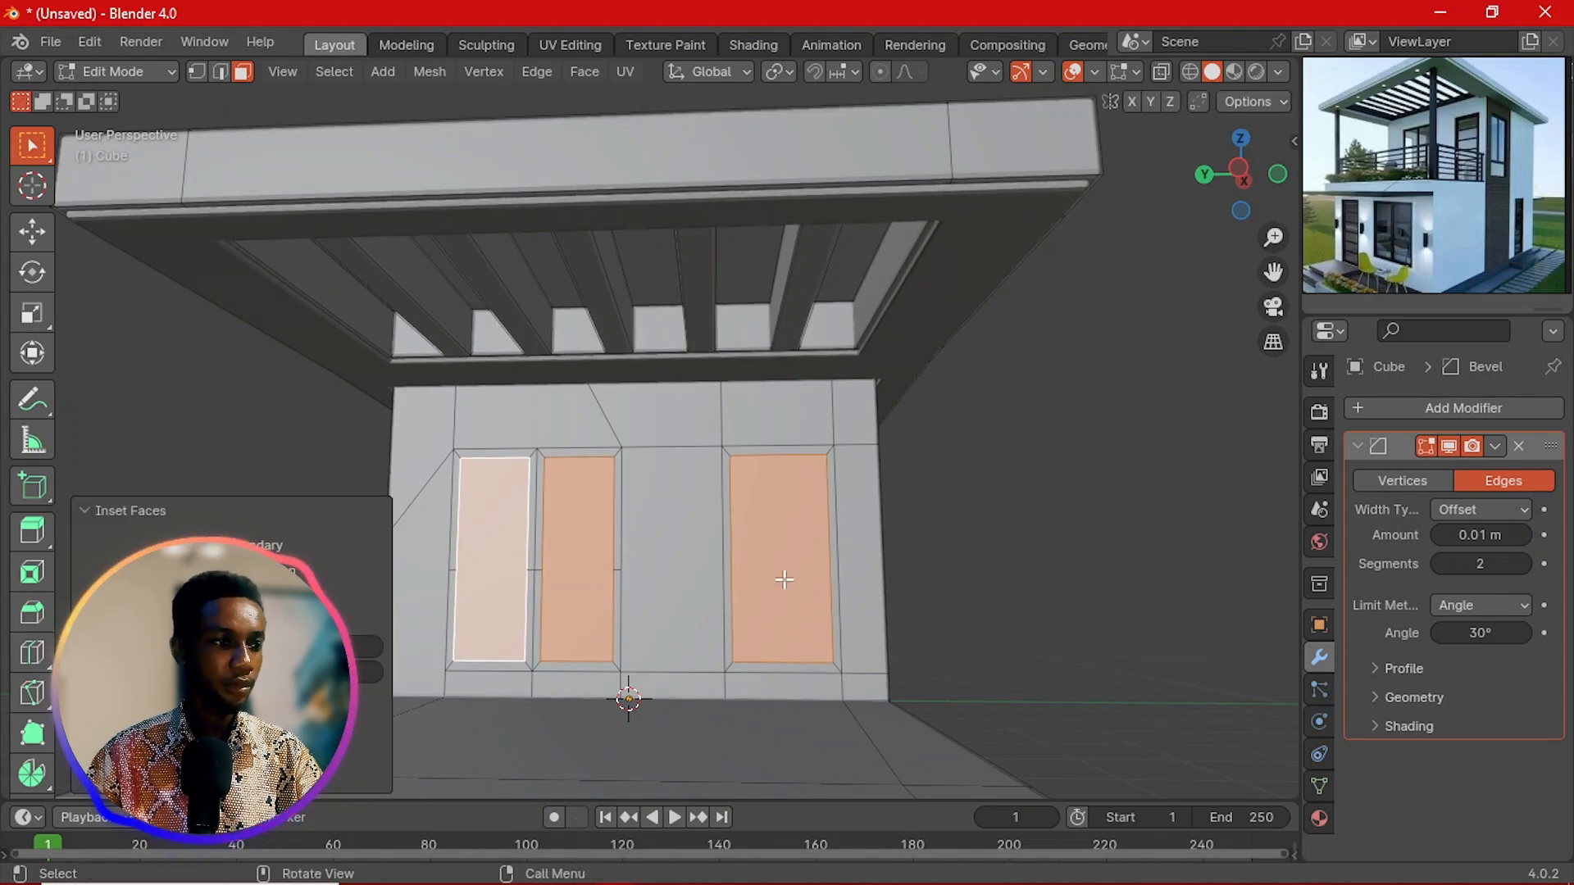
# Step: Scale down slightly and uniformly the inset face of the single panel near the wall's end strip
pyautogui.click(776, 573)
pyautogui.press('s')
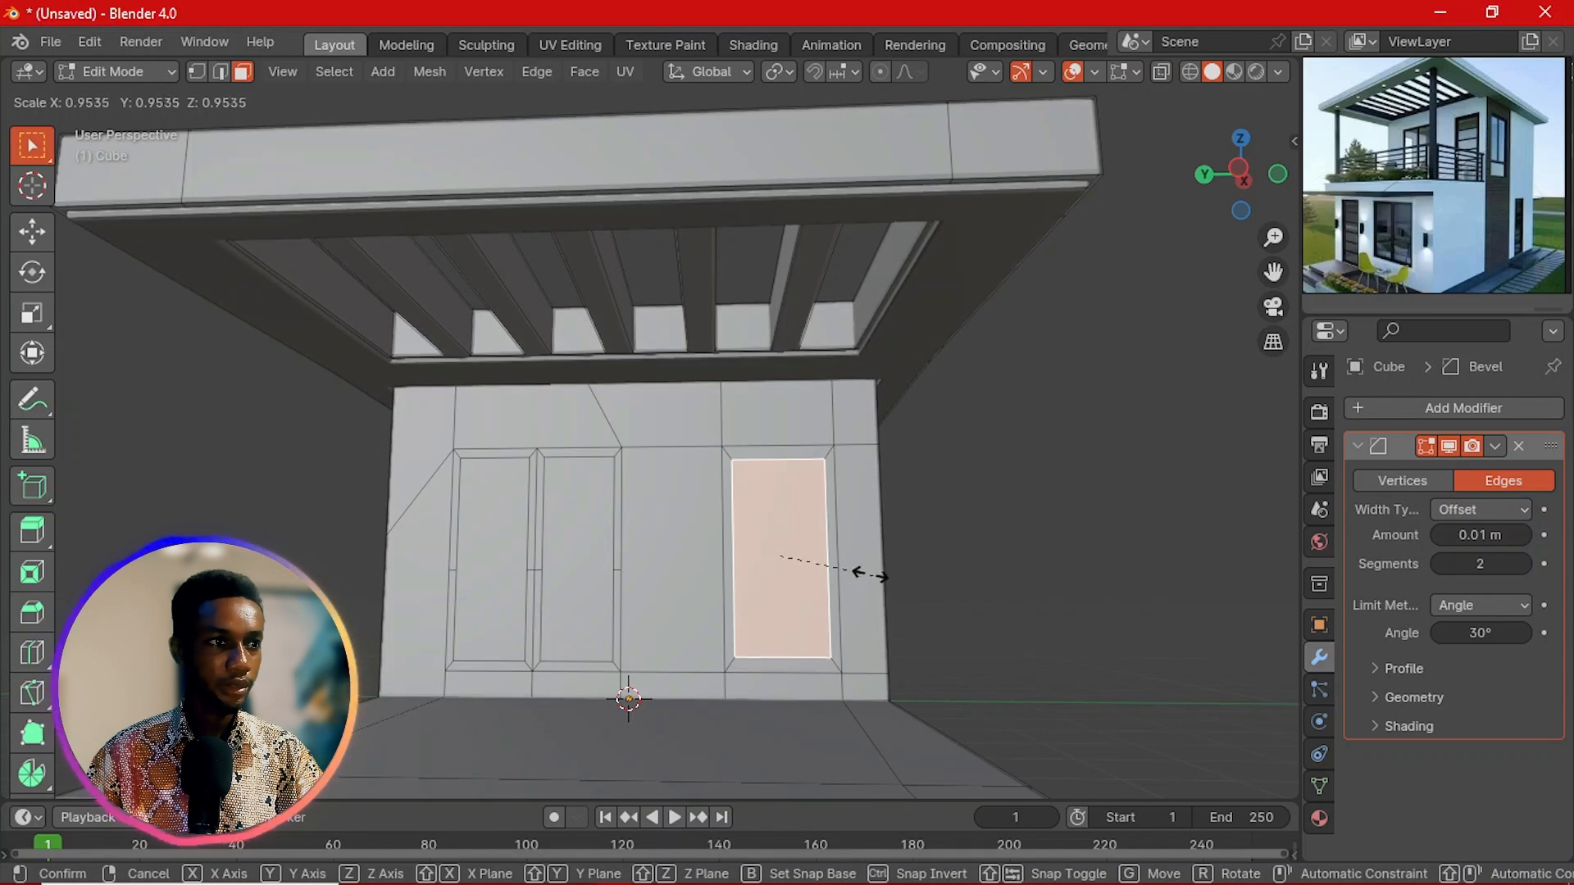
pyautogui.click(836, 551)
pyautogui.click(786, 670)
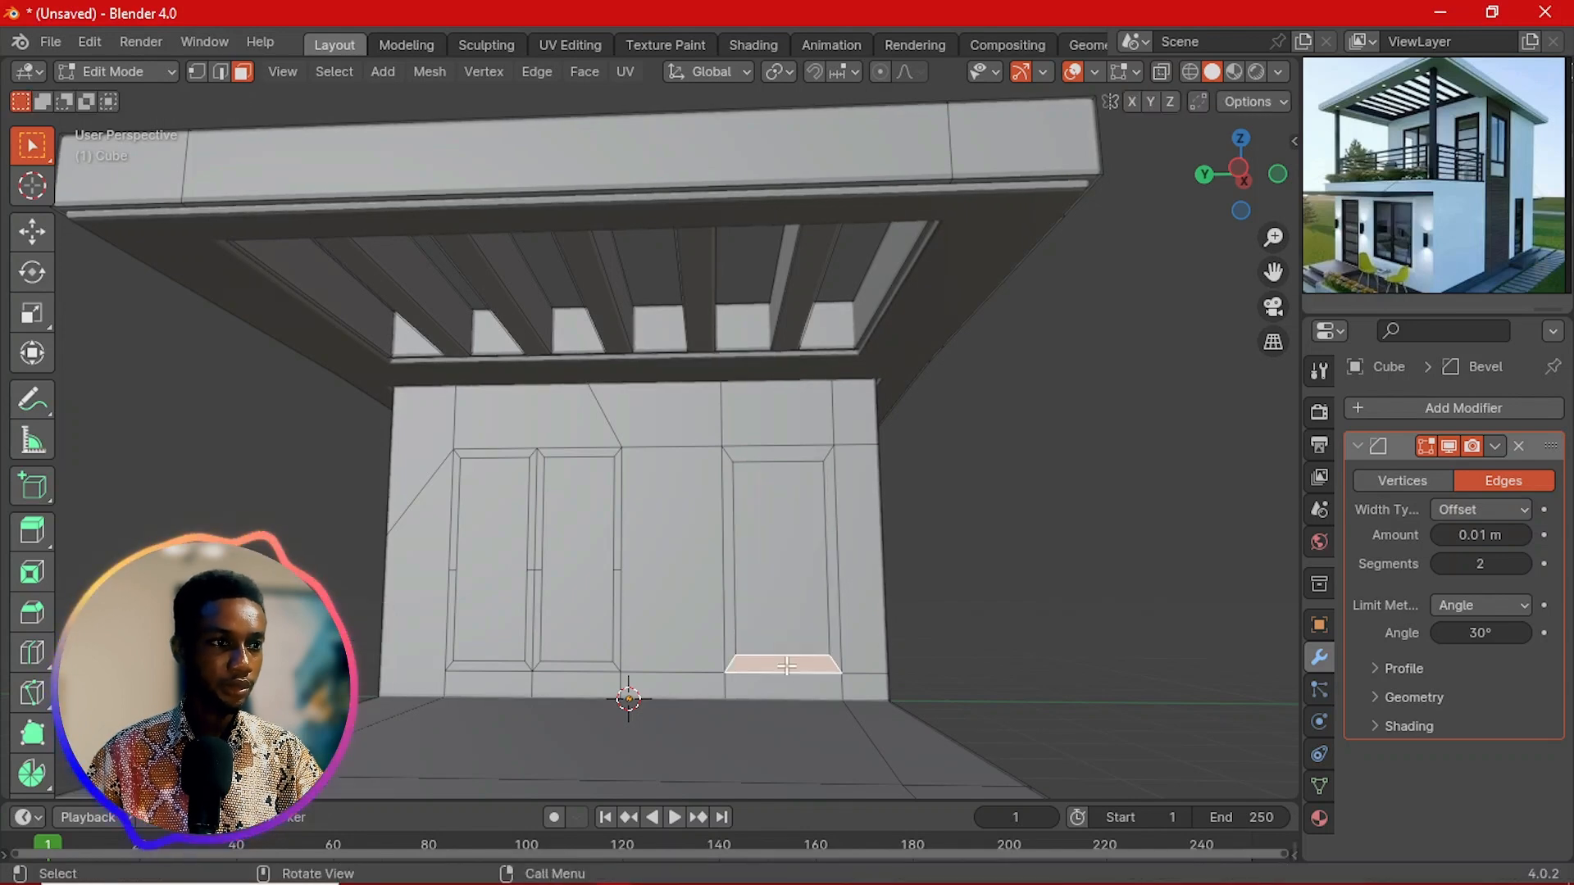
pyautogui.click(780, 629)
pyautogui.scroll(1, 787, 671)
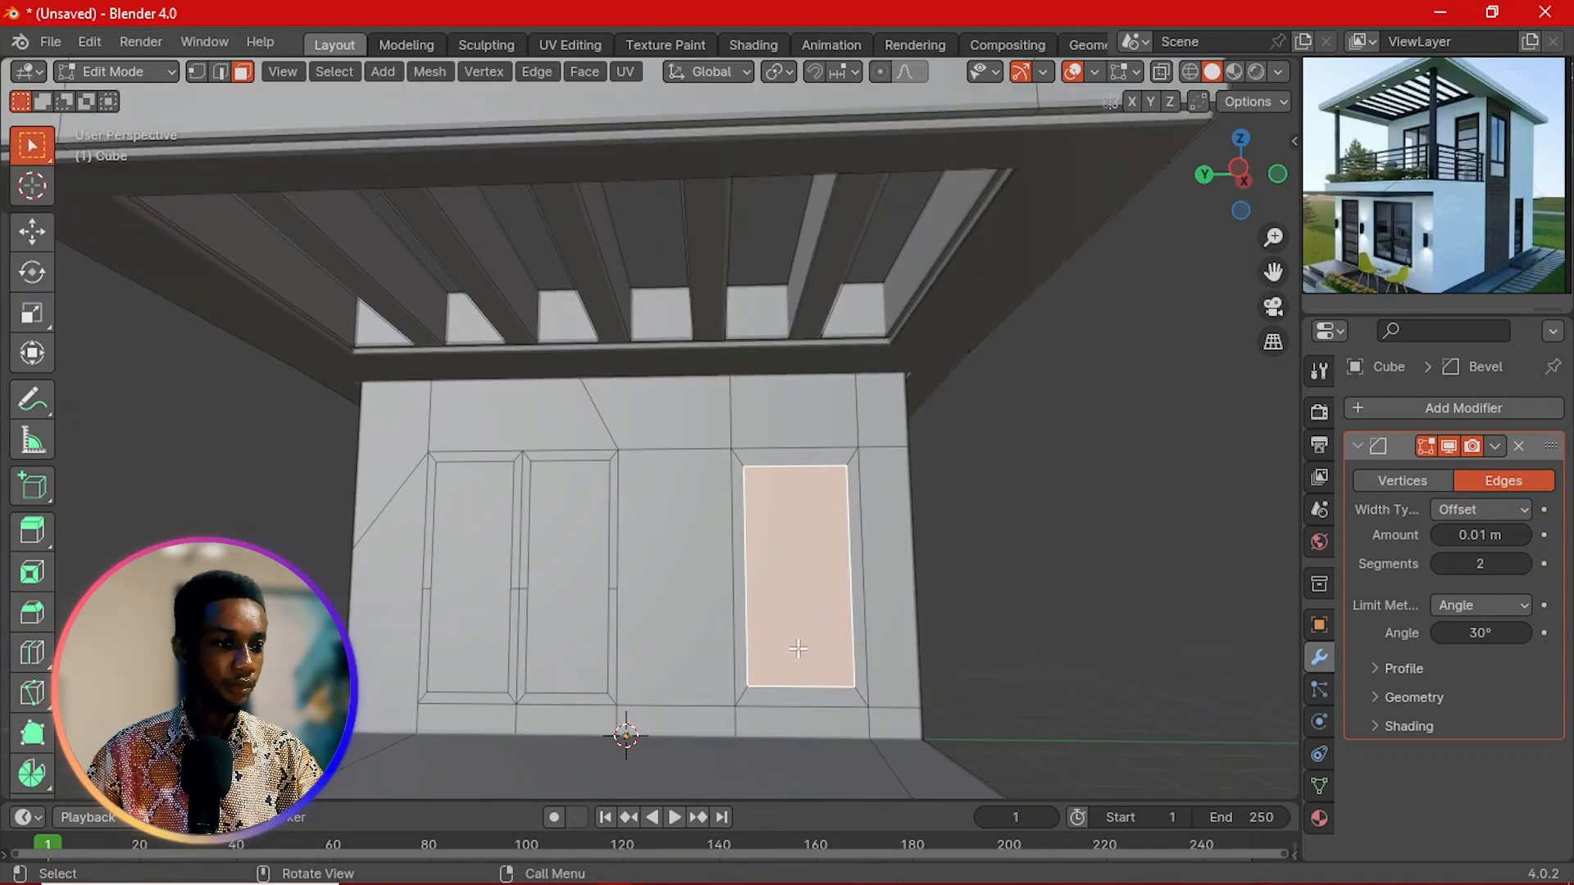
pyautogui.press('g')
pyautogui.press('z')
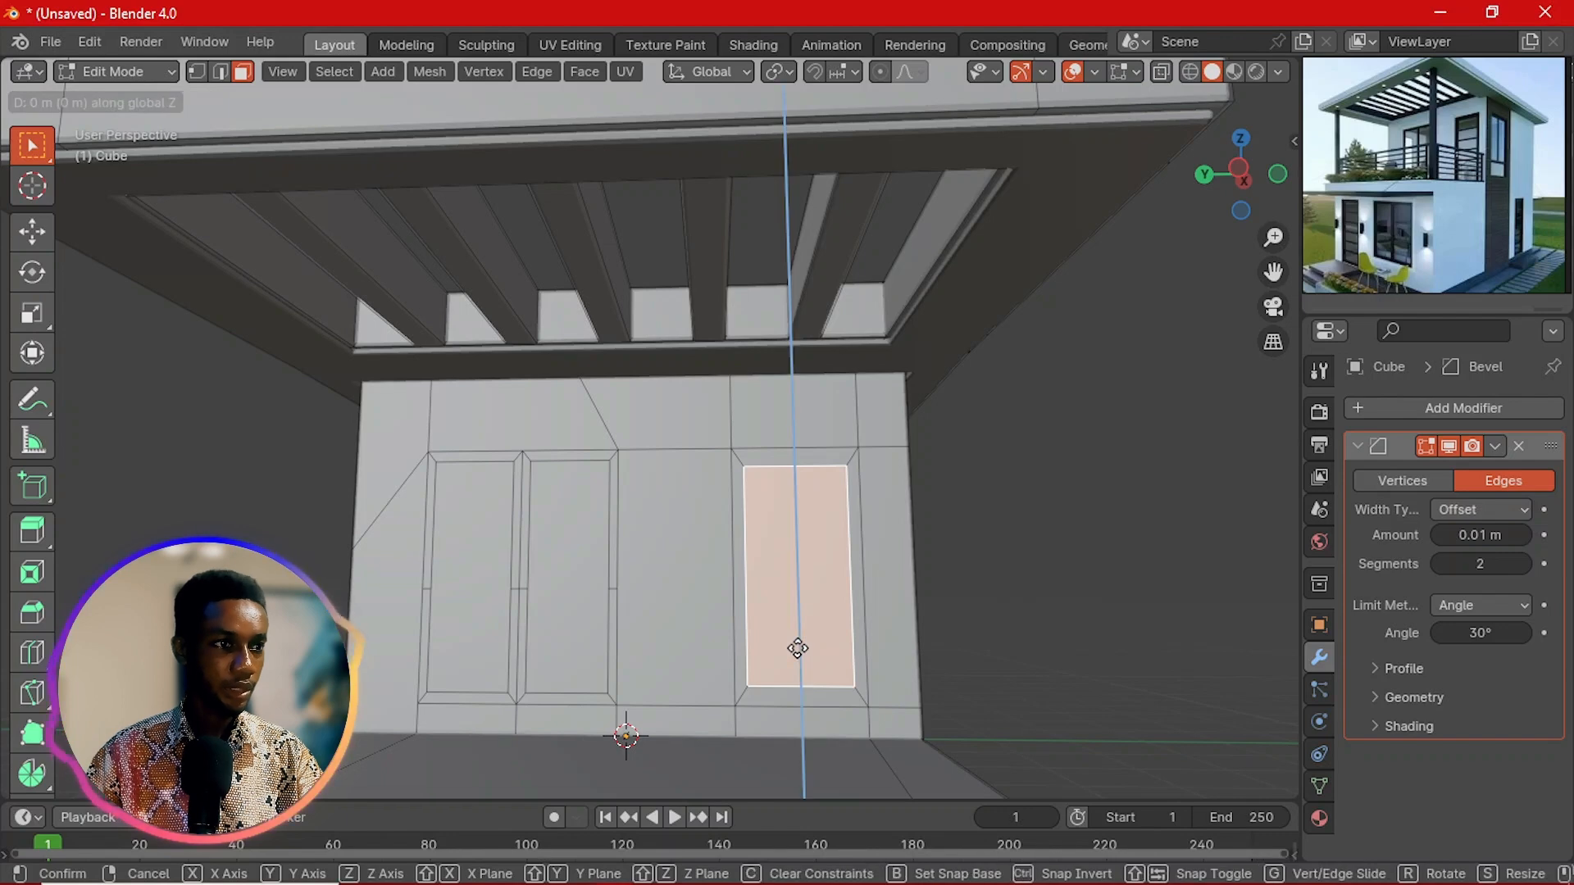
pyautogui.rightClick(798, 657)
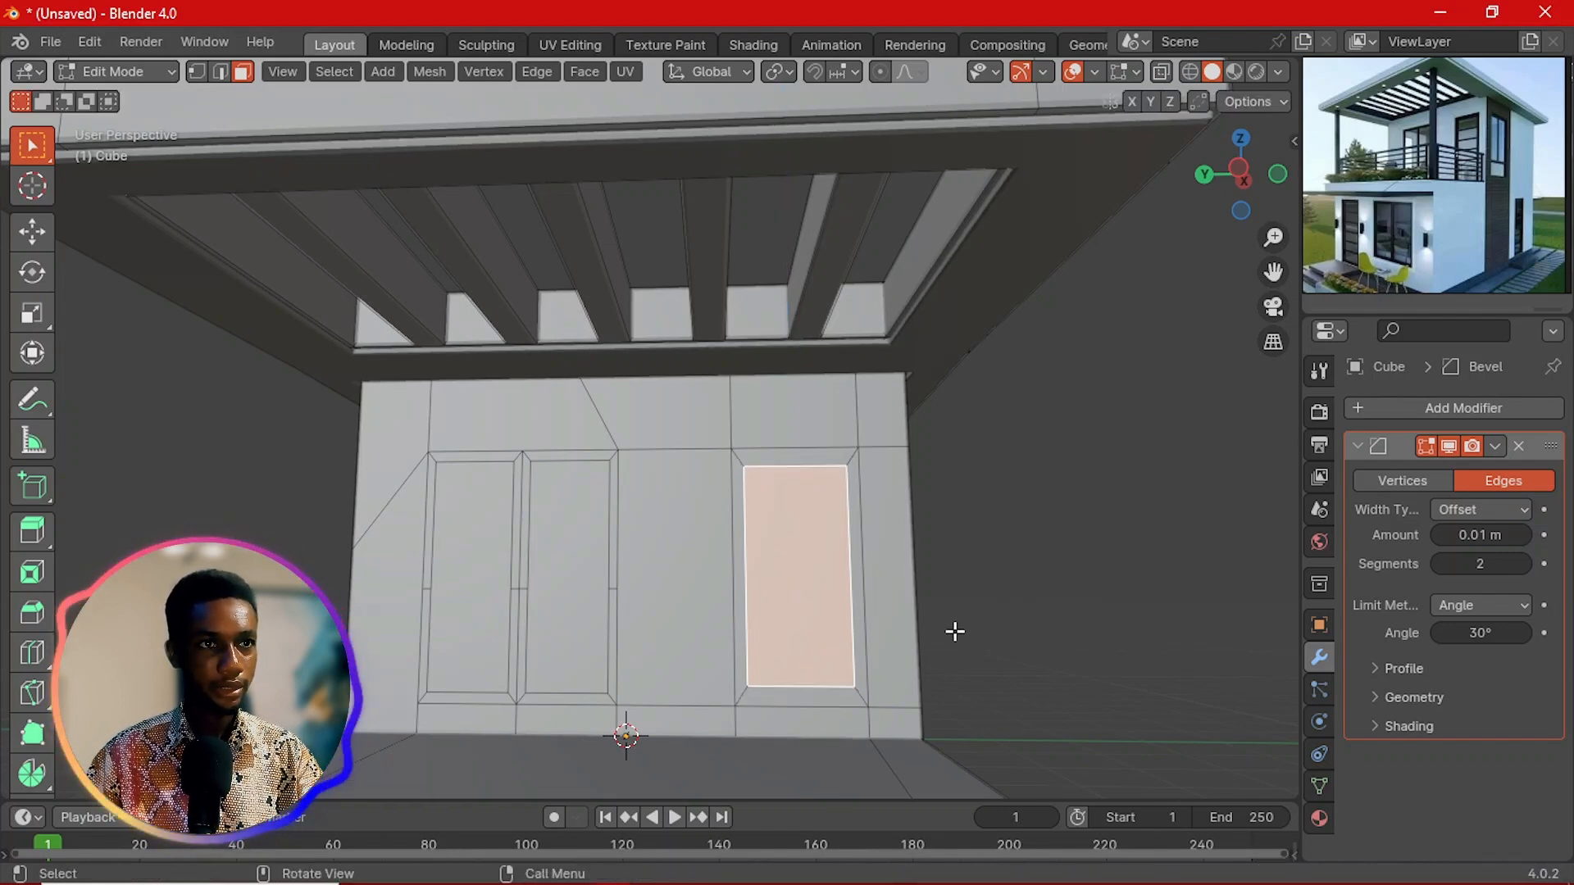
pyautogui.scroll(-3, 852, 666)
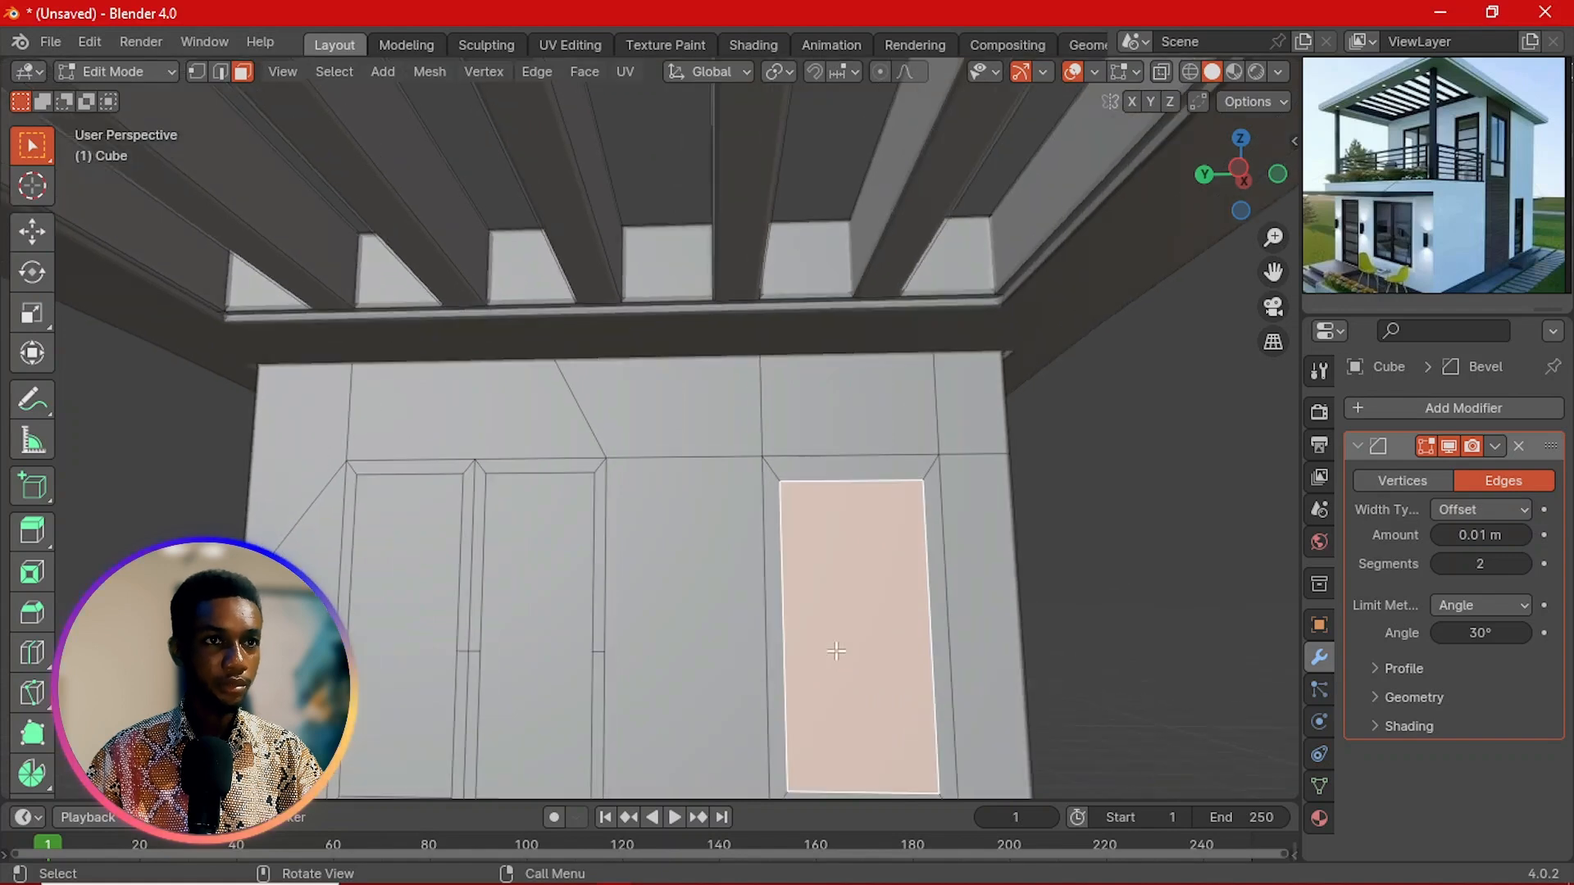
# Step: Try to recess the inset faces of the two adjoining narrow panels by extruding them inward about 0.13 m
pyautogui.moveTo(602, 675); pyautogui.dragTo(533, 583, button='middle')
pyautogui.press('Tab')
pyautogui.press('Tab')
pyautogui.moveTo(774, 531); pyautogui.dragTo(358, 548, button='middle')
pyautogui.click(362, 443)
pyautogui.keyDown('shift'); pyautogui.click(298, 486); pyautogui.keyUp('shift')
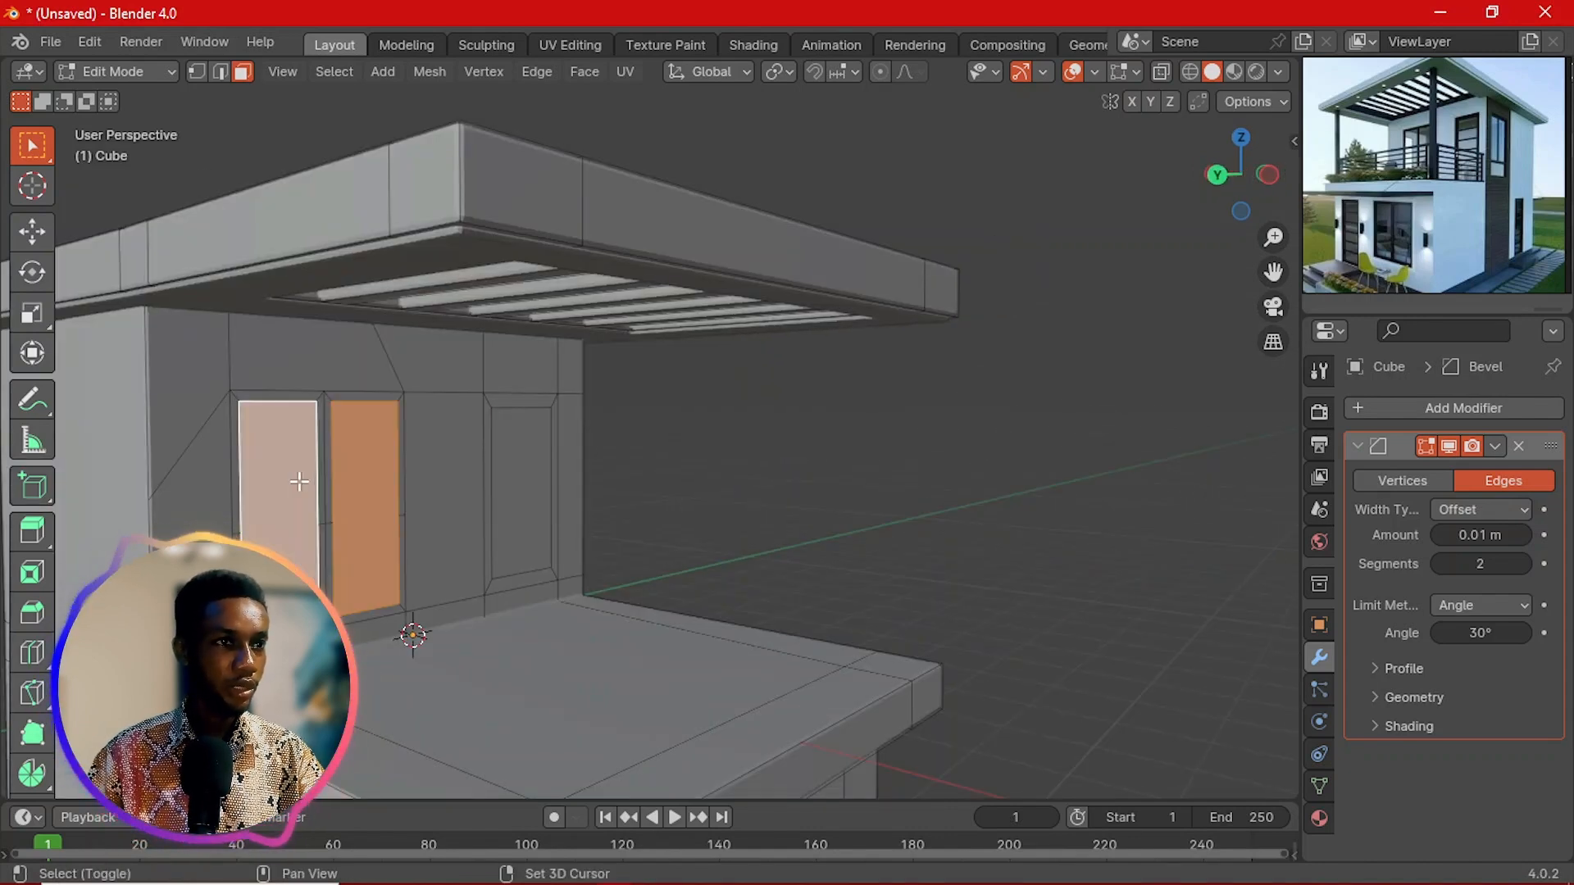
pyautogui.press('e')
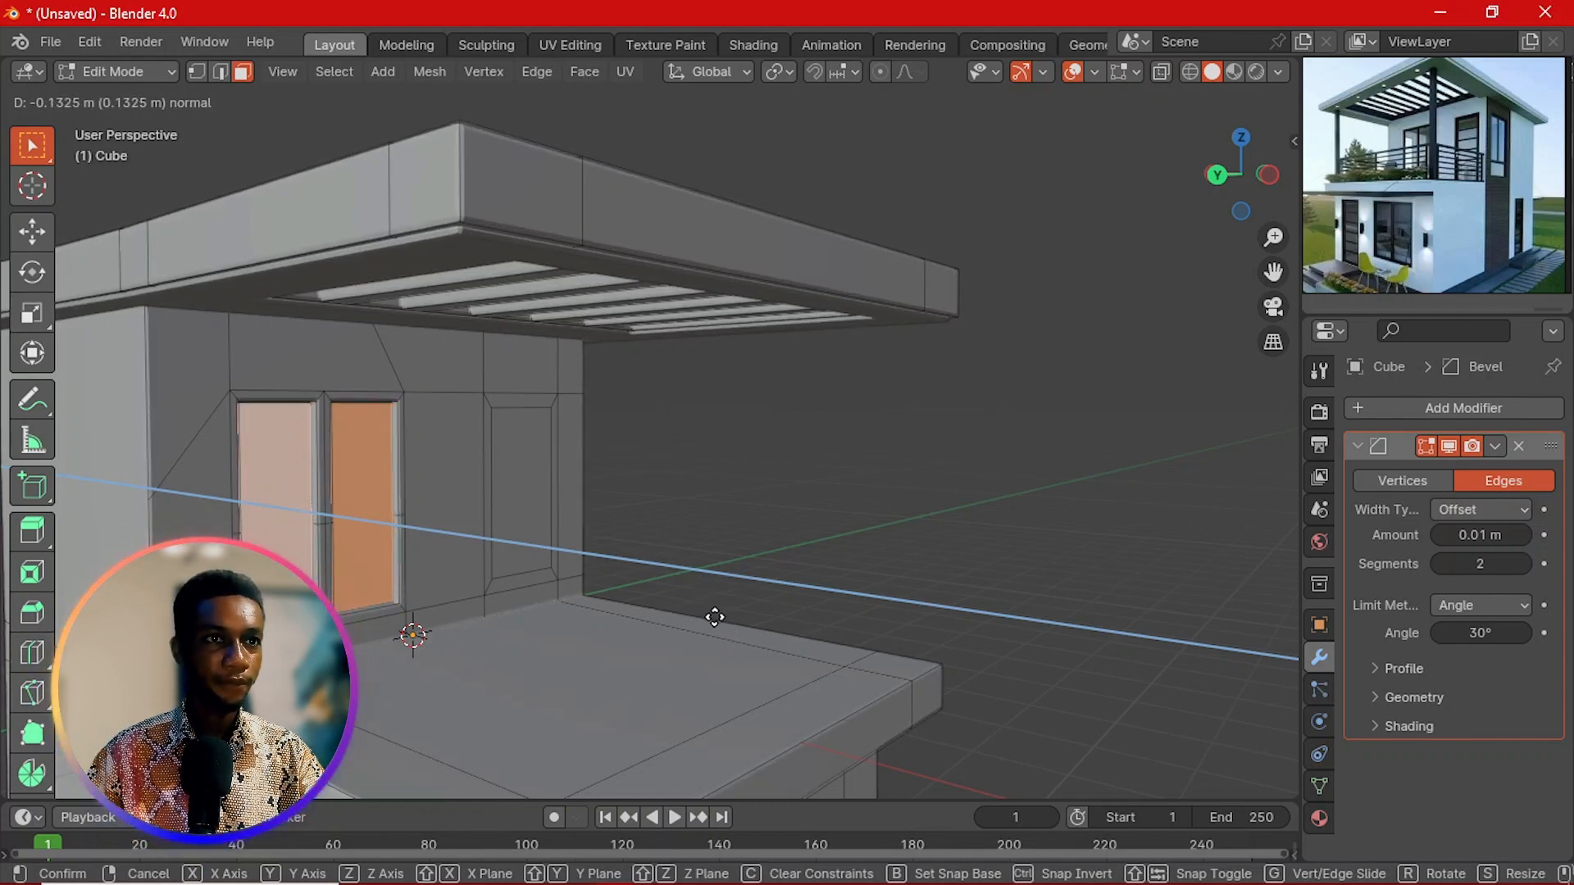
pyautogui.click(714, 617)
# Step: Try extruding the two recessed panel faces further inward, and undo these extrusions
pyautogui.press('e')
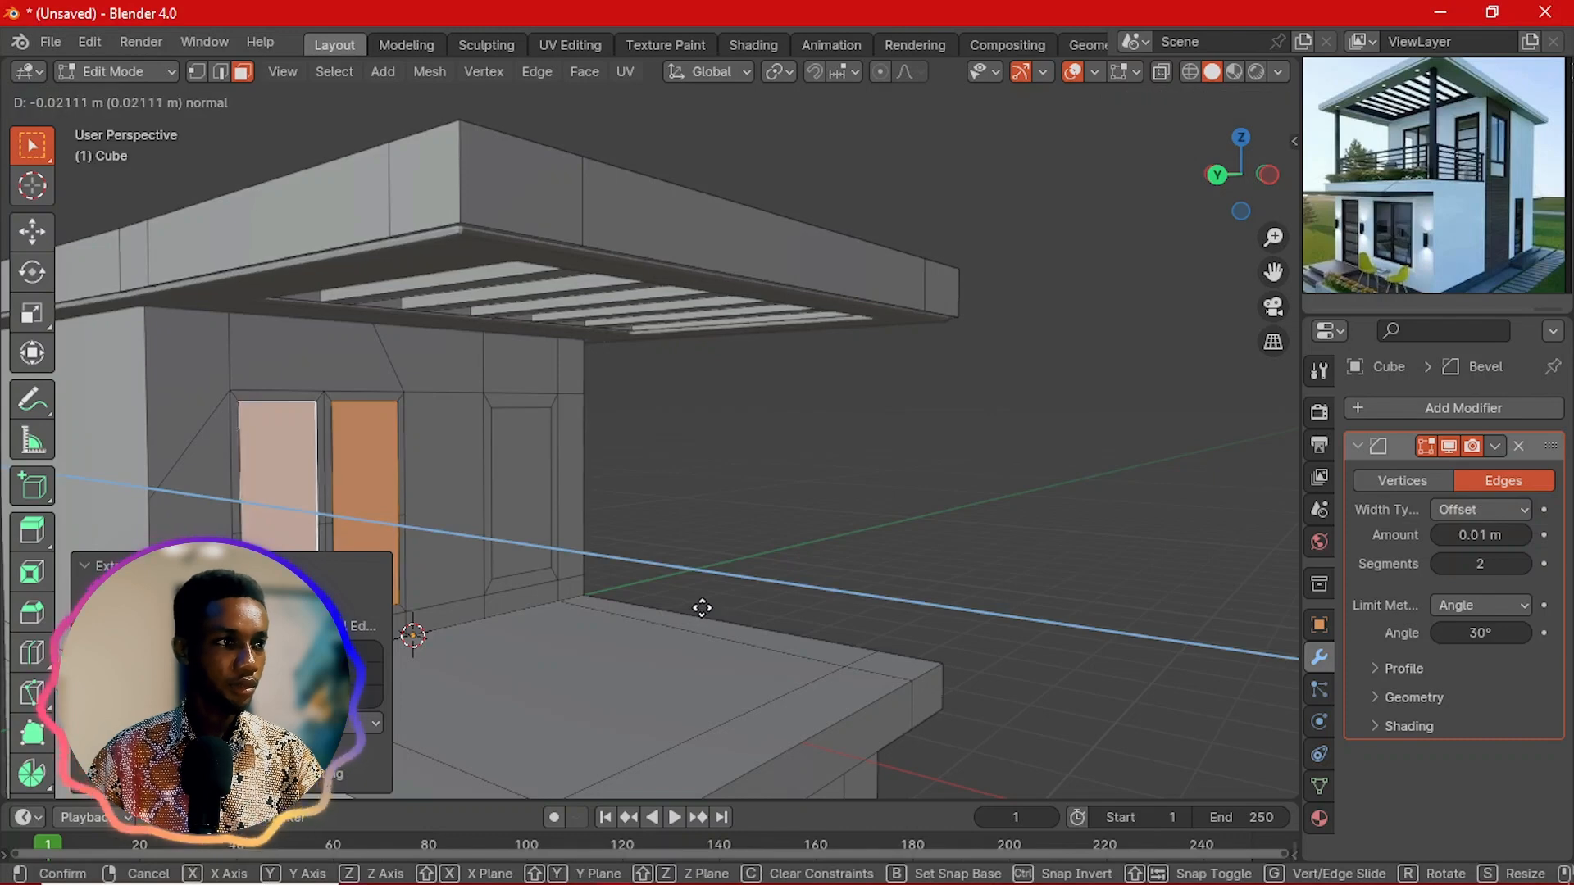
pyautogui.click(686, 591)
pyautogui.press('e')
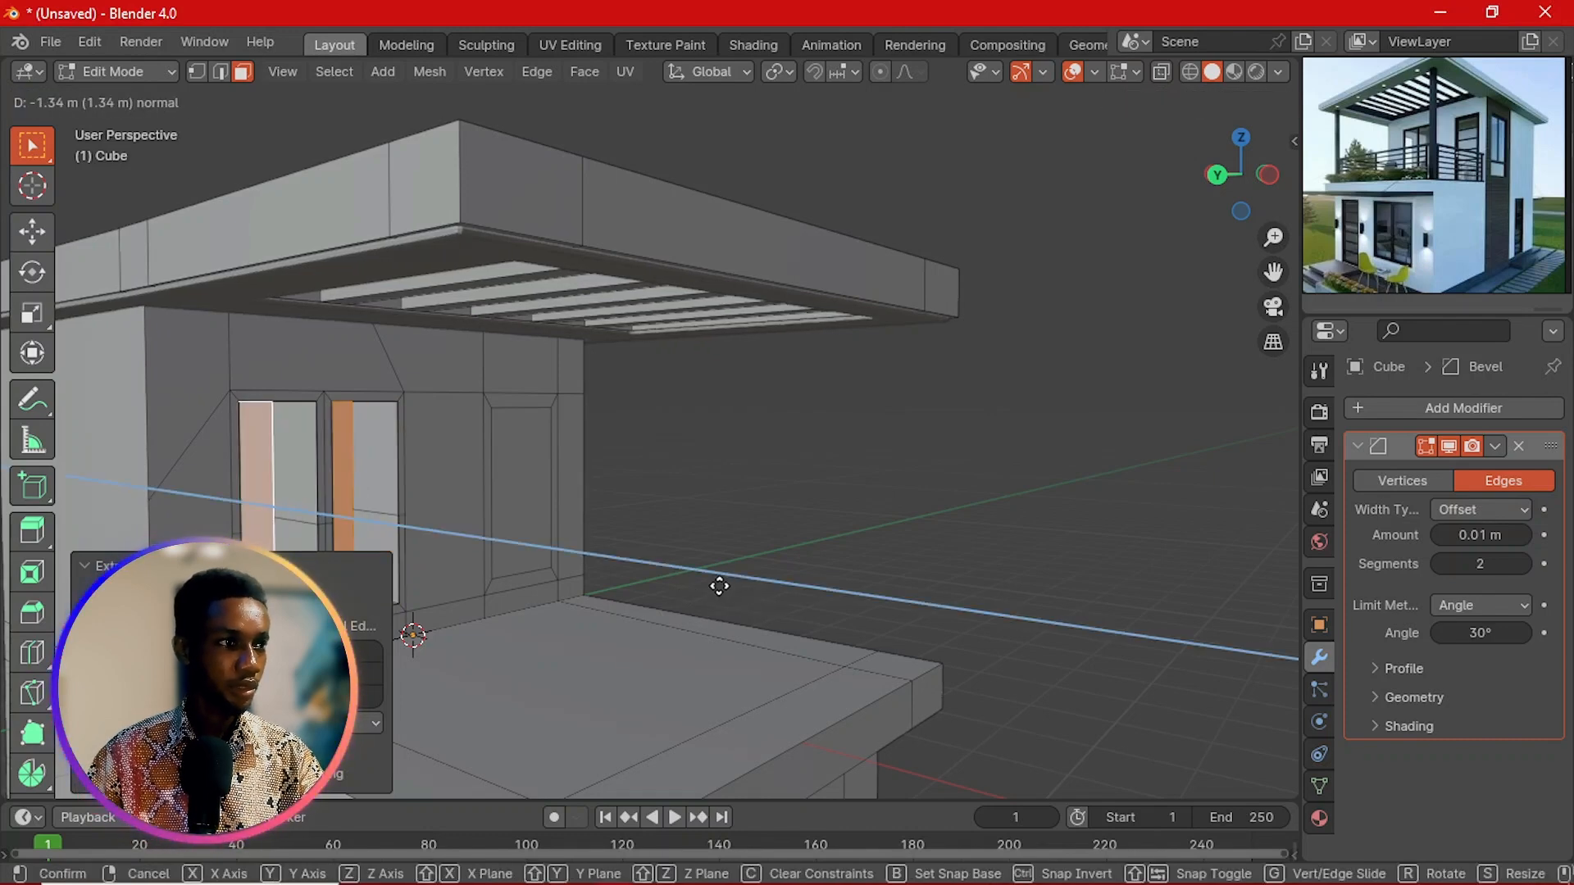
pyautogui.click(775, 610)
pyautogui.hotkey('ctrl', 'z')
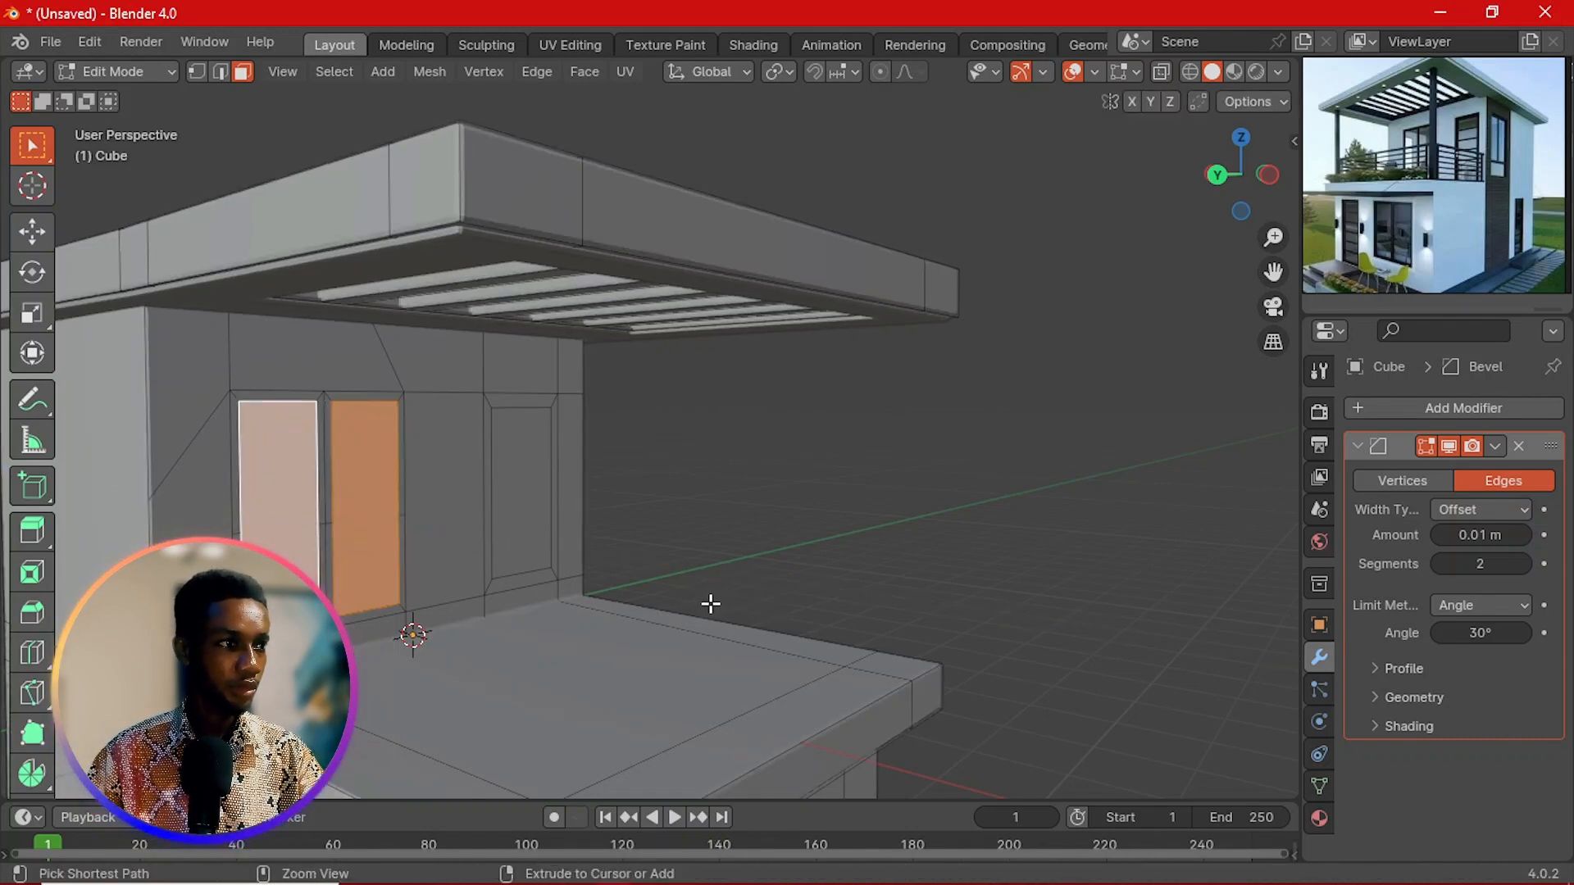
pyautogui.hotkey('ctrl', 'z')
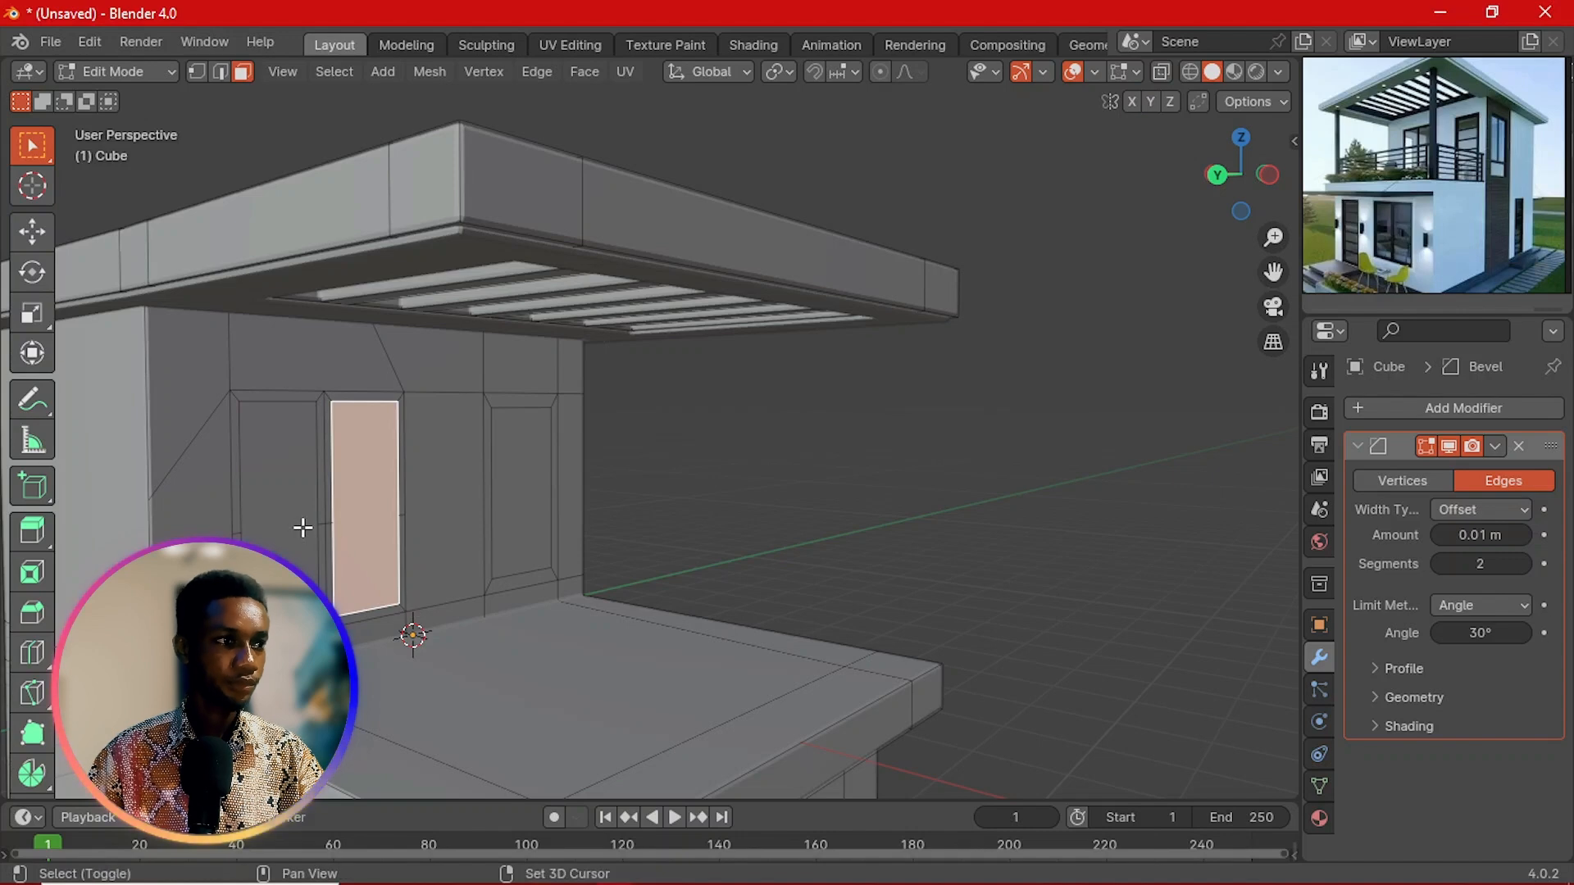
# Step: Extrude the inset faces of both narrow panels inward about 0.12 m and inspect the recesses in Object Mode
pyautogui.hotkey('ctrl', 'shift', 'z')
pyautogui.press('e')
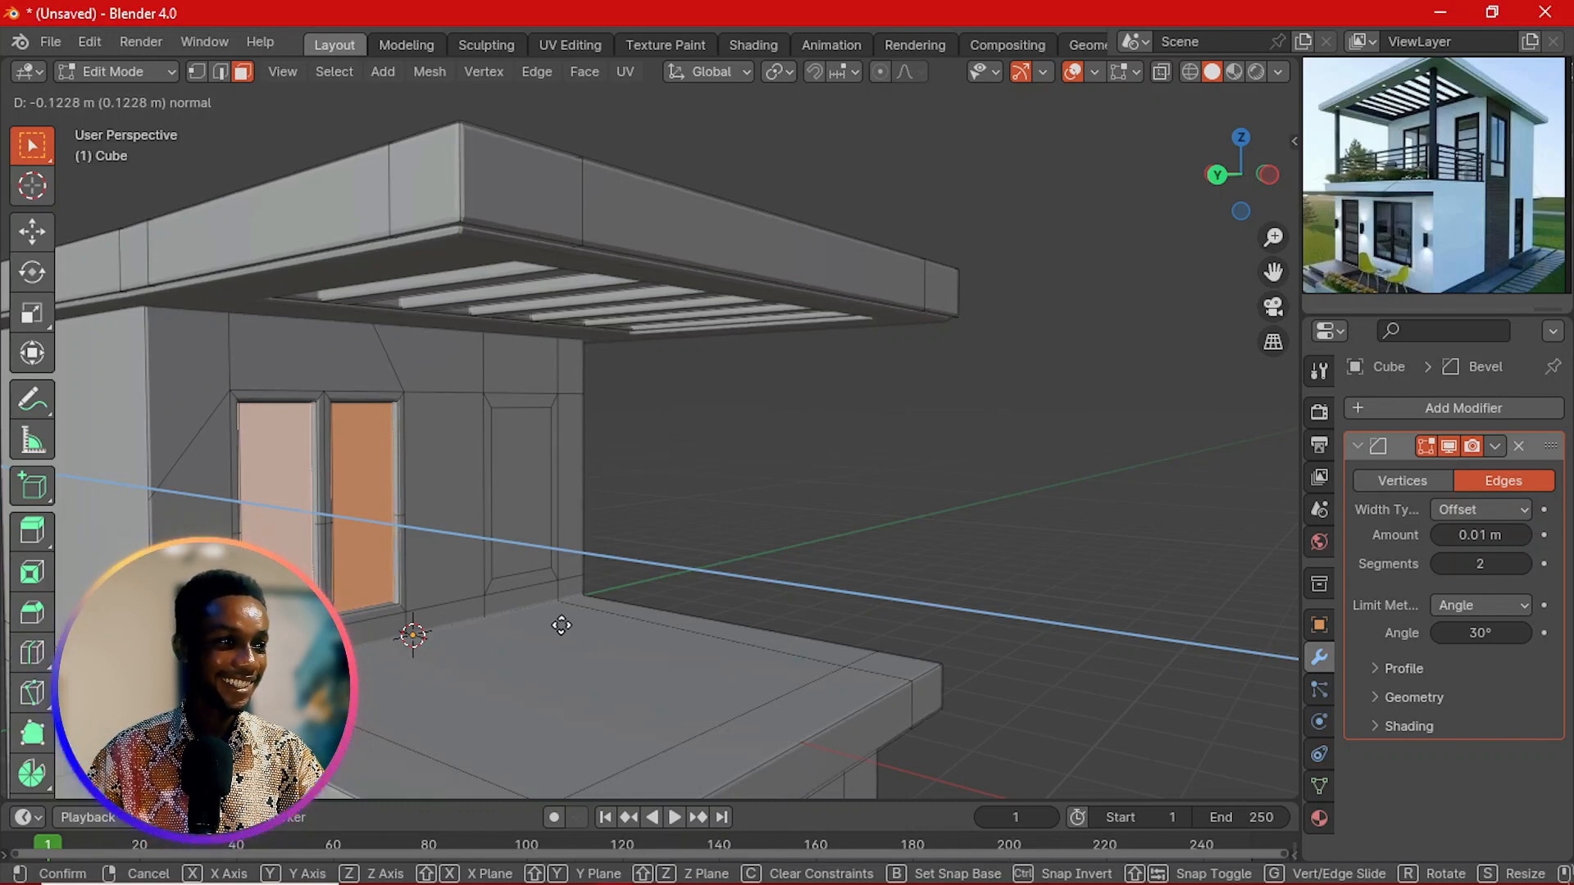
pyautogui.click(561, 625)
pyautogui.scroll(-3, 541, 610)
pyautogui.moveTo(498, 584); pyautogui.dragTo(474, 580, button='middle')
pyautogui.press('Tab')
pyautogui.scroll(4, 618, 555)
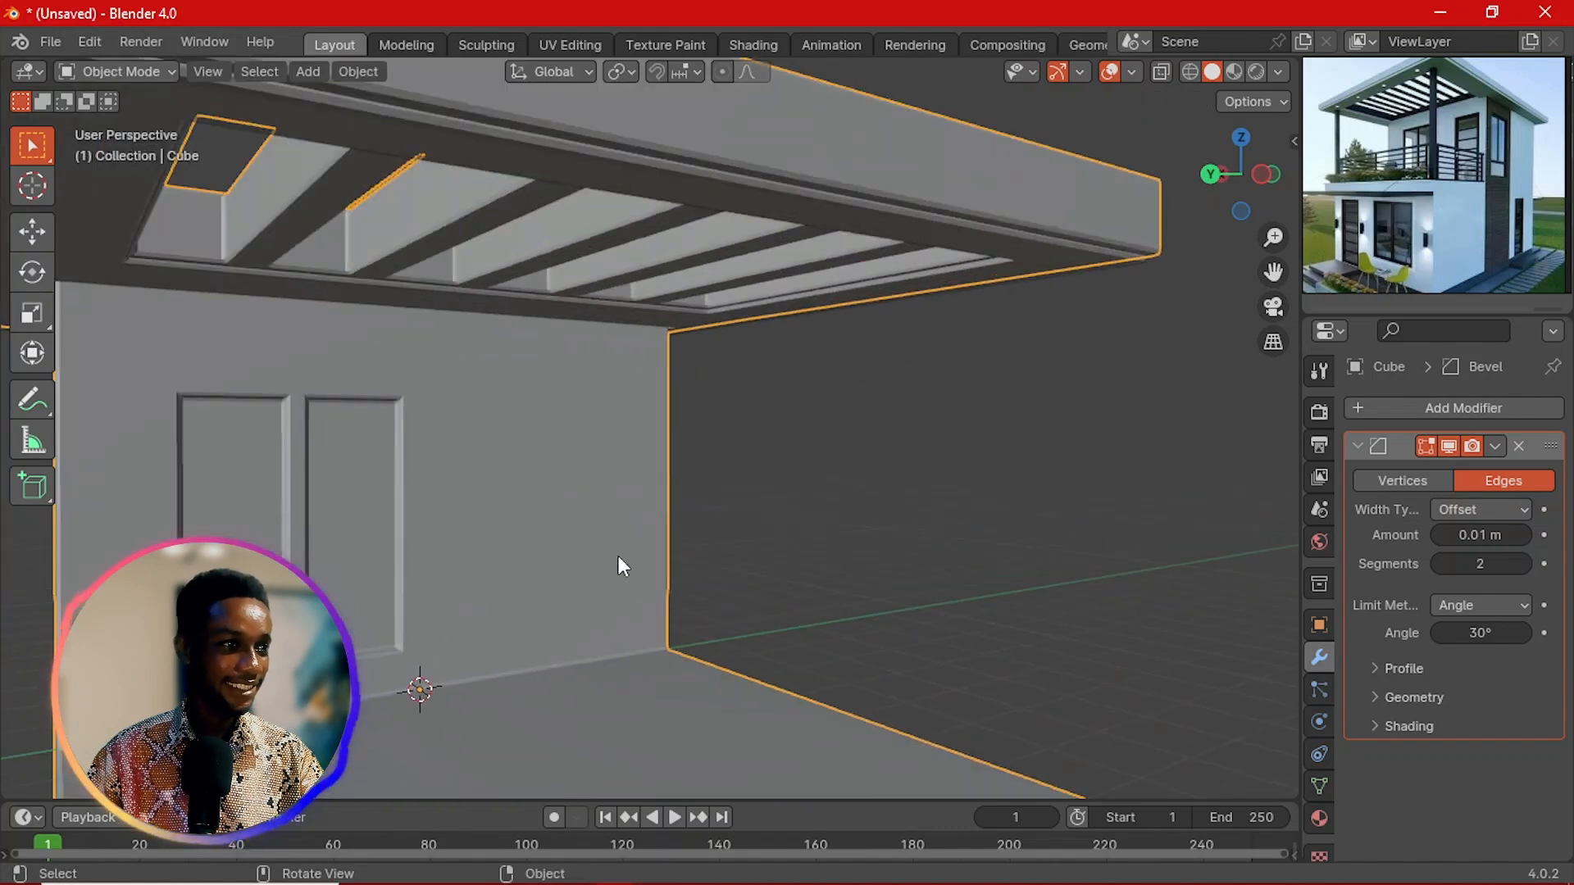
pyautogui.moveTo(618, 555); pyautogui.dragTo(518, 554, button='middle')
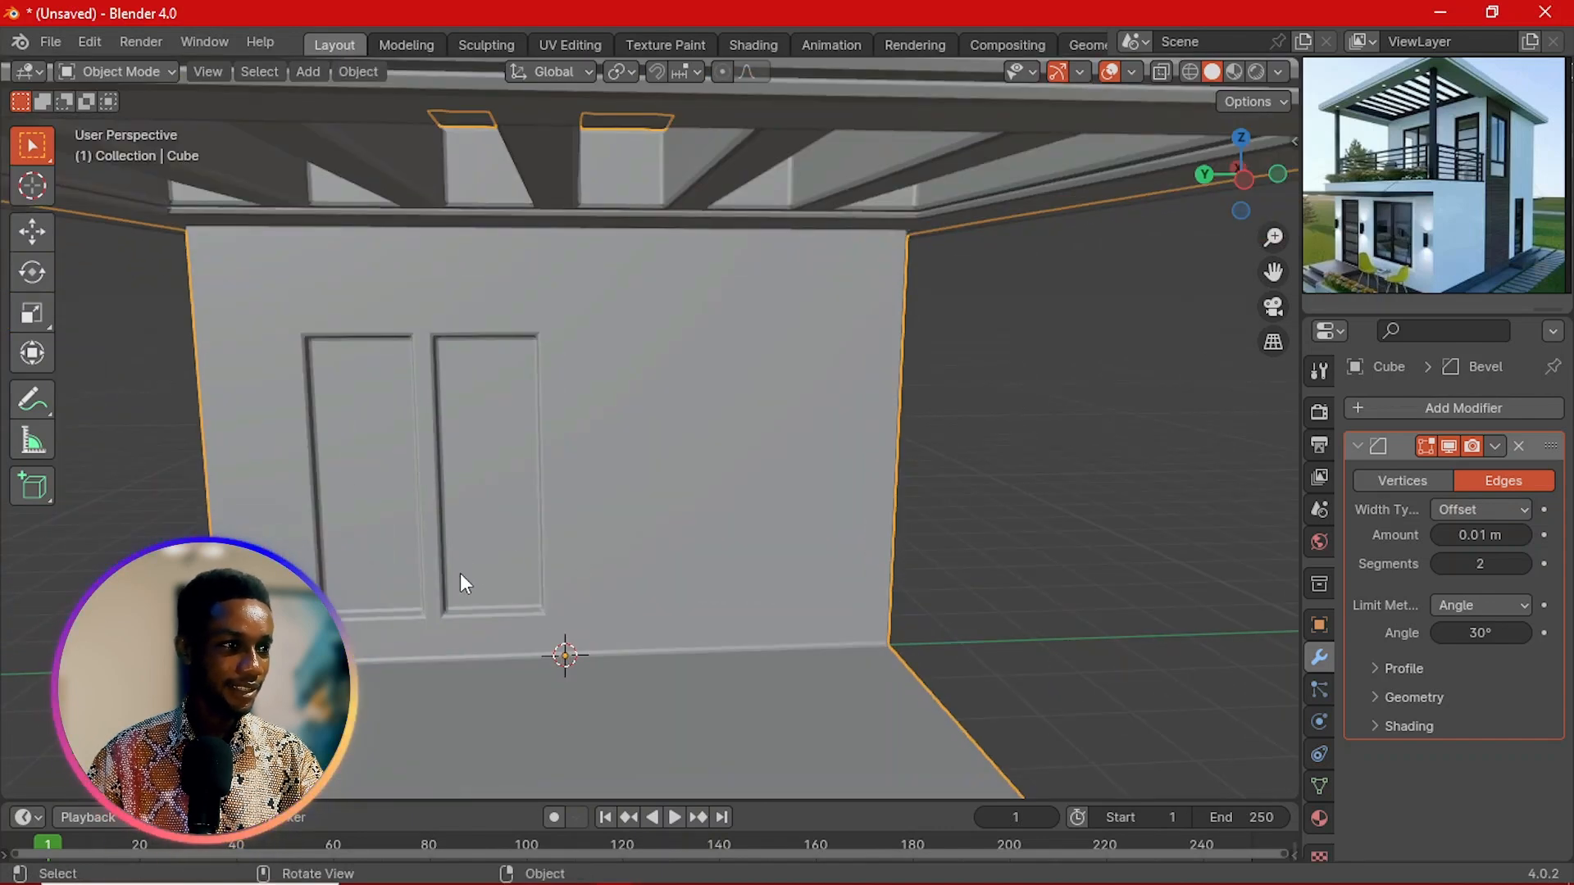
pyautogui.scroll(1, 464, 583)
pyautogui.press('Tab')
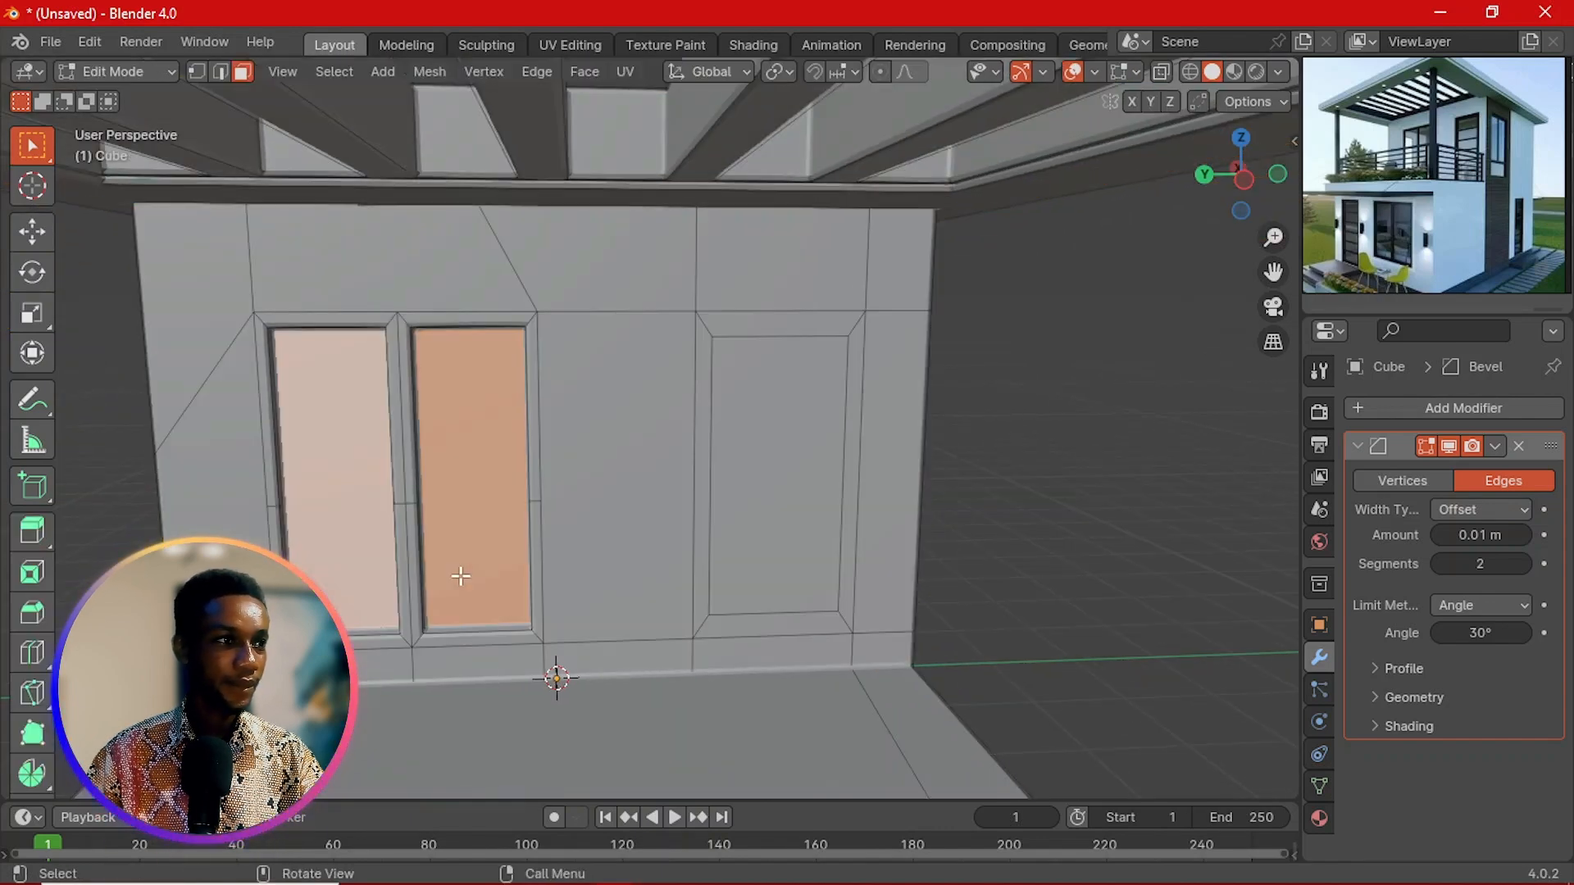
# Step: Undo the inward extrusion of the two narrow panel faces
pyautogui.click(472, 320)
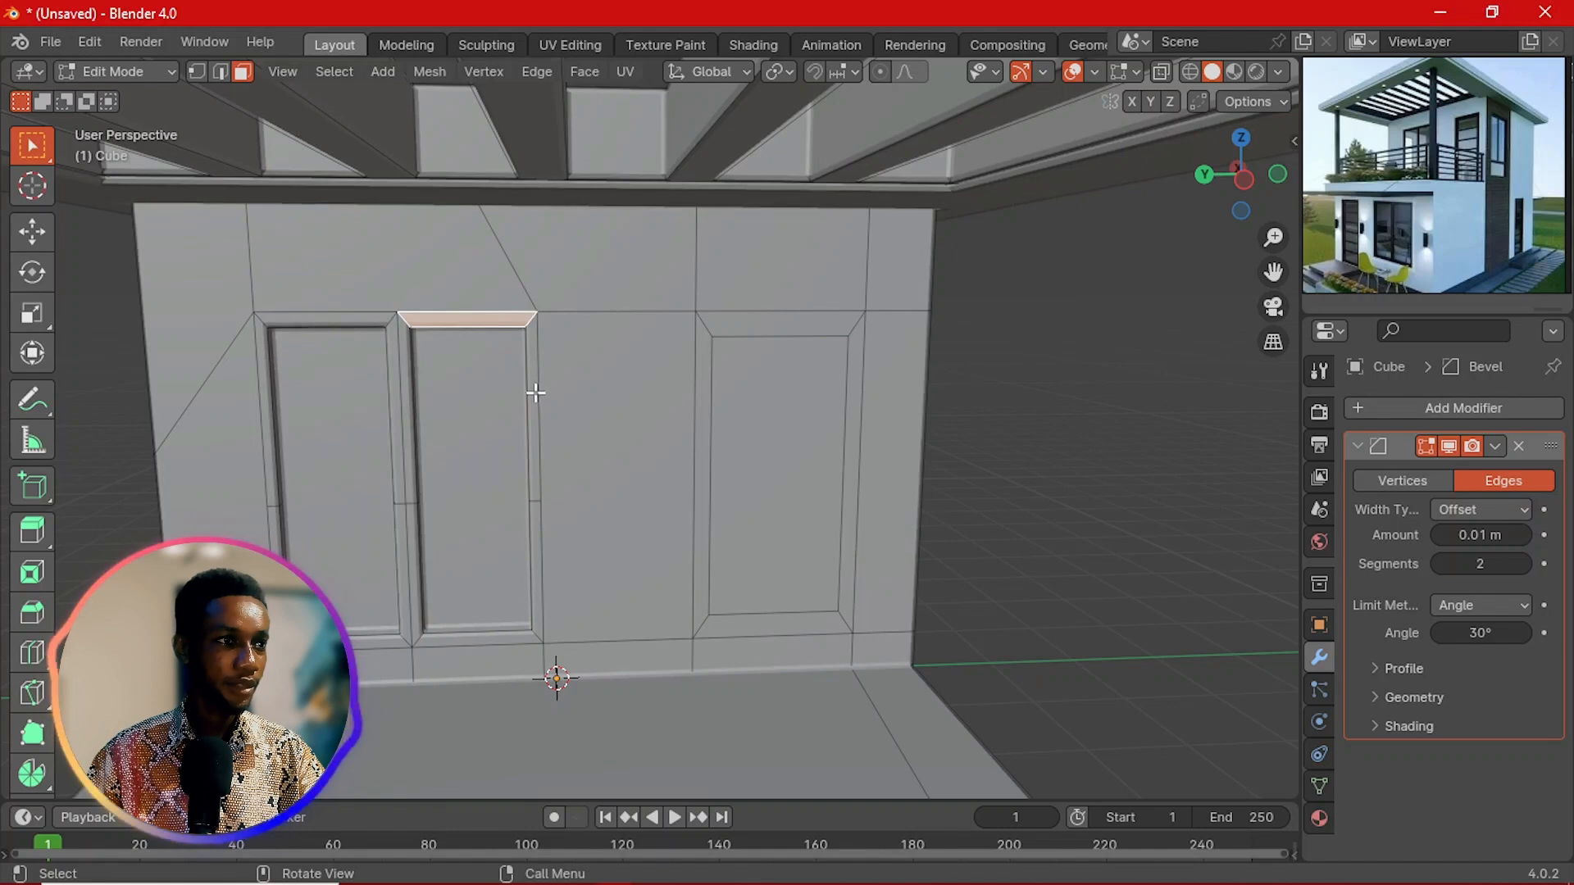
pyautogui.hotkey('ctrl', 'z')
pyautogui.hotkey('ctrl', 'z')
pyautogui.hotkey('ctrl', 'z')
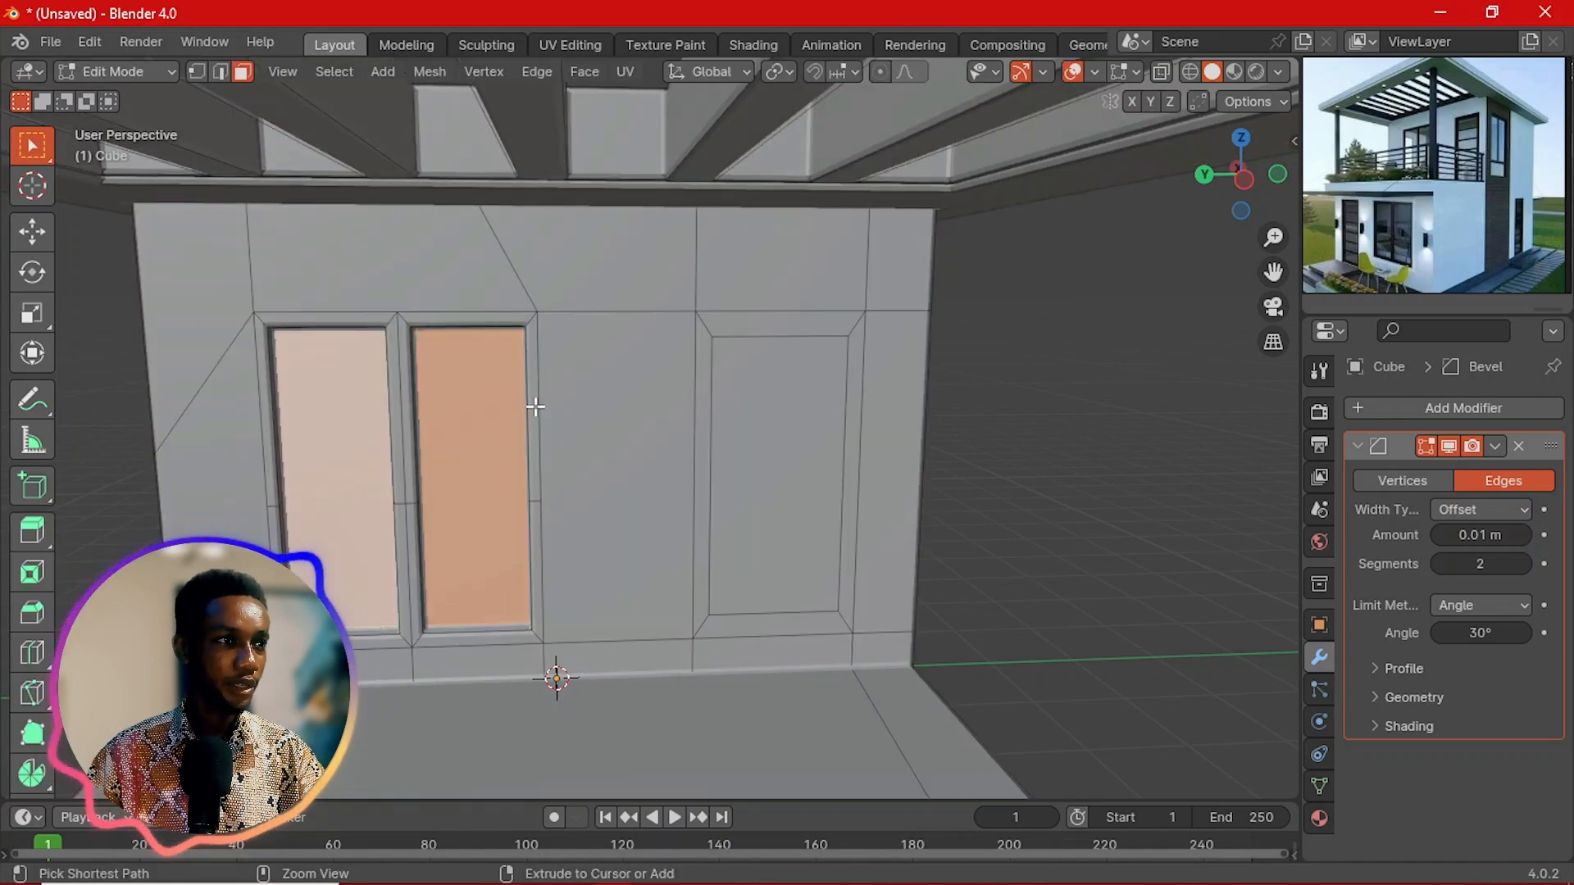
pyautogui.click(494, 450)
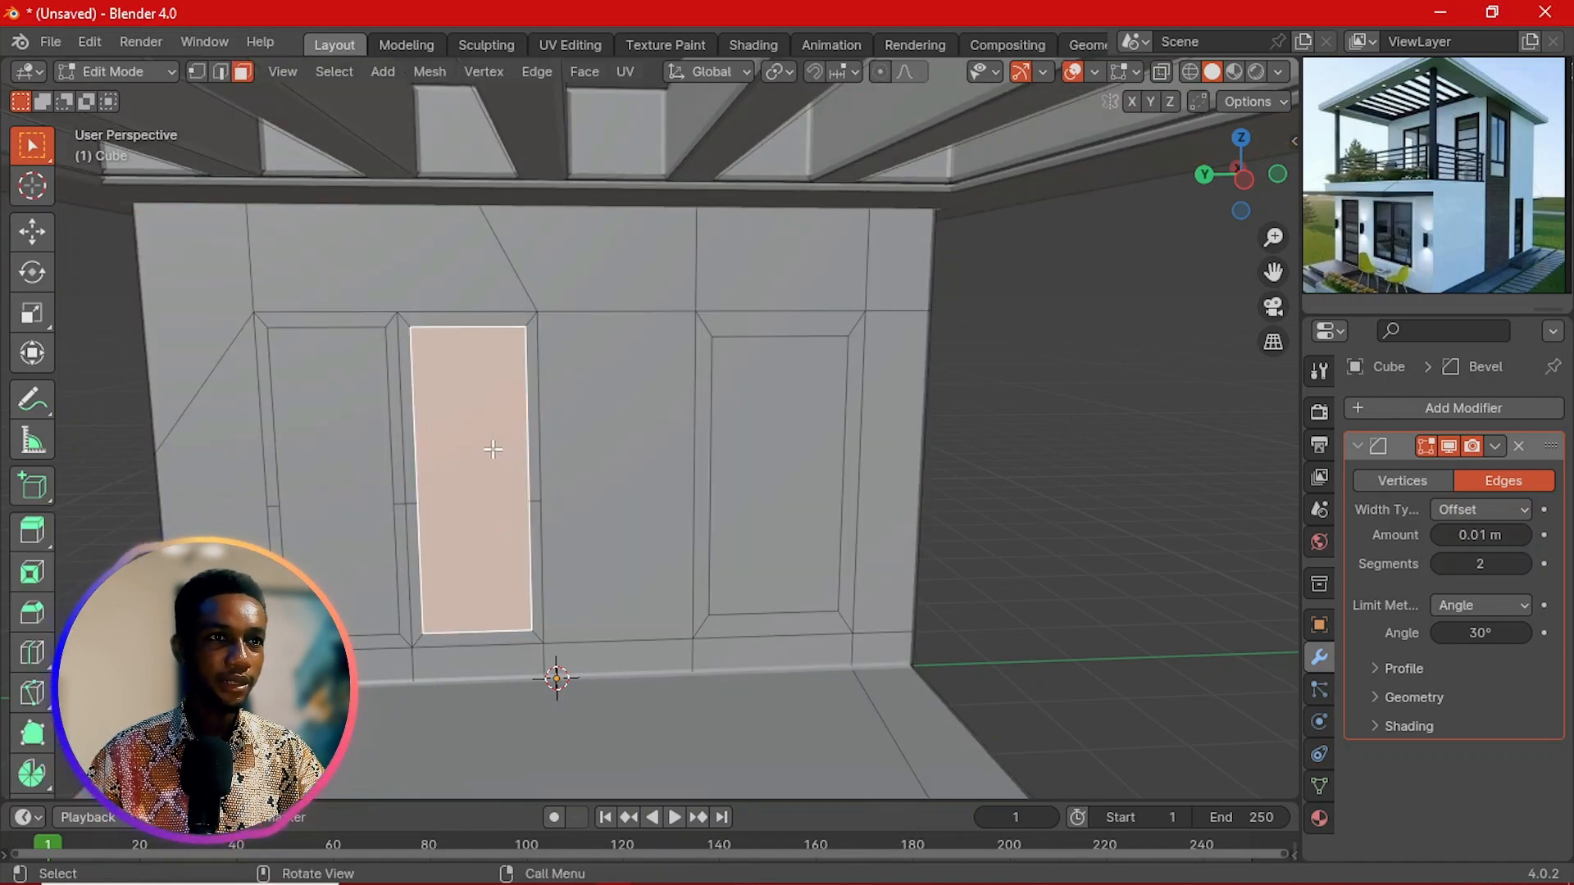
# Step: Select all the border faces surrounding the inset faces of the two adjoining narrow balcony wall panels
pyautogui.click(488, 321)
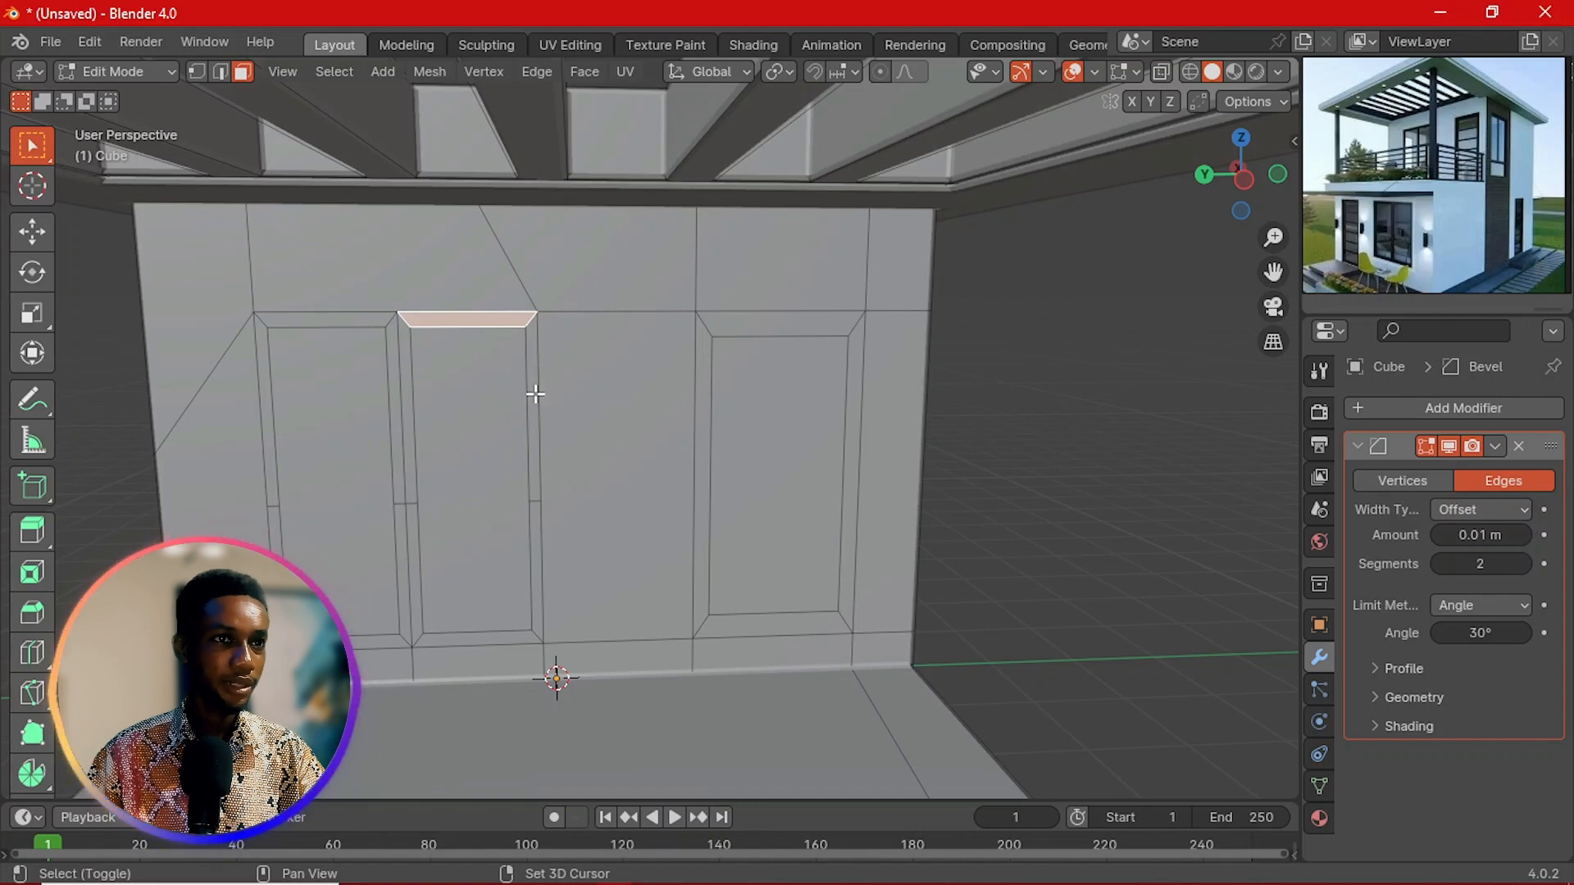
pyautogui.keyDown('shift'); pyautogui.click(535, 394); pyautogui.keyUp('shift')
pyautogui.keyDown('shift'); pyautogui.click(397, 373); pyautogui.keyUp('shift')
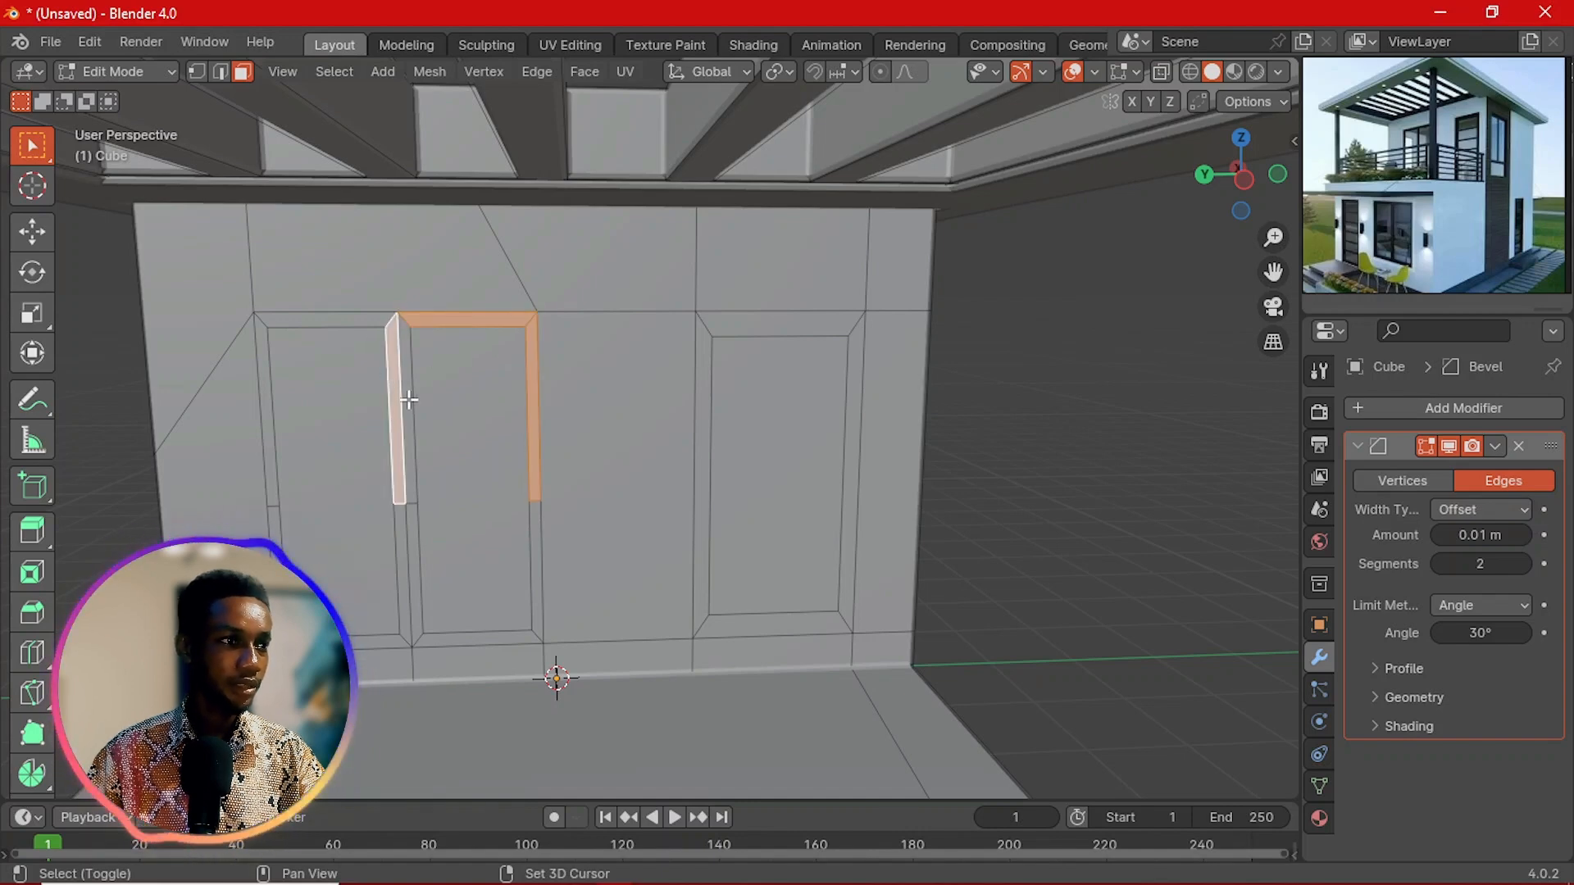
pyautogui.keyDown('shift'); pyautogui.click(406, 560); pyautogui.keyUp('shift')
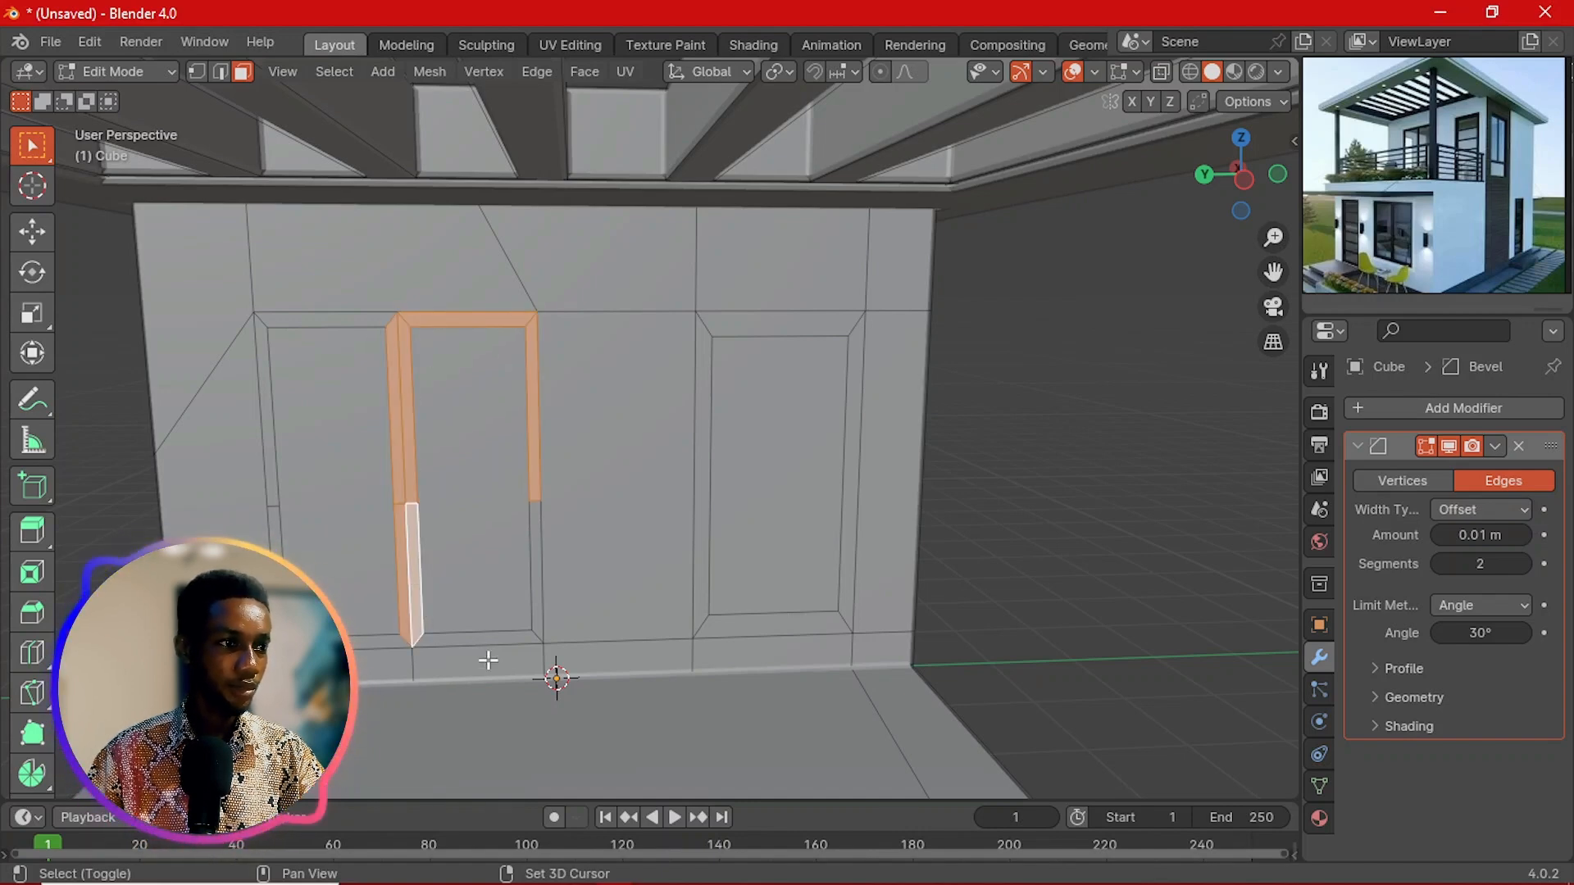
pyautogui.keyDown('shift'); pyautogui.click(504, 640); pyautogui.keyUp('shift')
pyautogui.keyDown('shift'); pyautogui.click(536, 611); pyautogui.keyUp('shift')
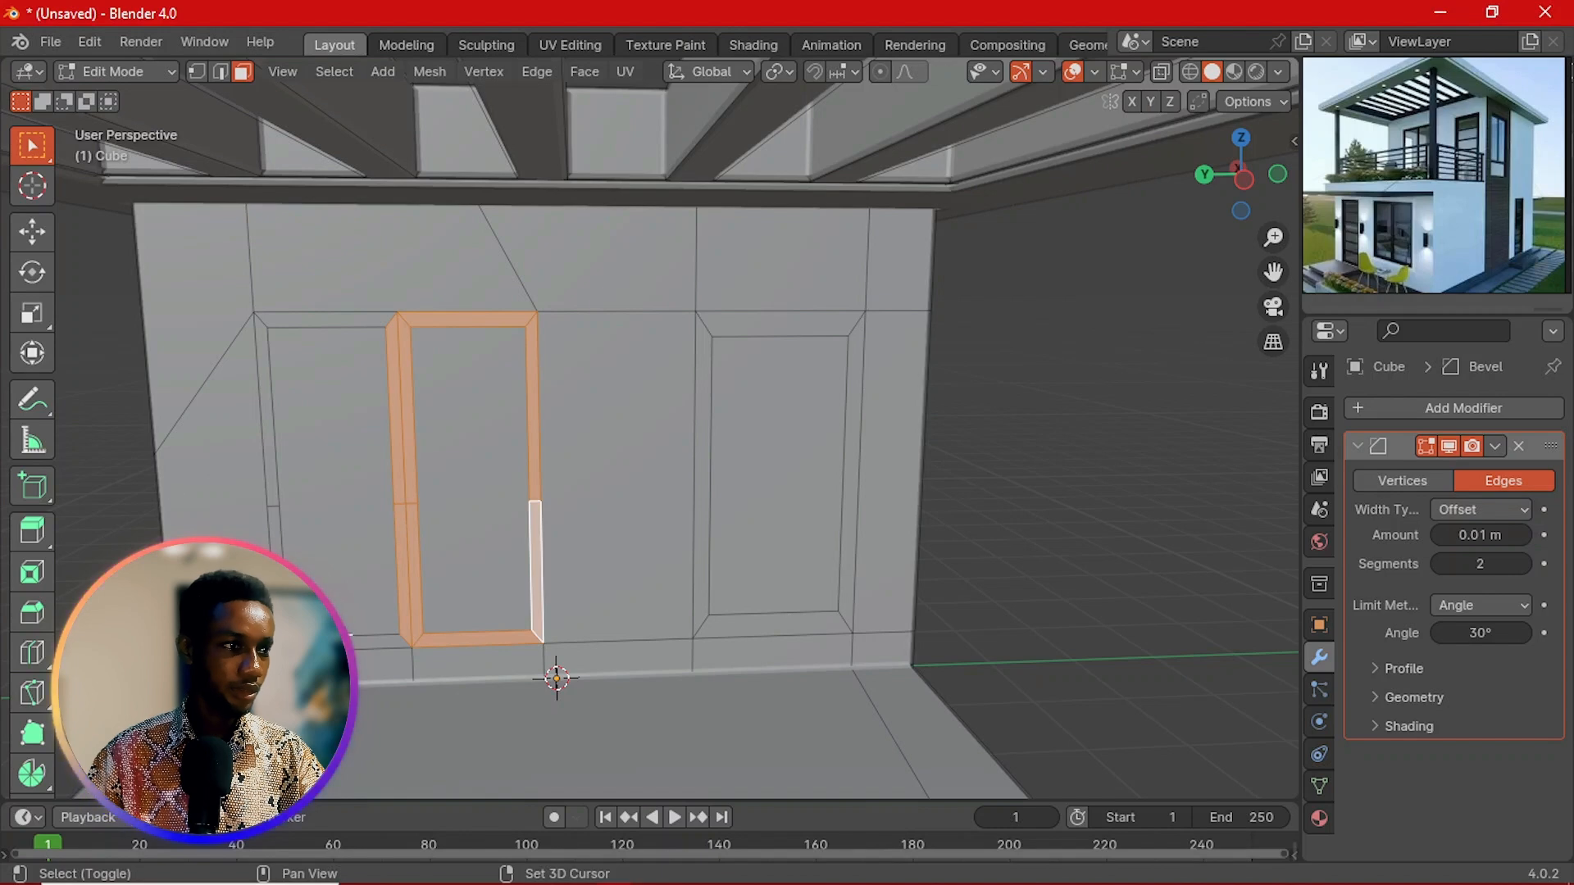
pyautogui.keyDown('shift'); pyautogui.click(384, 641); pyautogui.keyUp('shift')
pyautogui.keyDown('shift'); pyautogui.click(272, 530); pyautogui.keyUp('shift')
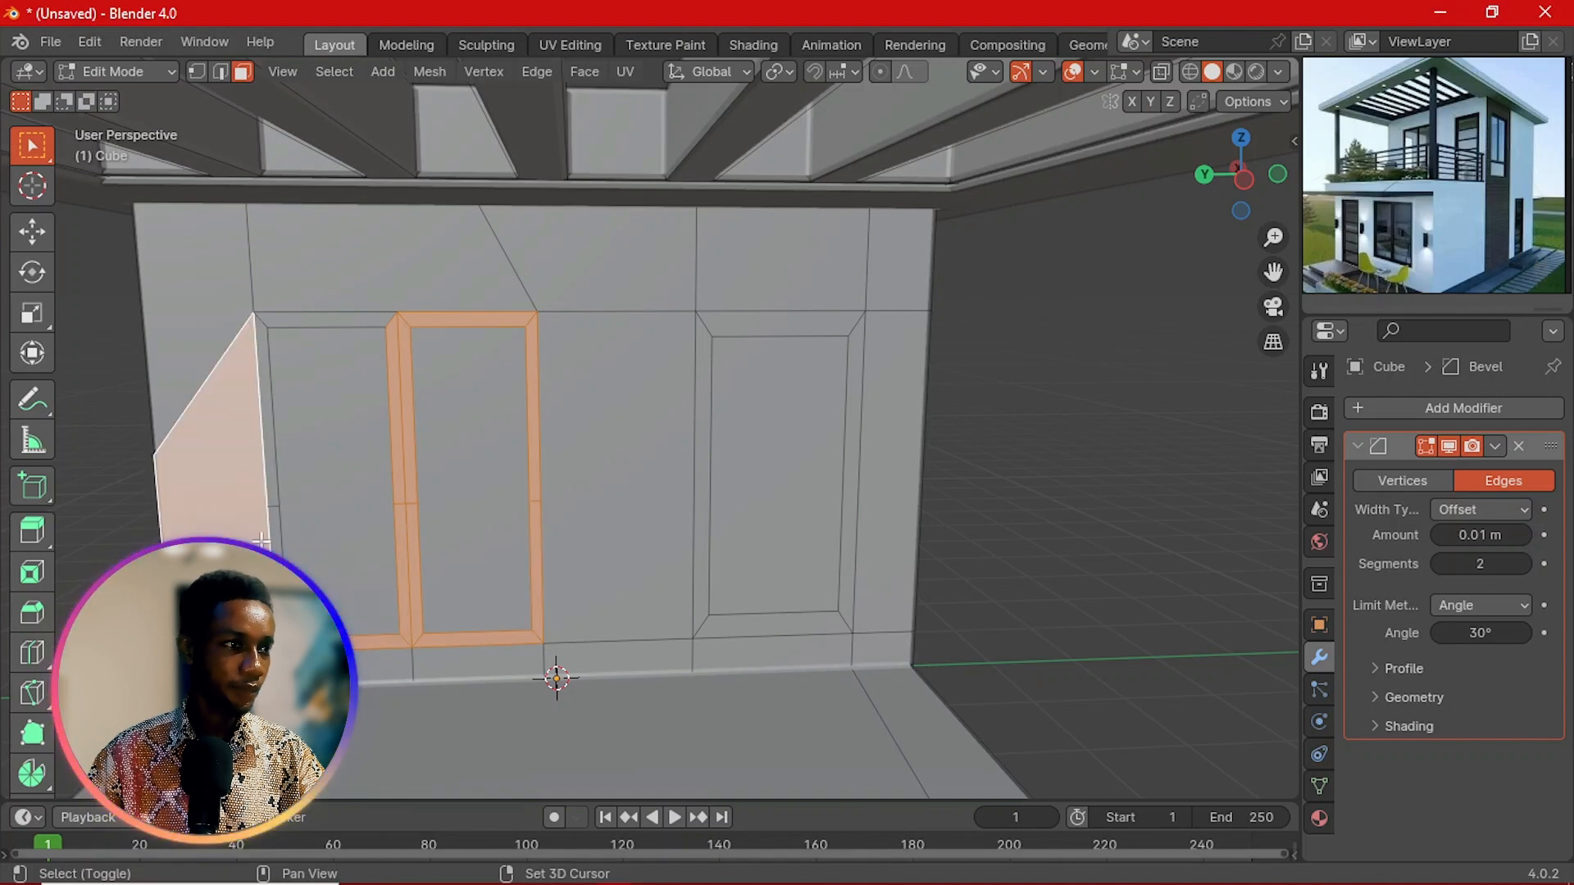
pyautogui.keyDown('shift'); pyautogui.click(271, 543); pyautogui.keyUp('shift')
pyautogui.keyDown('shift'); pyautogui.click(266, 458); pyautogui.keyUp('shift')
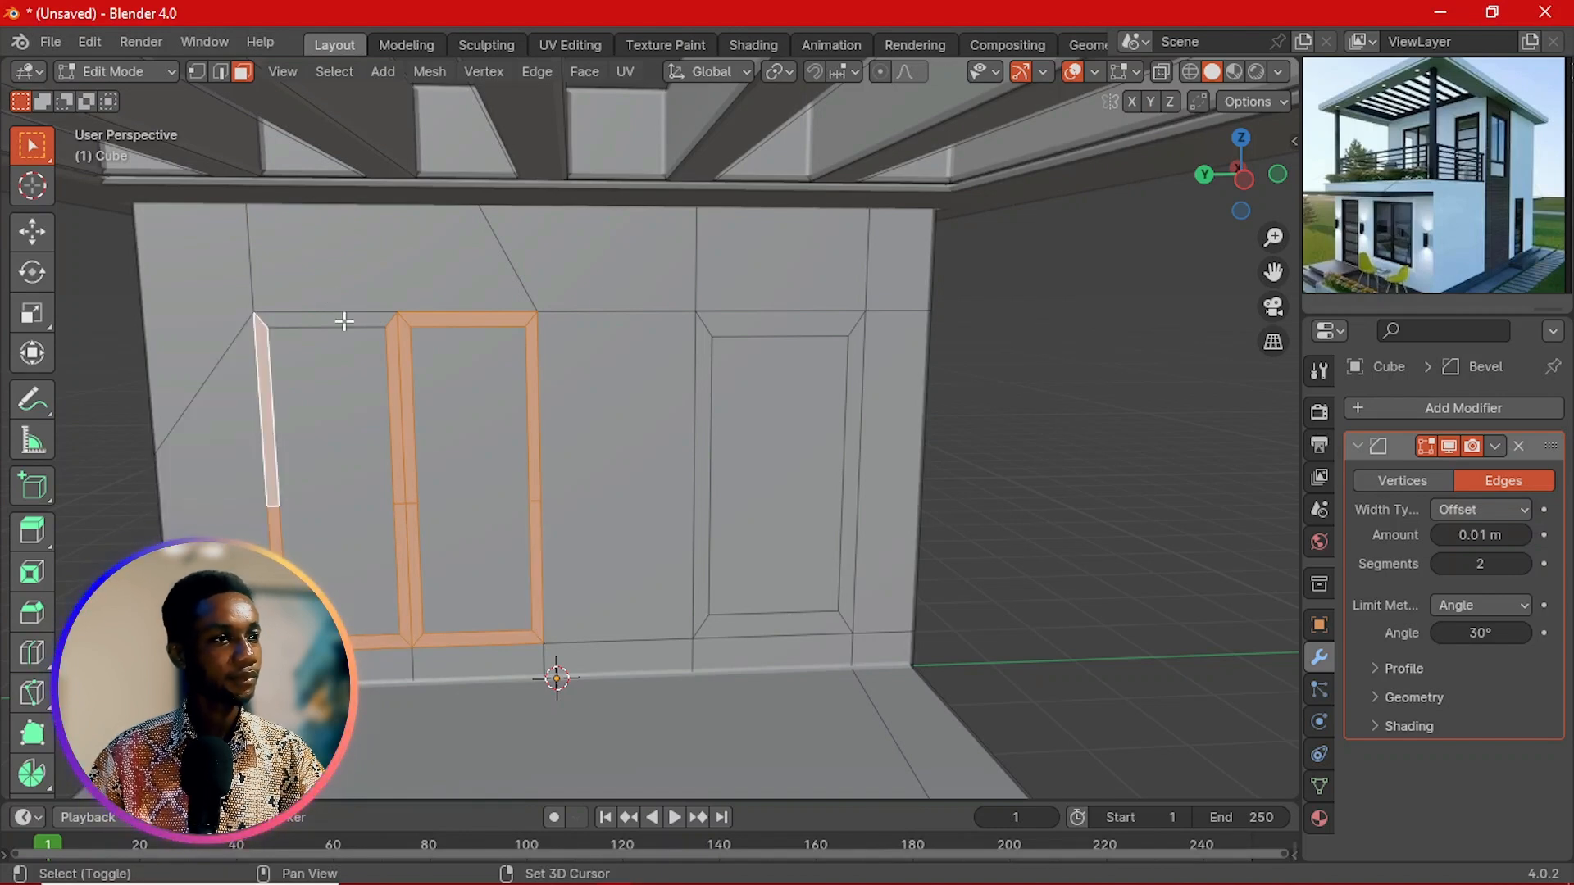
pyautogui.keyDown('shift'); pyautogui.click(344, 322); pyautogui.keyUp('shift')
pyautogui.scroll(-1, 520, 425)
pyautogui.moveTo(547, 436); pyautogui.dragTo(656, 475, button='middle')
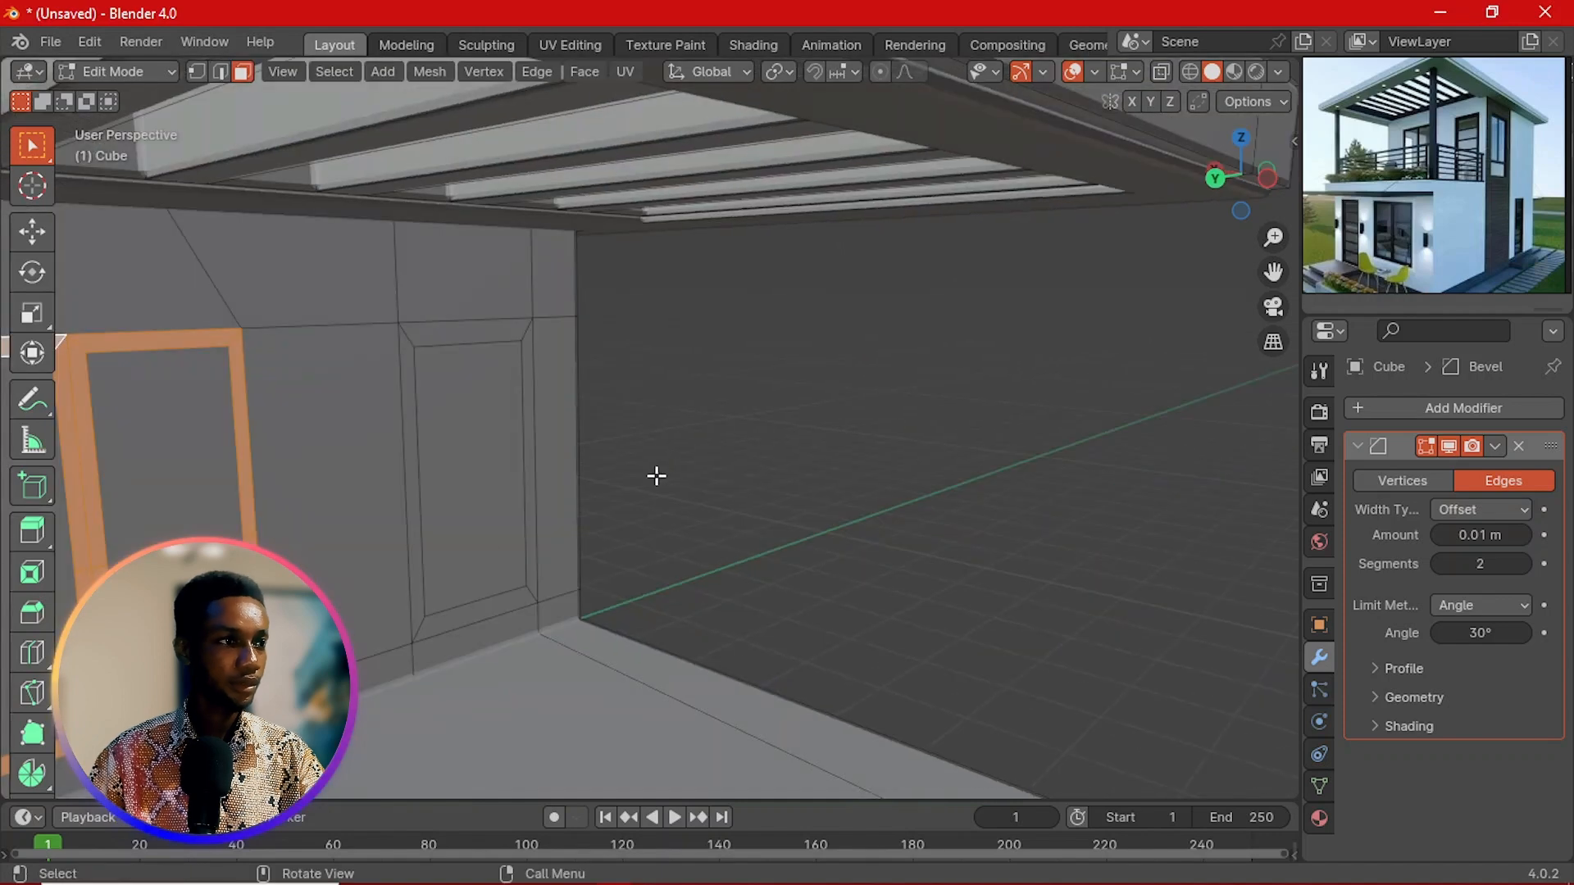
pyautogui.scroll(-3, 656, 476)
pyautogui.keyDown('shift'); pyautogui.moveTo(309, 573); pyautogui.dragTo(581, 549, button='middle'); pyautogui.keyUp('shift')
pyautogui.press('e')
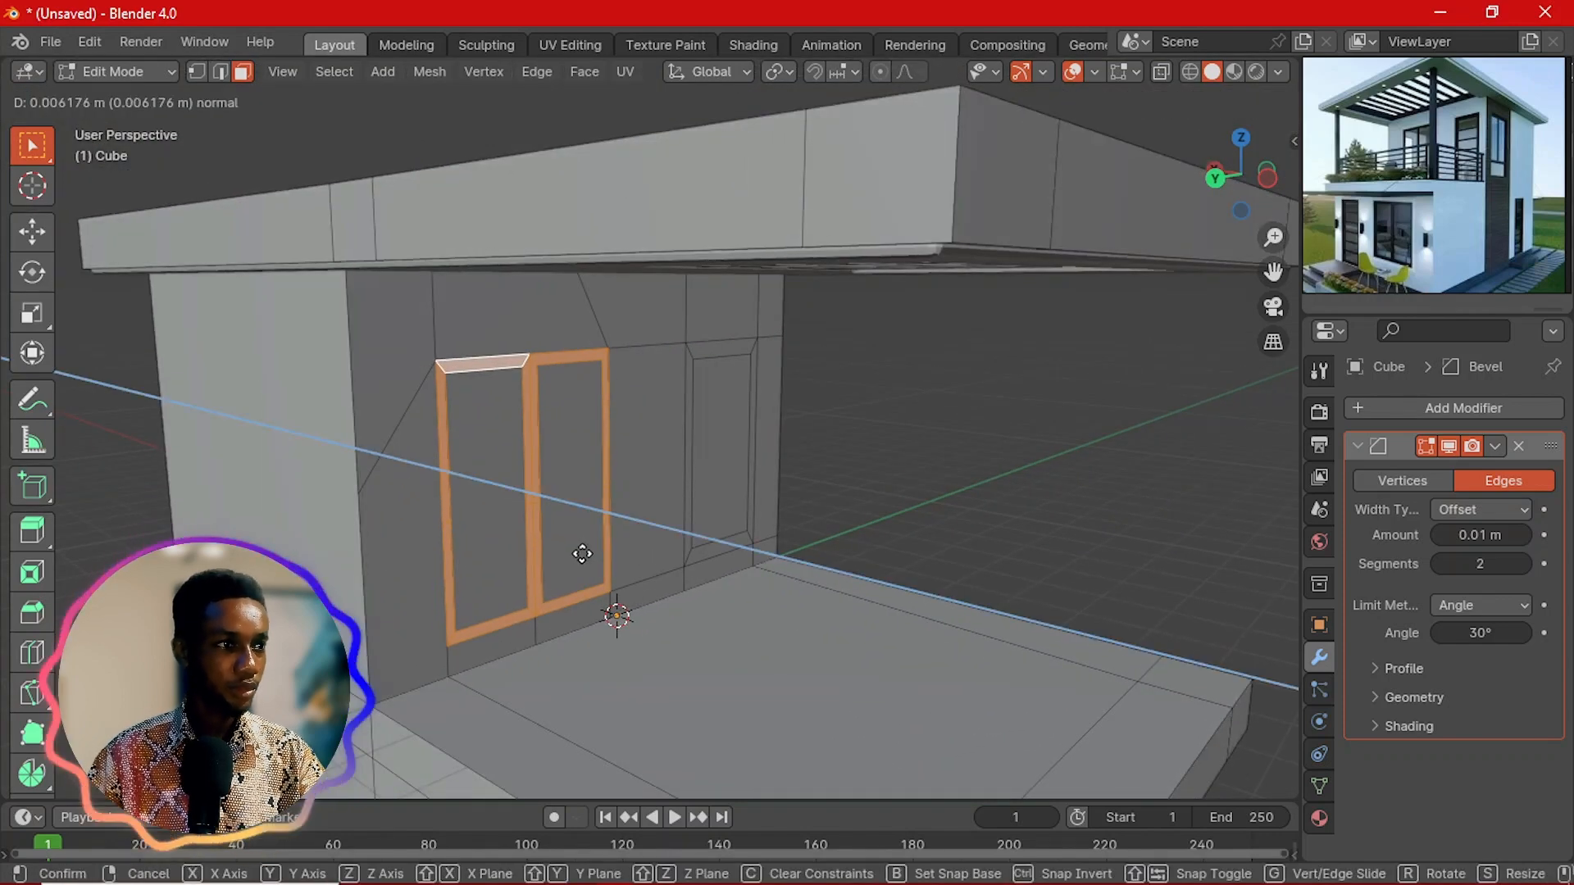
pyautogui.rightClick(630, 613)
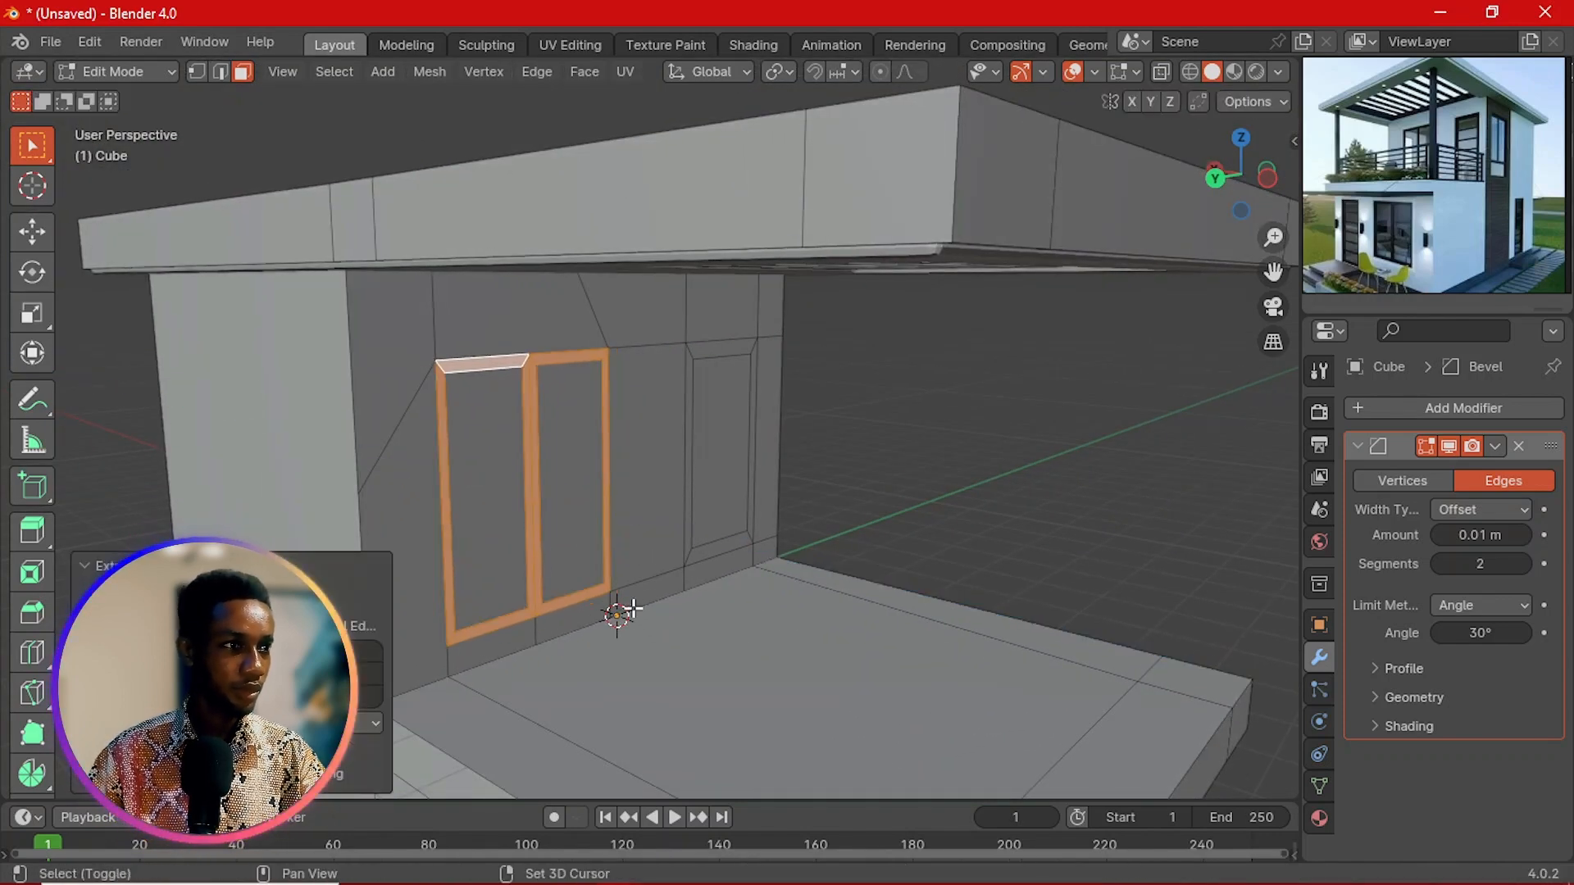
pyautogui.scroll(3, 489, 534)
pyautogui.moveTo(476, 523); pyautogui.dragTo(632, 482, button='middle')
pyautogui.scroll(-3, 563, 502)
pyautogui.hotkey('ctrl', 'z')
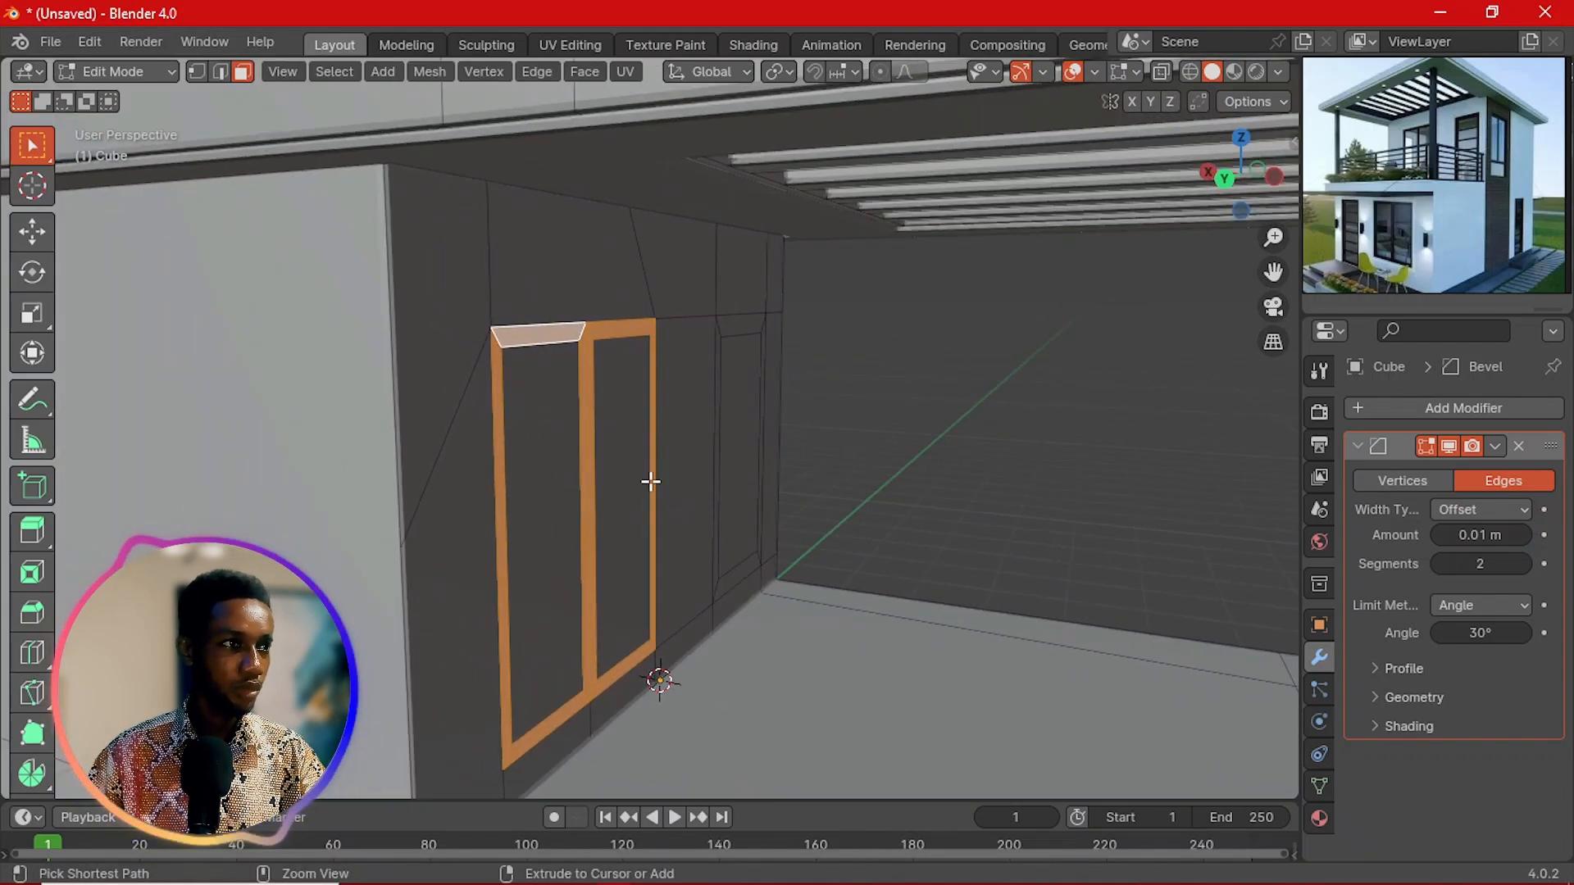
# Step: Duplicate the selected border faces in place and separate the copy into its own object
pyautogui.scroll(4, 609, 493)
pyautogui.scroll(-3, 587, 502)
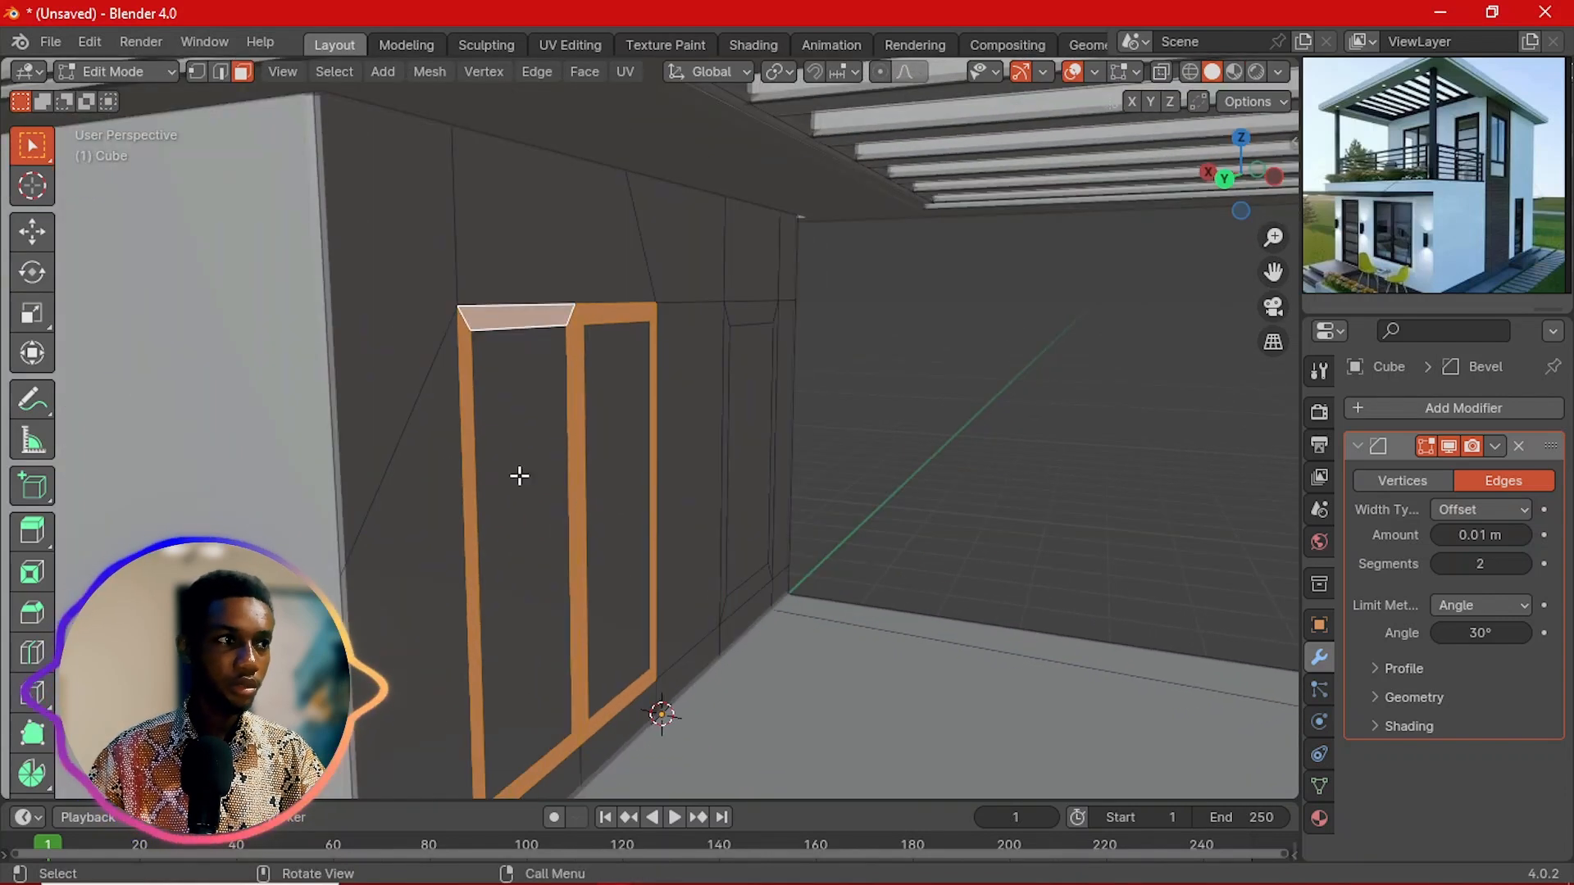
pyautogui.moveTo(521, 474); pyautogui.dragTo(705, 449, button='middle')
pyautogui.press('Tab')
pyautogui.press('Tab')
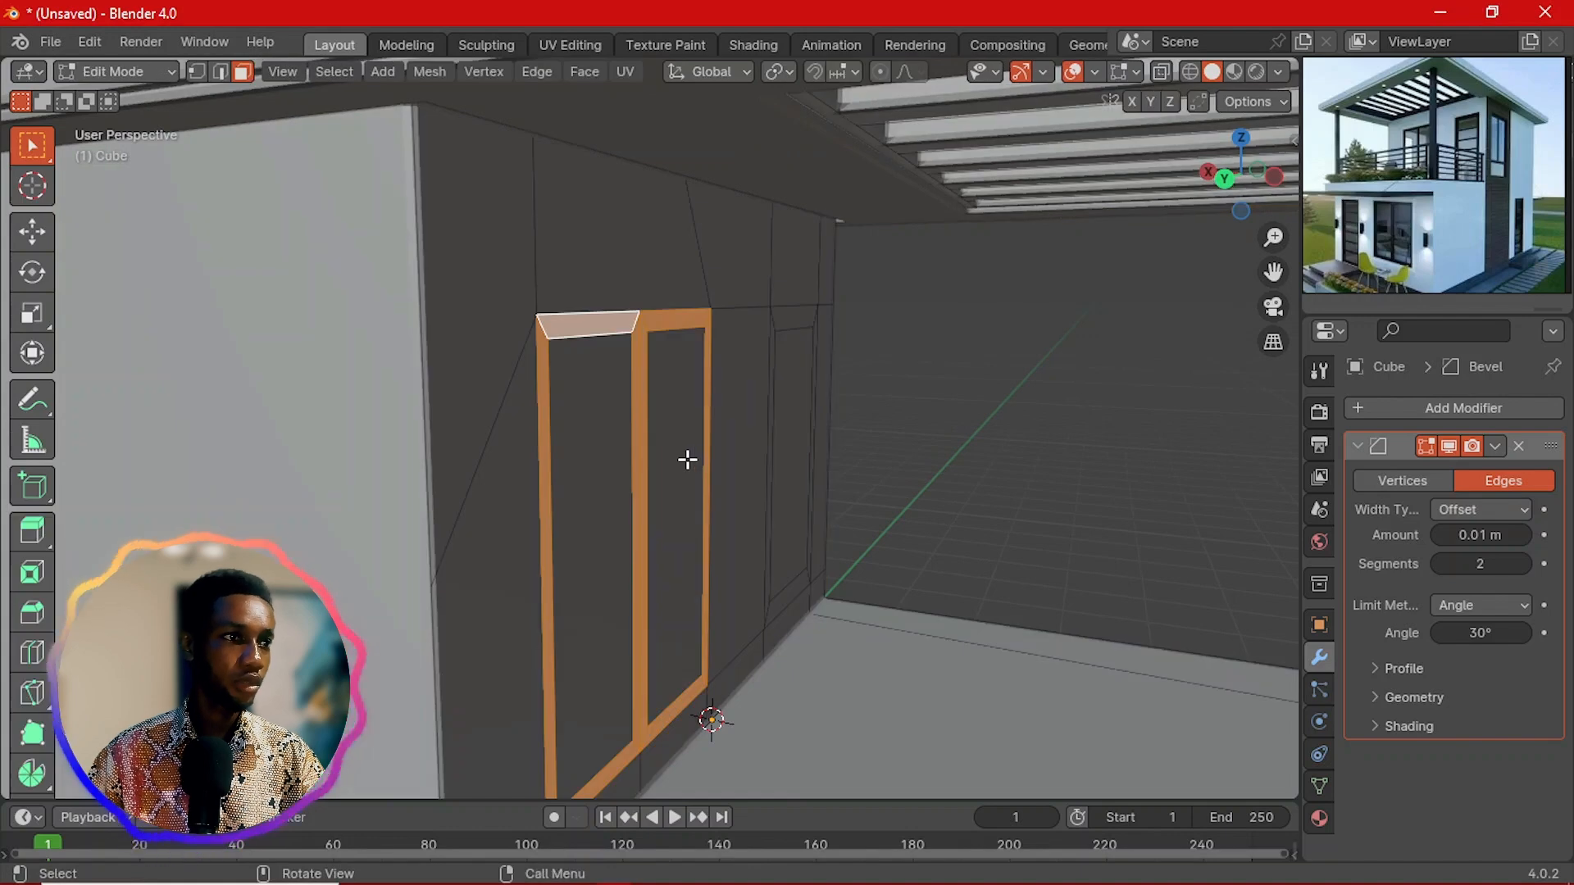
pyautogui.press('g')
pyautogui.press('Escape')
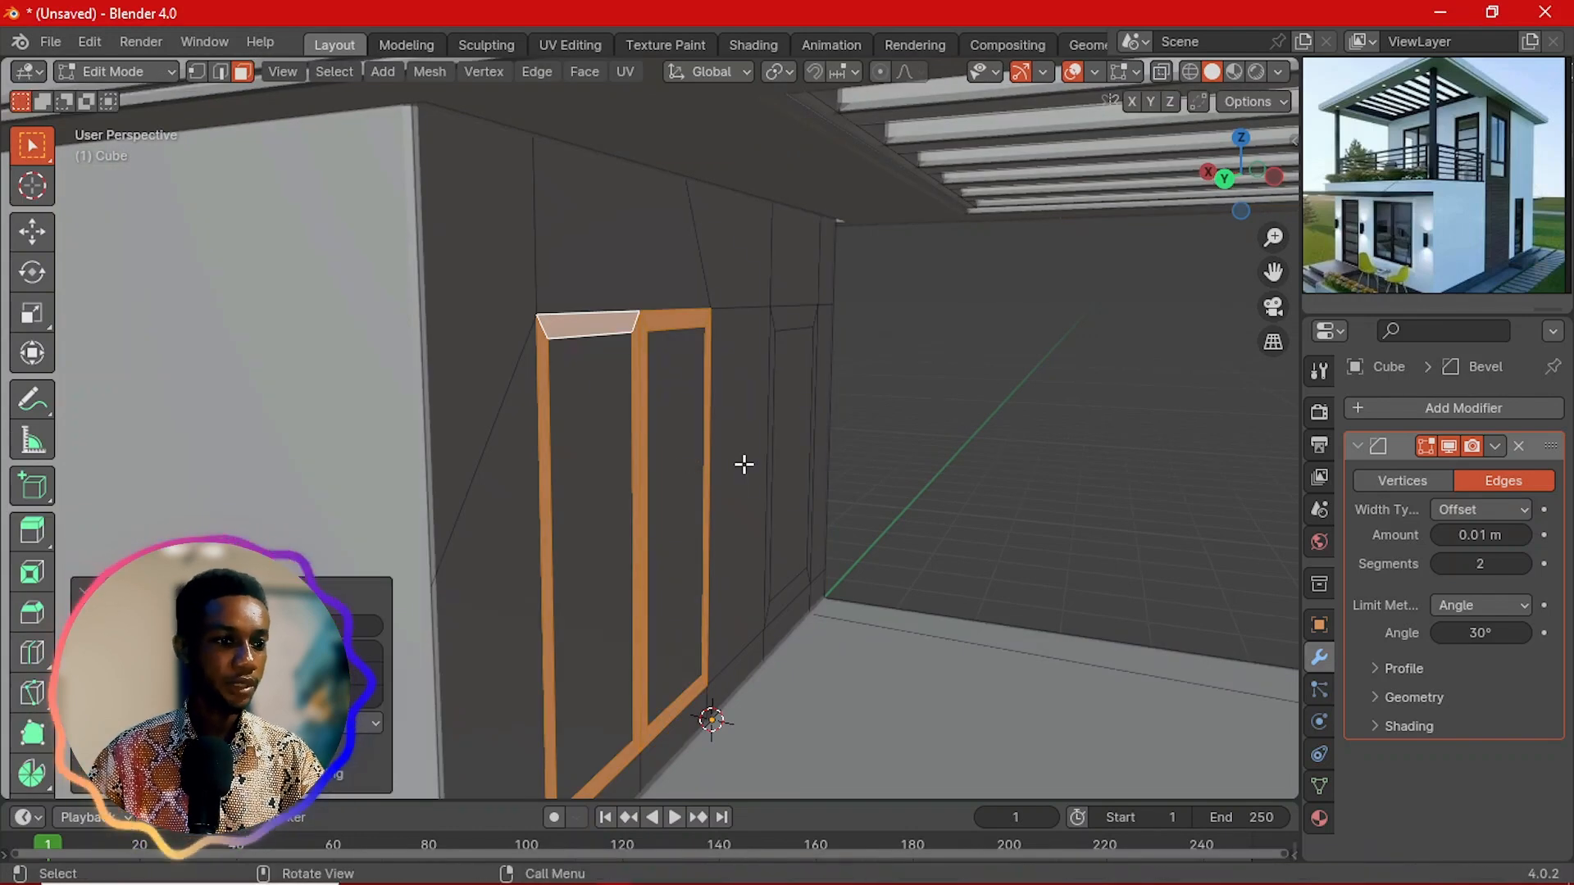
pyautogui.press('p')
pyautogui.click(744, 462)
pyautogui.press('Tab')
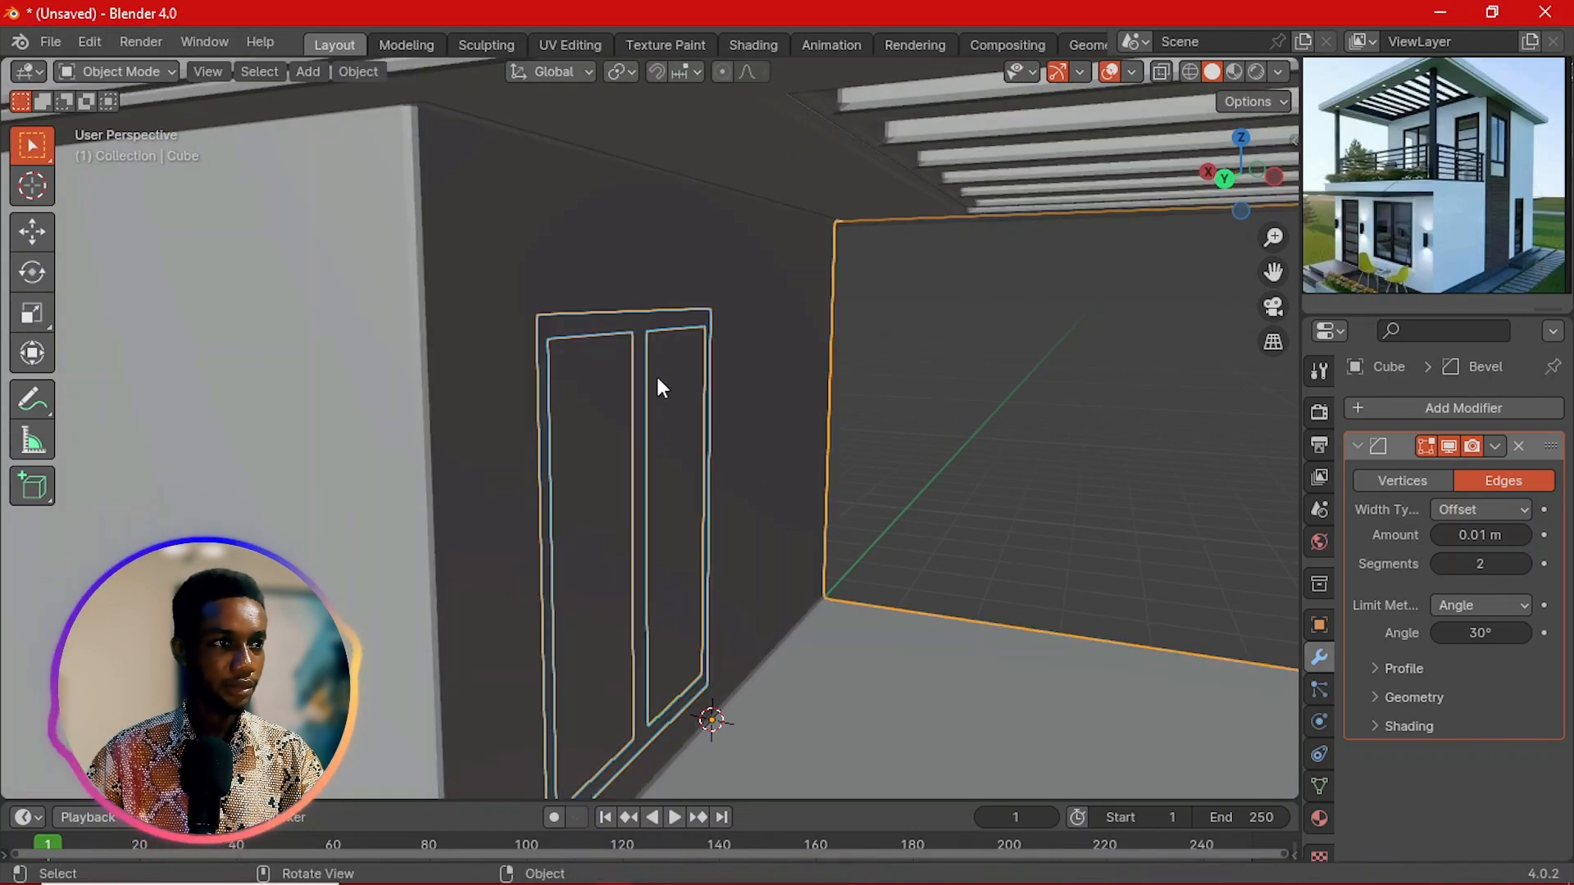
# Step: Extrude all faces of the separated double-panel frame outward from the wall
pyautogui.click(640, 336)
pyautogui.press('Tab')
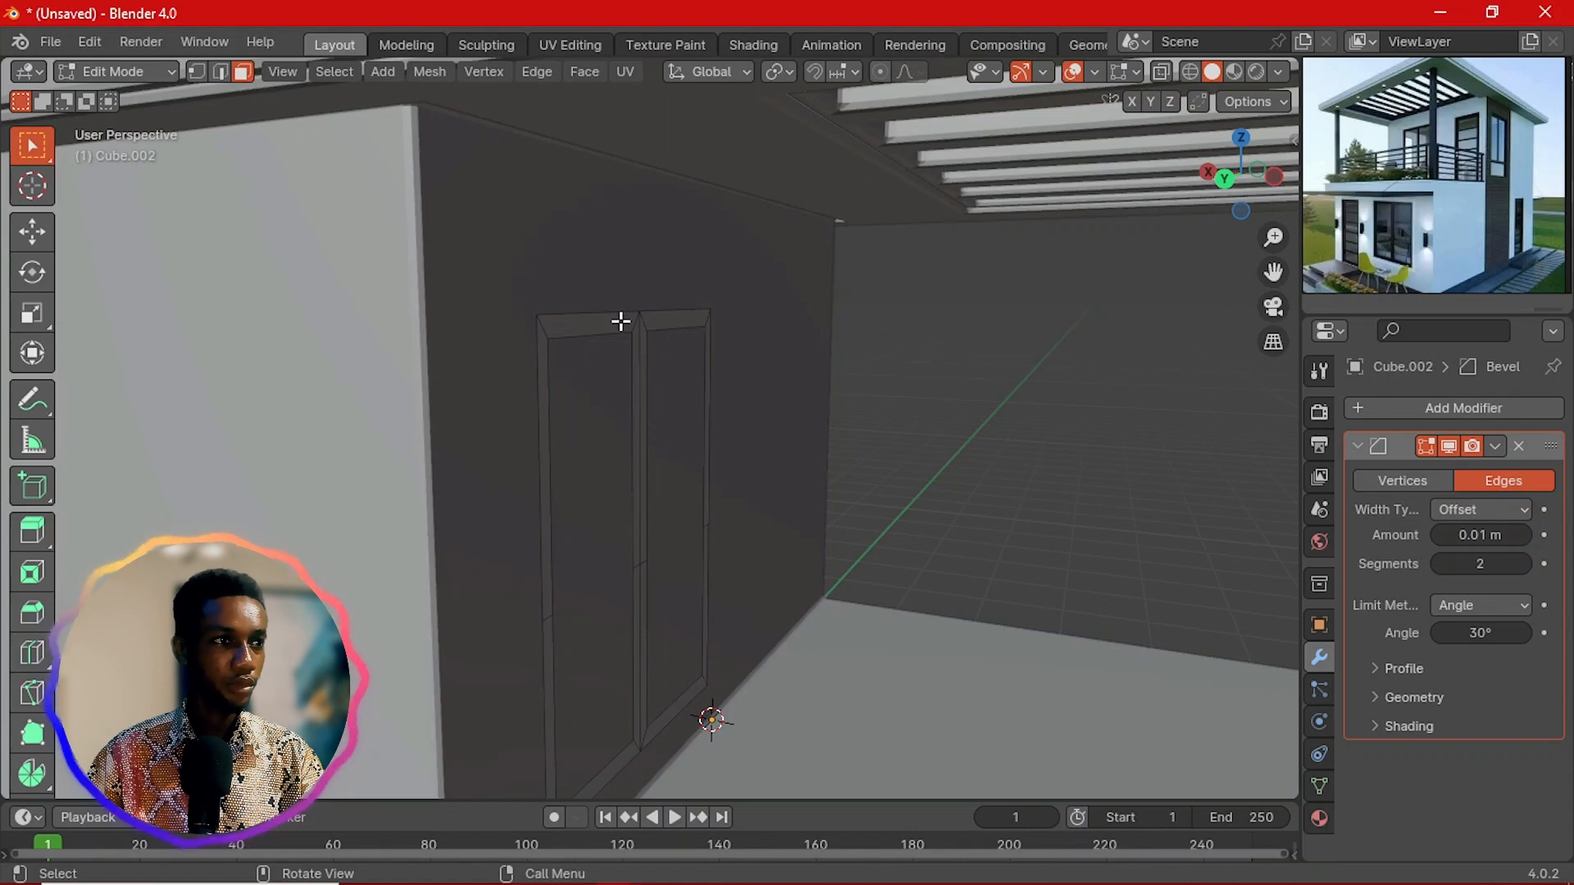
pyautogui.press('a')
pyautogui.press('e')
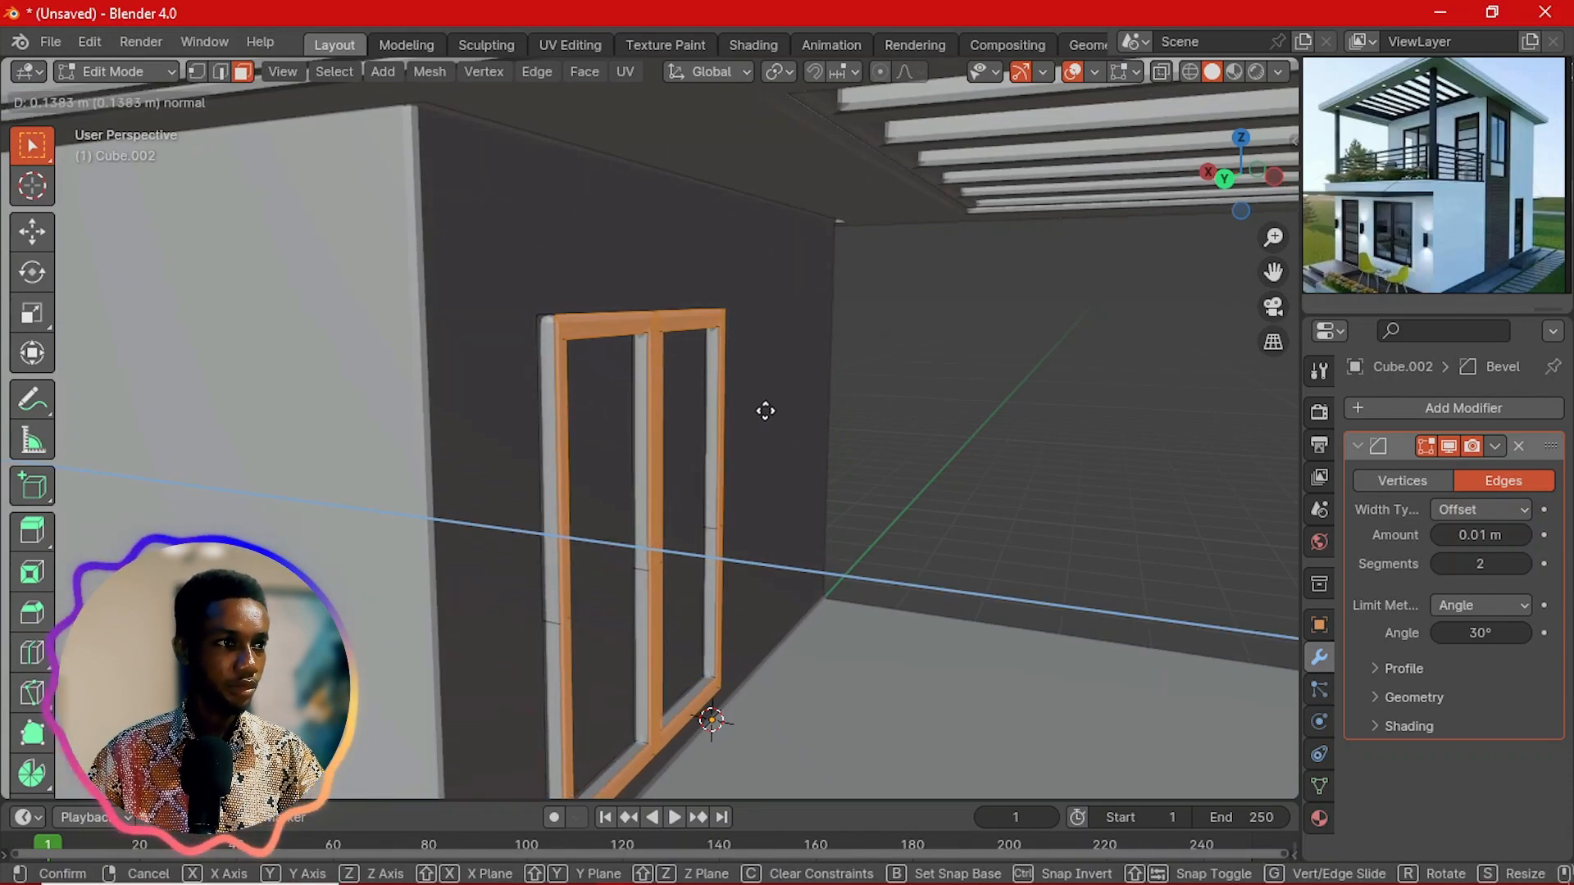
pyautogui.click(732, 381)
pyautogui.press('Tab')
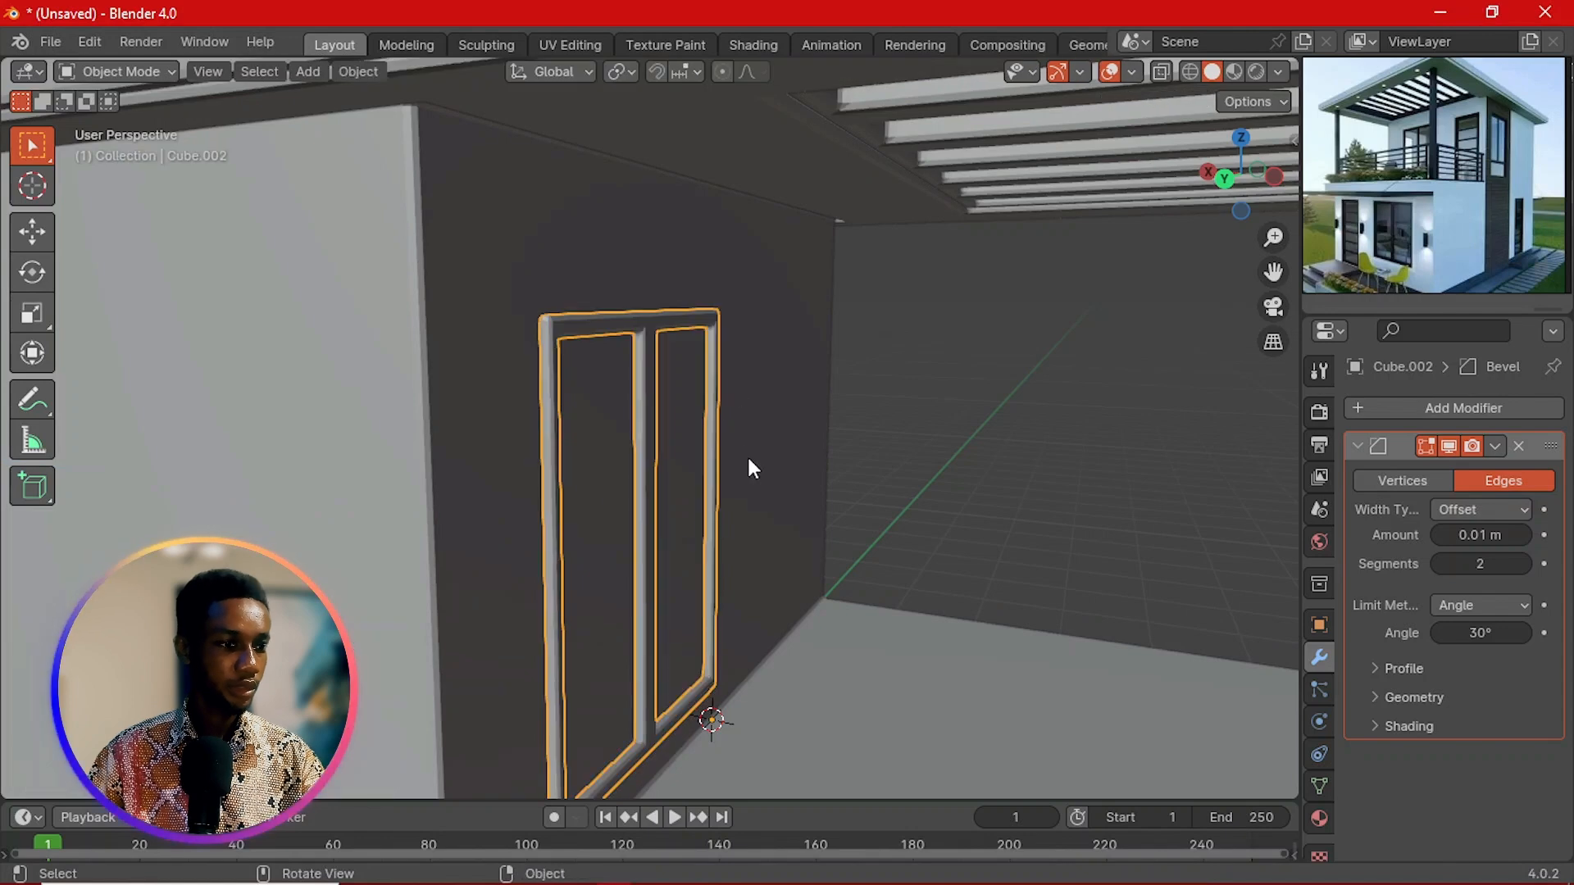
# Step: Move the extruded double-panel frame slightly along the X axis toward the wall and inspect it
pyautogui.press('g')
pyautogui.press('x')
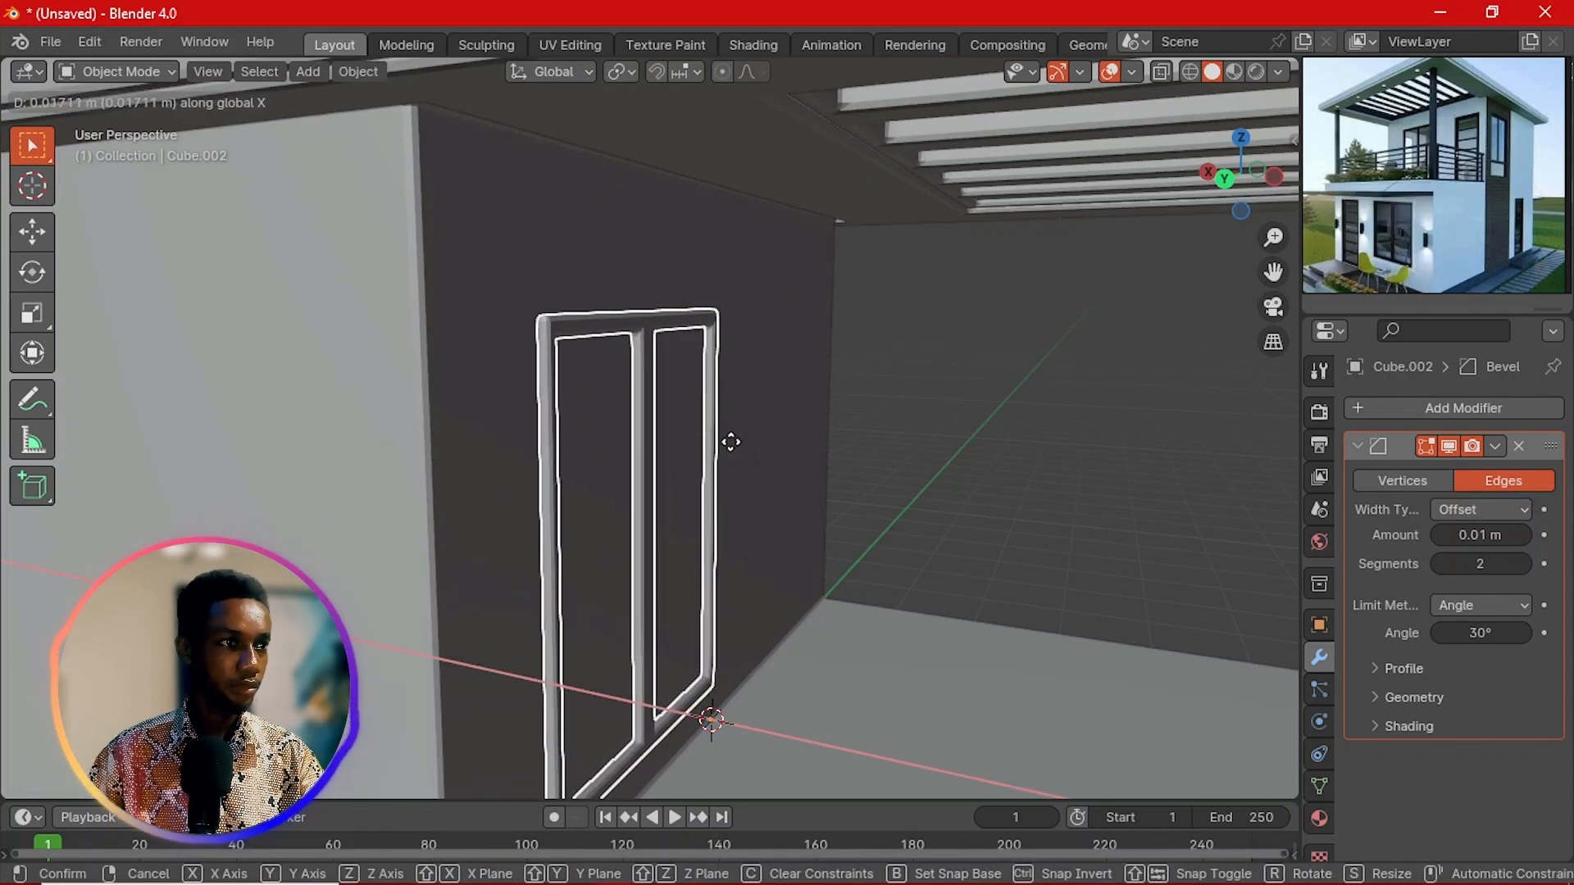
pyautogui.click(729, 425)
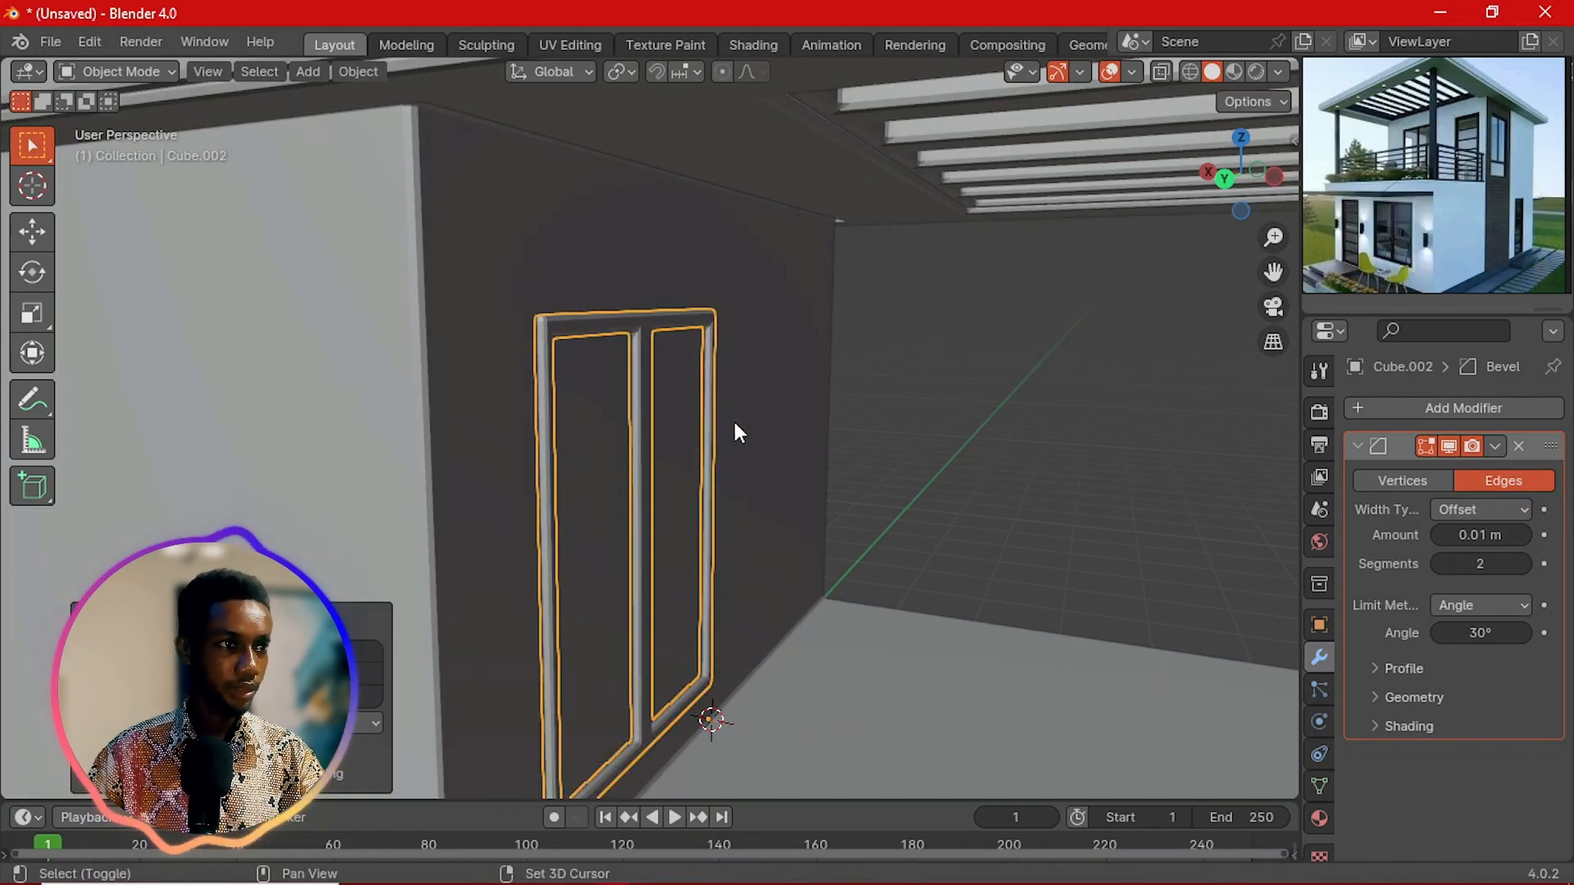
pyautogui.click(905, 414)
pyautogui.moveTo(905, 414); pyautogui.dragTo(613, 412, button='middle')
pyautogui.scroll(-4, 773, 485)
pyautogui.moveTo(776, 486); pyautogui.dragTo(722, 484, button='middle')
pyautogui.scroll(2, 803, 494)
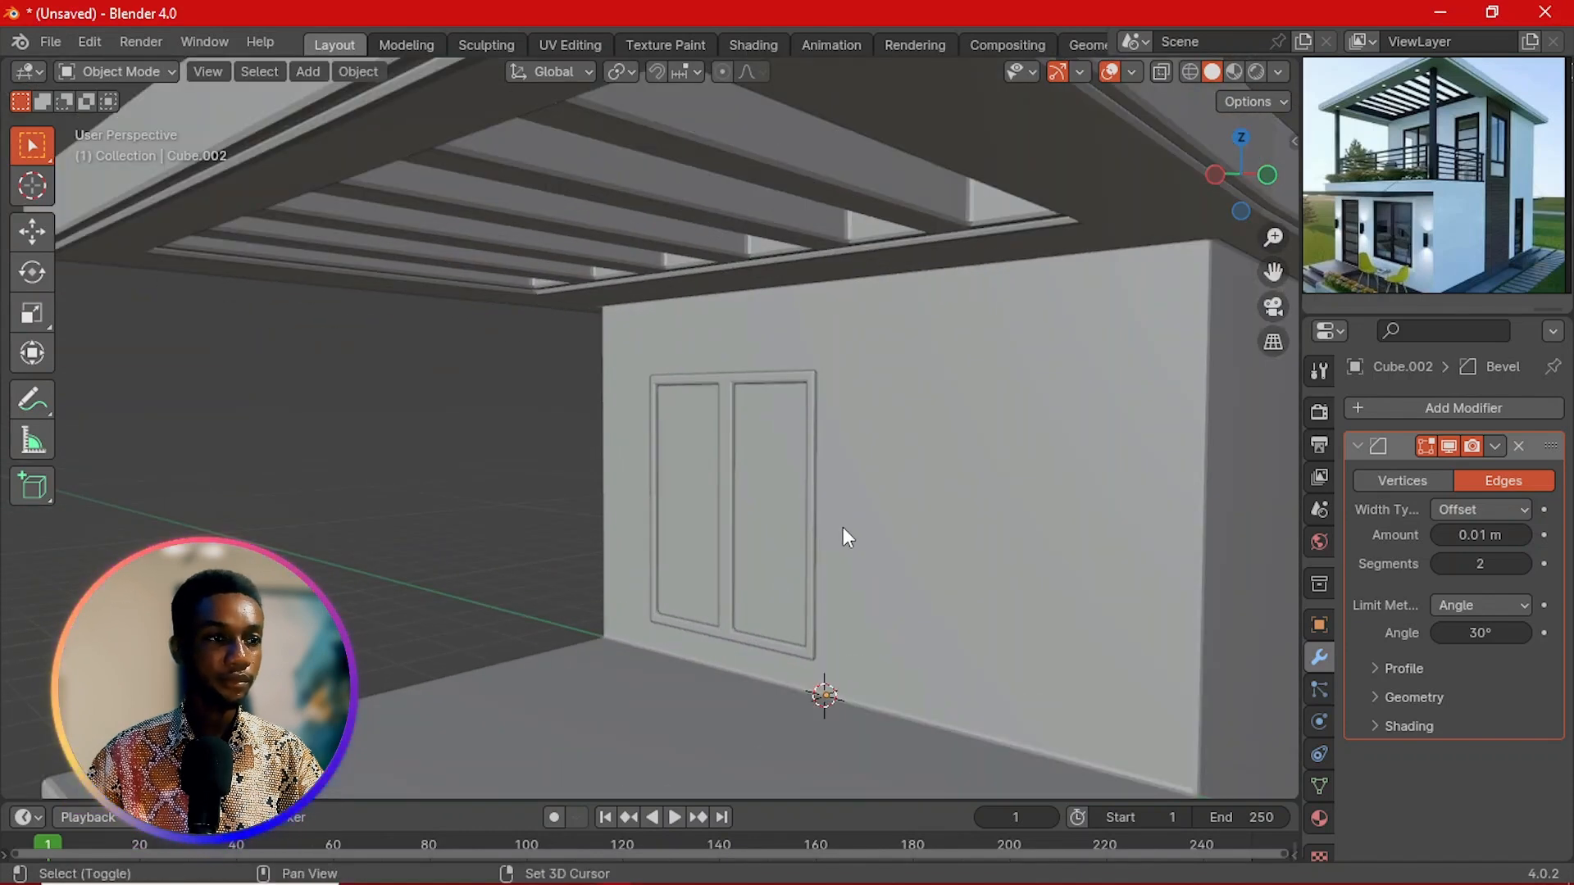
# Step: Select the inset face of the outer narrow panel on the main house mesh
pyautogui.click(777, 503)
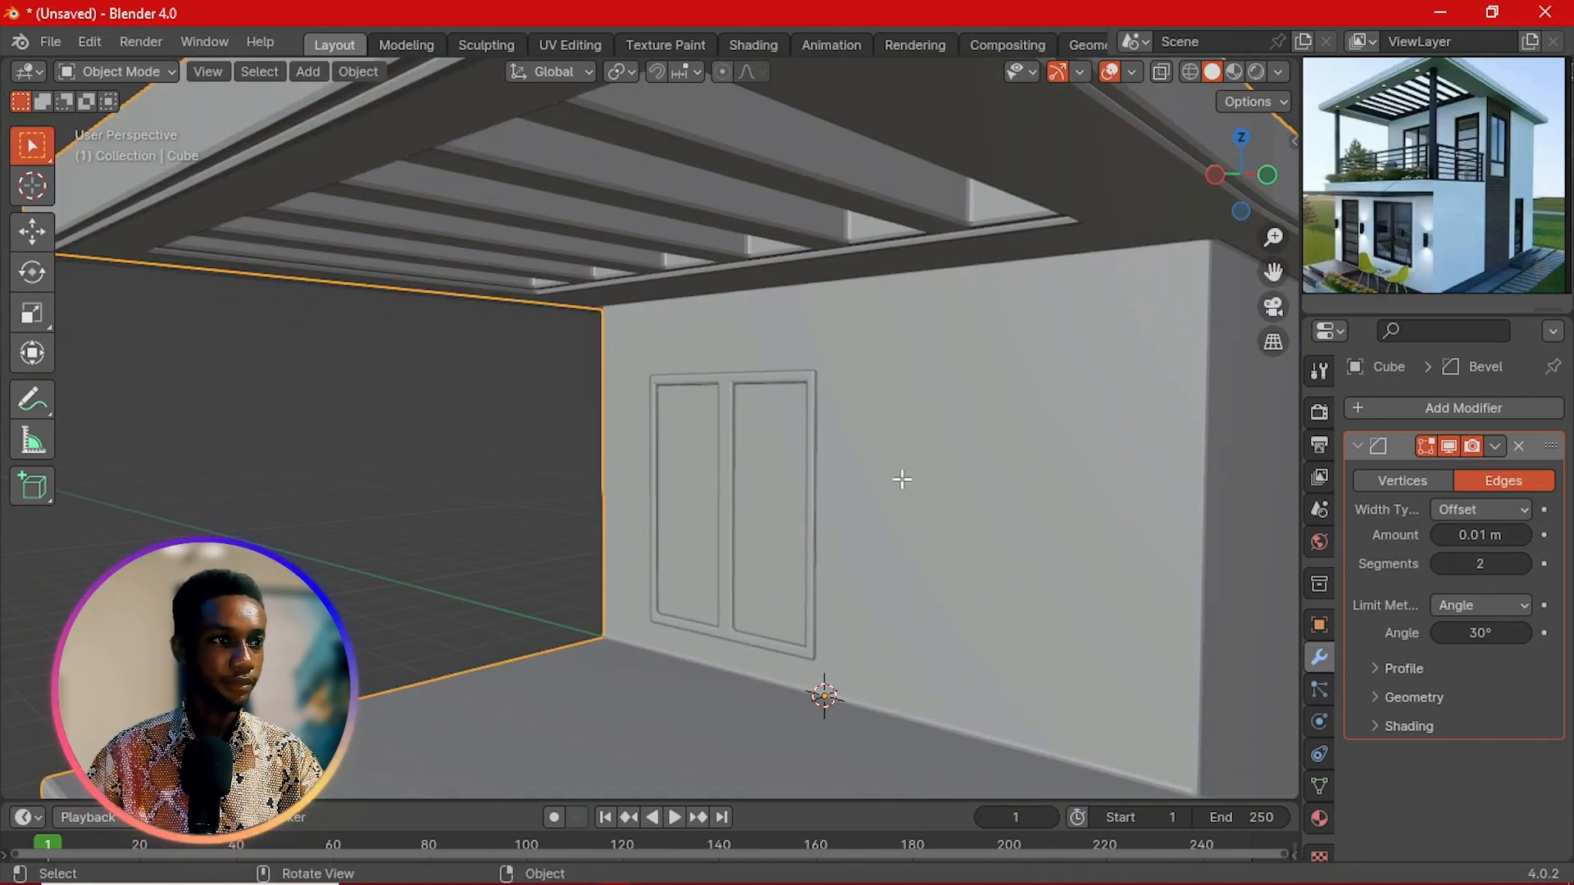
pyautogui.press('Tab')
pyautogui.click(763, 489)
pyautogui.click(693, 463)
pyautogui.scroll(-3, 697, 475)
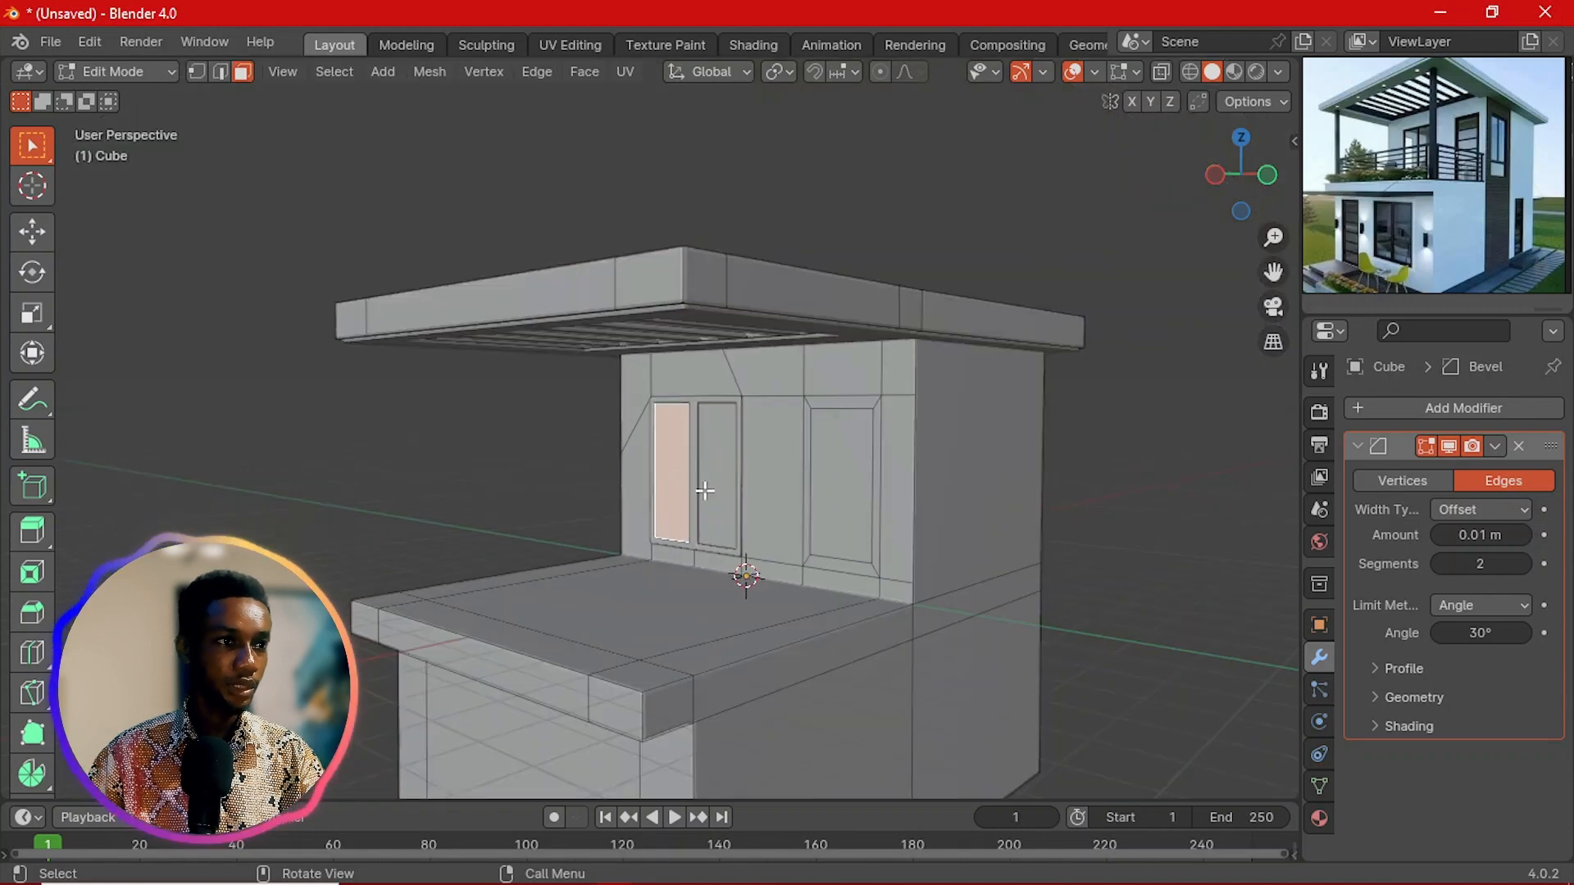
pyautogui.moveTo(702, 492); pyautogui.dragTo(765, 484, button='middle')
pyautogui.scroll(3, 931, 491)
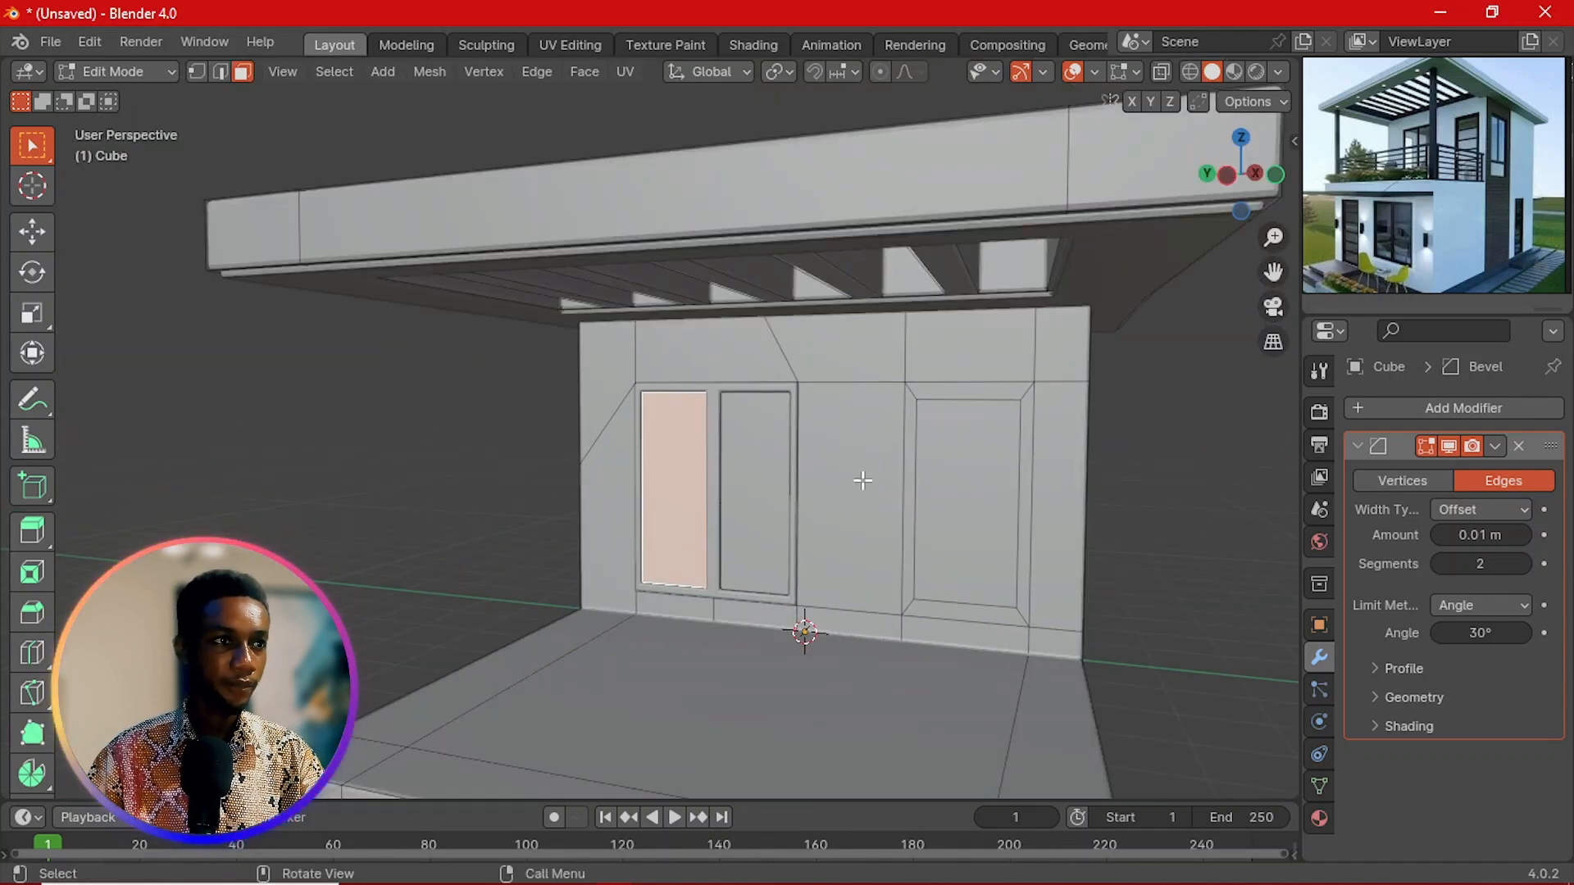
pyautogui.scroll(2, 927, 474)
# Step: Undo the frame's move, extrusion and separation, back to the selected border faces of the two narrow panels
pyautogui.hotkey('ctrl', 'z')
pyautogui.hotkey('ctrl', 'z')
pyautogui.hotkey('ctrl', 'z')
pyautogui.hotkey('ctrl', 'z')
pyautogui.hotkey('ctrl', 'z')
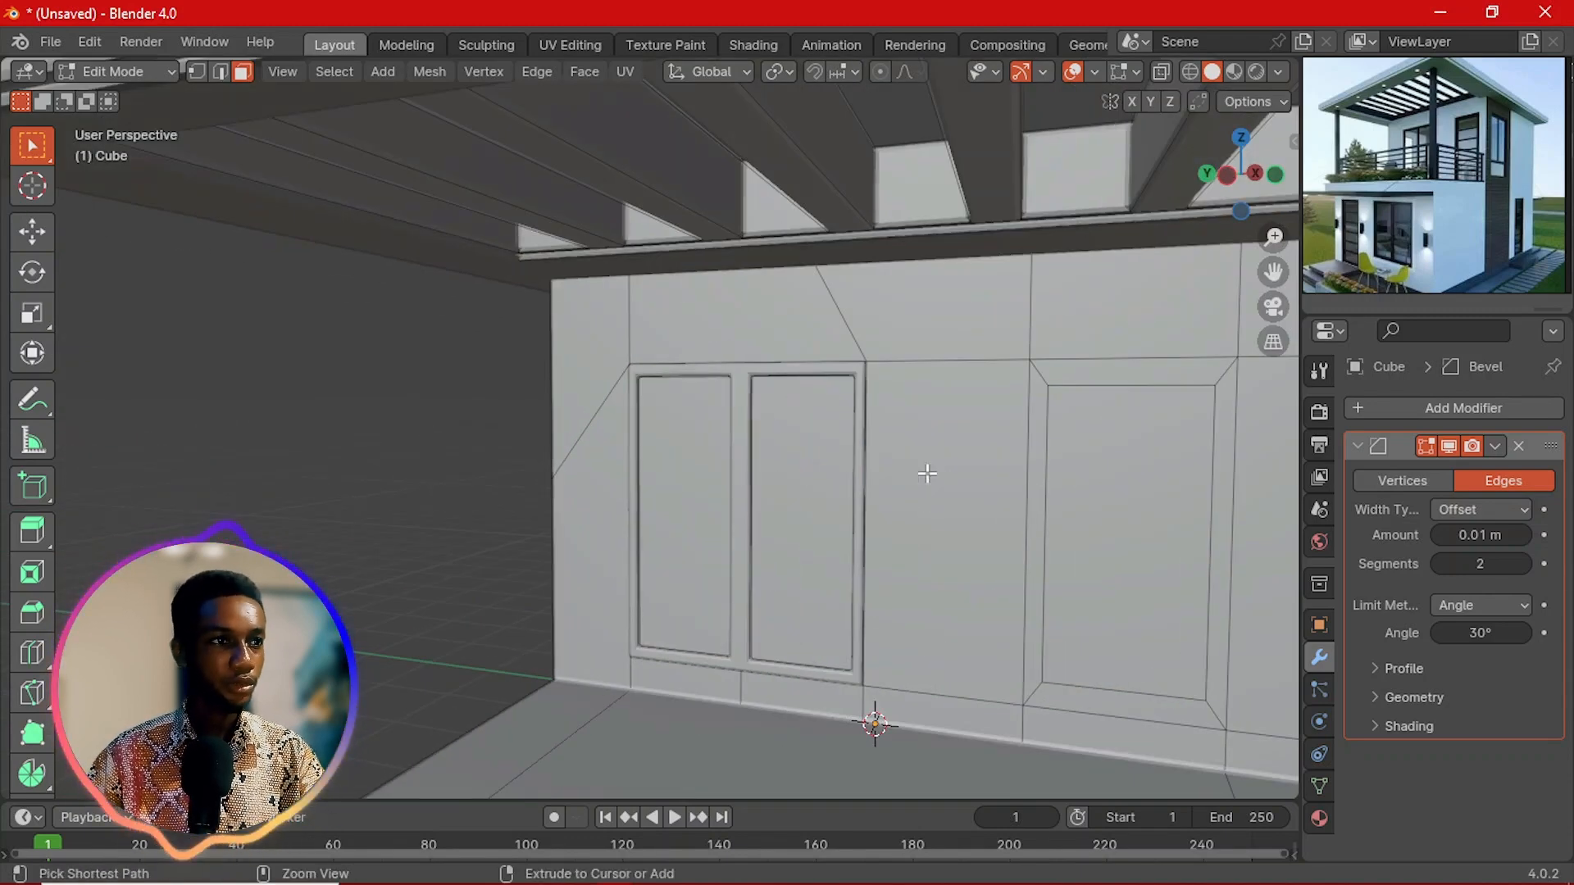
pyautogui.hotkey('ctrl', 'z')
pyautogui.hotkey('ctrl', 'z')
pyautogui.hotkey('ctrl', 'z')
pyautogui.hotkey('ctrl', 'z')
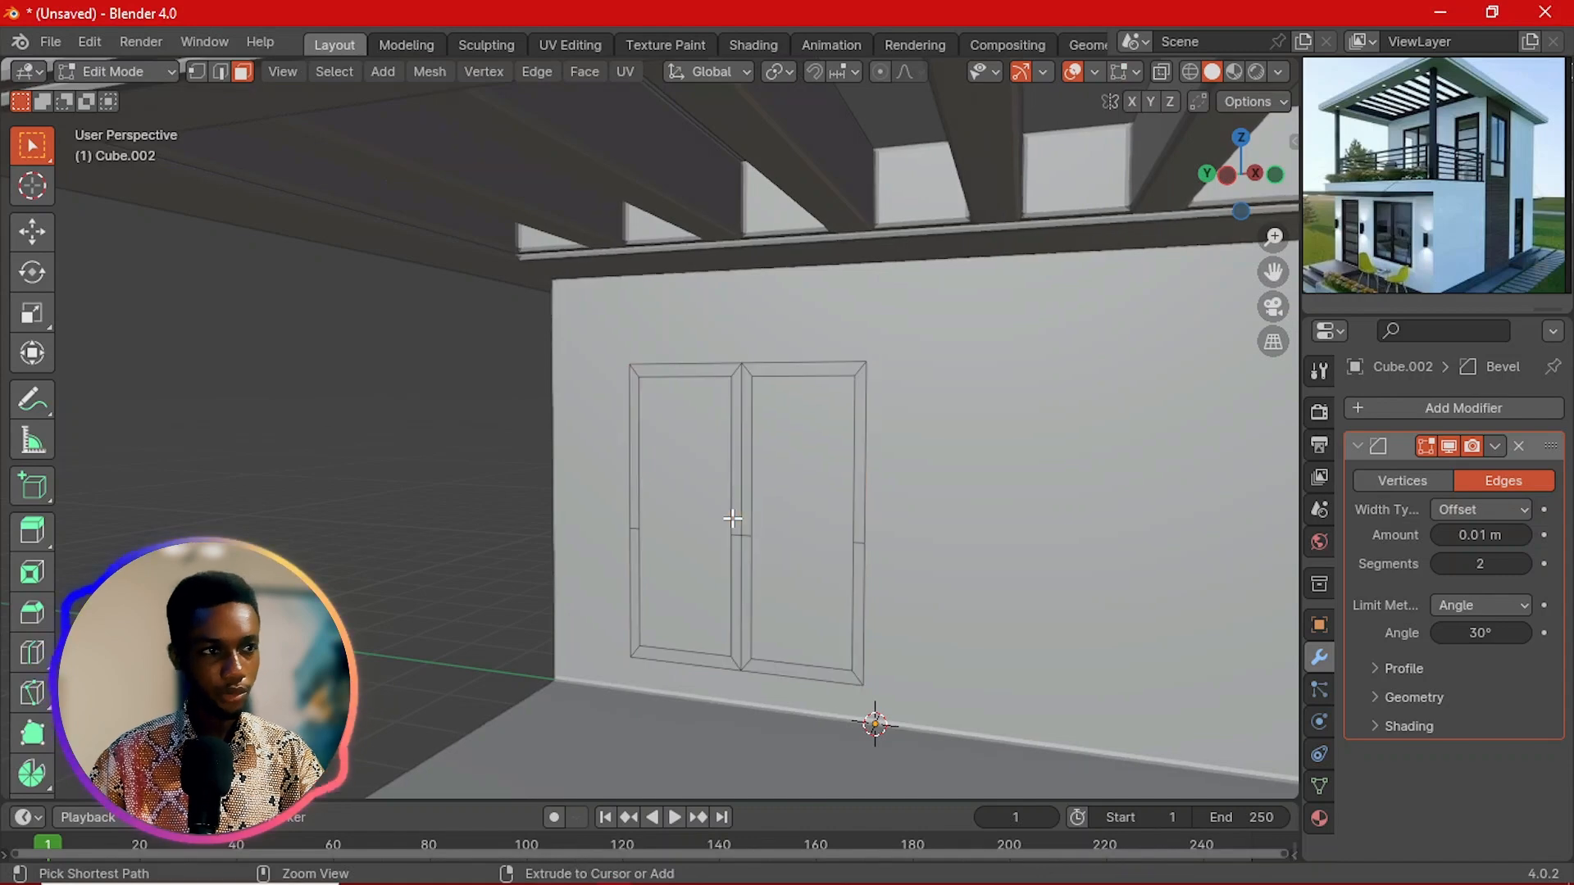
pyautogui.hotkey('ctrl', 'z')
pyautogui.hotkey('ctrl', 'z')
pyautogui.hotkey('ctrl', 'z')
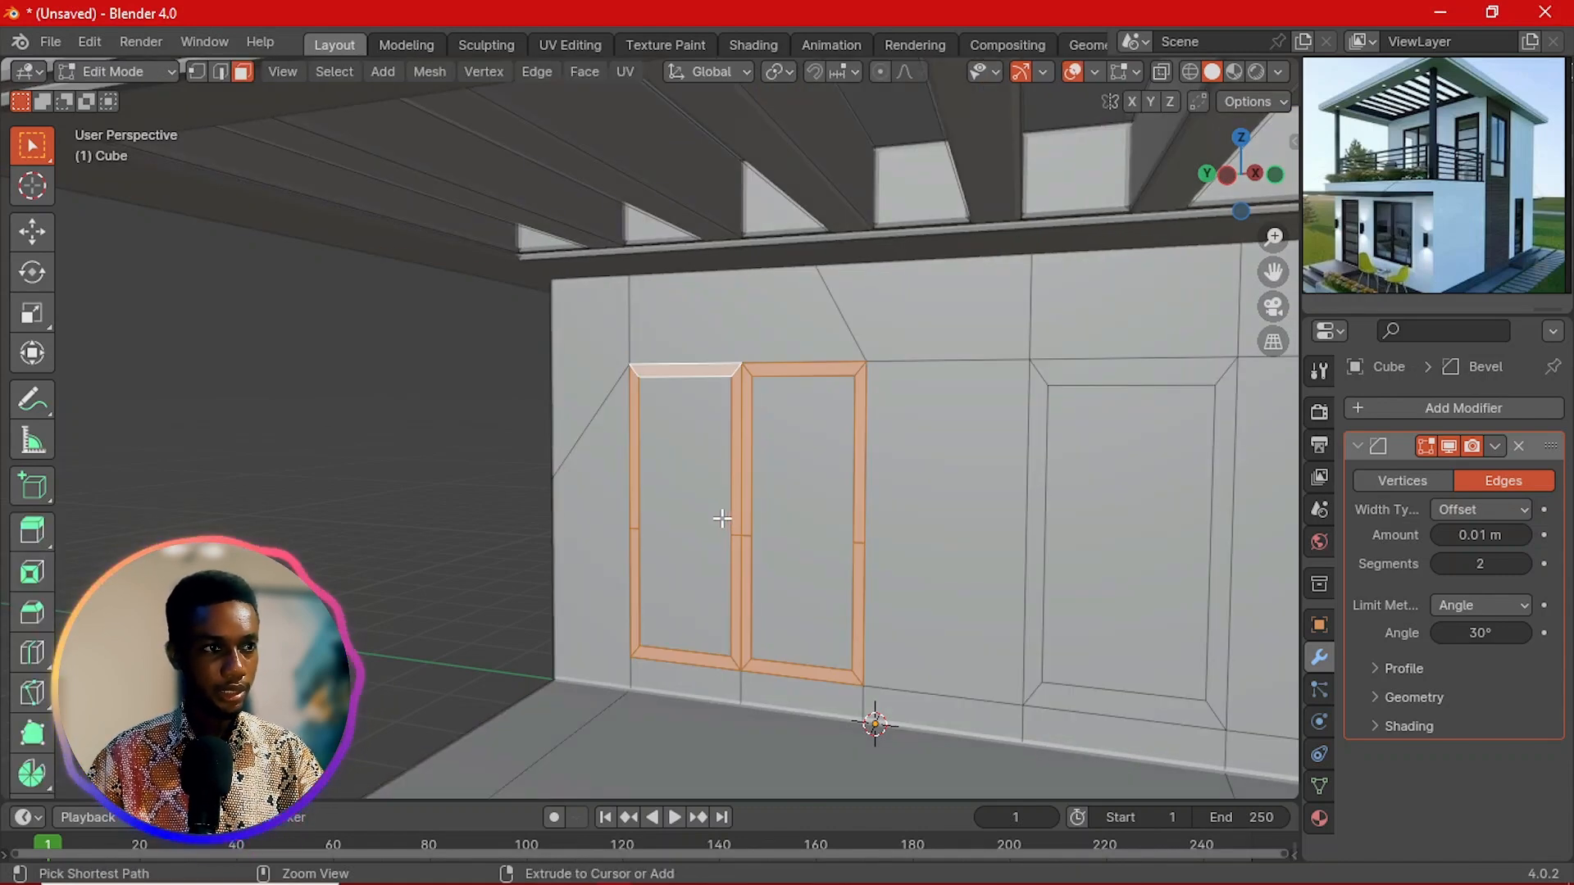
pyautogui.hotkey('ctrl', 'shift', 'z')
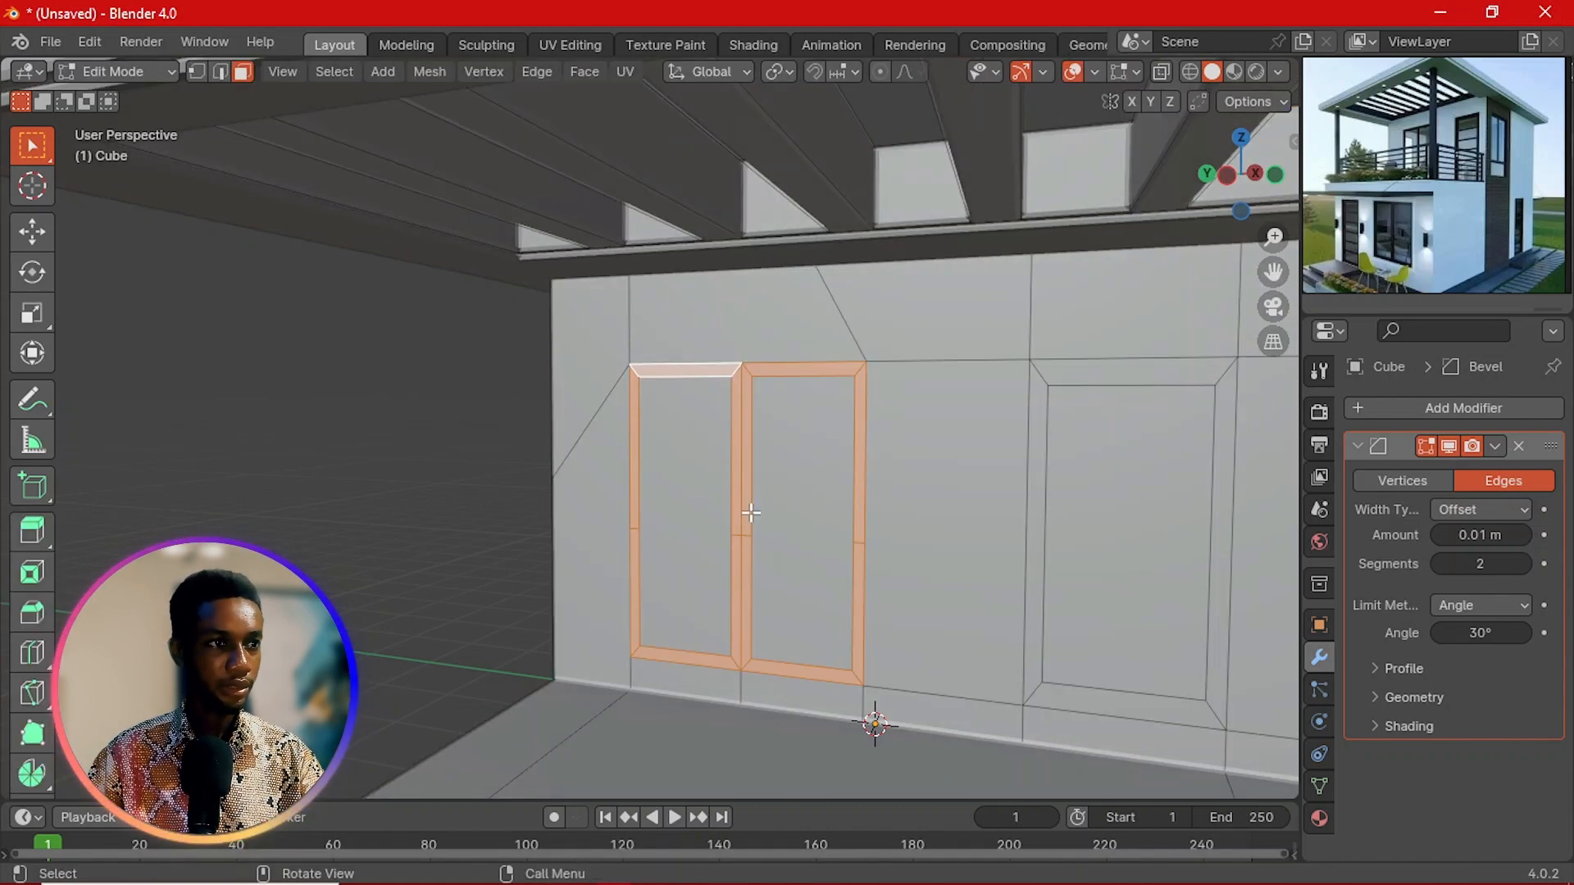
# Step: Add all the border faces around the single wider panel's inset face to the selection
pyautogui.keyDown('shift'); pyautogui.click(1109, 374); pyautogui.keyUp('shift')
pyautogui.keyDown('shift'); pyautogui.click(1039, 442); pyautogui.keyUp('shift')
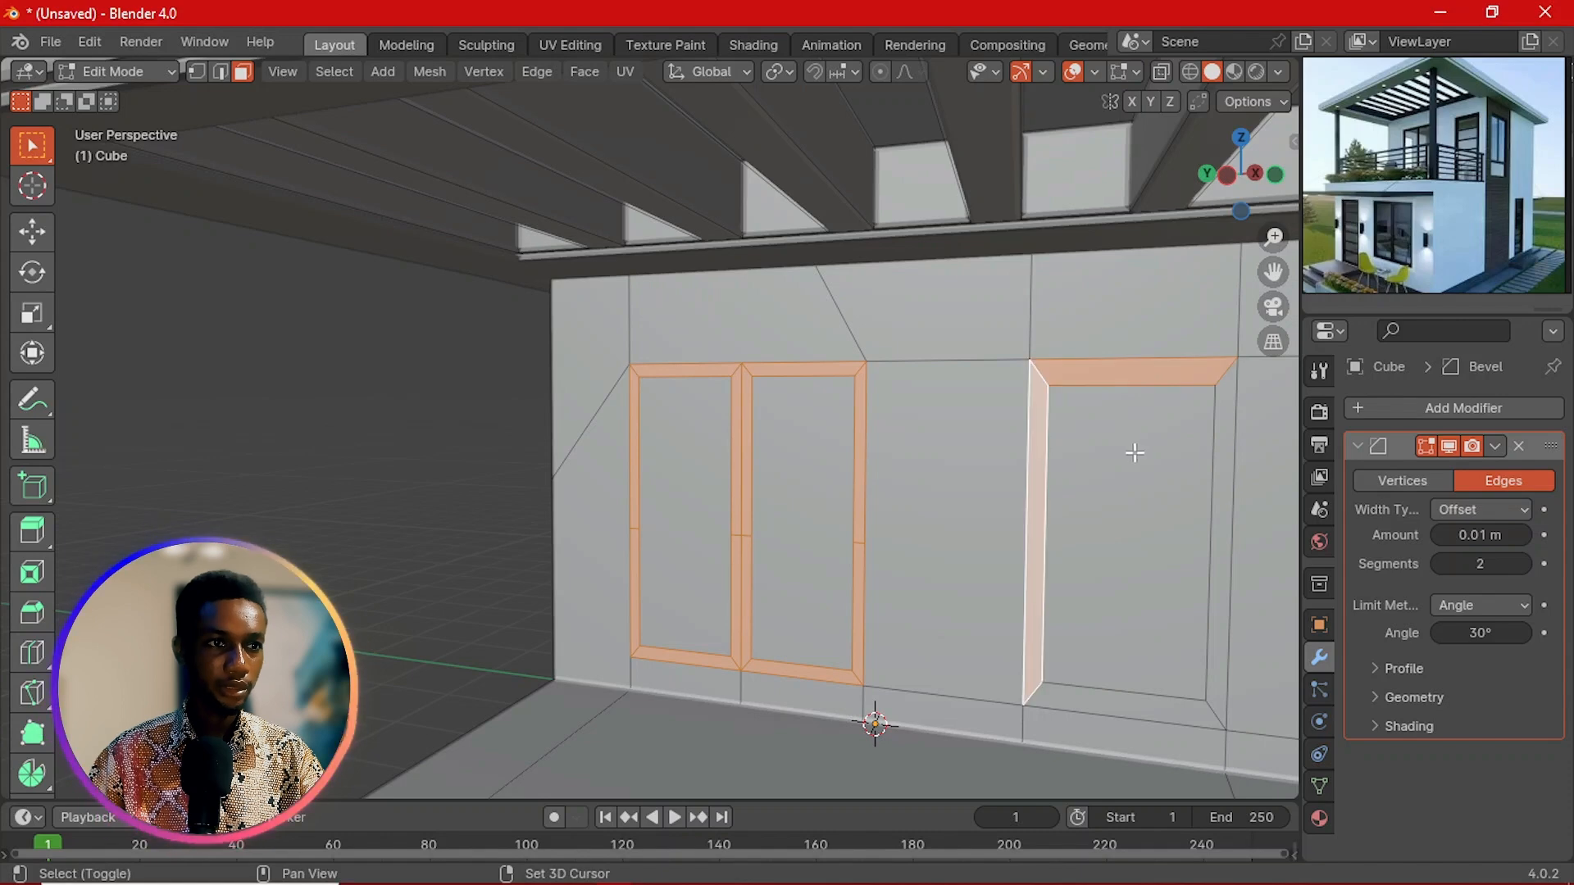
pyautogui.keyDown('shift'); pyautogui.click(1235, 451); pyautogui.keyUp('shift')
pyautogui.keyDown('shift'); pyautogui.click(1243, 488); pyautogui.keyUp('shift')
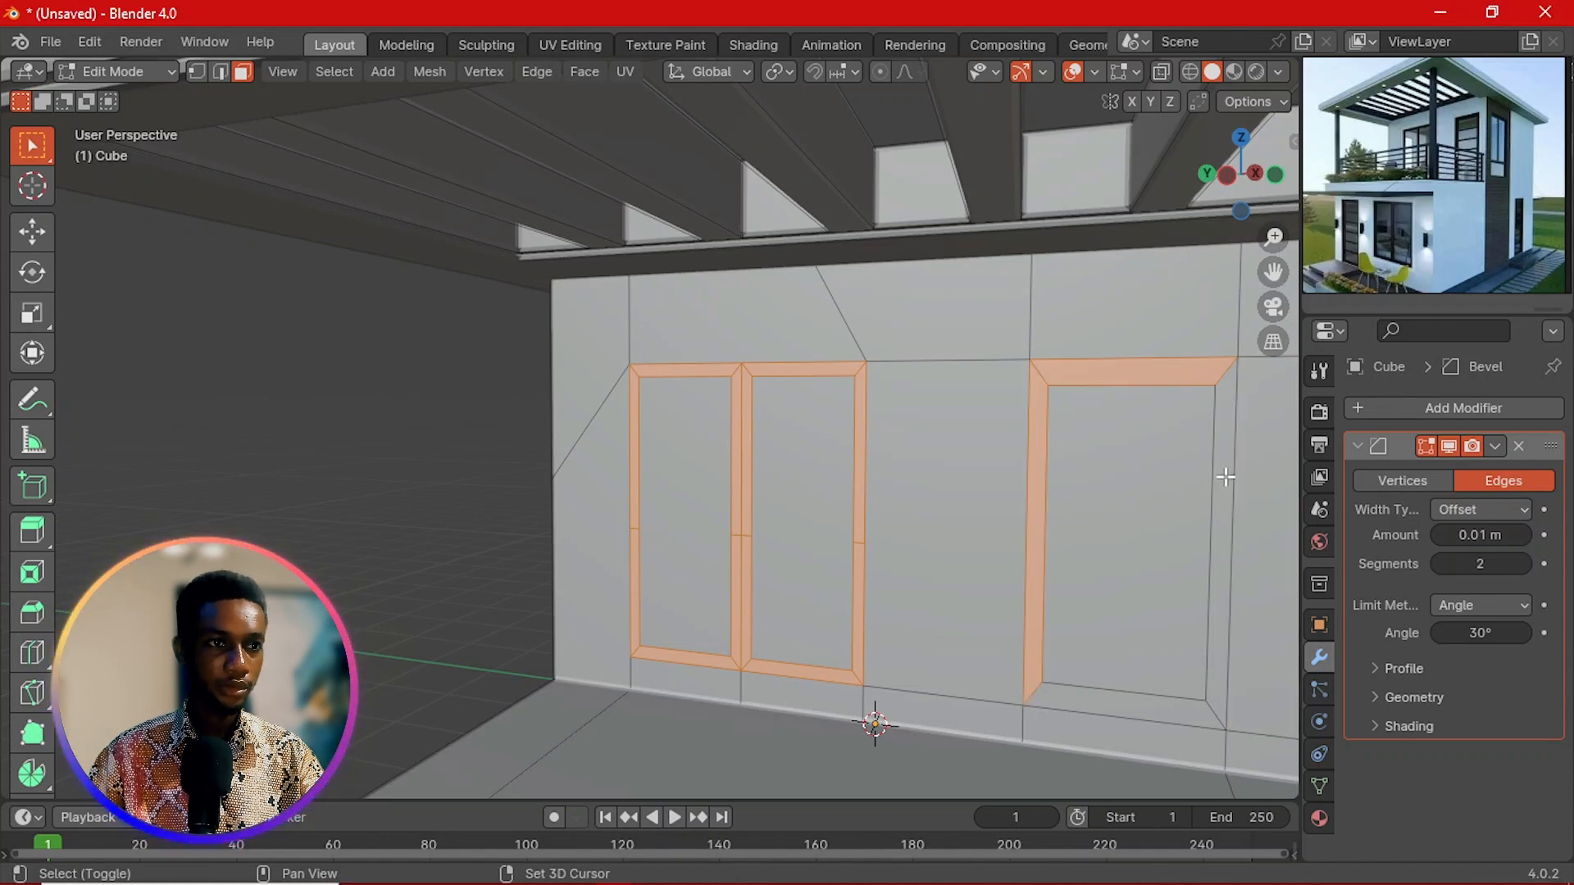
pyautogui.keyDown('shift'); pyautogui.click(1221, 533); pyautogui.keyUp('shift')
pyautogui.moveTo(1139, 708); pyautogui.dragTo(854, 615, button='middle')
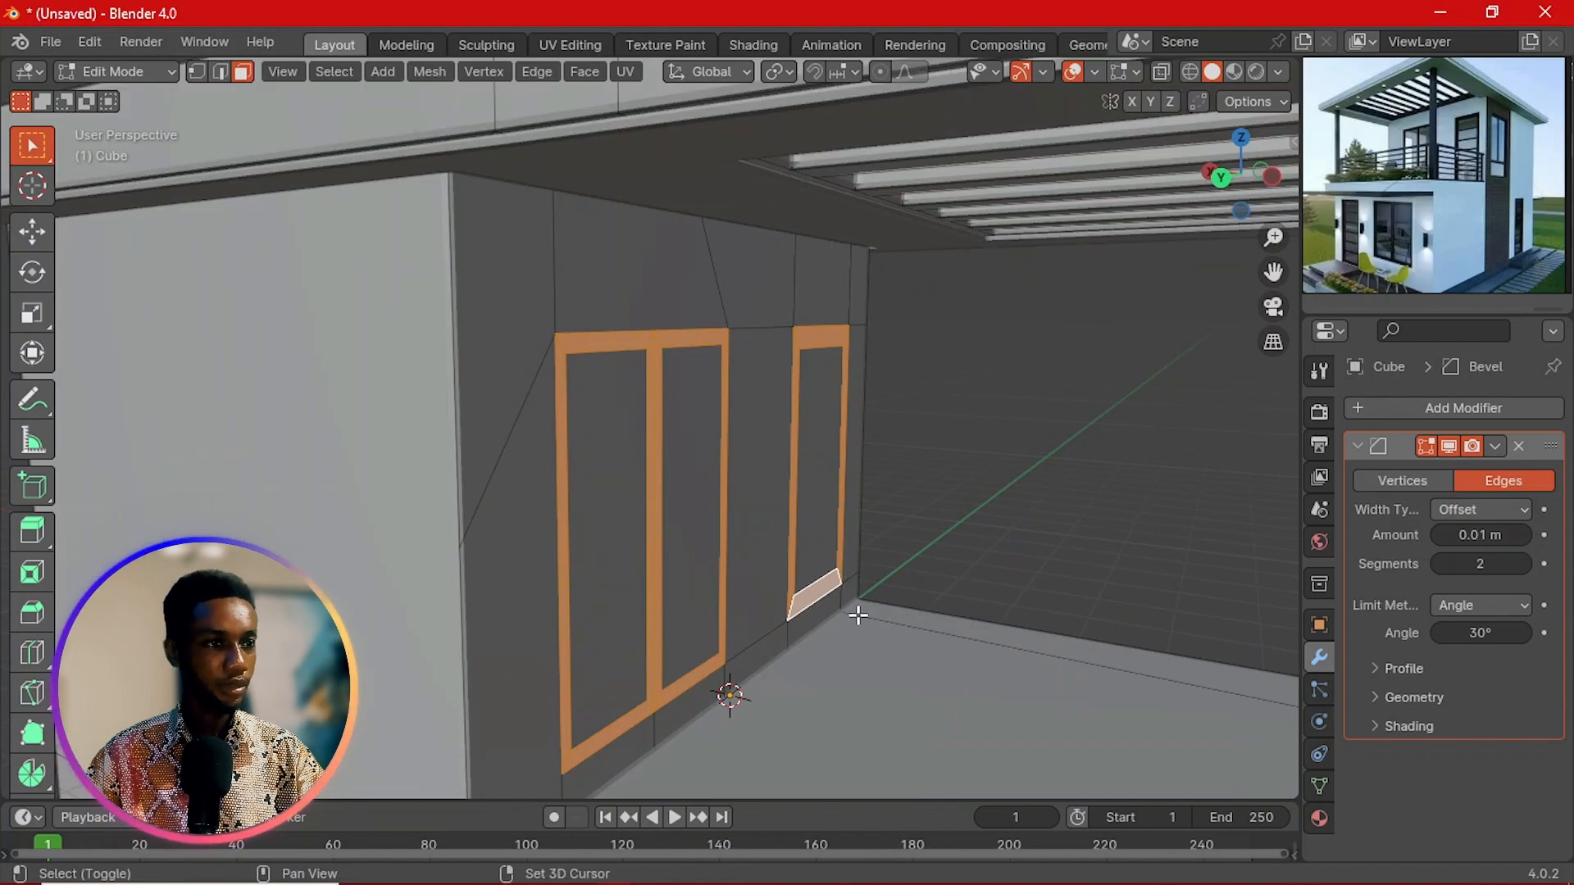
# Step: Duplicate the border faces of all three panels in place and separate the copy into its own object
pyautogui.press('g')
pyautogui.press('Escape')
pyautogui.press('p')
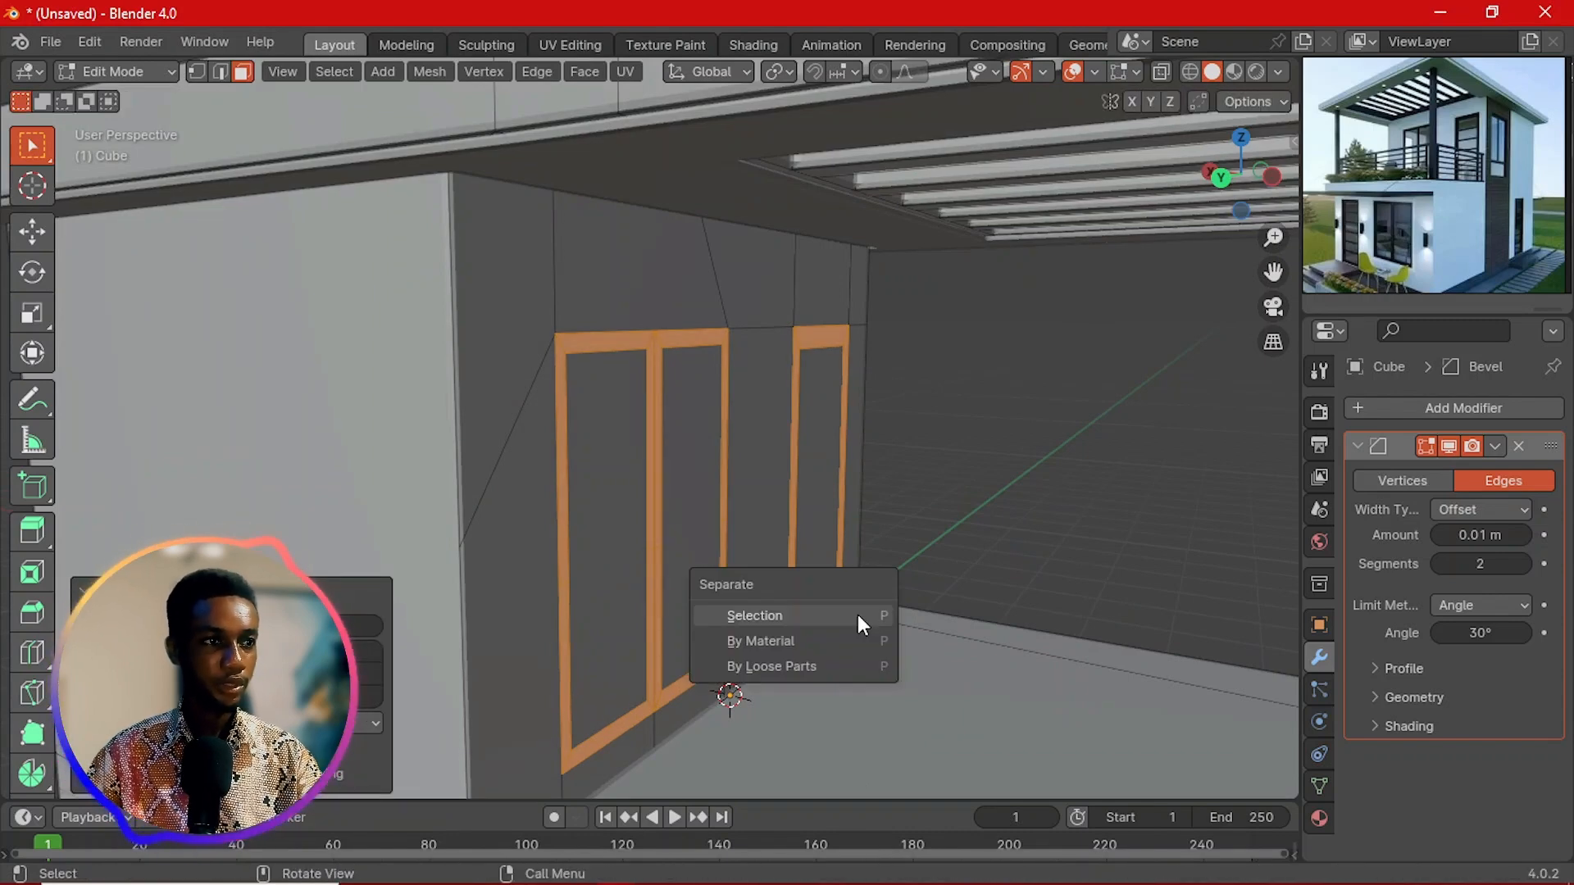
pyautogui.click(857, 616)
pyautogui.press('Tab')
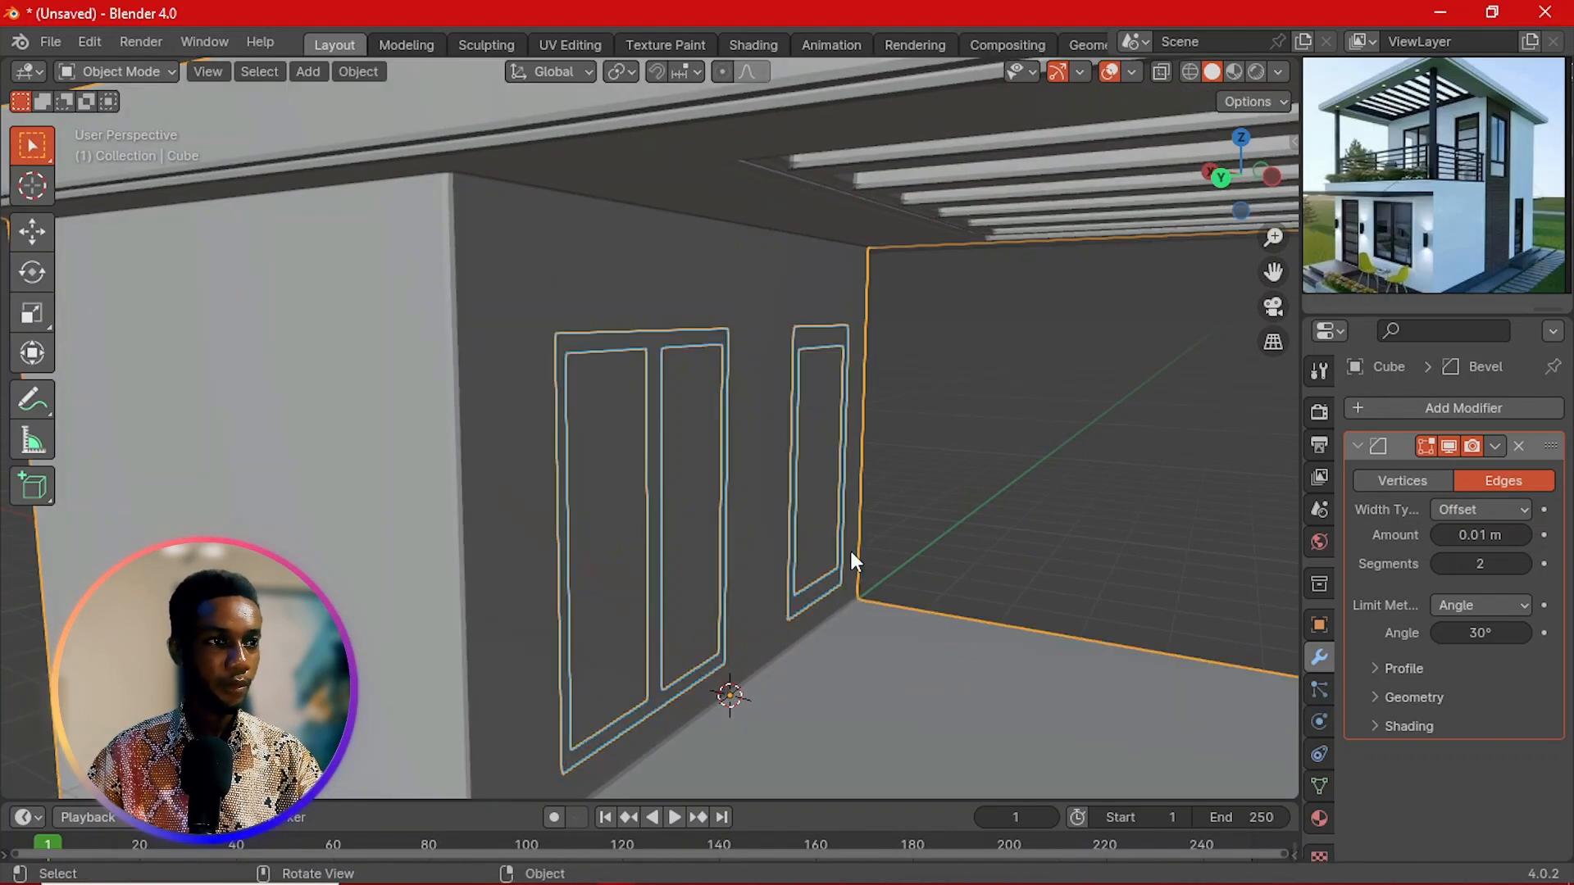
# Step: Extrude the separated frame faces of all three panels outward about 0.1 m
pyautogui.click(814, 351)
pyautogui.press('Tab')
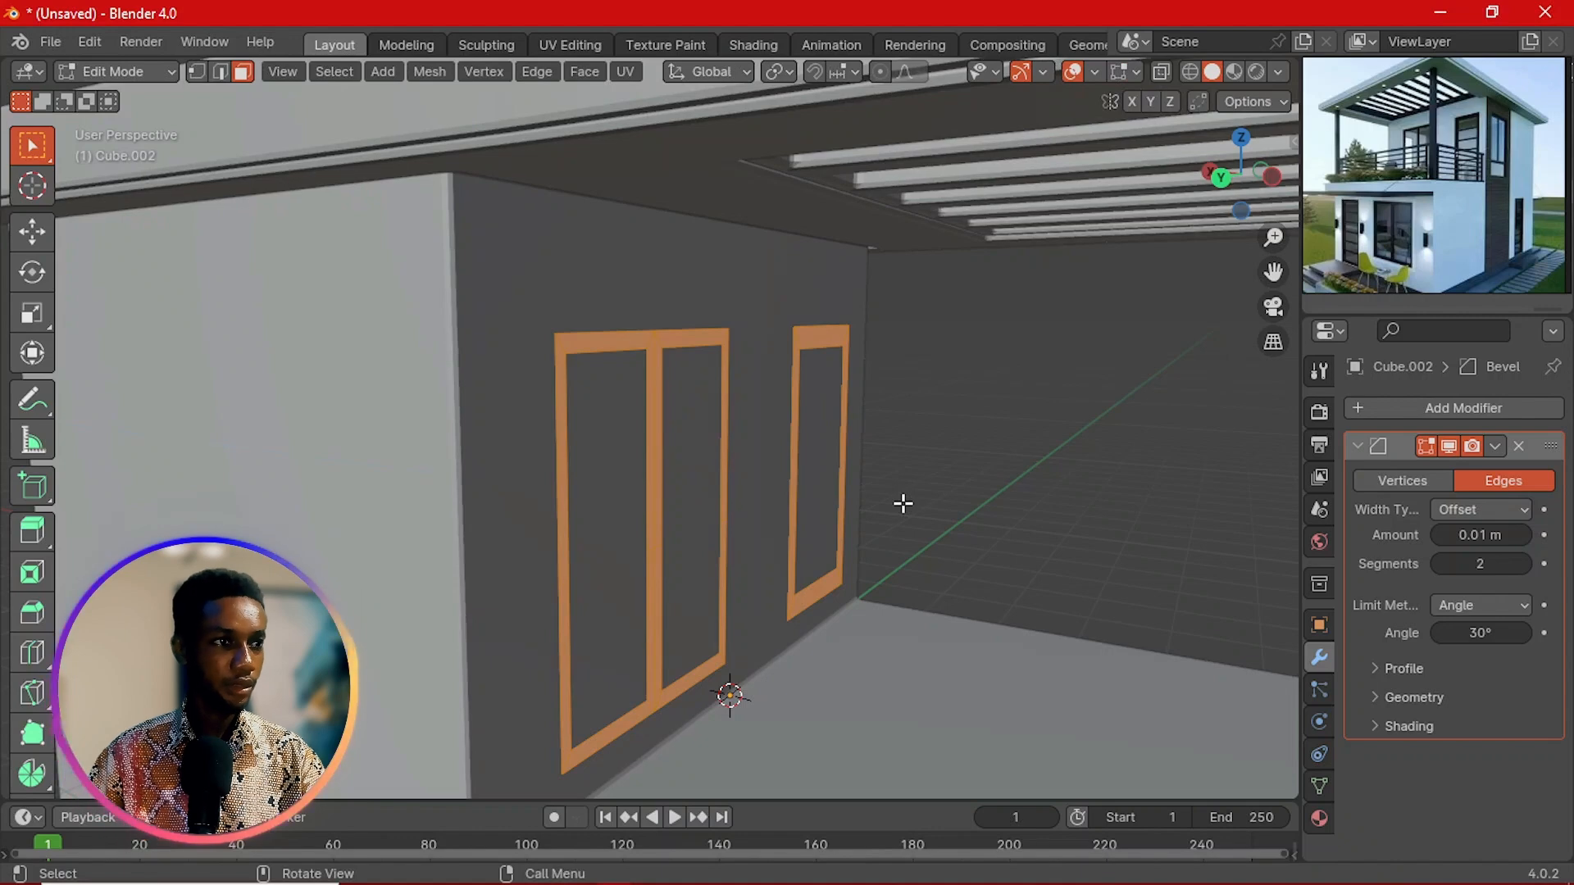
pyautogui.press('e')
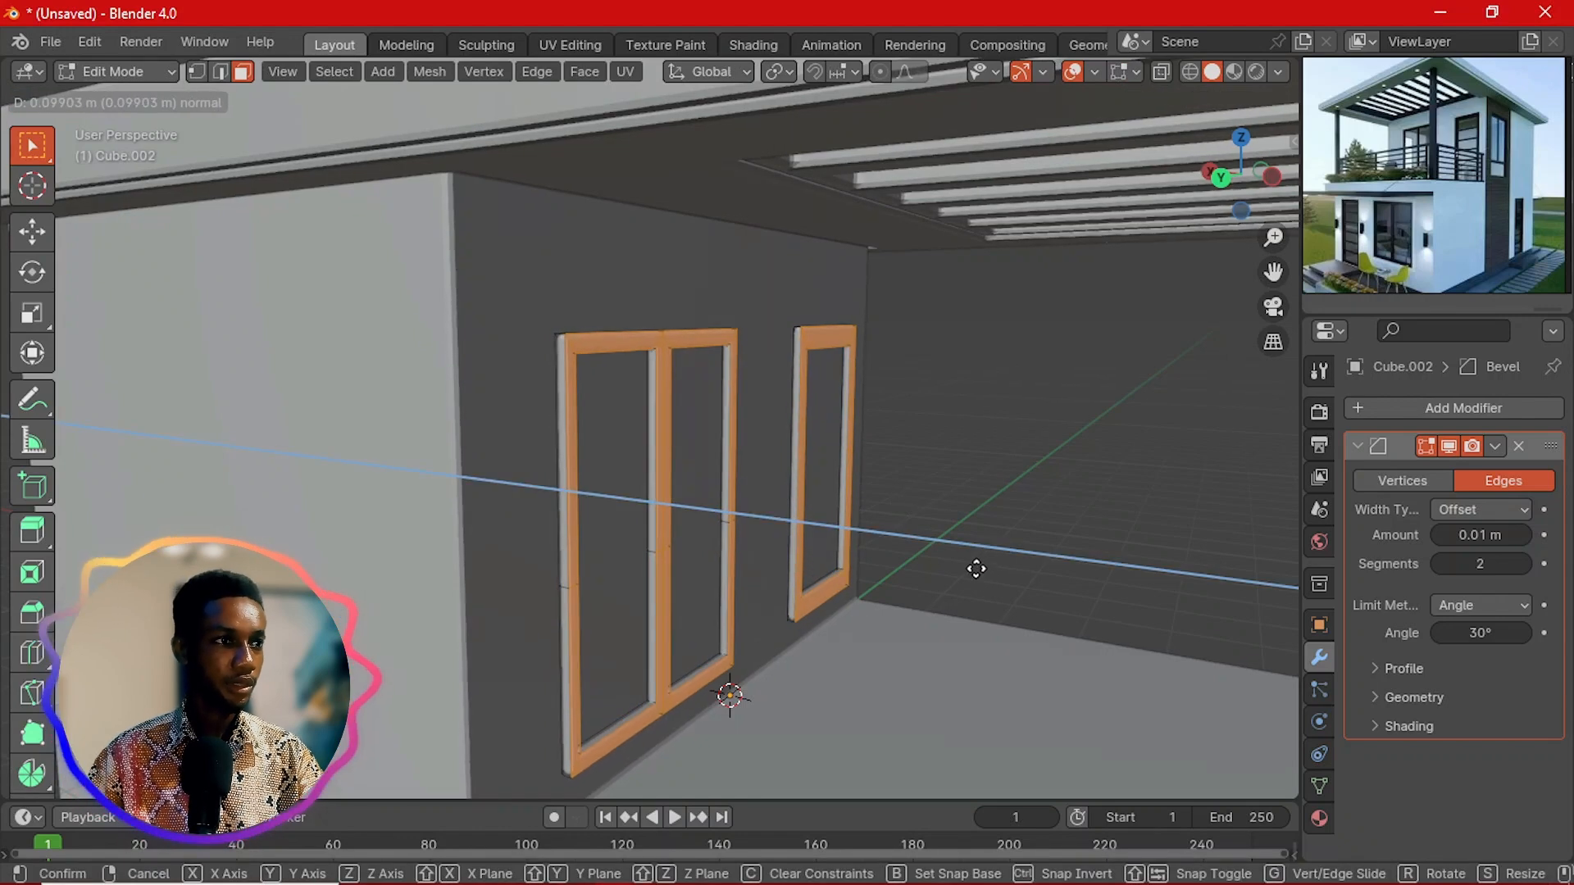
pyautogui.click(976, 568)
pyautogui.press('Tab')
pyautogui.scroll(1, 888, 555)
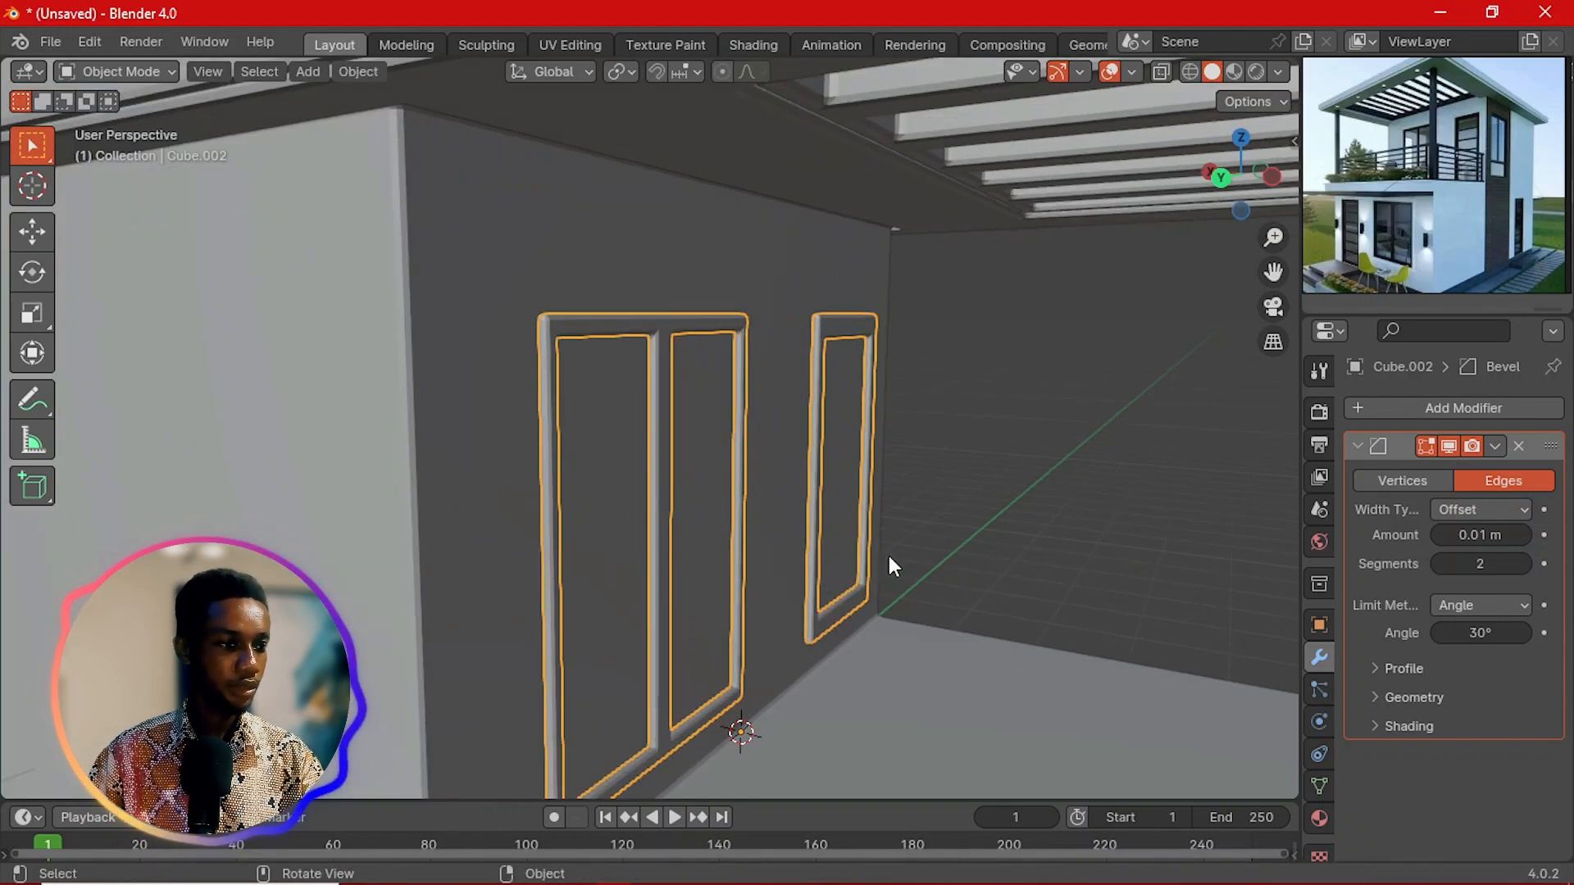
# Step: Move the separated door and window frames slightly along the X axis into the wall, and deselect them
pyautogui.press('g')
pyautogui.press('z')
pyautogui.press('x')
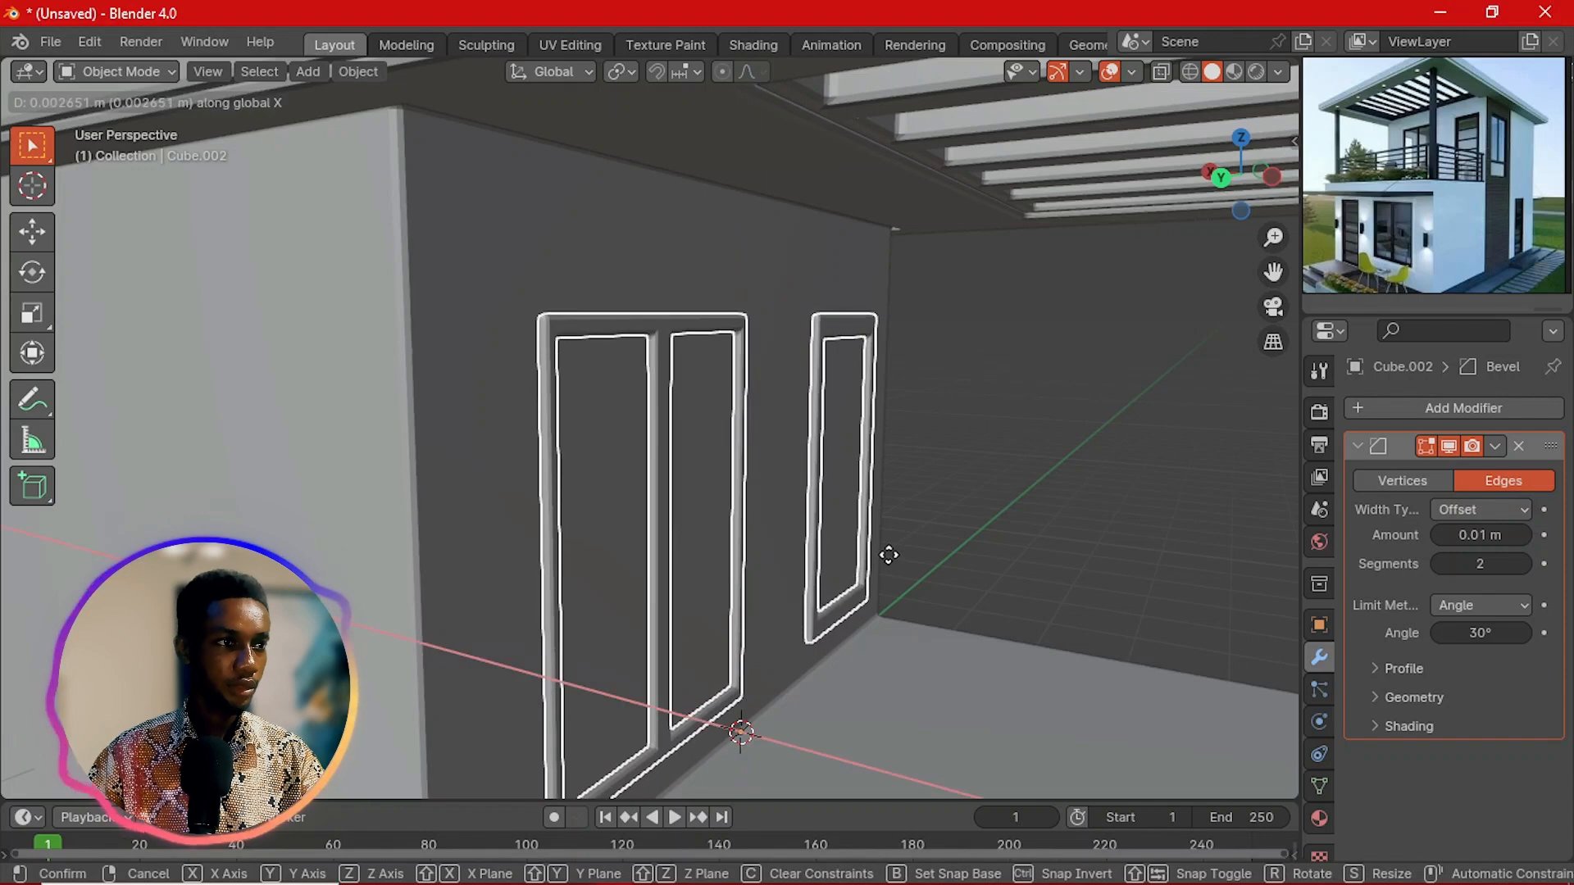
pyautogui.click(857, 524)
pyautogui.hotkey('alt', 'a')
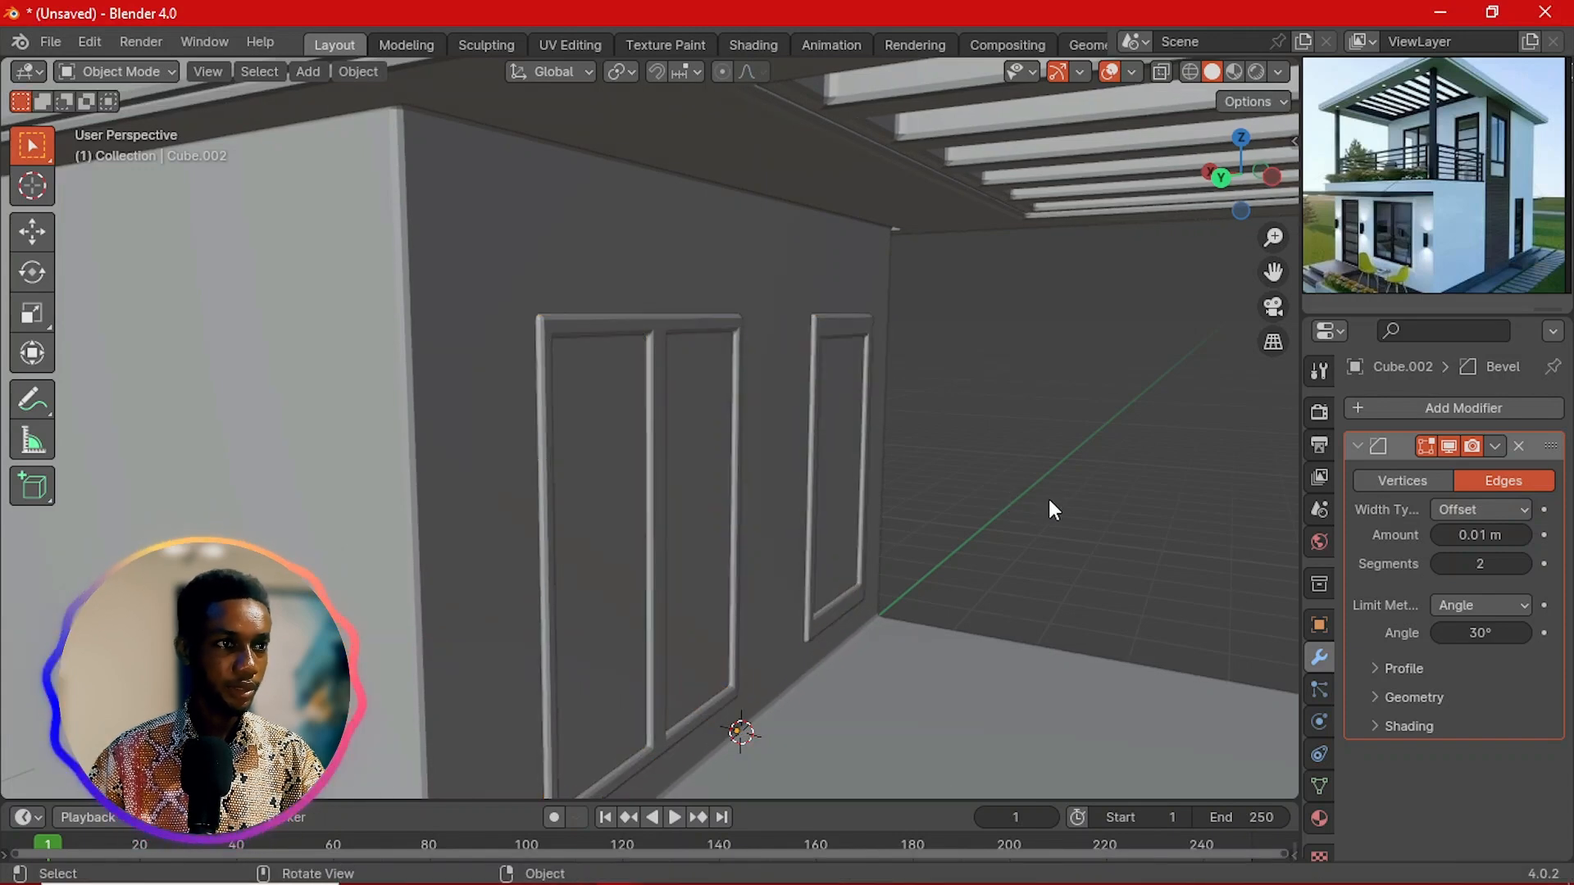
# Step: Isolate the frame object in local view and open its mesh for editing with nothing selected
pyautogui.moveTo(1049, 499); pyautogui.dragTo(693, 490, button='middle')
pyautogui.keyDown('shift'); pyautogui.moveTo(966, 524); pyautogui.dragTo(839, 511, button='middle'); pyautogui.keyUp('shift')
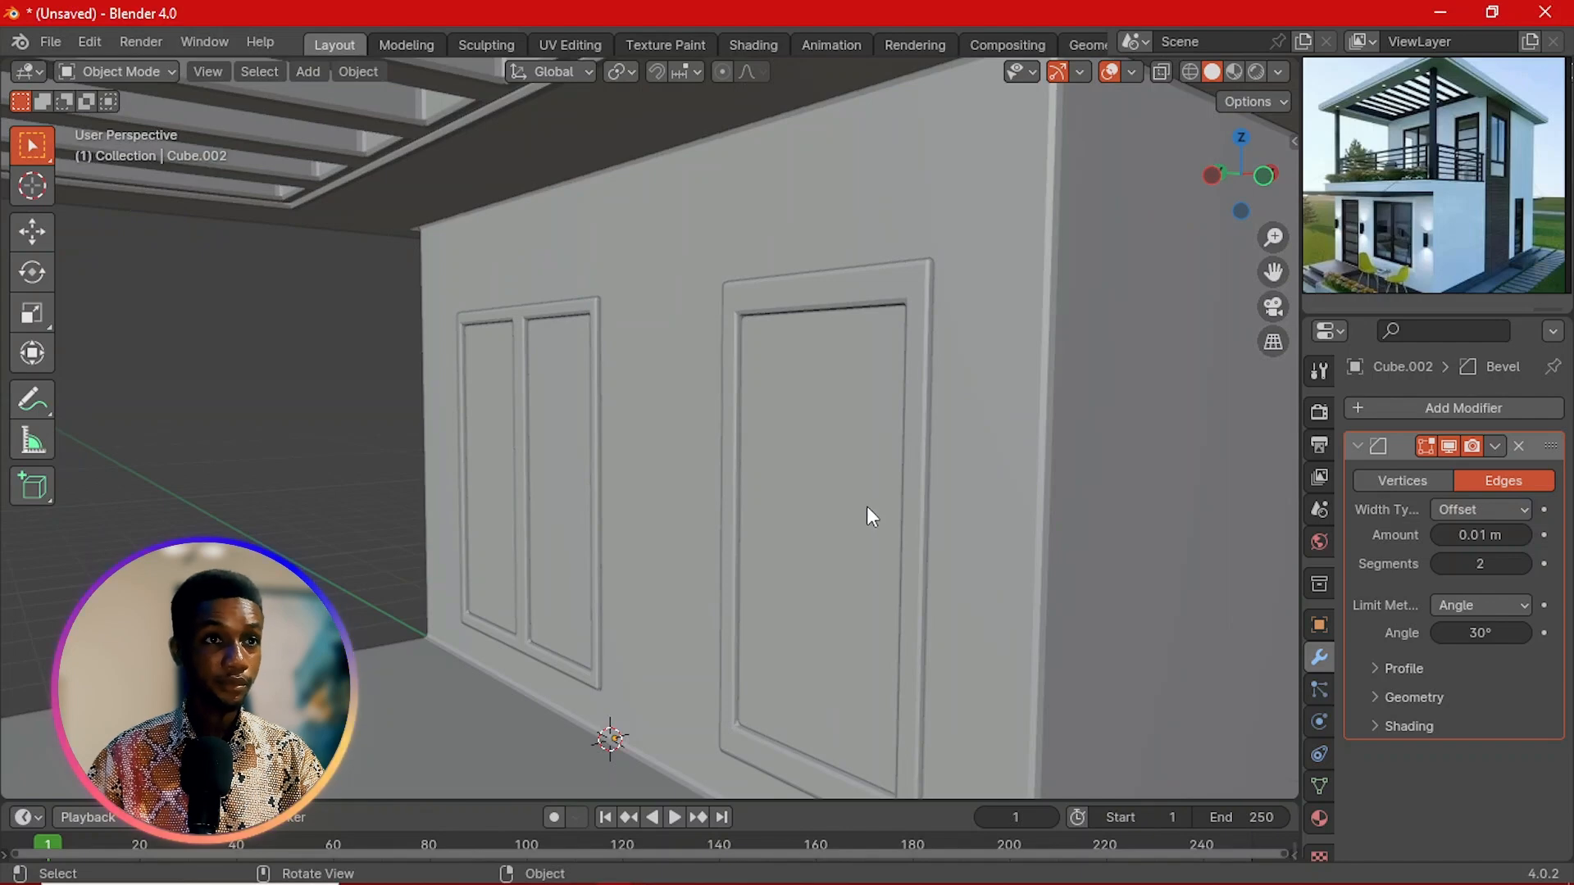
pyautogui.press('Tab')
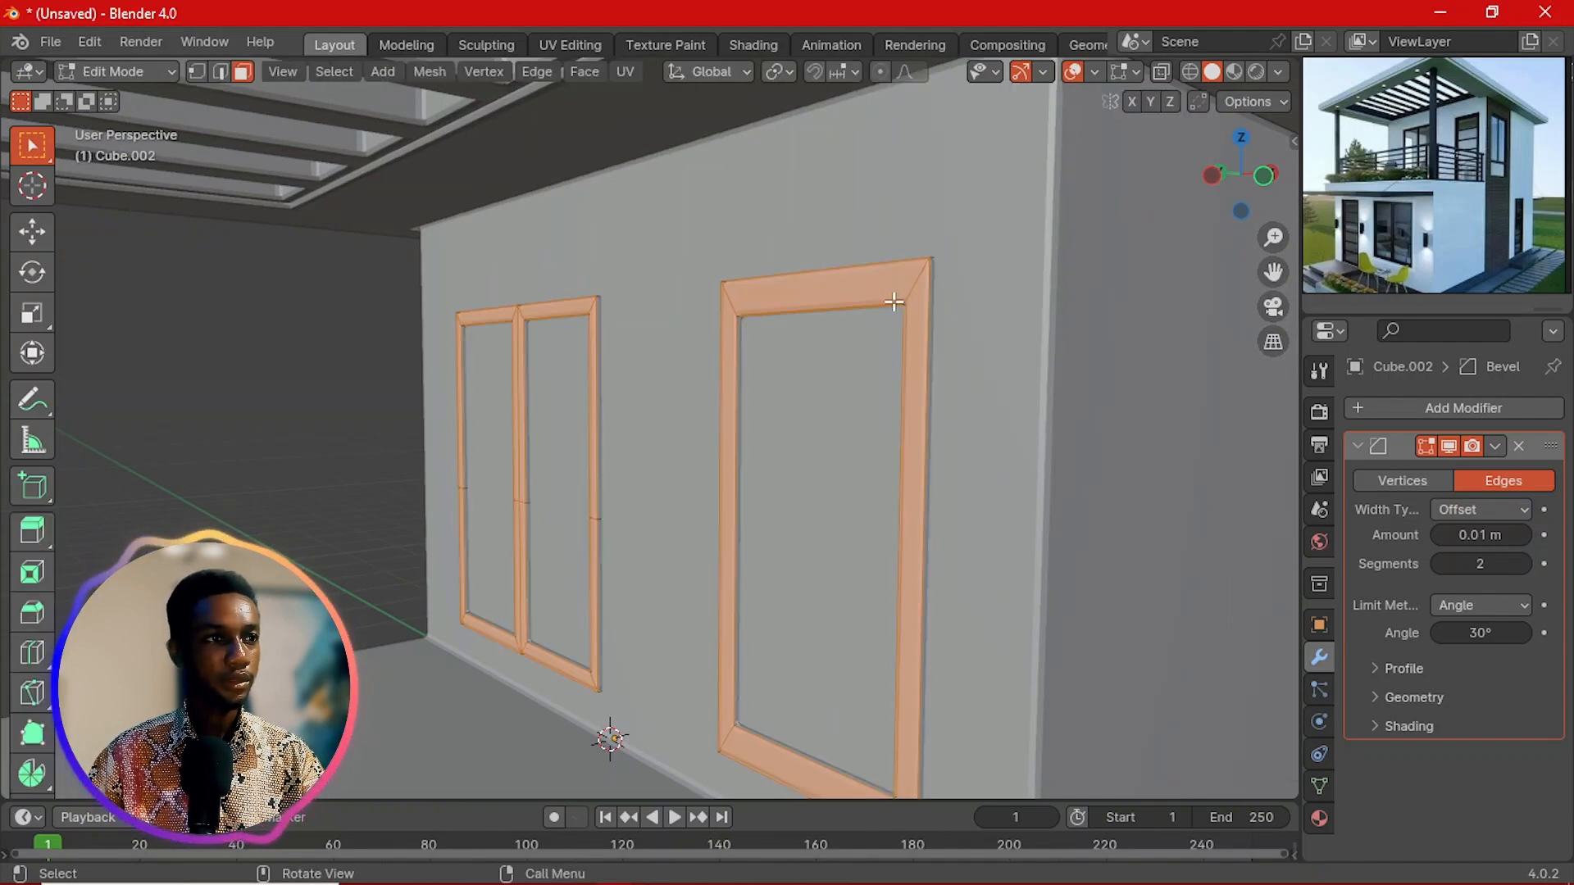
pyautogui.press('2')
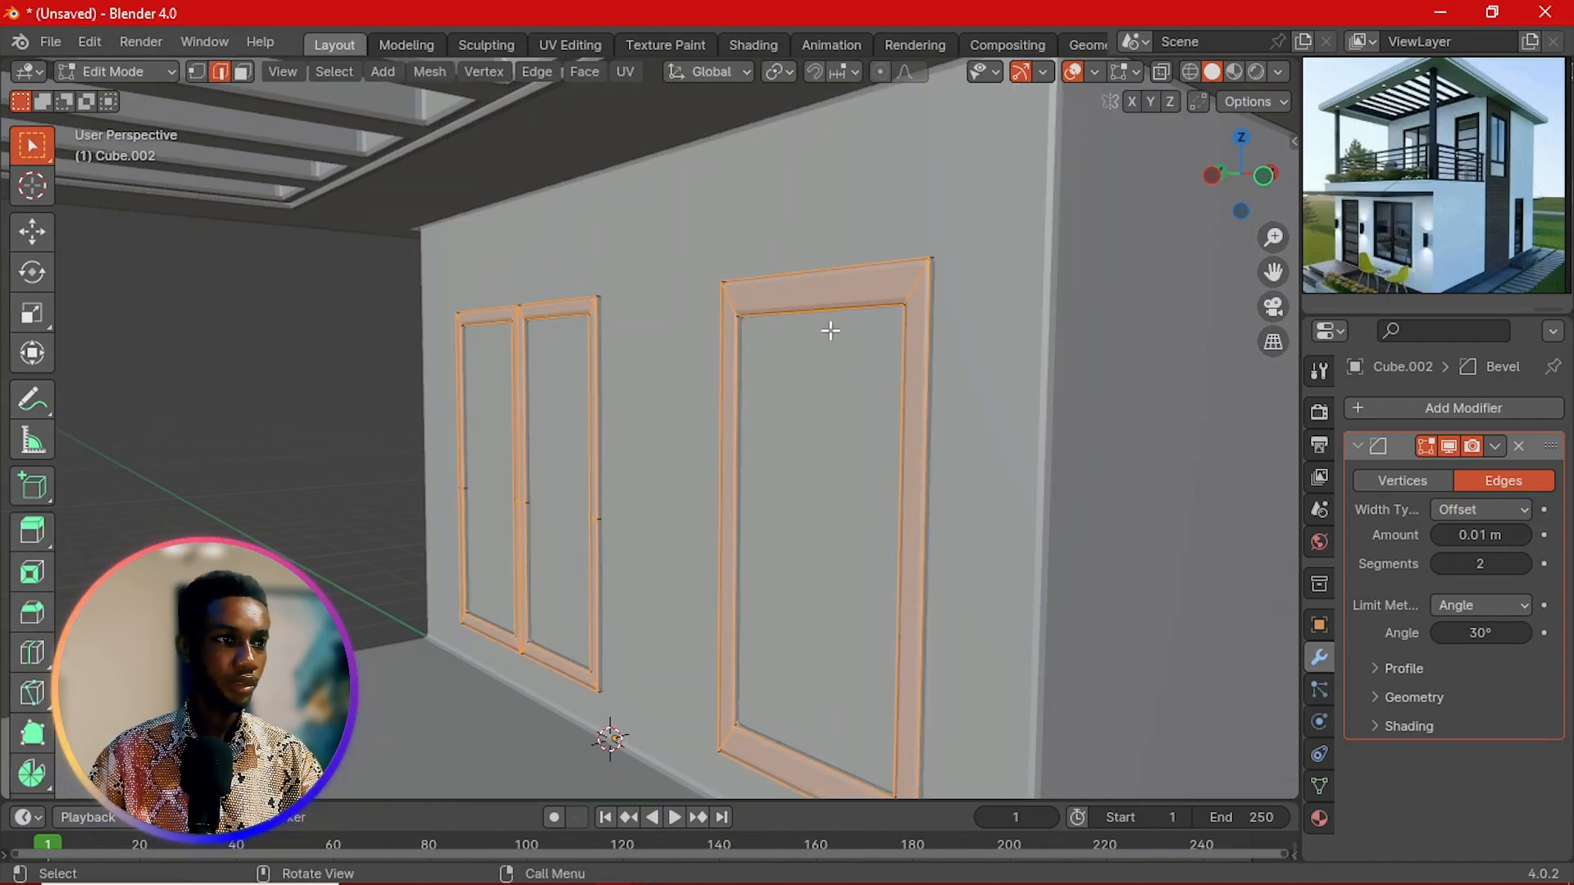
pyautogui.hotkey('alt', 'a')
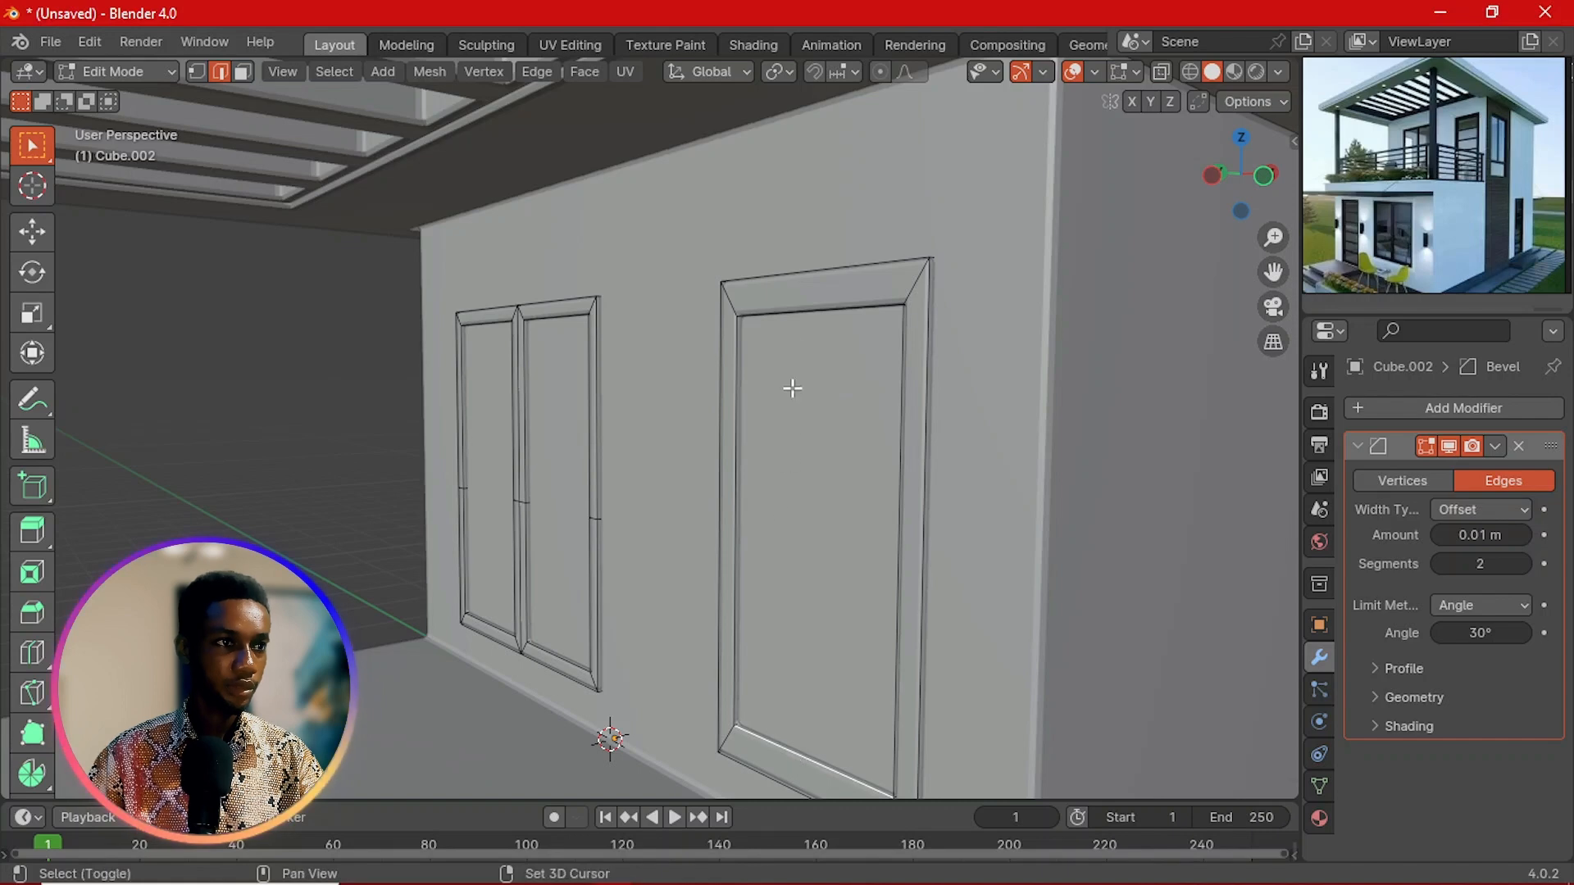
pyautogui.press('KP_Divide')
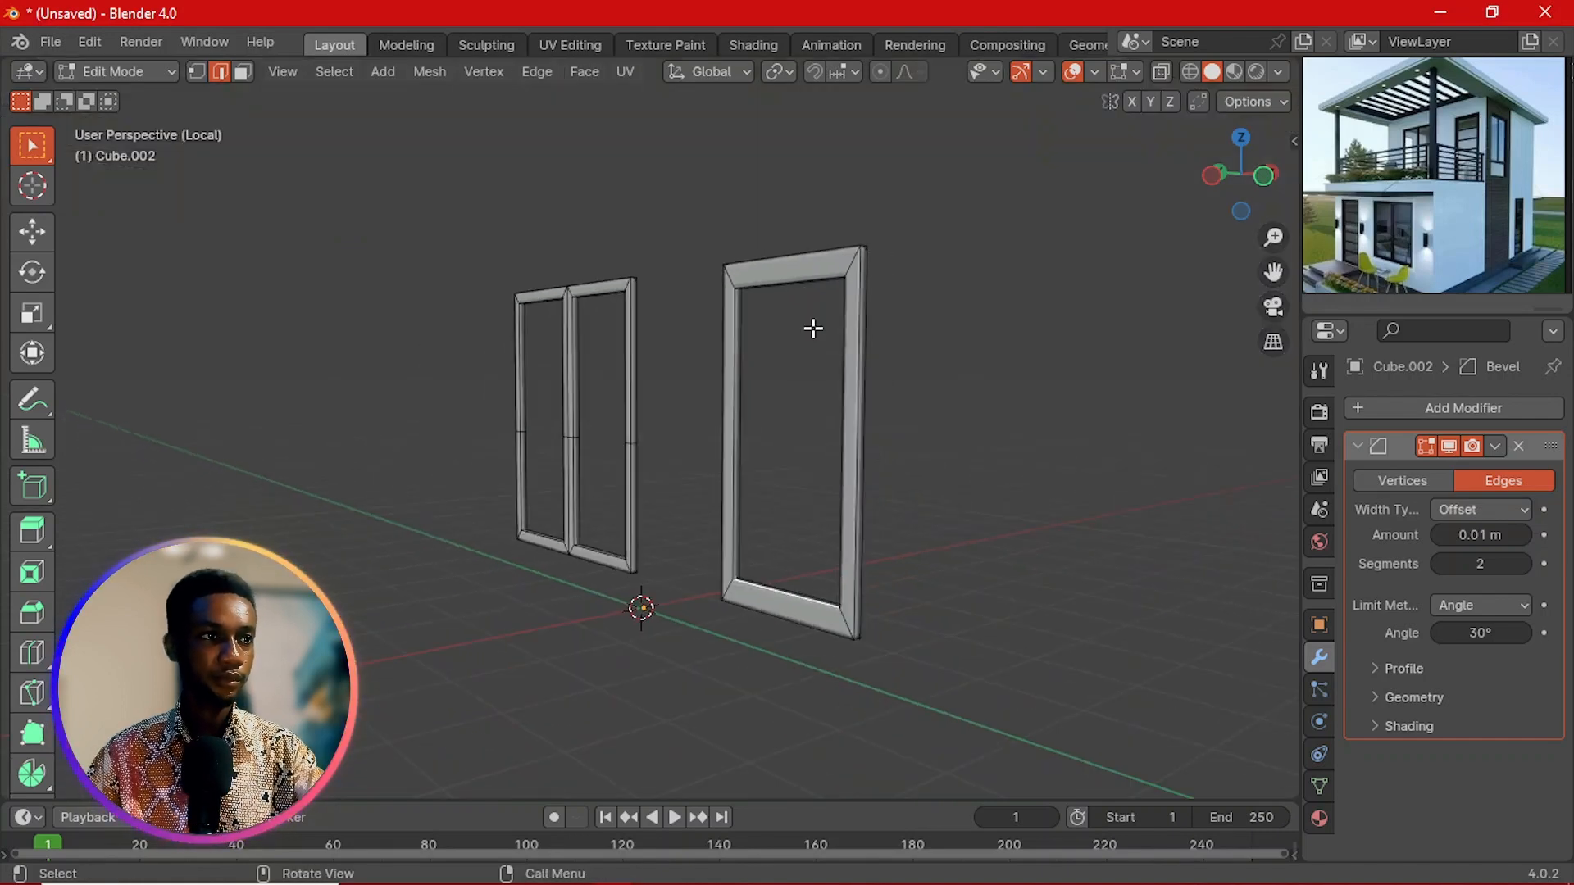
pyautogui.moveTo(822, 347); pyautogui.dragTo(745, 309, button='middle')
# Step: Select the upper and lower inner faces of the wider frame and scale them apart slightly along the Z axis
pyautogui.press('3')
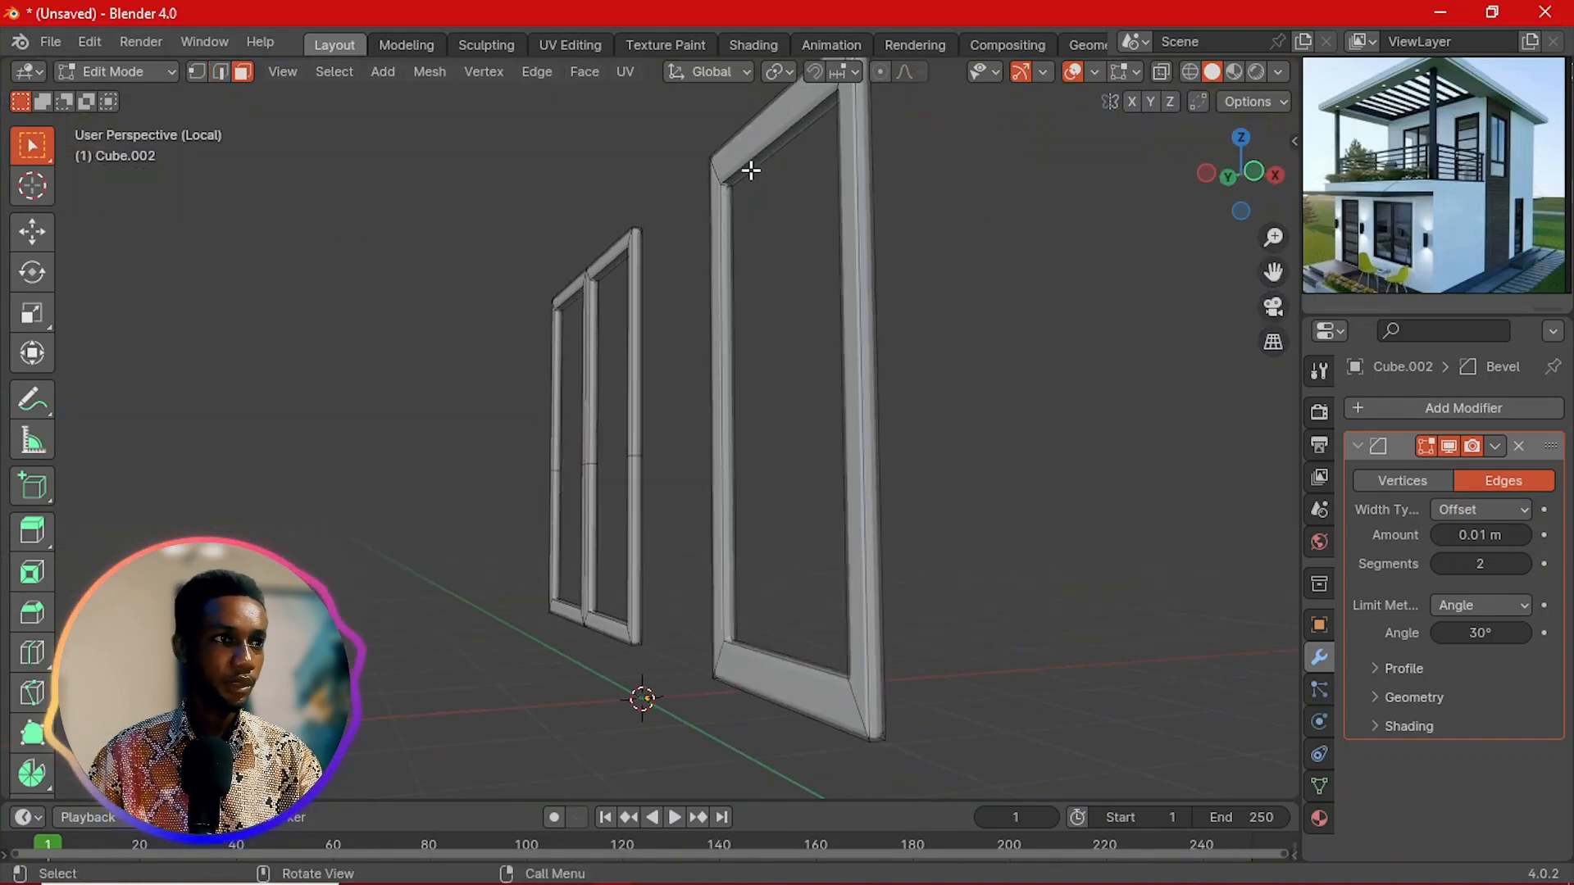
pyautogui.click(753, 168)
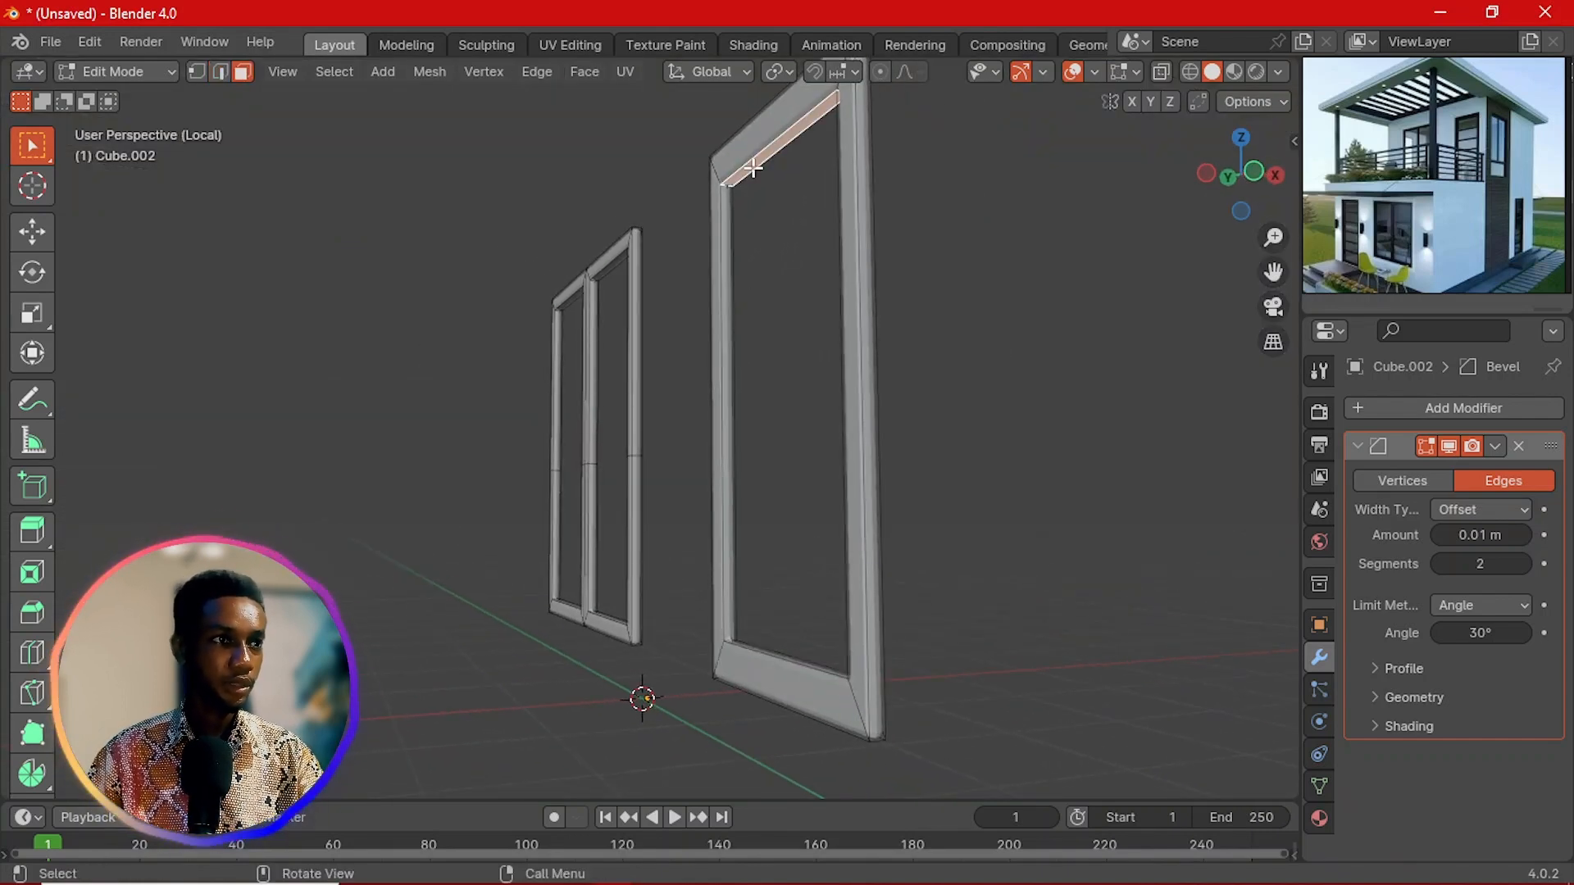
pyautogui.keyDown('shift'); pyautogui.click(775, 653); pyautogui.keyUp('shift')
pyautogui.moveTo(776, 654); pyautogui.dragTo(780, 695, button='middle')
pyautogui.hotkey('ctrl', 'z')
pyautogui.scroll(-1, 741, 524)
pyautogui.scroll(4, 748, 524)
pyautogui.moveTo(804, 558); pyautogui.dragTo(860, 572, button='middle')
pyautogui.keyDown('shift'); pyautogui.click(824, 568); pyautogui.keyUp('shift')
pyautogui.press('s')
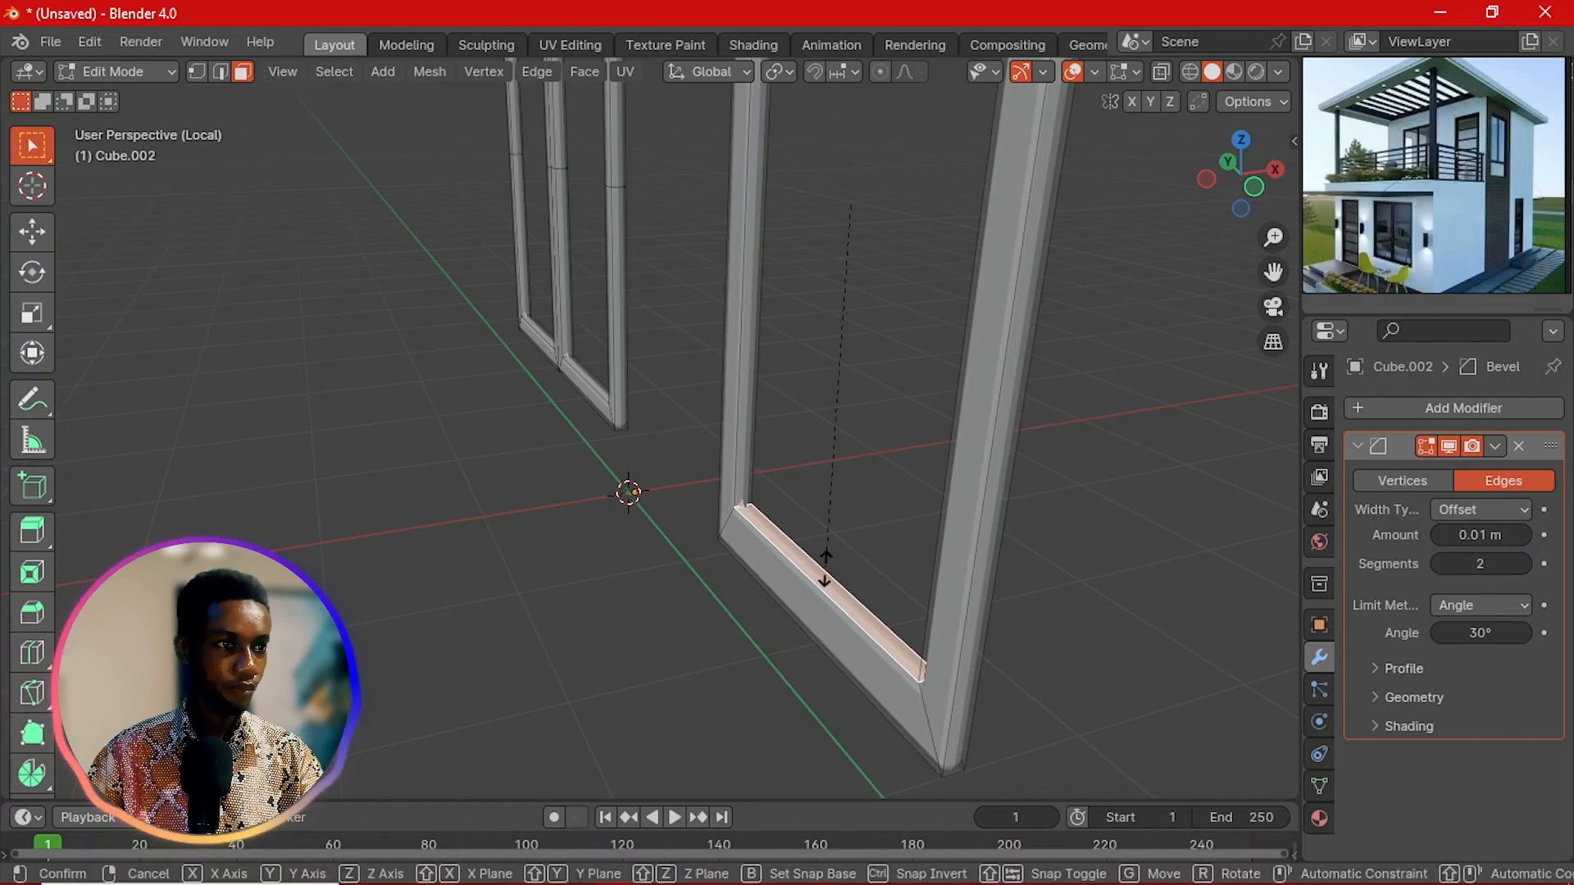
pyautogui.press('x')
pyautogui.press('z')
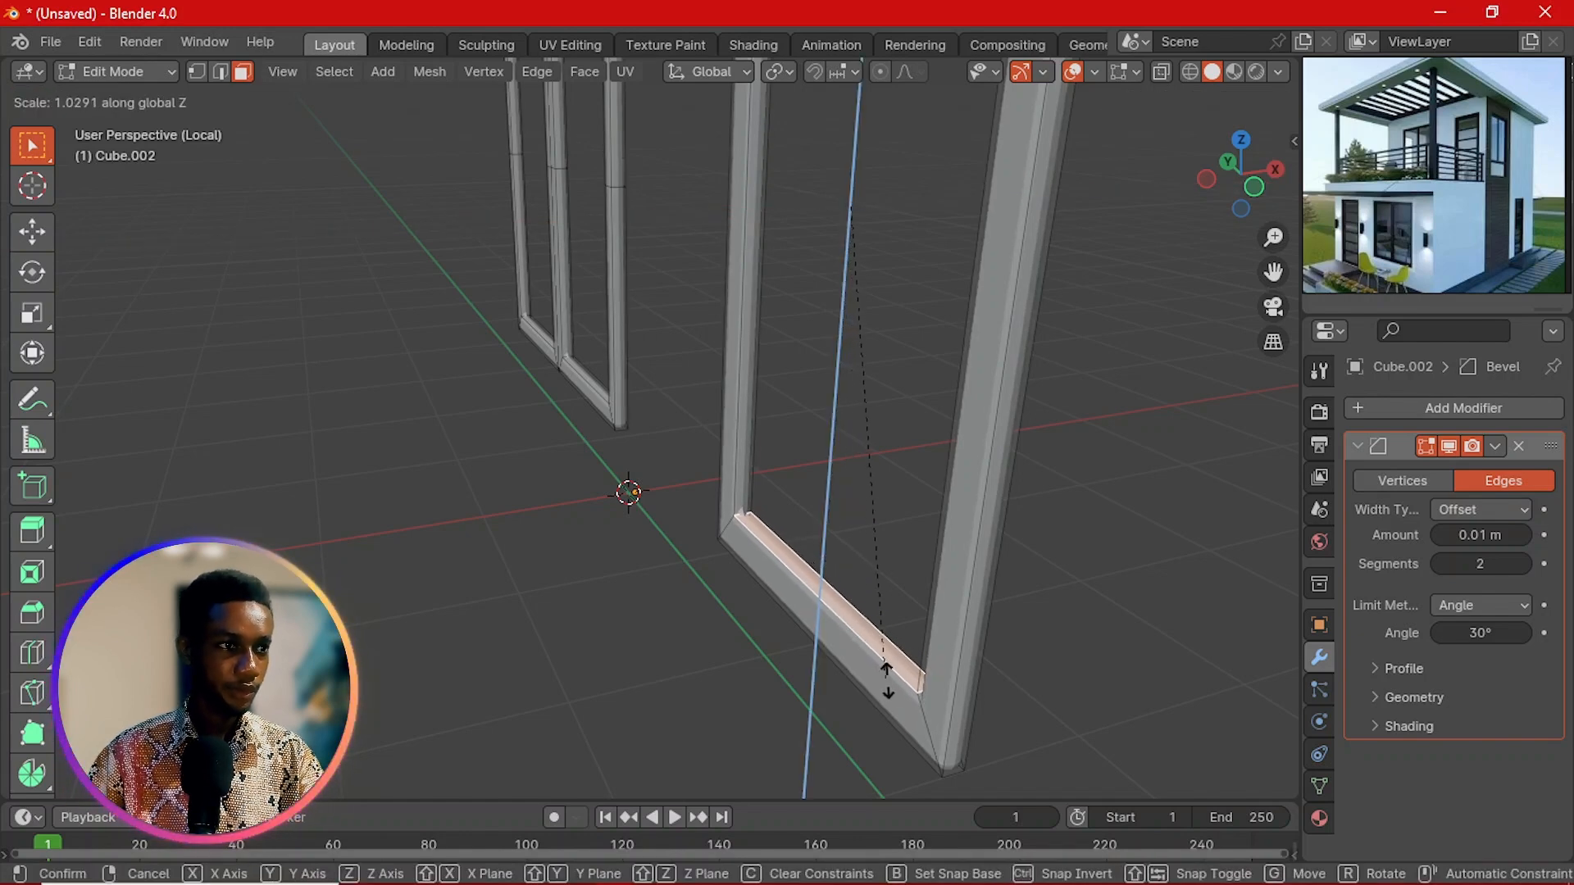
pyautogui.keyDown('shift'); pyautogui.click(934, 743); pyautogui.keyUp('shift')
# Step: Finish editing the frames, leave local view and deselect them to show the whole house
pyautogui.scroll(-3, 772, 618)
pyautogui.moveTo(770, 617); pyautogui.dragTo(801, 638, button='middle')
pyautogui.press('Tab')
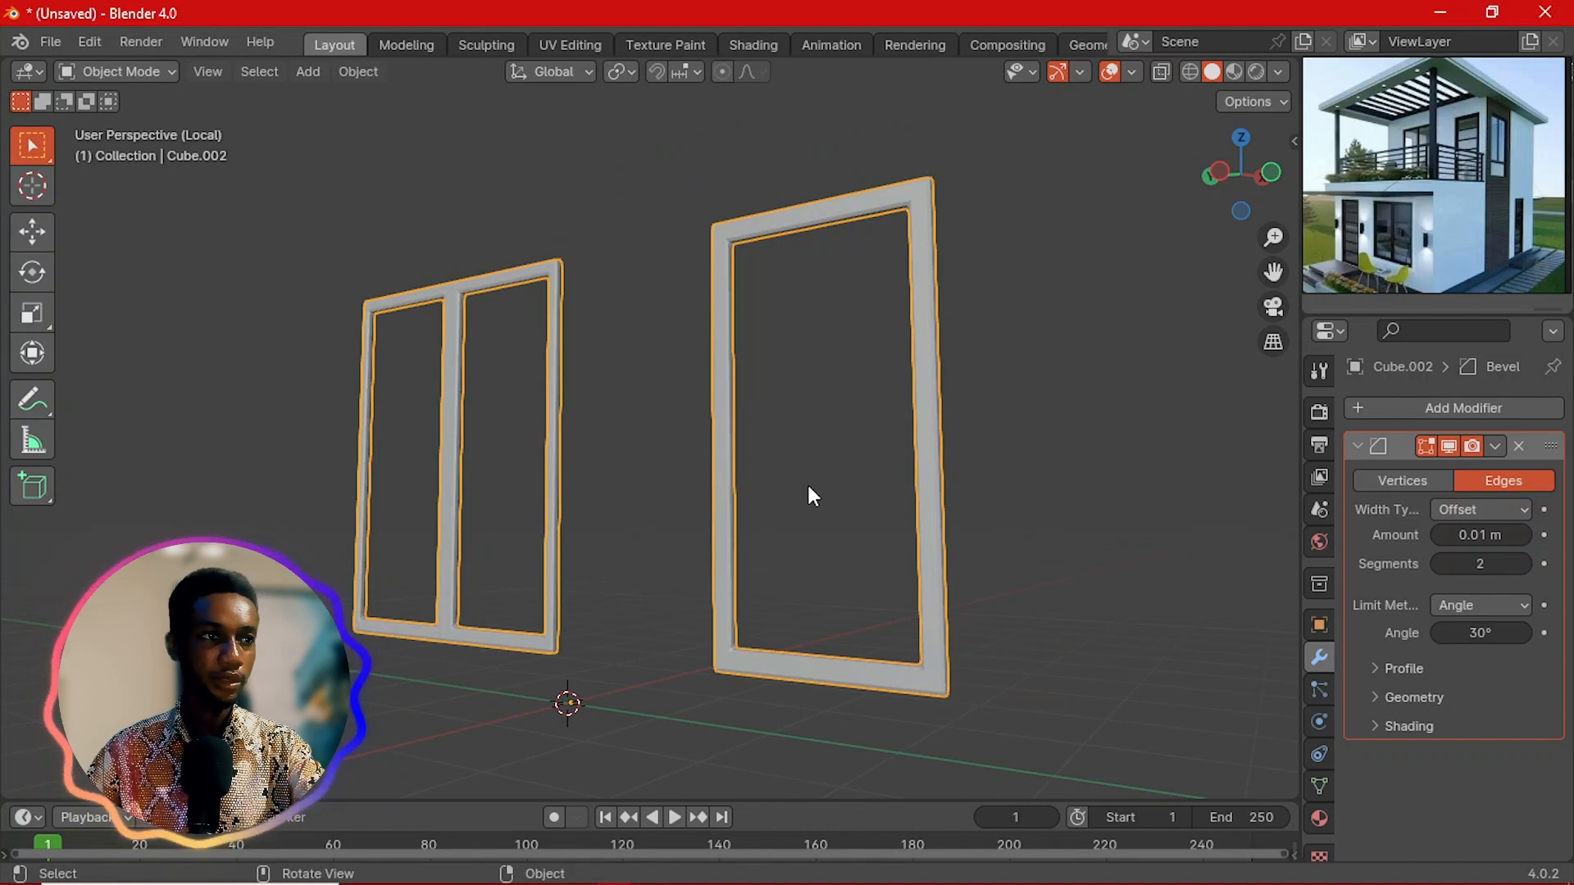
pyautogui.press('KP_Divide')
pyautogui.scroll(-3, 804, 489)
pyautogui.moveTo(766, 464); pyautogui.dragTo(822, 464, button='middle')
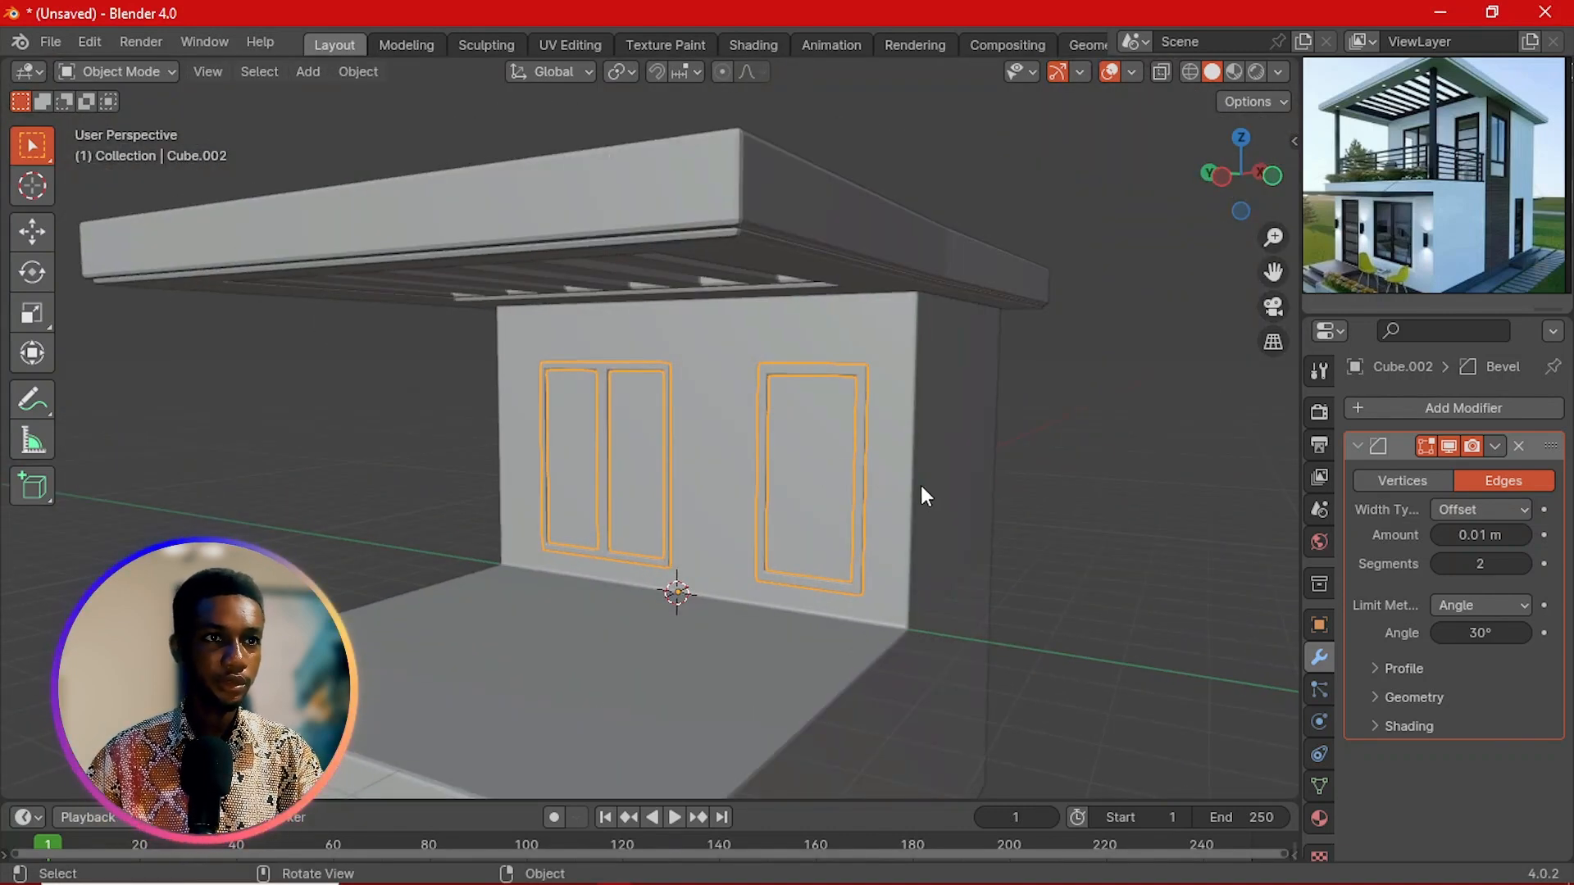
pyautogui.scroll(2, 921, 486)
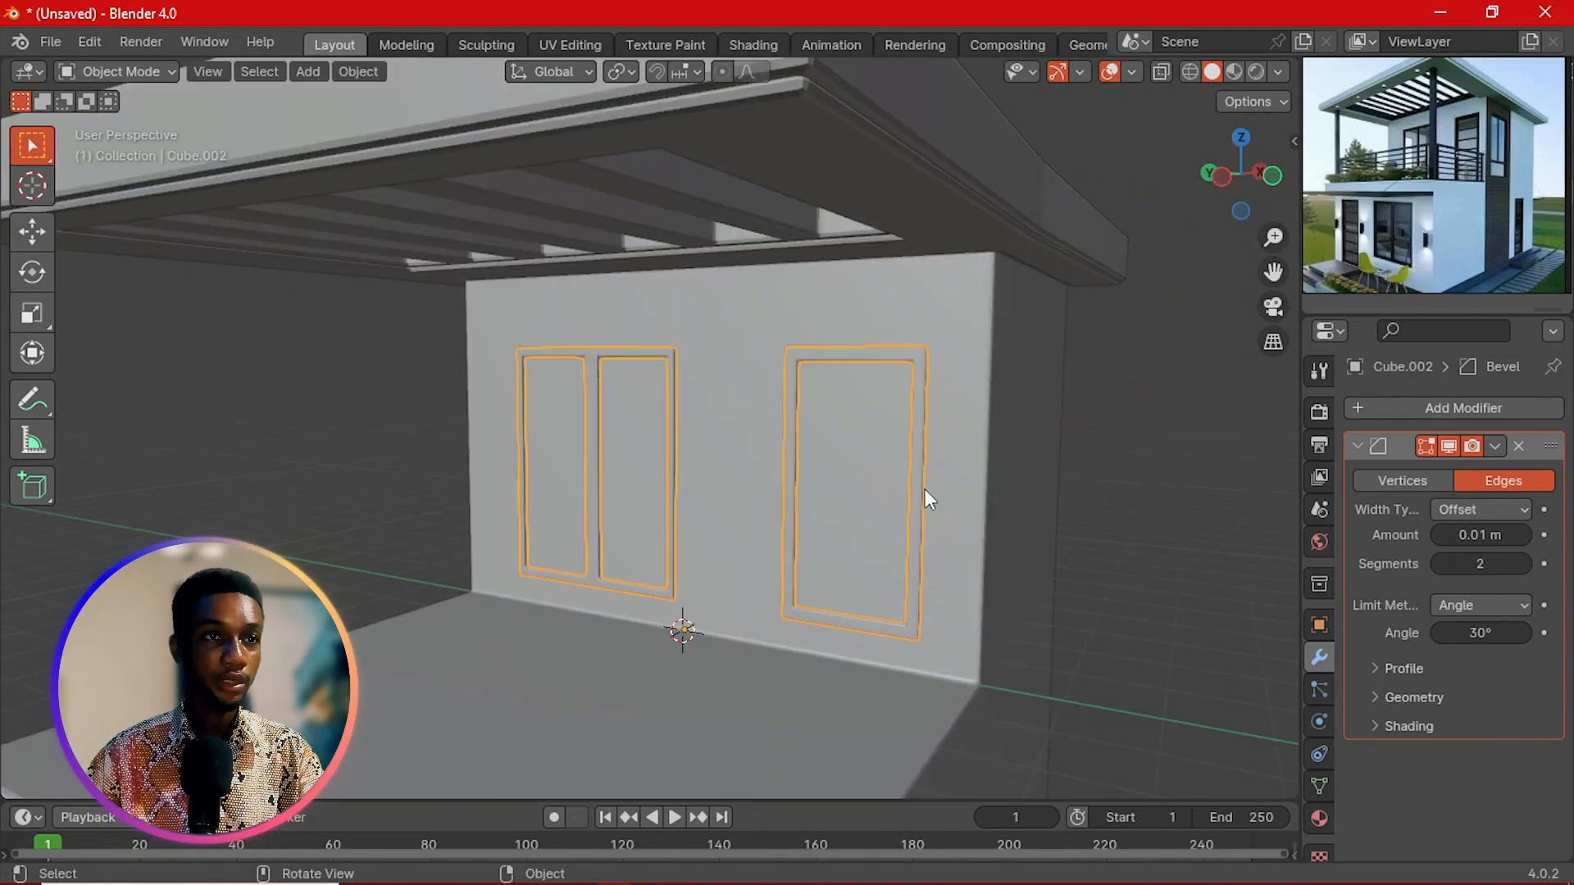
pyautogui.click(1190, 480)
pyautogui.scroll(-4, 908, 495)
pyautogui.scroll(1, 775, 533)
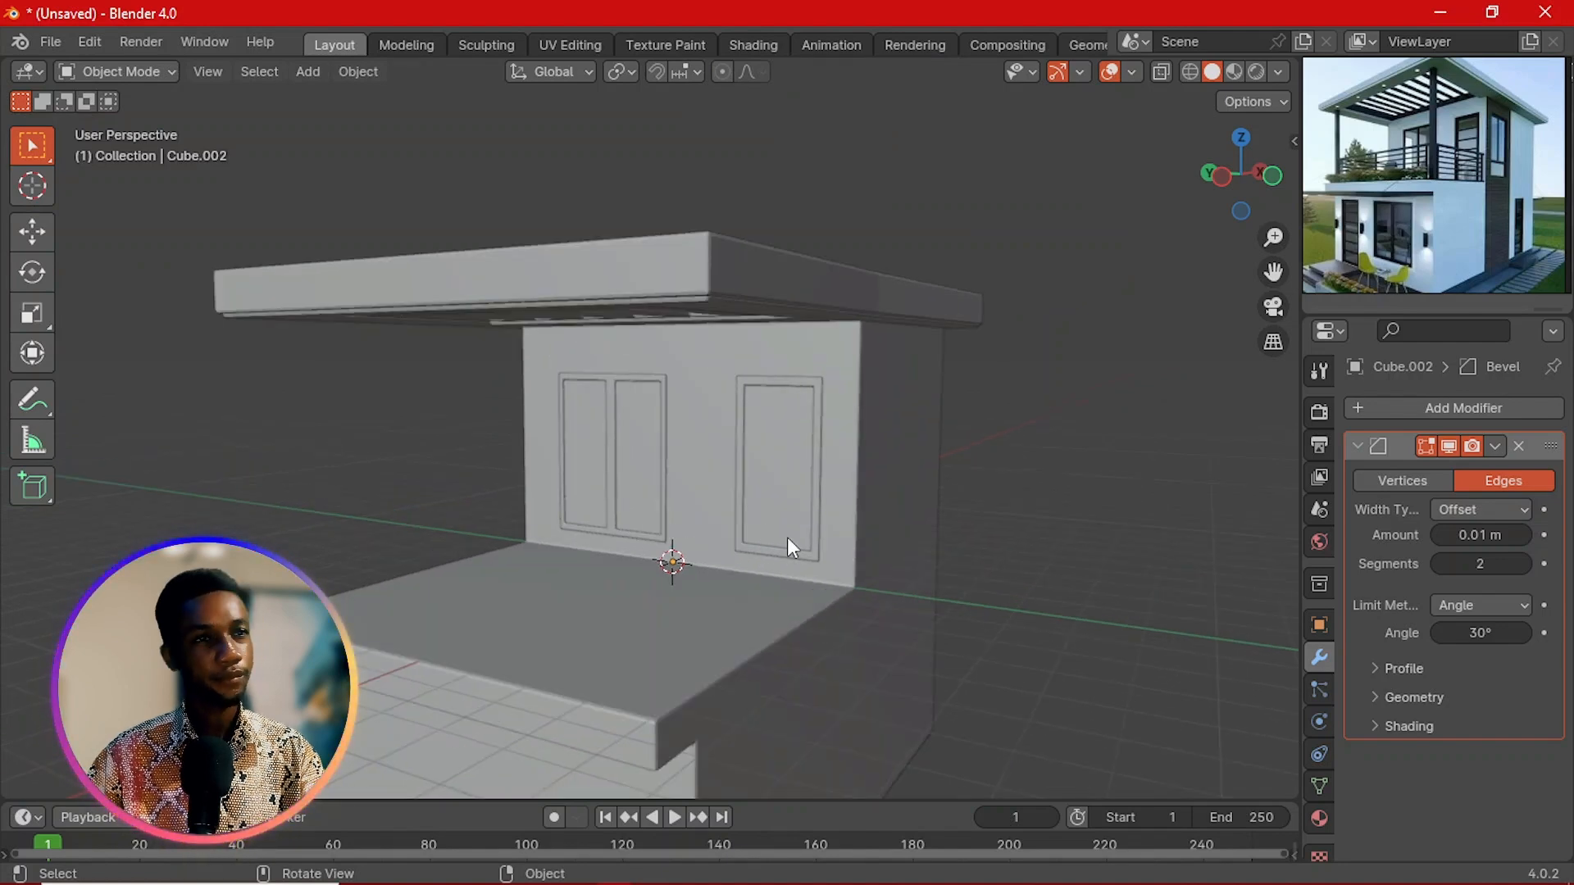
pyautogui.scroll(-3, 792, 546)
pyautogui.moveTo(775, 508); pyautogui.dragTo(916, 478, button='middle')
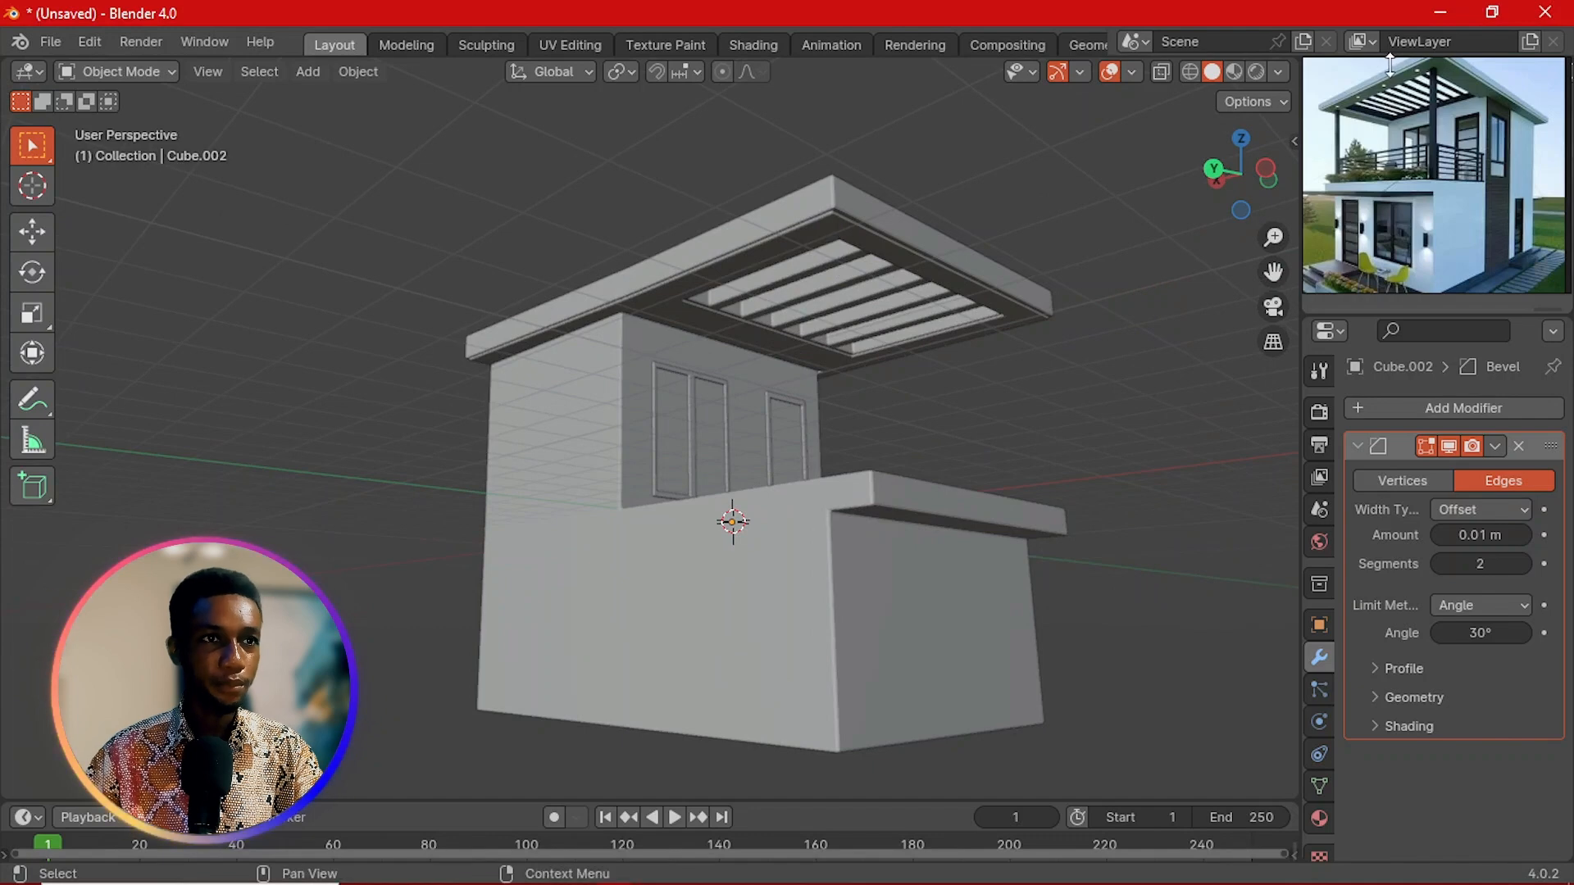
# Step: Duplicate the two outer corner vertices of the roof's slatted opening and move the copies about 0.44 m outward along the X axis
pyautogui.click(836, 235)
pyautogui.press('Tab')
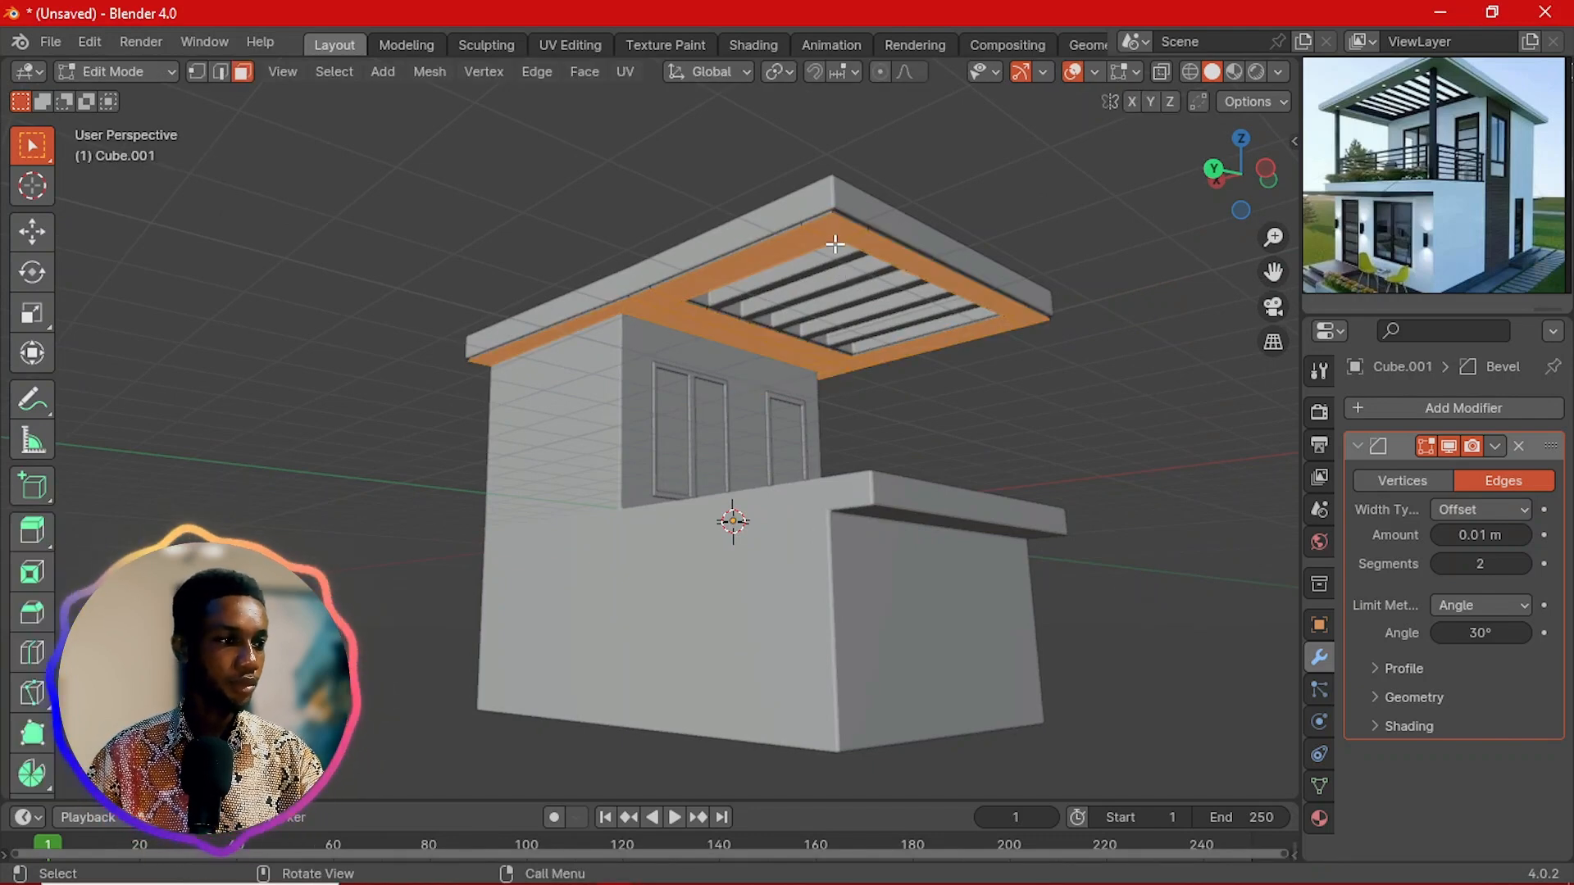
pyautogui.press('1')
pyautogui.click(837, 244)
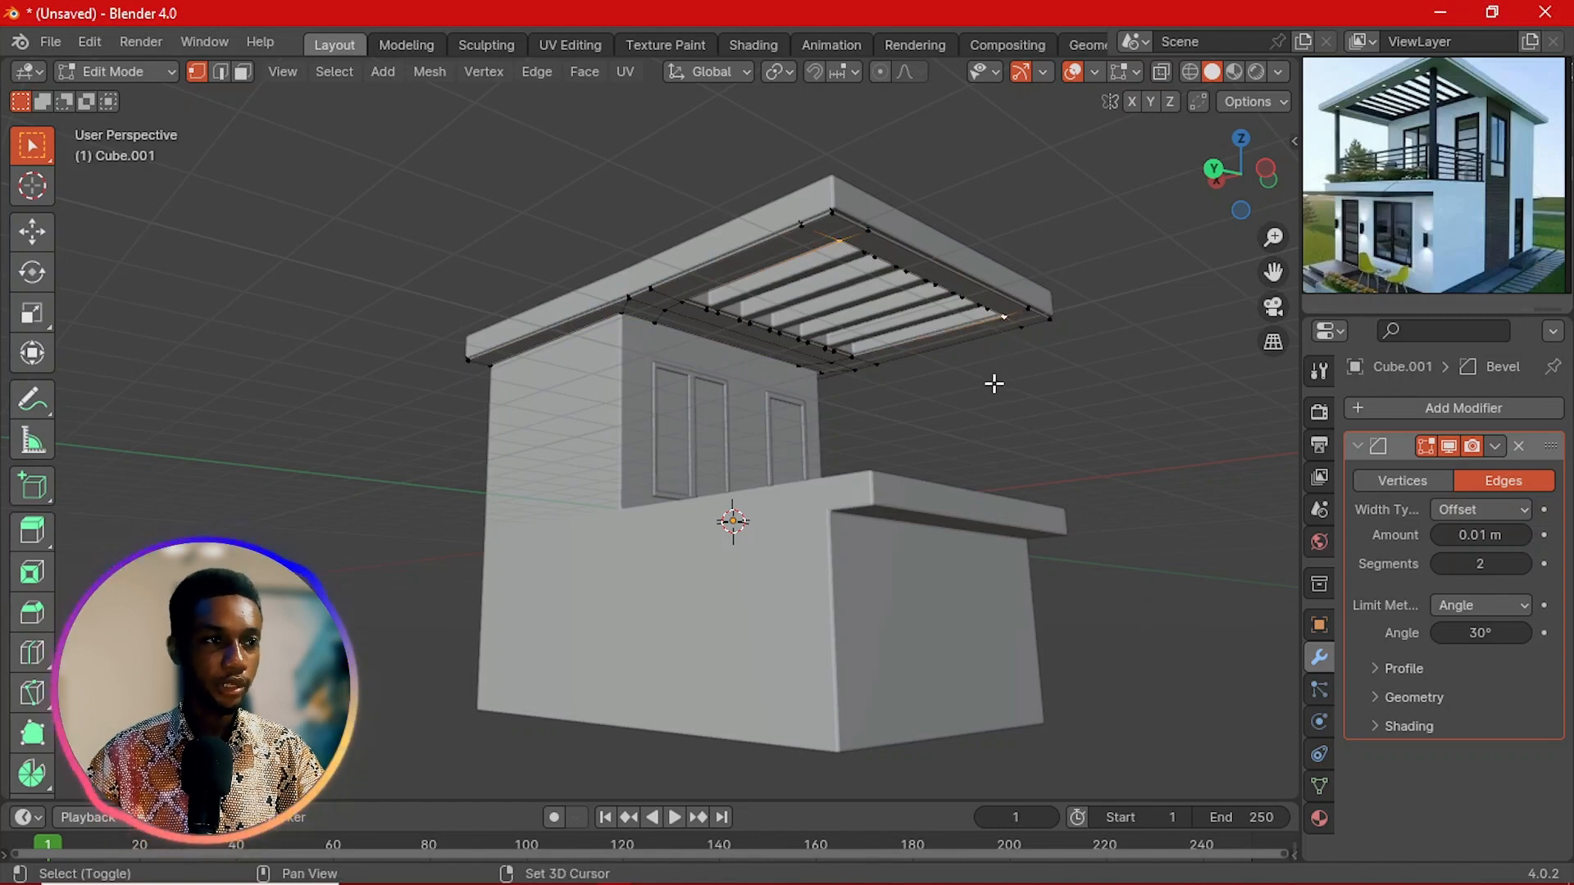
pyautogui.scroll(-2, 993, 385)
pyautogui.moveTo(991, 386); pyautogui.dragTo(911, 435, button='middle')
pyautogui.scroll(1, 910, 435)
pyautogui.press('`')
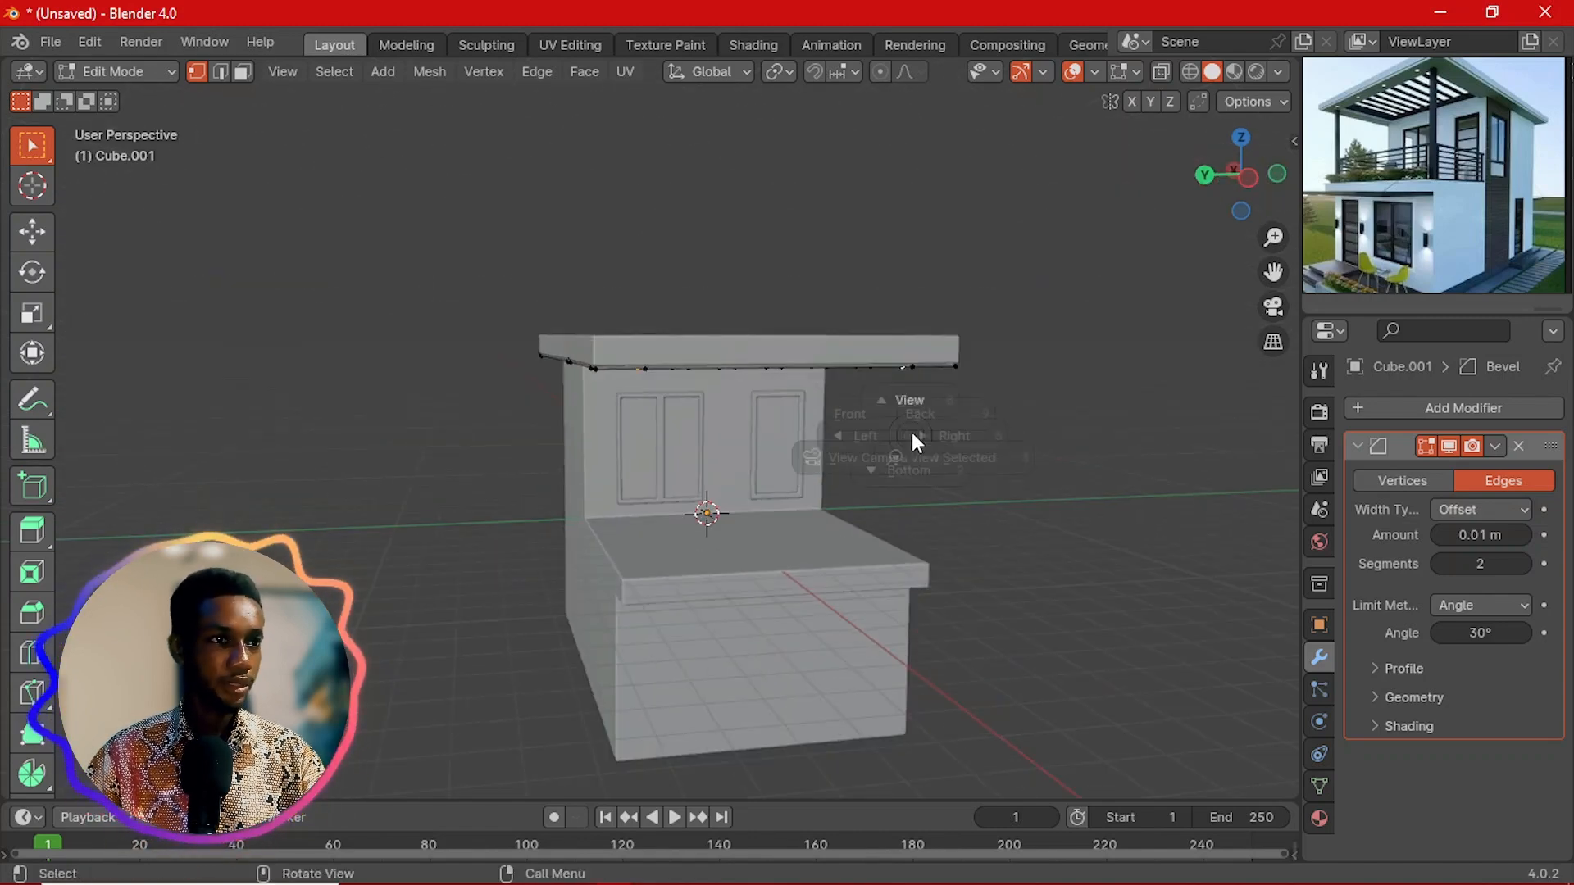
pyautogui.click(917, 355)
pyautogui.hotkey('alt', 'z')
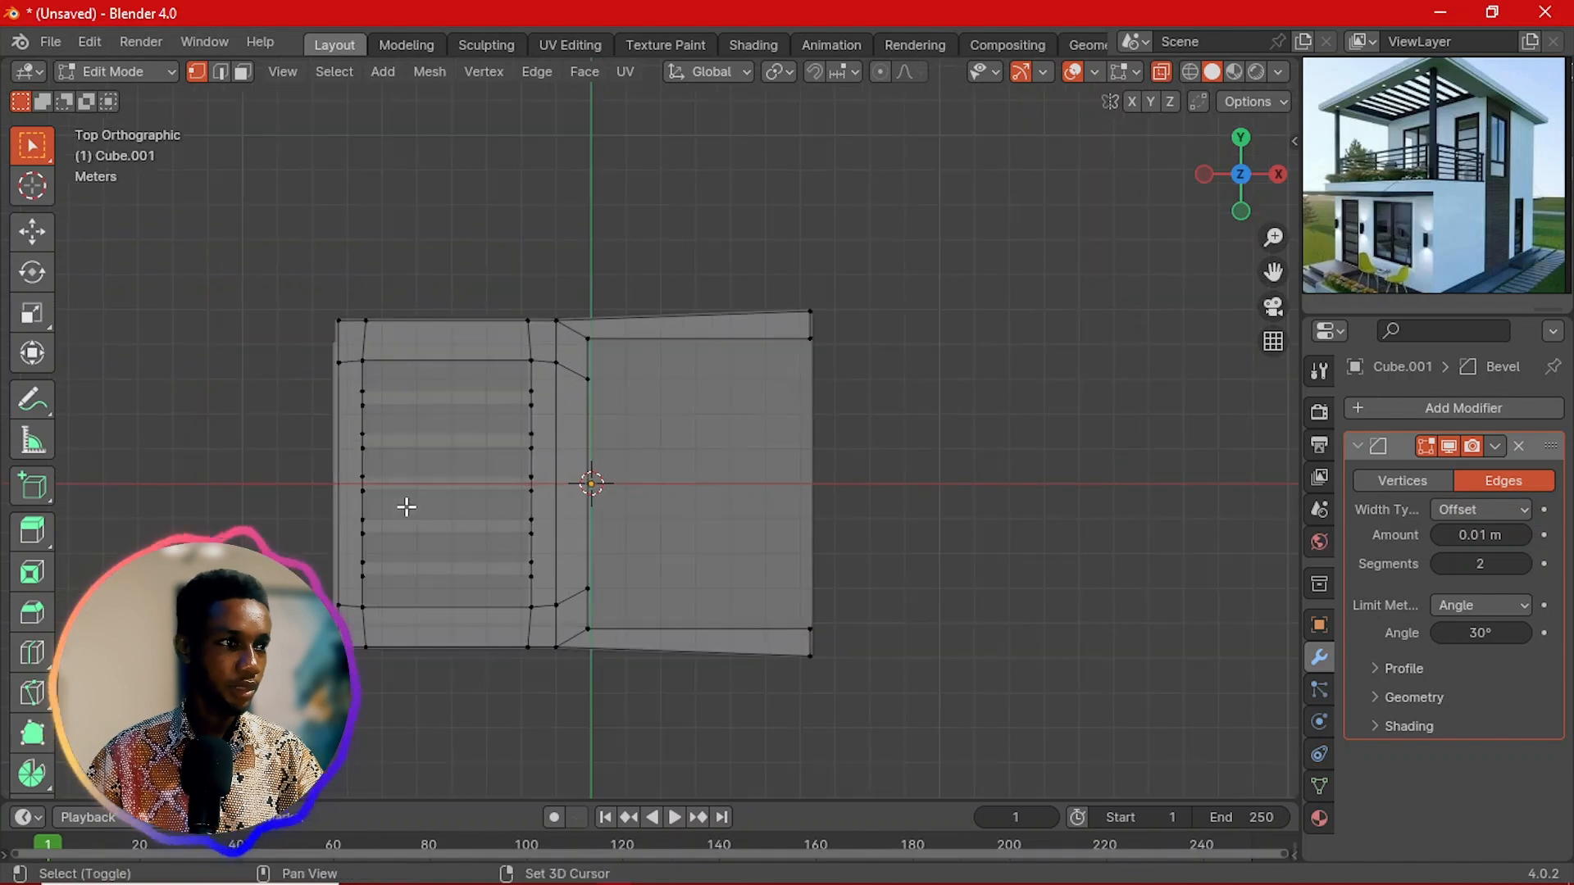
pyautogui.keyDown('shift'); pyautogui.moveTo(515, 515); pyautogui.dragTo(853, 456, button='middle'); pyautogui.keyUp('shift')
pyautogui.press('g')
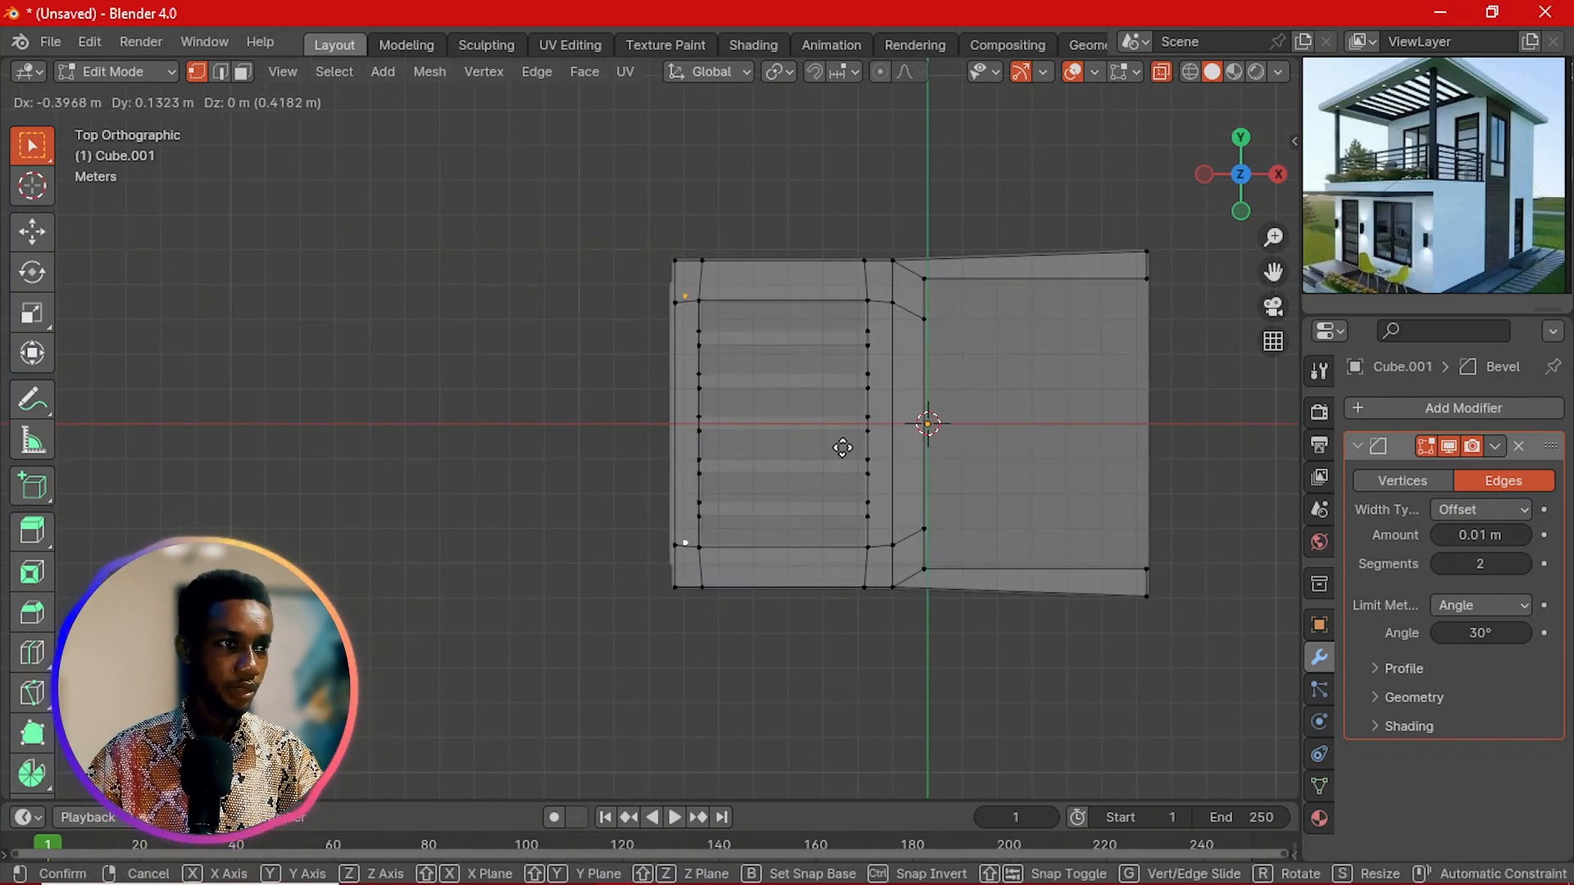
pyautogui.press('x')
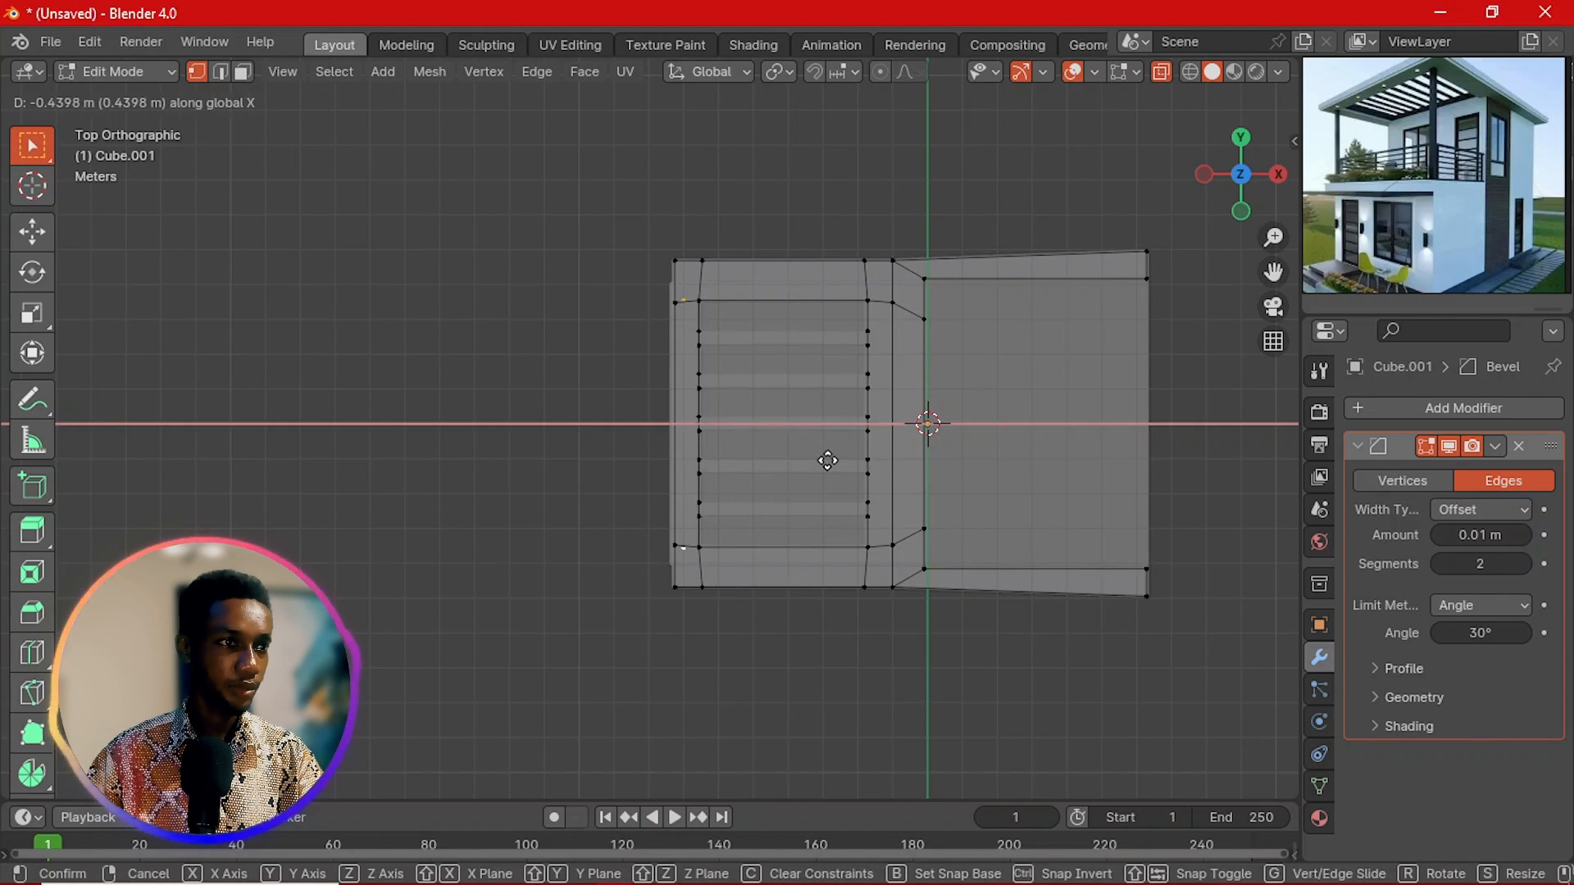
pyautogui.click(840, 462)
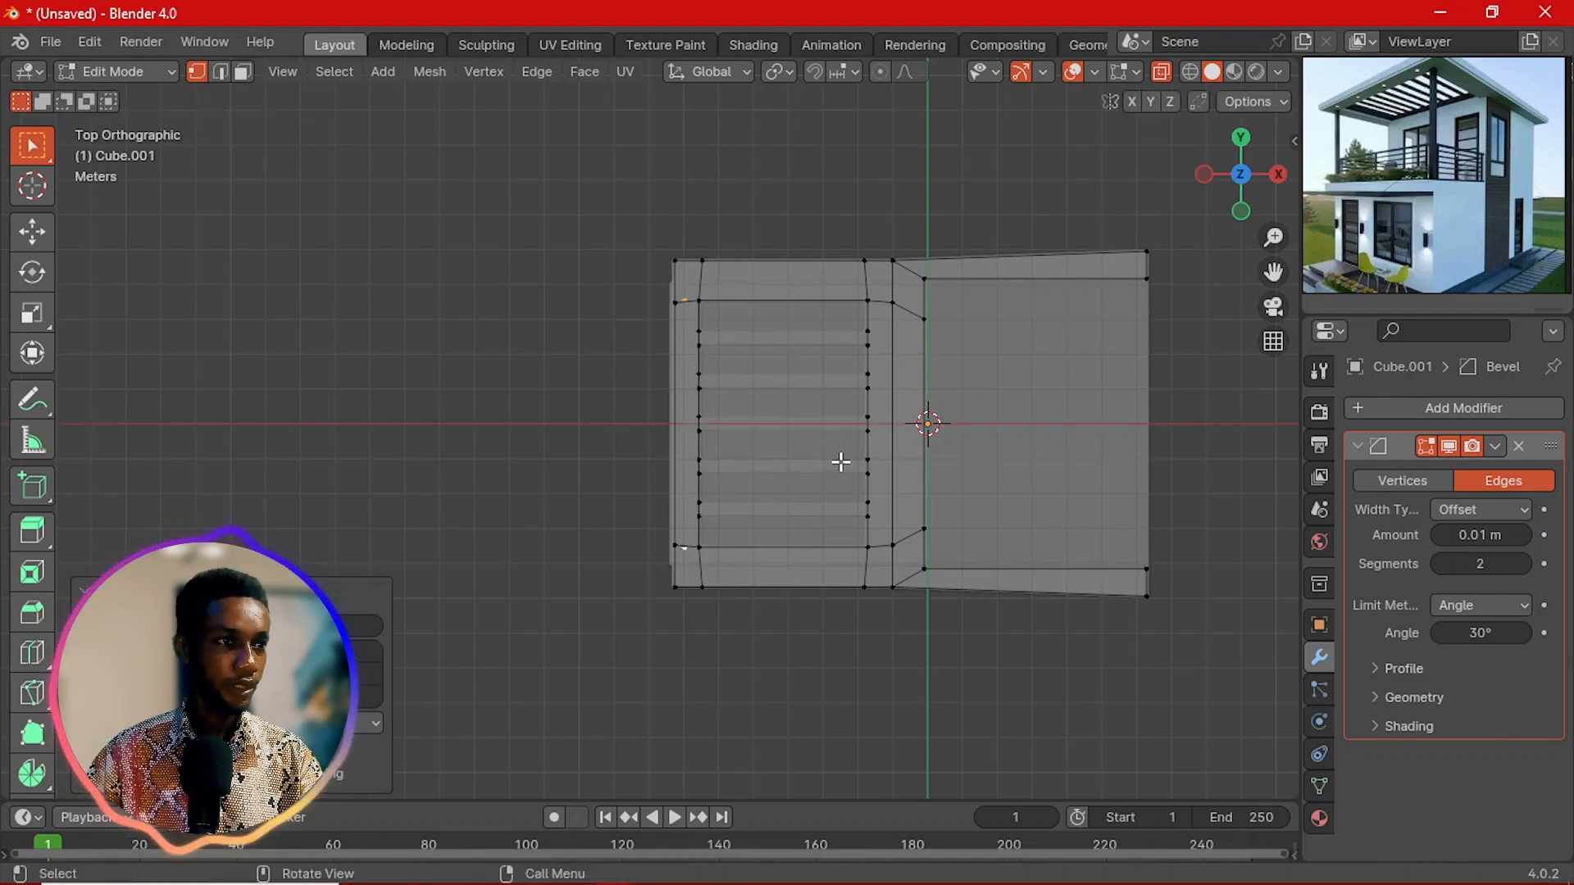
# Step: Scale the duplicated vertices apart by about 1.17 along the Y axis and separate them into their own object
pyautogui.press('s')
pyautogui.press('x')
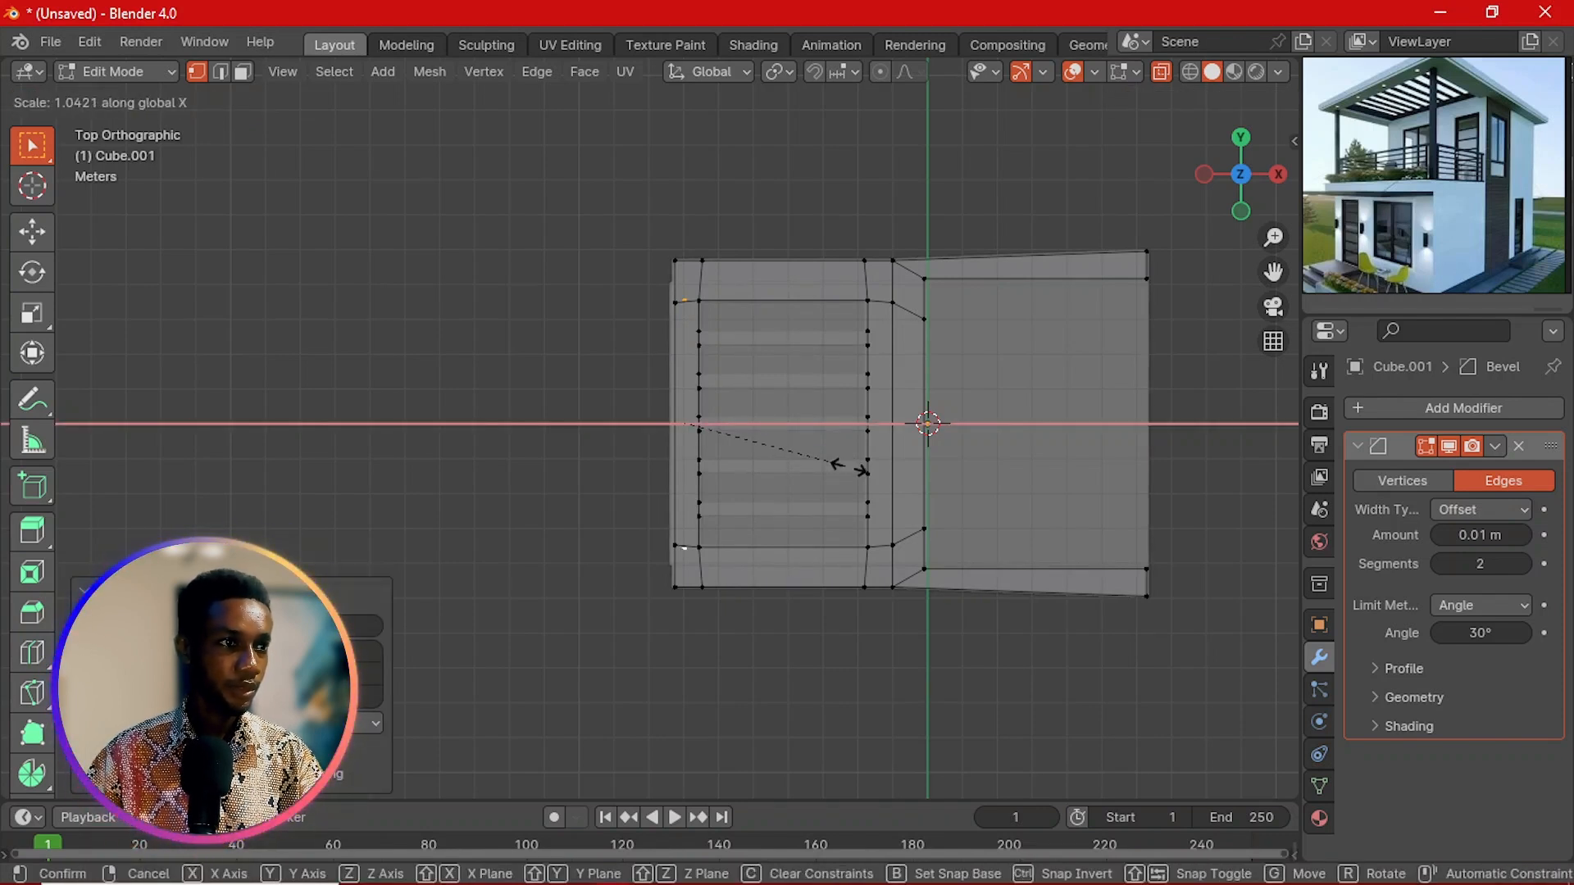
pyautogui.press('y')
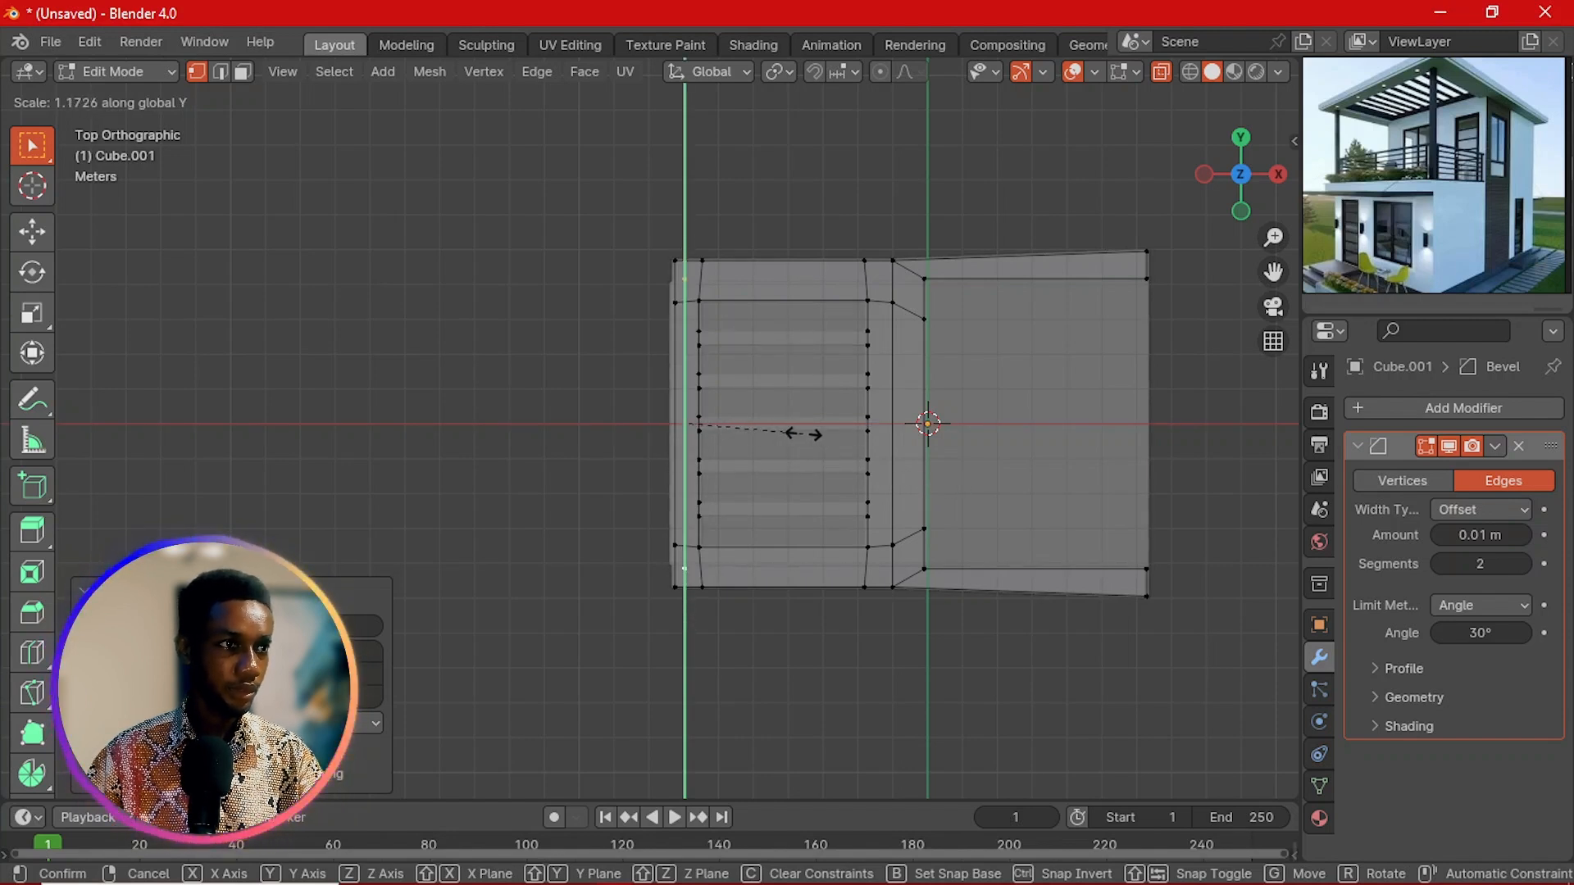
pyautogui.click(803, 434)
pyautogui.press('p')
pyautogui.click(804, 434)
pyautogui.press('Tab')
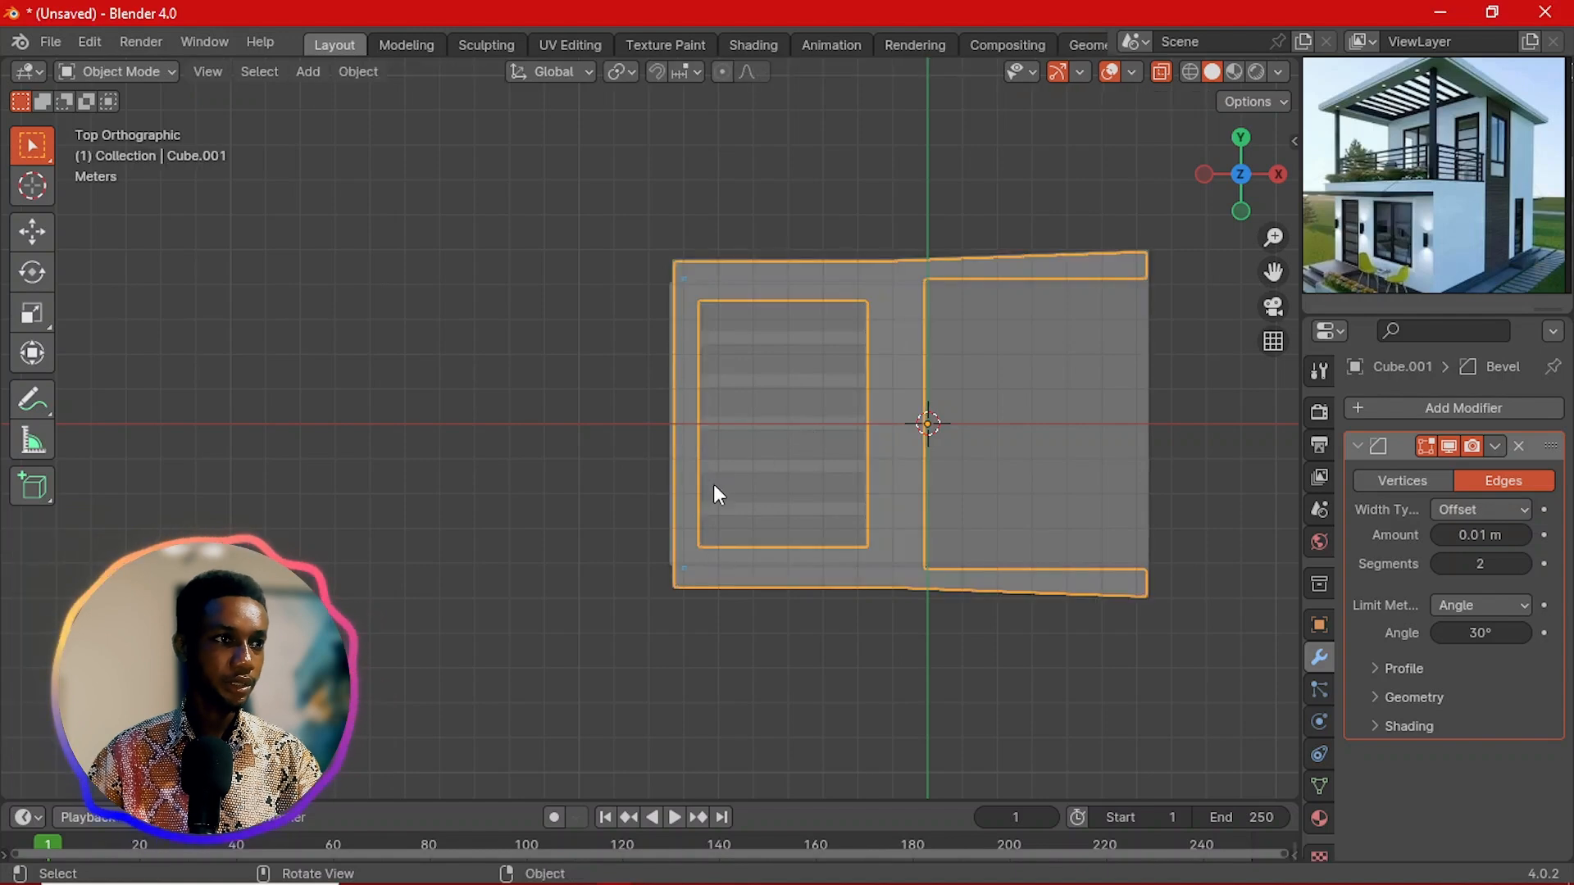
# Step: Extrude the two separated vertices straight down along Z from the roof underside into the balcony slab as post lines
pyautogui.moveTo(714, 485); pyautogui.dragTo(850, 307, button='middle')
pyautogui.click(919, 317)
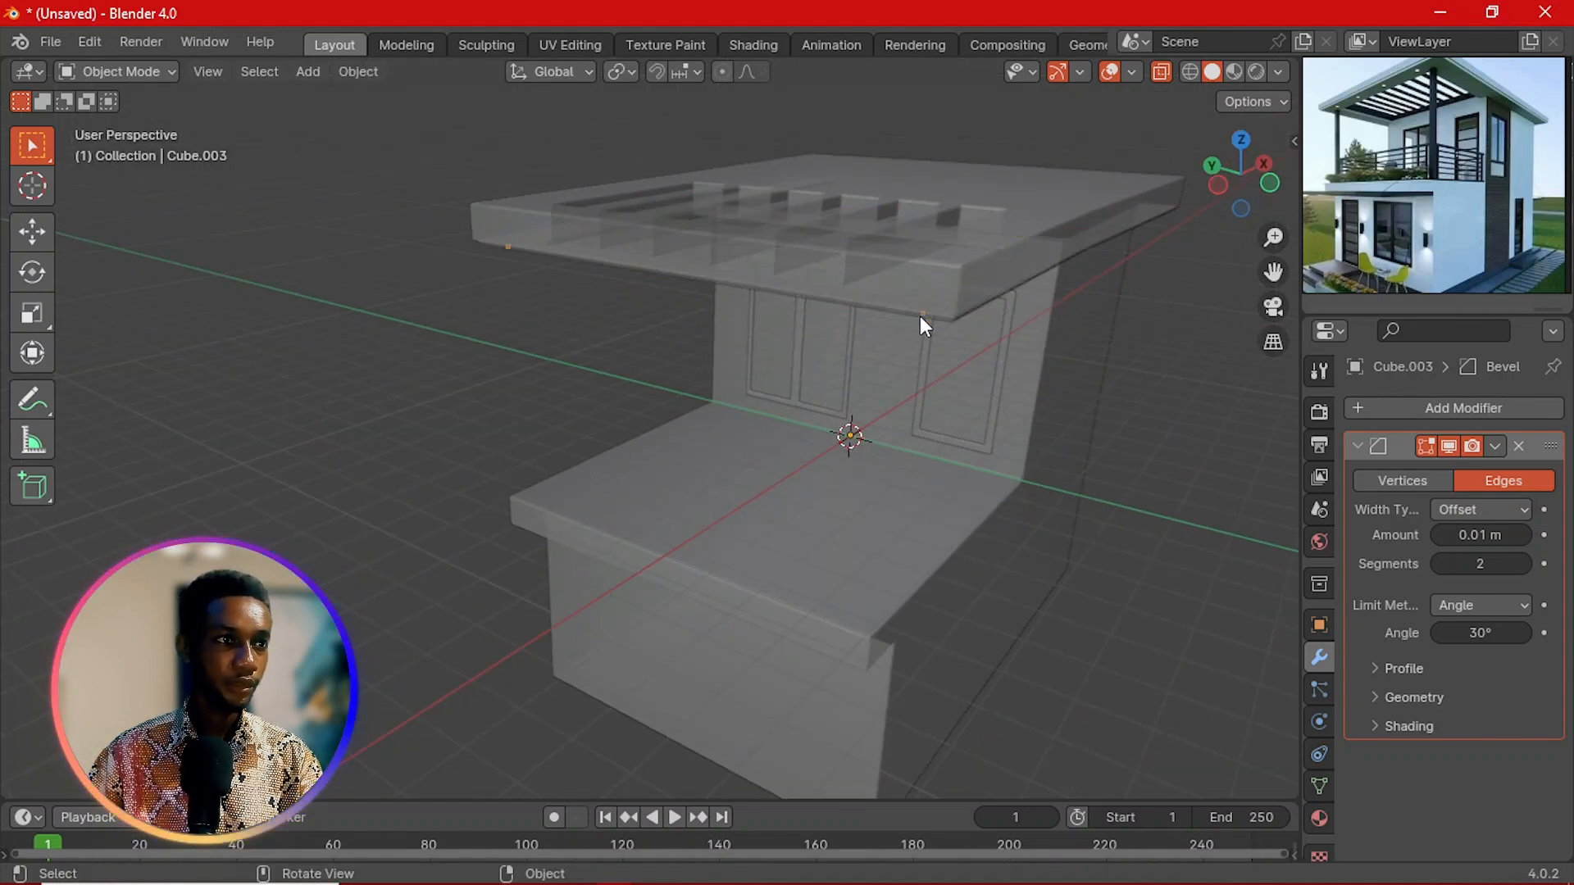
pyautogui.press('Tab')
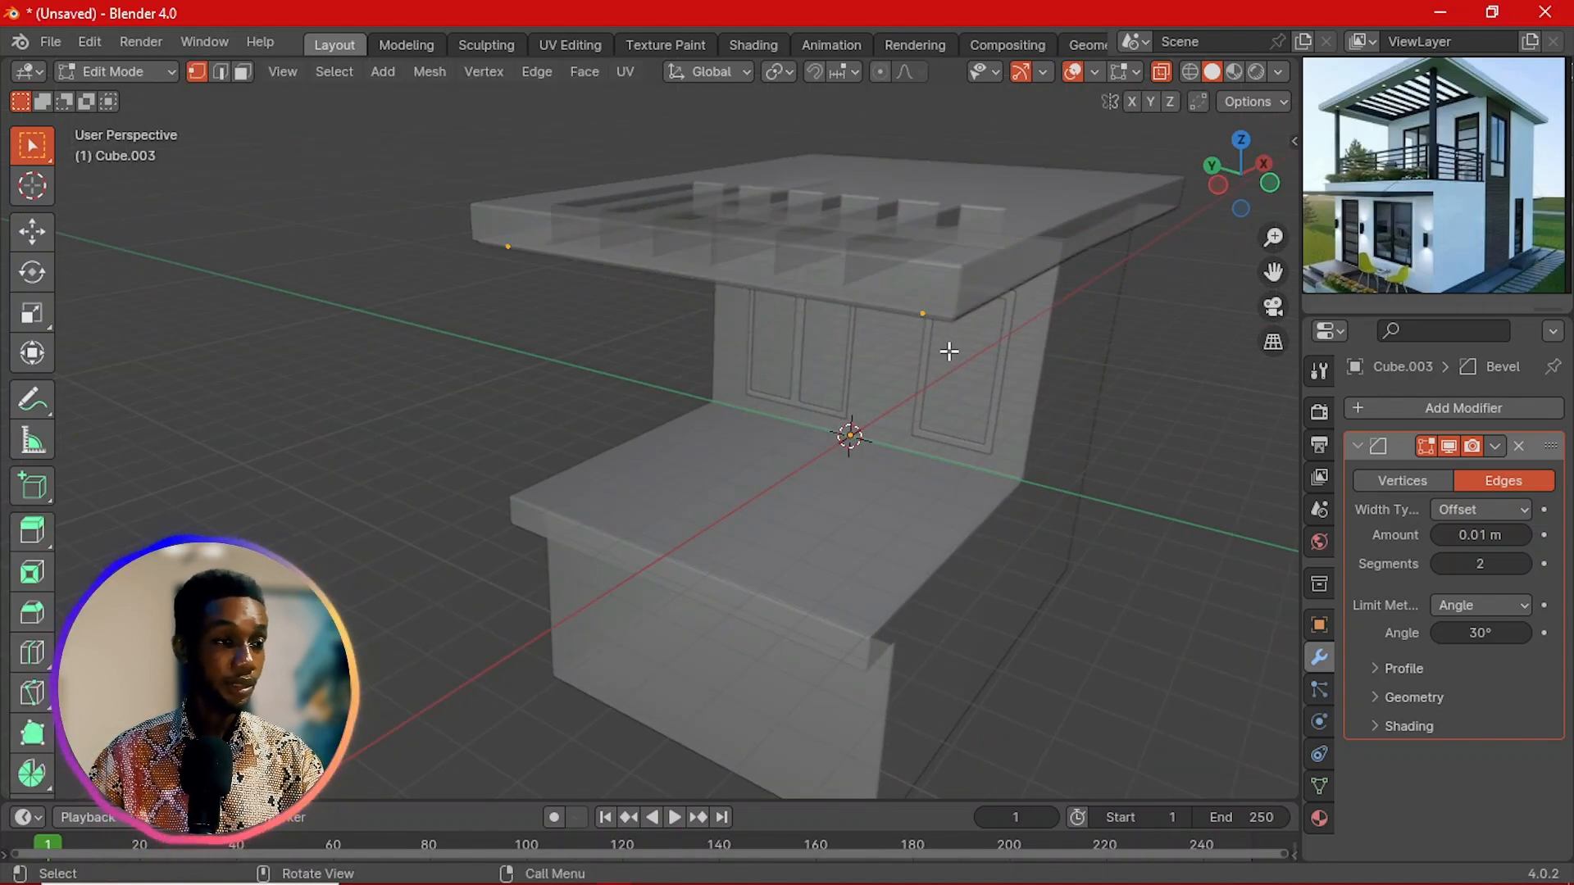
pyautogui.press('`')
pyautogui.click(892, 325)
pyautogui.press('g')
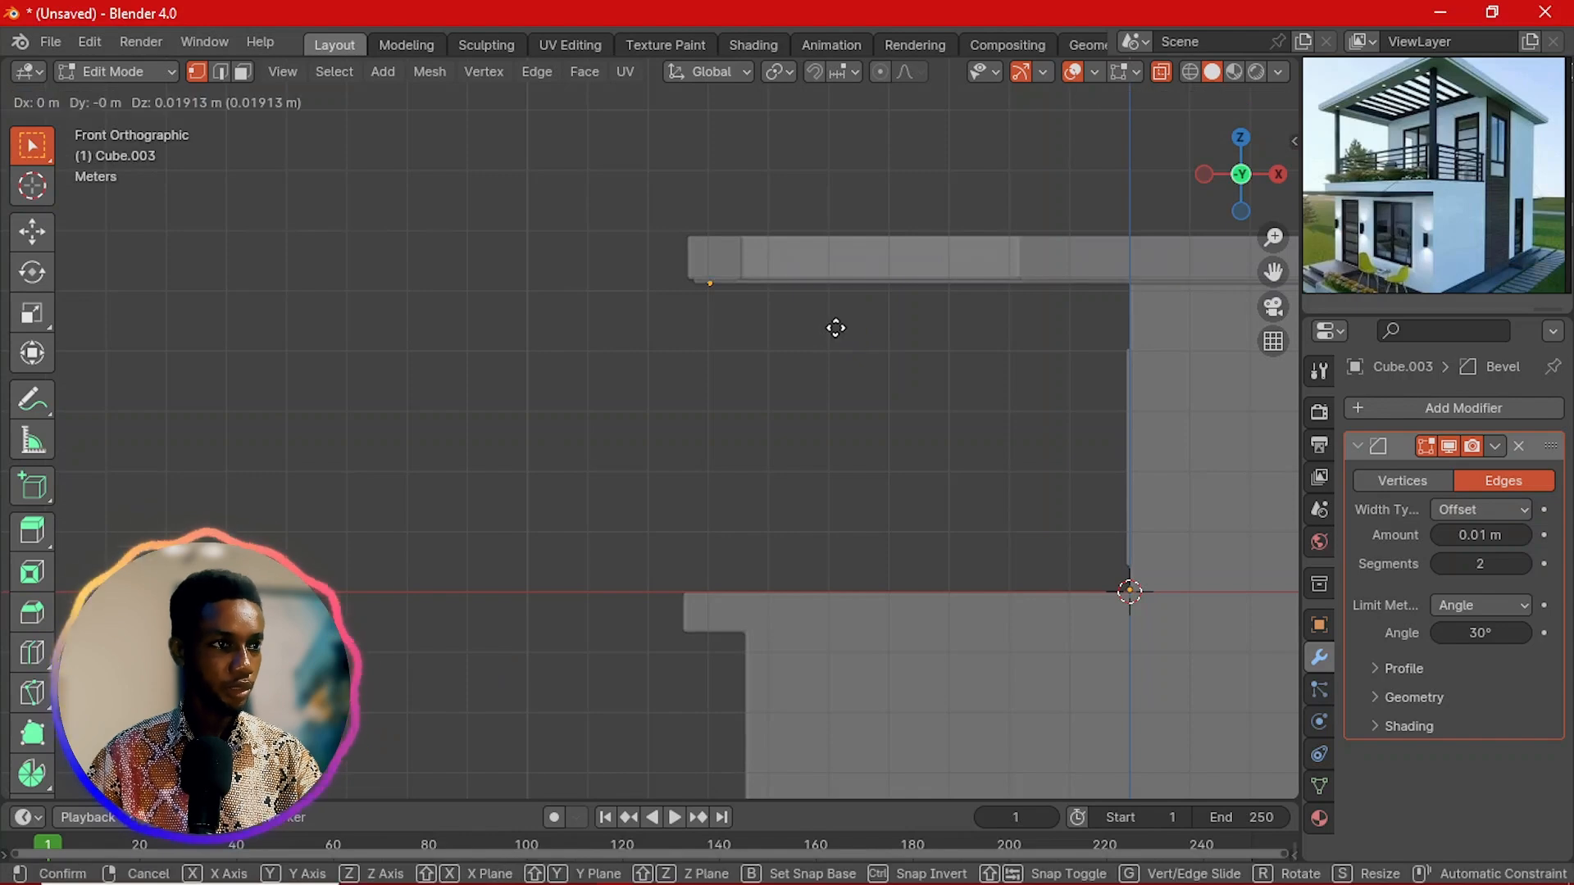
pyautogui.press('z')
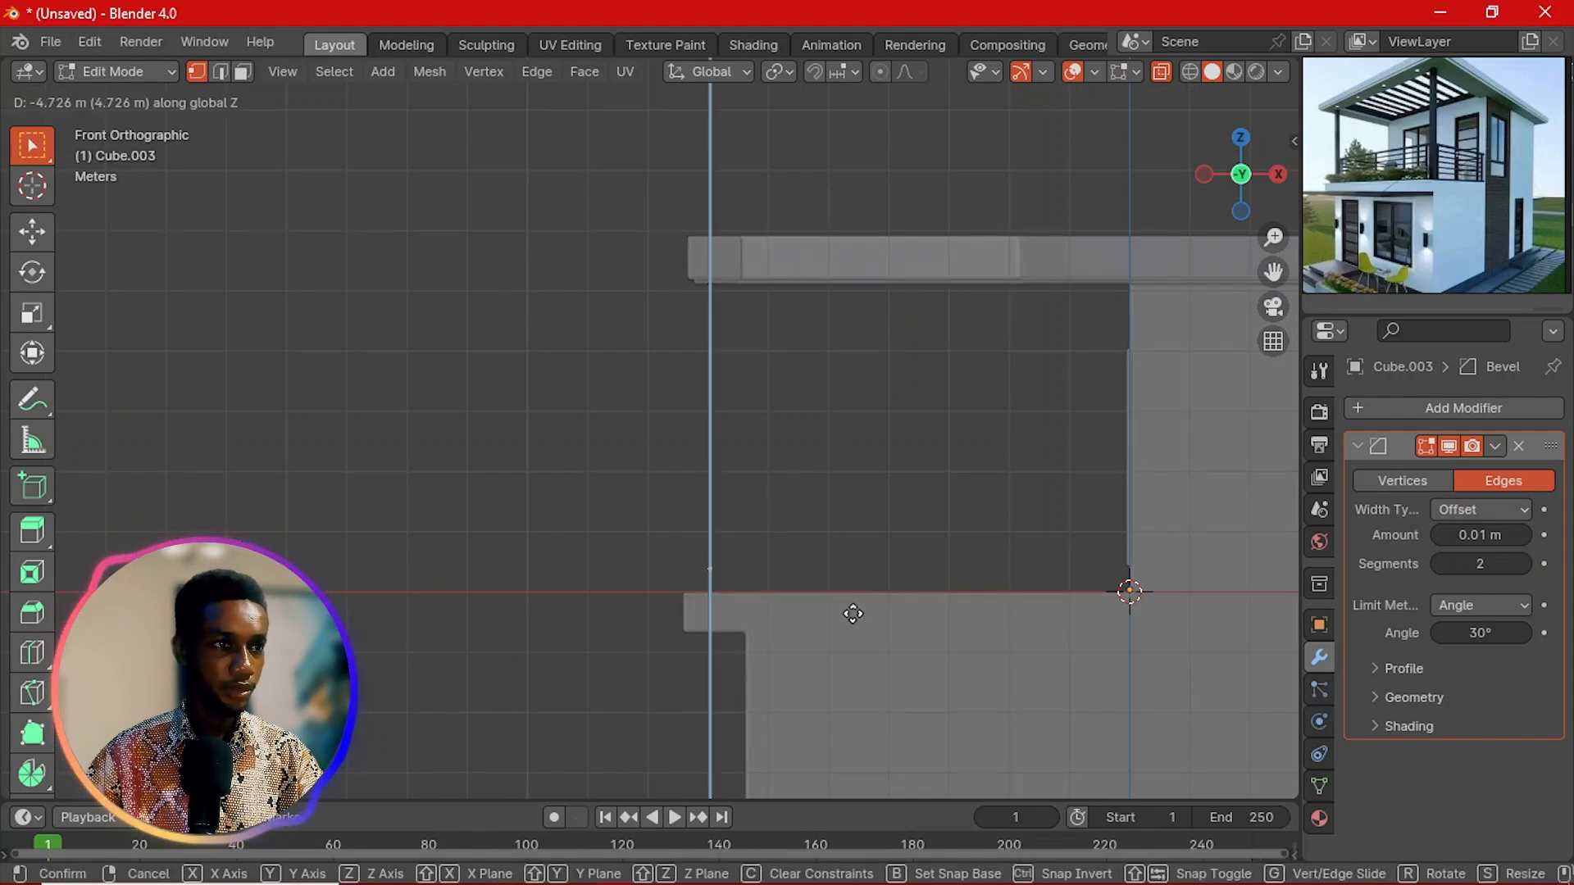
pyautogui.click(863, 658)
pyautogui.press('Tab')
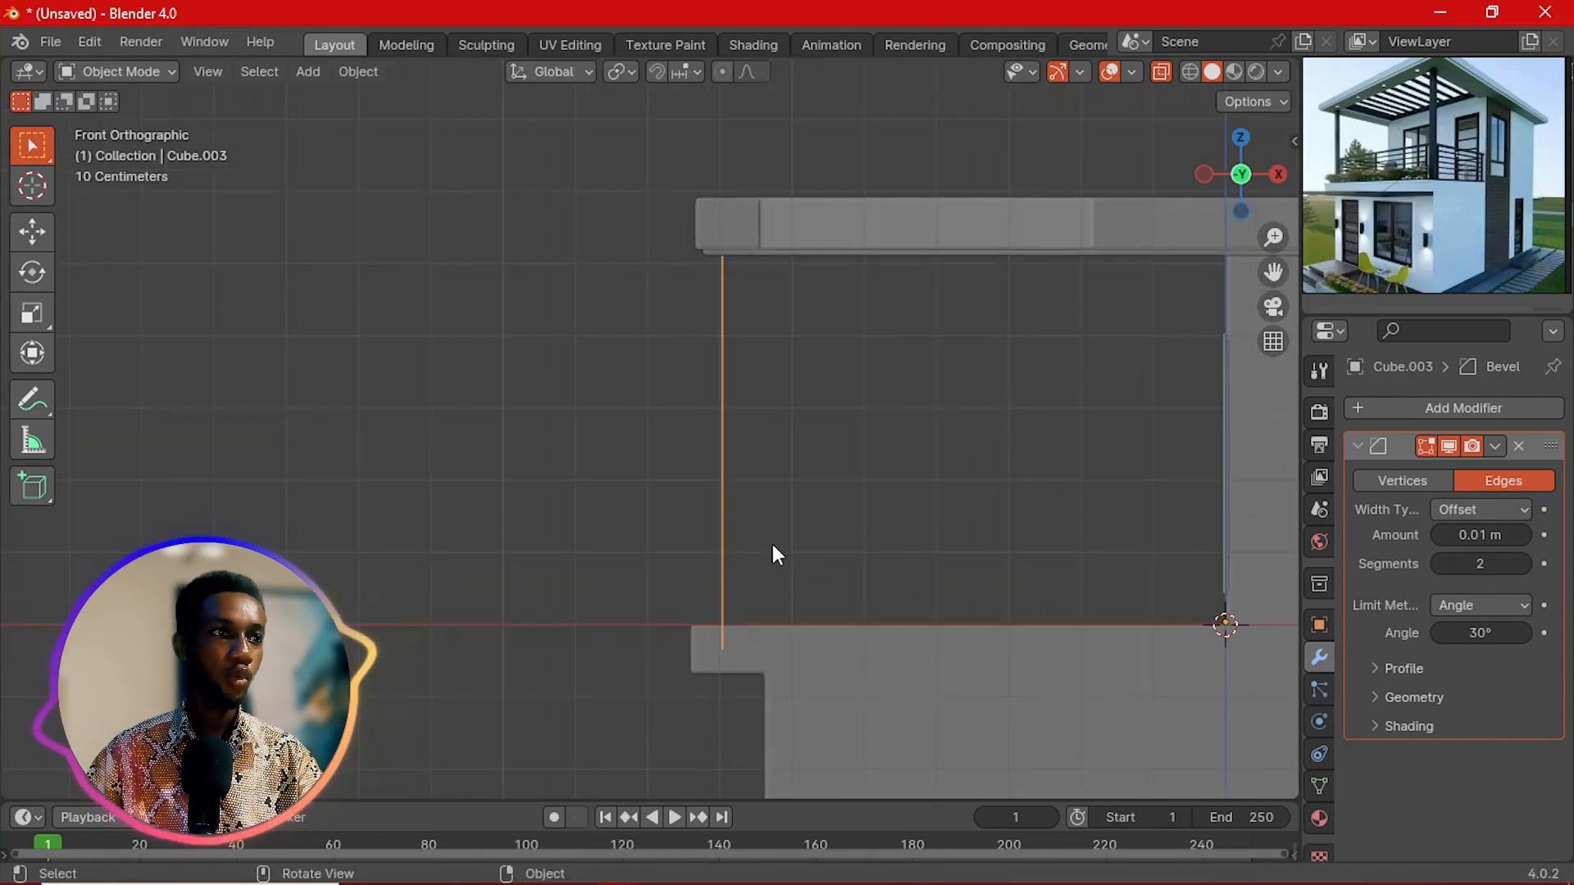
# Step: Scale all vertices of the two post lines toward each other by about 0.85 along the Y axis
pyautogui.moveTo(773, 551); pyautogui.dragTo(932, 550, button='middle')
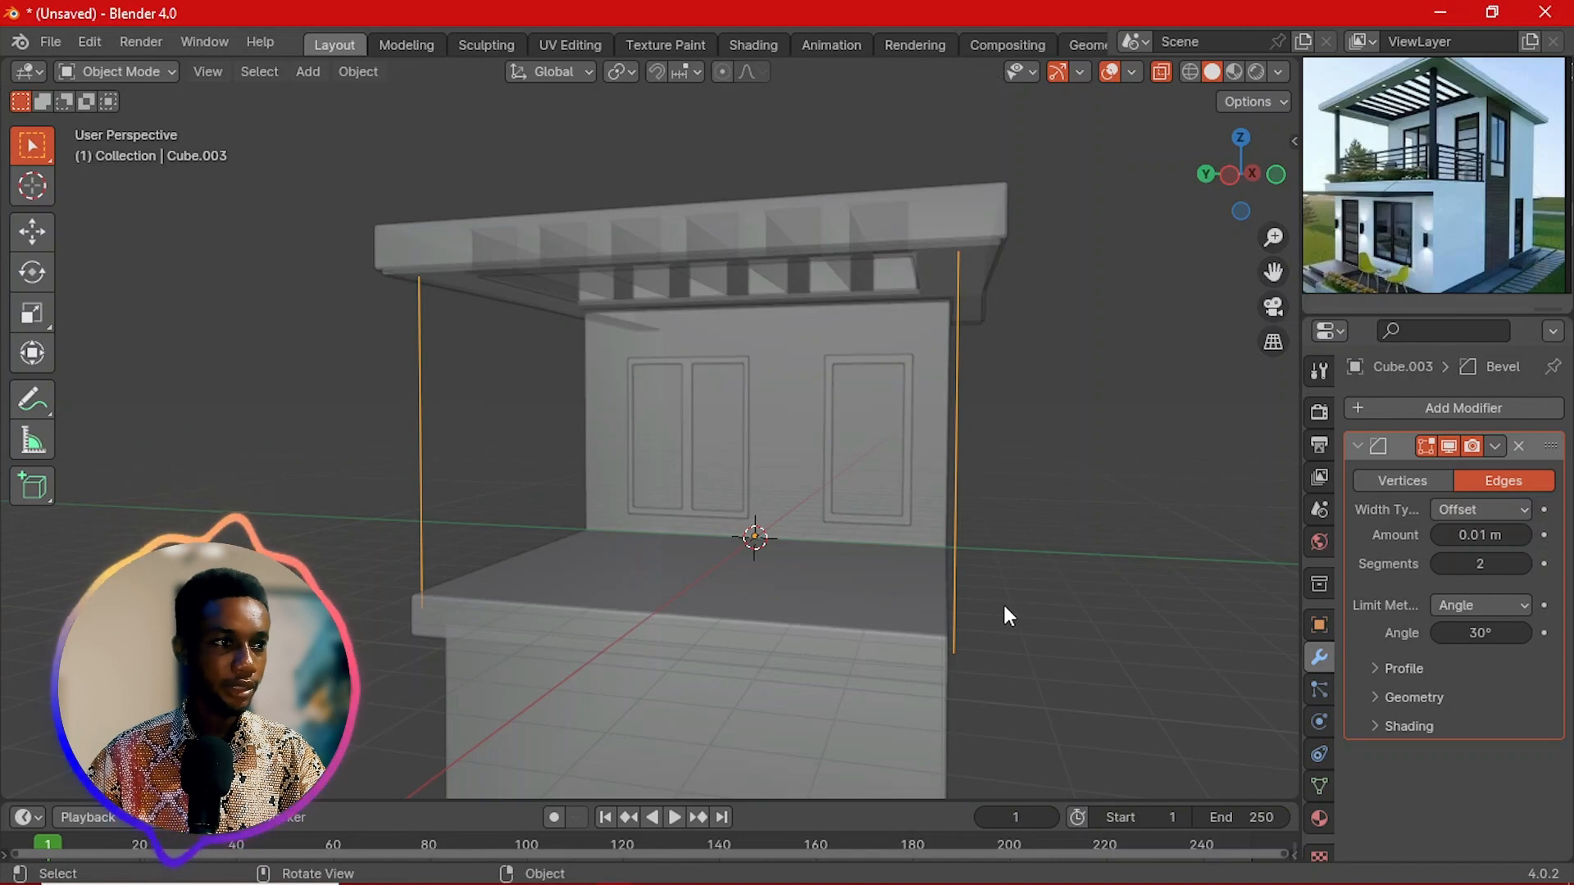
pyautogui.moveTo(783, 588); pyautogui.dragTo(720, 604, button='middle')
pyautogui.press('Tab')
pyautogui.scroll(-2, 847, 563)
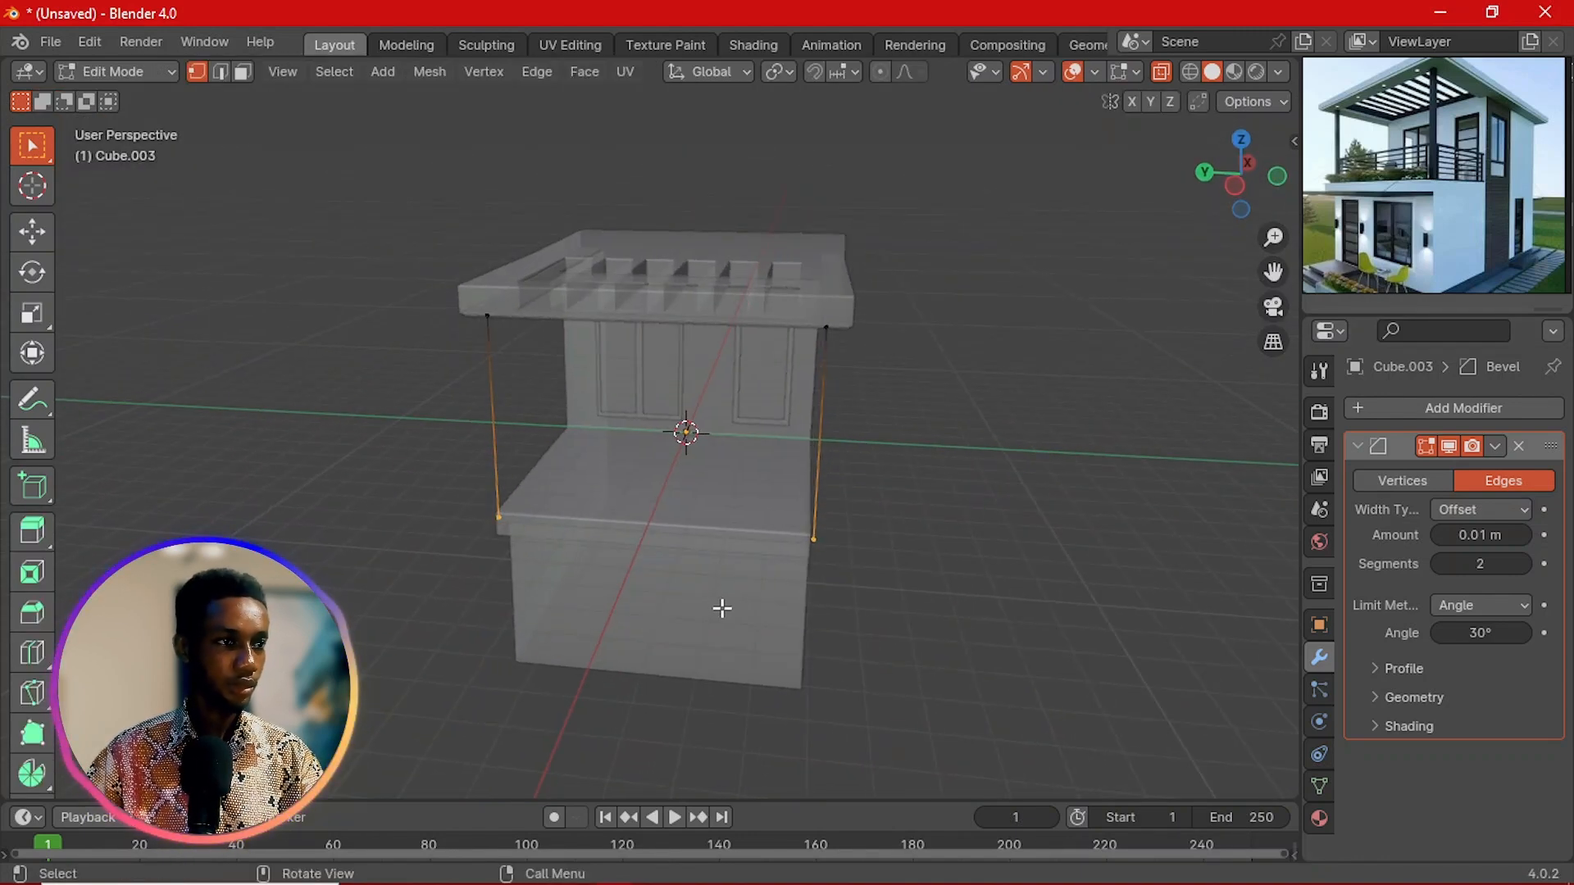
pyautogui.press('`')
pyautogui.click(710, 487)
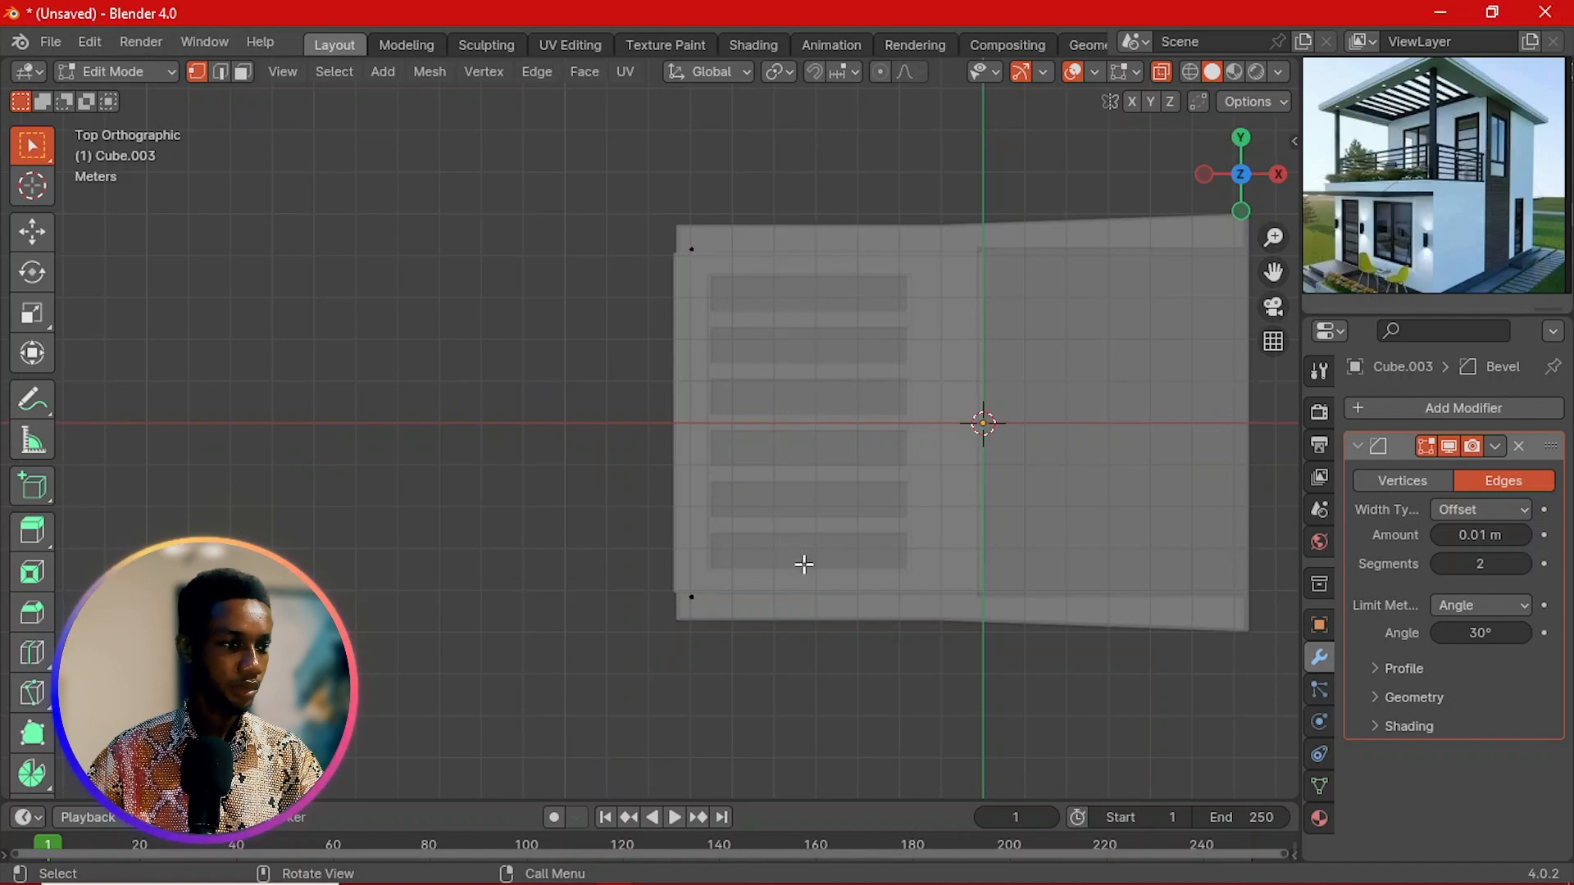
pyautogui.press('s')
pyautogui.press('x')
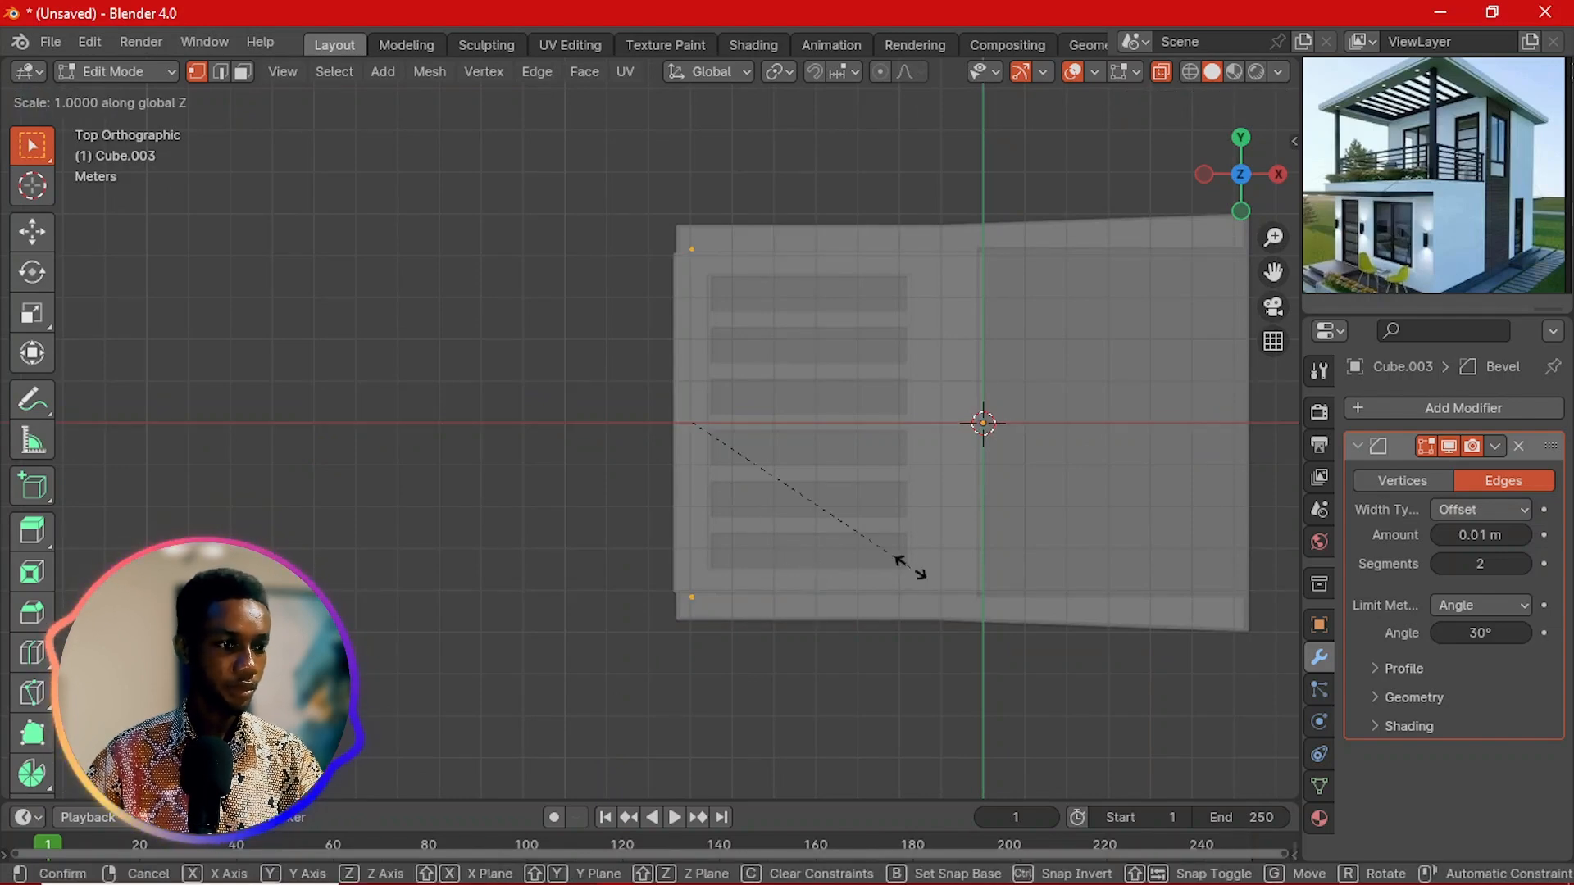
pyautogui.press('y')
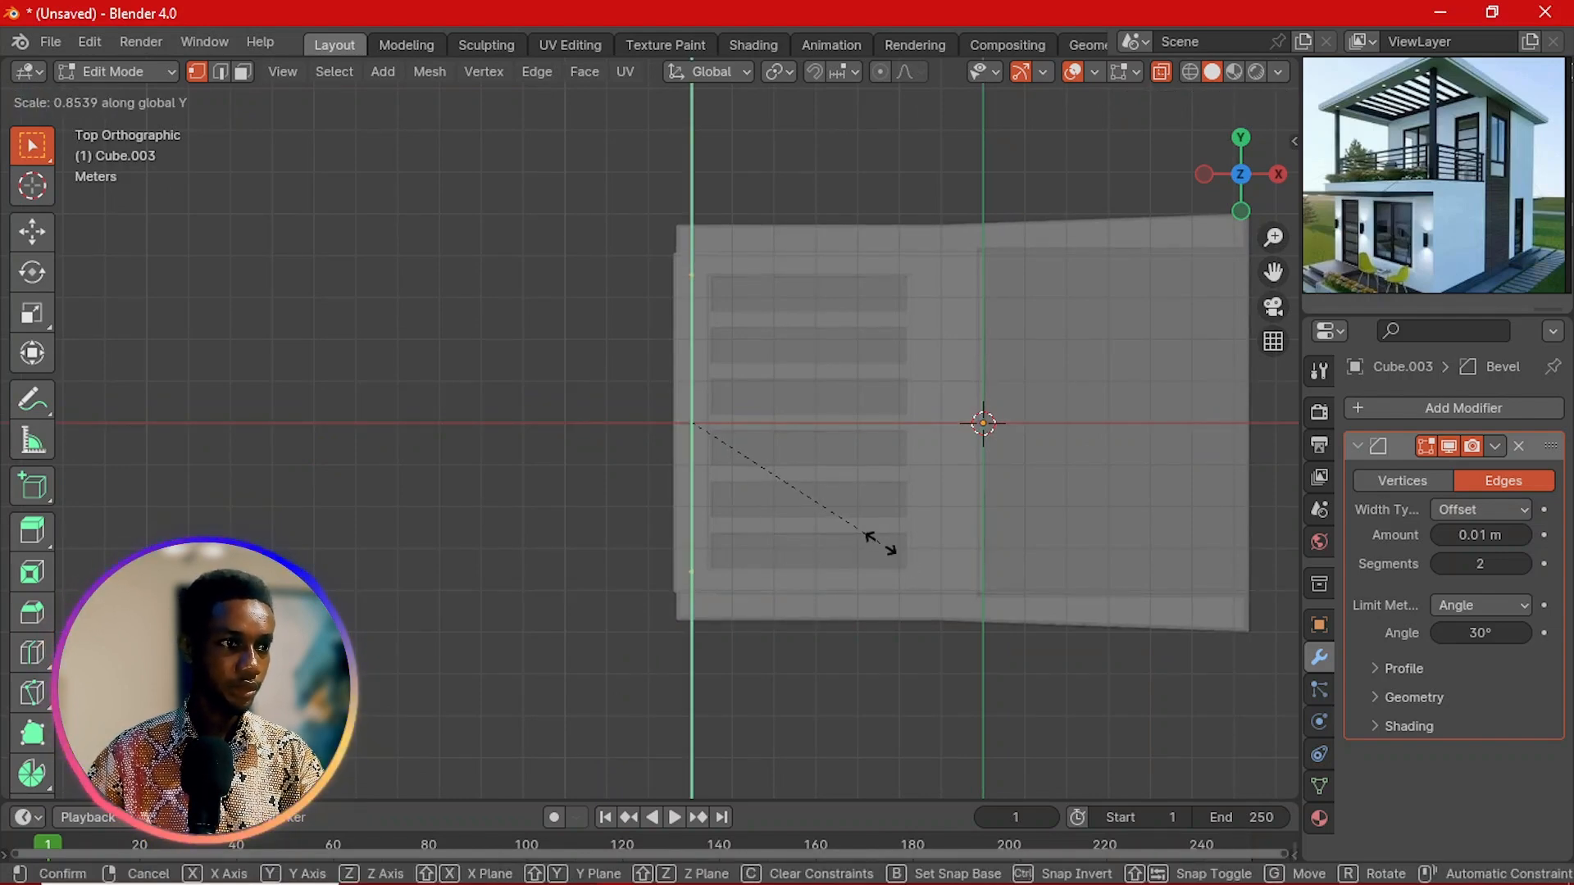
pyautogui.click(879, 542)
pyautogui.moveTo(703, 661); pyautogui.dragTo(841, 462, button='middle')
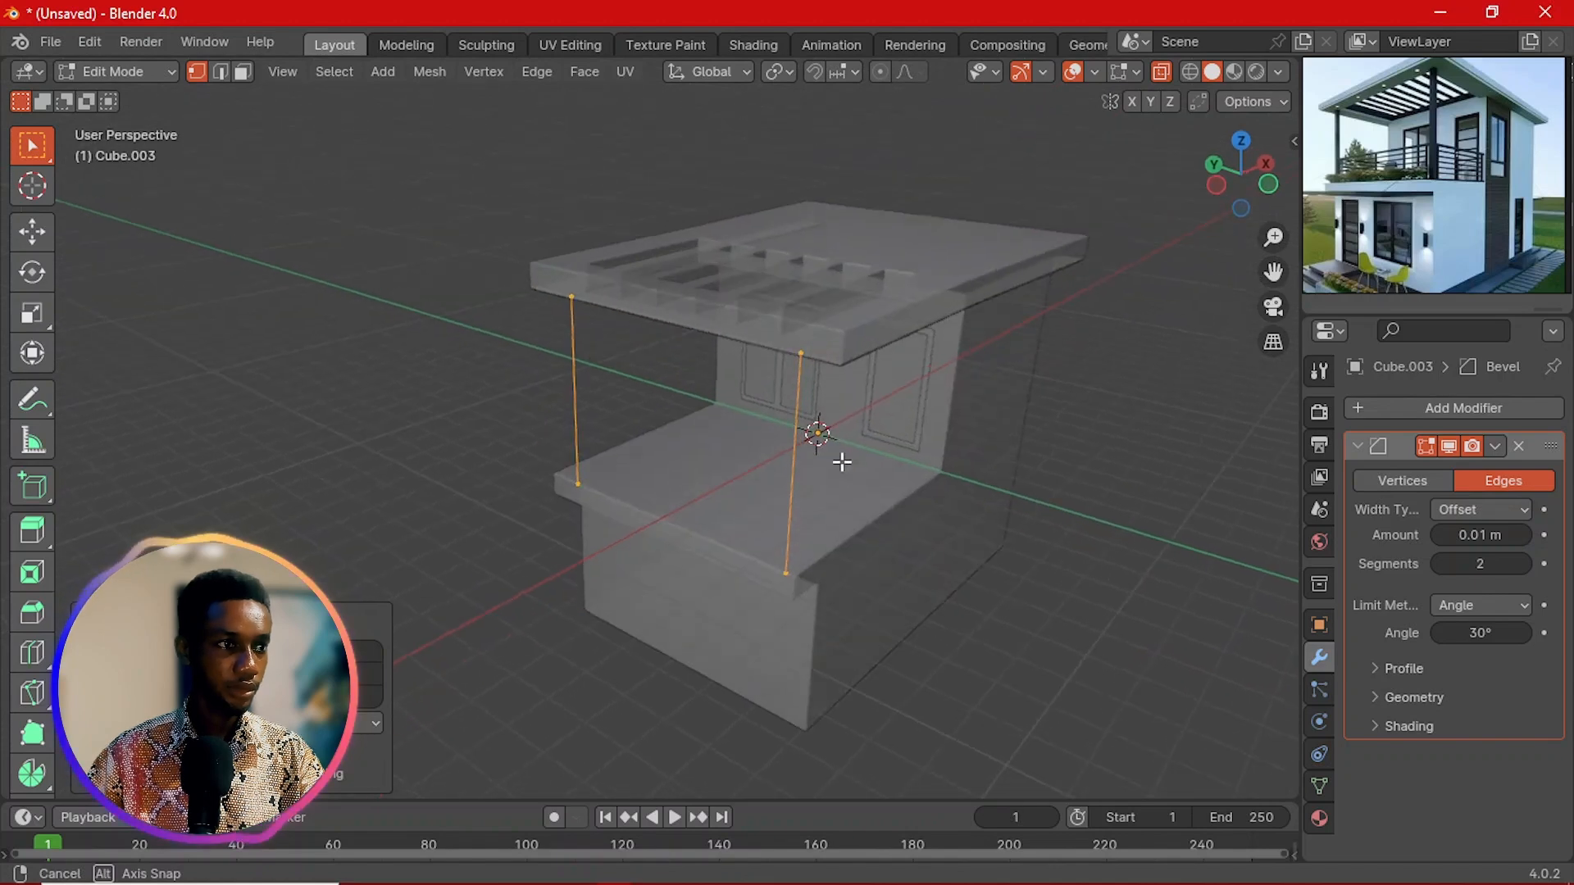
# Step: Turn off X-ray display and replace the post object's Bevel modifier with a Skin modifier
pyautogui.scroll(1, 844, 471)
pyautogui.hotkey('alt', 'z')
pyautogui.scroll(1, 860, 525)
pyautogui.moveTo(871, 581); pyautogui.dragTo(742, 472, button='middle')
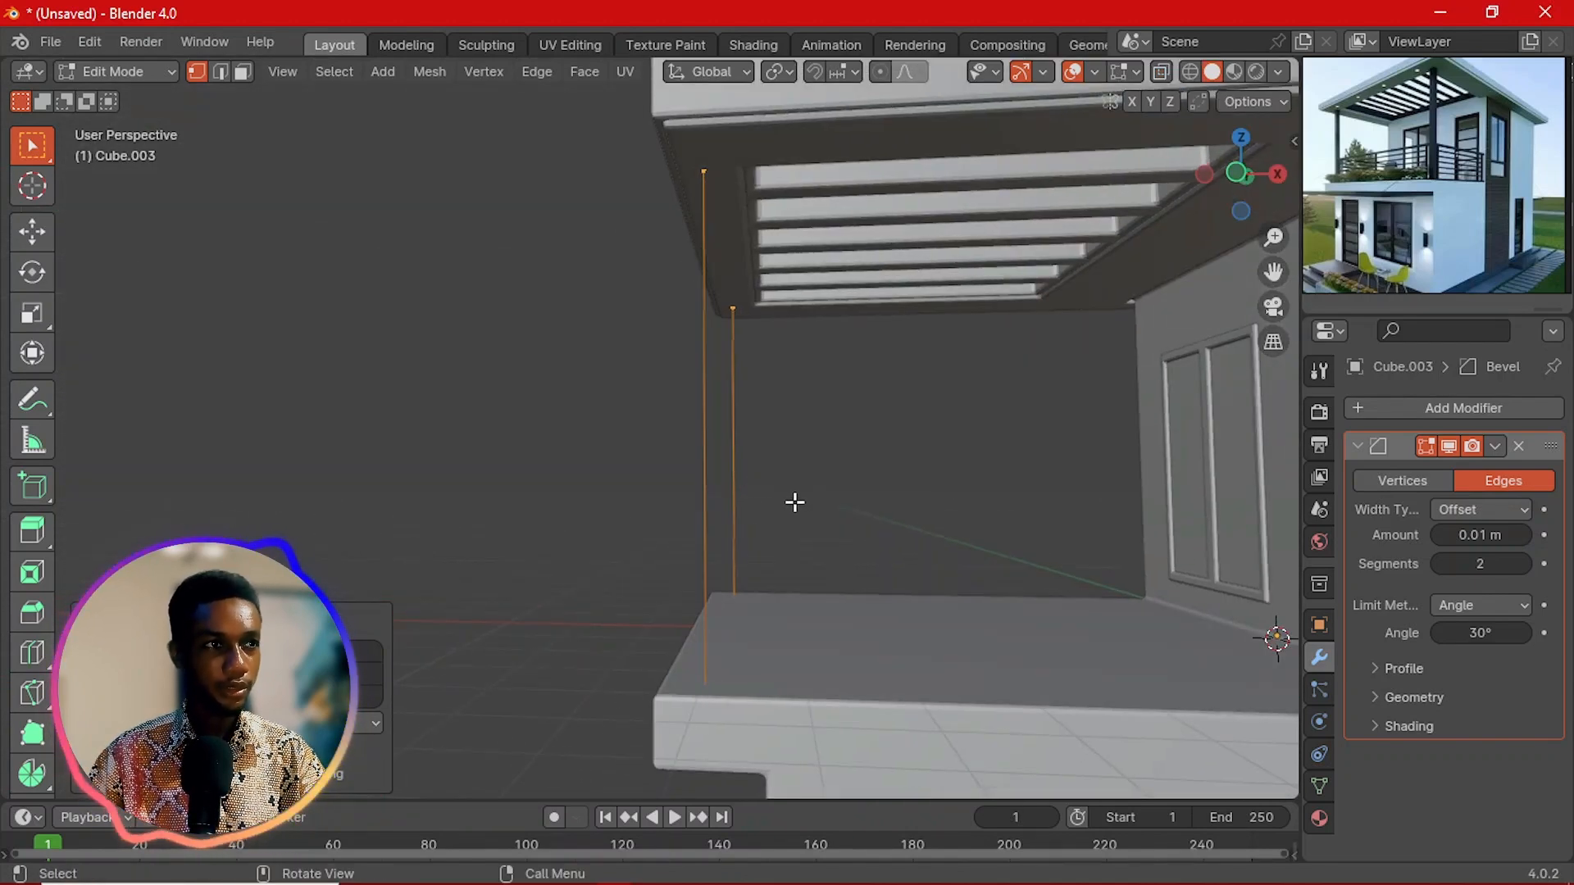
pyautogui.click(1358, 447)
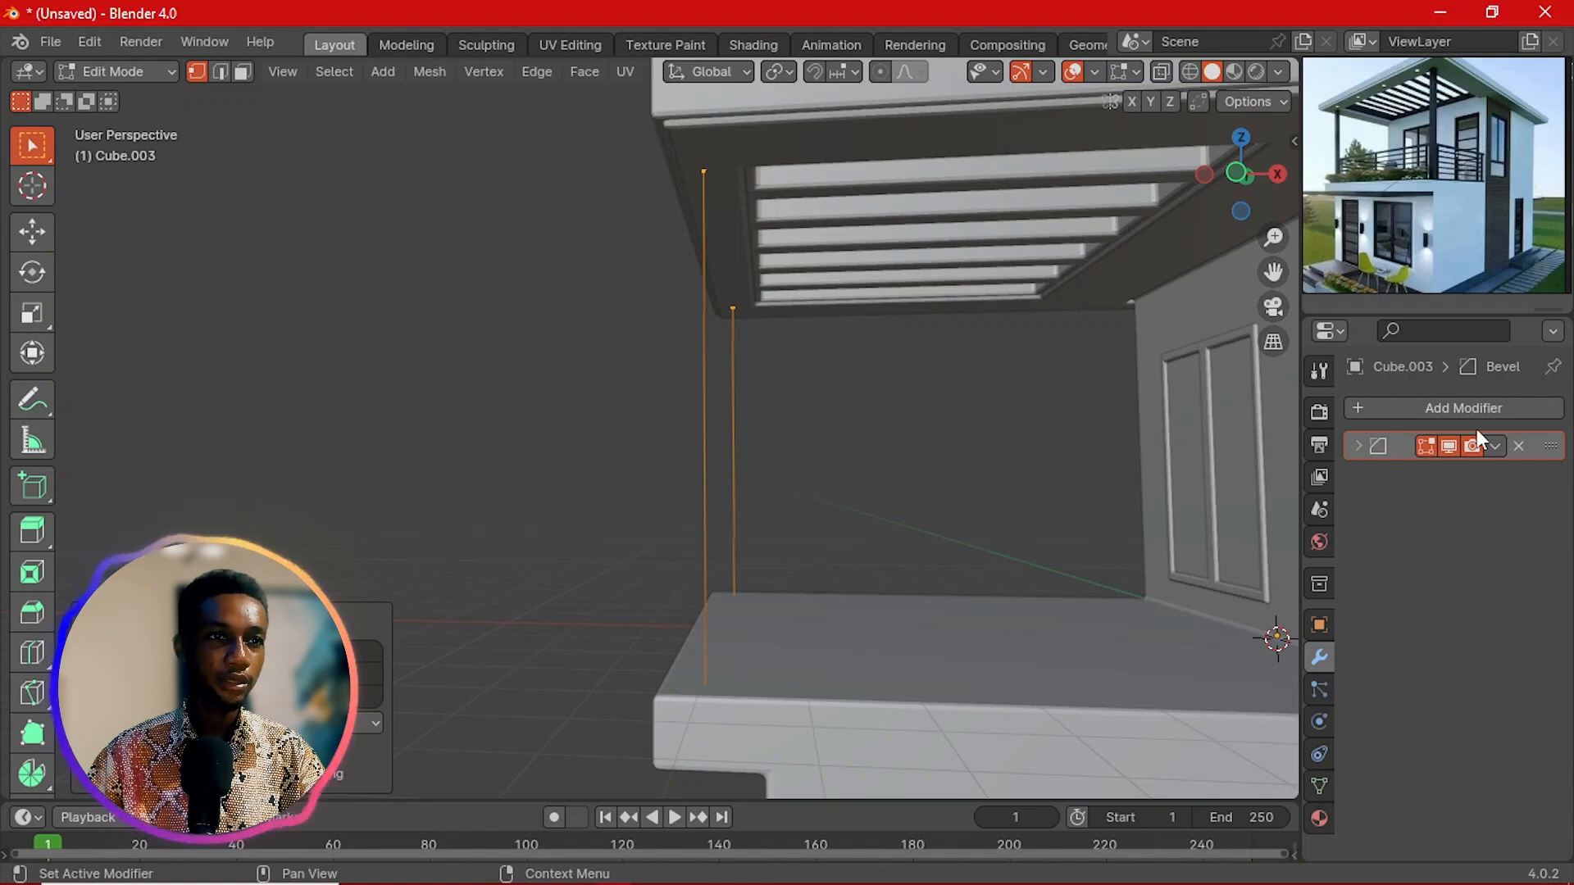
pyautogui.click(1520, 448)
pyautogui.click(1513, 411)
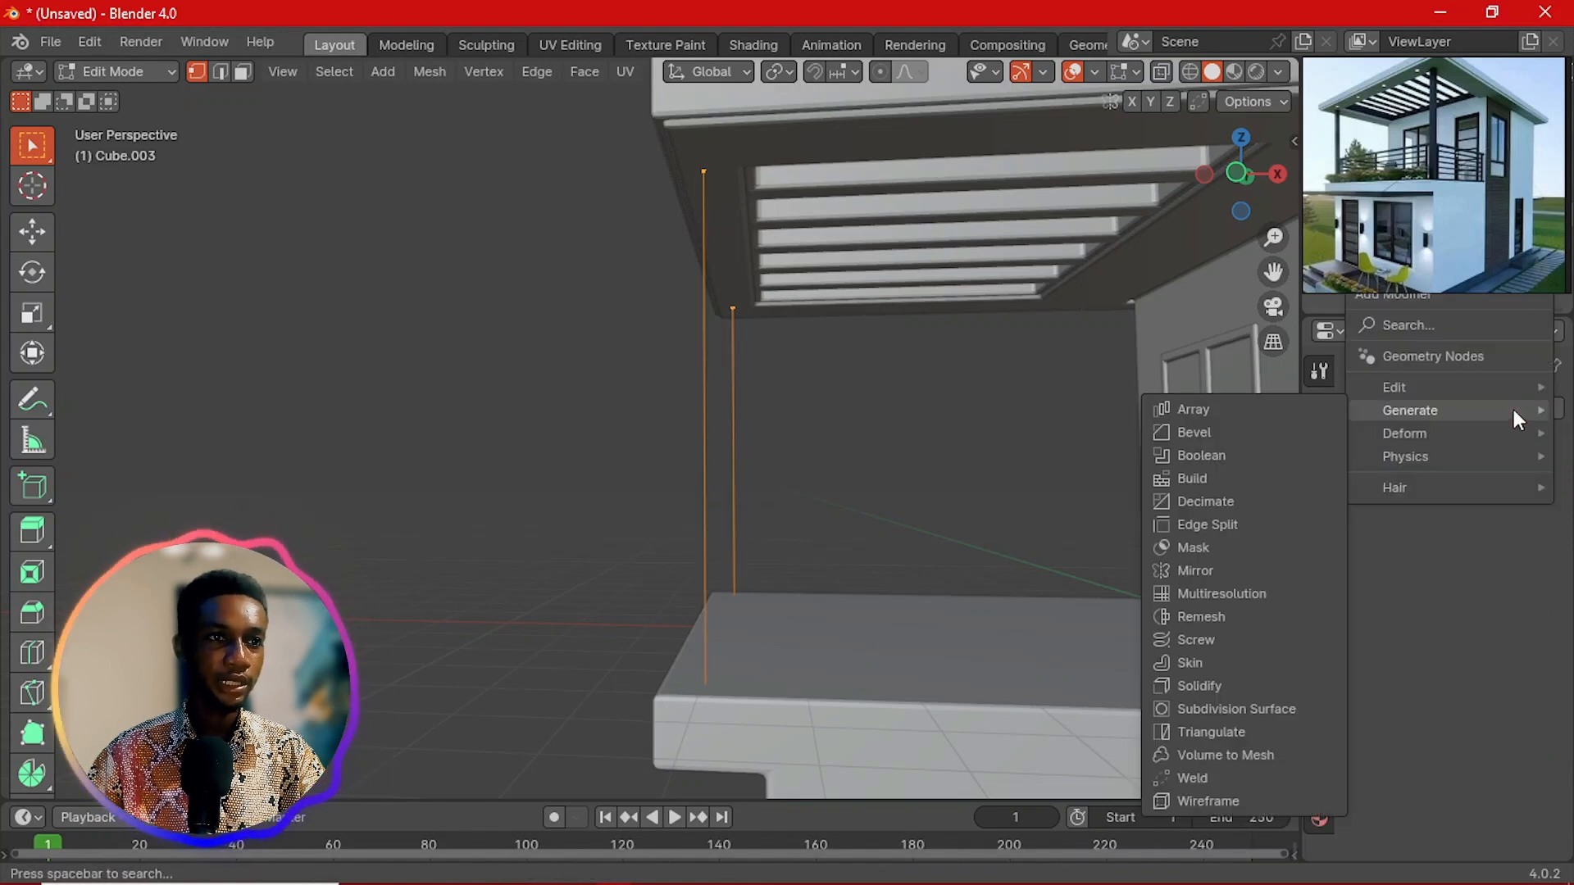
pyautogui.click(1213, 662)
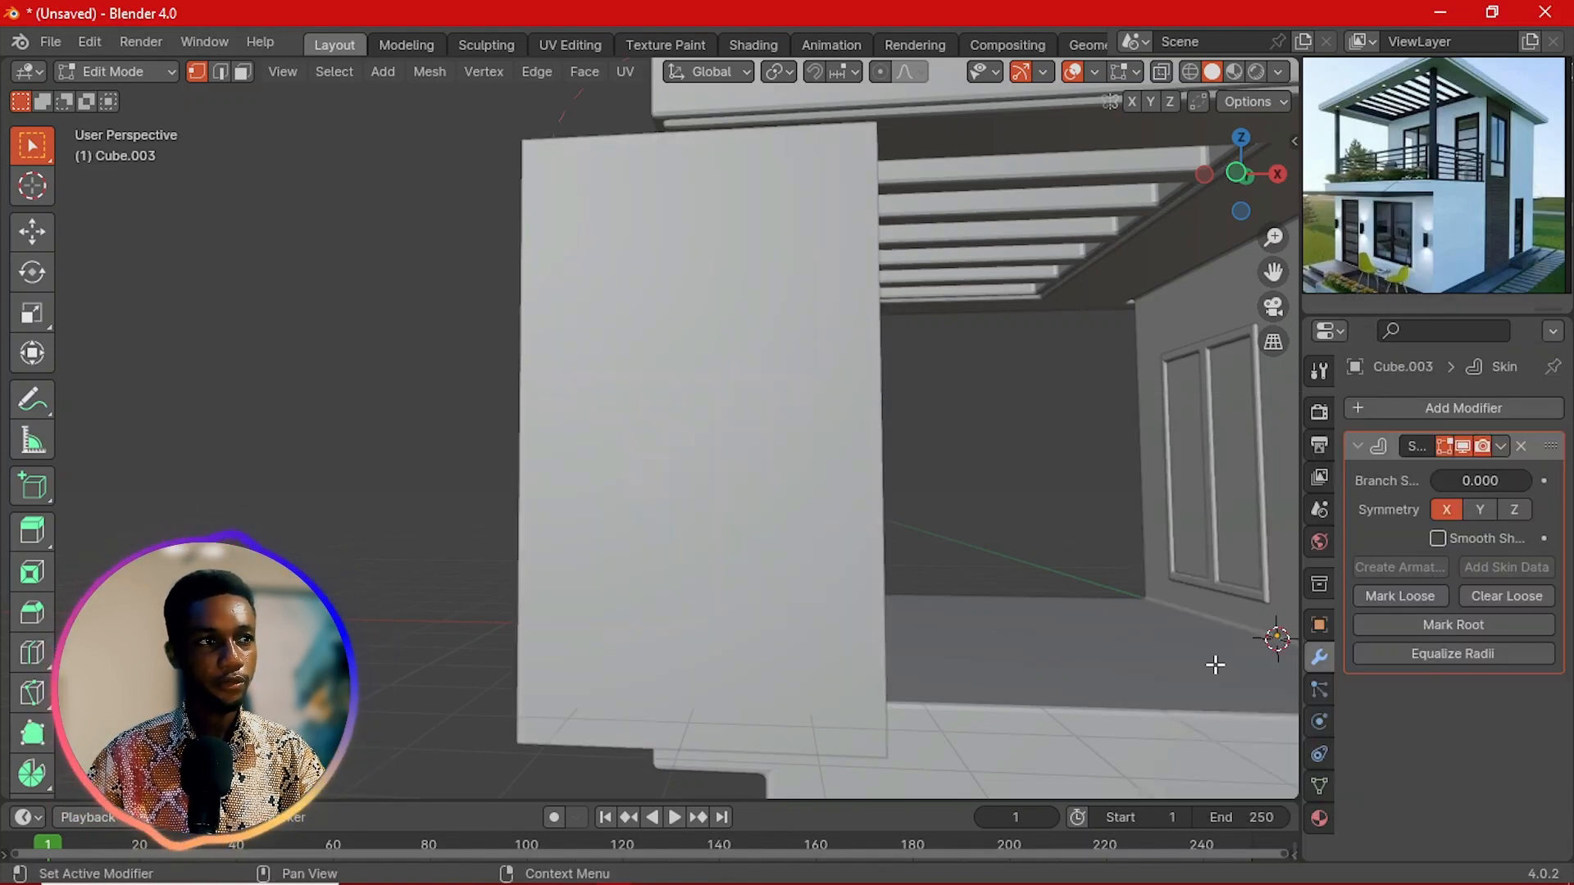
# Step: Shrink the skin radius of all post vertices evenly until both posts are slim square columns
pyautogui.press('Tab')
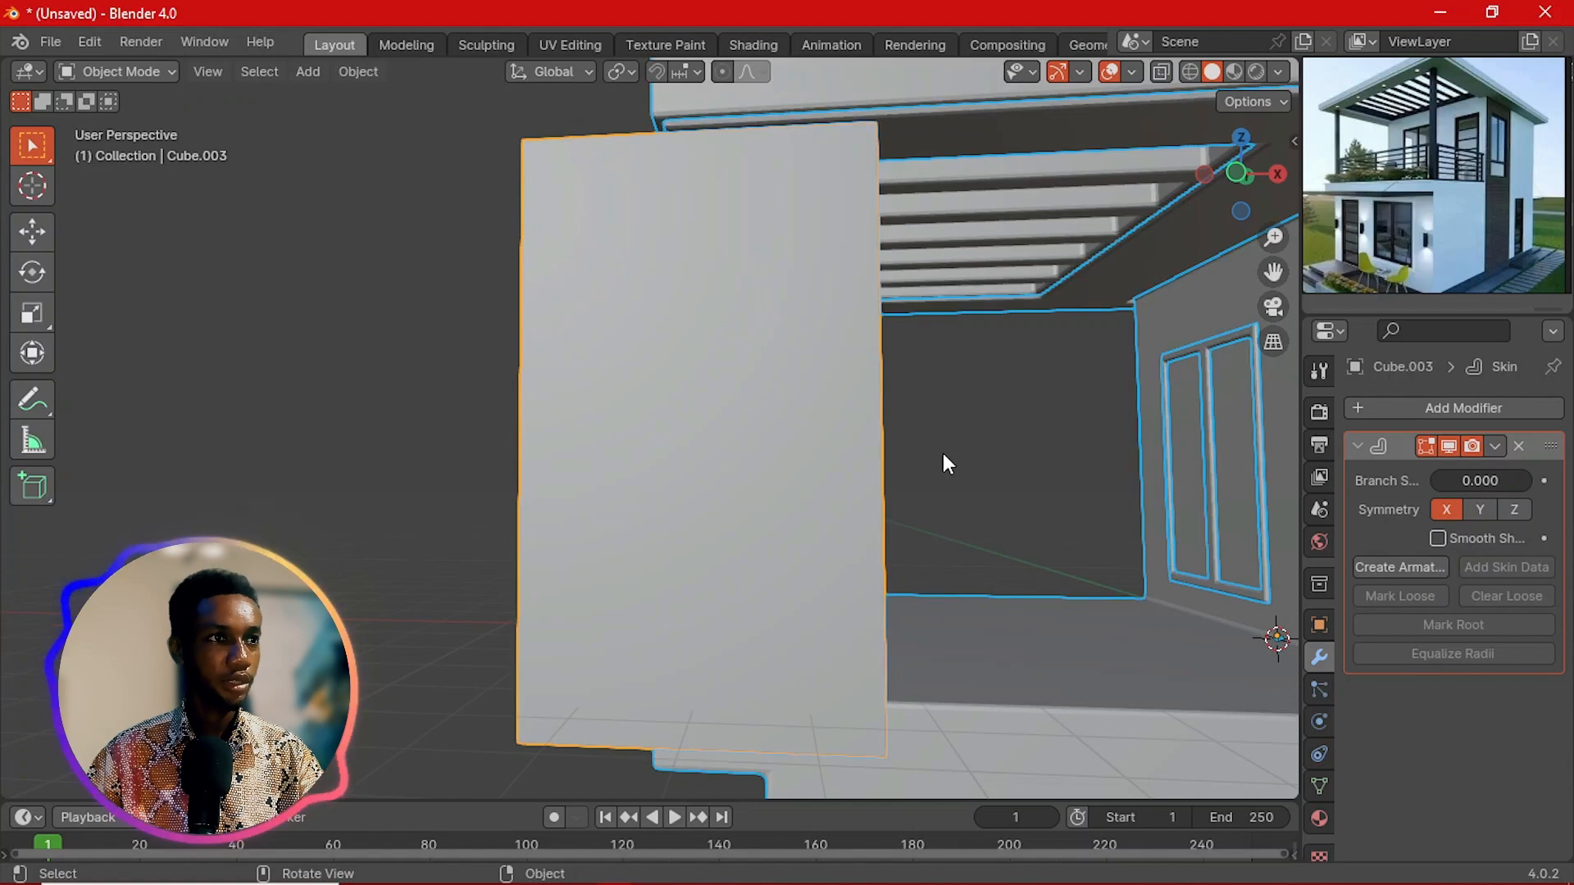
pyautogui.press('Tab')
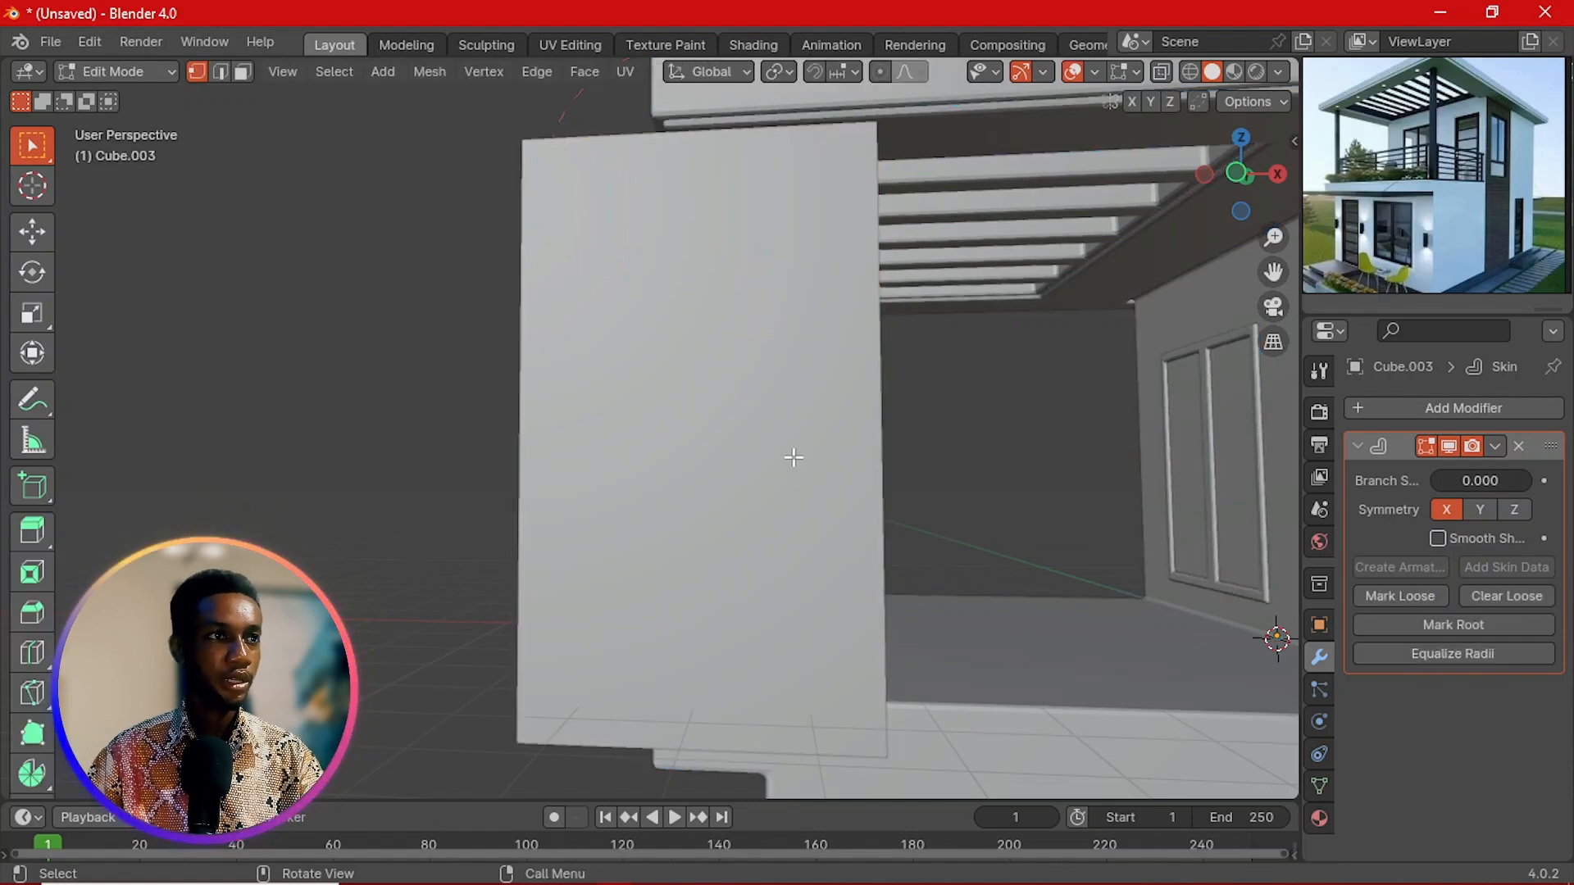
pyautogui.hotkey('ctrl', 'a')
pyautogui.click(952, 472)
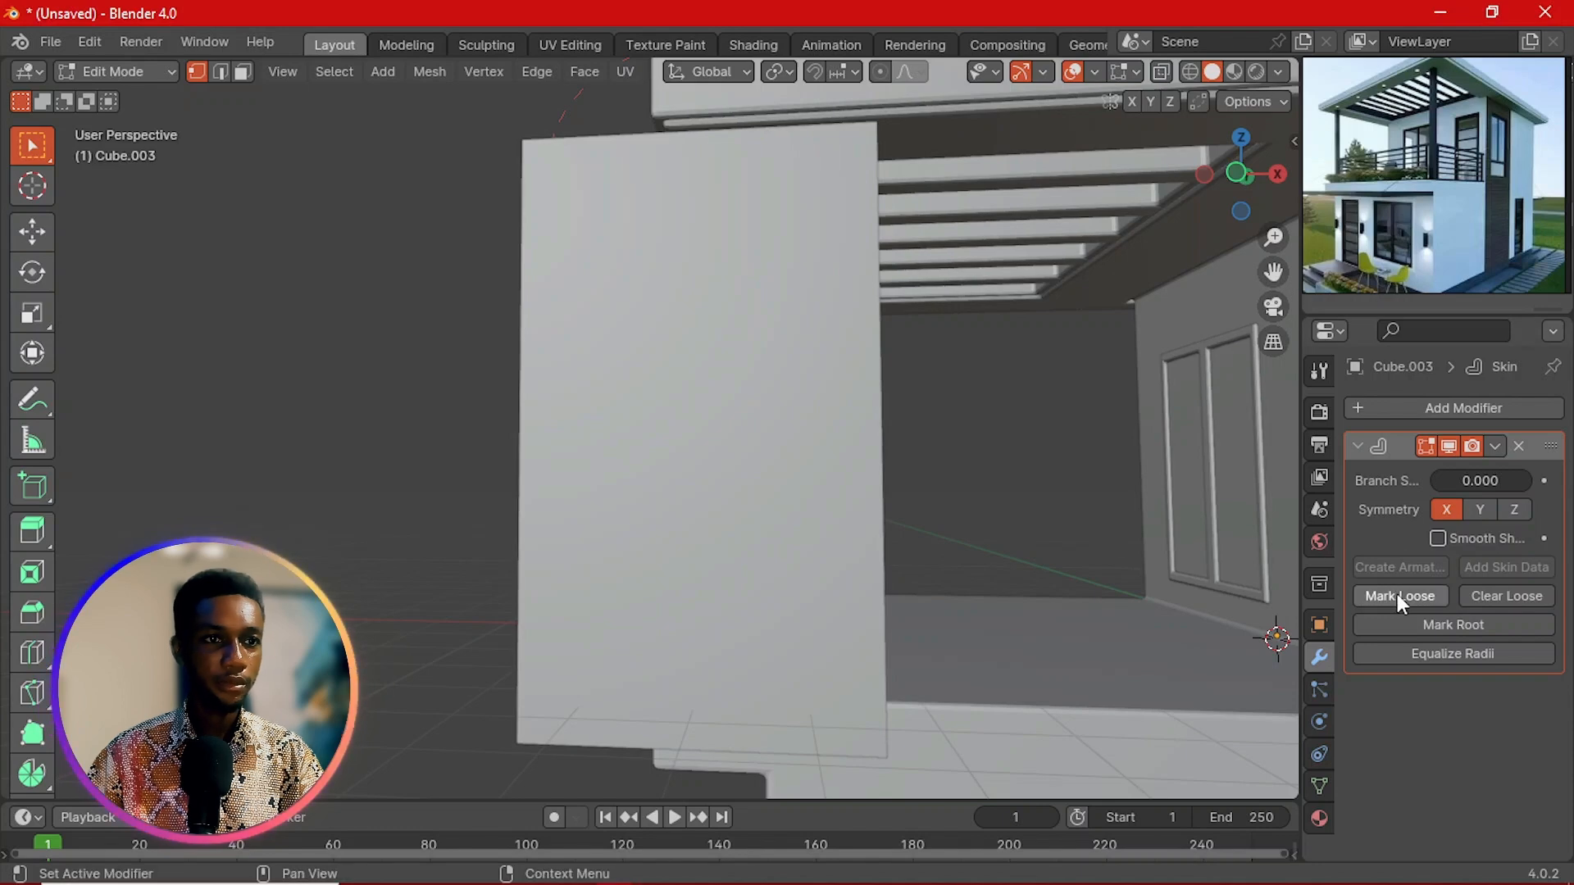
pyautogui.hotkey('ctrl', 'a')
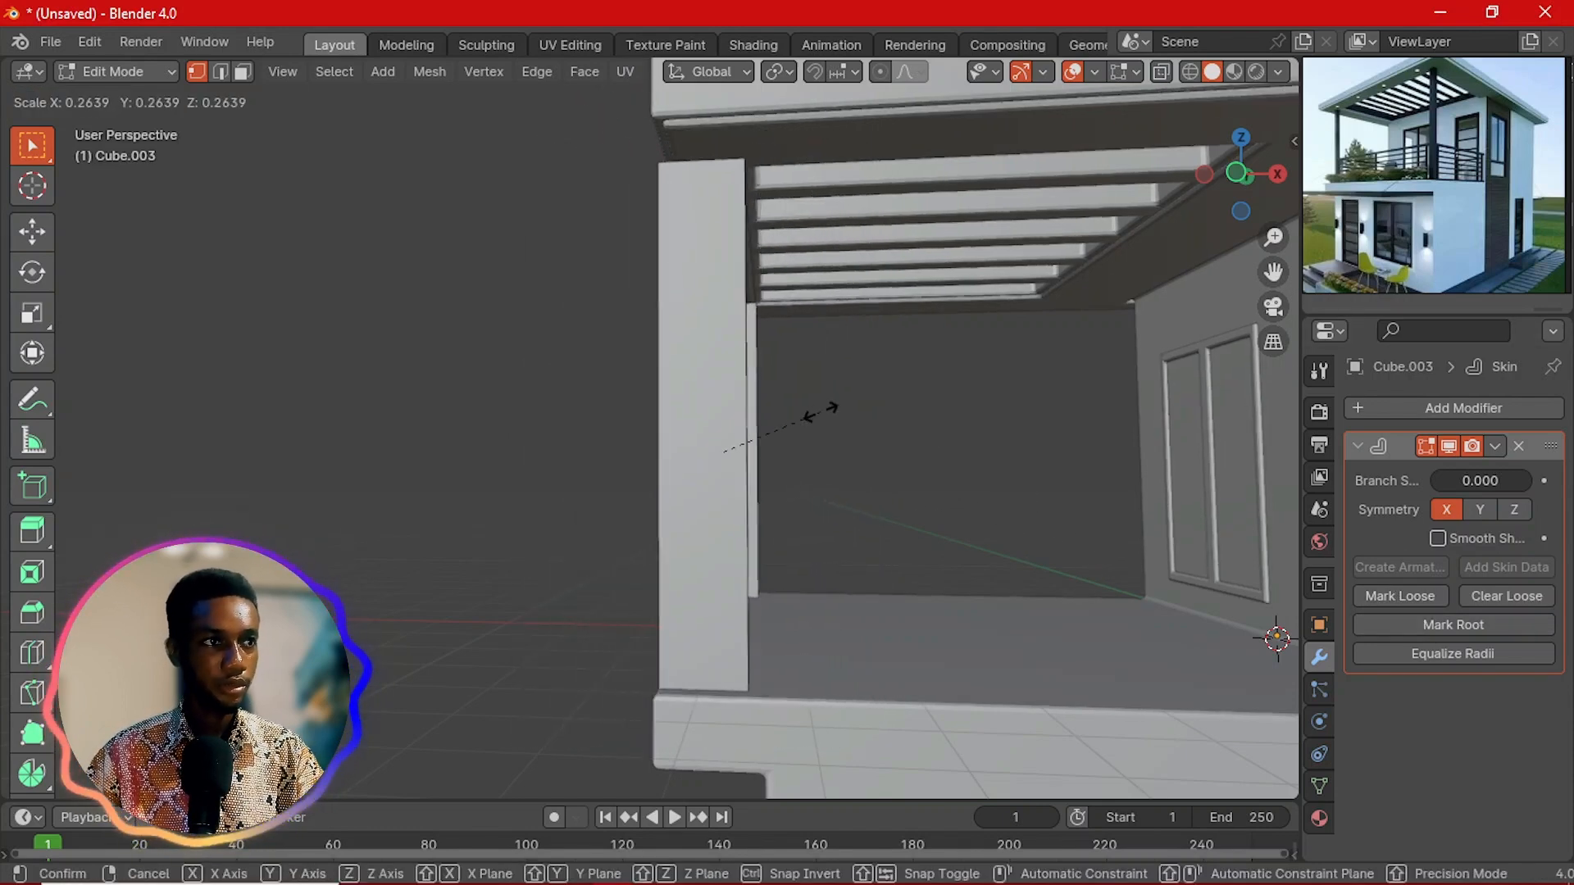
pyautogui.click(771, 425)
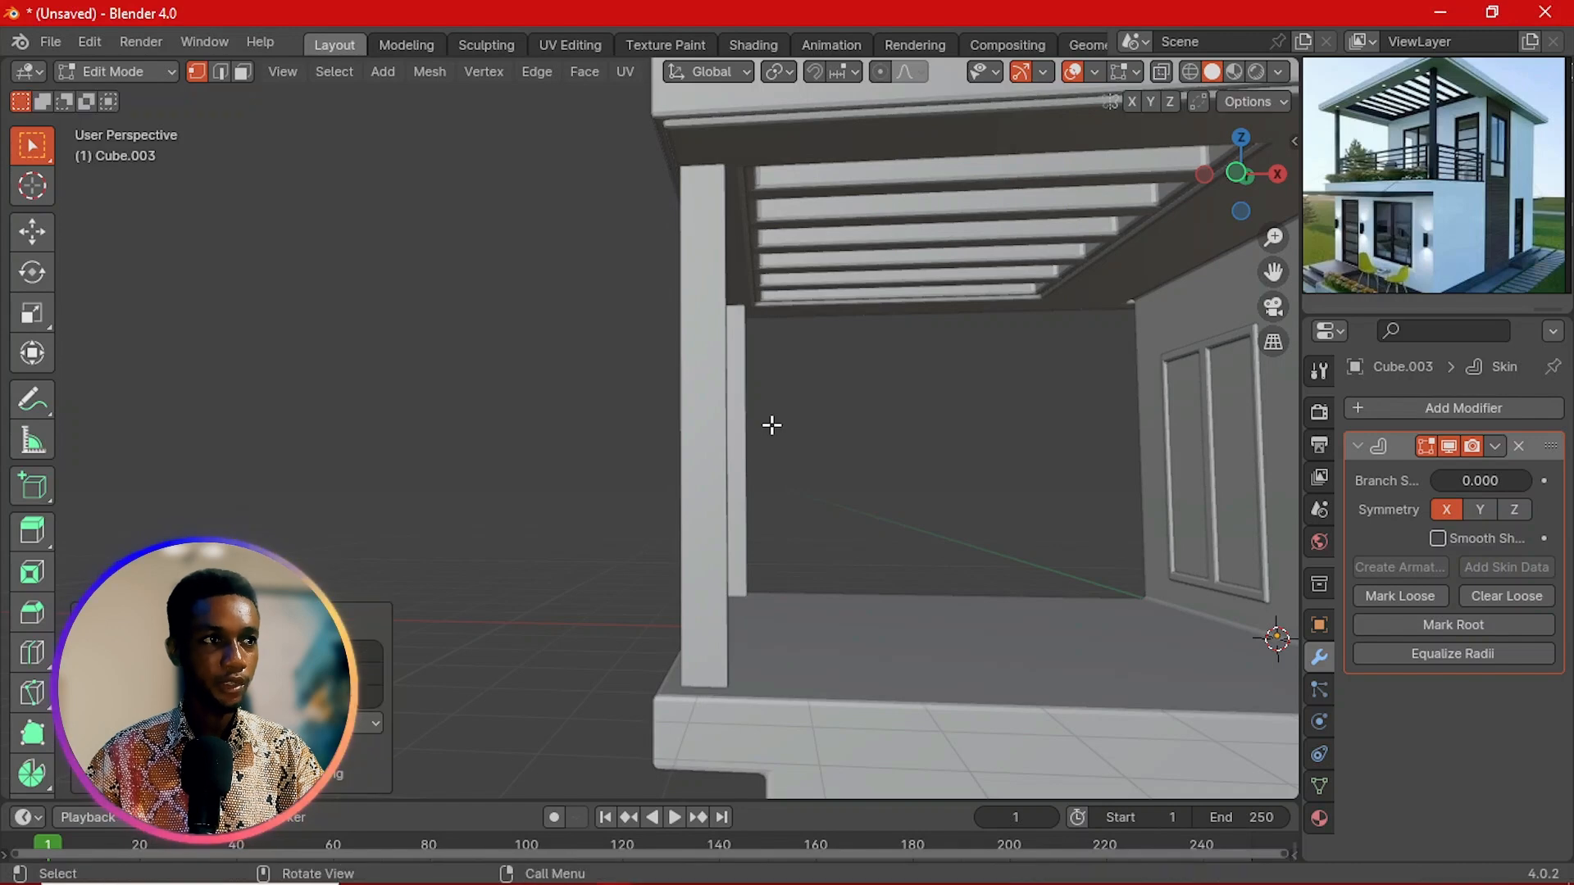
pyautogui.scroll(-4, 748, 450)
pyautogui.moveTo(748, 450); pyautogui.dragTo(990, 584, button='middle')
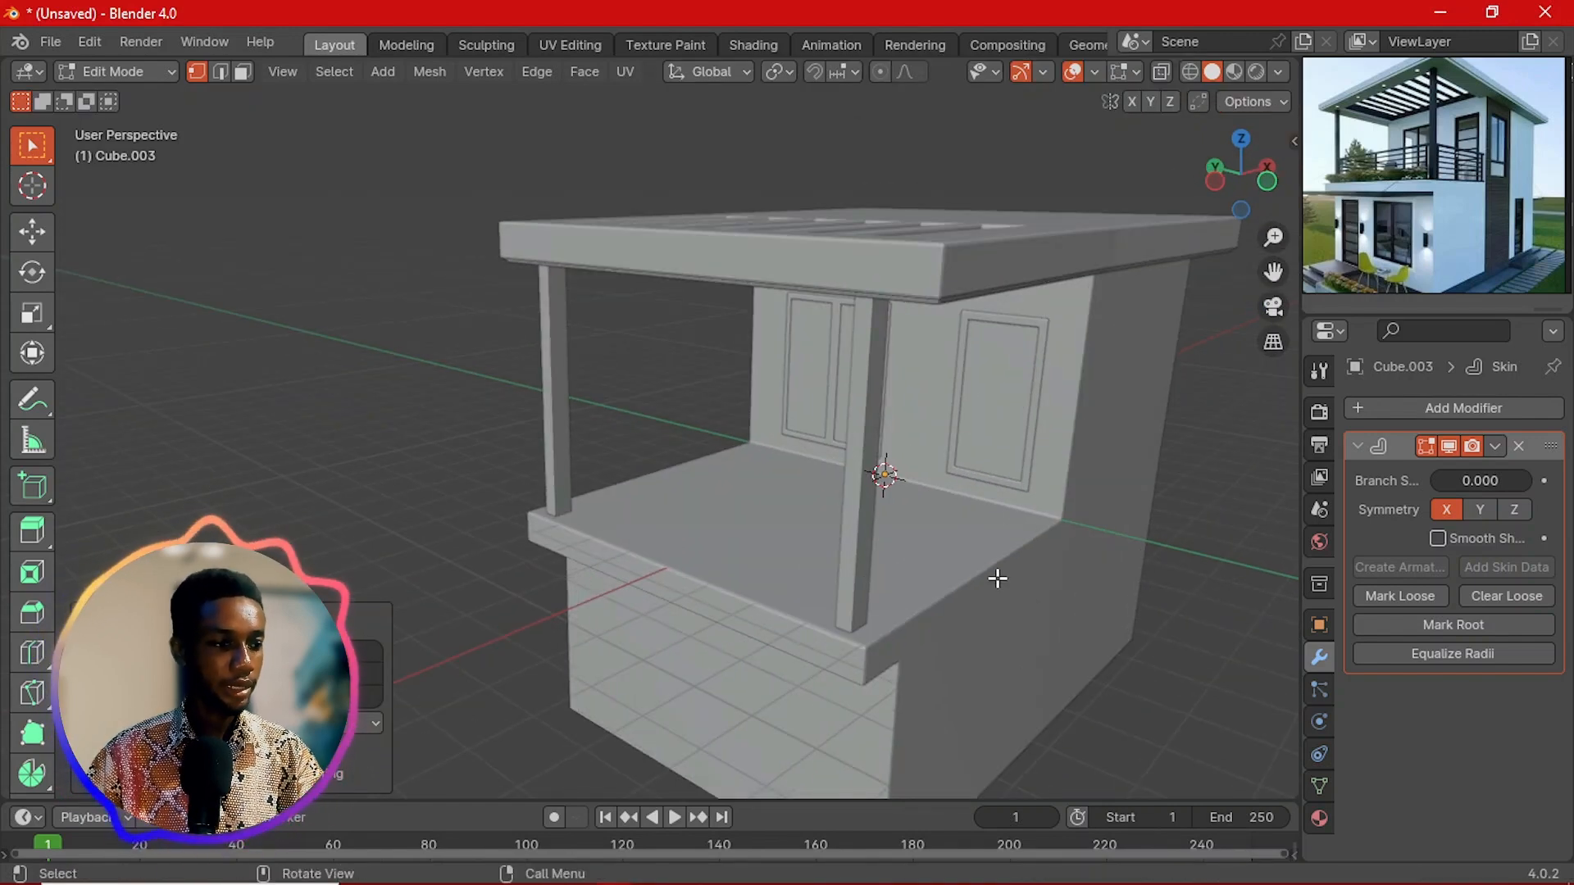
pyautogui.hotkey('ctrl', 'a')
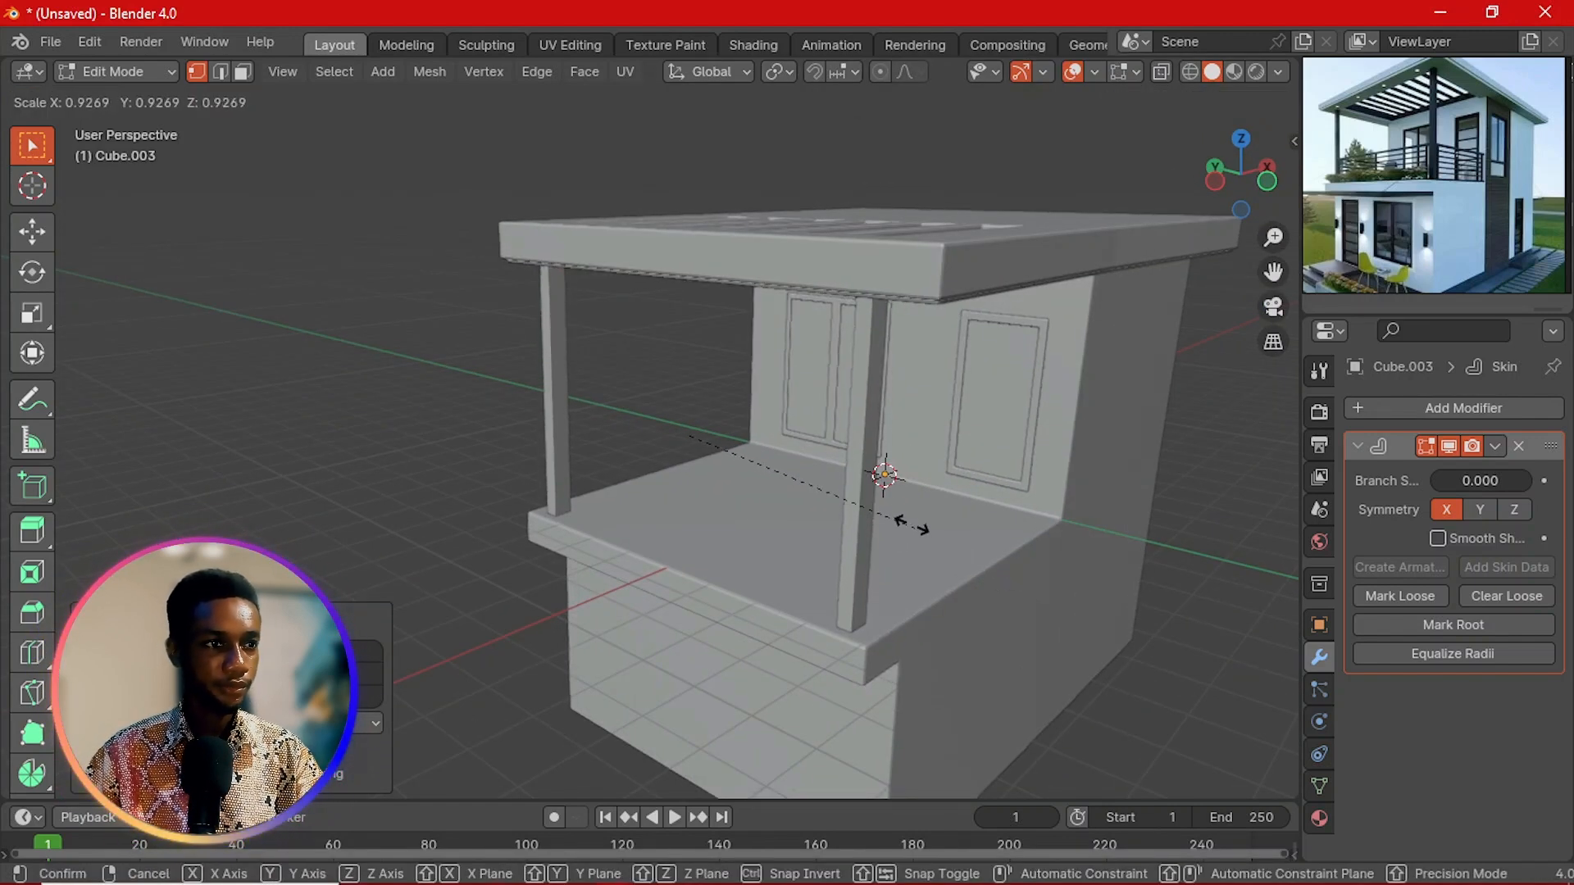
pyautogui.click(817, 481)
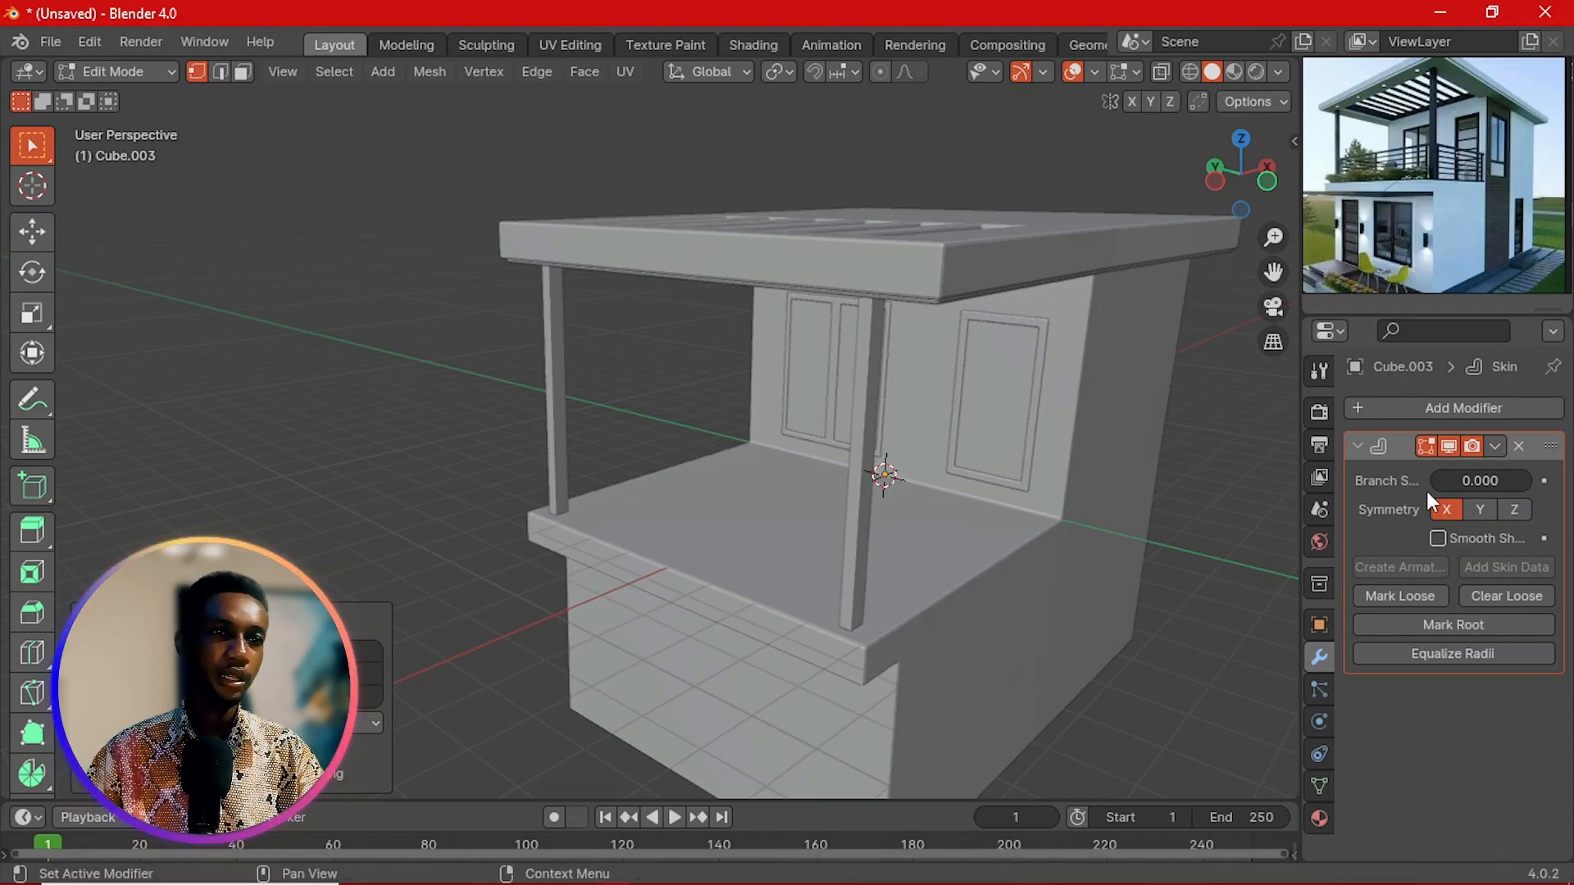
# Step: Collapse the Skin modifier's settings and add a Subdivision Surface modifier to round the posts
pyautogui.click(1382, 447)
pyautogui.click(1449, 406)
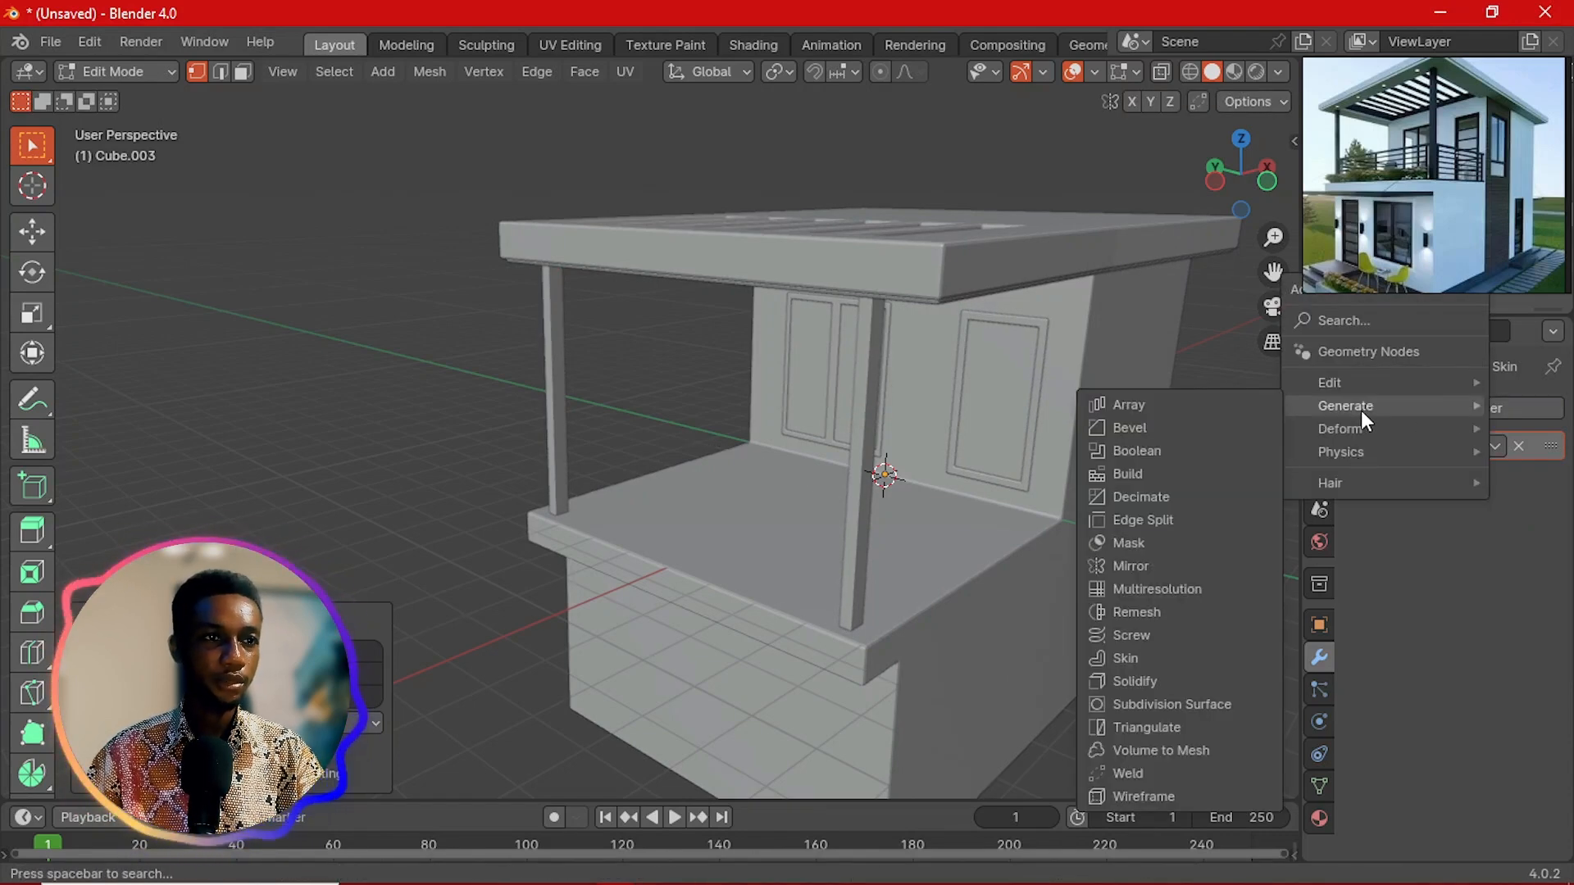
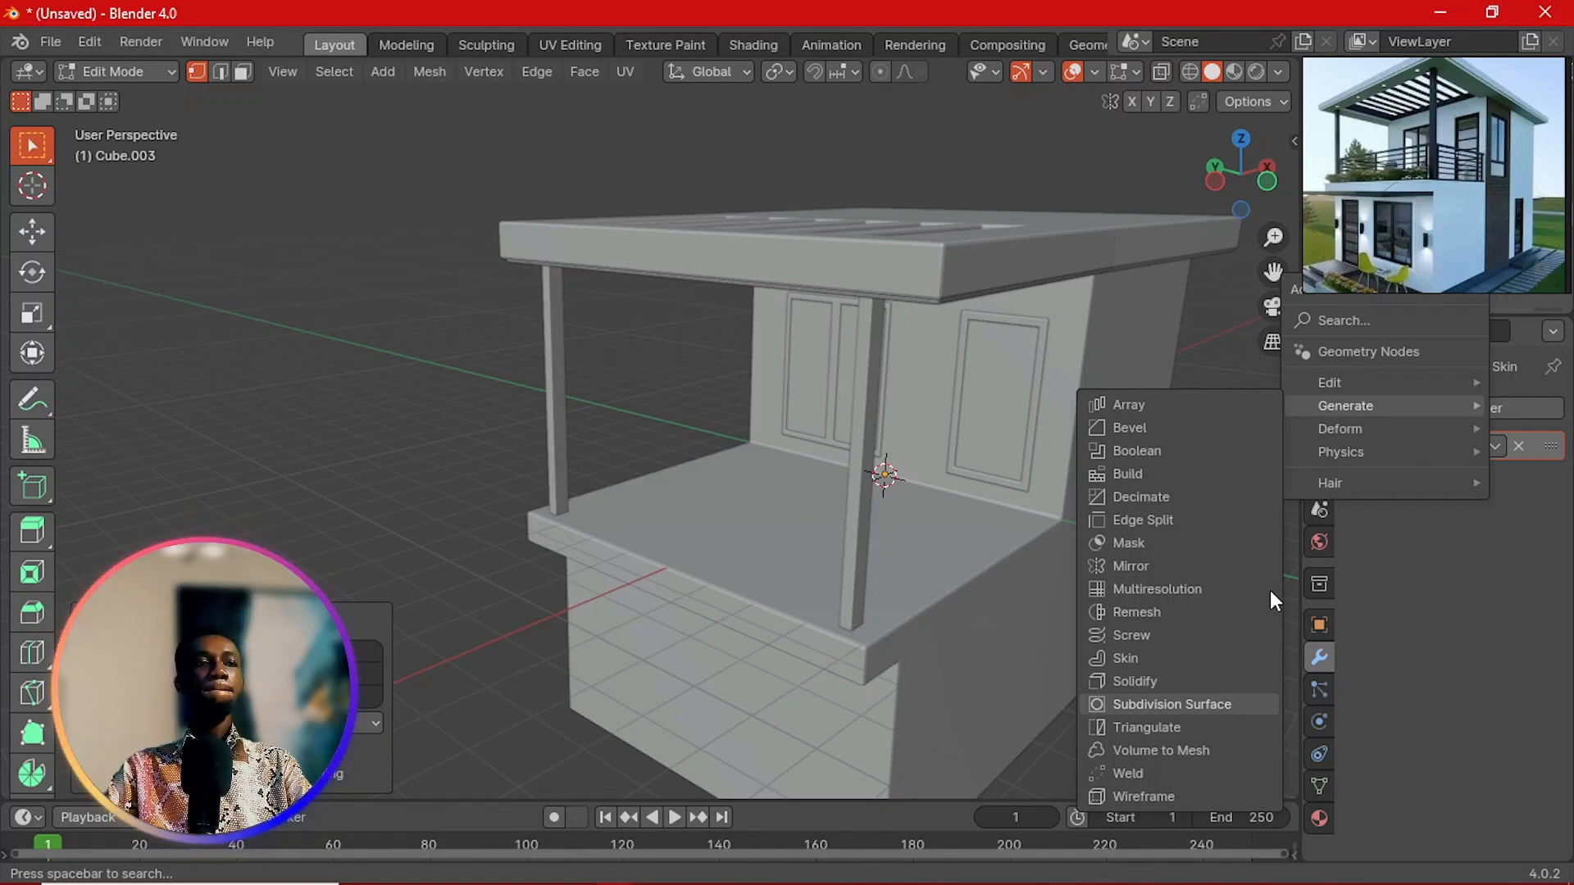
pyautogui.press('Return')
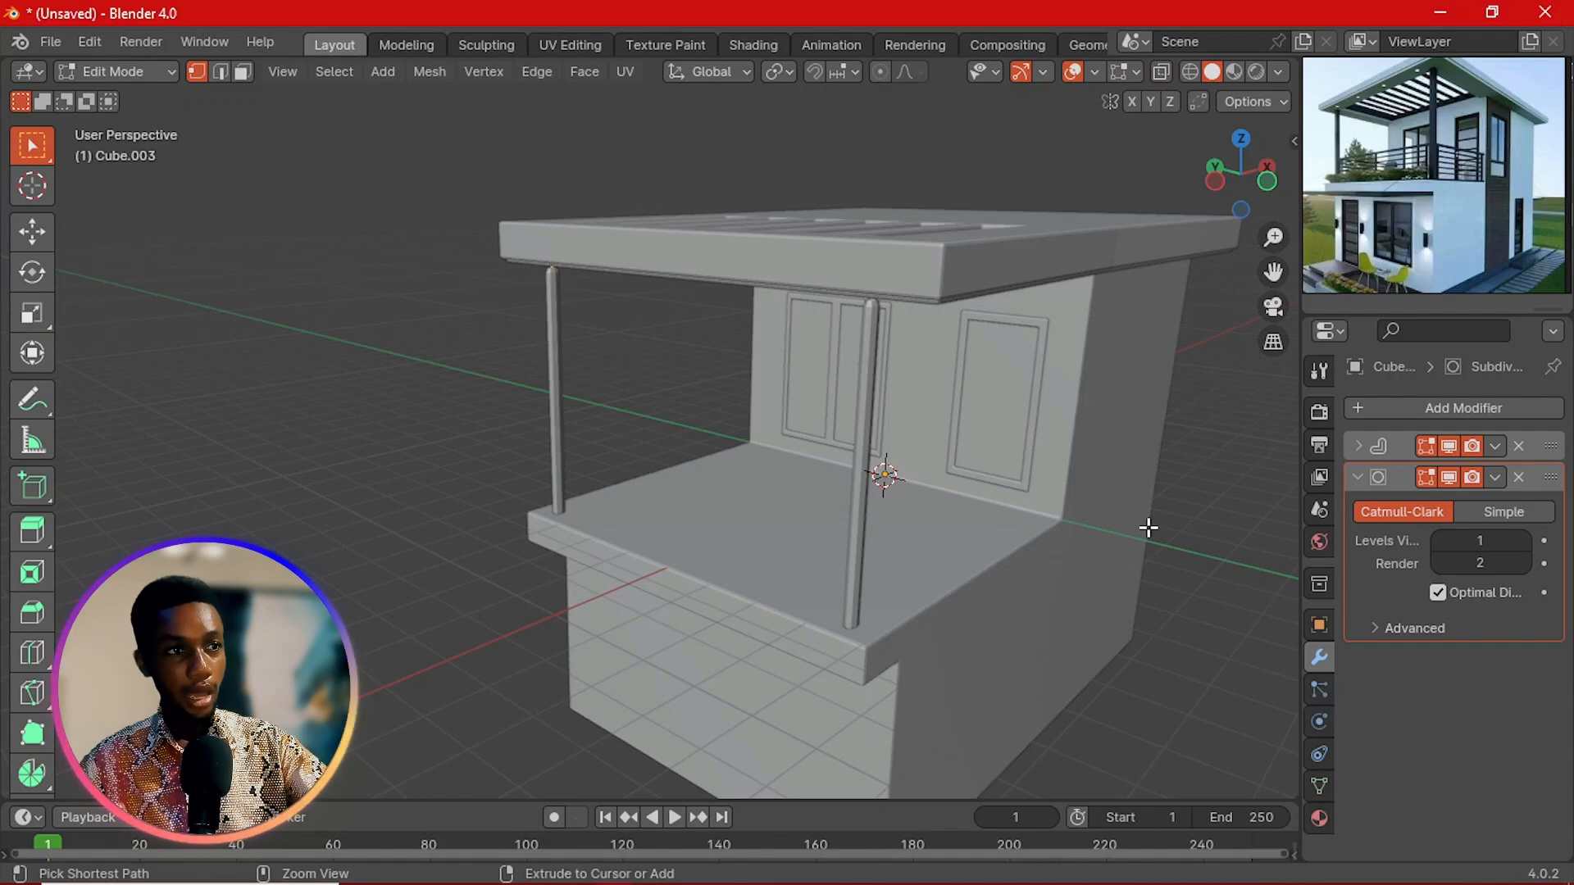
# Step: Save the project as Archviz.blend in the 2024 working files folder
pyautogui.hotkey('ctrl', 's')
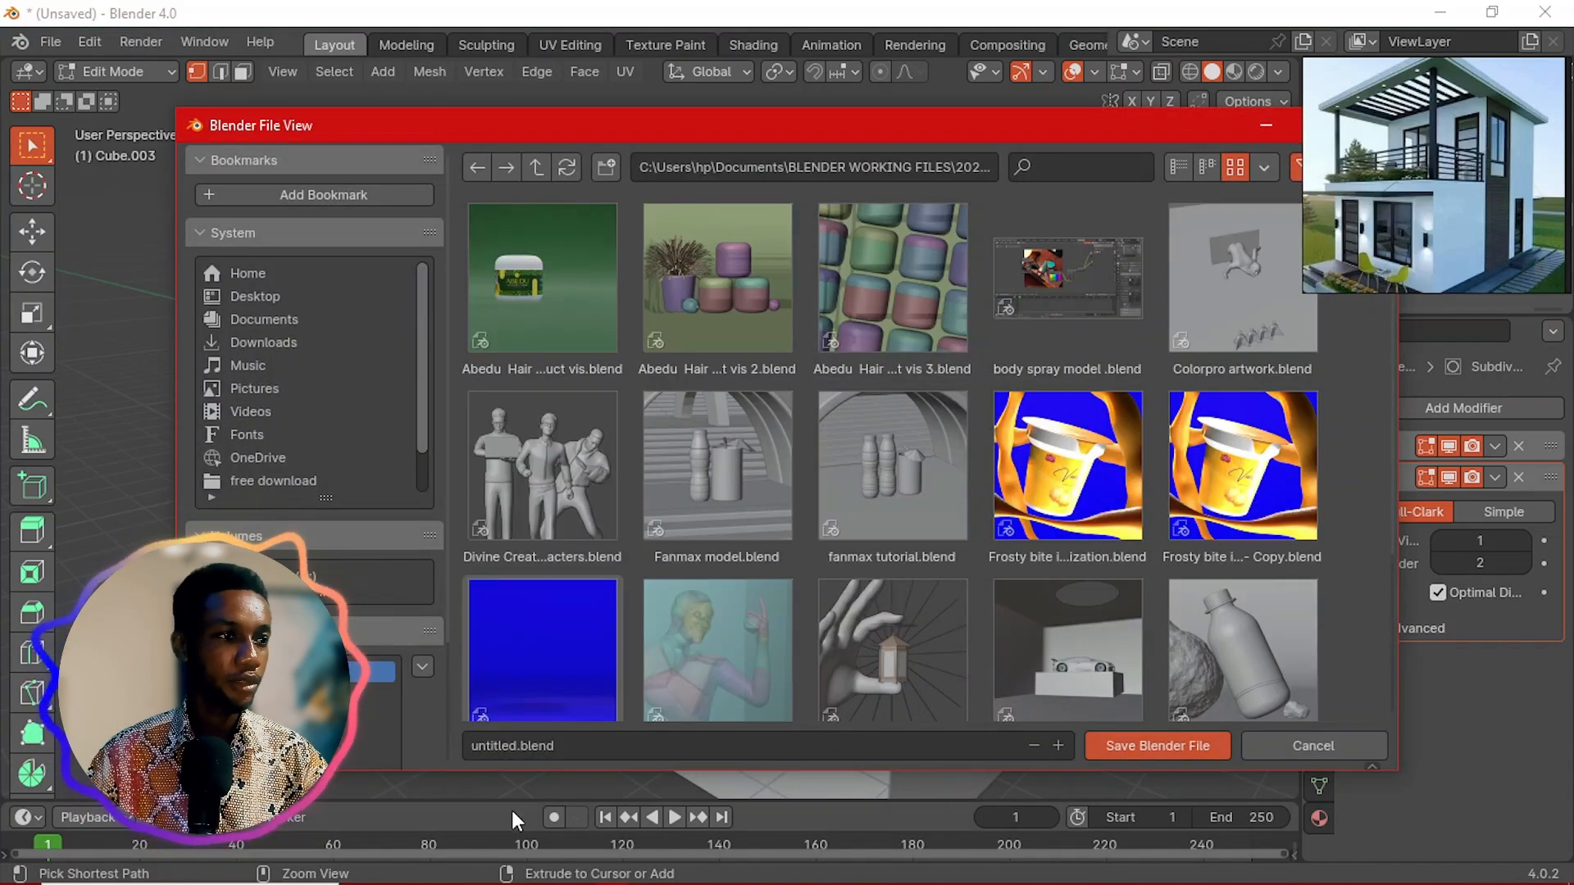
pyautogui.click(501, 749)
pyautogui.click(498, 748)
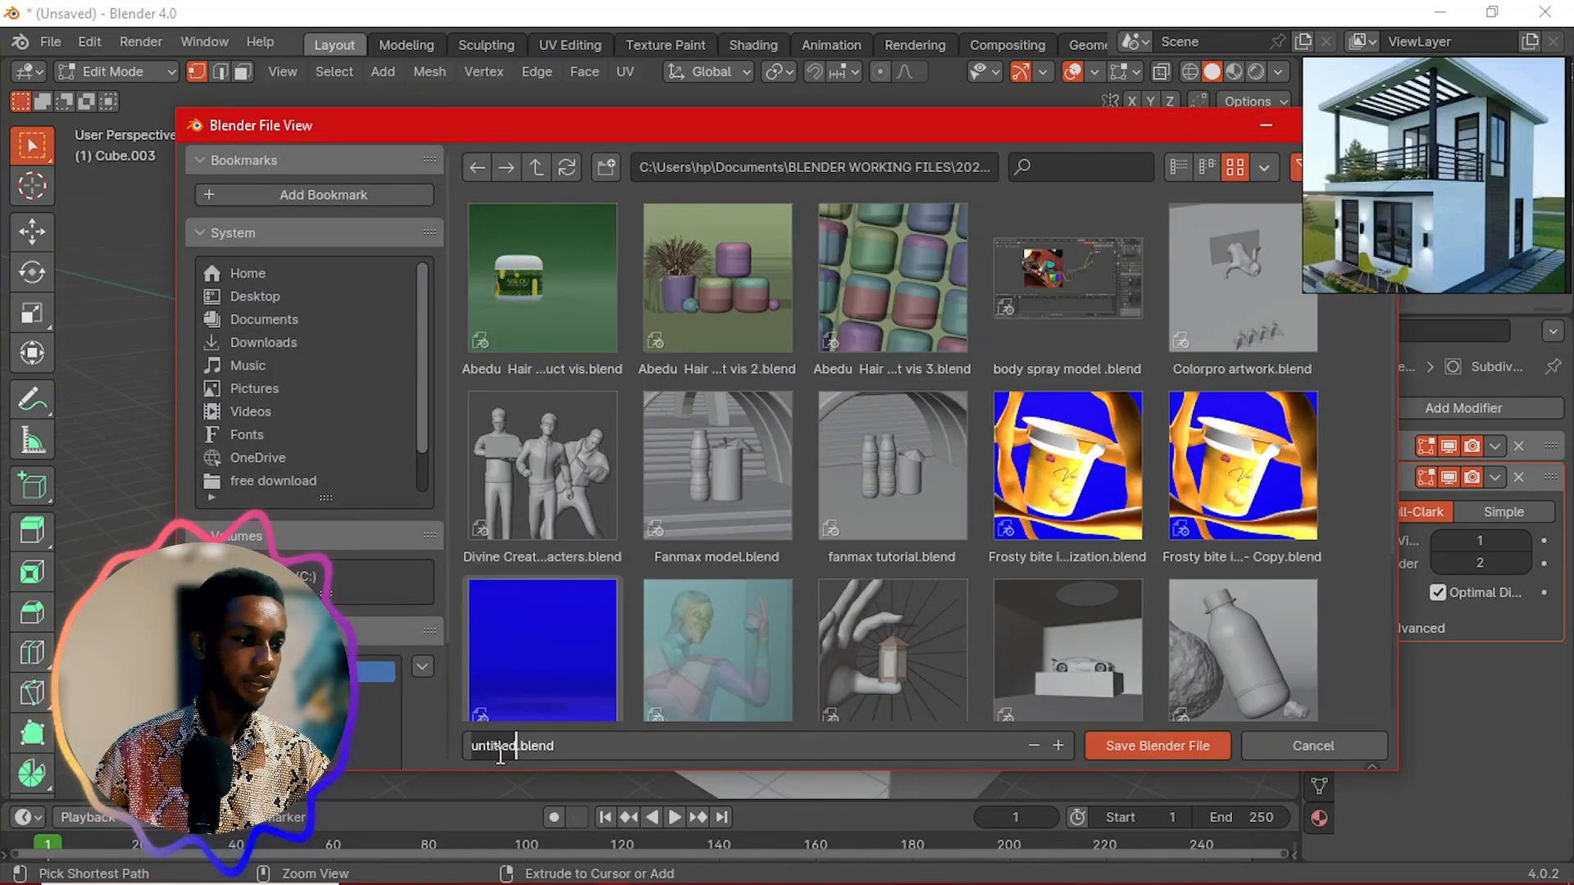
pyautogui.write('Arch')
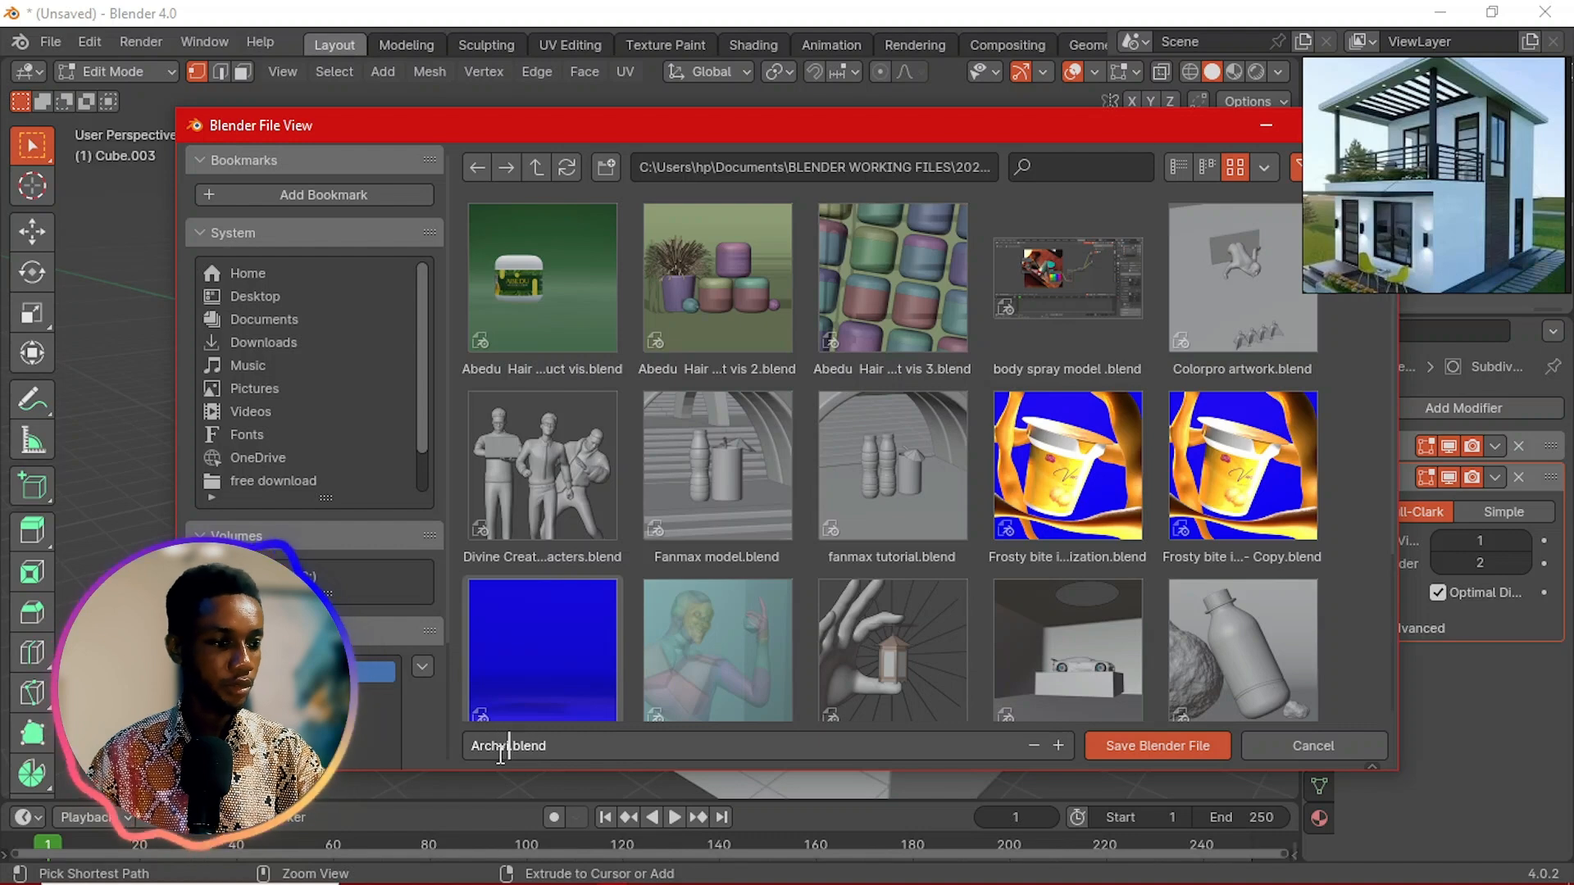
pyautogui.write('viz')
pyautogui.press('Return')
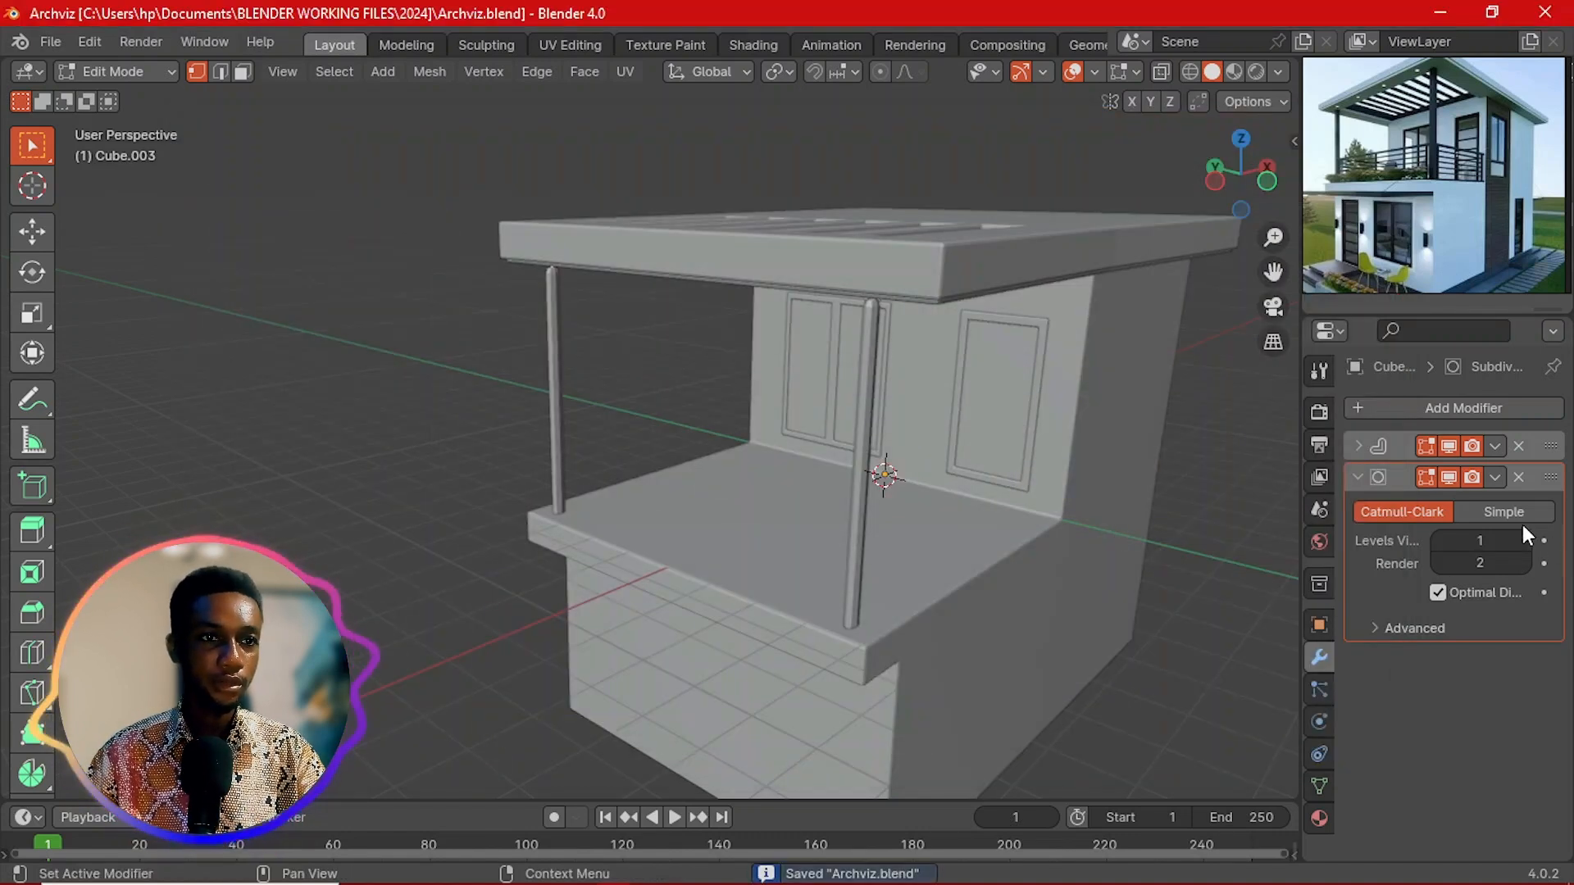
# Step: Stretch the posts slightly along the Z axis so their rounded ends sink into the roof and balcony slab
pyautogui.click(1357, 477)
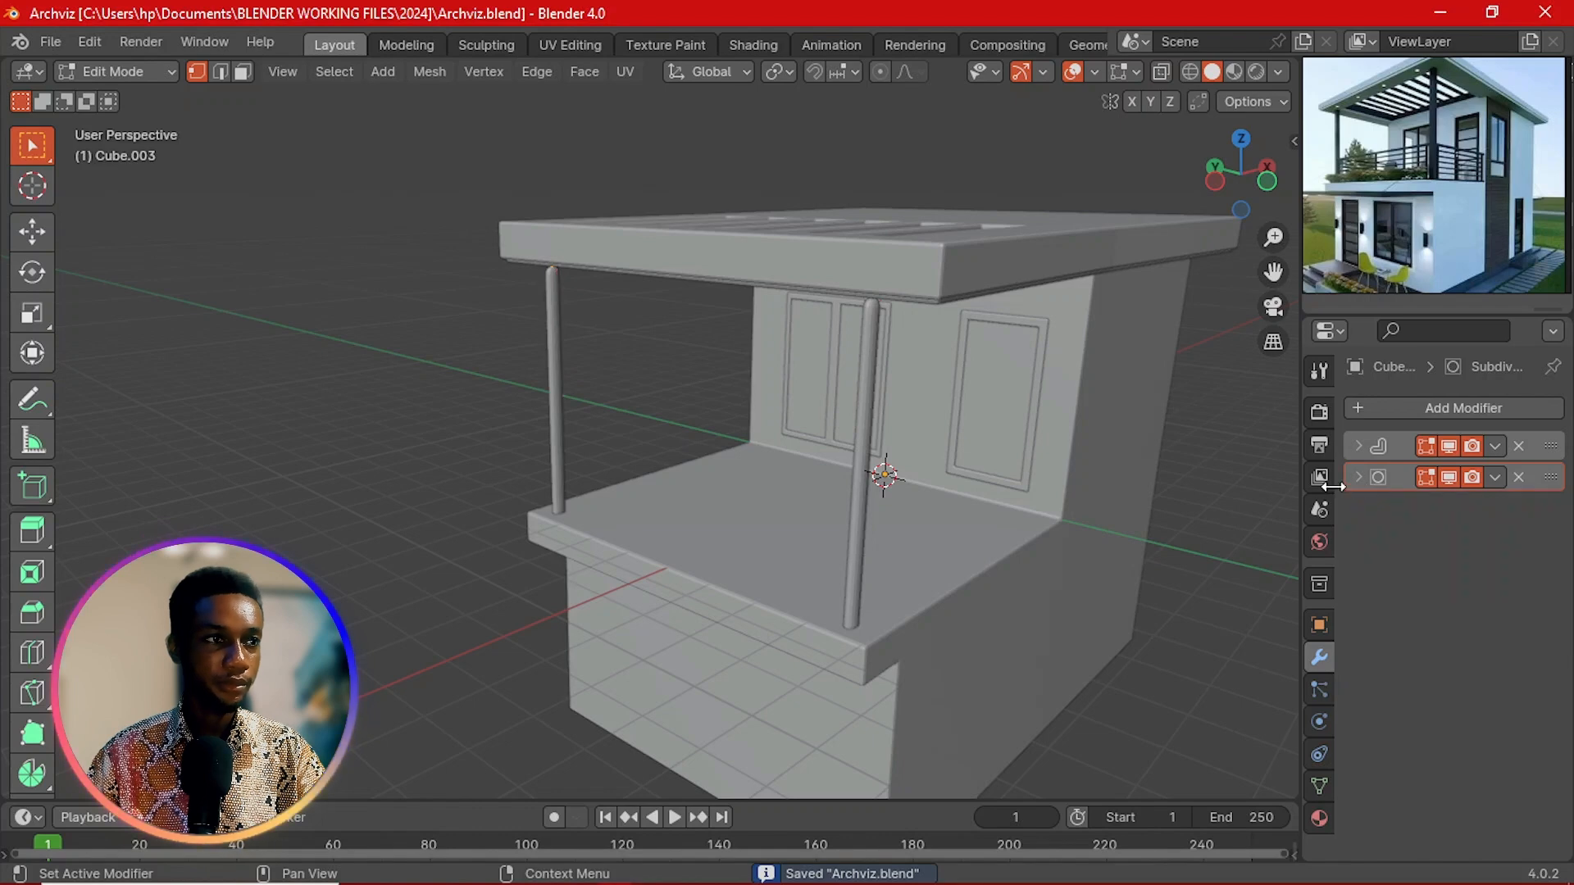
pyautogui.moveTo(967, 624)
pyautogui.mouseDown(button='middle')
pyautogui.moveTo(961, 638)
pyautogui.moveTo(1022, 604)
pyautogui.mouseUp(button='middle')
pyautogui.press('z')
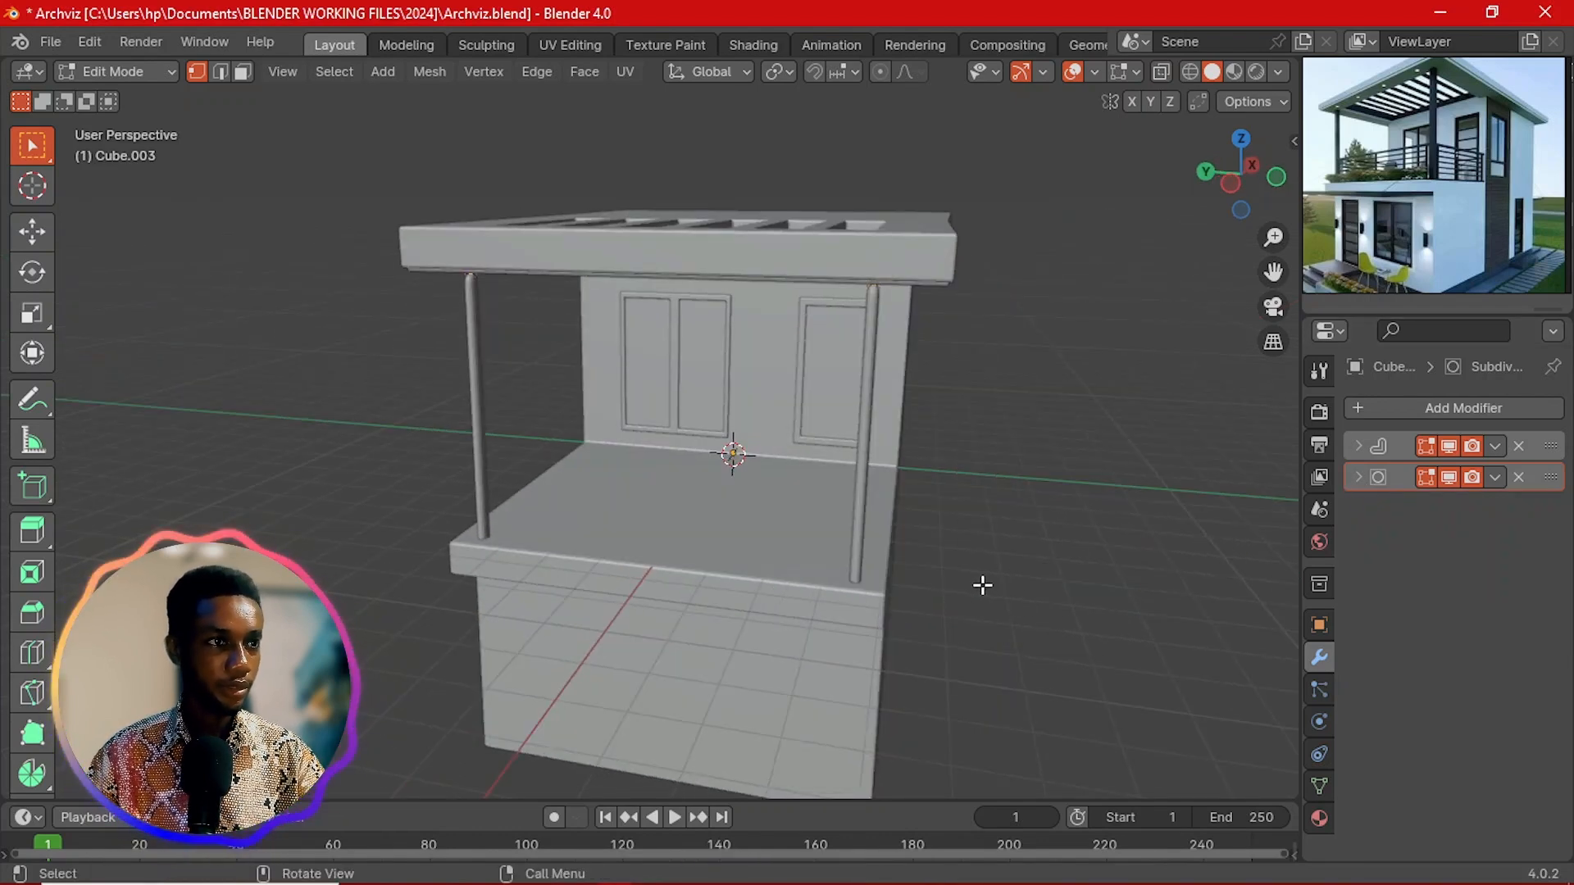
pyautogui.press('s')
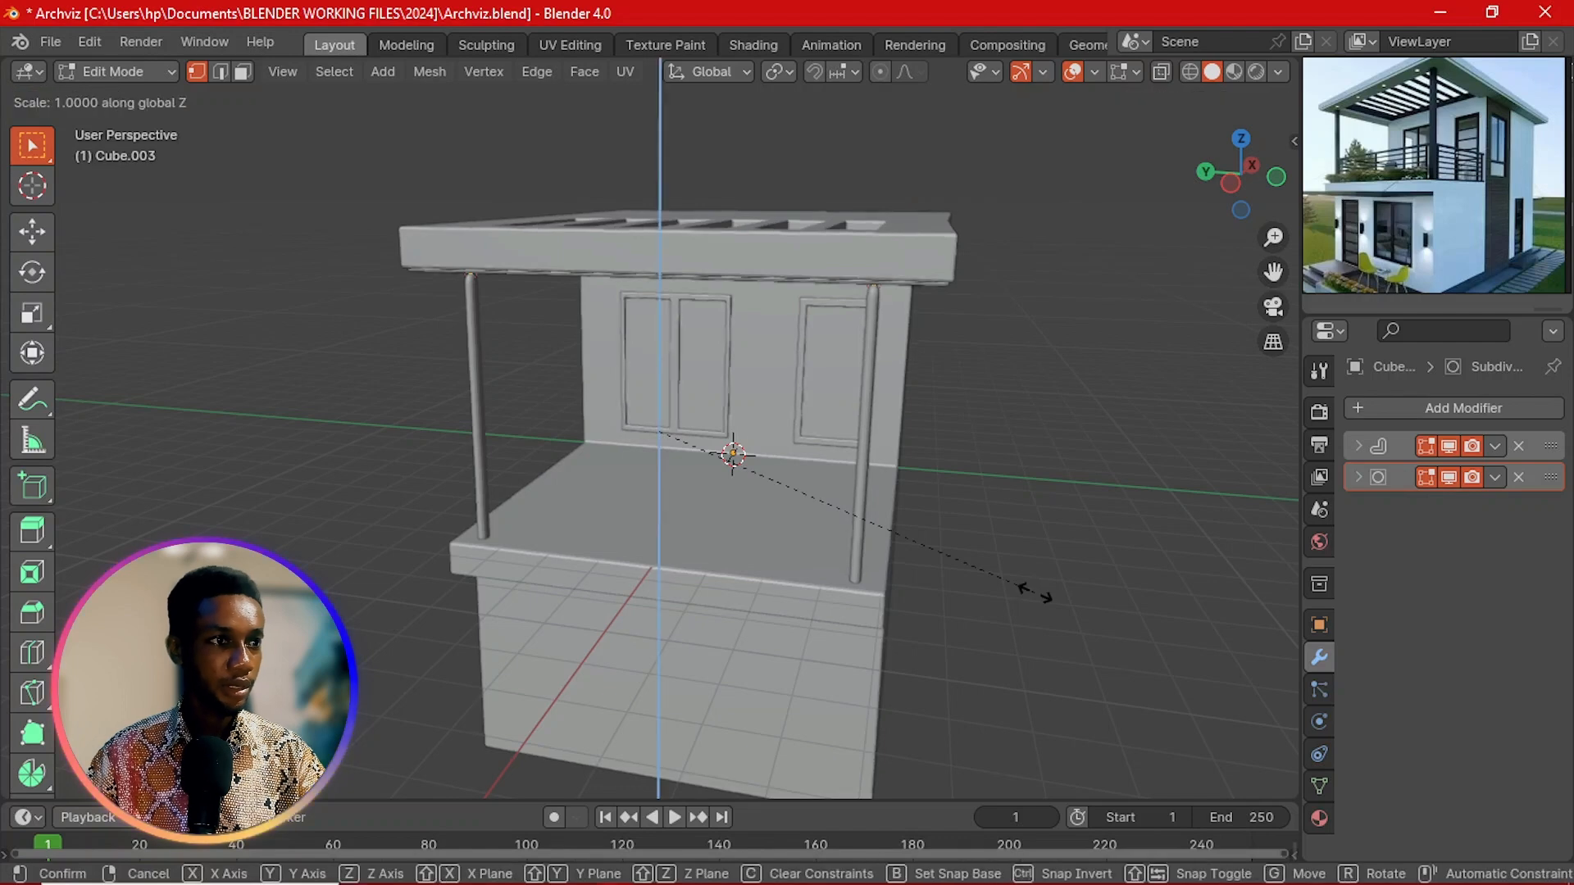
pyautogui.press('z')
pyautogui.click(1062, 616)
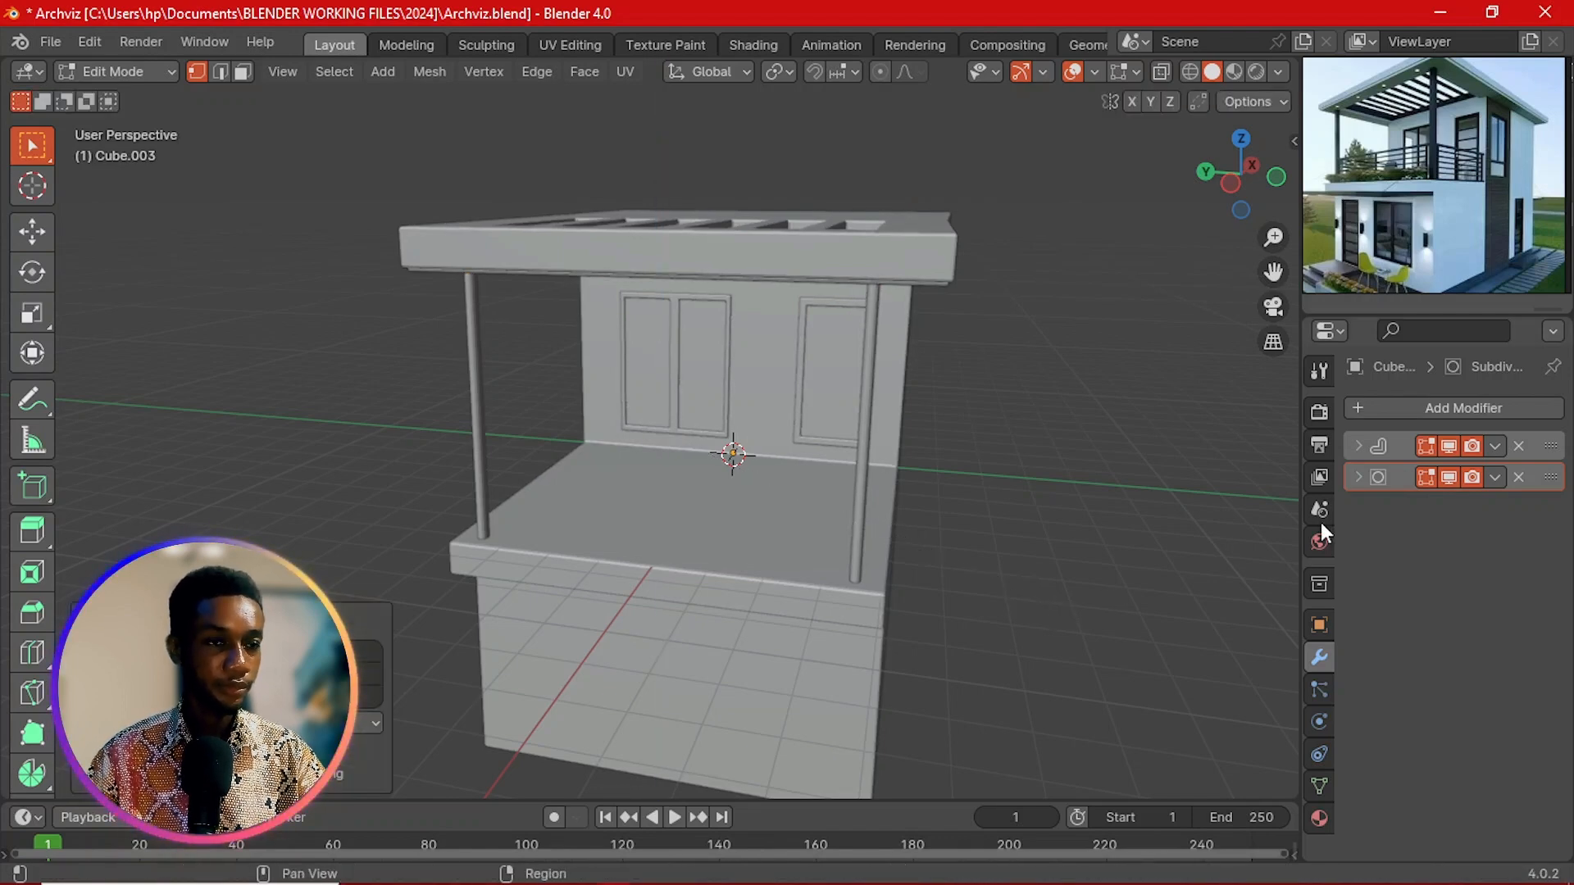
# Step: Enlarge the skin radius of both posts evenly by about 1.78 and leave mesh editing
pyautogui.click(1355, 447)
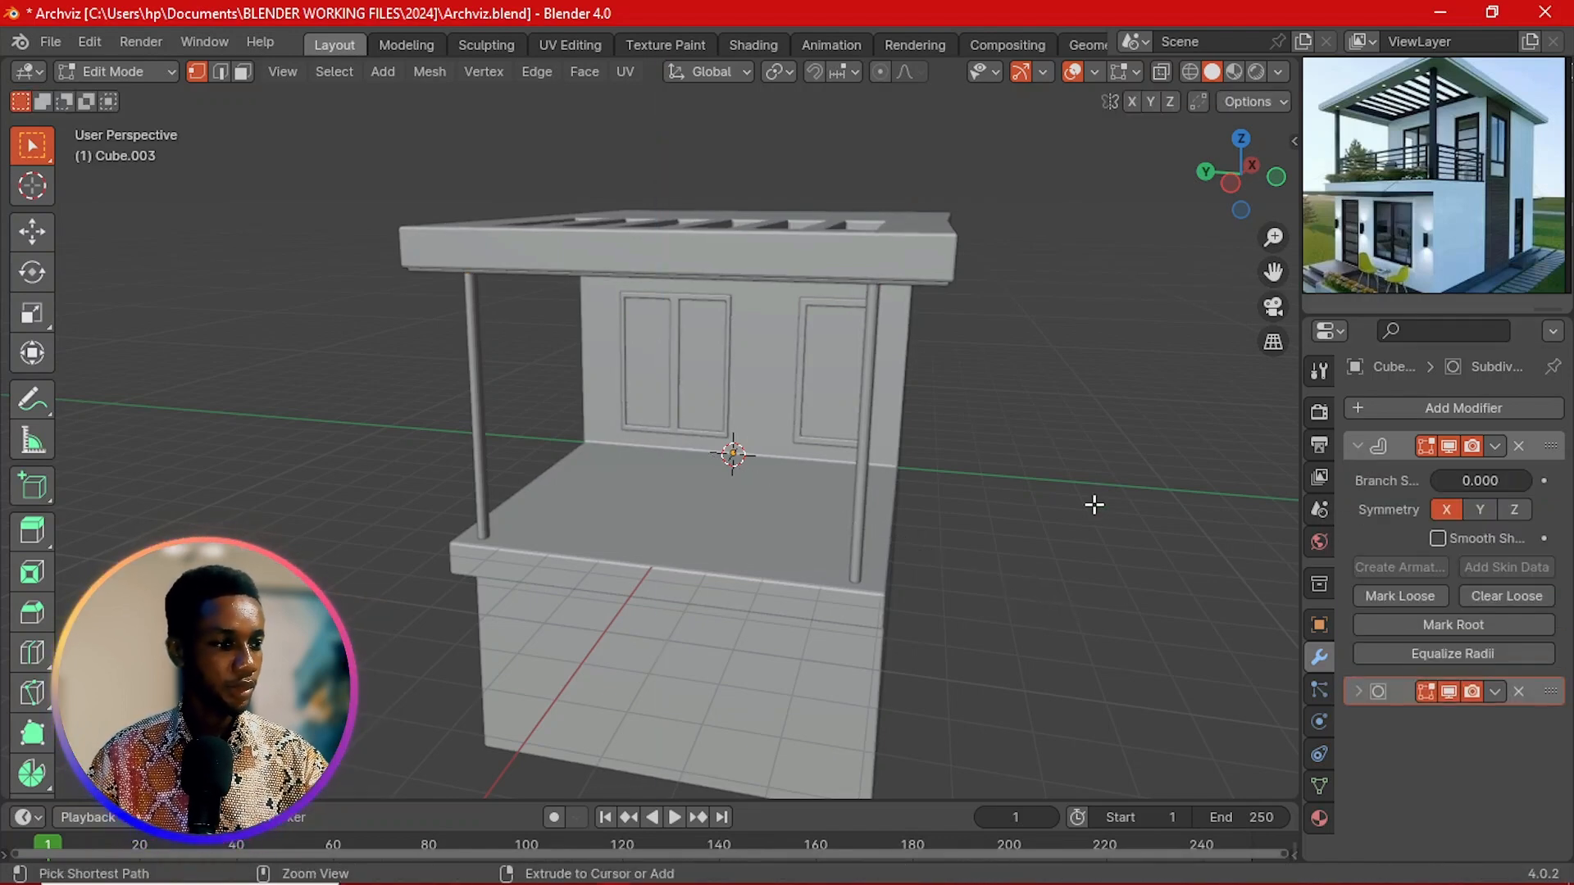
pyautogui.press('s')
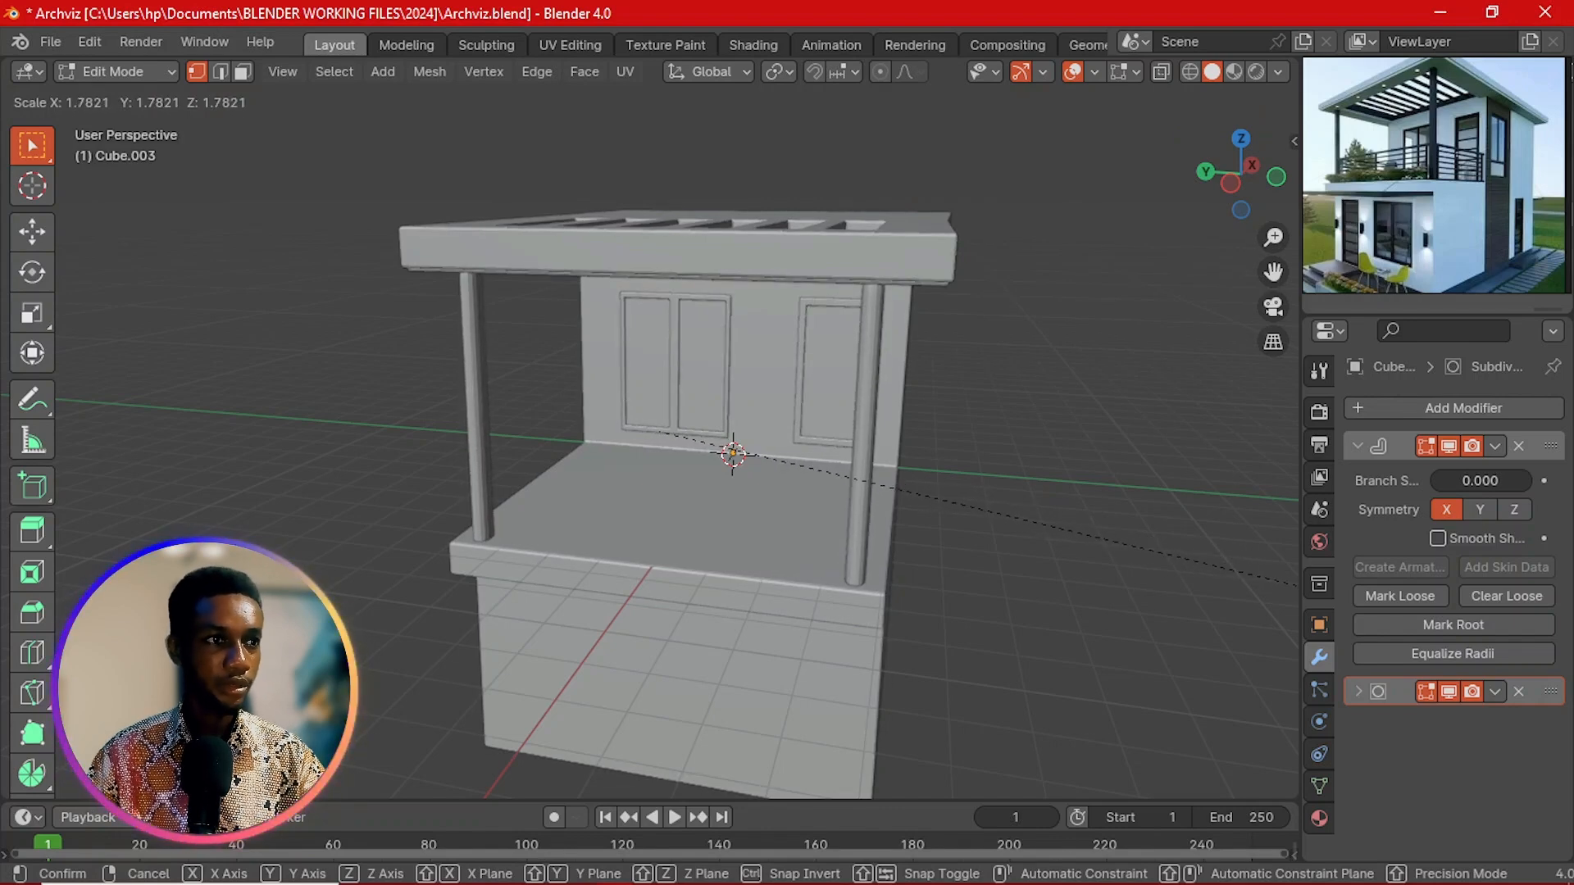
pyautogui.press('Return')
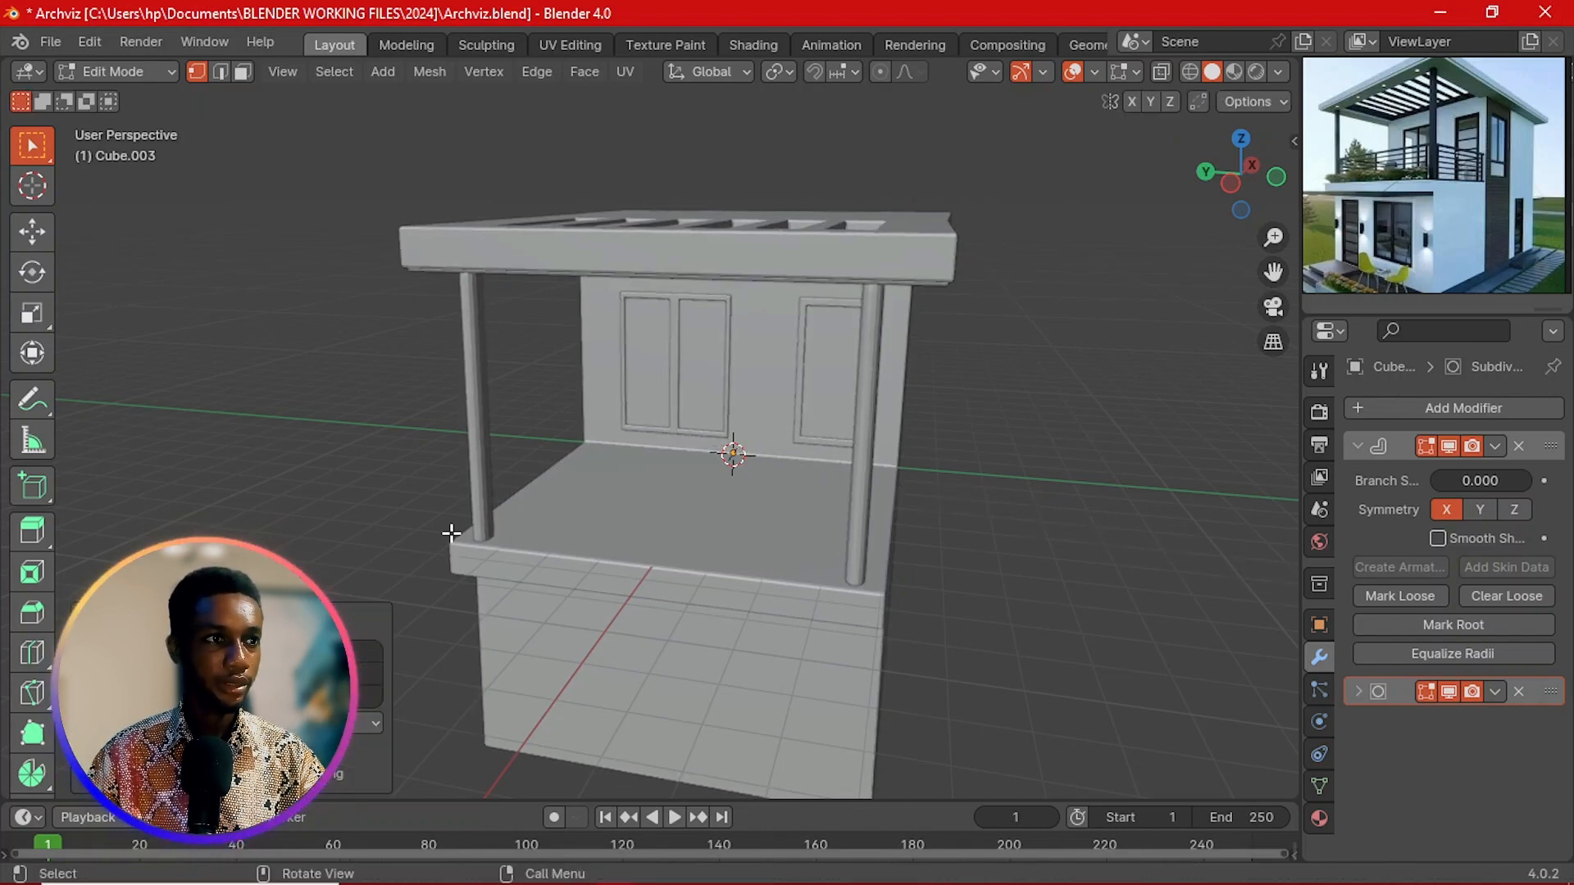
pyautogui.press('Tab')
# Step: Examine the two round posts from several sides, checking where they meet the roof underside and balcony slab
pyautogui.moveTo(1026, 509); pyautogui.dragTo(966, 543, button='middle')
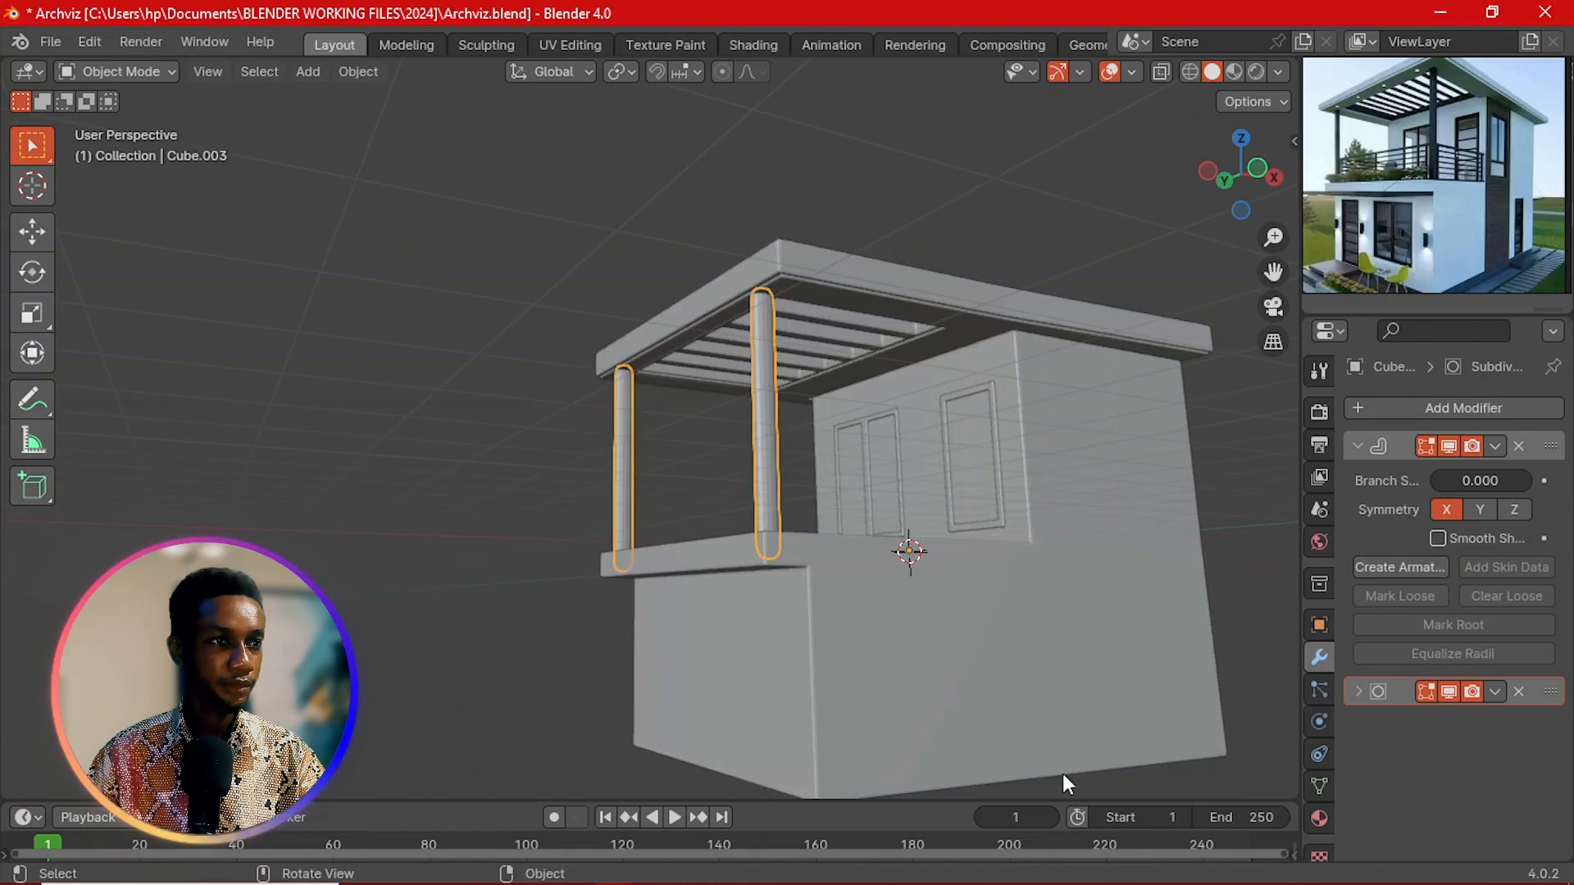
pyautogui.scroll(5, 784, 495)
pyautogui.moveTo(783, 500); pyautogui.dragTo(596, 556, button='middle')
pyautogui.moveTo(527, 493); pyautogui.dragTo(622, 547, button='middle')
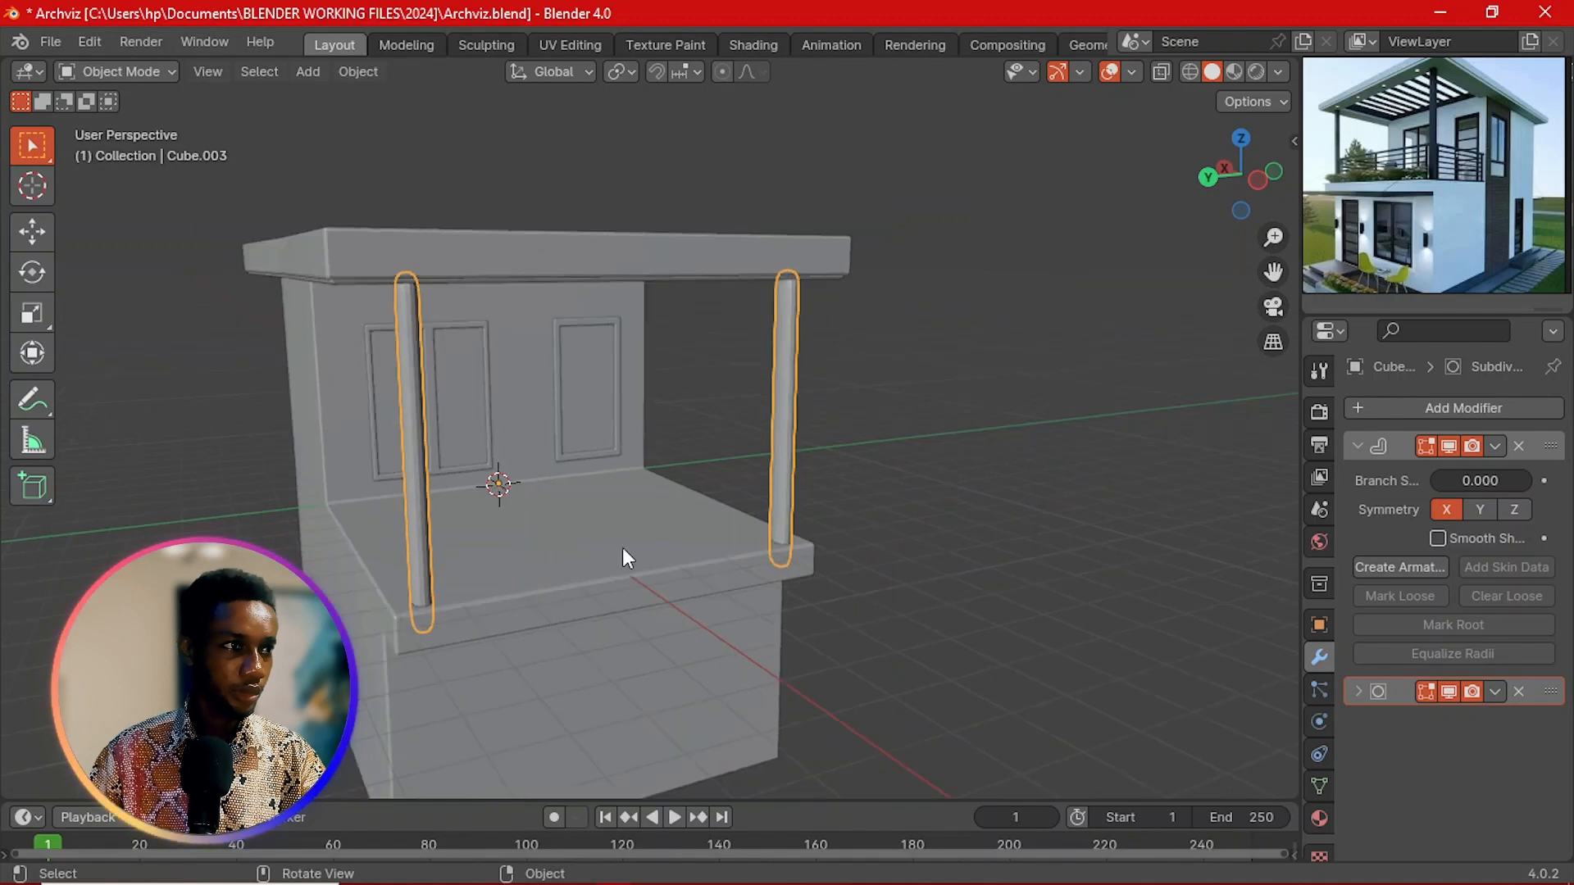
pyautogui.scroll(-2, 508, 467)
pyautogui.moveTo(431, 447); pyautogui.dragTo(676, 436, button='middle')
pyautogui.scroll(3, 685, 443)
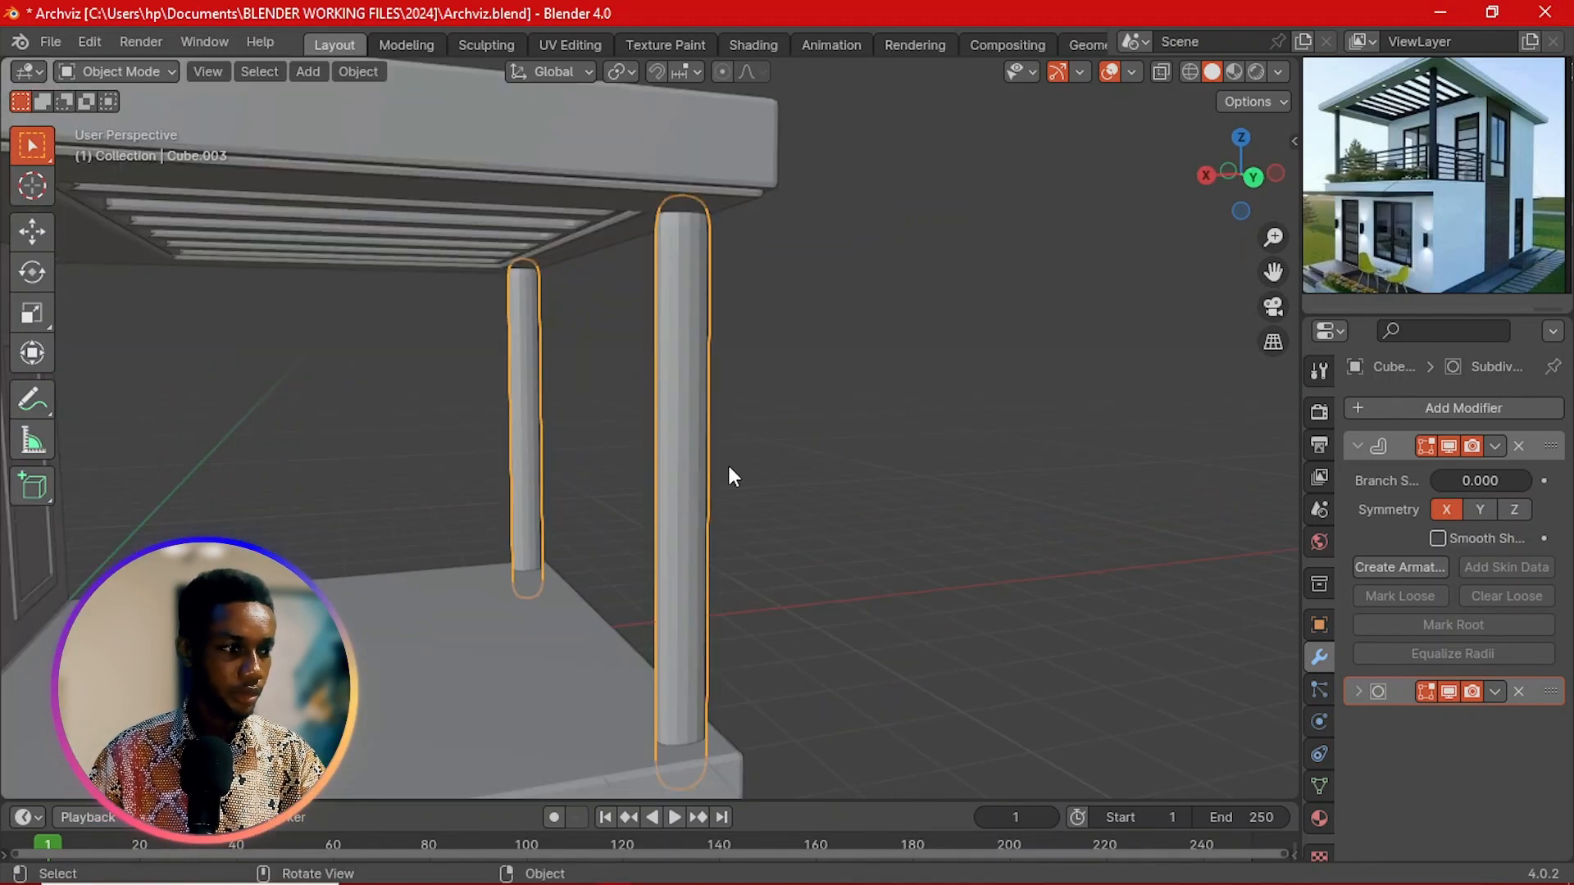
# Step: Apply the scale of the two round balcony posts
pyautogui.press('Tab')
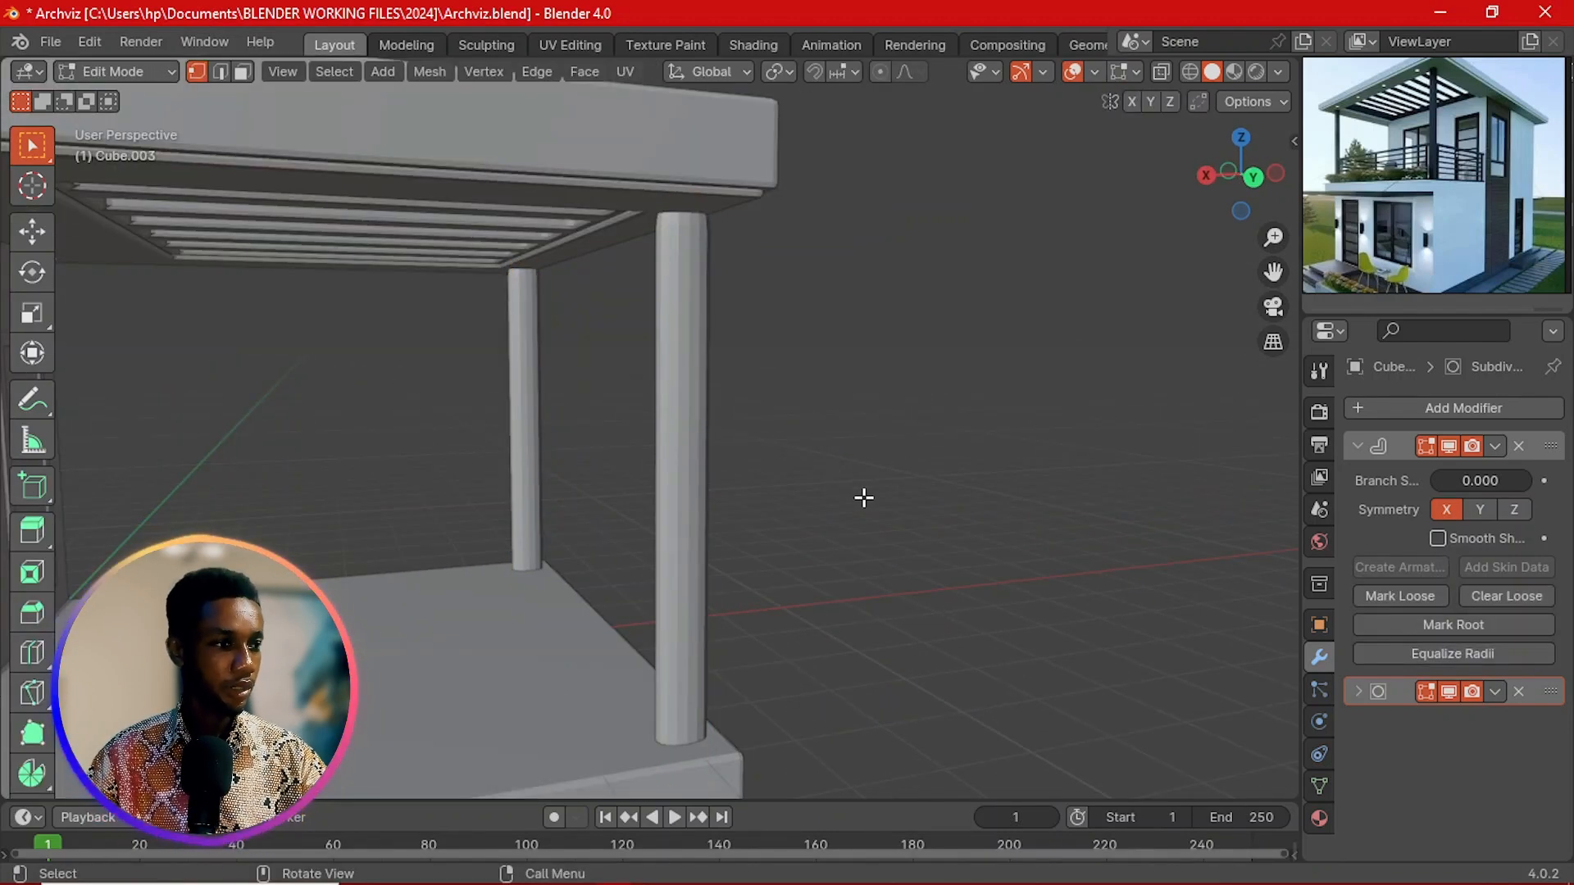
pyautogui.press('Tab')
pyautogui.hotkey('ctrl', 'a')
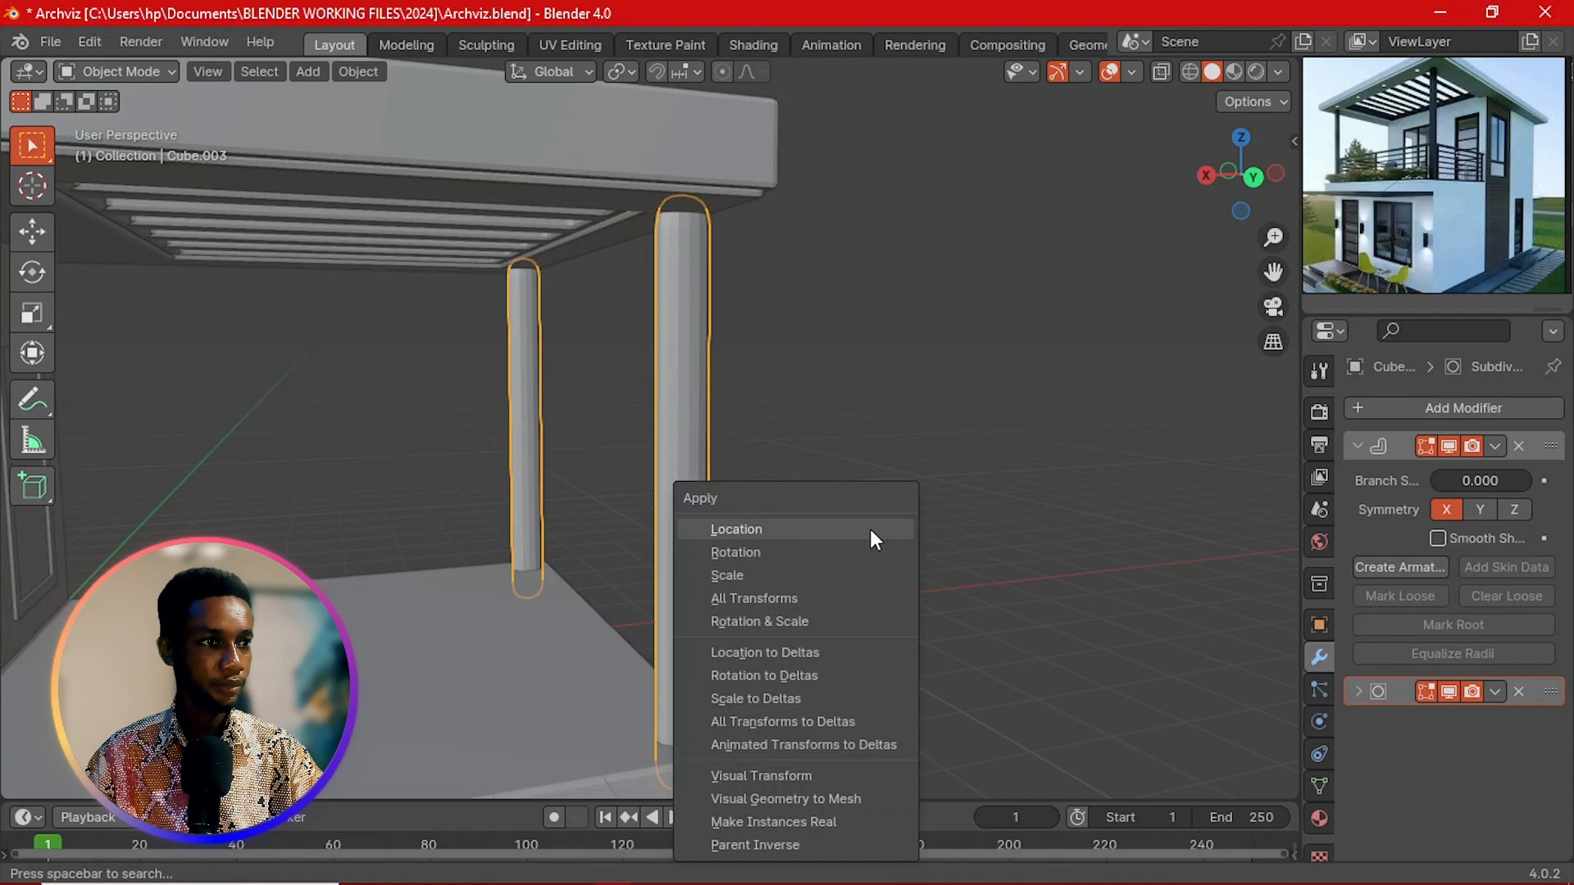
pyautogui.click(877, 578)
# Step: Enlarge the skin radius of both posts again in several passes until they match the thickness in the reference image
pyautogui.press('Tab')
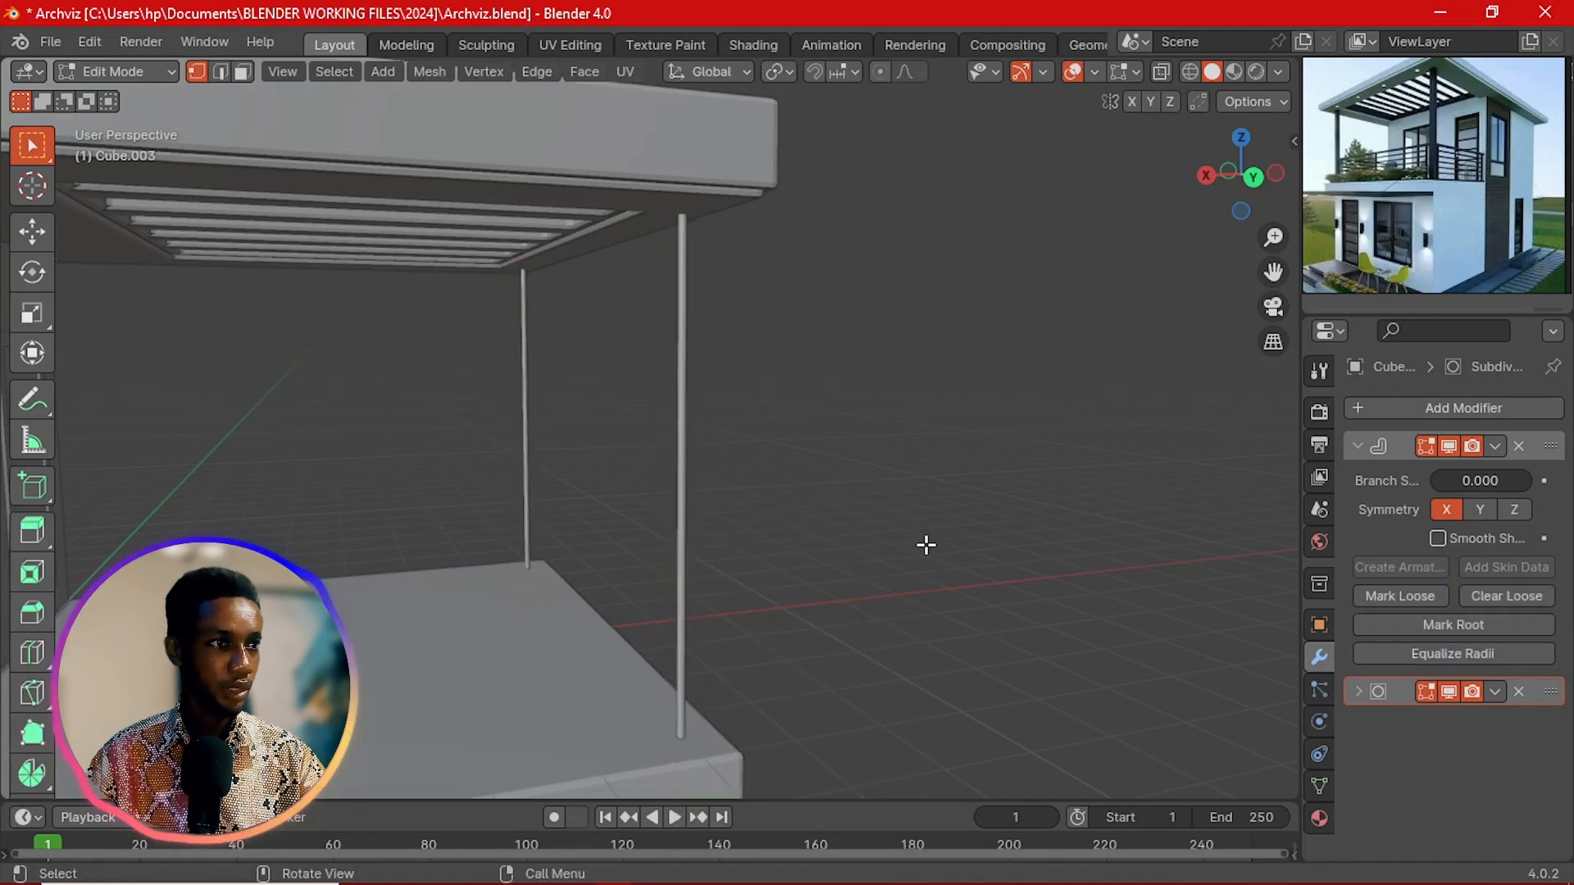
pyautogui.scroll(-3, 795, 534)
pyautogui.hotkey('ctrl', 'a')
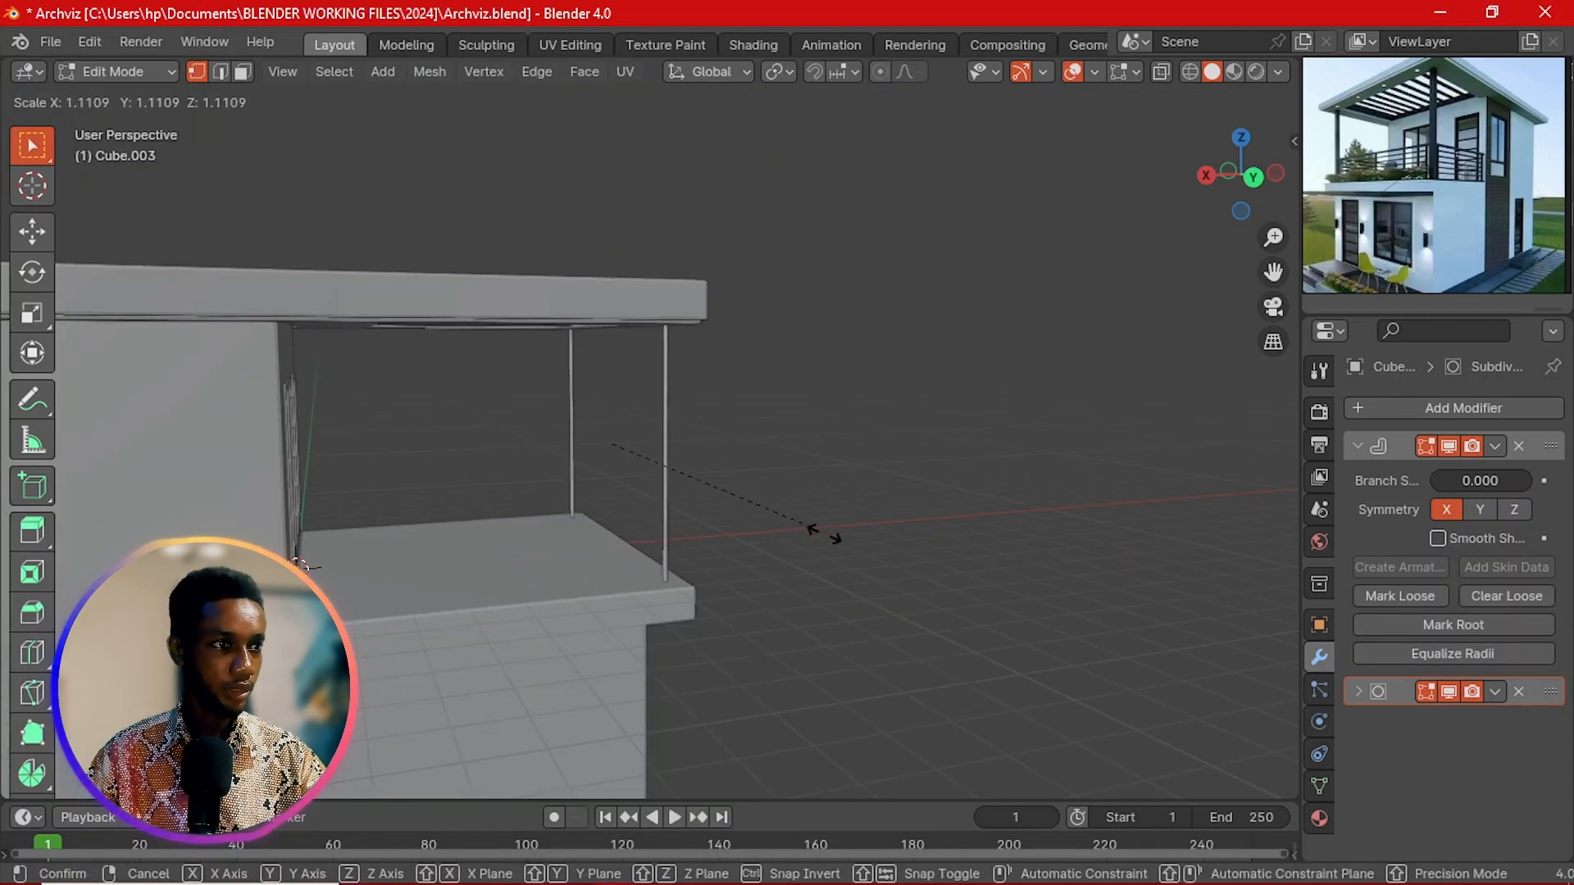
pyautogui.click(898, 597)
pyautogui.hotkey('ctrl', 'a')
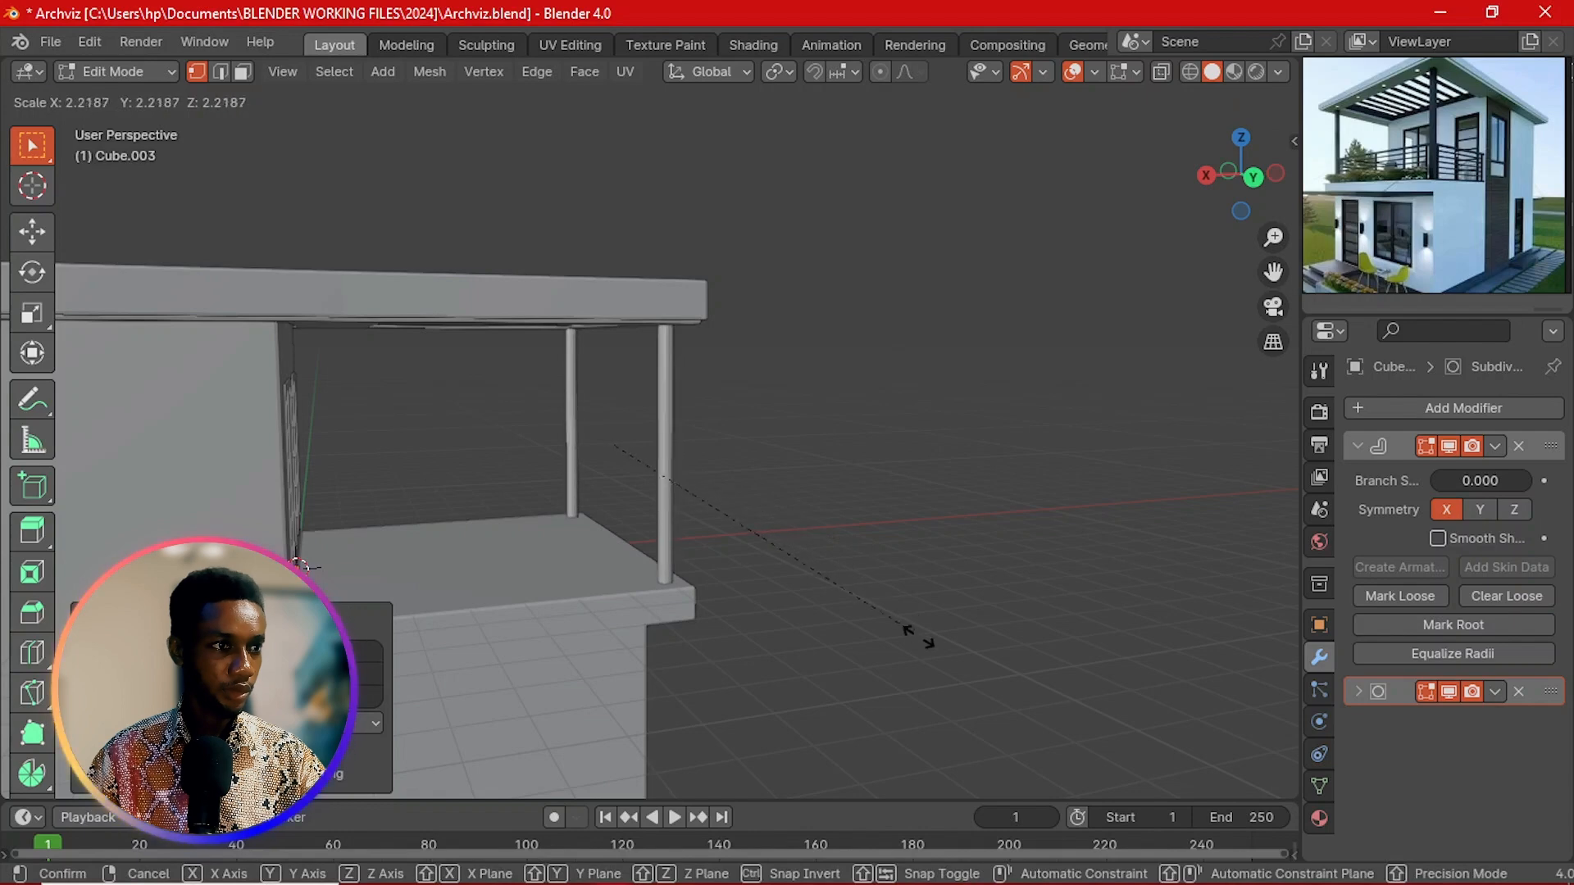
pyautogui.click(935, 668)
pyautogui.moveTo(935, 668); pyautogui.dragTo(618, 516, button='middle')
pyautogui.hotkey('ctrl', 'a')
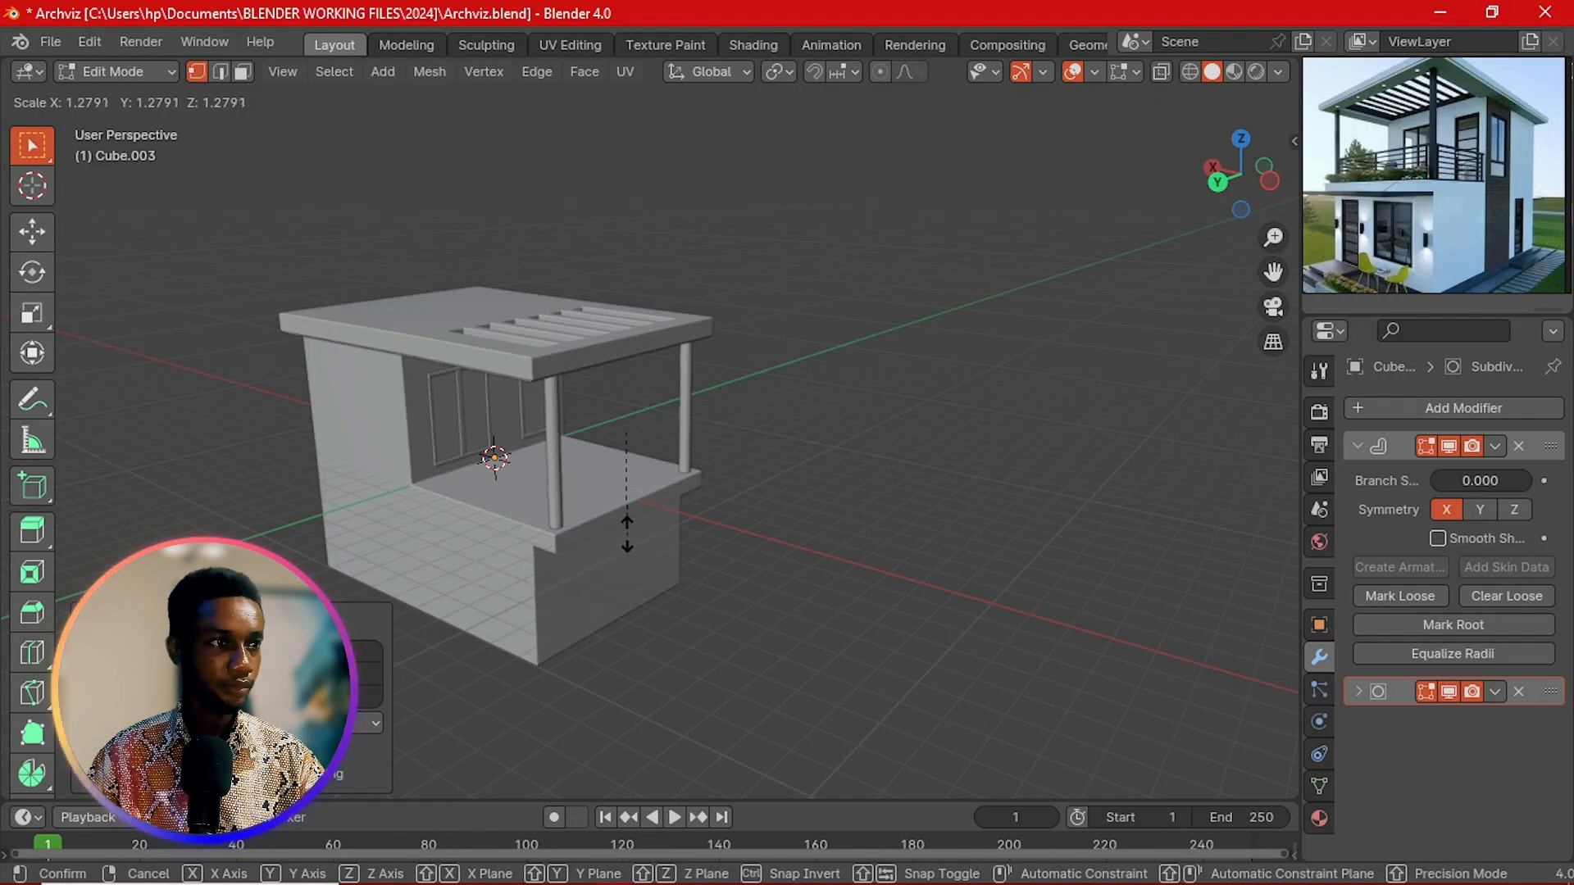
pyautogui.click(636, 517)
# Step: Examine the thickened posts from several sides against the roof underside and balcony slab
pyautogui.scroll(-1, 807, 515)
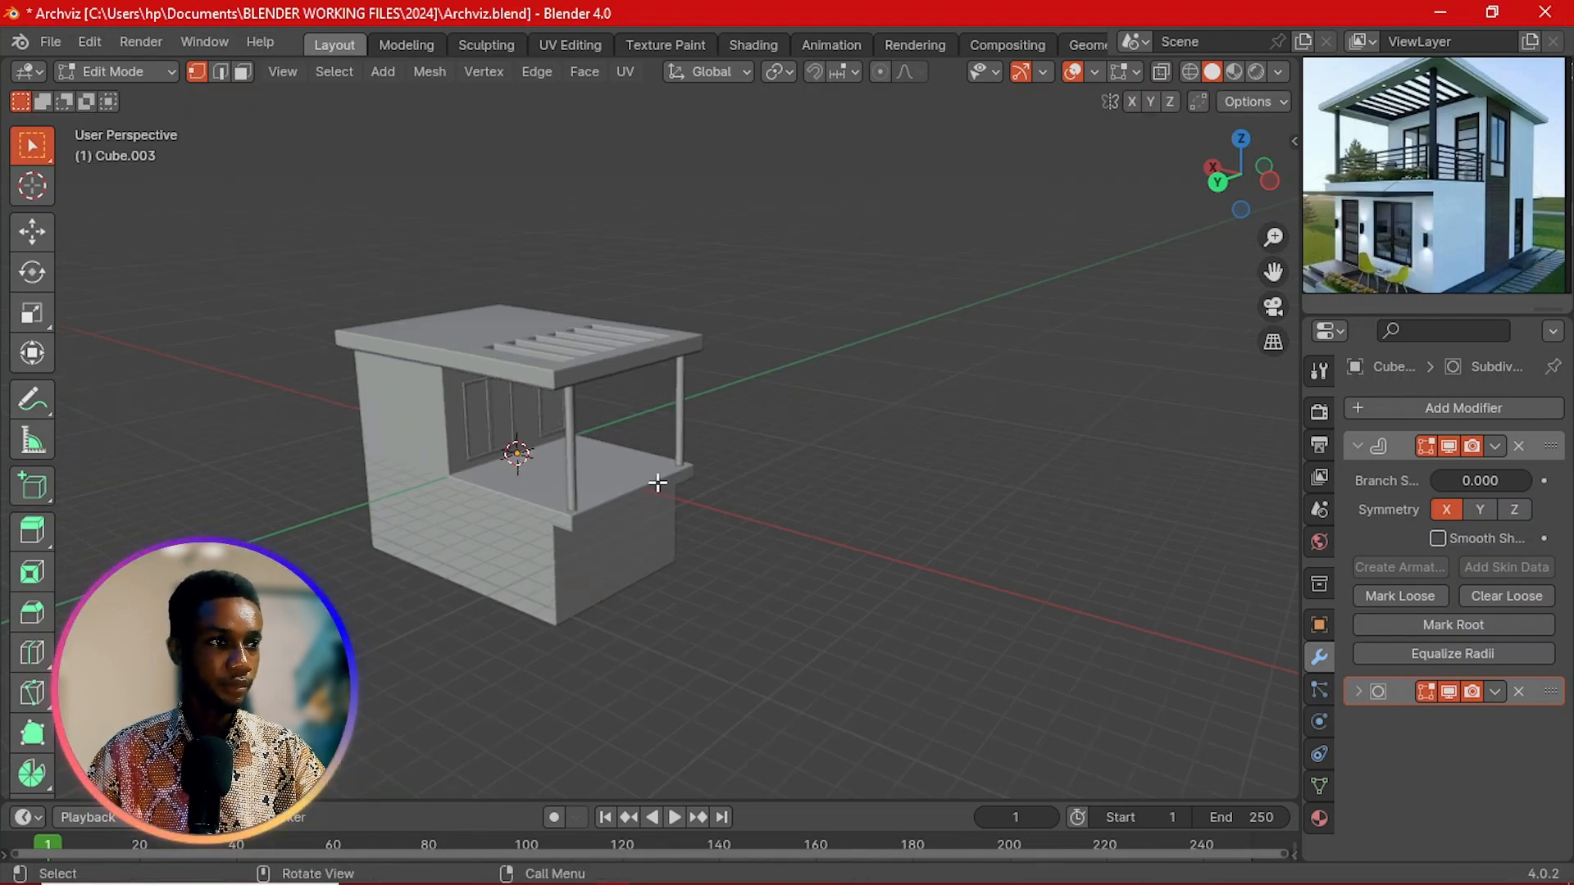
pyautogui.scroll(4, 828, 523)
pyautogui.moveTo(961, 553); pyautogui.dragTo(712, 479, button='middle')
pyautogui.scroll(2, 718, 556)
pyautogui.scroll(1, 718, 558)
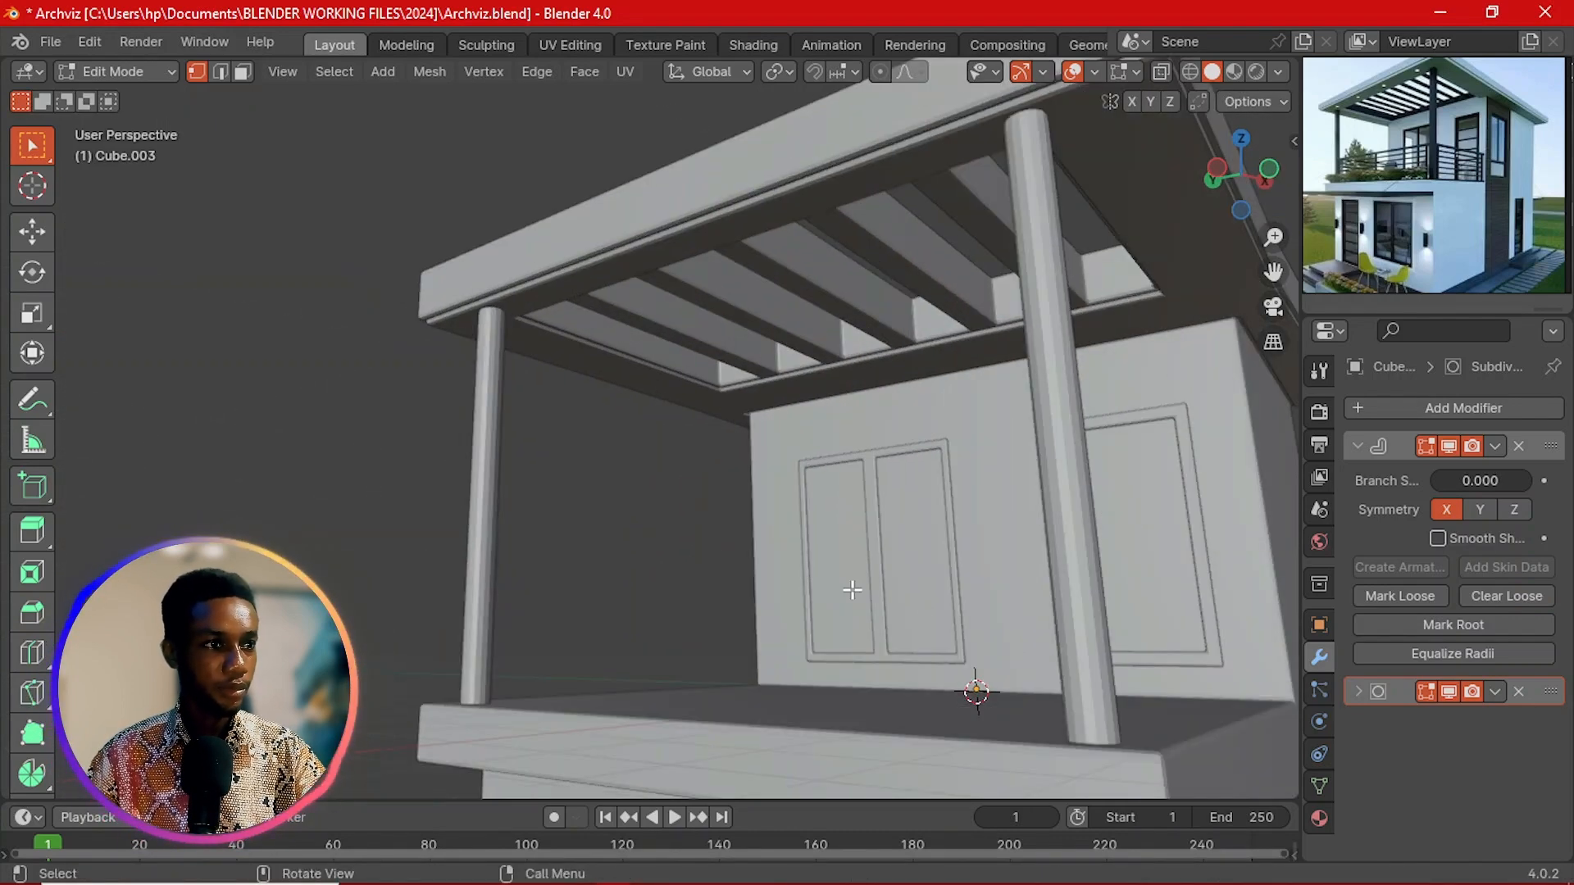
pyautogui.scroll(-2, 853, 590)
pyautogui.moveTo(908, 596); pyautogui.dragTo(747, 647, button='middle')
pyautogui.scroll(1, 748, 646)
pyautogui.scroll(-3, 835, 610)
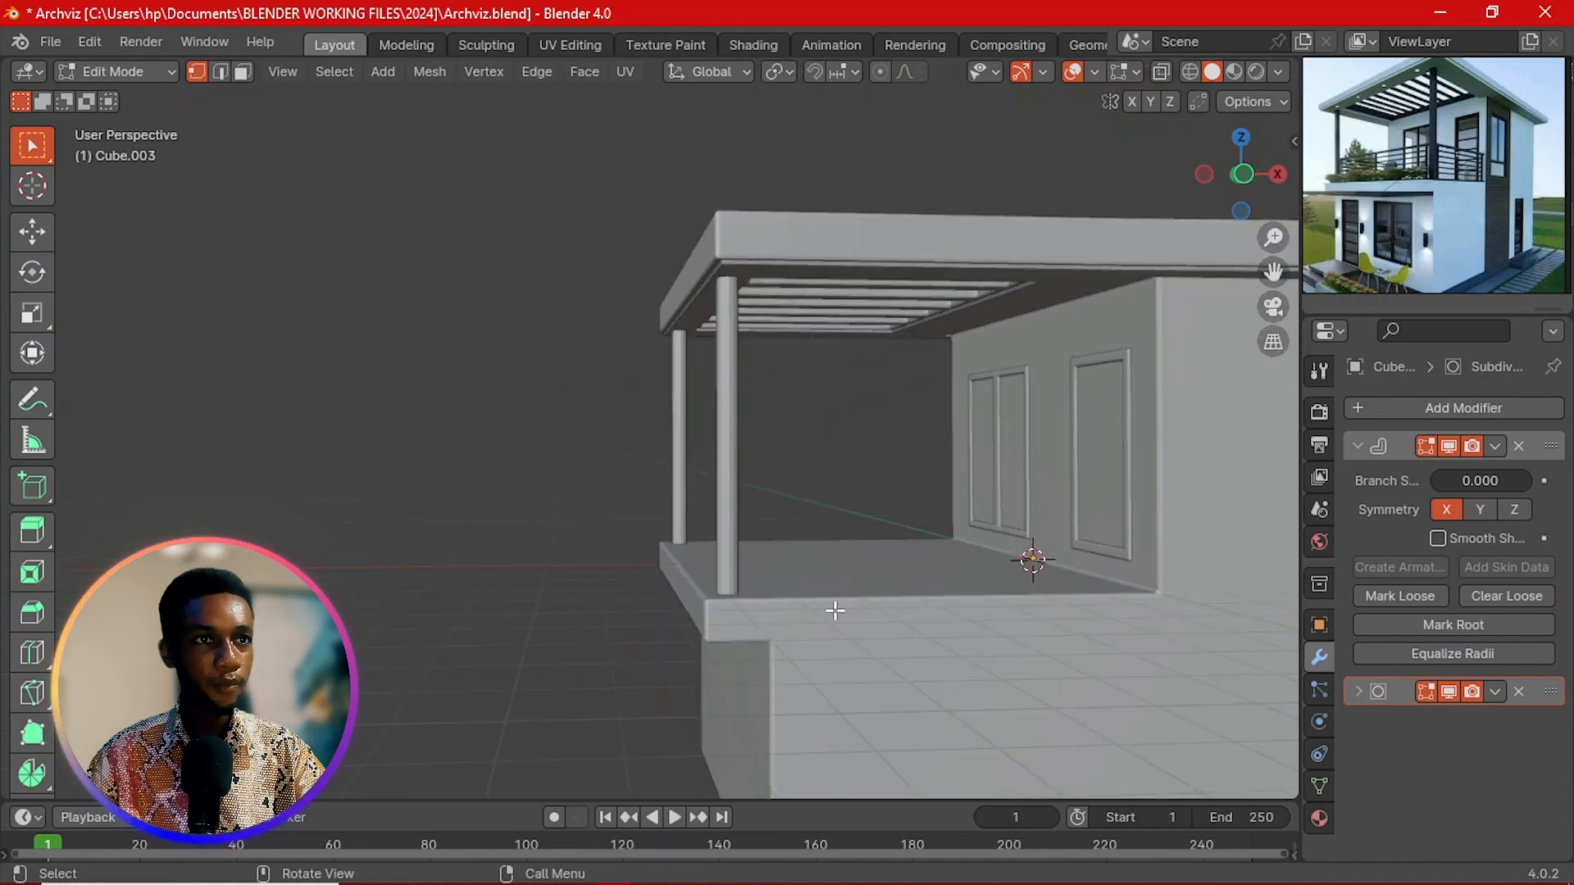
pyautogui.press('Tab')
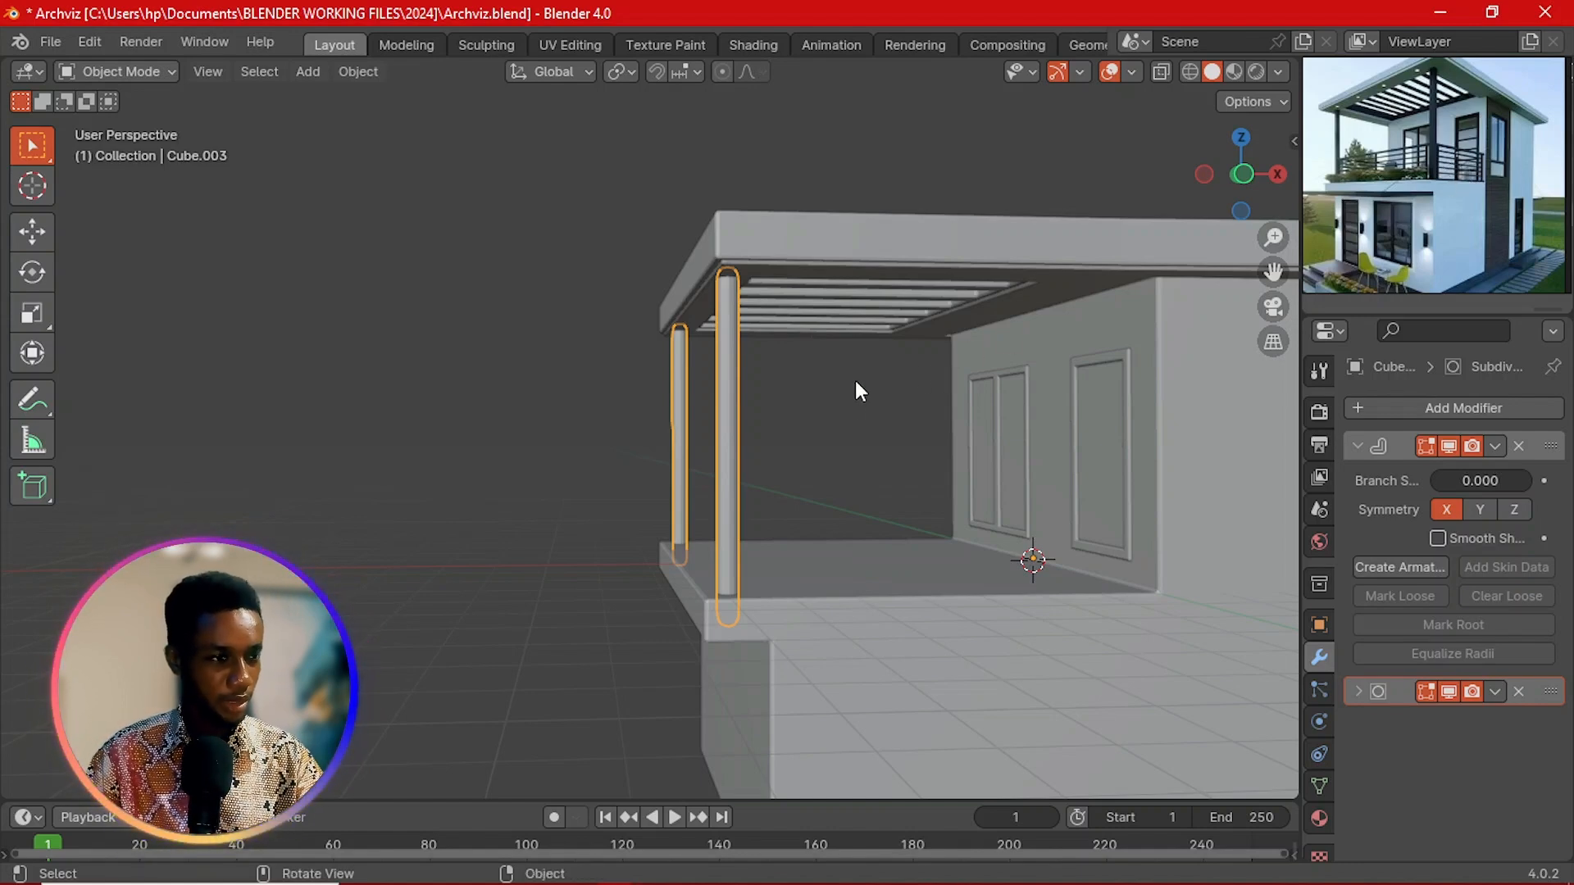
# Step: Duplicate a post's bottom vertex in front view and place the copy just inside the upper-storey wall at railing height
pyautogui.press('Tab')
pyautogui.press('`')
pyautogui.click(761, 428)
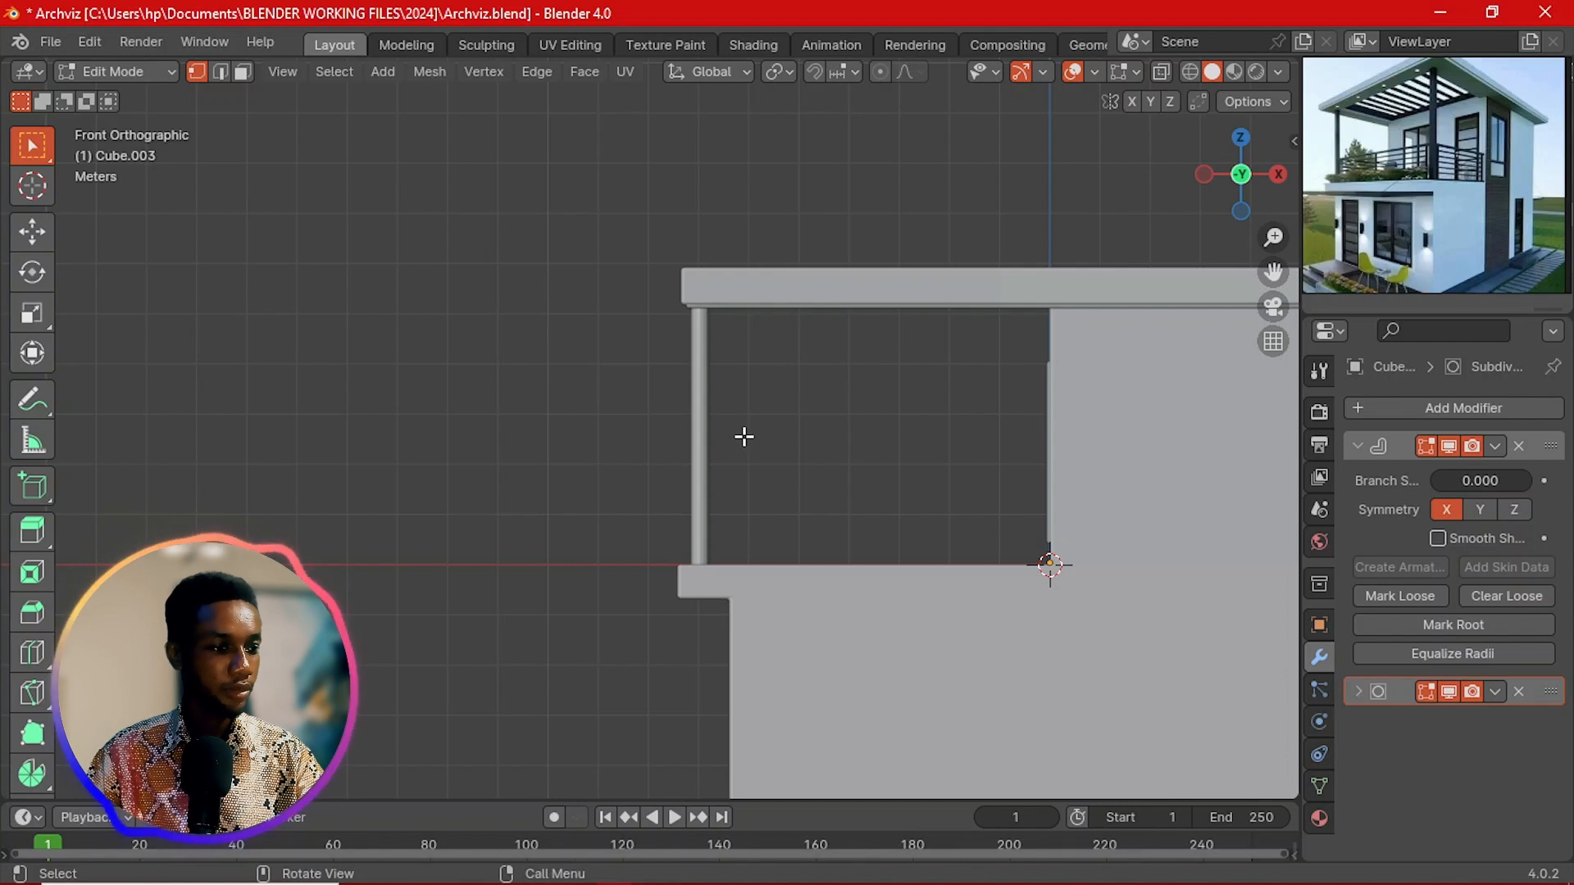
pyautogui.scroll(2, 744, 437)
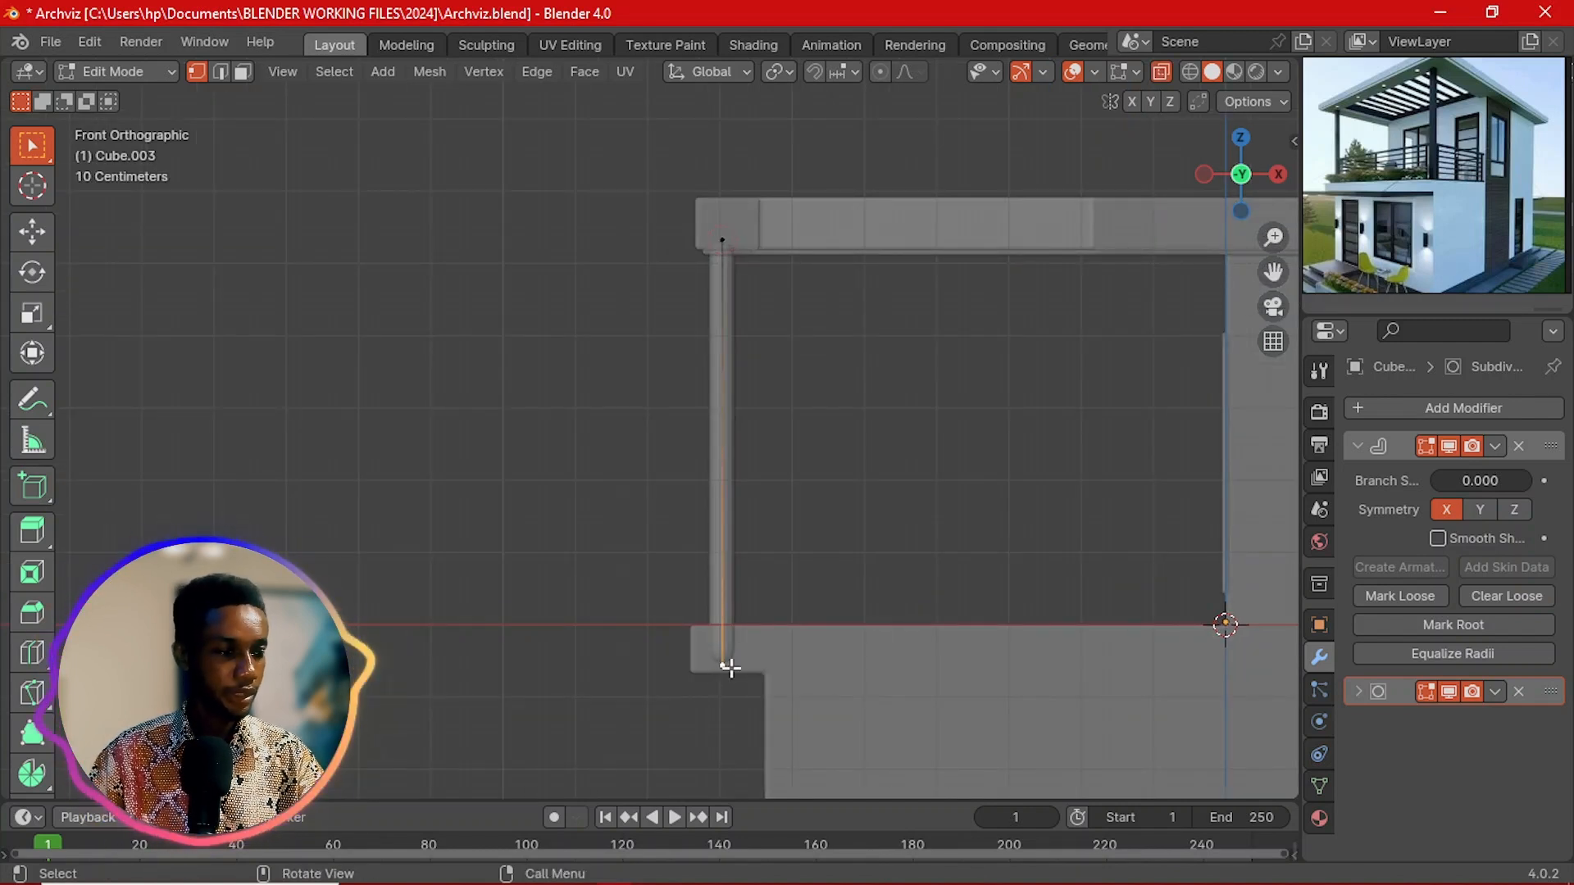
pyautogui.press('g')
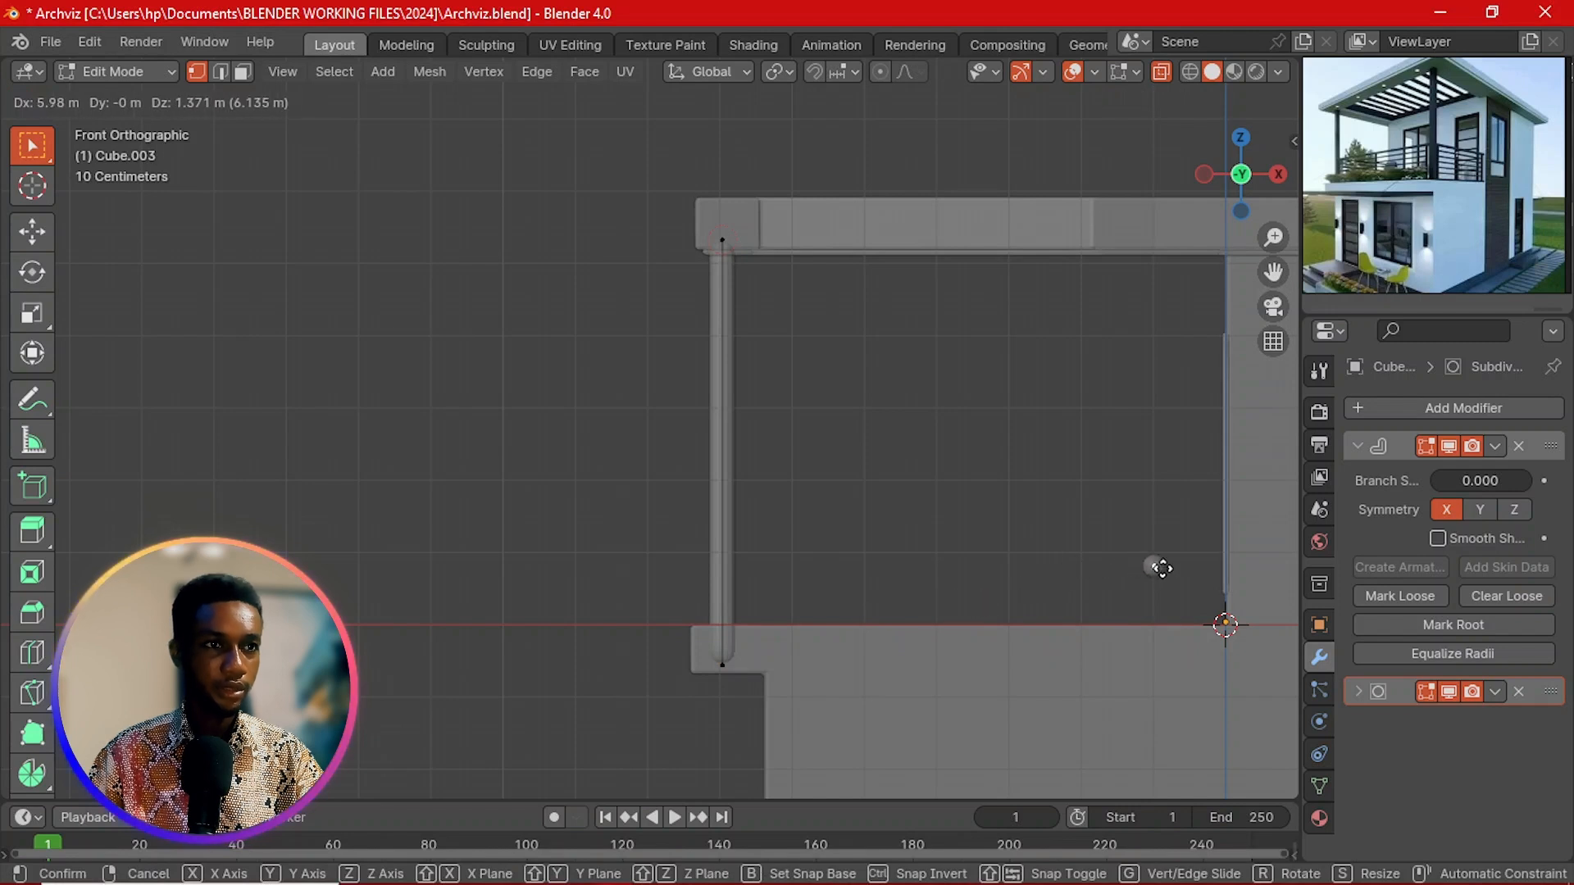
pyautogui.click(1252, 504)
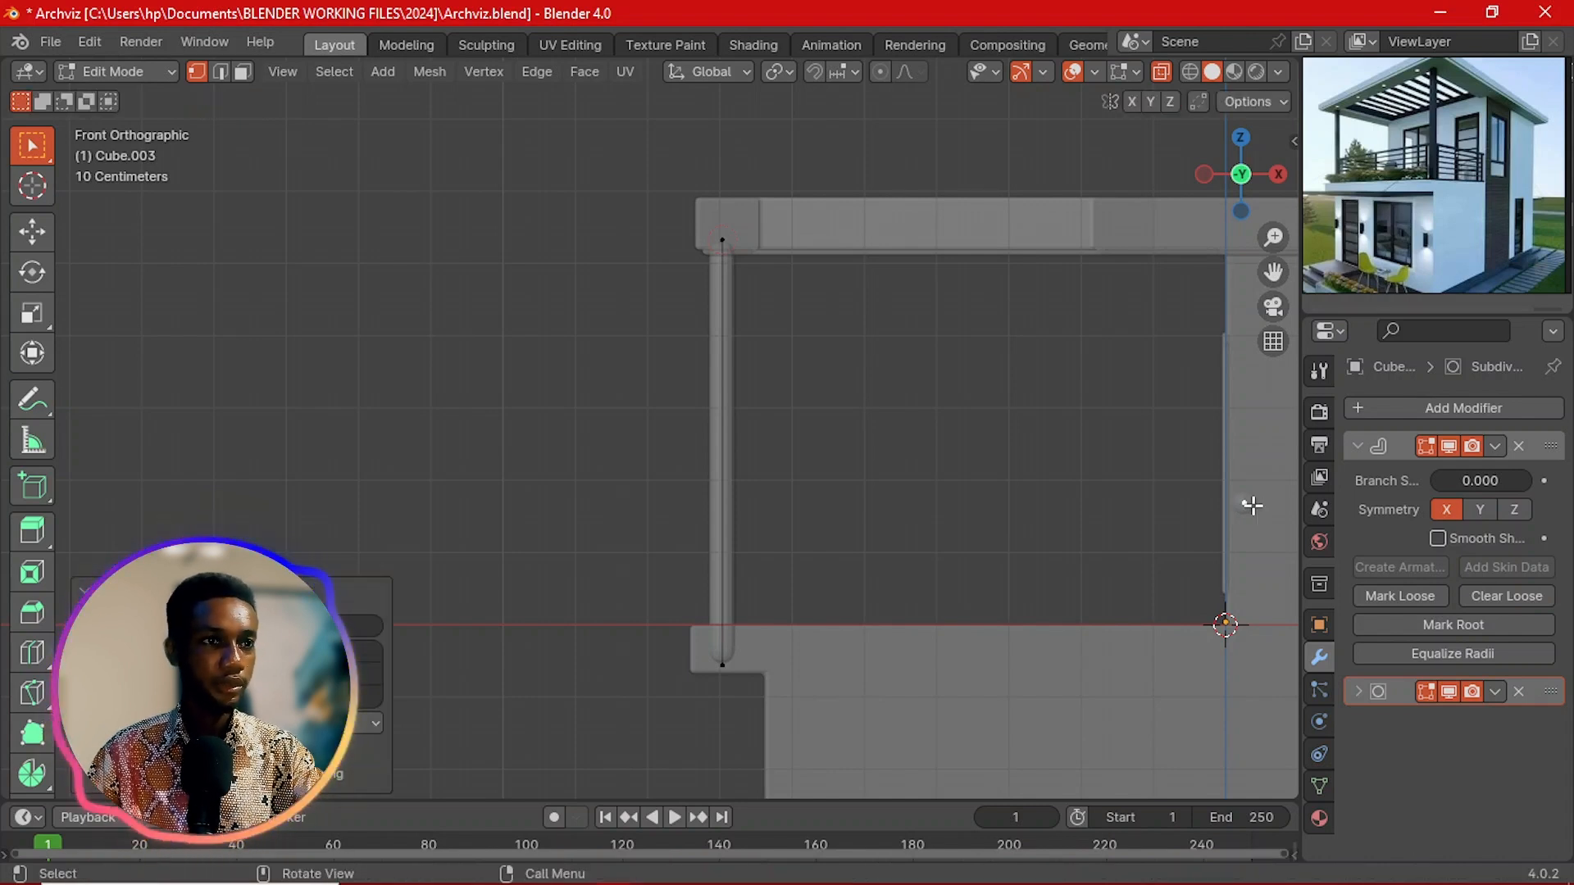
# Step: Separate the duplicated vertex into its own object and select that object for the railing
pyautogui.press('p')
pyautogui.press('s')
pyautogui.press('Tab')
pyautogui.click(1253, 505)
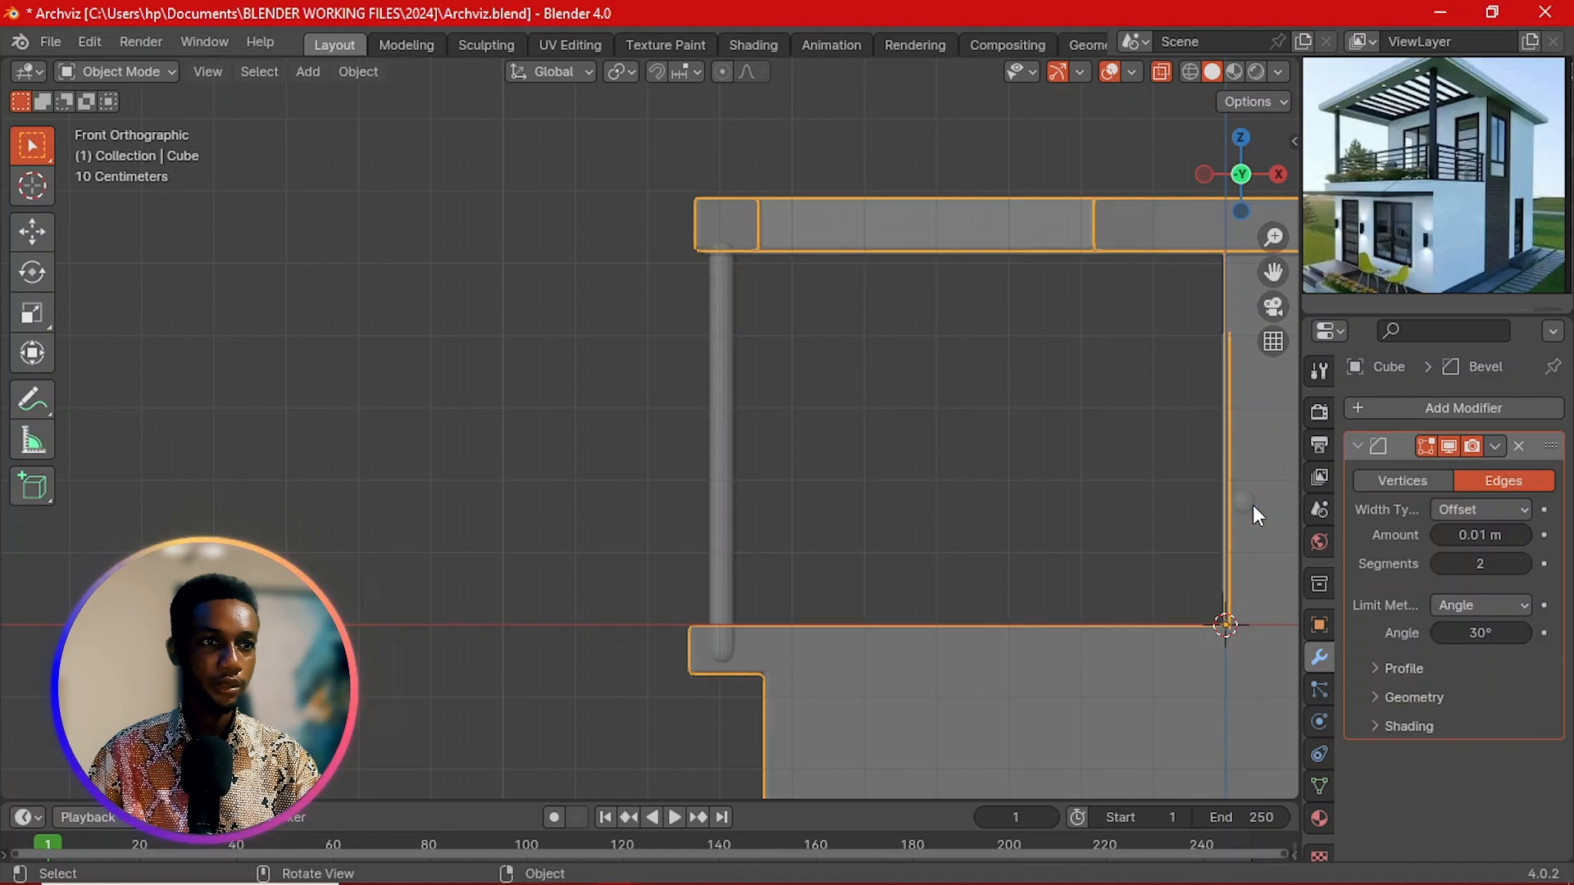
pyautogui.click(1253, 505)
# Step: Extrude the railing vertex along the X axis from the house wall to the centre of the balcony post
pyautogui.press('Tab')
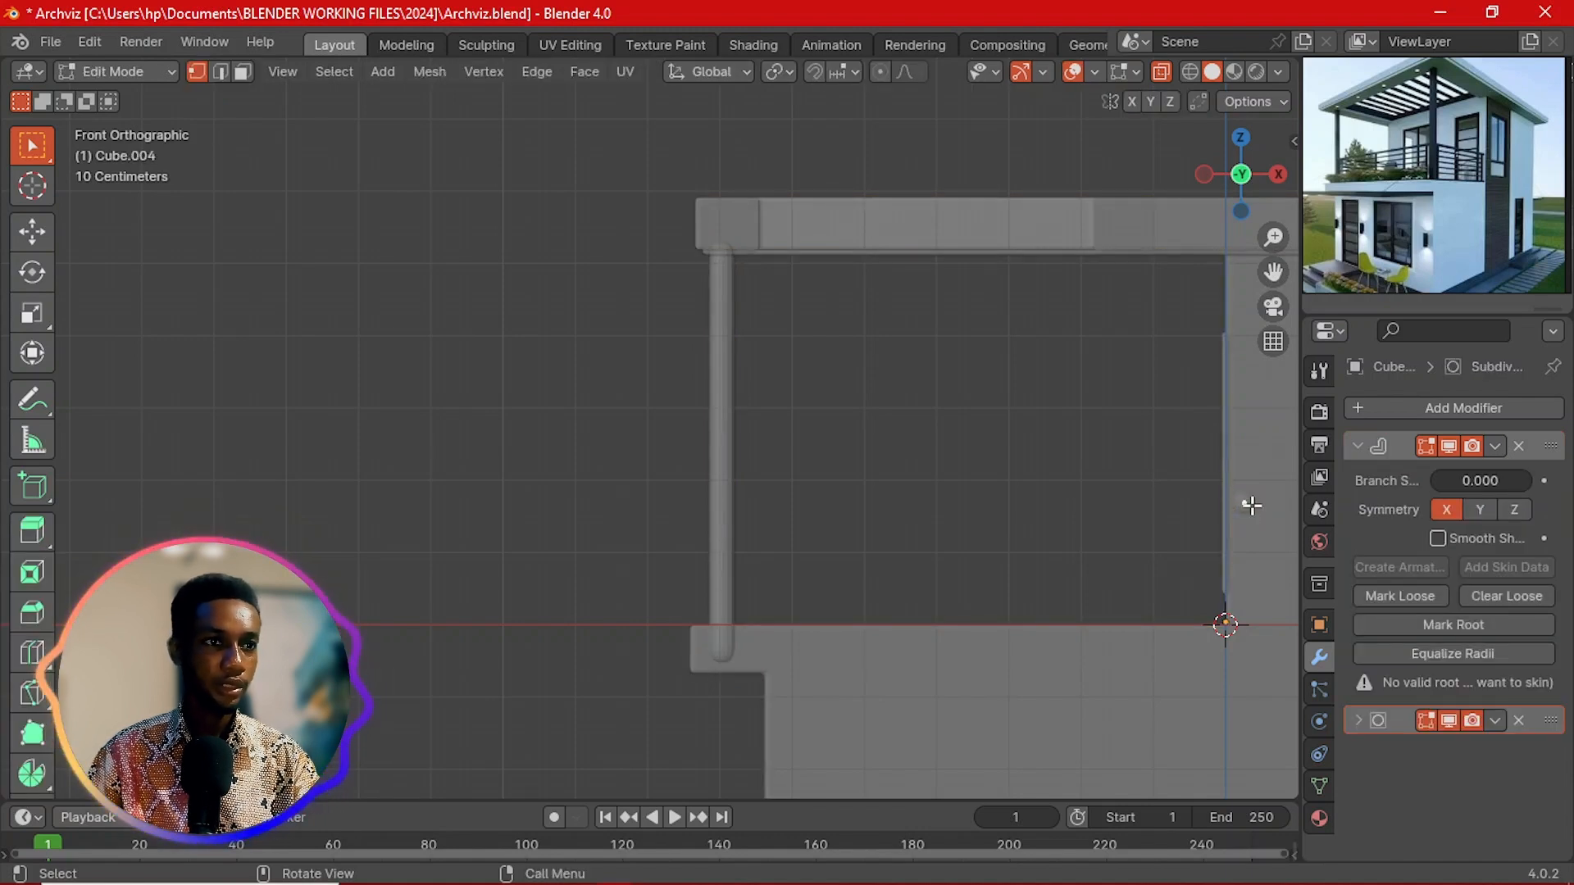
pyautogui.press('g')
pyautogui.press('x')
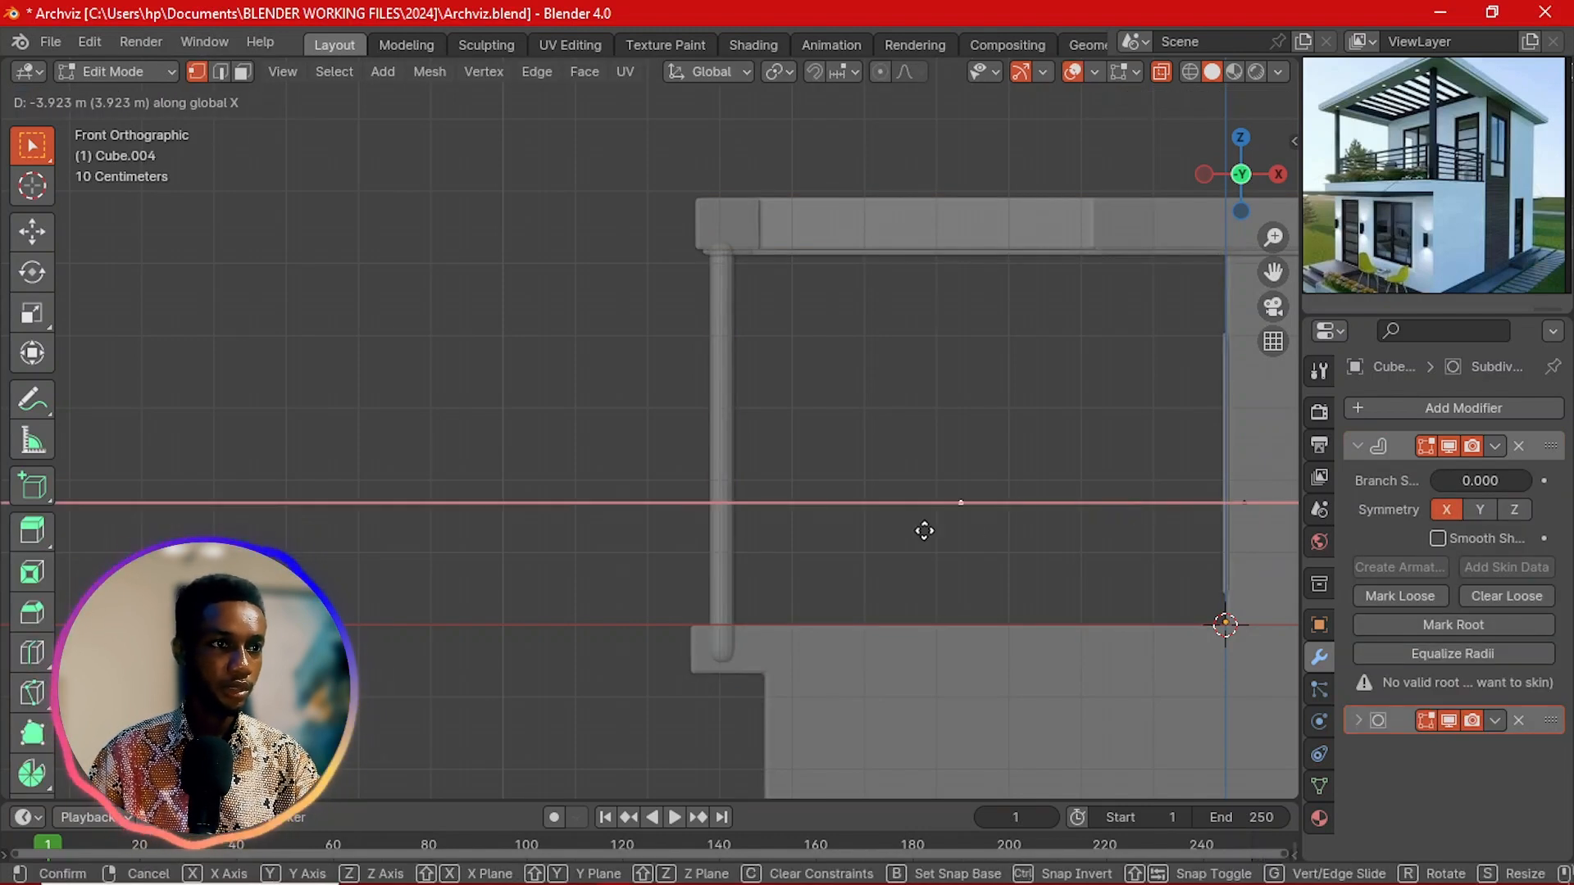
pyautogui.click(727, 534)
pyautogui.press('Tab')
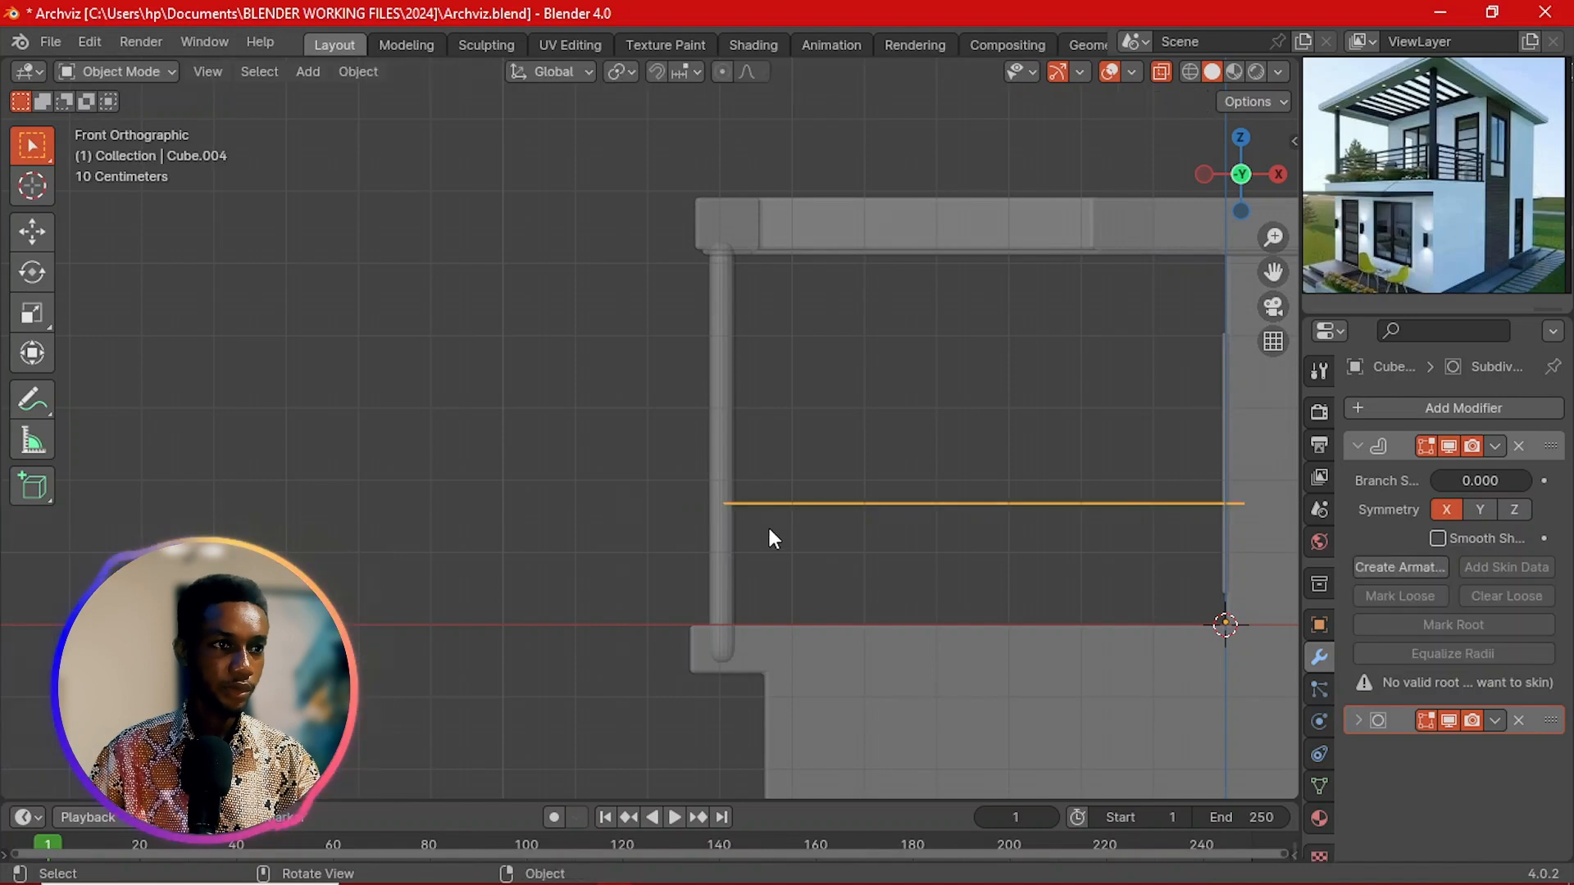
# Step: Extrude the railing's post-side end about 7.08 m along the Y axis to the centre of the opposite post
pyautogui.moveTo(767, 525); pyautogui.dragTo(982, 593, button='middle')
pyautogui.press('`')
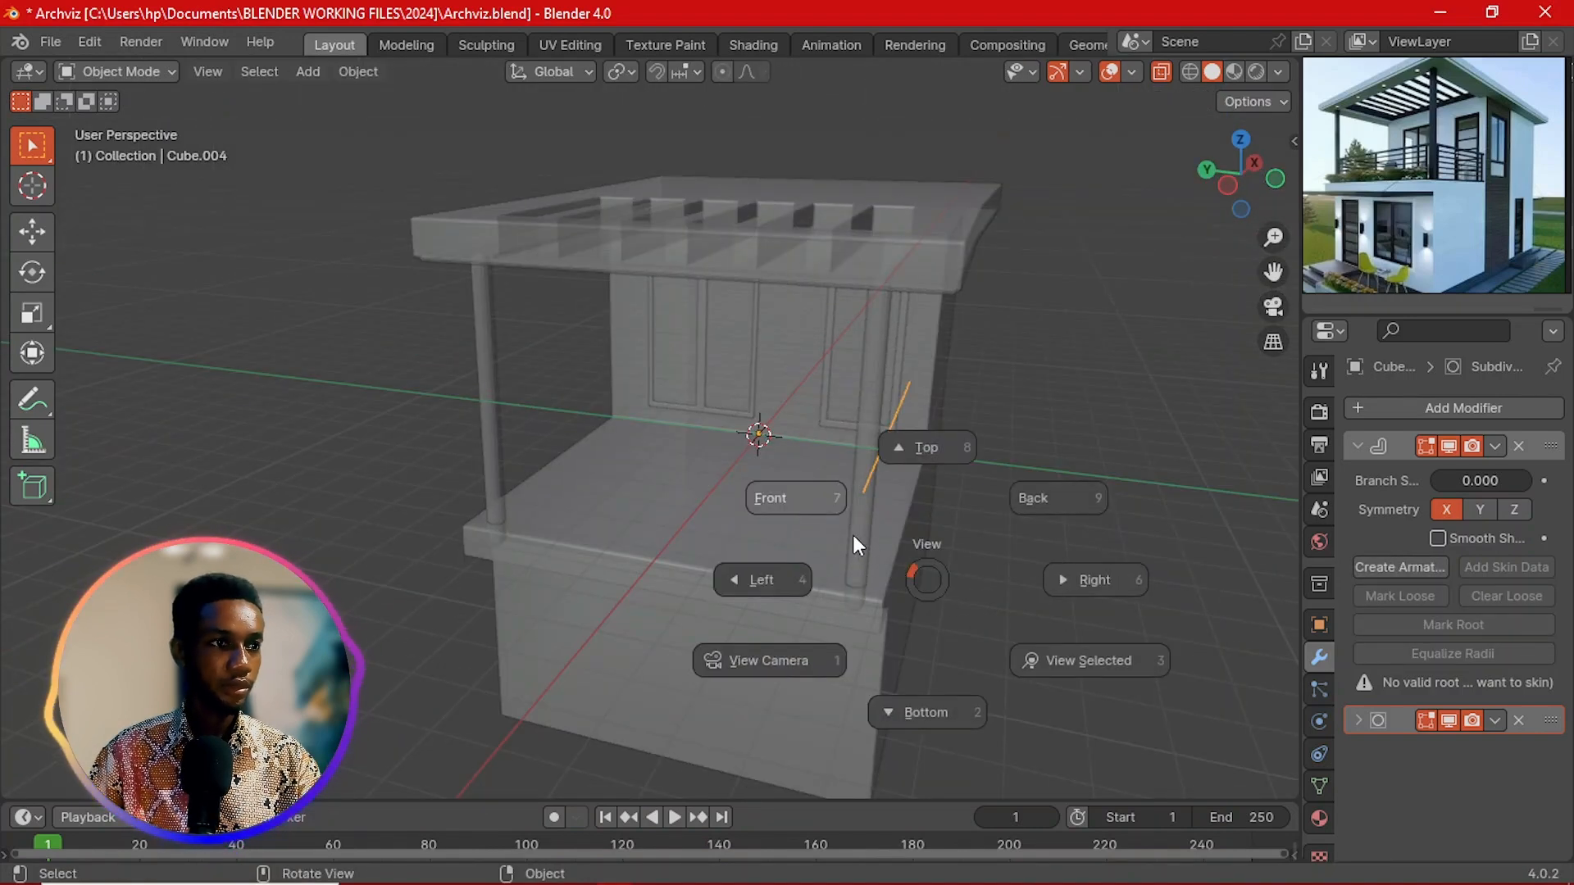
pyautogui.click(843, 528)
pyautogui.press('`')
pyautogui.click(760, 524)
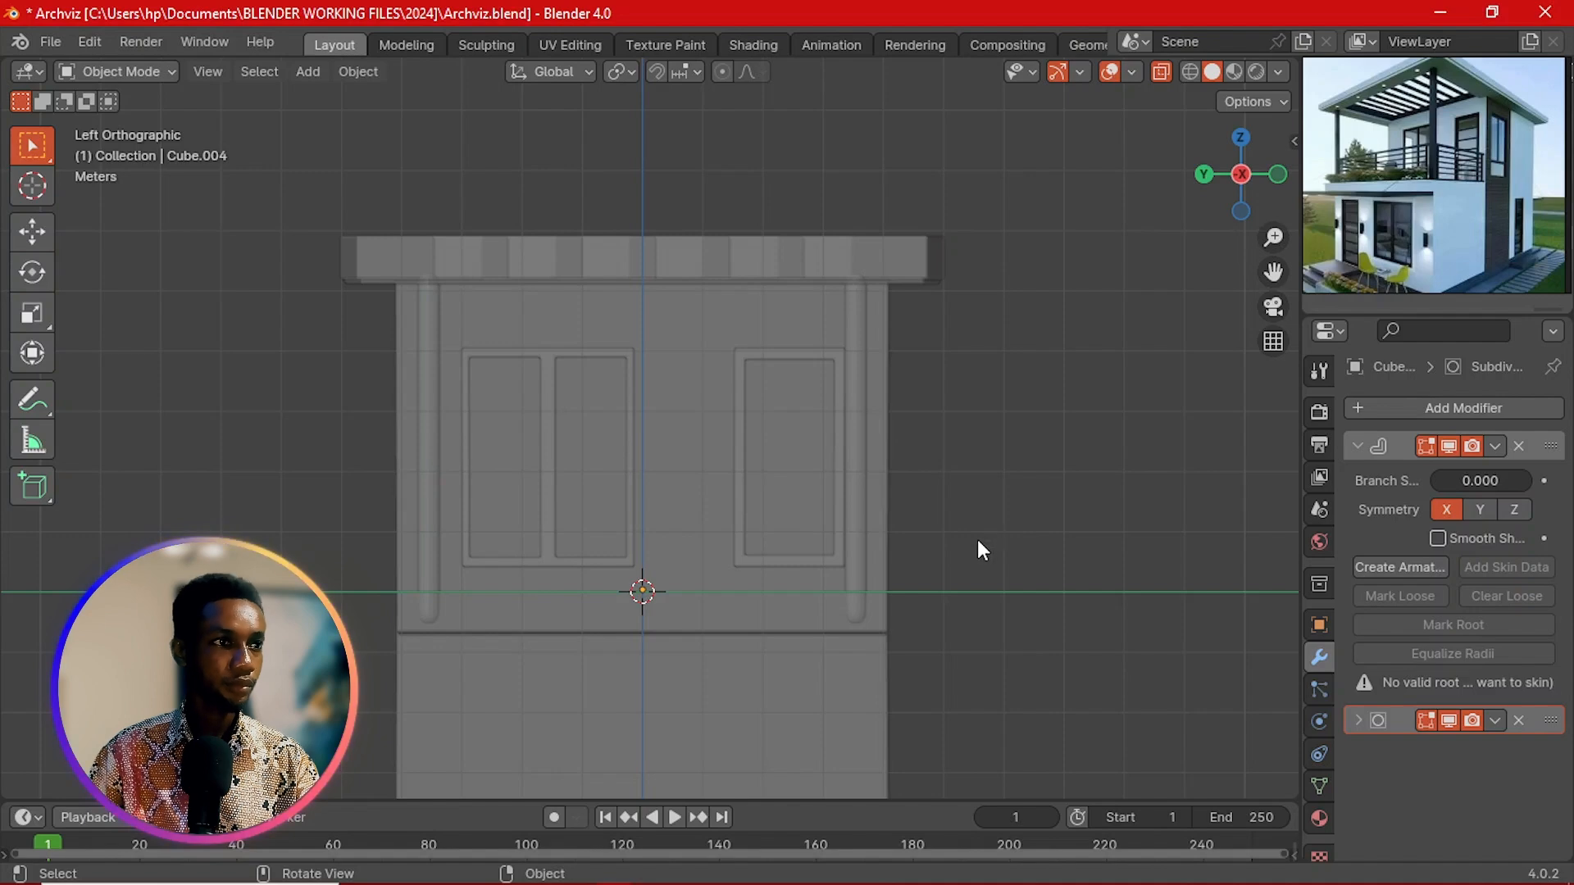
pyautogui.moveTo(977, 541); pyautogui.dragTo(702, 570, button='middle')
pyautogui.press('Tab')
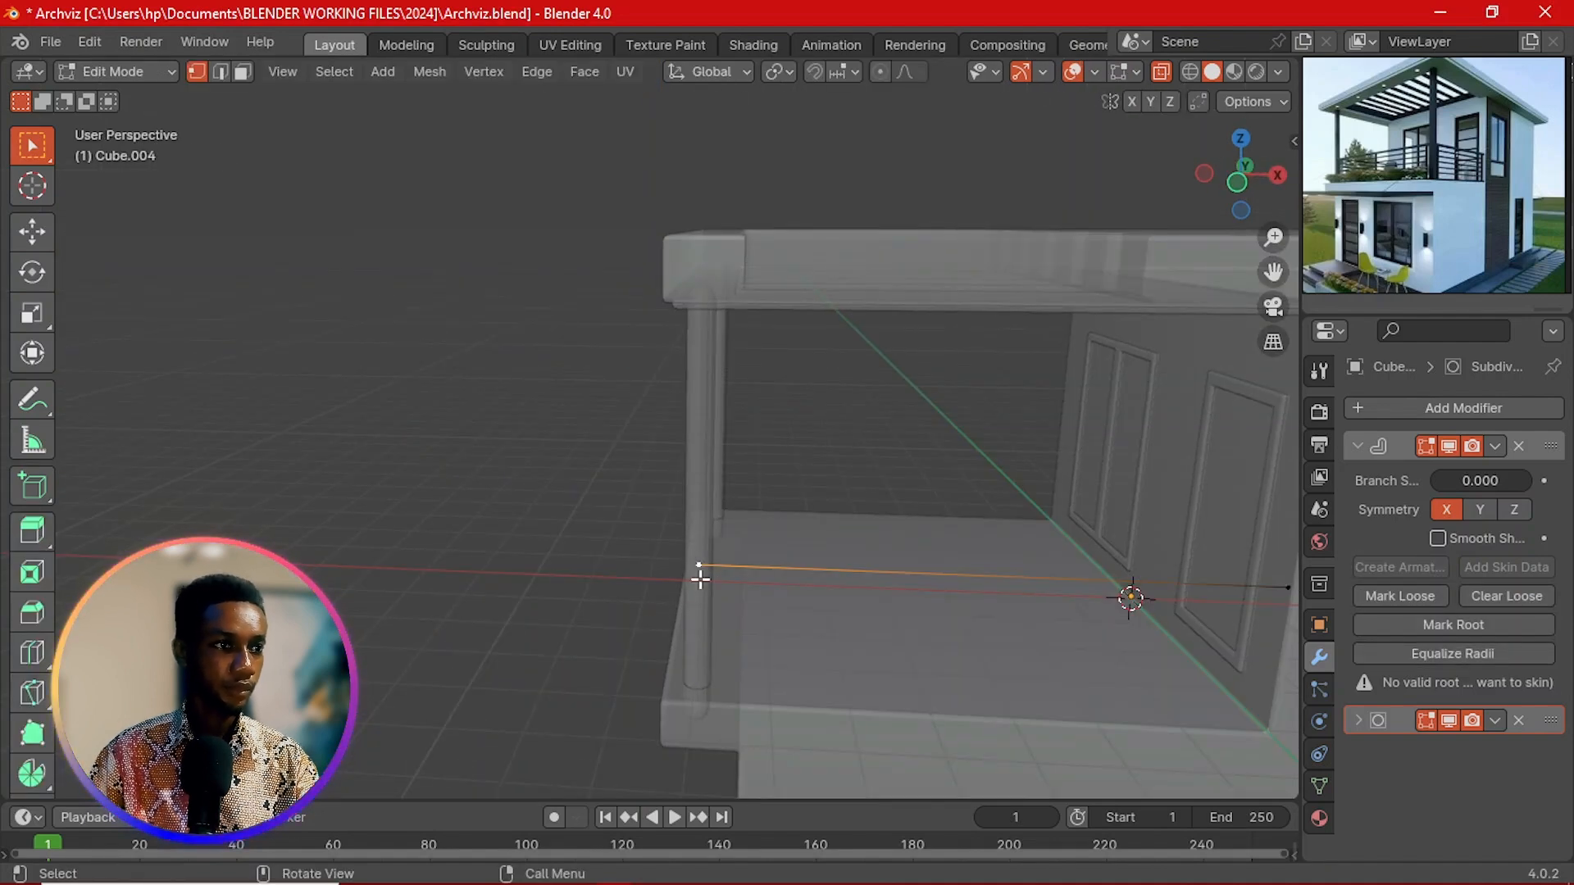
pyautogui.press('`')
pyautogui.click(533, 573)
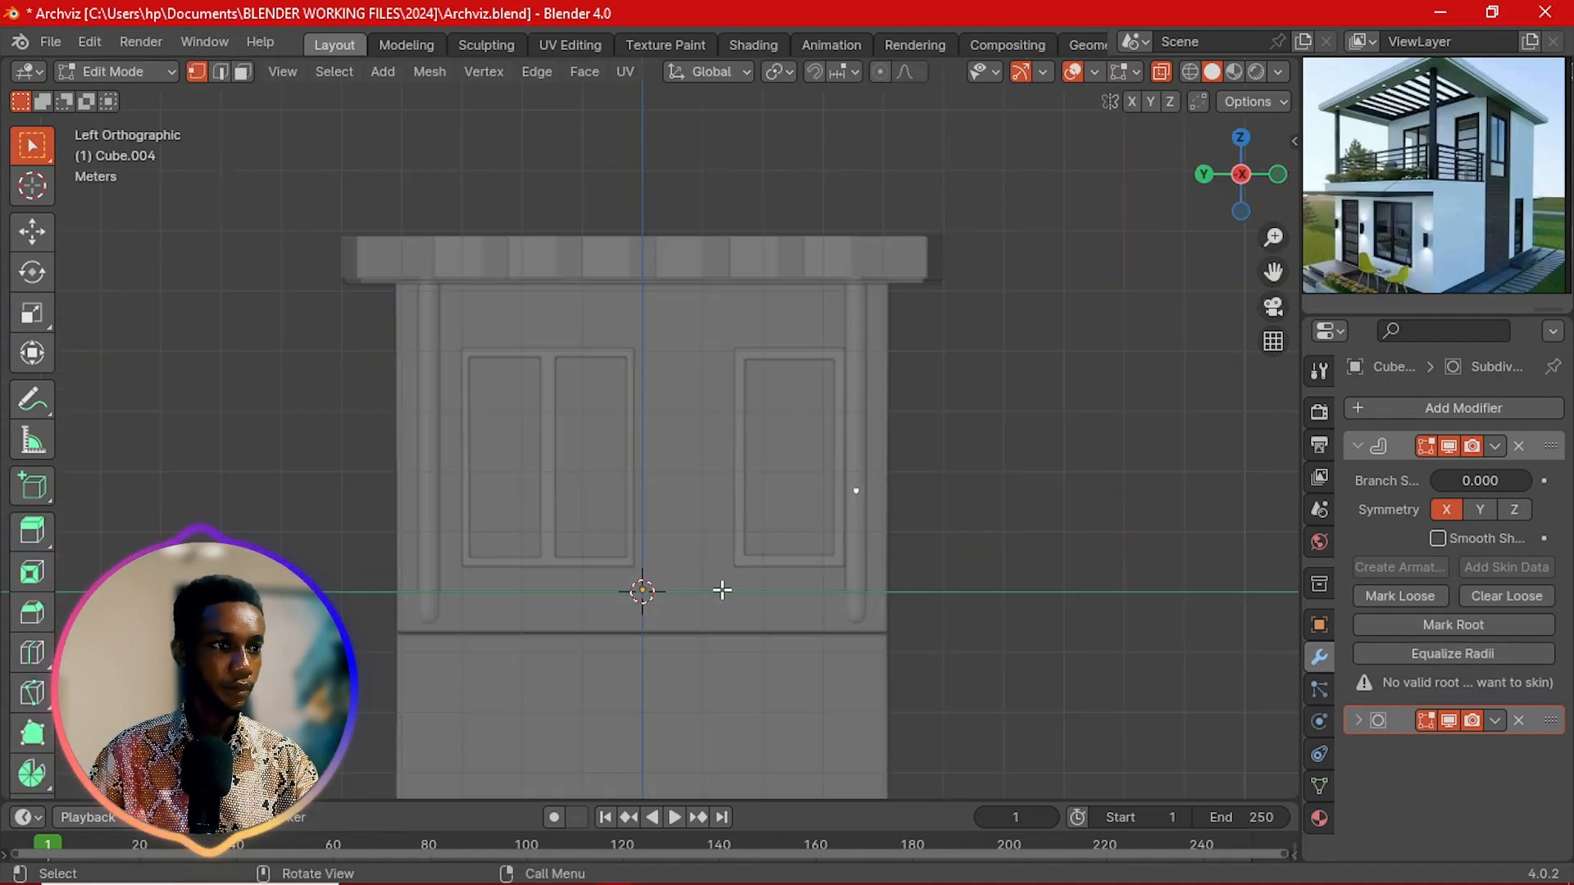
pyautogui.press('g')
pyautogui.press('z')
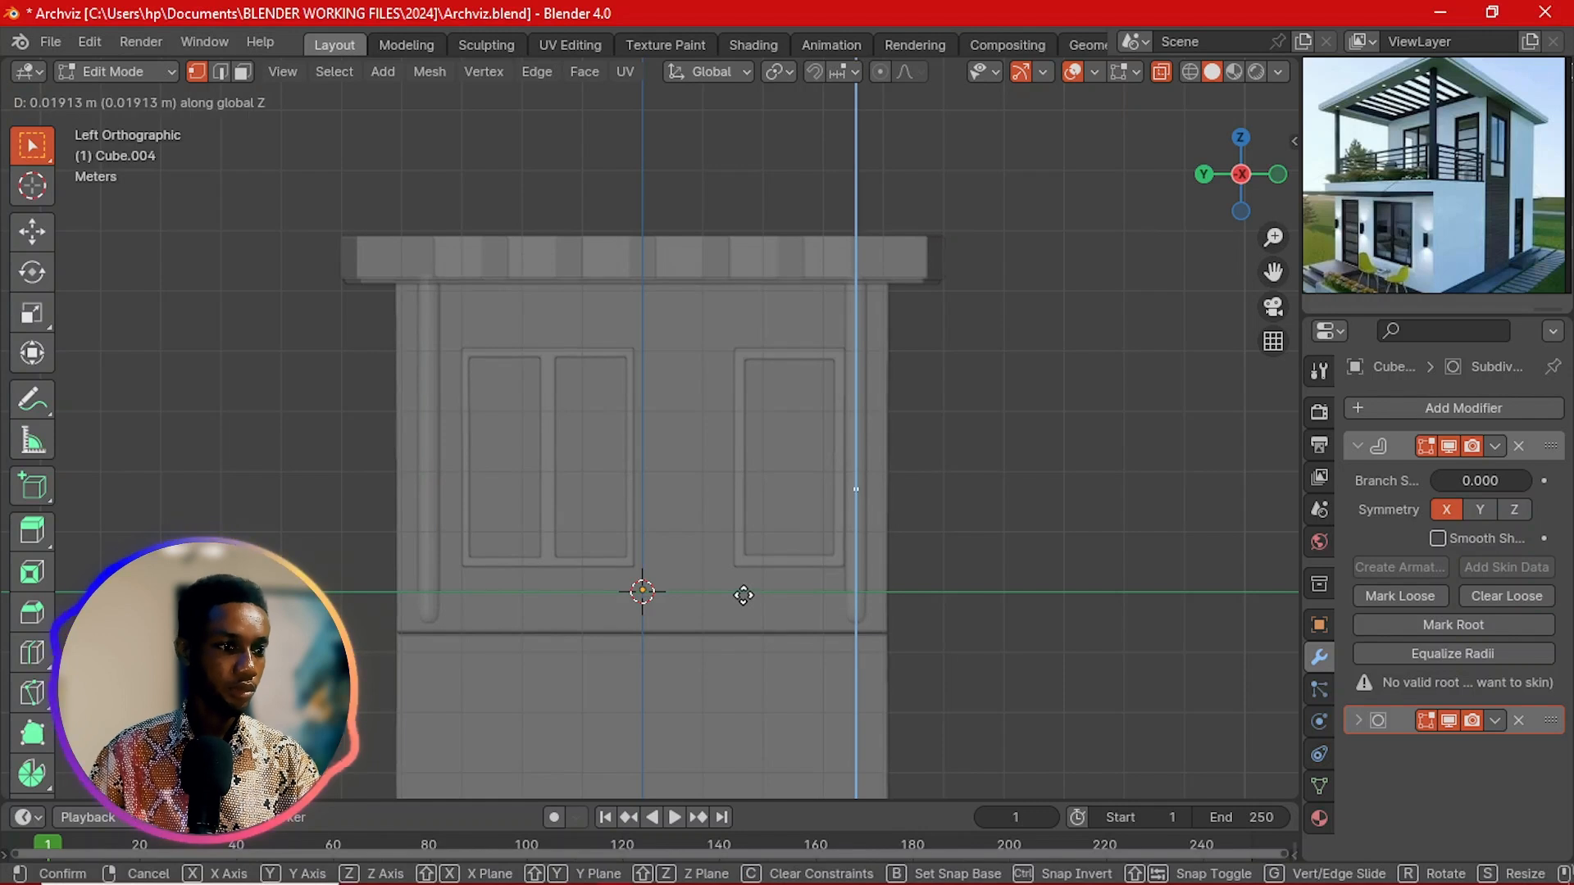
pyautogui.press('y')
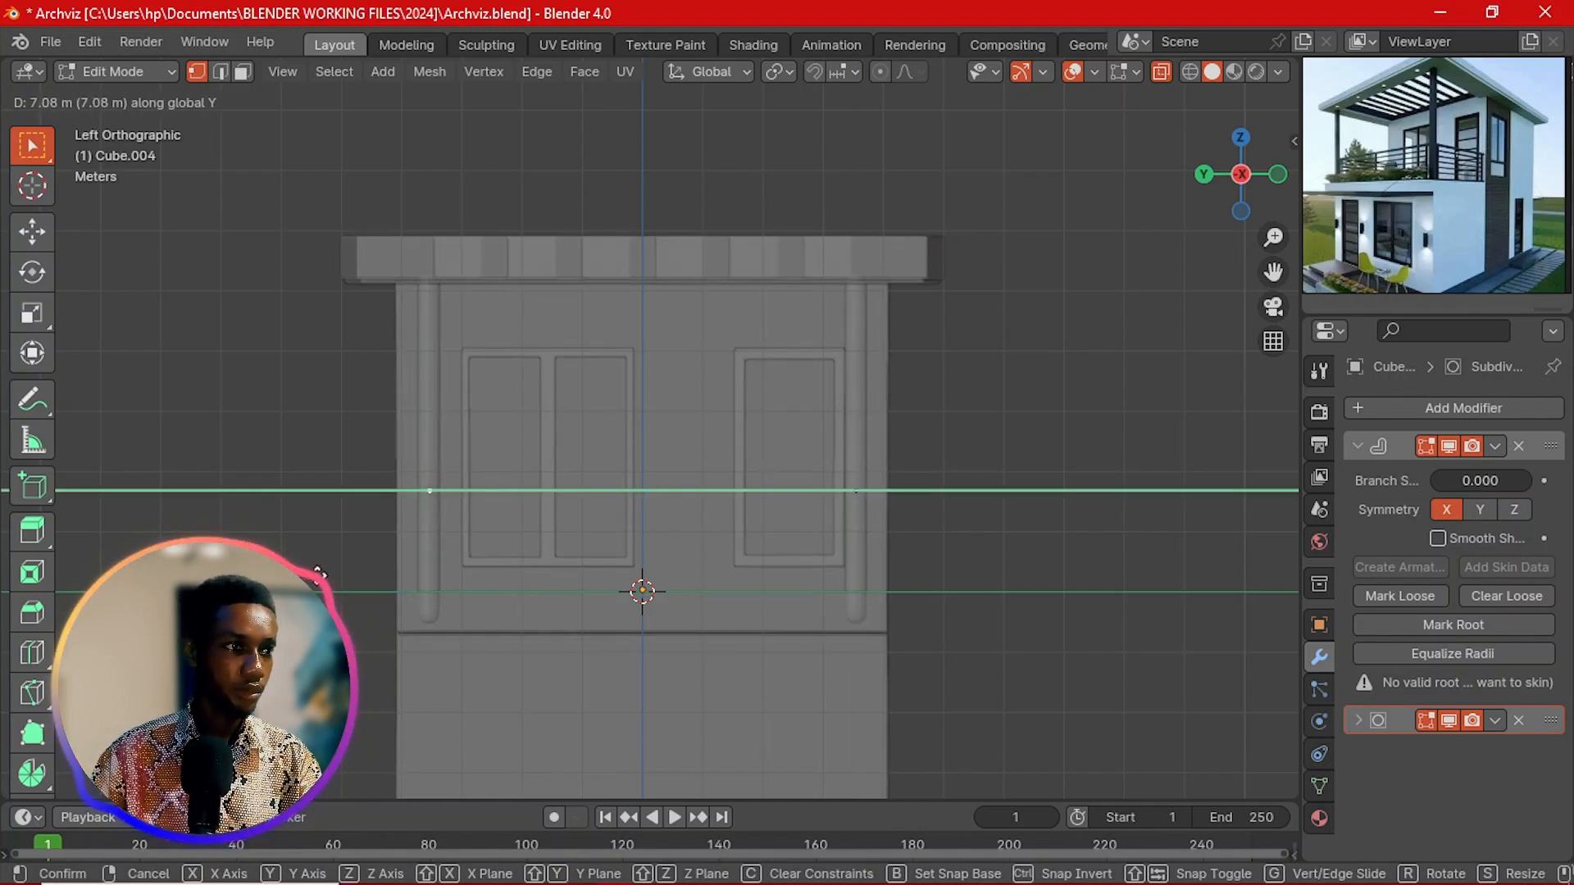
pyautogui.click(317, 575)
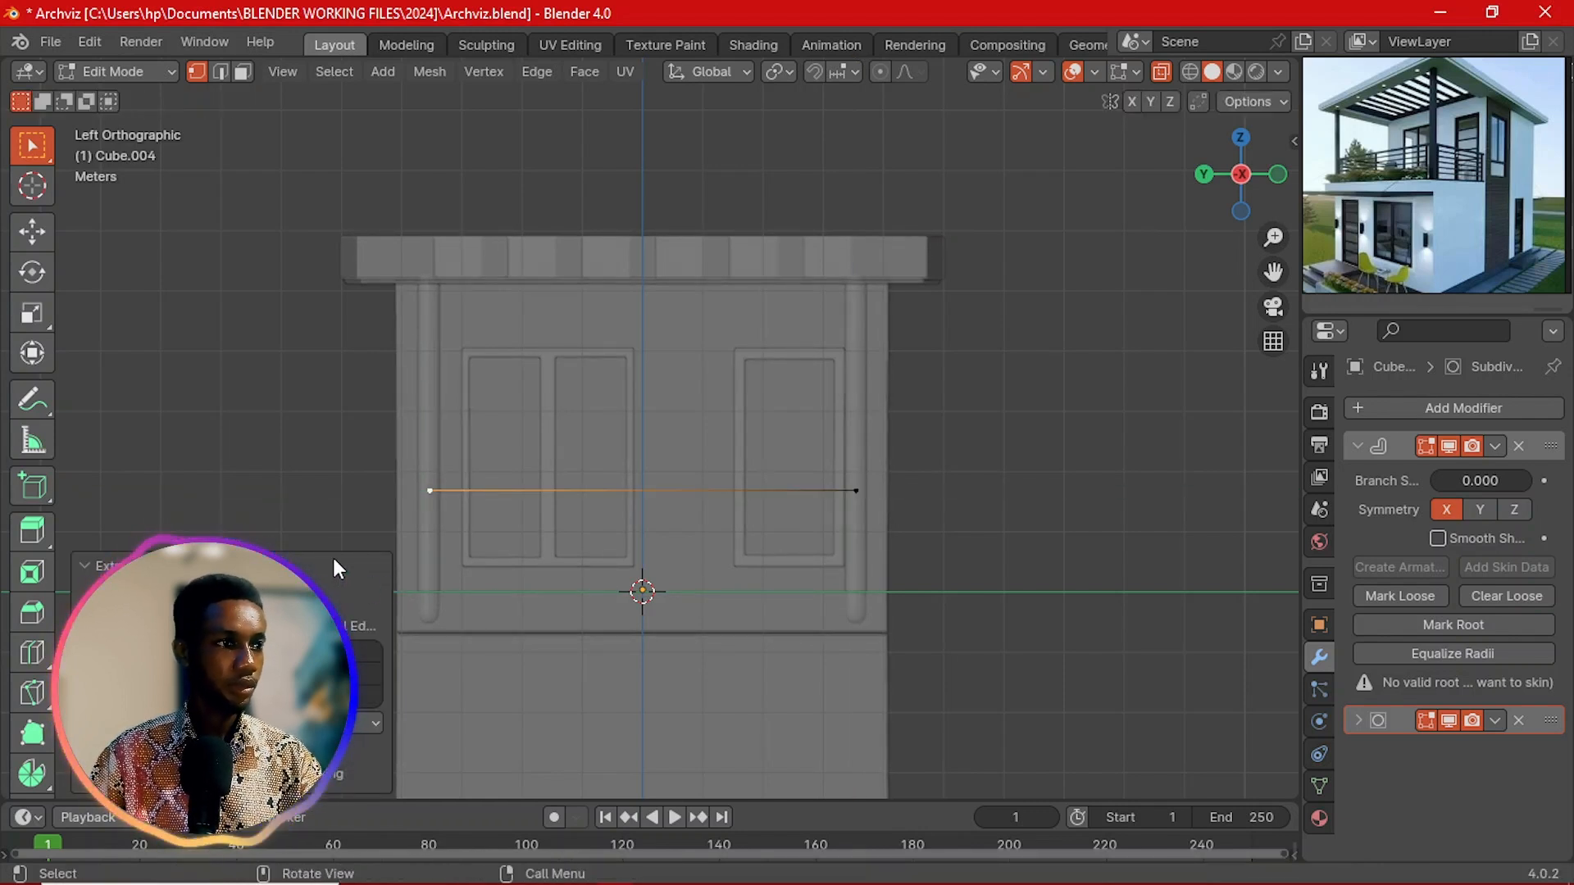
# Step: Extrude the railing's new end along the X axis from the second post back into the house wall
pyautogui.press('`')
pyautogui.click(406, 482)
pyautogui.press('`')
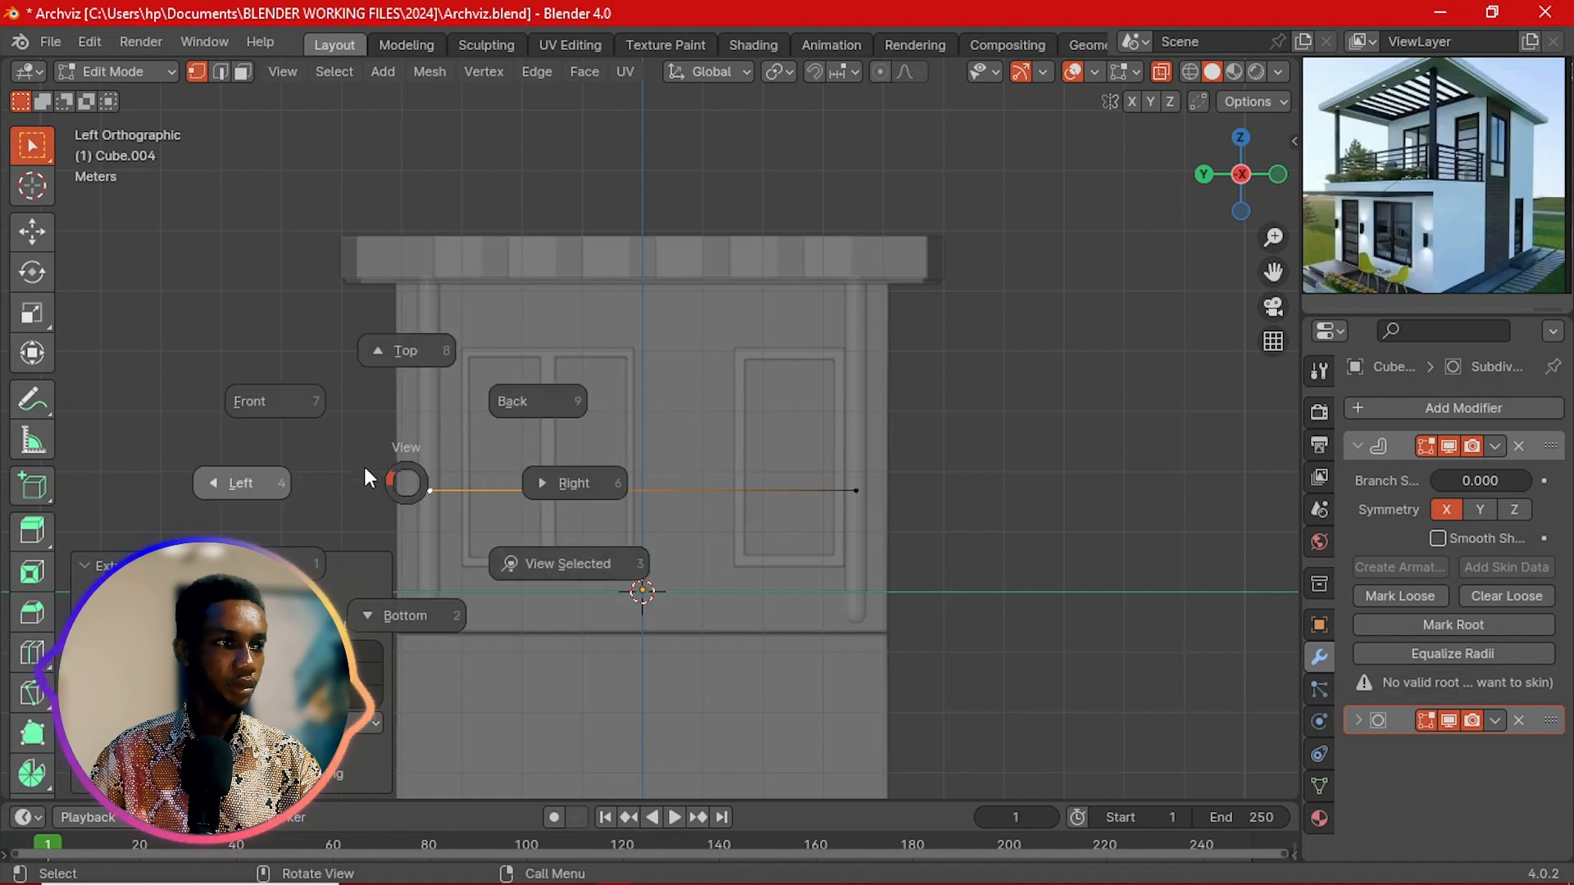
pyautogui.click(339, 435)
pyautogui.press('g')
pyautogui.press('x')
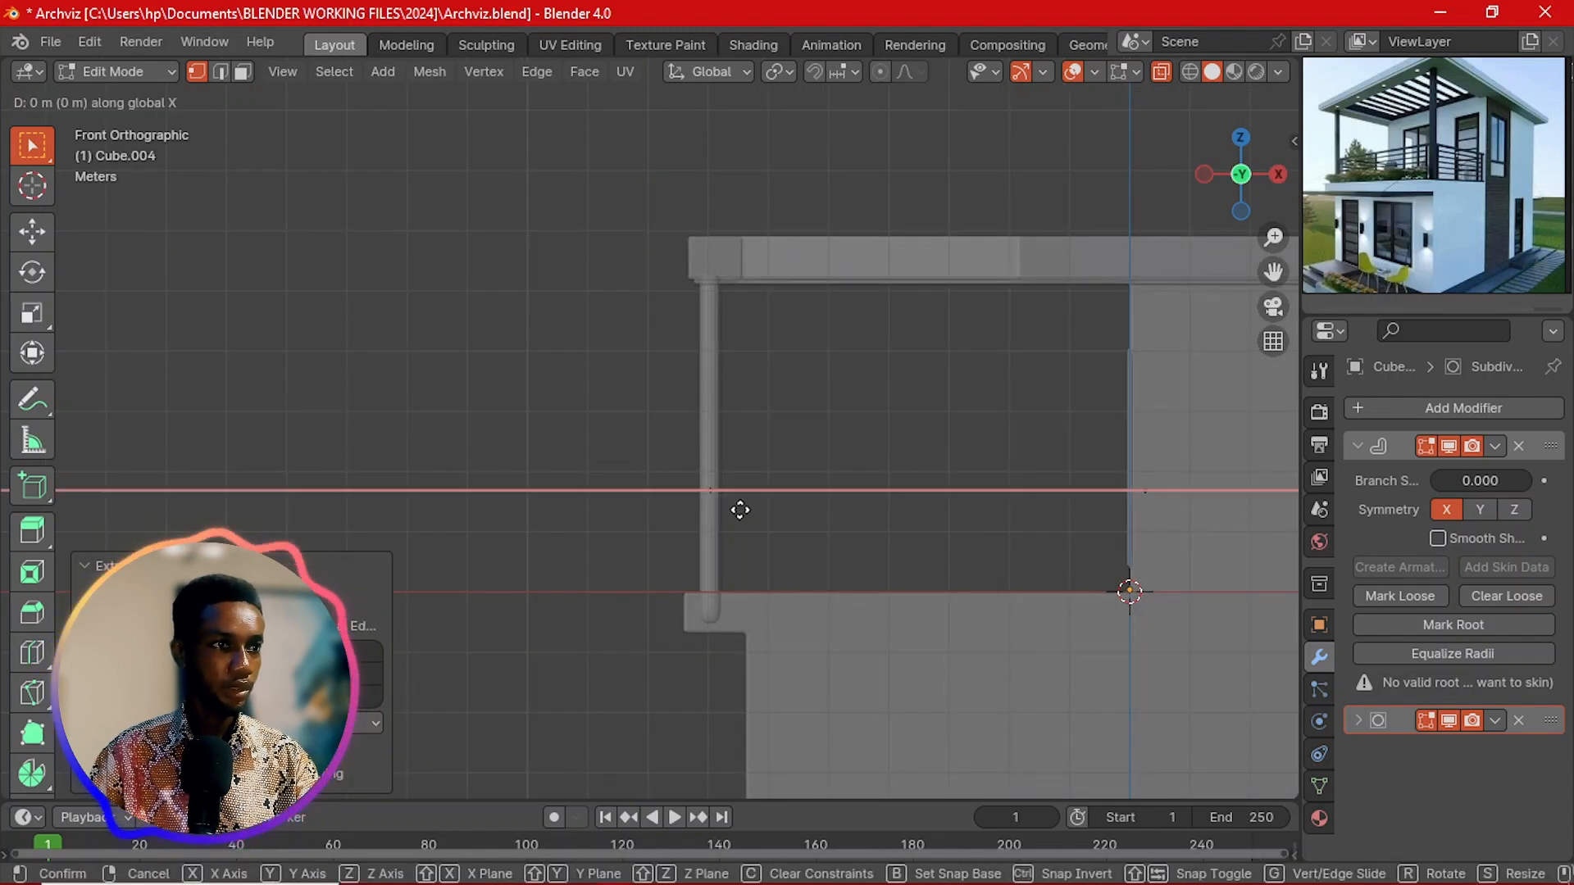
pyautogui.click(1175, 525)
# Step: Mark the railing's wall-end vertex as the skin root and leave mesh editing
pyautogui.click(1145, 491)
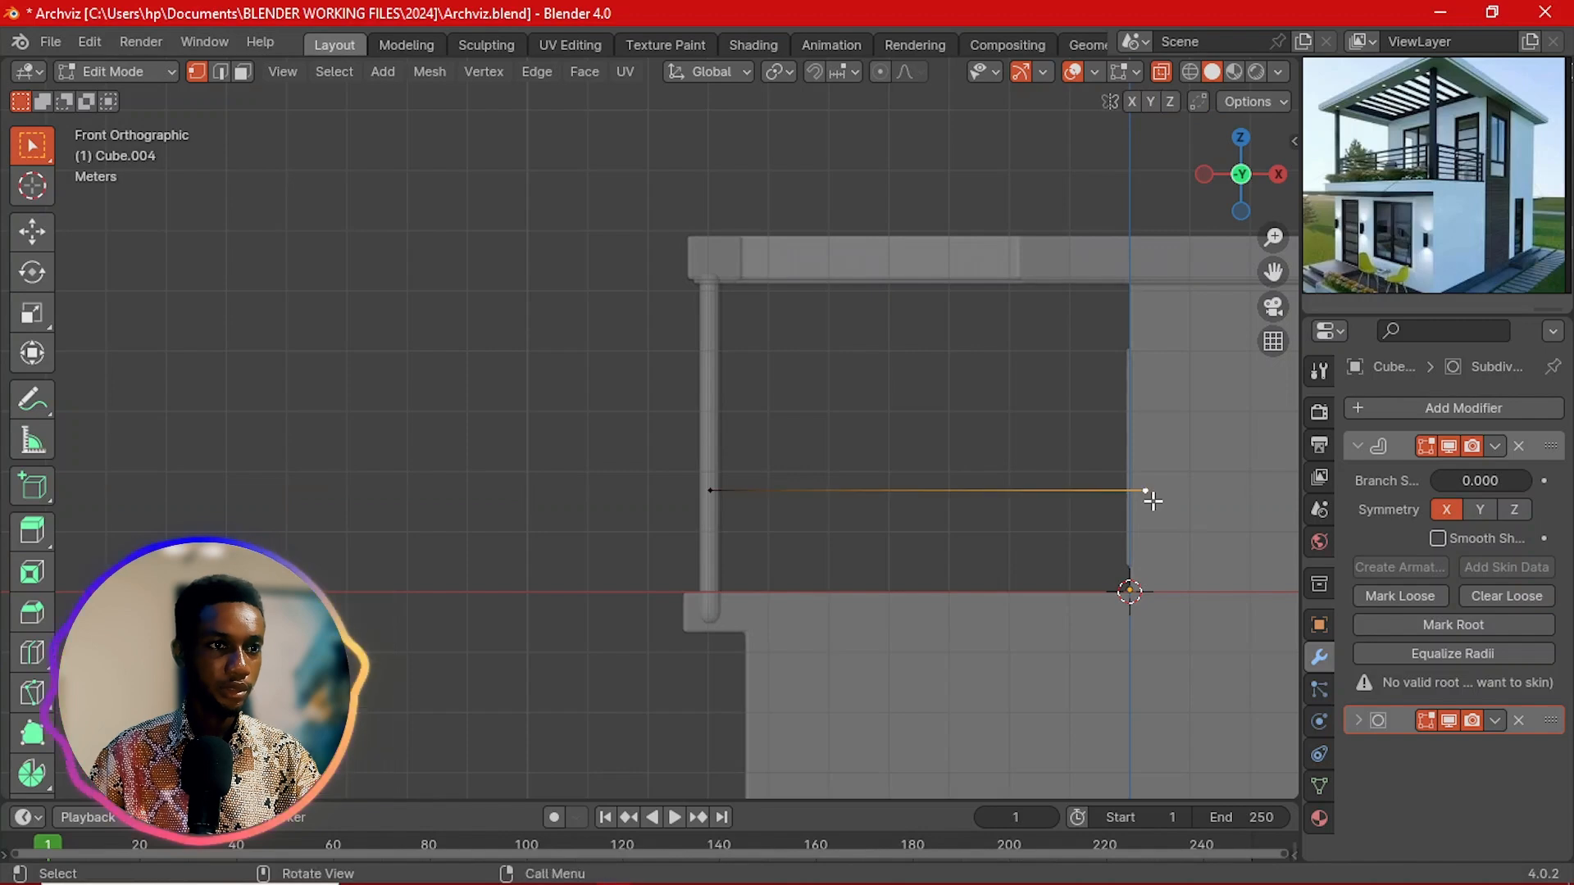
pyautogui.click(1383, 626)
pyautogui.scroll(-2, 591, 493)
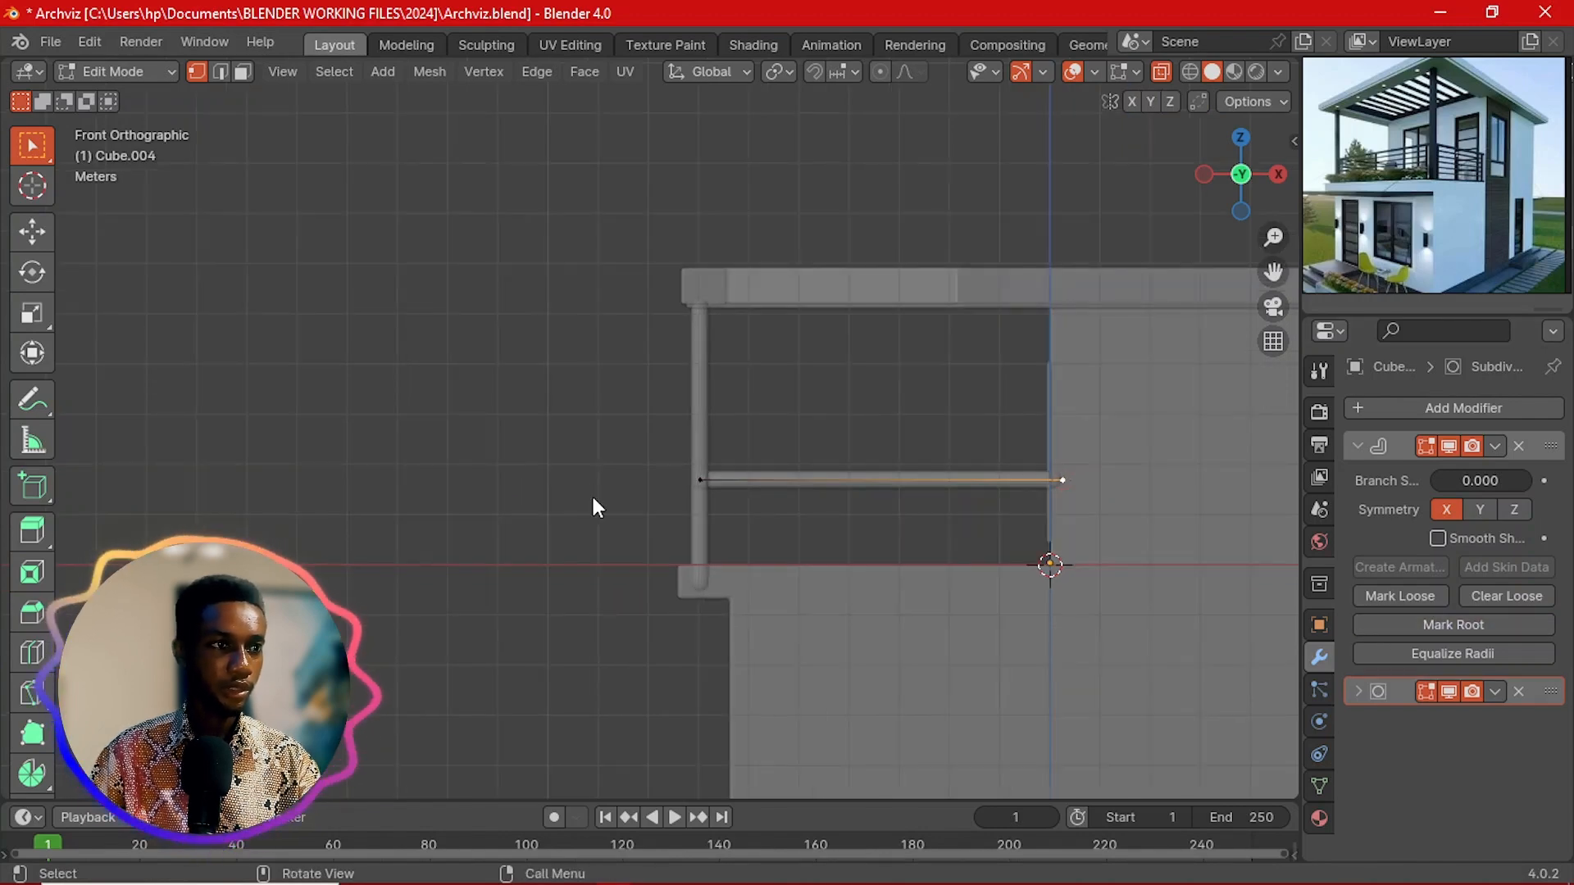
pyautogui.press('Tab')
# Step: Reduce the skin radius of the whole railing so it forms a rail thinner than the posts
pyautogui.moveTo(592, 494); pyautogui.dragTo(888, 540, button='middle')
pyautogui.press('Tab')
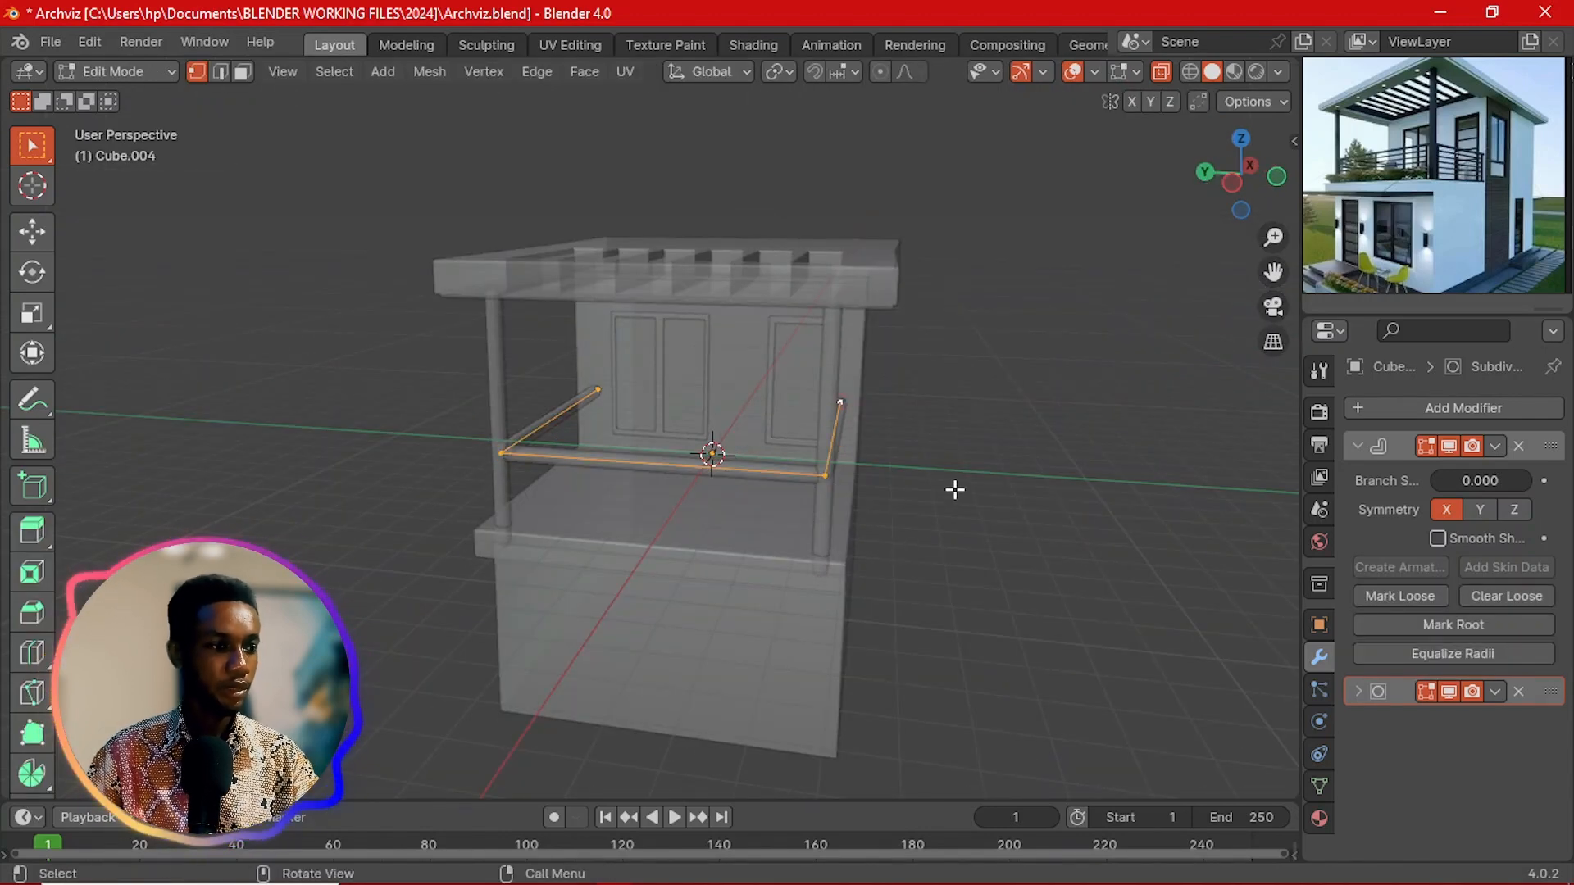
pyautogui.hotkey('ctrl', 'a')
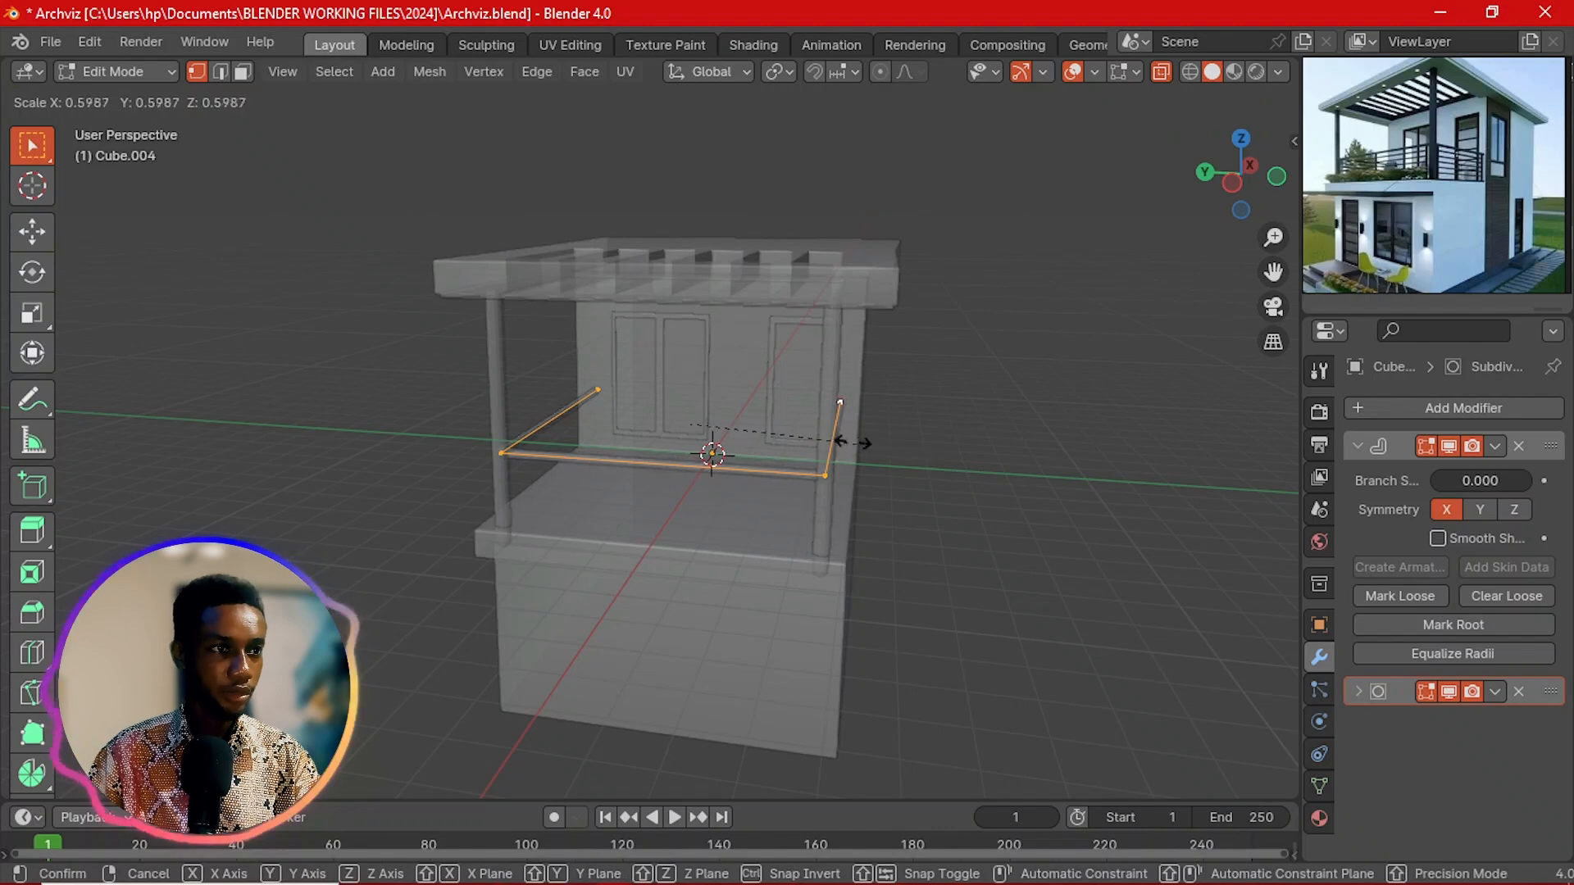
pyautogui.click(787, 424)
pyautogui.press('Tab')
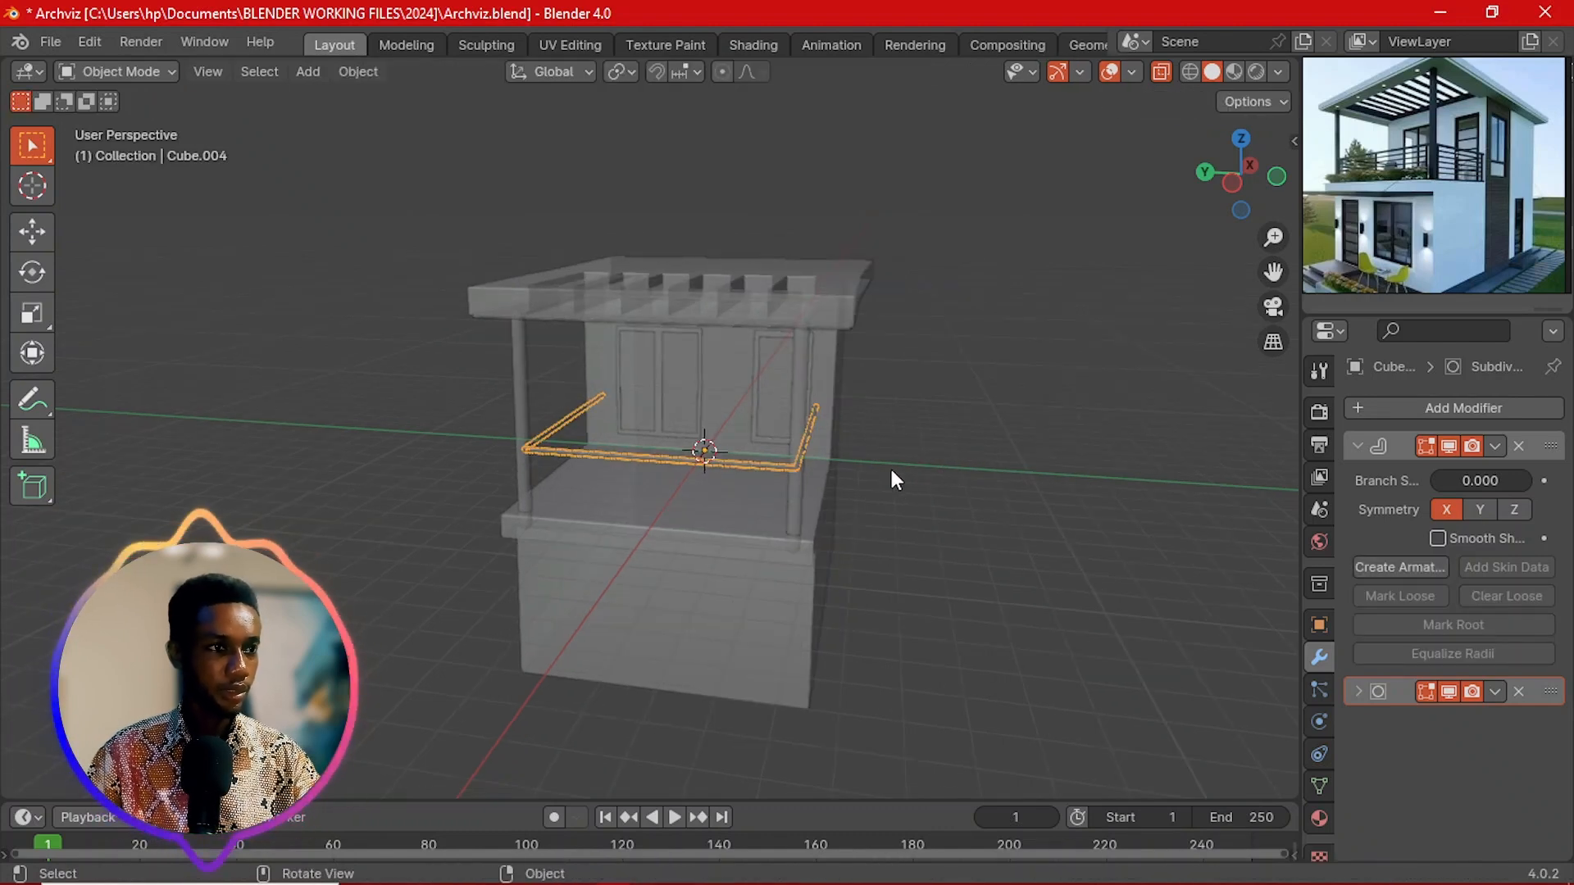
# Step: Examine the balcony rail in solid view from several sides, checking how it meets the posts and wall
pyautogui.moveTo(1029, 572); pyautogui.dragTo(966, 683, button='middle')
pyautogui.scroll(2, 965, 683)
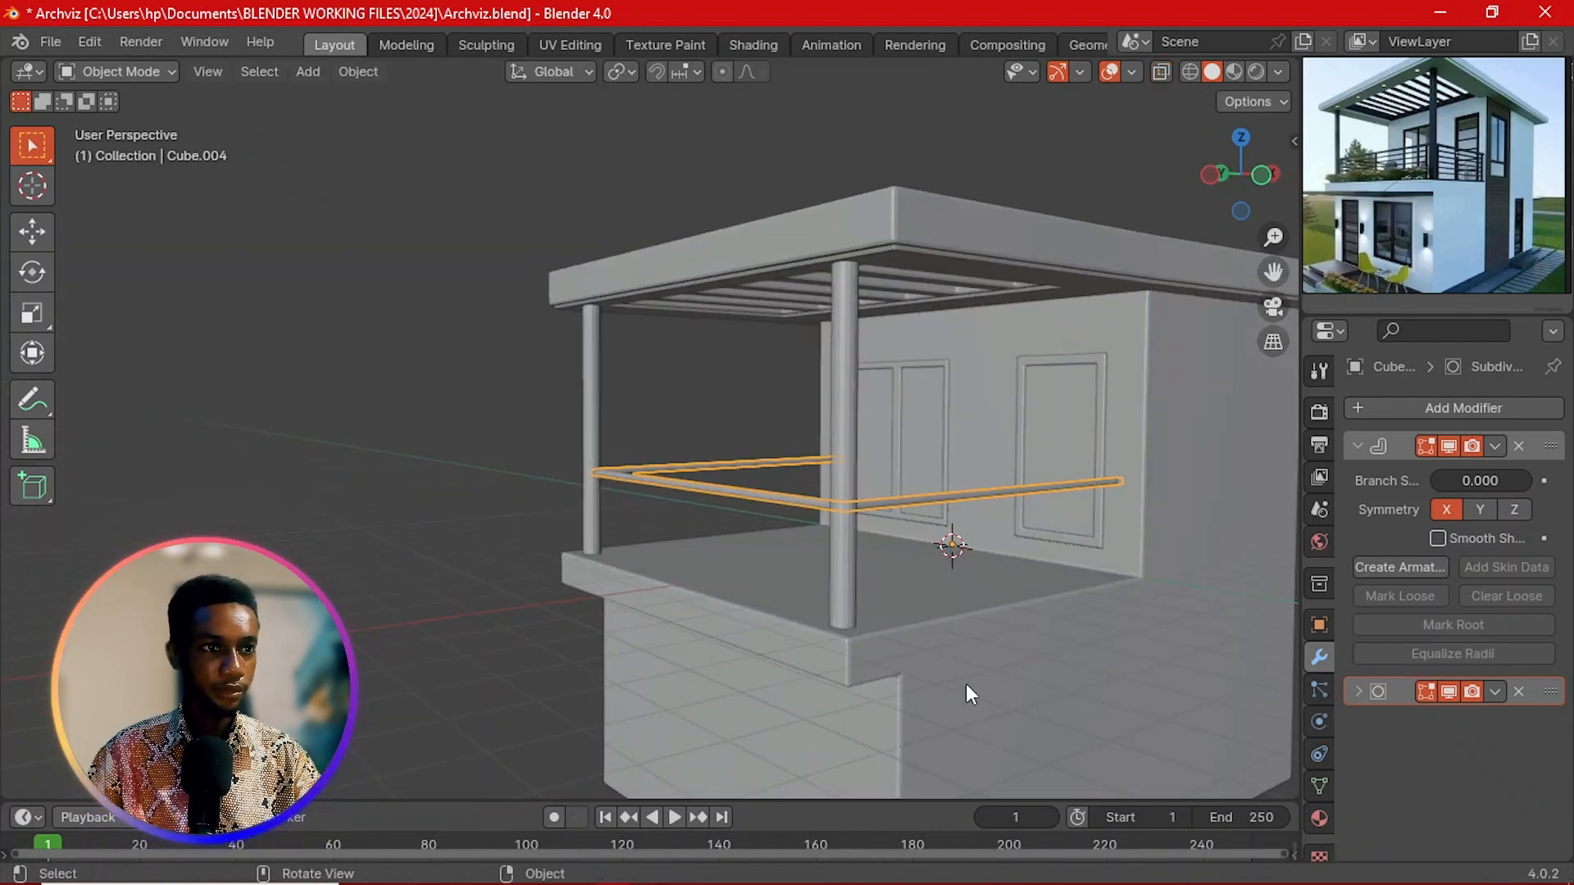
pyautogui.click(403, 515)
pyautogui.scroll(-4, 820, 538)
pyautogui.scroll(1, 731, 548)
pyautogui.scroll(1, 997, 485)
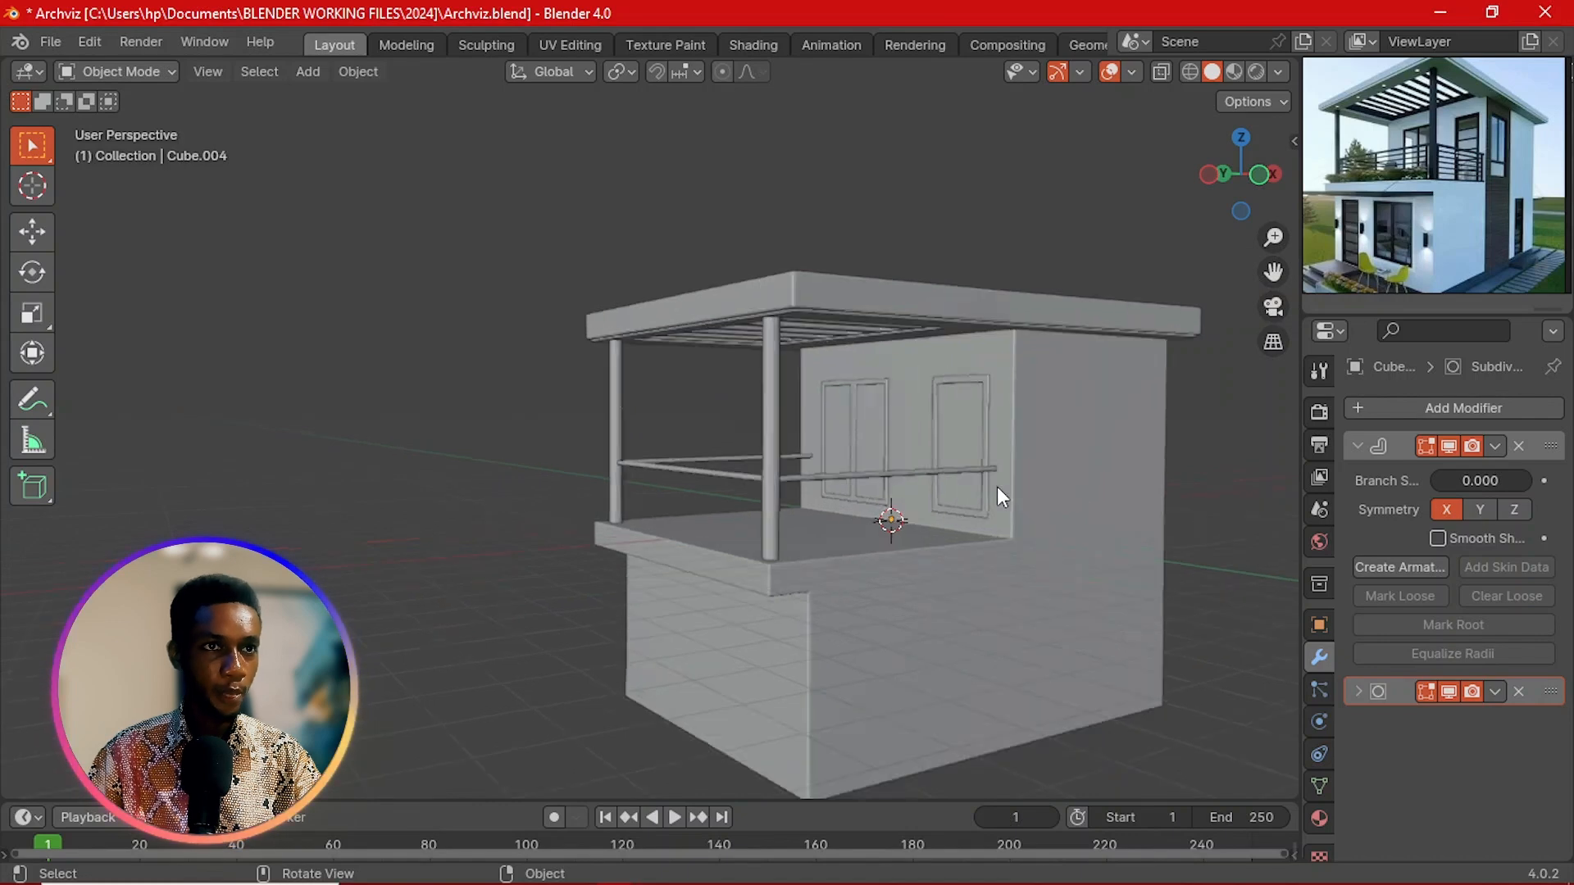
pyautogui.scroll(1, 991, 484)
pyautogui.scroll(-2, 945, 512)
pyautogui.moveTo(945, 512); pyautogui.dragTo(899, 503, button='middle')
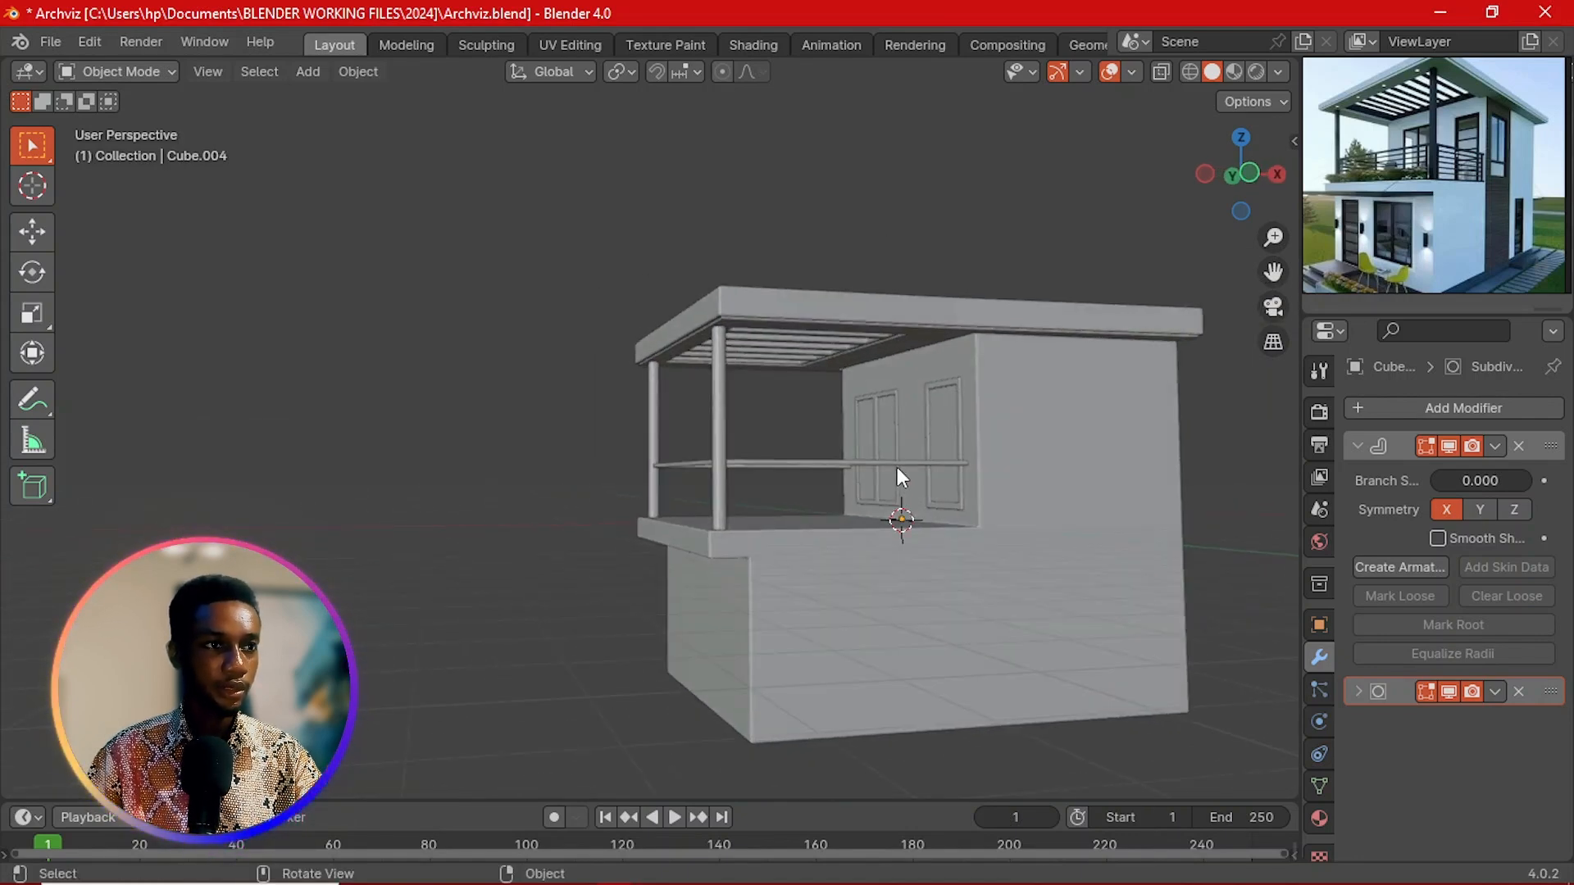
# Step: Move the balcony rail slightly downward along the Z axis
pyautogui.click(898, 468)
pyautogui.press('g')
pyautogui.press('z')
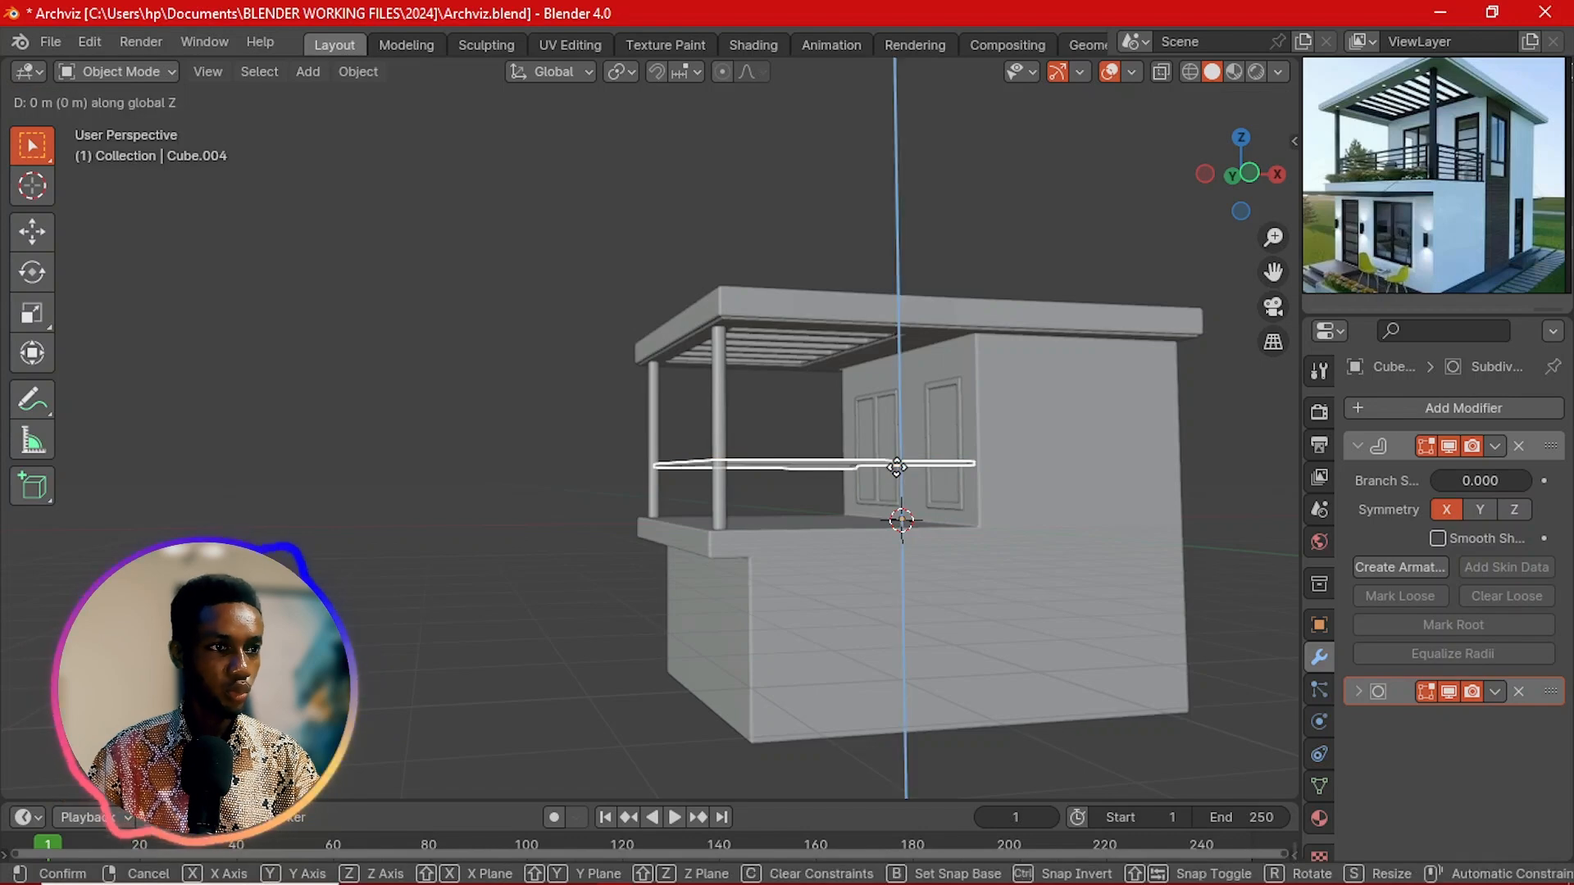
pyautogui.click(897, 477)
# Step: Collapse the rail's Skin and Subdivision modifier settings and add an Array modifier to the rail
pyautogui.click(1352, 443)
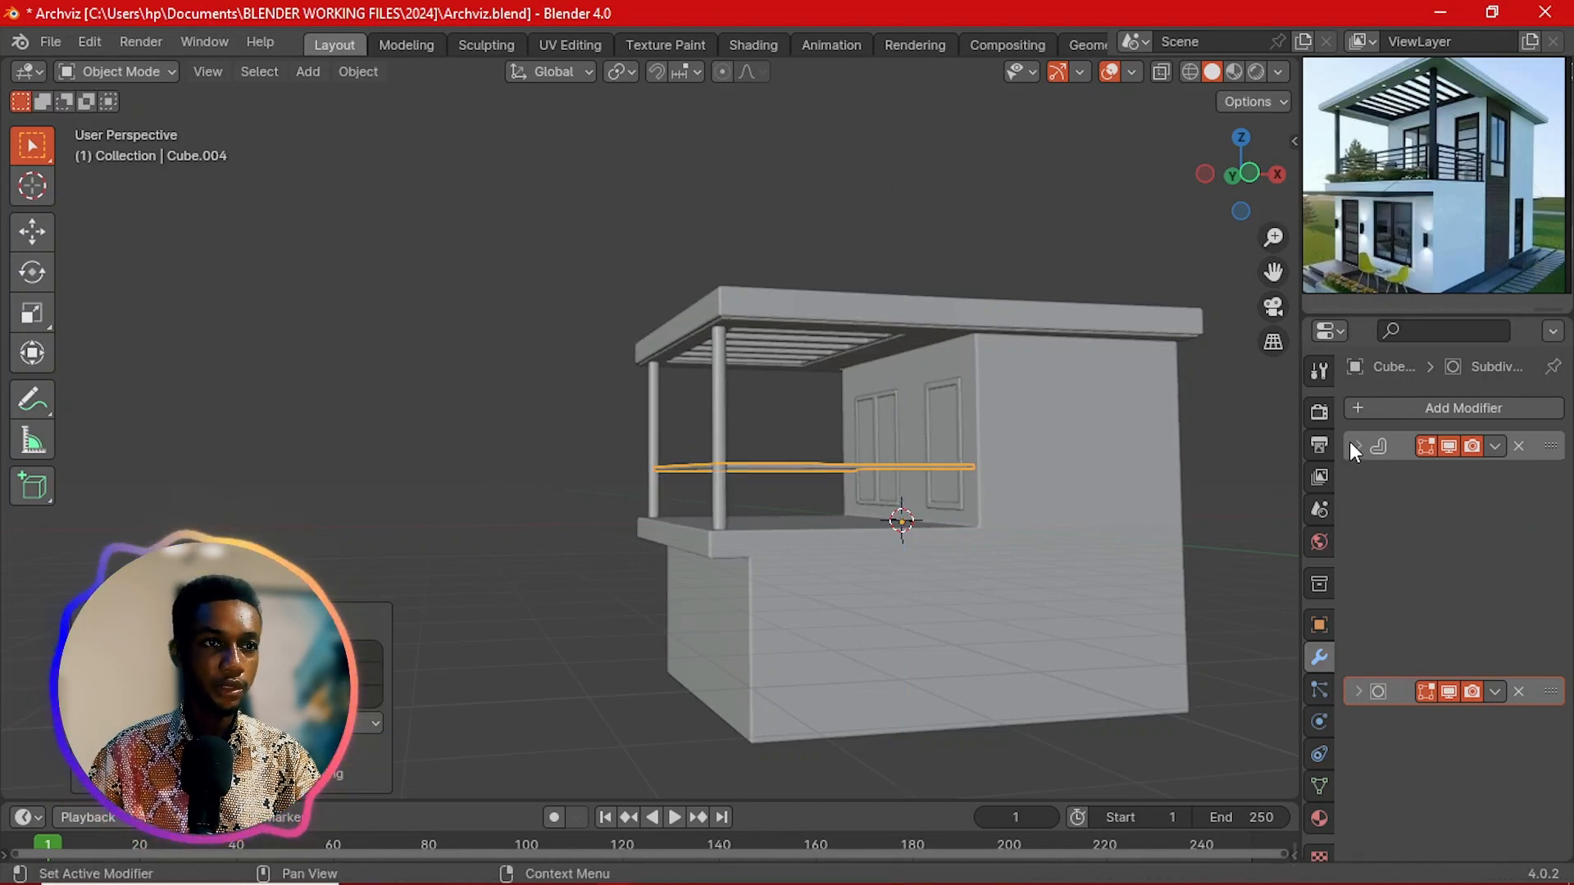
pyautogui.click(1377, 413)
pyautogui.moveTo(1344, 412)
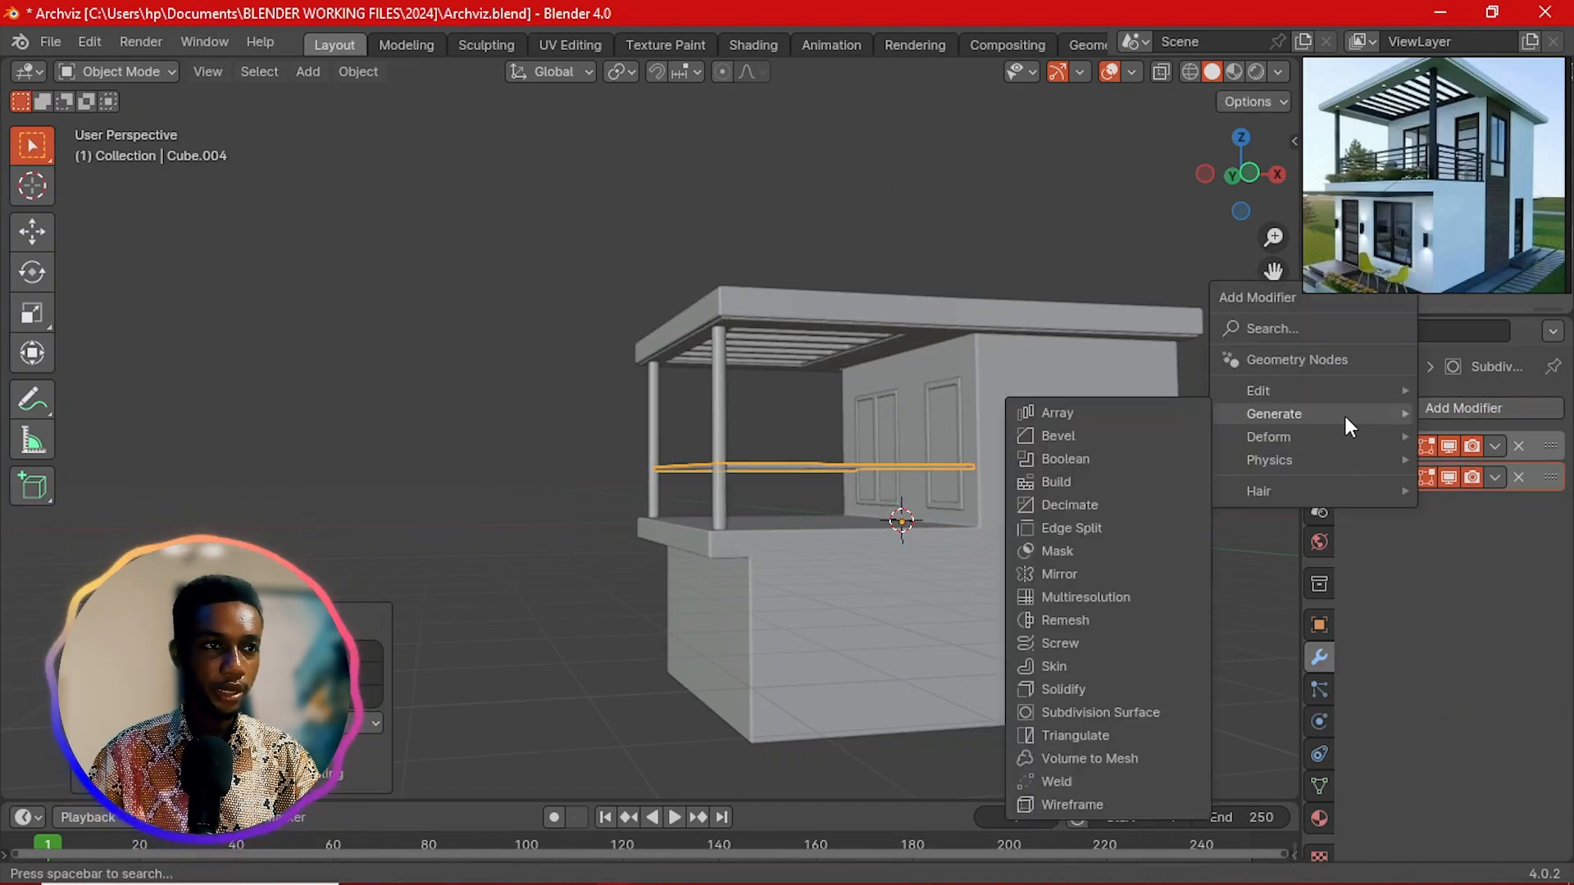
pyautogui.click(1108, 416)
pyautogui.scroll(2, 951, 474)
pyautogui.scroll(1, 951, 474)
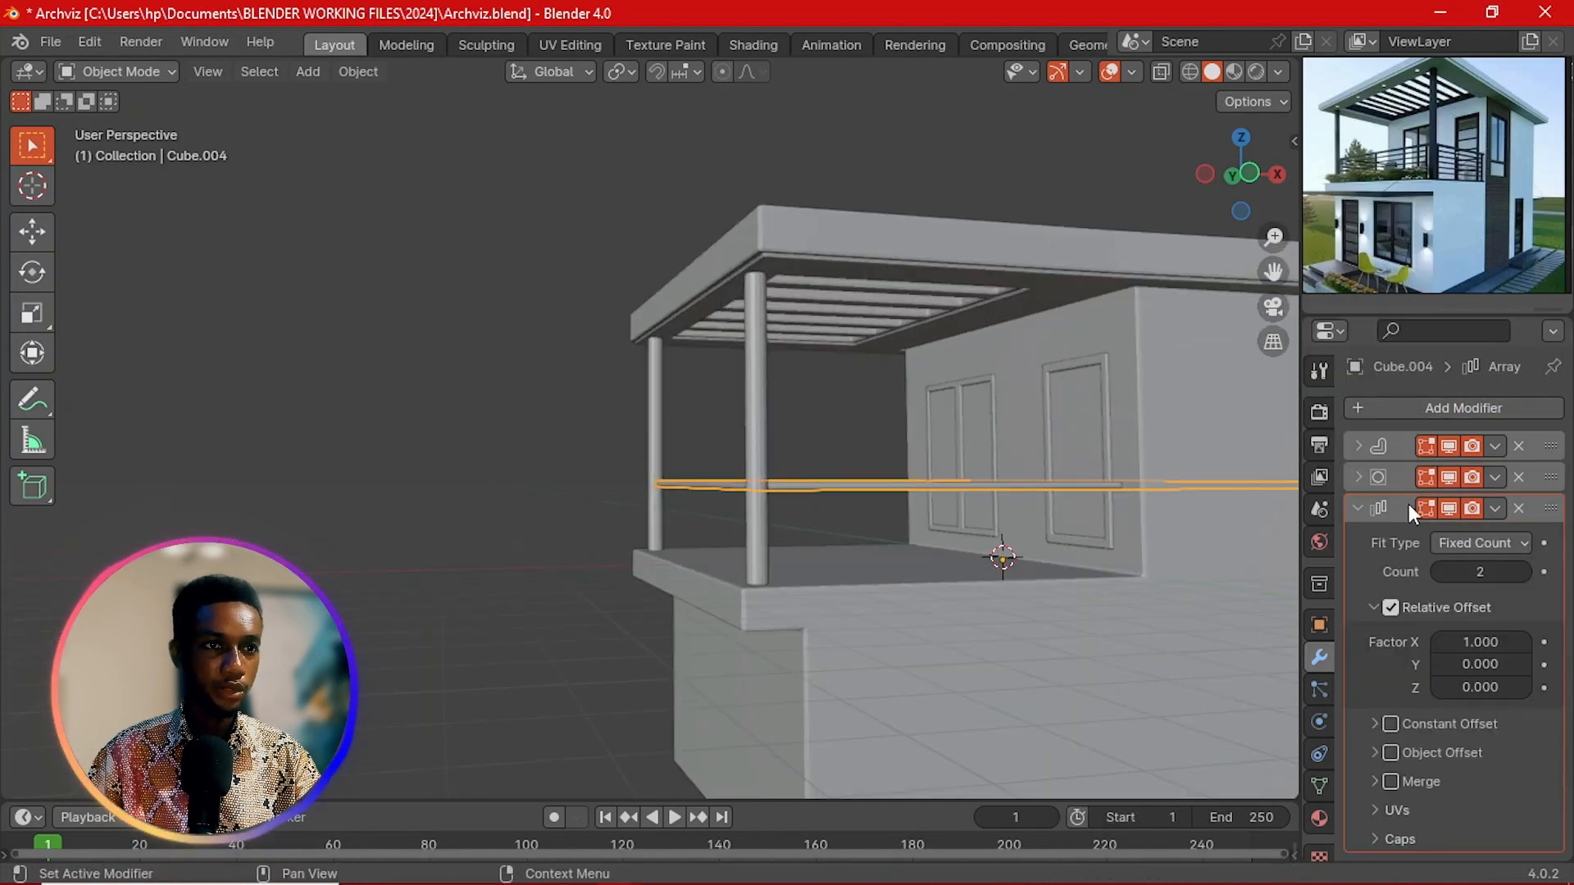
# Step: Set the rail array's relative offset factors to X 0, Y 0 and Z 1
pyautogui.doubleClick(1479, 638)
pyautogui.write('0')
pyautogui.press('Return')
pyautogui.doubleClick(1497, 663)
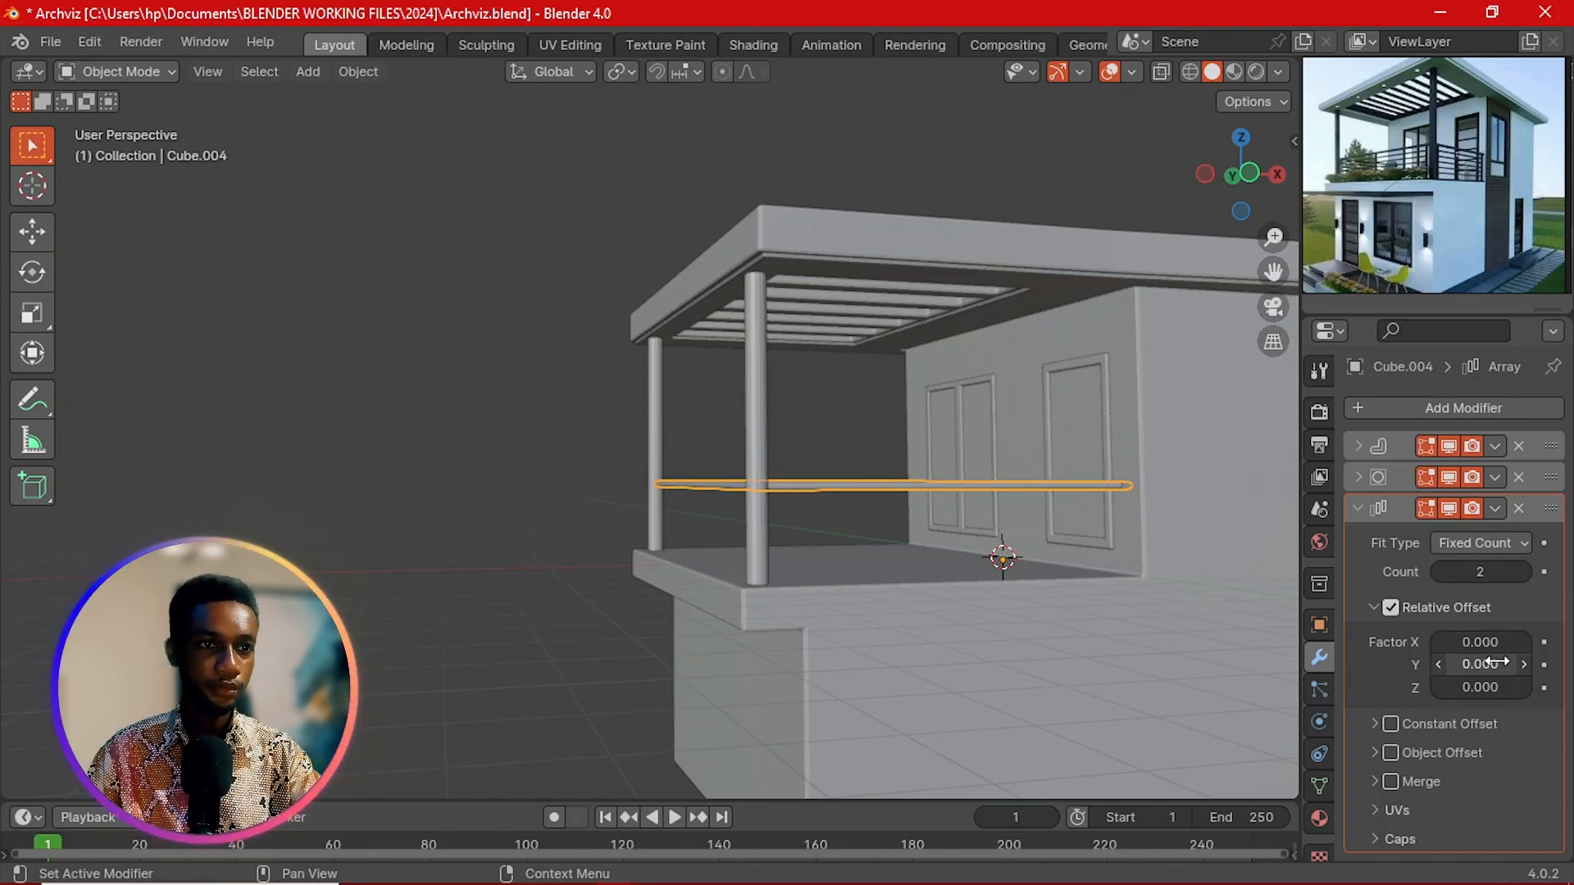
pyautogui.write('0.0')
pyautogui.doubleClick(1497, 663)
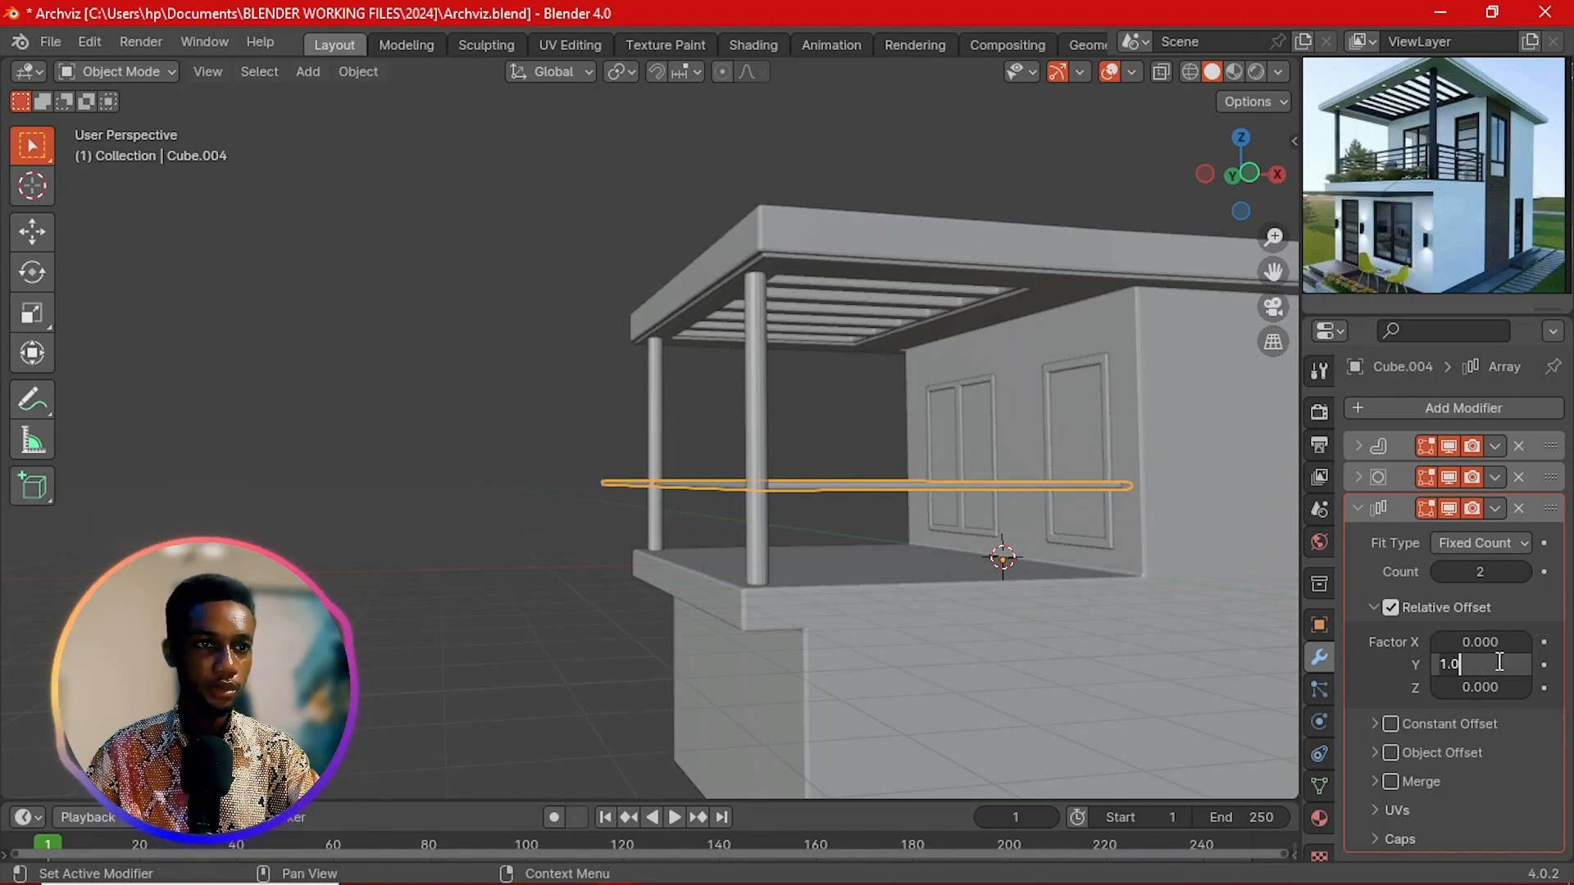
pyautogui.write('0')
pyautogui.press('Return')
pyautogui.doubleClick(1503, 687)
pyautogui.write('1')
pyautogui.press('Return')
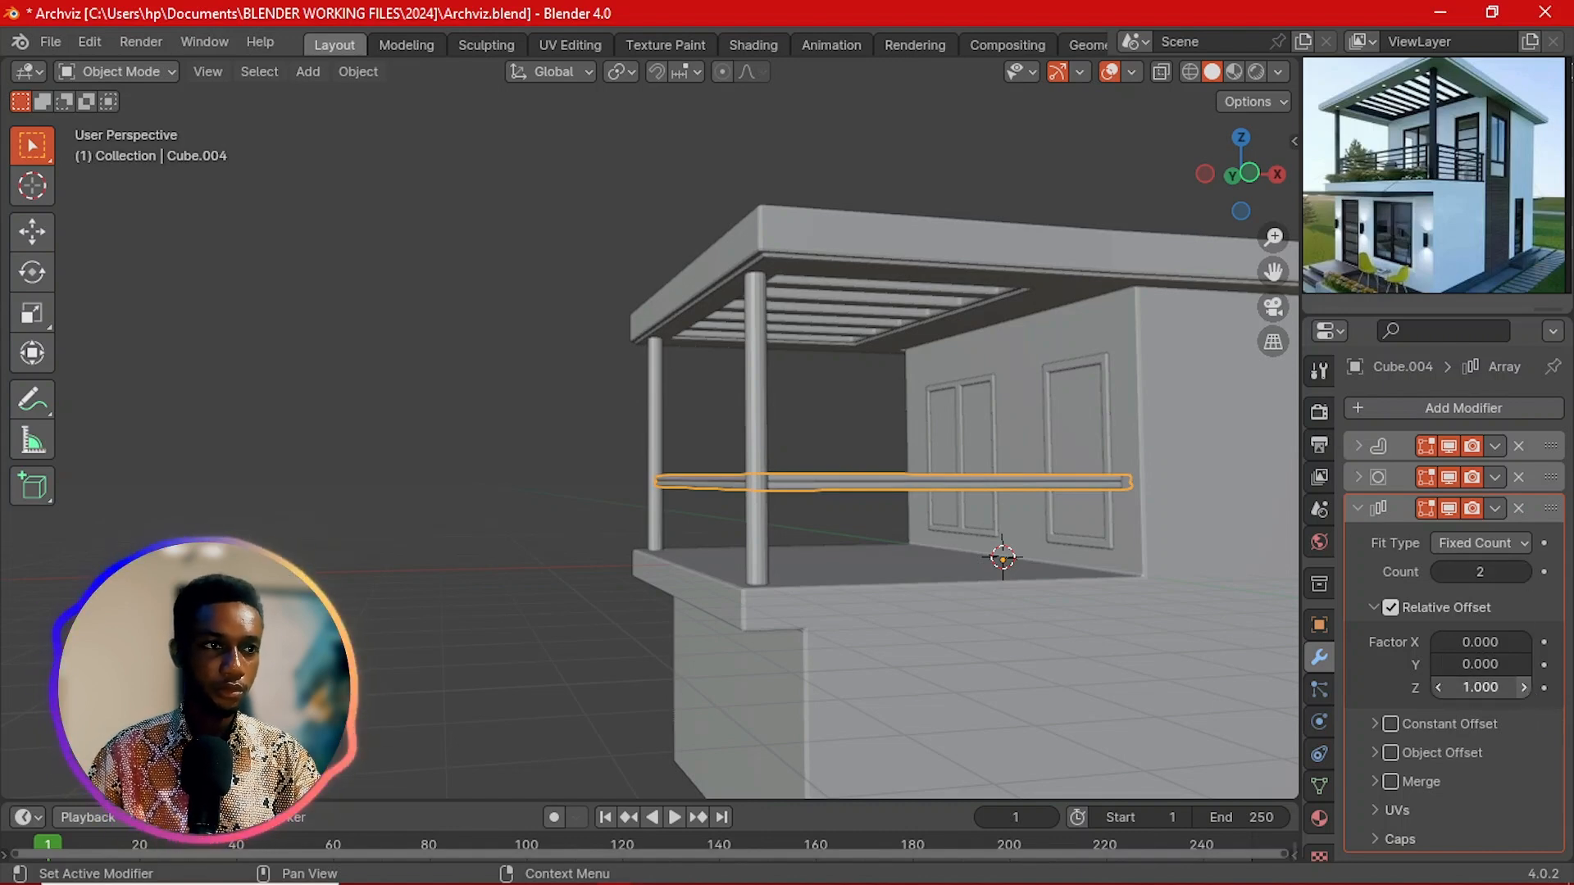
# Step: Set the array's relative Z offset to -2.3 so the copy sits below the original rail
pyautogui.click(1523, 687)
pyautogui.click(1523, 686)
pyautogui.click(1439, 686)
pyautogui.click(1439, 687)
pyautogui.click(1440, 687)
pyautogui.click(1439, 687)
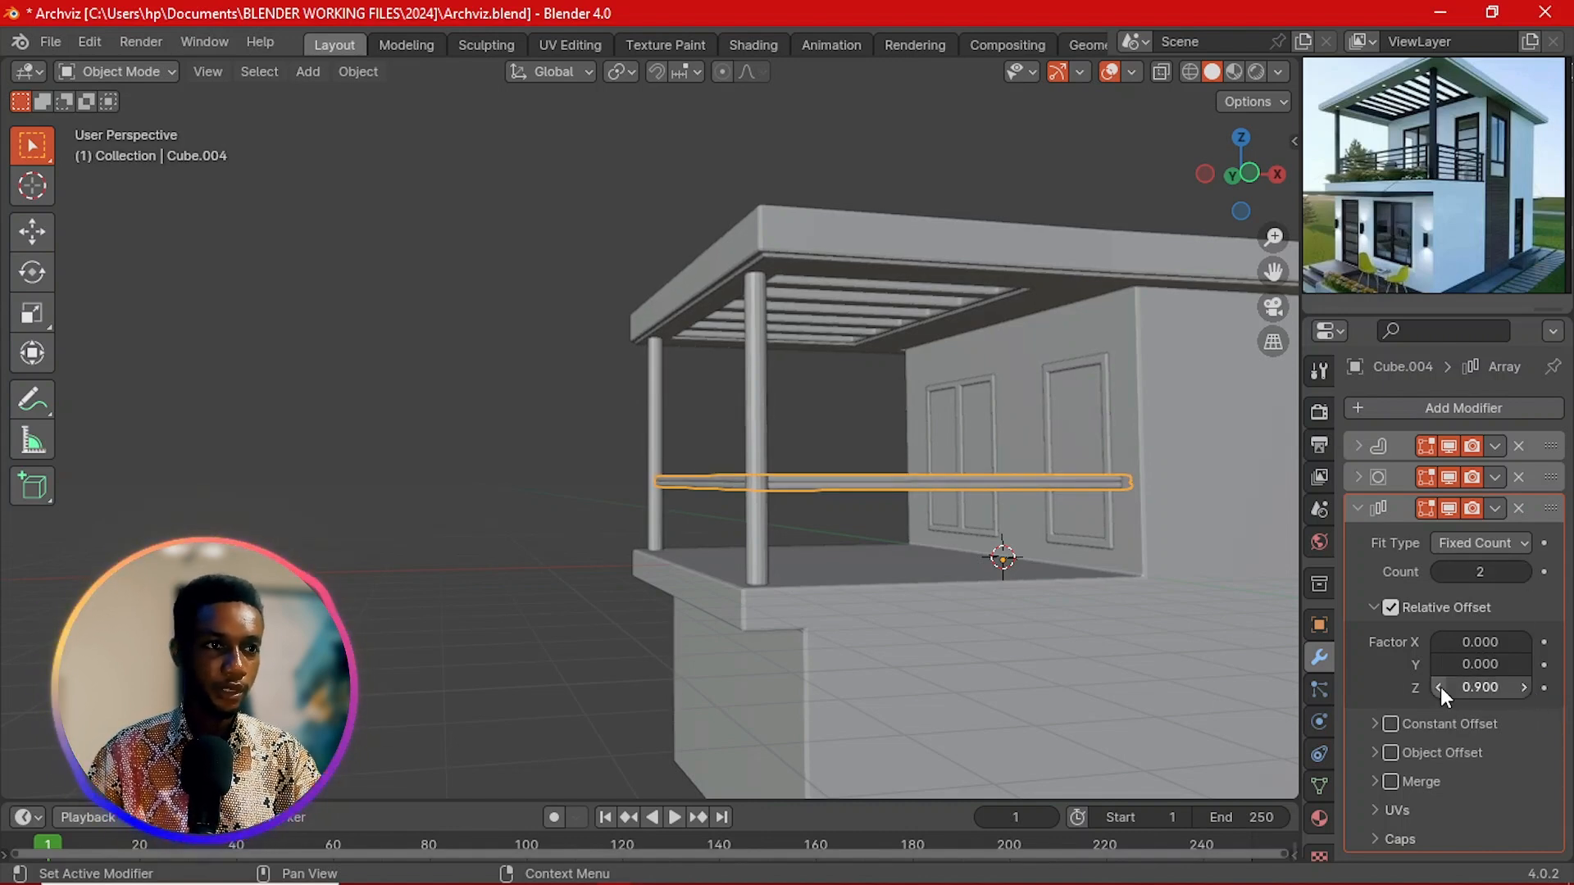
pyautogui.click(1440, 687)
pyautogui.click(1439, 687)
pyautogui.click(1439, 687)
pyautogui.click(1439, 687)
pyautogui.click(1439, 687)
pyautogui.click(1439, 687)
pyautogui.click(1439, 687)
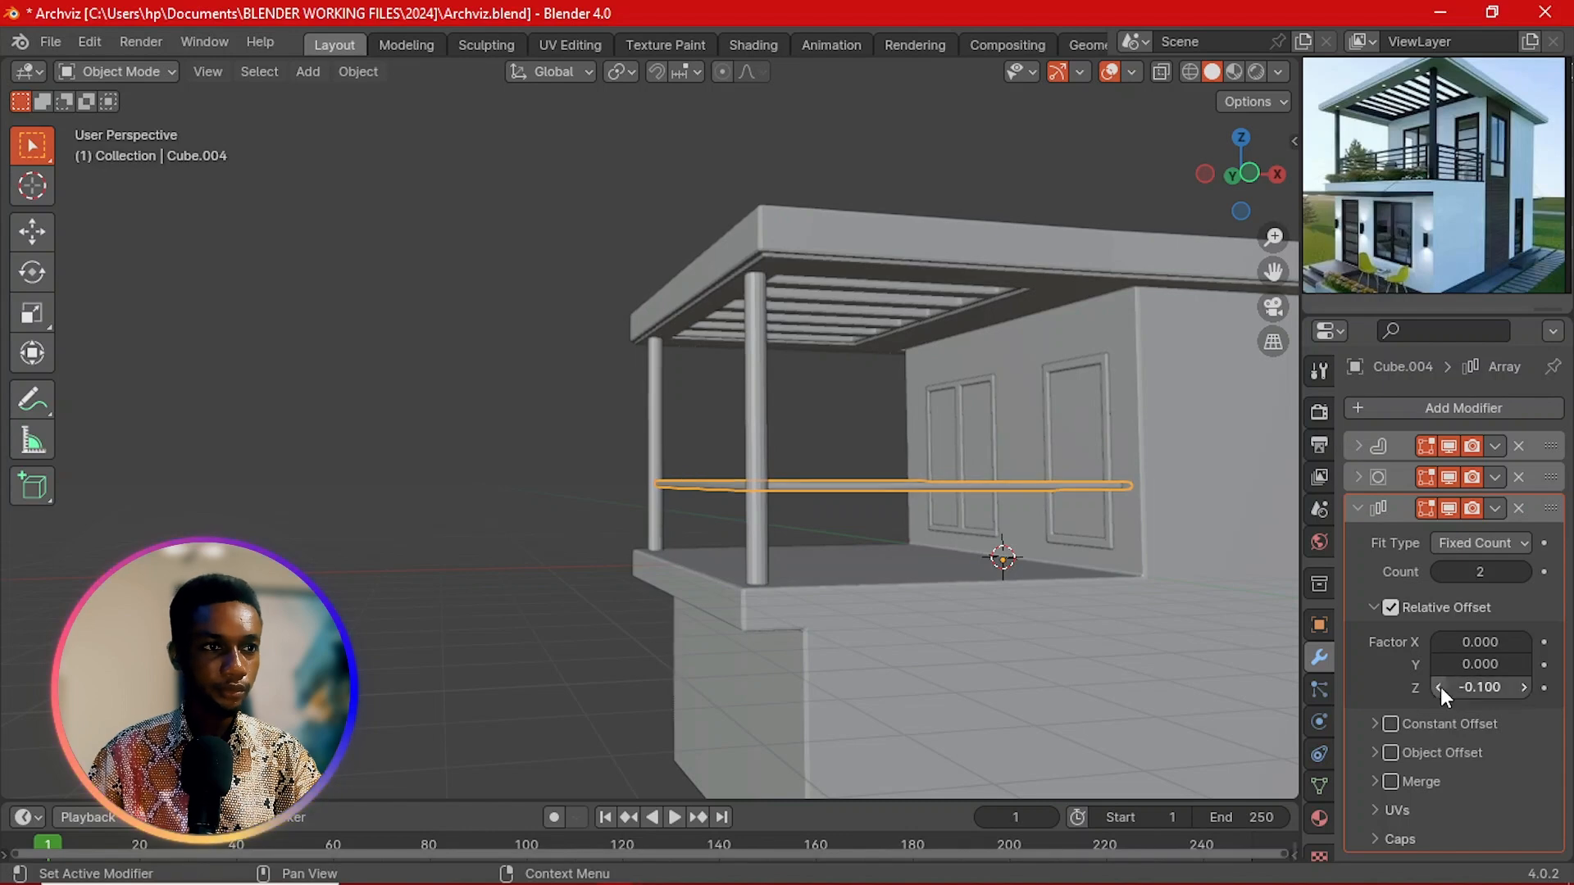
pyautogui.click(1439, 687)
pyautogui.click(1439, 687)
pyautogui.click(1439, 687)
pyautogui.click(1439, 687)
pyautogui.click(1439, 687)
pyautogui.click(1439, 687)
pyautogui.click(1440, 687)
pyautogui.click(1440, 687)
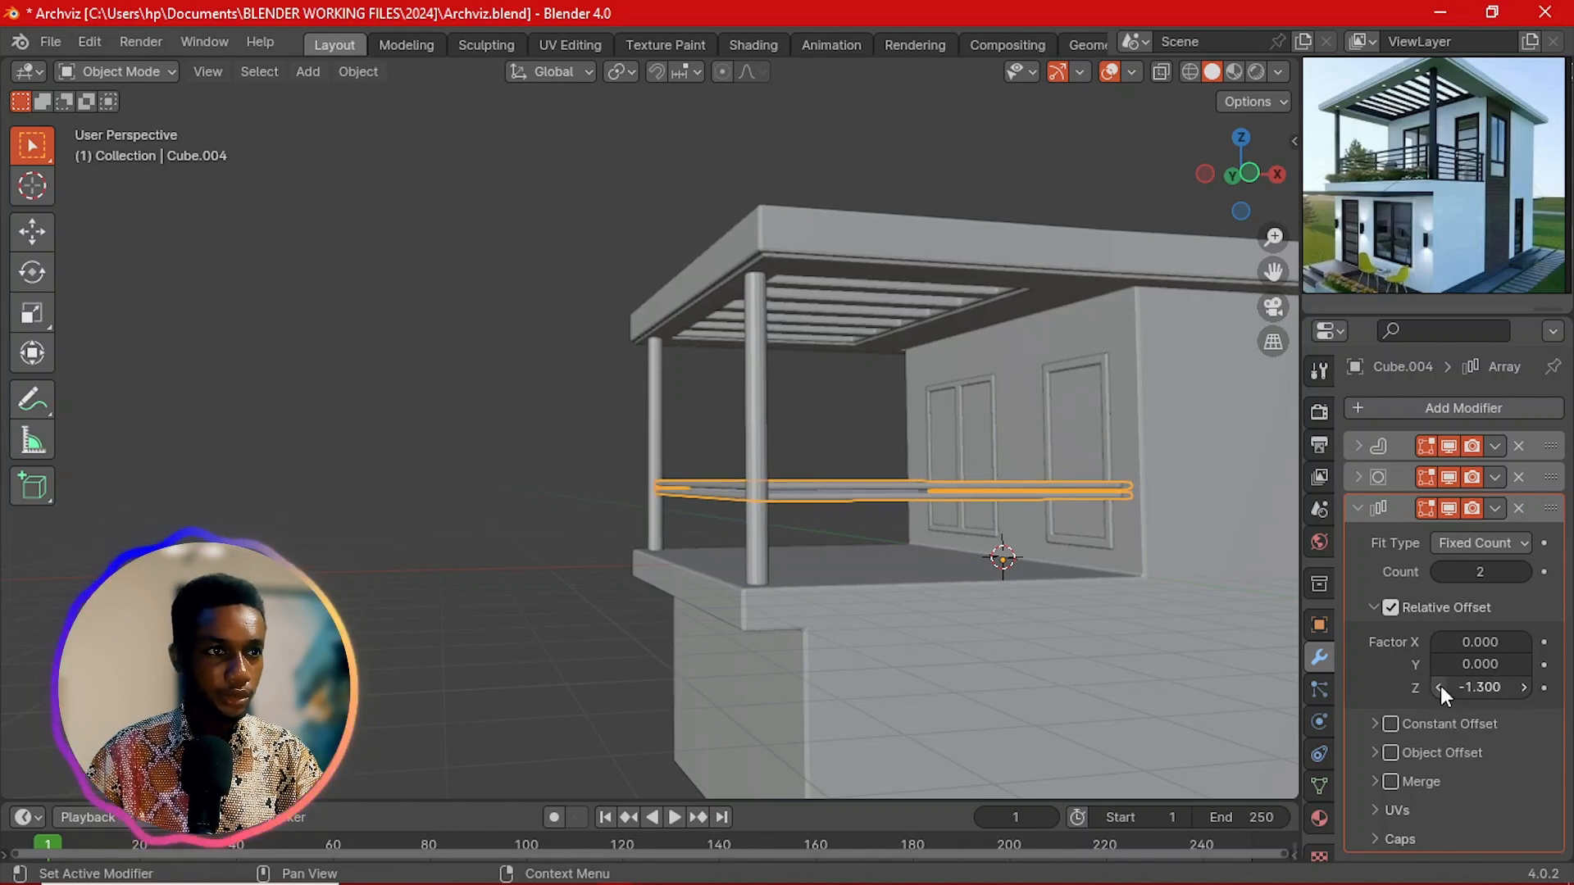
pyautogui.click(1439, 687)
pyautogui.click(1439, 686)
pyautogui.click(1439, 687)
pyautogui.click(1440, 687)
pyautogui.click(1439, 687)
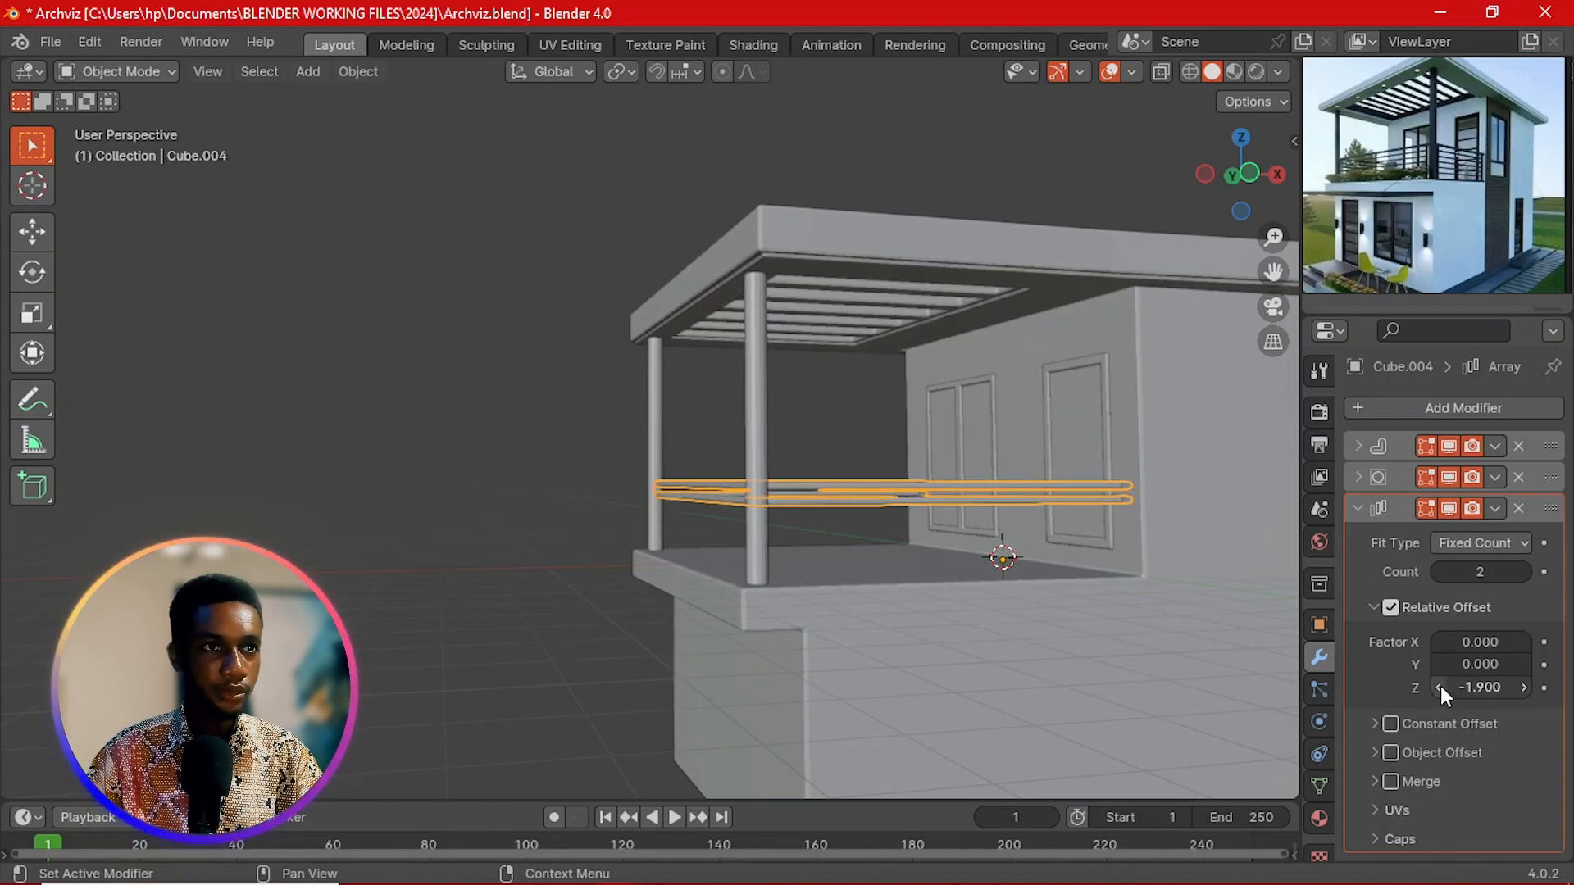
pyautogui.click(1439, 687)
pyautogui.click(1439, 687)
pyautogui.click(1439, 687)
pyautogui.click(1439, 687)
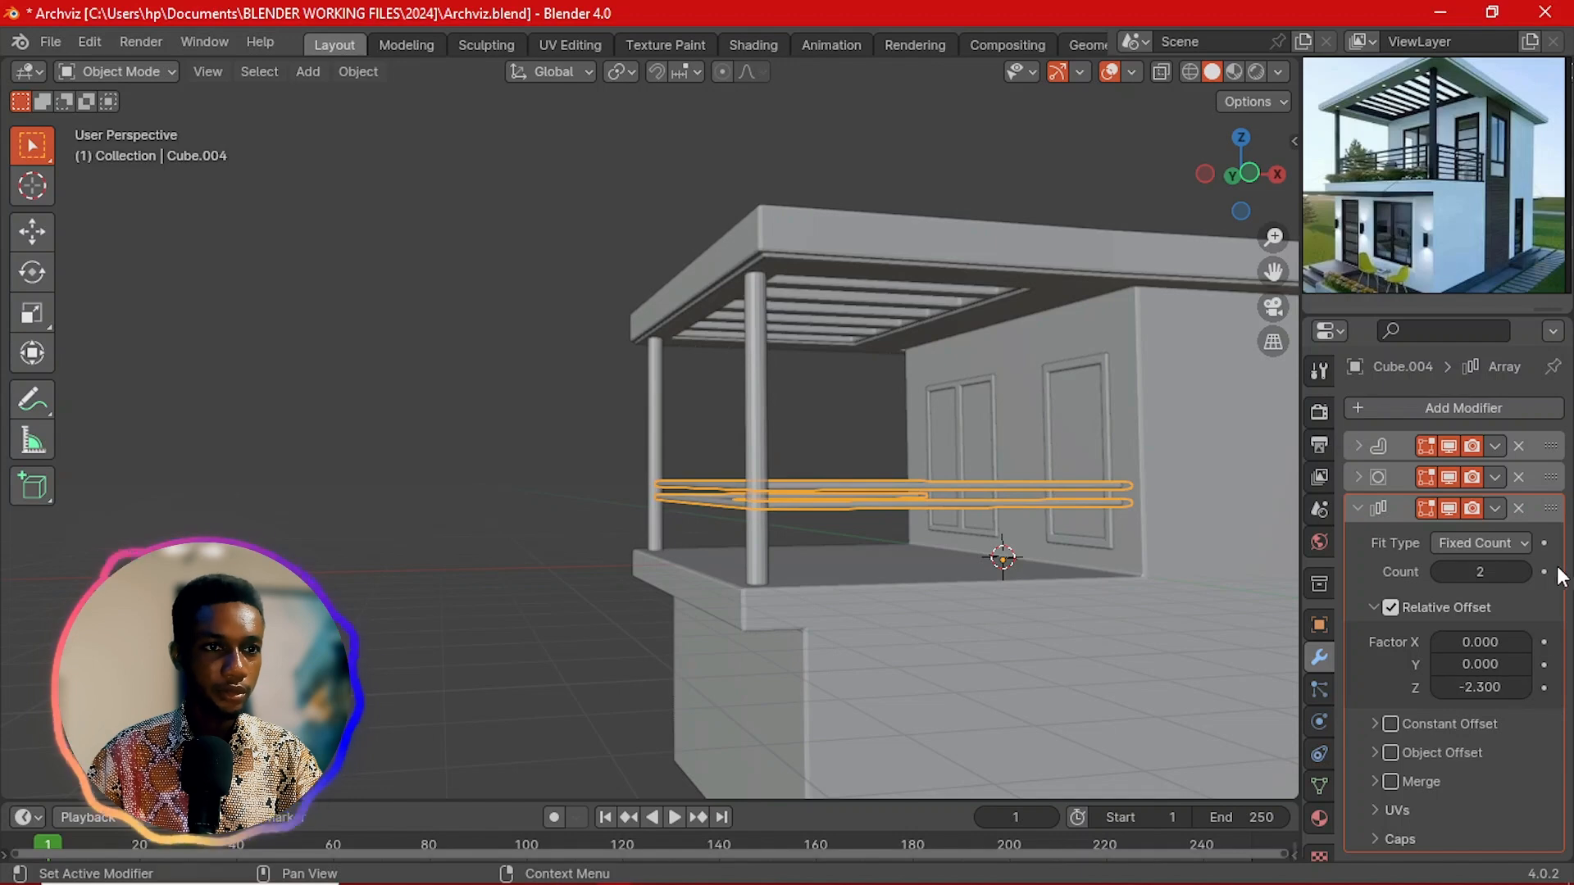
# Step: Set the rail array's count to 5 and its relative Z offset to -2.1
pyautogui.click(1525, 571)
pyautogui.click(1524, 572)
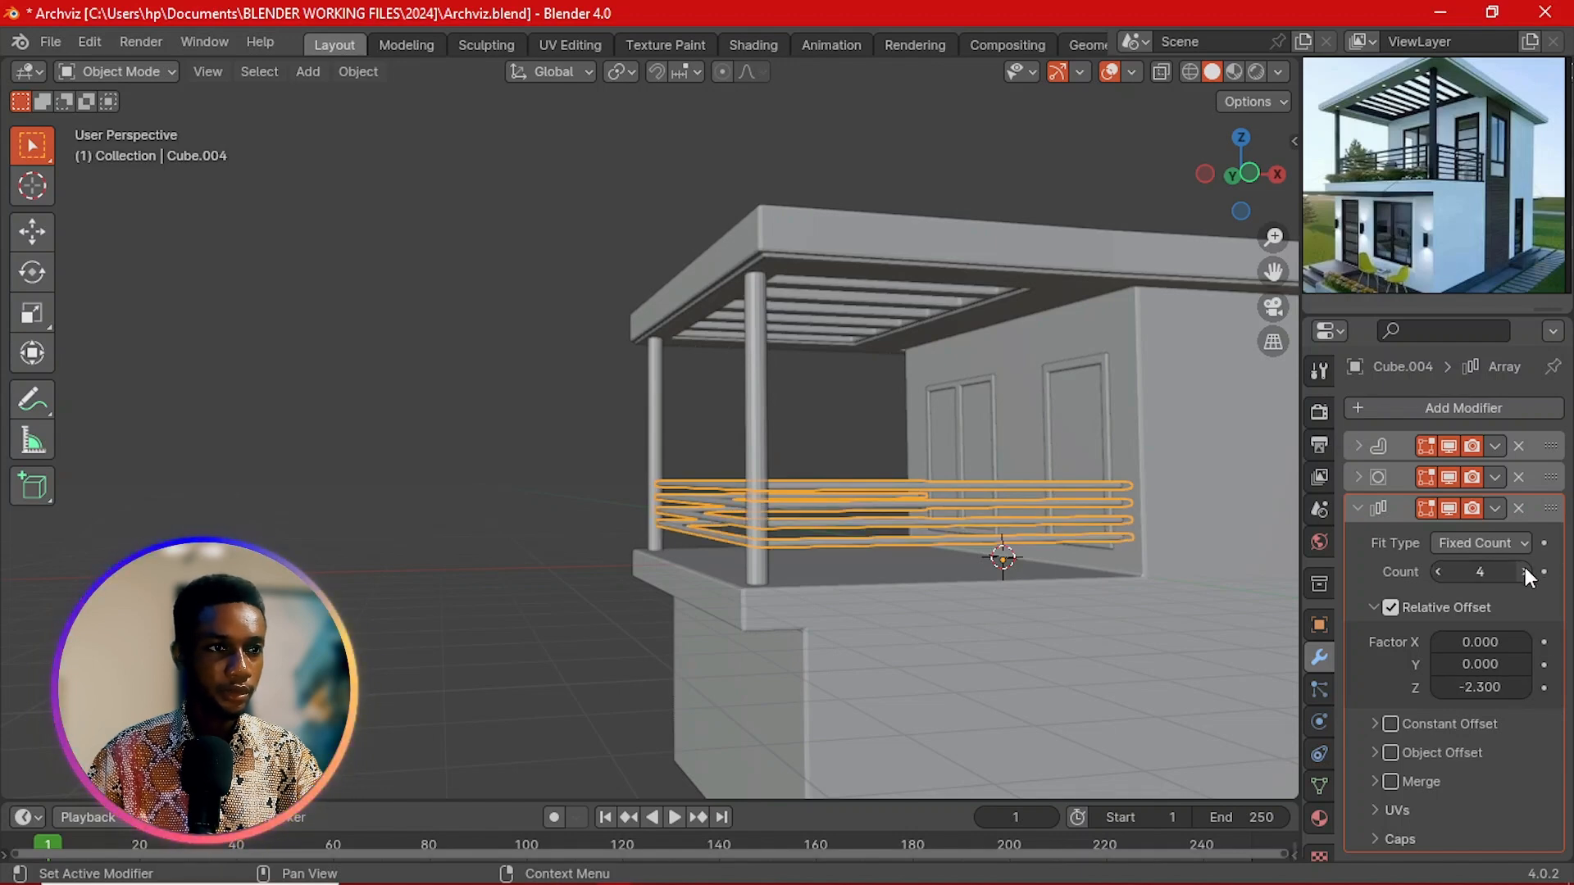
pyautogui.click(1524, 571)
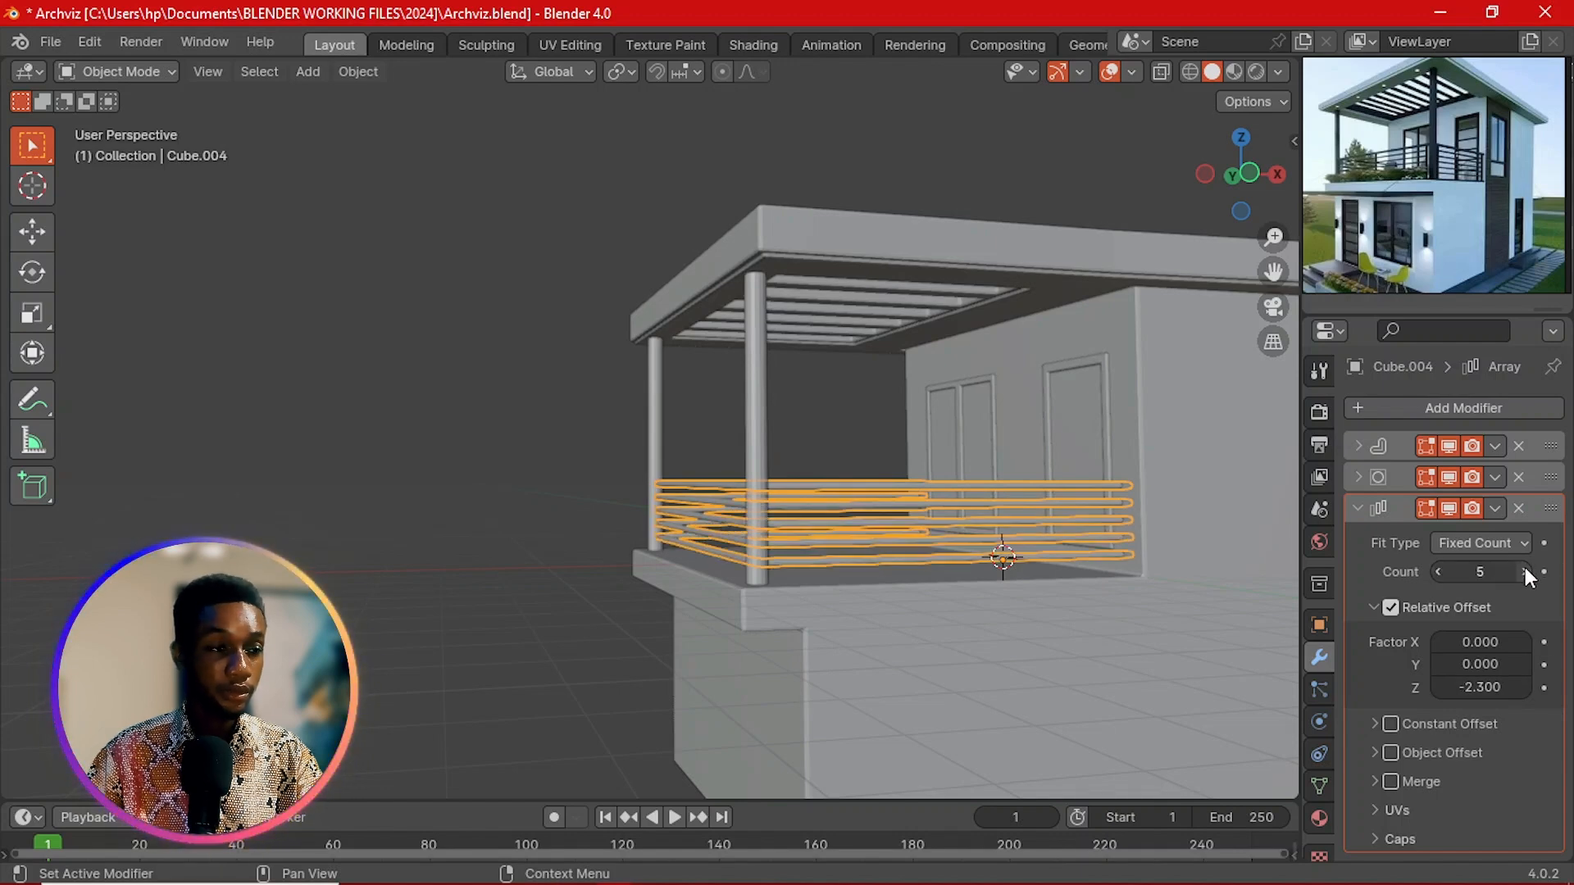
pyautogui.click(1438, 688)
pyautogui.click(1525, 688)
pyautogui.click(1525, 688)
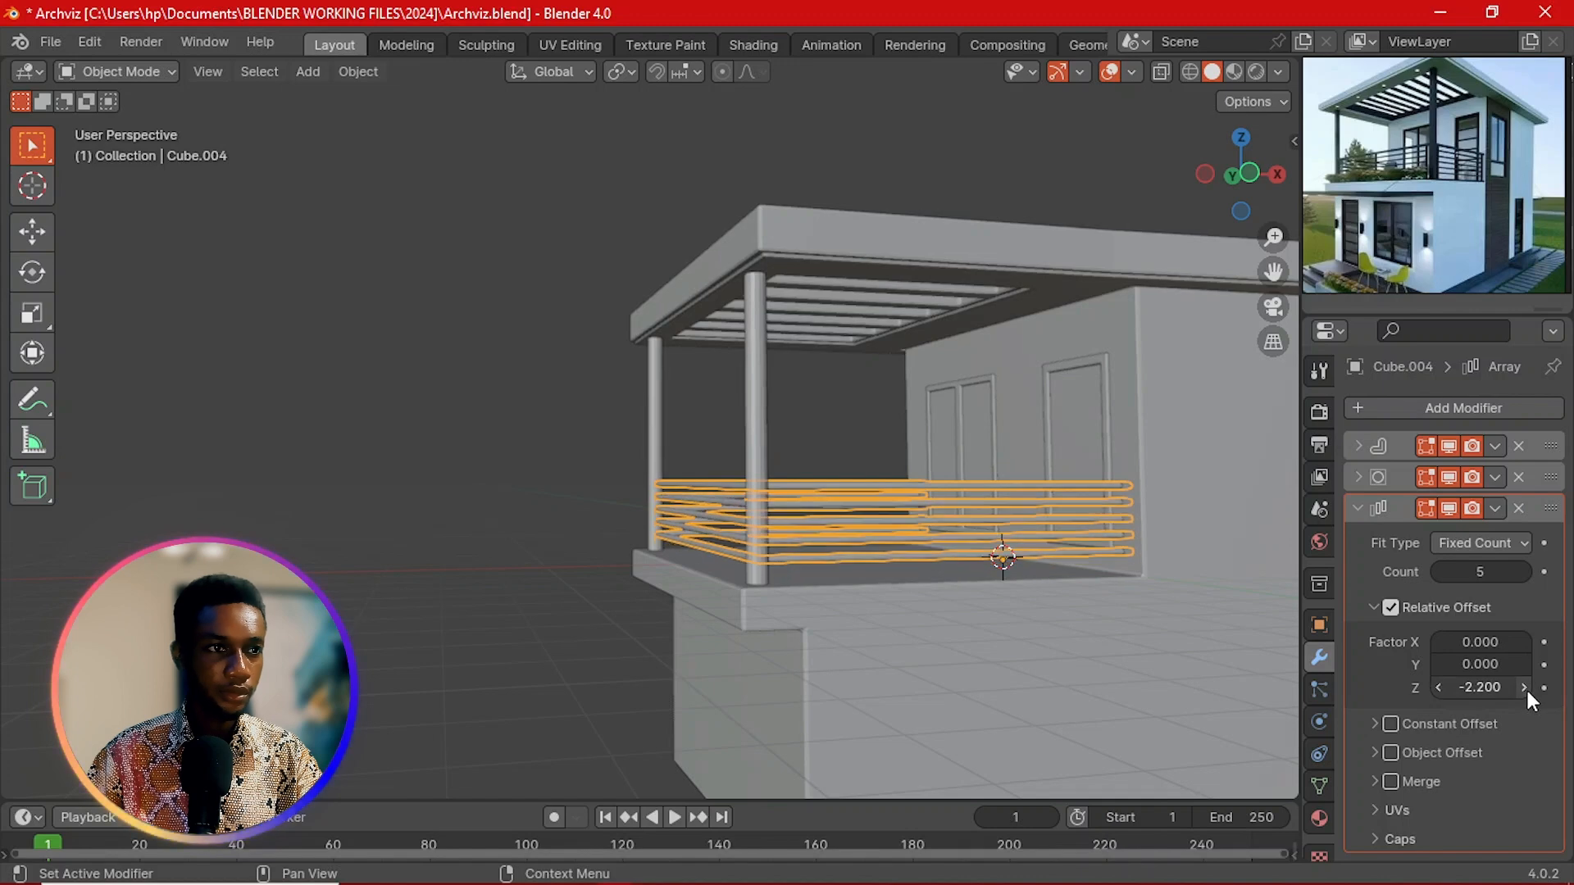
pyautogui.click(1524, 688)
# Step: Open the rail mesh for editing and reduce its skin radius to make the bars thinner
pyautogui.press('Tab')
pyautogui.press('Tab')
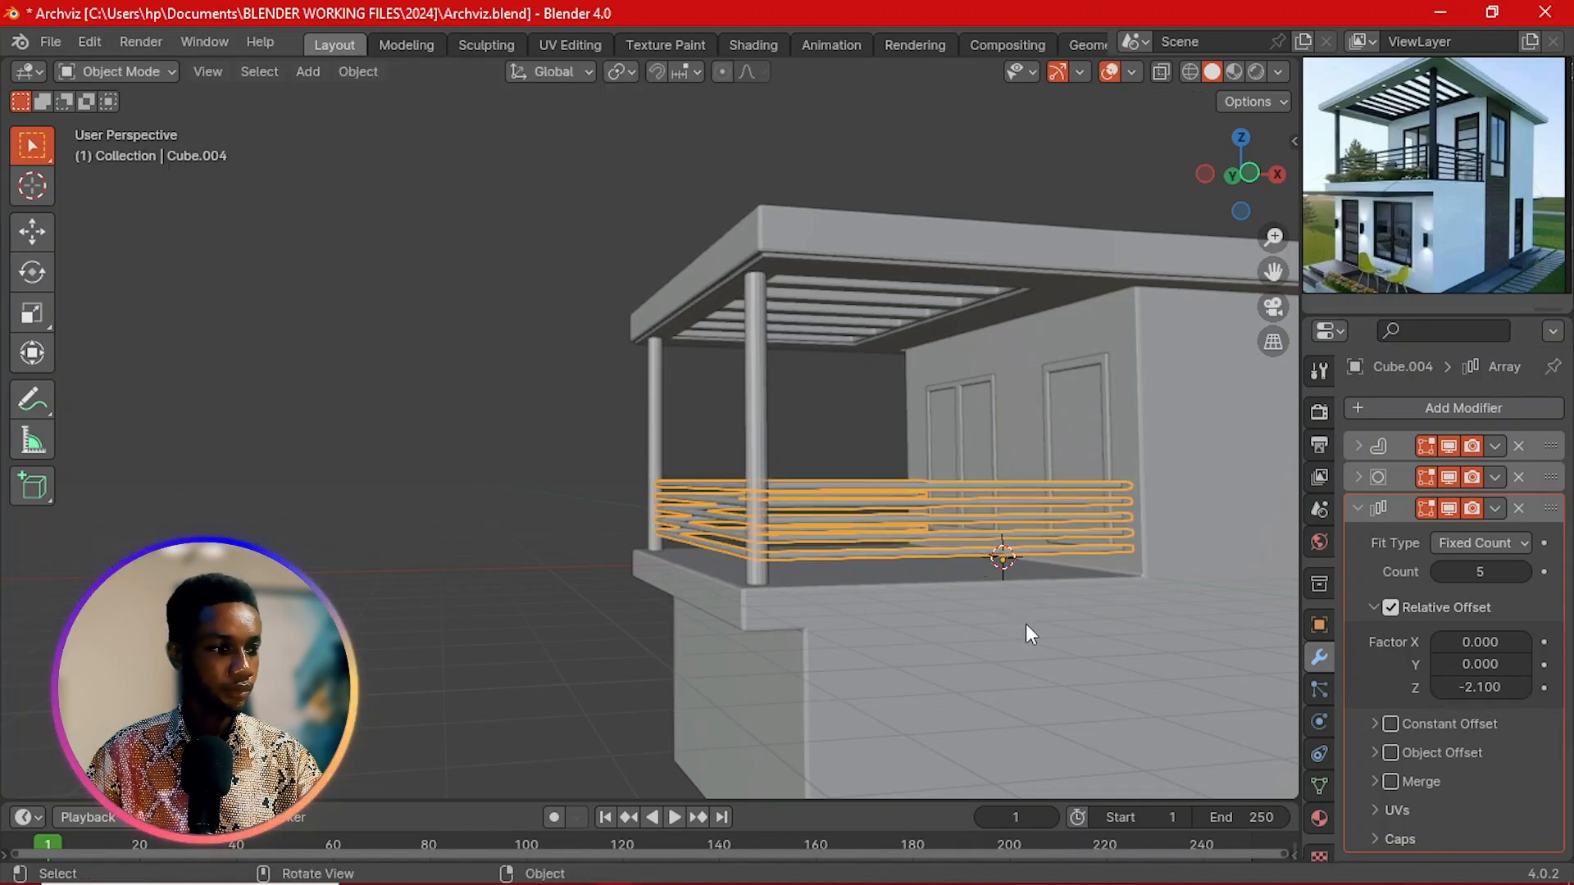
pyautogui.press('Tab')
pyautogui.press('s')
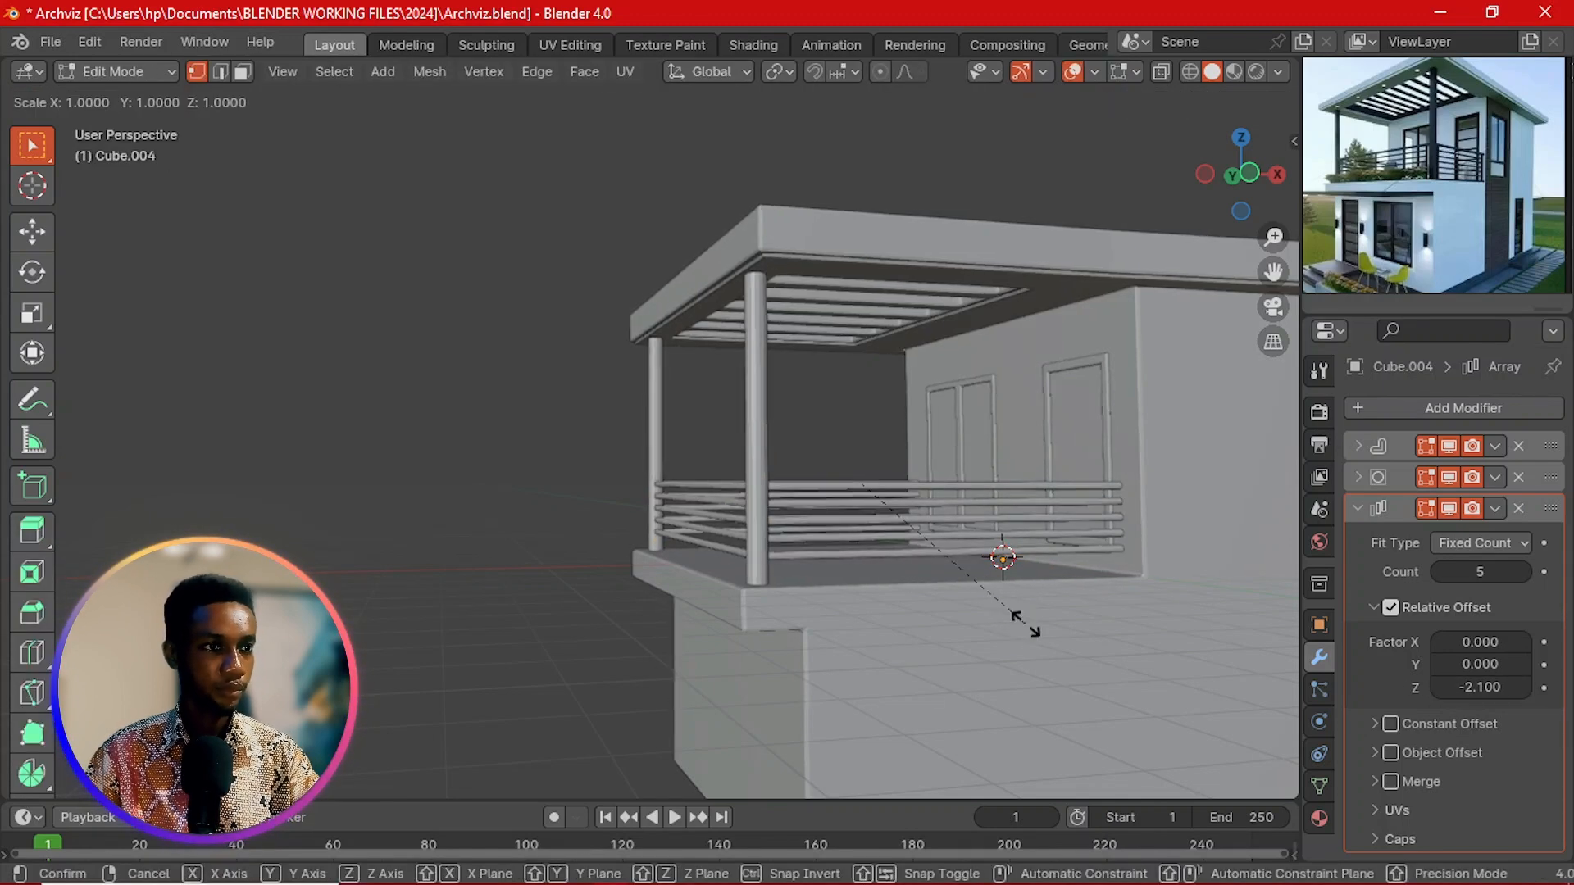
pyautogui.click(976, 618)
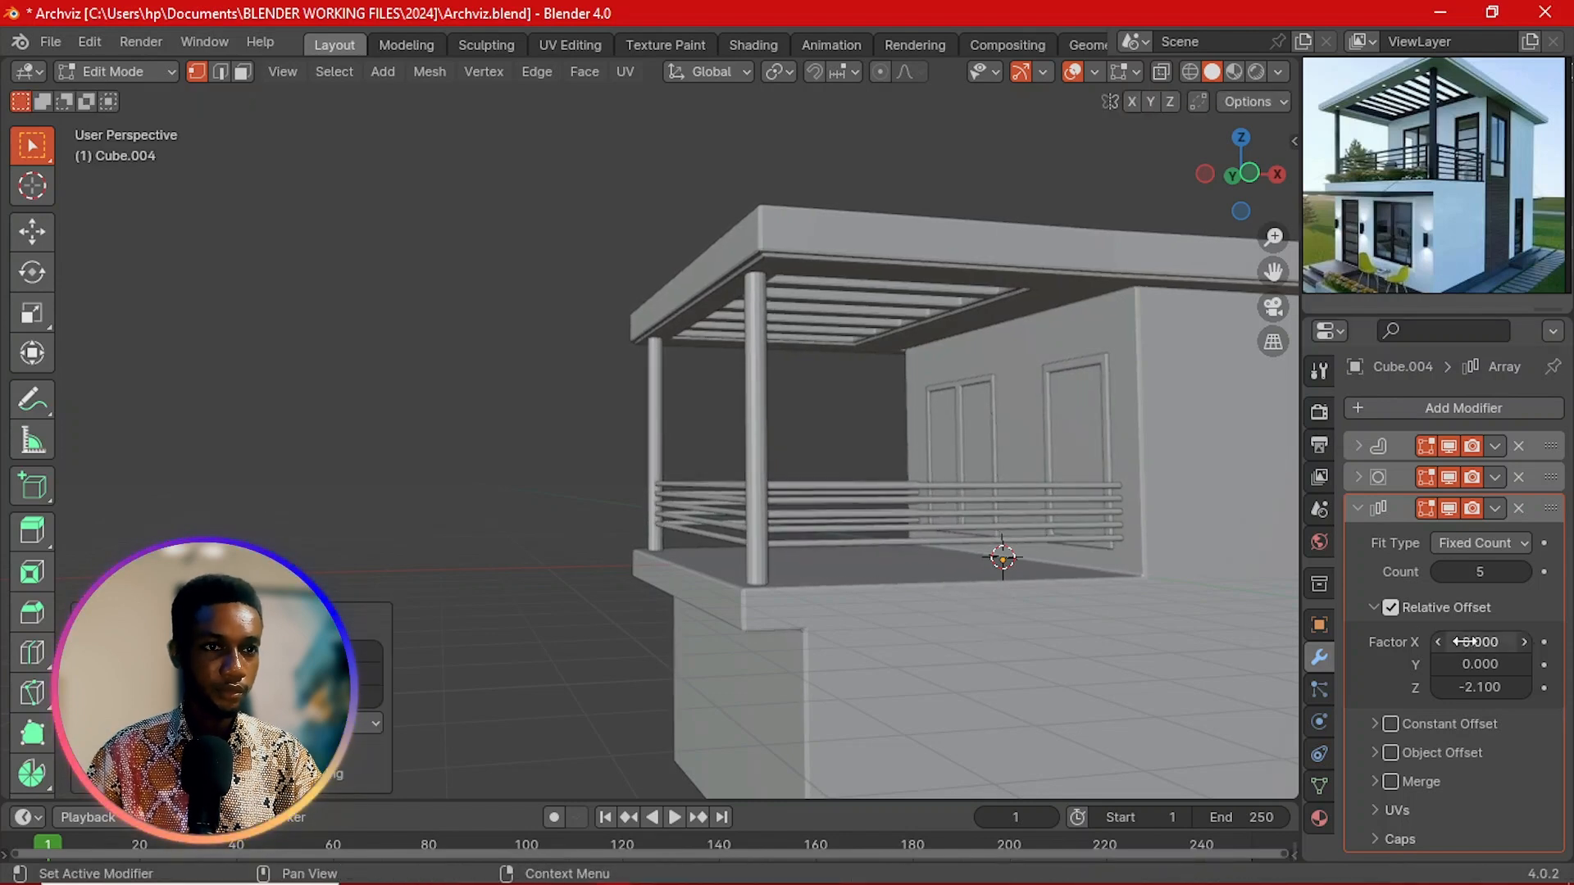
# Step: Set the array count to 6, fine-tune the skin radius so the bars reach down near the floor, and leave mesh editing
pyautogui.click(1525, 571)
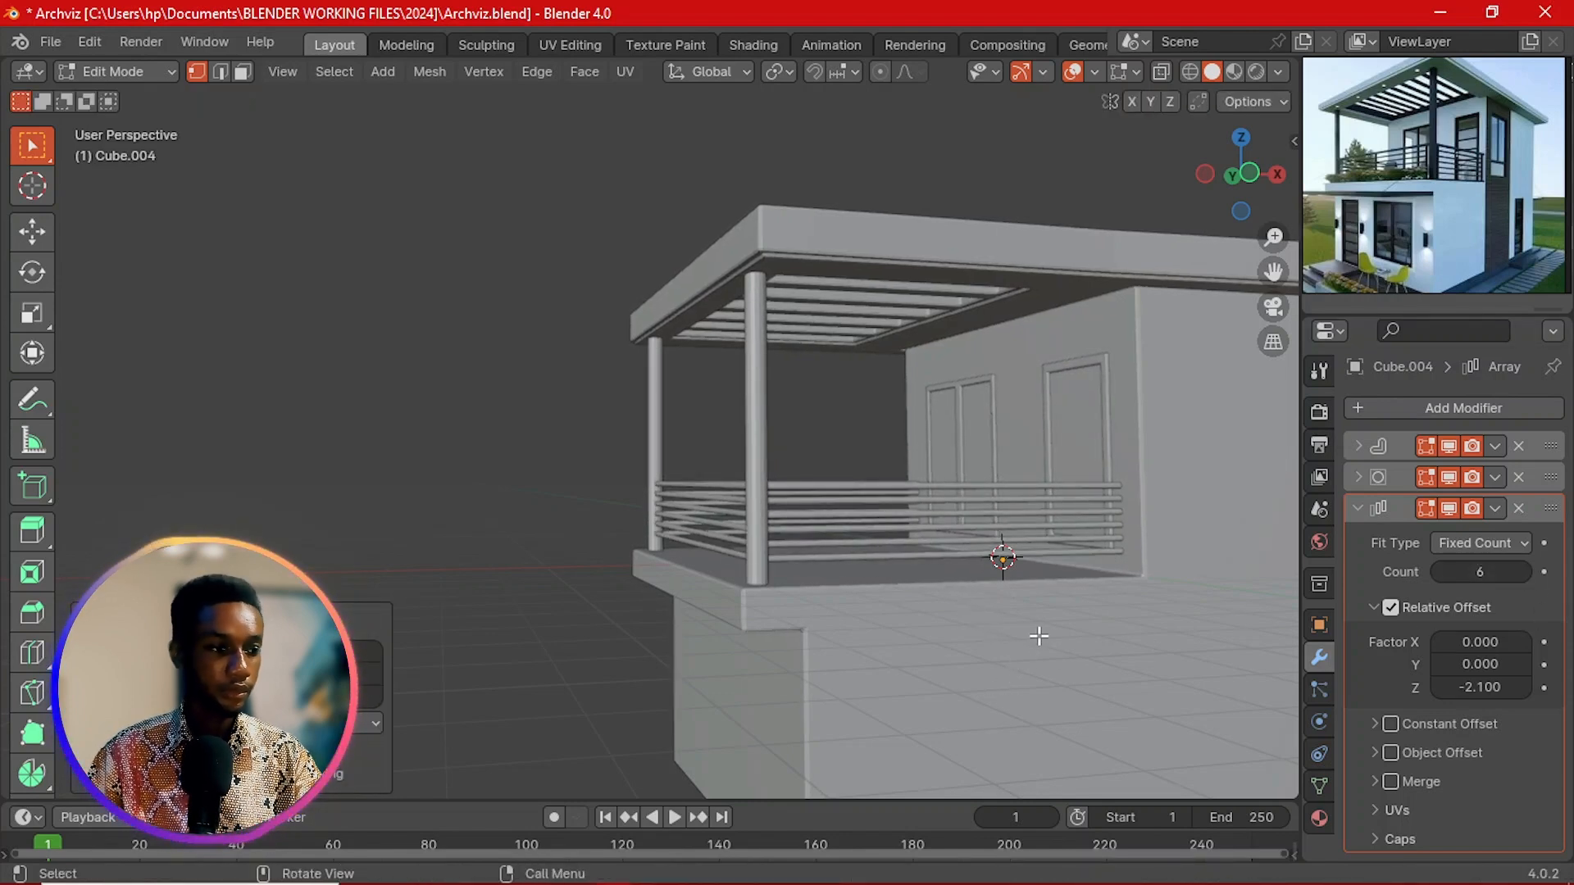
pyautogui.press('s')
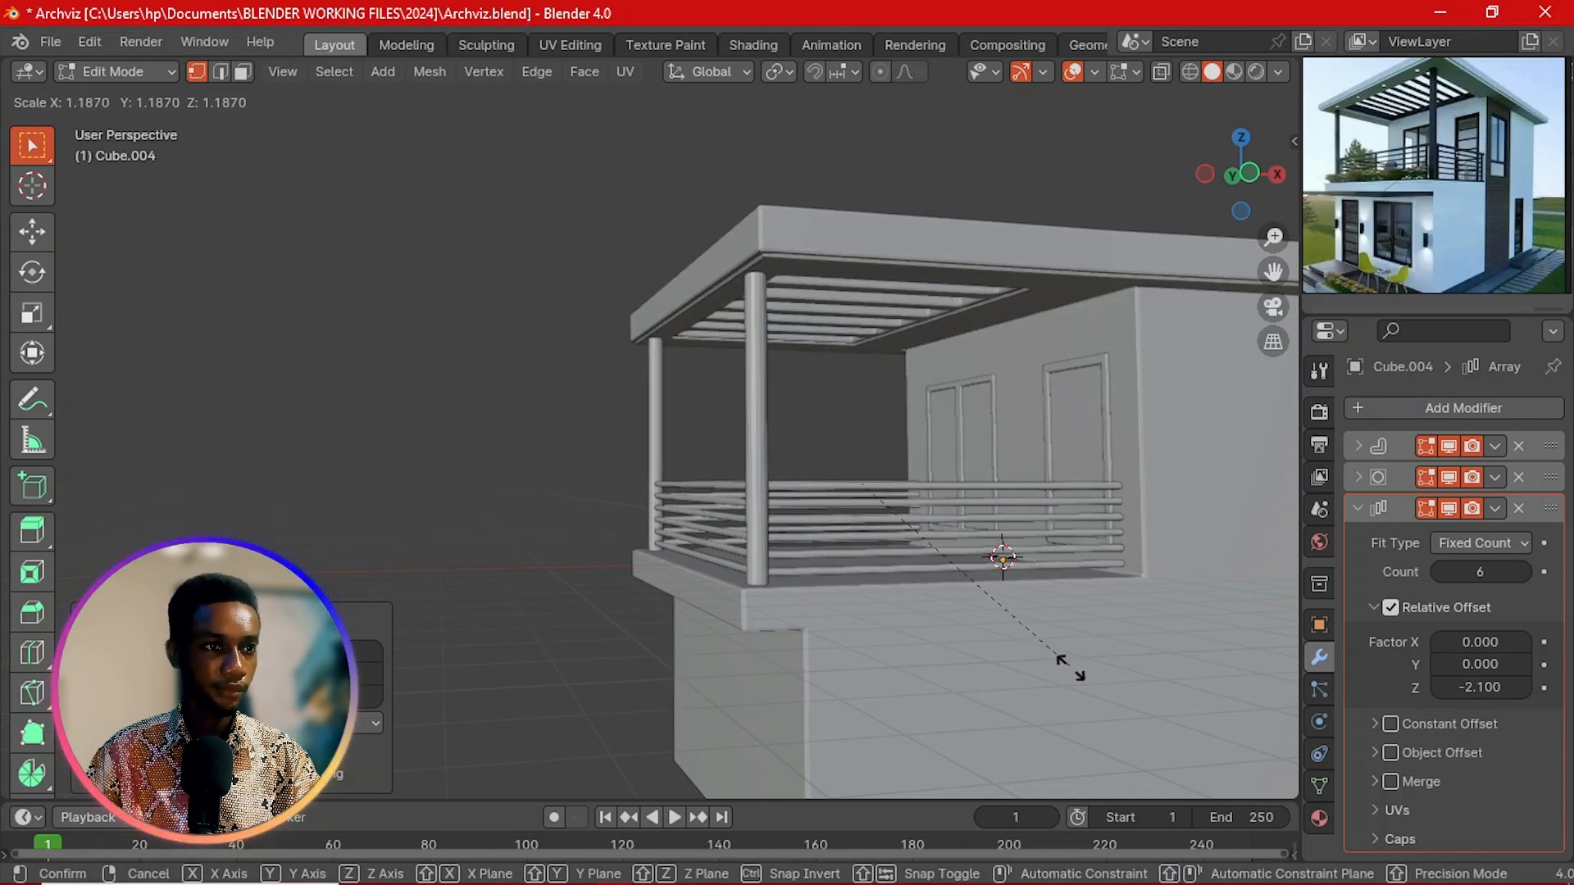
pyautogui.click(967, 632)
pyautogui.scroll(-2, 592, 622)
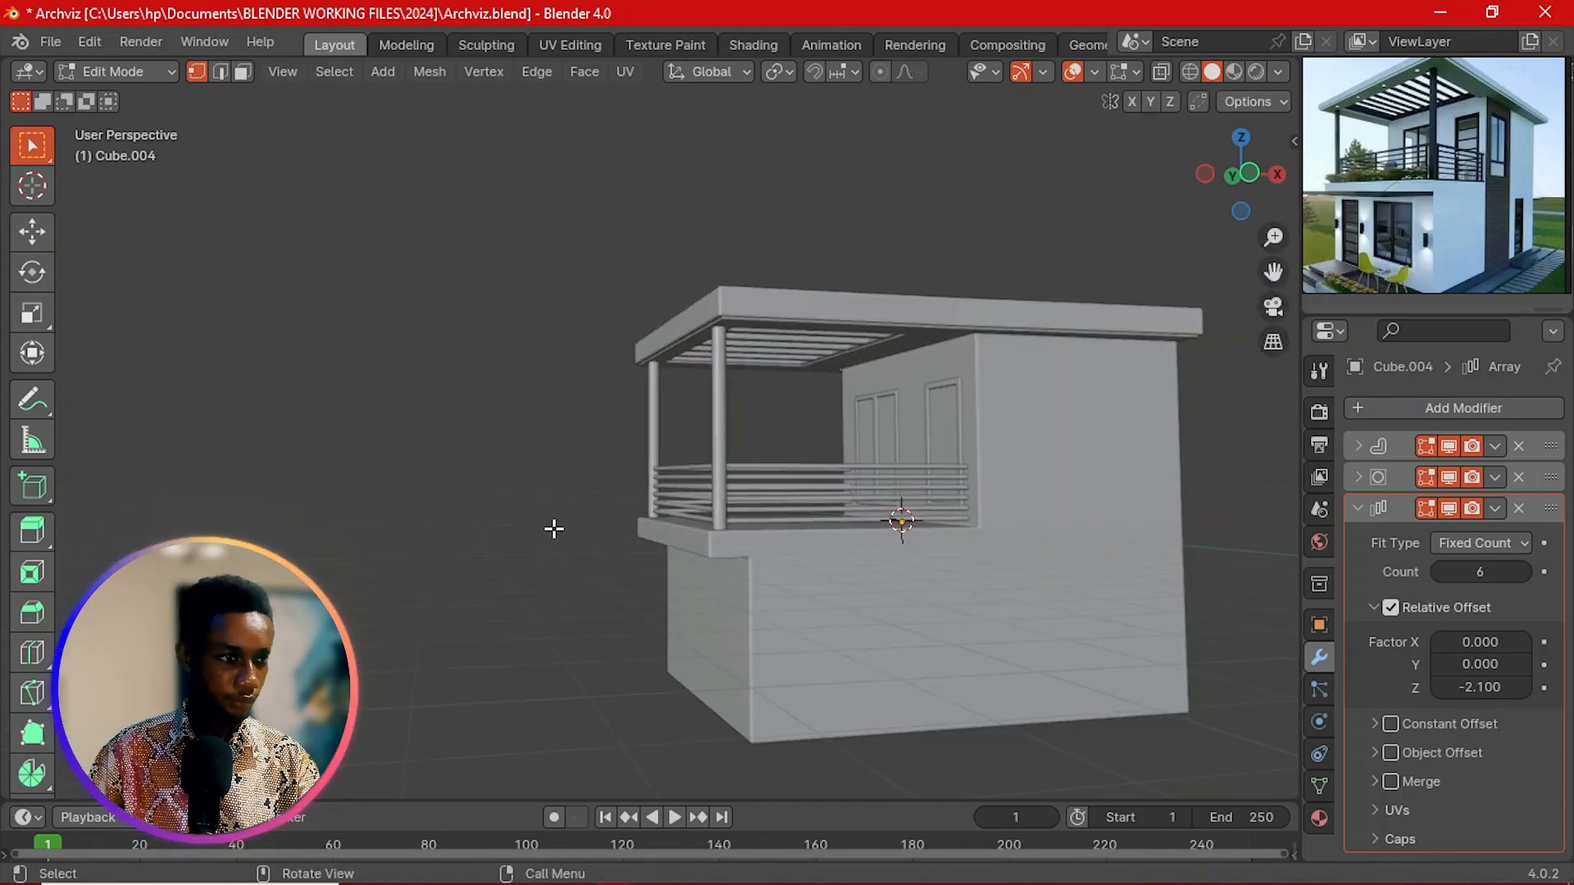
pyautogui.press('Tab')
# Step: Inspect the railing around the balcony posts and apply smooth shading to the railing
pyautogui.moveTo(520, 547); pyautogui.dragTo(747, 602, button='middle')
pyautogui.scroll(5, 1008, 553)
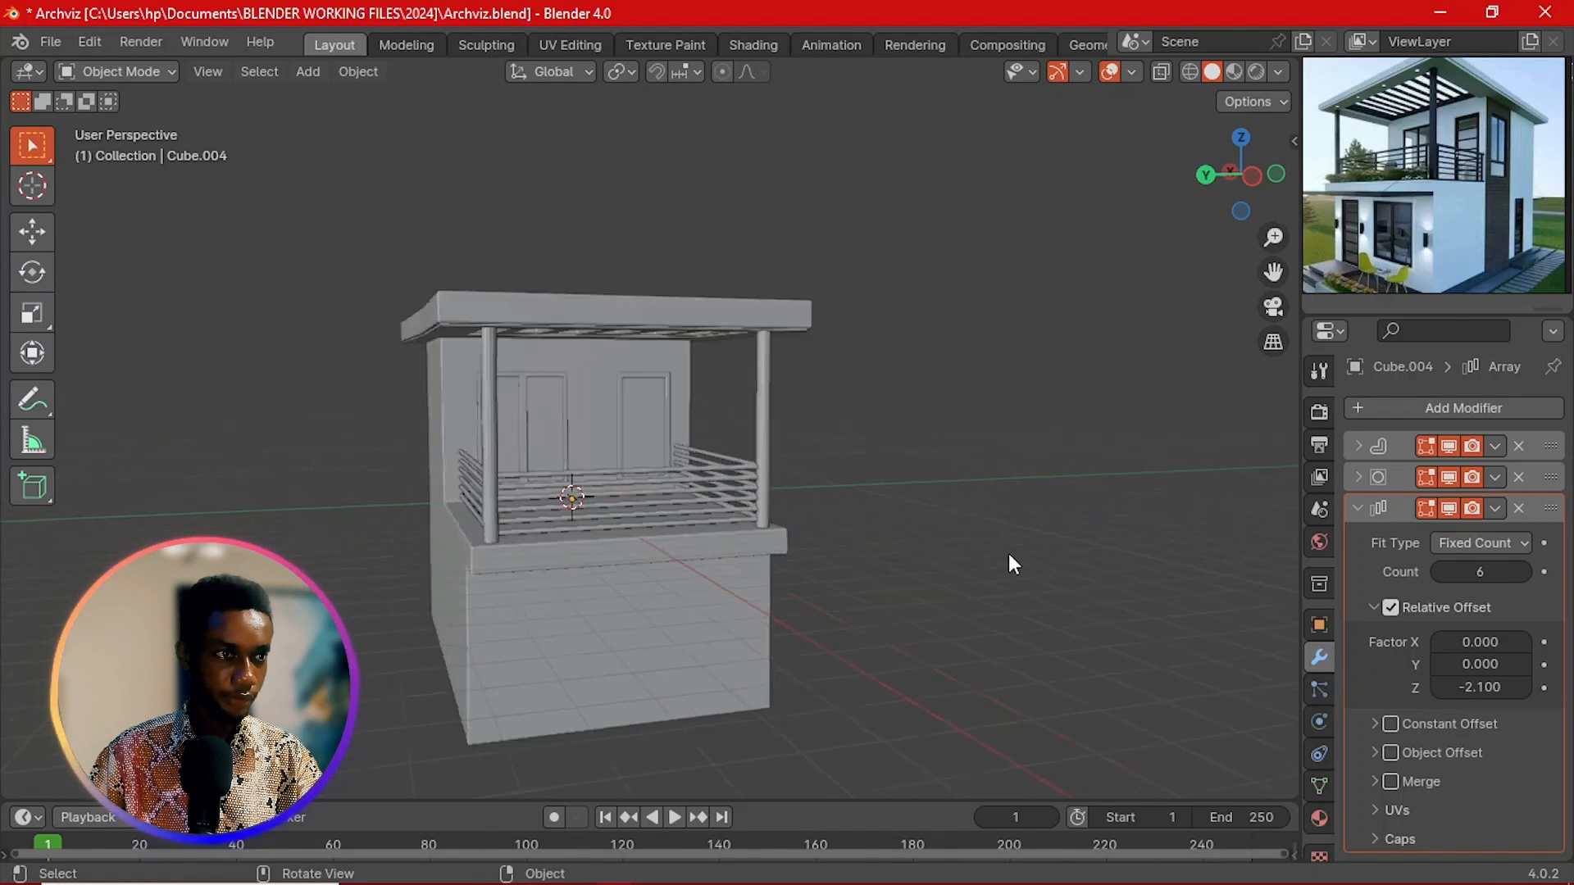
pyautogui.moveTo(1008, 547); pyautogui.dragTo(695, 560, button='middle')
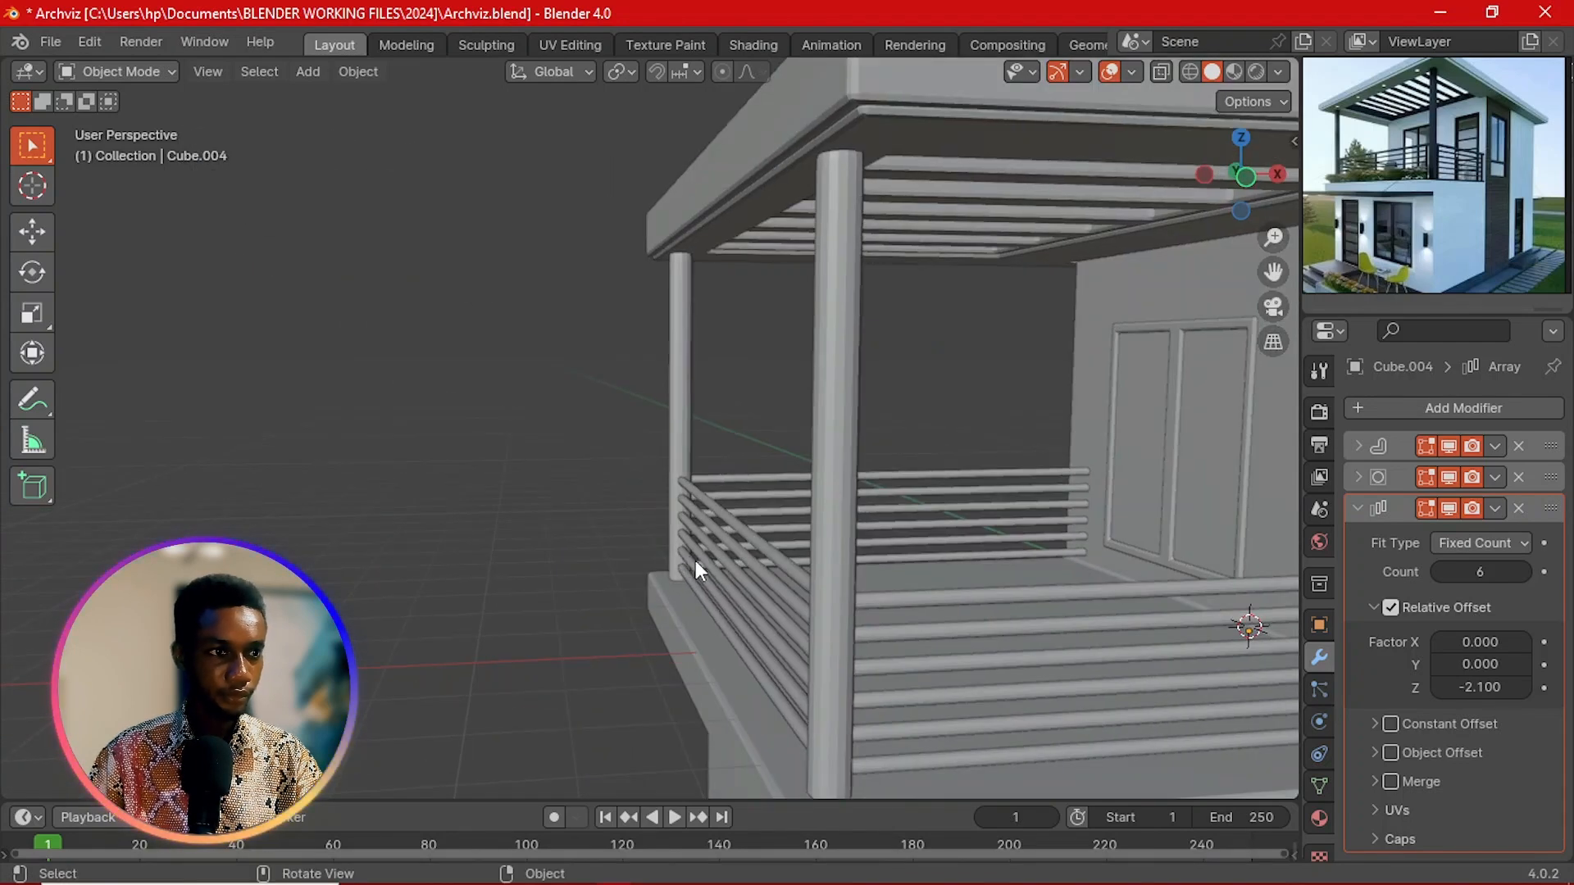
pyautogui.scroll(-4, 695, 561)
pyautogui.click(798, 533)
pyautogui.rightClick(750, 510)
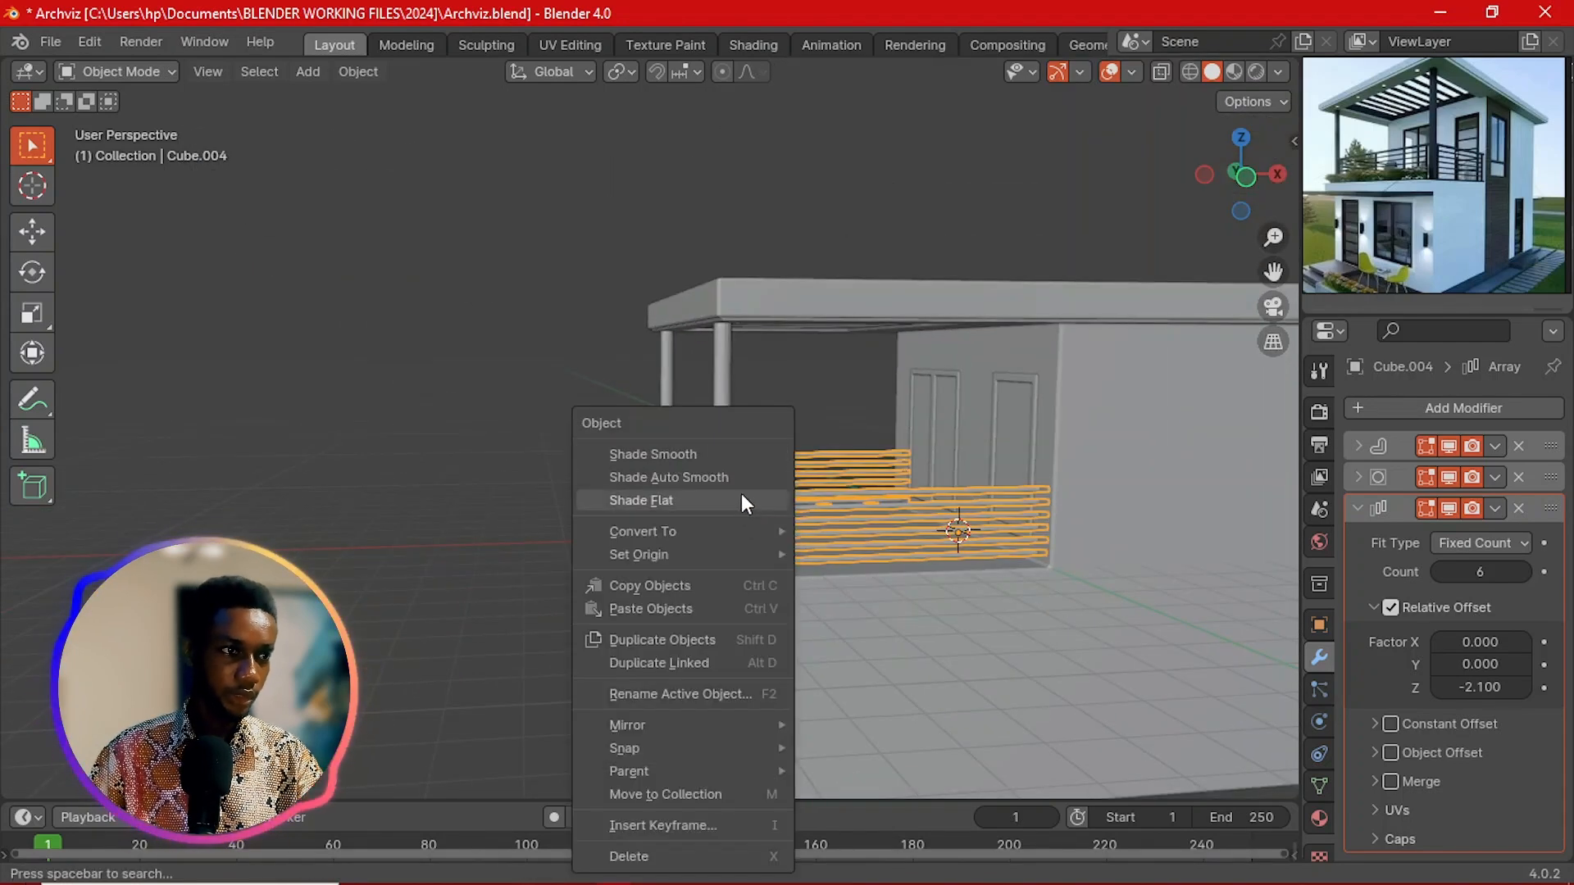
pyautogui.click(727, 451)
# Step: Apply smooth shading to the two balcony posts and clear the selection
pyautogui.click(725, 431)
pyautogui.rightClick(725, 431)
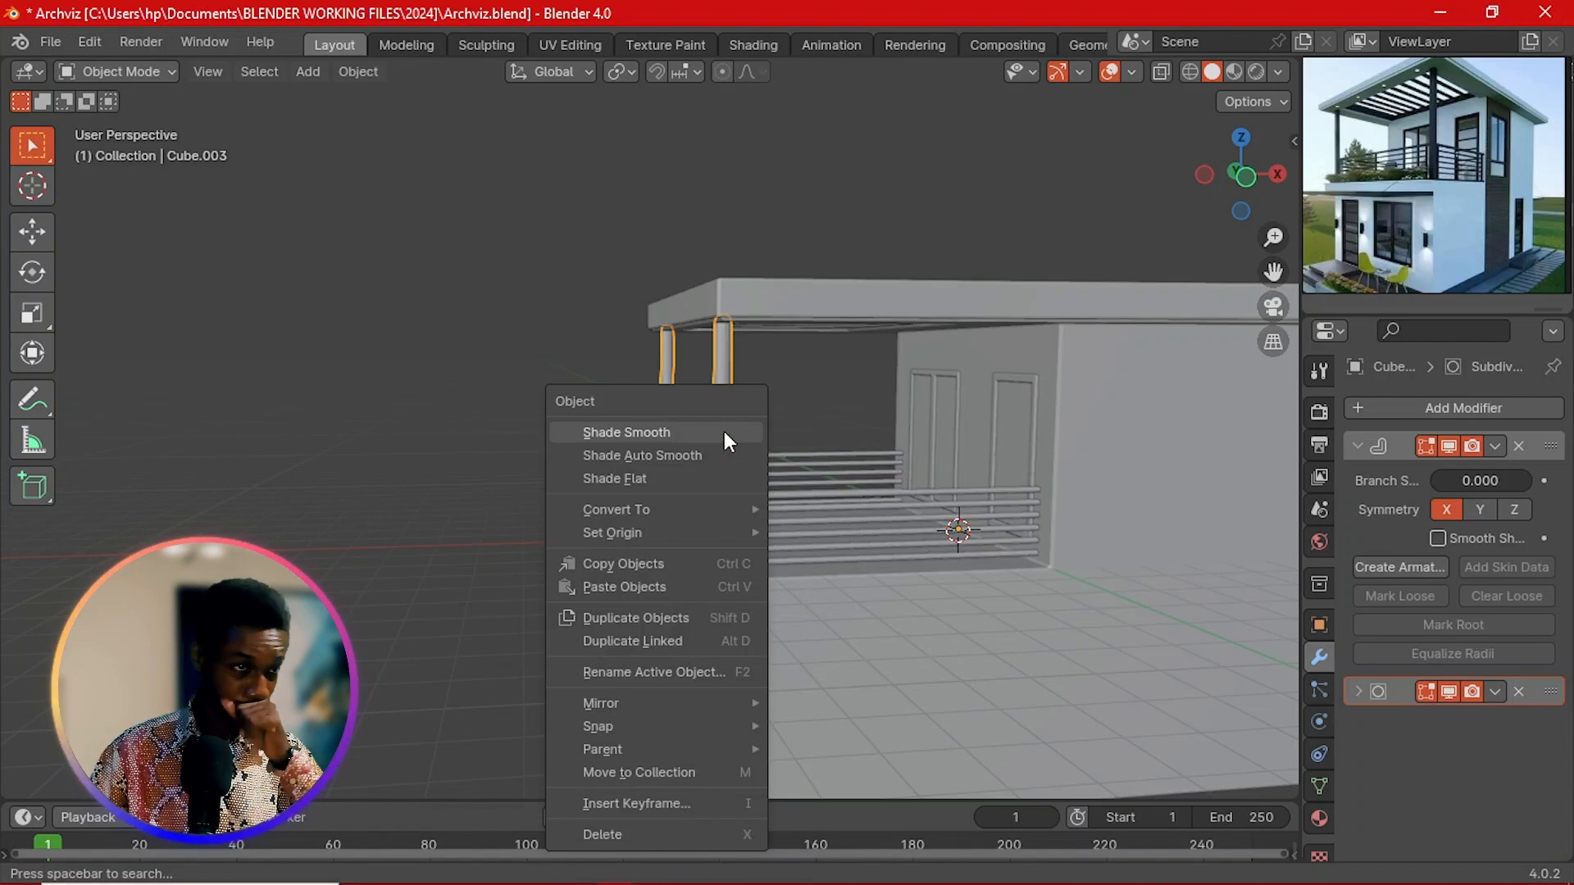
pyautogui.click(725, 433)
pyautogui.click(858, 428)
pyautogui.scroll(2, 856, 439)
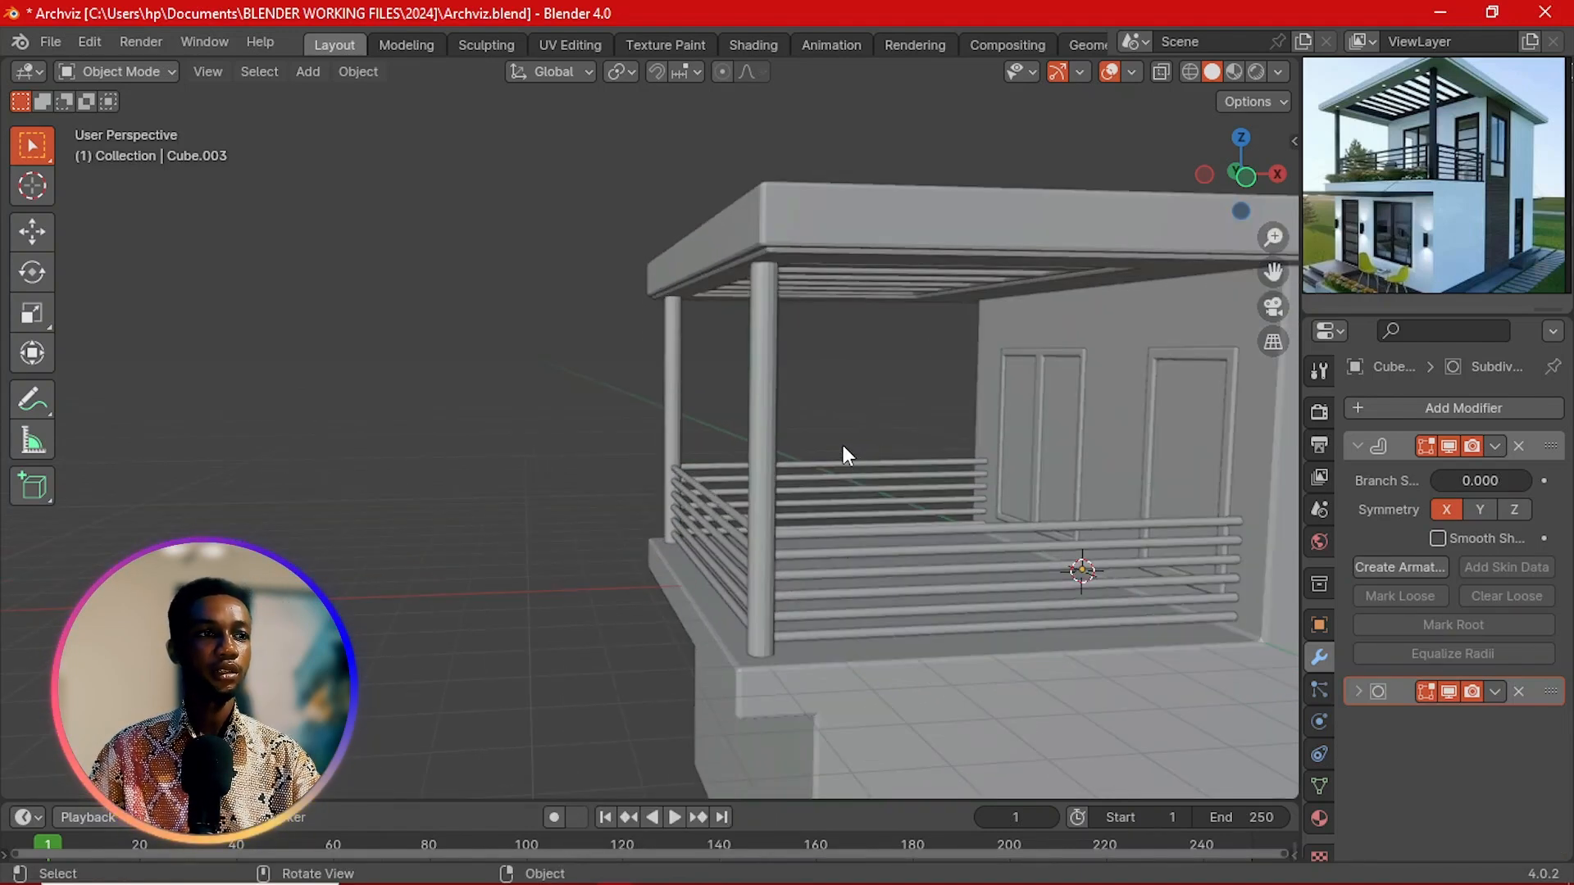
pyautogui.click(766, 426)
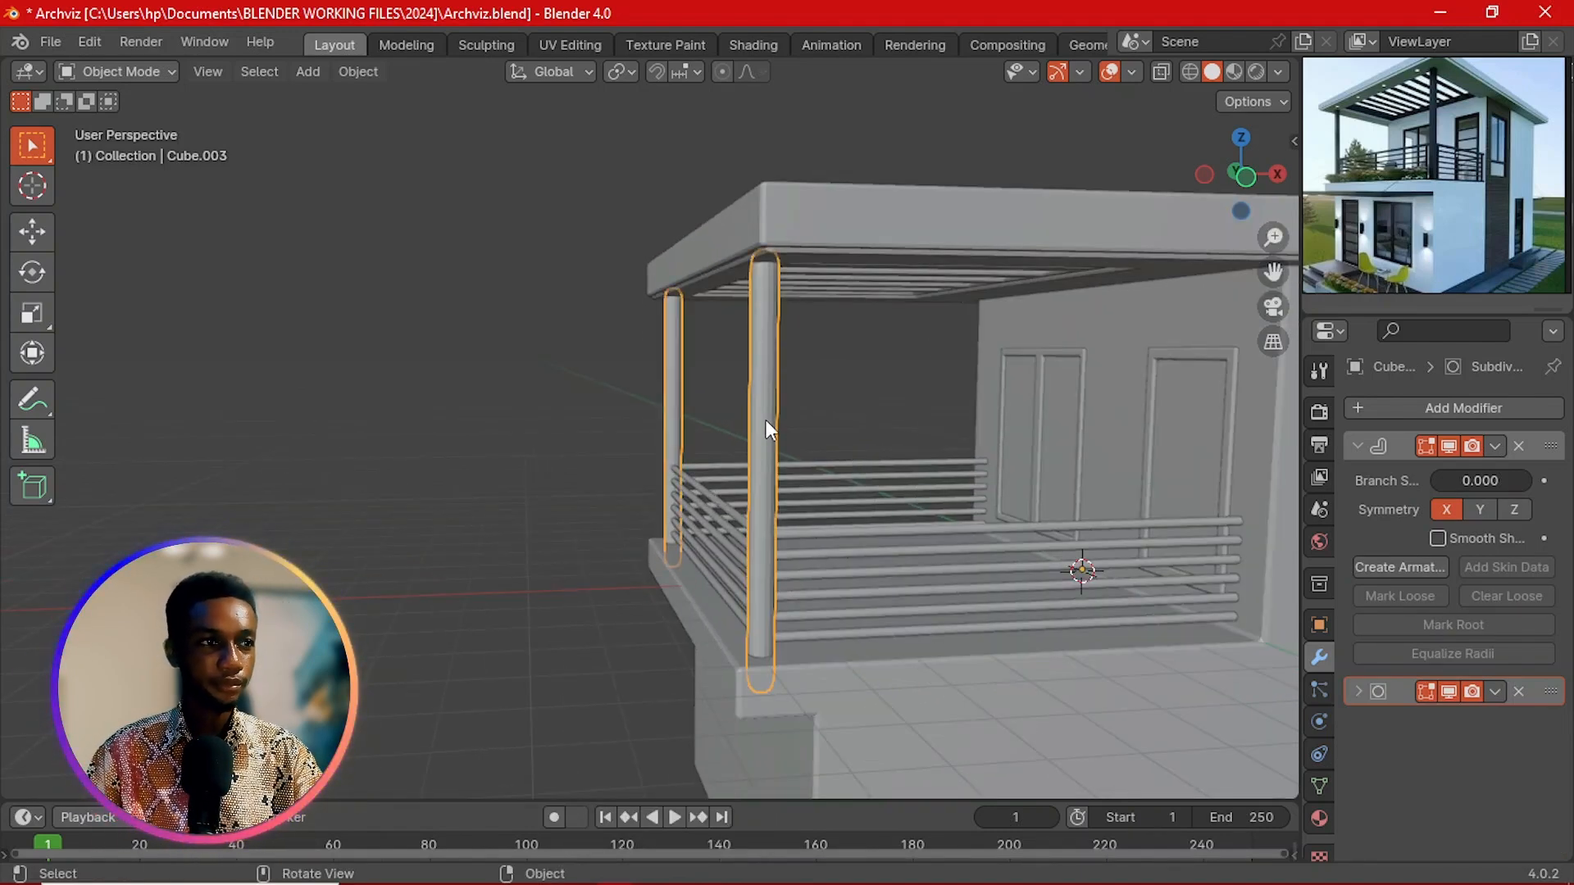
pyautogui.rightClick(765, 426)
pyautogui.click(765, 425)
pyautogui.click(492, 426)
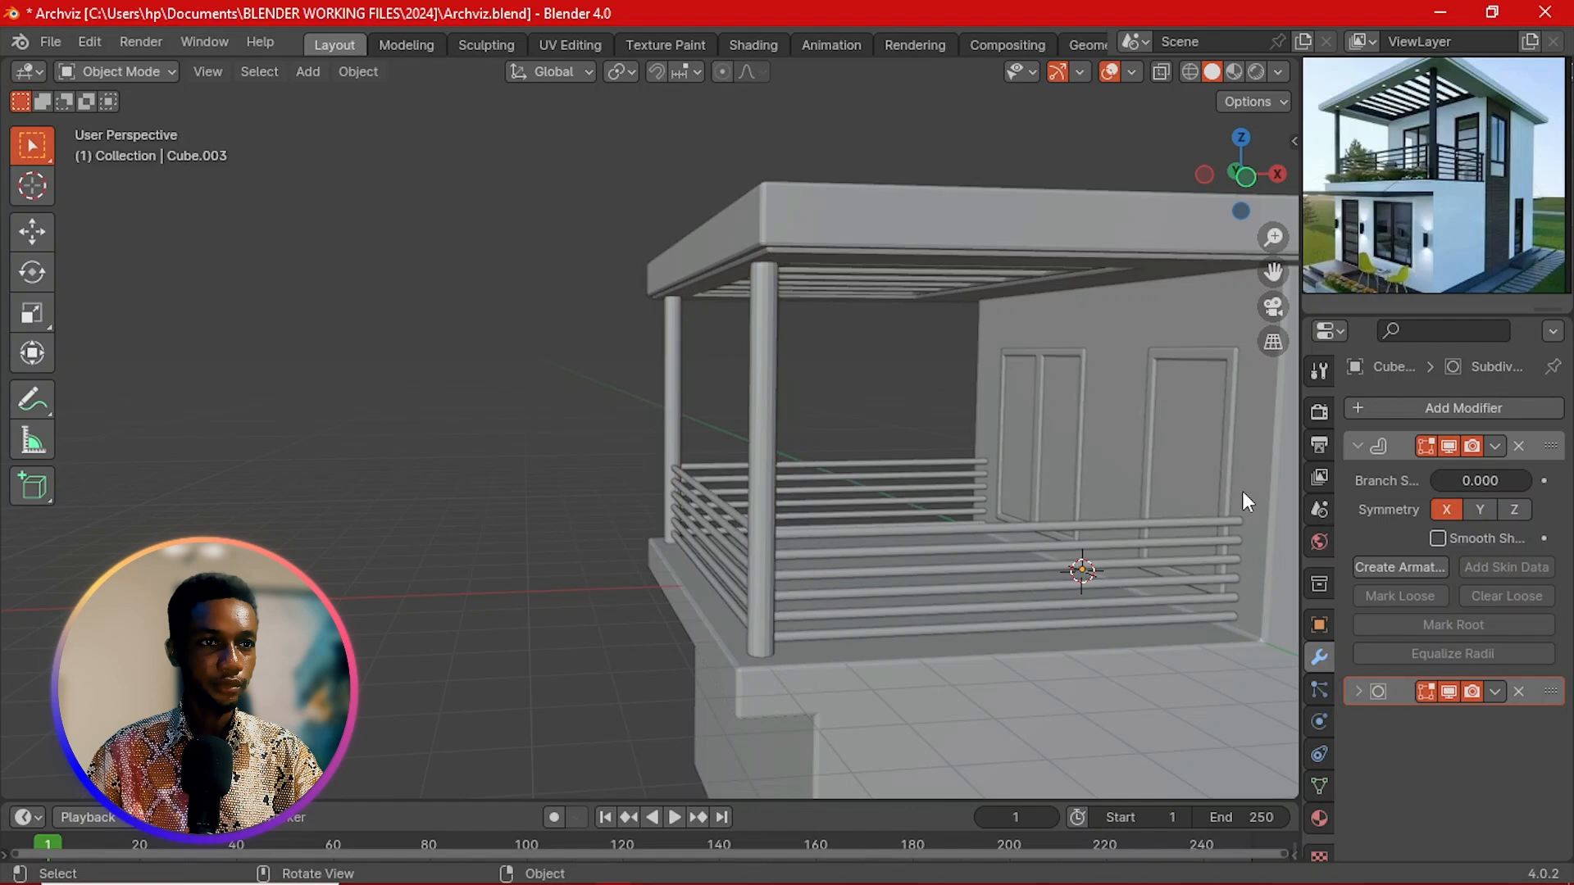
# Step: Collapse the settings of the balcony posts' Skin and Subdivision modifiers
pyautogui.click(1357, 445)
pyautogui.click(1358, 477)
pyautogui.click(1358, 477)
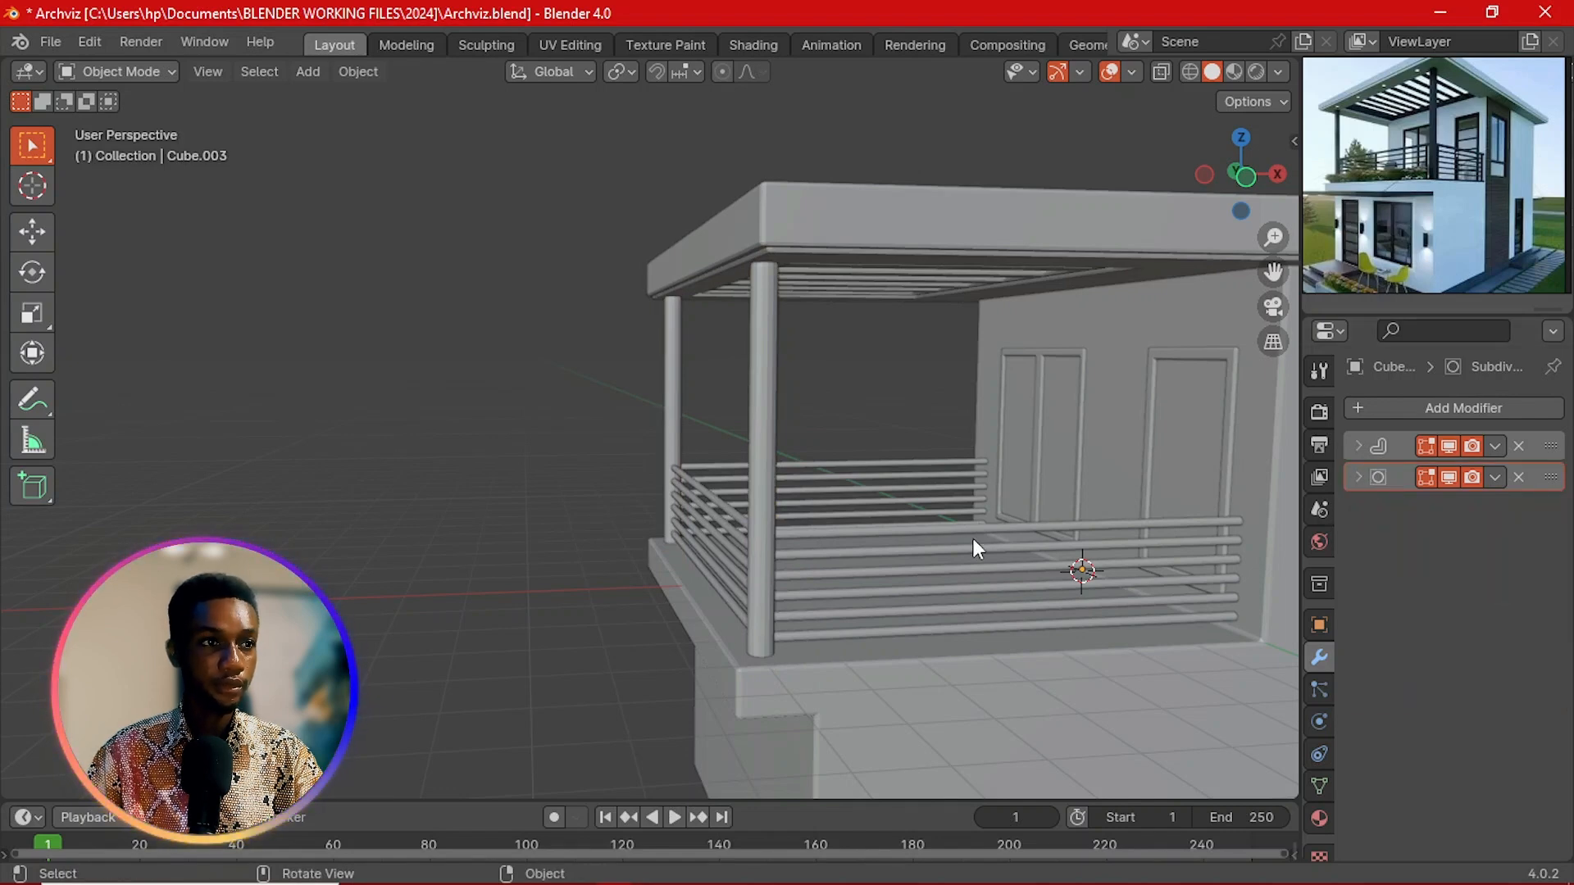
# Step: Open the house body mesh for editing and switch to the straight front view
pyautogui.scroll(-5, 910, 623)
pyautogui.scroll(2, 714, 516)
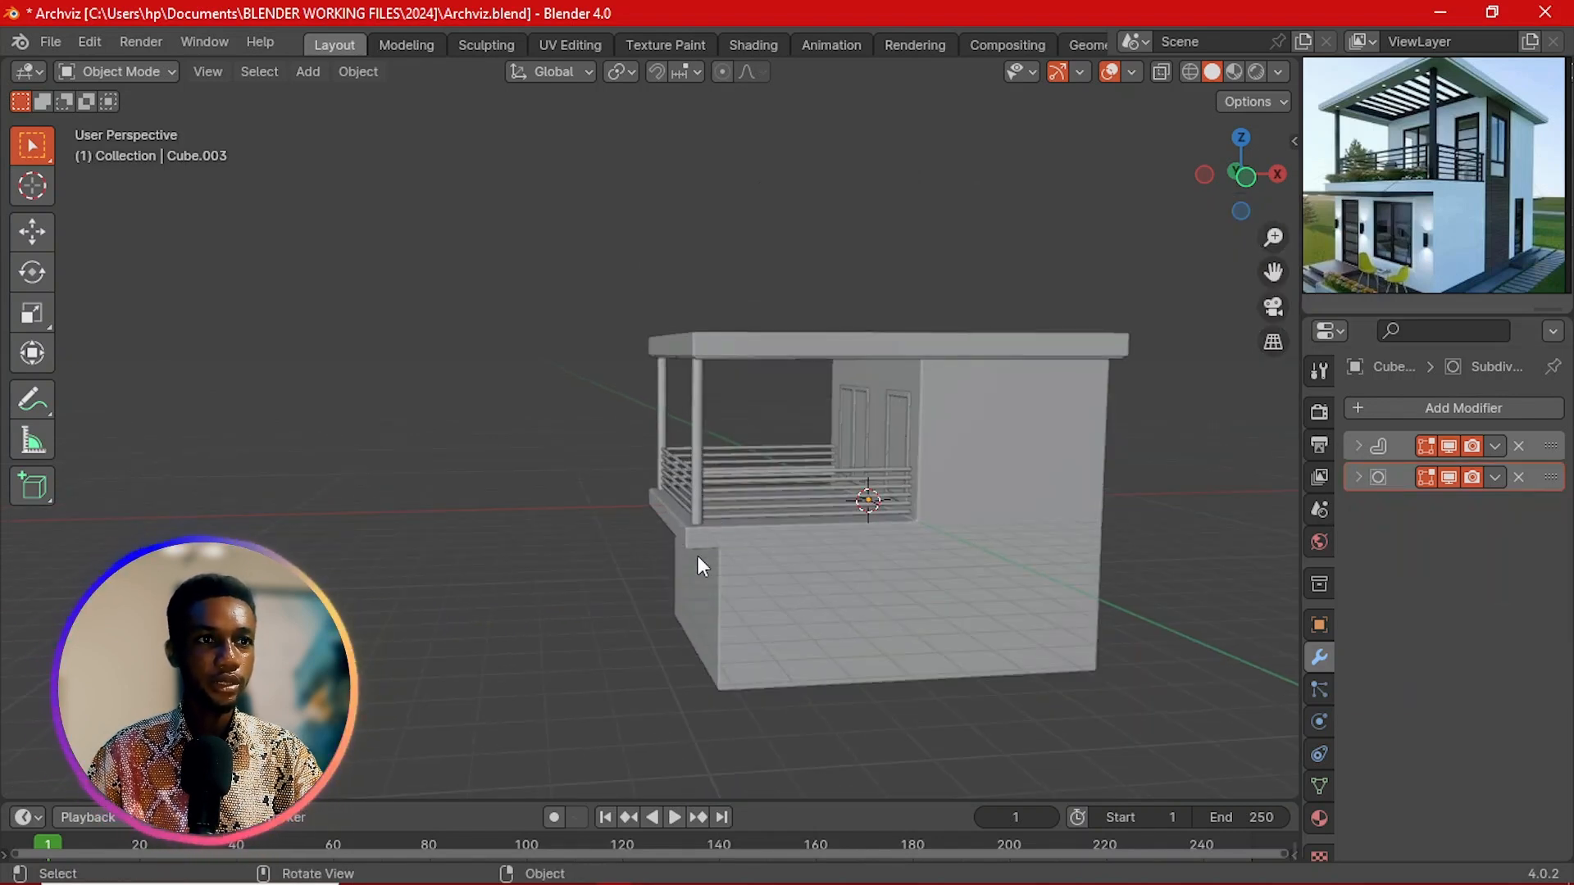
pyautogui.moveTo(598, 579); pyautogui.dragTo(628, 583, button='middle')
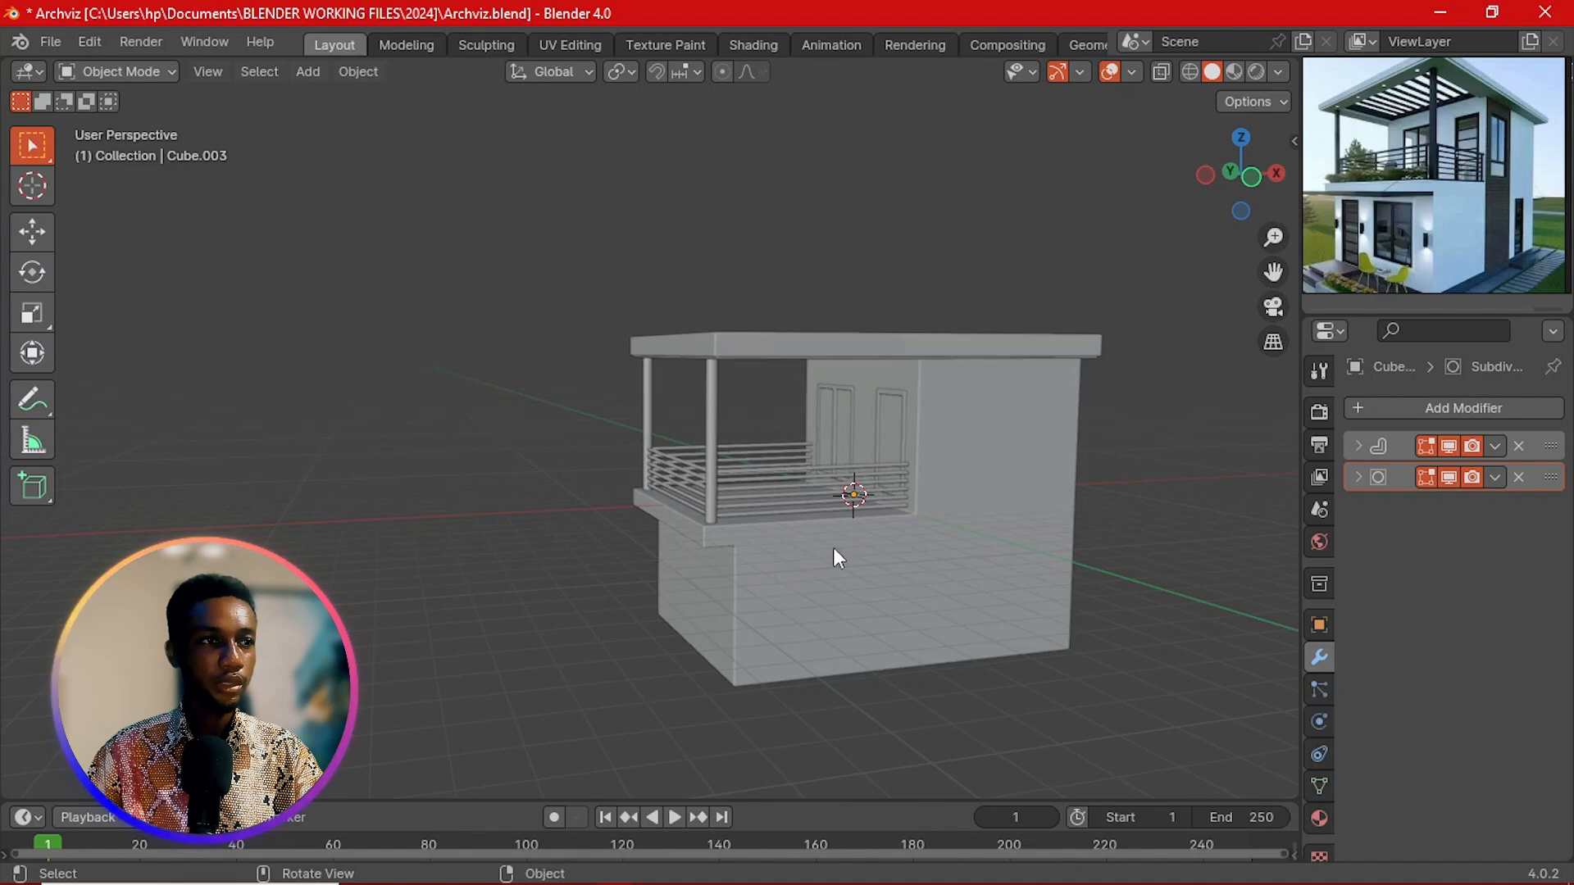
pyautogui.moveTo(833, 548); pyautogui.dragTo(881, 440, button='middle')
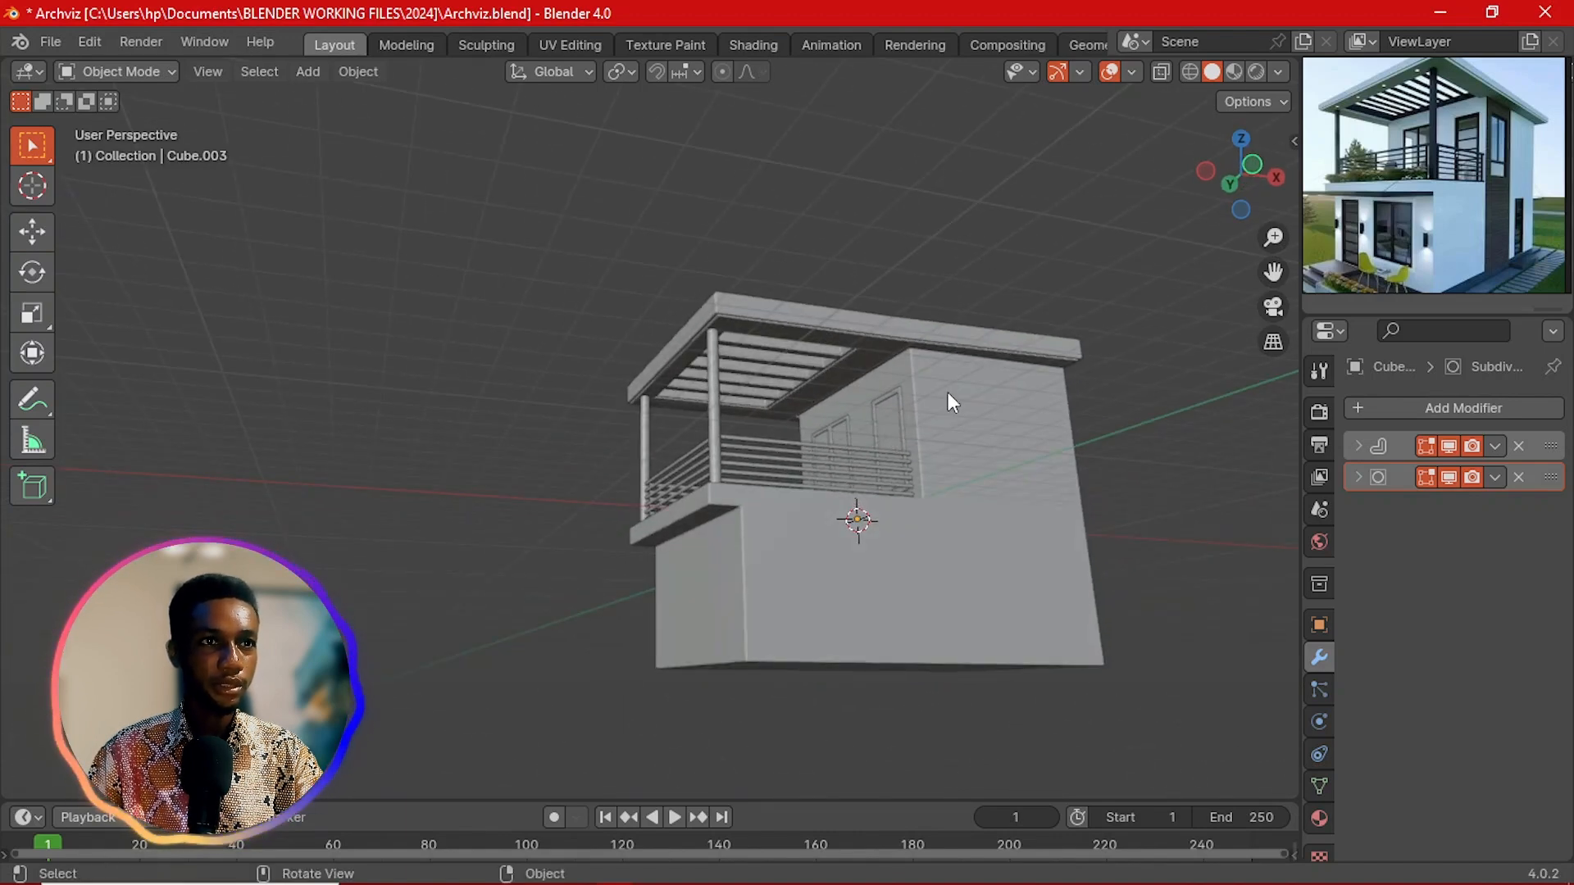
pyautogui.click(1048, 464)
pyautogui.press('Tab')
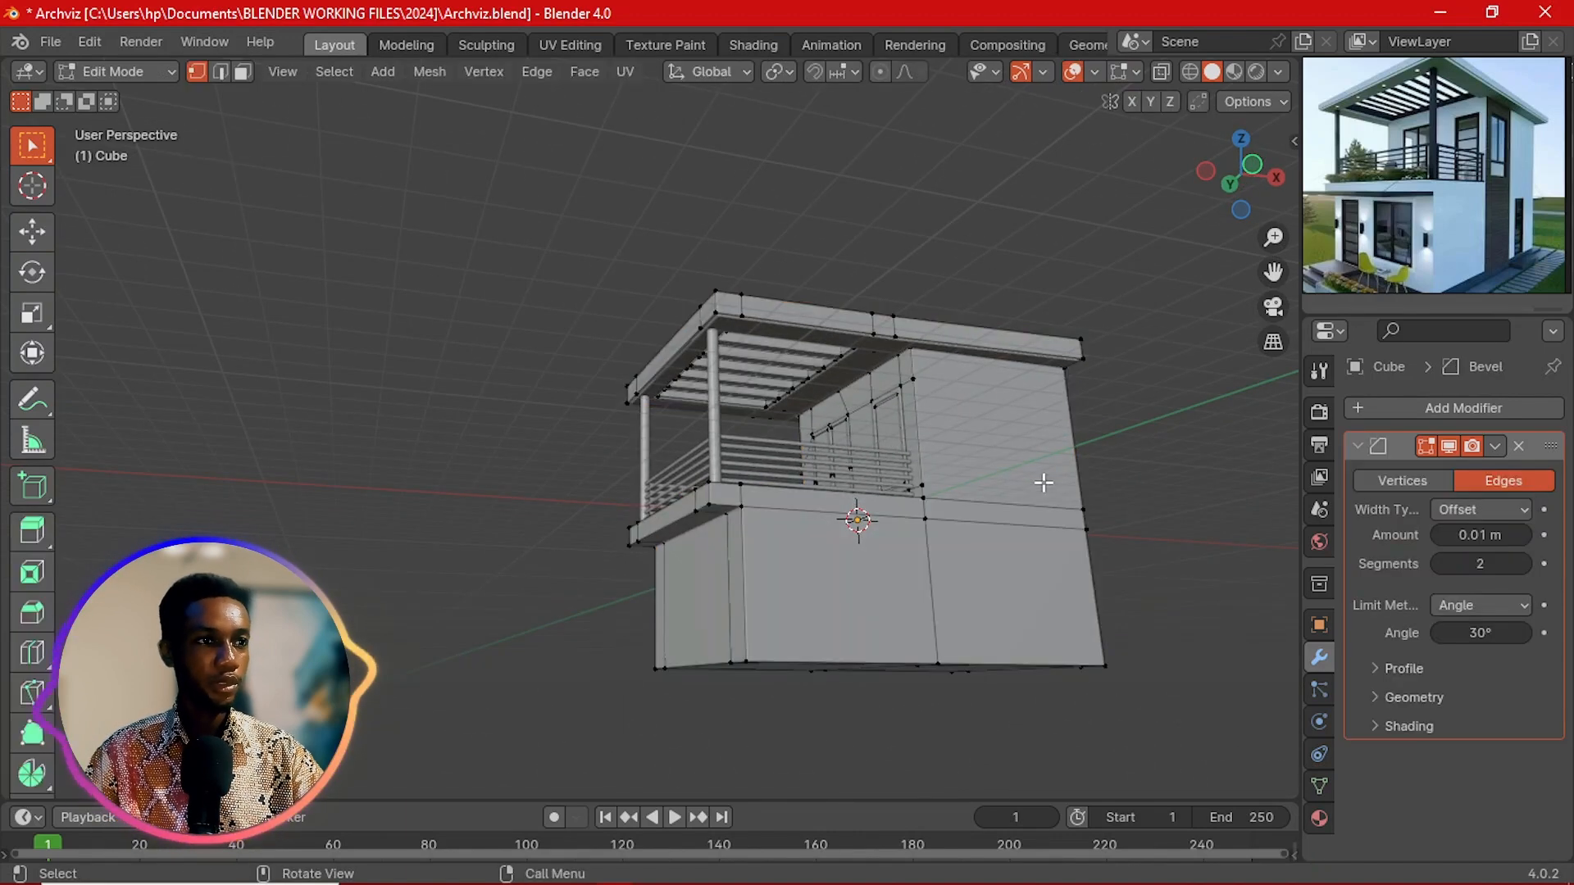
pyautogui.press('`')
pyautogui.click(889, 496)
pyautogui.press('`')
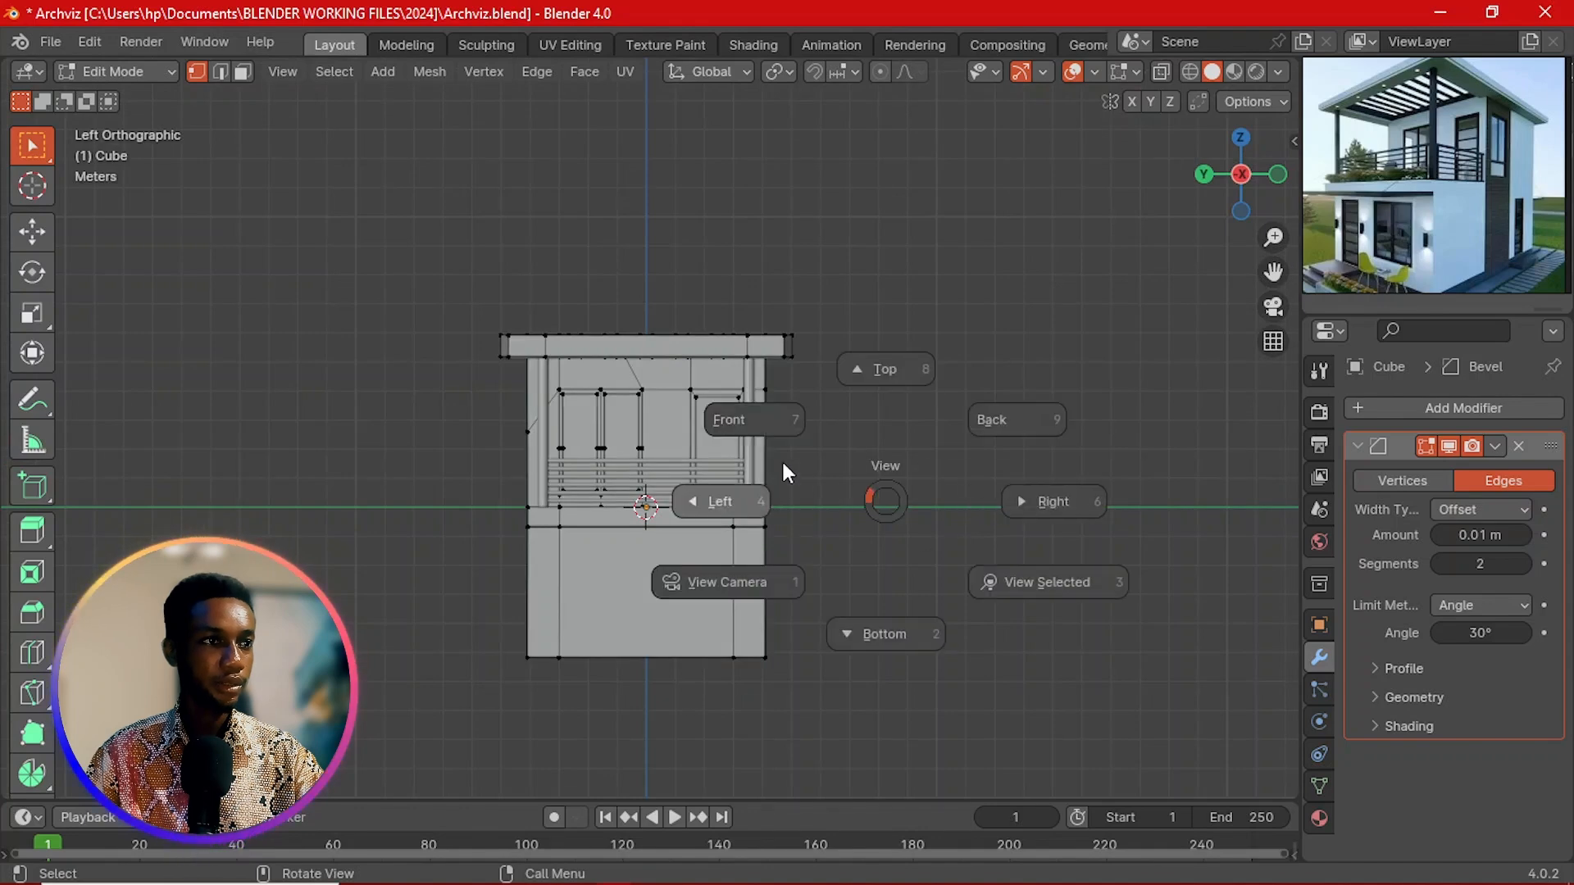
pyautogui.click(778, 437)
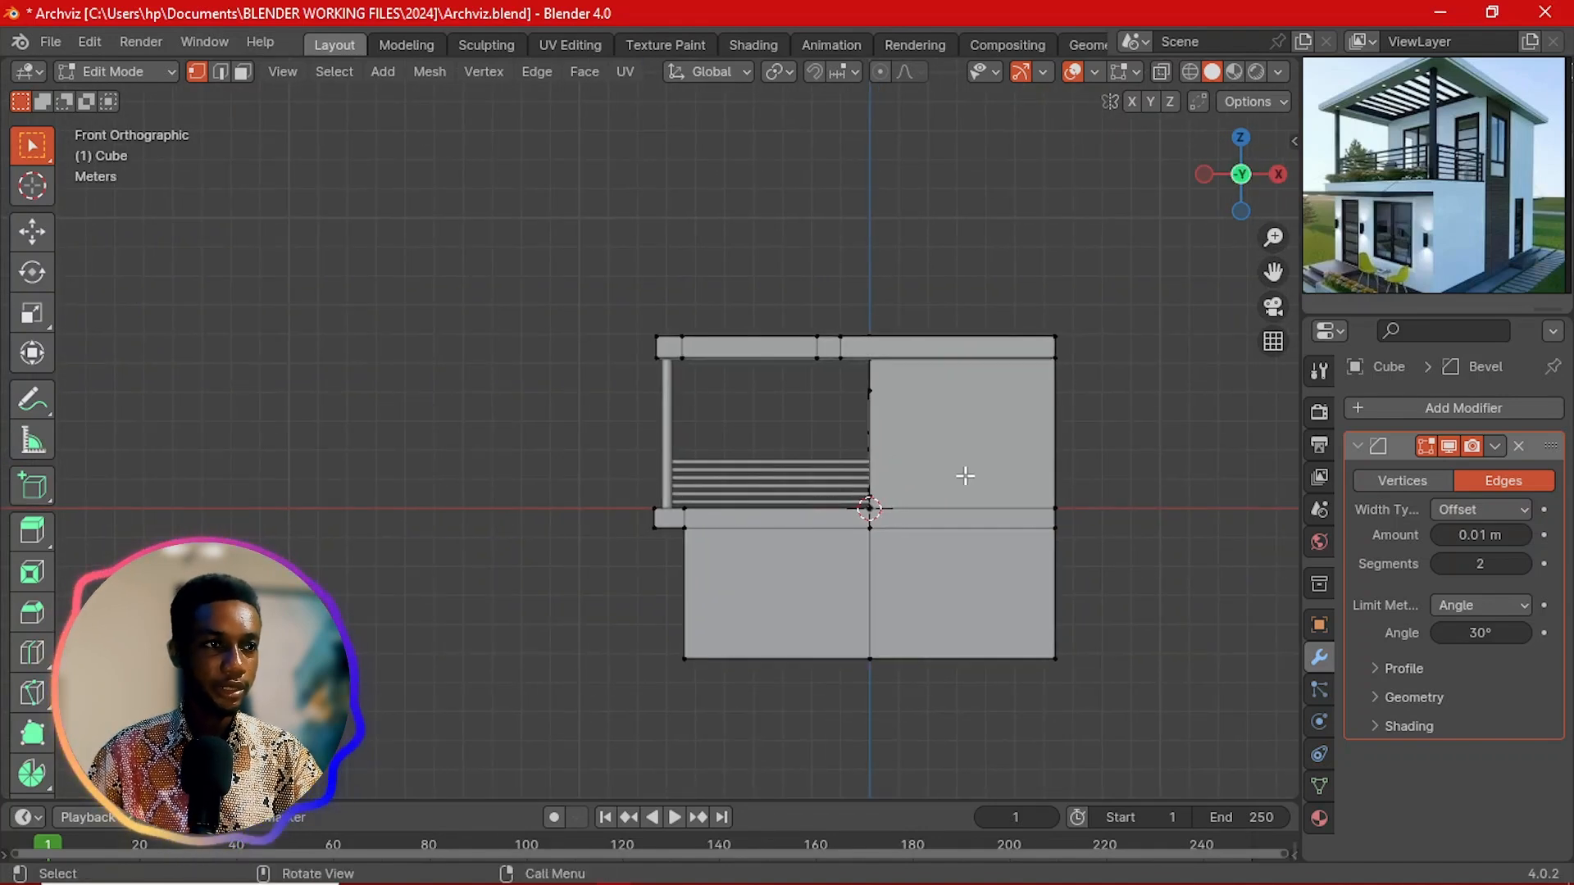
# Step: Try to add a vertical loop cut through the front wall of the upper storey
pyautogui.scroll(2, 962, 471)
pyautogui.keyDown('shift'); pyautogui.moveTo(732, 467); pyautogui.dragTo(726, 467, button='middle'); pyautogui.keyUp('shift')
pyautogui.scroll(-3, 987, 513)
pyautogui.keyDown('shift'); pyautogui.moveTo(917, 506); pyautogui.dragTo(847, 485, button='middle'); pyautogui.keyUp('shift')
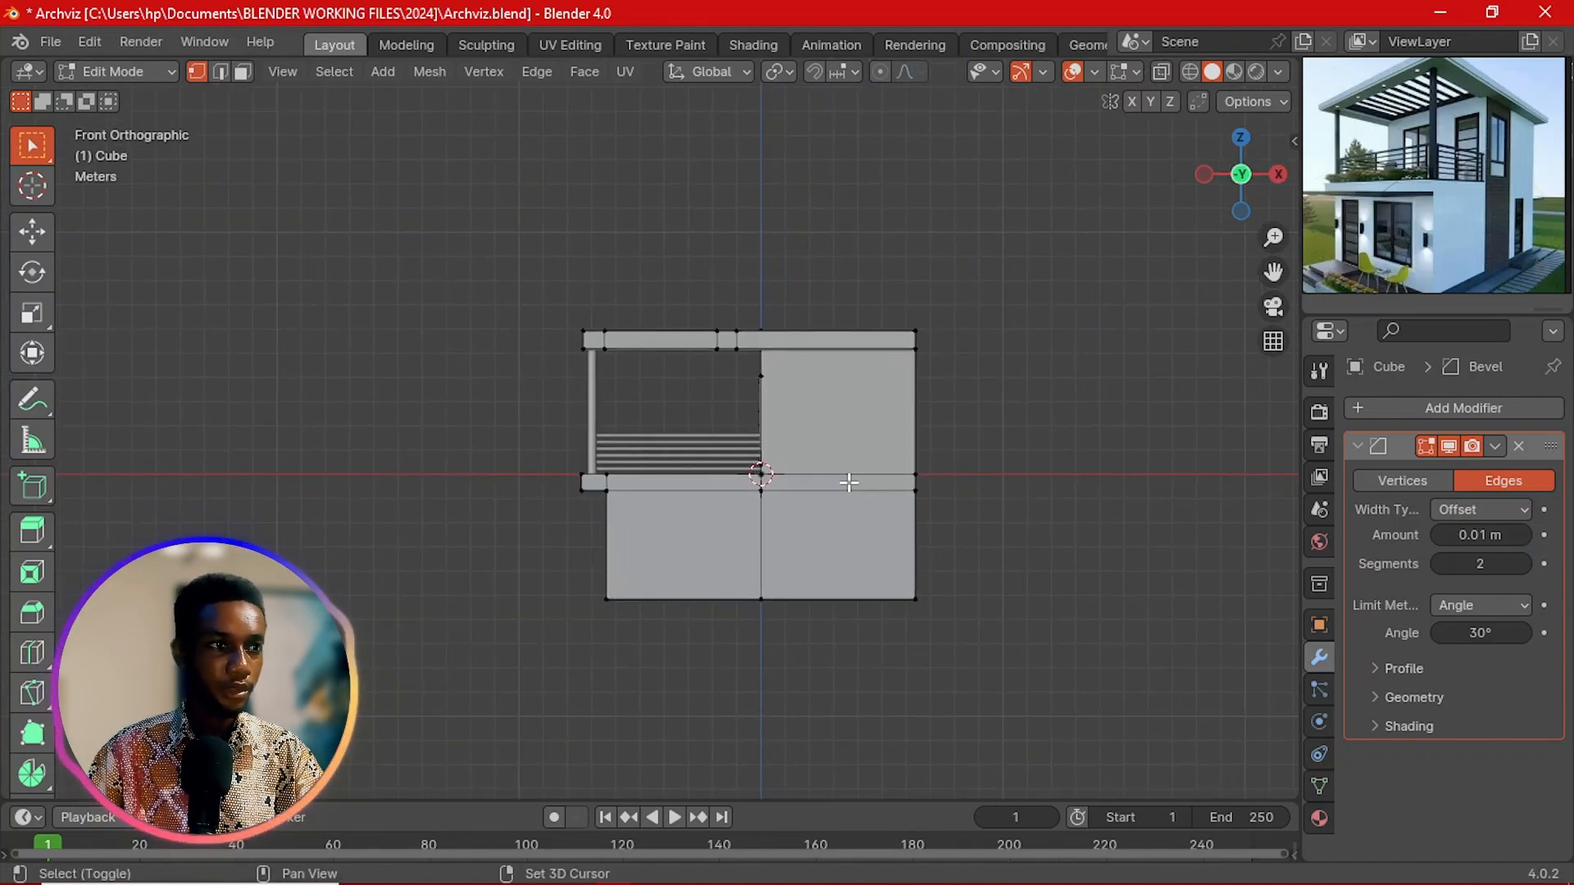
pyautogui.scroll(1, 956, 486)
pyautogui.scroll(1, 959, 490)
pyautogui.keyDown('shift'); pyautogui.moveTo(962, 495); pyautogui.dragTo(801, 492, button='middle'); pyautogui.keyUp('shift')
pyautogui.scroll(2, 820, 487)
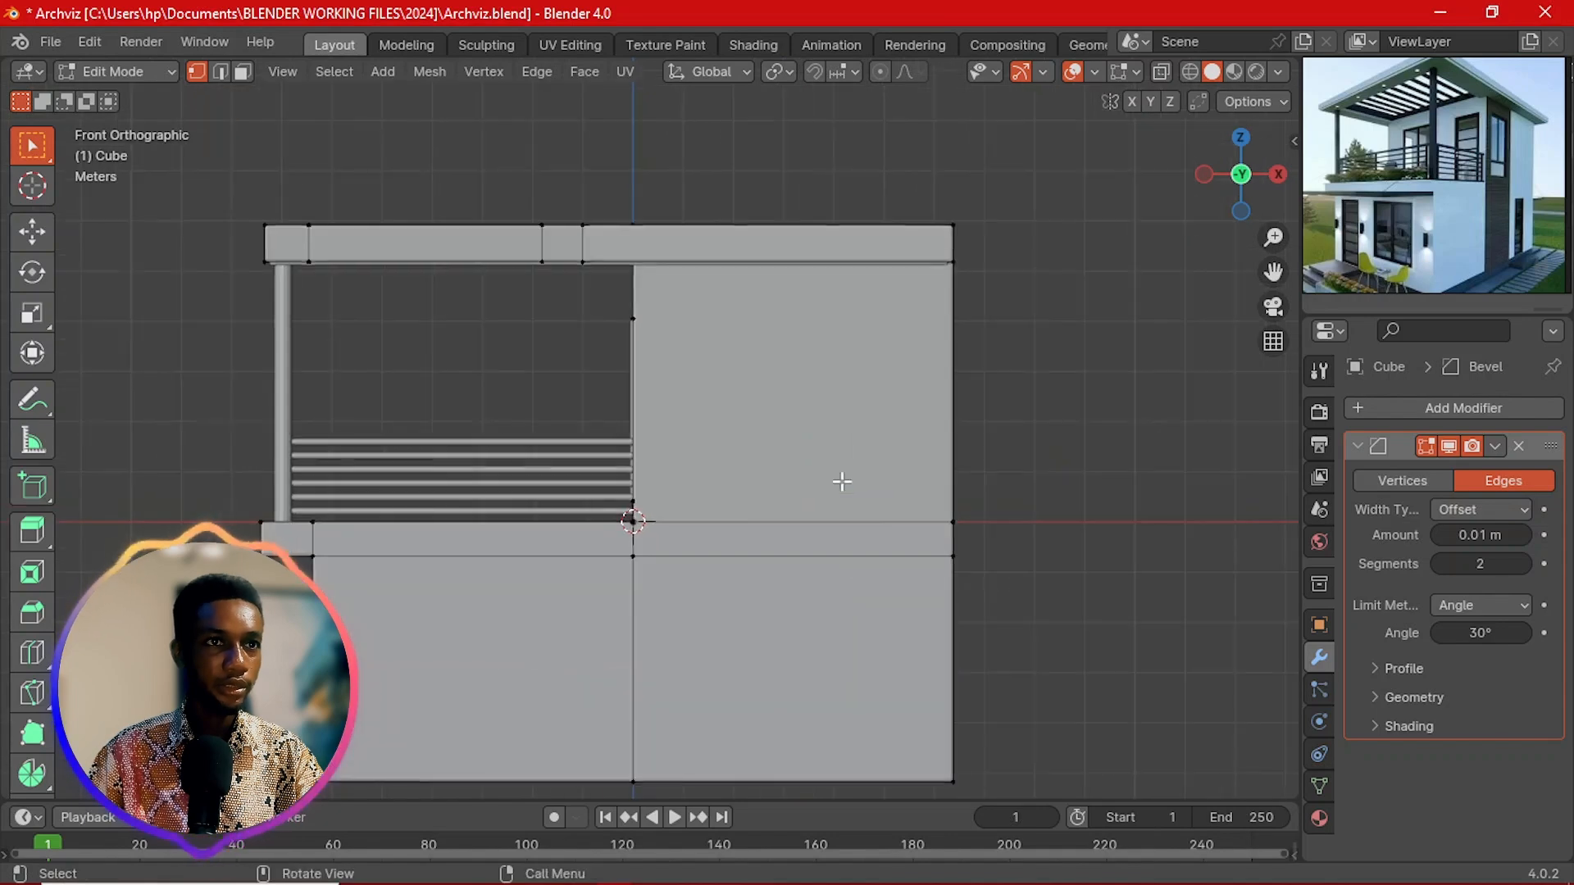
pyautogui.hotkey('ctrl', 'r')
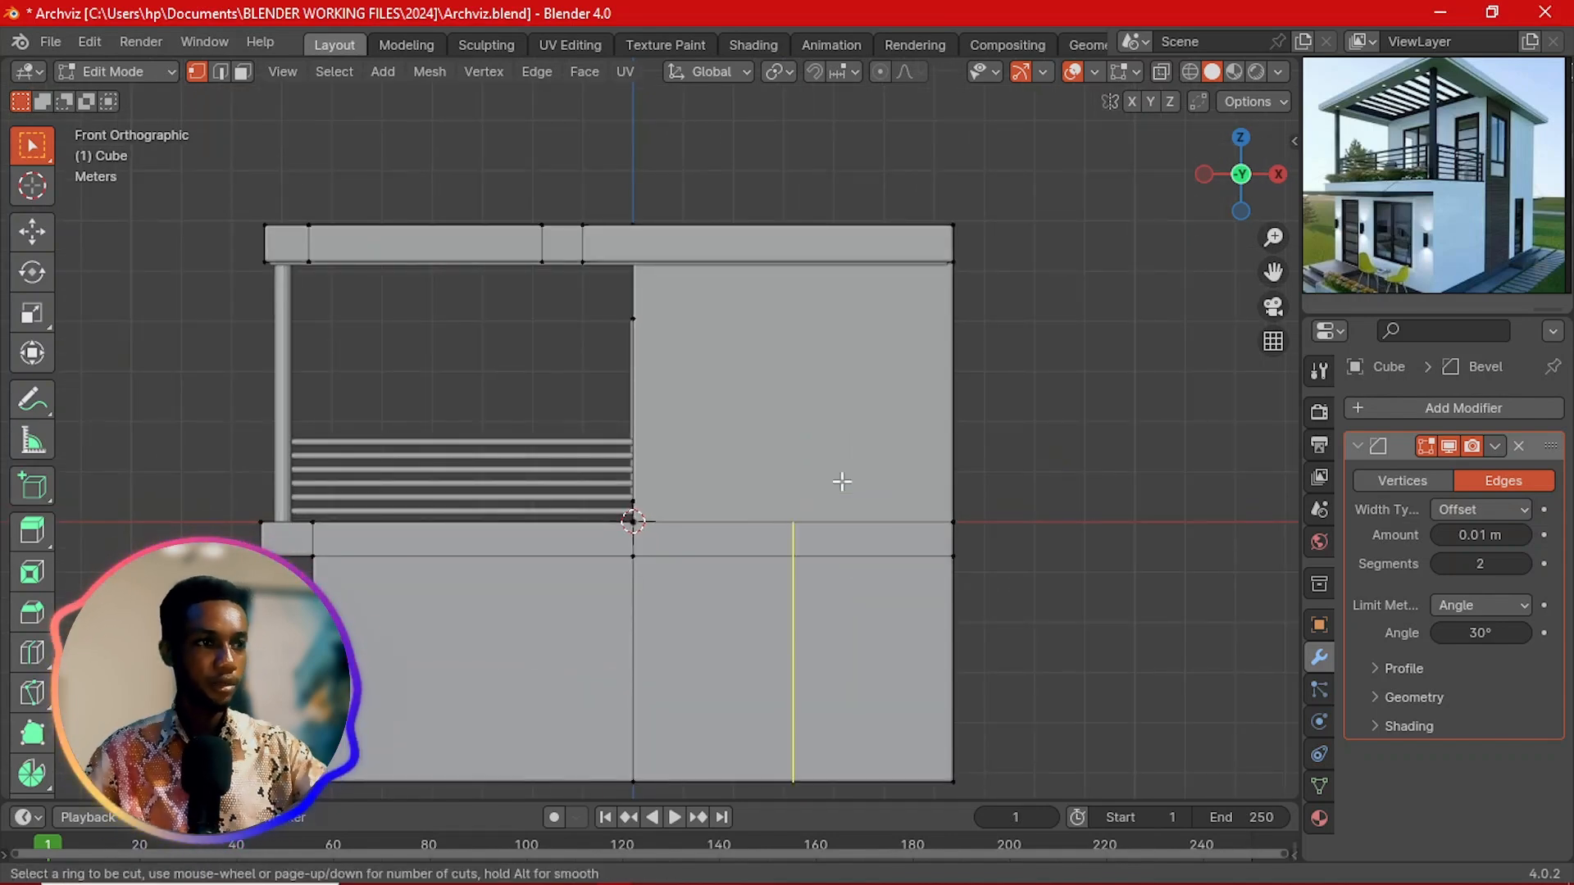
pyautogui.press('Escape')
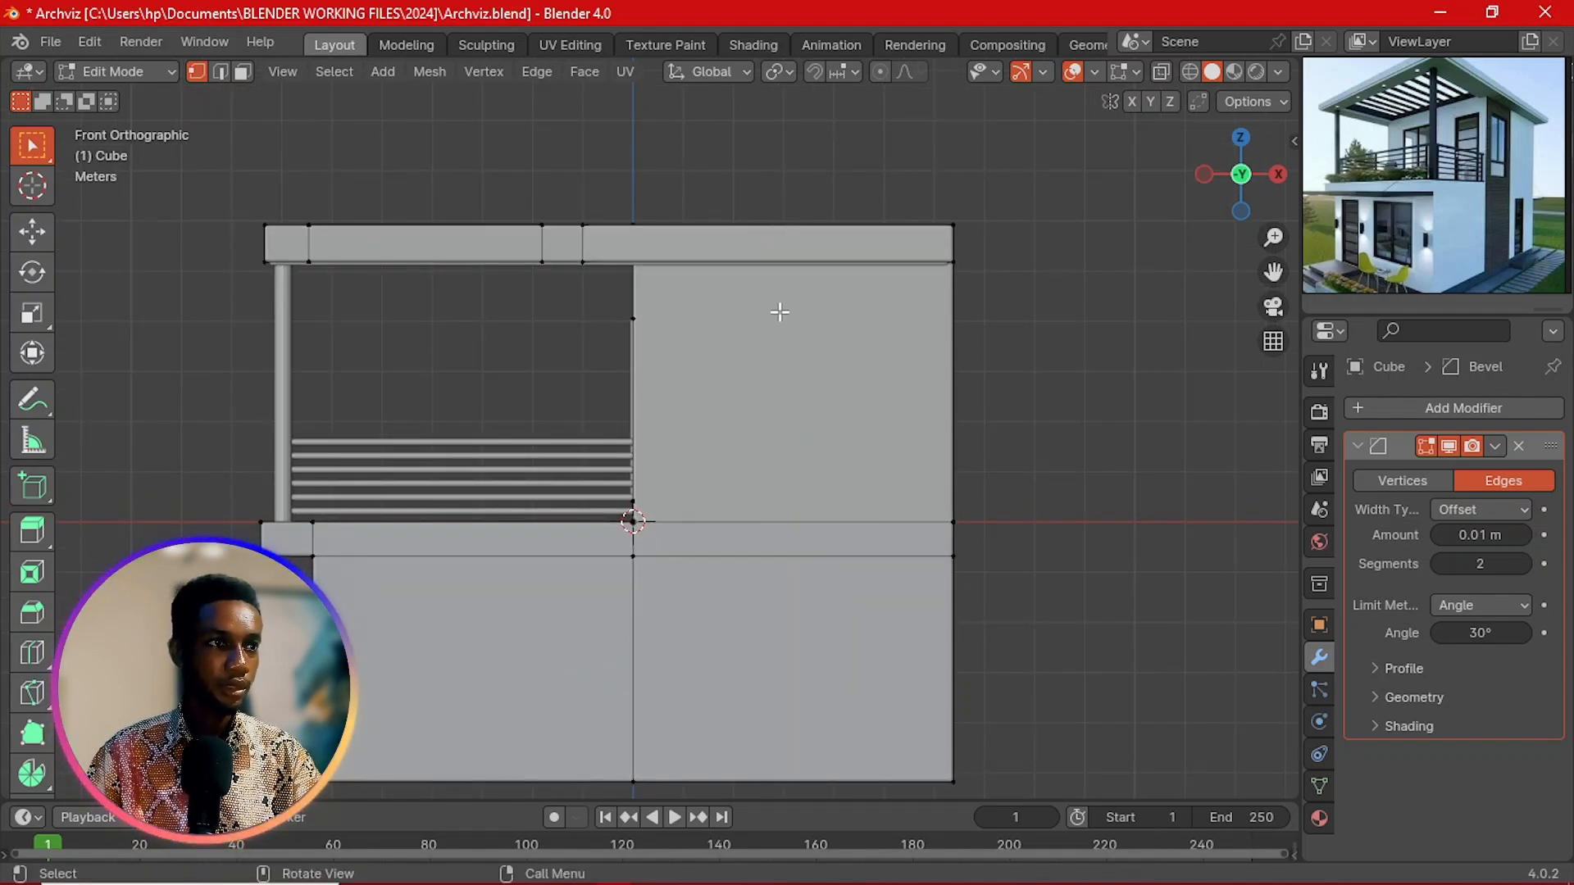
# Step: Try to cut a vertical edge down the upper storey's front wall with the Knife tool
pyautogui.press('k')
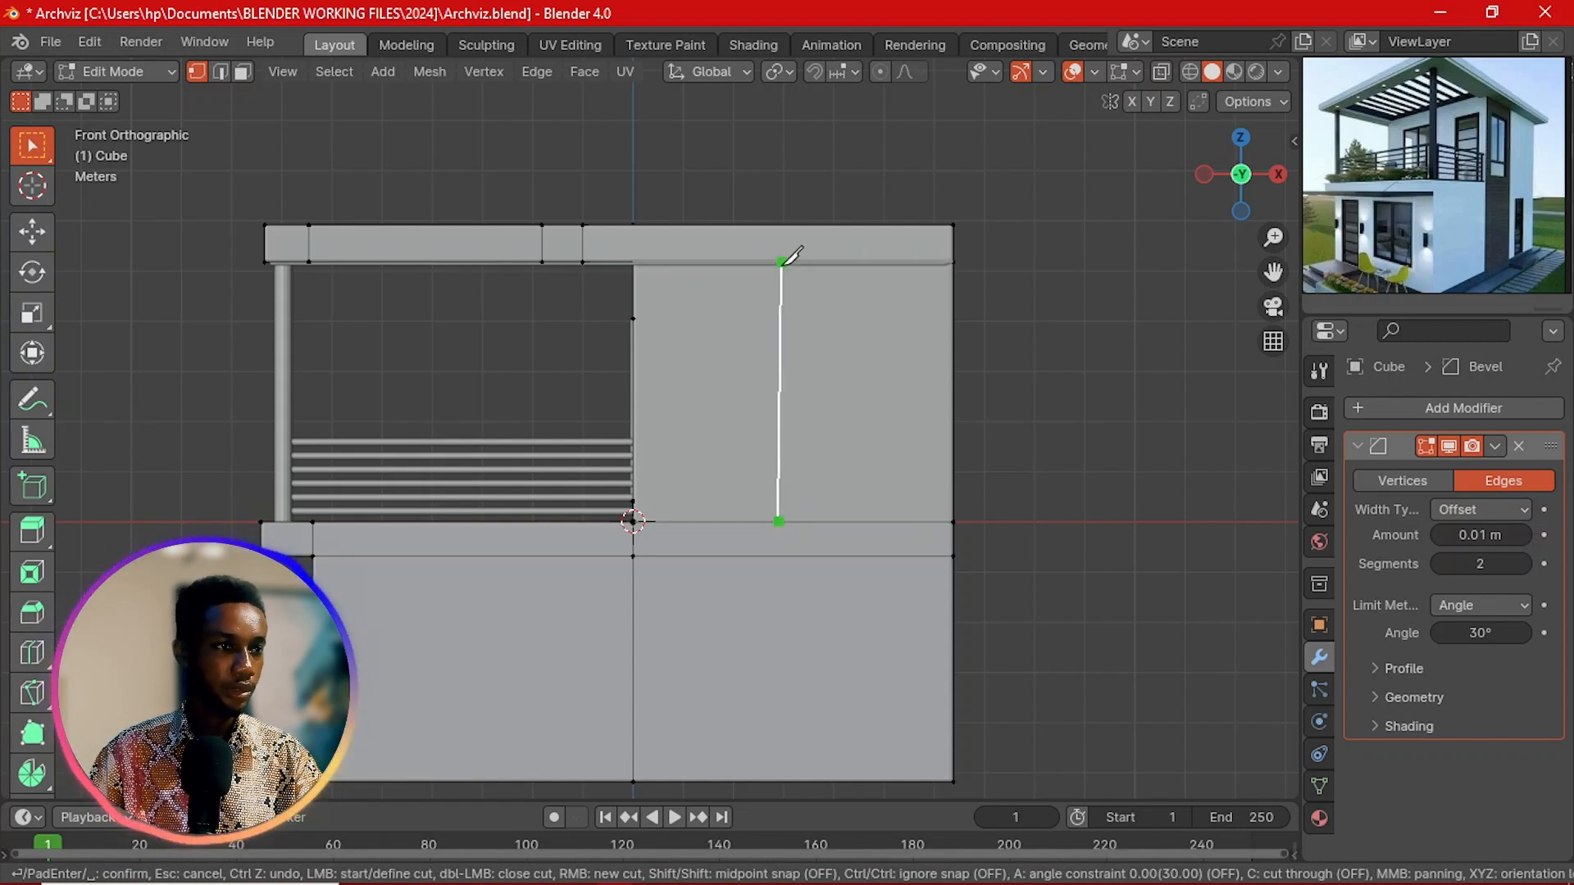
pyautogui.press('shift')
pyautogui.click(793, 261)
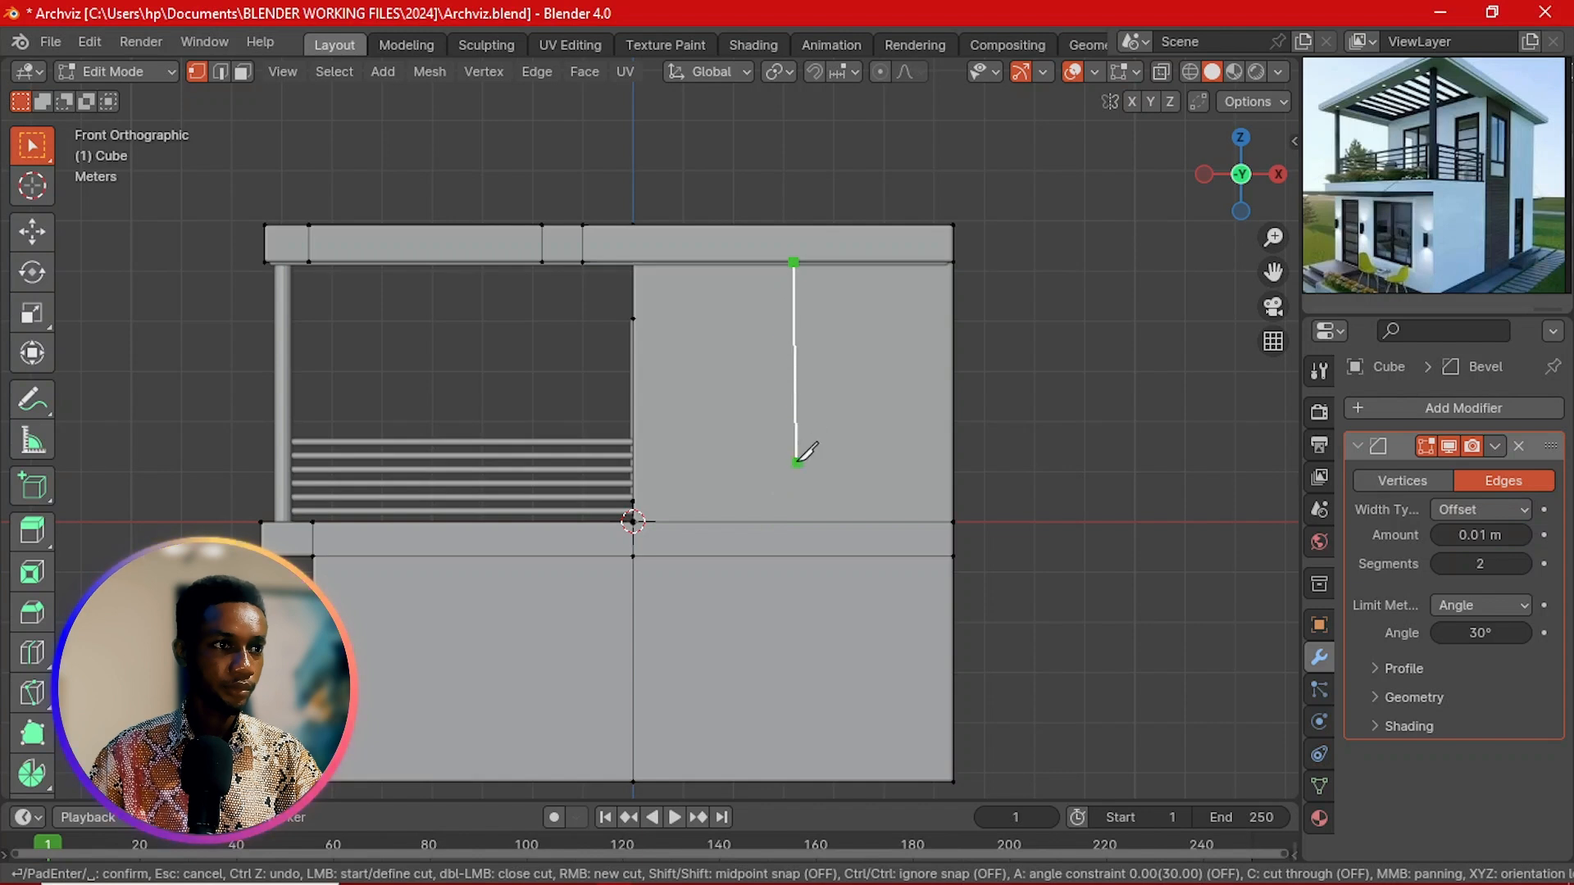
pyautogui.press('Return')
pyautogui.click(796, 534)
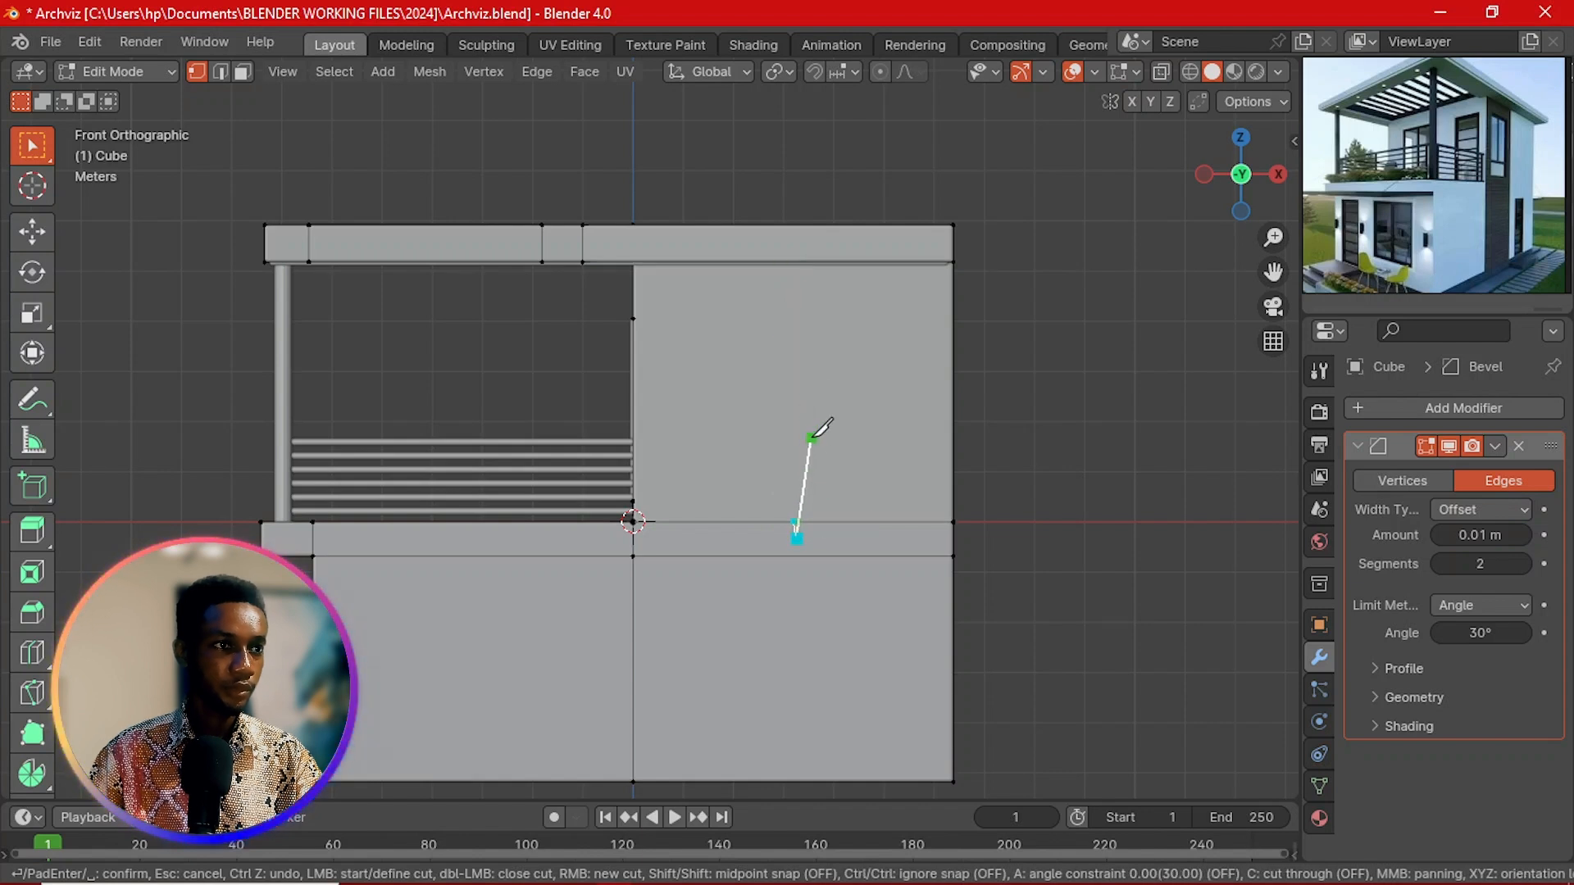
pyautogui.scroll(-4, 816, 430)
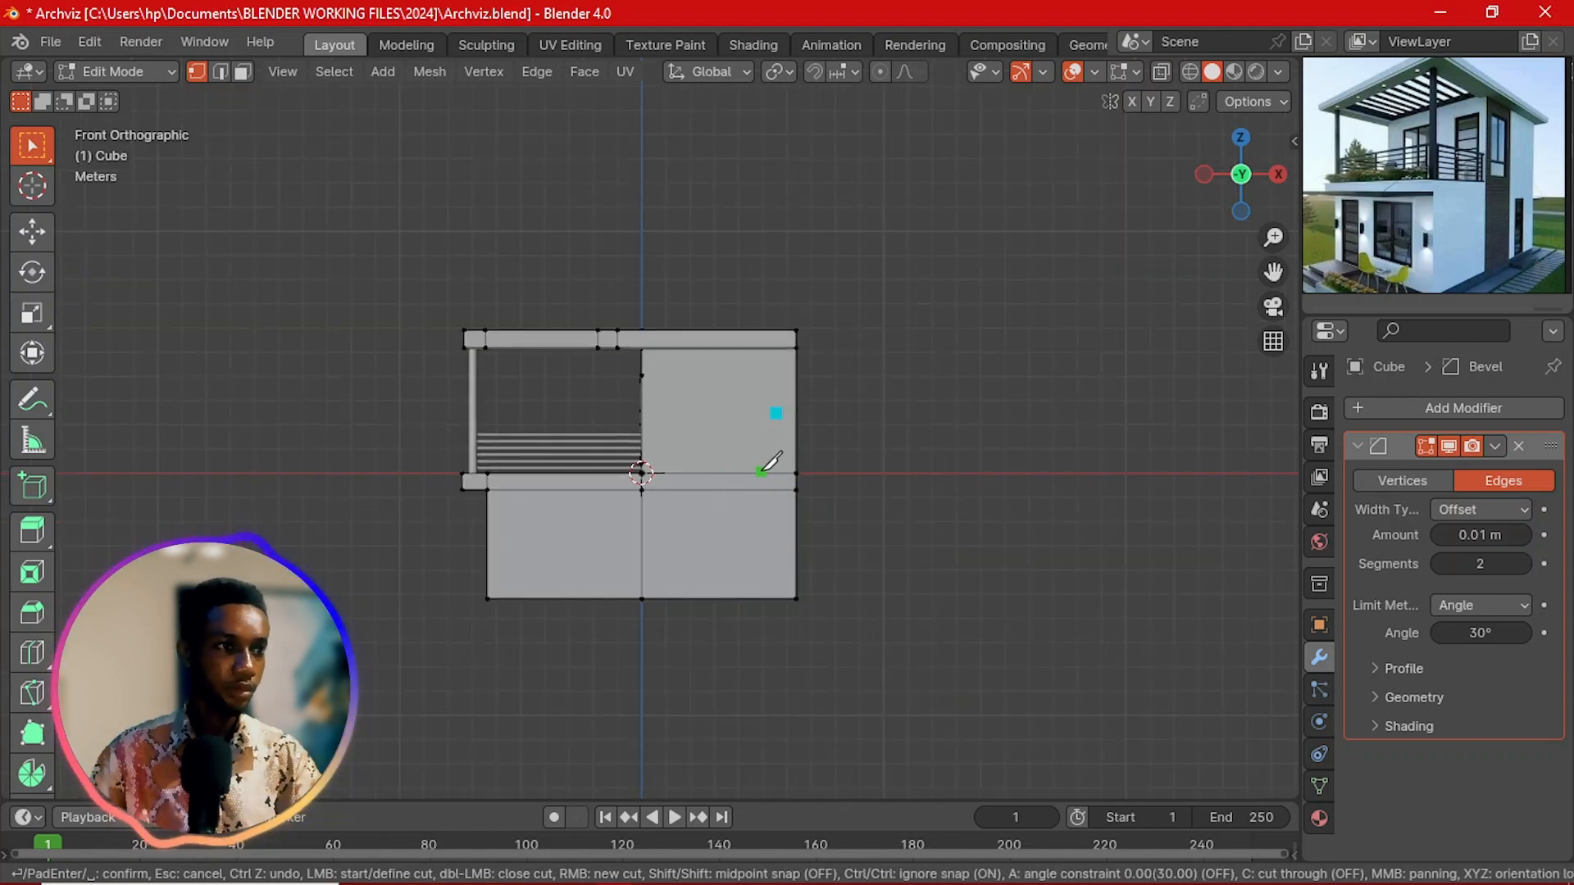
pyautogui.press('Return')
# Step: Select the solid front wall face of the upper storey, beside the balcony, in face selection mode
pyautogui.moveTo(704, 468); pyautogui.dragTo(888, 477, button='middle')
pyautogui.press('Tab')
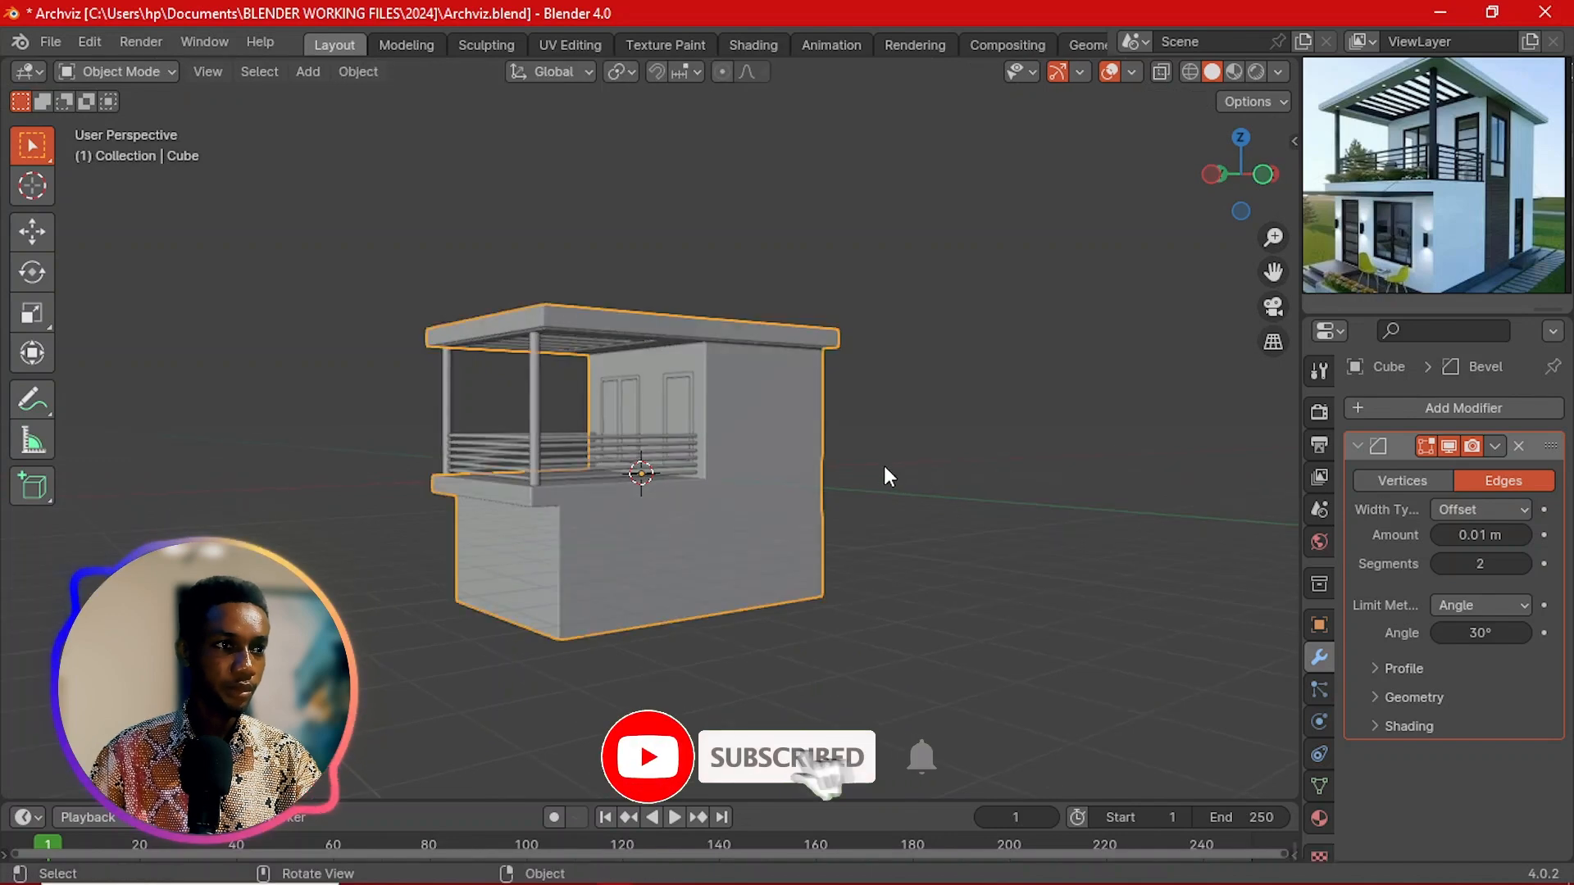
pyautogui.press('Tab')
pyautogui.moveTo(758, 490); pyautogui.dragTo(681, 495, button='middle')
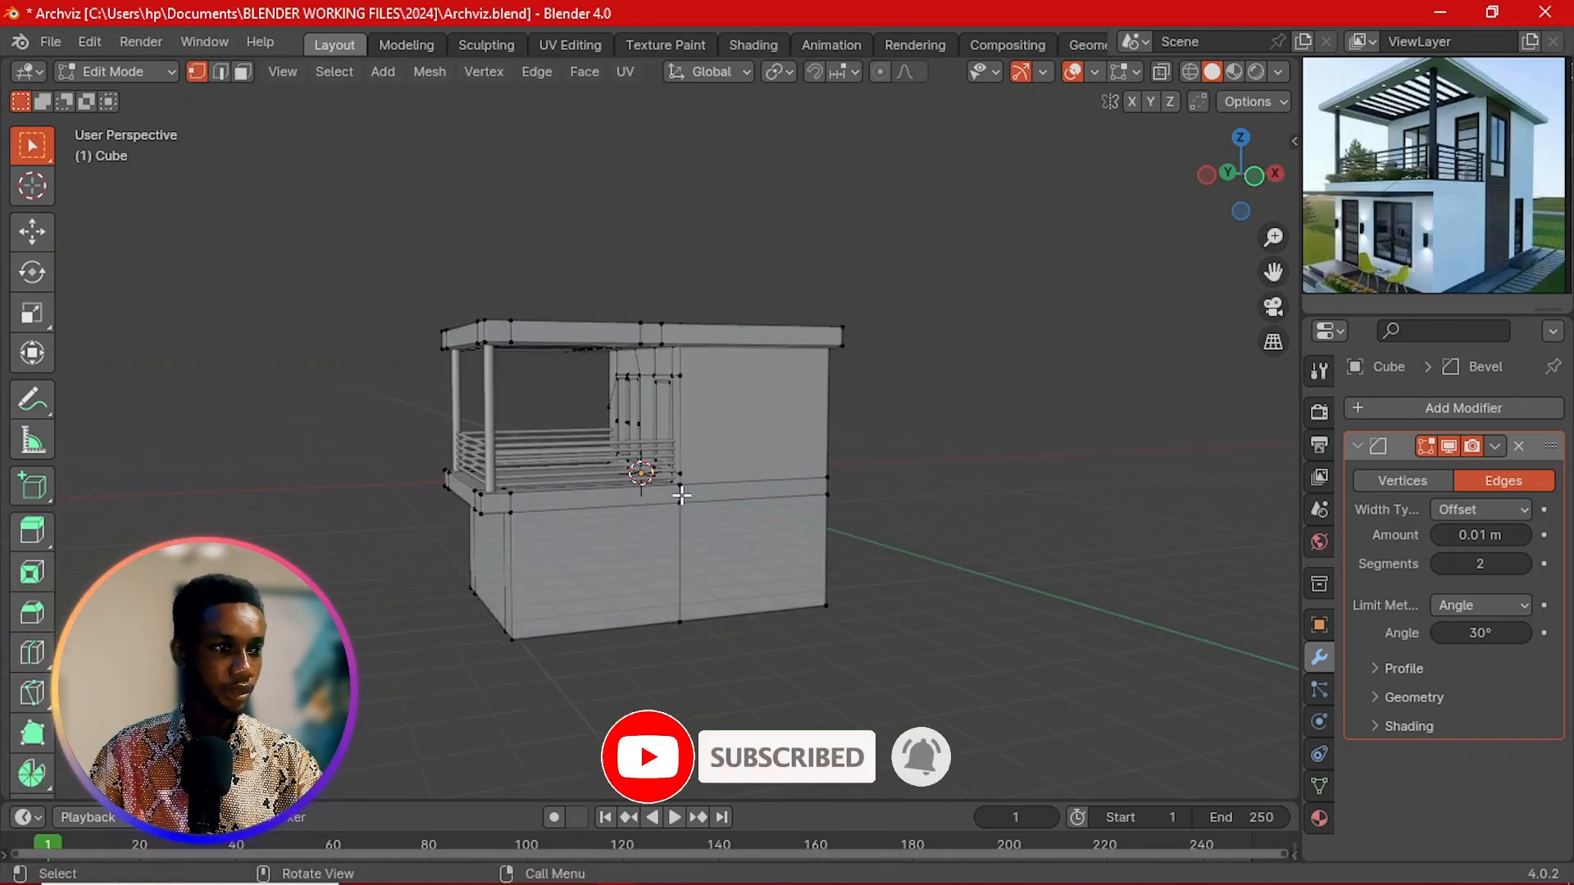
pyautogui.press('3')
pyautogui.click(713, 436)
# Step: Try to subdivide the selected upper front wall face, and undo the subdivision
pyautogui.moveTo(738, 448); pyautogui.dragTo(562, 460, button='middle')
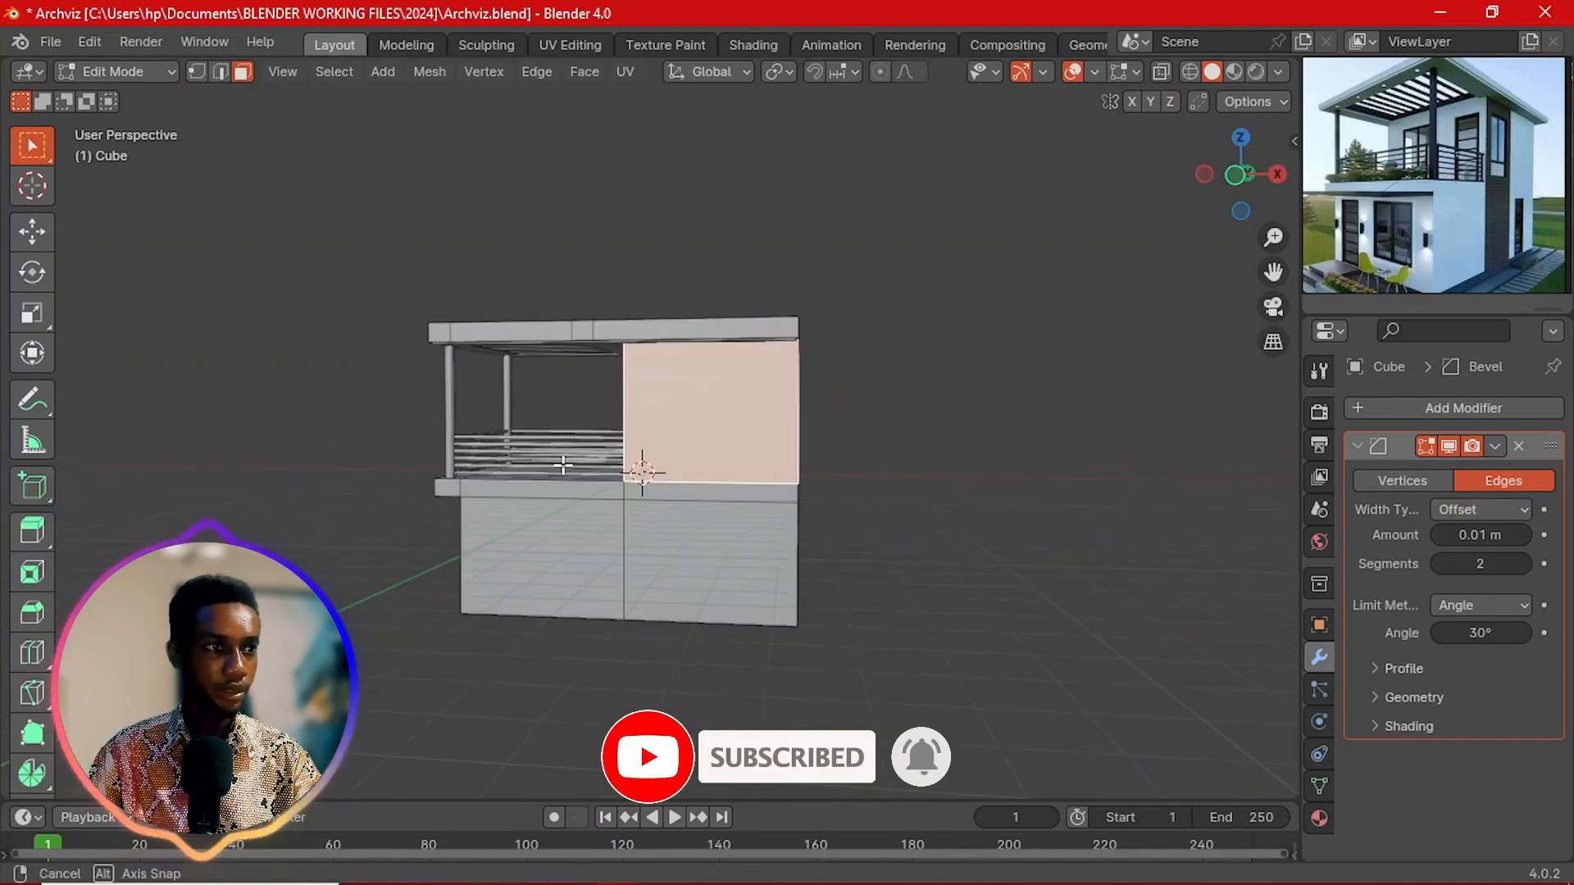
pyautogui.rightClick(706, 434)
pyautogui.click(712, 465)
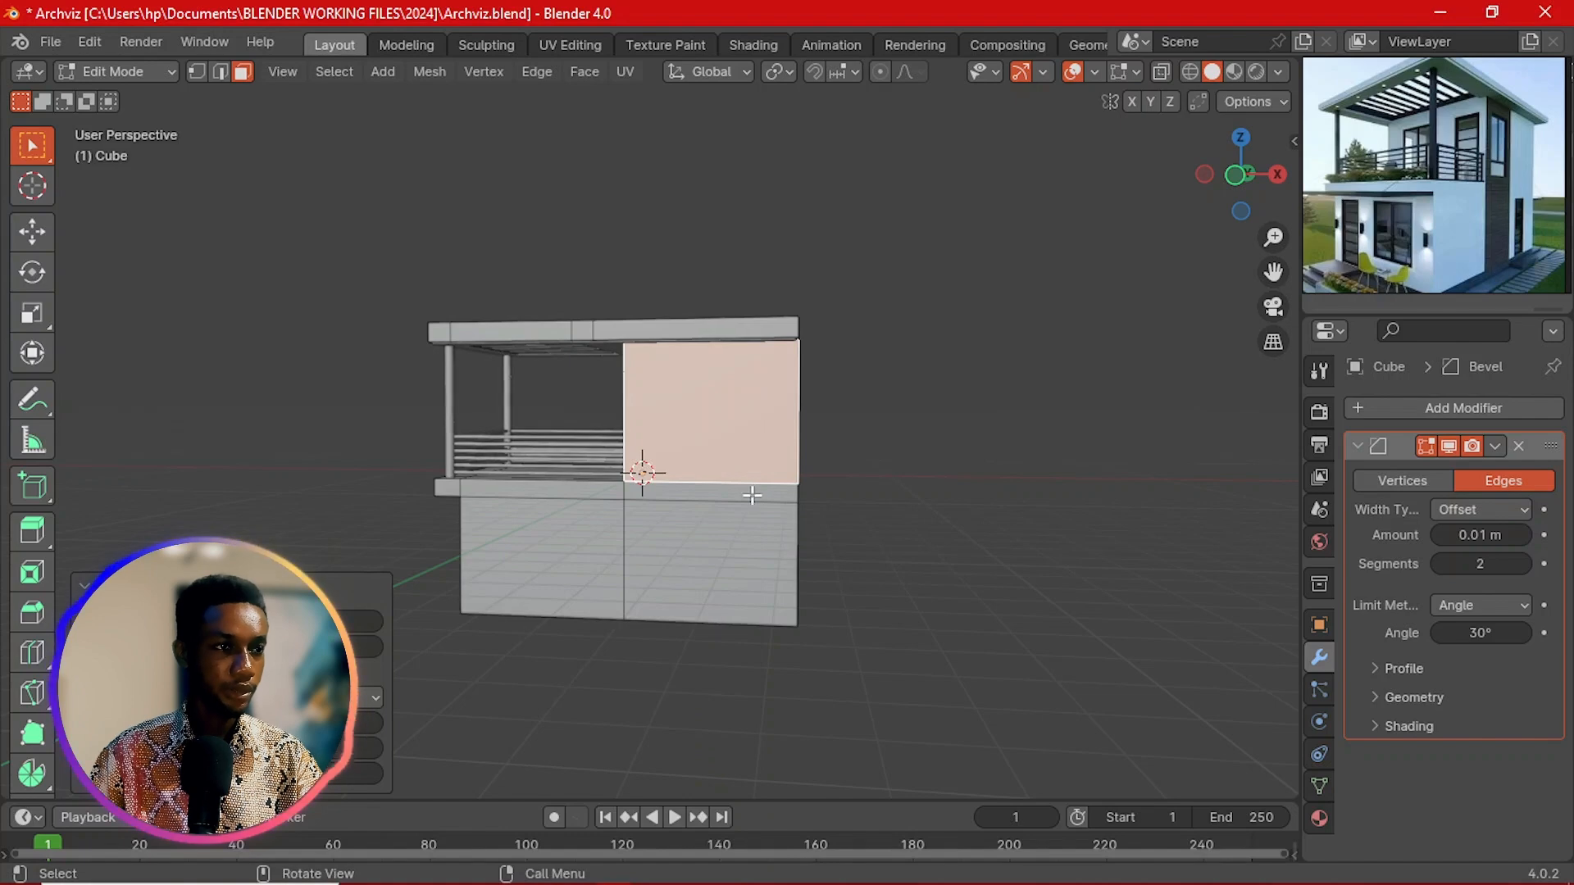
pyautogui.scroll(3, 725, 444)
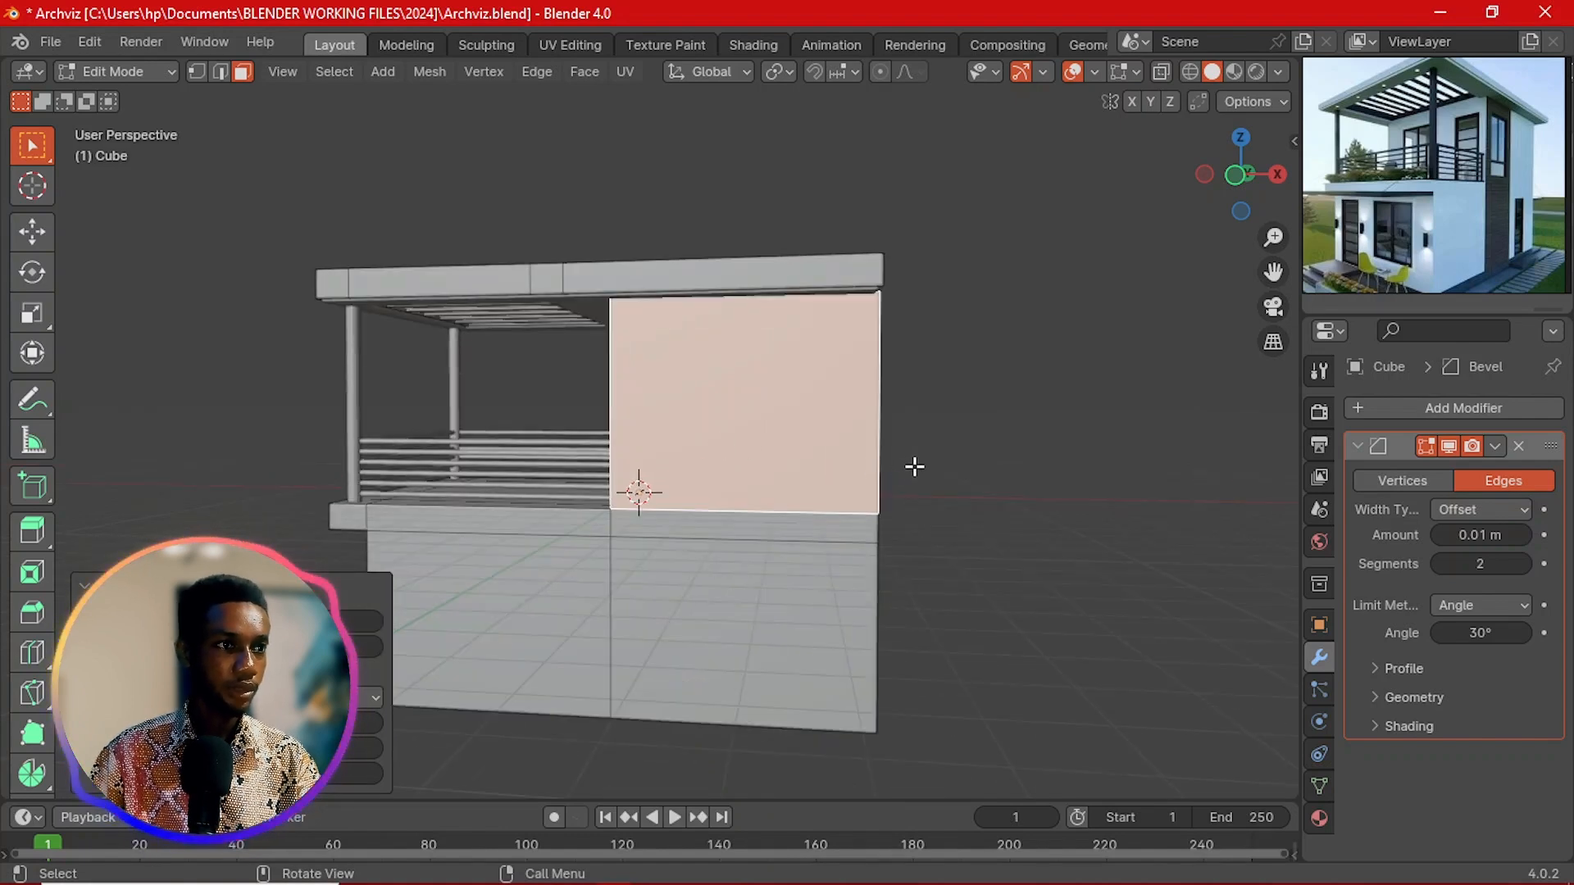
pyautogui.press('s')
pyautogui.rightClick(782, 442)
pyautogui.scroll(-4, 710, 443)
pyautogui.moveTo(710, 445); pyautogui.dragTo(766, 455, button='middle')
pyautogui.scroll(5, 766, 445)
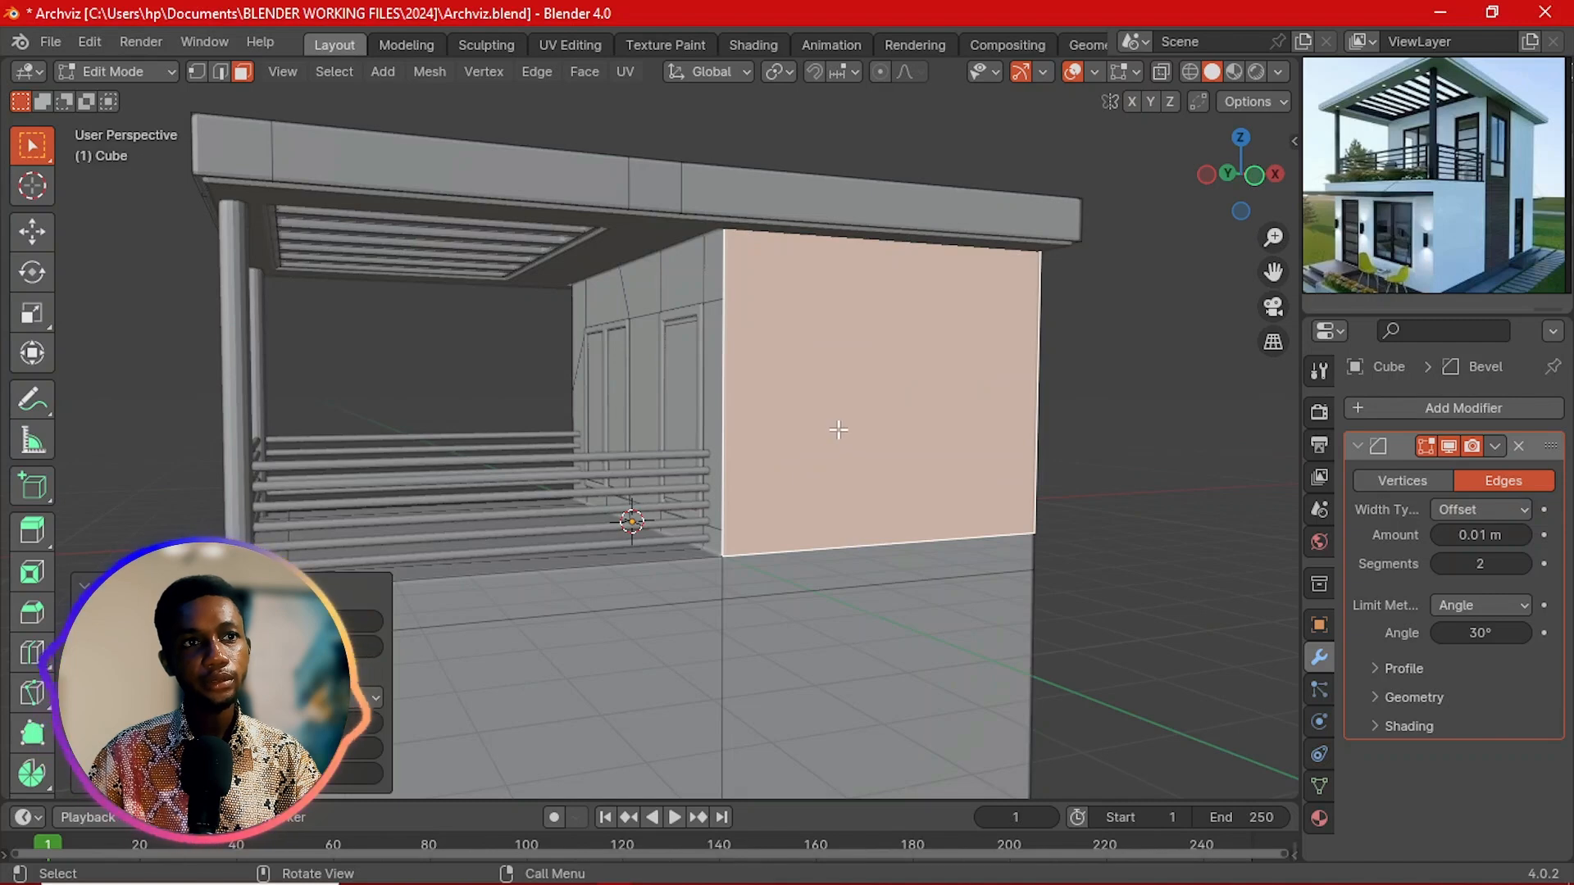
pyautogui.hotkey('ctrl', 'z')
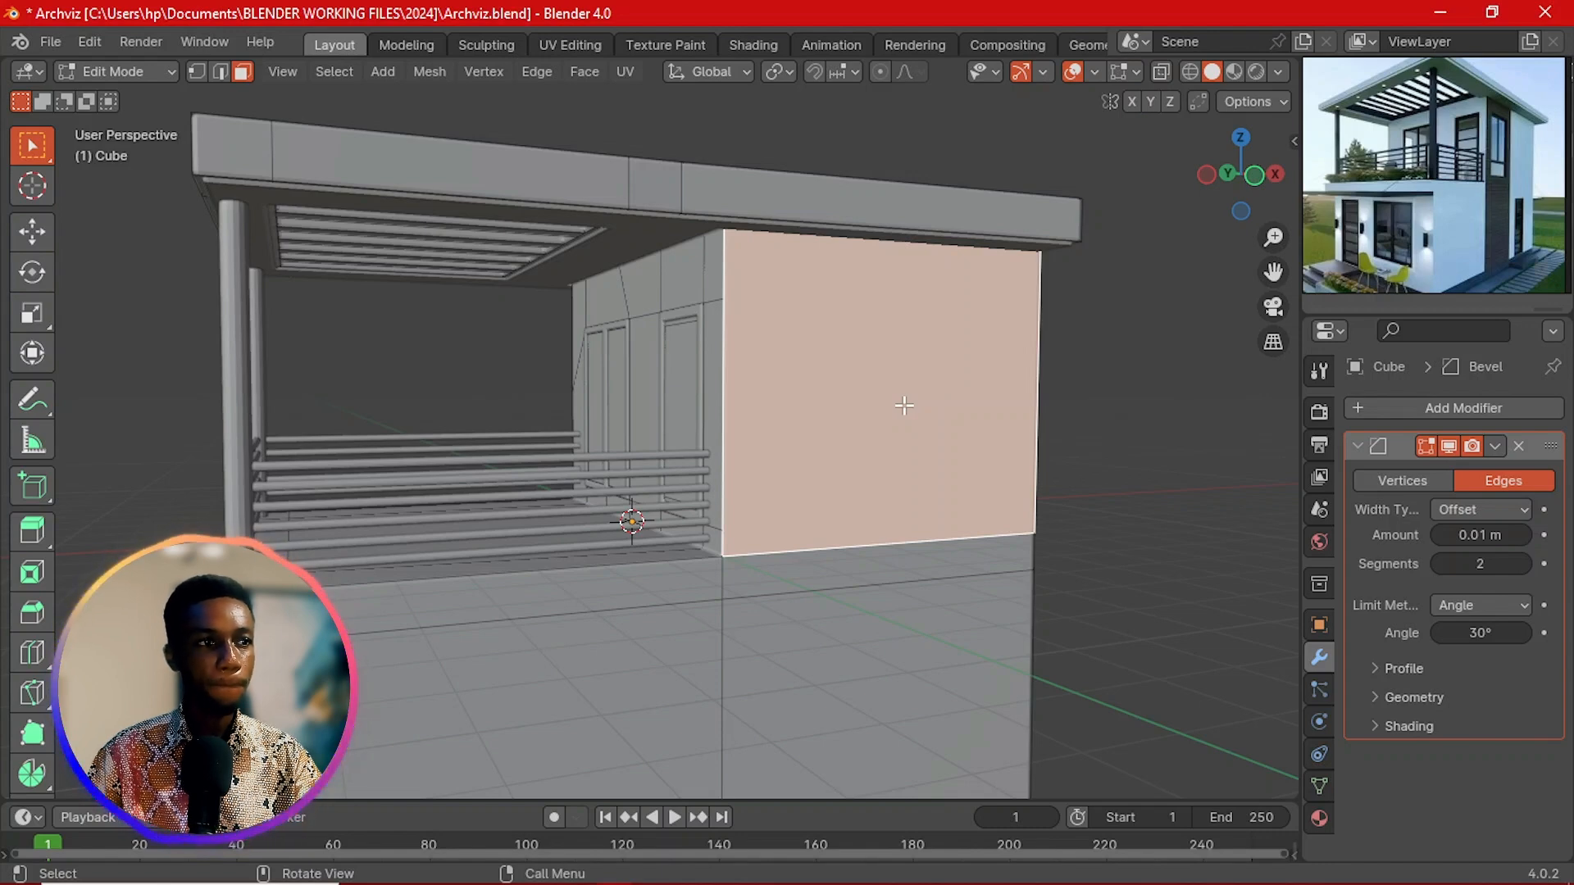
# Step: Duplicate the upper front wall face in place, separate the copy into its own object, and select that object
pyautogui.press('g')
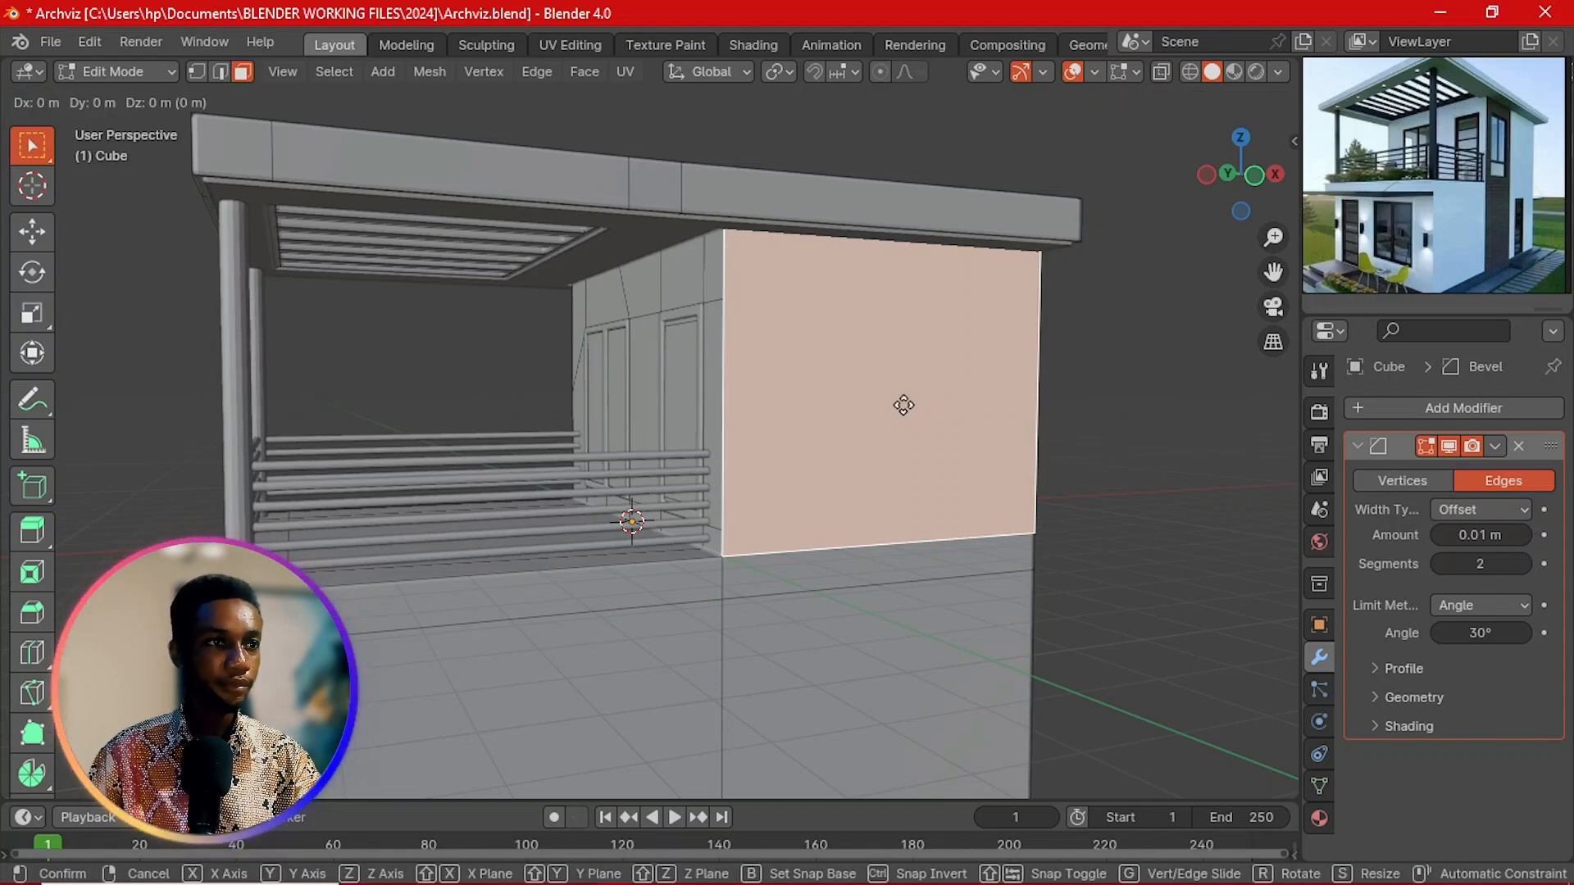
pyautogui.rightClick(910, 415)
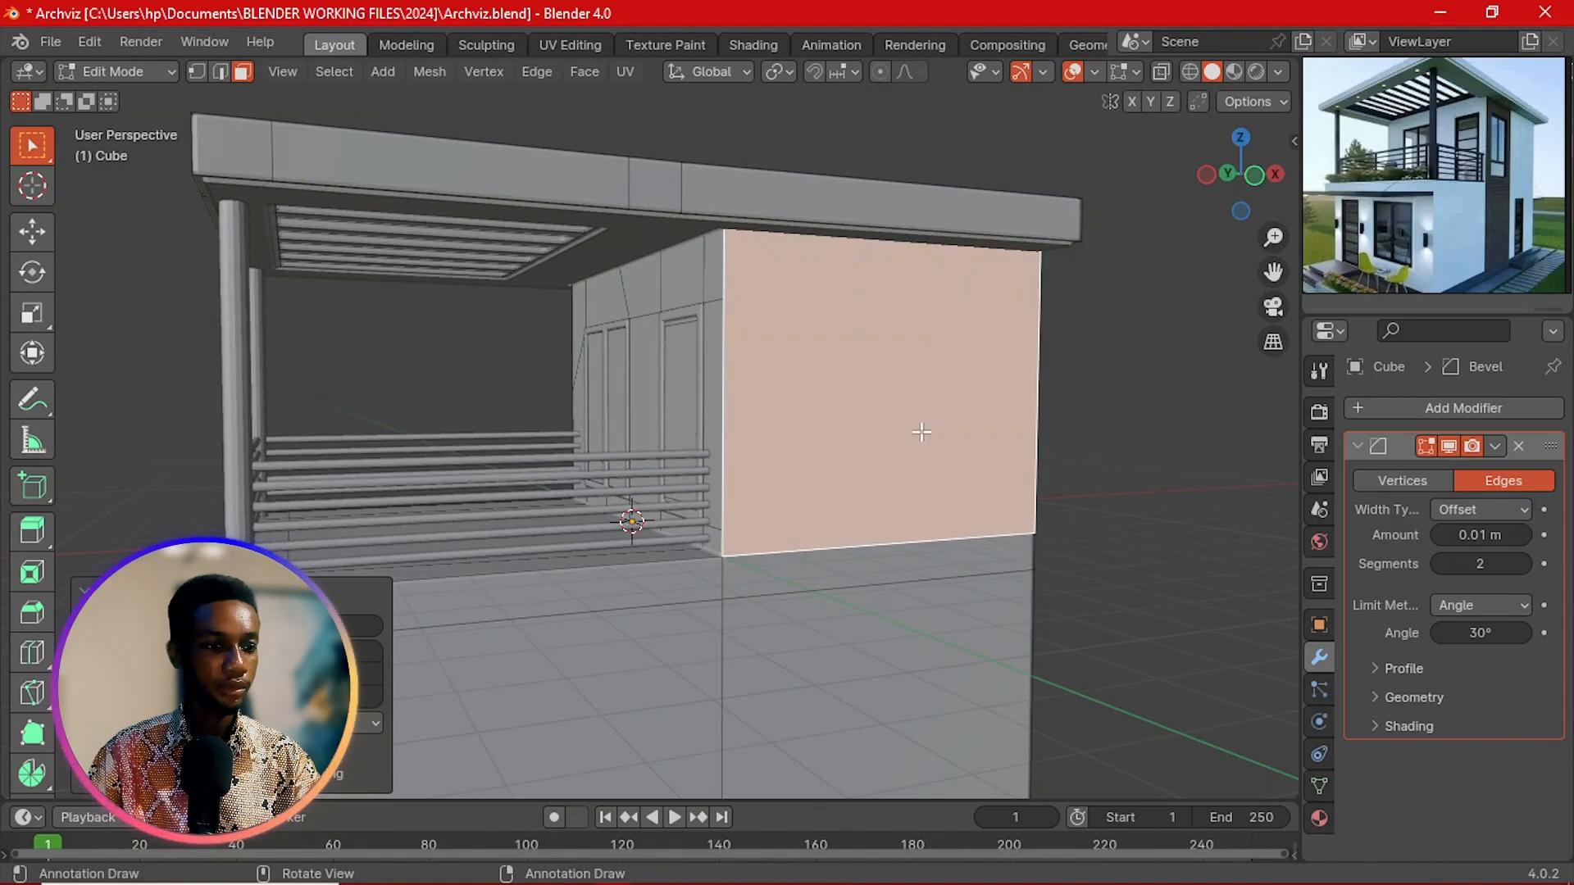
pyautogui.press('p')
pyautogui.click(922, 431)
pyautogui.press('Tab')
pyautogui.click(918, 423)
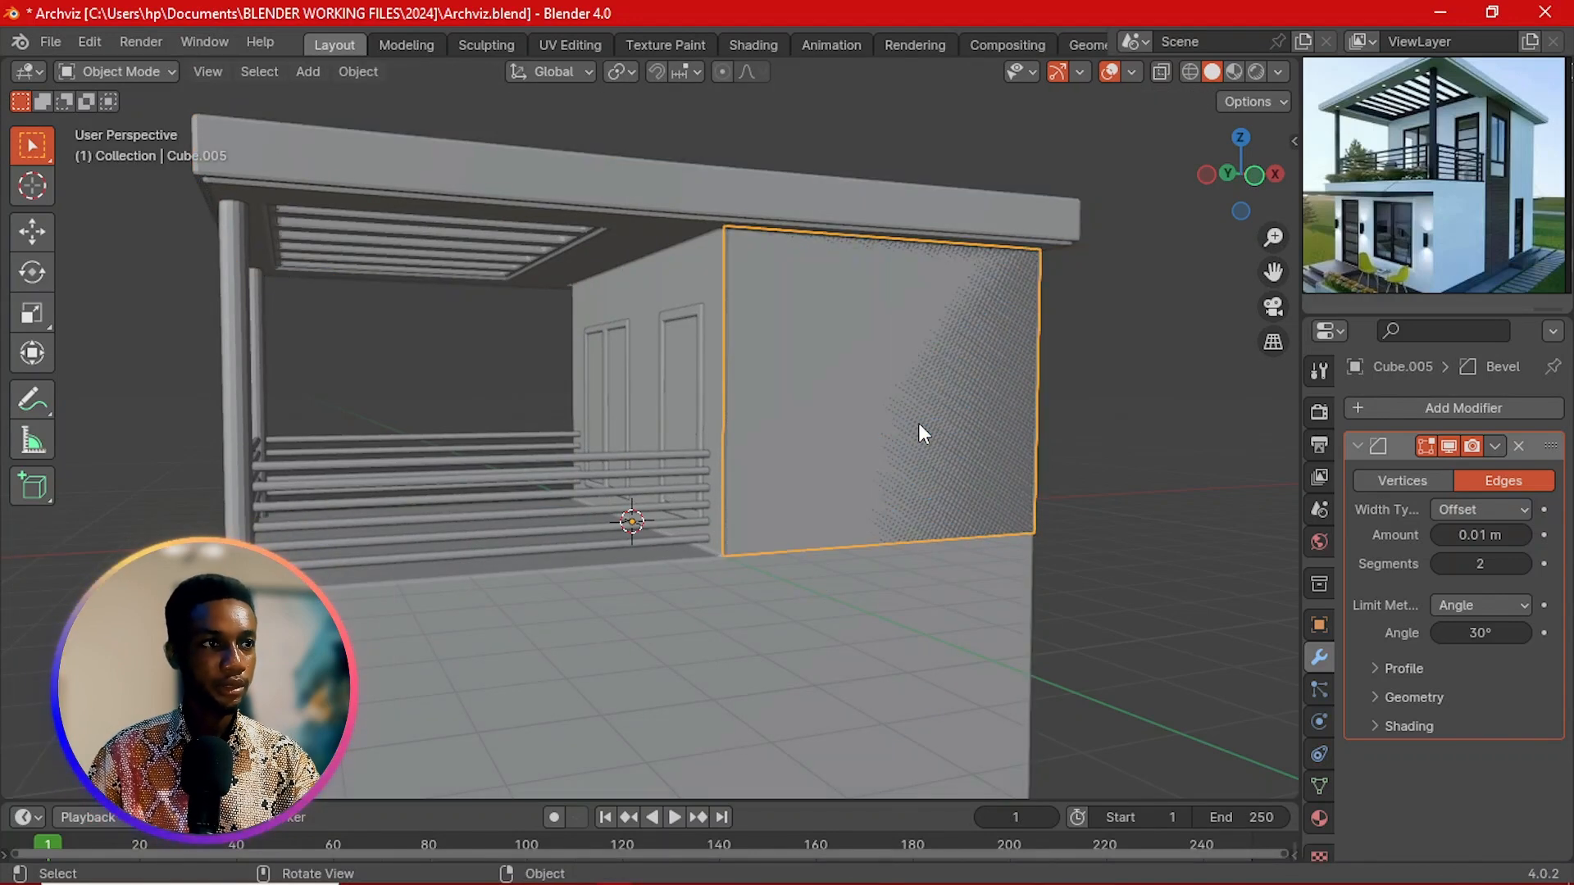
# Step: Scale the separated wall panel down to window size in front view, to about 0.4 along X and roughly three quarters along Z
pyautogui.press('Tab')
pyautogui.press('a')
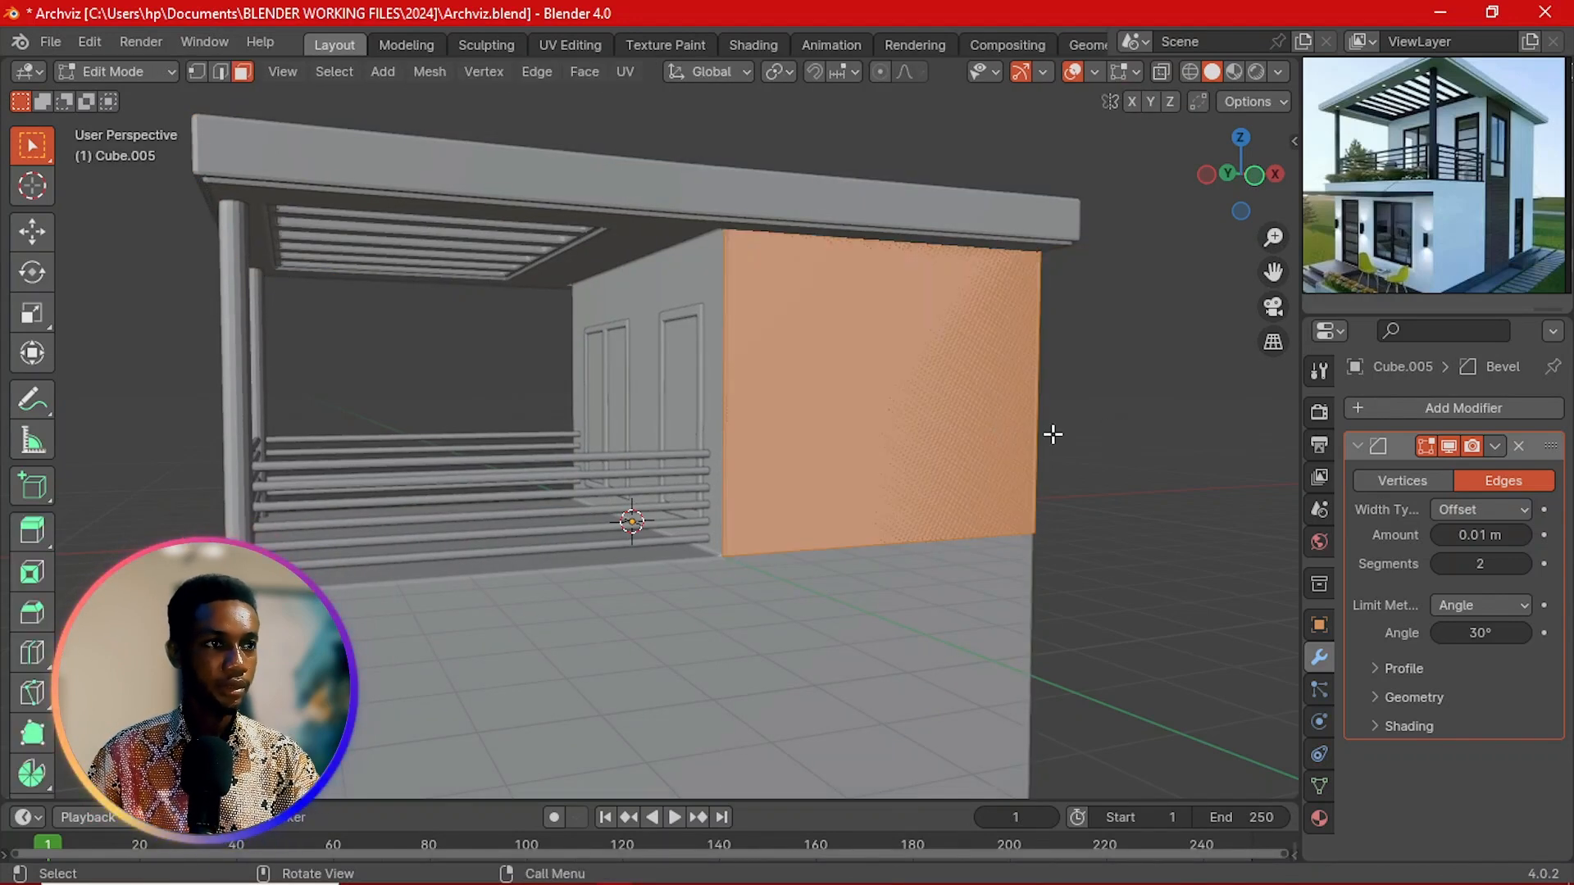
pyautogui.press('`')
pyautogui.click(969, 352)
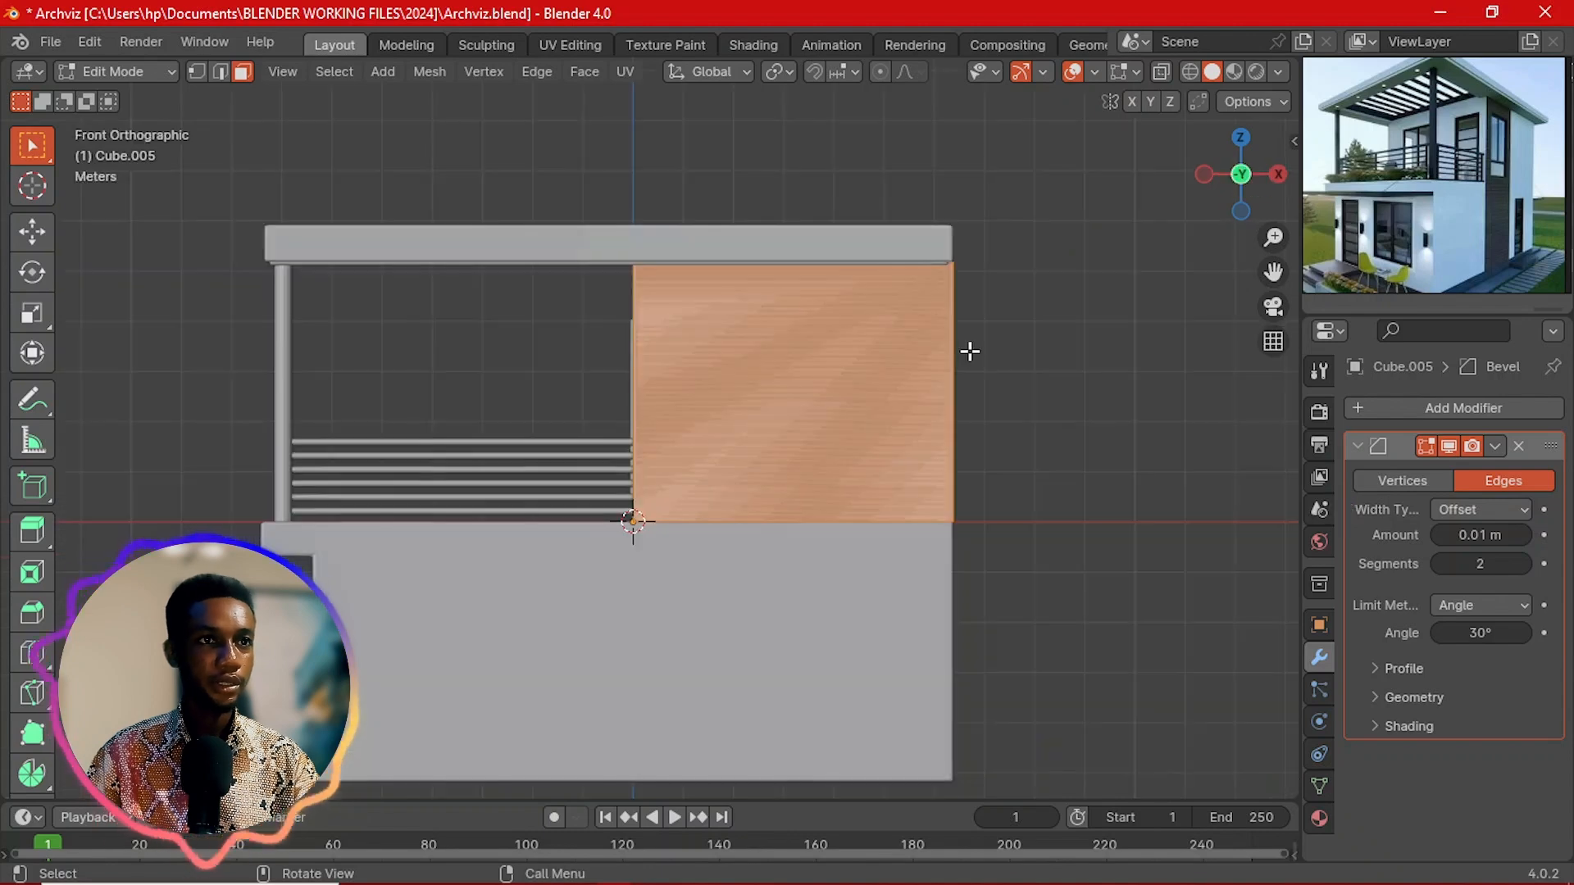
pyautogui.scroll(1, 1068, 363)
pyautogui.press('s')
pyautogui.press('x')
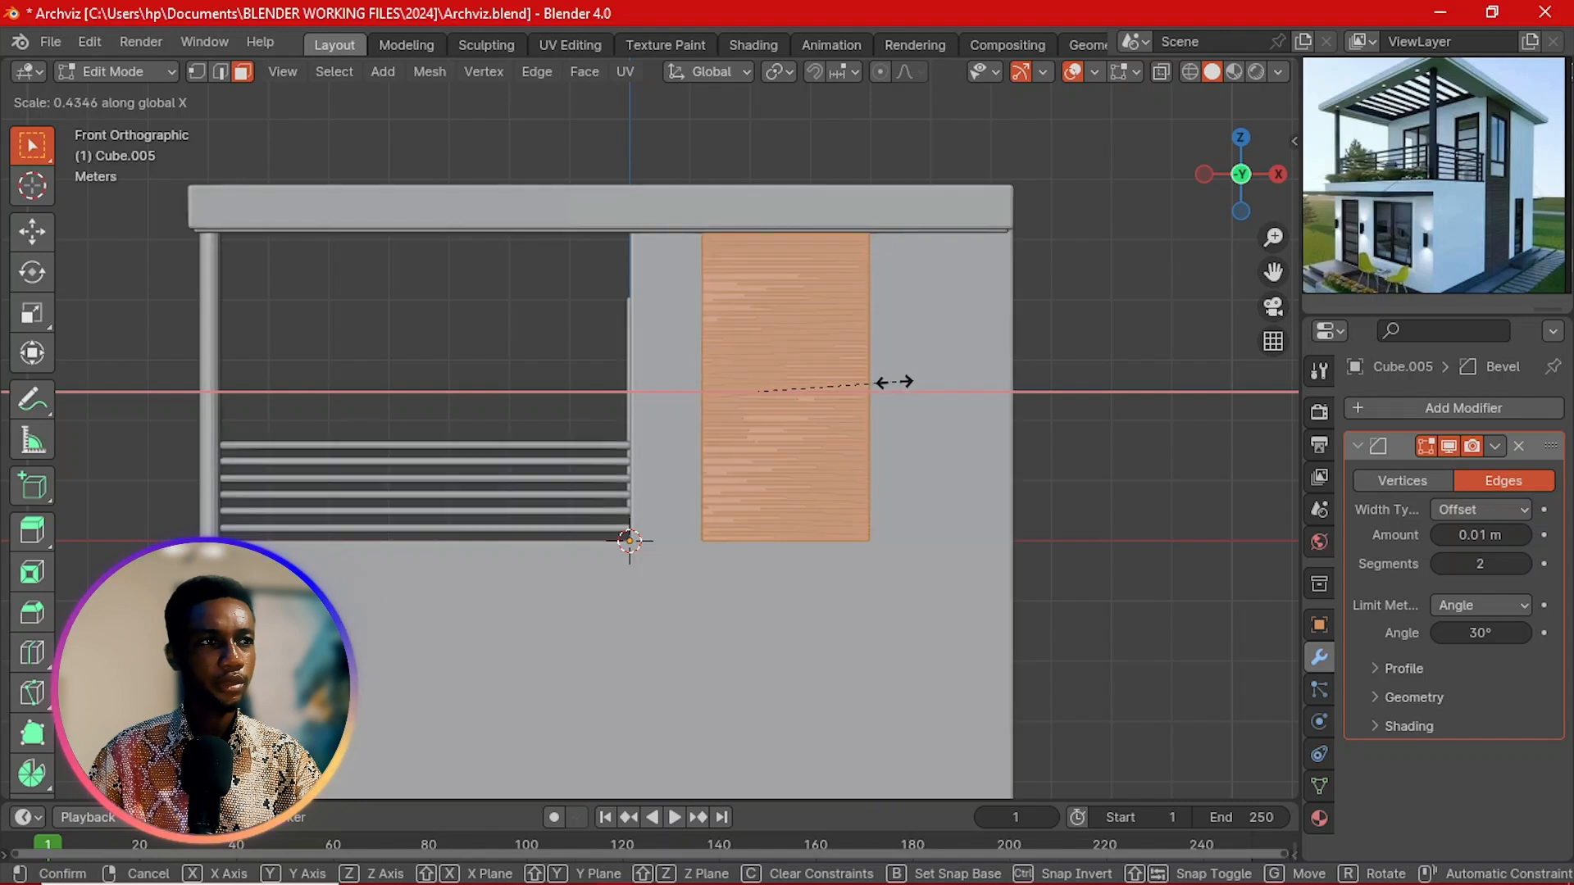
pyautogui.click(884, 380)
pyautogui.press('s')
pyautogui.press('z')
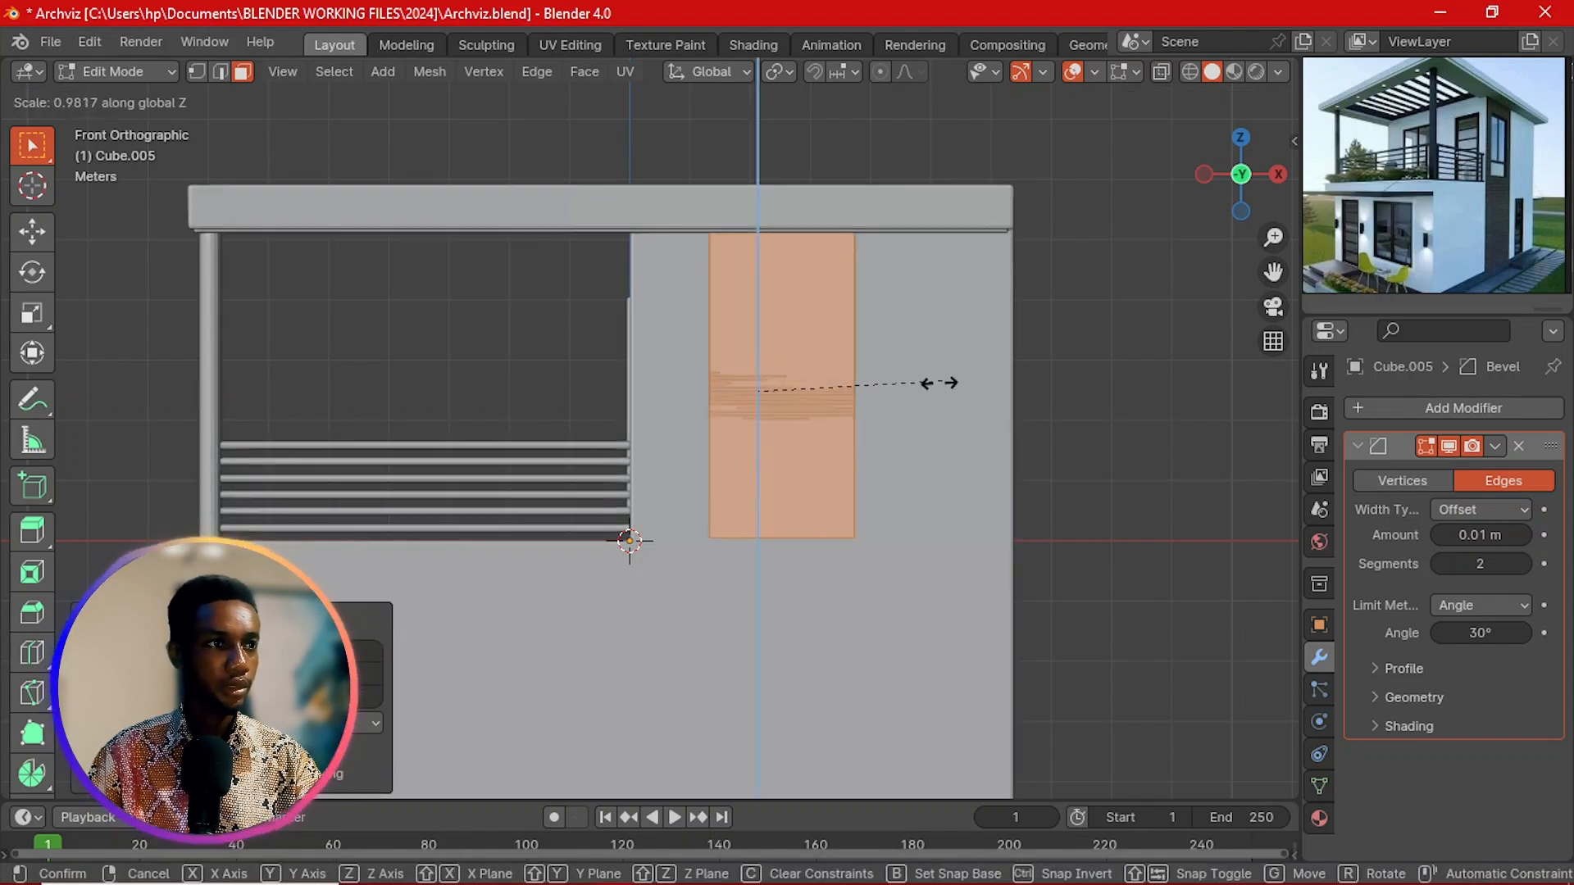
pyautogui.click(895, 366)
# Step: Move the window panel about 1 m along X toward the balcony and about 0.4 m down along Z
pyautogui.scroll(2, 896, 365)
pyautogui.press('g')
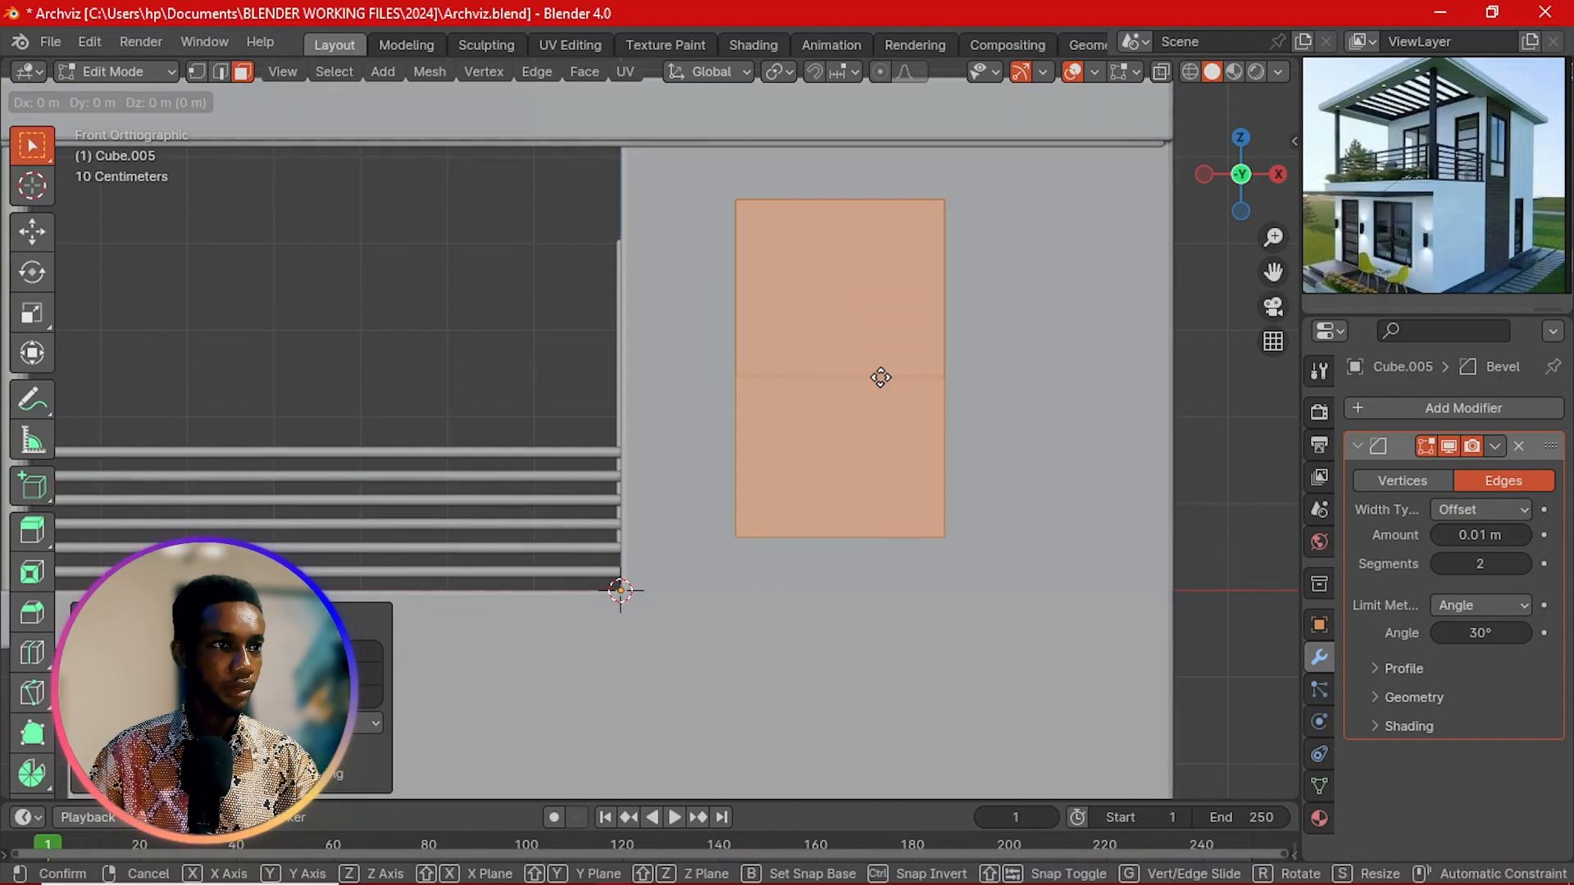
pyautogui.press('x')
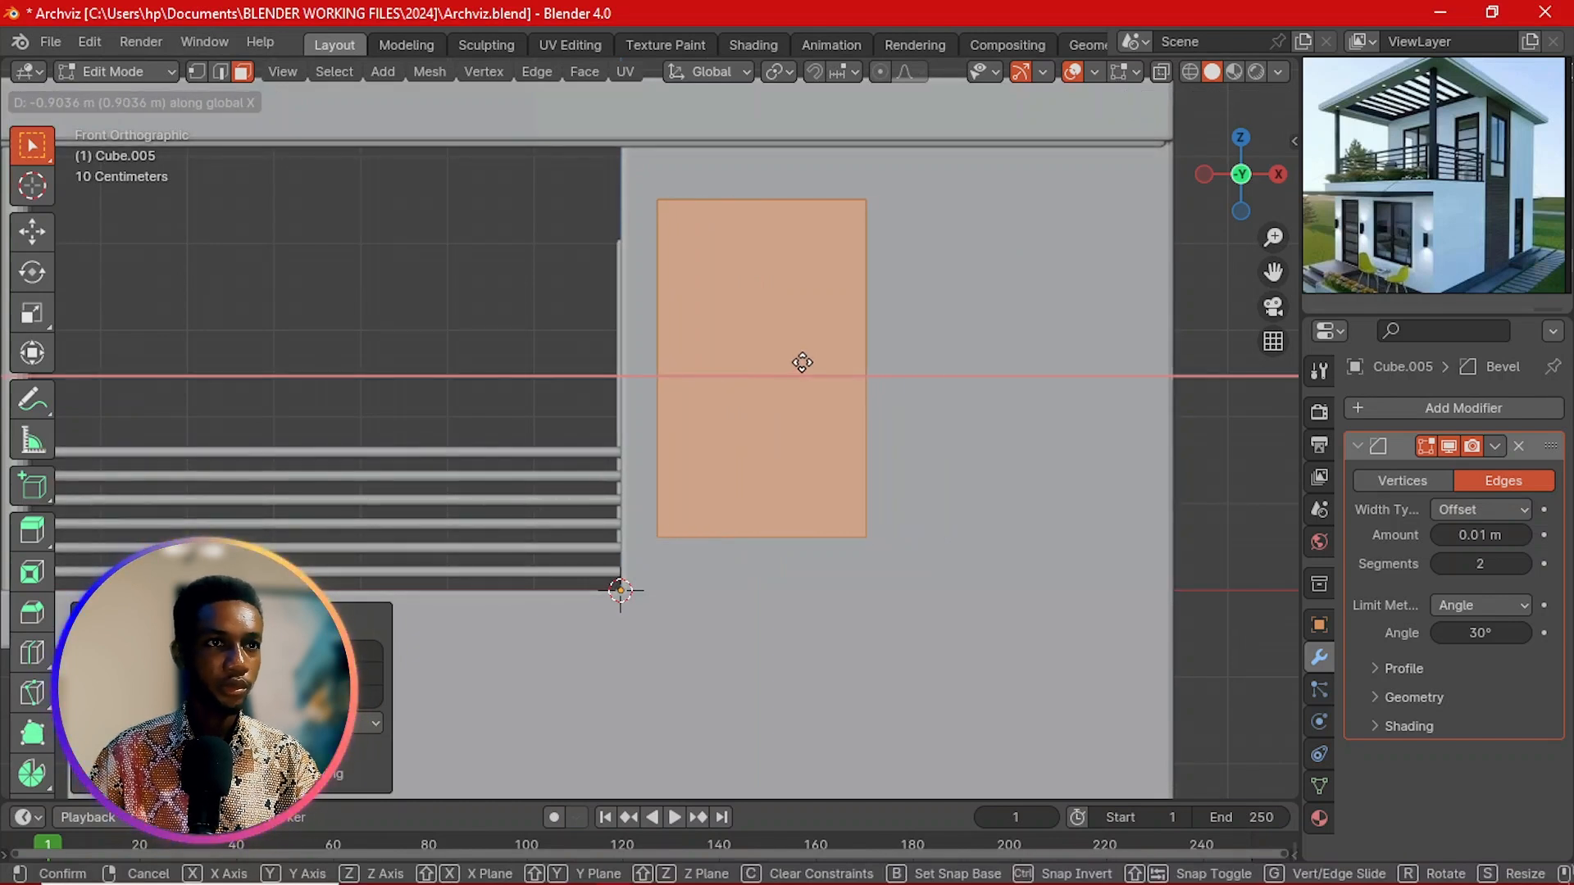
pyautogui.click(791, 359)
pyautogui.press('g')
pyautogui.press('z')
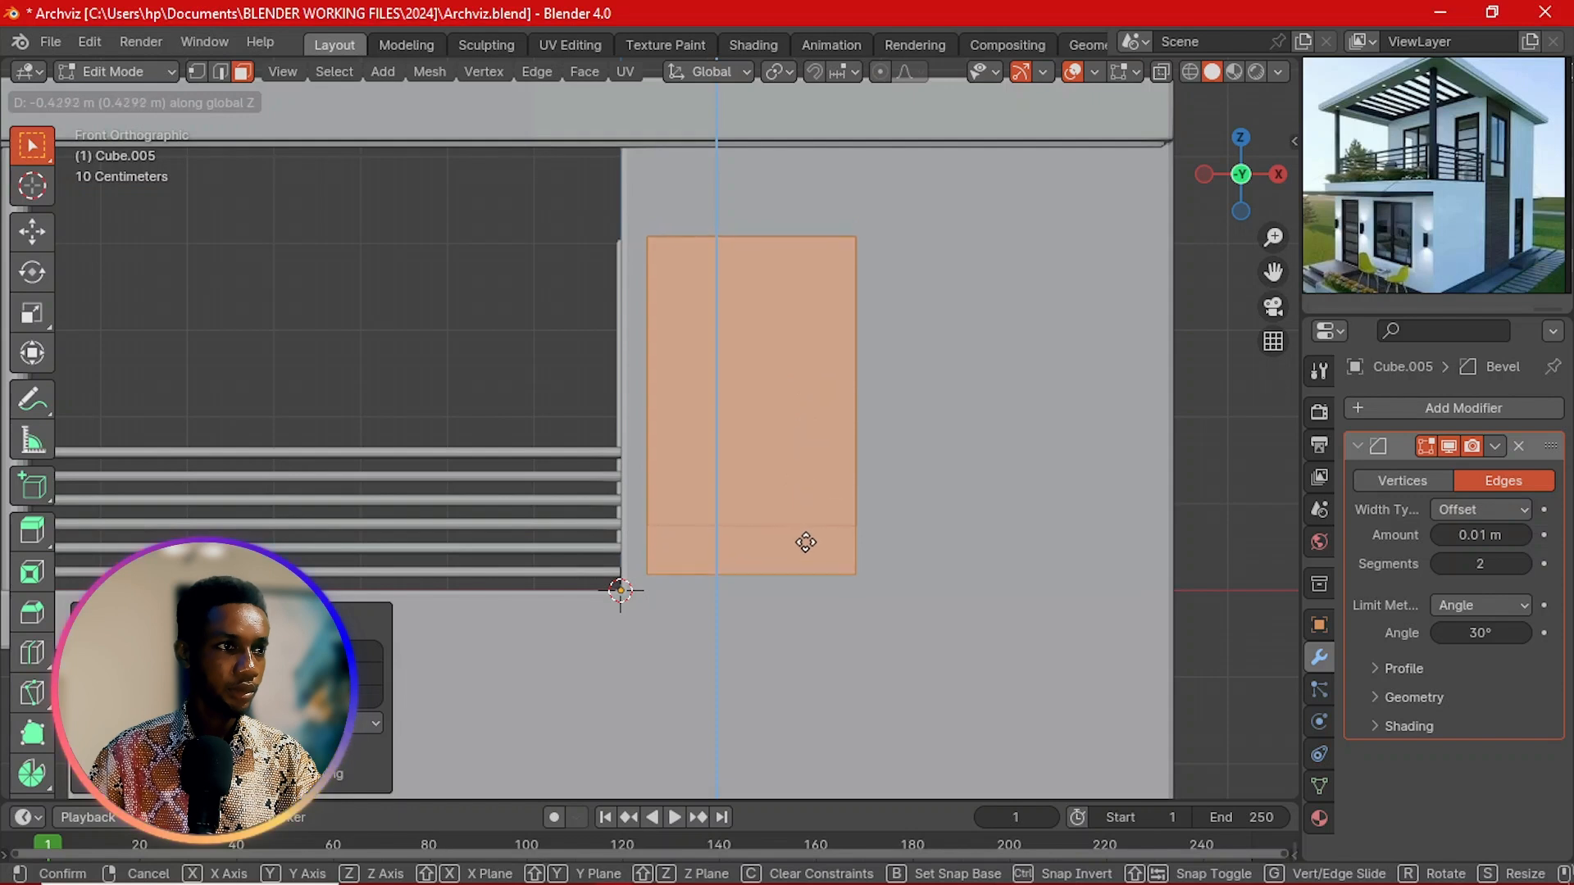
pyautogui.click(806, 550)
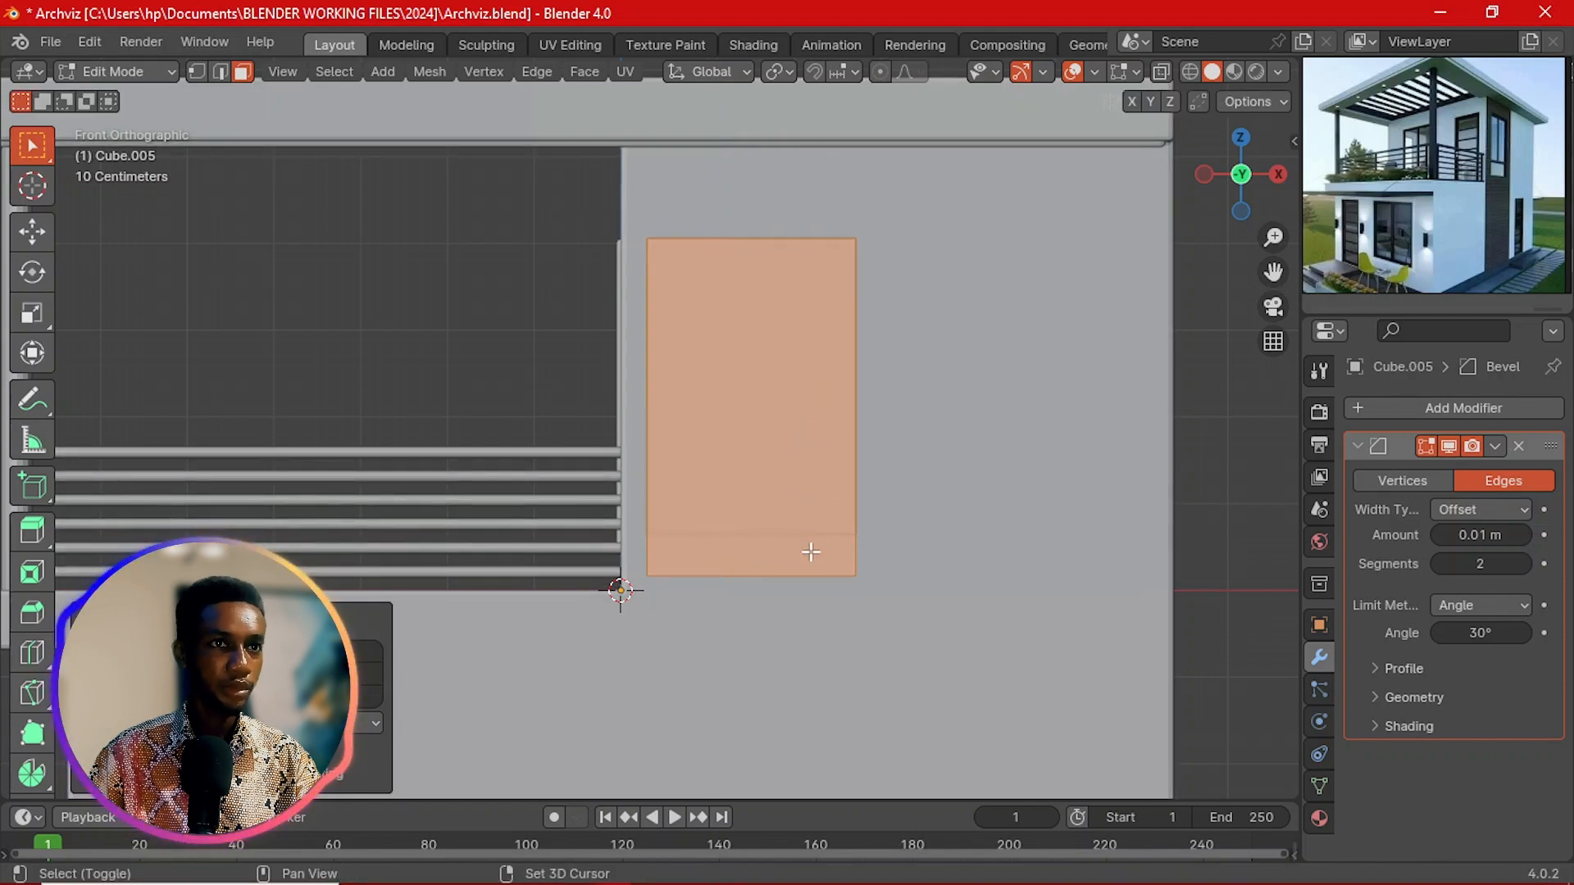
# Step: Widen the window panel to about 1.14 along X and shift it about 0.1 m along X away from the balcony
pyautogui.press('s')
pyautogui.press('x')
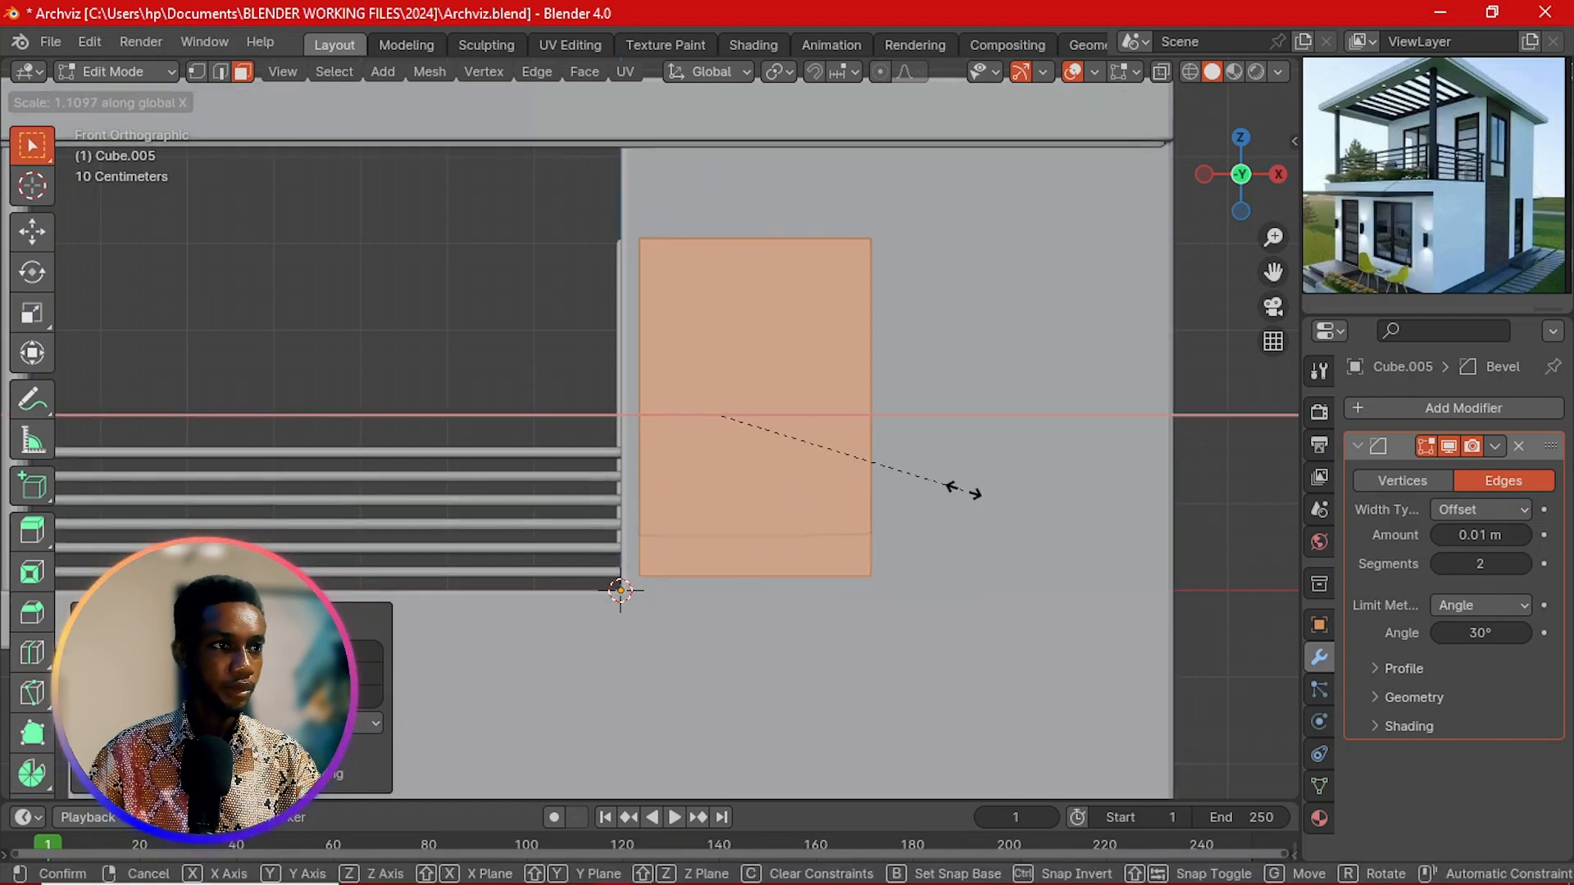
pyautogui.click(967, 500)
pyautogui.press('g')
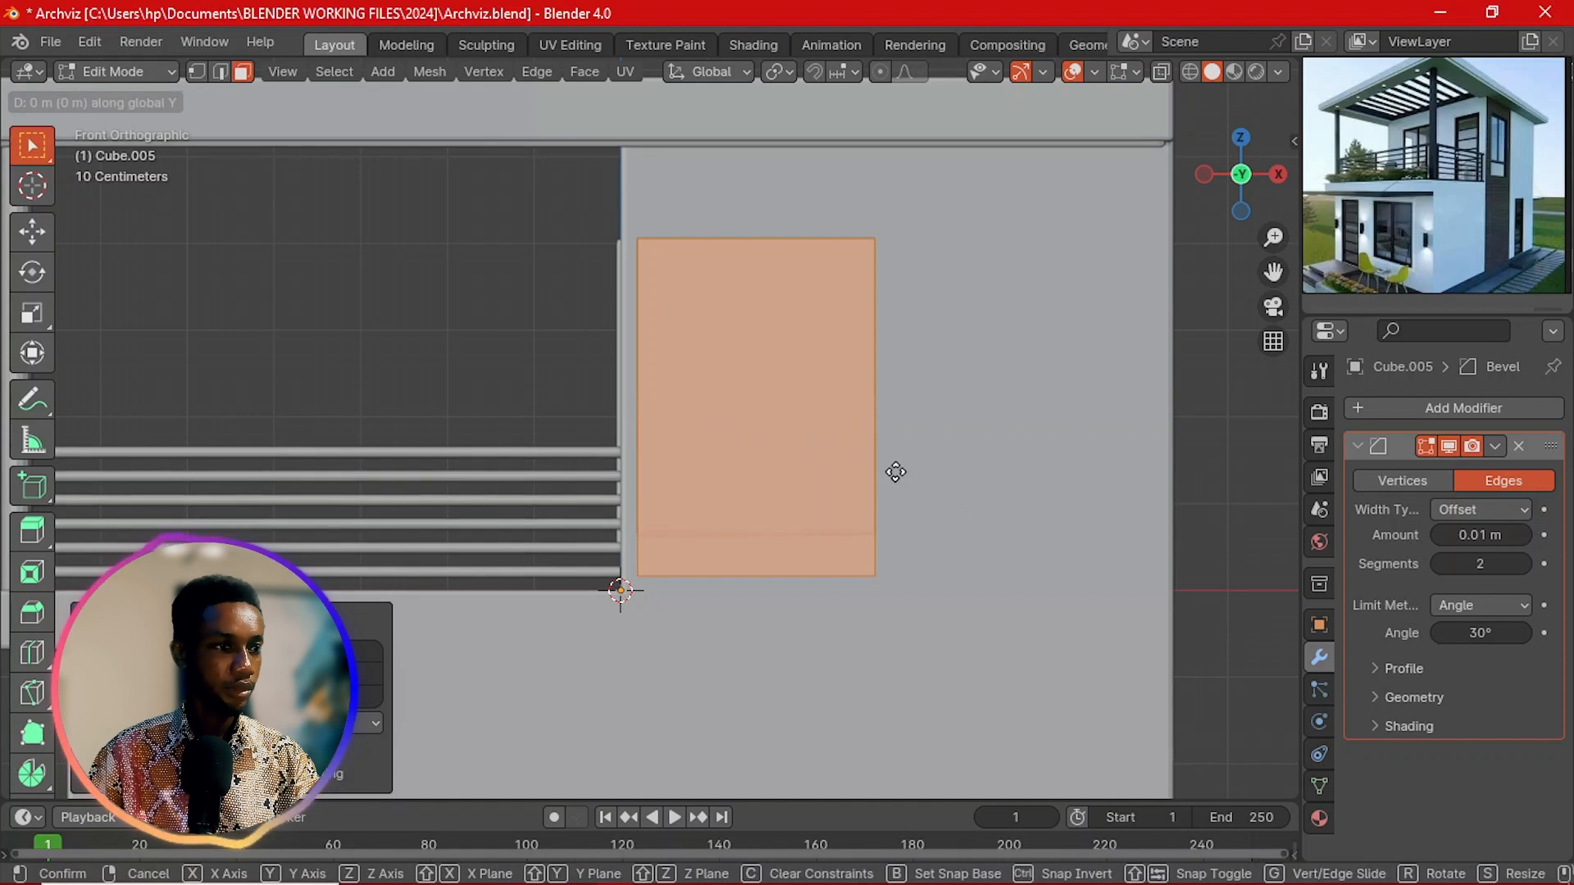
pyautogui.press('x')
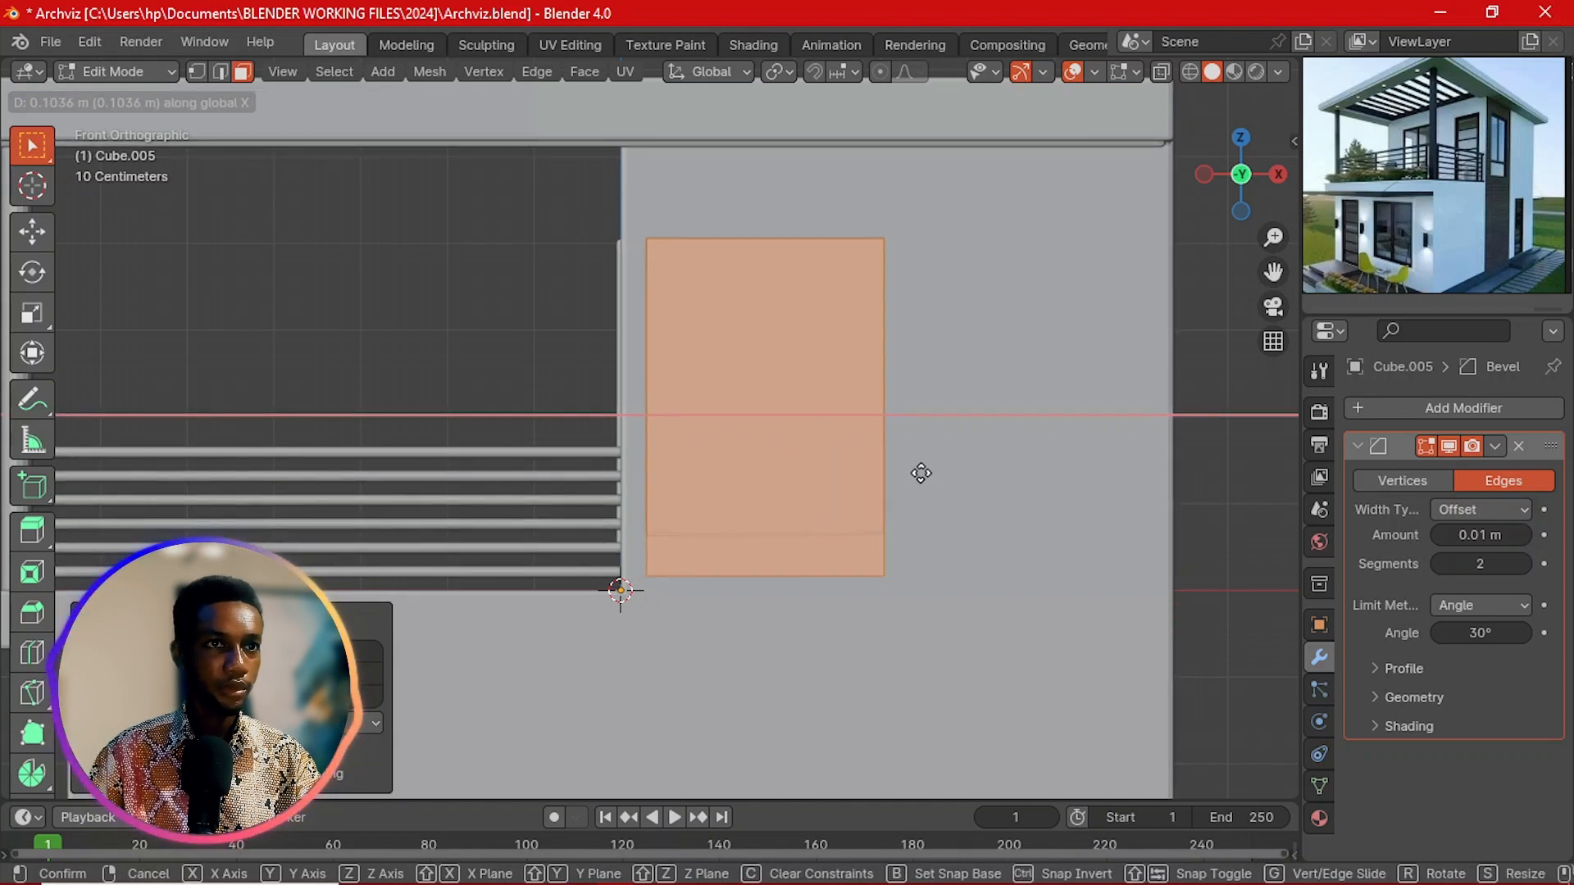
pyautogui.click(913, 467)
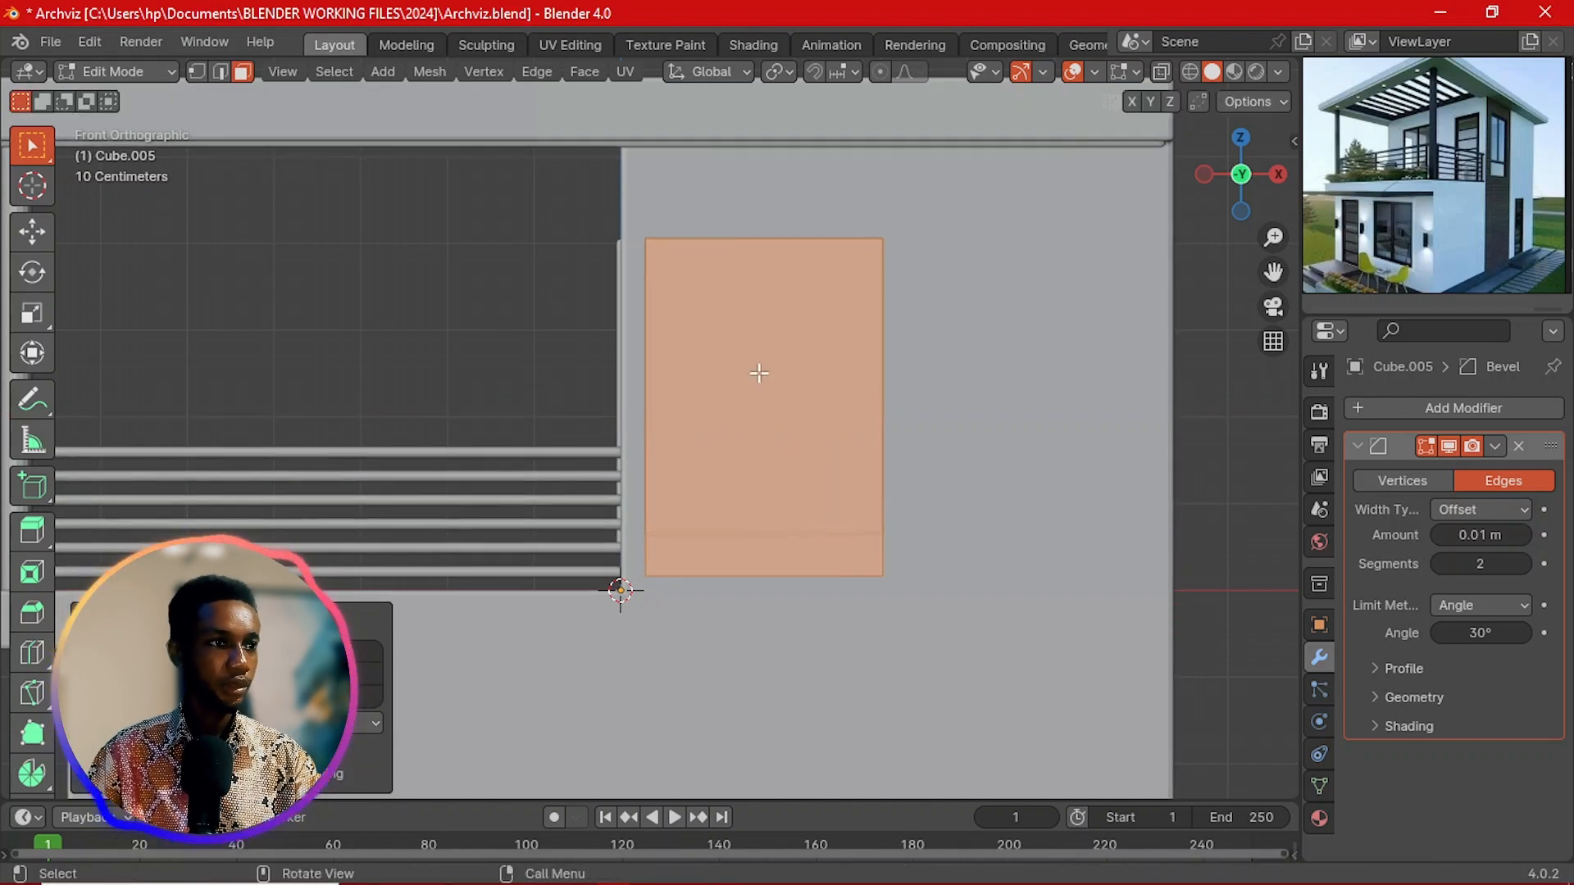
# Step: Split the window panel into two vertical halves with a Knife cut snapped to the midpoints of its upper and lower edges
pyautogui.hotkey('ctrl', 'r')
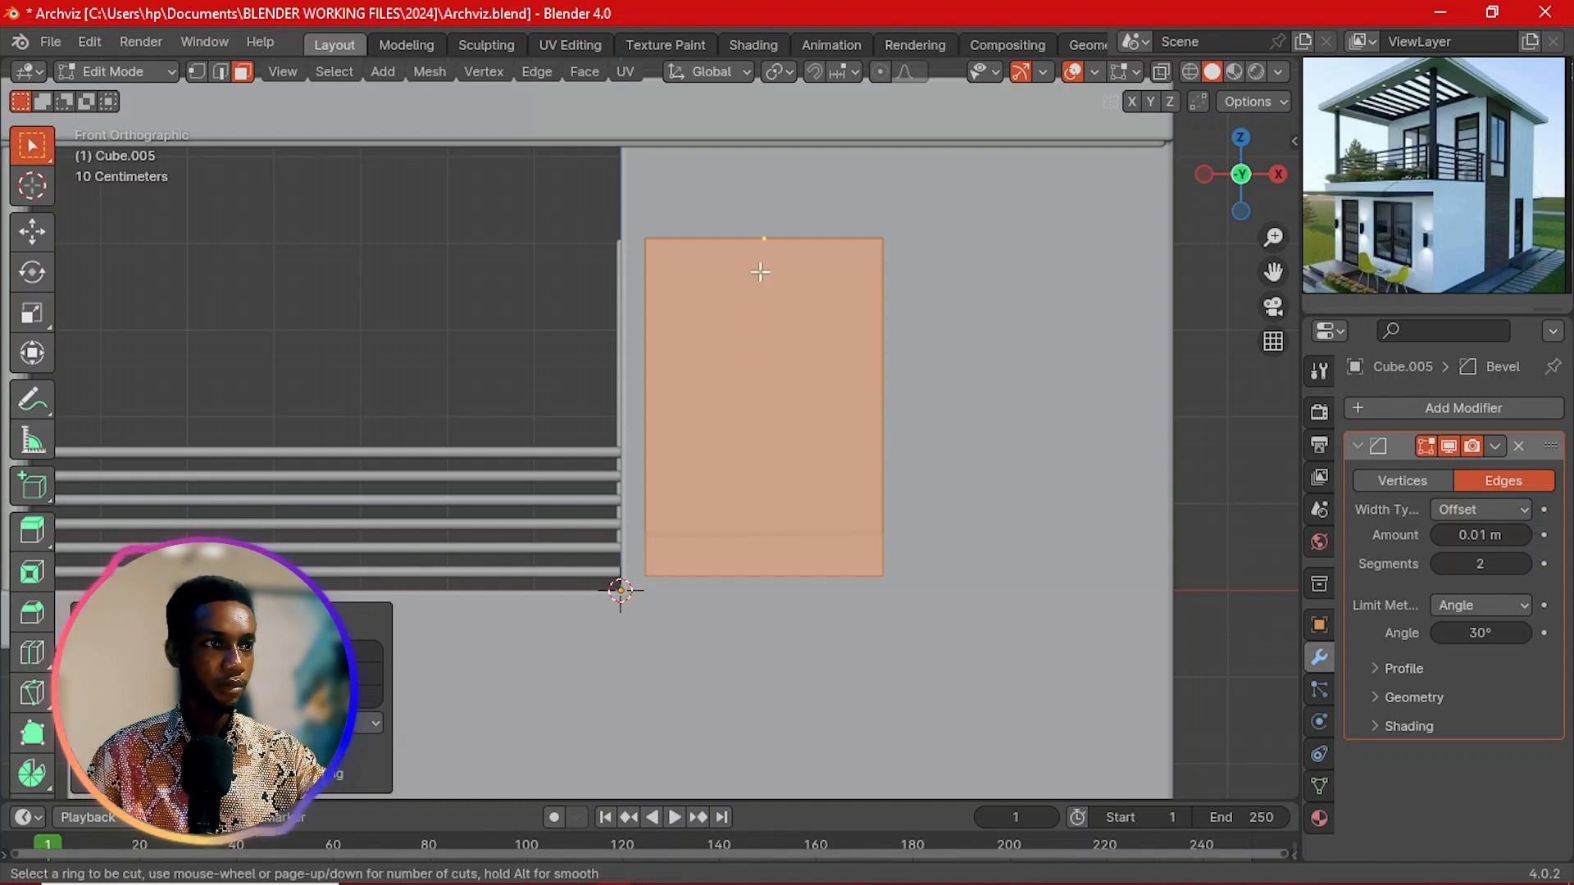
pyautogui.rightClick(773, 368)
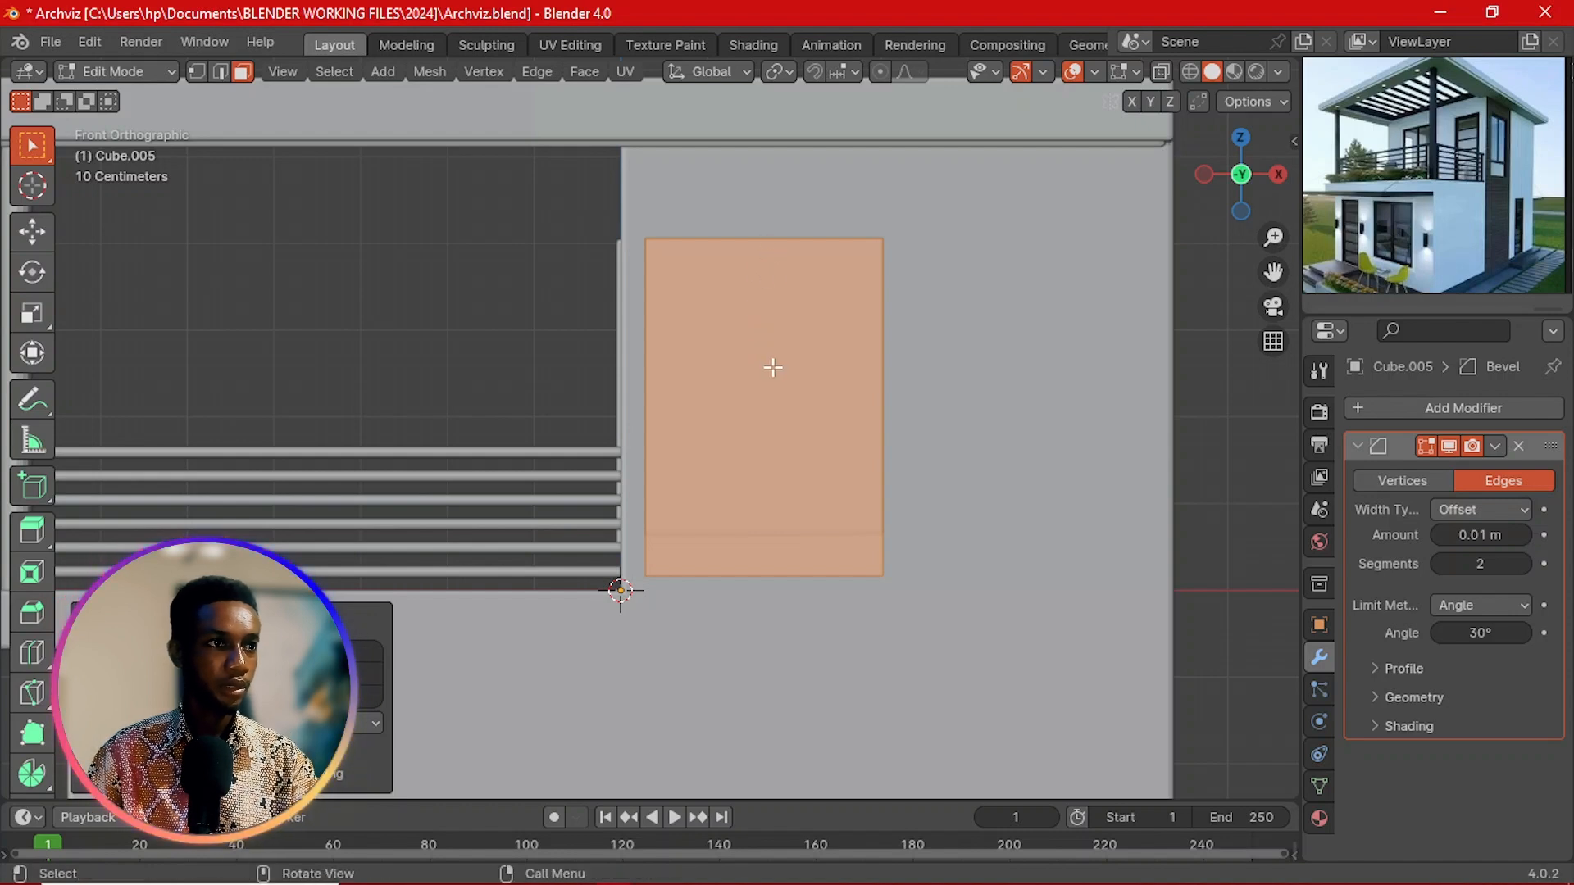
pyautogui.click(816, 375)
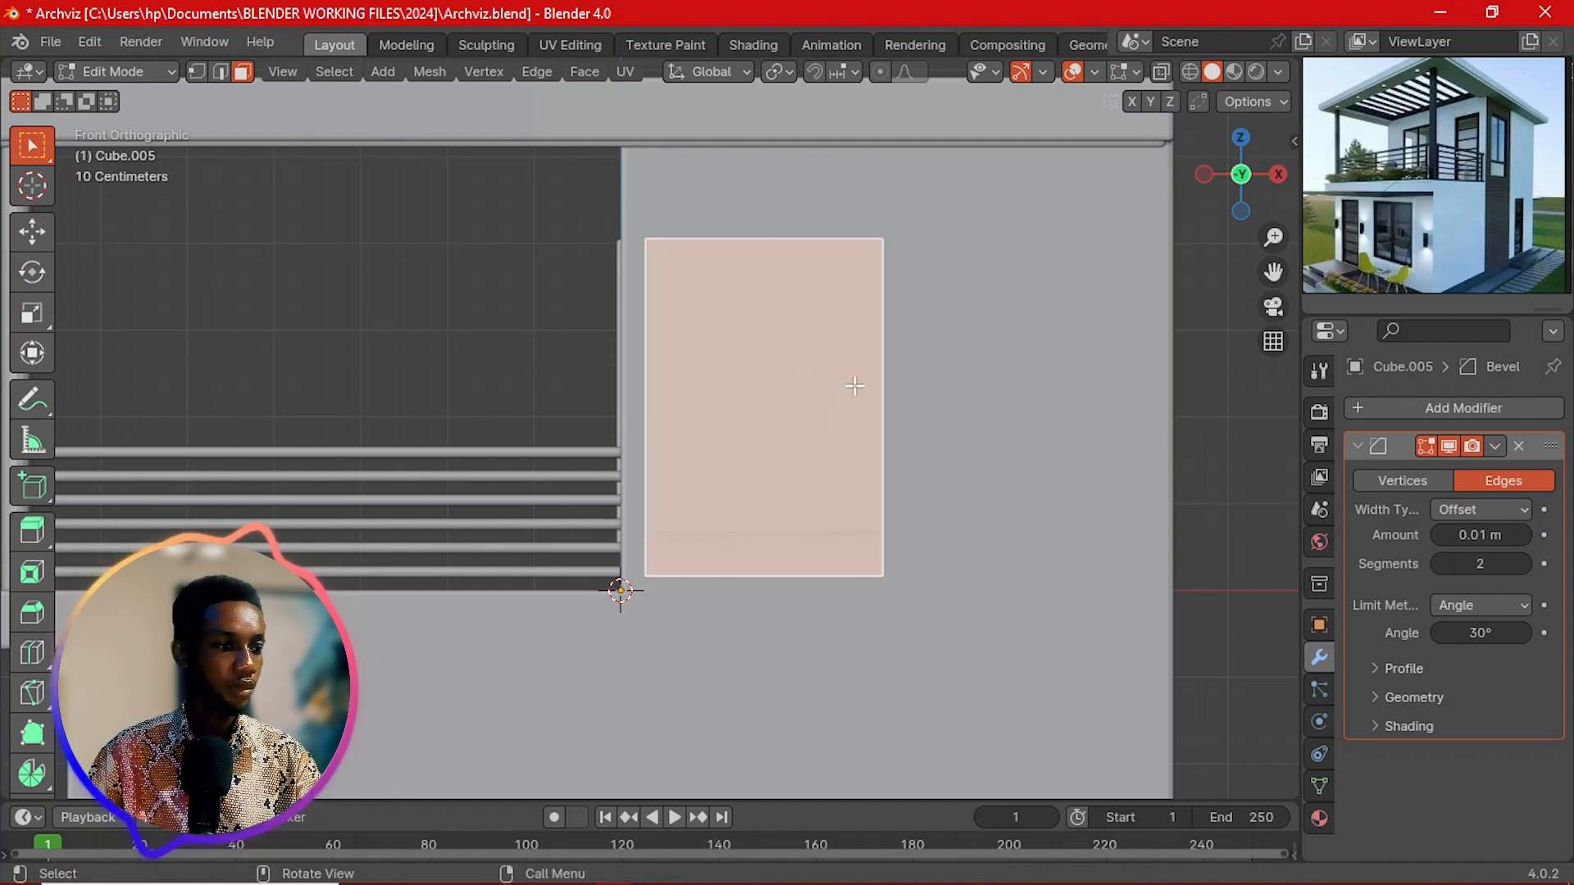
pyautogui.press('k')
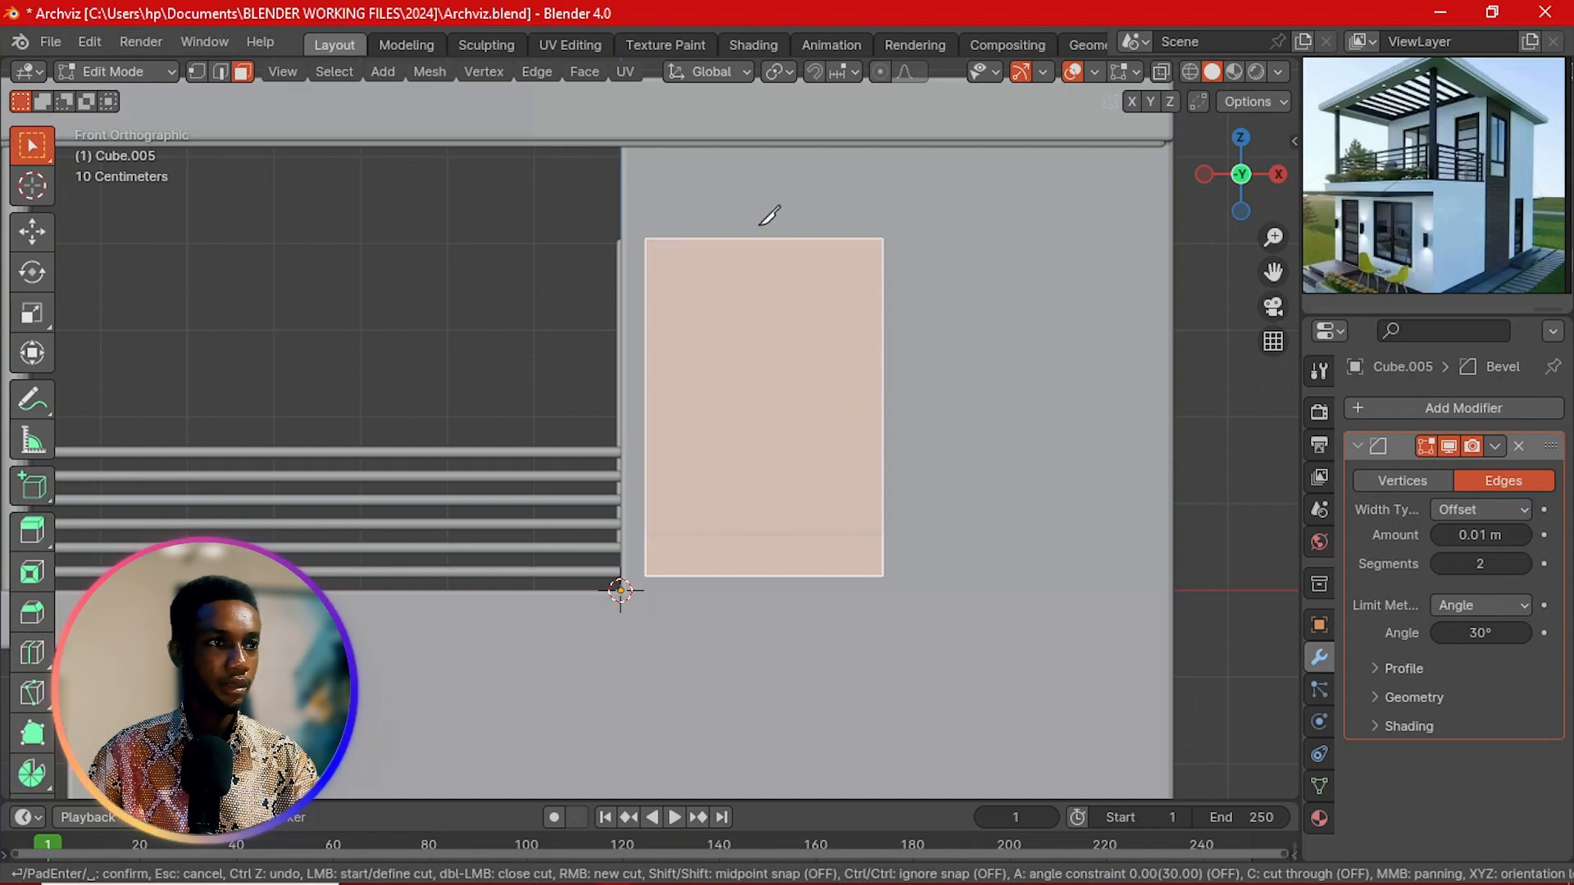
pyautogui.click(765, 238)
pyautogui.keyDown('shift'); pyautogui.click(764, 574); pyautogui.keyUp('shift')
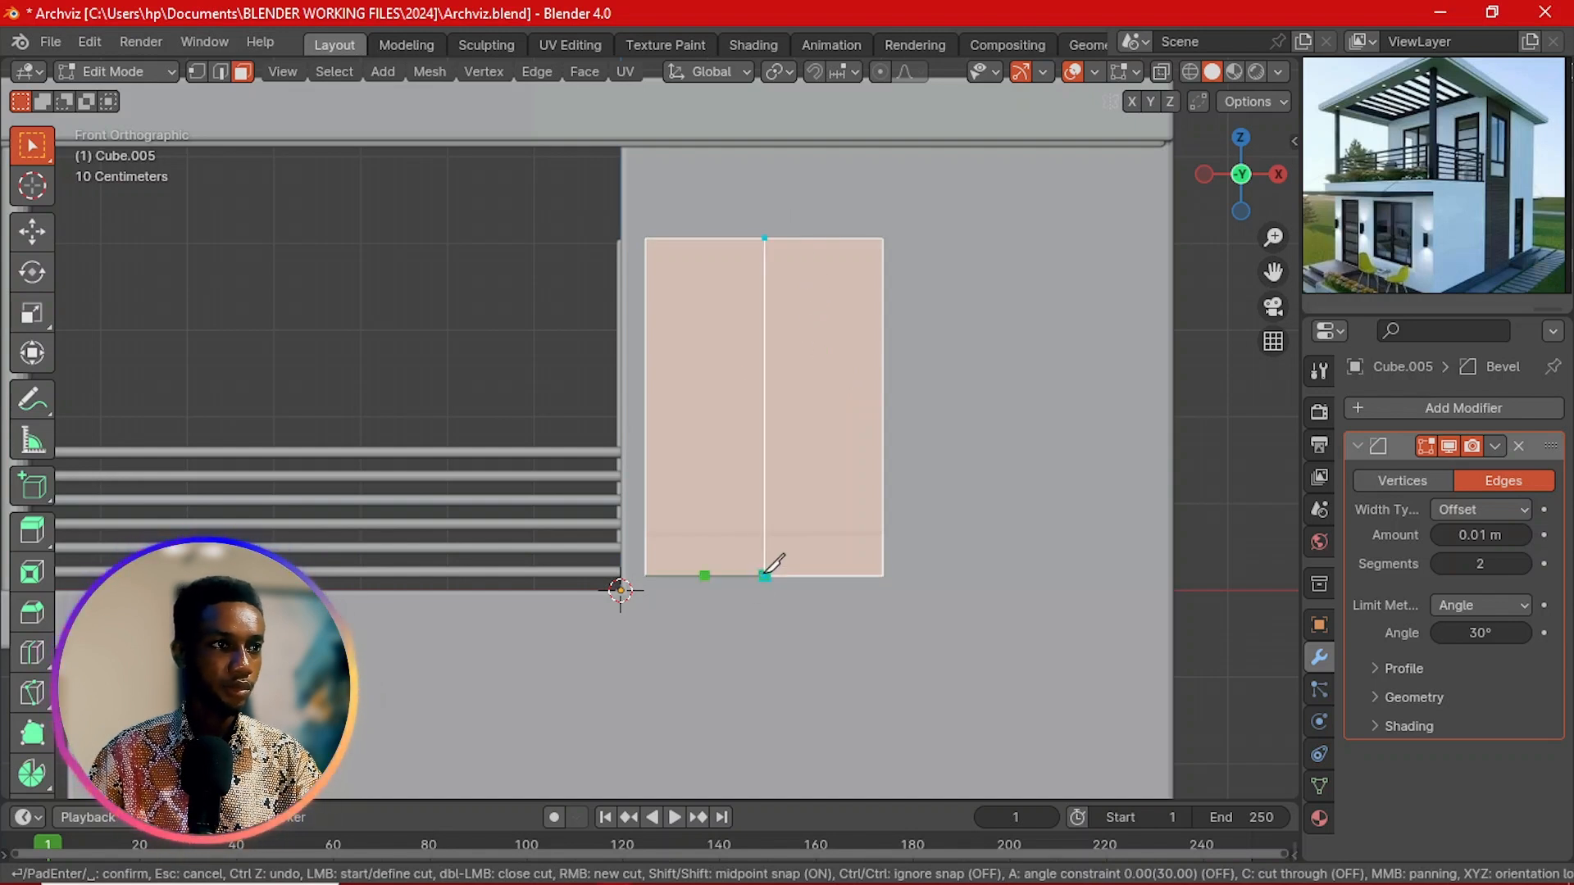
pyautogui.press('Return')
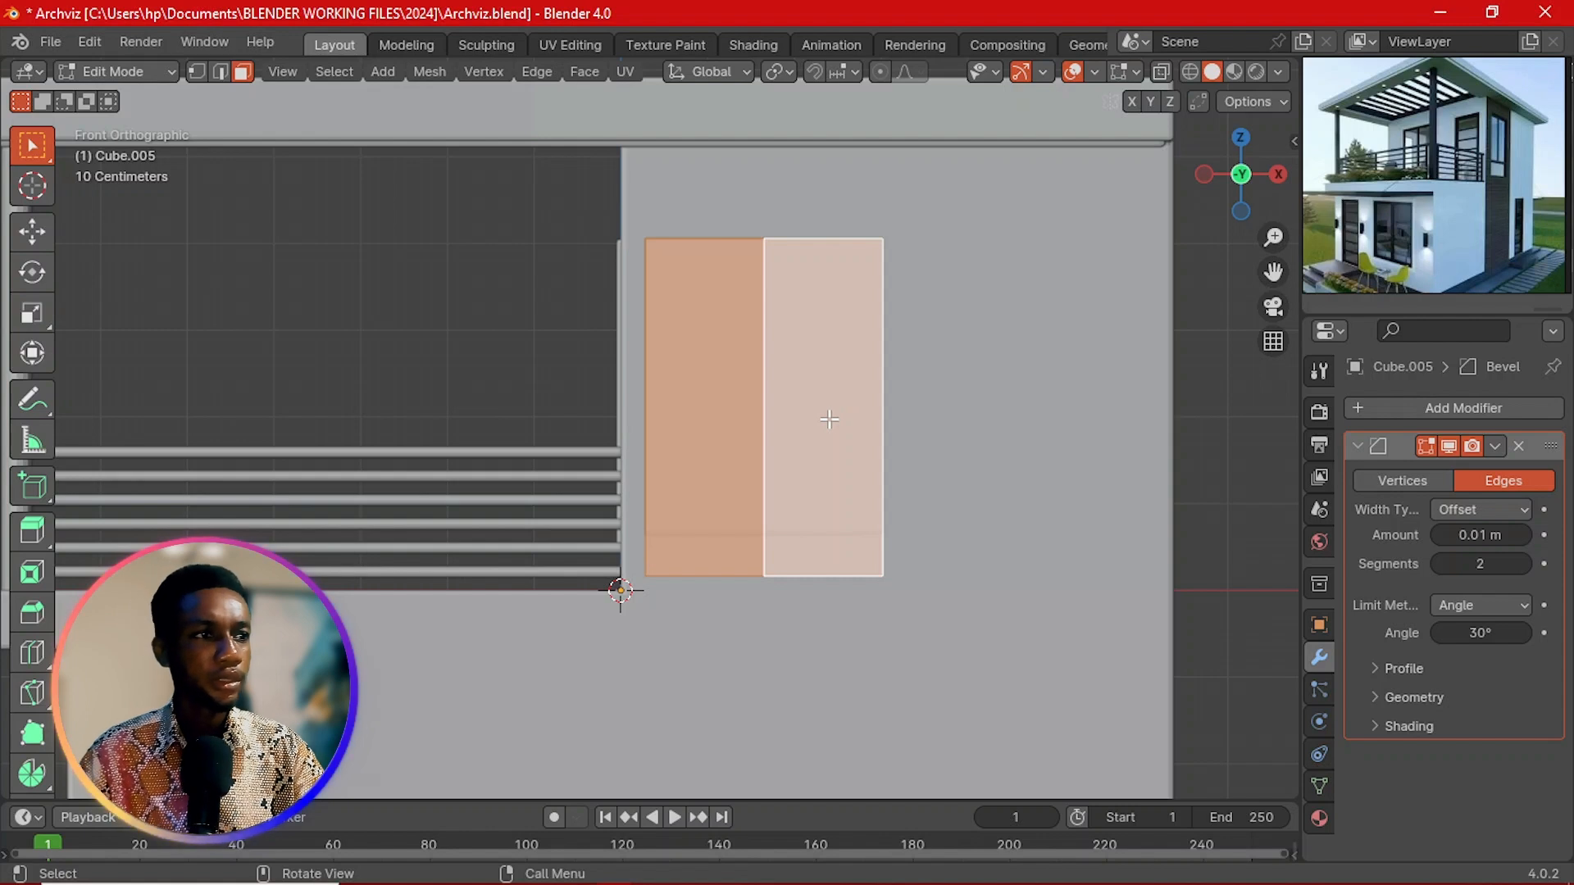
# Step: Knife-cut across both halves of the window panel at about mid-height to divide it into four panes
pyautogui.press('k')
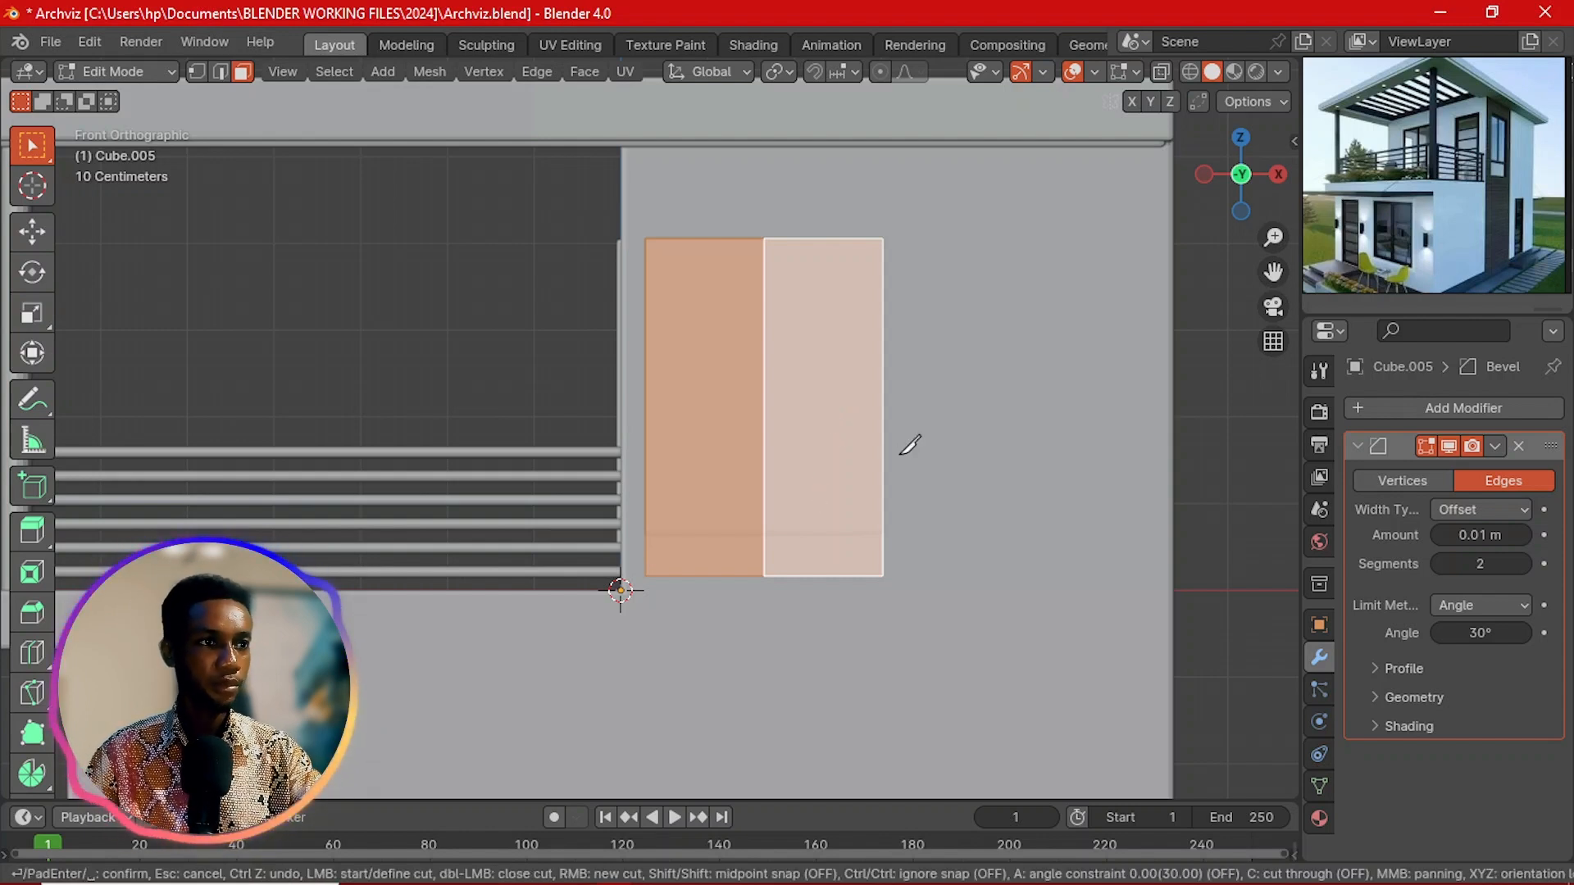
pyautogui.click(884, 401)
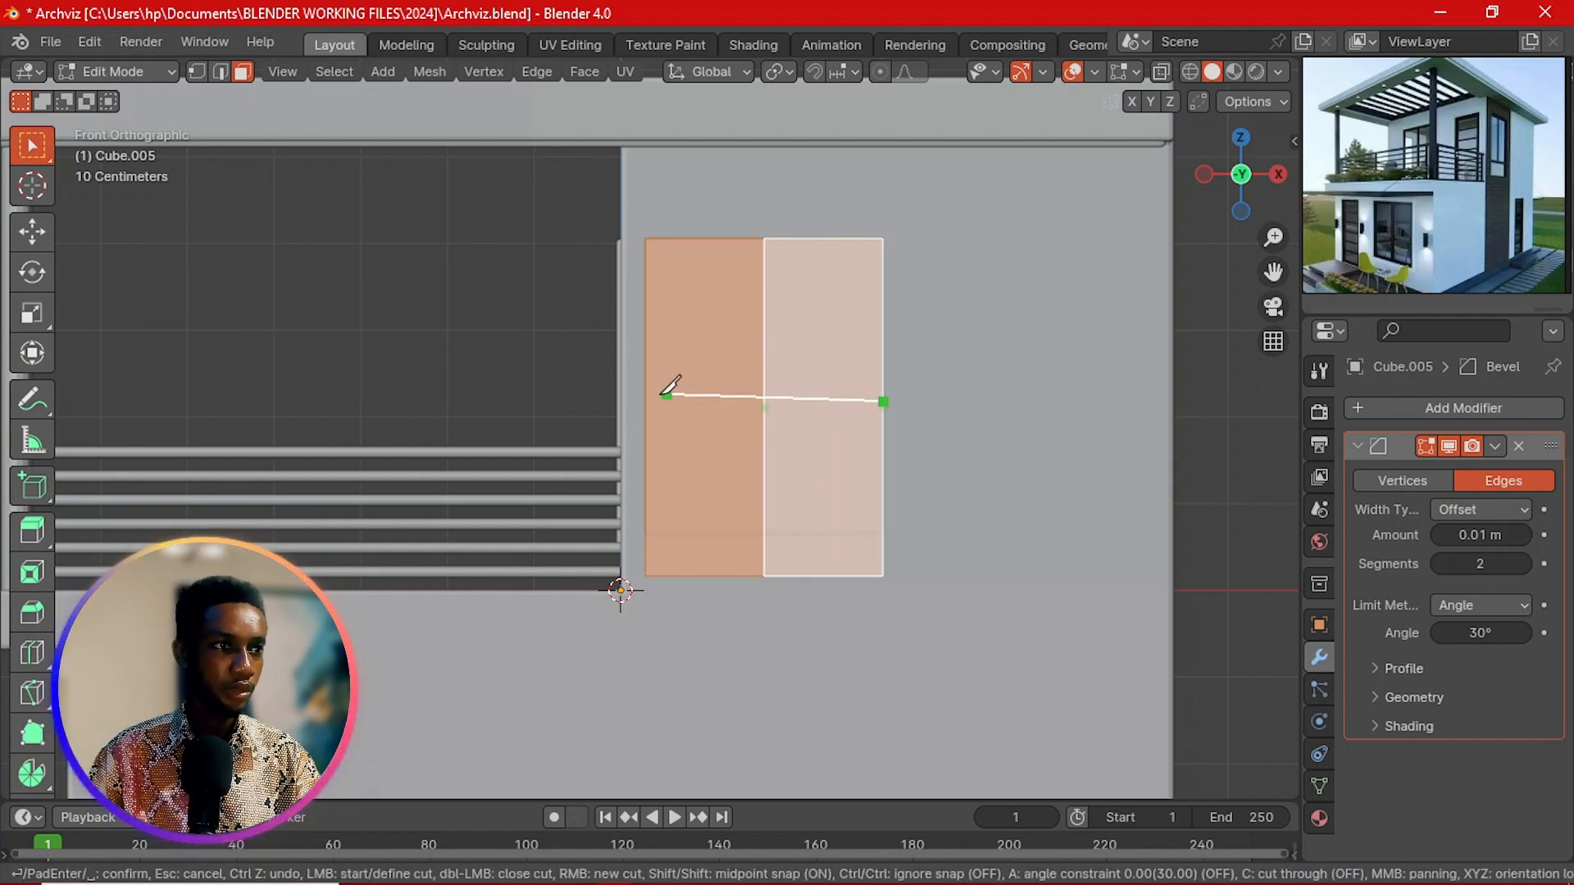
pyautogui.click(647, 430)
pyautogui.press('Return')
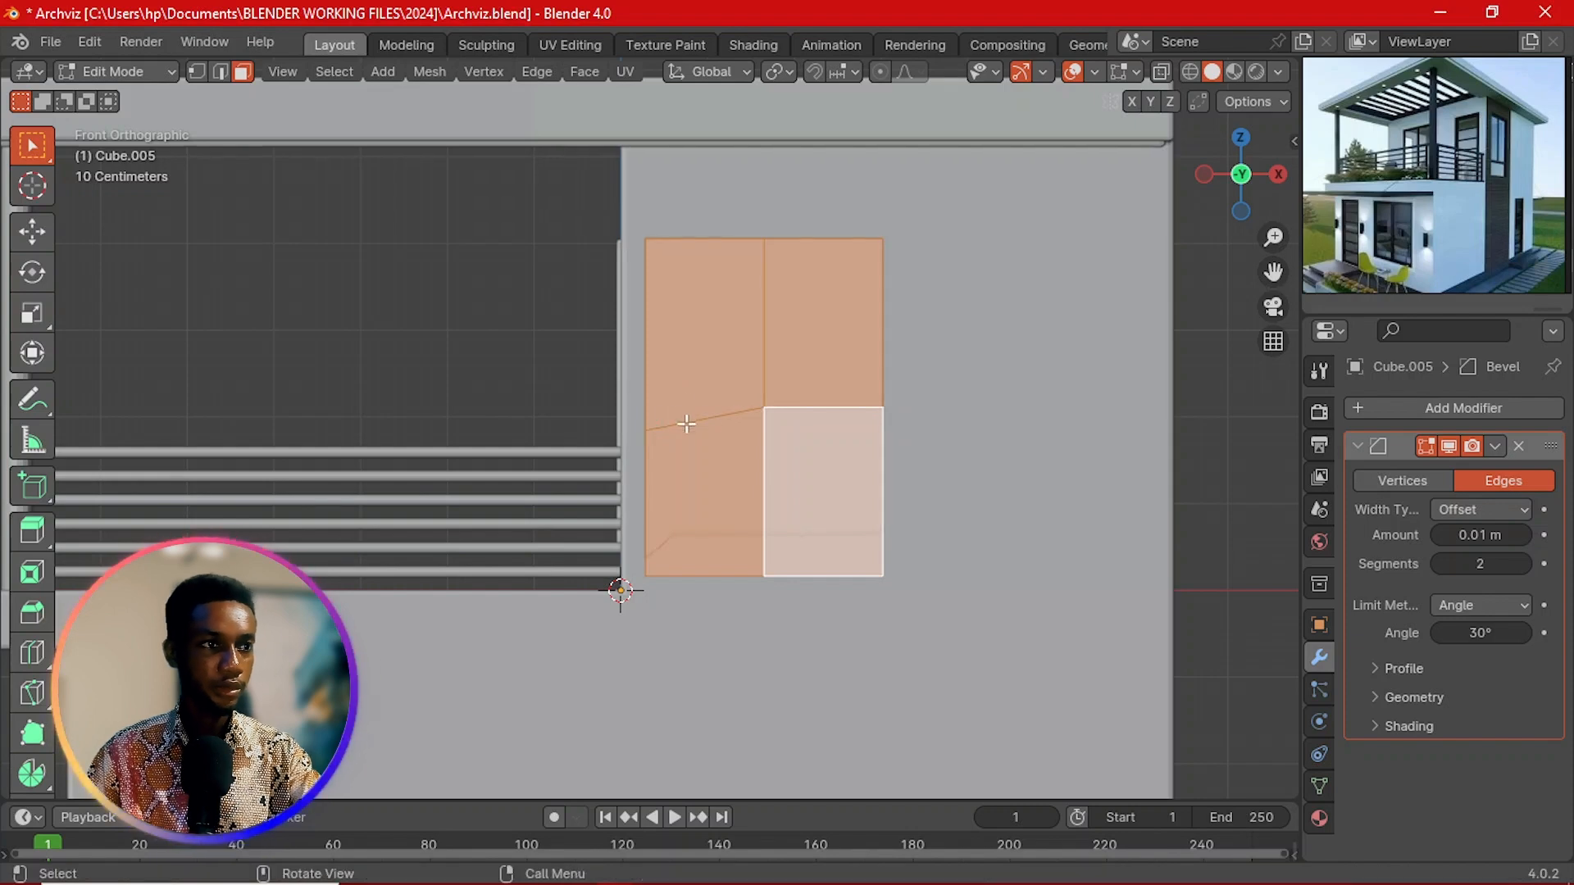
# Step: Select the two edges of the horizontal divider and scale them down along Z to level the cut
pyautogui.press('2')
pyautogui.click(737, 412)
pyautogui.keyDown('shift'); pyautogui.click(801, 408); pyautogui.keyUp('shift')
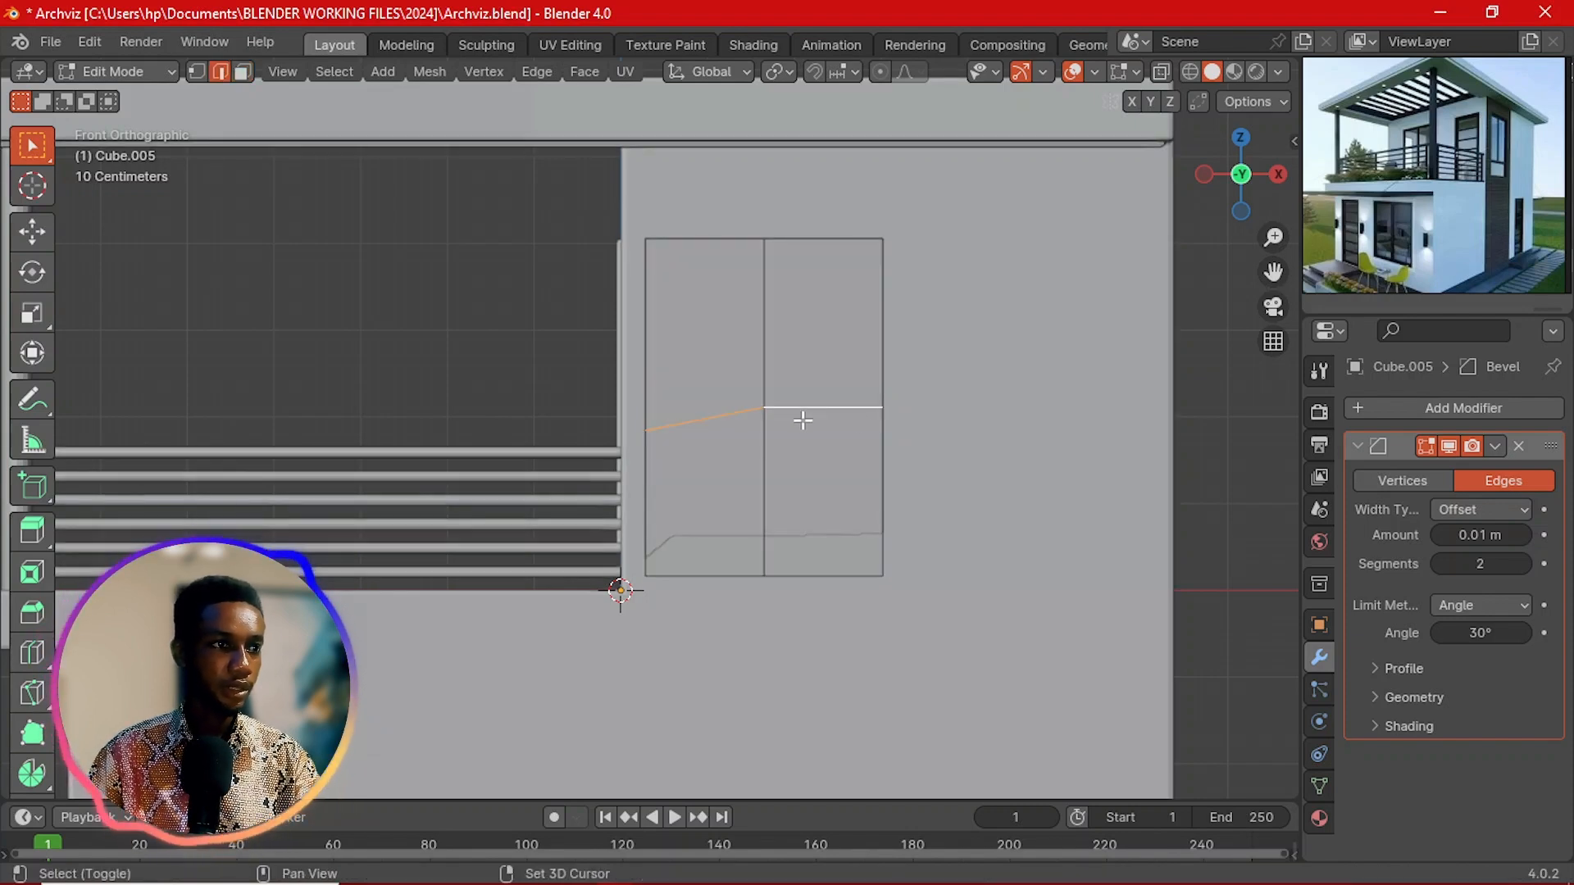
pyautogui.press('s')
pyautogui.press('z')
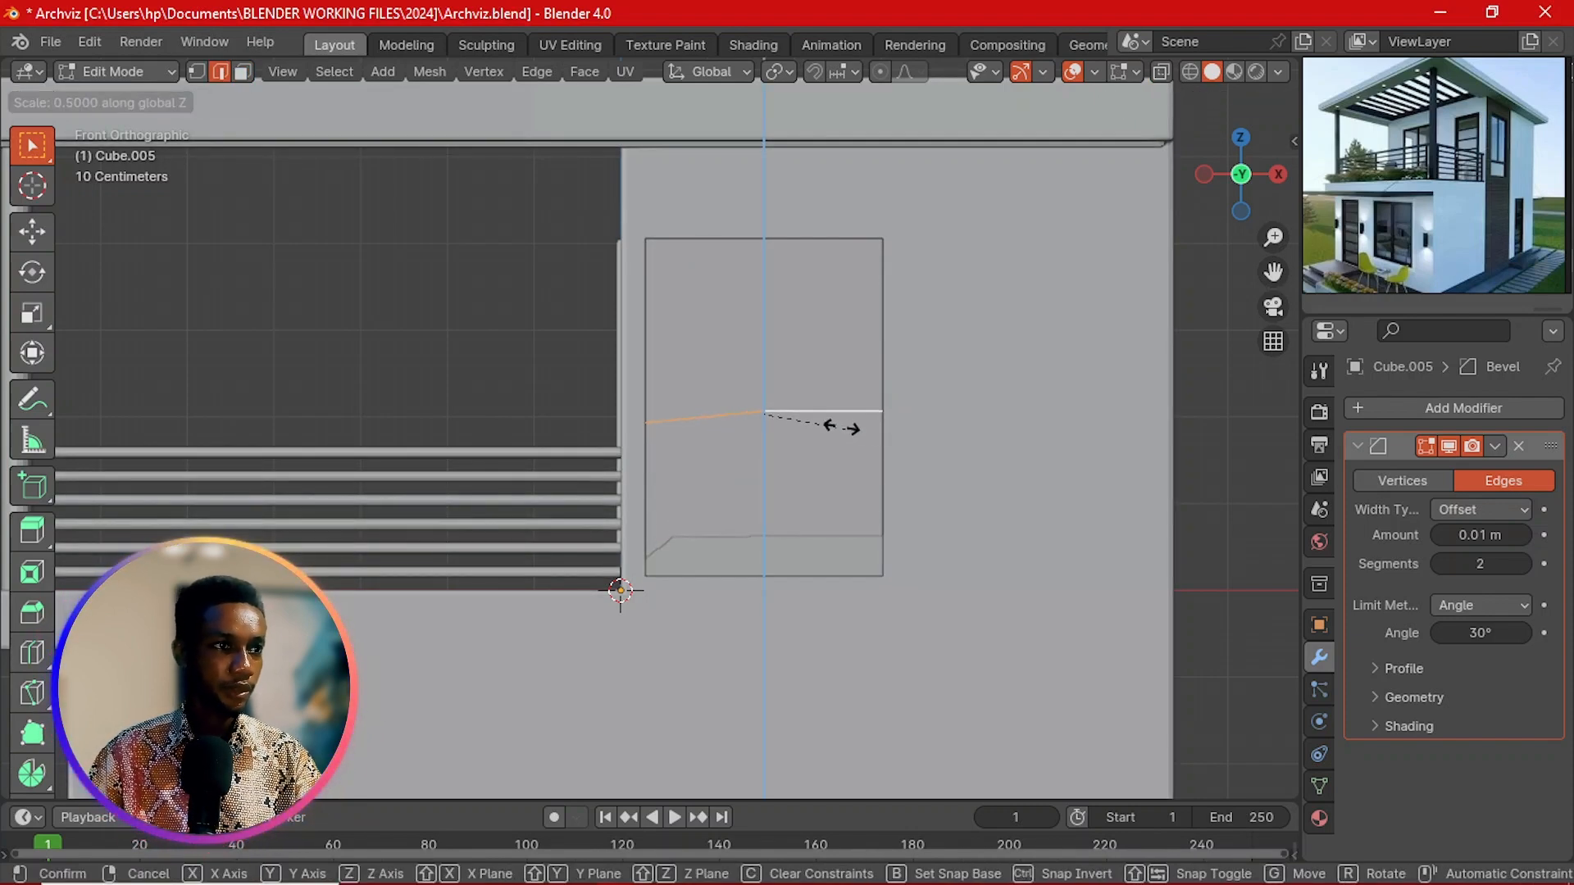
pyautogui.click(755, 450)
# Step: Select the sloping horizontal divider edge on the balcony side of the window panel and show it in front view
pyautogui.moveTo(728, 478); pyautogui.dragTo(727, 520, button='middle')
pyautogui.press('3')
pyautogui.click(770, 537)
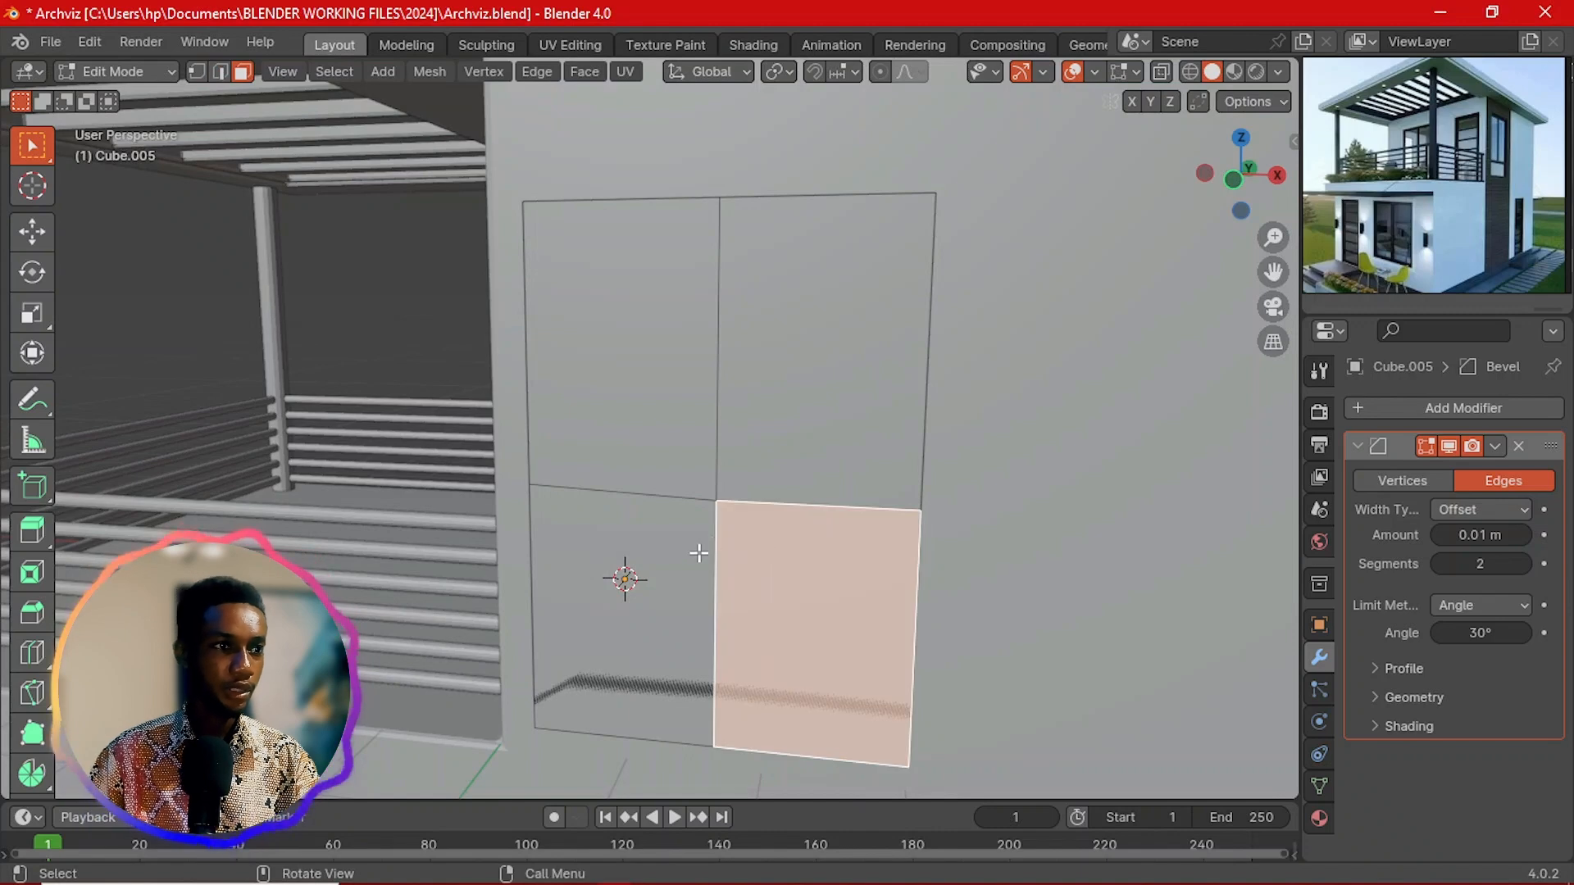
pyautogui.press('2')
pyautogui.click(651, 497)
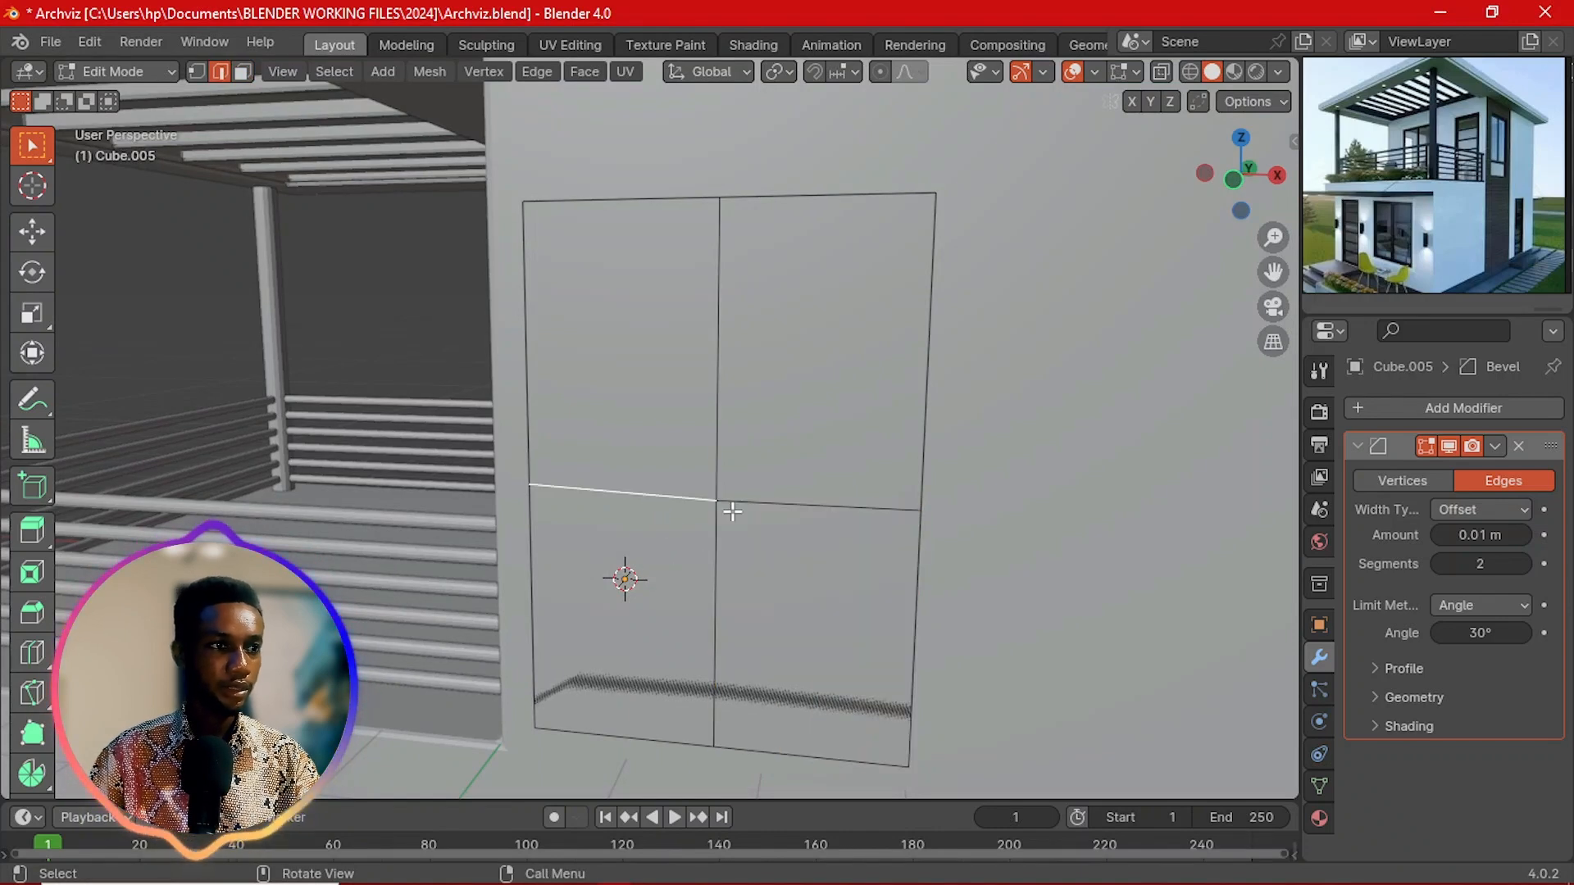
pyautogui.scroll(-2, 735, 513)
pyautogui.press('`')
pyautogui.click(651, 450)
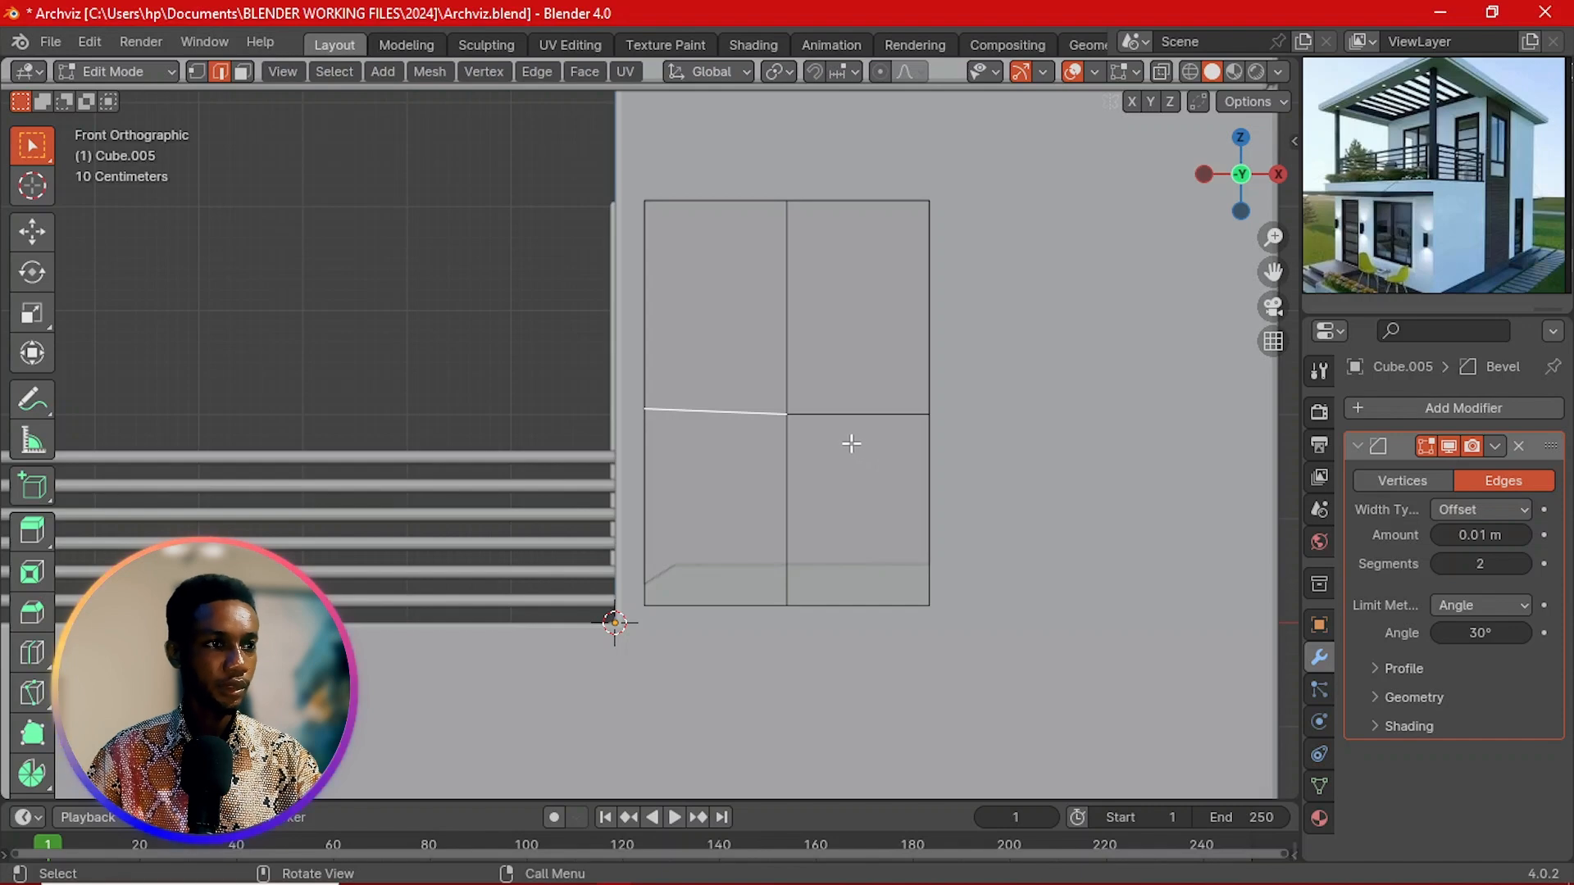
# Step: Raise the centre and right vertices of the window's horizontal divider along Z to level it, and select both divider edges
pyautogui.press('1')
pyautogui.click(802, 410)
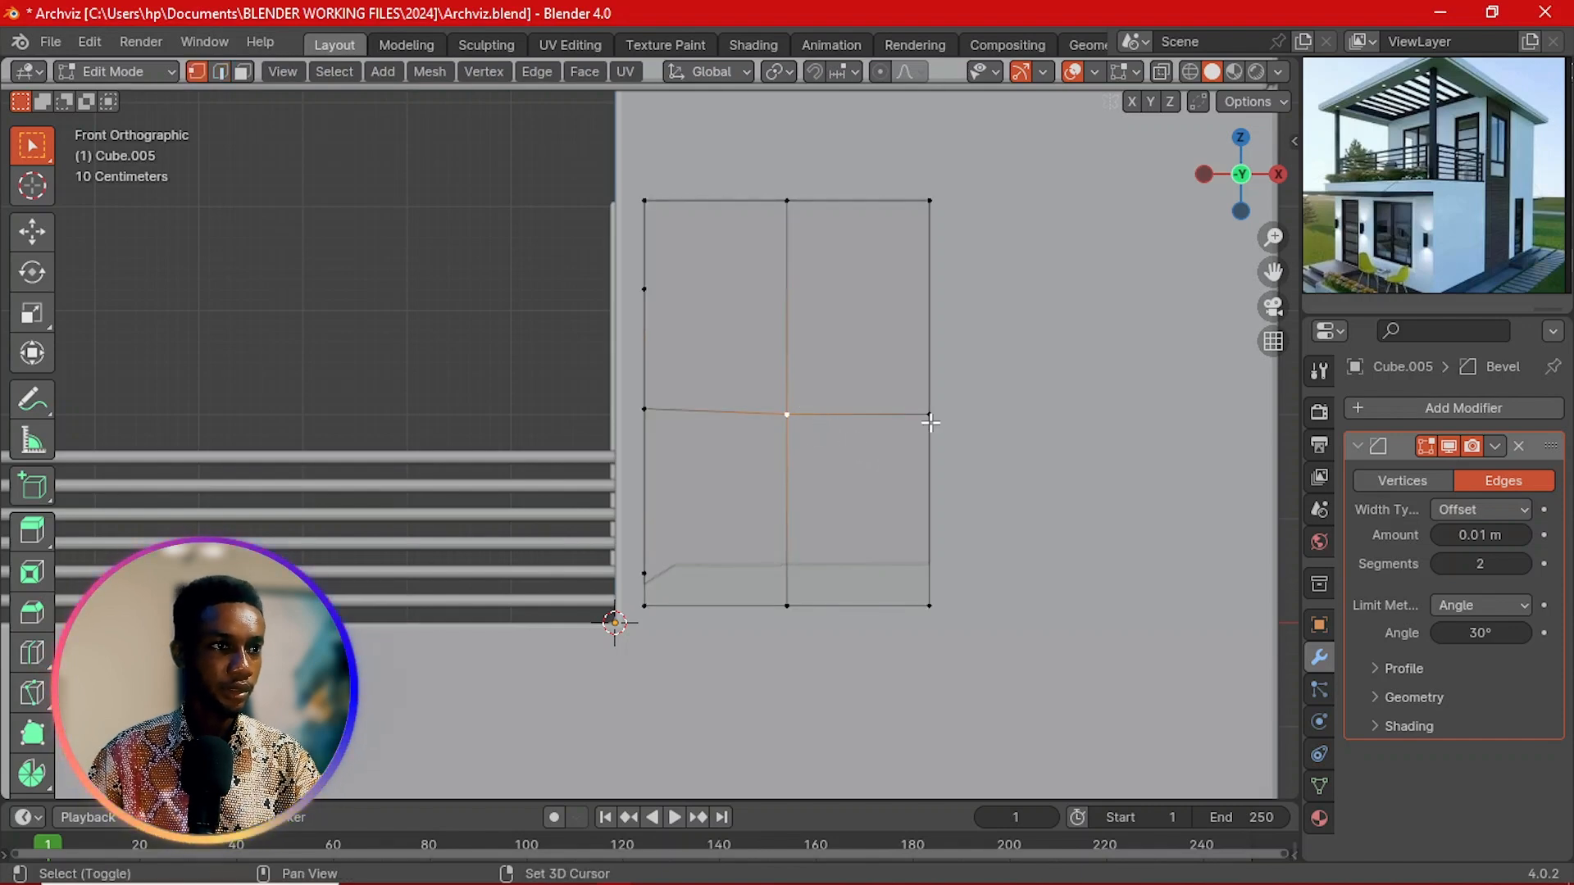
pyautogui.press('g')
pyautogui.press('z')
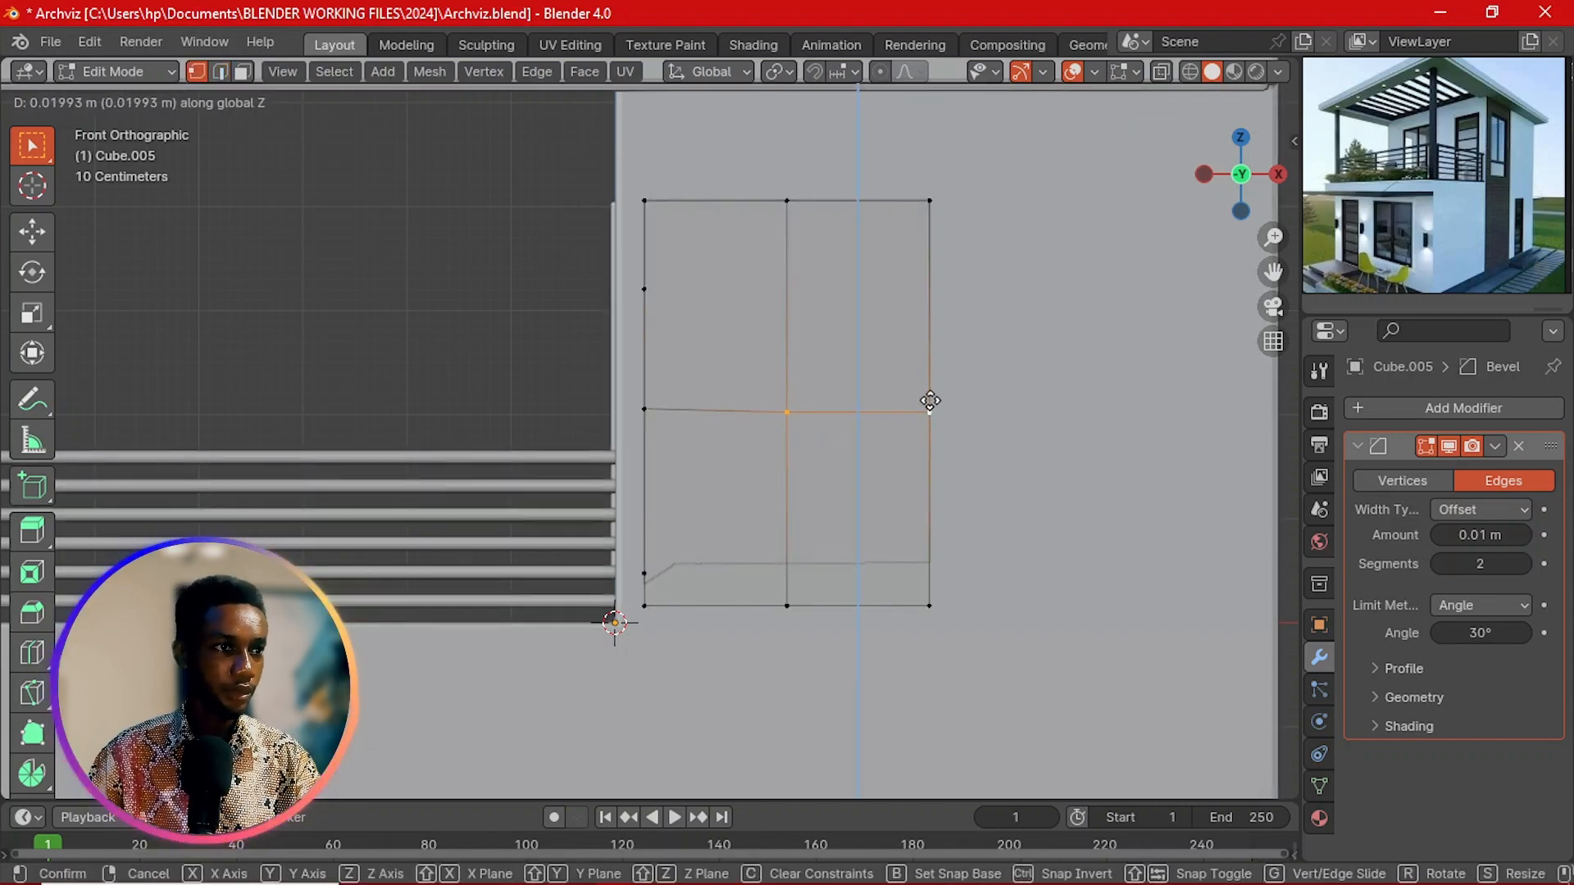
pyautogui.click(925, 366)
pyautogui.press('2')
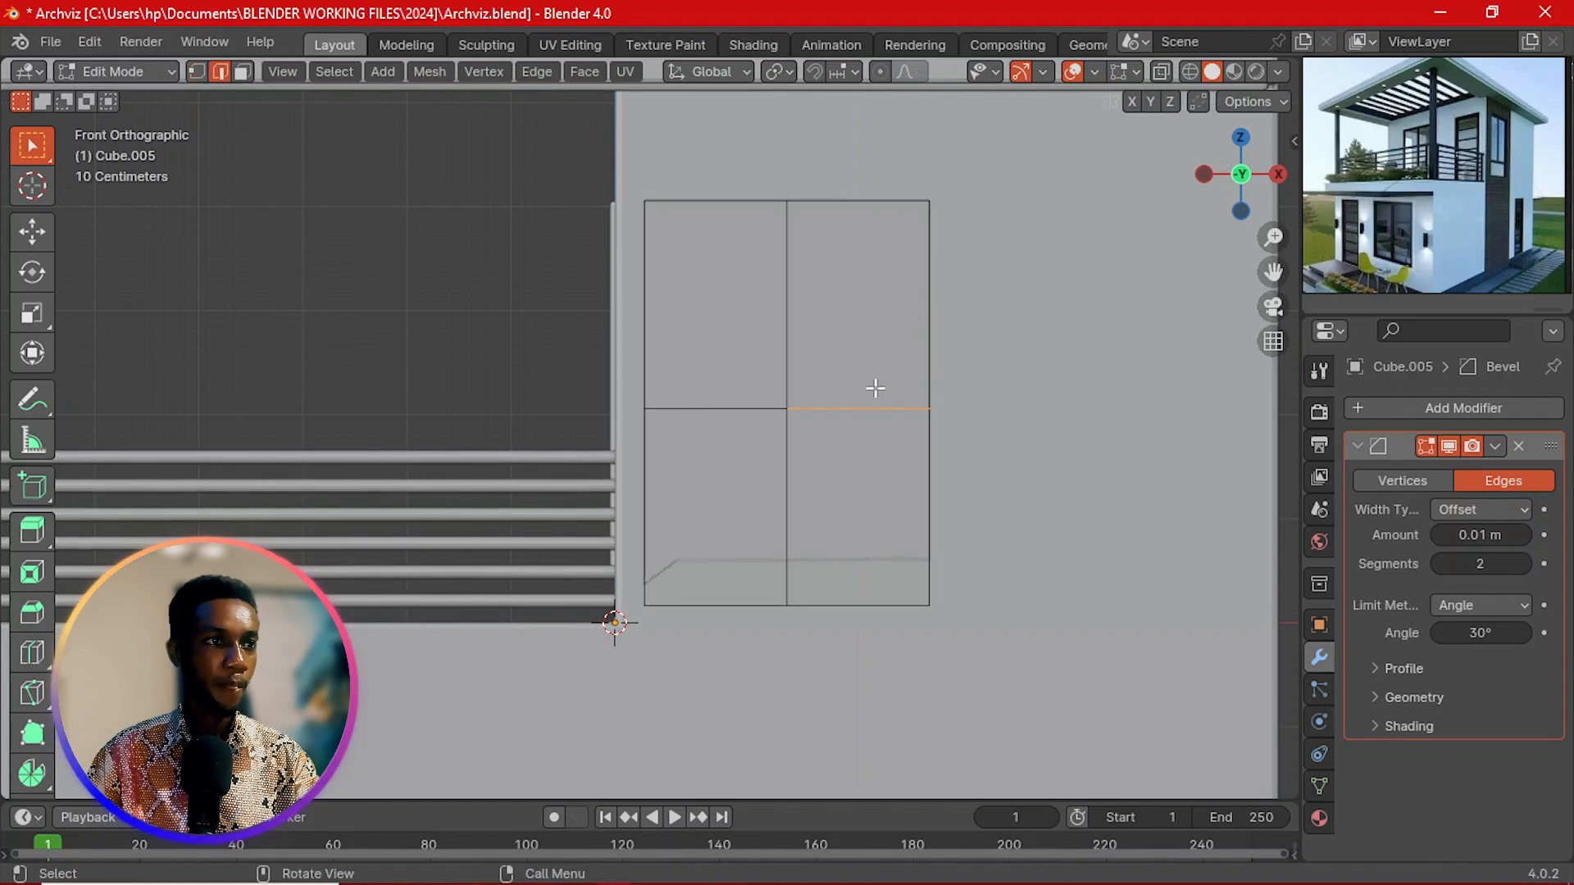
pyautogui.keyDown('shift'); pyautogui.click(745, 414); pyautogui.keyUp('shift')
pyautogui.press('g')
pyautogui.press('z')
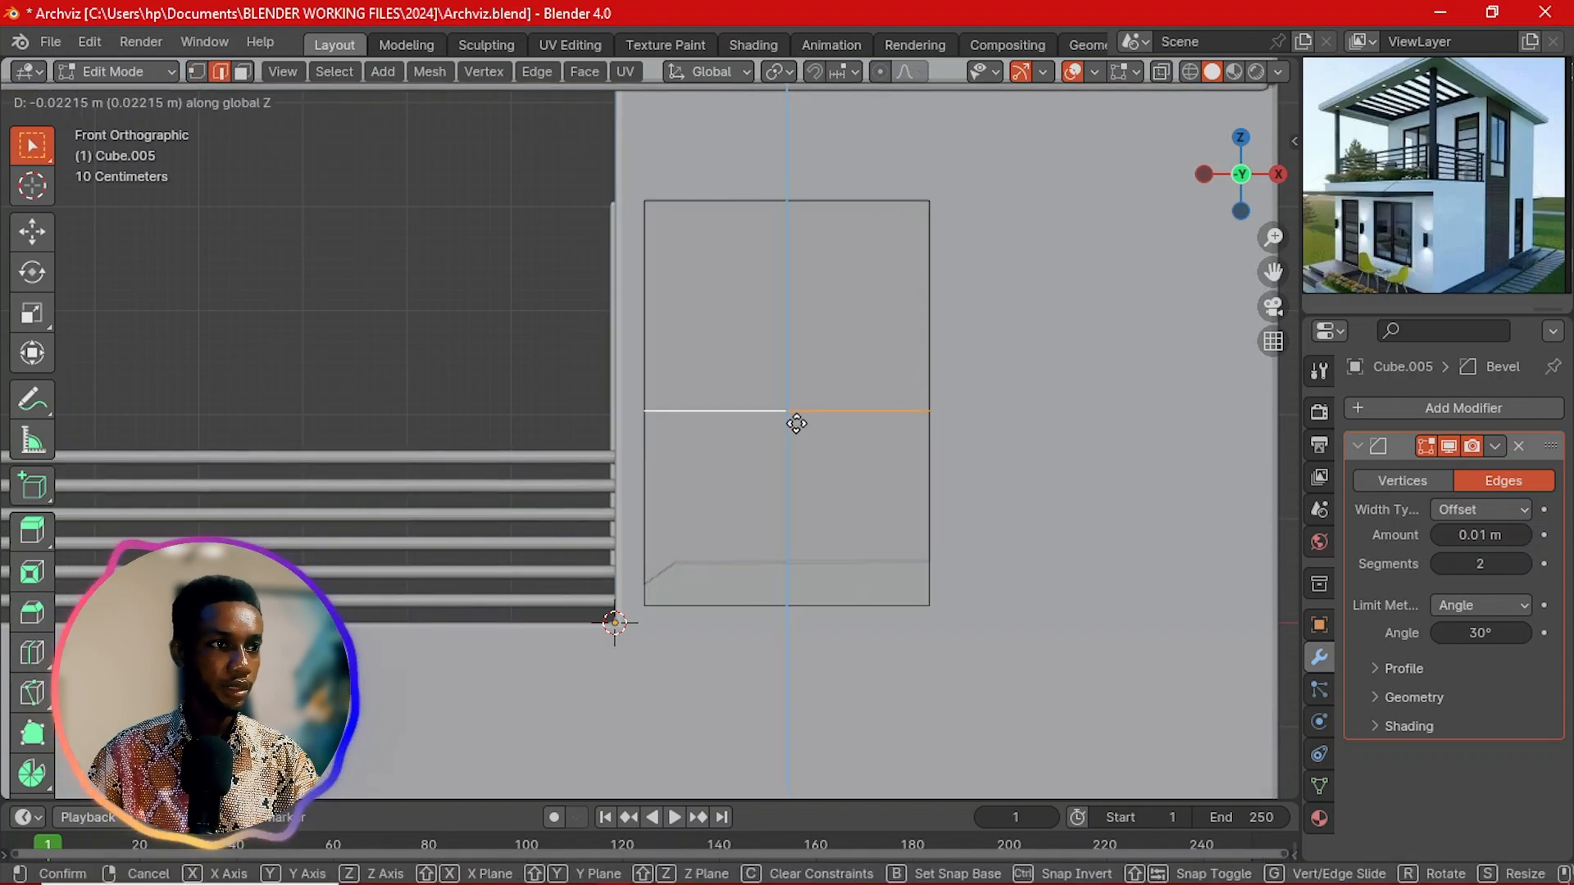
pyautogui.press('g')
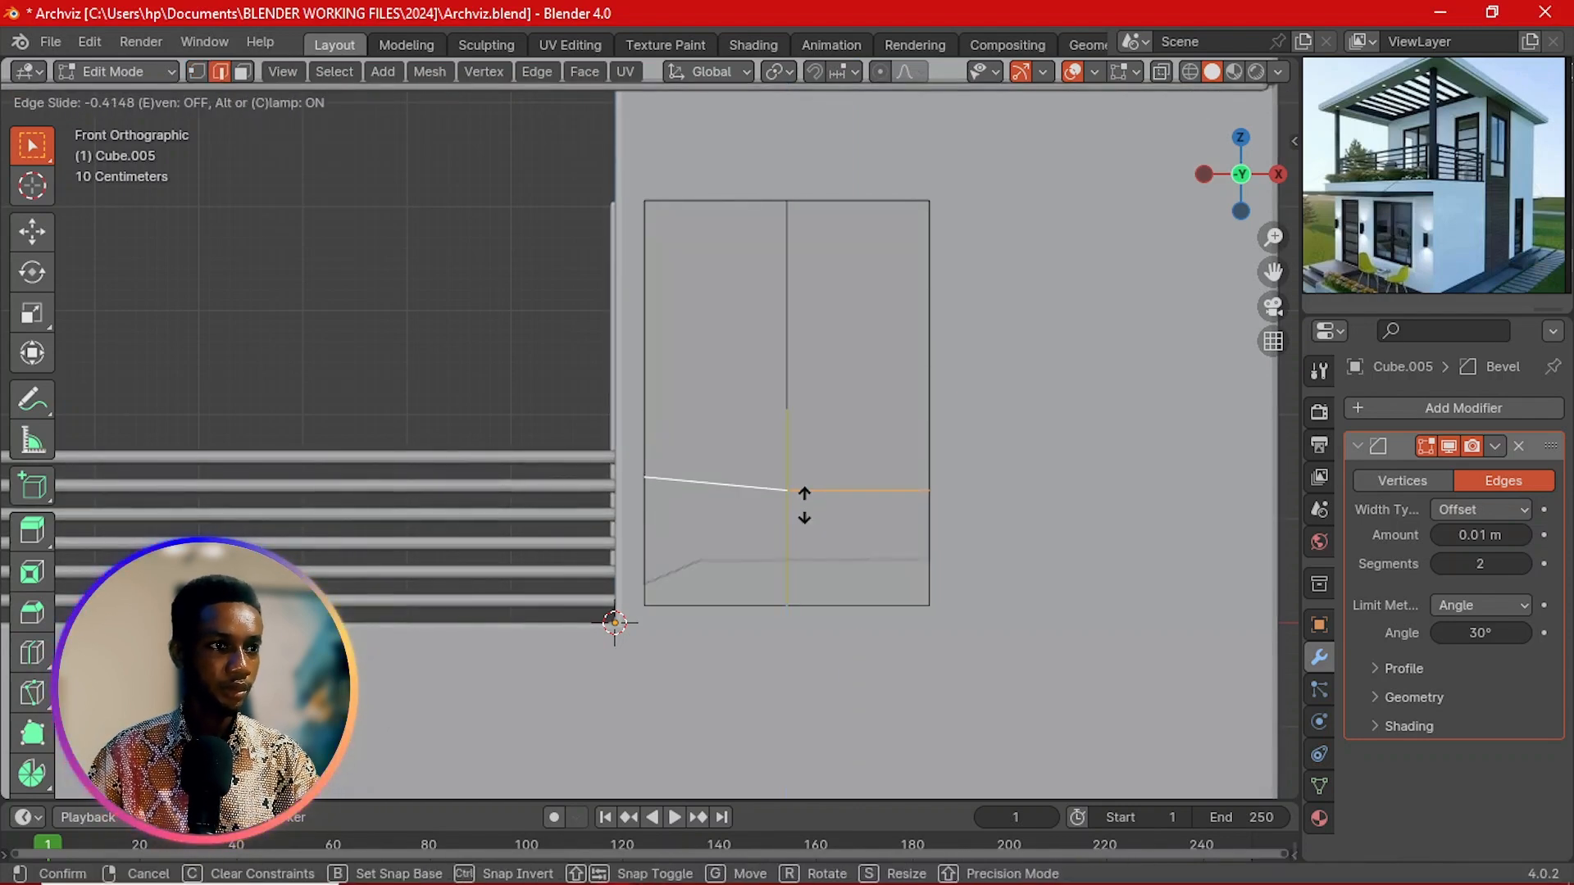
pyautogui.rightClick(808, 531)
pyautogui.press('g')
pyautogui.press('g')
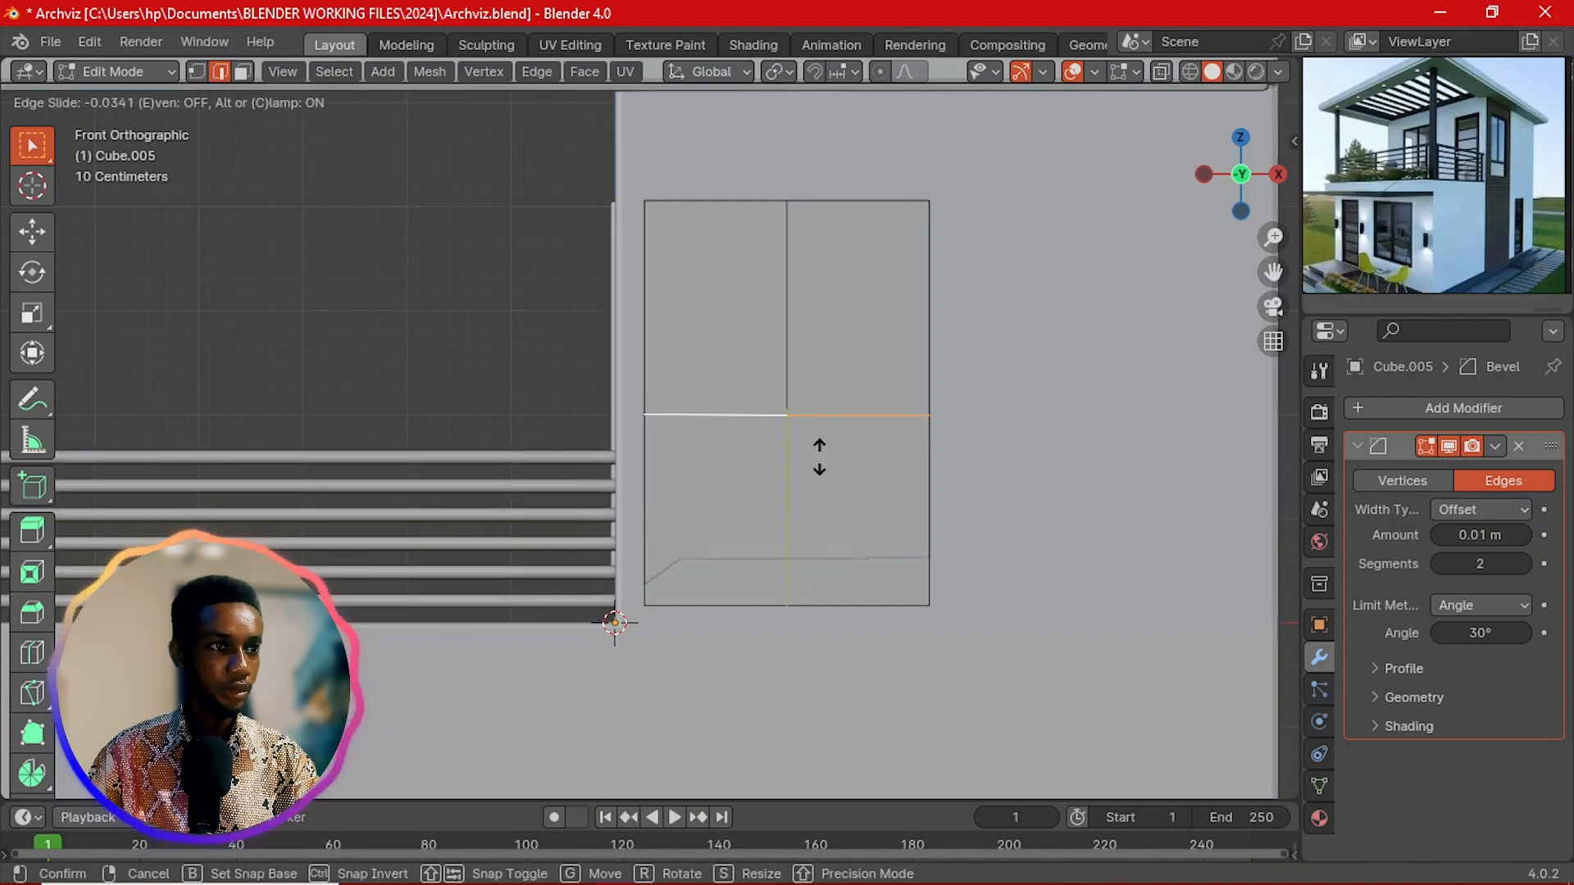
pyautogui.rightClick(829, 587)
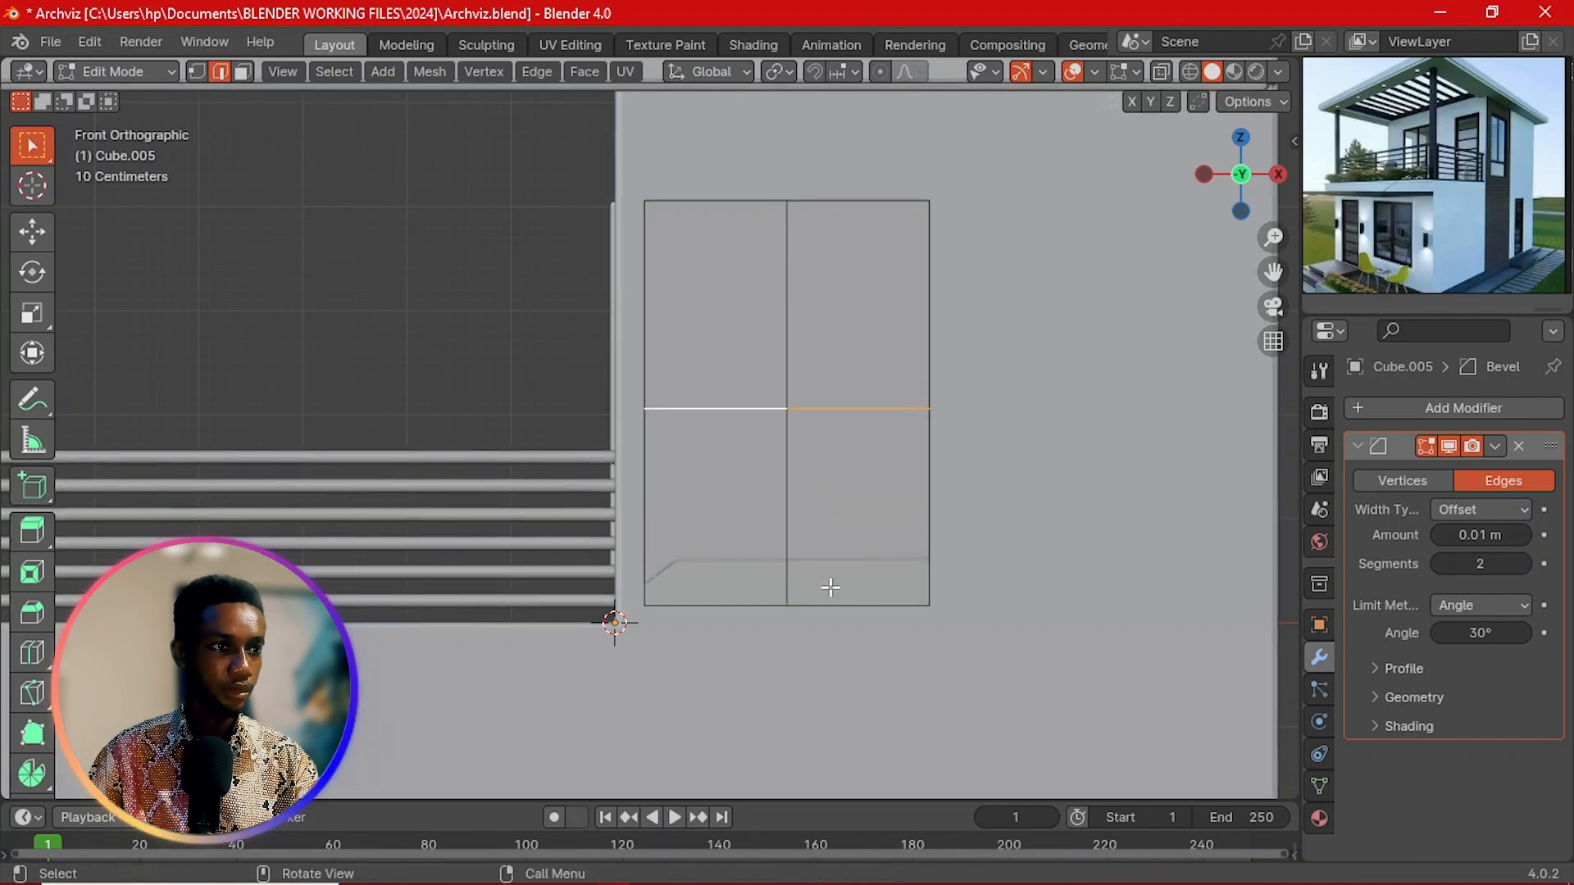
# Step: Move the window's horizontal divider down about 1.1 m along Z
pyautogui.press('g')
pyautogui.press('z')
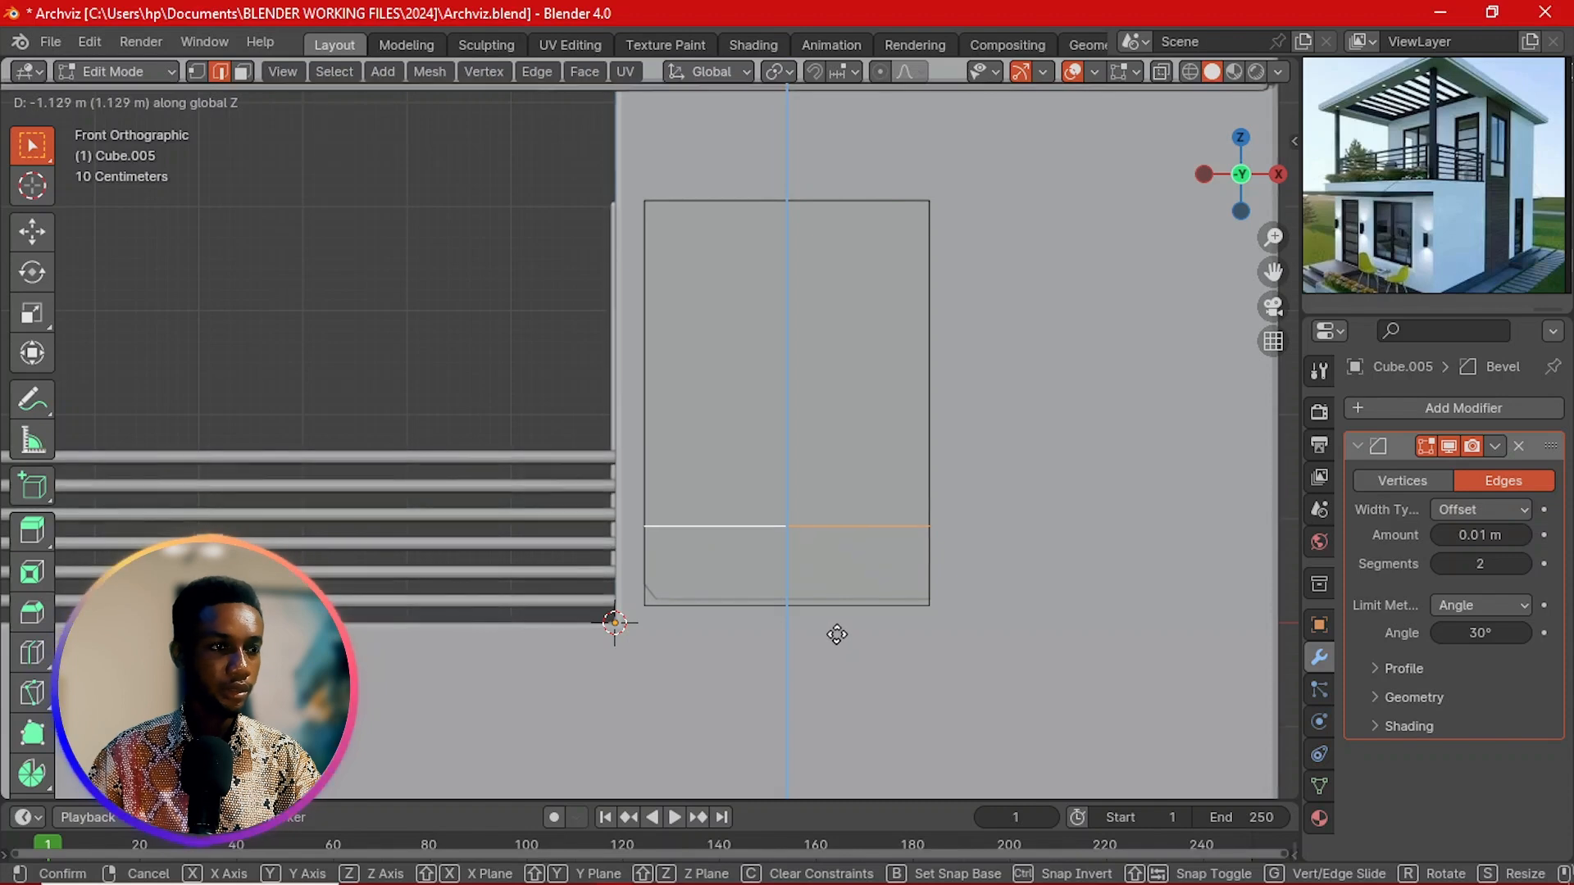
pyautogui.click(836, 628)
# Step: Dissolve the edge between the window's two lower faces to merge them into one wide panel
pyautogui.press('3')
pyautogui.click(829, 580)
pyautogui.keyDown('shift'); pyautogui.click(760, 571); pyautogui.keyUp('shift')
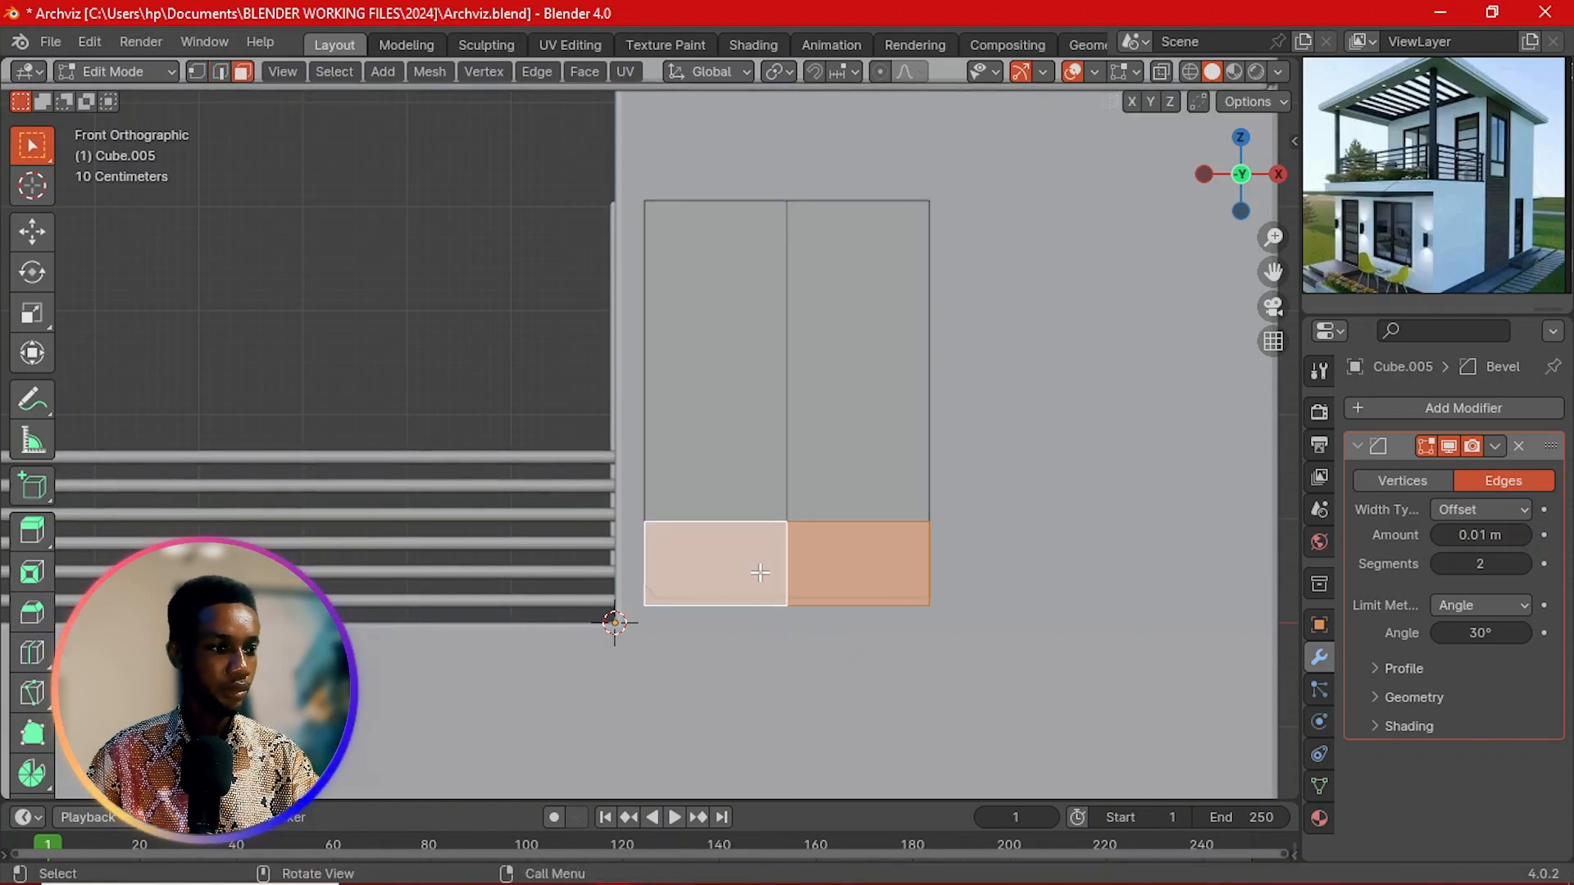
pyautogui.hotkey('ctrl', 'x')
# Step: Inset the two upper faces and the lower panel individually by about 0.016 m to form the window frame
pyautogui.click(855, 436)
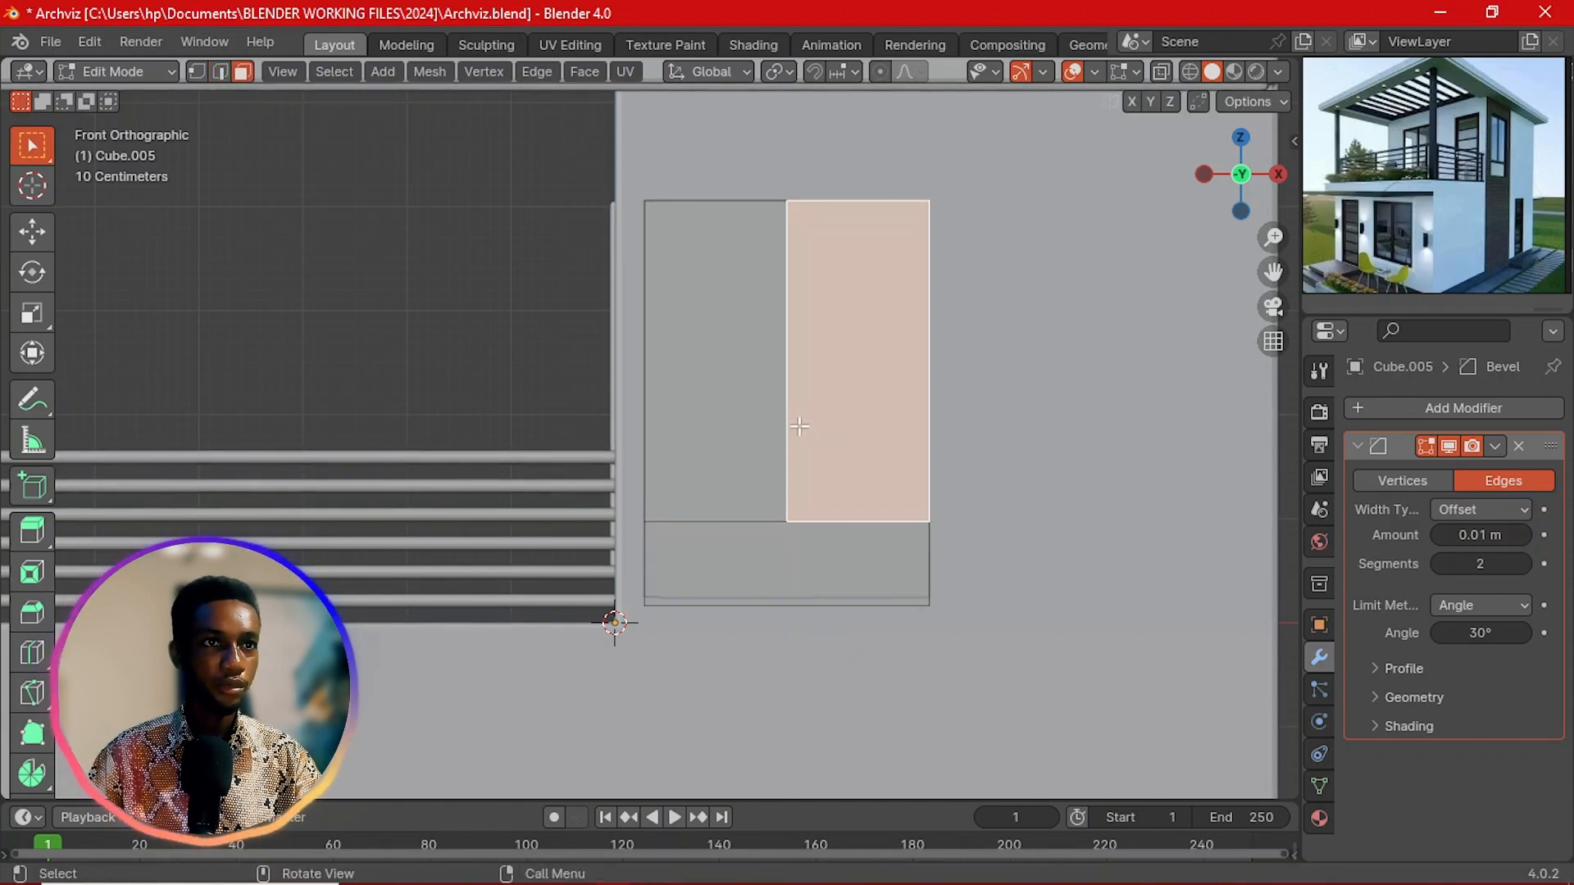
pyautogui.keyDown('shift'); pyautogui.click(746, 363); pyautogui.keyUp('shift')
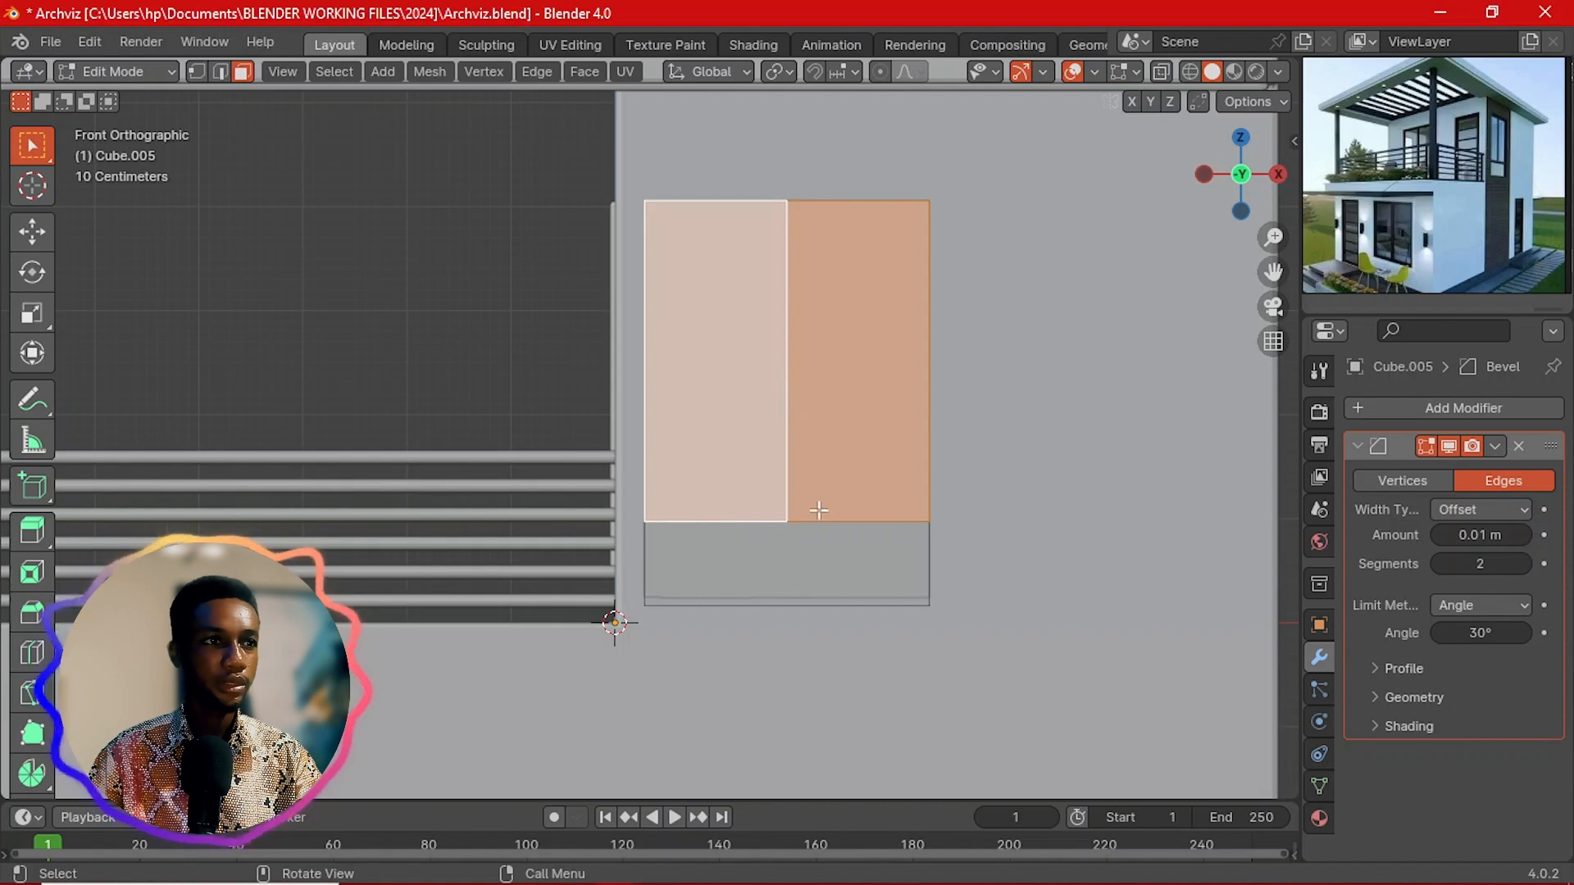
pyautogui.keyDown('shift'); pyautogui.click(812, 556); pyautogui.keyUp('shift')
pyautogui.press('i')
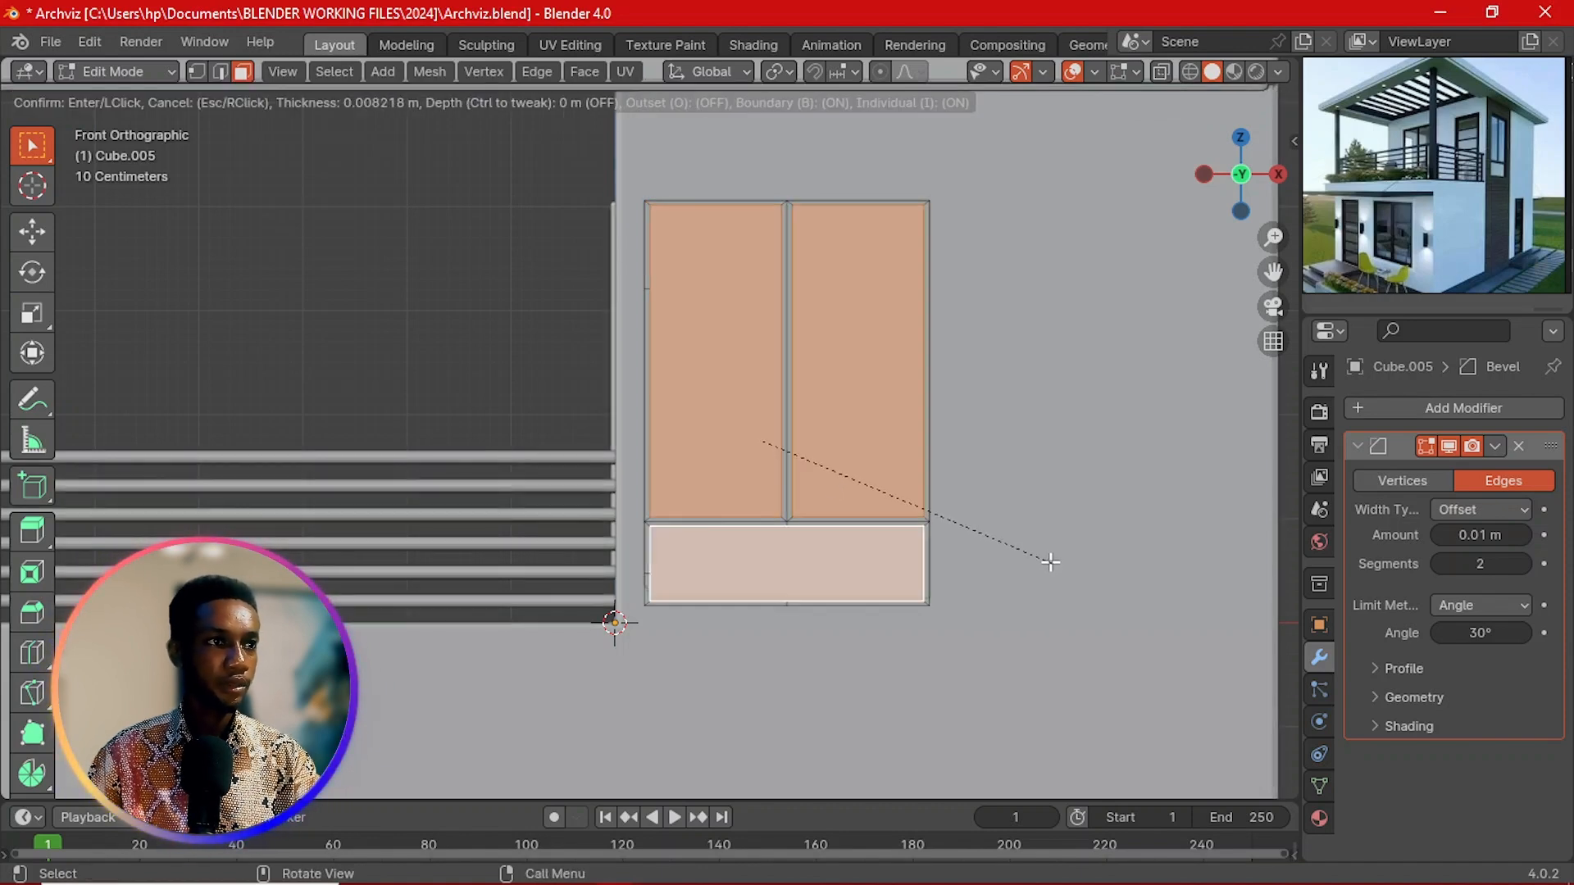
pyautogui.press('i')
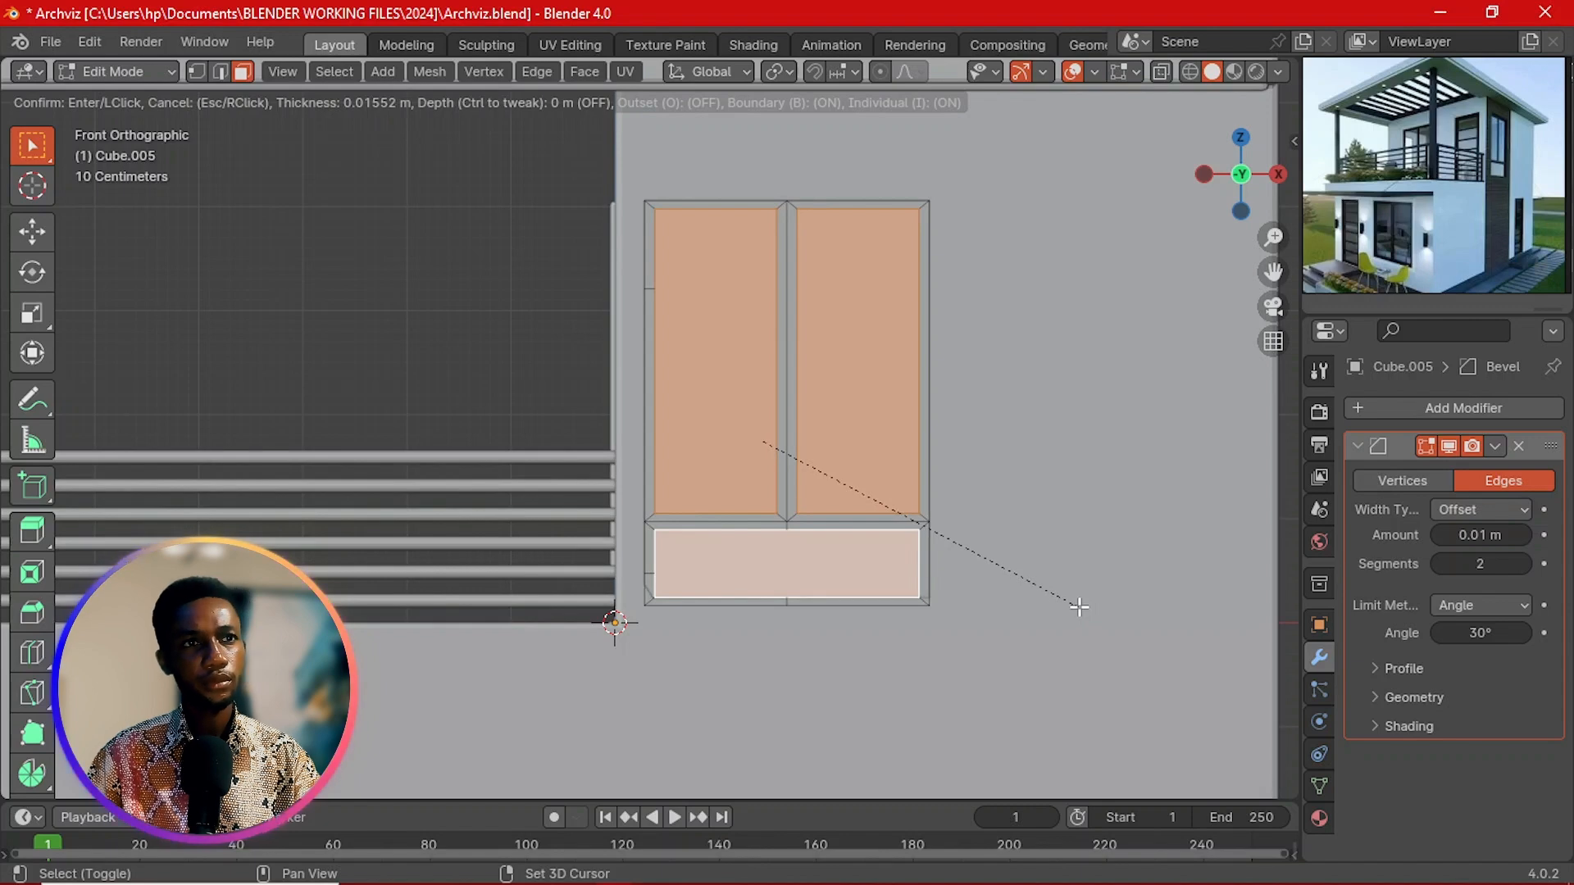
pyautogui.click(1078, 606)
# Step: Extrude the three inset window panes very slightly inward
pyautogui.moveTo(1079, 604); pyautogui.dragTo(781, 502, button='middle')
pyautogui.press('e')
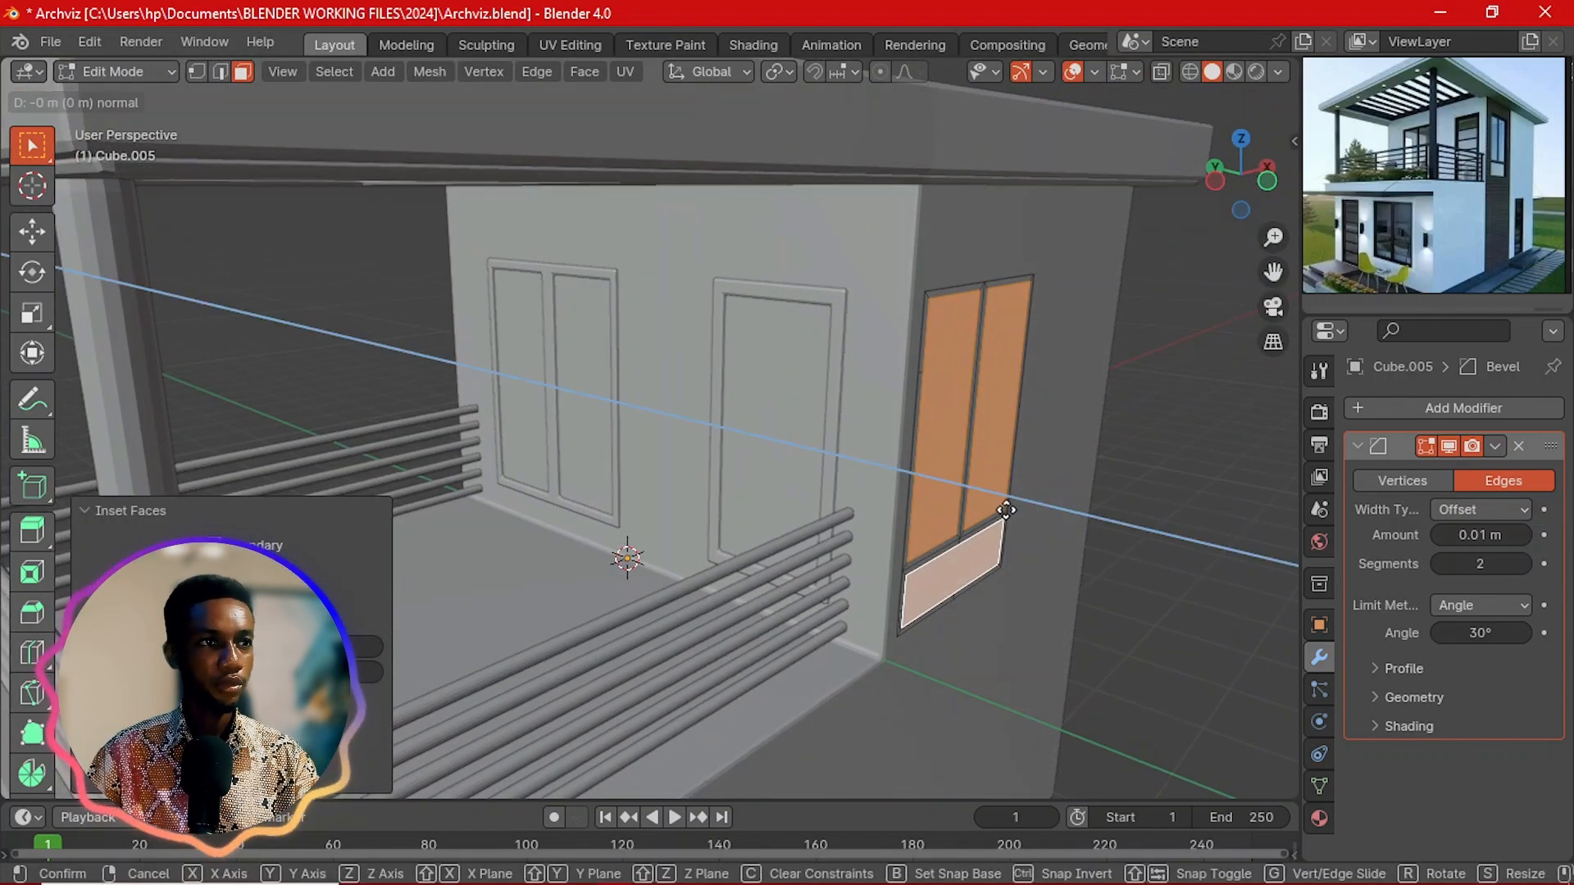
pyautogui.click(996, 502)
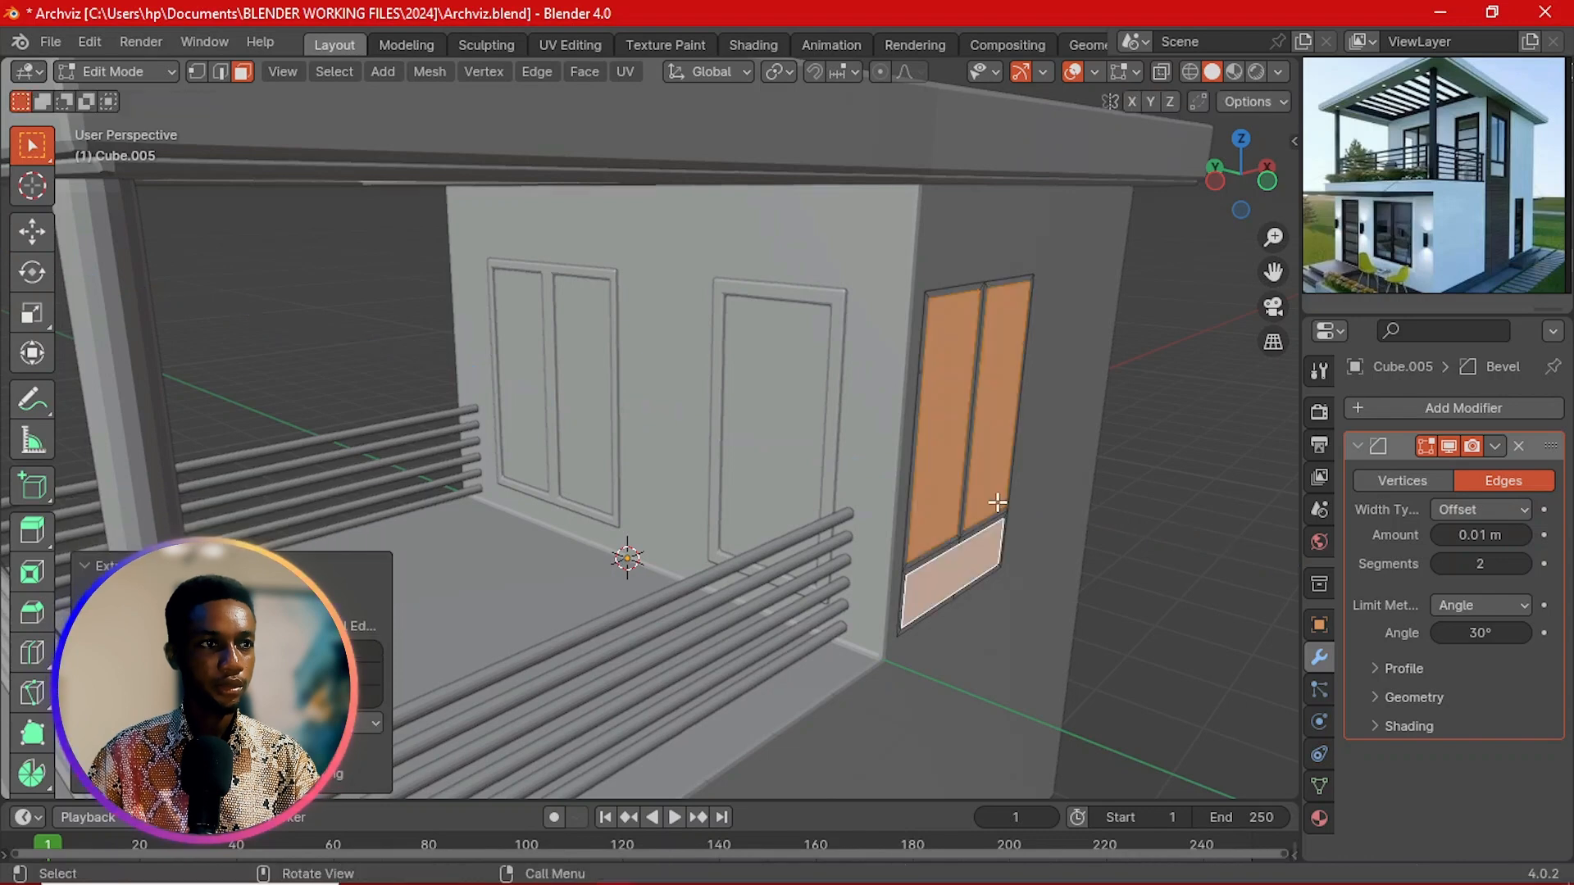
# Step: Invert the face selection to the window frame and extrude the frame slightly outward from the wall
pyautogui.scroll(2, 989, 397)
pyautogui.moveTo(1038, 391); pyautogui.dragTo(904, 409, button='middle')
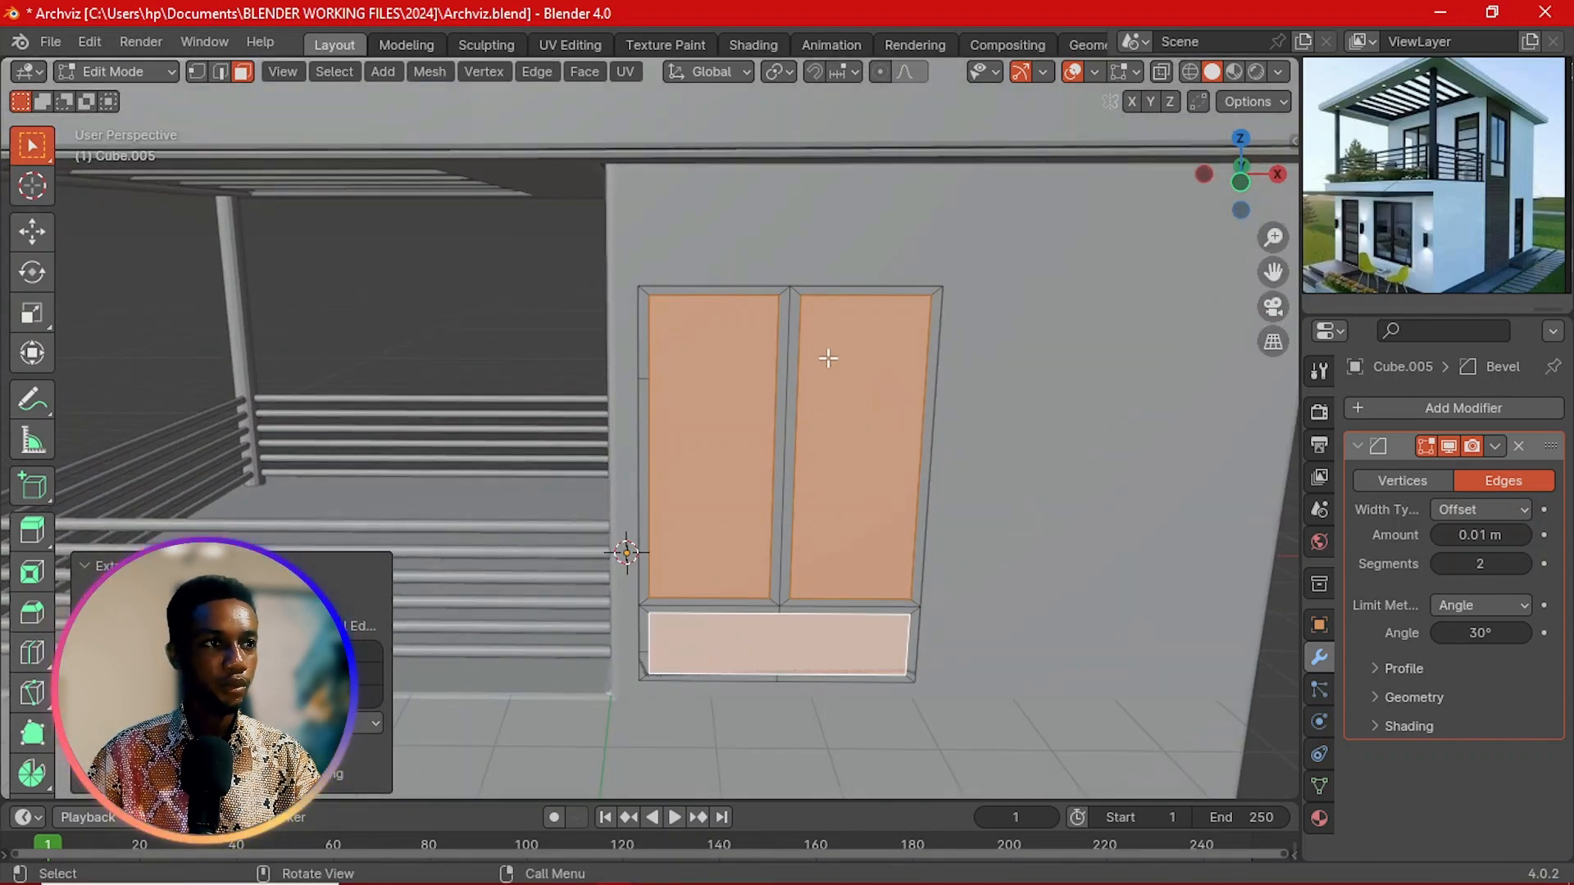
pyautogui.hotkey('ctrl', 'i')
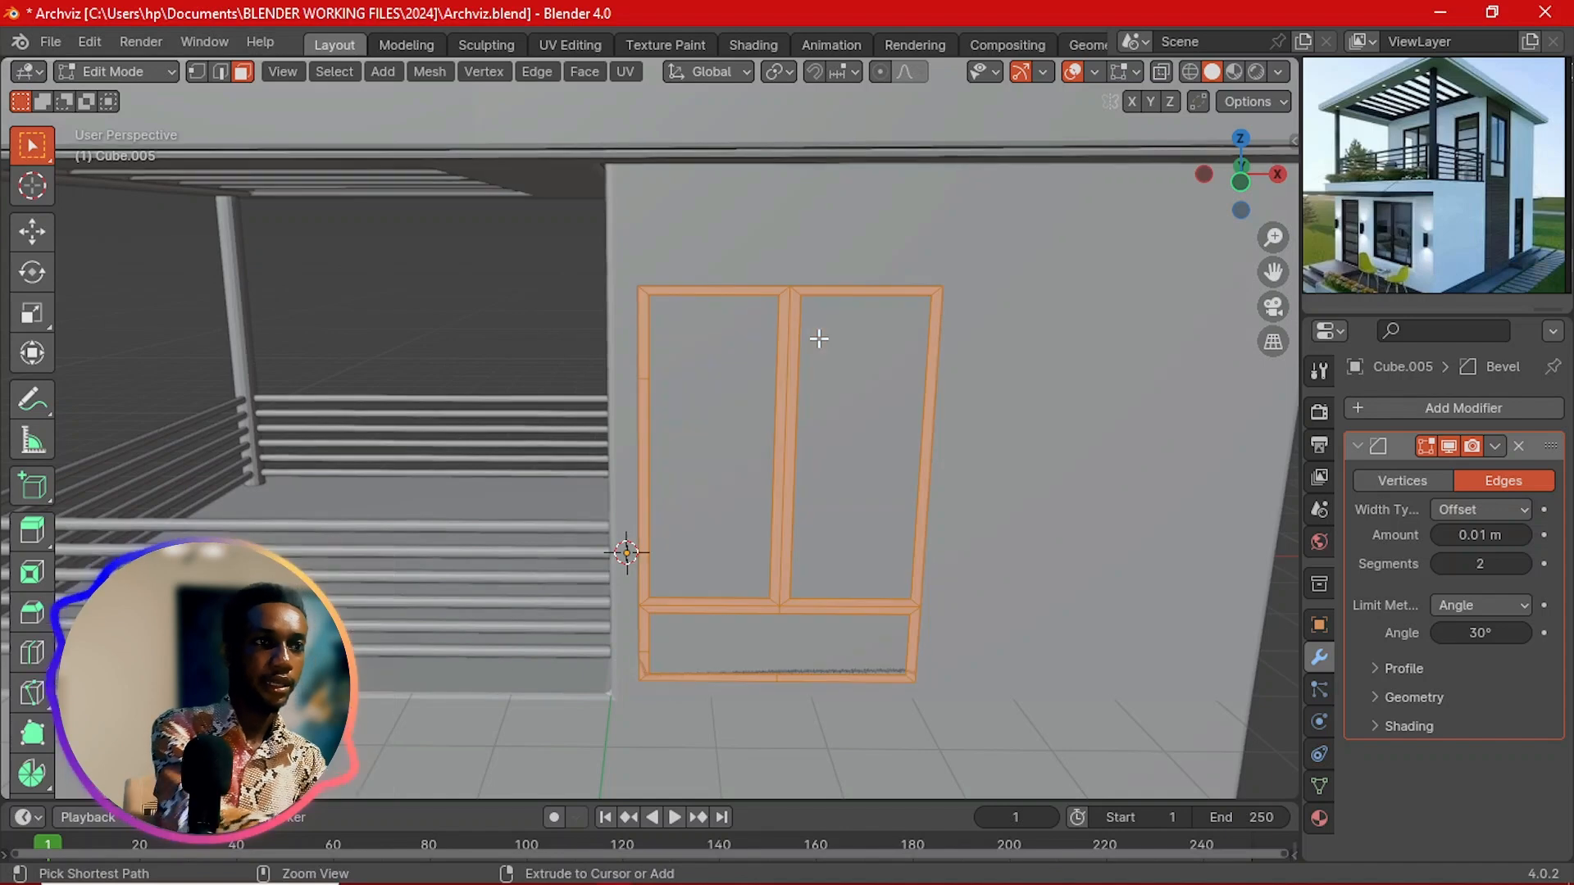
pyautogui.moveTo(818, 338); pyautogui.dragTo(1010, 432, button='middle')
pyautogui.press('e')
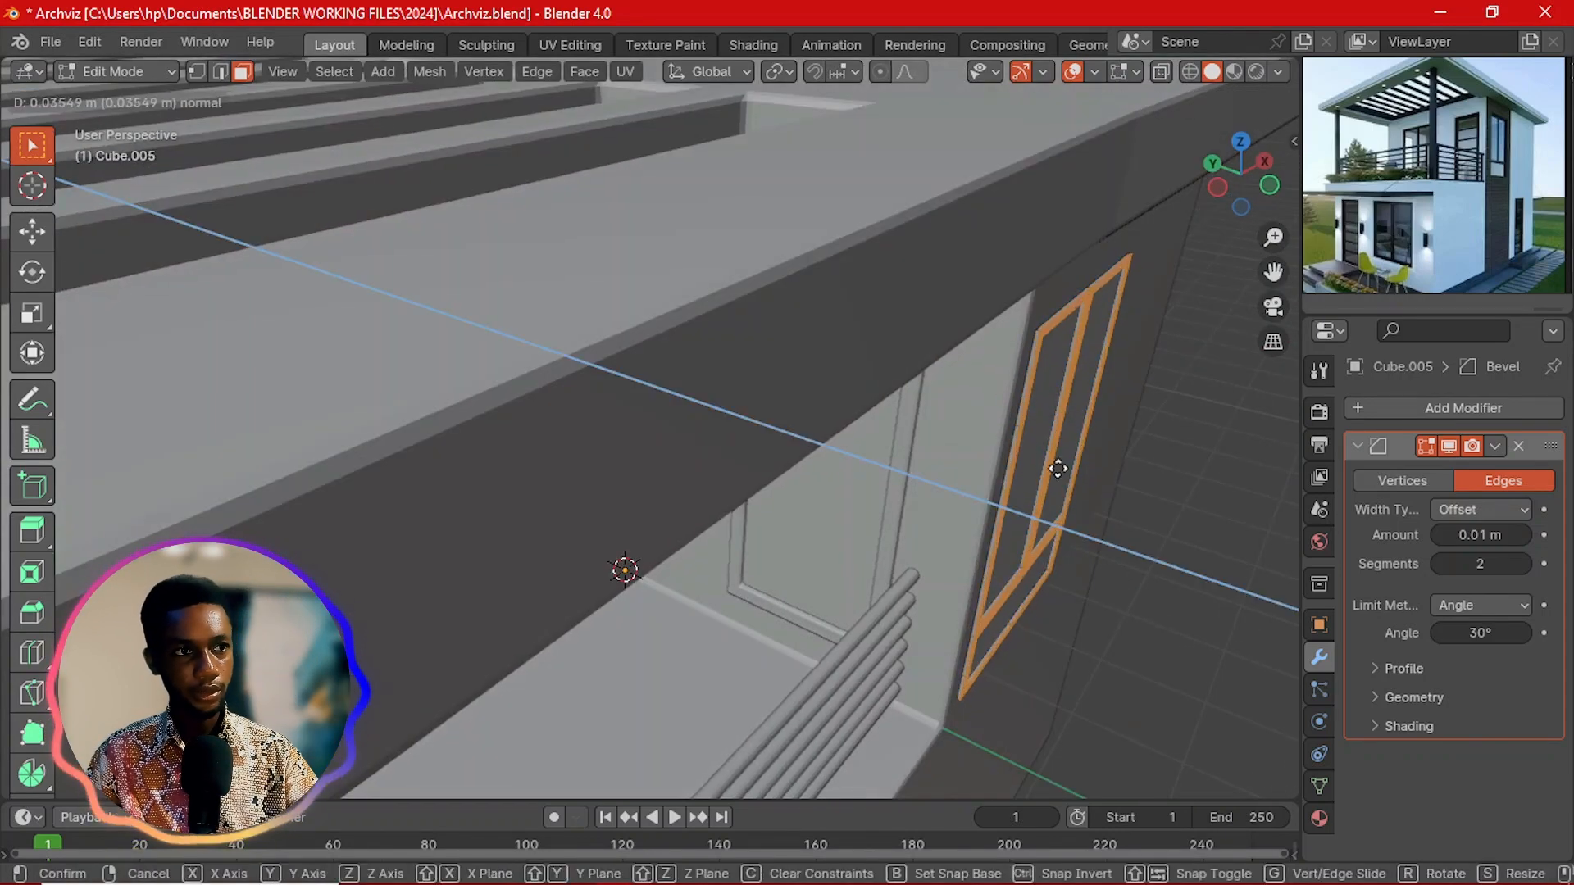
pyautogui.click(1078, 483)
pyautogui.press('Tab')
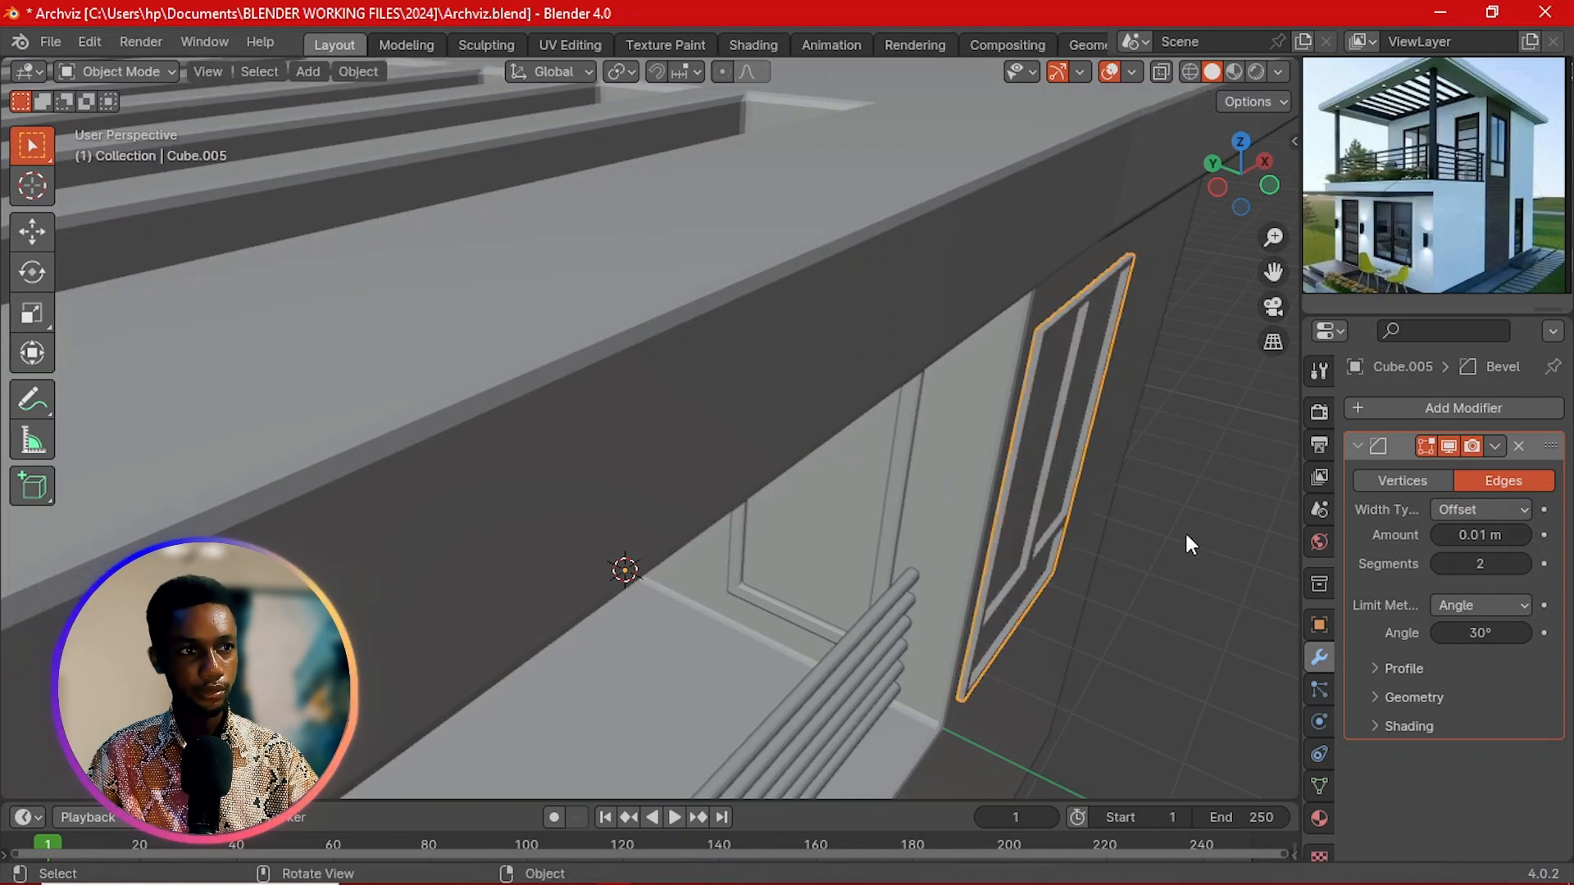
# Step: Invert the window's face selection back to its three panes and extrude them about 0.016 m inward
pyautogui.moveTo(1185, 534); pyautogui.dragTo(759, 613, button='middle')
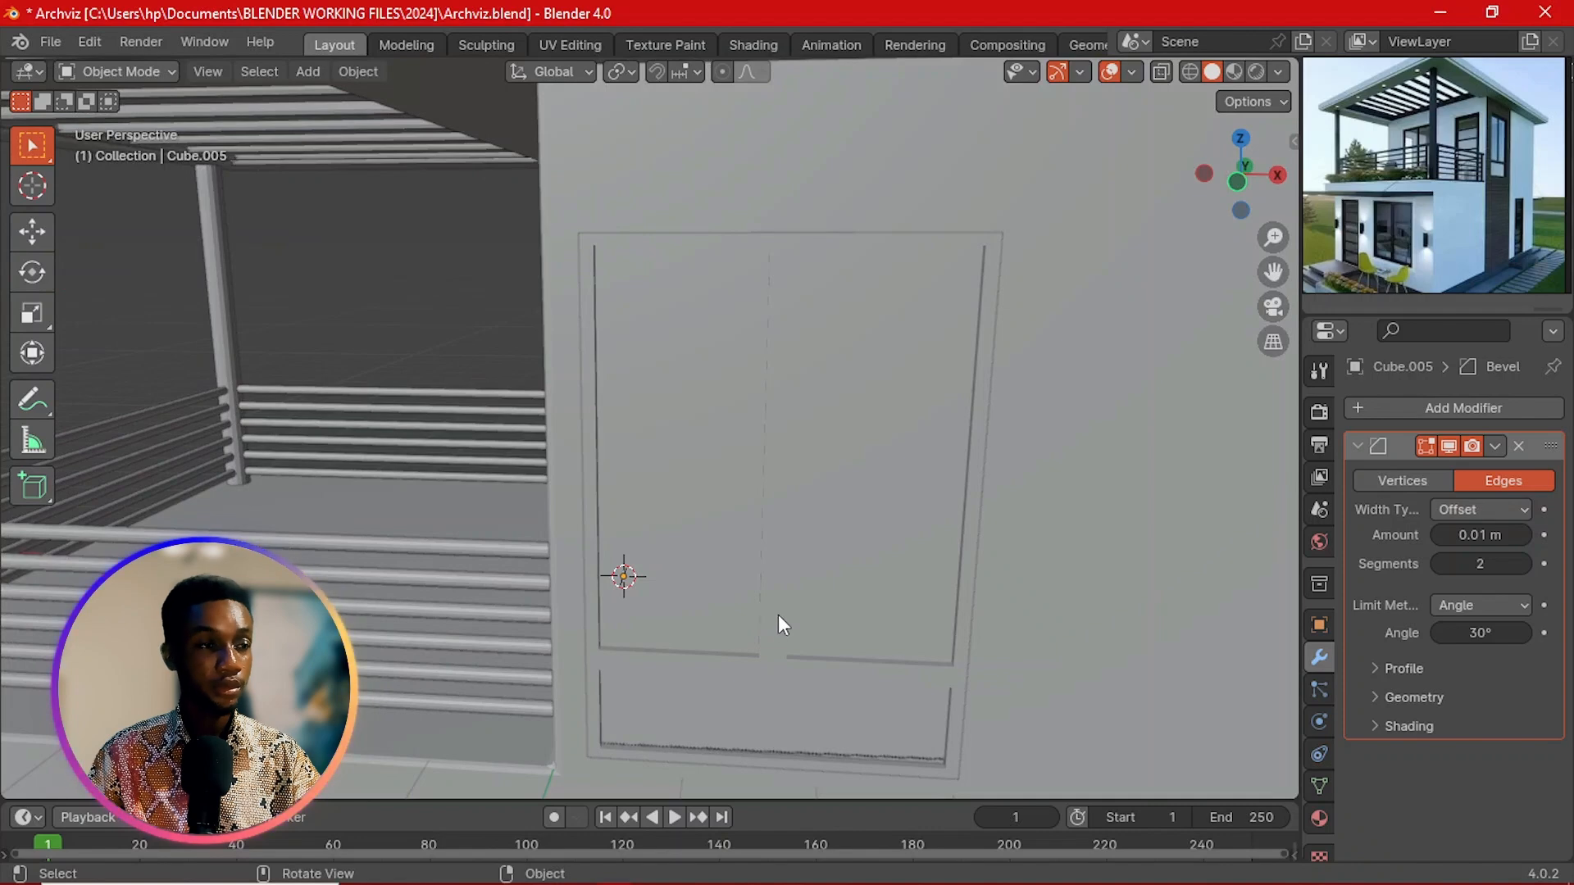
pyautogui.click(779, 616)
pyautogui.press('Tab')
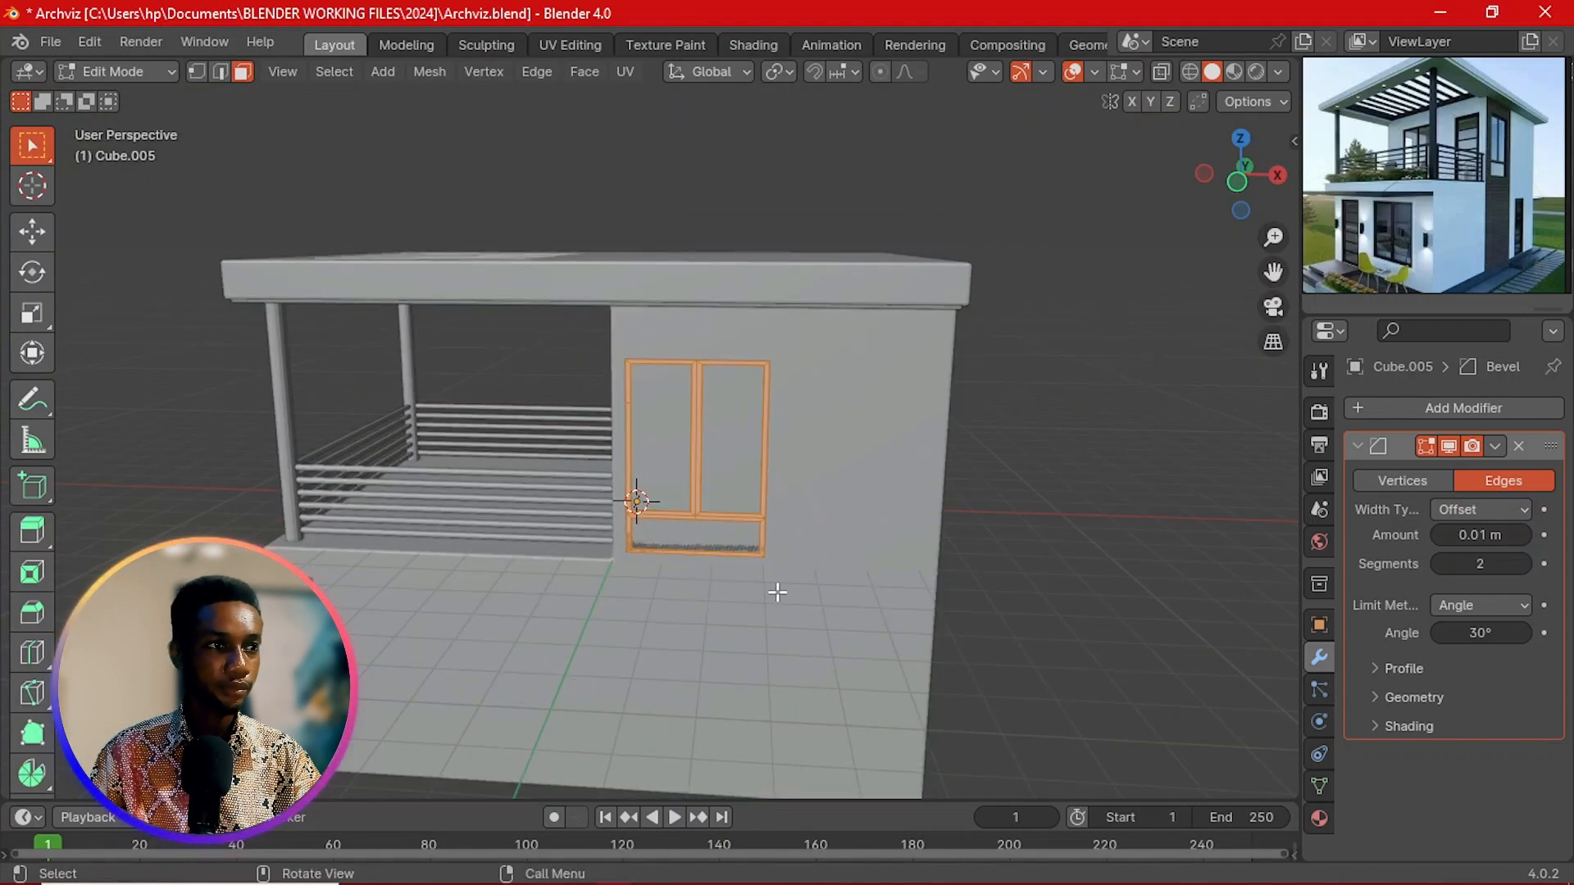
pyautogui.scroll(6, 777, 589)
pyautogui.hotkey('ctrl', 'i')
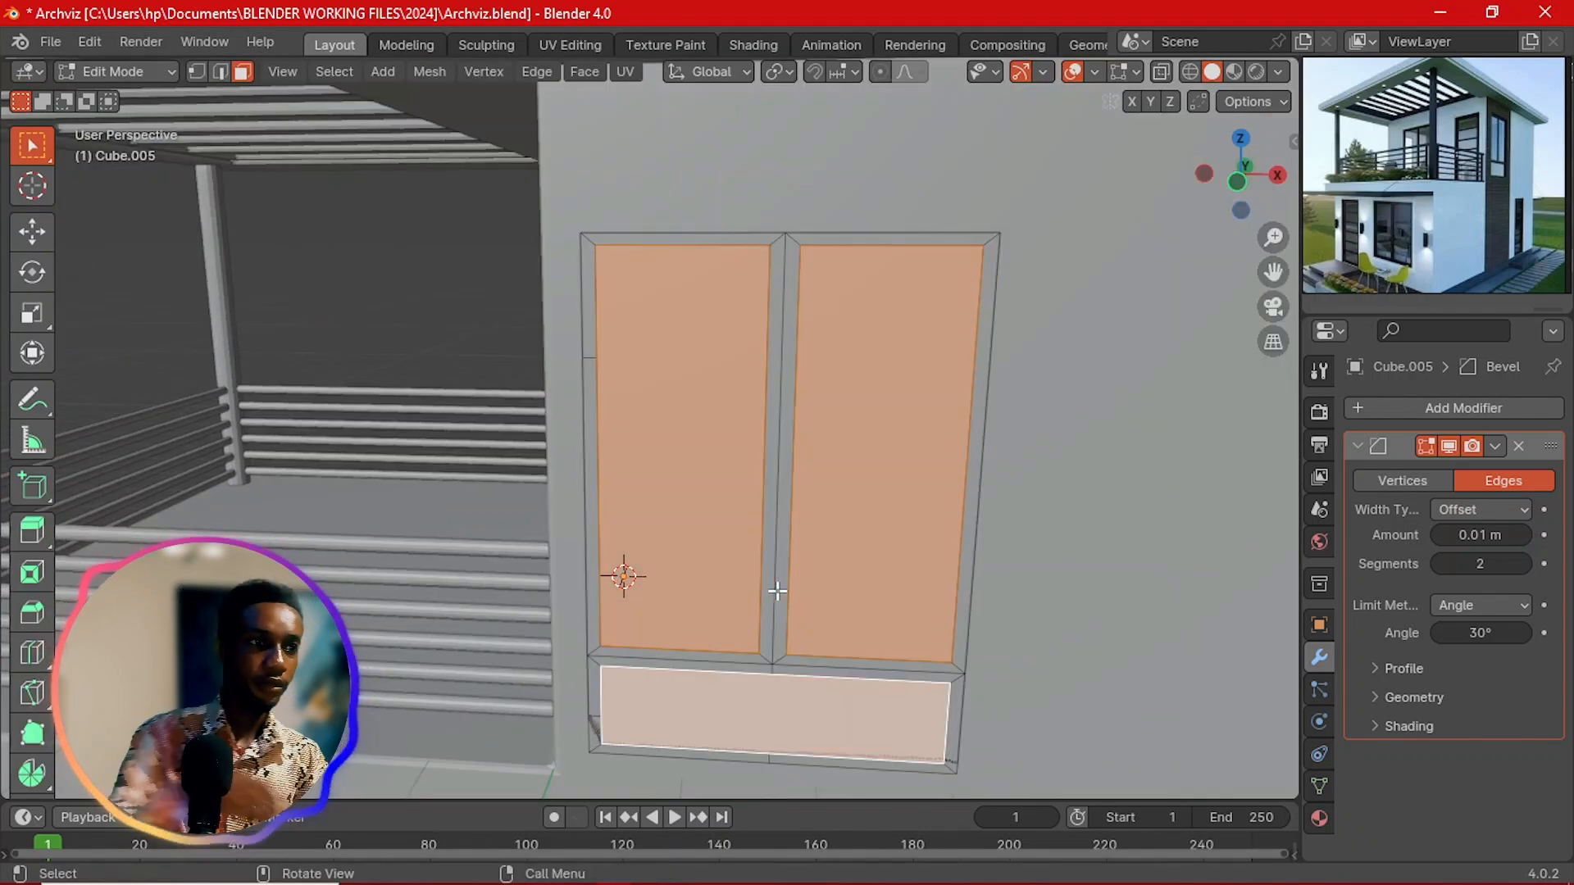
pyautogui.scroll(-6, 471, 362)
pyautogui.moveTo(787, 484); pyautogui.dragTo(981, 487, button='middle')
pyautogui.scroll(2, 981, 487)
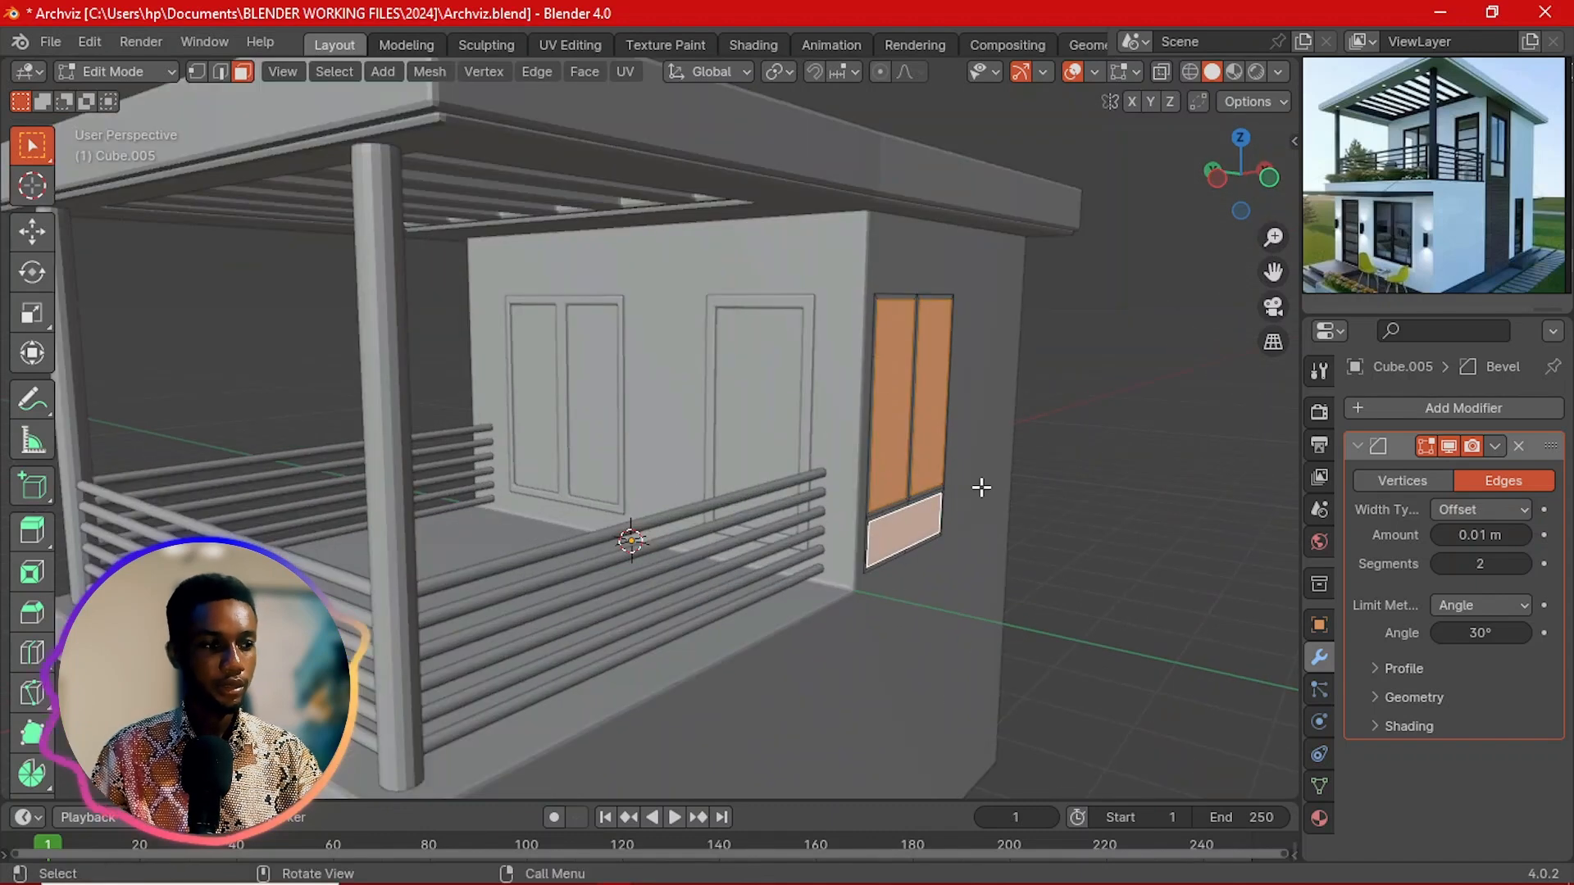
pyautogui.press('e')
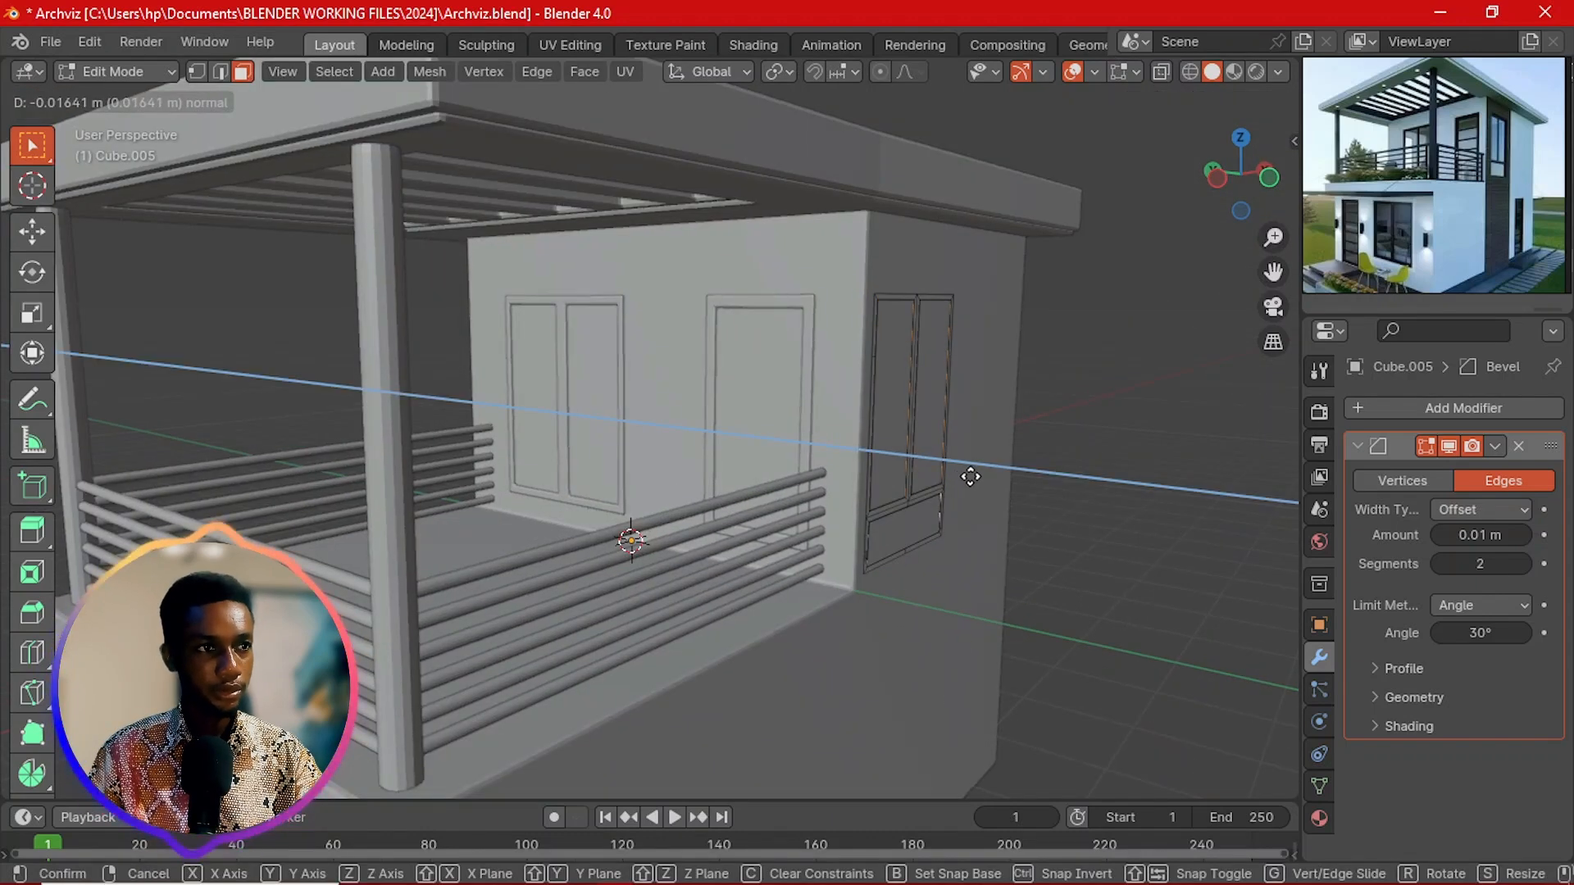
pyautogui.click(971, 477)
pyautogui.press('Tab')
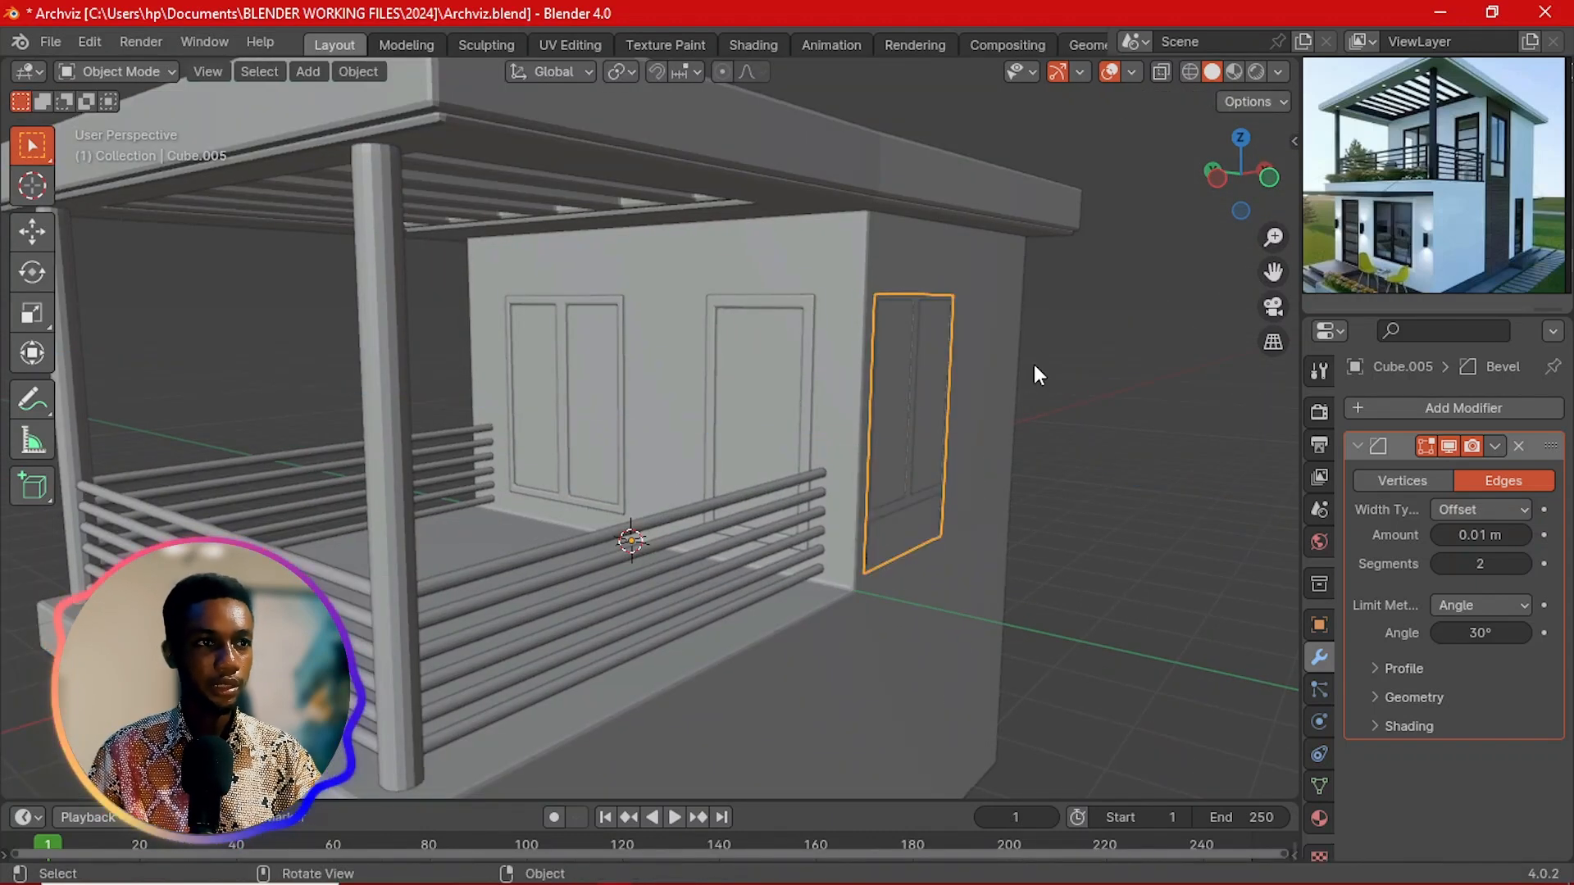
# Step: Try to cut the window opening into the building with a Boolean Difference modifier that uses the window as its object
pyautogui.click(1000, 337)
pyautogui.click(1374, 451)
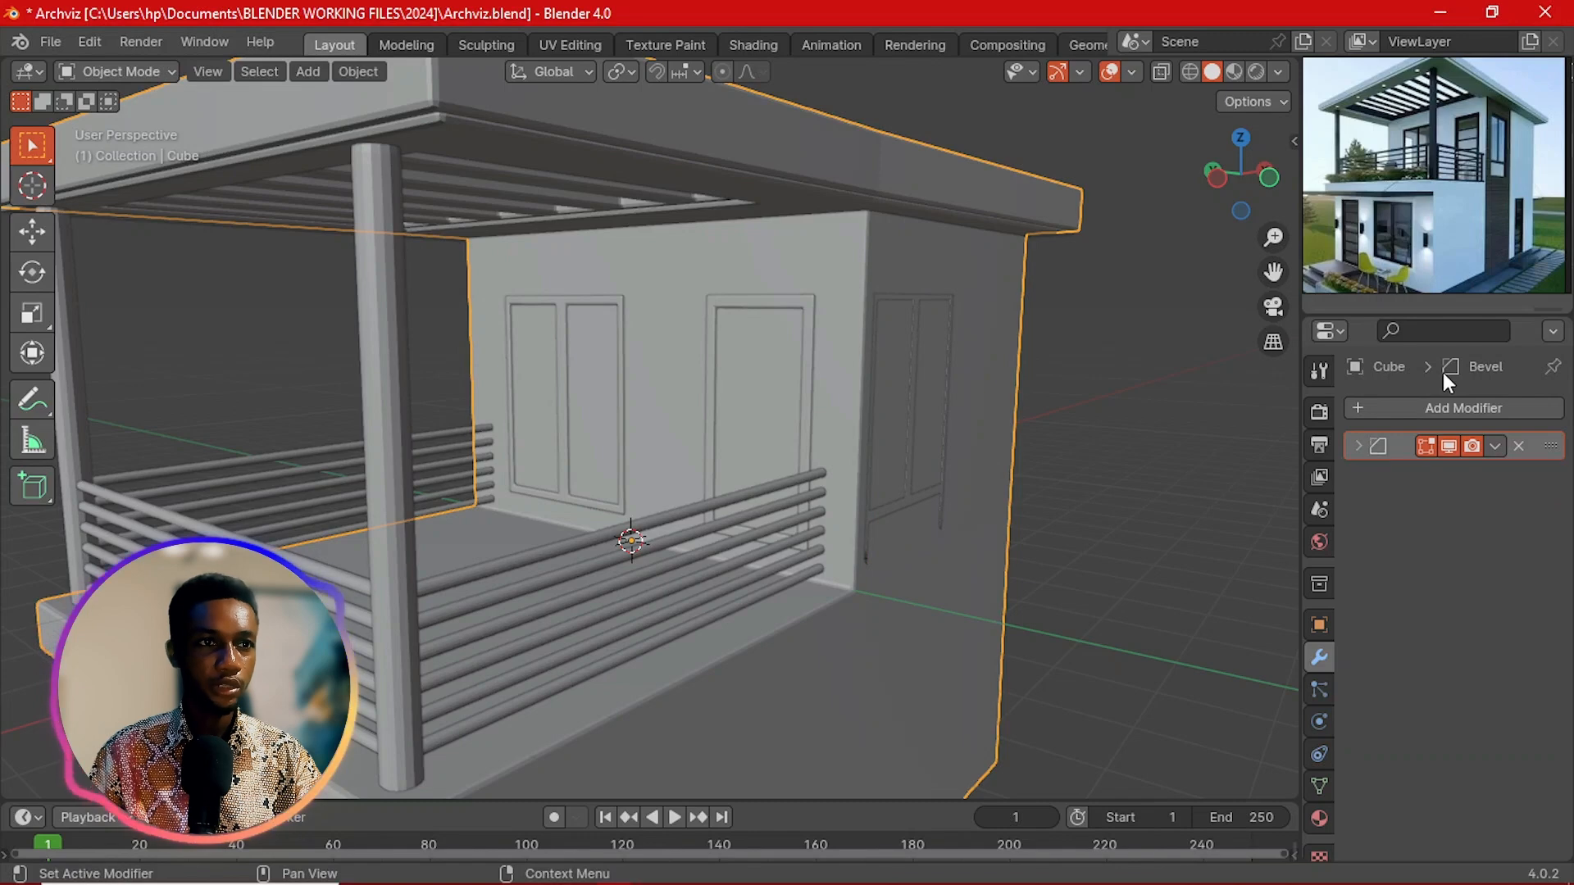
pyautogui.click(1453, 403)
pyautogui.moveTo(1396, 403)
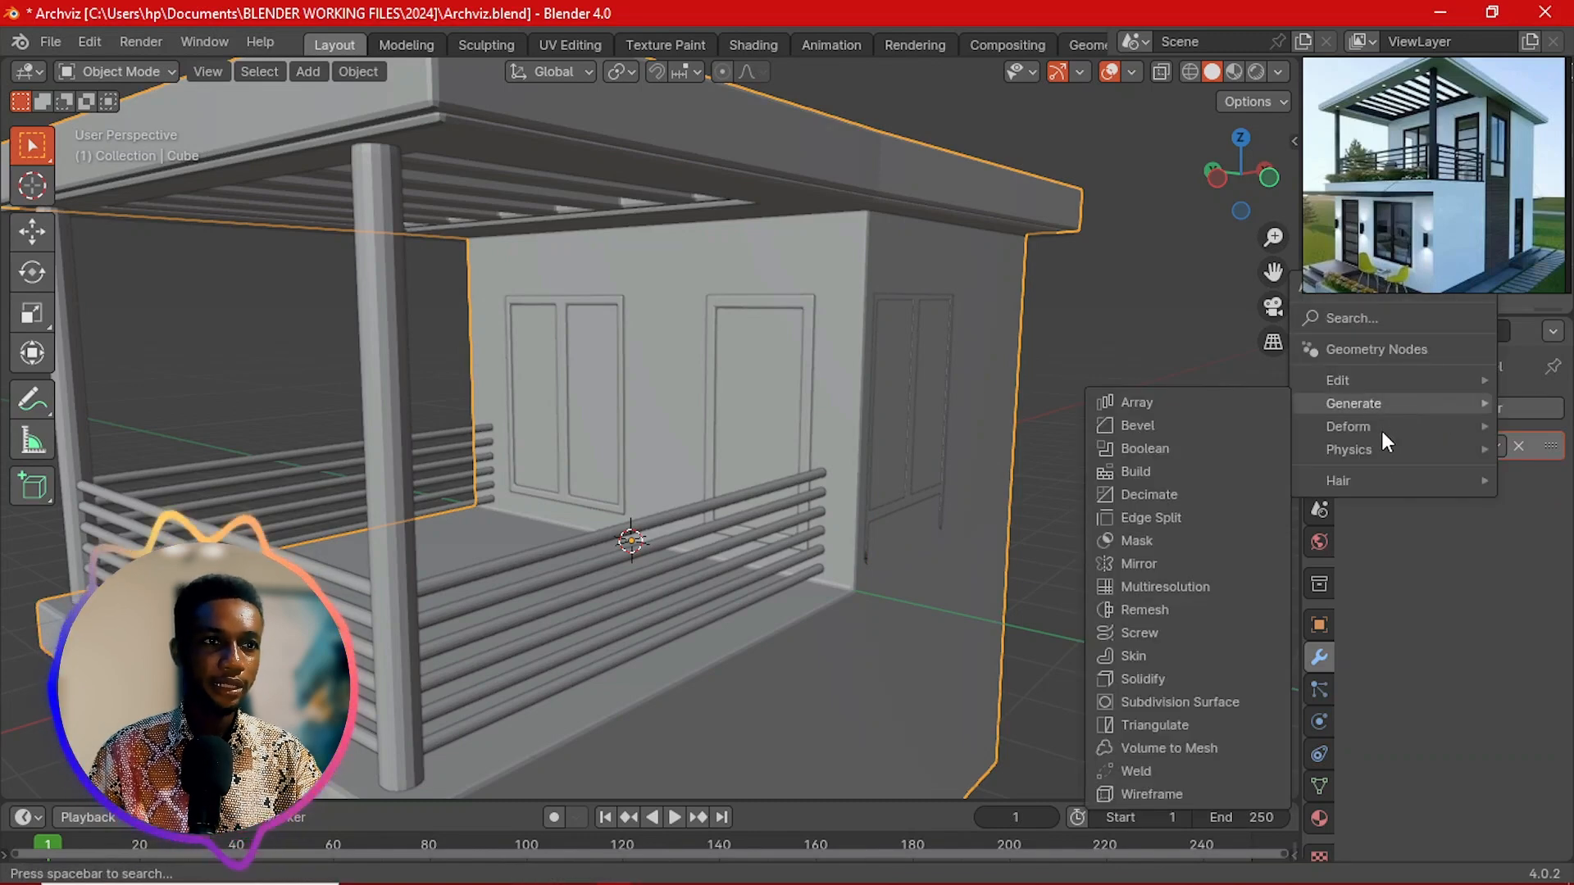
pyautogui.moveTo(1370, 431)
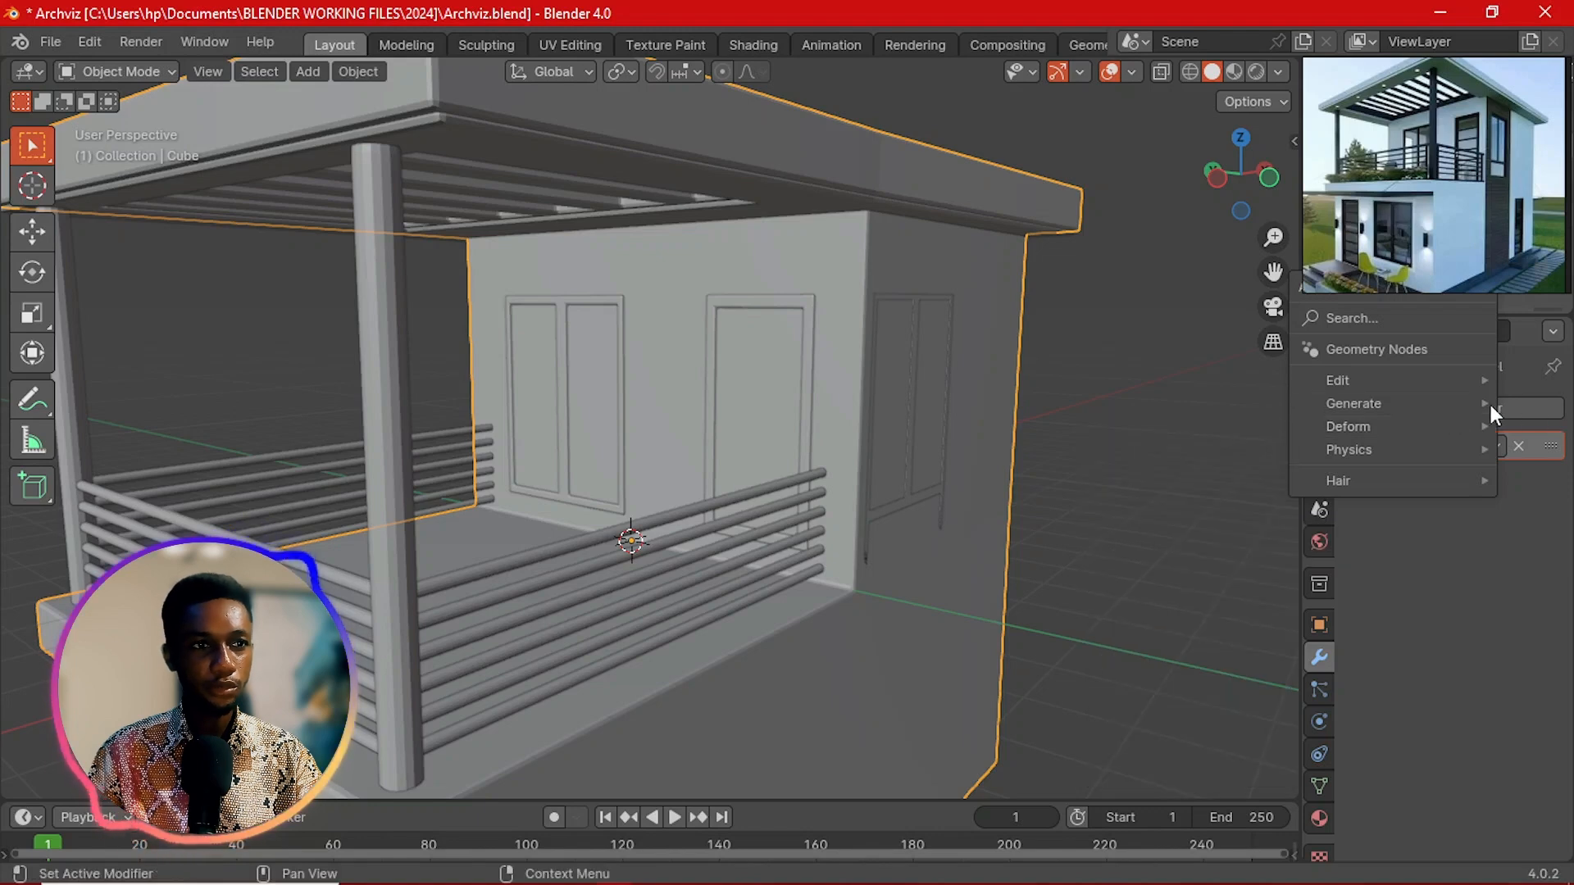
pyautogui.click(1217, 448)
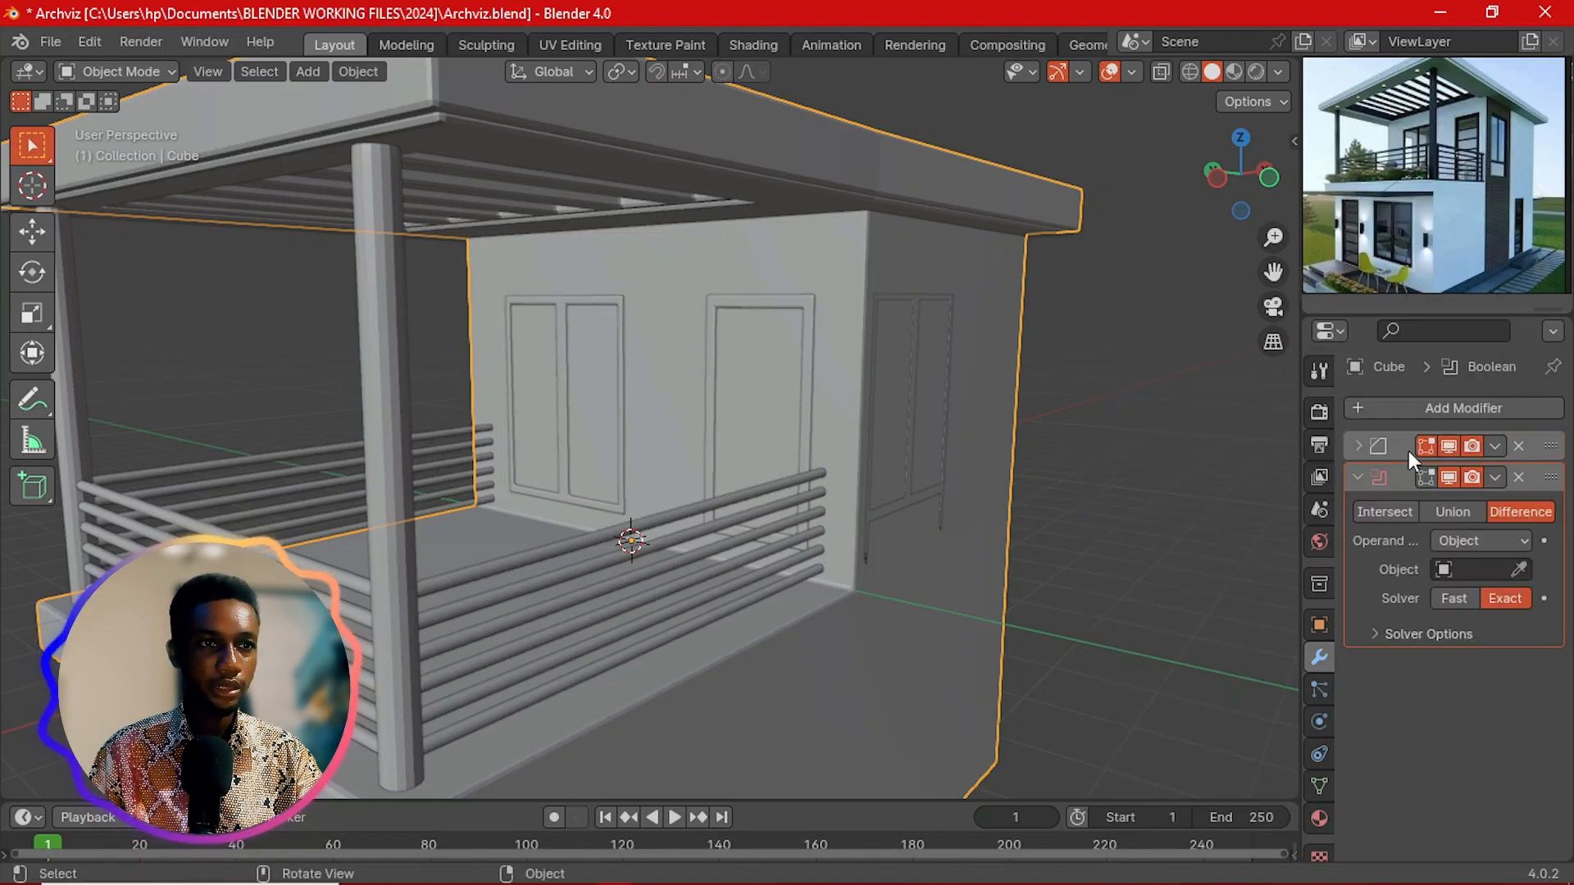
pyautogui.click(1518, 570)
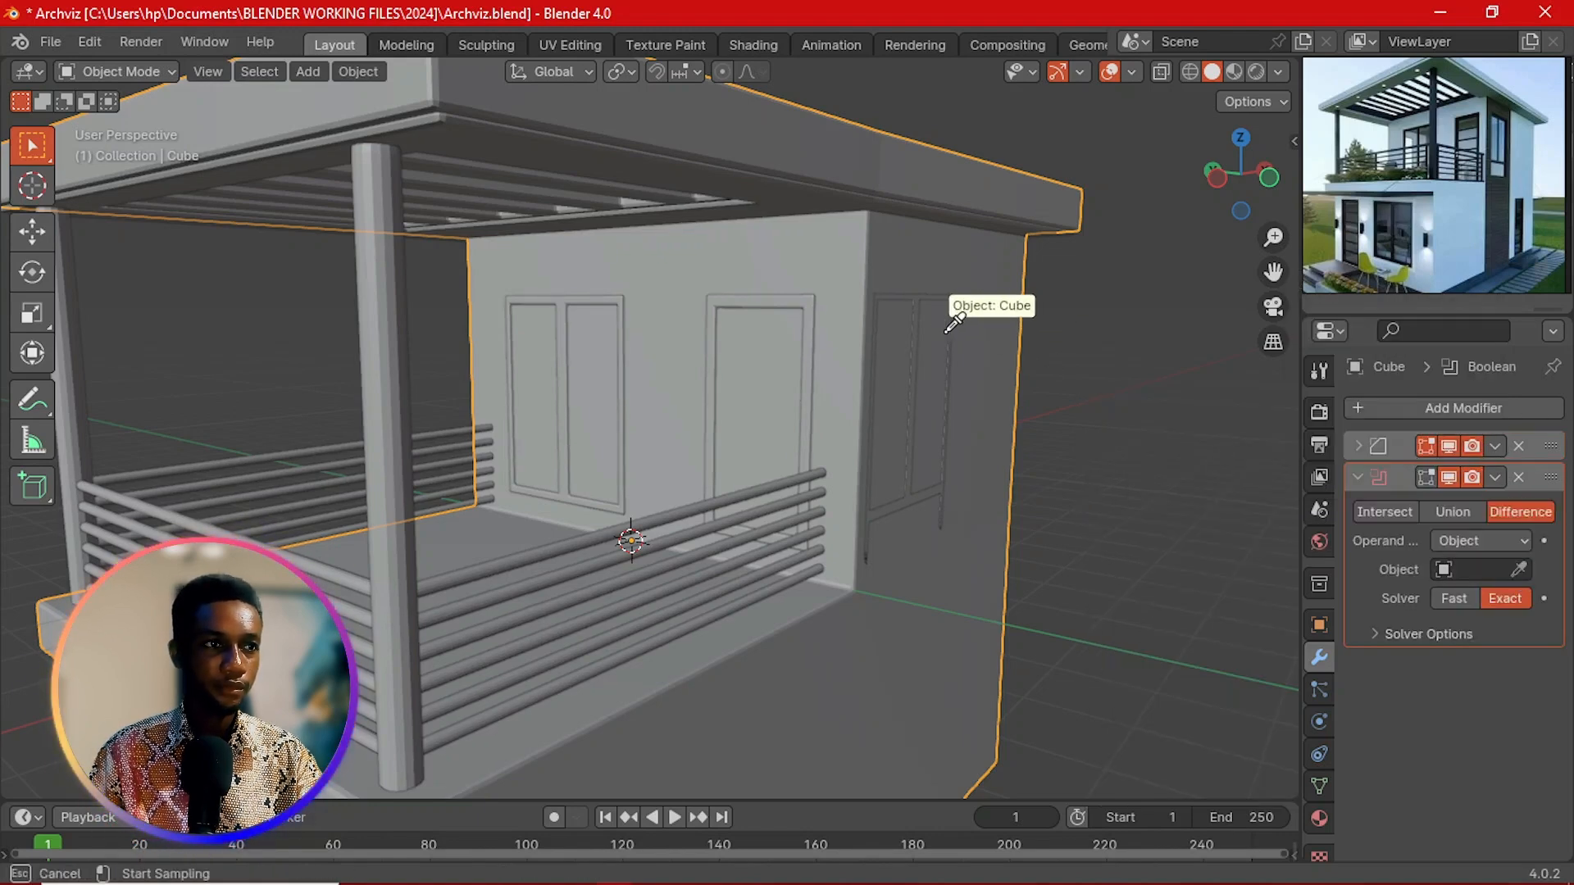
pyautogui.click(919, 323)
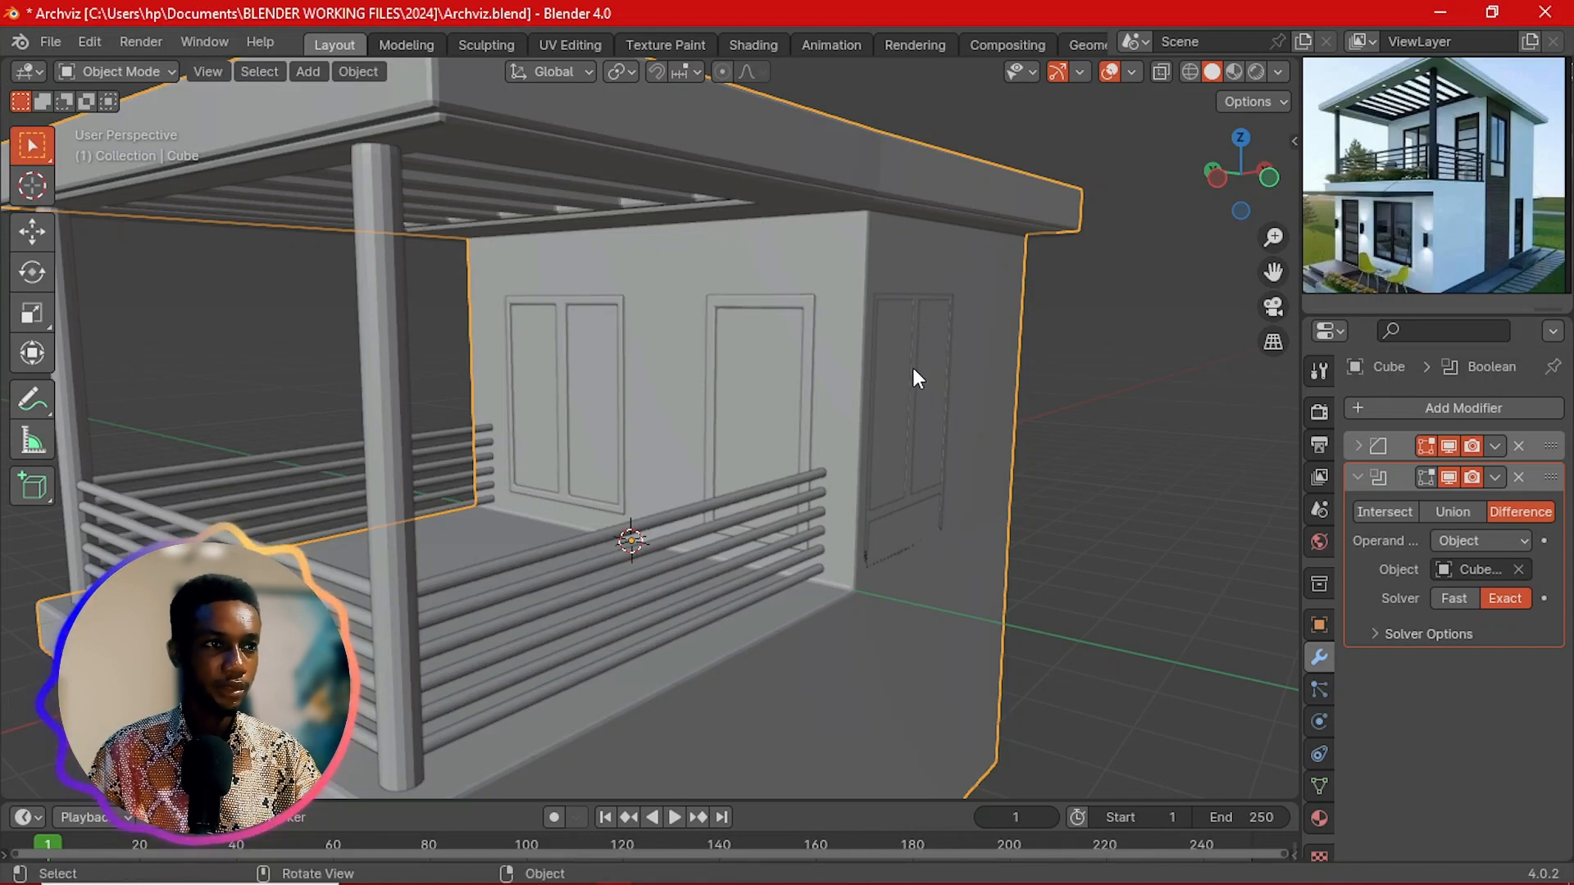
# Step: Hide the window object and remove the Boolean modifier from the building
pyautogui.click(924, 328)
pyautogui.press('h')
pyautogui.moveTo(957, 345); pyautogui.dragTo(931, 520, button='middle')
pyautogui.click(829, 484)
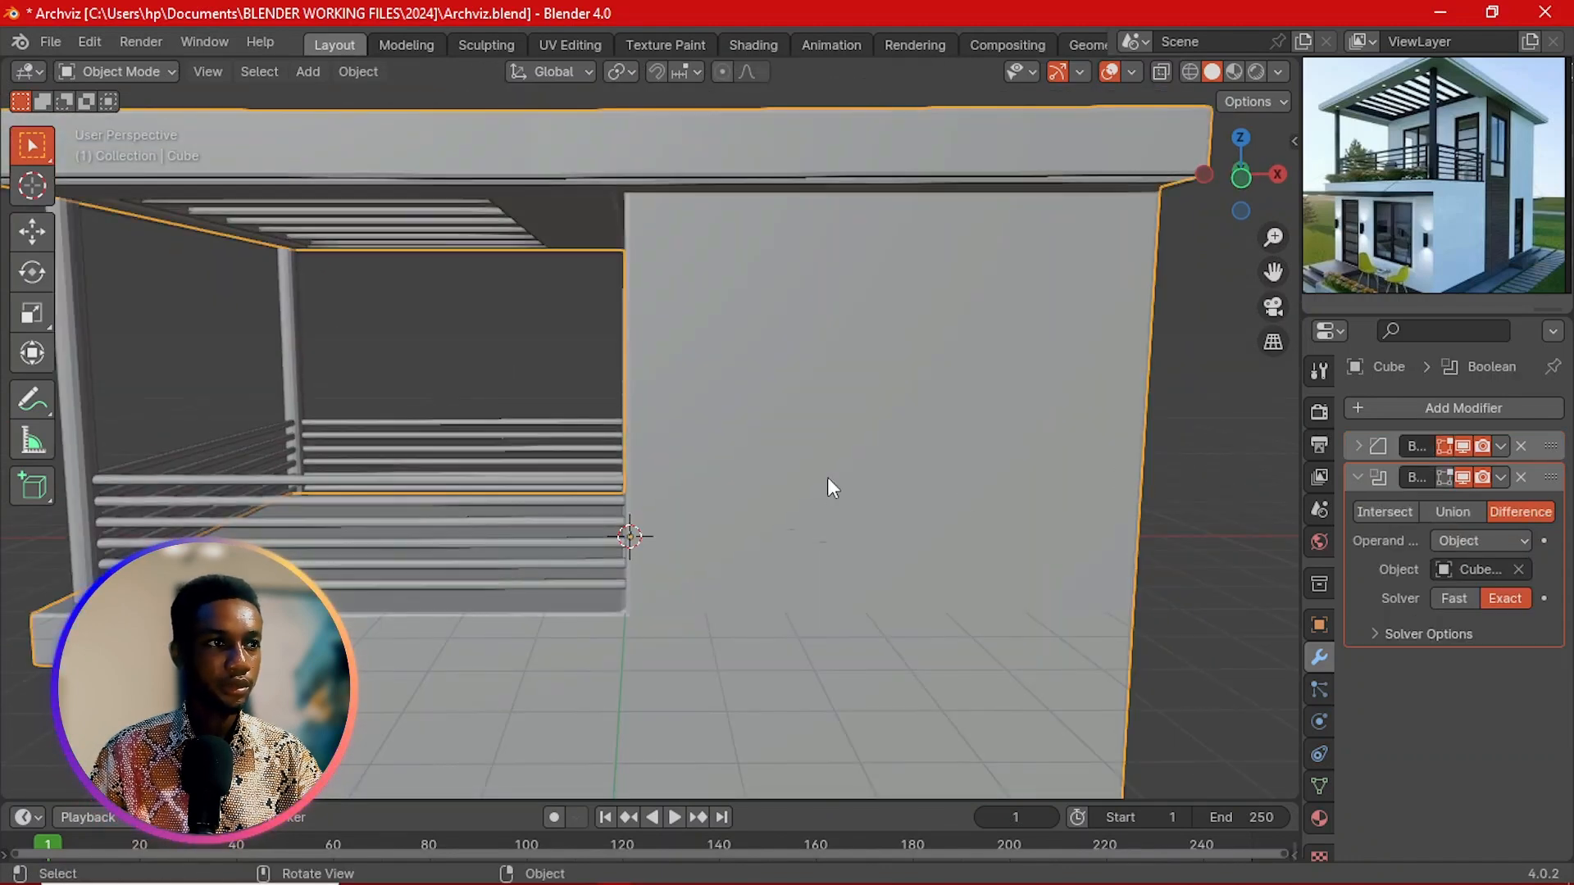
pyautogui.click(1519, 477)
# Step: Enter Edit Mode on the building and select the upper-storey front wall face beside the balcony
pyautogui.scroll(-6, 992, 470)
pyautogui.scroll(2, 998, 479)
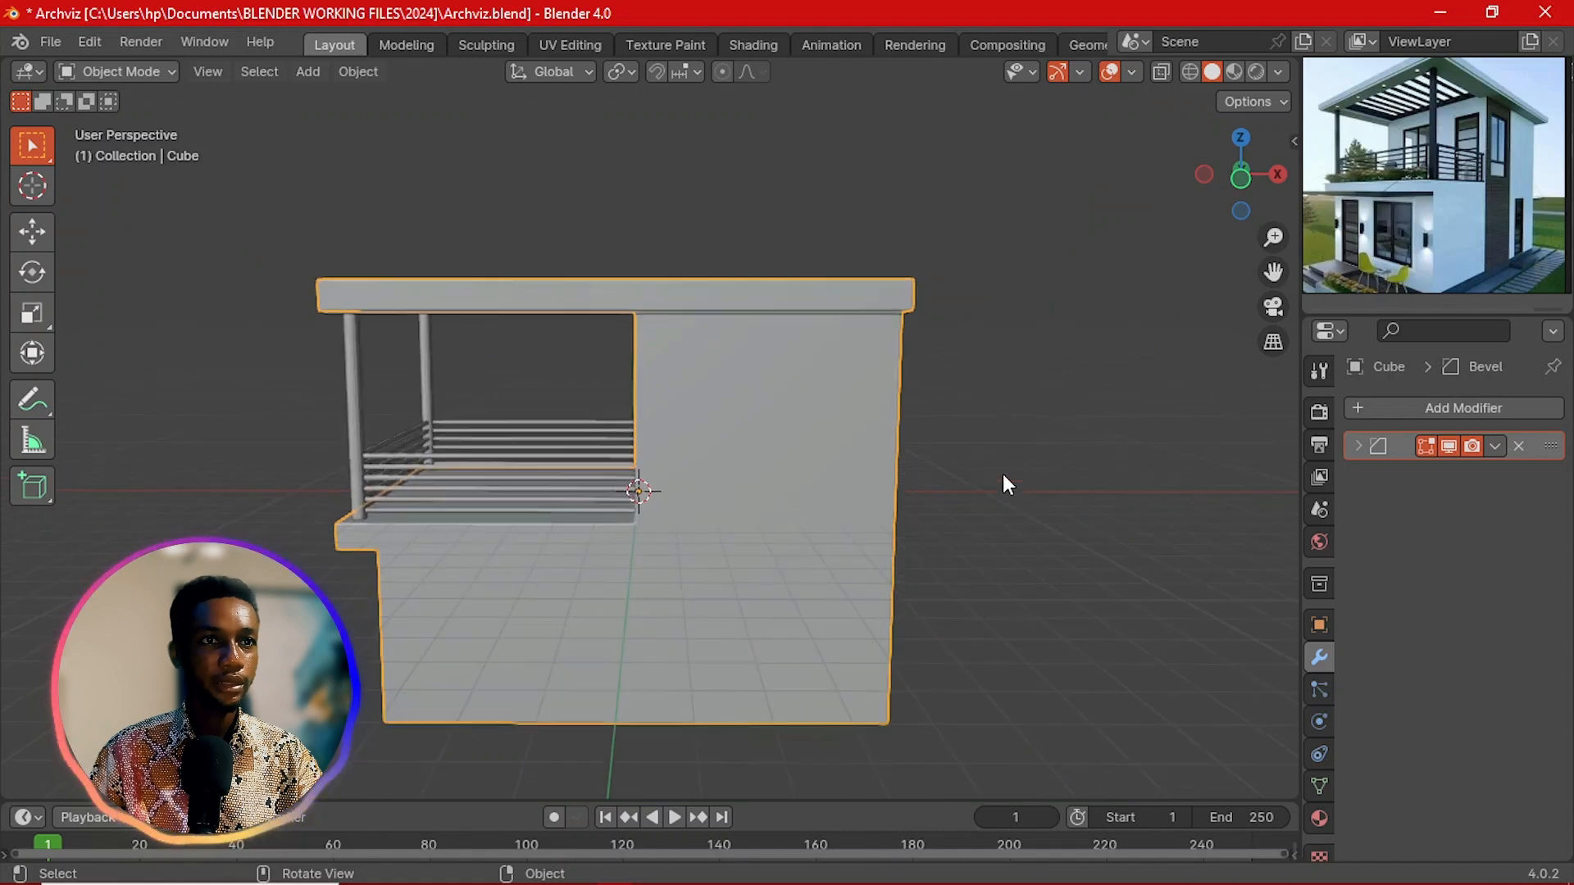
pyautogui.scroll(-3, 885, 579)
pyautogui.moveTo(799, 589); pyautogui.dragTo(774, 515, button='middle')
pyautogui.scroll(1, 945, 550)
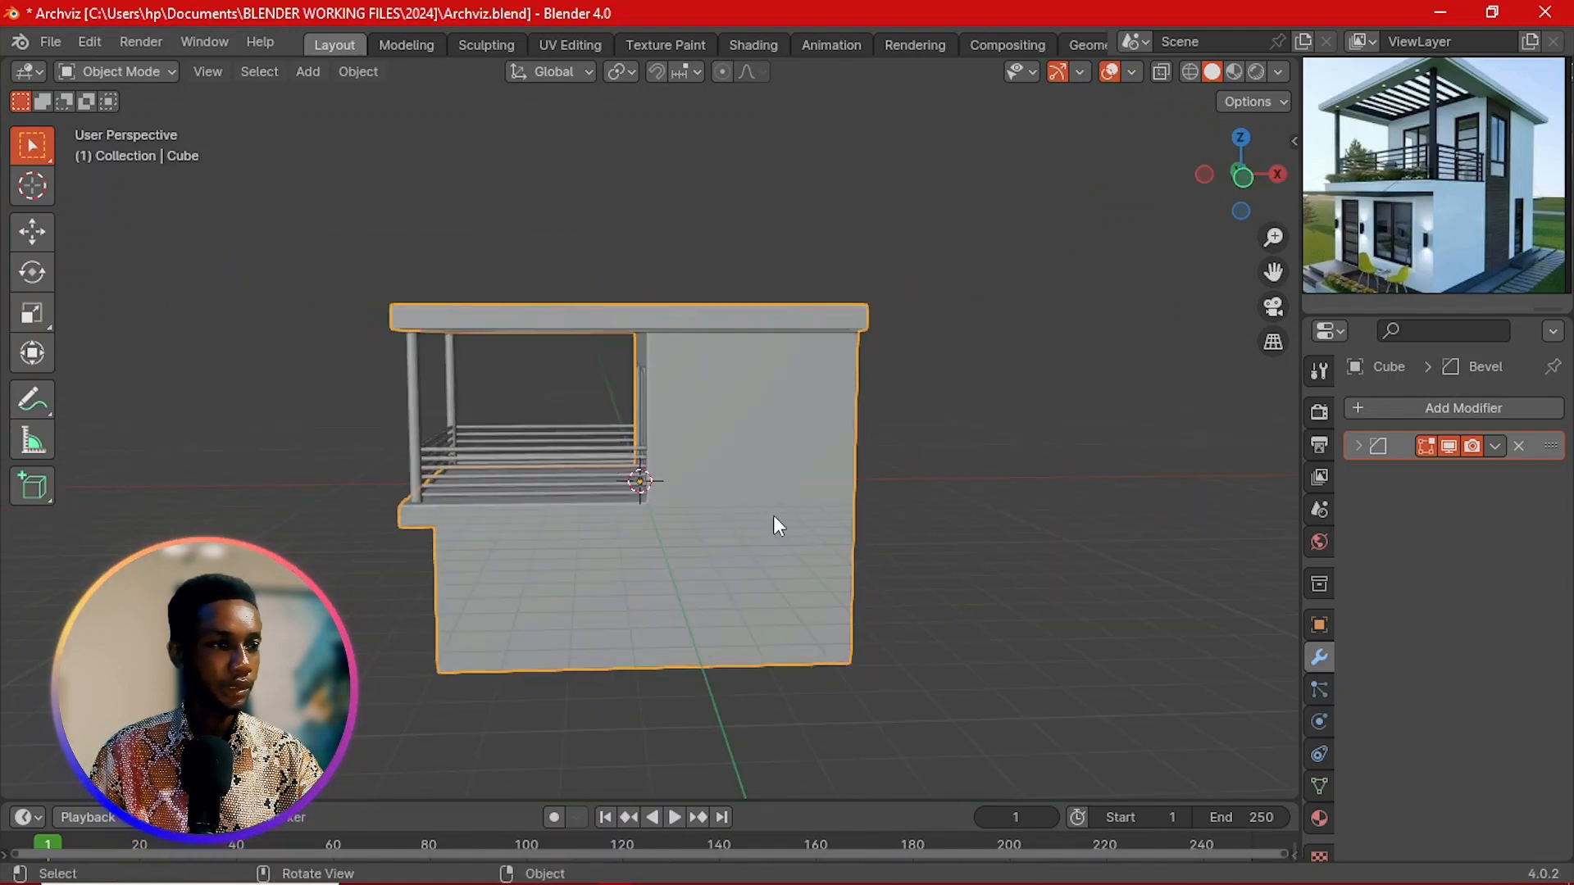
pyautogui.press('Tab')
pyautogui.scroll(2, 774, 514)
pyautogui.scroll(1, 770, 491)
pyautogui.click(773, 462)
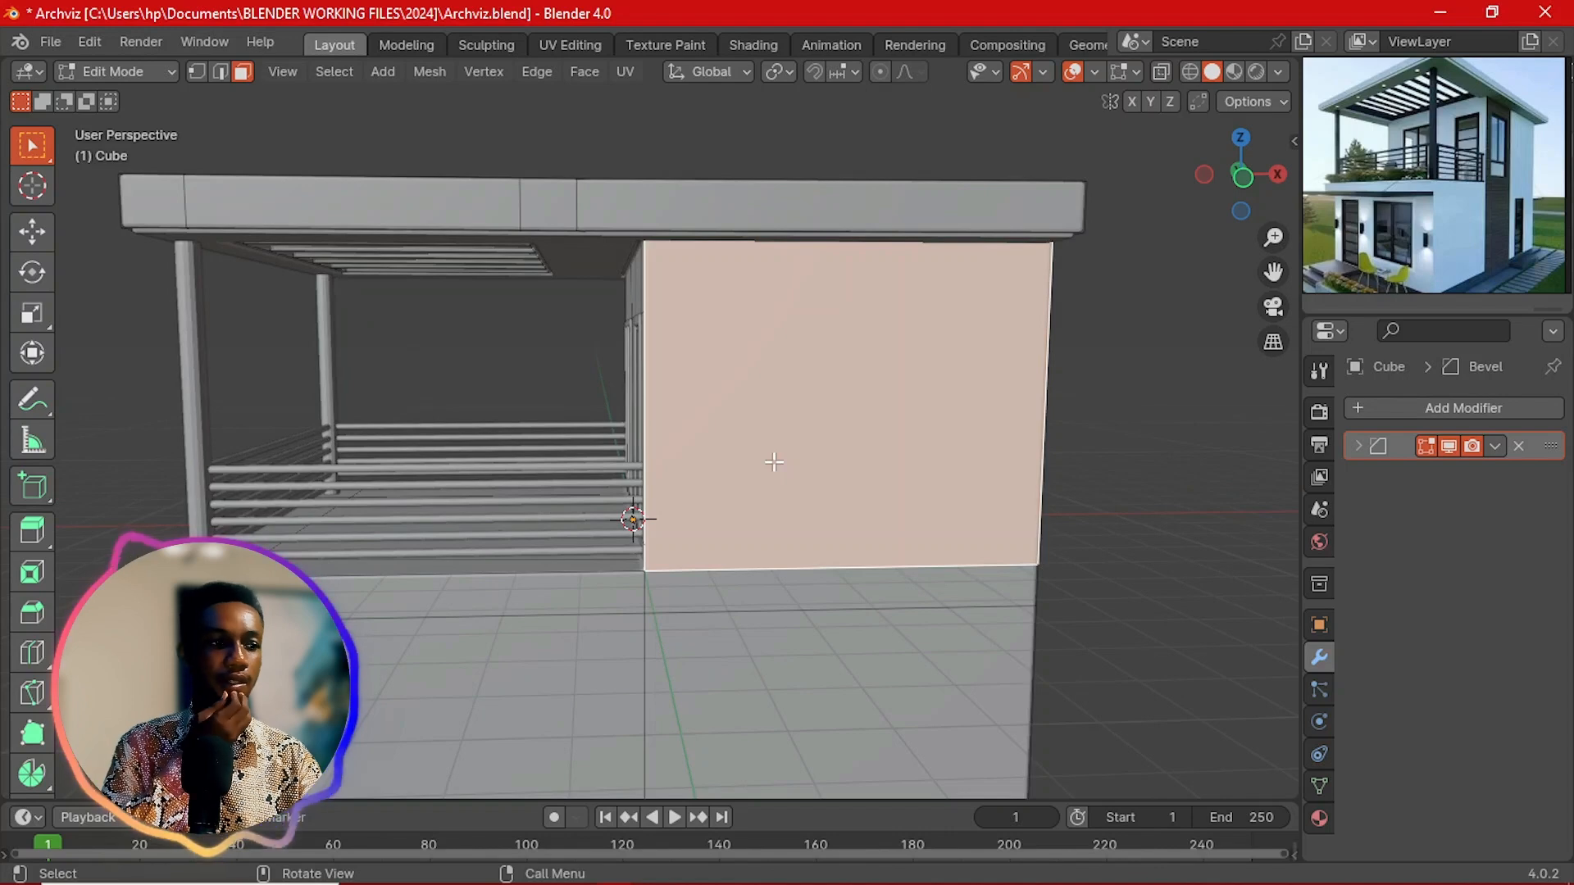
pyautogui.press('i')
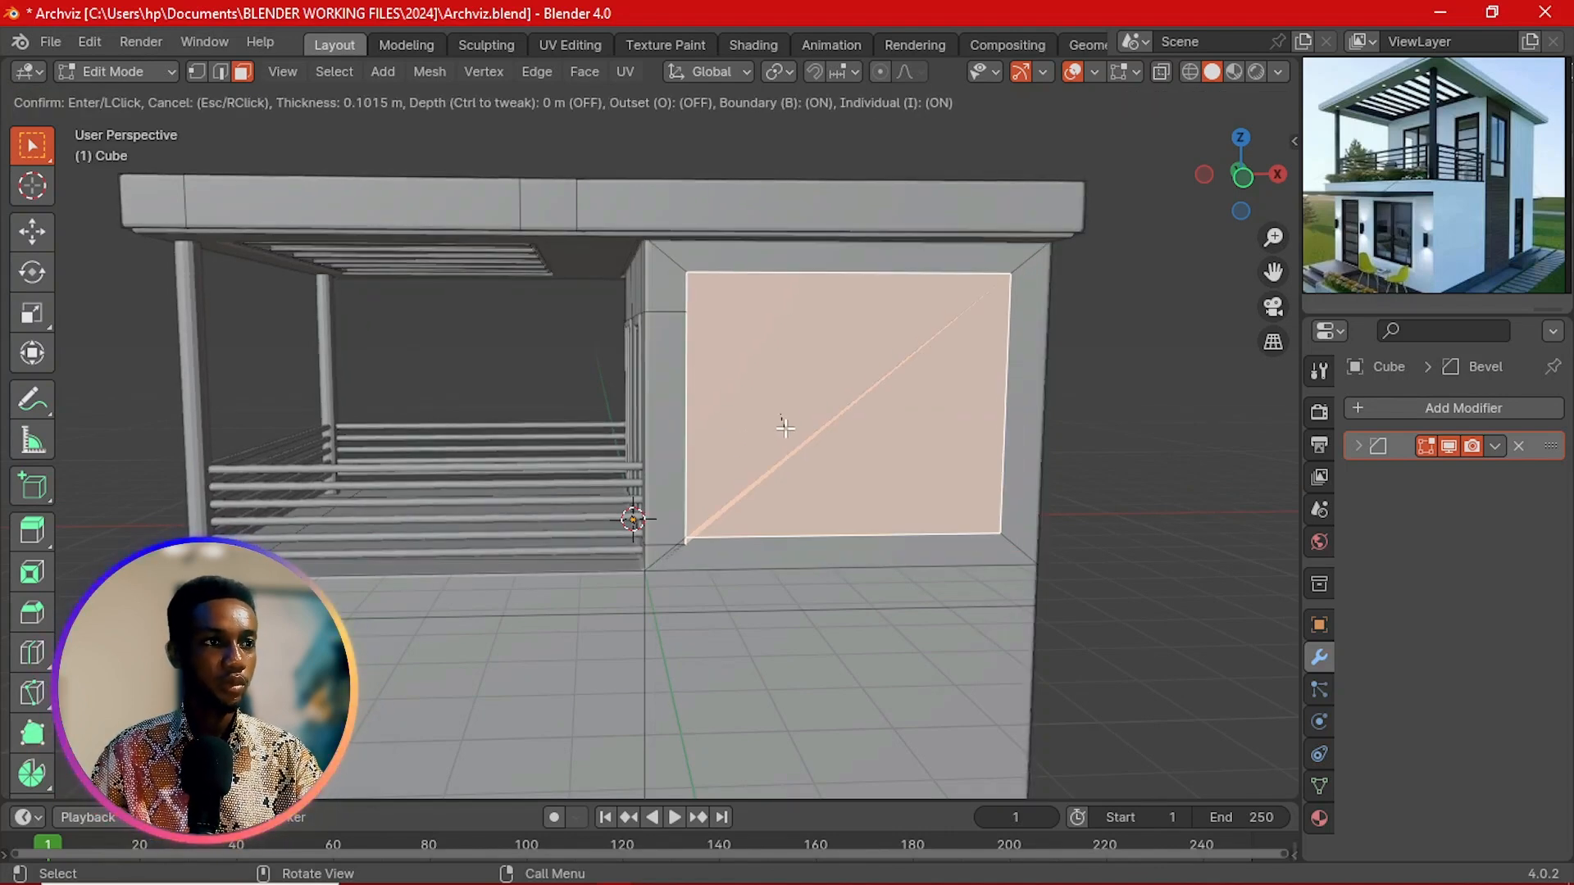
pyautogui.press('Escape')
pyautogui.scroll(-3, 935, 458)
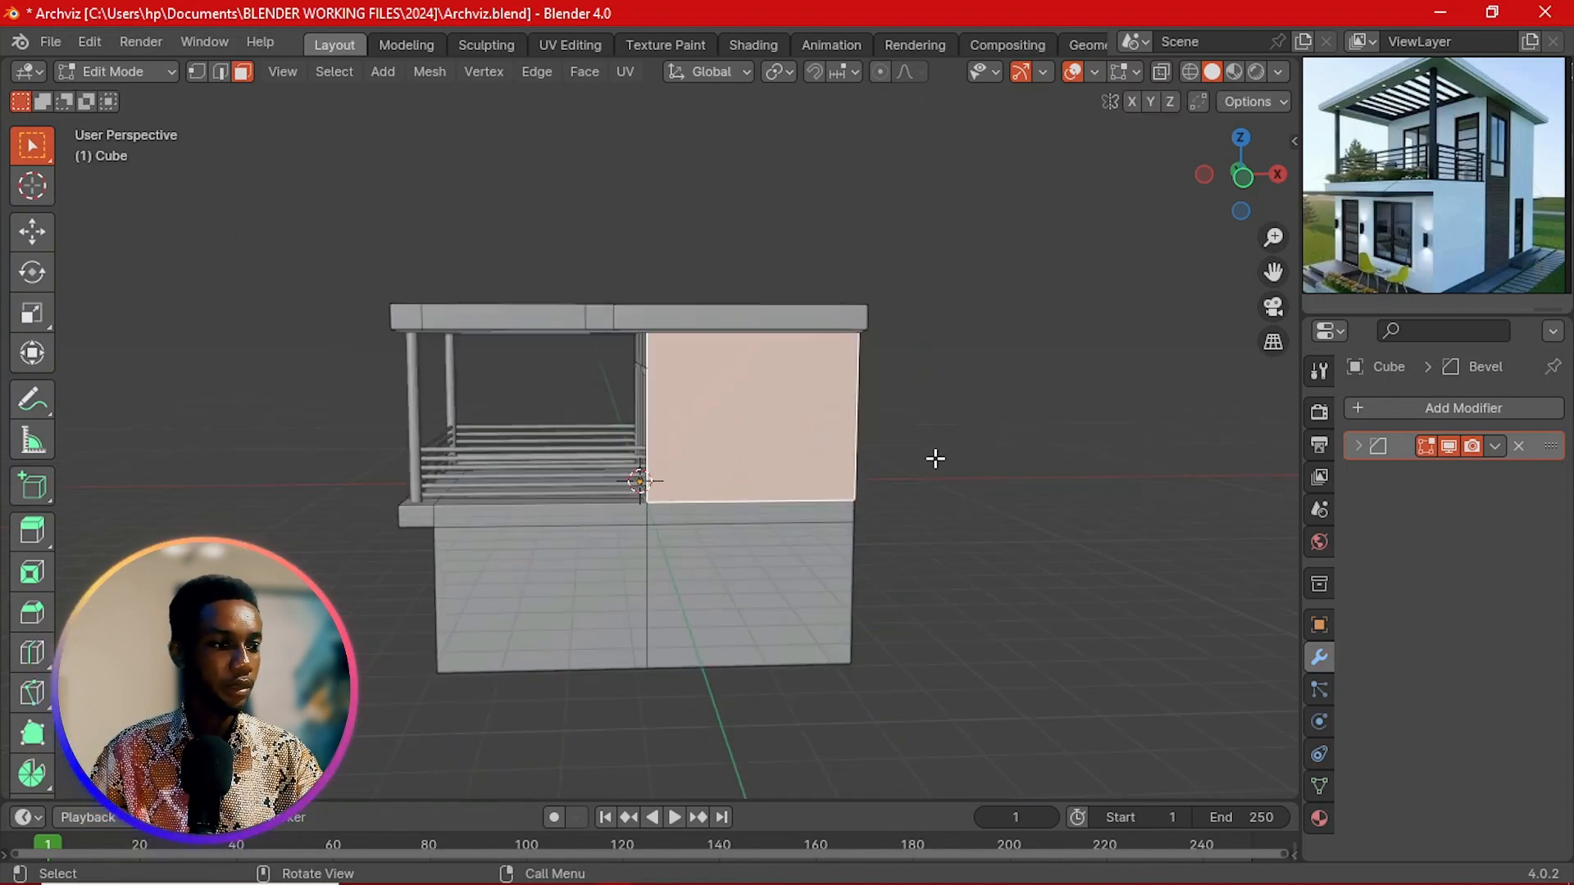
pyautogui.press('g')
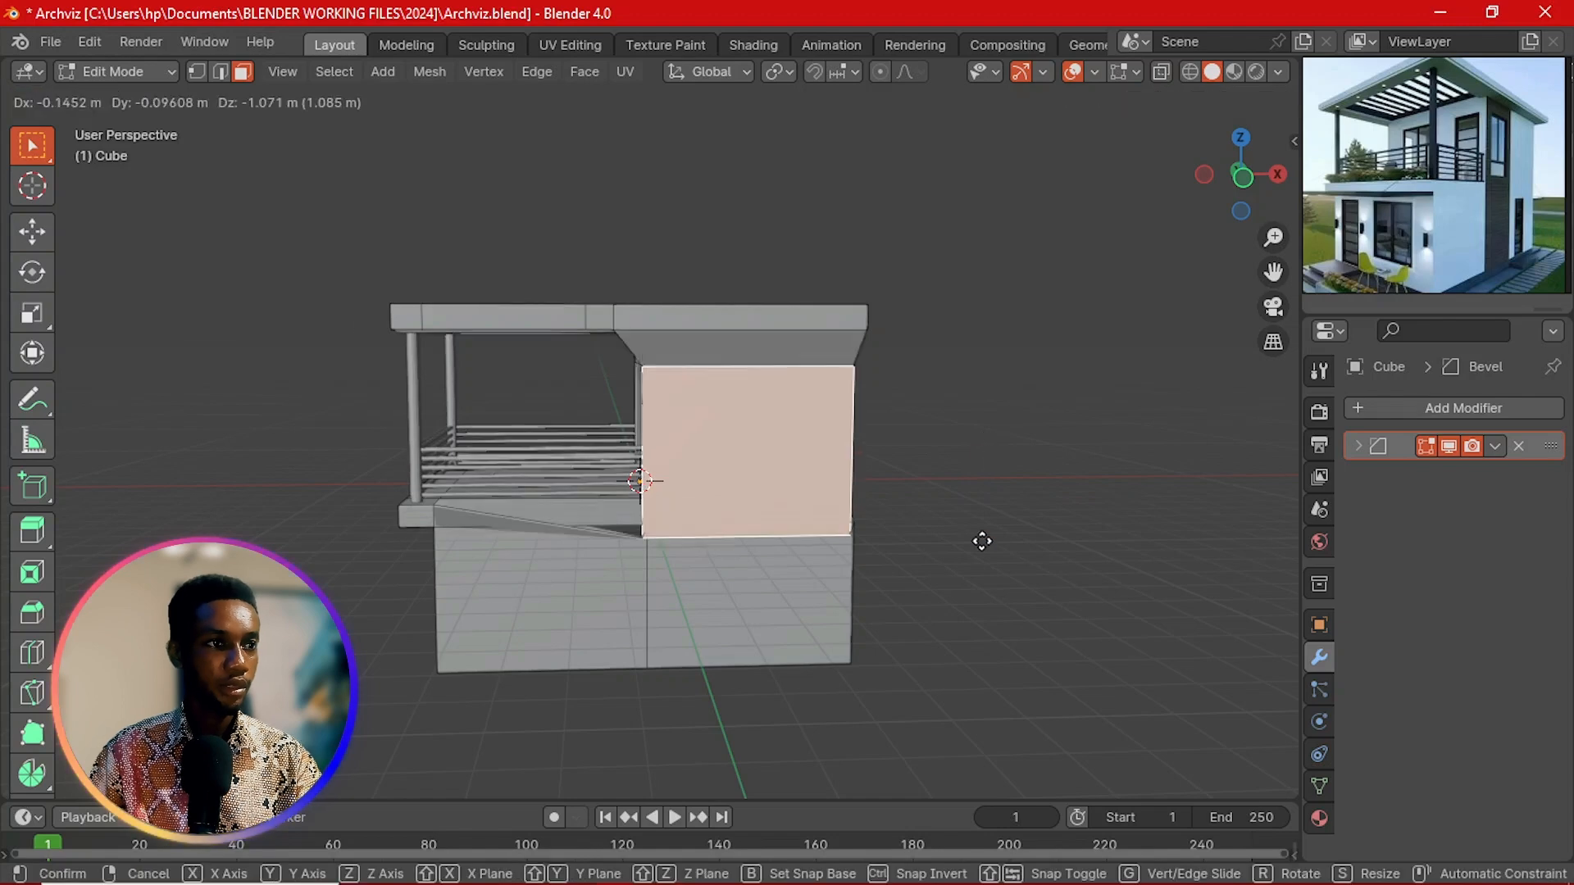
pyautogui.press('Escape')
pyautogui.scroll(2, 1000, 606)
pyautogui.scroll(1, 1009, 538)
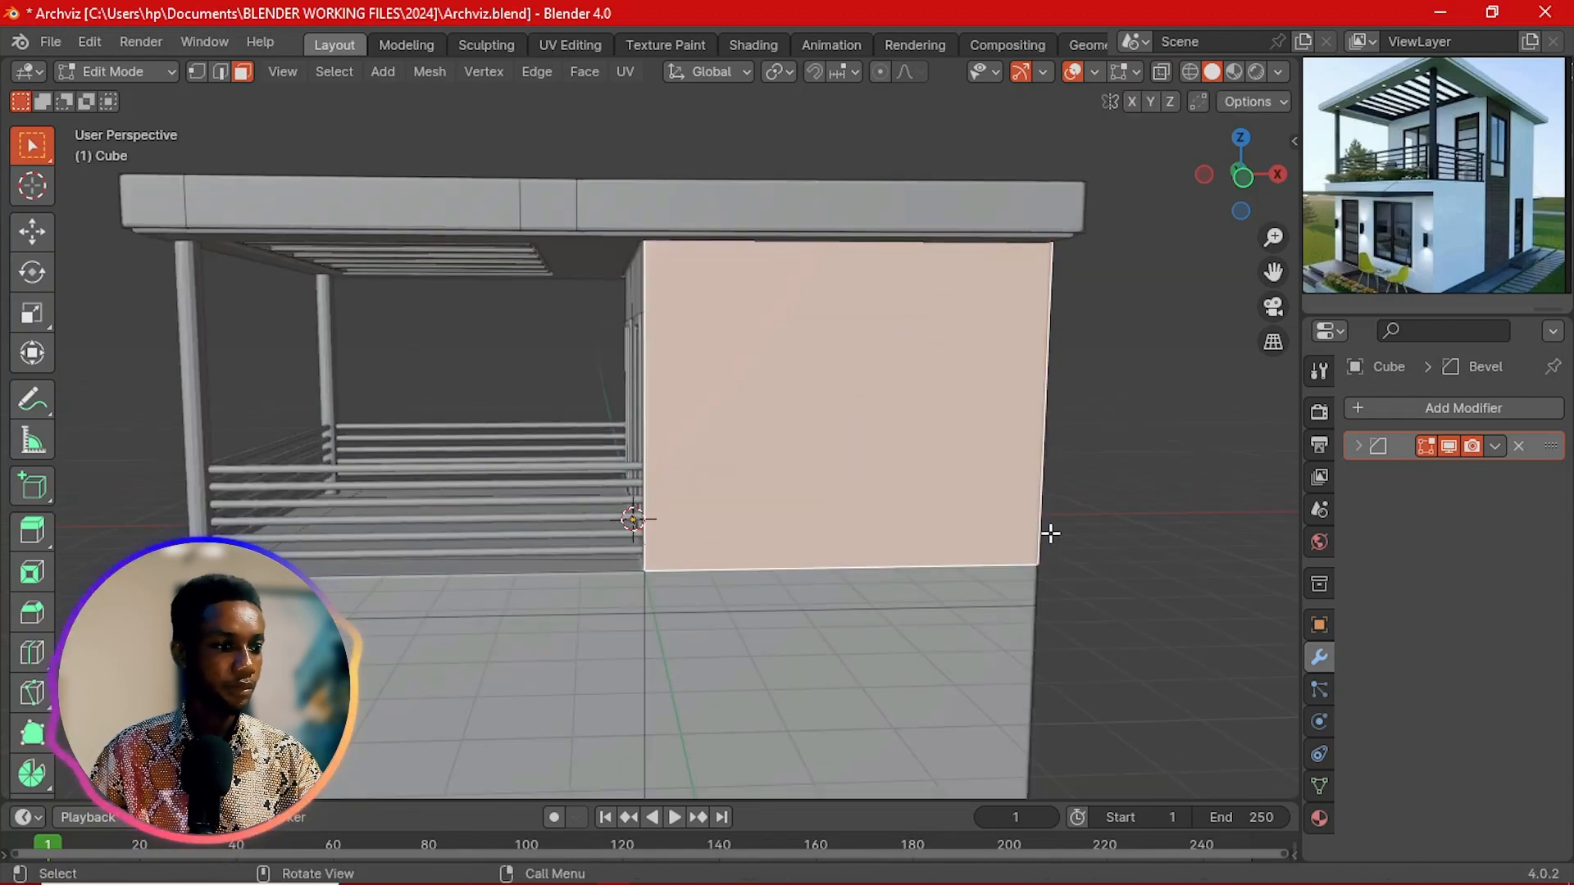
pyautogui.press('r')
pyautogui.press('Escape')
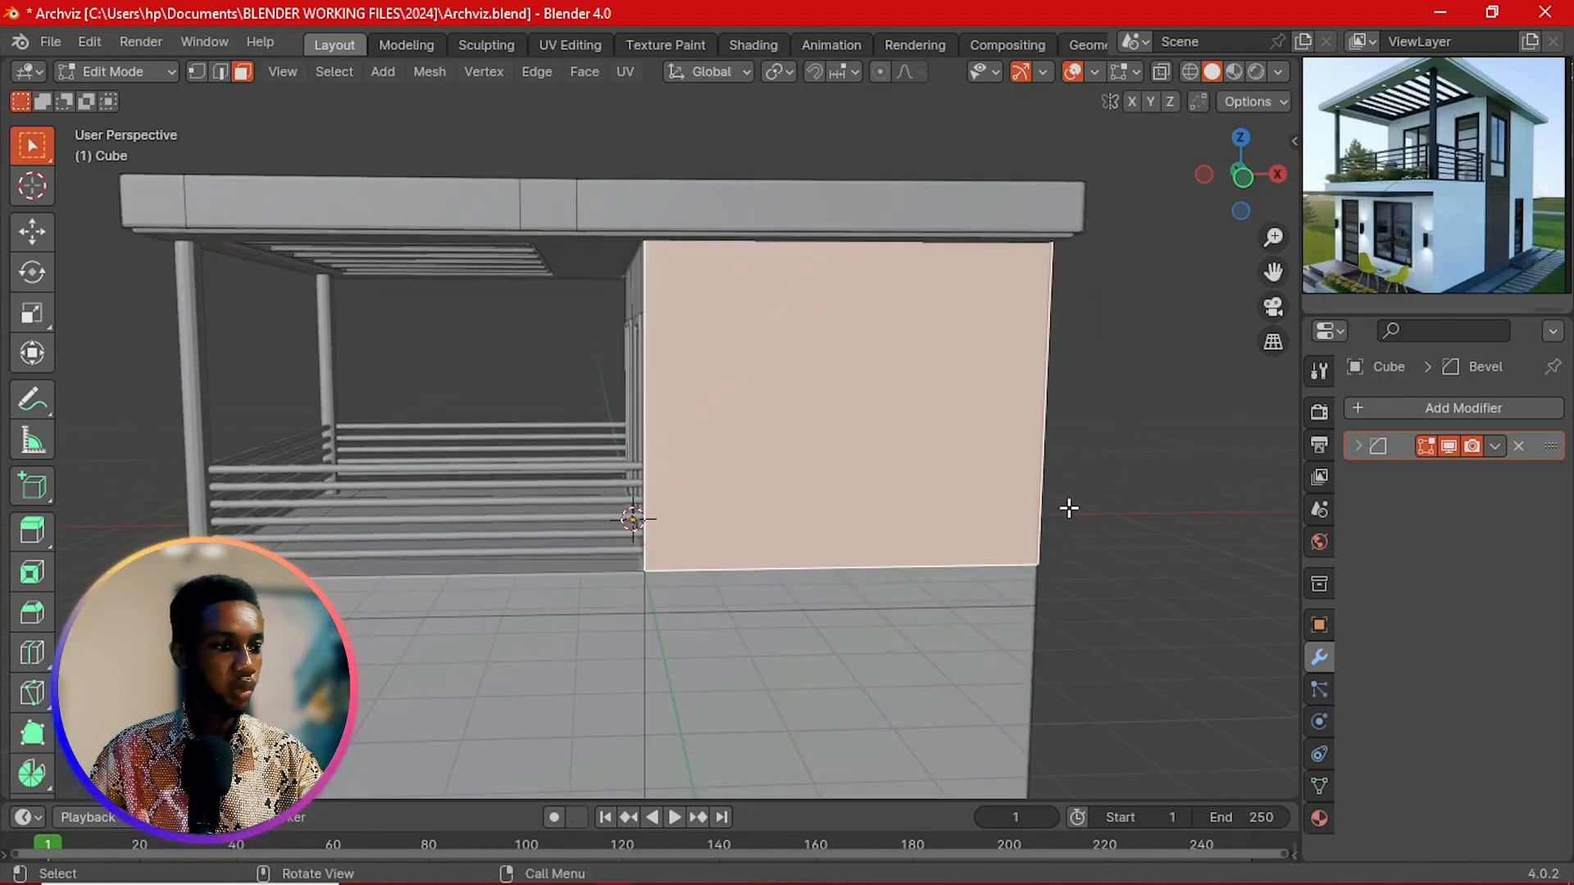
pyautogui.scroll(2, 1069, 508)
pyautogui.press('i')
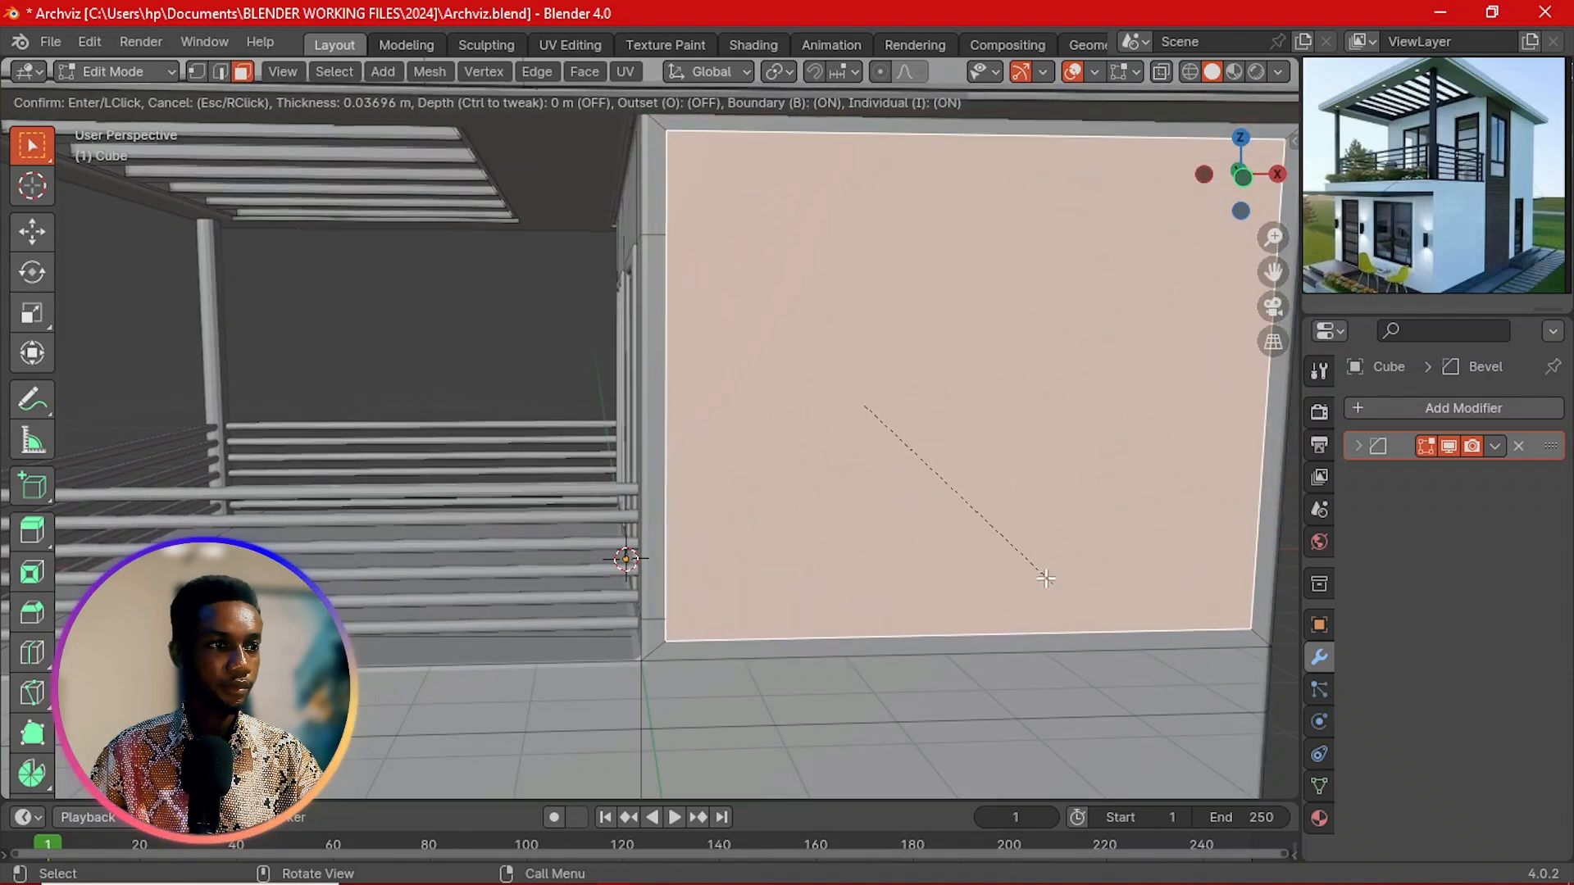
pyautogui.click(1042, 576)
# Step: Inset the selected upper-storey wall face slightly, leaving a narrow border around it
pyautogui.moveTo(1036, 580); pyautogui.dragTo(610, 666, button='middle')
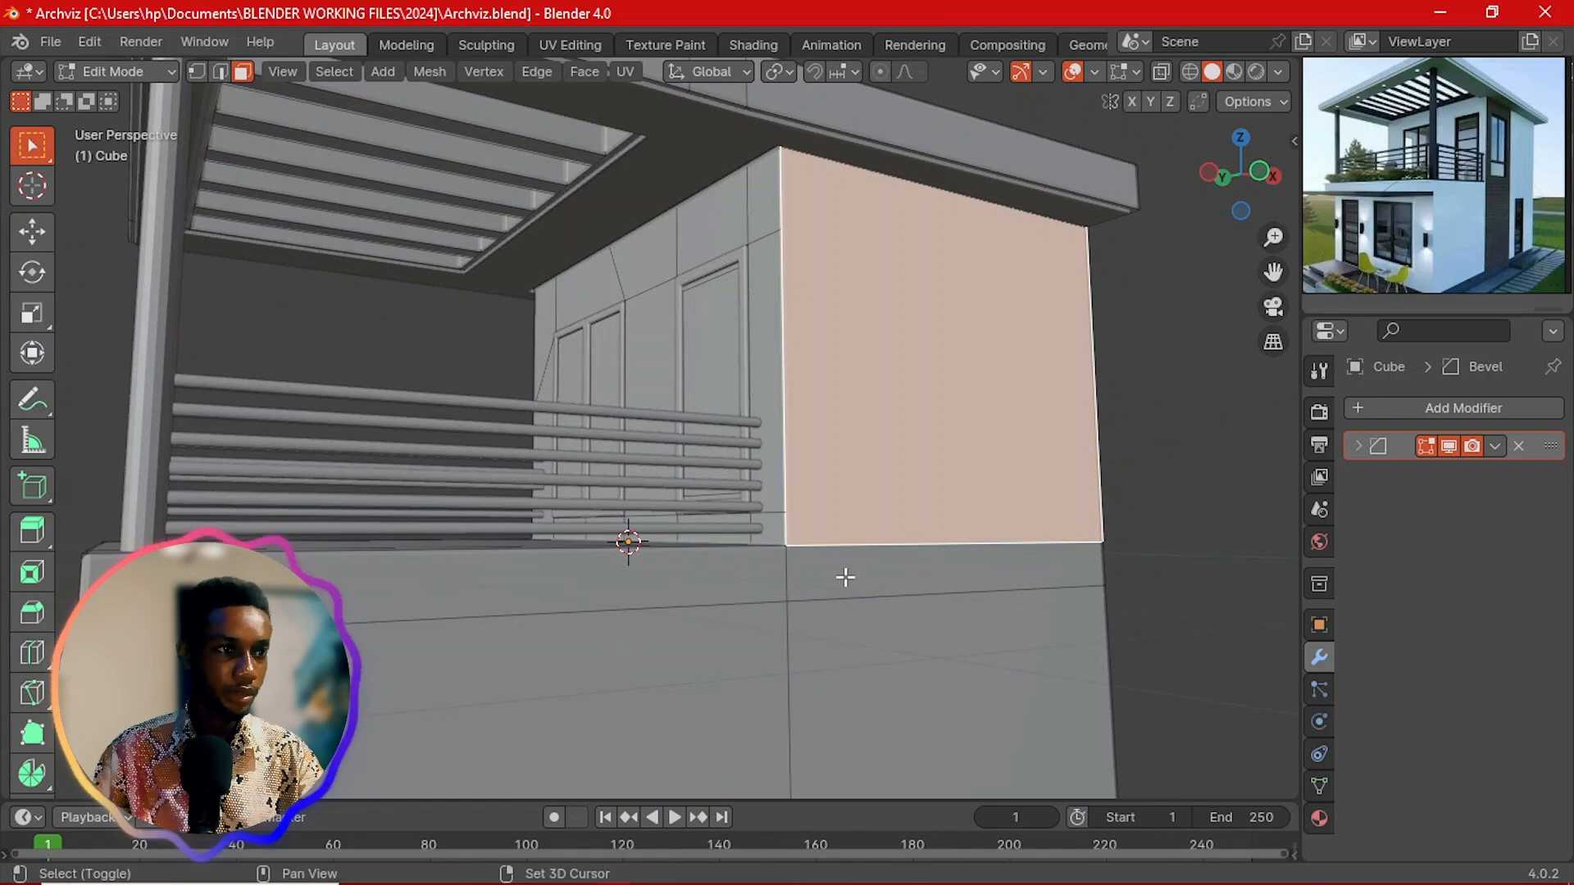
pyautogui.moveTo(843, 573); pyautogui.dragTo(618, 601, button='middle')
pyautogui.scroll(3, 623, 600)
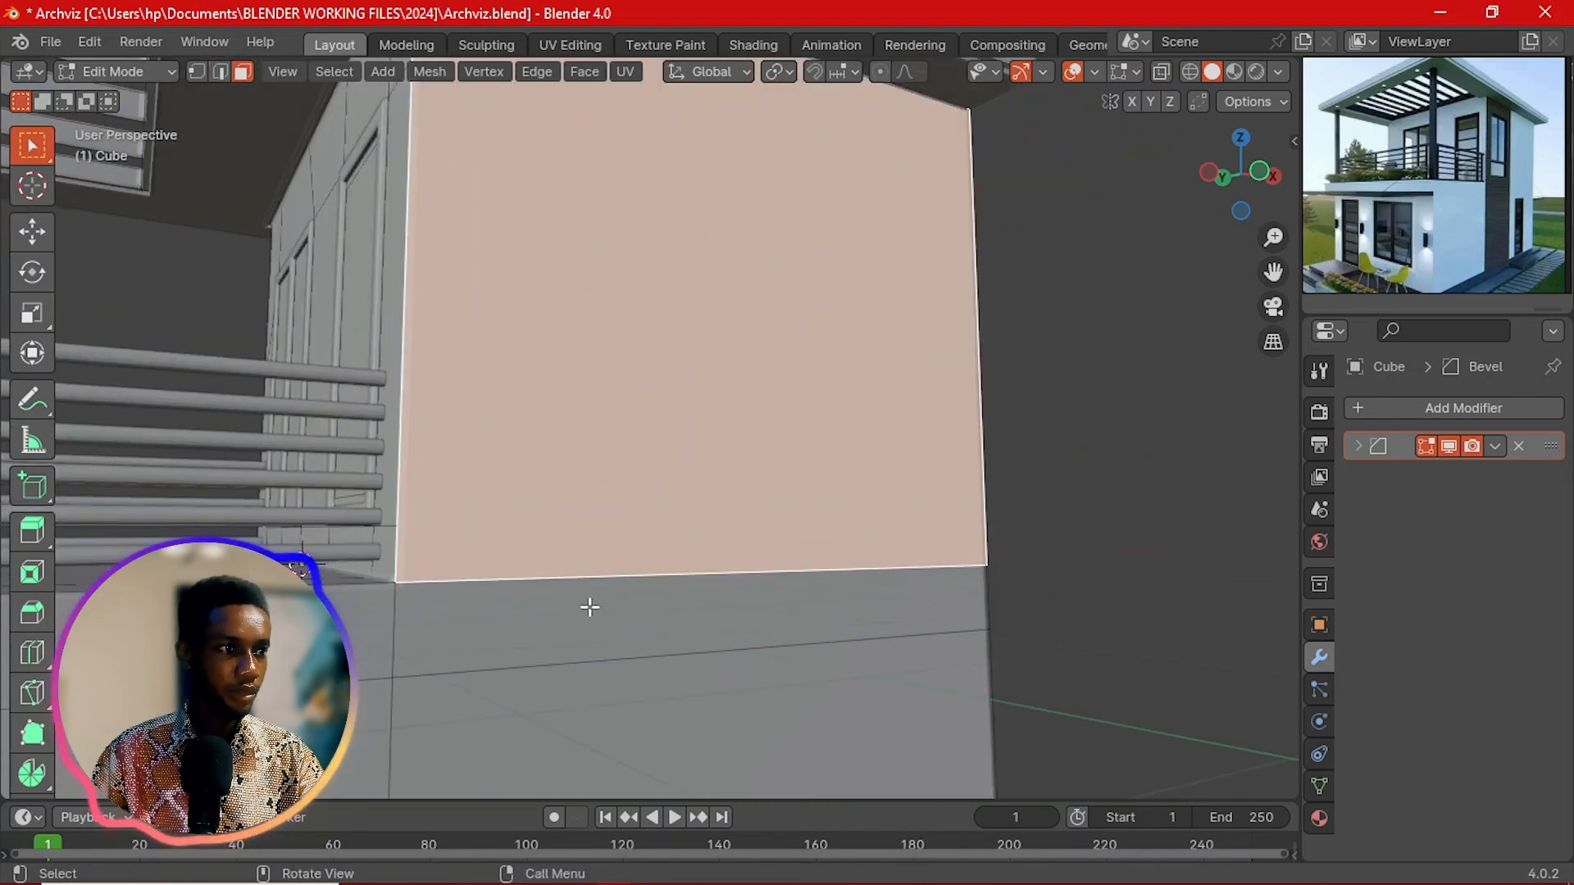
pyautogui.press('i')
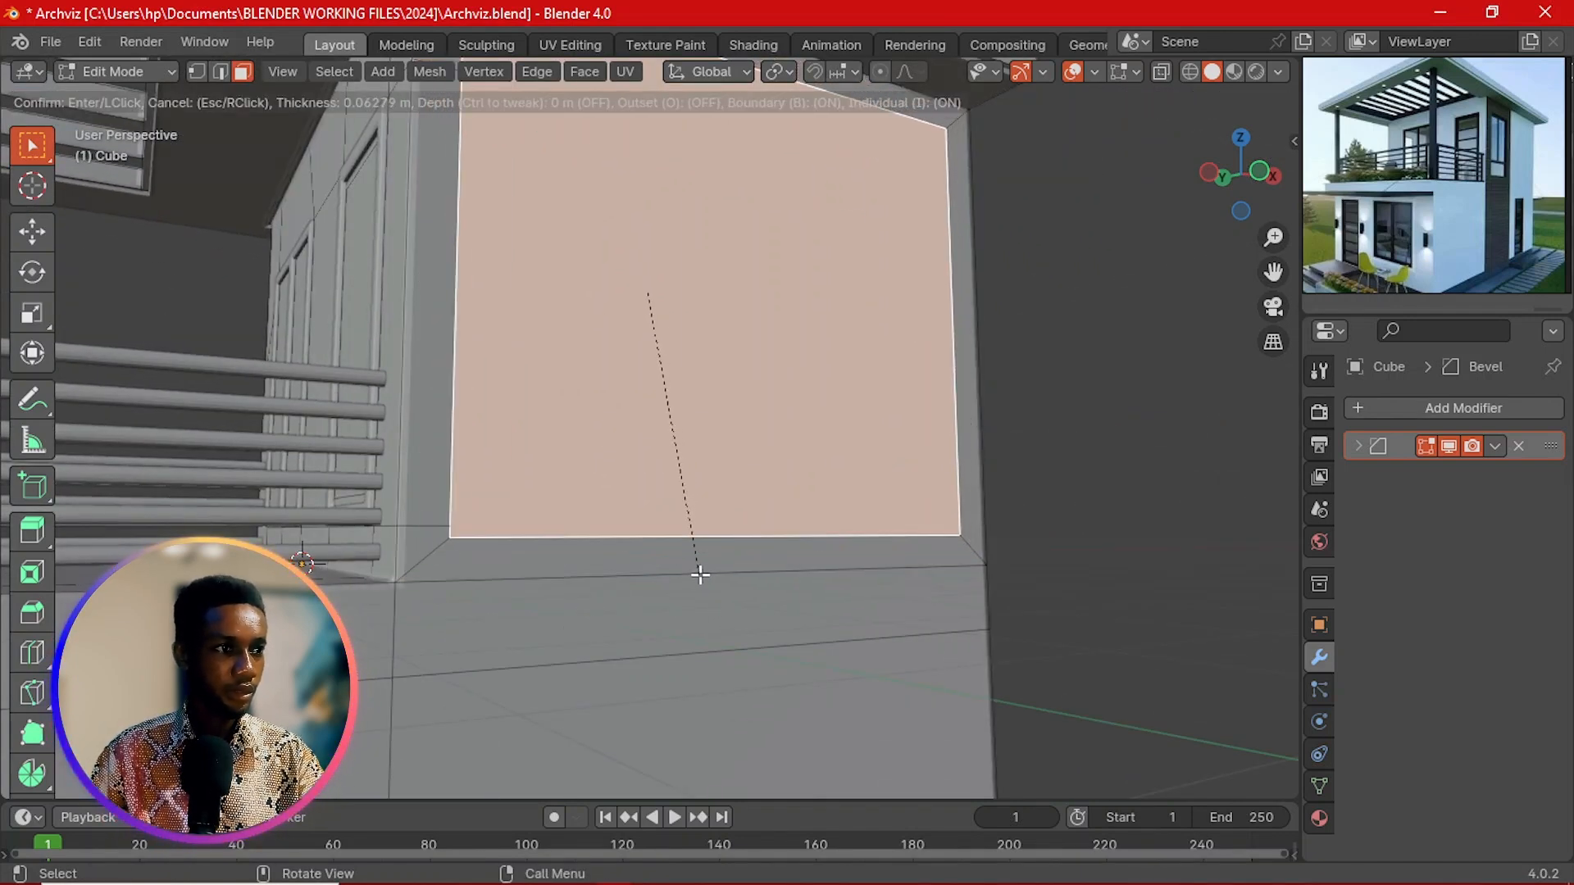
pyautogui.click(752, 759)
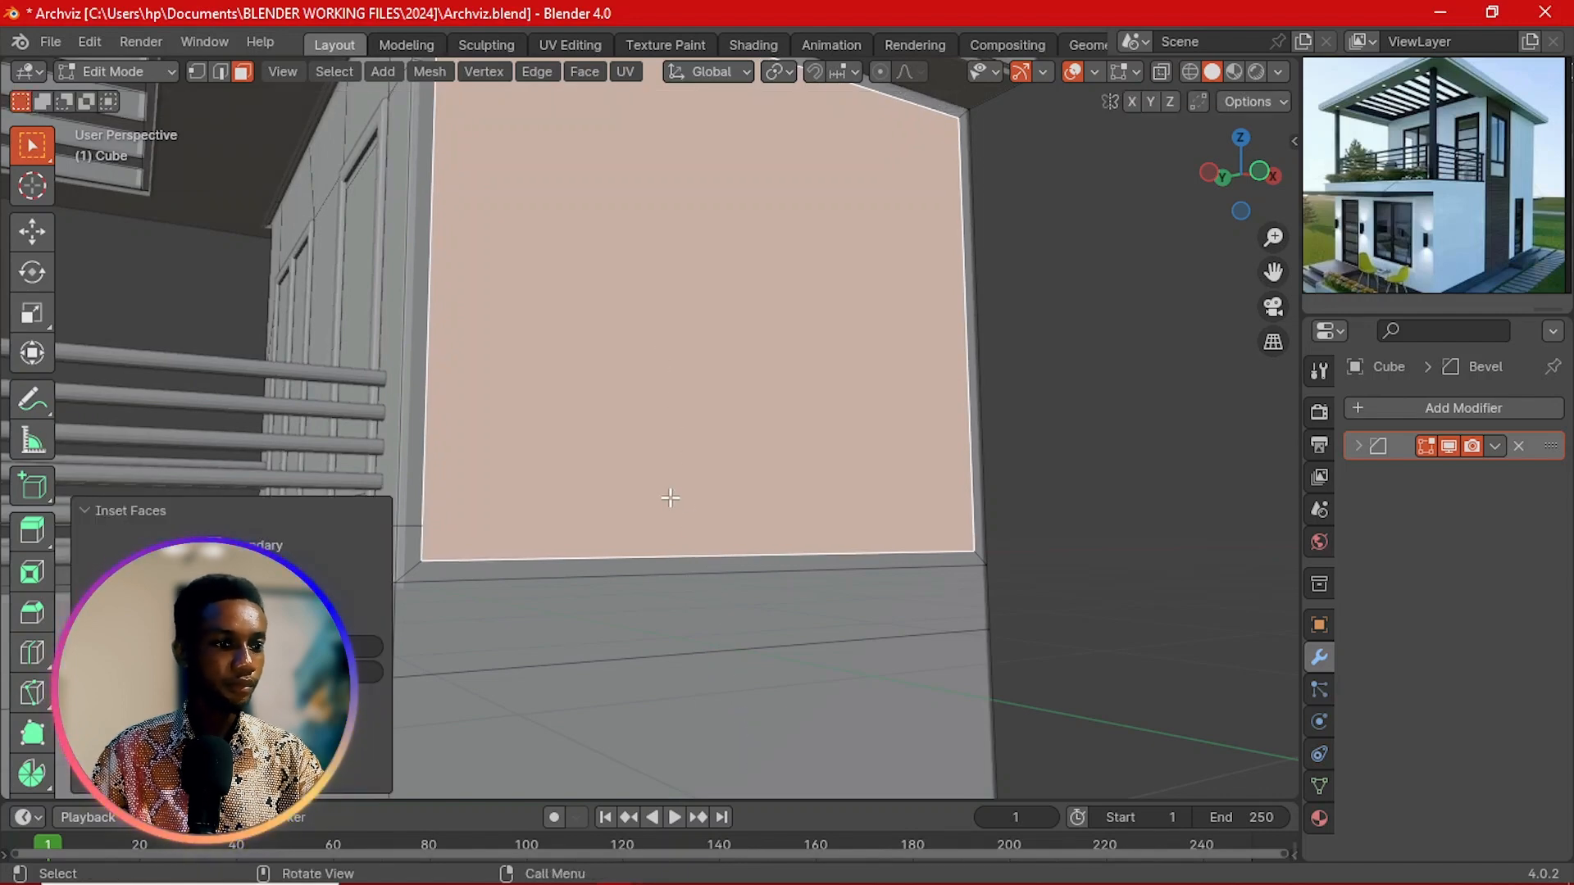
# Step: Knife-cut a vertical line through the middle of the inset wall panel, from its bottom edge's midpoint to its top edge's midpoint
pyautogui.press('k')
pyautogui.scroll(-3, 703, 532)
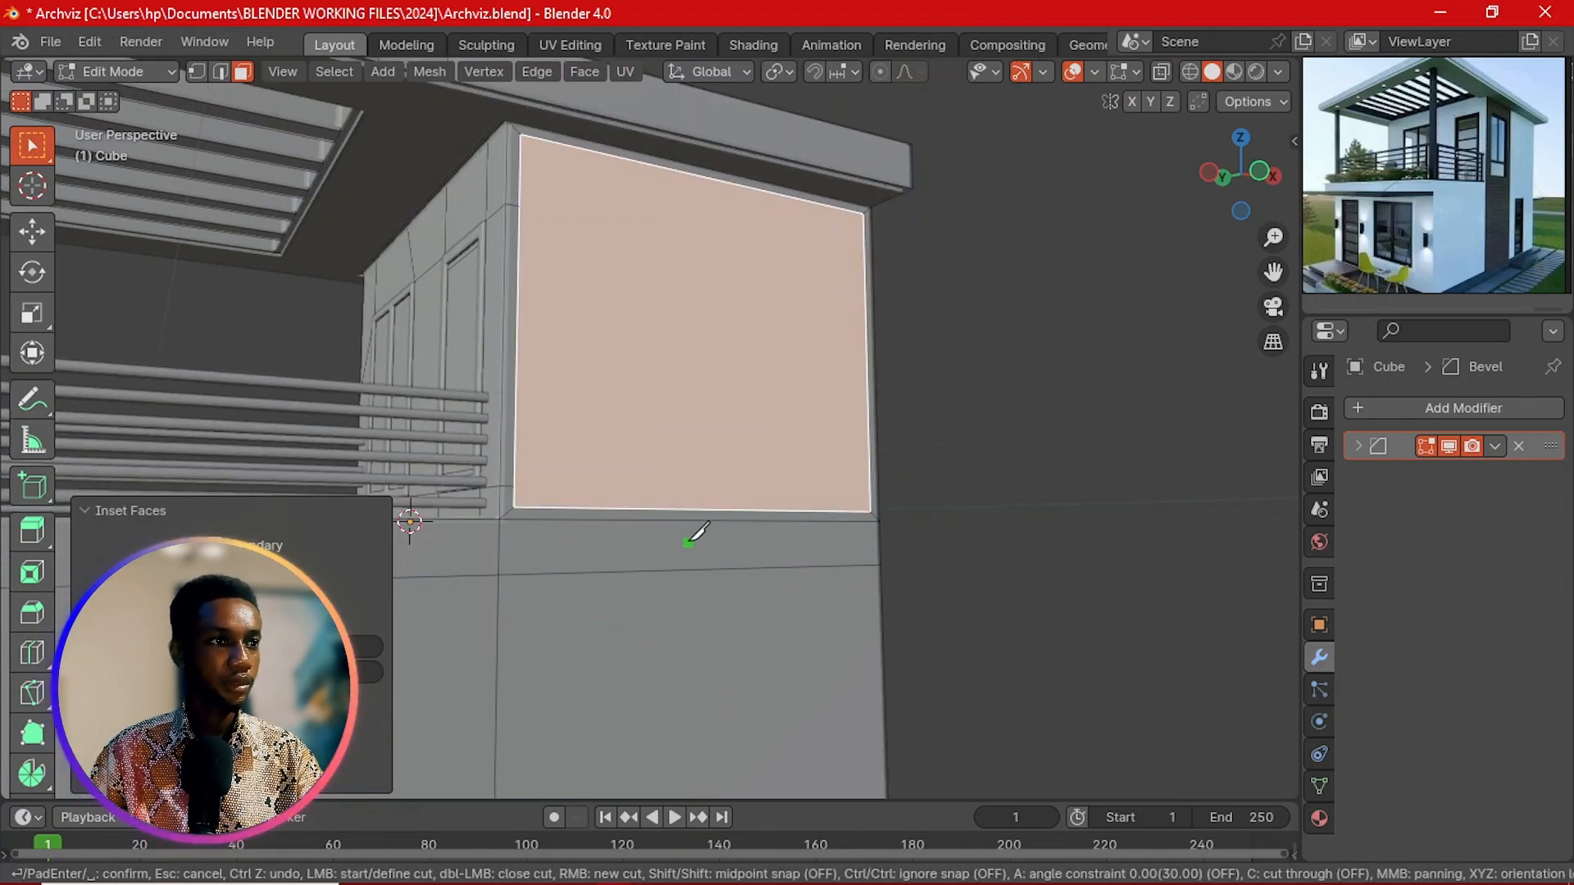
pyautogui.click(703, 510)
pyautogui.click(710, 179)
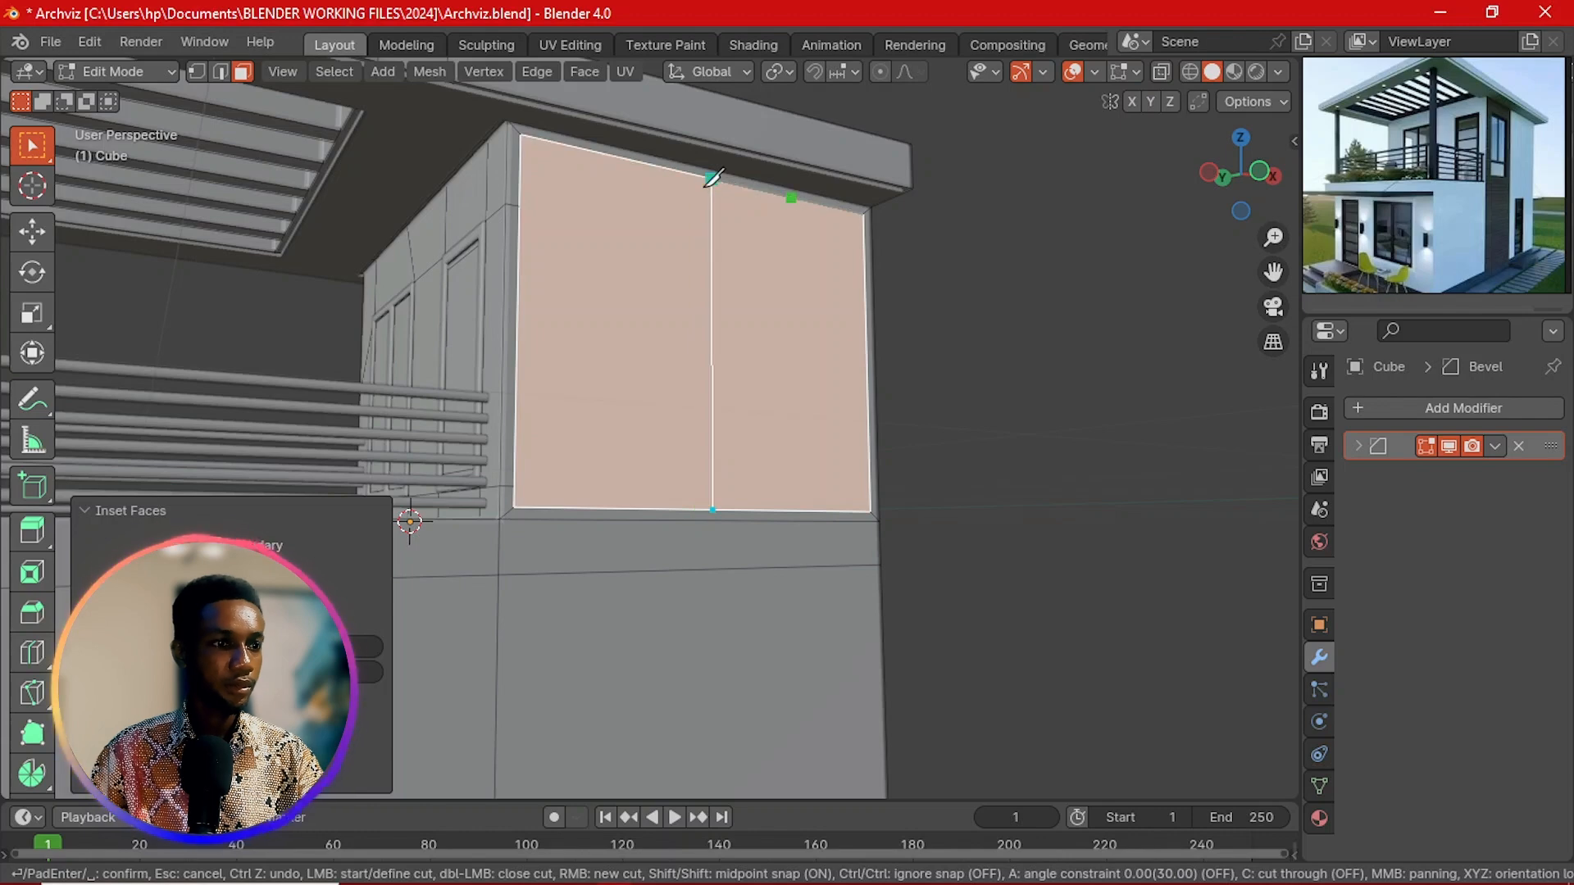
pyautogui.press('Return')
pyautogui.moveTo(725, 288); pyautogui.dragTo(672, 349, button='middle')
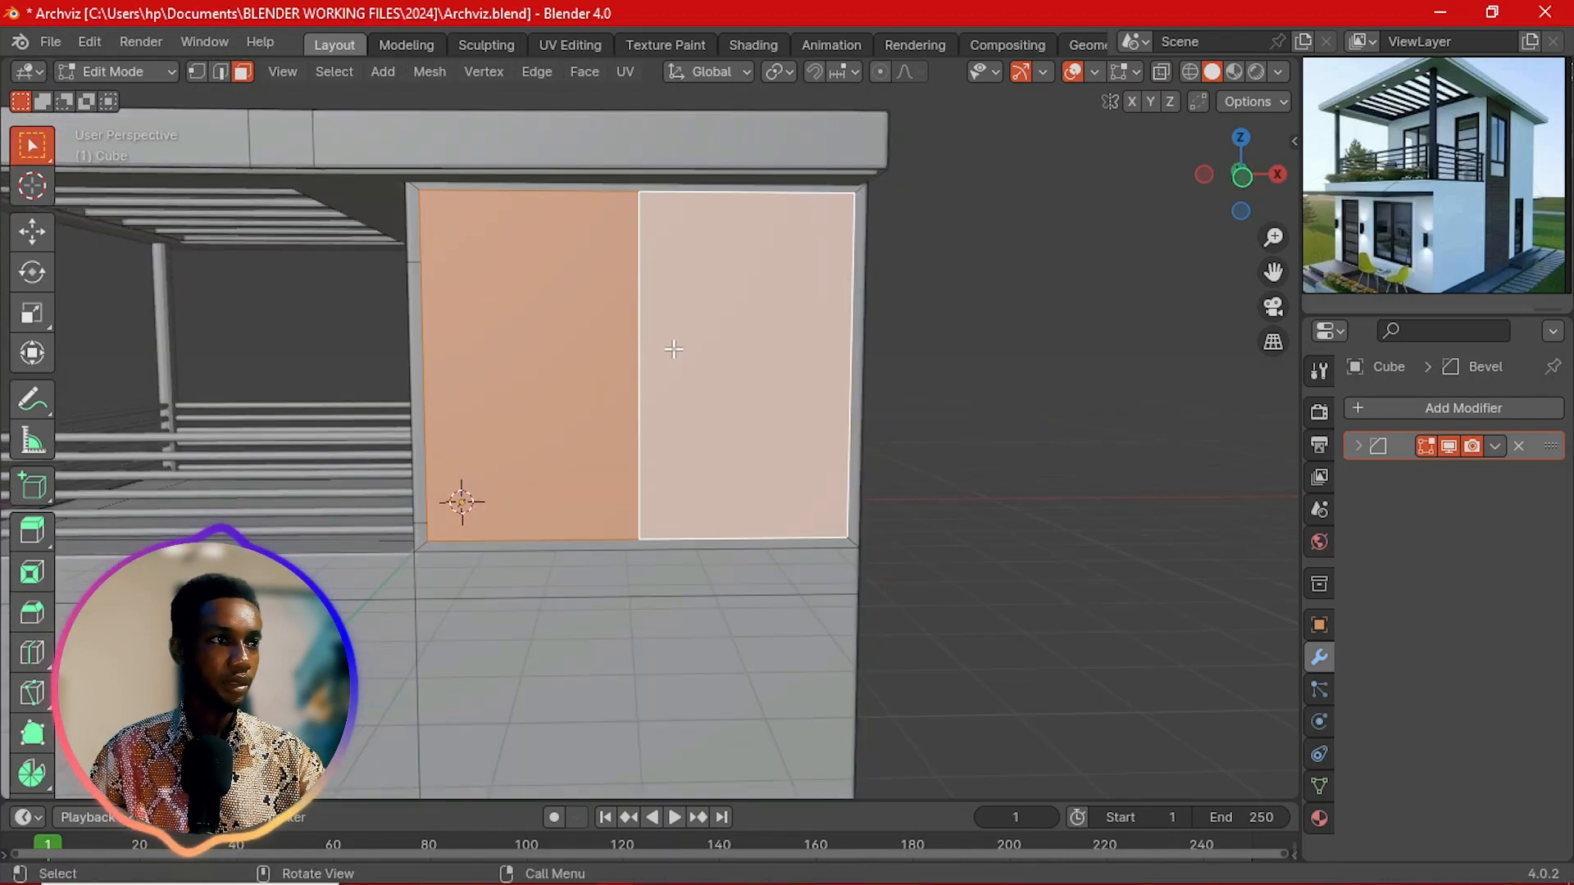
# Step: Switch to edge selection and knife-cut a horizontal line across both halves of the inset wall panel at mid-height
pyautogui.press('2')
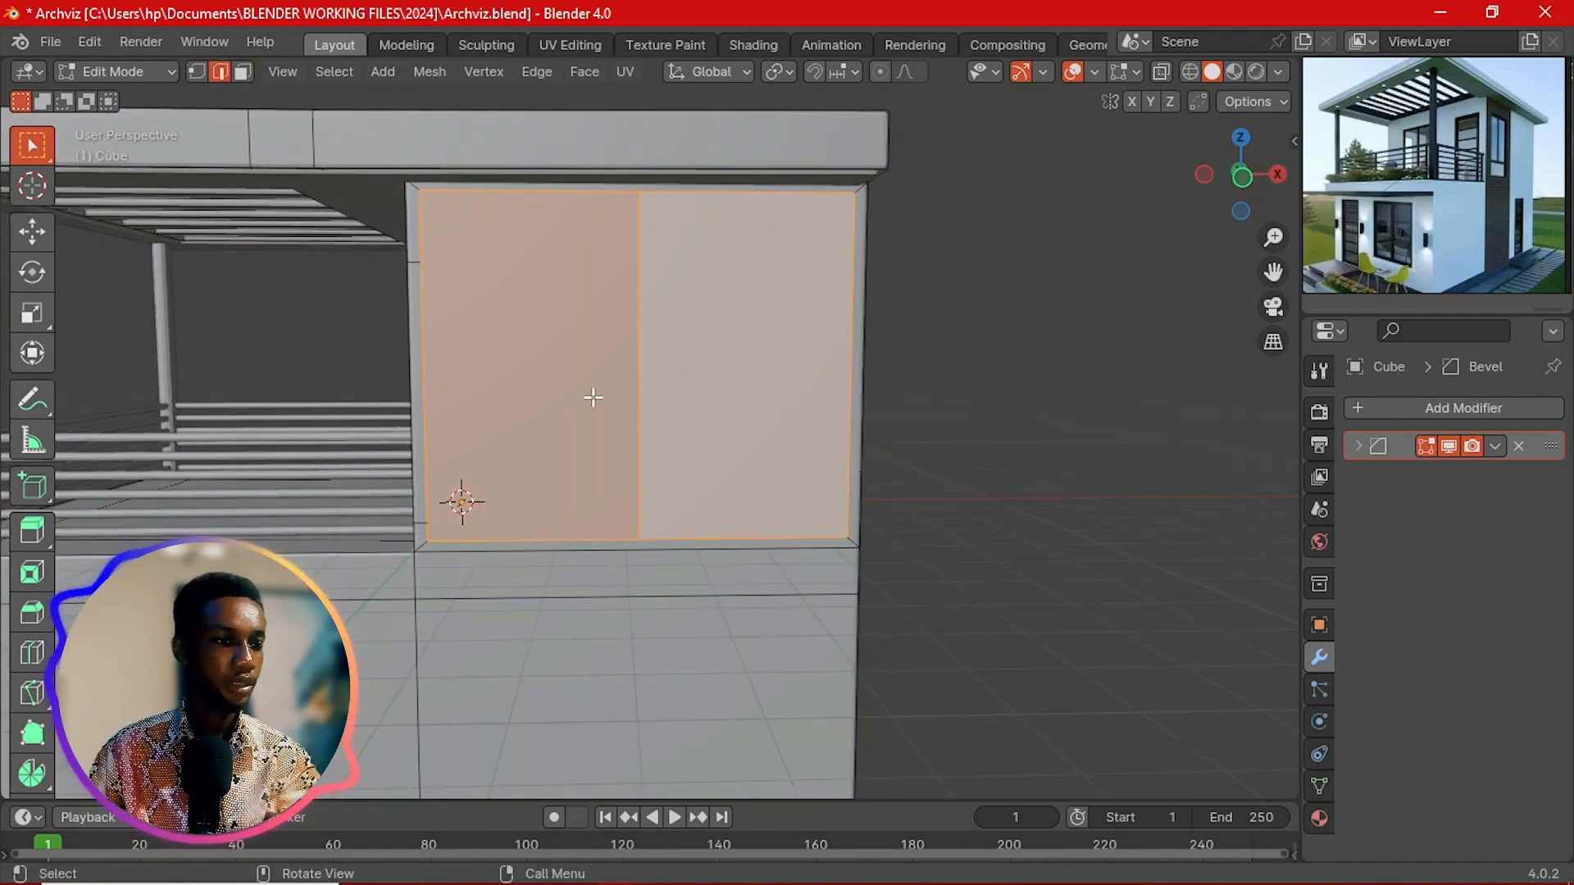
pyautogui.press('k')
pyautogui.click(853, 253)
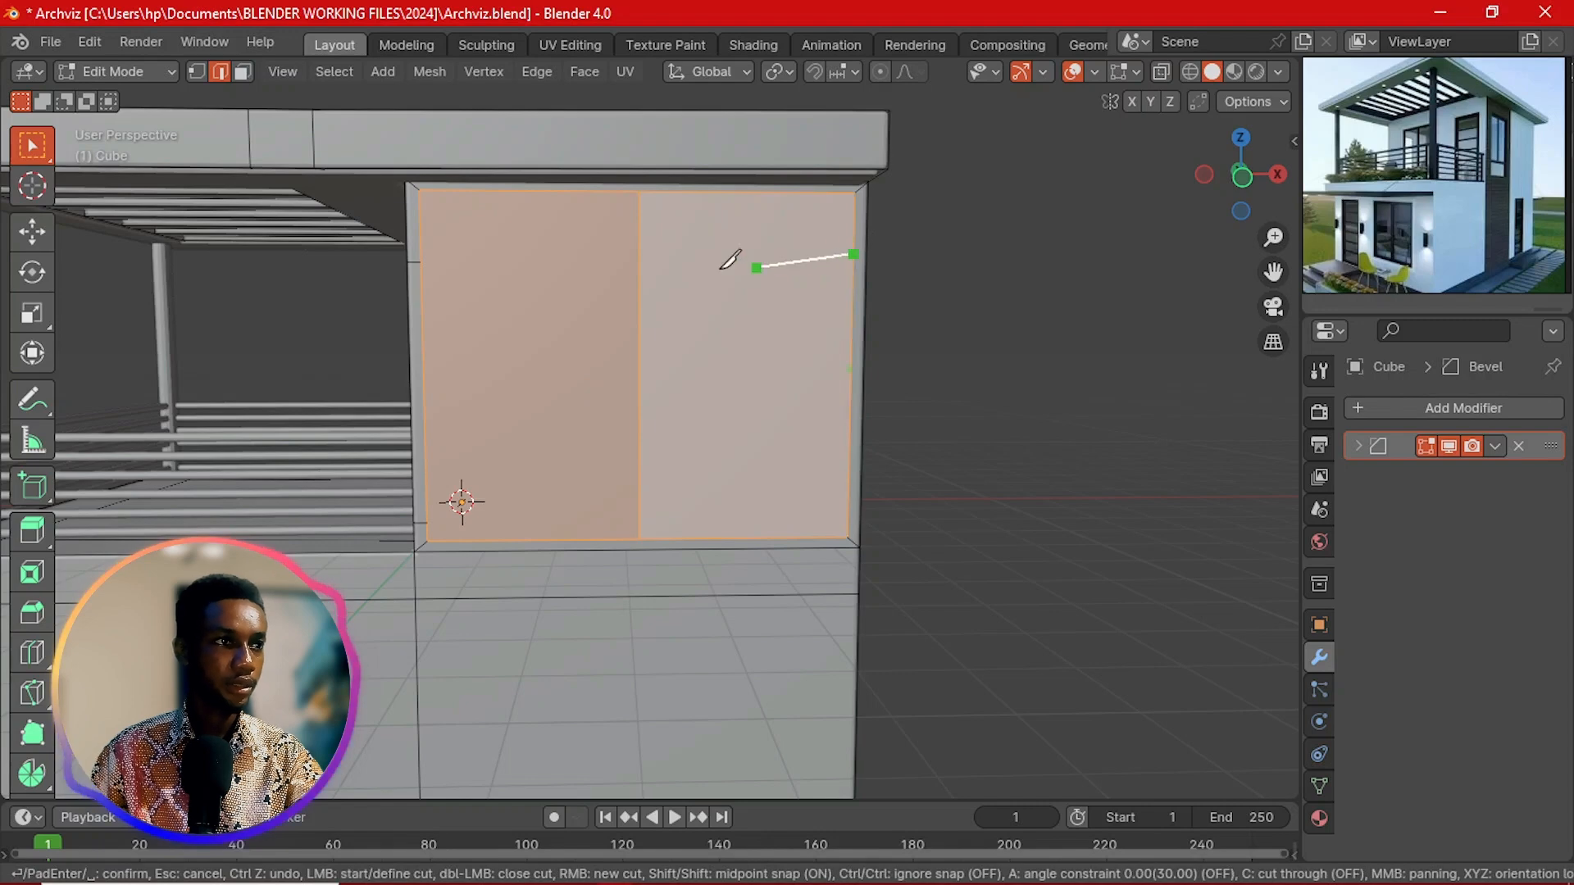
pyautogui.keyDown('shift'); pyautogui.click(429, 265); pyautogui.keyUp('shift')
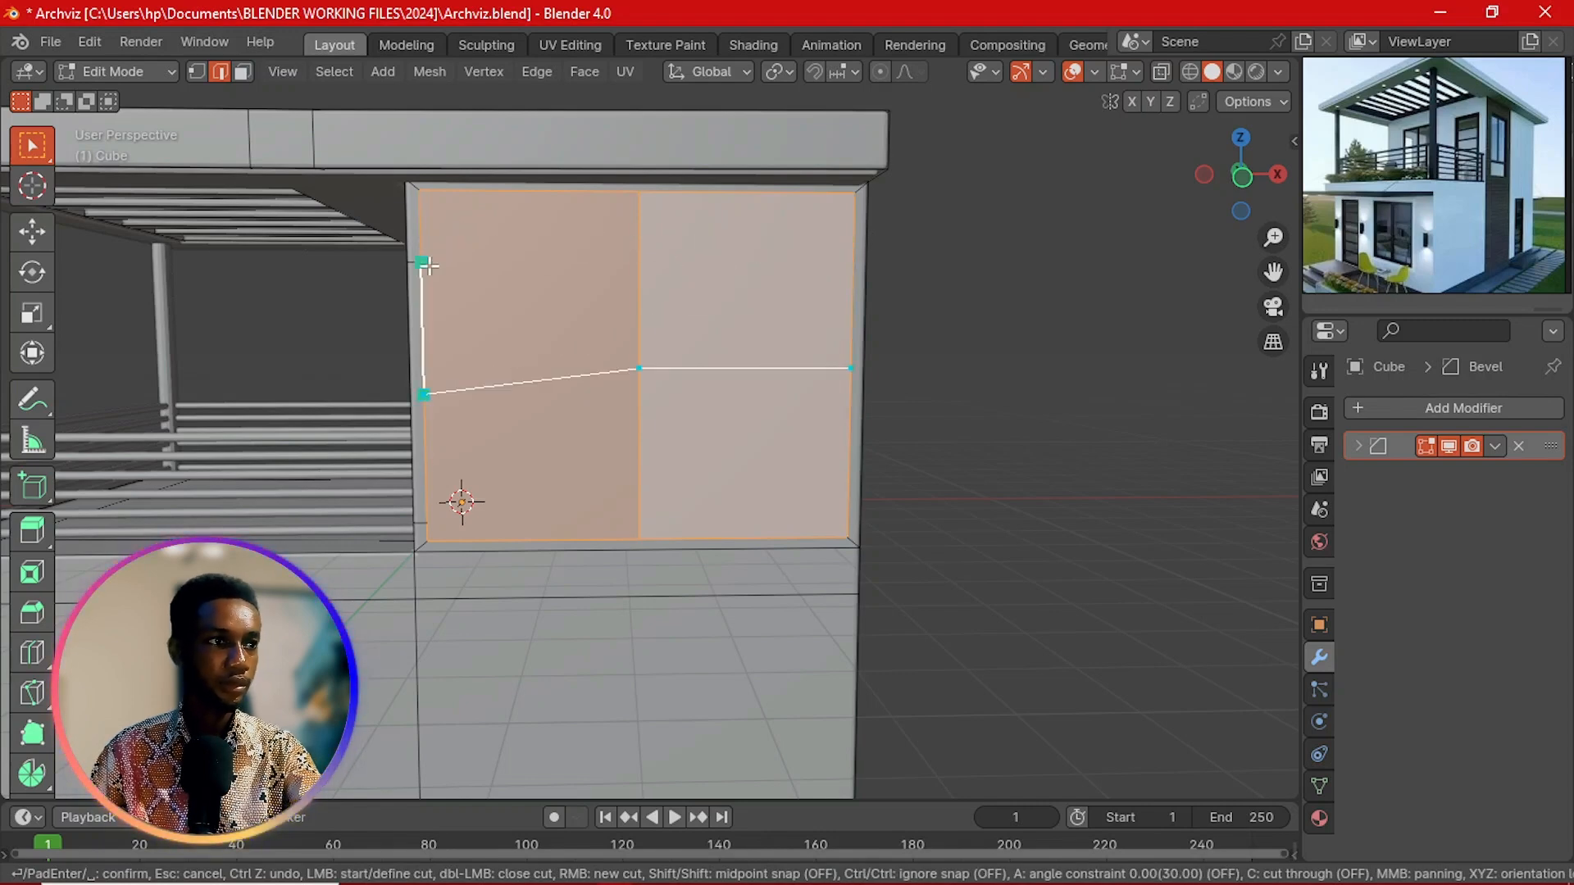
pyautogui.press('Return')
# Step: Select both edges of the horizontal cut and scale them down along Z until they are level
pyautogui.click(553, 377)
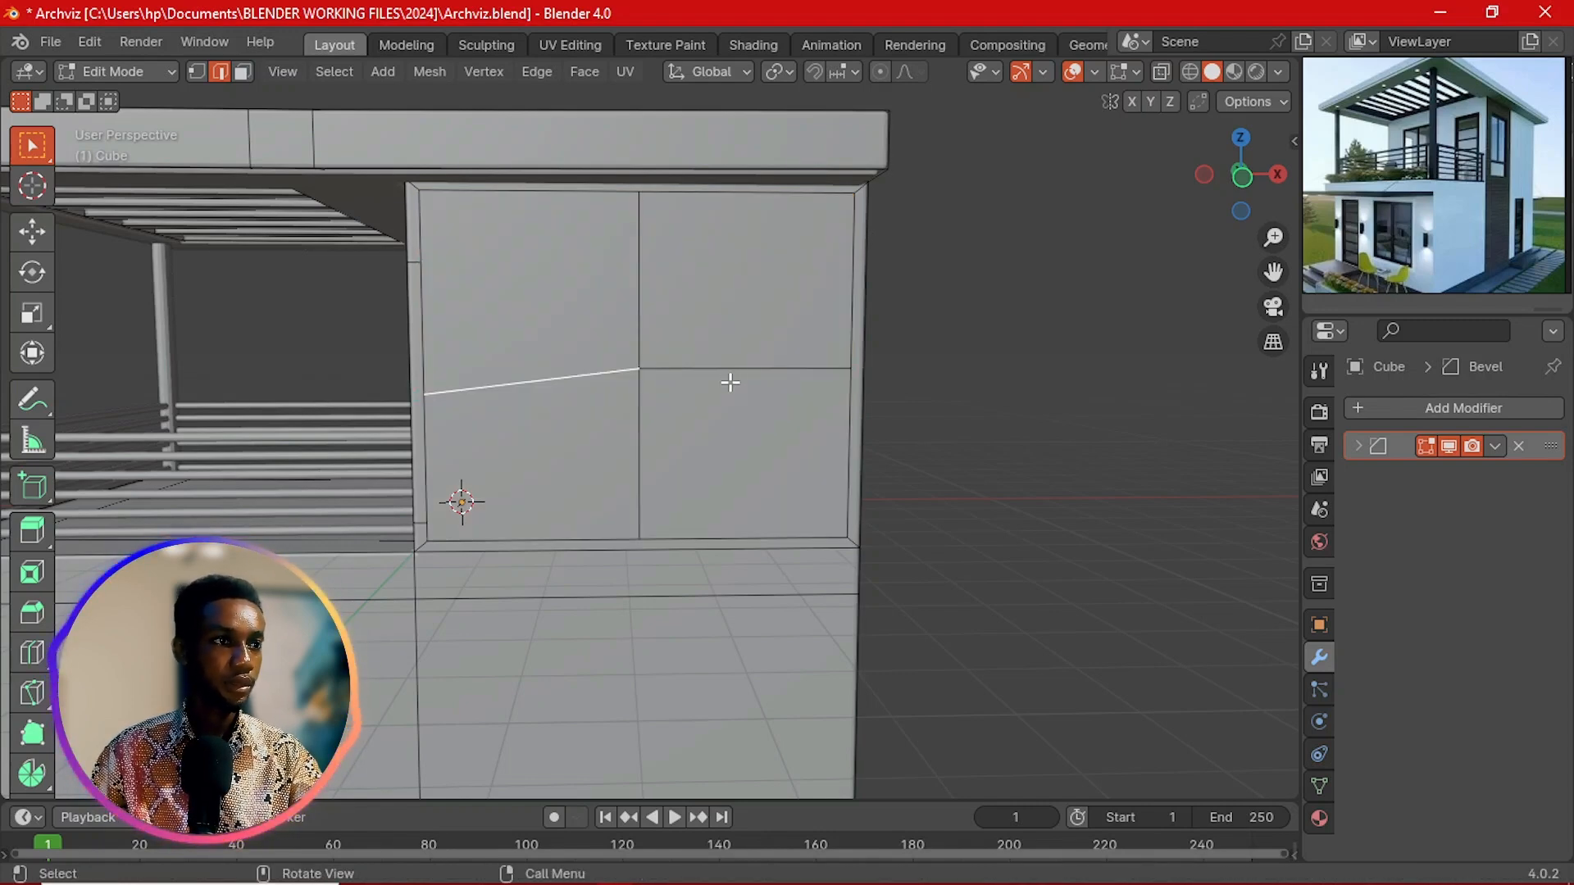
pyautogui.keyDown('shift'); pyautogui.click(748, 385); pyautogui.keyUp('shift')
pyautogui.press('s')
pyautogui.press('x')
pyautogui.press('z')
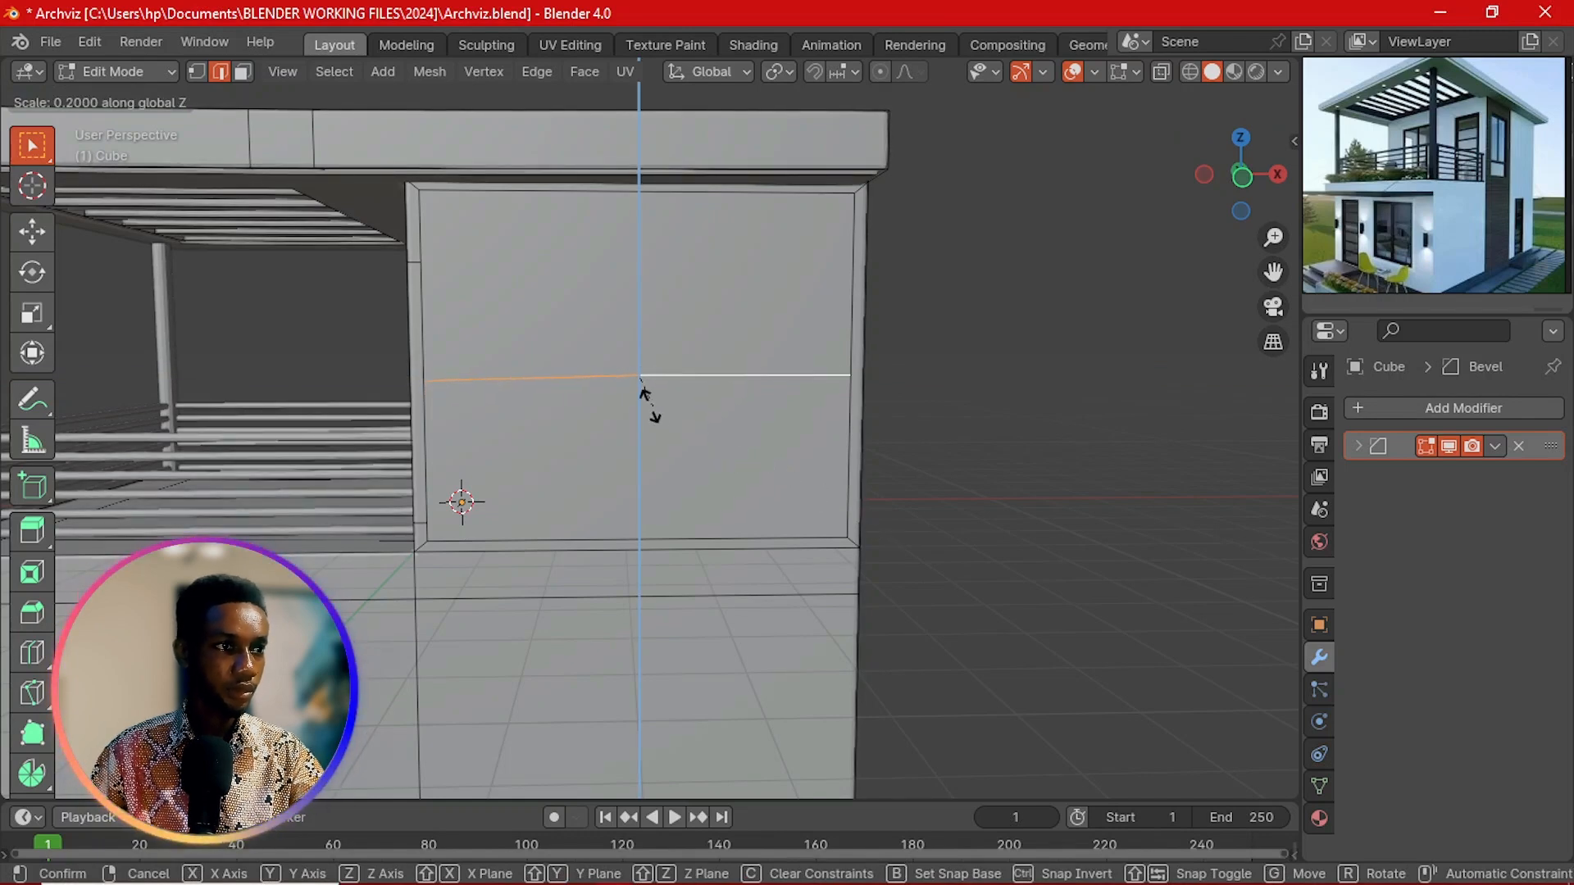
pyautogui.click(627, 389)
pyautogui.press('s')
pyautogui.press('z')
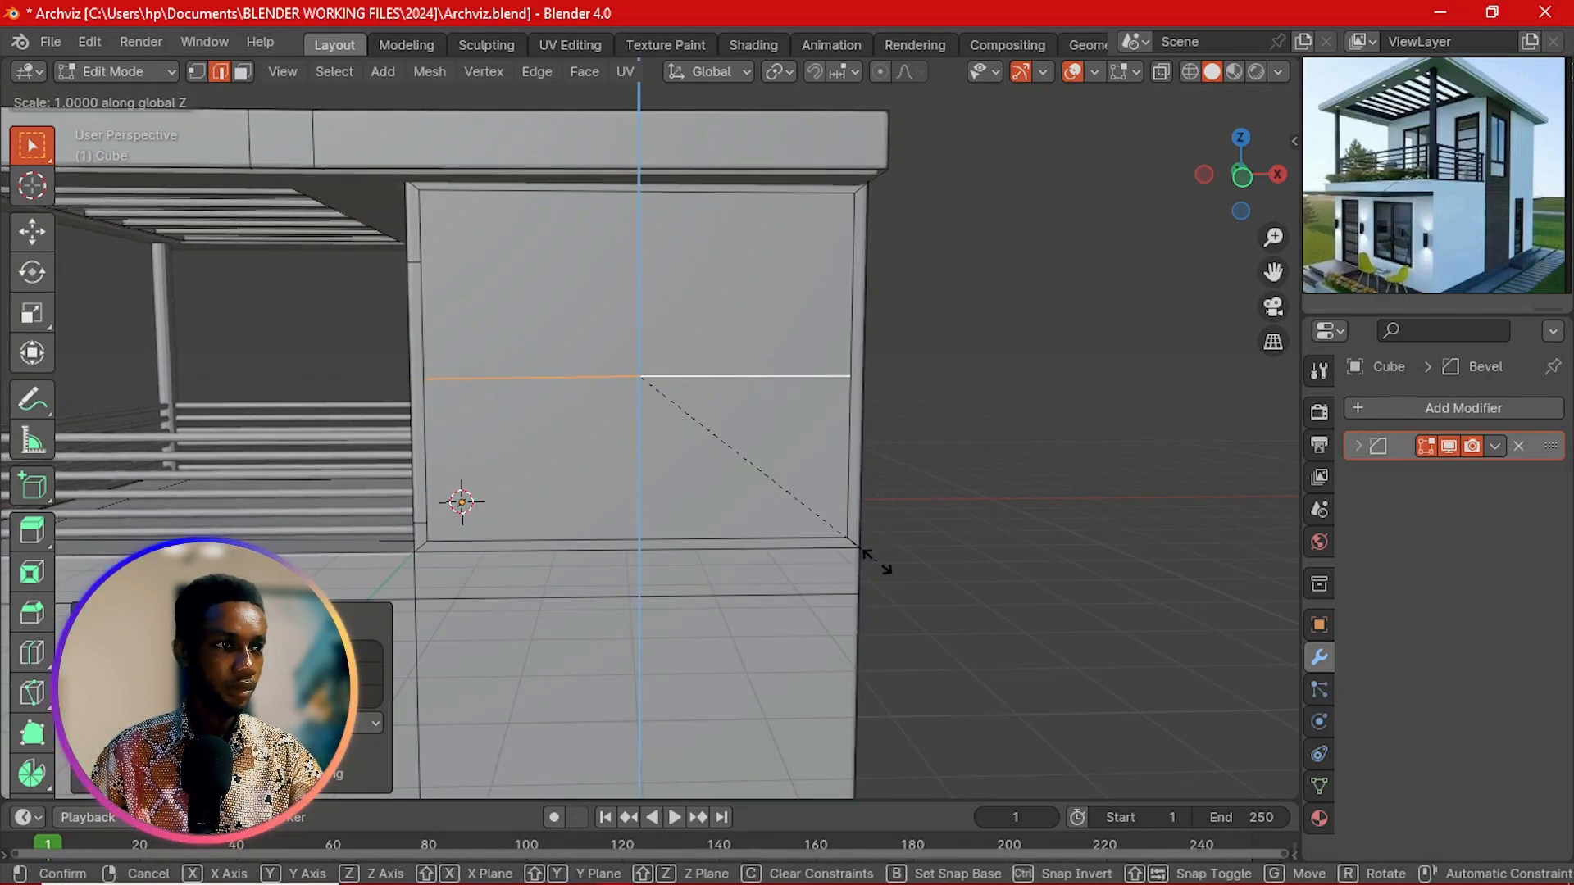
pyautogui.click(713, 459)
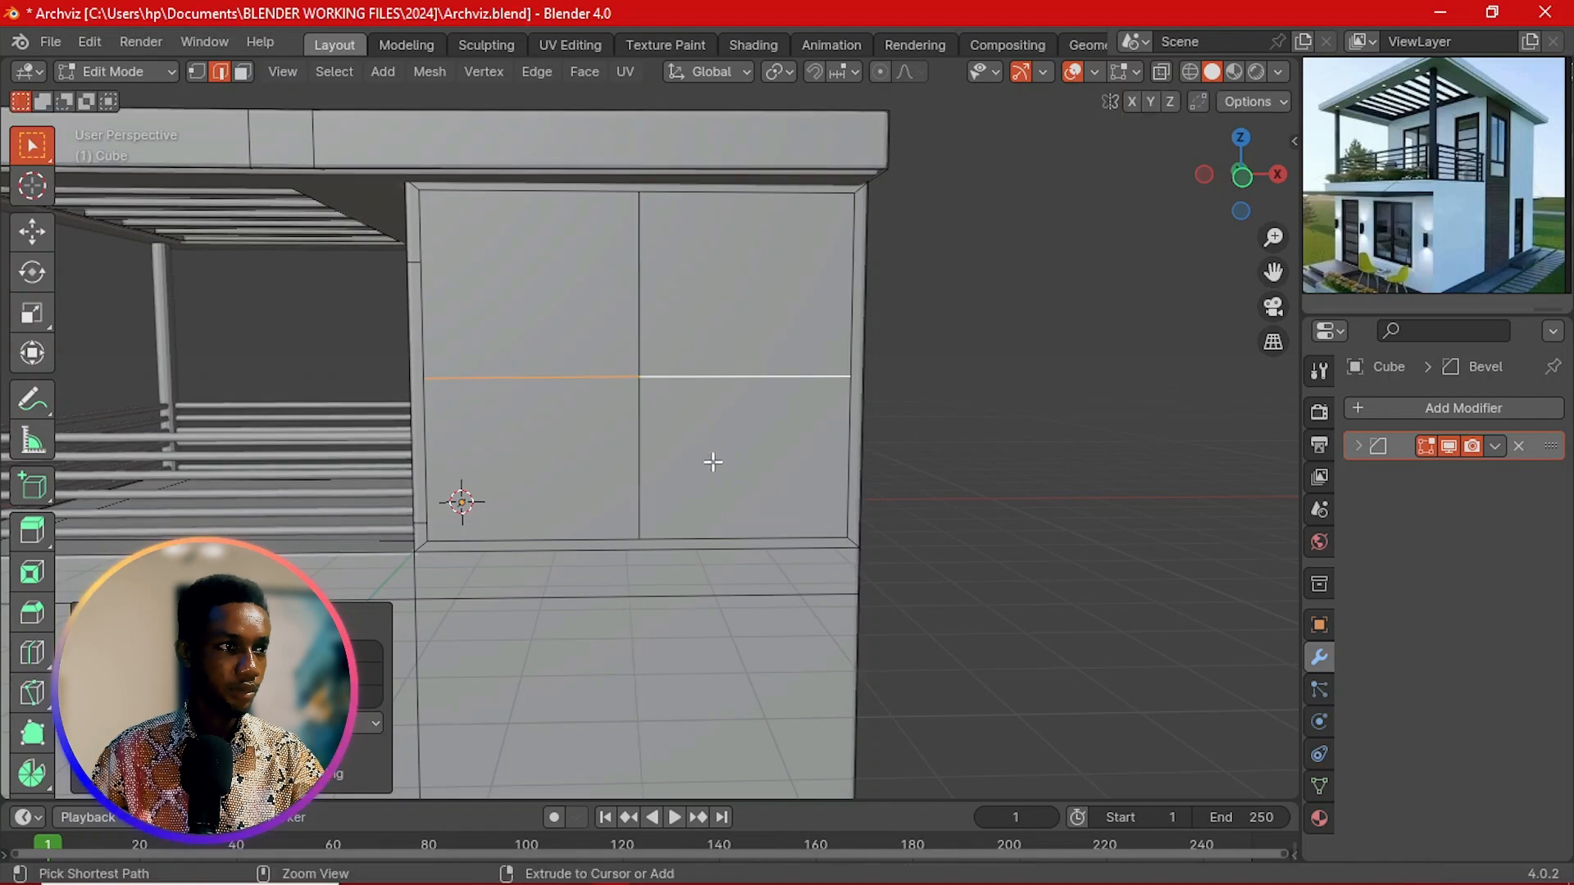
# Step: Move the levelled horizontal edges up about 1.58 m along Z
pyautogui.press('g')
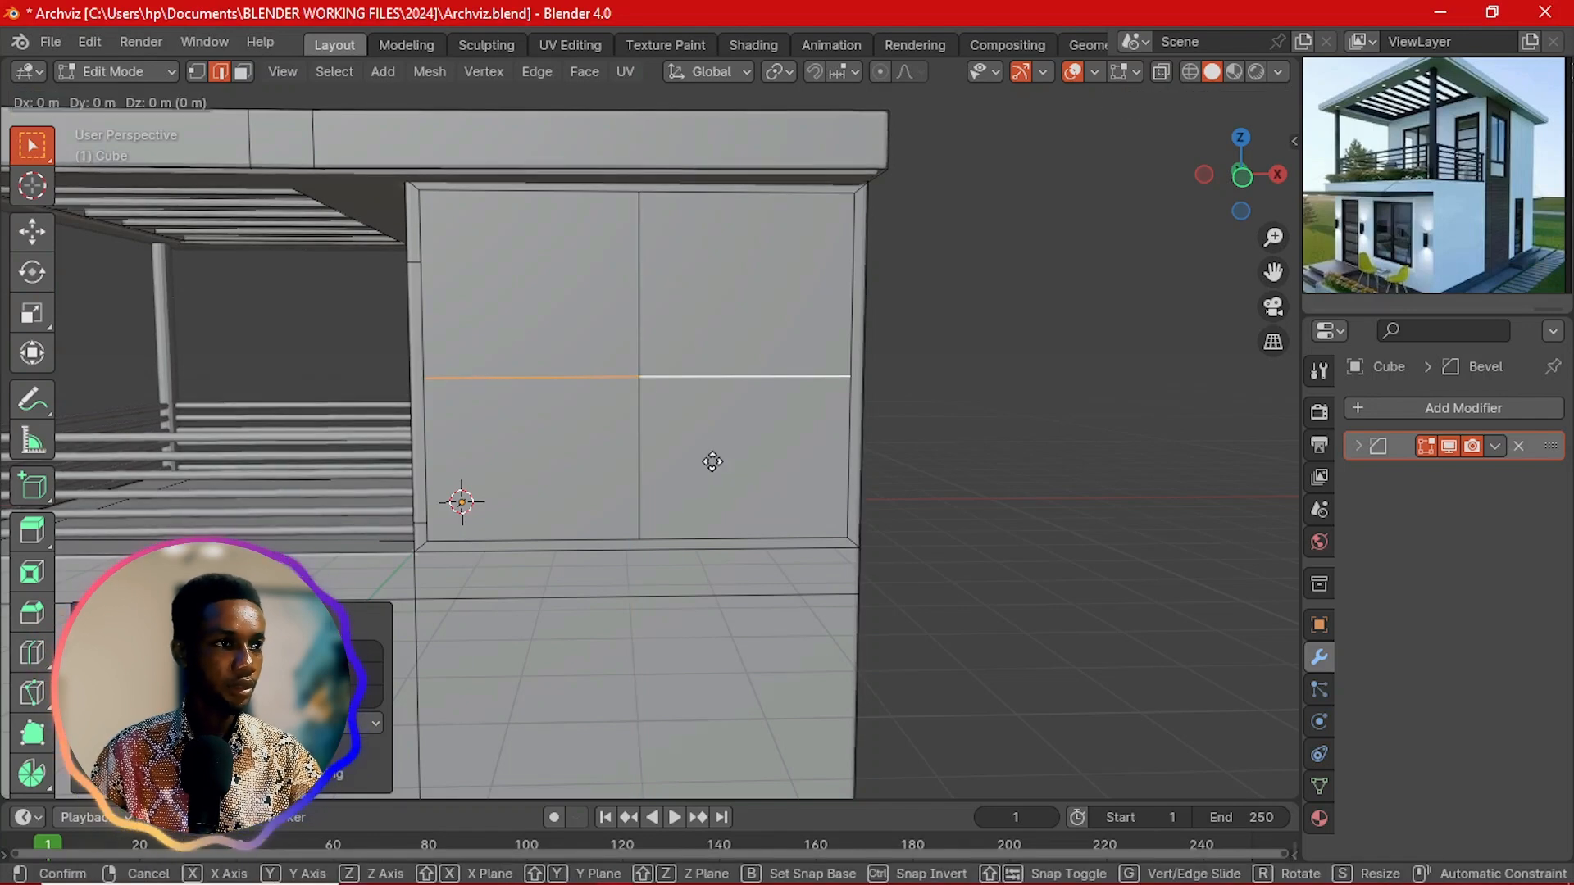
pyautogui.press('z')
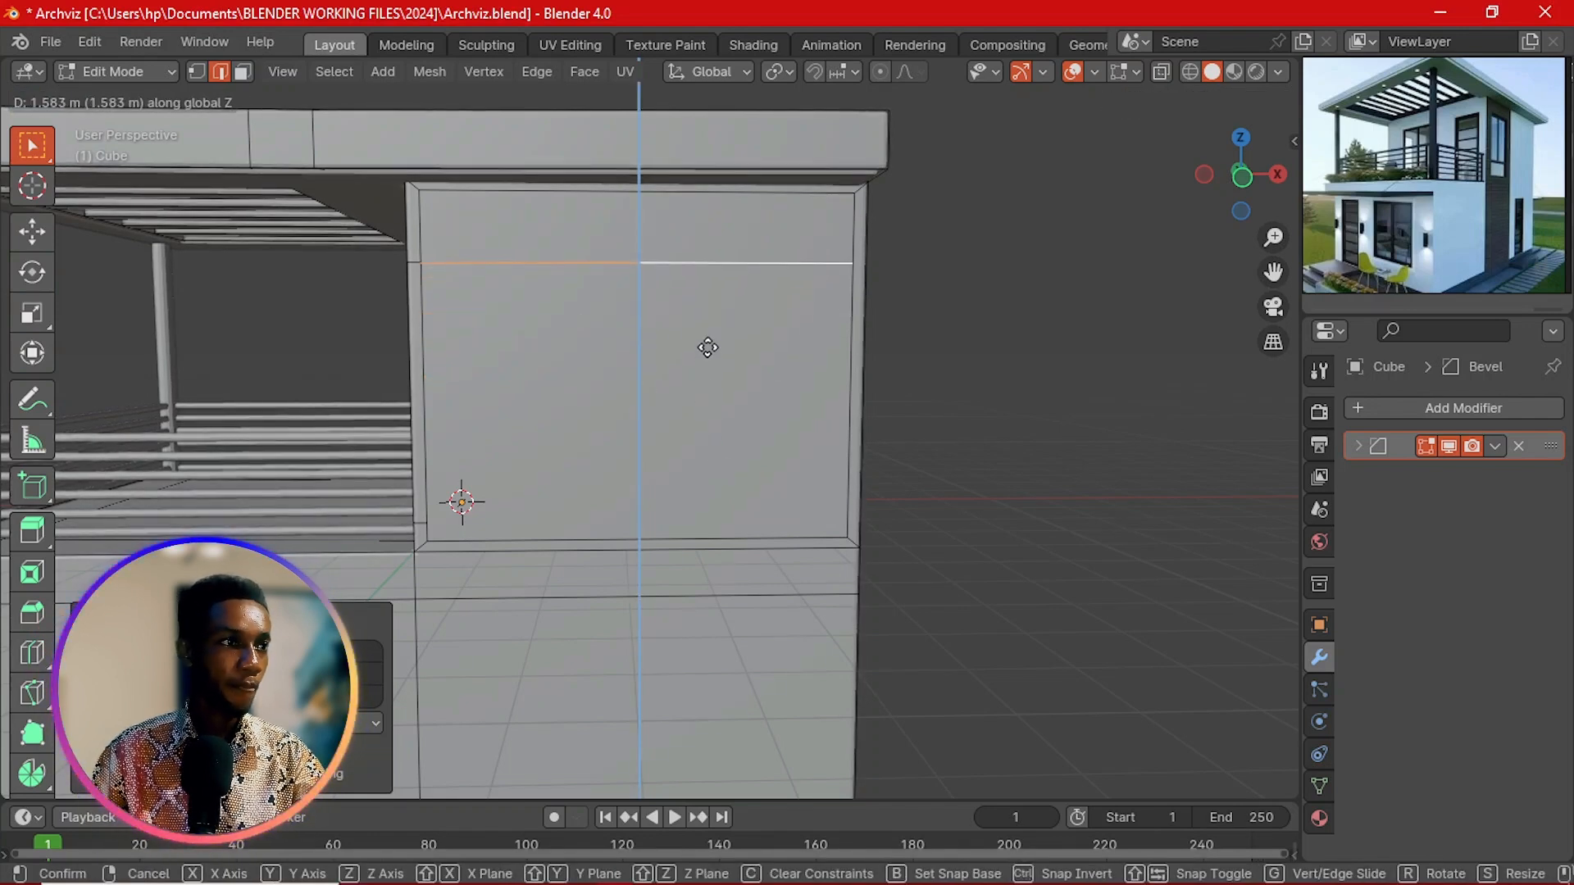
pyautogui.click(710, 347)
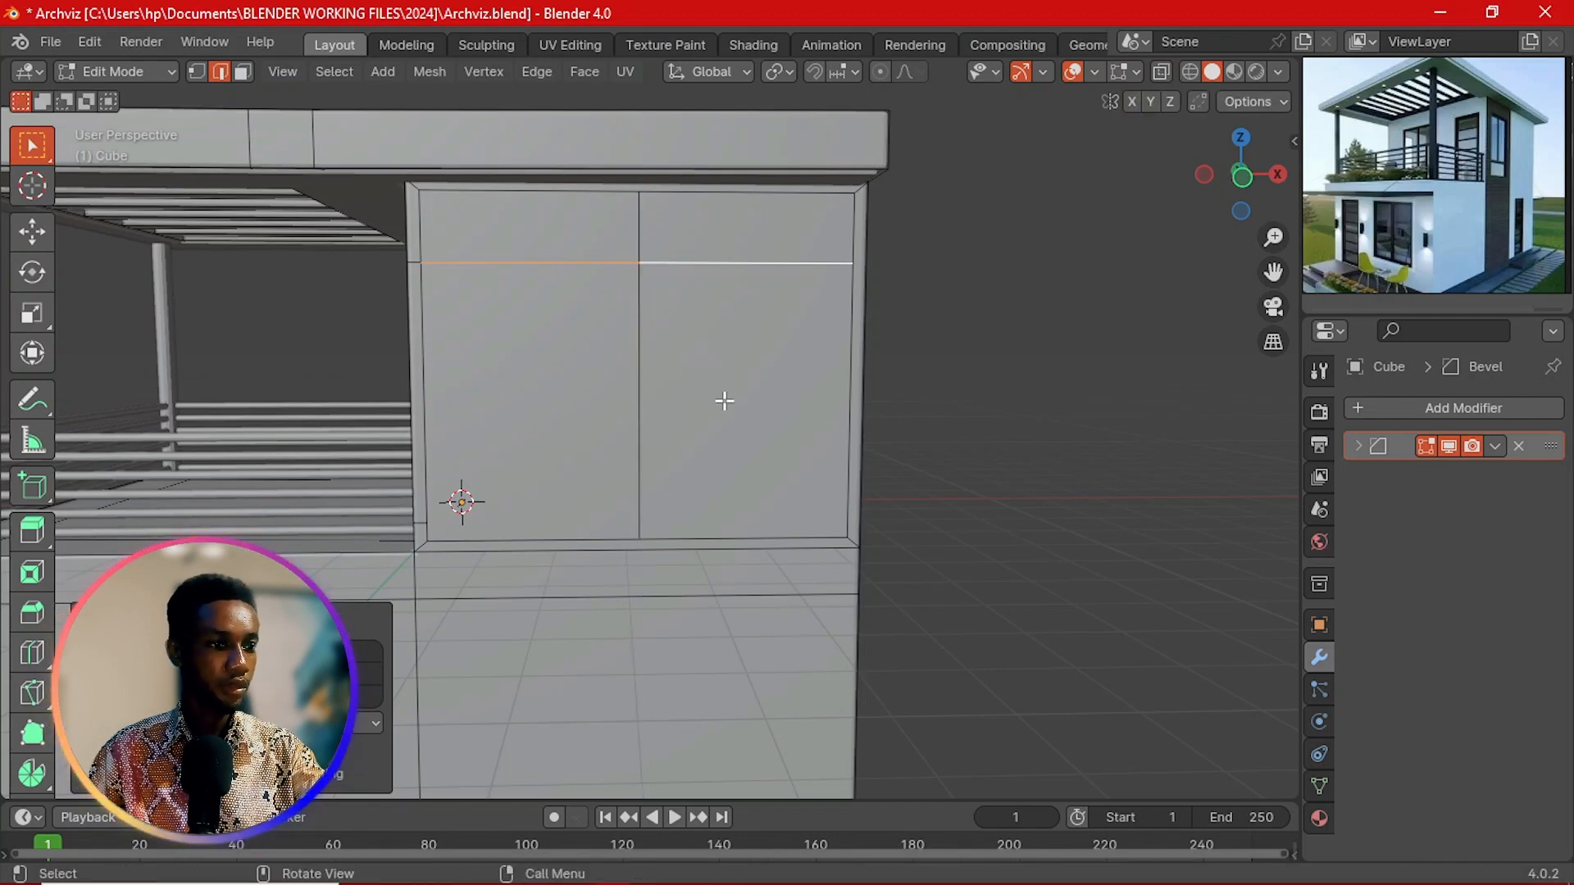
# Step: Knife-cut a second horizontal line across both halves of the panel, below the raised edges
pyautogui.press('k')
pyautogui.click(851, 366)
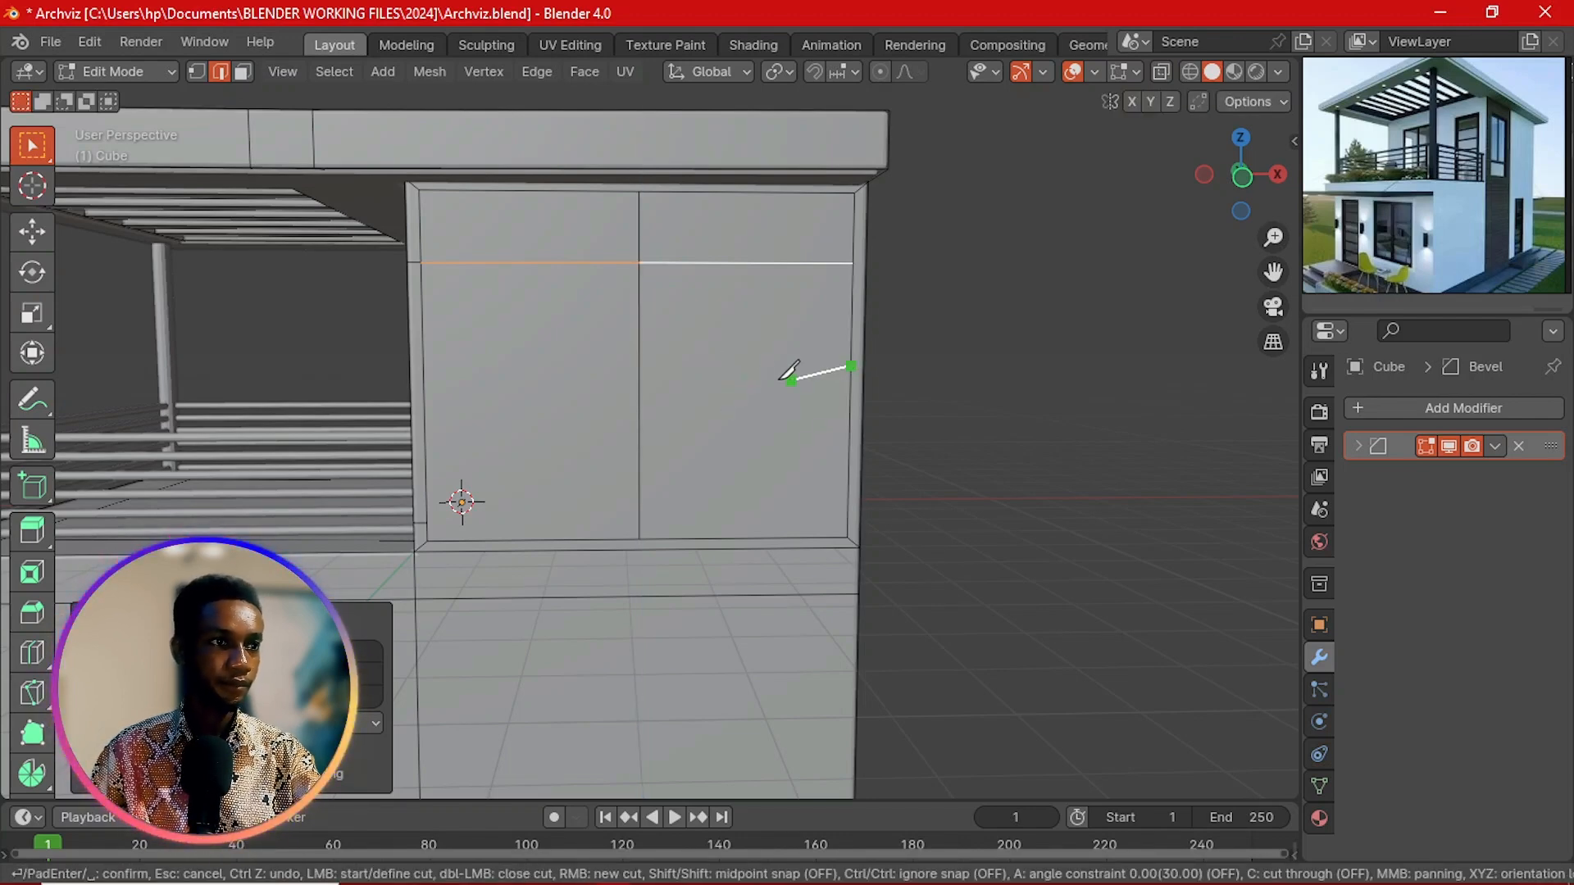
pyautogui.click(437, 346)
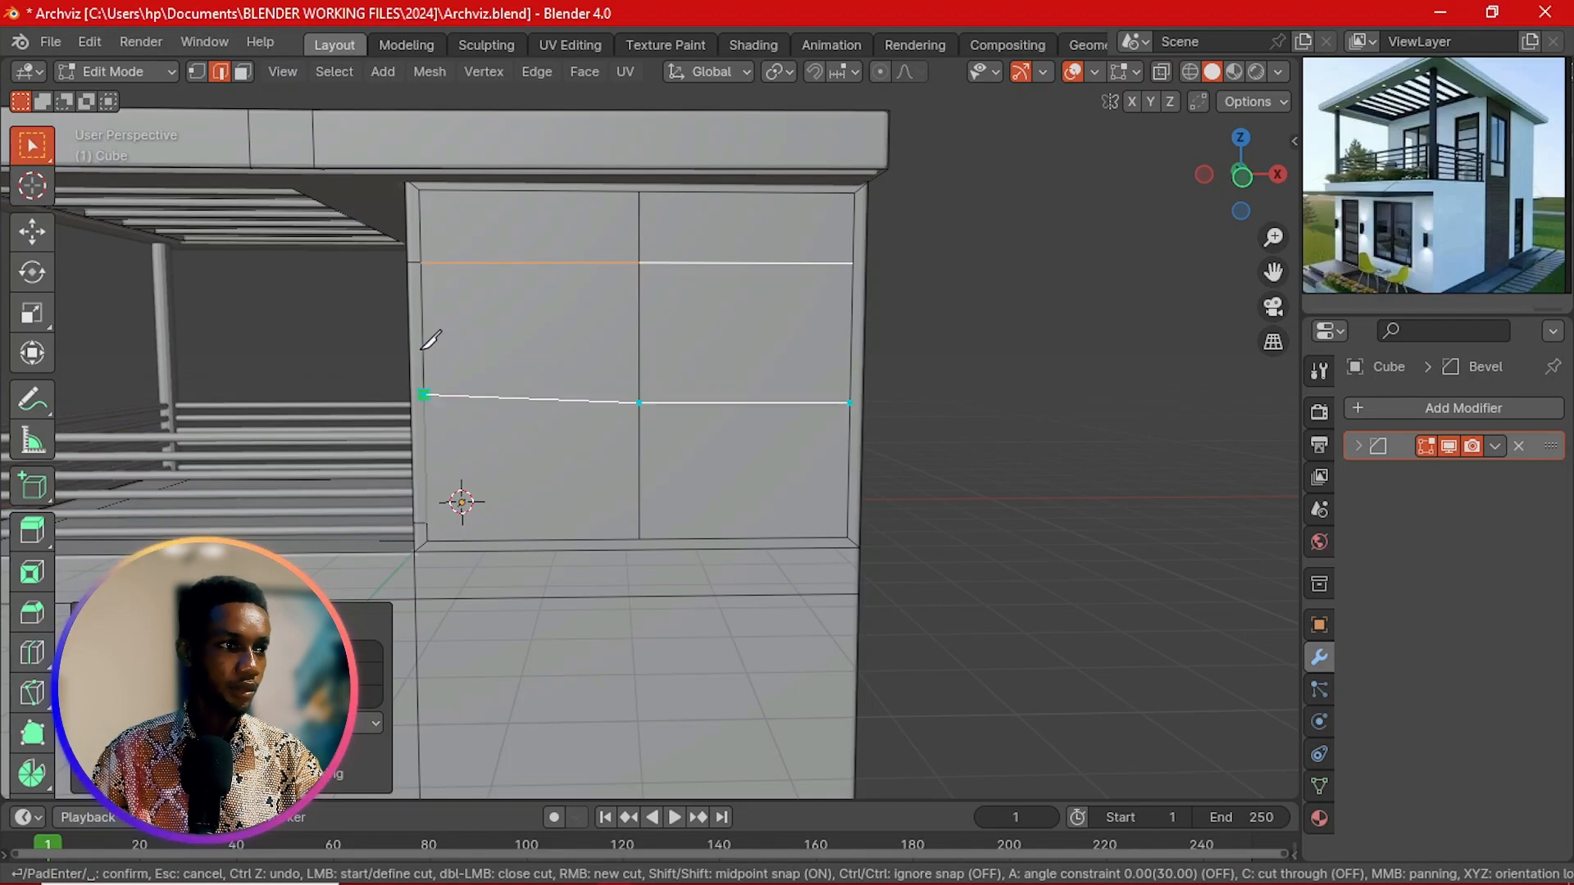
pyautogui.press('Return')
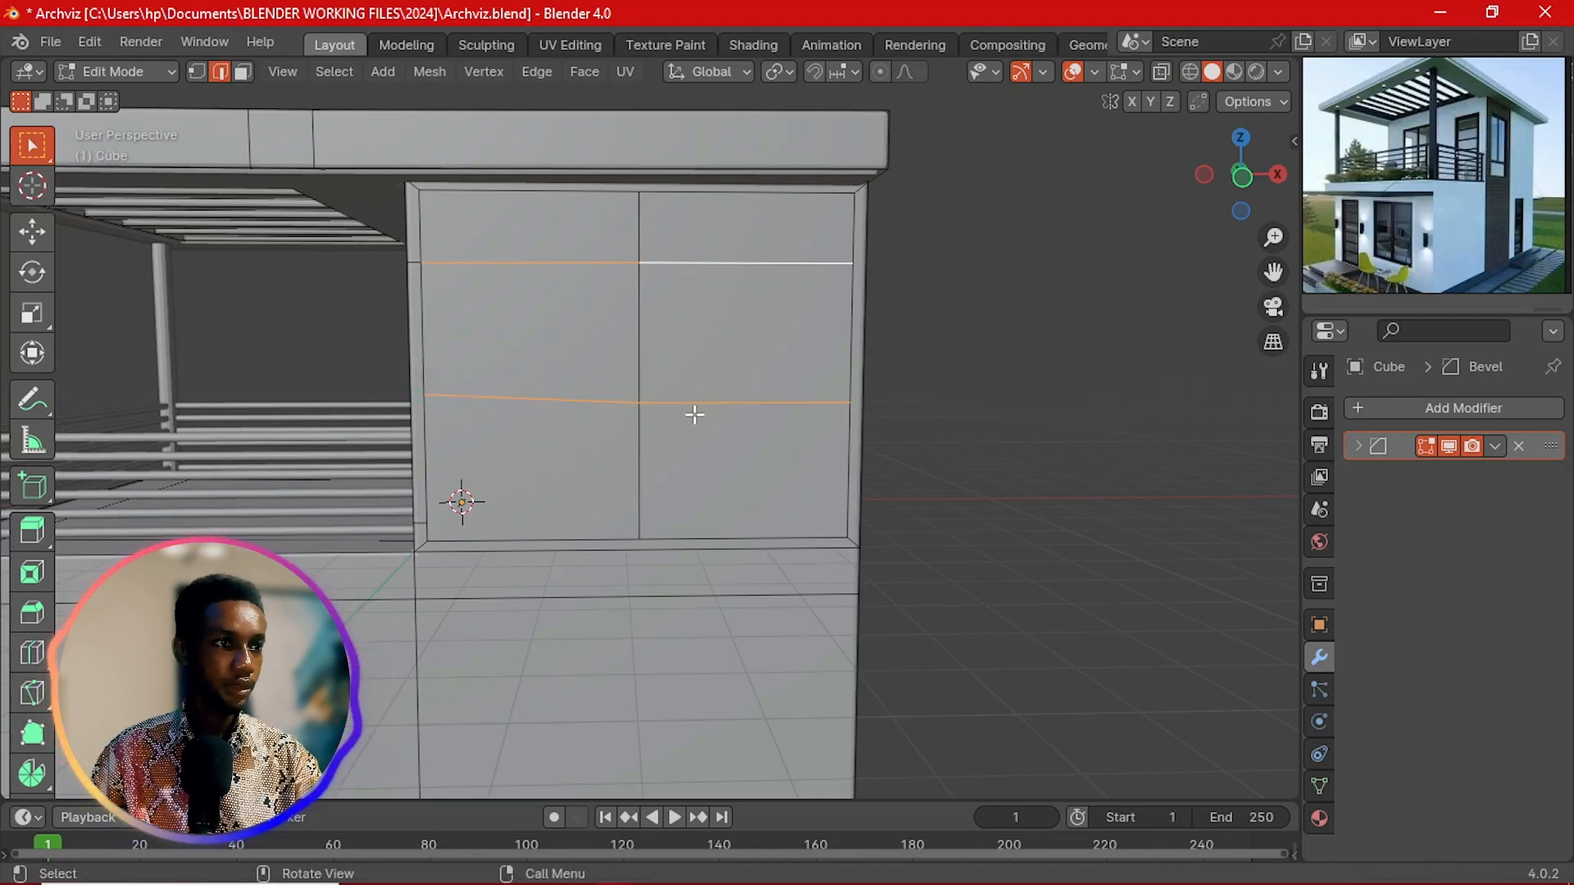
# Step: Select the second horizontal cut's edges and flatten them by scaling along Z
pyautogui.click(694, 415)
pyautogui.press('s')
pyautogui.press('x')
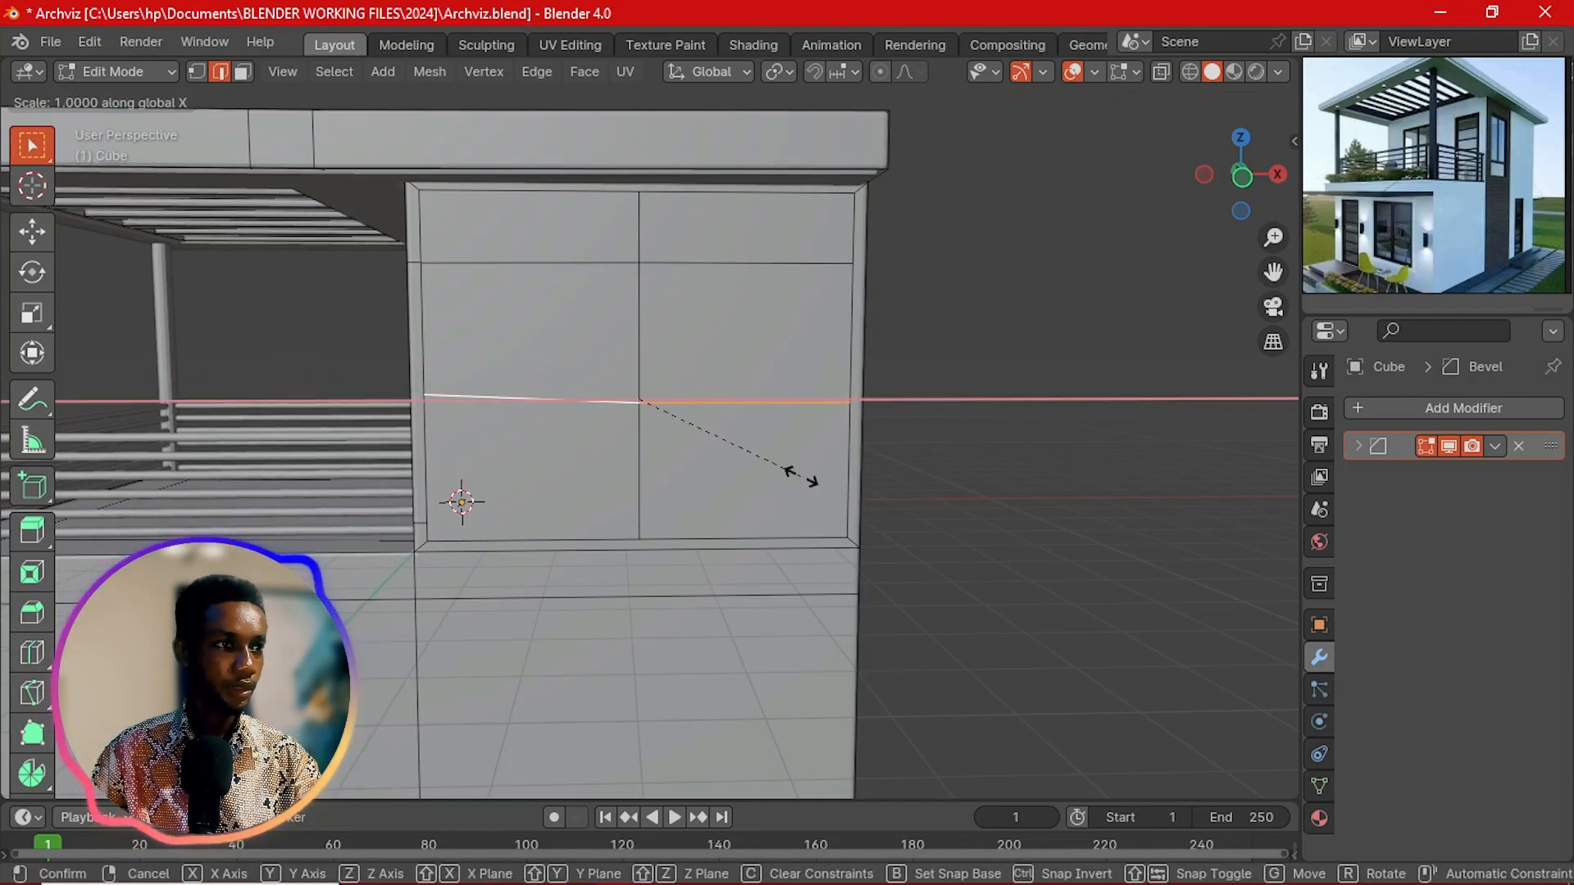
pyautogui.press('z')
pyautogui.click(685, 405)
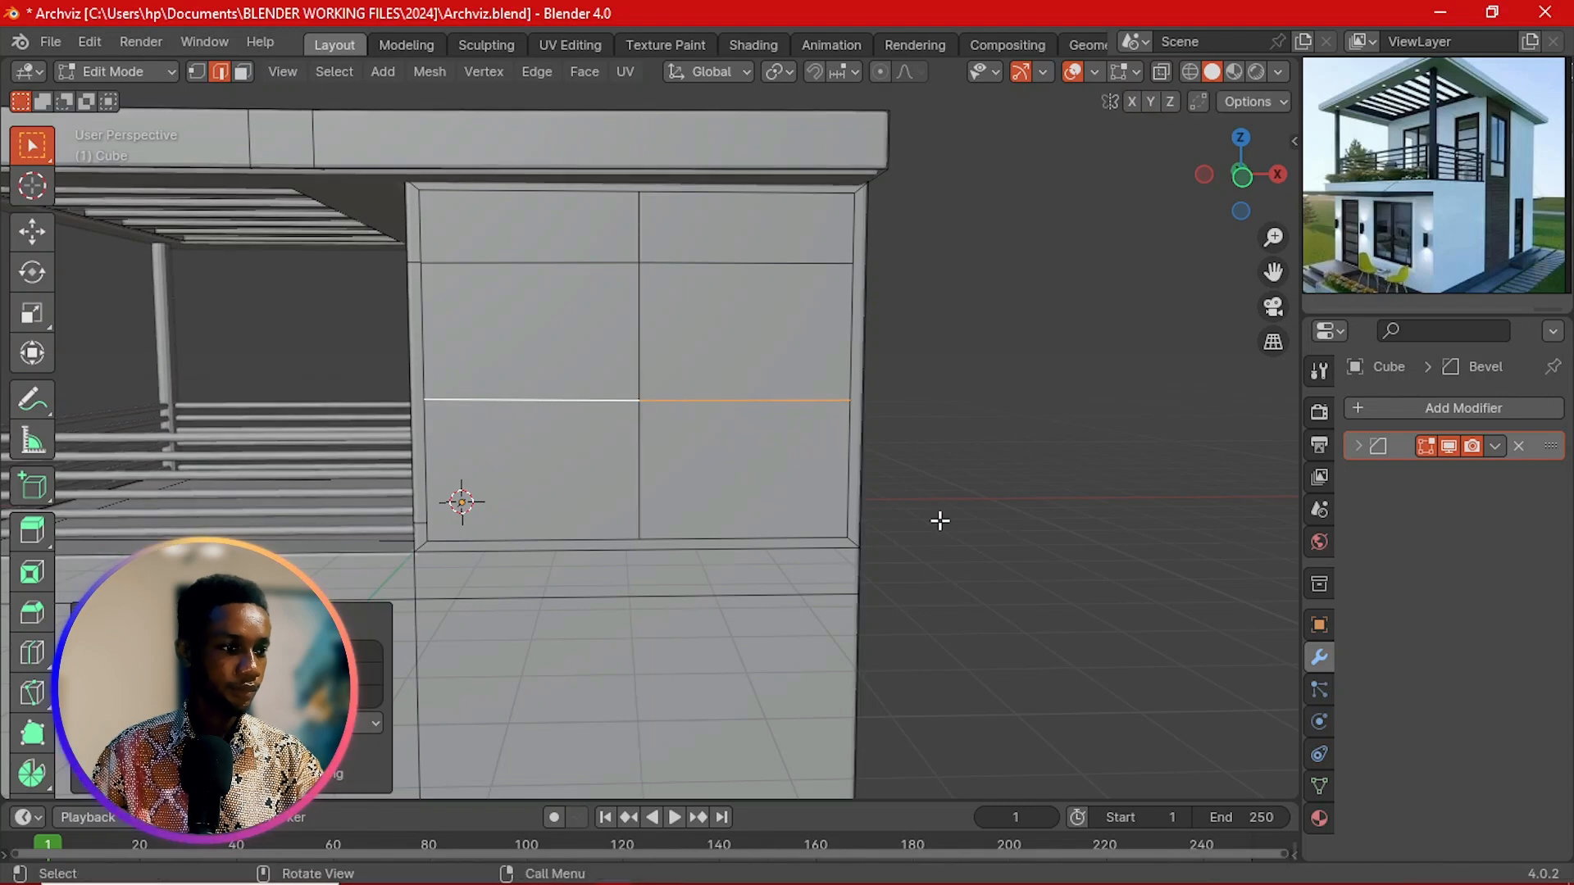
pyautogui.press('s')
pyautogui.press('z')
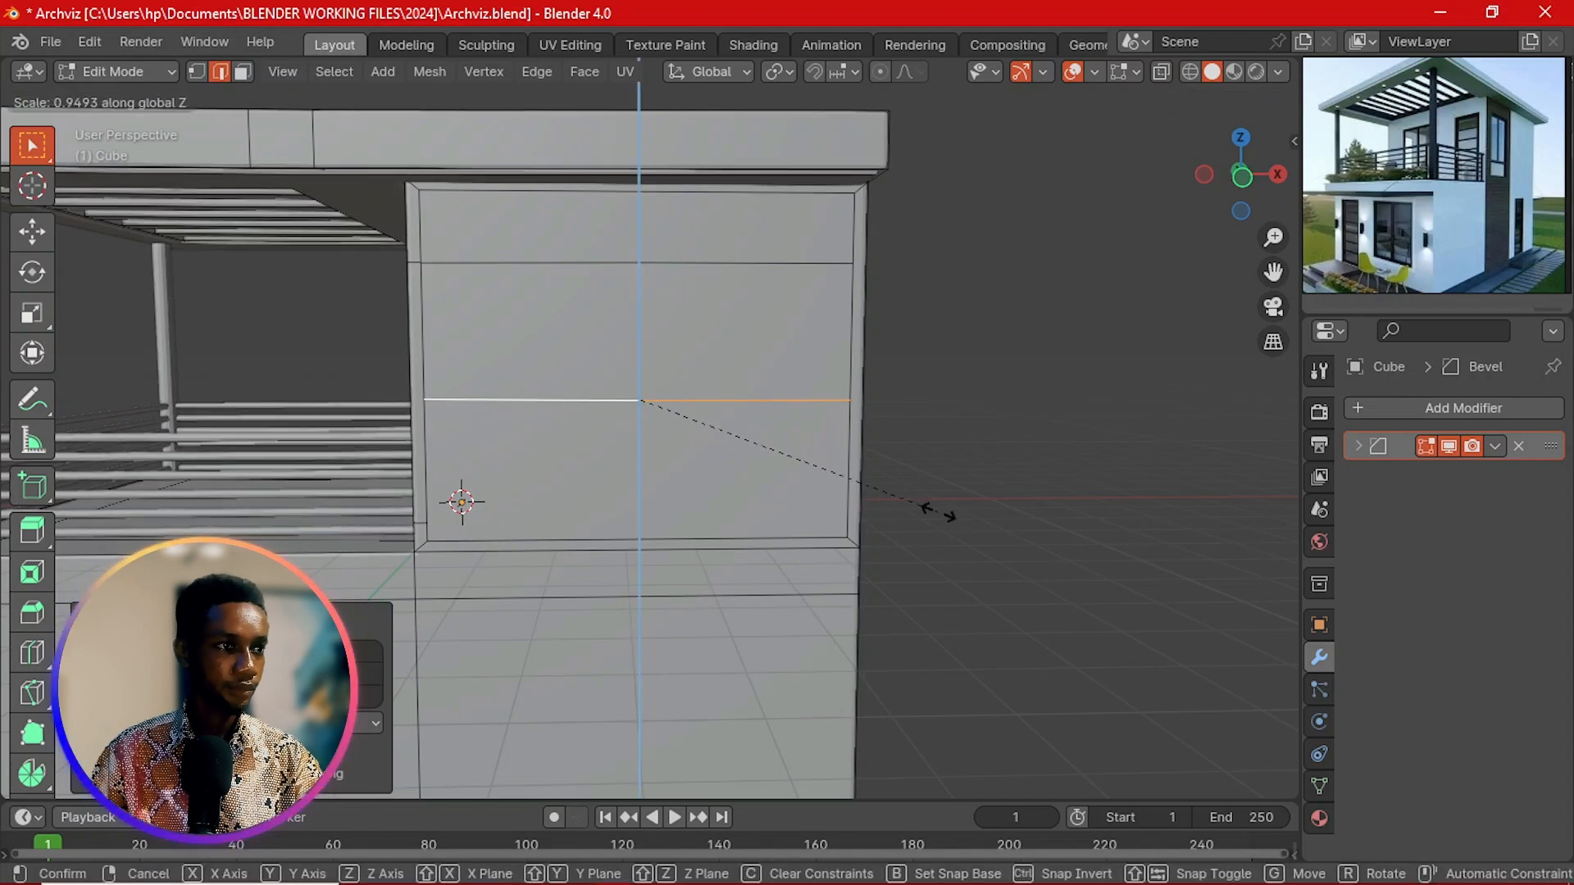
pyautogui.click(665, 412)
# Step: Lower the second horizontal cut along Z to just above the inset panel's bottom edge
pyautogui.press('g')
pyautogui.press('z')
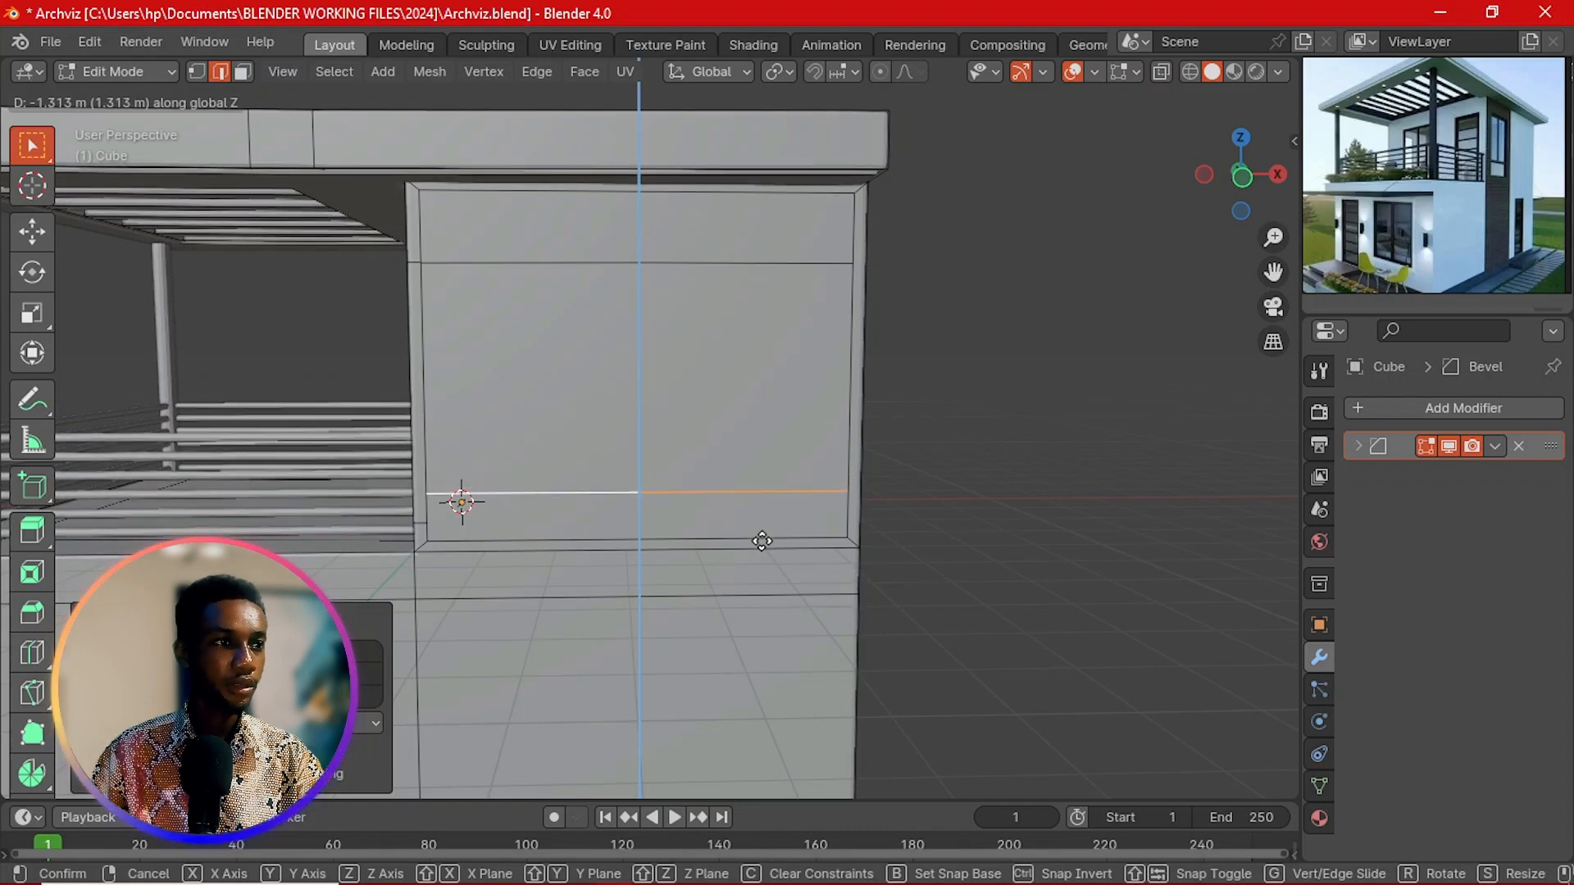
pyautogui.click(762, 541)
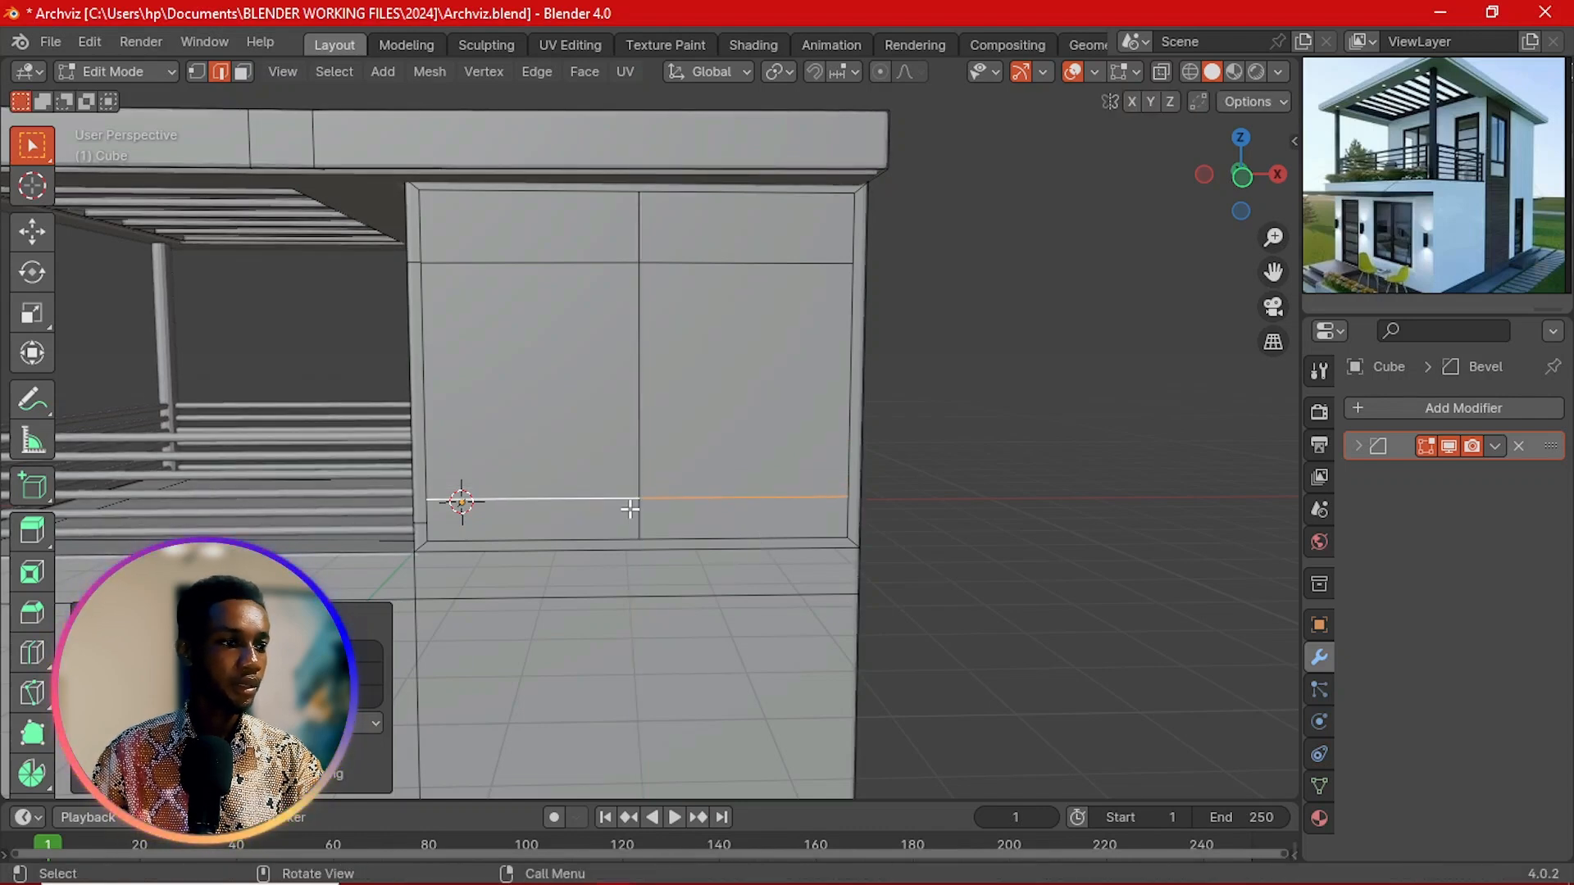
# Step: Knife-cut a vertical line down the middle of the panel's left half, from the upper horizontal cut to the panel's bottom edge
pyautogui.press('k')
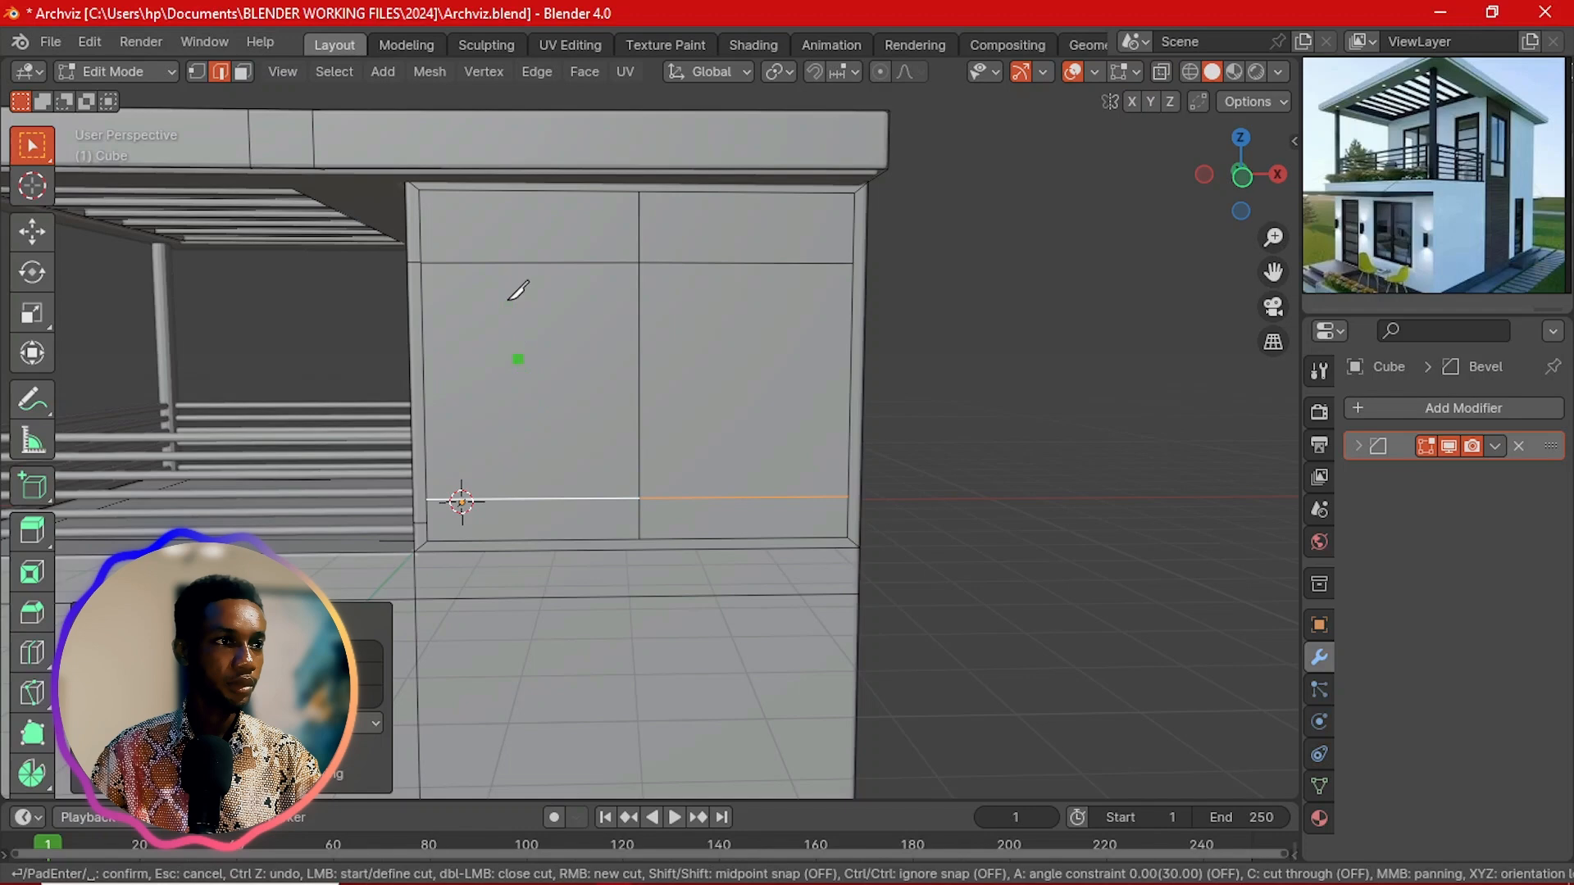
pyautogui.click(531, 263)
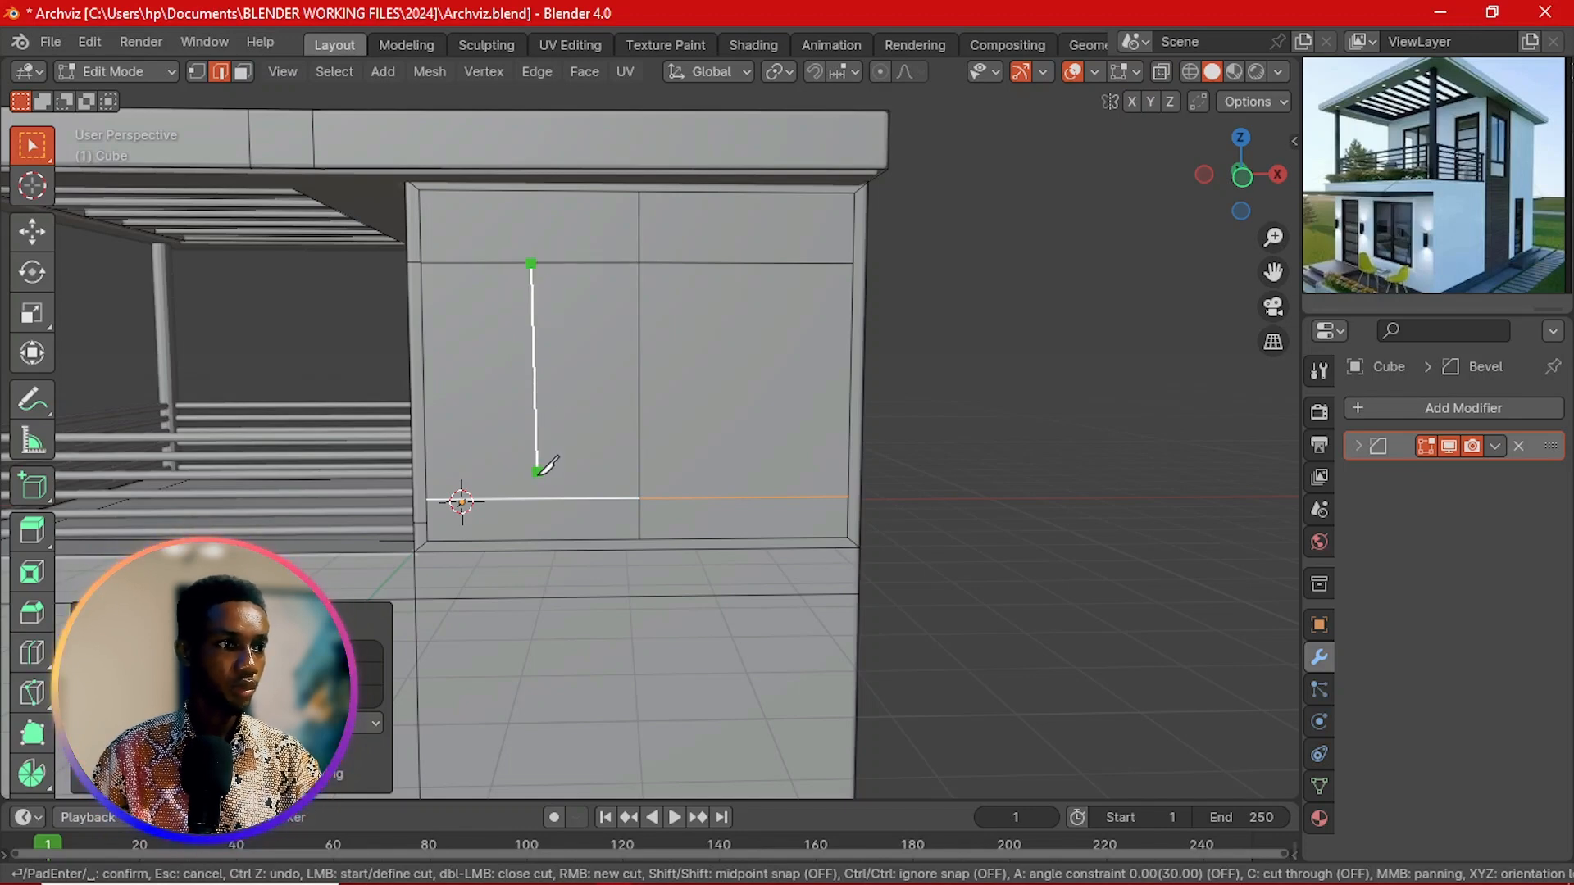
pyautogui.click(534, 539)
pyautogui.press('Return')
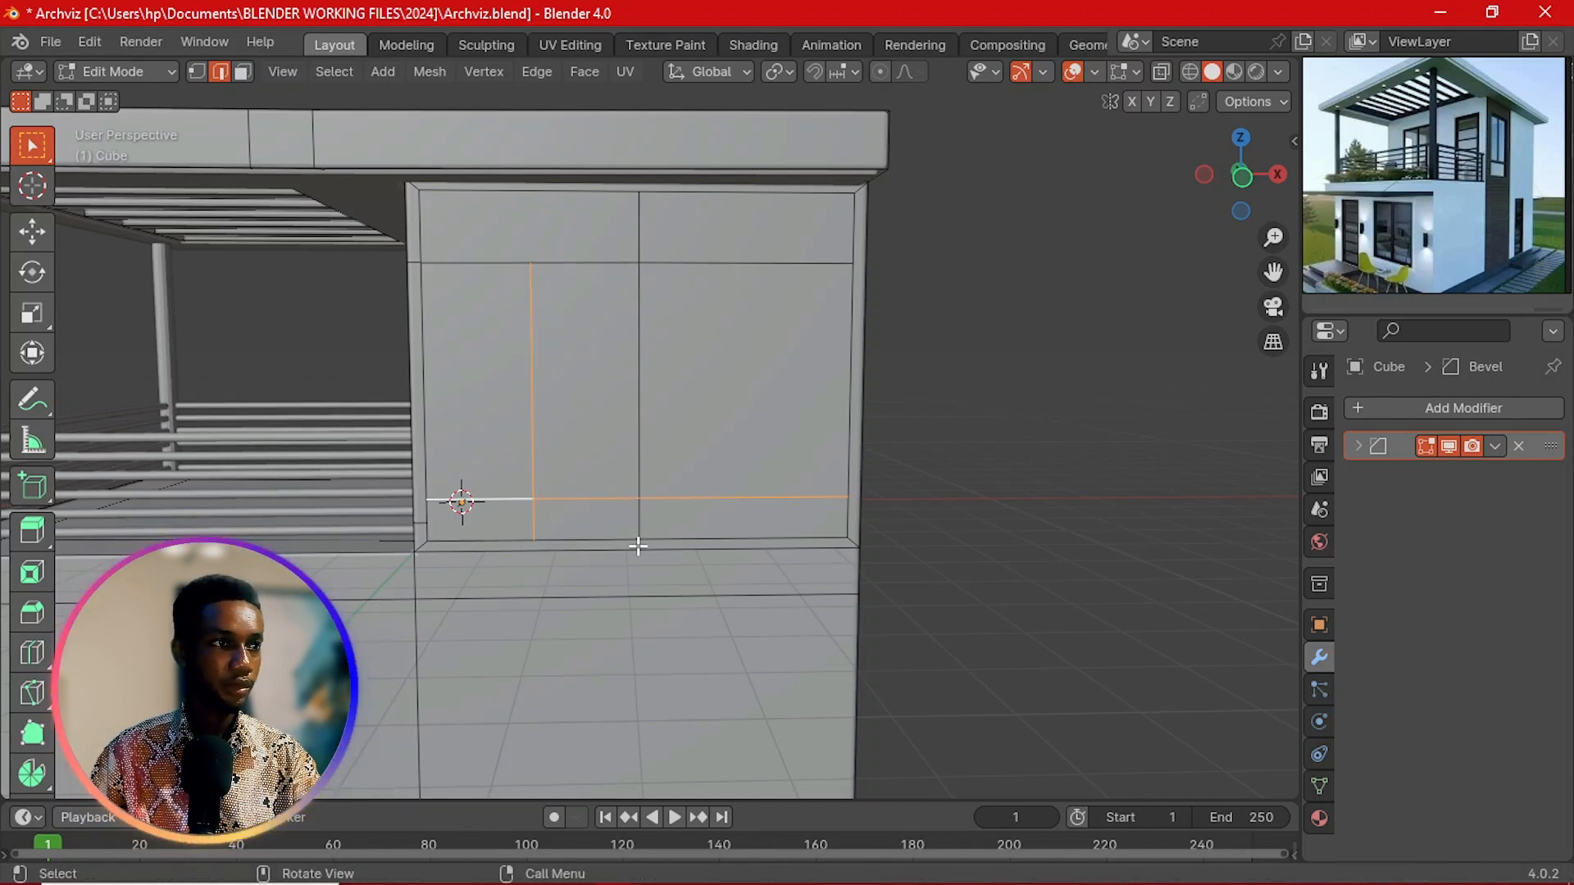
# Step: Merge the two small faces below the lower horizontal cut in the left half by dissolving the edge between them
pyautogui.press('3')
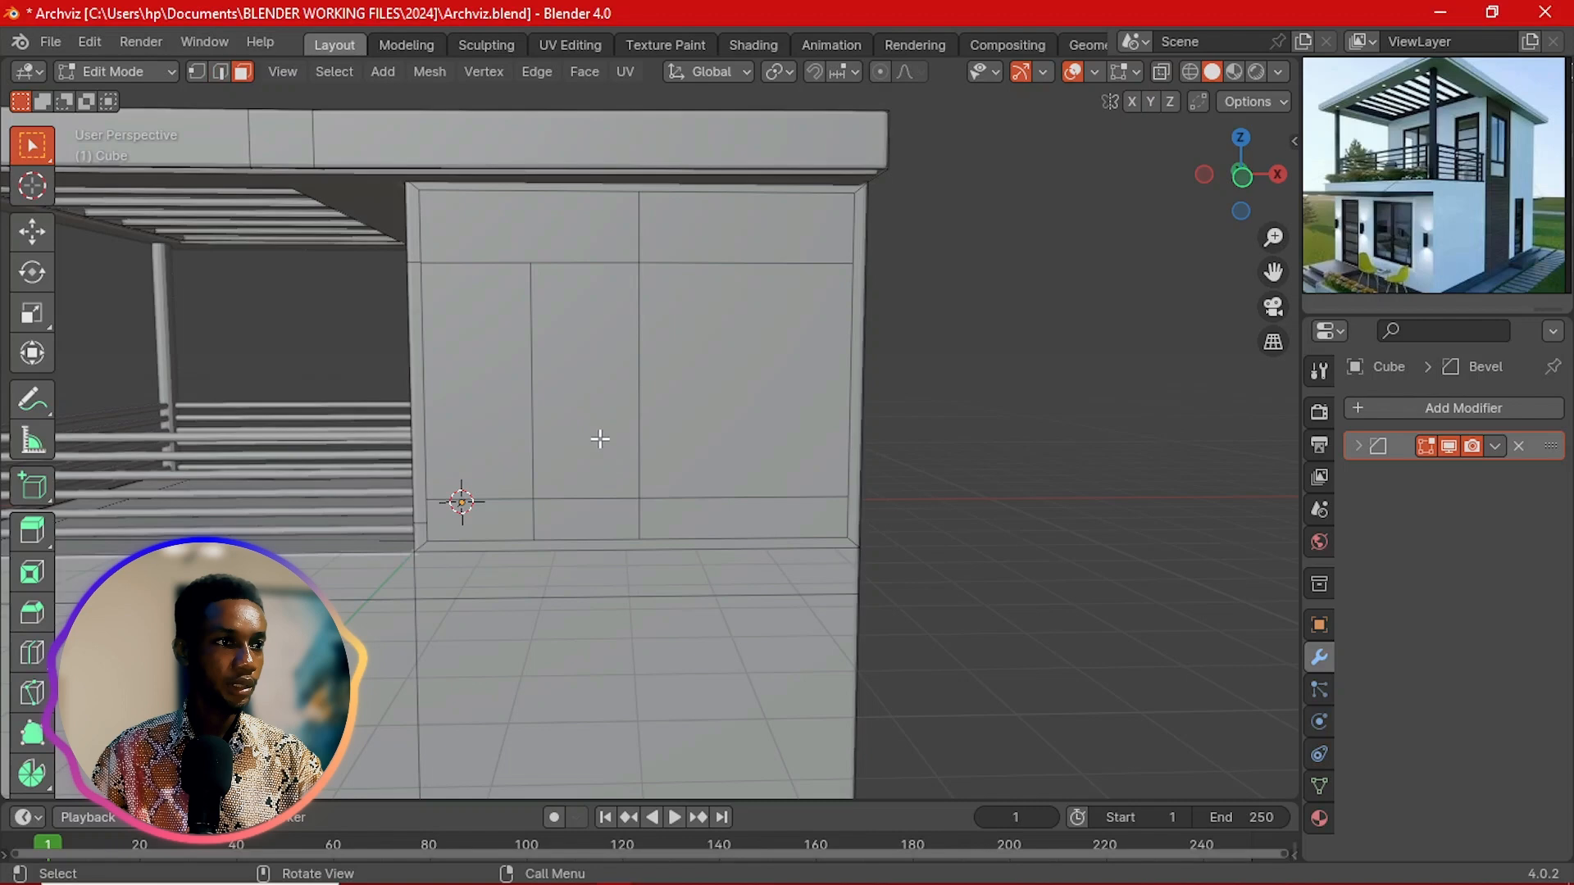
pyautogui.click(606, 528)
pyautogui.keyDown('shift'); pyautogui.click(516, 525); pyautogui.keyUp('shift')
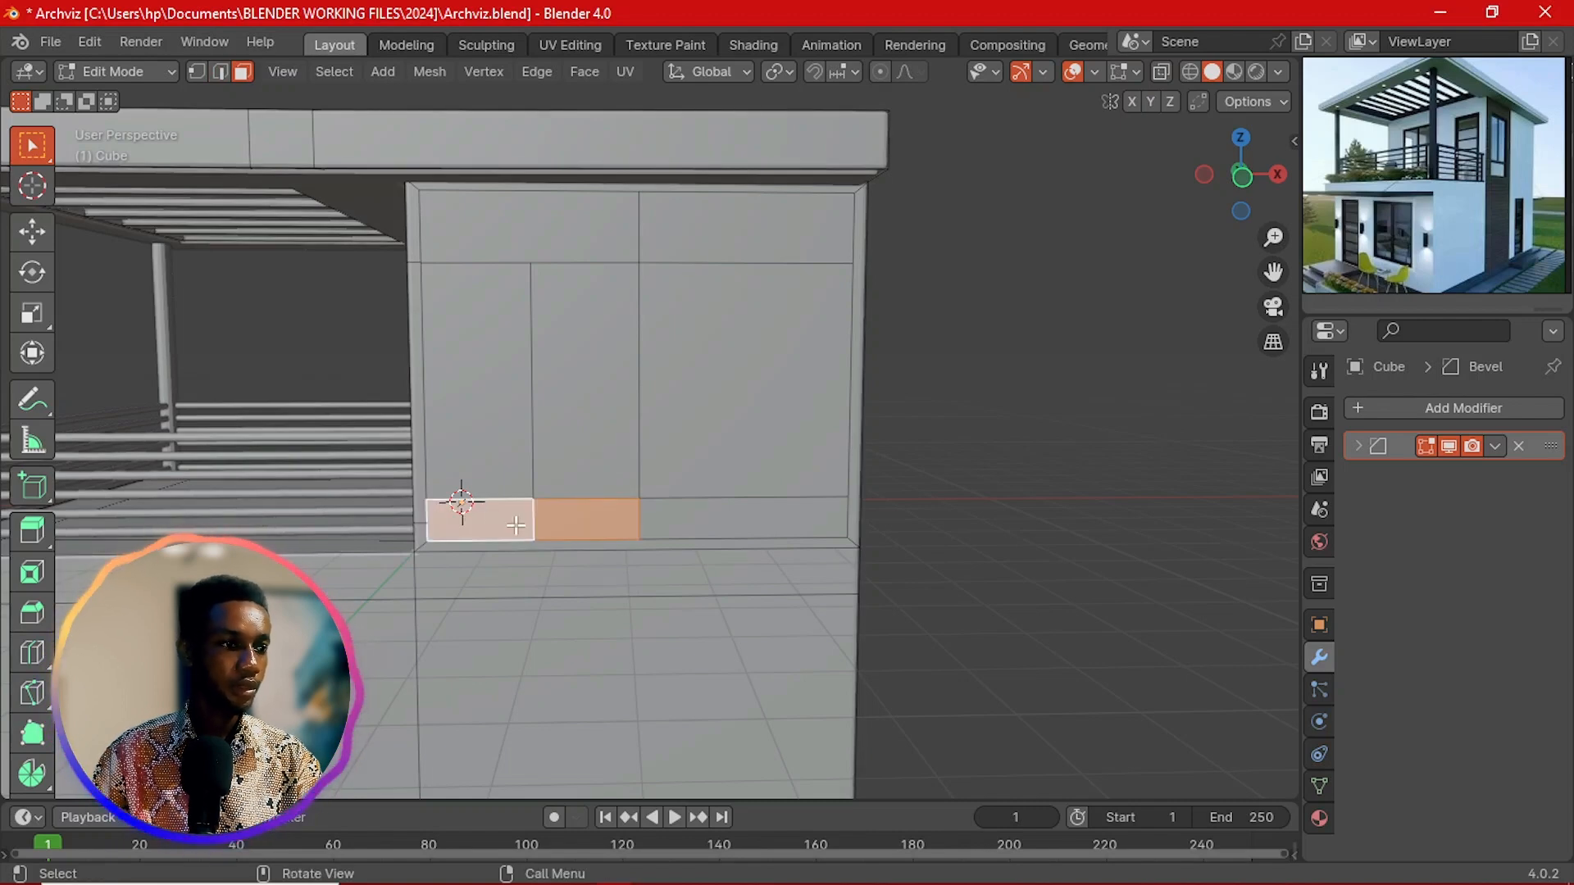
pyautogui.hotkey('ctrl', 'x')
# Step: Inset the two tall window panes and the low face beneath them individually by about 0.016 m
pyautogui.click(566, 442)
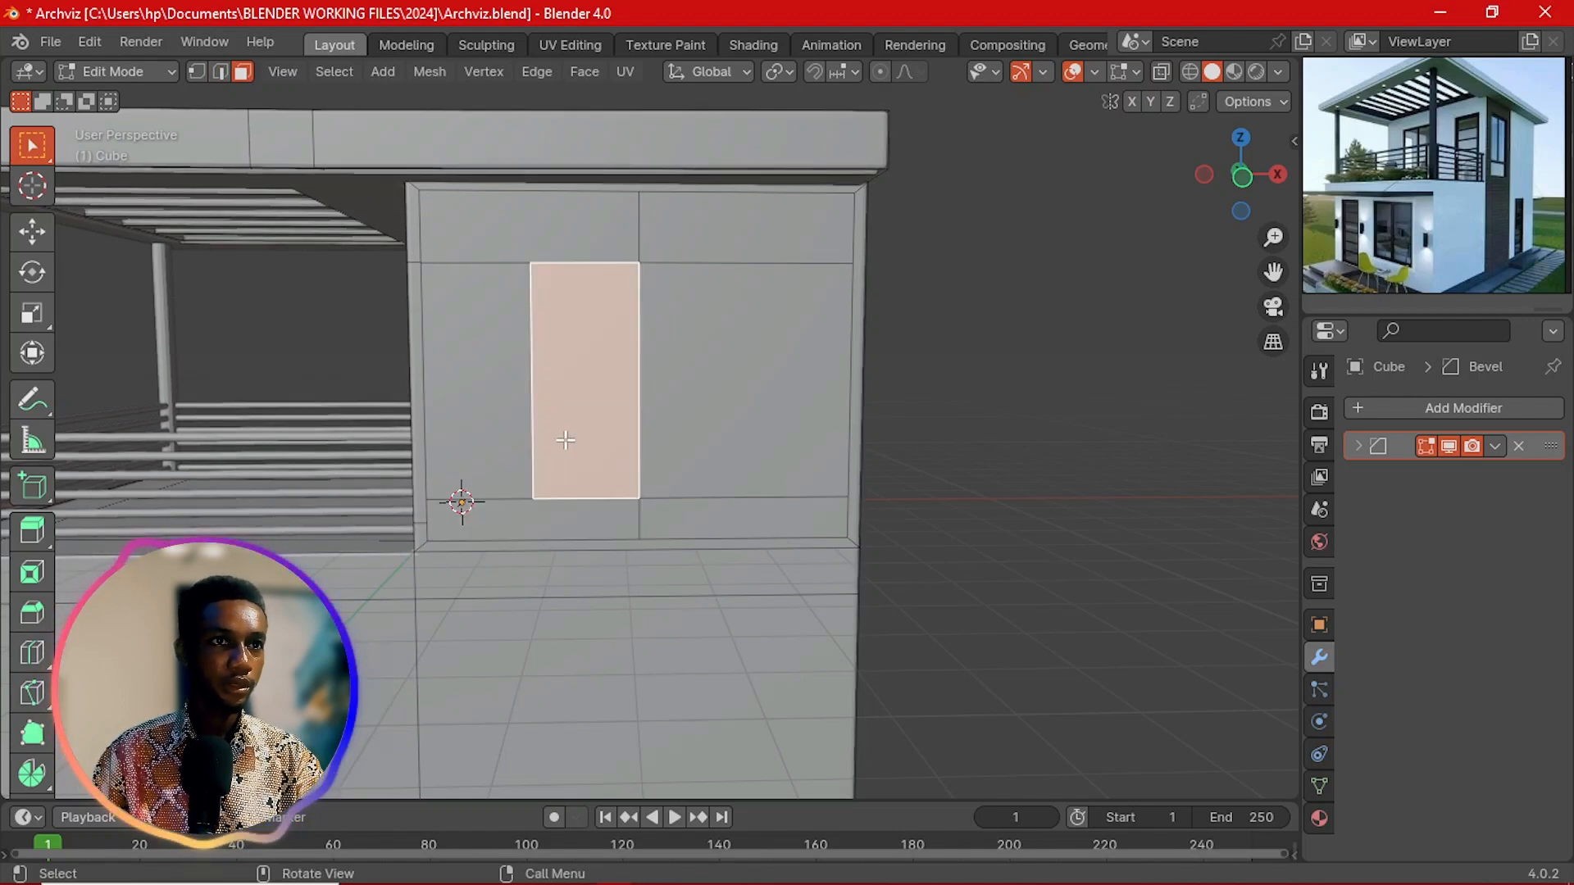
pyautogui.keyDown('shift'); pyautogui.click(487, 347); pyautogui.keyUp('shift')
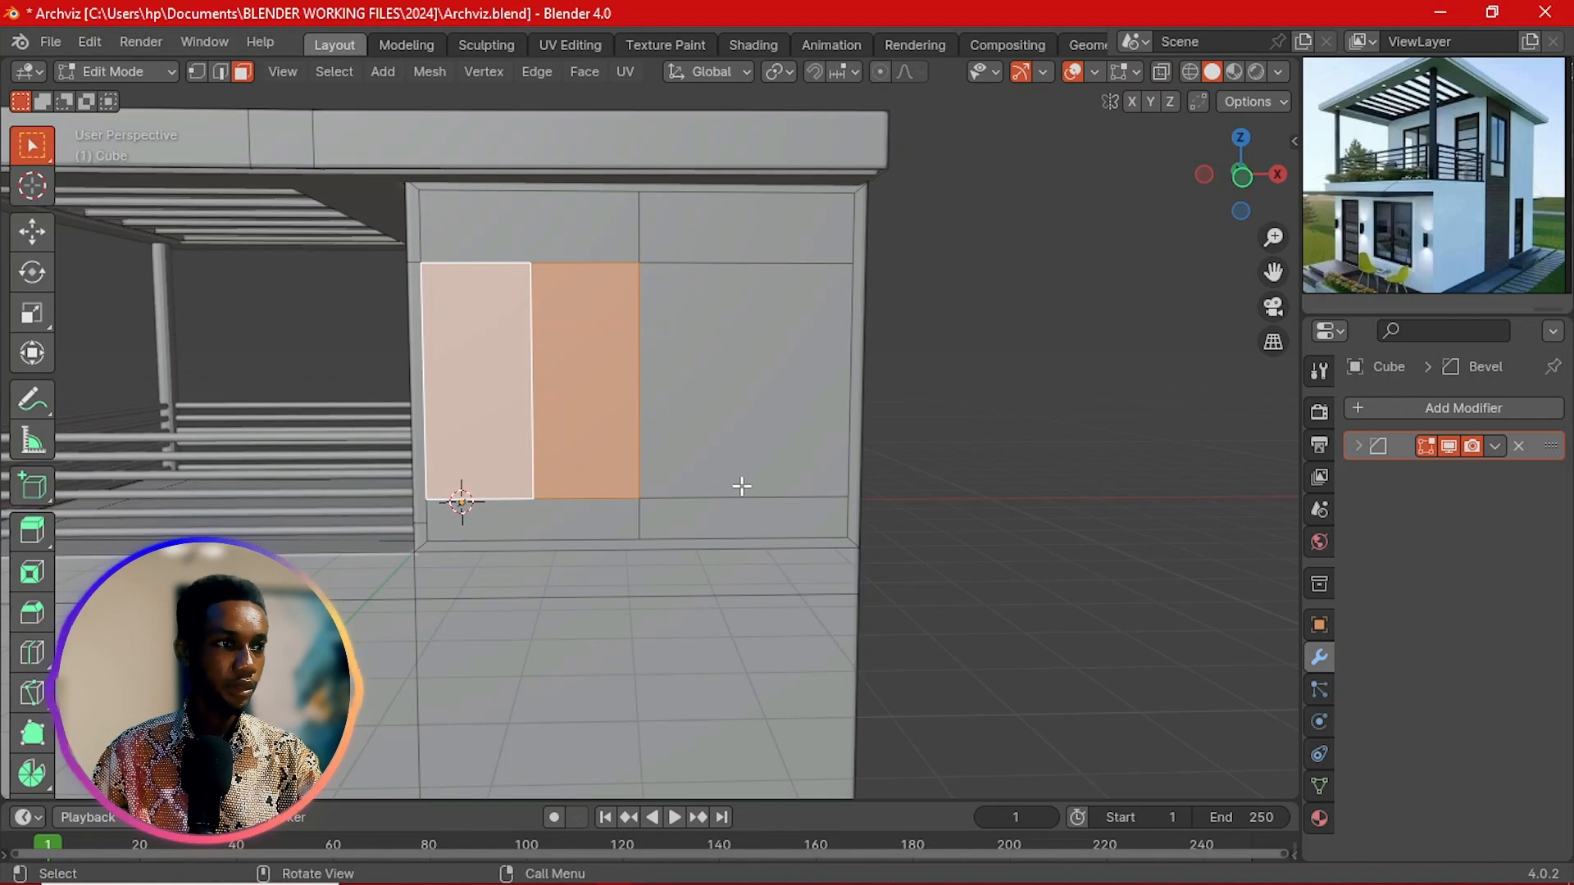
pyautogui.press('i')
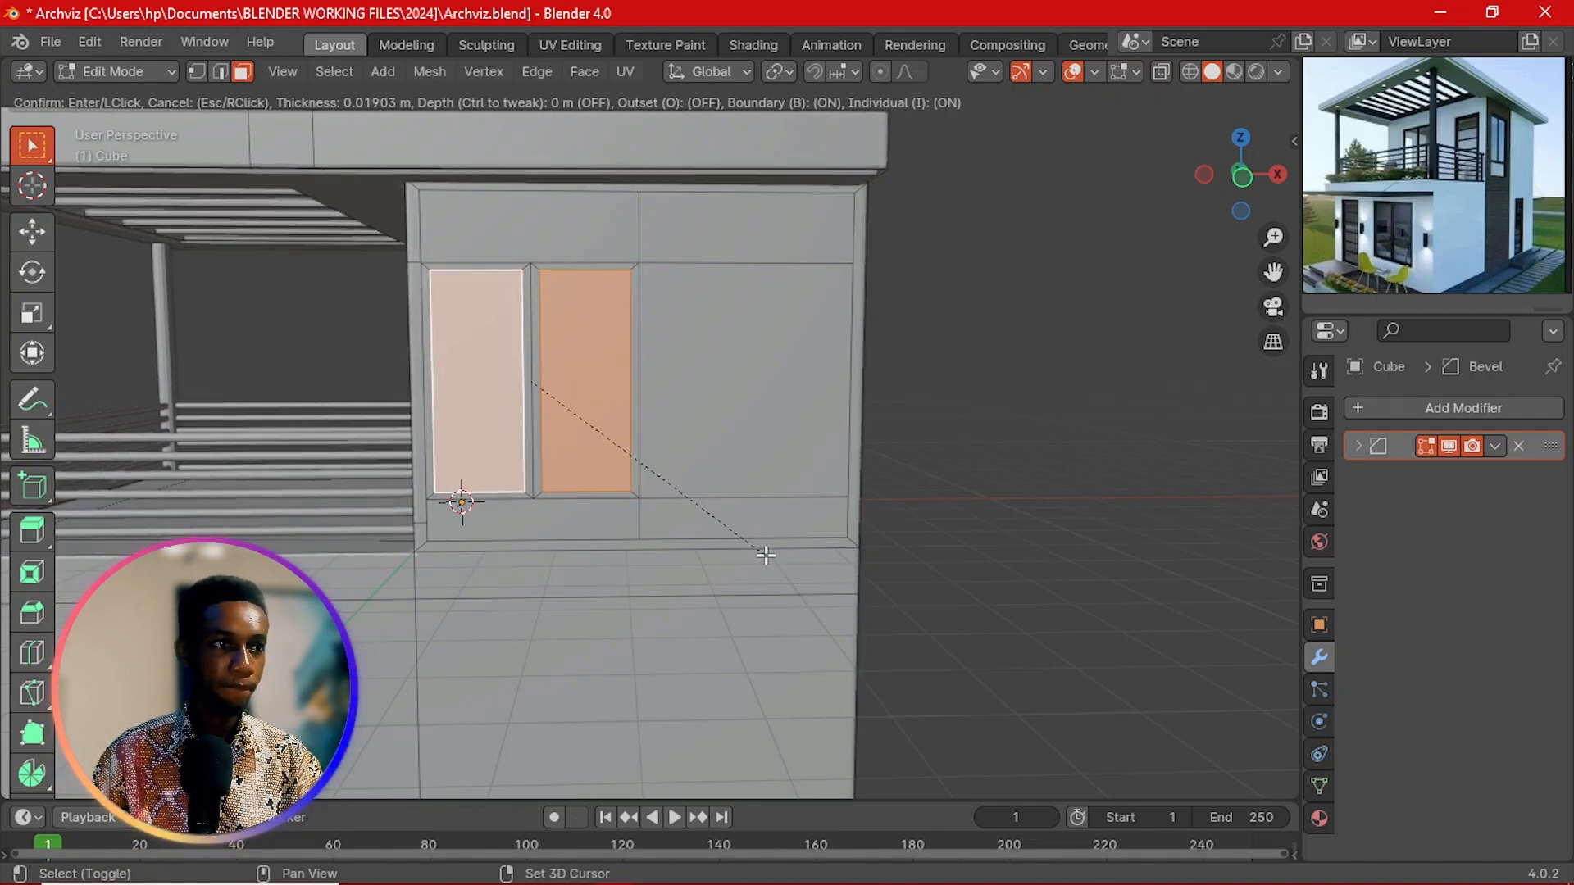
pyautogui.press('Escape')
pyautogui.keyDown('shift'); pyautogui.click(614, 520); pyautogui.keyUp('shift')
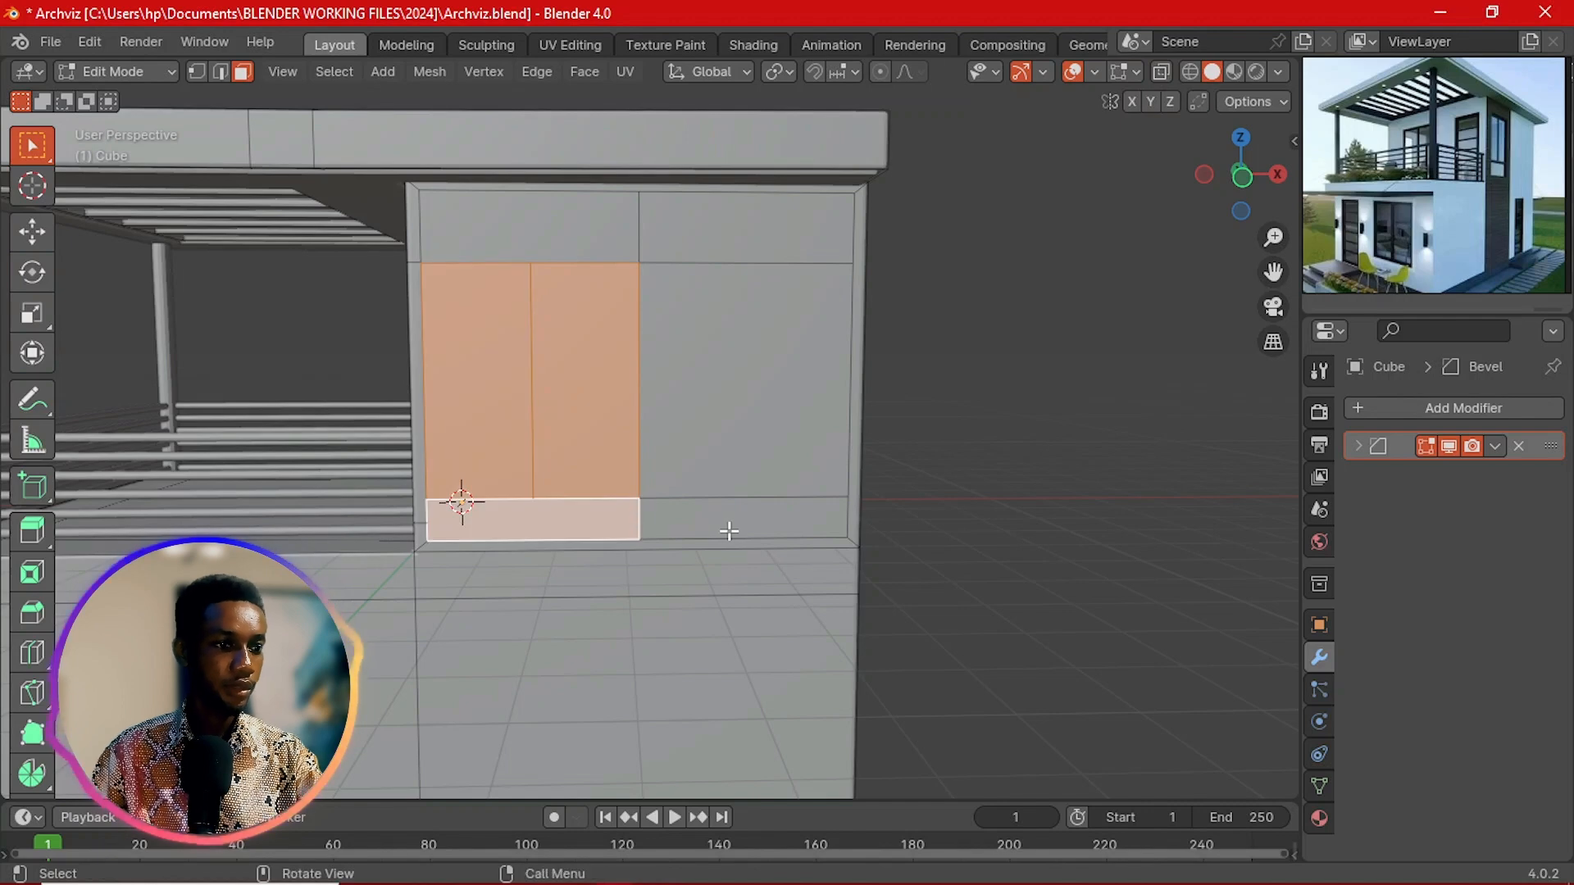
pyautogui.press('i')
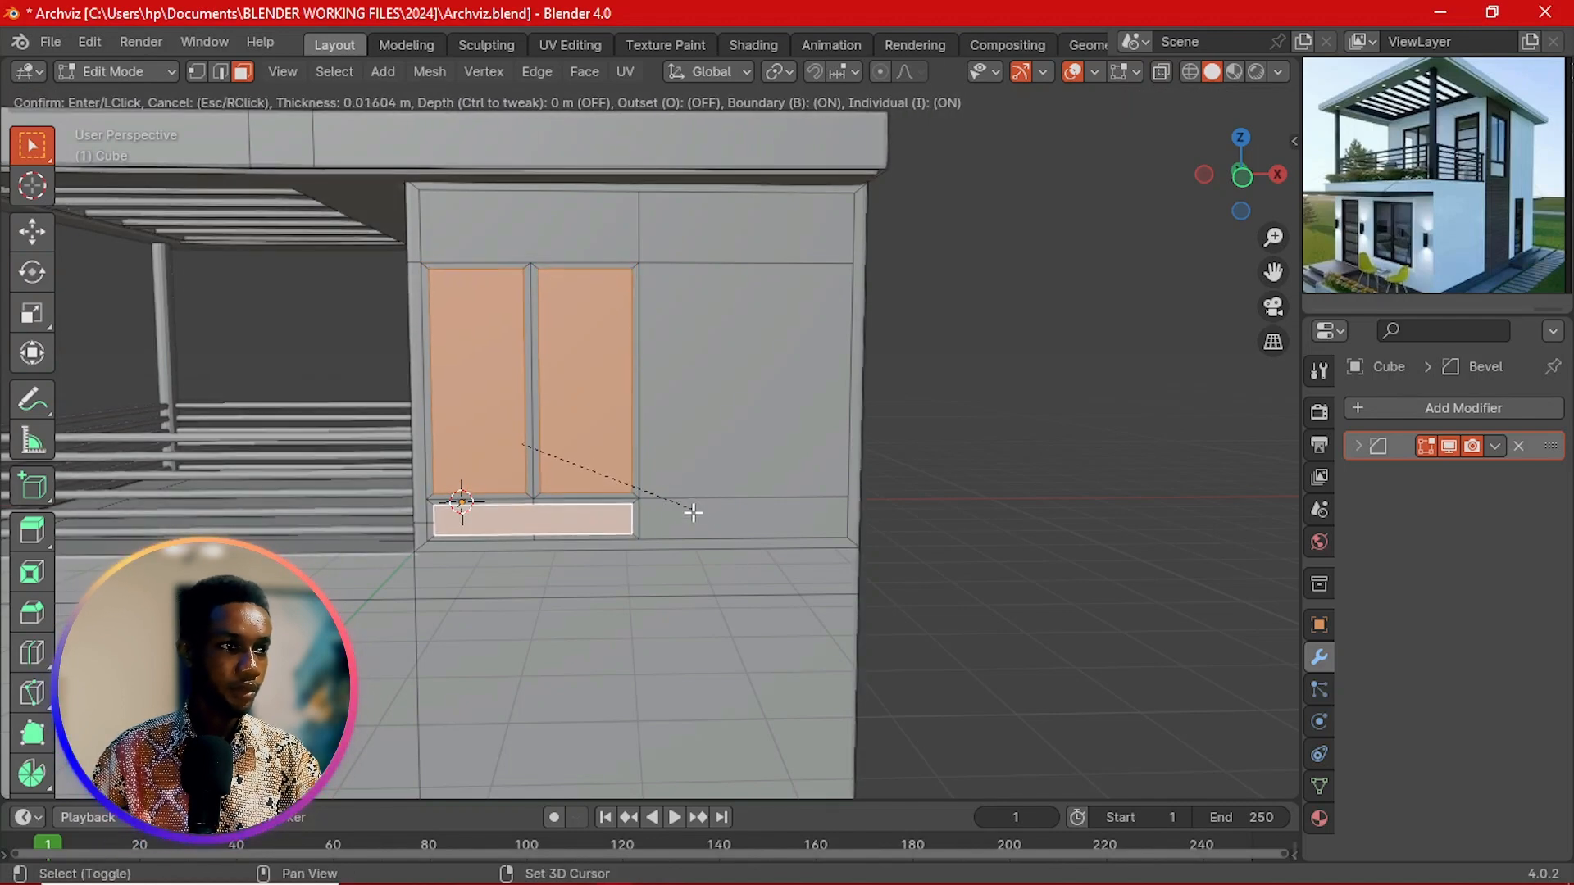
pyautogui.click(696, 517)
pyautogui.scroll(-3, 688, 515)
pyautogui.moveTo(416, 503); pyautogui.dragTo(581, 499, button='middle')
pyautogui.scroll(3, 741, 494)
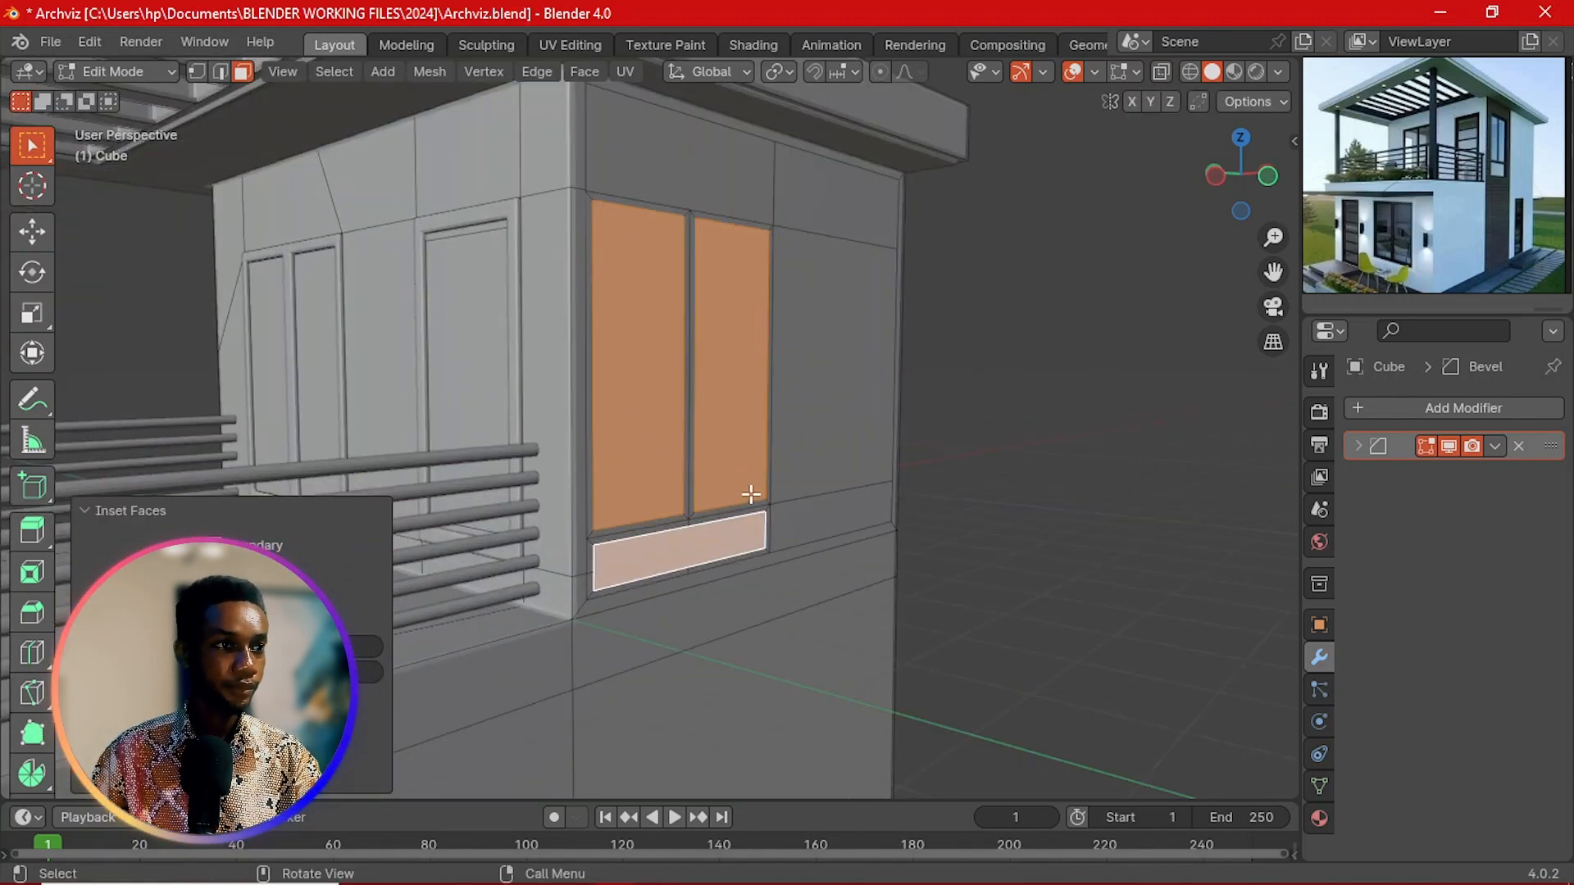
pyautogui.hotkey('ctrl', 'i')
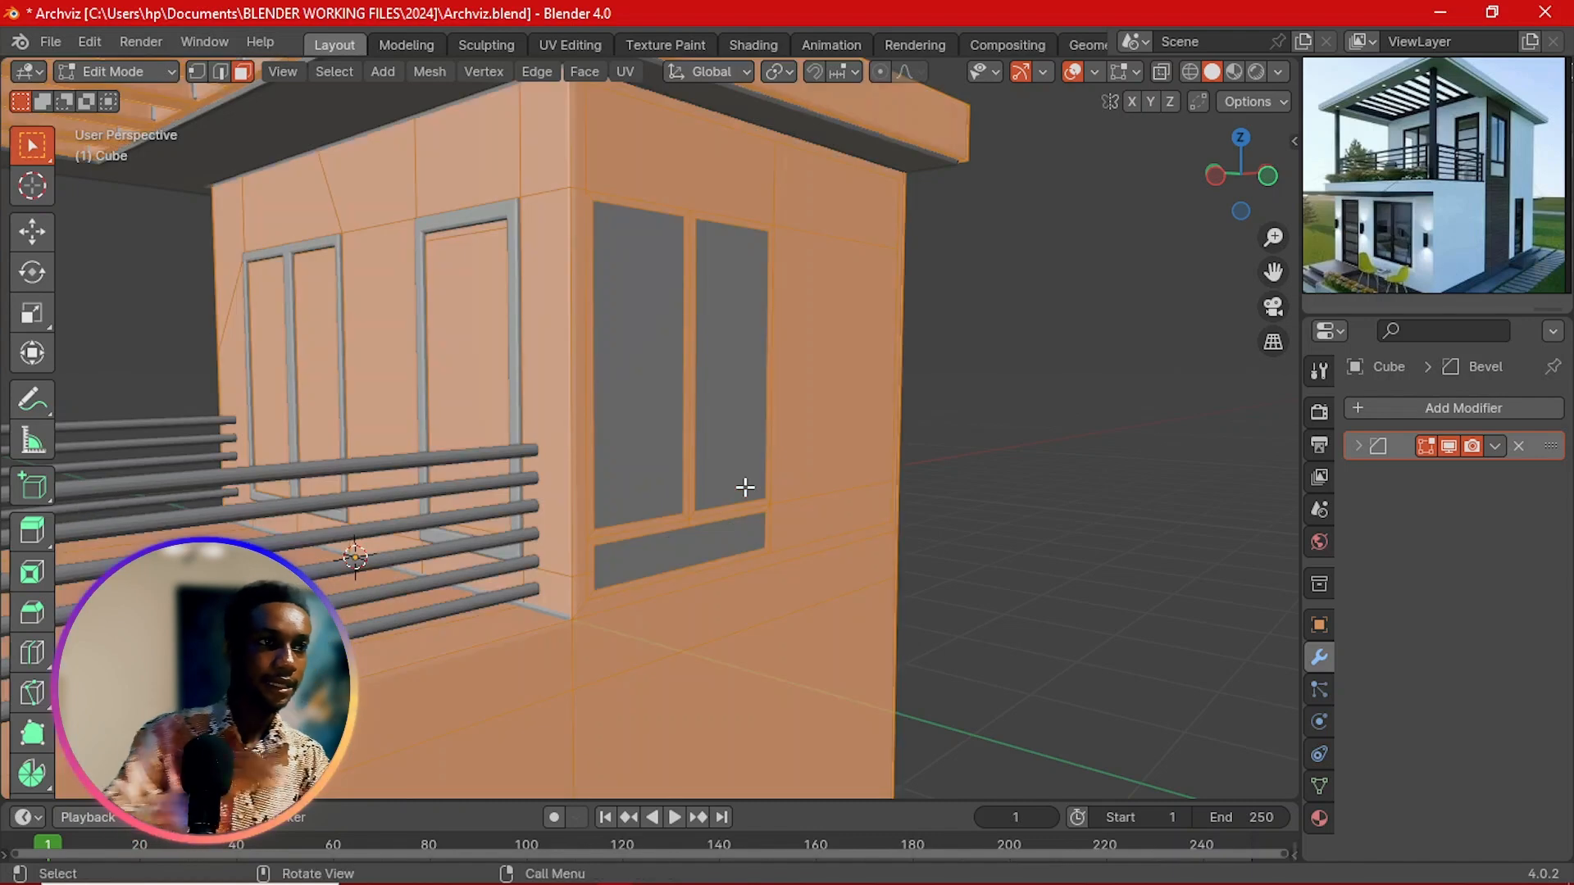
pyautogui.moveTo(717, 482); pyautogui.dragTo(580, 487, button='middle')
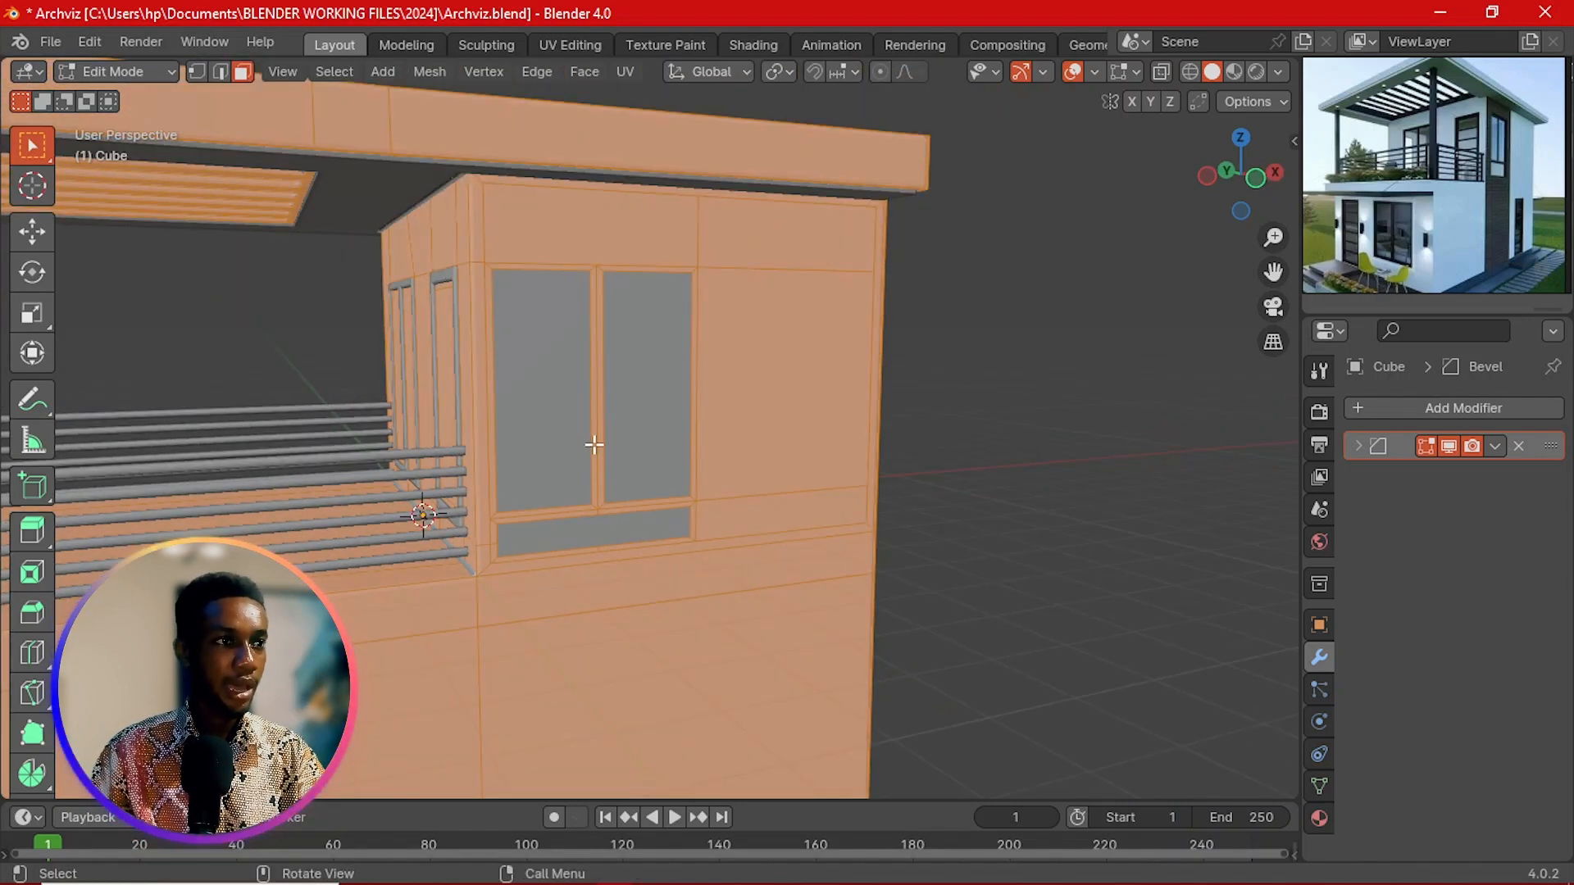
pyautogui.click(594, 444)
pyautogui.keyDown('shift'); pyautogui.click(604, 391); pyautogui.keyUp('shift')
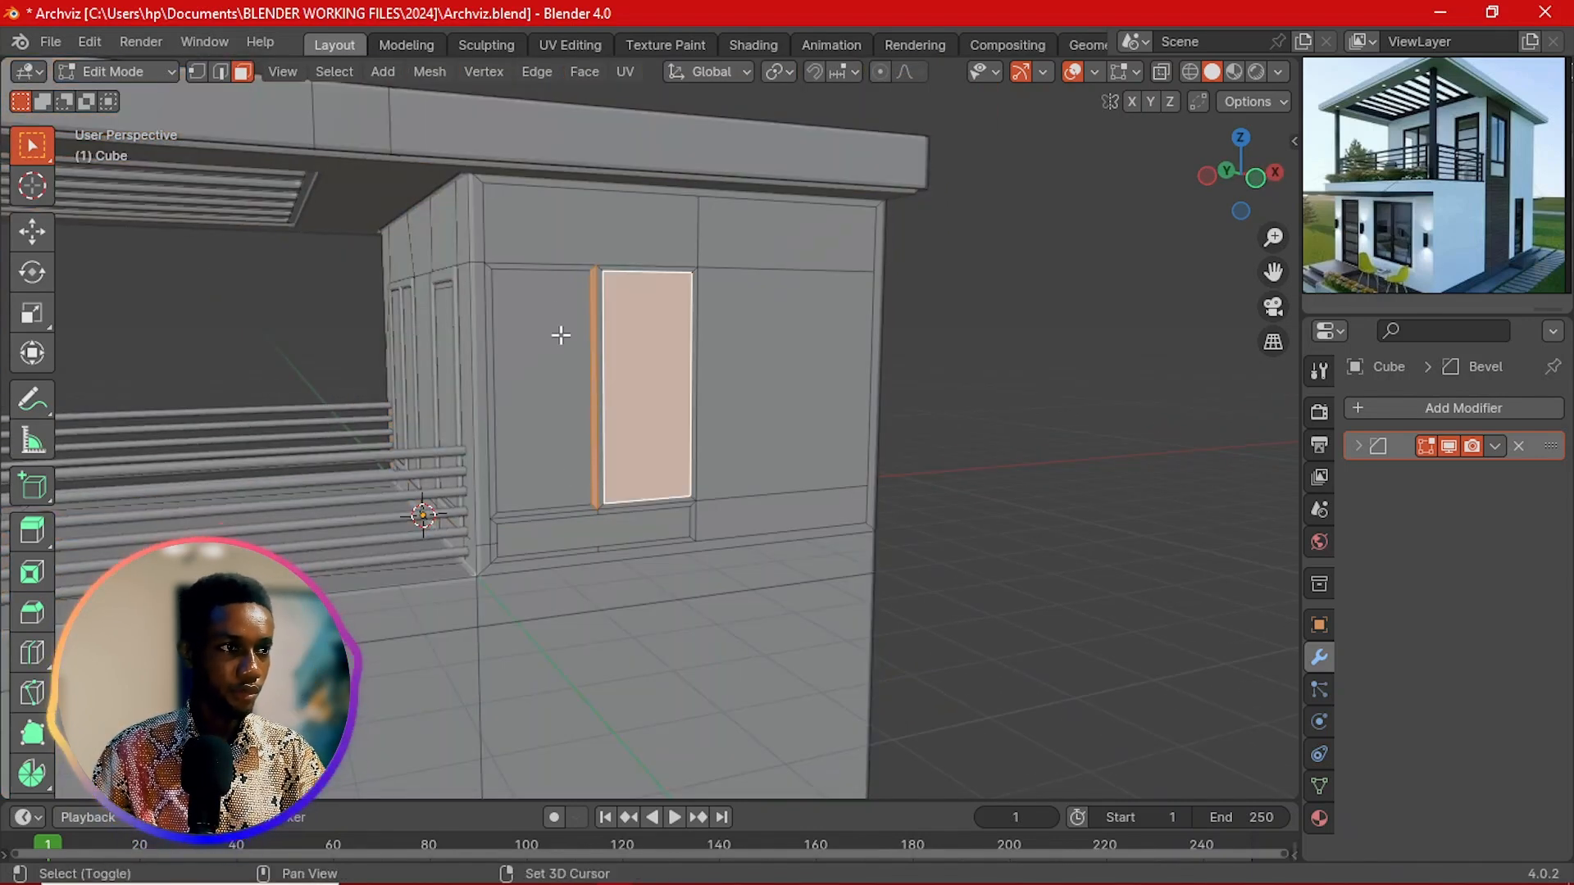
pyautogui.click(594, 283)
pyautogui.keyDown('shift'); pyautogui.click(595, 283); pyautogui.keyUp('shift')
pyautogui.keyDown('shift'); pyautogui.click(605, 286); pyautogui.keyUp('shift')
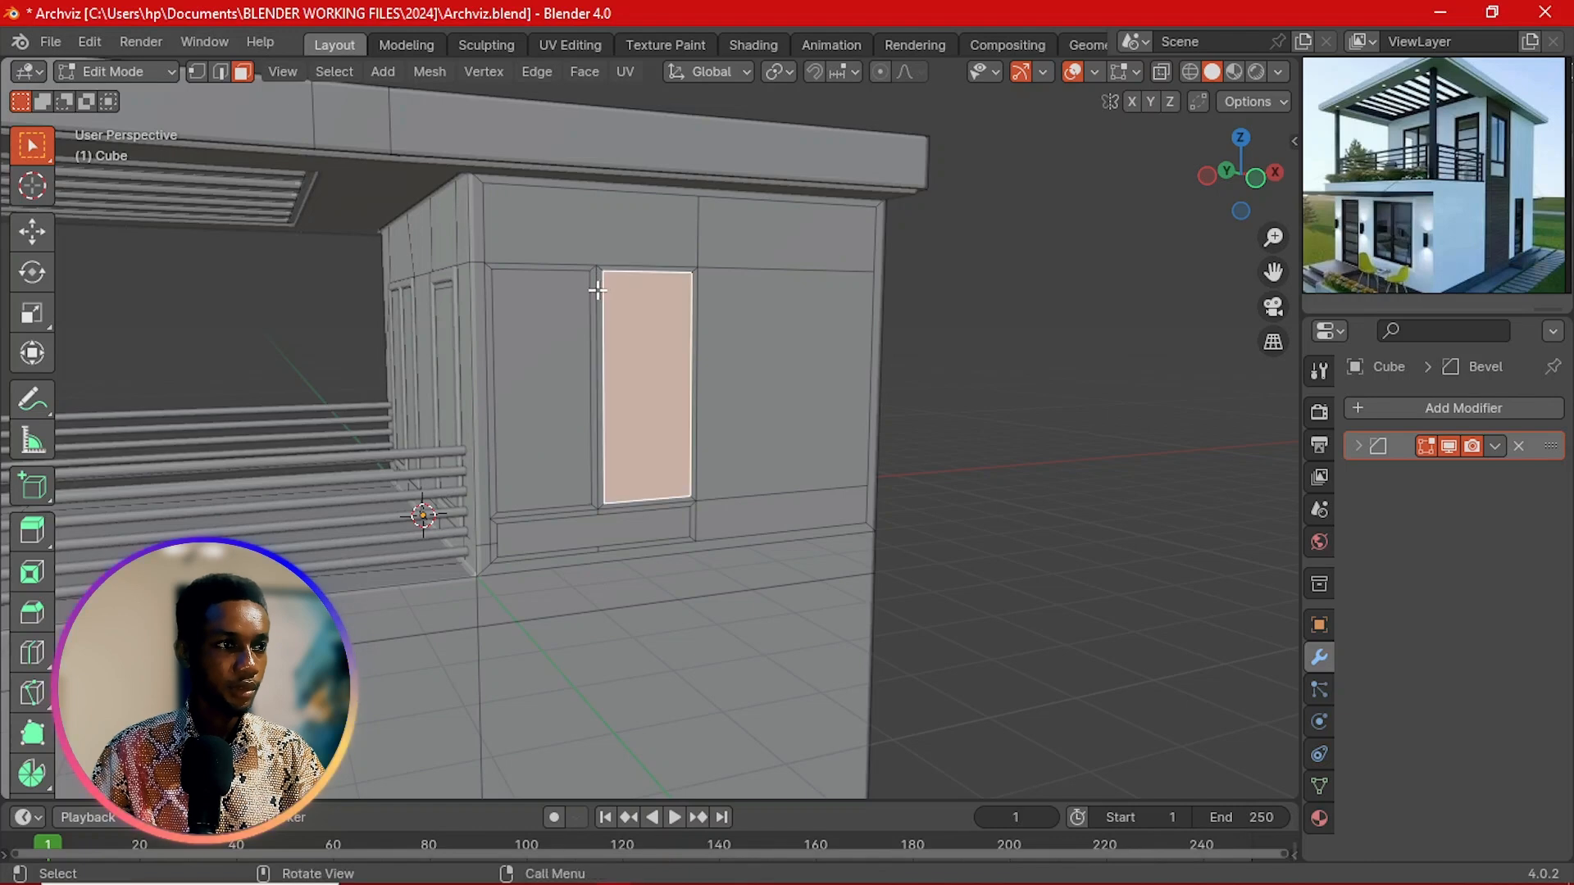
pyautogui.click(597, 287)
pyautogui.keyDown('shift'); pyautogui.click(595, 289); pyautogui.keyUp('shift')
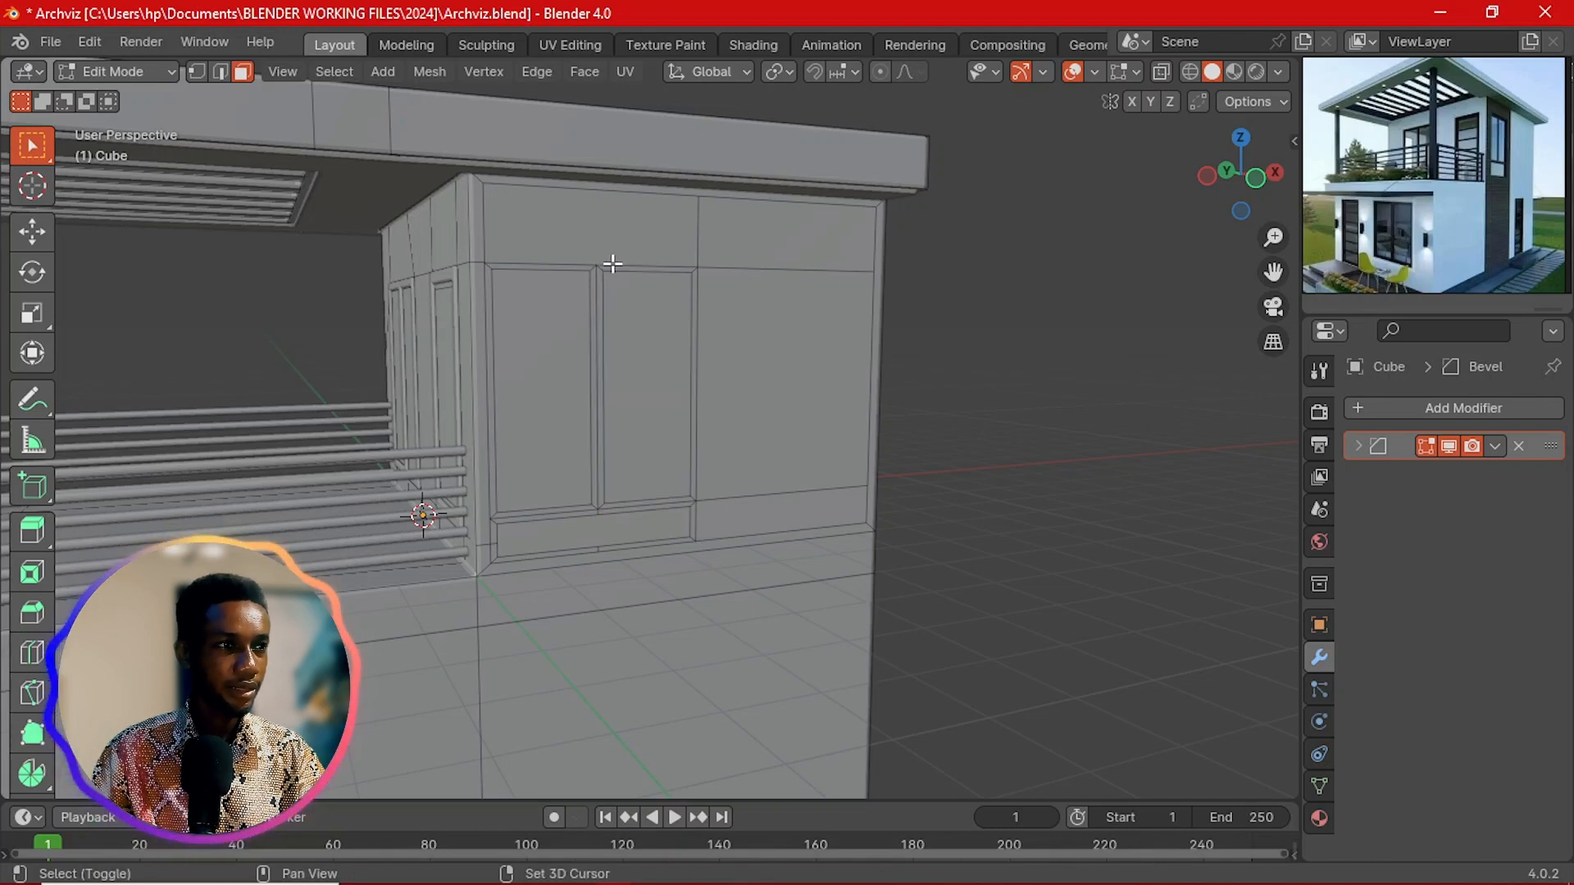
# Step: Select the border strips above and below the right pane, along the centre mullion, and along the low panel's top and bottom edges
pyautogui.click(611, 266)
pyautogui.scroll(3, 606, 278)
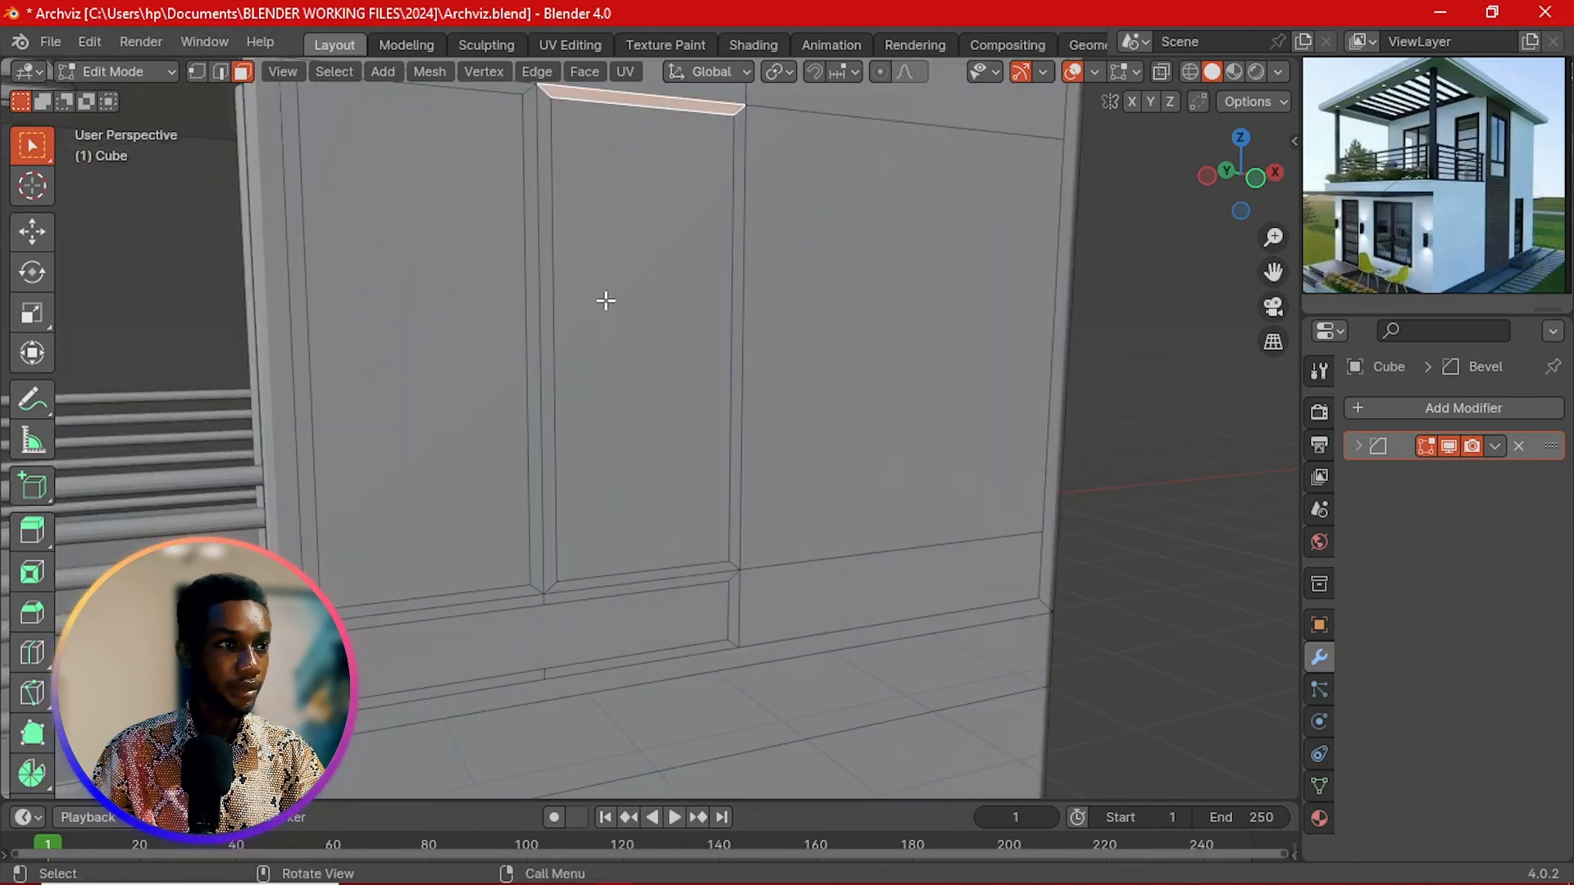
pyautogui.keyDown('shift'); pyautogui.click(544, 275); pyautogui.keyUp('shift')
pyautogui.keyDown('shift'); pyautogui.click(572, 584); pyautogui.keyUp('shift')
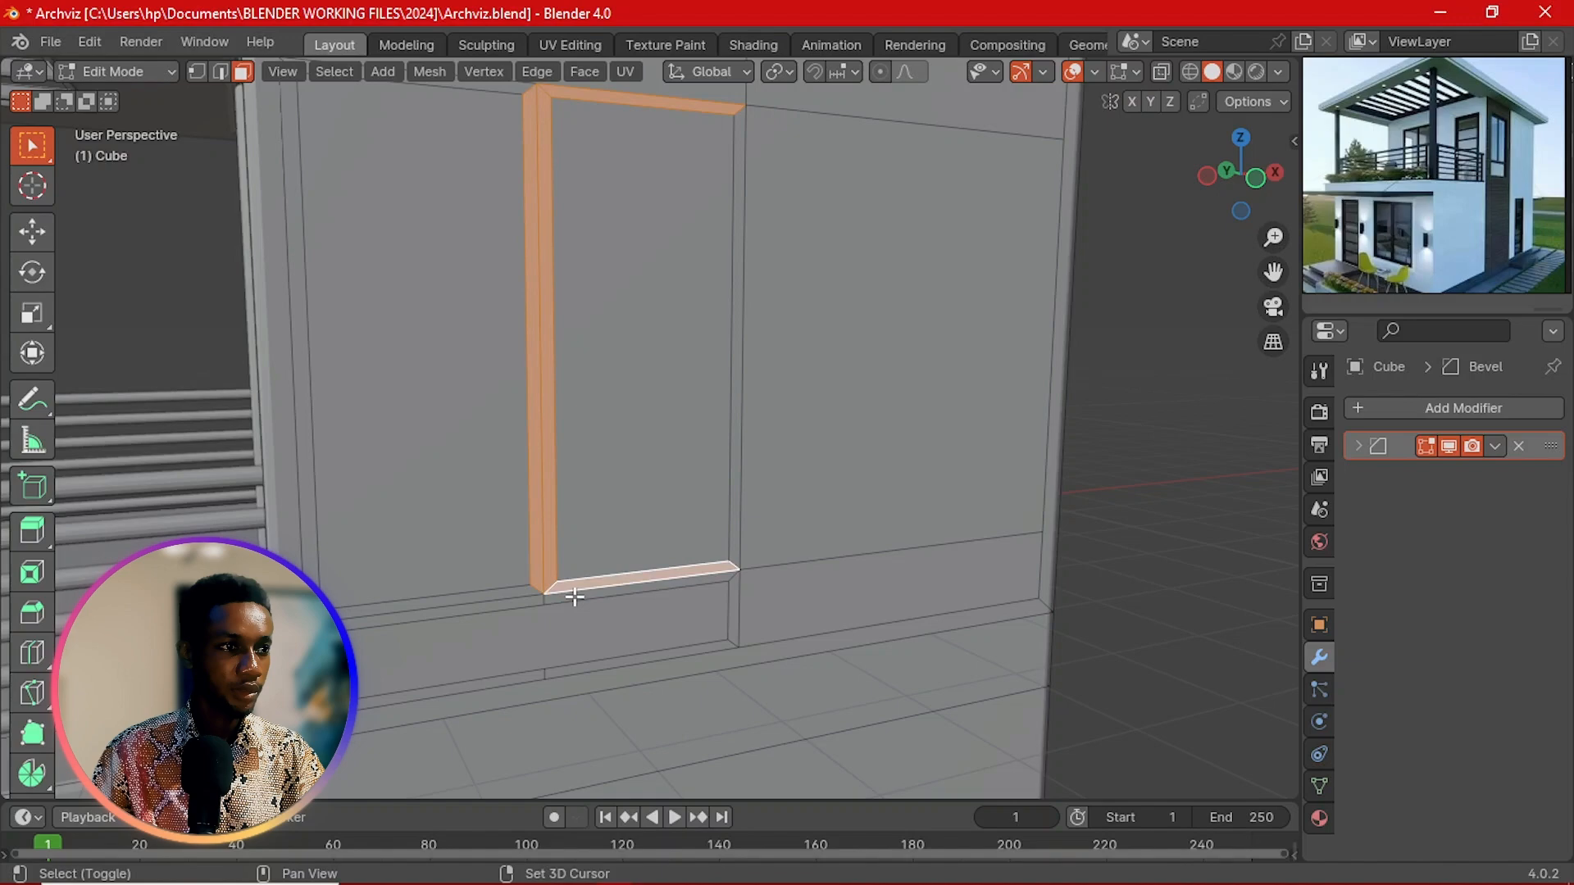
pyautogui.keyDown('shift'); pyautogui.click(492, 602); pyautogui.keyUp('shift')
pyautogui.keyDown('shift'); pyautogui.click(525, 678); pyautogui.keyUp('shift')
pyautogui.keyDown('shift'); pyautogui.click(639, 659); pyautogui.keyUp('shift')
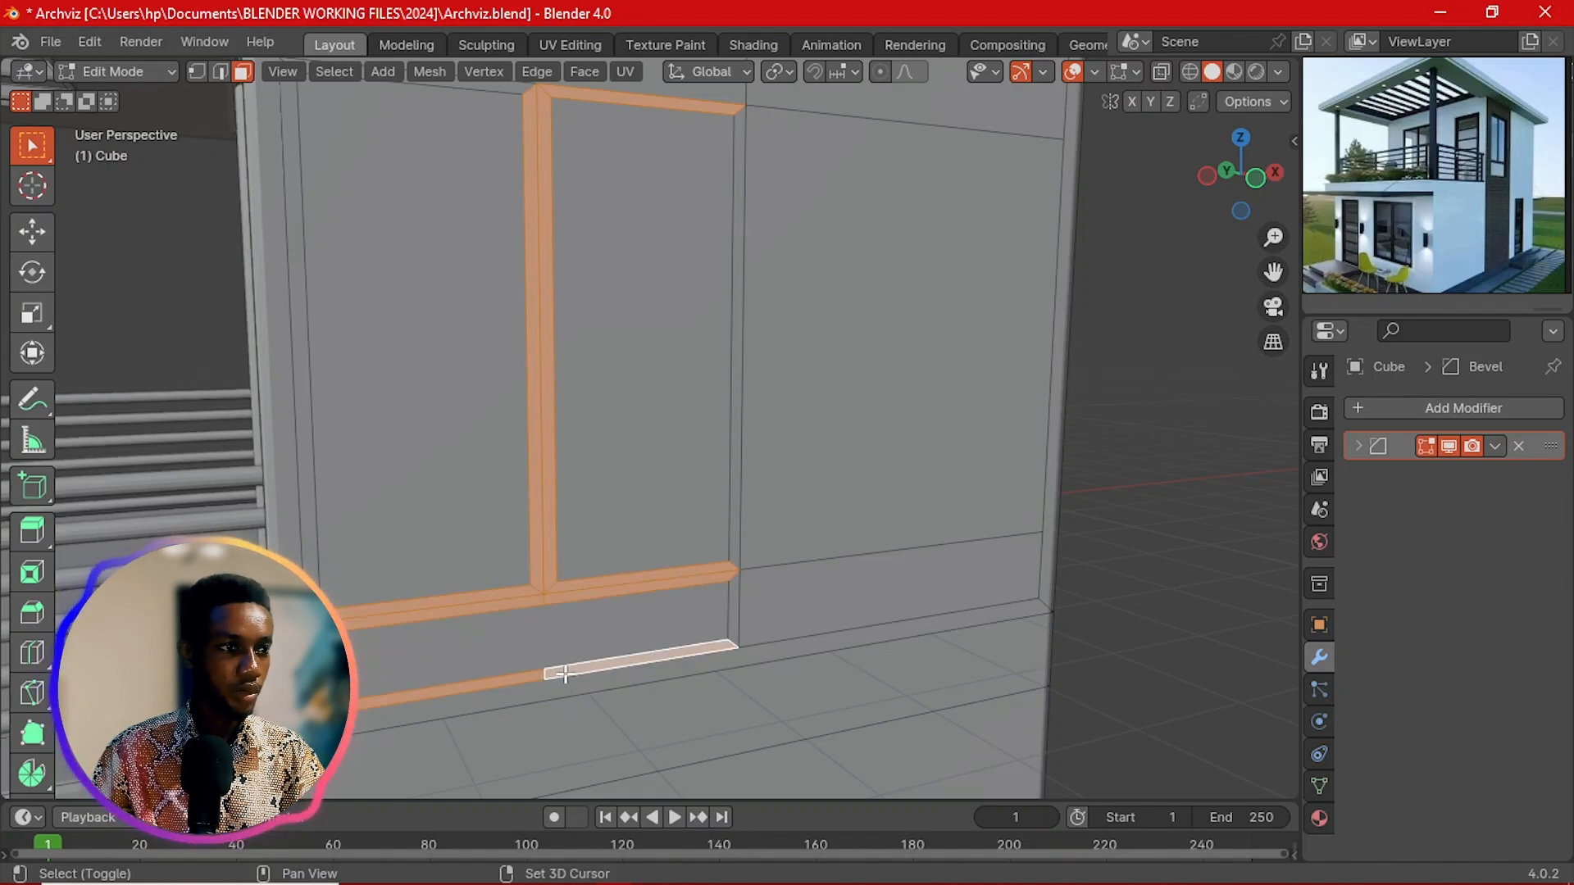
pyautogui.click(577, 866)
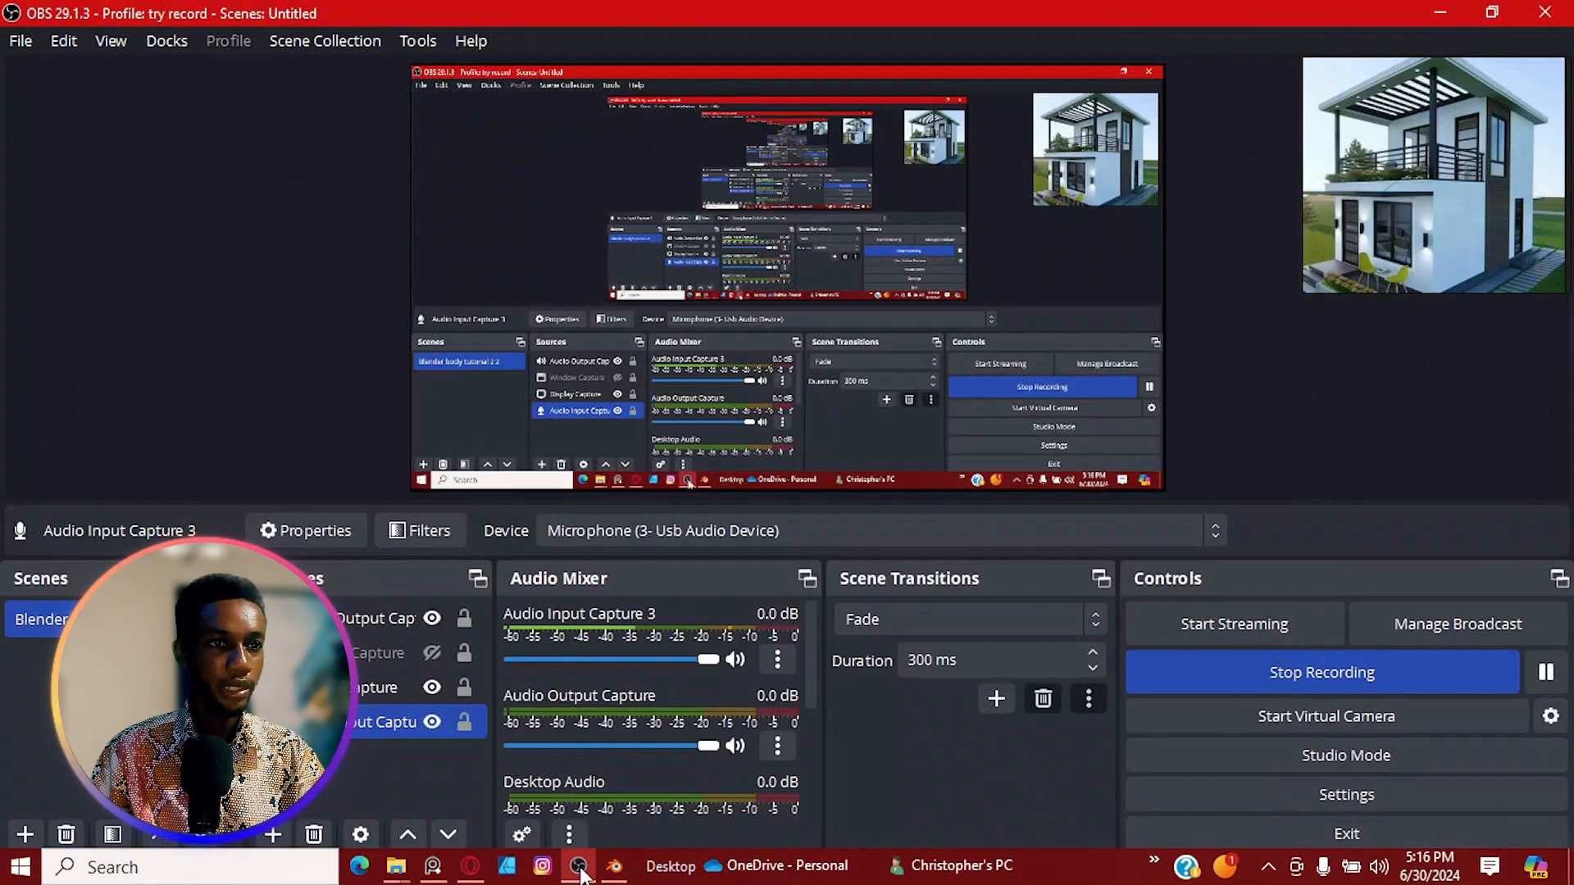
pyautogui.click(580, 873)
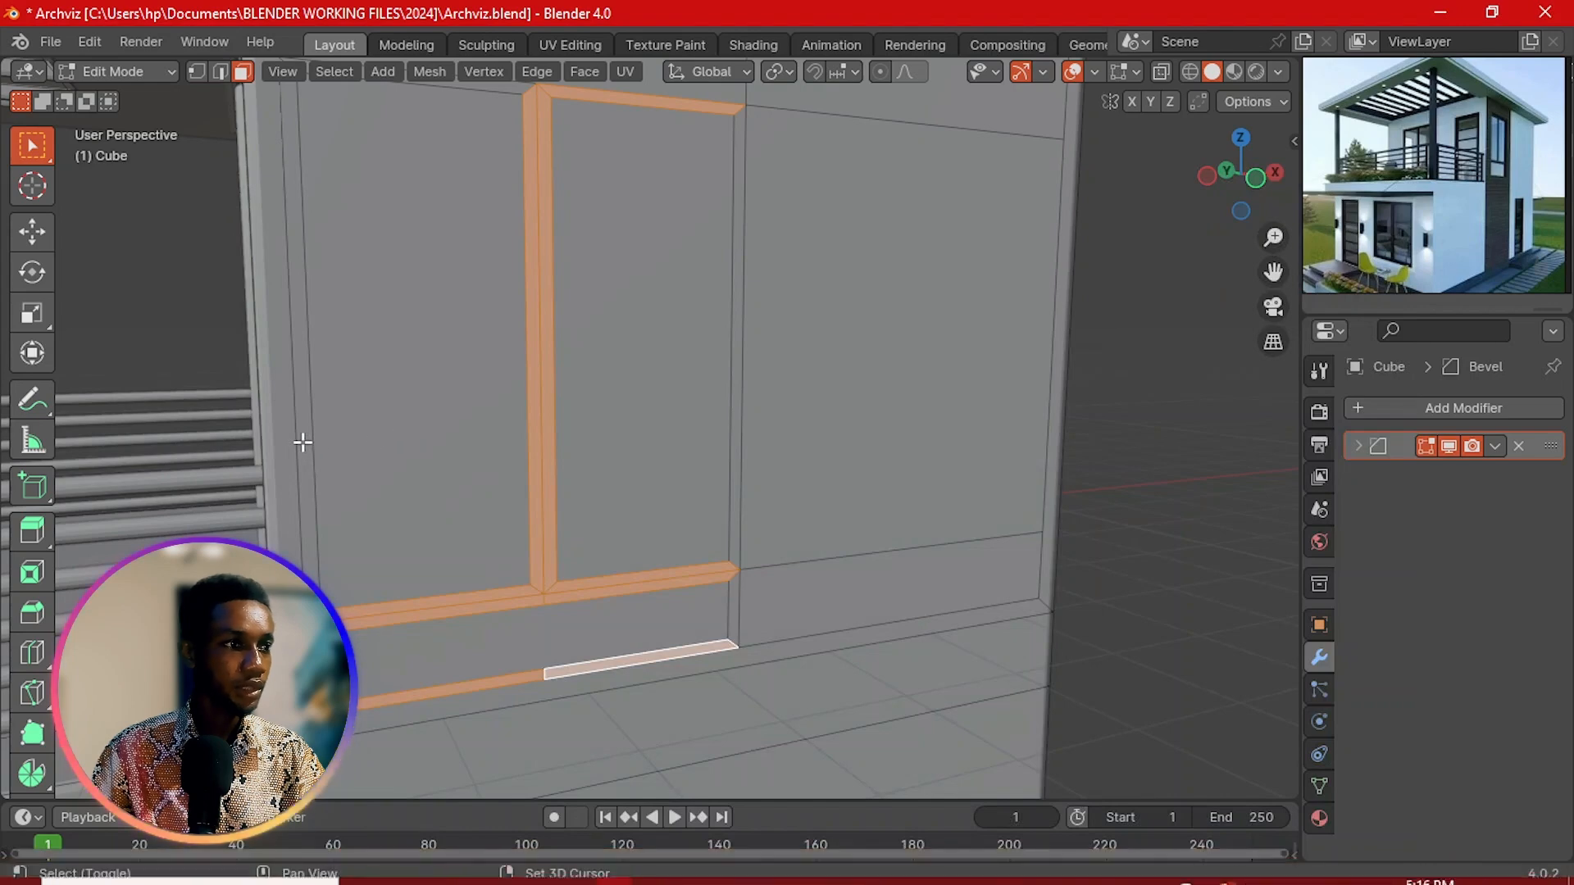
# Step: Add the outer side strips of both panes and the low panel, plus the left pane's top strip, to the frame selection
pyautogui.keyDown('shift'); pyautogui.click(303, 444); pyautogui.keyUp('shift')
pyautogui.keyDown('shift'); pyautogui.click(315, 665); pyautogui.keyUp('shift')
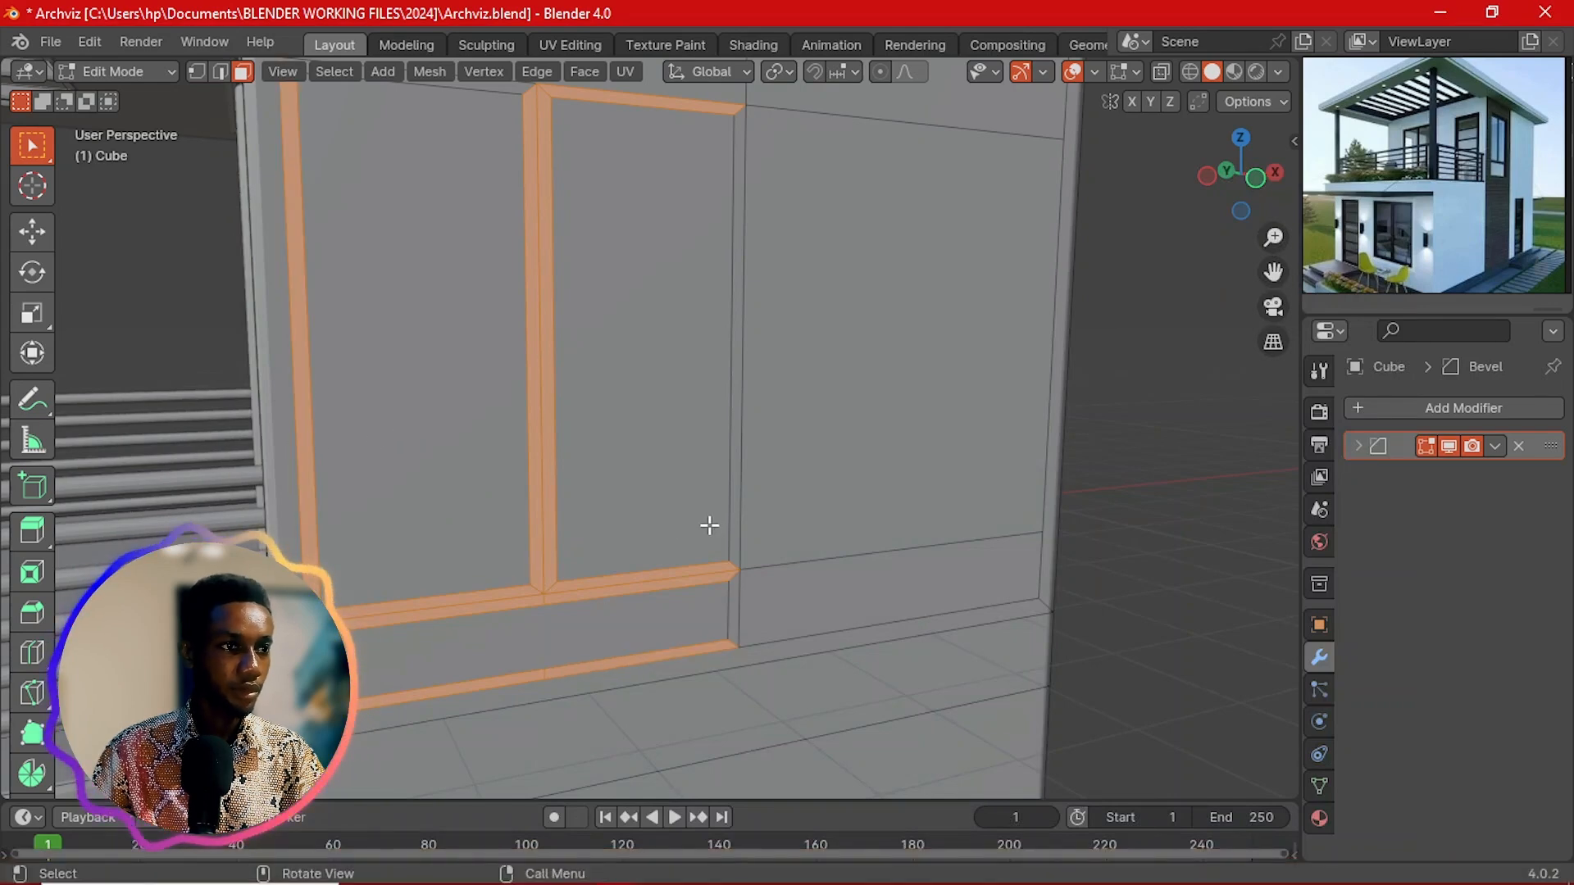
pyautogui.moveTo(709, 526); pyautogui.dragTo(563, 459, button='middle')
pyautogui.keyDown('shift'); pyautogui.click(509, 393); pyautogui.keyUp('shift')
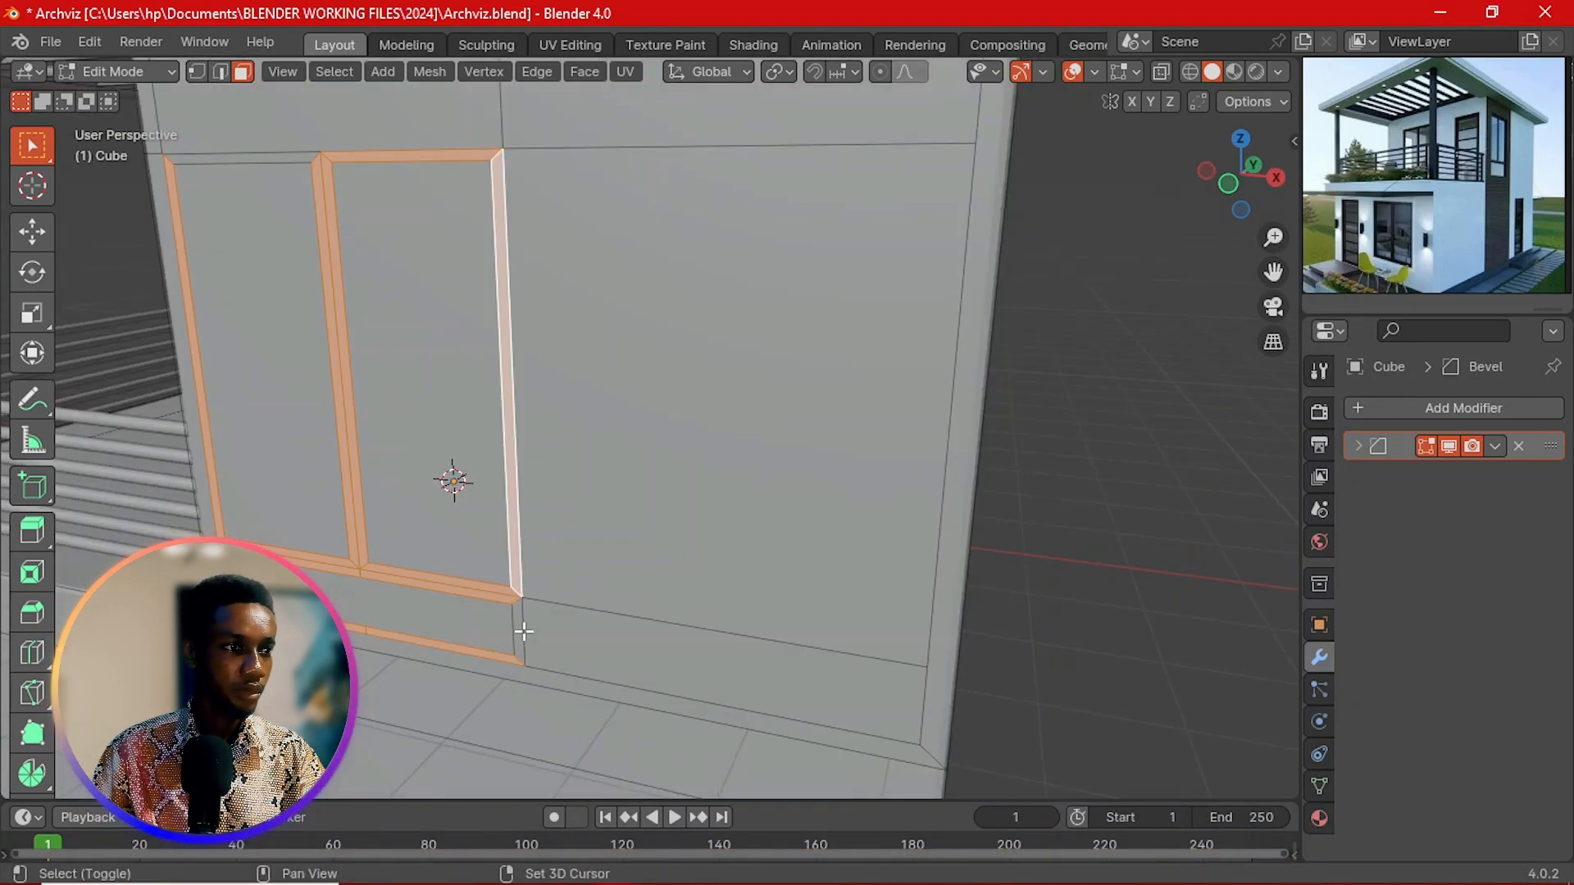
pyautogui.keyDown('shift'); pyautogui.click(521, 627); pyautogui.keyUp('shift')
pyautogui.keyDown('shift'); pyautogui.moveTo(522, 627); pyautogui.dragTo(582, 409, button='middle'); pyautogui.keyUp('shift')
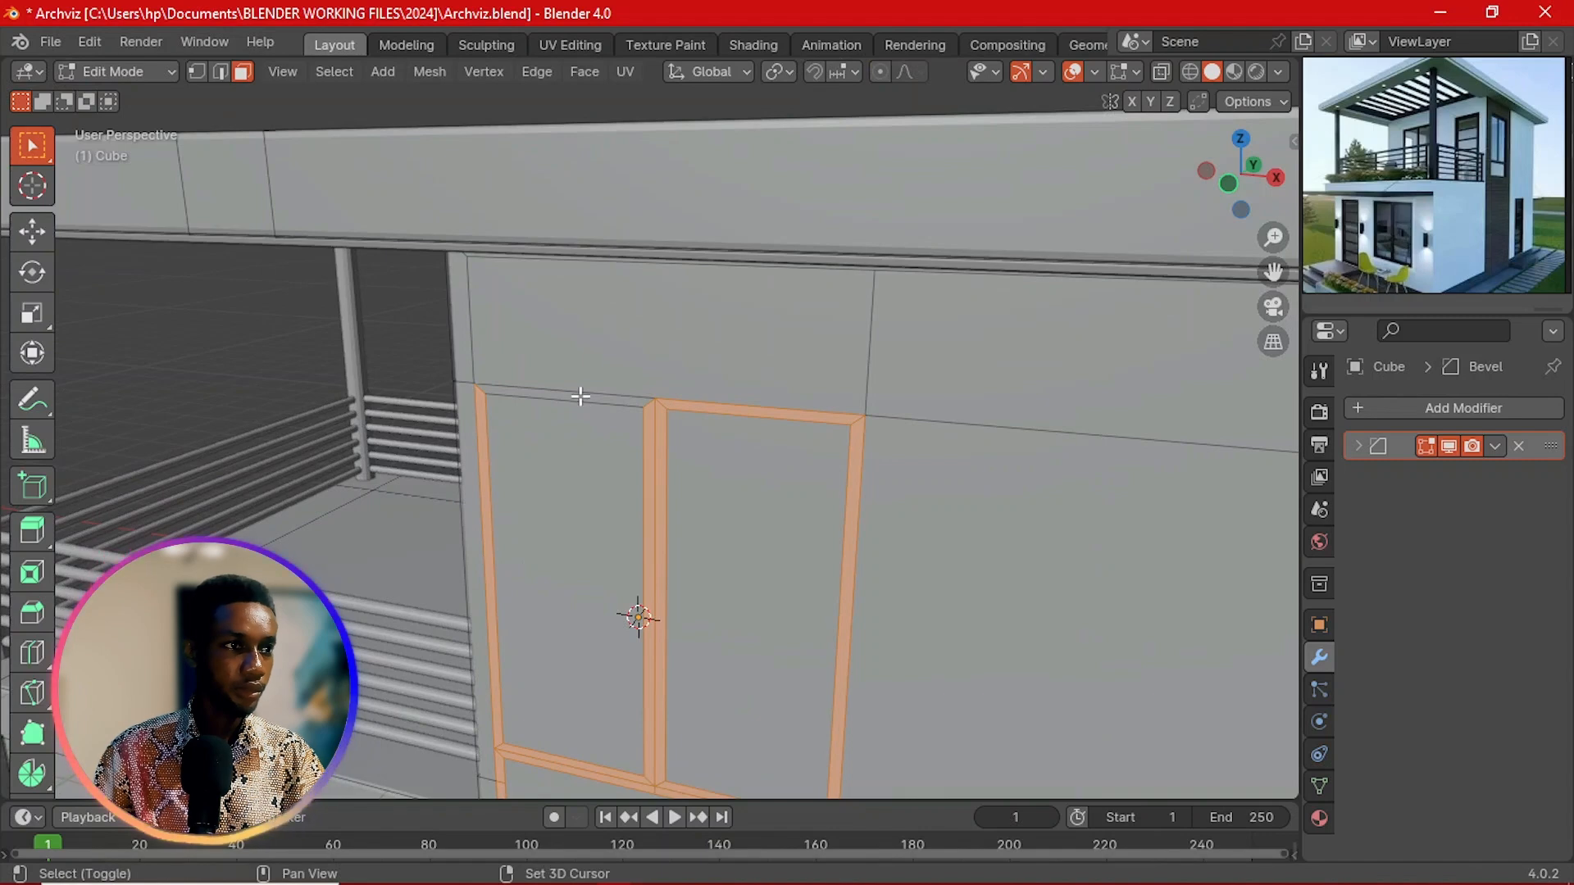
pyautogui.keyDown('shift'); pyautogui.click(580, 396); pyautogui.keyUp('shift')
# Step: Try to extrude the selected window frame faces outward about 0.12 m along their normals
pyautogui.scroll(-5, 566, 459)
pyautogui.moveTo(551, 485); pyautogui.dragTo(759, 516, button='middle')
pyautogui.press('g')
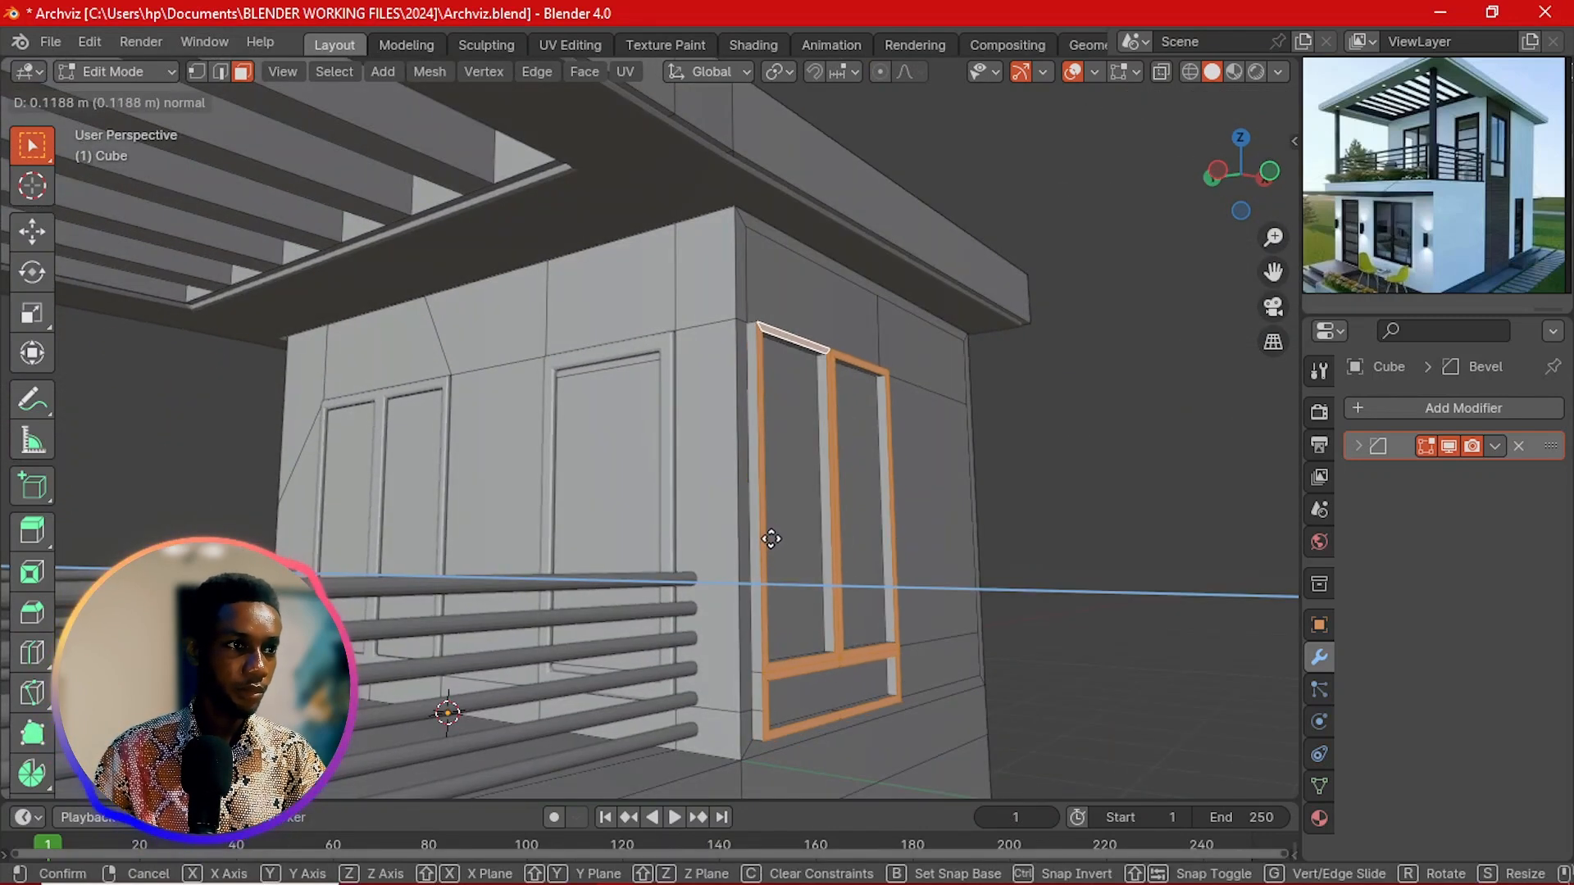
pyautogui.click(771, 538)
# Step: Duplicate the selected frame faces in place and separate the copy into its own object
pyautogui.moveTo(766, 533); pyautogui.dragTo(792, 565, button='middle')
pyautogui.hotkey('shift', 'd')
pyautogui.rightClick(792, 565)
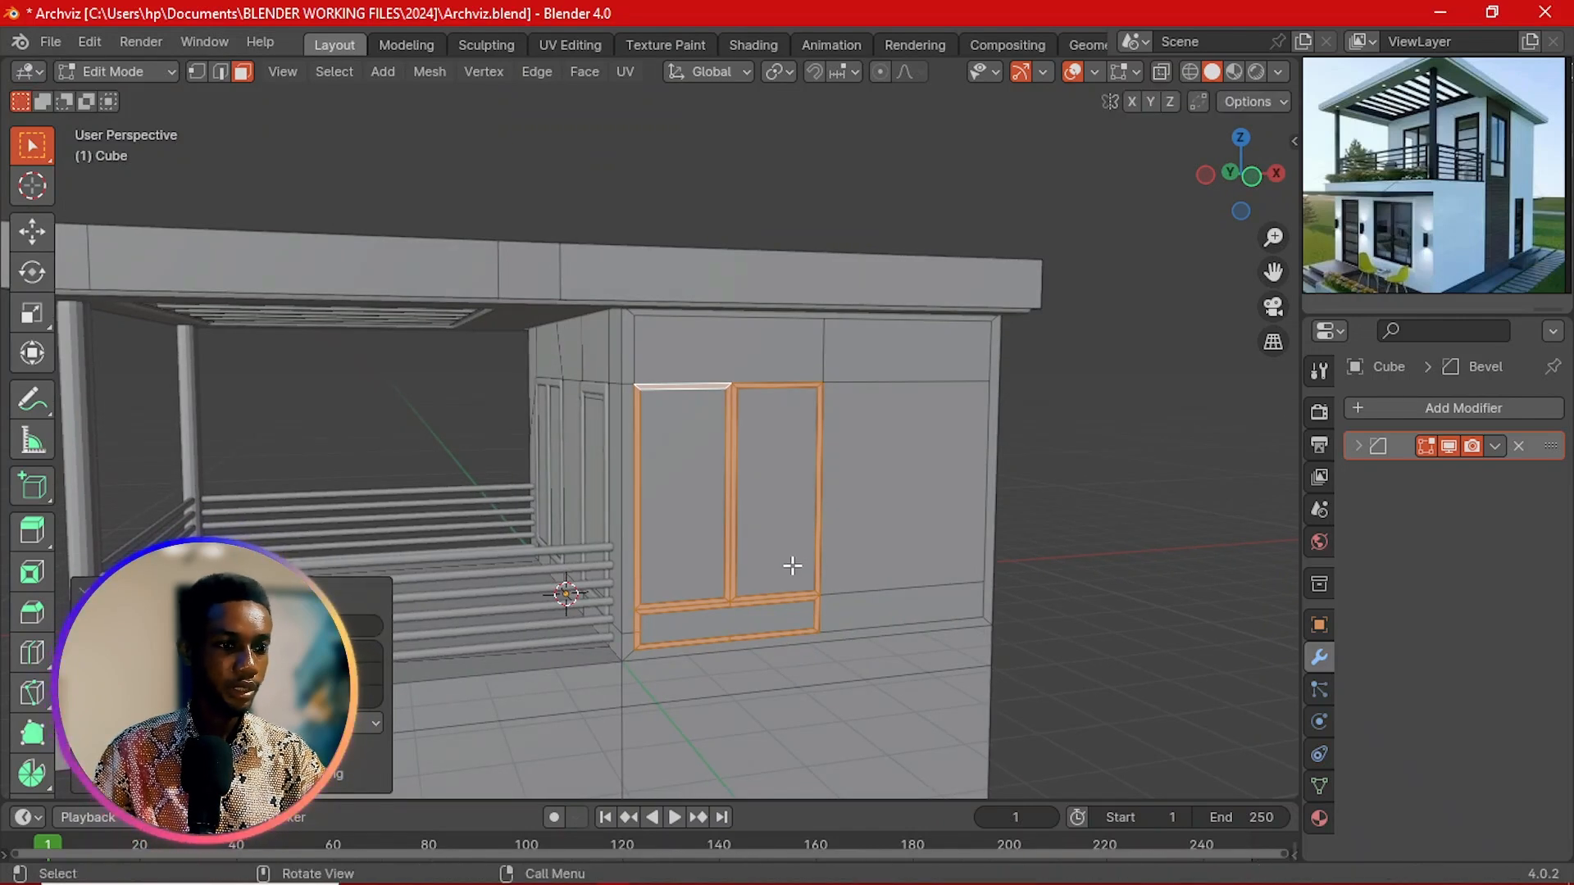
pyautogui.press('p')
pyautogui.click(791, 564)
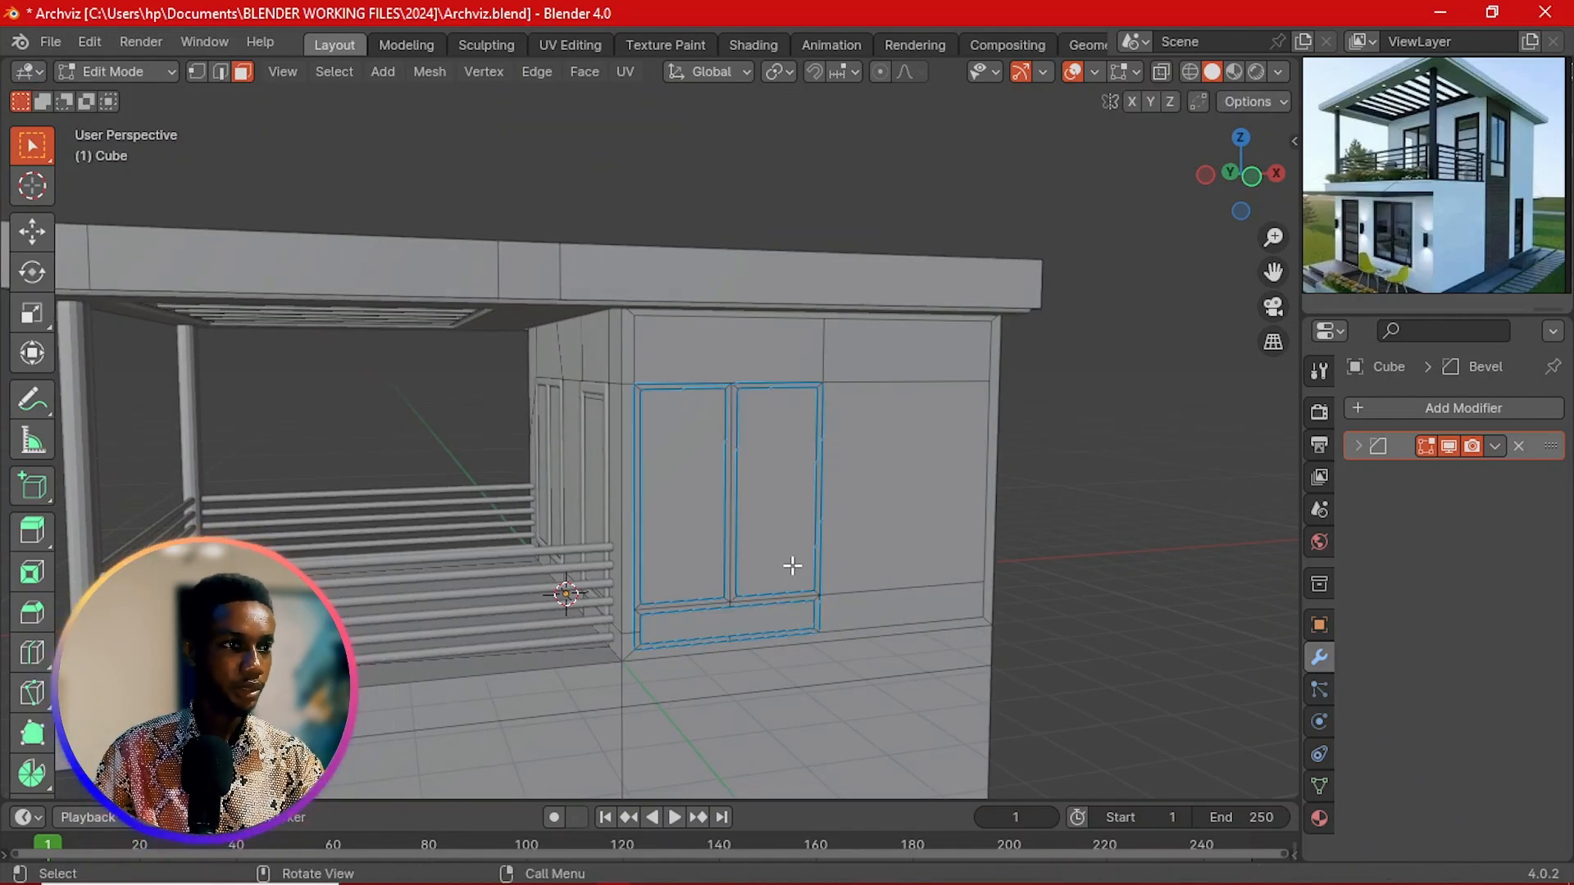
pyautogui.press('Tab')
pyautogui.click(730, 503)
pyautogui.press('Tab')
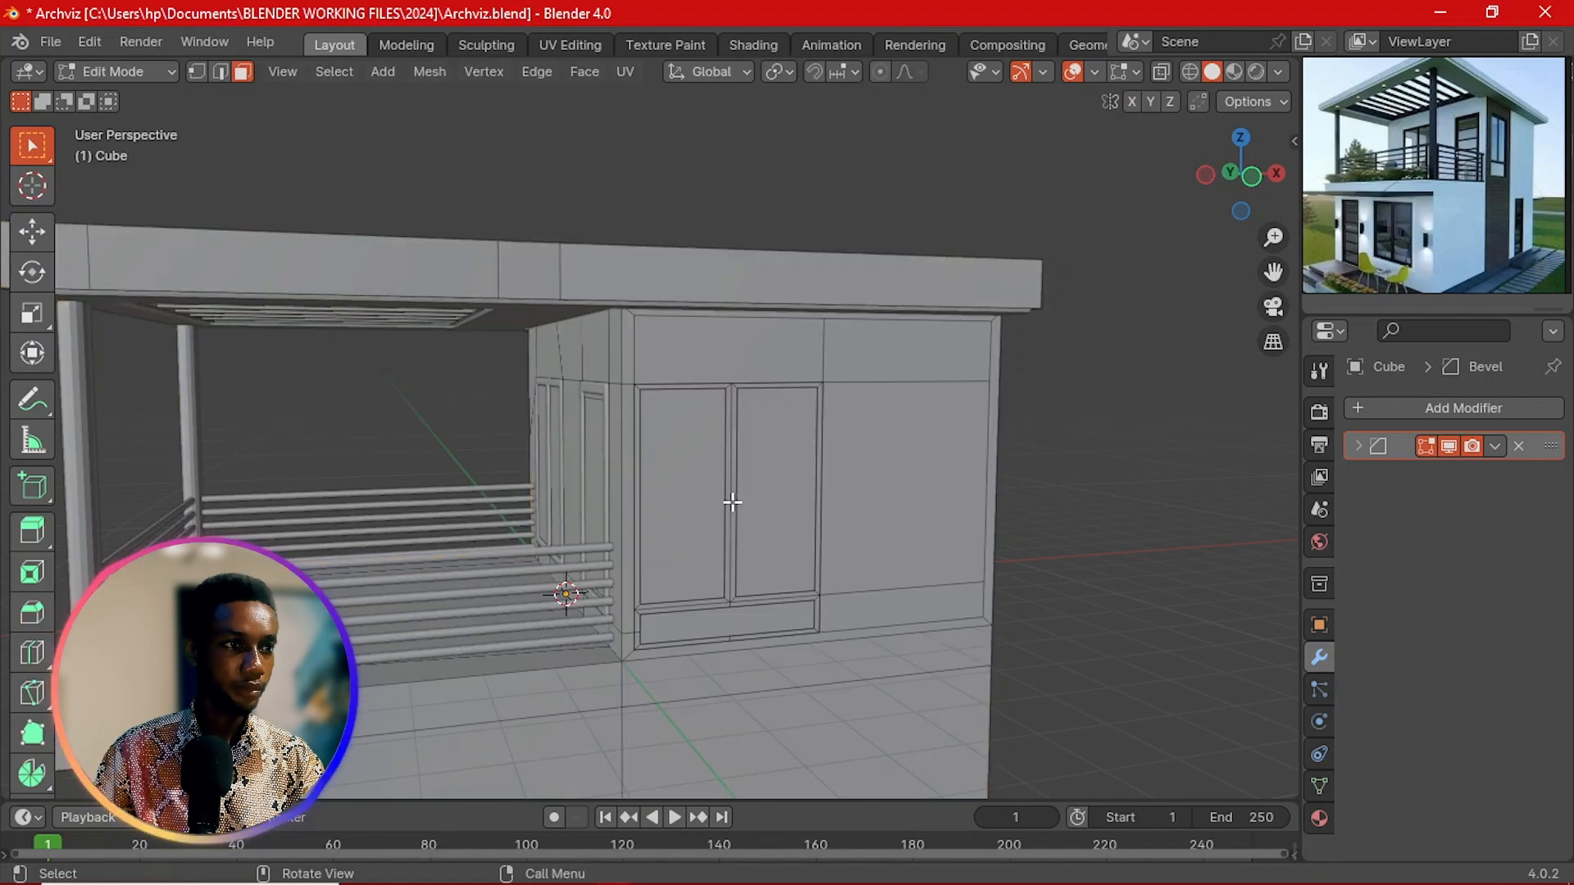
pyautogui.click(732, 503)
pyautogui.press('a')
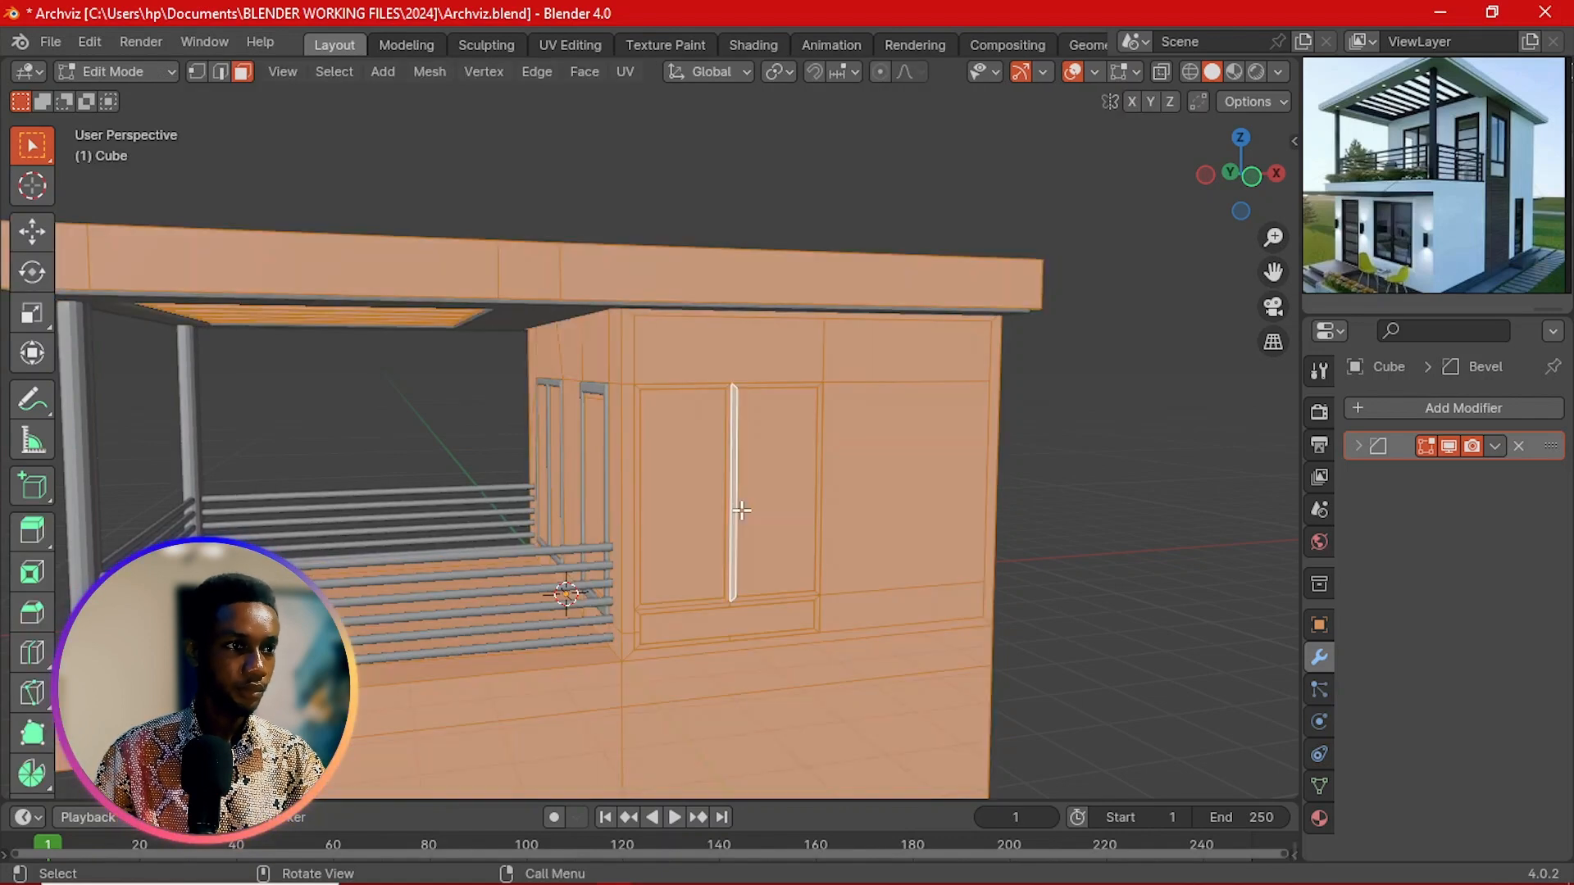
pyautogui.click(741, 511)
# Step: Select all faces of the separated window frame object and extrude them about 0.2 m inward along their normals
pyautogui.press('Tab')
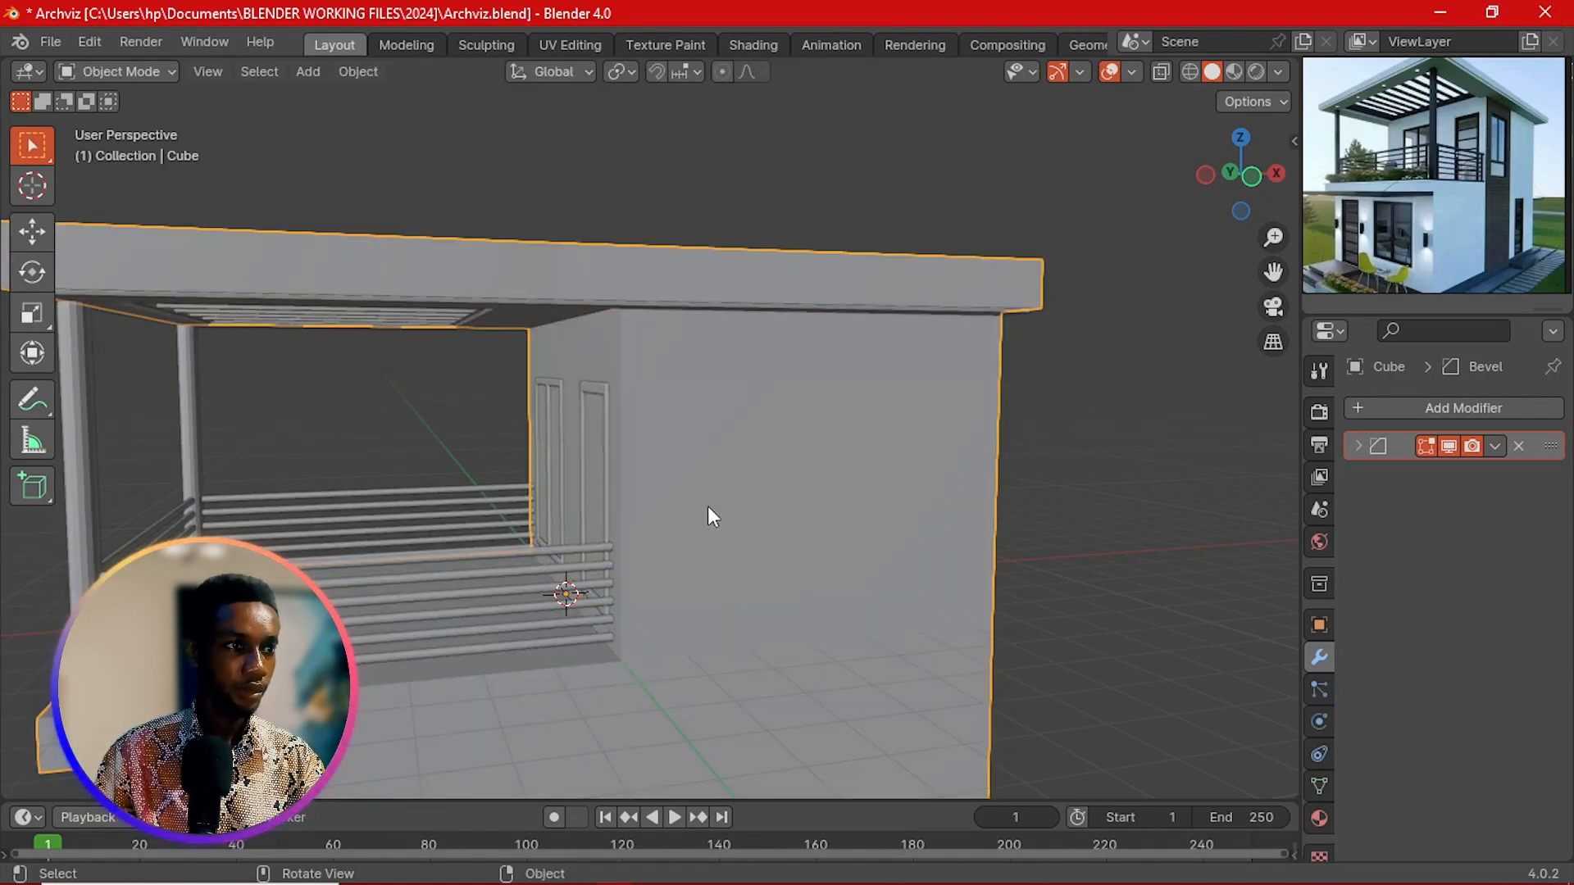
pyautogui.click(735, 506)
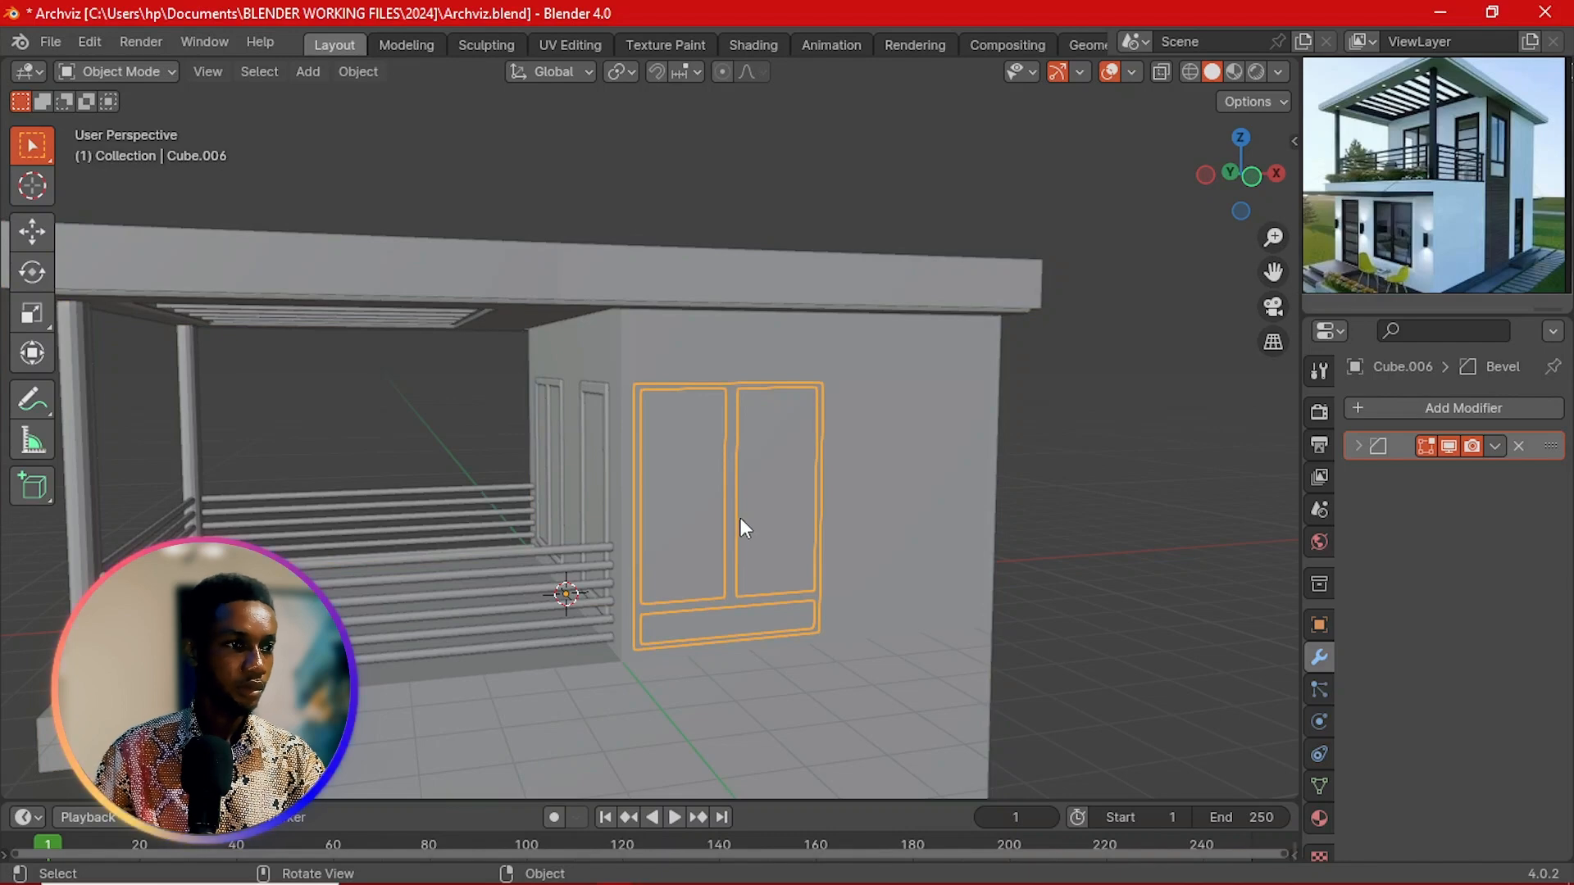
pyautogui.press('Tab')
pyautogui.press('a')
pyautogui.scroll(-1, 783, 519)
pyautogui.moveTo(783, 520); pyautogui.dragTo(795, 563, button='middle')
pyautogui.press('e')
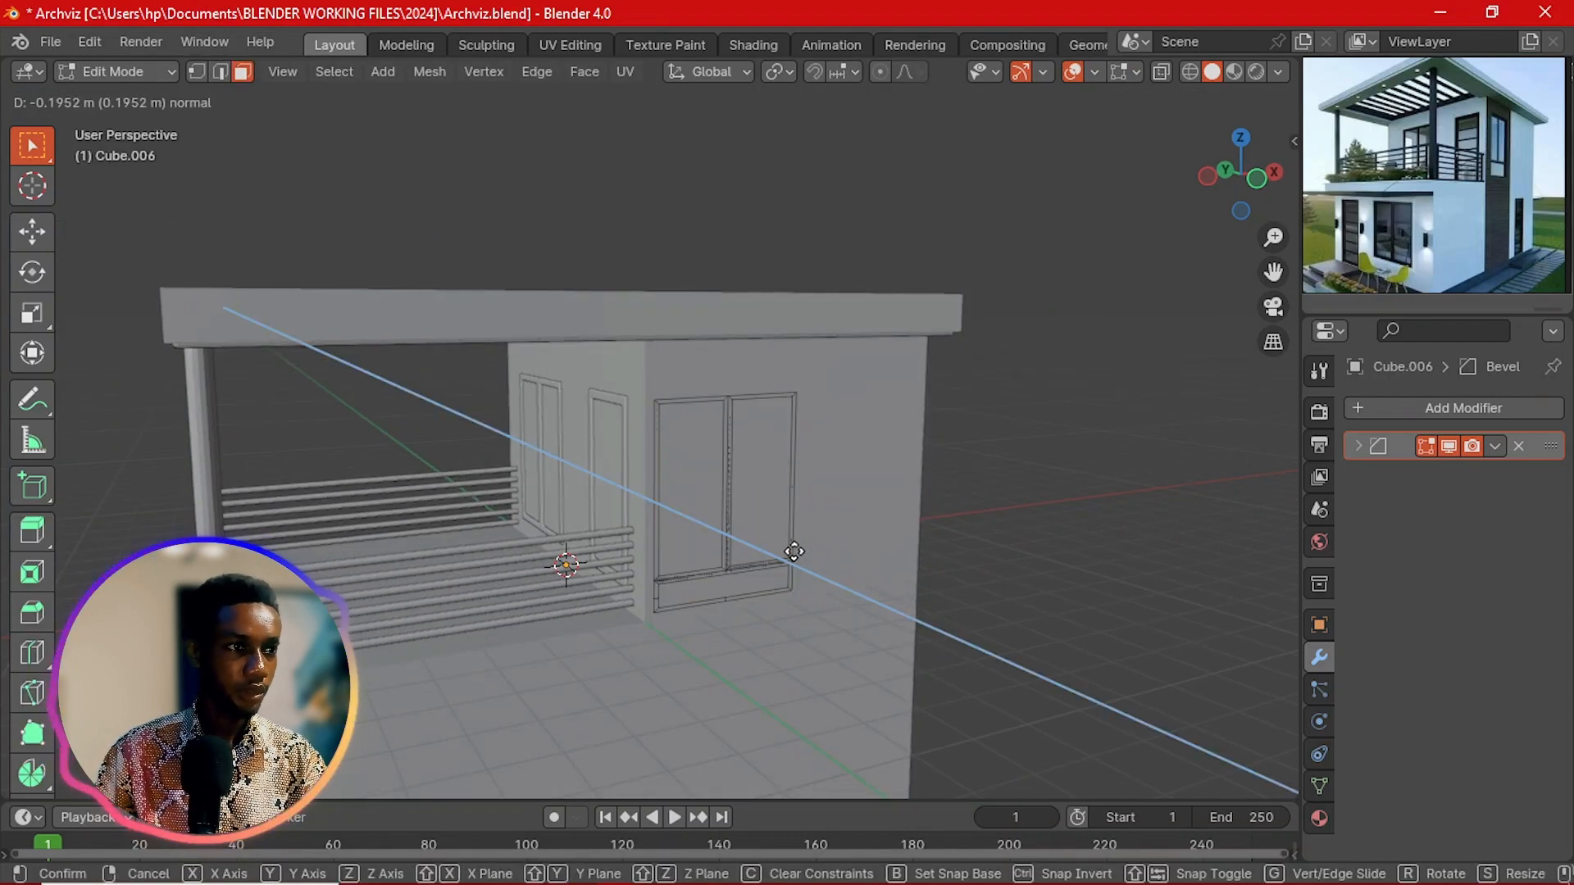
pyautogui.click(793, 559)
# Step: Extrude the window frame faces outward about 0.1 m from the wall, return to Object Mode and deselect the frame
pyautogui.scroll(3, 799, 553)
pyautogui.moveTo(681, 511); pyautogui.dragTo(773, 495, button='middle')
pyautogui.press('e')
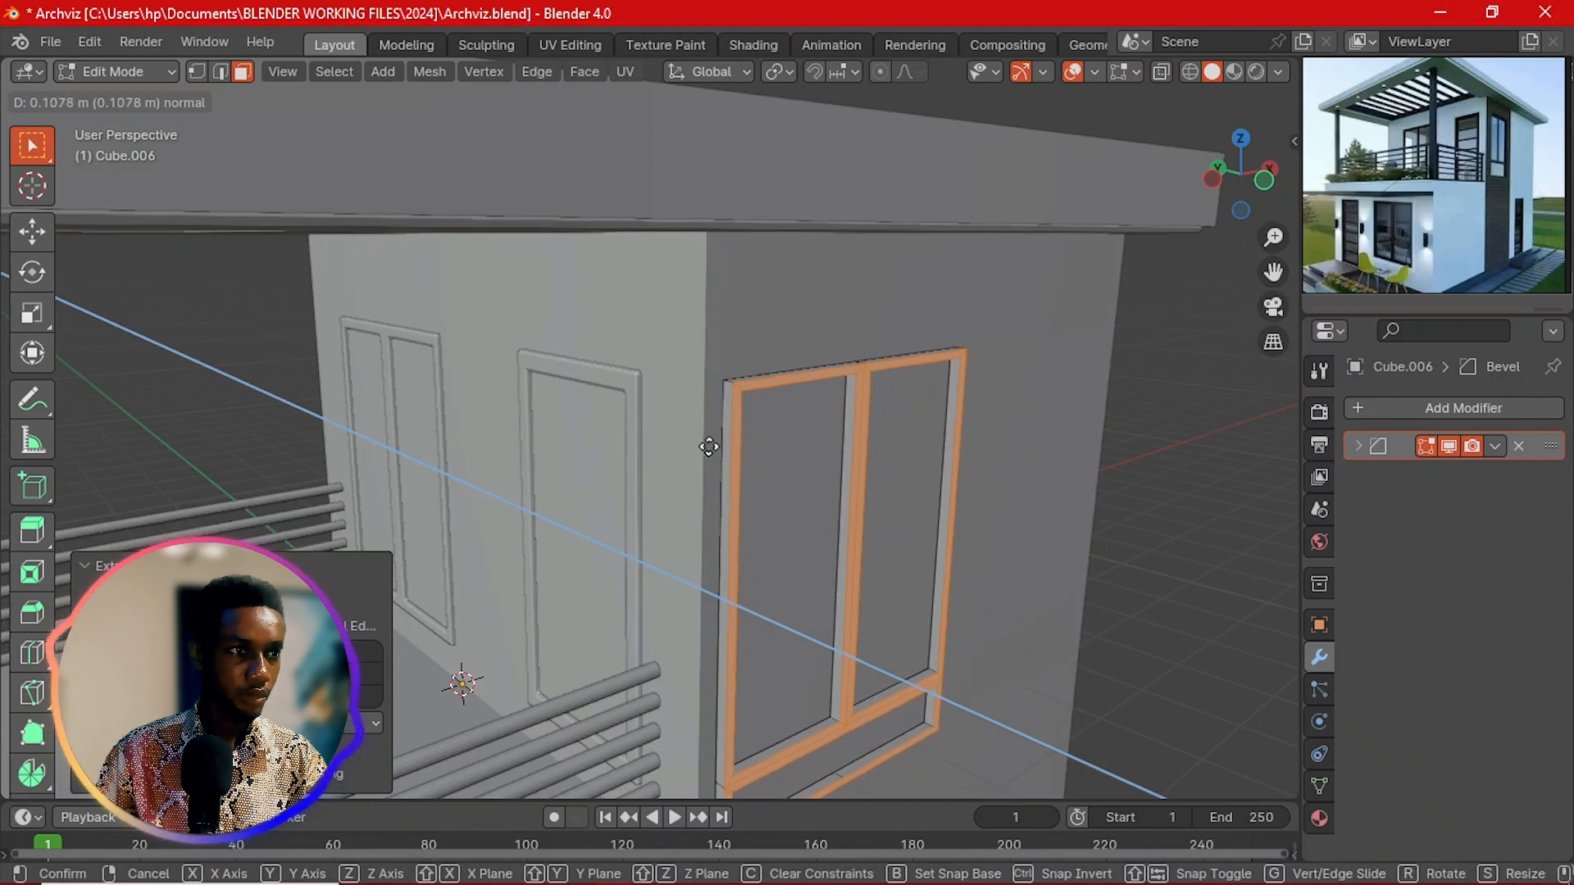
pyautogui.click(680, 424)
pyautogui.press('Tab')
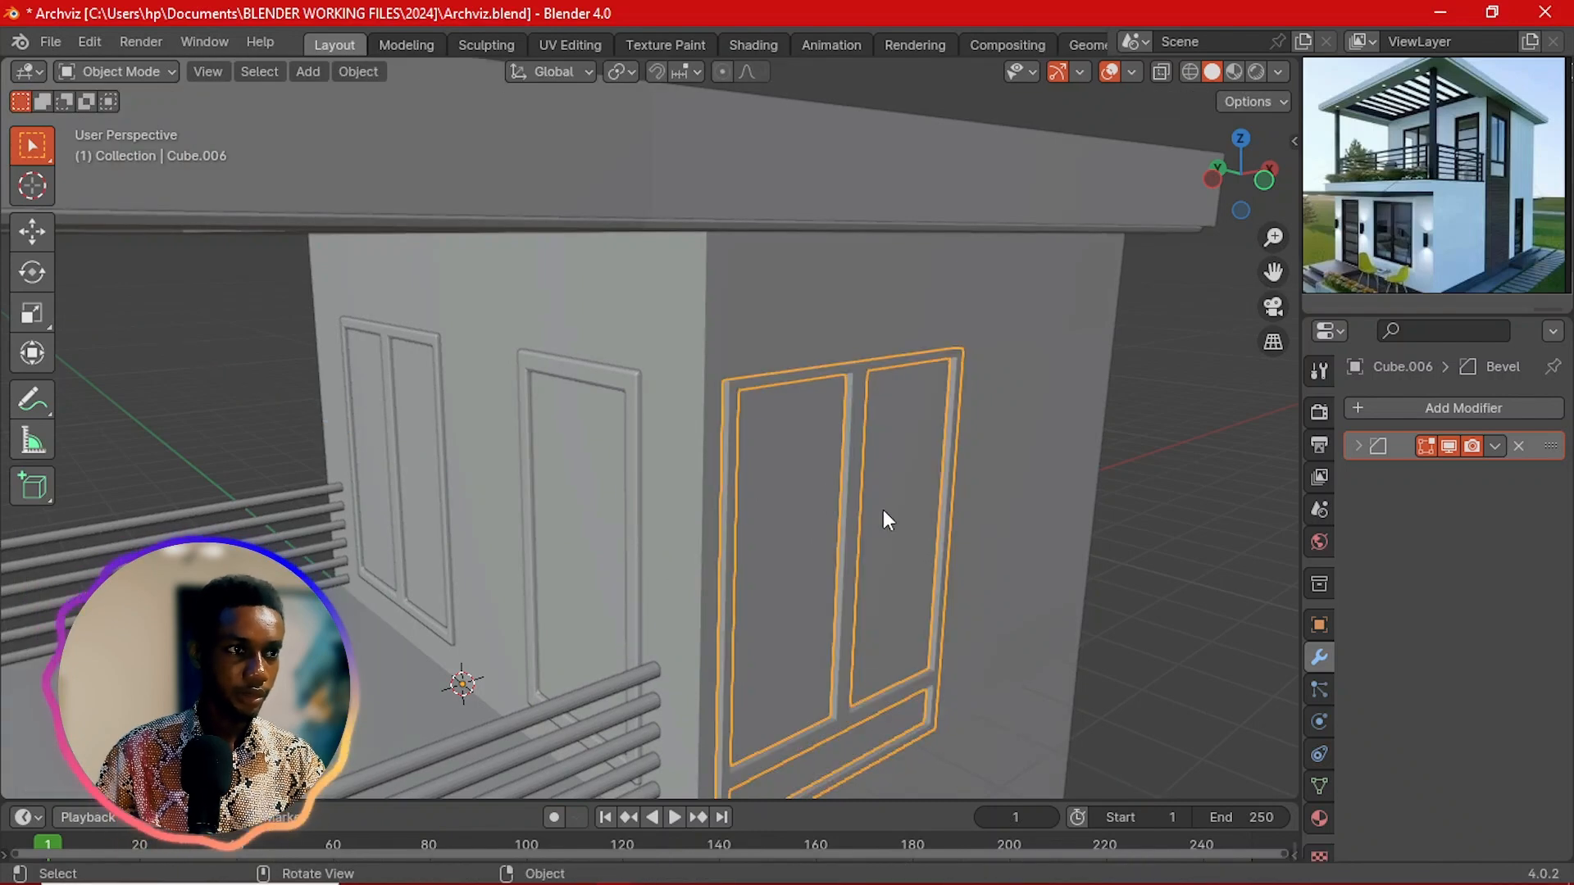
pyautogui.click(1156, 551)
pyautogui.scroll(3, 790, 529)
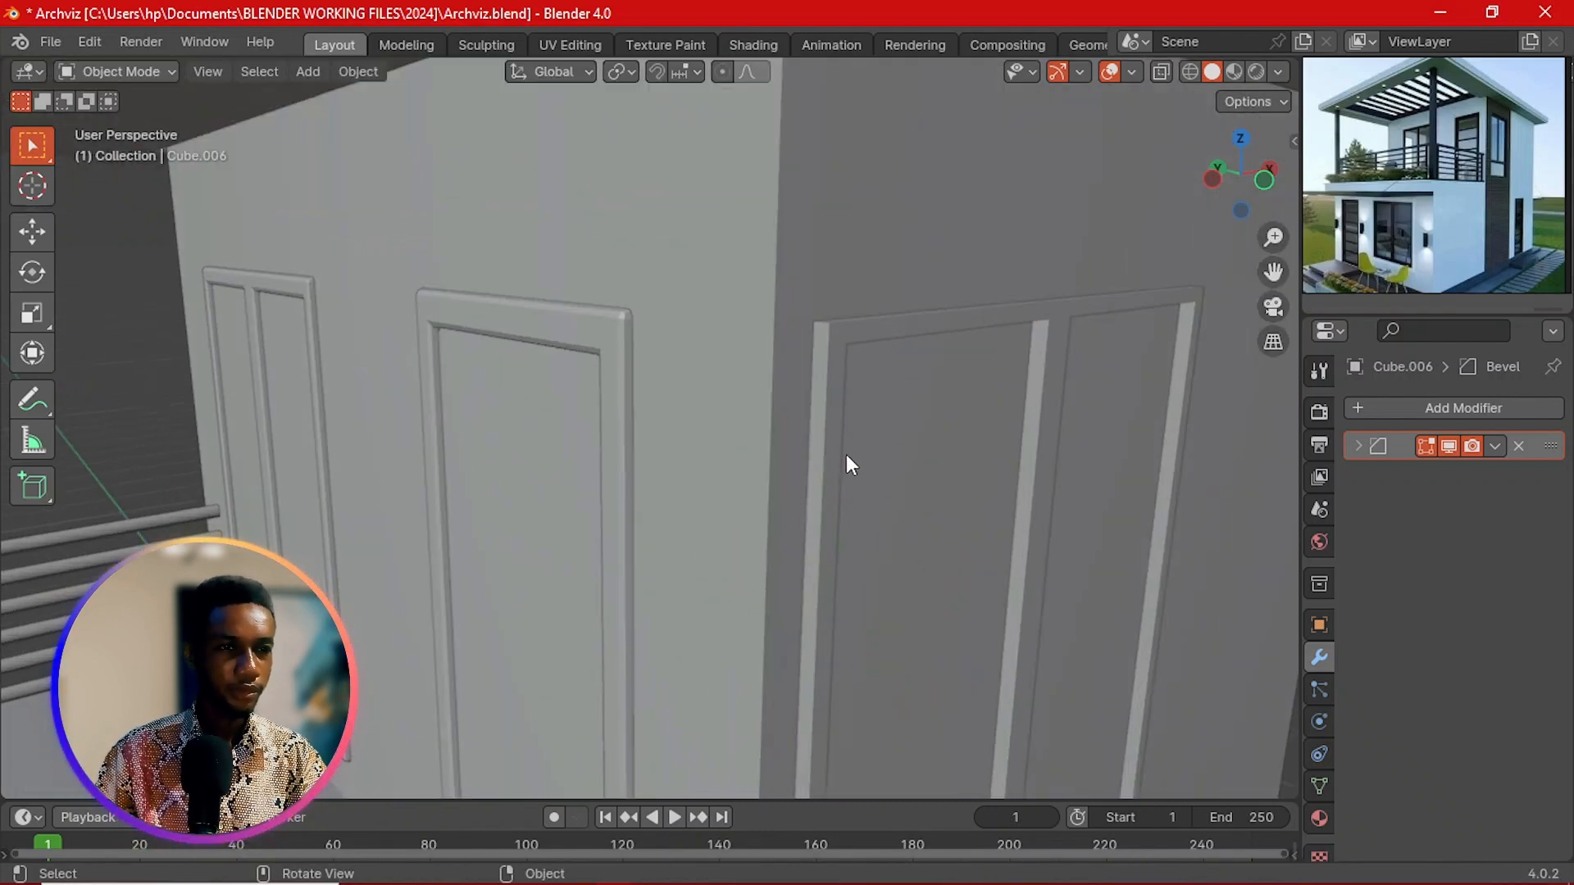
# Step: Extrude the selected window frame faces slightly farther outward along their normals and return to Object Mode
pyautogui.scroll(3, 824, 445)
pyautogui.scroll(3, 831, 411)
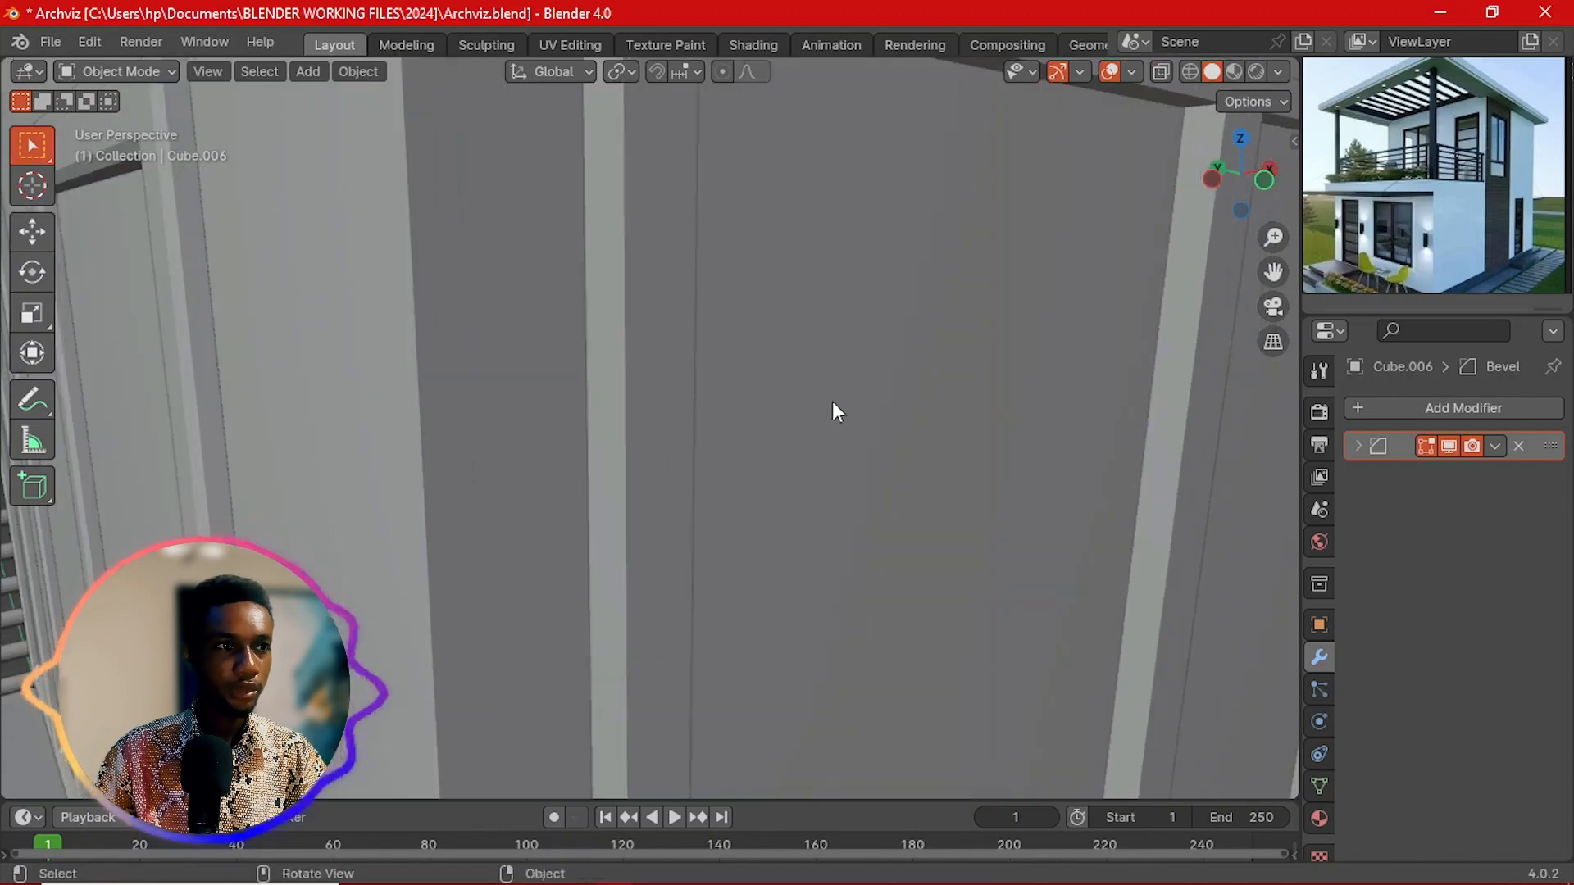
pyautogui.press('Tab')
pyautogui.hotkey('alt', 'a')
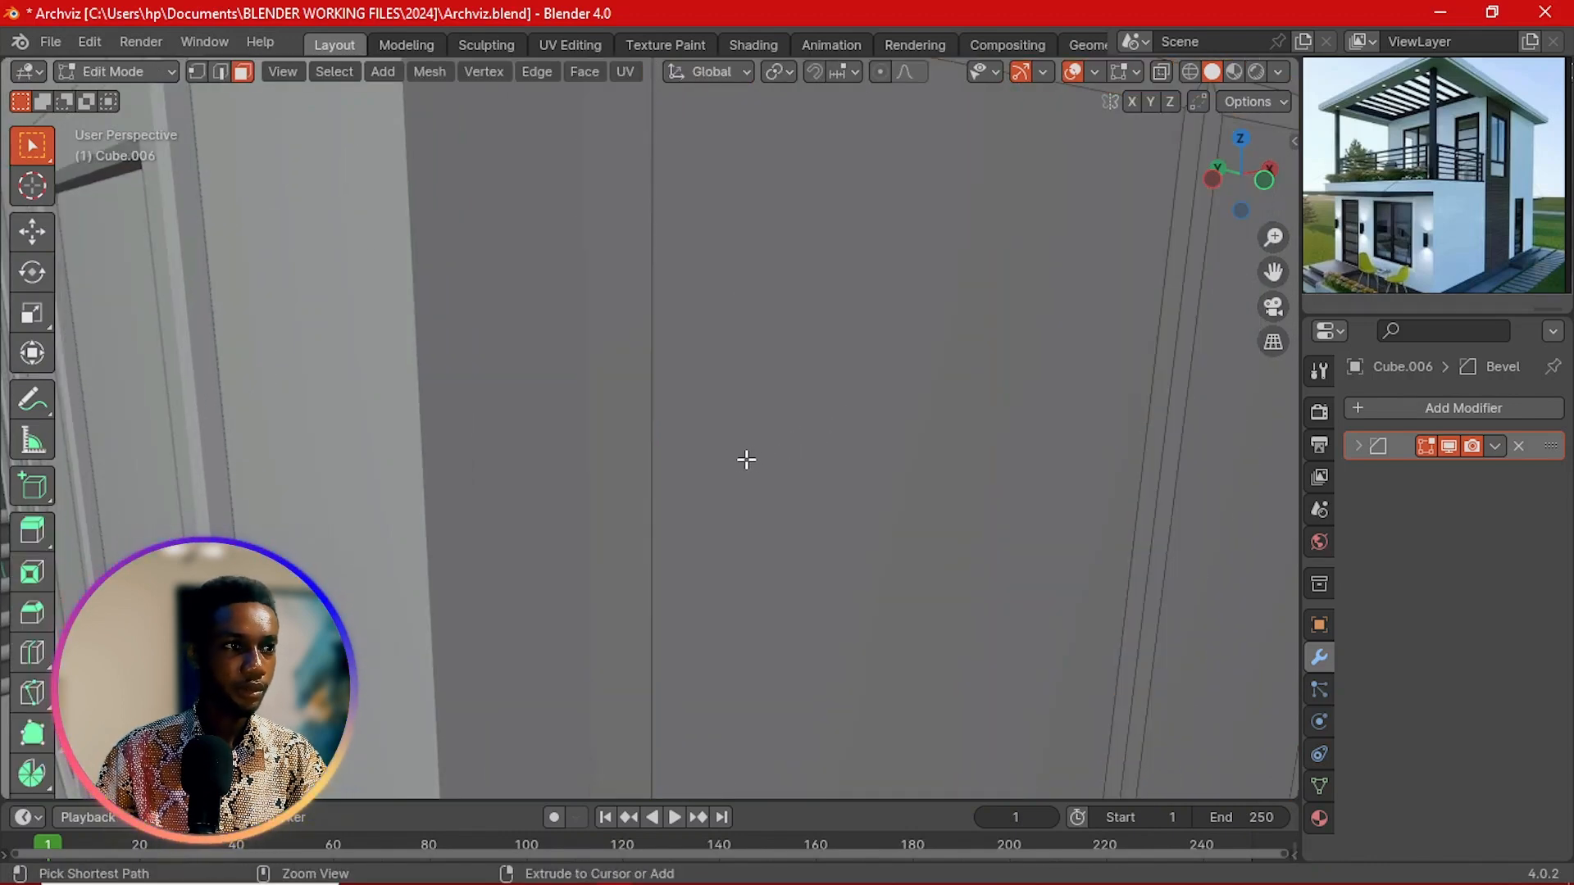
pyautogui.hotkey('ctrl', 'z')
pyautogui.scroll(-4, 808, 478)
pyautogui.press('e')
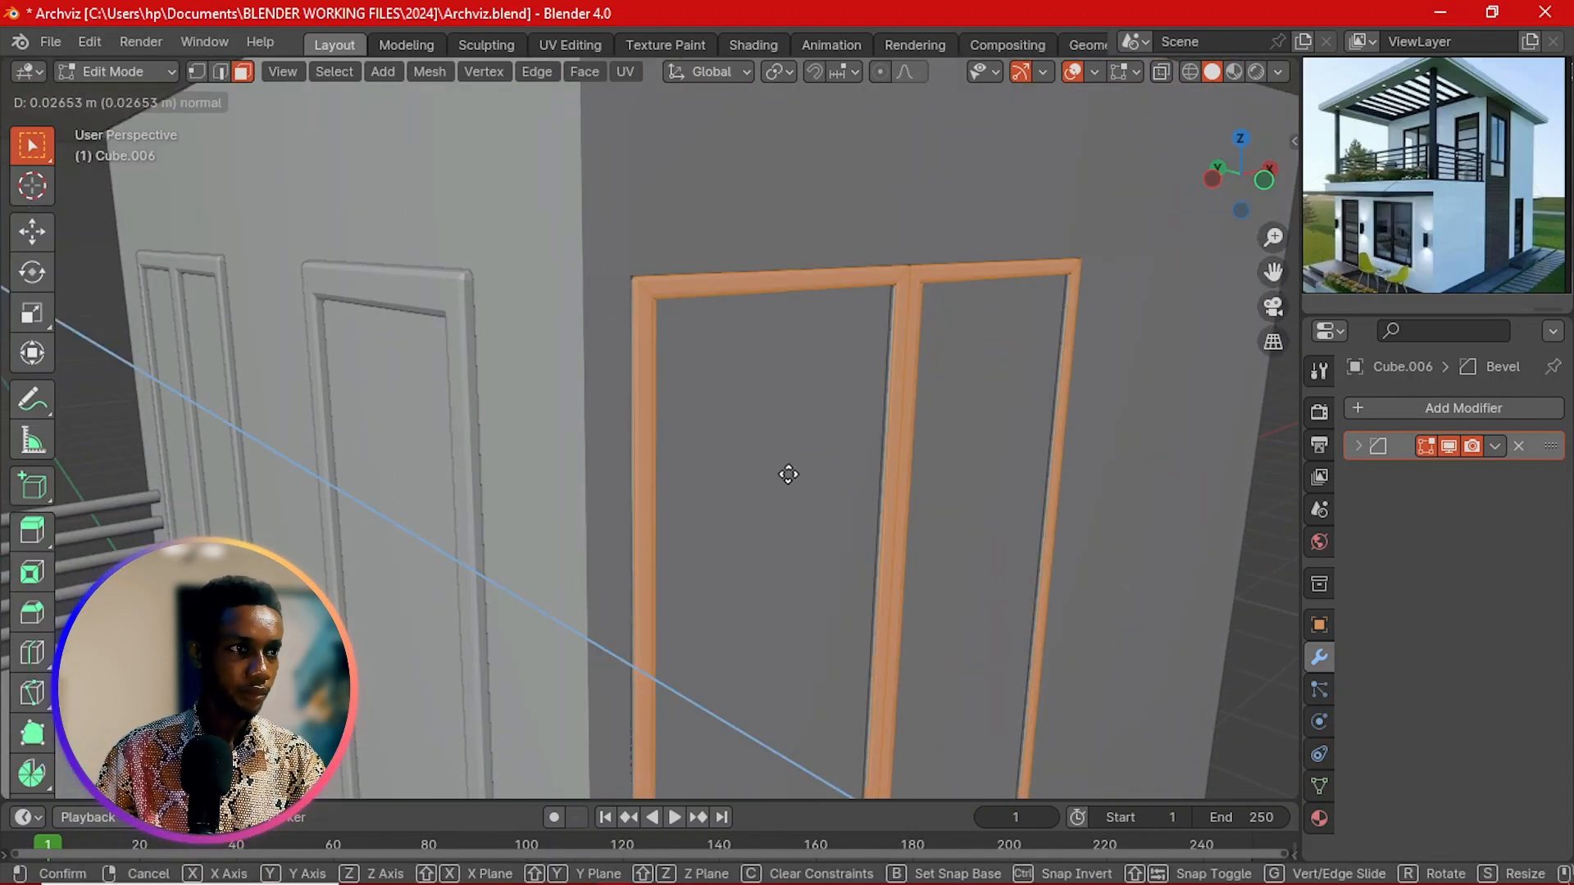
pyautogui.click(858, 546)
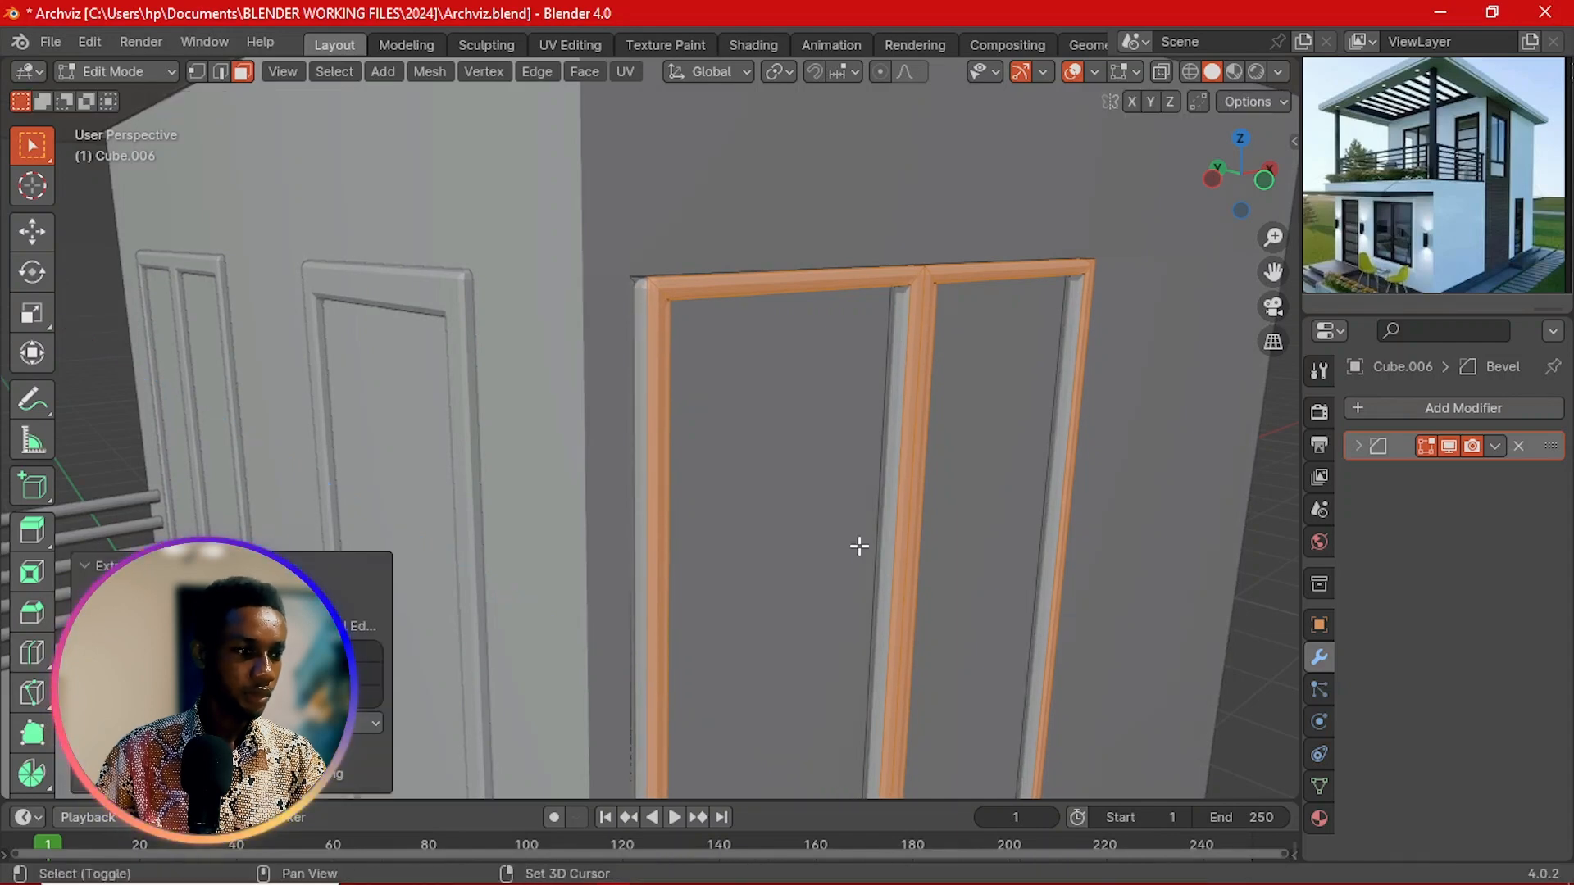
pyautogui.press('Tab')
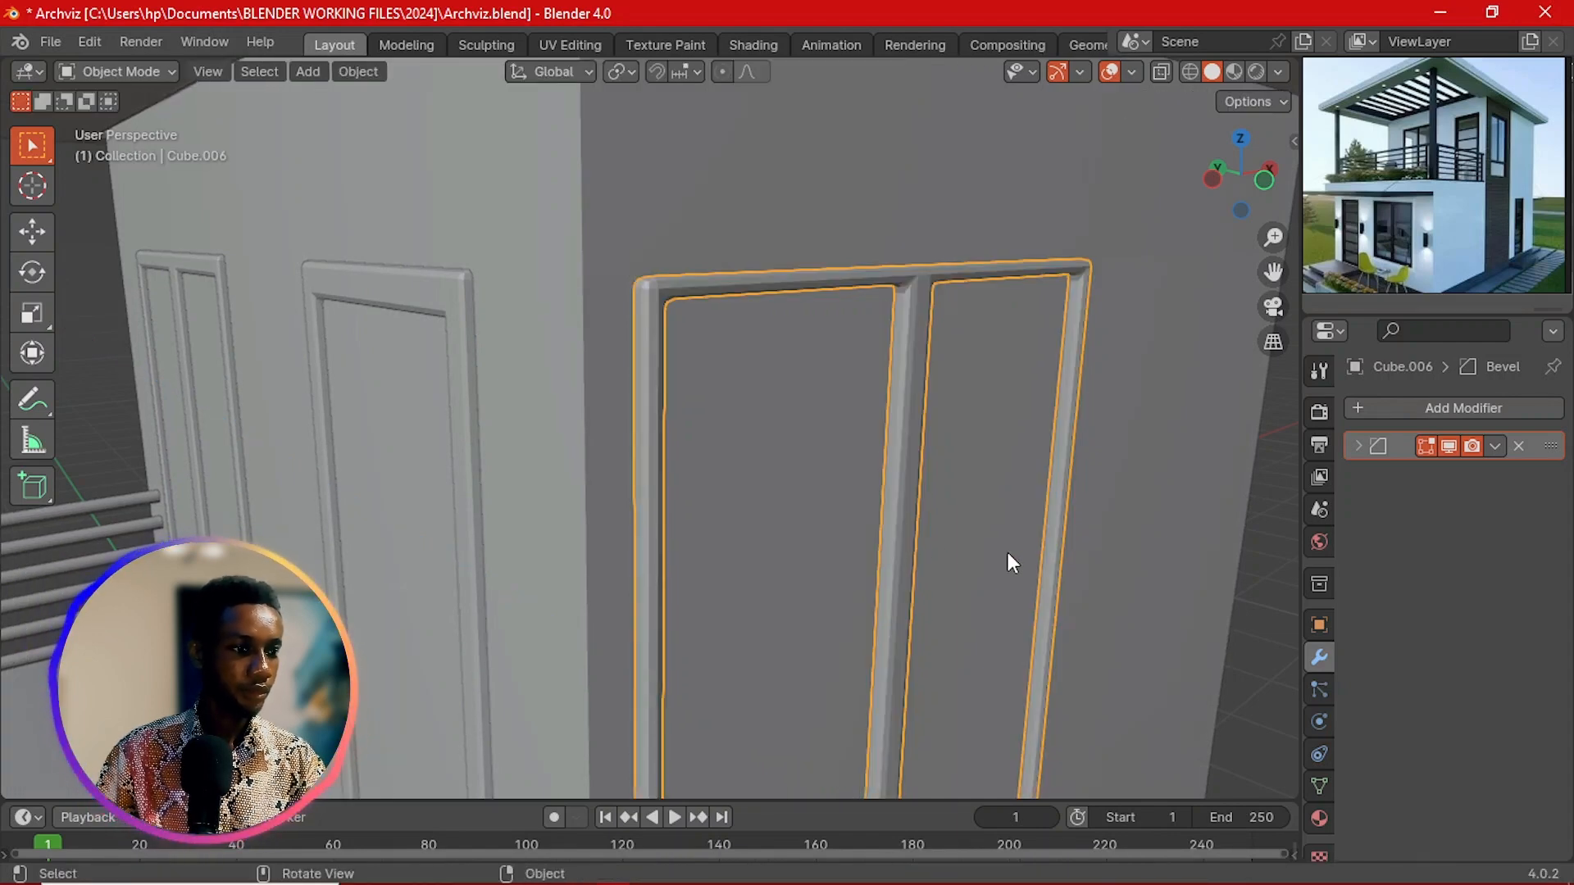
# Step: Move the window frame object about 0.05 m along the global Y axis, back toward the wall
pyautogui.press('a')
pyautogui.click(885, 492)
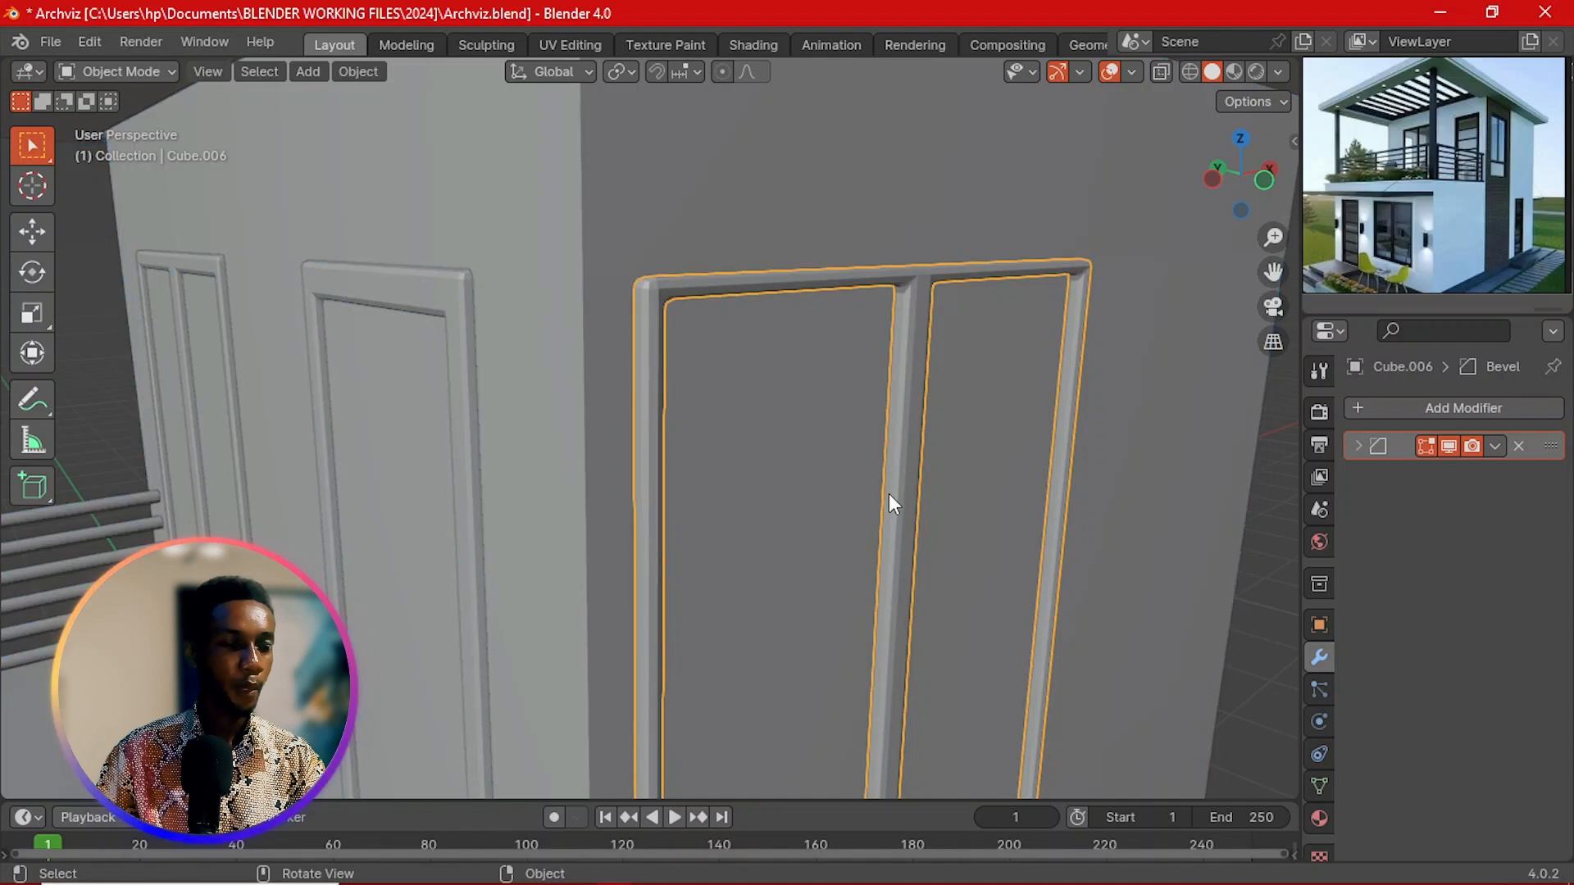
pyautogui.press('g')
pyautogui.press('z')
pyautogui.press('x')
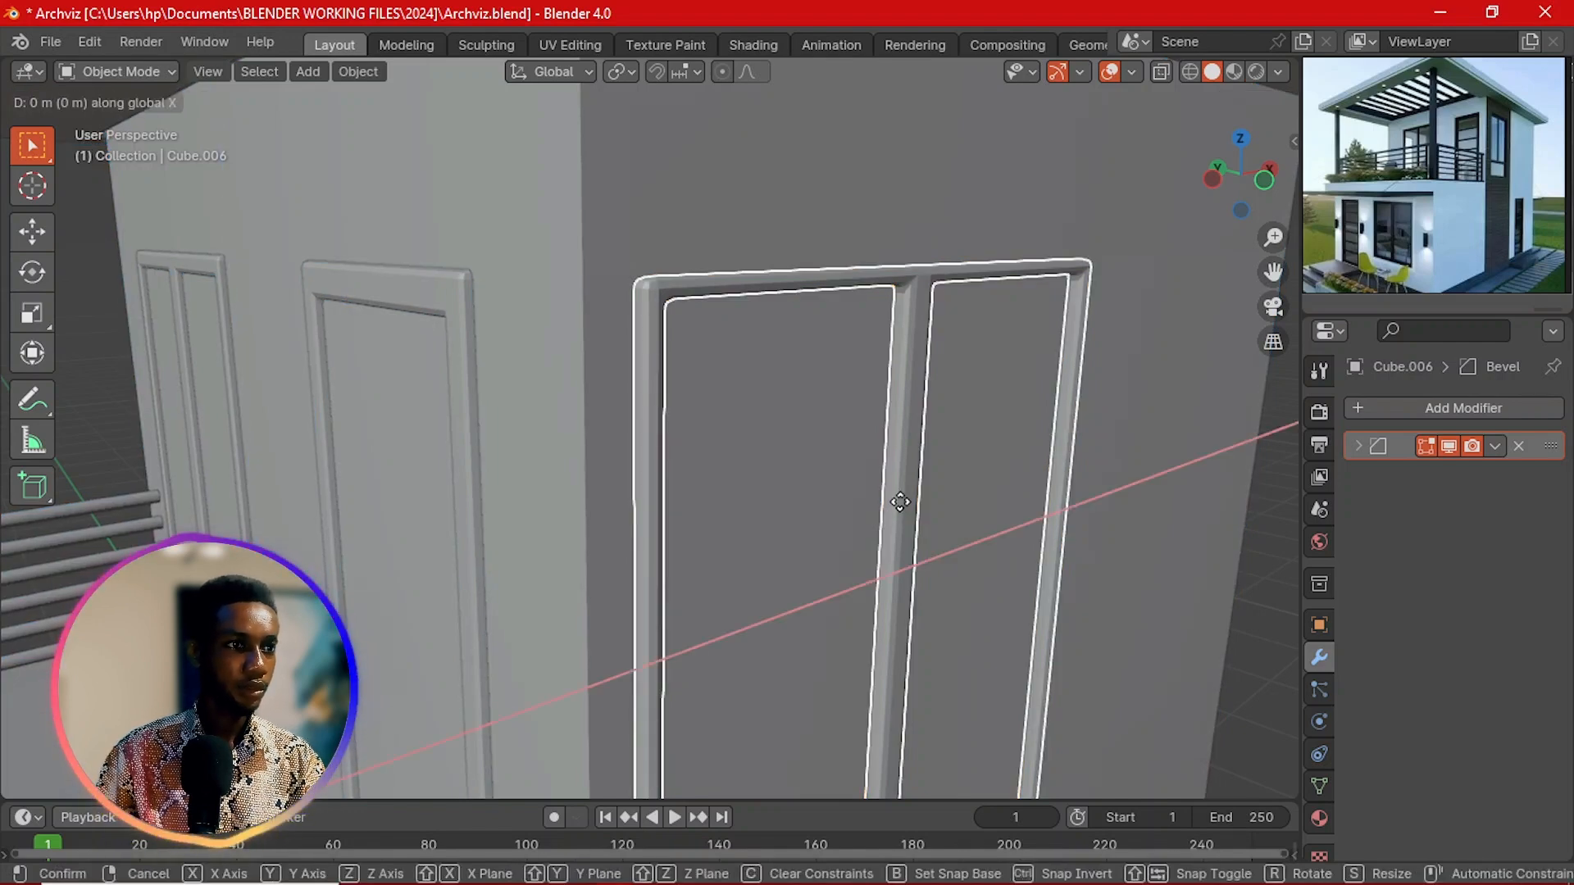
pyautogui.press('y')
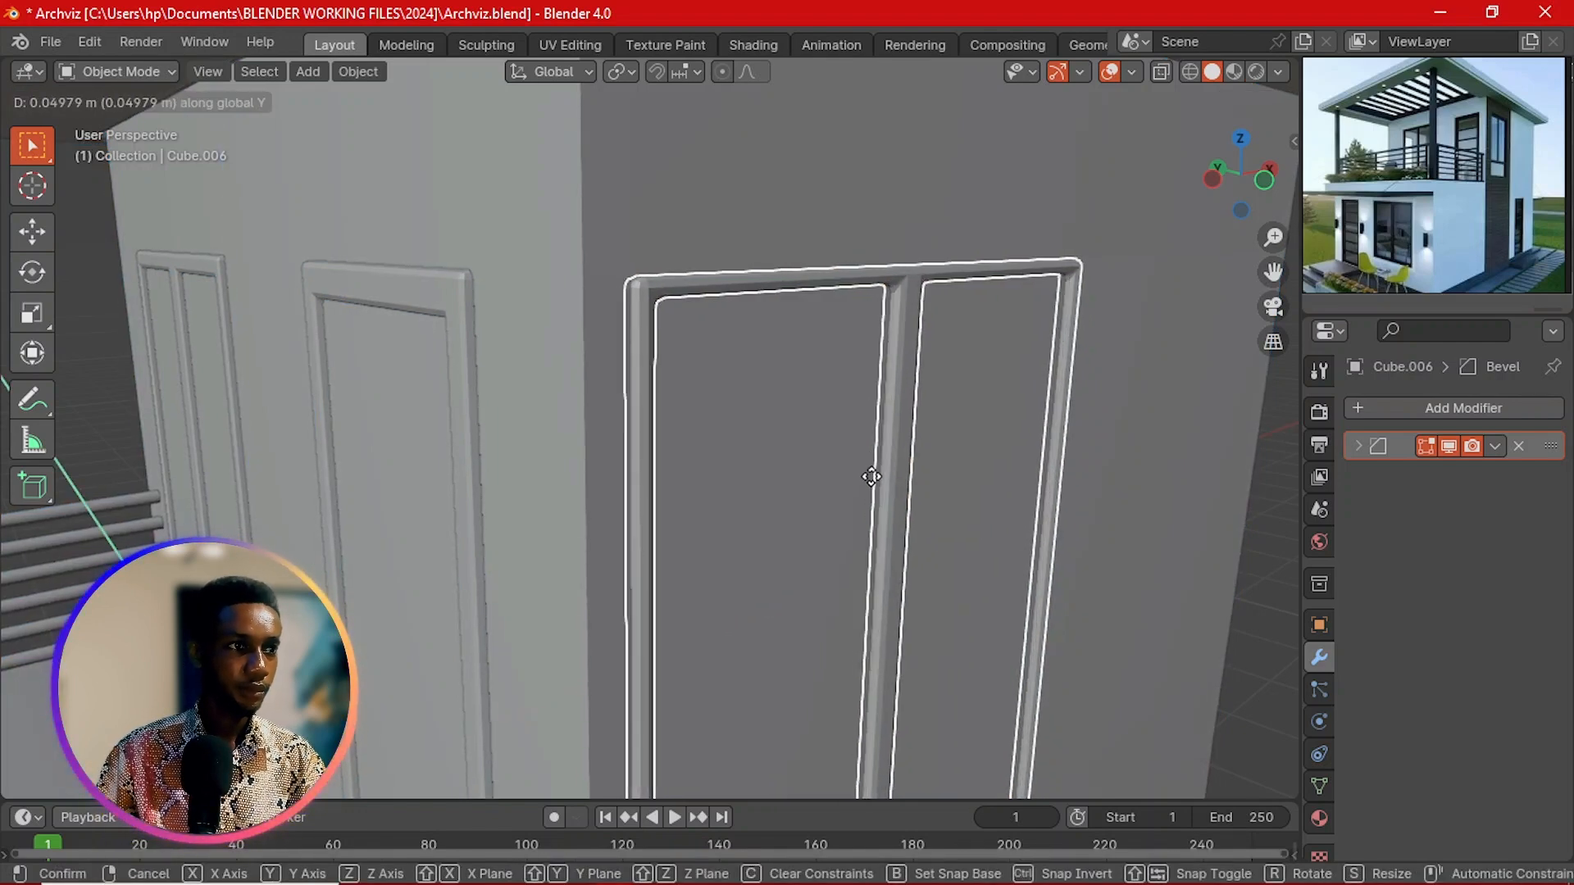
pyautogui.click(871, 477)
# Step: Set the window frame's Bevel modifier to 5 segments
pyautogui.click(1352, 445)
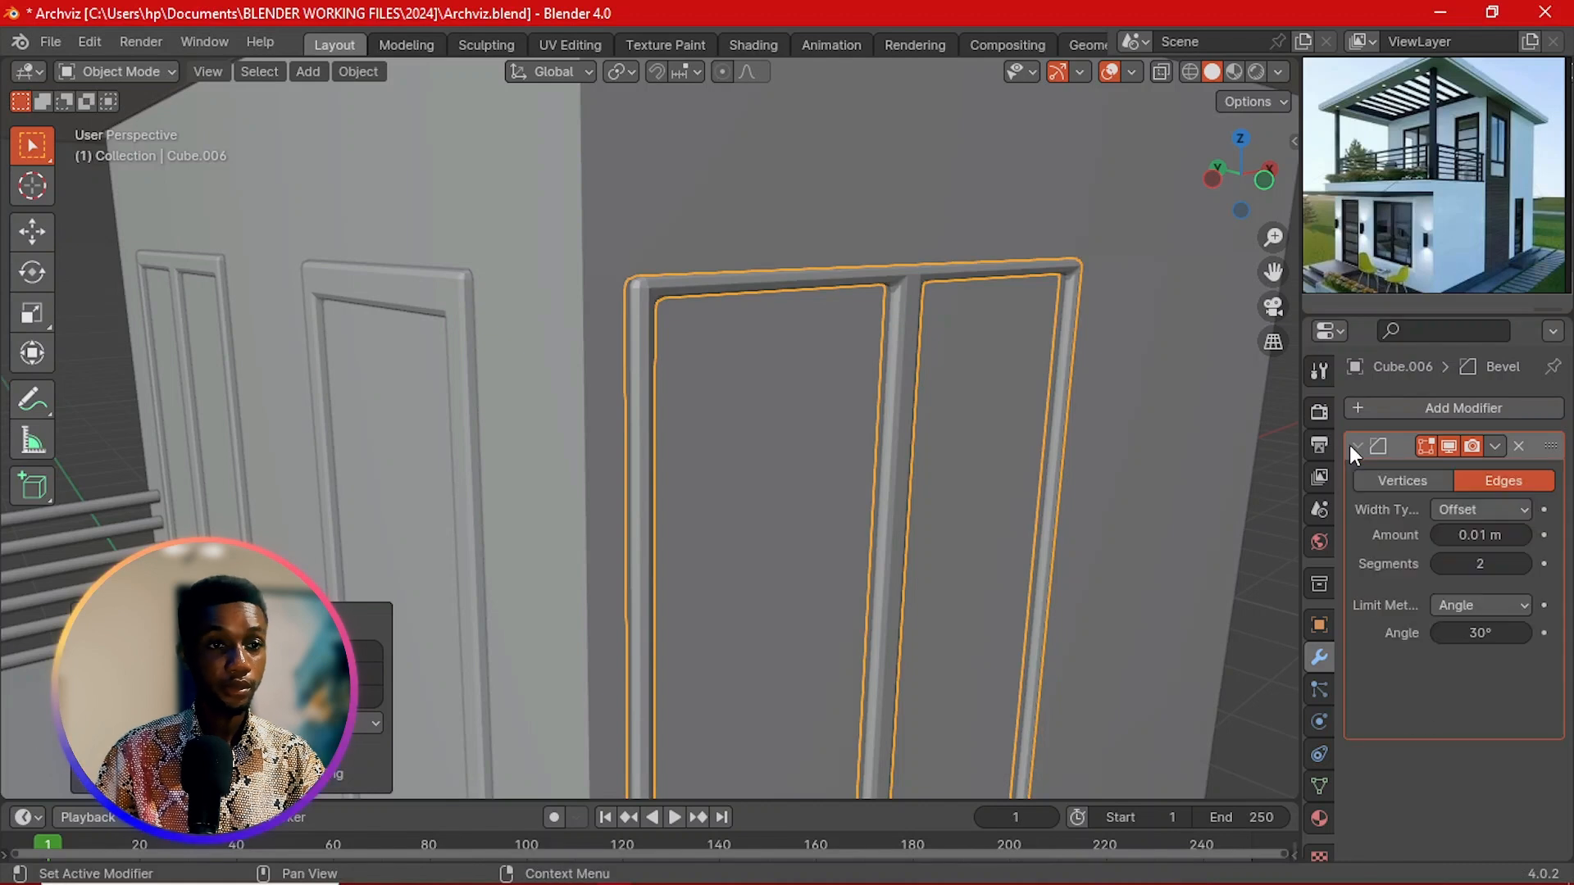
pyautogui.click(1524, 563)
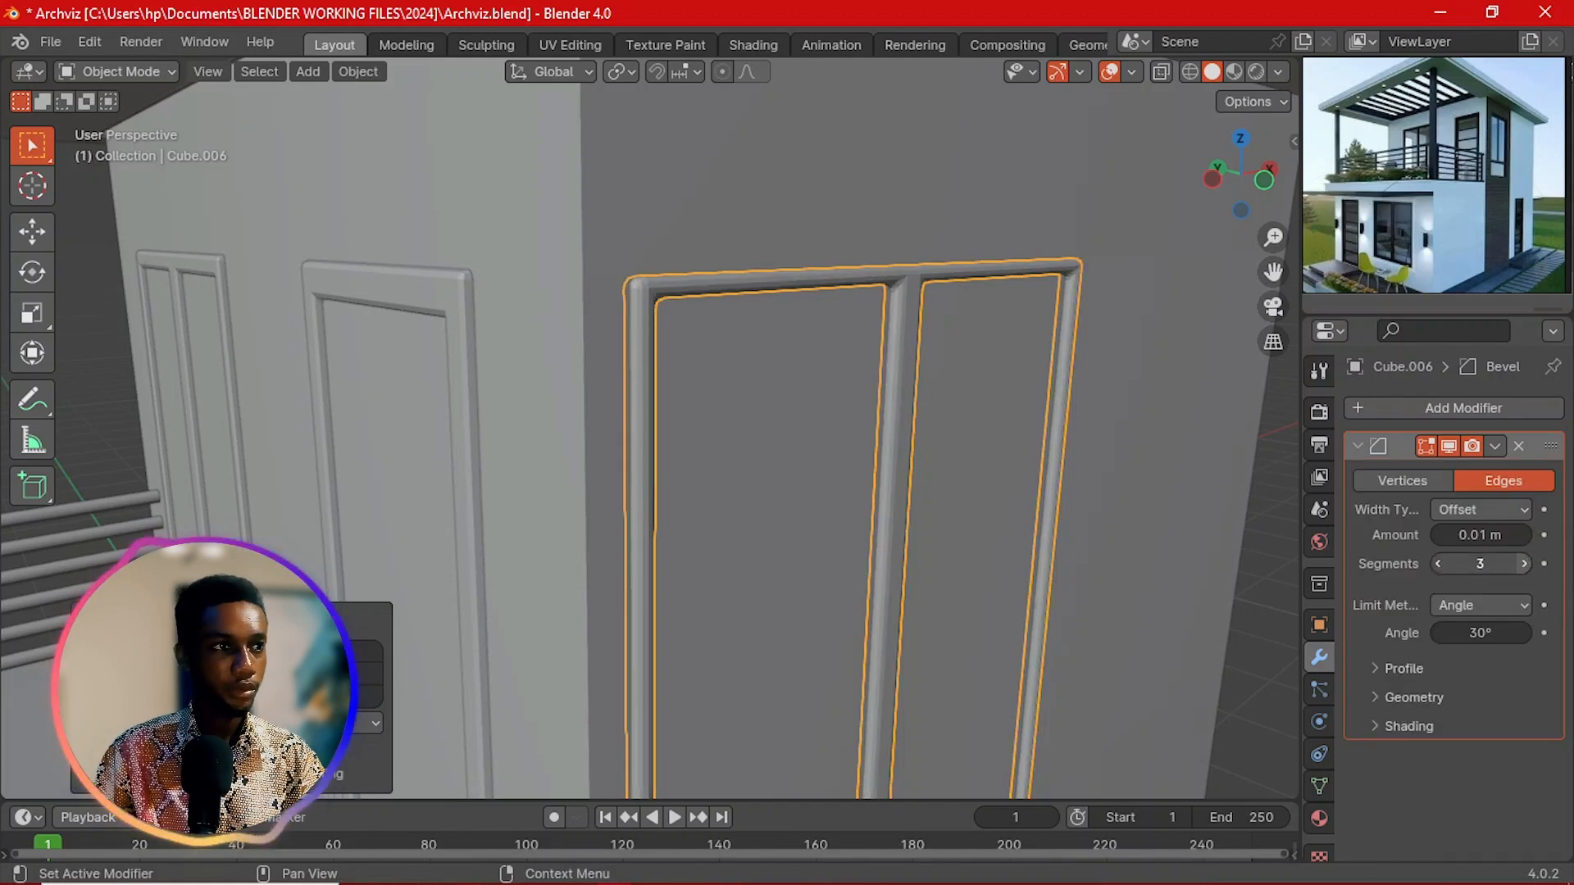
pyautogui.click(1525, 563)
pyautogui.click(1524, 563)
# Step: Try Bevel amounts of 0.002 m and 0.005 m on the window frame
pyautogui.click(1485, 535)
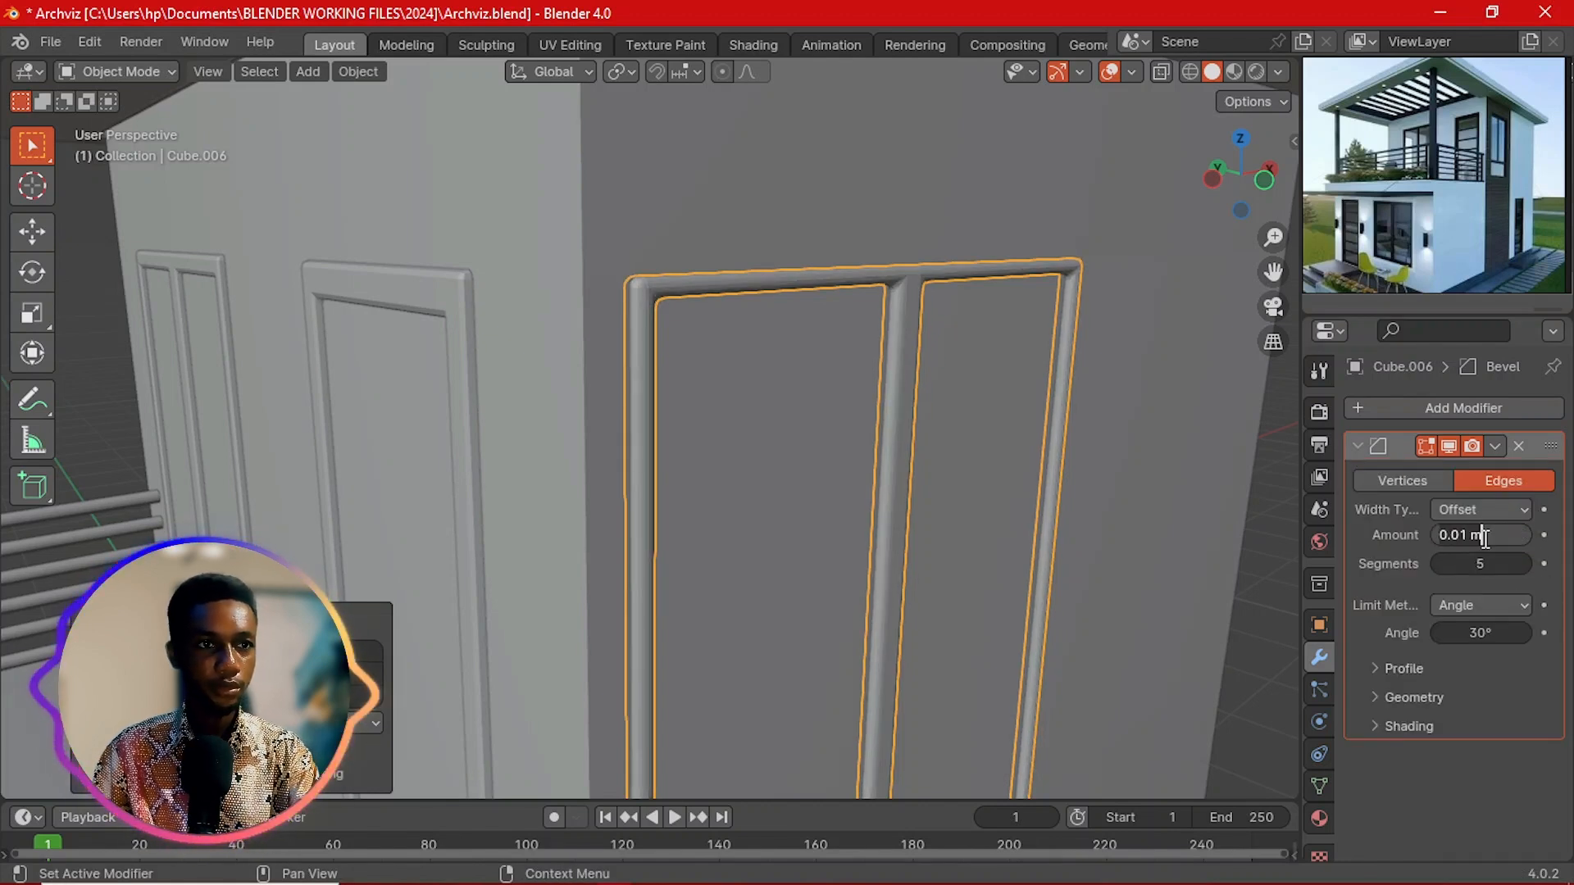
pyautogui.press('BackSpace')
pyautogui.press('BackSpace')
pyautogui.press('BackSpace')
pyautogui.write('02')
pyautogui.press('Return')
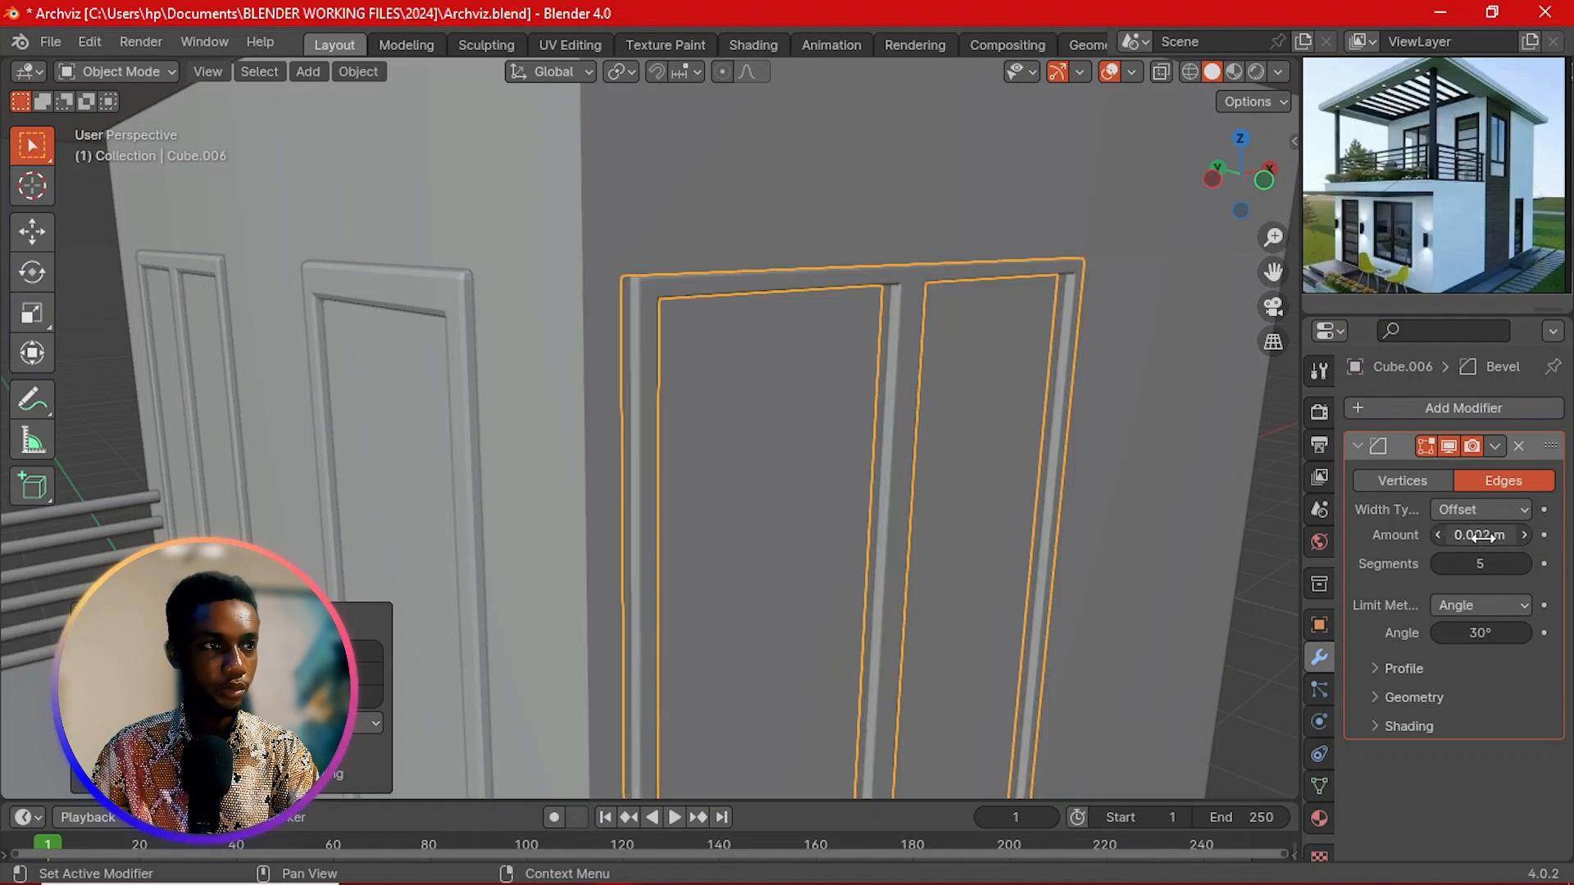
pyautogui.click(1484, 535)
pyautogui.press('BackSpace')
pyautogui.press('BackSpace')
pyautogui.press('BackSpace')
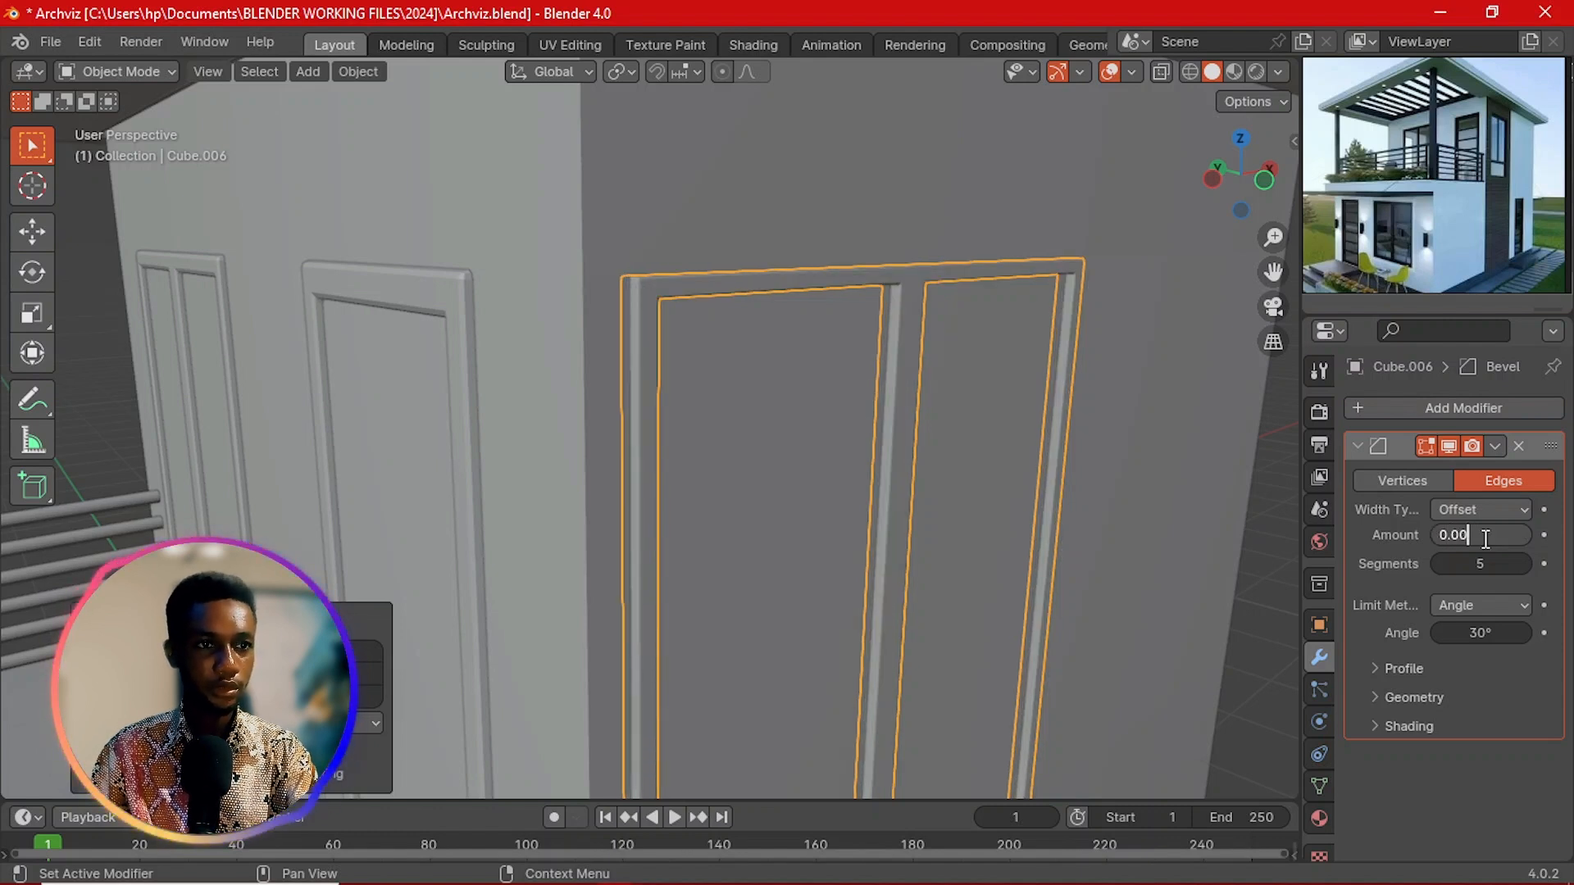
pyautogui.write('5')
pyautogui.press('Return')
# Step: Set the window frame's Bevel amount to 0.003 m
pyautogui.click(1482, 537)
pyautogui.write('0')
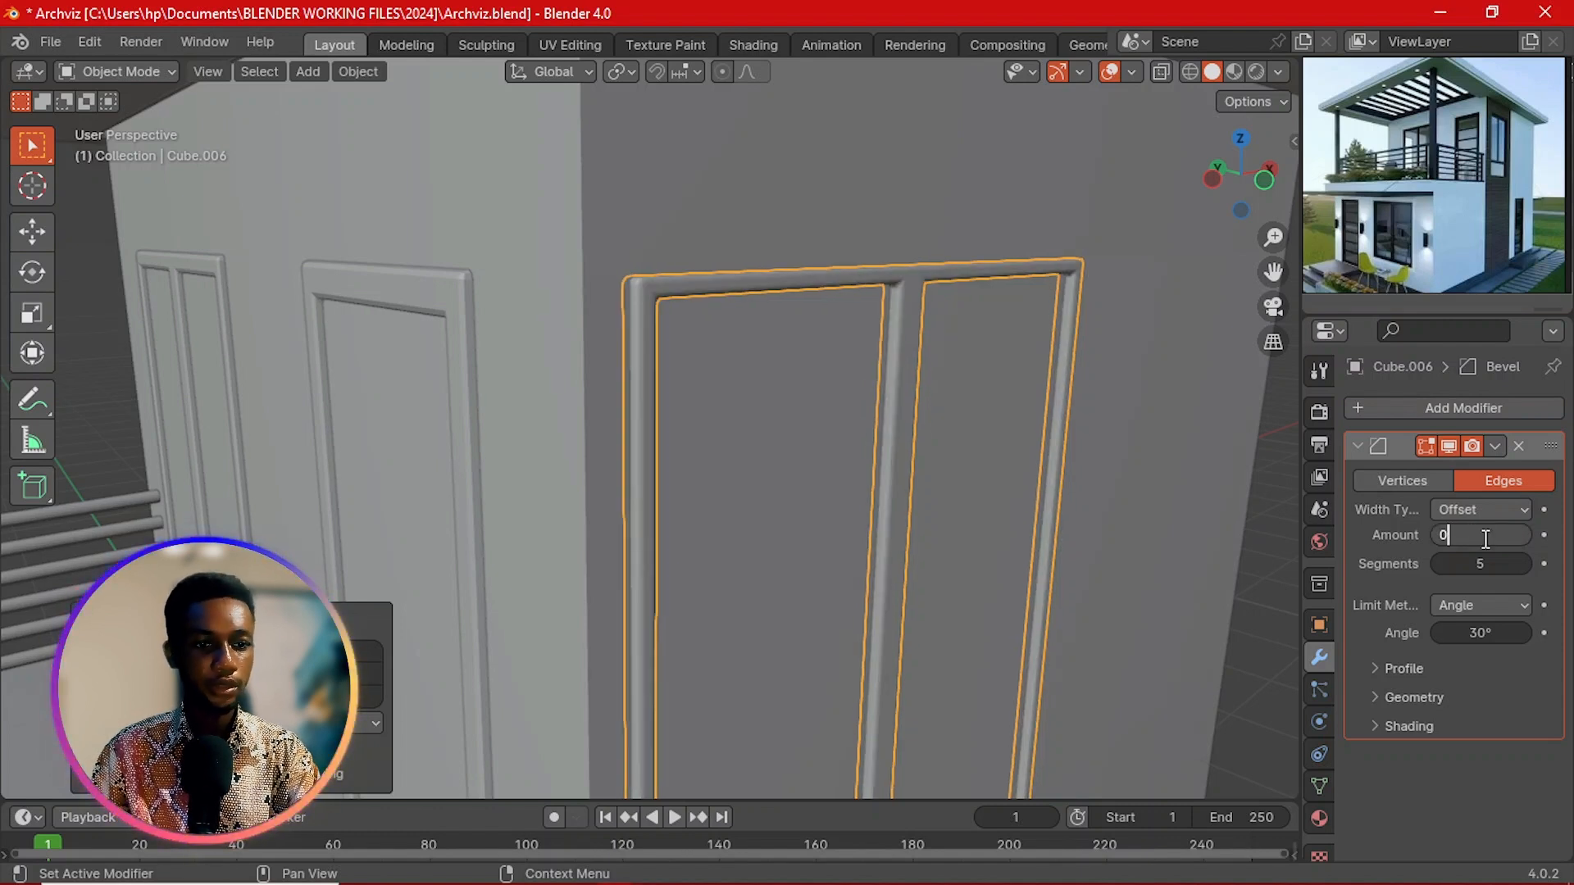
pyautogui.write('.003')
pyautogui.press('Return')
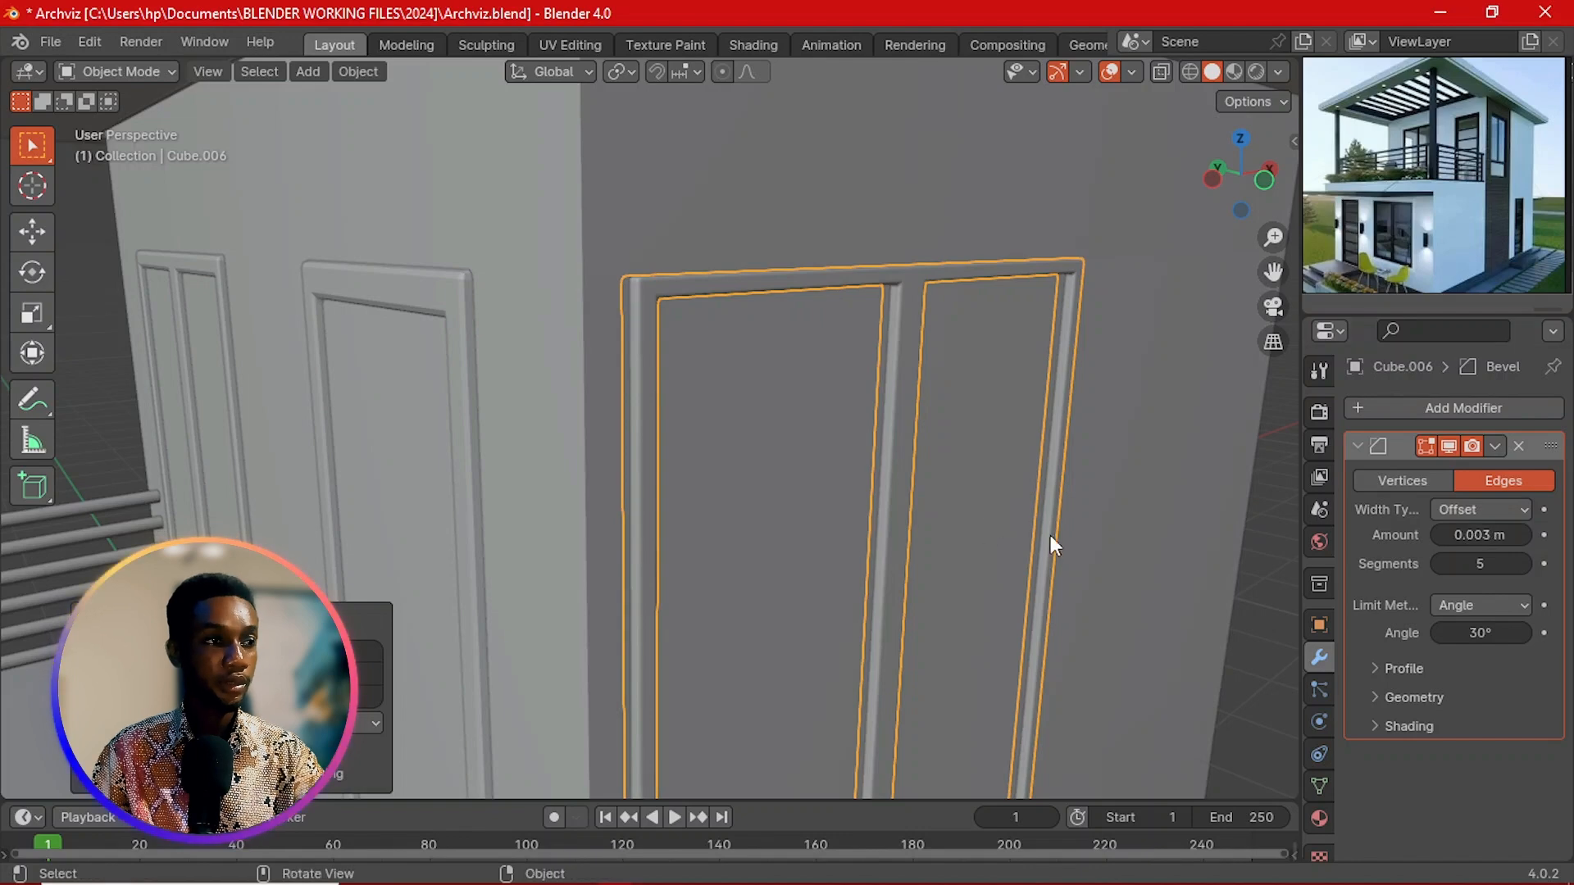
# Step: Set the Bevel amount of the door and window frames on the balcony wall to 0.003 m
pyautogui.click(421, 292)
pyautogui.click(1470, 536)
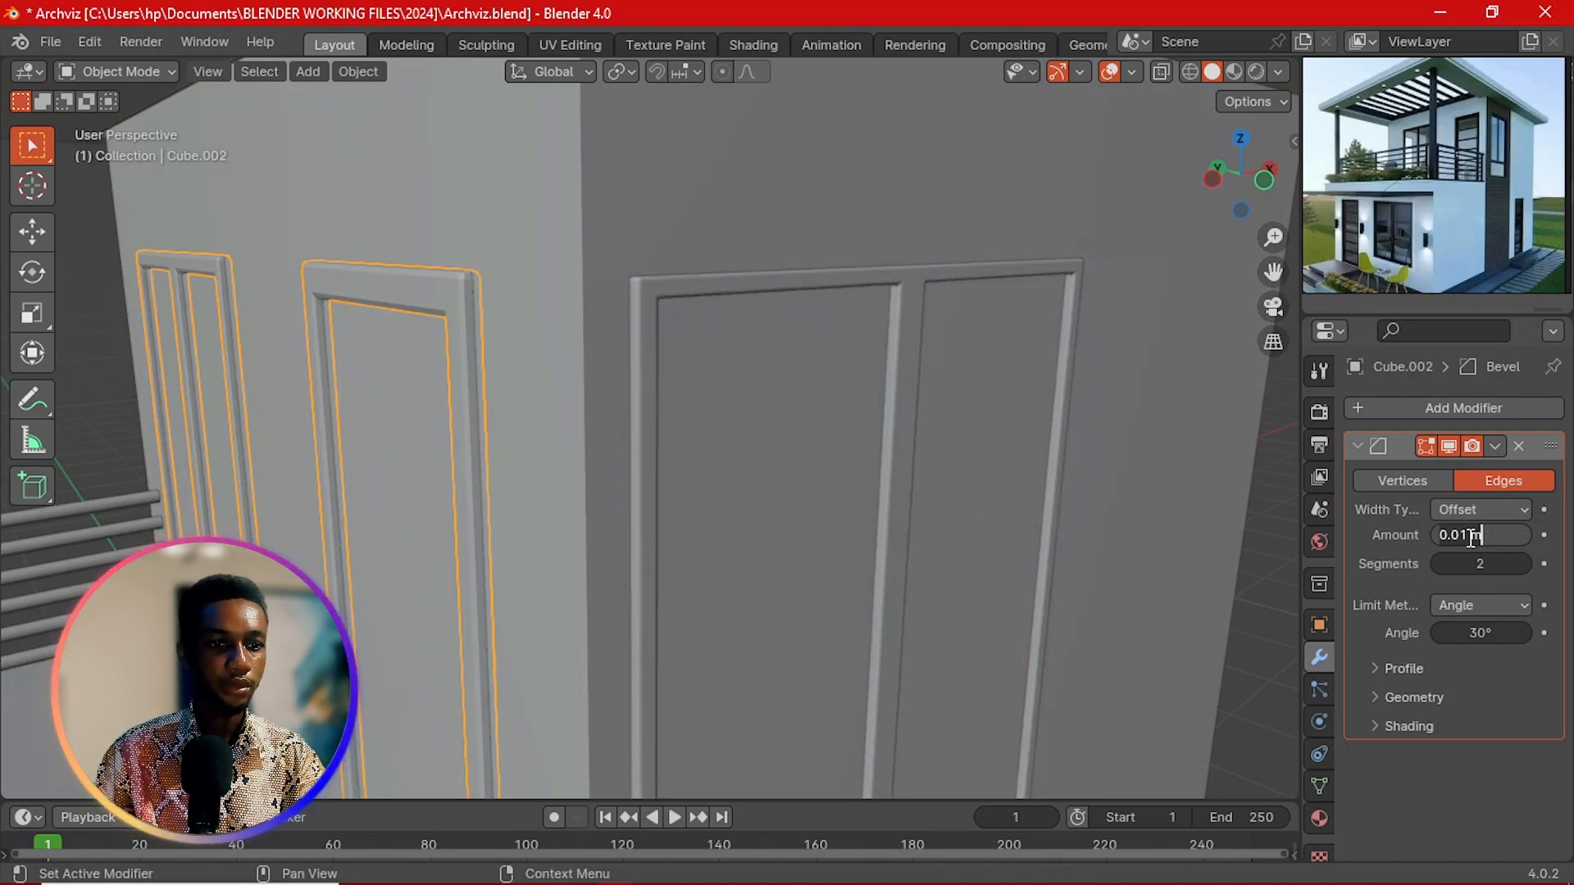
pyautogui.write('0.003')
pyautogui.press('Return')
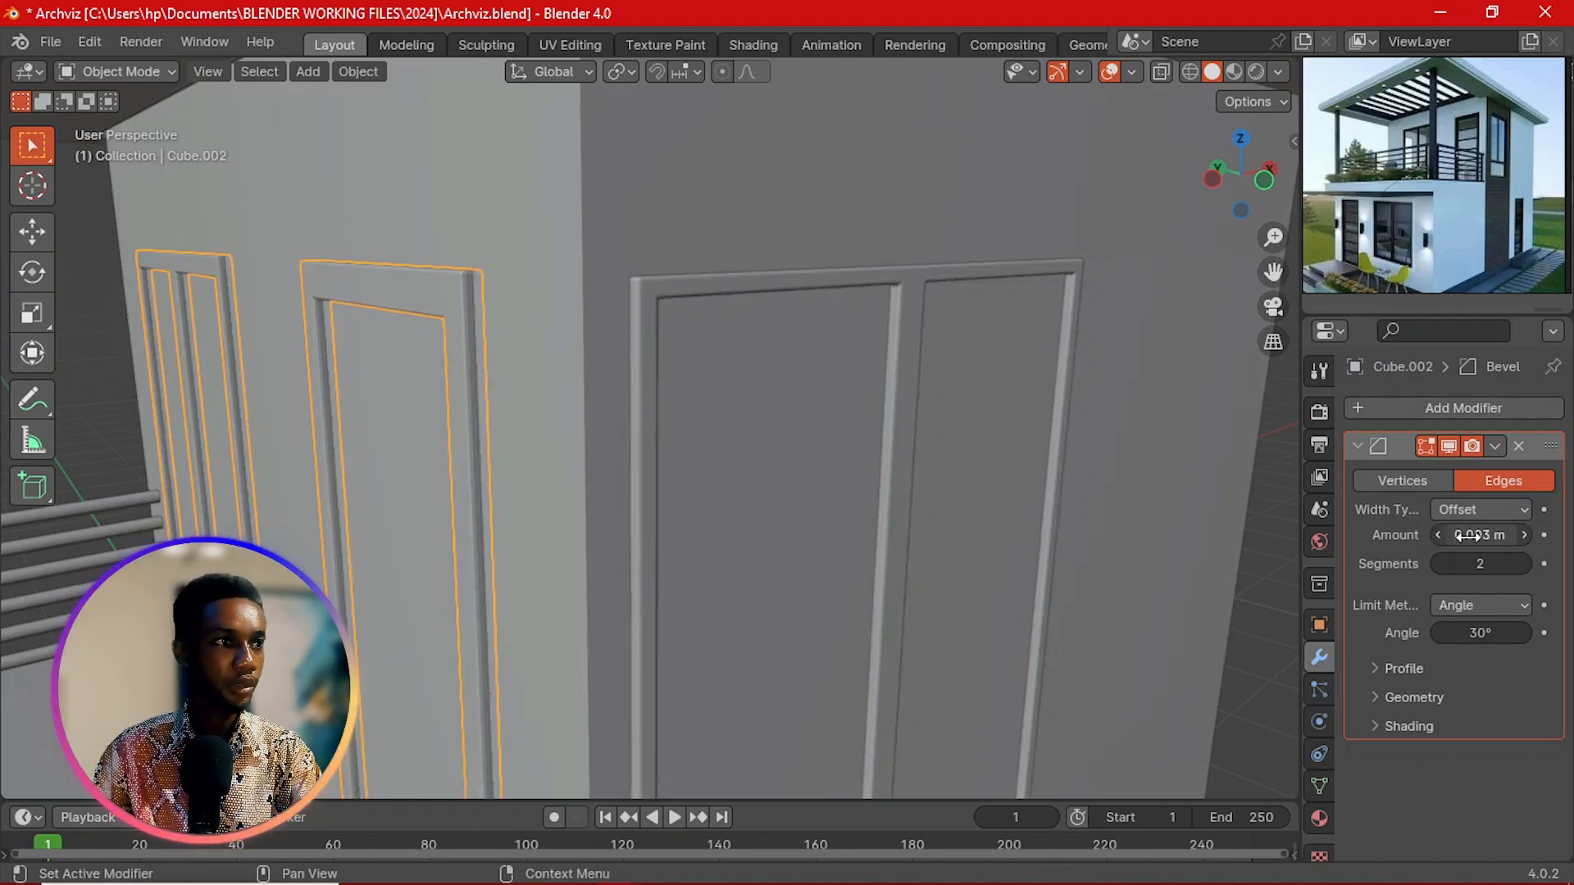
# Step: Deselect everything, check the whole house from a distance and save the project file
pyautogui.click(546, 387)
pyautogui.scroll(-3, 957, 513)
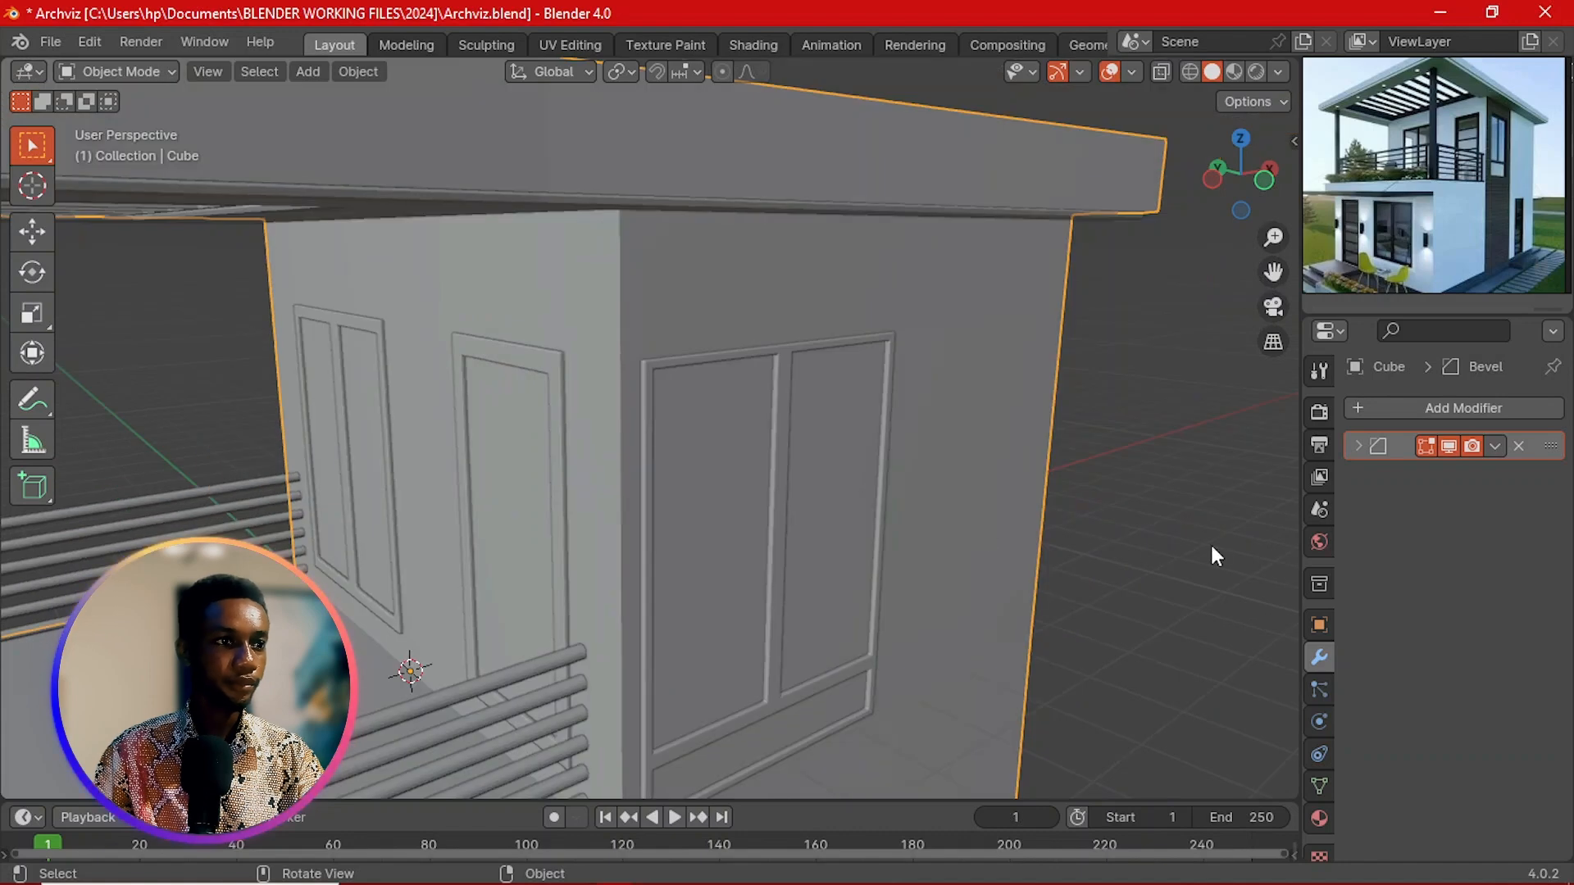
pyautogui.click(1210, 542)
pyautogui.scroll(-1, 1147, 545)
pyautogui.moveTo(914, 556); pyautogui.dragTo(696, 499, button='middle')
pyautogui.scroll(-3, 582, 505)
pyautogui.moveTo(577, 505); pyautogui.dragTo(772, 534, button='middle')
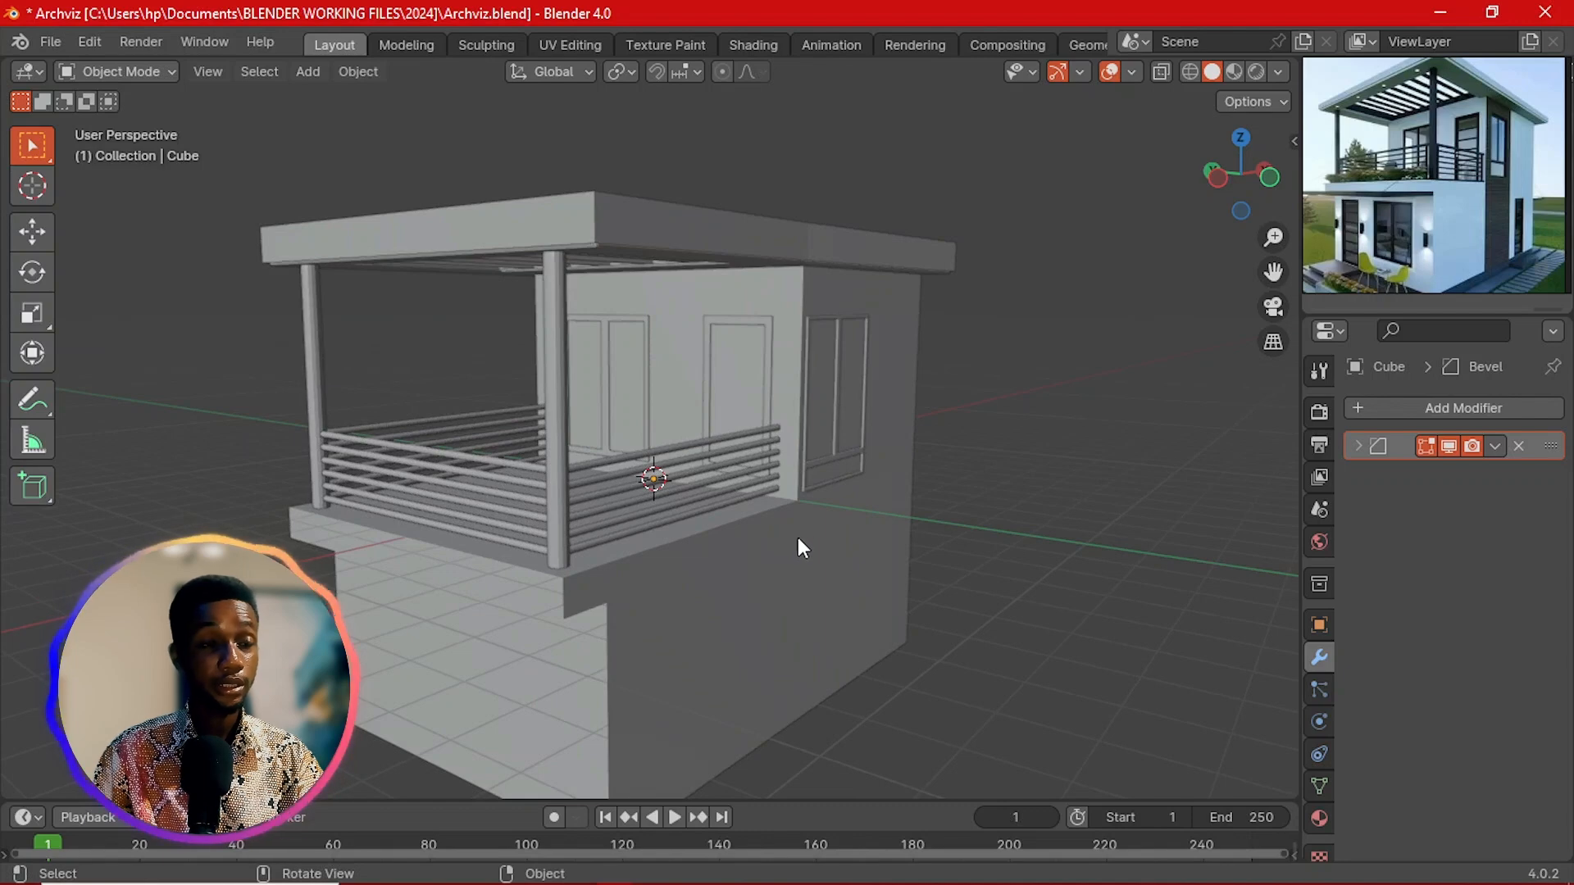
pyautogui.scroll(-2, 714, 566)
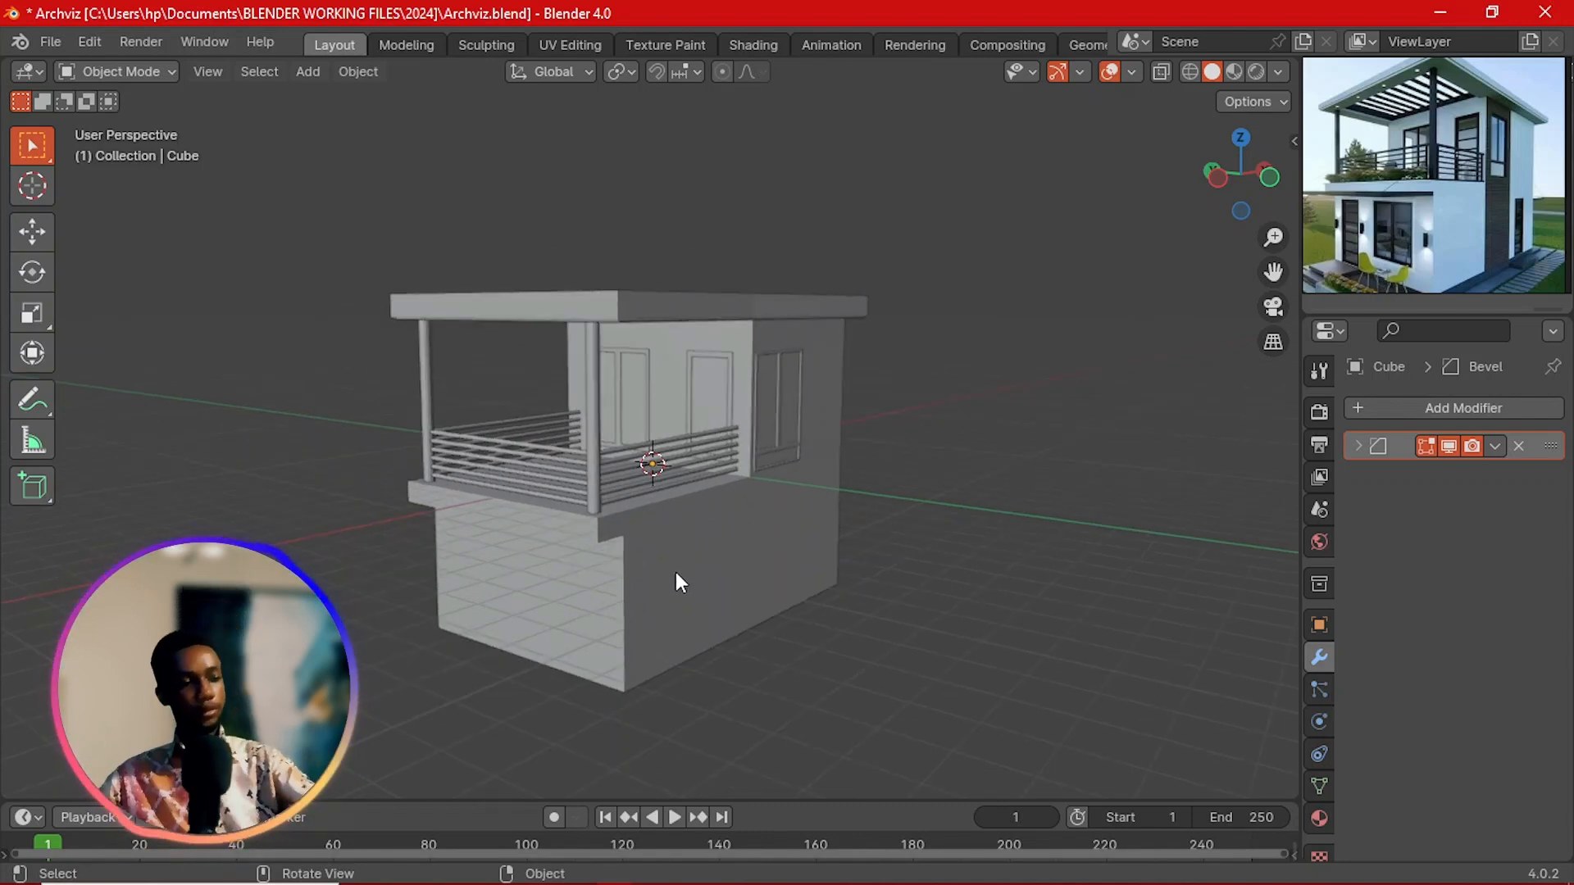
pyautogui.hotkey('ctrl', 's')
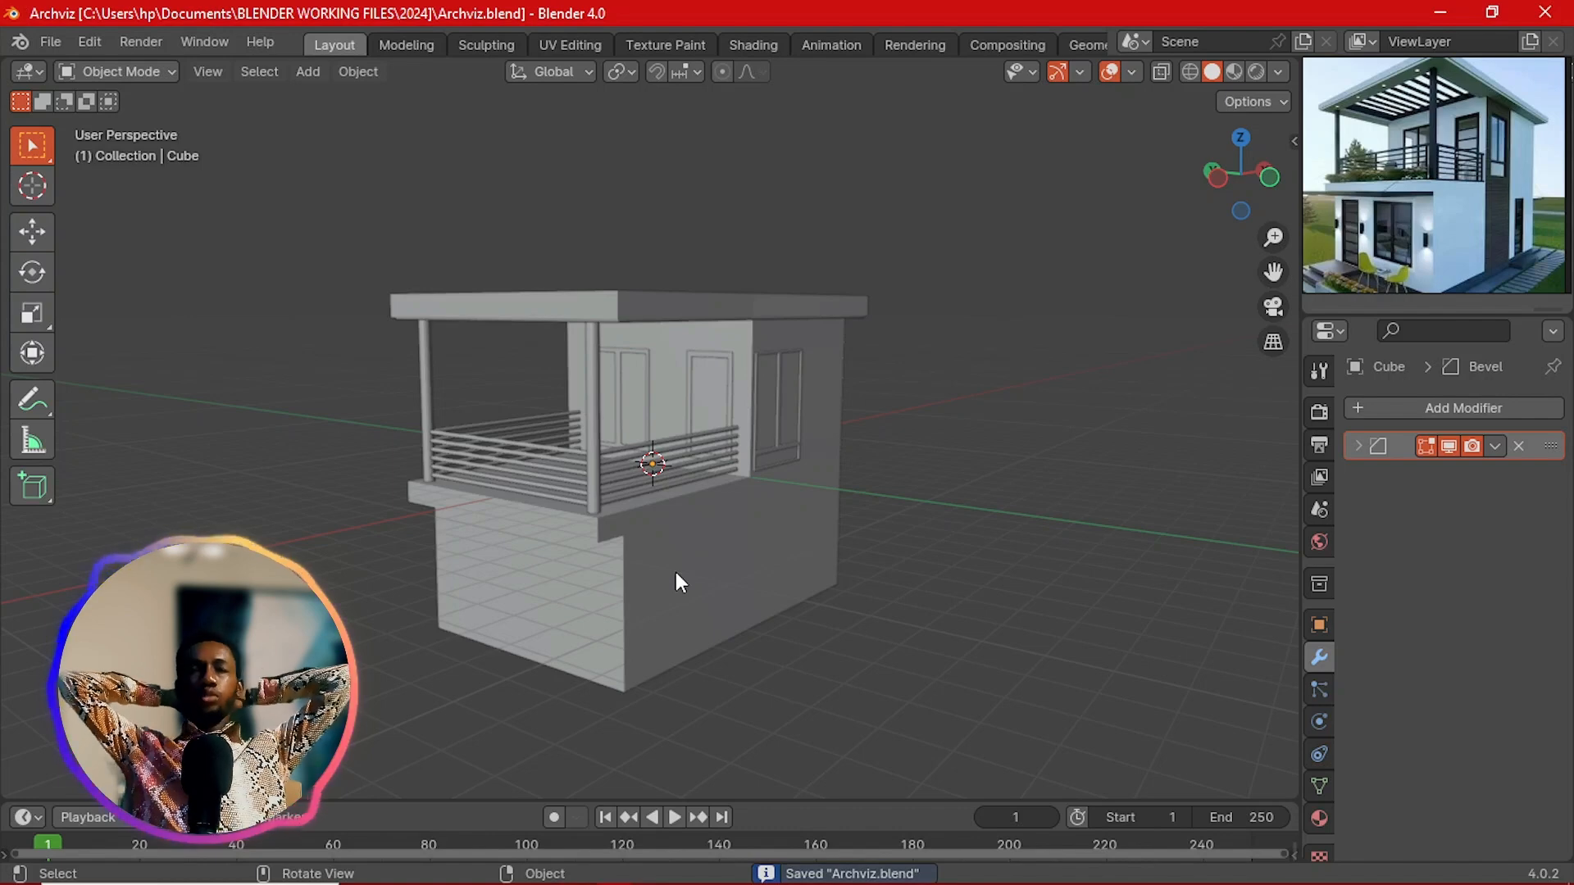
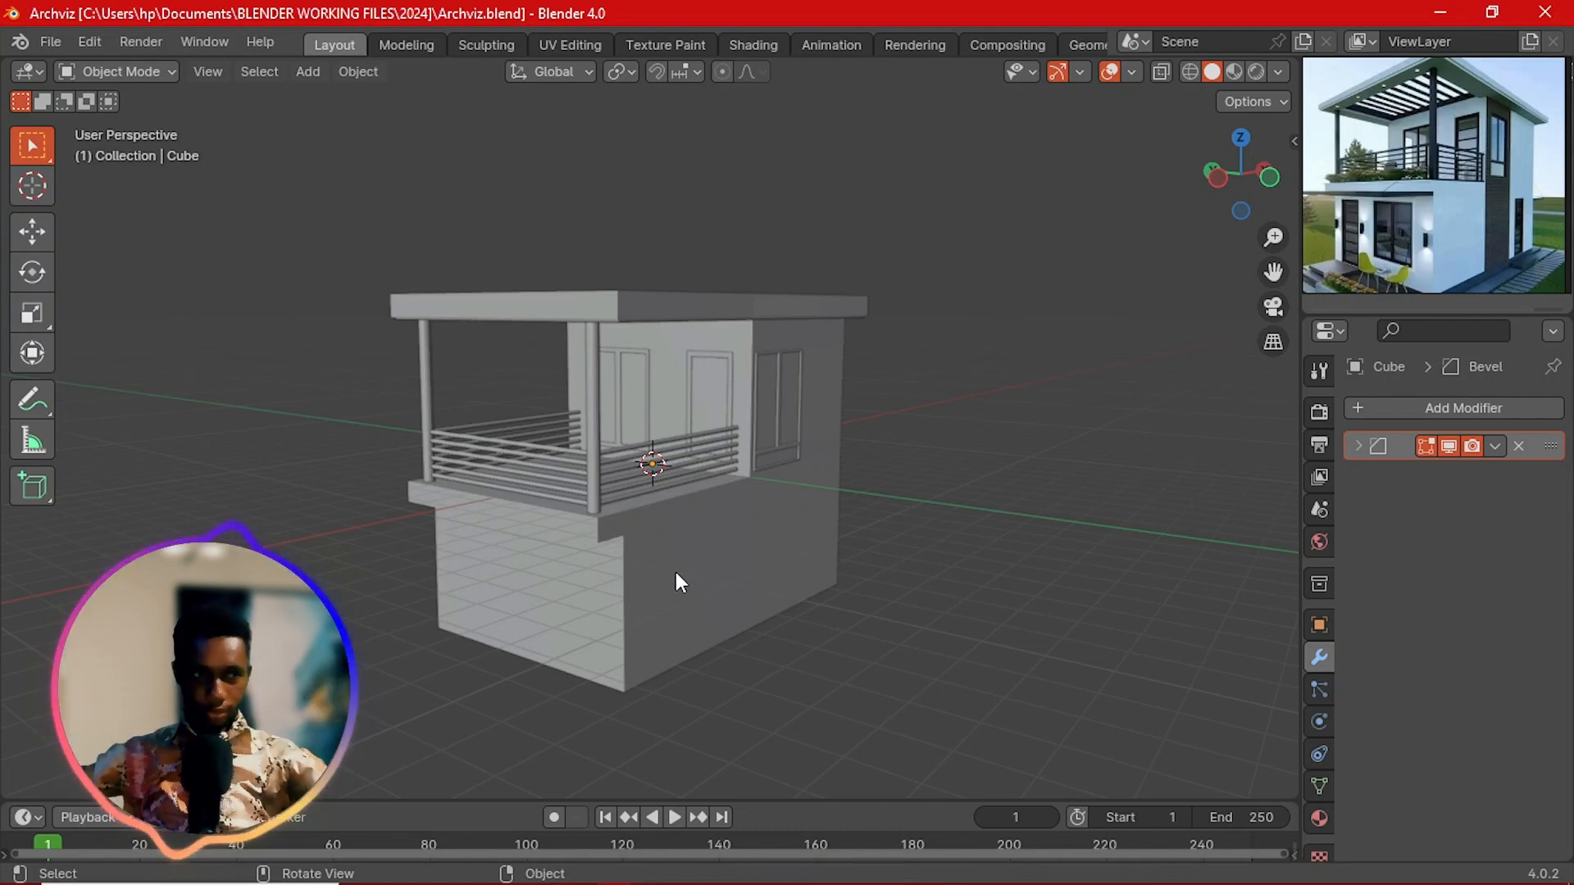
# Step: Select the main house body and bring its balcony side into the left orthographic view
pyautogui.click(682, 607)
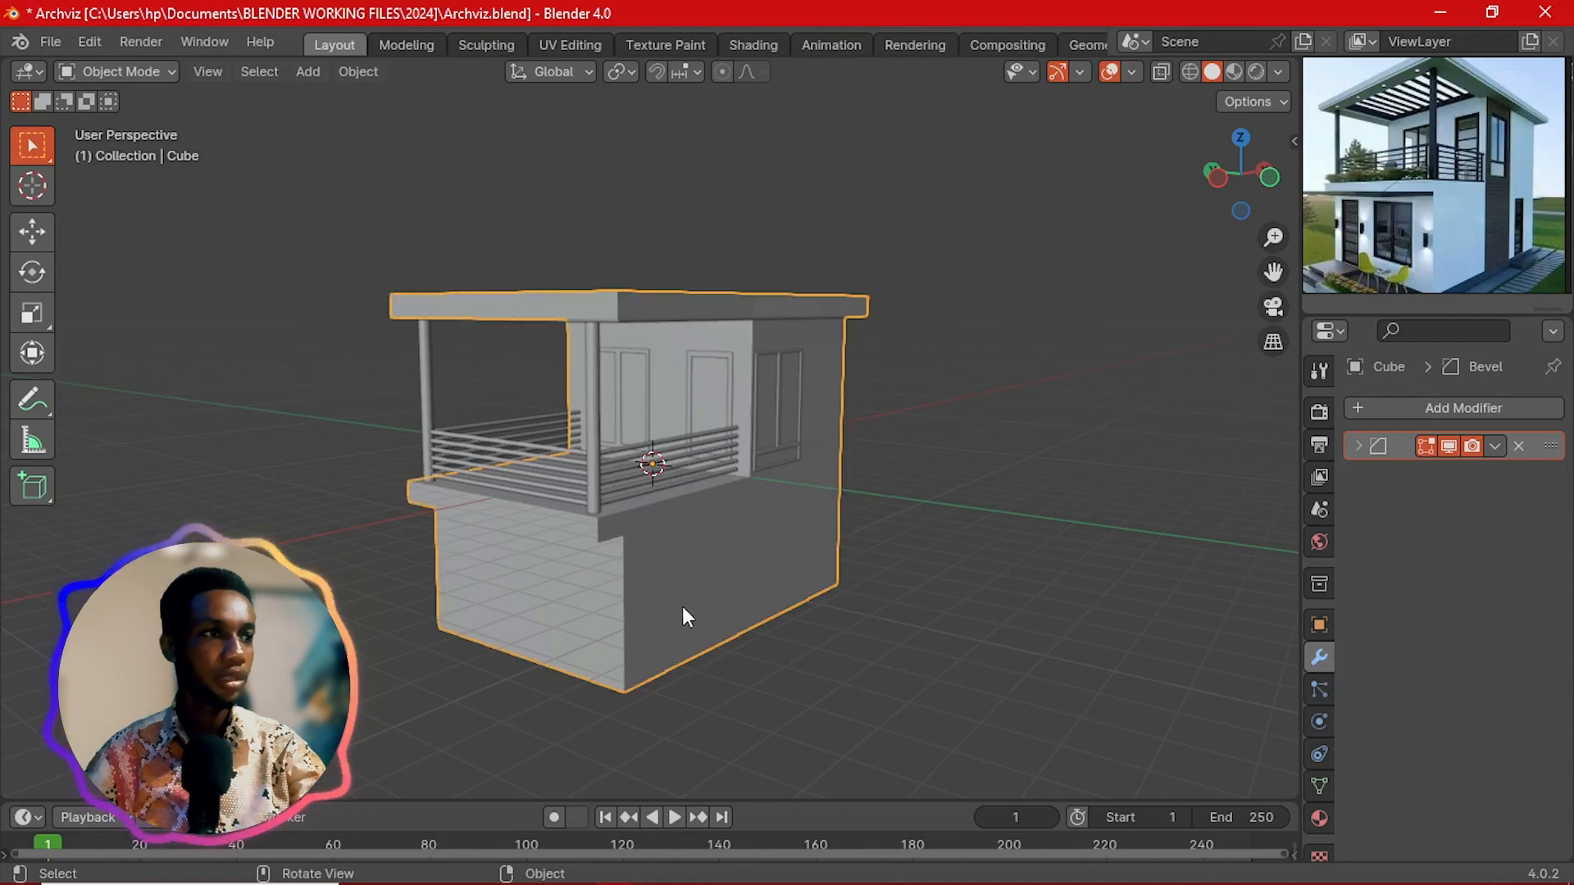
pyautogui.scroll(2, 653, 611)
pyautogui.moveTo(716, 557); pyautogui.dragTo(692, 529, button='middle')
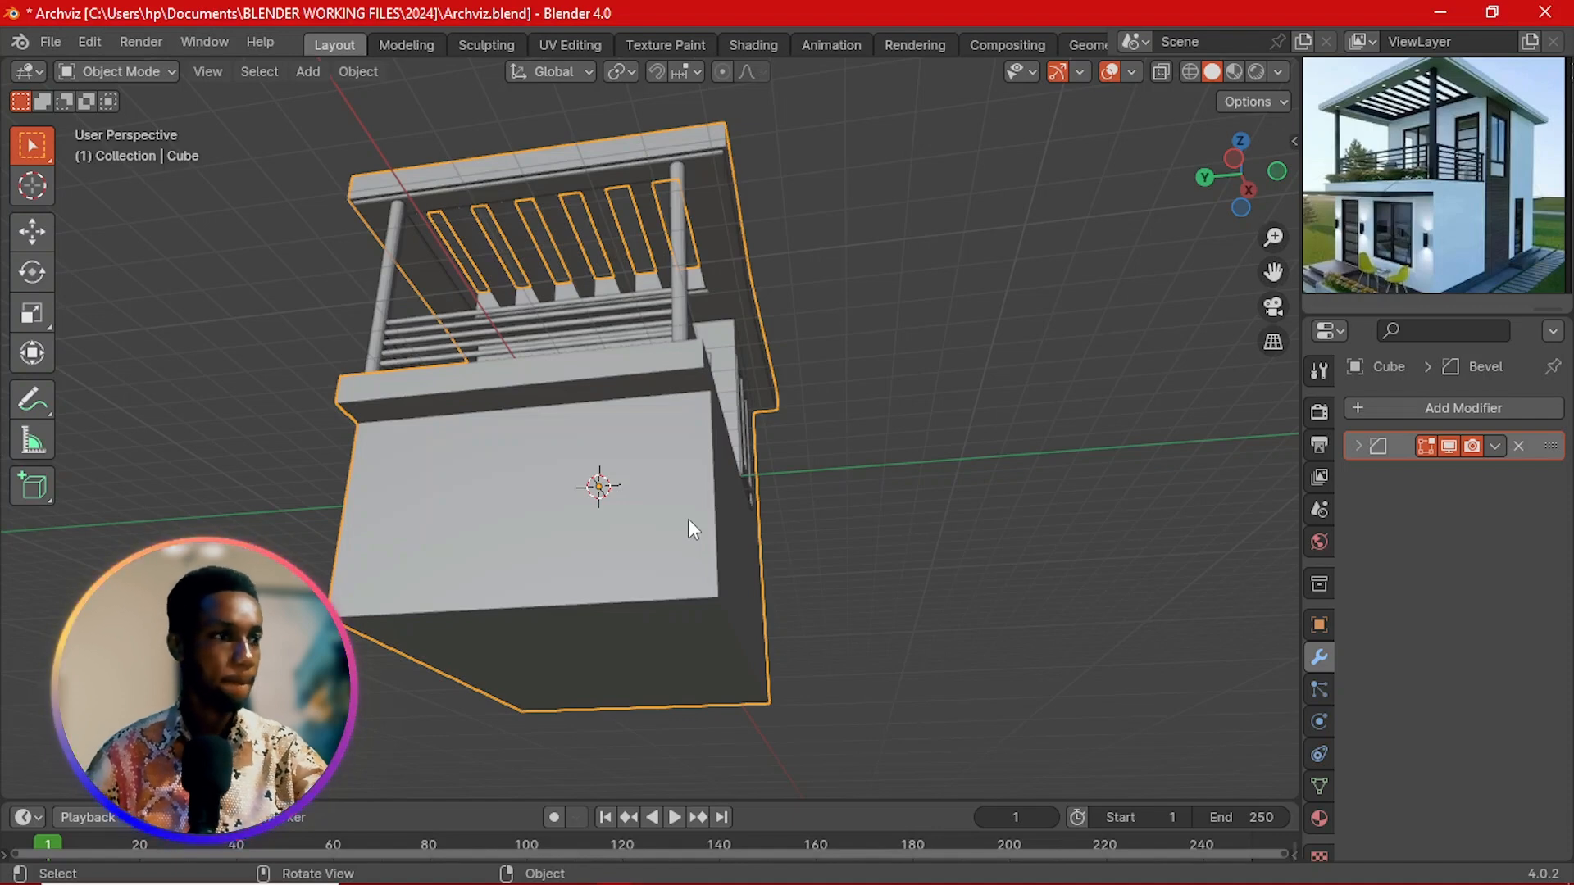
pyautogui.press('`')
pyautogui.click(595, 472)
pyautogui.press('`')
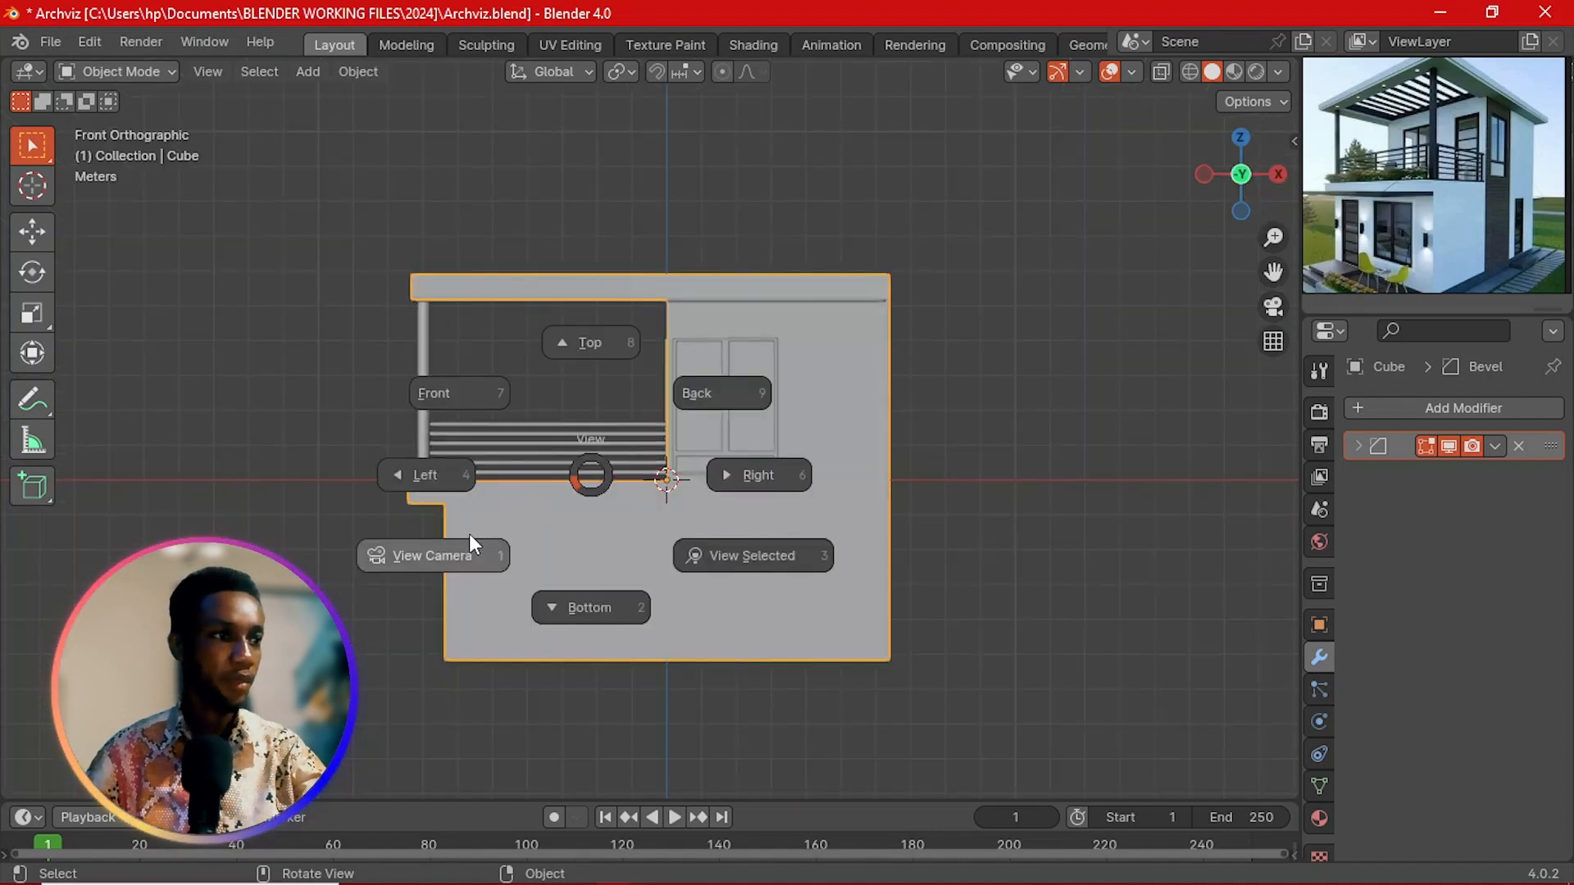
pyautogui.click(469, 490)
pyautogui.keyDown('shift'); pyautogui.moveTo(618, 547); pyautogui.dragTo(605, 457, button='middle'); pyautogui.keyUp('shift')
pyautogui.scroll(1, 607, 459)
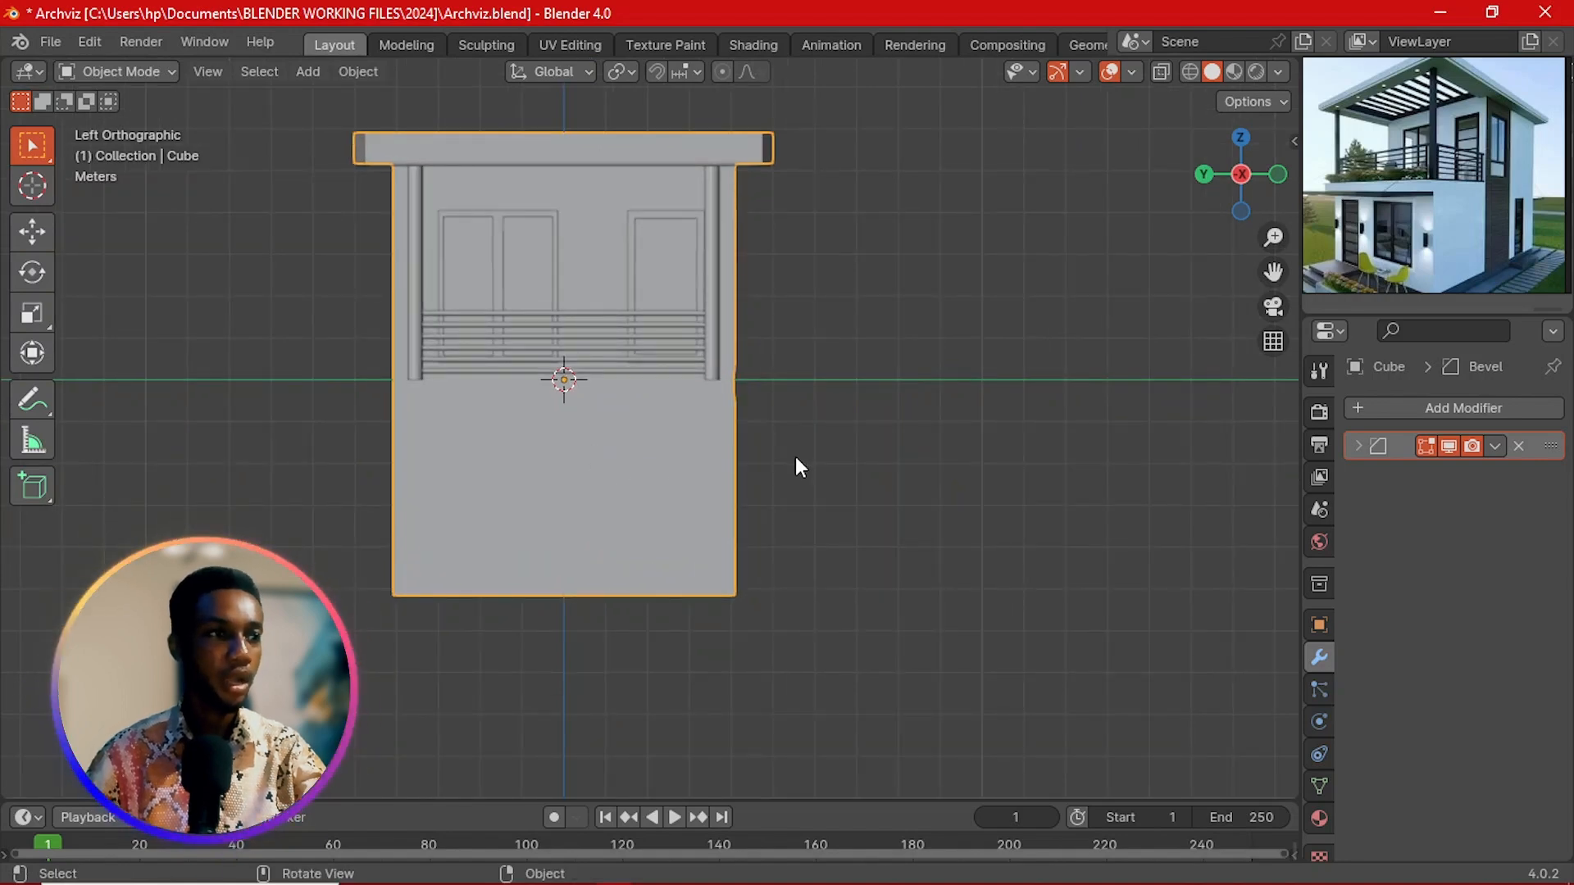
pyautogui.moveTo(797, 460); pyautogui.dragTo(924, 494, button='middle')
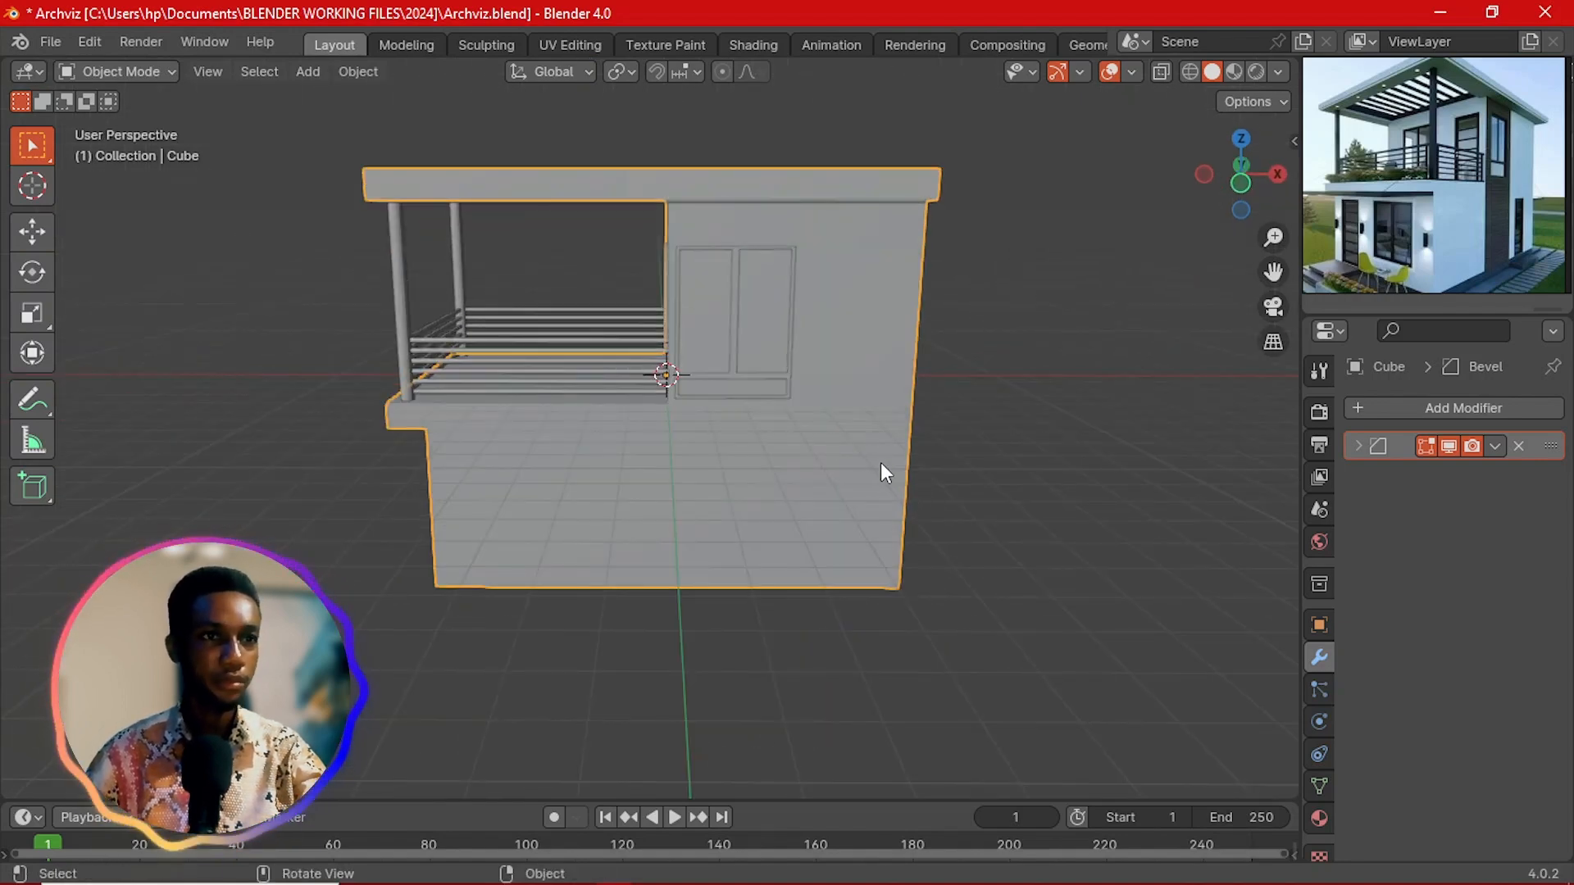
pyautogui.moveTo(559, 541); pyautogui.dragTo(833, 489, button='middle')
pyautogui.press('`')
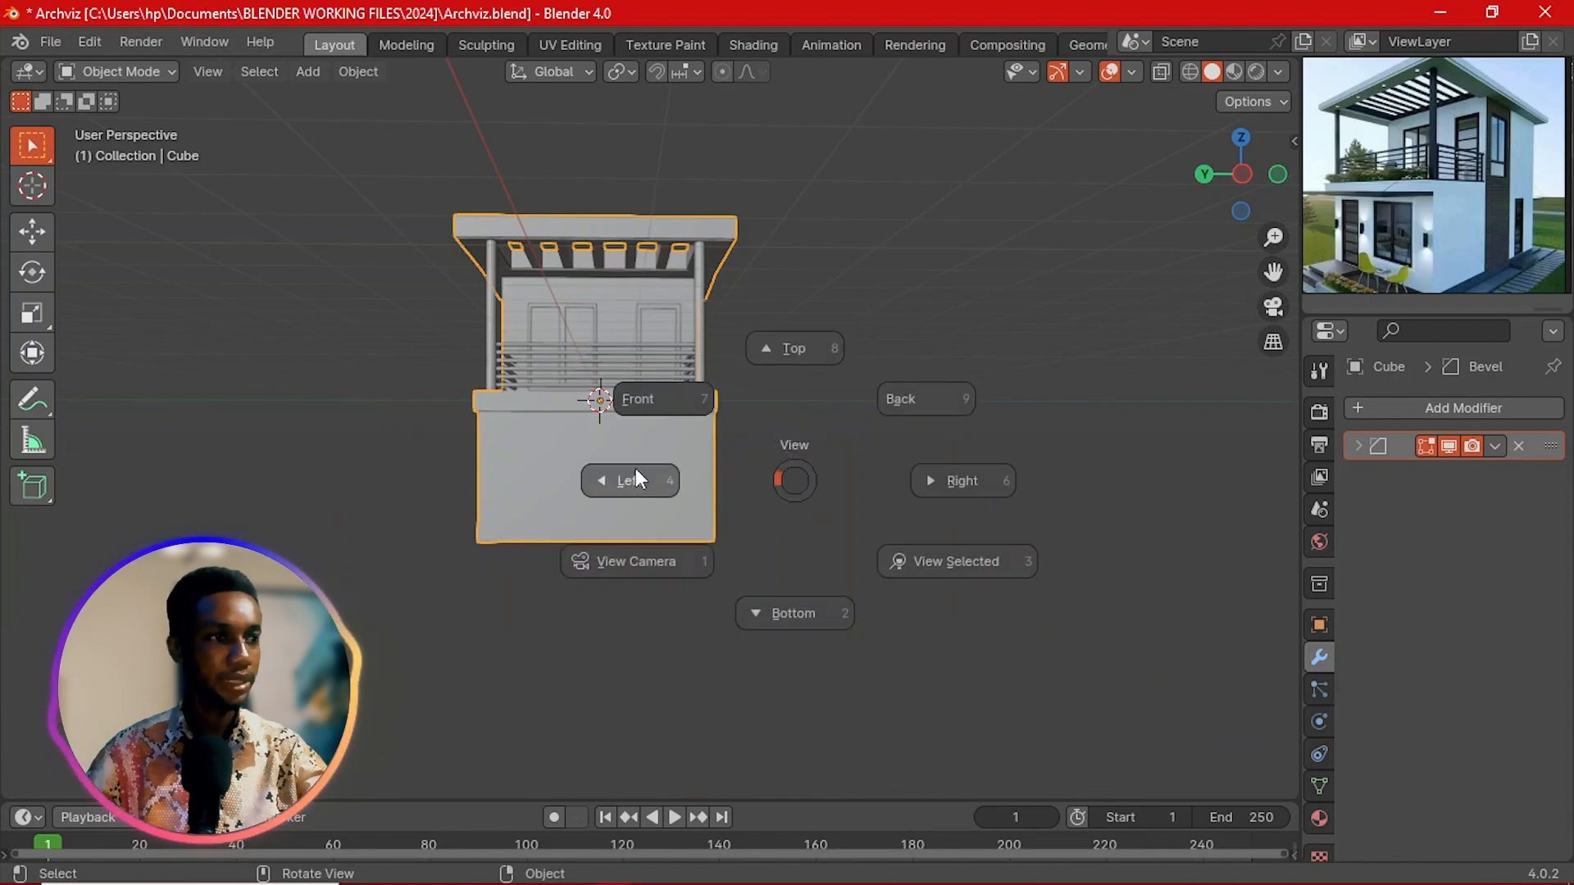
pyautogui.click(643, 481)
pyautogui.keyDown('shift'); pyautogui.moveTo(593, 472); pyautogui.dragTo(618, 467, button='middle'); pyautogui.keyUp('shift')
pyautogui.scroll(1, 647, 470)
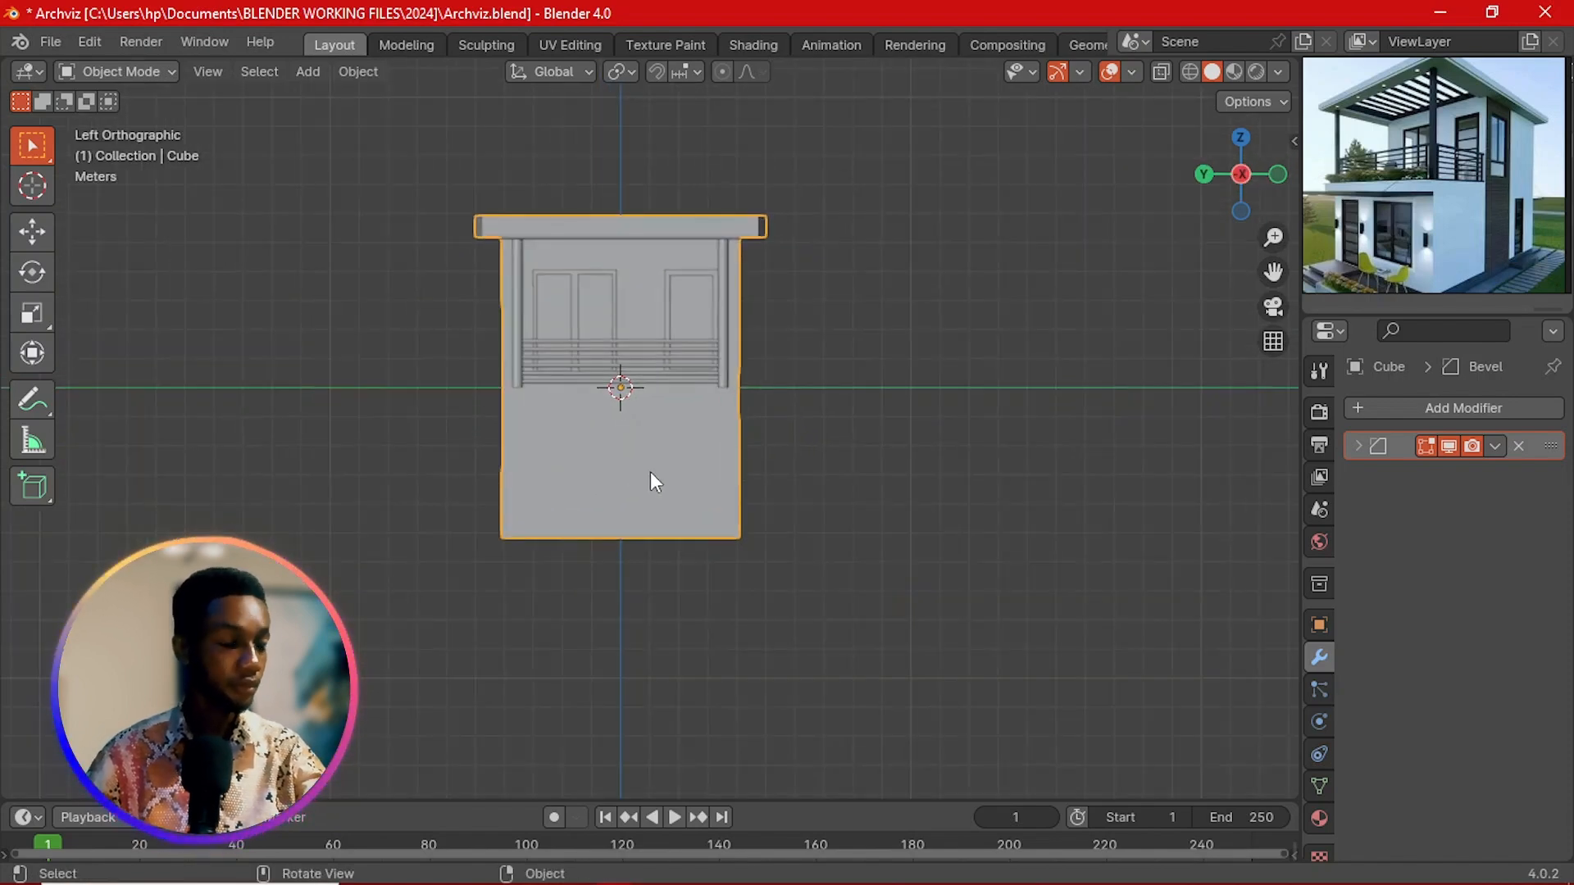
pyautogui.press('Tab')
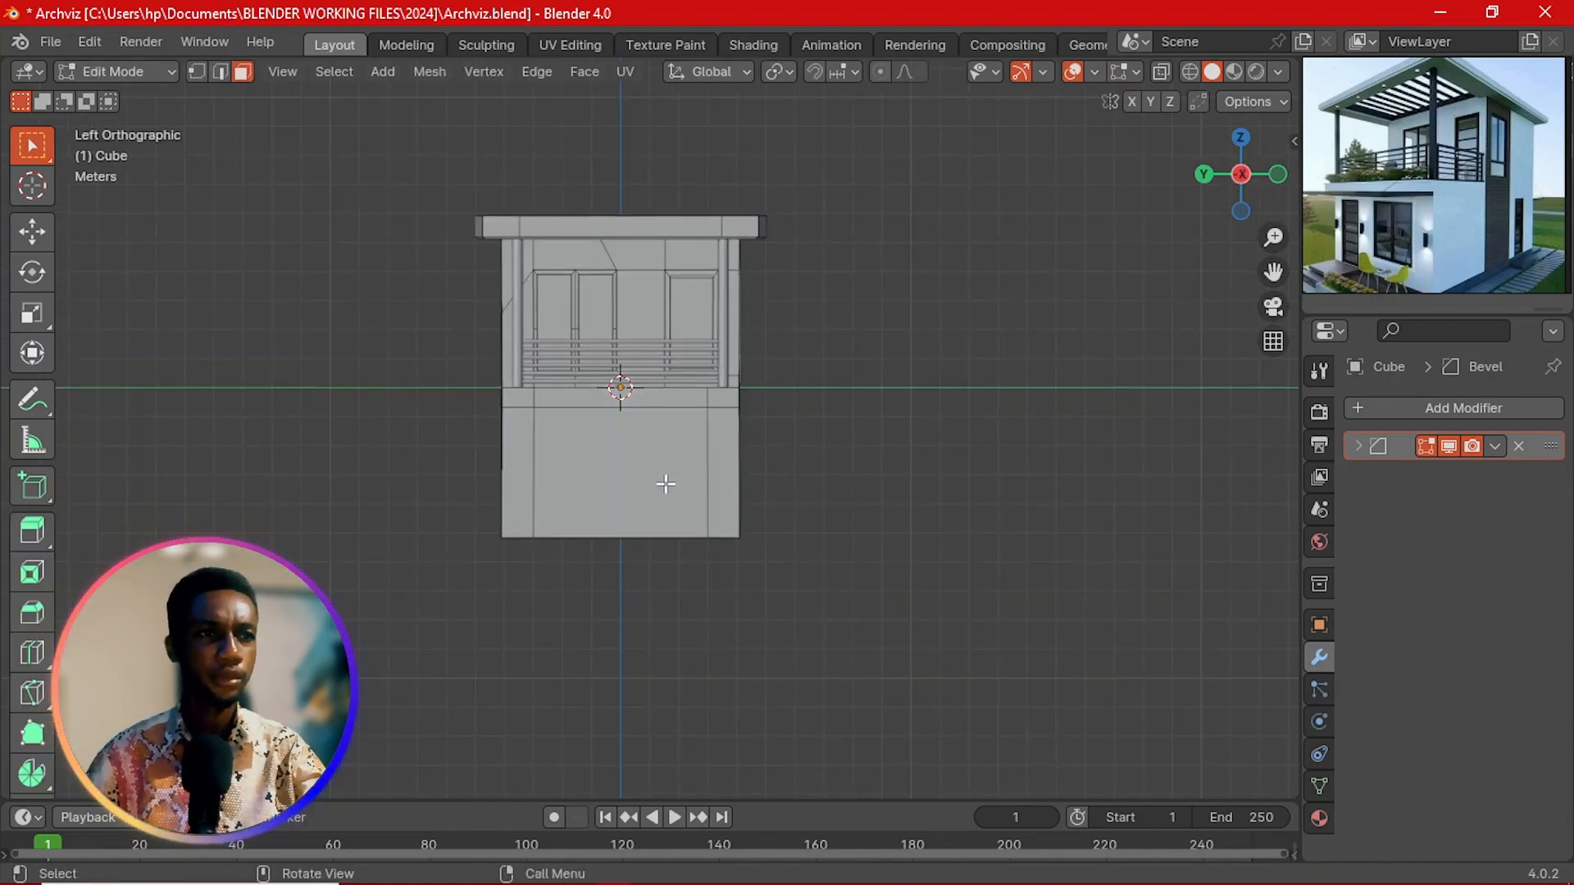
pyautogui.scroll(3, 635, 533)
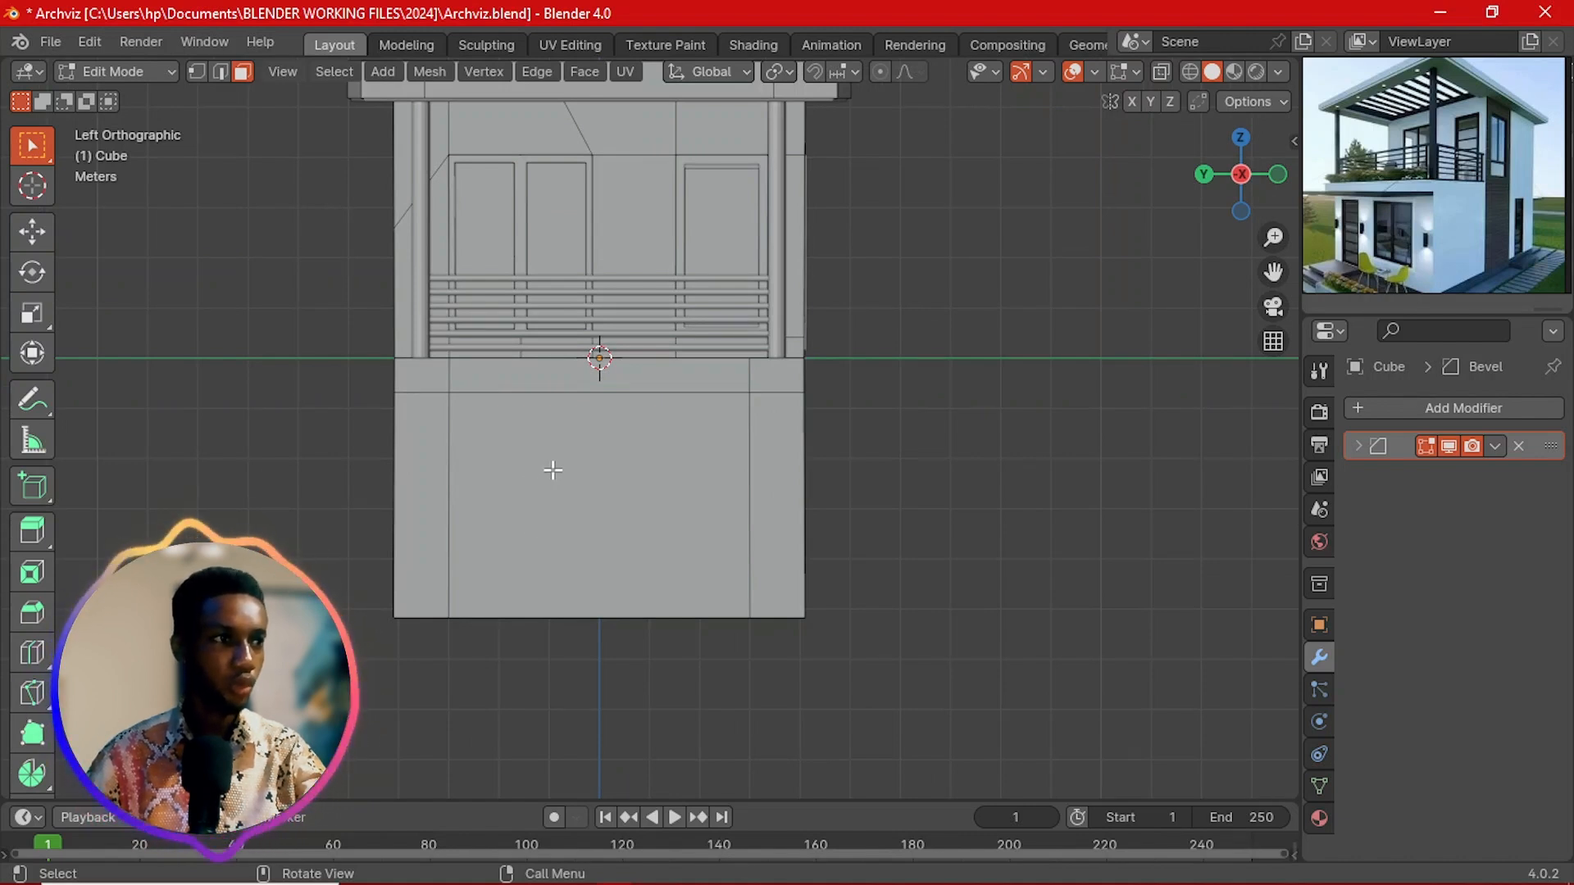
pyautogui.press('k')
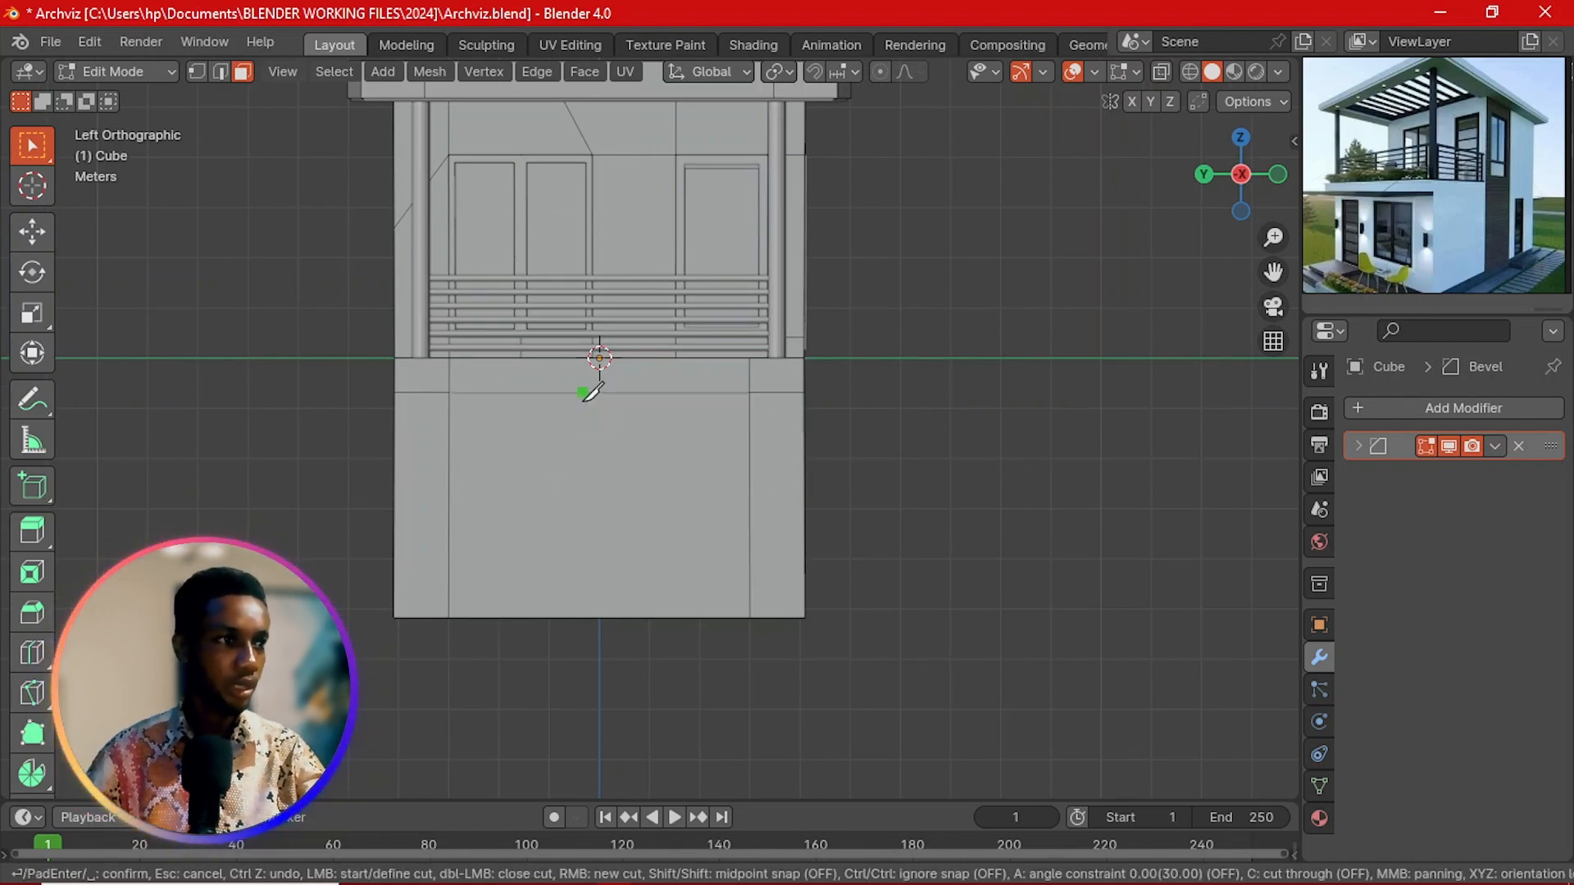
pyautogui.click(582, 392)
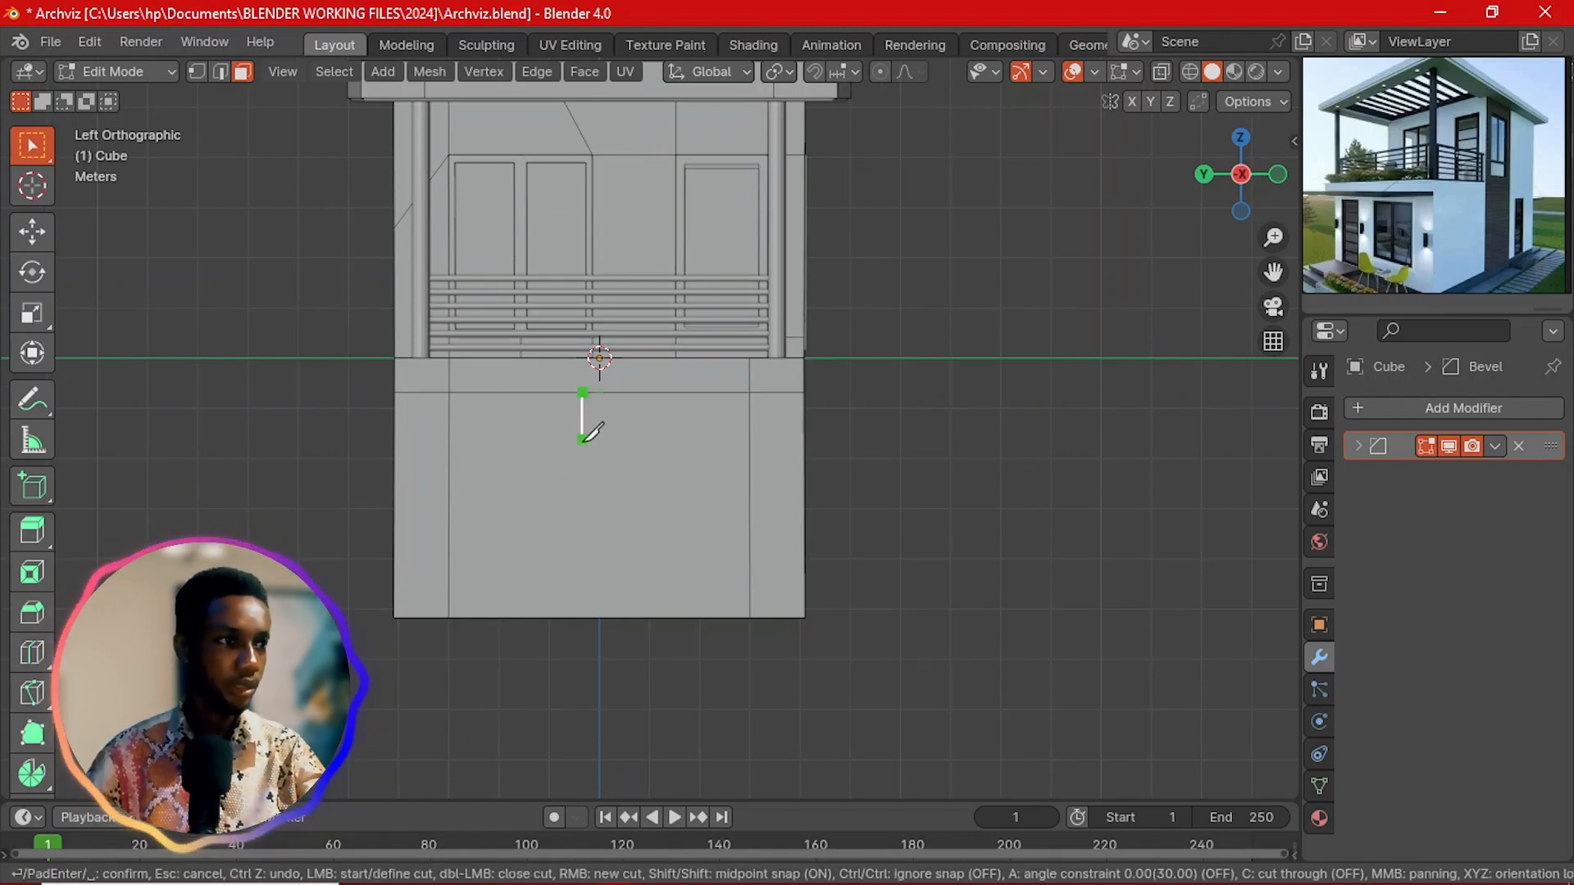
pyautogui.rightClick(565, 613)
pyautogui.press('Escape')
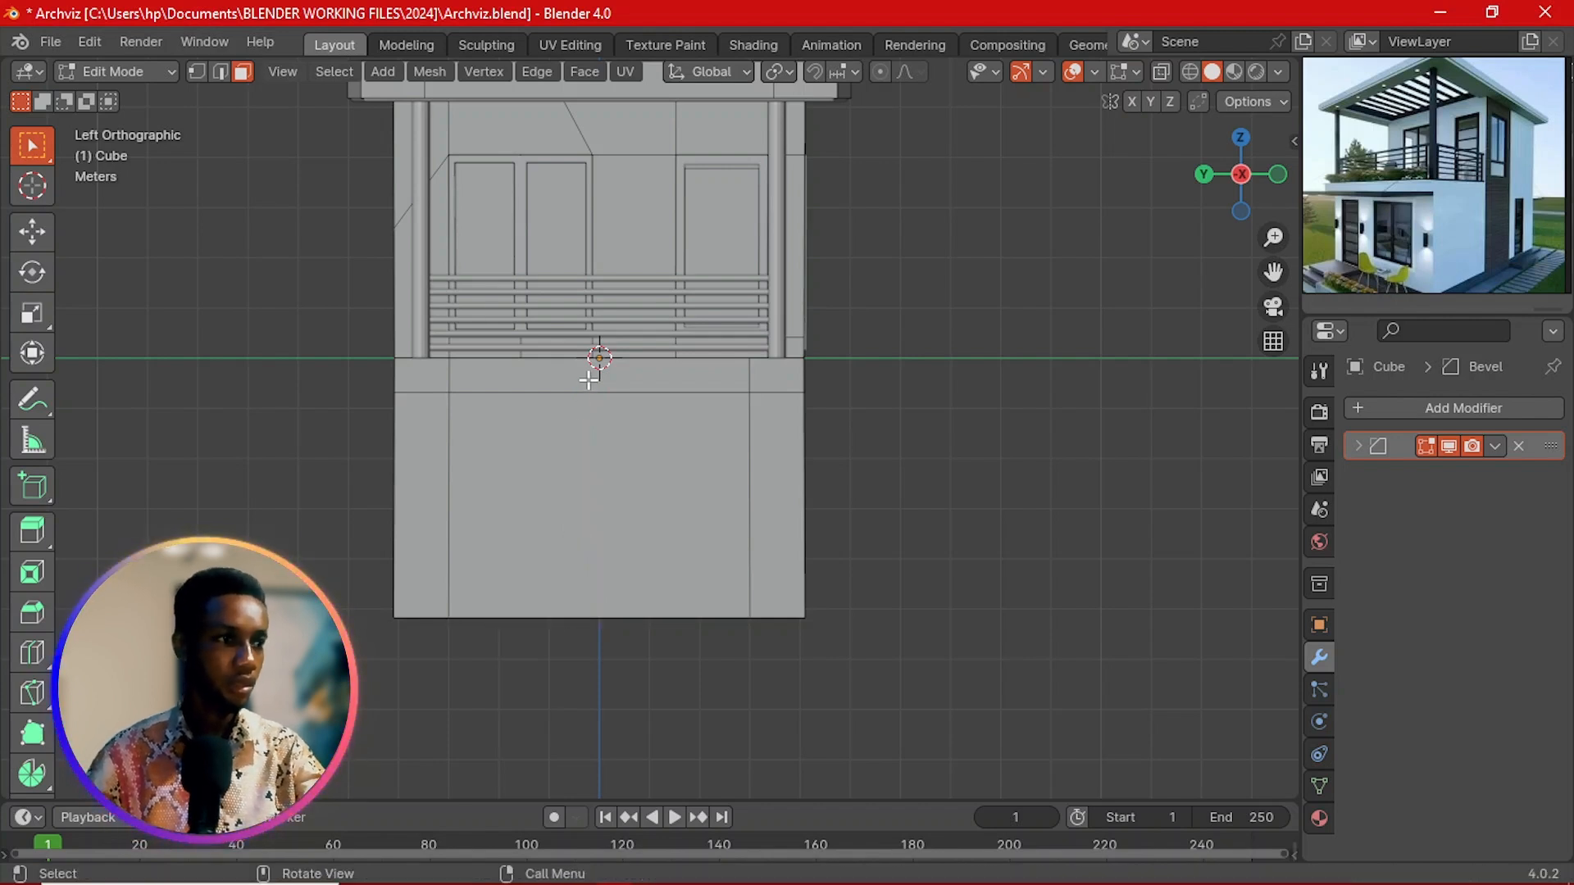
pyautogui.press('Tab')
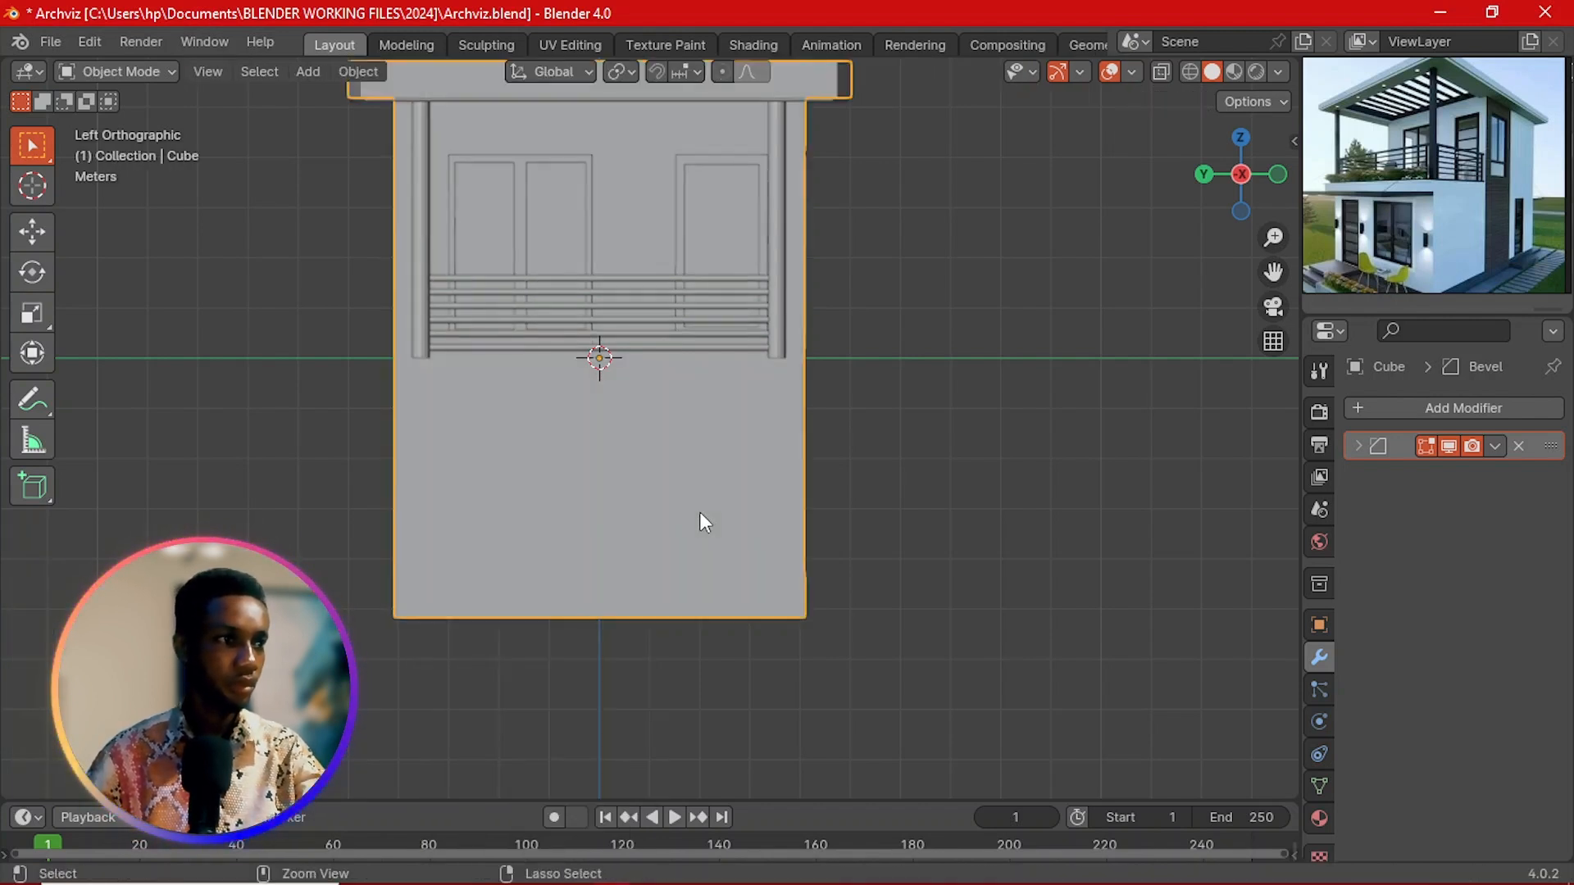
# Step: Try to split the ground-floor balcony-side wall face with a vertical Knife cut near its middle
pyautogui.press('Tab')
pyautogui.press('k')
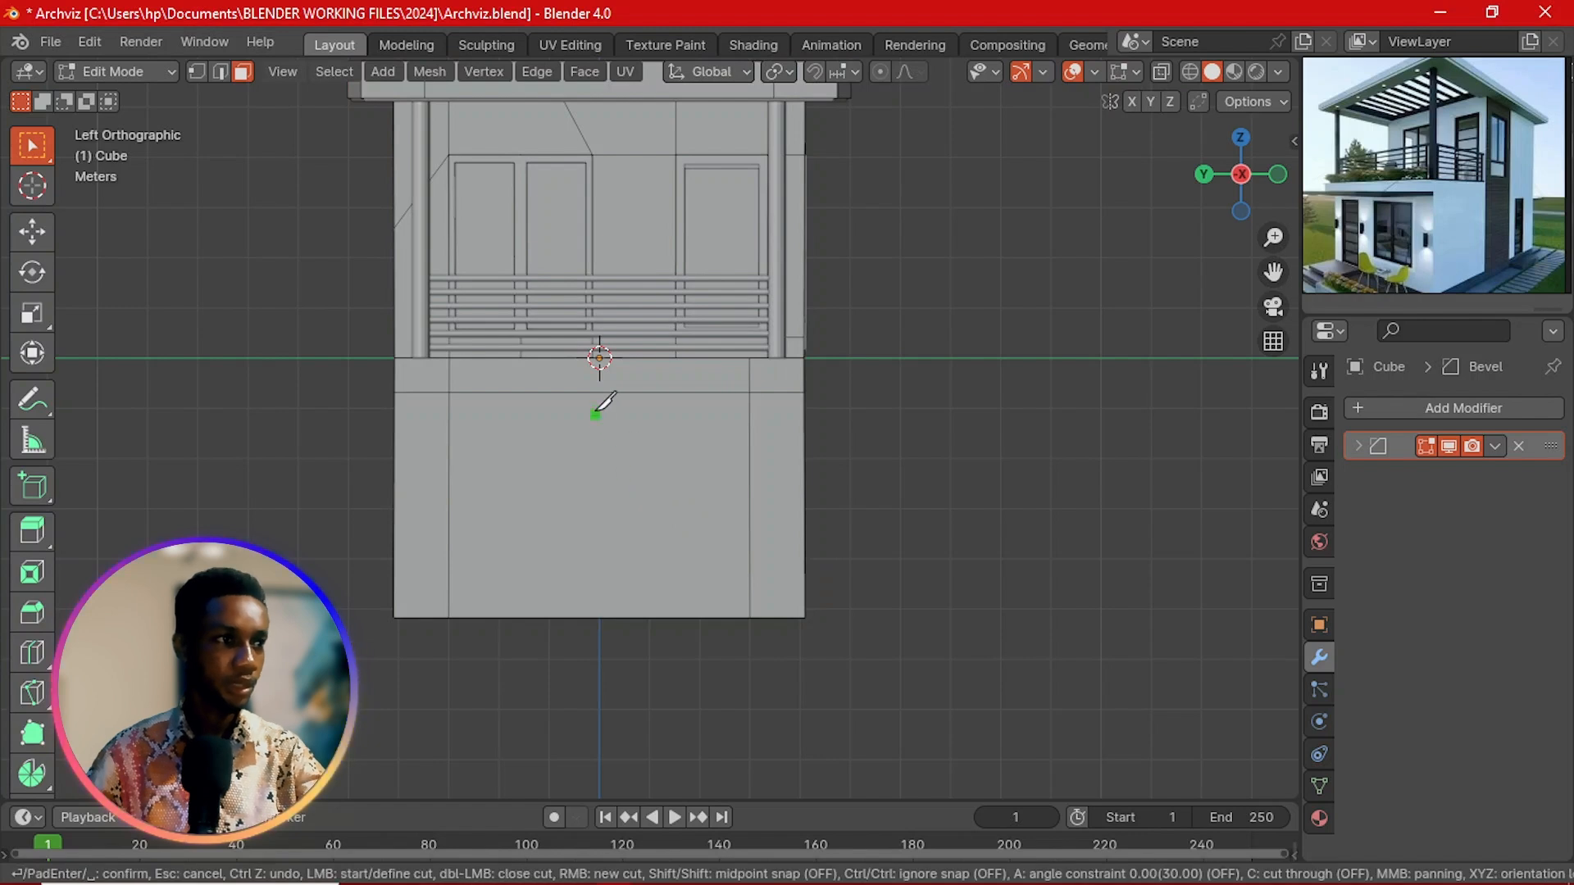
pyautogui.click(596, 397)
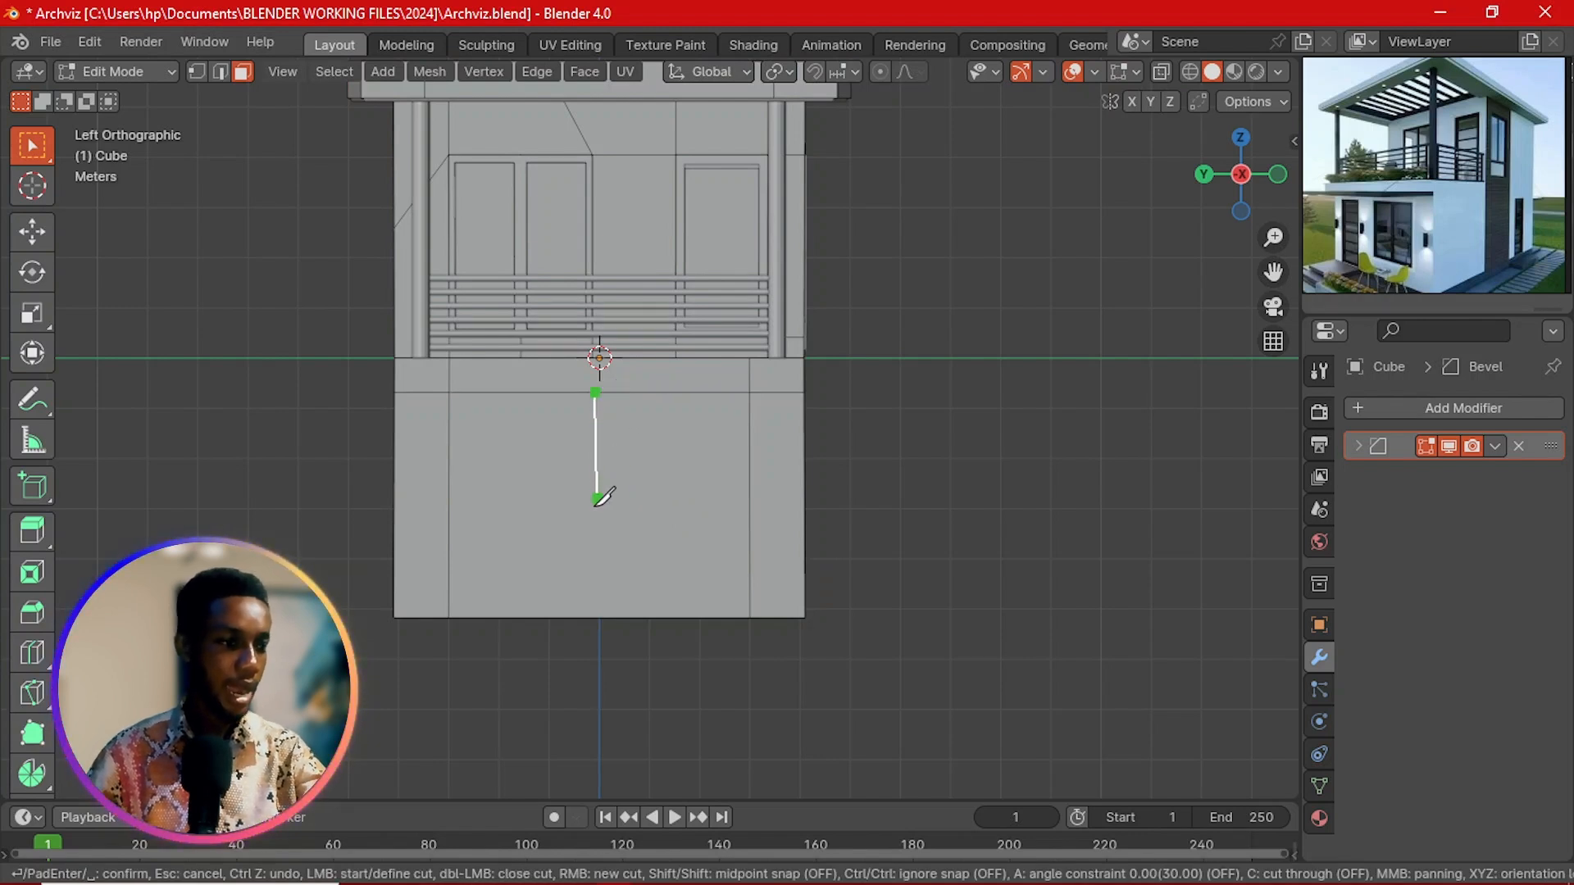
pyautogui.rightClick(563, 631)
pyautogui.click(563, 631)
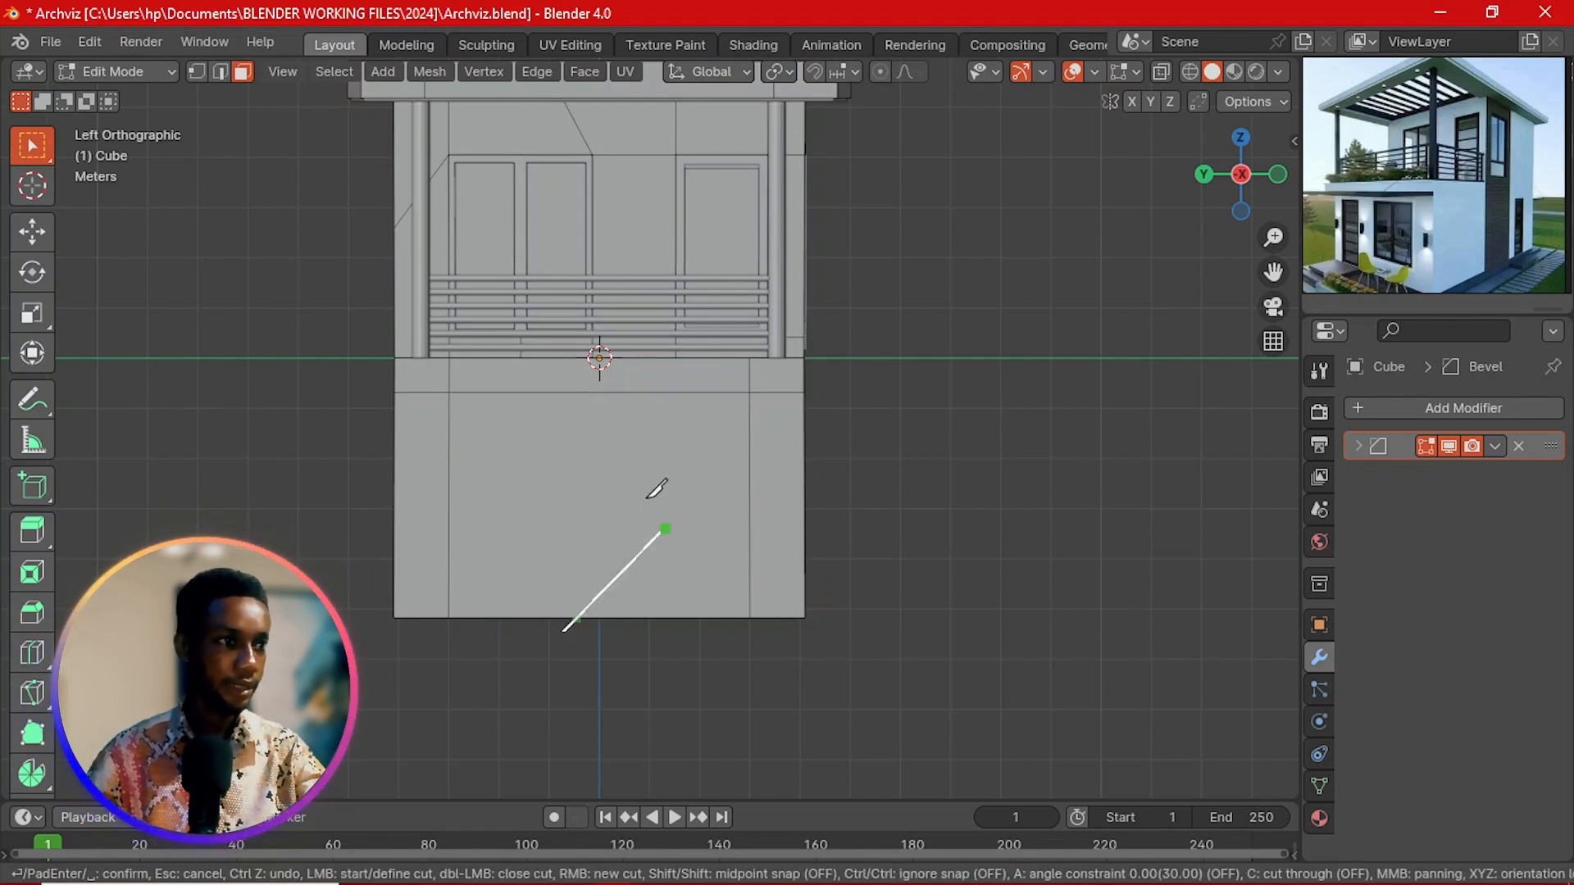
pyautogui.press('shift')
pyautogui.keyDown('shift'); pyautogui.rightClick(585, 391); pyautogui.keyUp('shift')
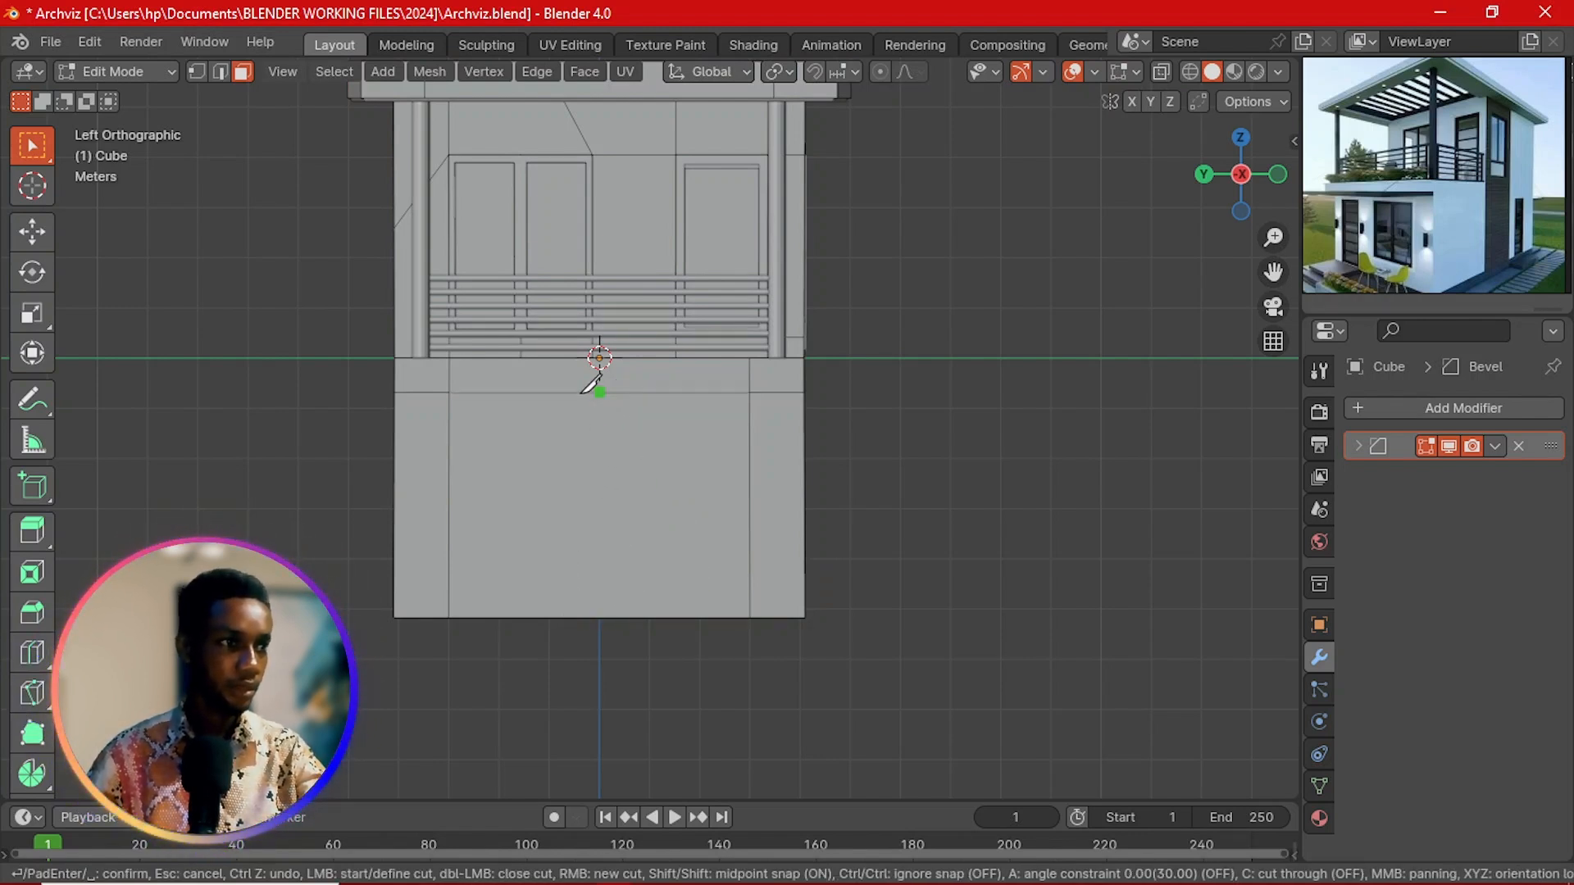
pyautogui.keyDown('shift'); pyautogui.click(605, 630); pyautogui.keyUp('shift')
pyautogui.rightClick(653, 531)
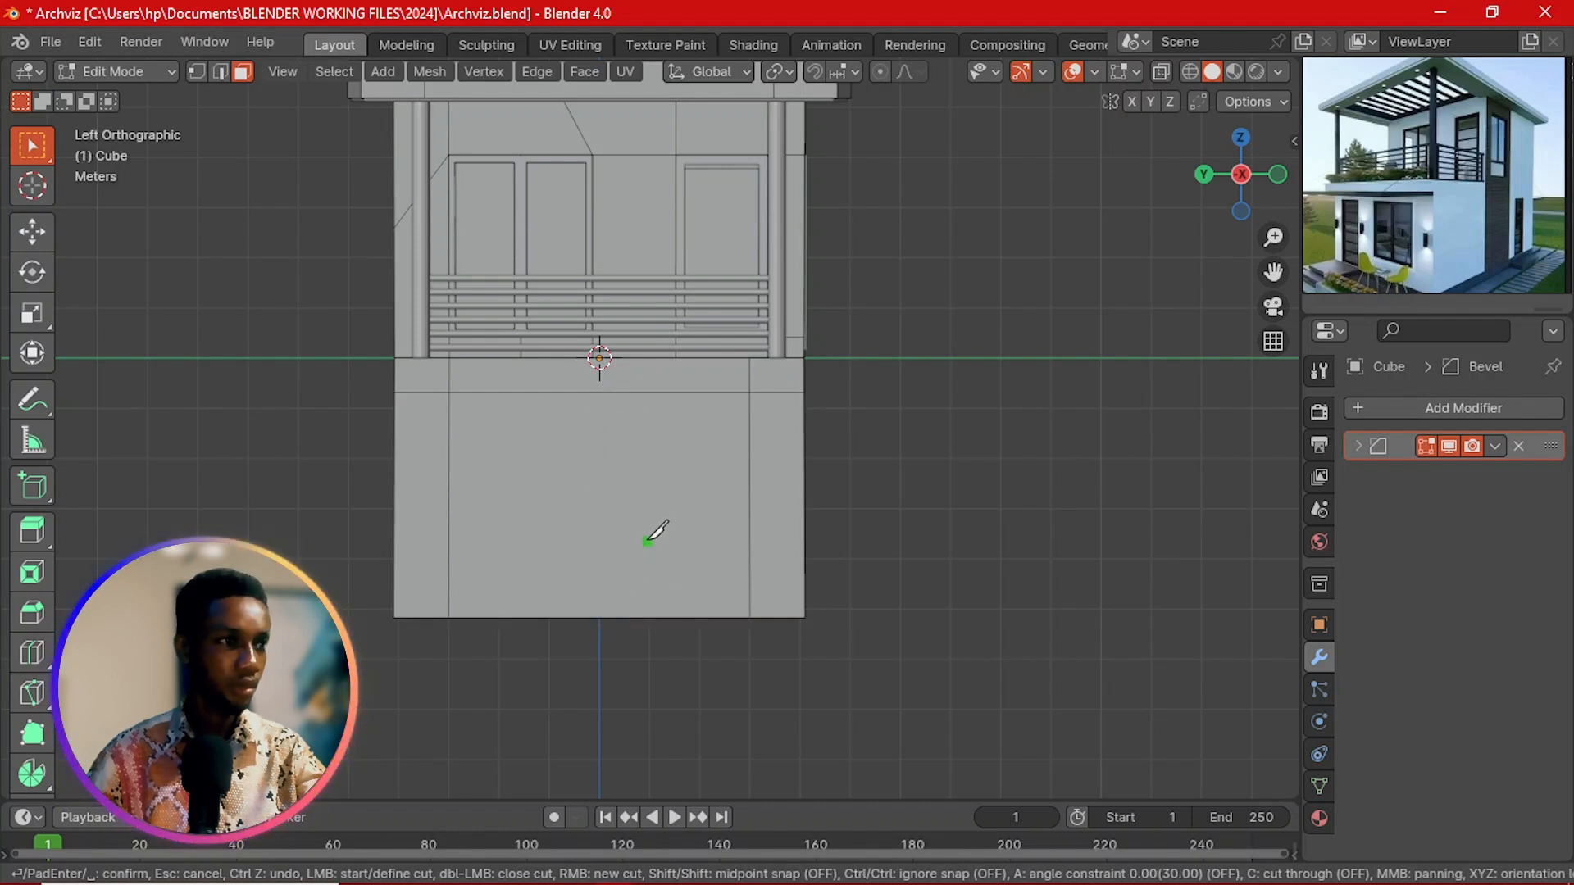
pyautogui.click(587, 505)
pyautogui.scroll(-1, 582, 508)
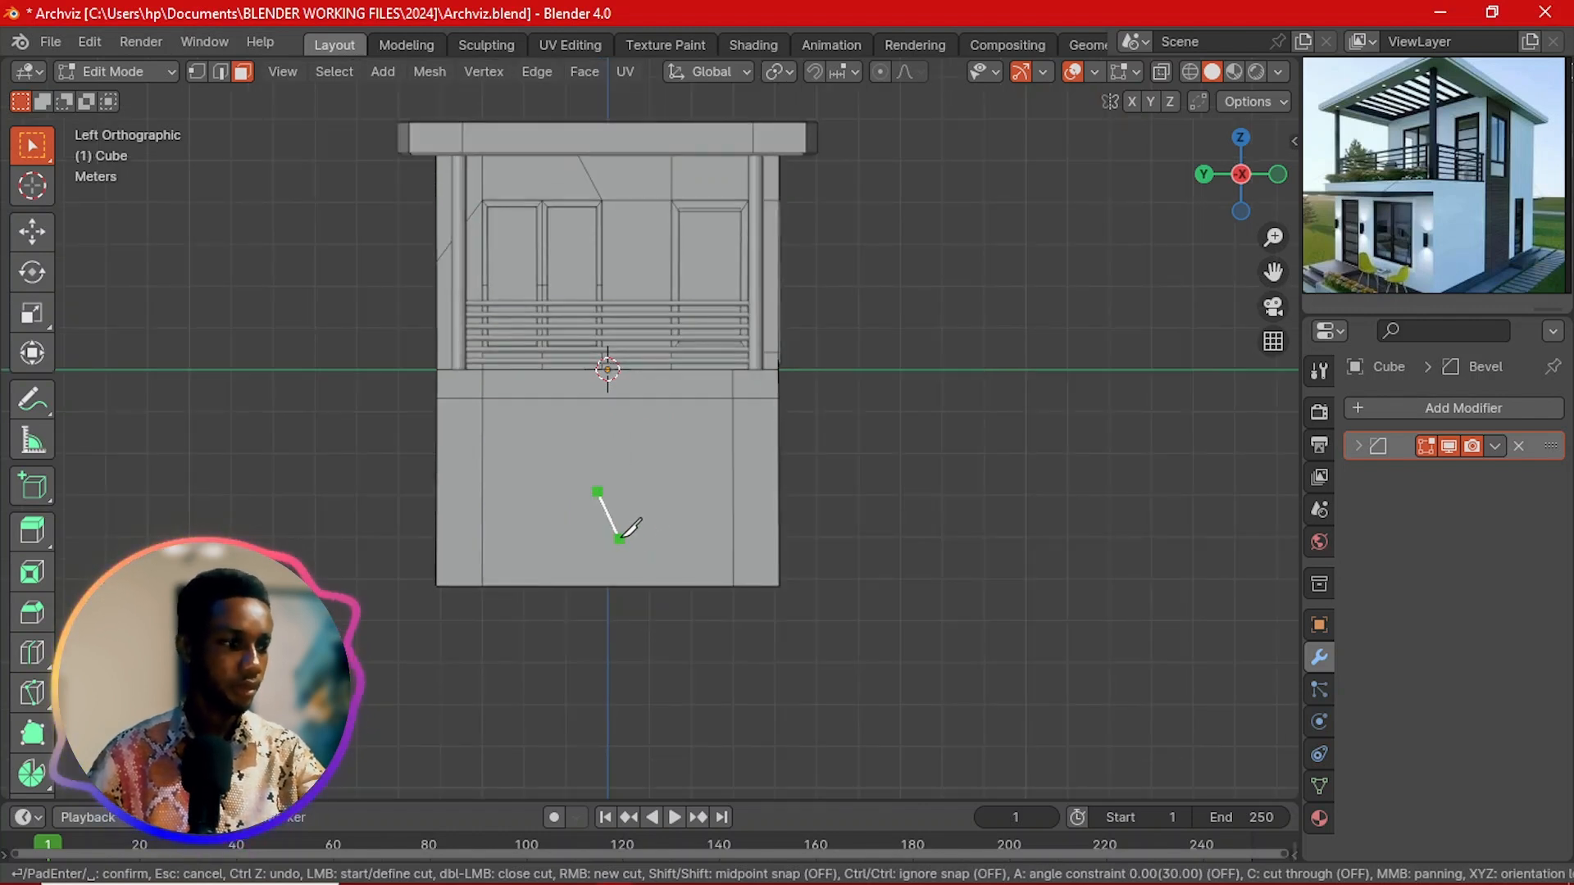
pyautogui.press('Return')
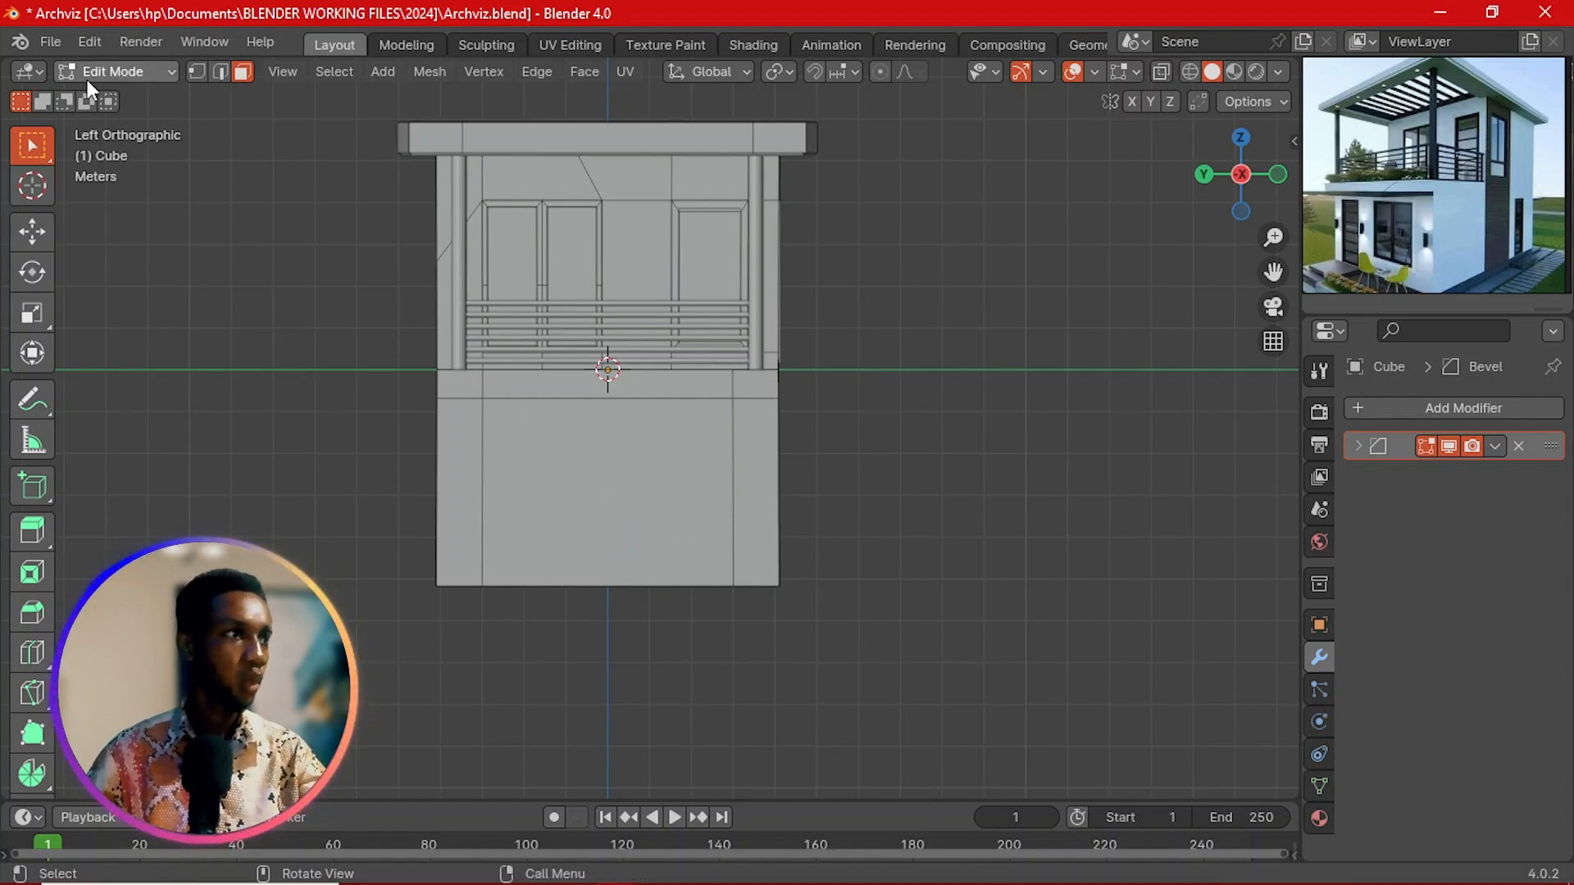
# Step: Try extruding the recessed ground-floor wall face under the balcony, cancel the extrusion and inset the face very slightly
pyautogui.click(519, 492)
pyautogui.moveTo(519, 491); pyautogui.dragTo(689, 533, button='middle')
pyautogui.press('e')
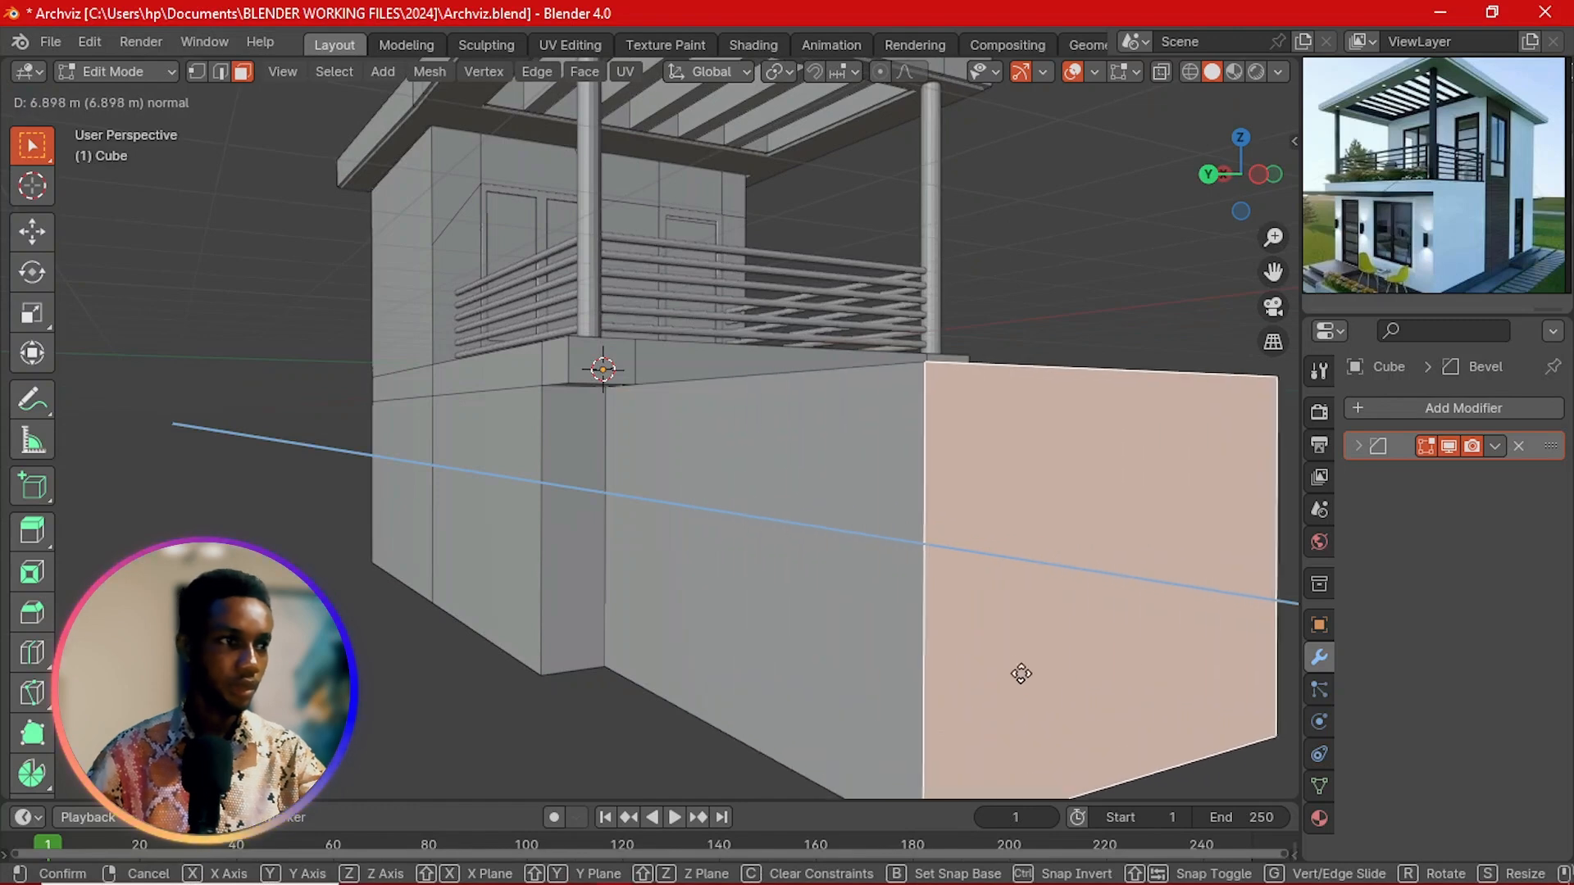
pyautogui.rightClick(1012, 662)
pyautogui.press('i')
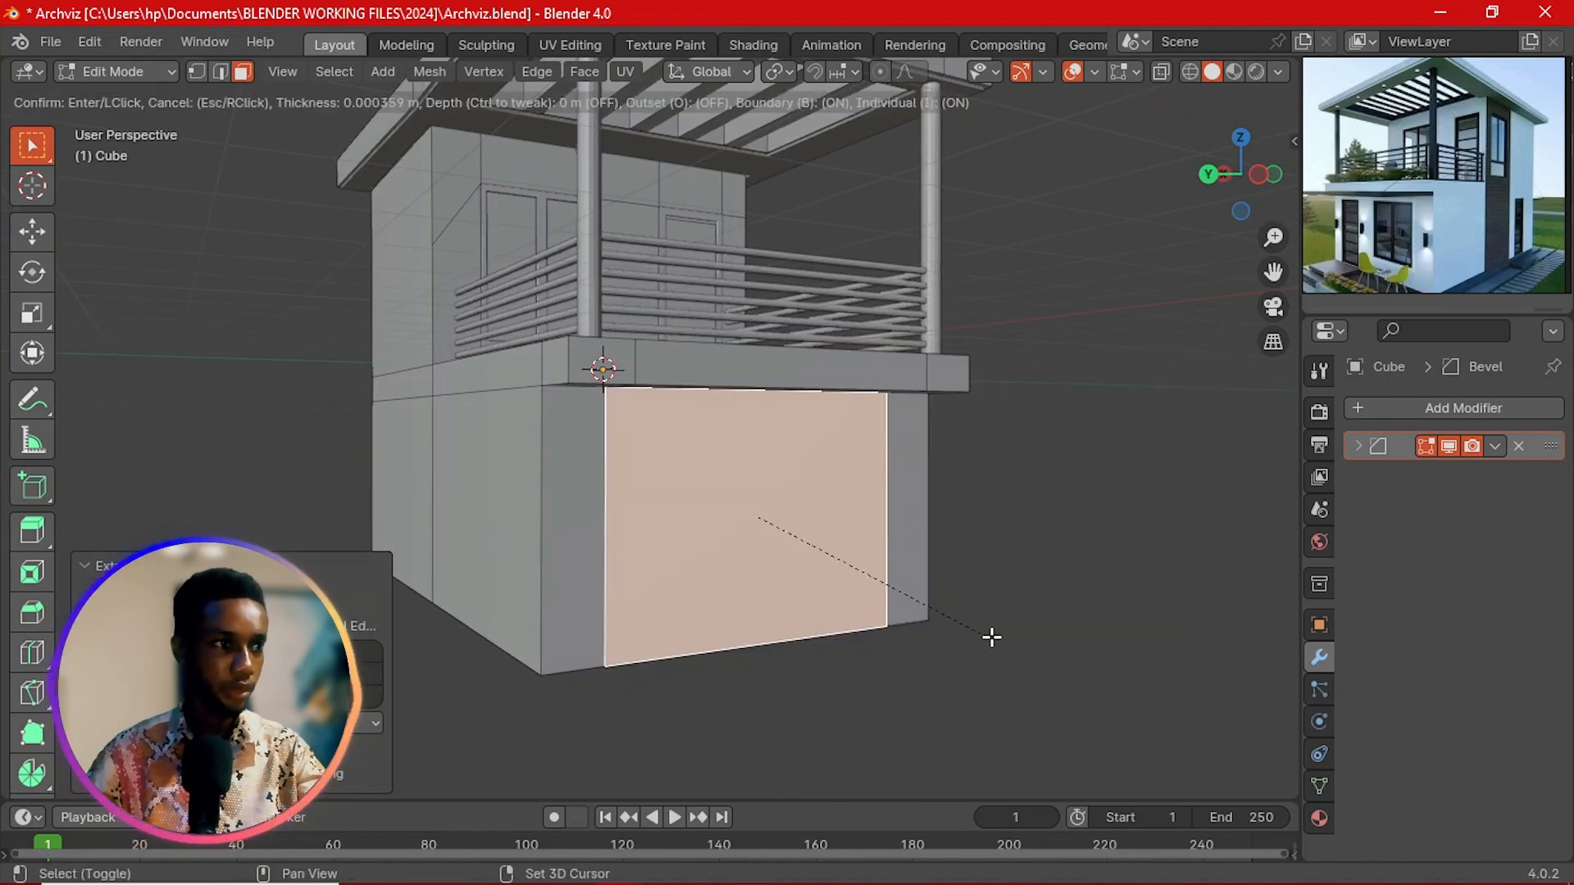
pyautogui.click(981, 624)
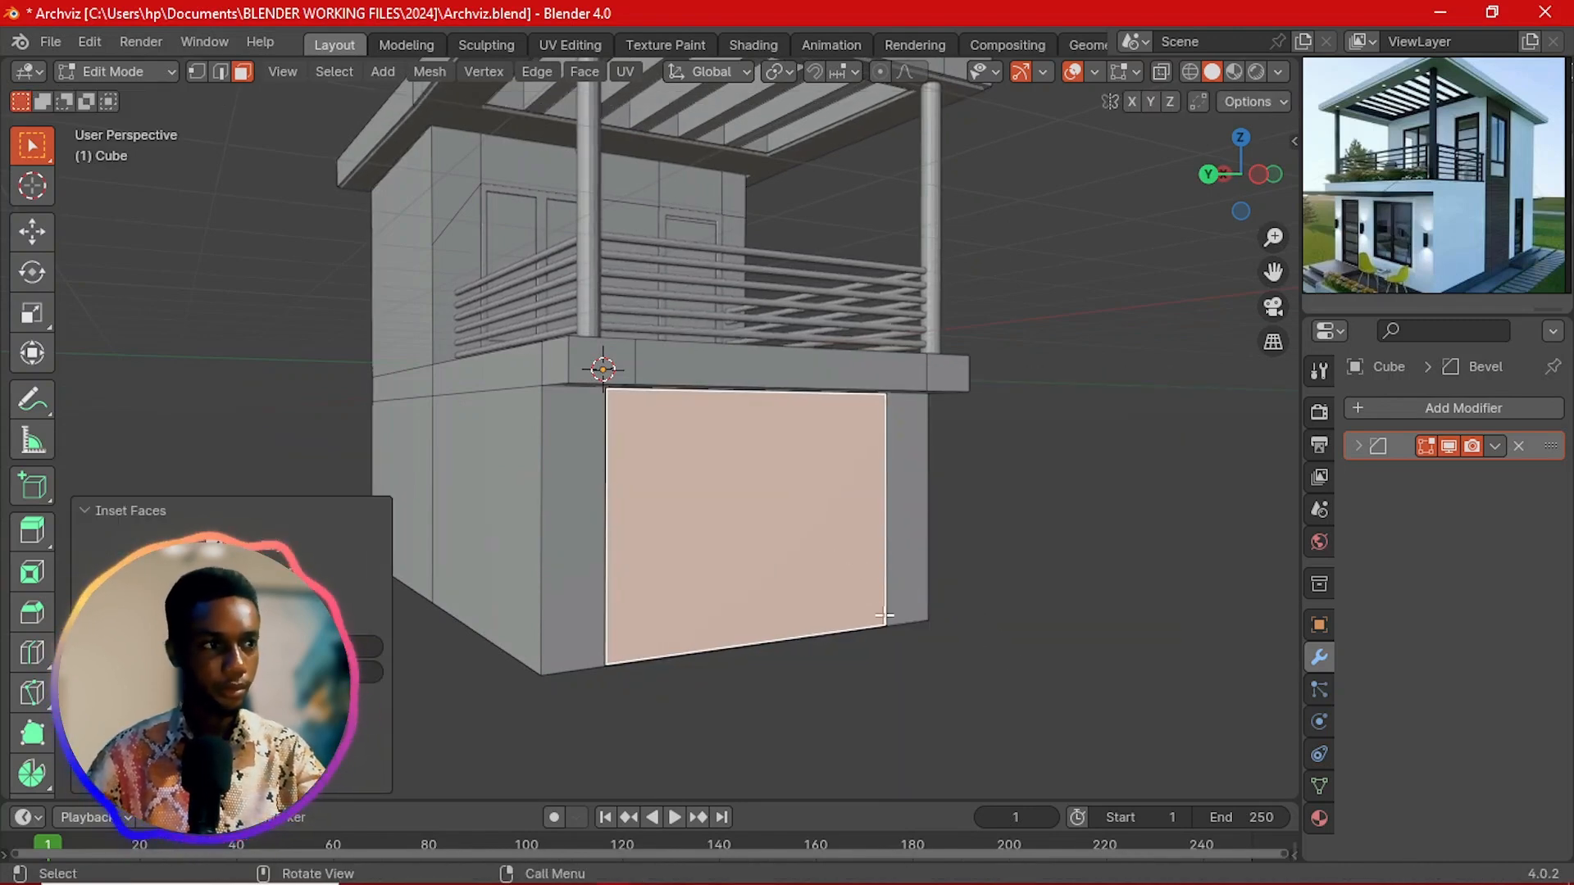
# Step: Try a vertical Knife cut through the middle of the inset wall face, then undo the cut and the inset
pyautogui.moveTo(981, 625); pyautogui.dragTo(807, 604, button='middle')
pyautogui.press('k')
pyautogui.click(635, 389)
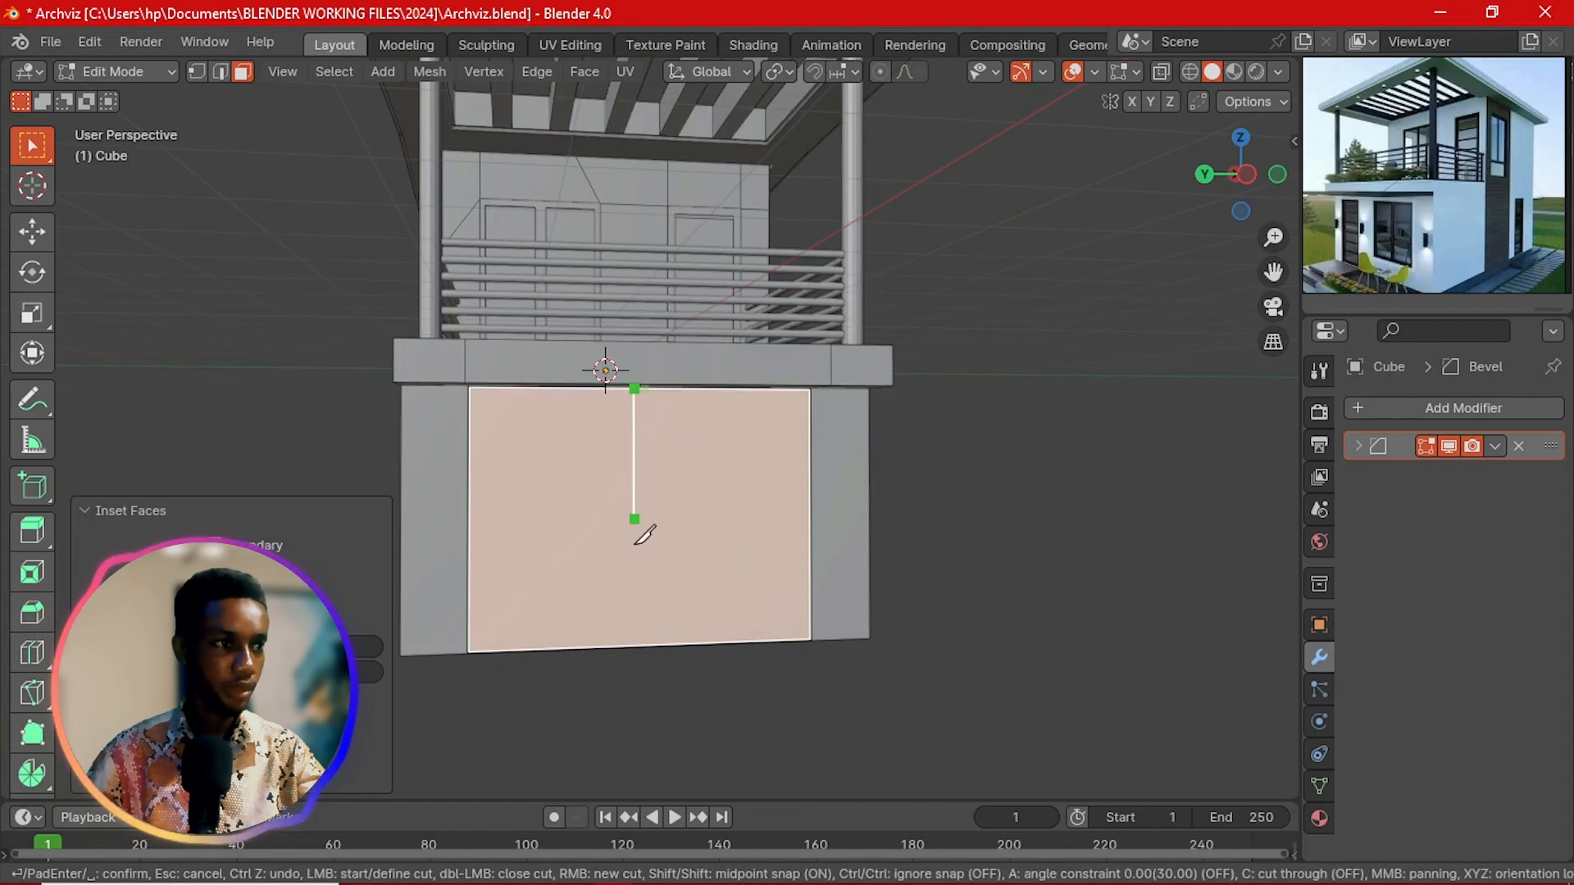
pyautogui.click(643, 646)
pyautogui.press('Return')
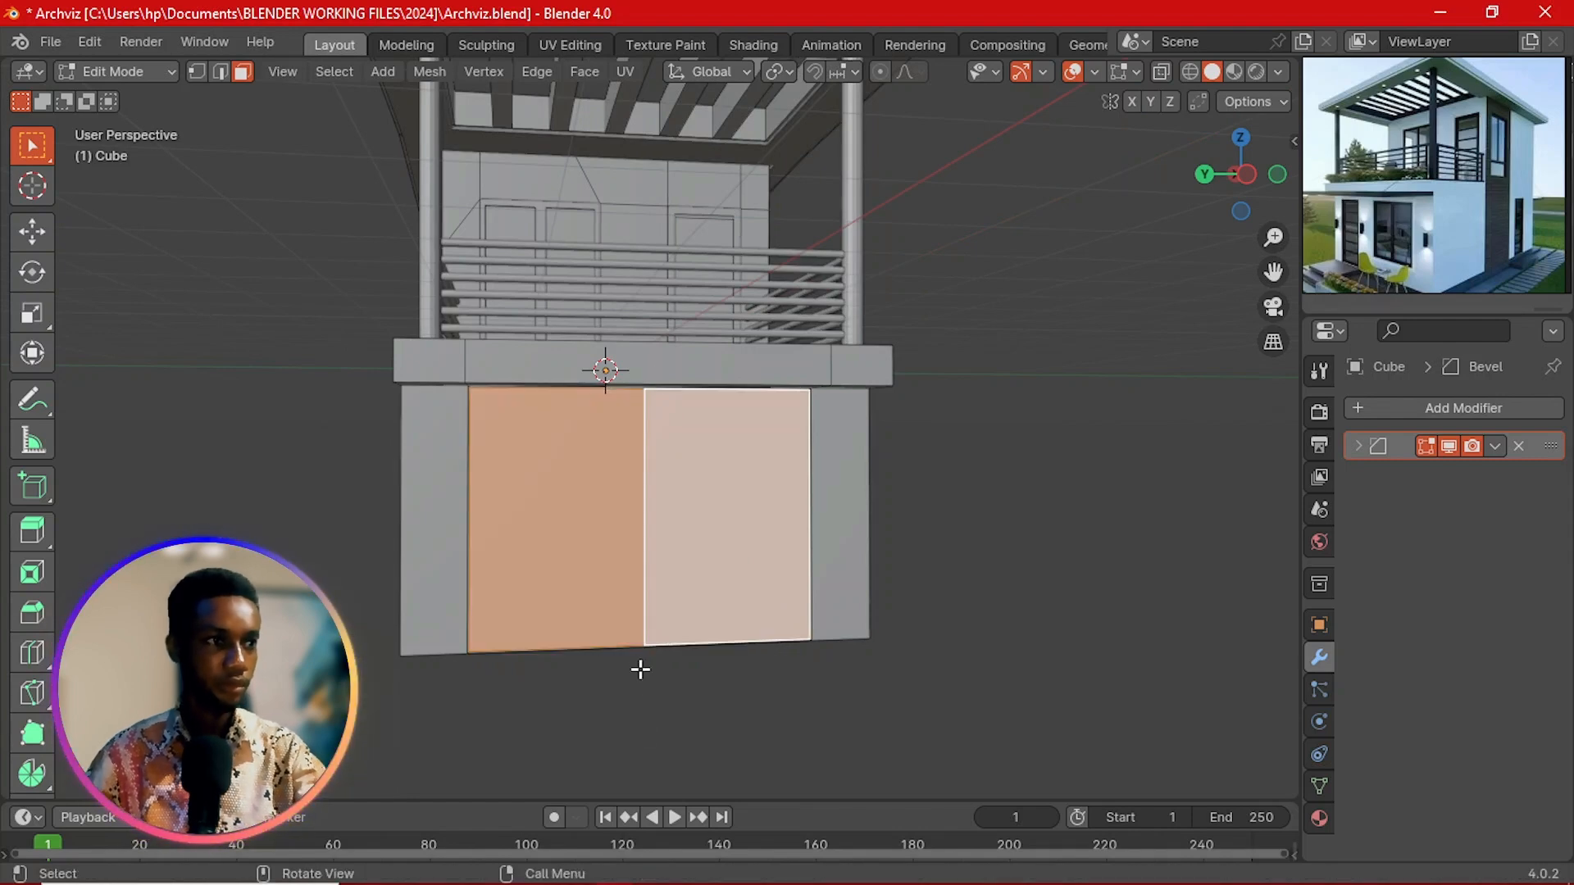
pyautogui.hotkey('ctrl', 'z')
pyautogui.hotkey('ctrl', 'z')
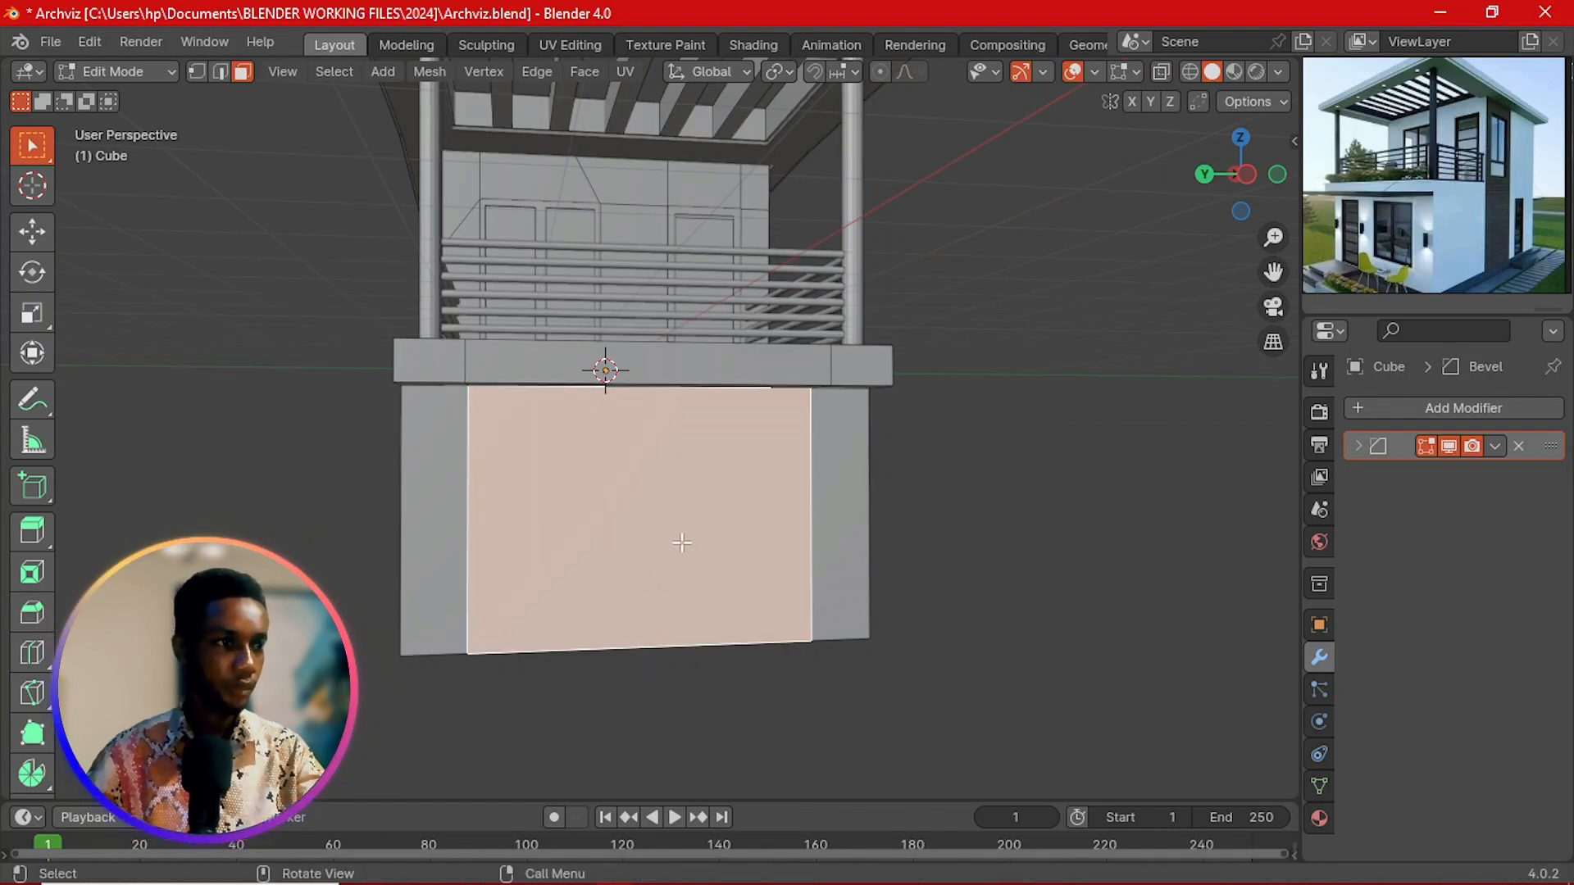
pyautogui.press('k')
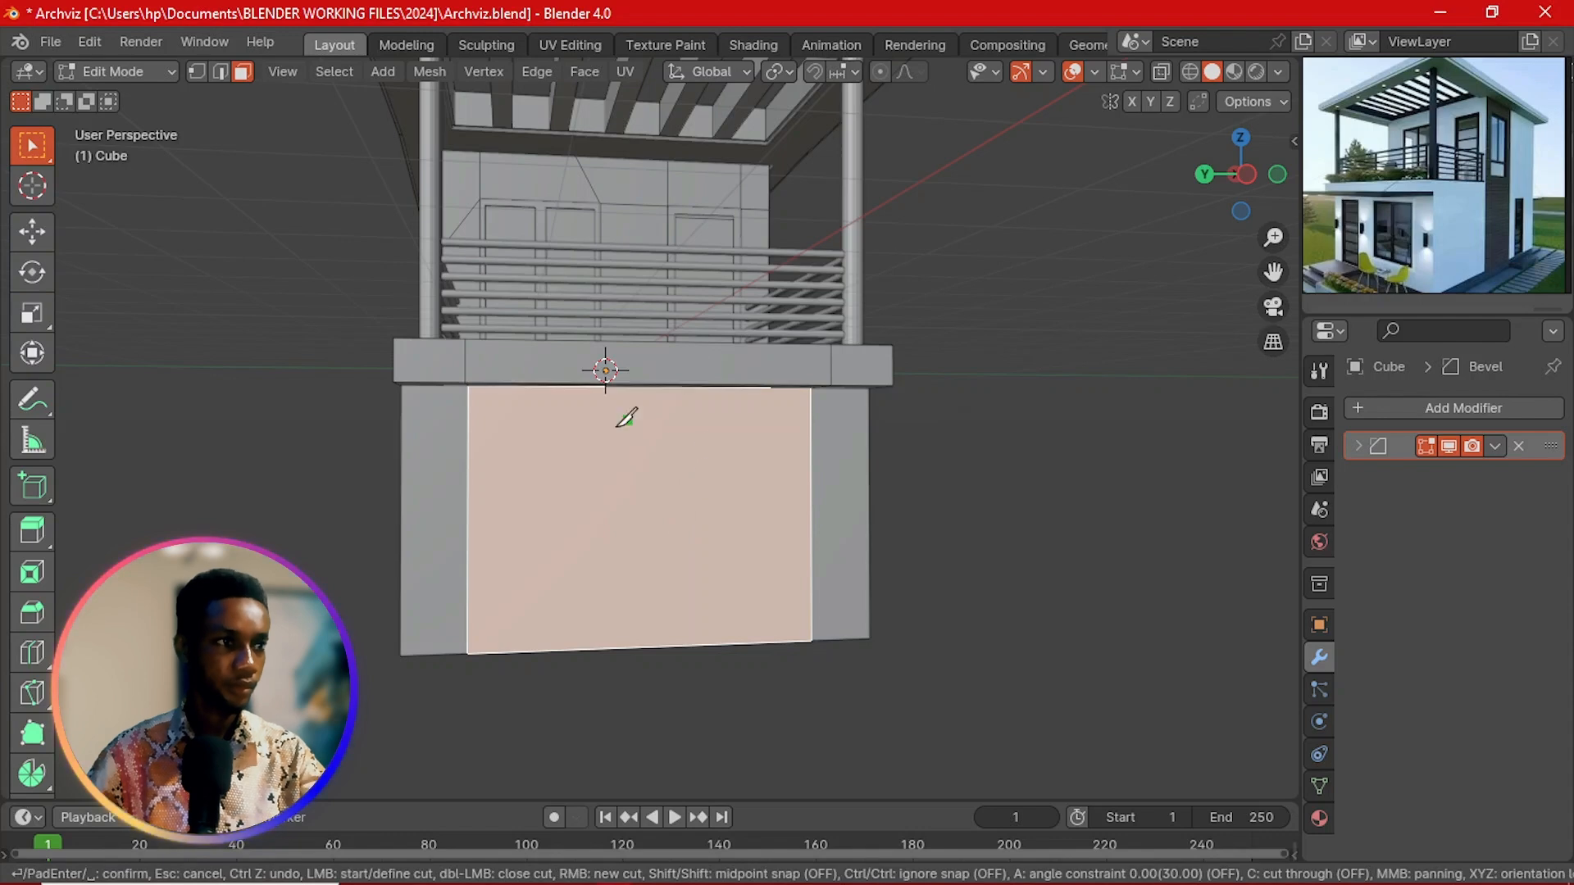
pyautogui.click(652, 385)
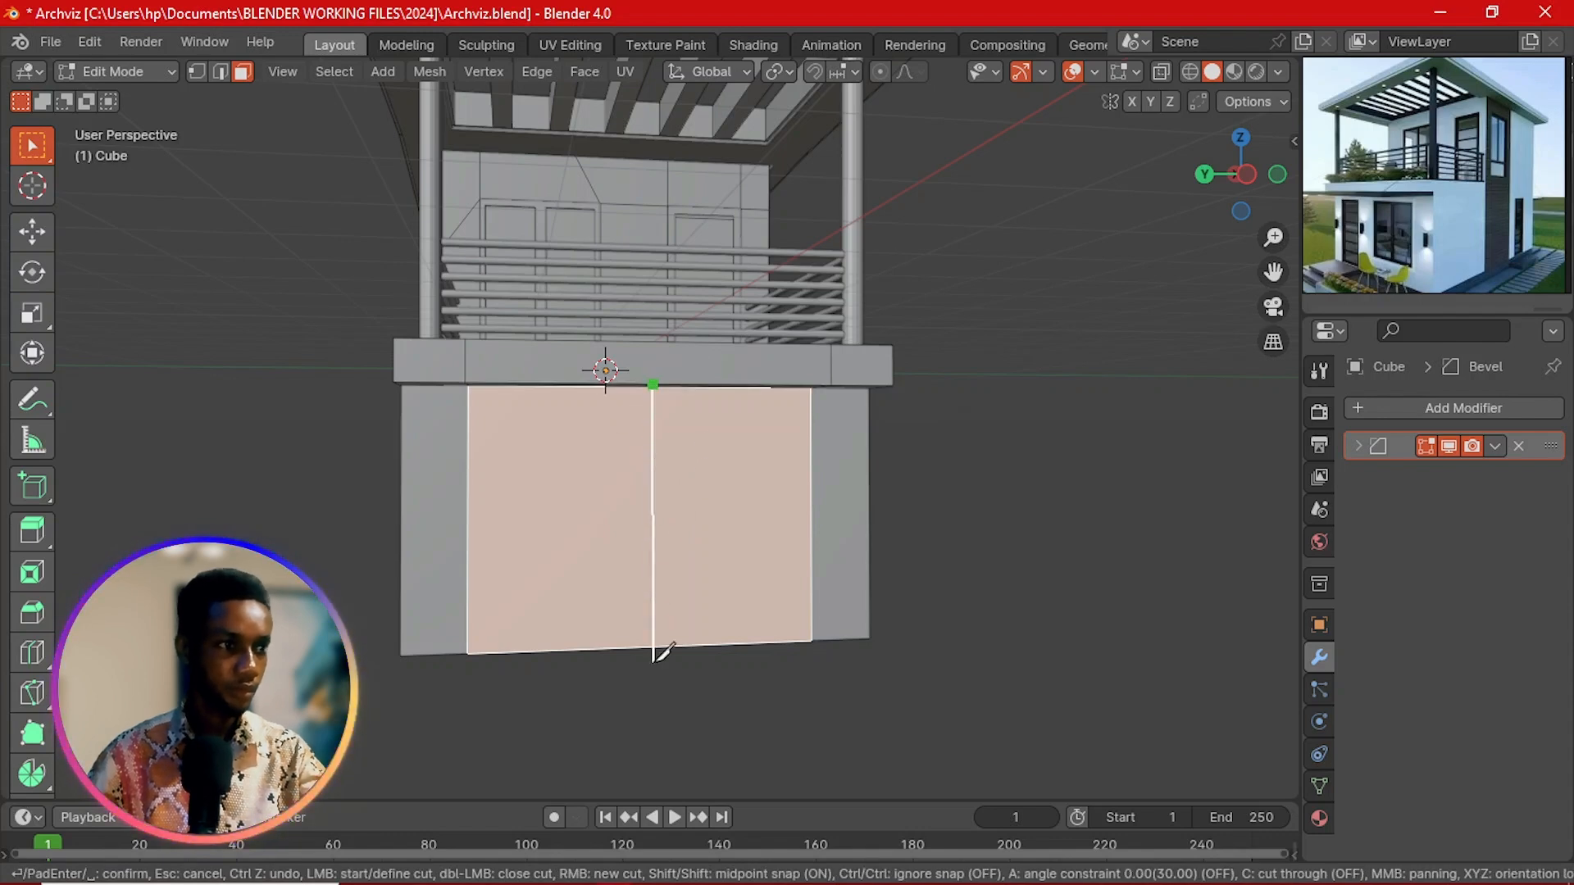
pyautogui.hotkey('ctrl', 'z')
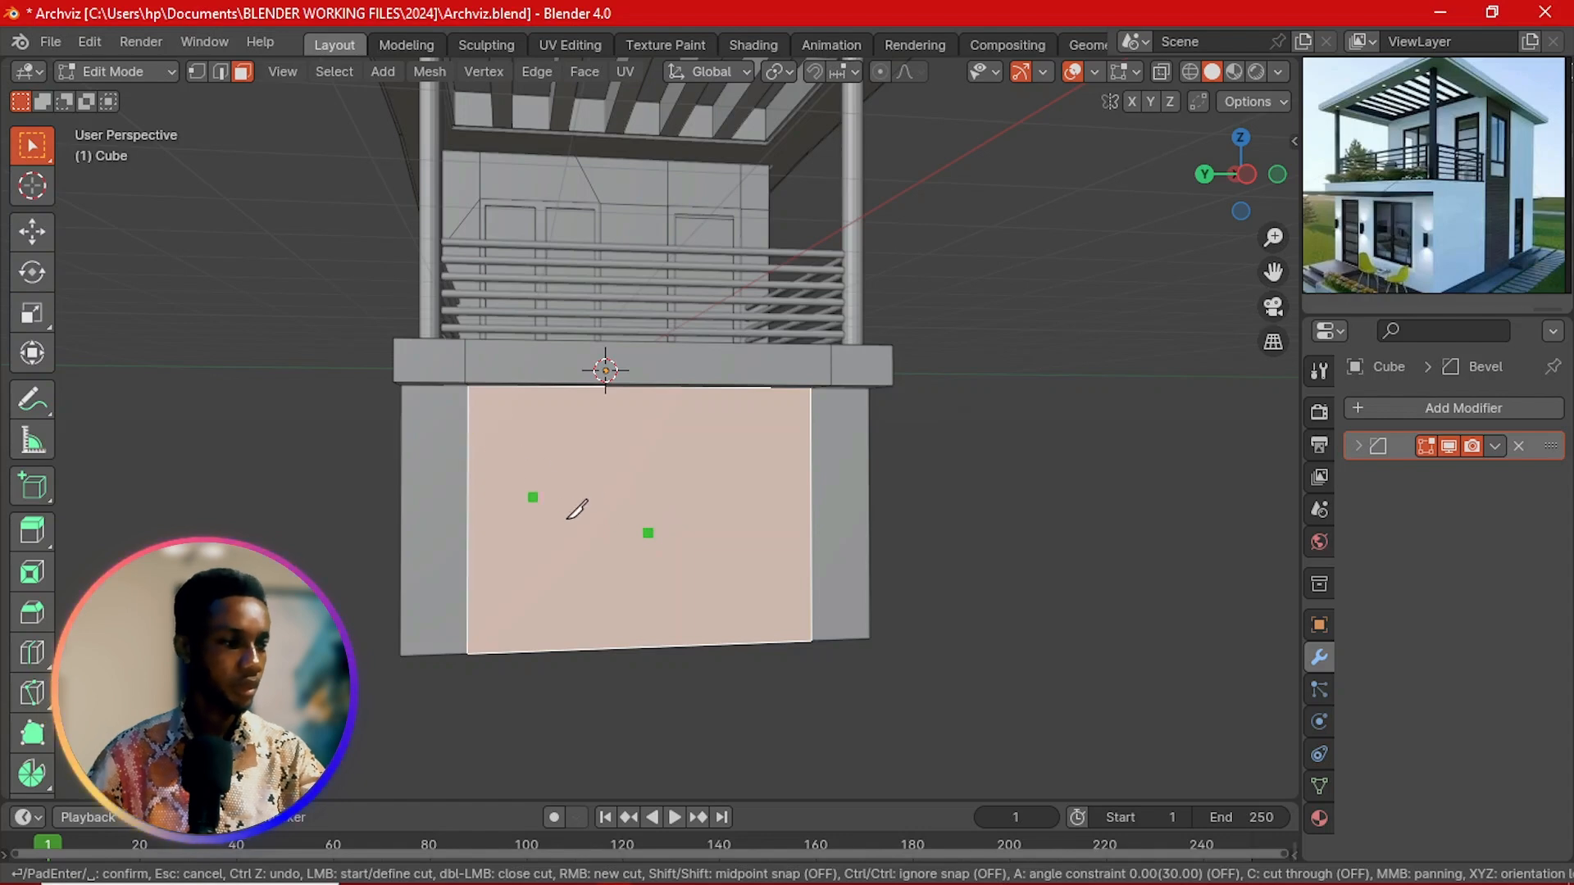
pyautogui.press('ctrl')
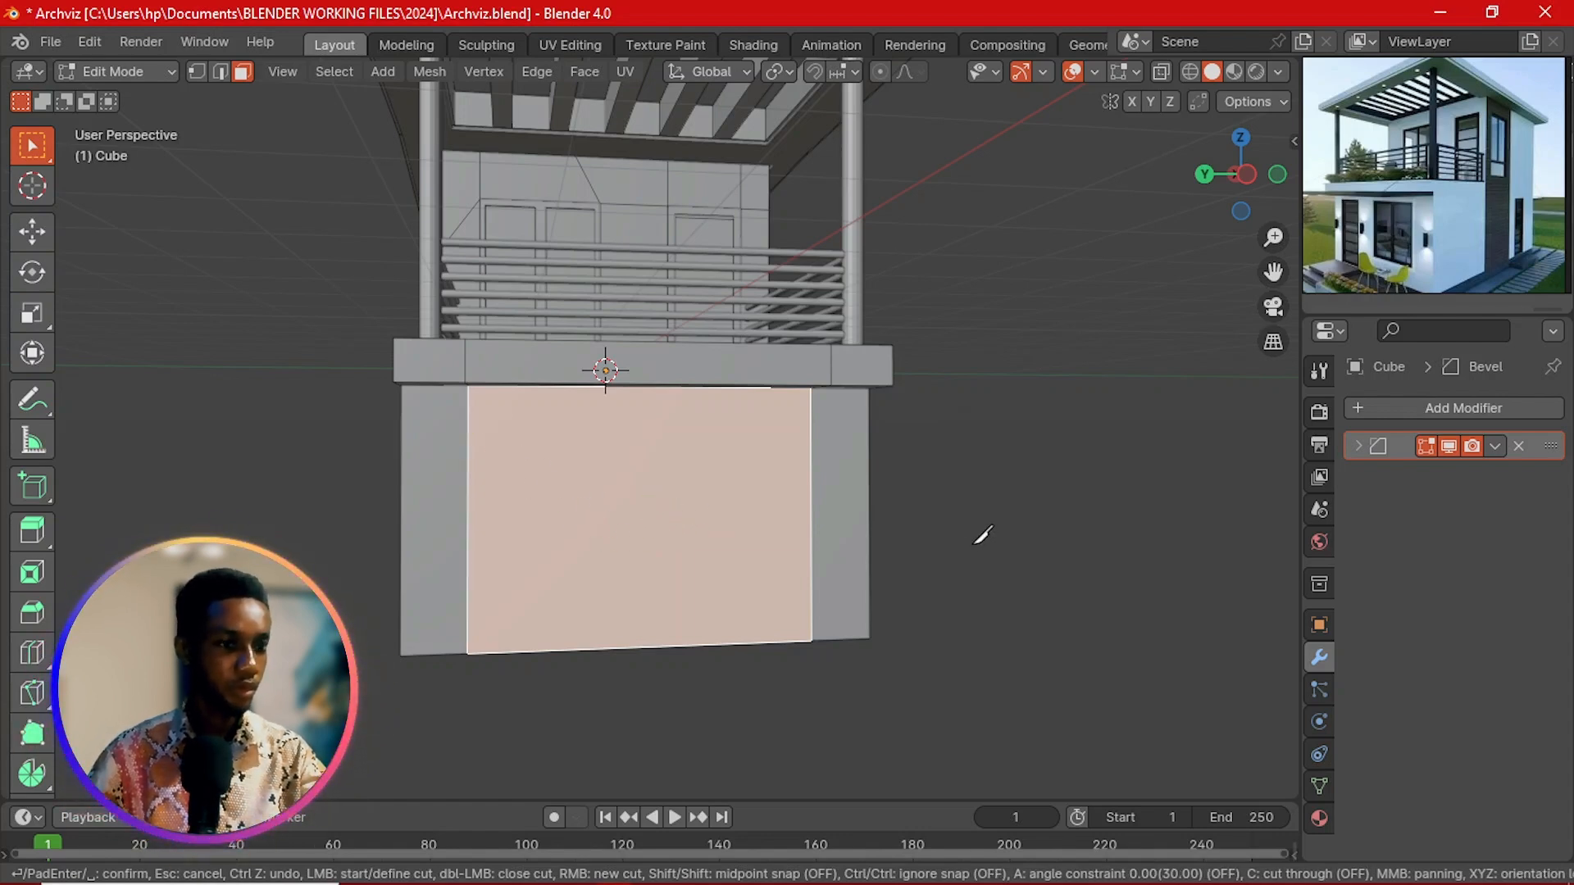
pyautogui.press('Escape')
# Step: Inset the recessed wall face very slightly and split it with a vertical Knife cut near its middle
pyautogui.press('i')
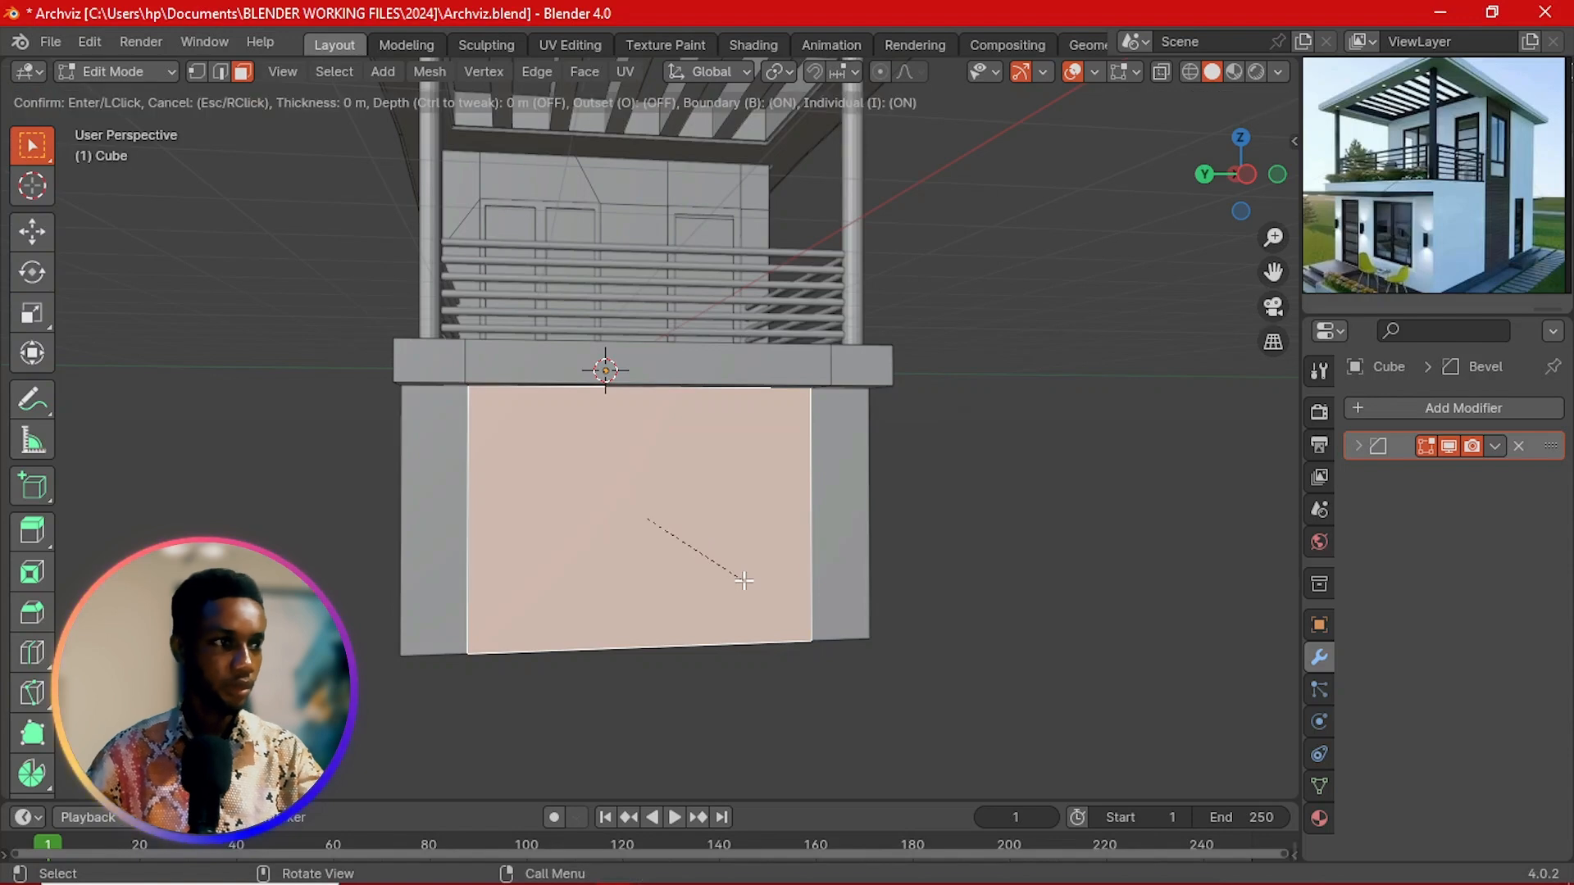
pyautogui.click(729, 571)
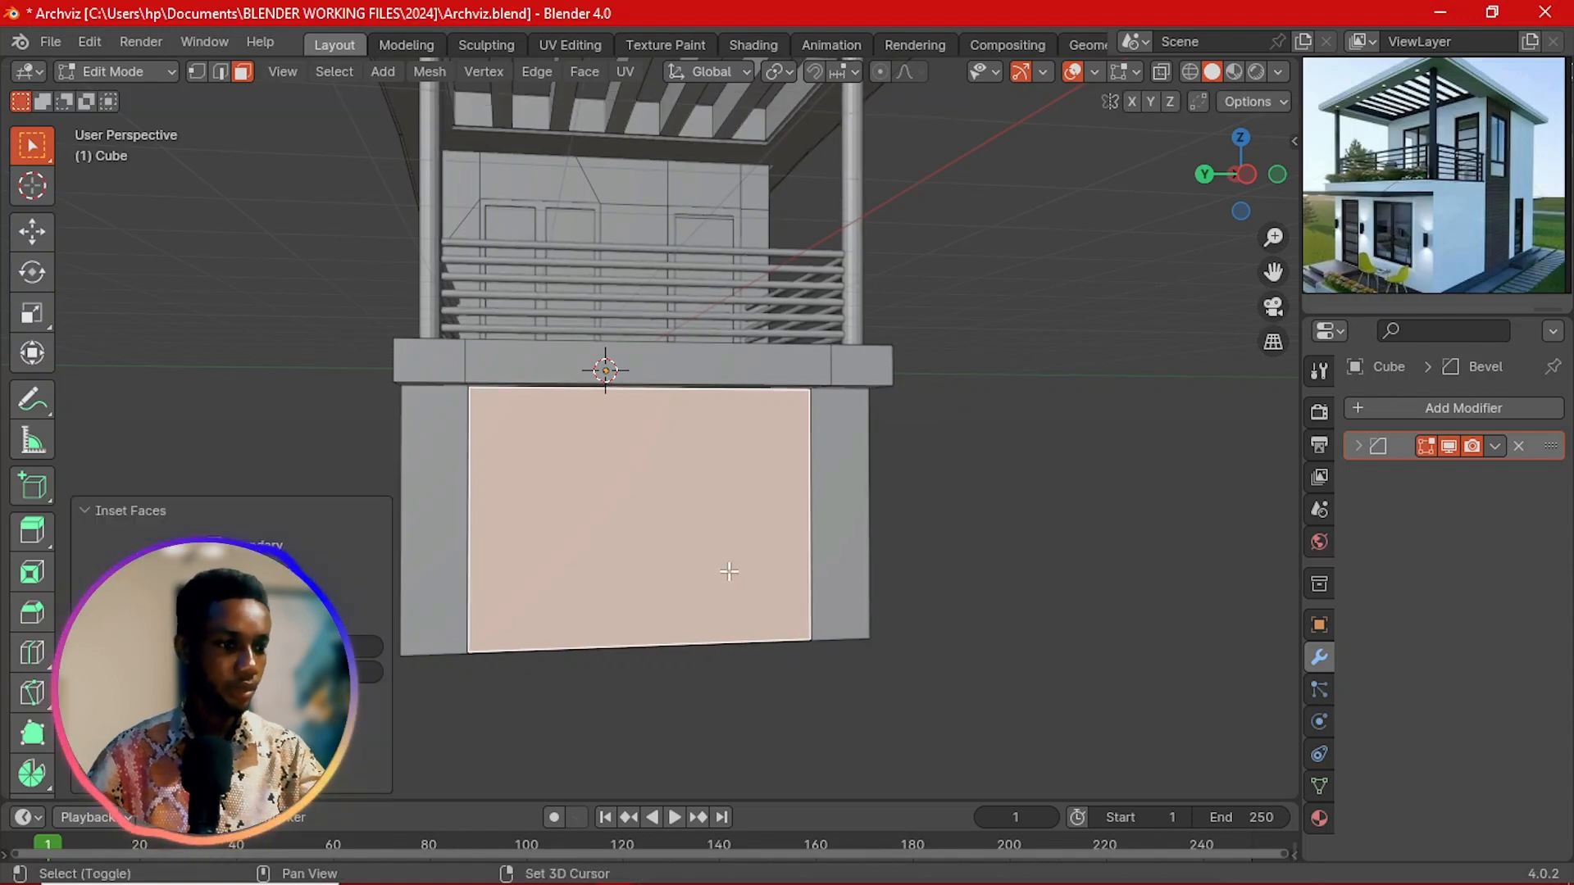
pyautogui.press('k')
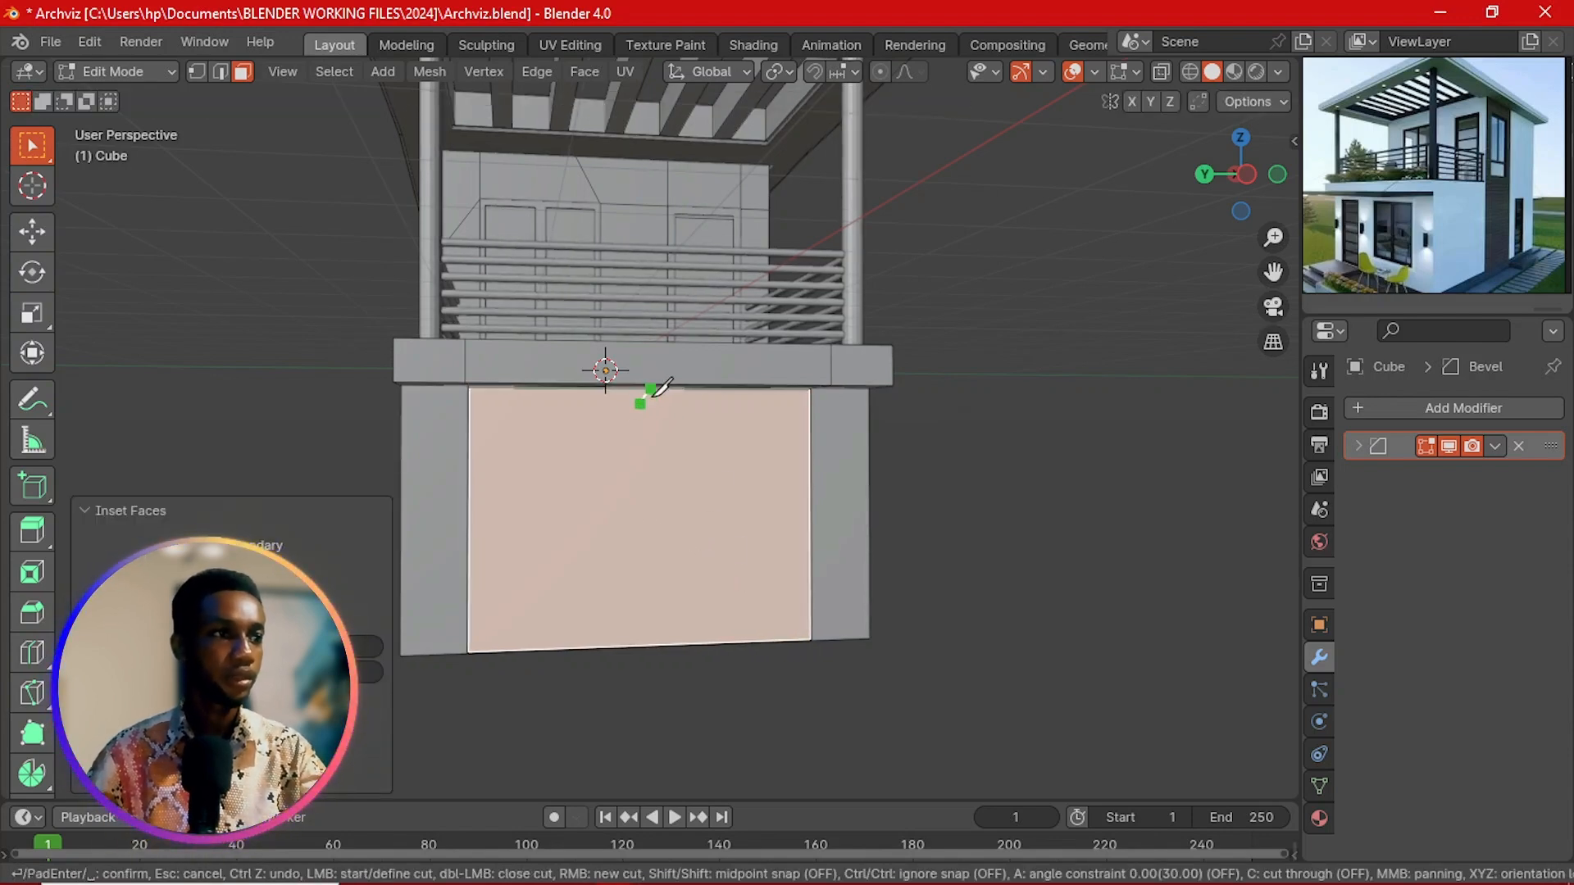
pyautogui.press('ctrl')
pyautogui.click(675, 475)
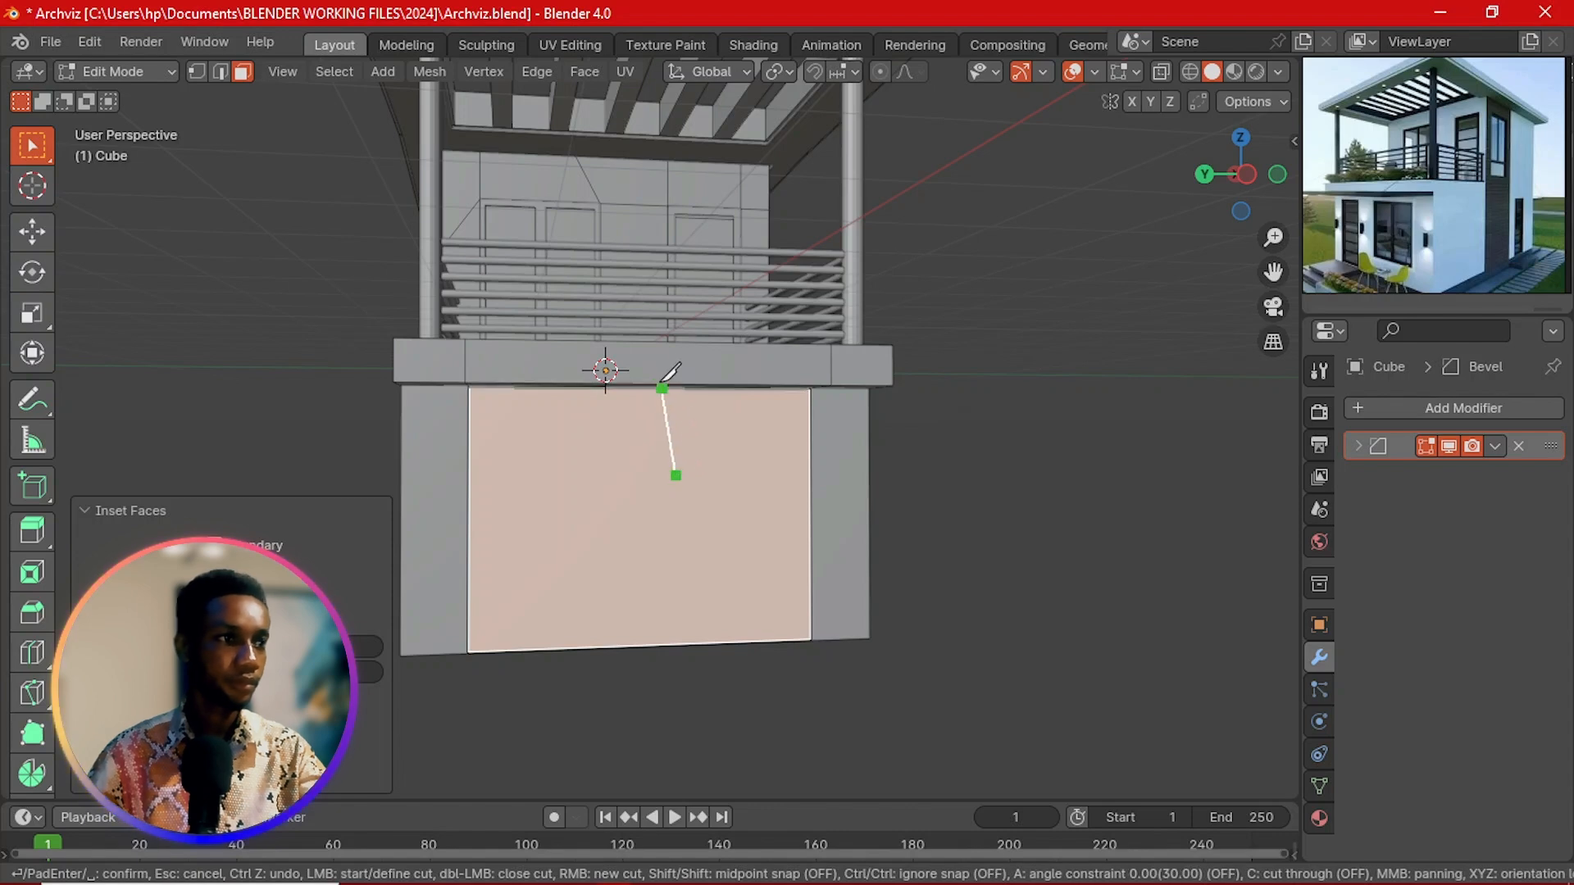
pyautogui.click(644, 388)
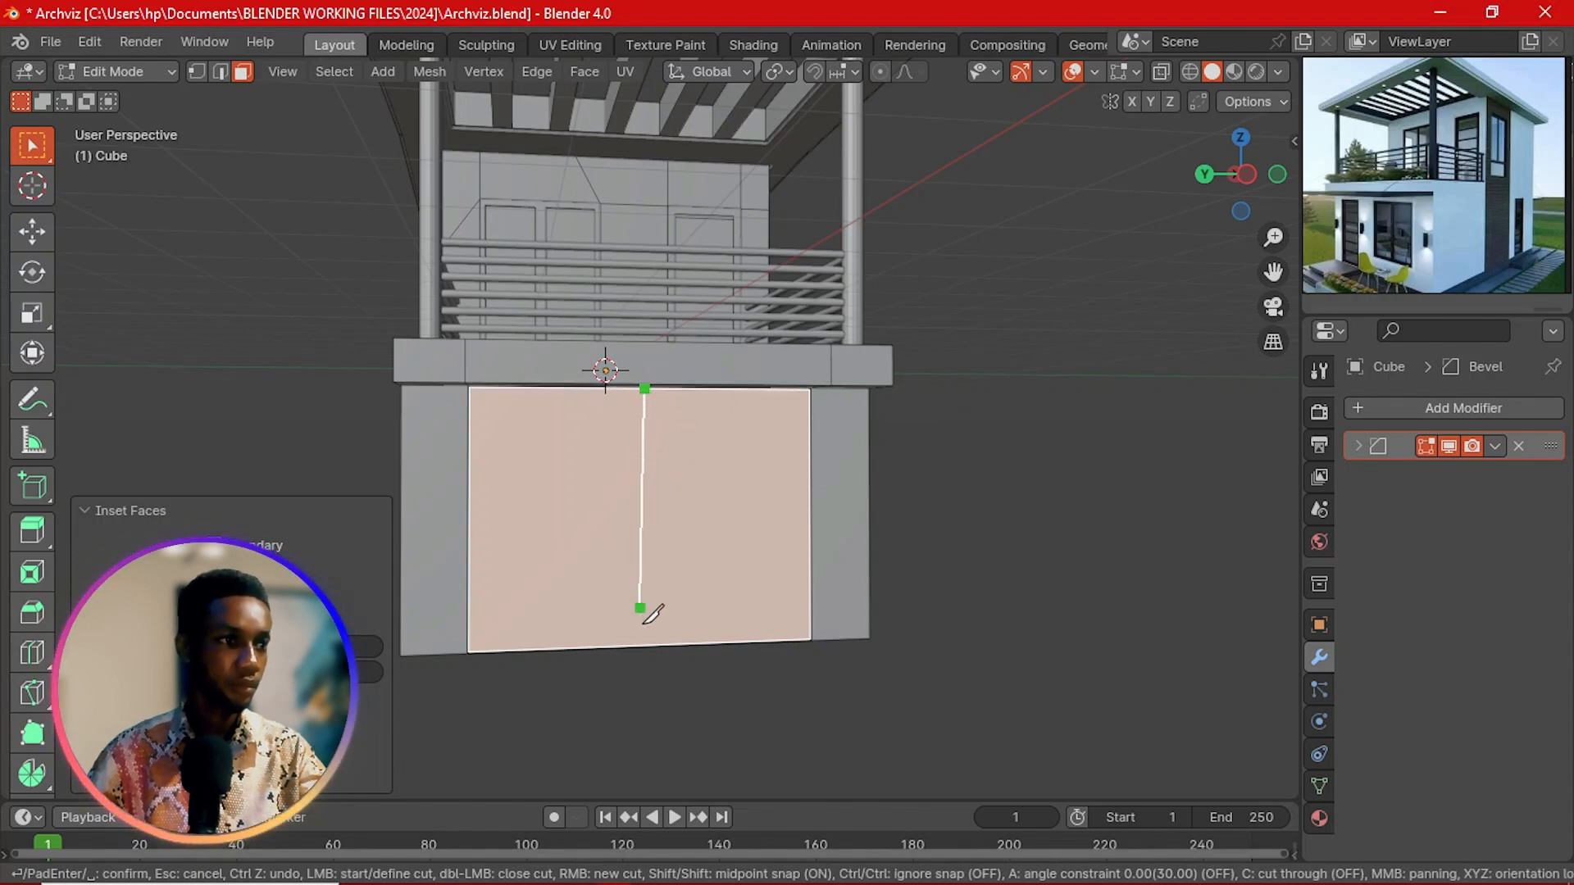
pyautogui.click(646, 648)
pyautogui.press('Return')
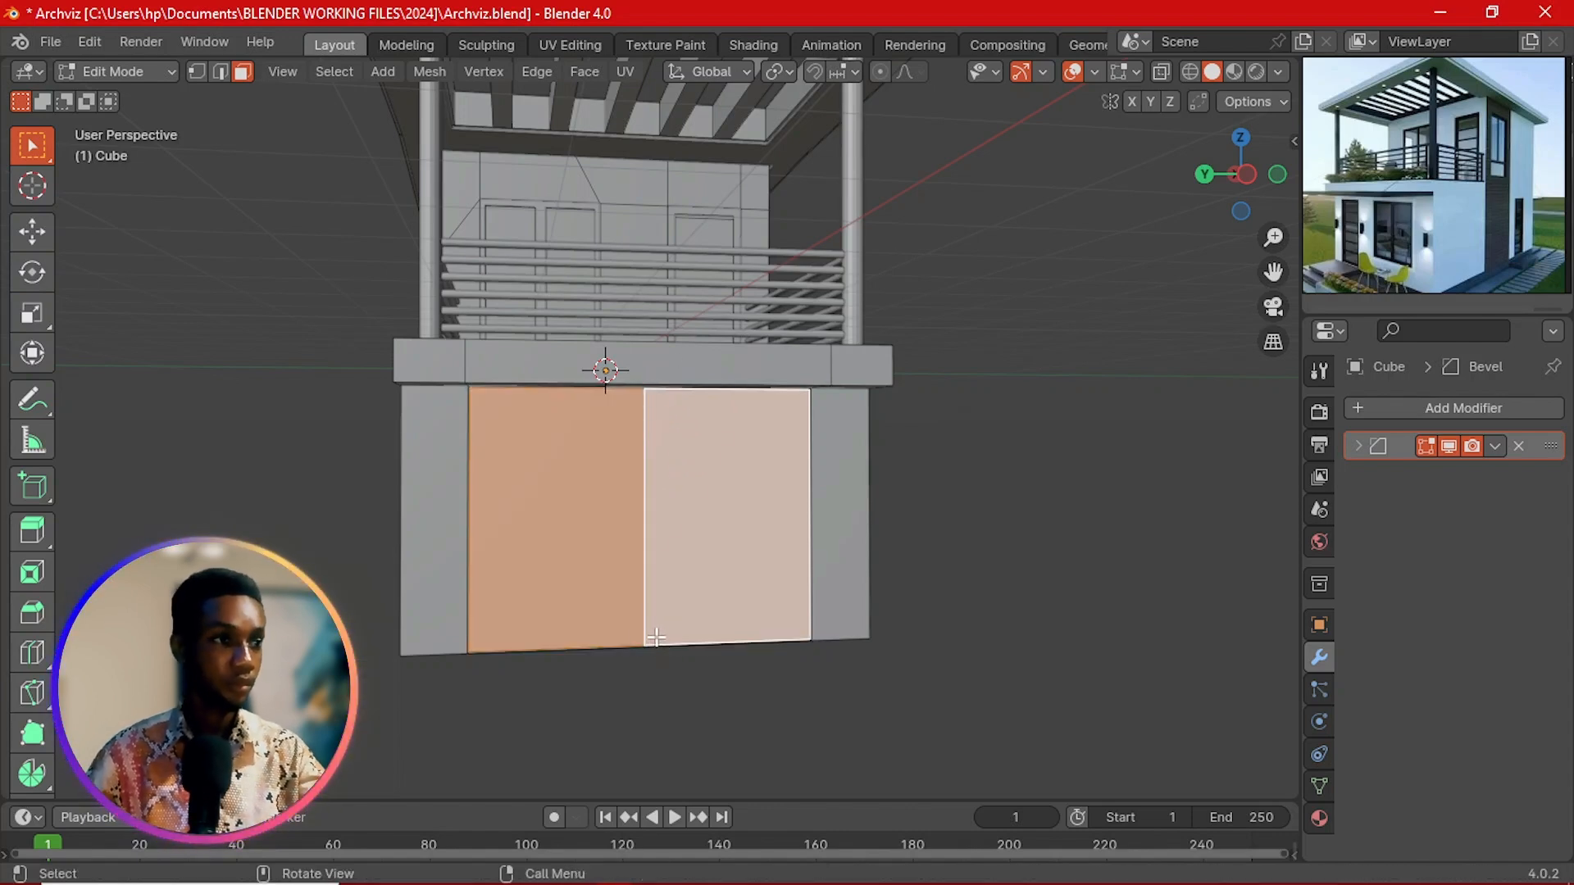
# Step: Slide the new vertical edge toward the left side of the recessed wall face, leaving a narrower door section there
pyautogui.moveTo(658, 648); pyautogui.dragTo(628, 635, button='middle')
pyautogui.press('2')
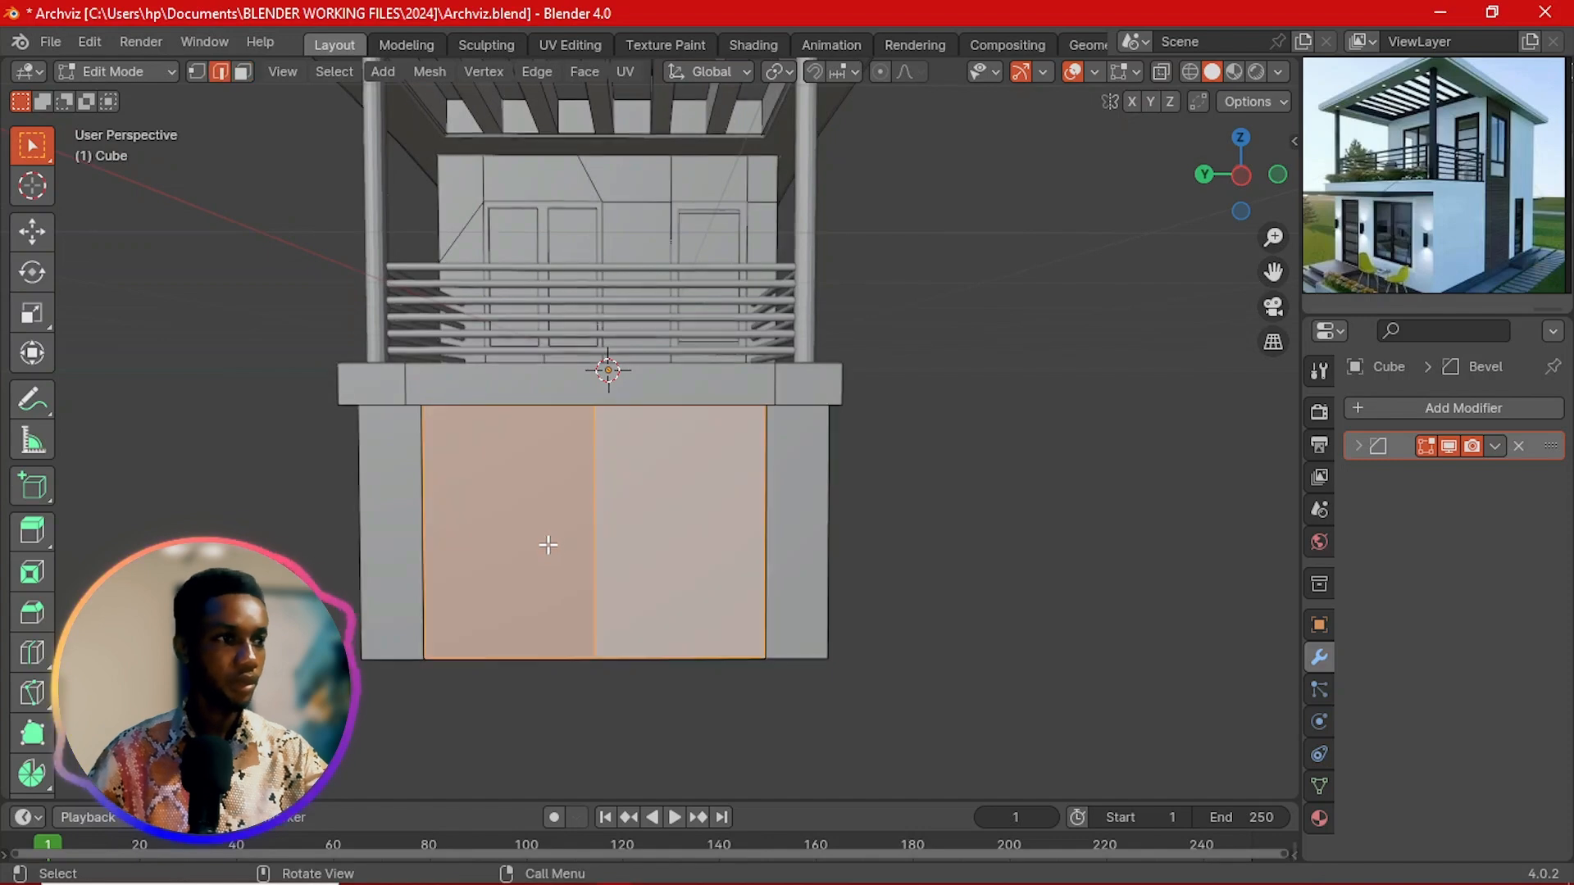
pyautogui.click(571, 545)
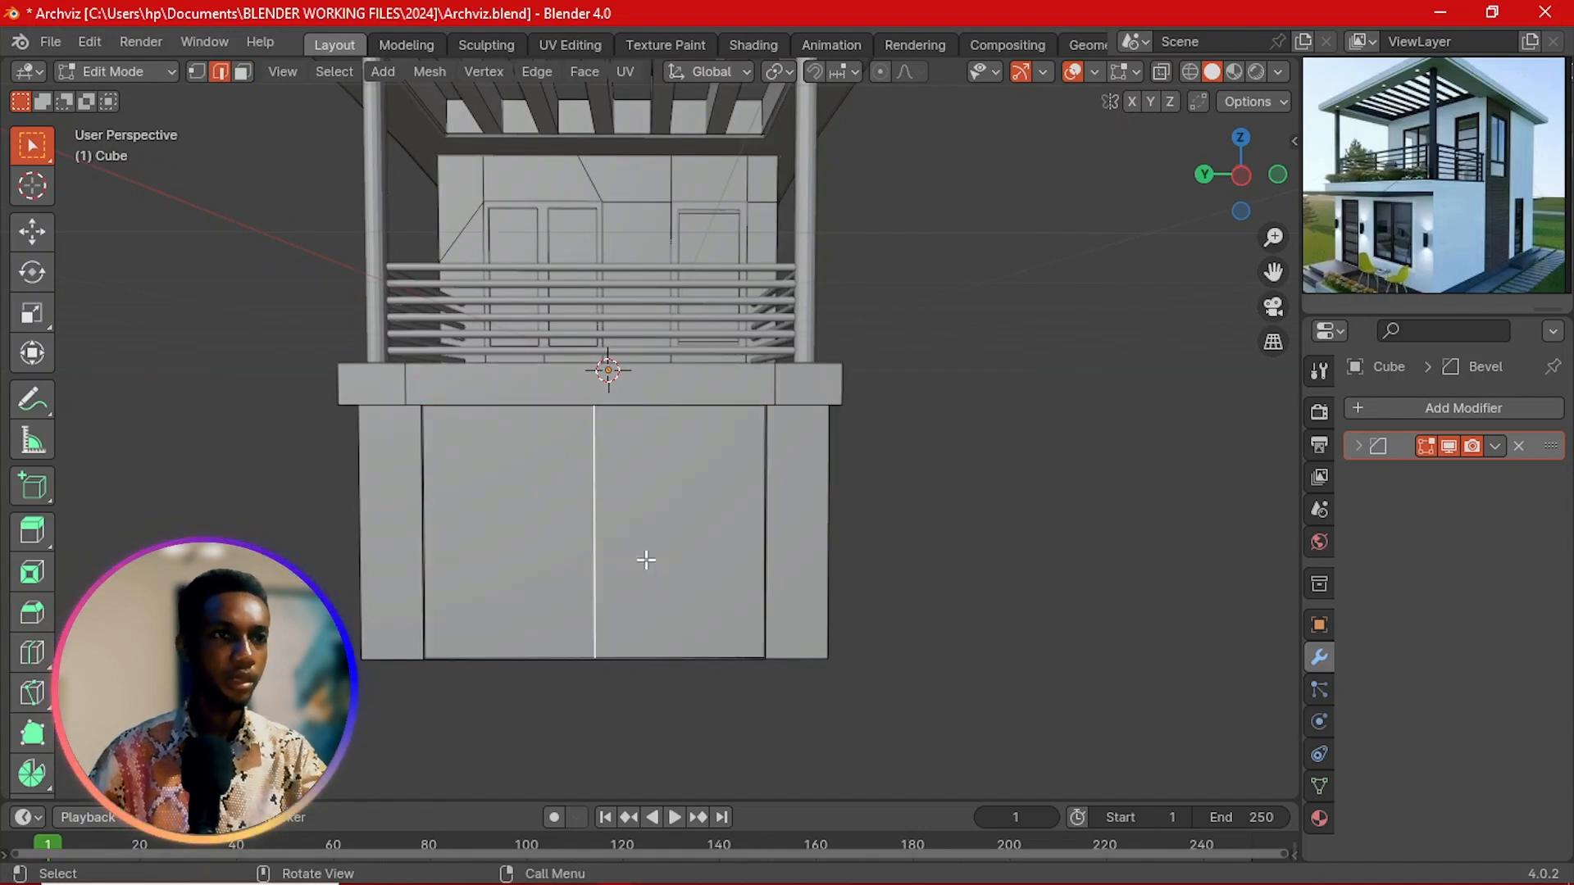
pyautogui.press('g')
pyautogui.press('g')
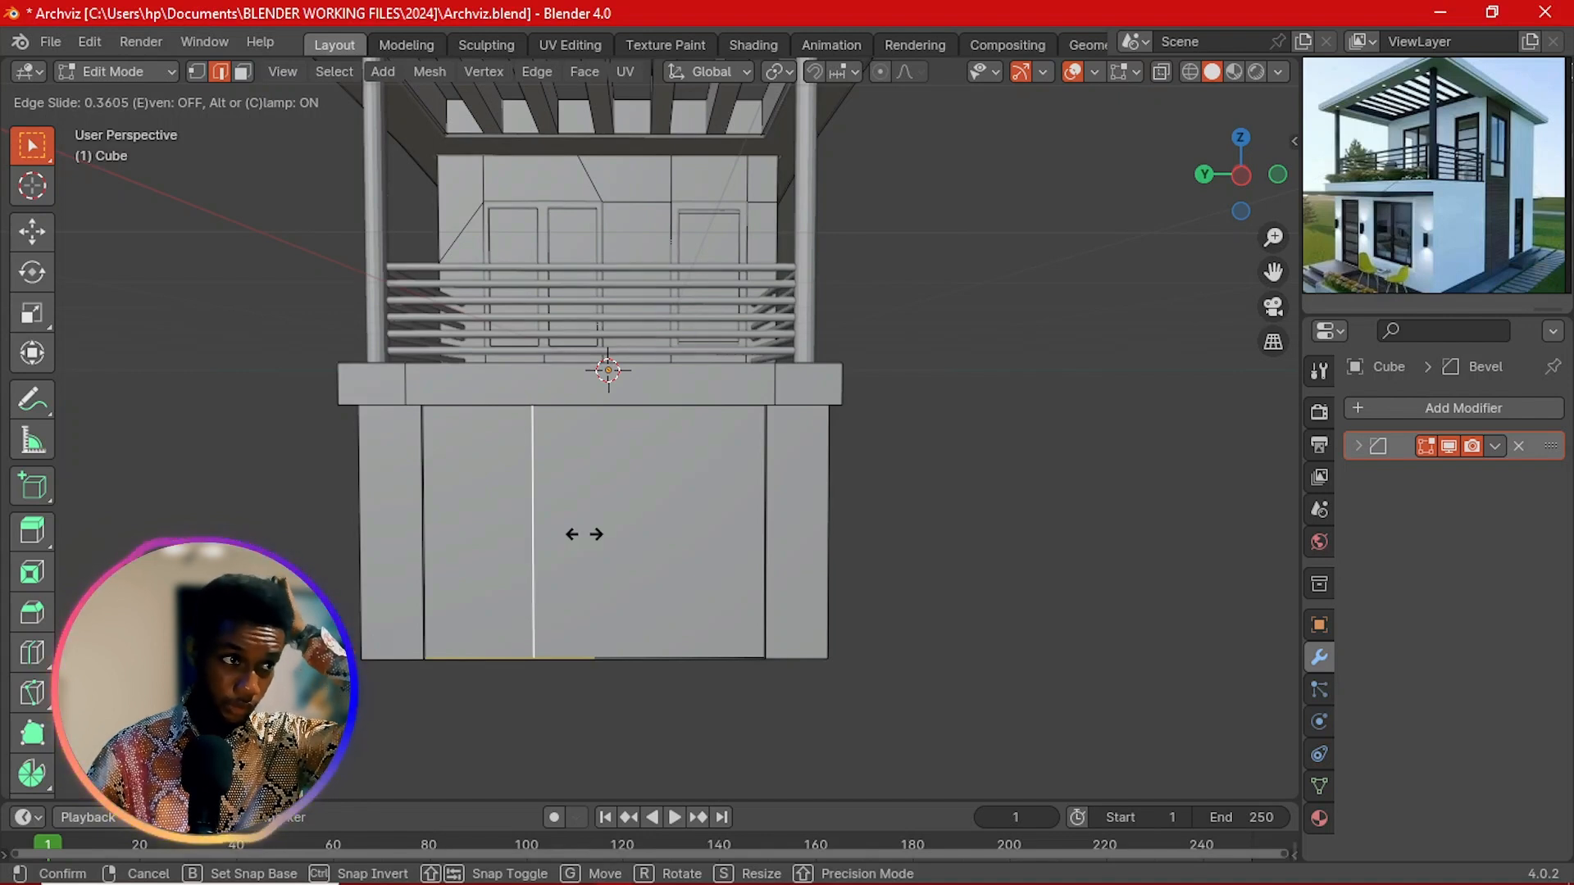
pyautogui.click(597, 543)
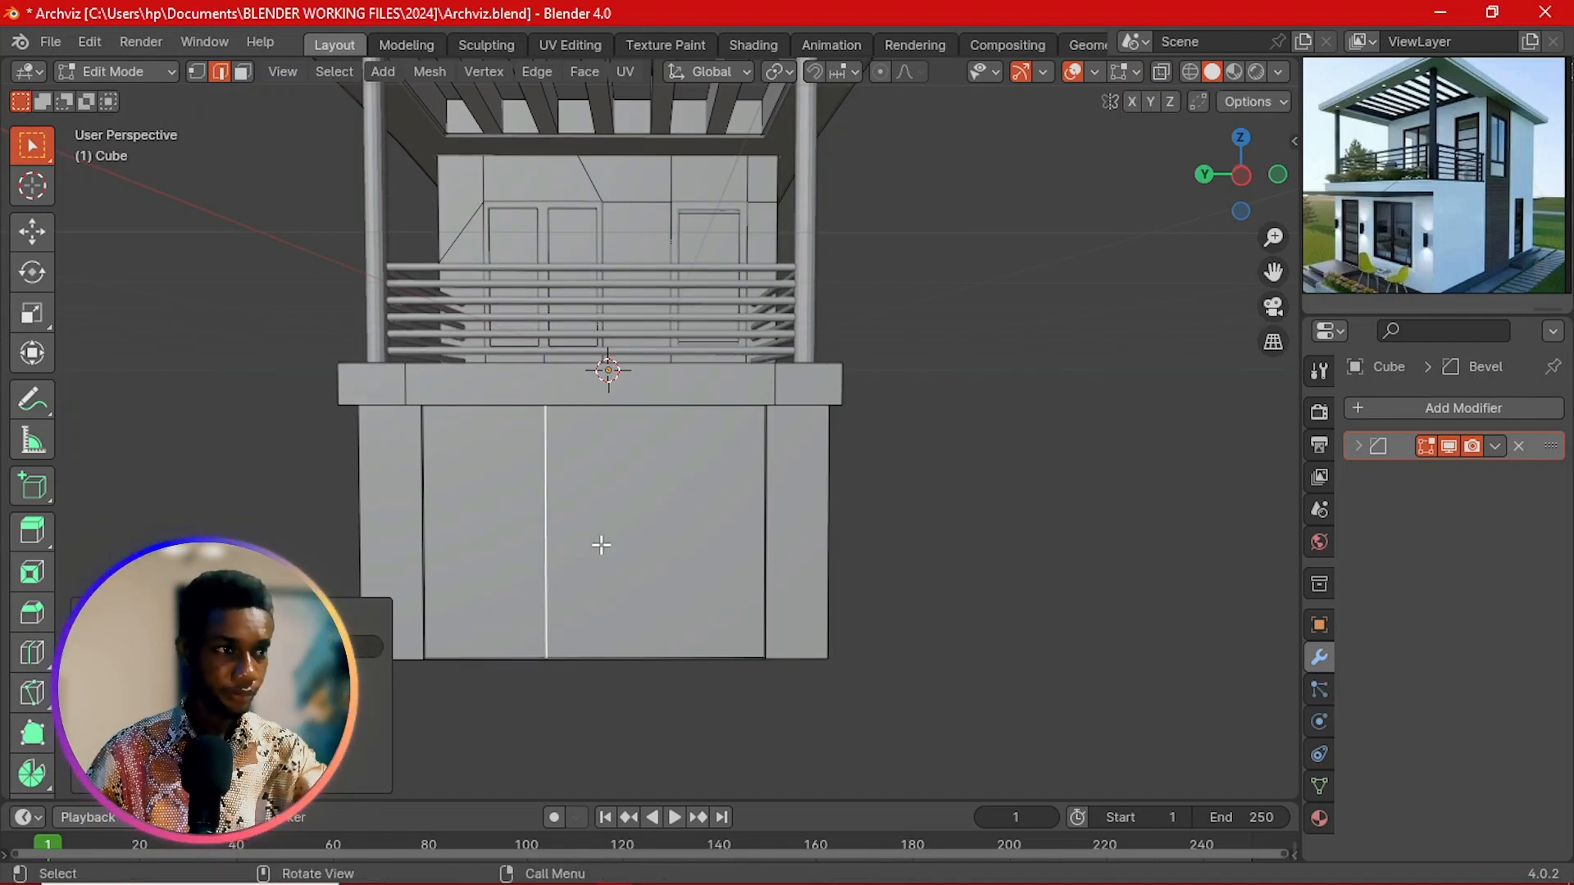
# Step: Cut a horizontal line with the Knife tool across the upper part of both recessed wall sections
pyautogui.press('k')
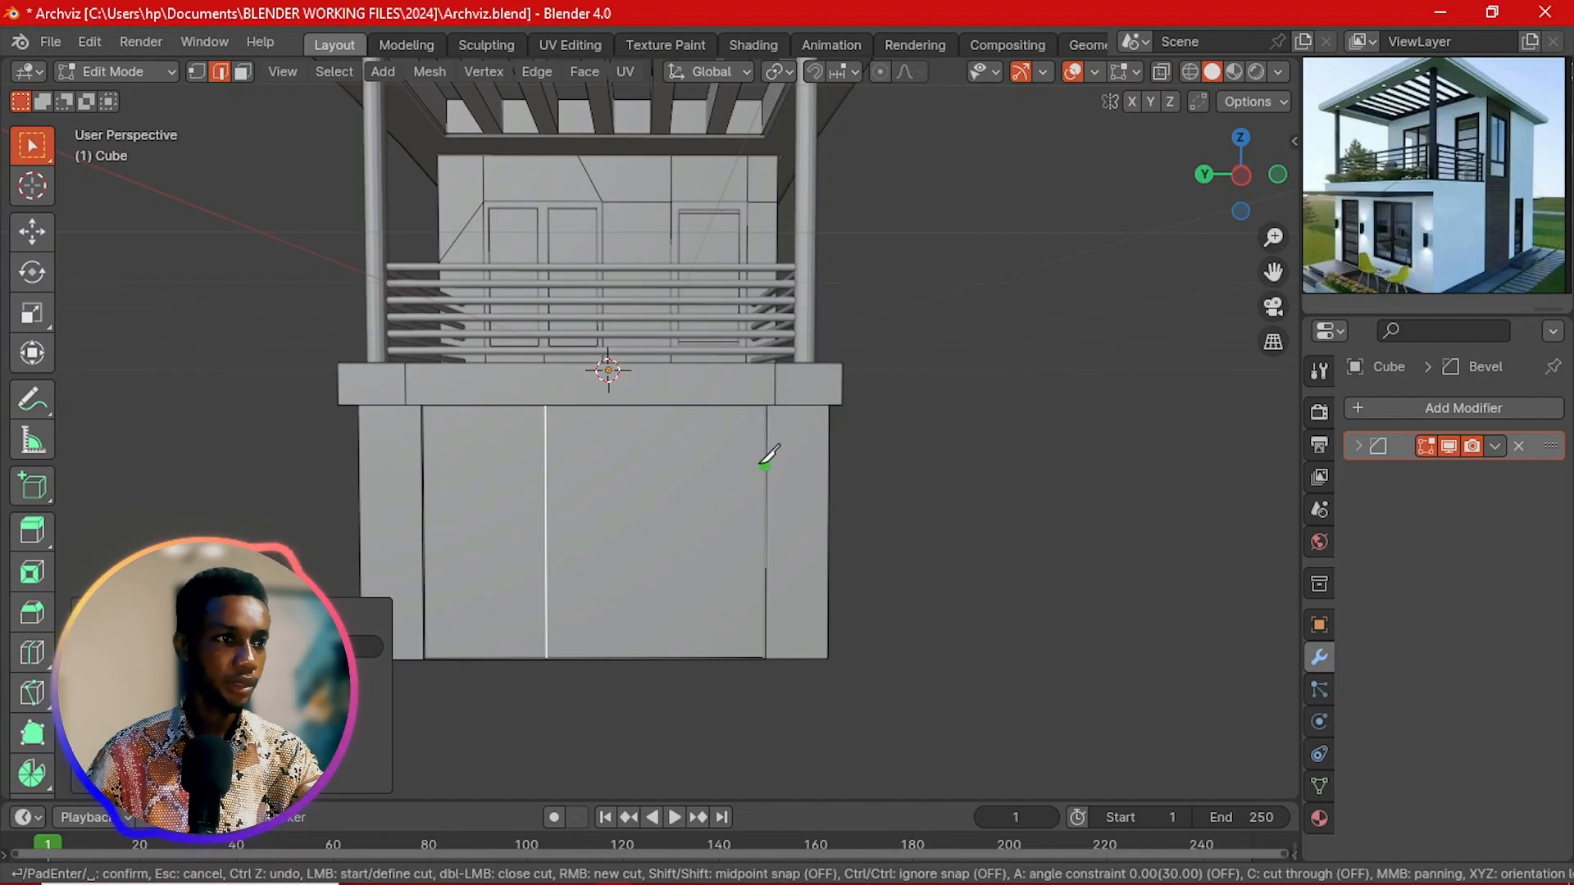
pyautogui.click(763, 465)
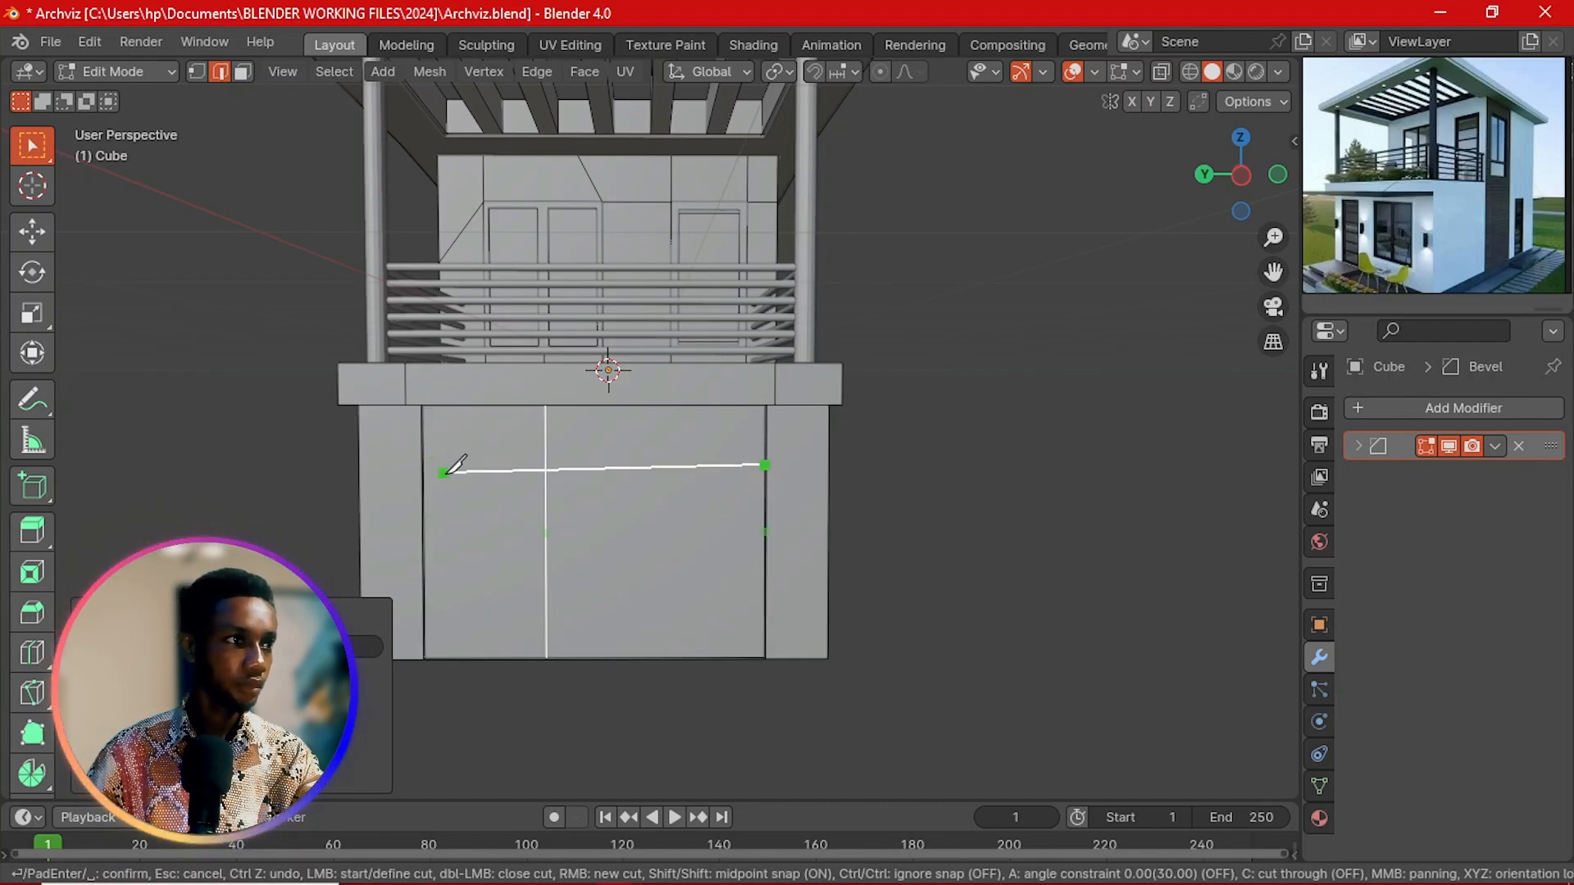
pyautogui.click(434, 468)
pyautogui.moveTo(489, 512); pyautogui.dragTo(644, 527, button='middle')
pyautogui.scroll(5, 644, 527)
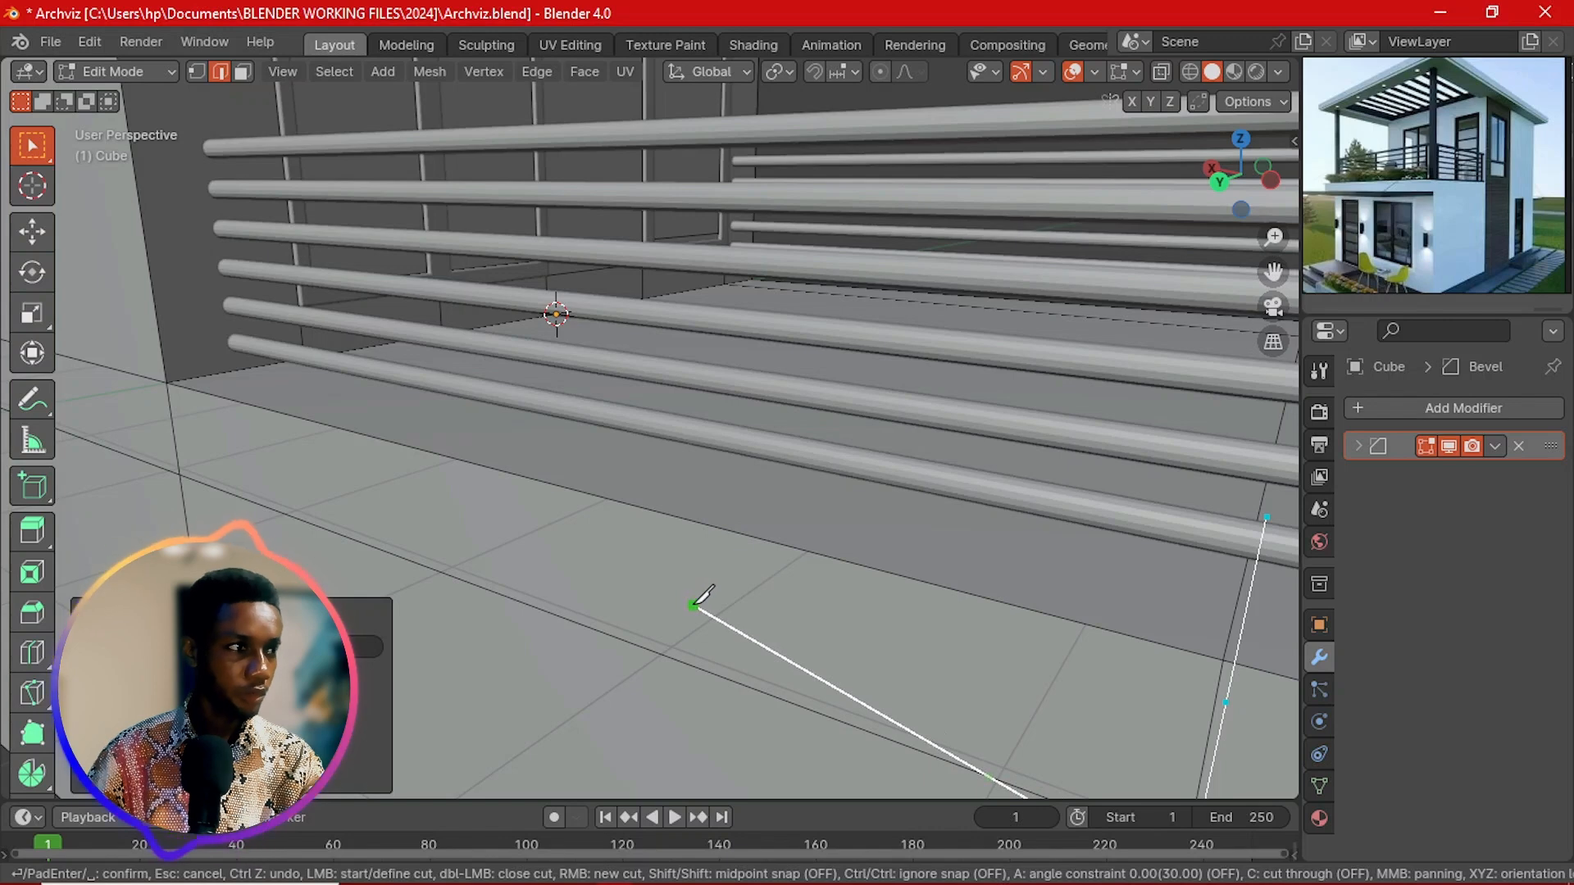
pyautogui.scroll(-5, 677, 594)
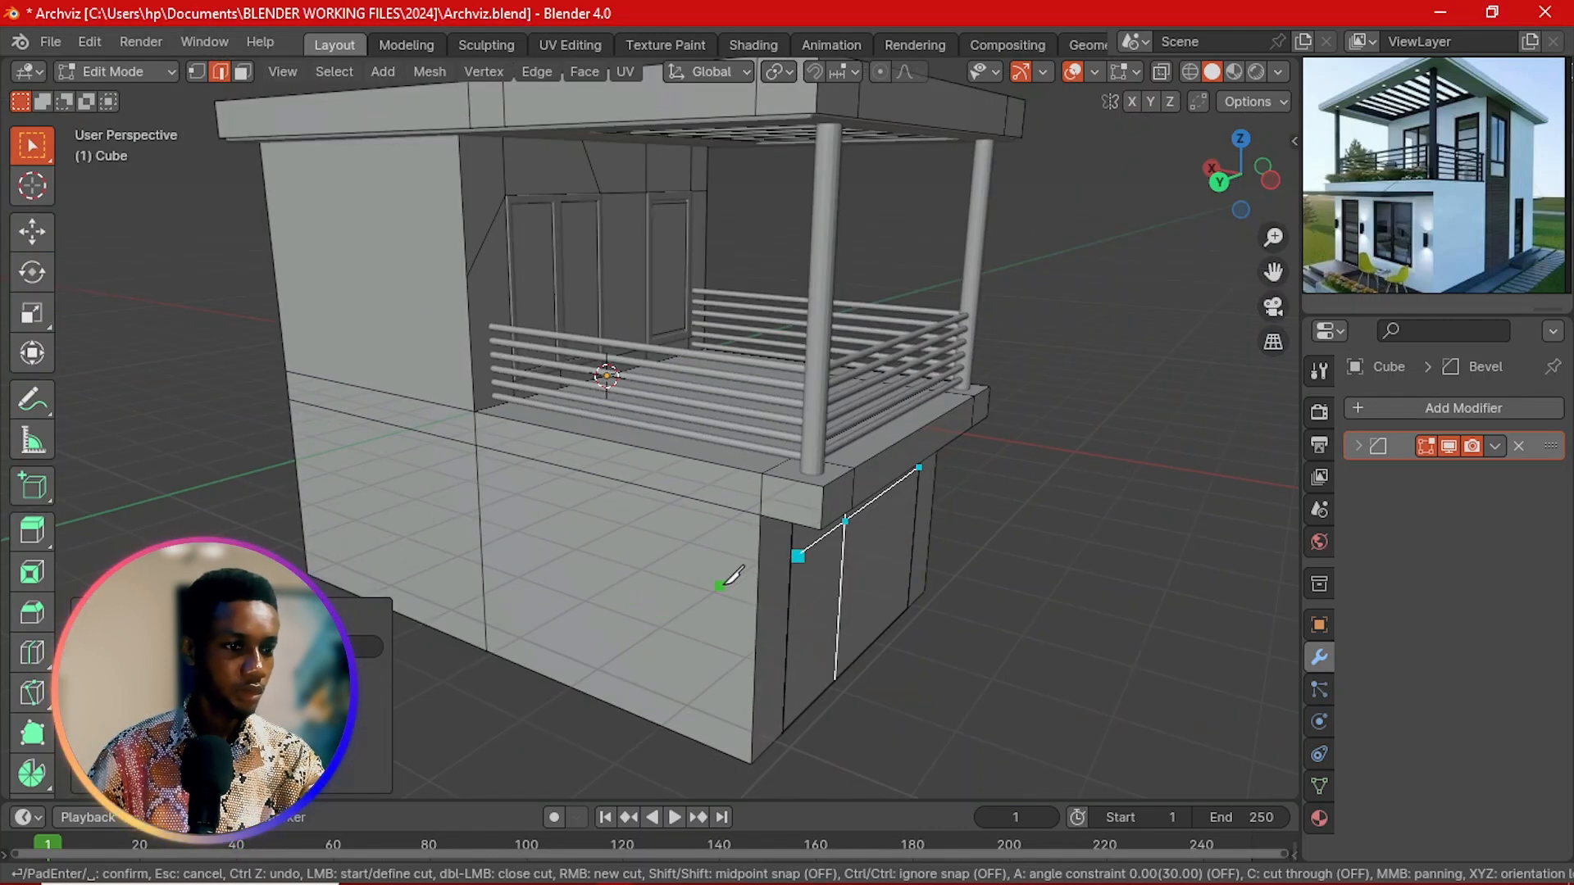
pyautogui.press('Return')
# Step: Undo the Knife cuts, edge slide, inset and extrusion on the recessed ground-floor wall face
pyautogui.press('Tab')
pyautogui.scroll(3, 761, 568)
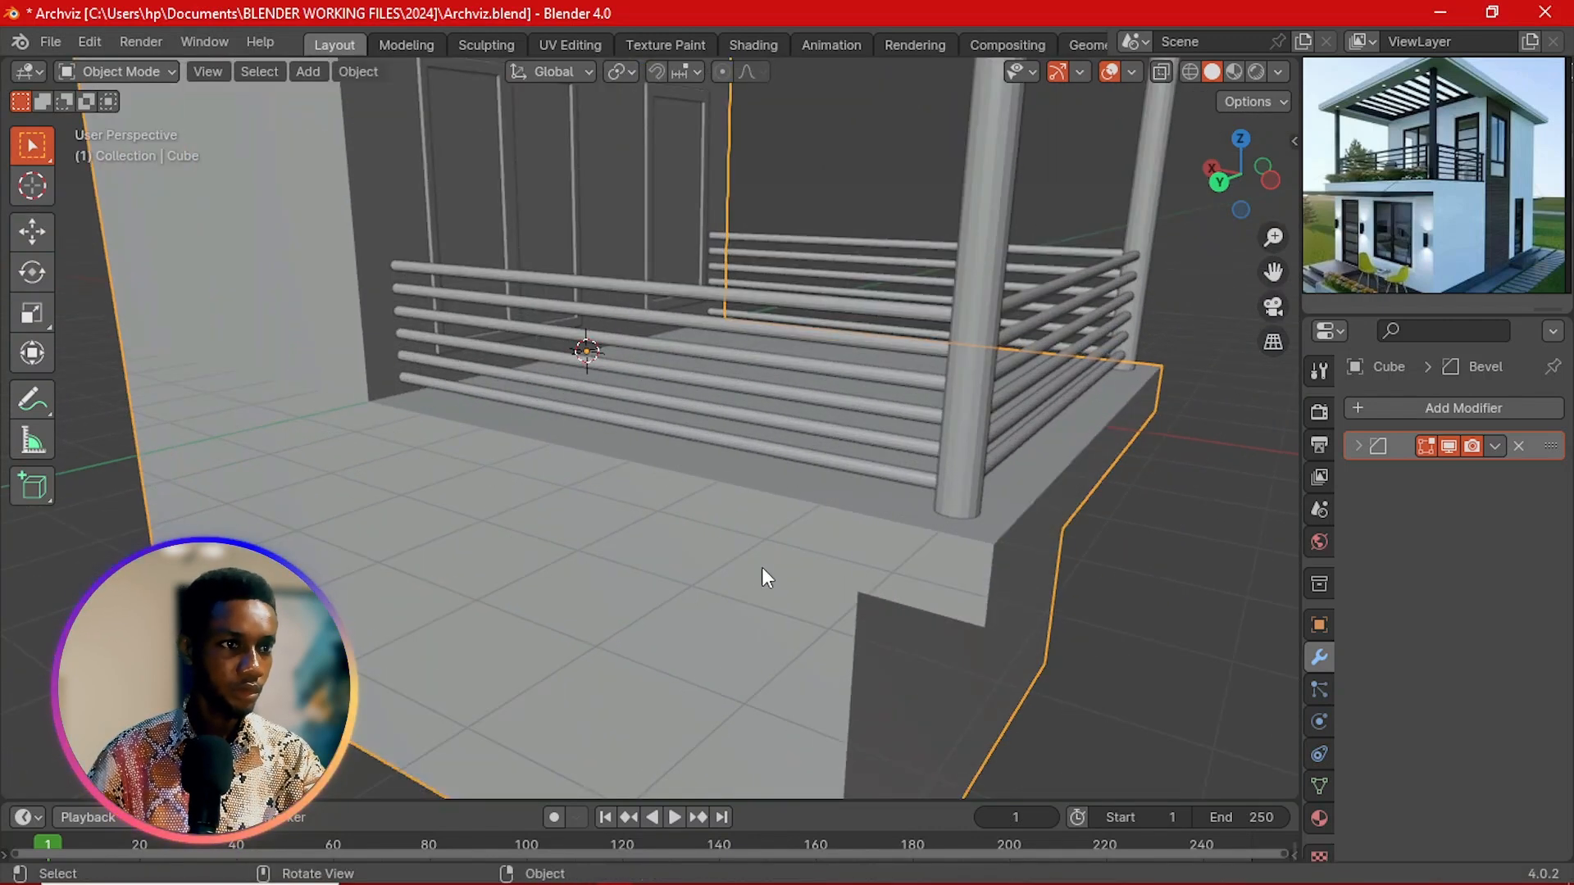
pyautogui.press('Tab')
pyautogui.hotkey('ctrl', 'z')
pyautogui.hotkey('ctrl', 'z')
pyautogui.hotkey('ctrl', 'z')
pyautogui.hotkey('ctrl', 'z')
pyautogui.hotkey('ctrl', 'z')
pyautogui.hotkey('ctrl', 'z')
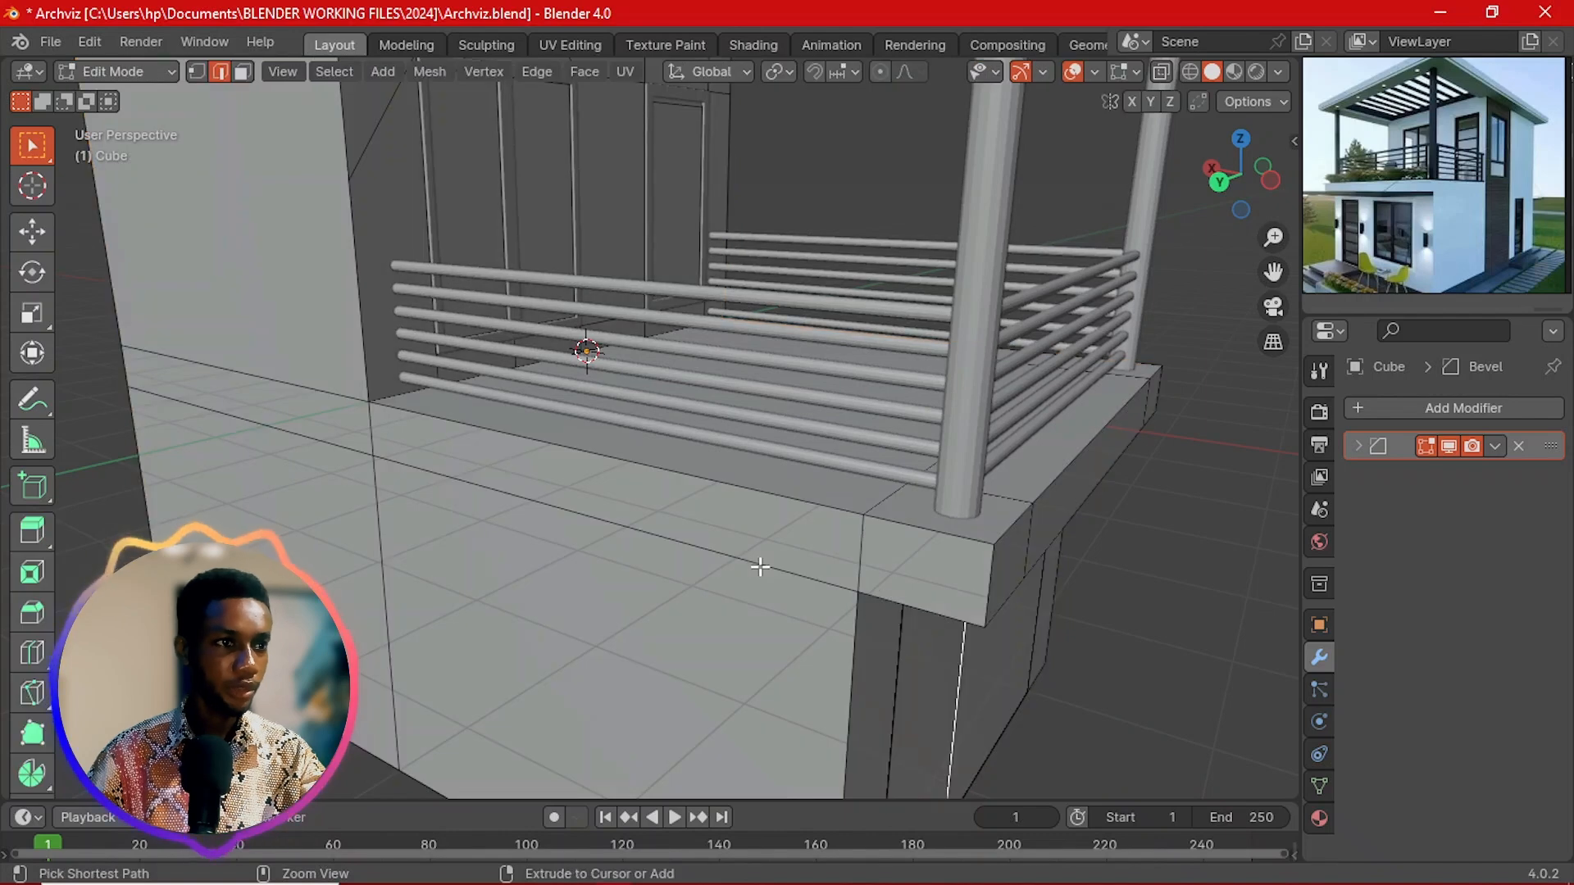
pyautogui.hotkey('ctrl', 'z')
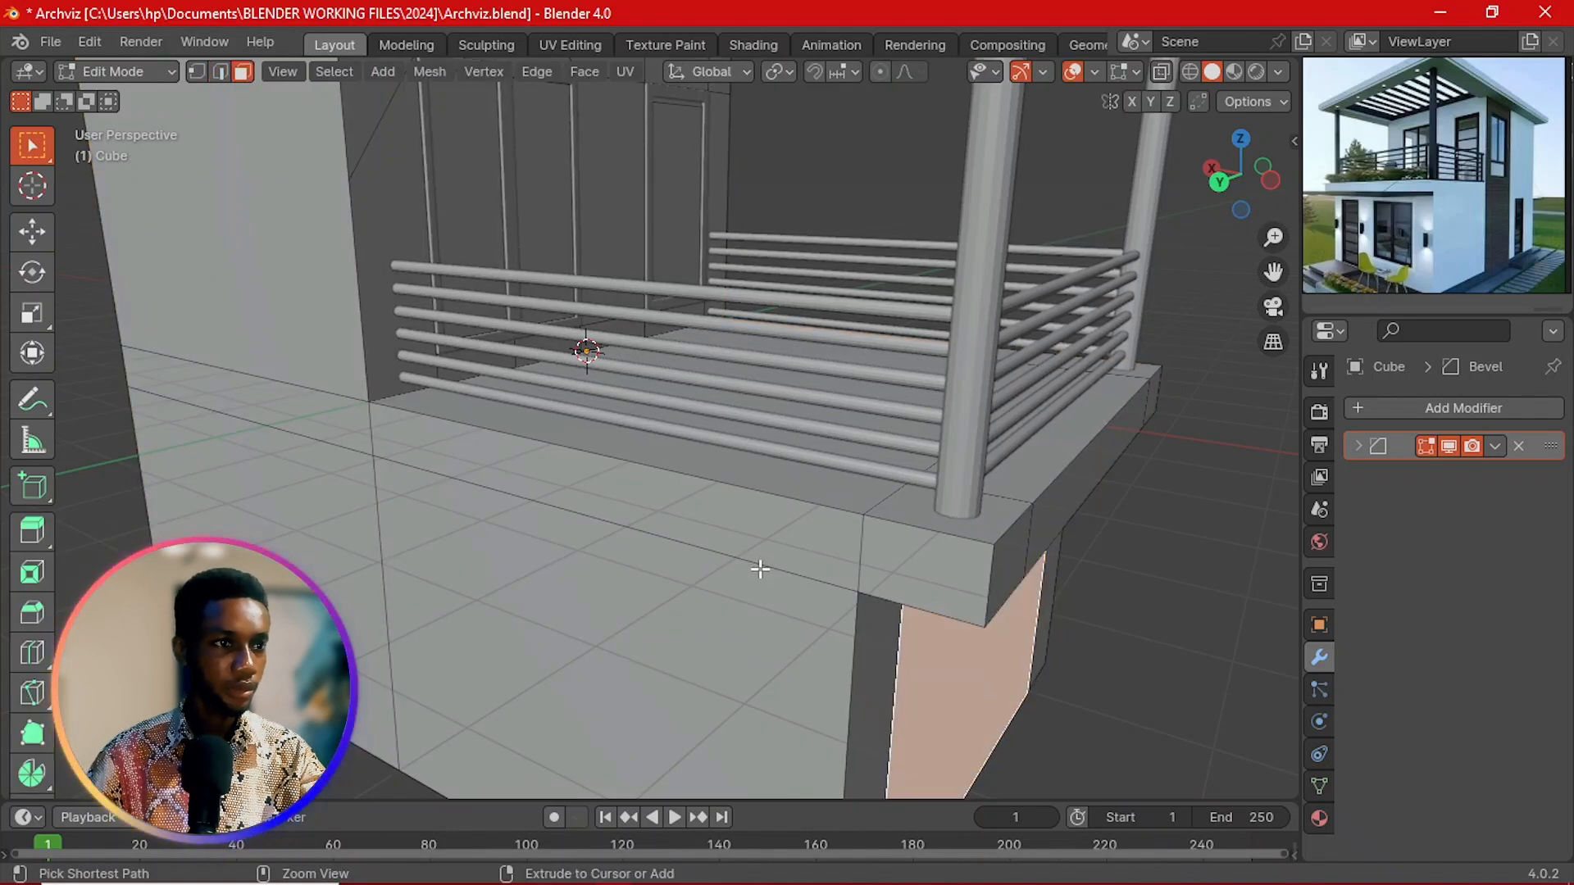
pyautogui.hotkey('ctrl', 'z')
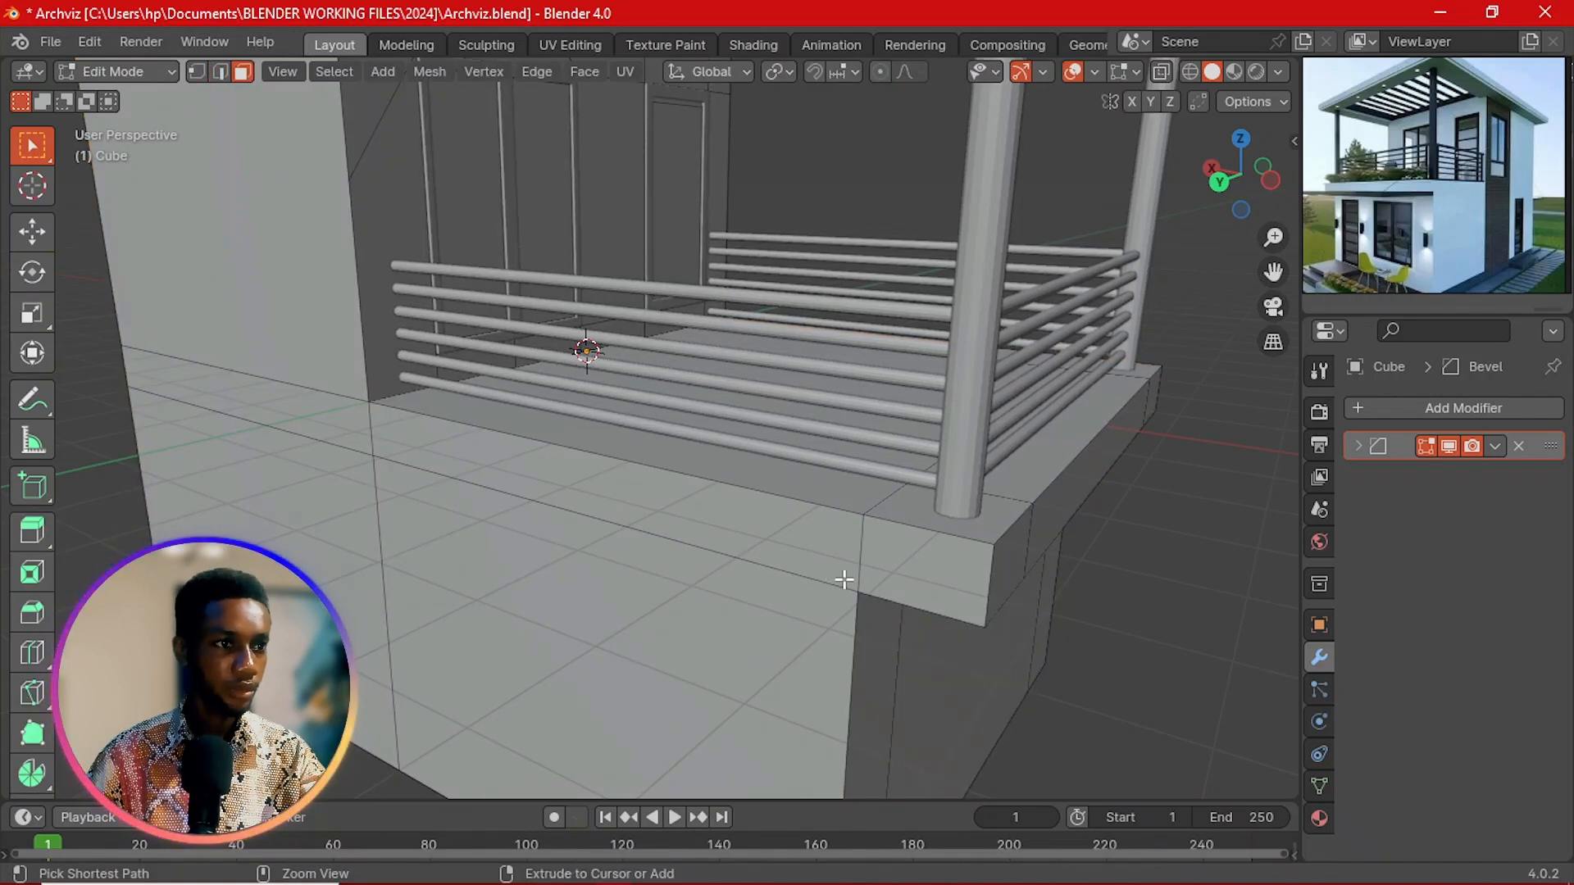
# Step: Undo the recent edits to the upper-floor side window's frame, stepping back past its Bevel modifier settings
pyautogui.hotkey('ctrl', 'z')
pyautogui.scroll(-5, 1077, 599)
pyautogui.moveTo(1077, 598); pyautogui.dragTo(767, 572, button='middle')
pyautogui.scroll(5, 777, 563)
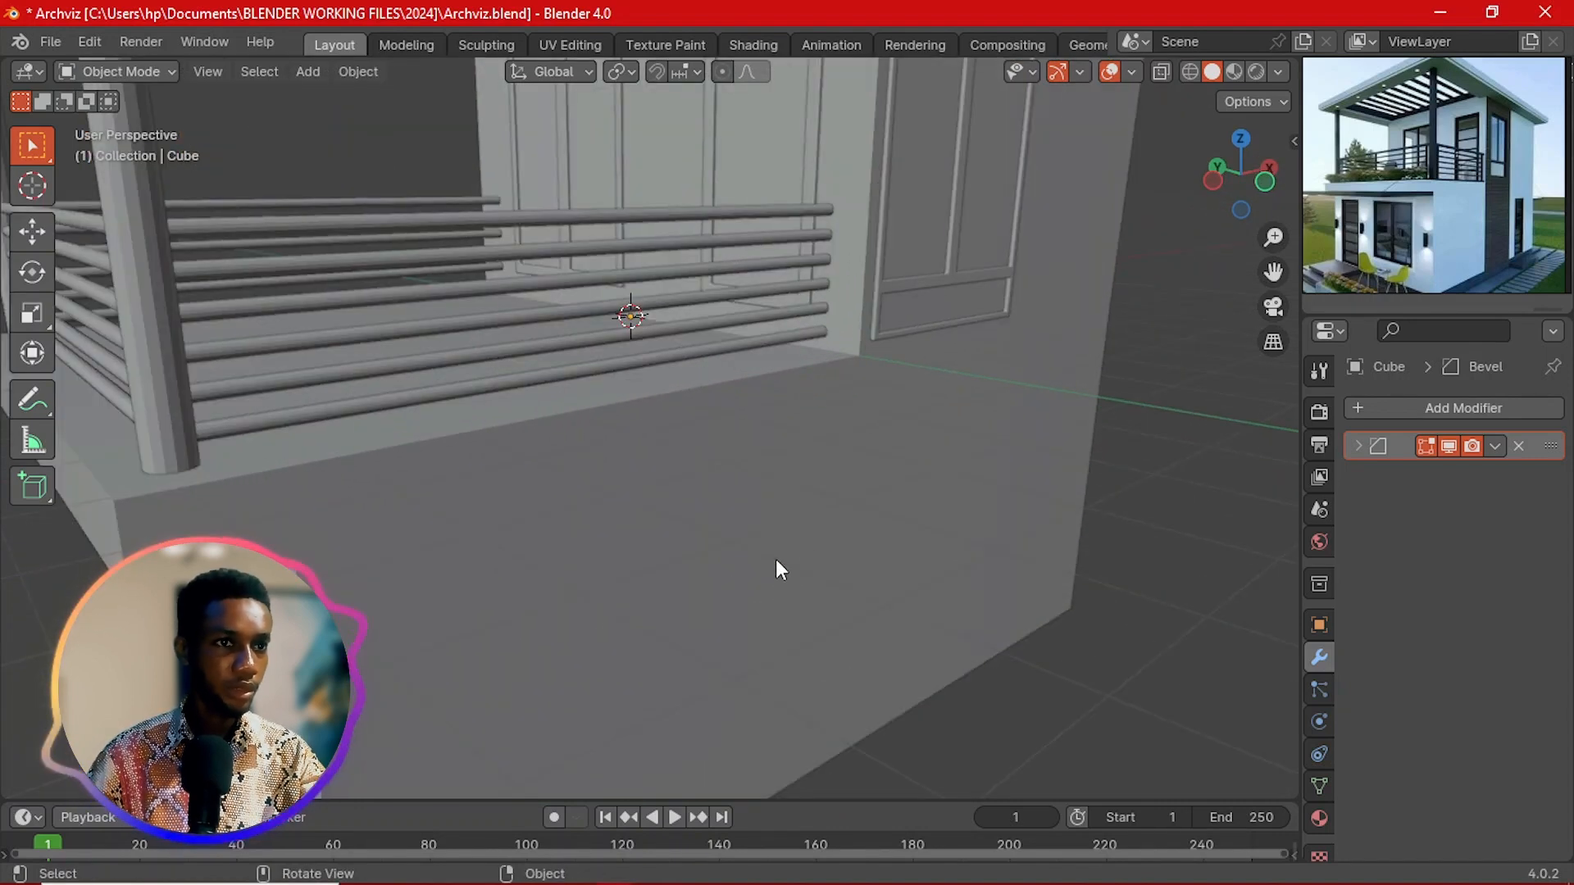
pyautogui.click(862, 519)
pyautogui.click(862, 518)
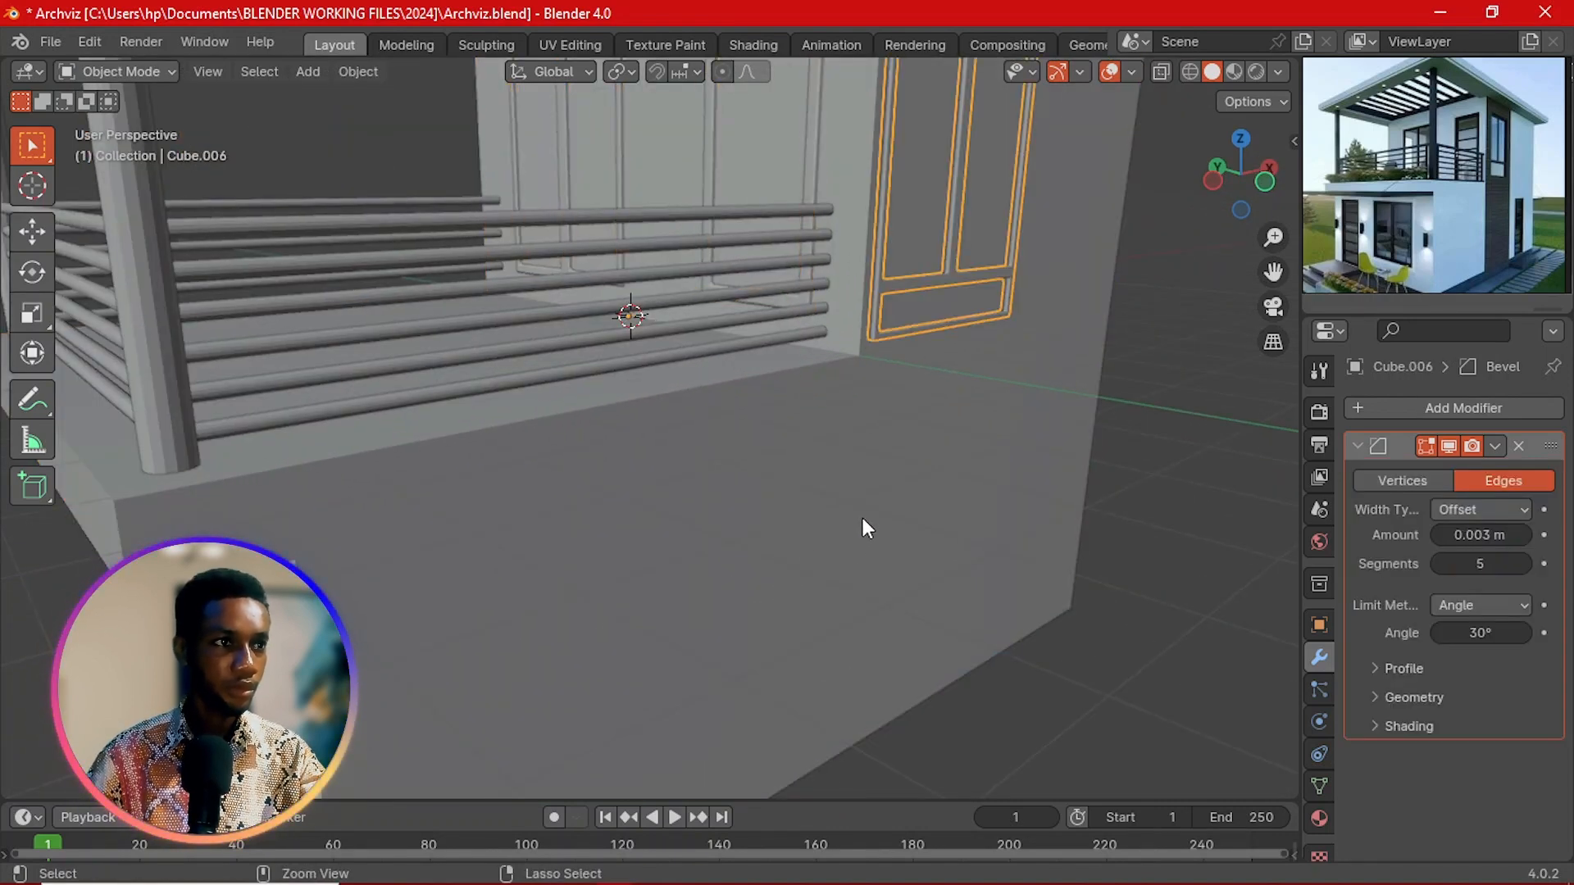
pyautogui.hotkey('ctrl', 'z')
pyautogui.hotkey('ctrl', 'z')
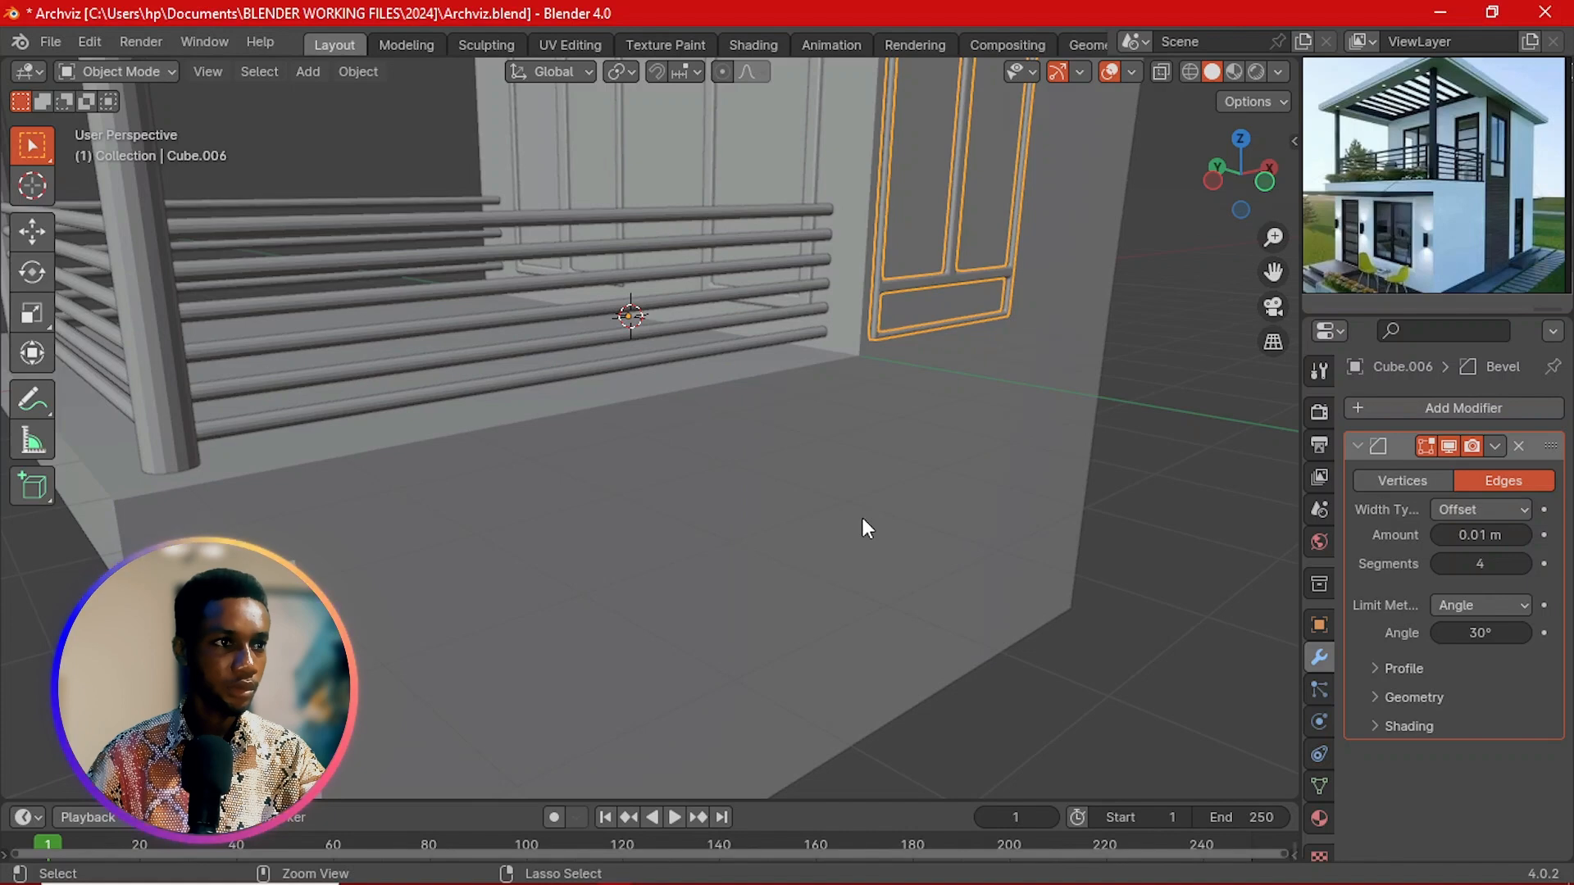
pyautogui.hotkey('ctrl', 'z')
pyautogui.hotkey('ctrl', 'z')
pyautogui.hotkey('ctrl', 'z')
pyautogui.hotkey('ctrl', 'z')
pyautogui.hotkey('ctrl', 'z')
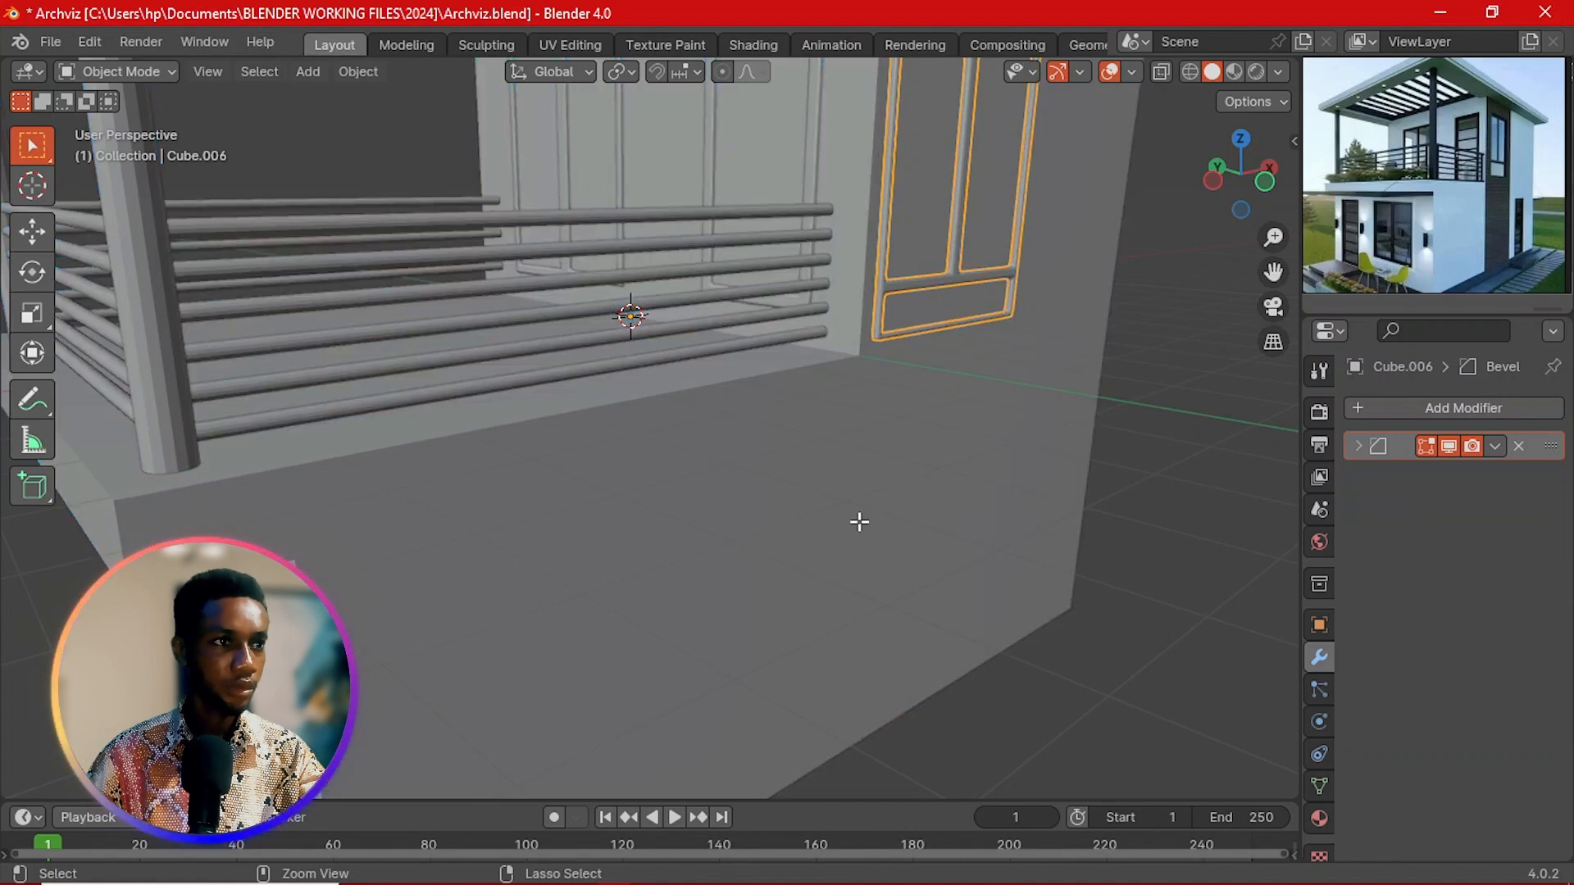
pyautogui.hotkey('ctrl', 'z')
pyautogui.hotkey('ctrl', 'z')
pyautogui.hotkey('ctrl', 'z')
pyautogui.hotkey('ctrl', 'z')
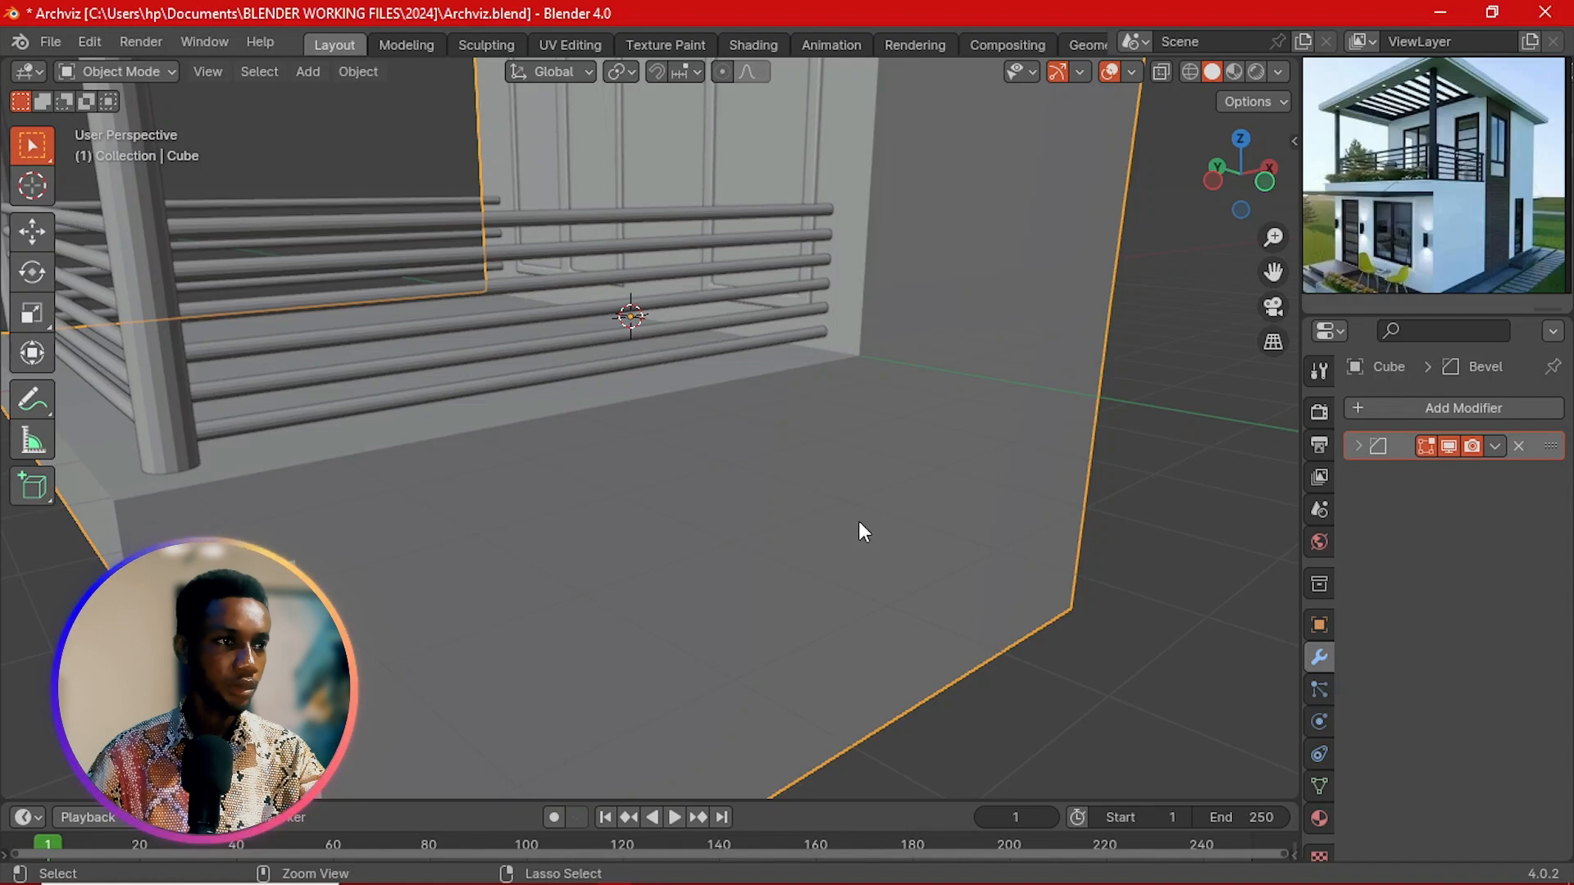
# Step: Examine the house's ground-floor walls, balcony, roof and upper windows from several sides, checking the mesh against the reference
pyautogui.press('Tab')
pyautogui.scroll(-4, 902, 536)
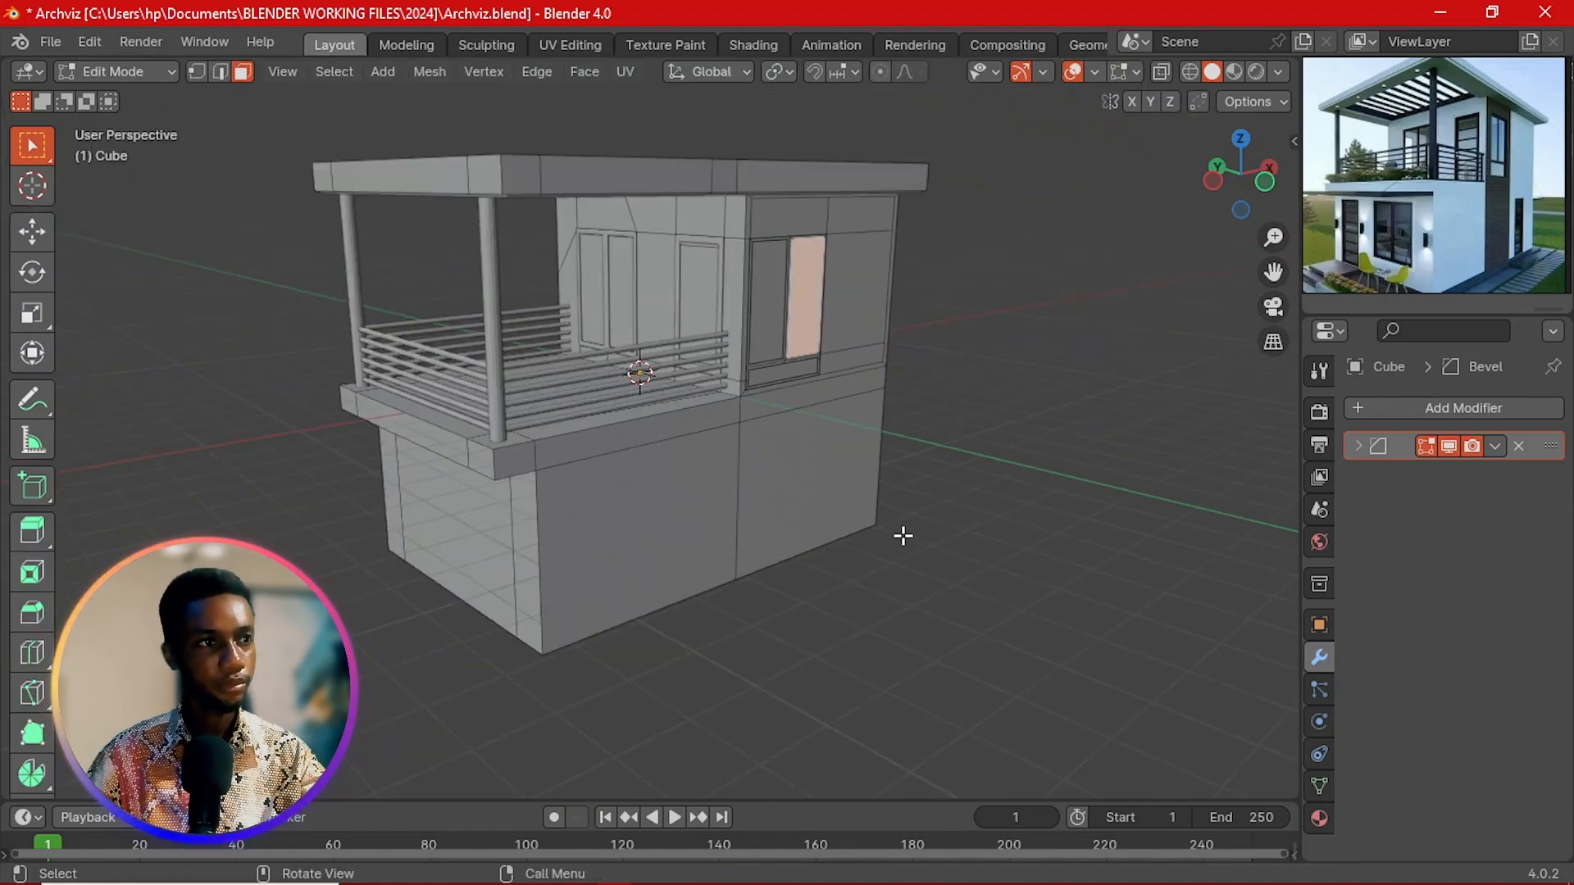
pyautogui.moveTo(903, 536); pyautogui.dragTo(773, 554, button='middle')
pyautogui.scroll(1, 772, 555)
pyautogui.press('Tab')
pyautogui.moveTo(695, 633); pyautogui.dragTo(806, 559, button='middle')
pyautogui.scroll(2, 807, 557)
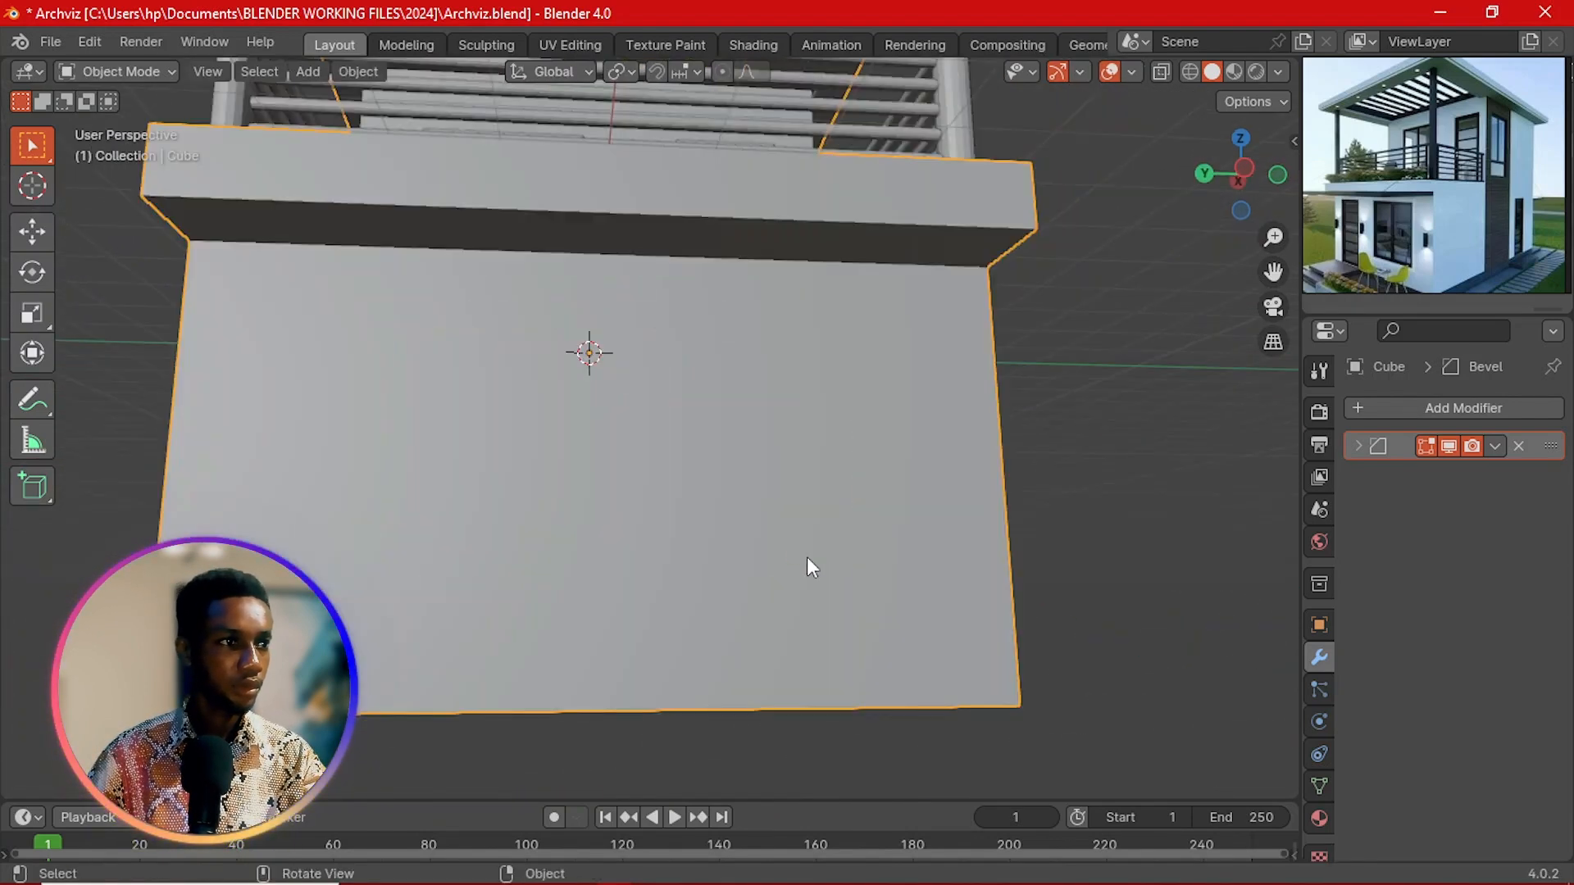
pyautogui.moveTo(897, 540); pyautogui.dragTo(791, 618, button='middle')
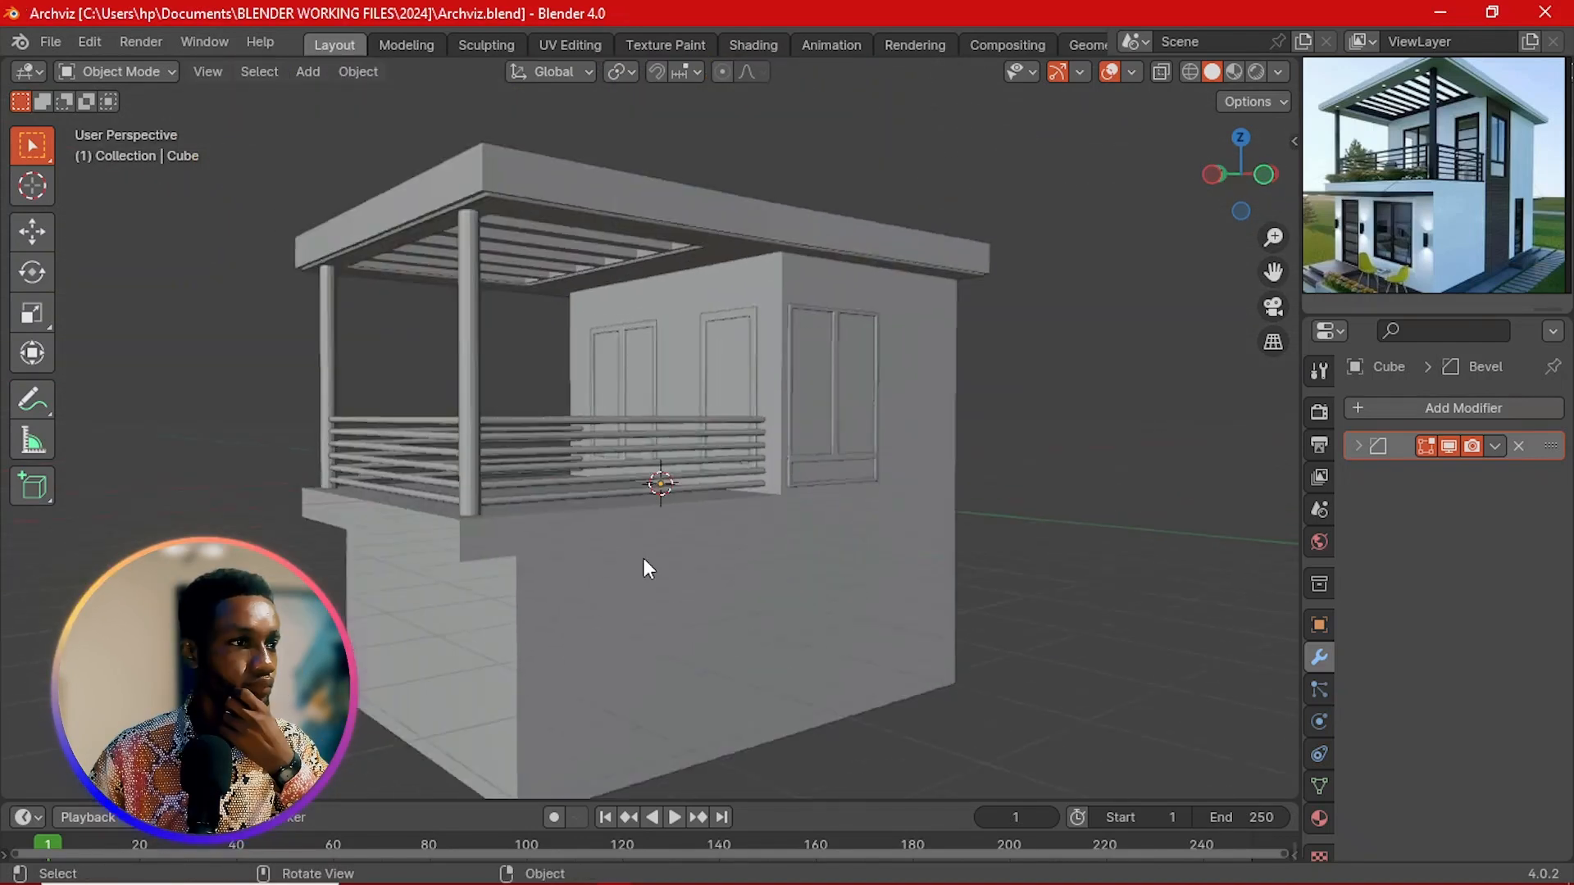
pyautogui.scroll(1, 644, 564)
pyautogui.click(649, 579)
pyautogui.scroll(-2, 649, 578)
pyautogui.moveTo(649, 579); pyautogui.dragTo(616, 592, button='middle')
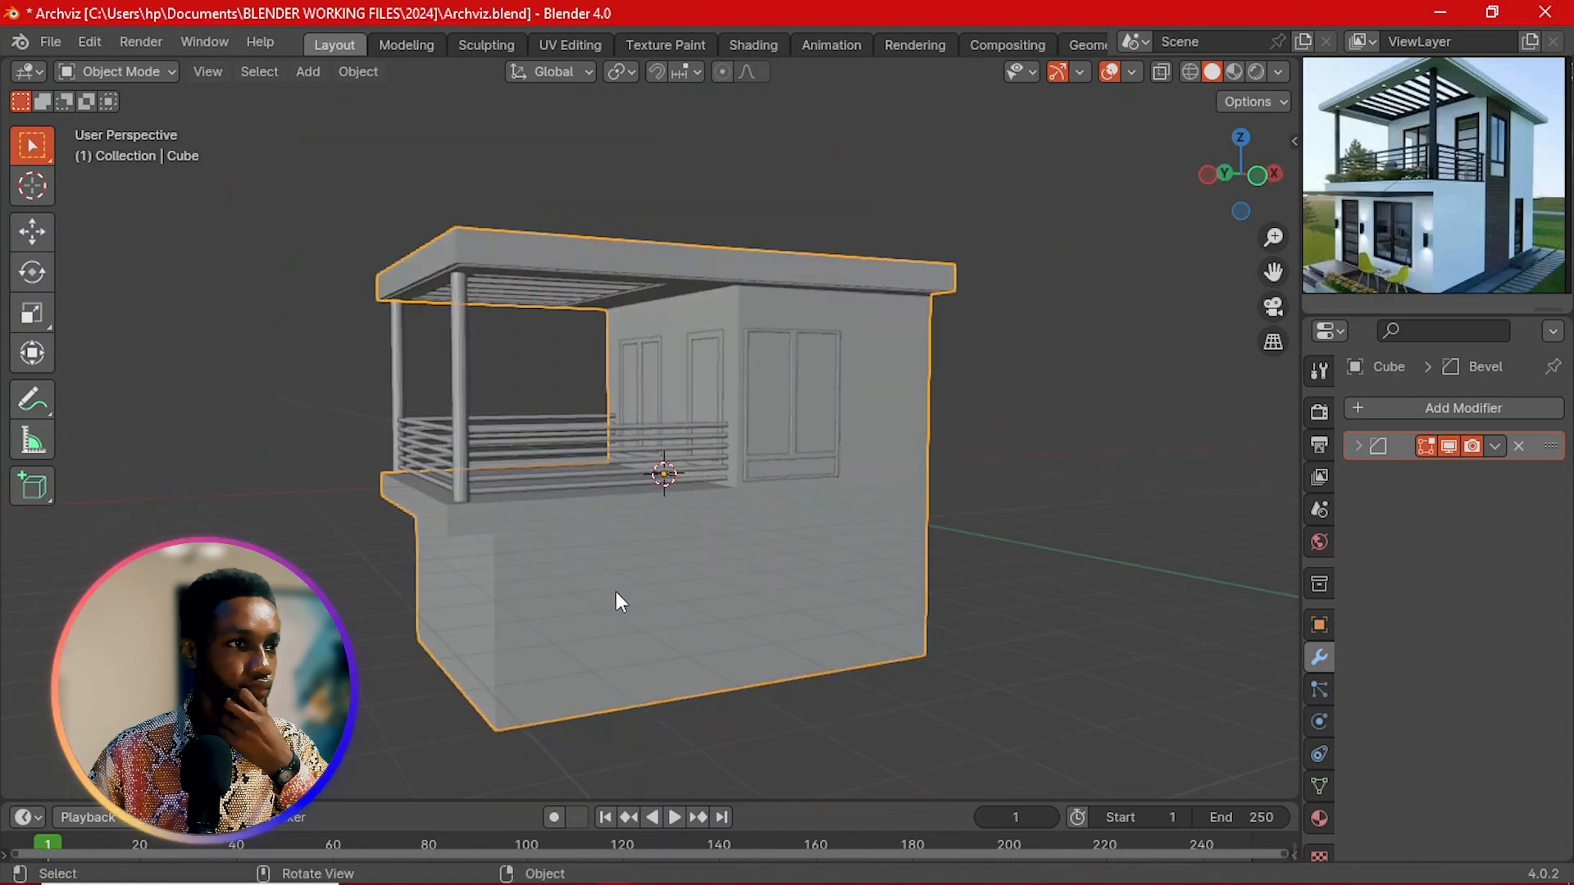
pyautogui.scroll(4, 485, 455)
pyautogui.moveTo(486, 456); pyautogui.dragTo(683, 578, button='middle')
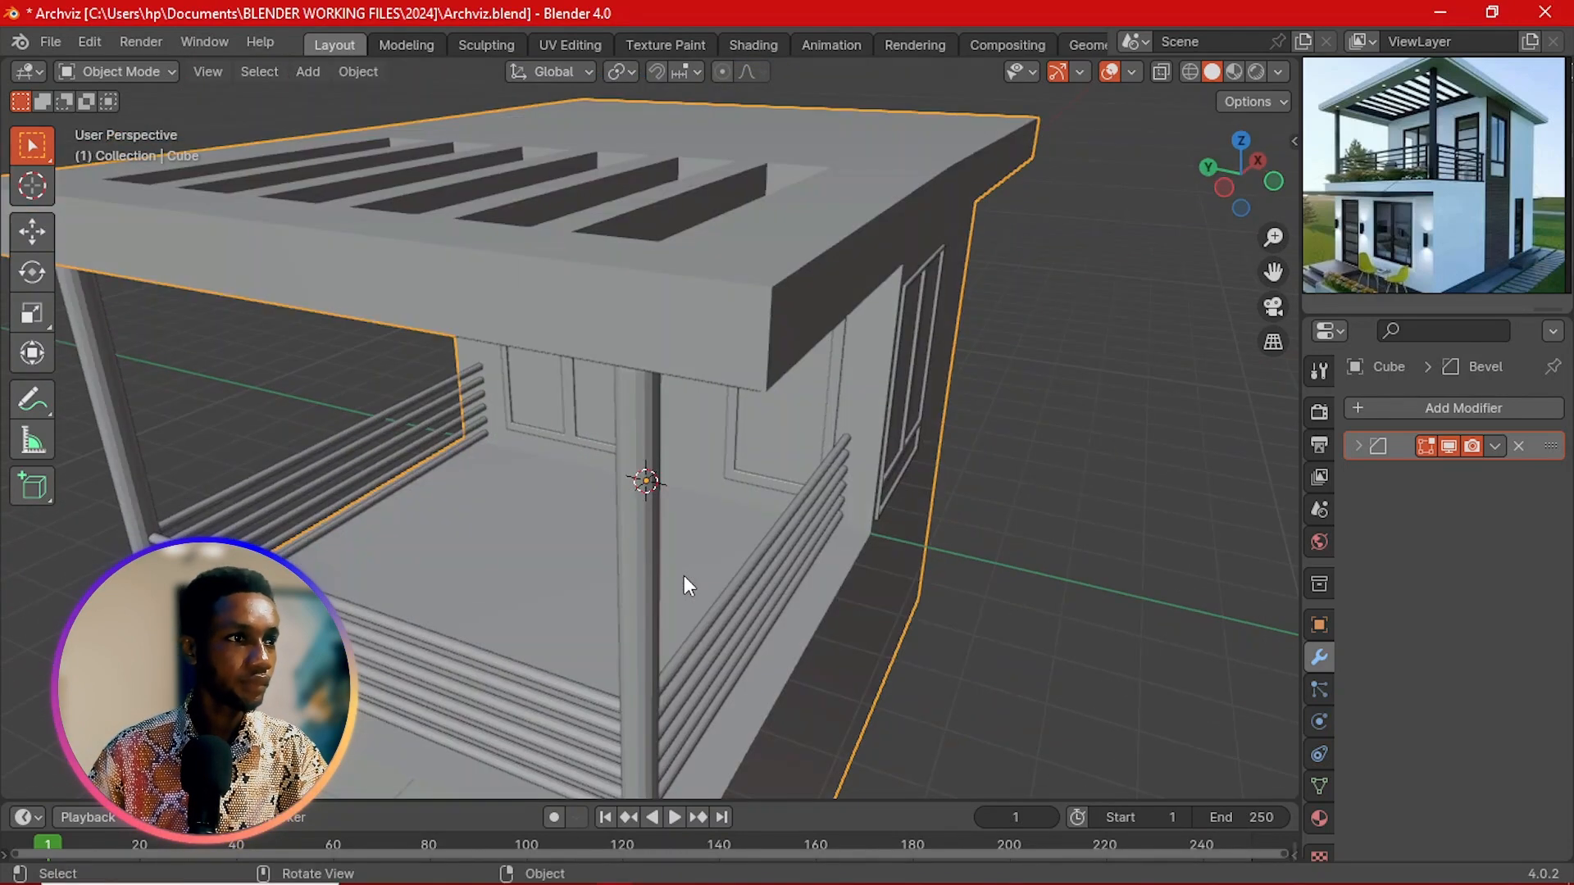
pyautogui.press('Tab')
pyautogui.scroll(-5, 900, 528)
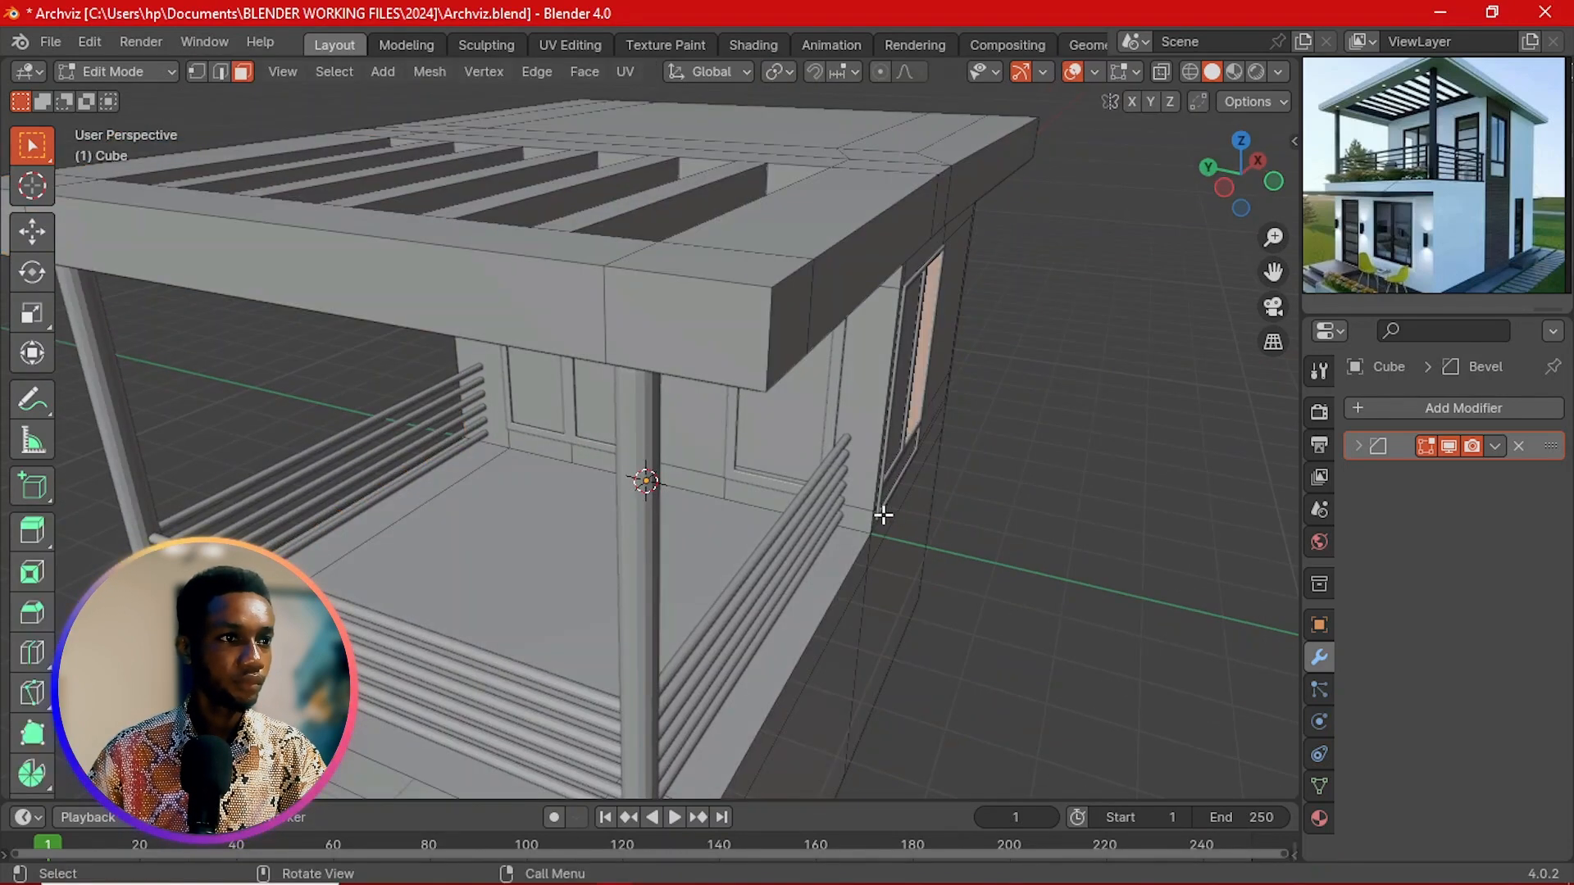
pyautogui.moveTo(882, 516); pyautogui.dragTo(677, 454, button='middle')
pyautogui.scroll(-5, 631, 561)
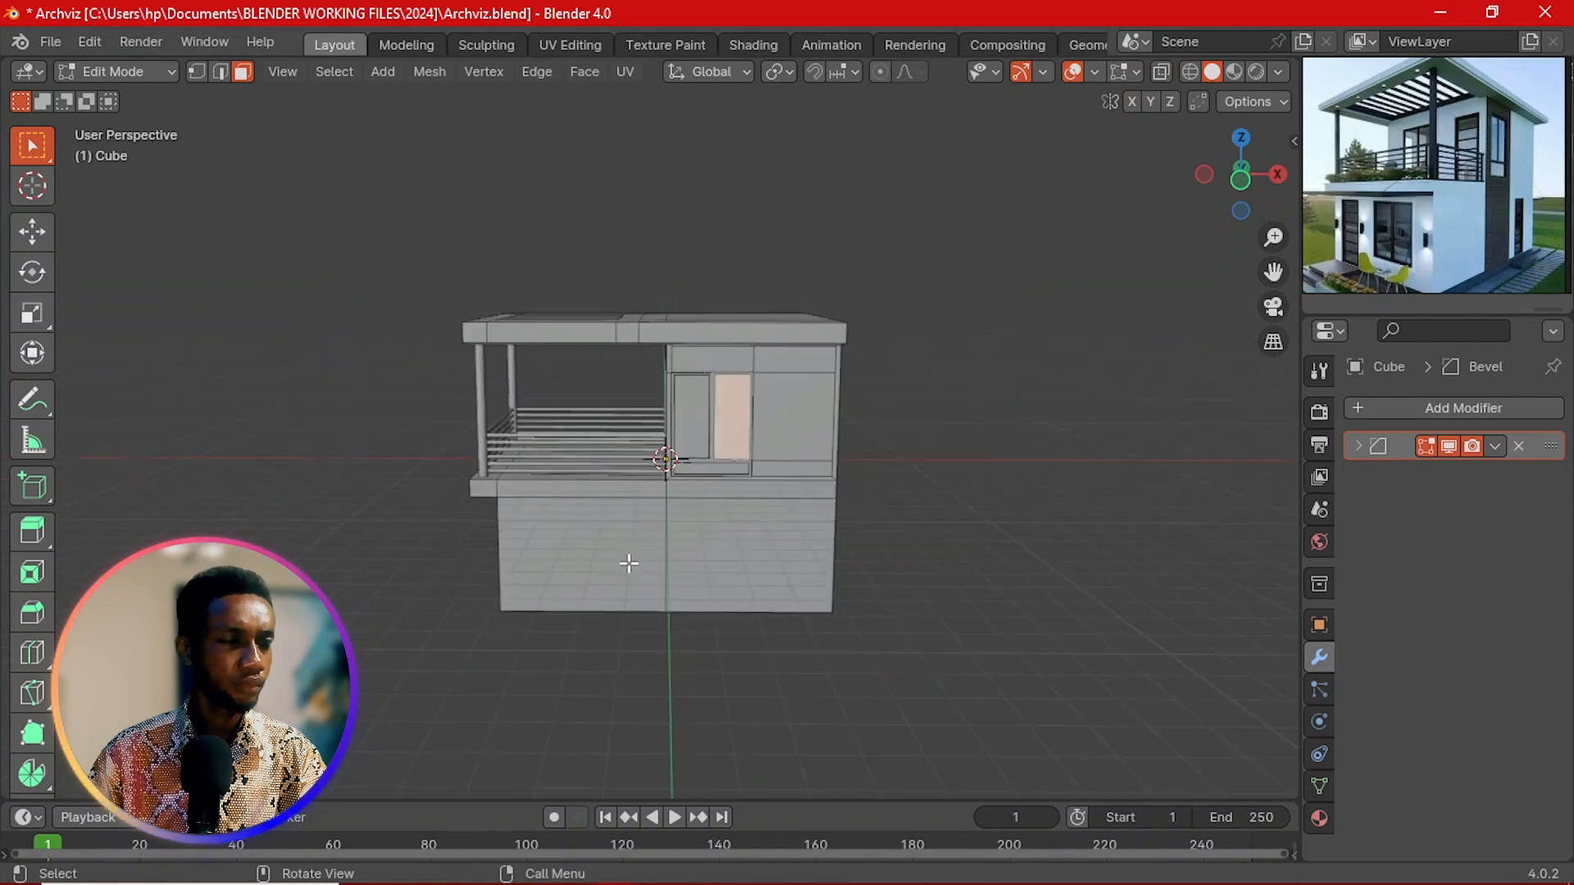
pyautogui.moveTo(625, 563); pyautogui.dragTo(892, 582, button='middle')
pyautogui.scroll(4, 770, 533)
pyautogui.press('Tab')
pyautogui.scroll(-3, 687, 540)
pyautogui.click(898, 597)
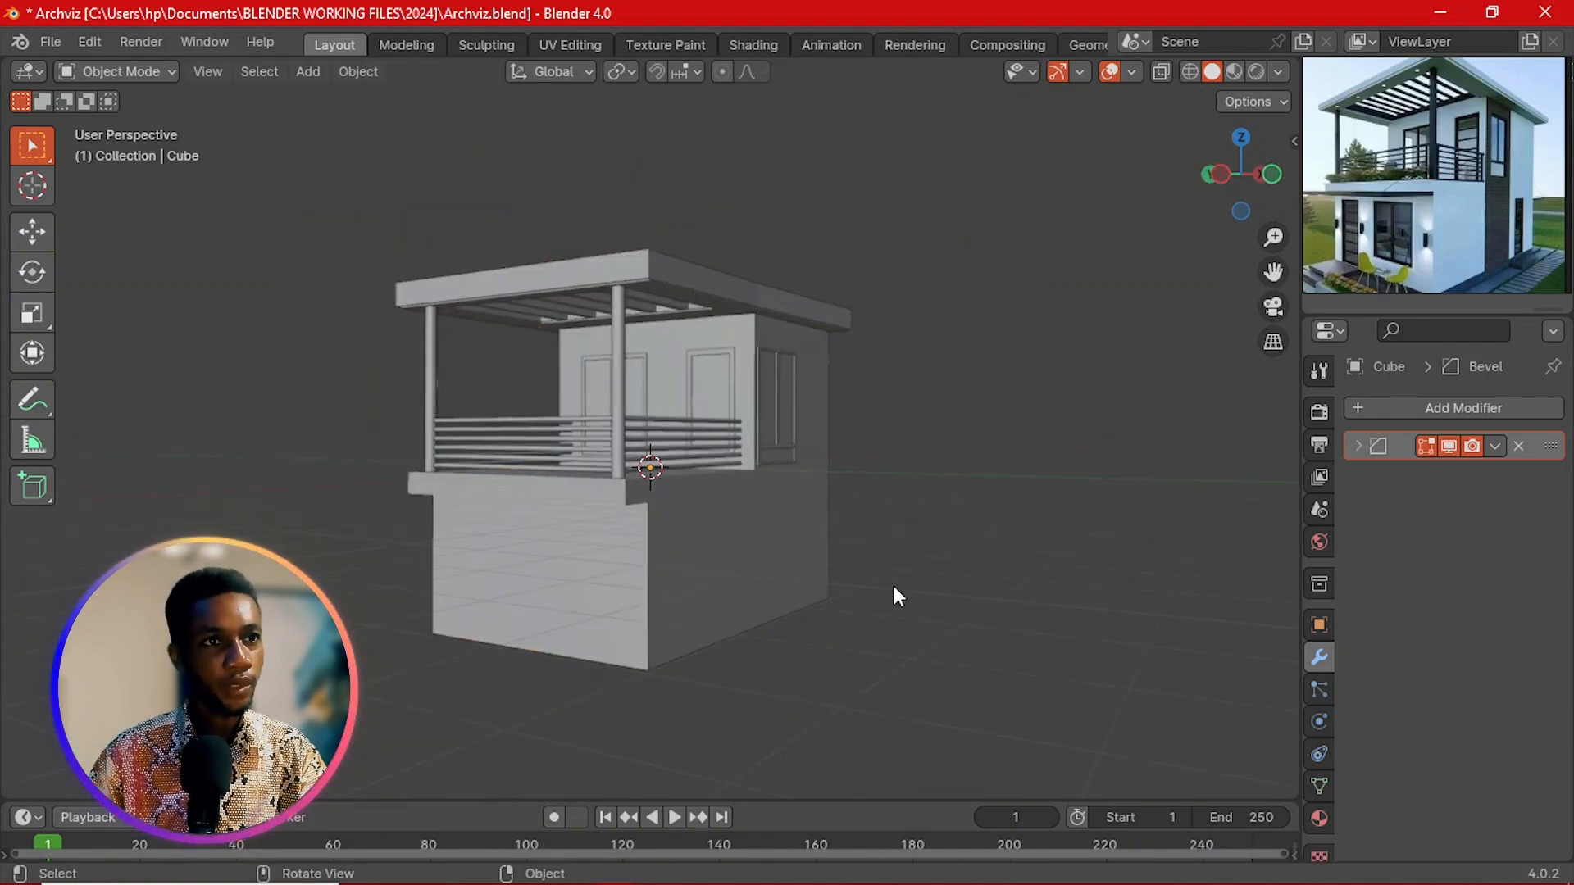
# Step: Inset the central ground-floor wall face under the balcony very slightly, working in the left orthographic view
pyautogui.click(617, 579)
pyautogui.press('`')
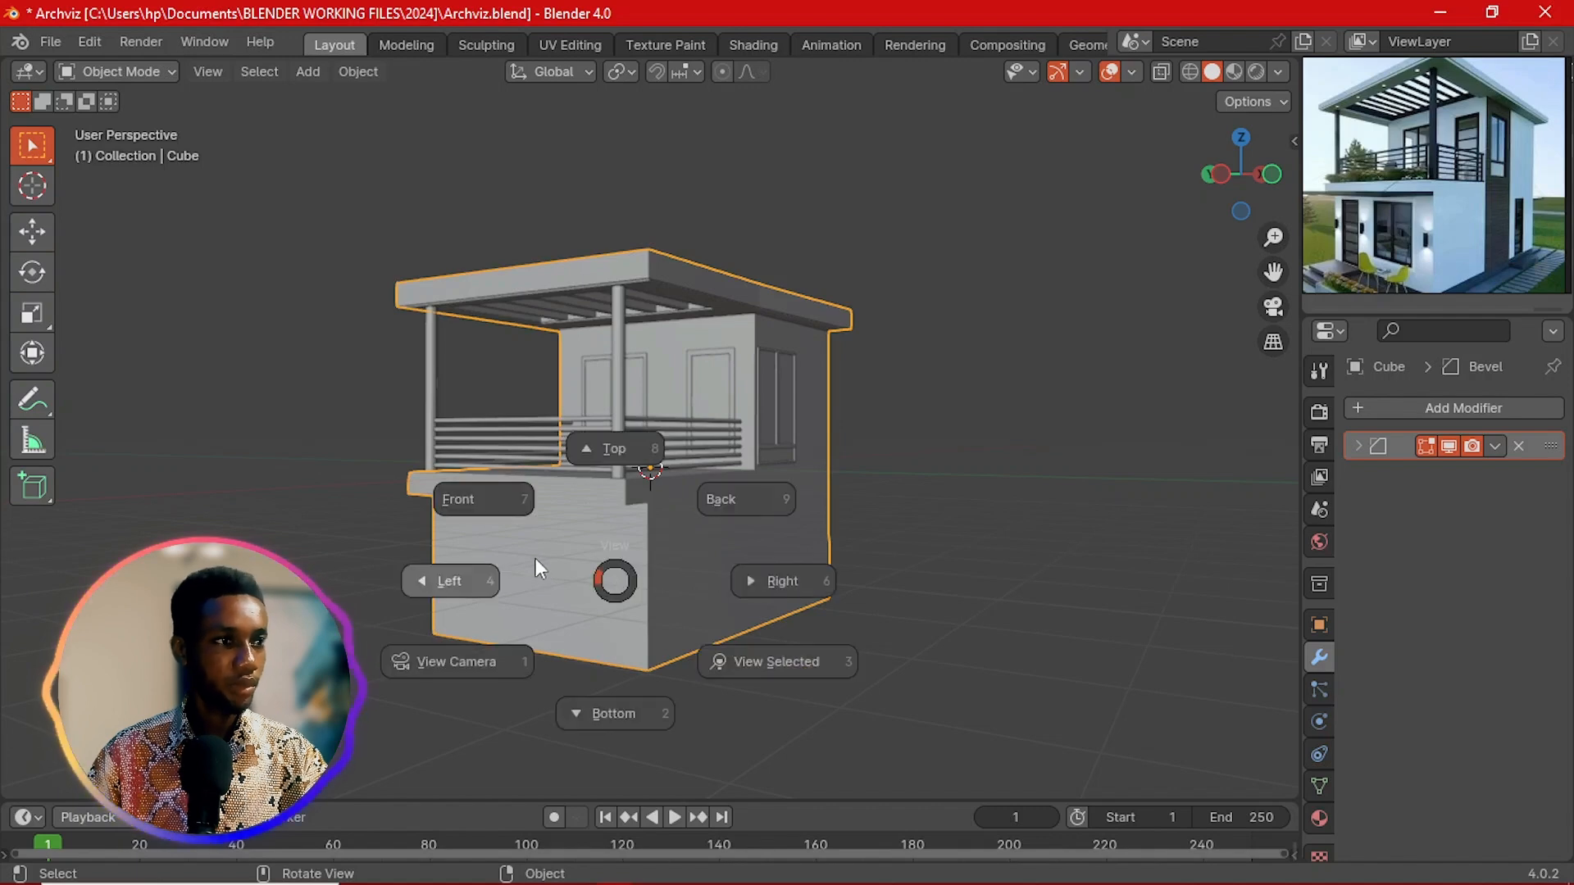
pyautogui.click(518, 519)
pyautogui.press('`')
pyautogui.click(487, 539)
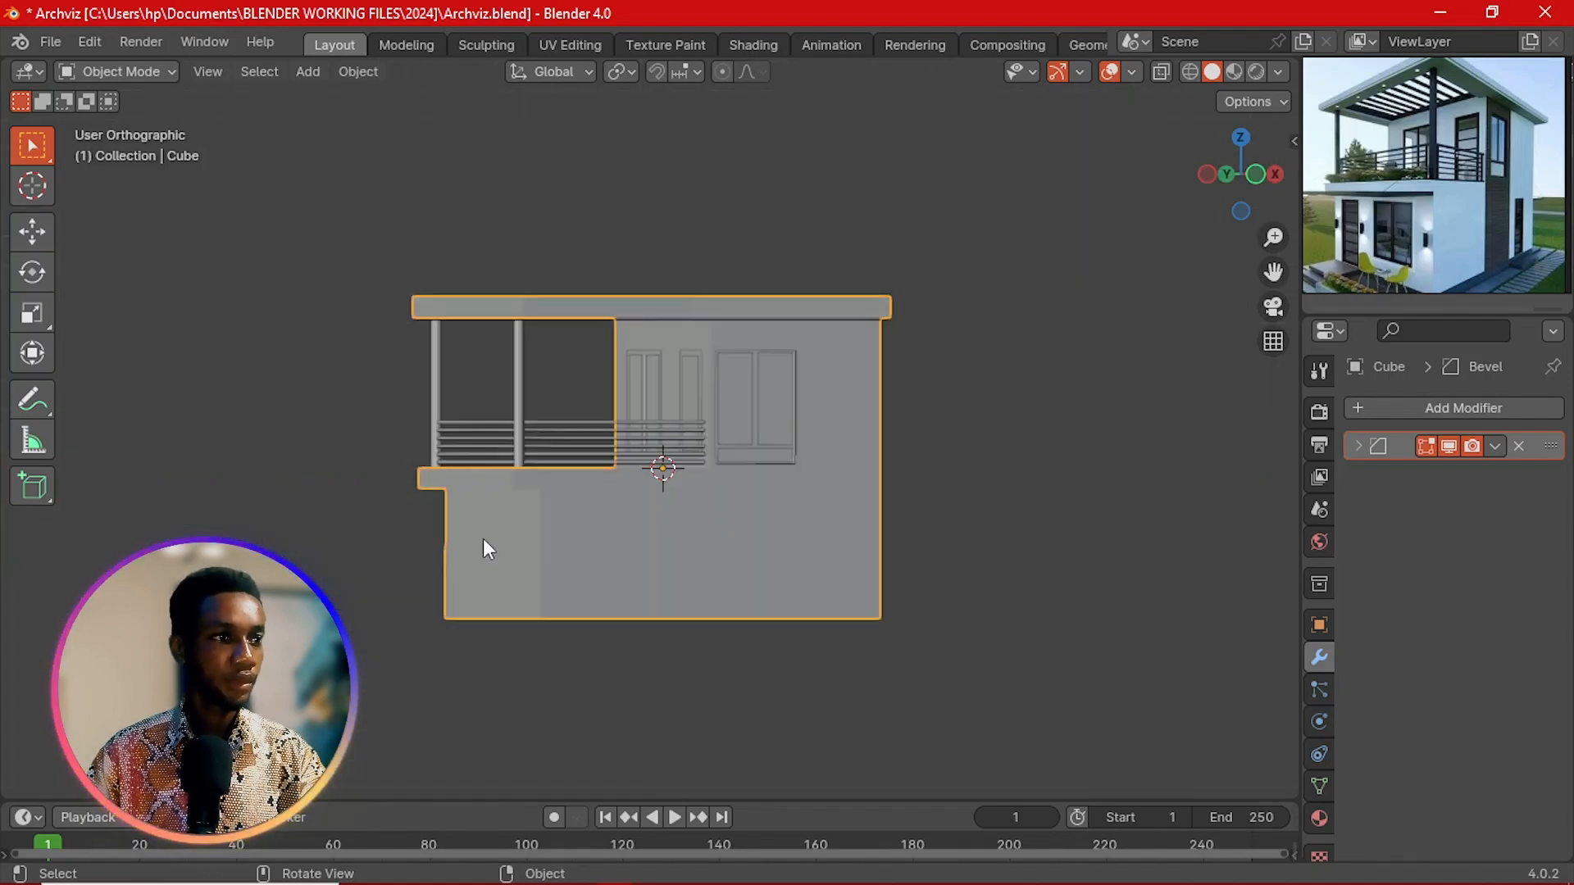
pyautogui.press('Tab')
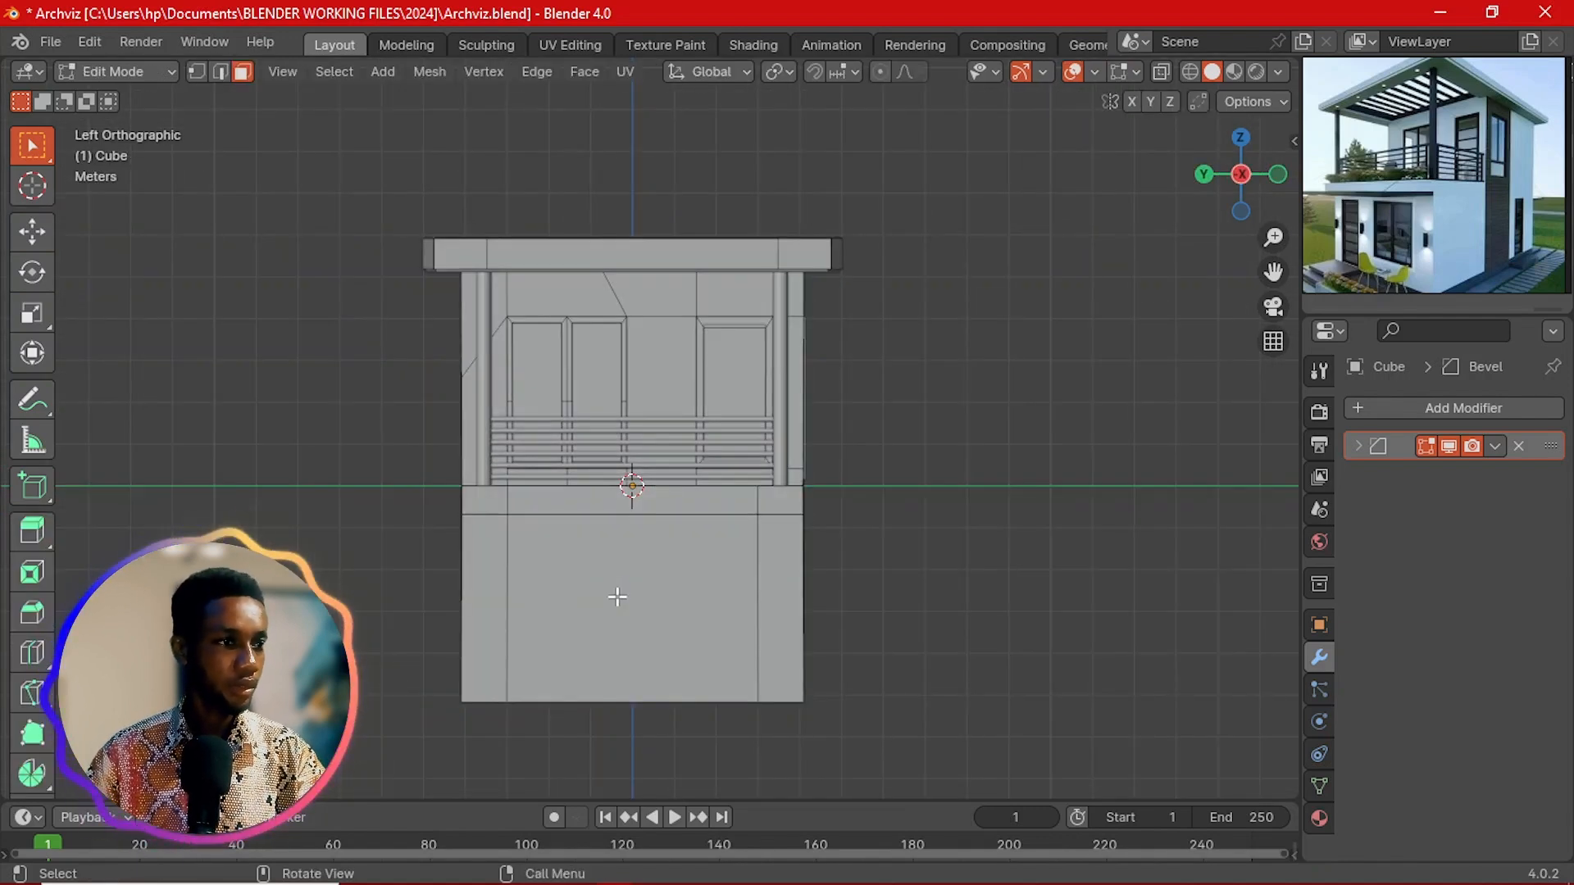
pyautogui.scroll(2, 617, 596)
pyautogui.keyDown('shift'); pyautogui.moveTo(636, 611); pyautogui.dragTo(685, 530, button='middle'); pyautogui.keyUp('shift')
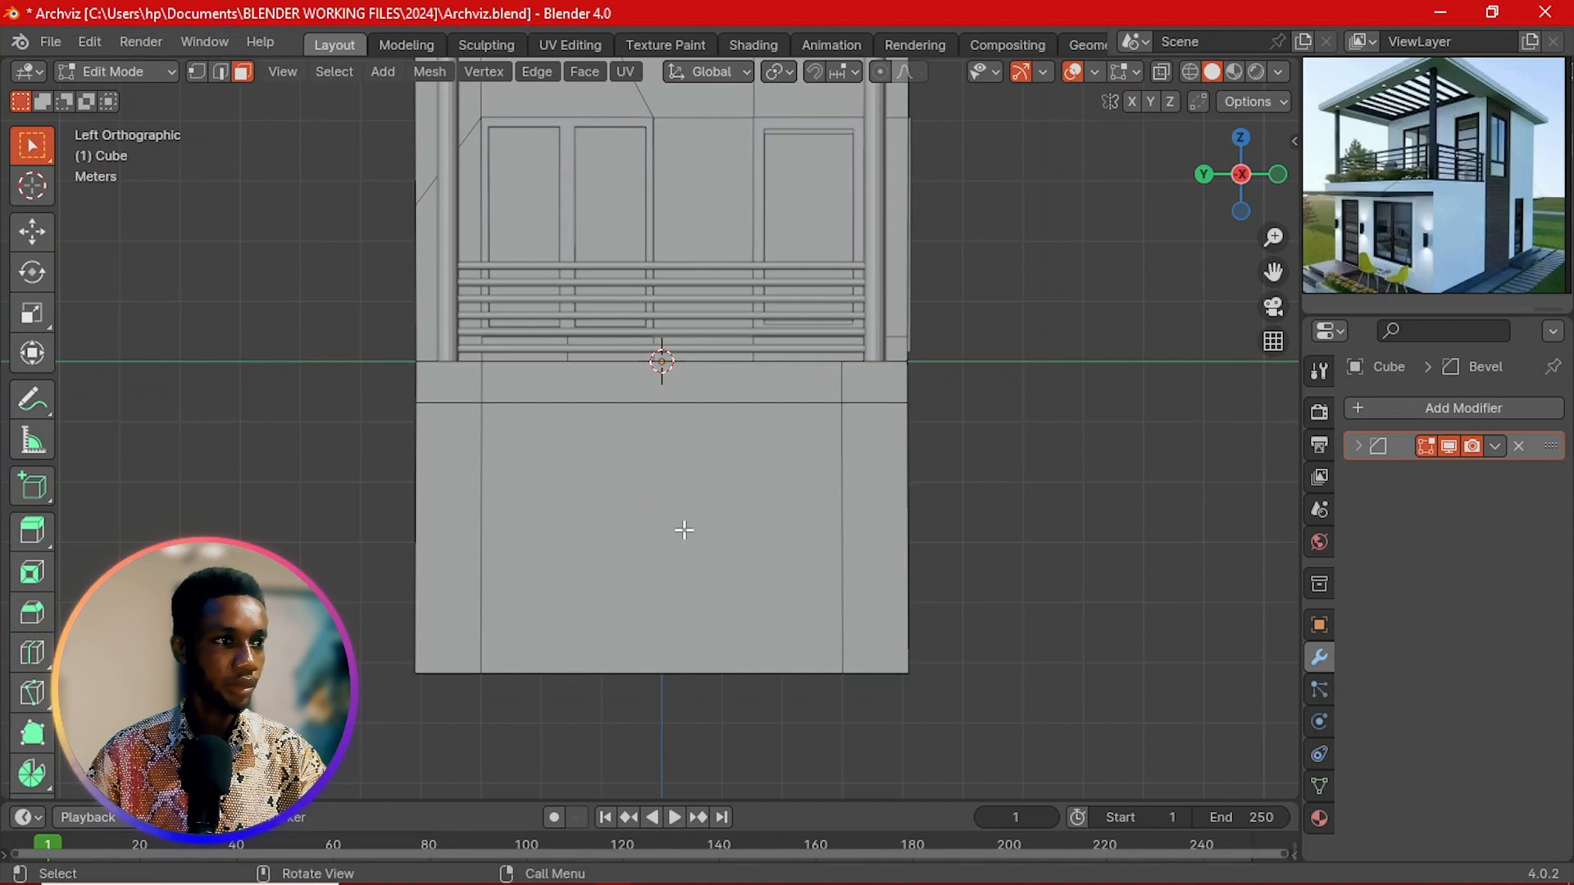
pyautogui.click(697, 538)
pyautogui.press('i')
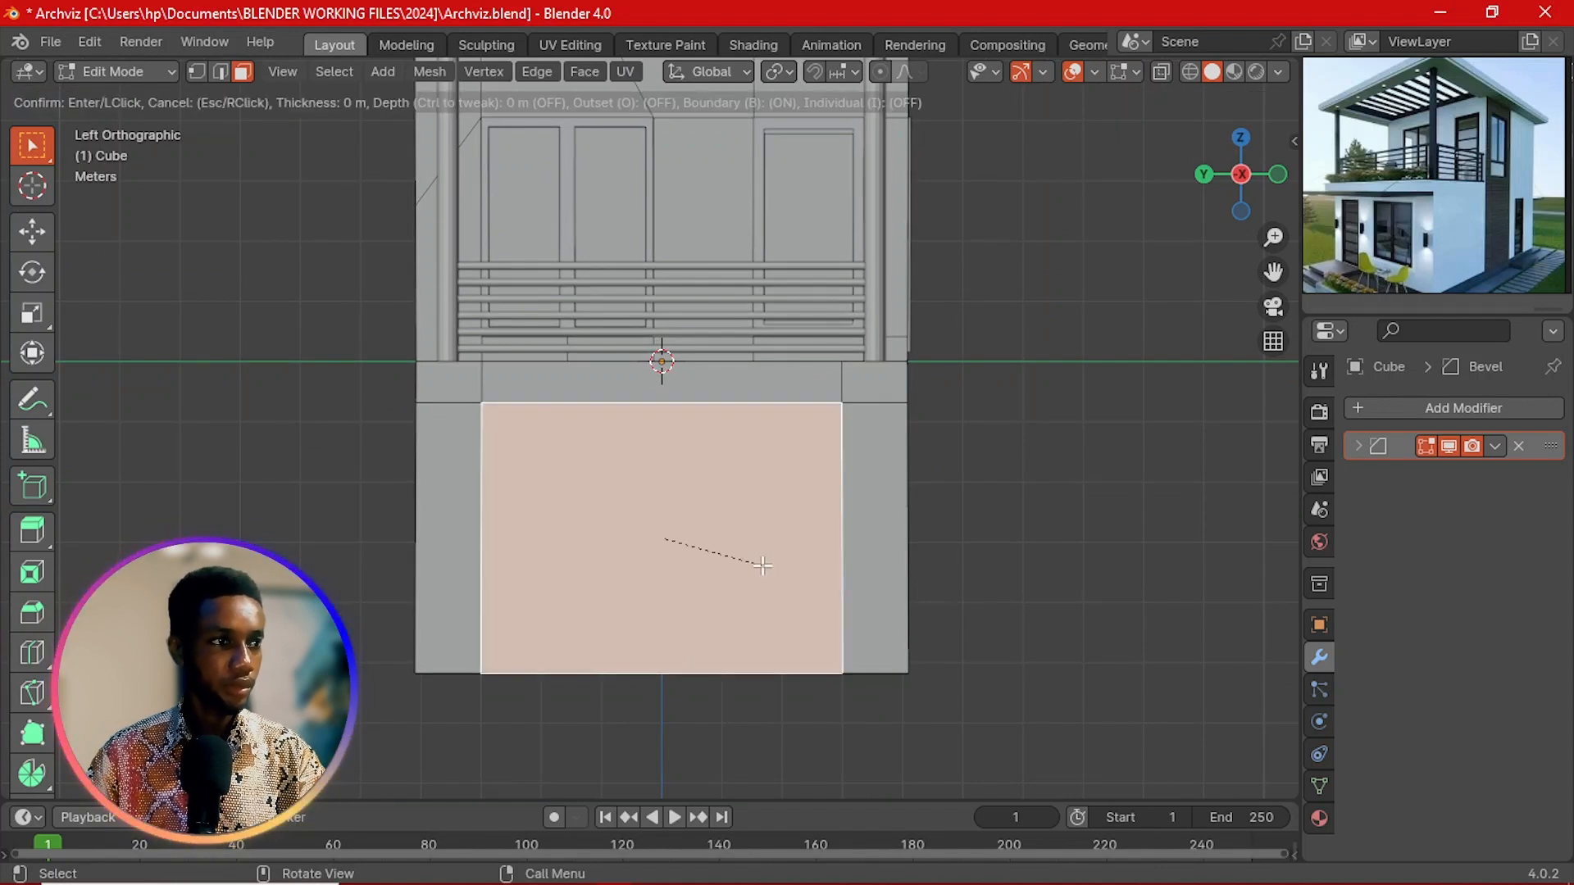
pyautogui.click(751, 557)
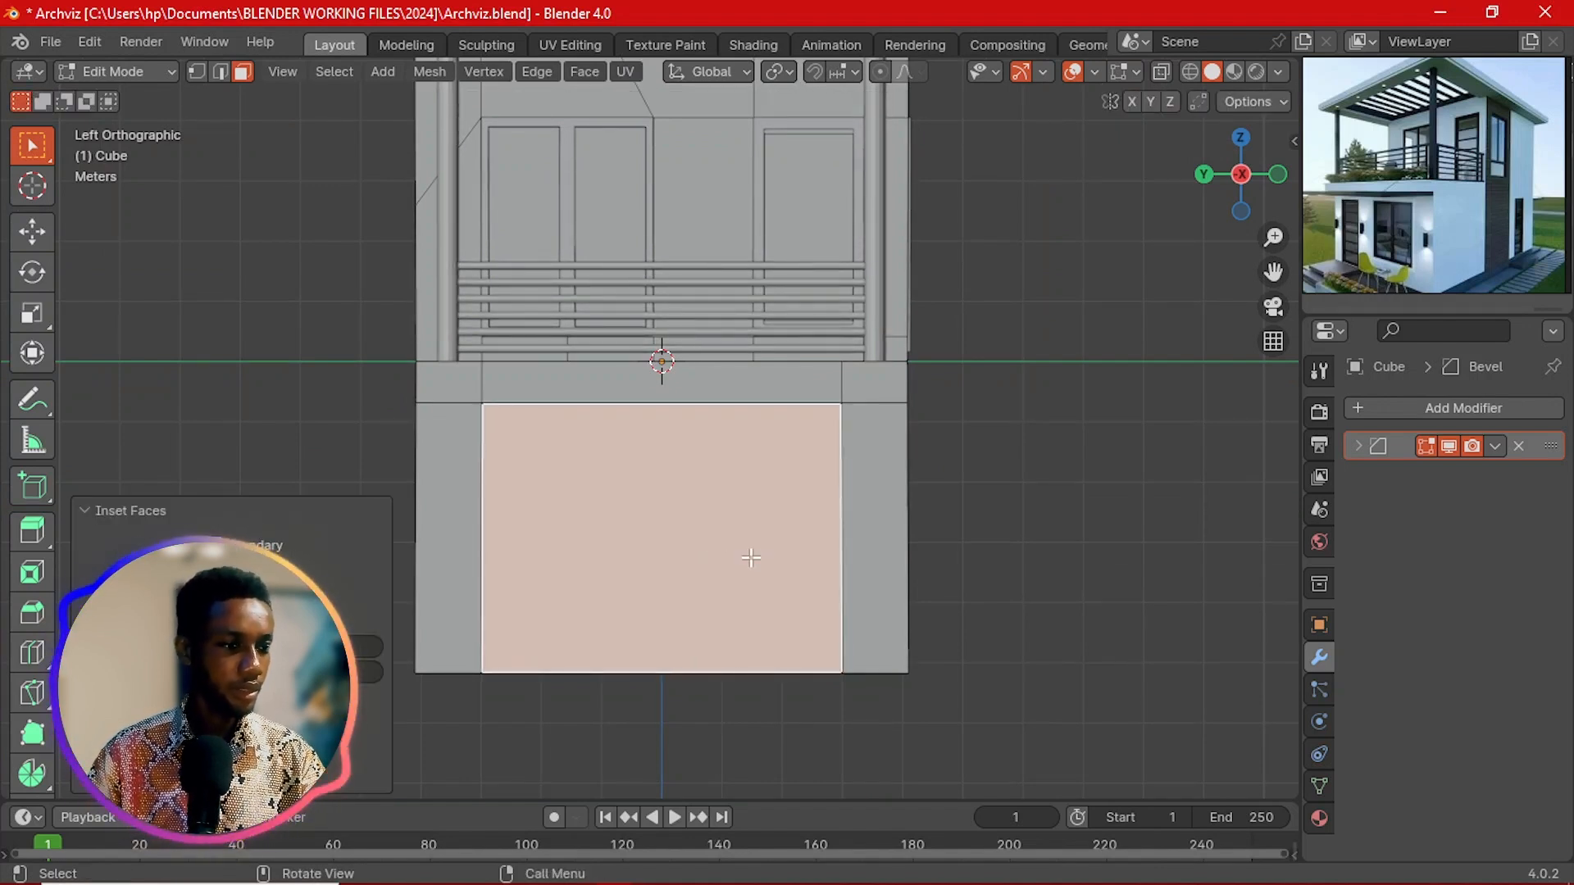
# Step: Split the inset ground-floor face with a vertical Knife cut through its top and bottom edge midpoints
pyautogui.press('k')
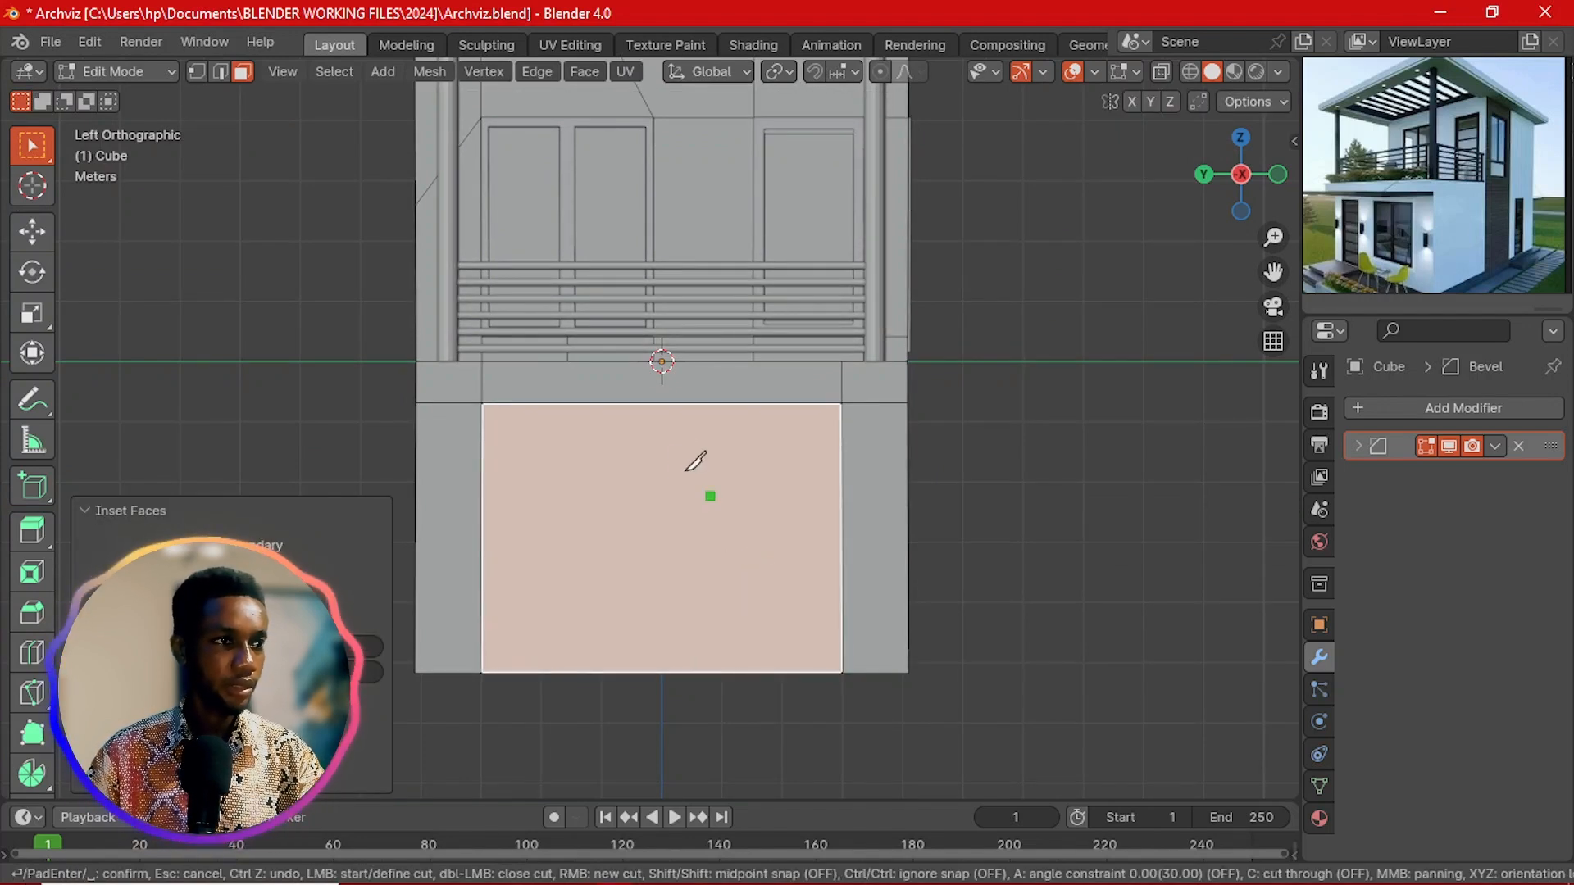
pyautogui.keyDown('shift'); pyautogui.click(661, 403); pyautogui.keyUp('shift')
pyautogui.keyDown('shift'); pyautogui.click(663, 673); pyautogui.keyUp('shift')
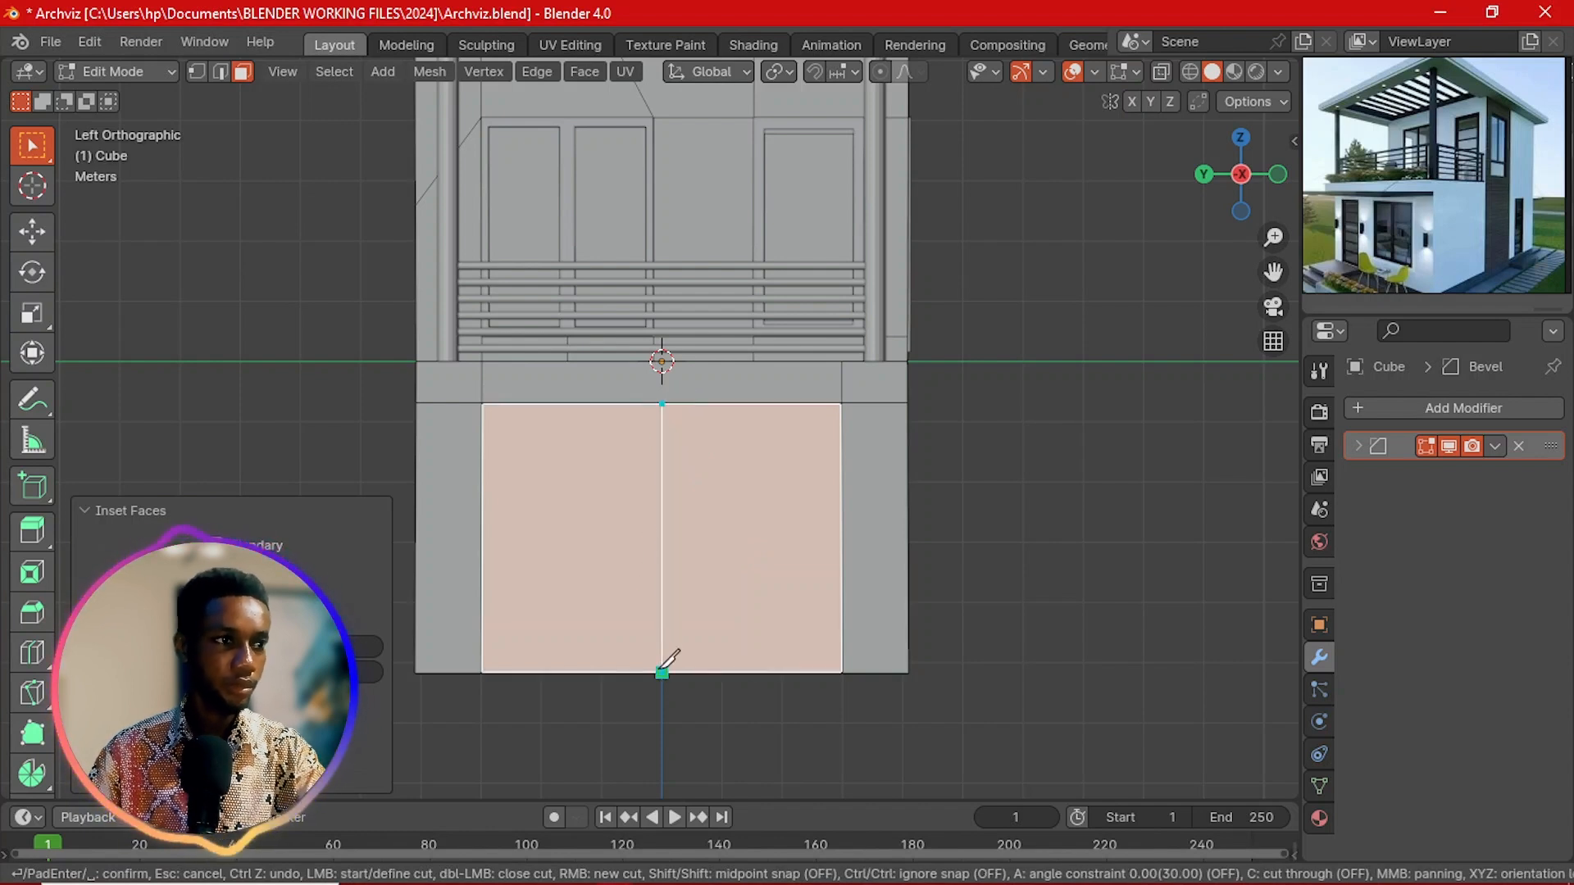
pyautogui.press('Return')
# Step: Slide the new vertical edge toward the left side of the wall face, leaving a narrower door section there
pyautogui.press('2')
pyautogui.click(676, 613)
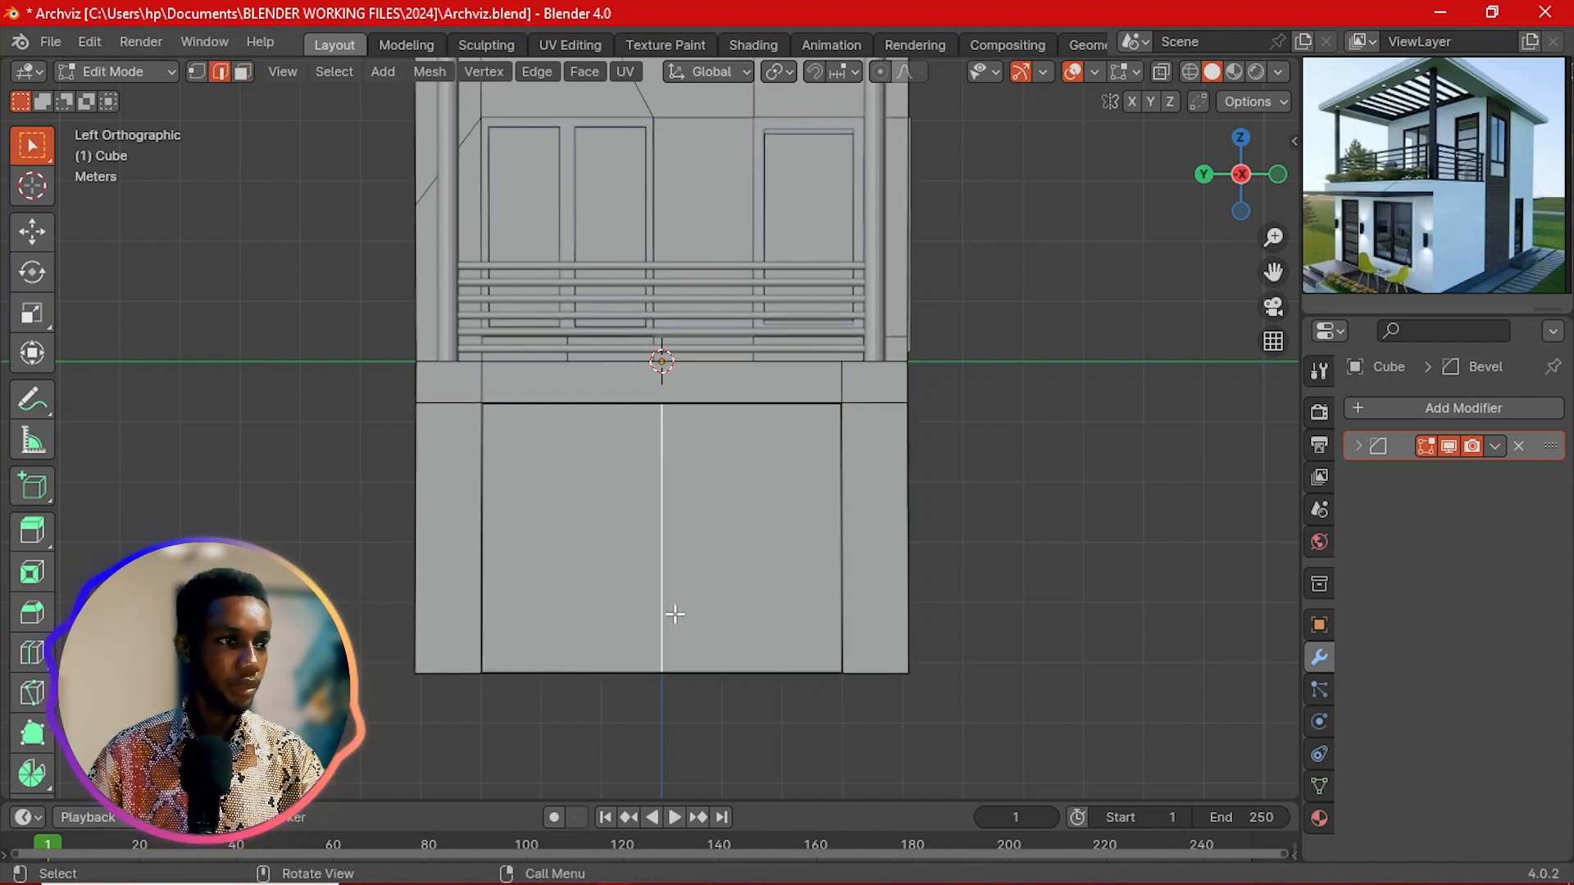
pyautogui.press('g')
pyautogui.press('g')
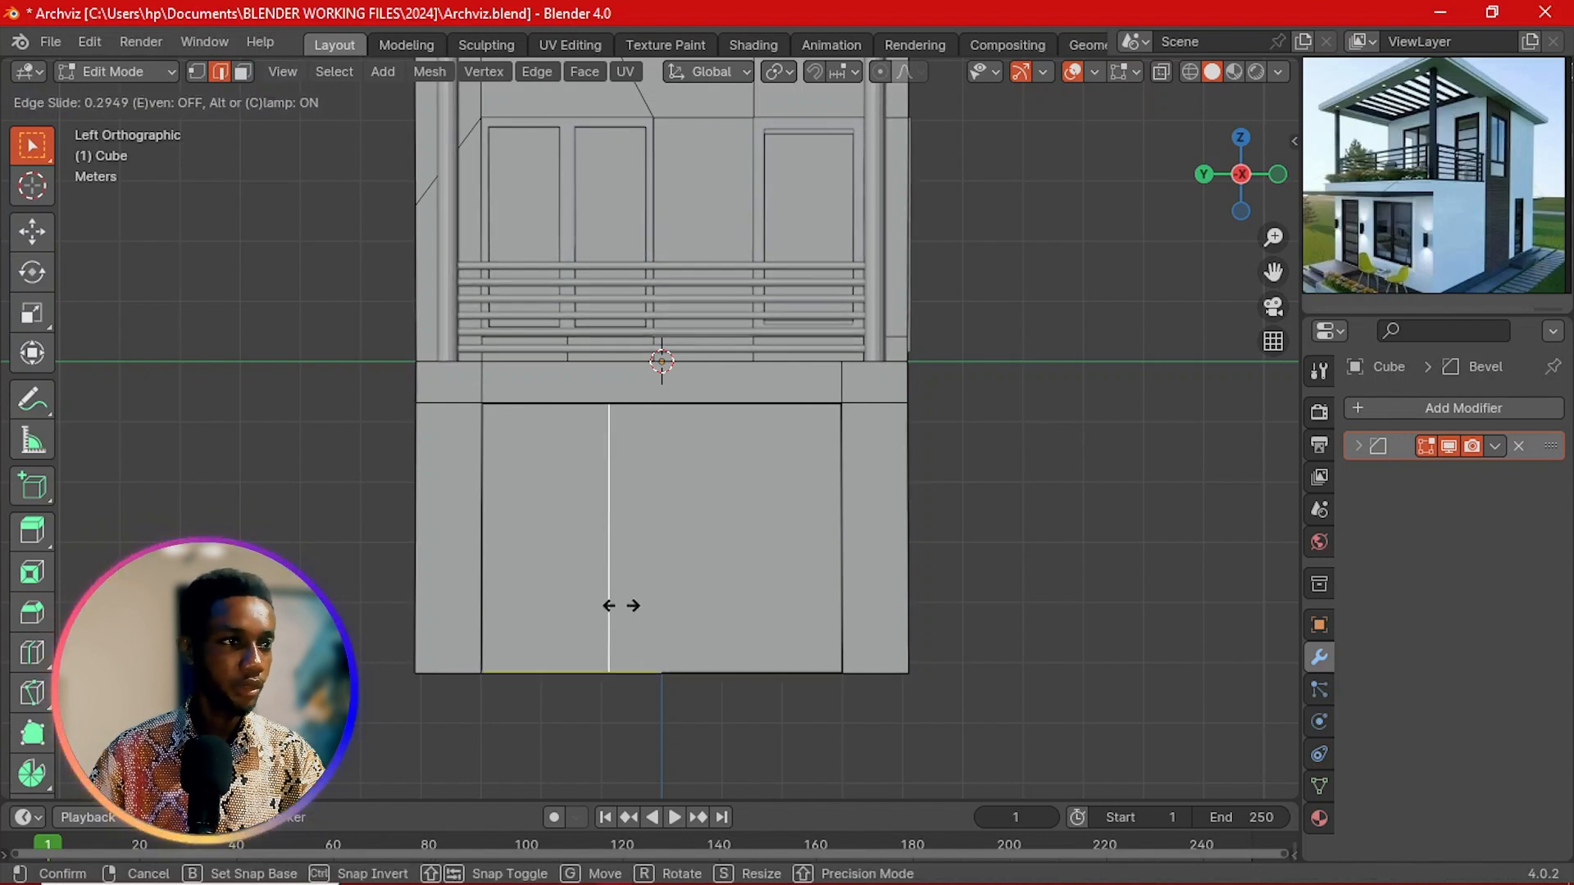
pyautogui.click(621, 605)
# Step: Cut a horizontal line with the Knife tool across both wall sections at mid-height
pyautogui.press('k')
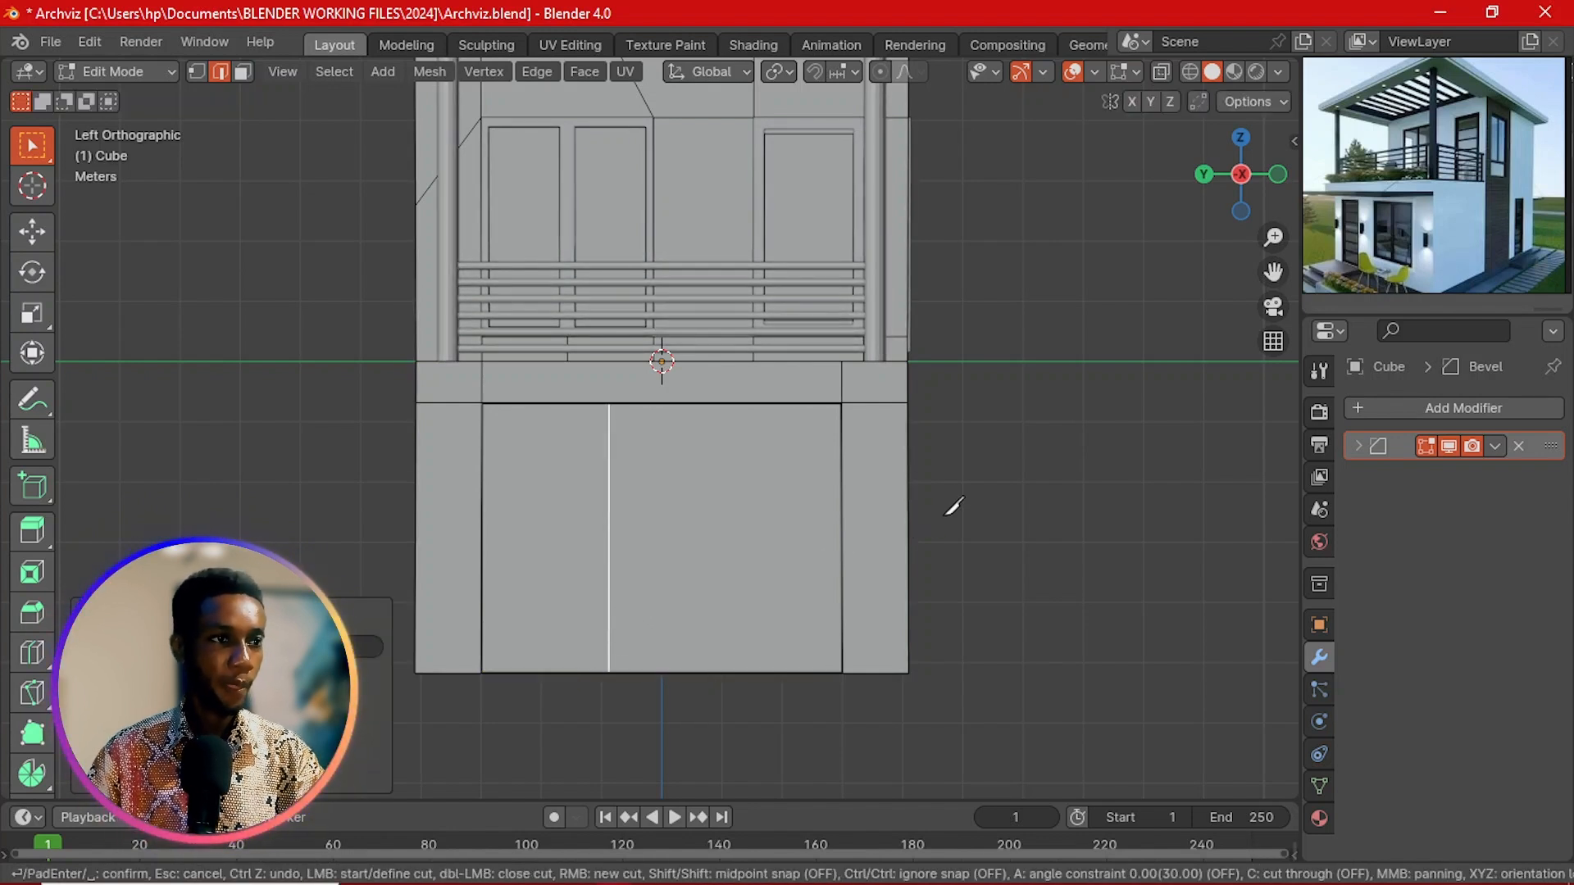
pyautogui.click(841, 436)
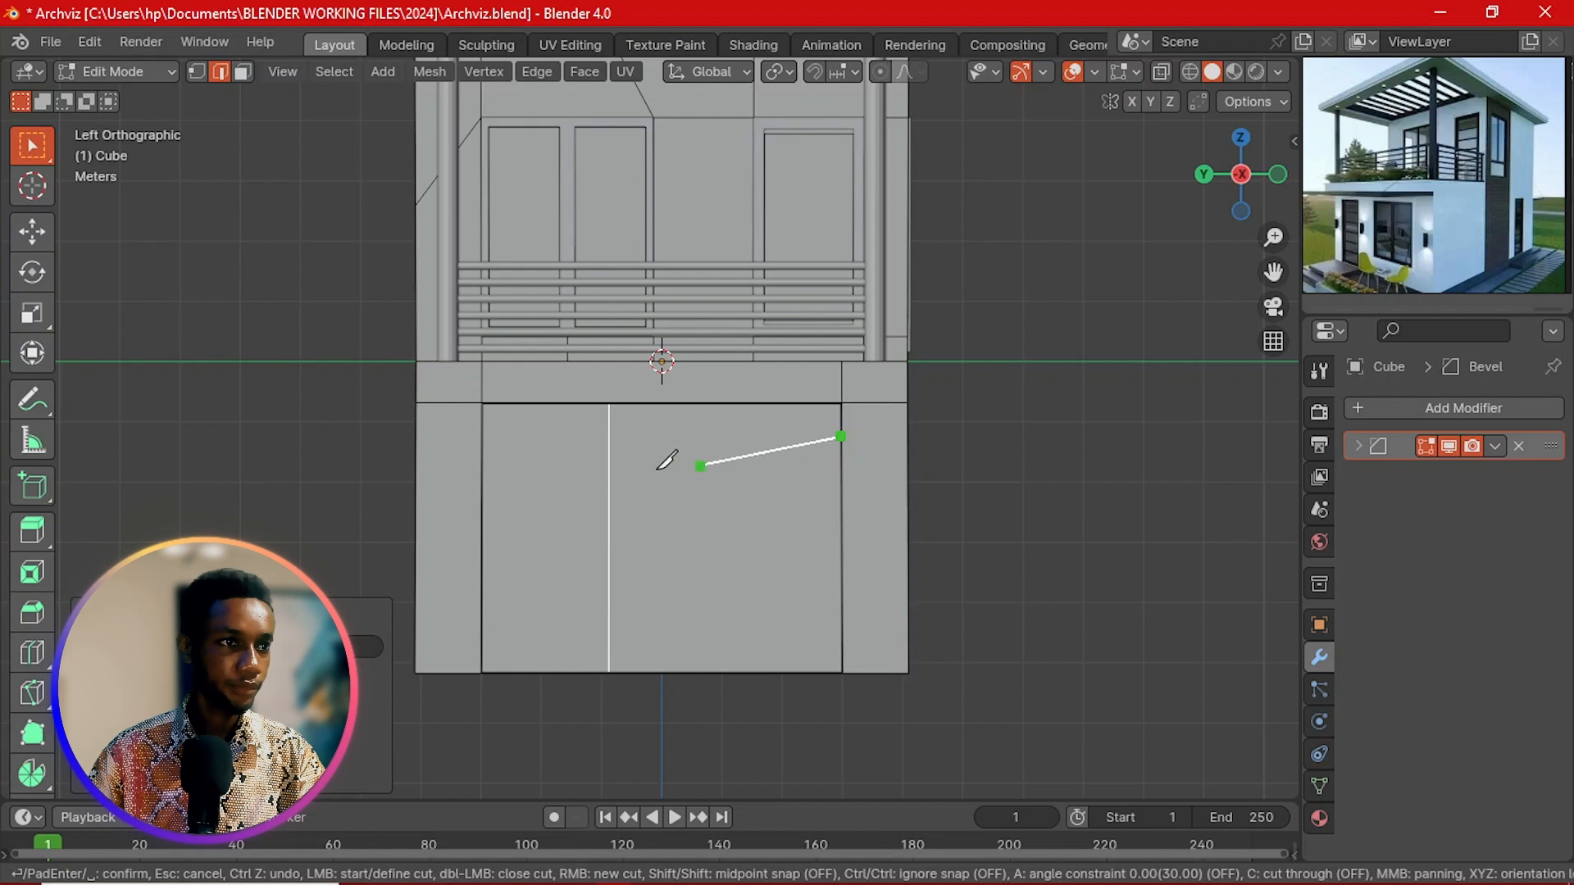
pyautogui.keyDown('shift'); pyautogui.click(486, 450); pyautogui.keyUp('shift')
pyautogui.press('Return')
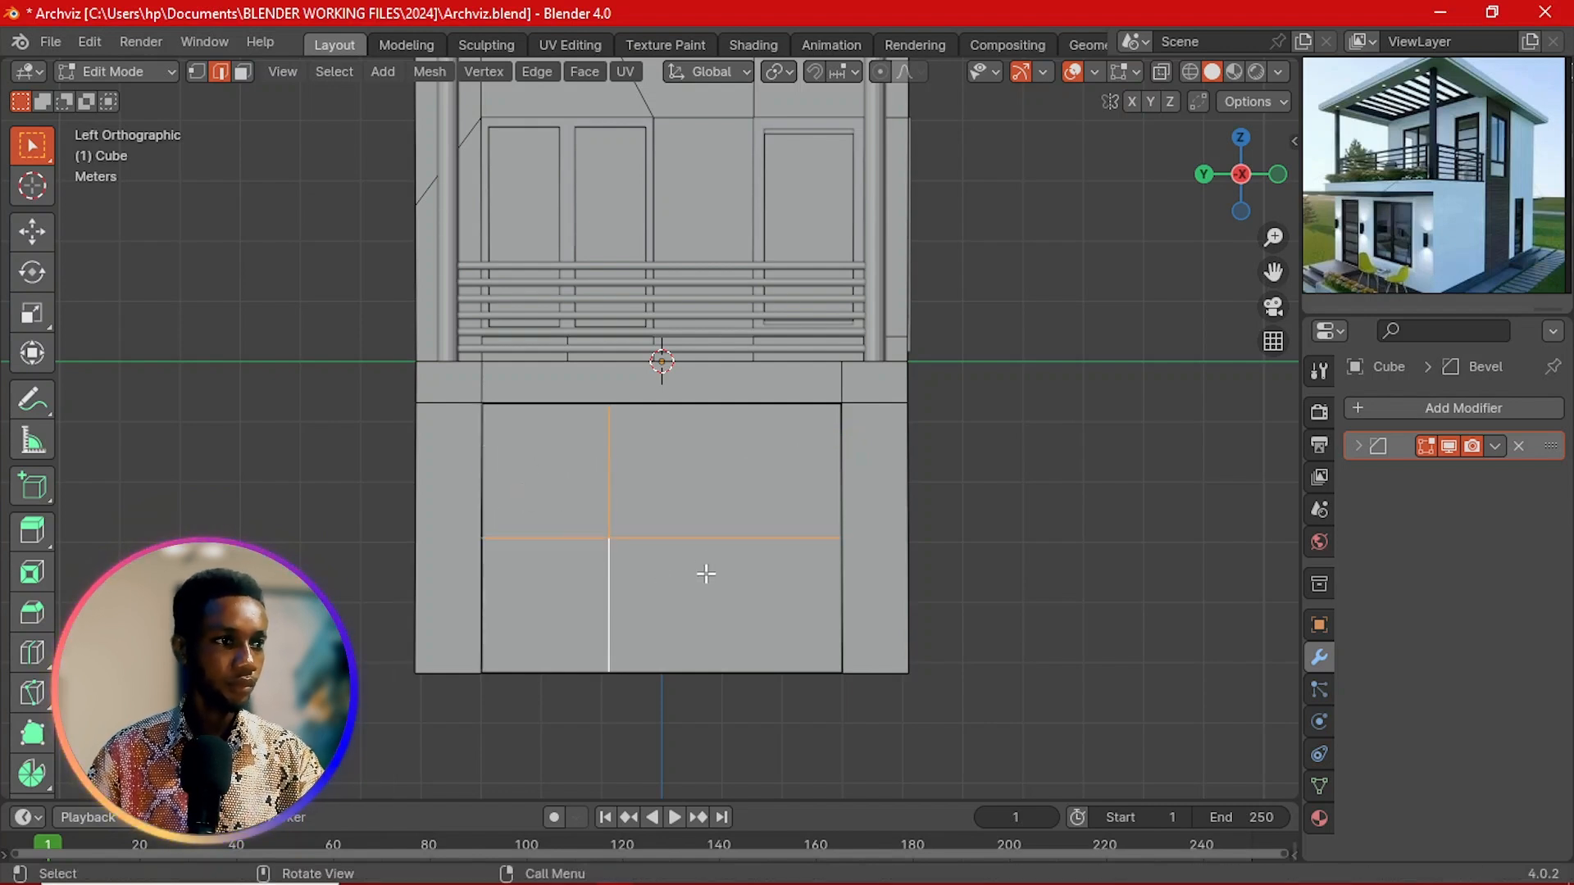
# Step: Slide both horizontal edge segments up close to the wall face's top to set the door and window head height
pyautogui.click(623, 538)
pyautogui.keyDown('shift'); pyautogui.click(586, 537); pyautogui.keyUp('shift')
pyautogui.press('g')
pyautogui.press('g')
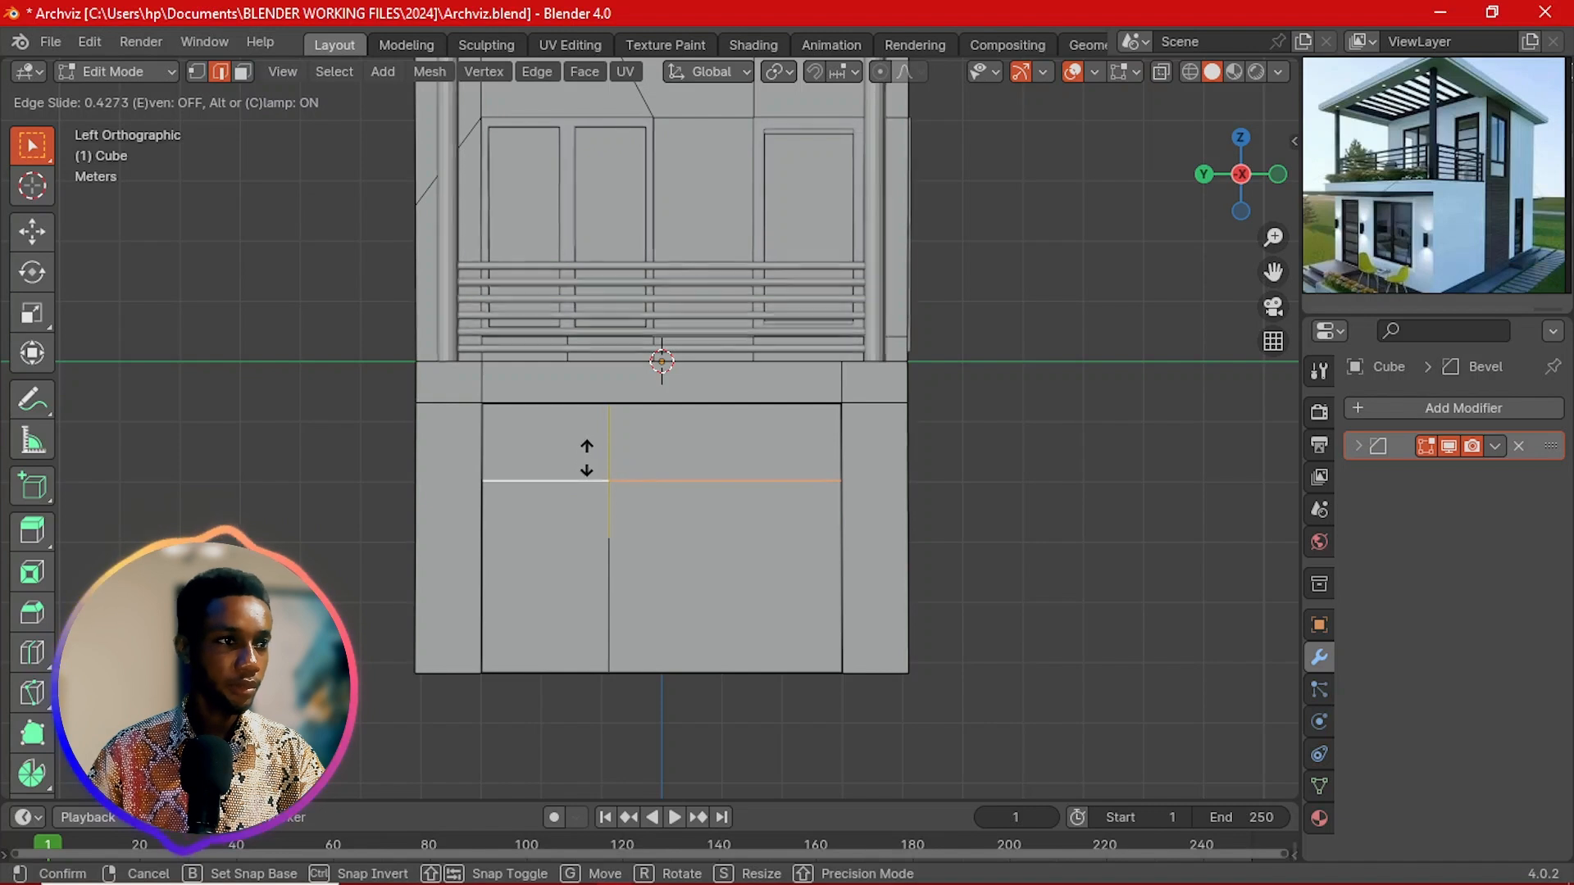
pyautogui.click(598, 355)
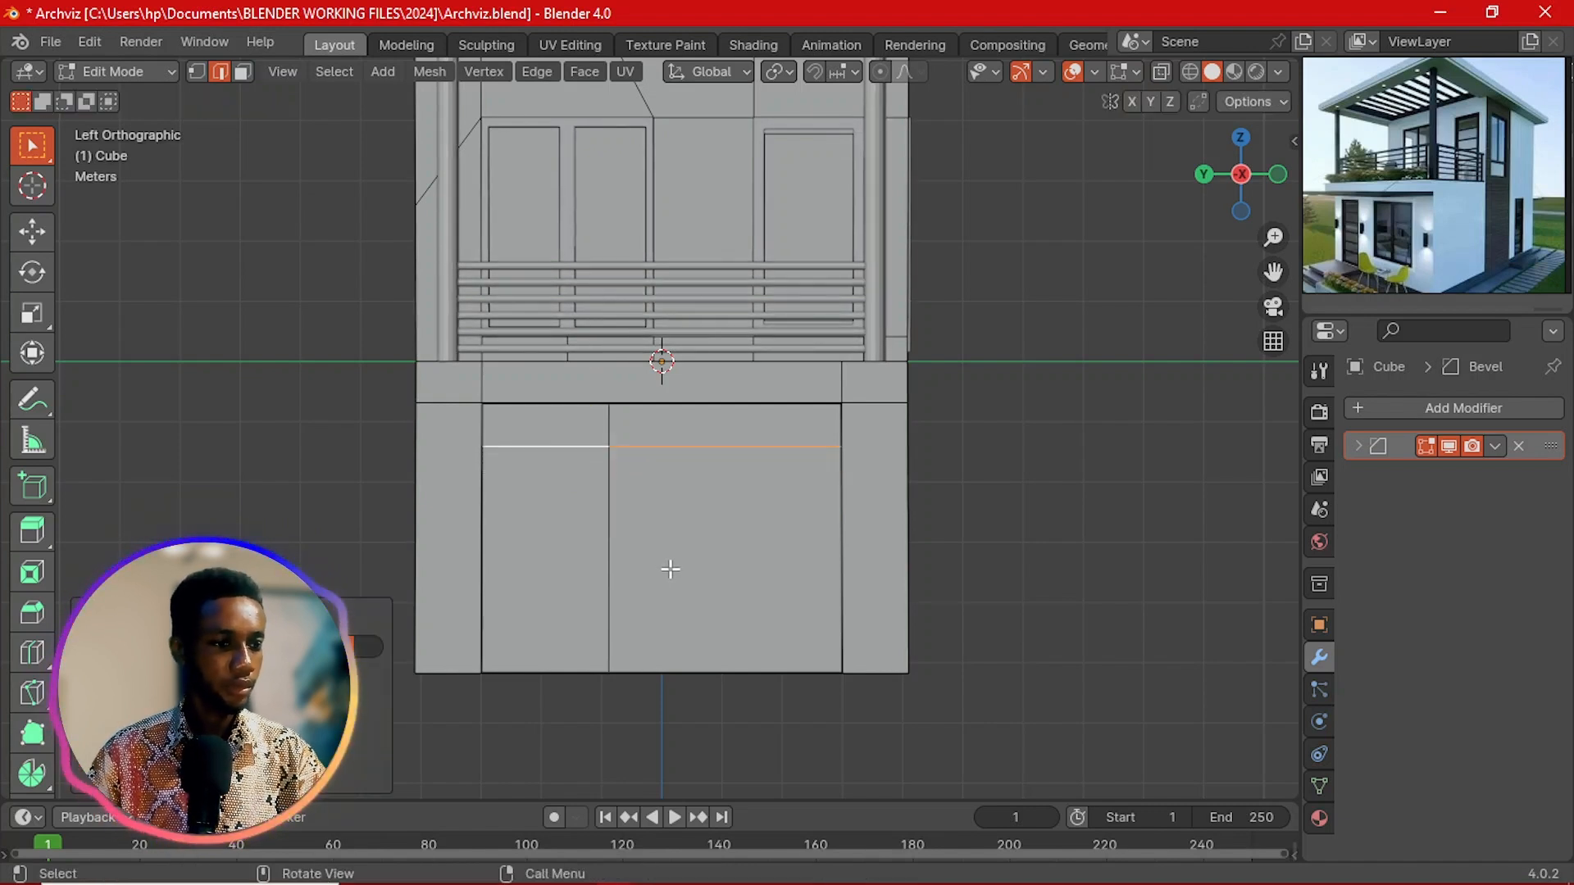
# Step: Cut a second horizontal line with the Knife tool across both sections, midway between the upper line and the base
pyautogui.press('k')
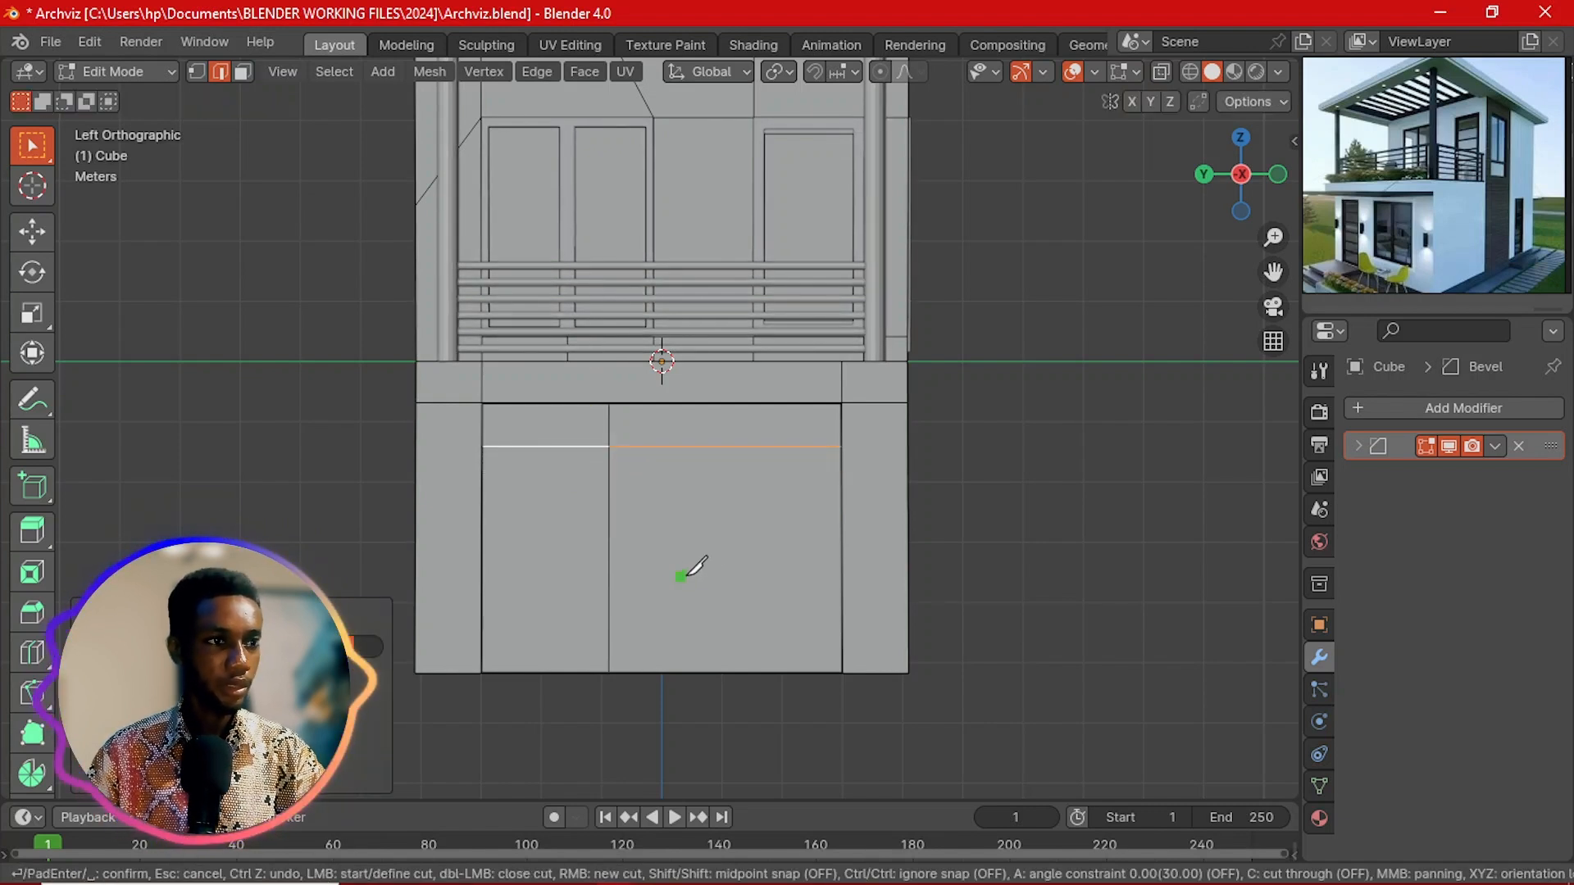
pyautogui.keyDown('shift'); pyautogui.click(841, 598); pyautogui.keyUp('shift')
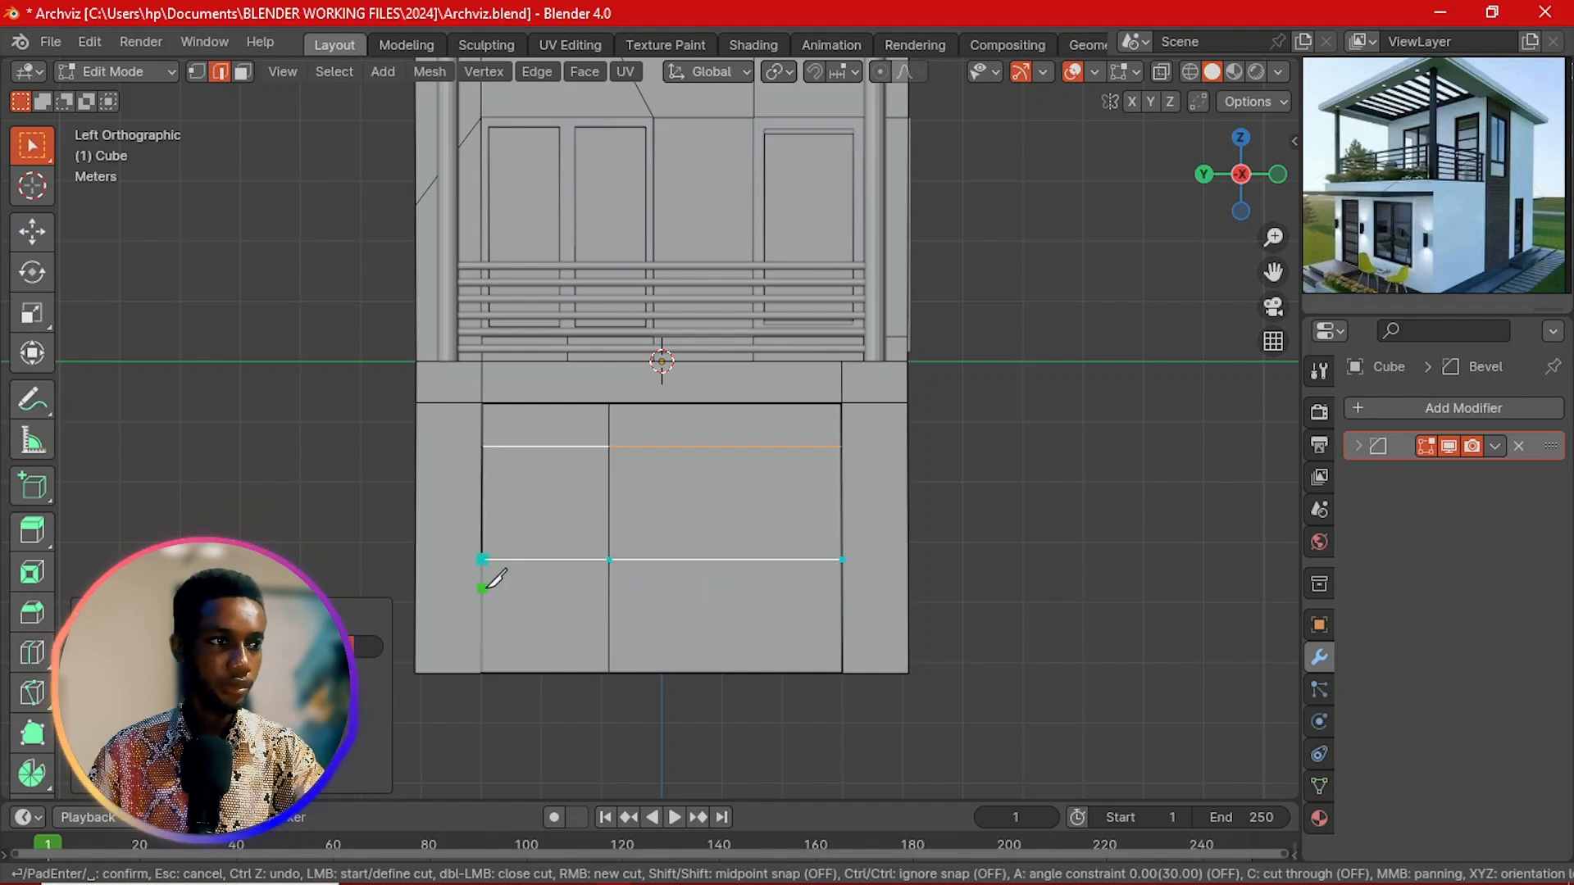
pyautogui.press('Return')
# Step: Slide the second horizontal line's two segments down to the lower part of the wall face
pyautogui.click(617, 563)
pyautogui.keyDown('shift'); pyautogui.click(577, 553); pyautogui.keyUp('shift')
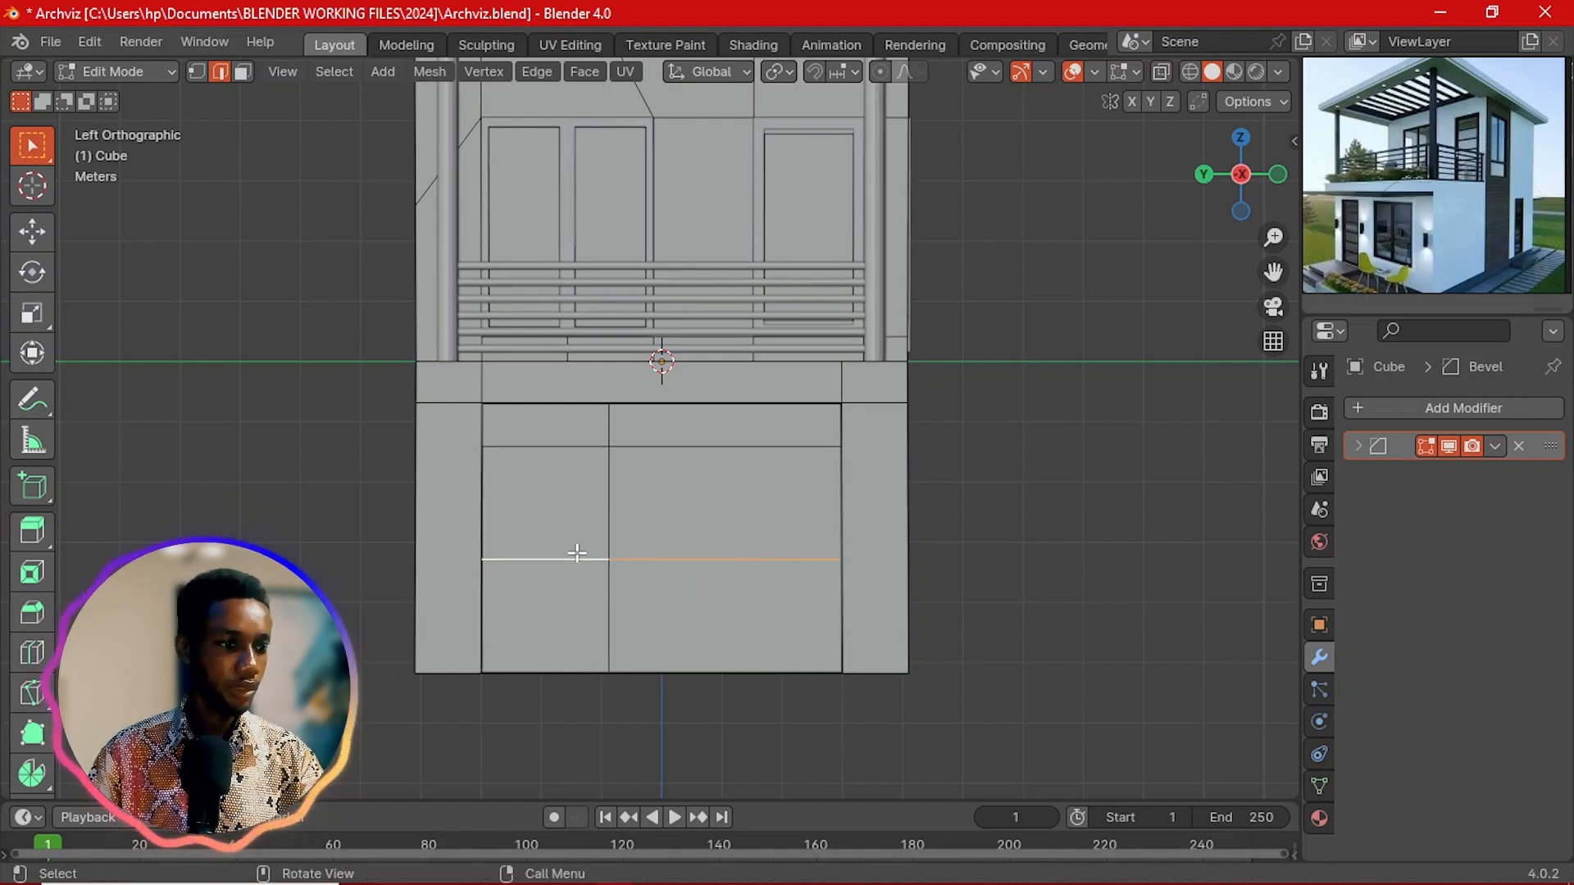
pyautogui.press('g')
pyautogui.press('g')
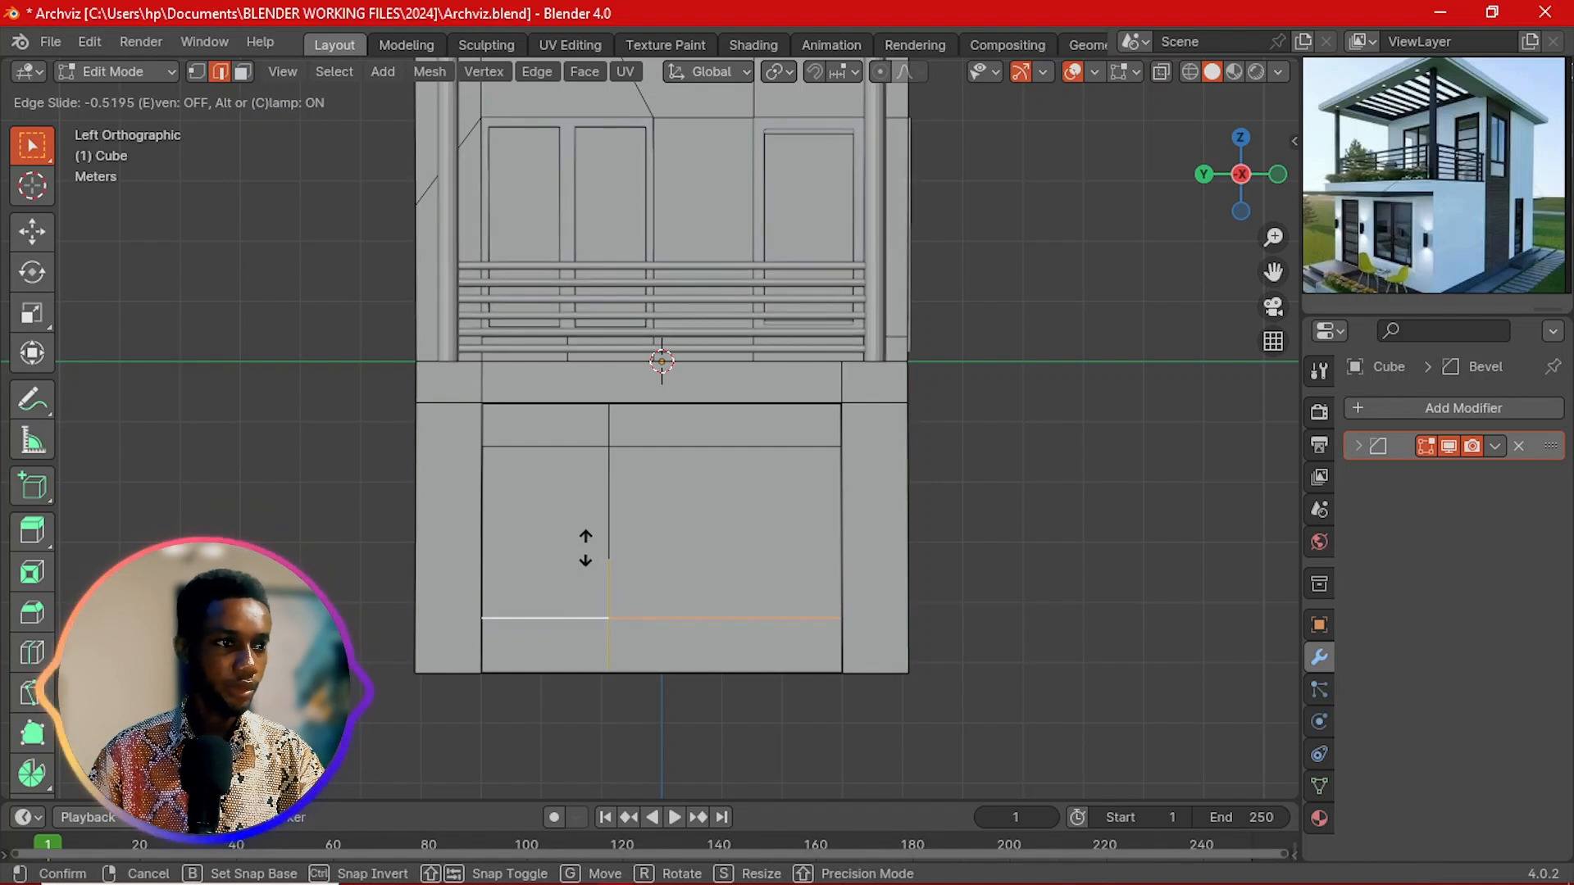
pyautogui.click(573, 465)
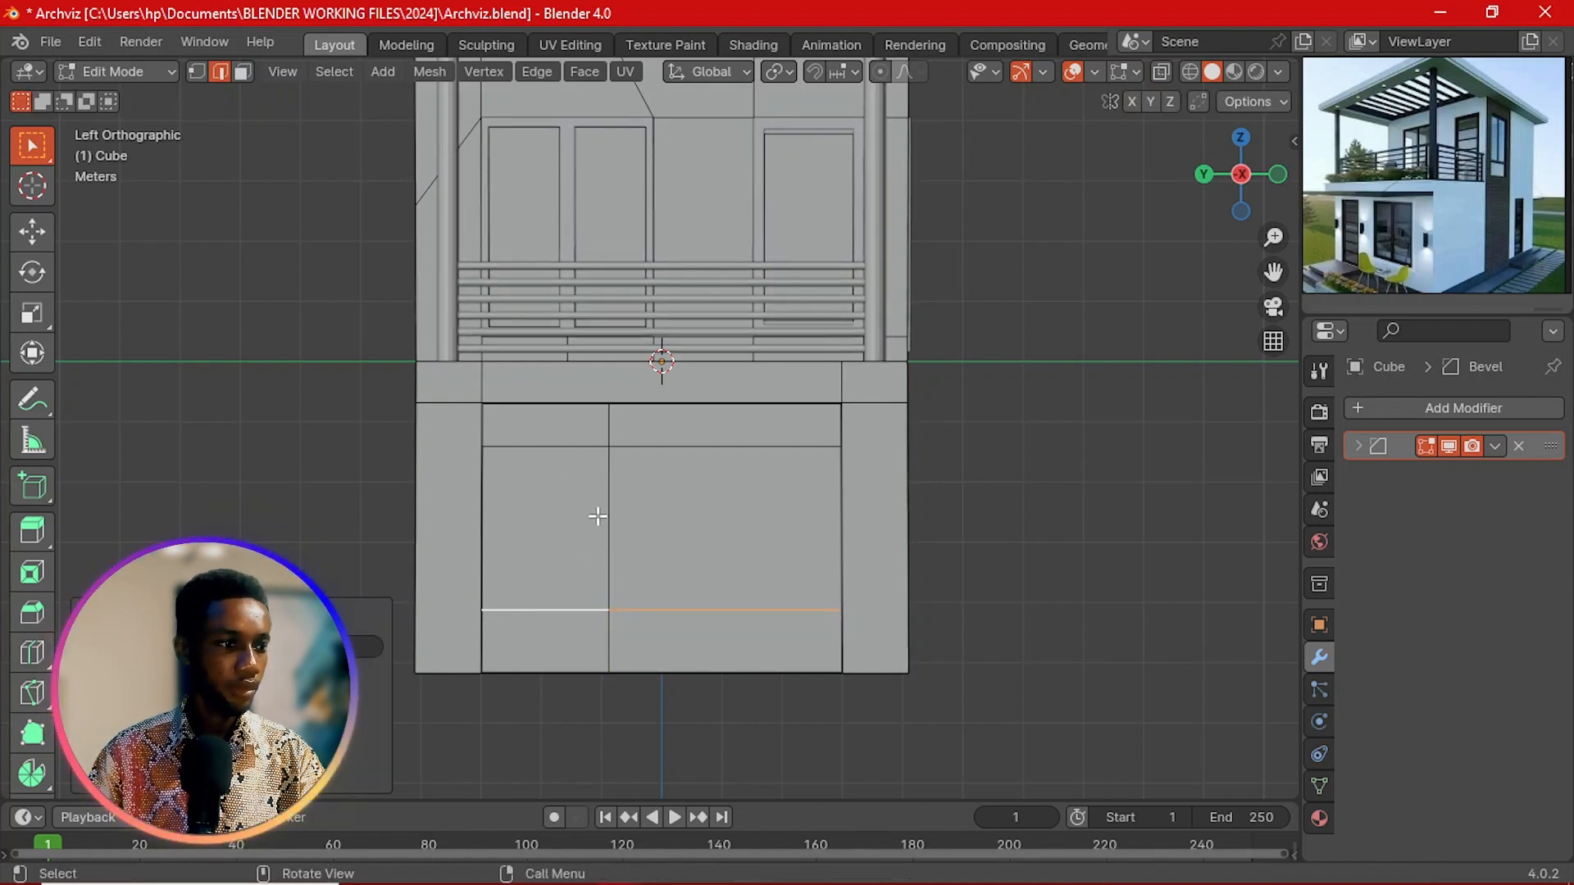
pyautogui.press('k')
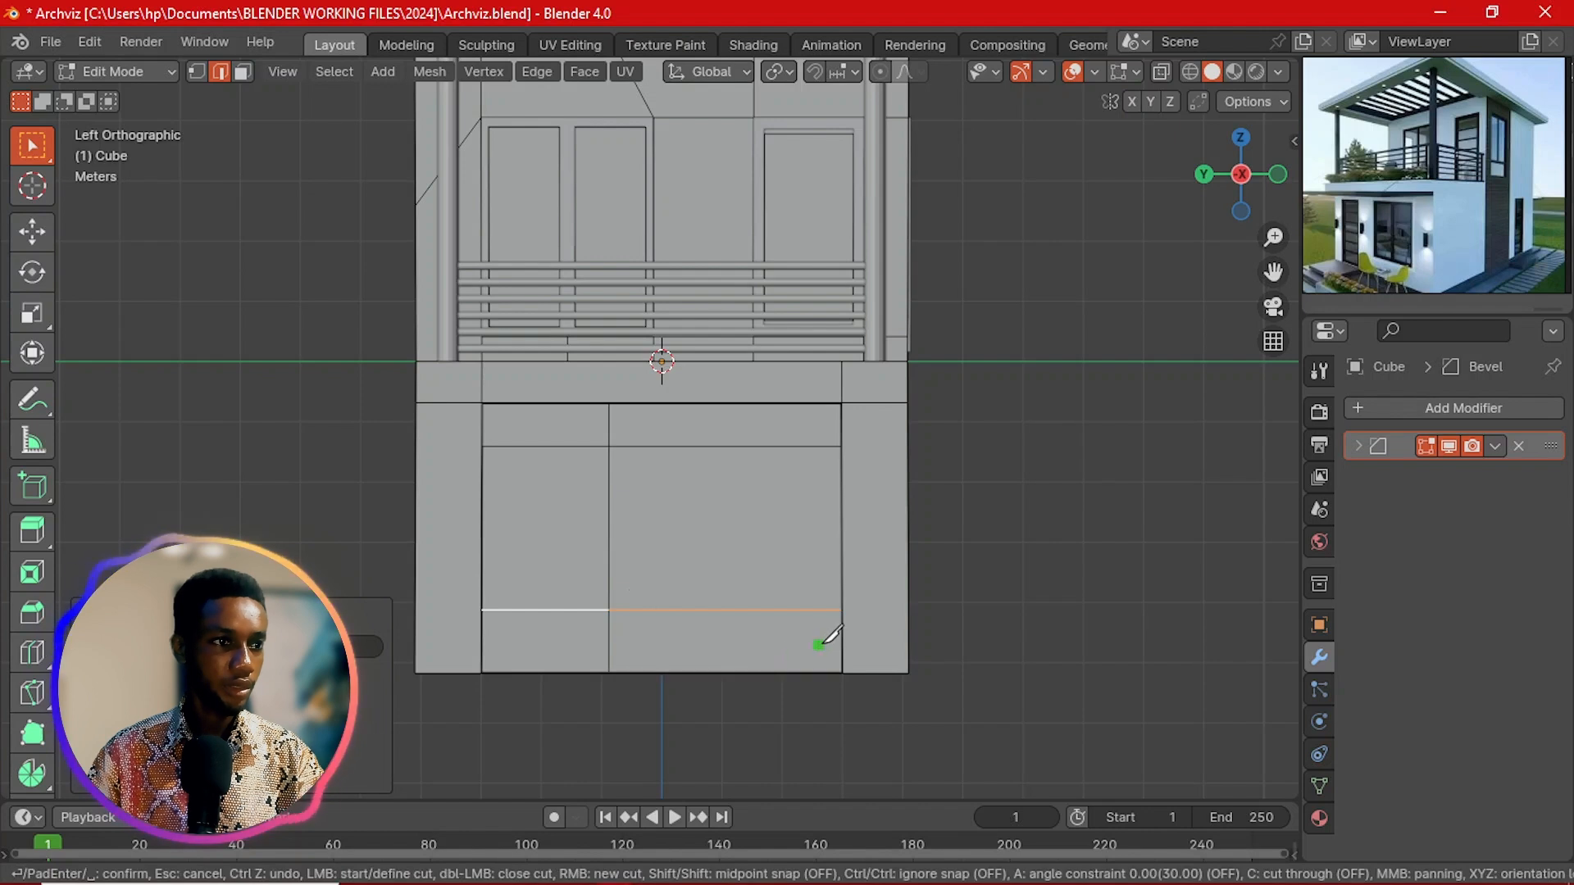
pyautogui.press('Escape')
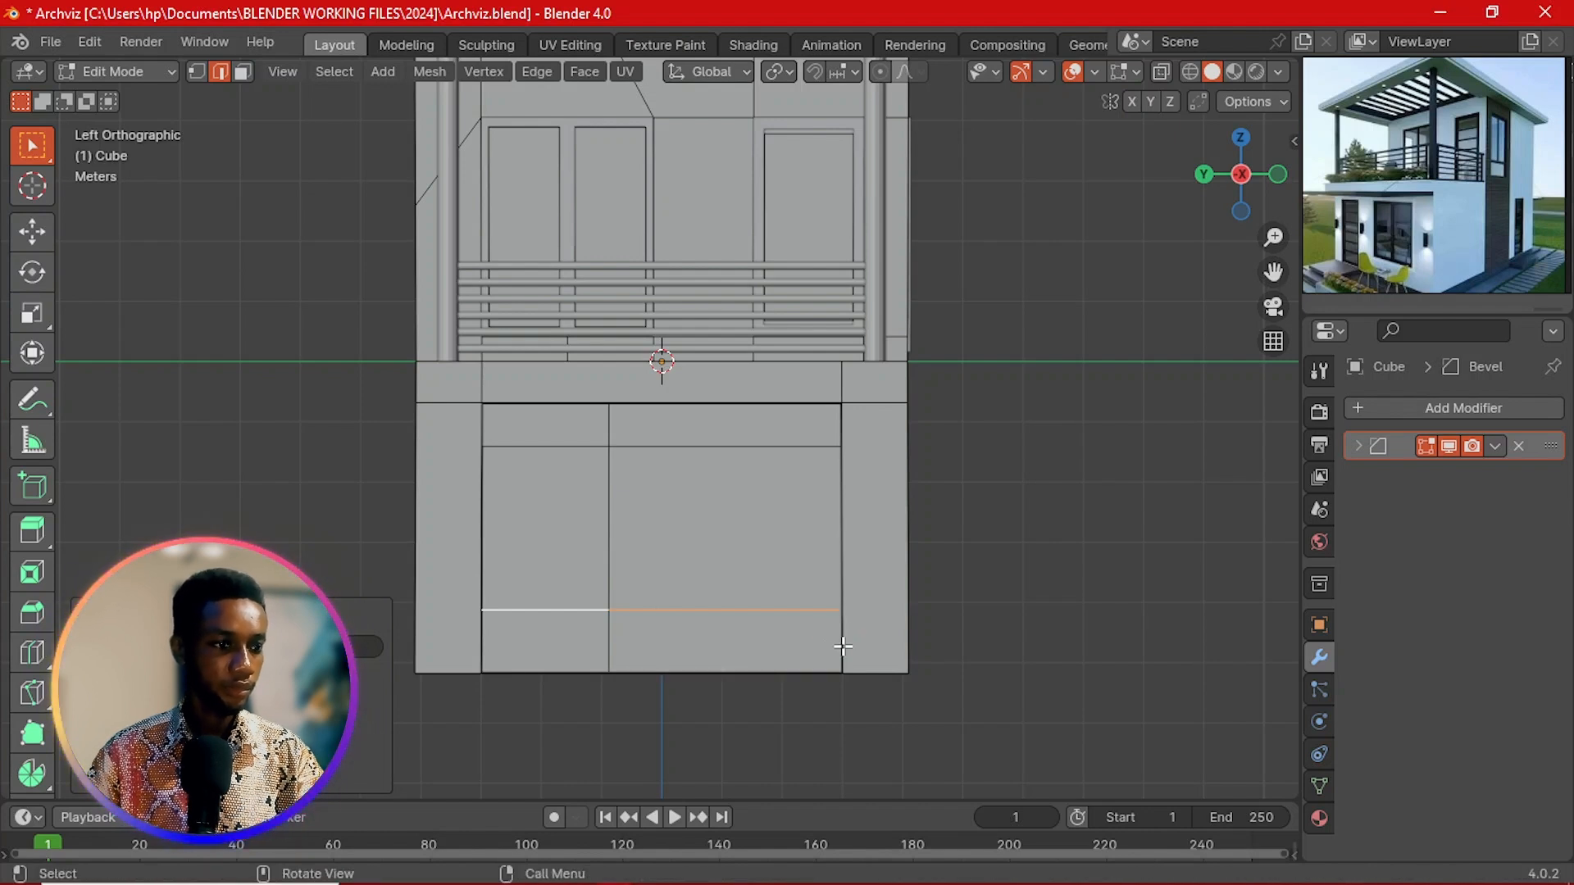
# Step: Cut a third horizontal line with the Knife tool across both wall sections, midway between the lower line and the base
pyautogui.press('k')
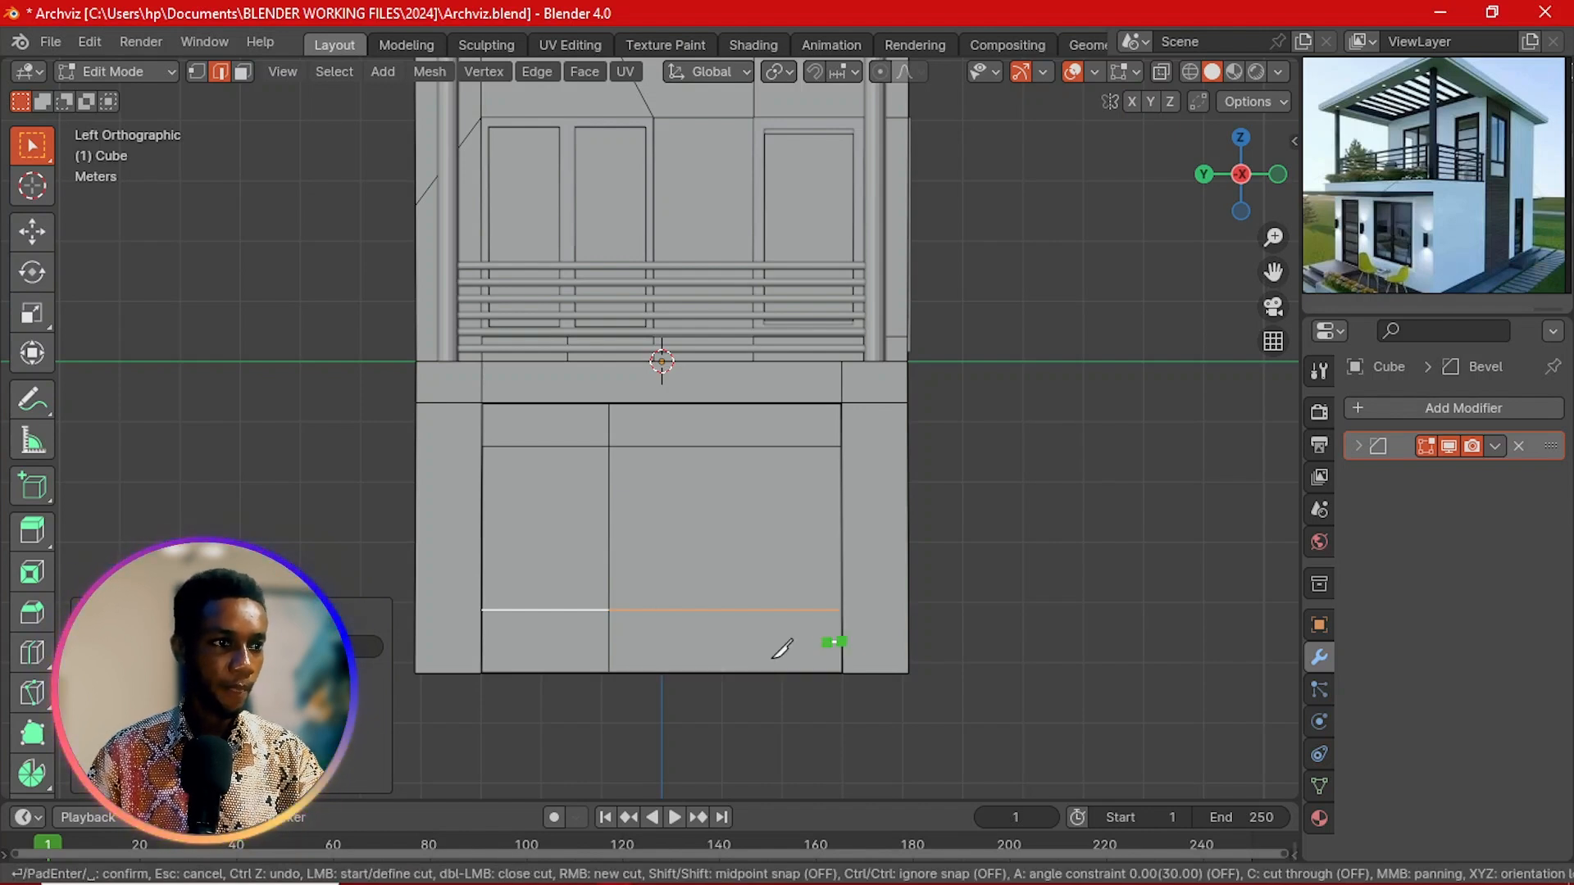
pyautogui.click(836, 642)
pyautogui.click(484, 641)
pyautogui.press('Return')
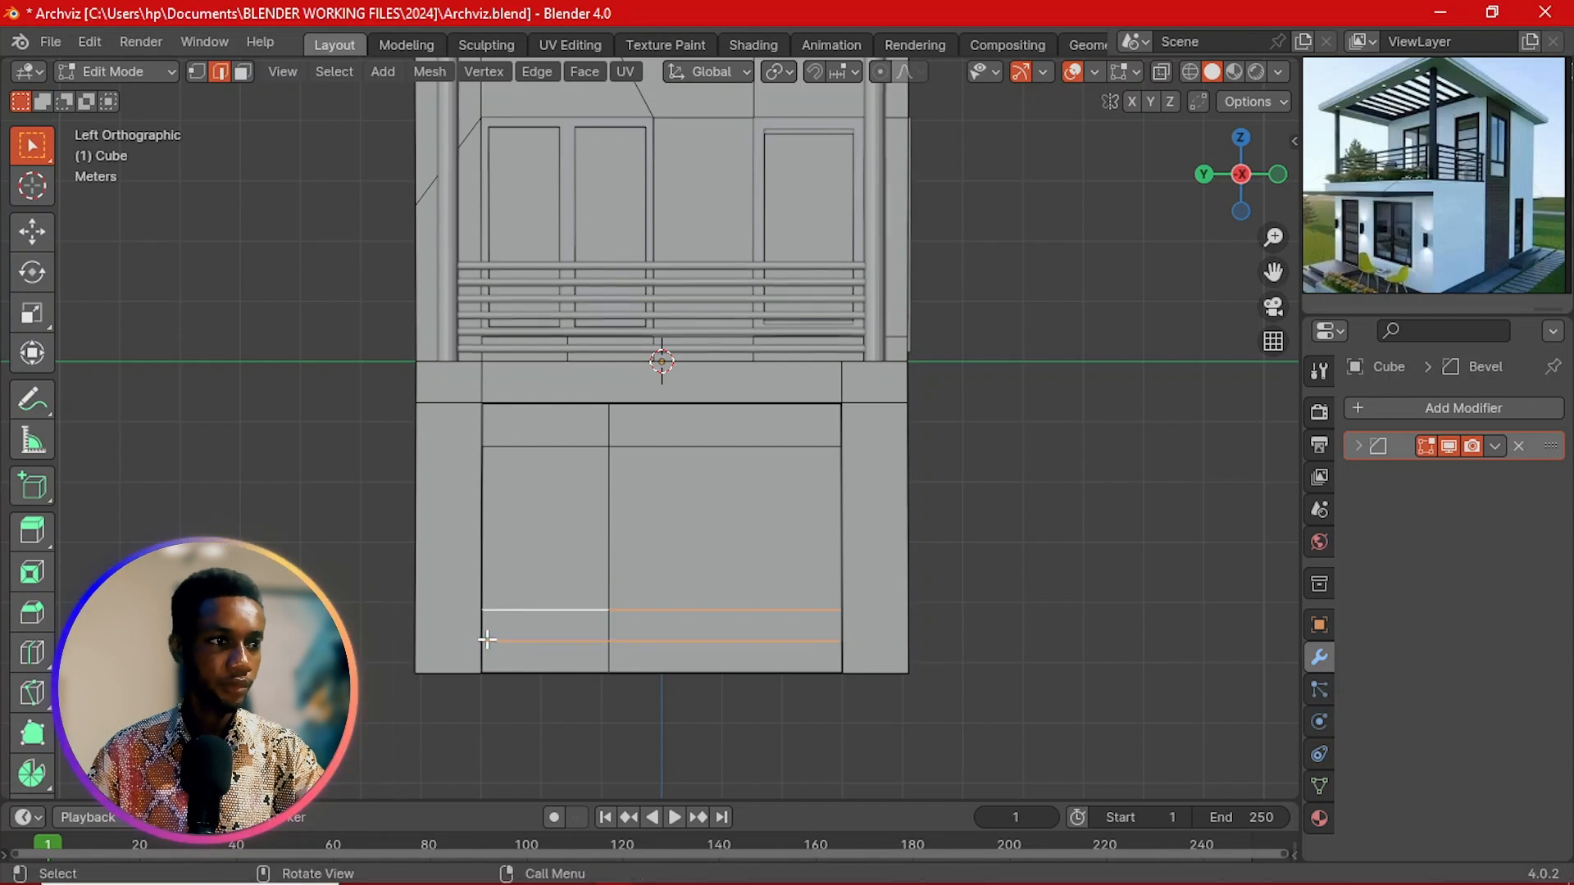
# Step: Slide the third horizontal line's two segments down to just above the wall's base to mark the door's bottom
pyautogui.click(519, 643)
pyautogui.keyDown('alt'); pyautogui.click(519, 642); pyautogui.keyUp('alt')
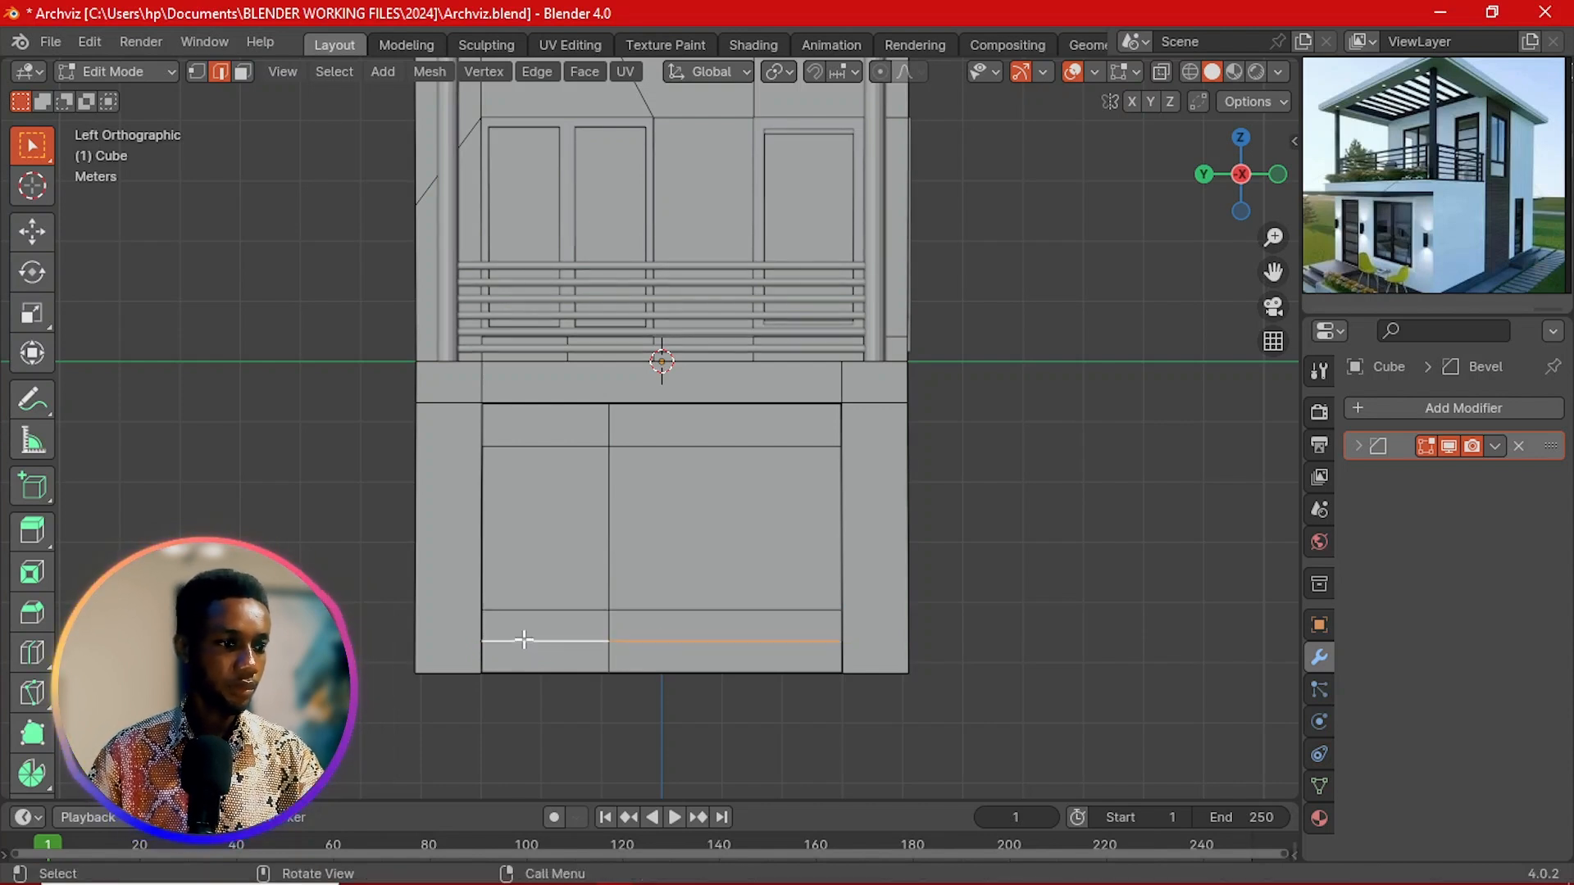
pyautogui.press('g')
pyautogui.press('g')
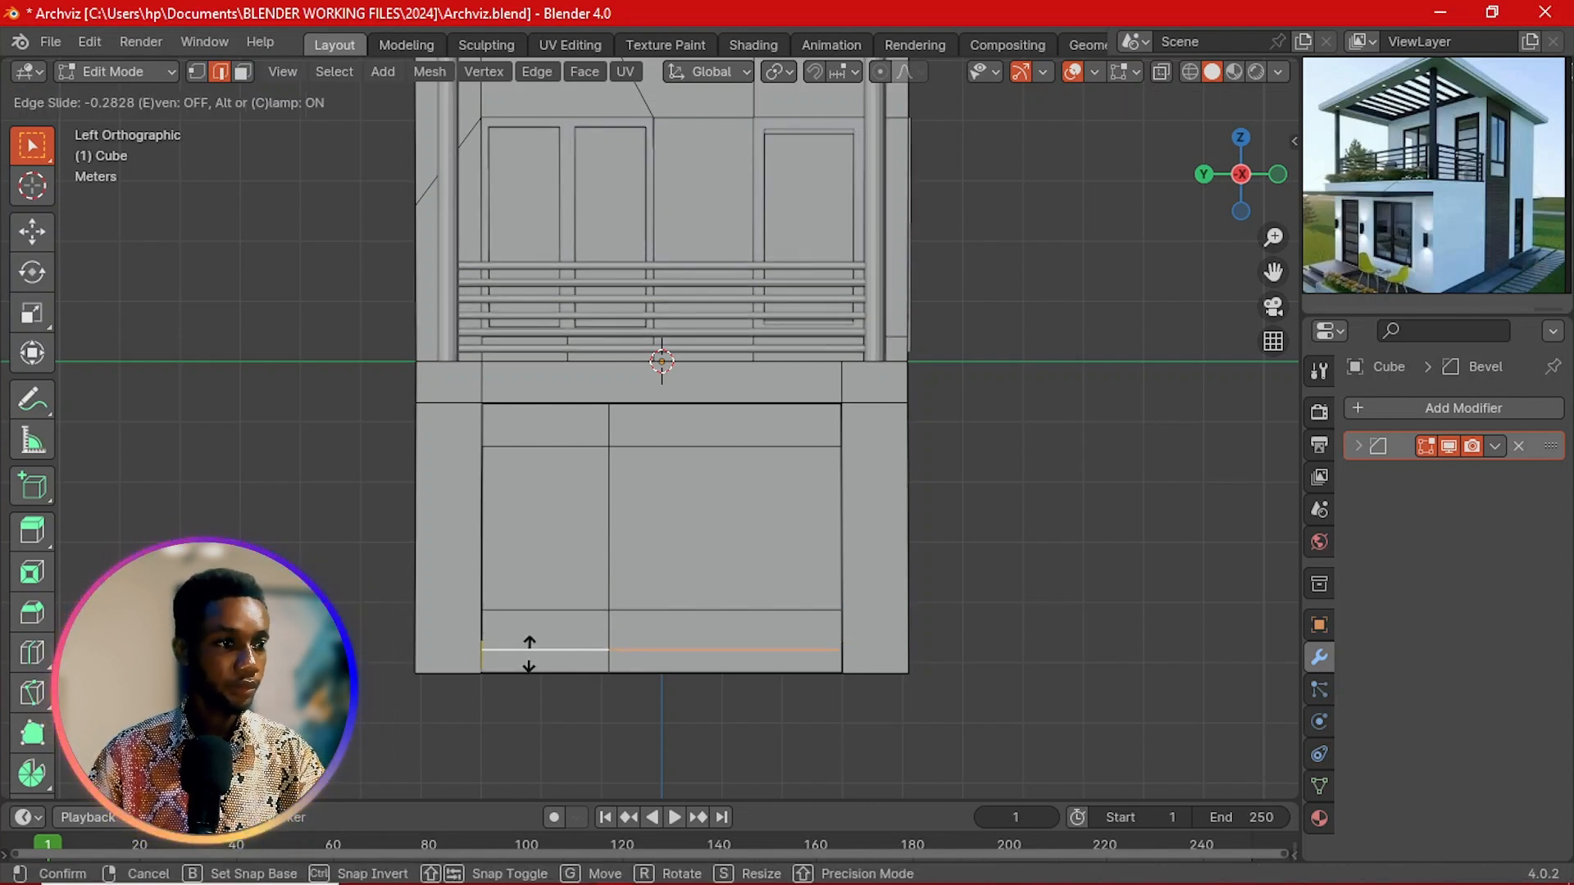
pyautogui.click(536, 696)
# Step: Try to cut a vertical line down the middle of the wide middle-height wall face only
pyautogui.press('3')
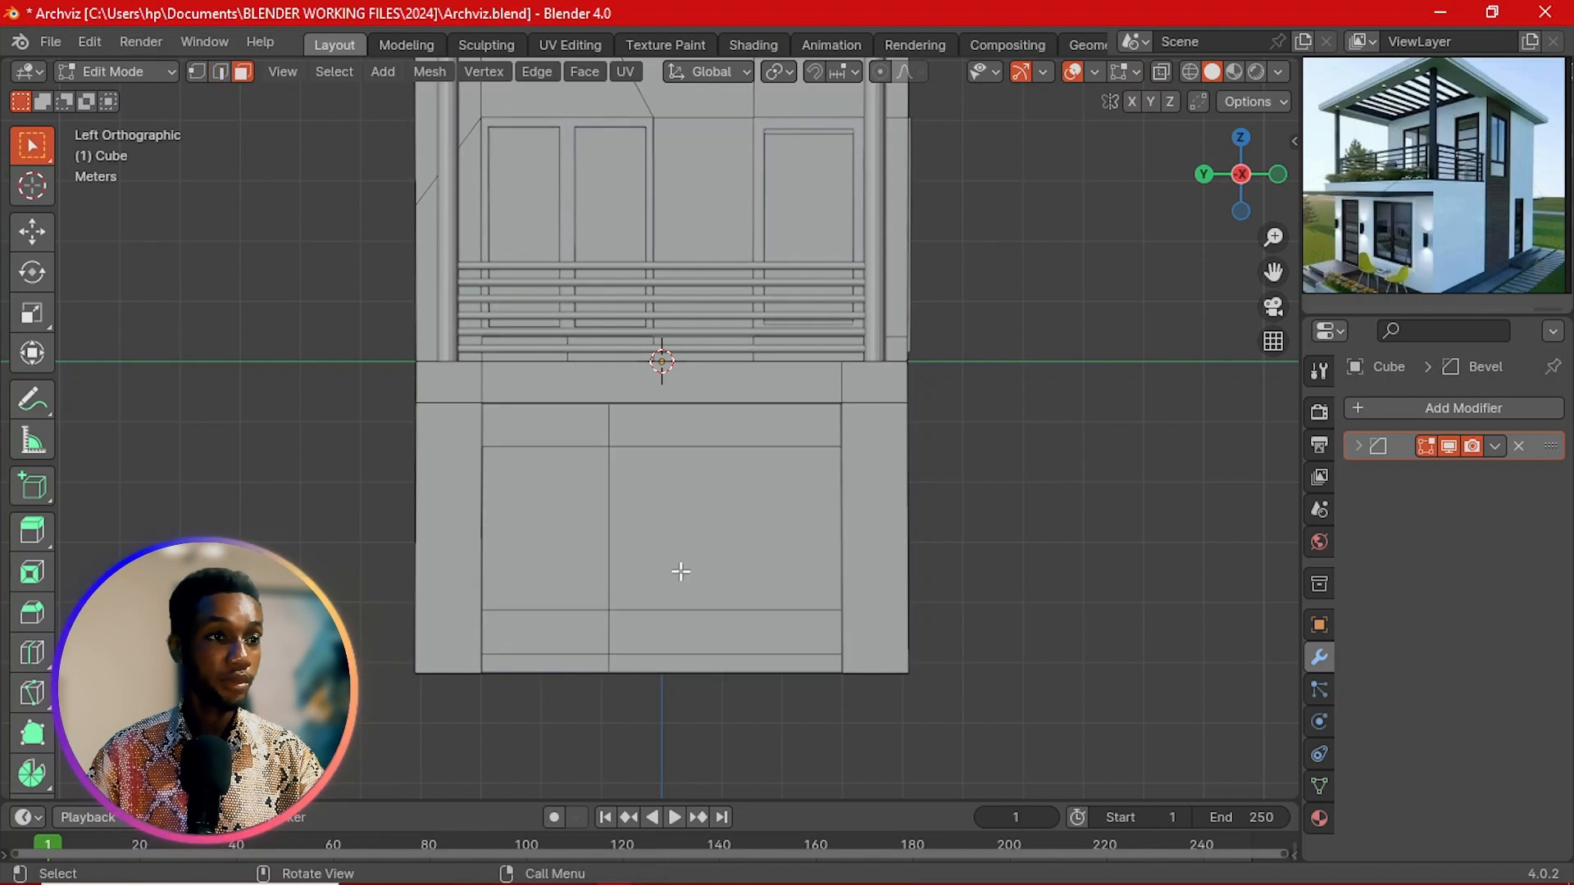
pyautogui.click(731, 475)
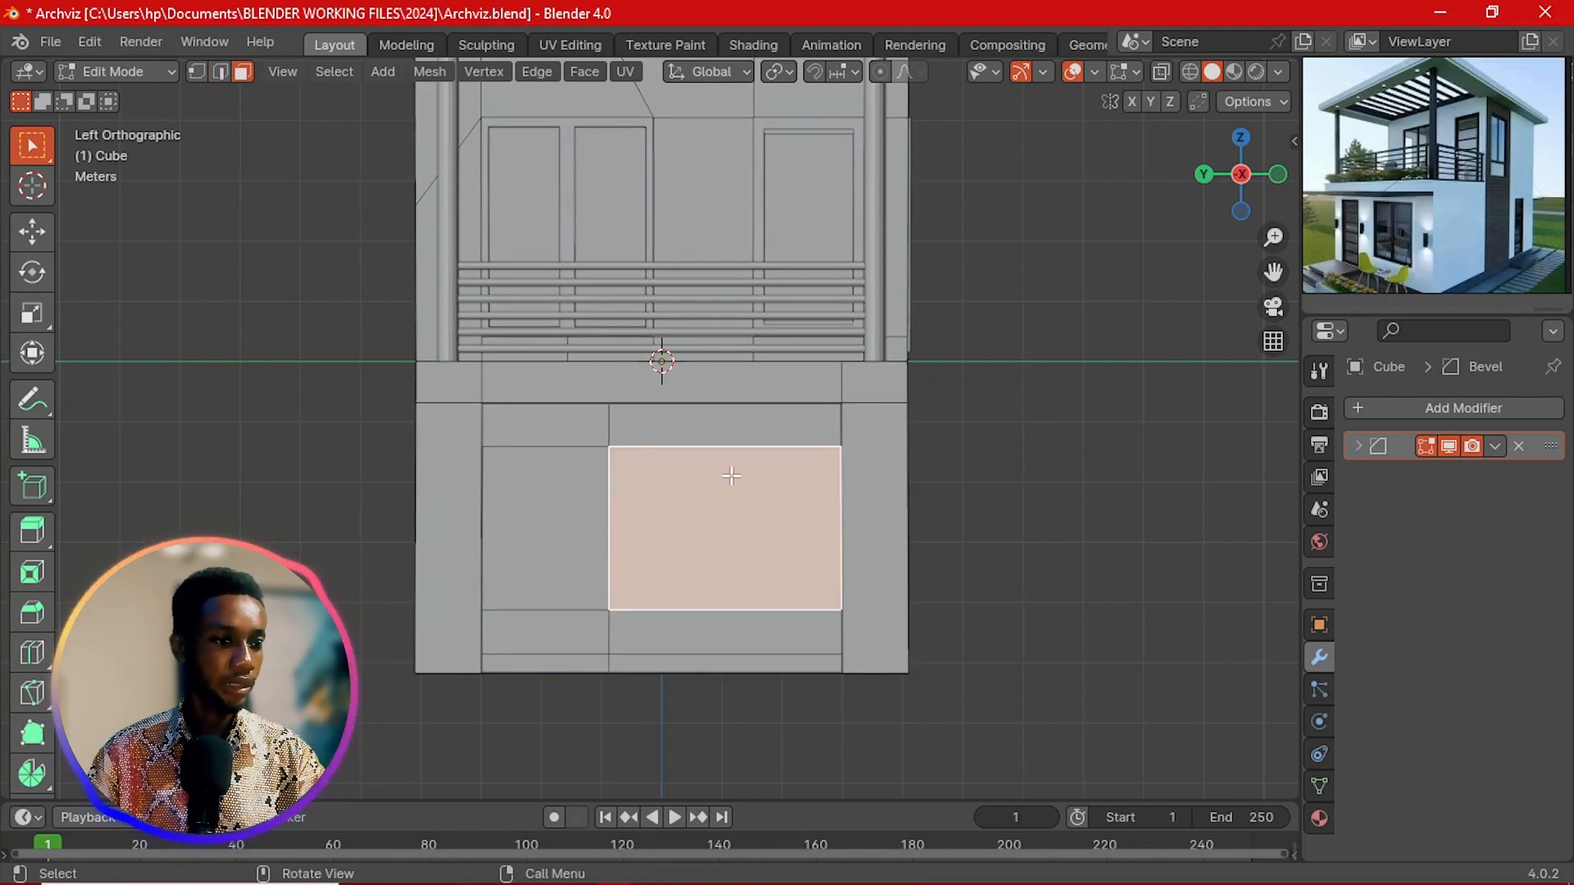
pyautogui.press('k')
pyautogui.click(741, 447)
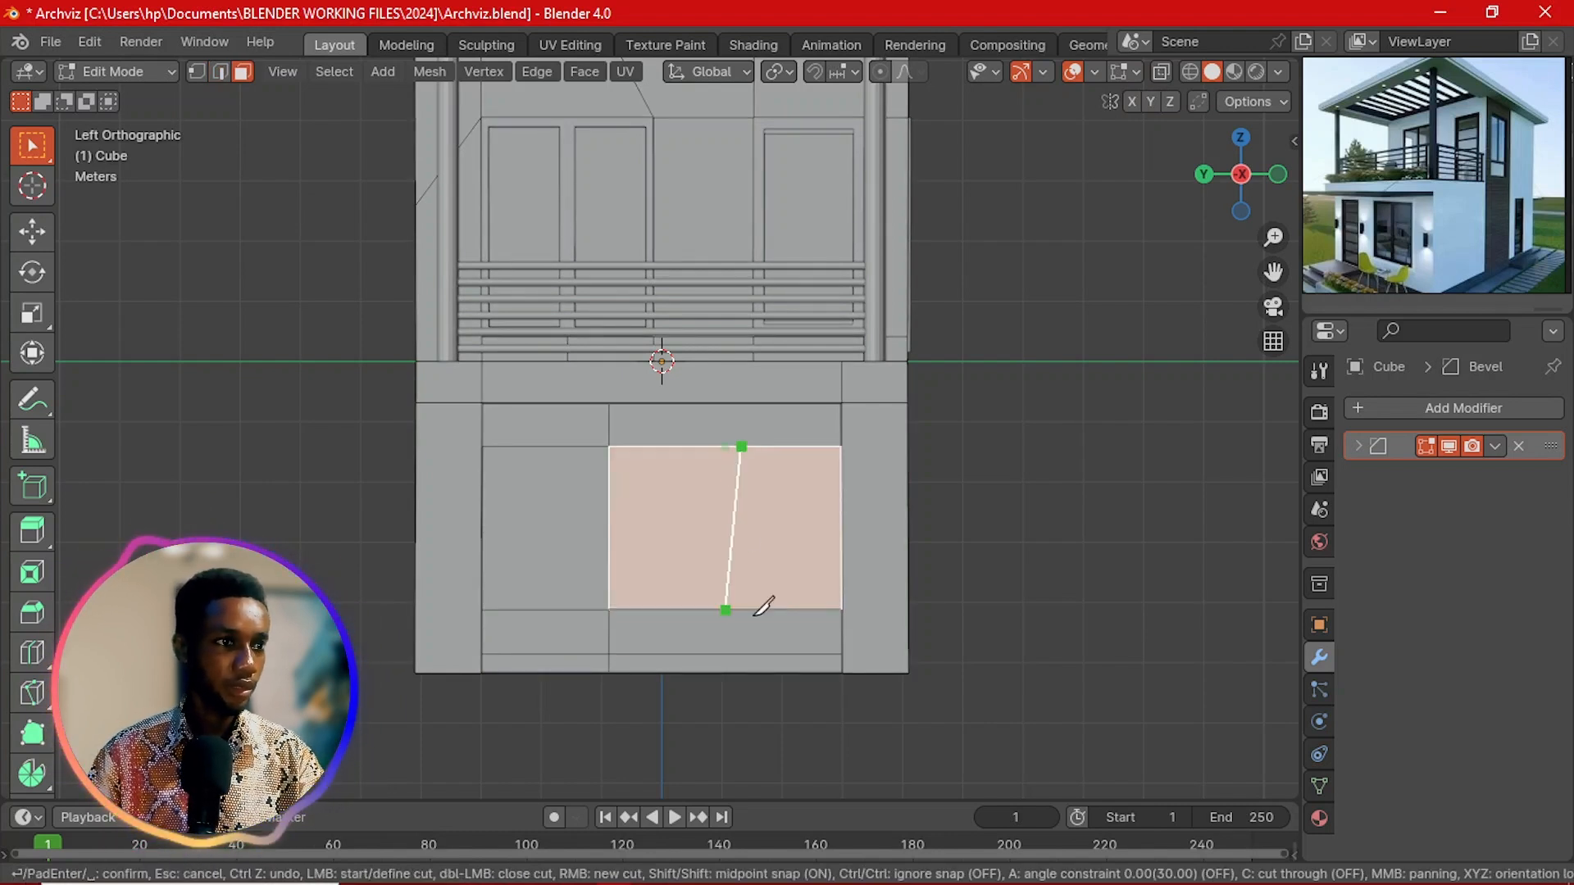
pyautogui.click(763, 607)
pyautogui.press('Return')
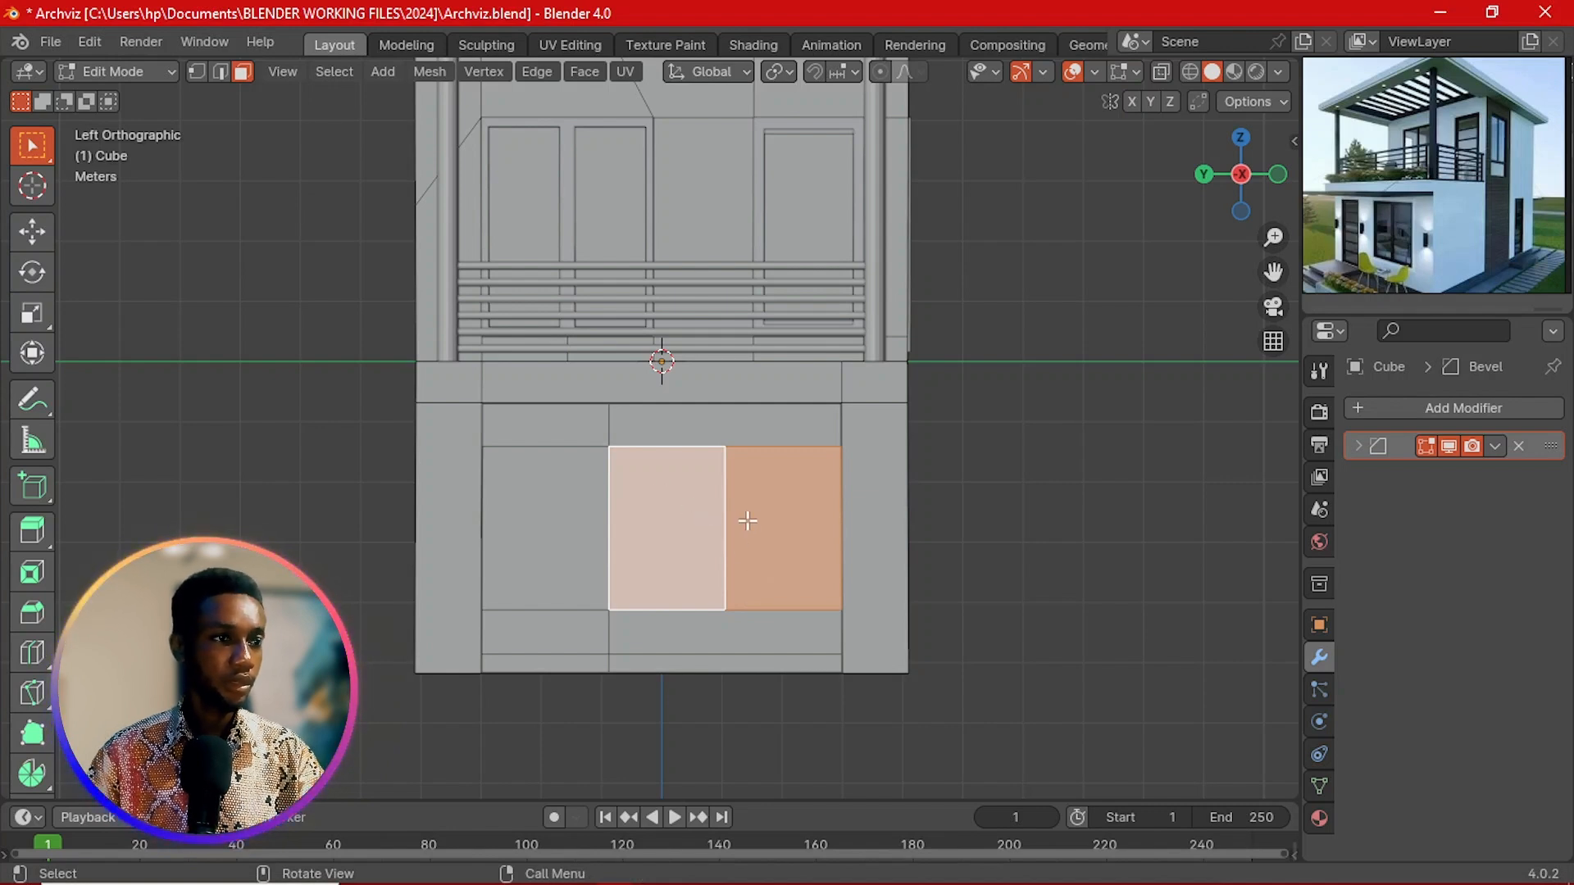
pyautogui.hotkey('ctrl', 'z')
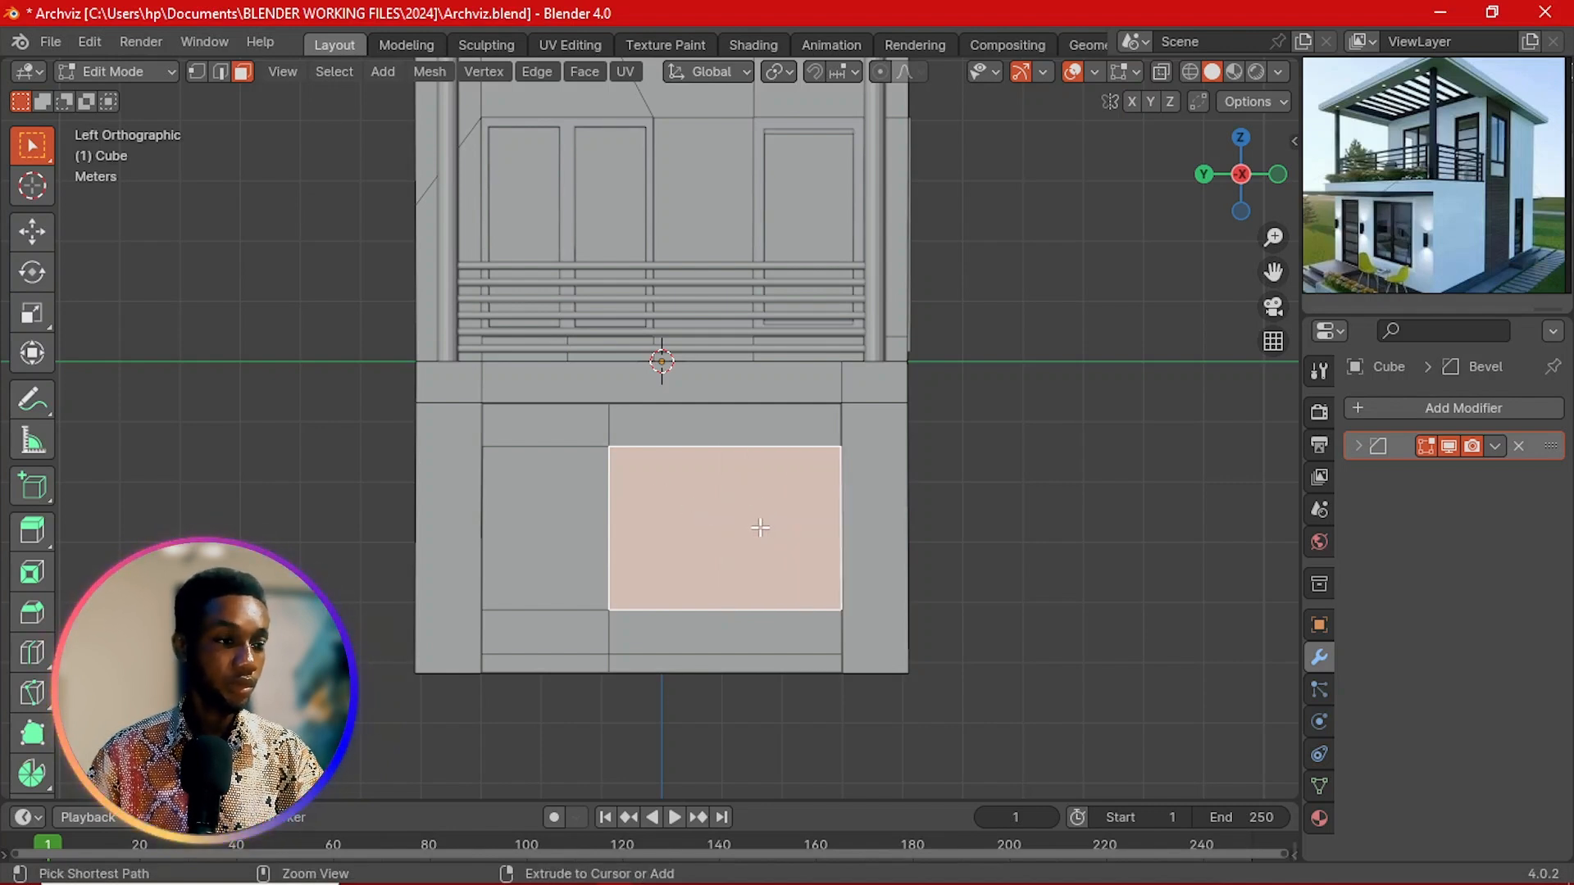
# Step: Cut a vertical centre line with the Knife tool through the wide section, from the wall's top edge to the sill line
pyautogui.press('k')
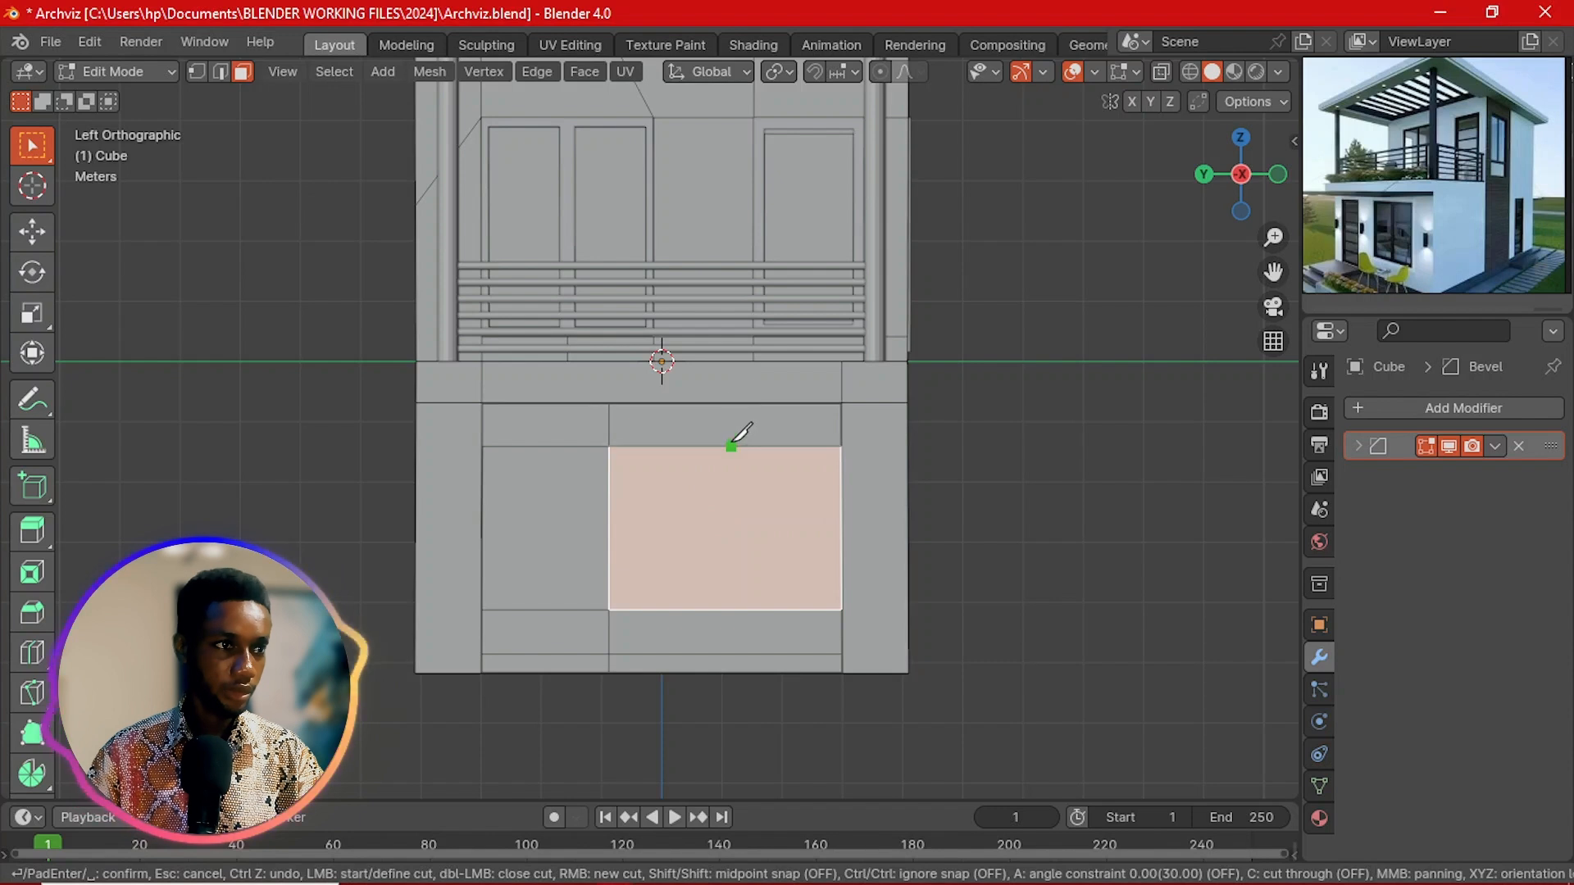
pyautogui.click(730, 402)
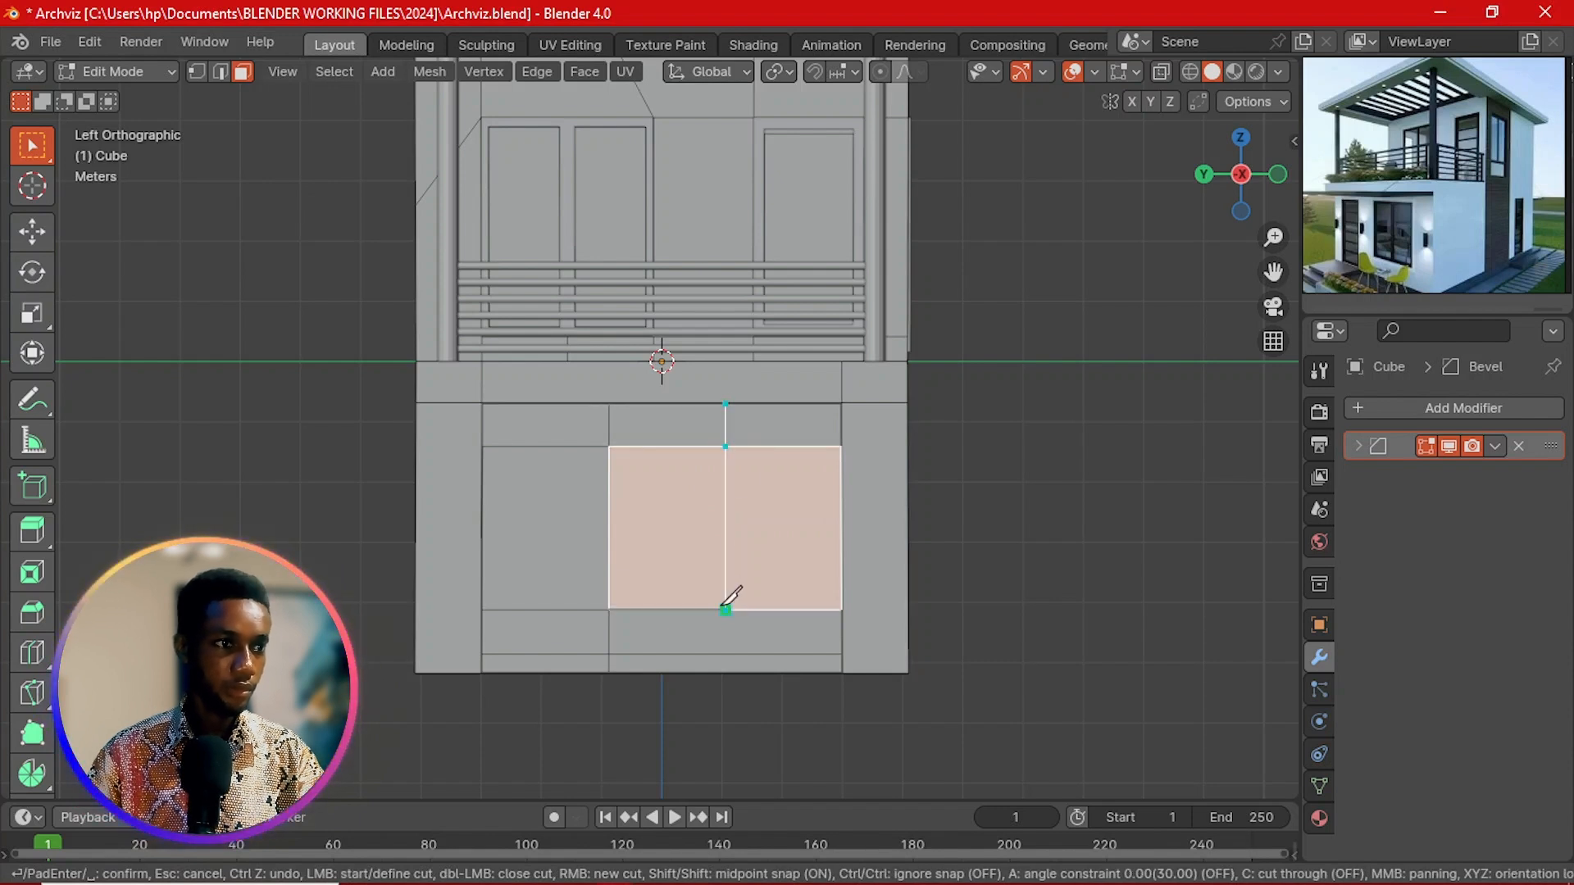
pyautogui.click(724, 610)
pyautogui.press('Return')
# Step: Slide the vertical line's two segments toward the door, leaving a narrow wall strip between door and window
pyautogui.press('2')
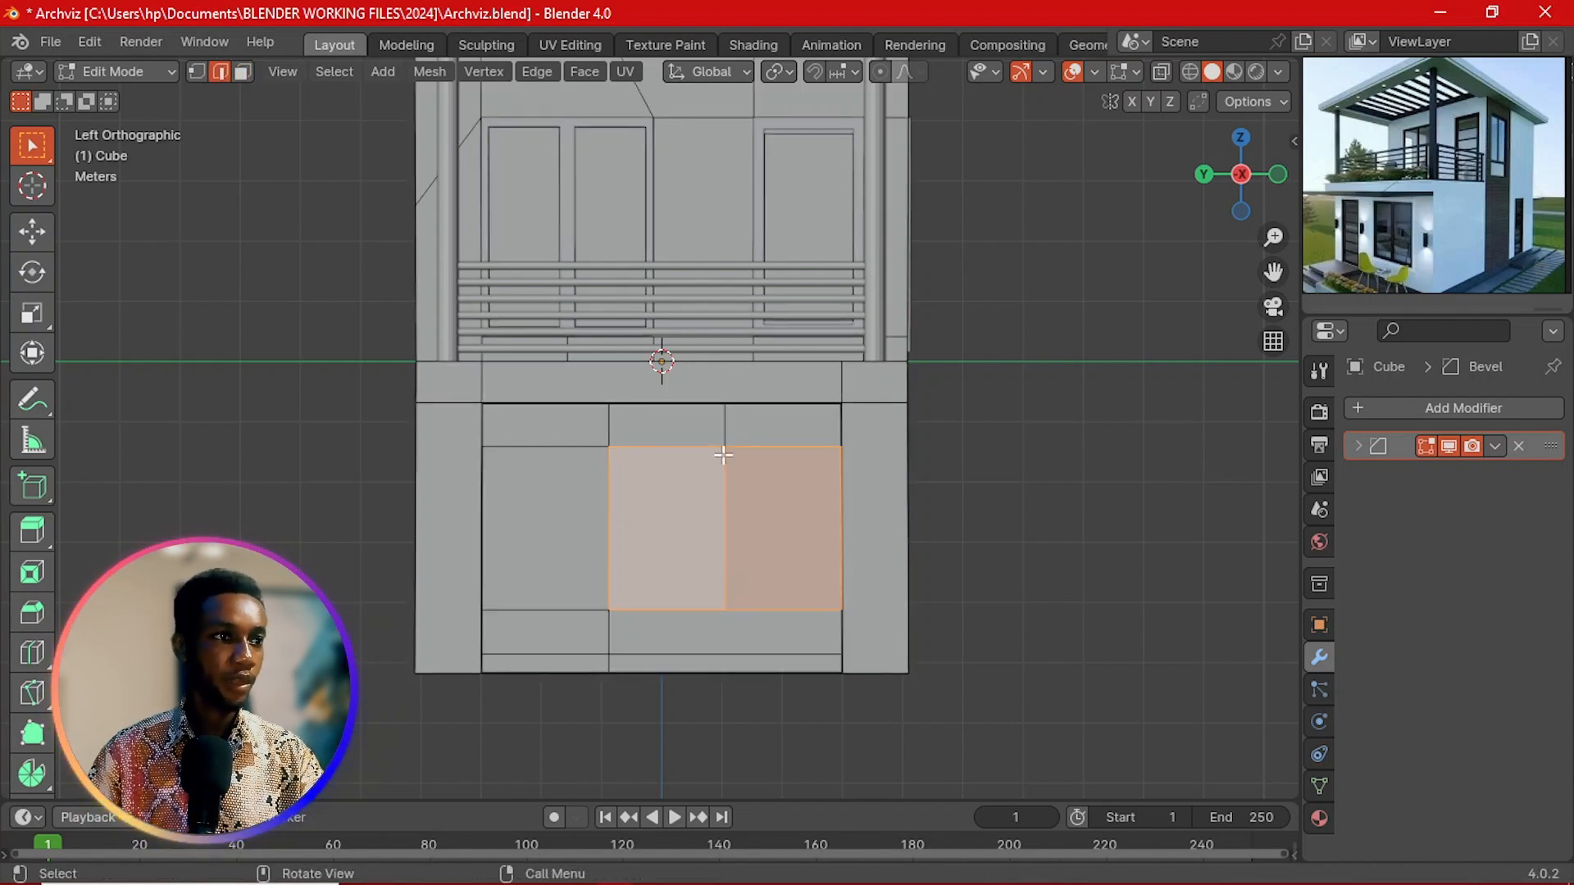
pyautogui.click(724, 426)
pyautogui.press('g')
pyautogui.press('g')
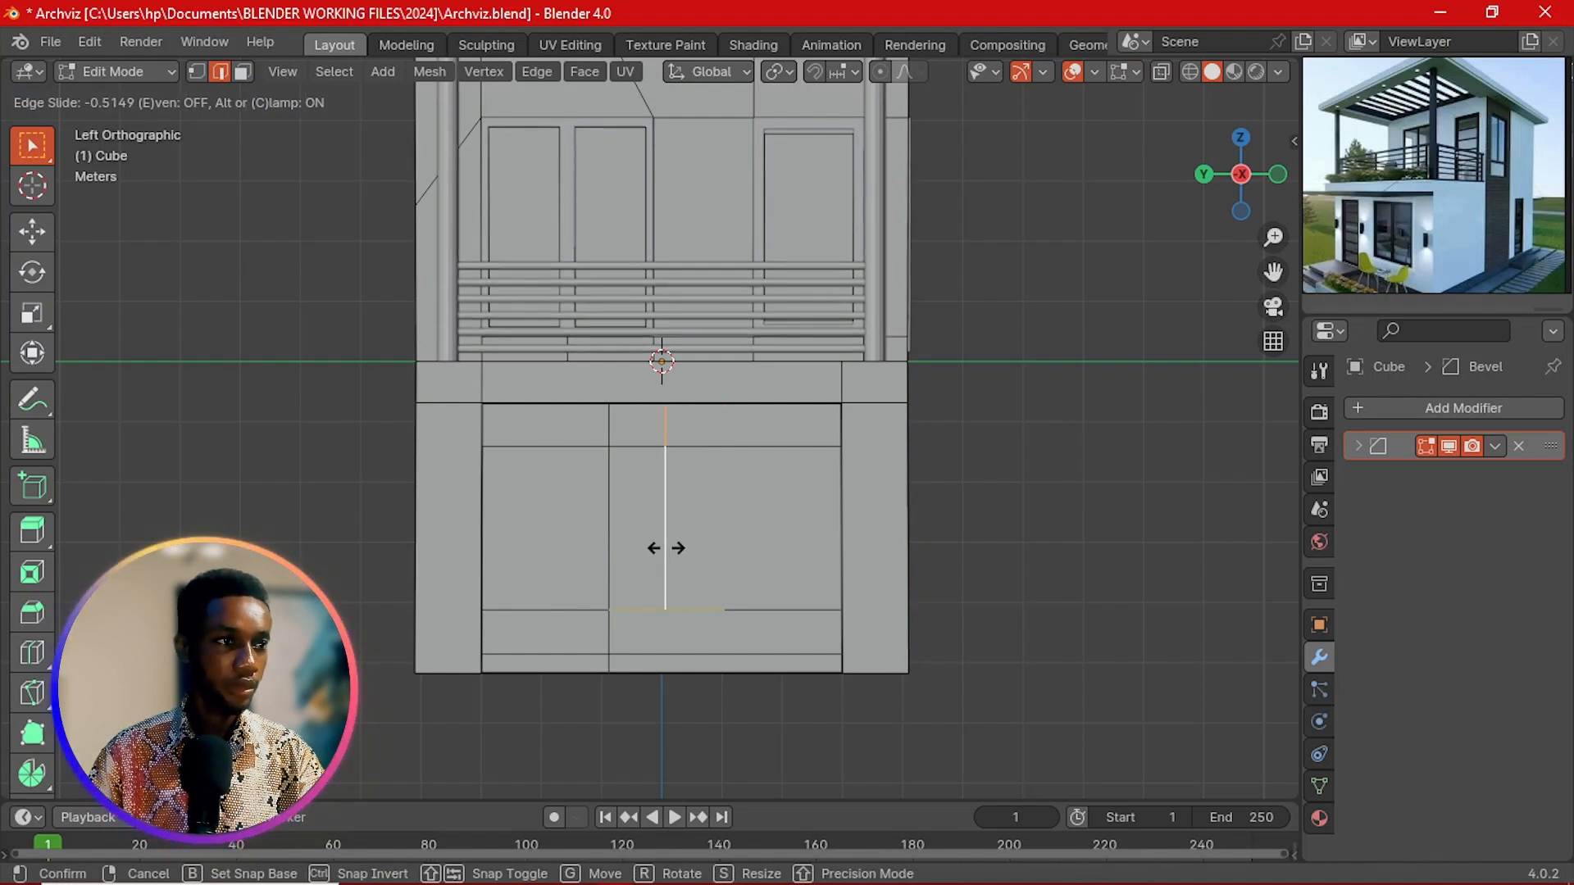
pyautogui.click(662, 548)
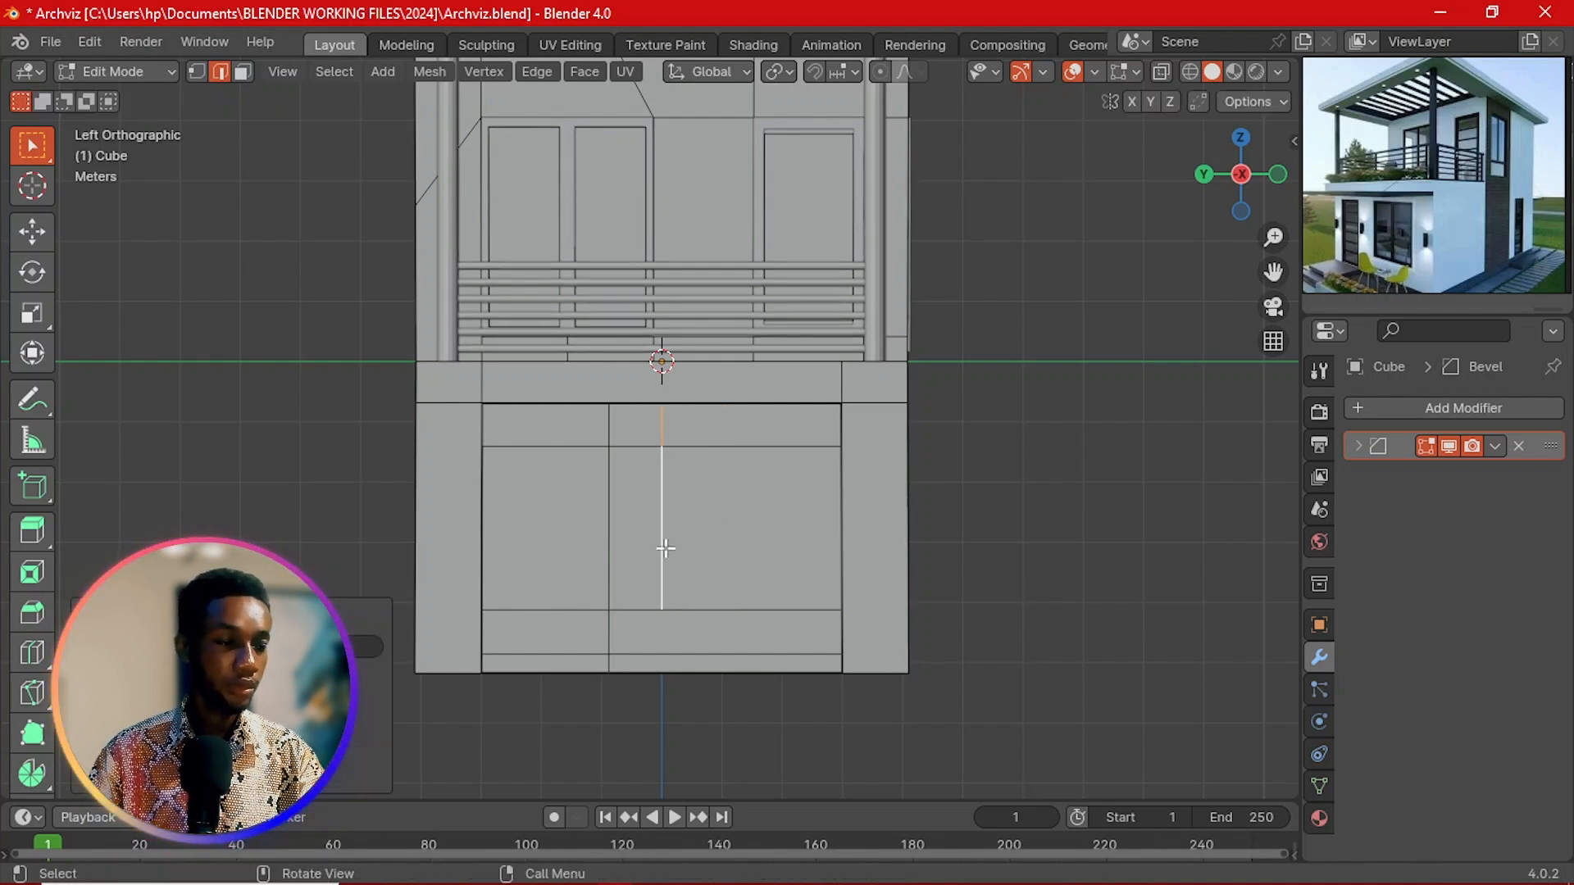
# Step: Cut a vertical line with the Knife tool through the window area's midpoints from head to sill, making two equal panes
pyautogui.press('k')
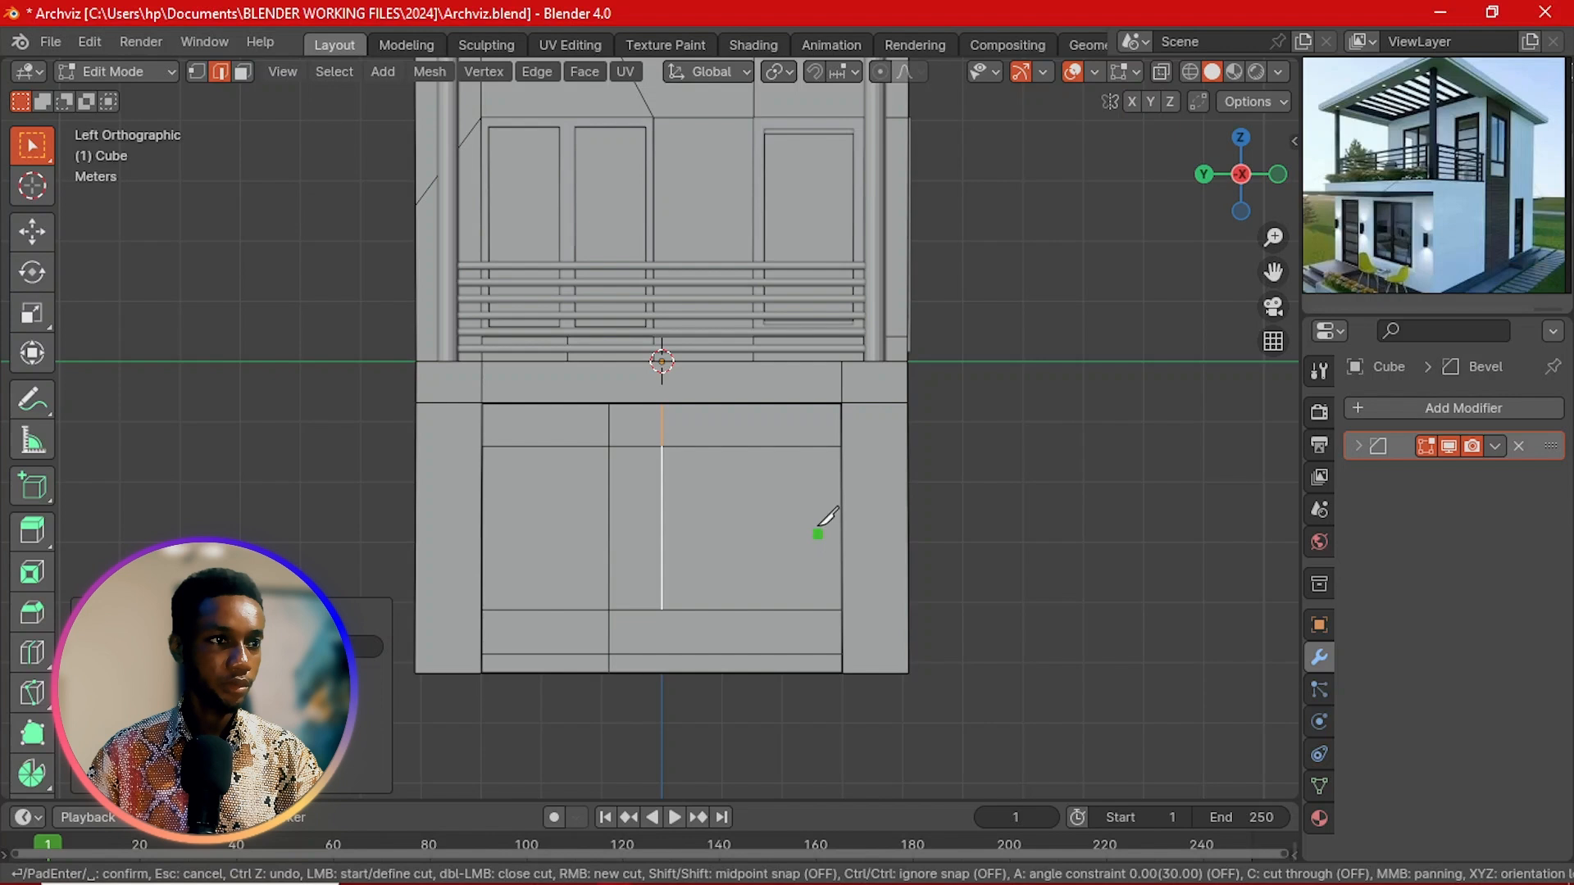
pyautogui.click(751, 447)
pyautogui.click(752, 610)
pyautogui.press('Return')
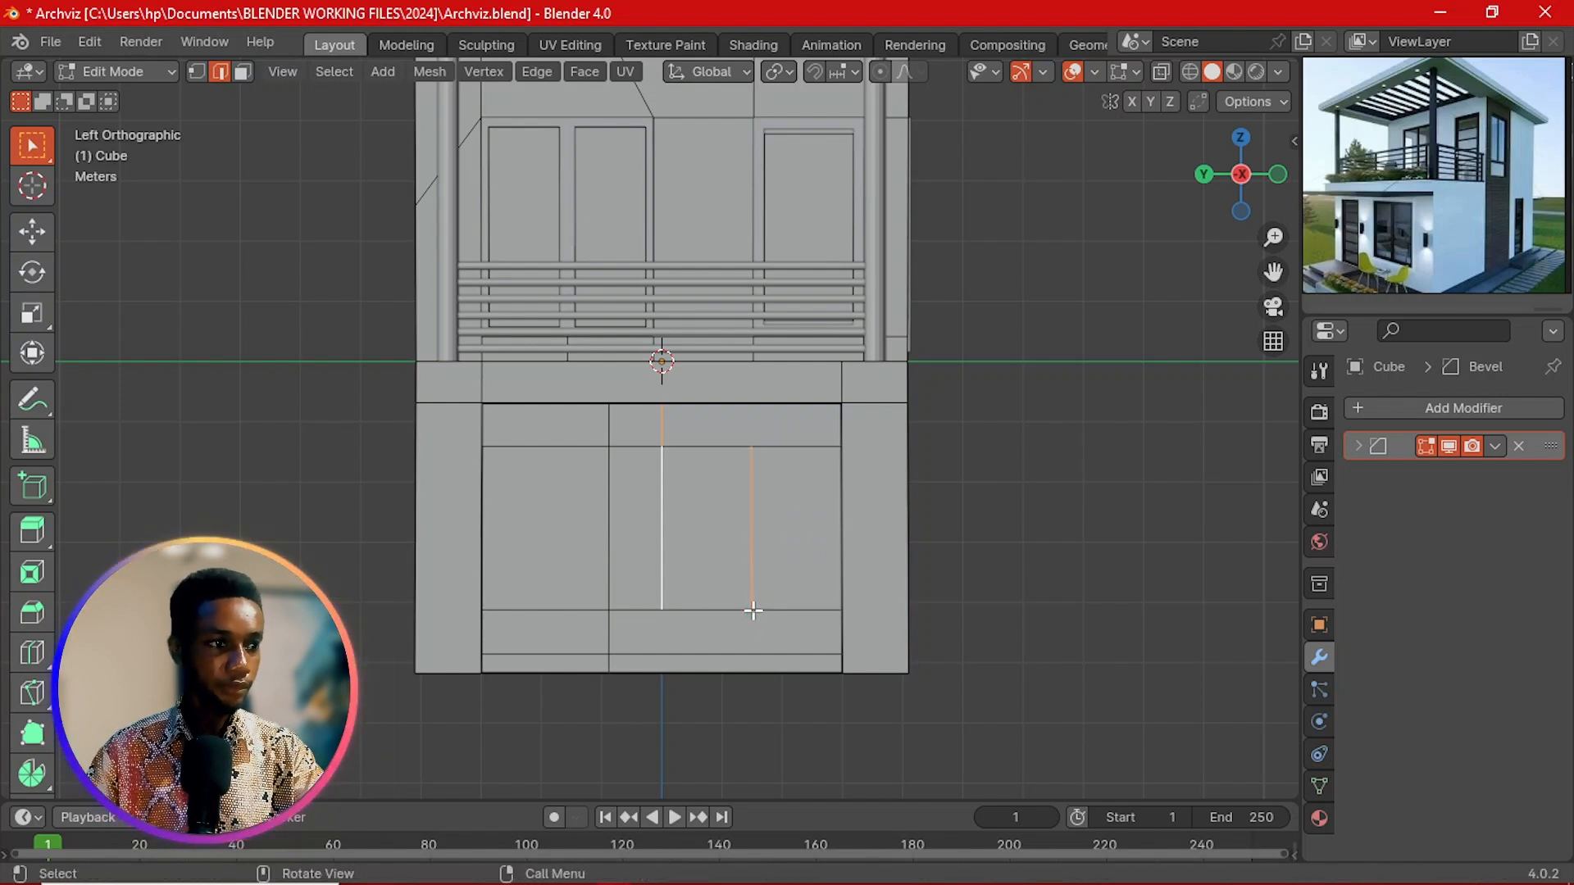
# Step: Select both window panes and the door's upper and lower faces, and inset them as joined regions to form thin borders
pyautogui.press('3')
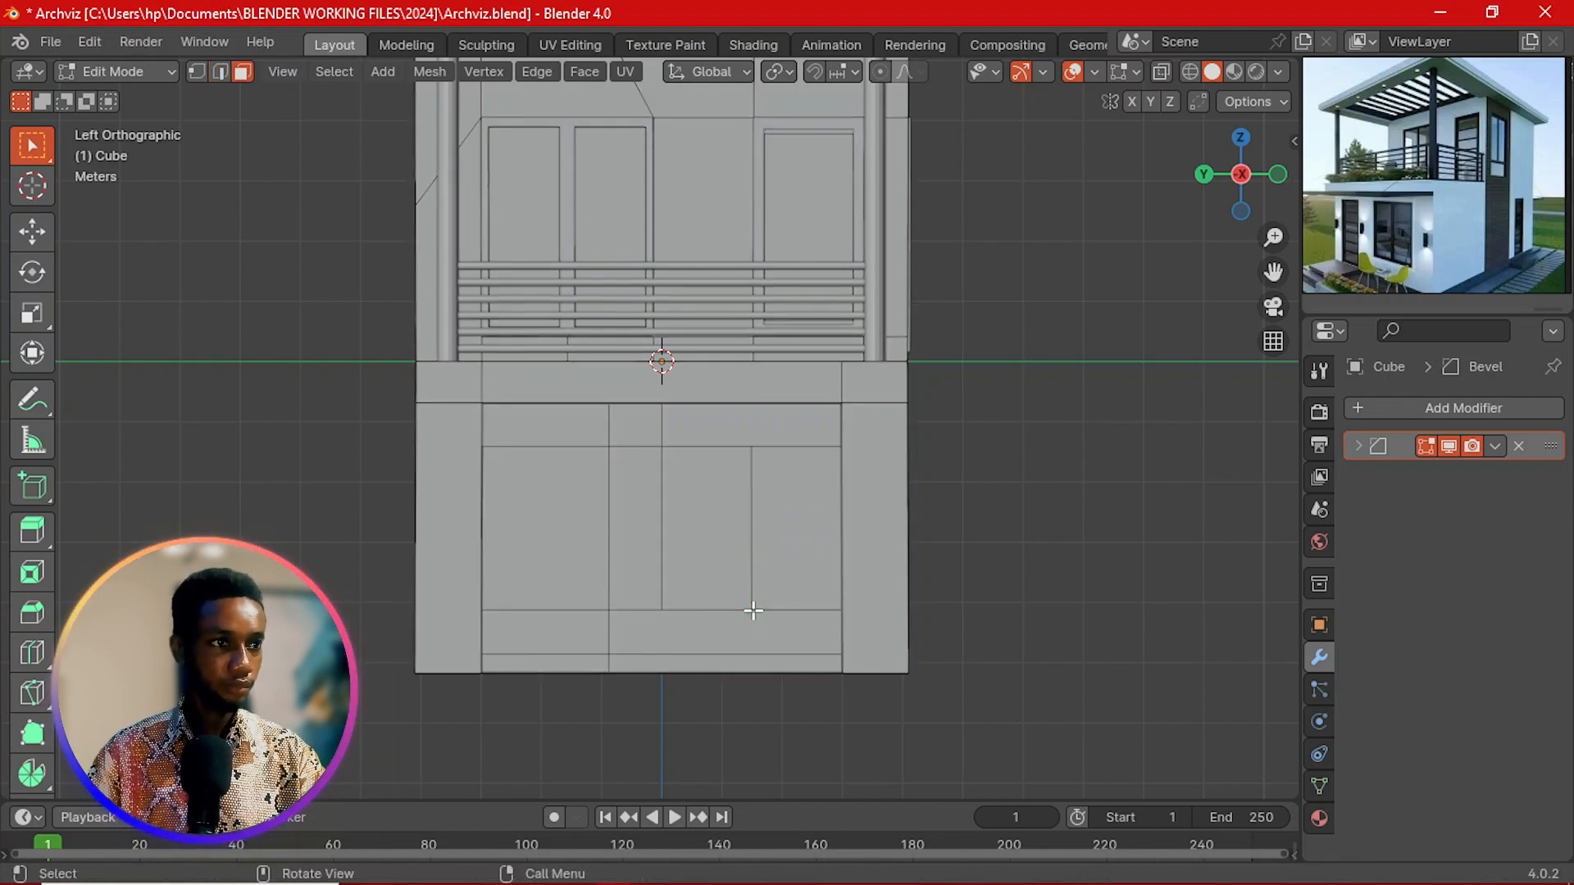
pyautogui.click(772, 565)
pyautogui.keyDown('shift'); pyautogui.click(710, 540); pyautogui.keyUp('shift')
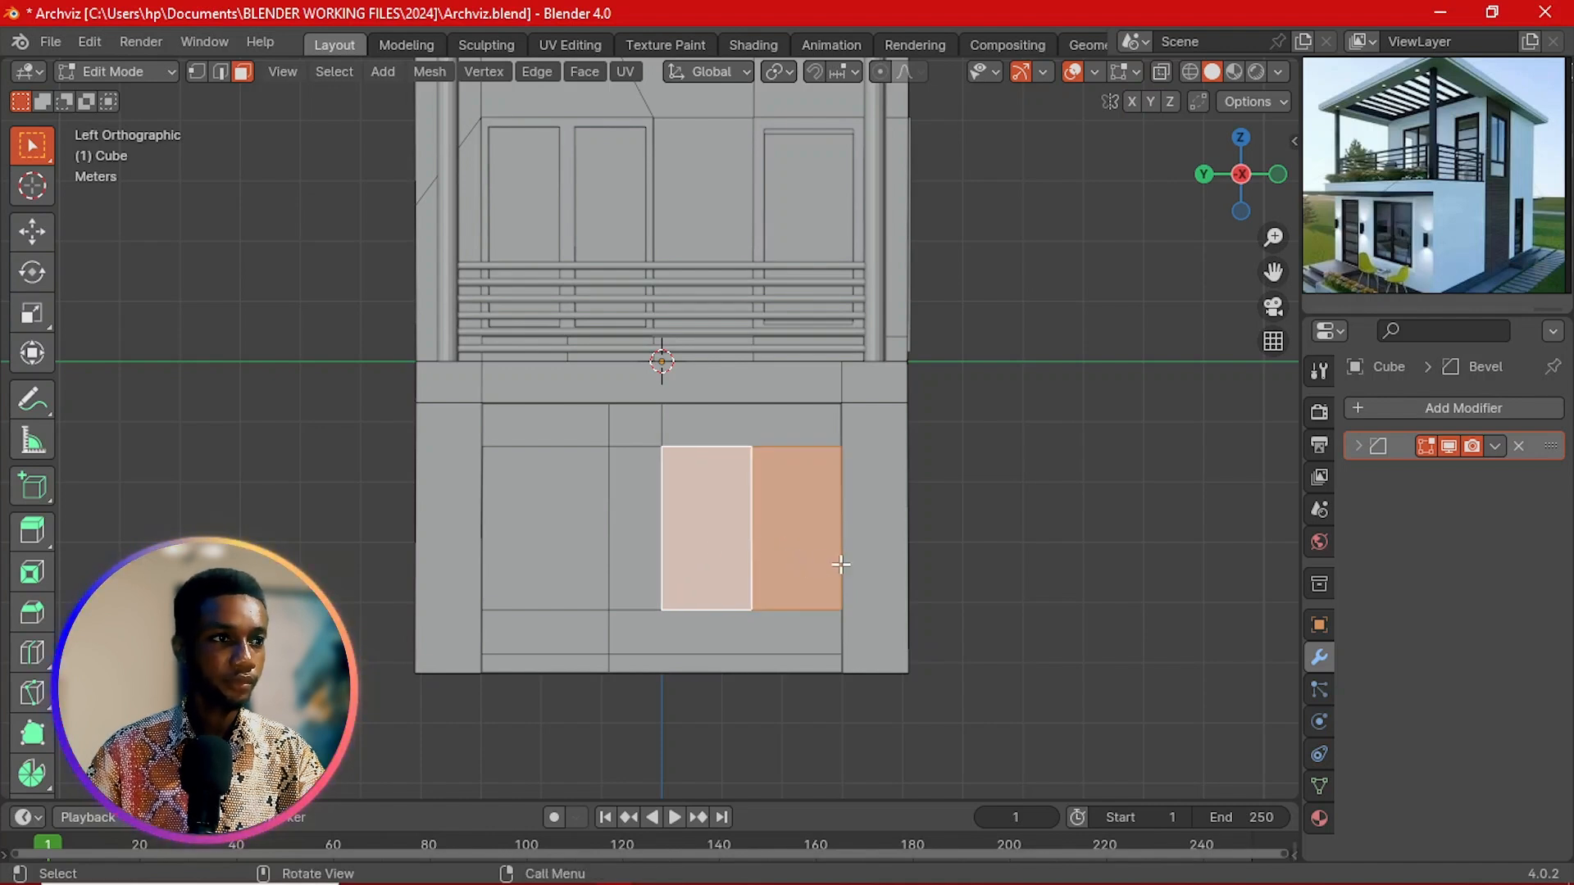
pyautogui.keyDown('shift'); pyautogui.click(578, 589); pyautogui.keyUp('shift')
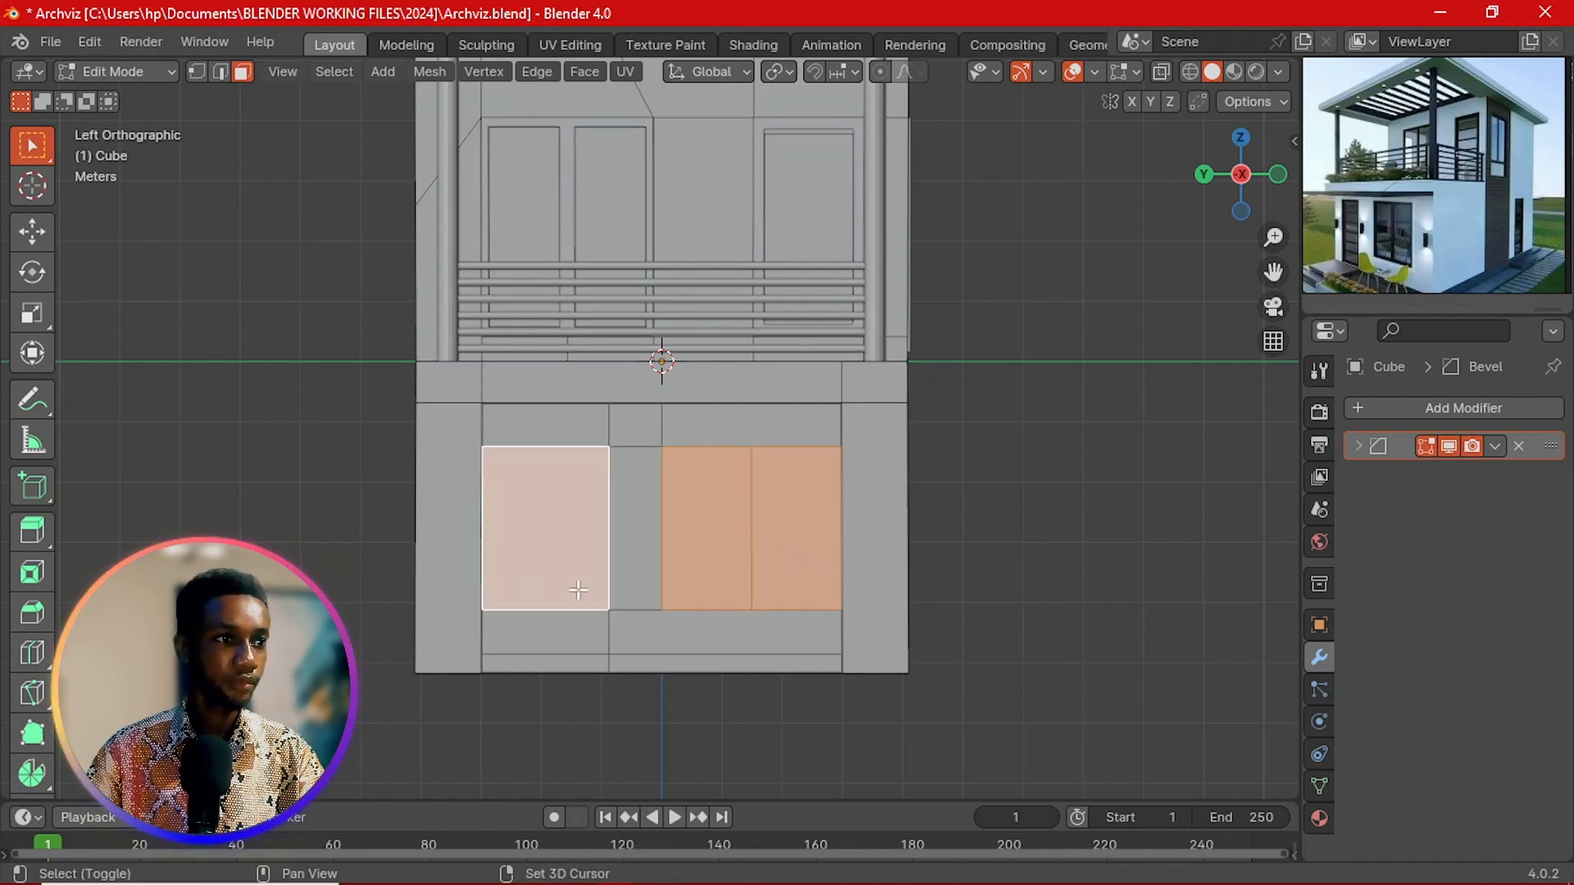
pyautogui.keyDown('shift'); pyautogui.click(592, 637); pyautogui.keyUp('shift')
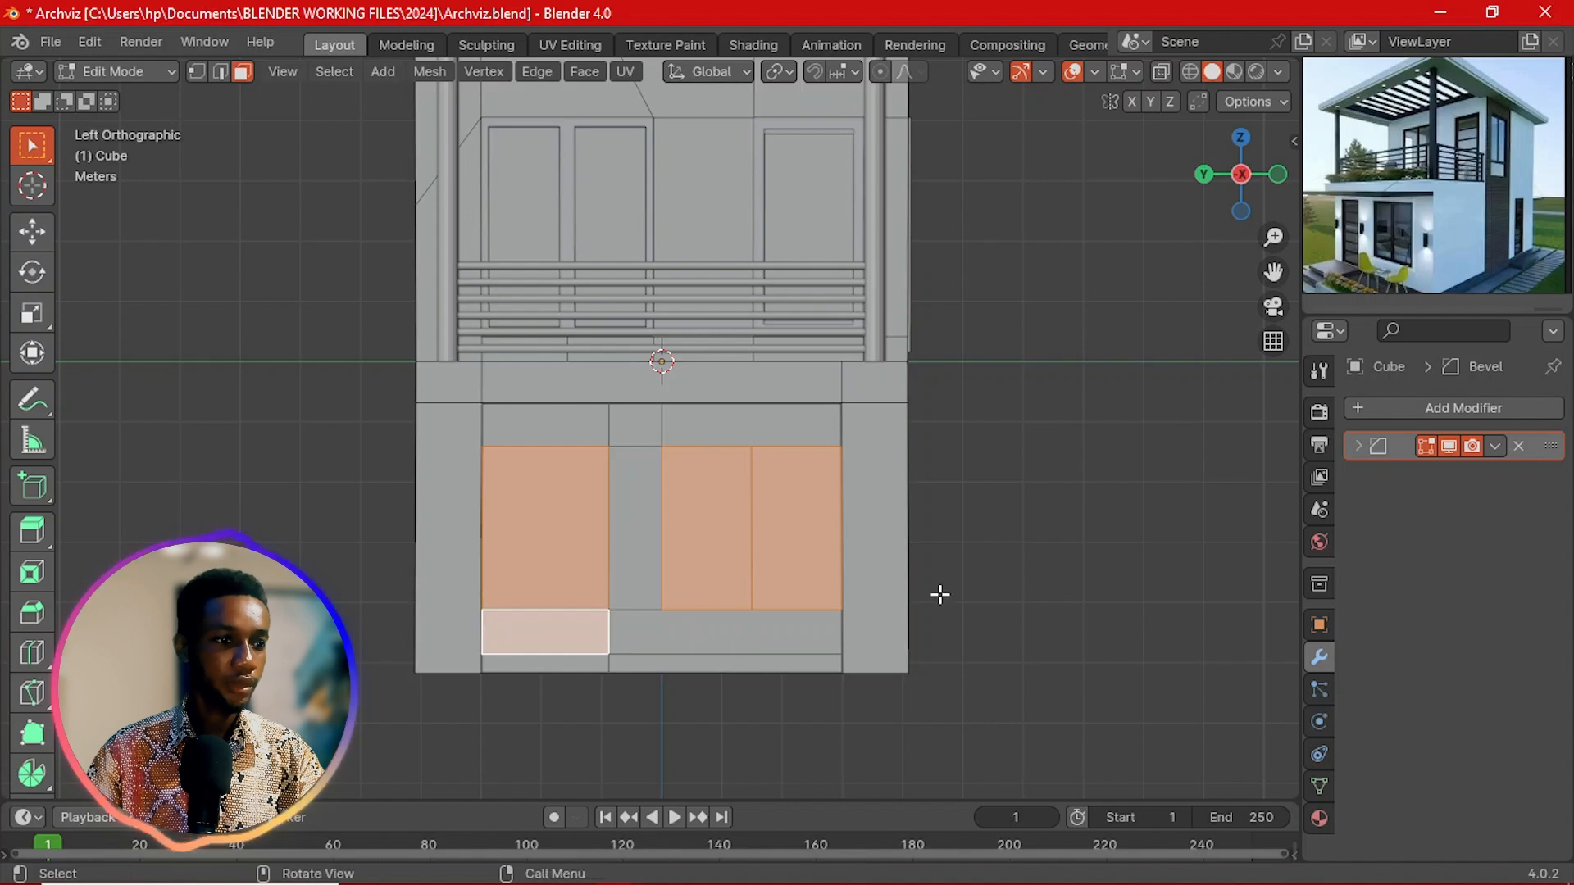
pyautogui.press('i')
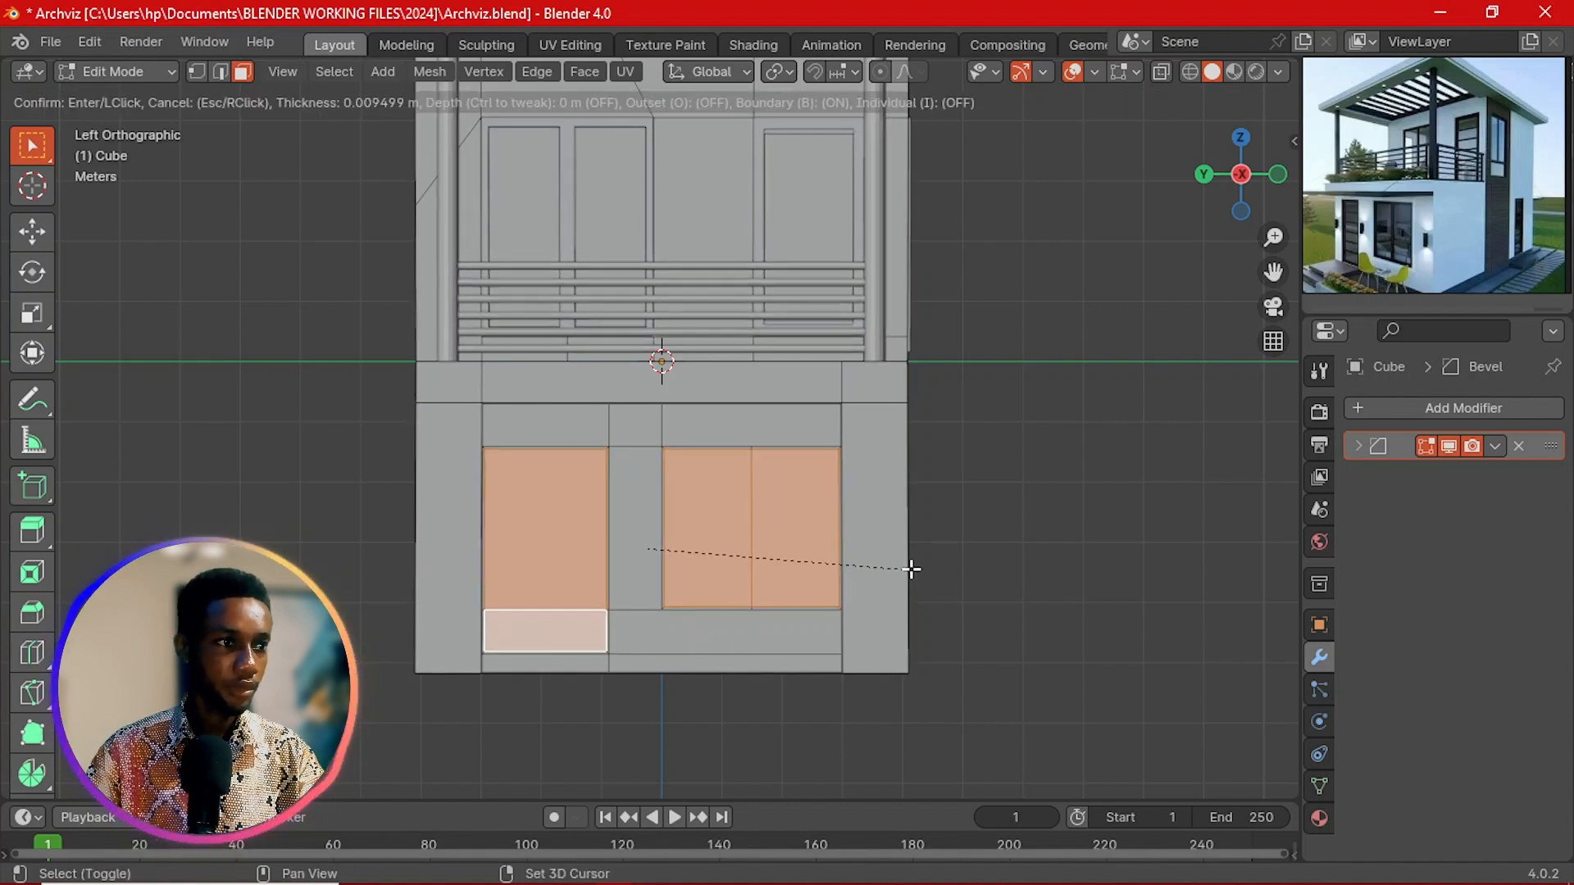
pyautogui.click(865, 531)
# Step: Grow the selection to include the inset borders and deselect the inner faces, leaving only the door and window frames selected
pyautogui.hotkey('ctrl', 'z')
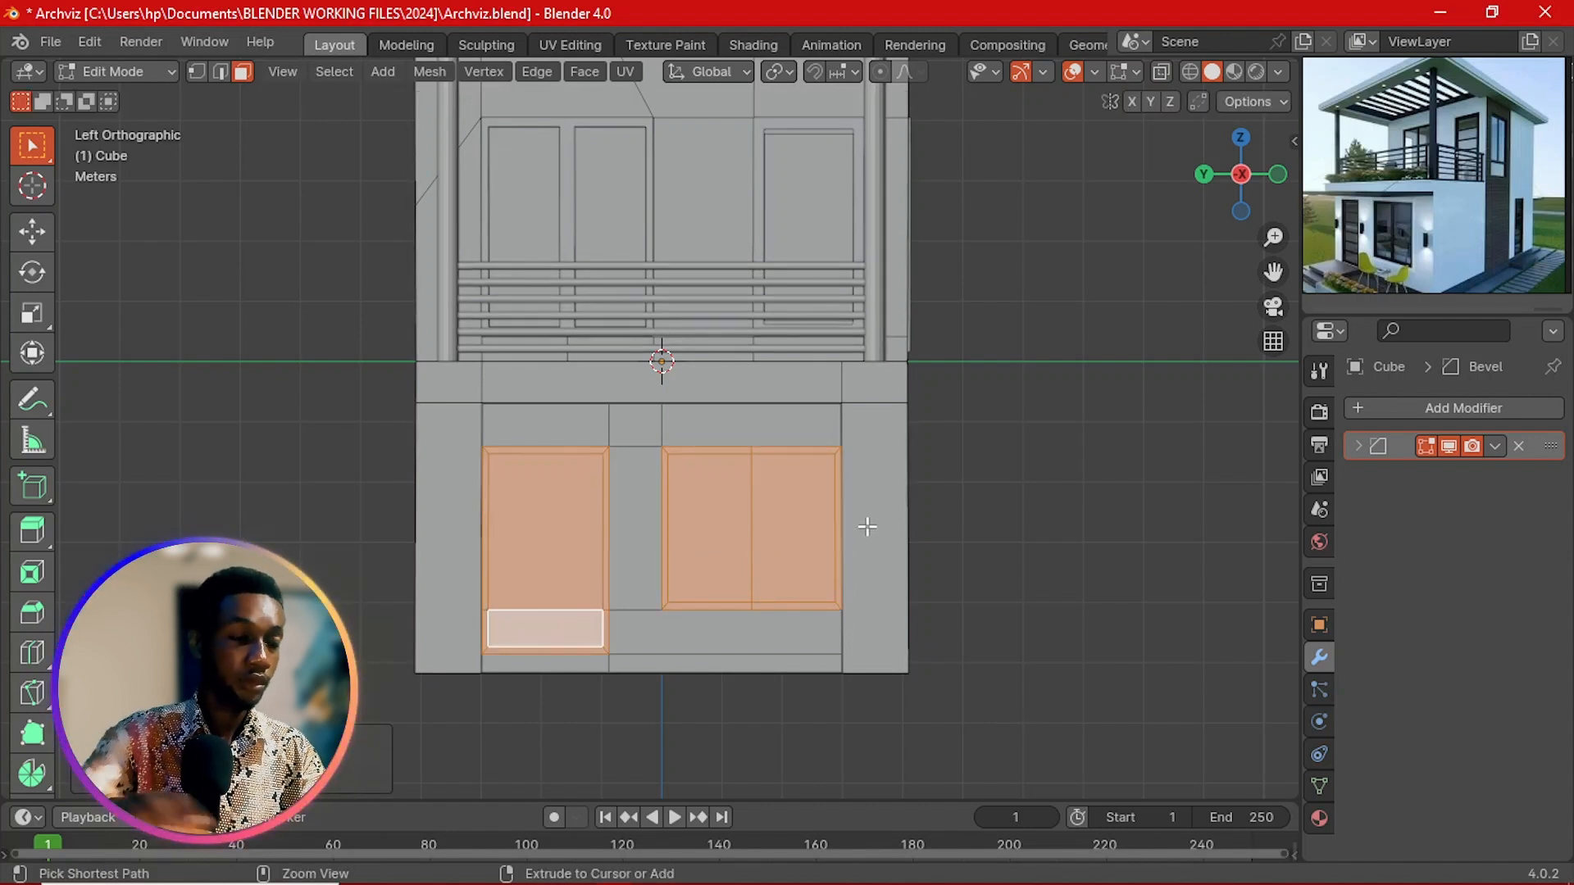
pyautogui.keyDown('shift'); pyautogui.click(695, 511); pyautogui.keyUp('shift')
pyautogui.keyDown('shift'); pyautogui.click(772, 526); pyautogui.keyUp('shift')
pyautogui.keyDown('shift'); pyautogui.click(513, 531); pyautogui.keyUp('shift')
pyautogui.keyDown('shift'); pyautogui.click(509, 631); pyautogui.keyUp('shift')
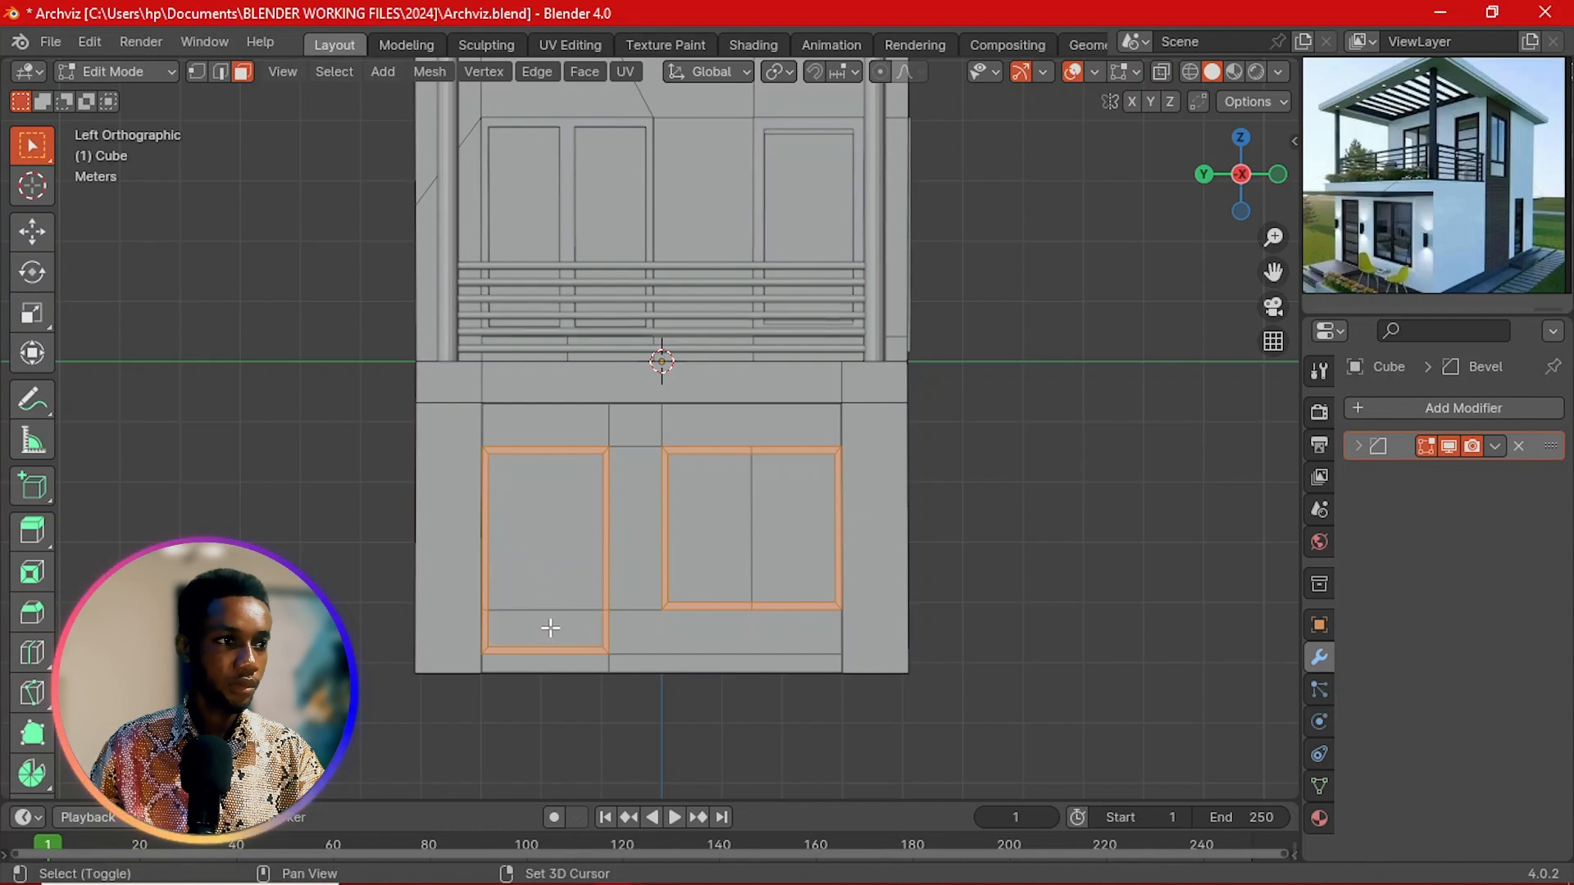
# Step: Extrude the door and window frame borders outward by about 0.07 m
pyautogui.moveTo(510, 631); pyautogui.dragTo(686, 626, button='middle')
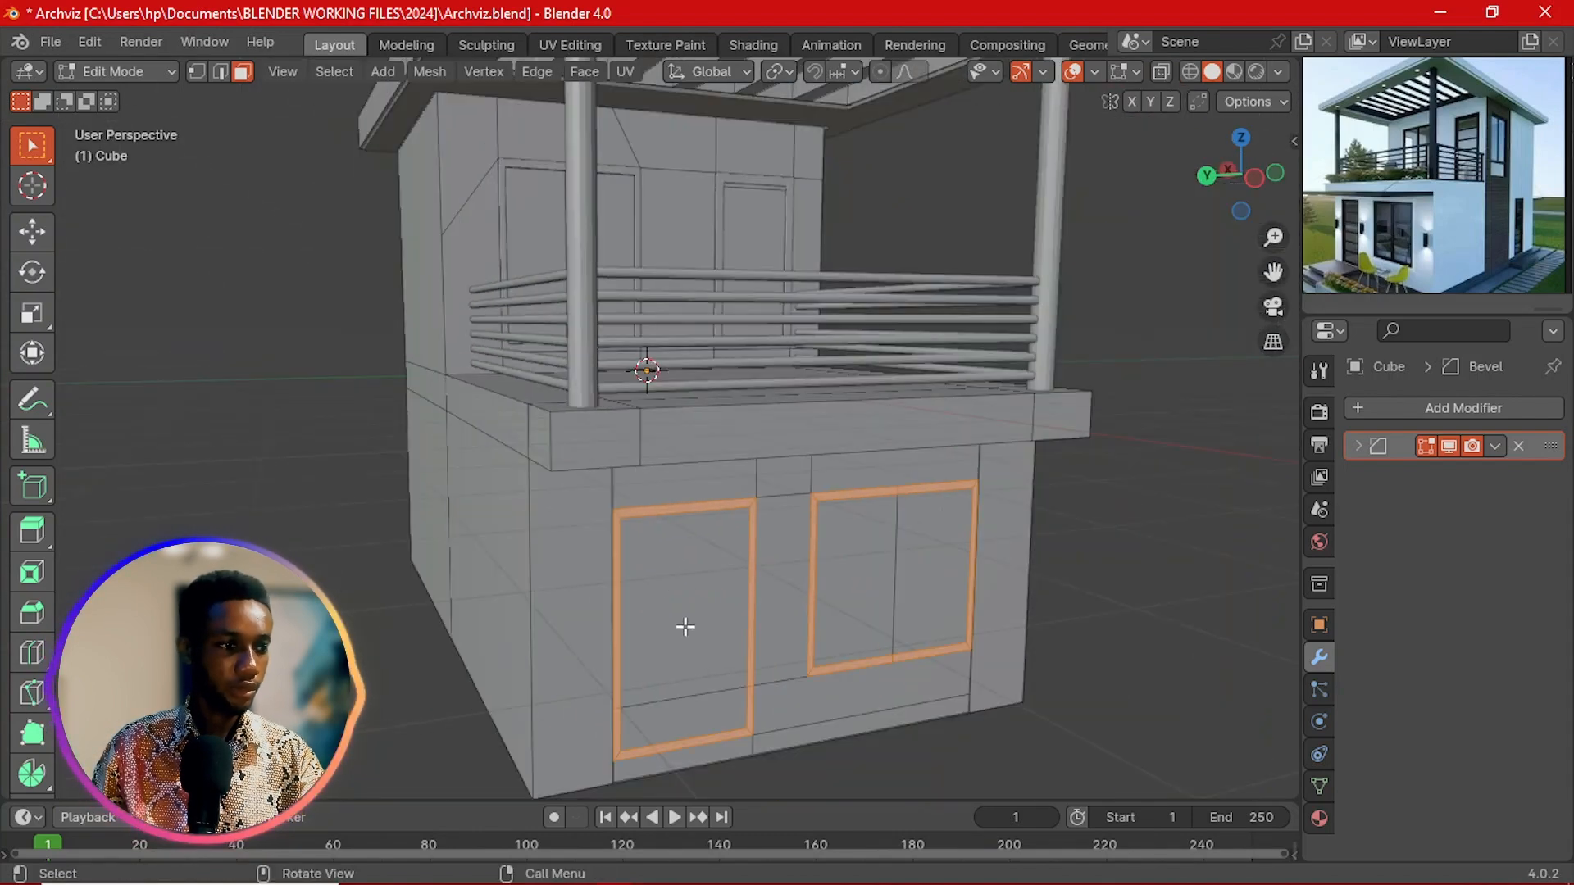
pyautogui.press('e')
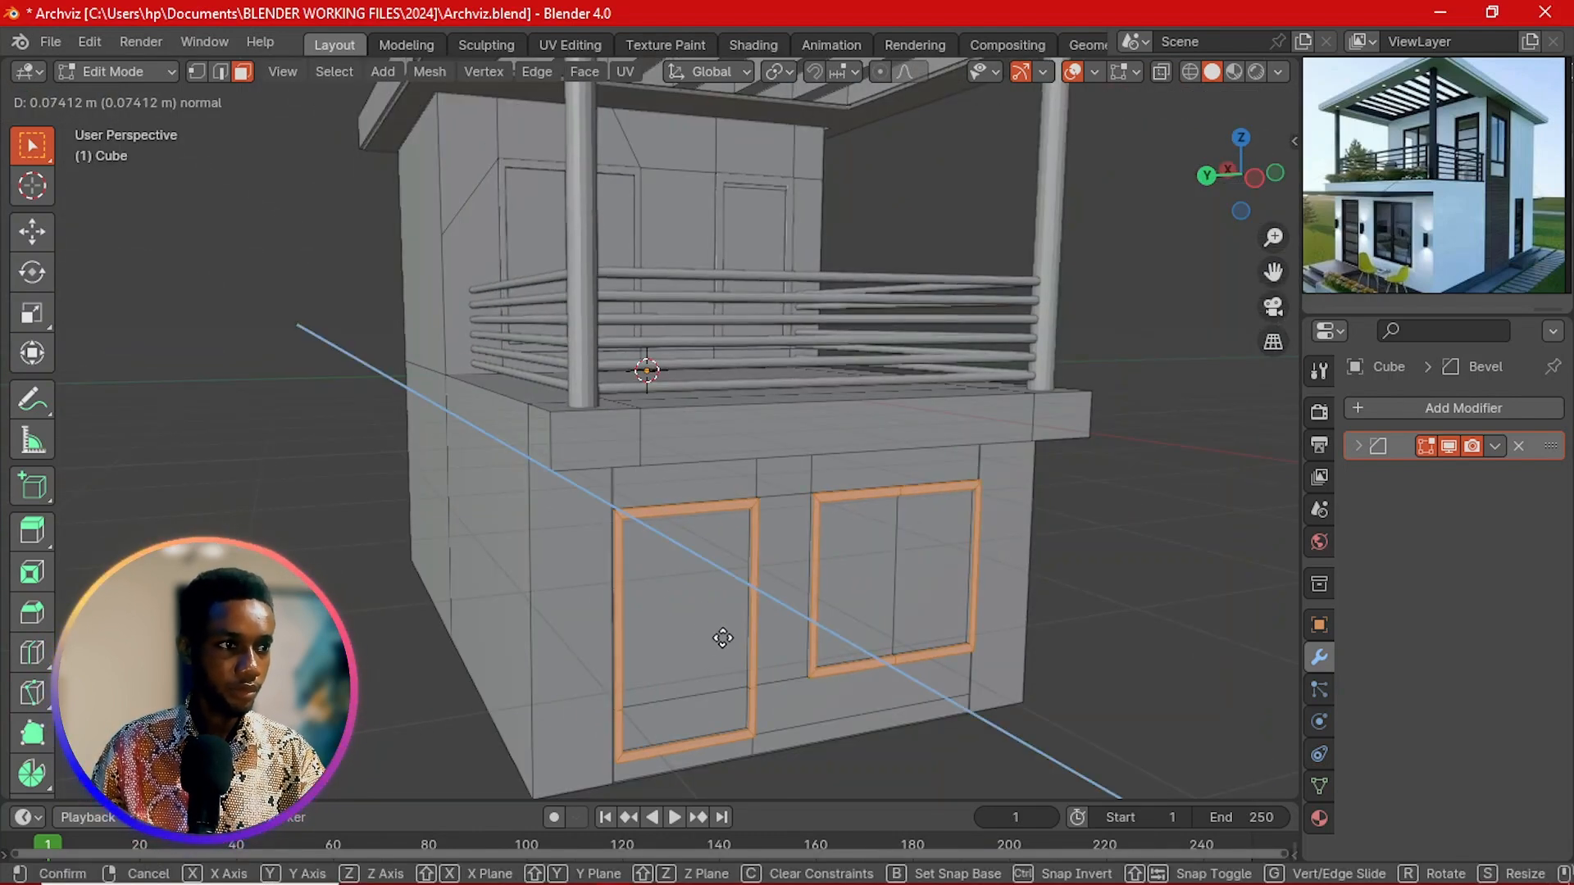
pyautogui.click(724, 639)
pyautogui.moveTo(724, 639); pyautogui.dragTo(859, 624, button='middle')
pyautogui.scroll(-4, 1035, 607)
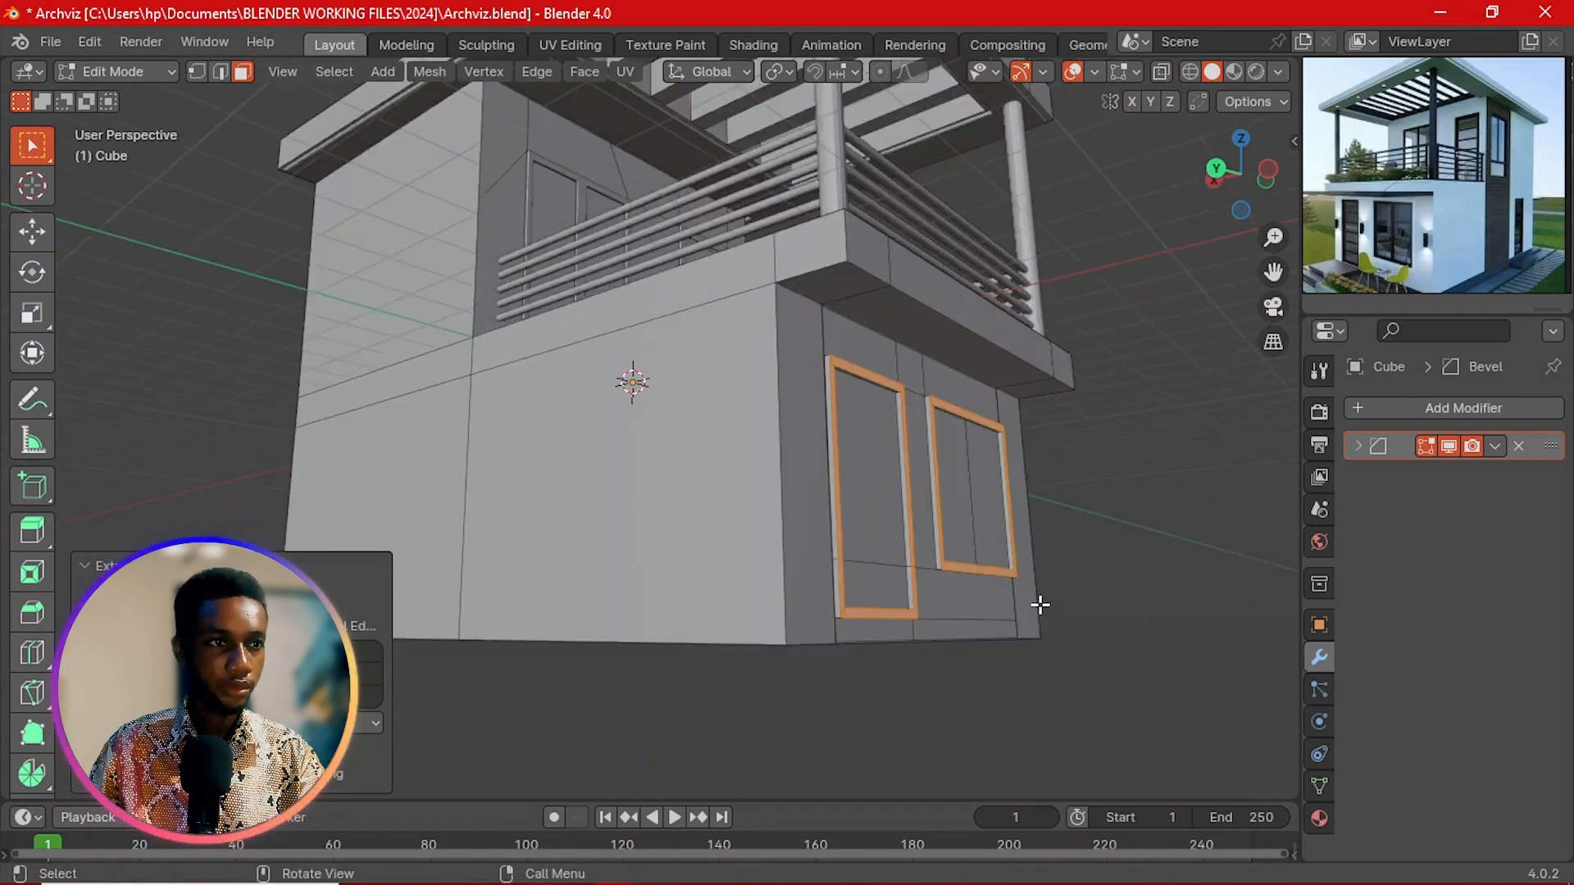
# Step: Select the two window panes inside the extruded frame
pyautogui.moveTo(1039, 605); pyautogui.dragTo(755, 541, button='middle')
pyautogui.press('ctrl+KP_Add')
pyautogui.hotkey('ctrl', 'z')
pyautogui.click(807, 522)
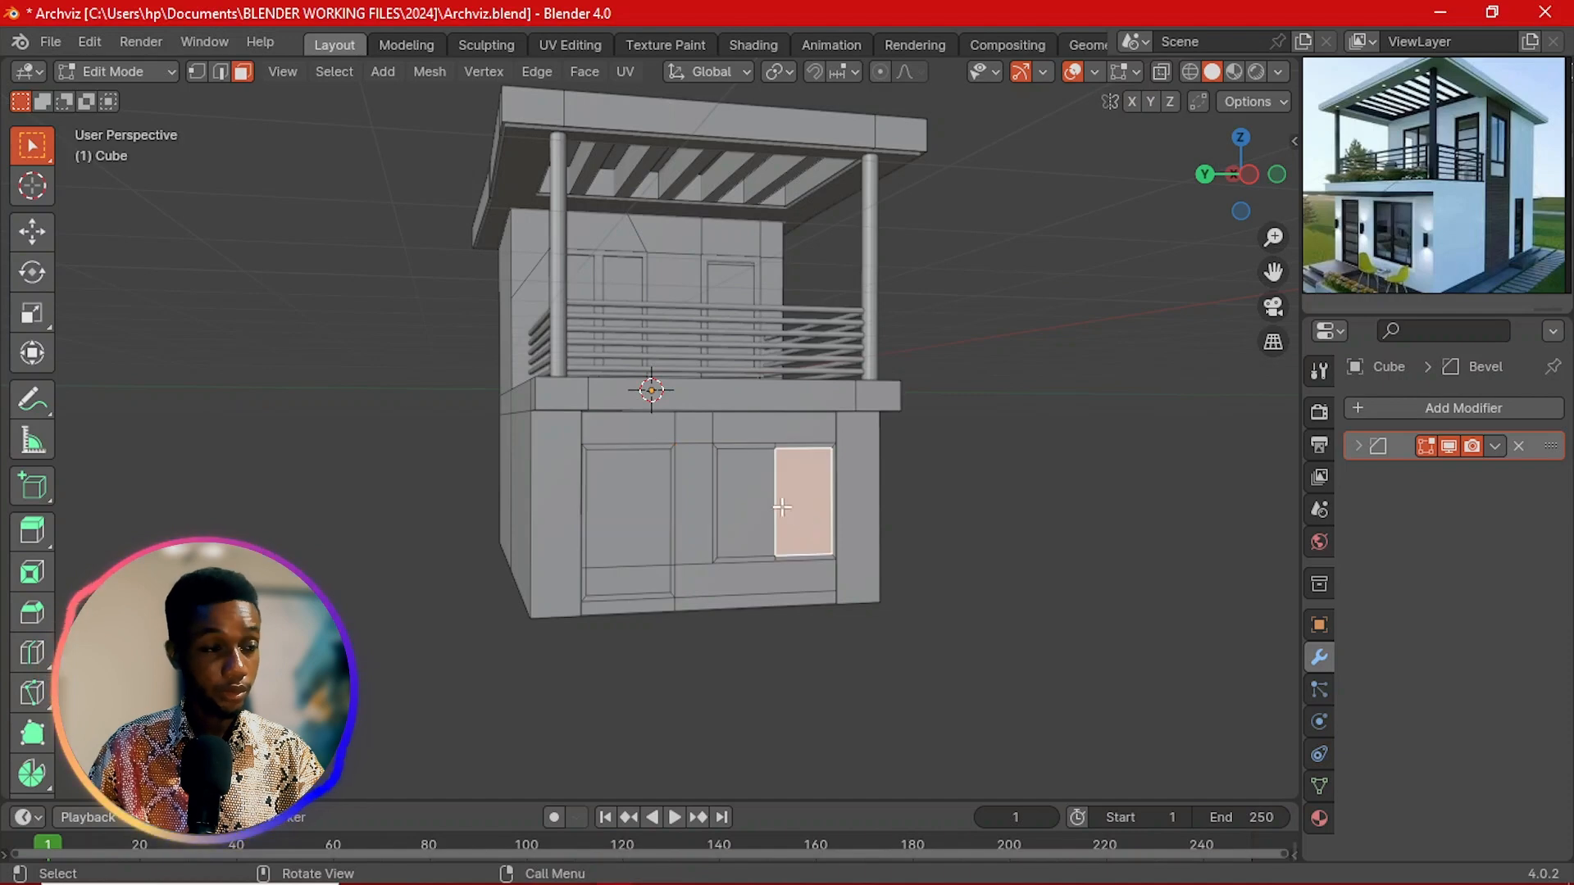
pyautogui.keyDown('shift'); pyautogui.click(741, 492); pyautogui.keyUp('shift')
pyautogui.moveTo(815, 545); pyautogui.dragTo(752, 531, button='middle')
pyautogui.scroll(1, 751, 531)
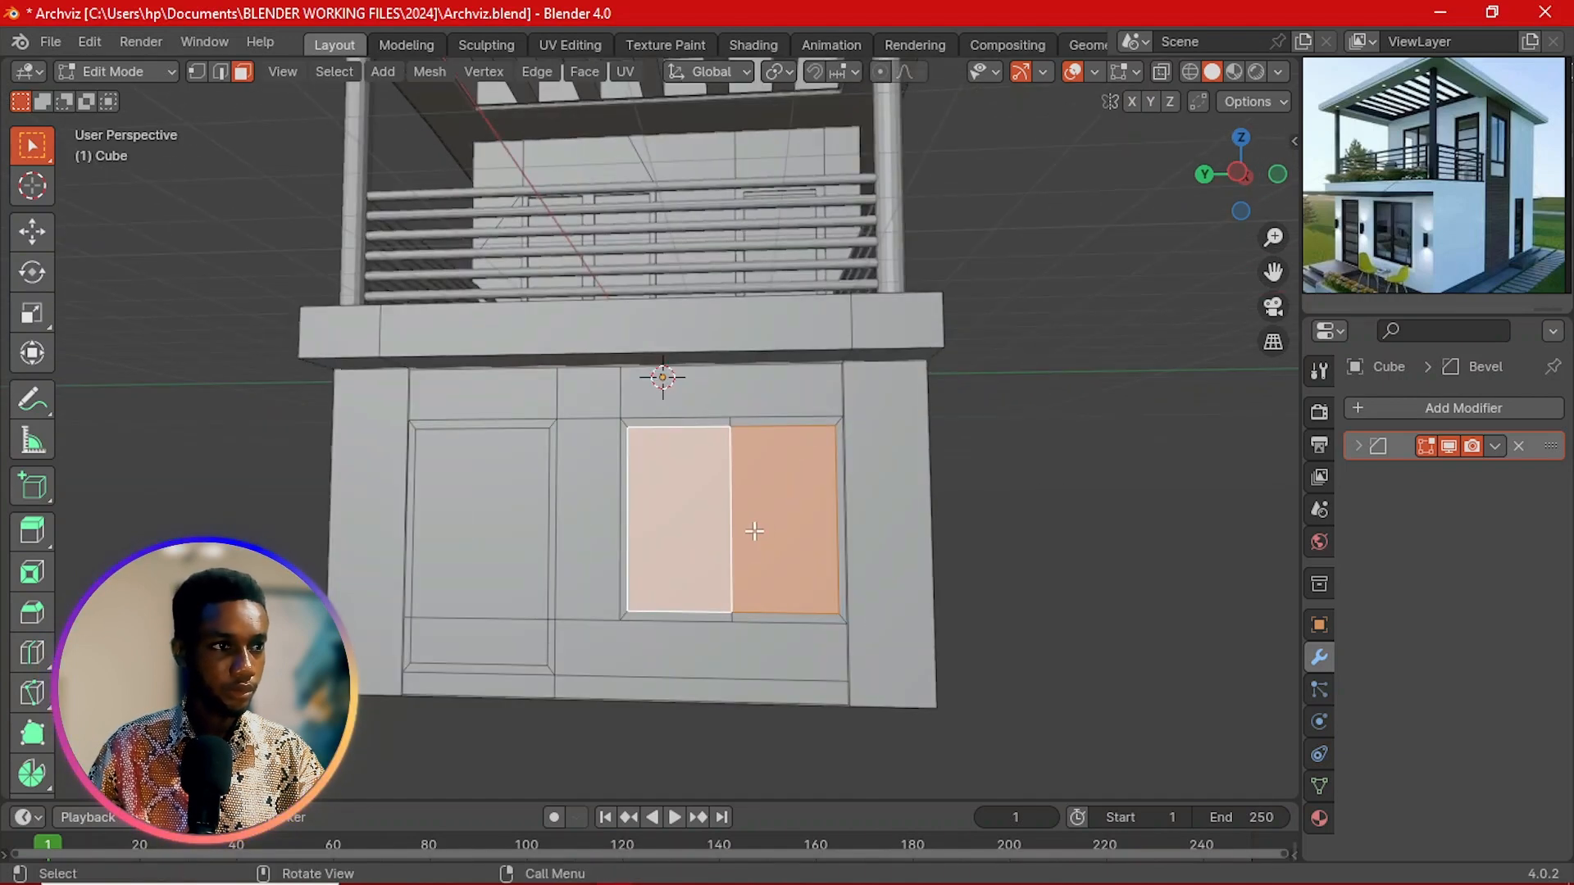
# Step: Undo the pane selection, the frame extrusion and the inset of the door and window faces
pyautogui.hotkey('ctrl', 'z')
pyautogui.hotkey('ctrl', 'z')
pyautogui.hotkey('ctrl', 'z')
pyautogui.hotkey('ctrl', 'z')
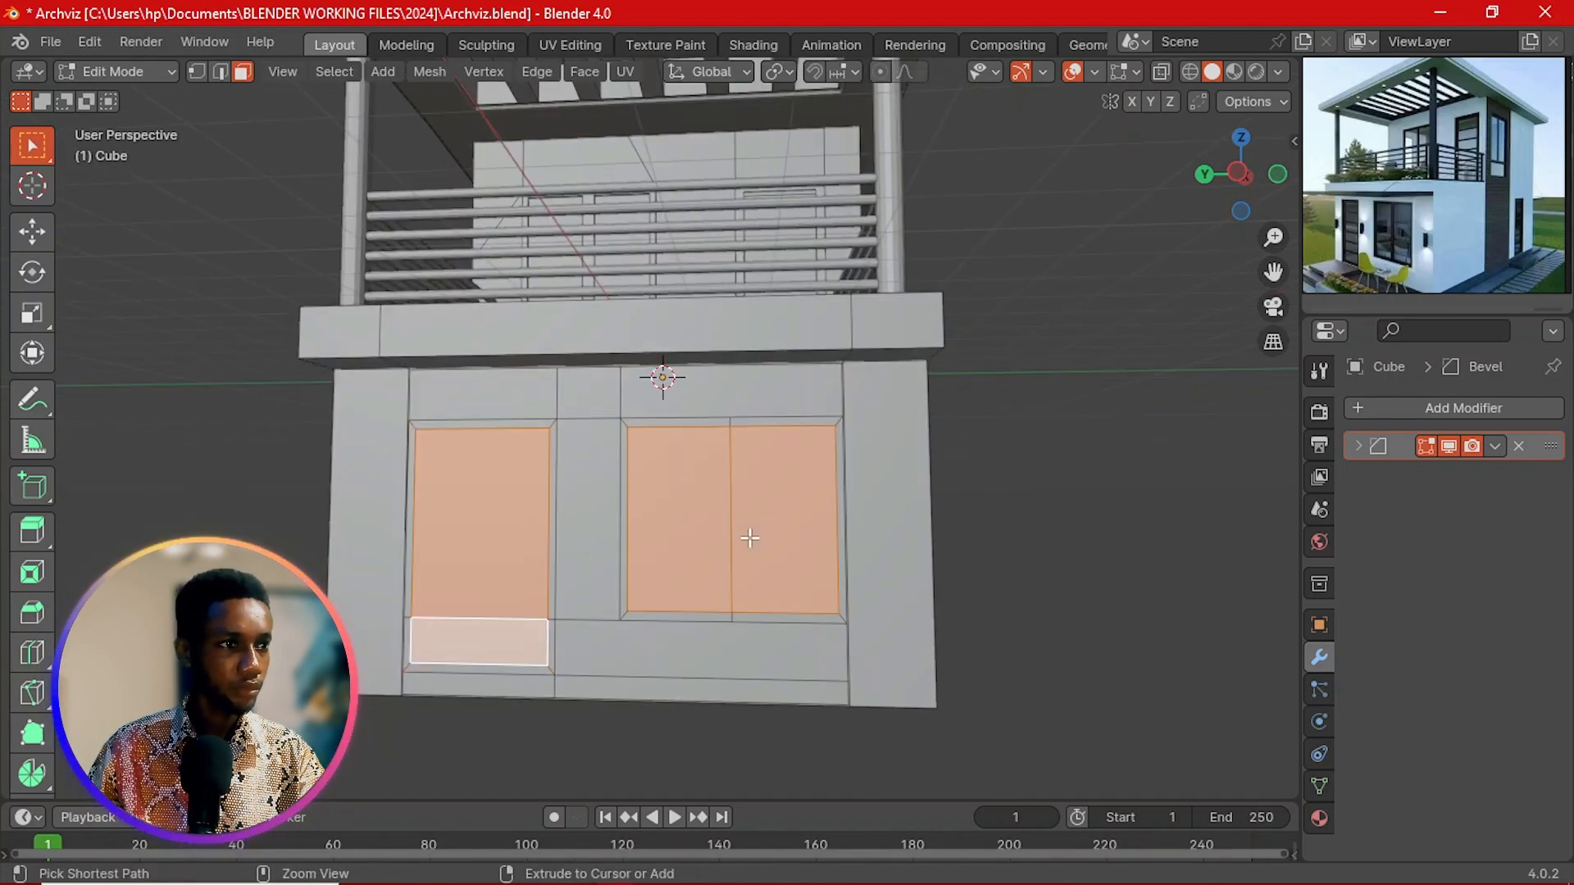
pyautogui.hotkey('ctrl', 'z')
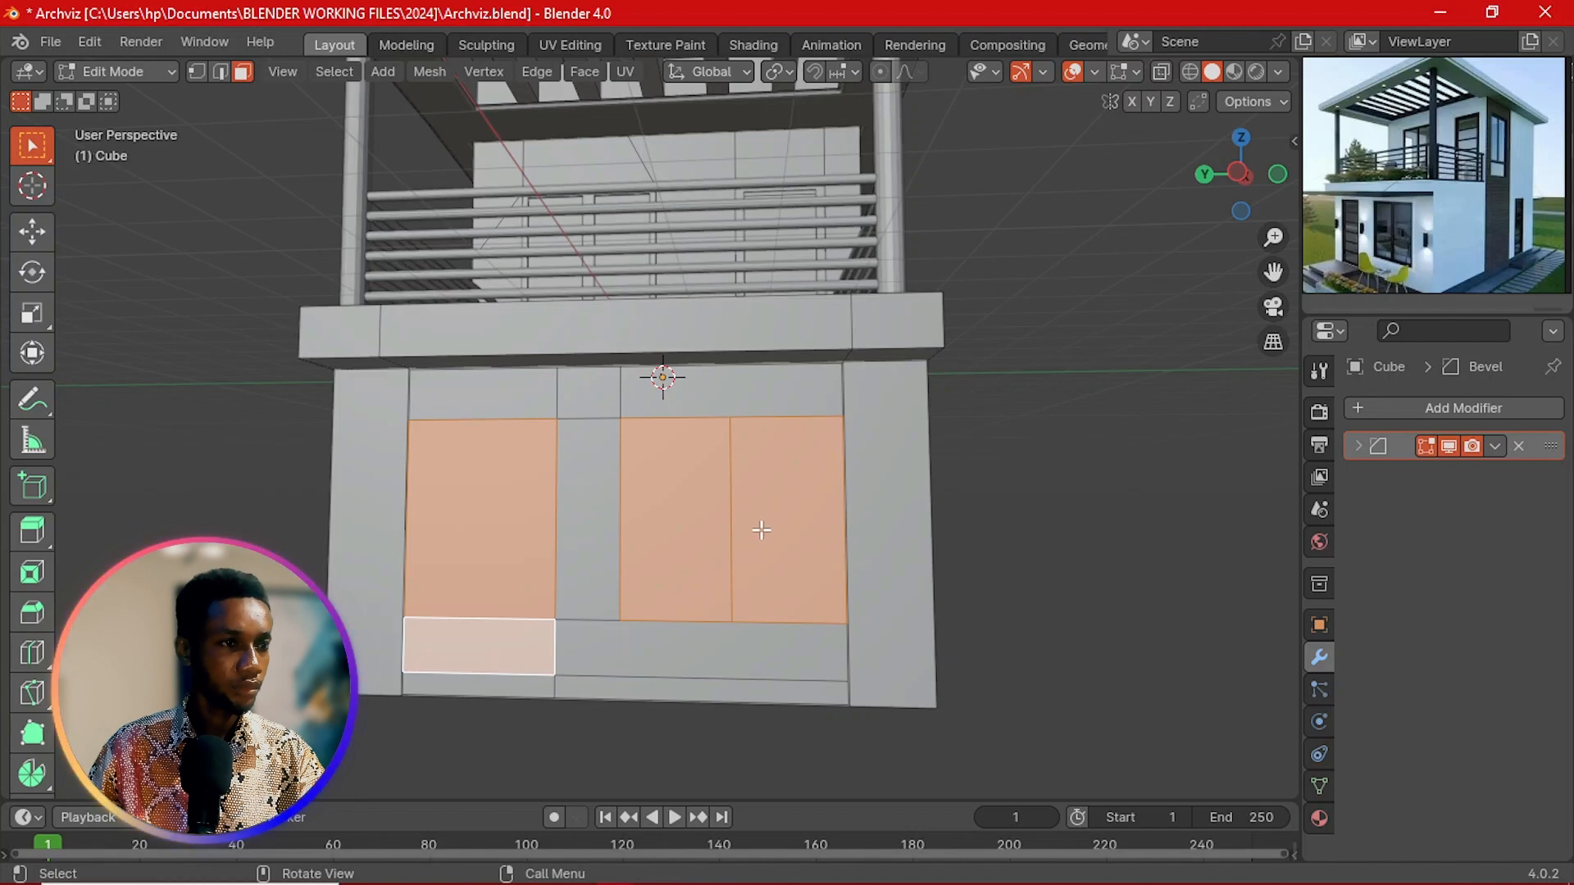
# Step: Try to inset both window panes and the two door faces individually by about 0.02 m
pyautogui.click(761, 530)
pyautogui.keyDown('shift'); pyautogui.click(703, 520); pyautogui.keyUp('shift')
pyautogui.keyDown('shift'); pyautogui.click(426, 527); pyautogui.keyUp('shift')
pyautogui.keyDown('shift'); pyautogui.click(489, 649); pyautogui.keyUp('shift')
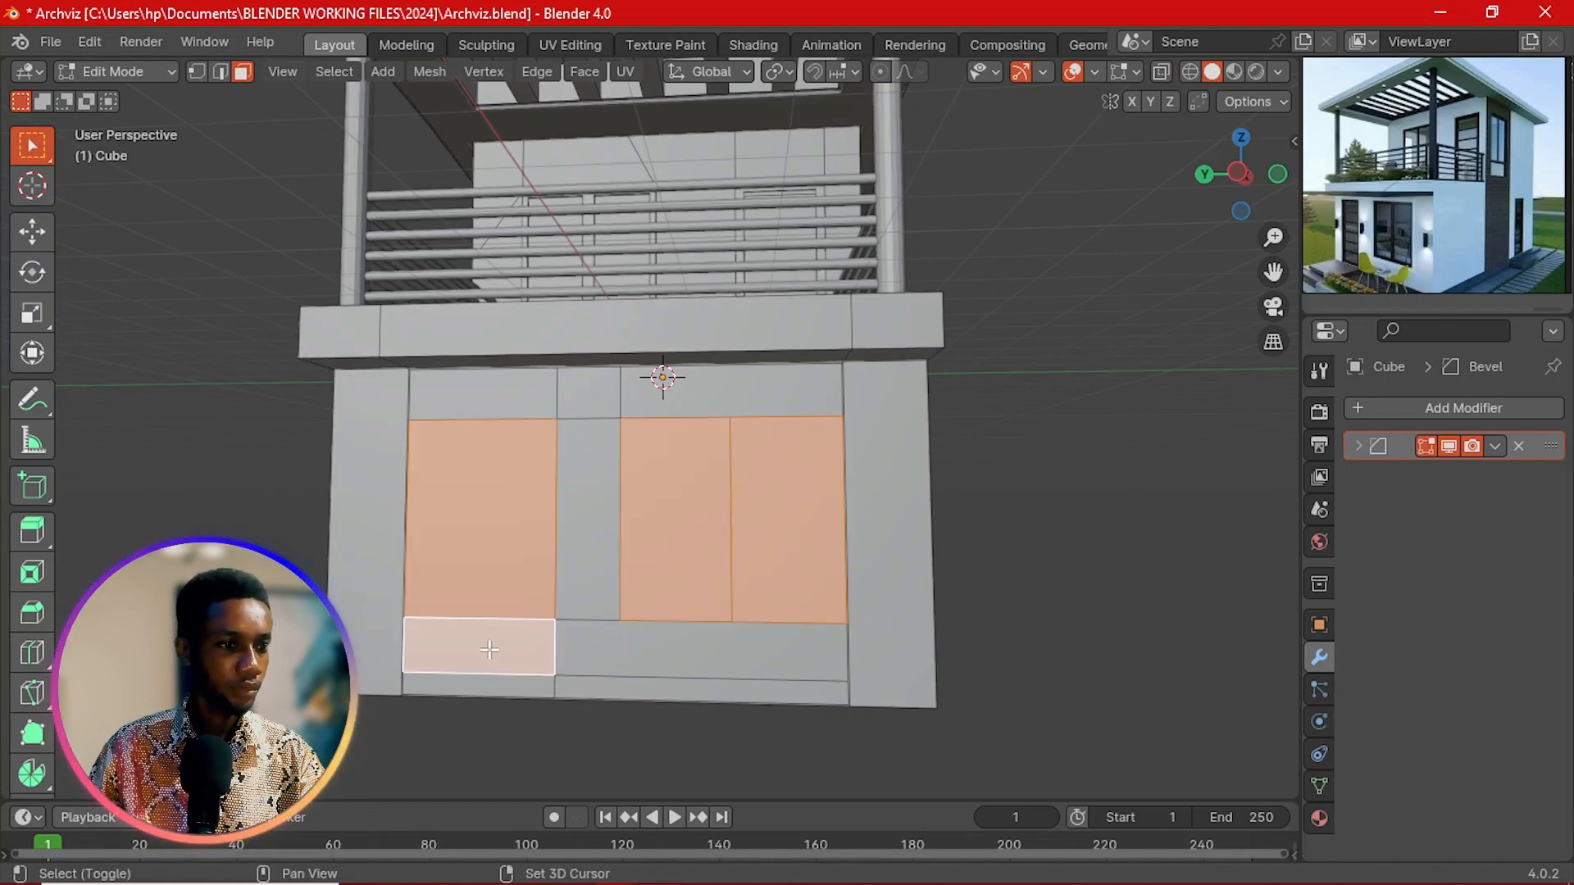
pyautogui.press('i')
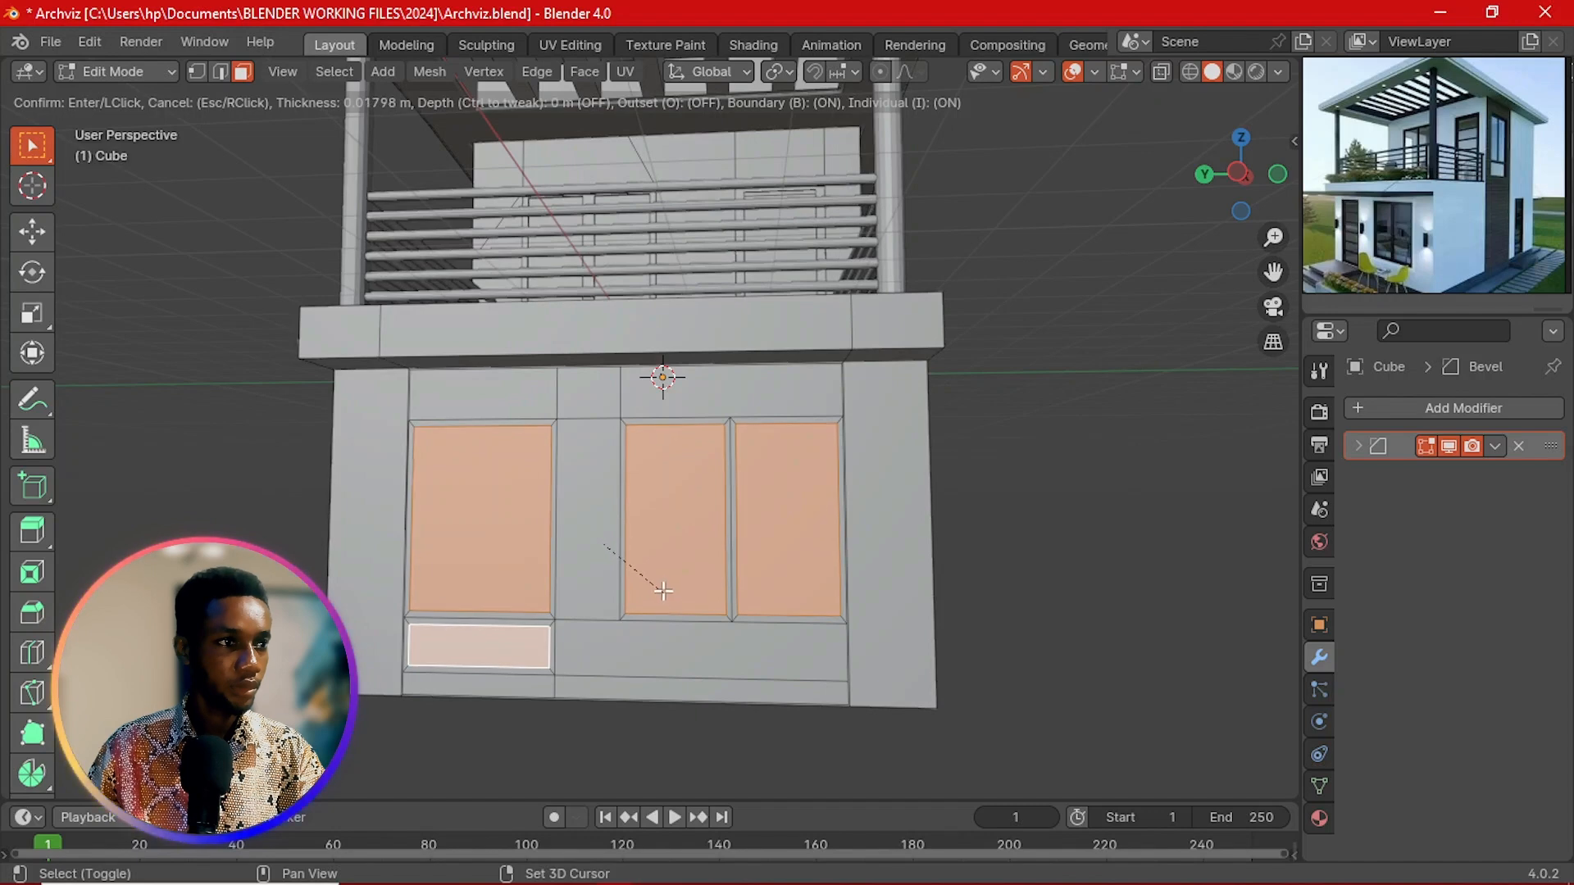
pyautogui.click(655, 579)
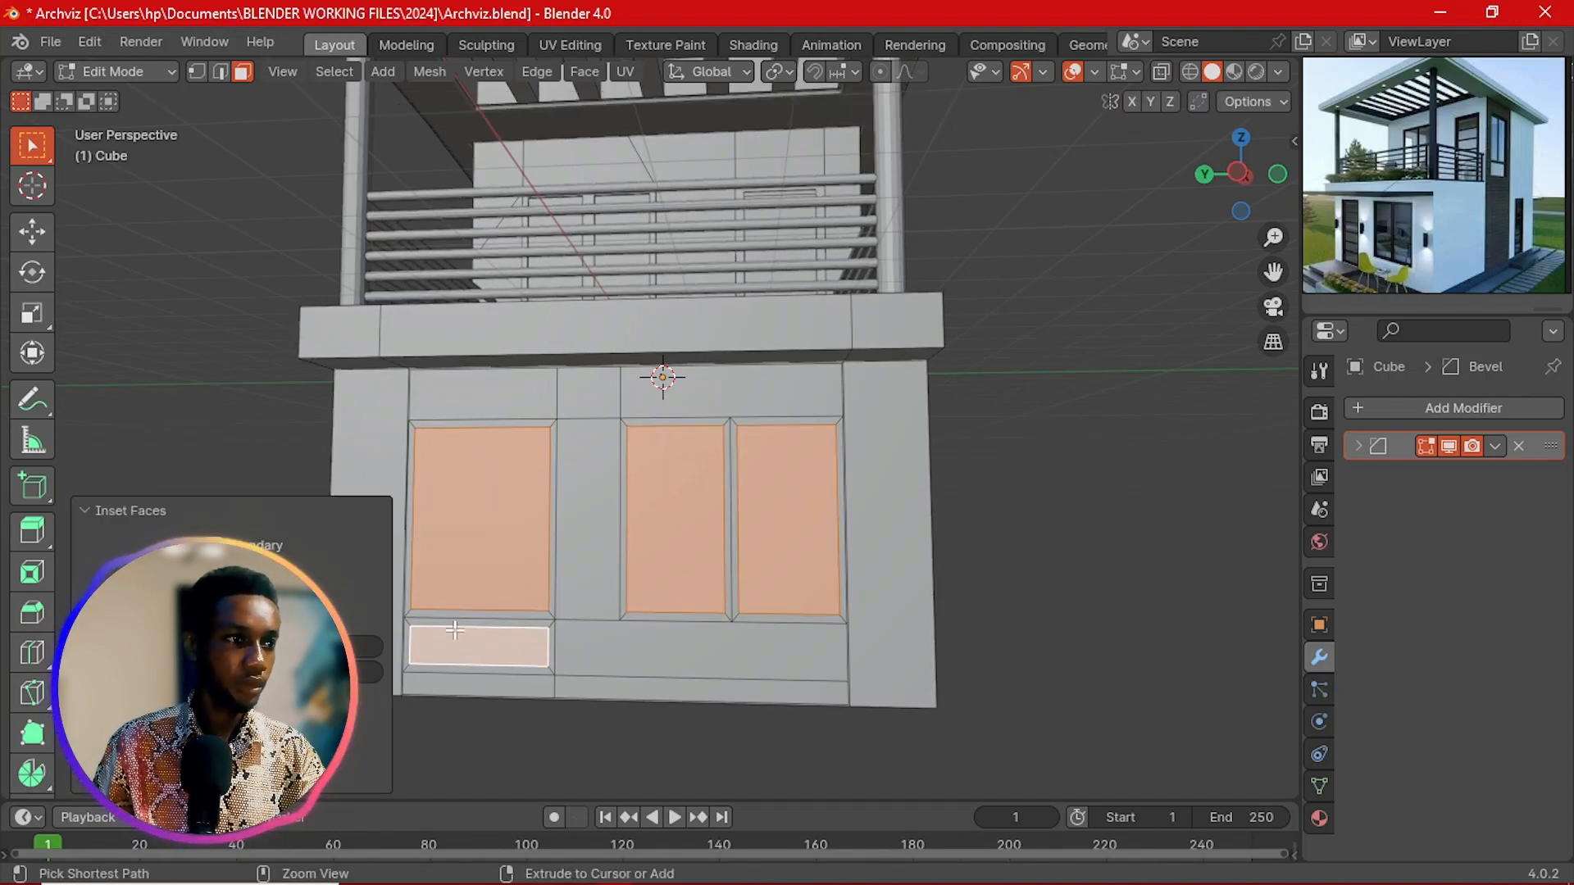
pyautogui.hotkey('ctrl', 'z')
# Step: Merge the door's lower and upper faces into one face and select it together with both window panes
pyautogui.click(439, 649)
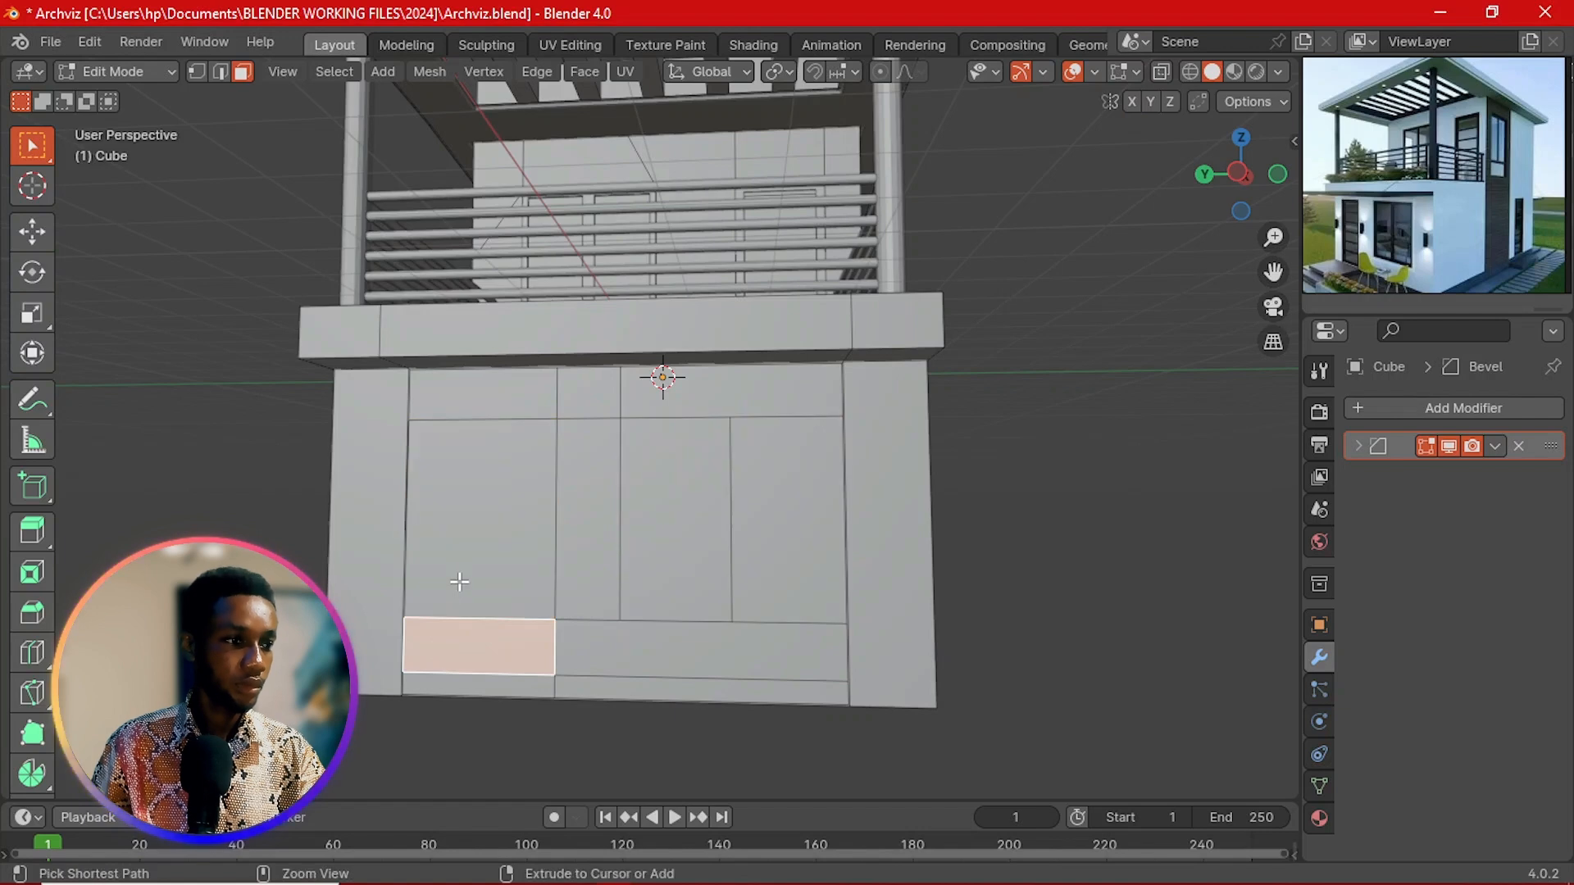
pyautogui.keyDown('ctrl'); pyautogui.click(456, 578); pyautogui.keyUp('ctrl')
pyautogui.keyDown('shift'); pyautogui.click(718, 514); pyautogui.keyUp('shift')
pyautogui.keyDown('shift'); pyautogui.click(780, 531); pyautogui.keyUp('shift')
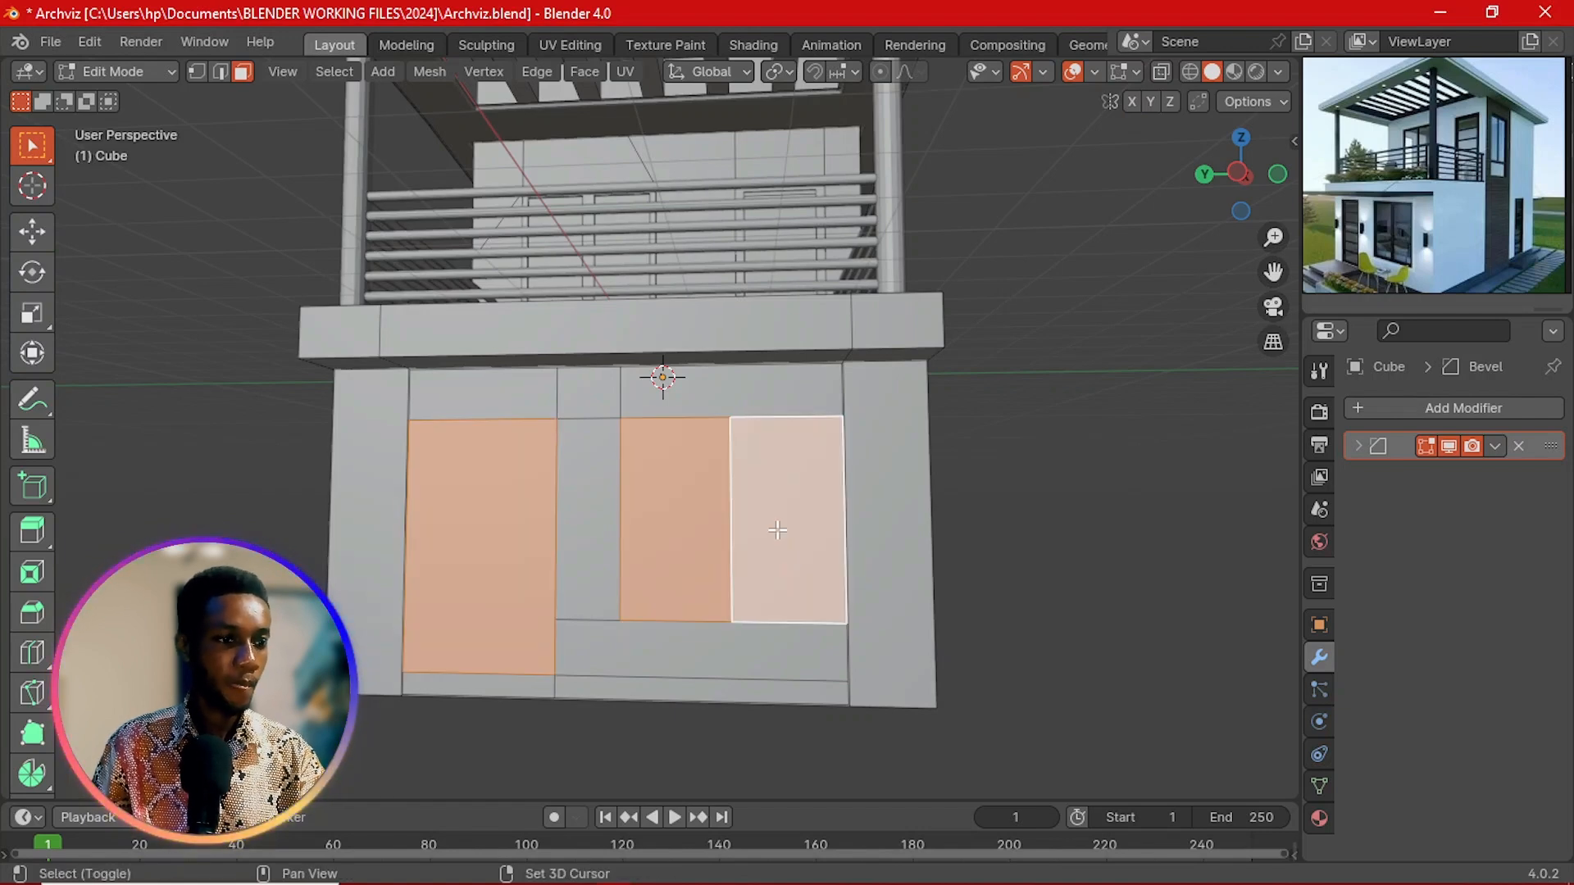
pyautogui.press('i')
pyautogui.press('Escape')
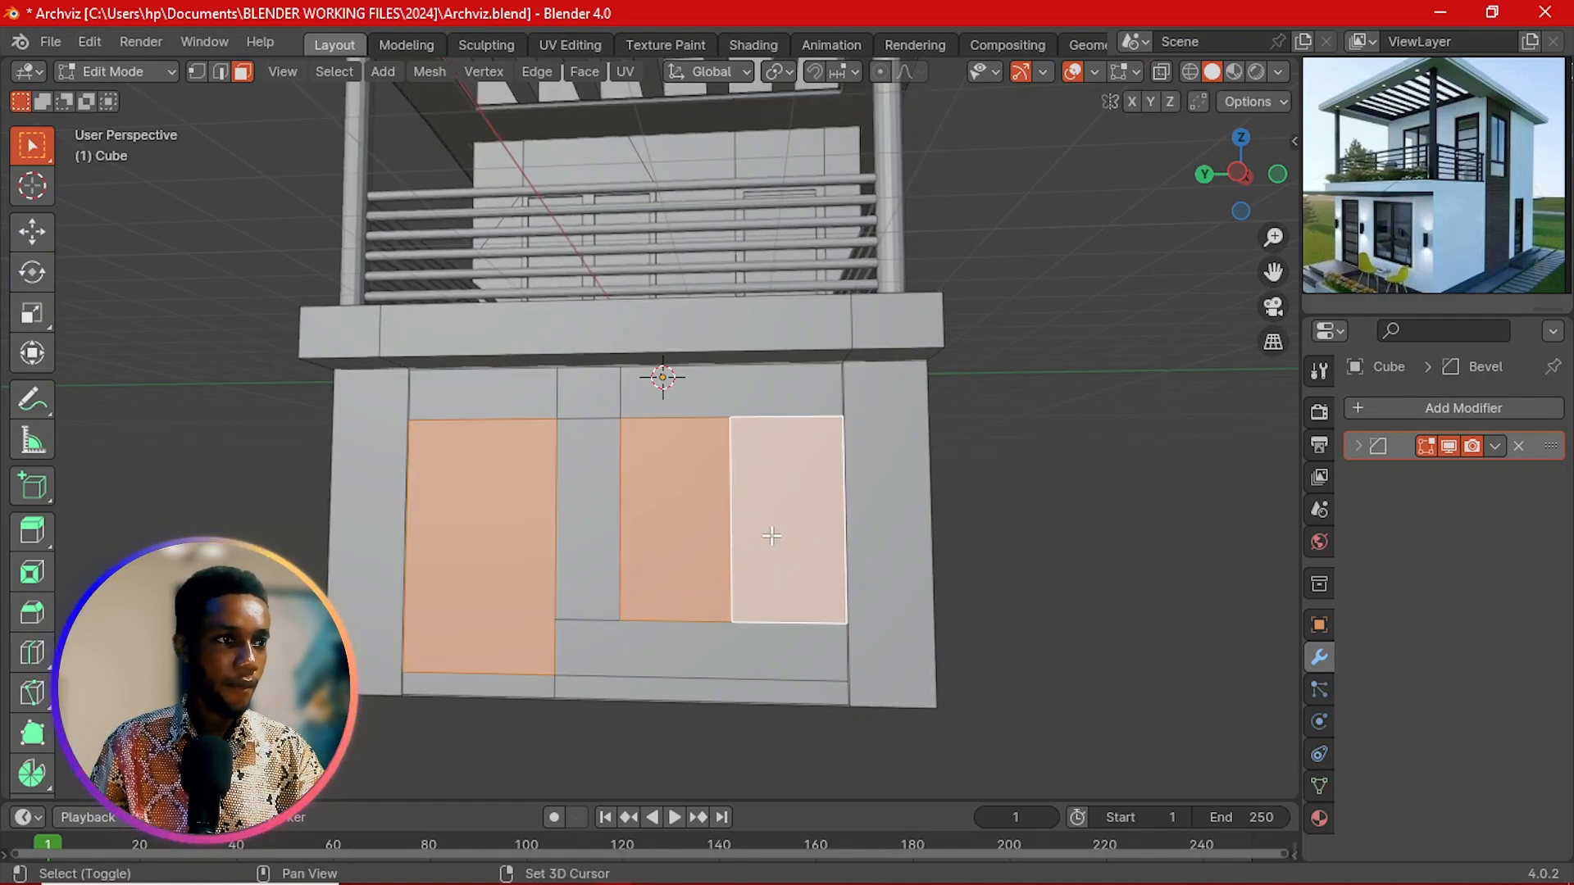
pyautogui.press('i')
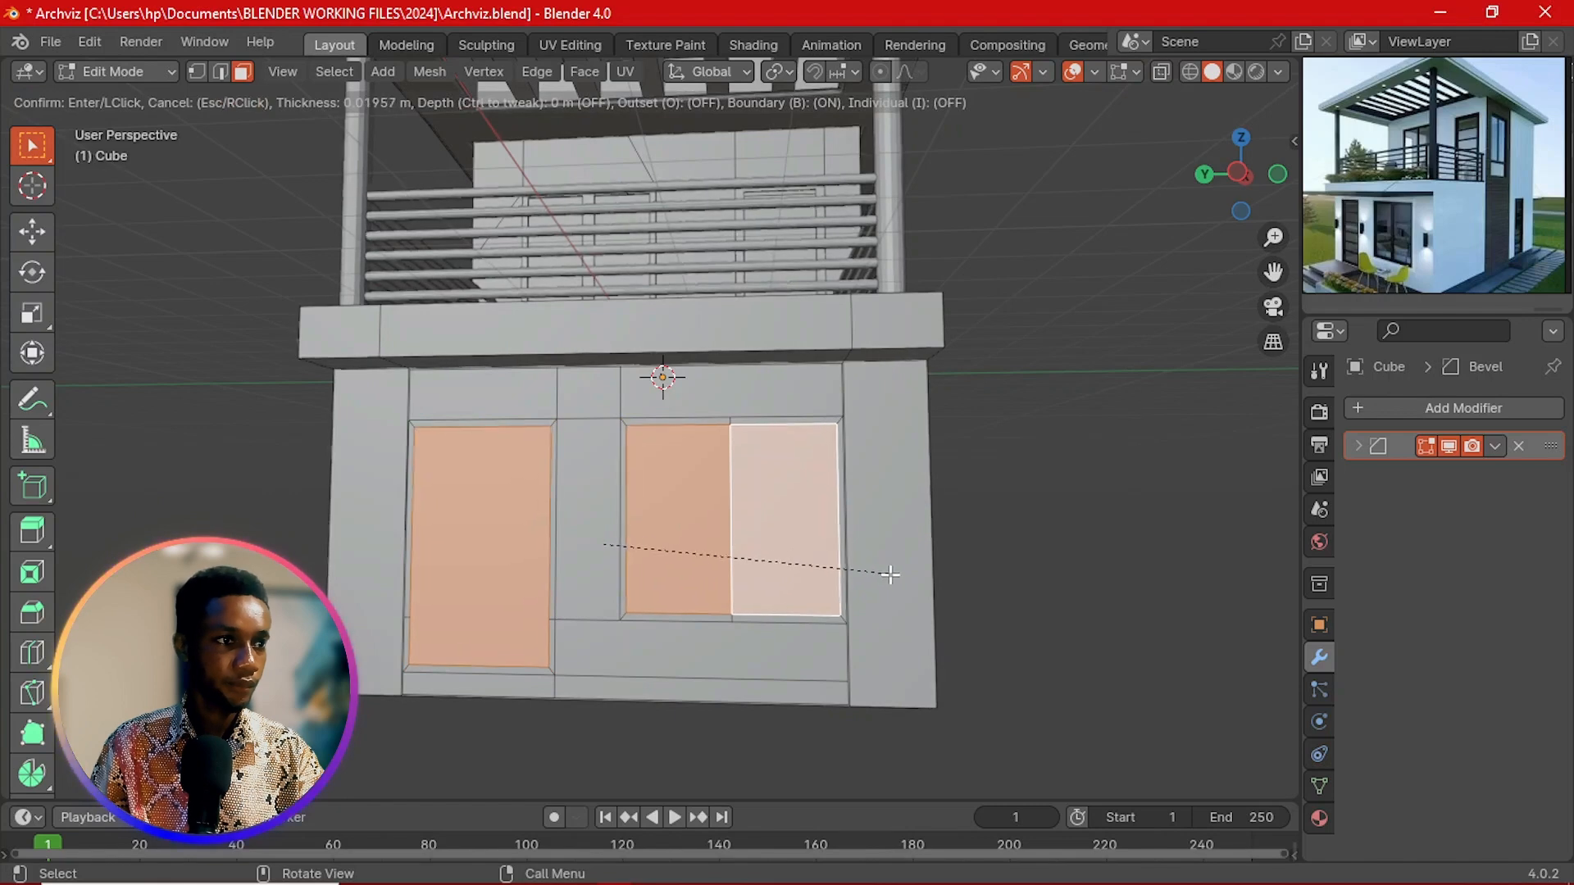
pyautogui.press('Escape')
# Step: Reselect both window panes and the door face, and inset each individually by about 0.02 m
pyautogui.click(769, 530)
pyautogui.keyDown('shift'); pyautogui.click(667, 527); pyautogui.keyUp('shift')
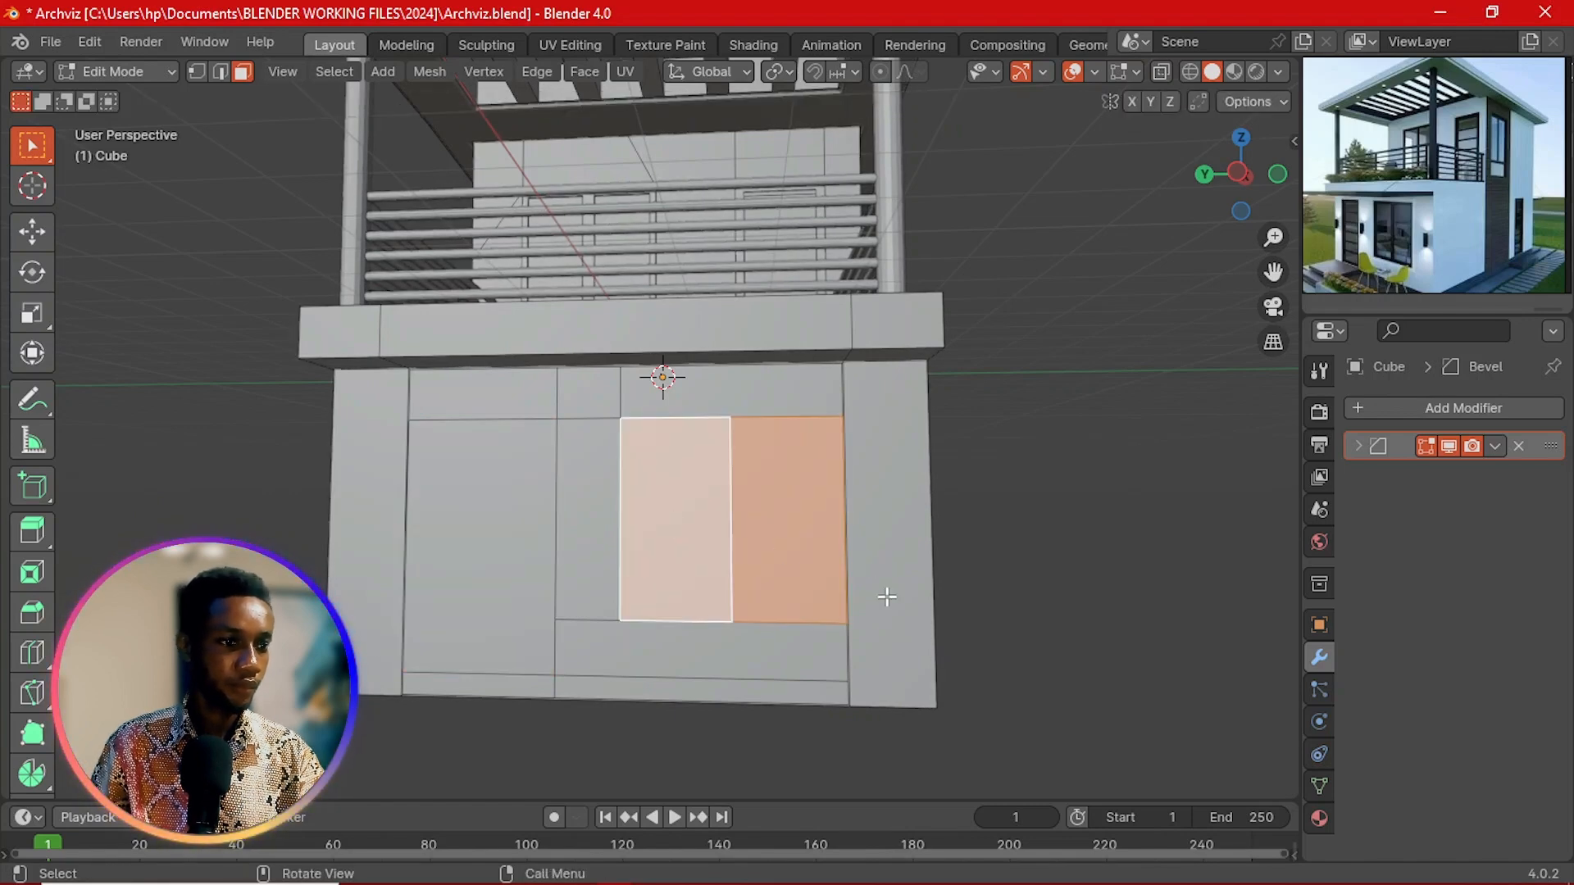
pyautogui.press('i')
pyautogui.press('Escape')
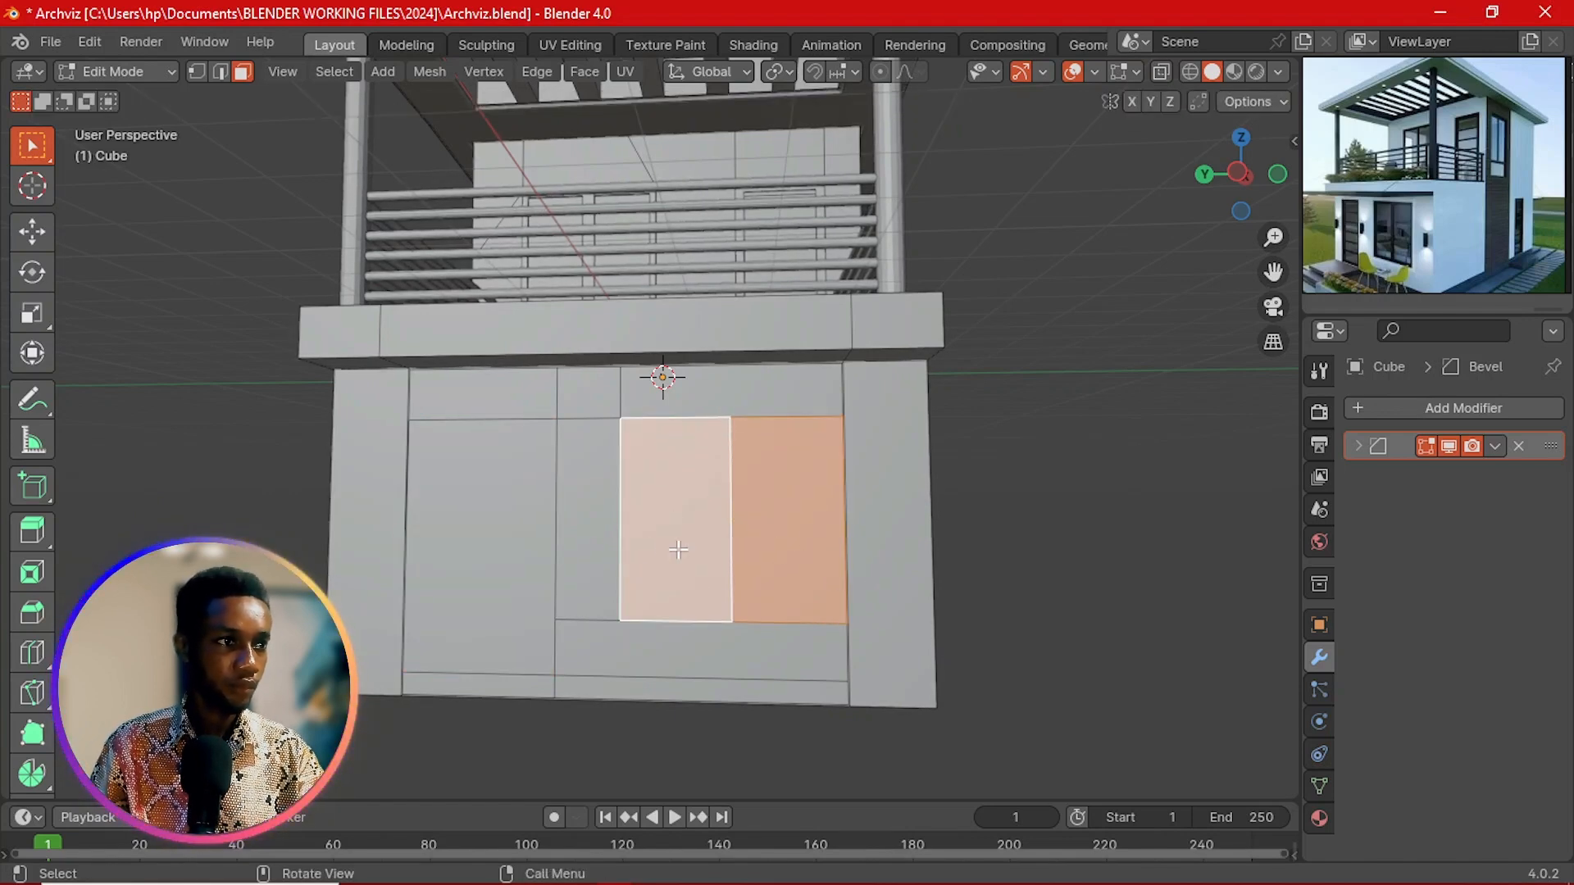
pyautogui.keyDown('shift'); pyautogui.click(488, 529); pyautogui.keyUp('shift')
pyautogui.press('i')
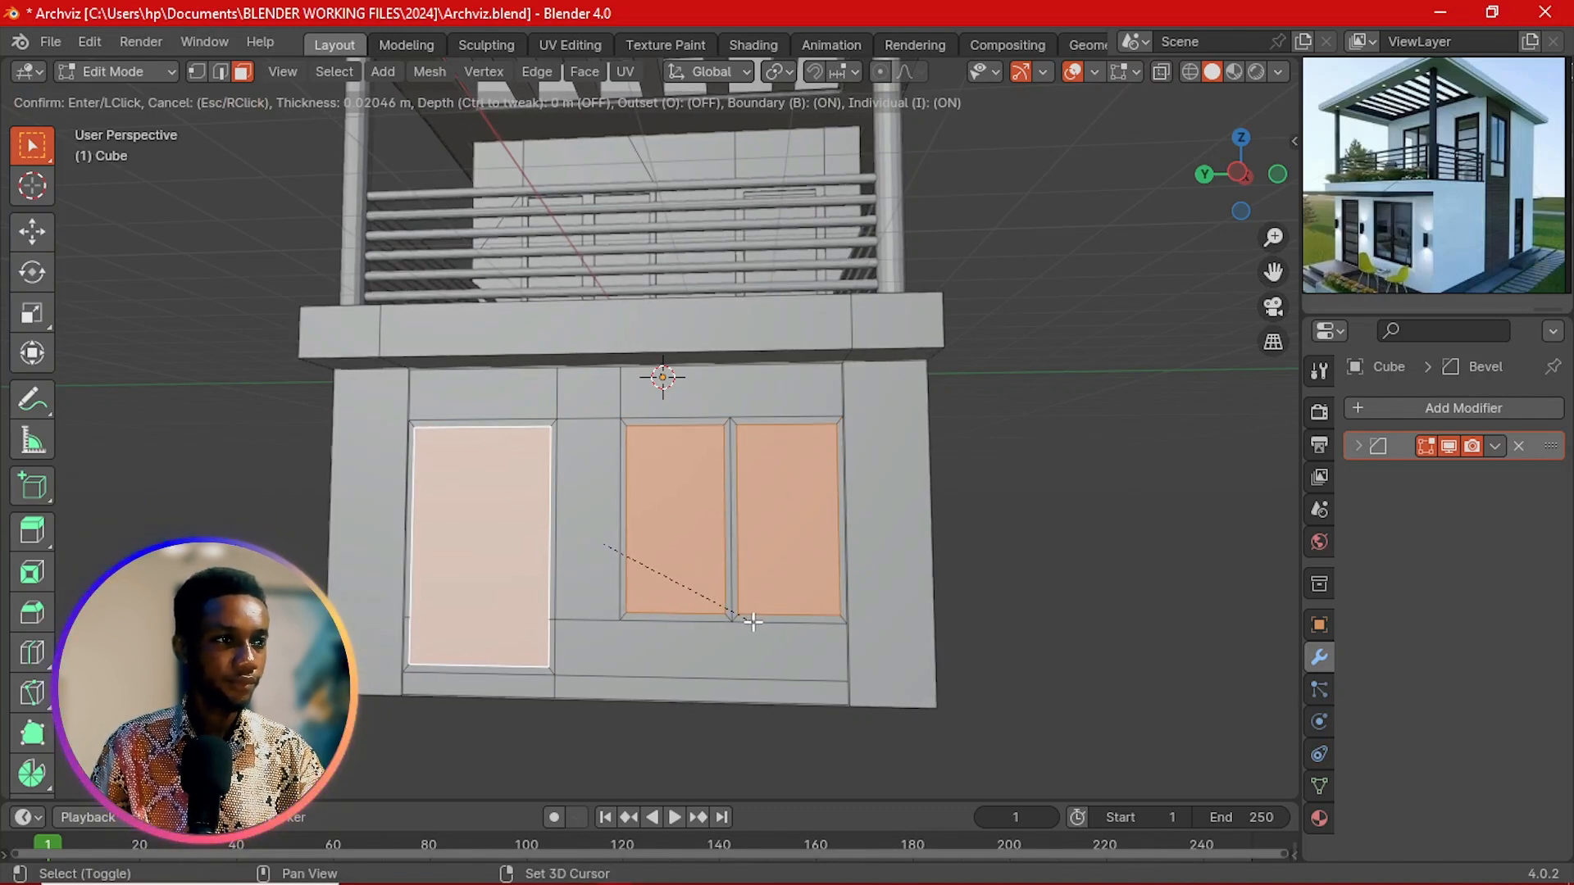
pyautogui.click(745, 599)
# Step: Extrude only the inset border faces of the door and both window panes slightly outward to form raised frames
pyautogui.press('ctrl+KP_Add')
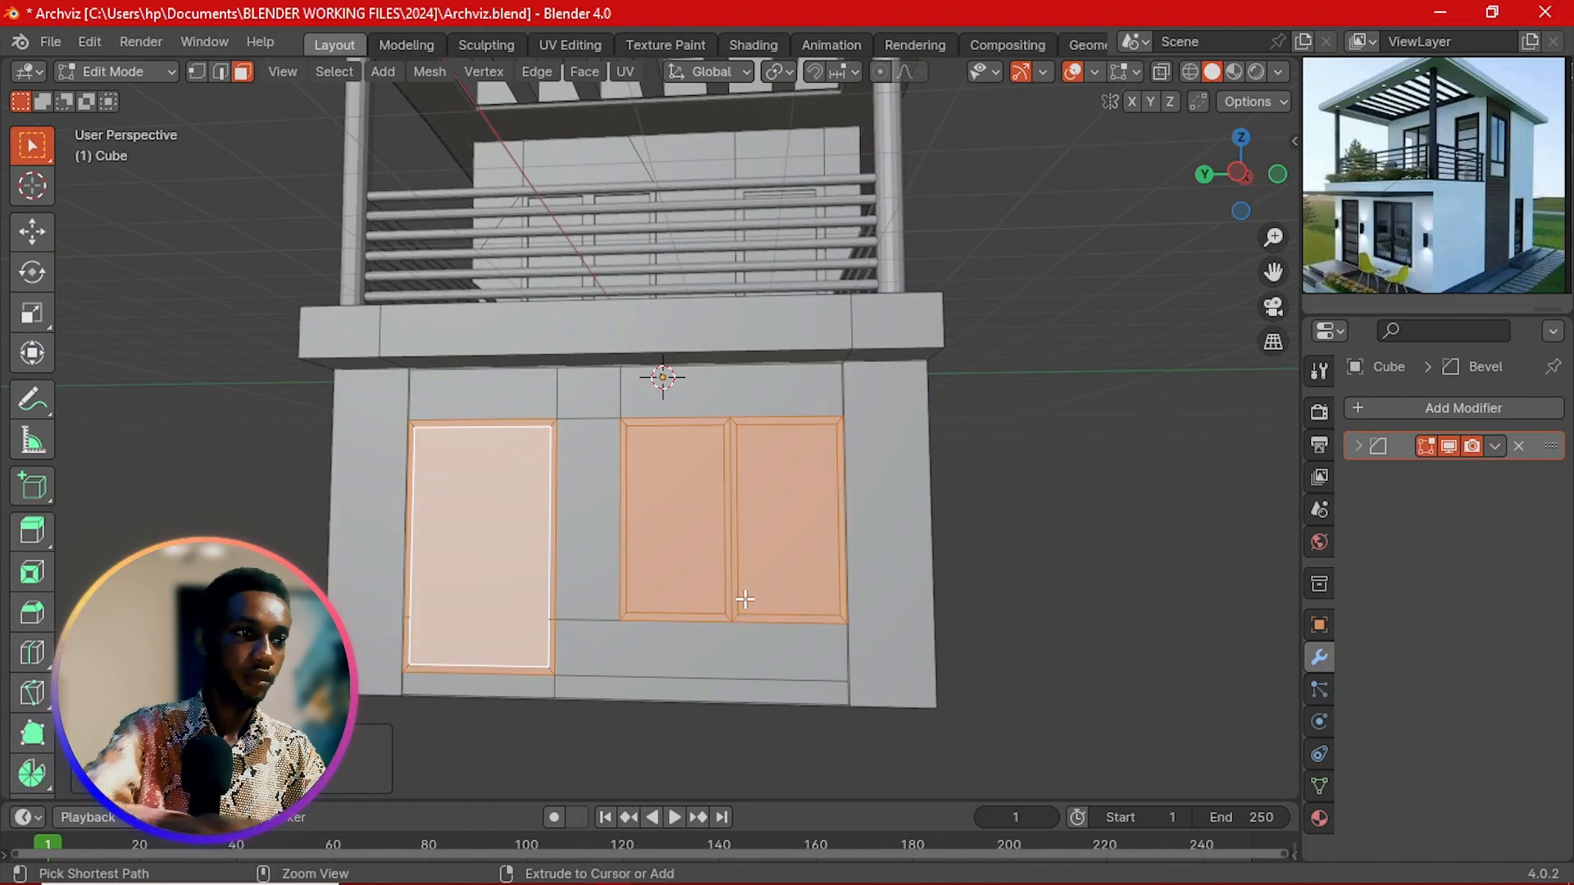
pyautogui.keyDown('shift'); pyautogui.click(803, 584); pyautogui.keyUp('shift')
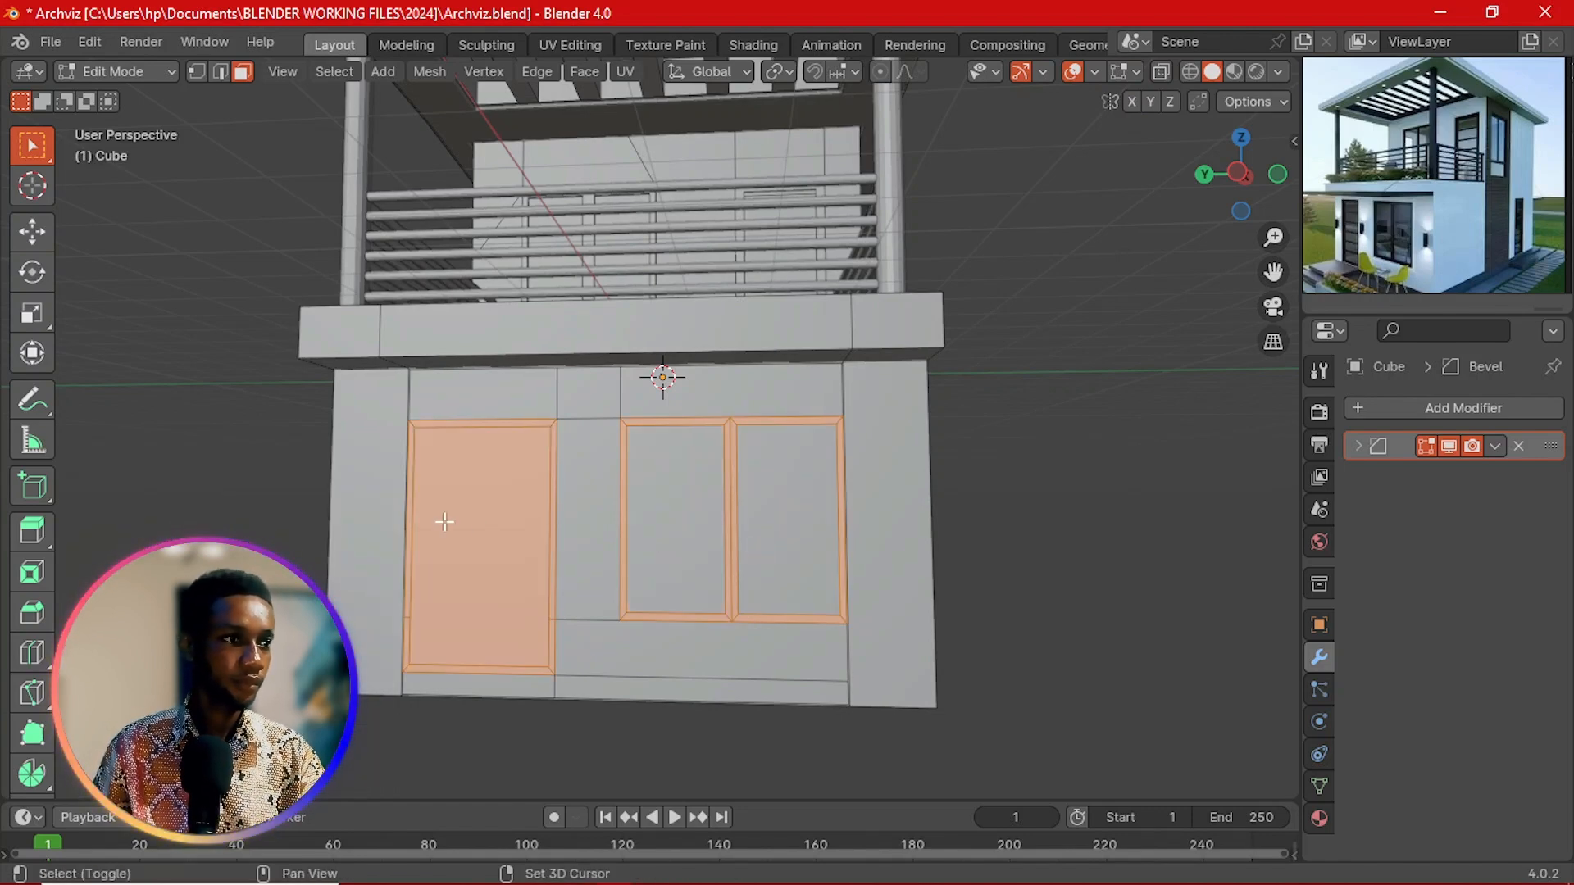
pyautogui.moveTo(500, 554); pyautogui.dragTo(966, 553, button='middle')
pyautogui.press('e')
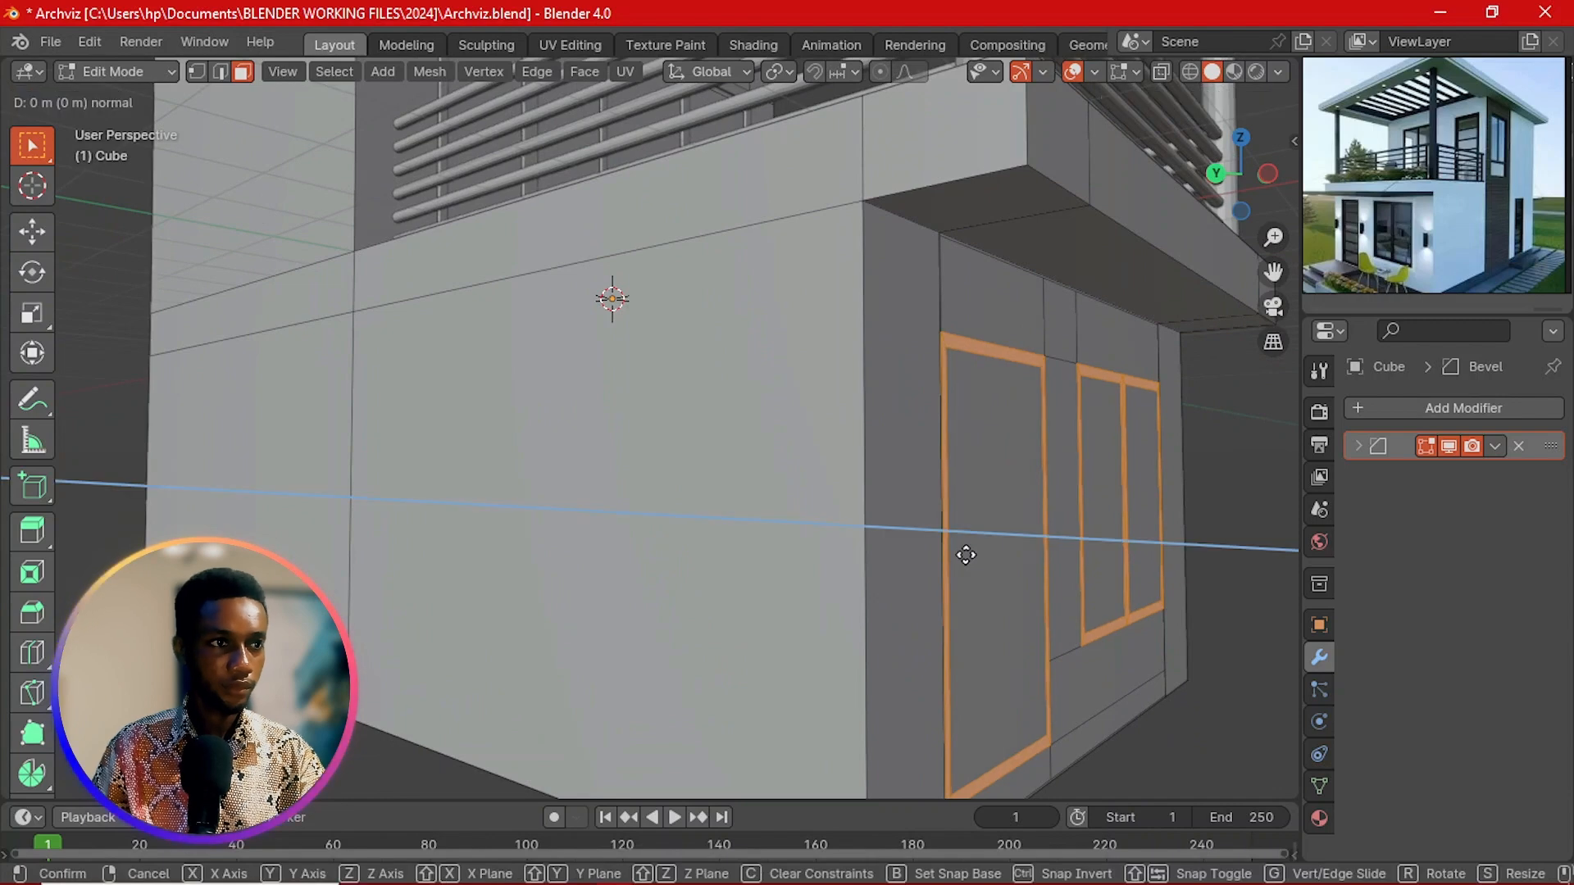
pyautogui.click(1024, 592)
pyautogui.press('Tab')
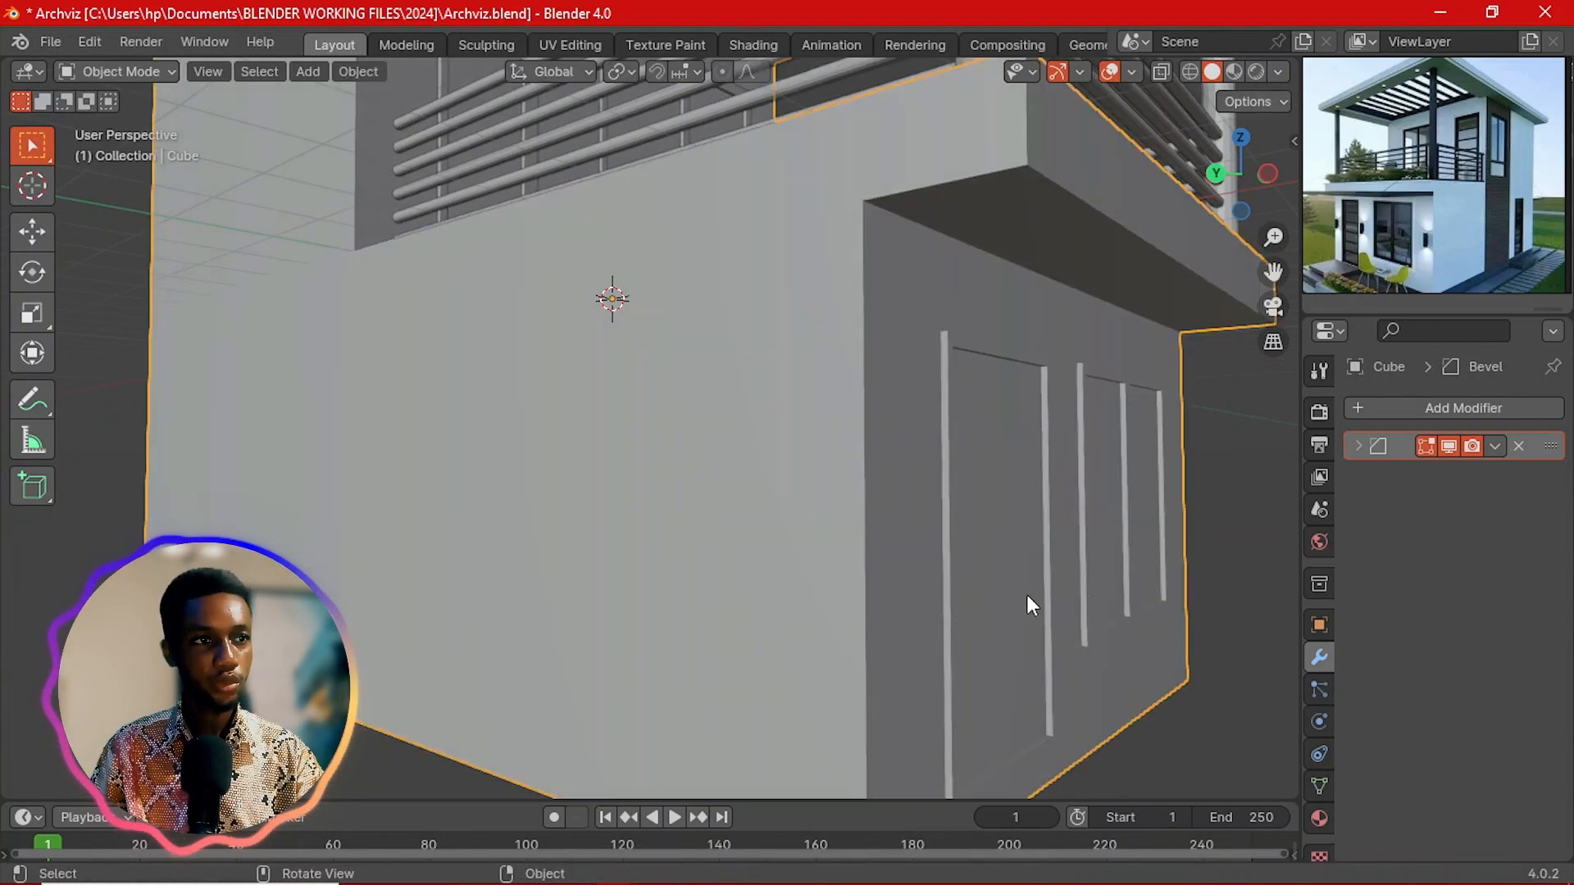
# Step: Add a plane mesh and move it straight down along Z to the level of the house's base
pyautogui.scroll(-6, 1101, 547)
pyautogui.moveTo(1090, 566); pyautogui.dragTo(767, 572, button='middle')
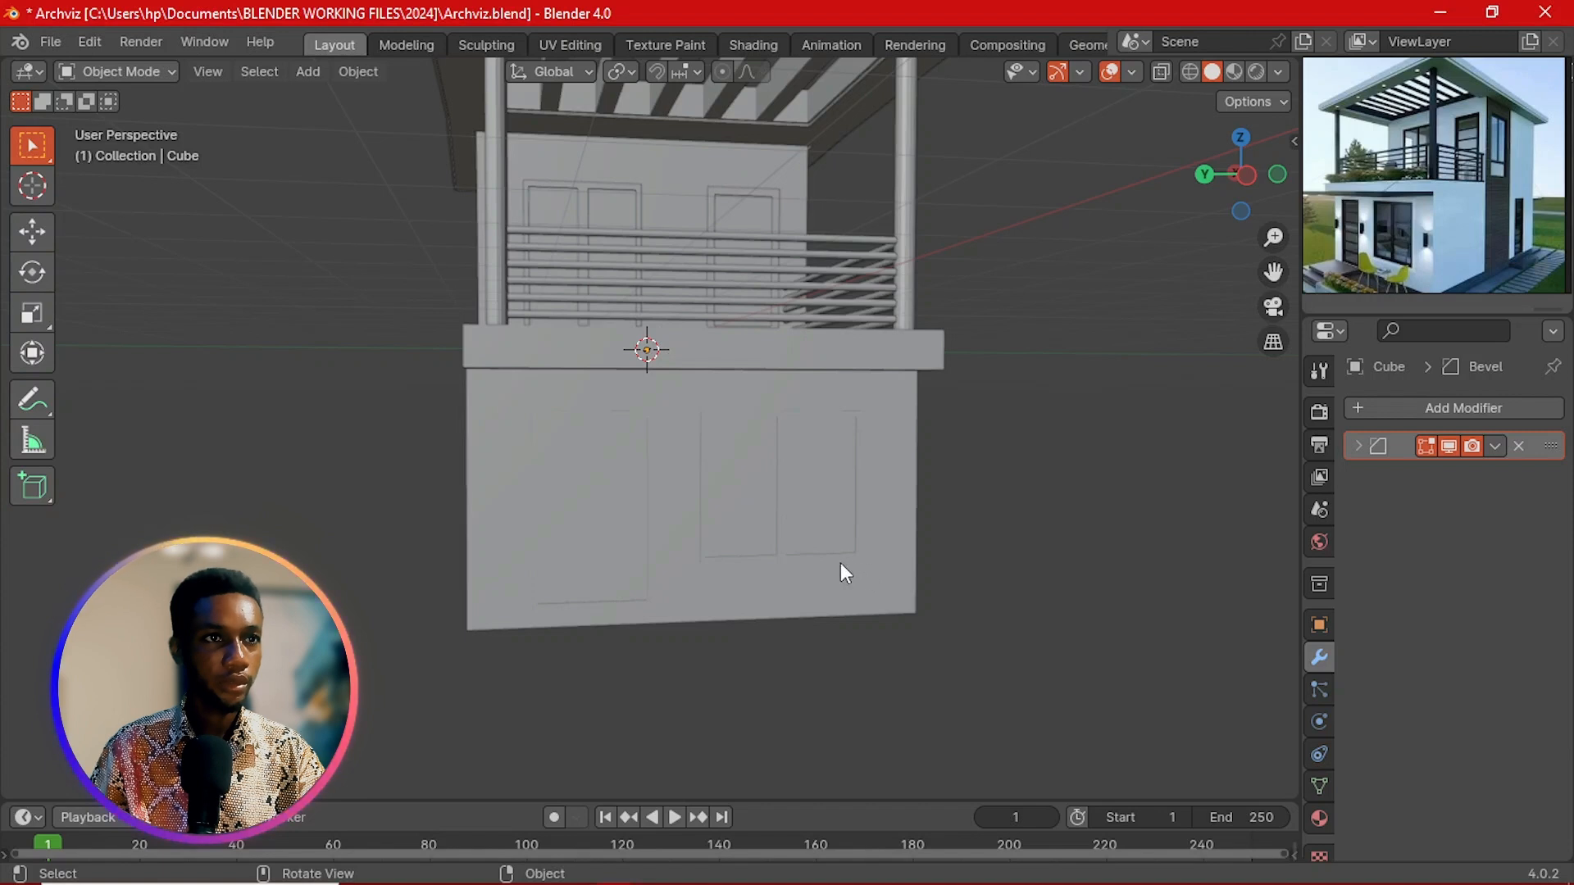
pyautogui.scroll(-5, 871, 551)
pyautogui.moveTo(874, 553); pyautogui.dragTo(726, 556, button='middle')
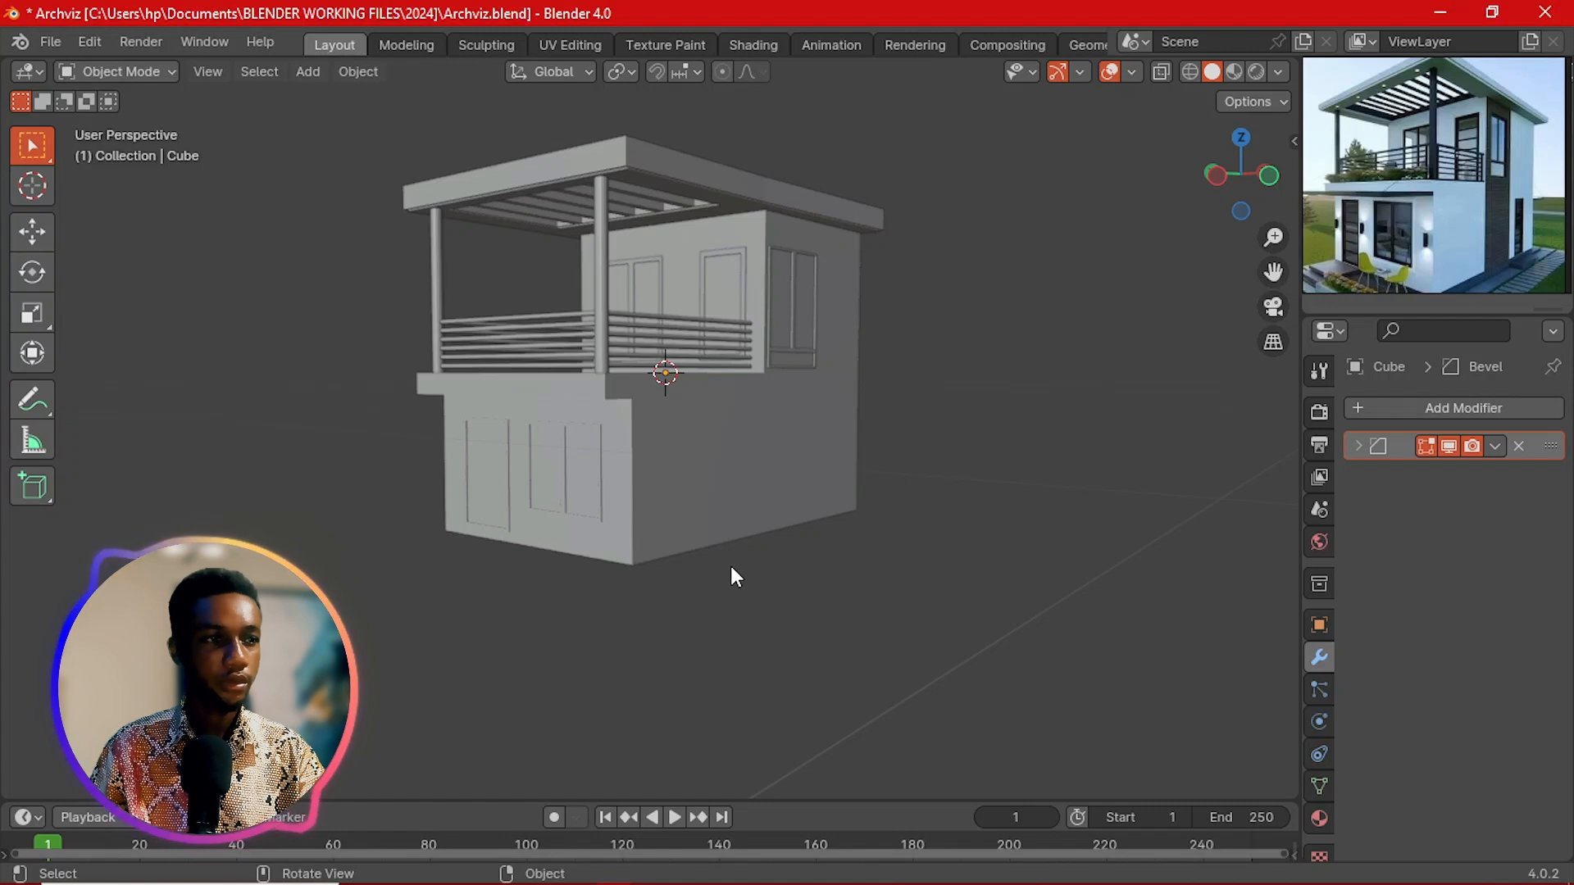
pyautogui.hotkey('shift', 'a')
pyautogui.moveTo(662, 404)
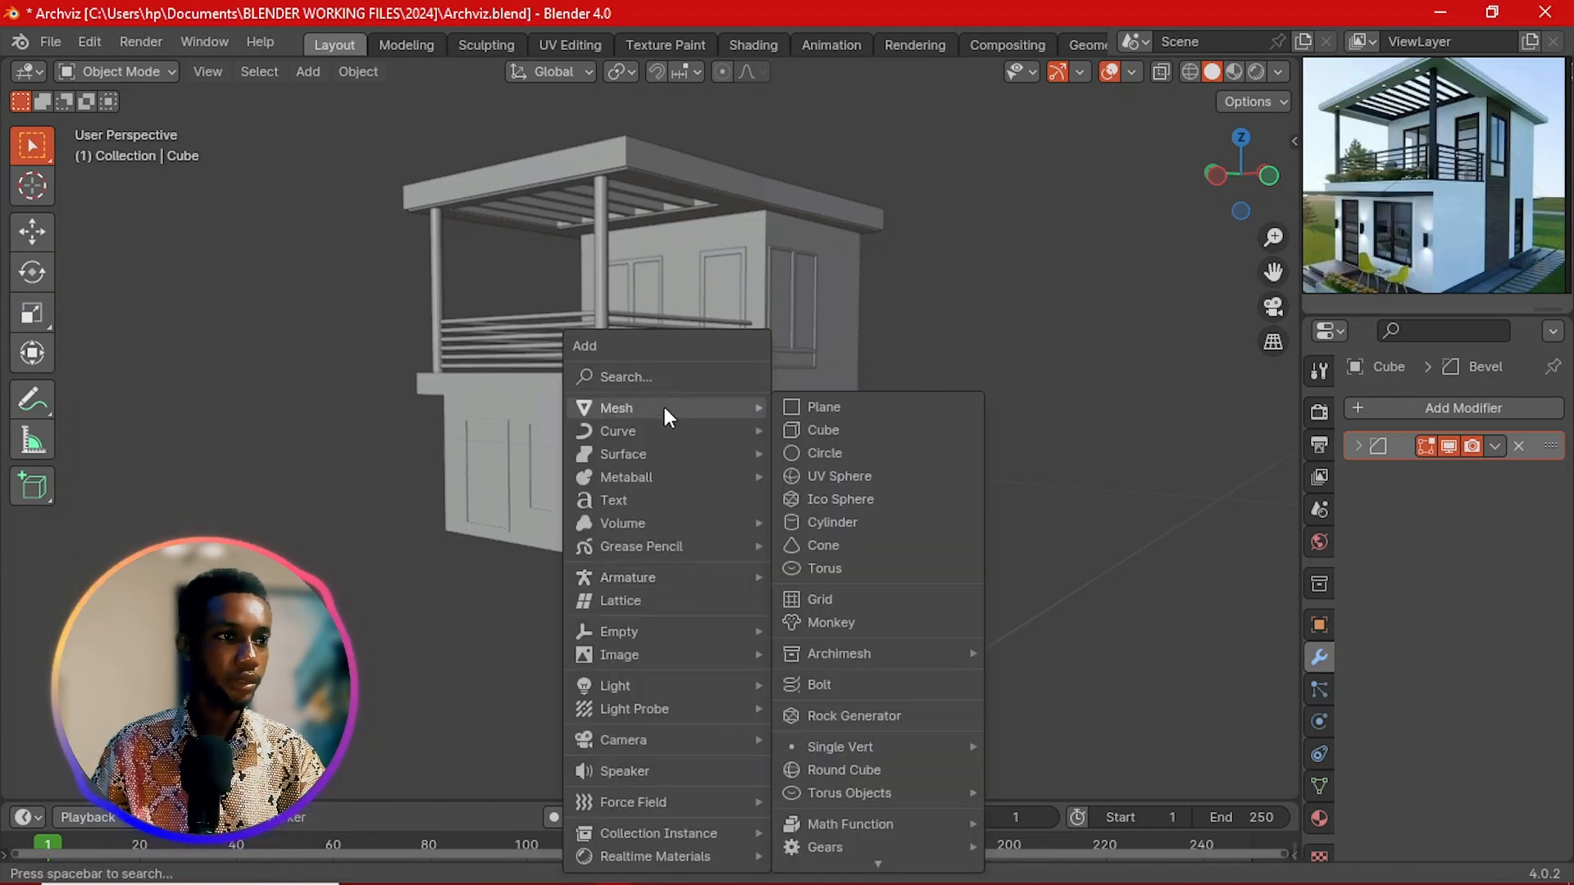
pyautogui.click(843, 408)
pyautogui.press('g')
pyautogui.press('z')
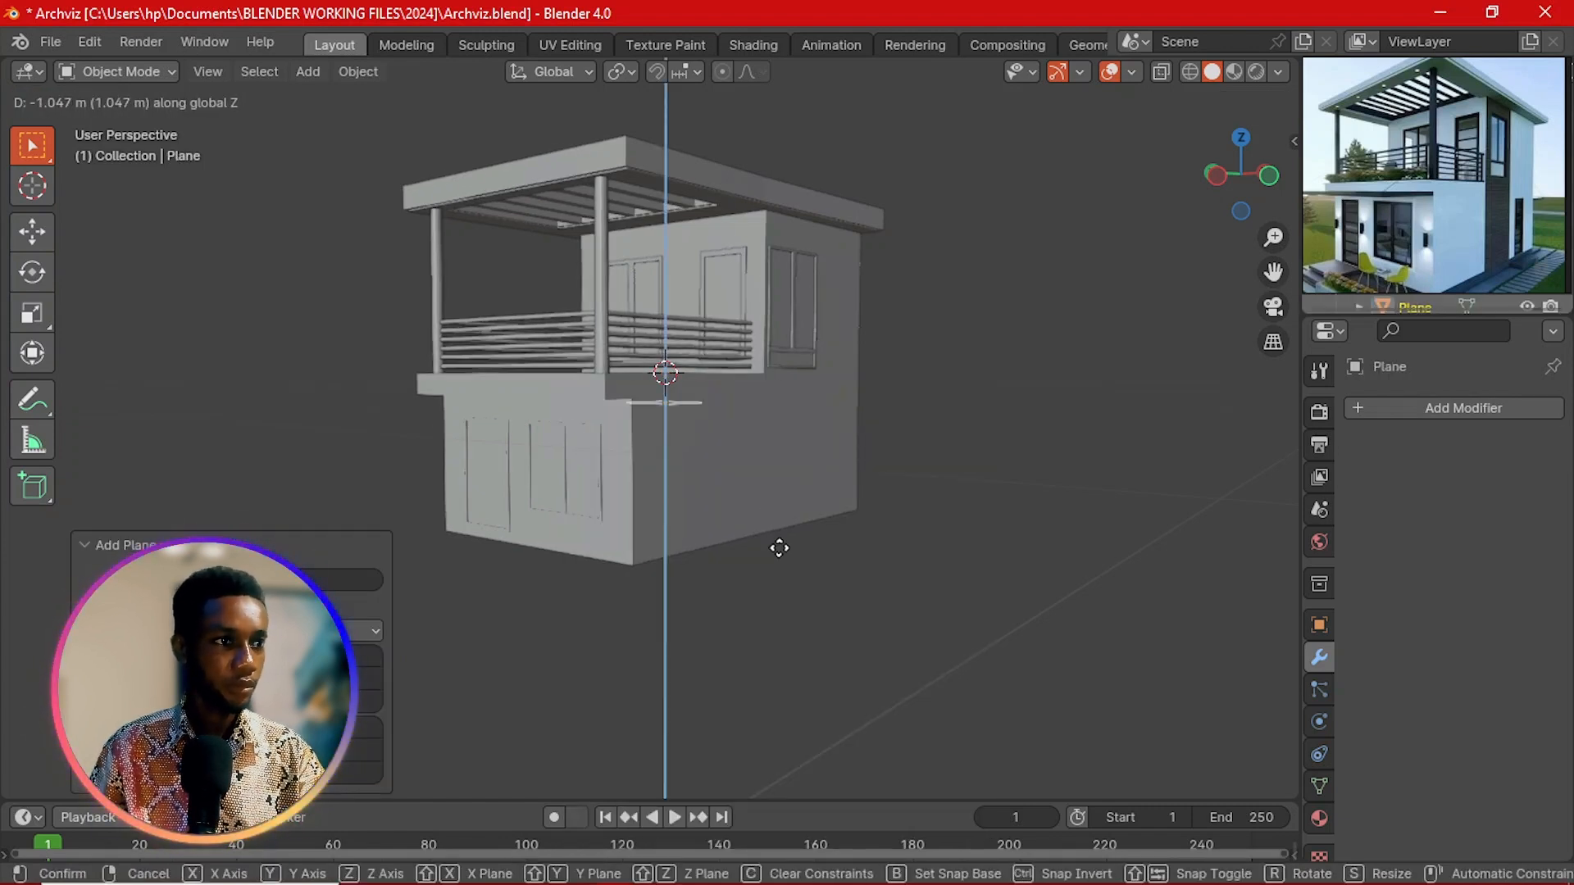
pyautogui.click(821, 691)
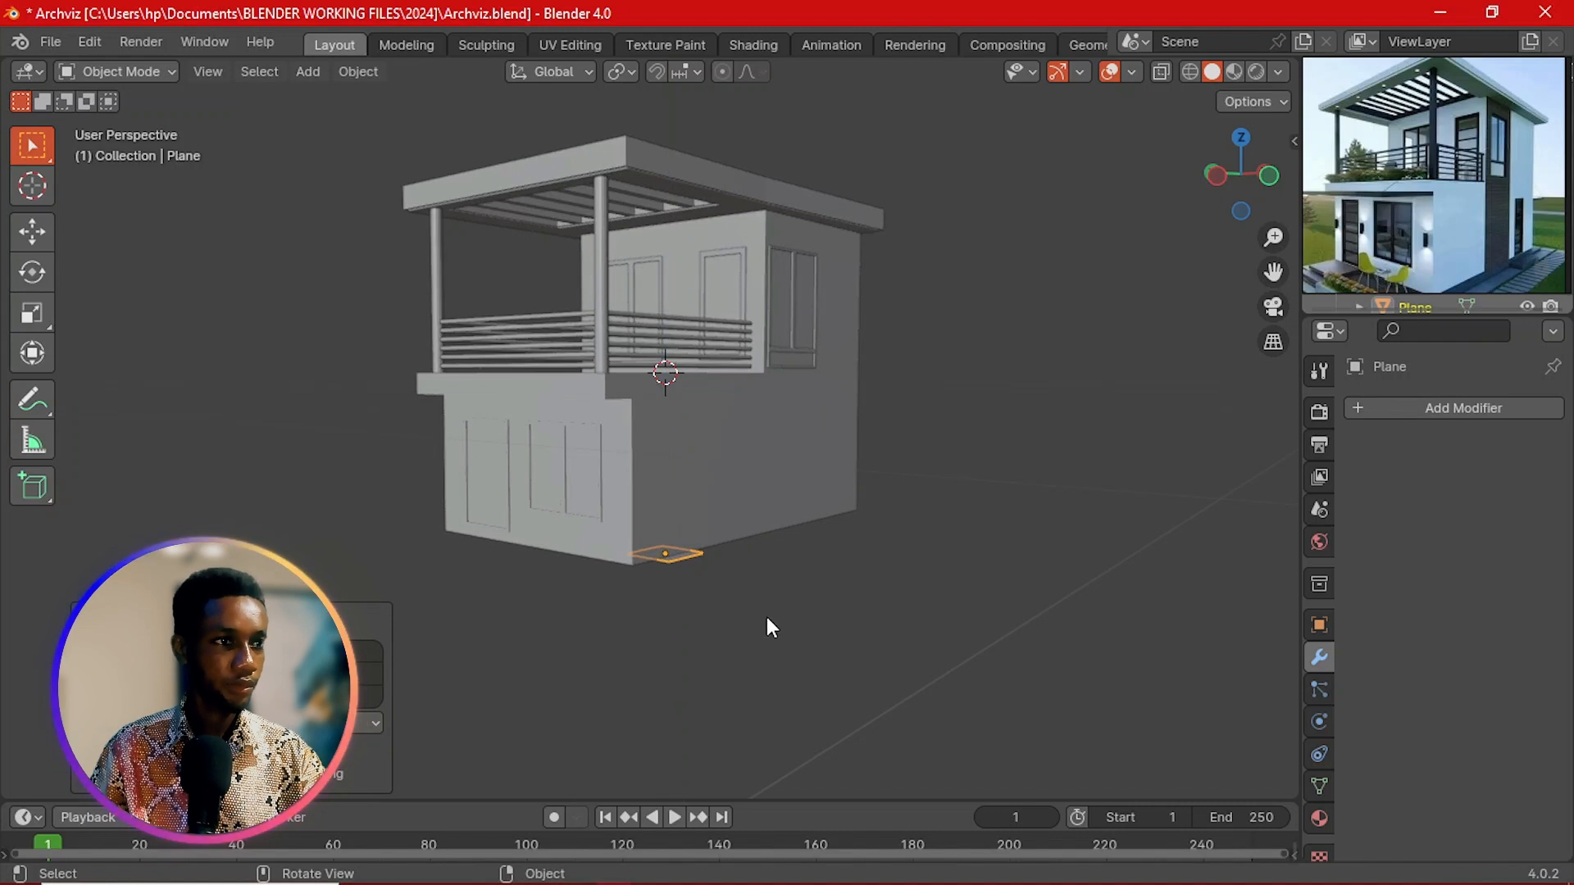
# Step: Scale the new plane up from the top view into a large ground surface extending far beyond the house
pyautogui.press('`')
pyautogui.click(787, 484)
pyautogui.press('s')
pyautogui.press('Escape')
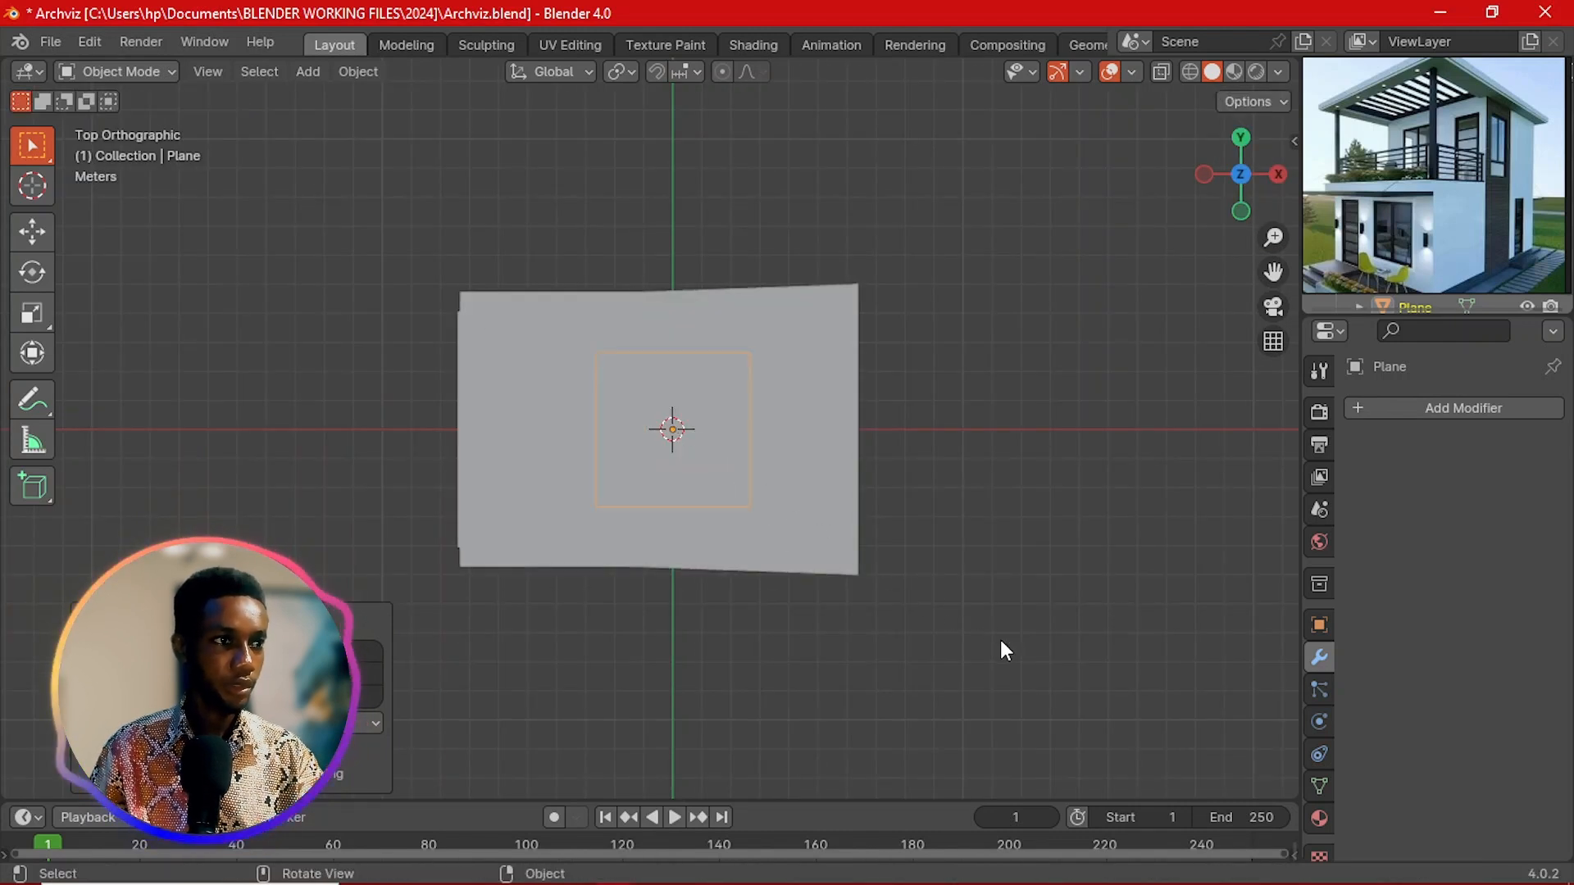
pyautogui.press('s')
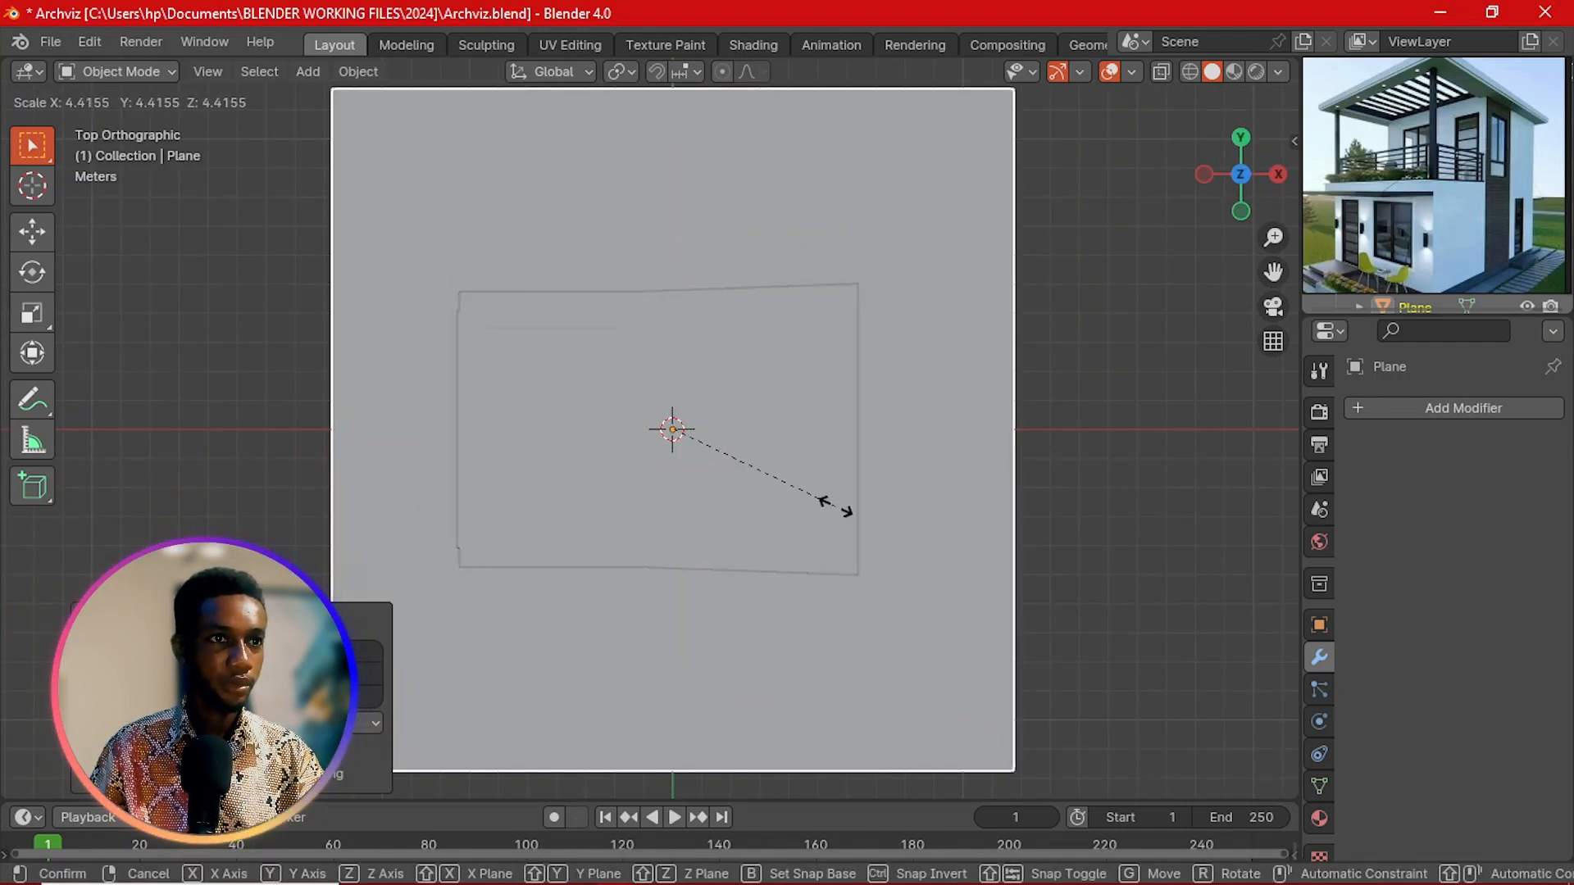
pyautogui.click(913, 527)
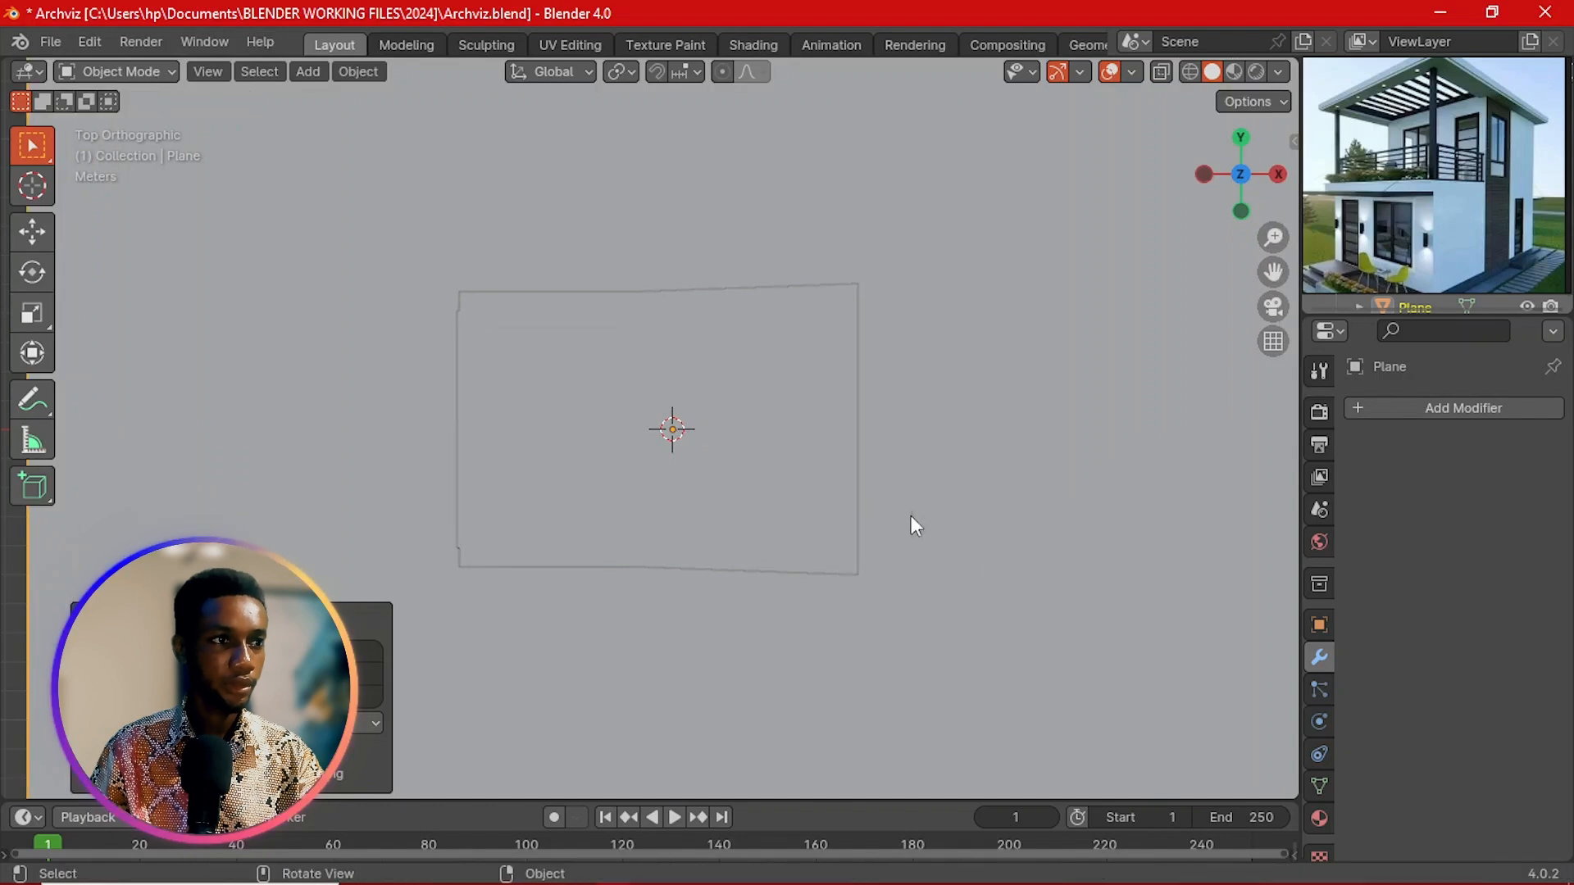
pyautogui.press('s')
pyautogui.click(773, 494)
# Step: Raise the ground plane along Z in the front view until it lies just beneath the house's base
pyautogui.moveTo(815, 341); pyautogui.dragTo(861, 327, button='middle')
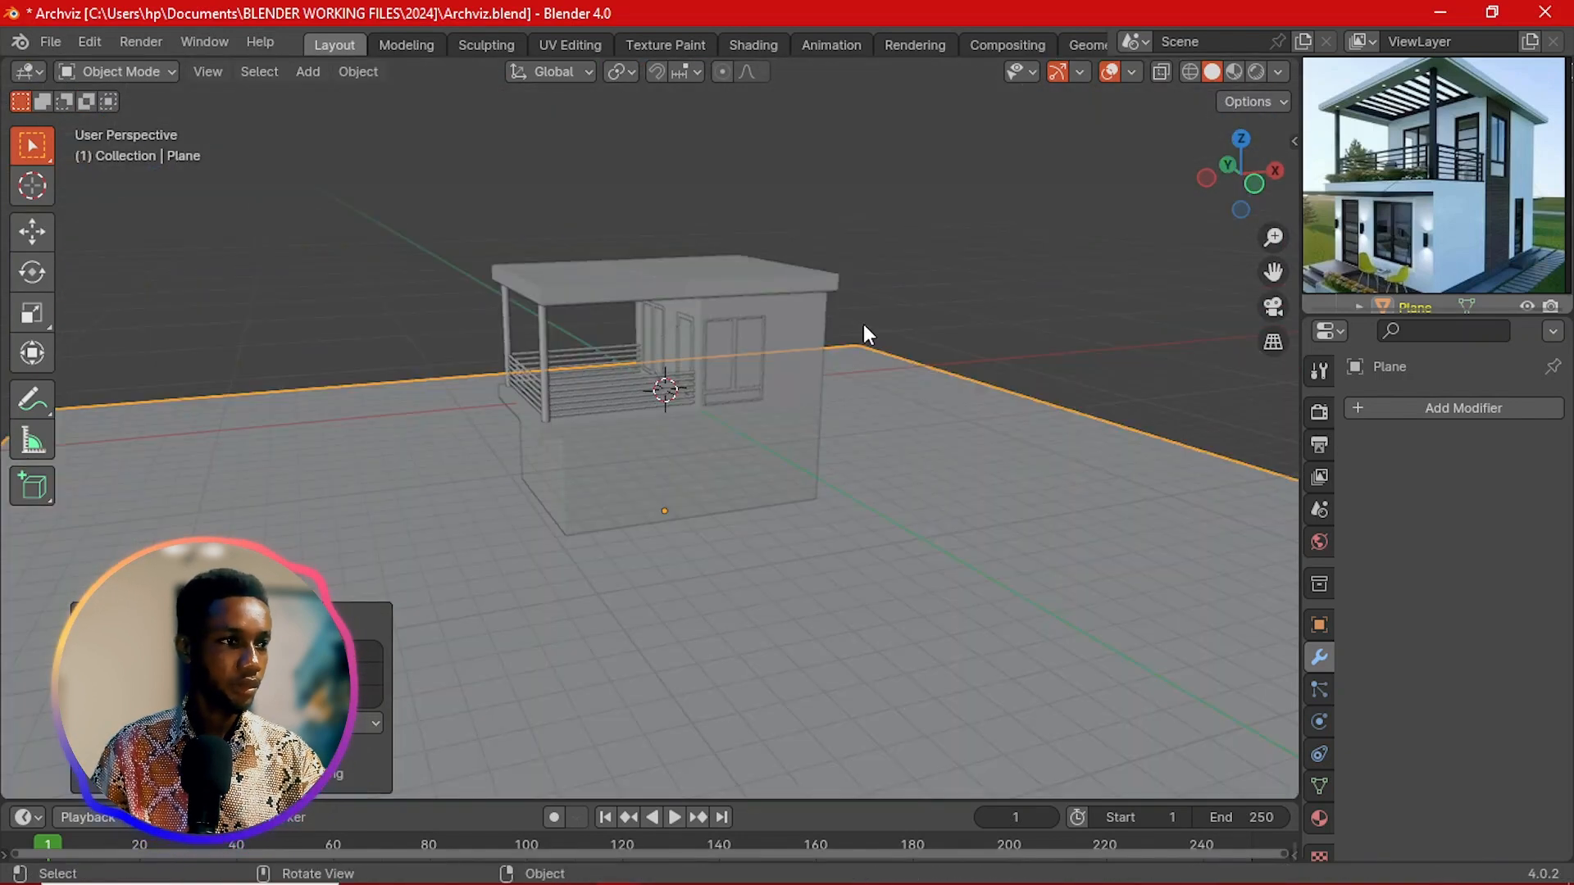
pyautogui.press('`')
pyautogui.click(697, 248)
pyautogui.press('g')
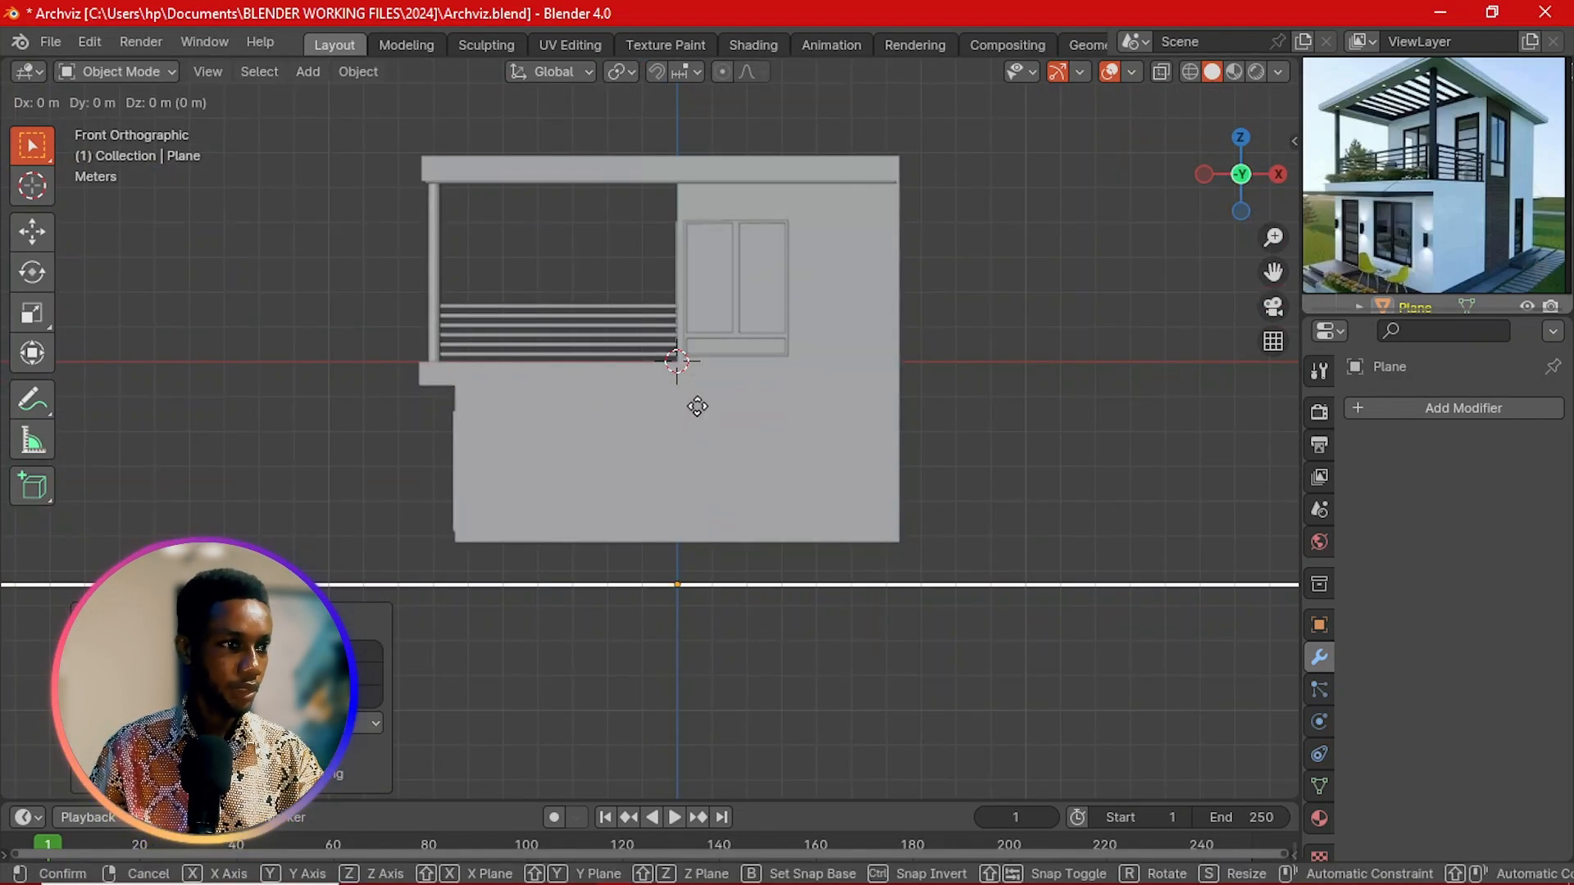
pyautogui.press('z')
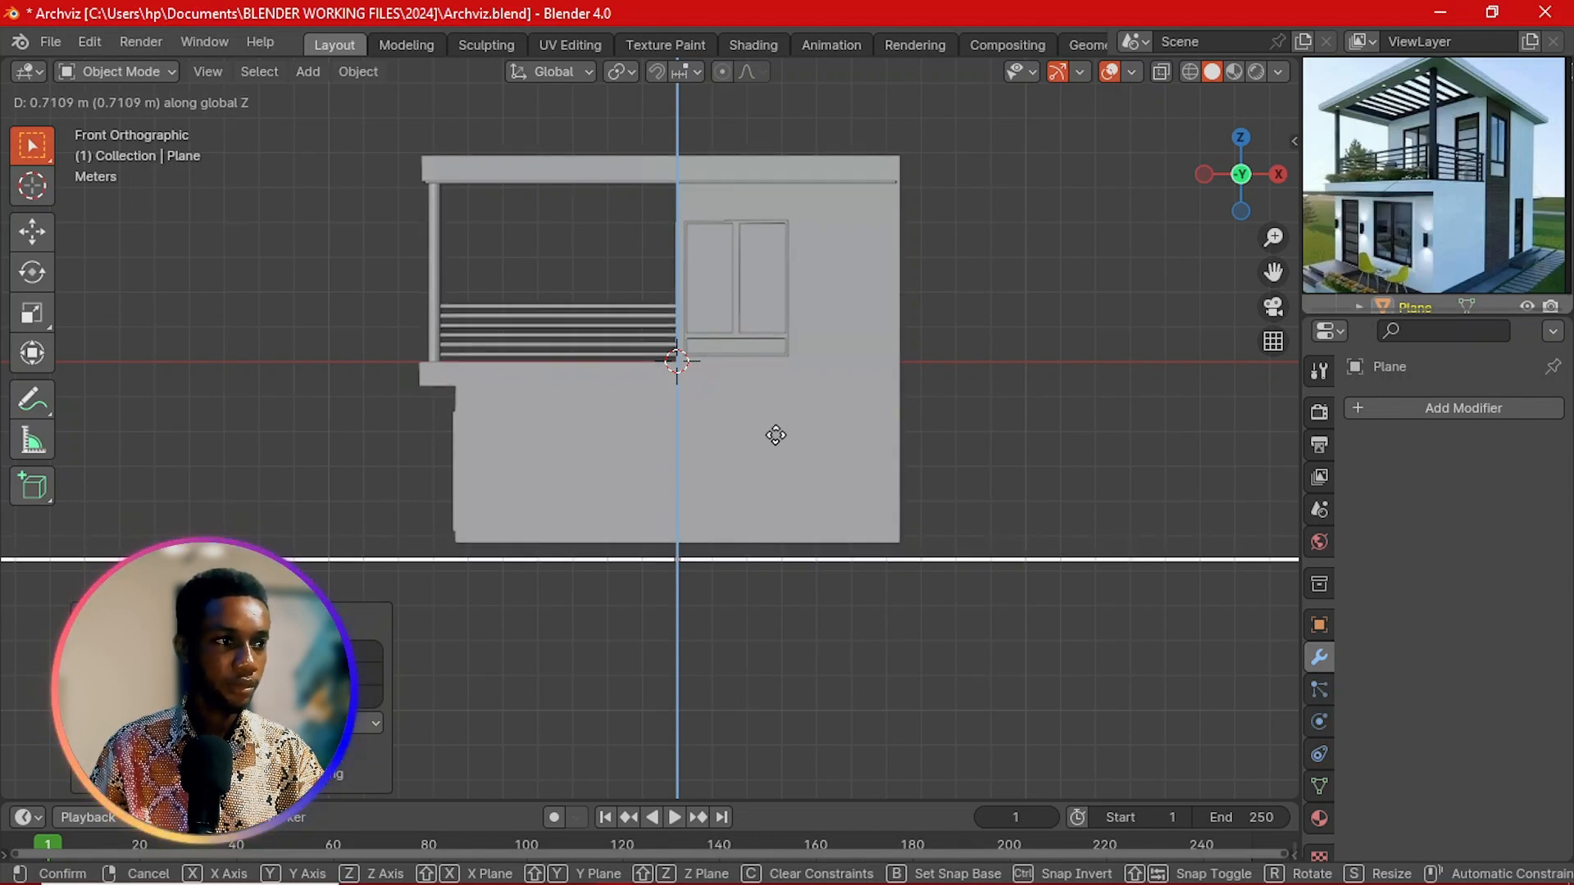
pyautogui.click(779, 478)
# Step: Duplicate the ground plane up to the house's bottom edge and scale the copy down to slightly wider than the house
pyautogui.hotkey('shift', 'd')
pyautogui.press('z')
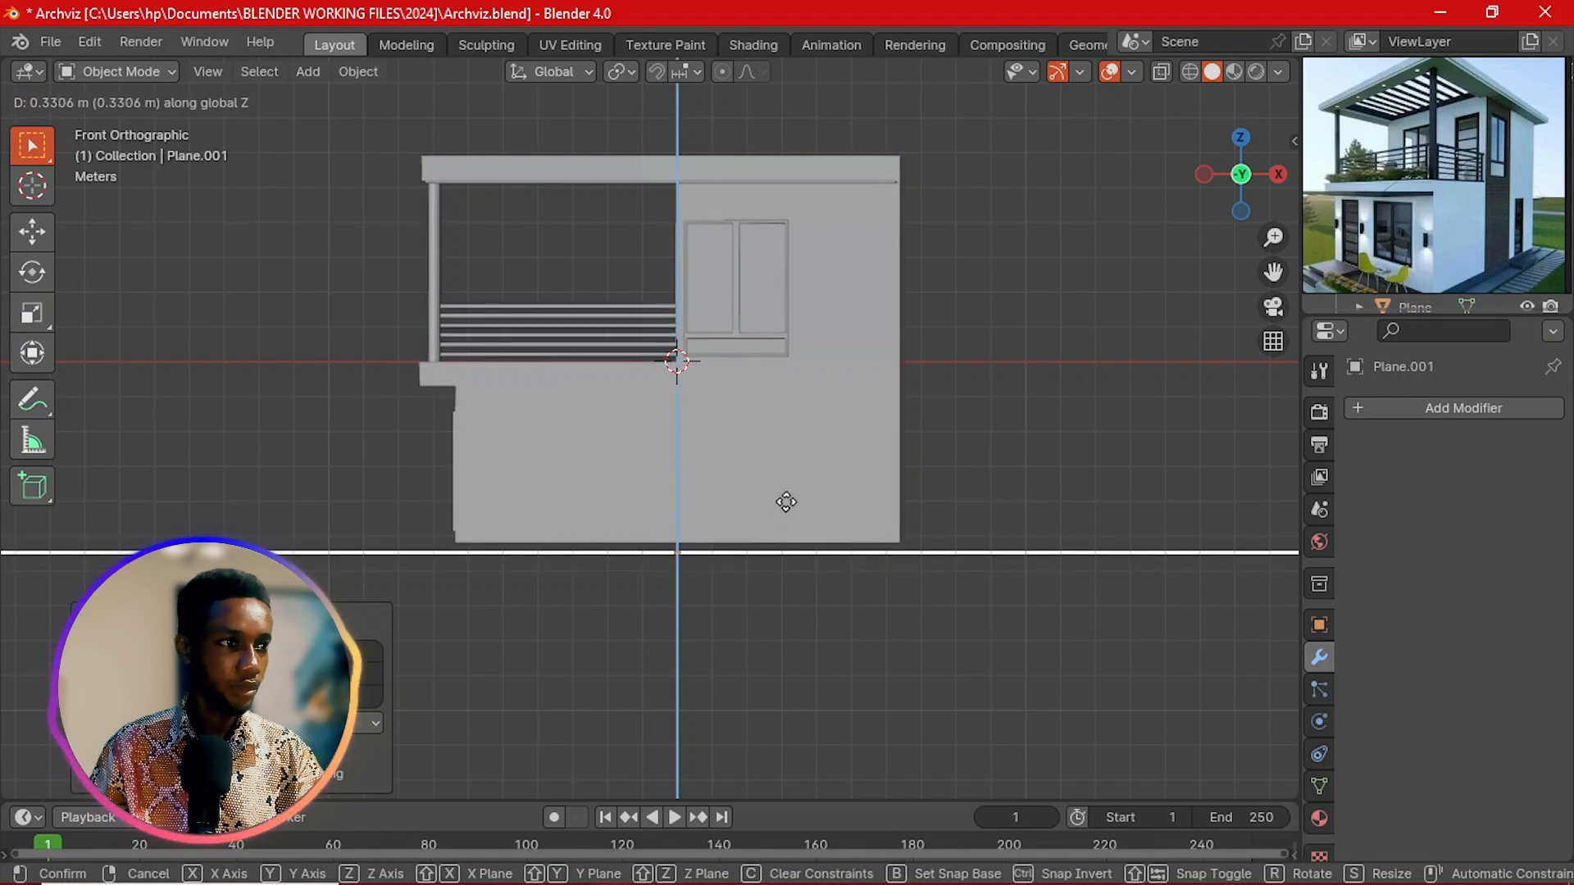
pyautogui.click(789, 494)
pyautogui.press('s')
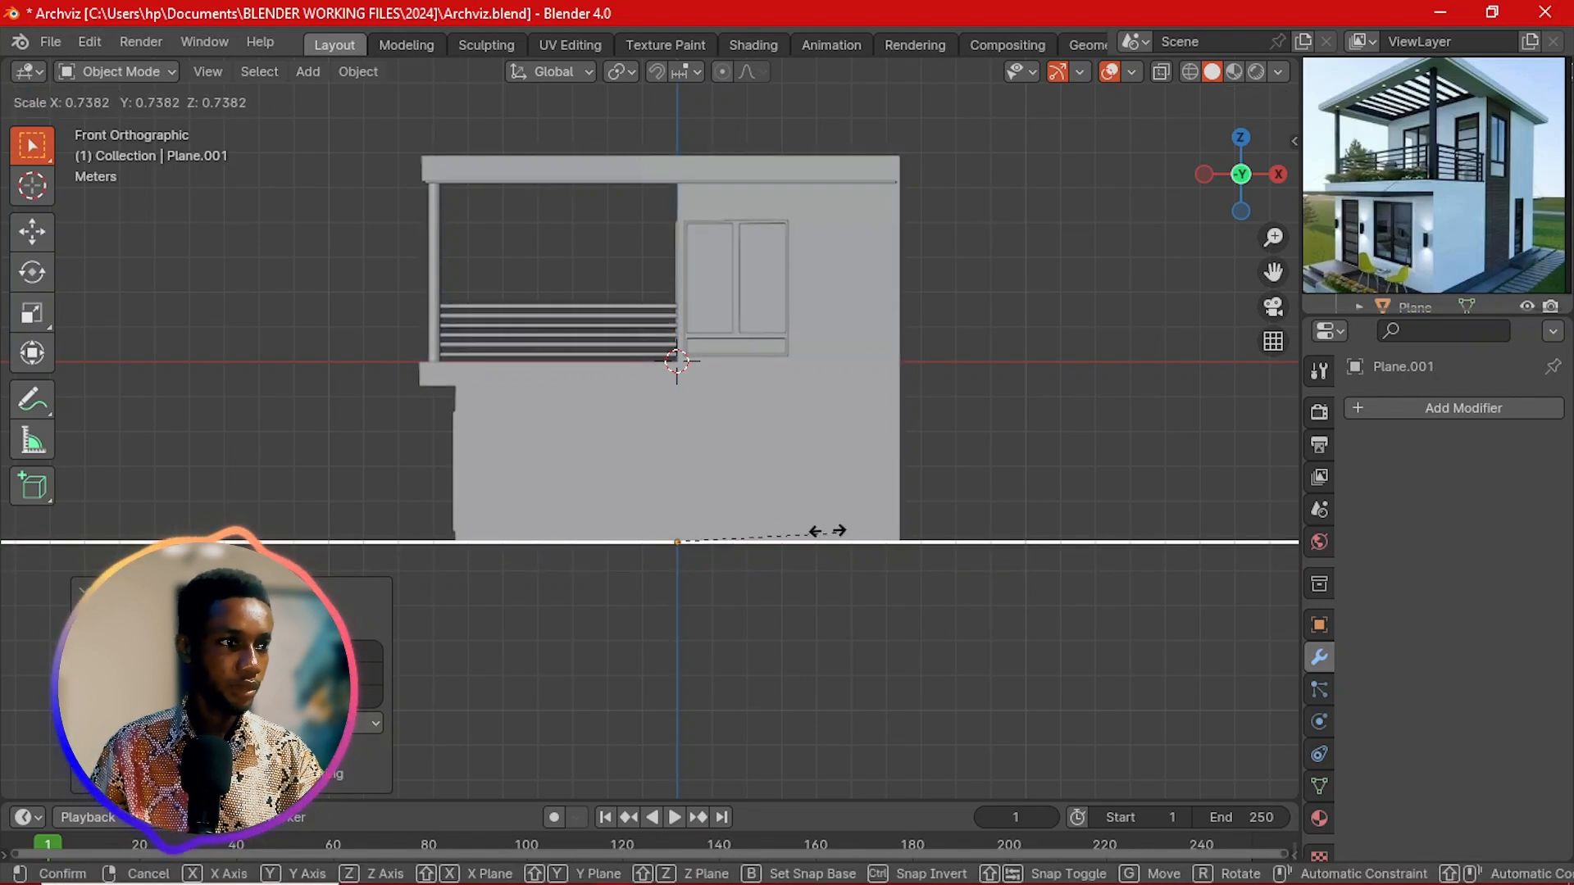
pyautogui.click(725, 538)
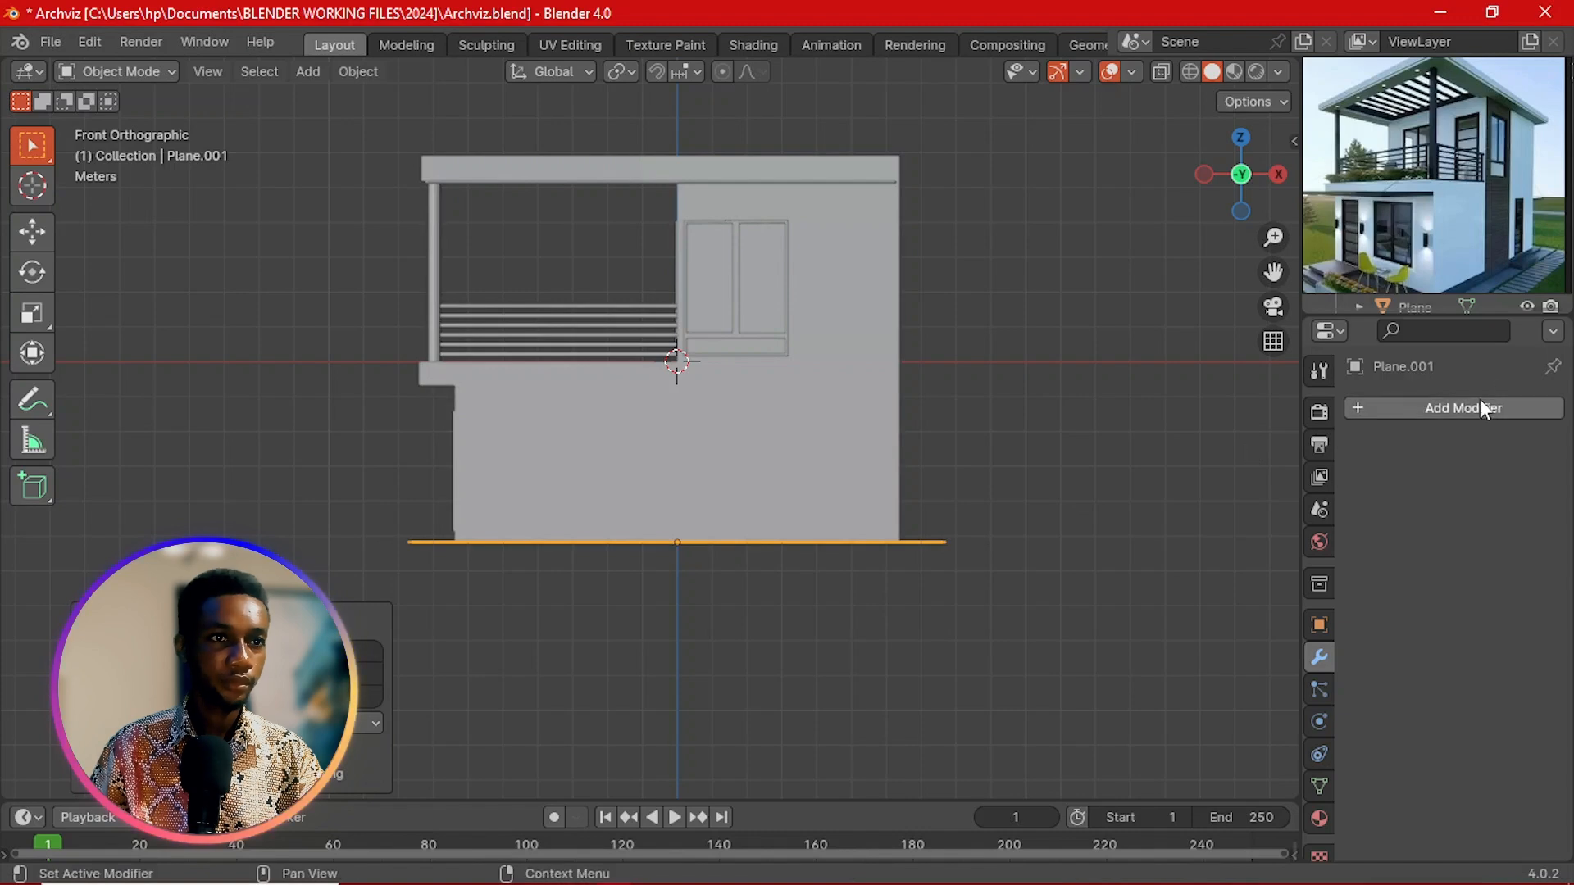
# Step: Add a Solidify modifier to the smaller plane and increase its thickness to form a thin slab
pyautogui.click(1443, 409)
pyautogui.moveTo(1403, 497)
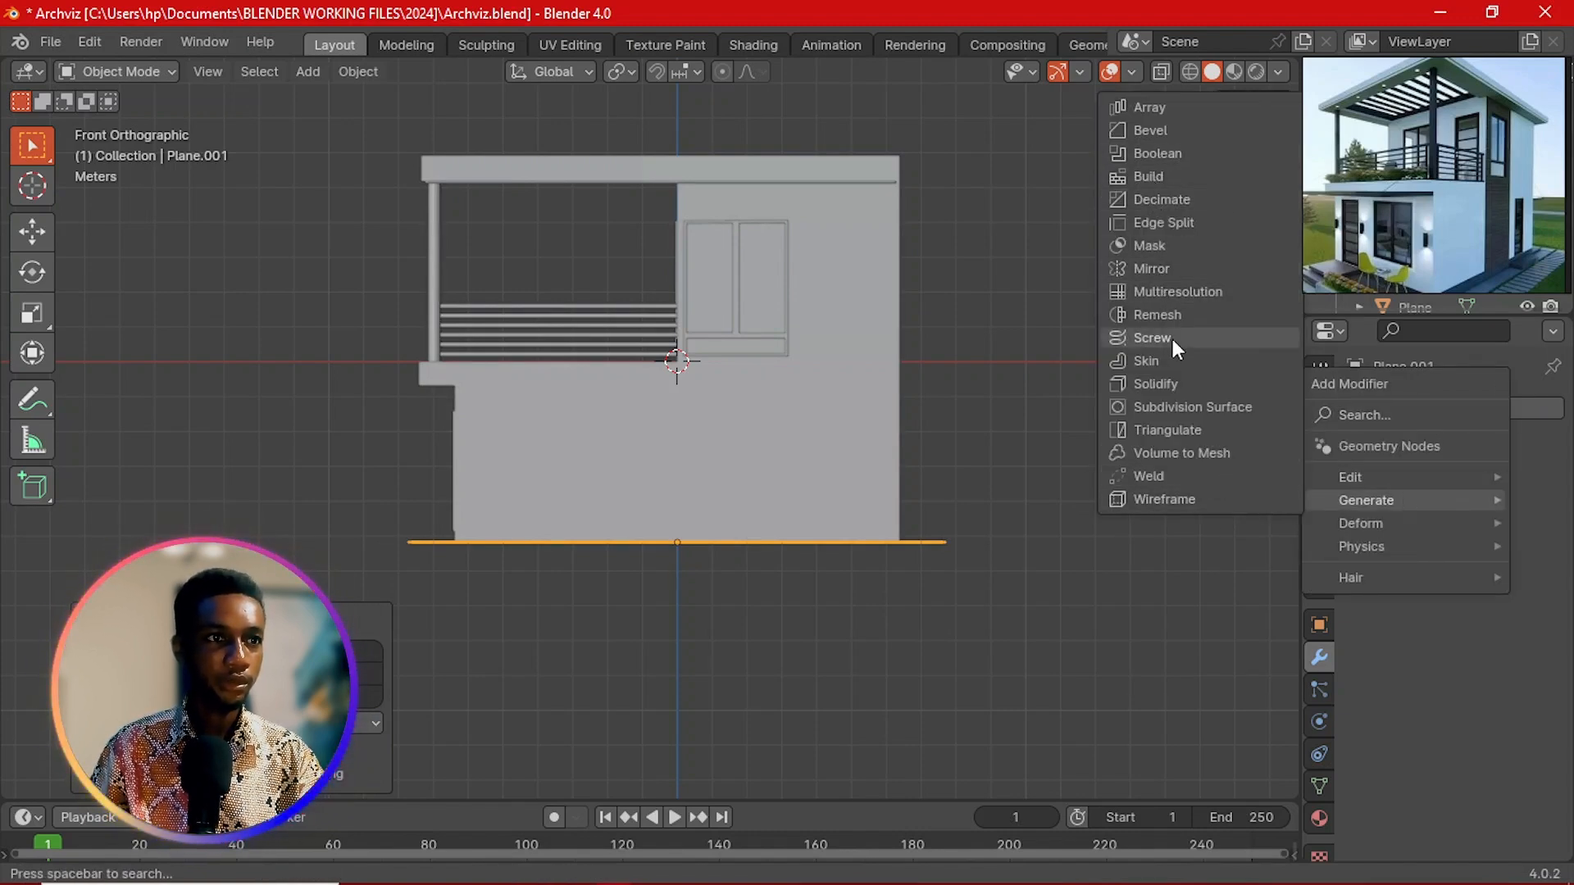
pyautogui.click(1156, 384)
pyautogui.scroll(-1, 533, 565)
pyautogui.moveTo(530, 557); pyautogui.dragTo(704, 529, button='middle')
pyautogui.scroll(2, 703, 529)
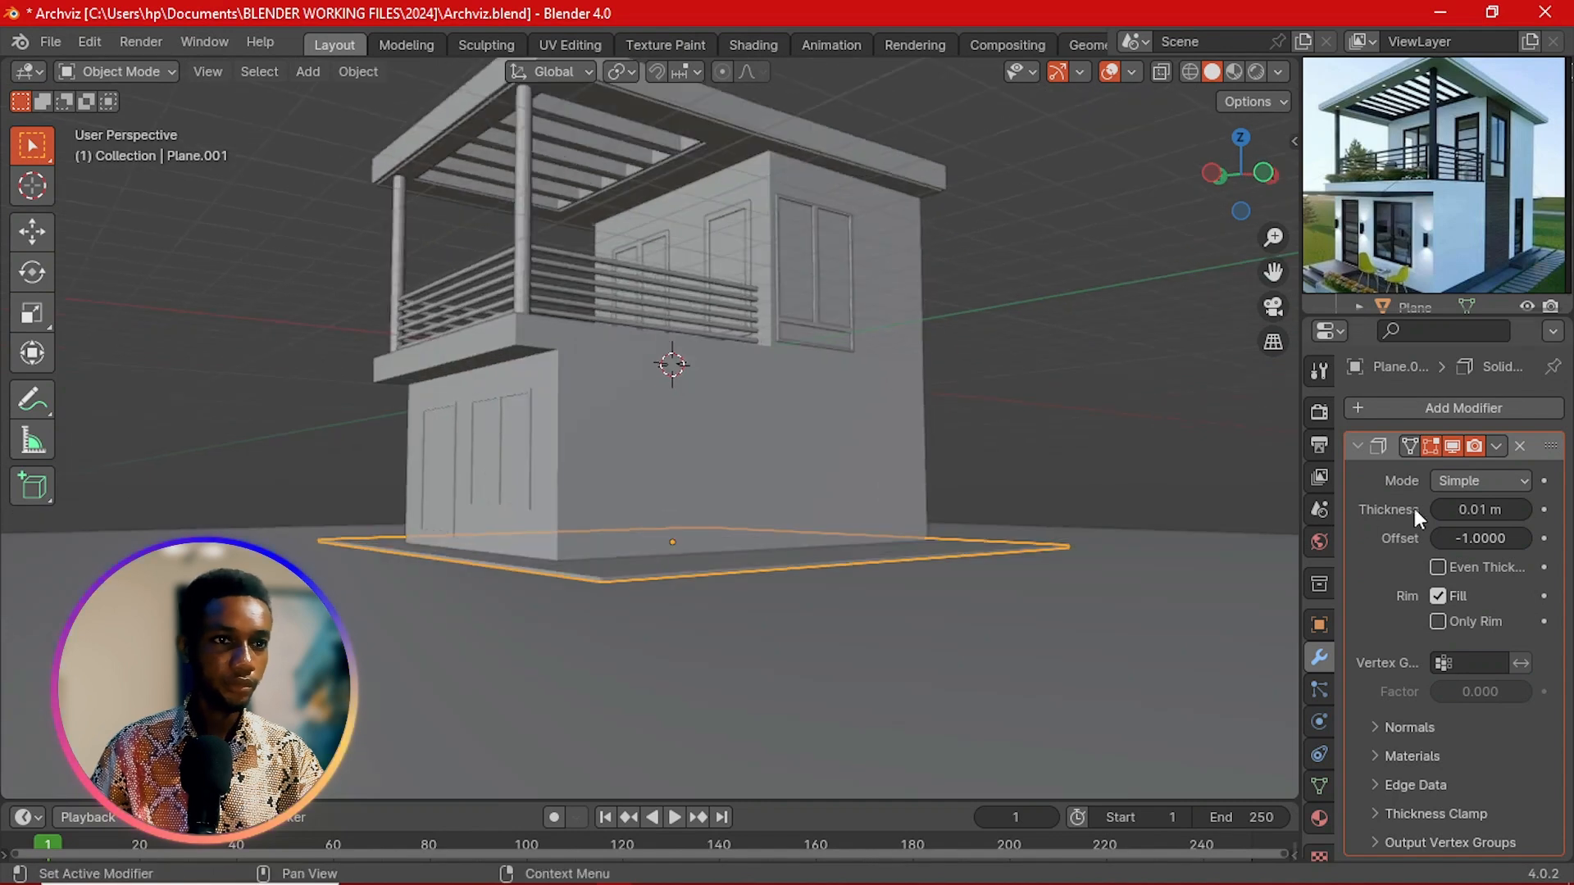
pyautogui.moveTo(1522, 518)
pyautogui.mouseDown()
pyautogui.moveTo(1541, 516)
pyautogui.moveTo(1523, 510)
pyautogui.mouseUp()
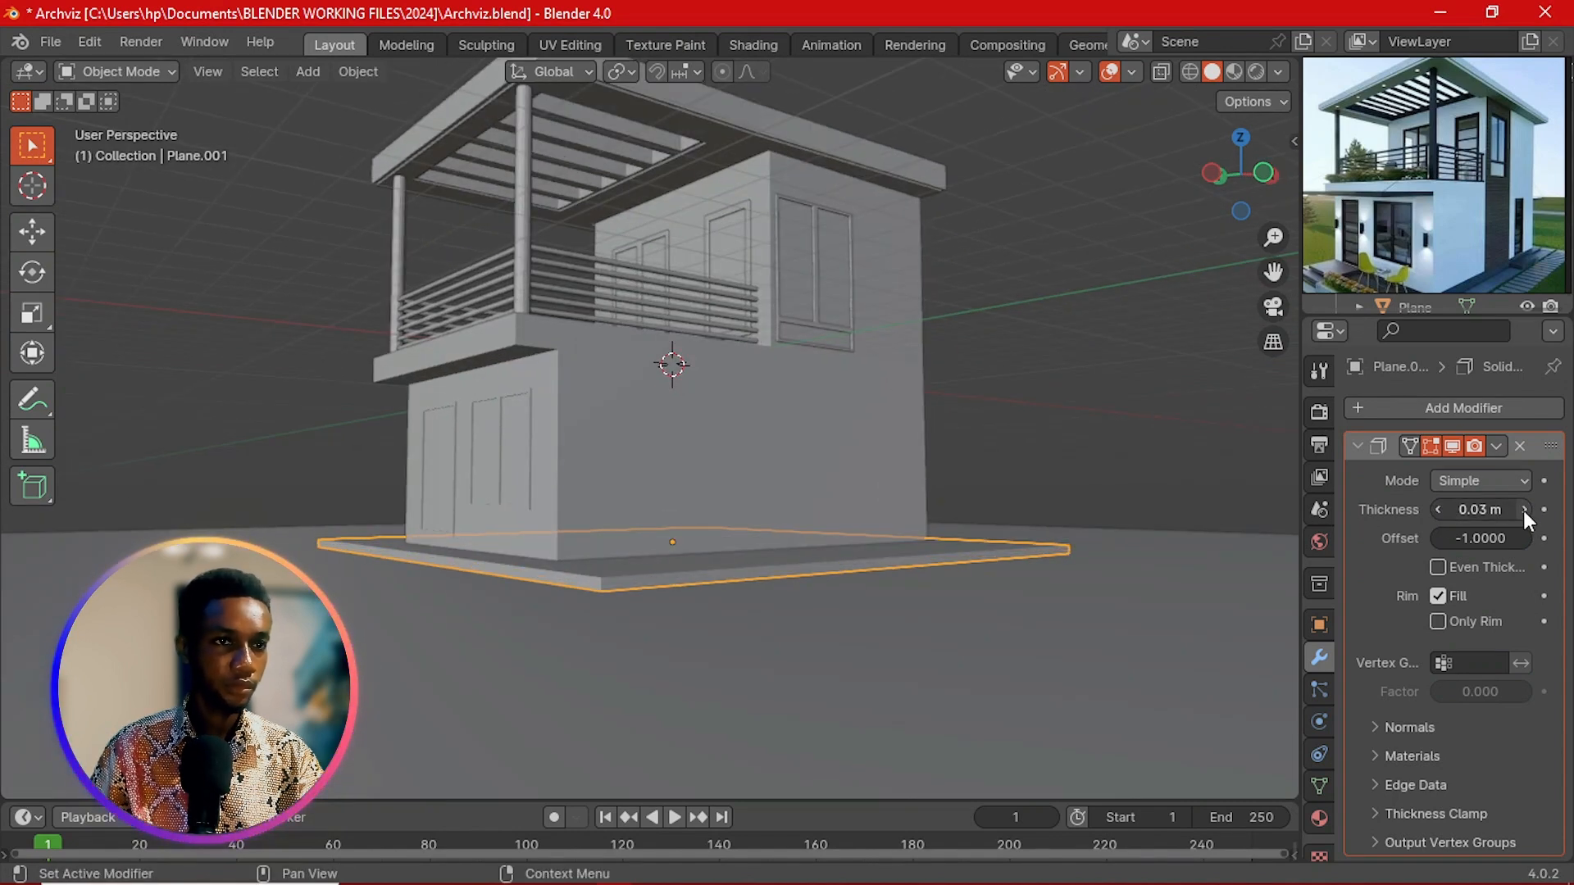
pyautogui.click(1358, 446)
# Step: Add a Bevel modifier to the slab with an amount of 0.002 m
pyautogui.click(1427, 408)
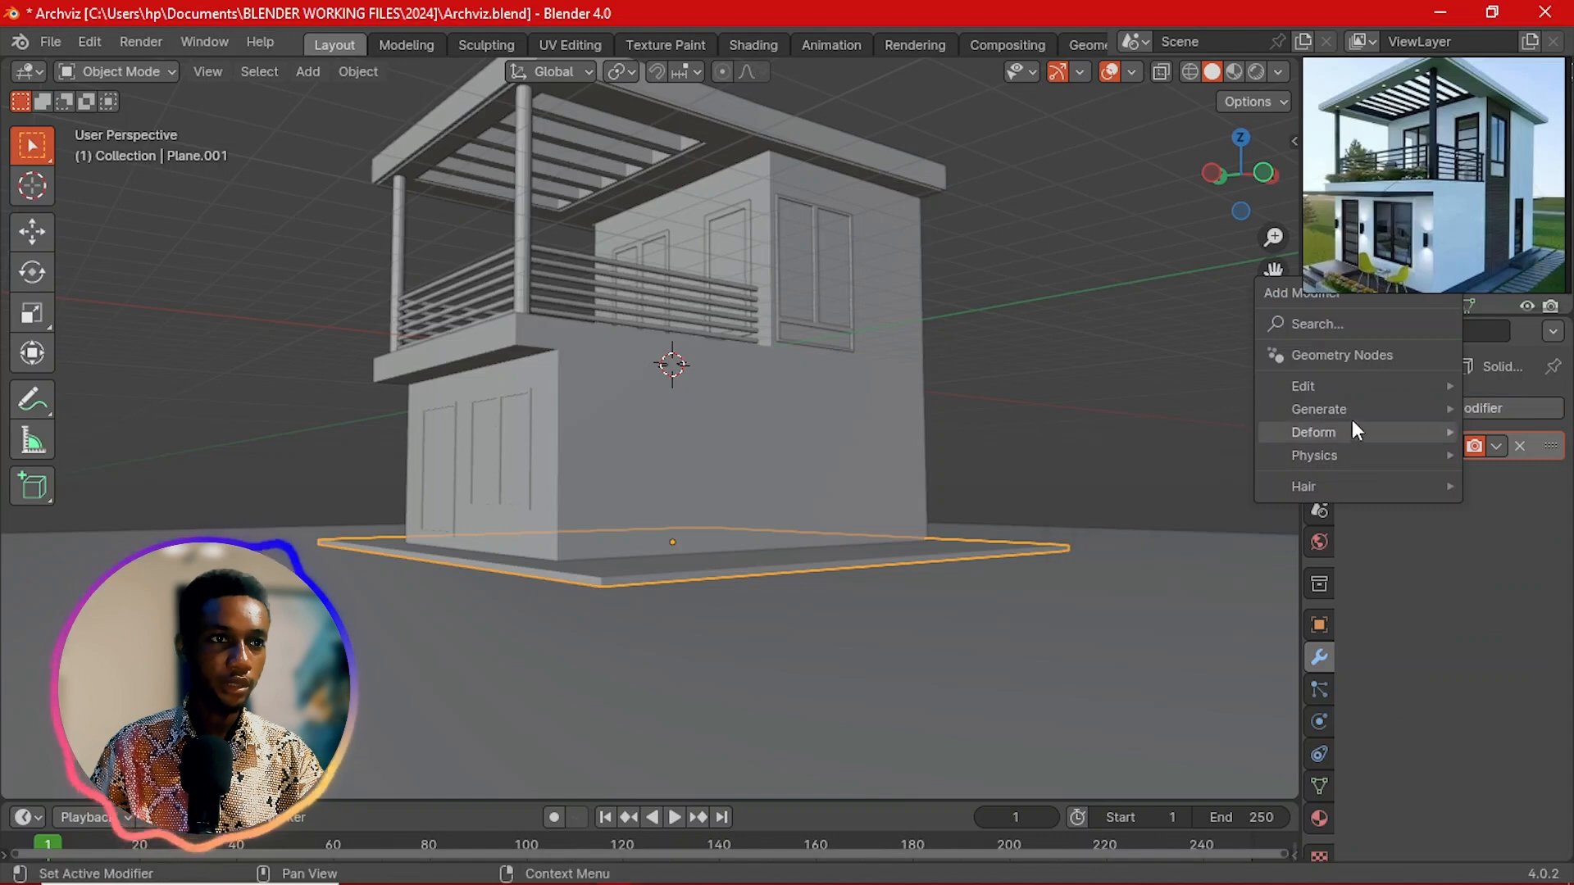
pyautogui.moveTo(1351, 414)
pyautogui.click(1147, 437)
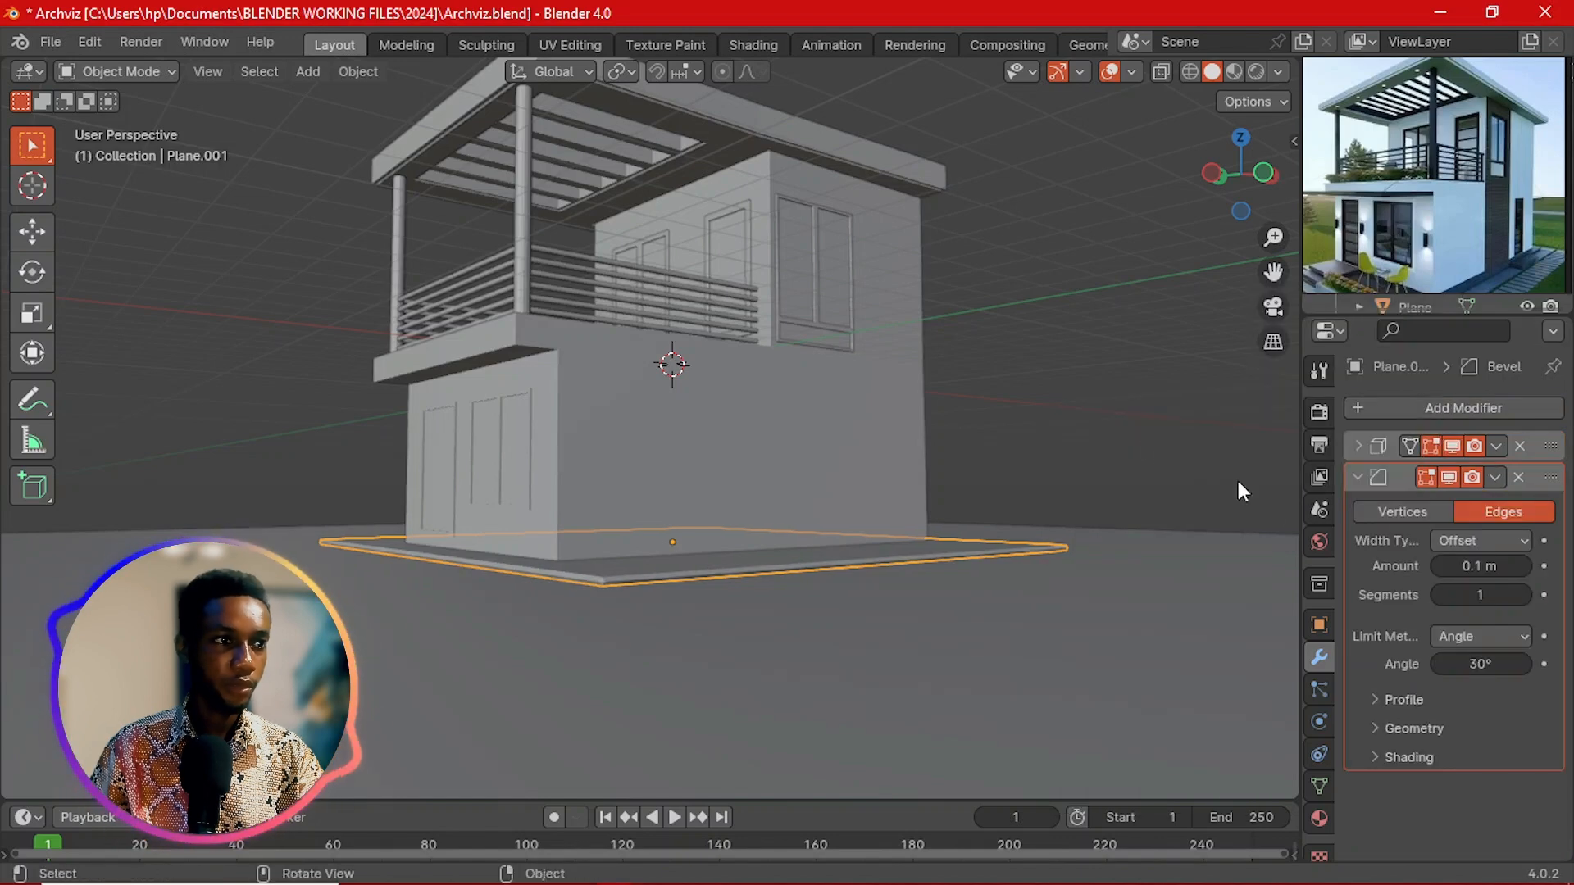
pyautogui.doubleClick(1450, 568)
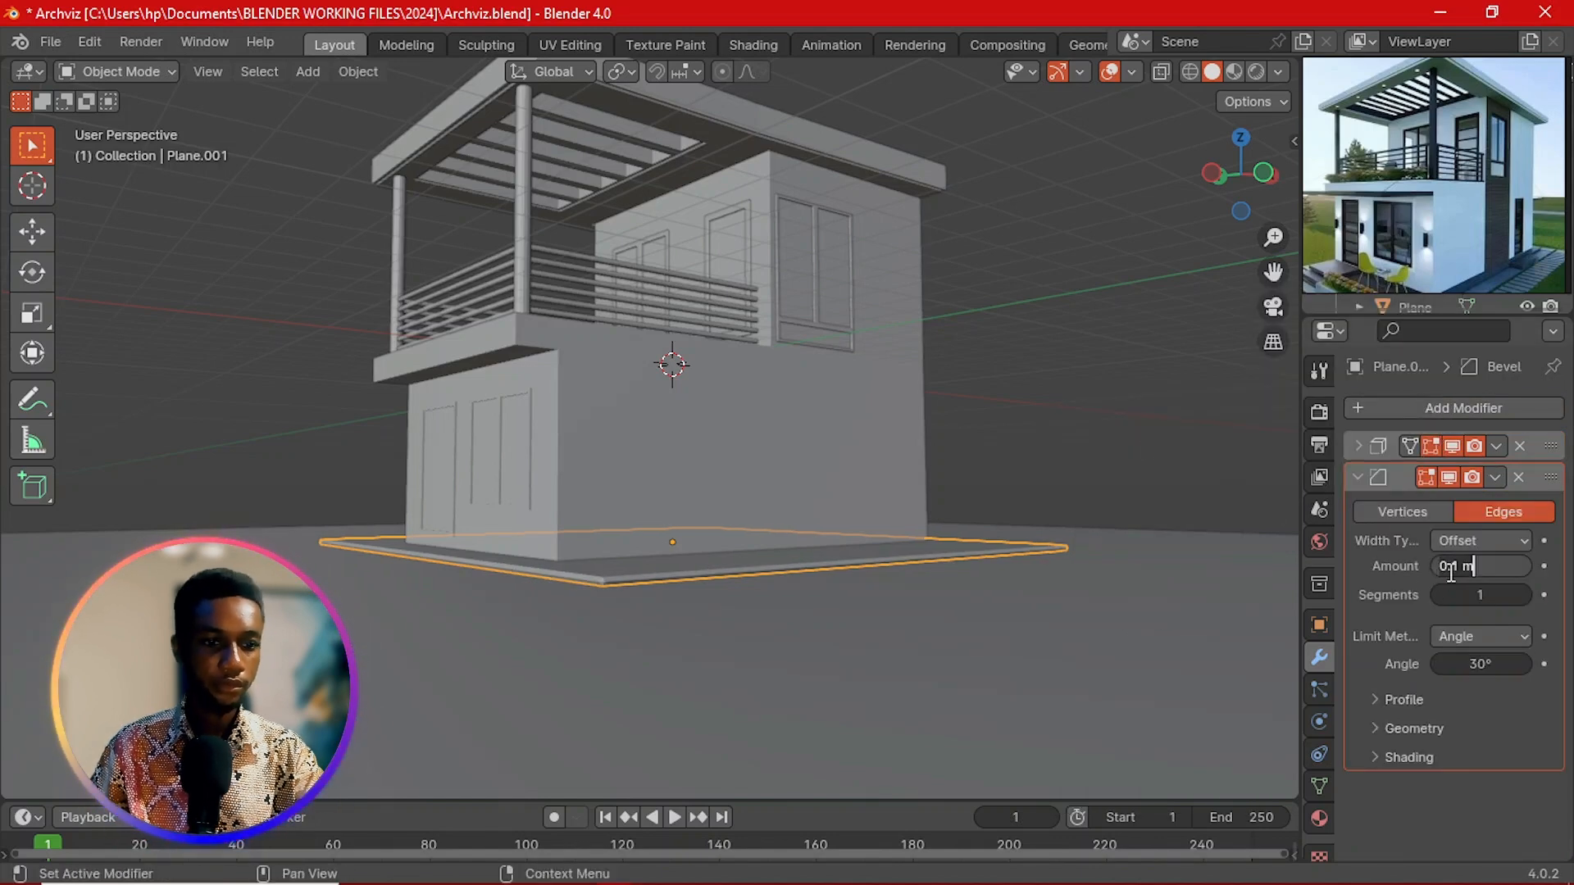
pyautogui.write('0.002')
pyautogui.press('Return')
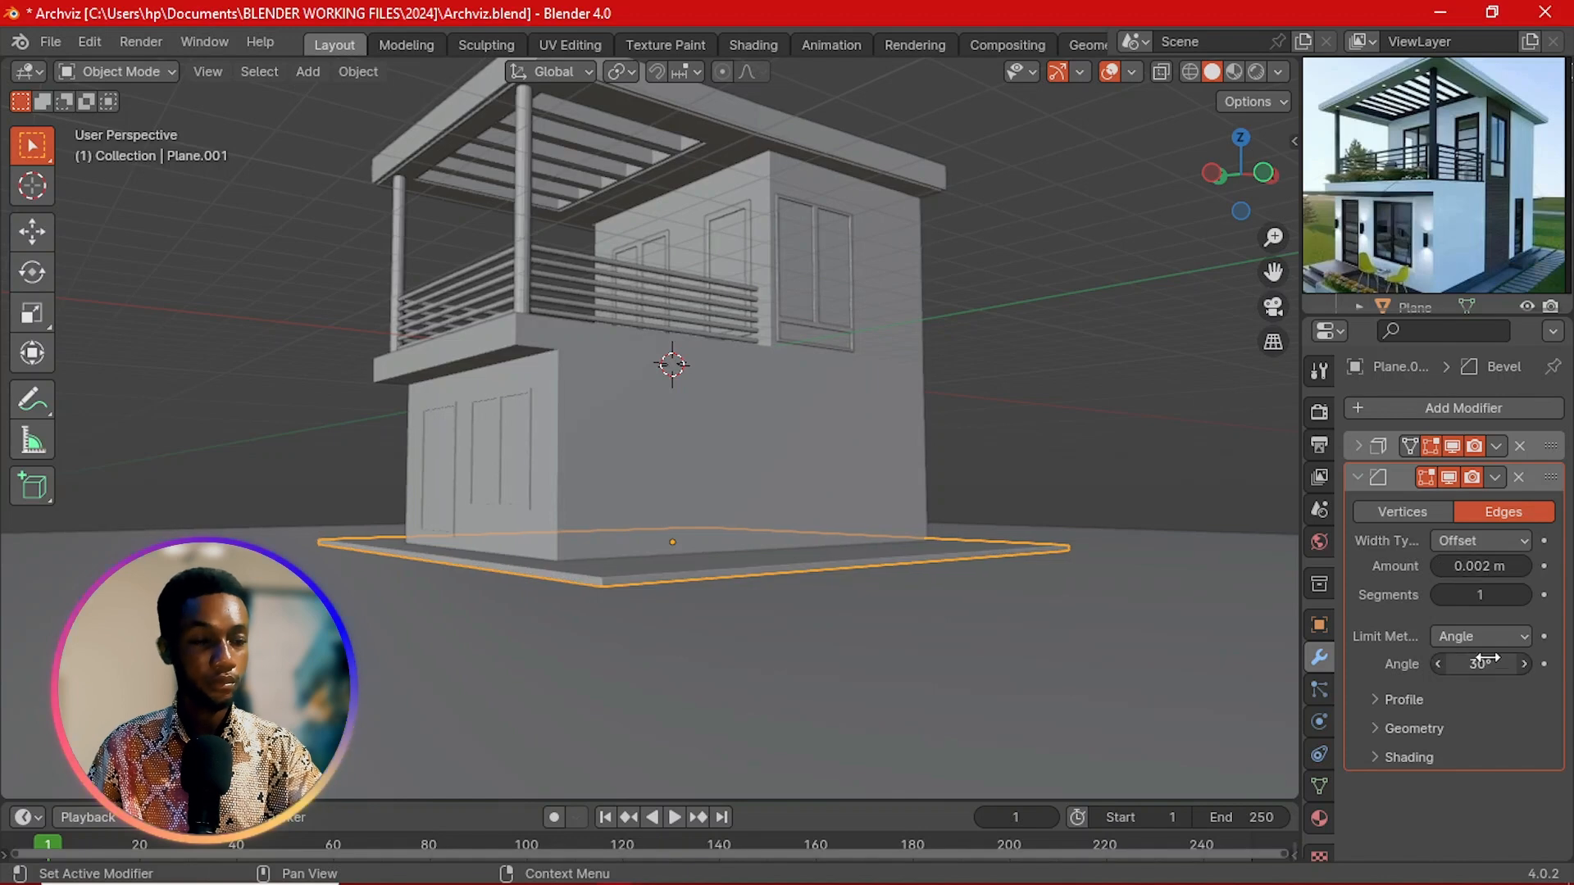
pyautogui.click(1359, 477)
# Step: Duplicate the slab straight down along Z in the front view so the copy sits directly beneath the first
pyautogui.moveTo(585, 534); pyautogui.dragTo(577, 580, button='middle')
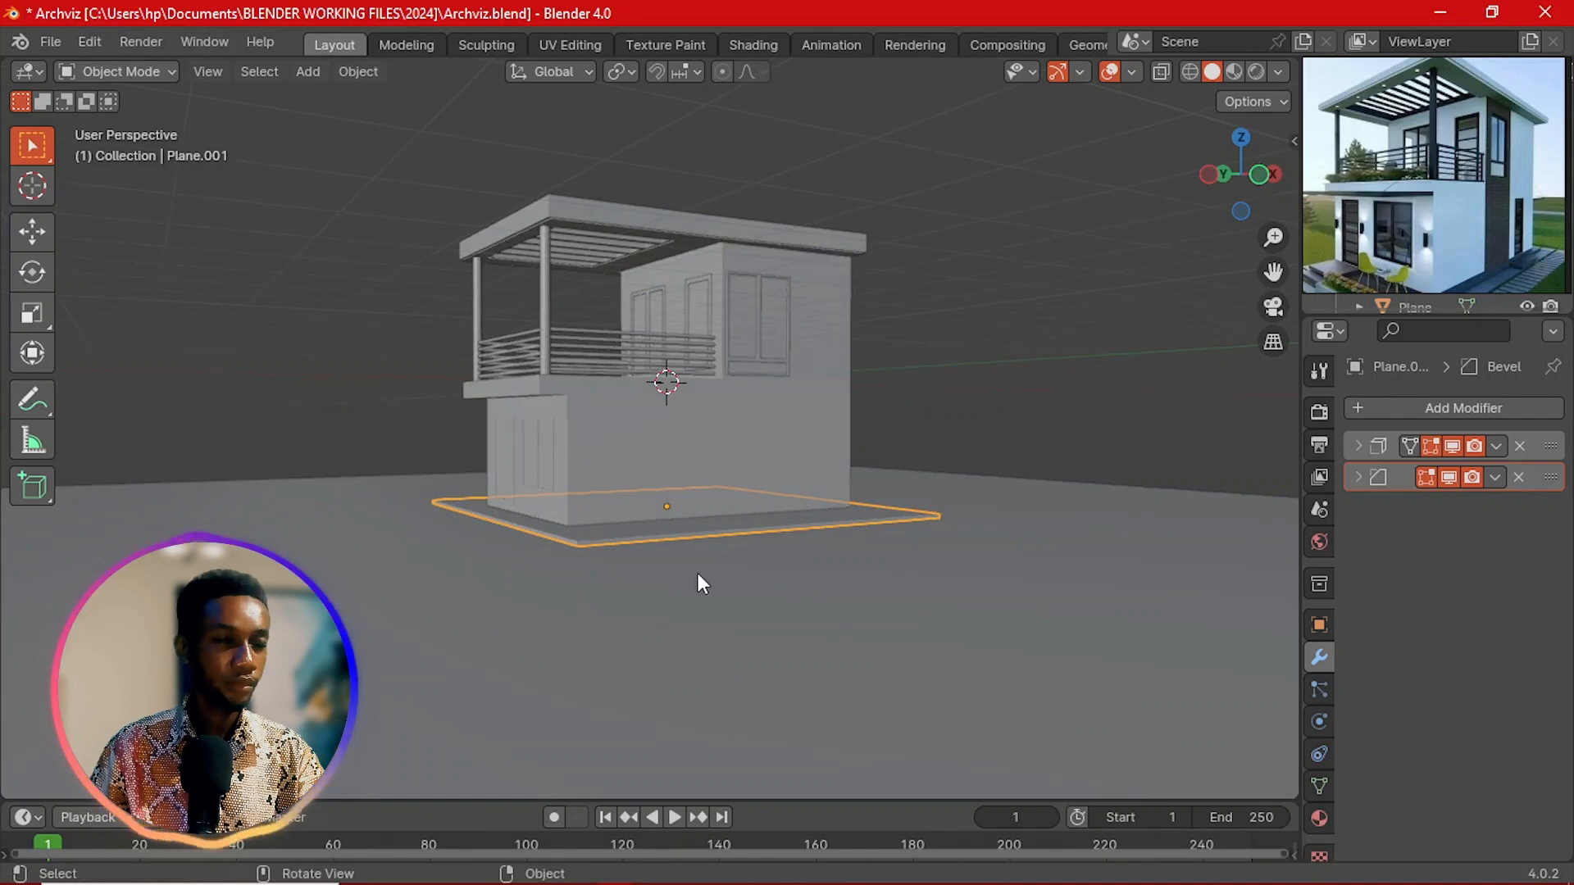
pyautogui.press('Tab')
pyautogui.press('Tab')
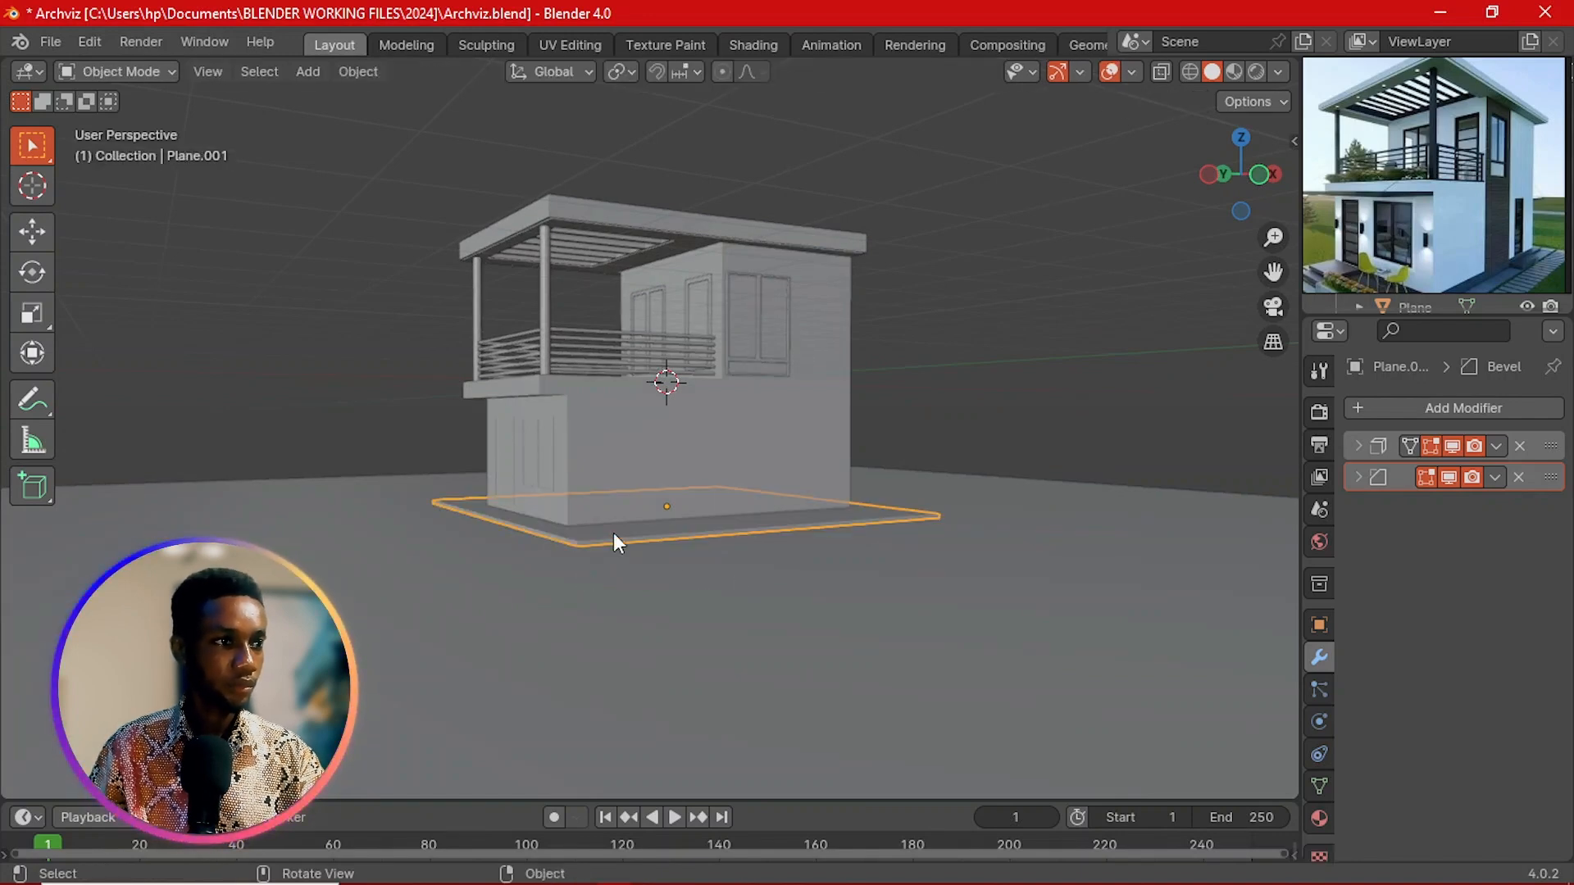
pyautogui.press('`')
pyautogui.click(536, 490)
pyautogui.scroll(1, 642, 564)
pyautogui.keyDown('shift'); pyautogui.moveTo(643, 564); pyautogui.dragTo(632, 502, button='middle'); pyautogui.keyUp('shift')
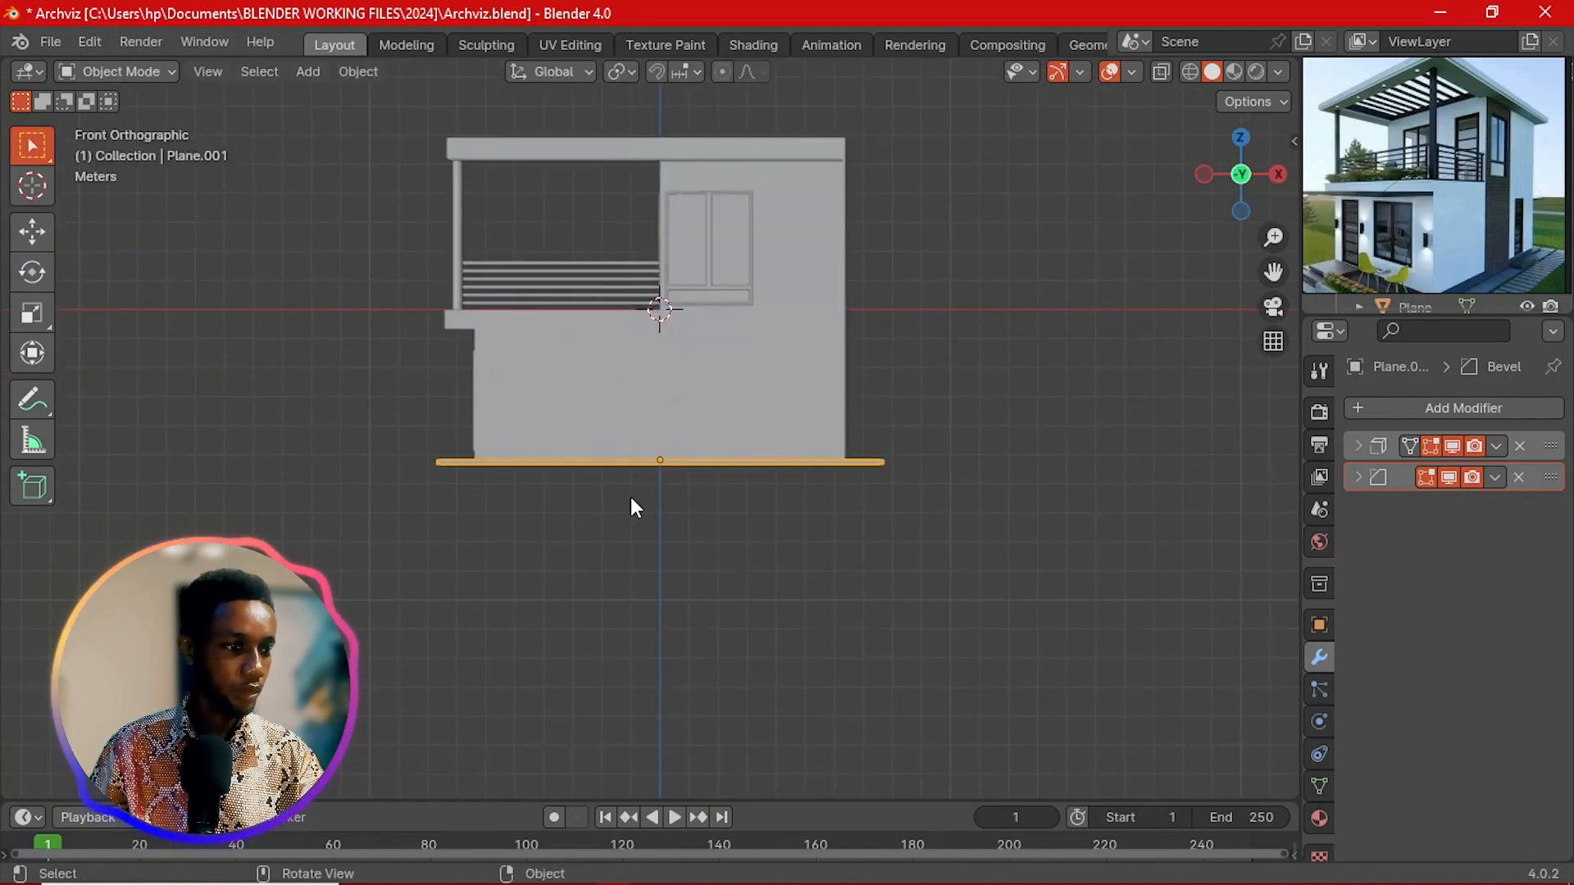
pyautogui.hotkey('shift', 'd')
pyautogui.press('z')
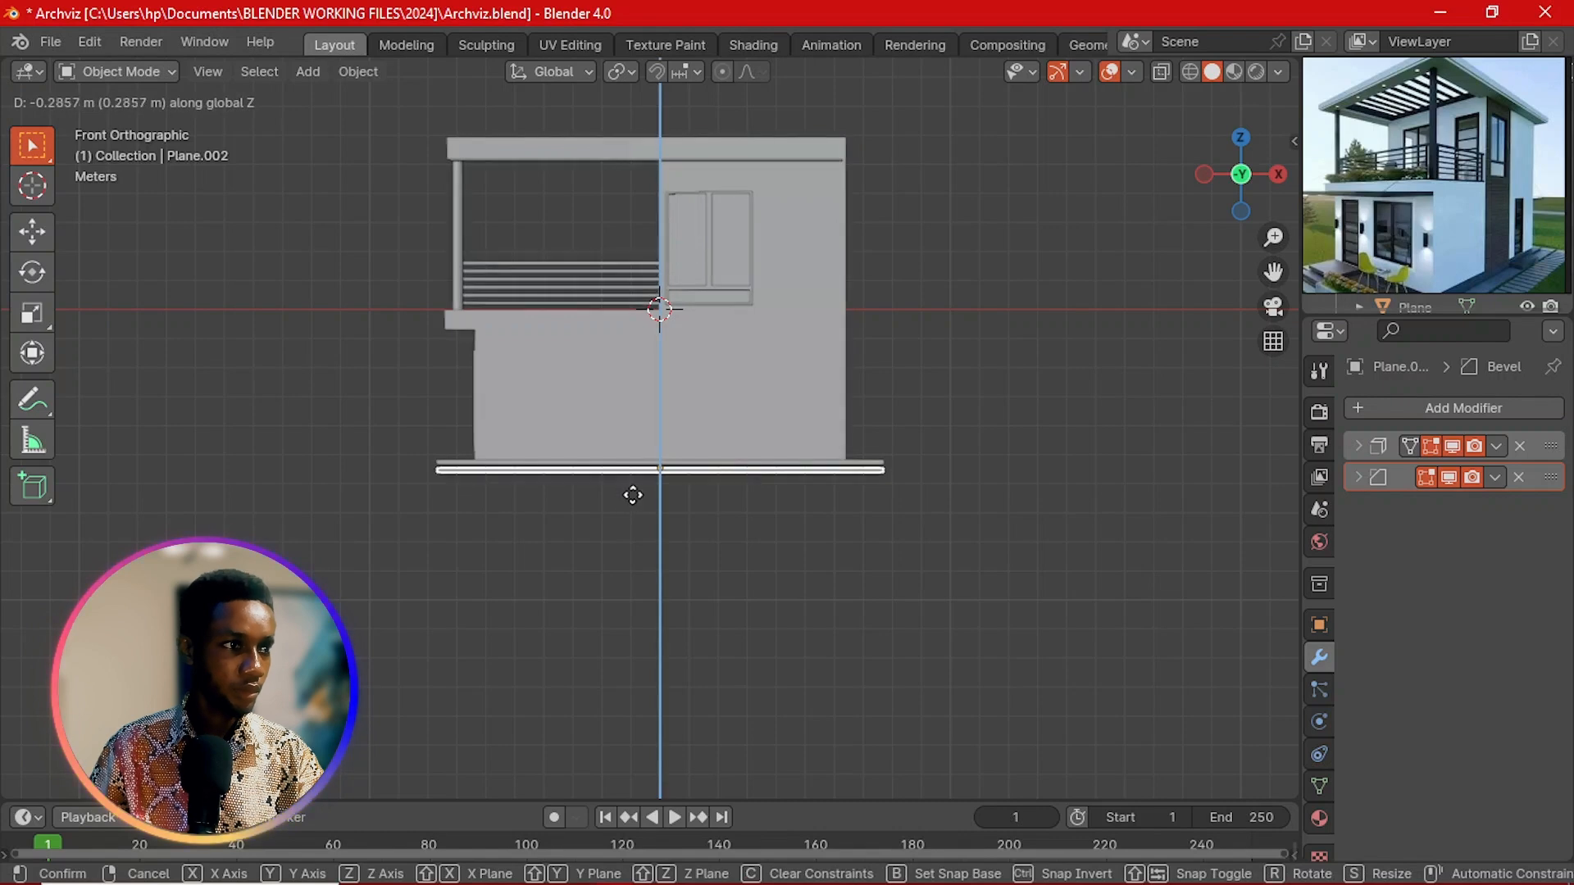
pyautogui.click(639, 465)
pyautogui.scroll(2, 636, 480)
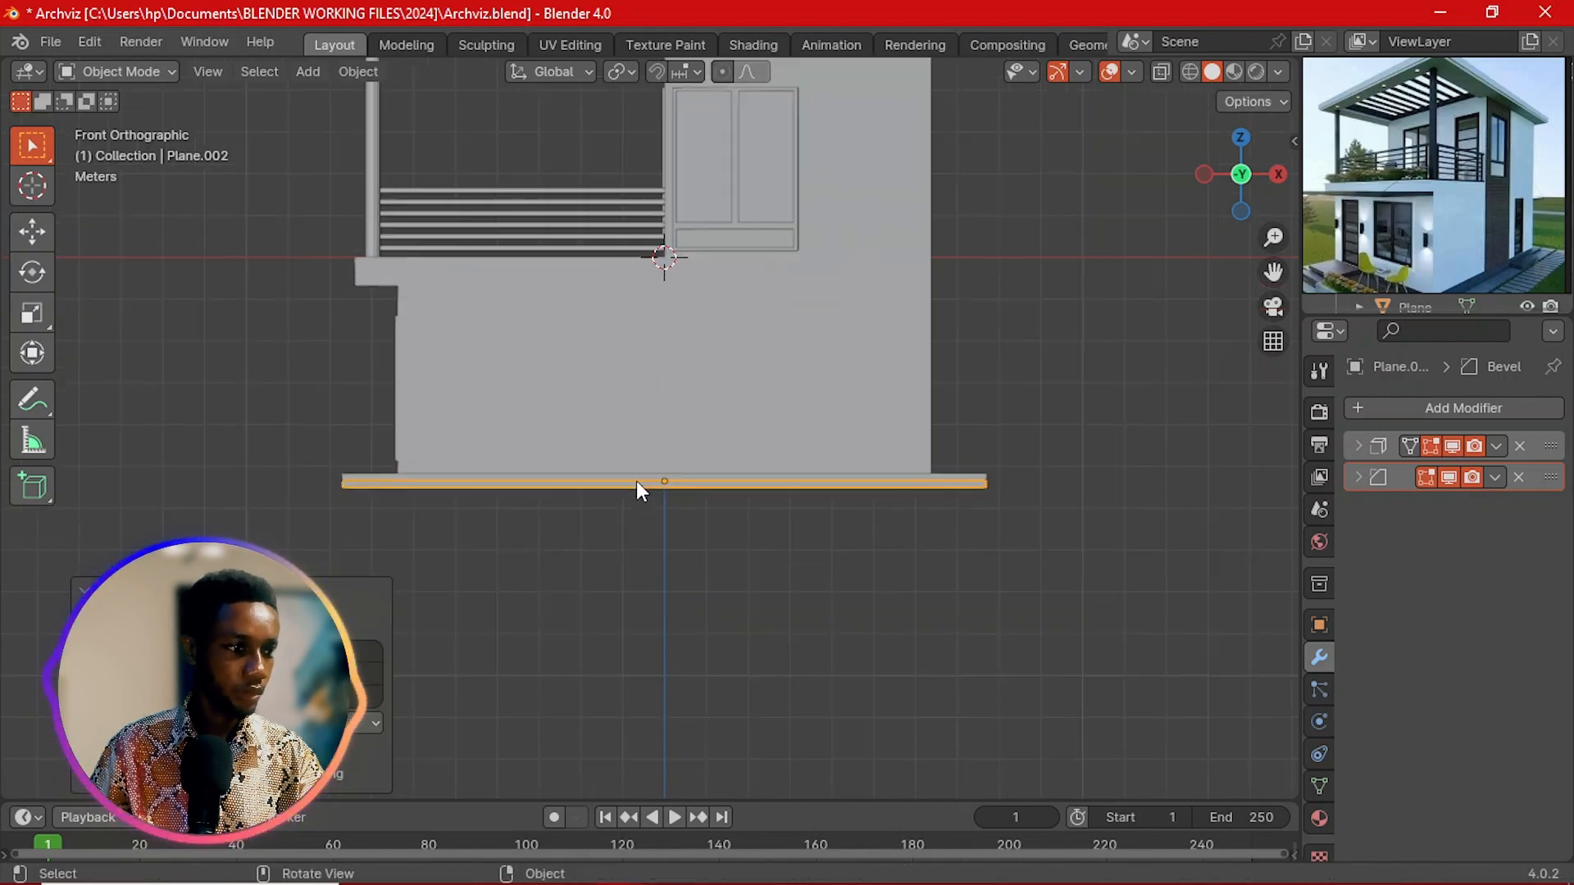
# Step: Scale the lower slab up to about 1.36 times so it extends past the slab above on all sides
pyautogui.press('s')
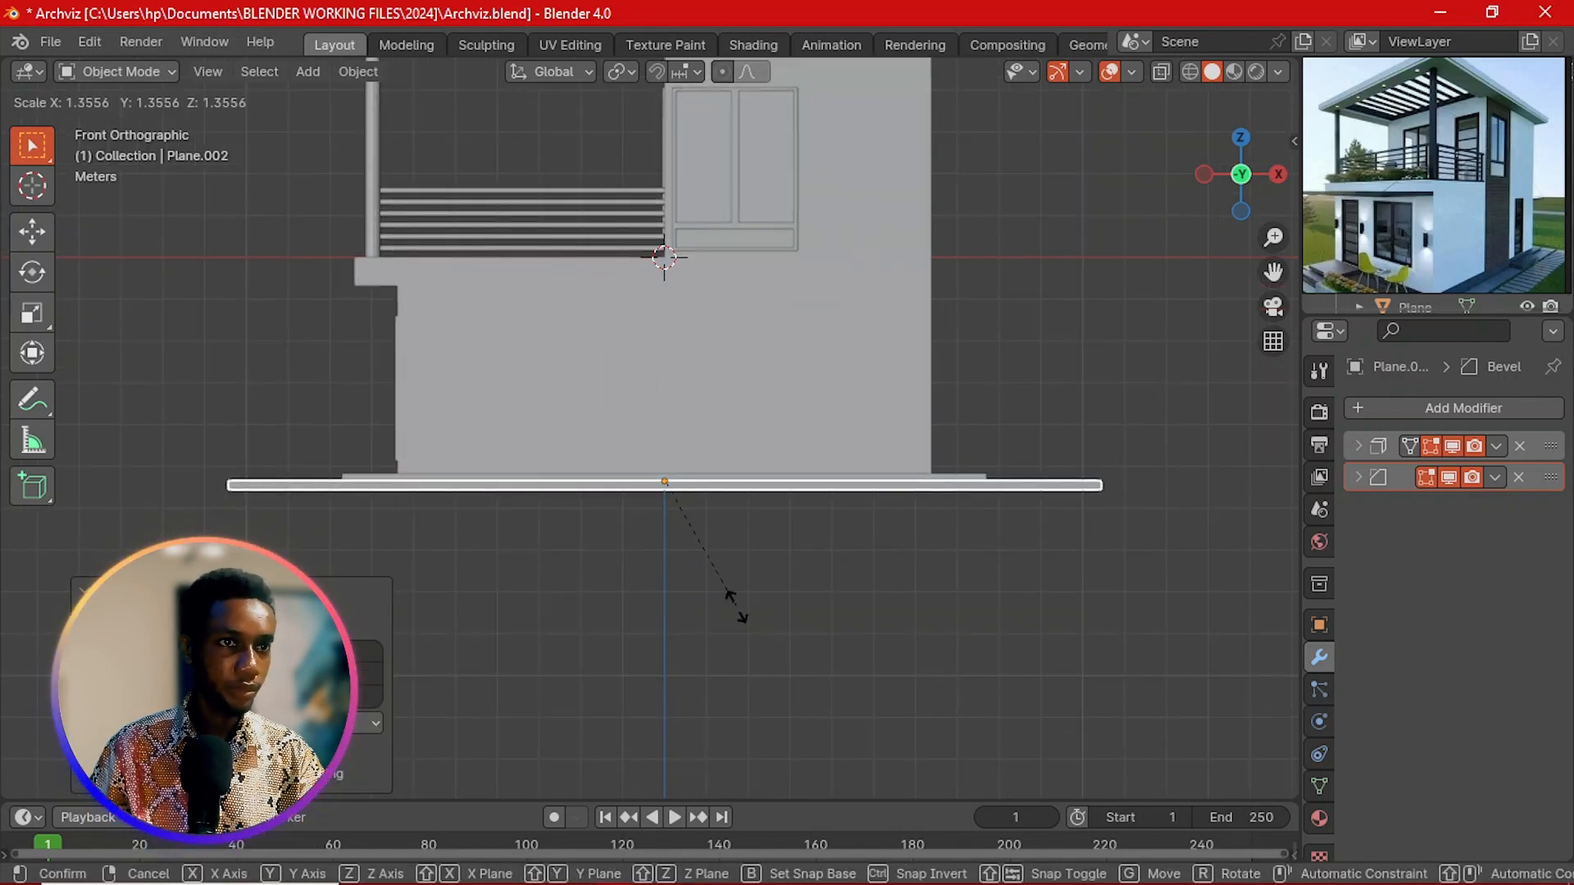
pyautogui.click(735, 607)
pyautogui.moveTo(735, 607); pyautogui.dragTo(695, 606, button='middle')
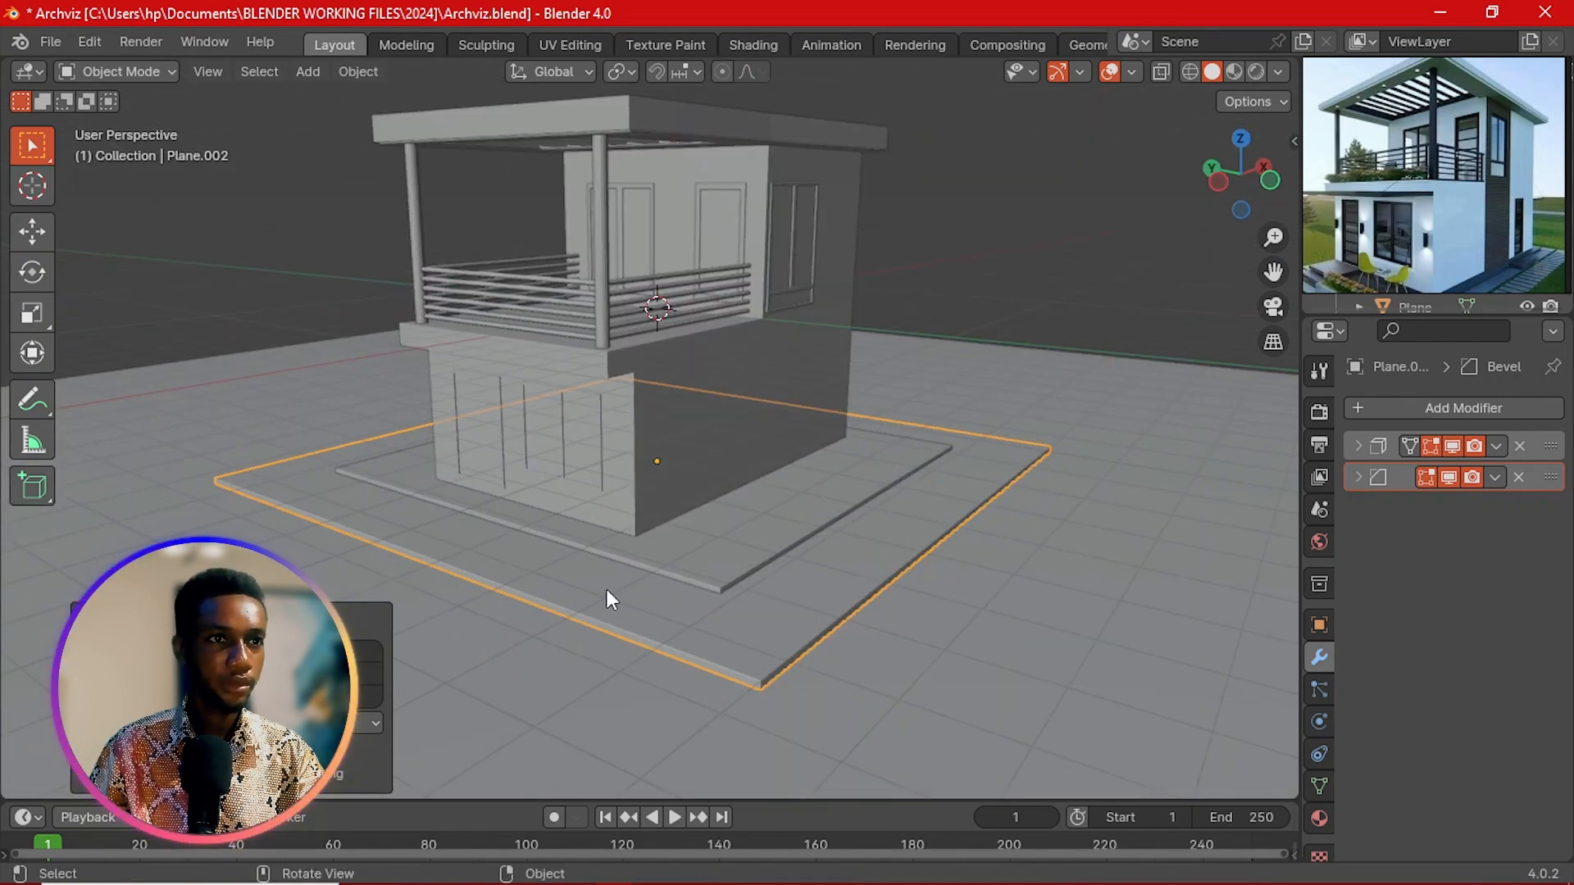
# Step: Enlarge the upper slab slightly so a narrower step remains between its edge and the lower slab's edge
pyautogui.click(671, 582)
pyautogui.press('s')
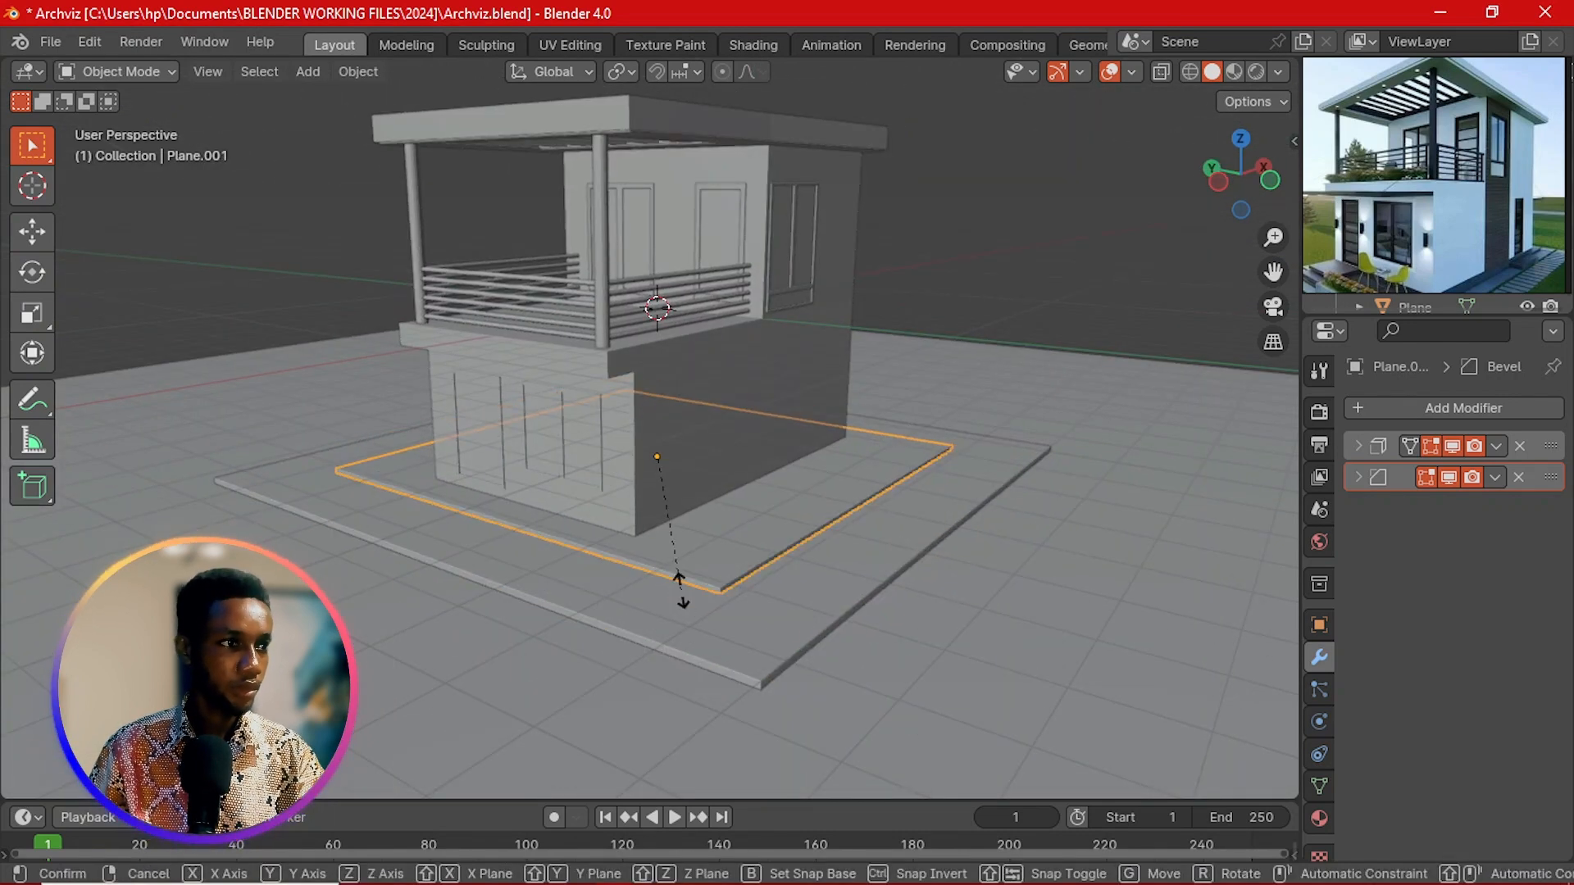
pyautogui.click(788, 691)
pyautogui.scroll(3, 545, 586)
pyautogui.moveTo(527, 562); pyautogui.dragTo(681, 598, button='middle')
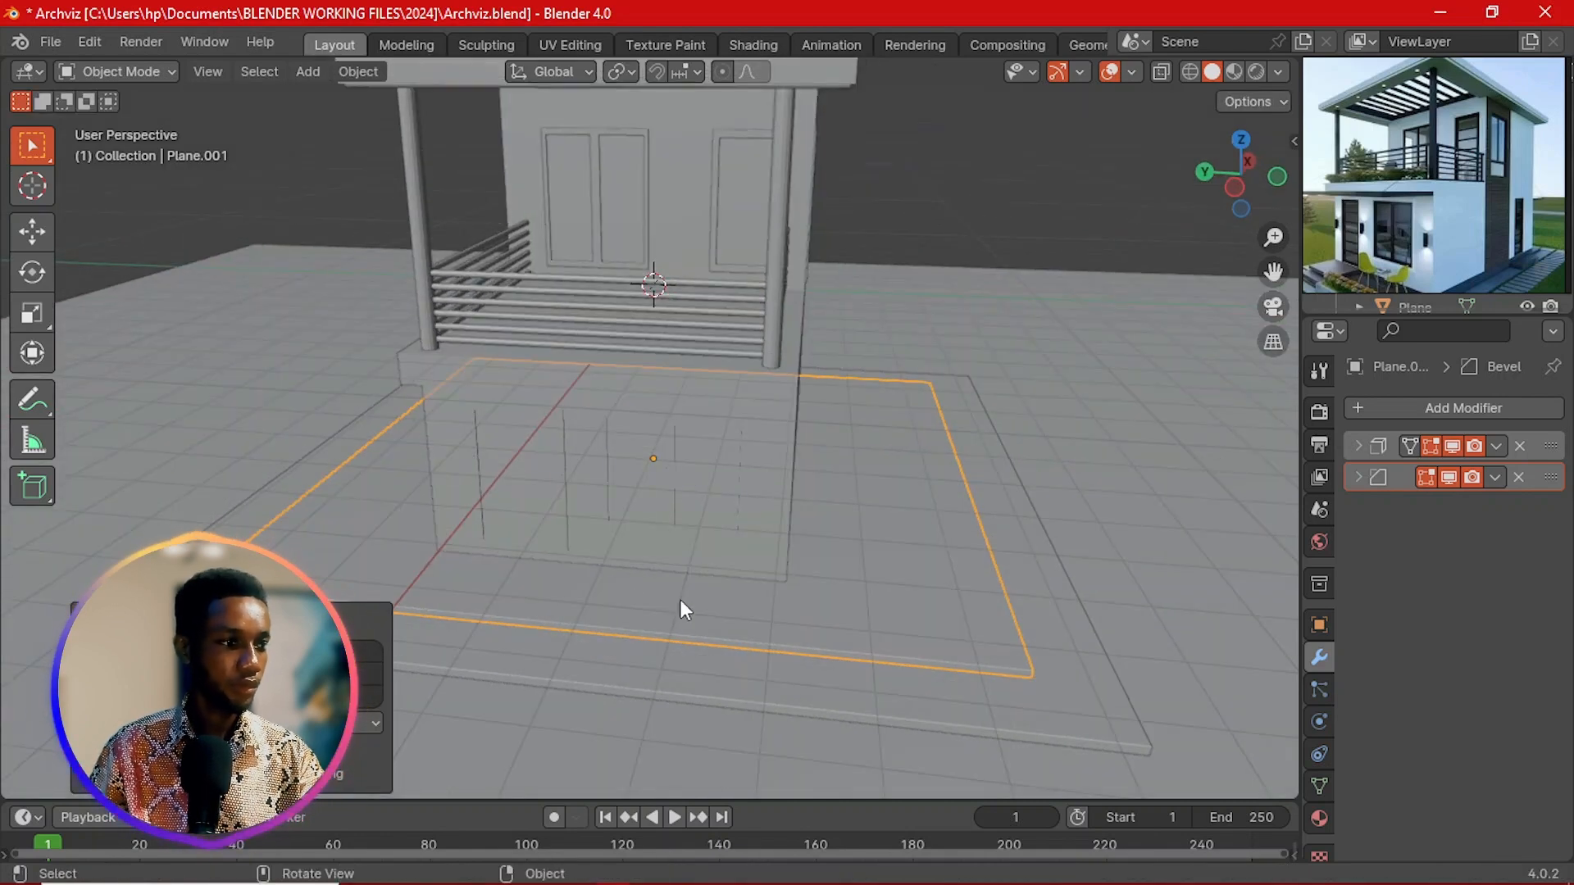
# Step: Duplicate the upper slab in place and scale the copy down to about 0.18 in the top view
pyautogui.press('`')
pyautogui.click(703, 405)
pyautogui.hotkey('shift', 'd')
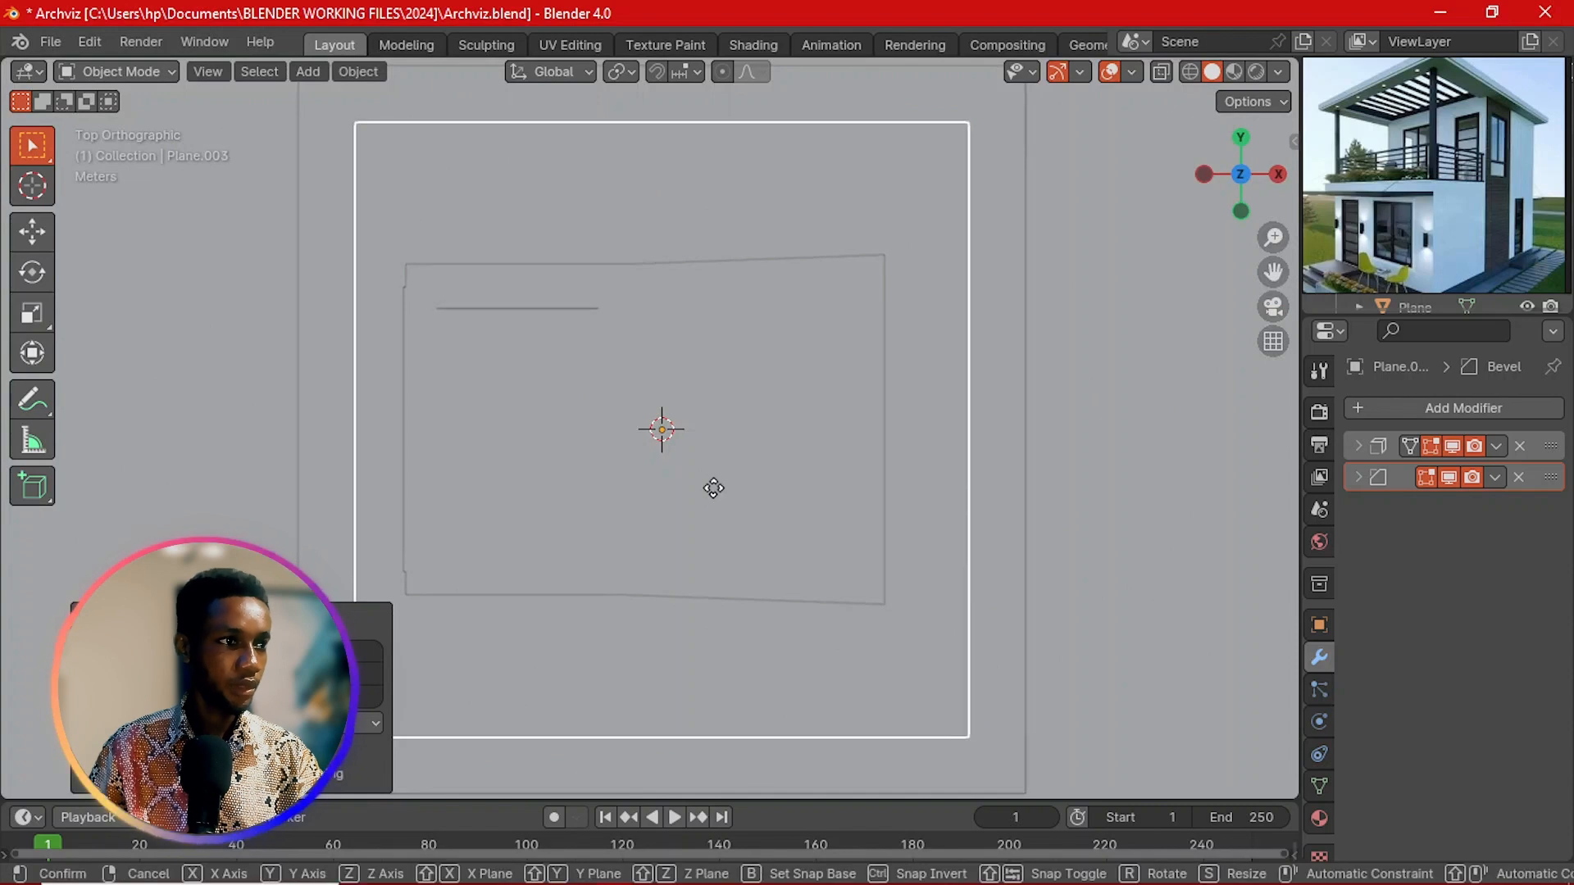
pyautogui.rightClick(846, 599)
pyautogui.press('s')
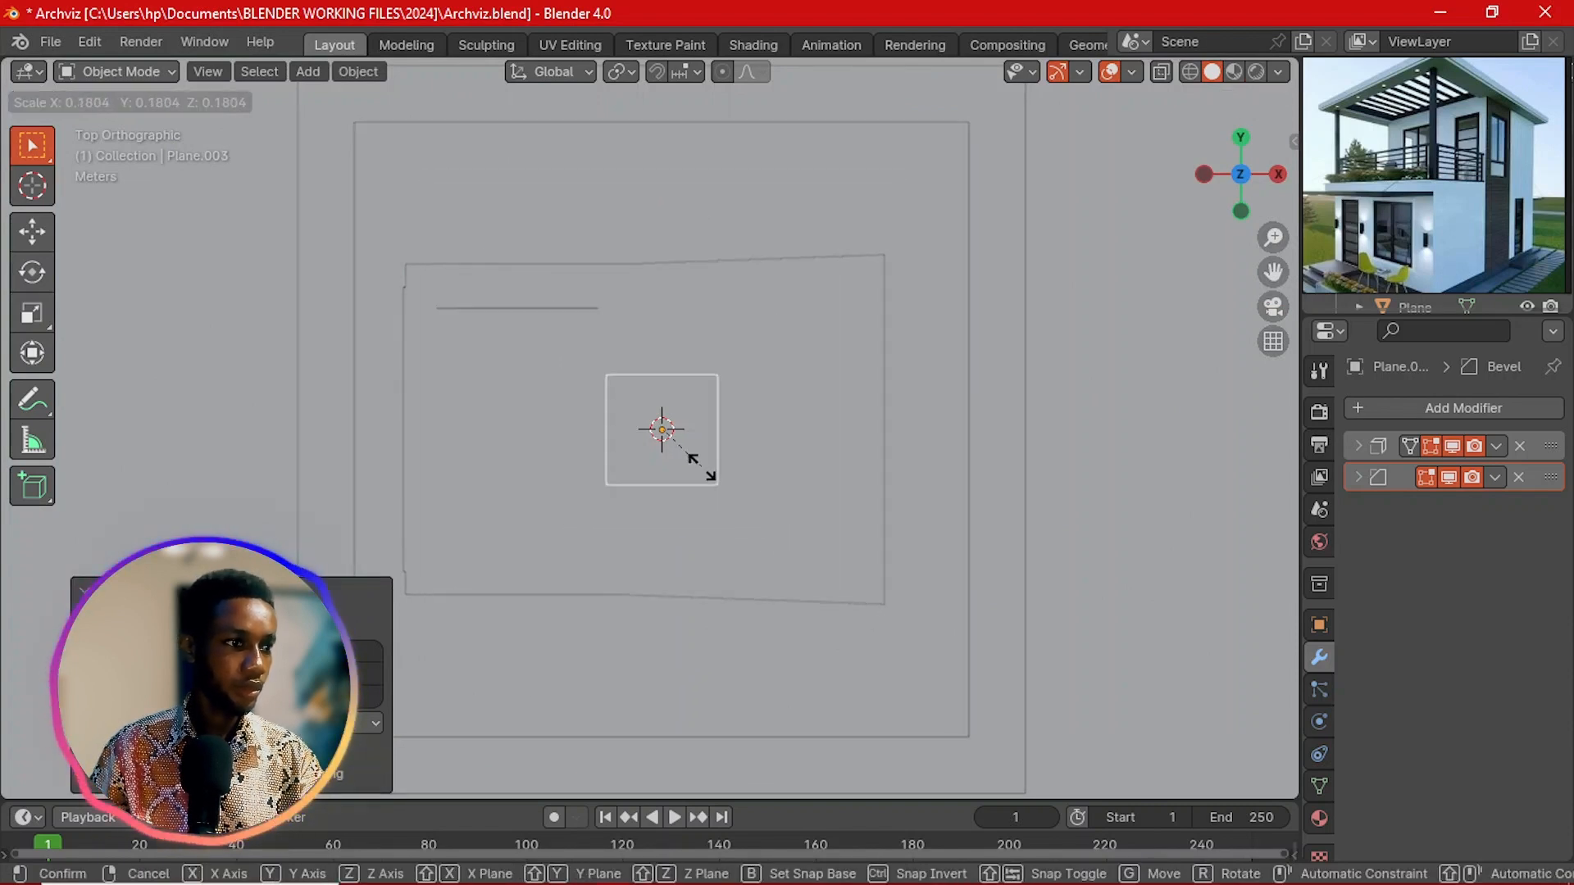
pyautogui.click(695, 460)
# Step: Move the small slab about 7 m along negative X to the house front and about 2 m along positive Y towards the door
pyautogui.press('g')
pyautogui.press('y')
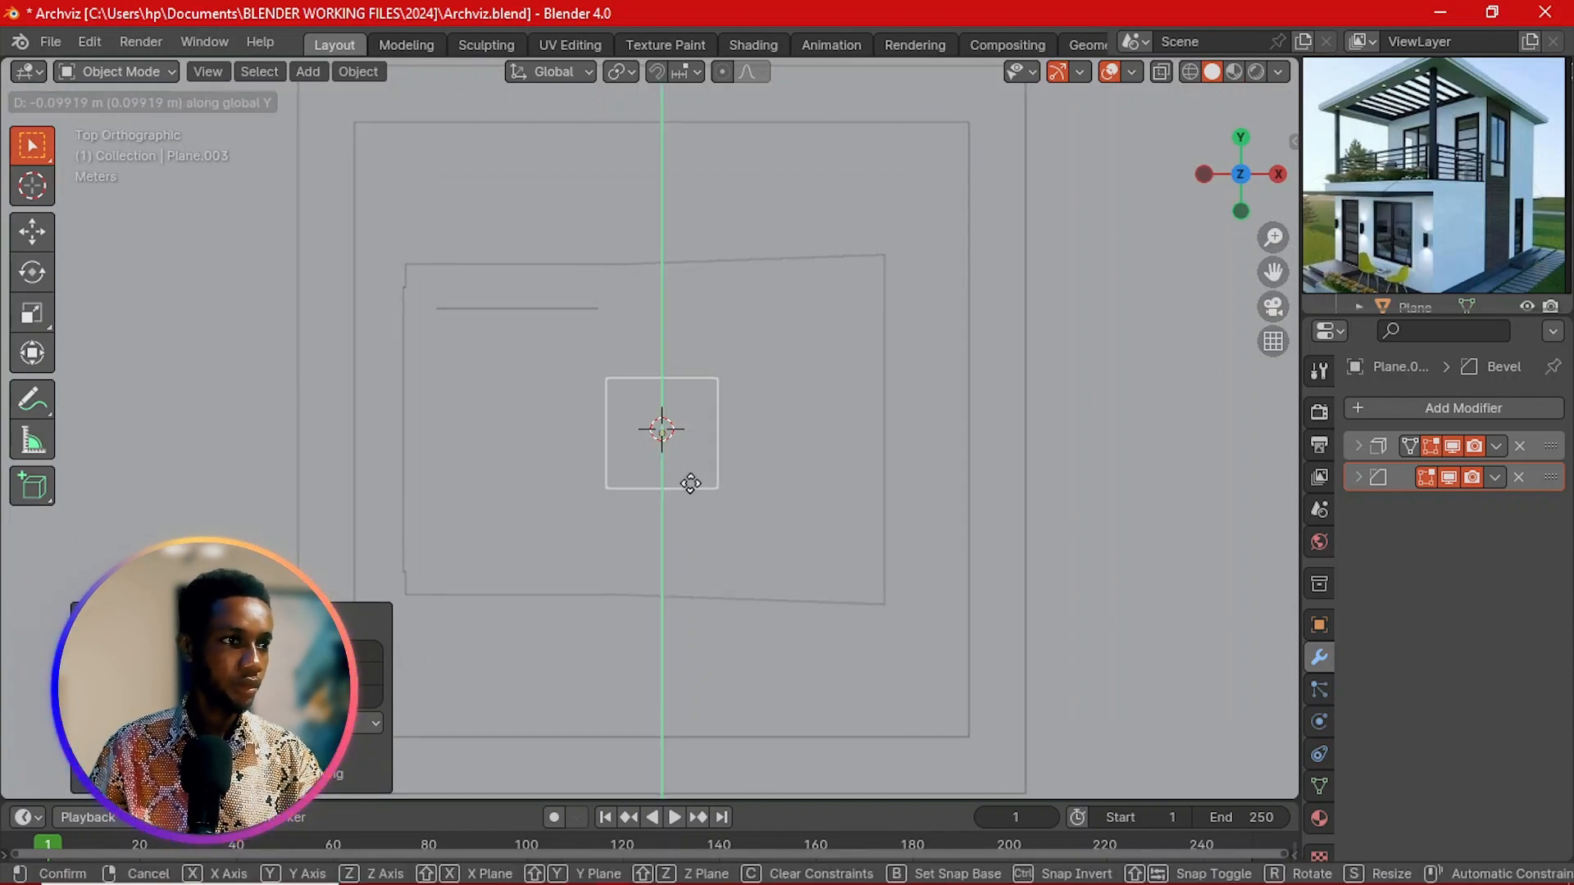
pyautogui.press('x')
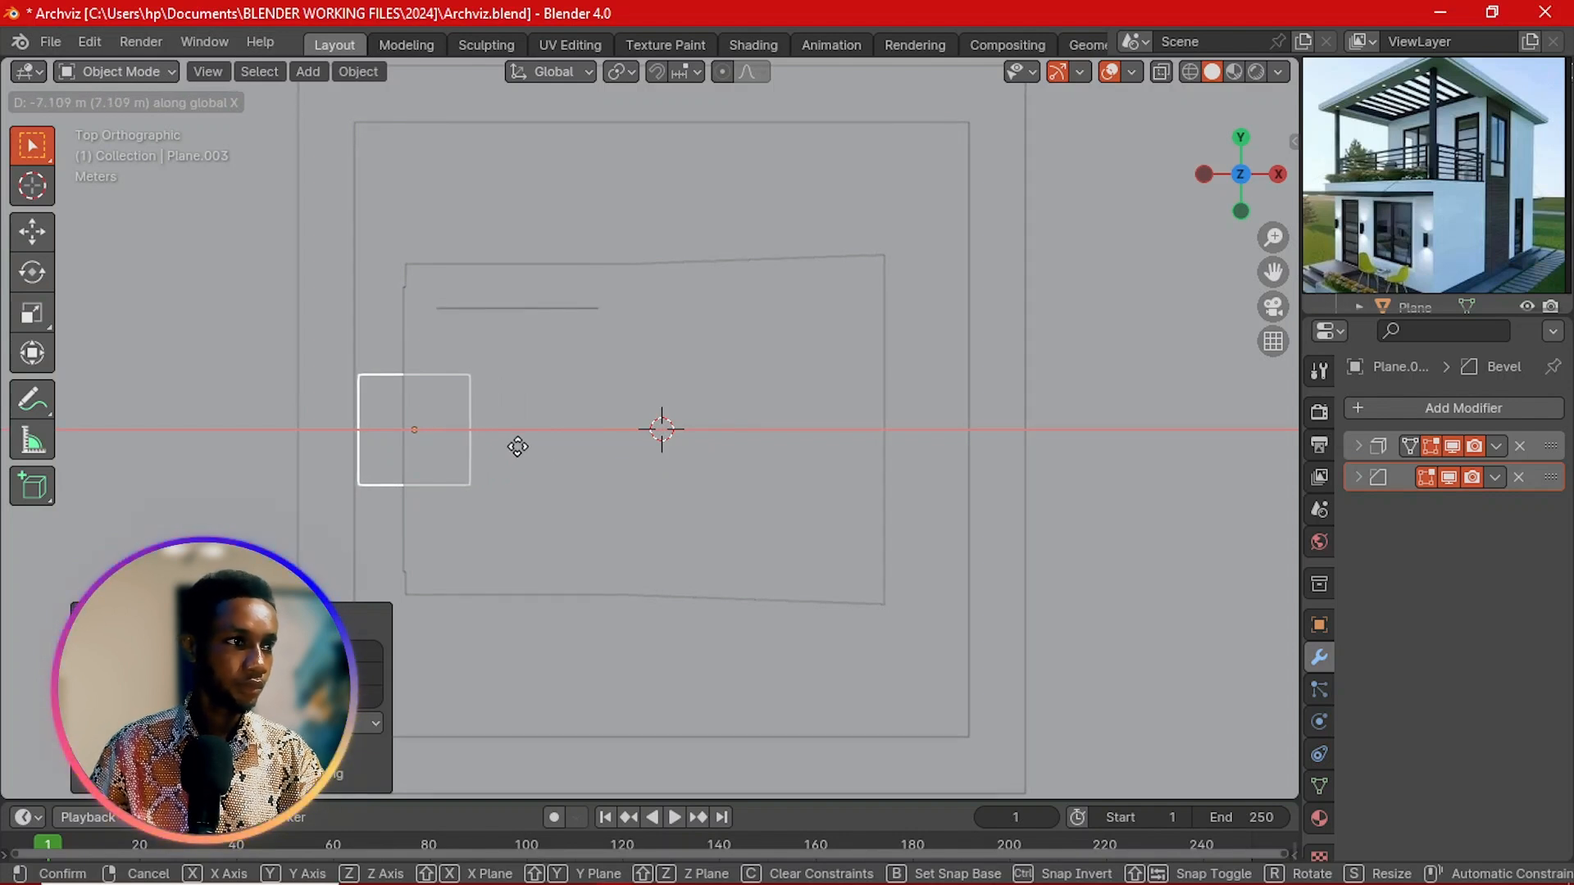
pyautogui.click(518, 445)
pyautogui.press('g')
pyautogui.press('y')
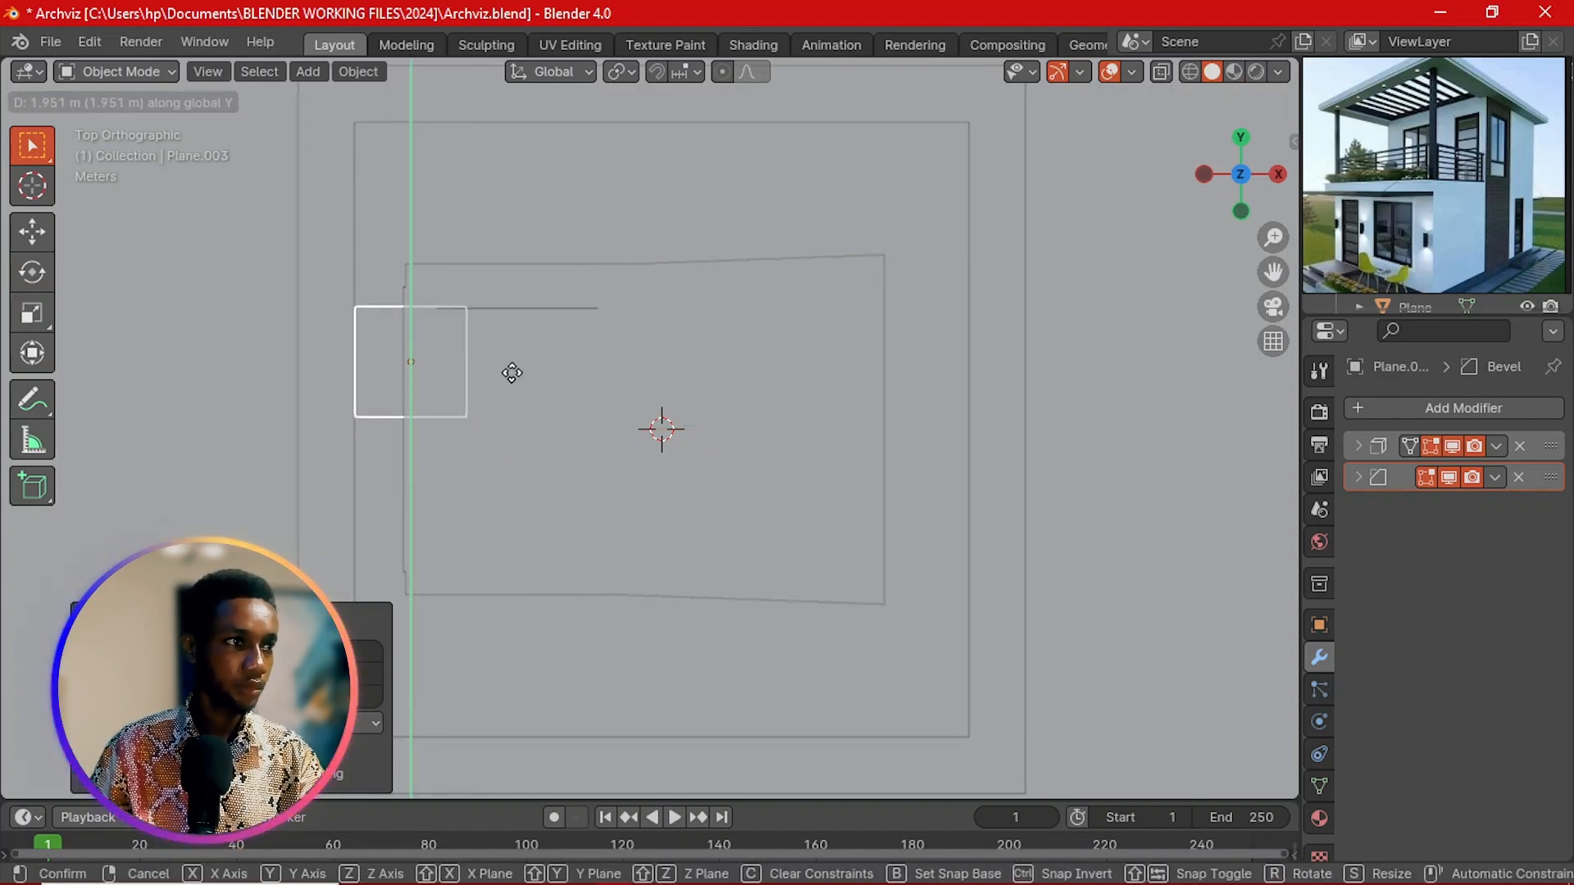
pyautogui.click(513, 367)
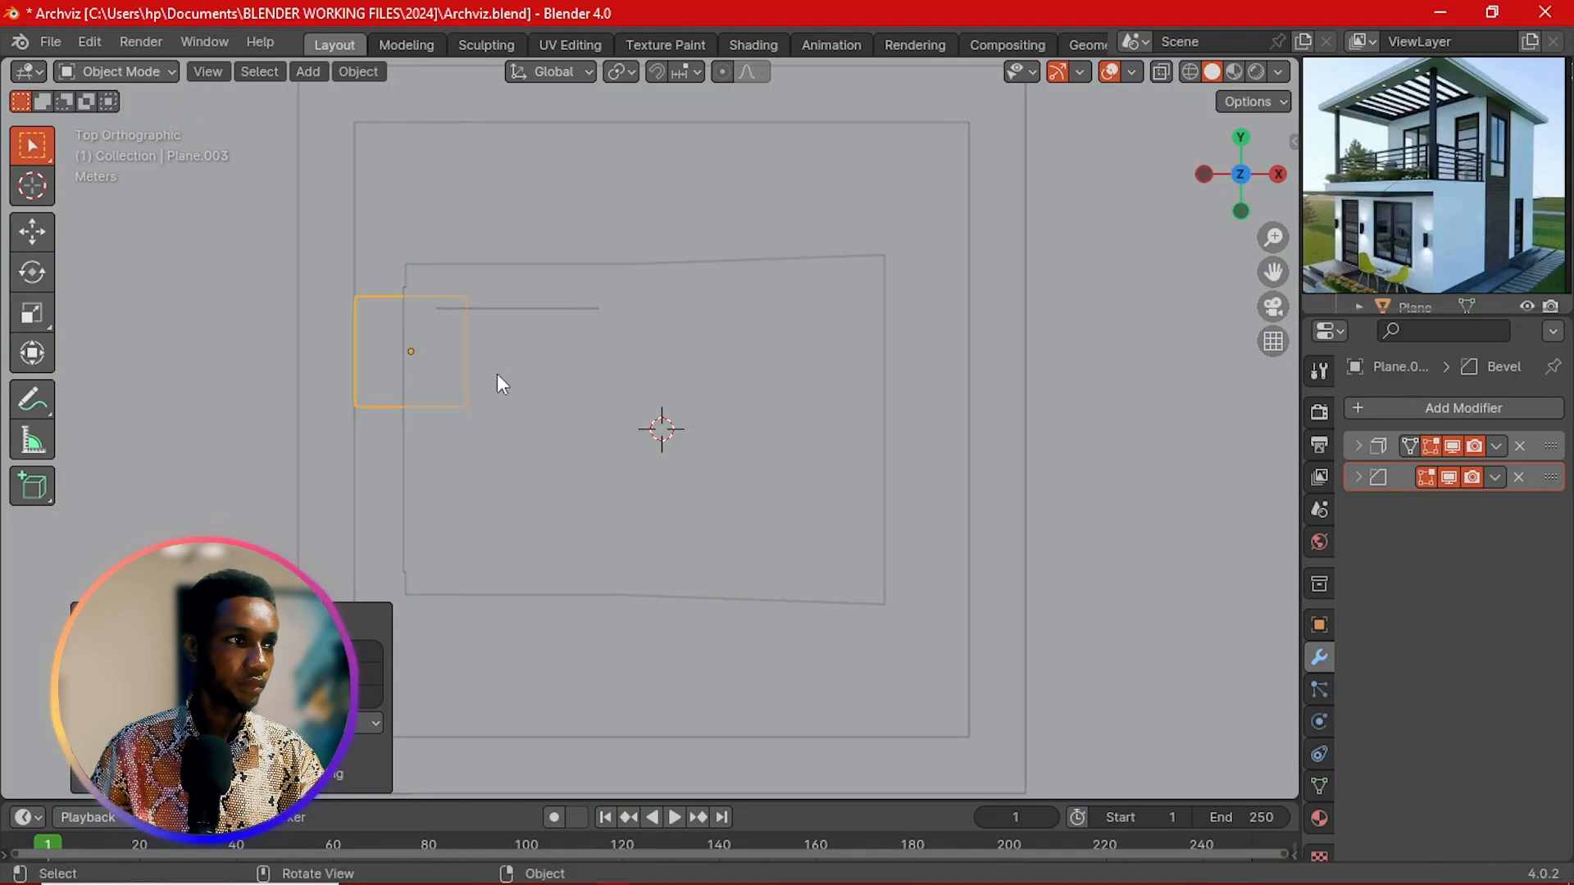
pyautogui.moveTo(499, 380); pyautogui.dragTo(790, 191, button='middle')
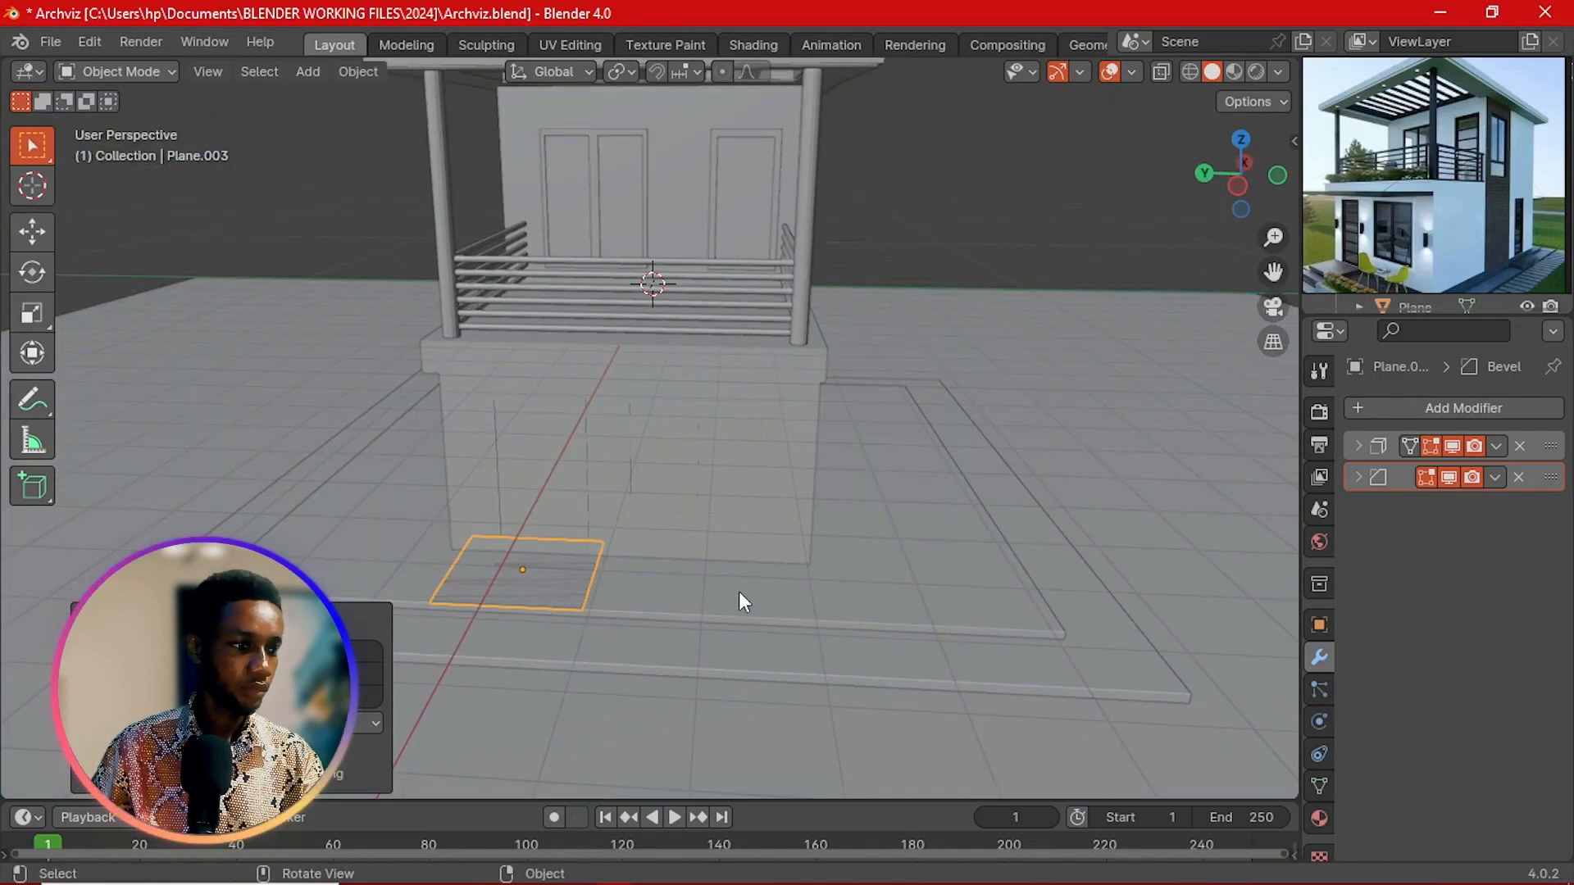
# Step: Narrow the small slab along Y and shift it along Y to line up with the ground-floor door
pyautogui.press('s')
pyautogui.press('x')
pyautogui.press('y')
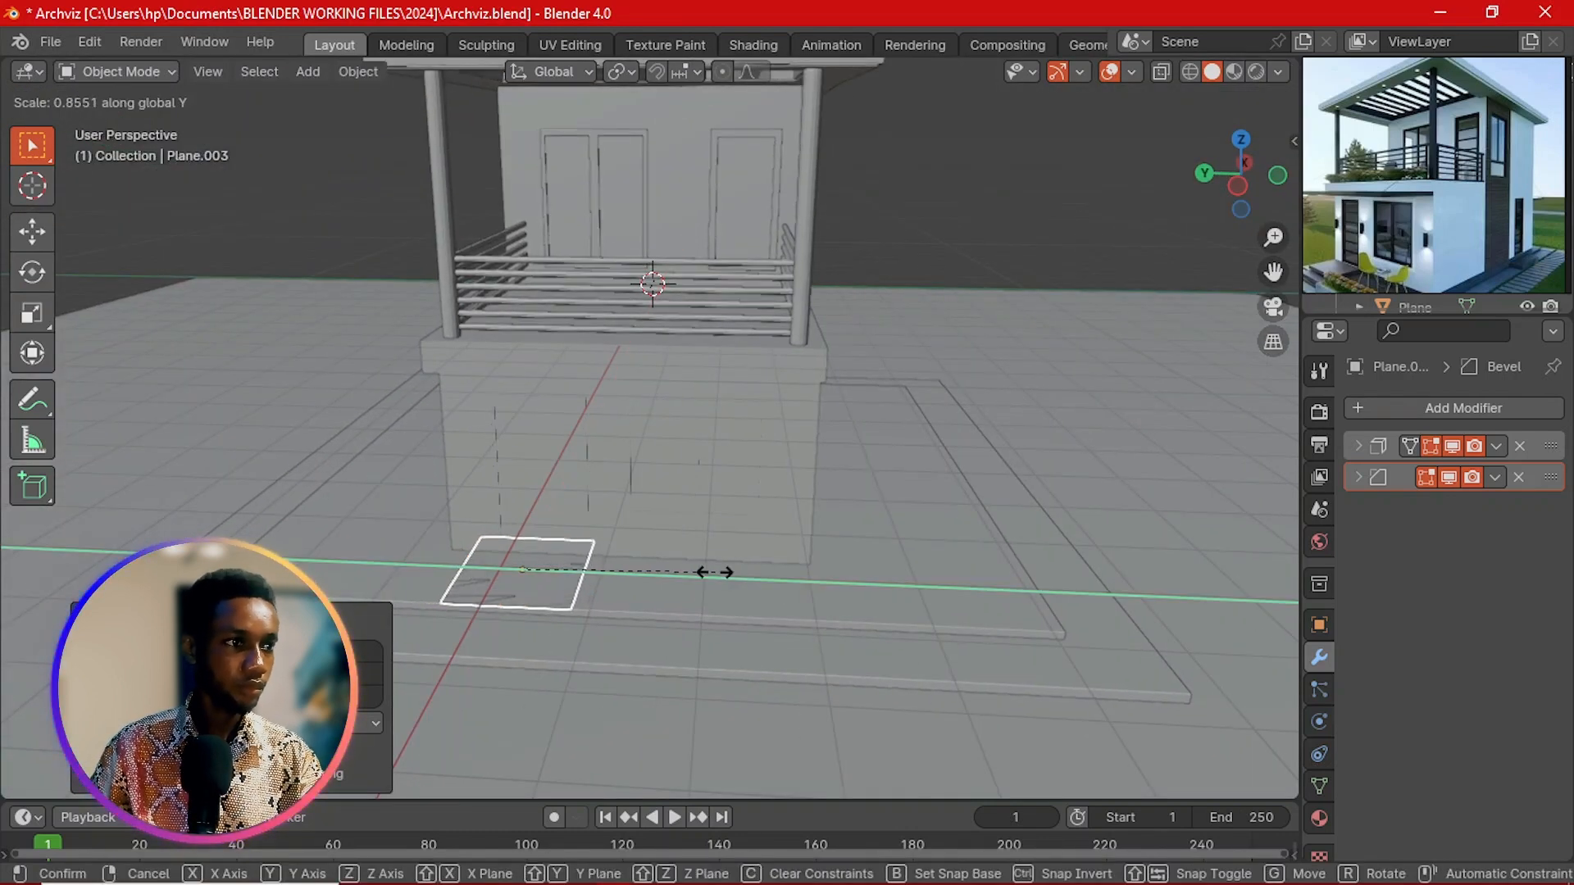
pyautogui.click(685, 569)
pyautogui.press('`')
pyautogui.click(573, 513)
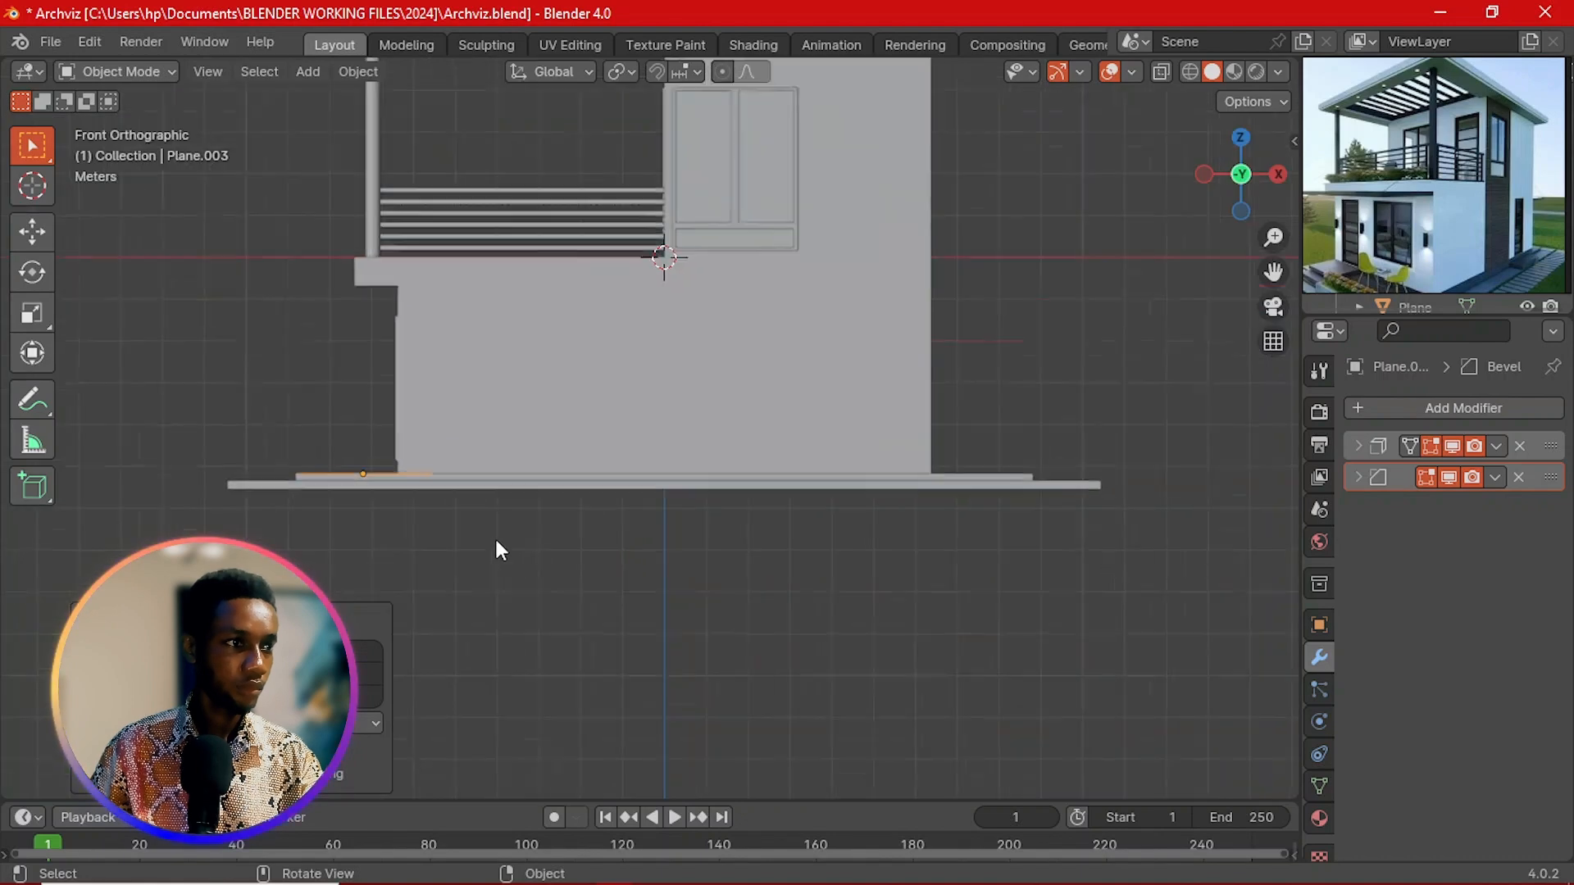
pyautogui.press('`')
pyautogui.click(386, 512)
pyautogui.scroll(6, 559, 512)
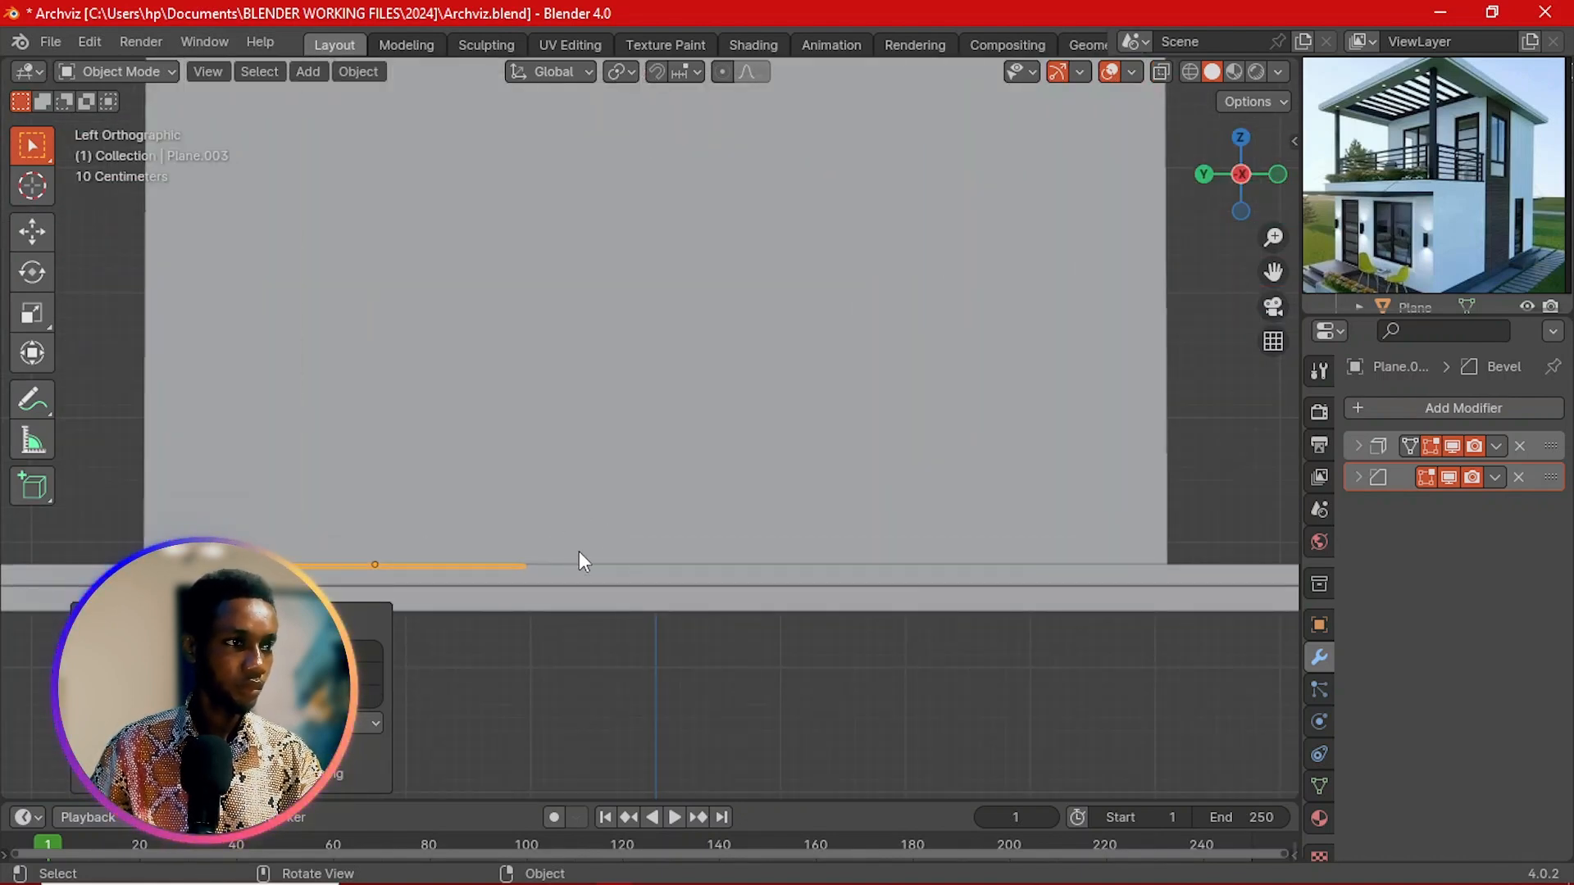
pyautogui.moveTo(578, 550); pyautogui.dragTo(638, 583, button='middle')
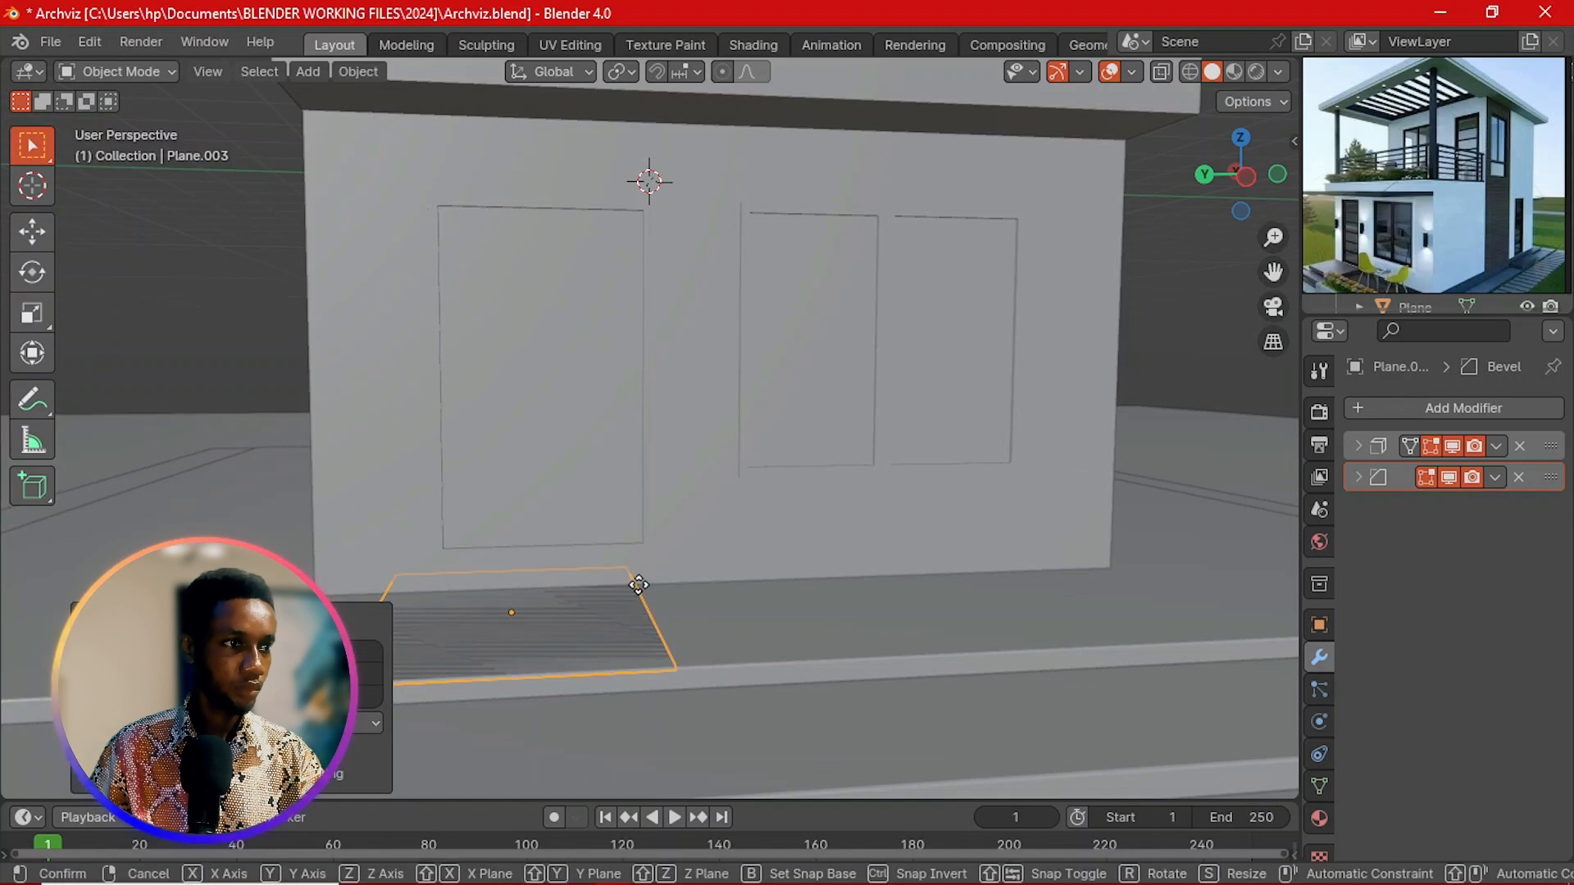
pyautogui.press('g')
pyautogui.press('y')
pyautogui.click(687, 609)
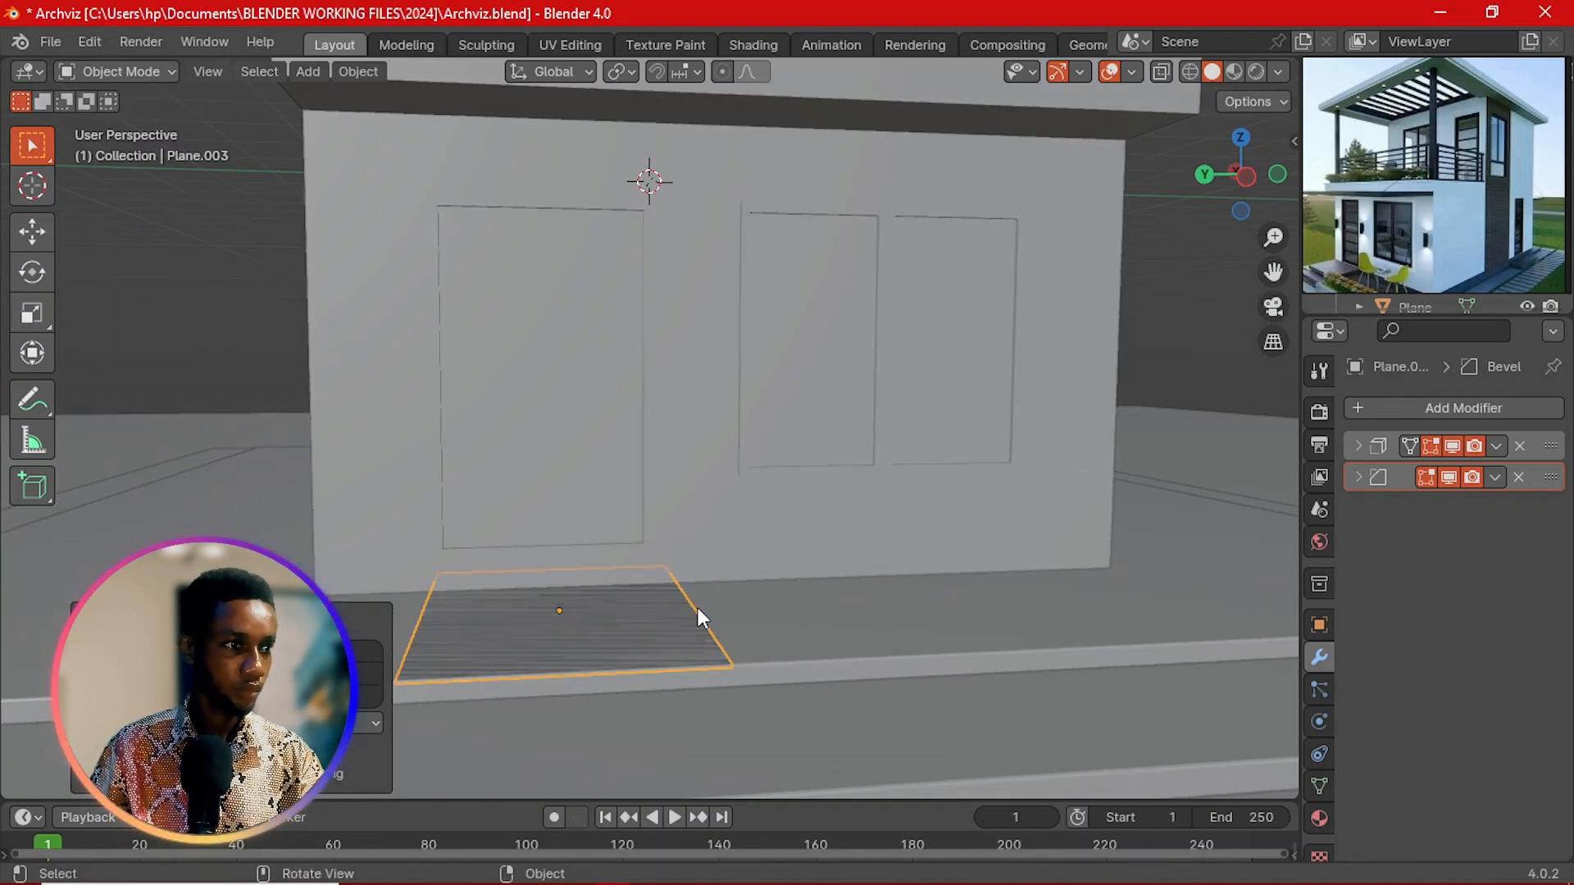
# Step: Reduce the small slab's depth along X and narrow it along Y to roughly the door's width
pyautogui.press('s')
pyautogui.press('x')
pyautogui.press('z')
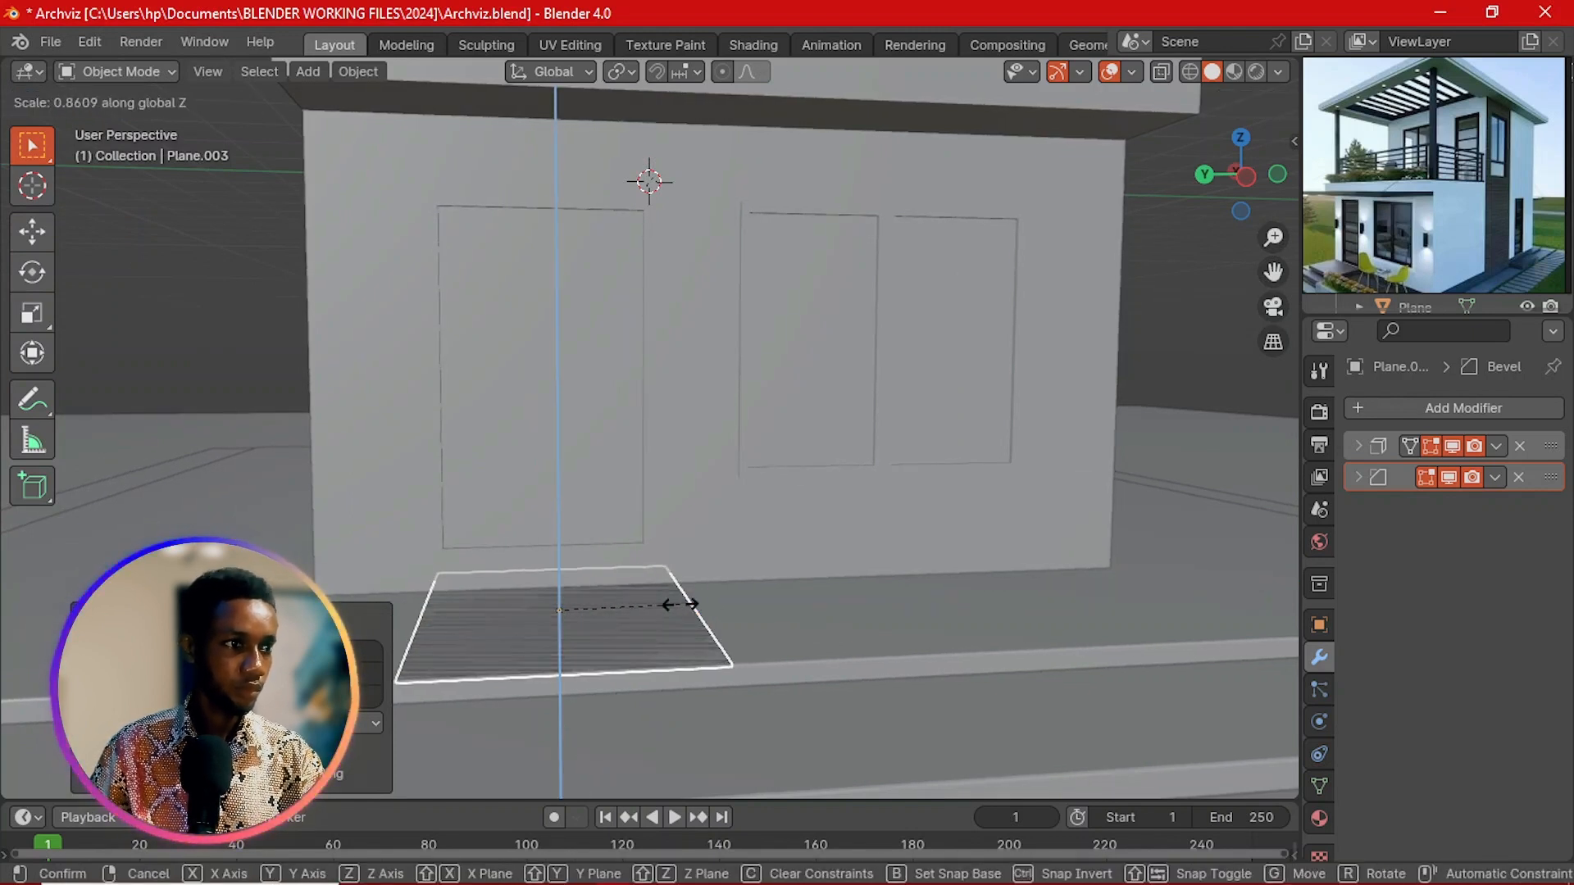
pyautogui.press('y')
pyautogui.click(690, 623)
pyautogui.press('s')
pyautogui.press('x')
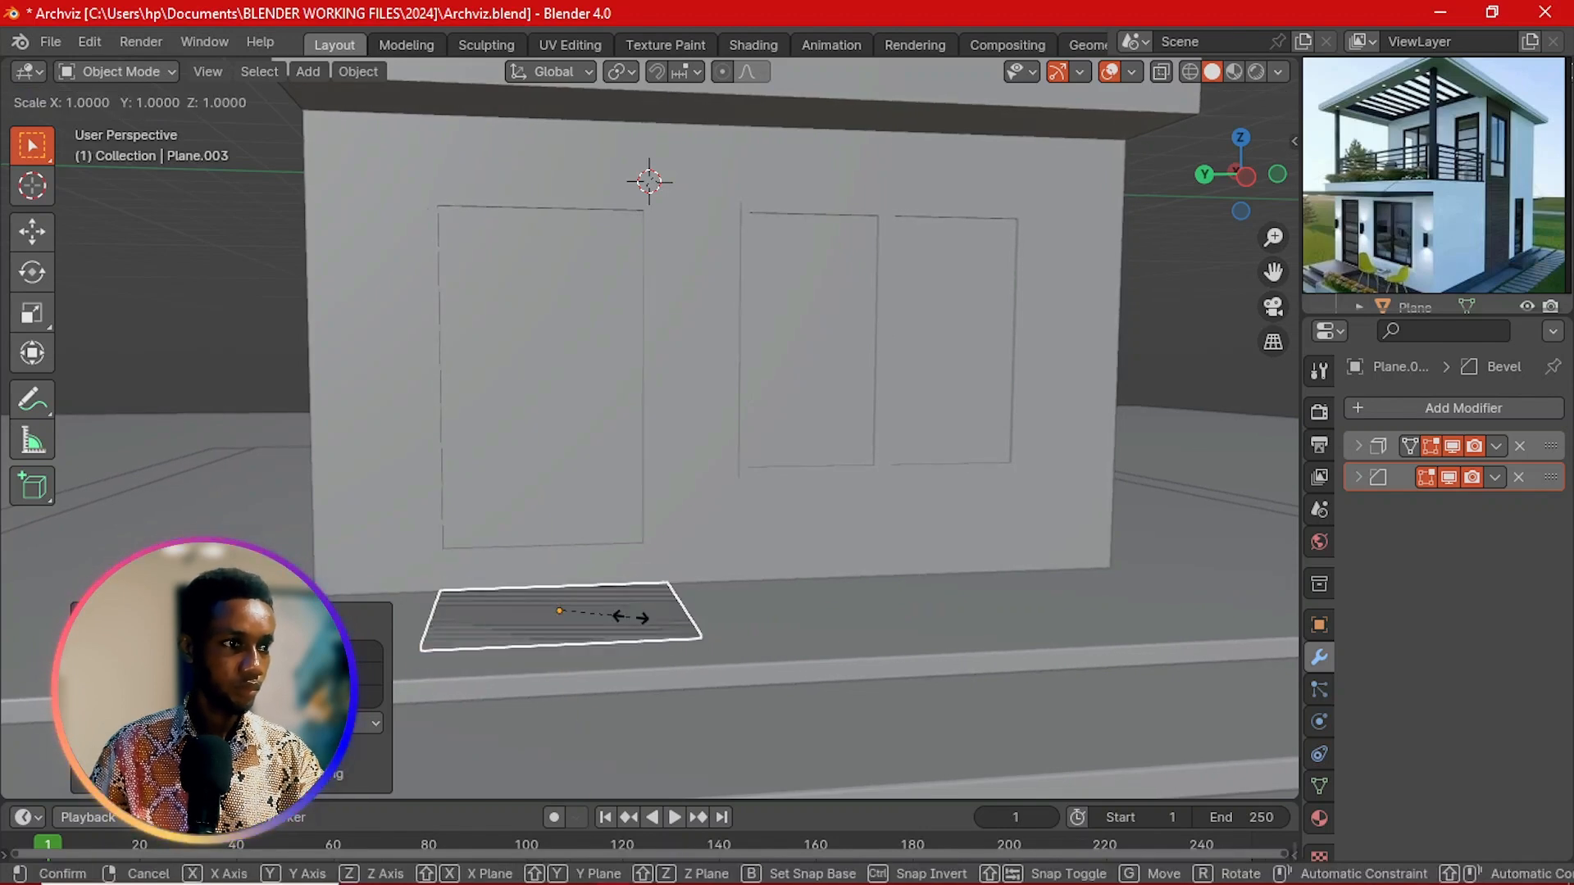
pyautogui.press('y')
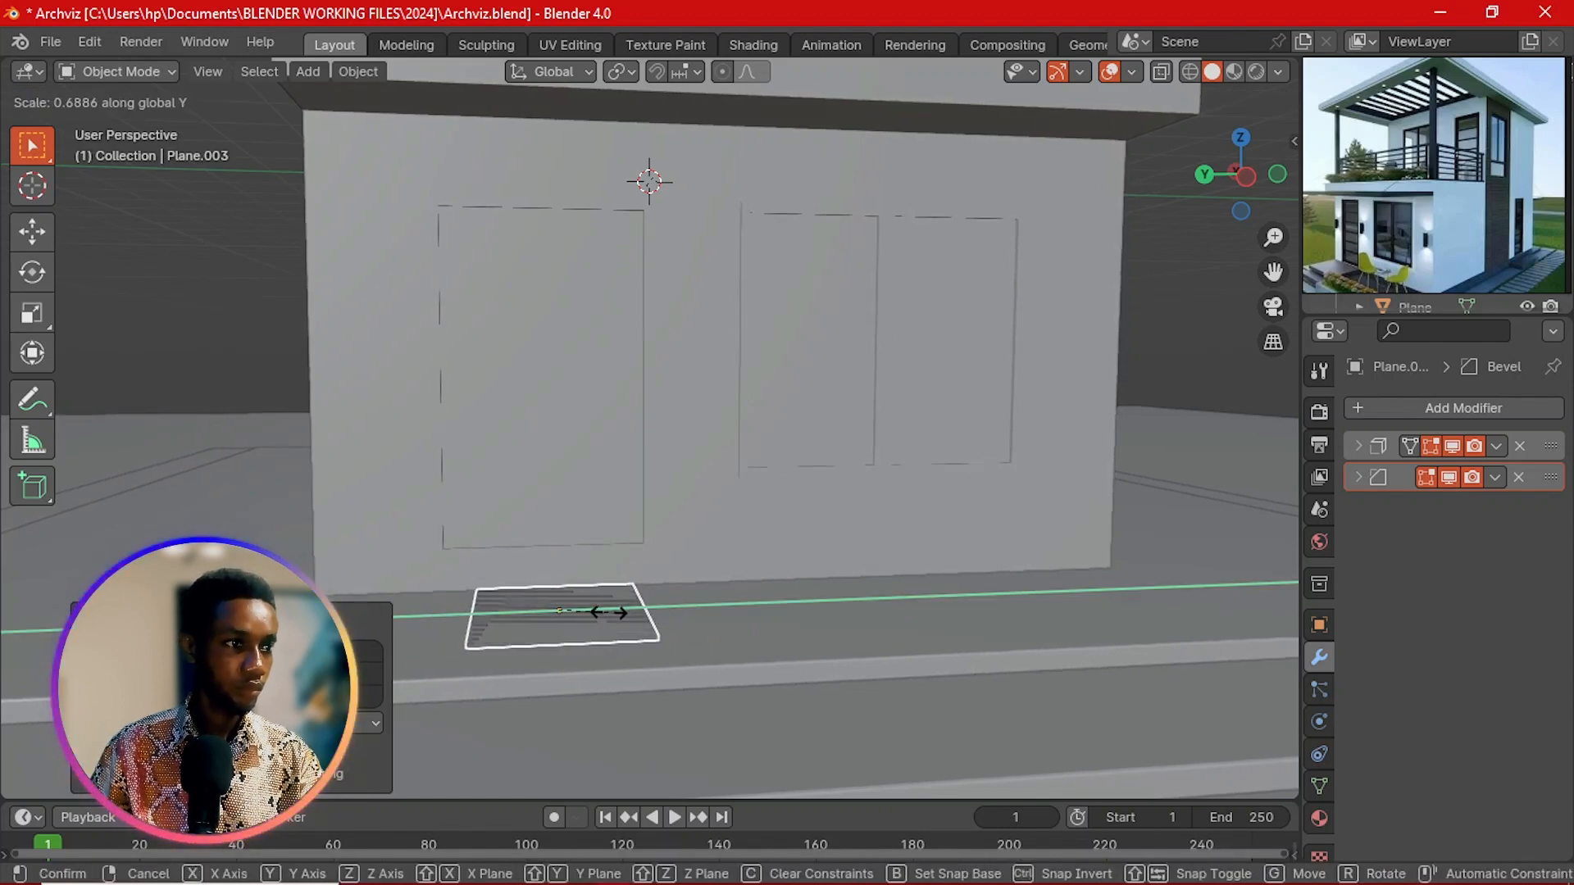
pyautogui.click(625, 623)
# Step: Move the small slab along X slightly outward from the front wall so it lies before the door
pyautogui.moveTo(625, 624); pyautogui.dragTo(696, 646, button='middle')
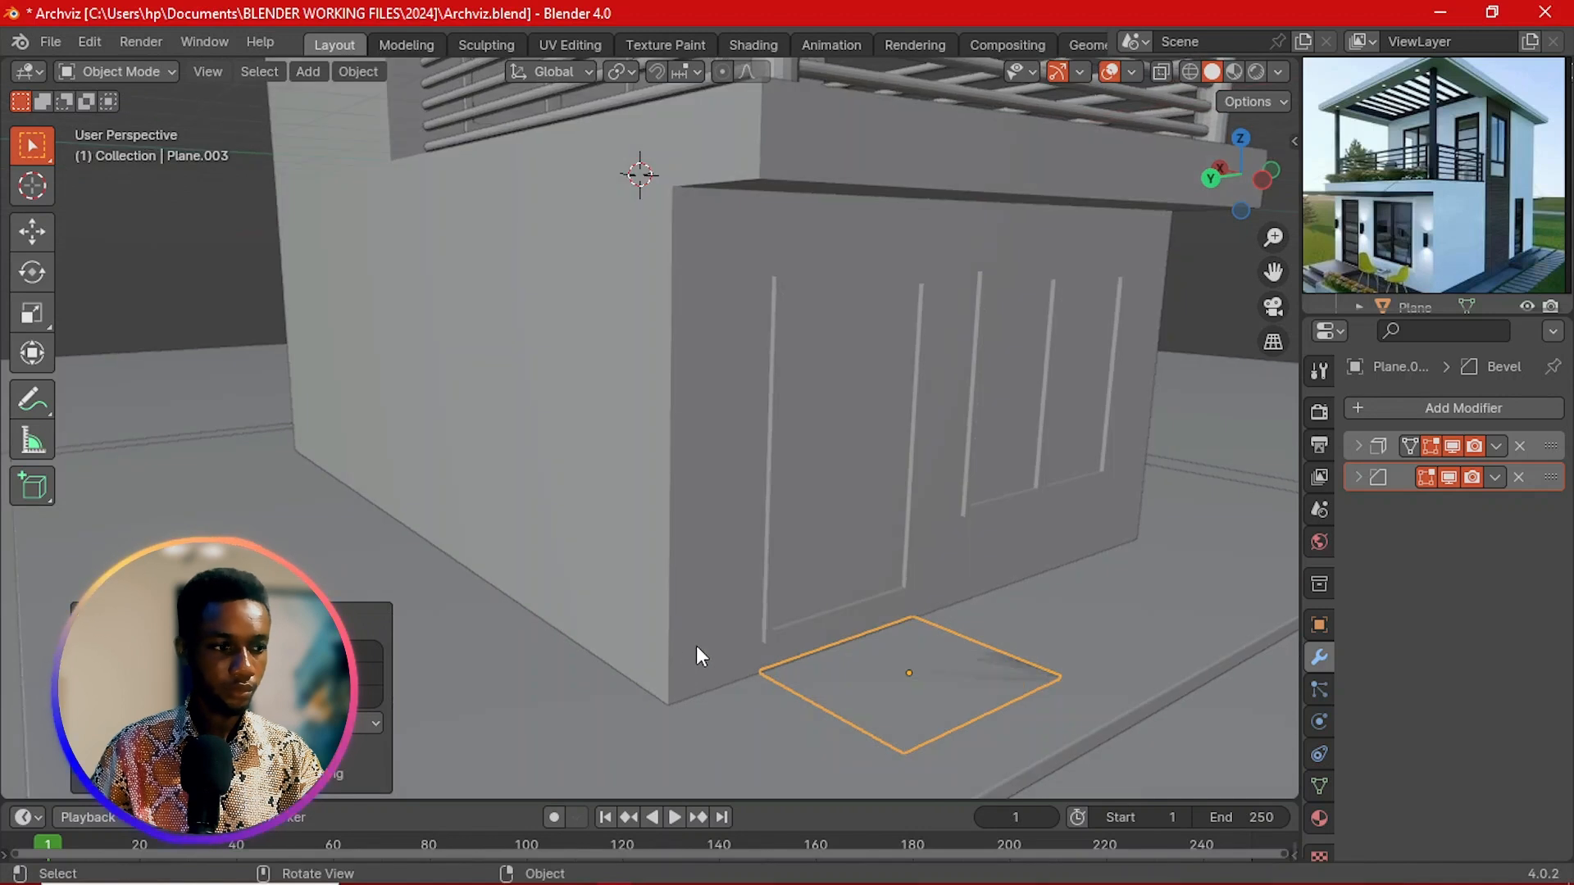
pyautogui.press('g')
pyautogui.press('y')
pyautogui.press('z')
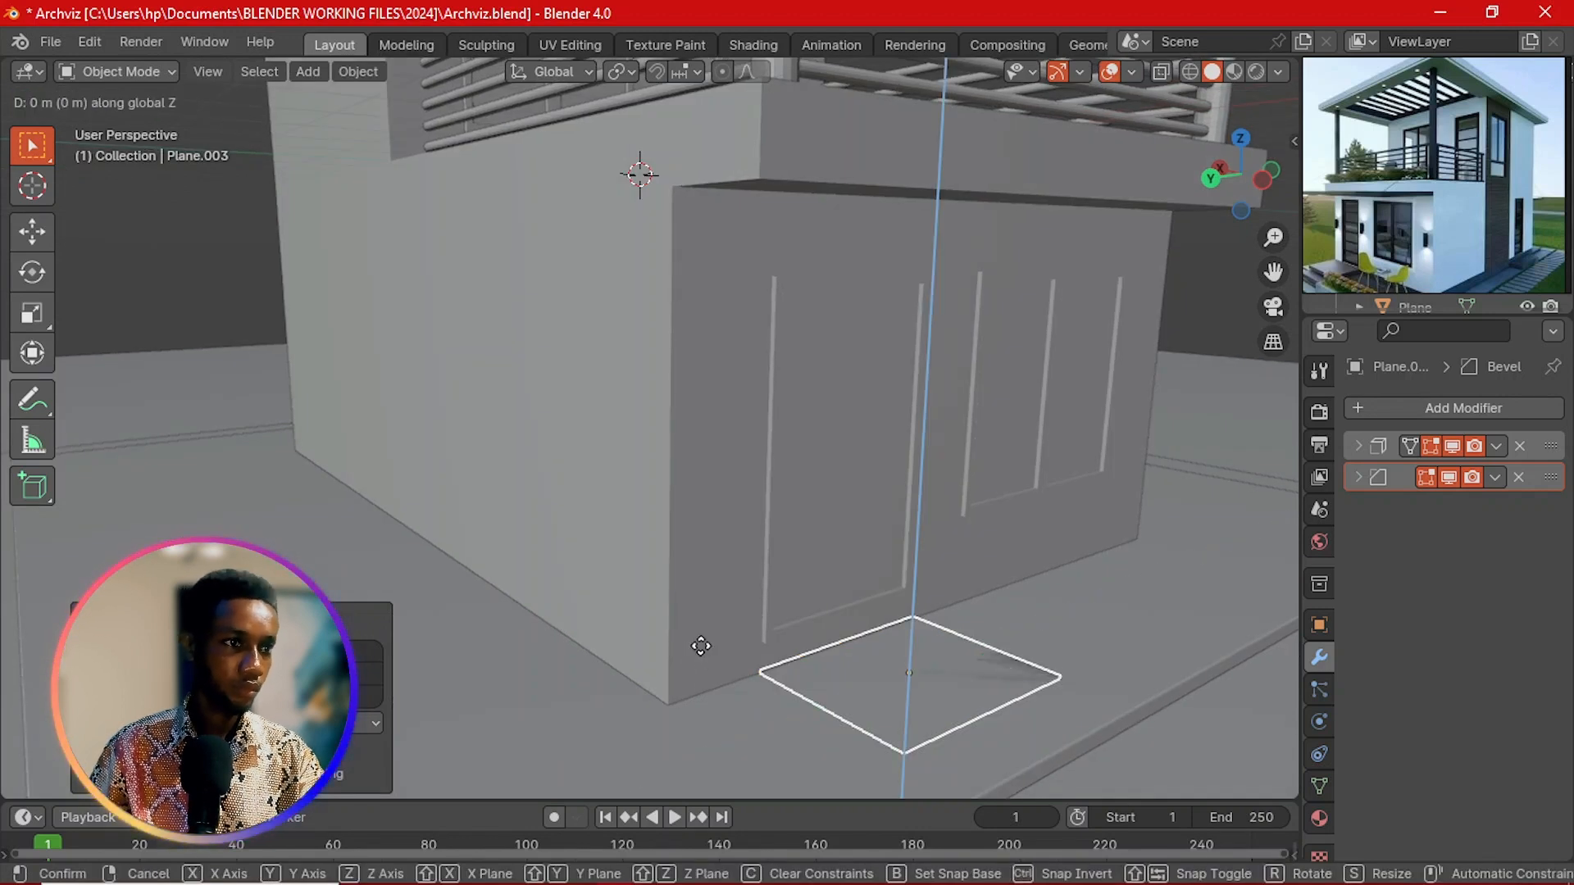
pyautogui.press('x')
pyautogui.click(729, 673)
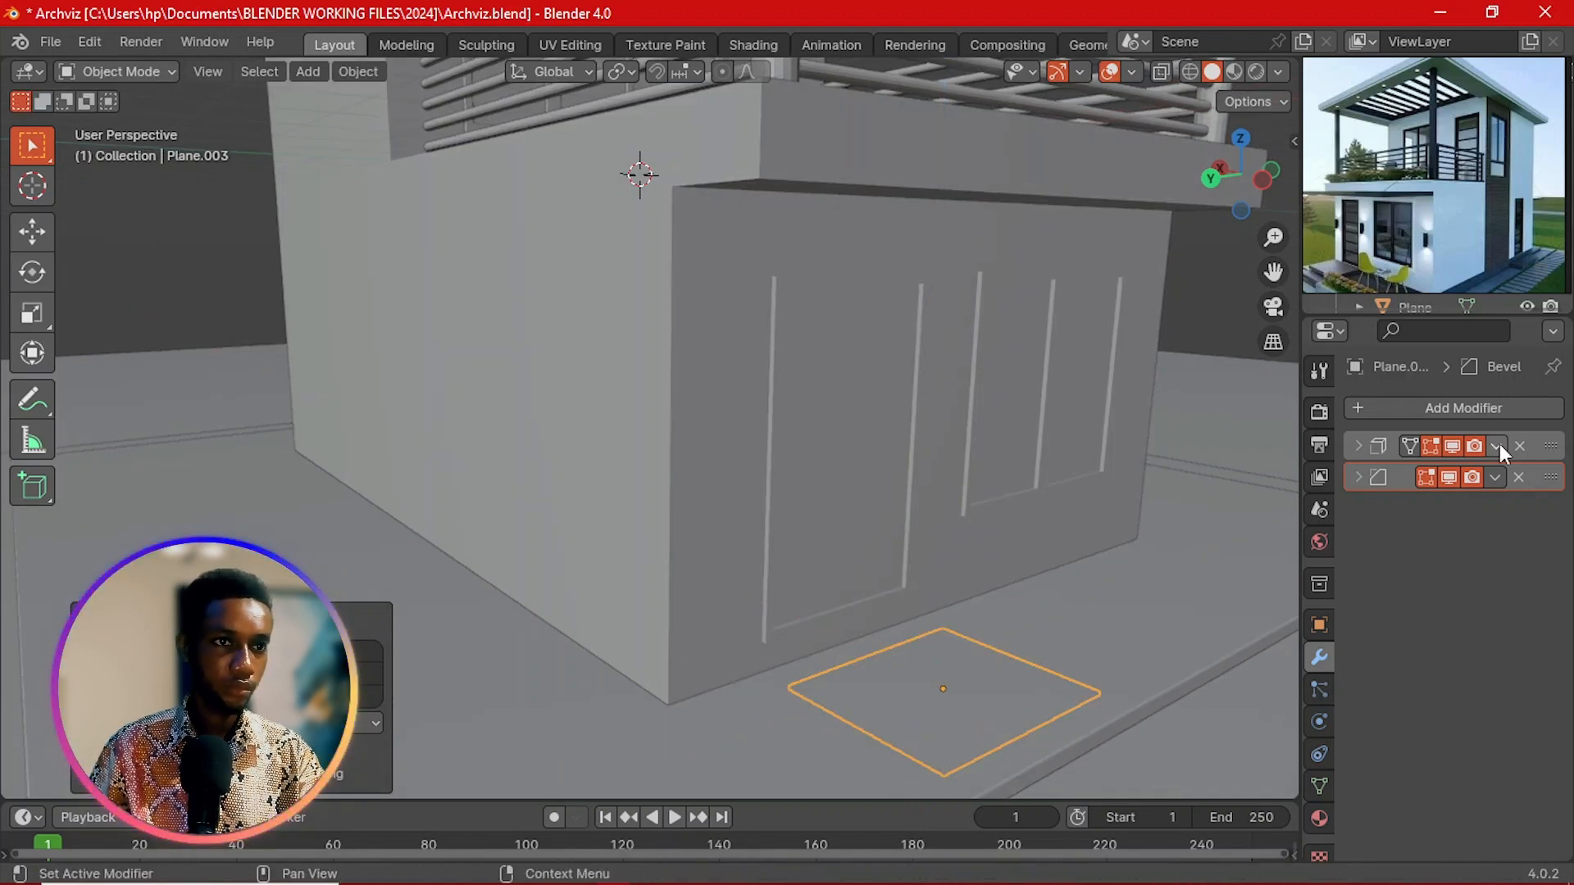
# Step: Set the Solidify thickness of the doorstep slab to 0.04 m
pyautogui.click(1364, 453)
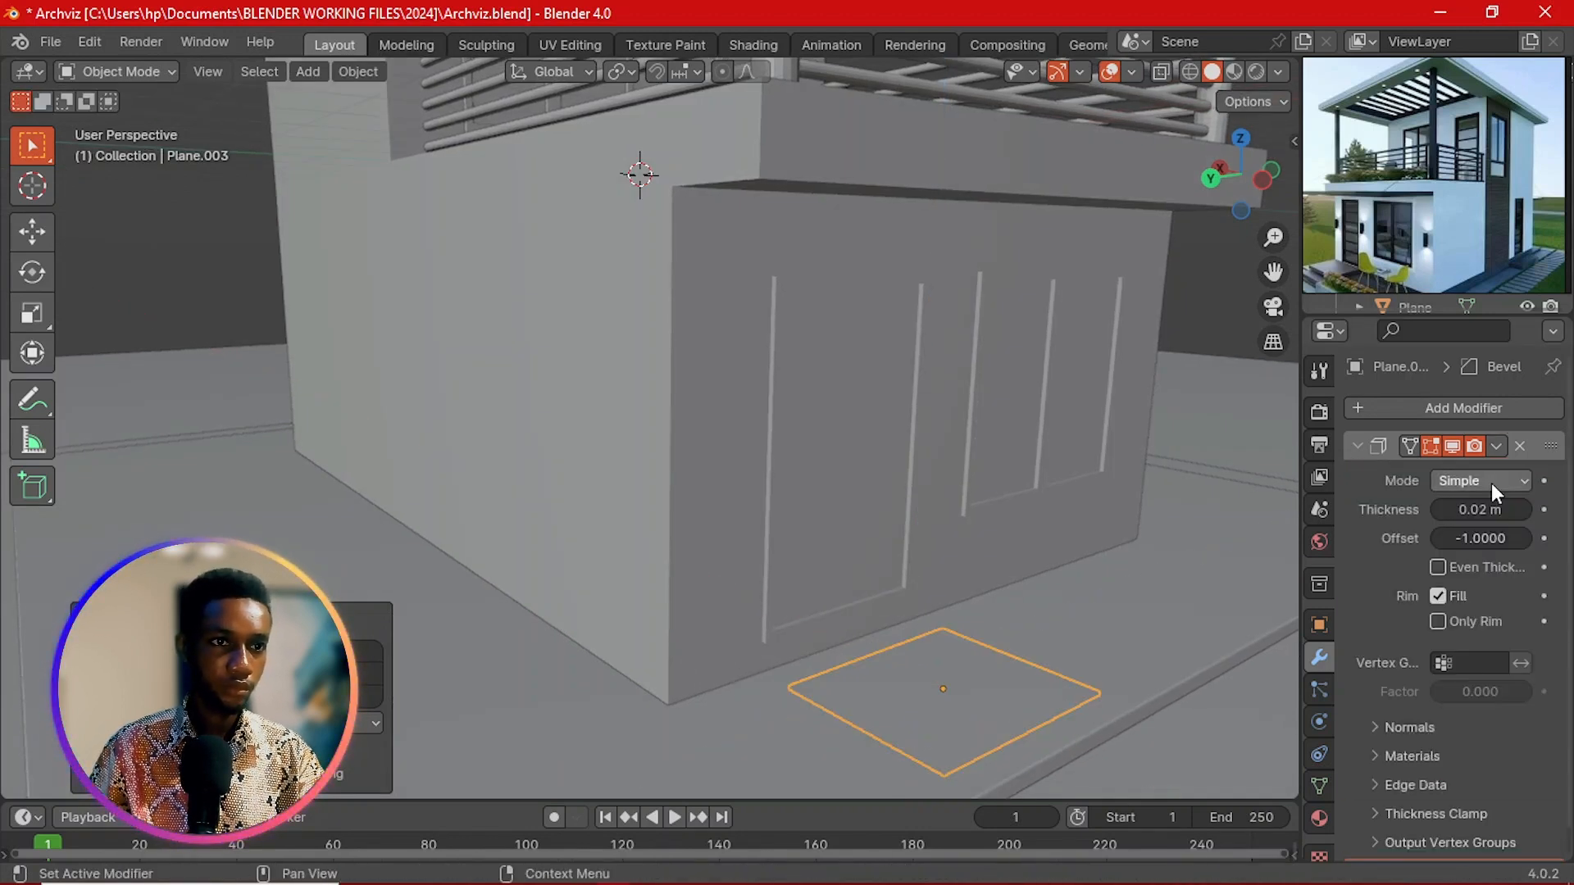
pyautogui.click(1527, 509)
pyautogui.moveTo(970, 643); pyautogui.dragTo(913, 618, button='middle')
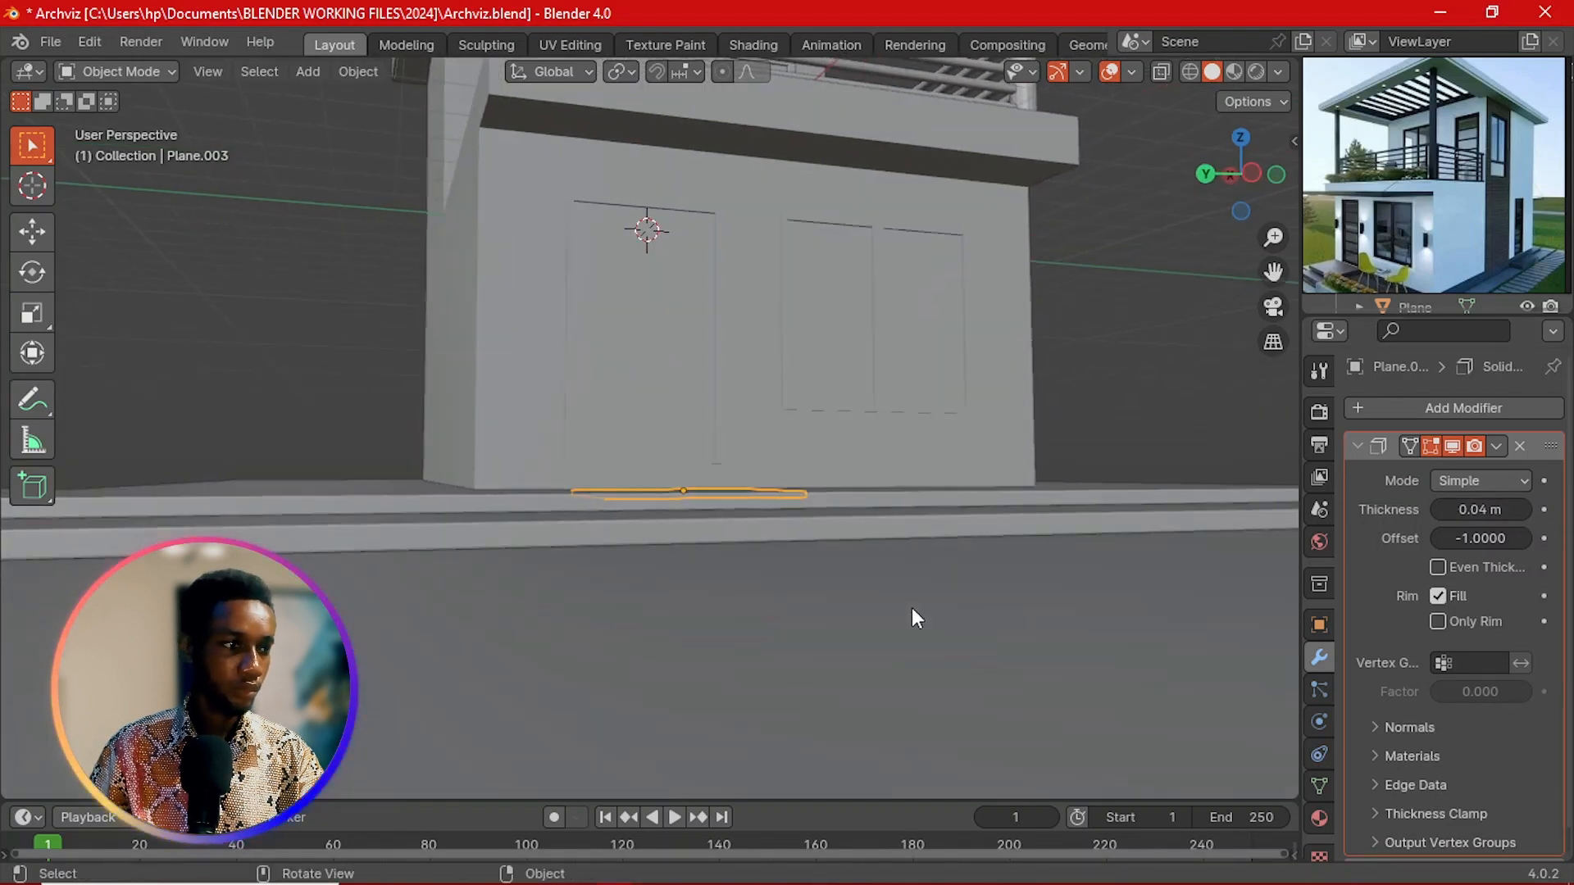
# Step: Raise the doorstep slab along Z to sit on the upper base slab and shift it about 0.1 m along Y in the left view
pyautogui.click(570, 532)
pyautogui.scroll(6, 497, 520)
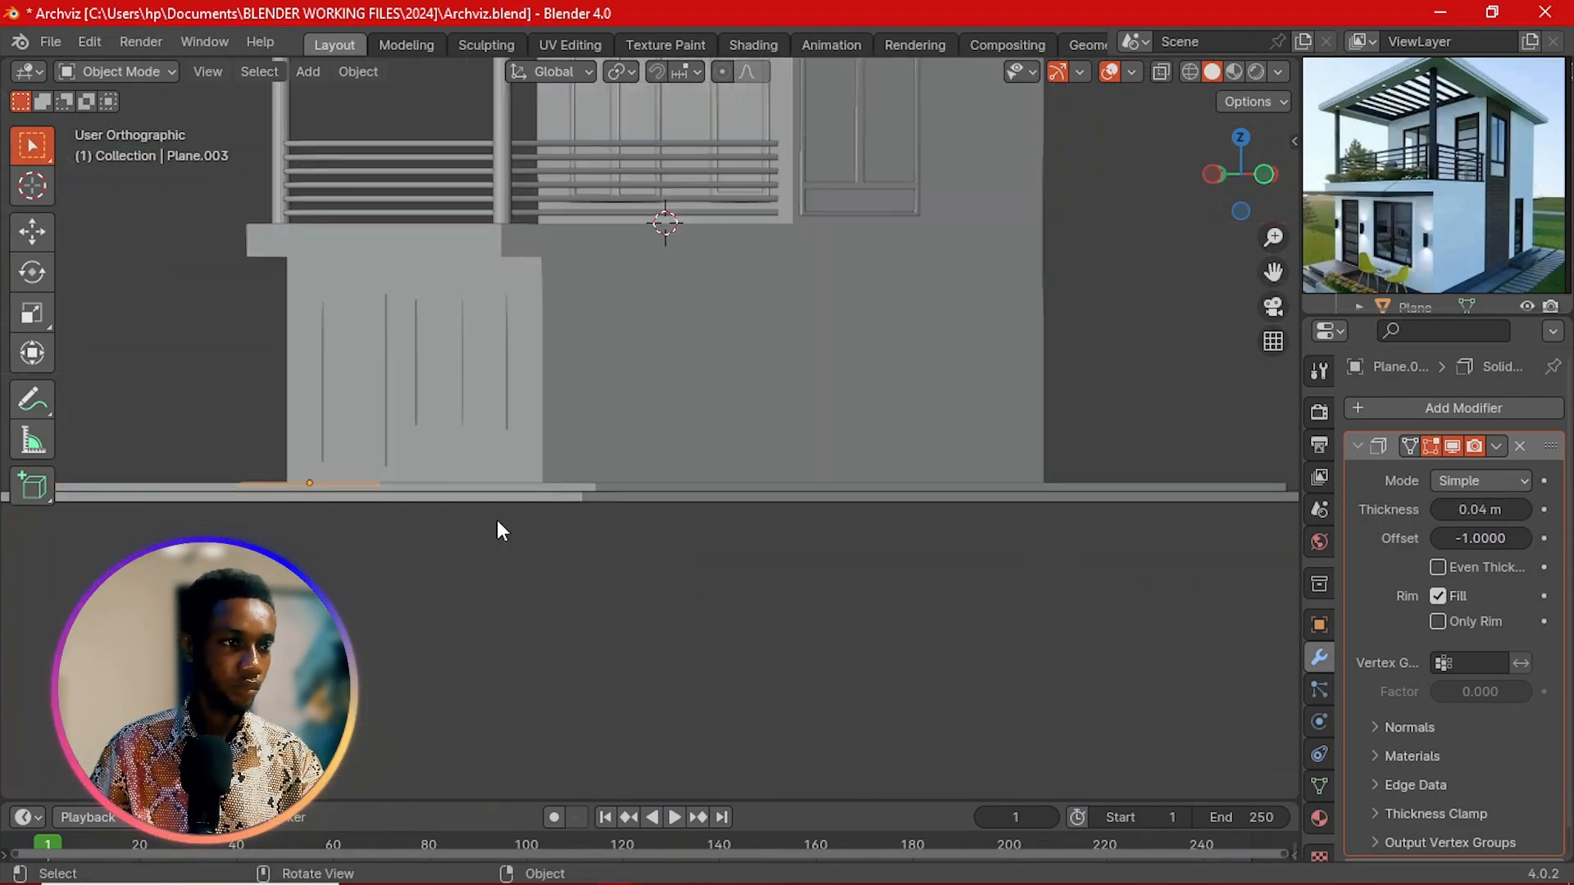
pyautogui.press('g')
pyautogui.press('z')
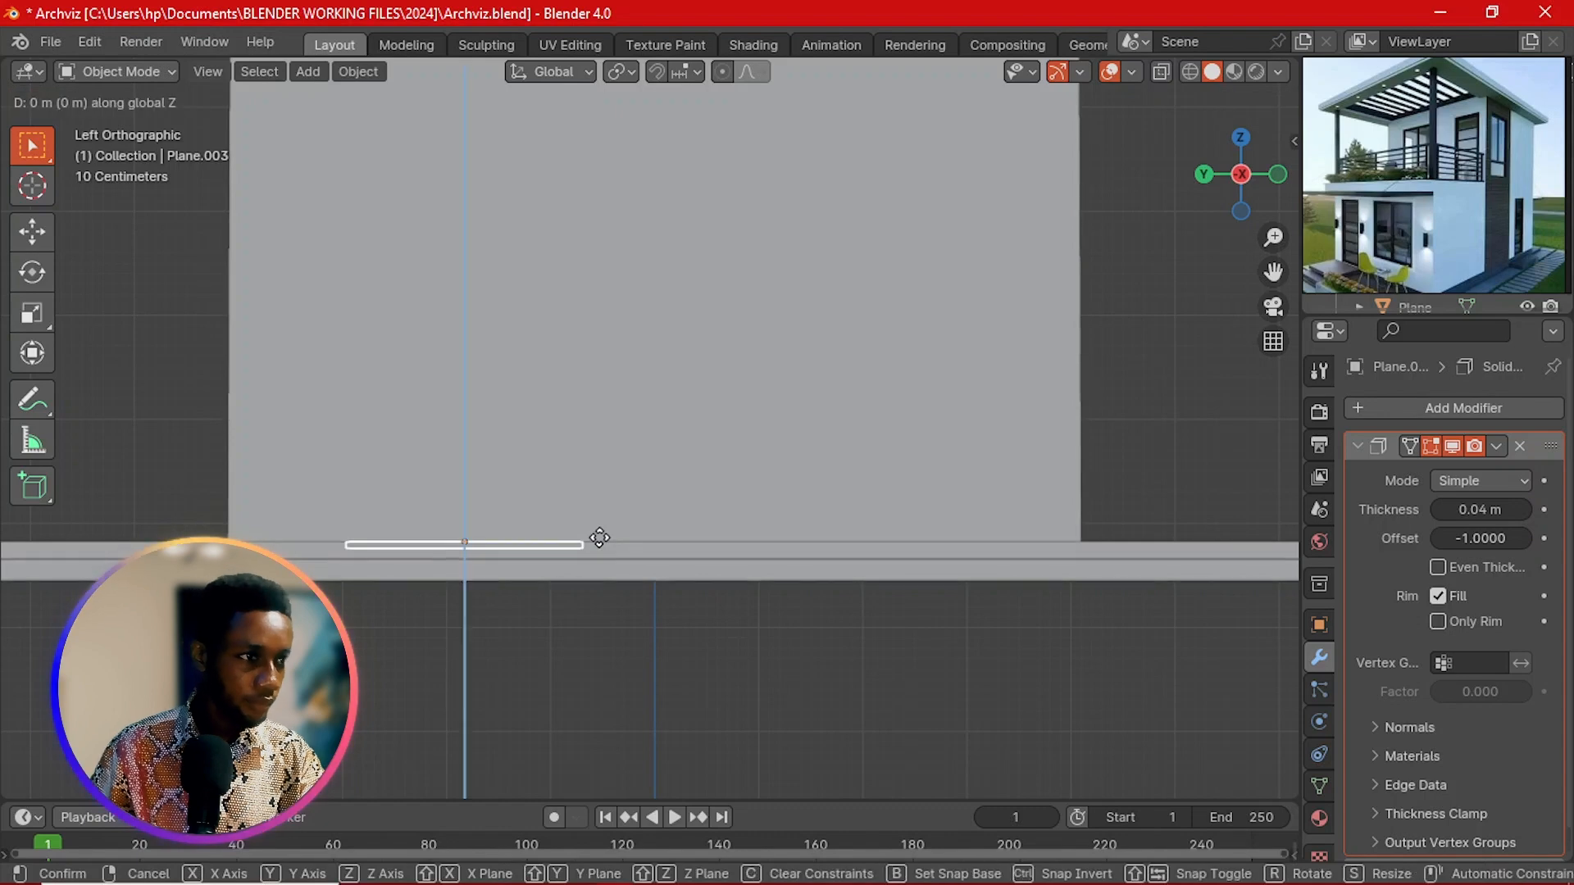
pyautogui.click(617, 477)
pyautogui.press('g')
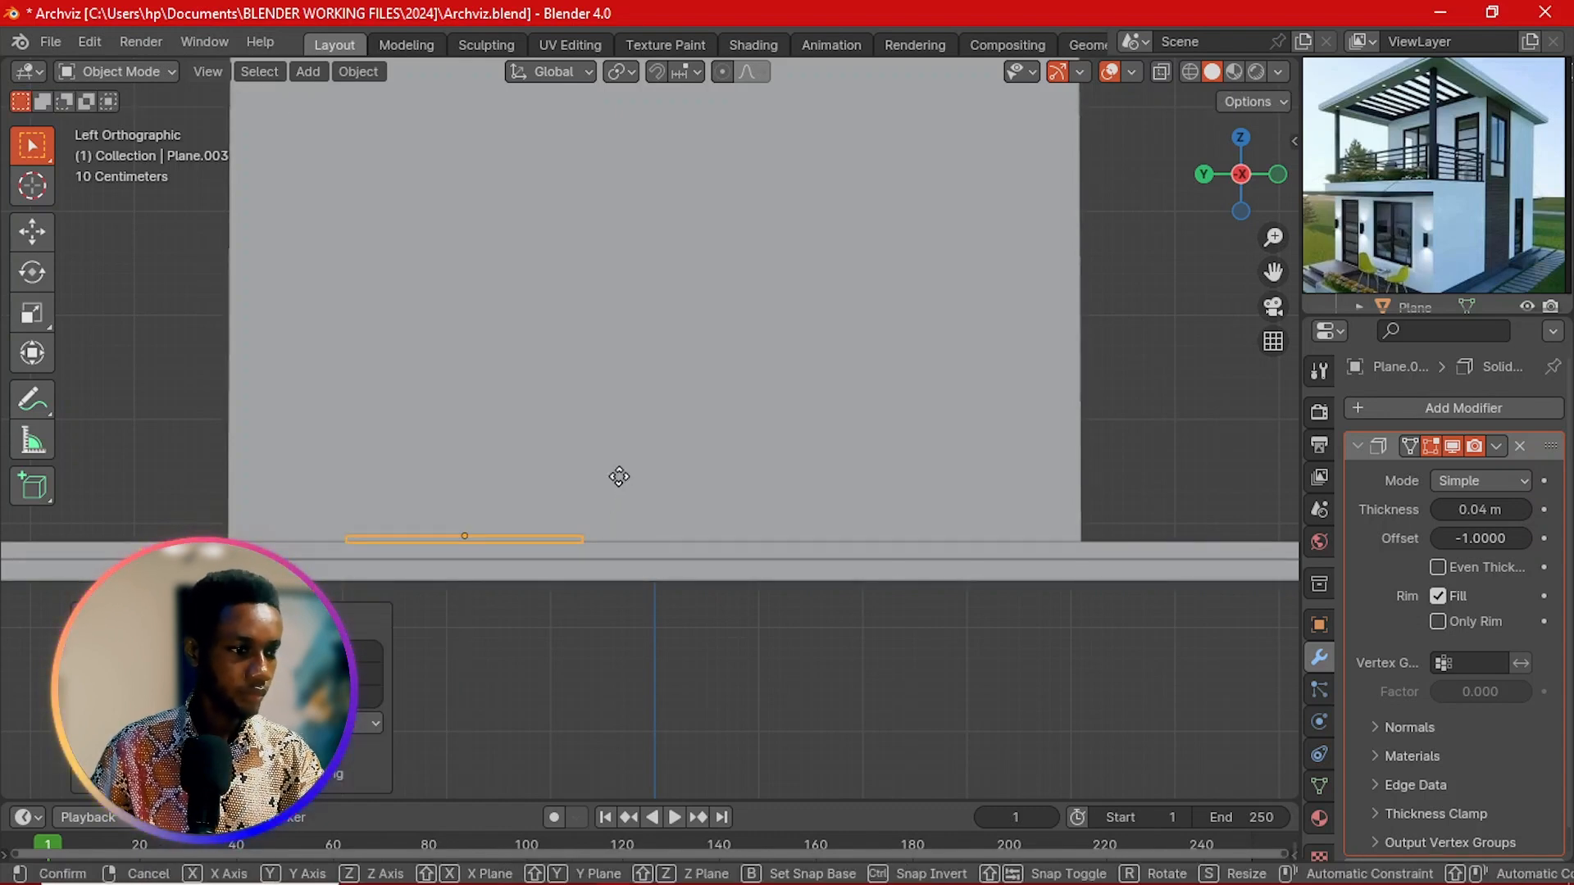
pyautogui.press('z')
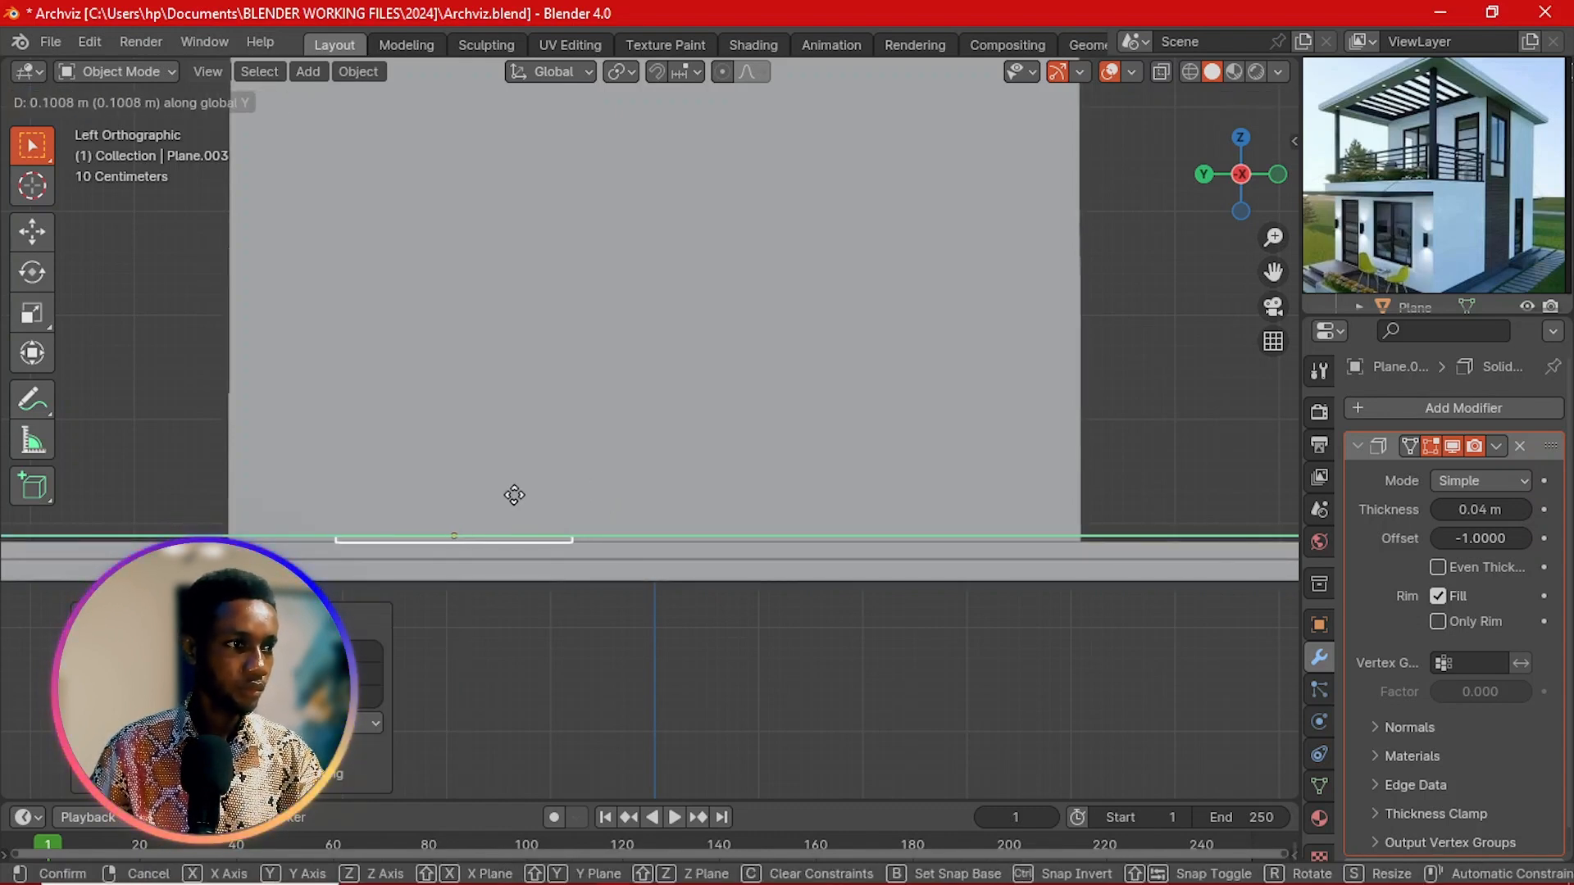
pyautogui.click(524, 509)
# Step: Check the whole house with its doorstep and base slabs, and save Archviz.blend
pyautogui.scroll(-2, 541, 528)
pyautogui.moveTo(541, 528); pyautogui.dragTo(535, 525, button='middle')
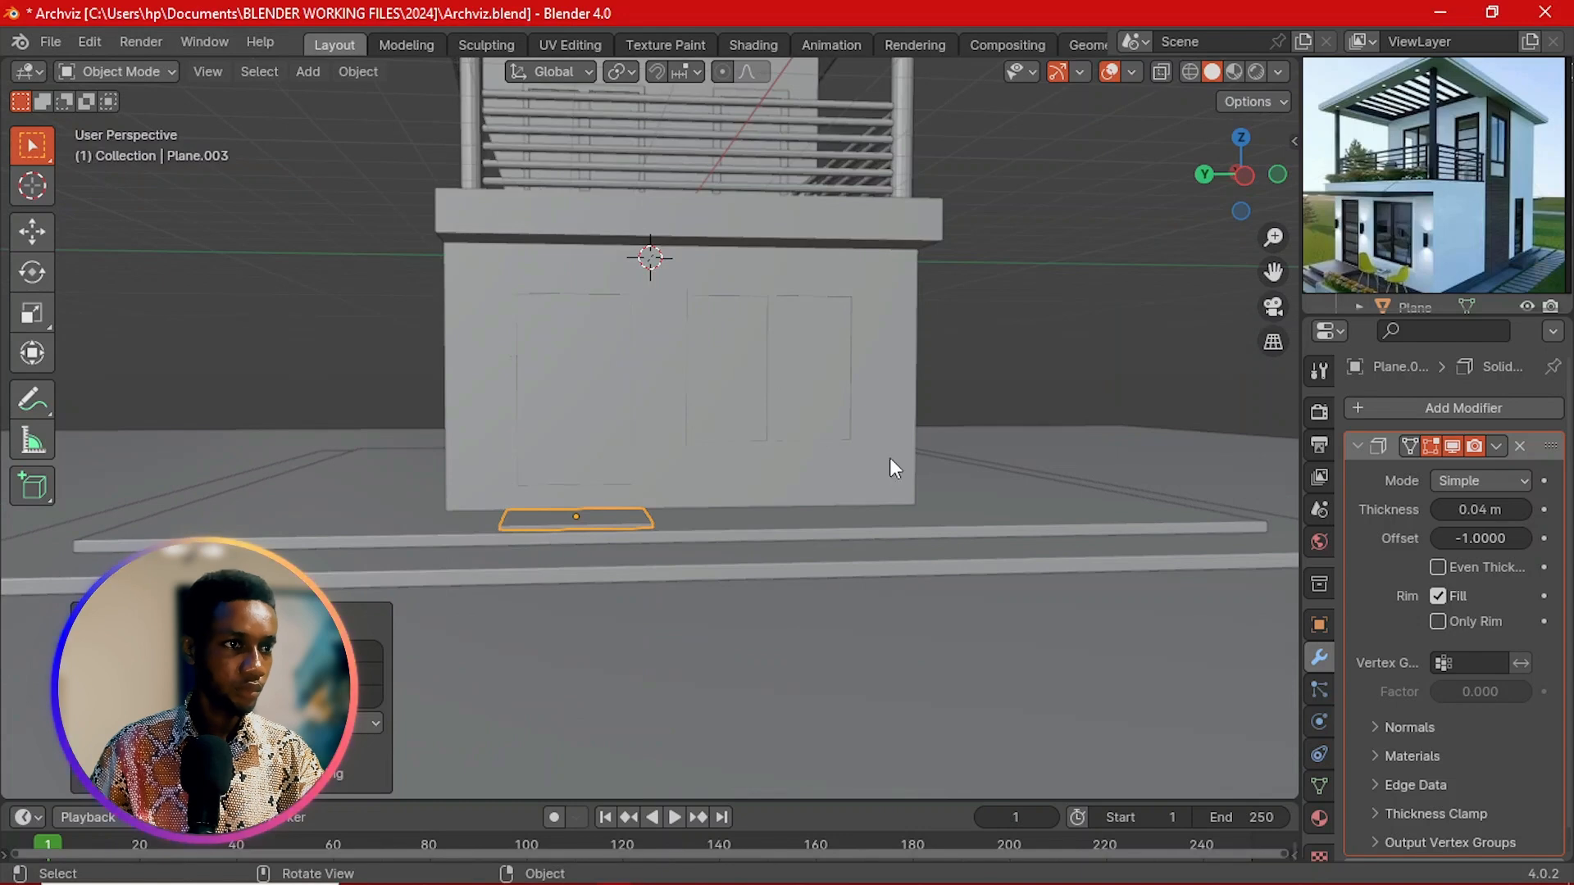
pyautogui.moveTo(1016, 361); pyautogui.dragTo(730, 459, button='middle')
pyautogui.scroll(-3, 712, 491)
pyautogui.scroll(-1, 729, 459)
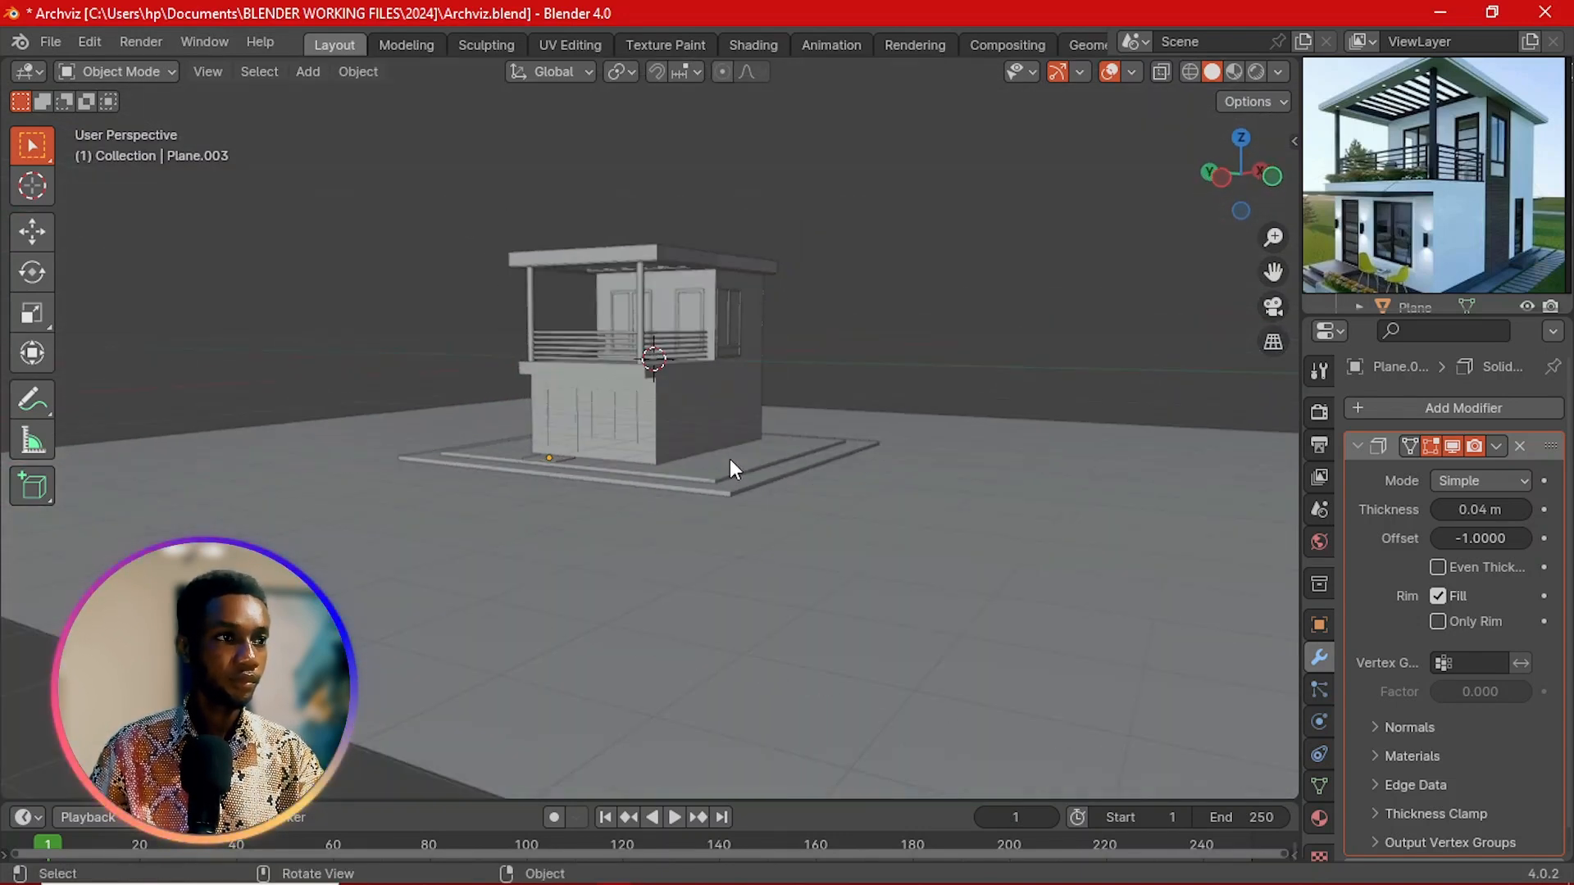
pyautogui.scroll(1, 729, 459)
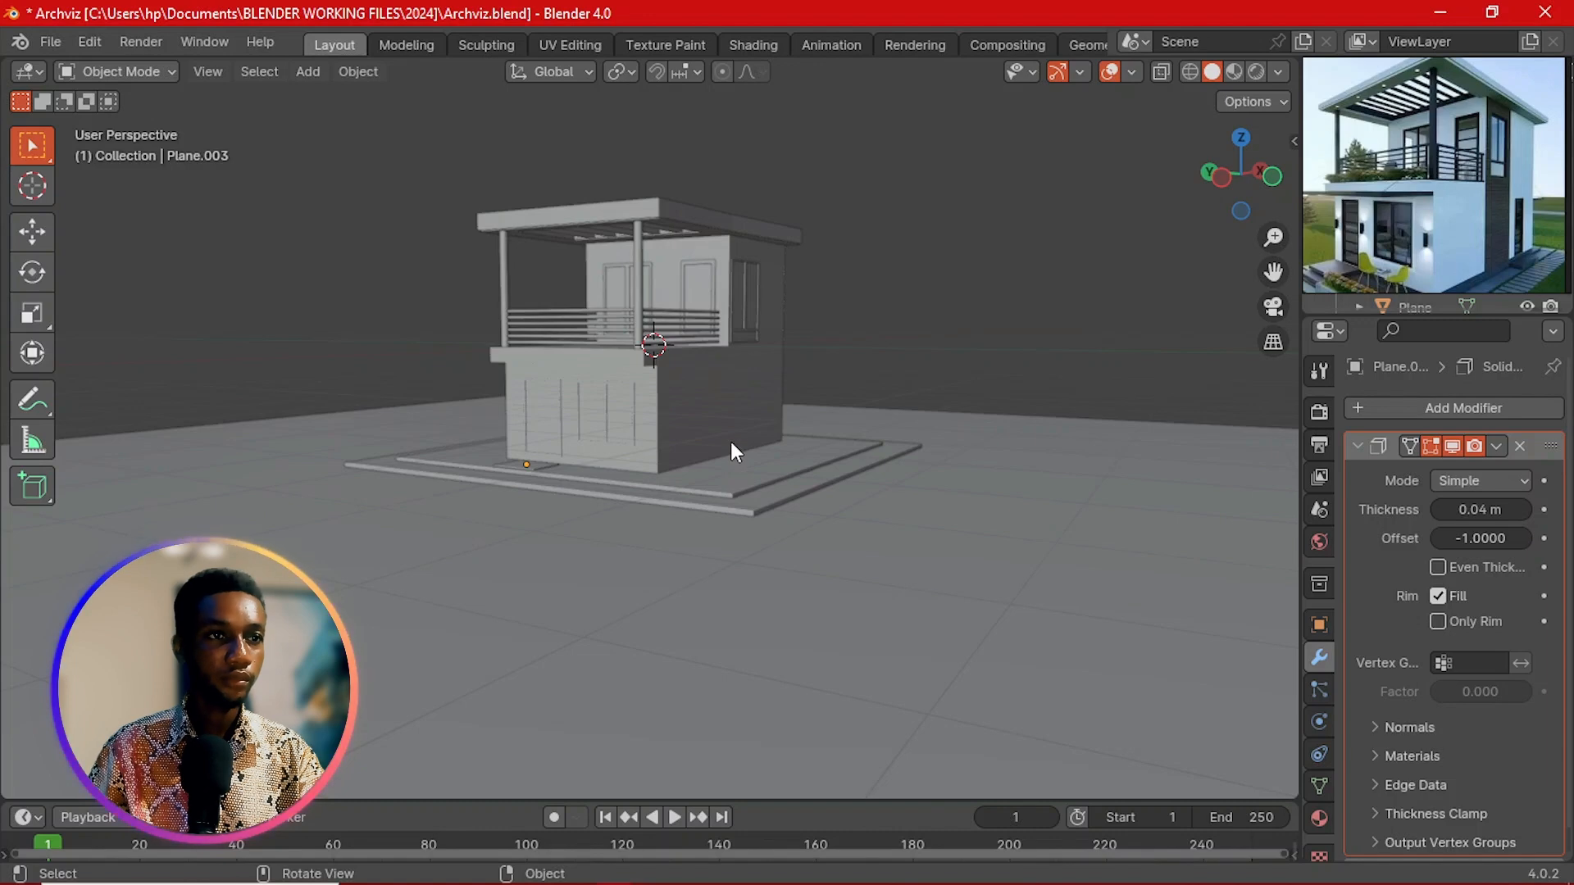
pyautogui.hotkey('ctrl', 's')
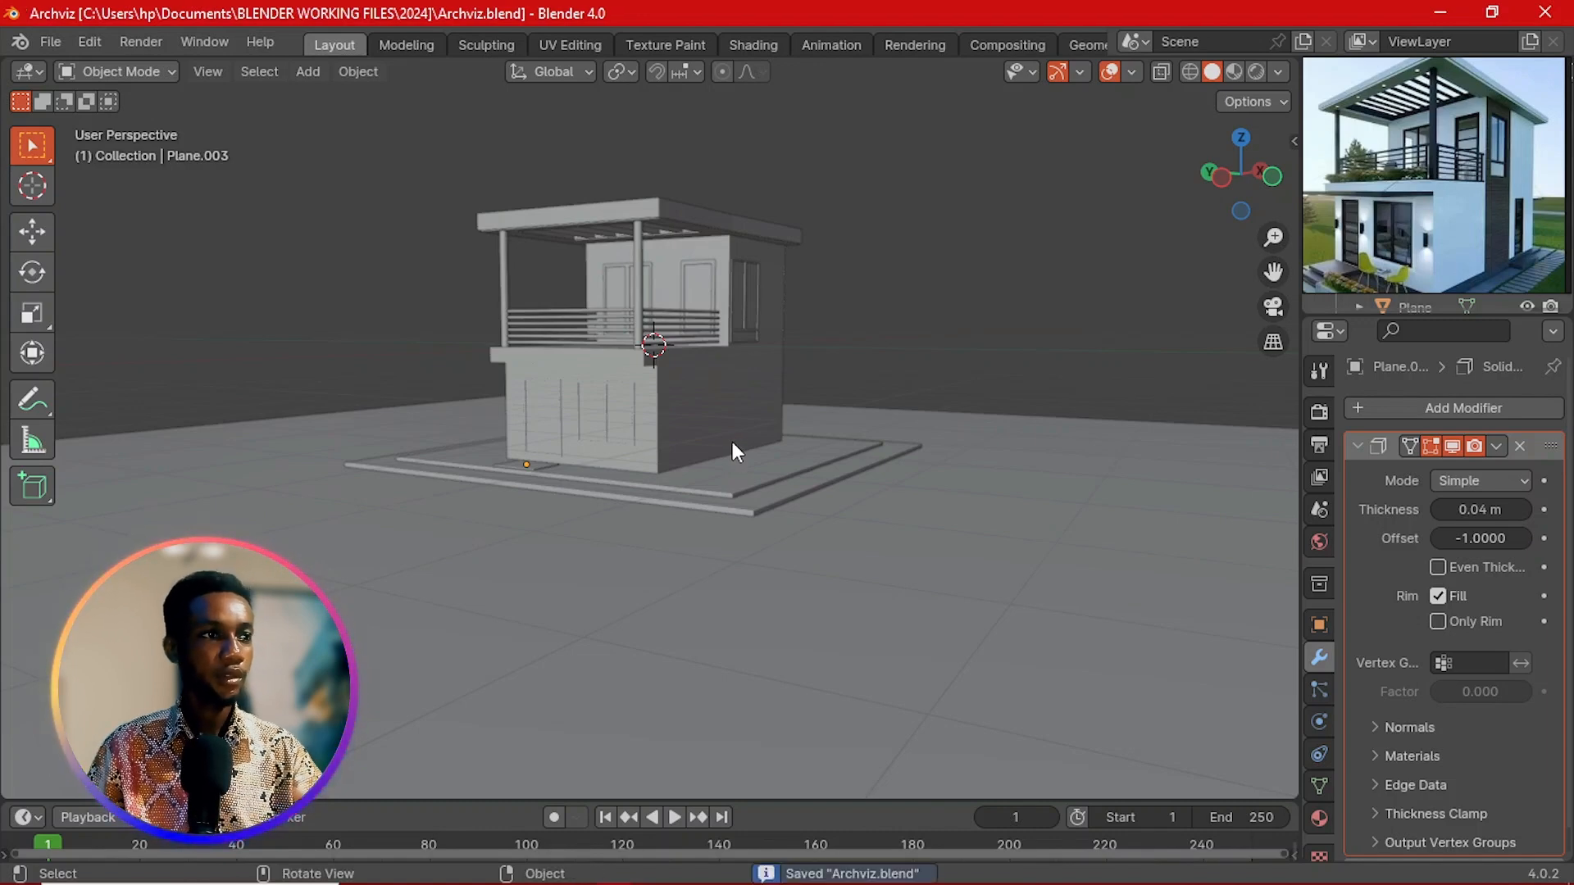
pyautogui.scroll(1, 735, 450)
pyautogui.moveTo(770, 468)
pyautogui.mouseDown(button='middle')
pyautogui.moveTo(772, 435)
pyautogui.moveTo(800, 464)
pyautogui.moveTo(773, 462)
pyautogui.mouseUp(button='middle')
pyautogui.scroll(-1, 773, 462)
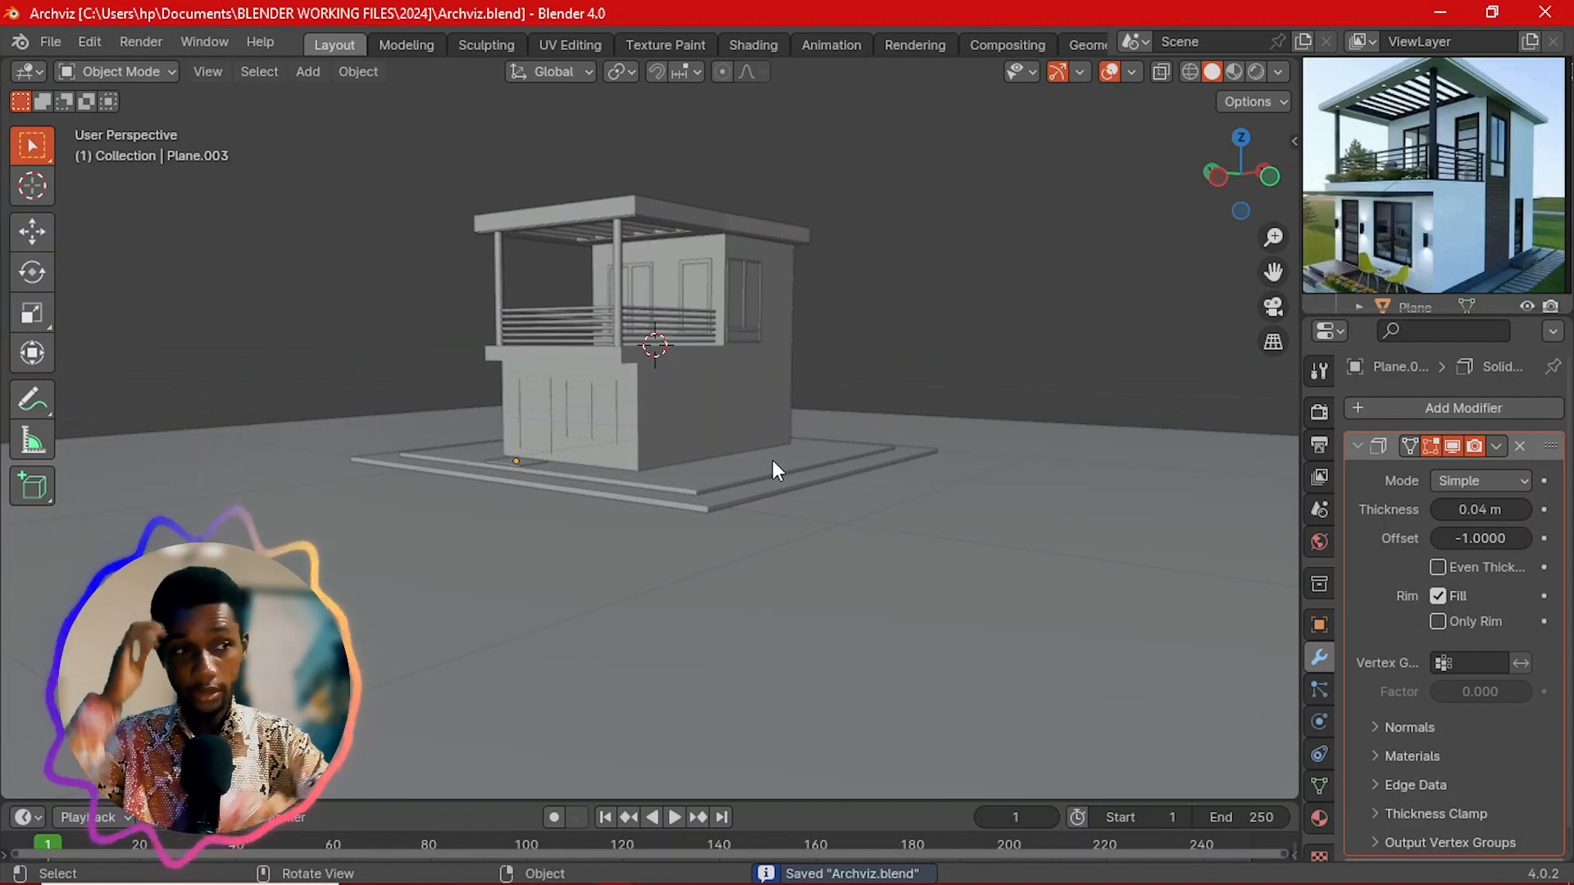